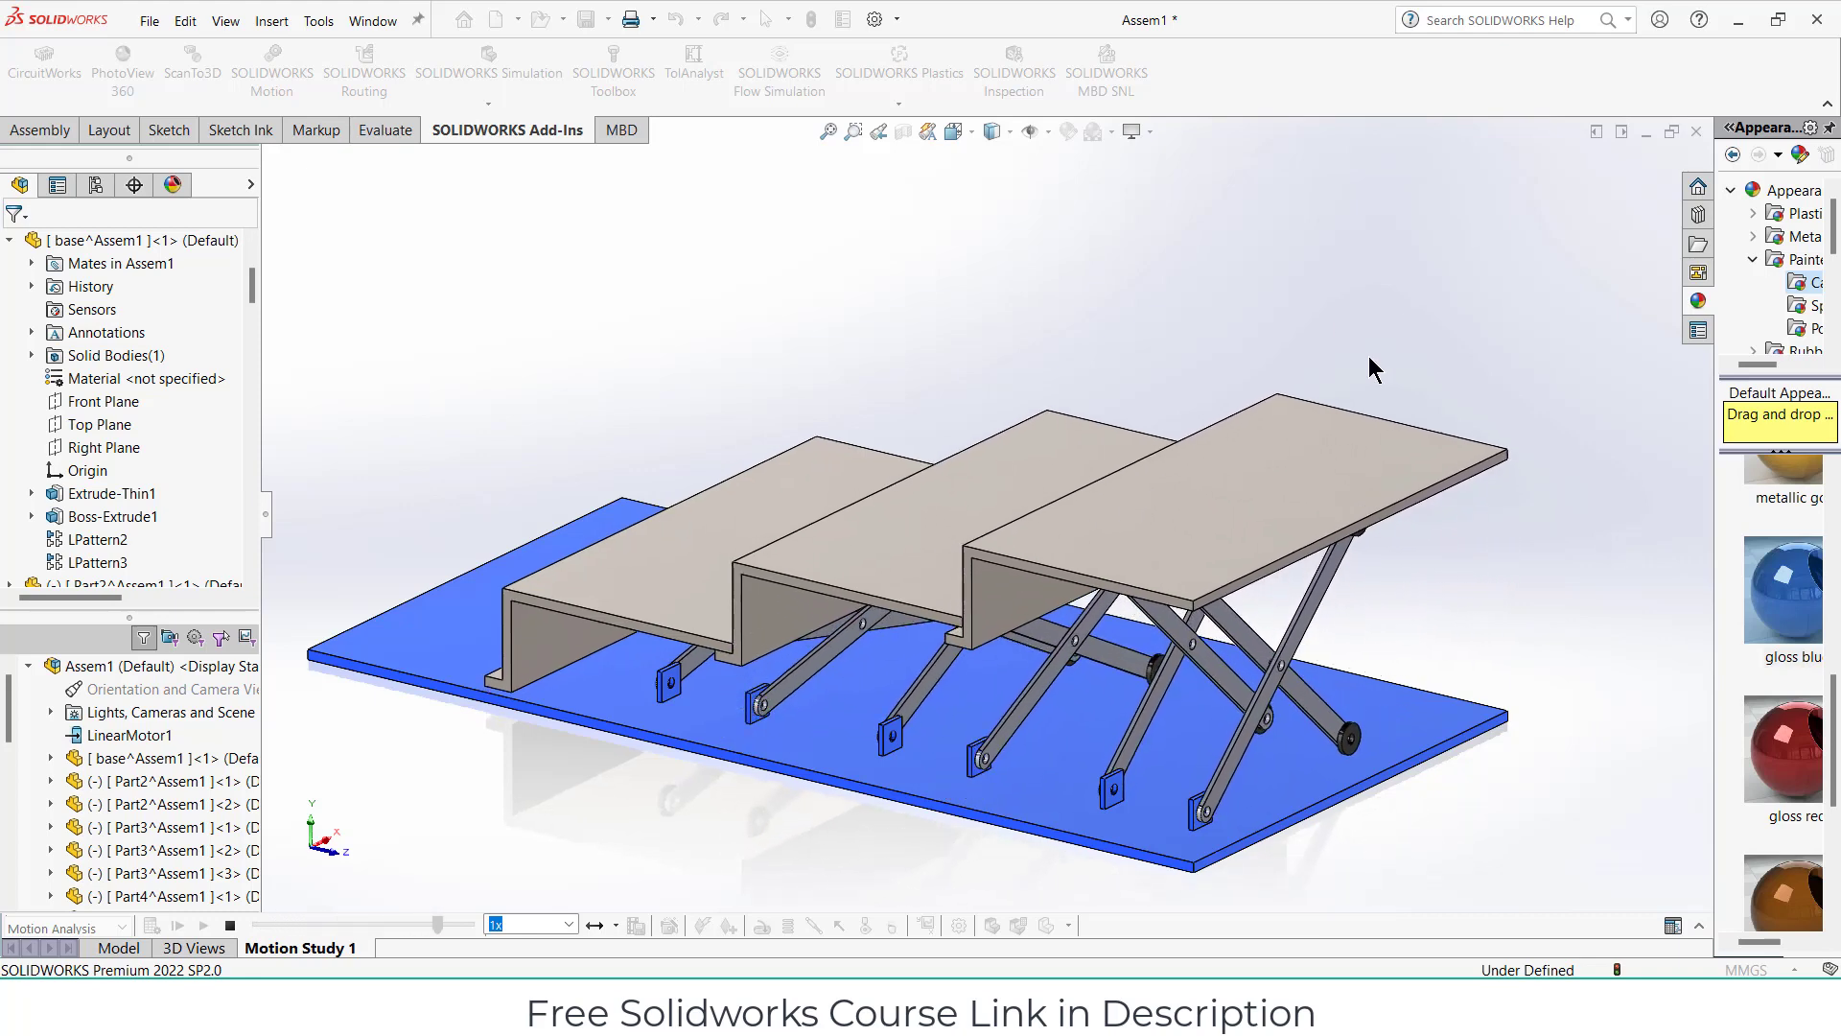
# Stop the motion study and insert a new in-context part sketched on the Front Plane.
pyautogui.moveTo(1374, 369); pyautogui.dragTo(1277, 335, button='middle')
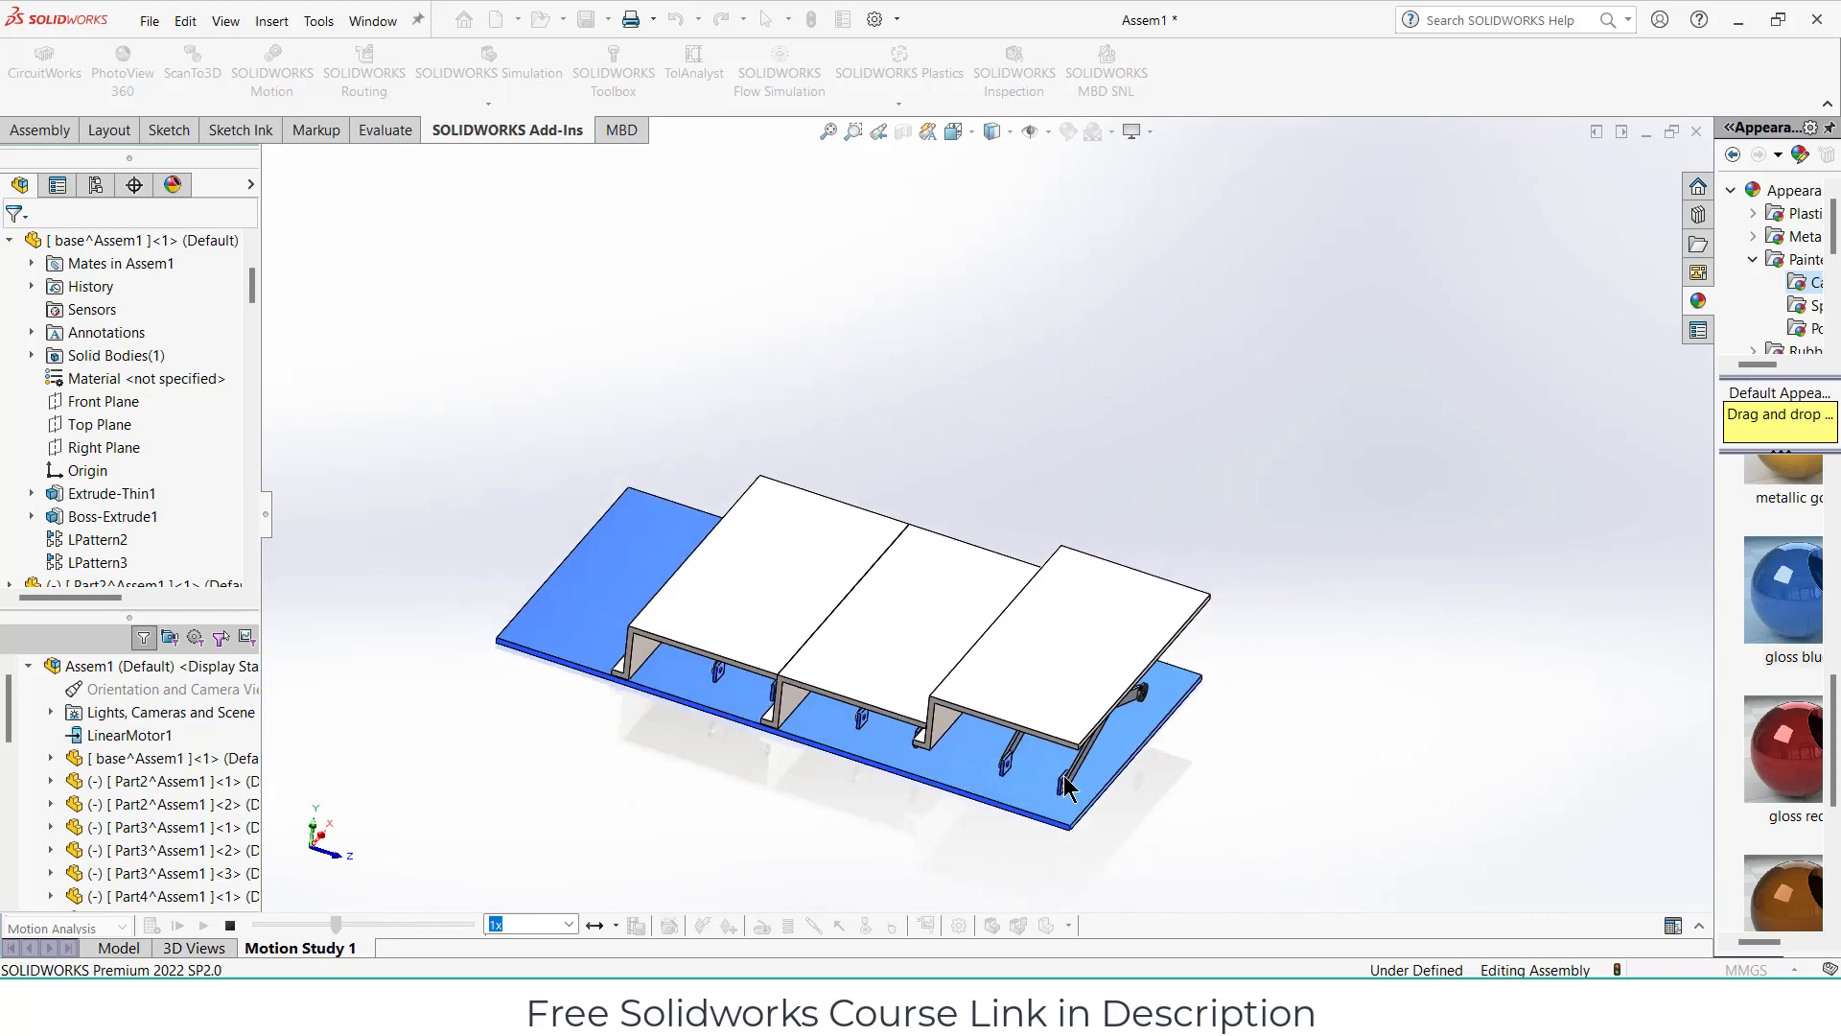
pyautogui.scroll(-3, 958, 687)
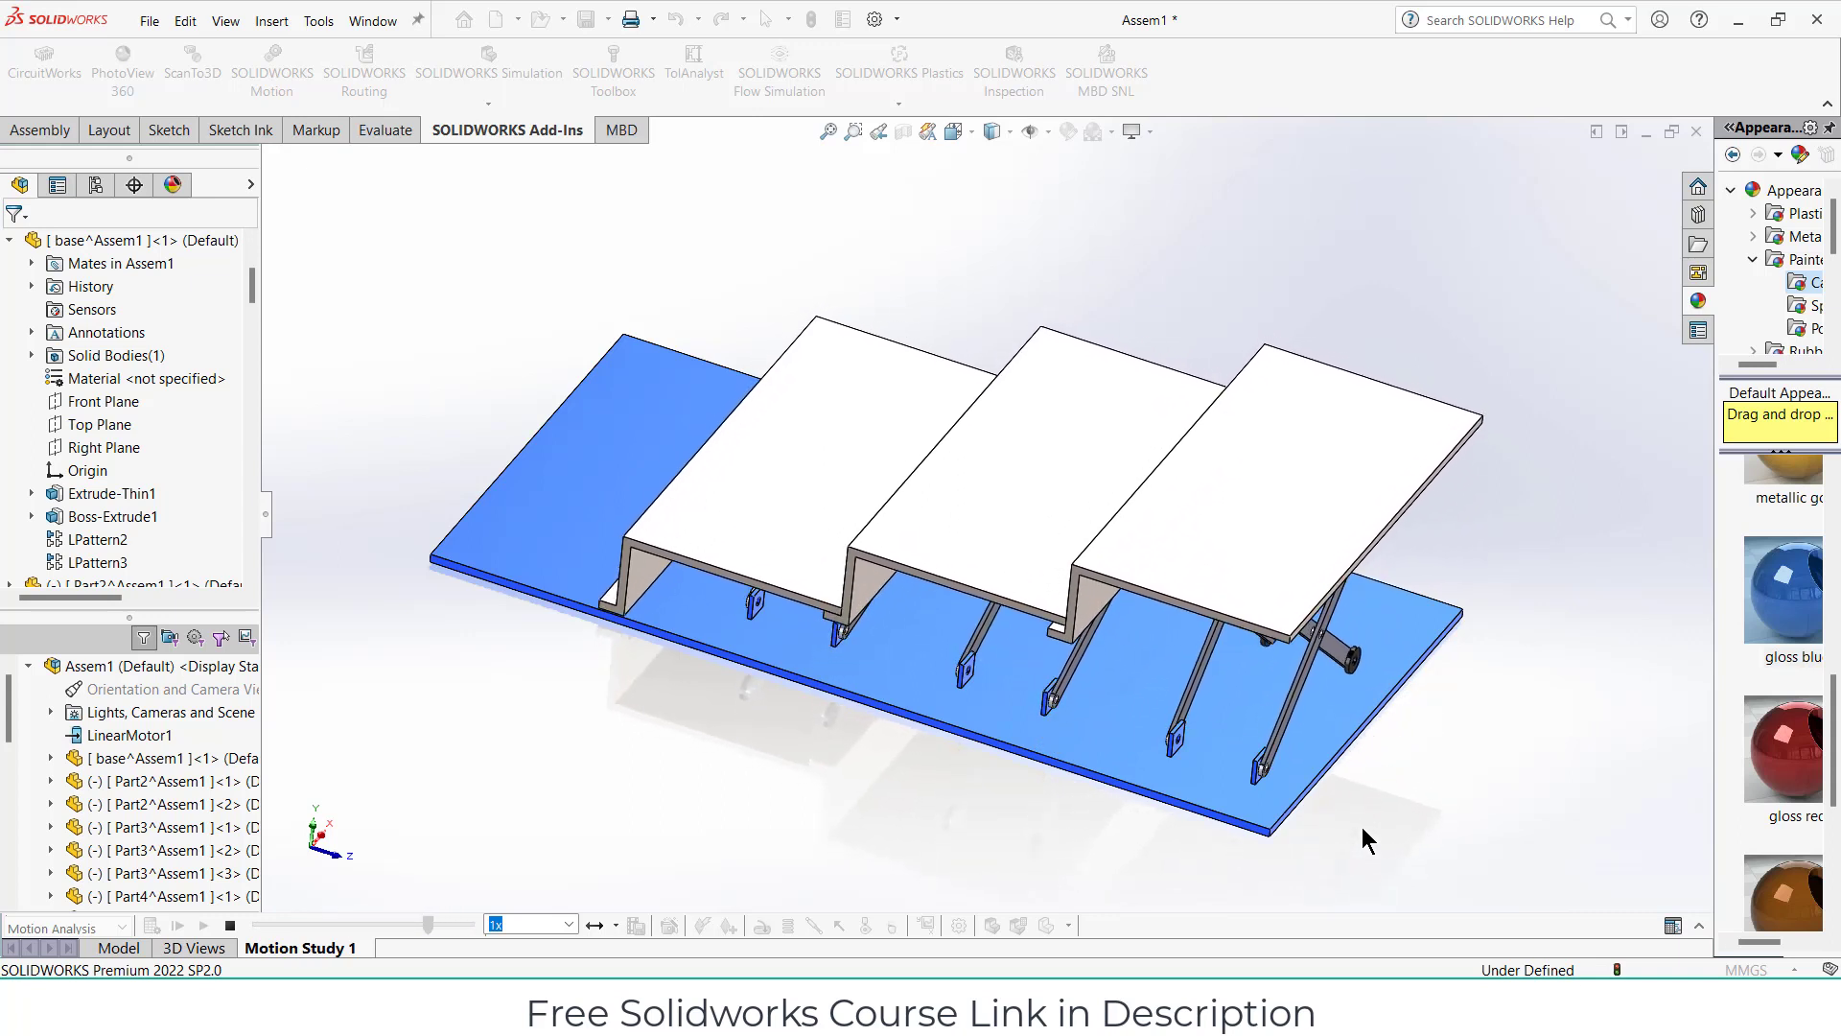
pyautogui.scroll(-2, 1393, 647)
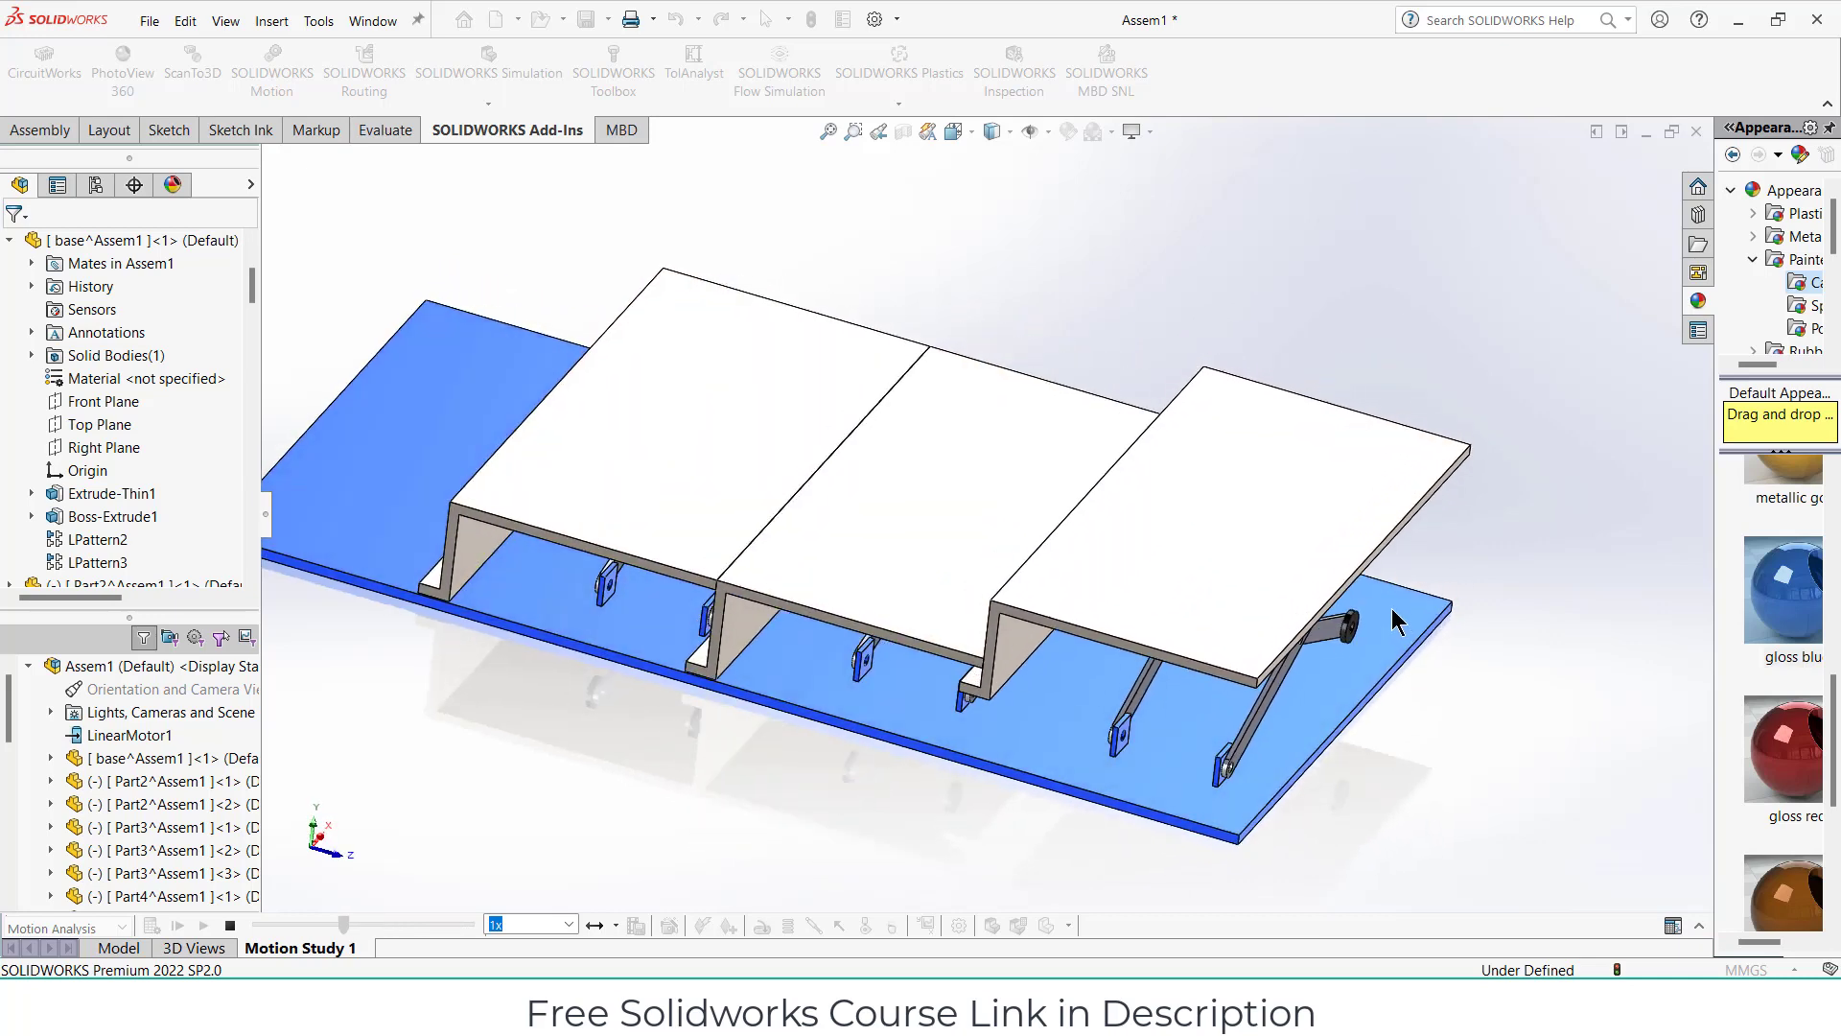
pyautogui.click(230, 925)
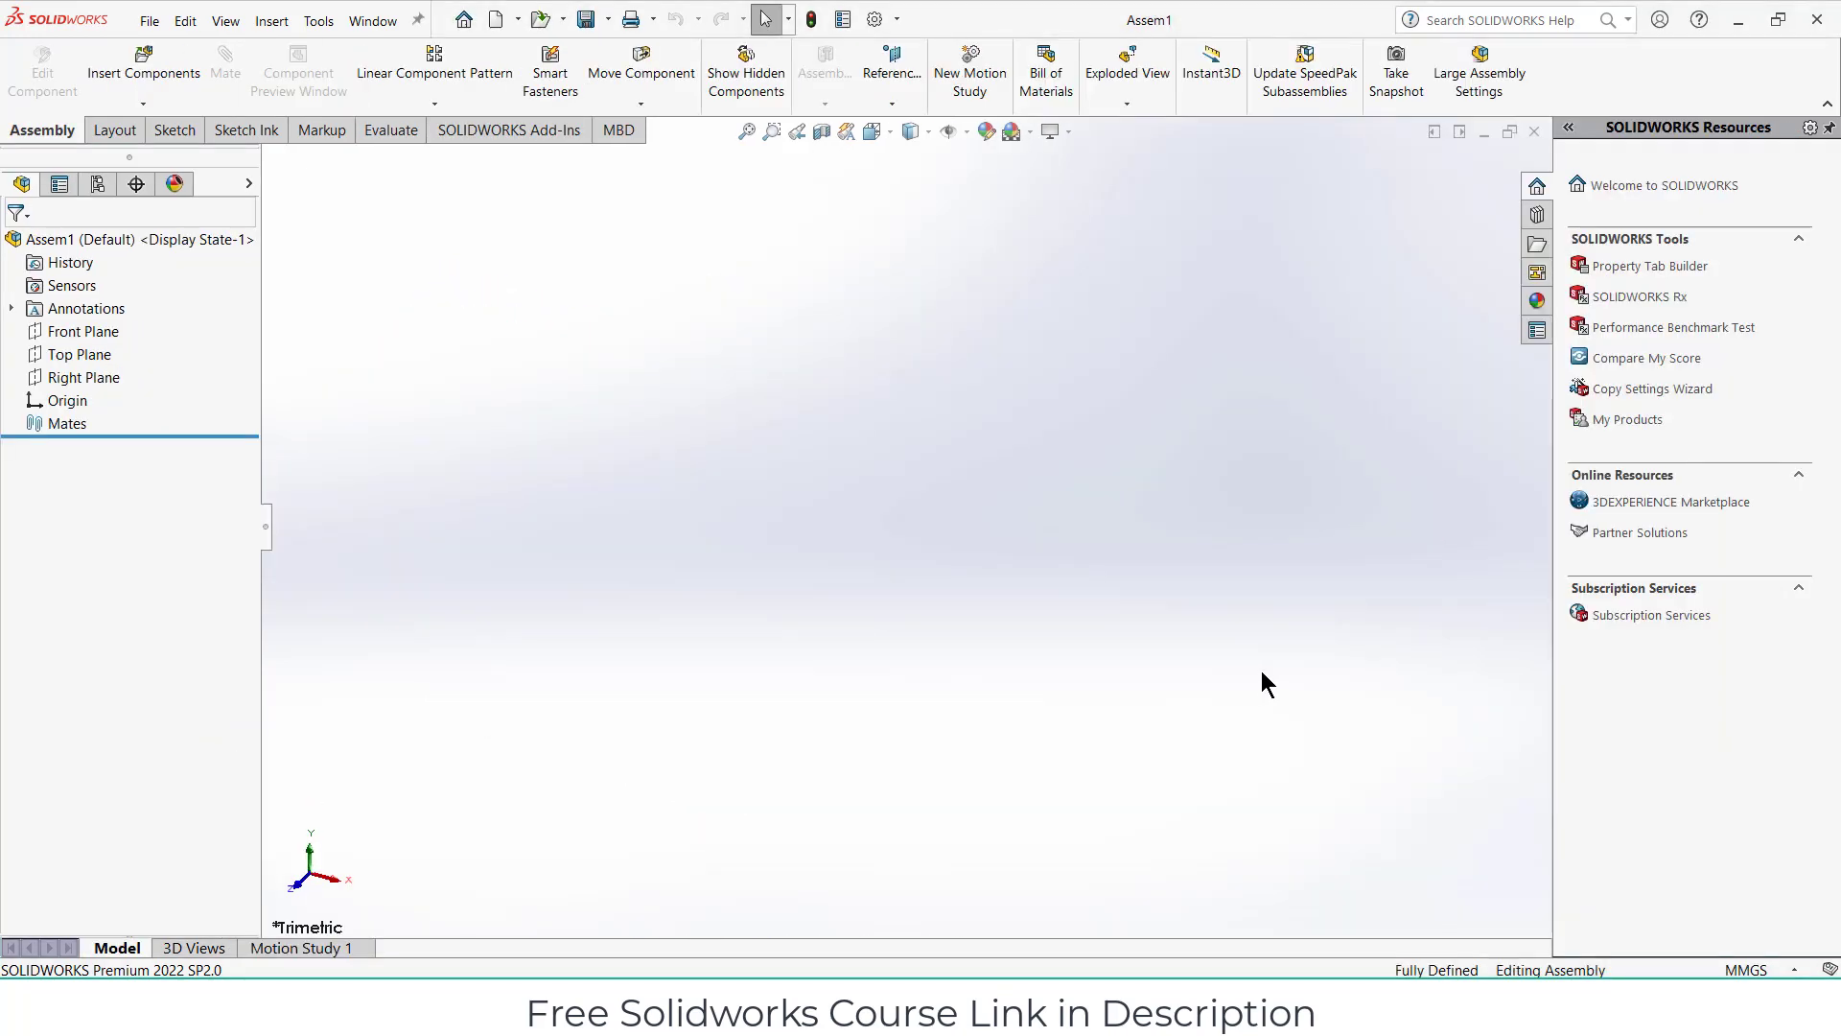
pyautogui.click(150, 108)
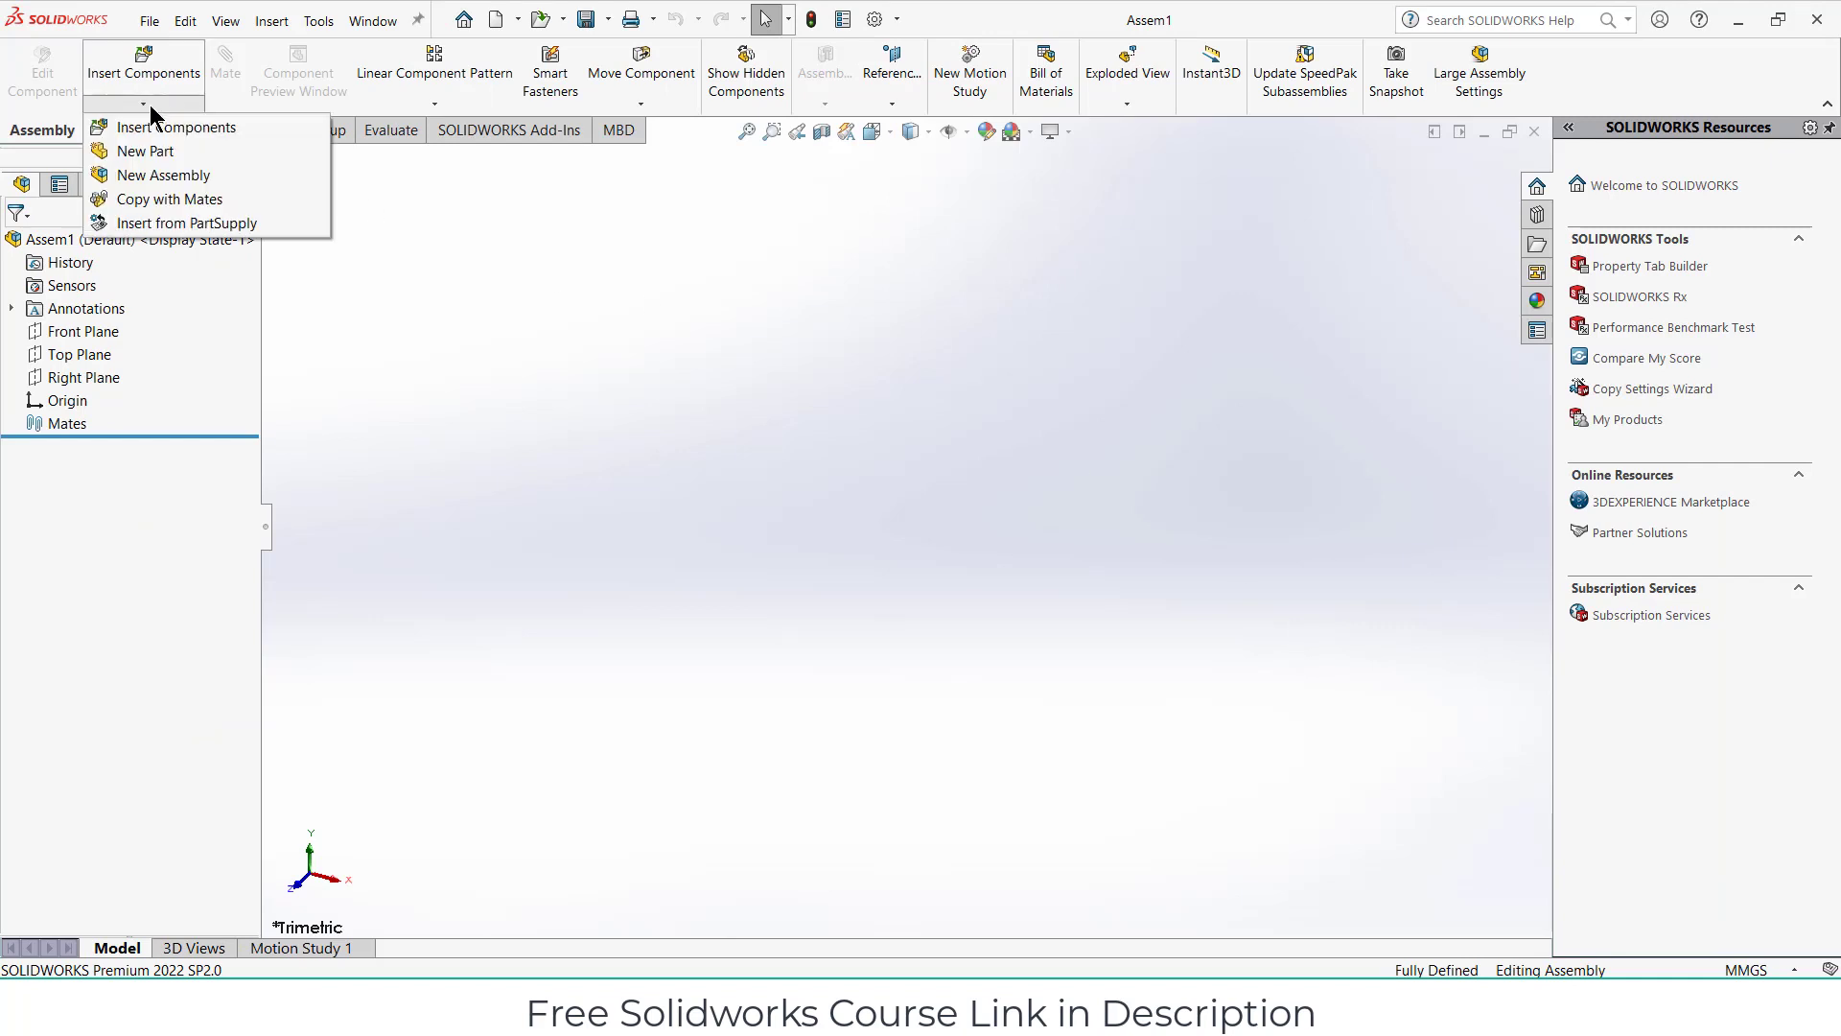
pyautogui.click(156, 158)
pyautogui.click(85, 330)
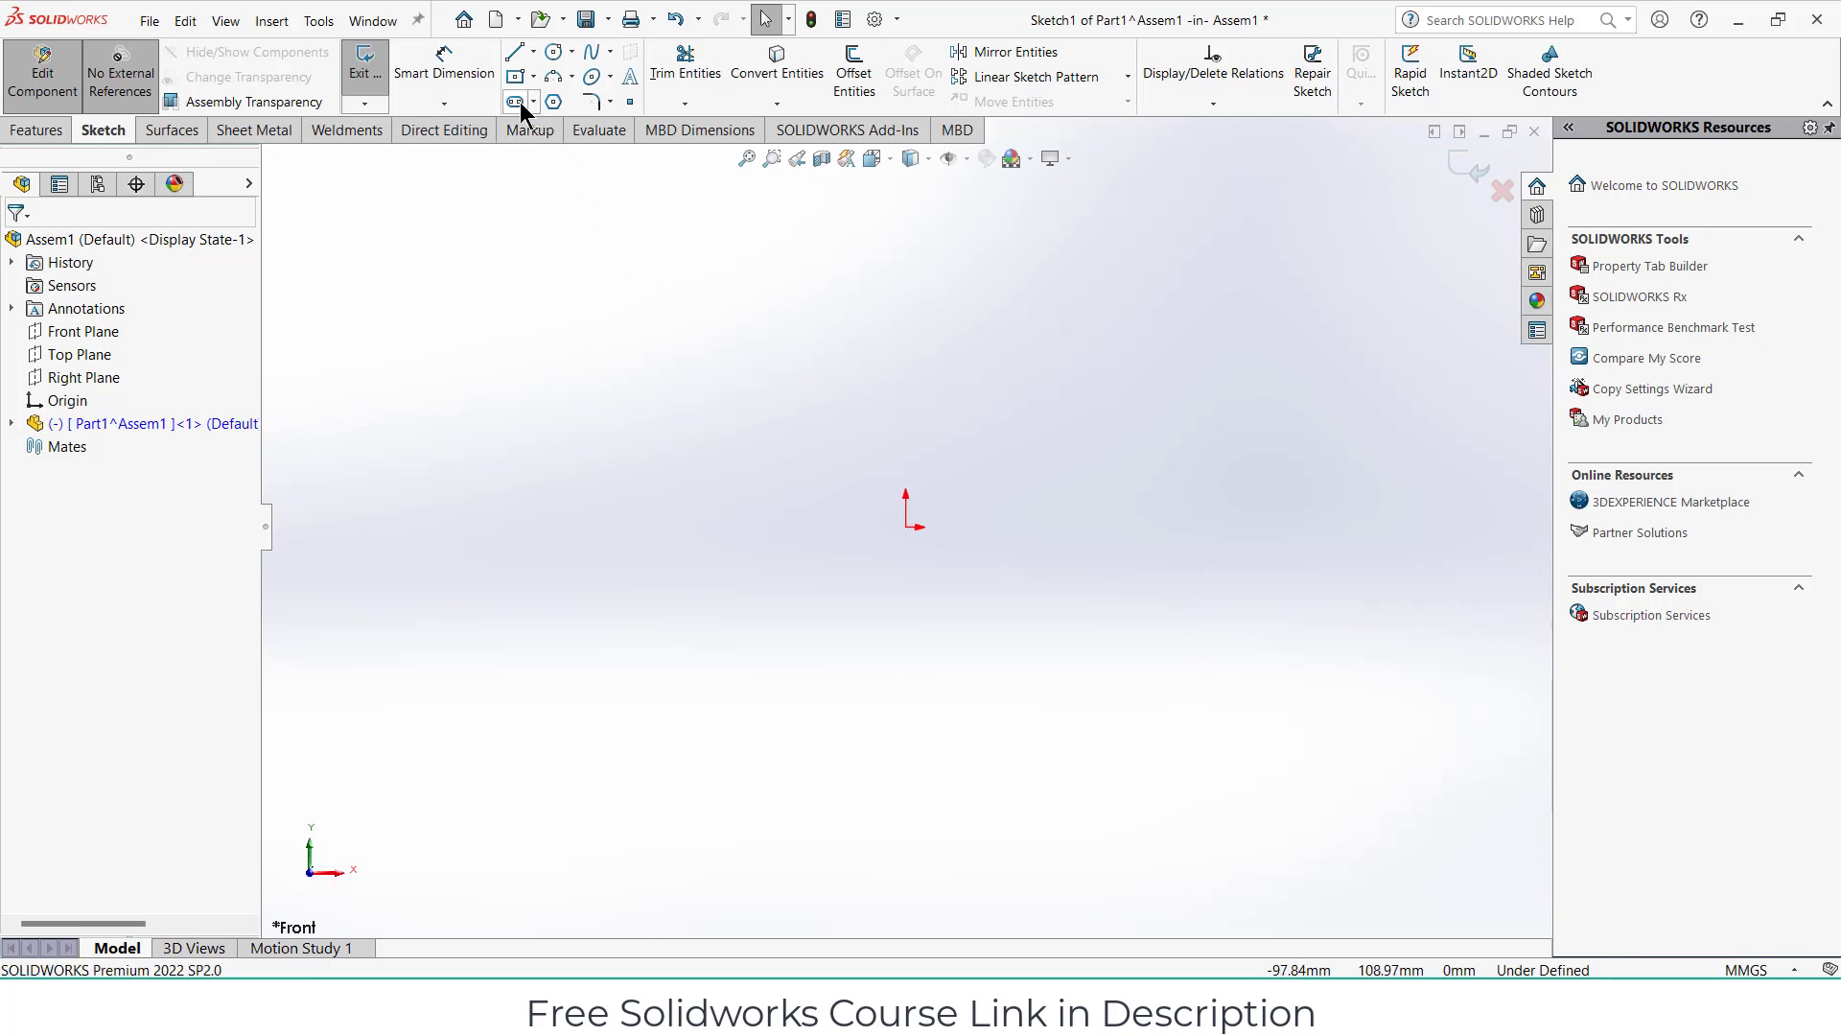
# Draw a horizontal line across the origin and dimension it 500 mm long.
pyautogui.click(508, 58)
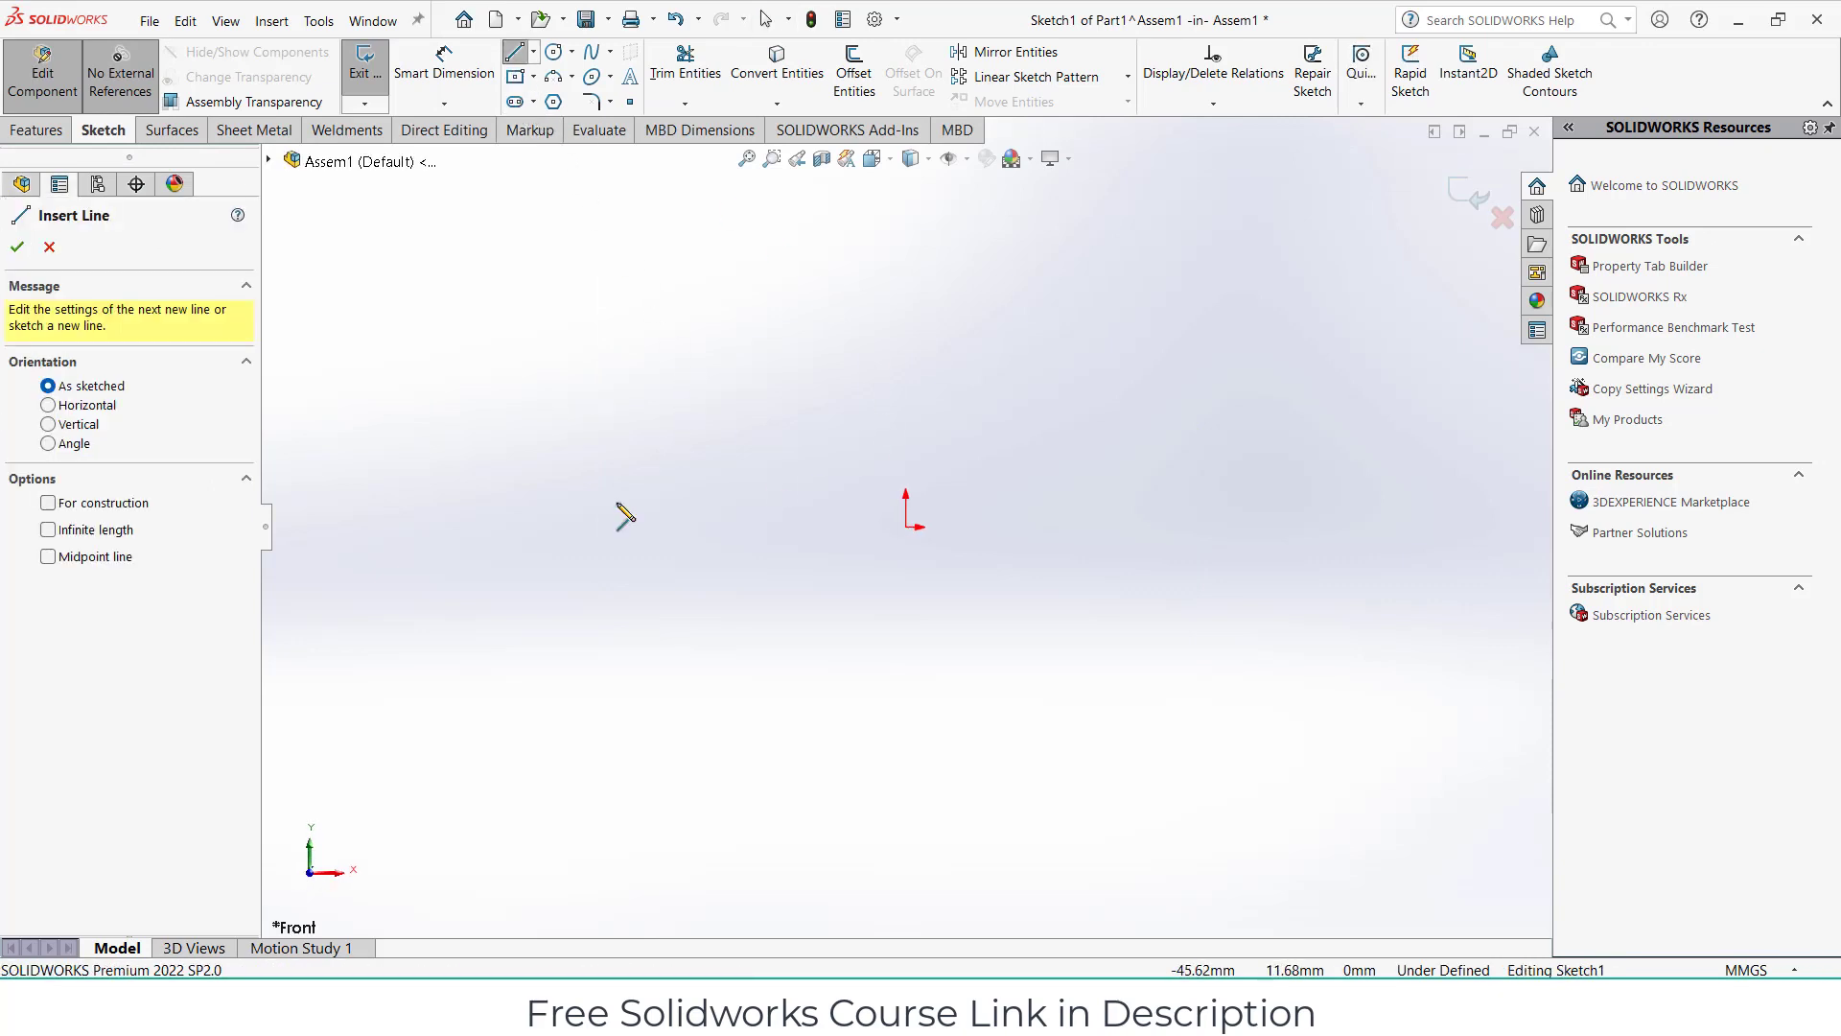
pyautogui.click(433, 525)
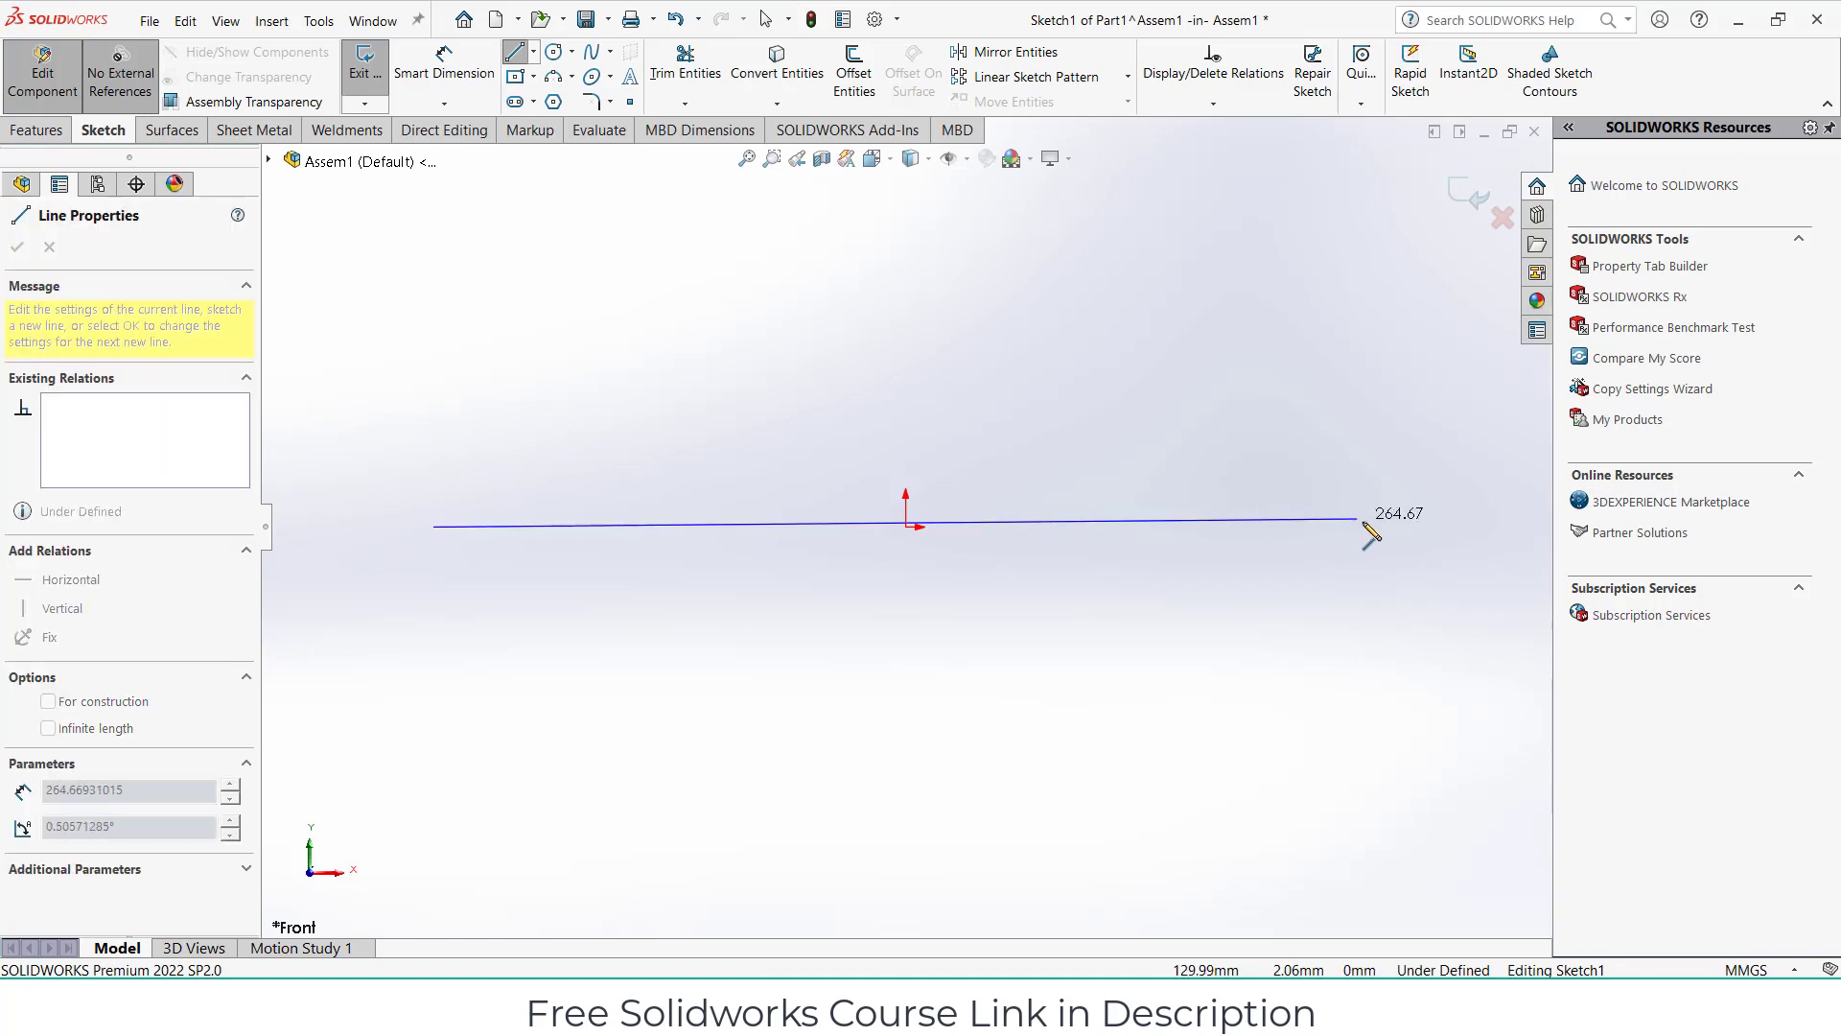
pyautogui.click(1449, 526)
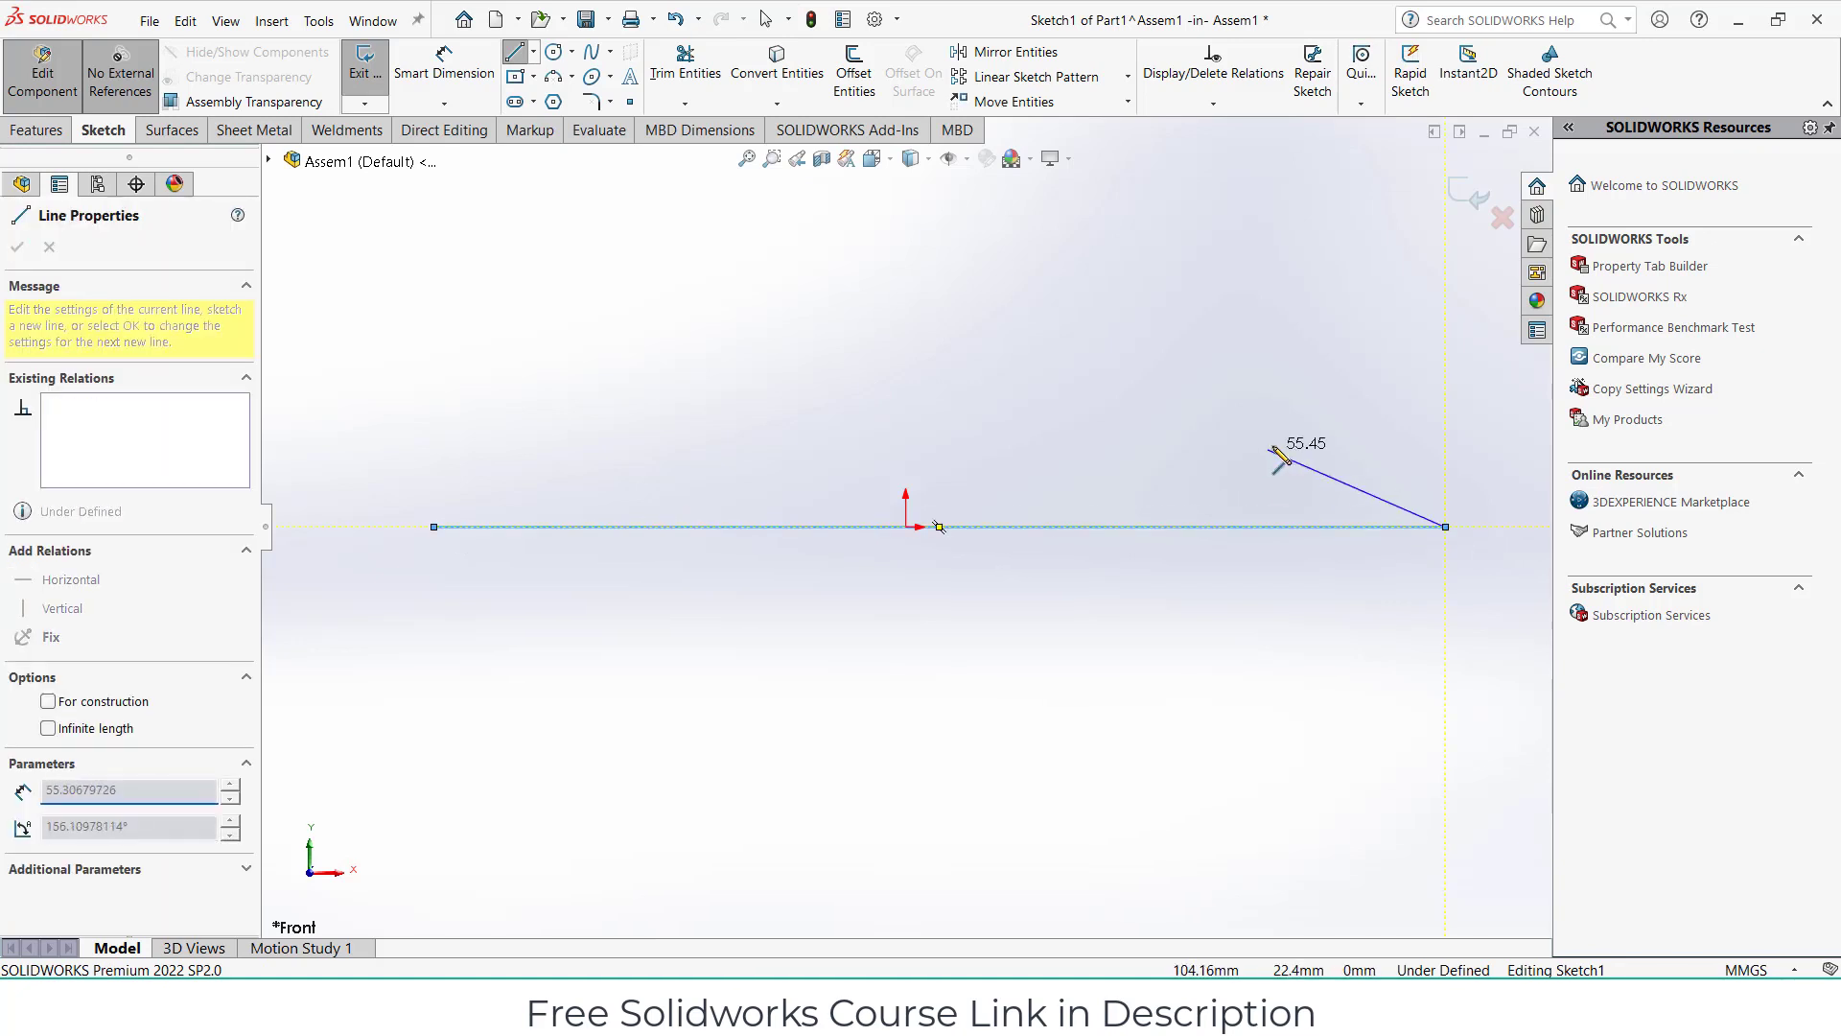
pyautogui.press('Escape')
pyautogui.click(444, 65)
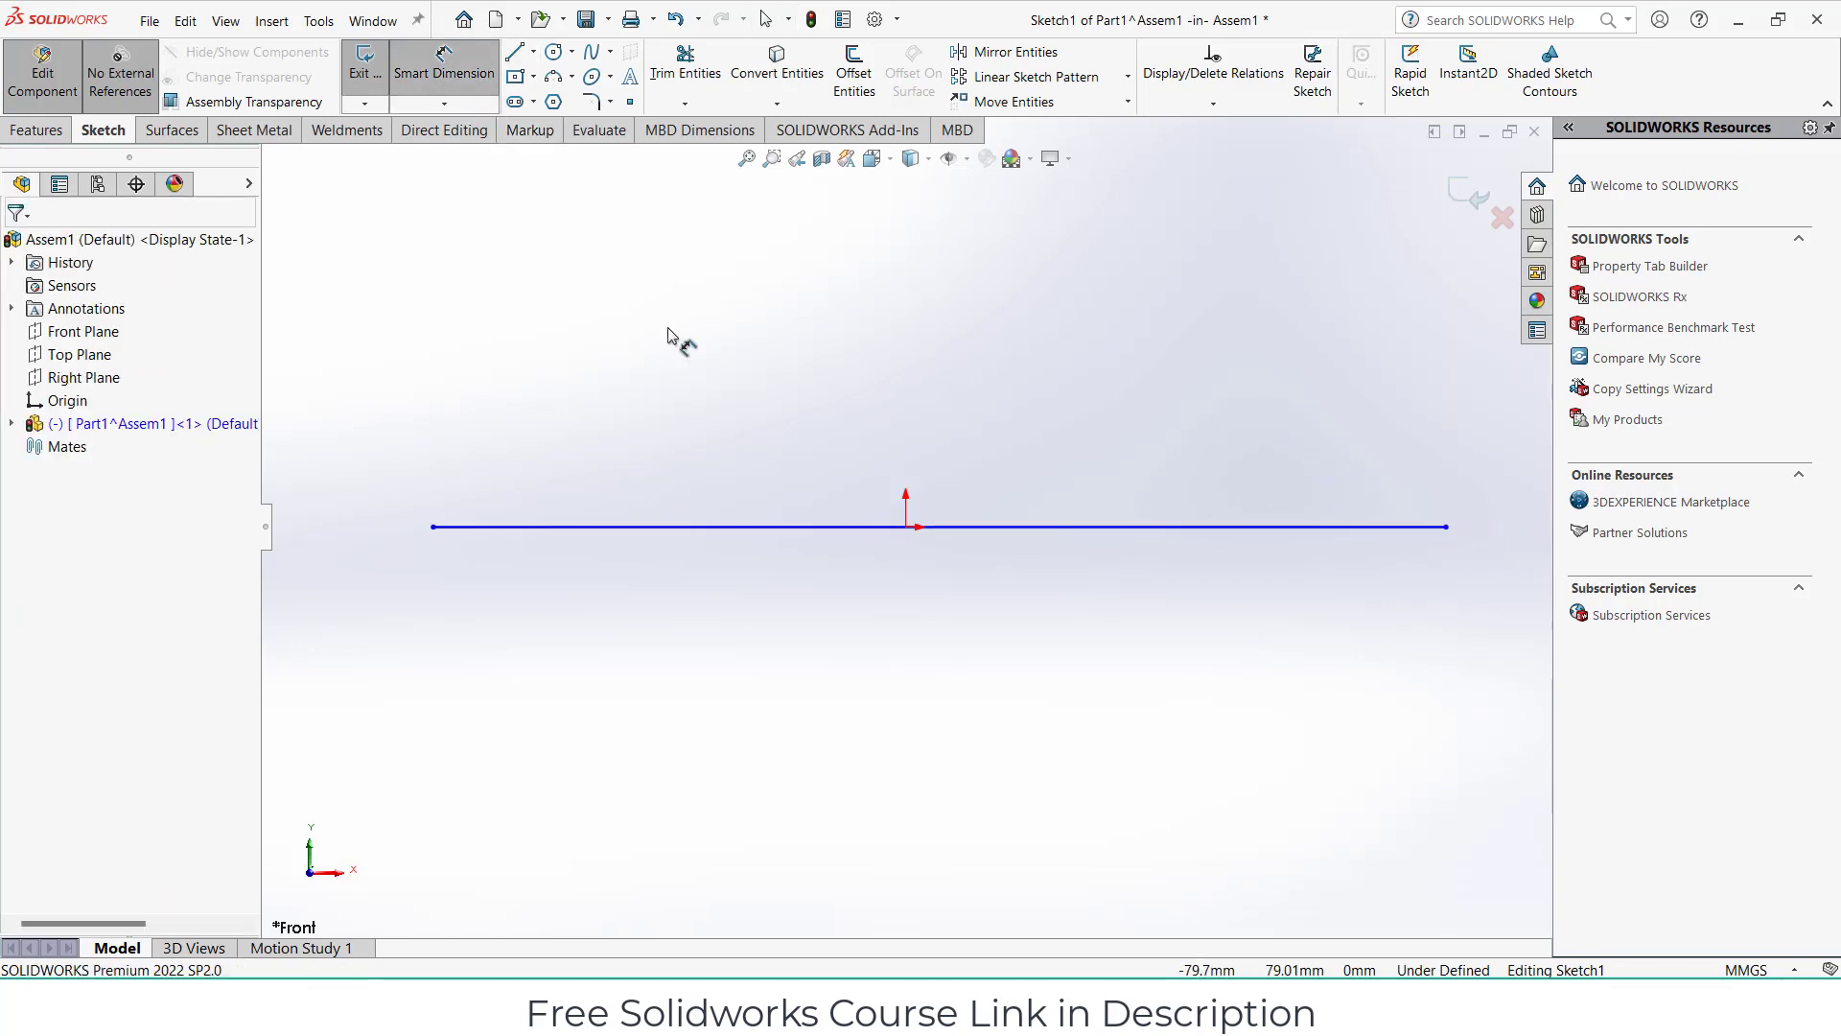
pyautogui.click(753, 526)
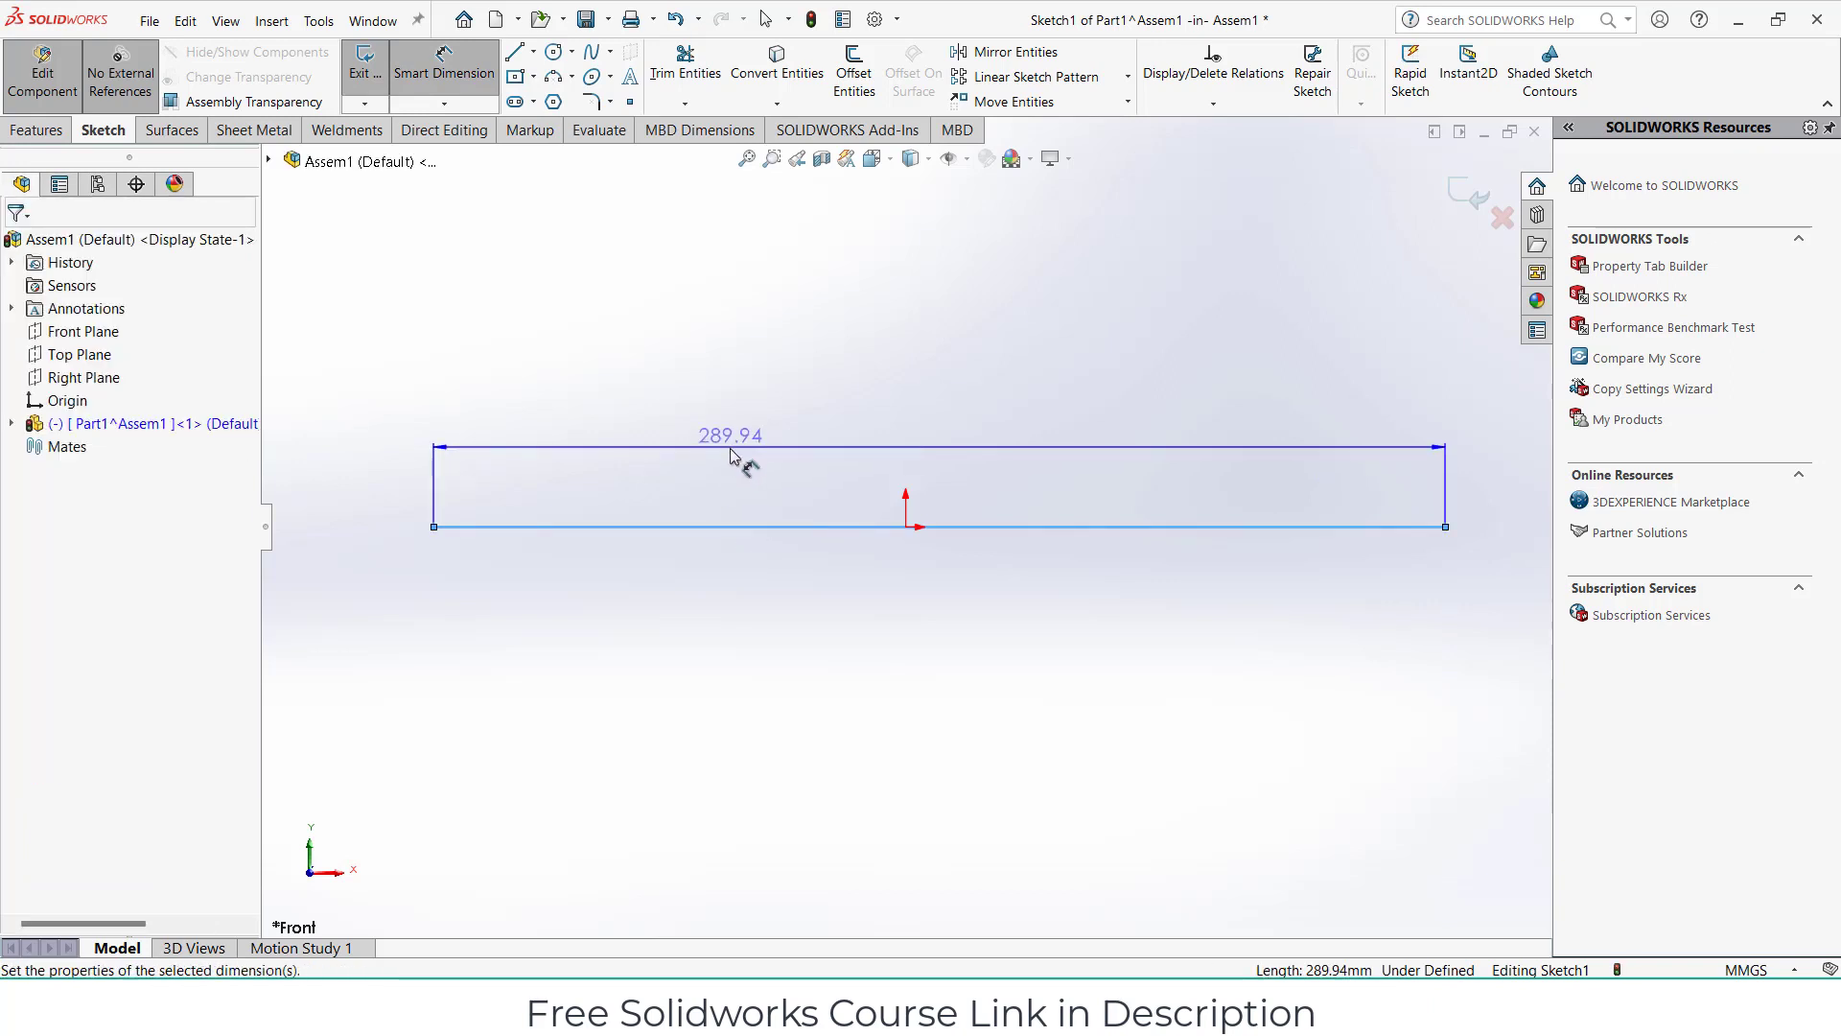
pyautogui.click(734, 452)
pyautogui.write('500')
pyautogui.press('Return')
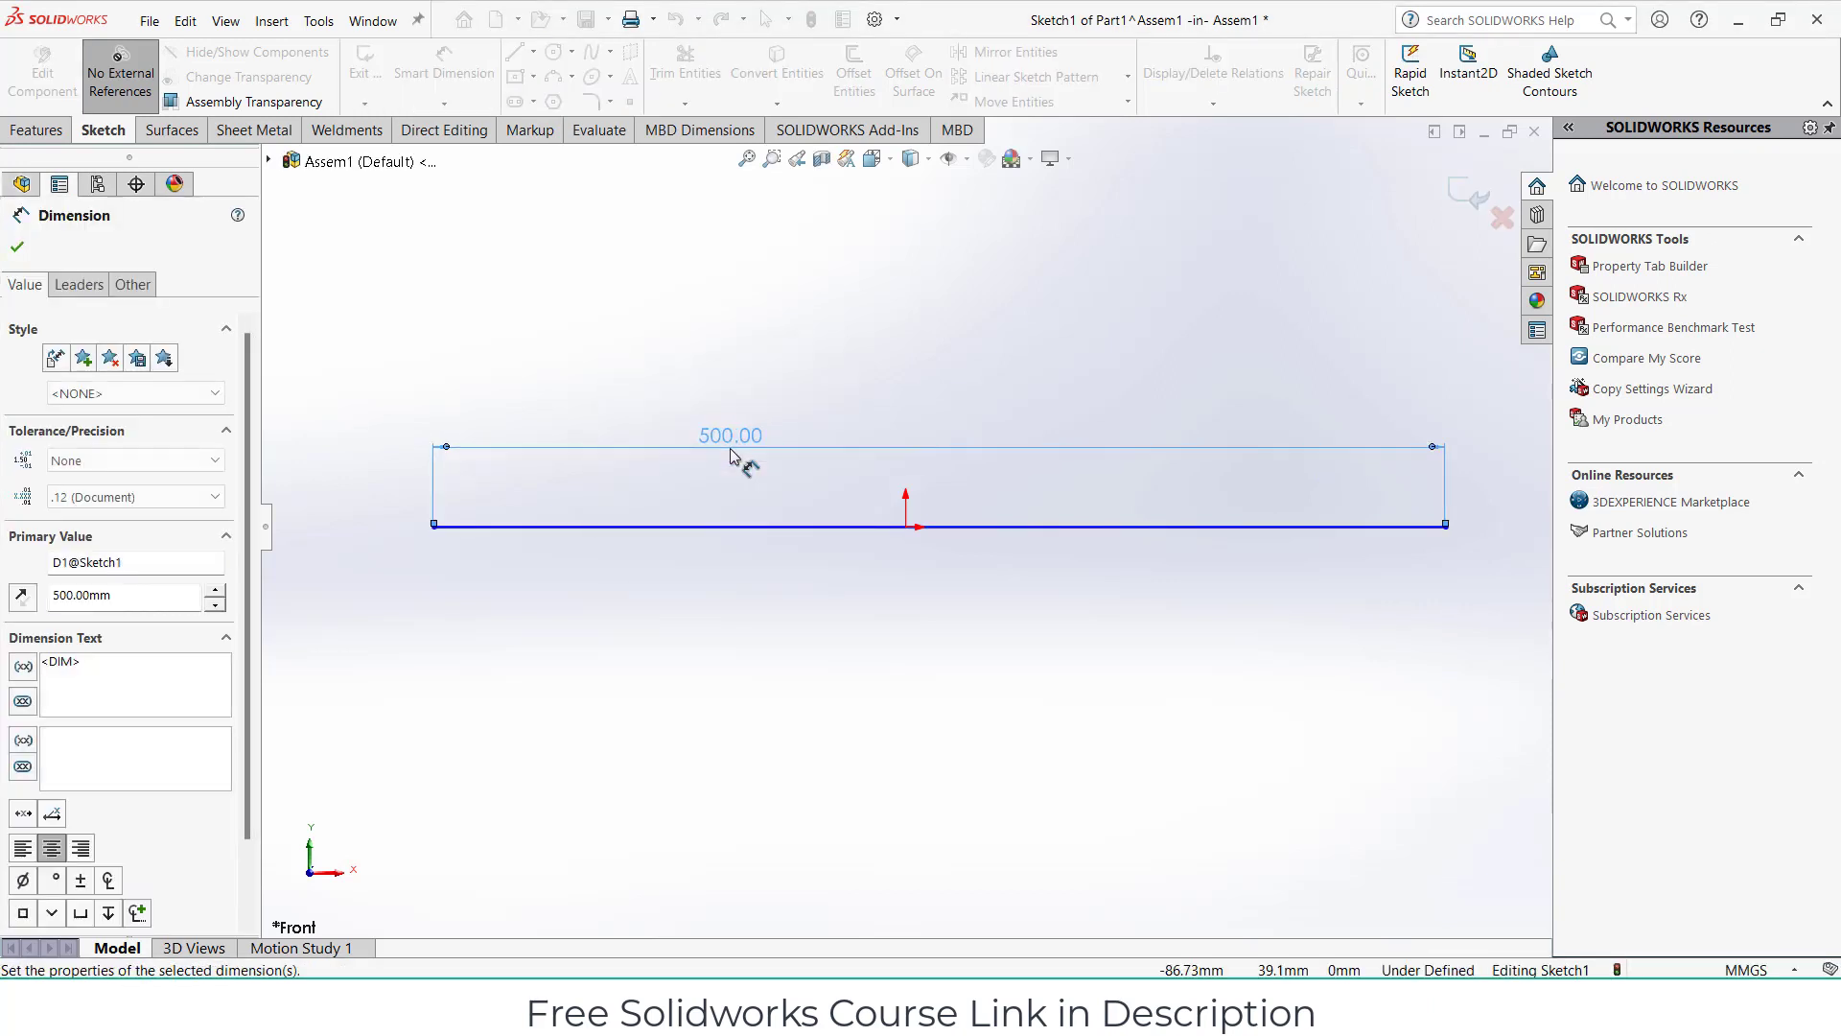
pyautogui.click(453, 566)
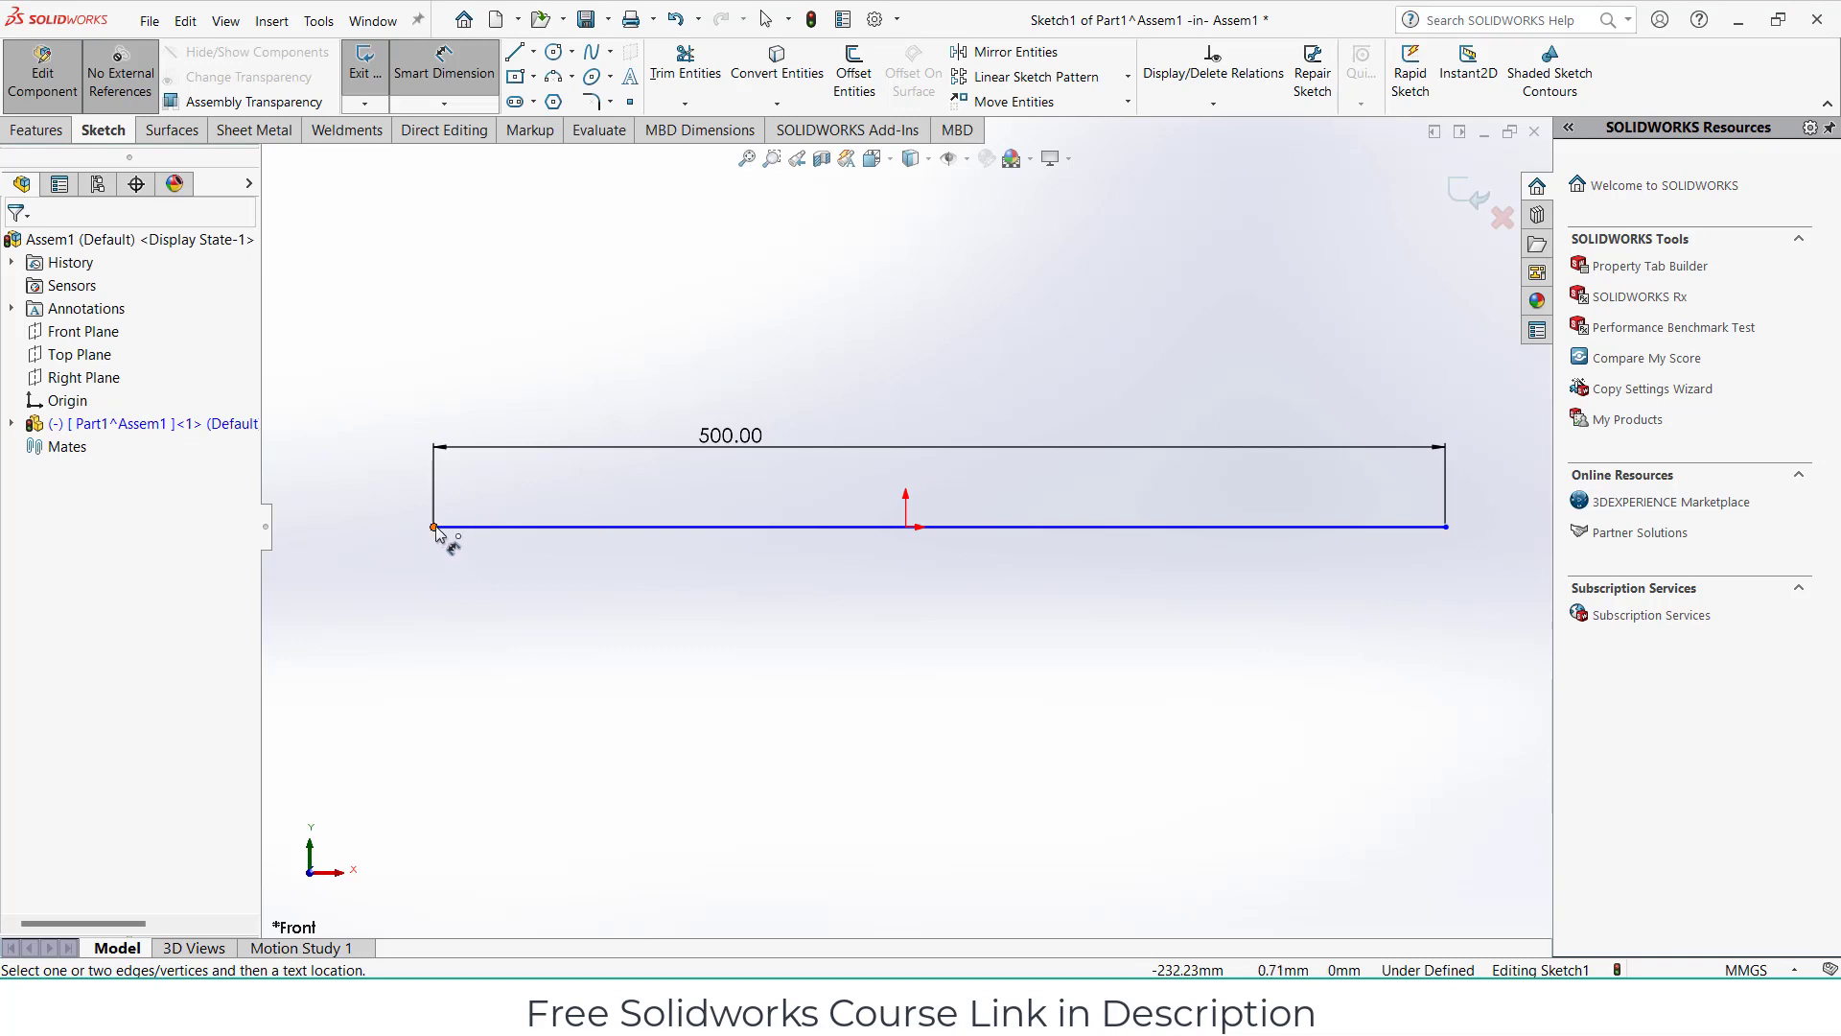
# Dimension the line's left endpoint 250 mm from the origin.
pyautogui.click(433, 527)
pyautogui.click(906, 526)
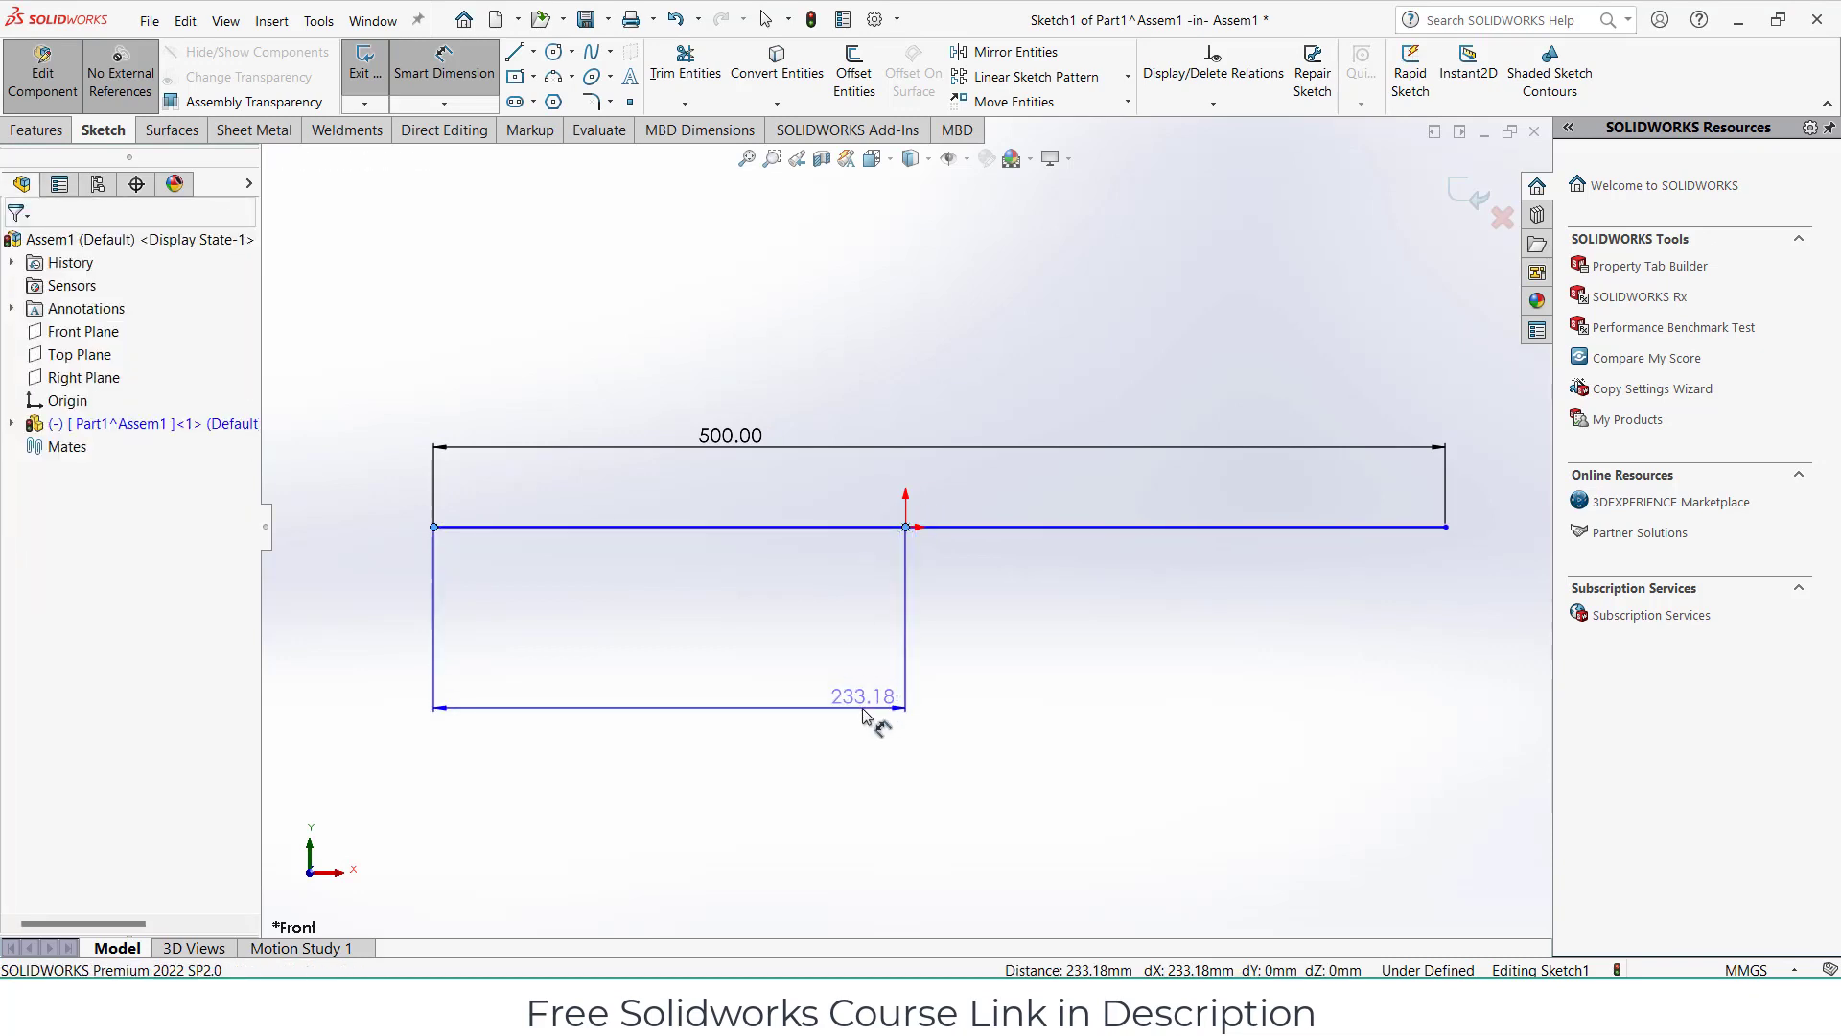
pyautogui.click(866, 716)
pyautogui.write('250')
pyautogui.press('Return')
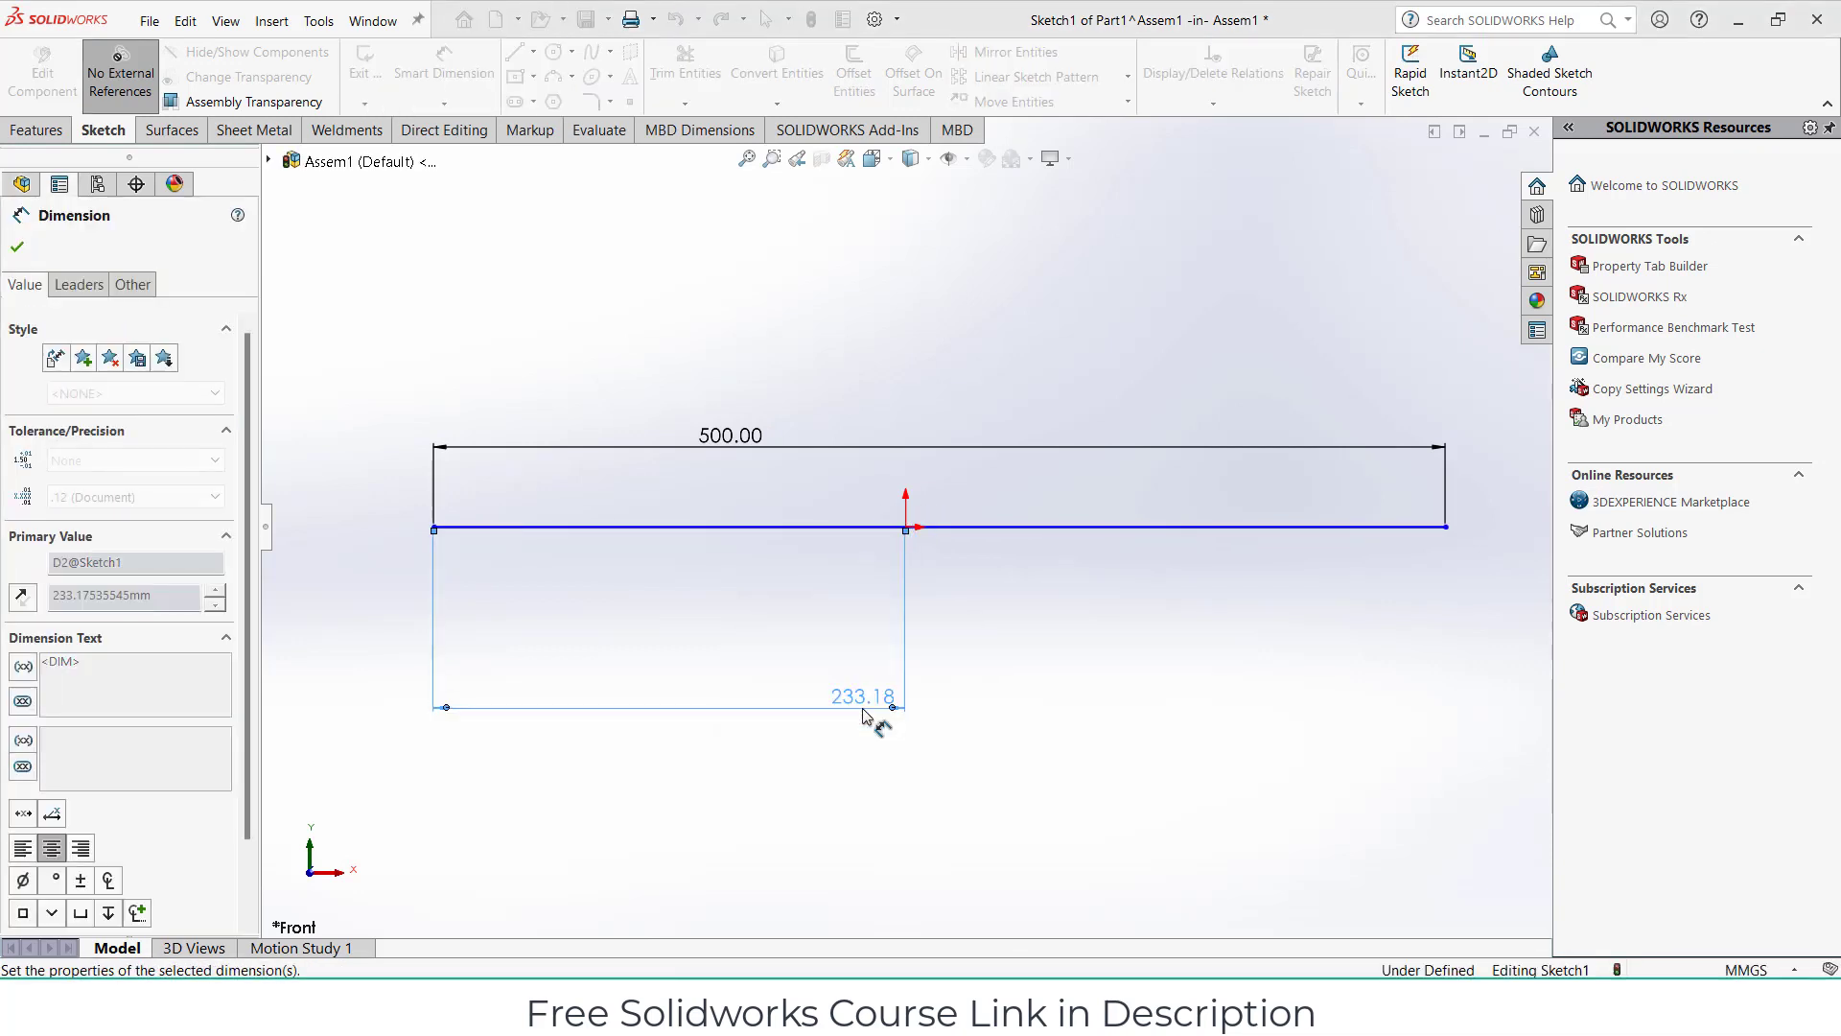
pyautogui.click(18, 247)
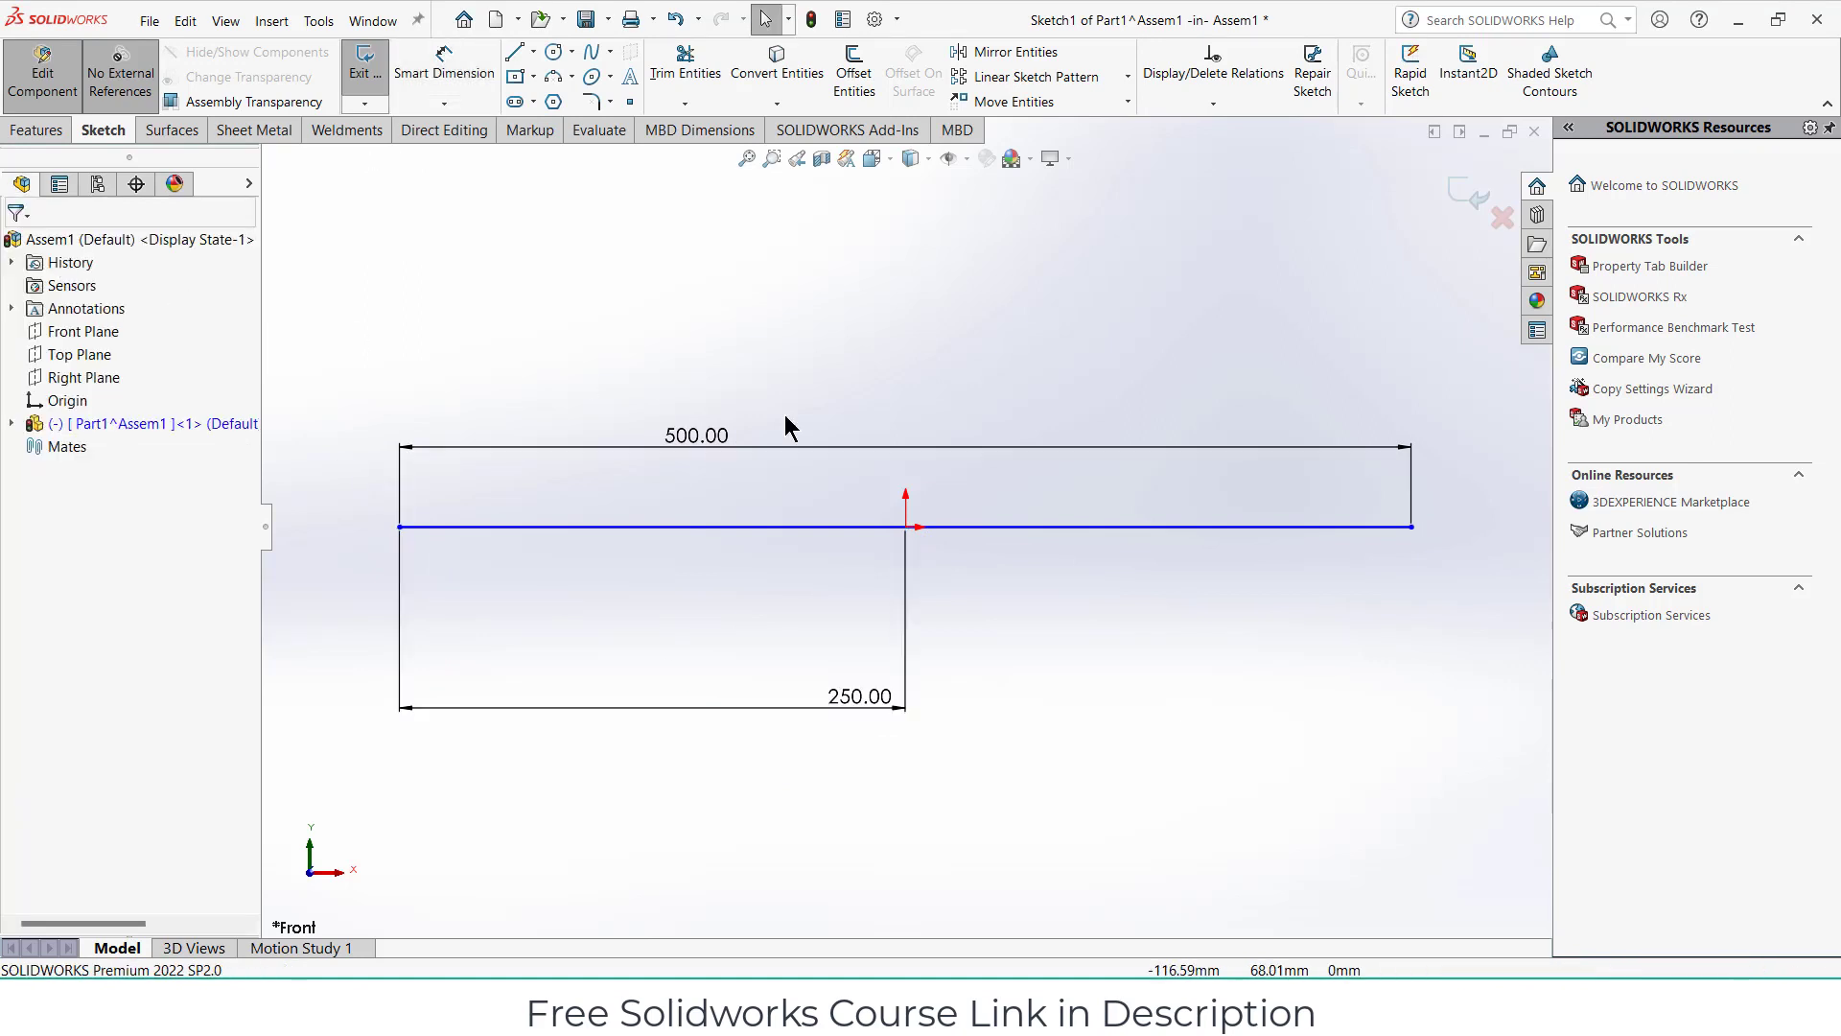
# Fully define the line with a 0 mm vertical distance to the origin.
pyautogui.moveTo(988, 530); pyautogui.dragTo(995, 437)
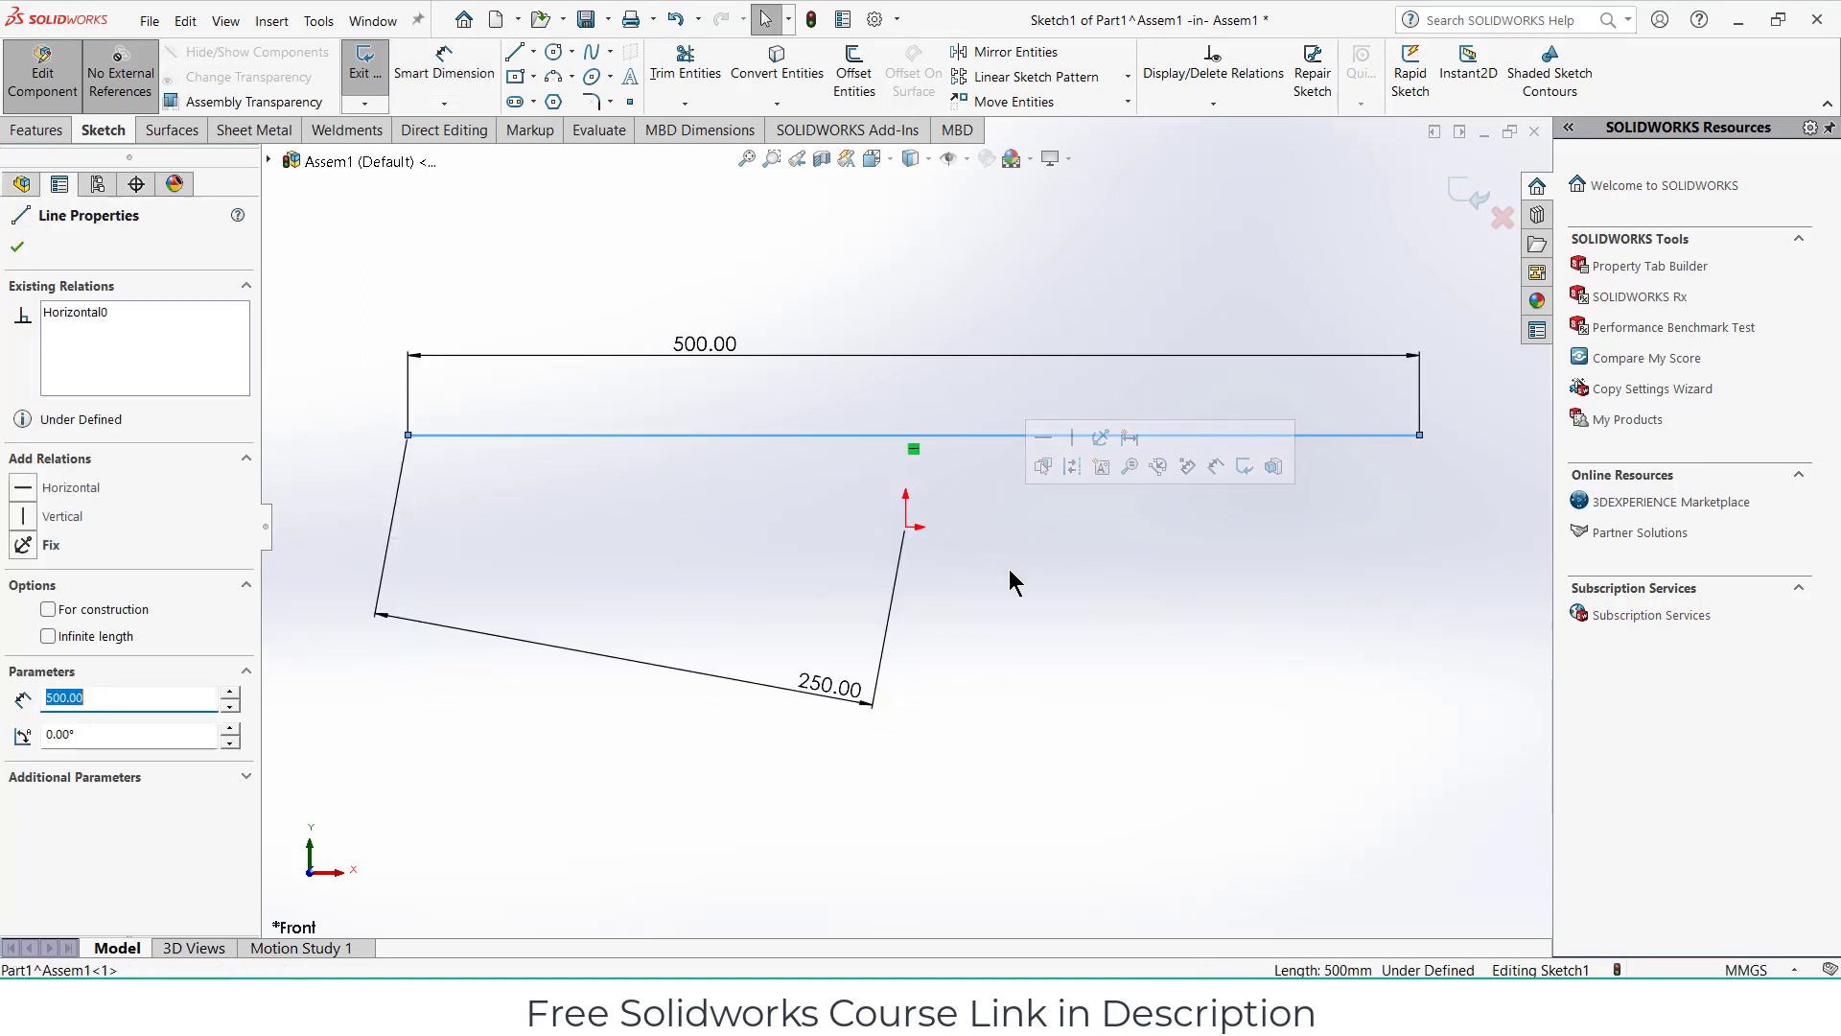
pyautogui.click(489, 80)
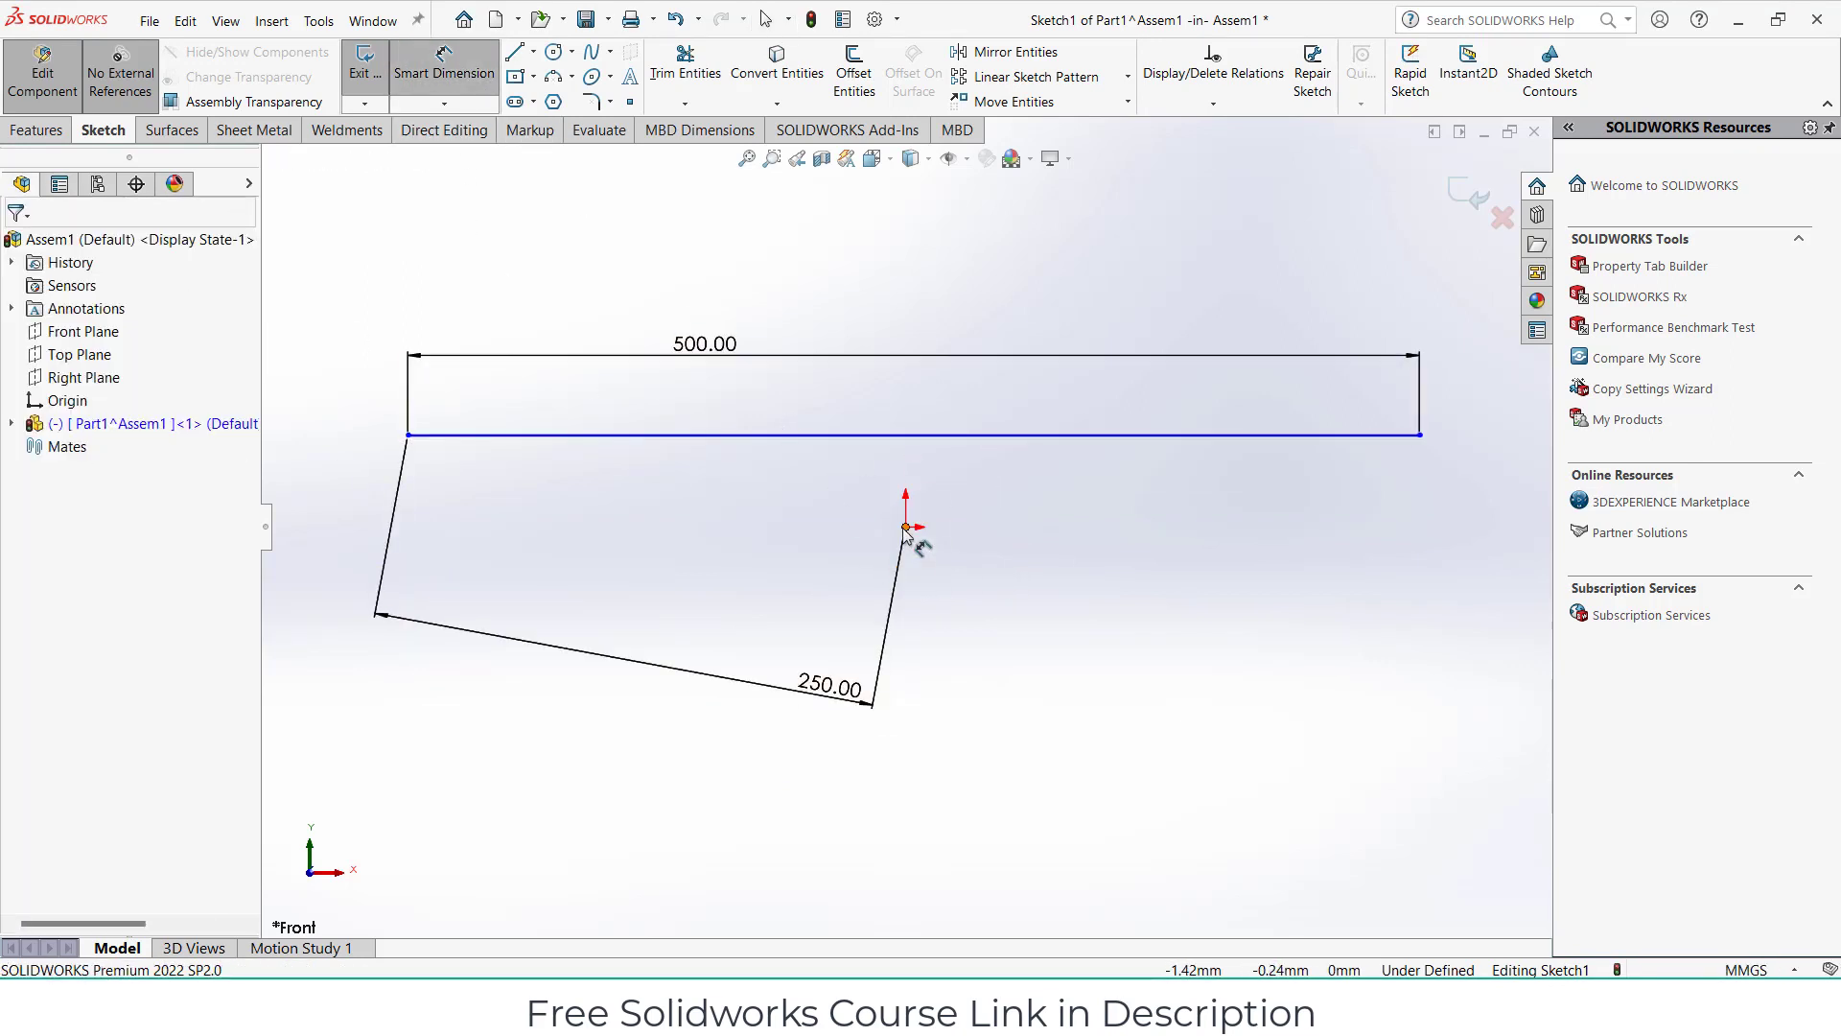
pyautogui.click(920, 435)
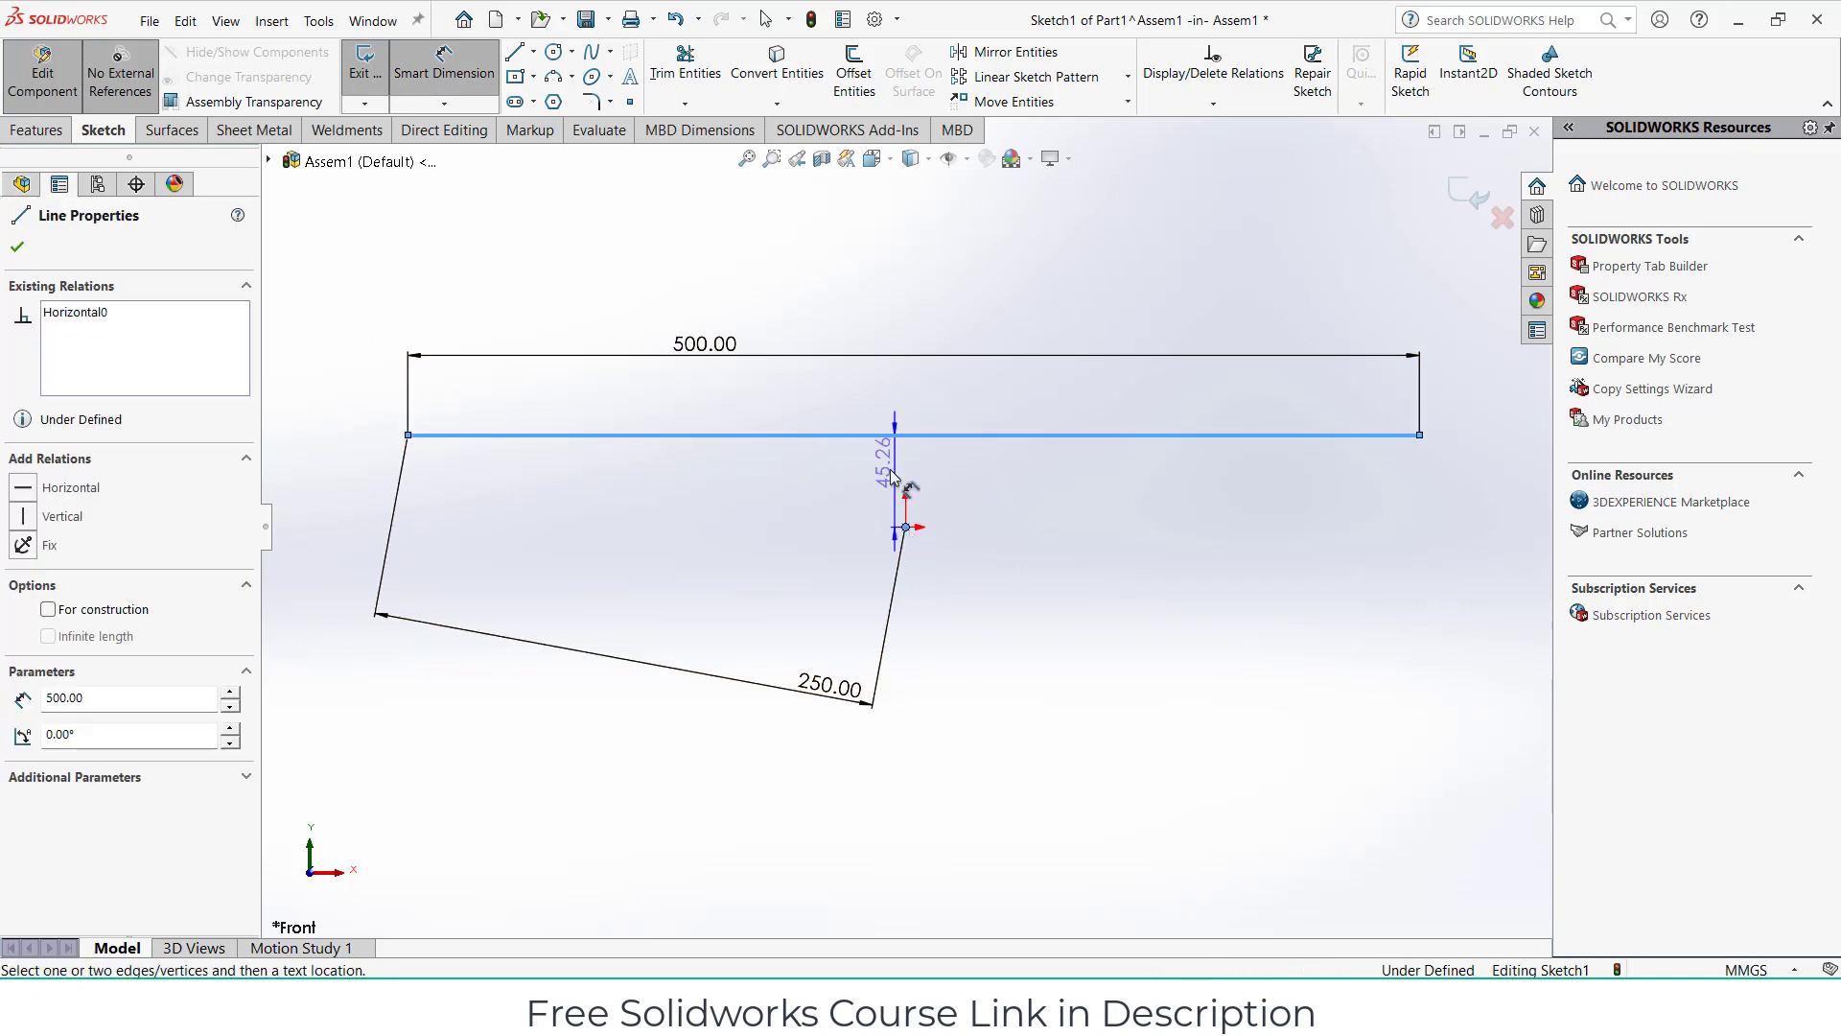
pyautogui.click(905, 527)
pyautogui.click(891, 477)
pyautogui.press('Return')
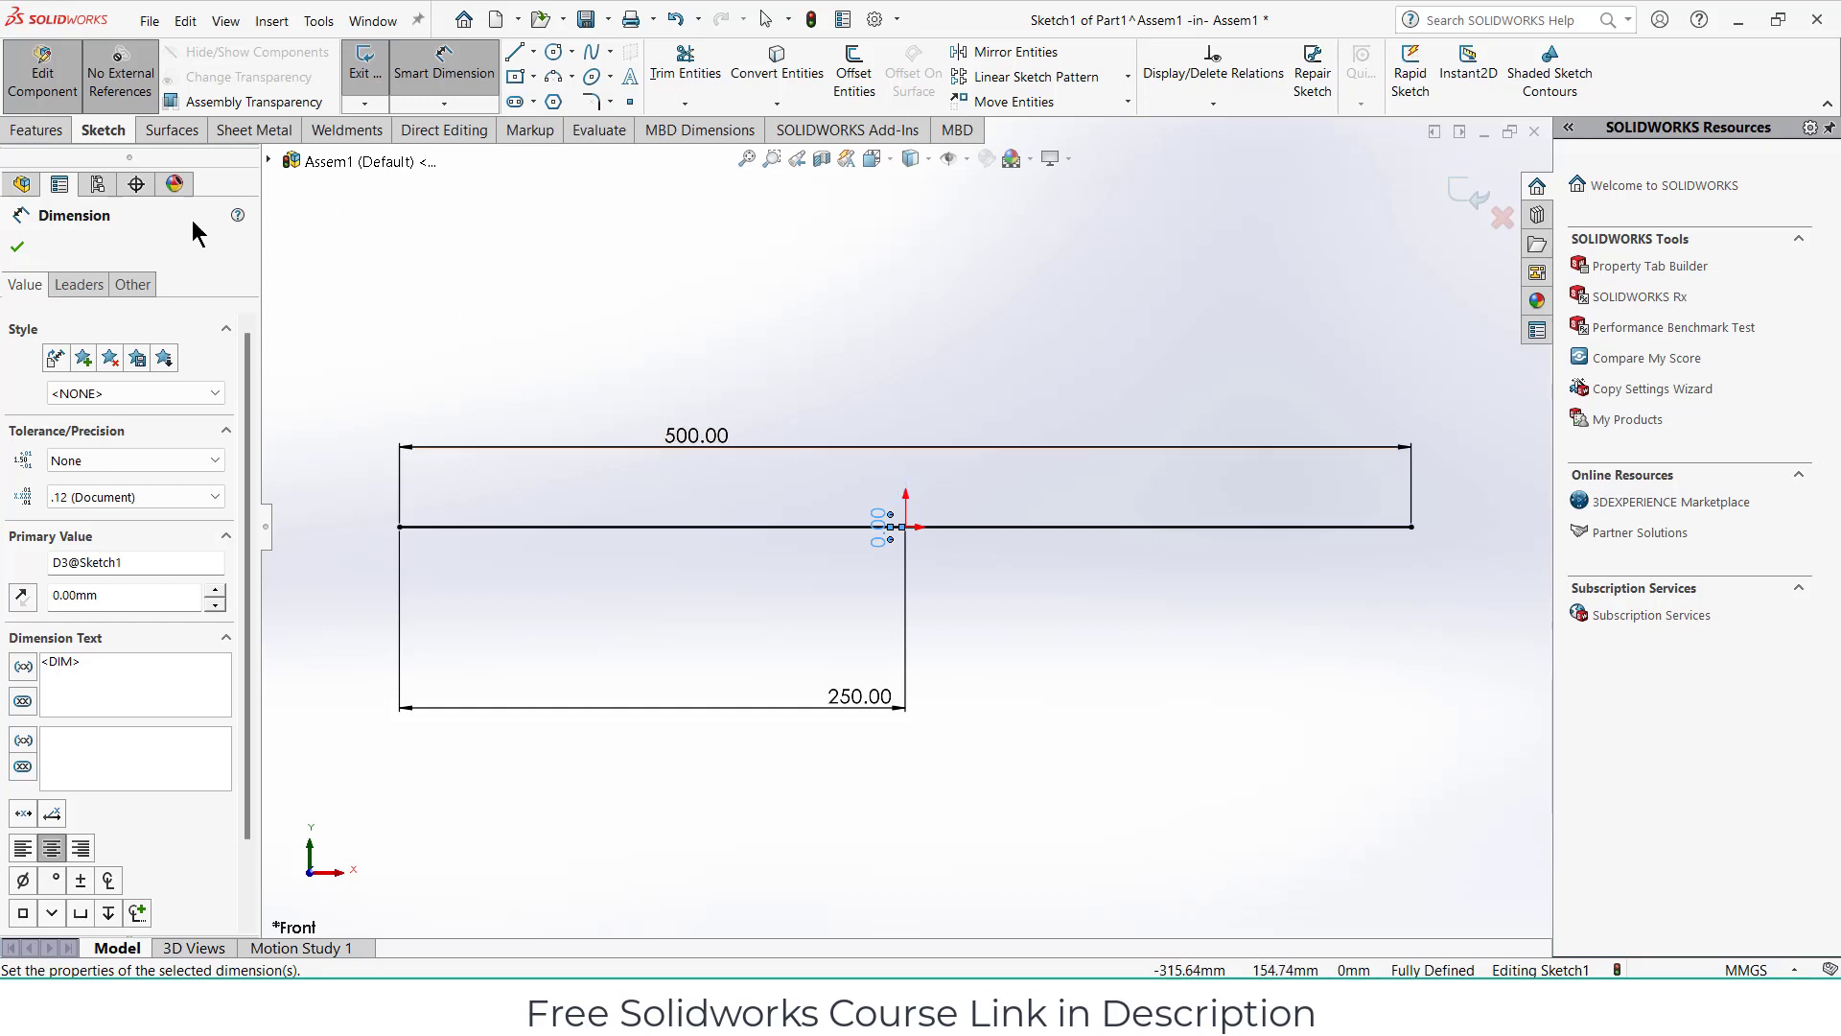
pyautogui.click(44, 131)
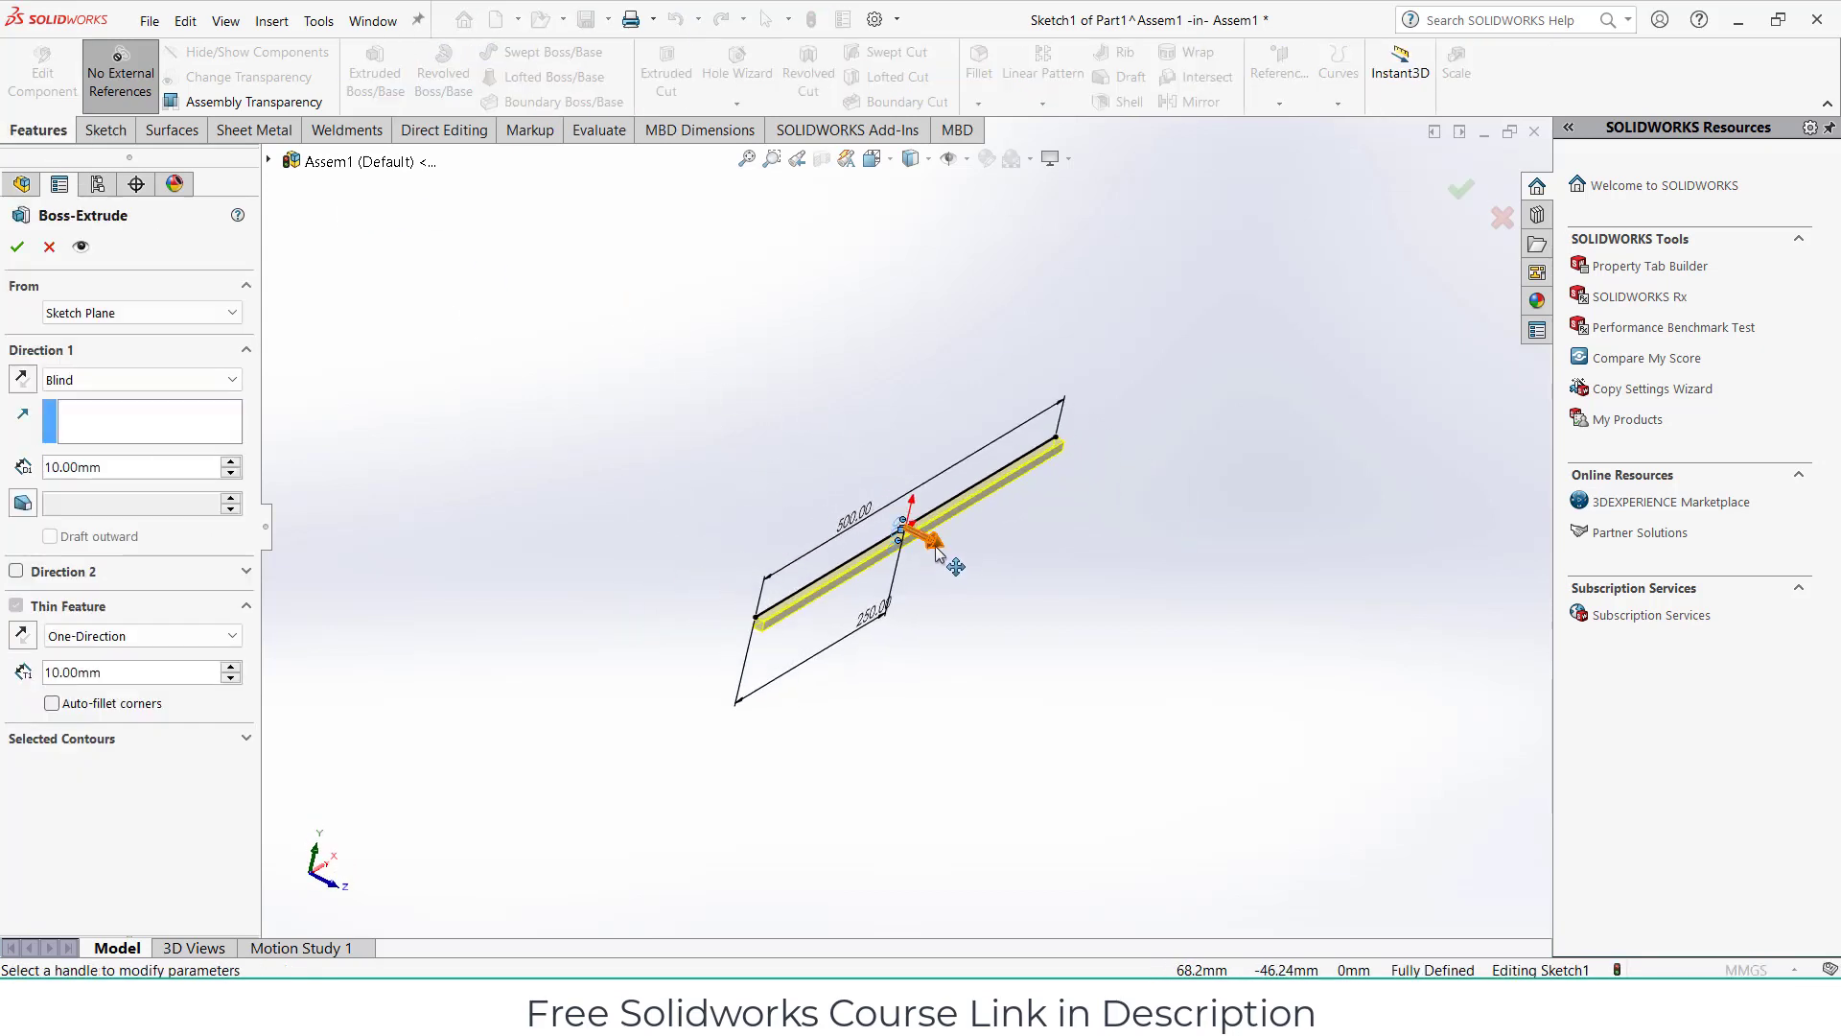
# Finish the thin plate extrusion at a depth of 10 mm.
pyautogui.scroll(2, 946, 485)
pyautogui.moveTo(937, 554); pyautogui.dragTo(703, 353)
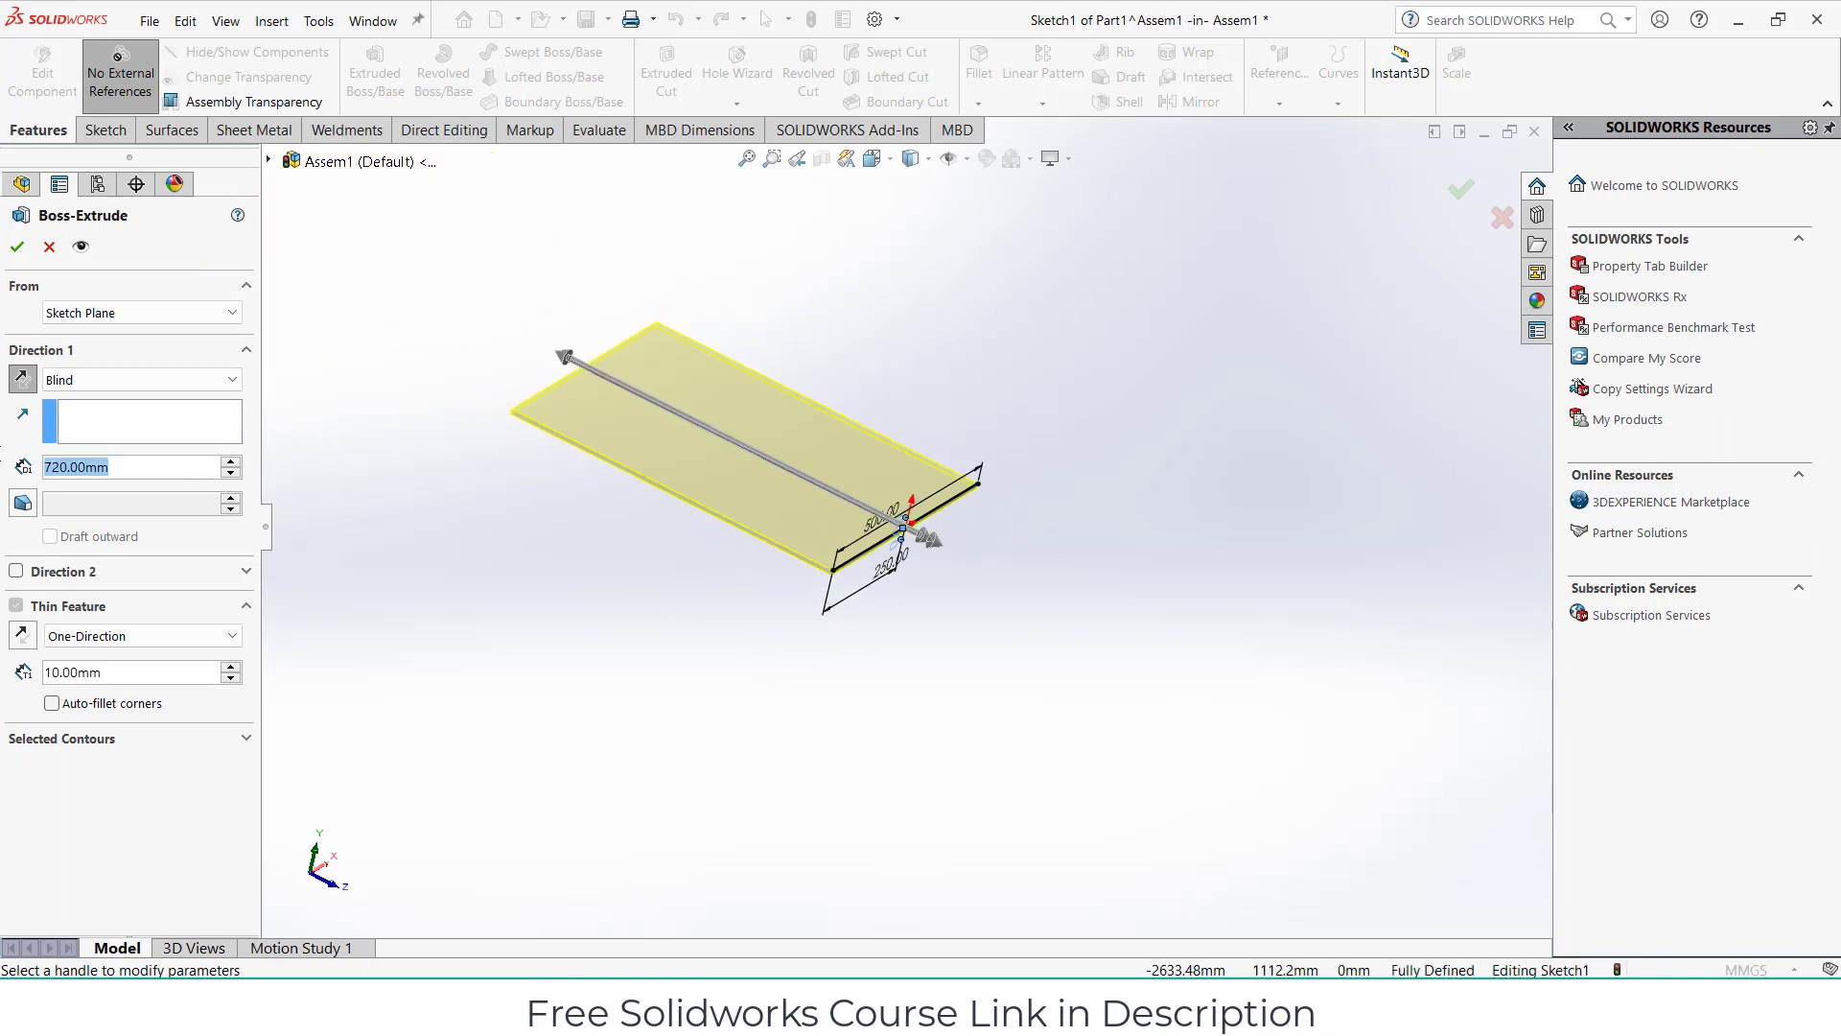
pyautogui.write('100')
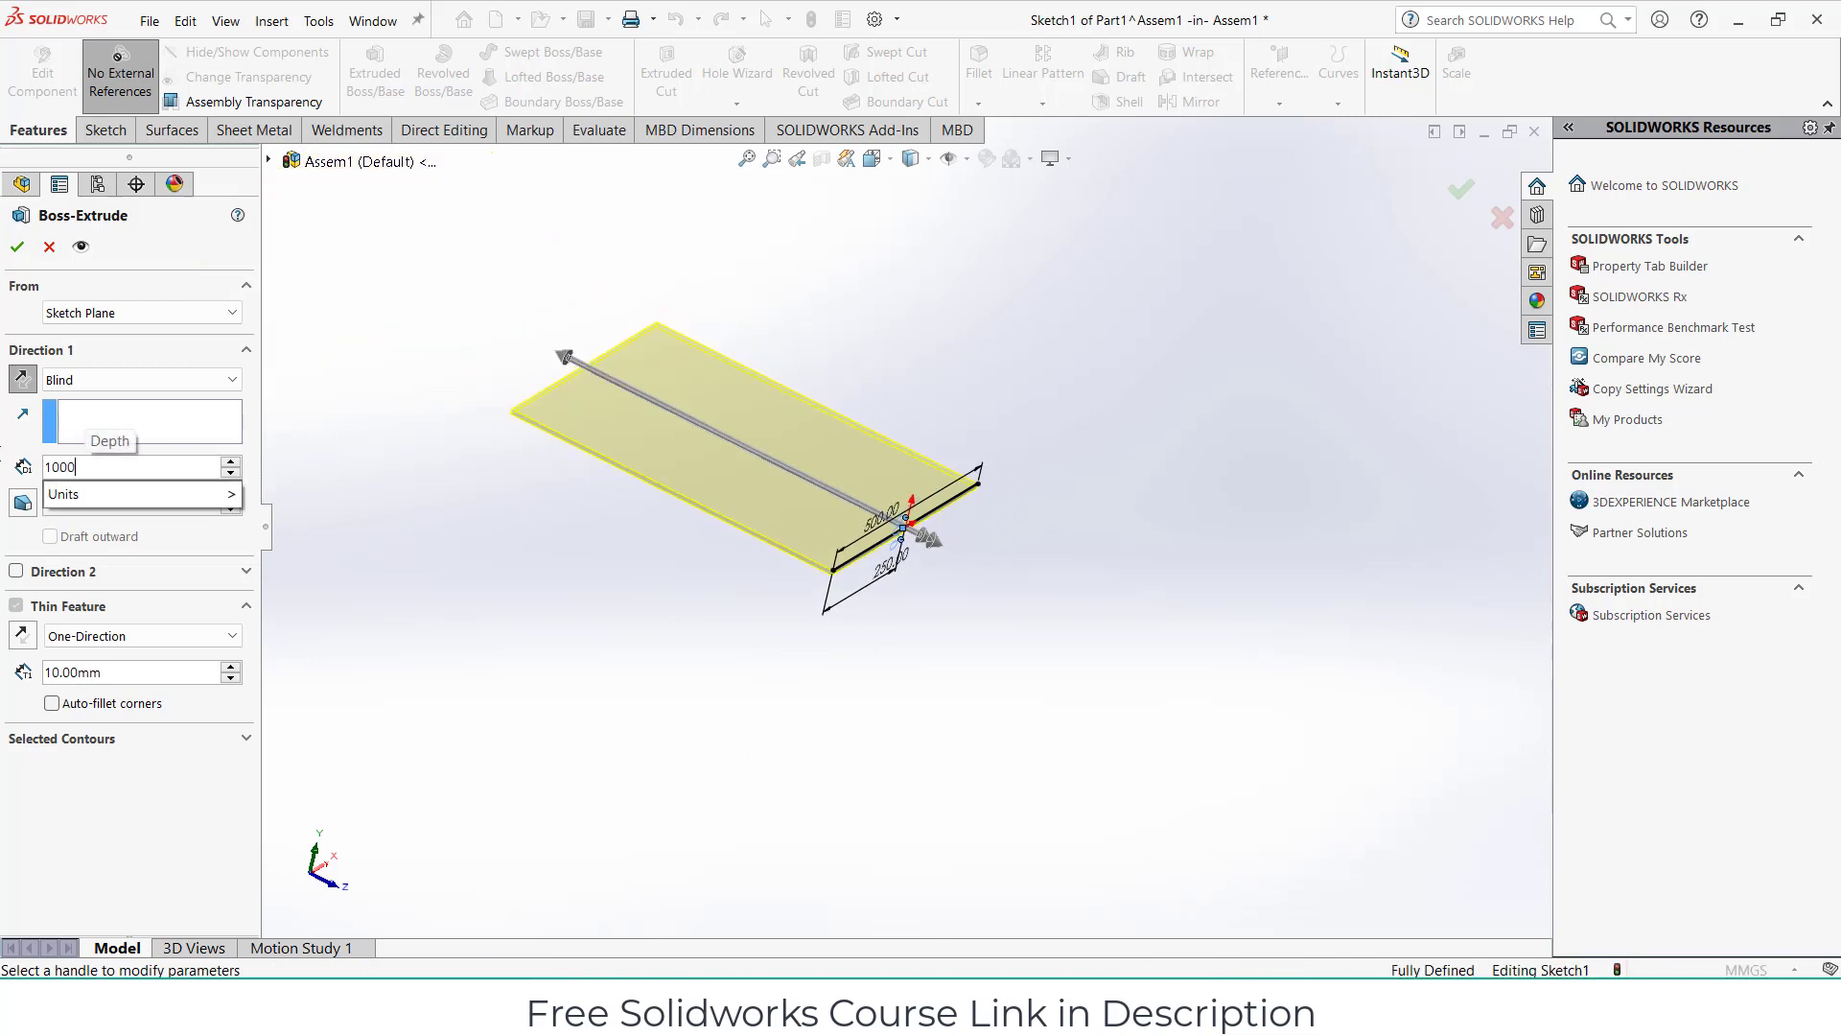
pyautogui.press('BackSpace')
pyautogui.press('Return')
pyautogui.press('Return')
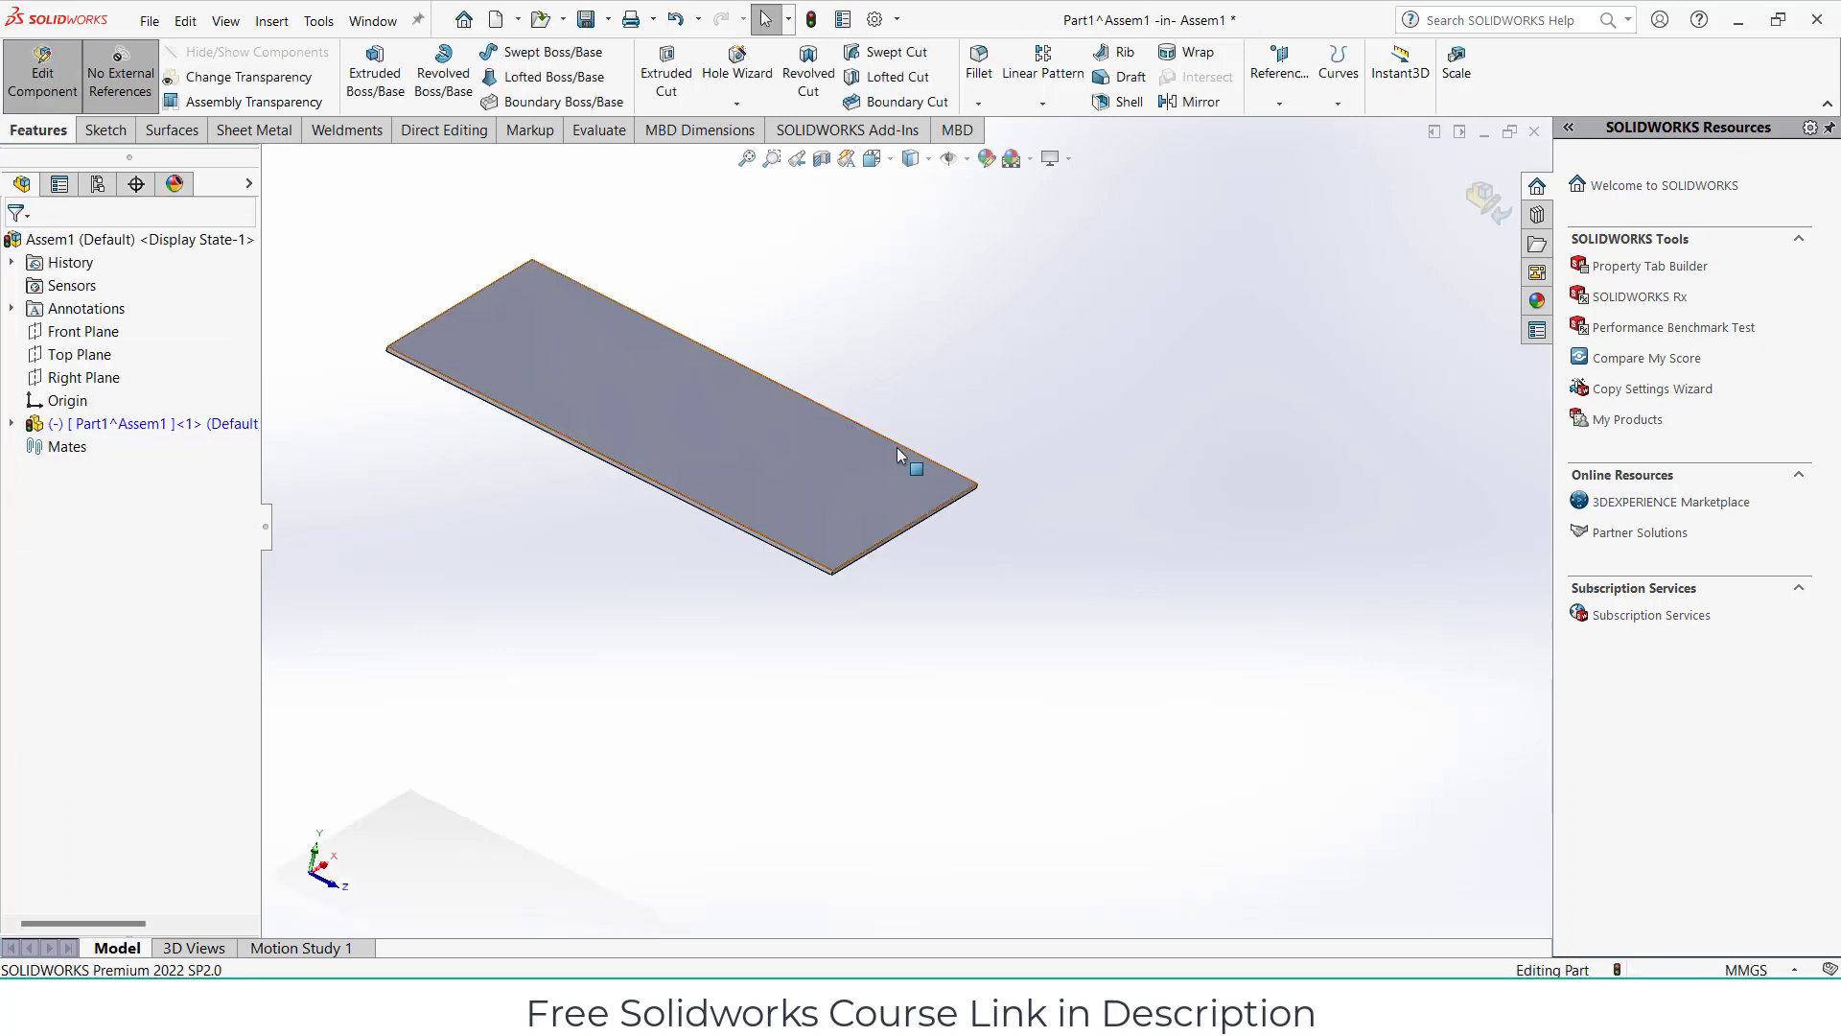
# Rename the new part in the tree to 'base'.
pyautogui.scroll(-2, 896, 462)
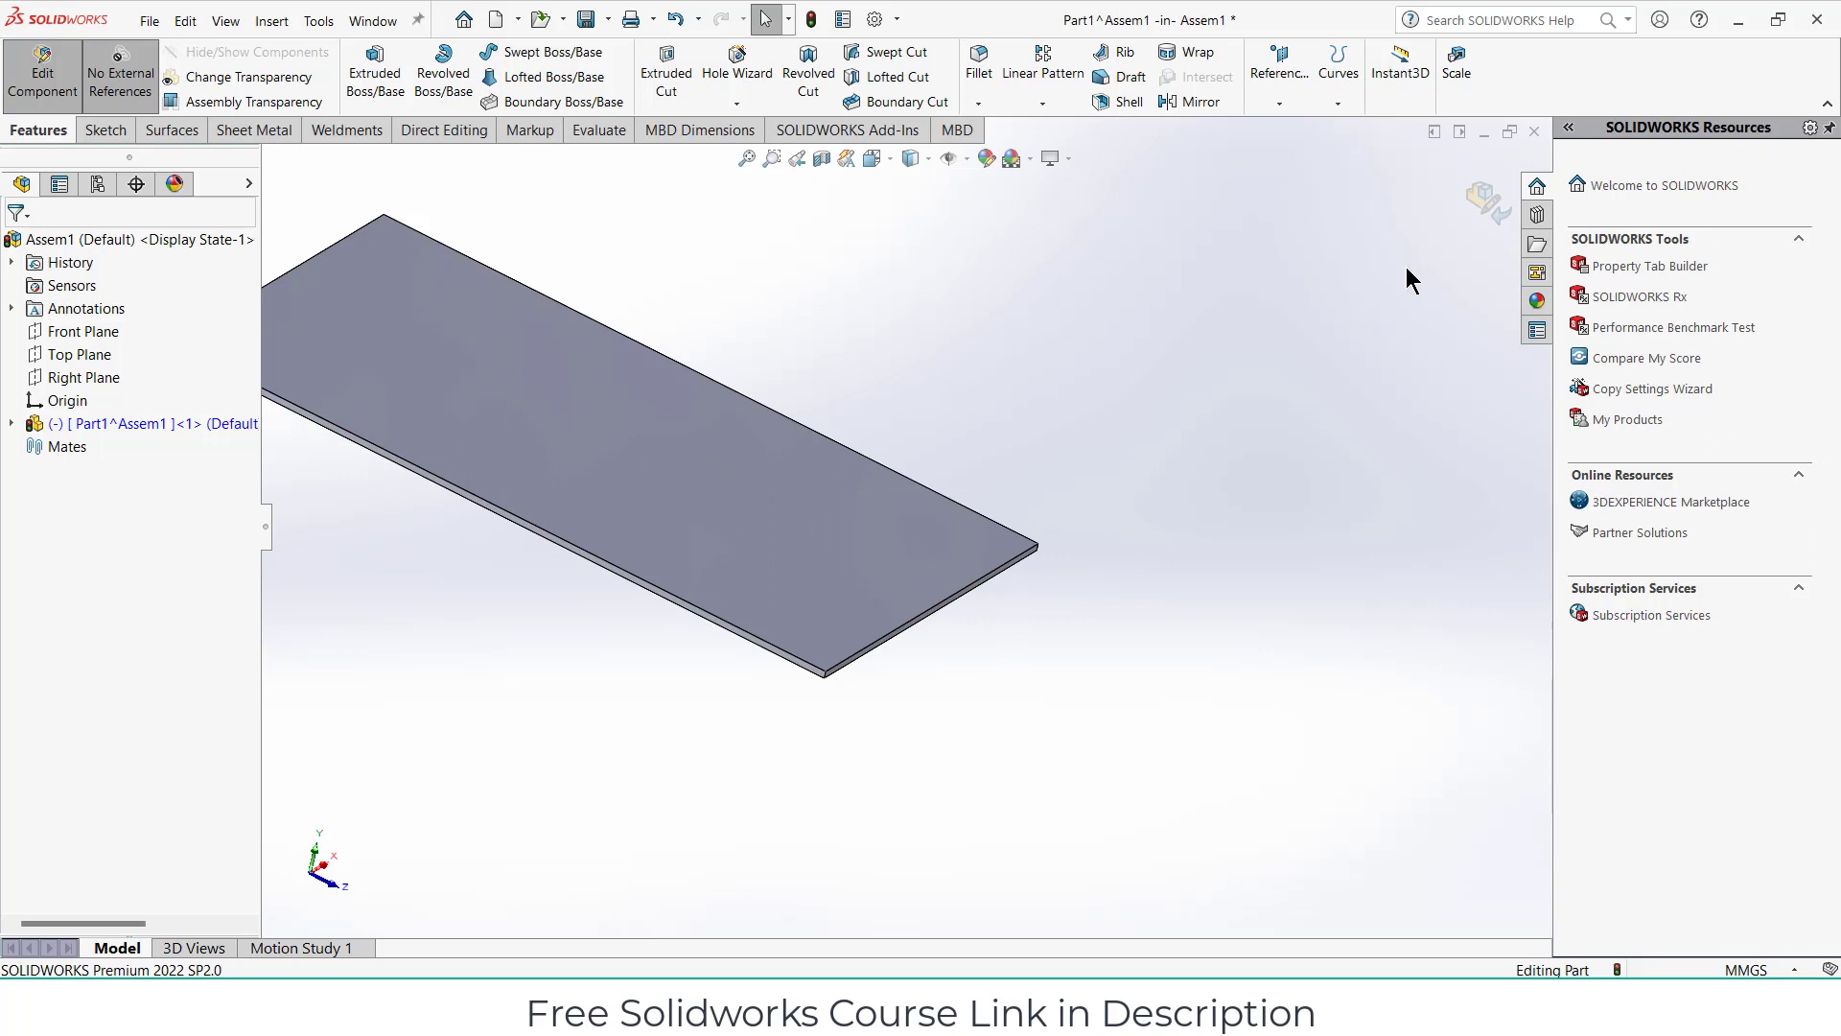
pyautogui.moveTo(1264, 516)
pyautogui.mouseDown(button='middle')
pyautogui.moveTo(1114, 447)
pyautogui.moveTo(827, 498)
pyautogui.mouseUp(button='middle')
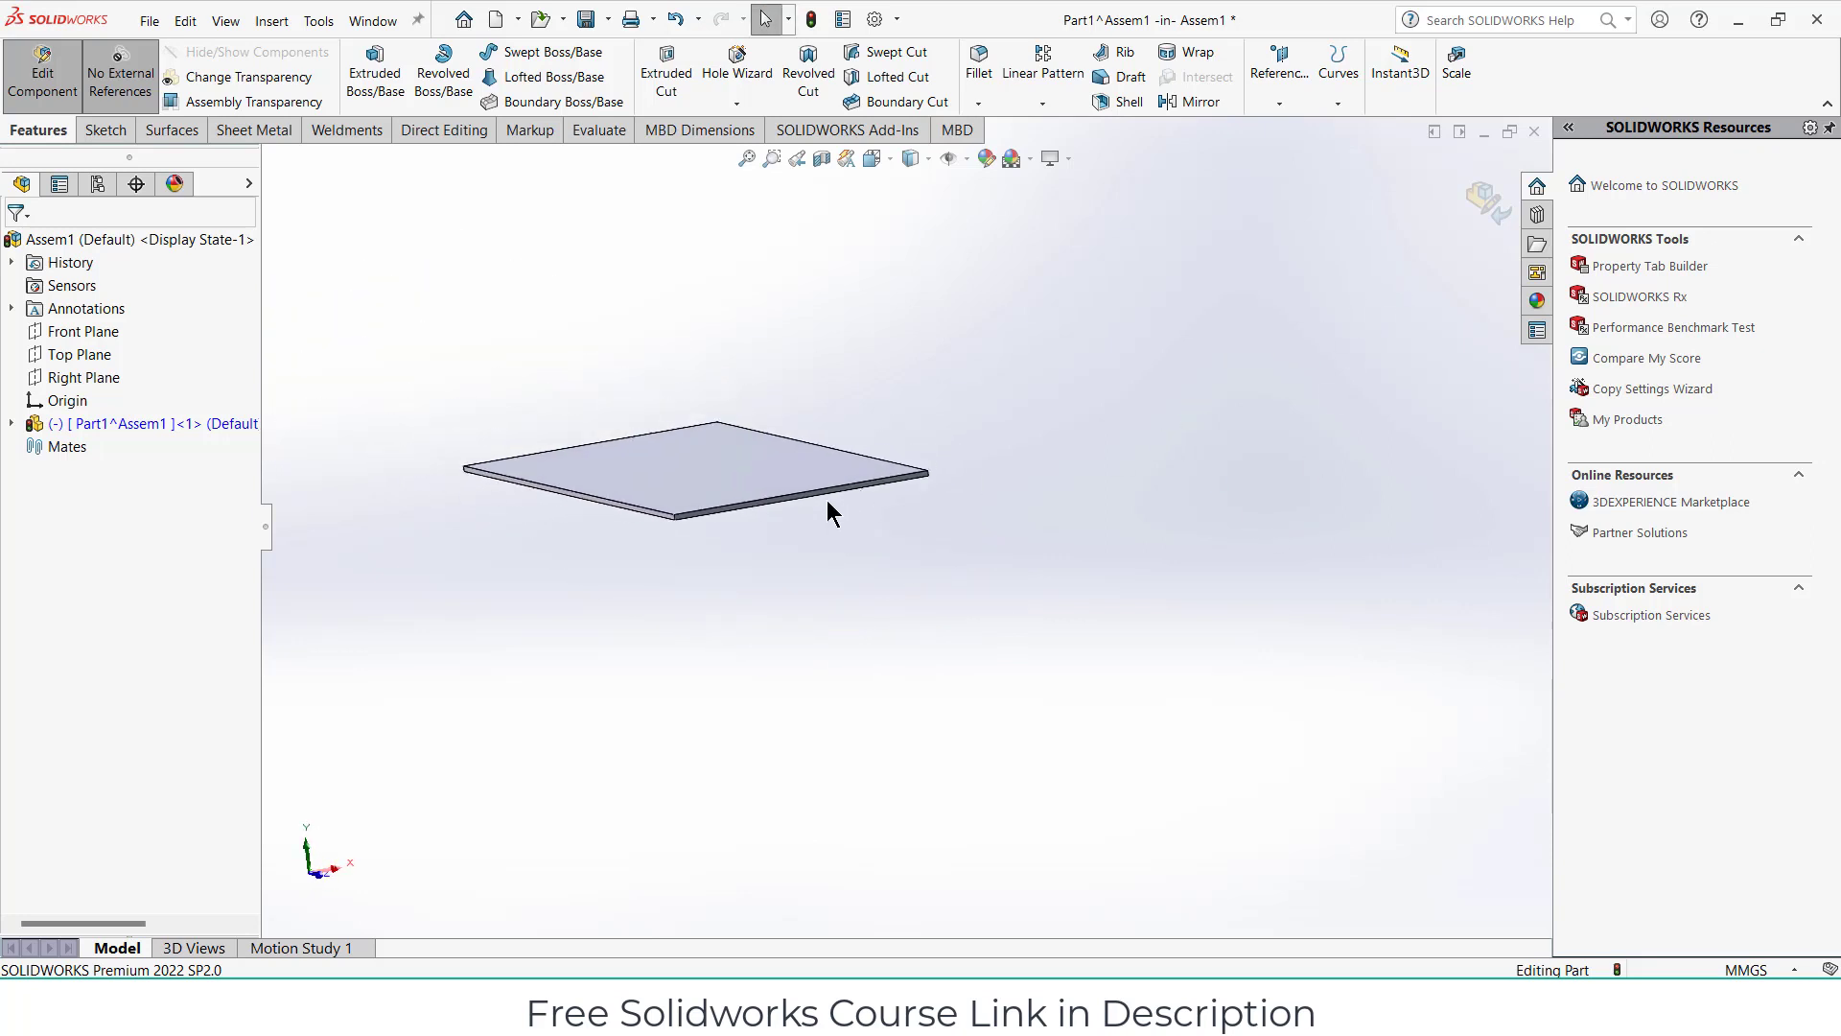
pyautogui.click(128, 424)
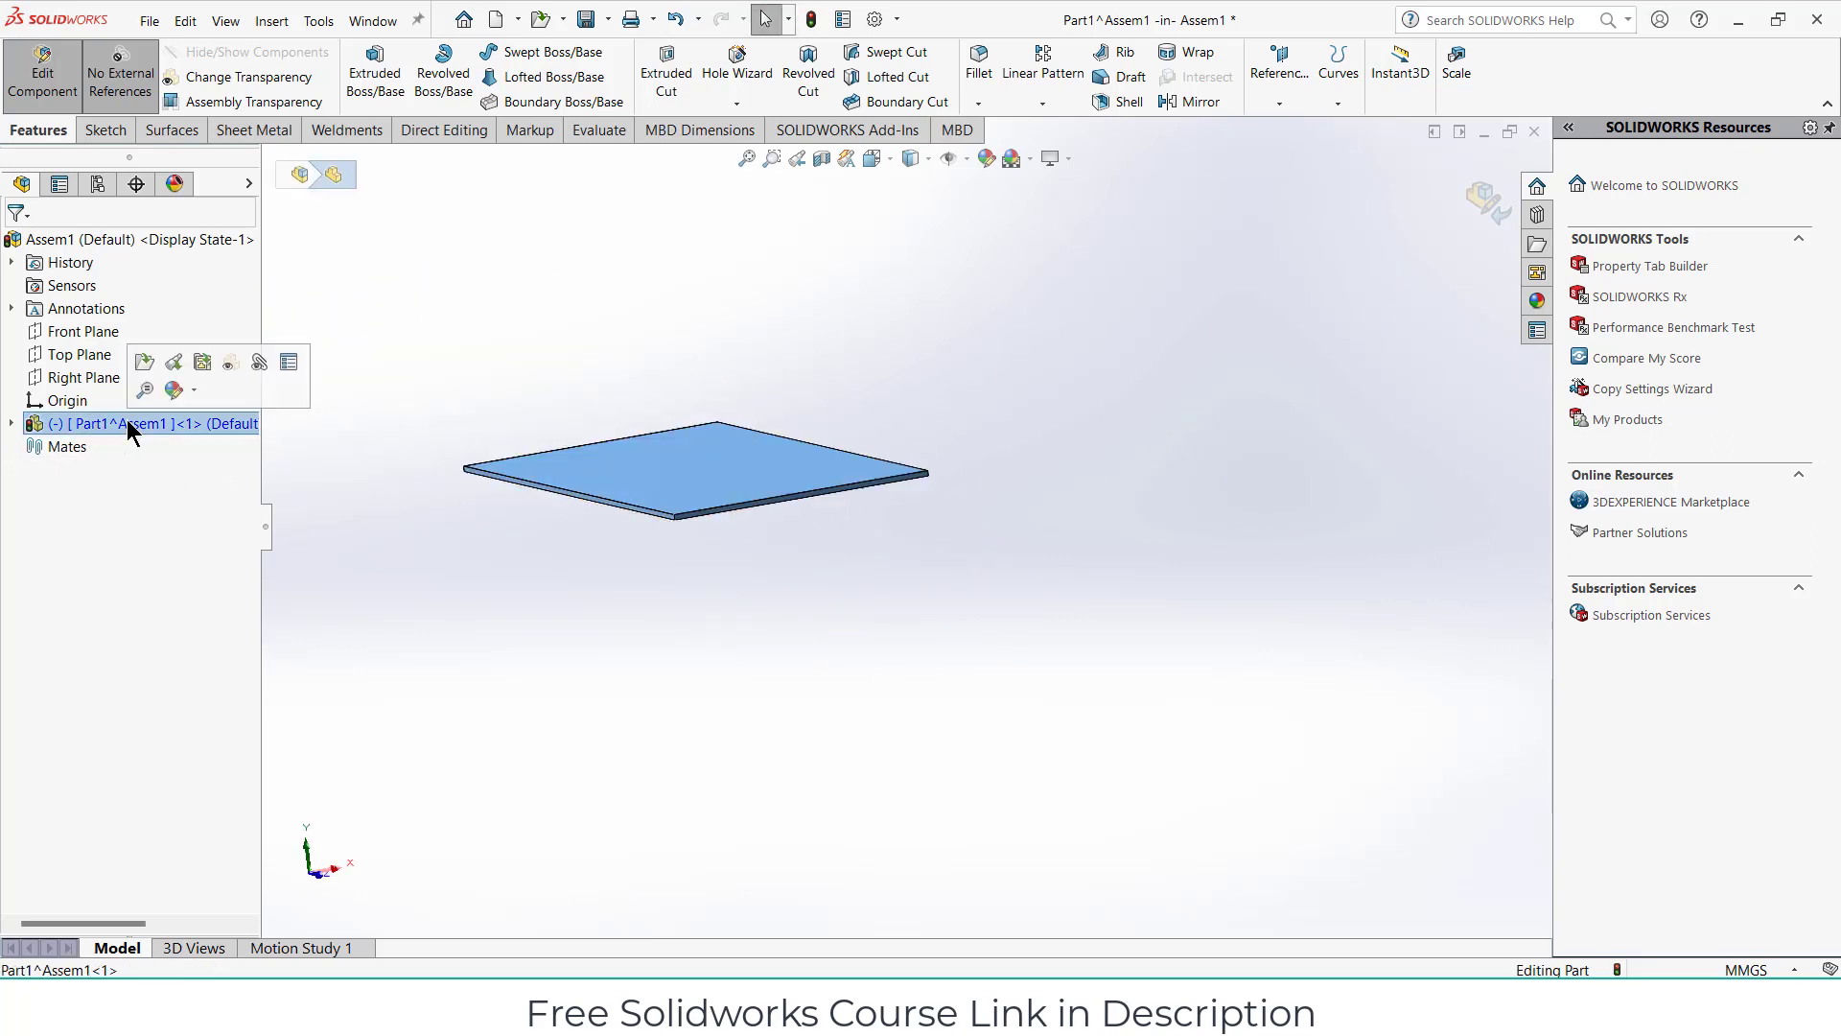
pyautogui.click(128, 423)
pyautogui.write('base')
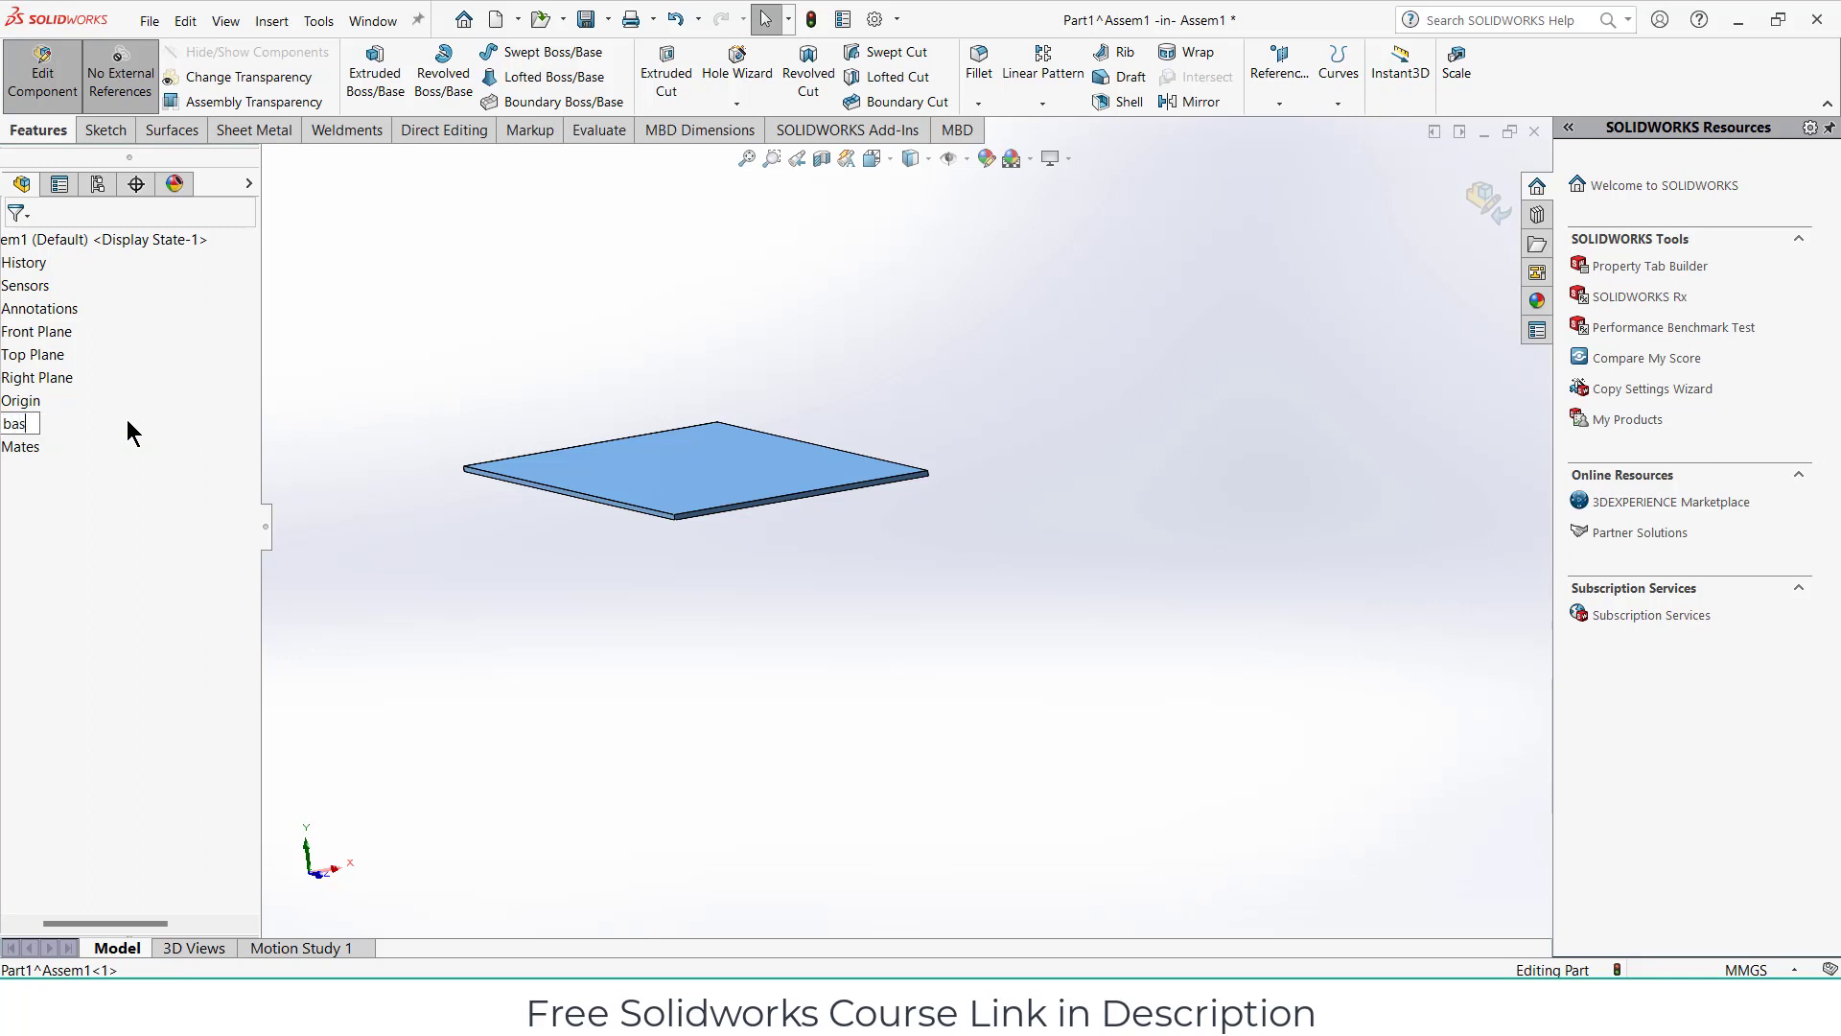
pyautogui.press('Return')
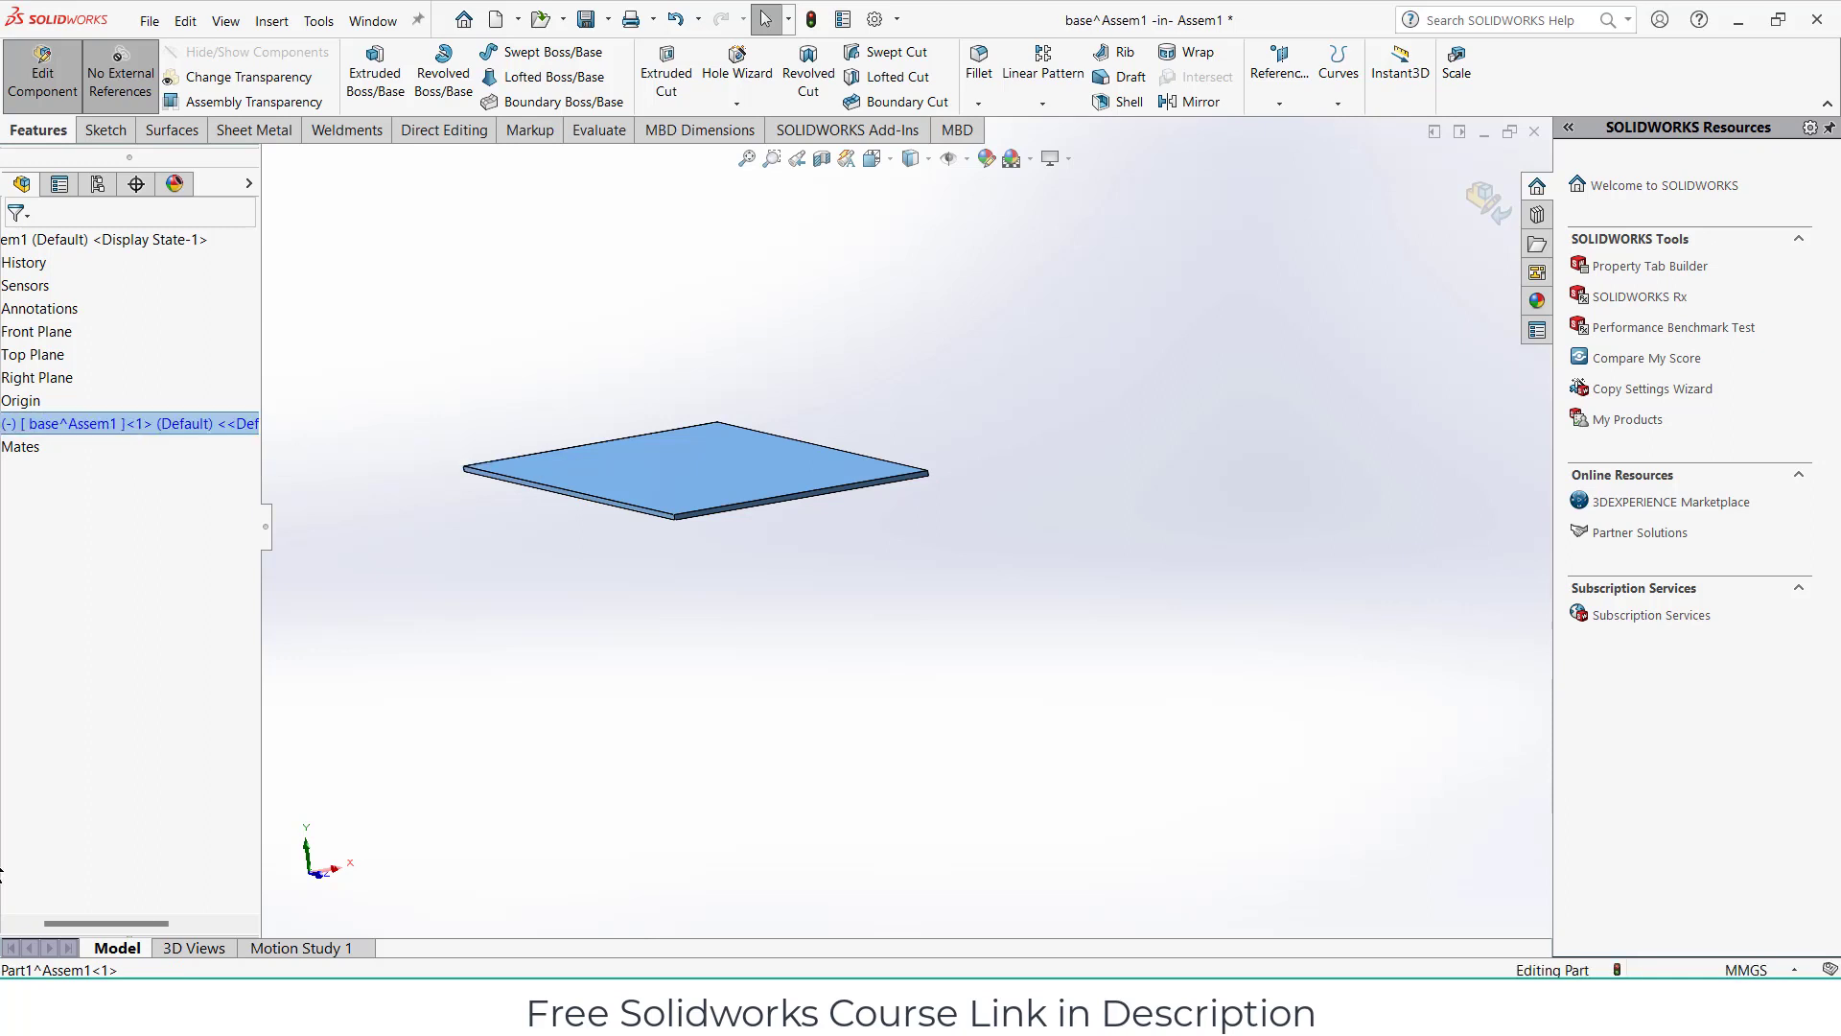
# Switch to Isometric view and zoom in on the plate's front edge.
pyautogui.click(400, 698)
pyautogui.moveTo(106, 922); pyautogui.dragTo(55, 920)
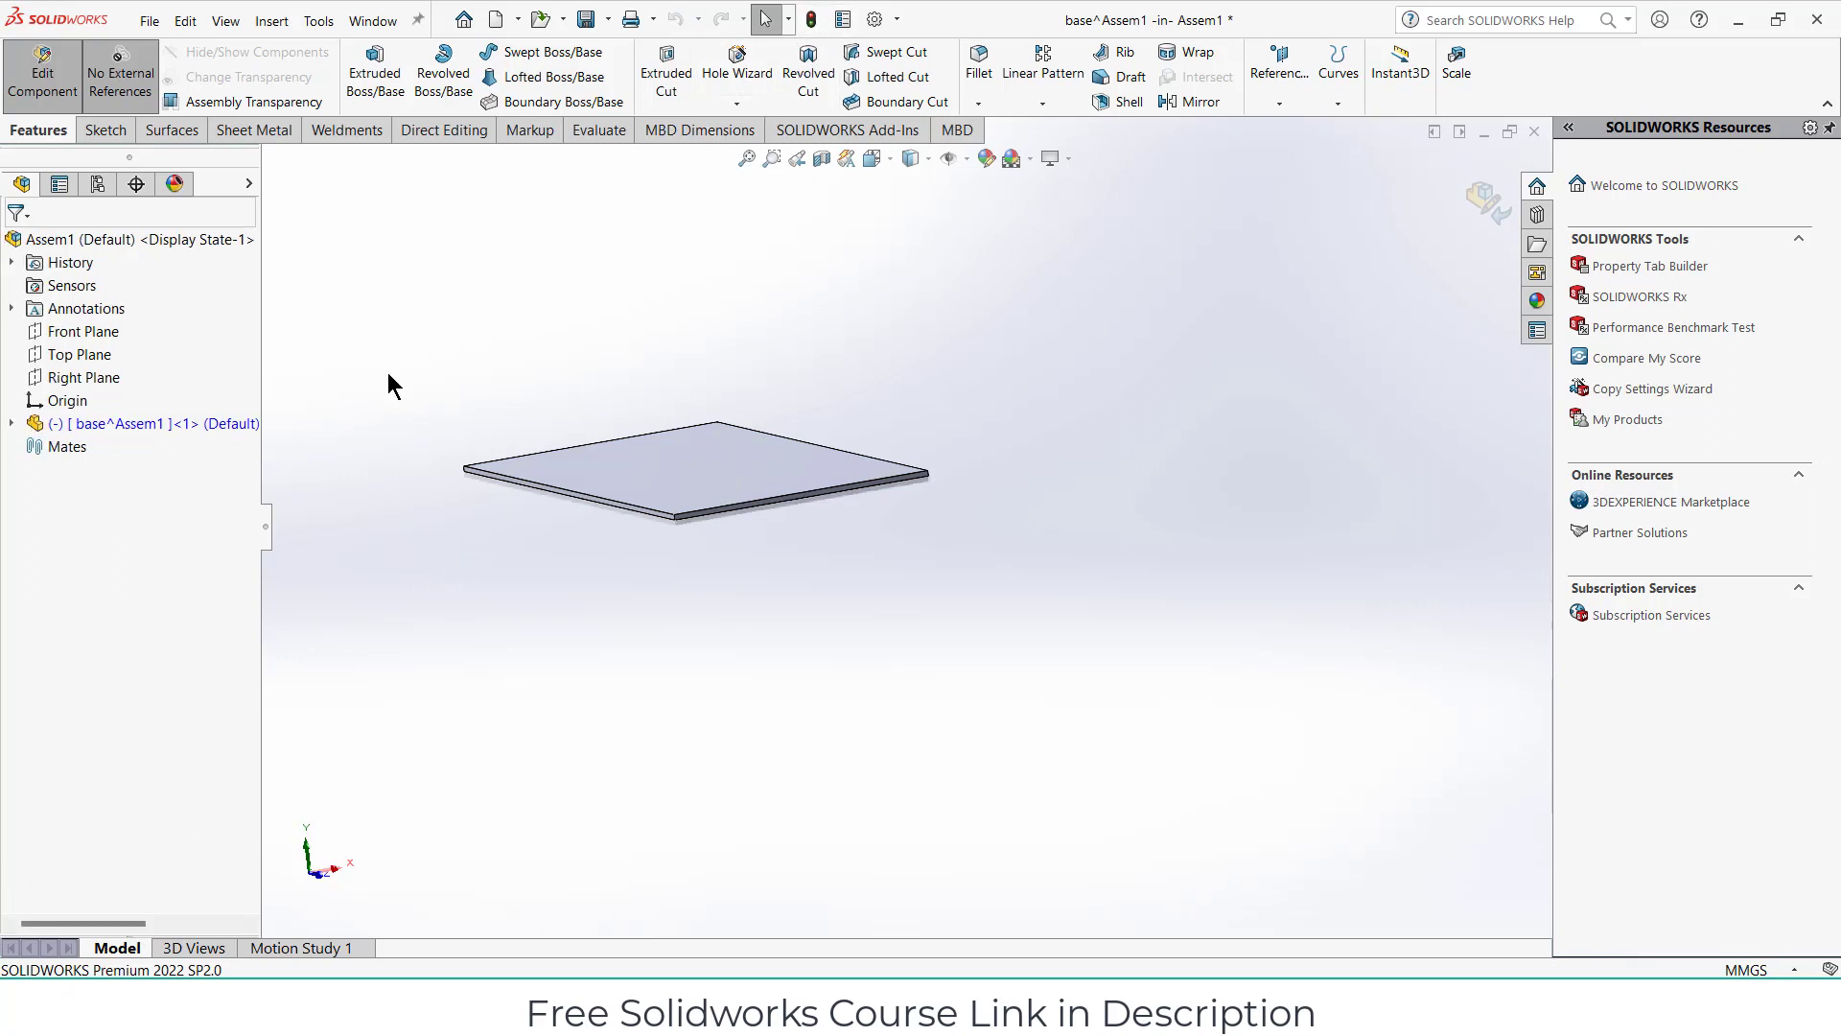
pyautogui.hotkey('ctrl', '7')
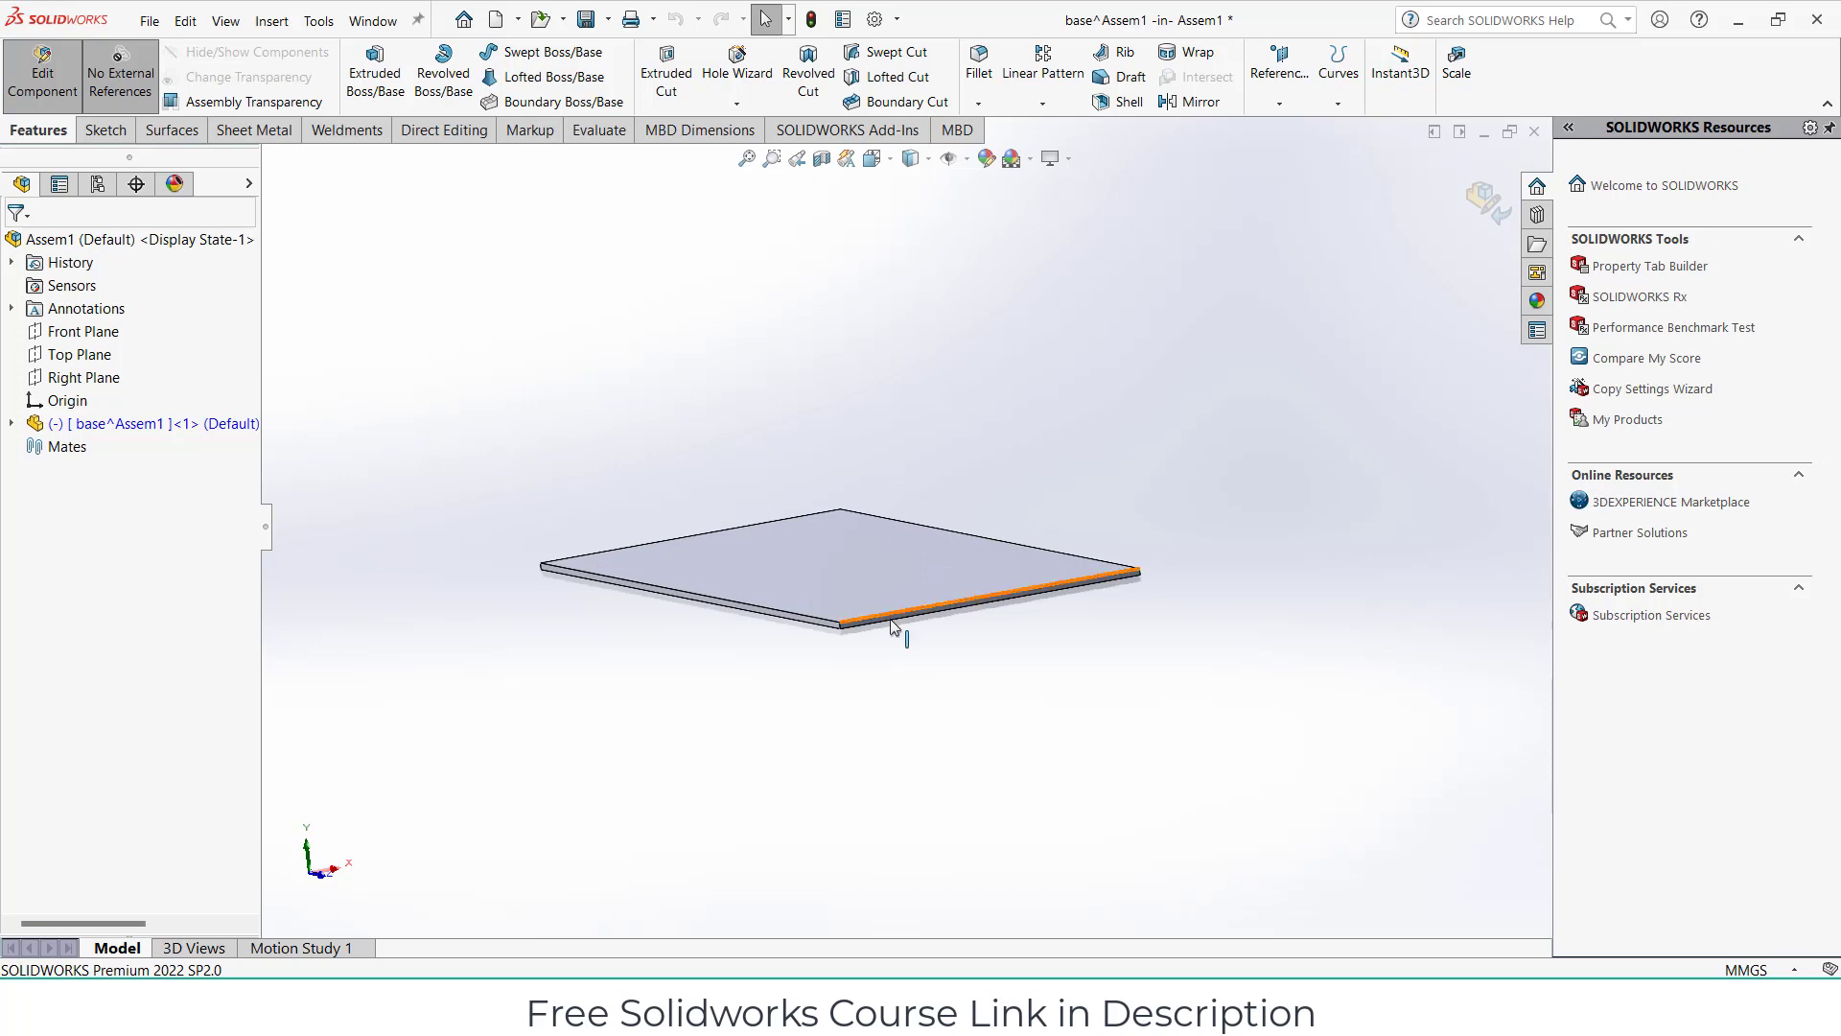
pyautogui.scroll(-3, 888, 614)
pyautogui.scroll(-3, 888, 557)
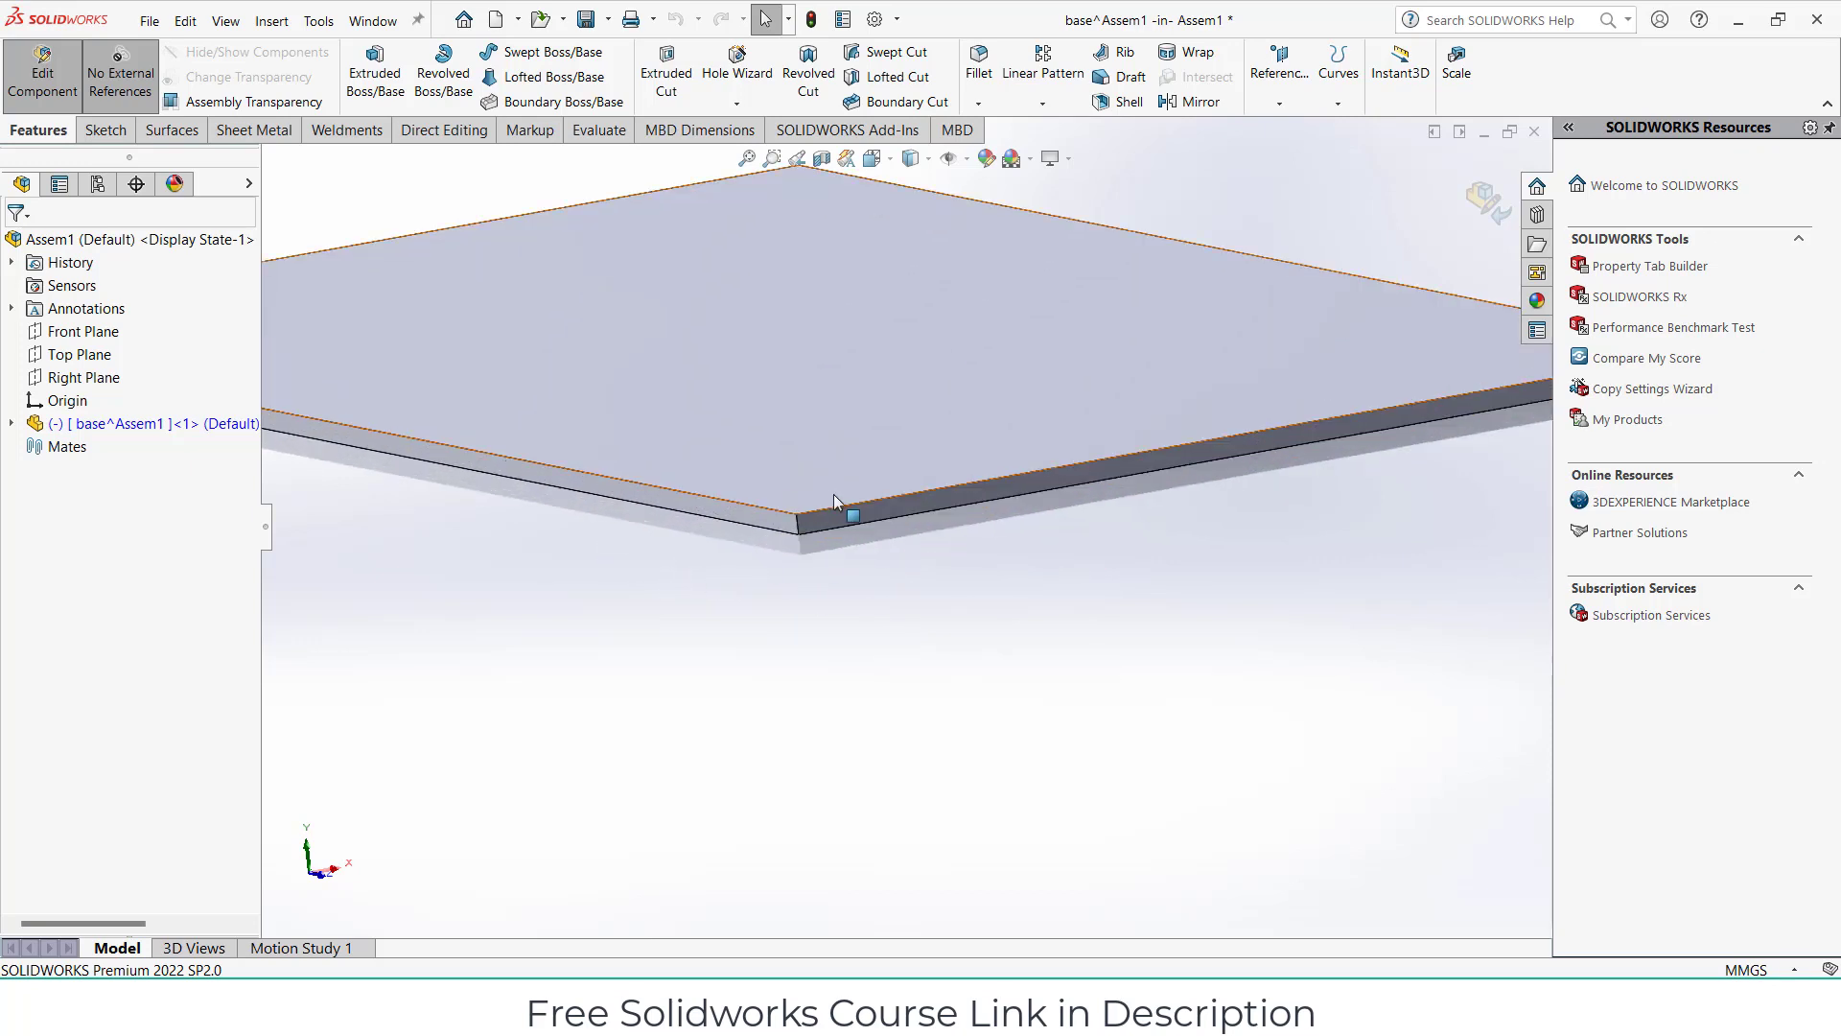
# Start a sketch on the base part's Front Plane with the Corner Rectangle tool.
pyautogui.click(10, 423)
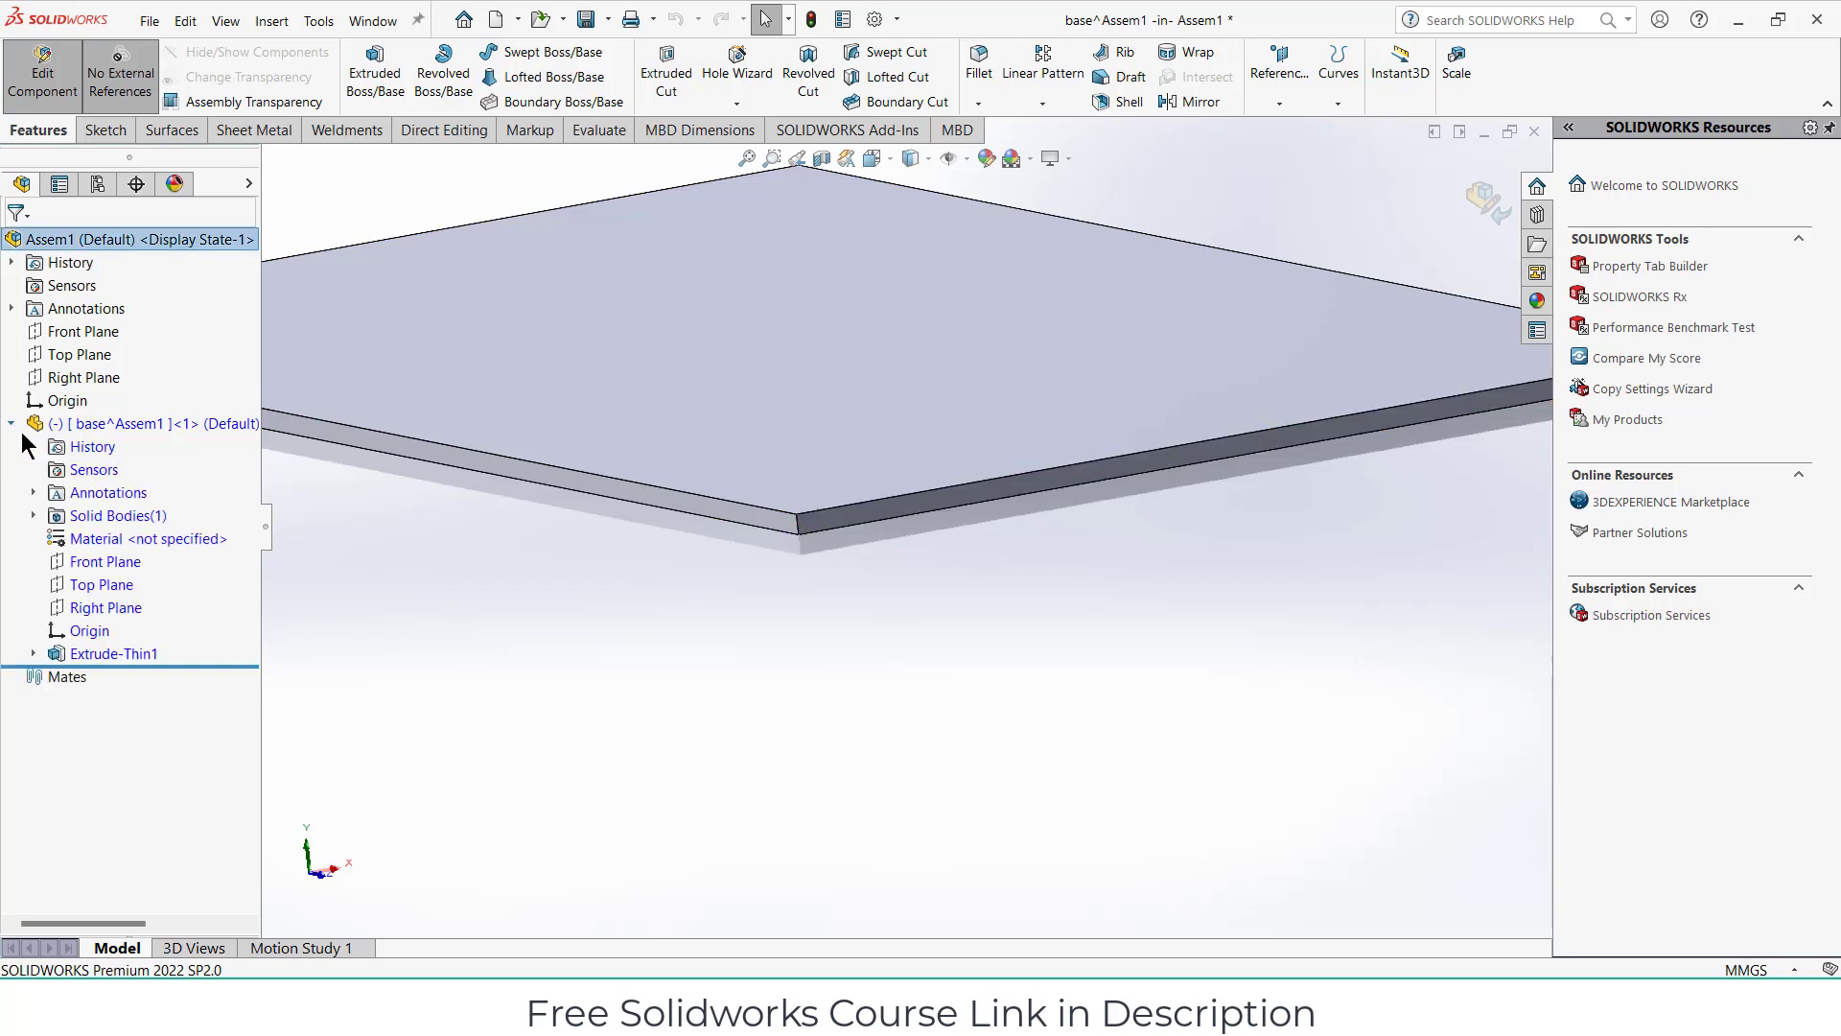
pyautogui.click(96, 561)
pyautogui.click(173, 525)
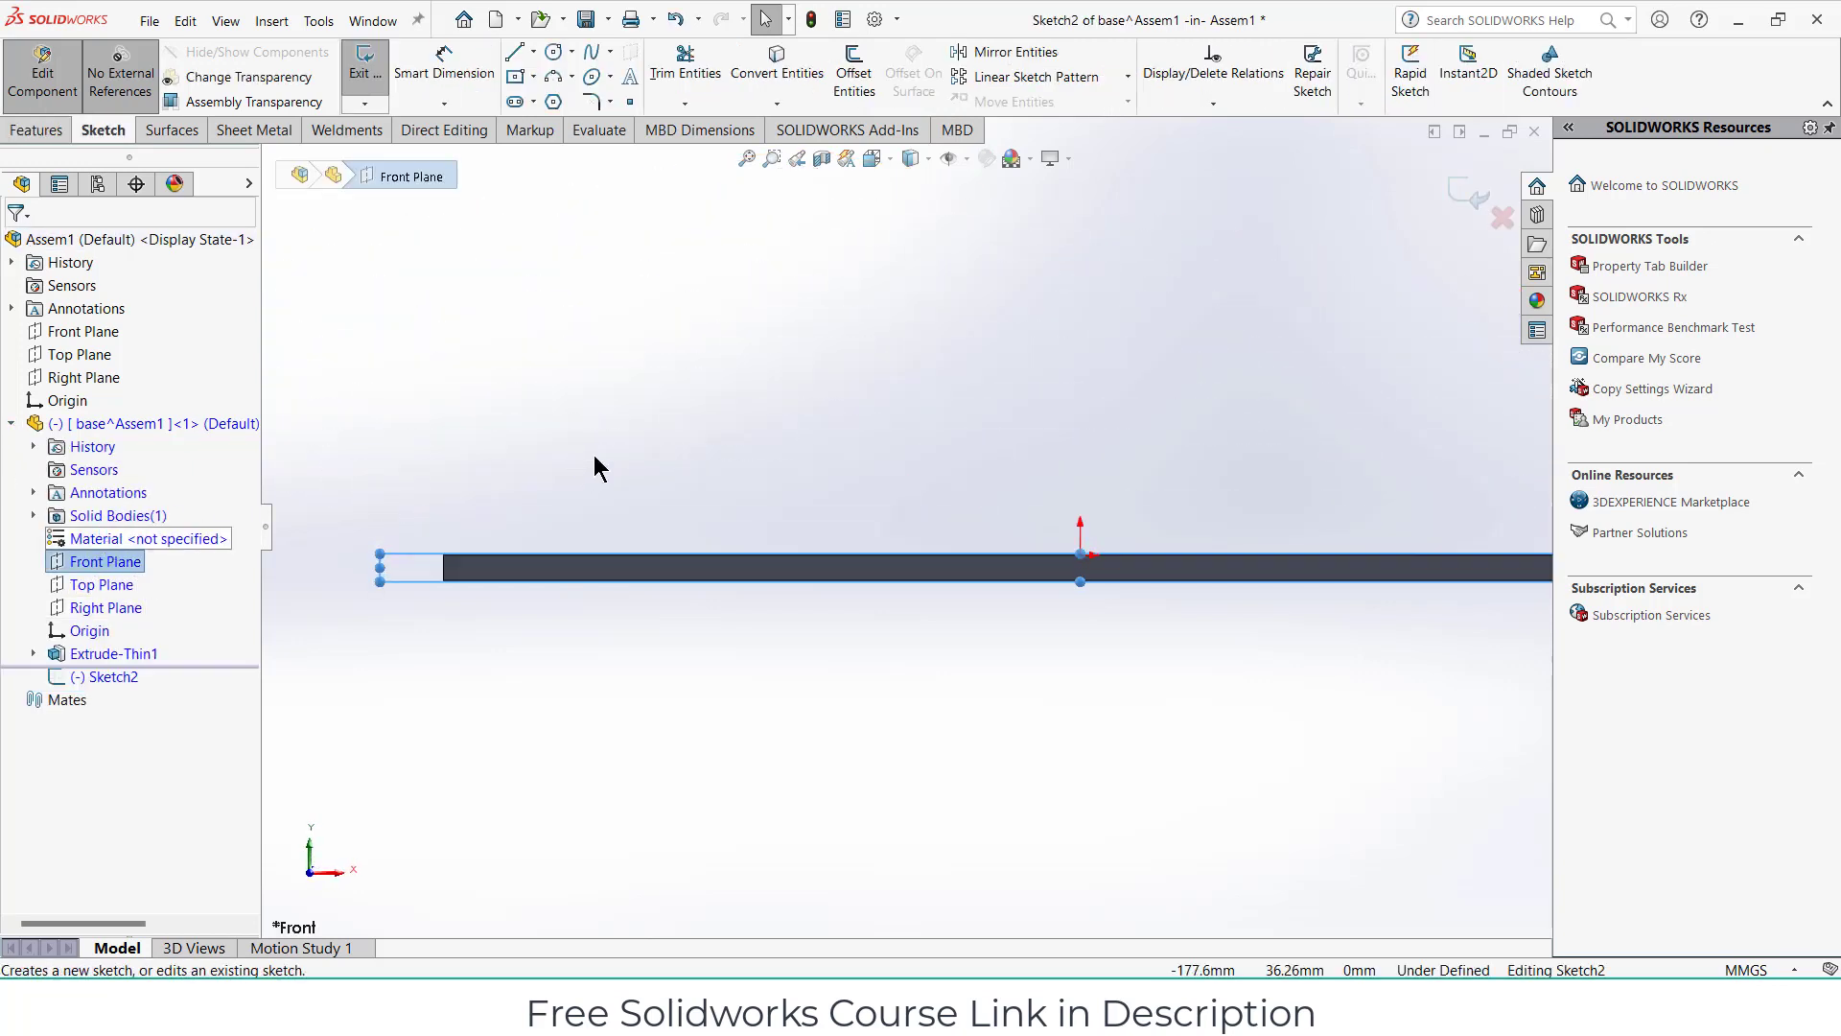
pyautogui.click(533, 101)
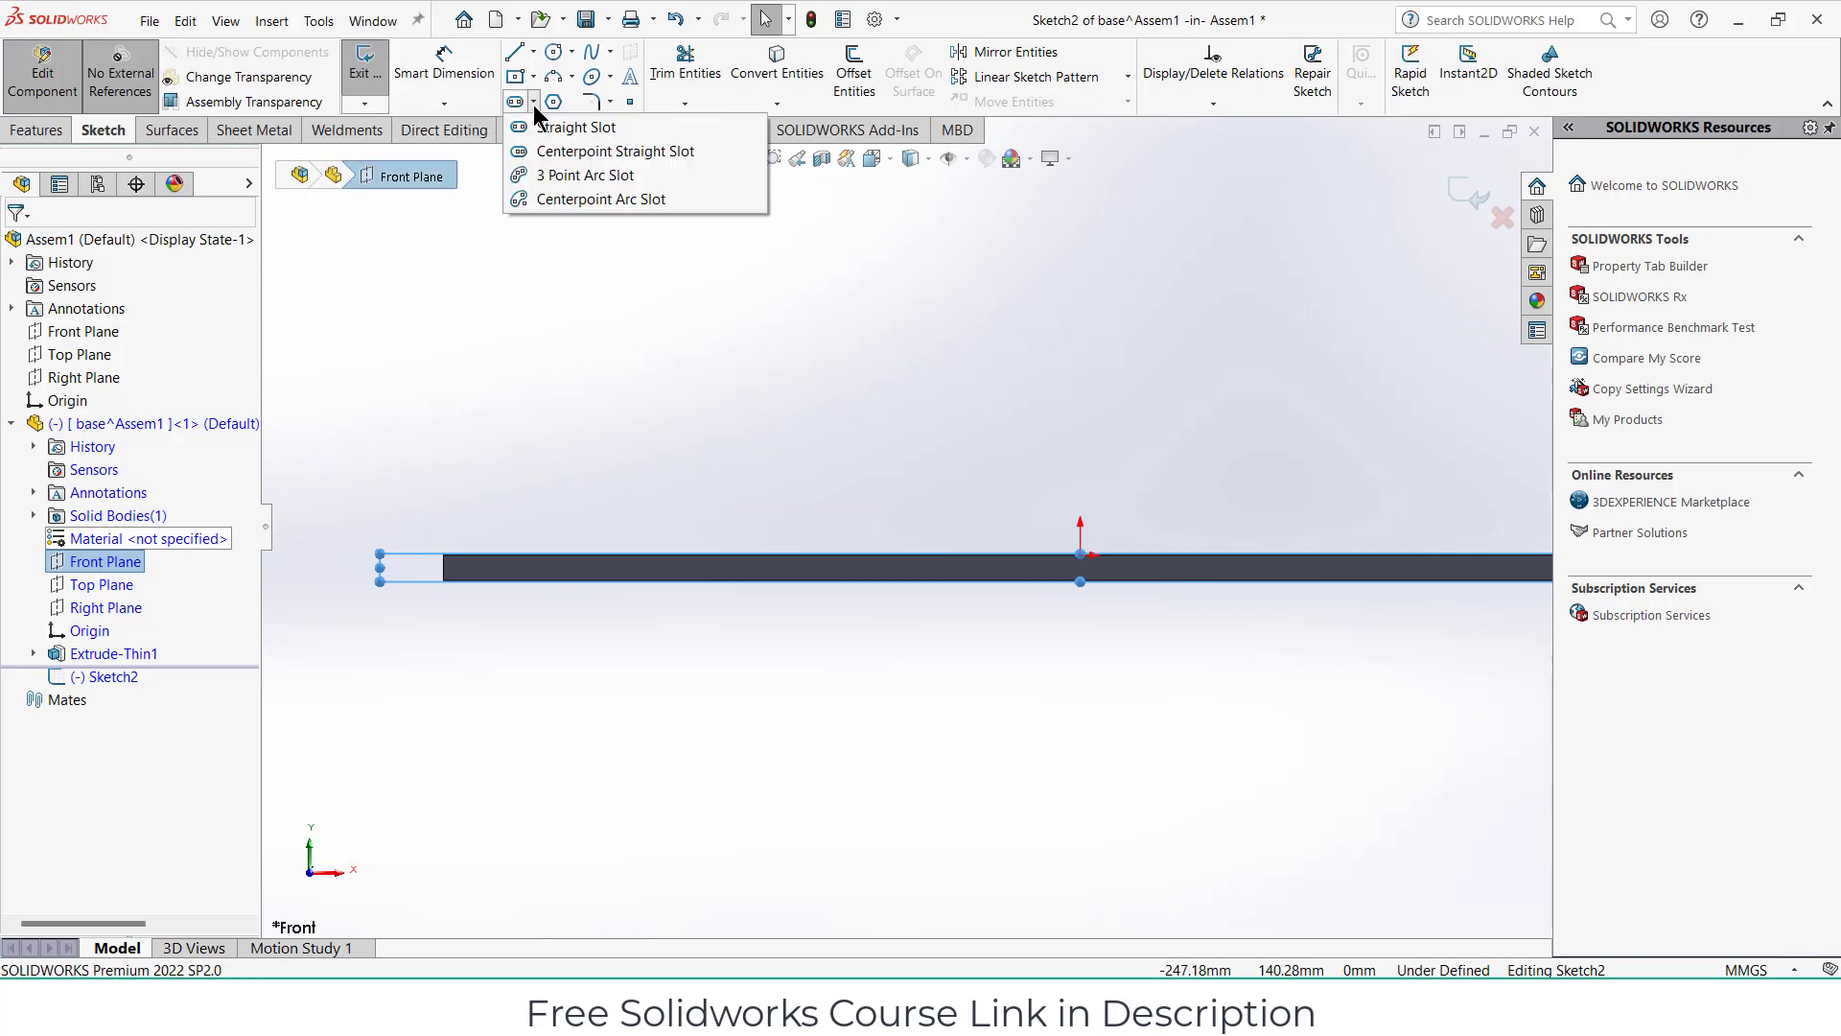
pyautogui.click(570, 52)
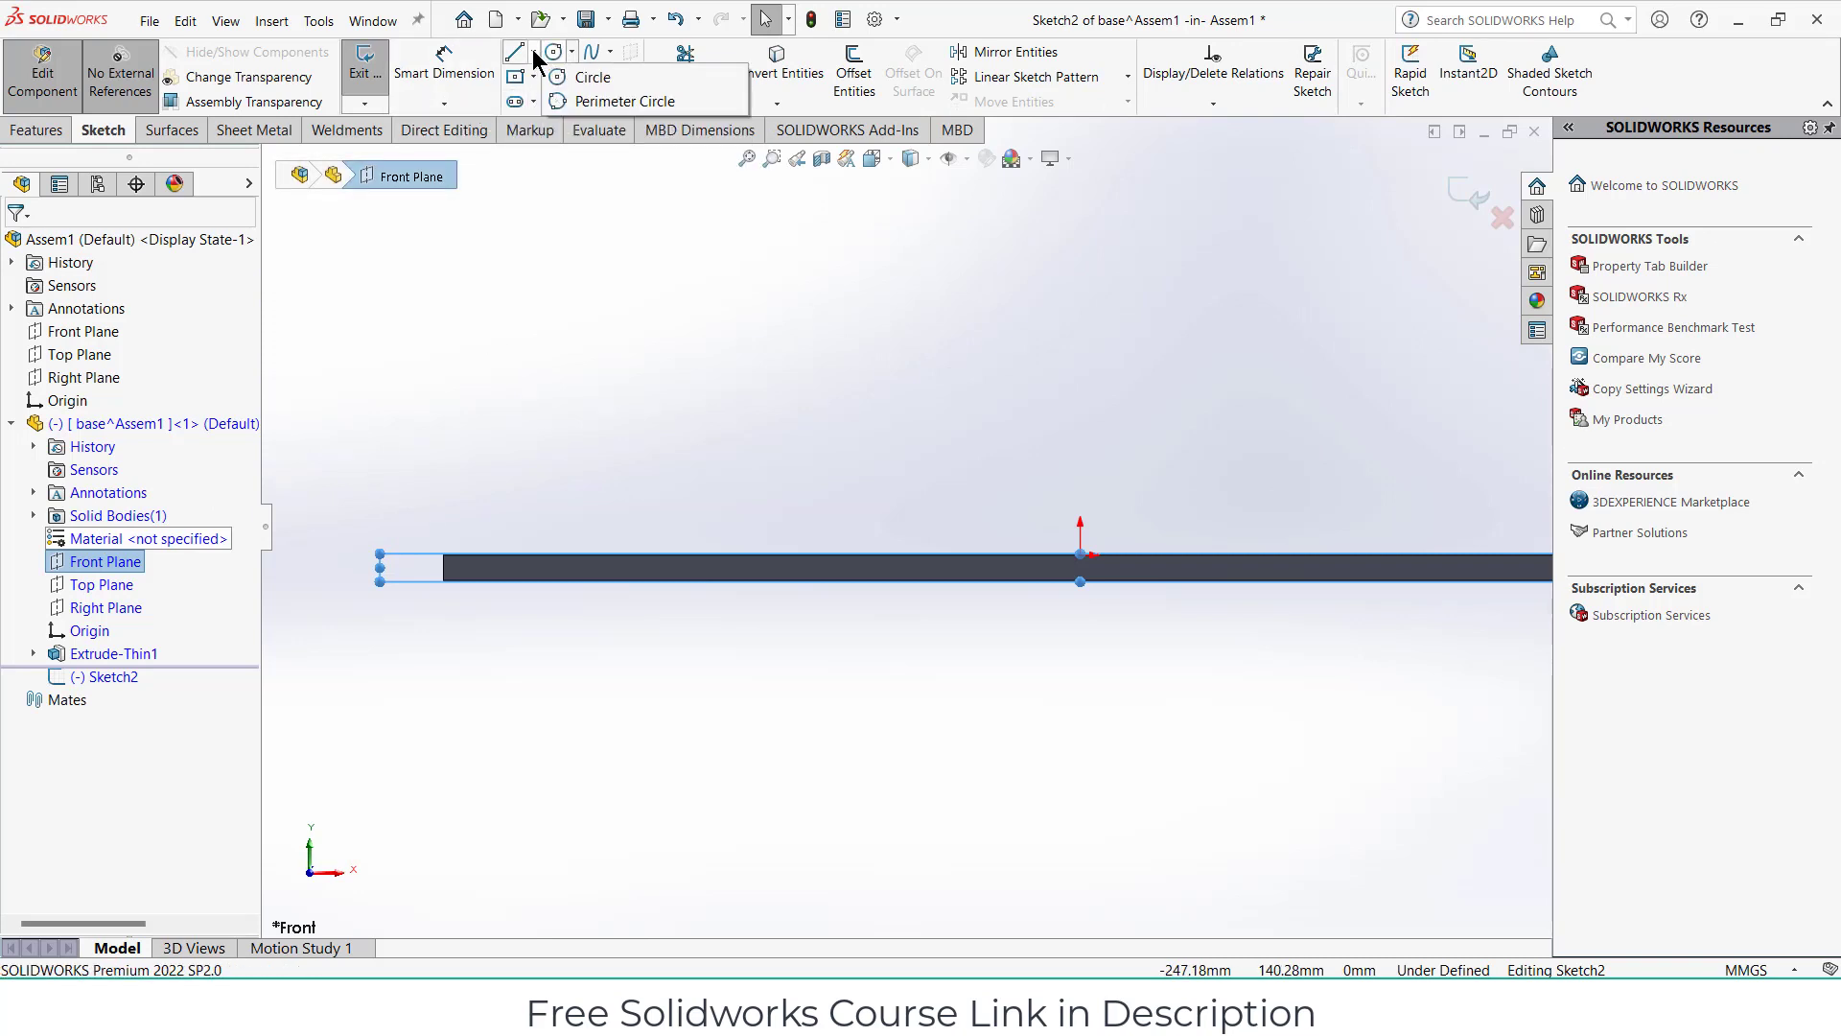
pyautogui.click(534, 54)
pyautogui.click(382, 275)
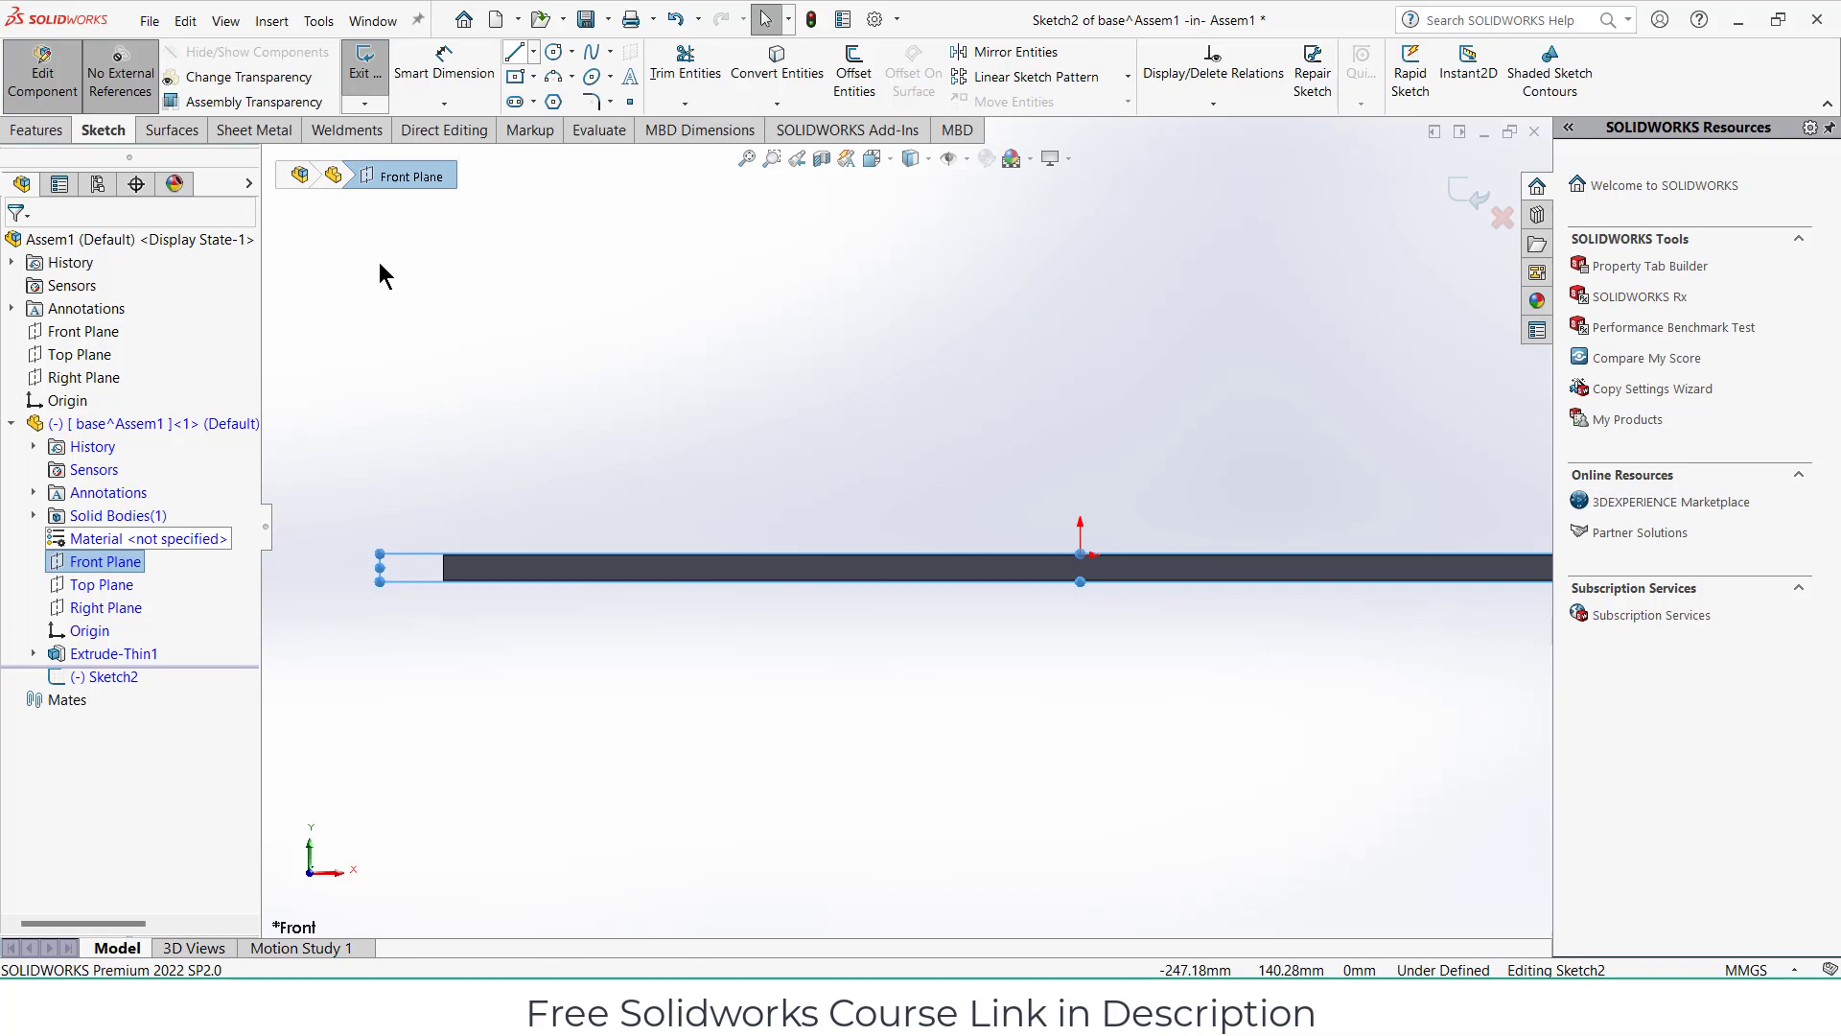
pyautogui.click(533, 77)
pyautogui.click(552, 107)
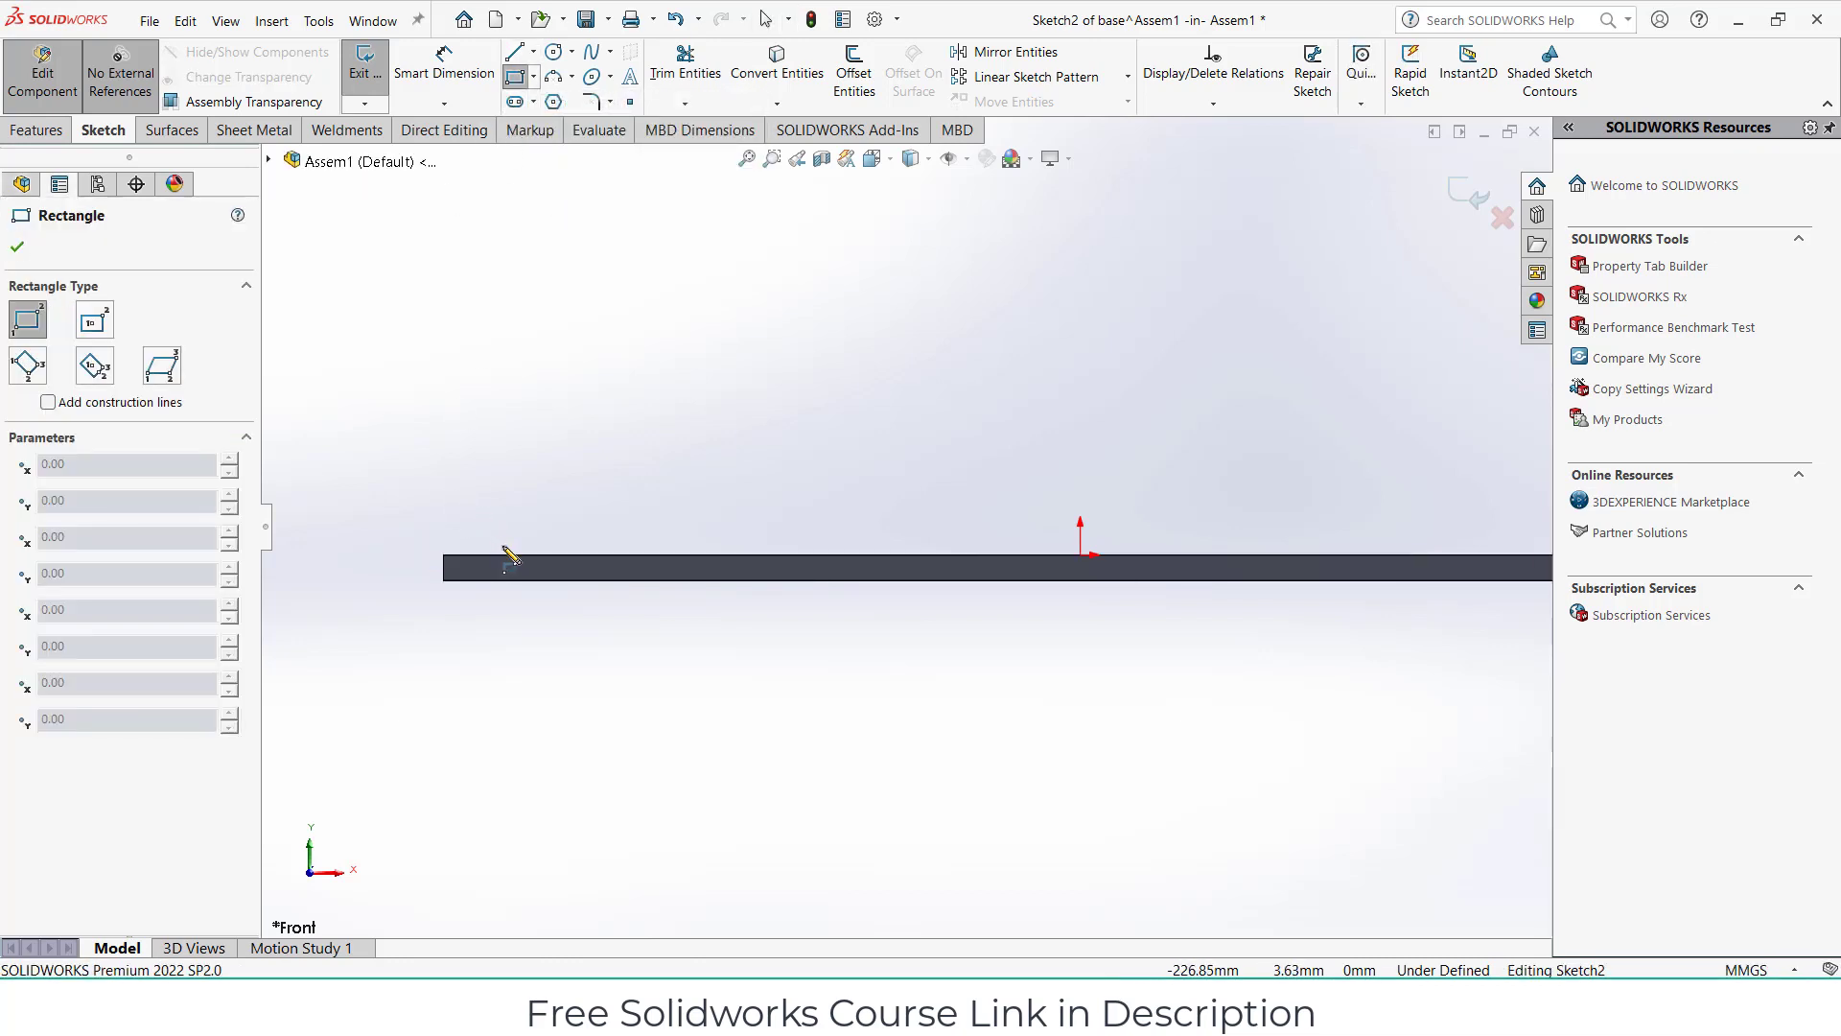
# Draw a small rectangle on top of the plate.
pyautogui.scroll(3, 844, 537)
pyautogui.scroll(1, 872, 505)
pyautogui.scroll(-2, 824, 575)
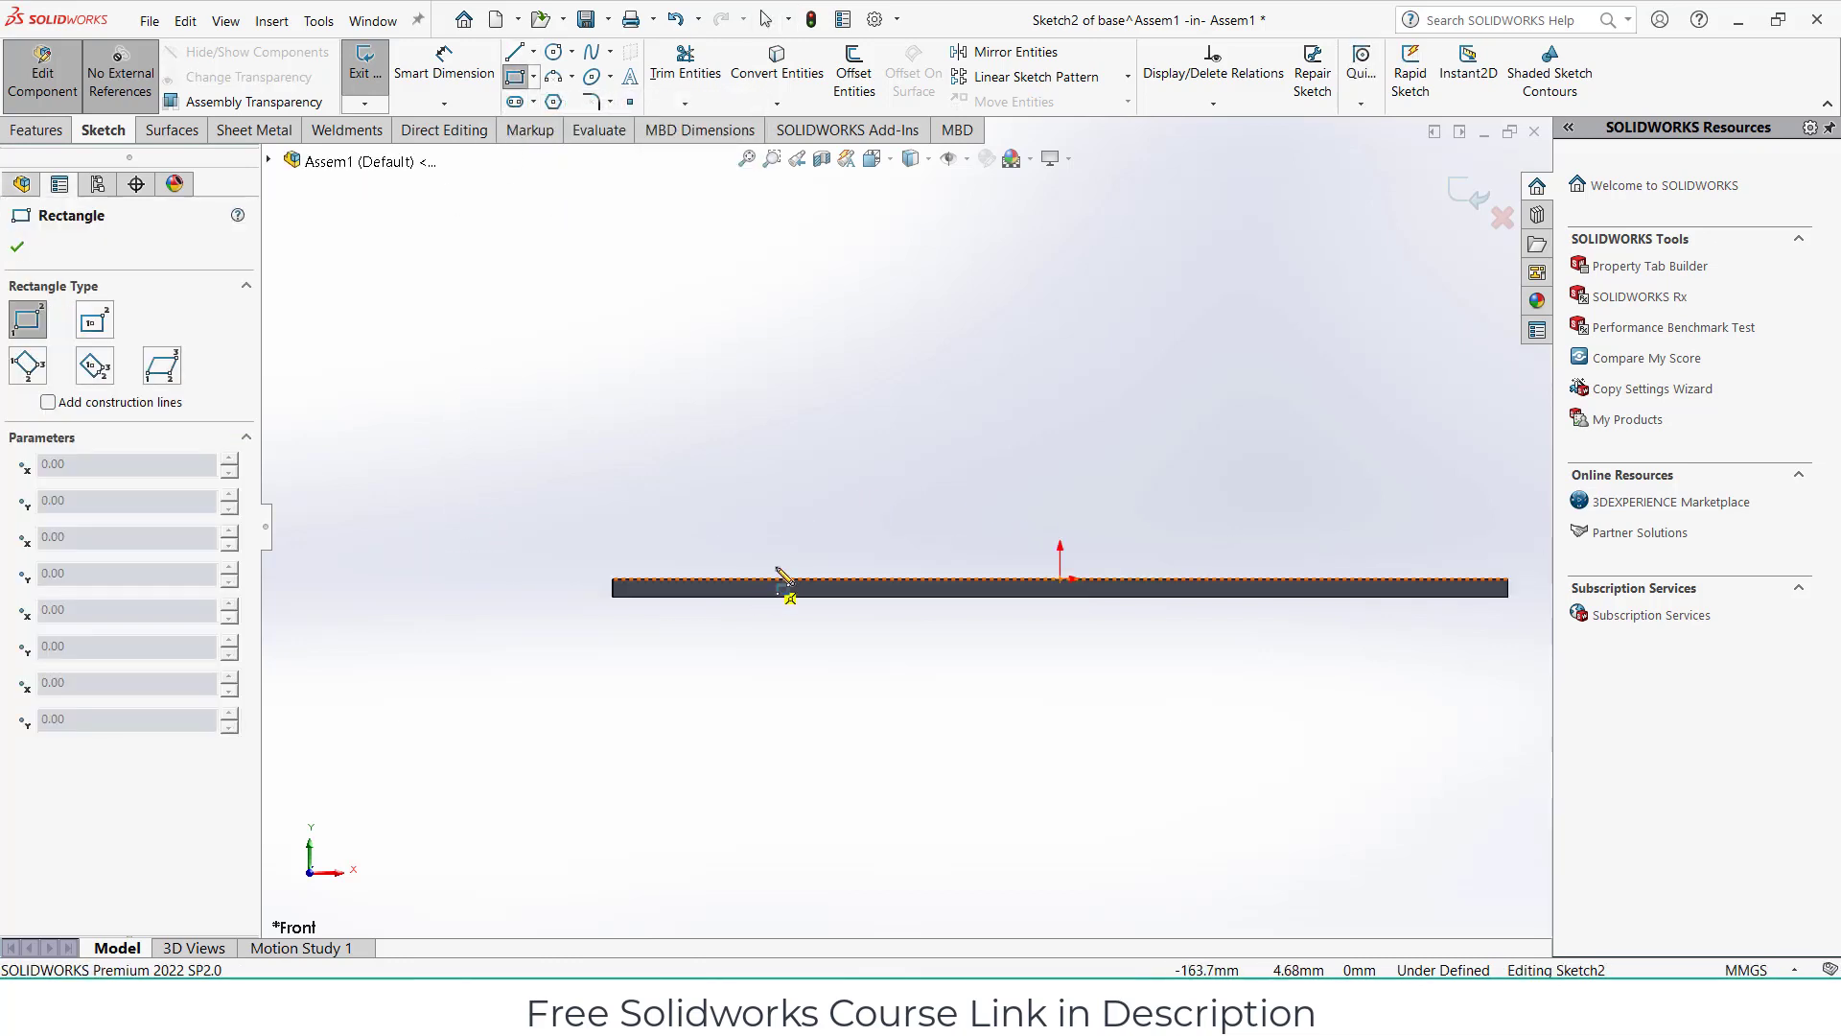
pyautogui.scroll(-2, 765, 582)
pyautogui.click(747, 579)
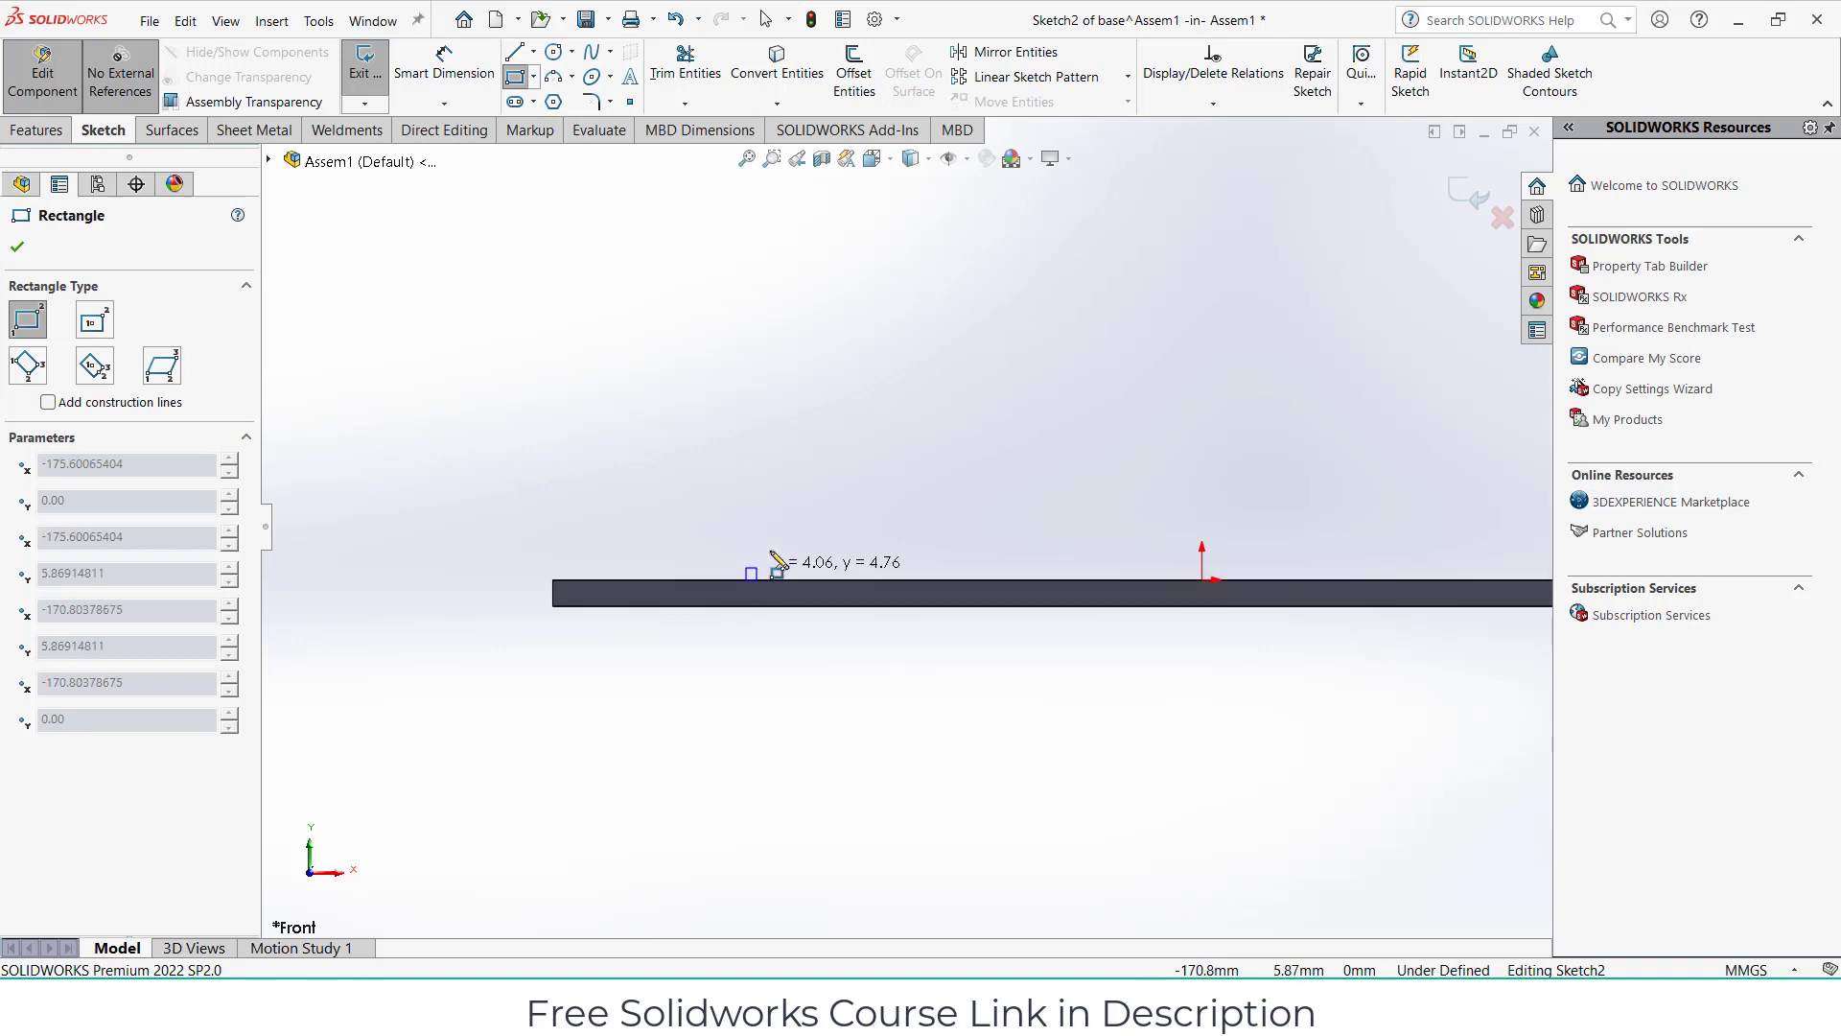
pyautogui.click(833, 502)
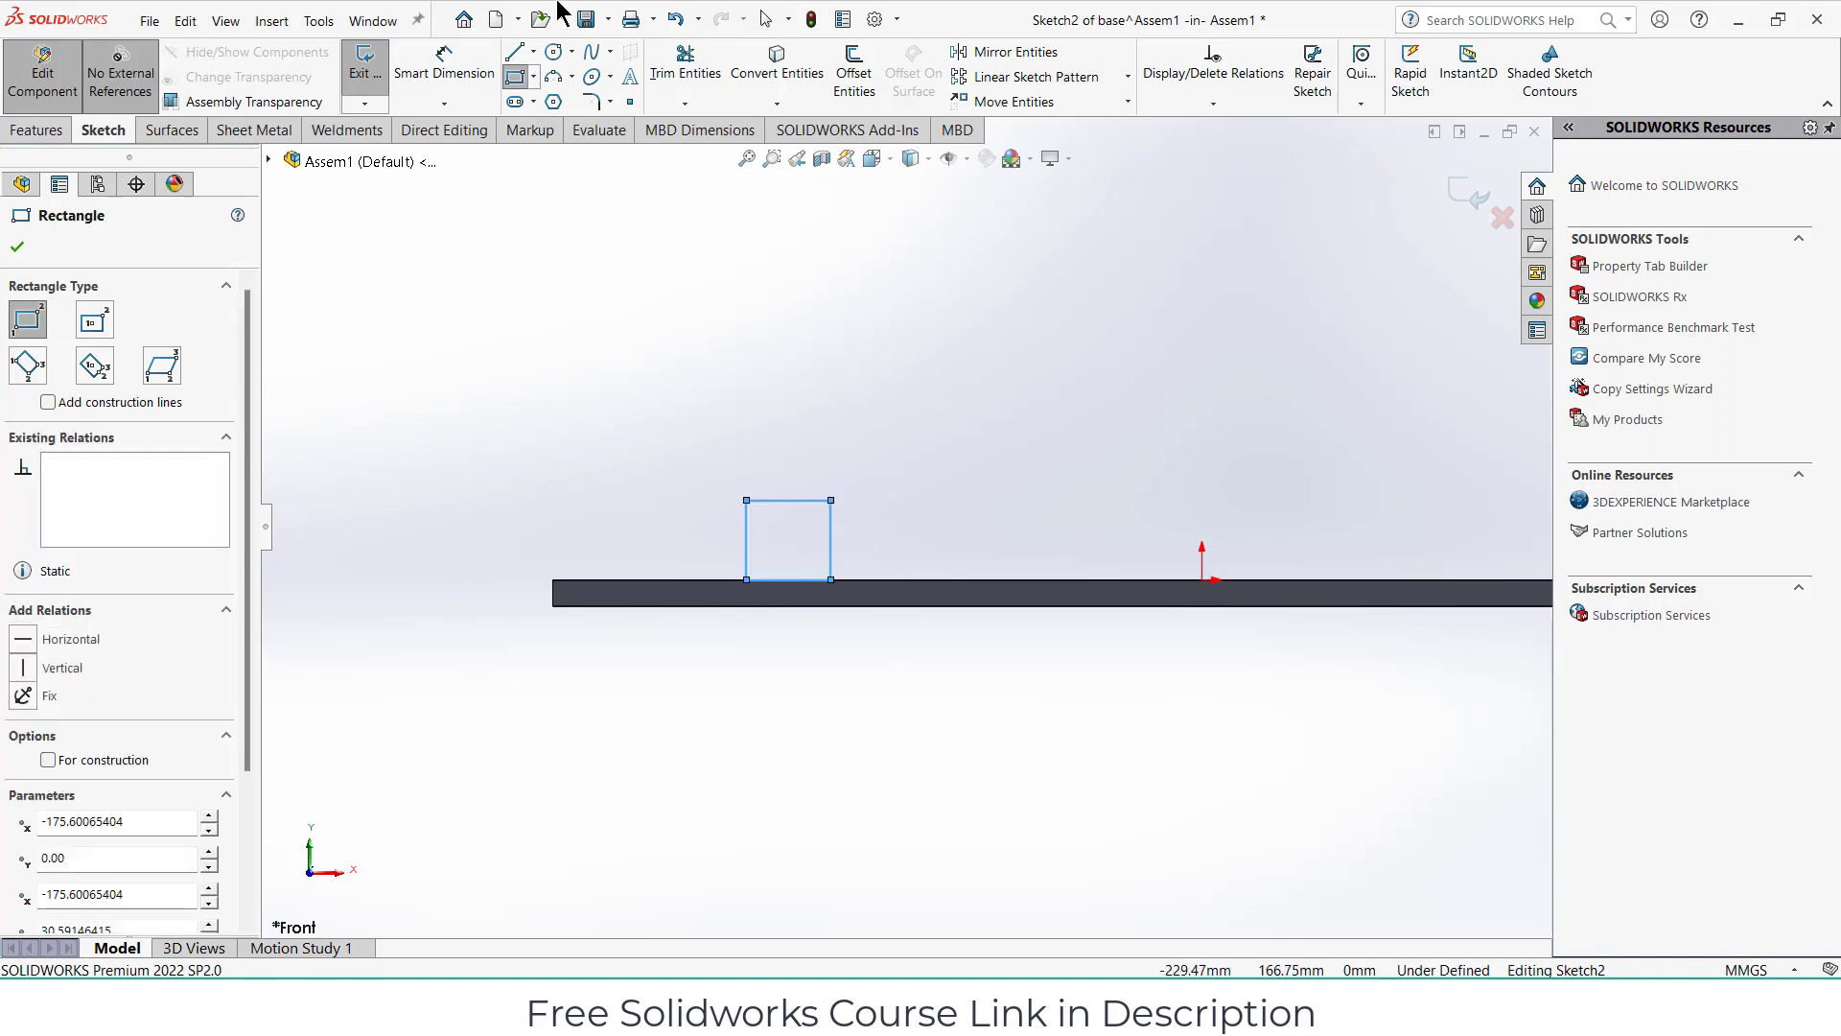
# Dimension the rectangle as a 30 by 30 mm square.
pyautogui.click(461, 77)
pyautogui.click(778, 510)
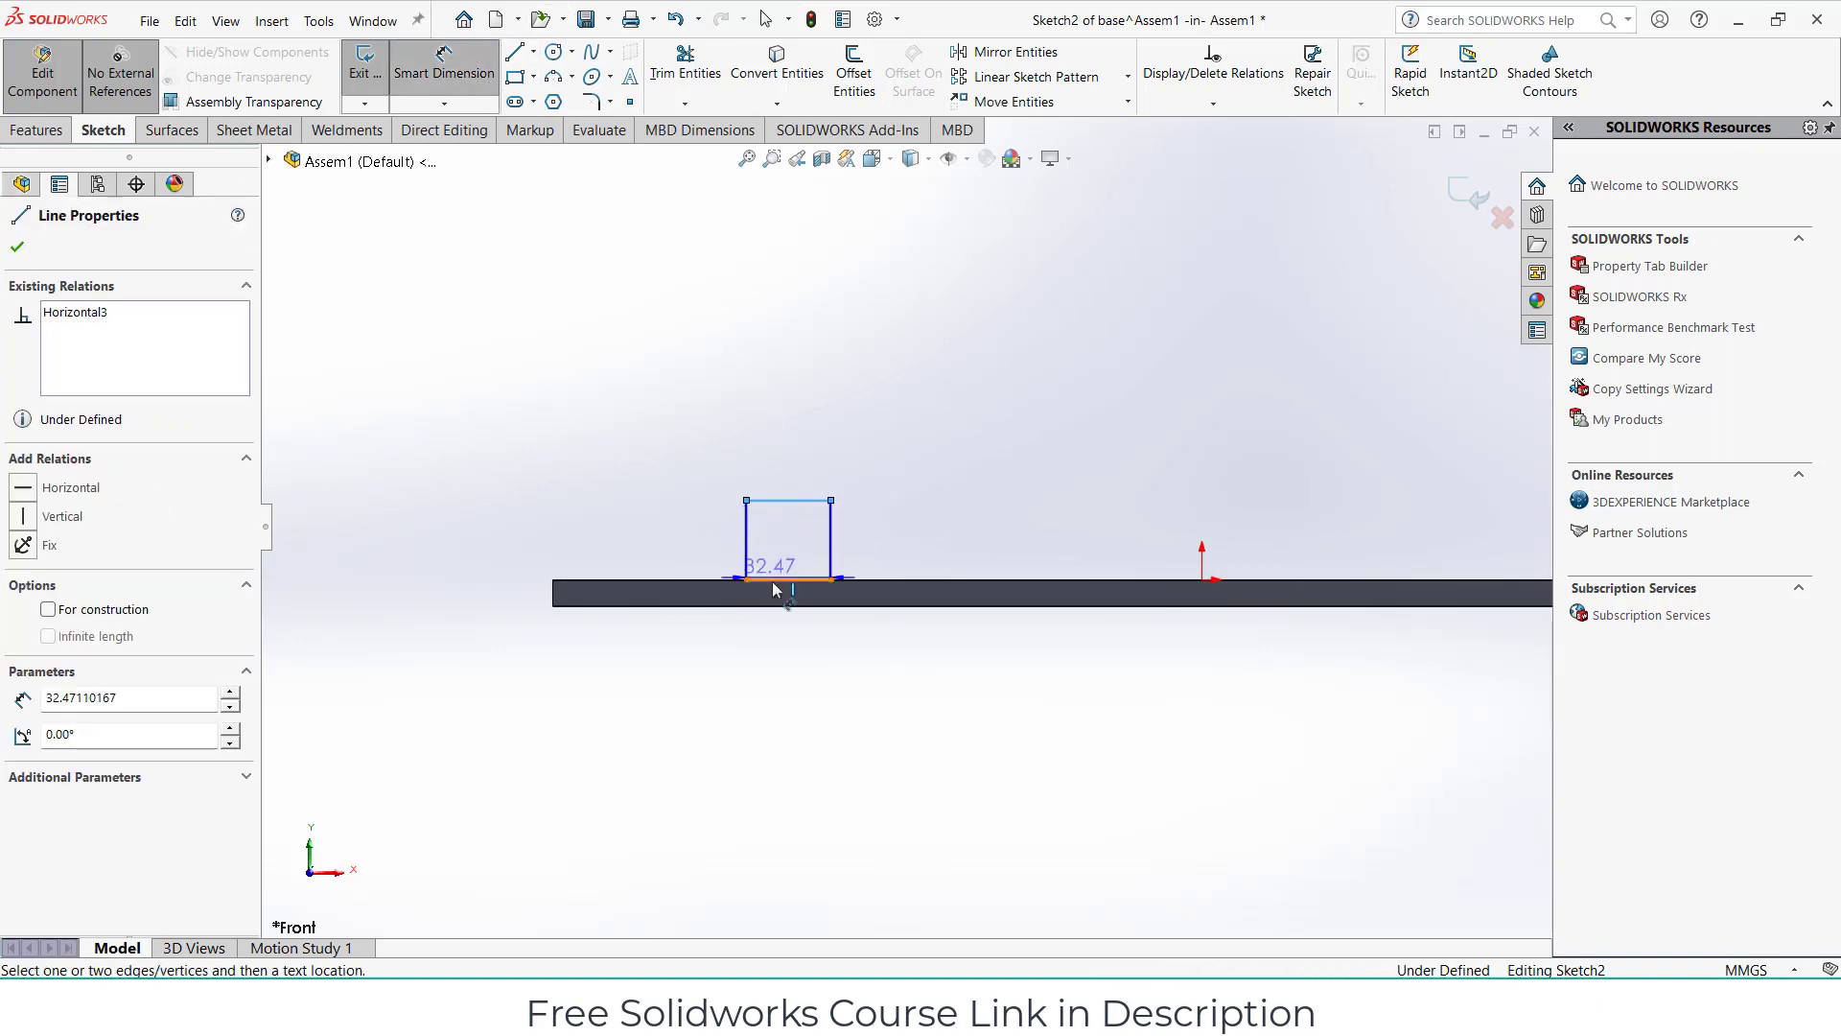
pyautogui.click(788, 580)
pyautogui.click(564, 525)
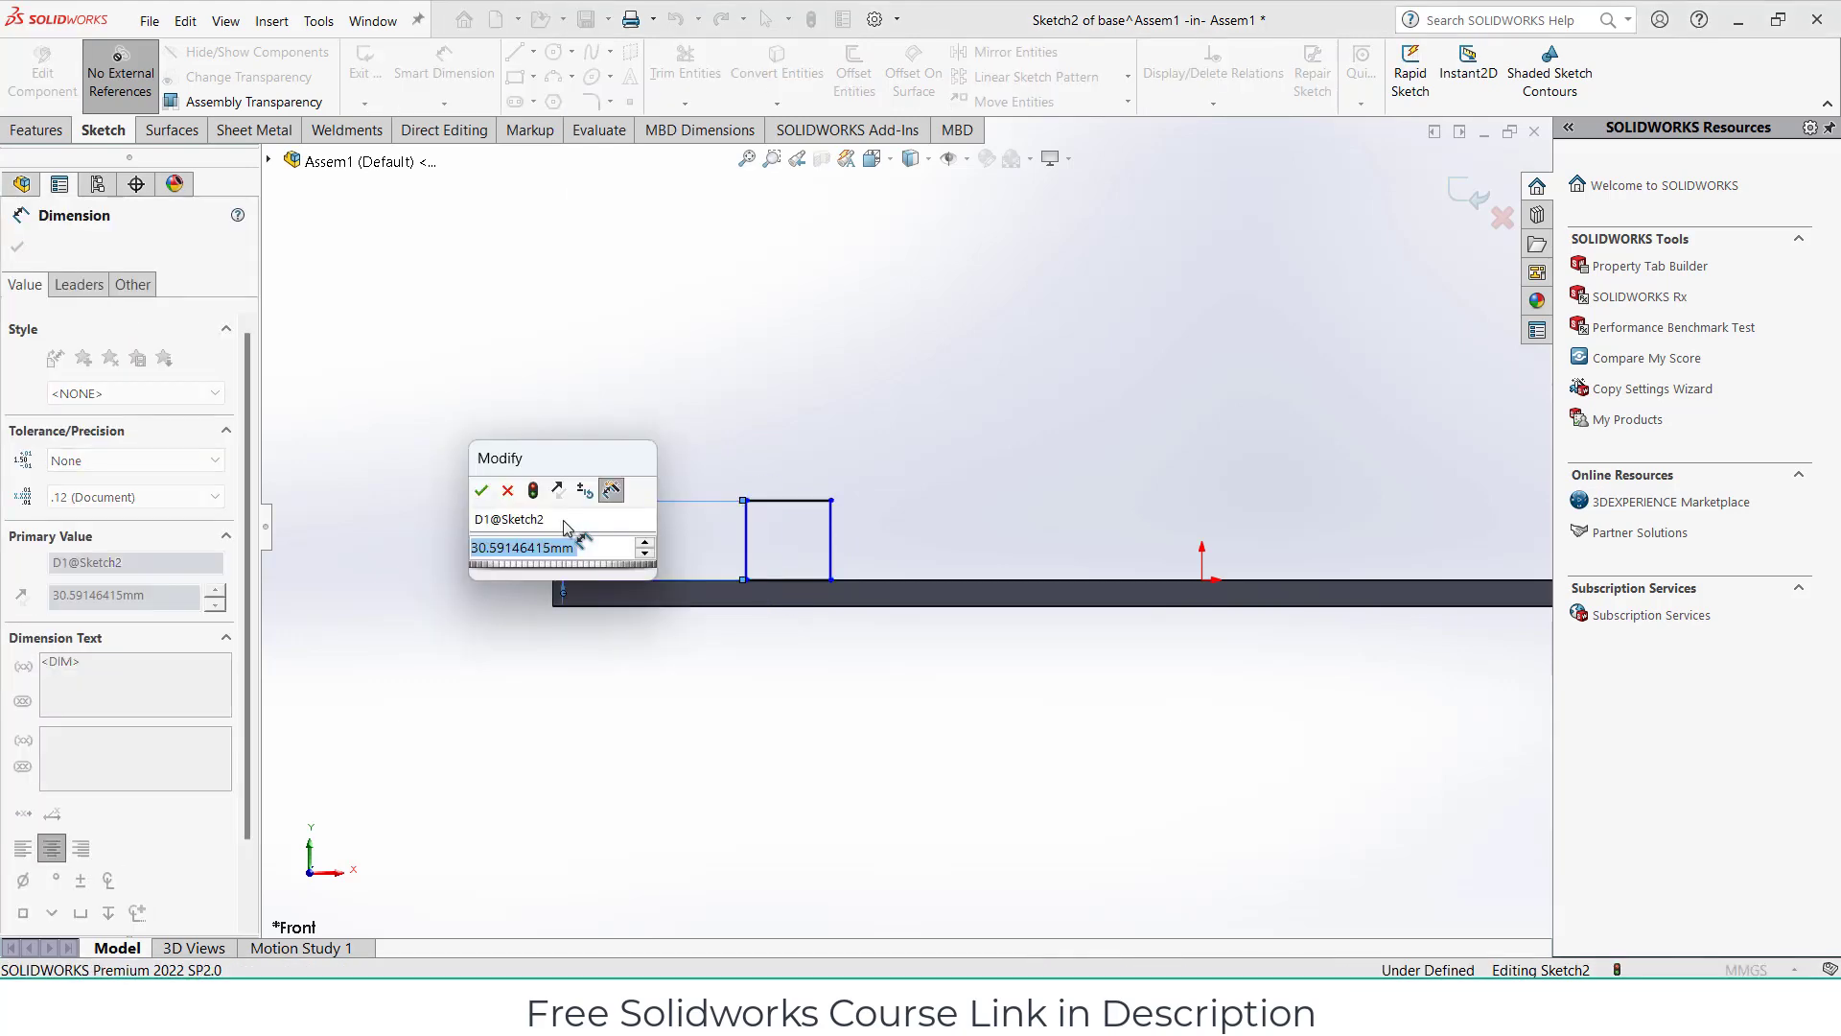
pyautogui.write('30')
pyautogui.press('Return')
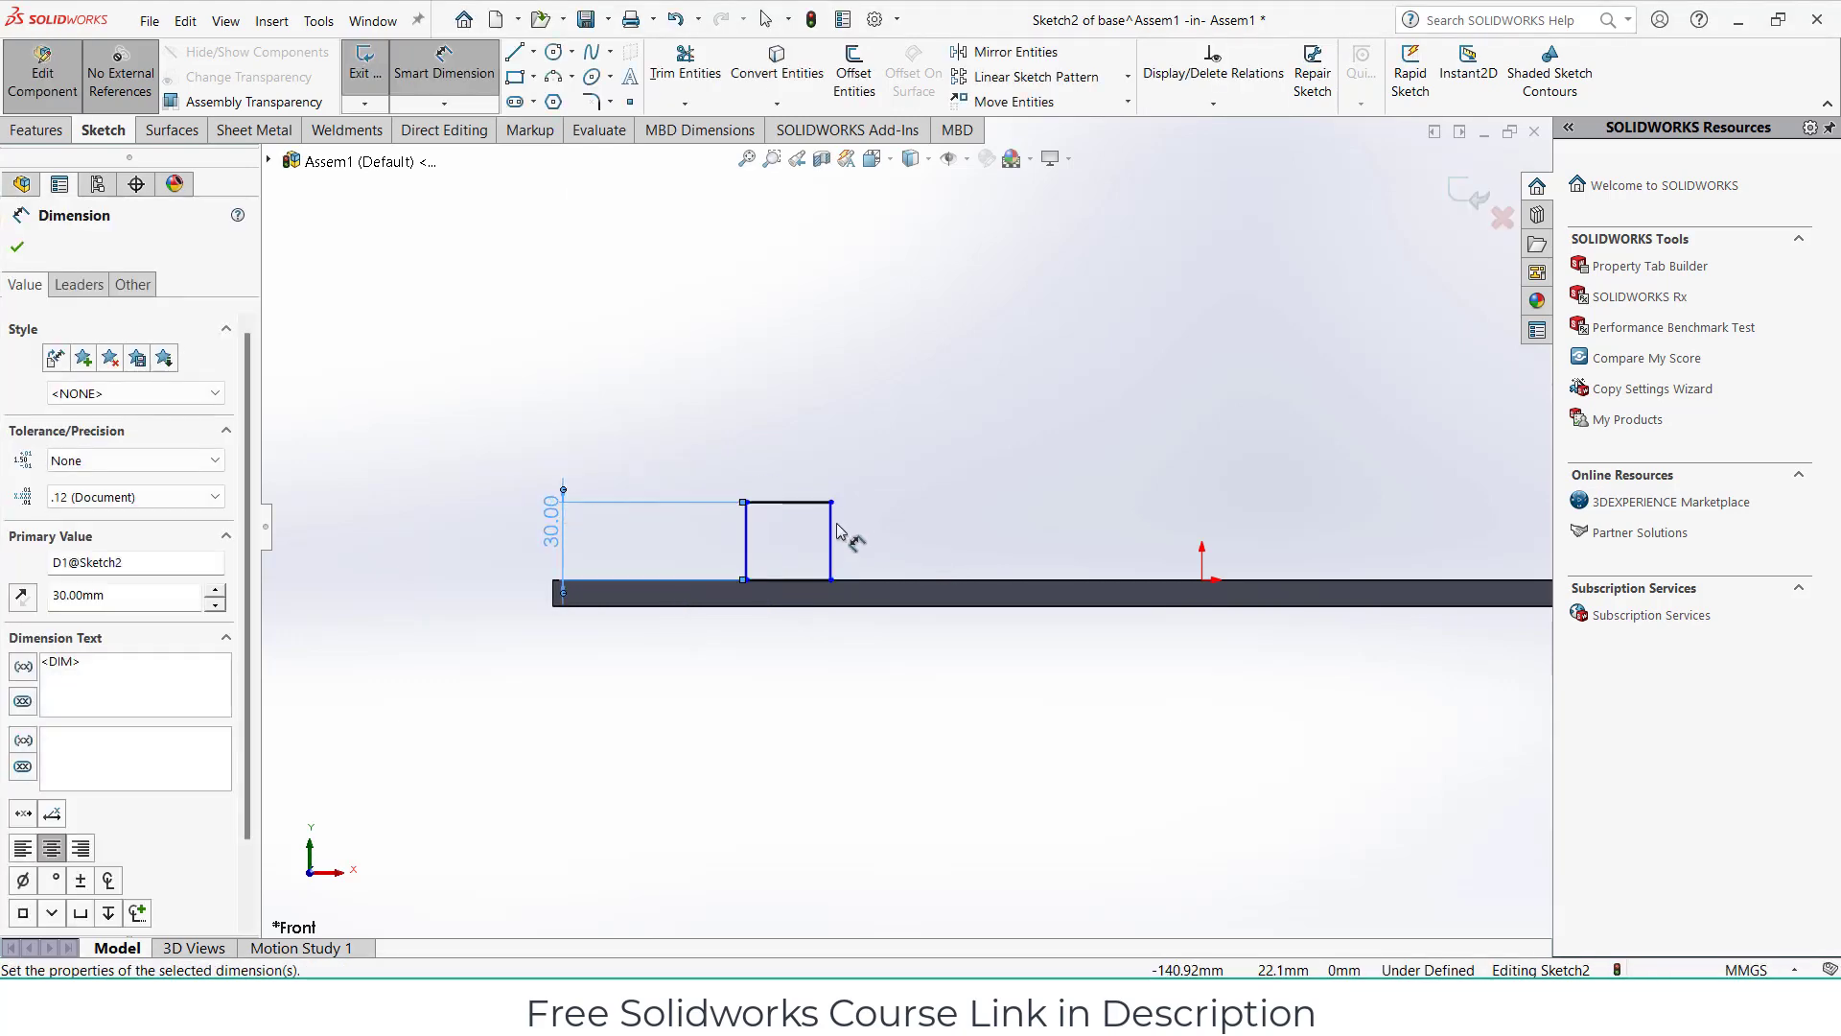
pyautogui.click(784, 513)
pyautogui.click(788, 408)
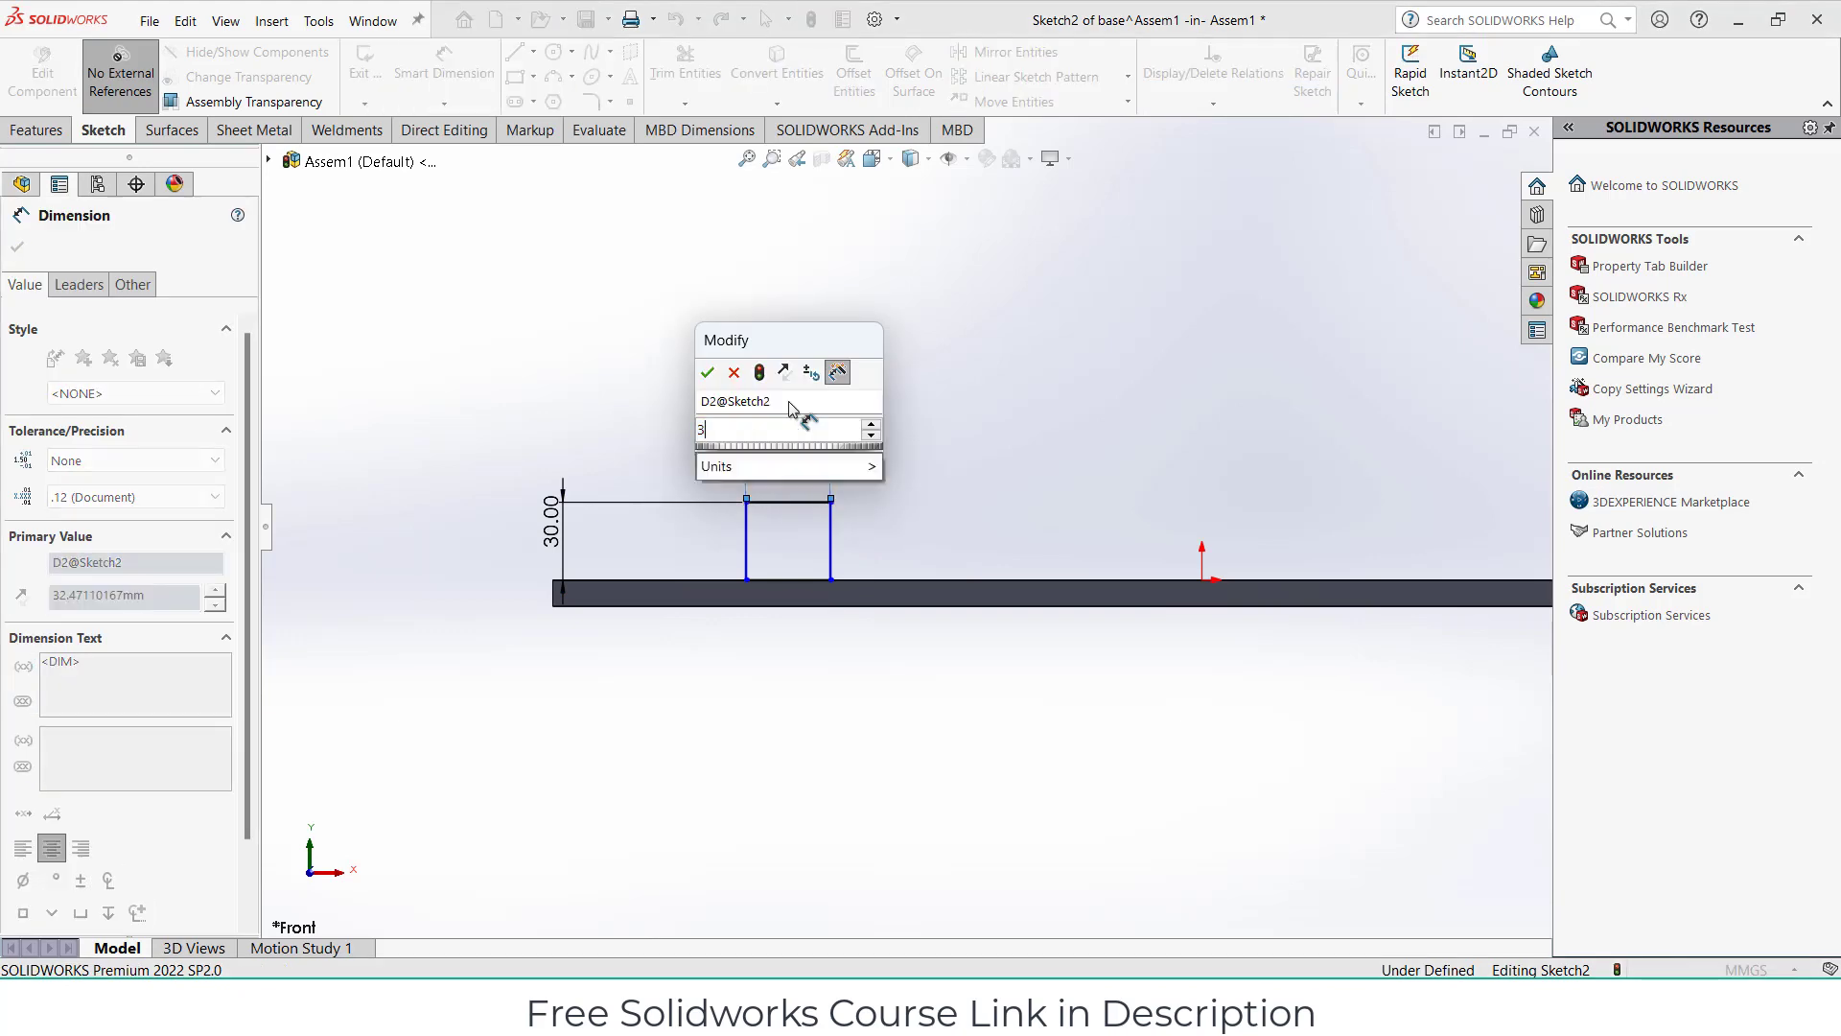
pyautogui.write('30')
pyautogui.press('Return')
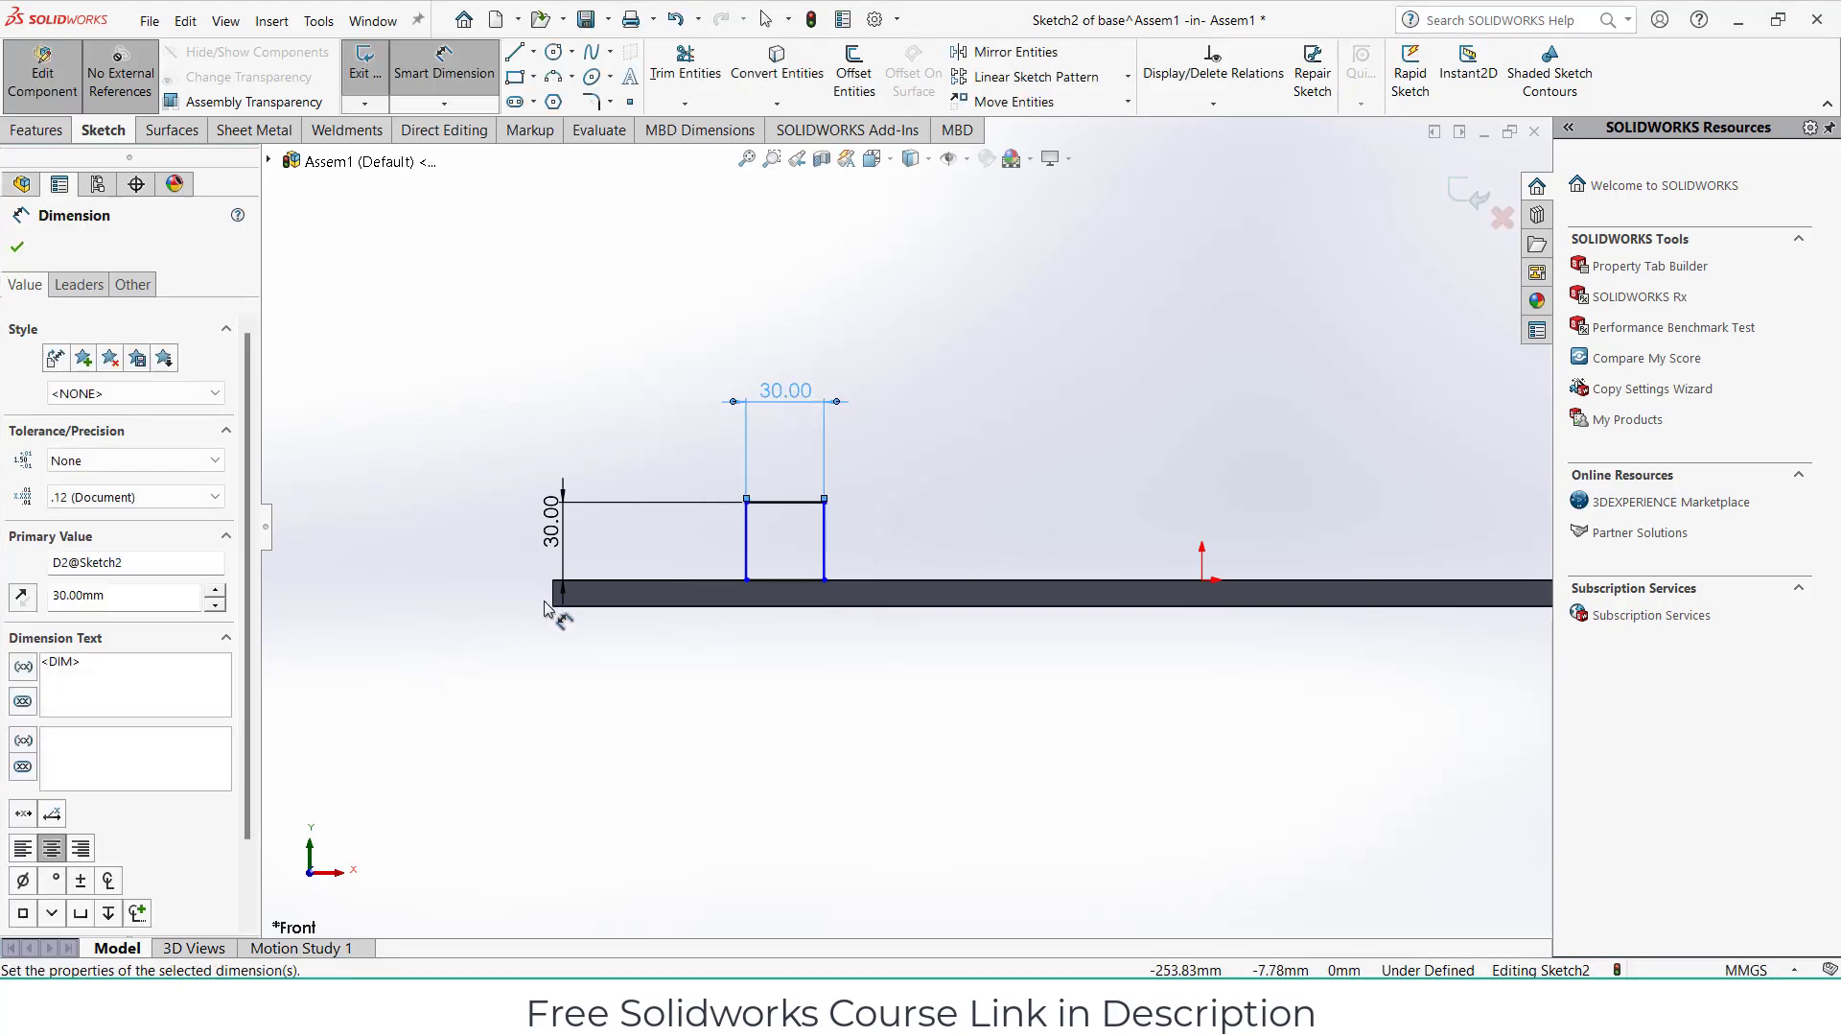
# Place the square 70 mm from the plate's left end.
pyautogui.click(553, 595)
pyautogui.click(748, 549)
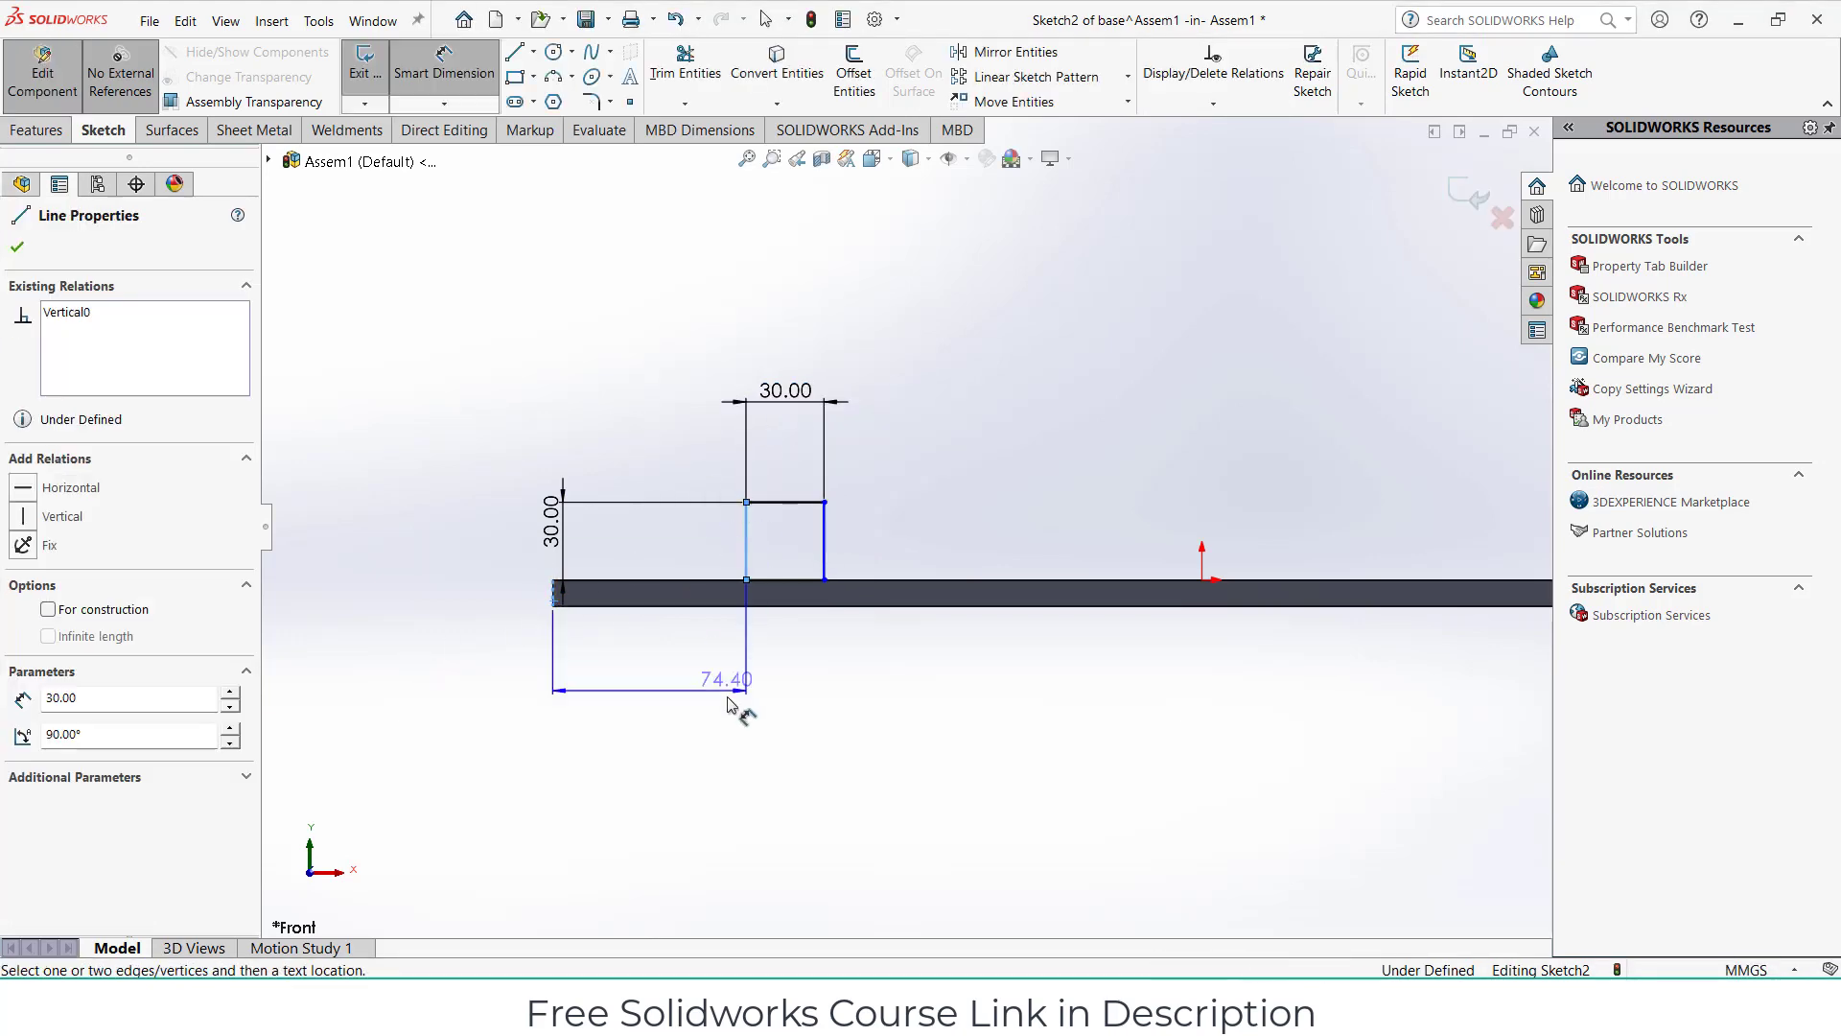
pyautogui.click(731, 700)
pyautogui.write('70')
pyautogui.press('Return')
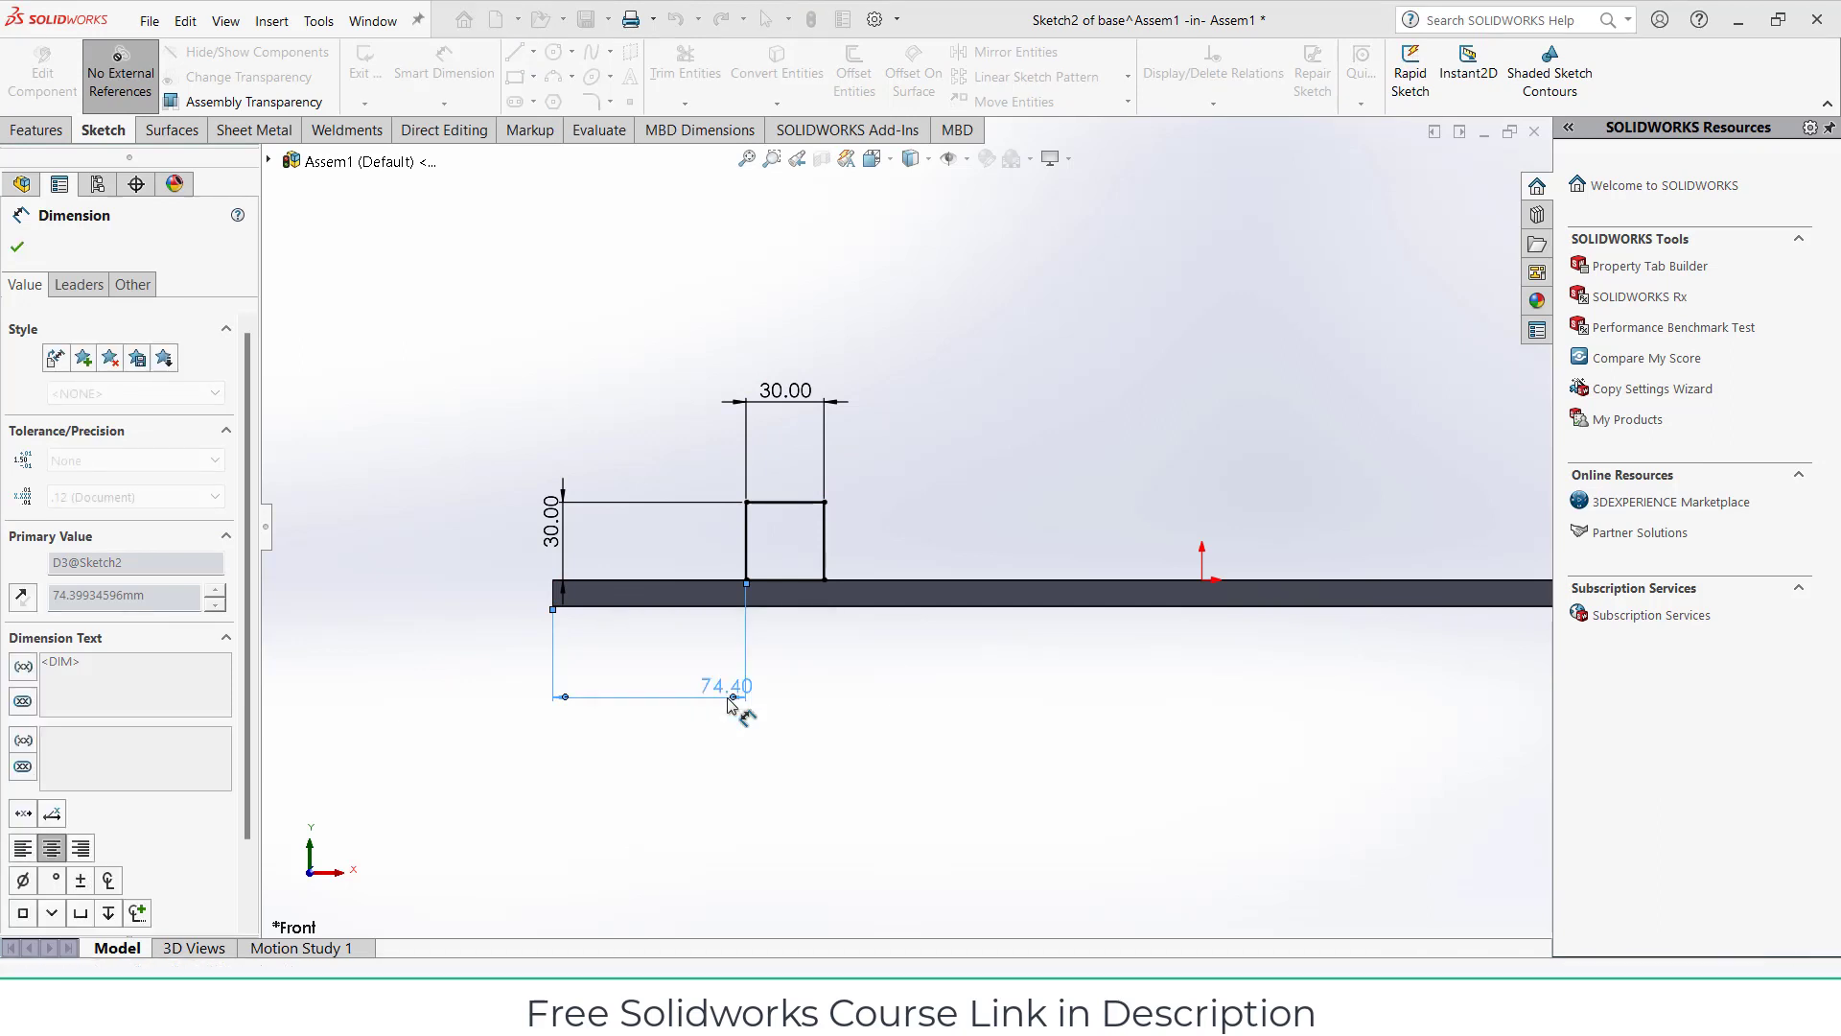
pyautogui.press('f')
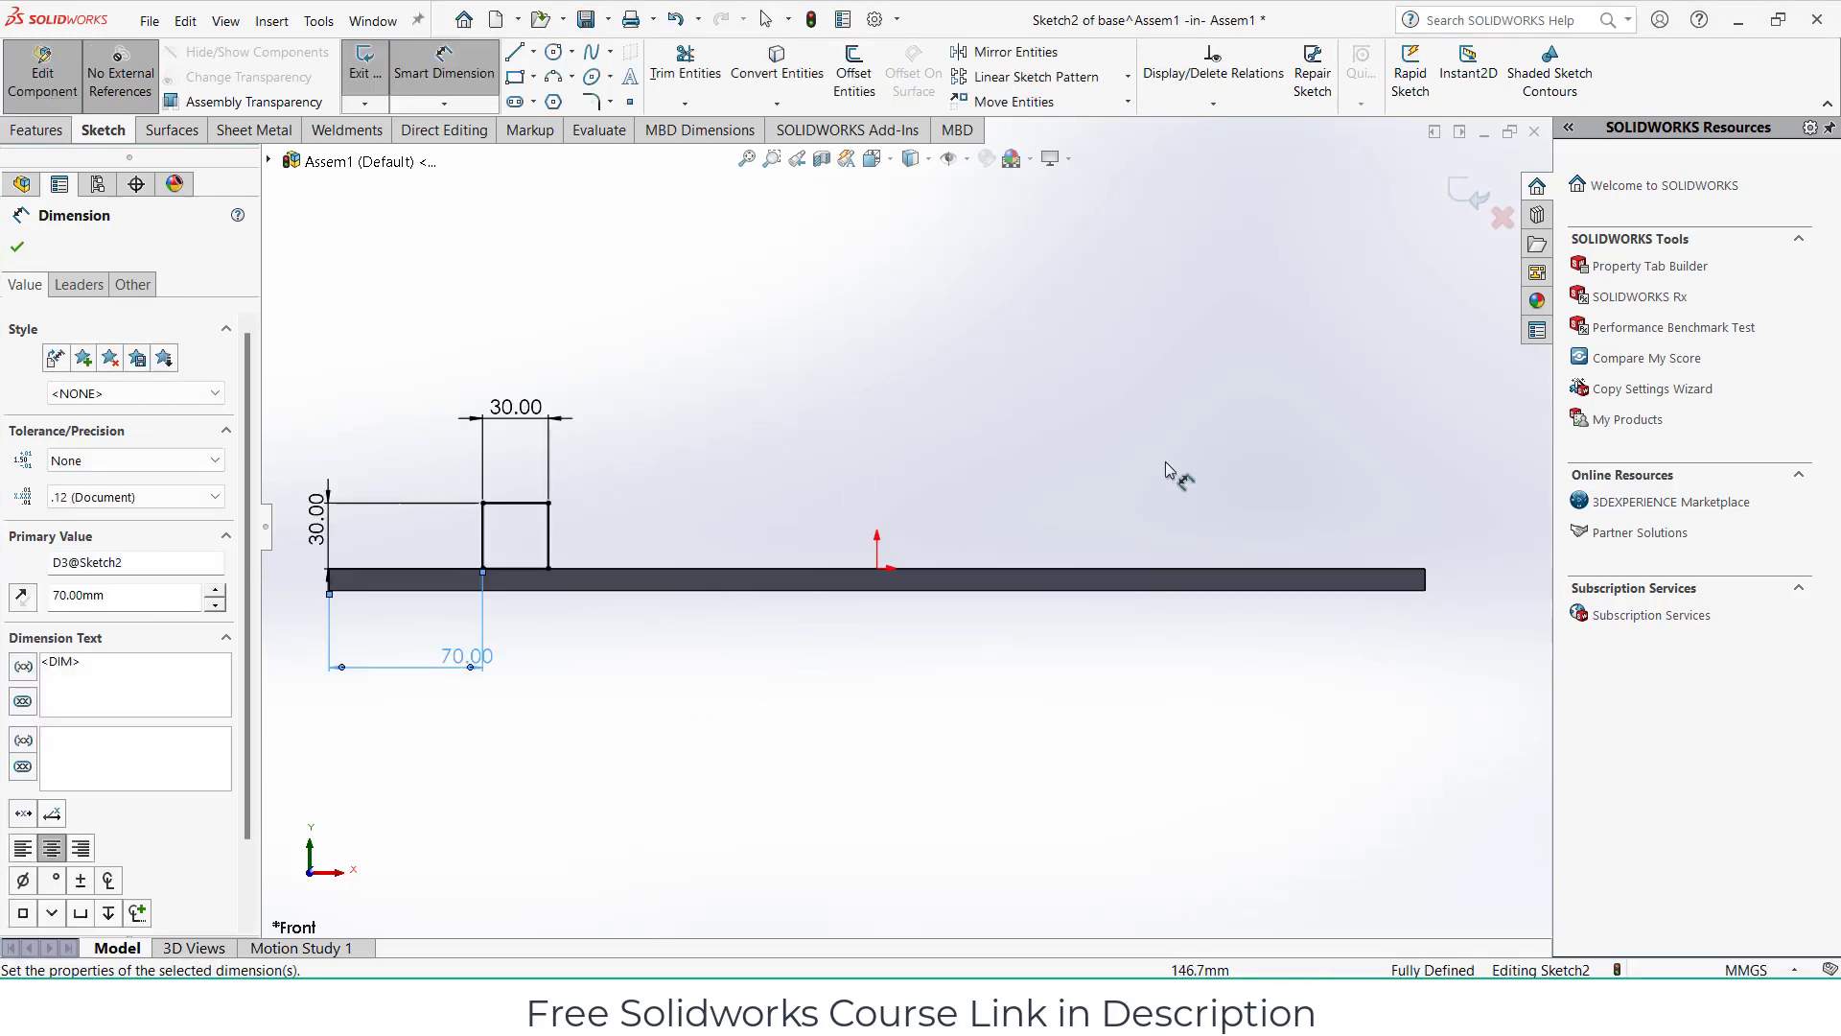
# Draw a vertical centerline through the middle of the square.
pyautogui.click(533, 51)
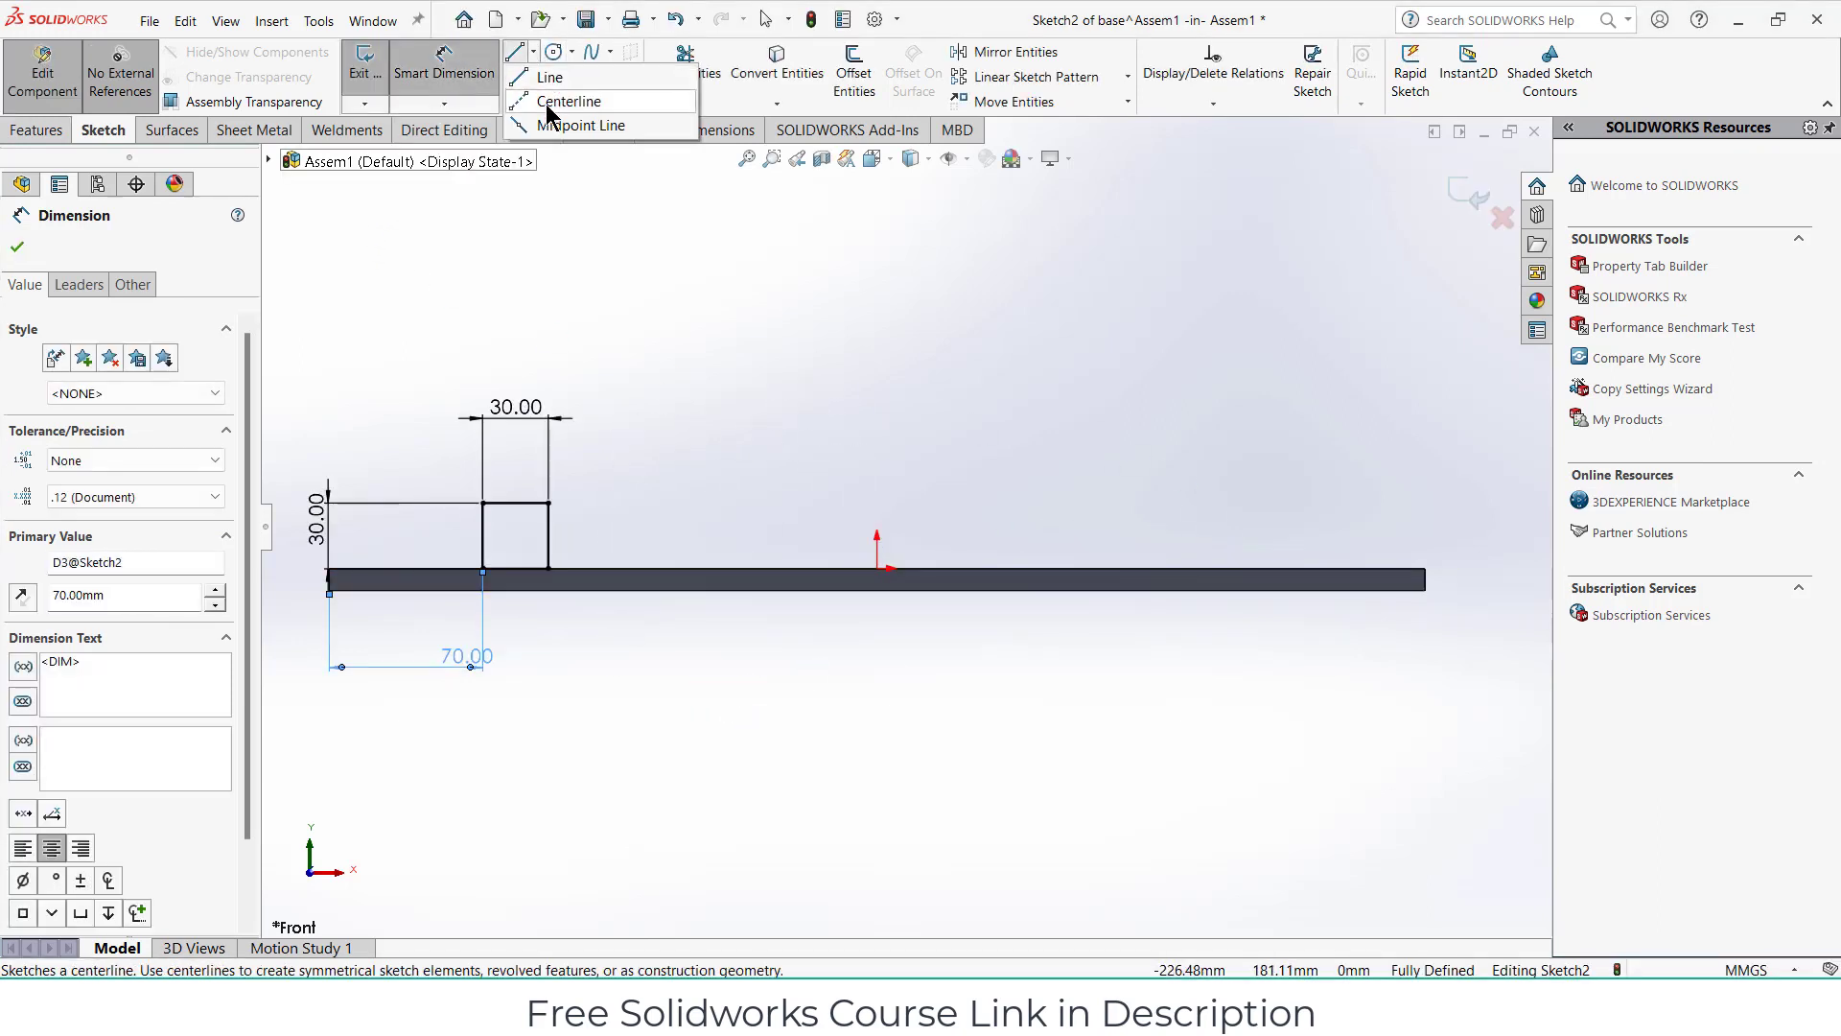
pyautogui.click(565, 99)
pyautogui.click(515, 502)
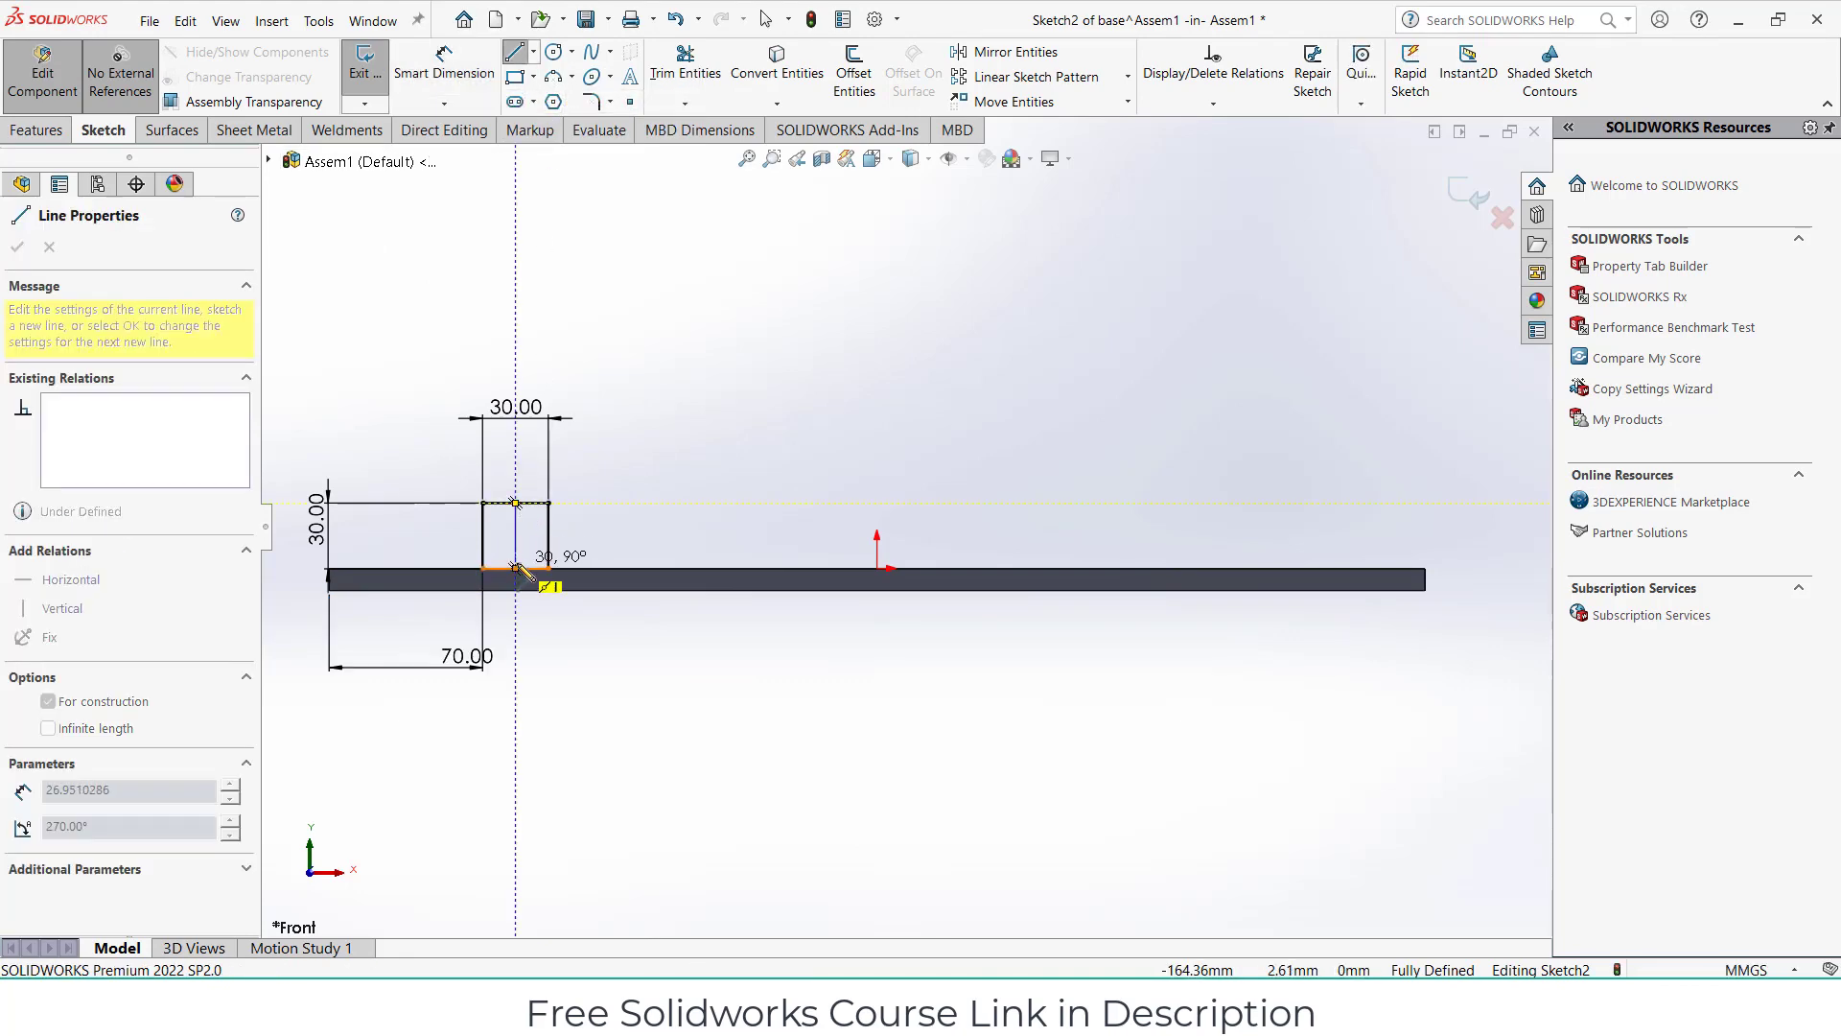
pyautogui.click(515, 570)
pyautogui.press('Escape')
# Add a 10 mm diameter circle centred on the centerline inside the square.
pyautogui.scroll(-2, 480, 526)
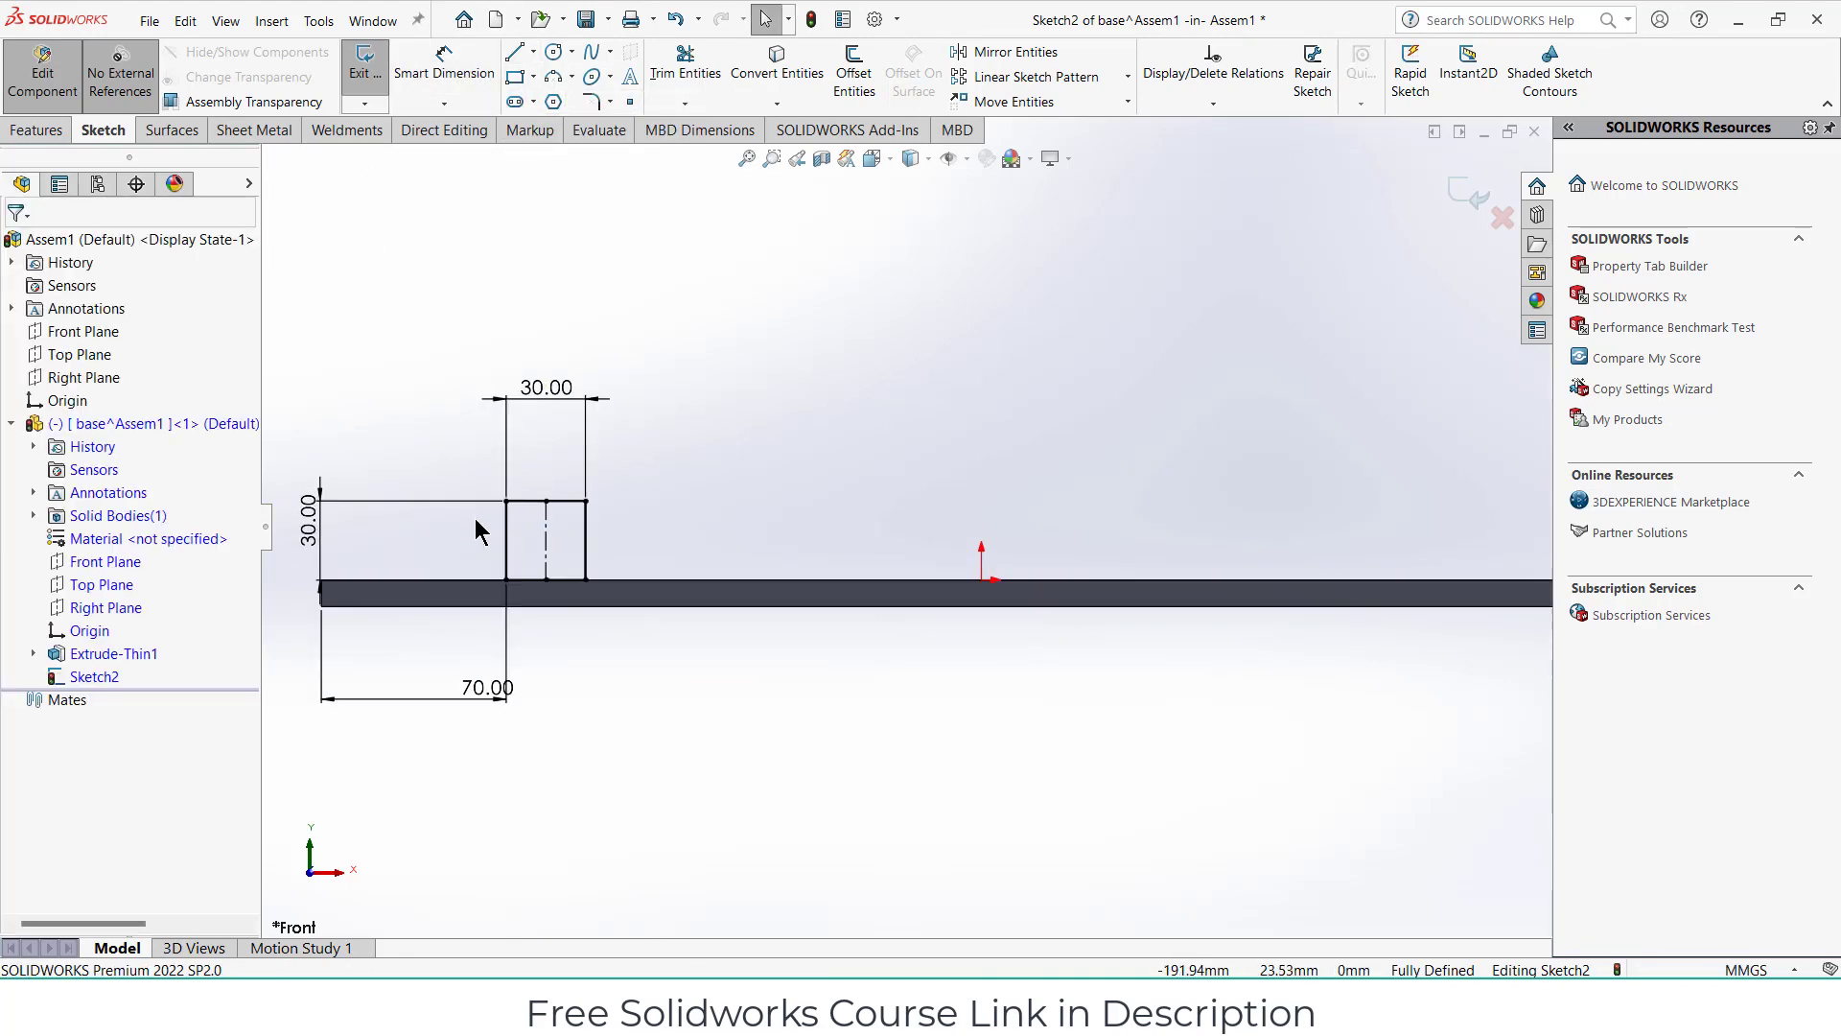
pyautogui.click(553, 51)
pyautogui.scroll(-3, 656, 537)
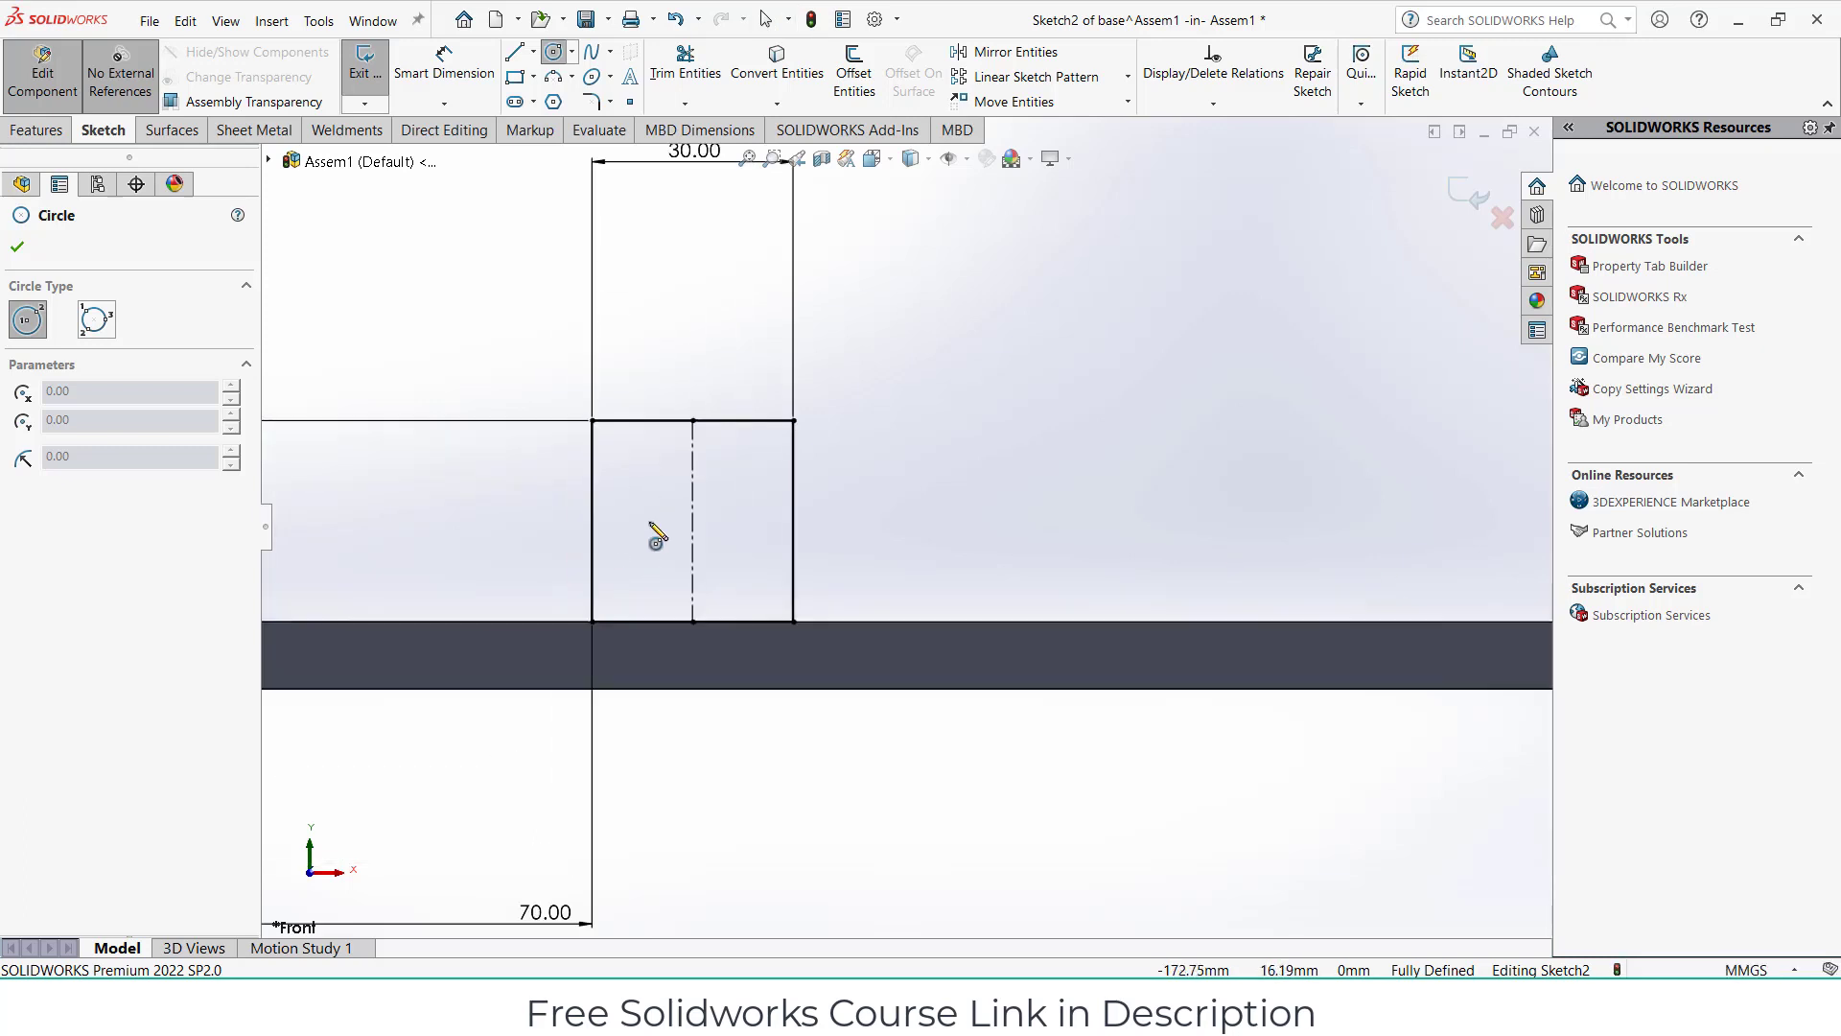
pyautogui.click(693, 523)
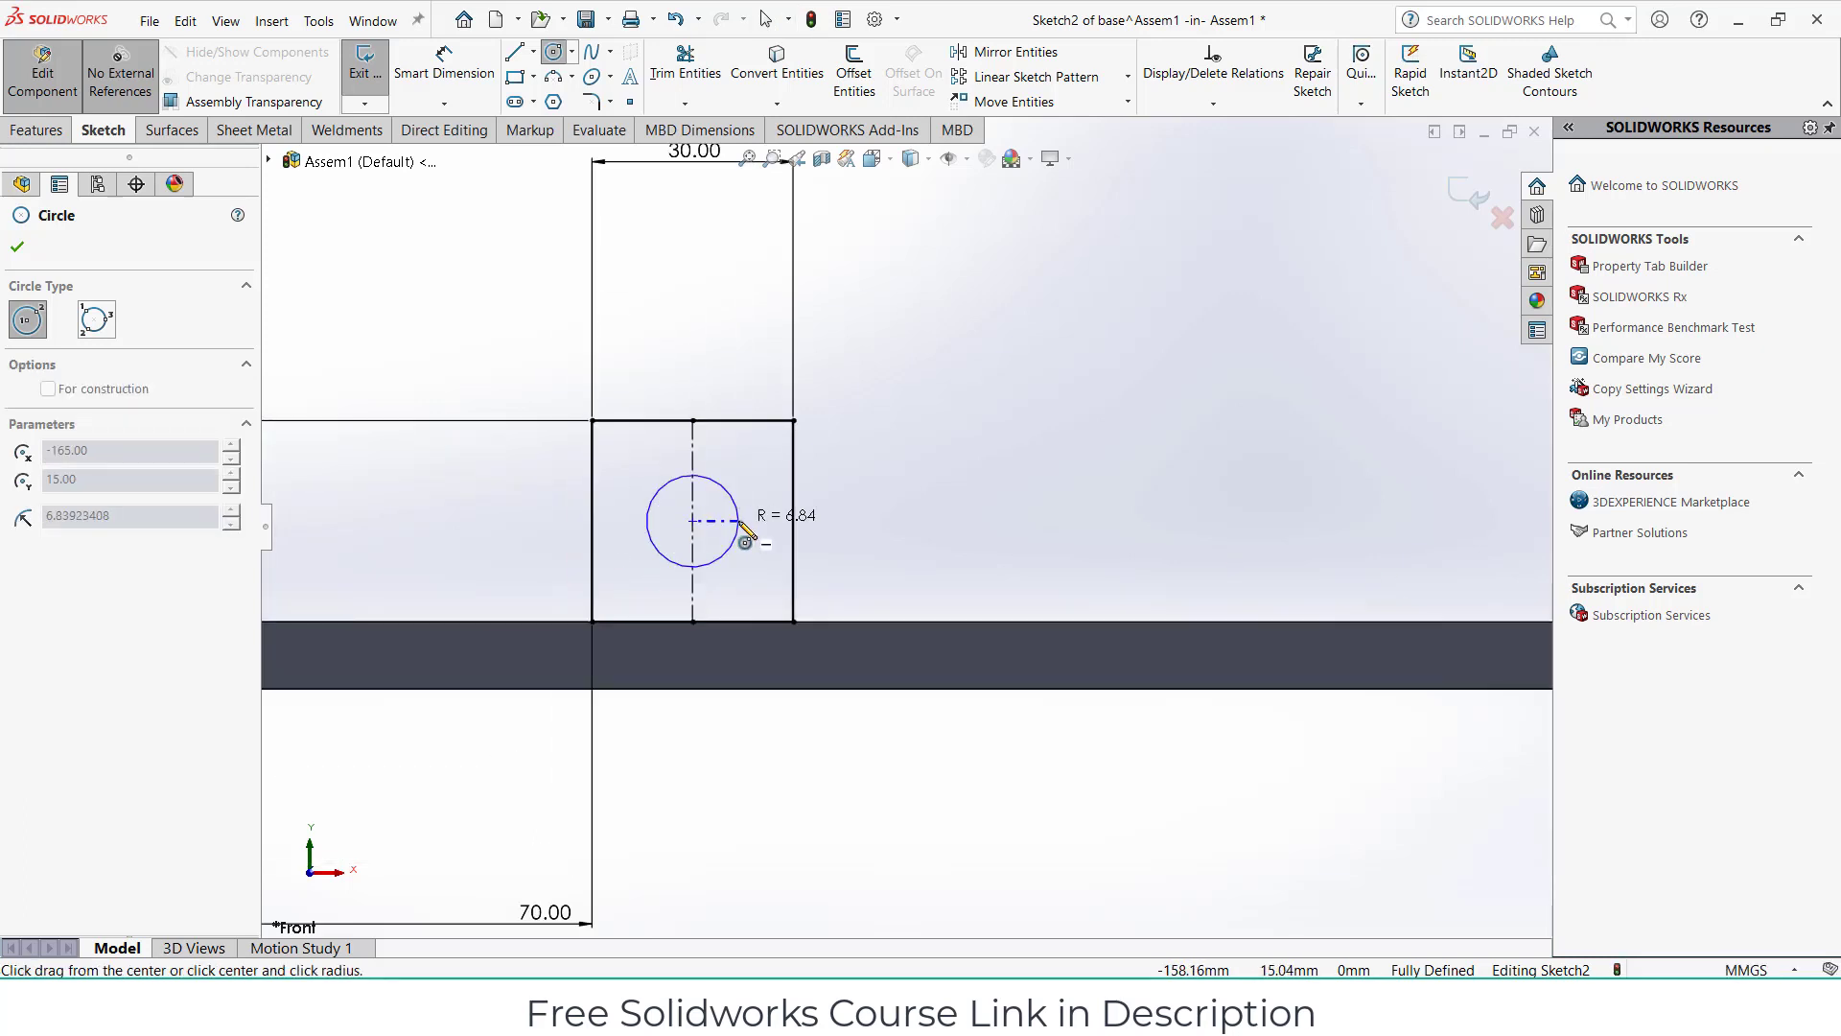
pyautogui.click(738, 529)
pyautogui.click(444, 82)
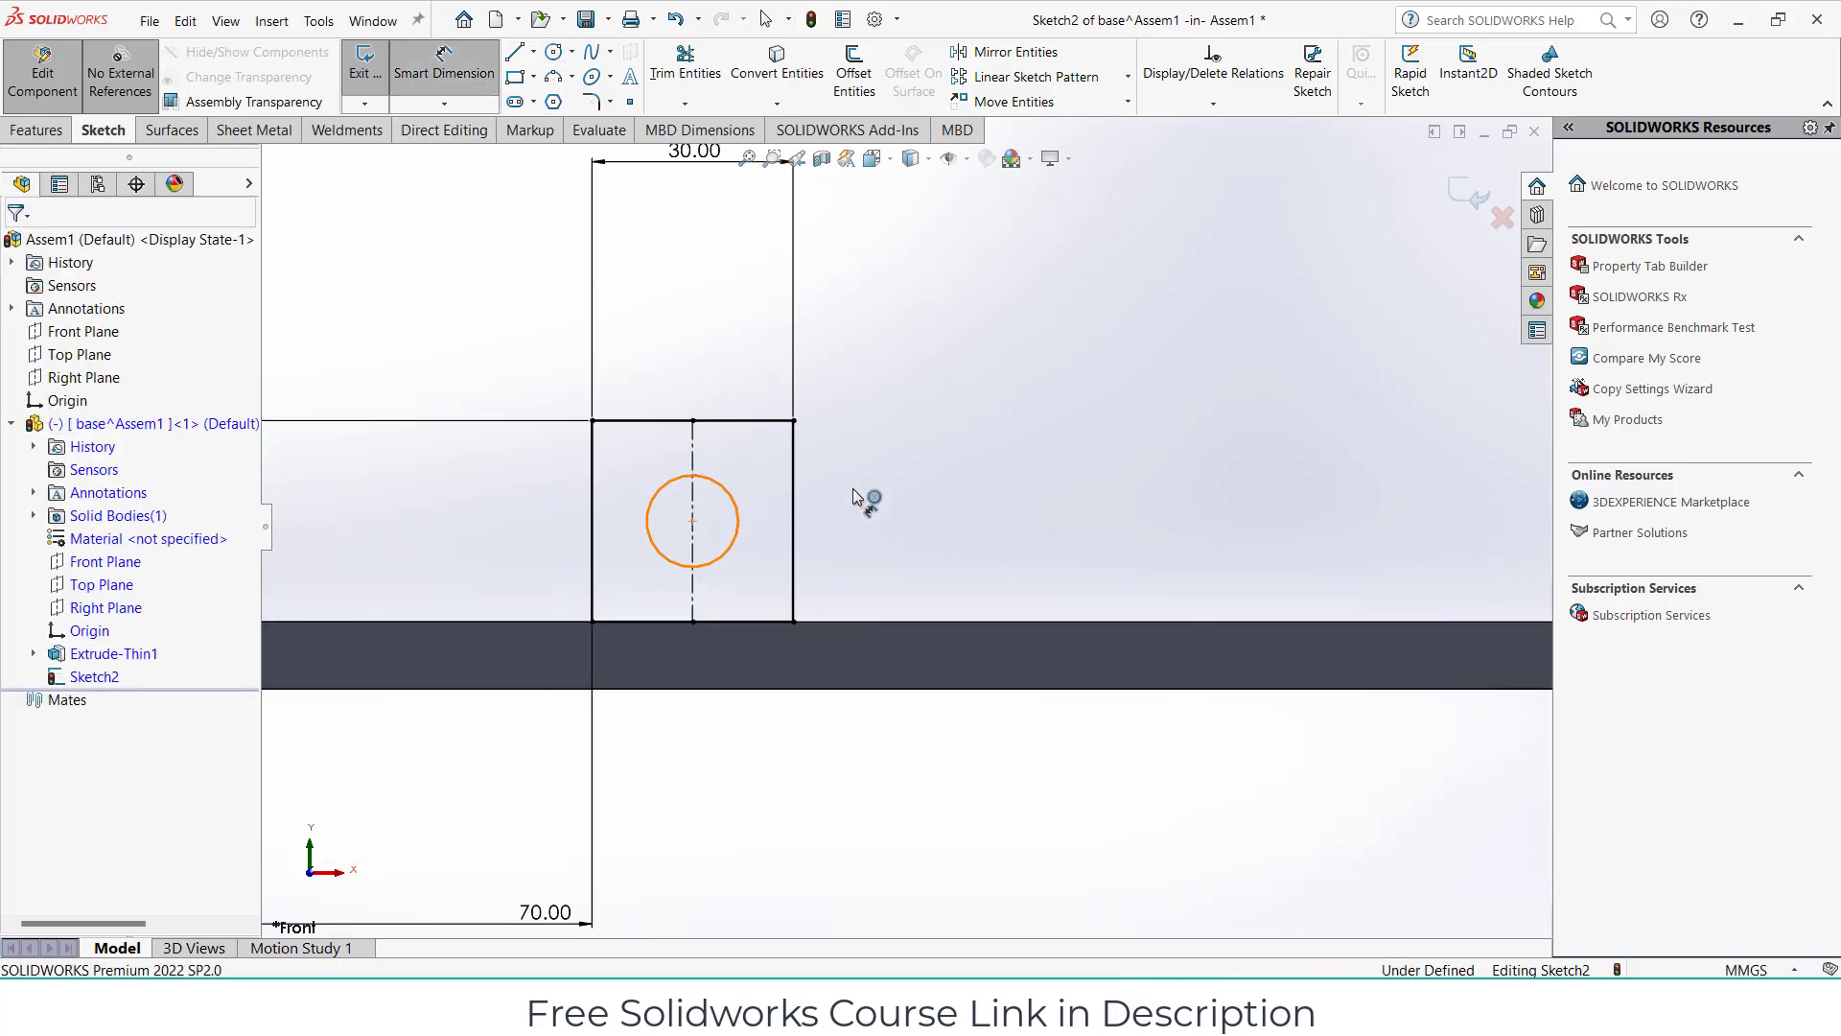
pyautogui.click(937, 499)
pyautogui.press('Return')
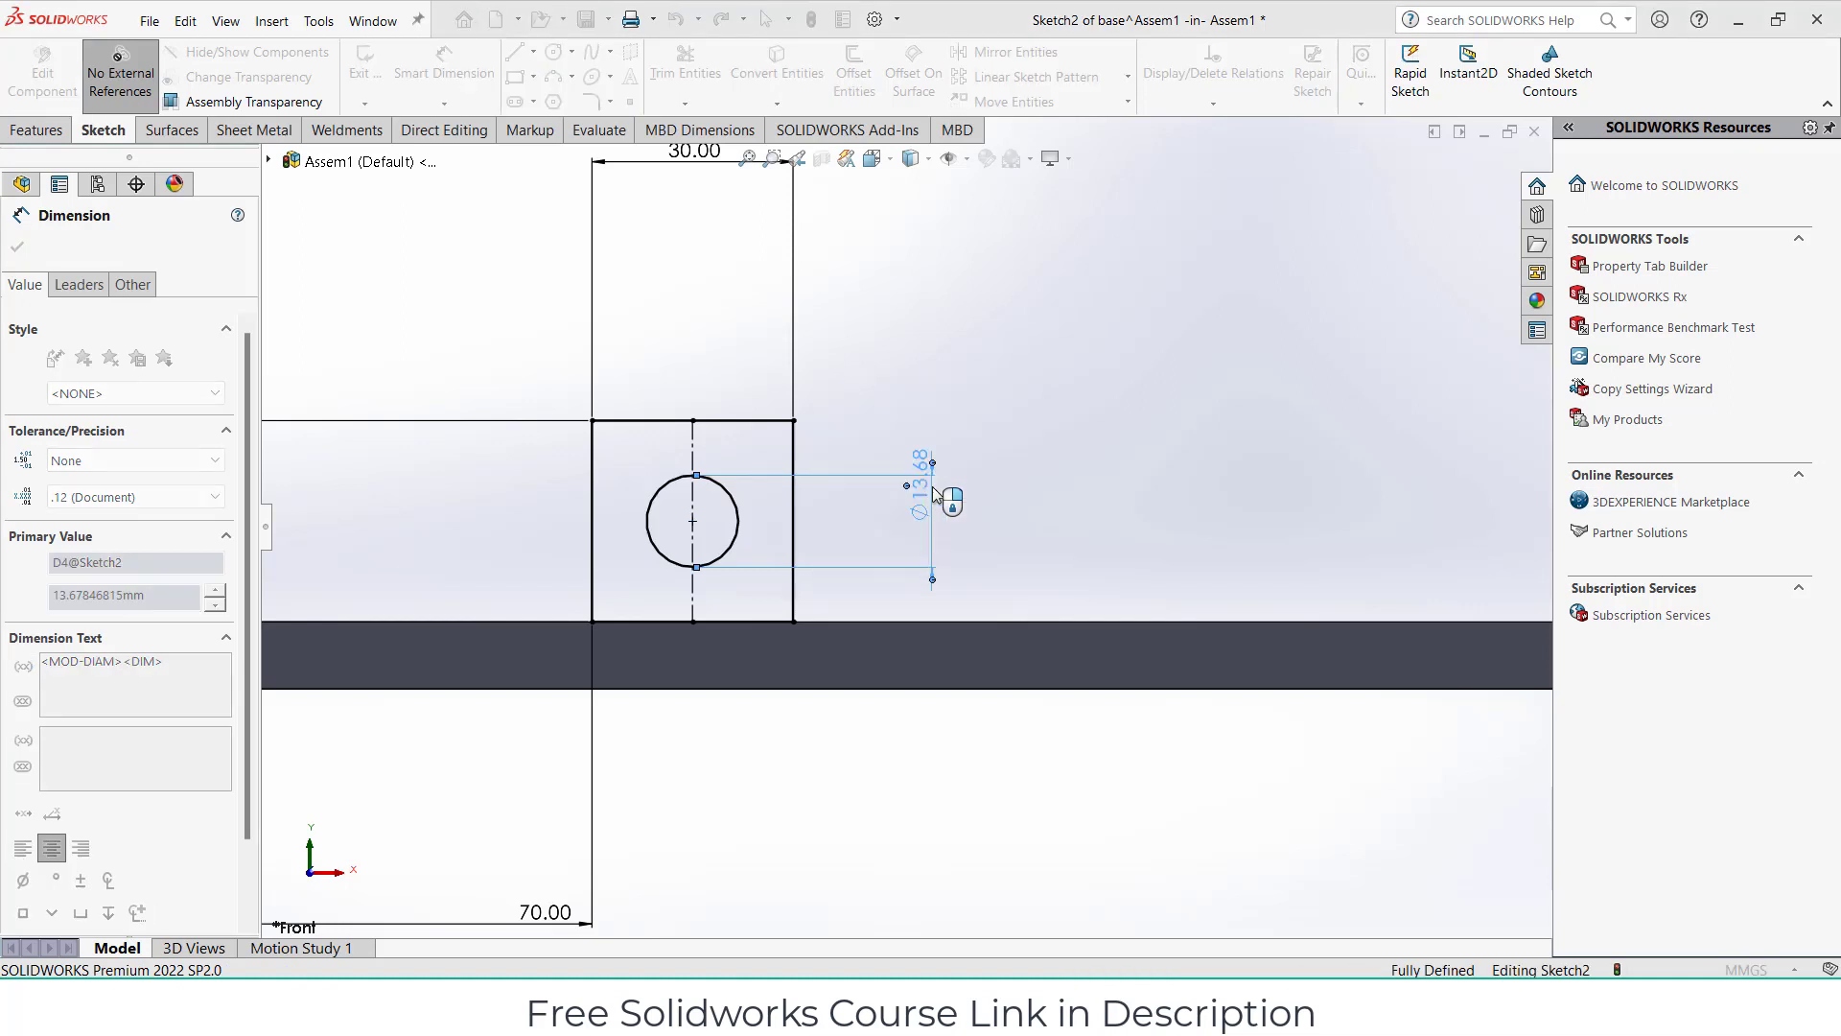
pyautogui.click(36, 130)
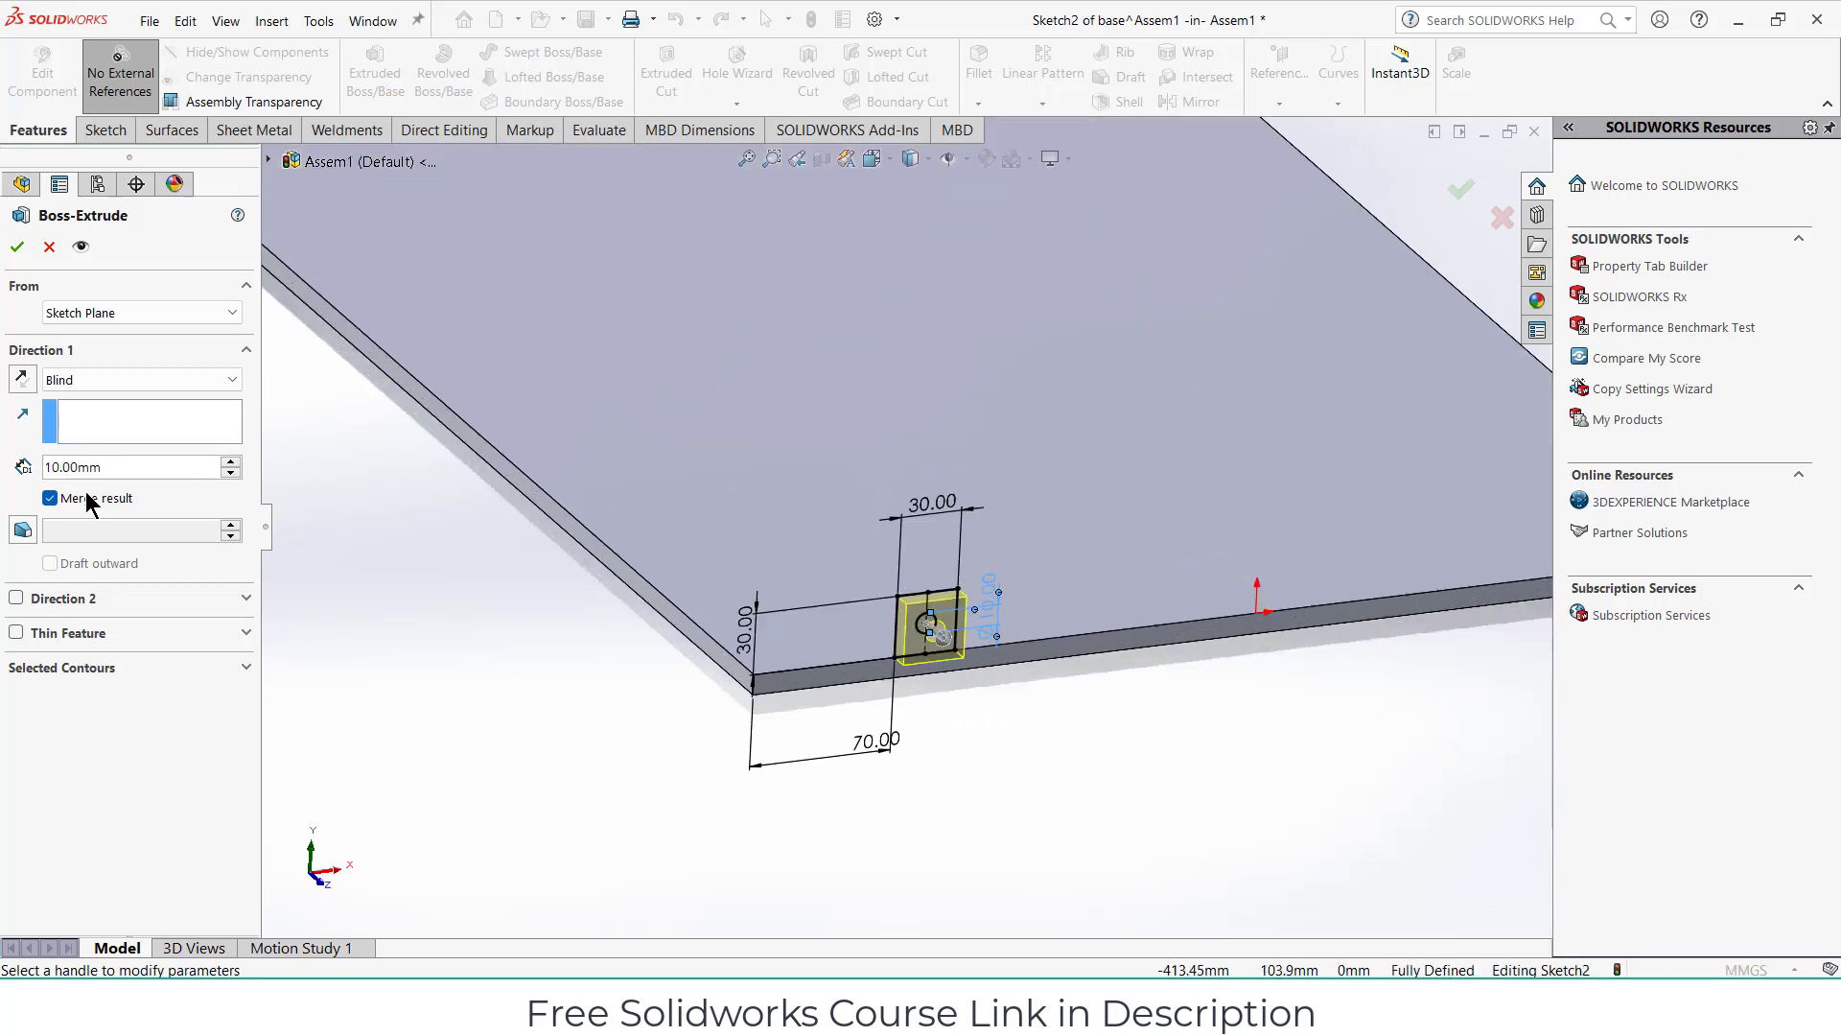
# Set the tab extrusion to Blind 5 mm starting from an Offset.
pyautogui.write('5')
pyautogui.press('Return')
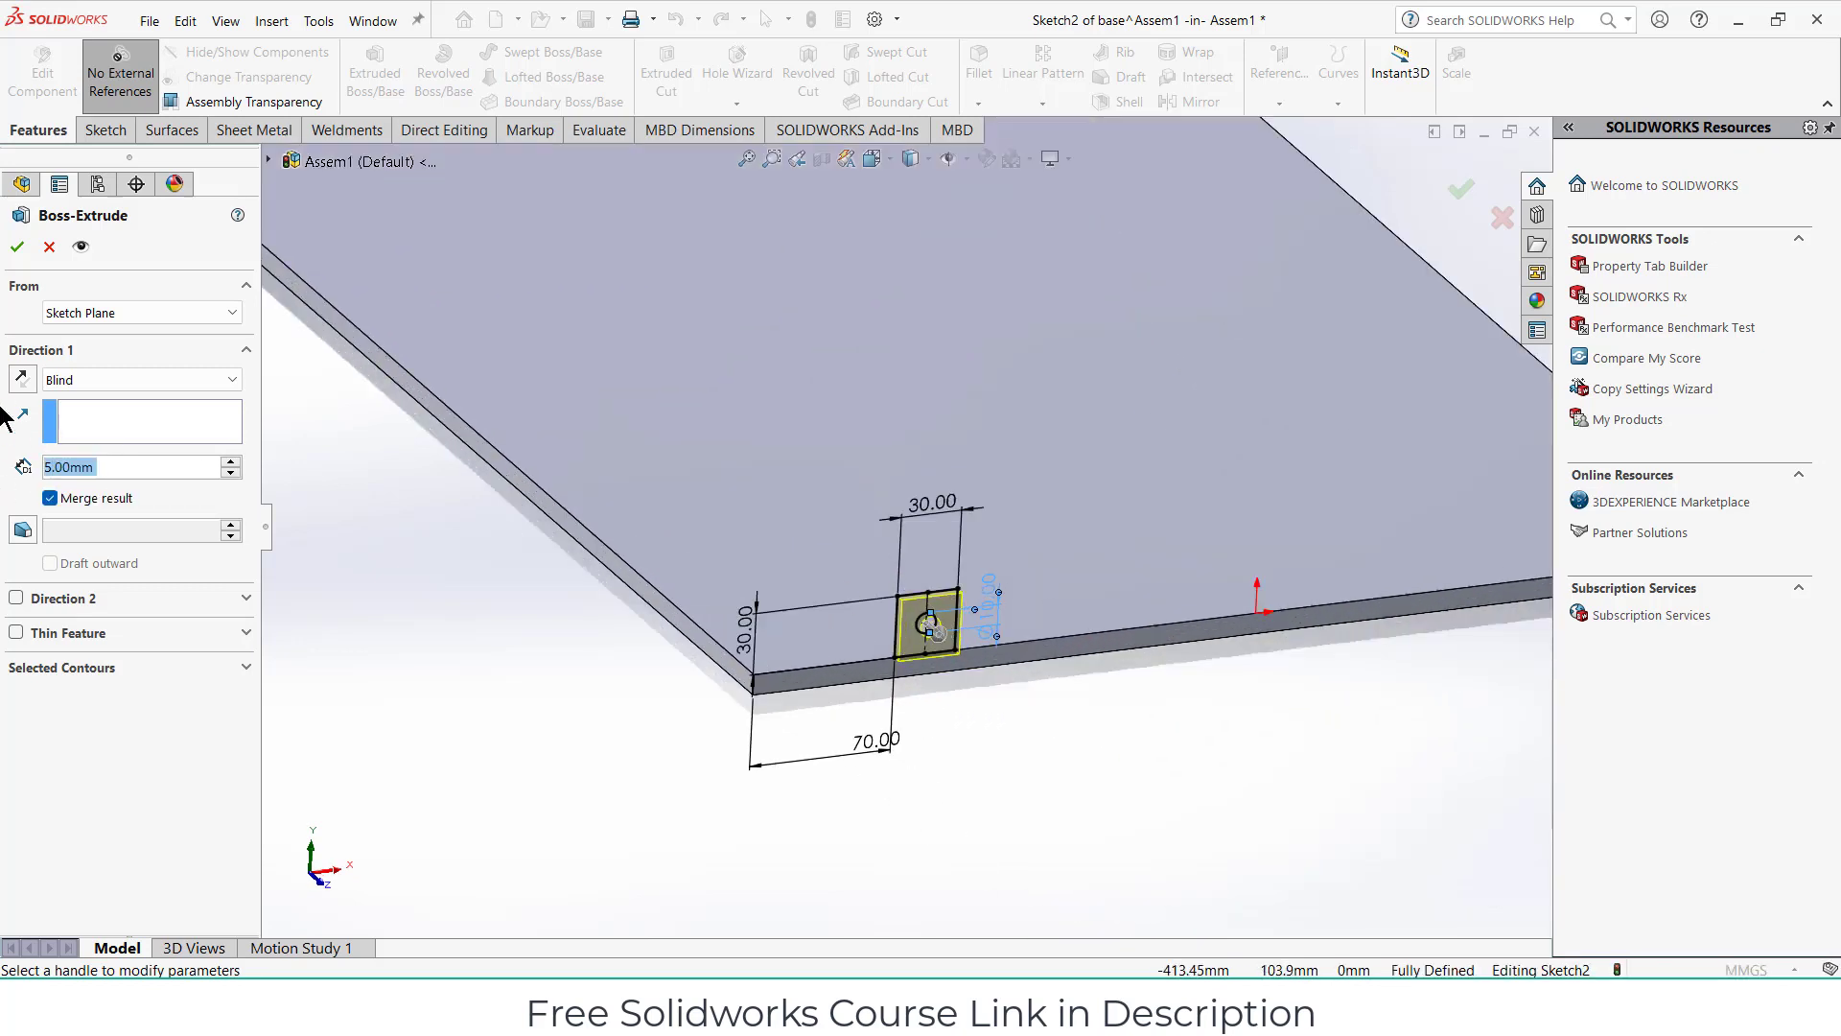
pyautogui.click(131, 312)
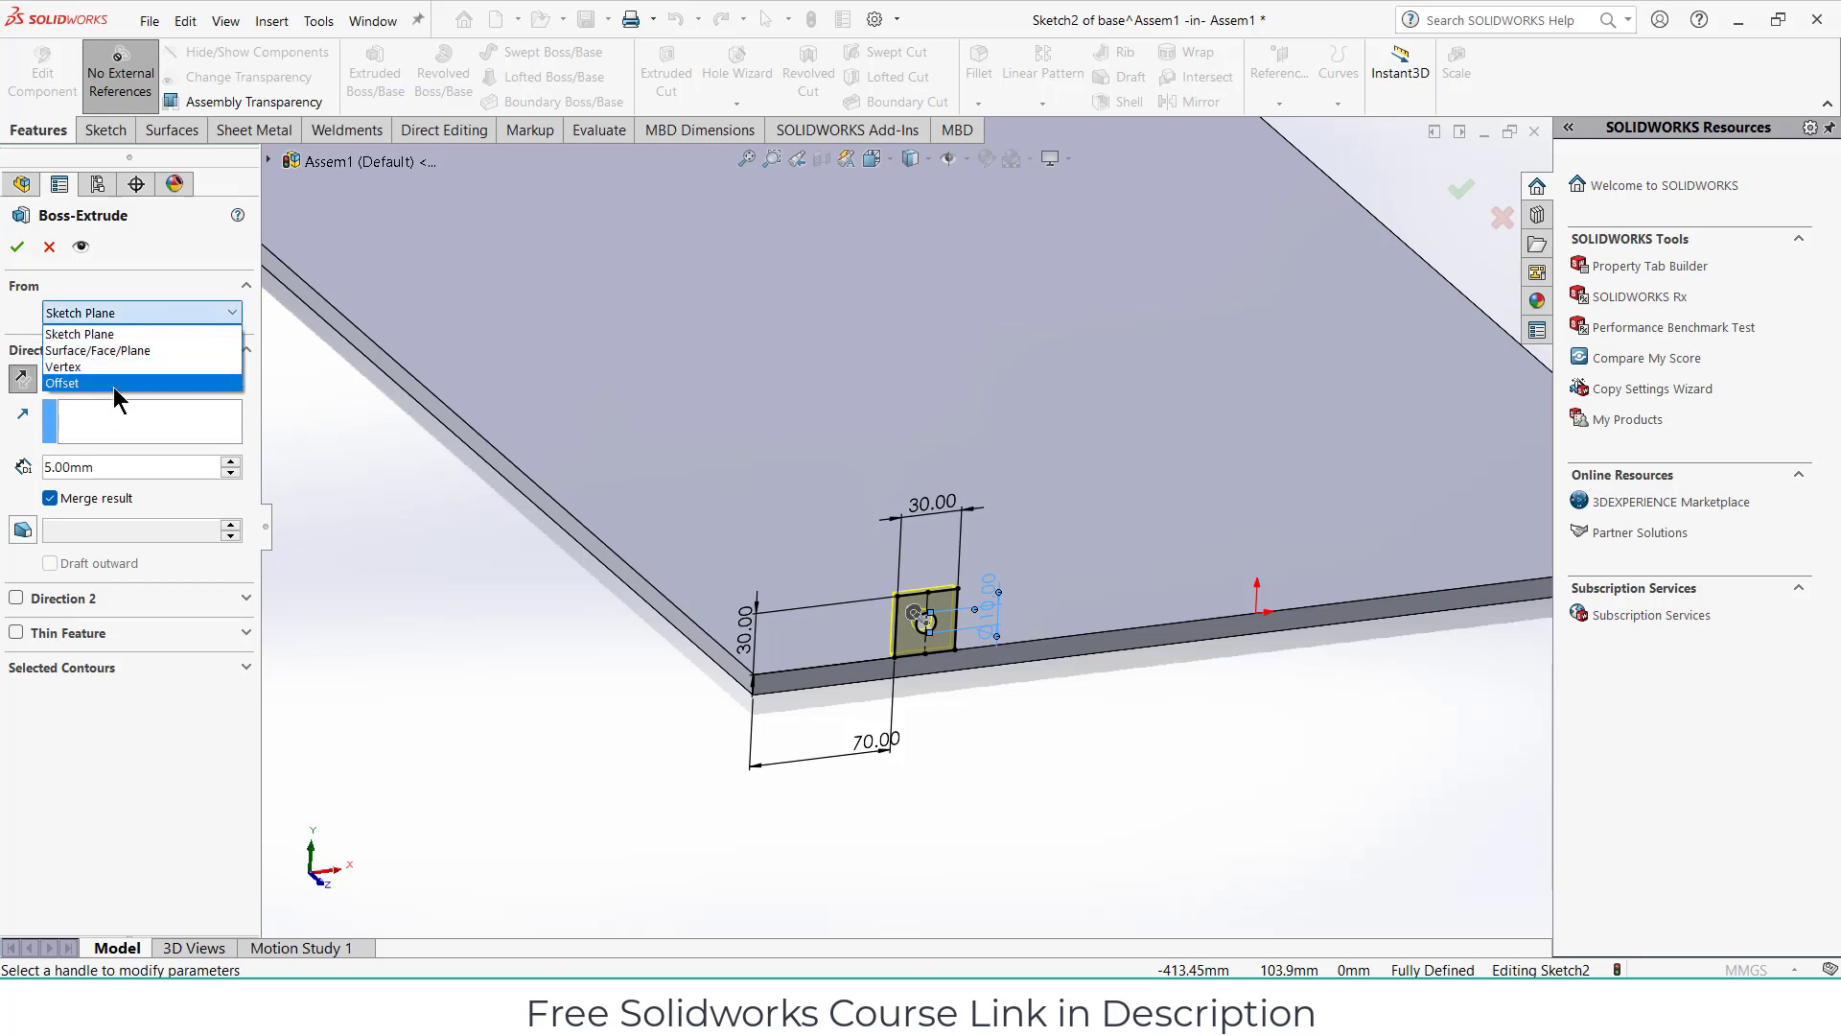
pyautogui.click(123, 382)
# Reverse the offset, set it to 50 mm, and accept the extrusion.
pyautogui.doubleClick(131, 350)
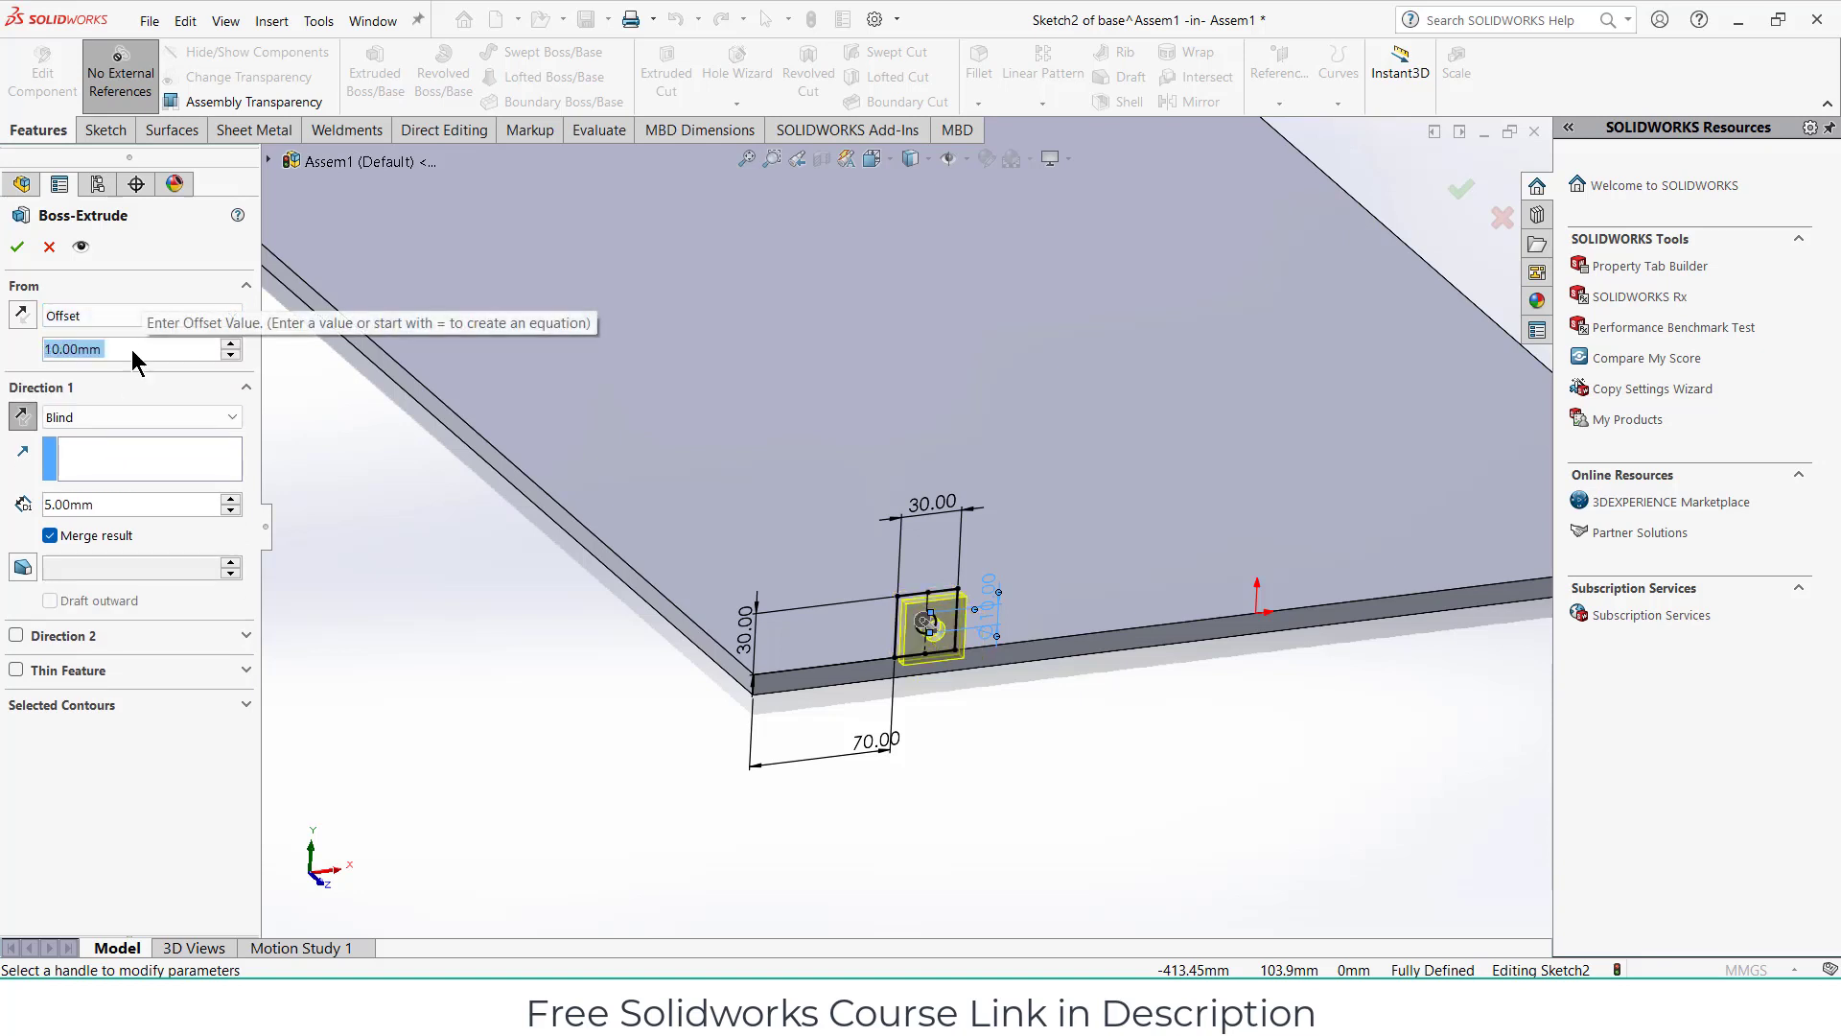
pyautogui.click(21, 314)
pyautogui.doubleClick(167, 353)
pyautogui.write('20')
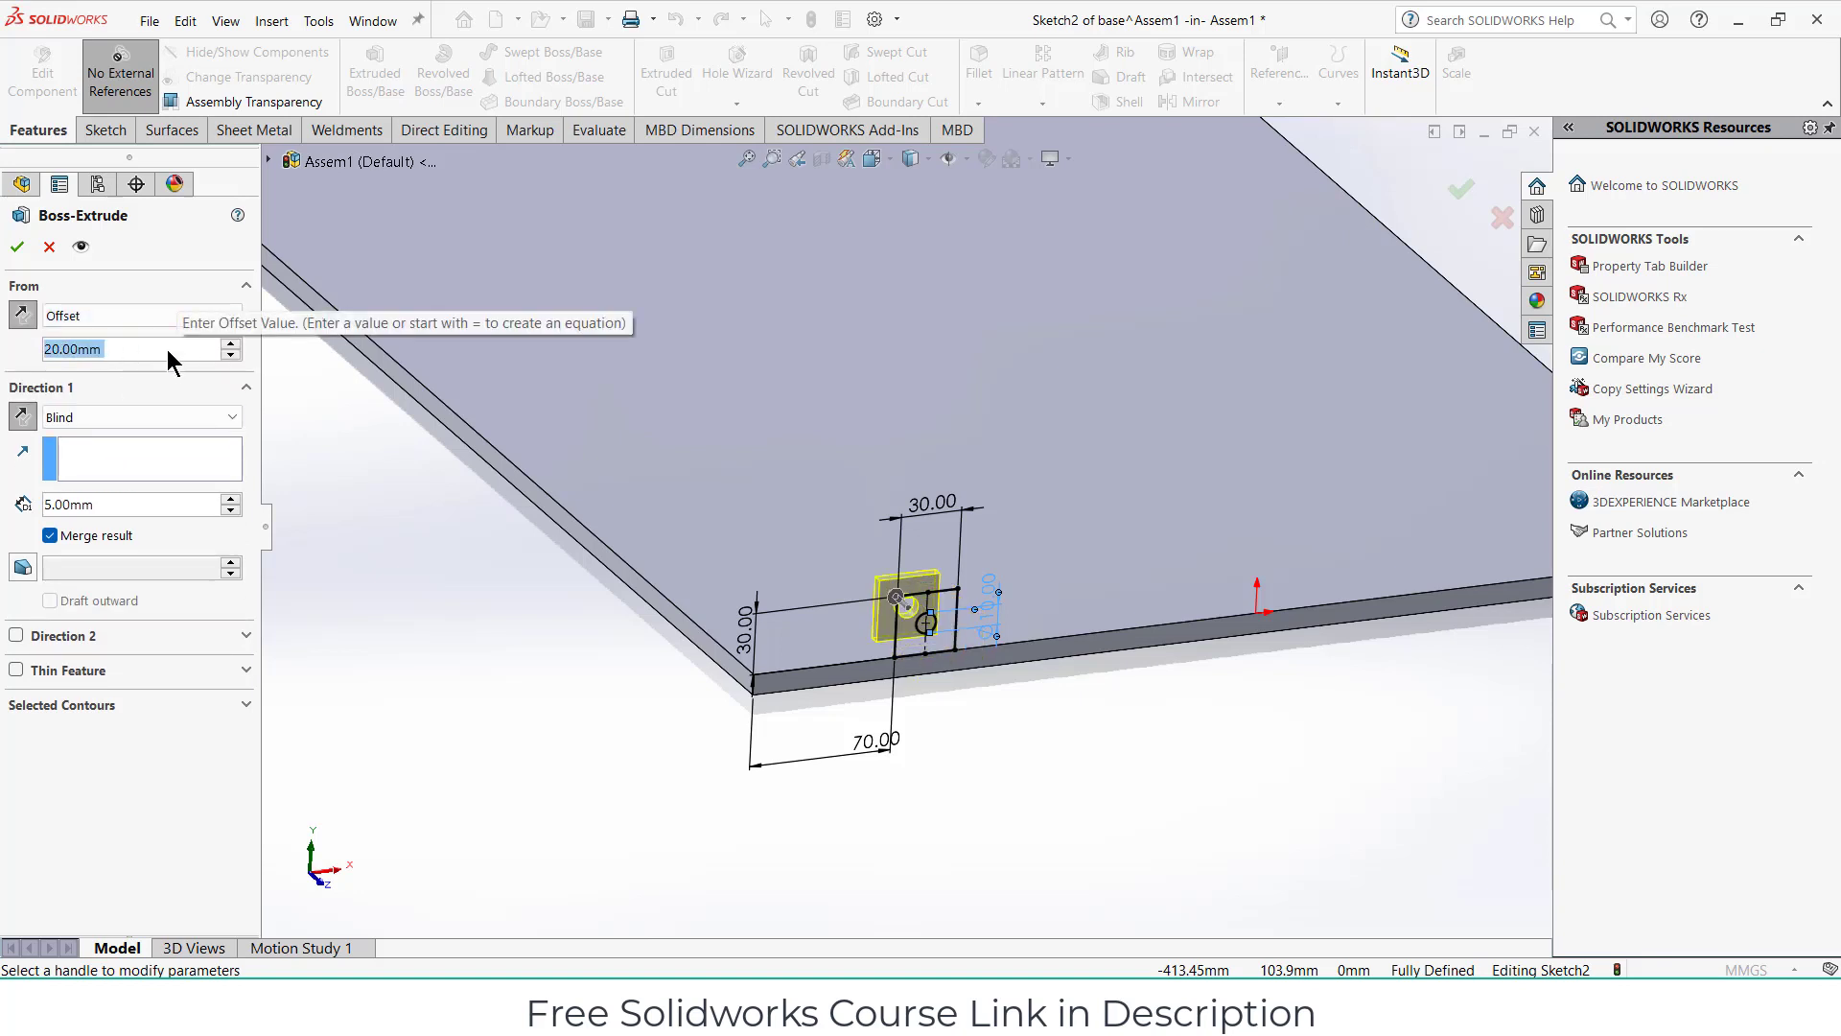
pyautogui.write('70')
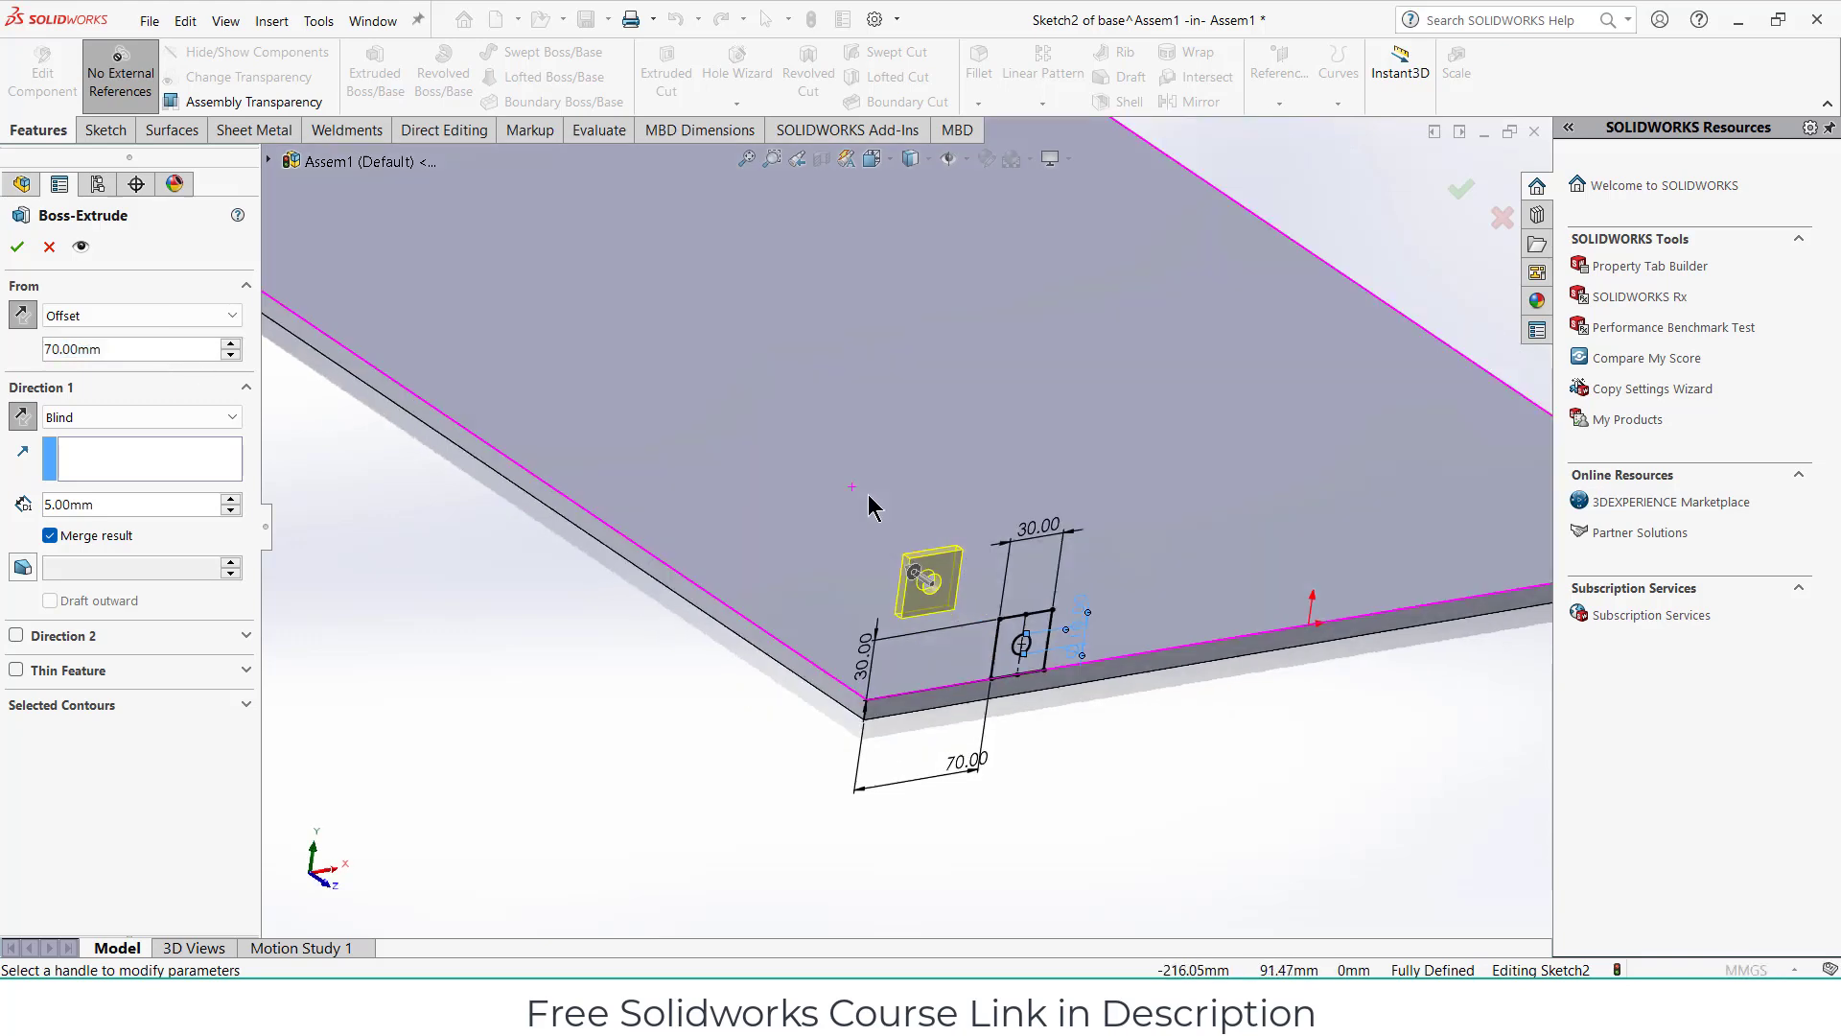
pyautogui.moveTo(867, 493)
pyautogui.mouseDown(button='middle')
pyautogui.moveTo(981, 522)
pyautogui.moveTo(959, 526)
pyautogui.mouseUp(button='middle')
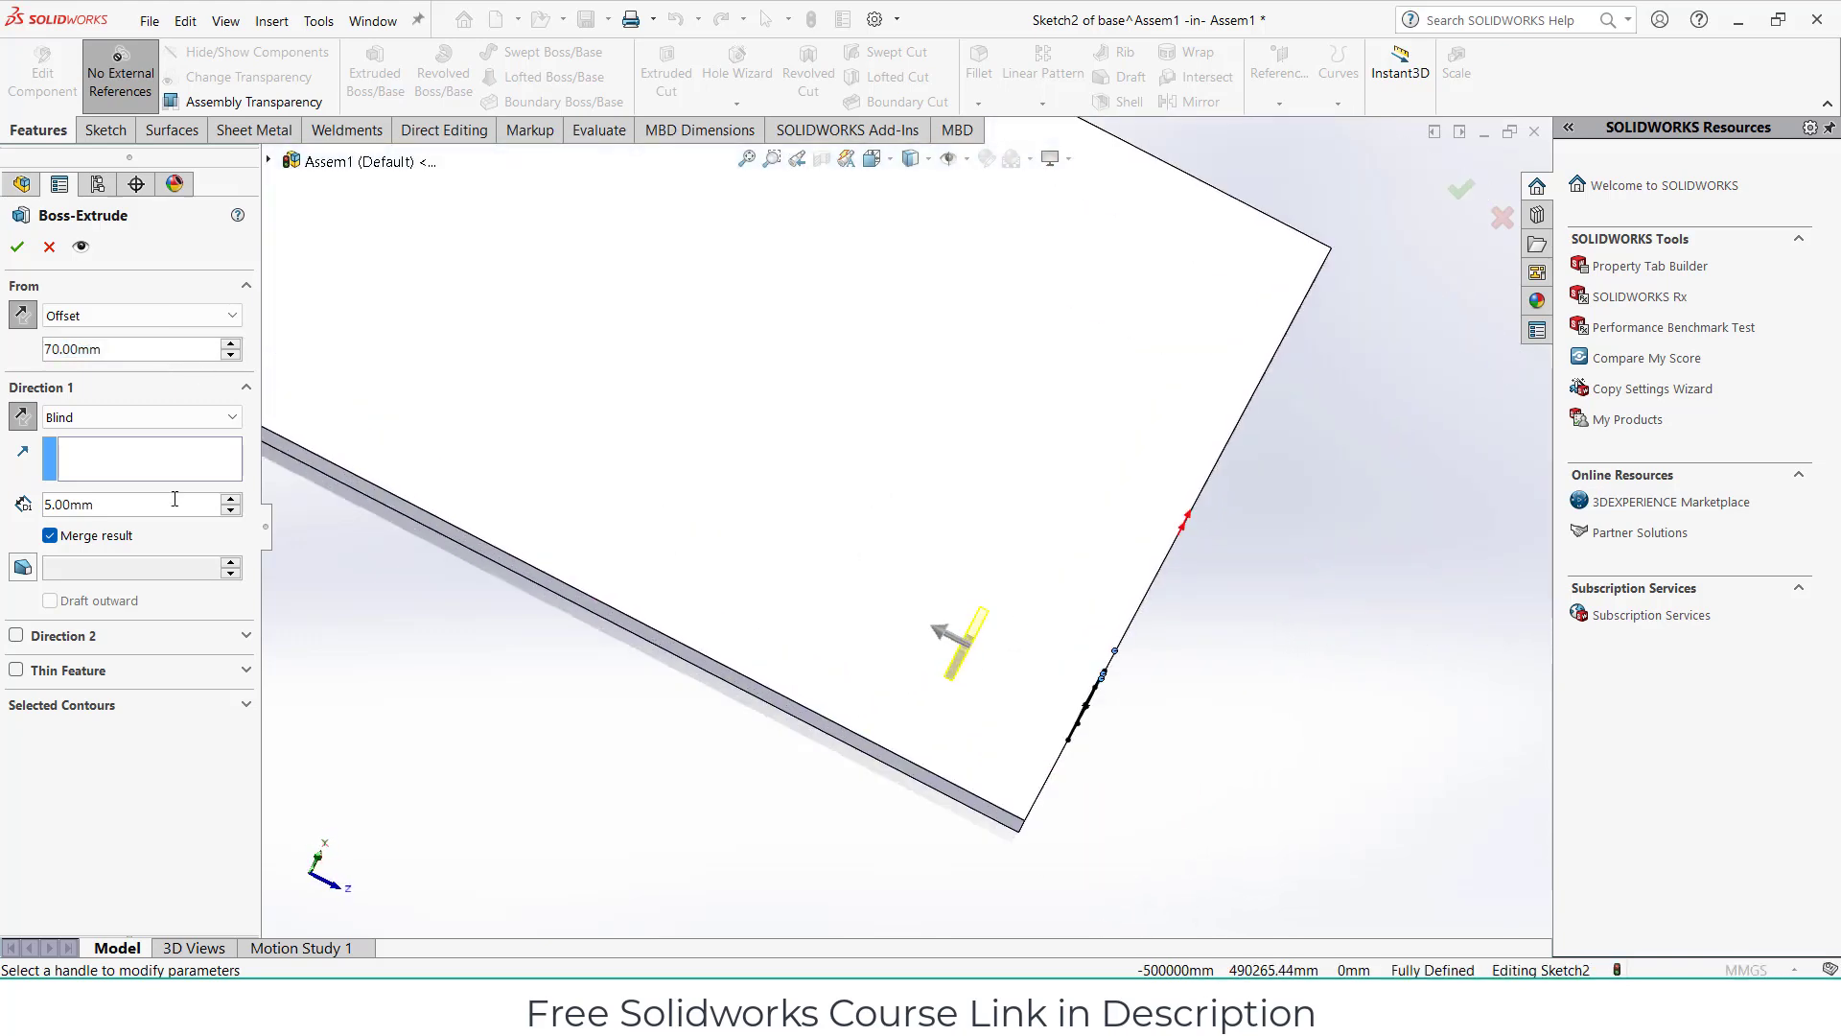
pyautogui.scroll(-2, 119, 349)
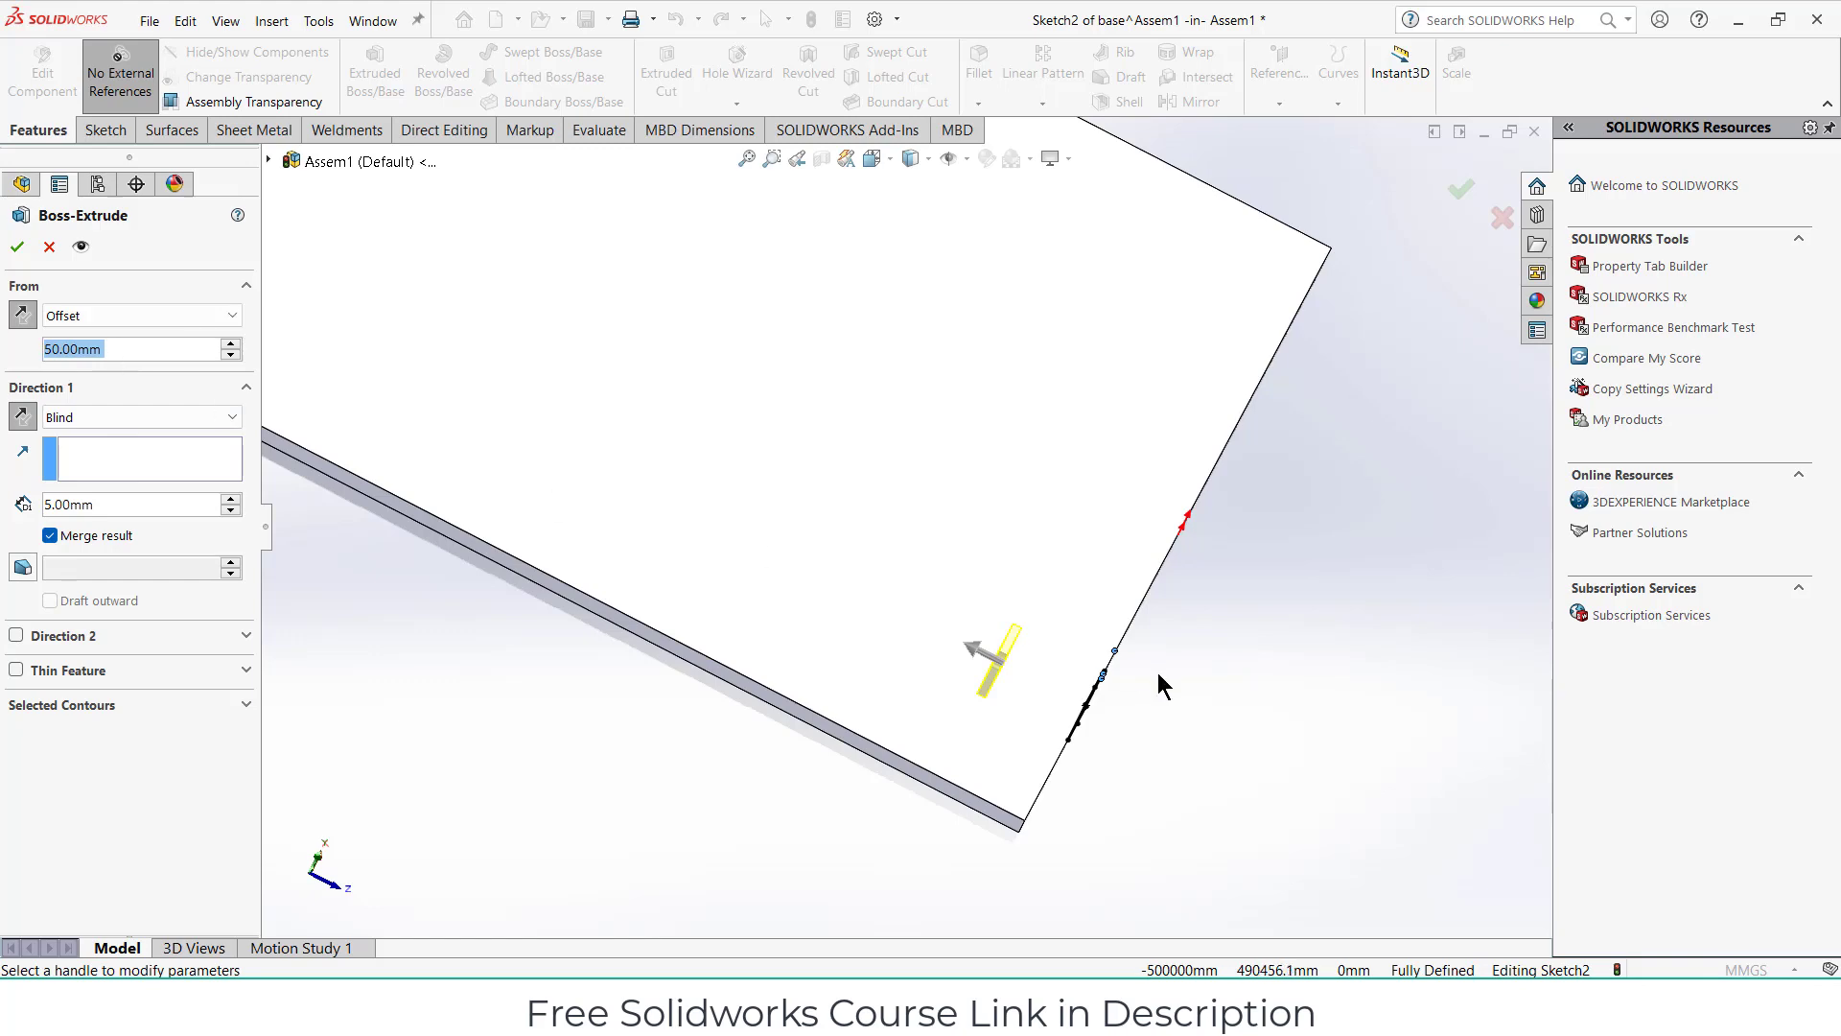
pyautogui.moveTo(1158, 671); pyautogui.dragTo(1045, 602, button='middle')
pyautogui.scroll(3, 901, 595)
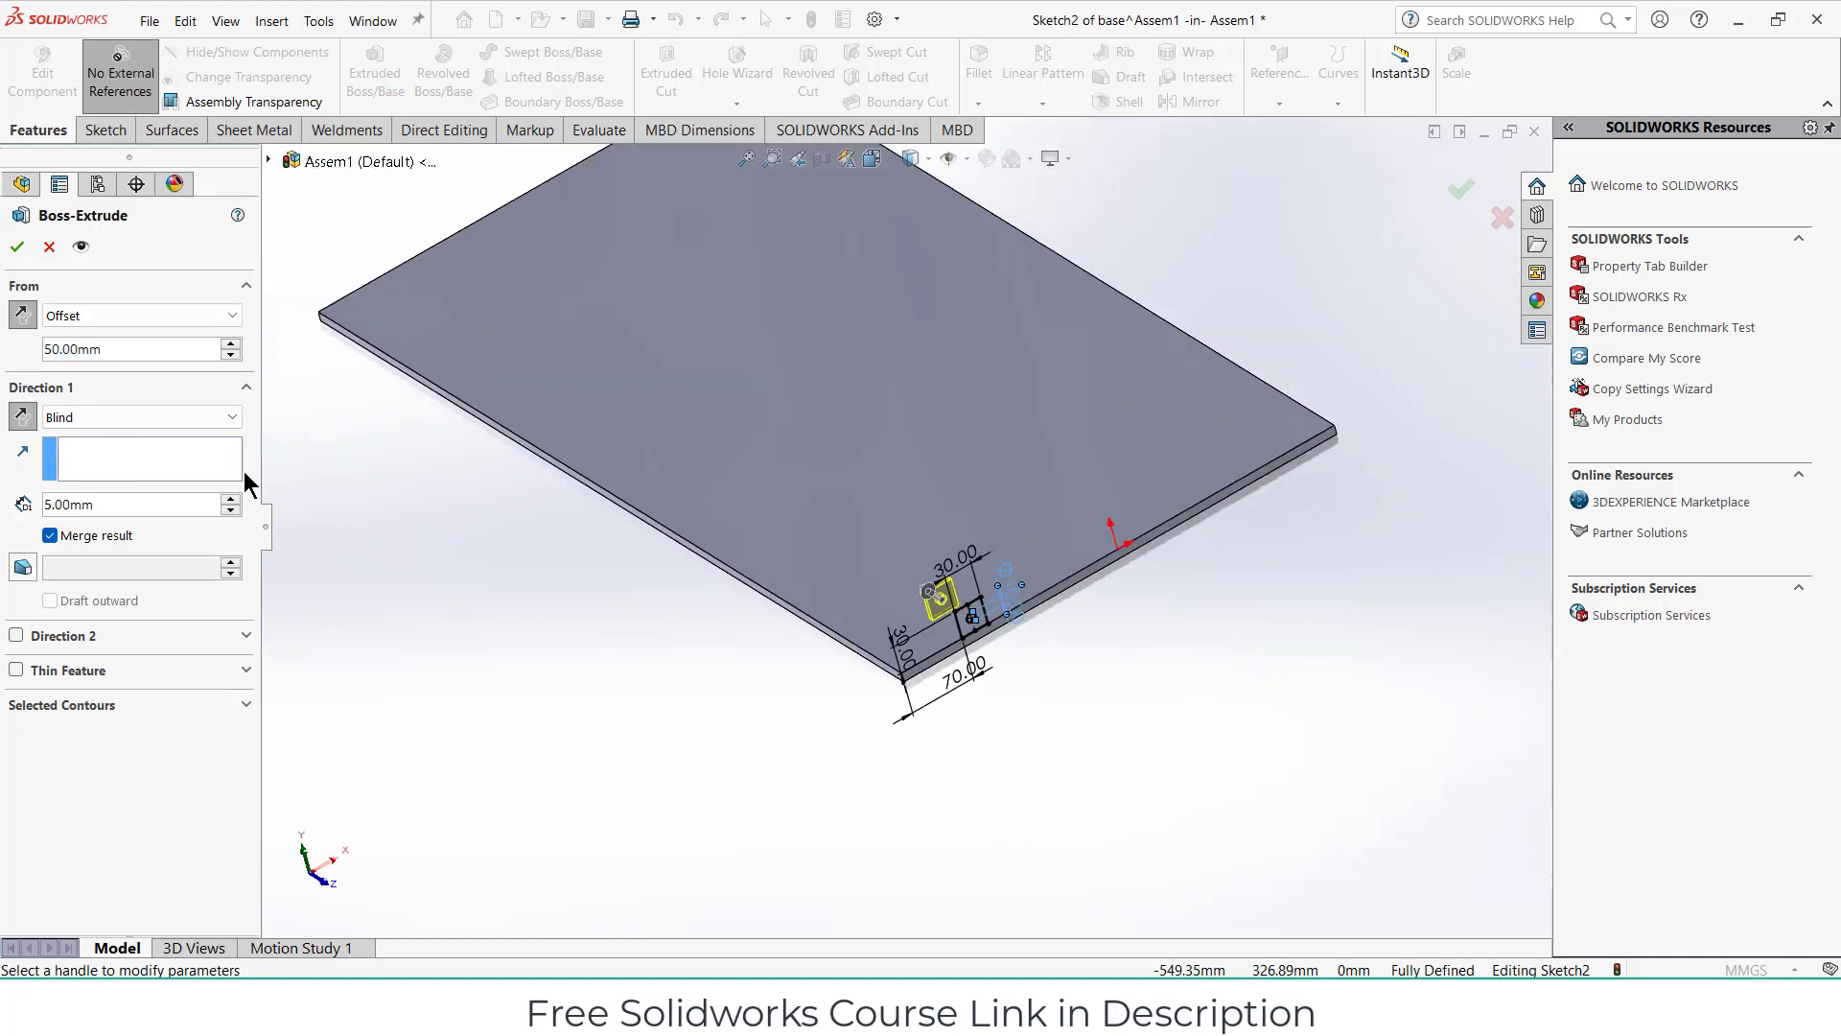
pyautogui.click(18, 249)
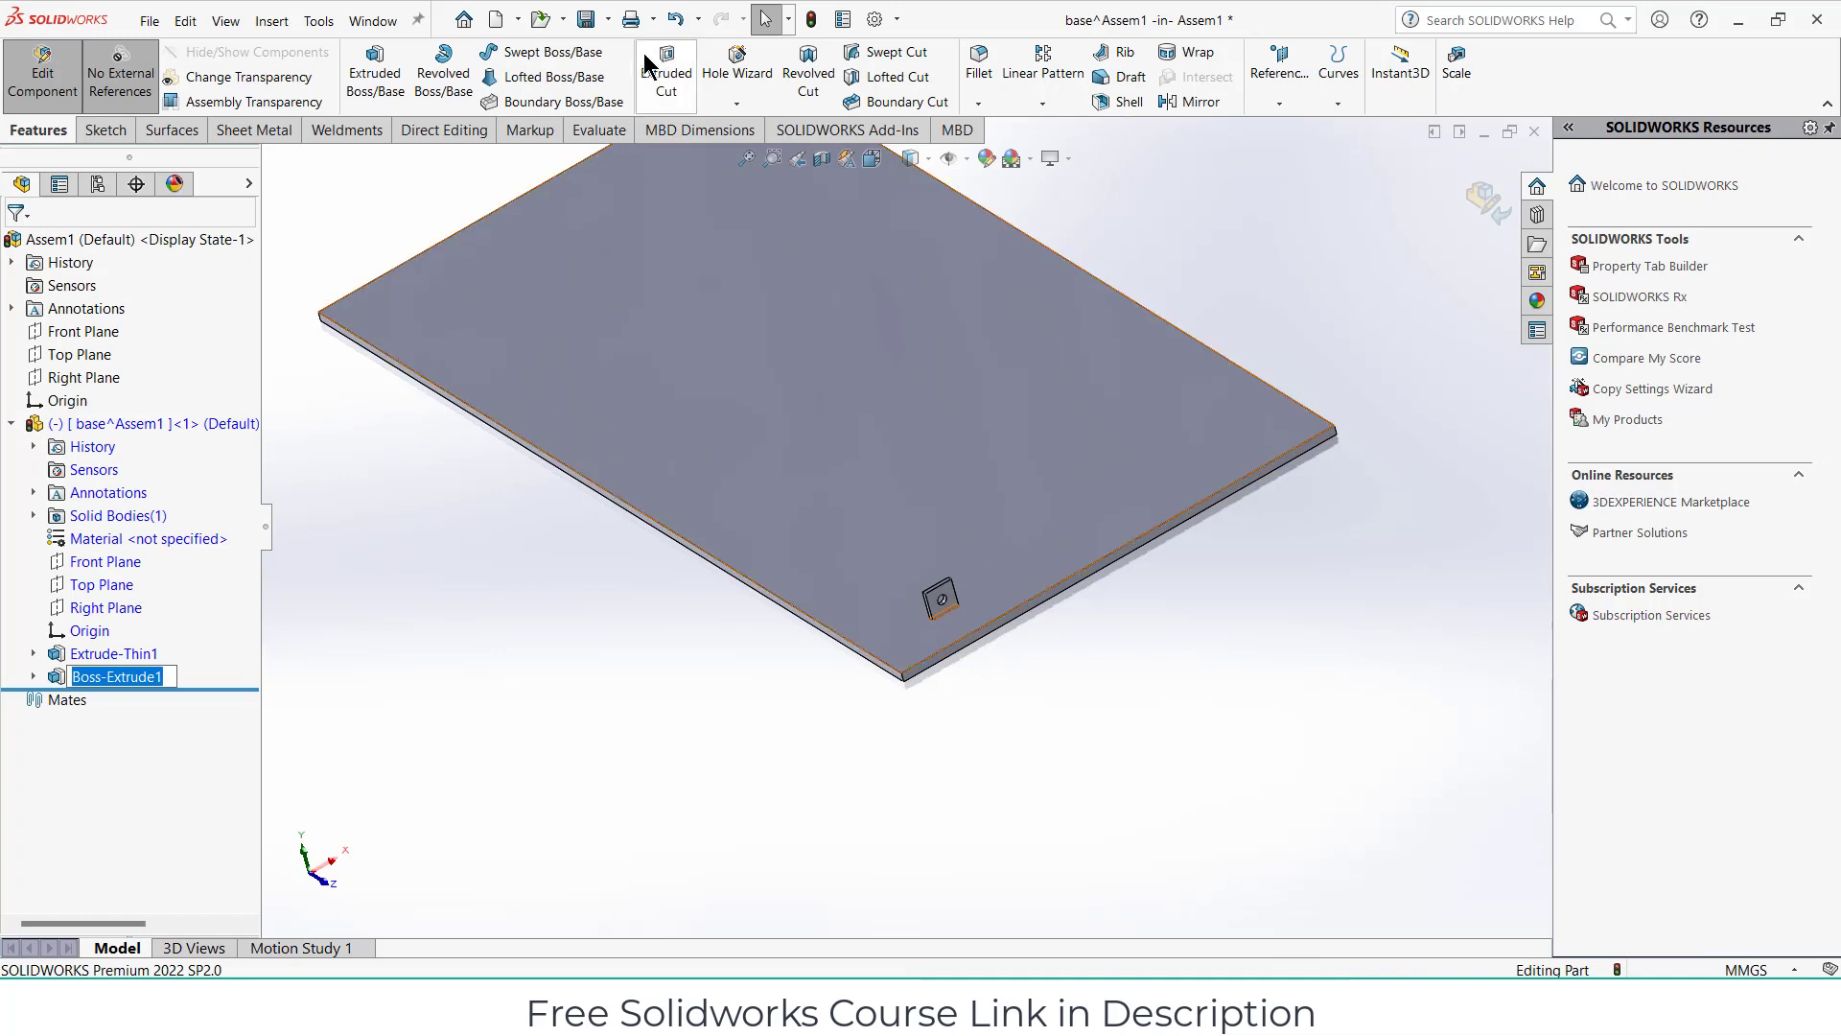
pyautogui.click(1011, 99)
pyautogui.click(1034, 129)
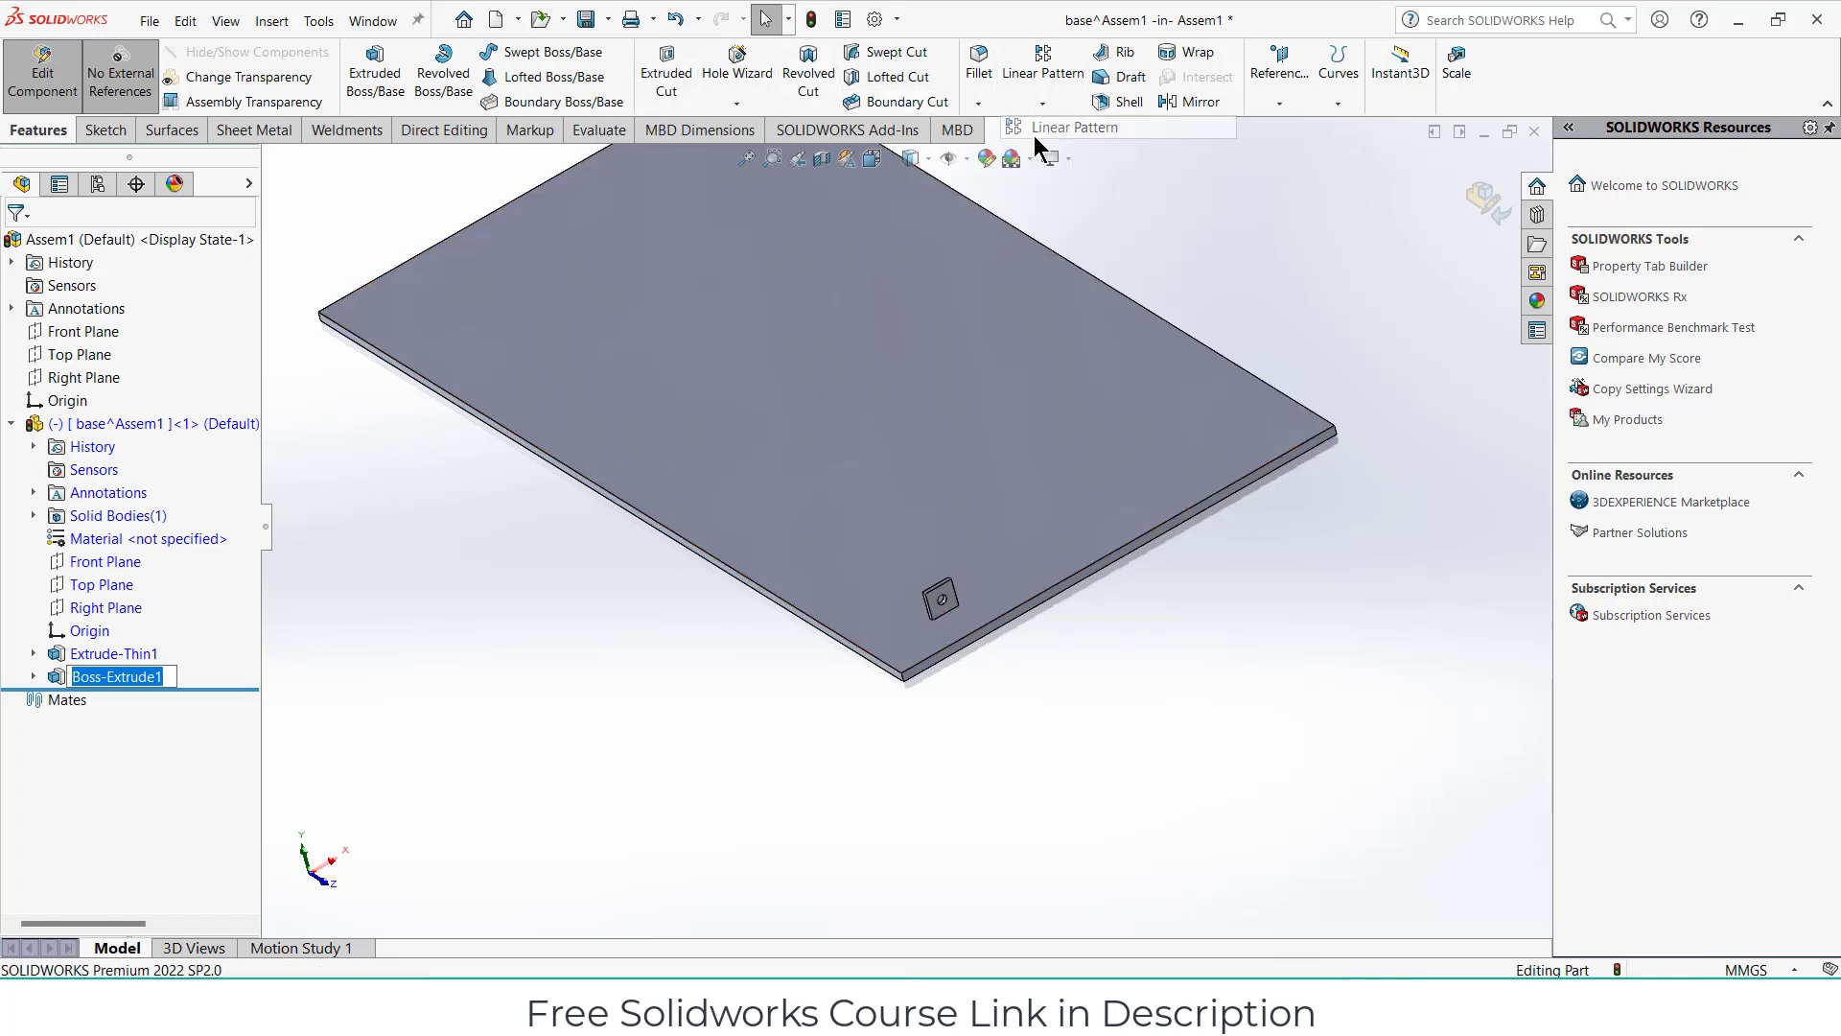
pyautogui.click(1149, 538)
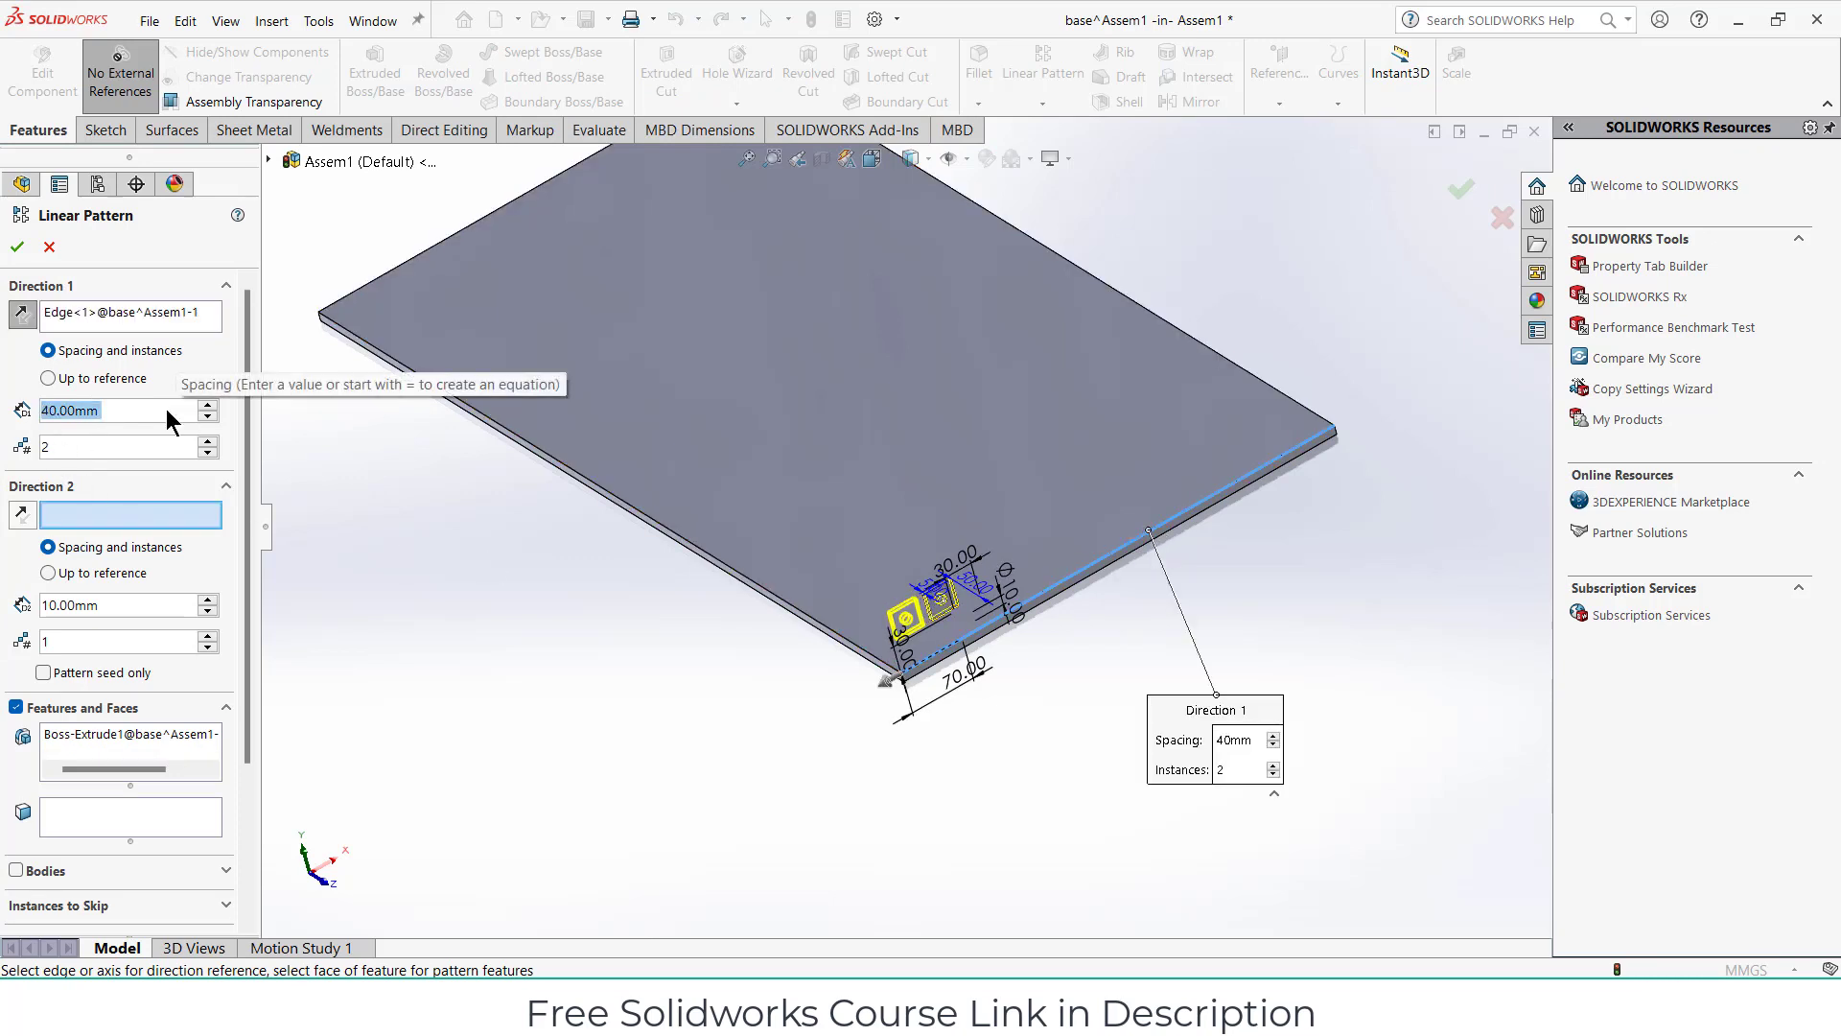
pyautogui.write('70')
pyautogui.press('Return')
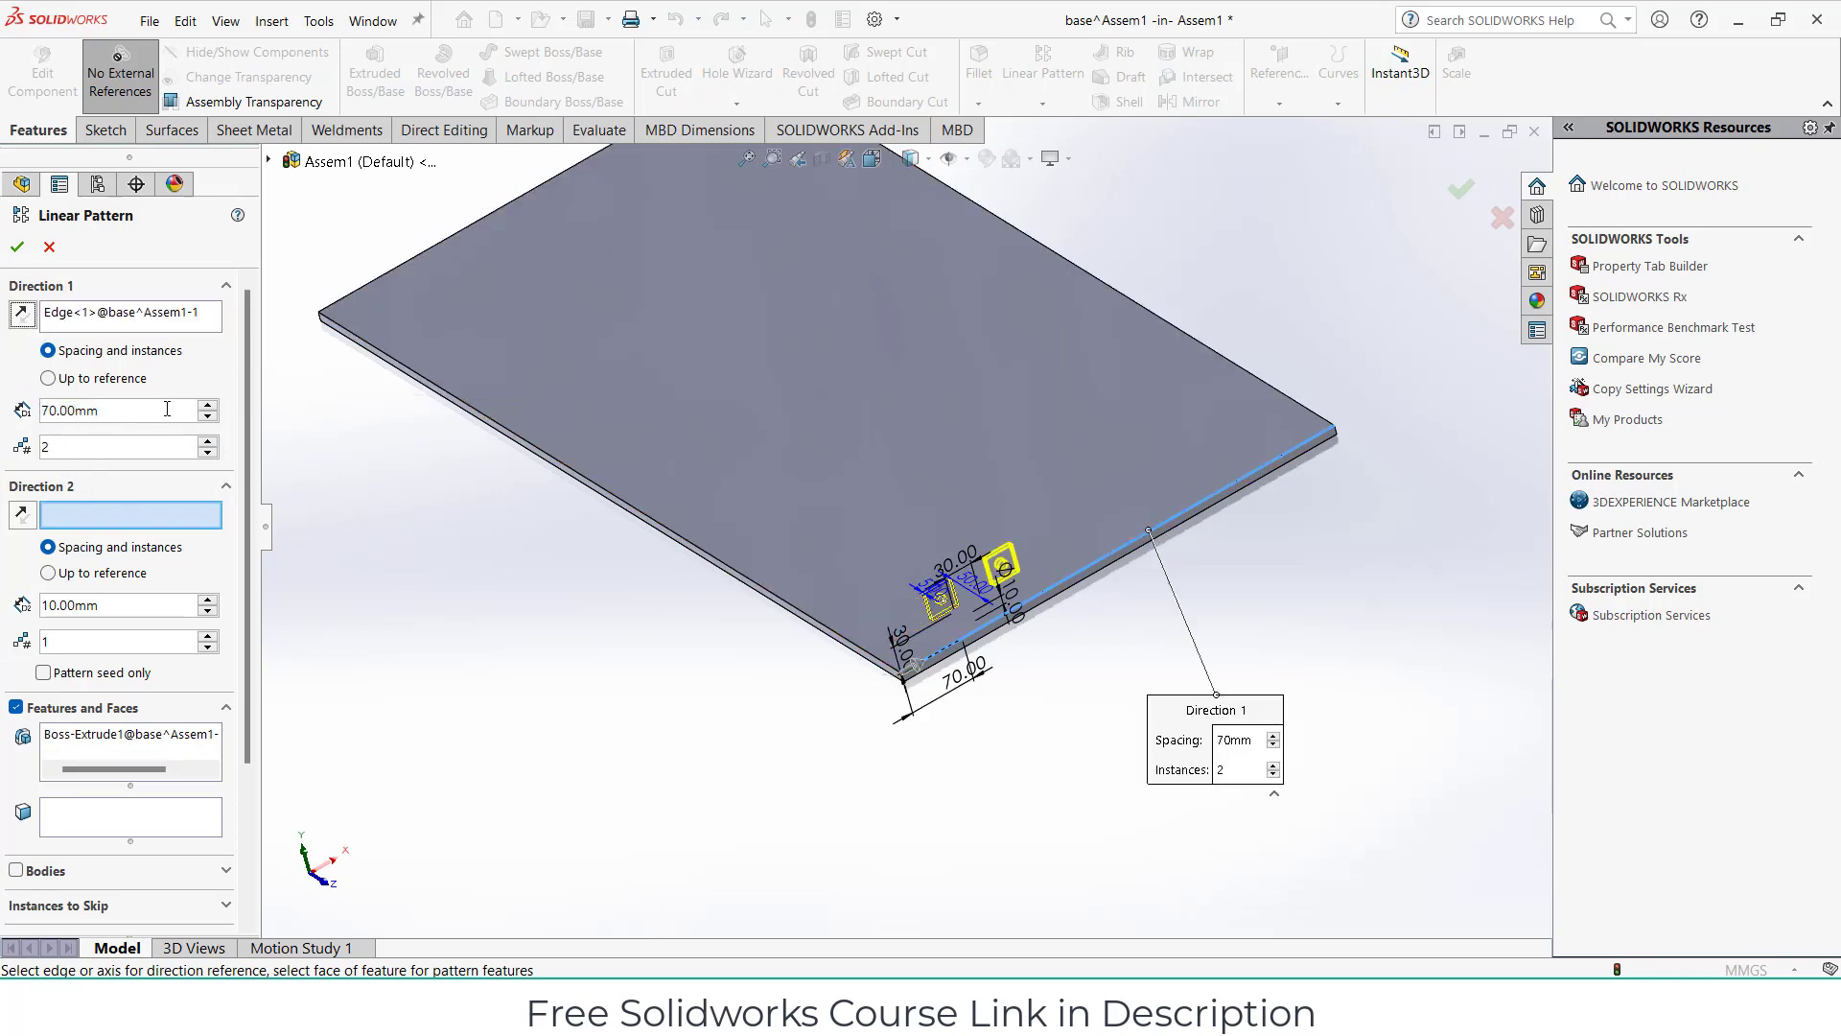
pyautogui.write('160')
pyautogui.press('Return')
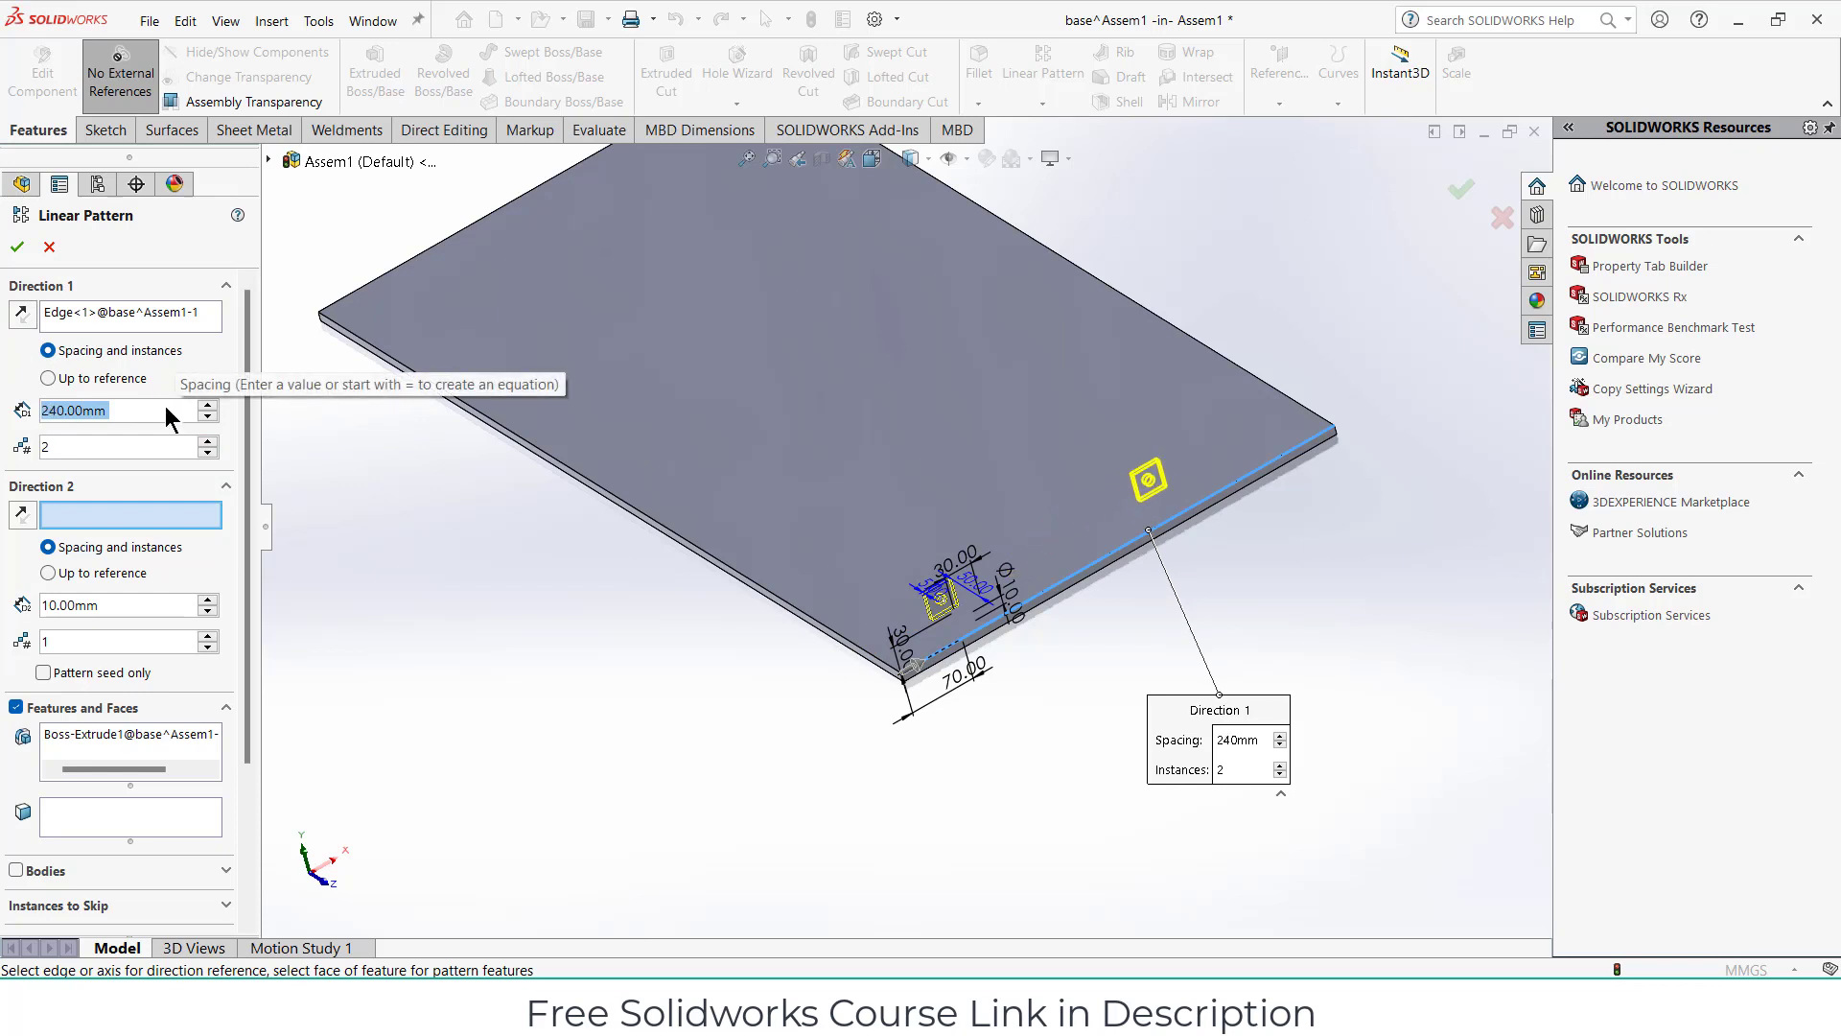
pyautogui.scroll(3, 170, 417)
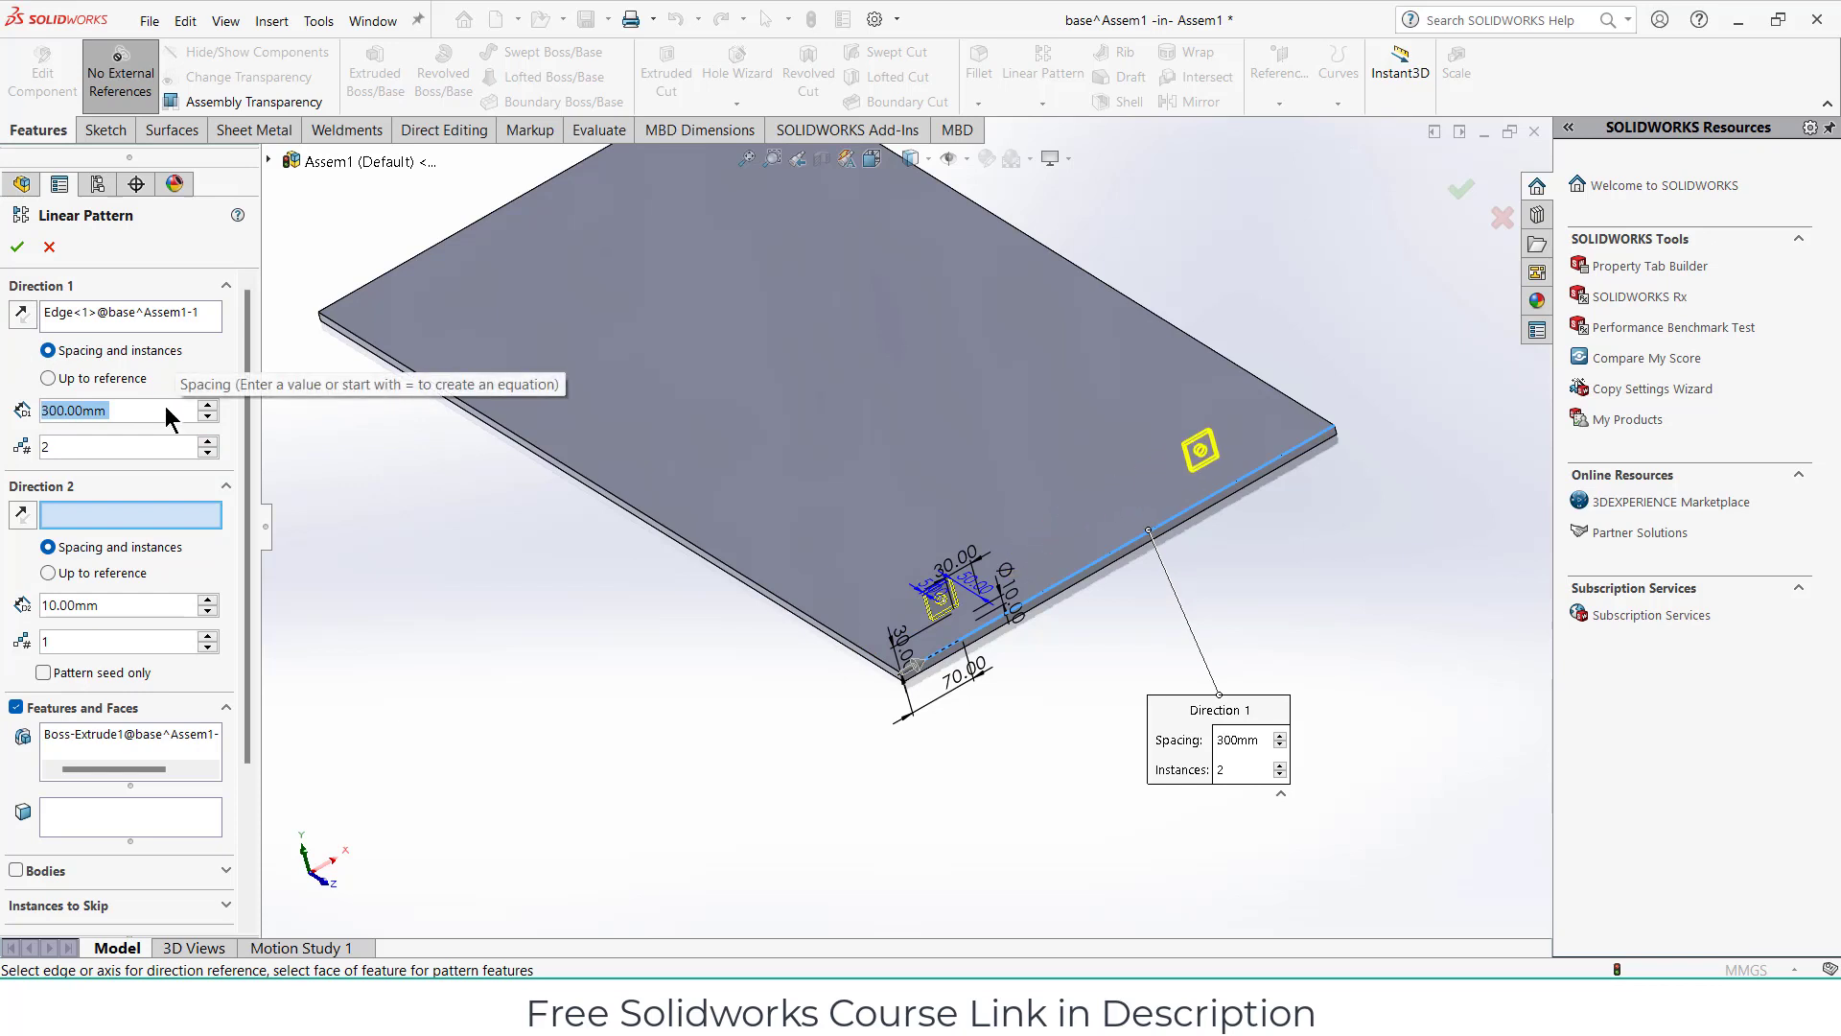
pyautogui.click(18, 247)
pyautogui.scroll(-3, 662, 590)
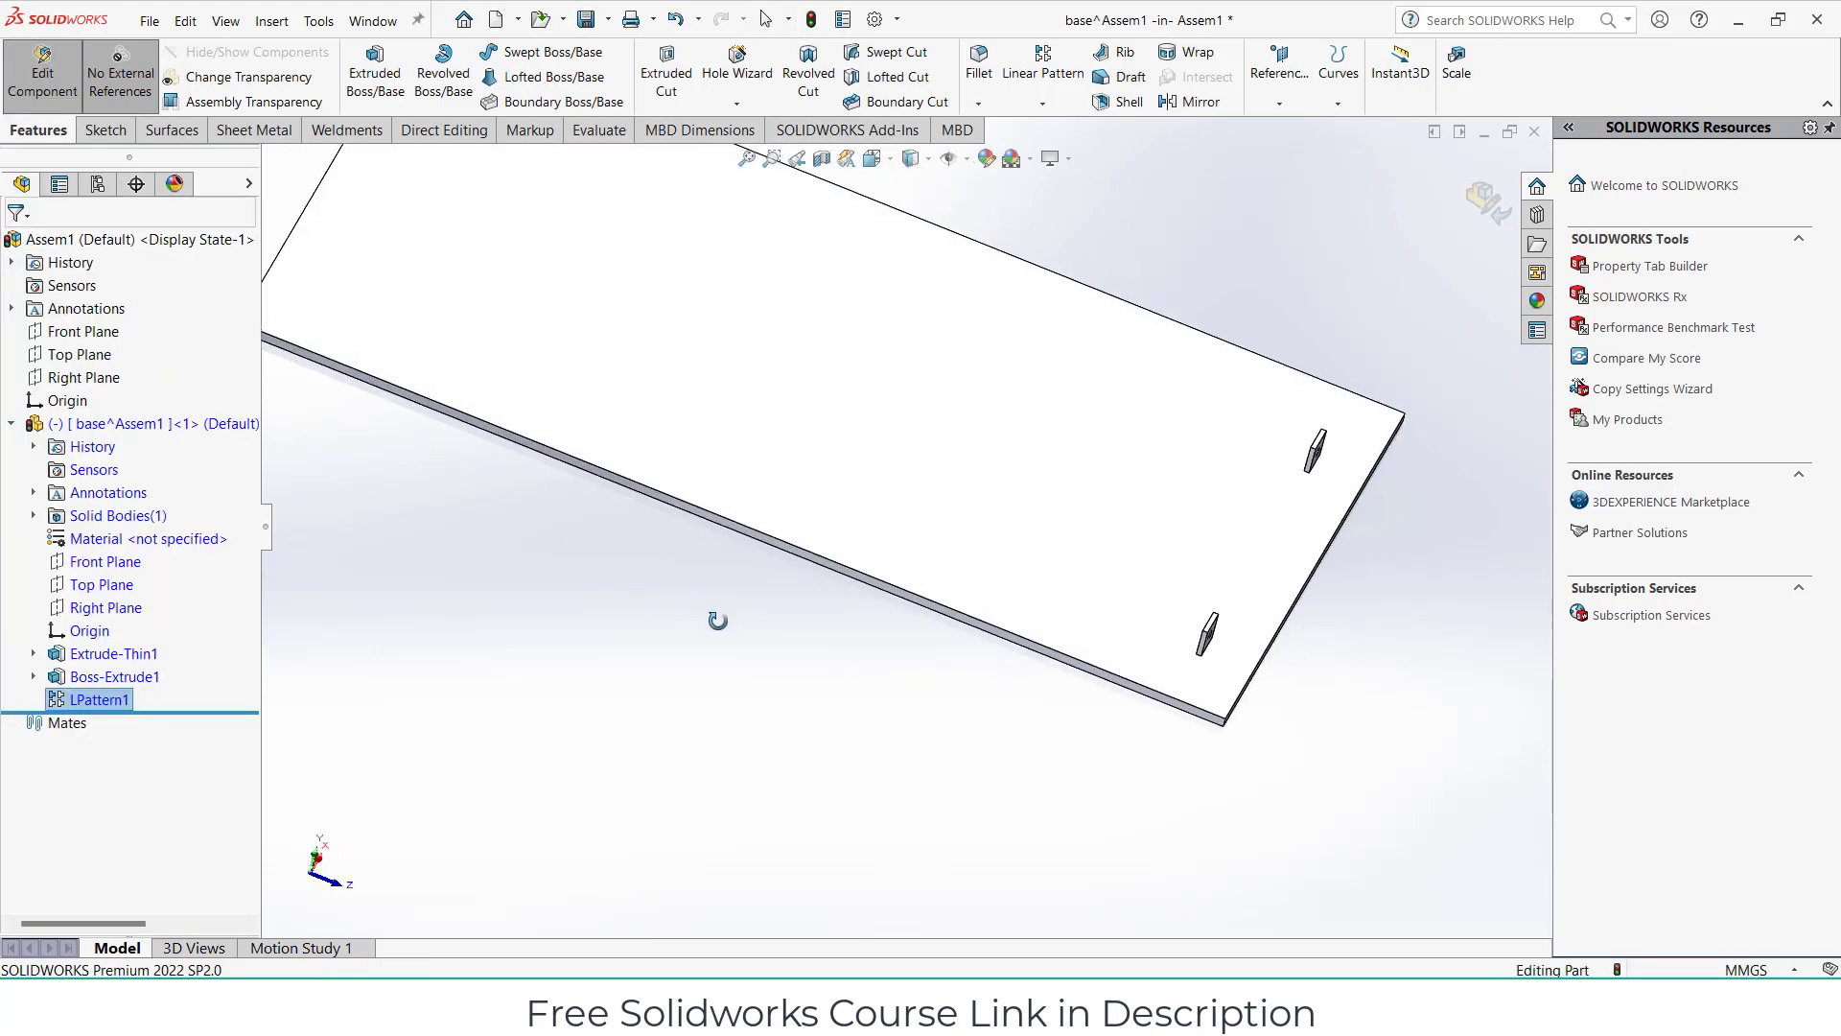
pyautogui.scroll(-2, 710, 617)
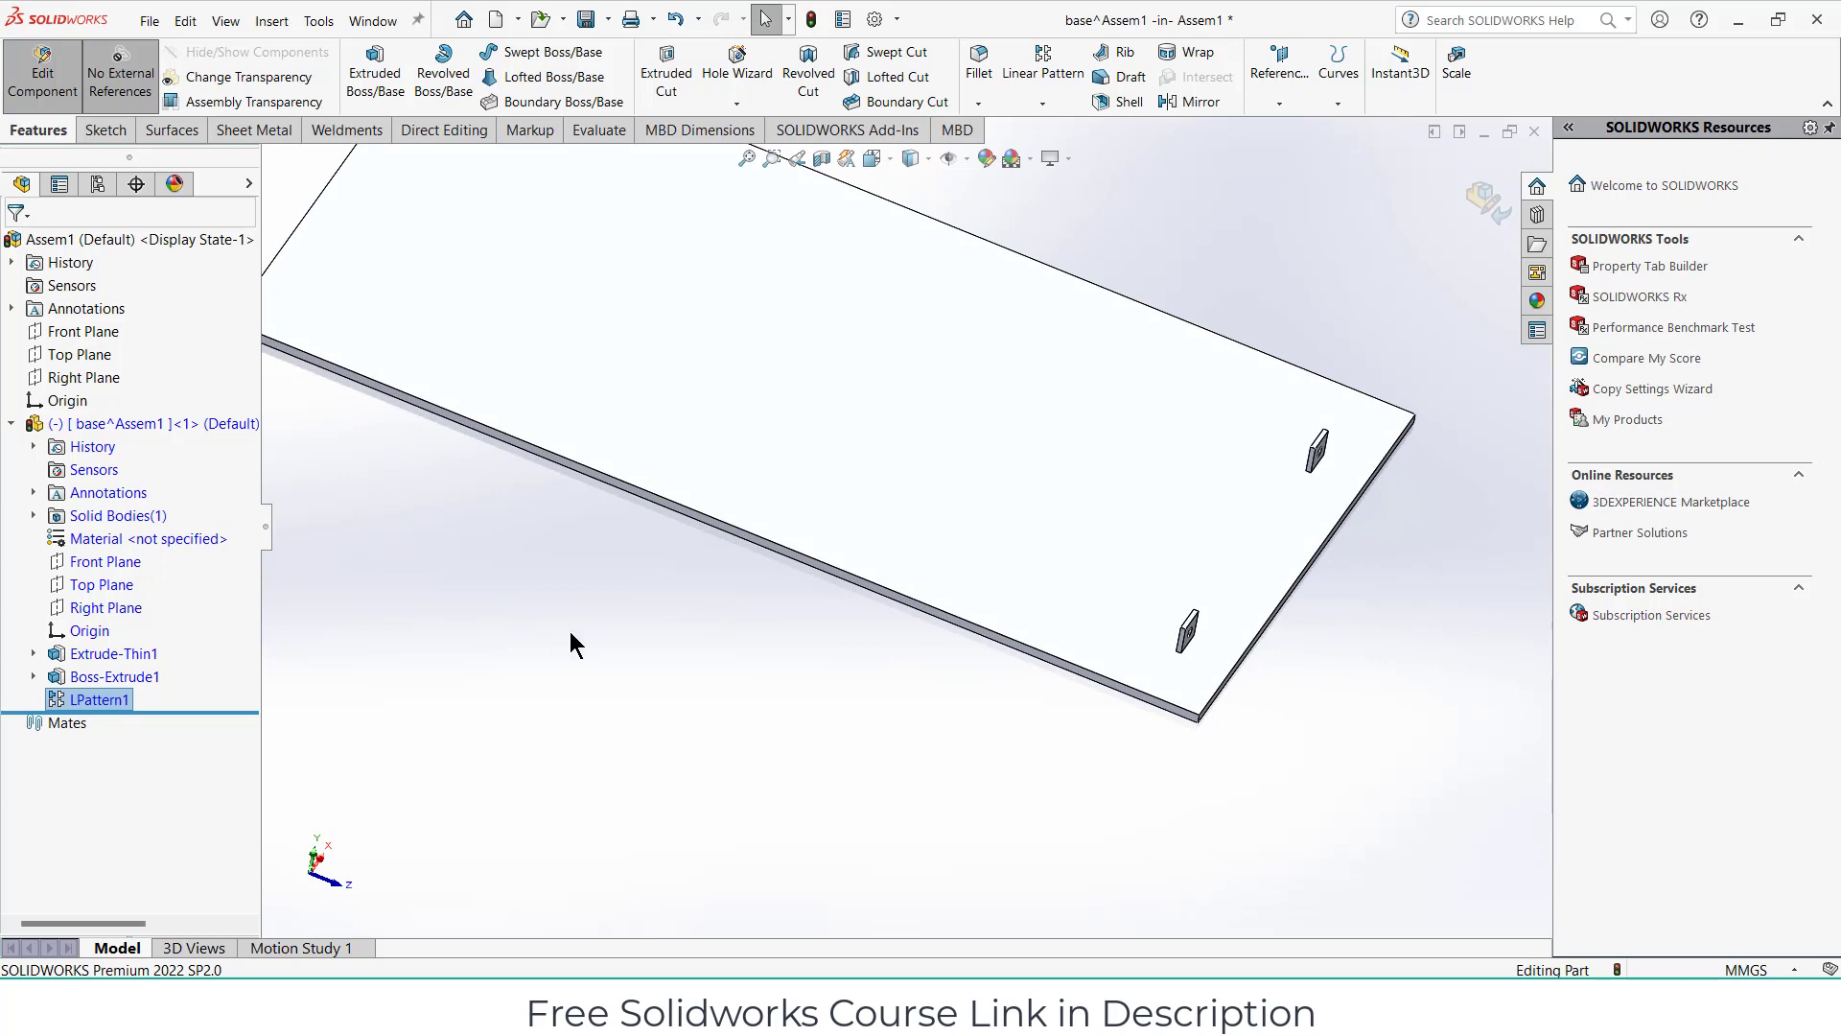
pyautogui.hotkey('ctrl', 'z')
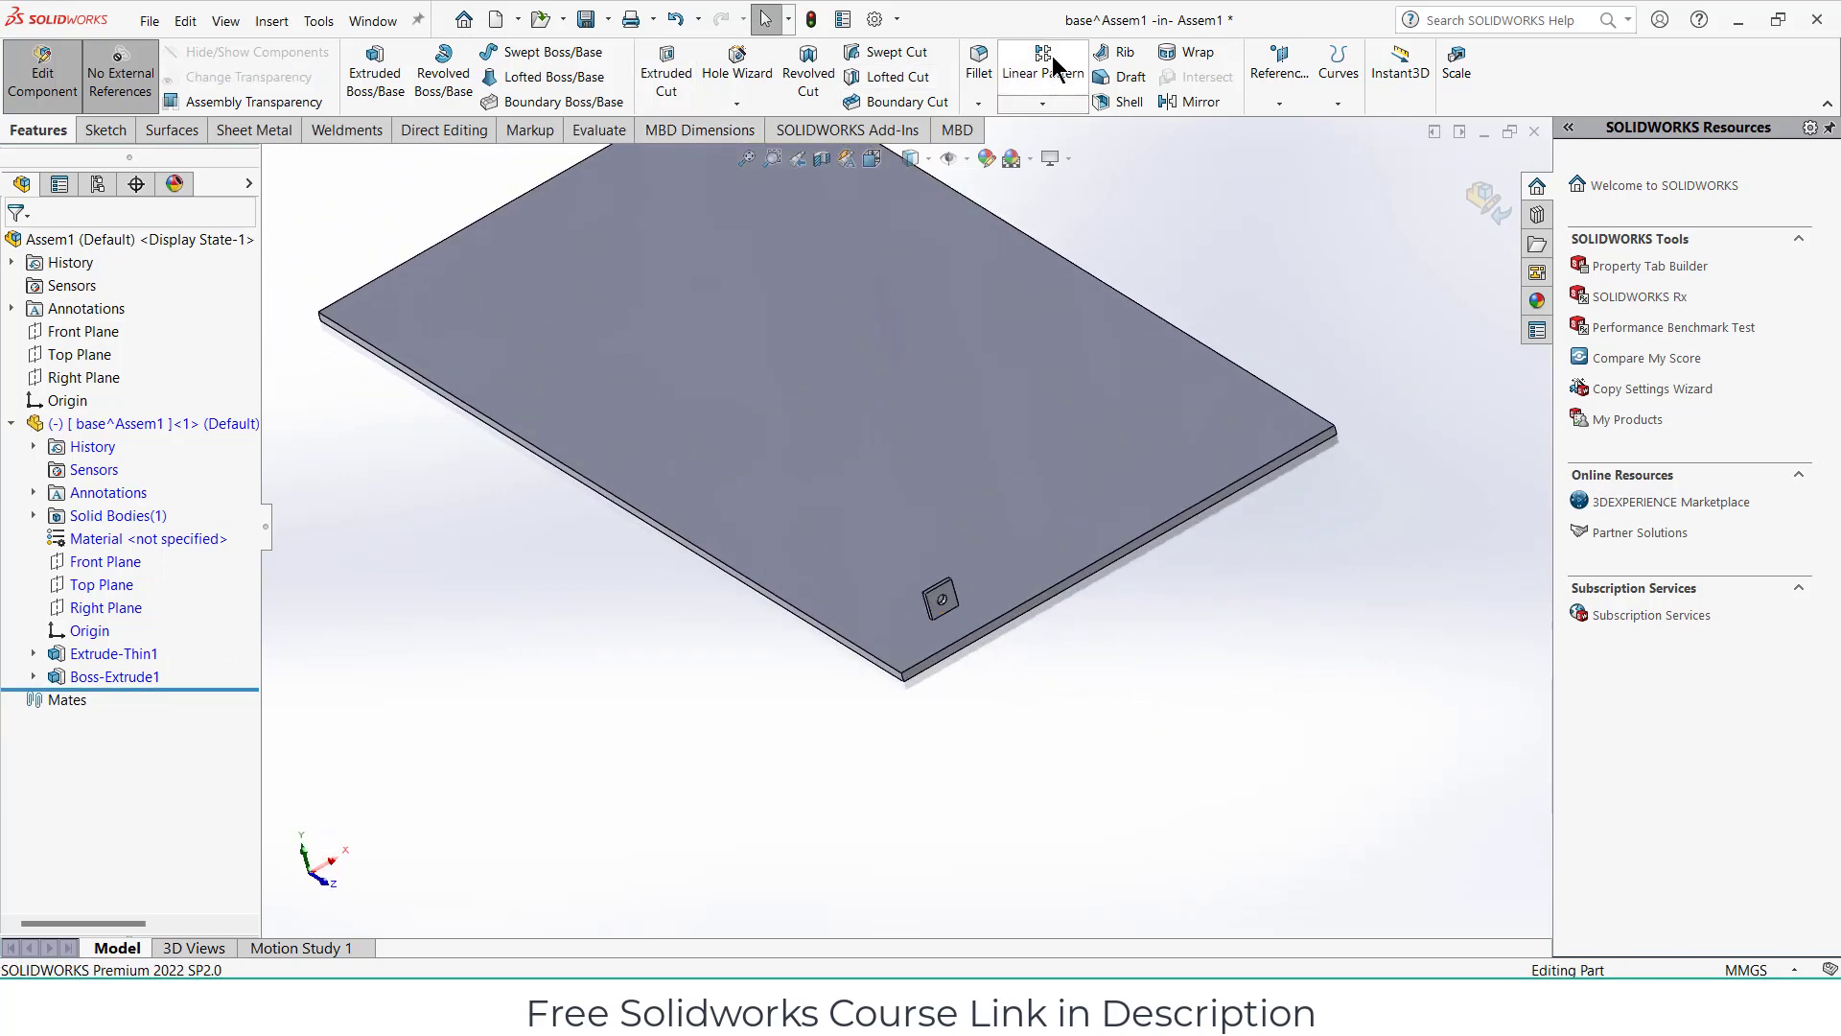
# Set the pattern direction along the plate's front-left edge with 100 mm spacing.
pyautogui.click(861, 650)
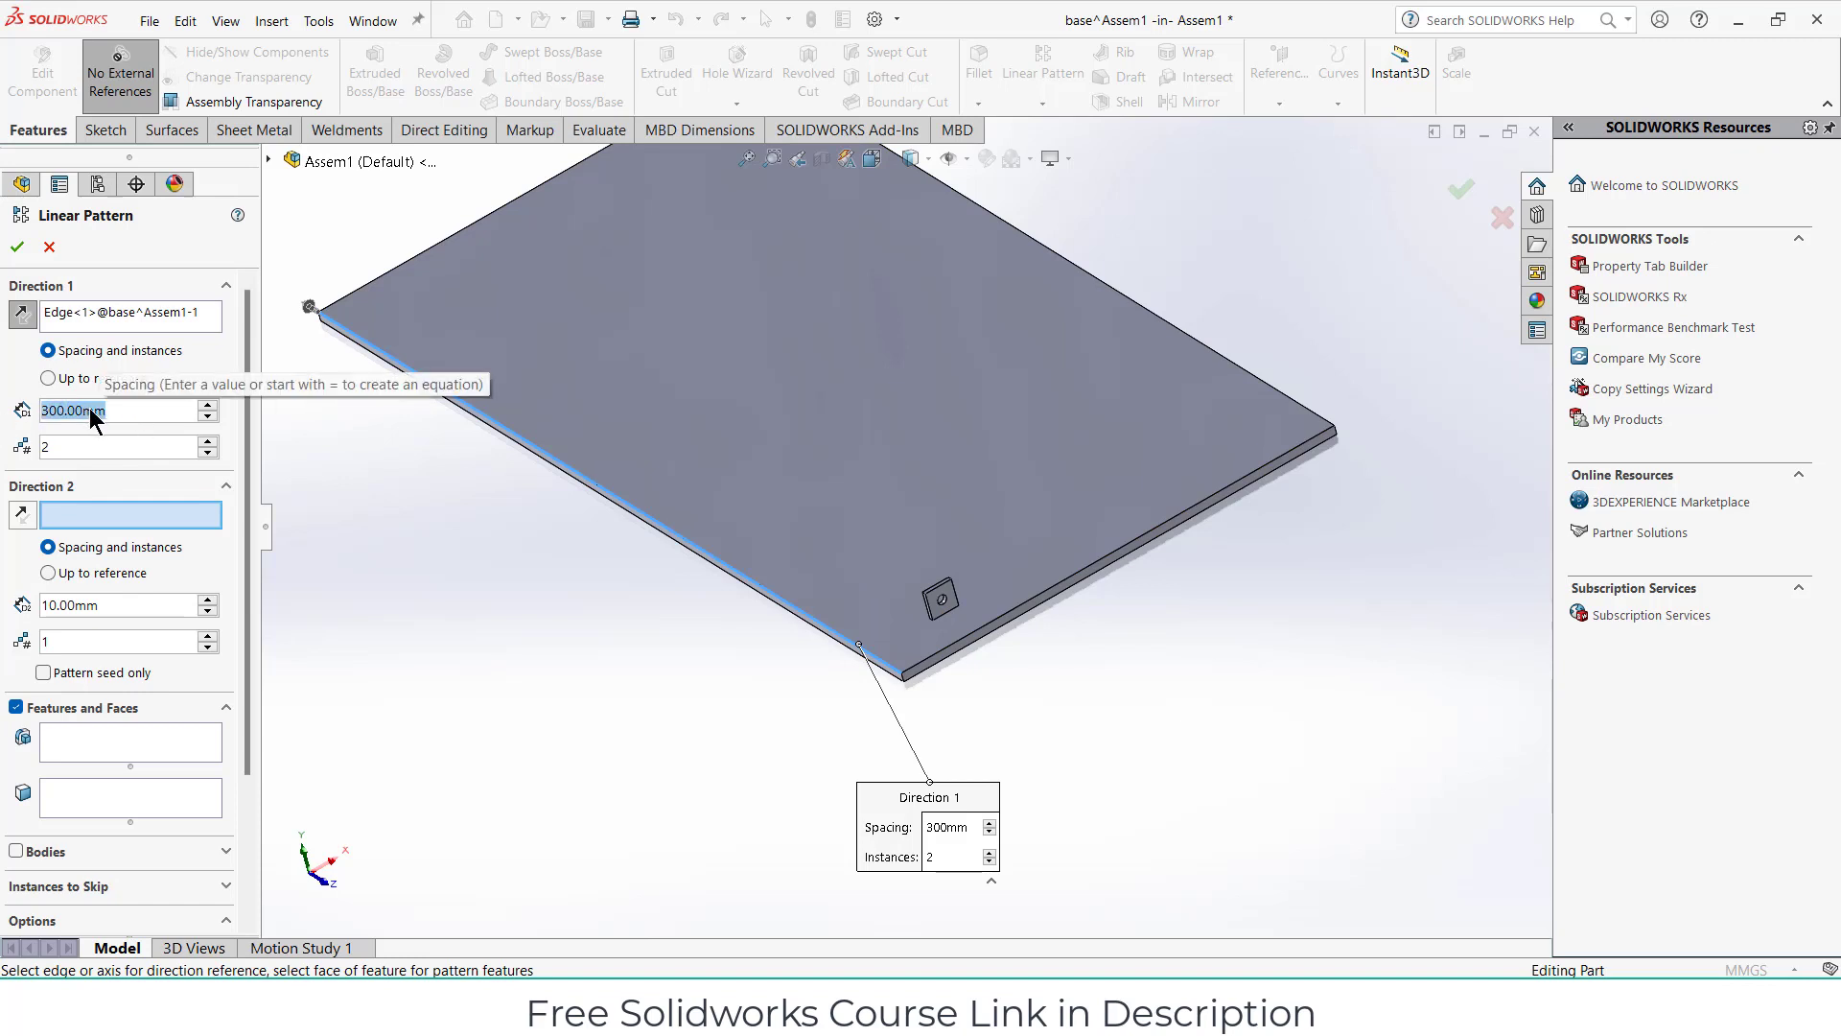
pyautogui.write('50')
pyautogui.press('Return')
pyautogui.click(144, 741)
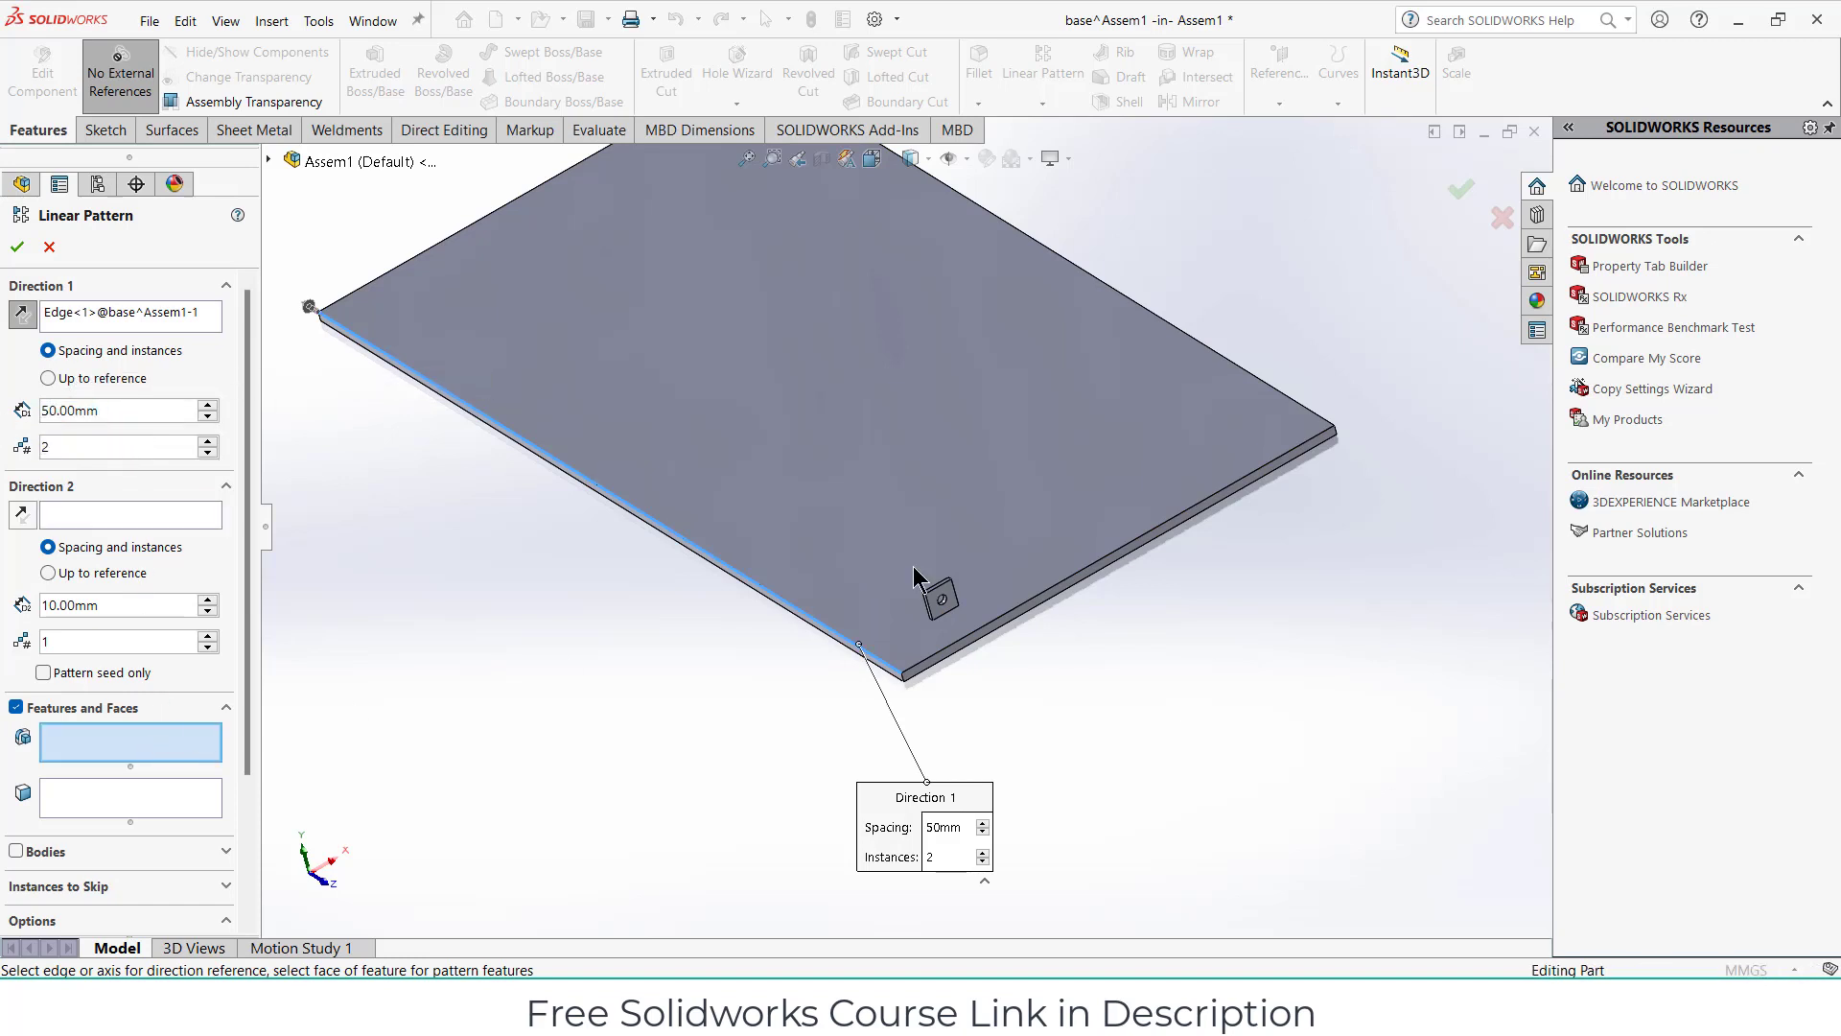
pyautogui.scroll(-3, 990, 579)
pyautogui.scroll(-3, 940, 585)
# Choose the tab Boss-Extrude1 as seed and confirm the two-instance pattern.
pyautogui.click(889, 593)
pyautogui.scroll(5, 892, 595)
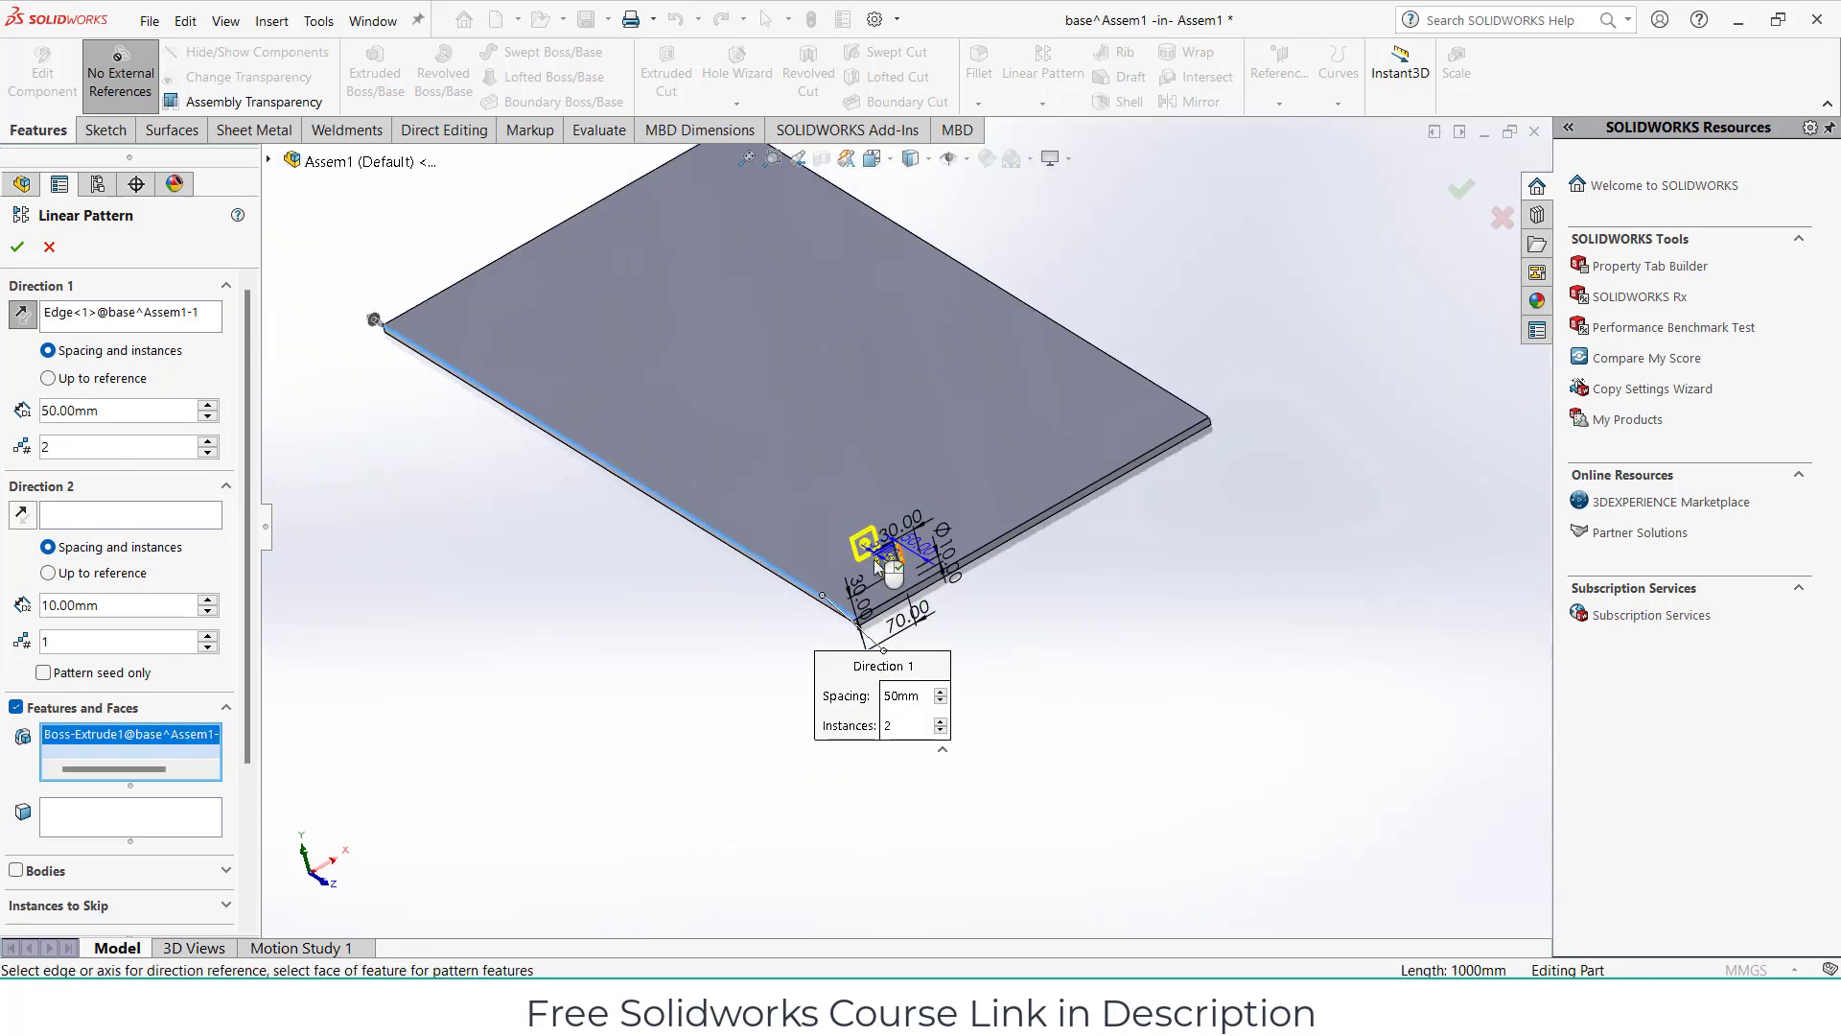
pyautogui.scroll(-2, 575, 575)
pyautogui.scroll(1, 156, 420)
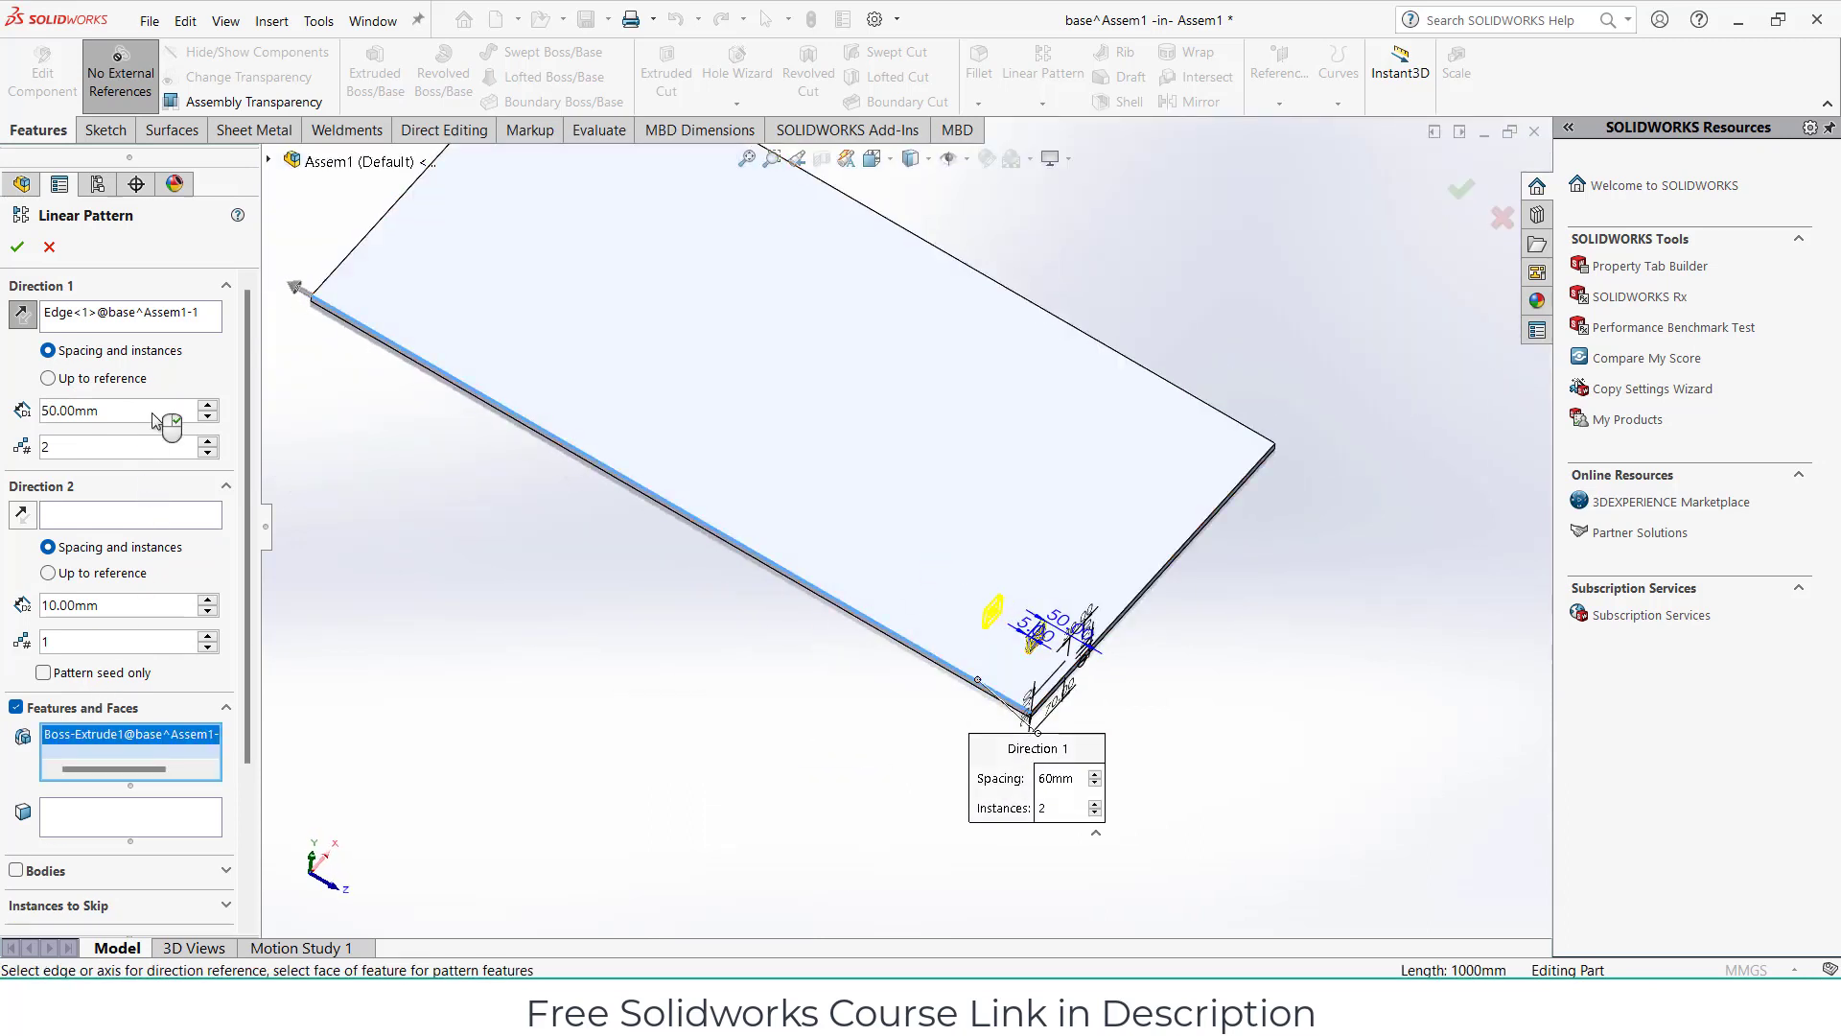
pyautogui.scroll(3, 156, 420)
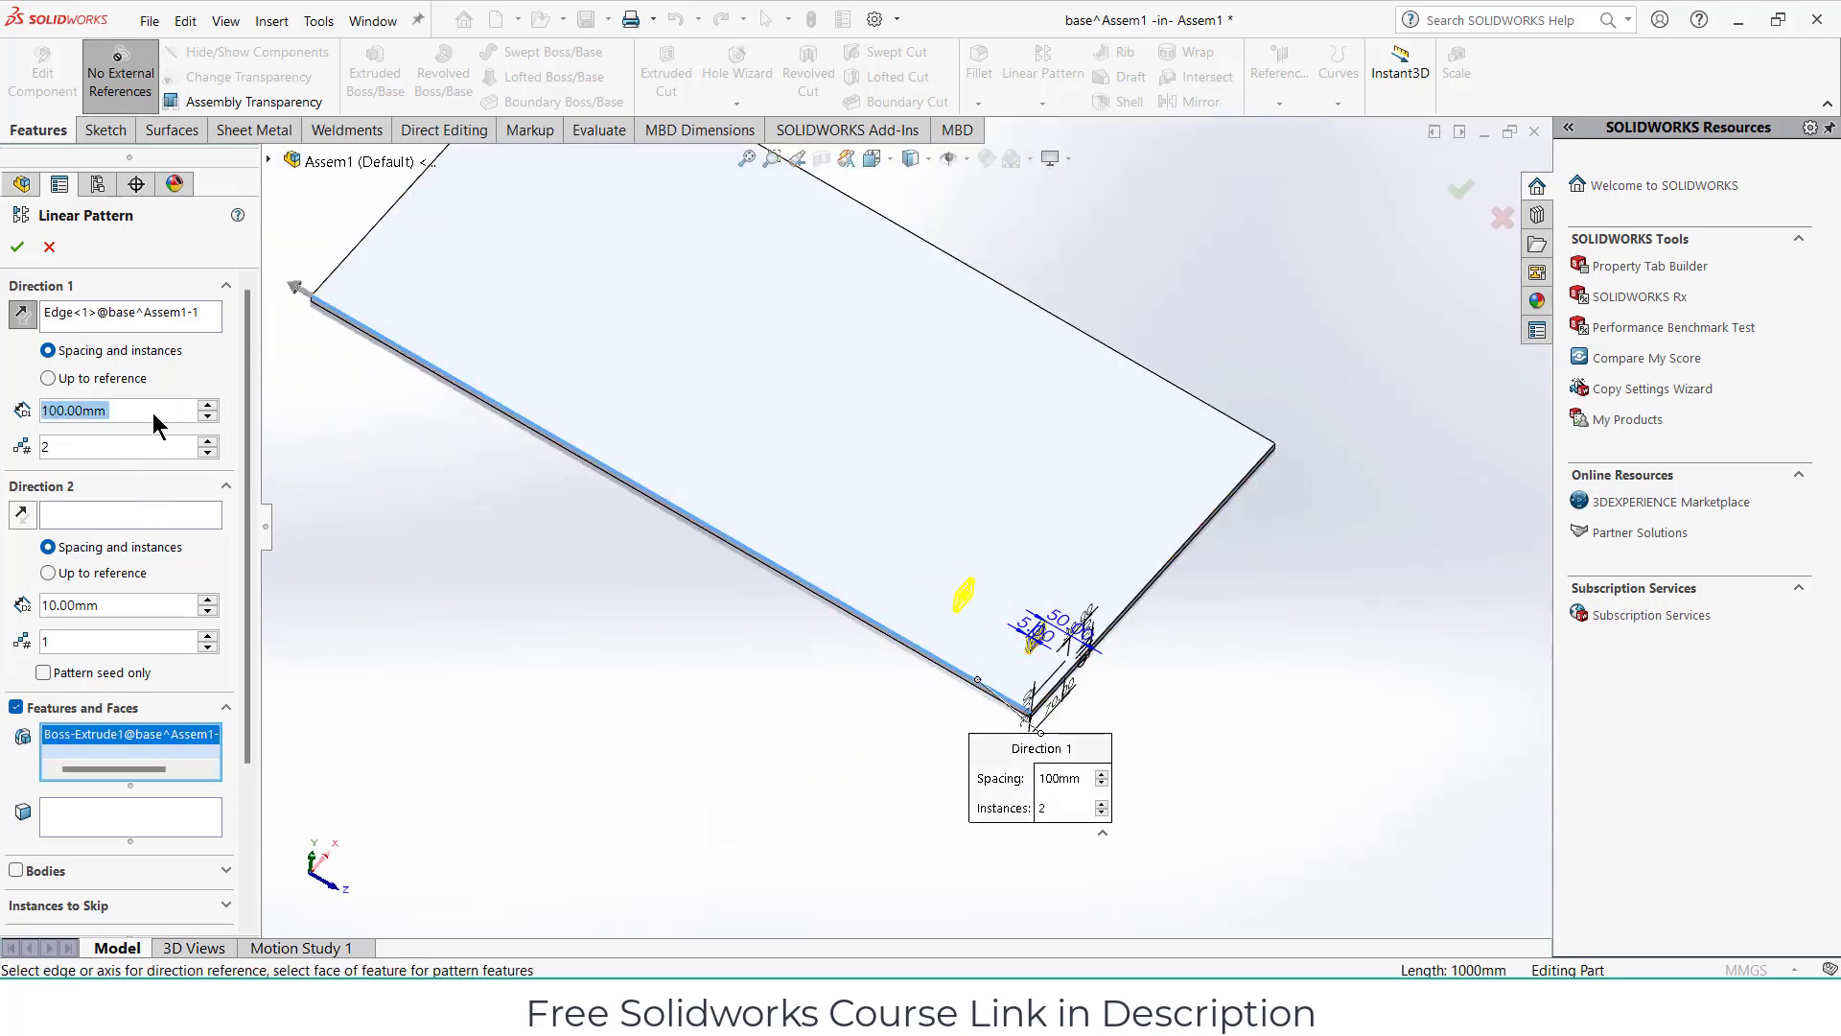
pyautogui.click(17, 246)
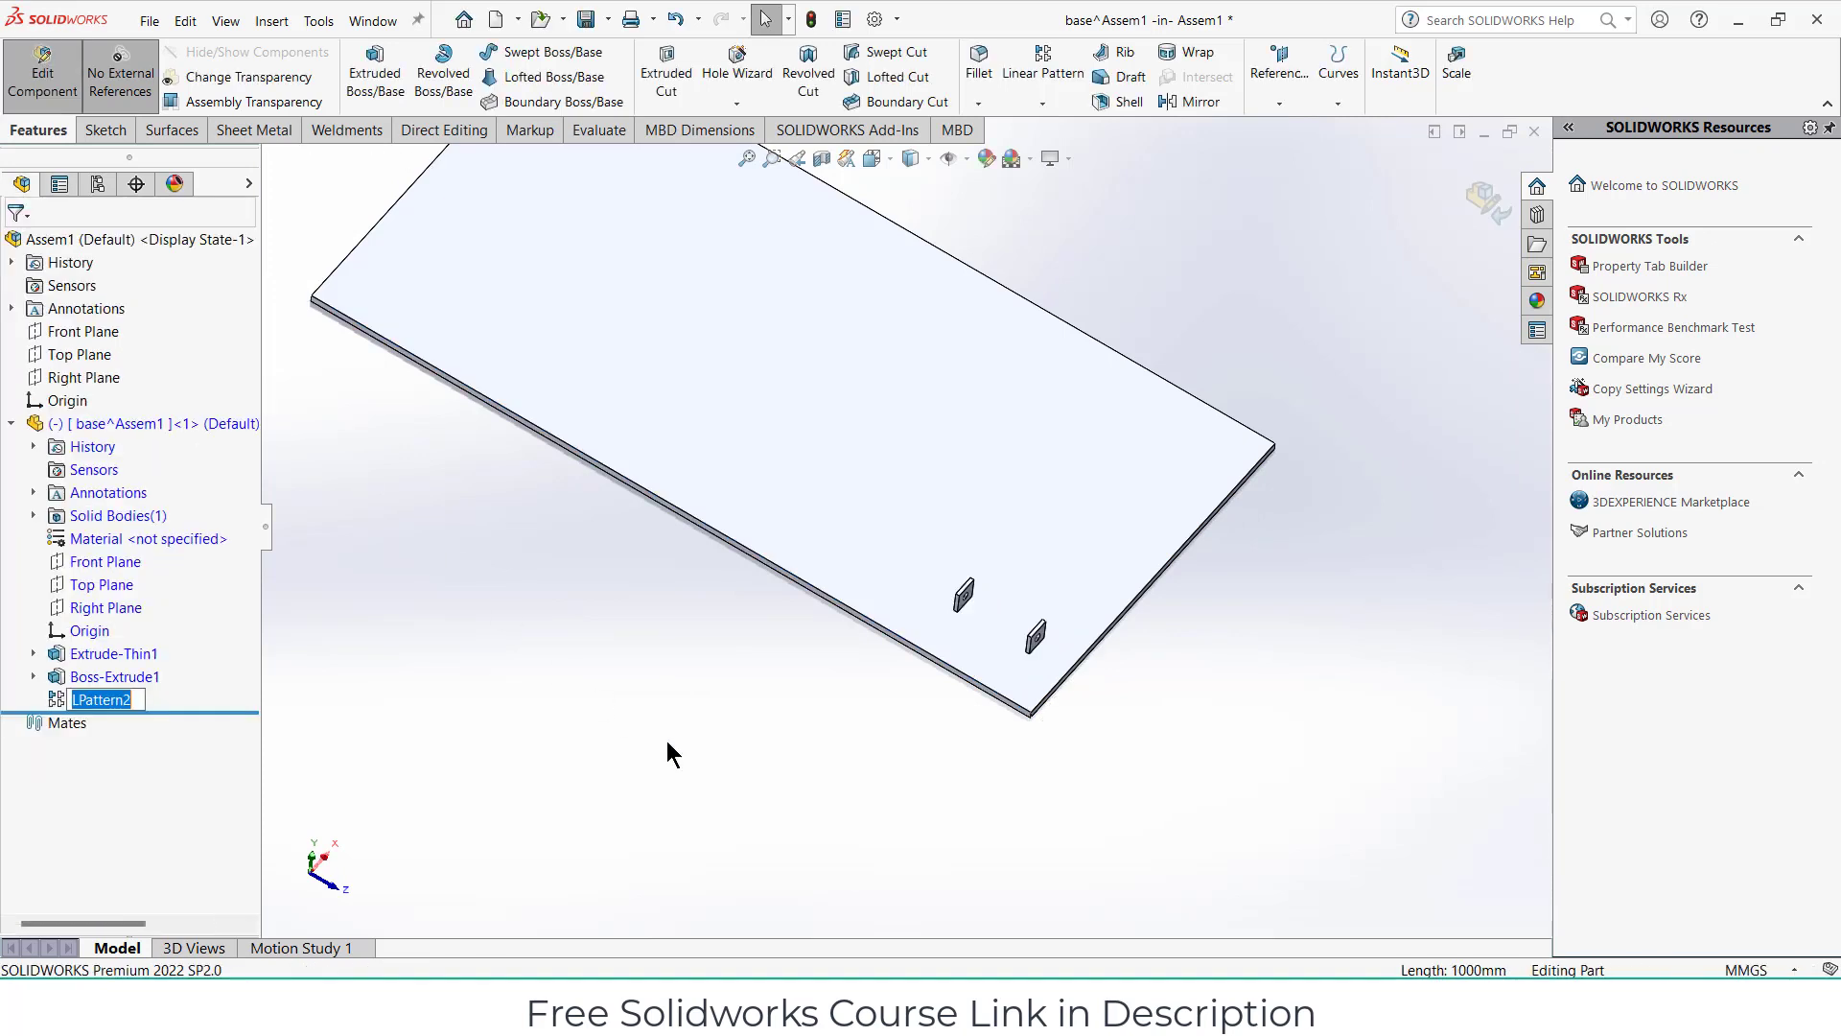
pyautogui.moveTo(668, 742)
pyautogui.mouseDown(button='middle')
pyautogui.moveTo(530, 661)
pyautogui.moveTo(589, 710)
pyautogui.mouseUp(button='middle')
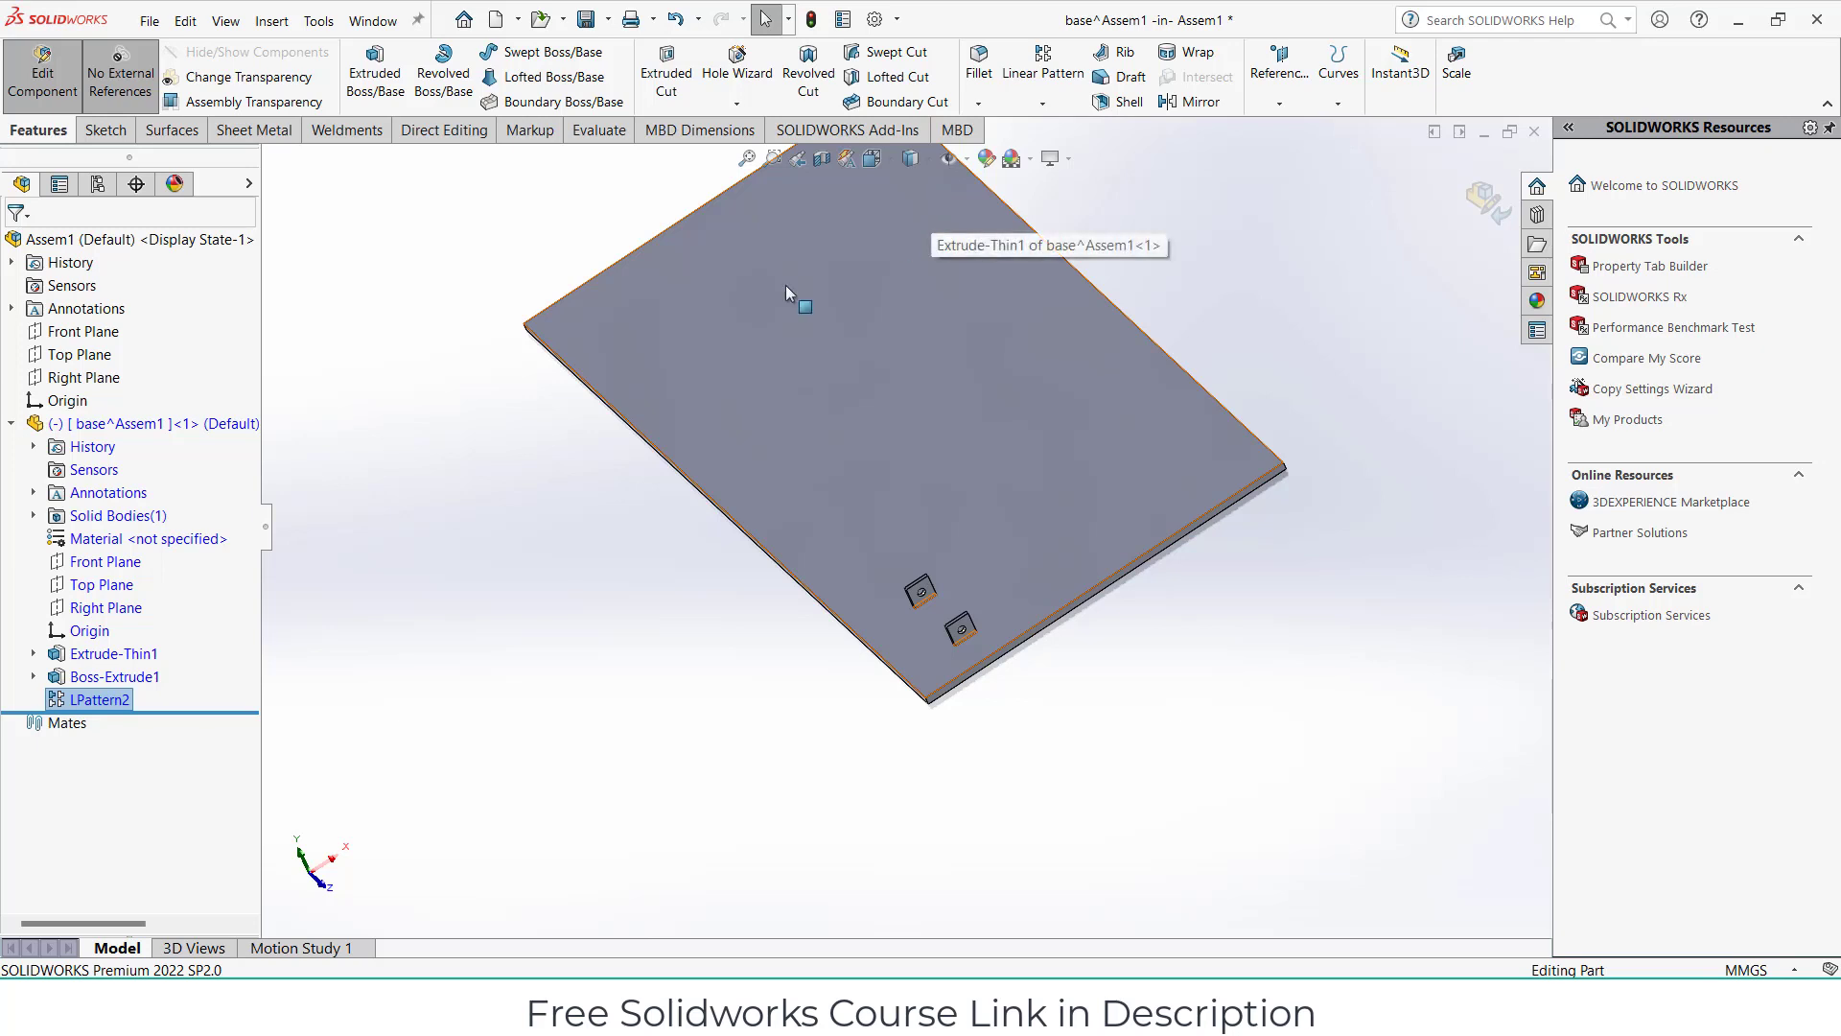
# Start a linear pattern with the lower-left plate edge as Direction 1.
pyautogui.click(1042, 103)
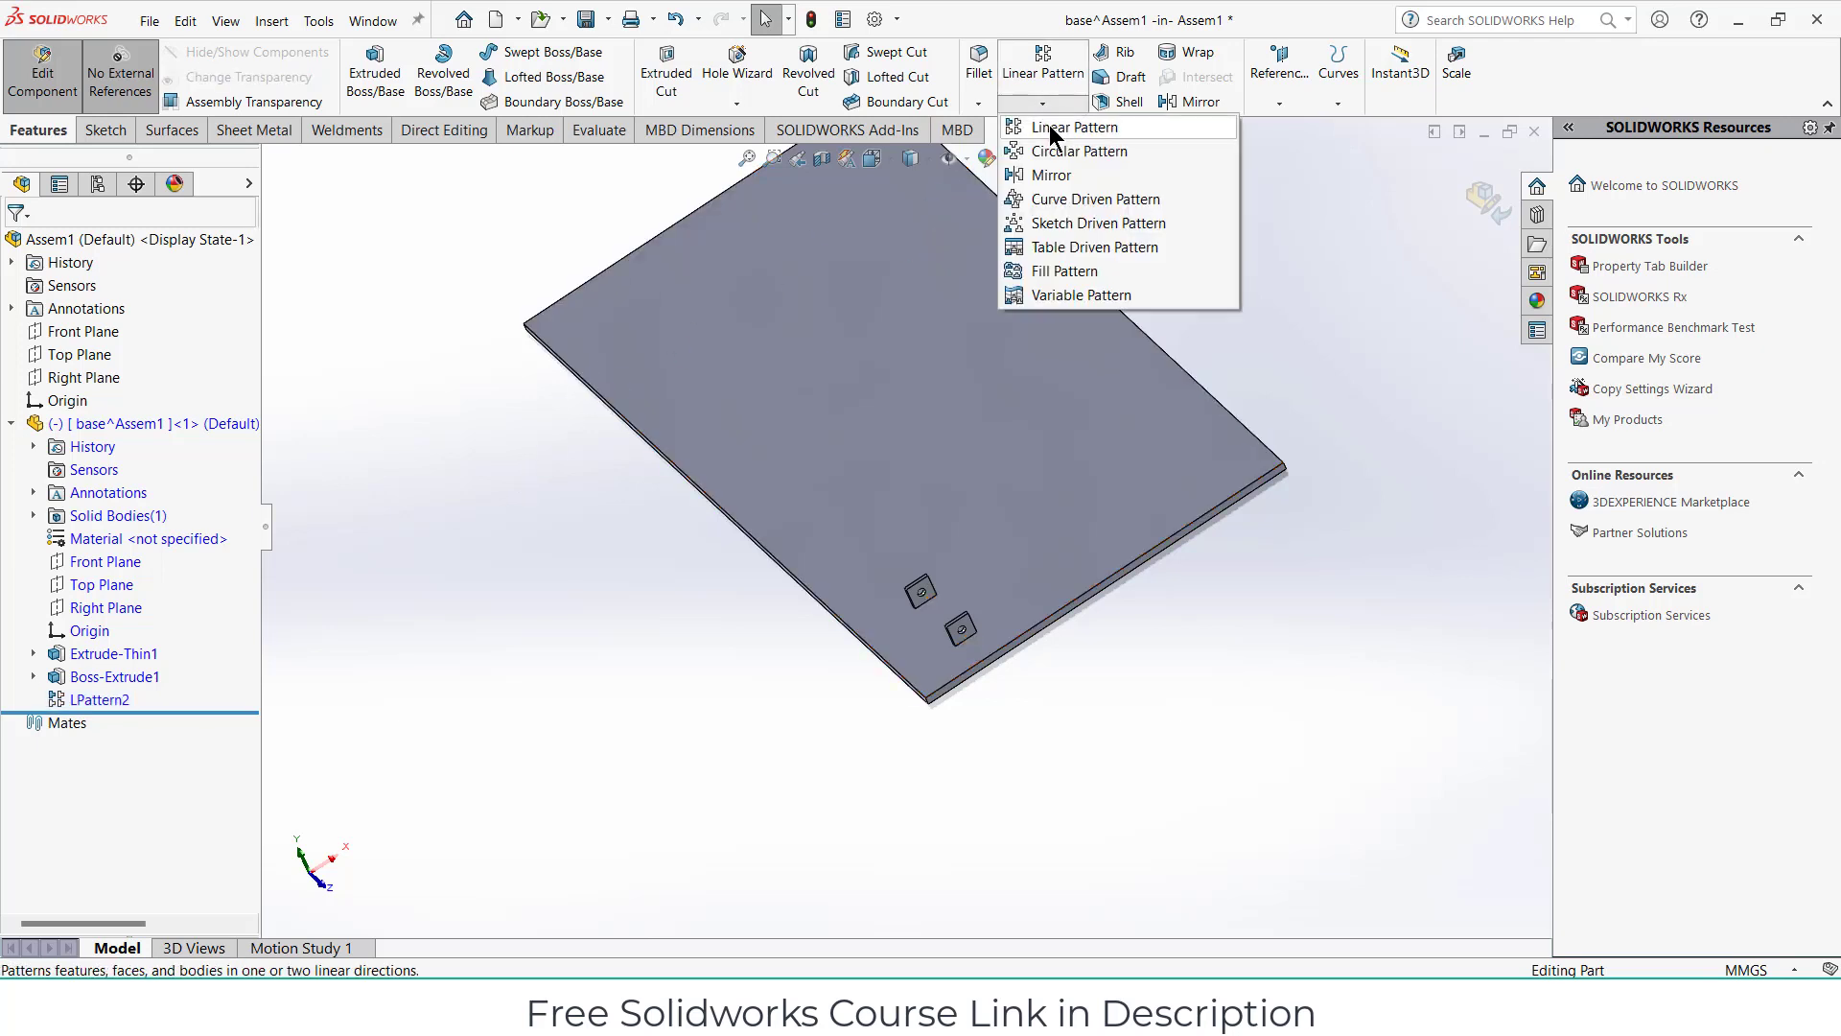
pyautogui.click(1054, 129)
pyautogui.scroll(-3, 825, 517)
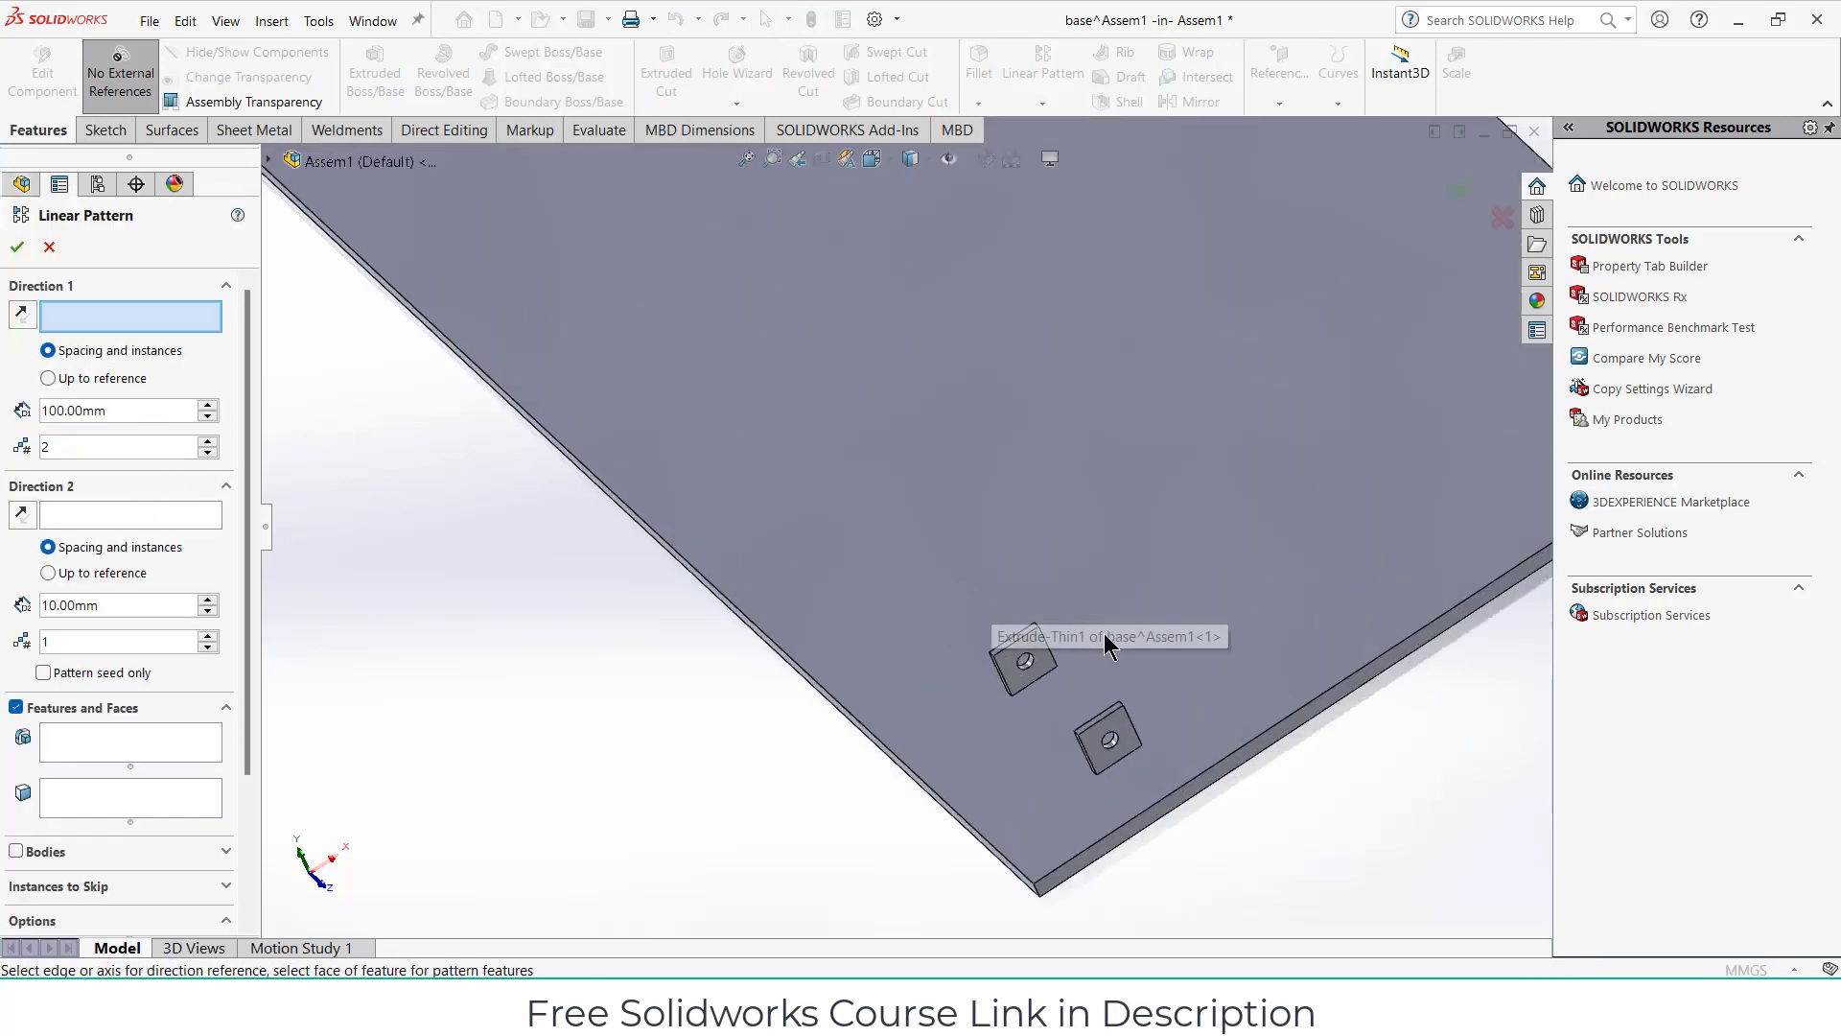
pyautogui.click(1110, 736)
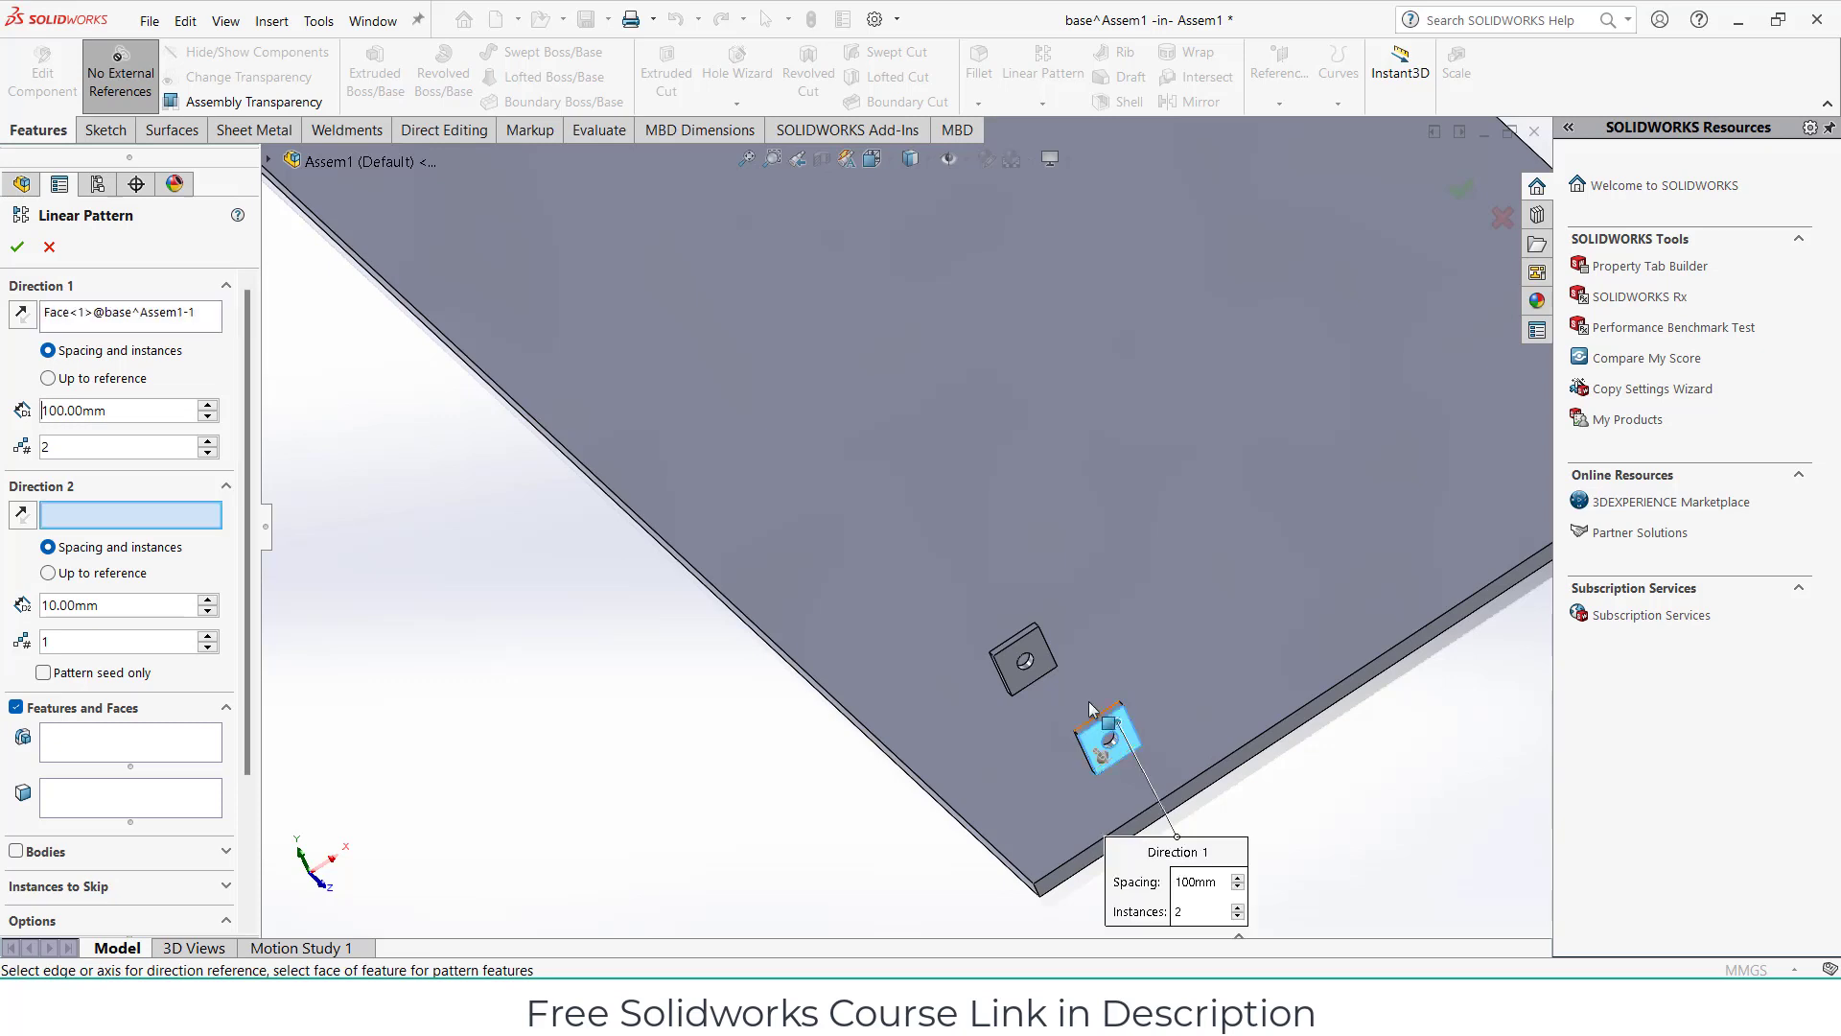
pyautogui.click(1045, 657)
pyautogui.scroll(3, 901, 523)
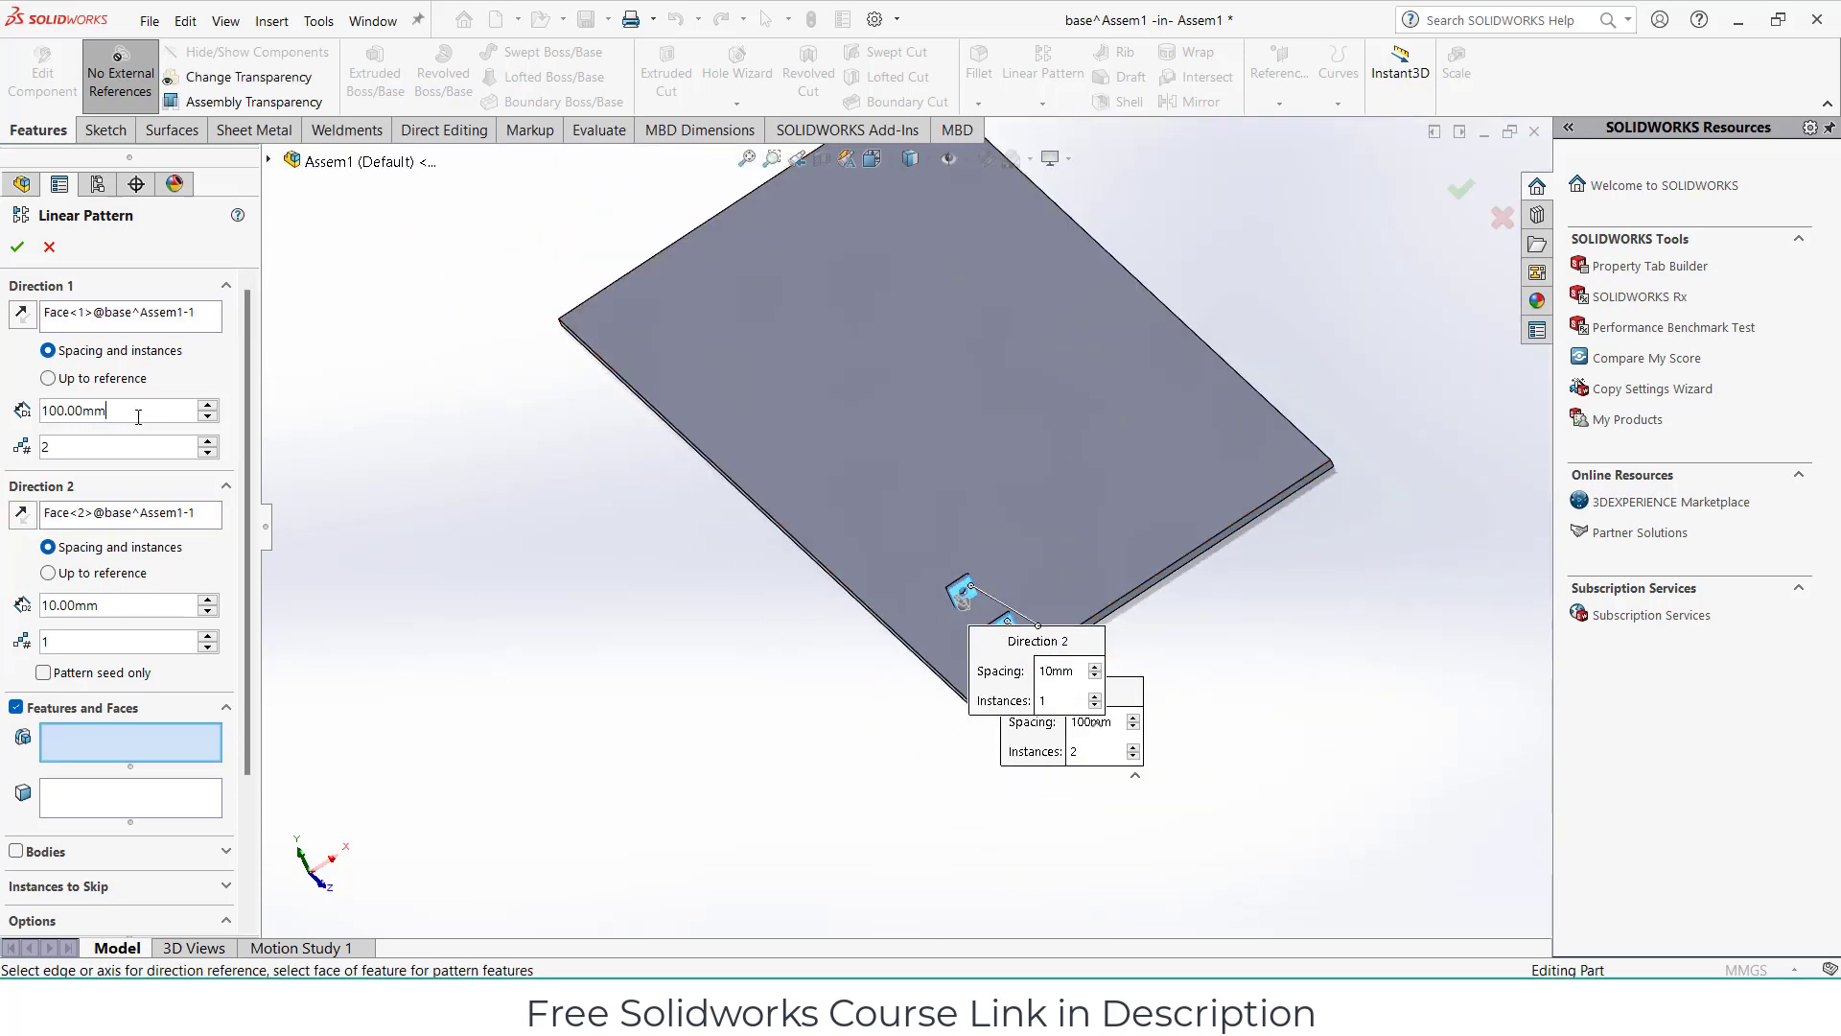
pyautogui.rightClick(145, 322)
pyautogui.click(158, 320)
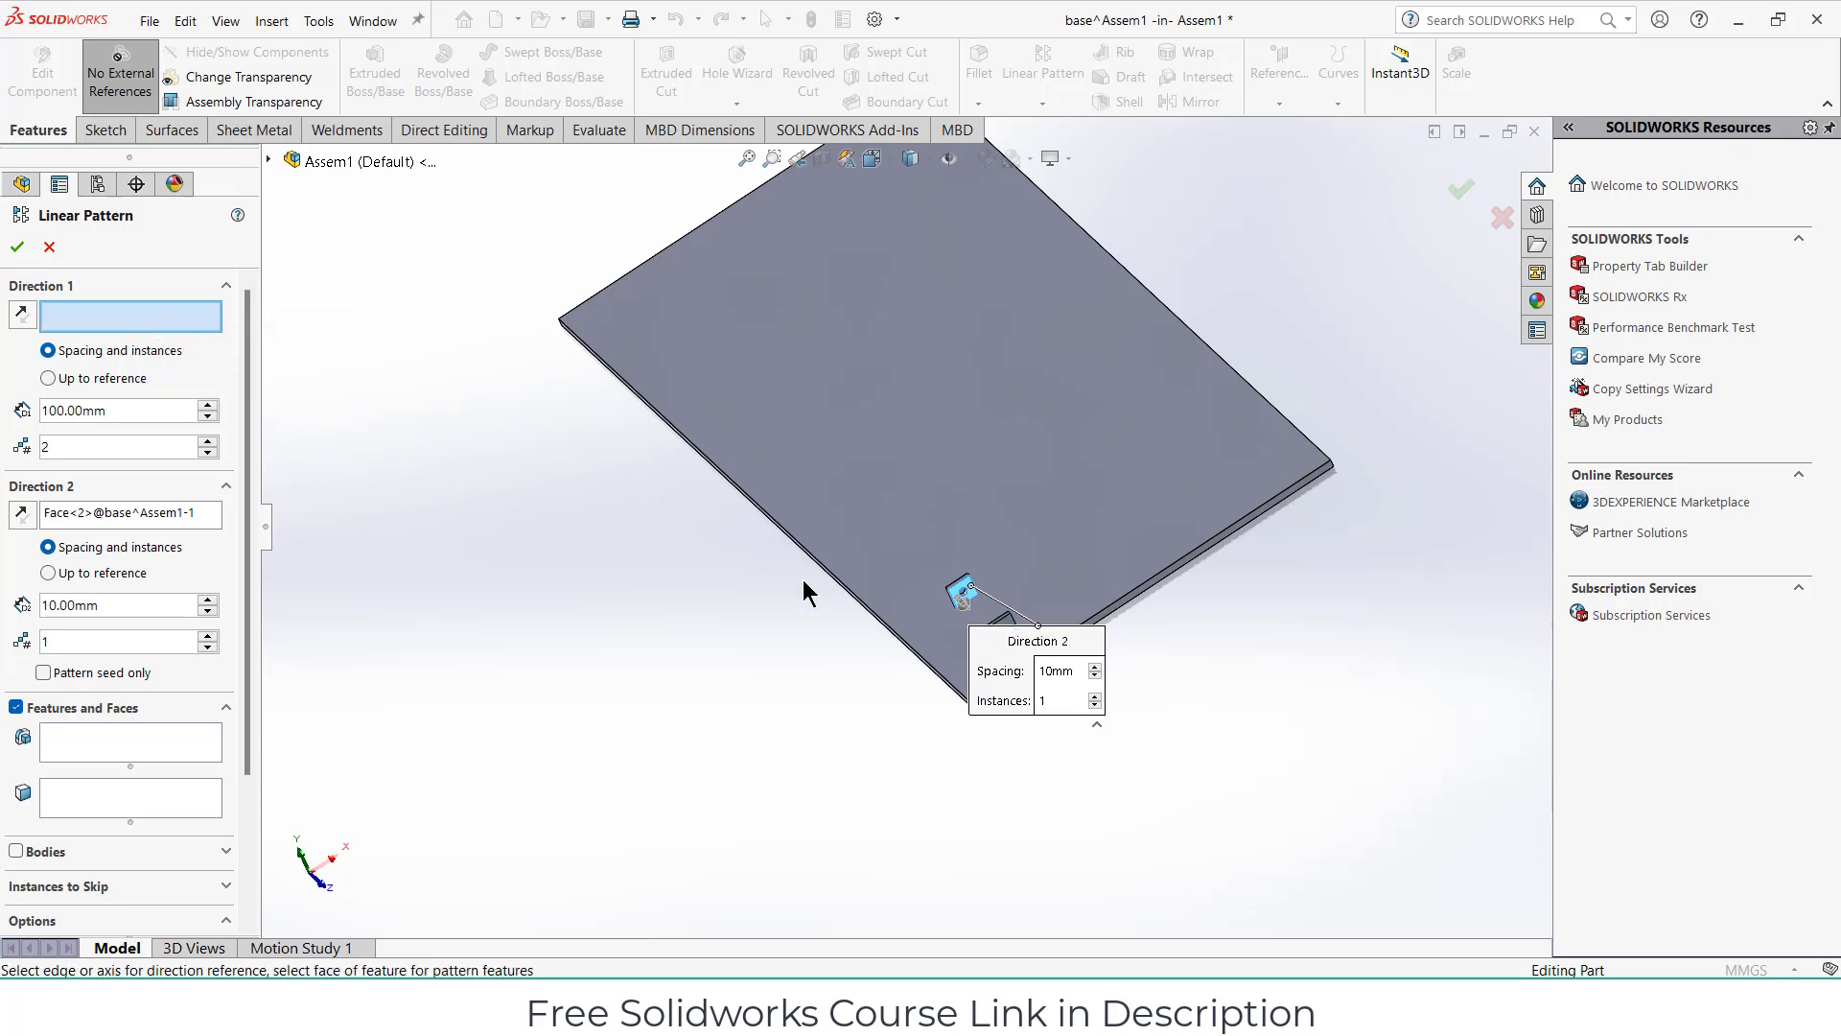
pyautogui.click(862, 601)
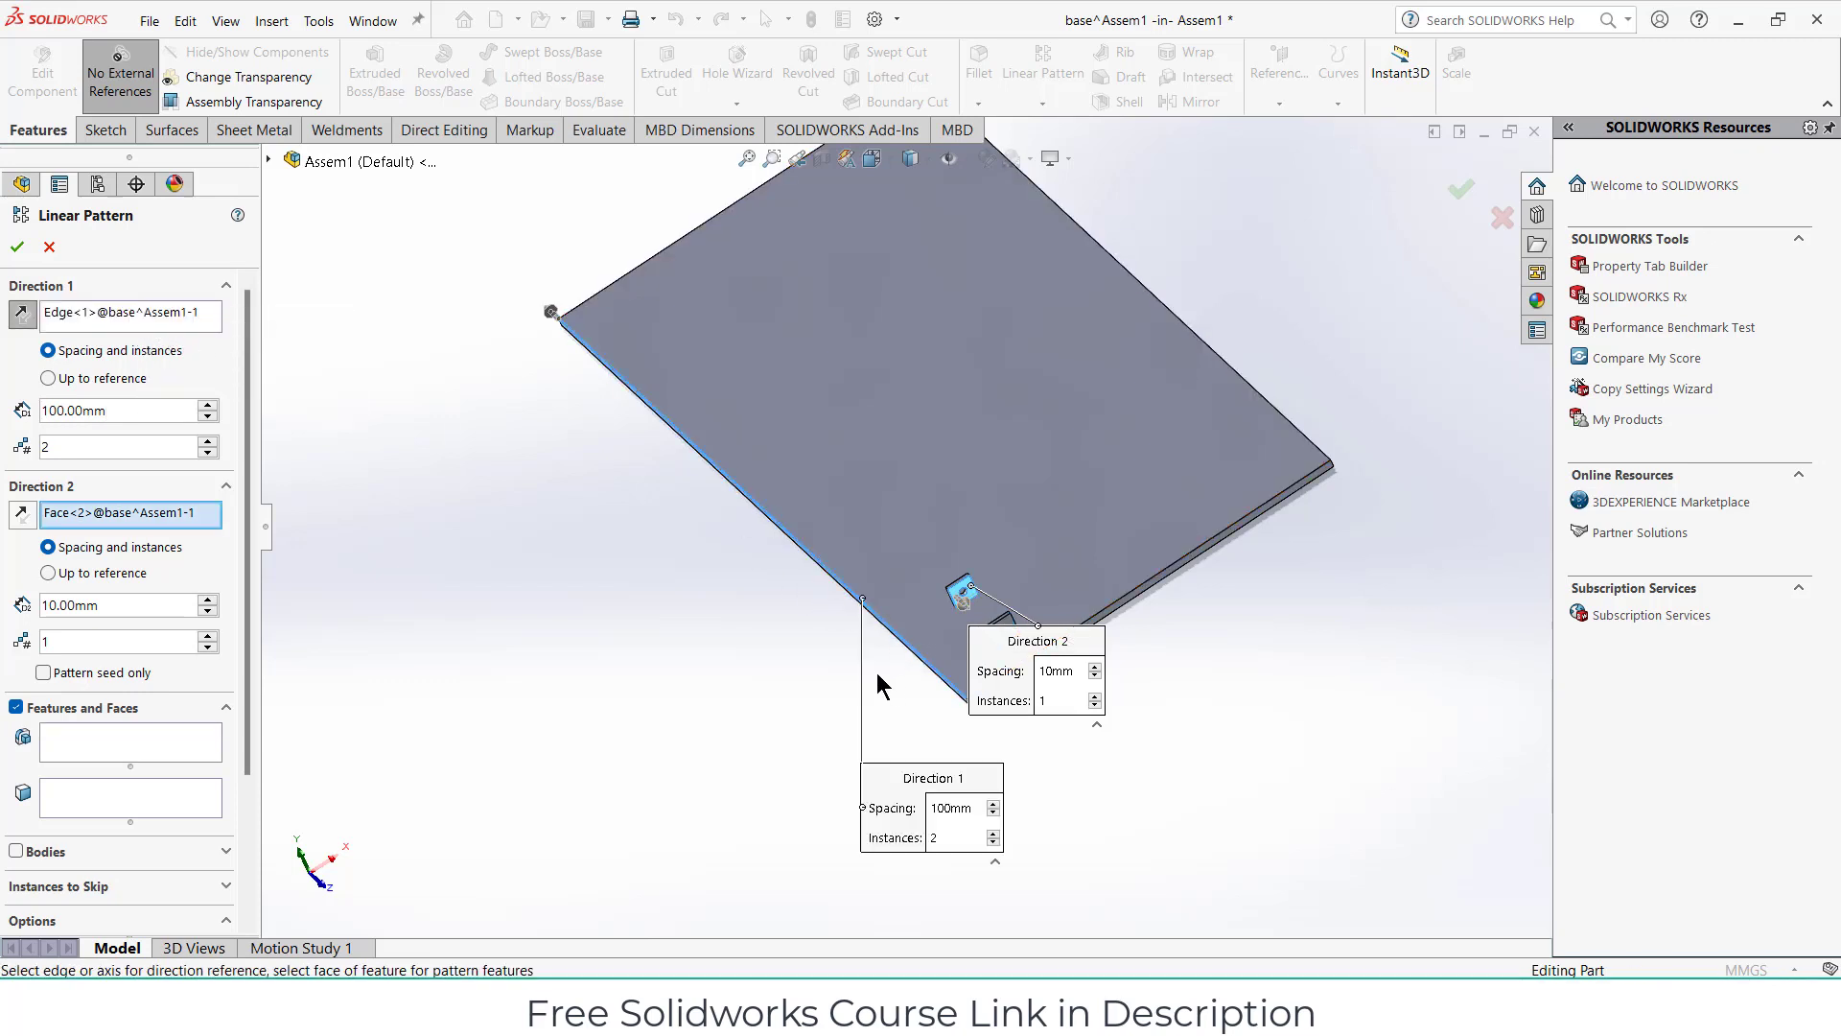
# Select the two-tab pattern as the feature to repeat.
pyautogui.scroll(-2, 798, 607)
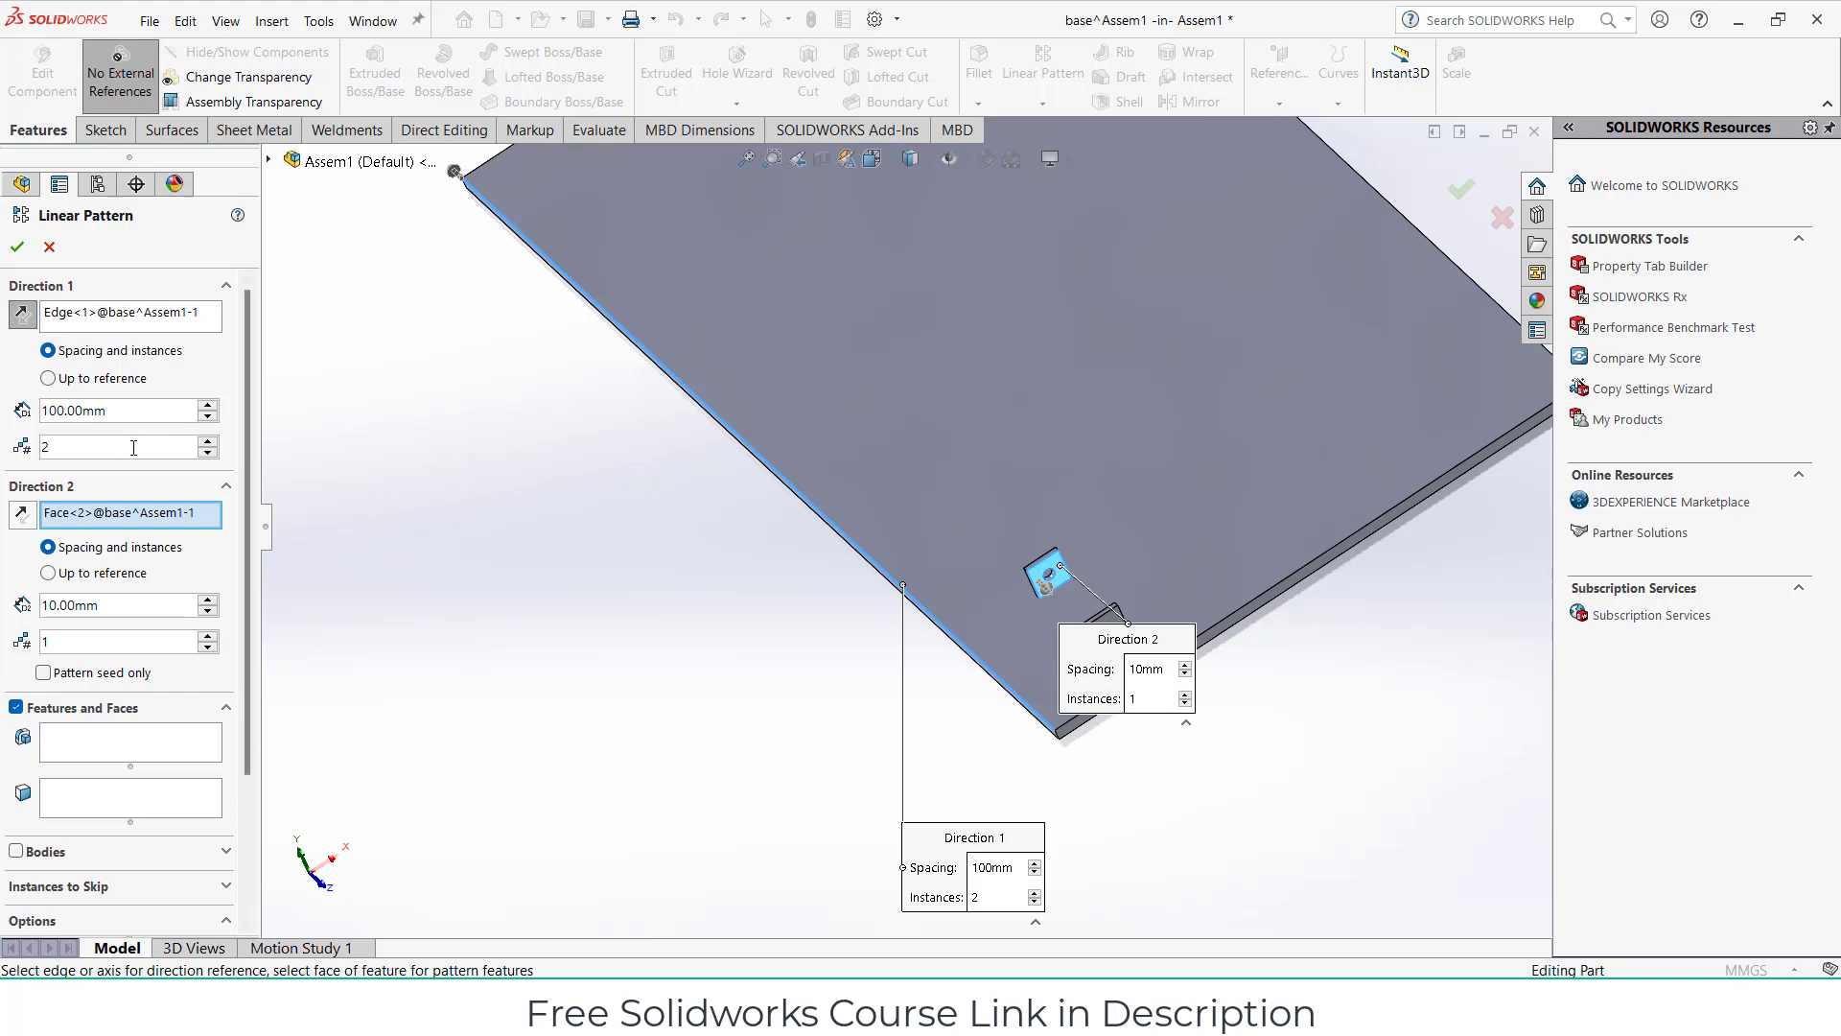
pyautogui.scroll(2, 133, 448)
pyautogui.scroll(1, 135, 605)
pyautogui.click(129, 743)
pyautogui.scroll(-2, 1116, 535)
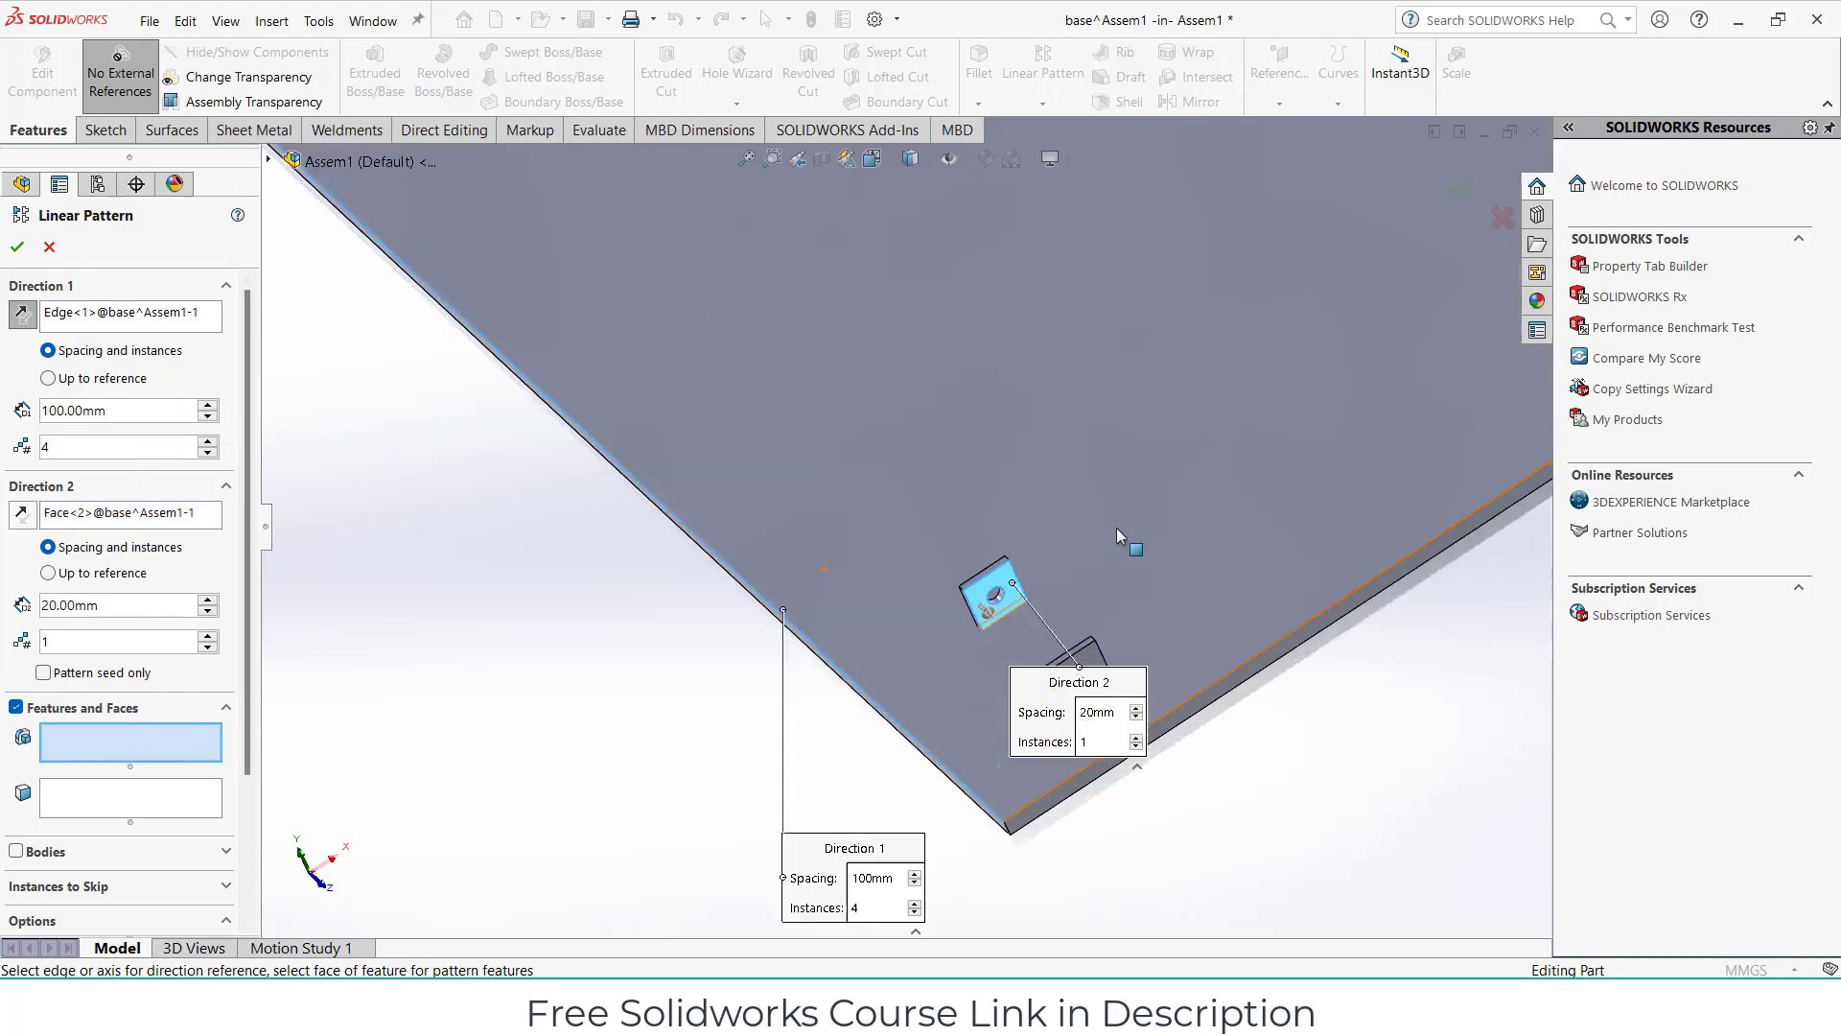
pyautogui.scroll(-2, 1116, 536)
pyautogui.click(820, 615)
pyautogui.scroll(3, 1000, 705)
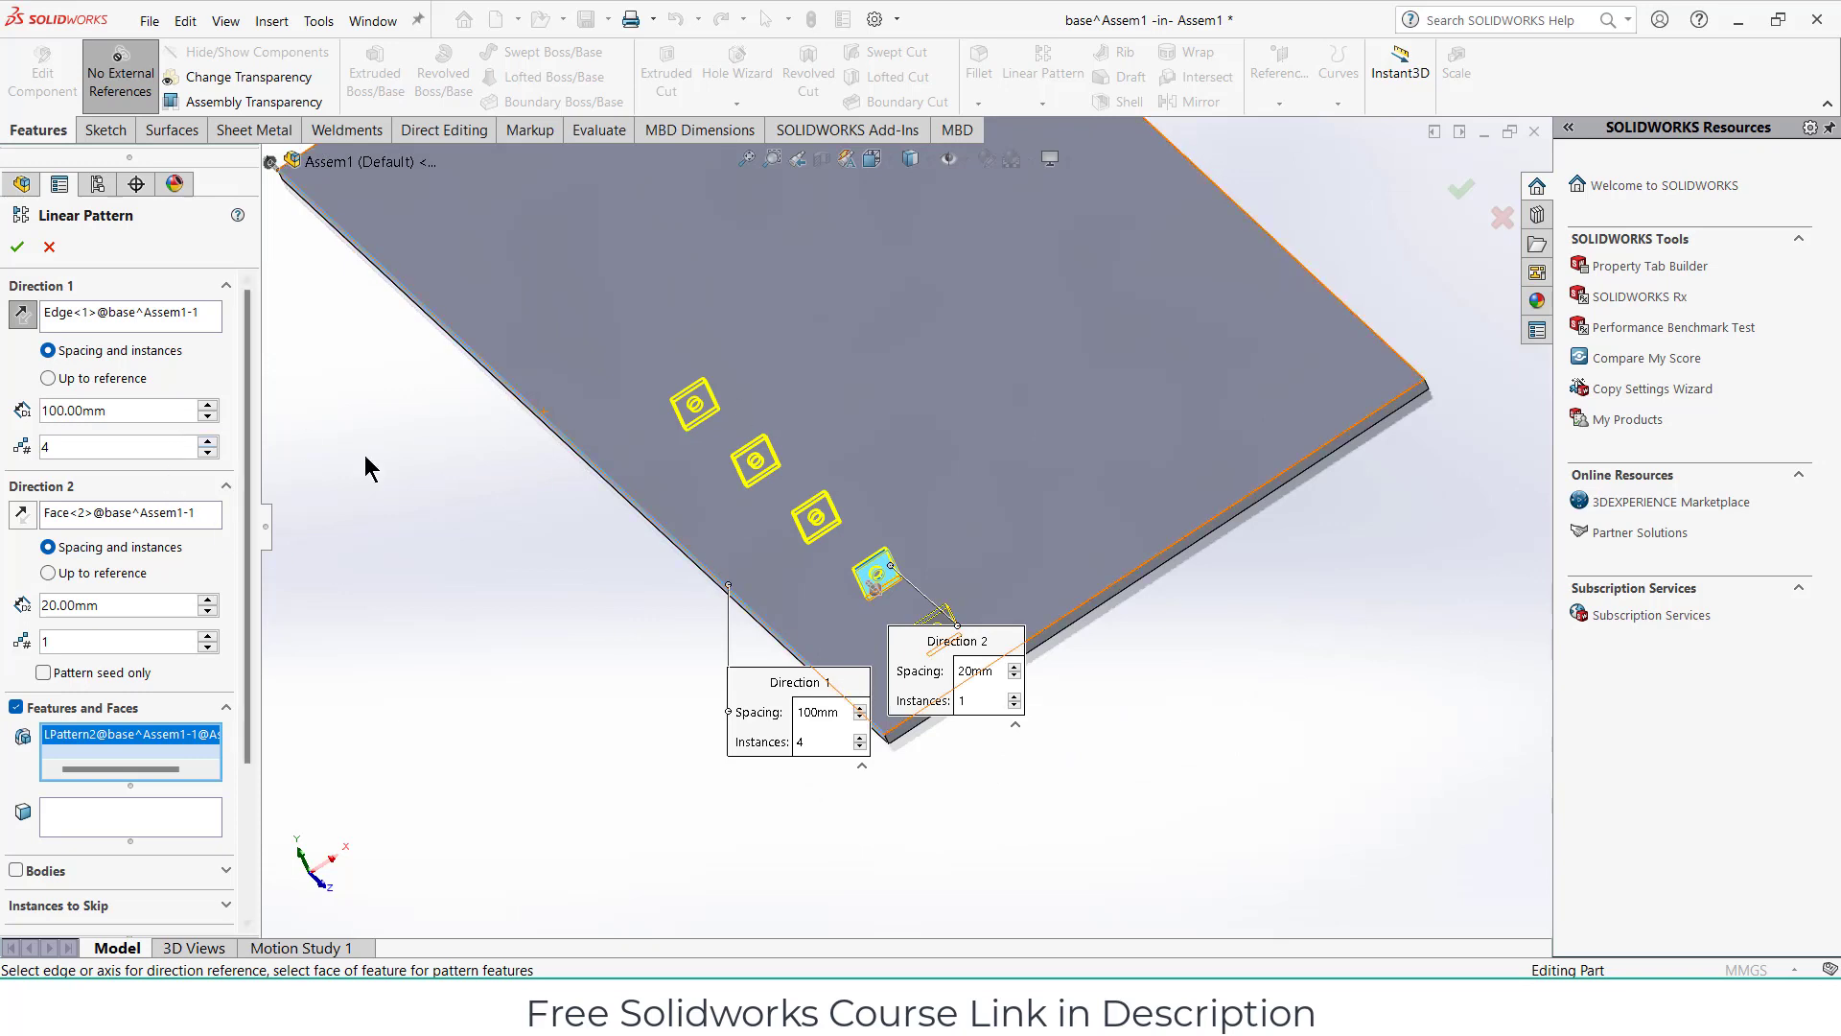
pyautogui.scroll(3, 184, 422)
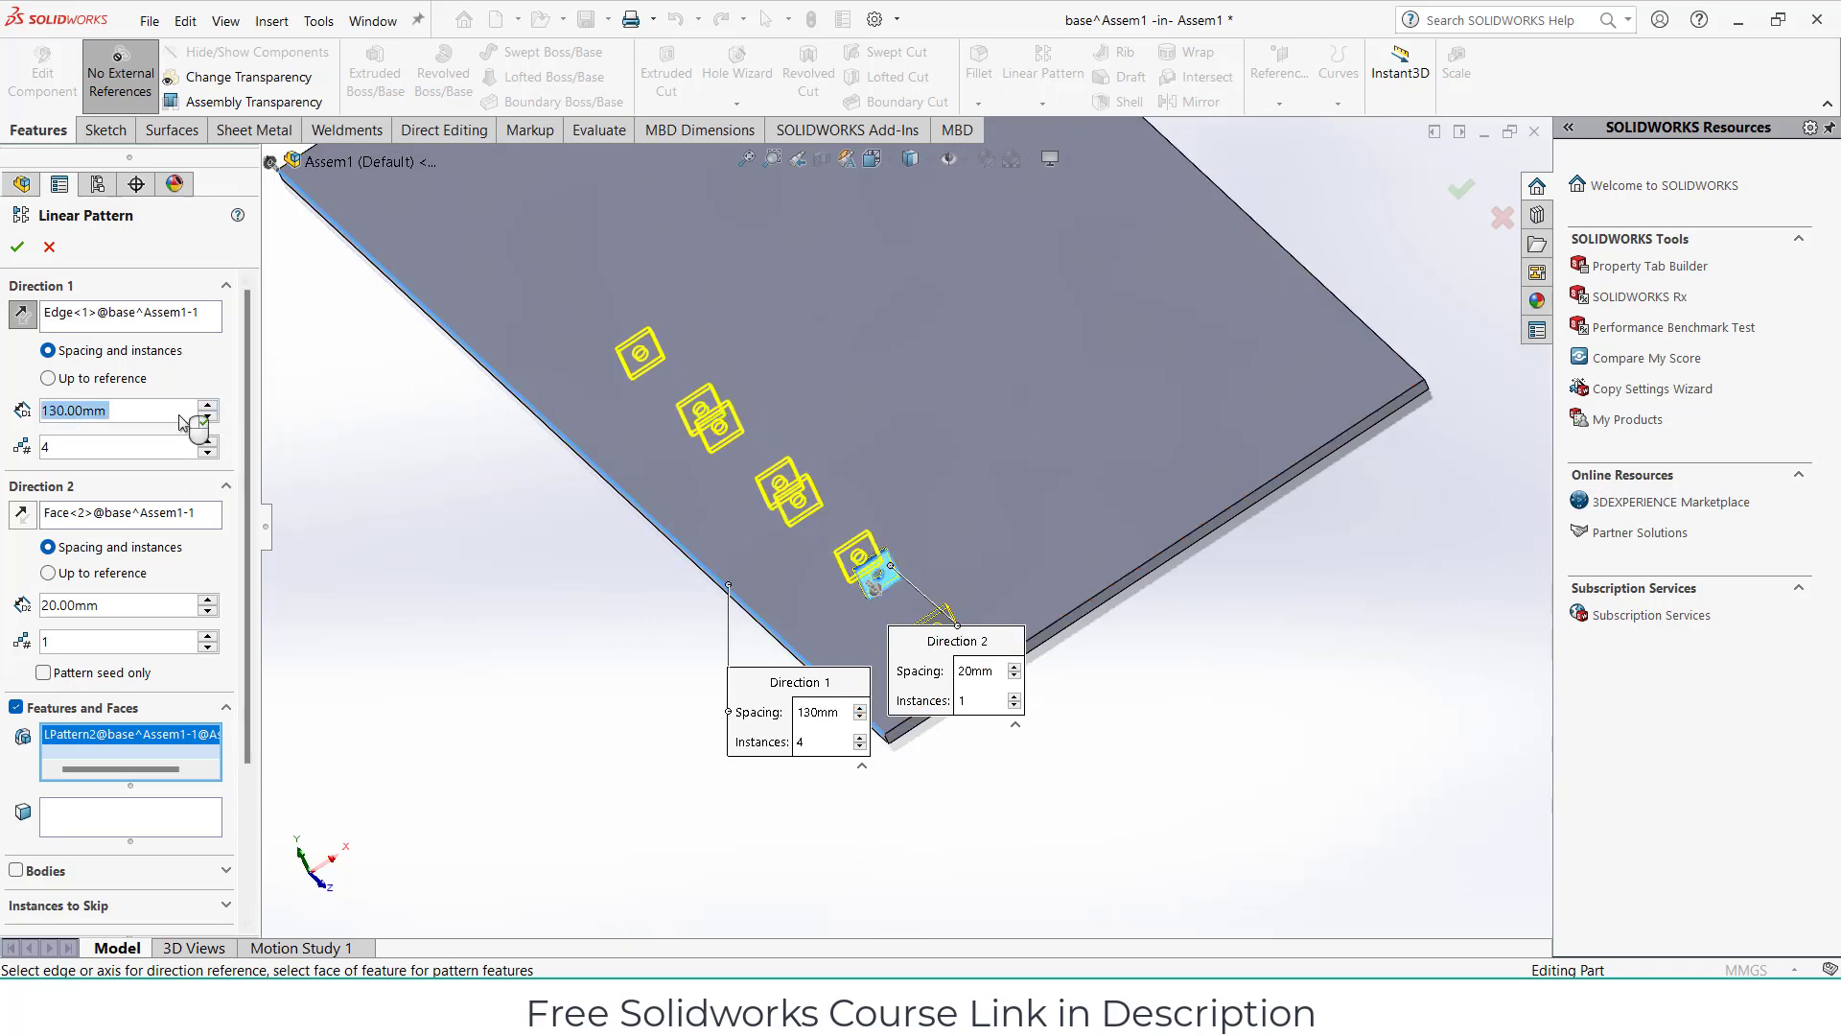
pyautogui.scroll(3, 183, 422)
pyautogui.scroll(3, 184, 422)
pyautogui.scroll(2, 182, 426)
pyautogui.scroll(3, 183, 422)
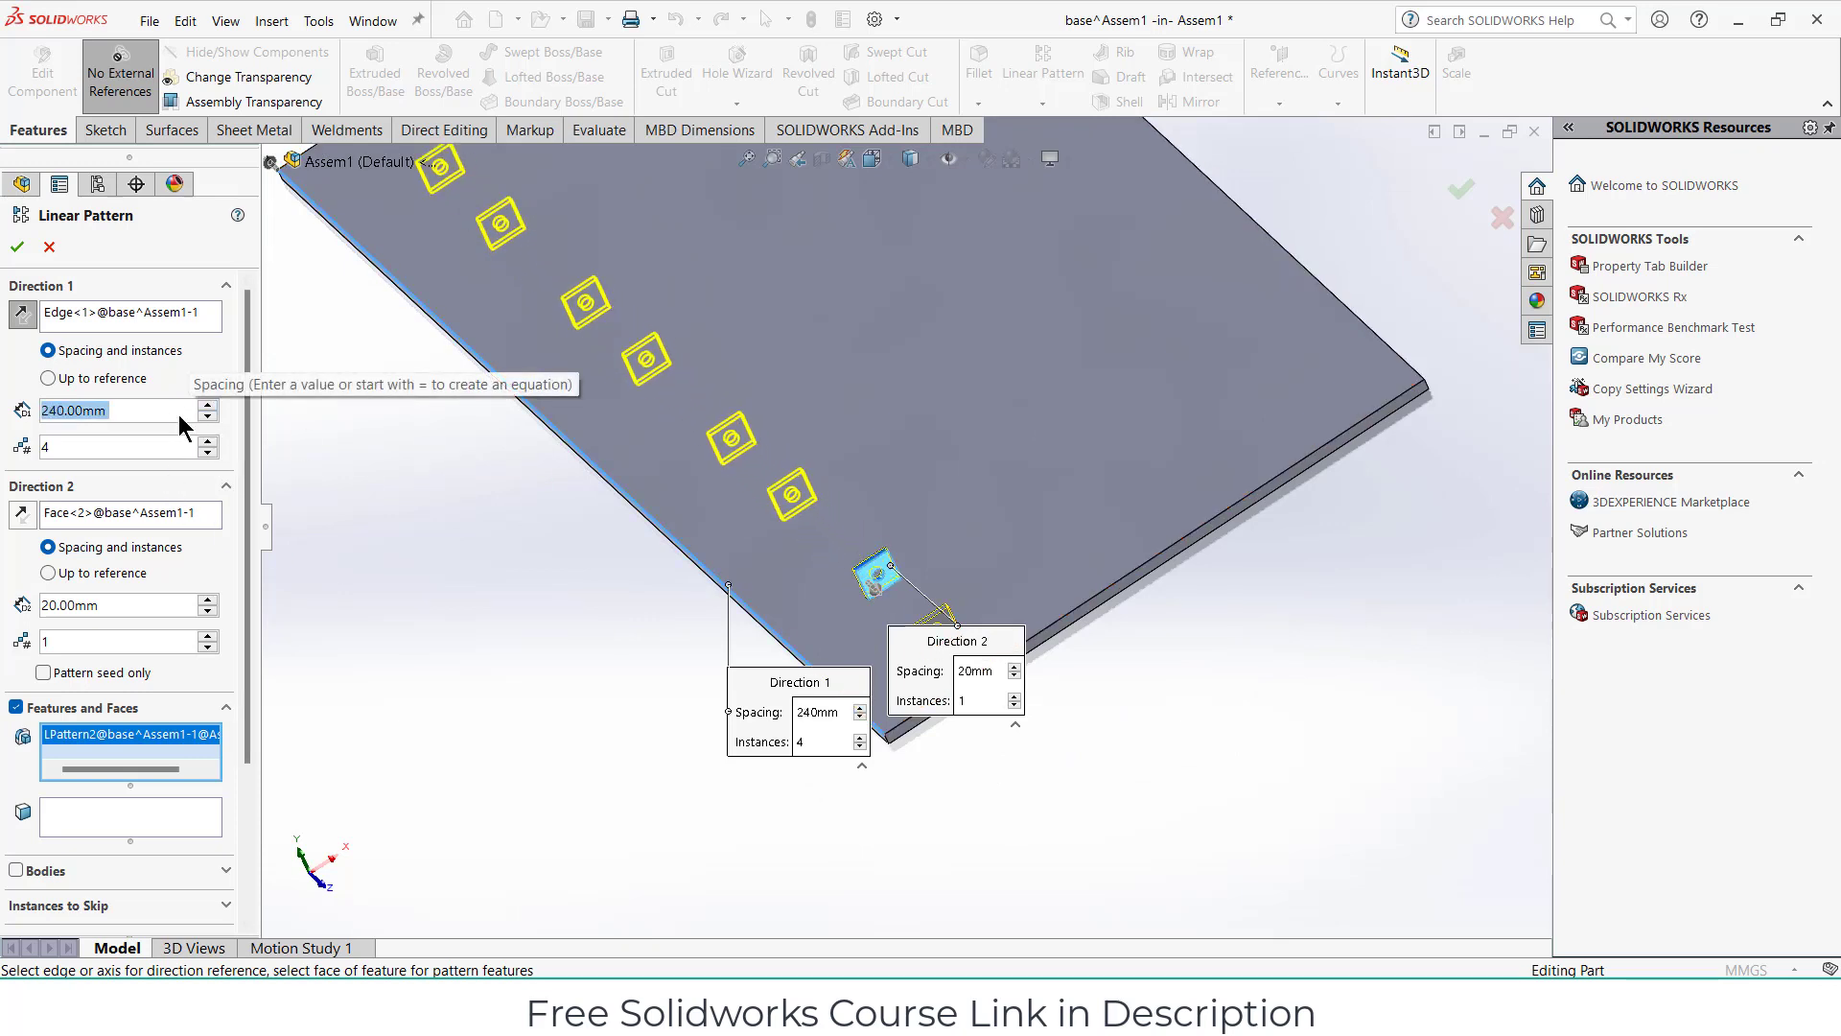
pyautogui.scroll(2, 183, 421)
# Set 250 mm spacing with 3 instances and accept past the parallel-directions warning.
pyautogui.moveTo(959, 288)
pyautogui.mouseDown(button='middle')
pyautogui.moveTo(1007, 333)
pyautogui.moveTo(907, 528)
pyautogui.moveTo(777, 422)
pyautogui.moveTo(827, 471)
pyautogui.mouseUp(button='middle')
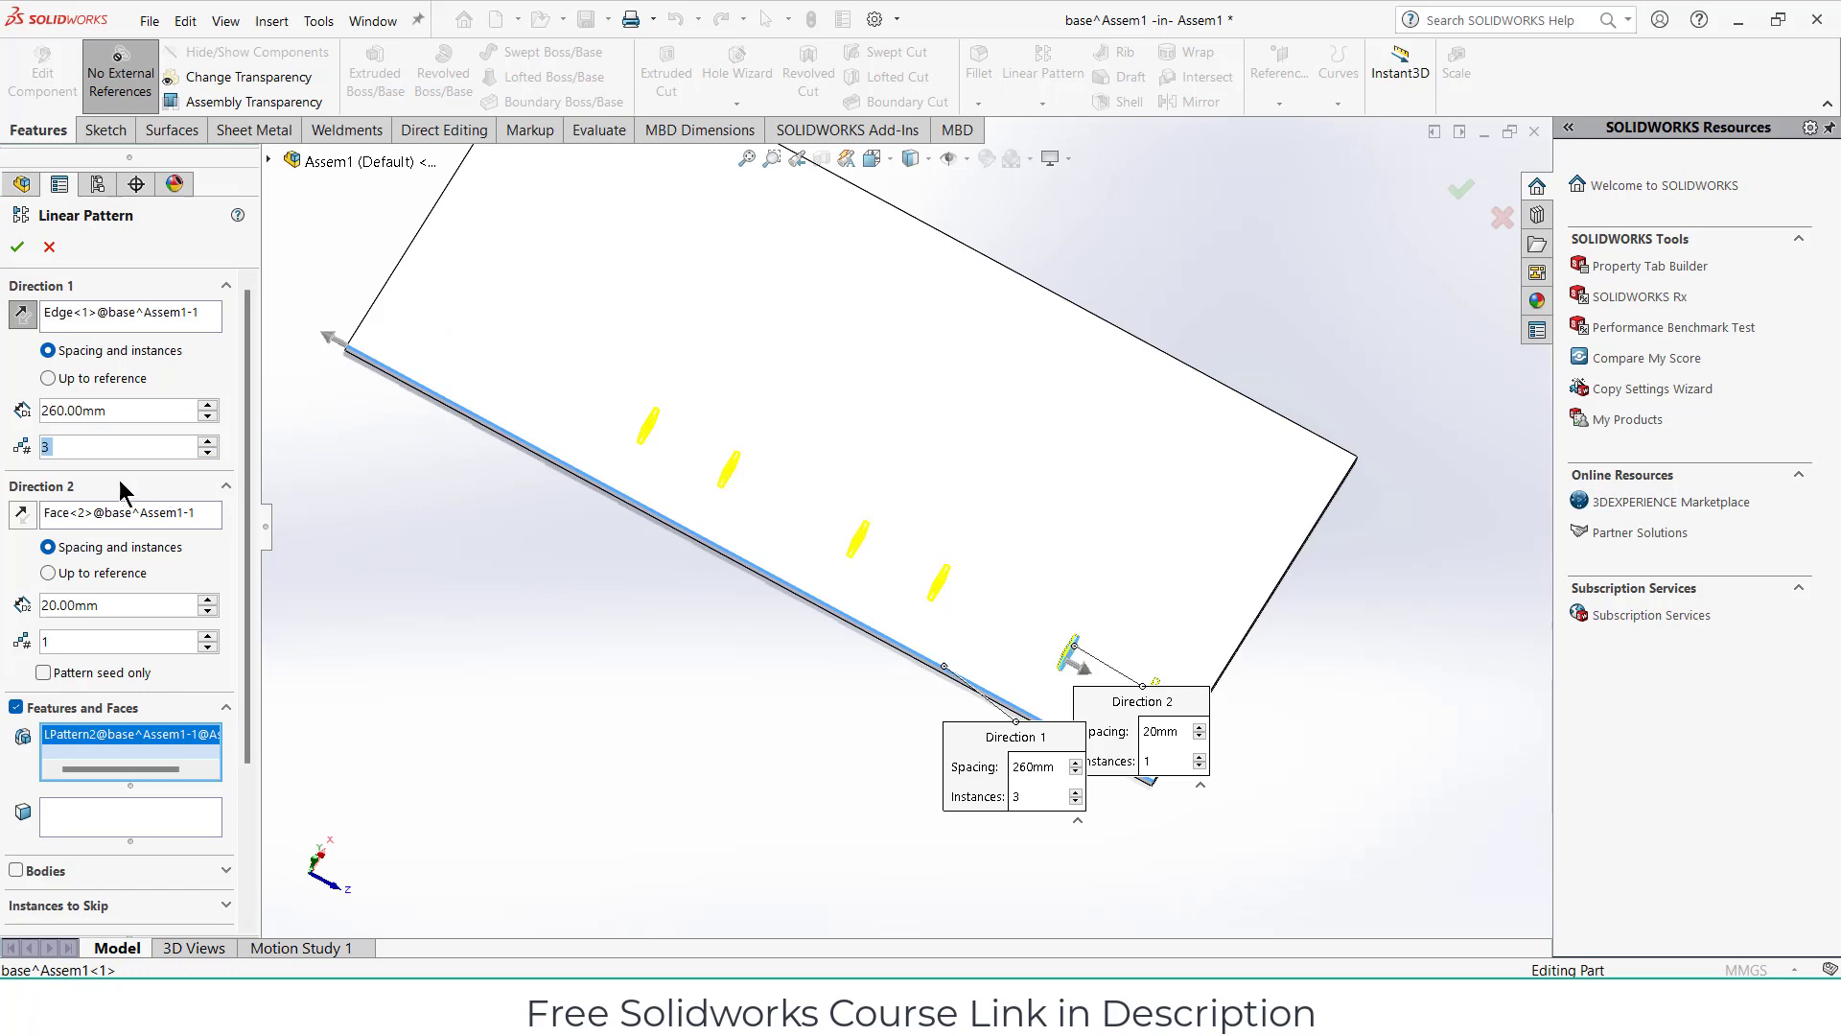
pyautogui.scroll(1, 177, 412)
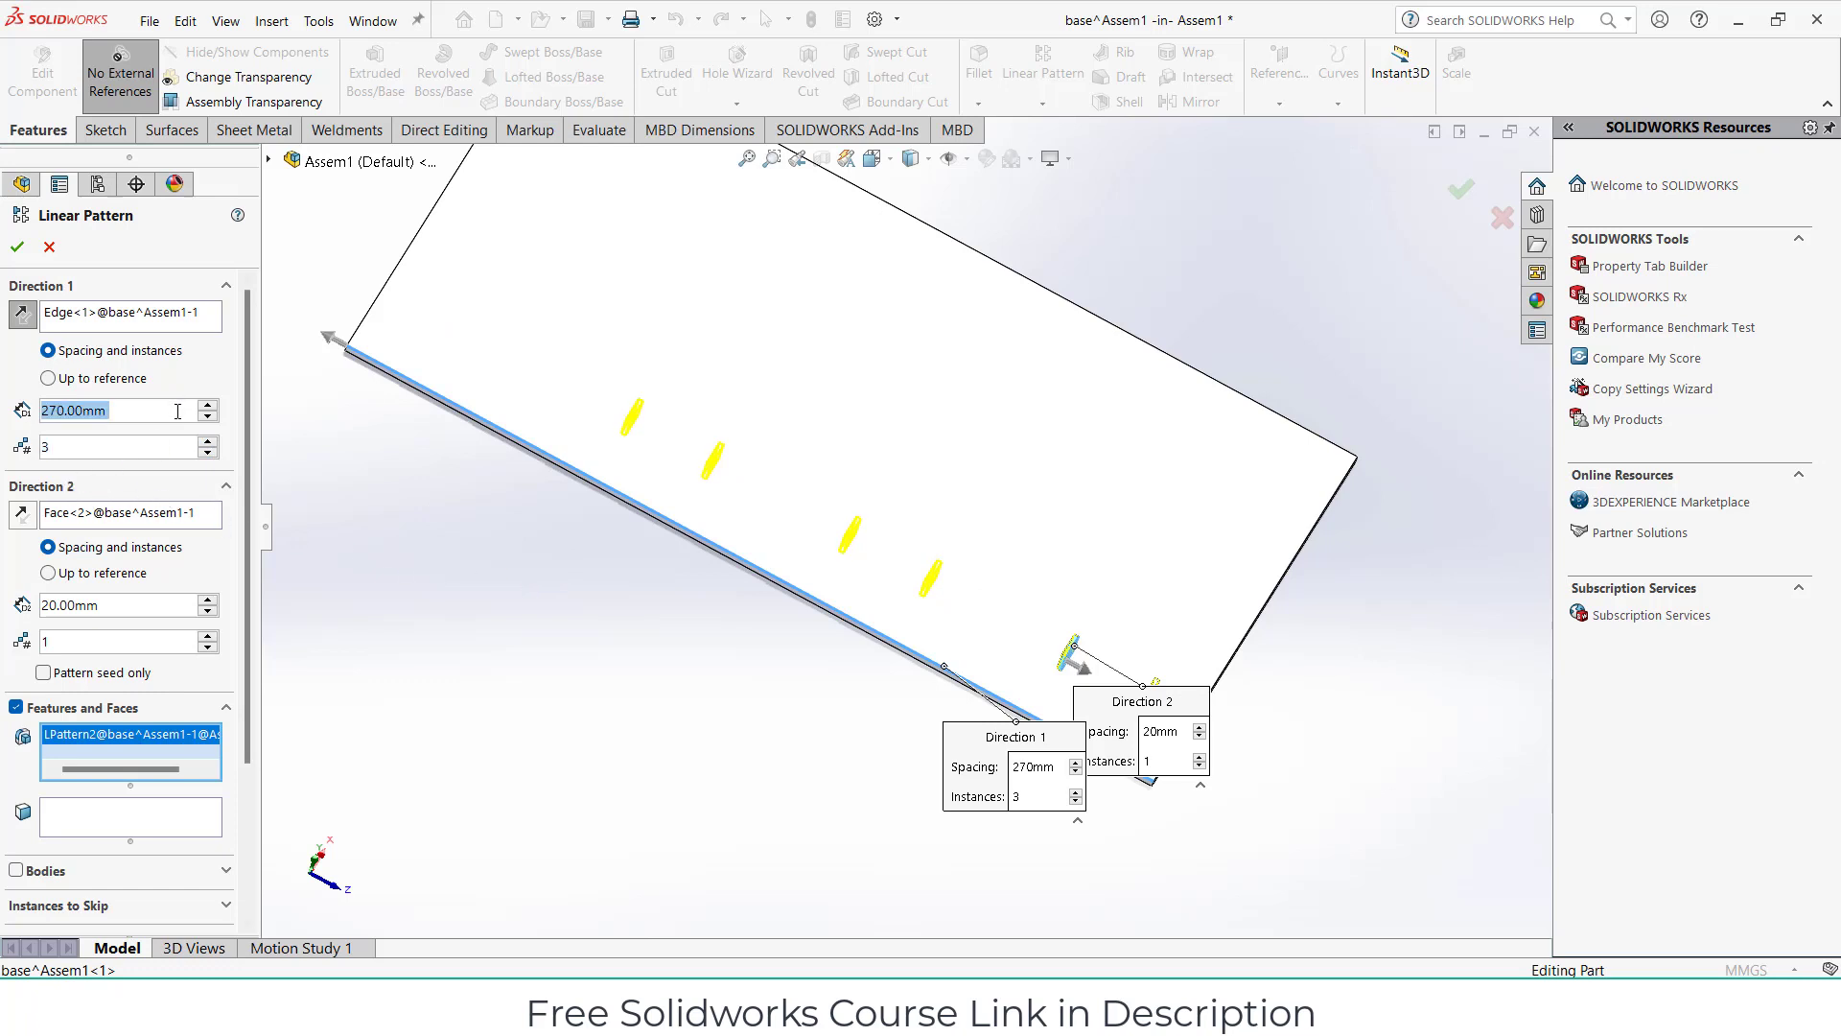
pyautogui.scroll(1, 178, 411)
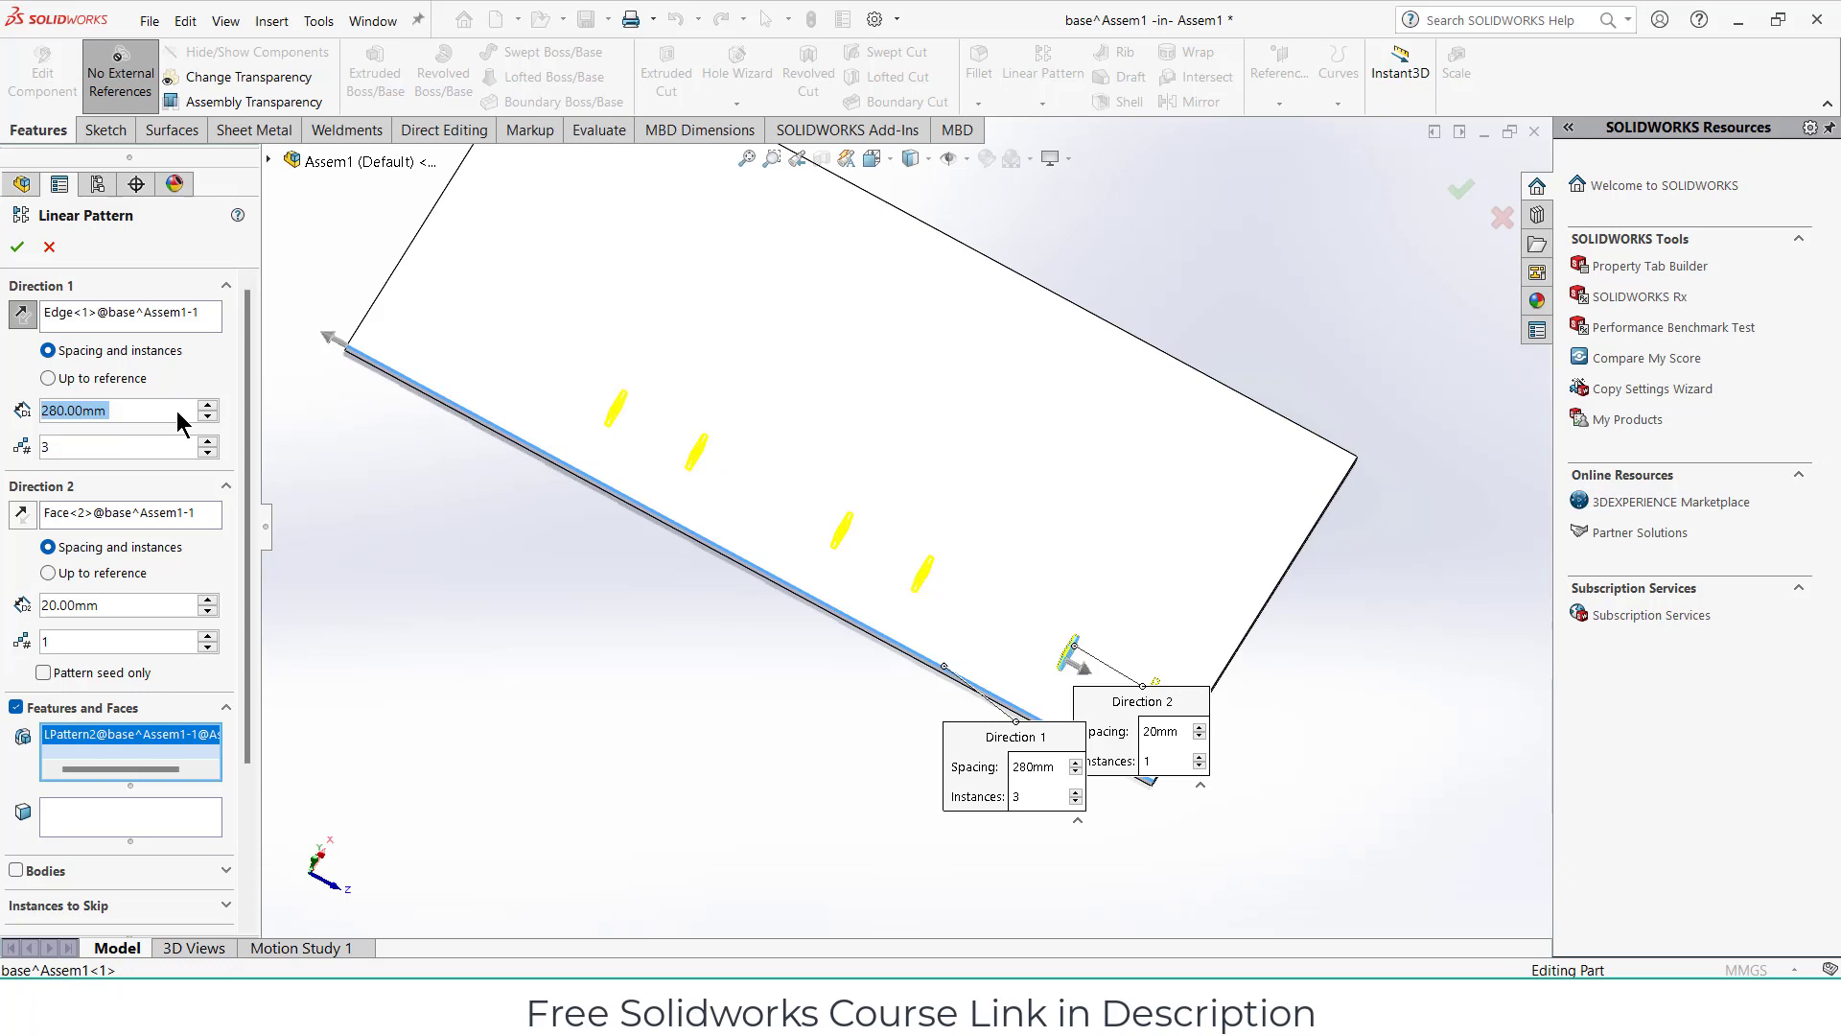
pyautogui.scroll(-1, 179, 422)
pyautogui.scroll(-1, 180, 422)
pyautogui.scroll(-1, 179, 422)
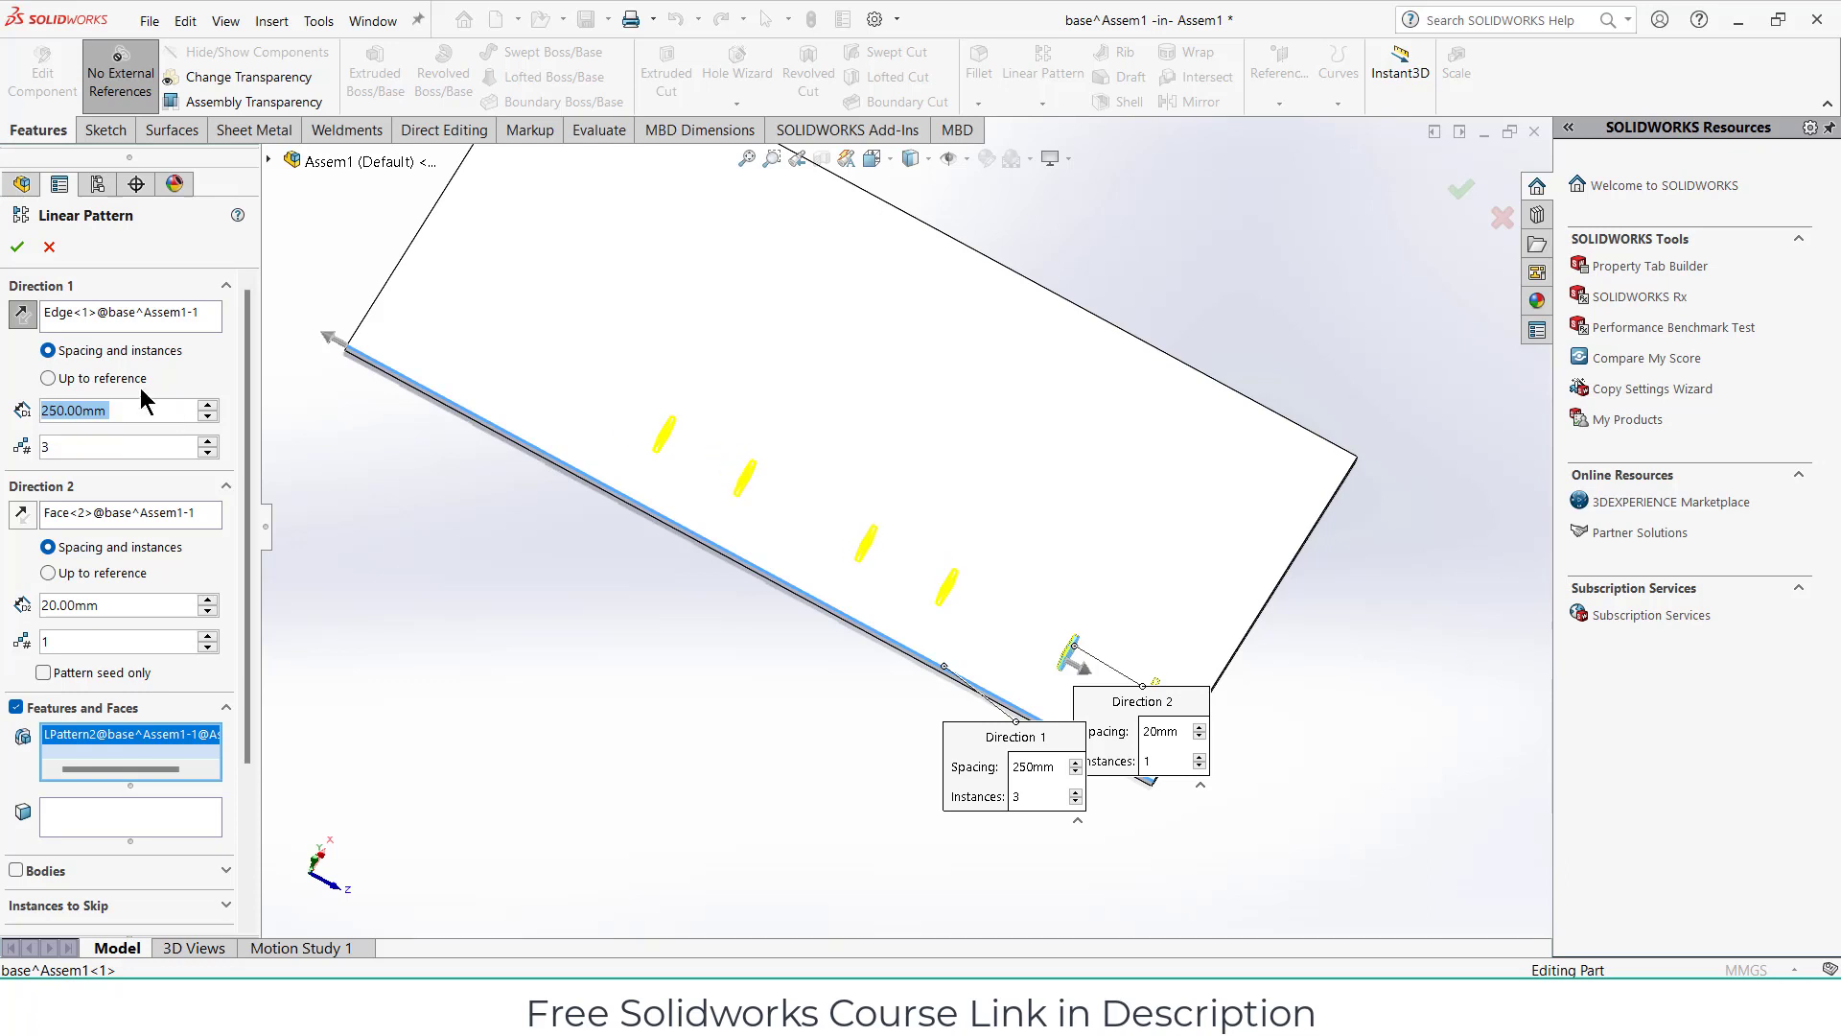
pyautogui.click(18, 255)
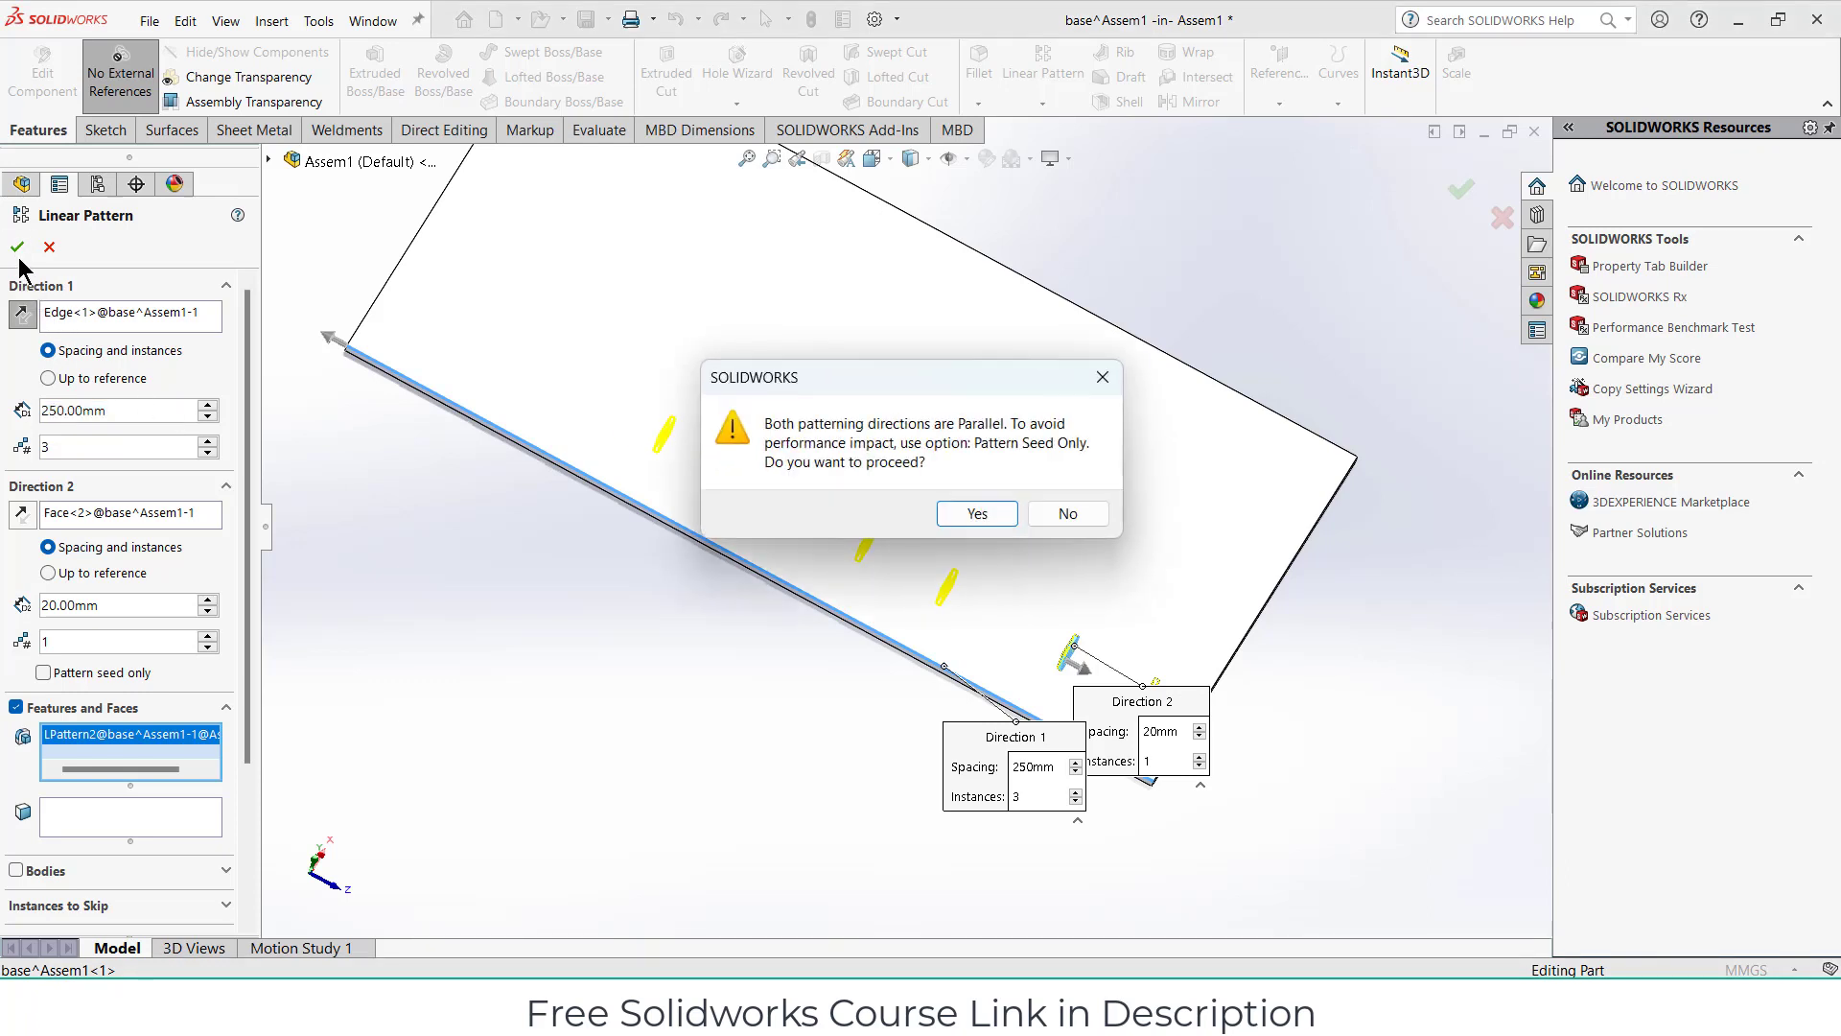
pyautogui.click(982, 517)
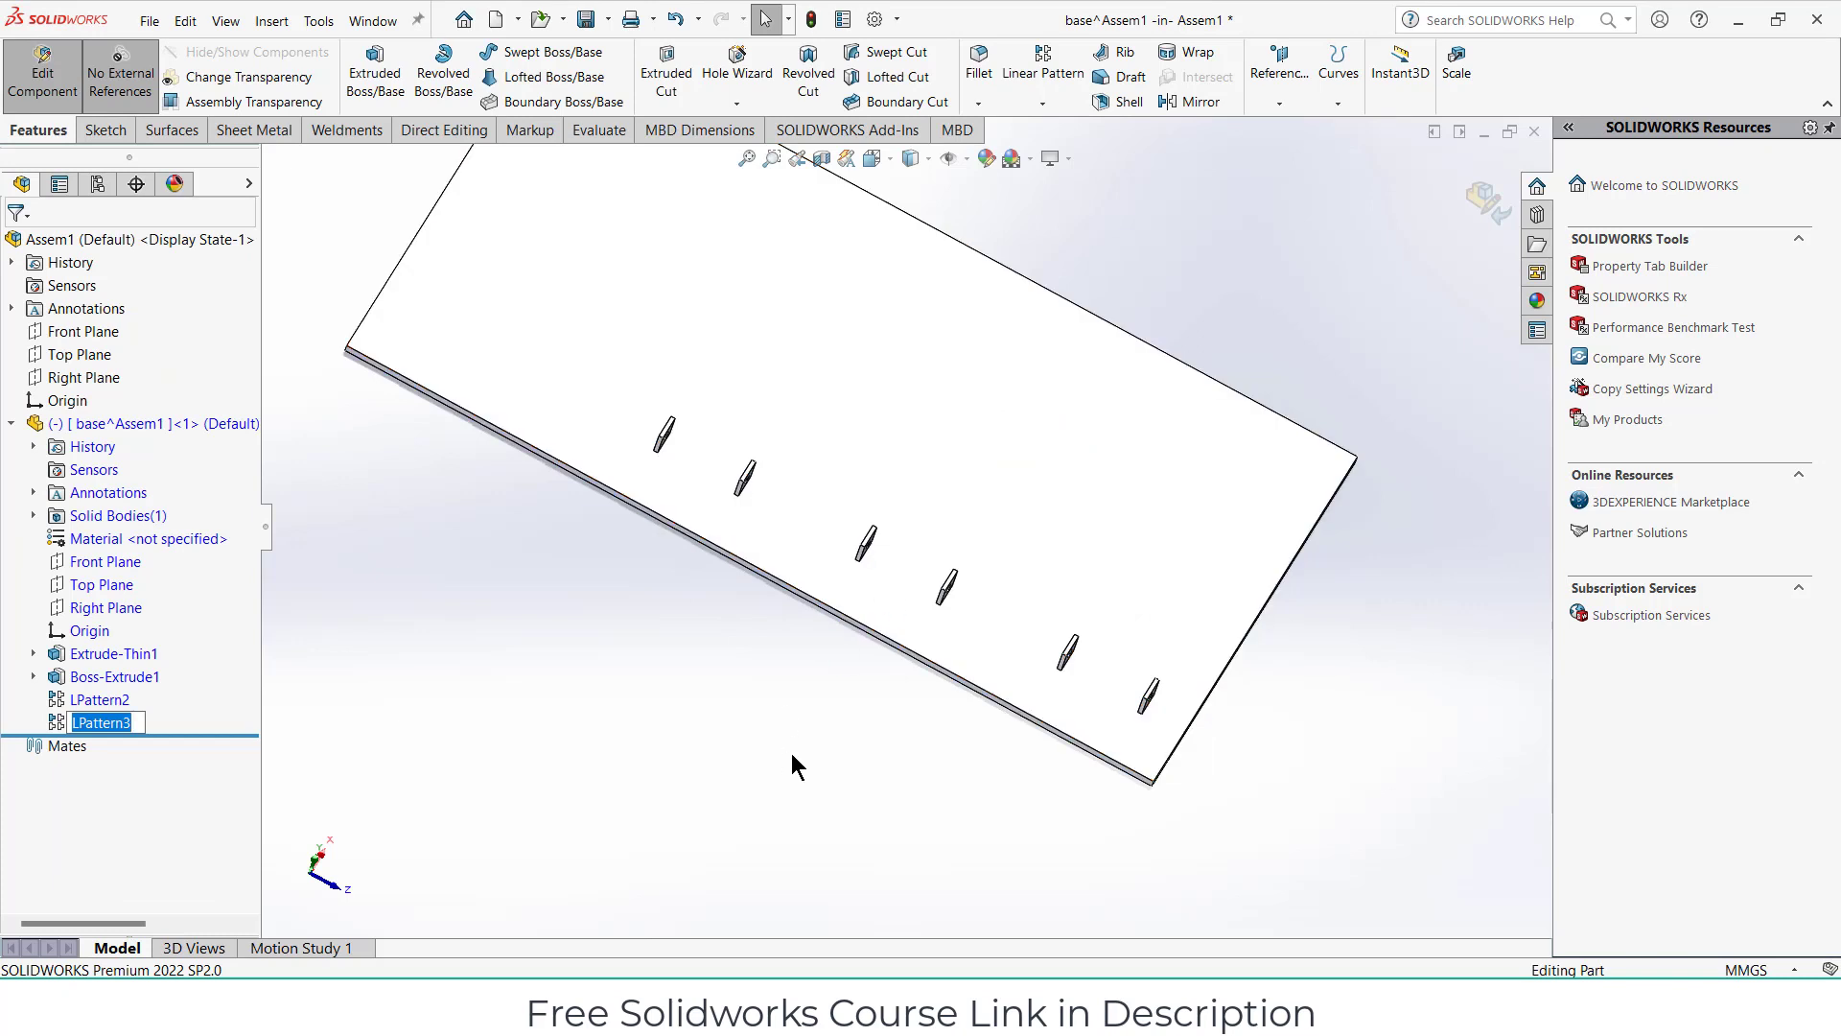
# Exit base plate editing and insert a new in-context part sketched on Front Plane.
pyautogui.hotkey('ctrl', '7')
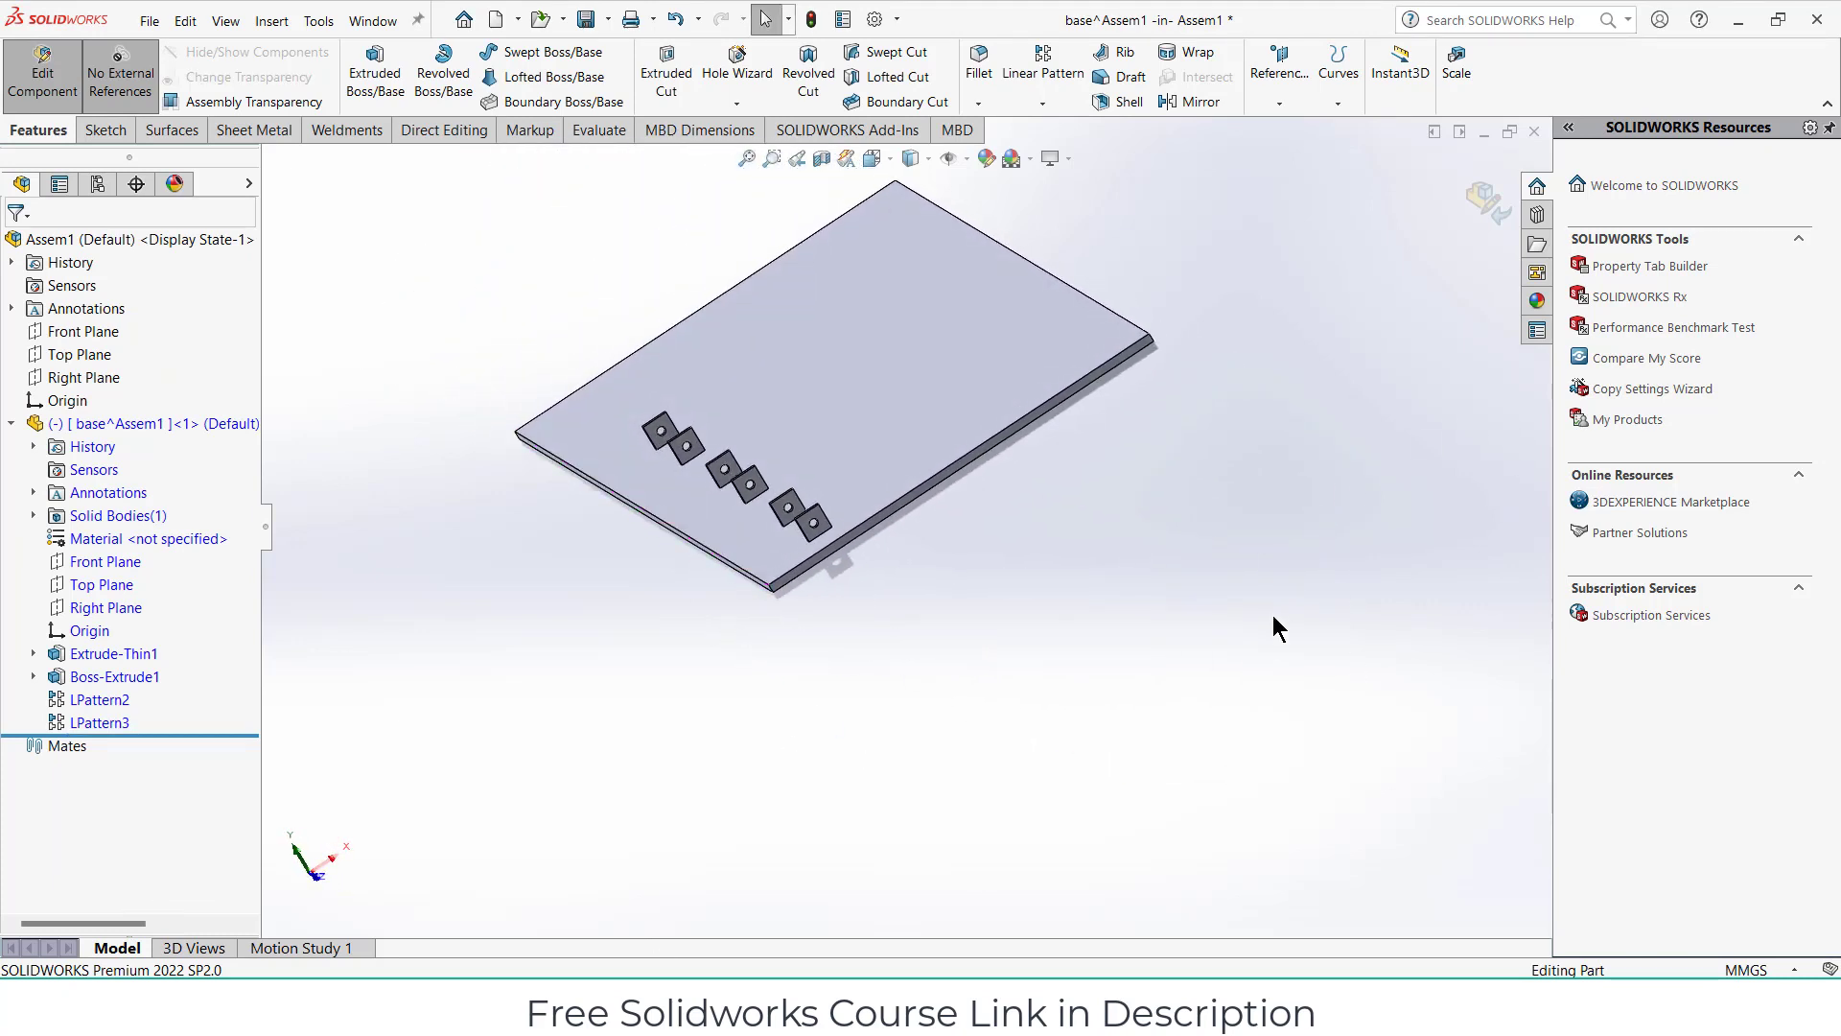
pyautogui.click(1485, 206)
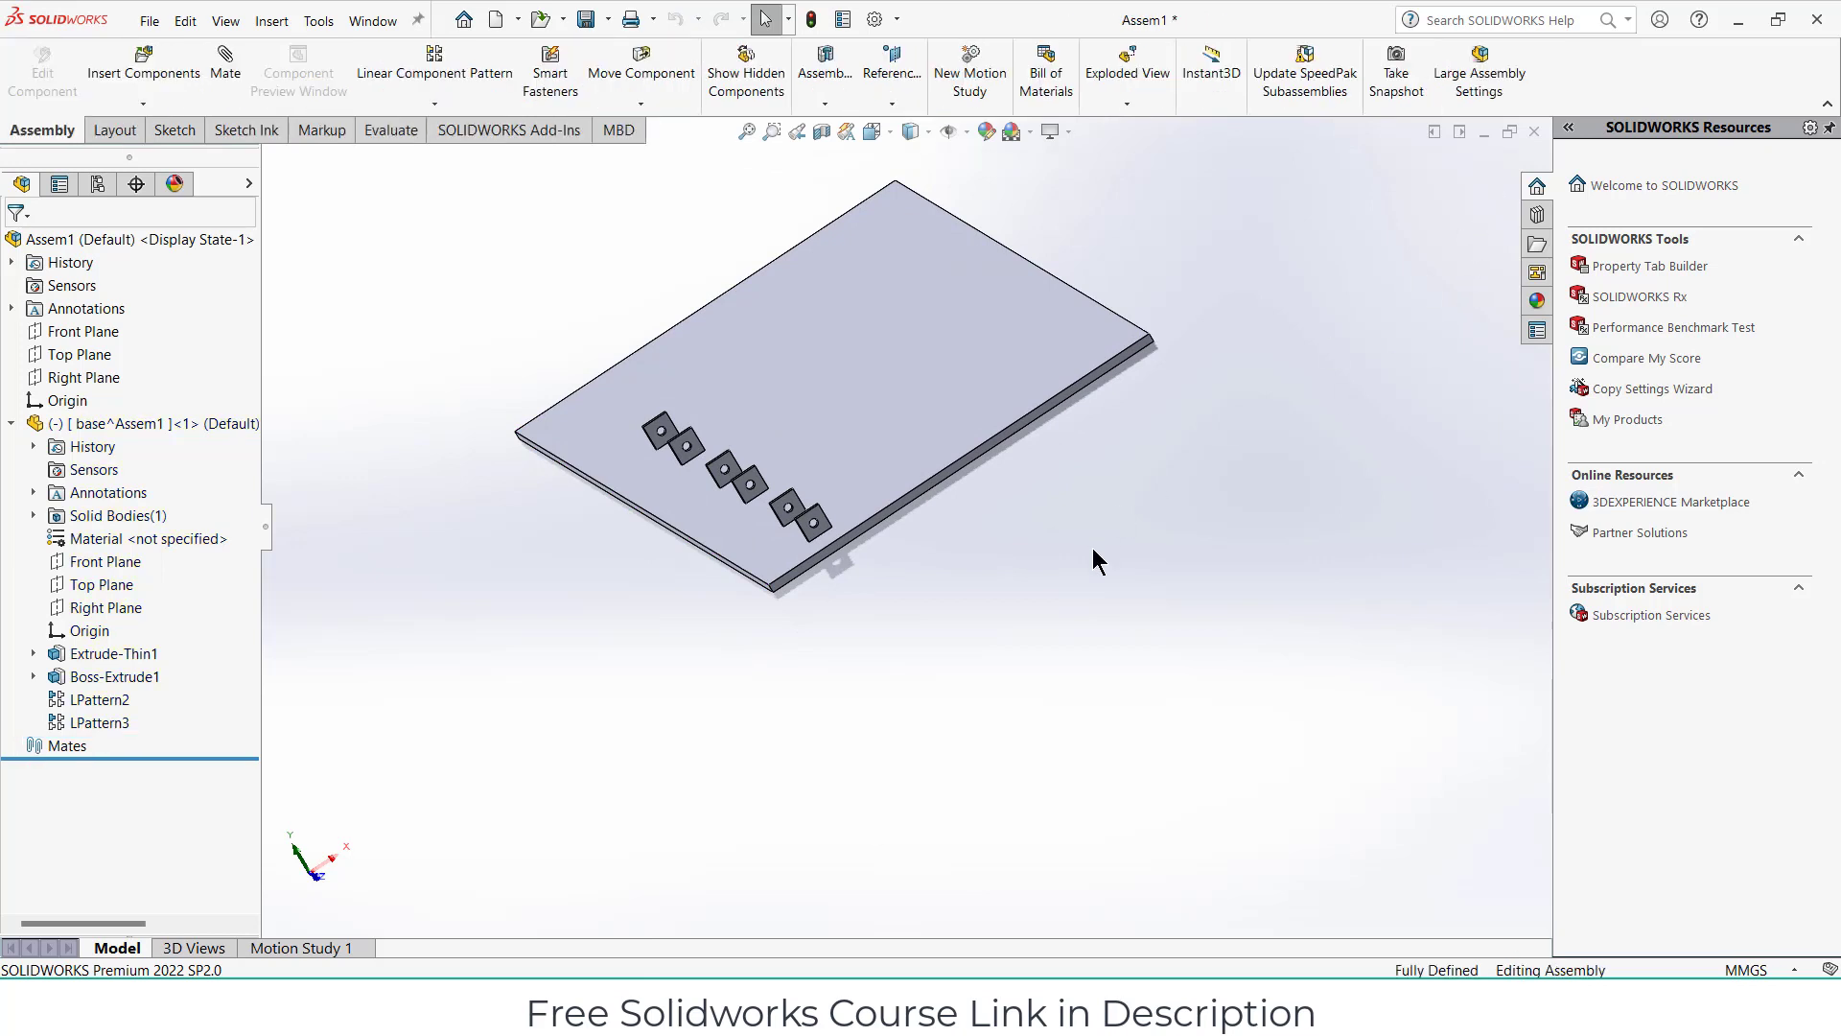
pyautogui.click(143, 102)
pyautogui.click(163, 151)
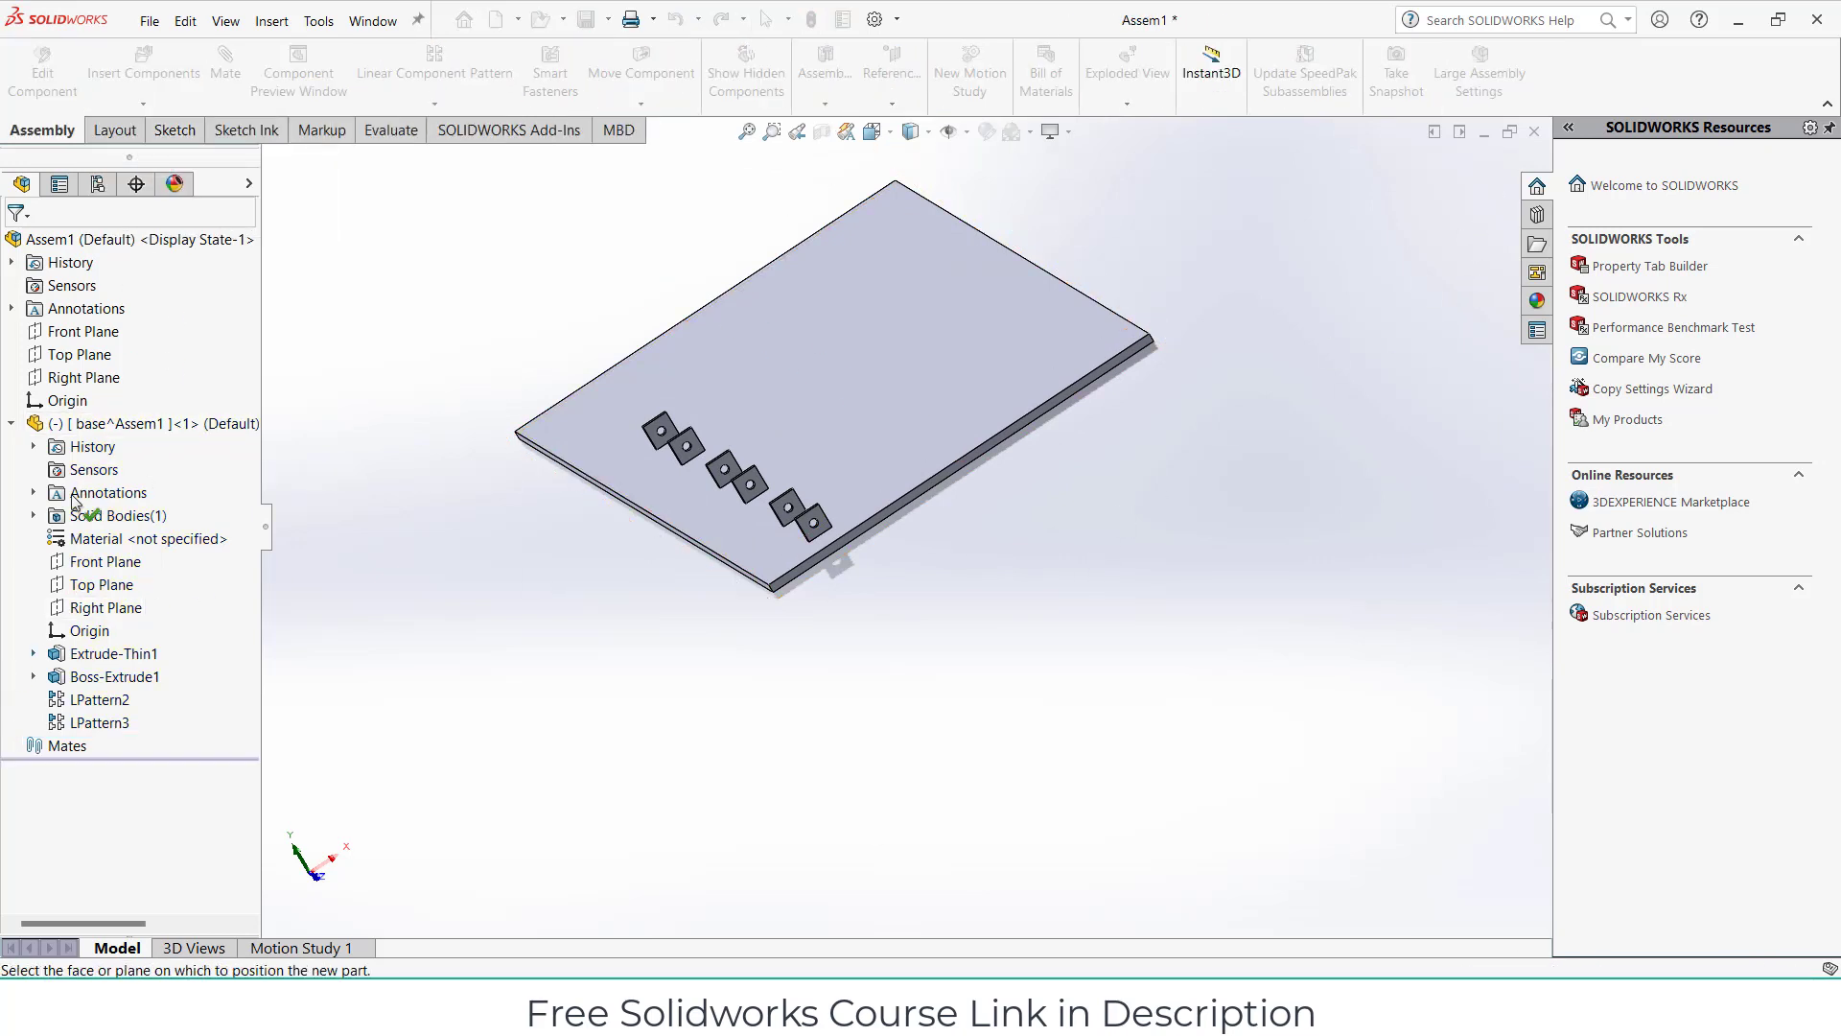
pyautogui.click(89, 326)
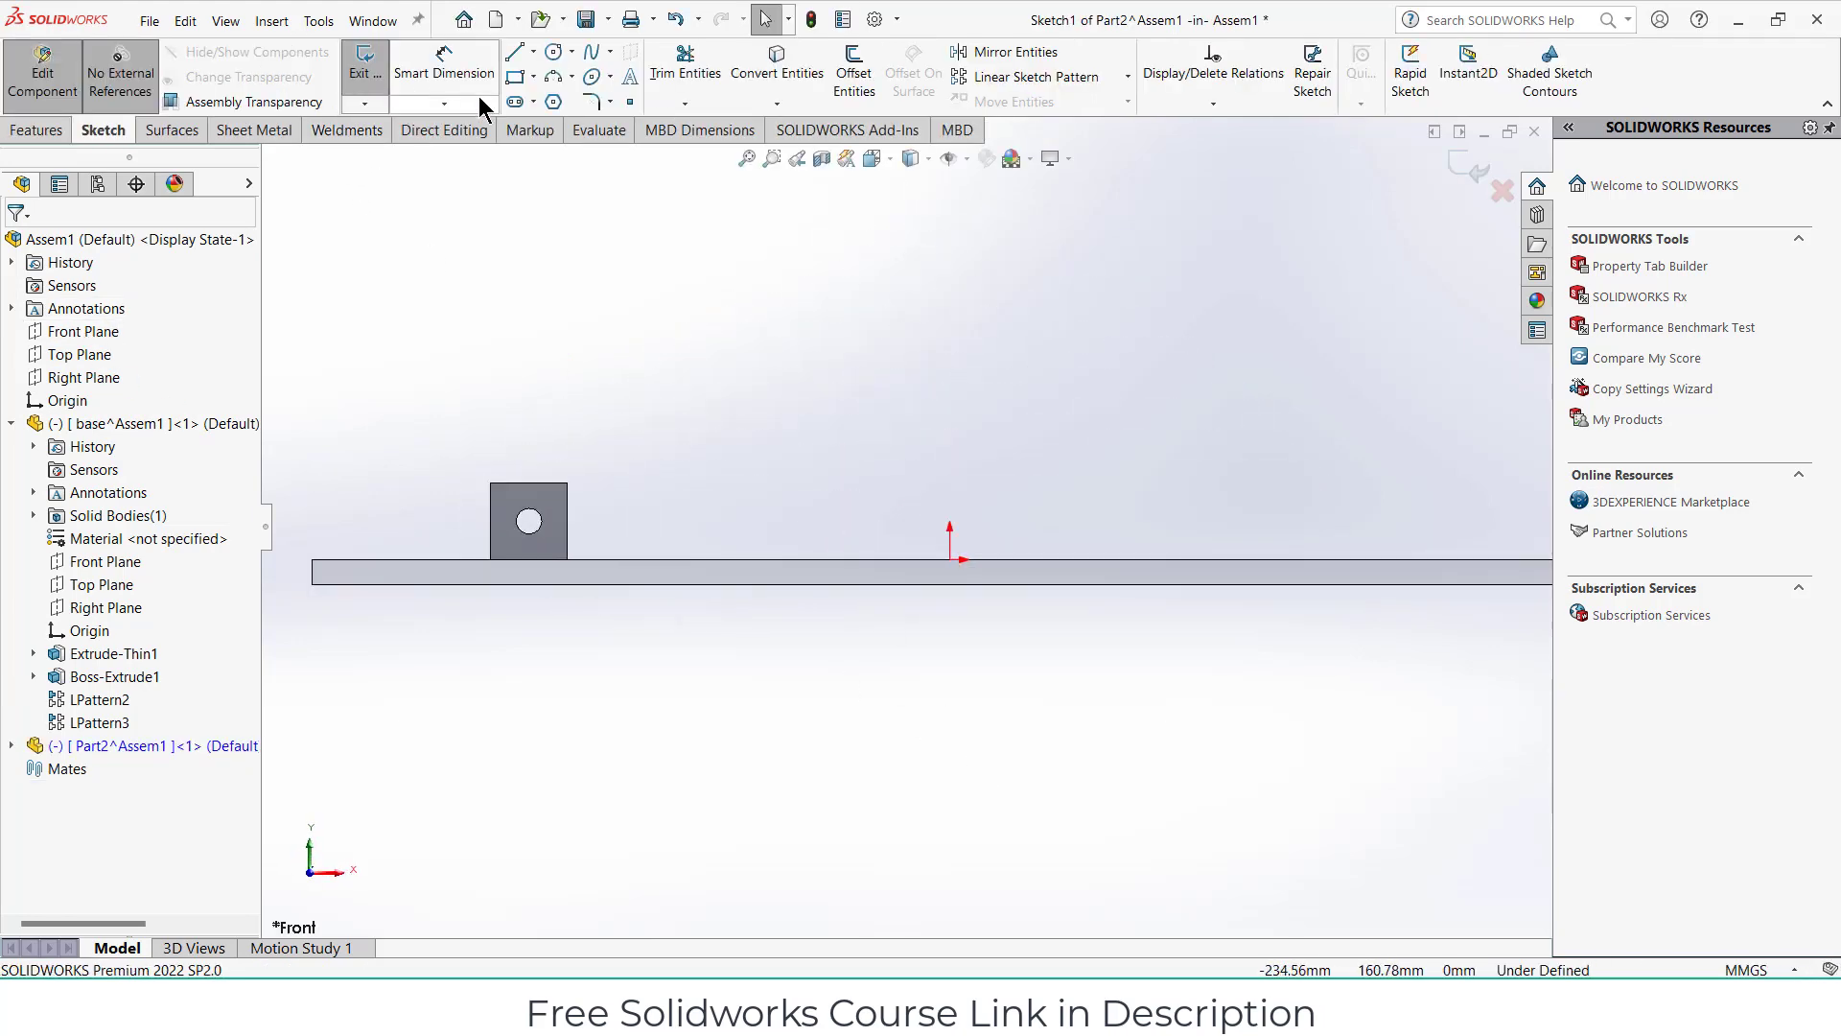
# Draw a straight slot from the pin hole centre rightward along the plate.
pyautogui.click(515, 101)
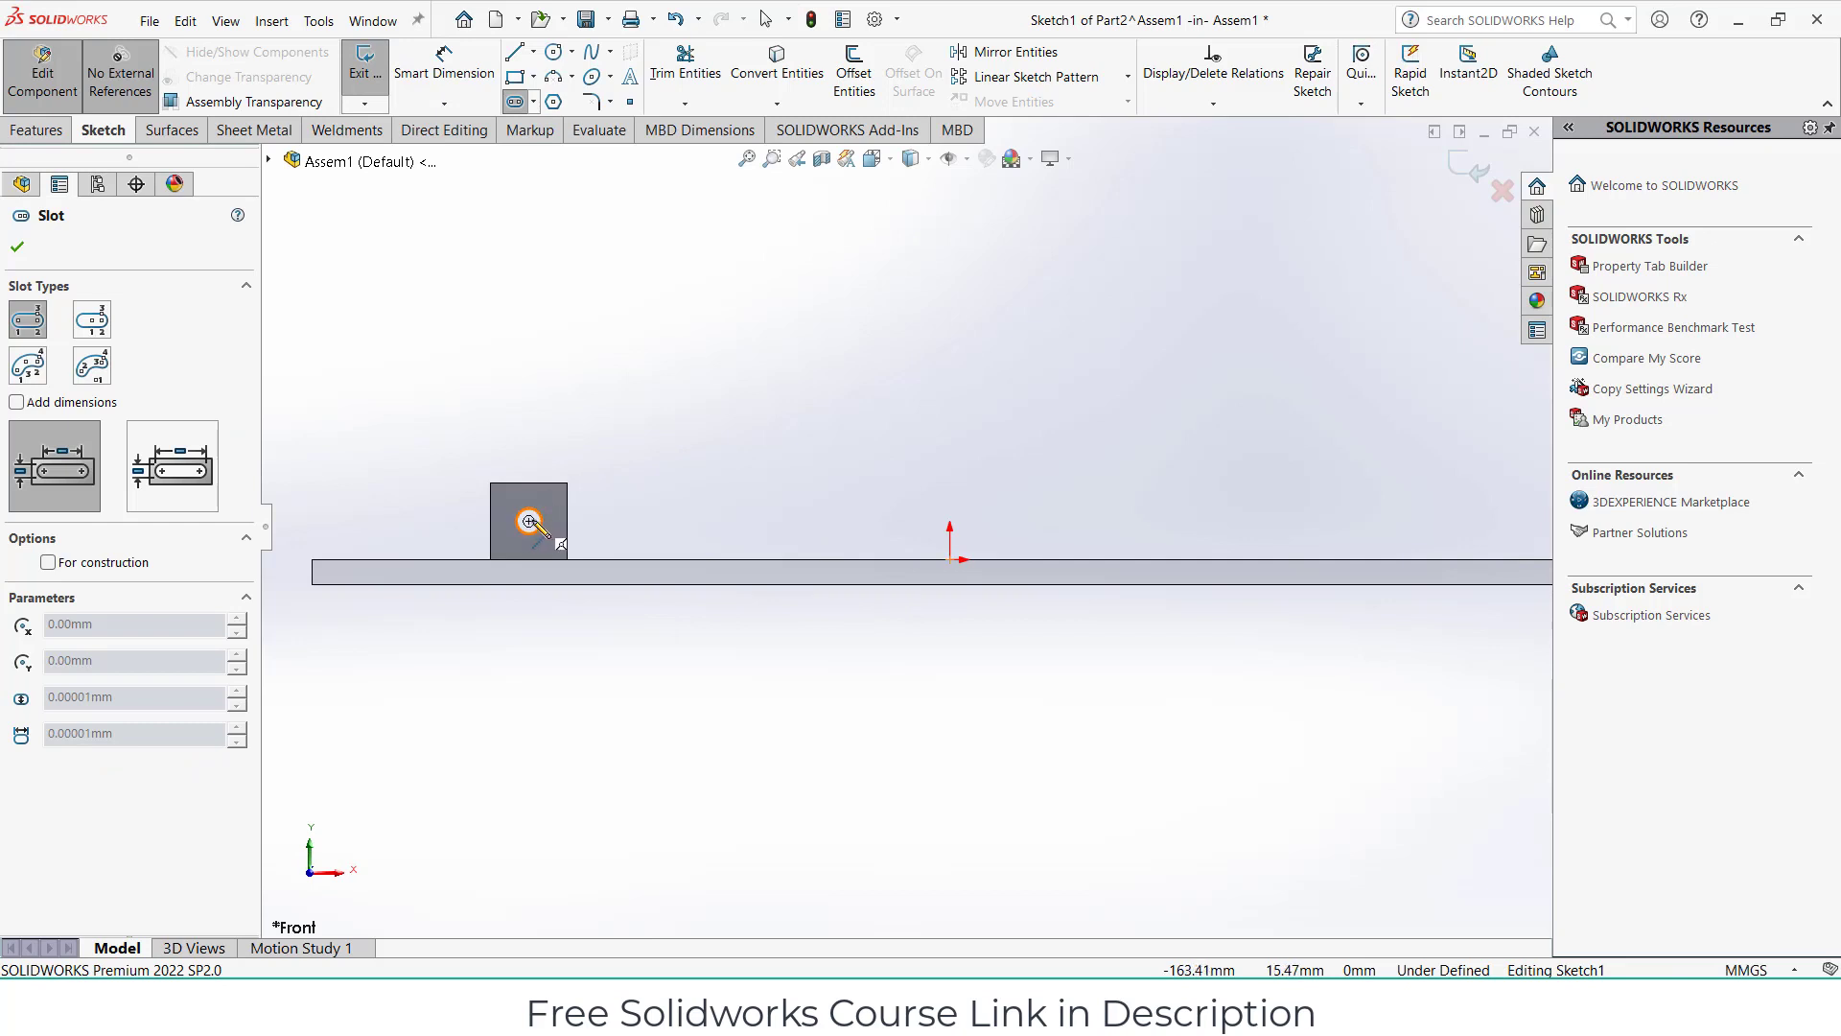
pyautogui.click(528, 522)
pyautogui.press('z')
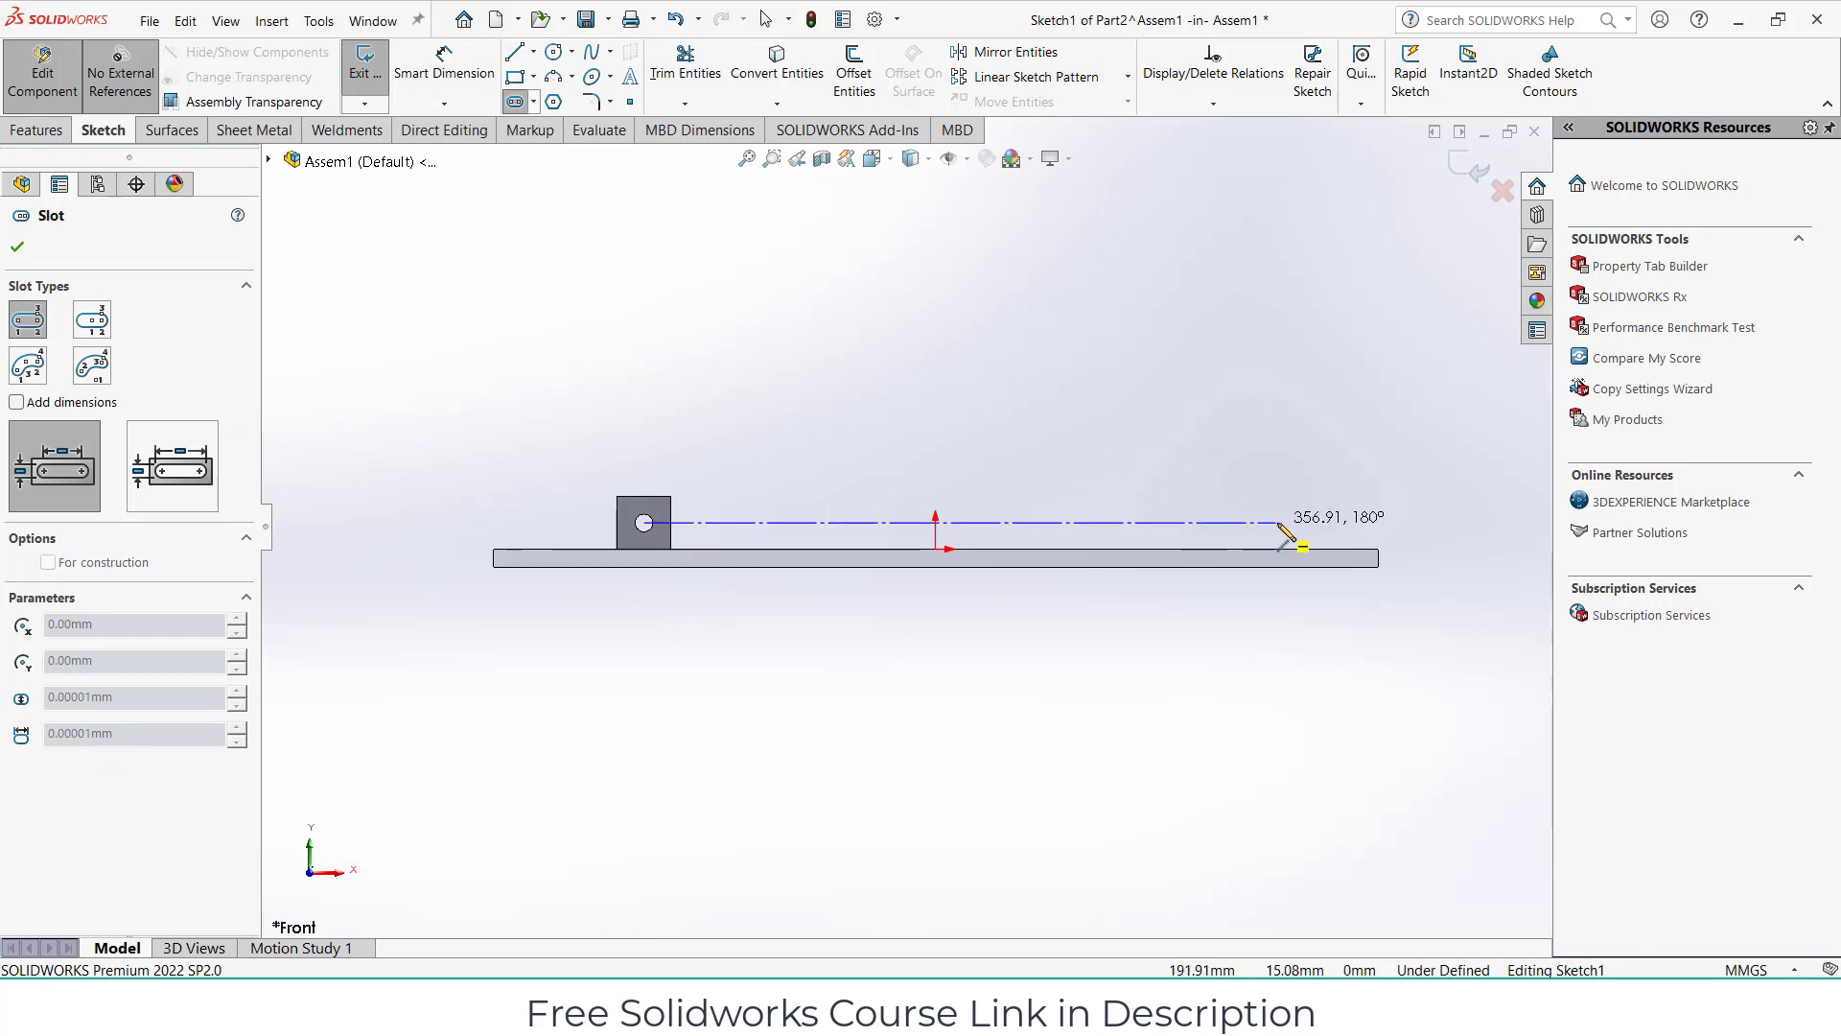
pyautogui.click(1285, 523)
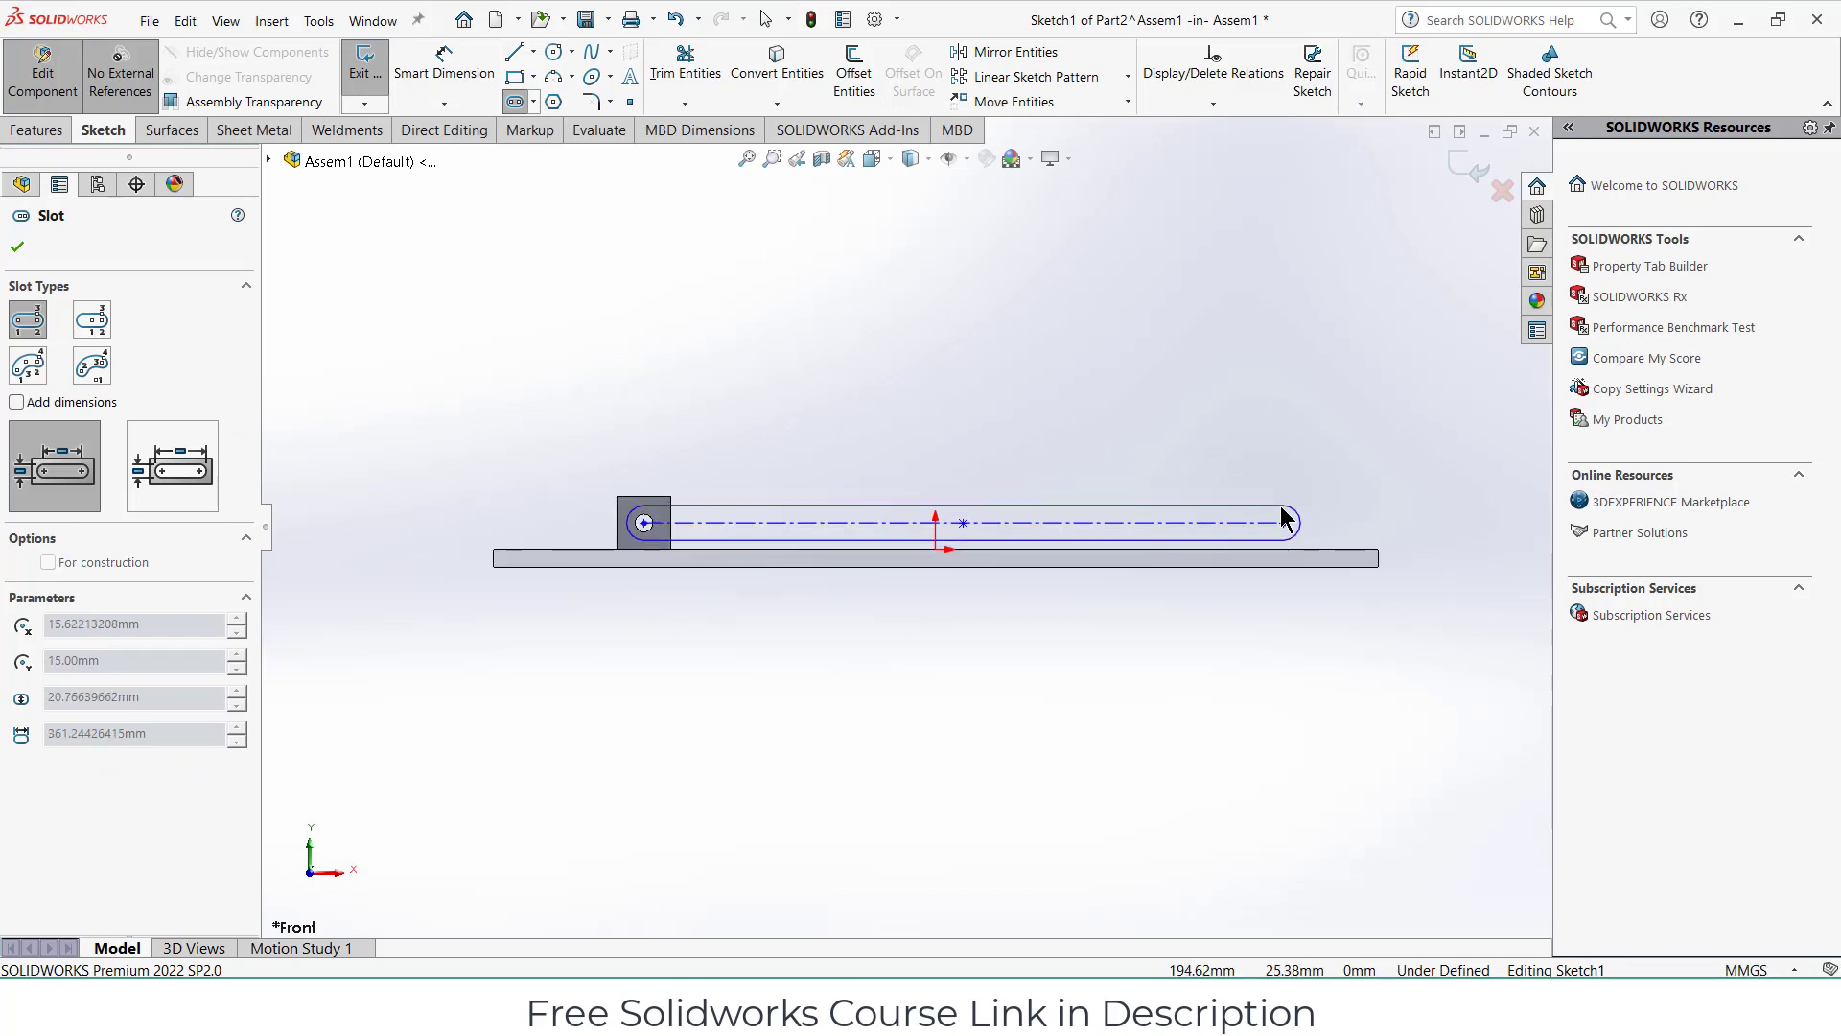
pyautogui.click(1286, 514)
pyautogui.press('z')
pyautogui.scroll(-4, 739, 527)
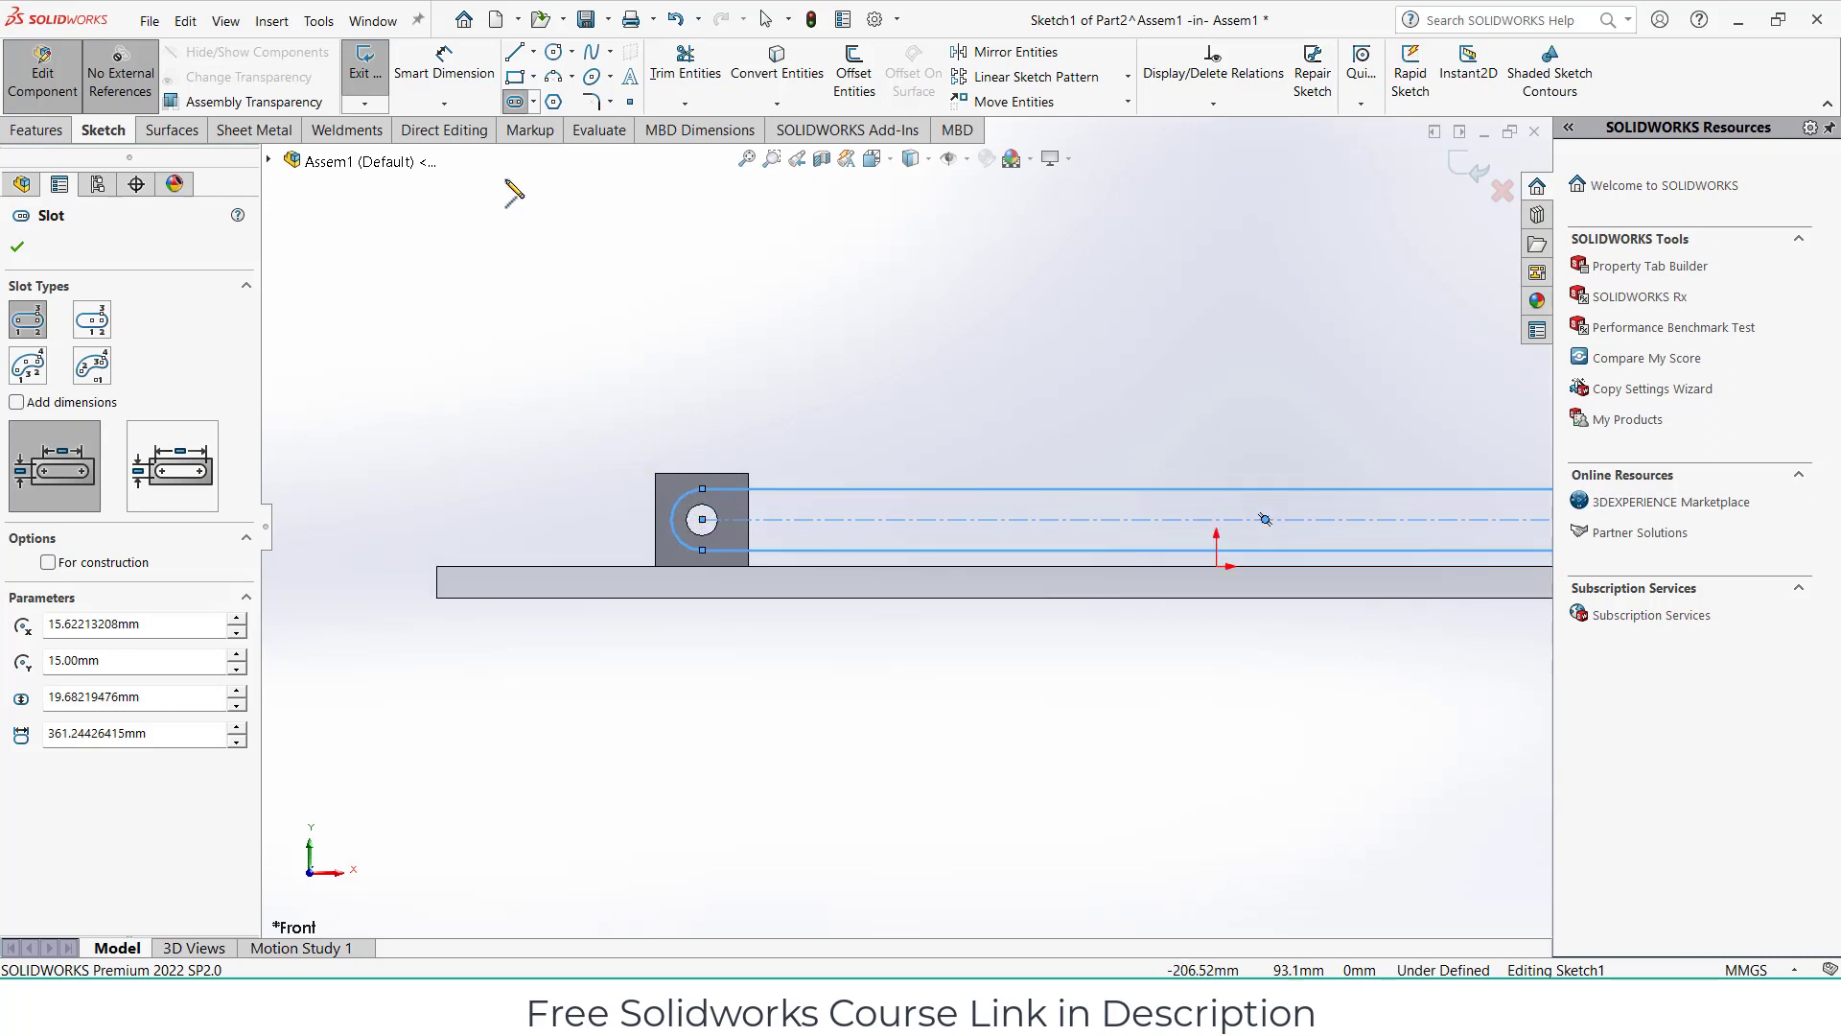
# Add circles at the slot's left end, midpoint and right end.
pyautogui.click(553, 51)
pyautogui.scroll(-3, 665, 472)
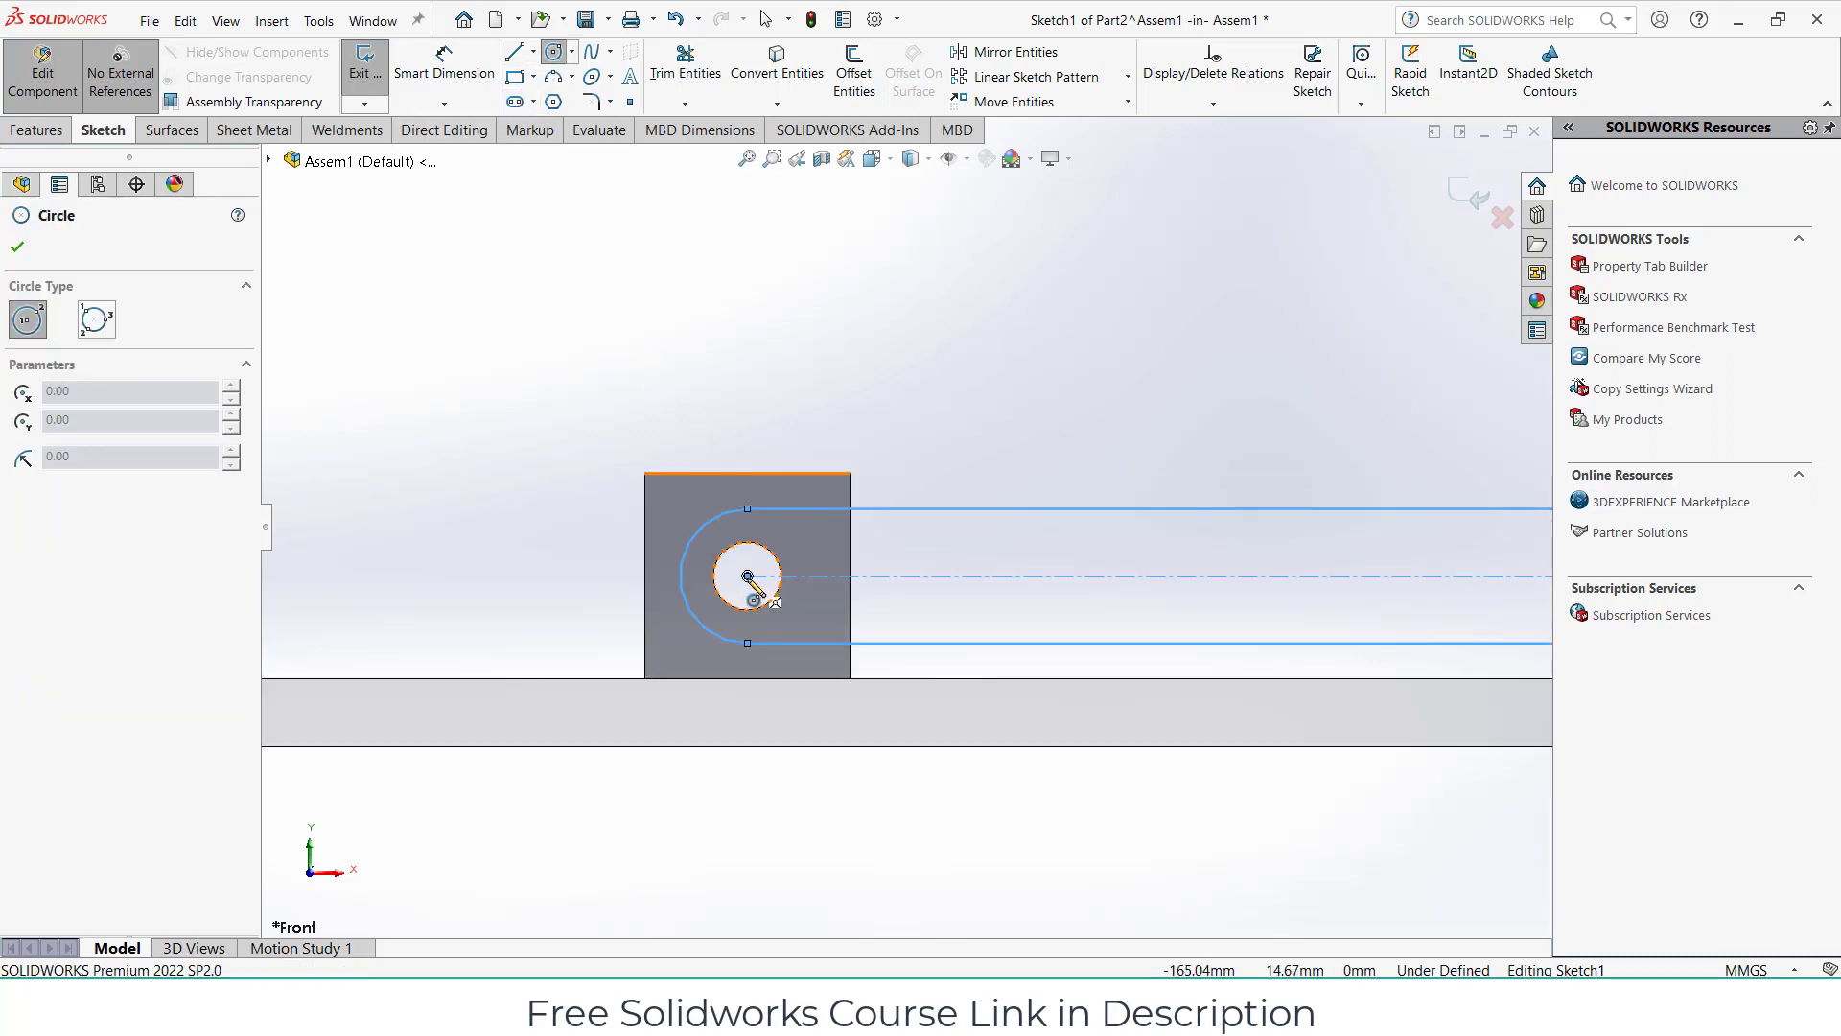
pyautogui.click(748, 577)
pyautogui.scroll(3, 1037, 584)
pyautogui.scroll(-3, 1398, 507)
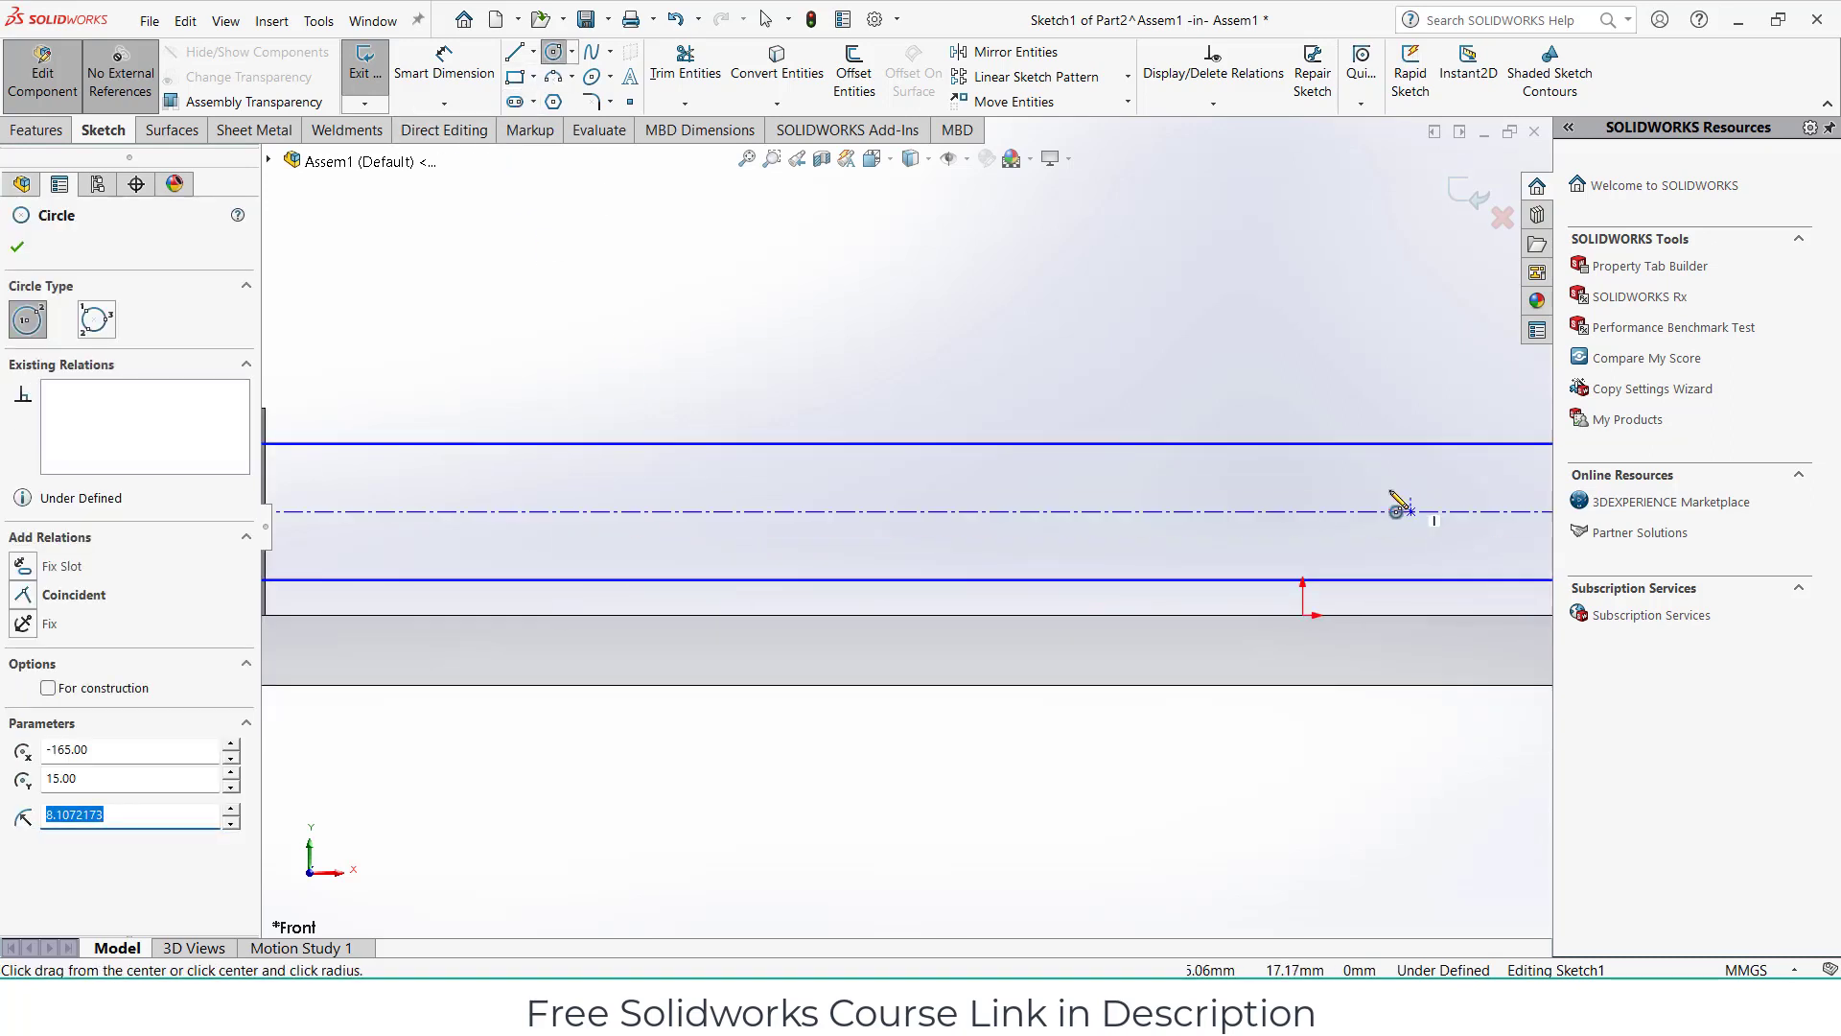
pyautogui.click(1406, 511)
pyautogui.scroll(2, 1439, 498)
pyautogui.scroll(2, 1470, 505)
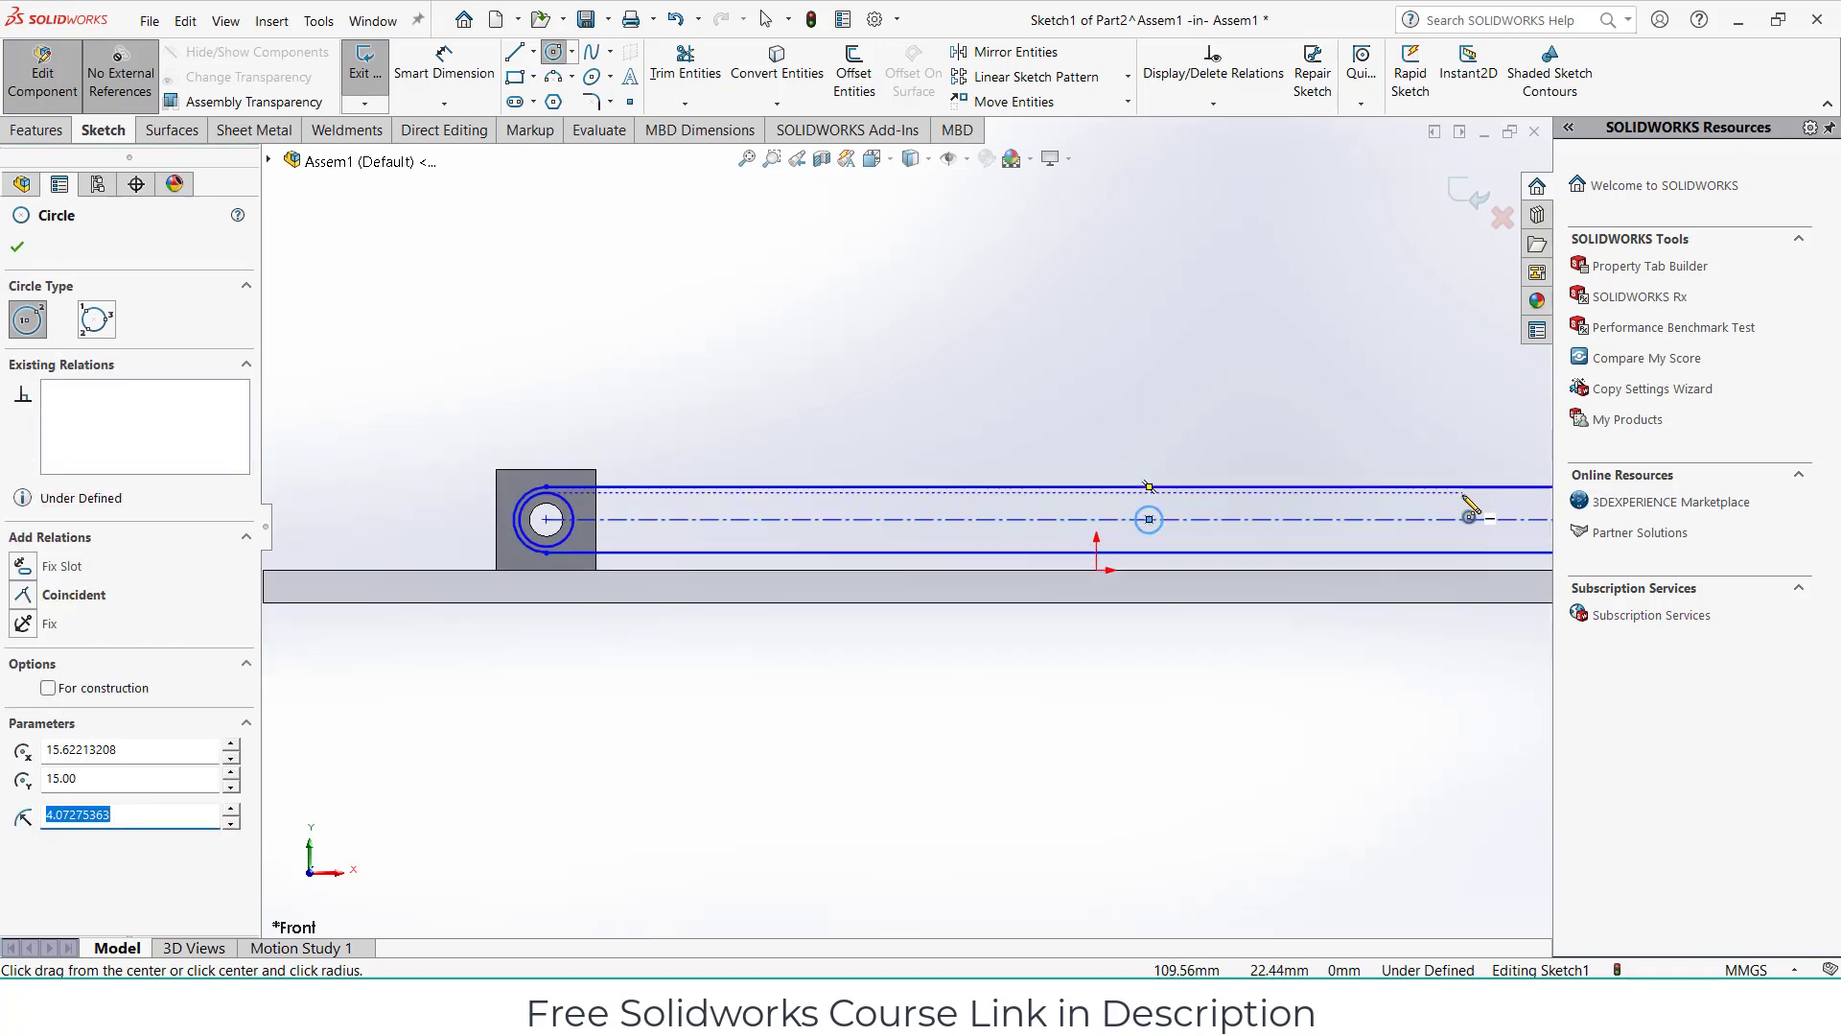
pyautogui.scroll(3, 1470, 505)
pyautogui.scroll(-3, 1346, 517)
pyautogui.click(1352, 501)
pyautogui.click(1370, 509)
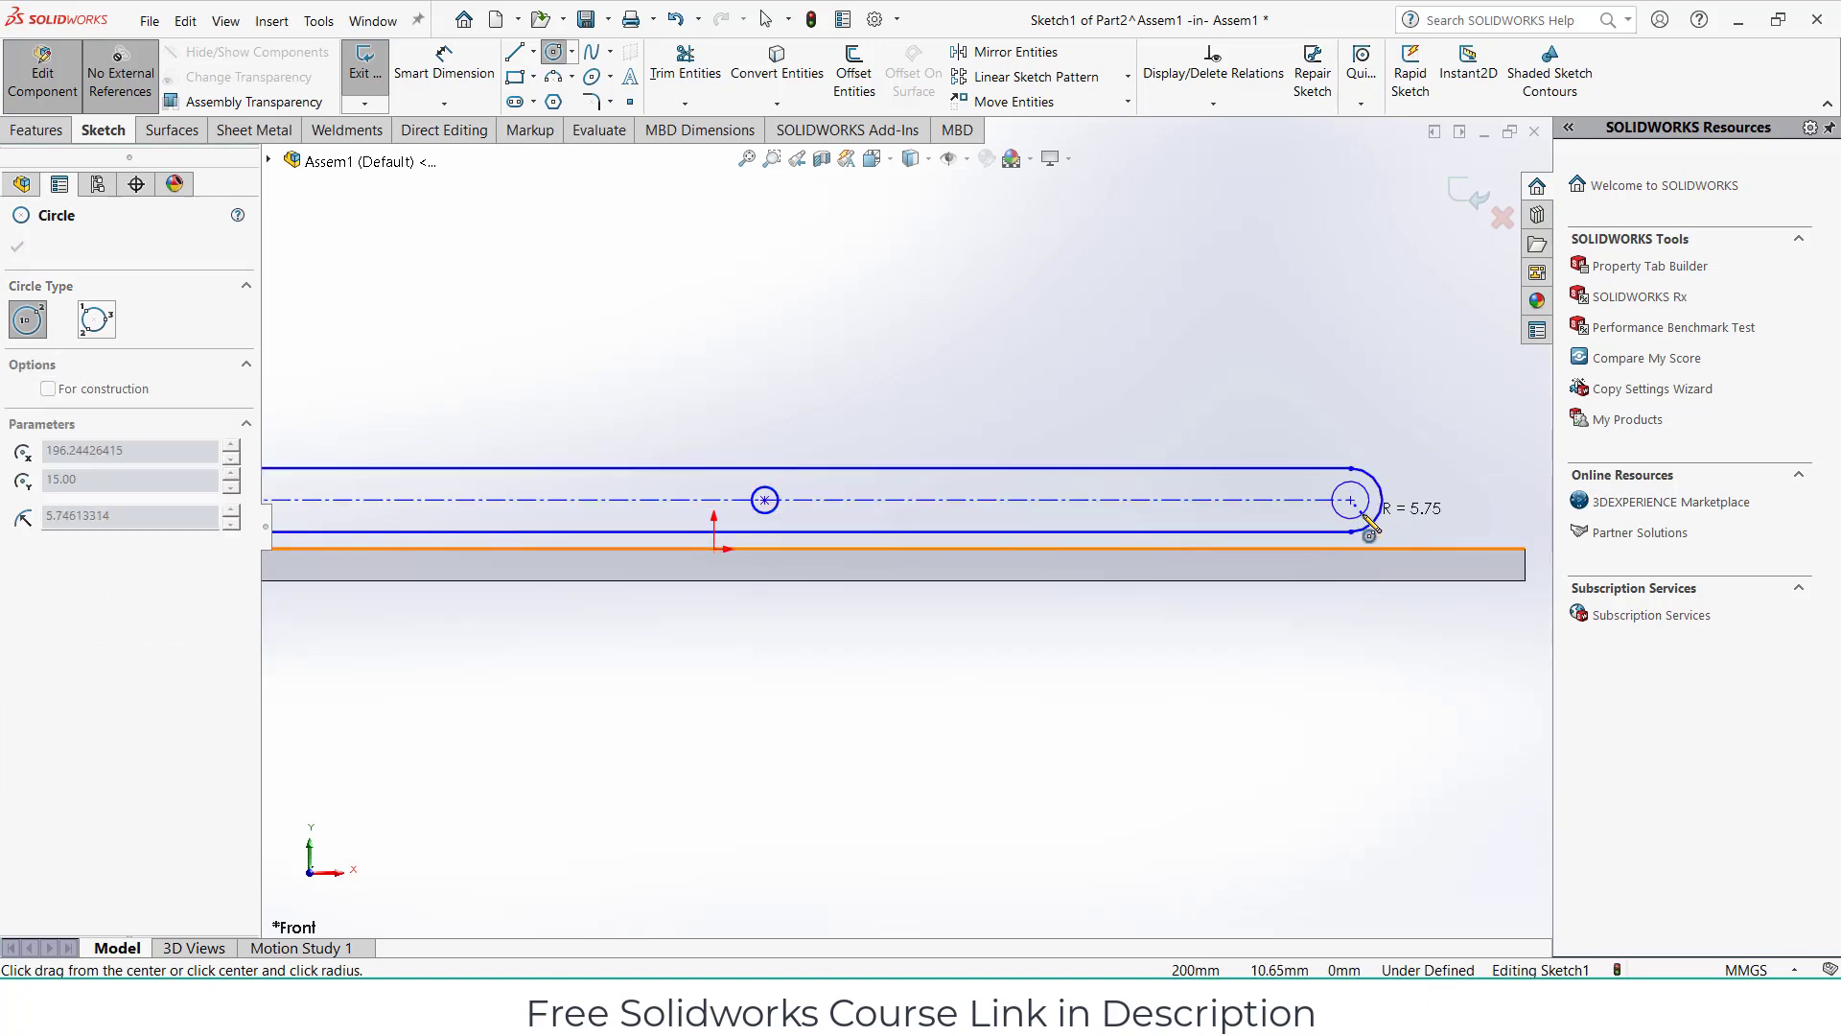
pyautogui.click(443, 62)
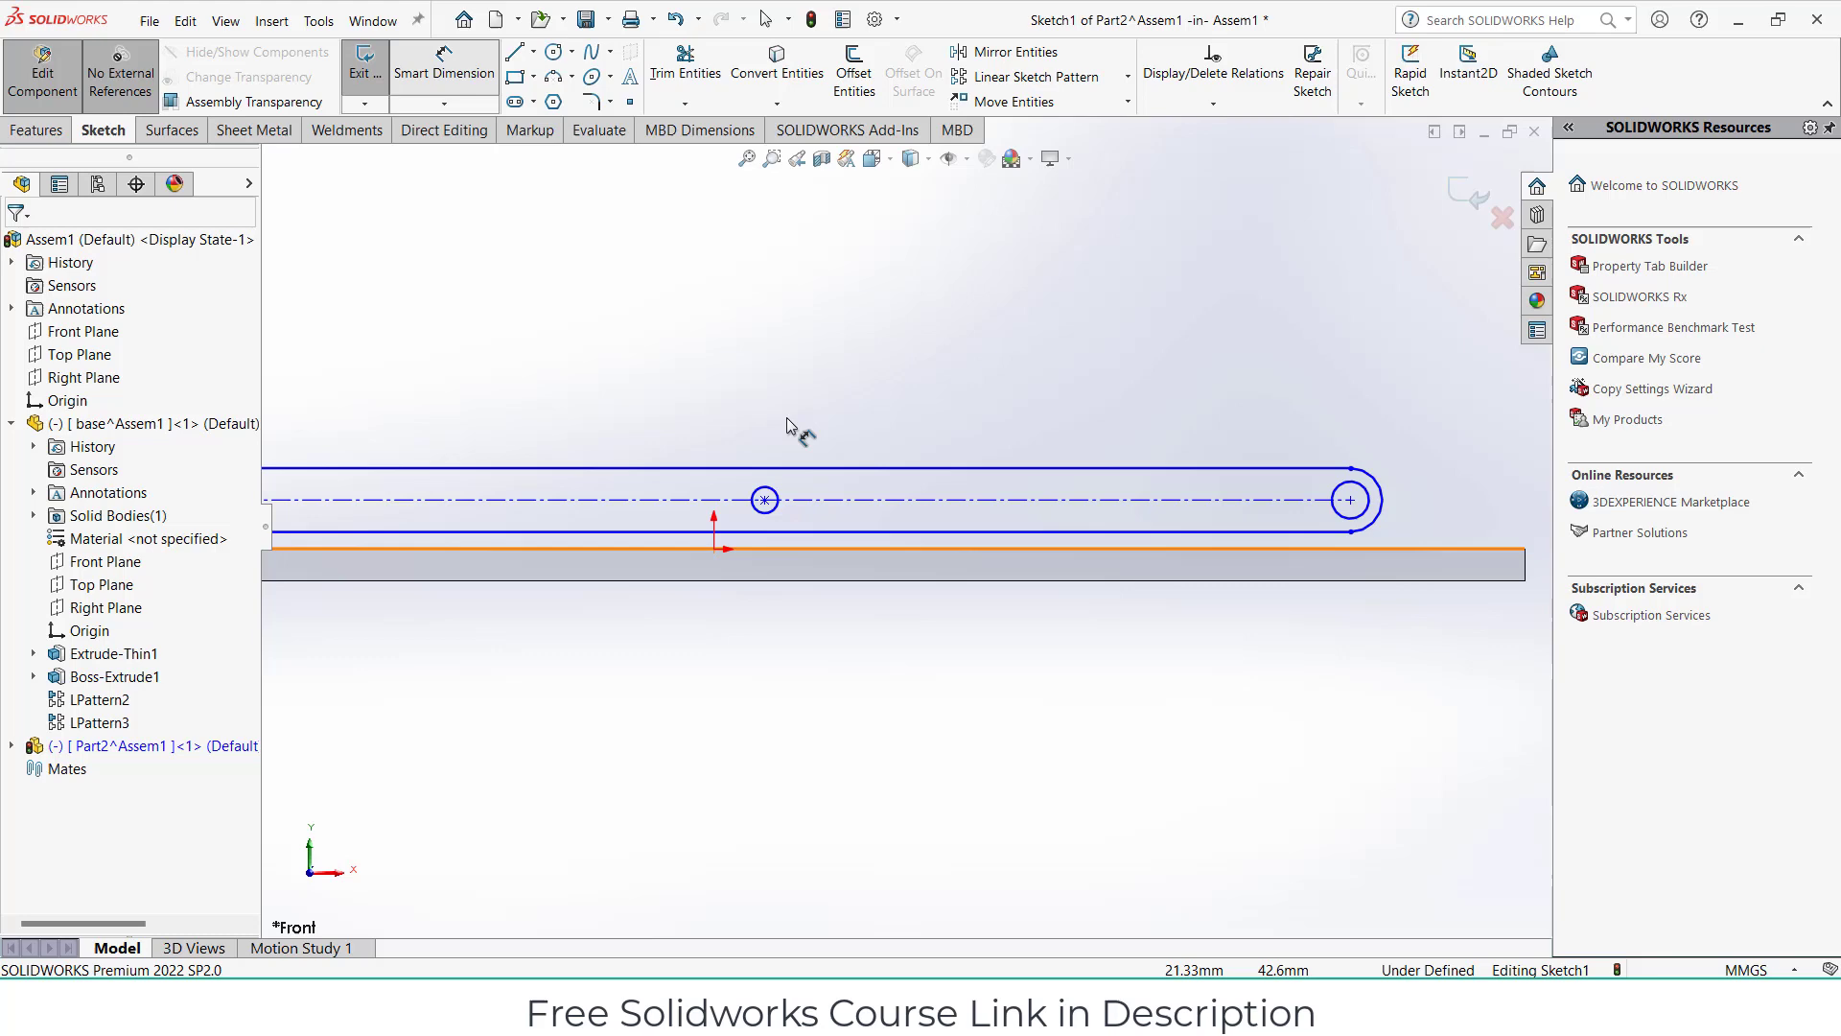
# Dimension the slot length to 320 mm, discarding the redundant 160 mm dimension.
pyautogui.click(842, 499)
pyautogui.click(842, 389)
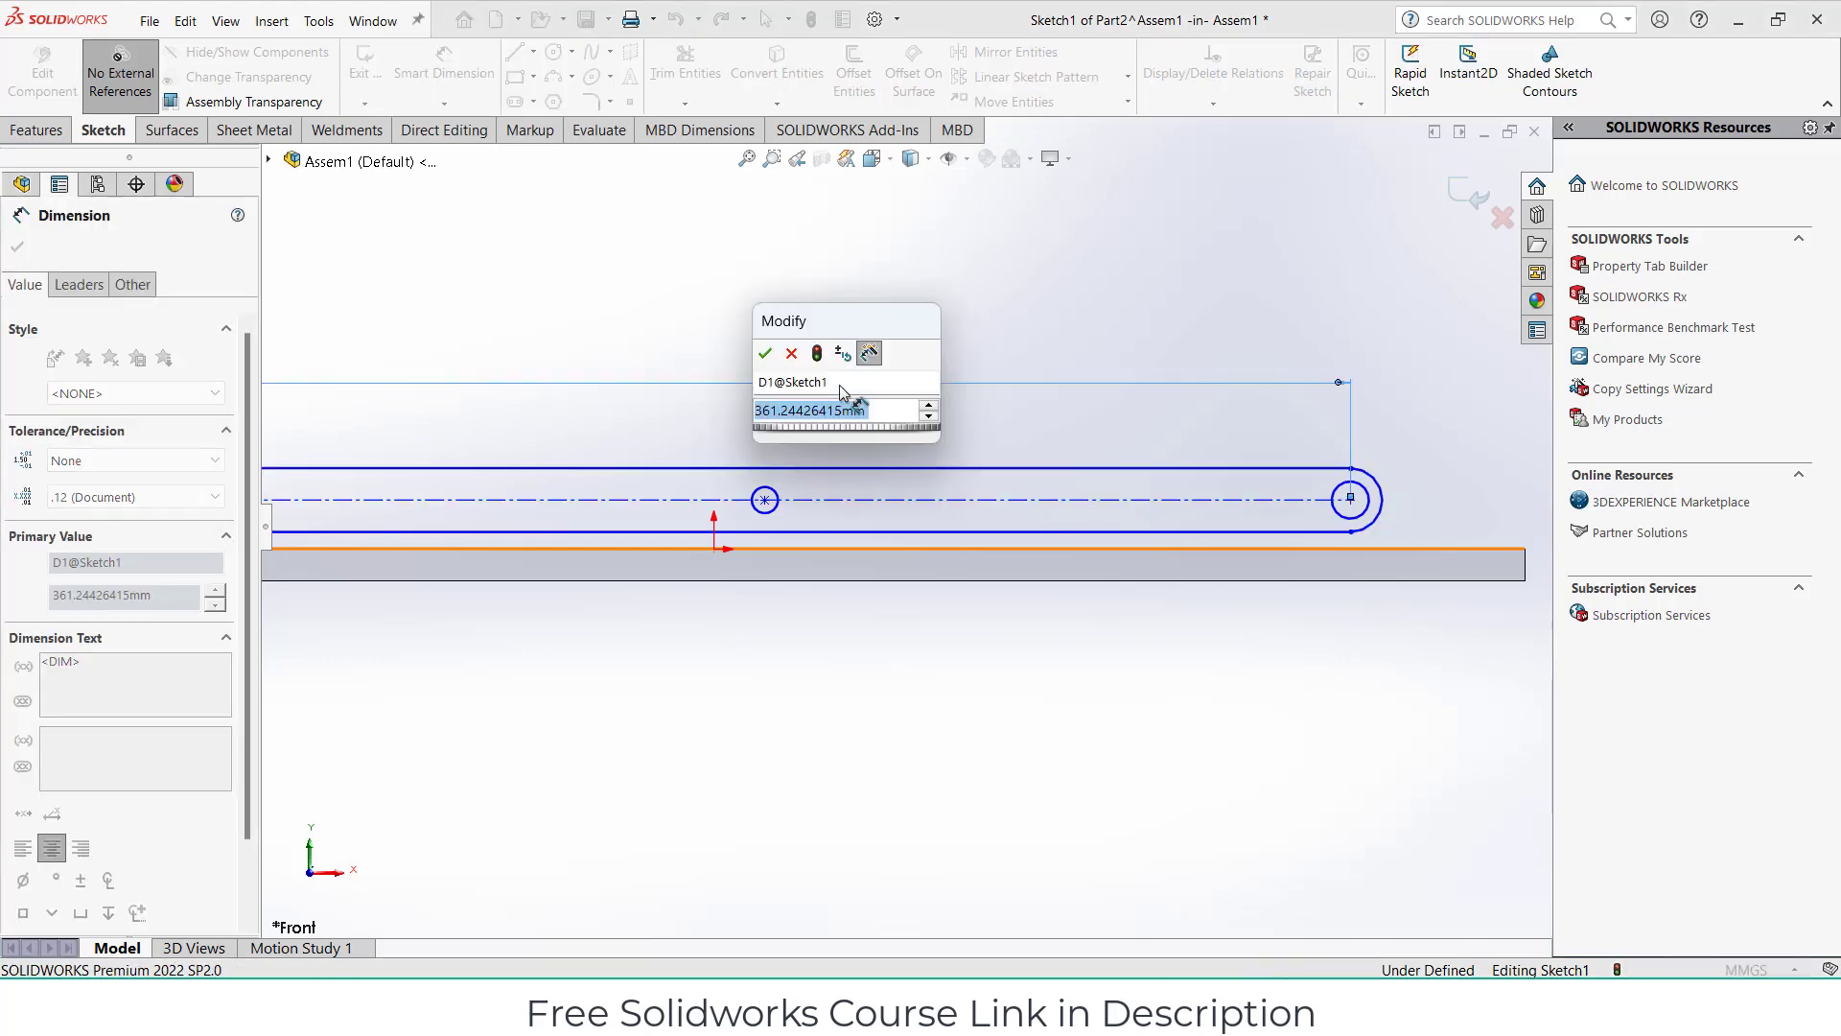
pyautogui.write('320')
pyautogui.press('Return')
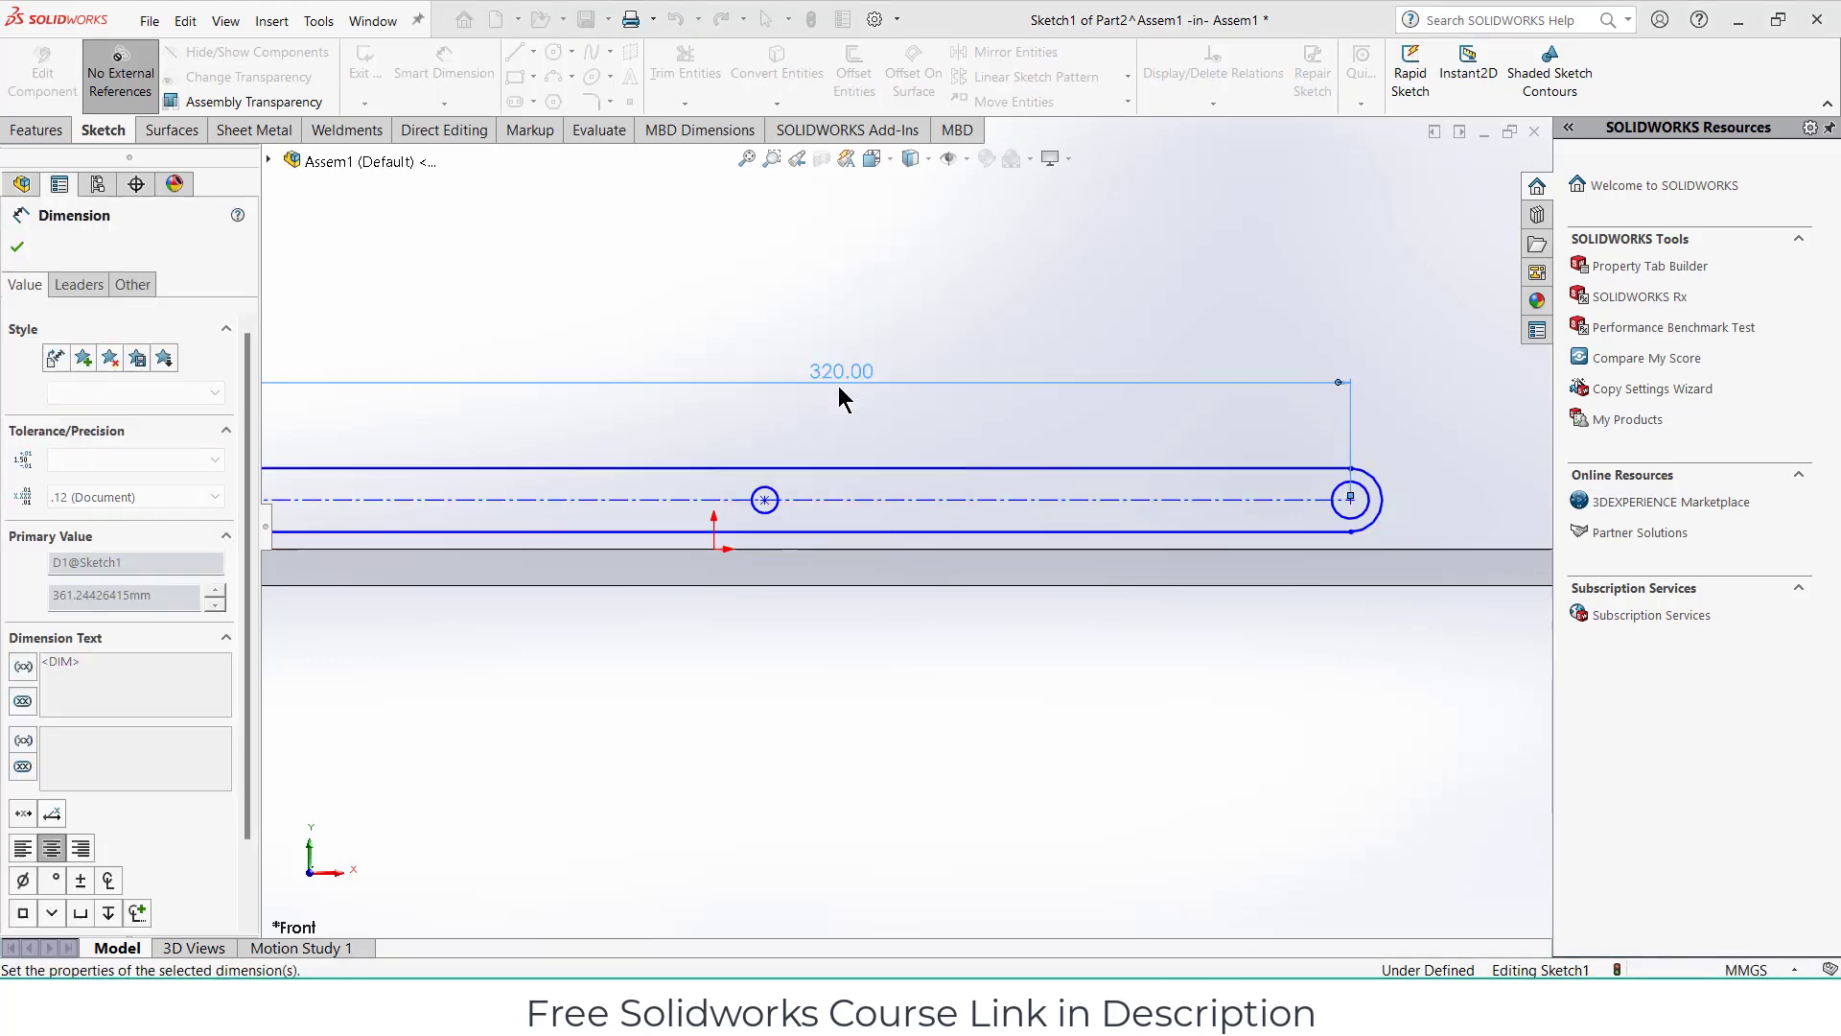
pyautogui.scroll(2, 840, 395)
pyautogui.scroll(-1, 767, 499)
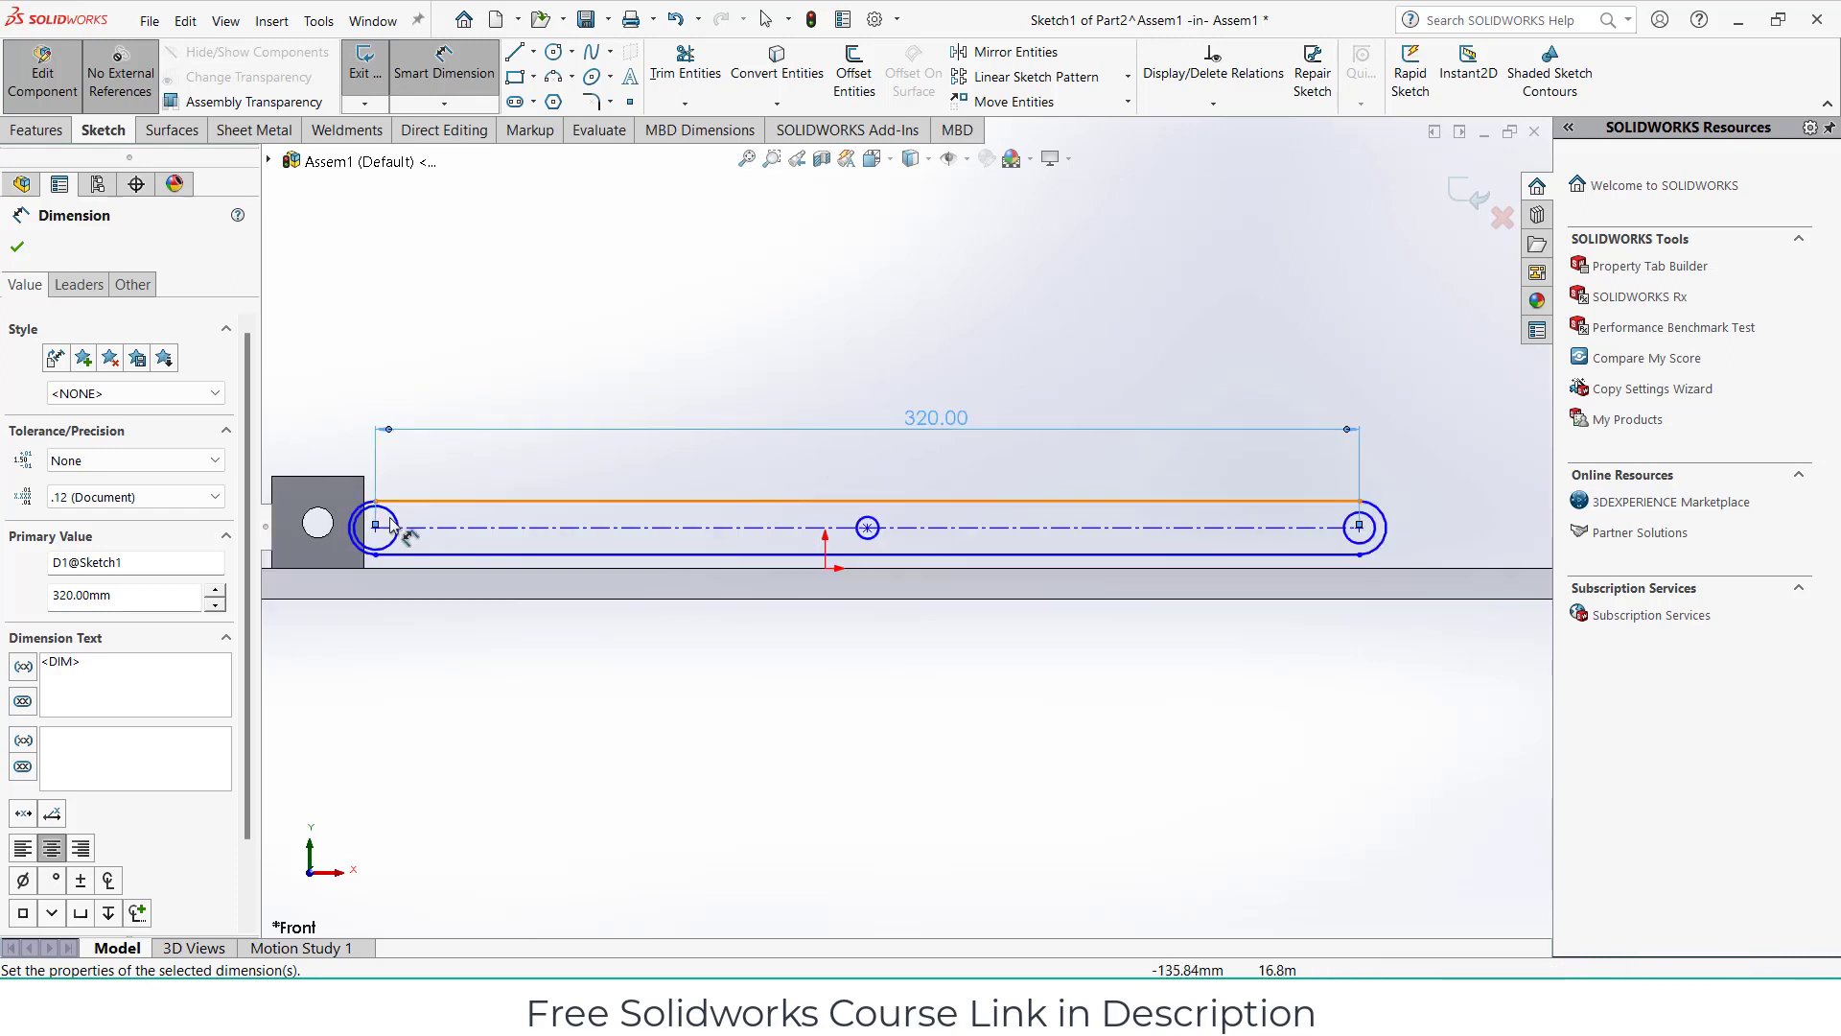
pyautogui.press('Escape')
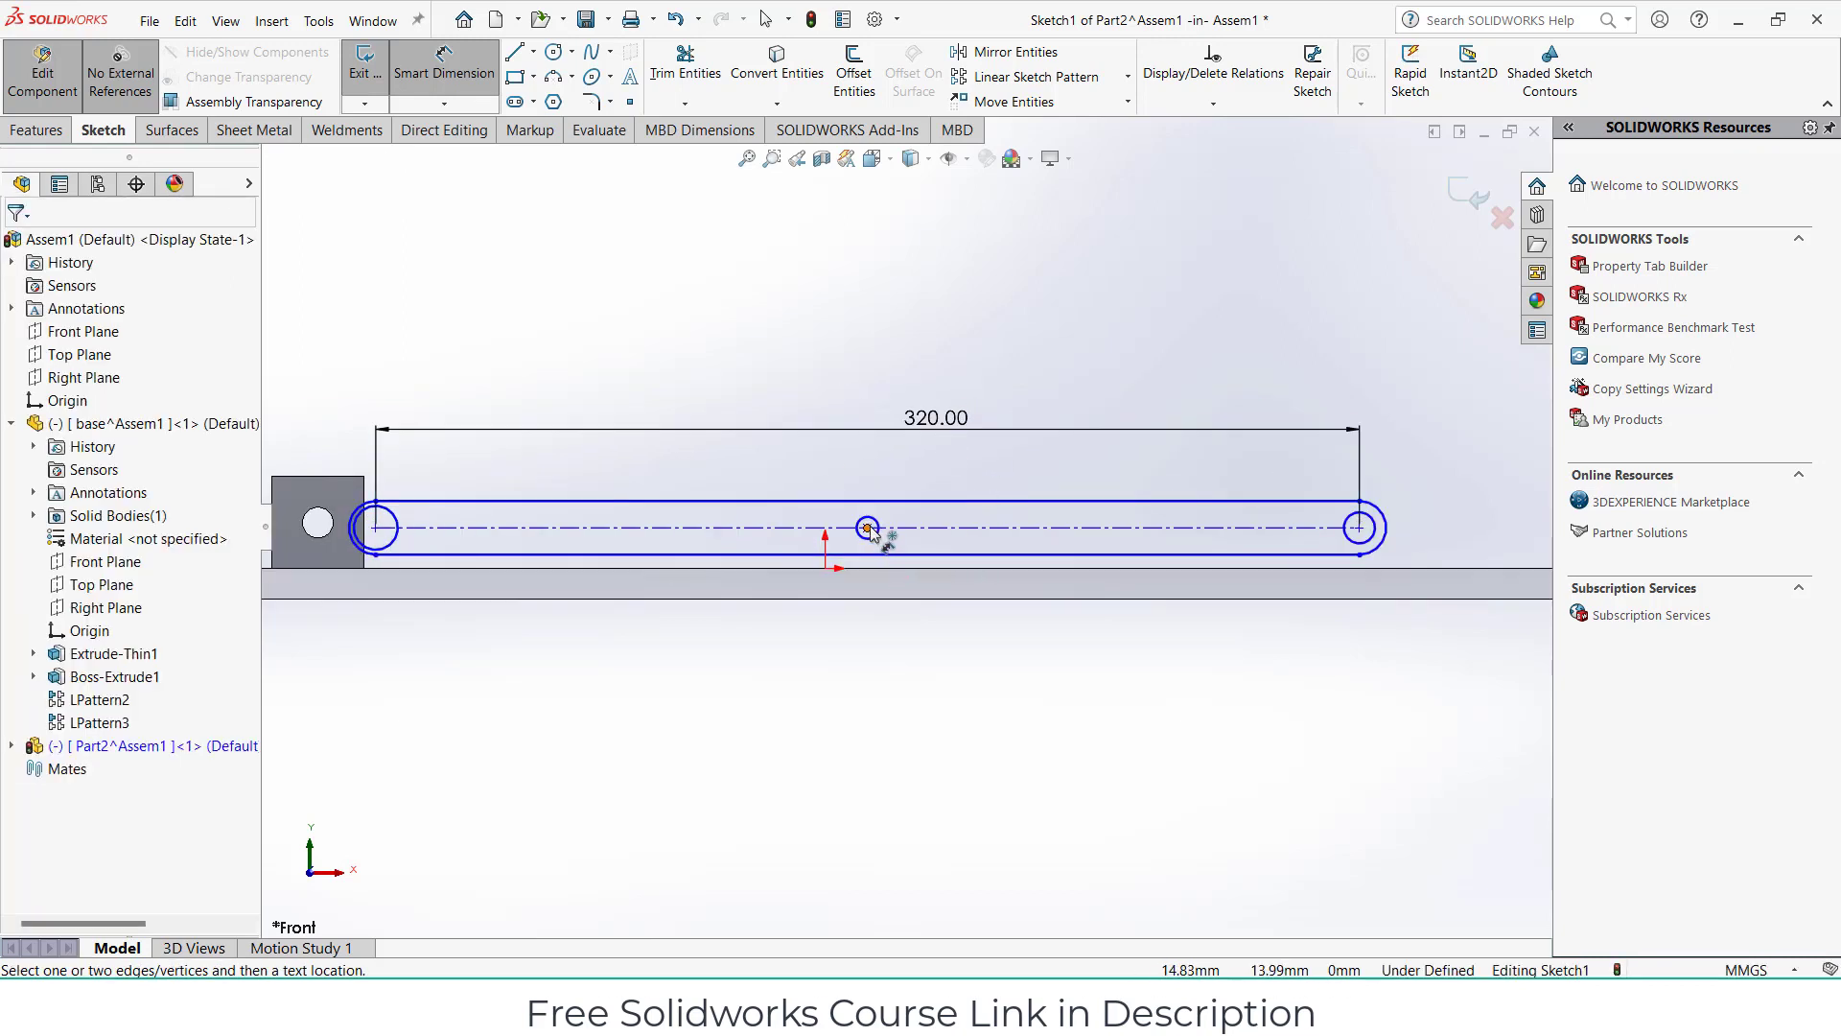
pyautogui.click(868, 537)
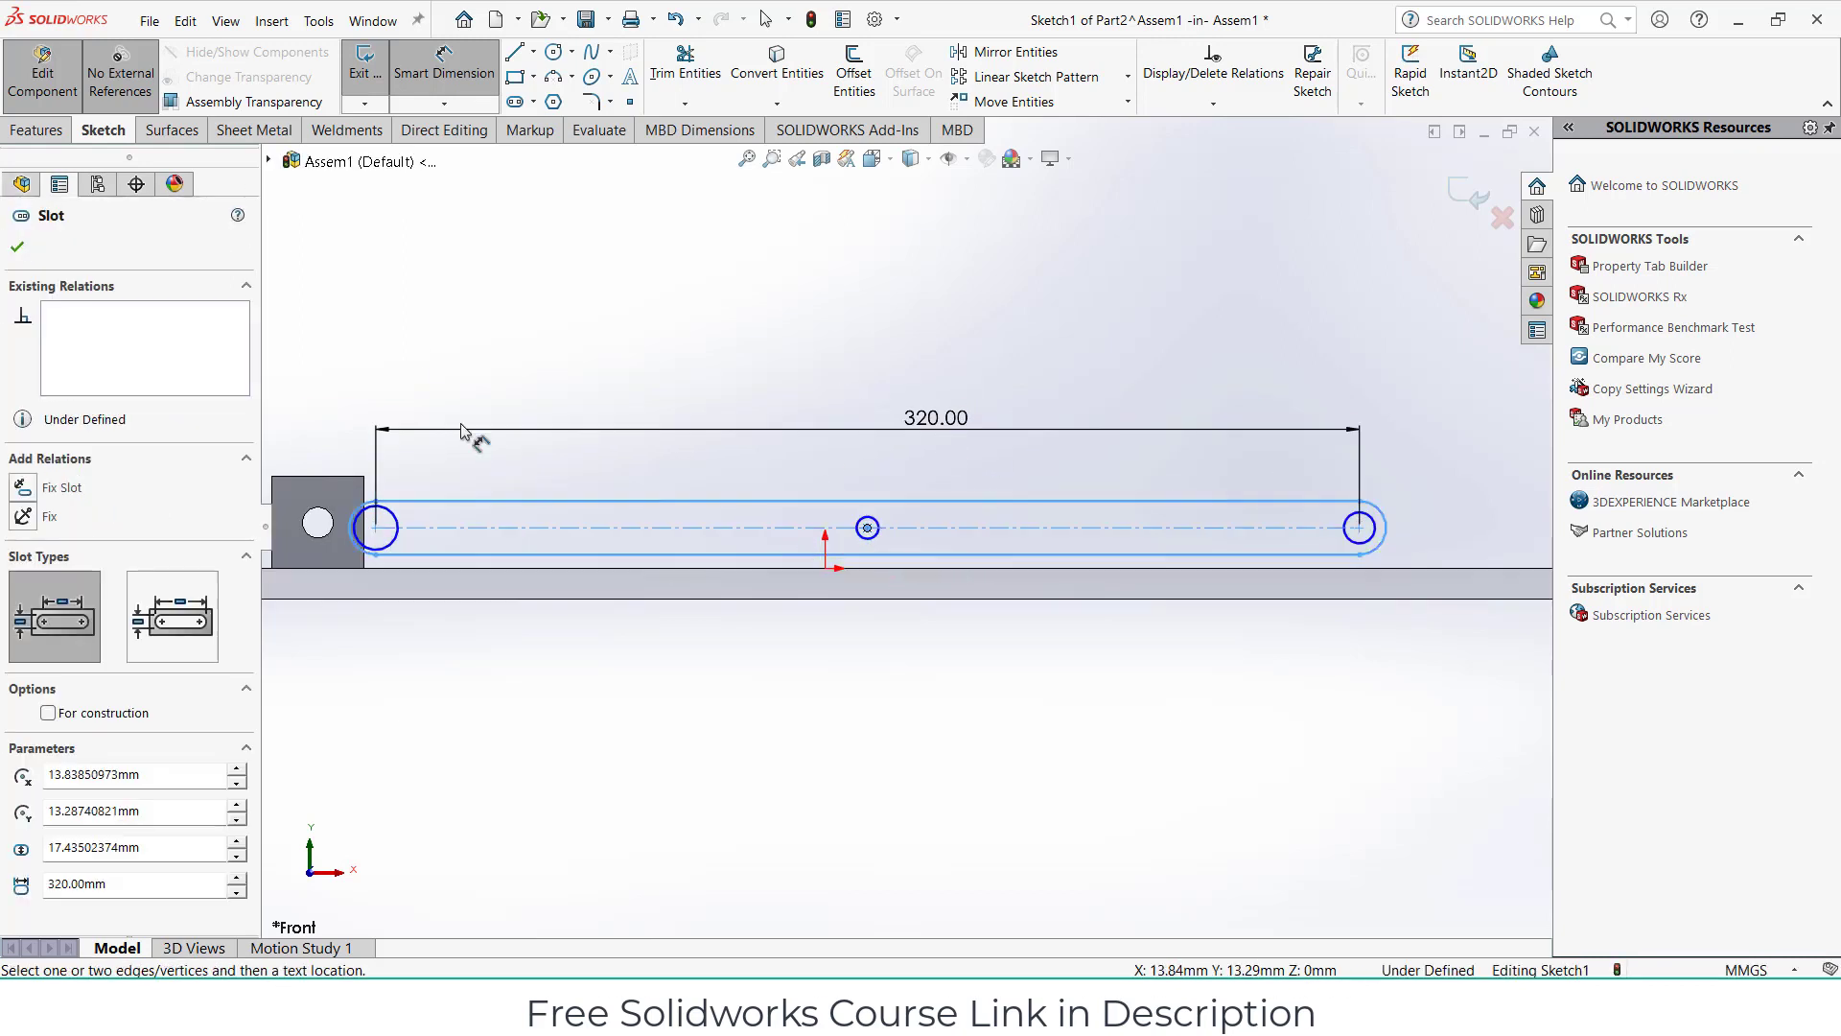
pyautogui.click(377, 529)
pyautogui.click(490, 693)
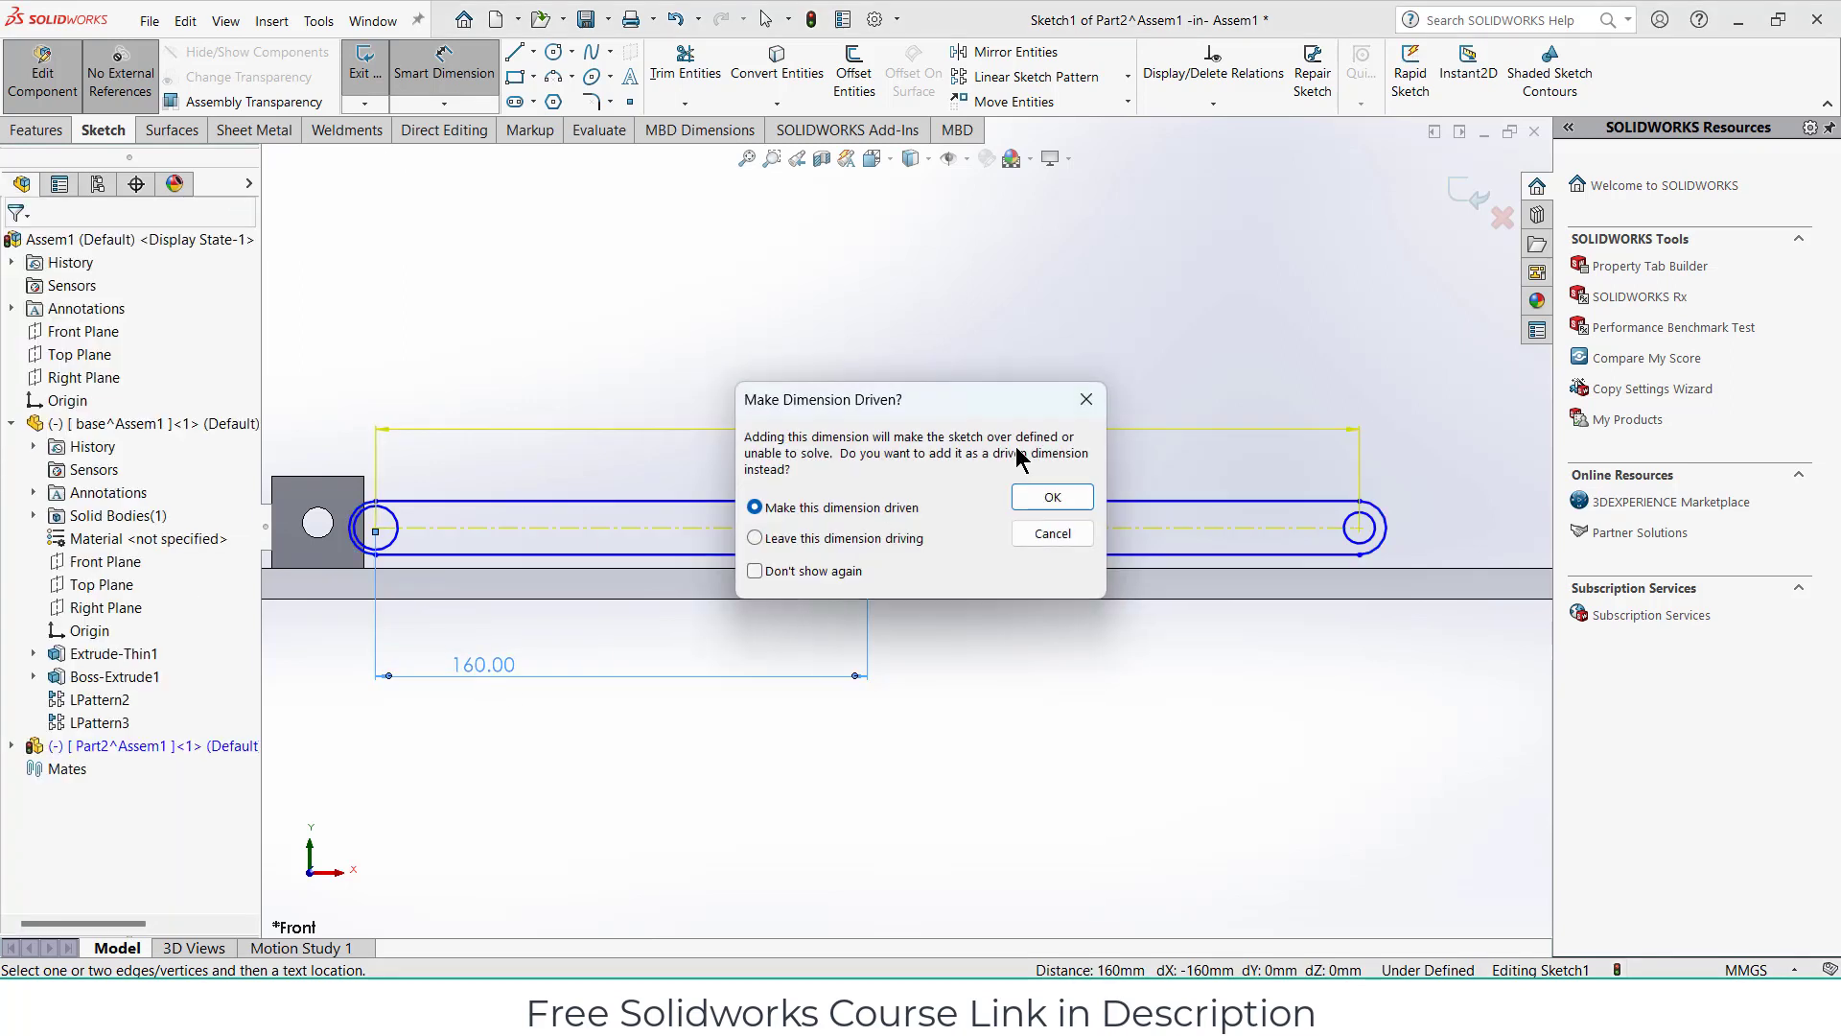
pyautogui.click(1081, 536)
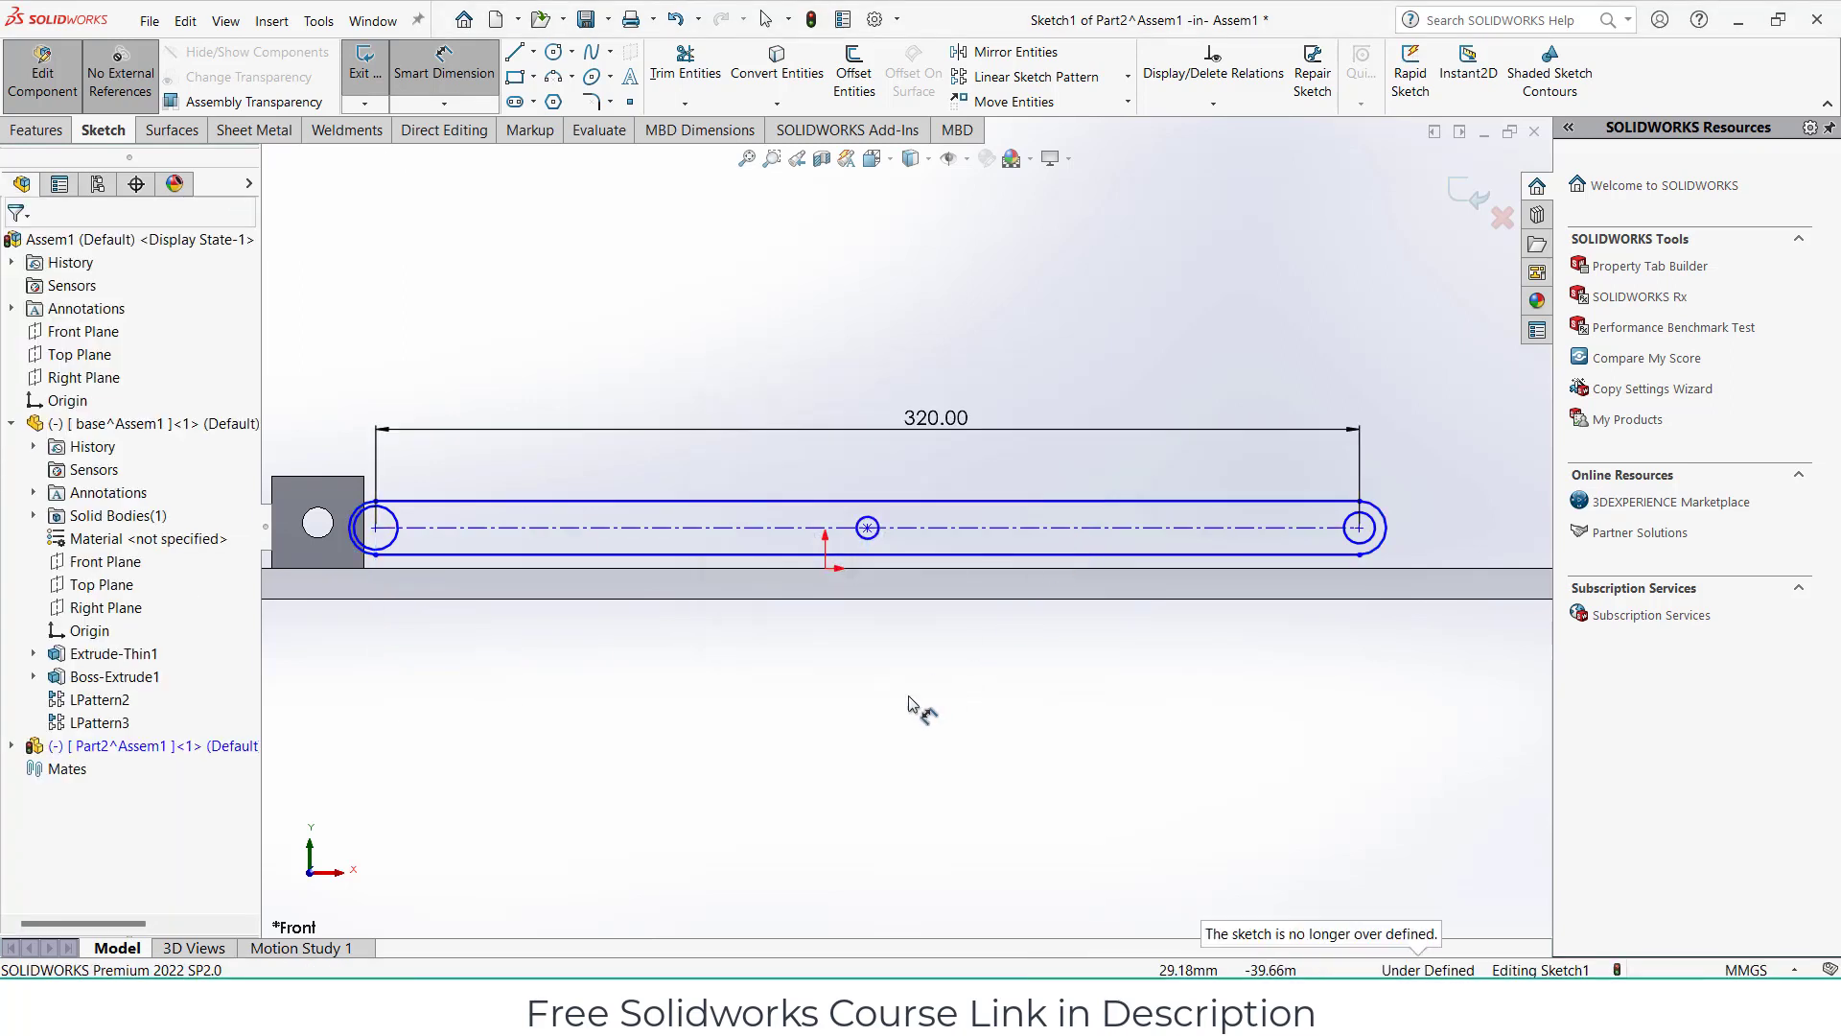
# Set the left, middle and right circles each to Ø10.
pyautogui.click(393, 510)
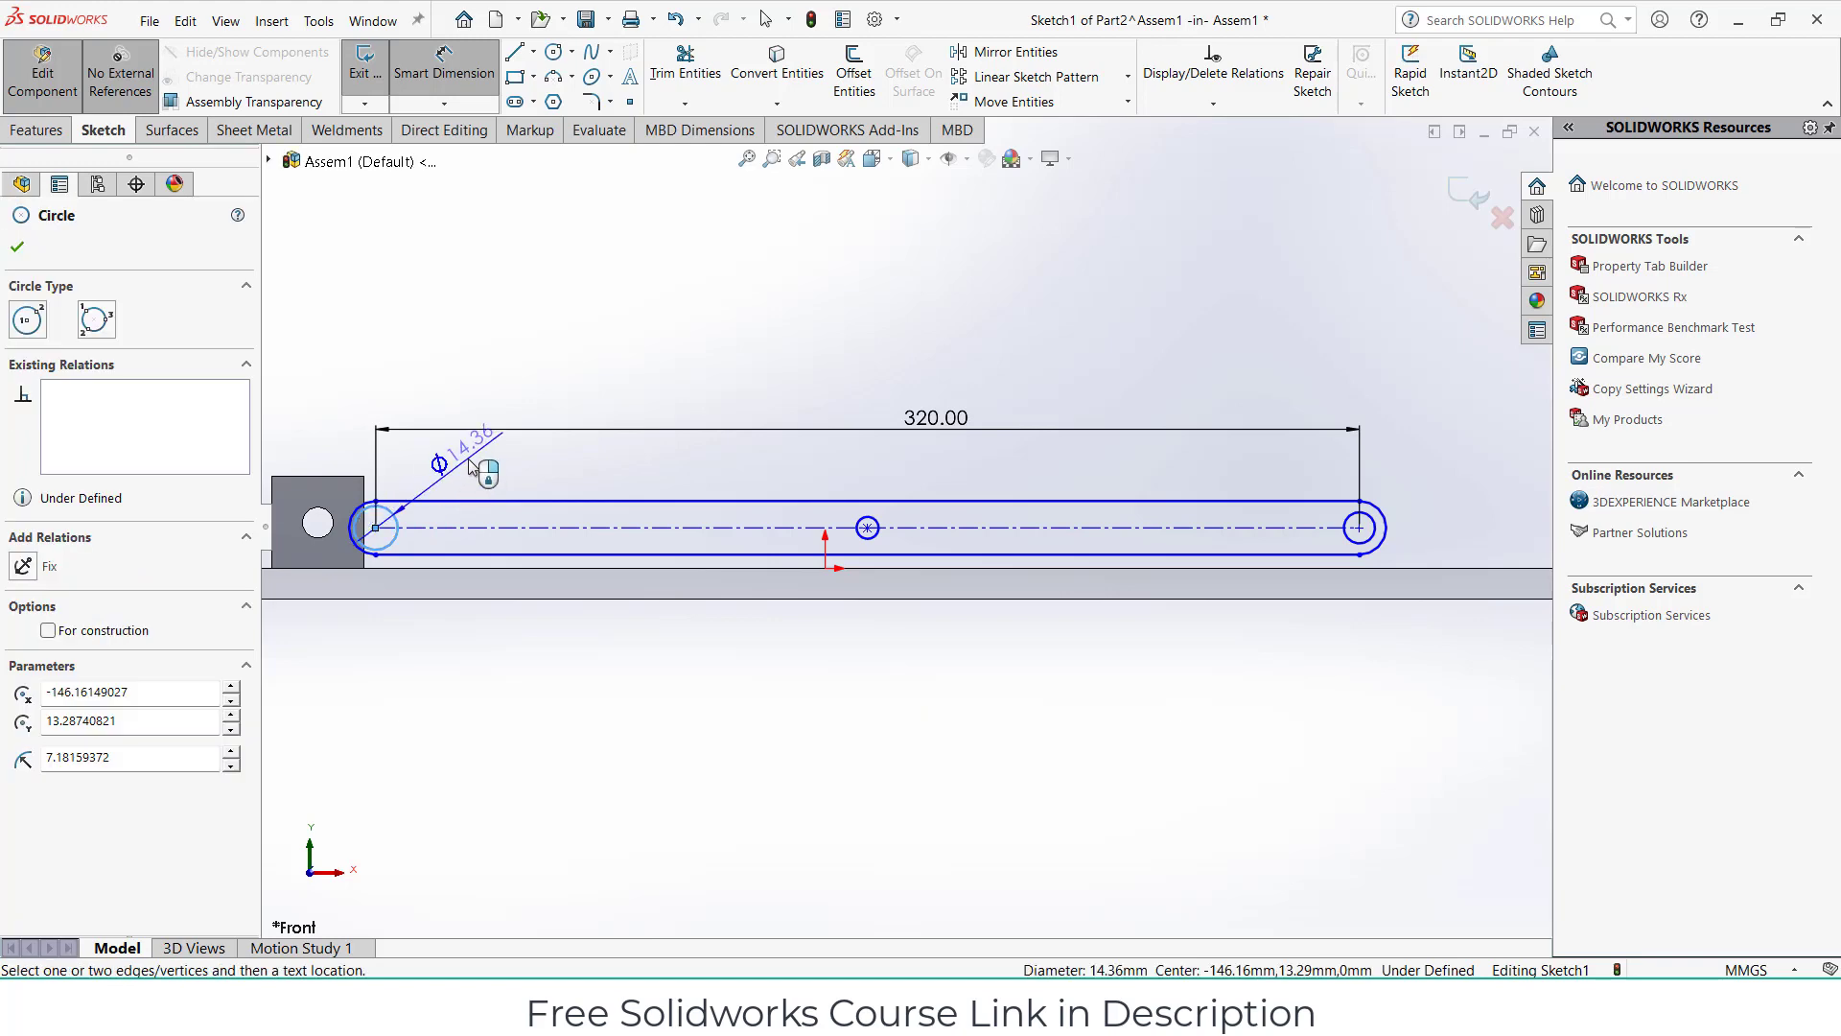
pyautogui.click(468, 458)
pyautogui.write('10')
pyautogui.press('Return')
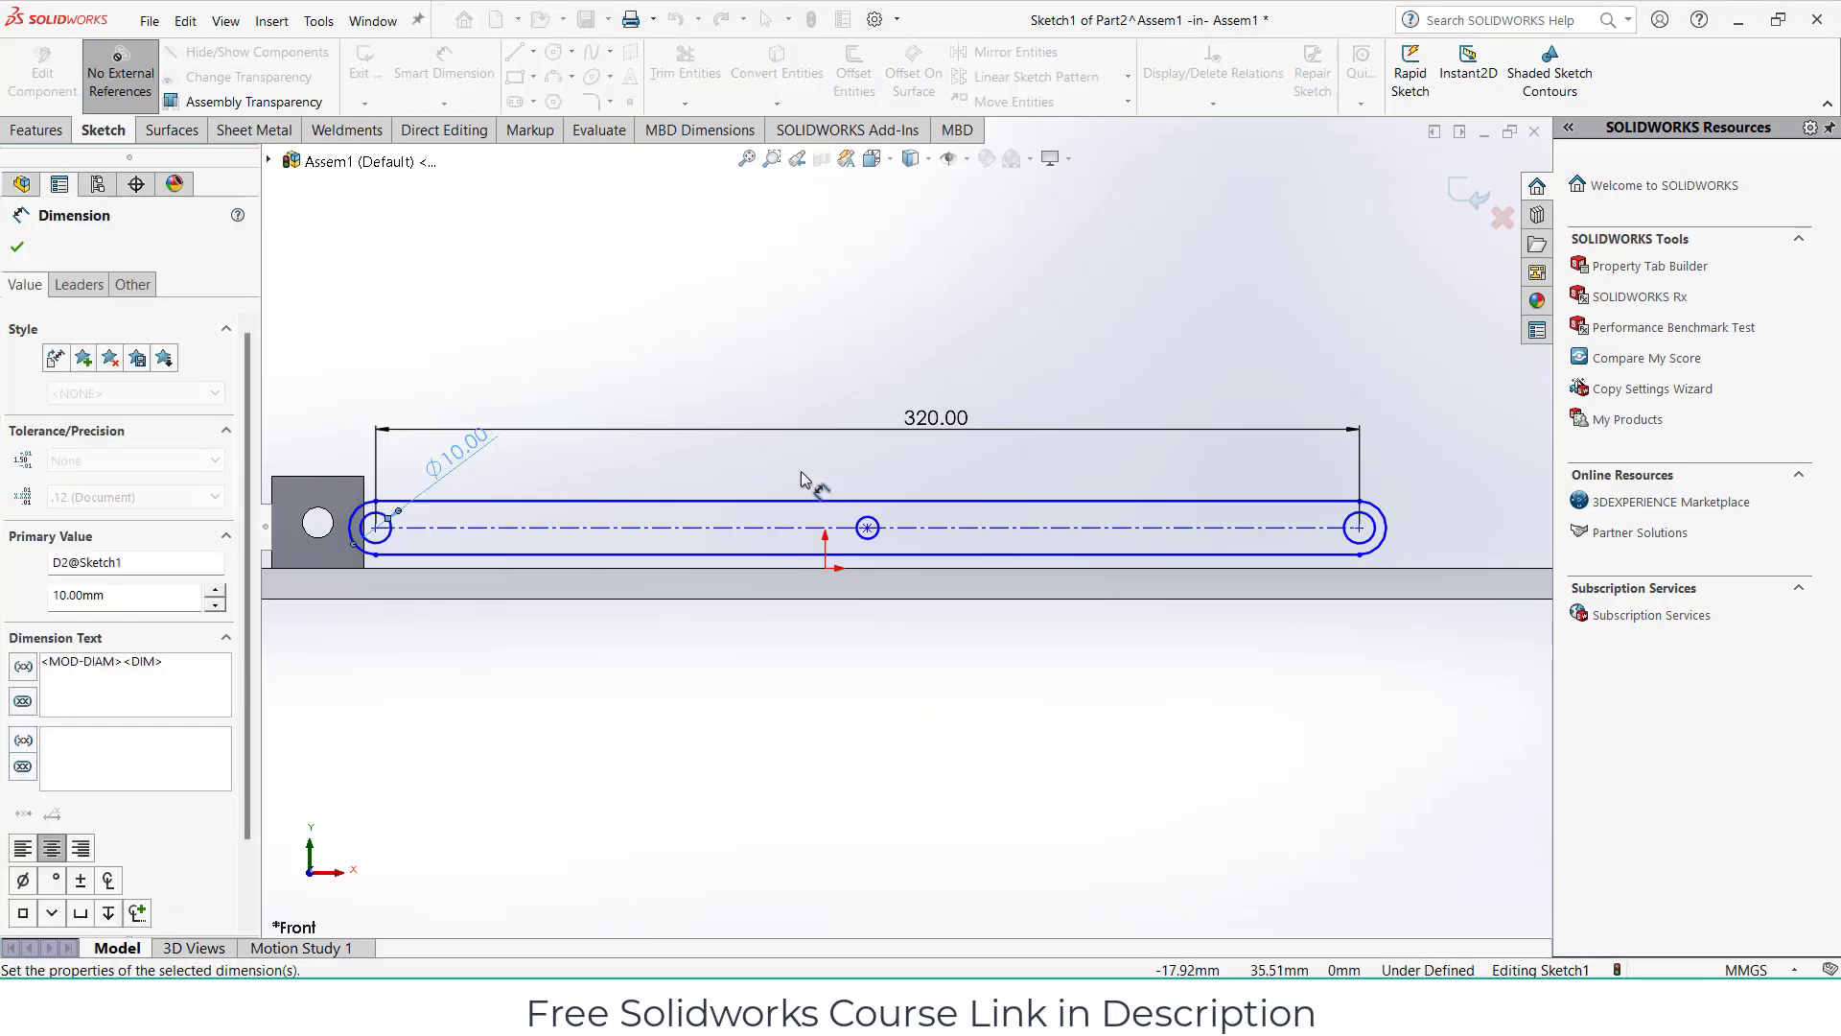
pyautogui.click(900, 509)
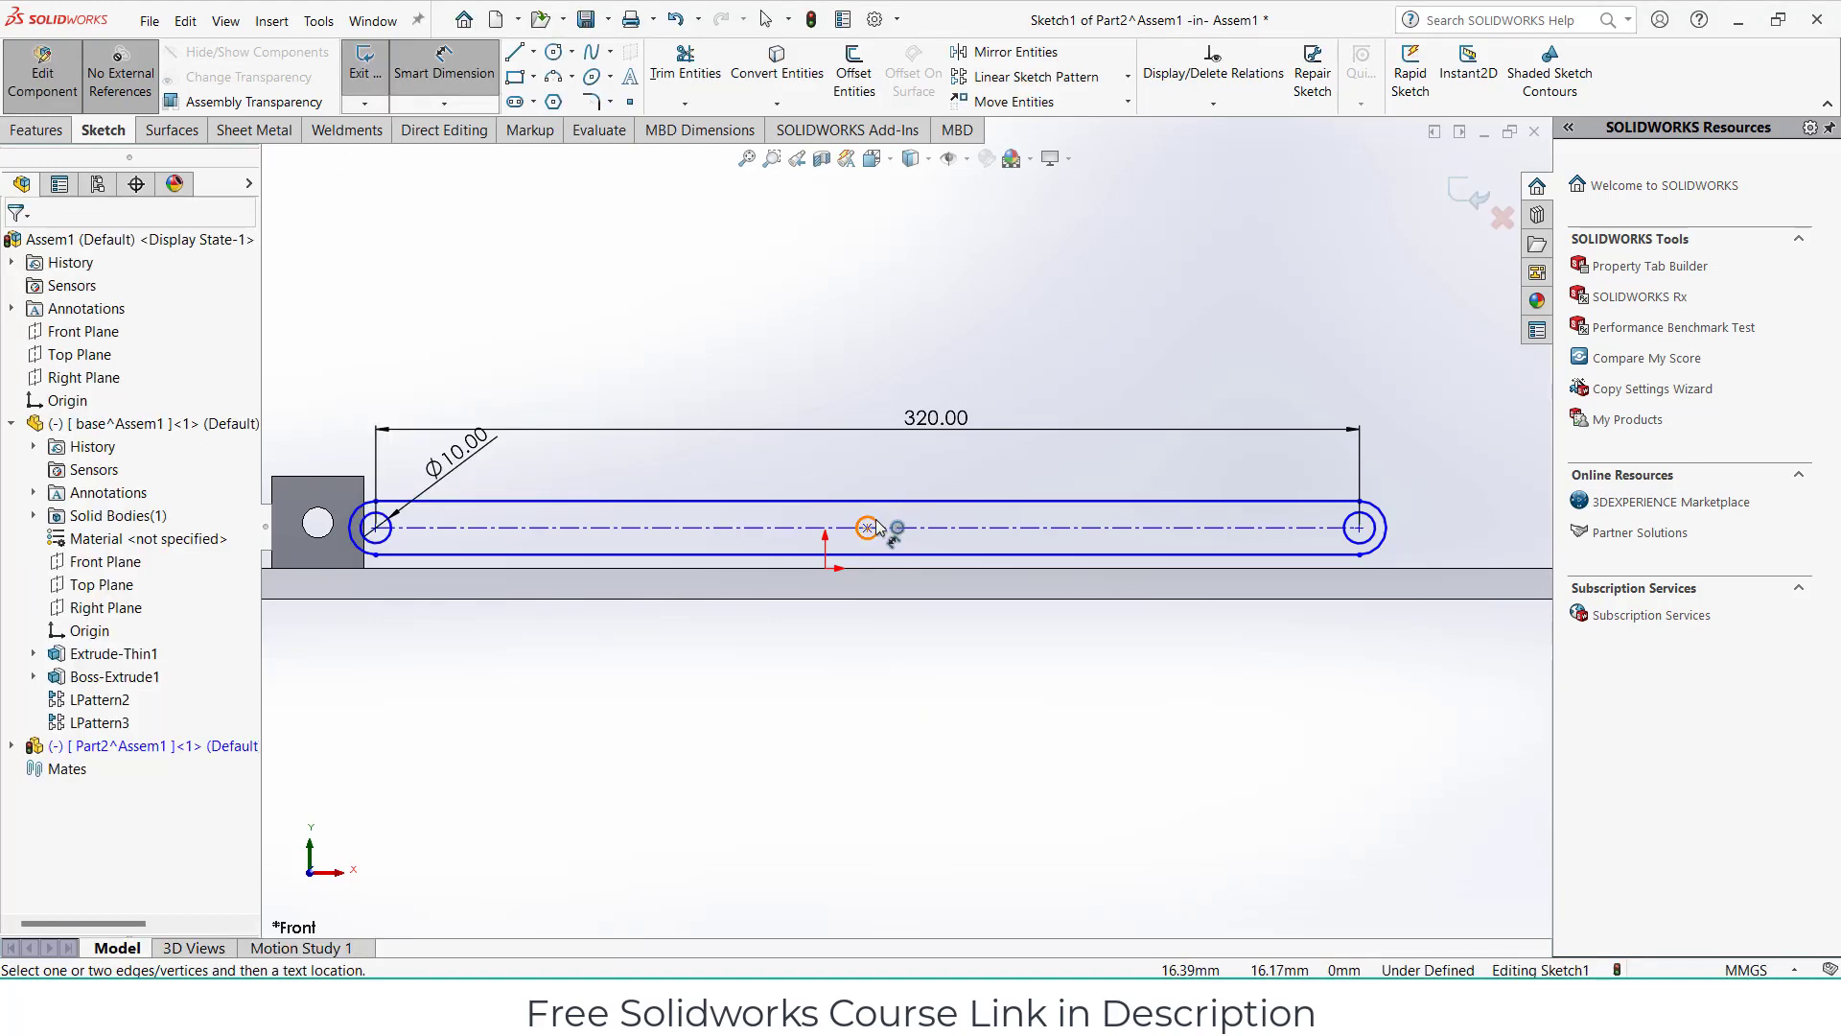
pyautogui.click(875, 526)
pyautogui.click(920, 474)
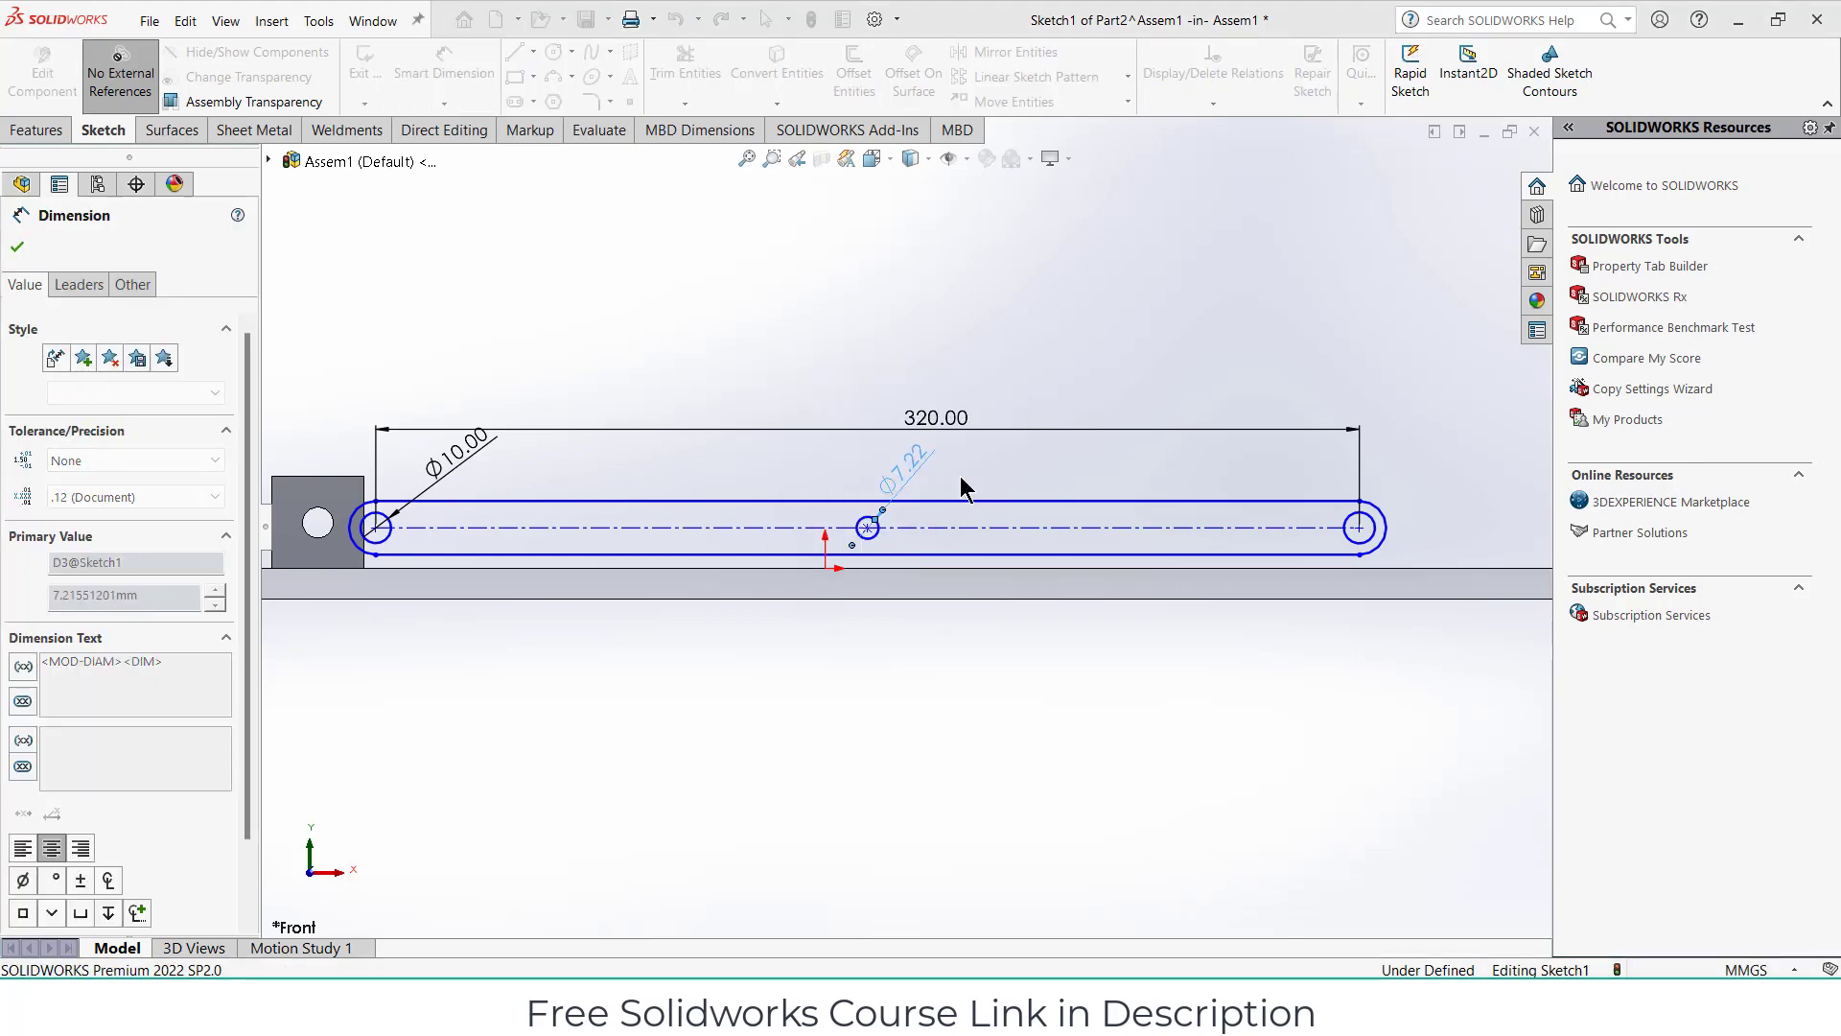
pyautogui.write('10')
pyautogui.press('Return')
pyautogui.click(1381, 528)
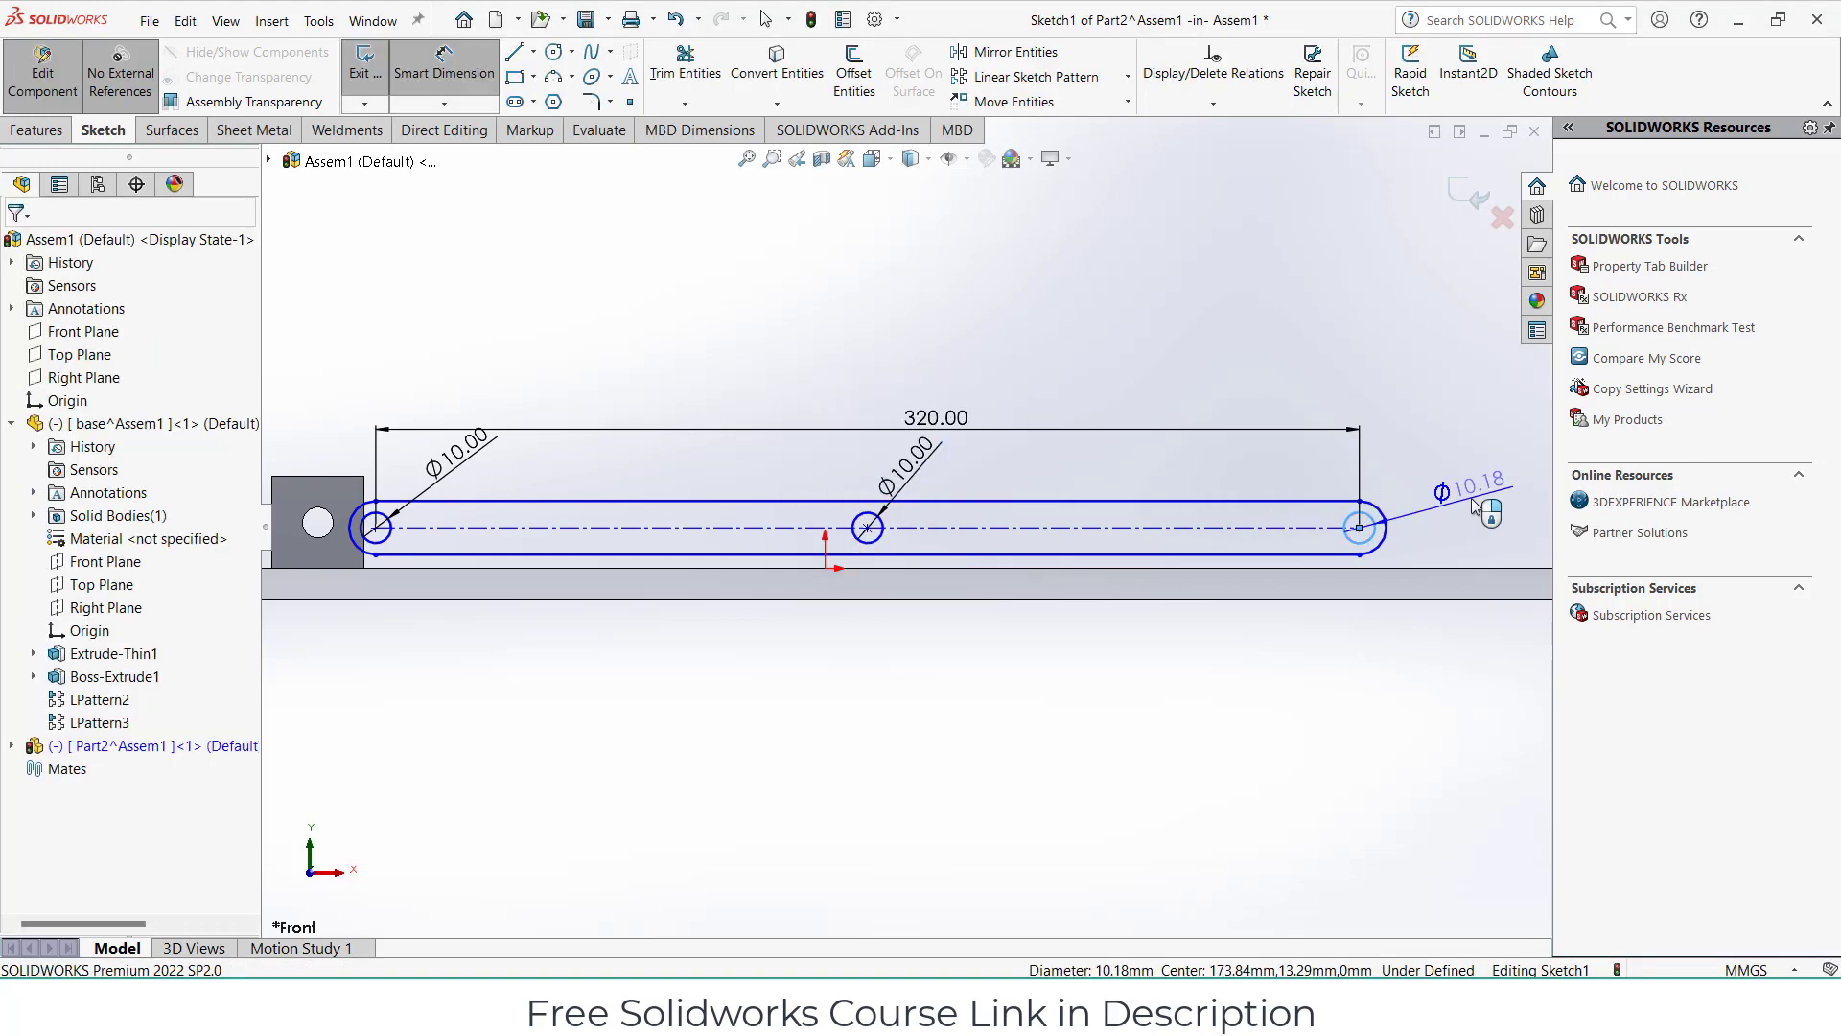
pyautogui.click(1474, 505)
pyautogui.write('10')
pyautogui.press('Return')
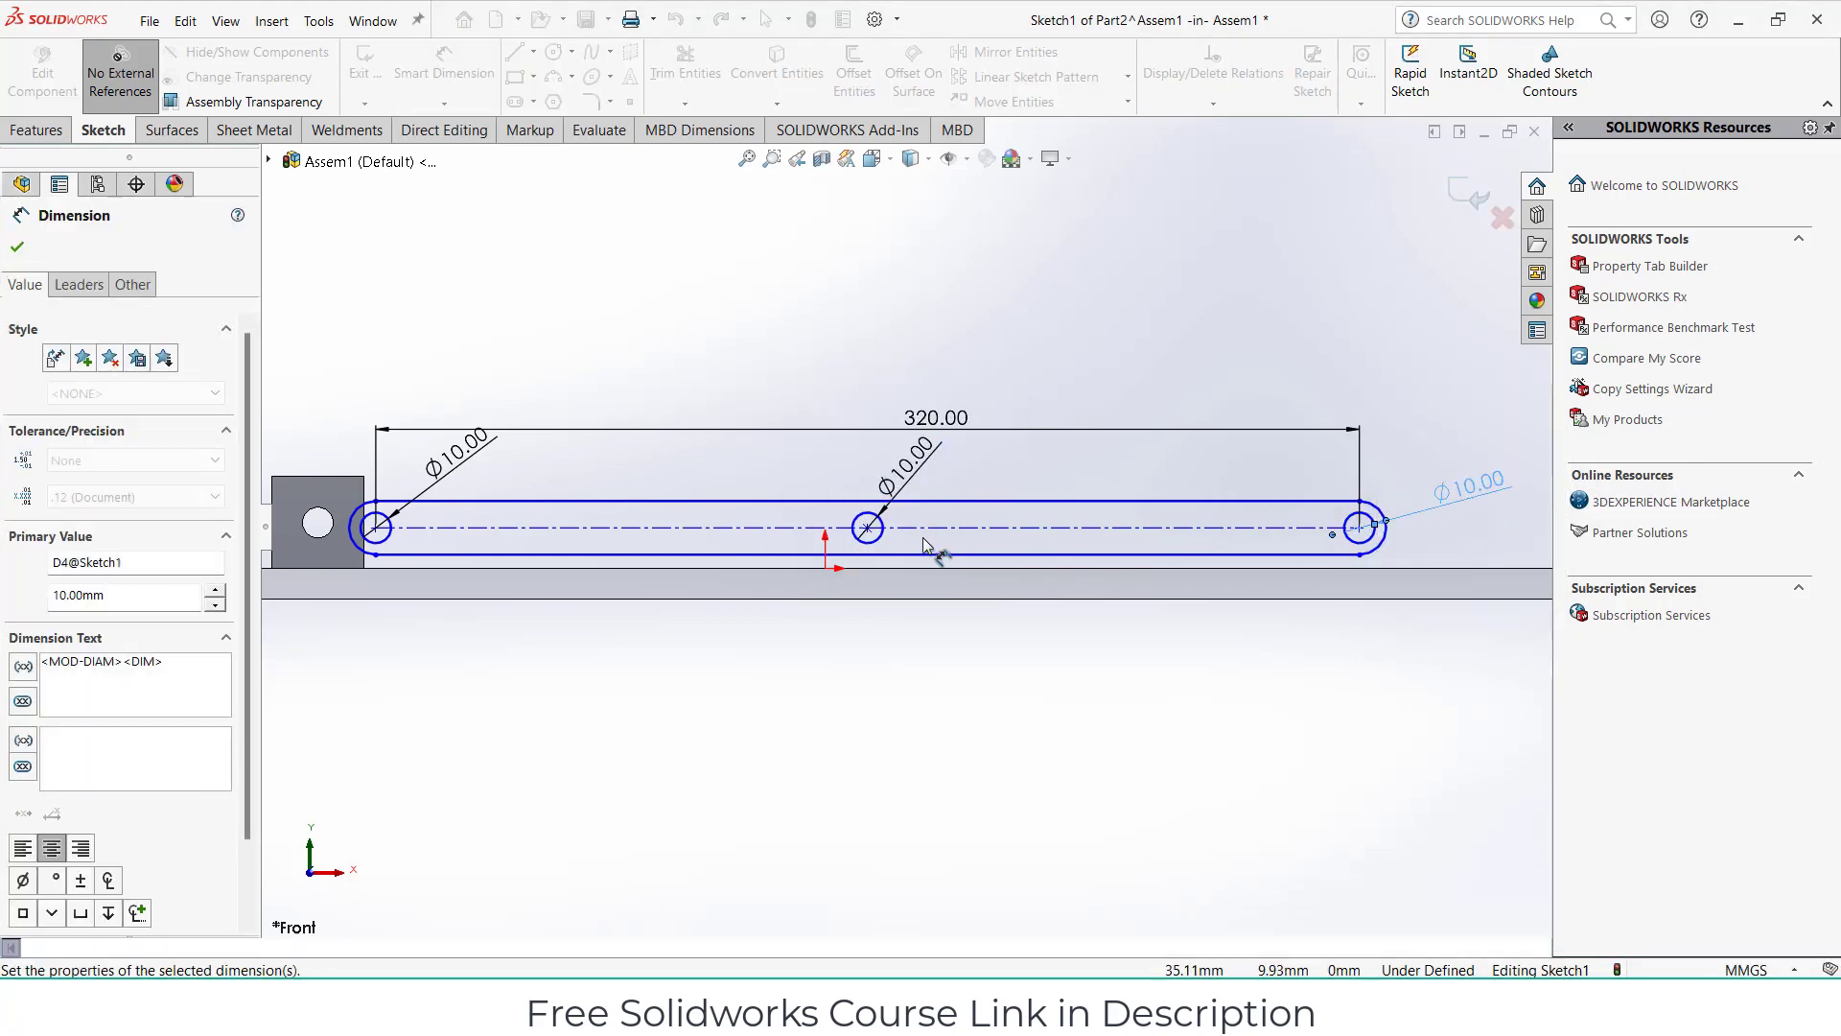
pyautogui.press('Escape')
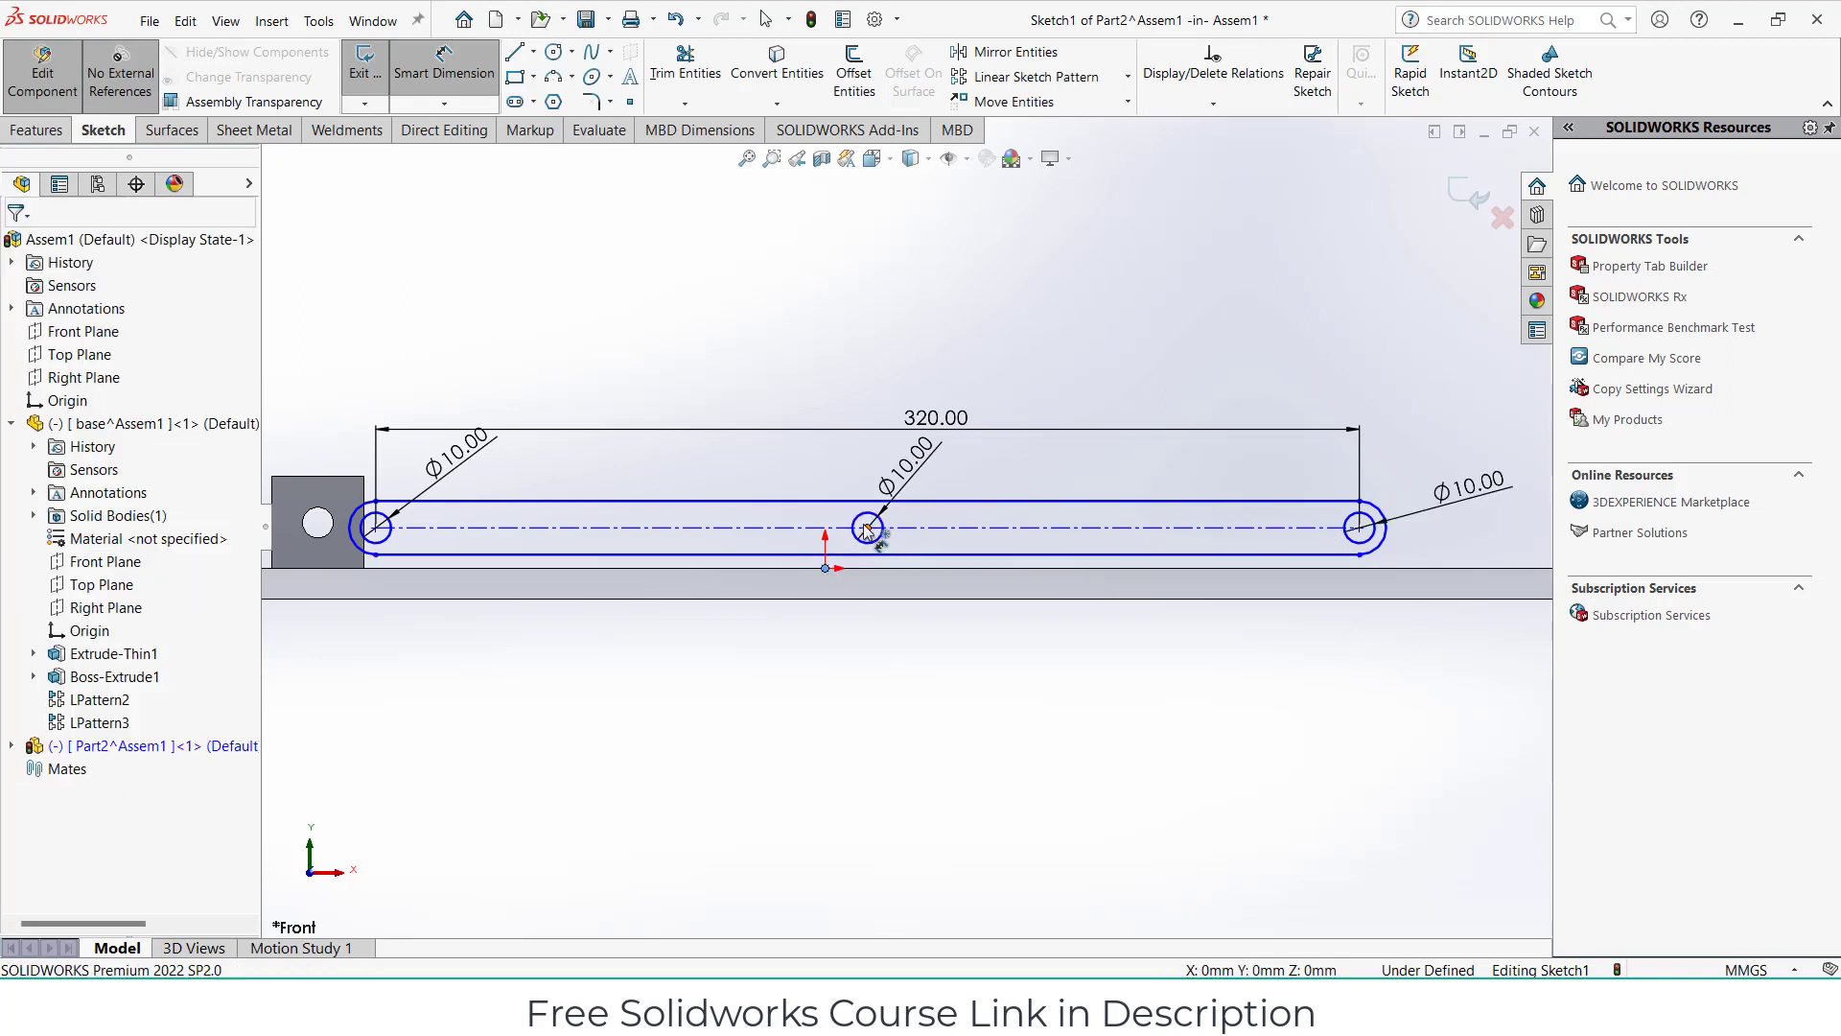
# Set the slot's vertical and horizontal offsets from the origin to 0.
pyautogui.click(810, 554)
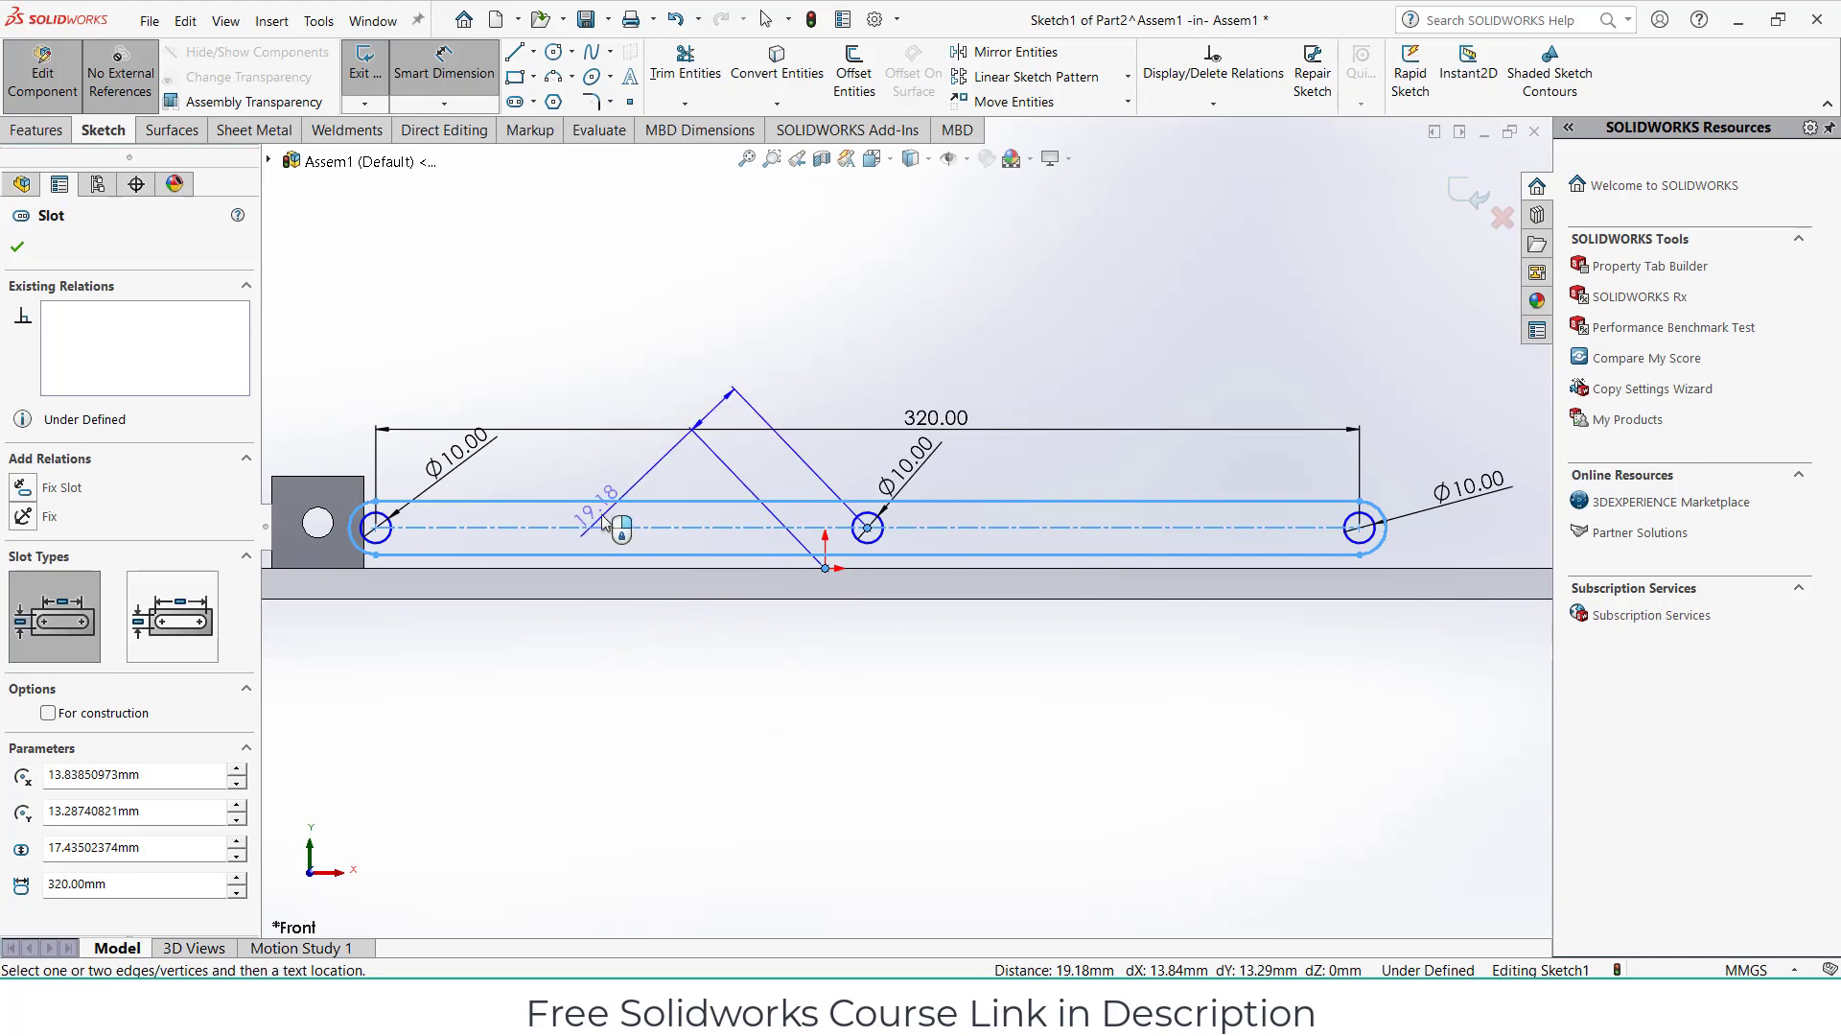
pyautogui.click(583, 549)
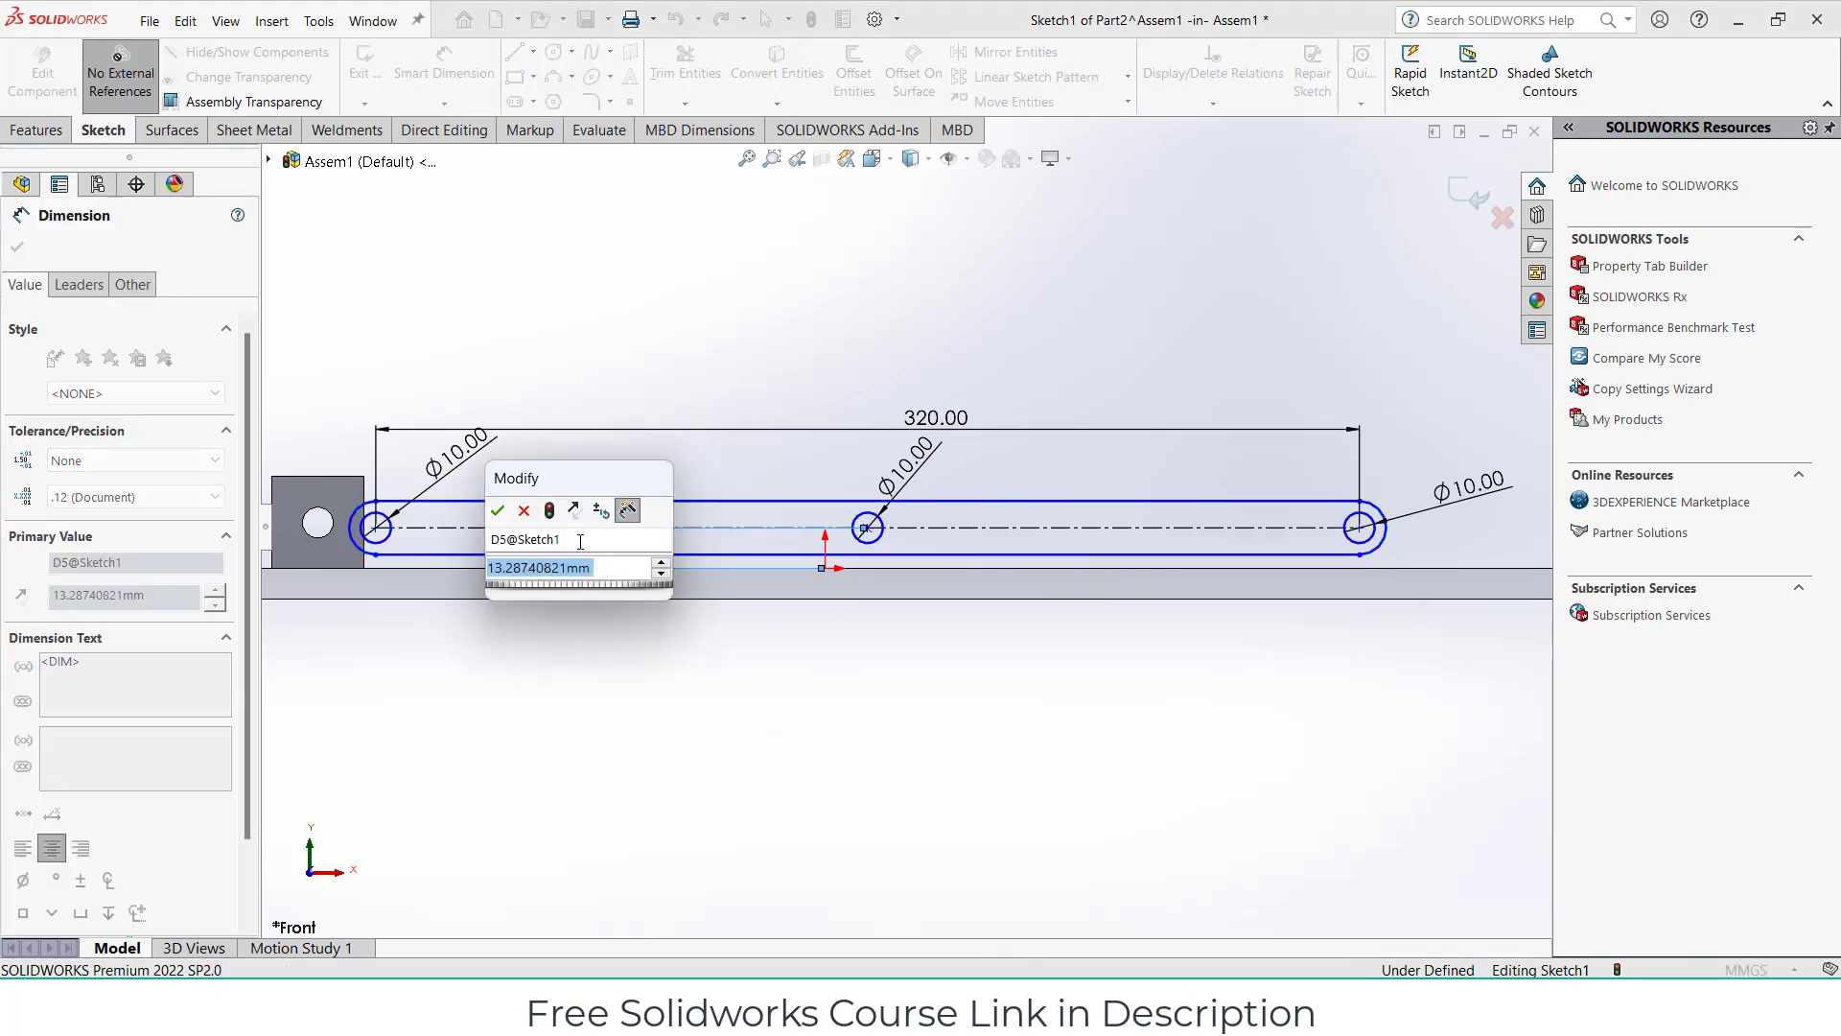
pyautogui.write('0')
pyautogui.press('Return')
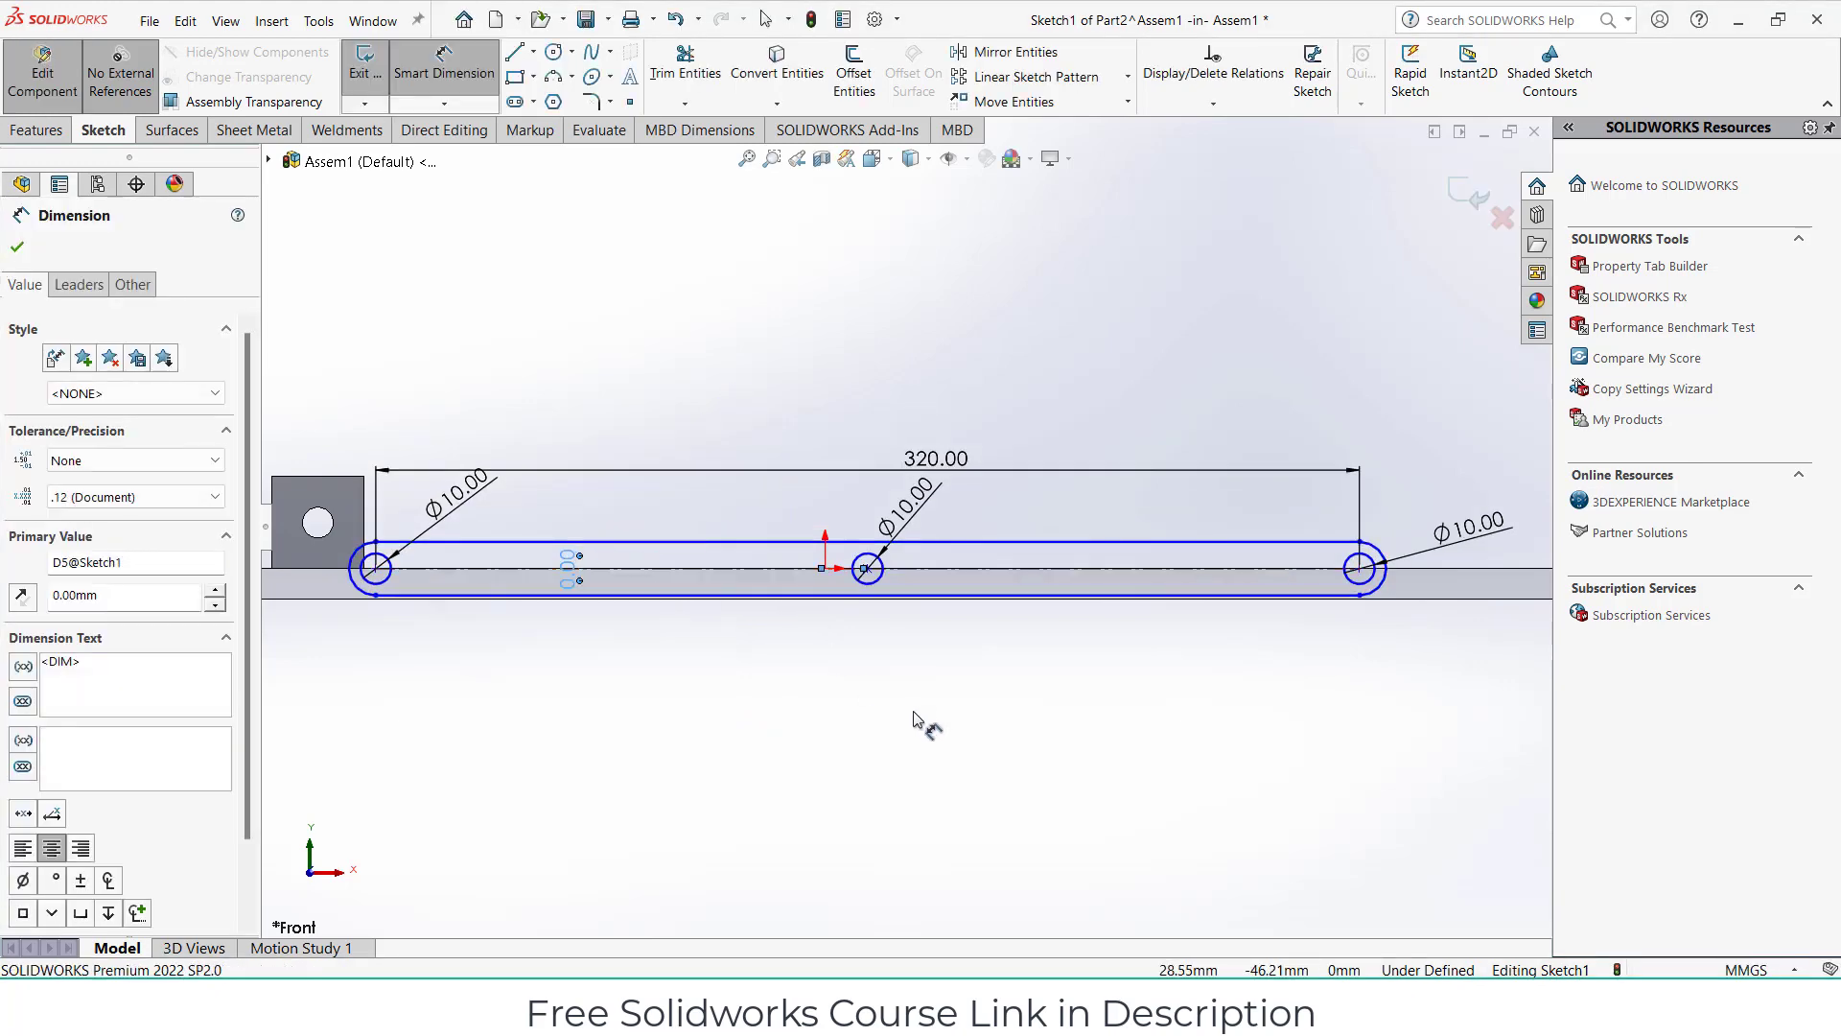
pyautogui.click(875, 692)
pyautogui.click(866, 572)
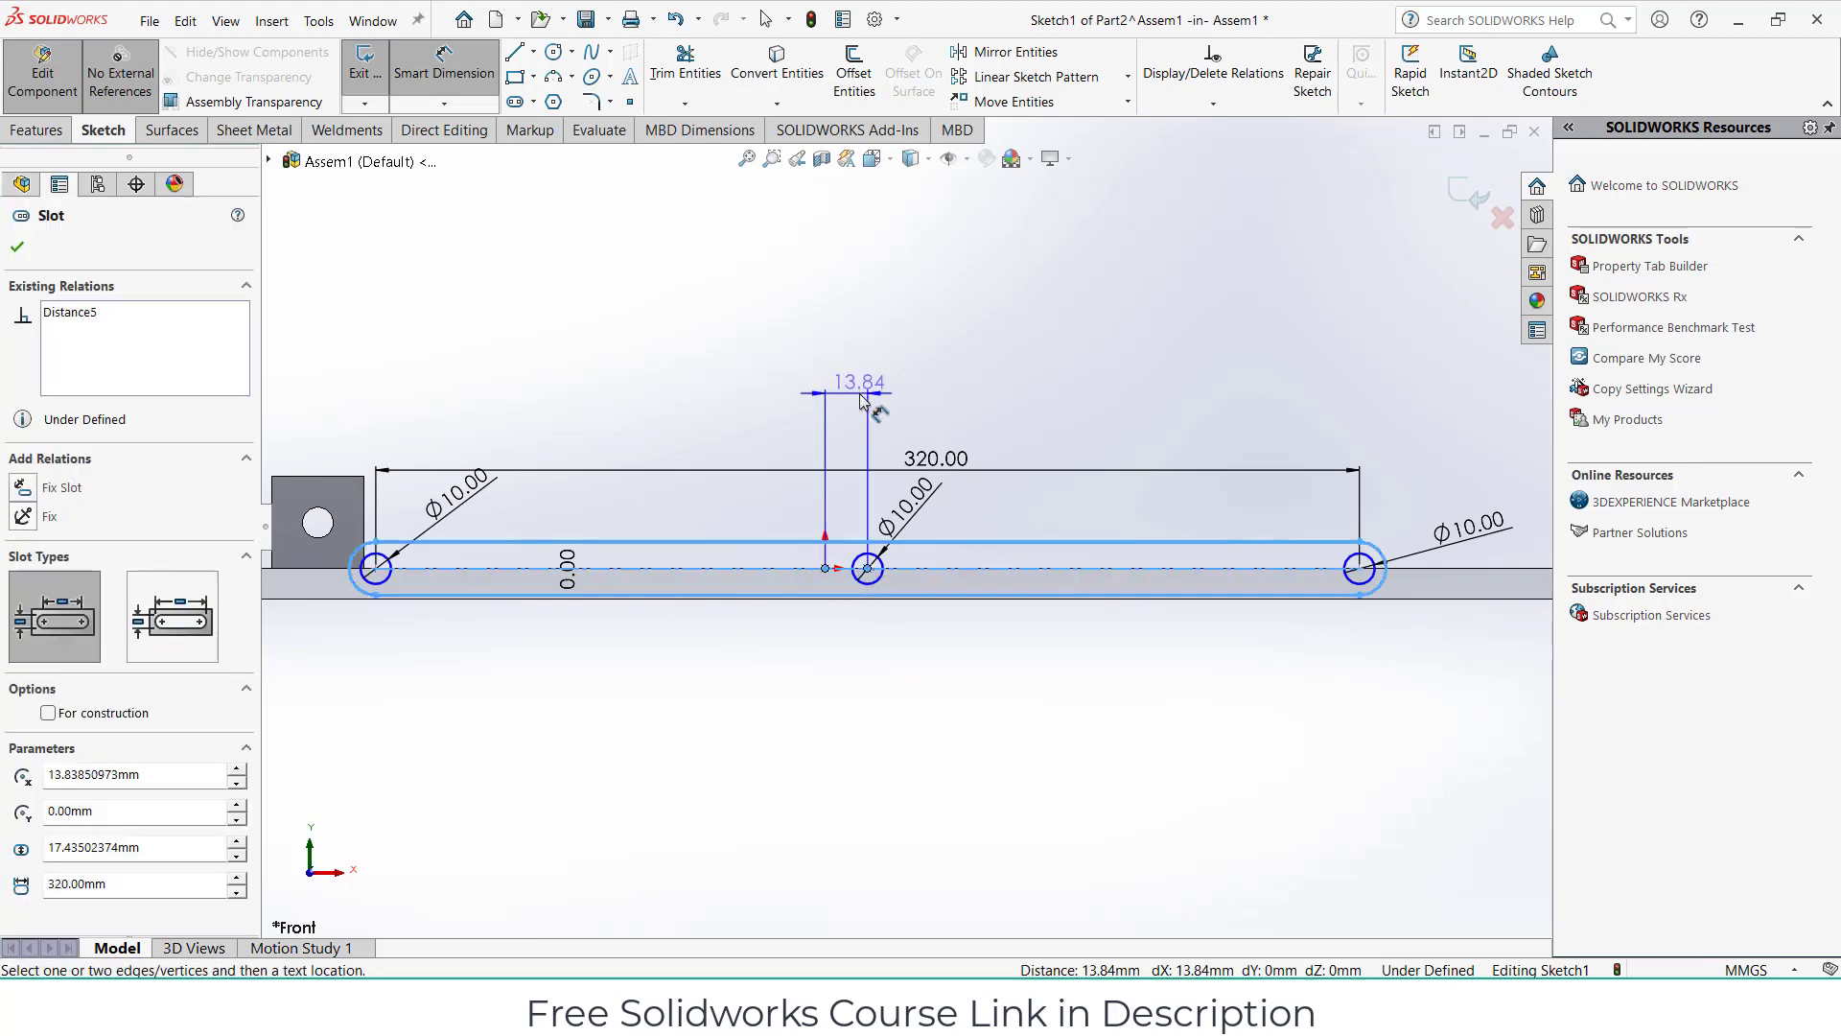
pyautogui.click(844, 381)
pyautogui.write('0.00mm')
pyautogui.press('Return')
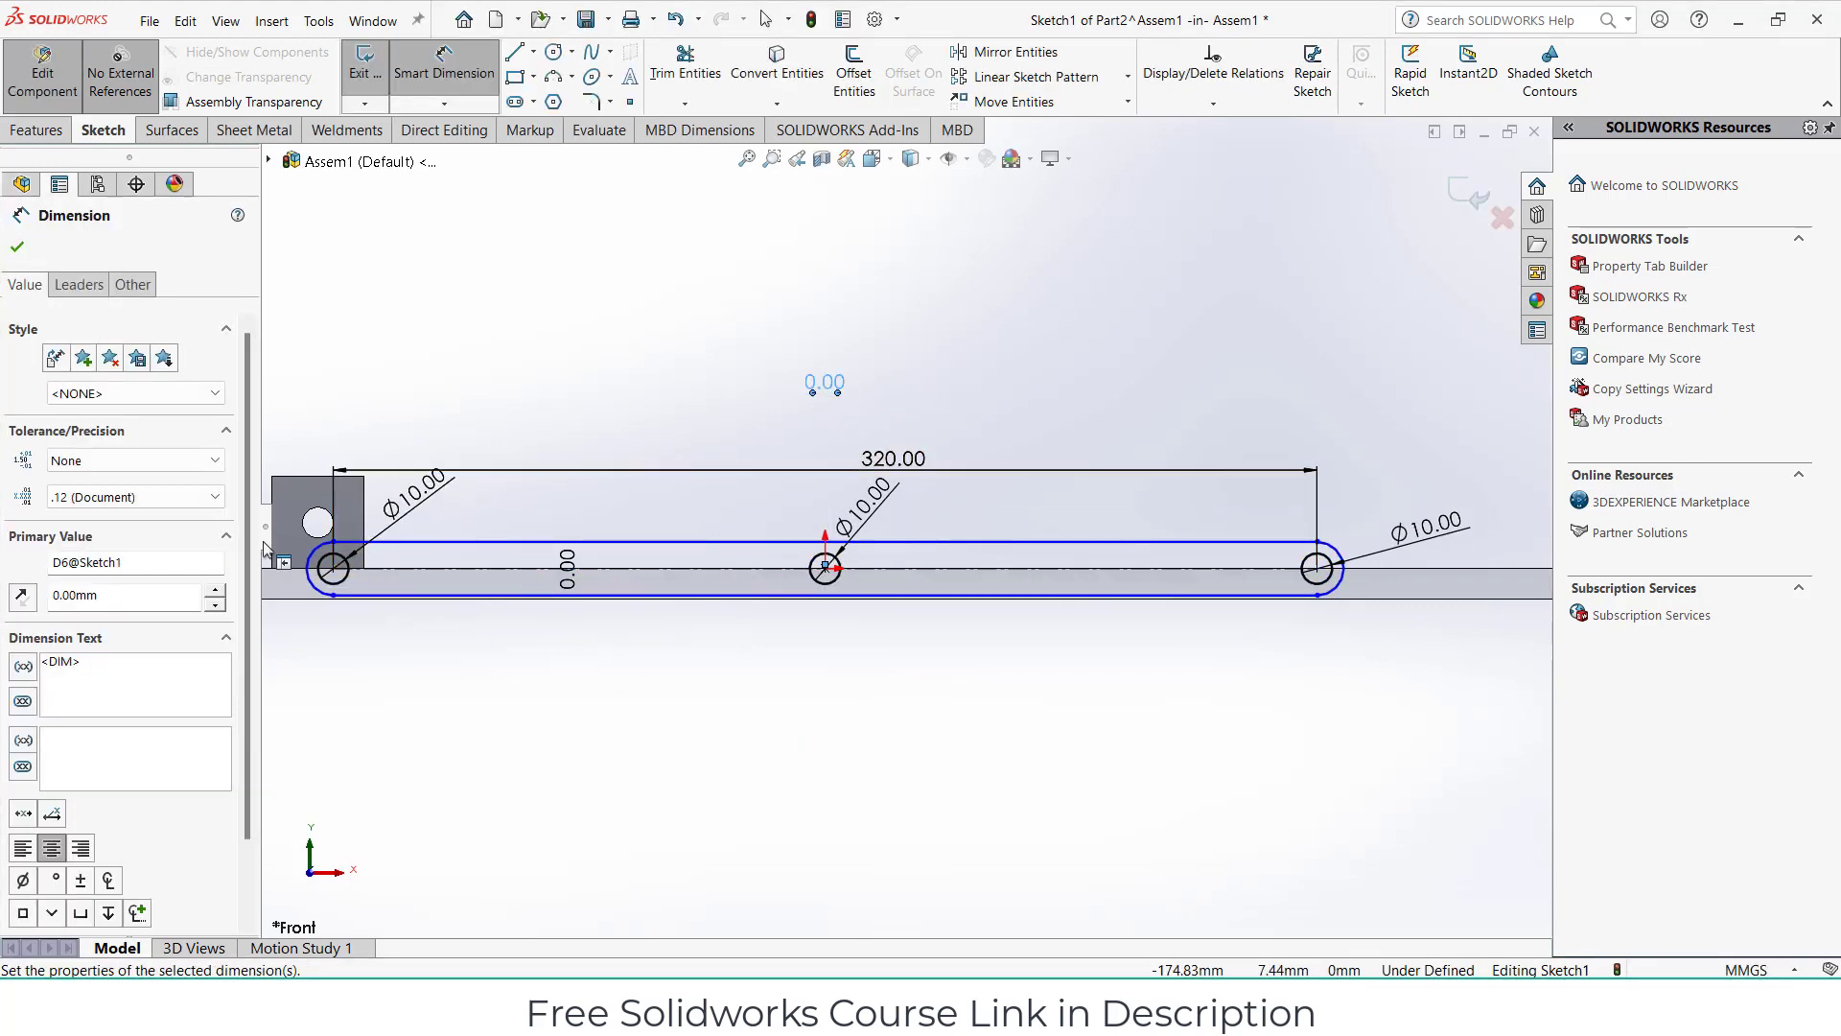
# Dimension the slot end radius to R10 and close the sketch dimensioning.
pyautogui.click(309, 561)
pyautogui.click(292, 464)
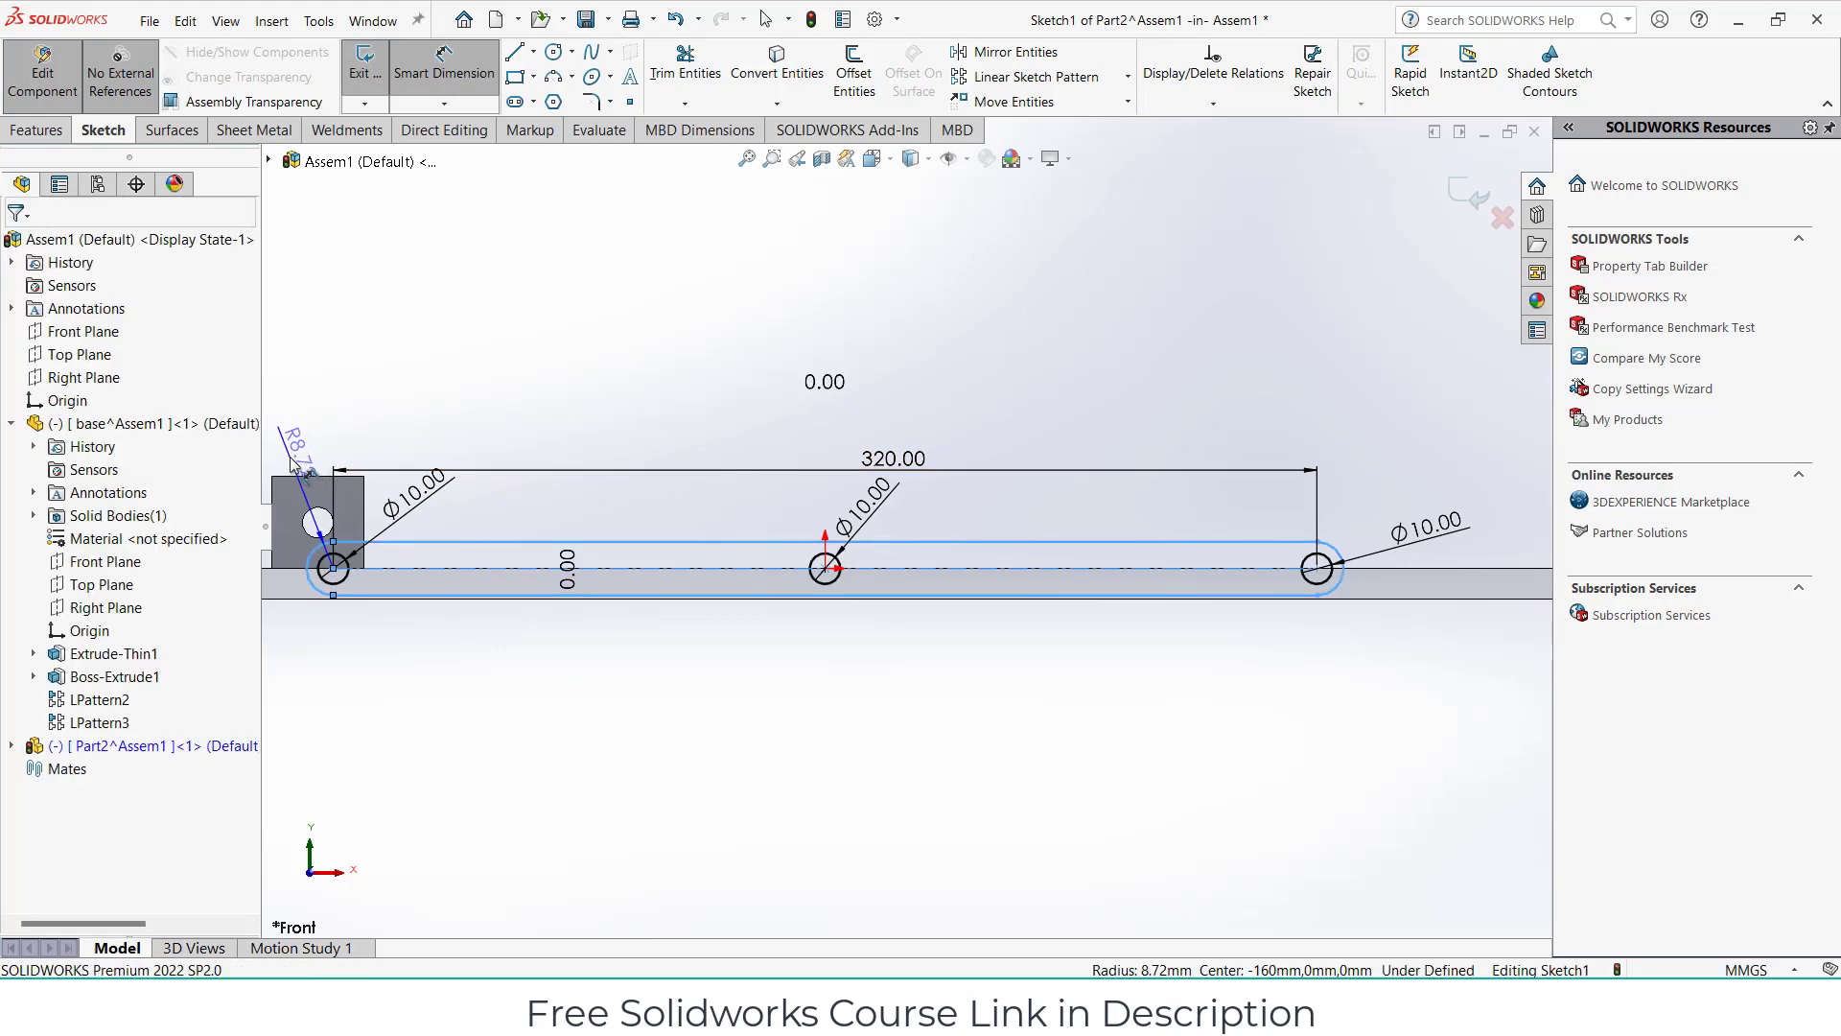
pyautogui.write('10')
pyautogui.press('Return')
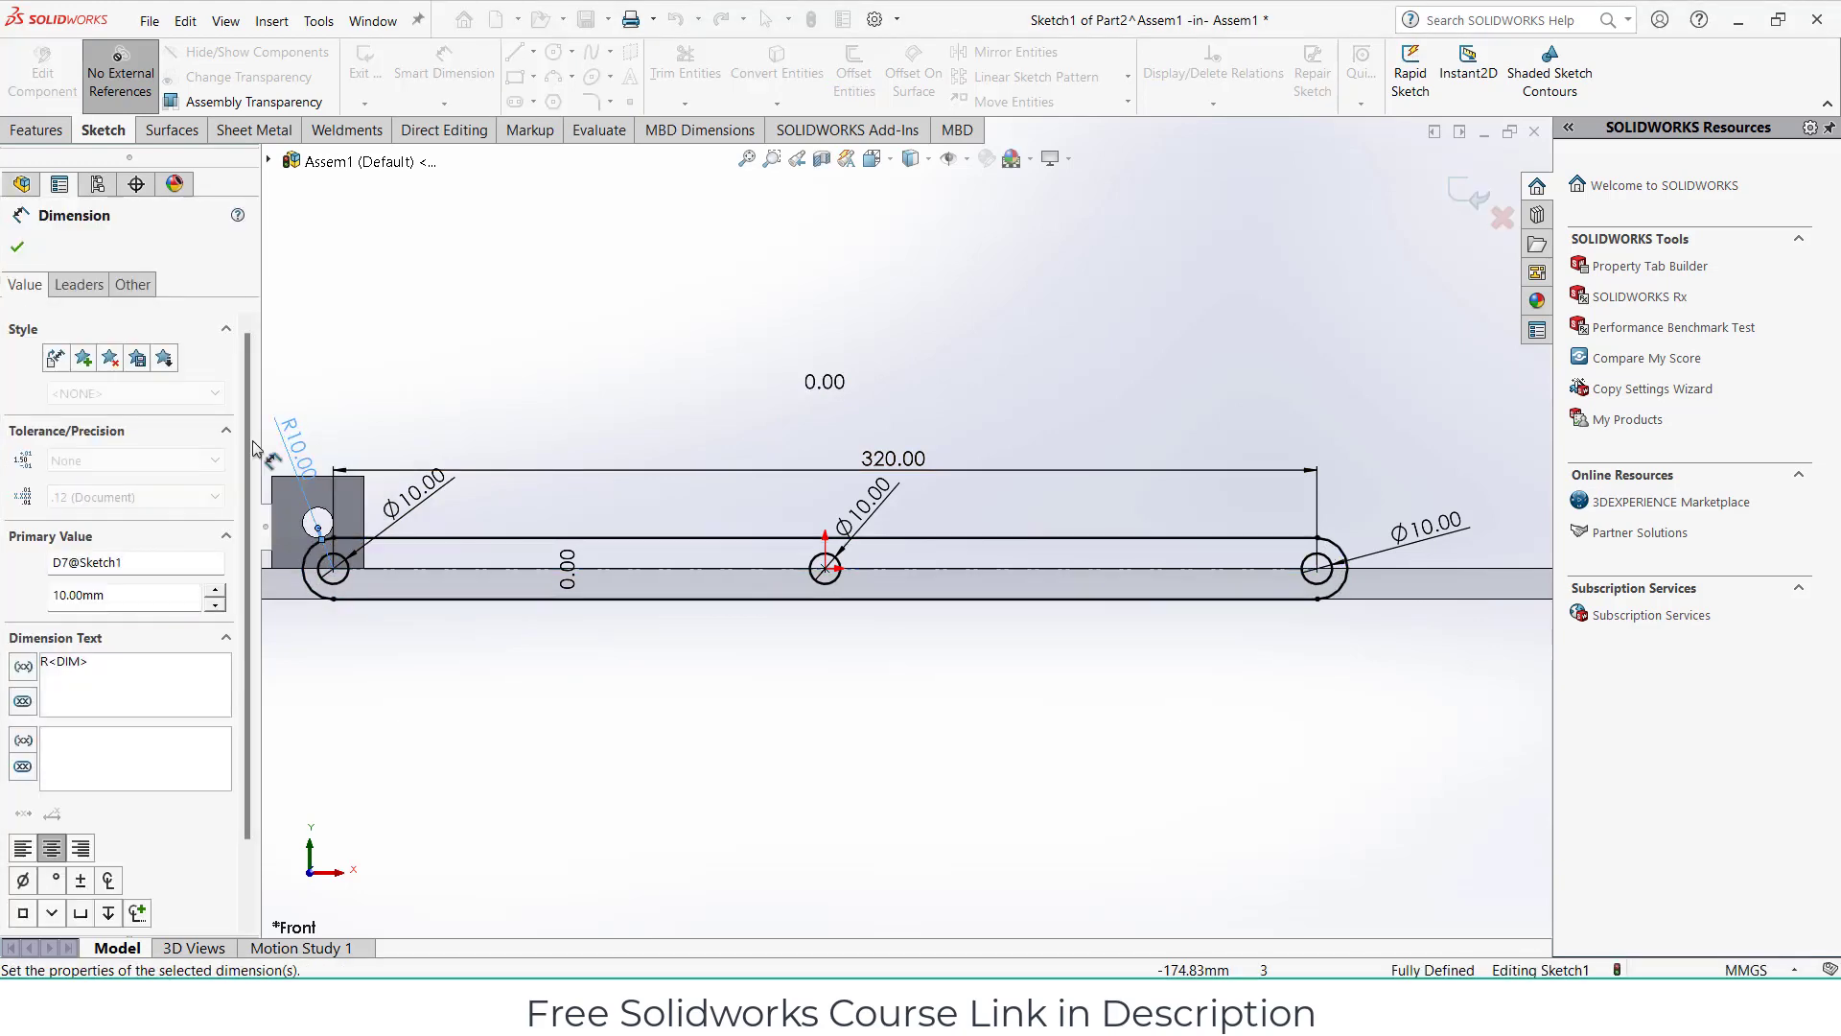
pyautogui.click(17, 247)
# Extrude the slot sketch 5 mm into a solid link bar.
pyautogui.click(37, 129)
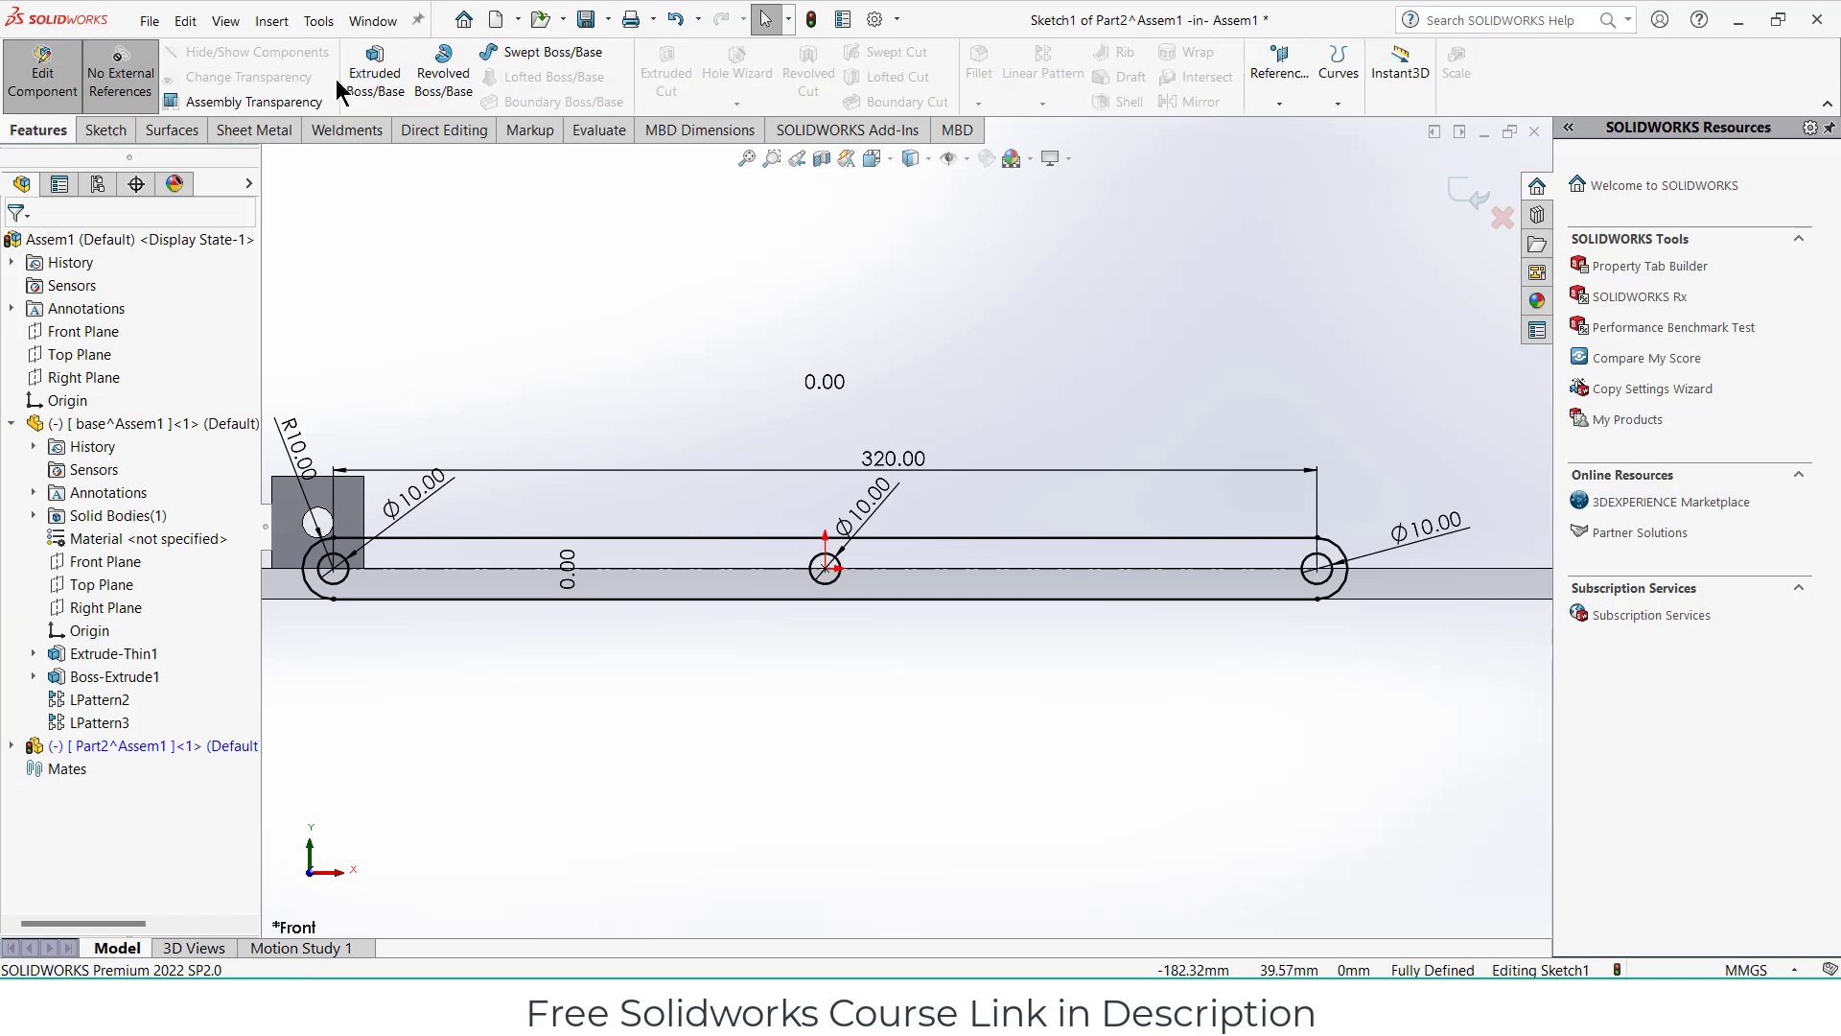
pyautogui.click(375, 72)
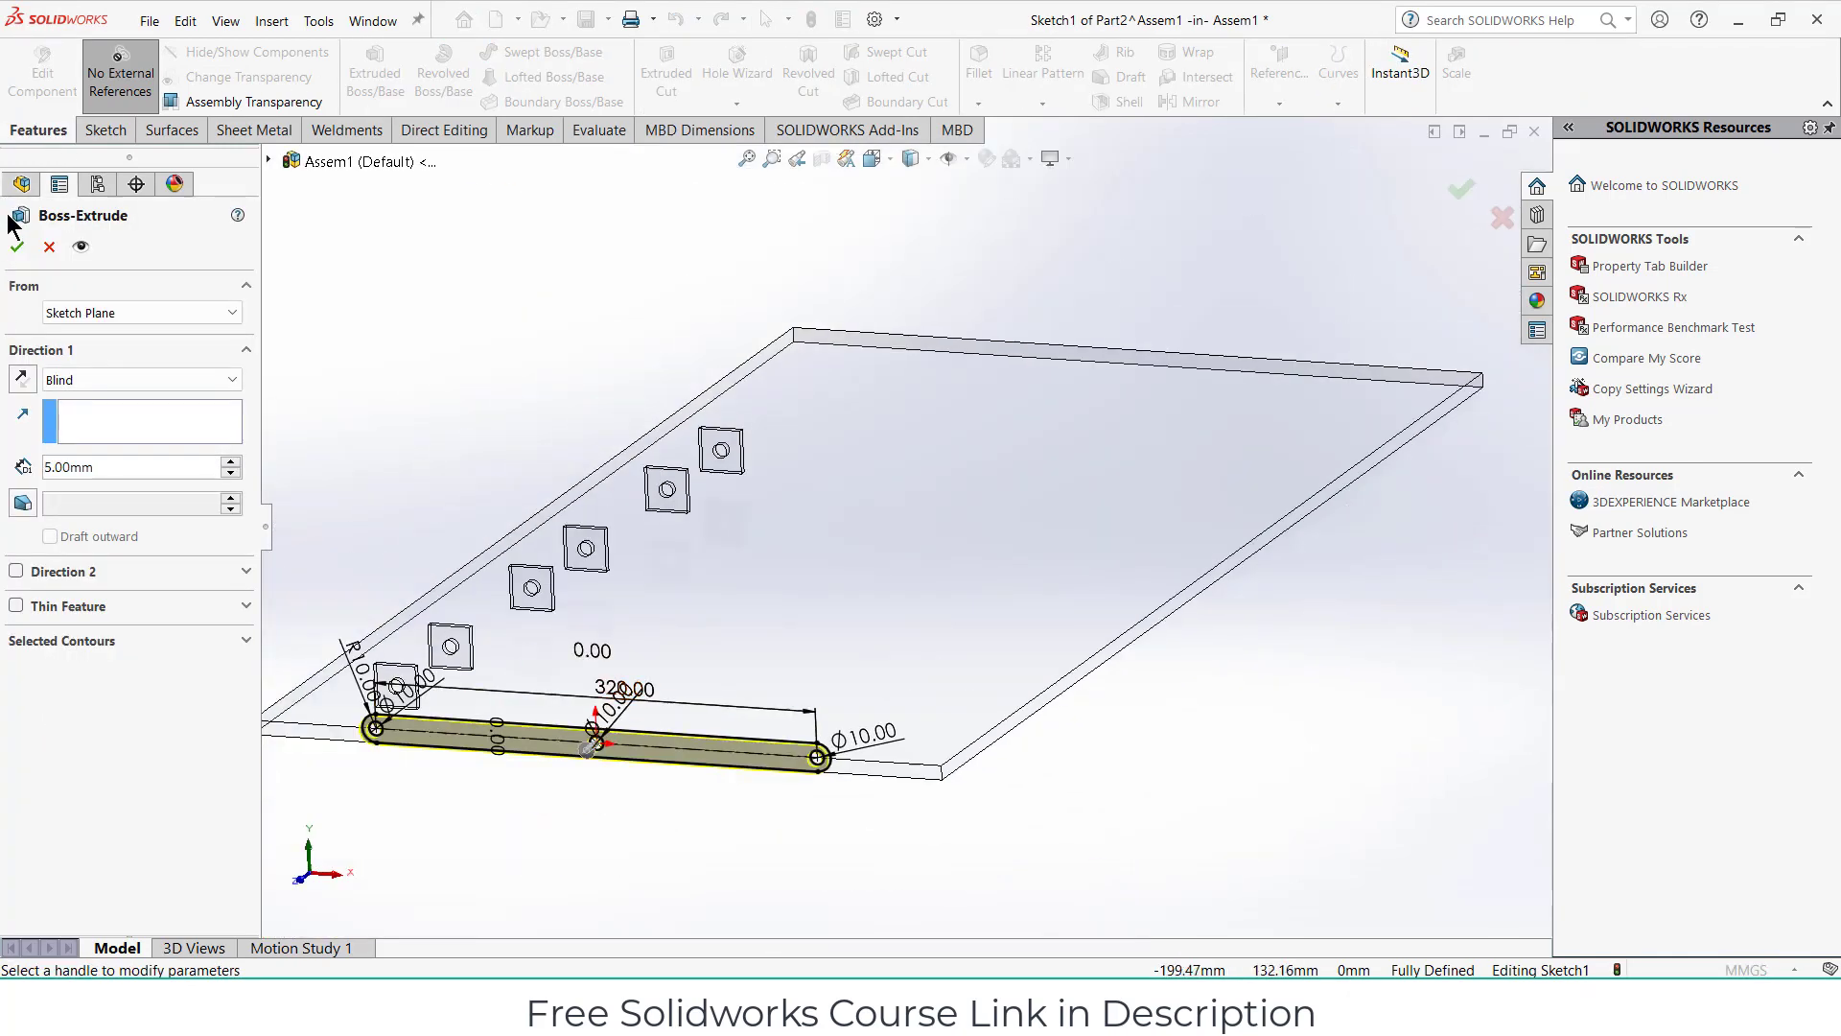
pyautogui.click(17, 246)
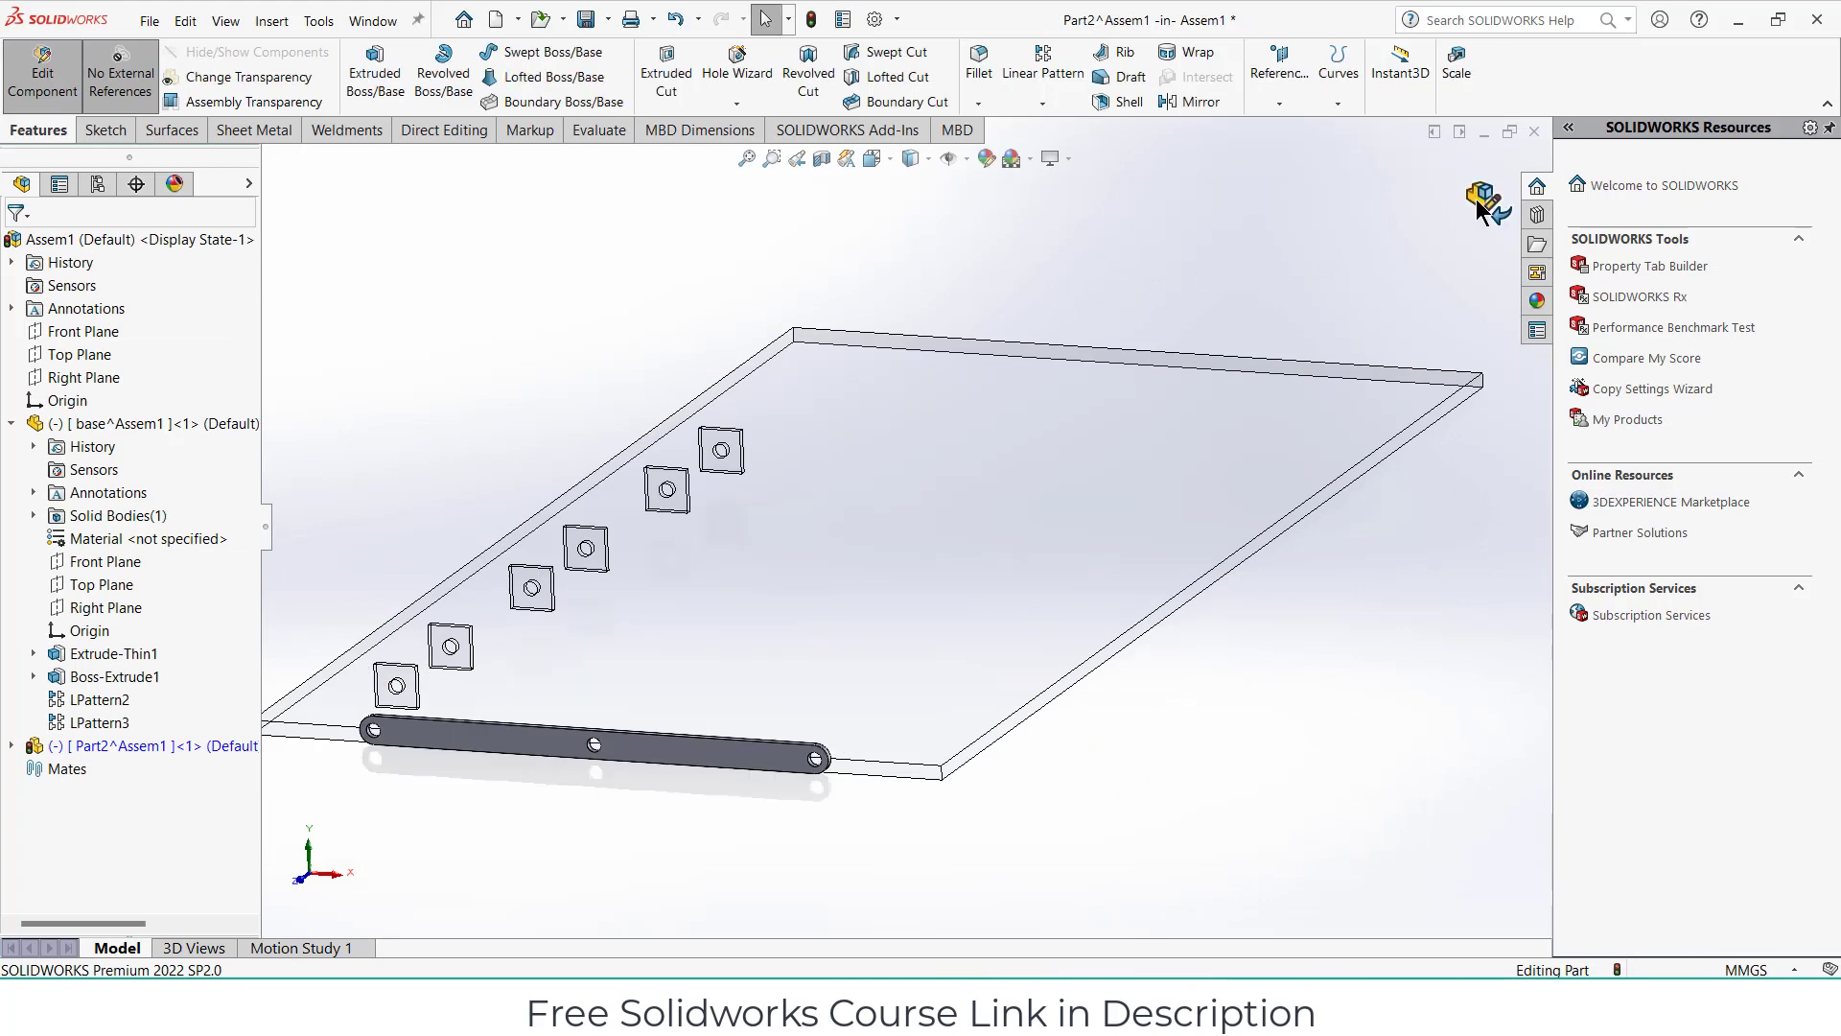
# Return to the assembly and drag the link bar up onto the plate.
pyautogui.click(1483, 202)
pyautogui.scroll(-3, 546, 679)
pyautogui.moveTo(734, 767)
pyautogui.mouseDown()
pyautogui.moveTo(775, 645)
pyautogui.moveTo(707, 526)
pyautogui.mouseUp()
pyautogui.press('Escape')
pyautogui.click(411, 289)
pyautogui.scroll(2, 442, 322)
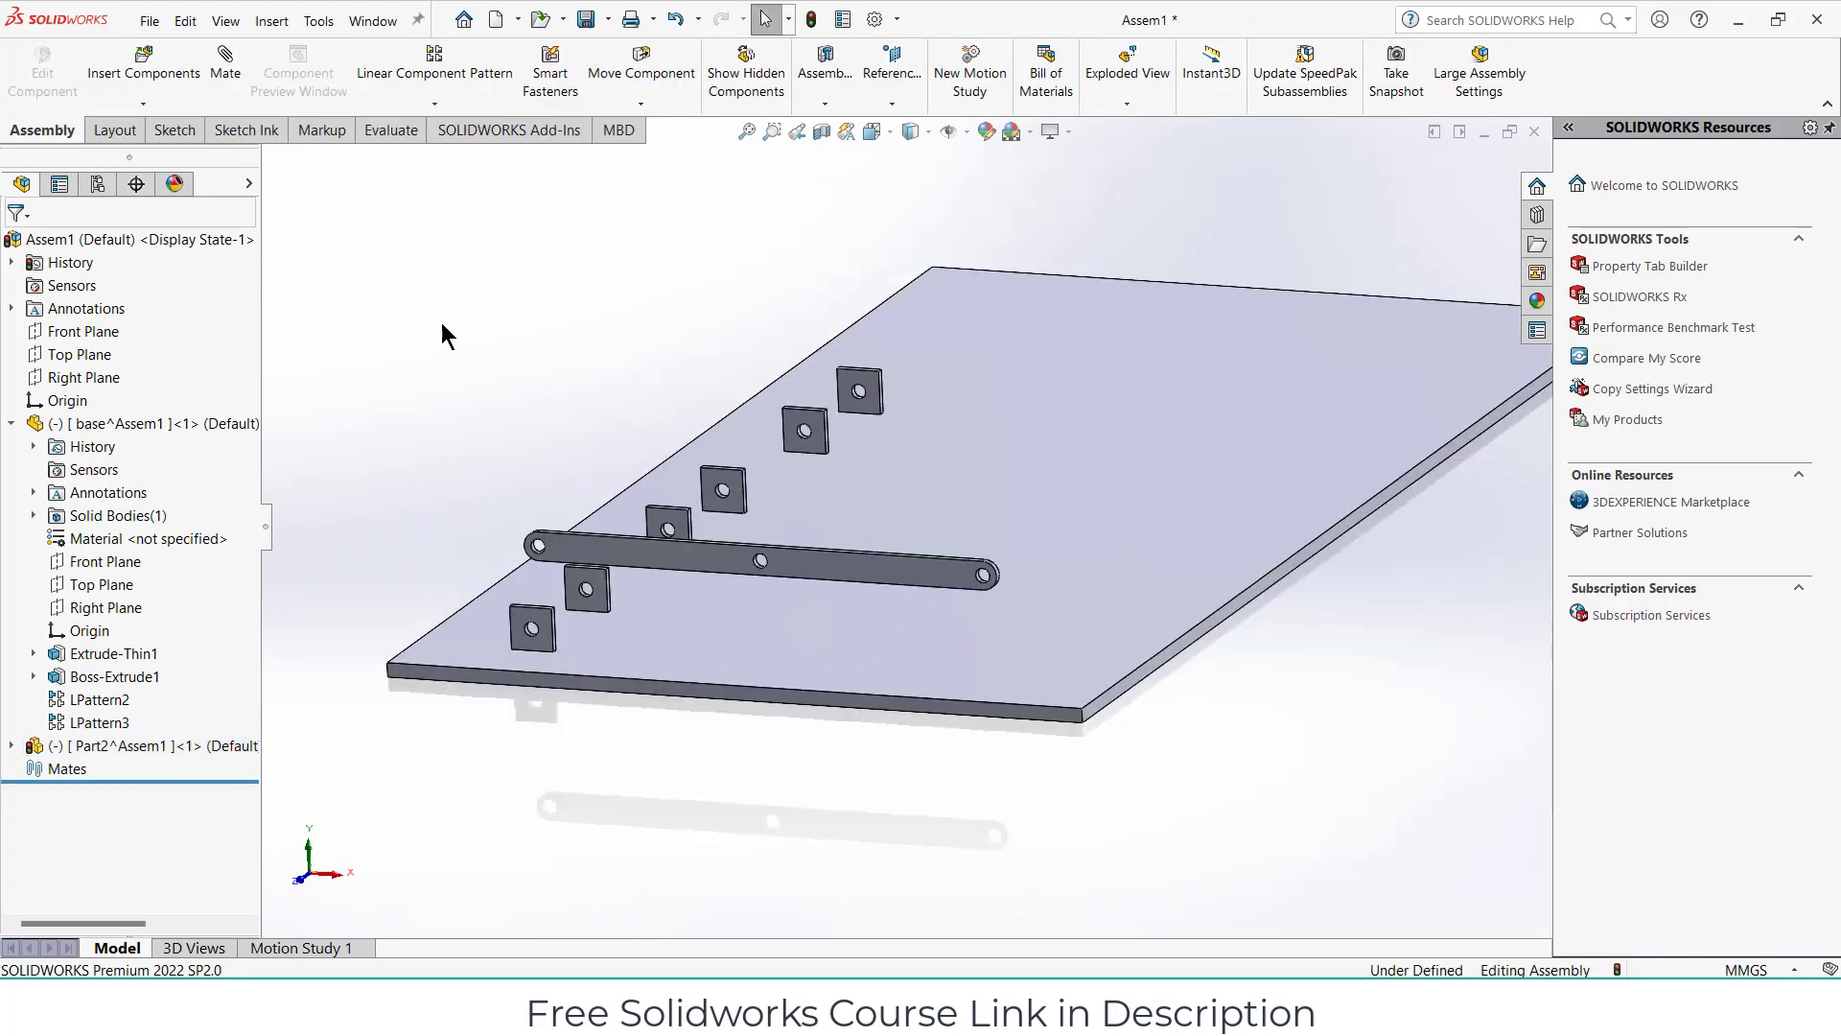
# Add a concentric mate between the link's end hole and the tab's hole.
pyautogui.click(219, 81)
pyautogui.scroll(-3, 575, 540)
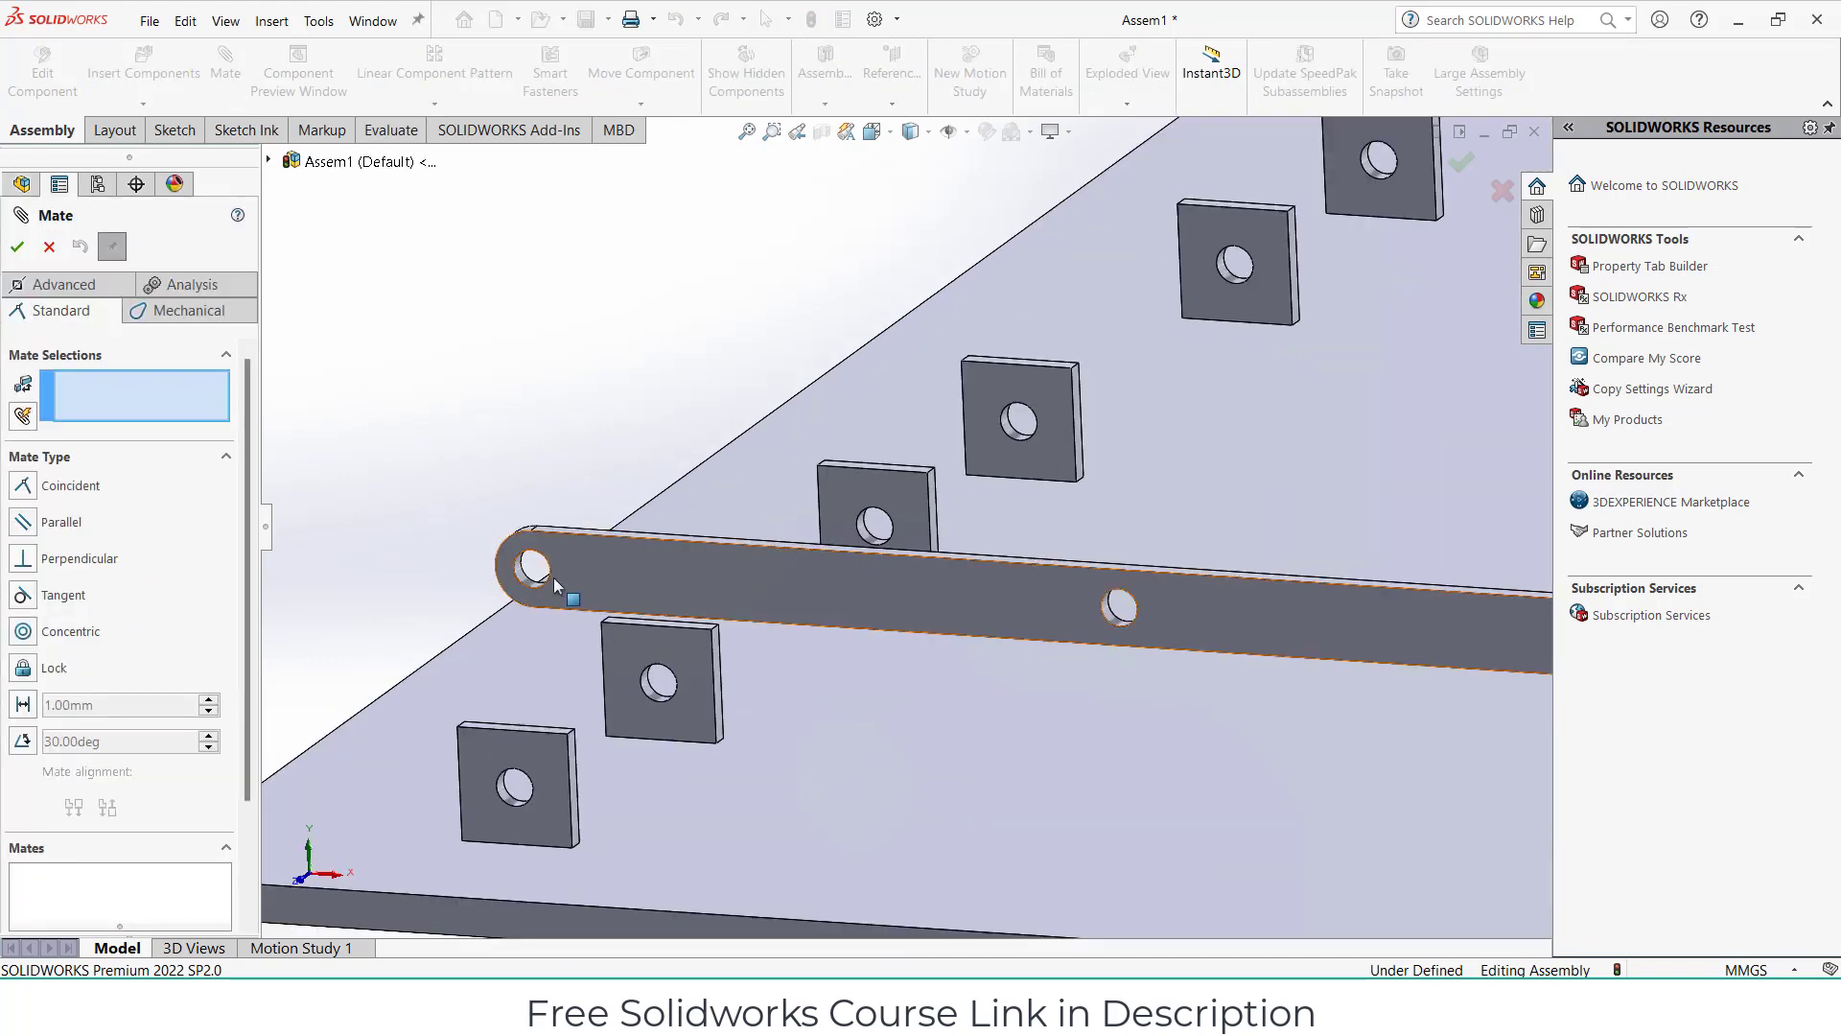
pyautogui.scroll(-3, 555, 577)
pyautogui.click(572, 576)
pyautogui.scroll(1, 591, 658)
pyautogui.scroll(-1, 729, 748)
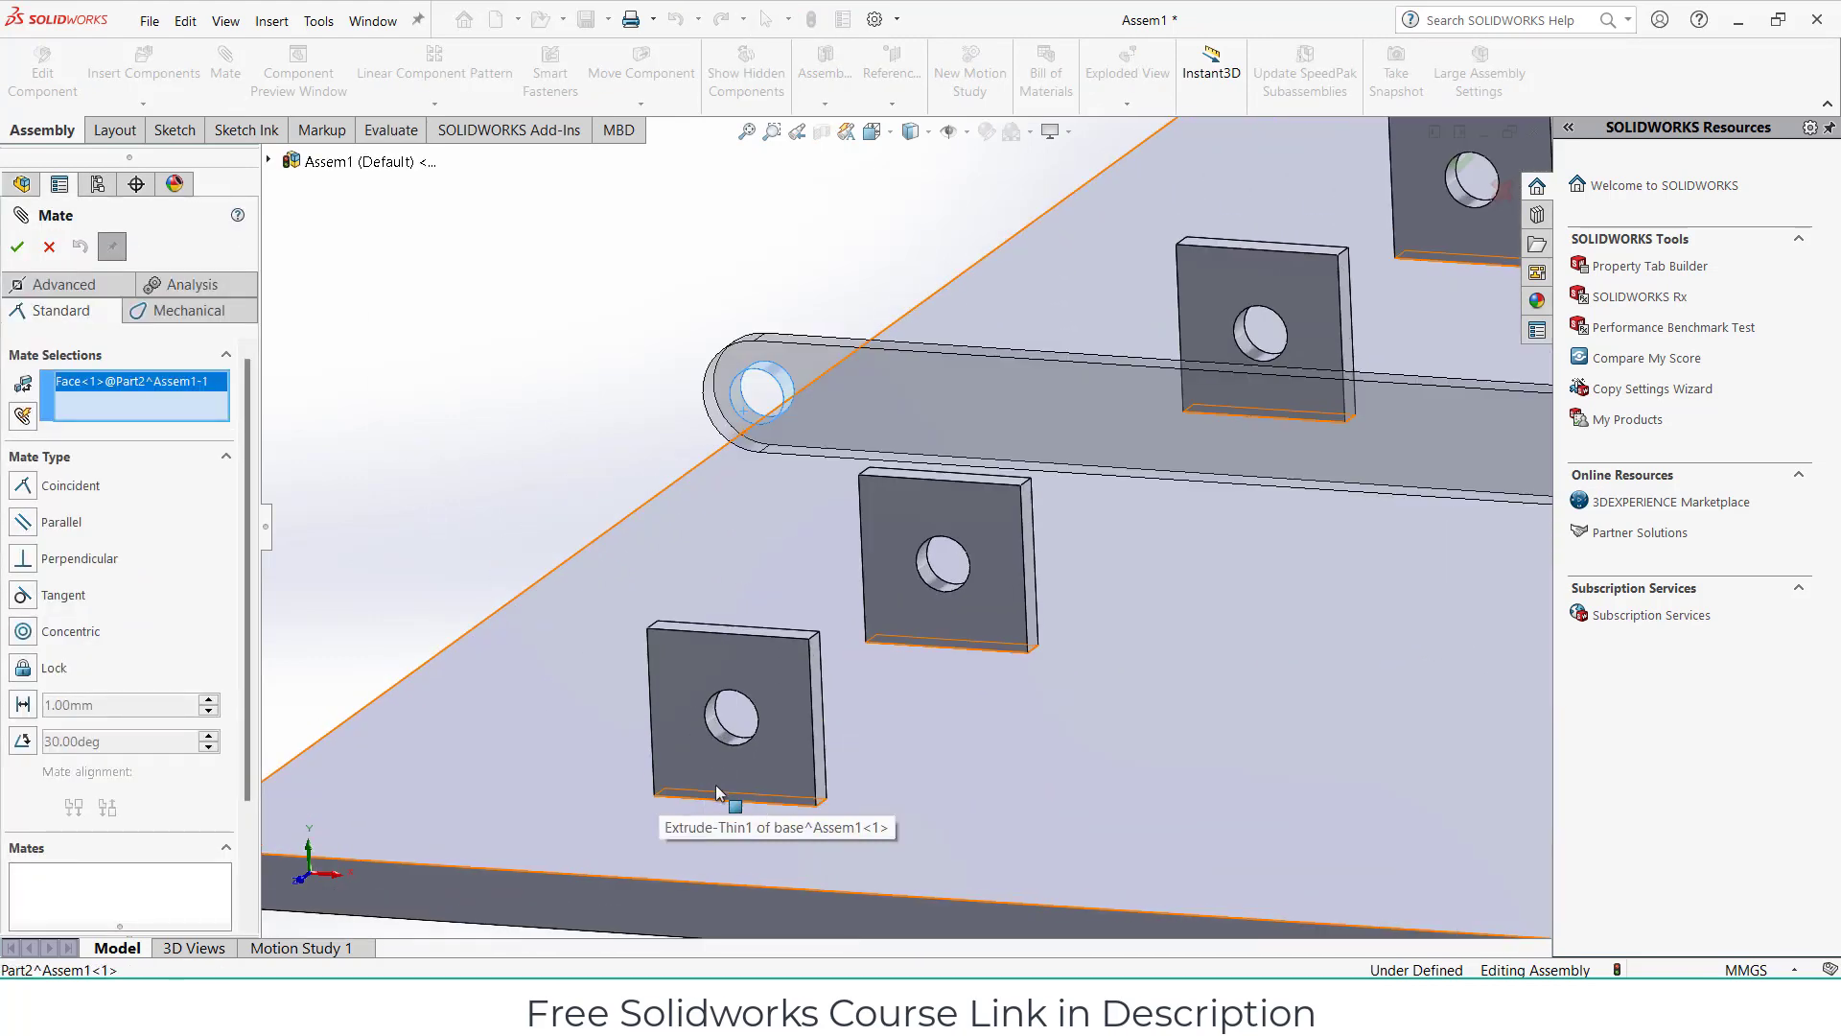
pyautogui.click(733, 710)
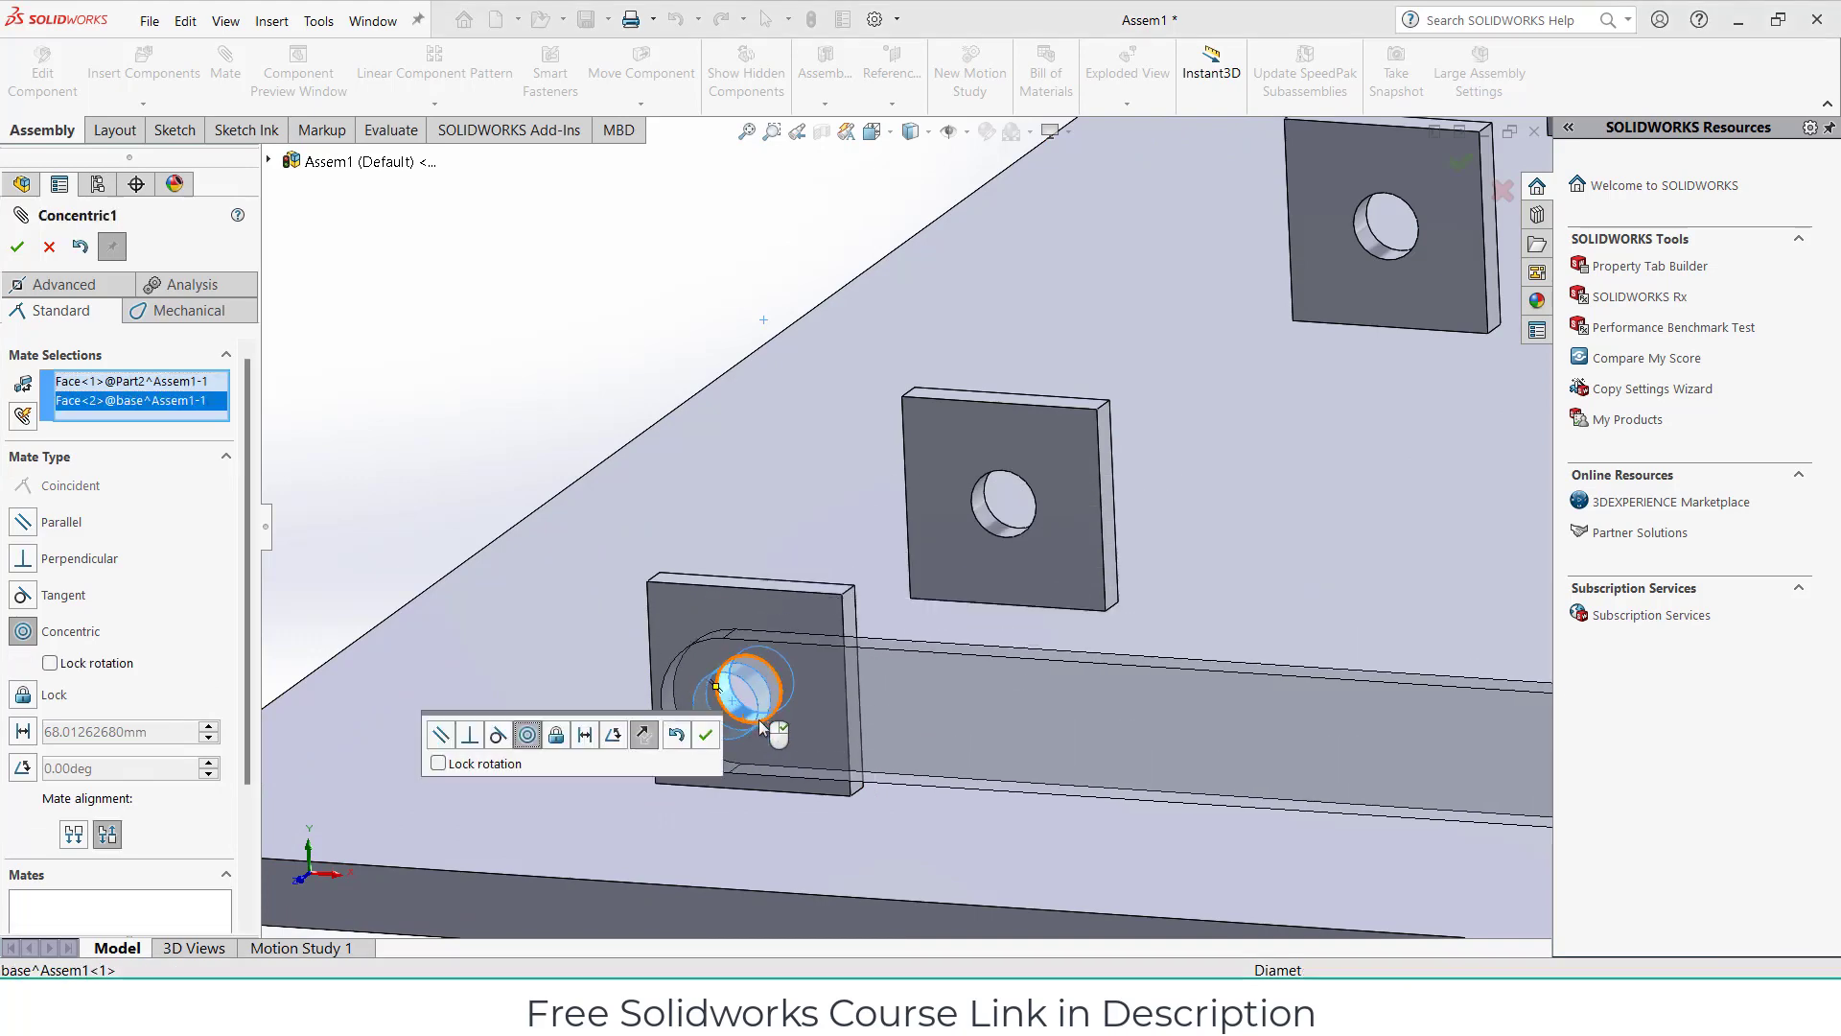
pyautogui.click(706, 744)
# Mate the link's flat face coincident with the tab face.
pyautogui.moveTo(708, 659)
pyautogui.mouseDown(button='middle')
pyautogui.moveTo(802, 753)
pyautogui.moveTo(1023, 577)
pyautogui.mouseUp(button='middle')
pyautogui.click(804, 756)
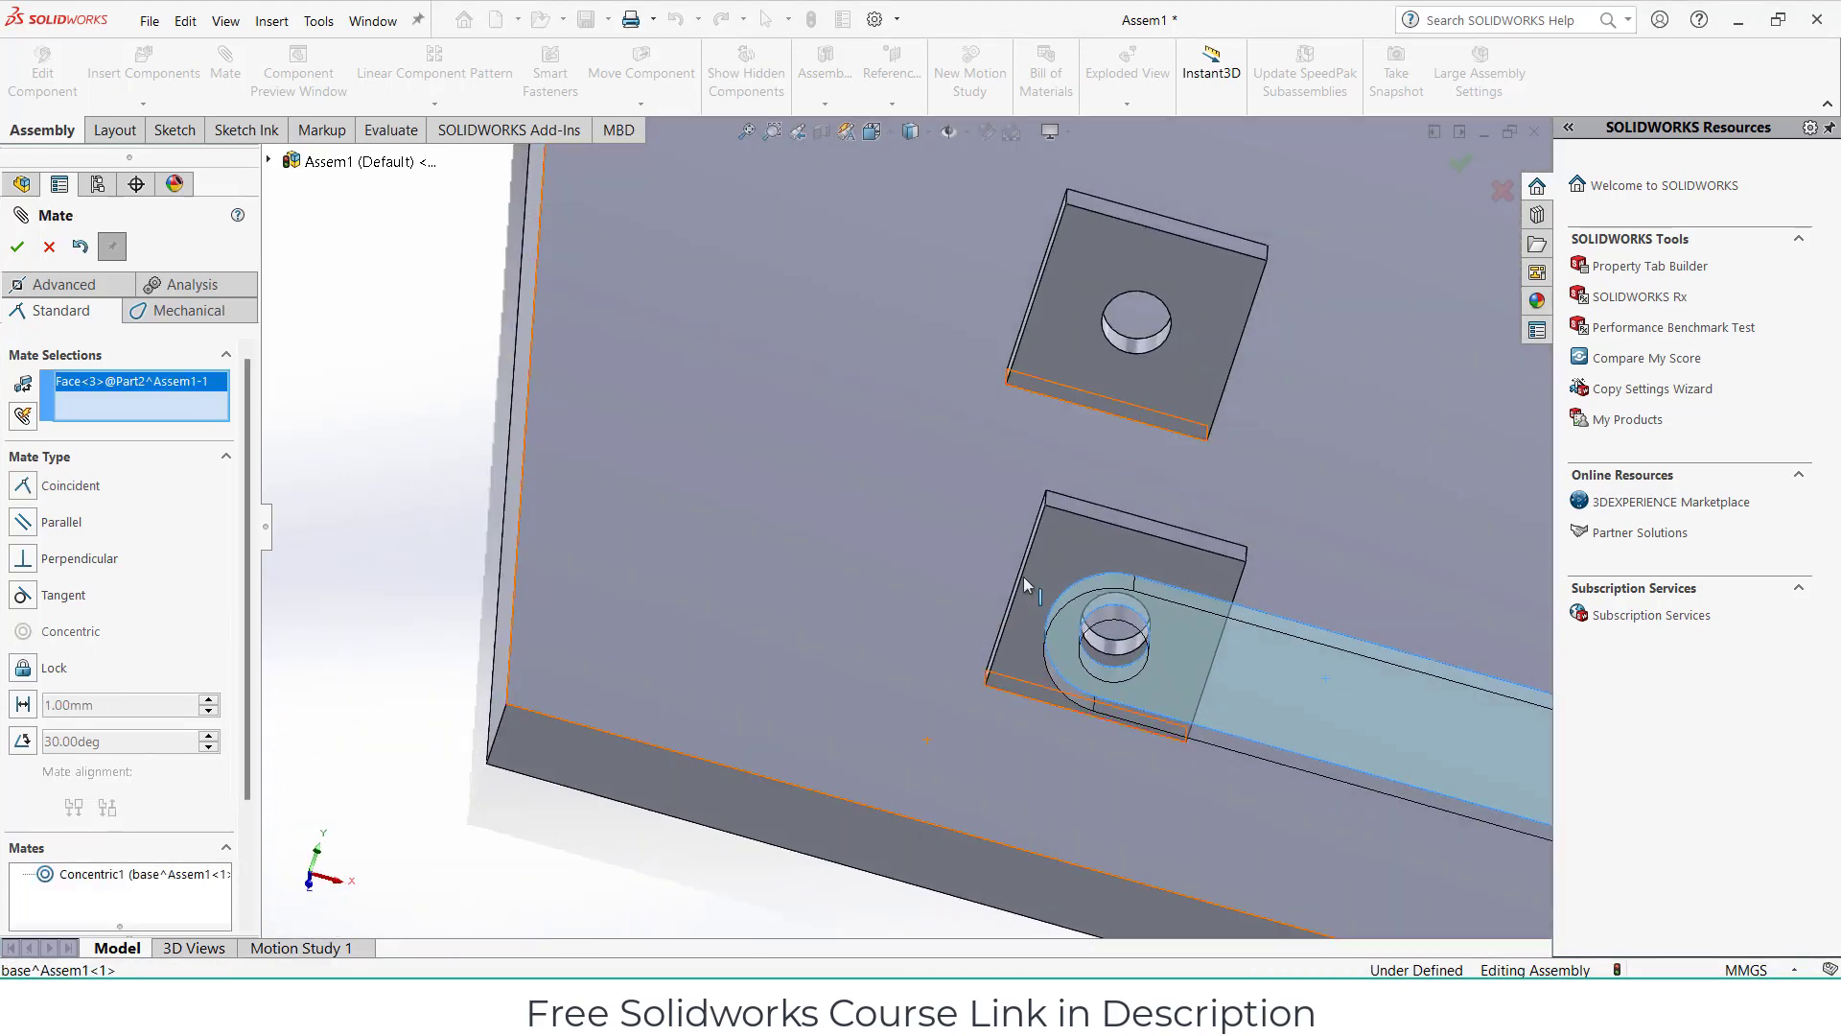
pyautogui.click(1055, 631)
pyautogui.scroll(3, 1059, 635)
pyautogui.scroll(2, 1199, 623)
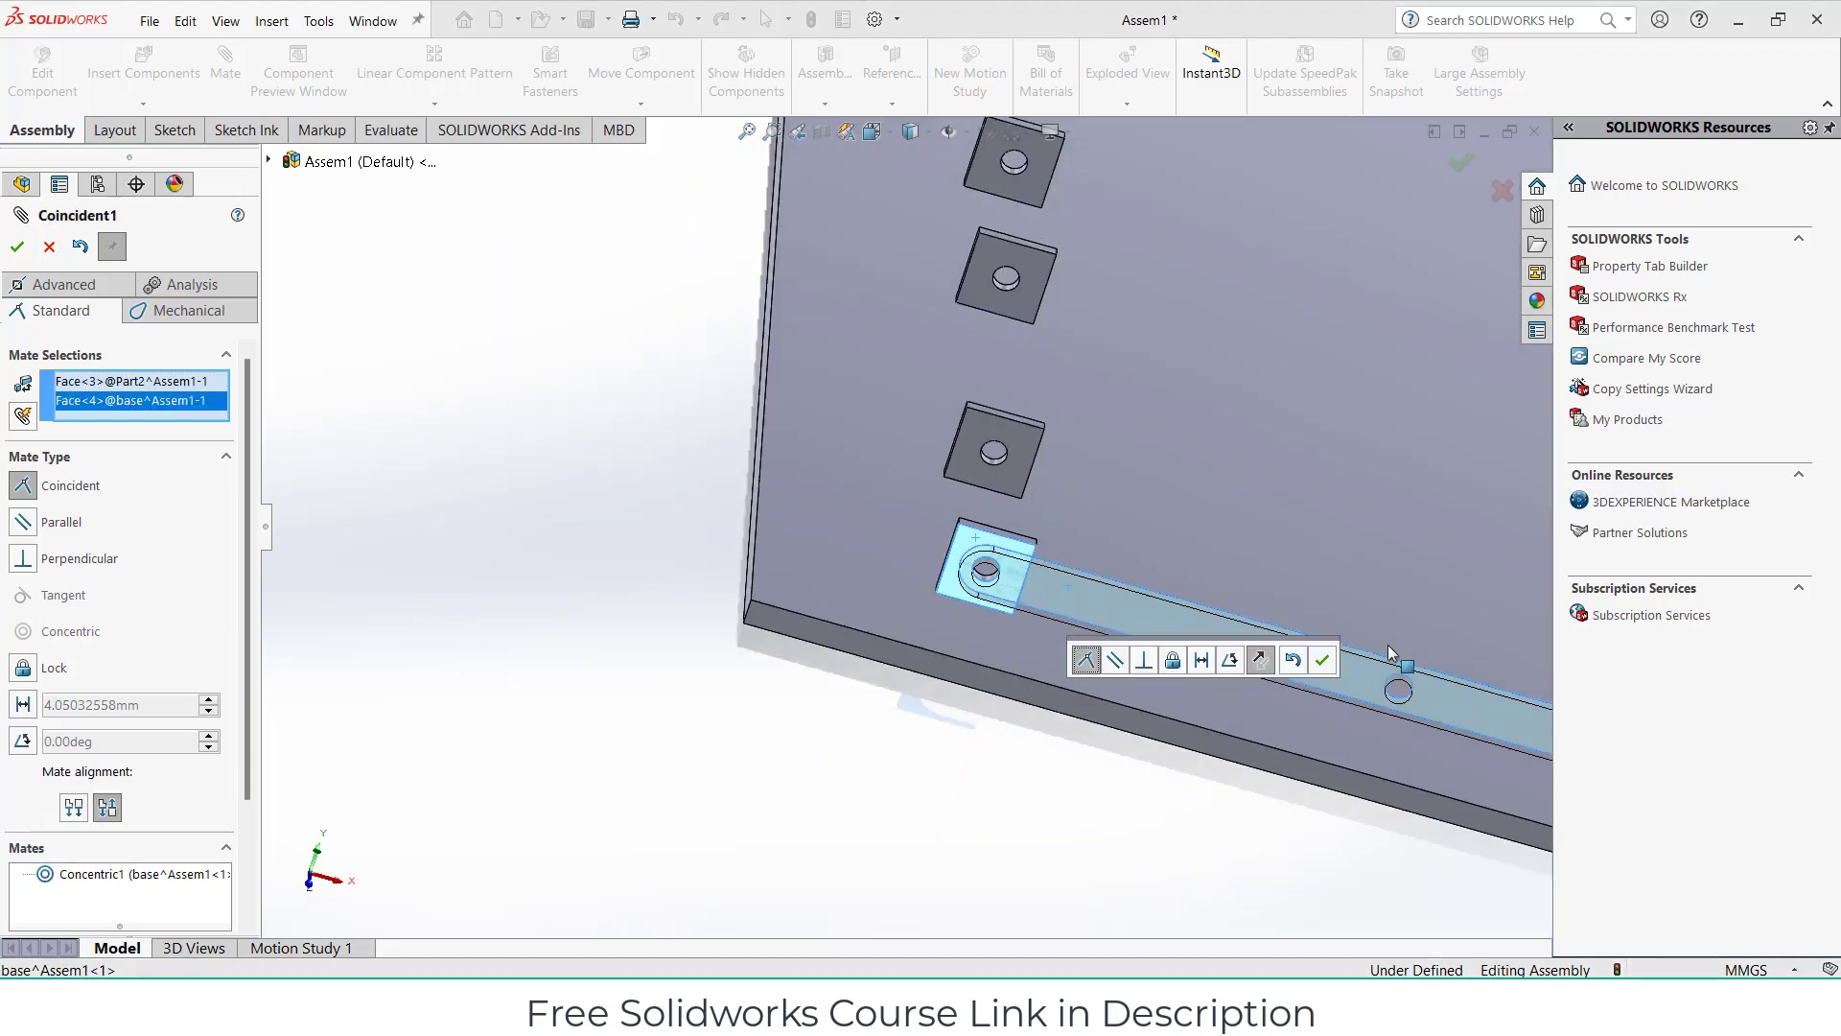
pyautogui.click(1321, 658)
# Make the plate face coincident with the assembly Top Plane.
pyautogui.moveTo(1312, 710); pyautogui.dragTo(1122, 576, button='middle')
pyautogui.scroll(-3, 1257, 659)
pyautogui.scroll(-2, 1220, 585)
pyautogui.scroll(2, 1199, 614)
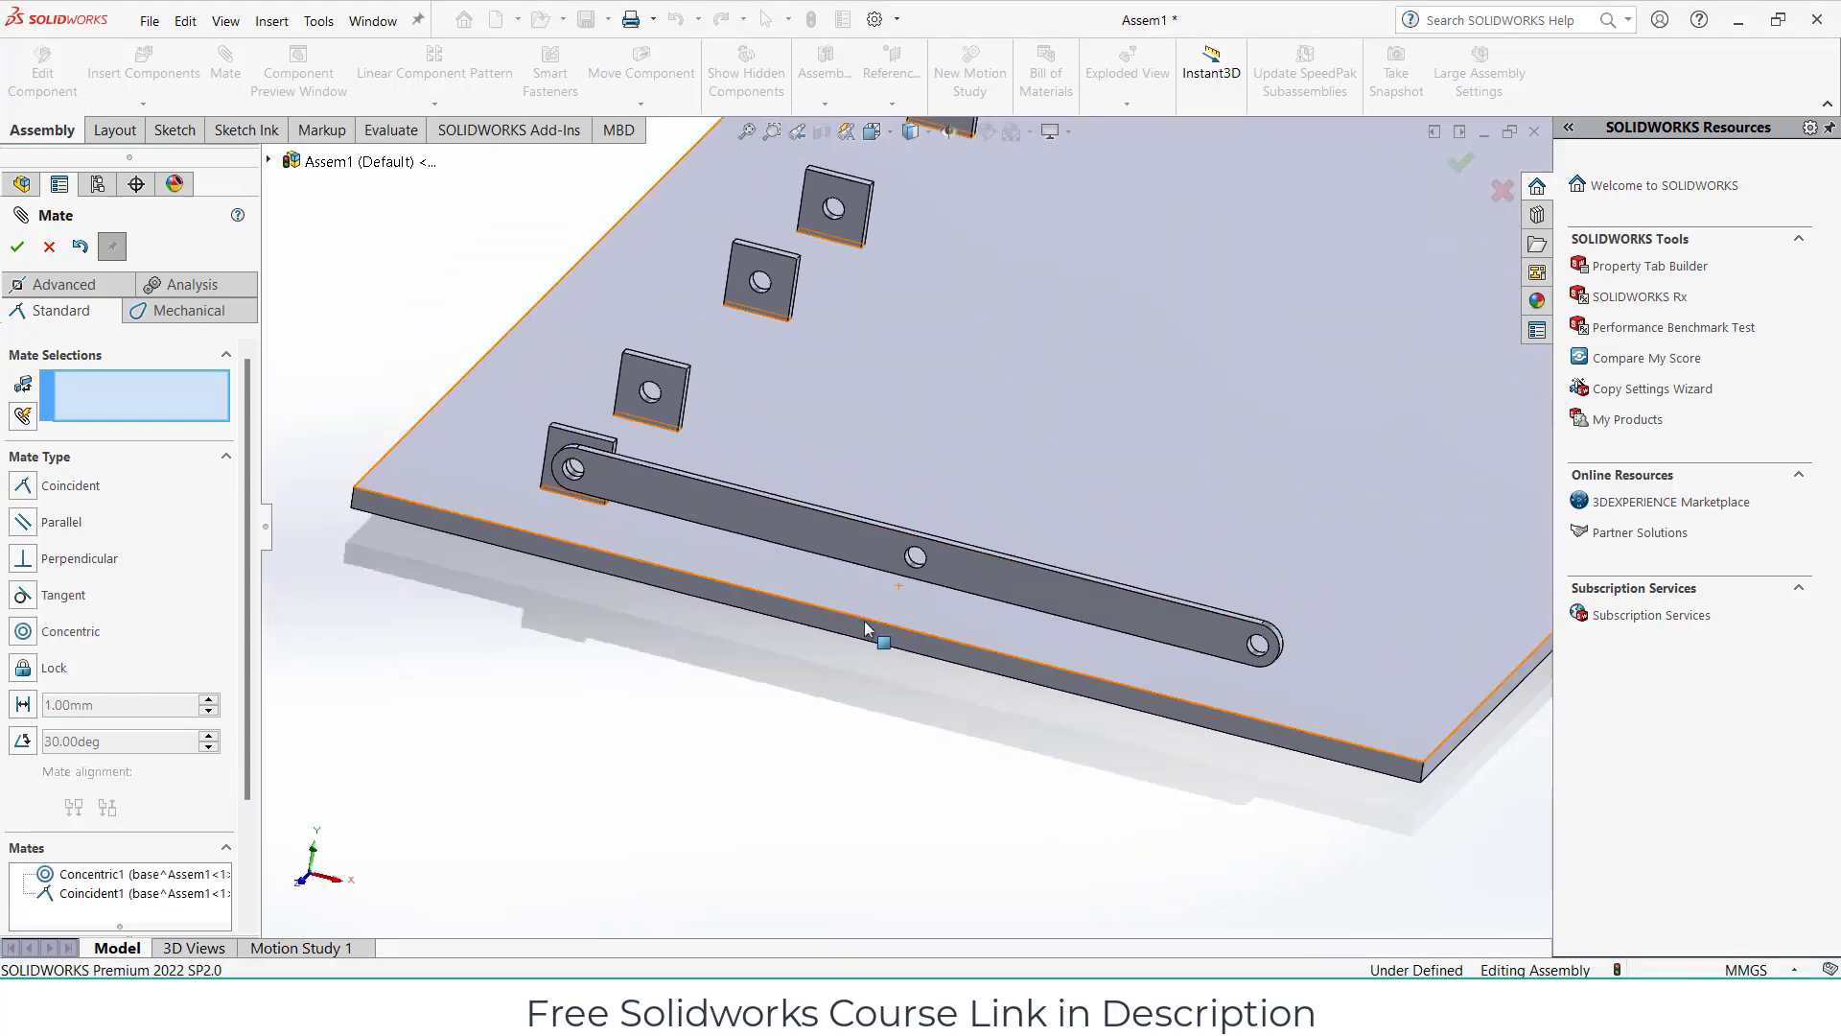
pyautogui.scroll(1, 1087, 520)
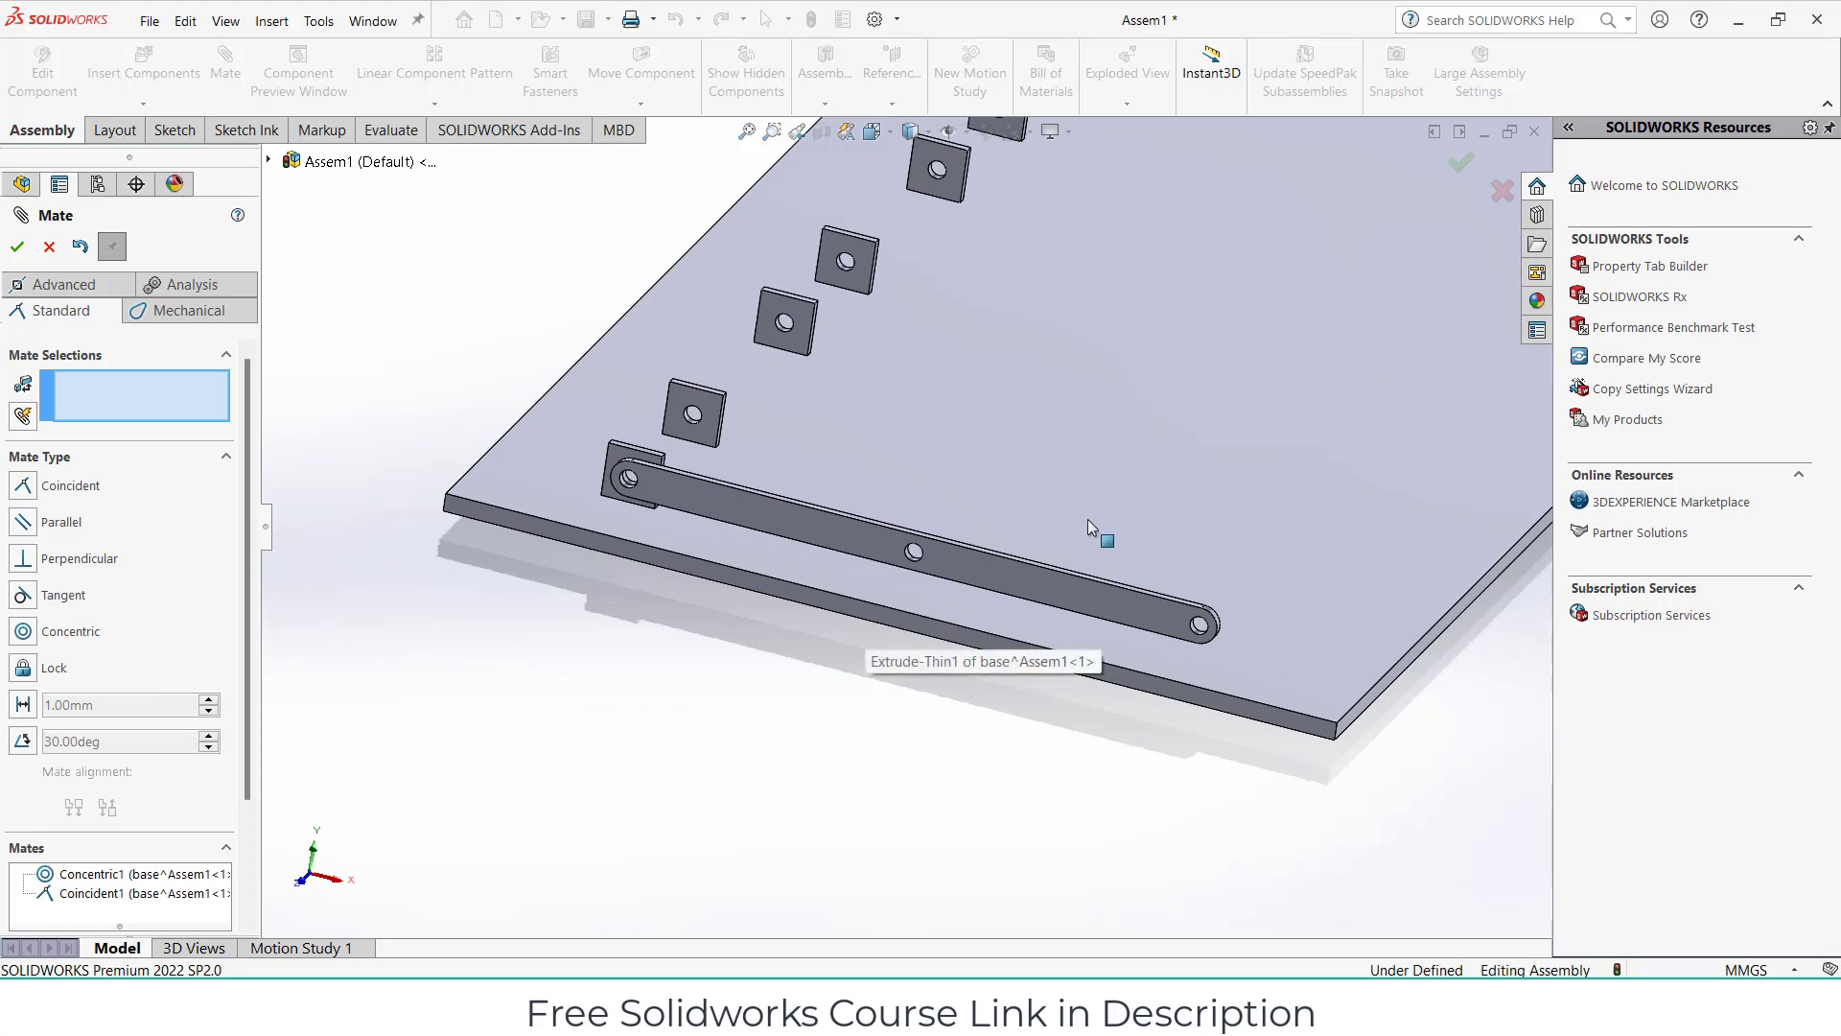
pyautogui.click(1125, 417)
pyautogui.scroll(3, 1126, 417)
pyautogui.click(270, 160)
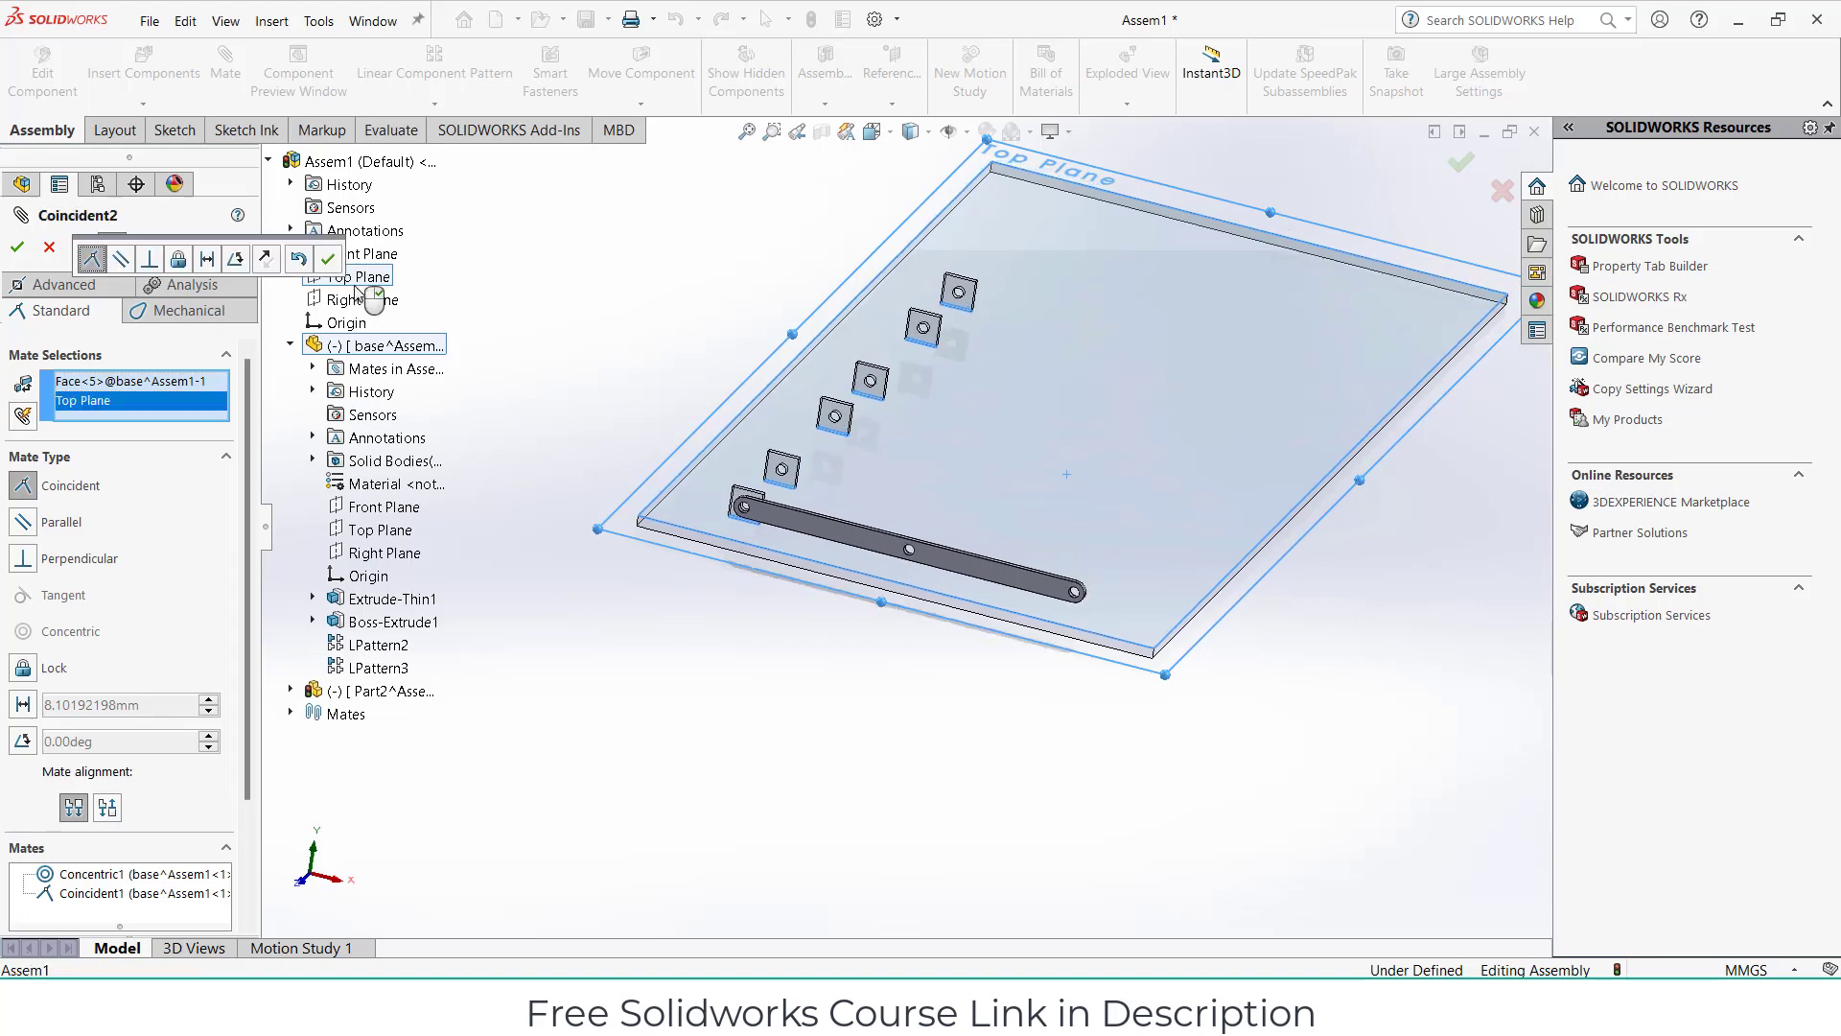
pyautogui.click(329, 257)
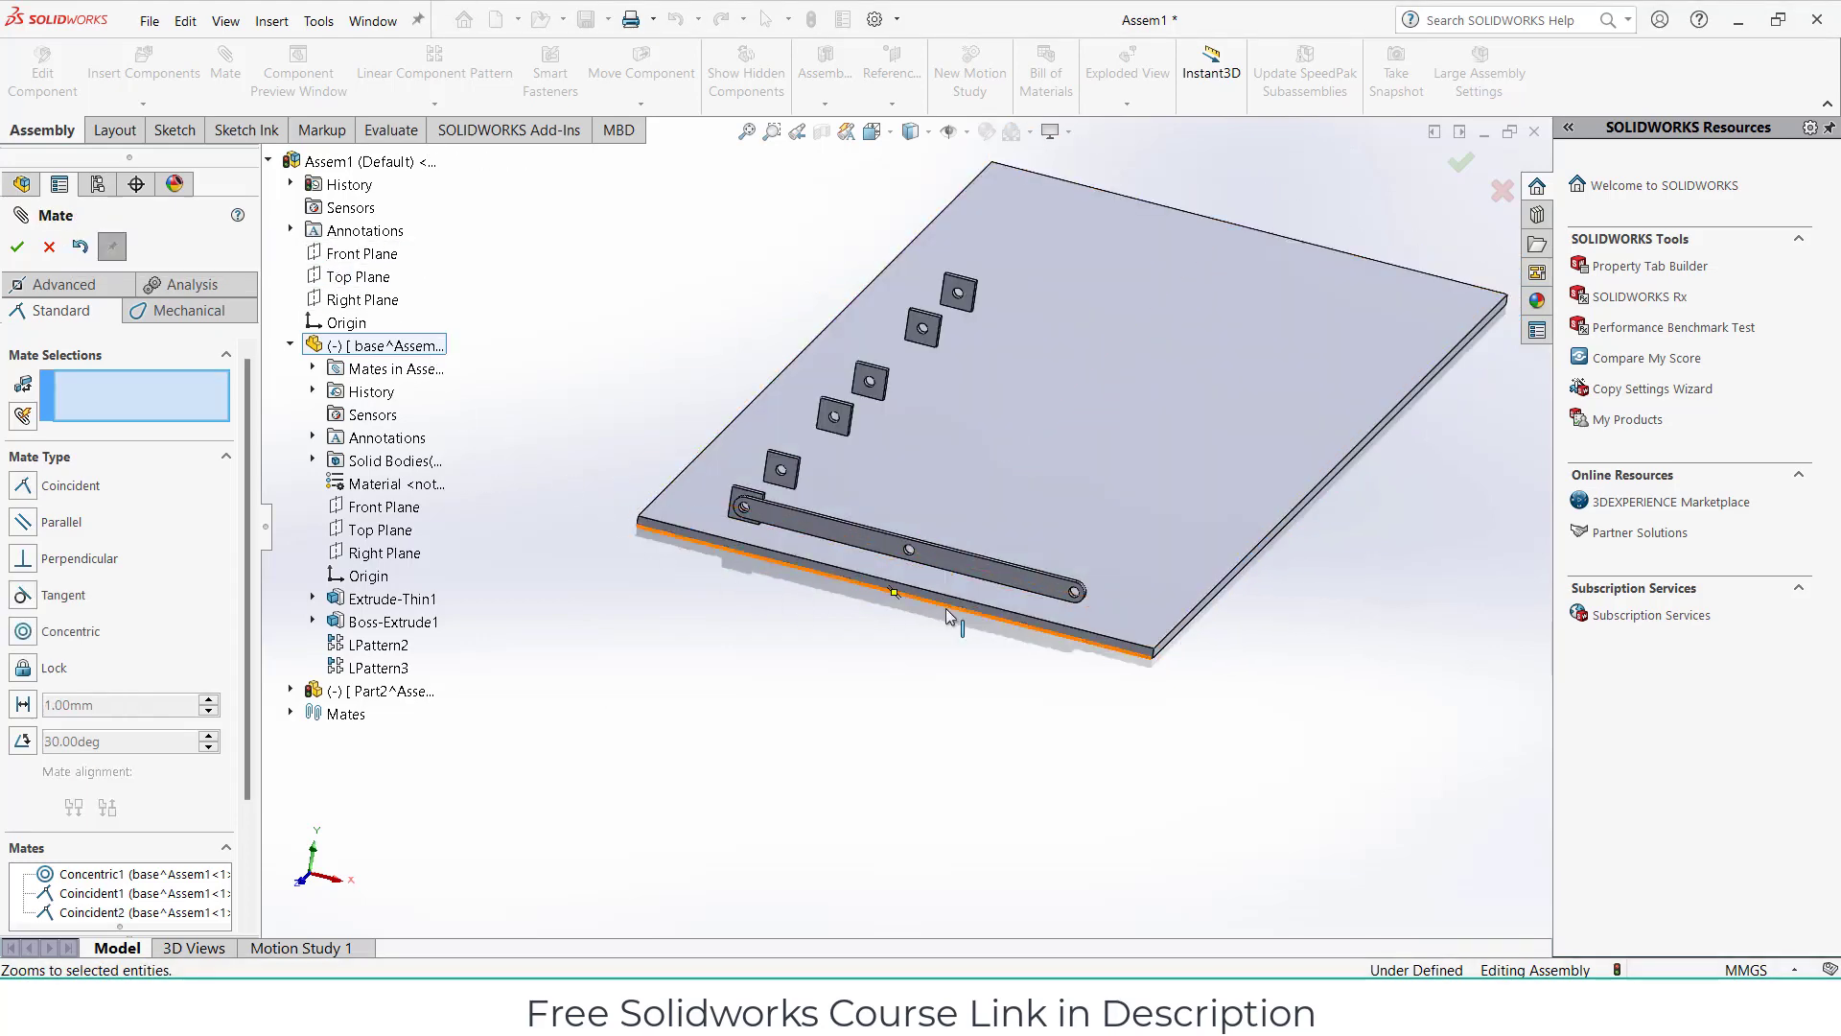
# Mate the plate's edge and side faces to the assembly Front and Right Planes.
pyautogui.click(992, 816)
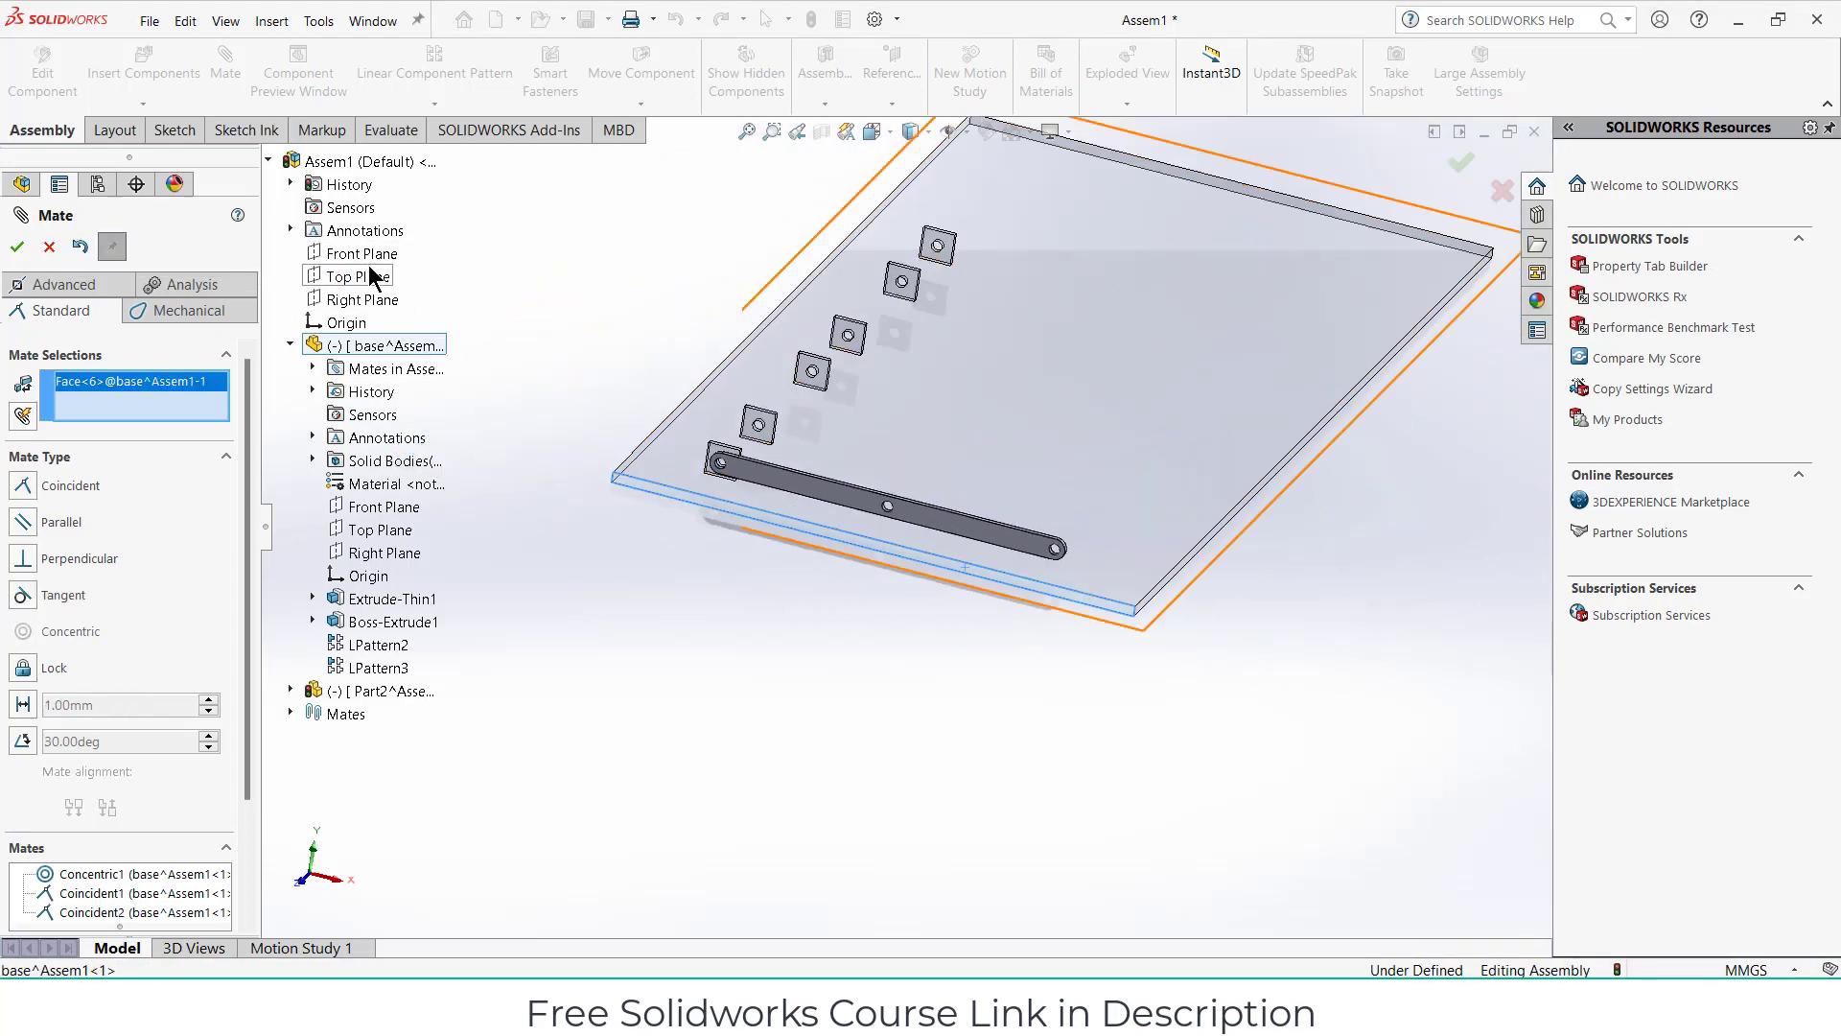
pyautogui.click(361, 255)
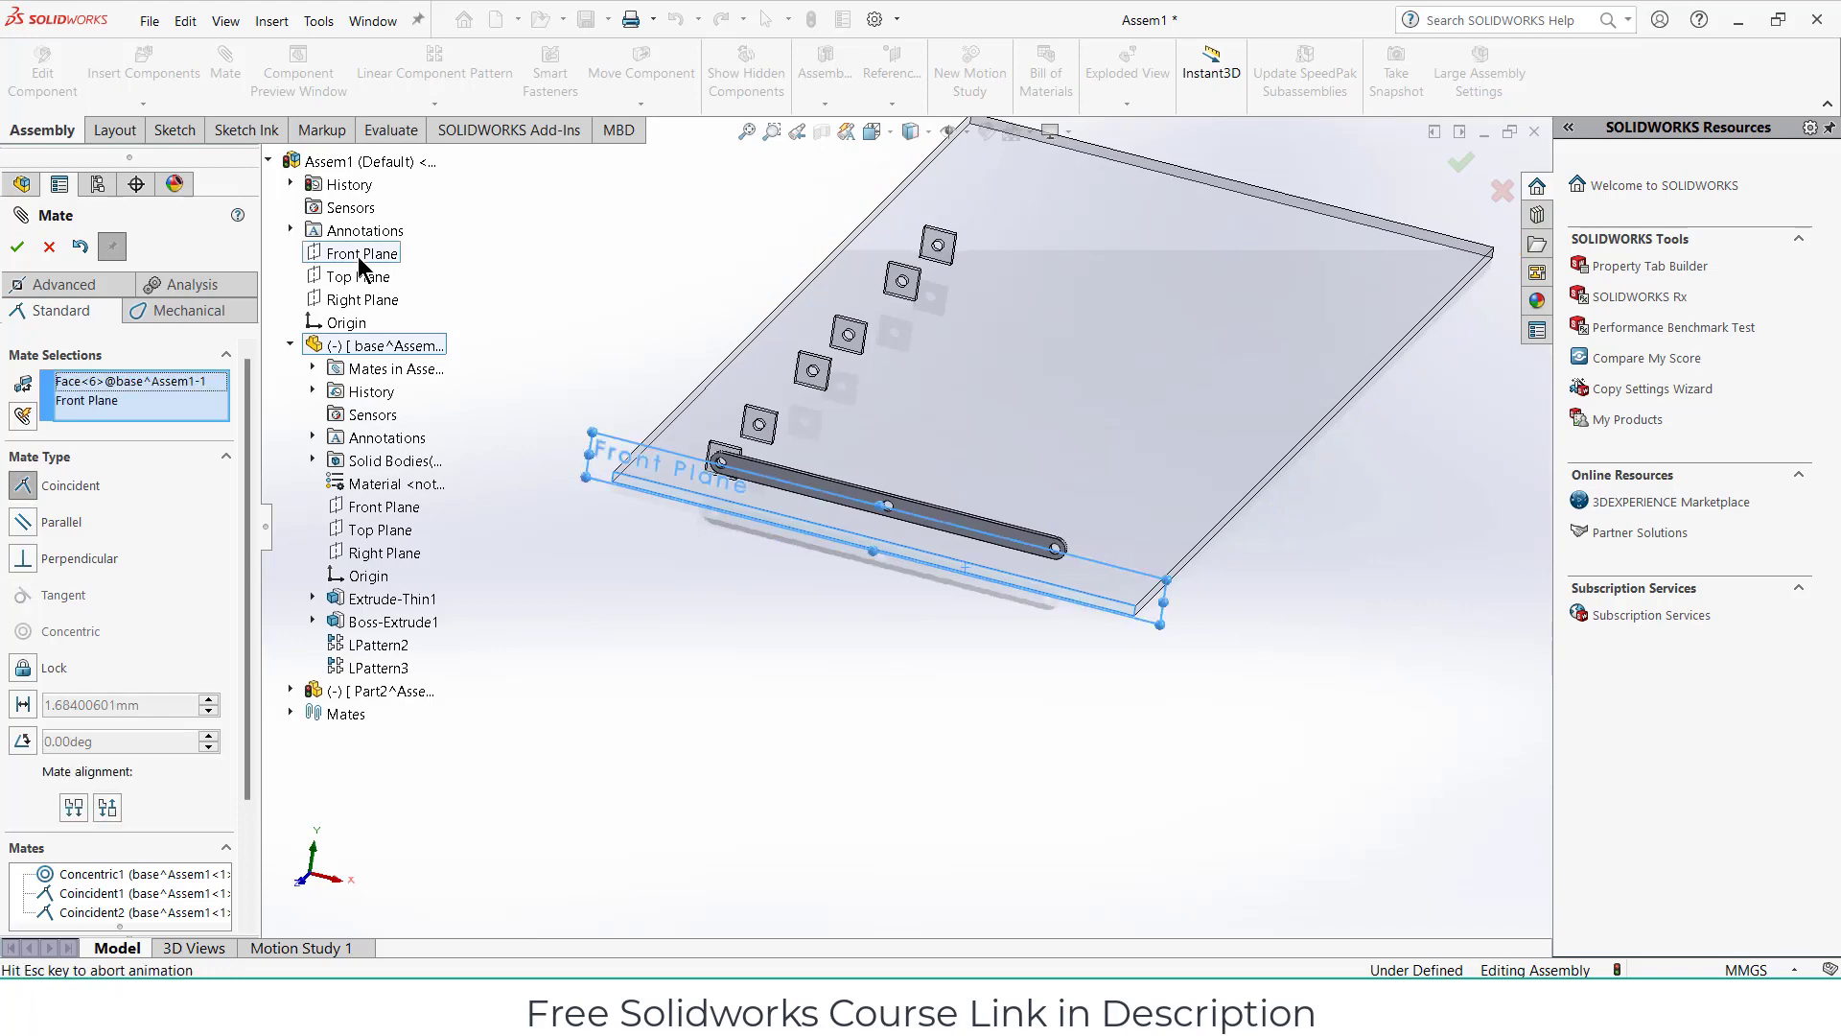
pyautogui.click(338, 228)
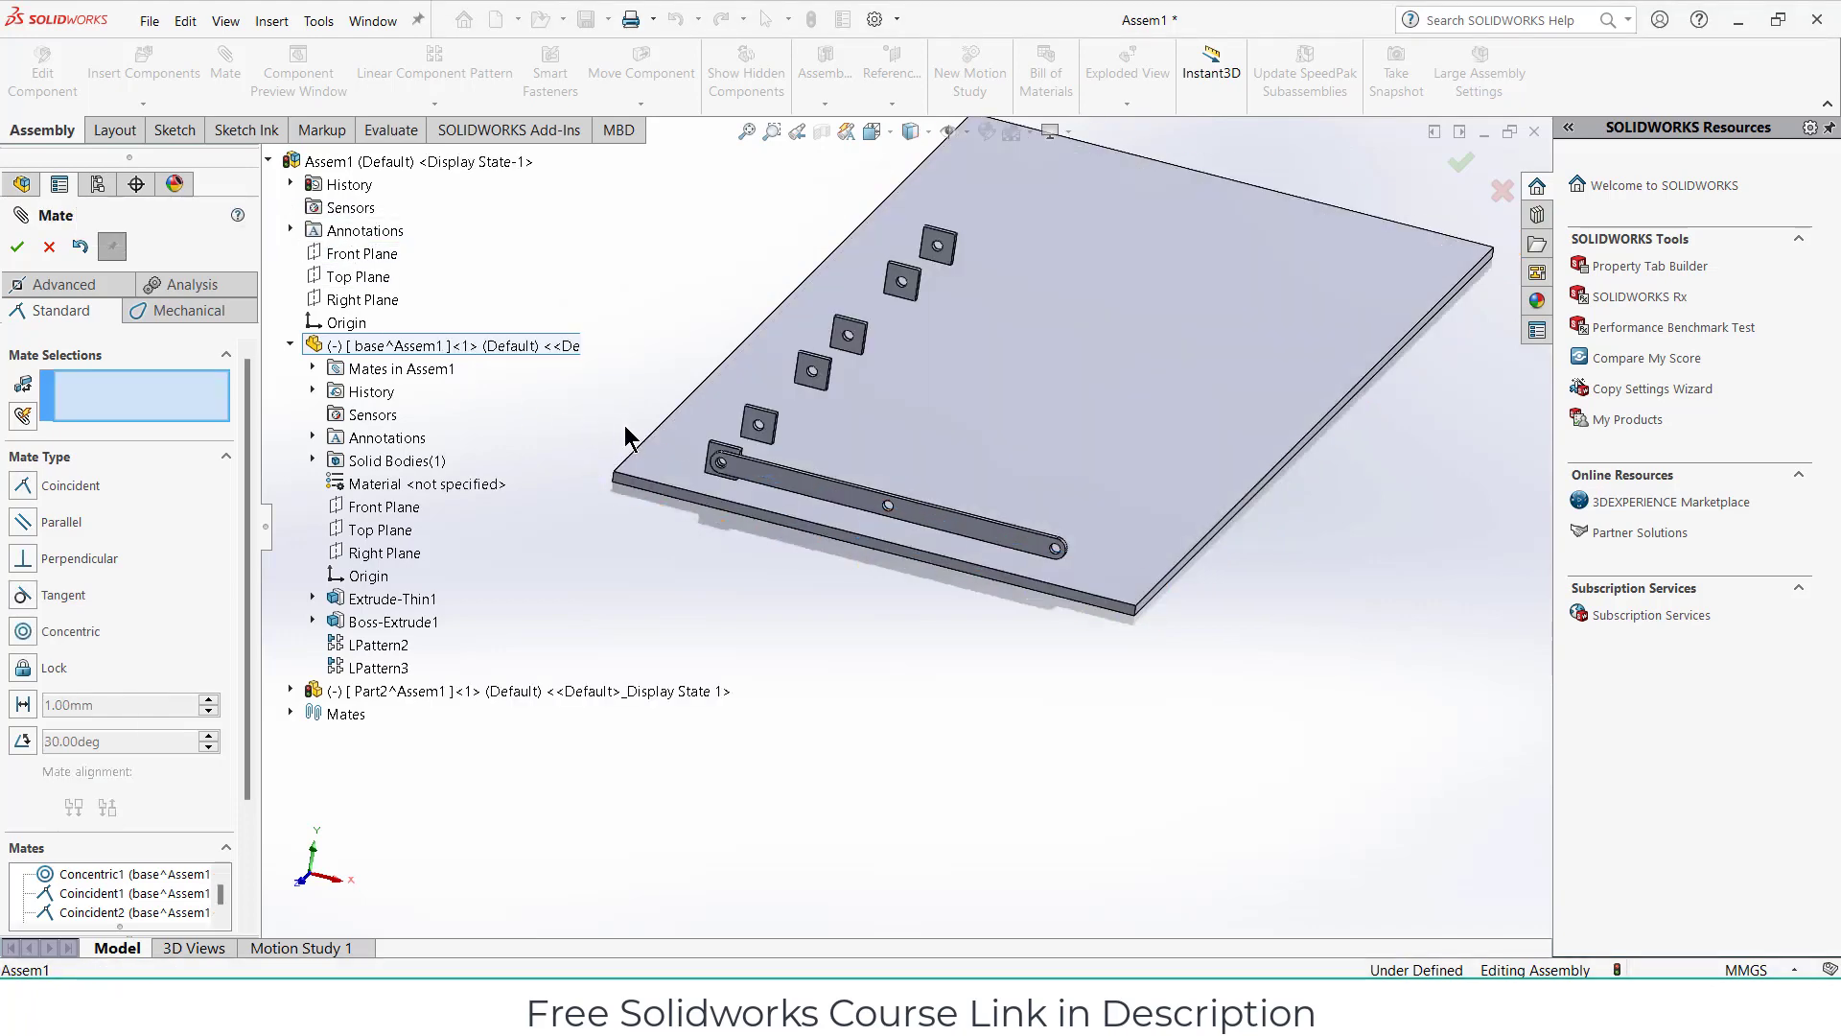
pyautogui.moveTo(672, 432); pyautogui.dragTo(899, 486, button='middle')
pyautogui.scroll(-5, 1097, 539)
pyautogui.click(1098, 543)
pyautogui.scroll(5, 1055, 547)
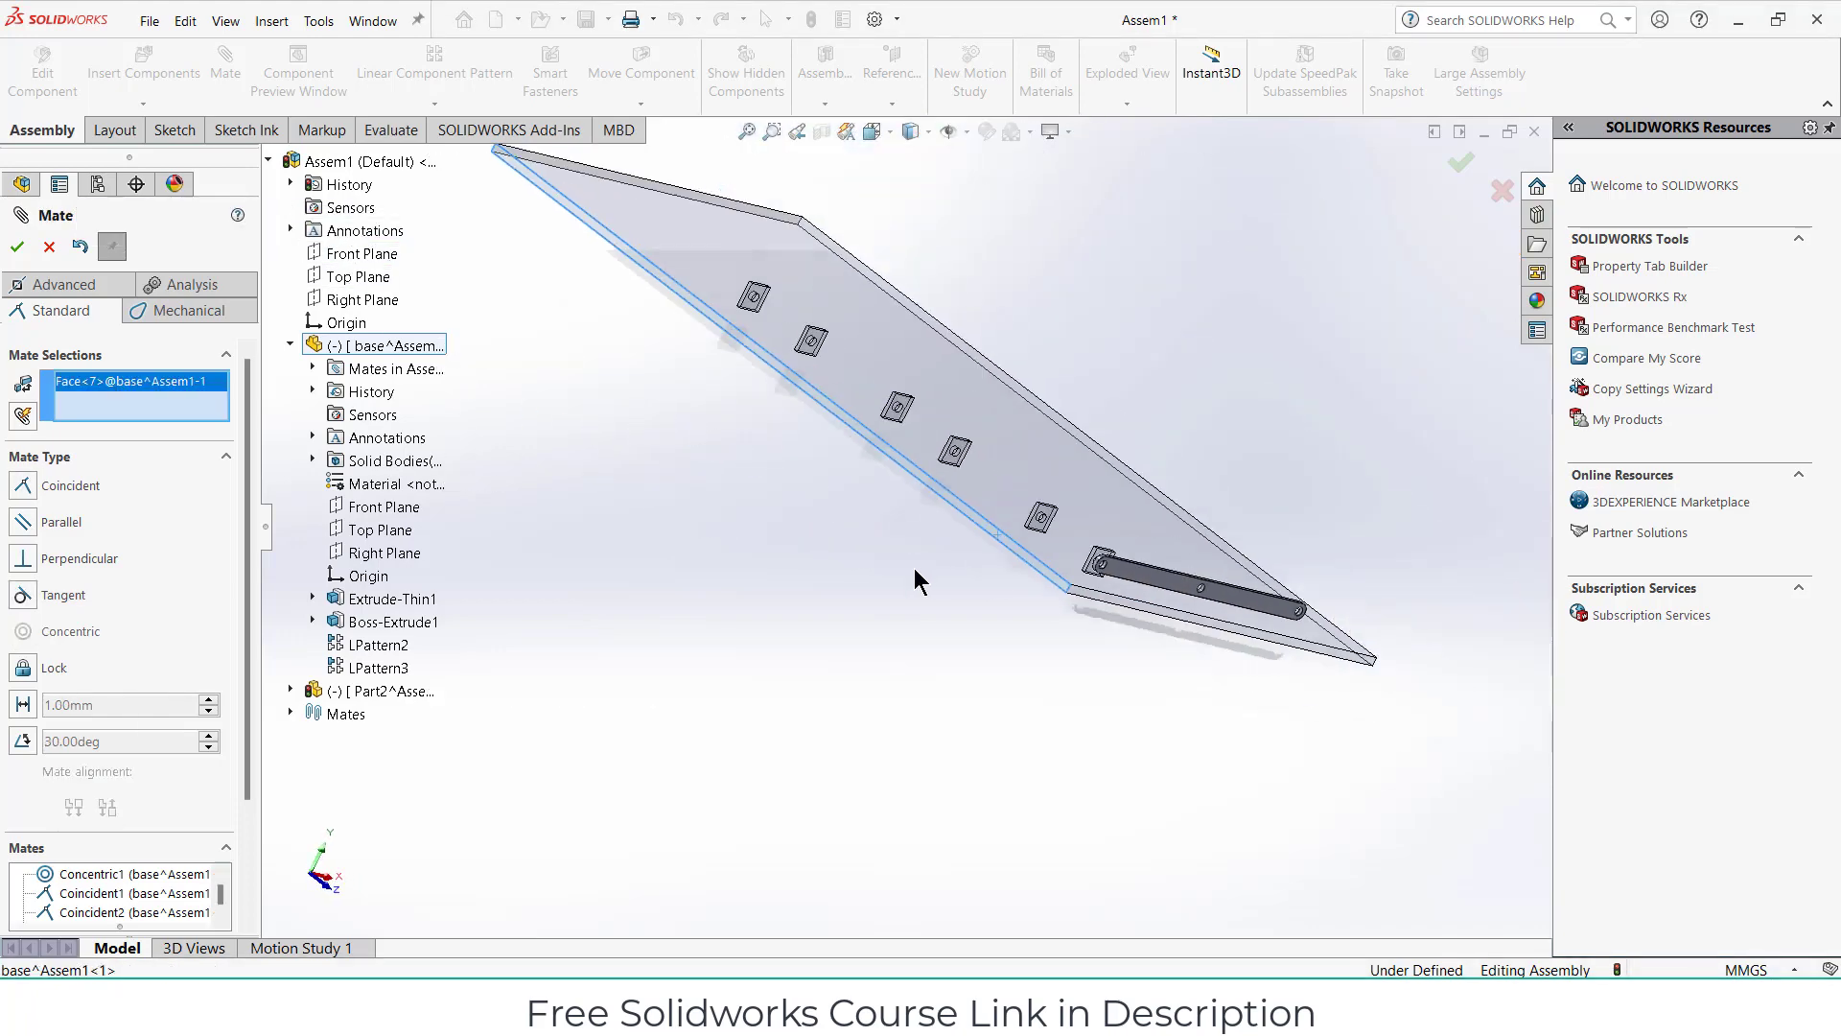
pyautogui.click(361, 299)
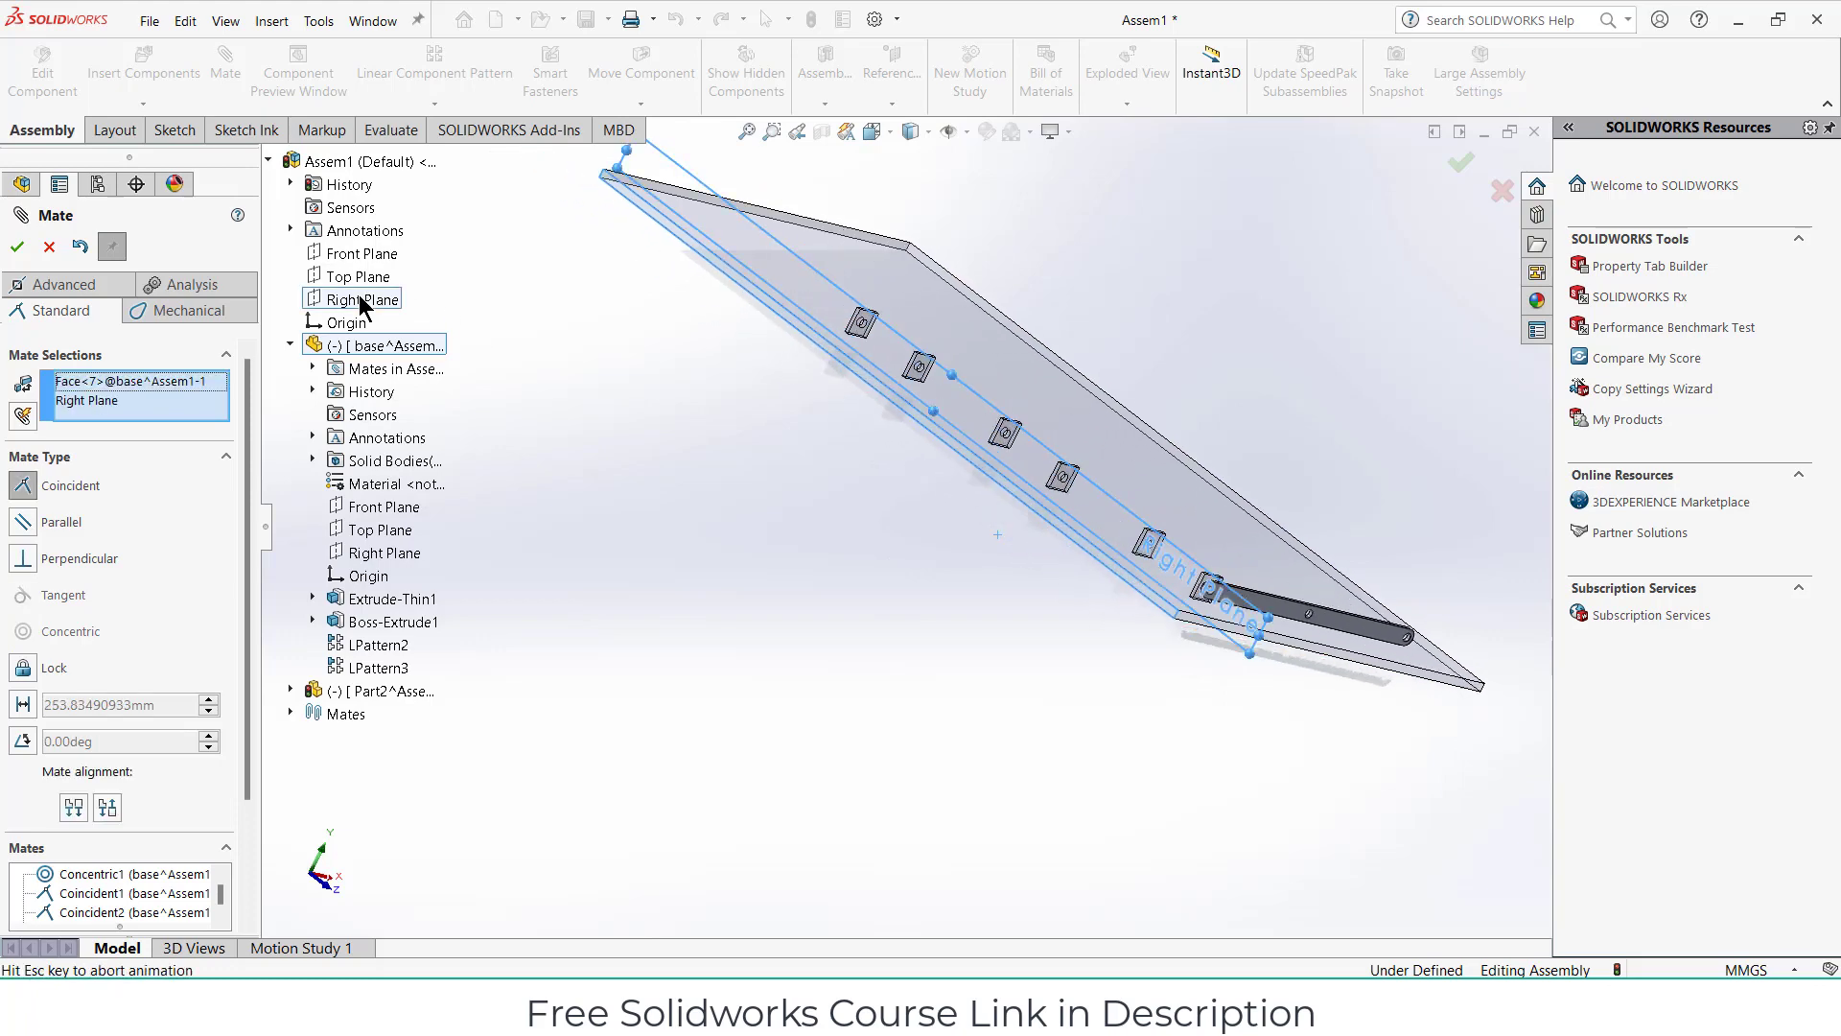
pyautogui.click(333, 269)
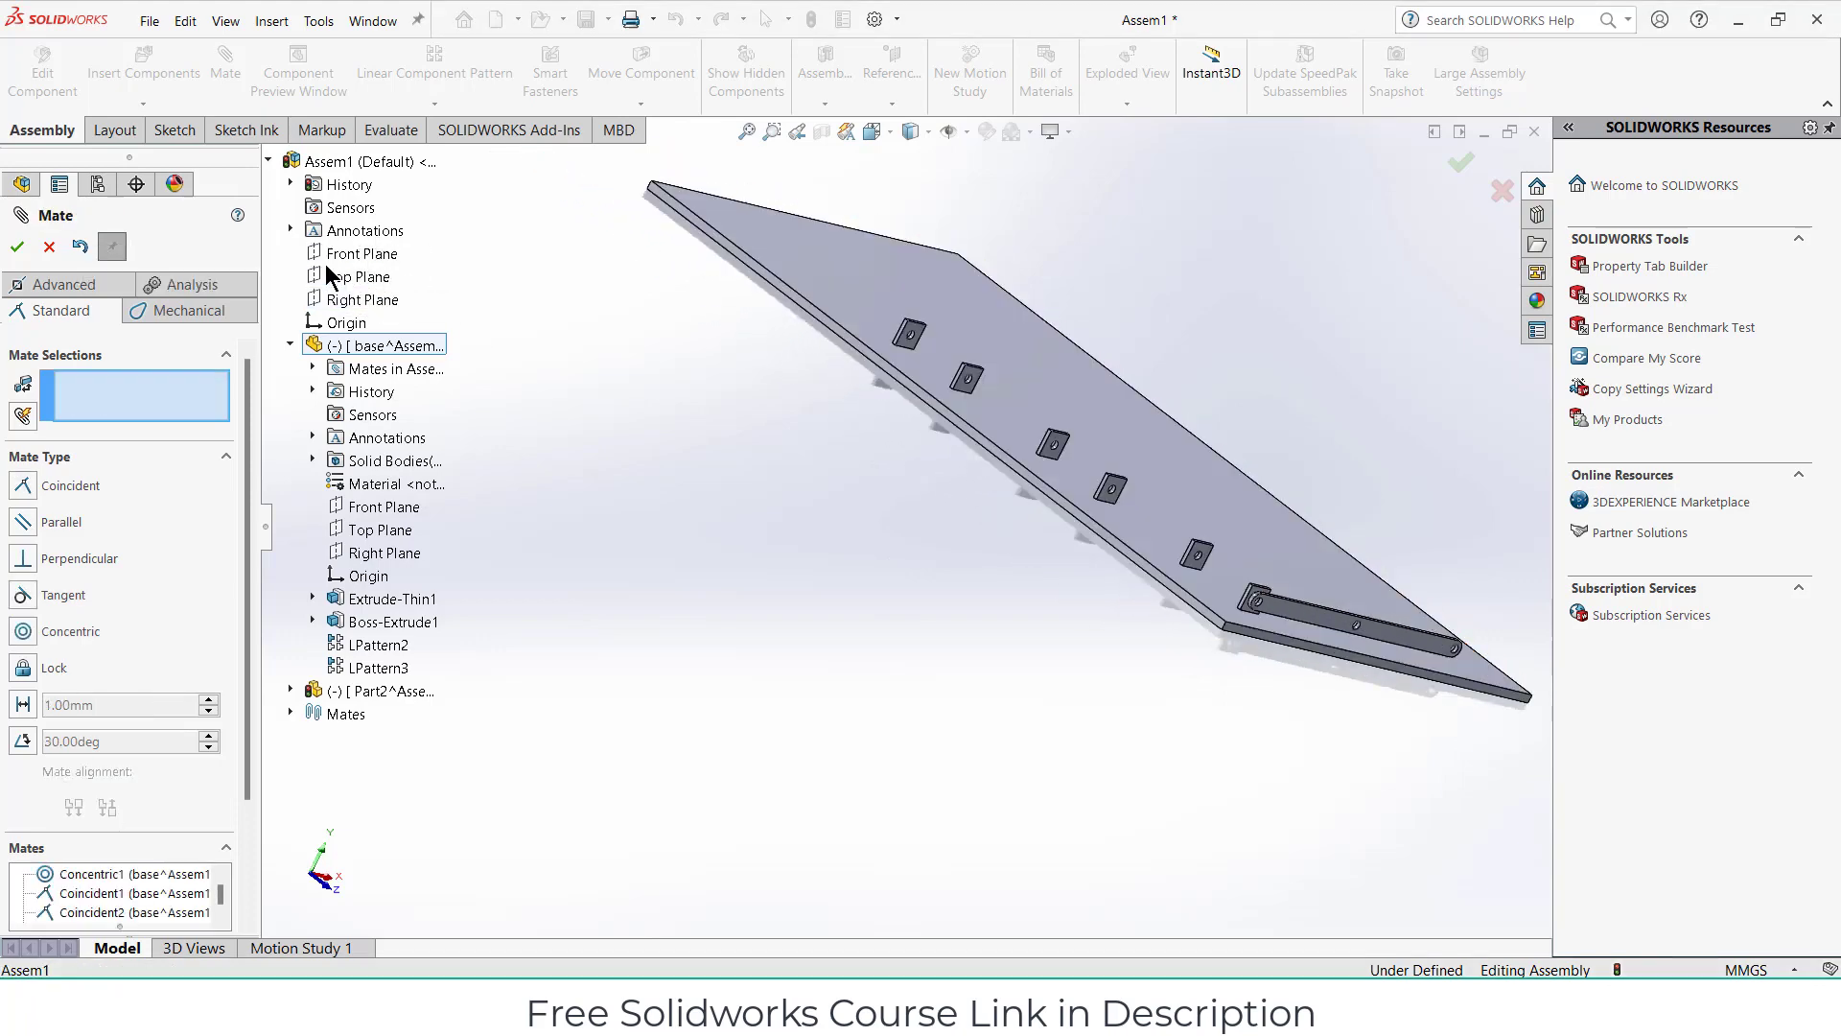
pyautogui.click(17, 246)
pyautogui.moveTo(1054, 588); pyautogui.dragTo(968, 537, button='middle')
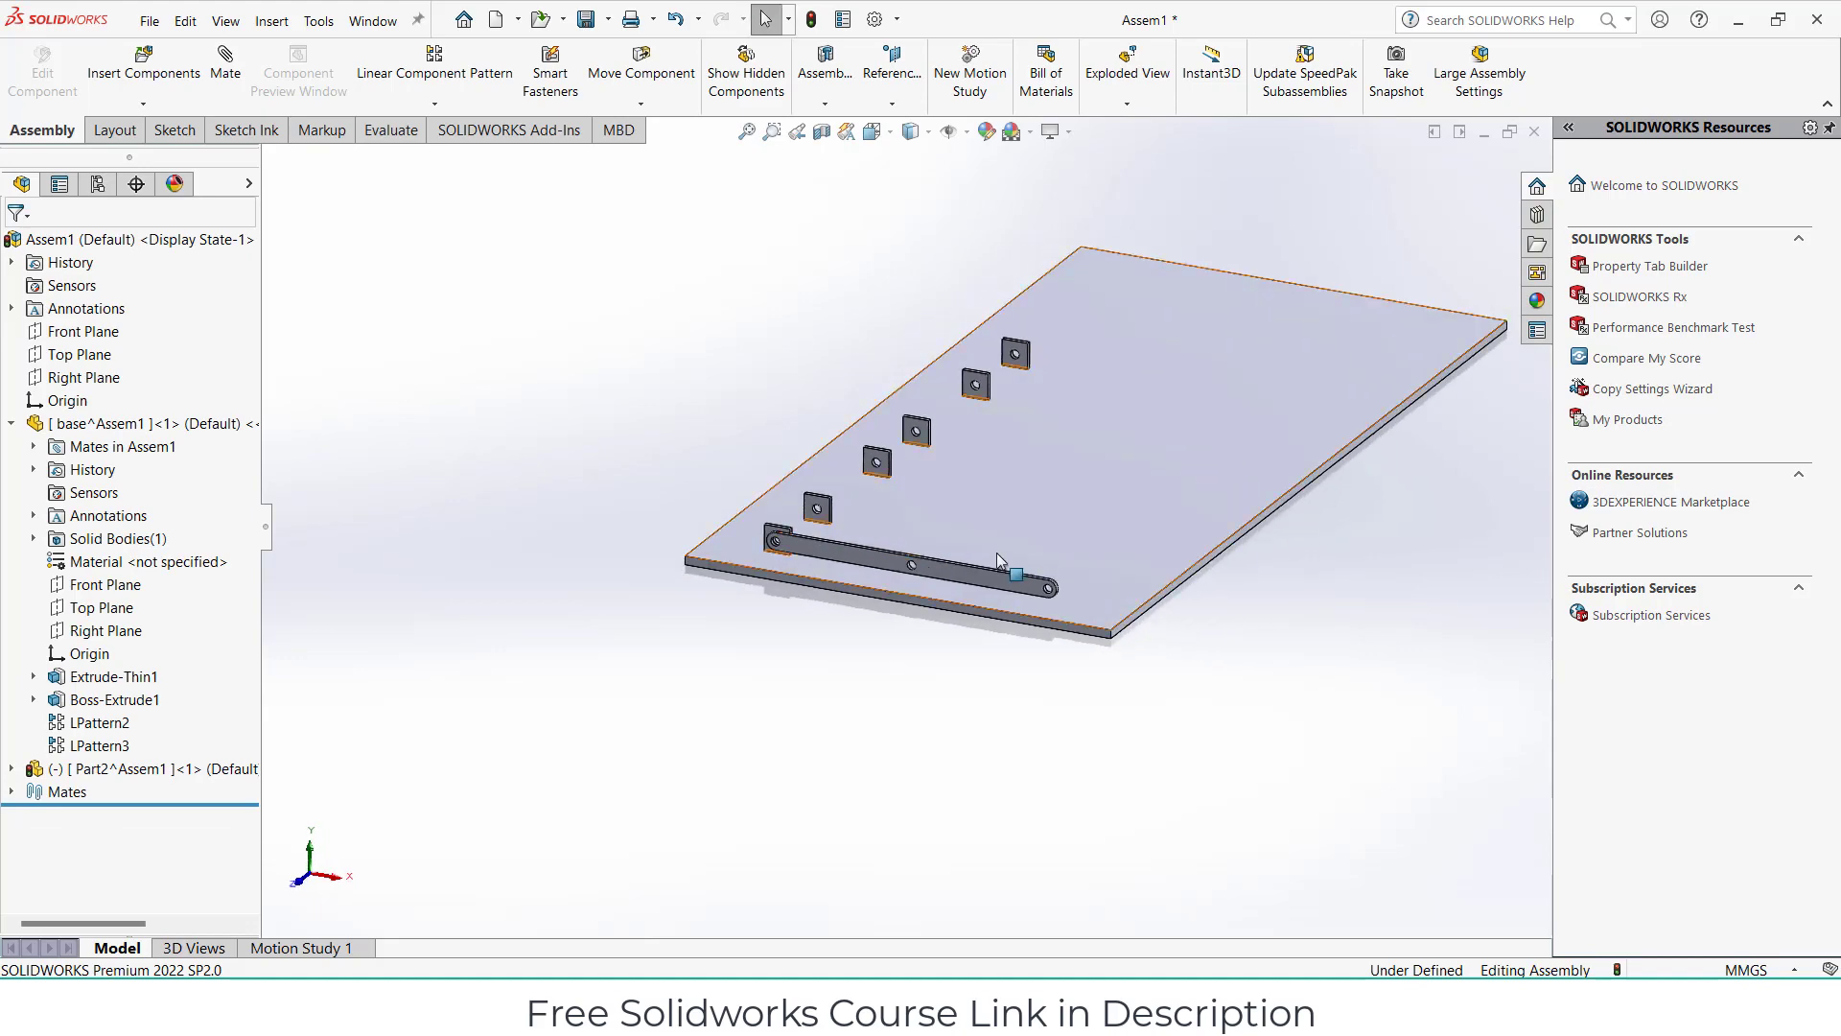
# Swing the first link arm to a diagonal above the base plate.
pyautogui.scroll(3, 969, 556)
pyautogui.moveTo(963, 580)
pyautogui.mouseDown()
pyautogui.moveTo(961, 495)
pyautogui.moveTo(899, 382)
pyautogui.mouseUp()
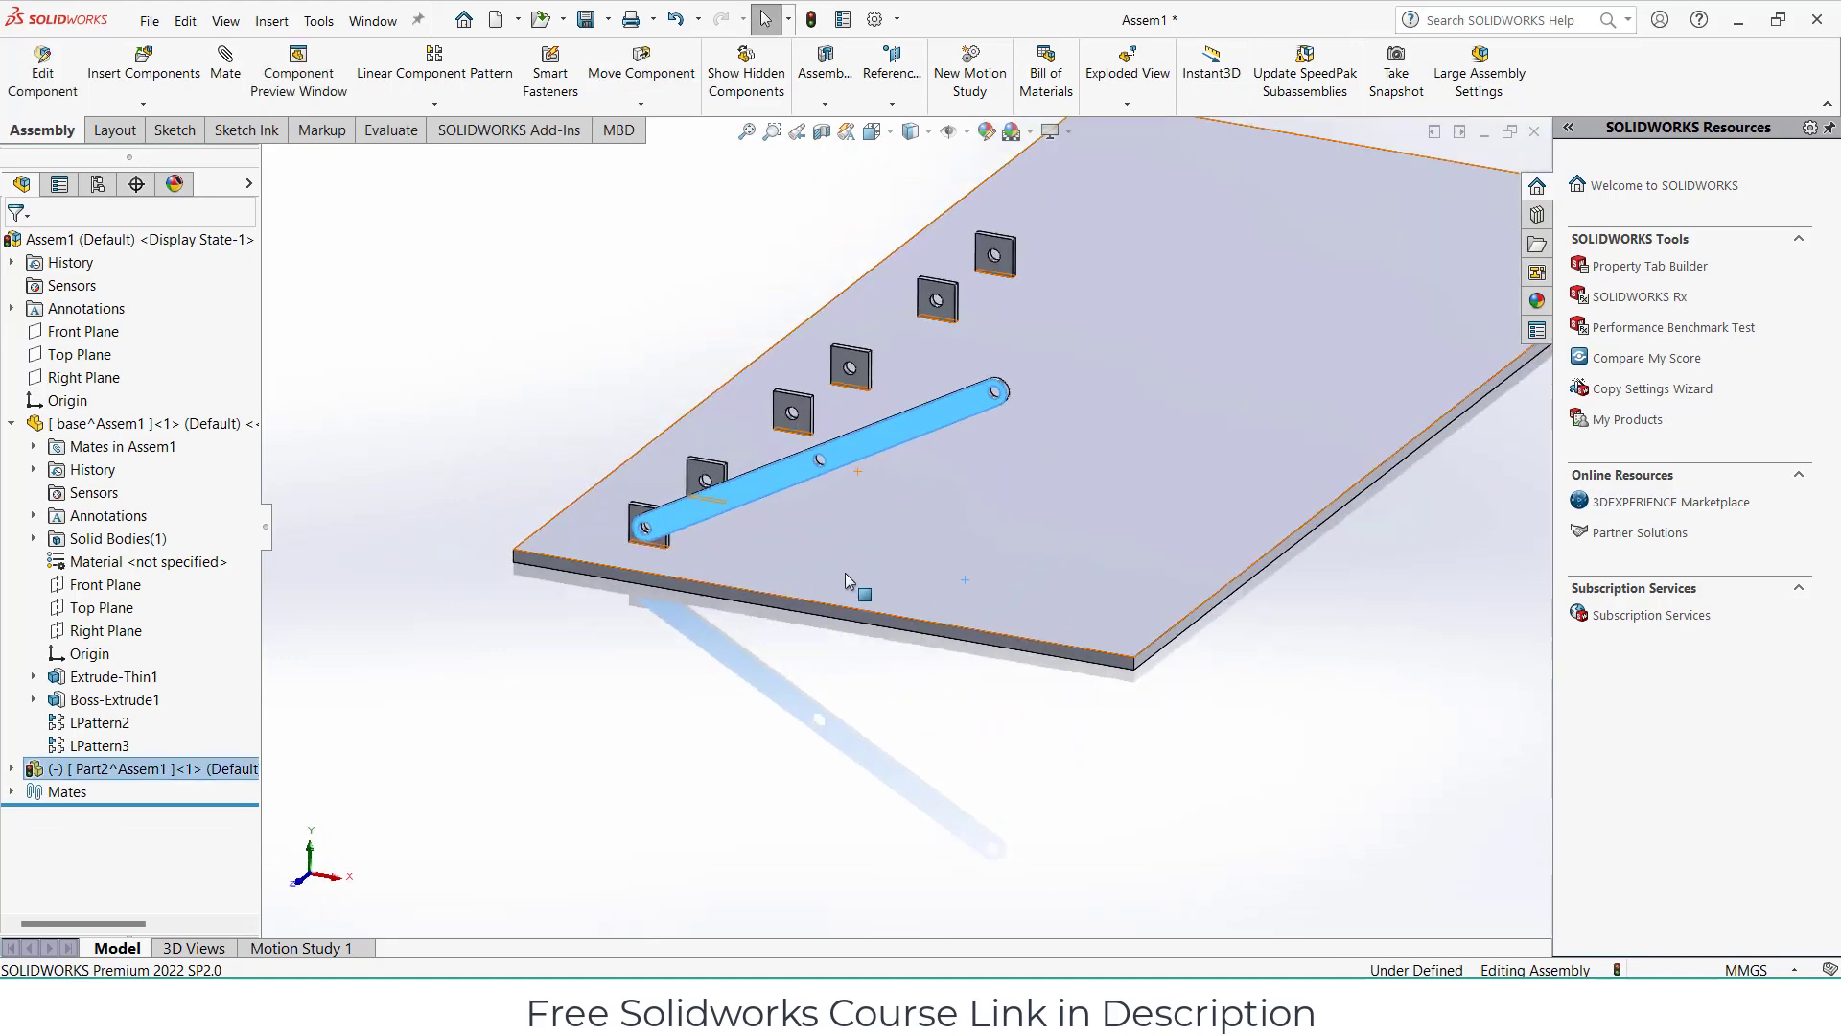
pyautogui.scroll(-2, 844, 573)
pyautogui.scroll(2, 861, 527)
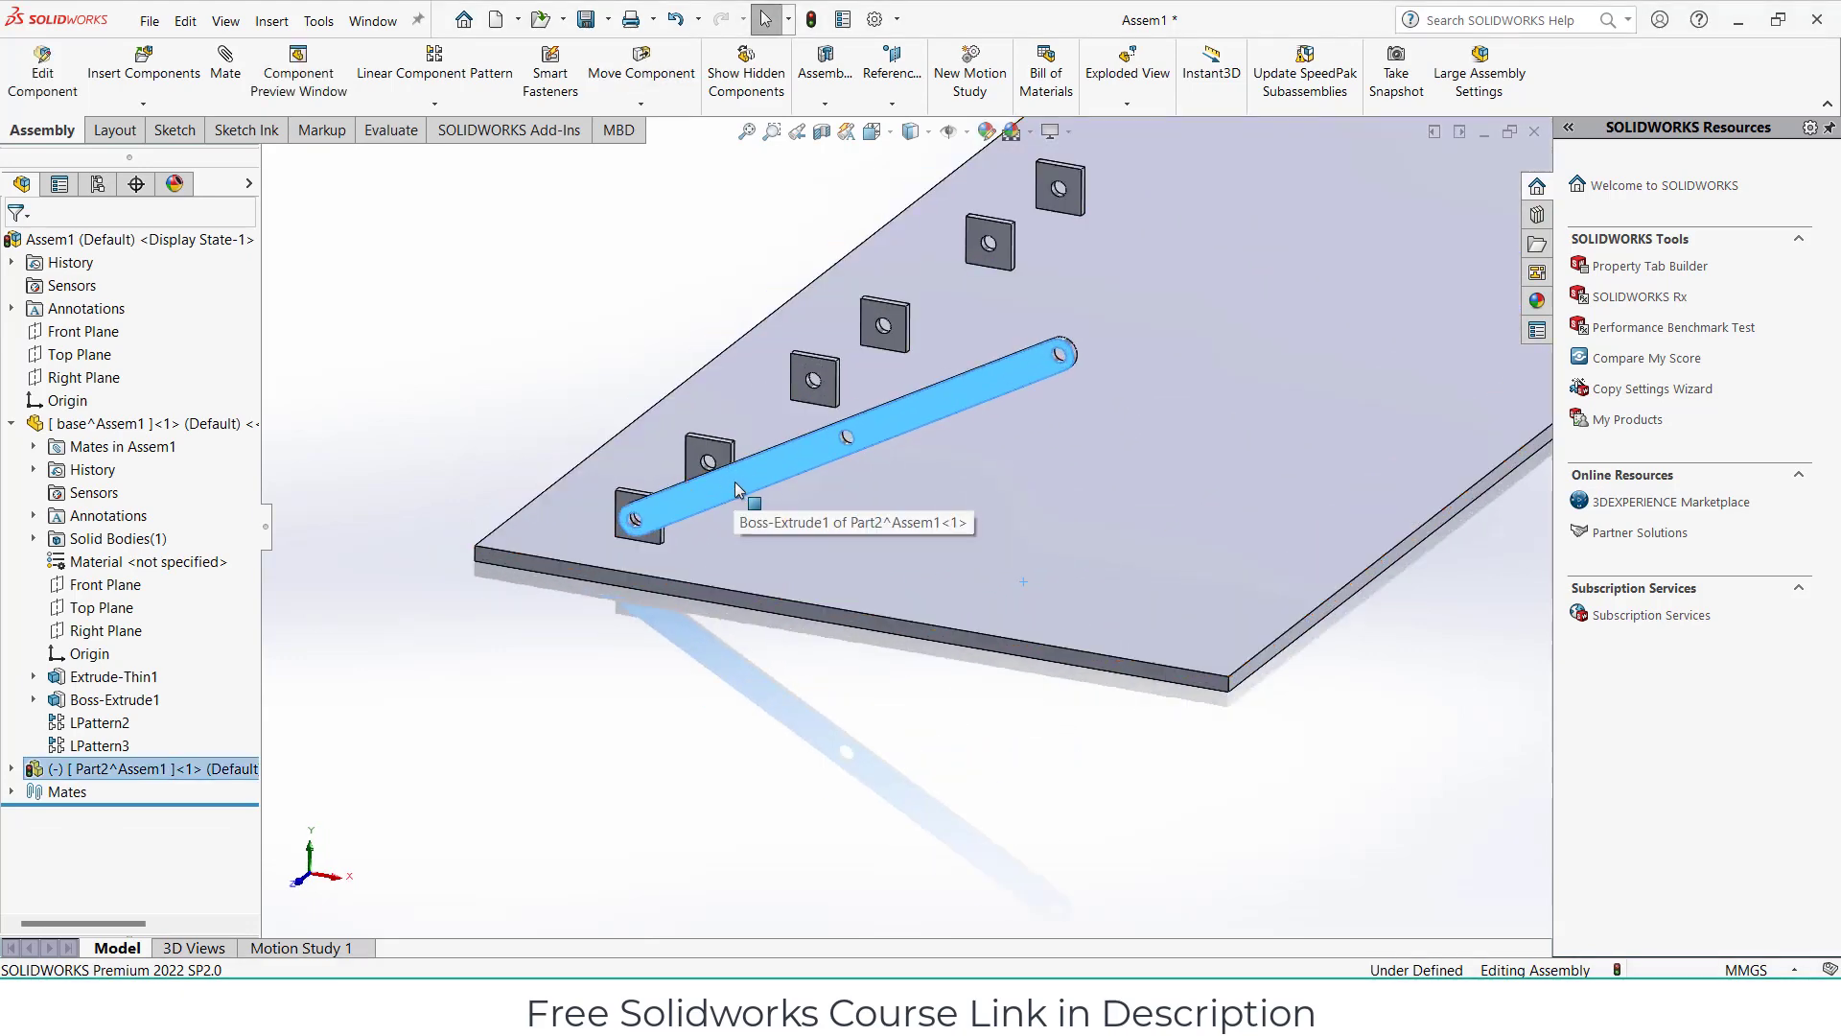
# Copy the link arm and rotate the copy to a steep downward angle.
pyautogui.moveTo(735, 482)
pyautogui.mouseDown()
pyautogui.moveTo(887, 426)
pyautogui.moveTo(710, 269)
pyautogui.mouseUp()
pyautogui.click(664, 105)
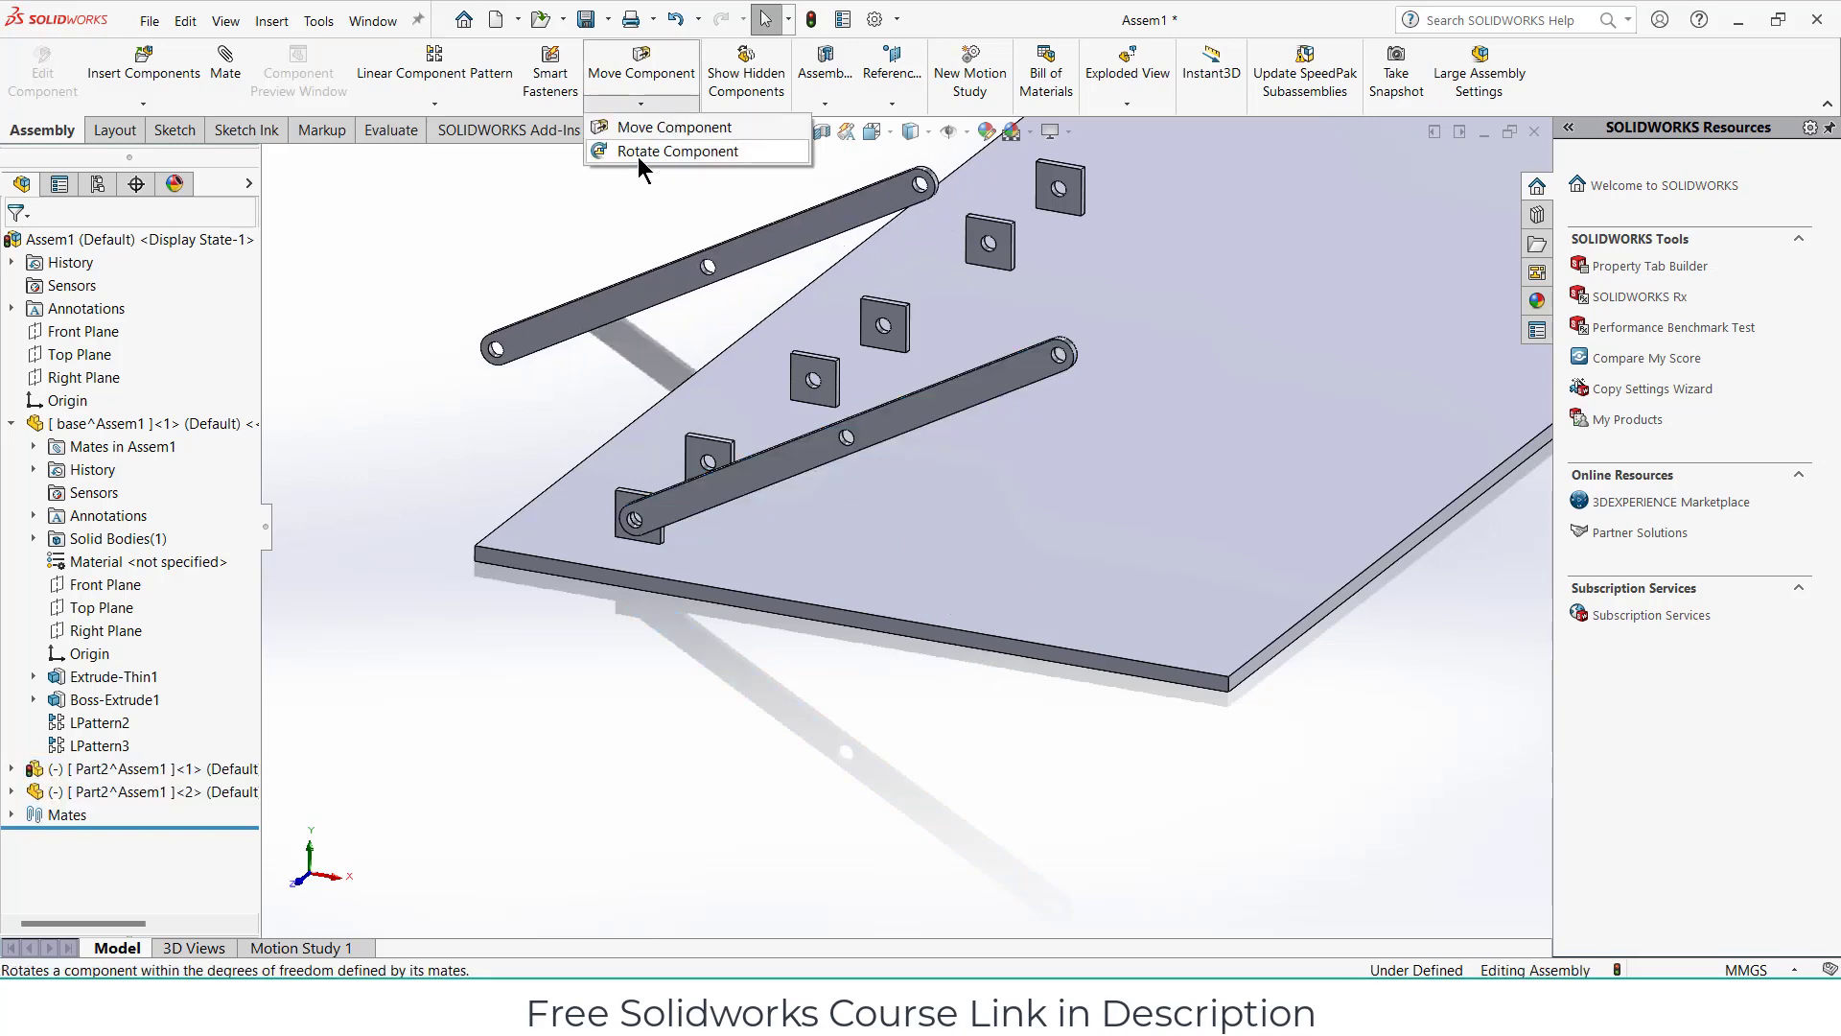
pyautogui.click(638, 154)
pyautogui.moveTo(558, 309); pyautogui.dragTo(920, 421)
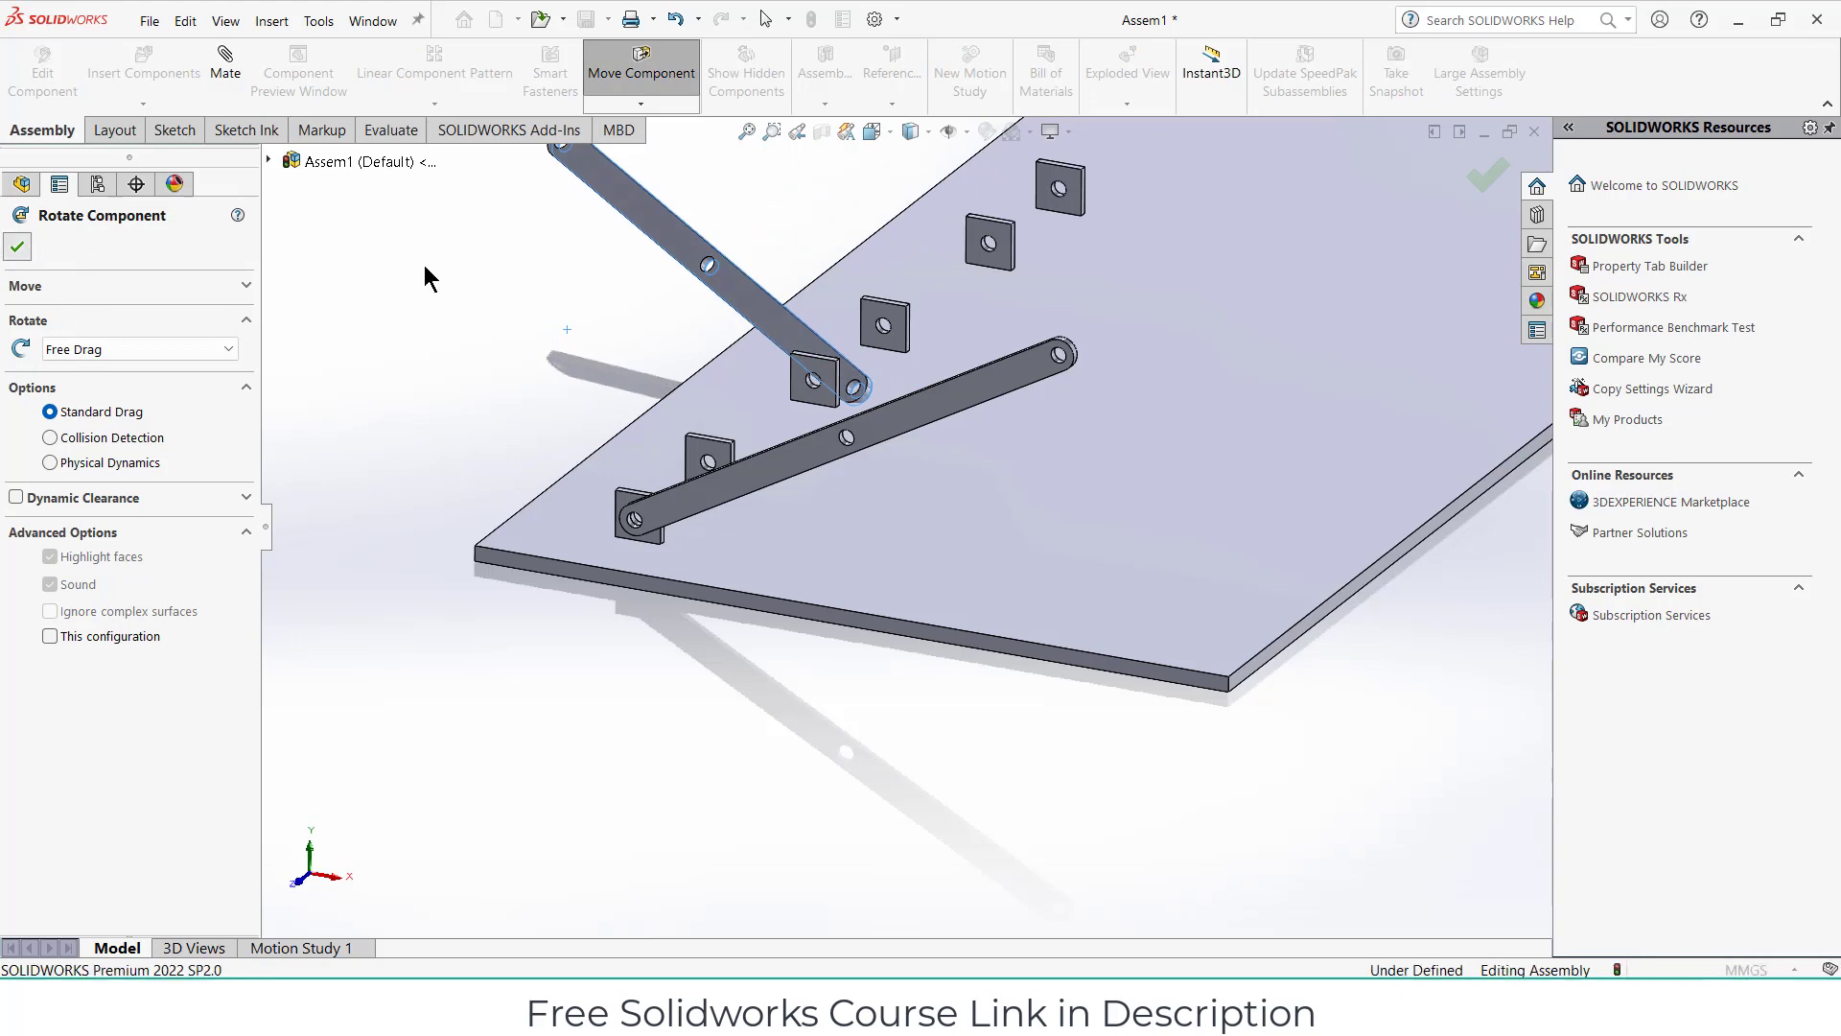
pyautogui.press('Escape')
pyautogui.press('f')
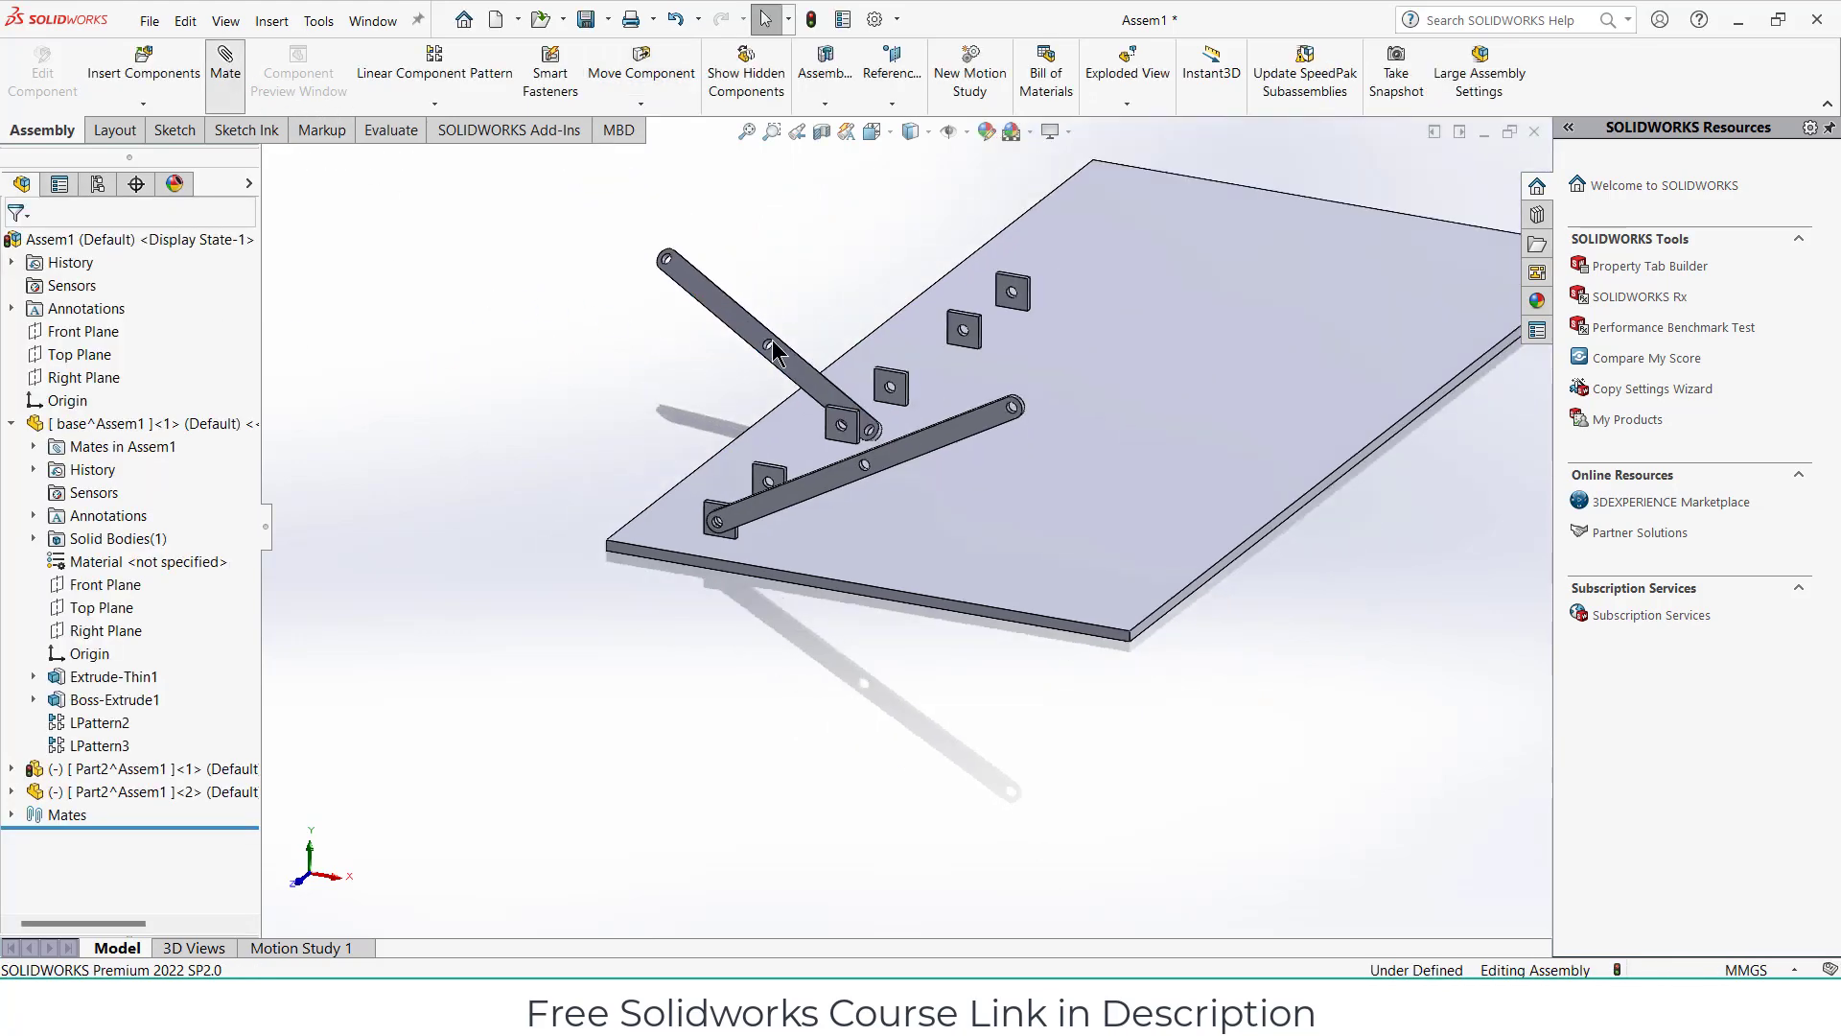
pyautogui.scroll(-5, 775, 353)
# Mate the two links' middle holes concentric.
pyautogui.scroll(-3, 798, 349)
pyautogui.click(1013, 701)
pyautogui.scroll(2, 1014, 701)
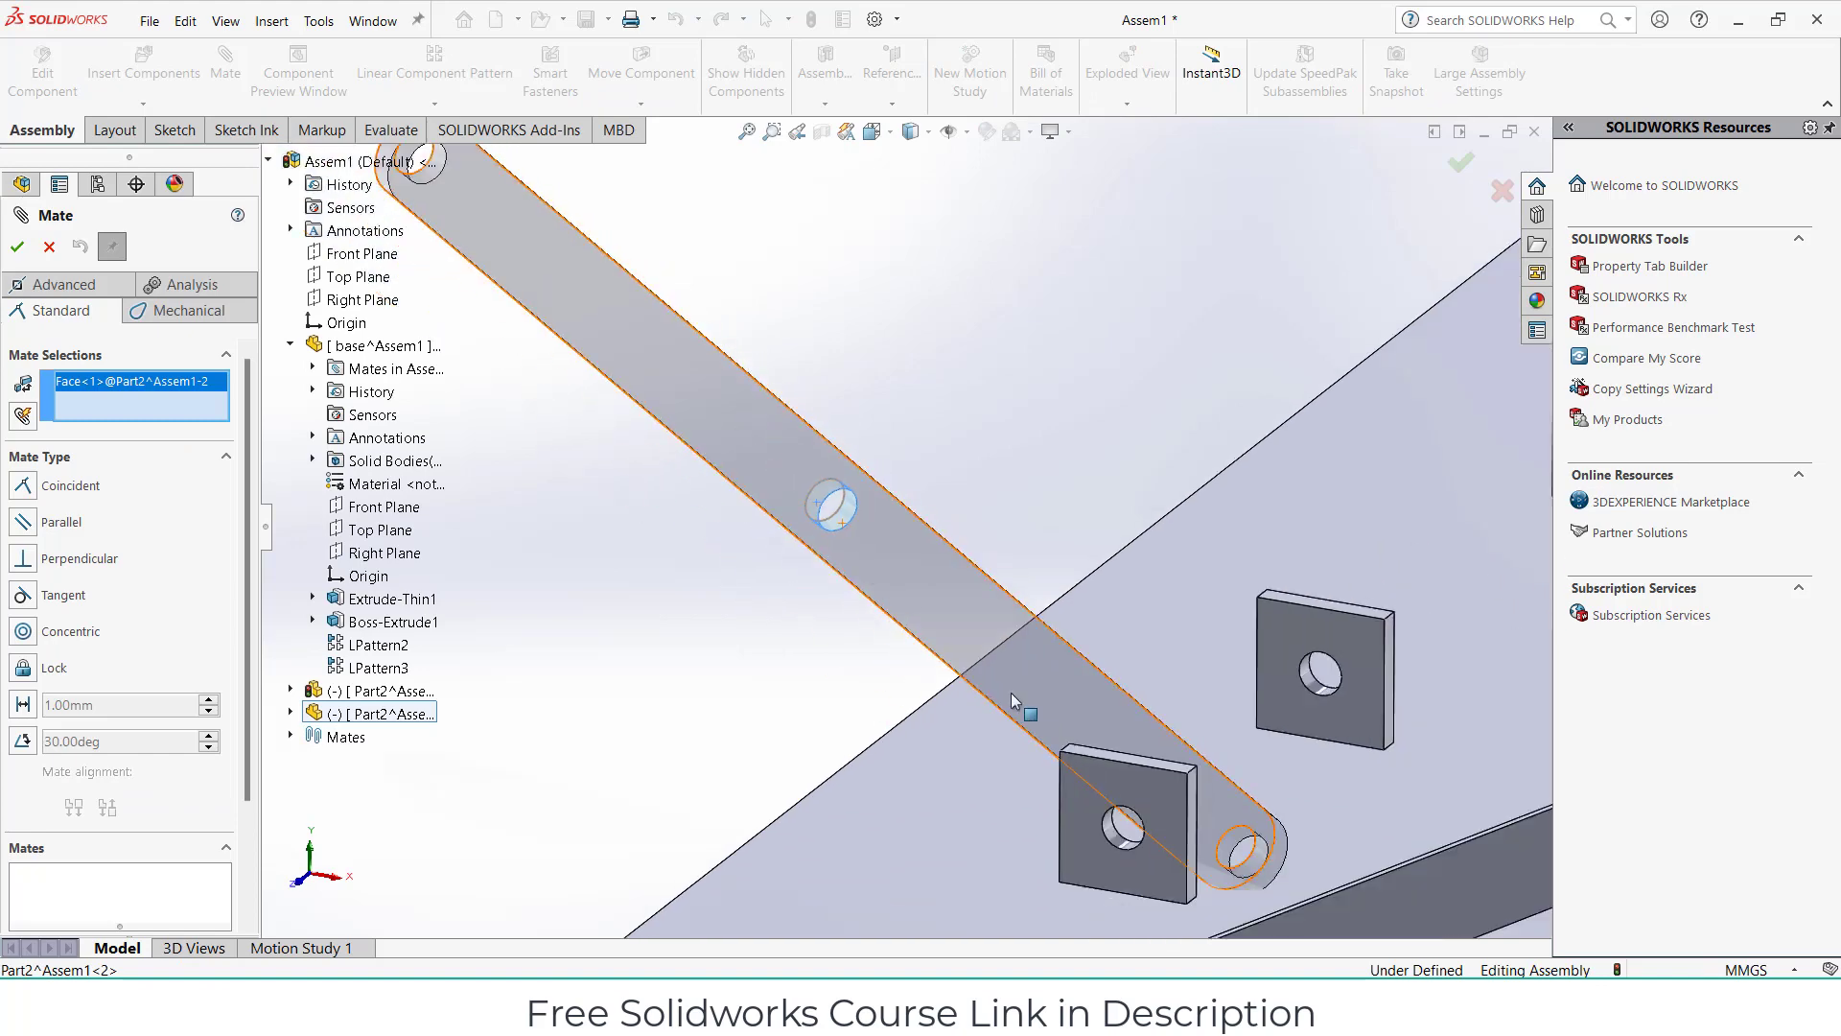
pyautogui.scroll(3, 1014, 701)
pyautogui.scroll(-3, 1058, 779)
pyautogui.click(1067, 781)
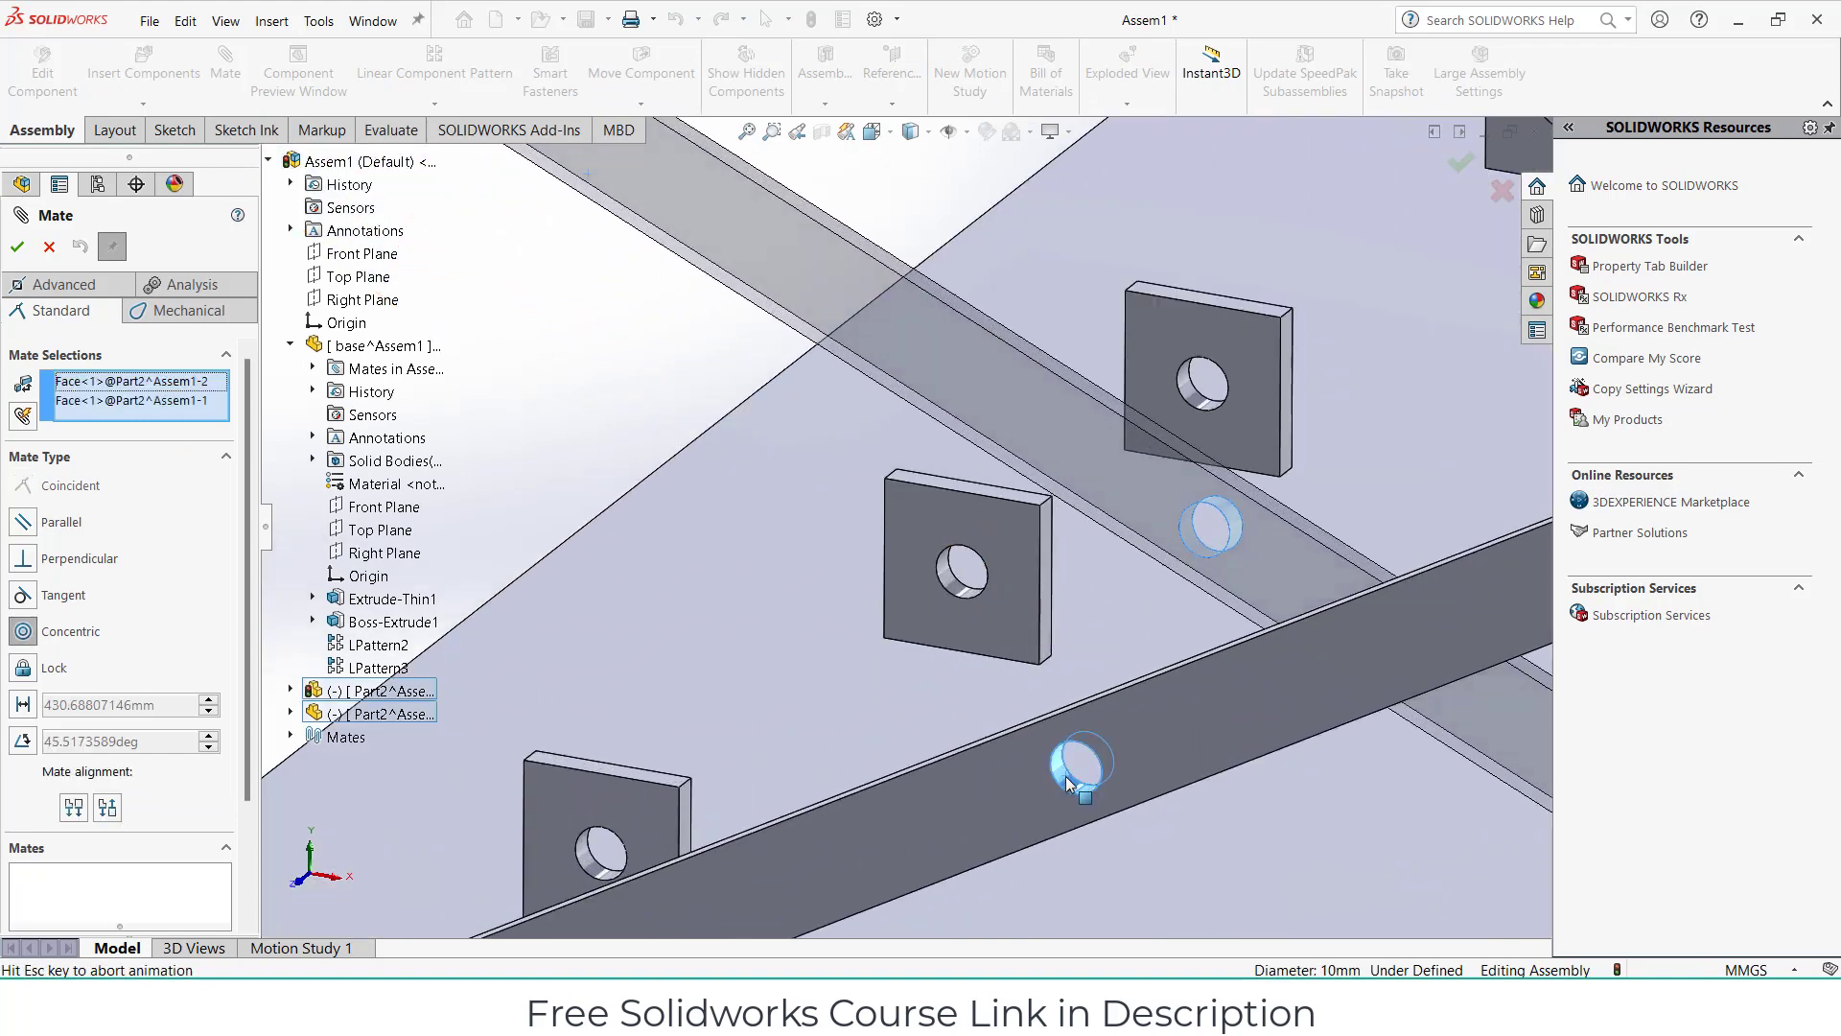
pyautogui.scroll(3, 1068, 781)
pyautogui.scroll(2, 1247, 777)
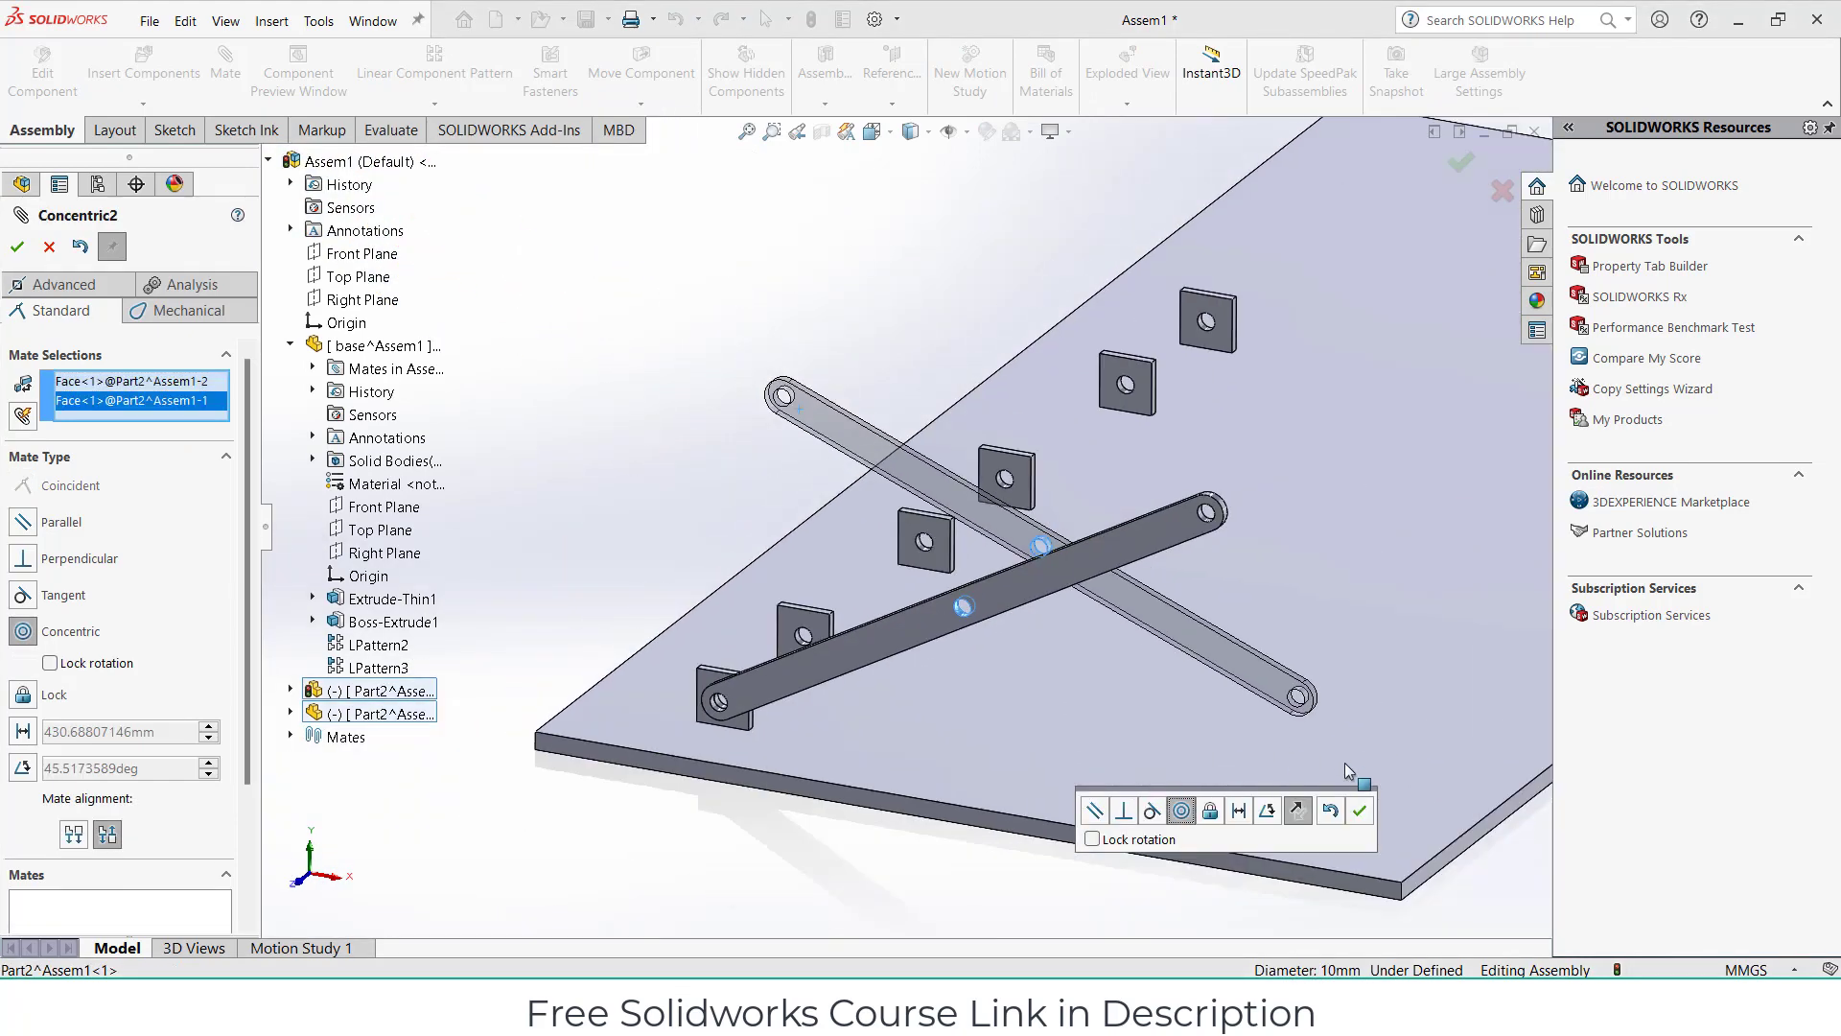
pyautogui.click(1362, 811)
# Add a 50 mm distance mate between the links' facing side faces.
pyautogui.moveTo(1323, 796)
pyautogui.mouseDown(button='middle')
pyautogui.moveTo(1091, 780)
pyautogui.moveTo(1166, 662)
pyautogui.moveTo(1042, 516)
pyautogui.moveTo(1356, 503)
pyautogui.moveTo(1241, 600)
pyautogui.mouseUp(button='middle')
pyautogui.scroll(-3, 1041, 516)
pyautogui.click(1454, 489)
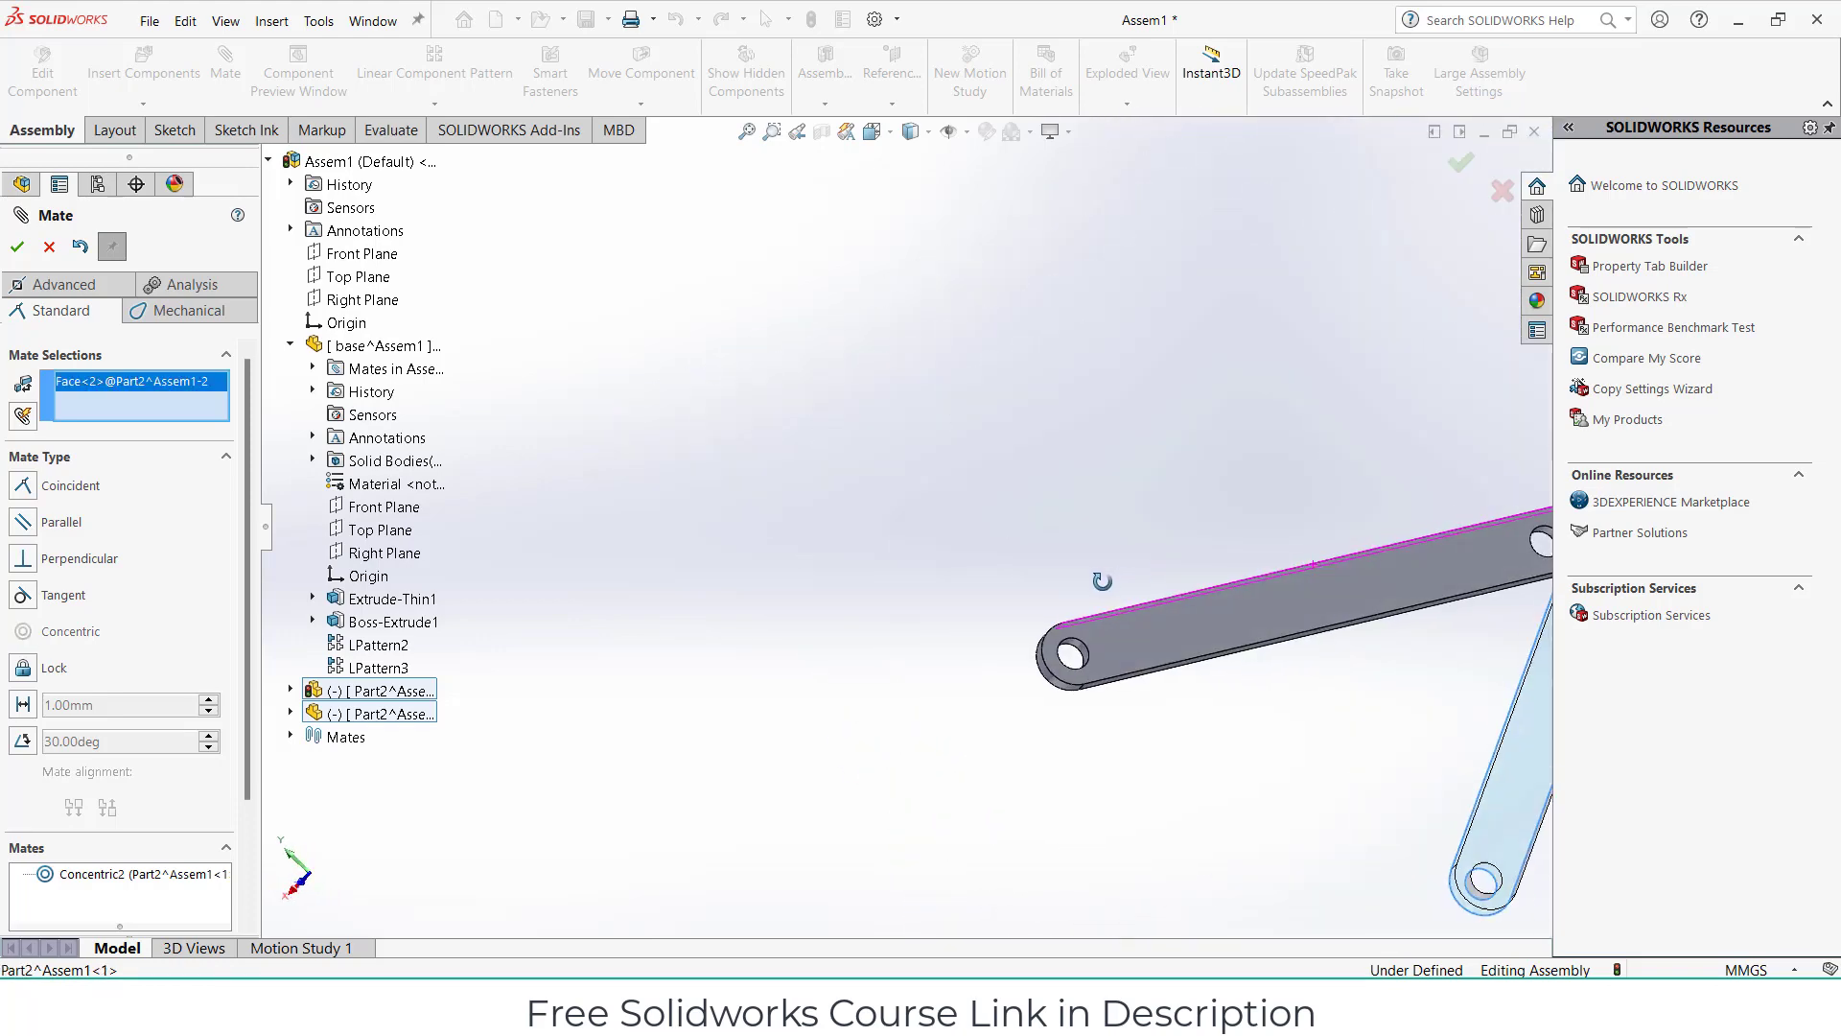
pyautogui.click(1321, 606)
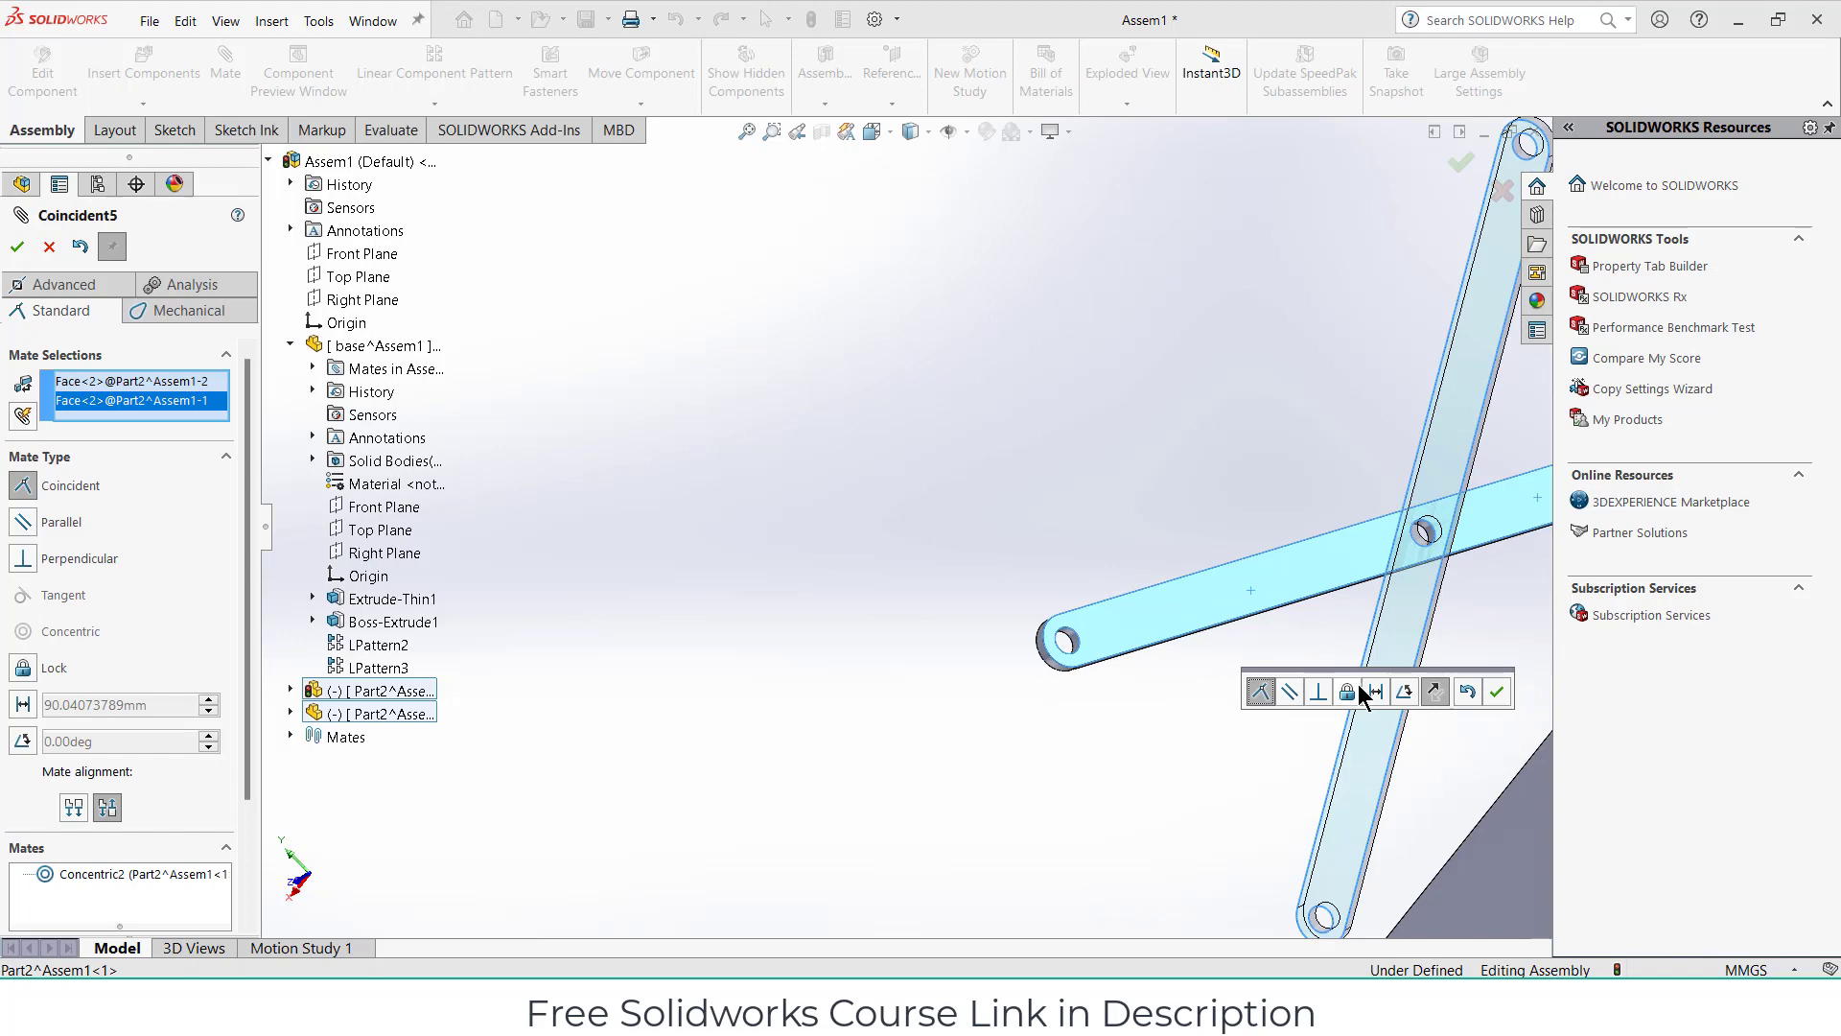
pyautogui.click(1377, 690)
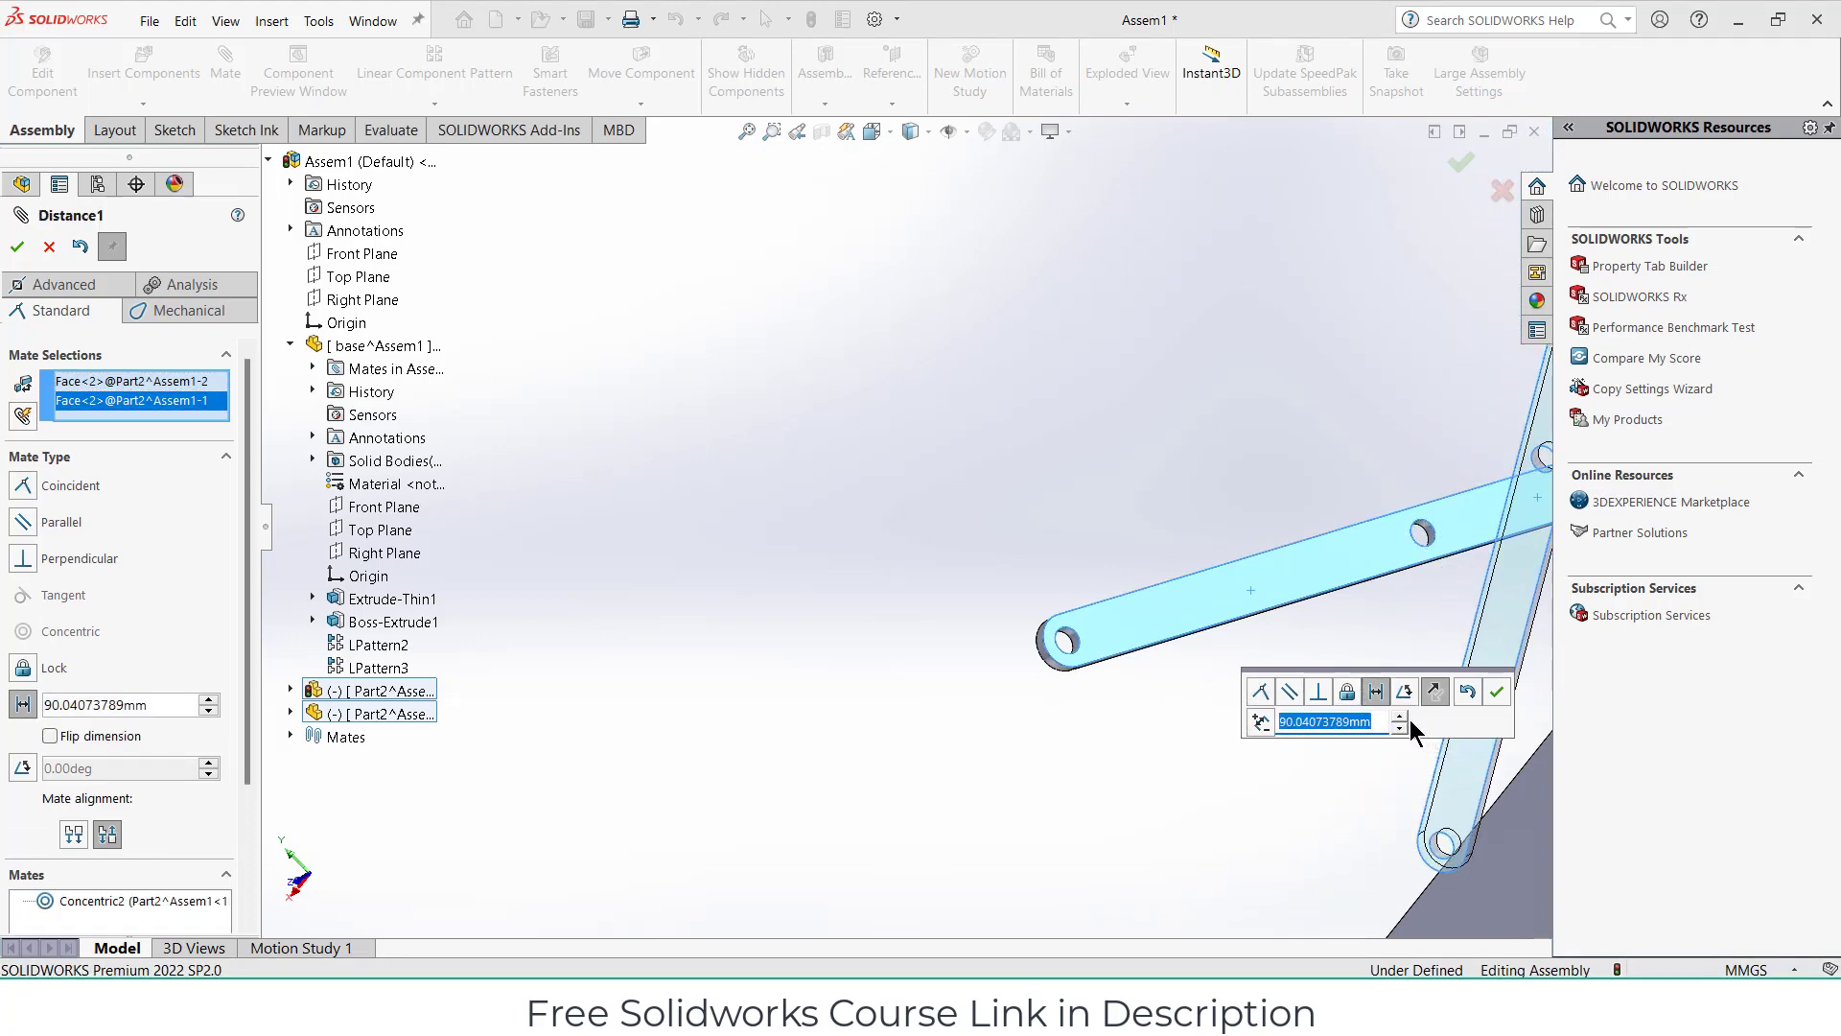
pyautogui.write('50')
pyautogui.press('Return')
pyautogui.press('Return')
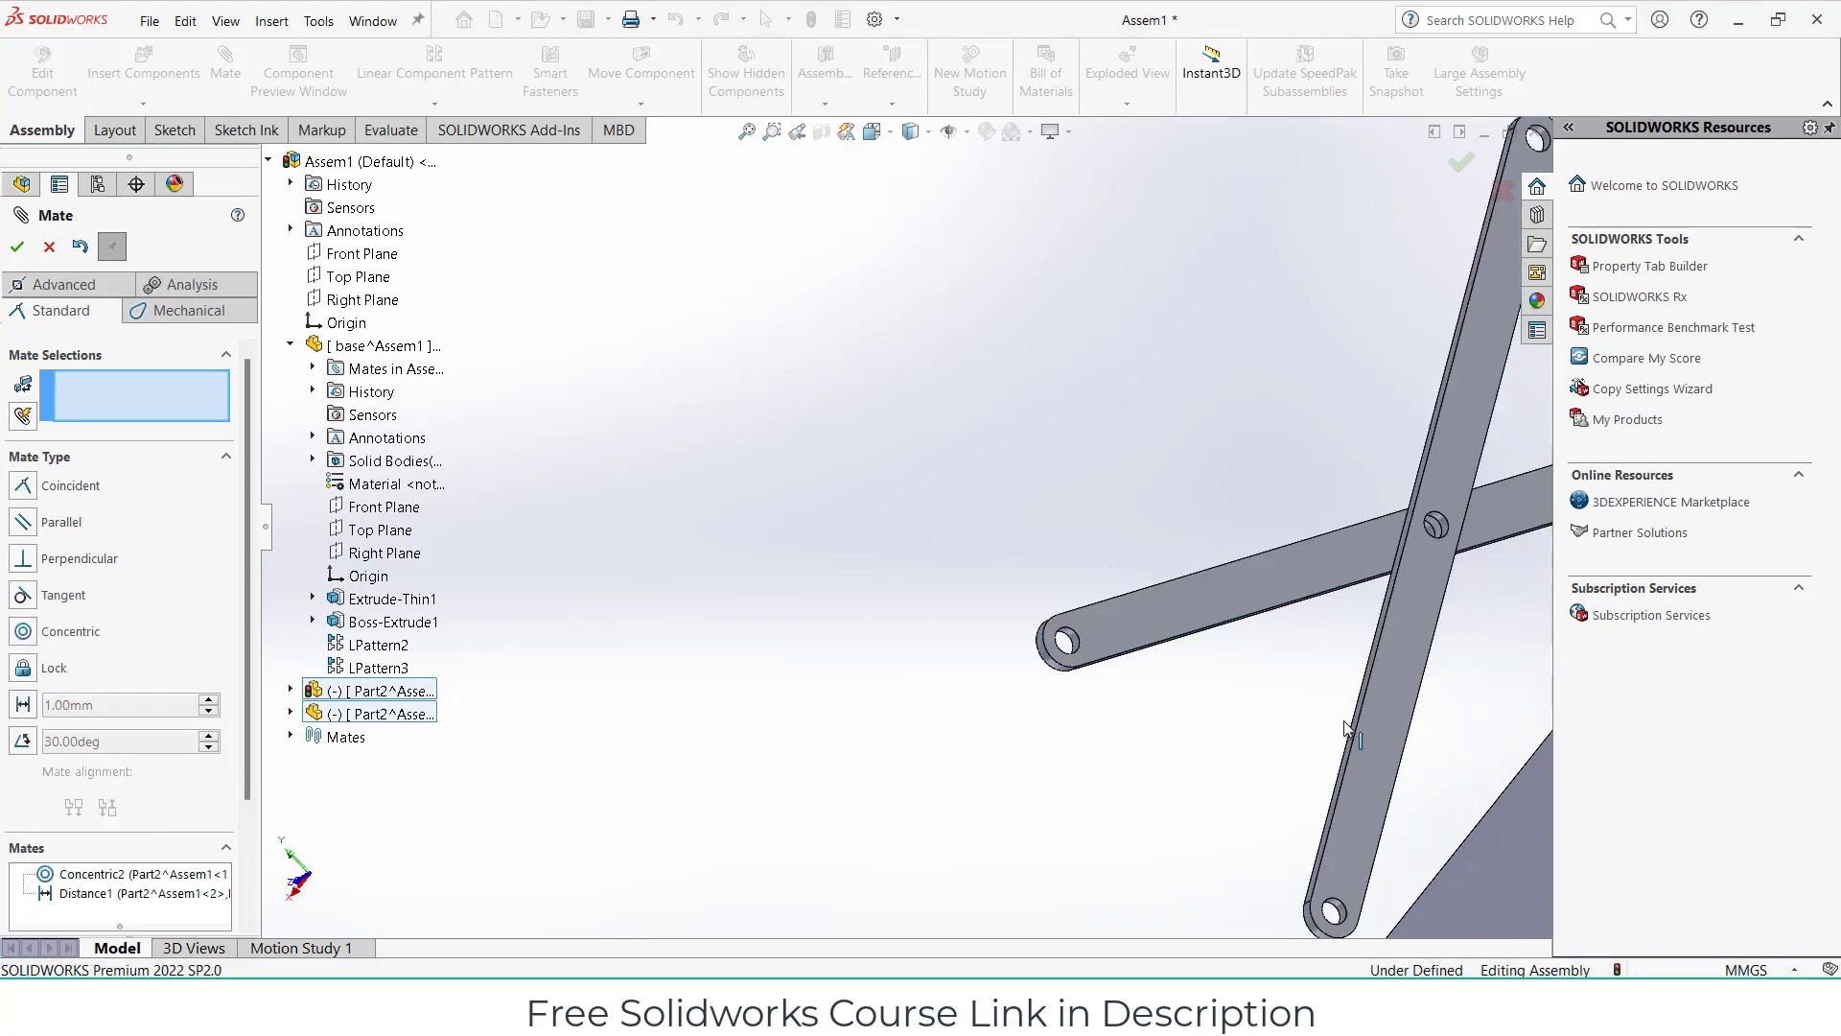
# Close the Mate tool and view the crossed linkage from the front.
pyautogui.scroll(5, 1345, 729)
pyautogui.moveTo(1307, 731); pyautogui.dragTo(1004, 548, button='middle')
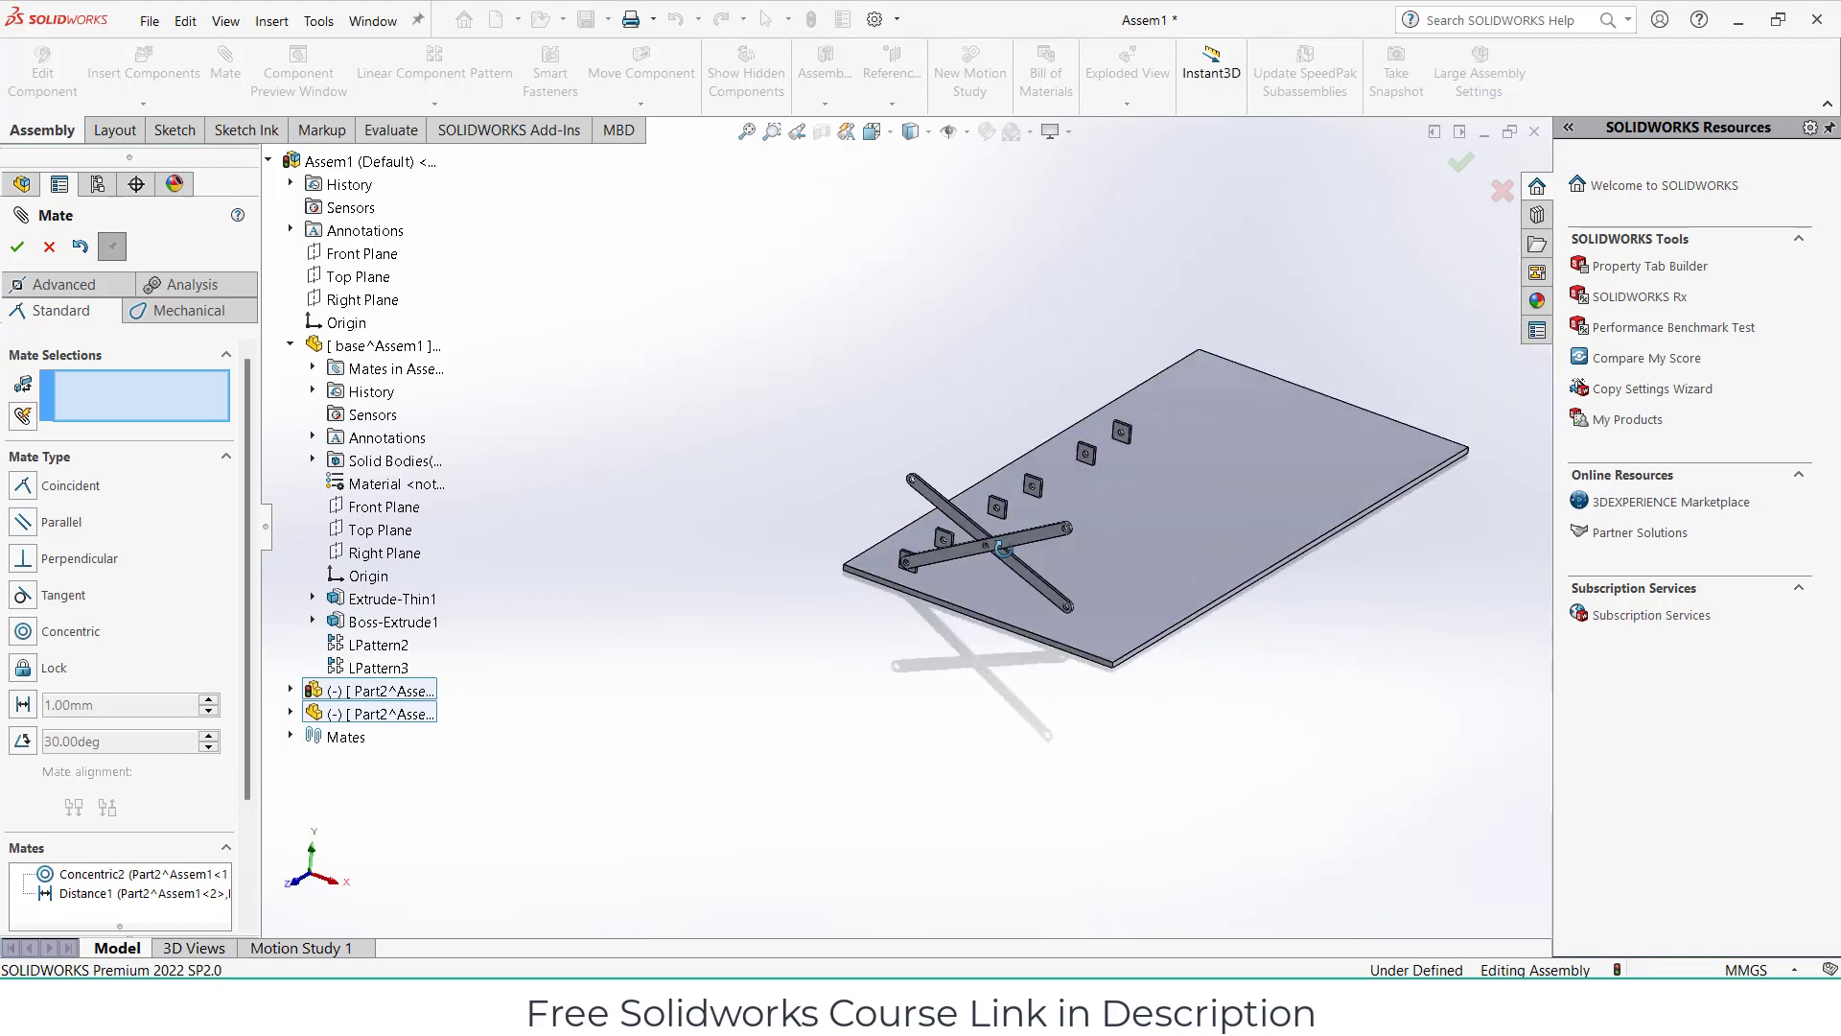
pyautogui.scroll(-1, 1097, 541)
pyautogui.scroll(-3, 964, 532)
pyautogui.scroll(-2, 921, 523)
pyautogui.scroll(-1, 875, 515)
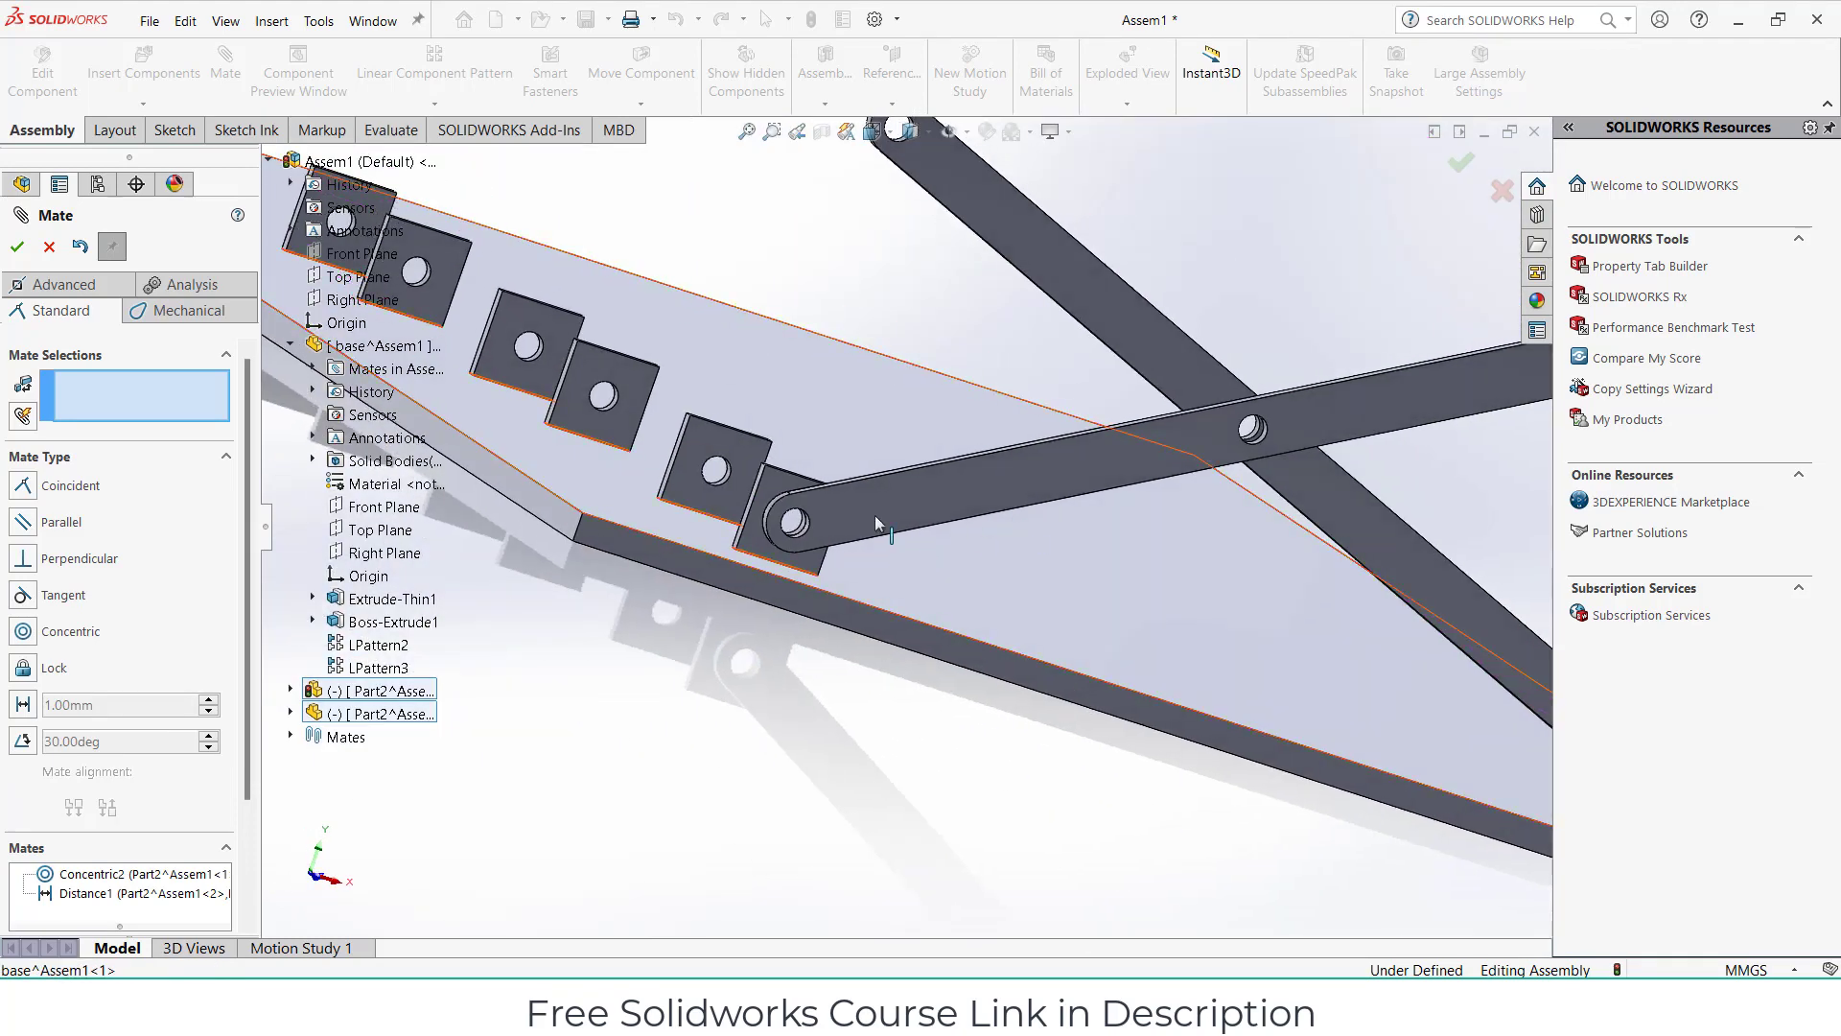
pyautogui.click(18, 246)
pyautogui.scroll(3, 1180, 557)
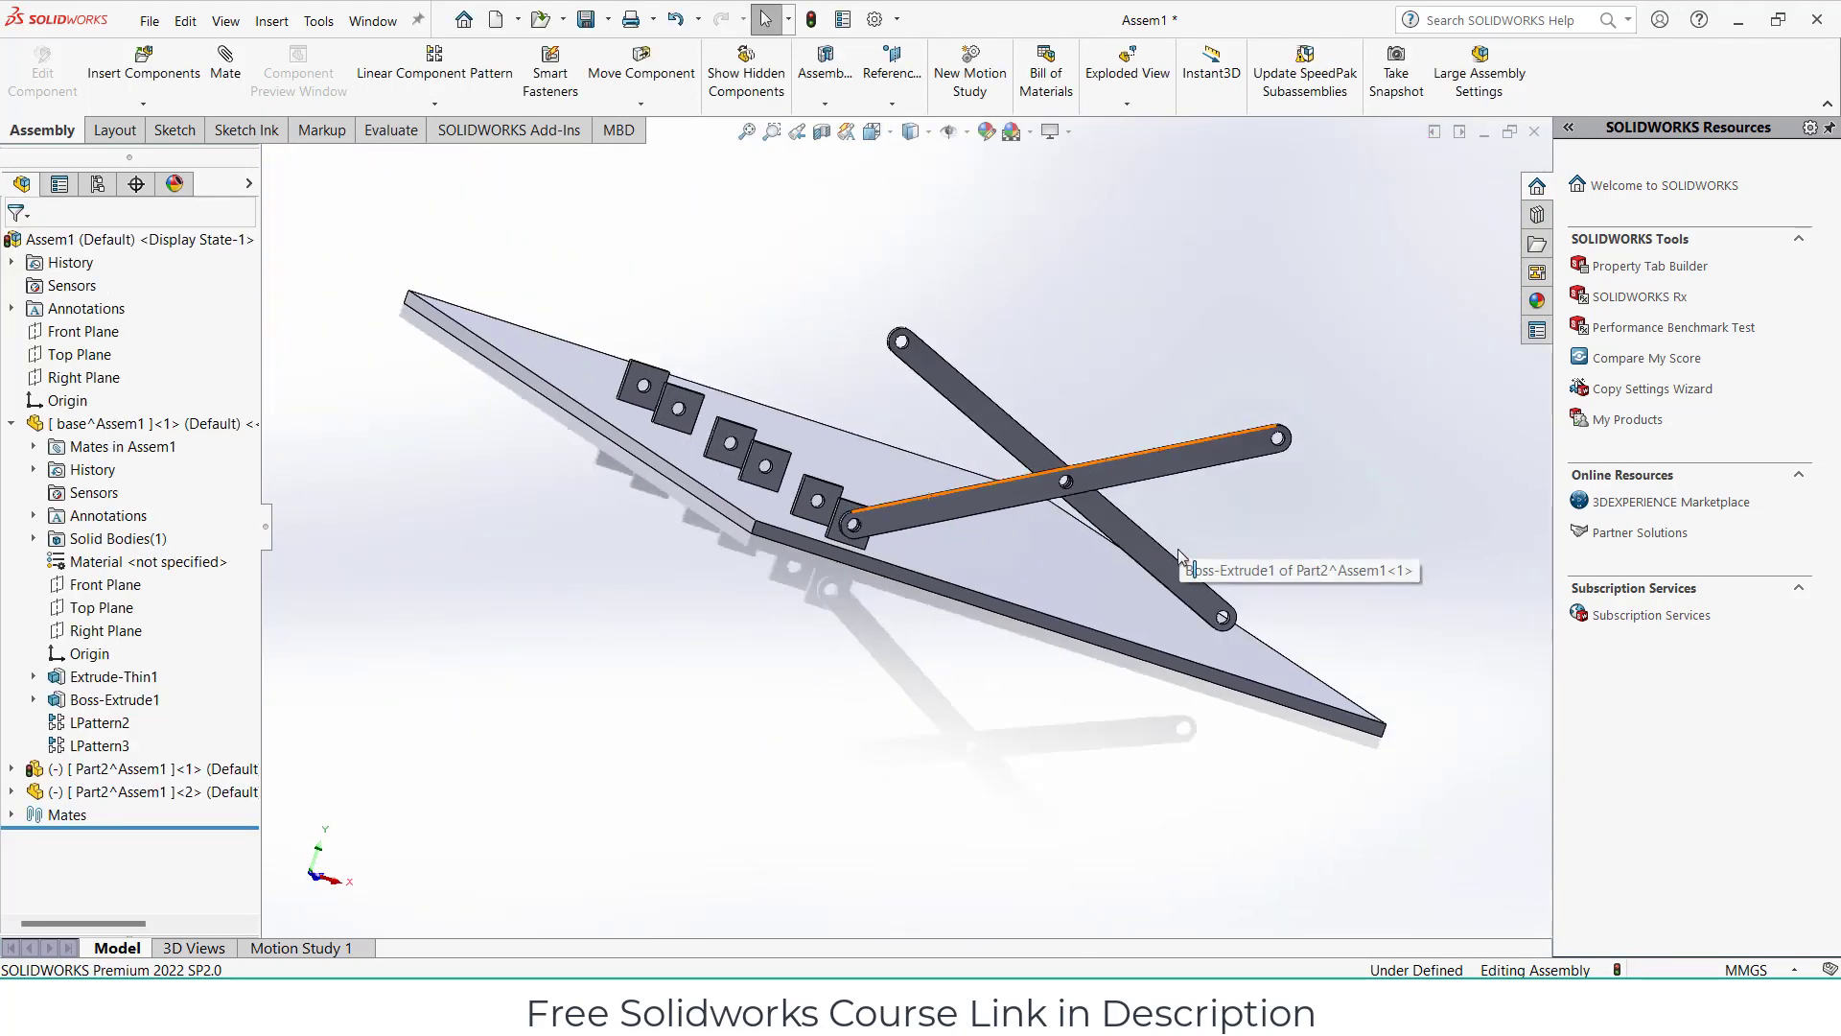
pyautogui.click(1182, 595)
pyautogui.hotkey('ctrl', '1')
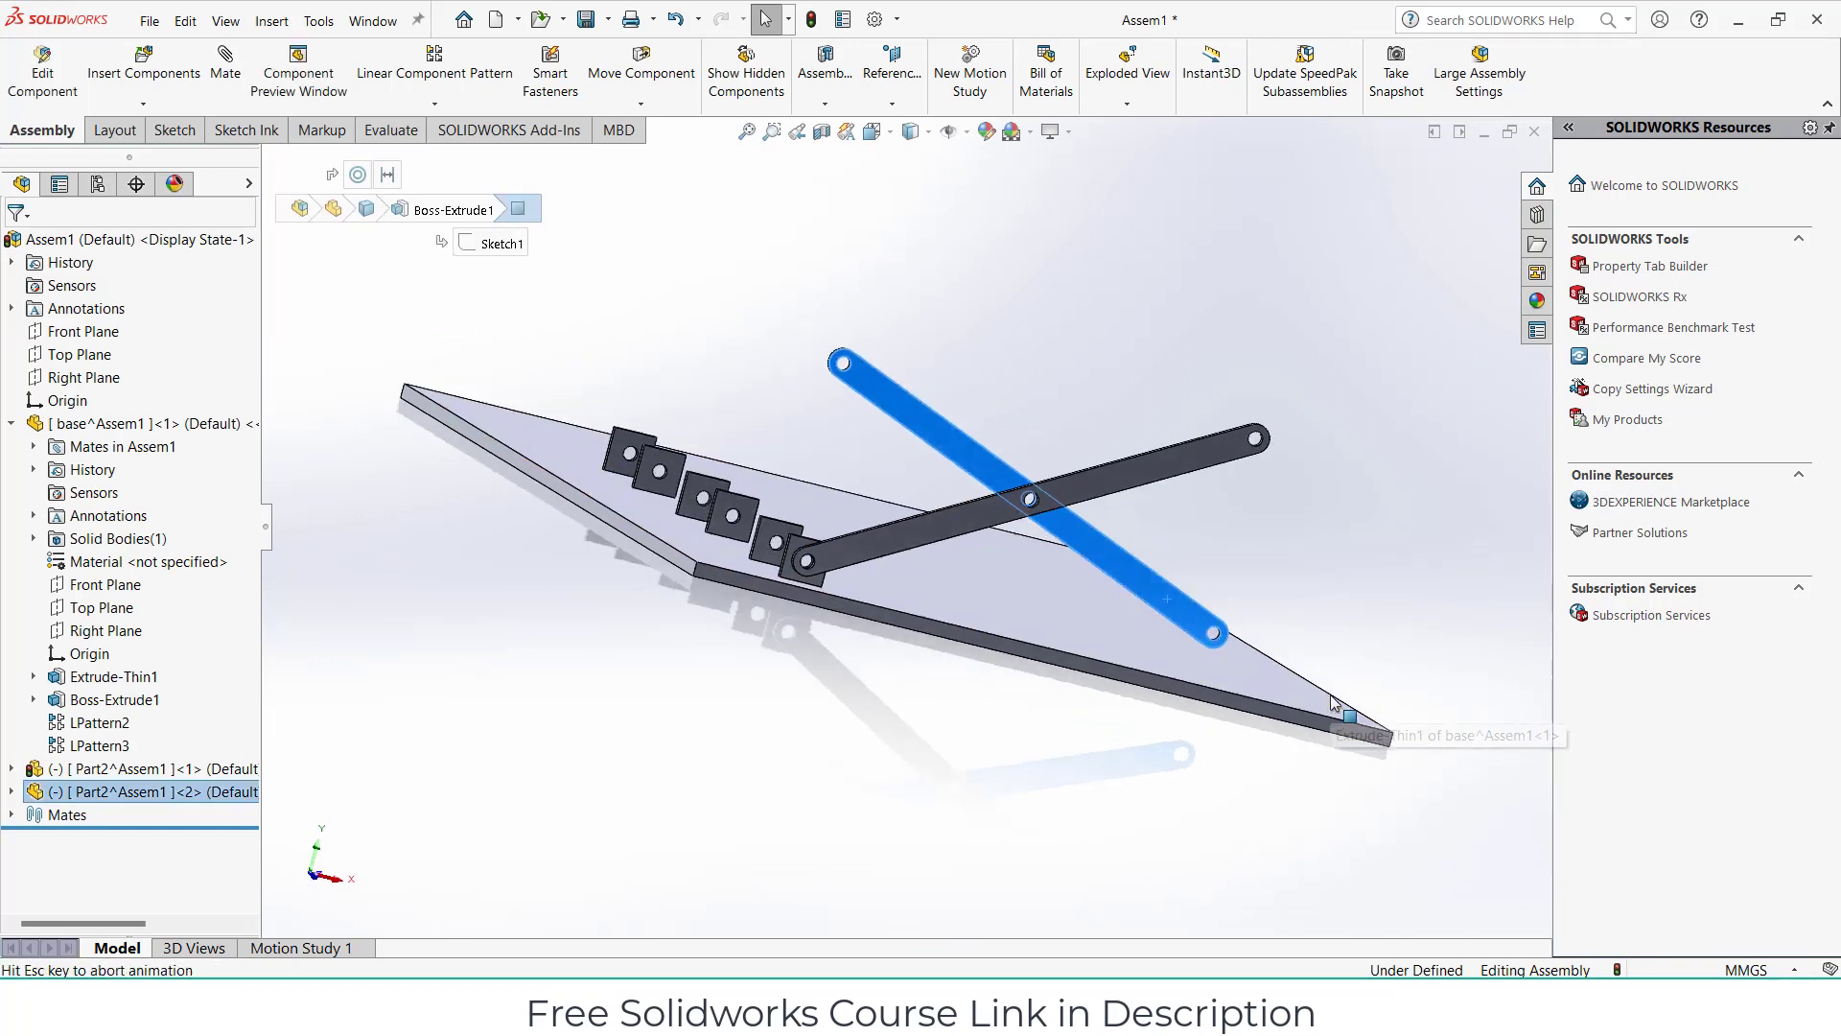
pyautogui.click(1154, 589)
pyautogui.scroll(-3, 1141, 596)
# Start a new in-context part on the Front Plane with a circle centred on the origin.
pyautogui.scroll(2, 1055, 633)
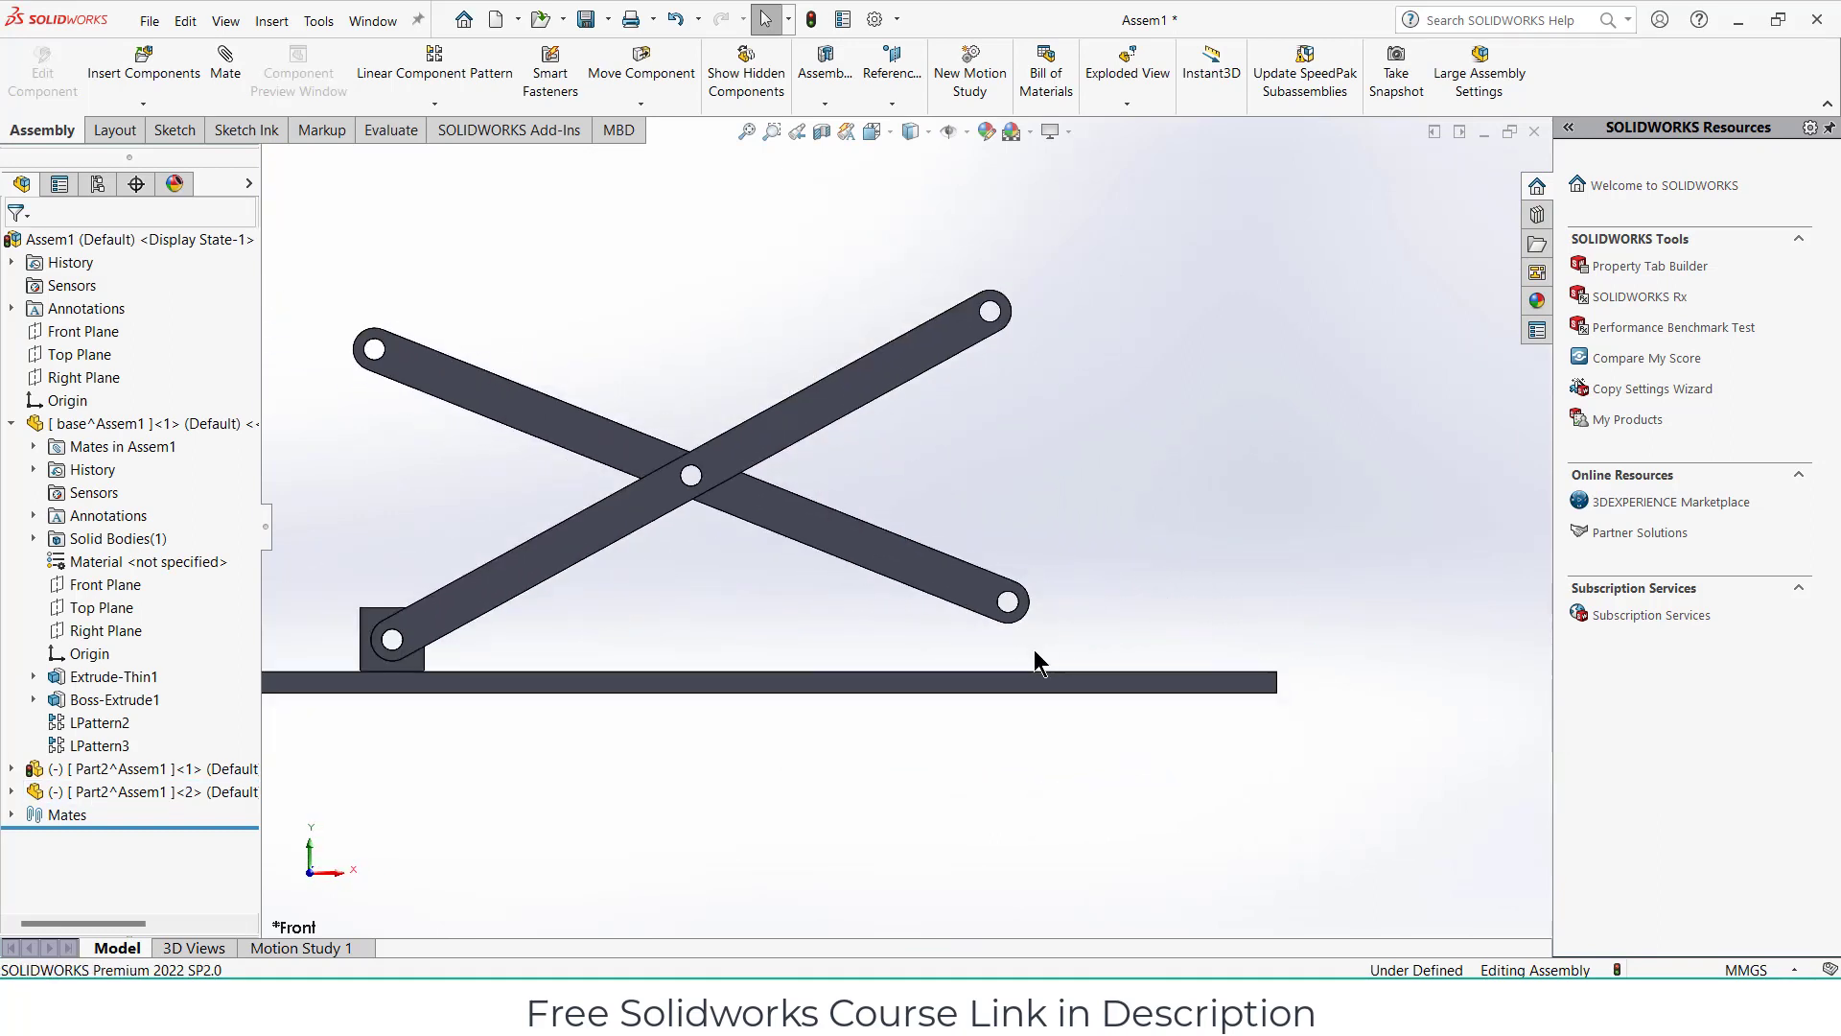
pyautogui.click(143, 104)
pyautogui.click(129, 149)
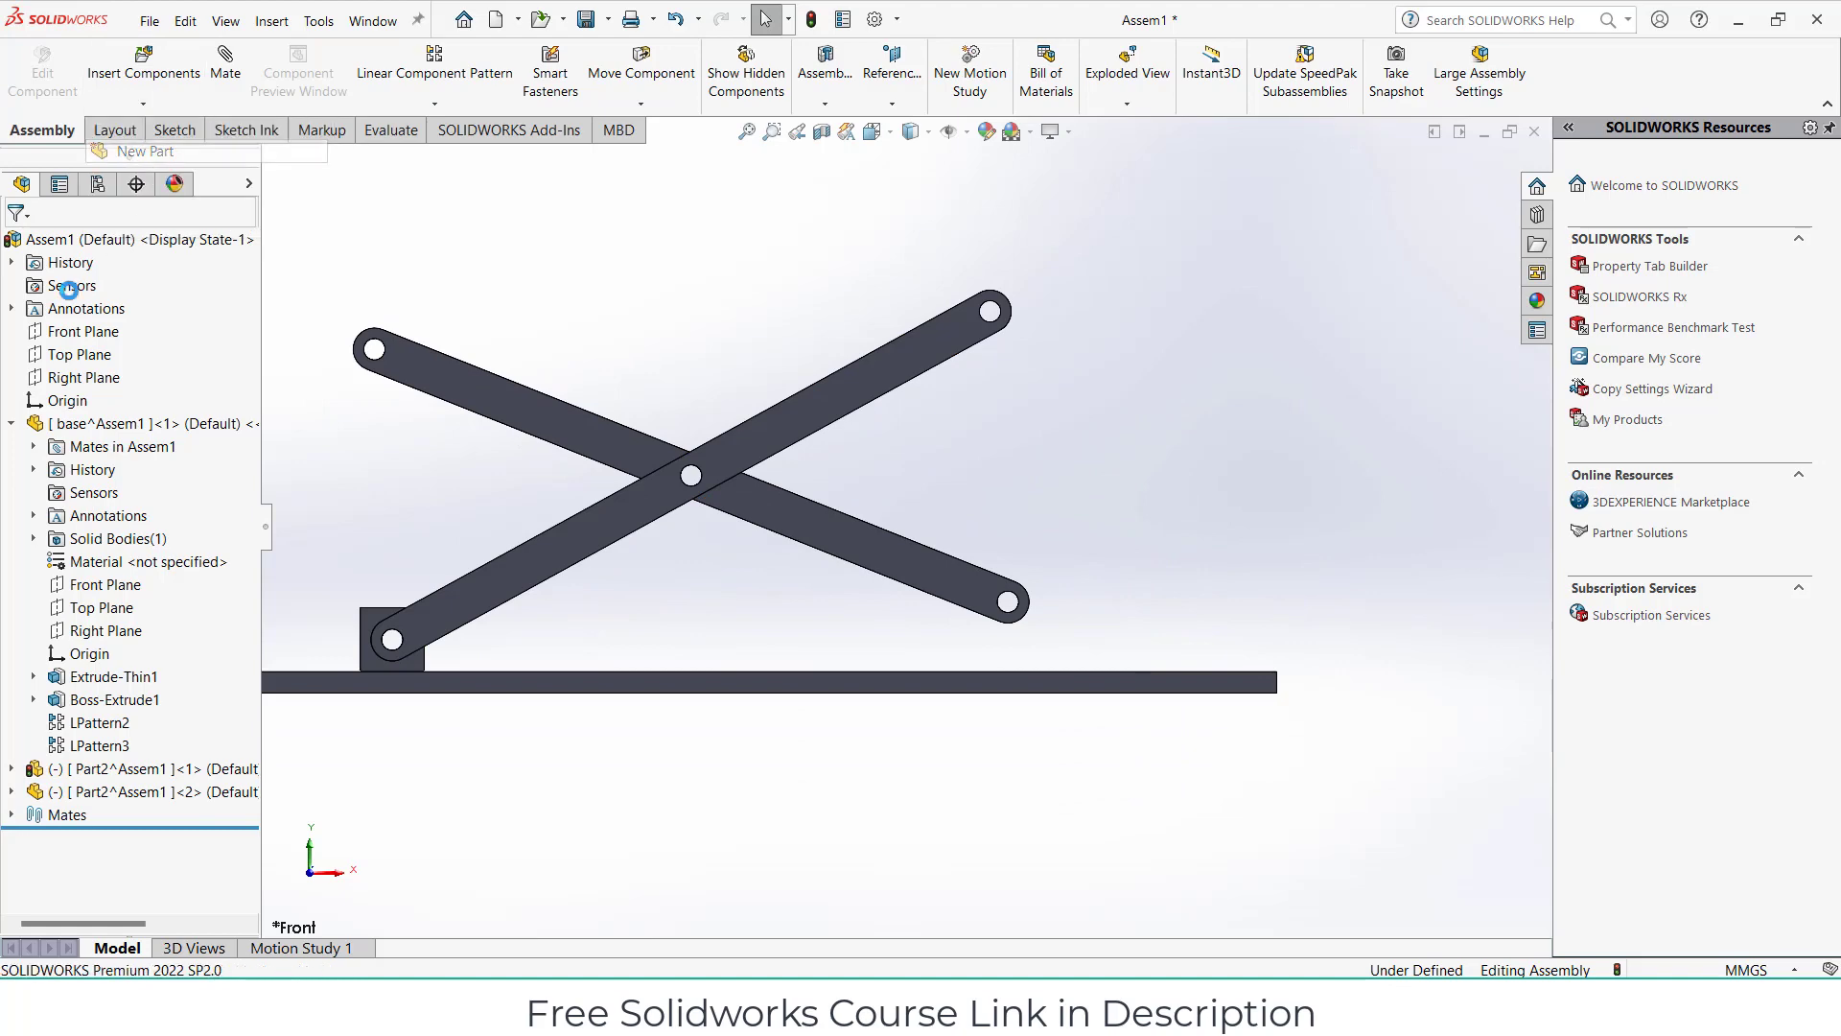
pyautogui.click(76, 333)
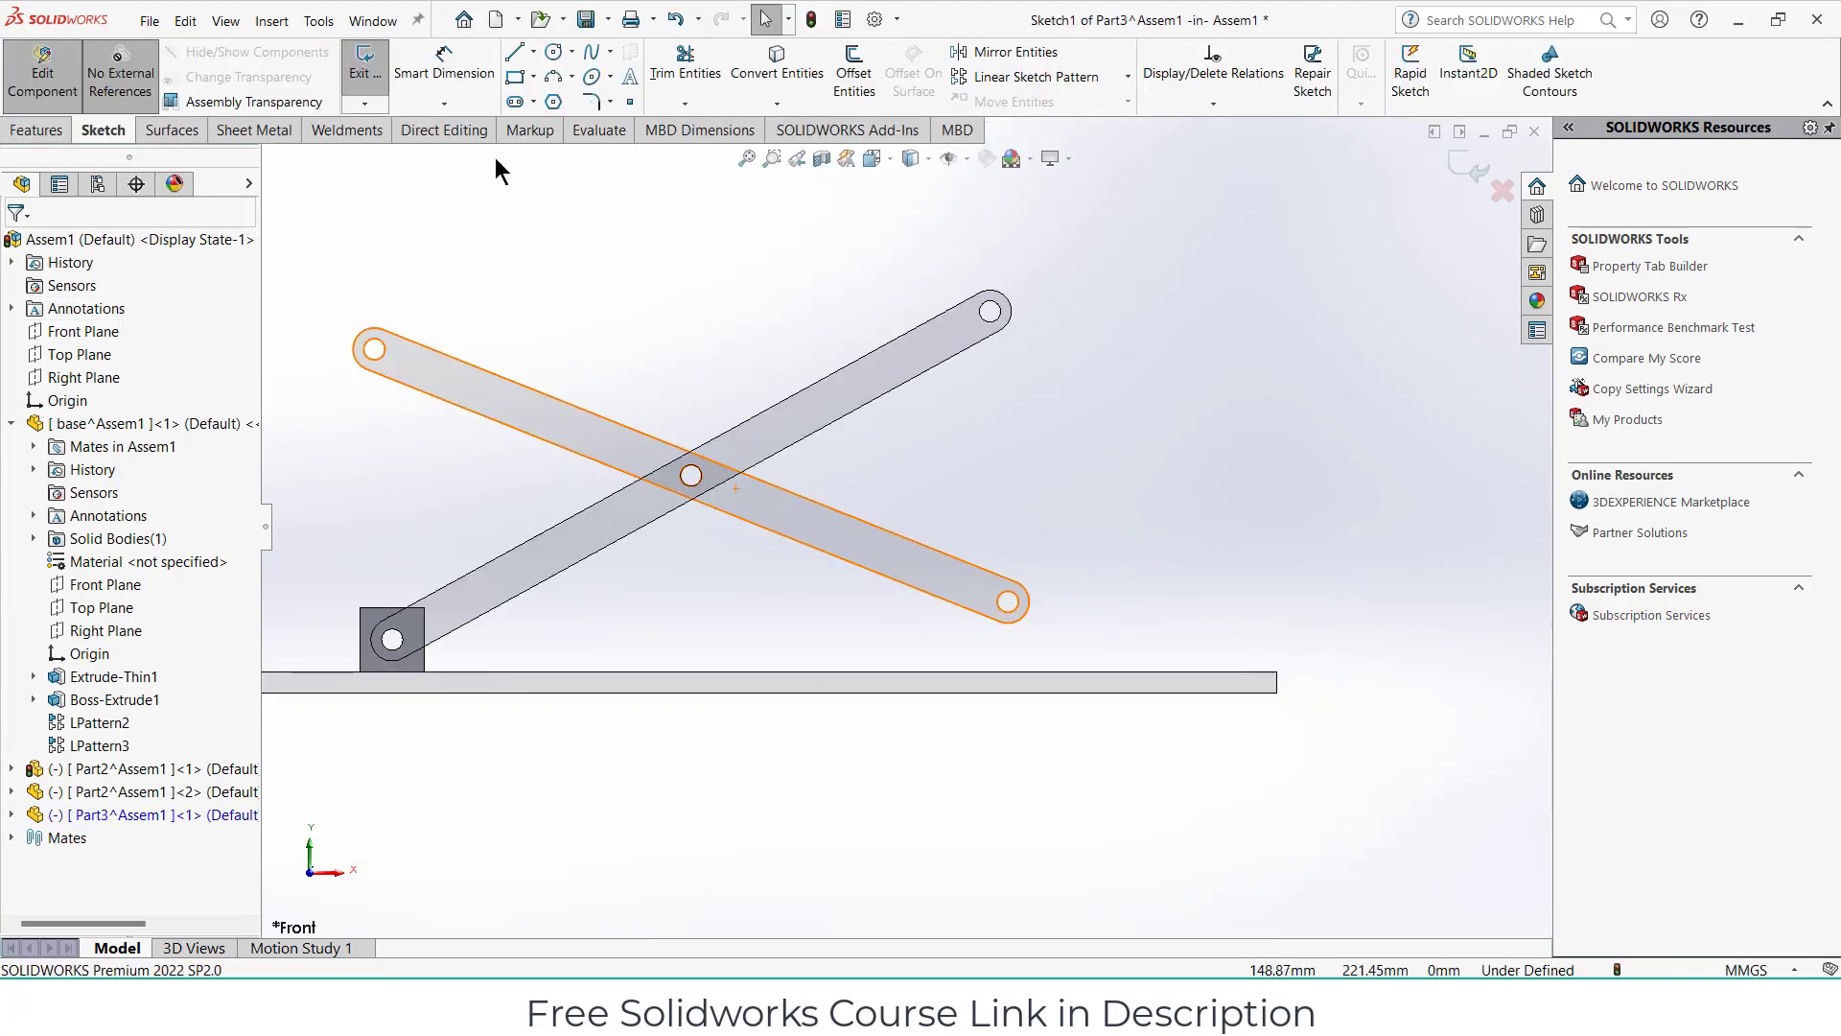
pyautogui.click(552, 53)
pyautogui.scroll(2, 362, 542)
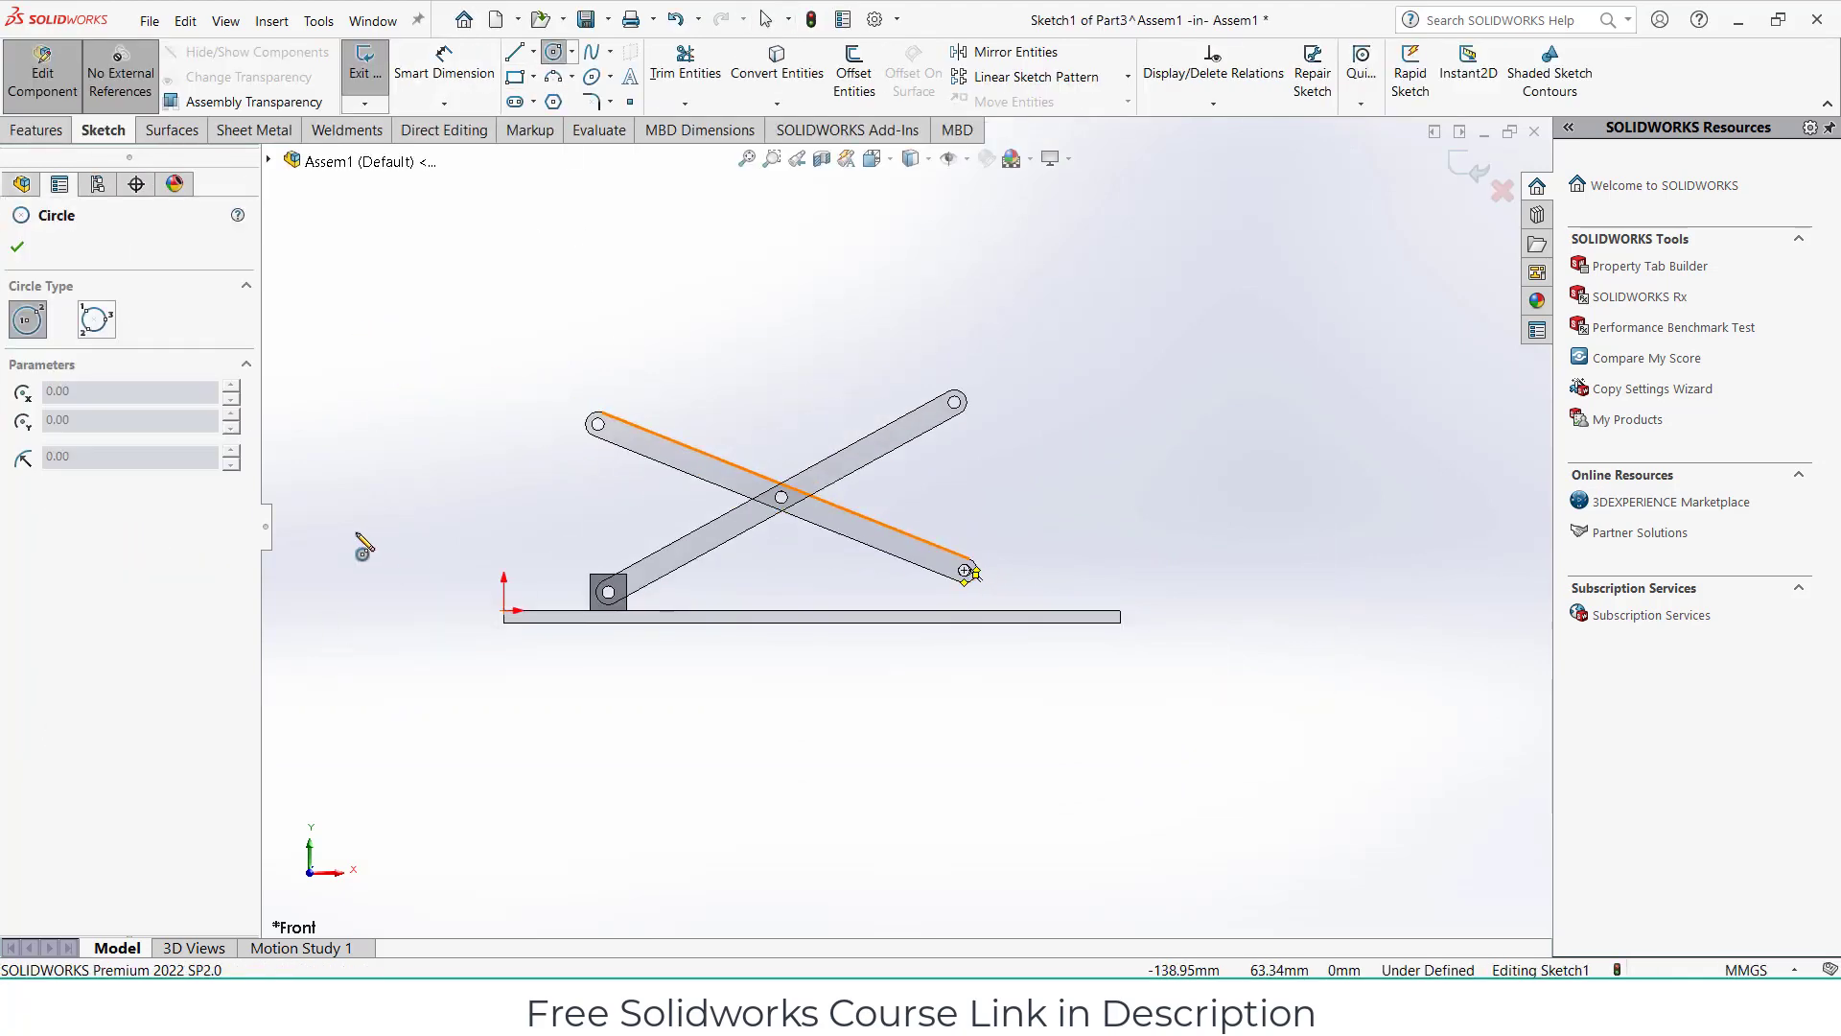
pyautogui.scroll(-3, 723, 649)
pyautogui.scroll(-1, 721, 682)
pyautogui.click(718, 677)
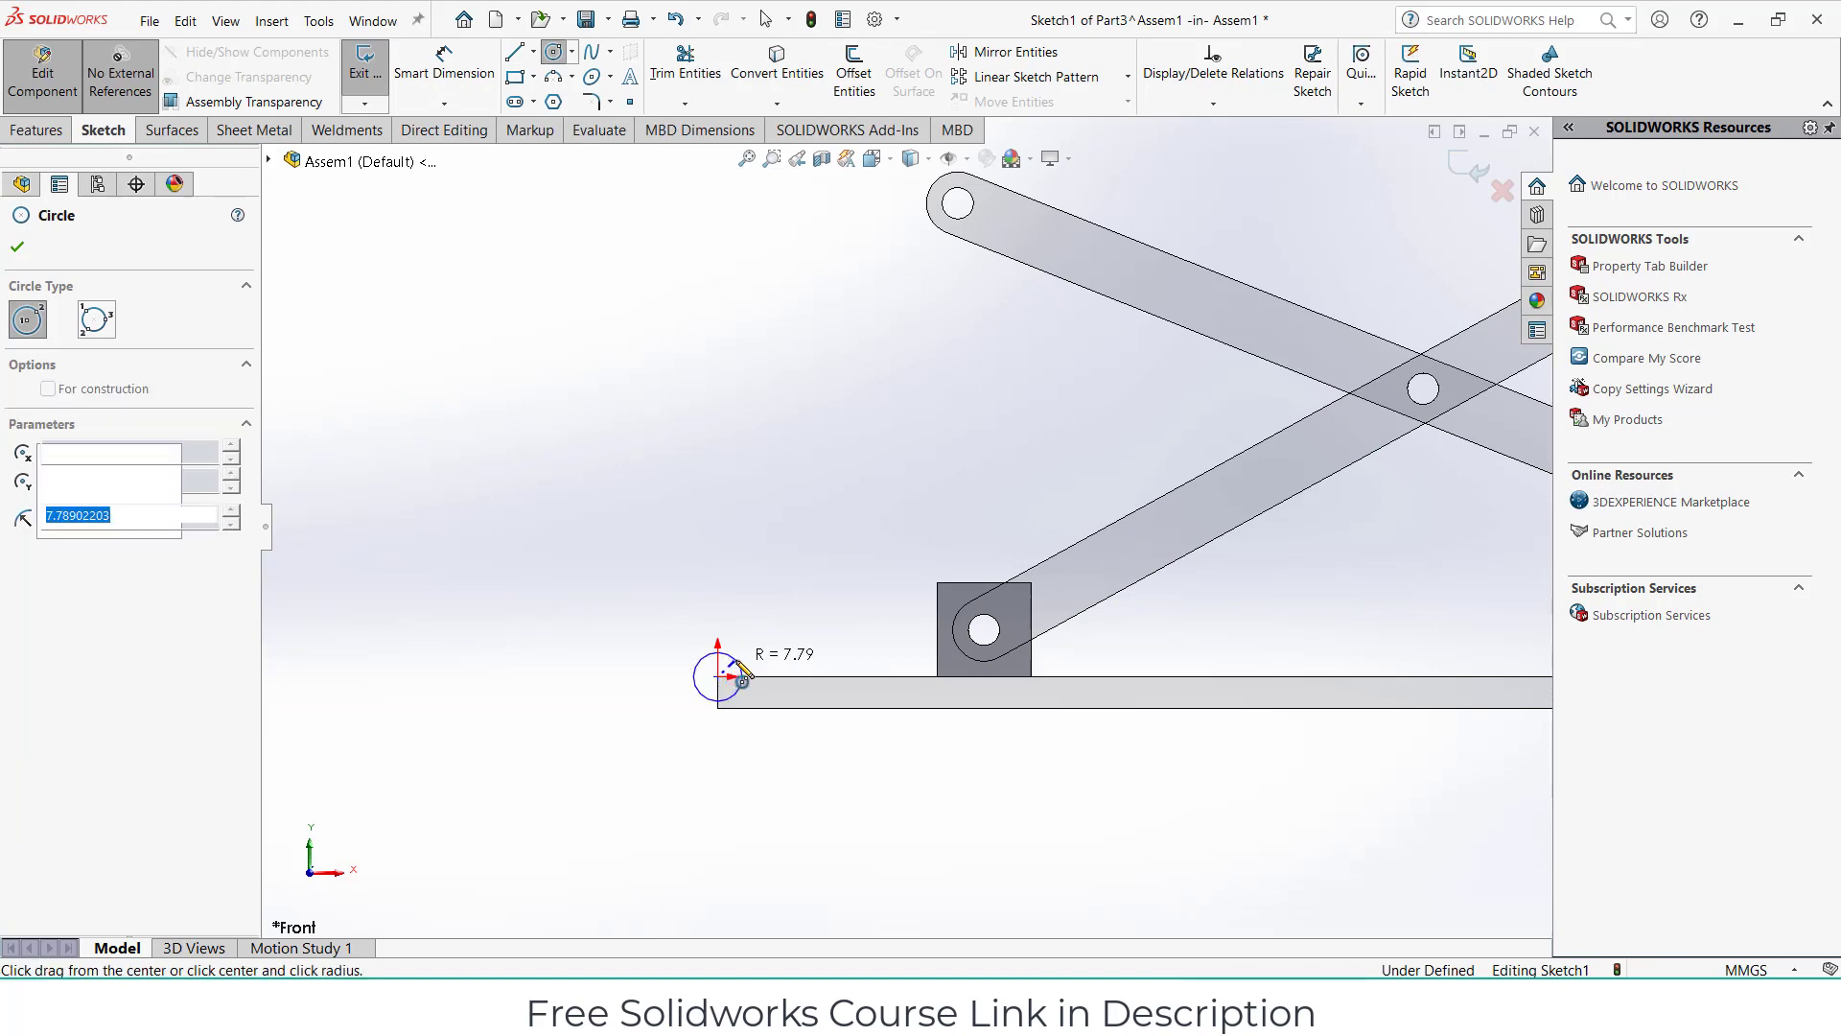
pyautogui.click(742, 612)
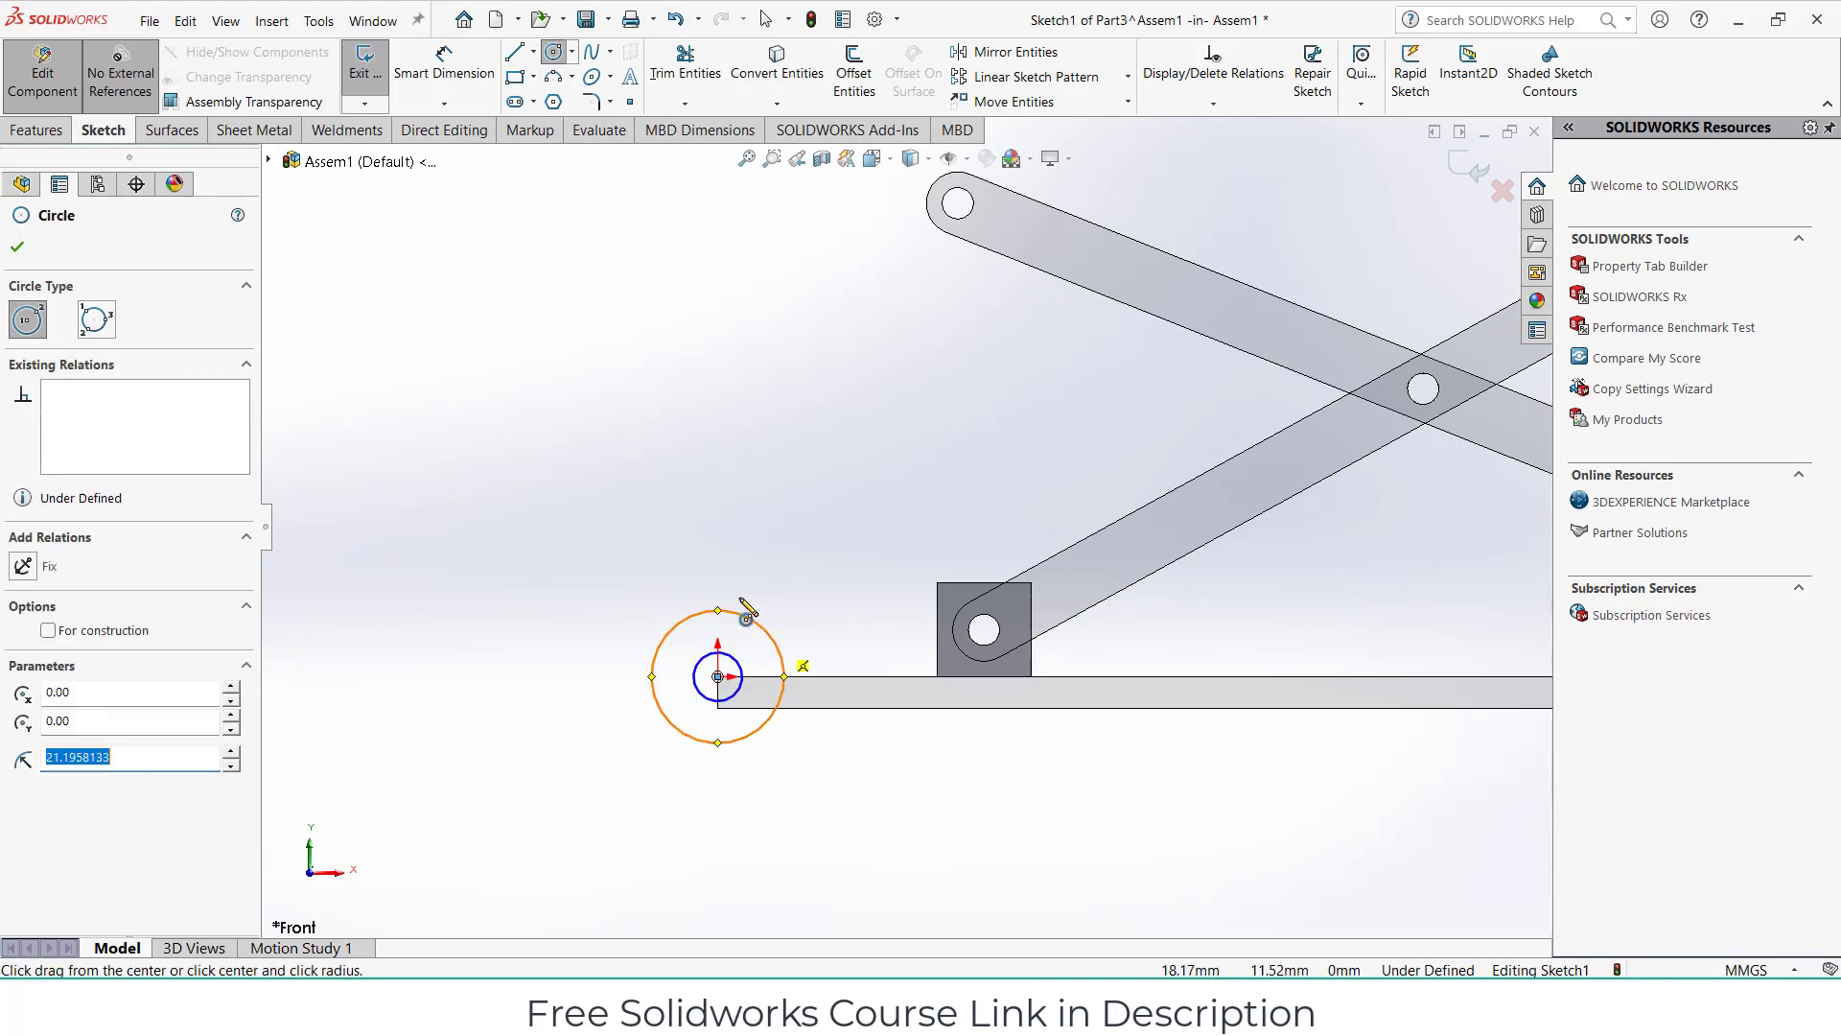
# Dimension the outer circle Ø30 and the inner circle Ø10.
pyautogui.click(429, 82)
pyautogui.click(776, 640)
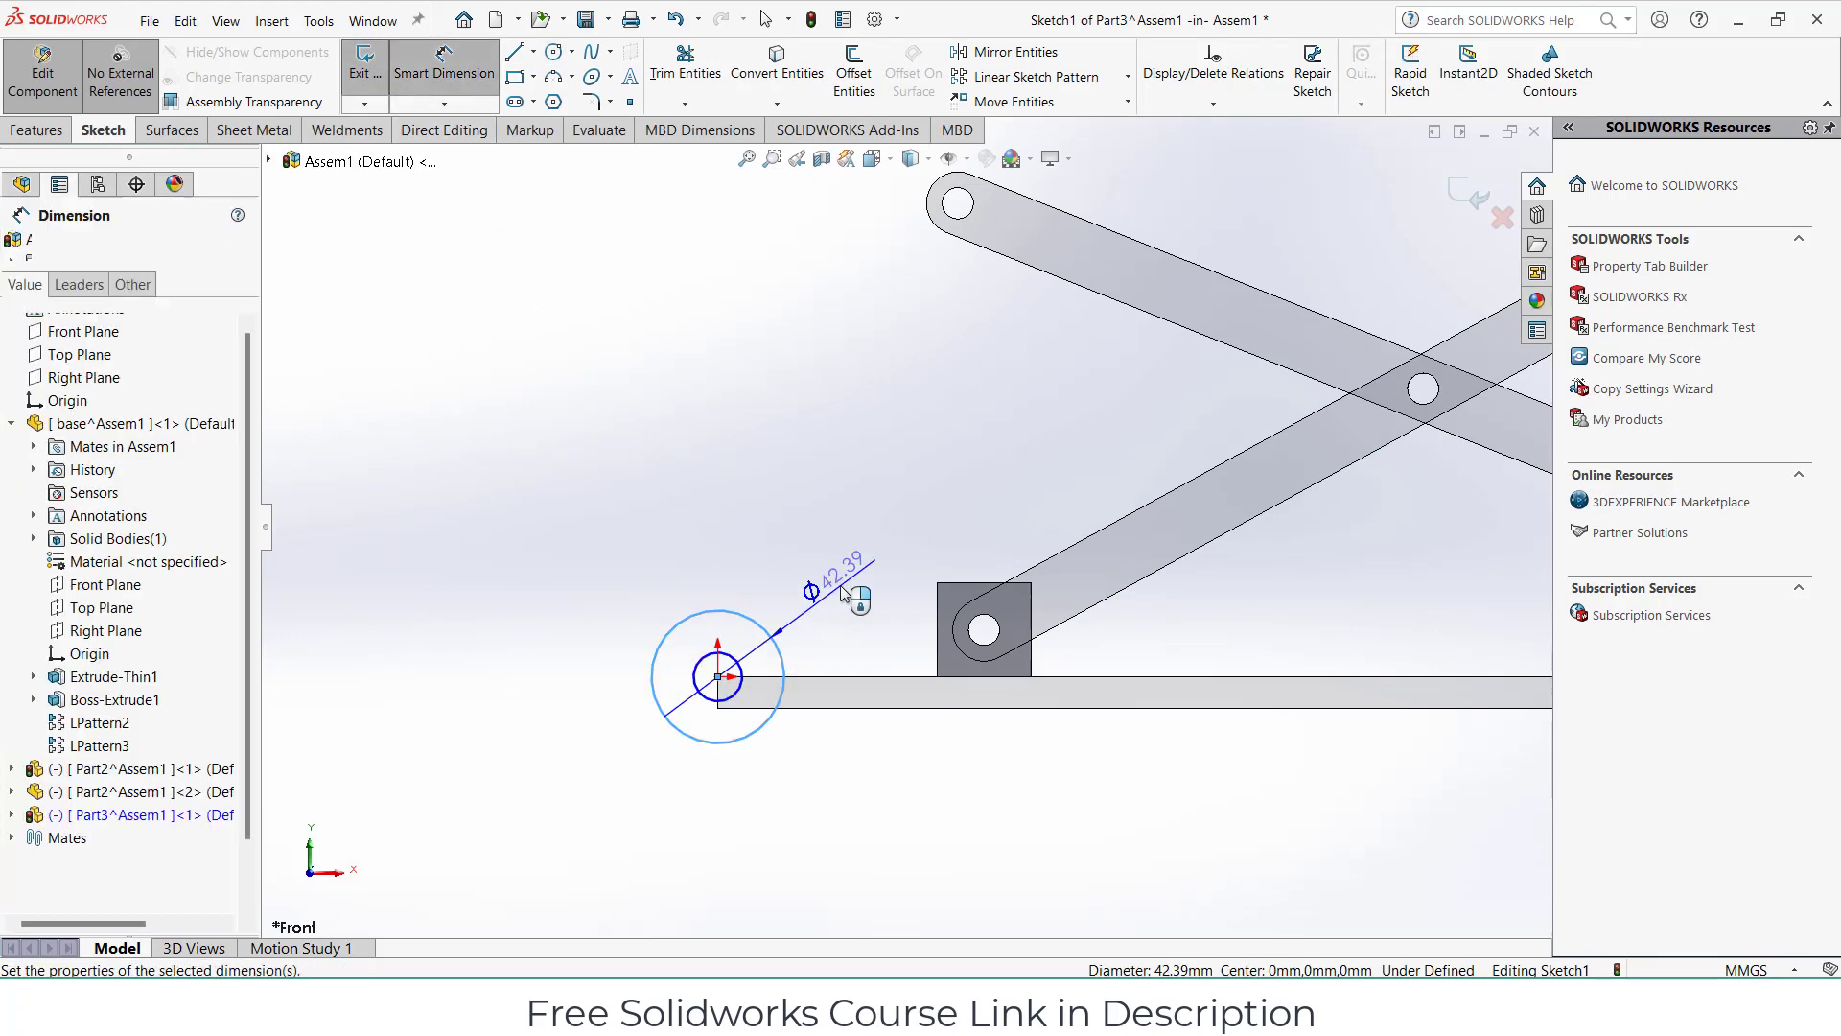
pyautogui.click(836, 580)
pyautogui.write('30')
pyautogui.press('Return')
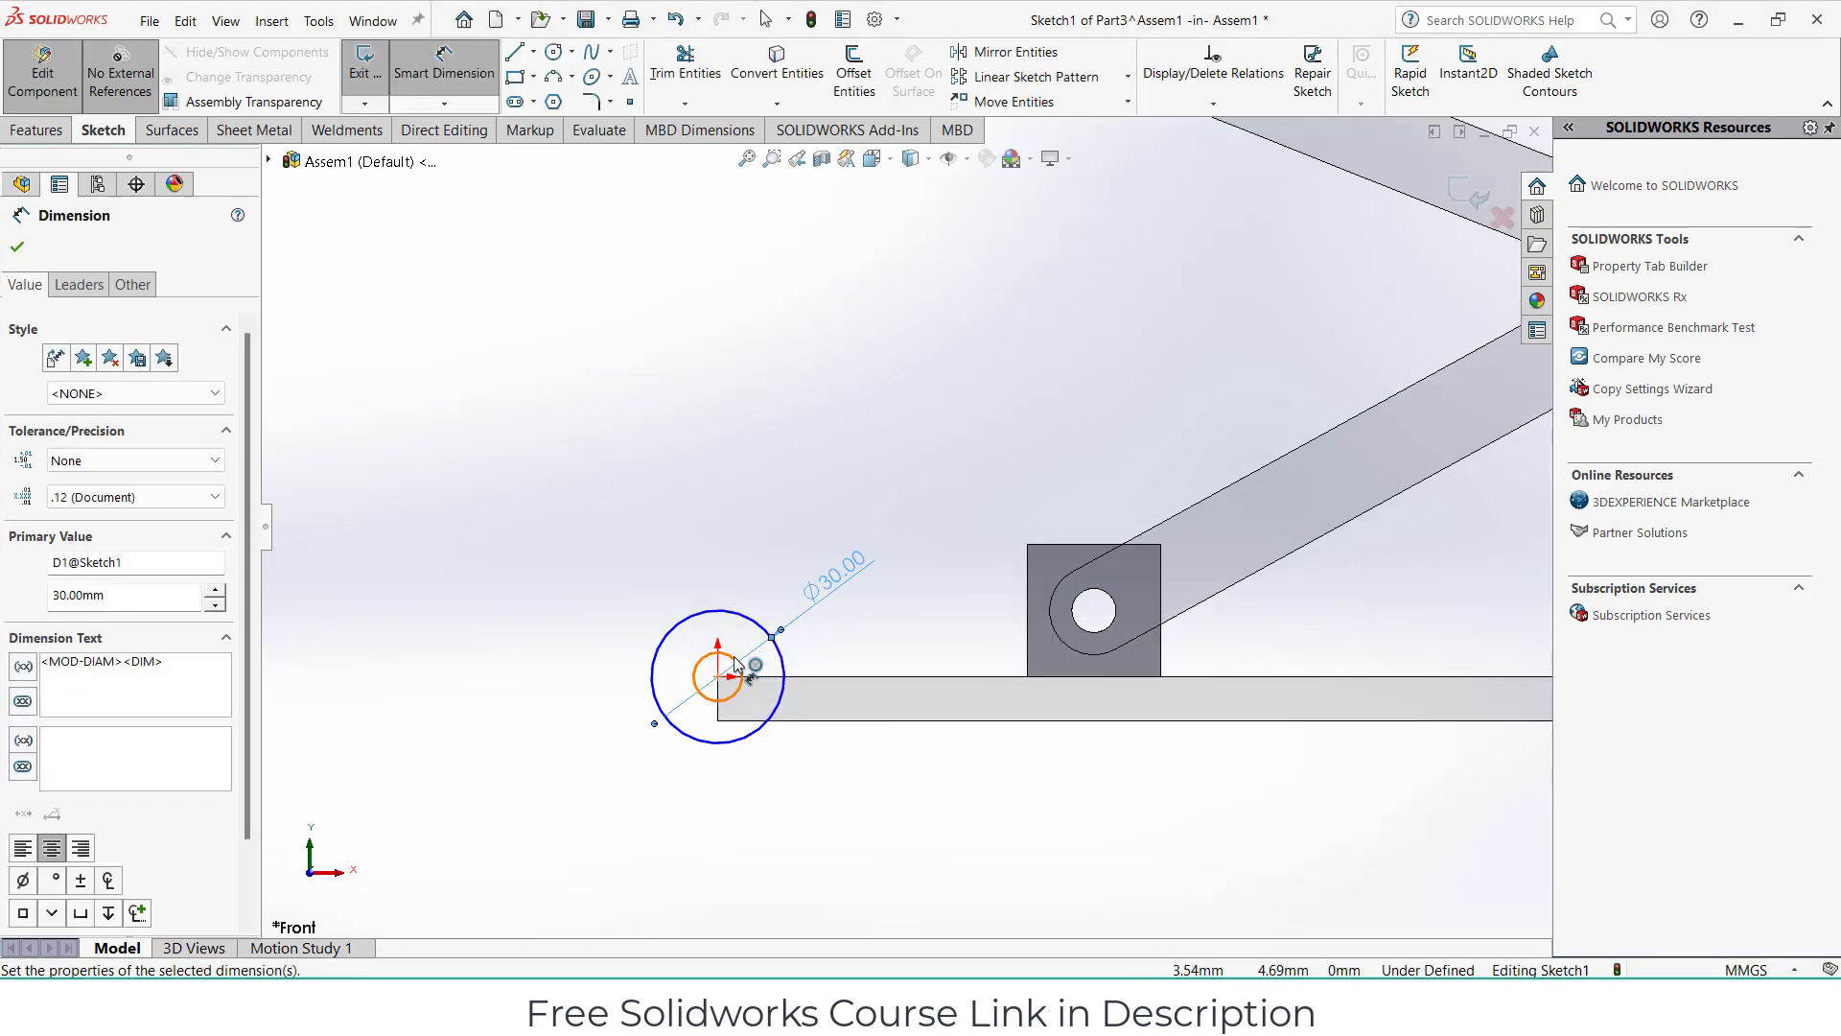
pyautogui.click(739, 660)
pyautogui.click(781, 532)
pyautogui.write('10')
pyautogui.press('Return')
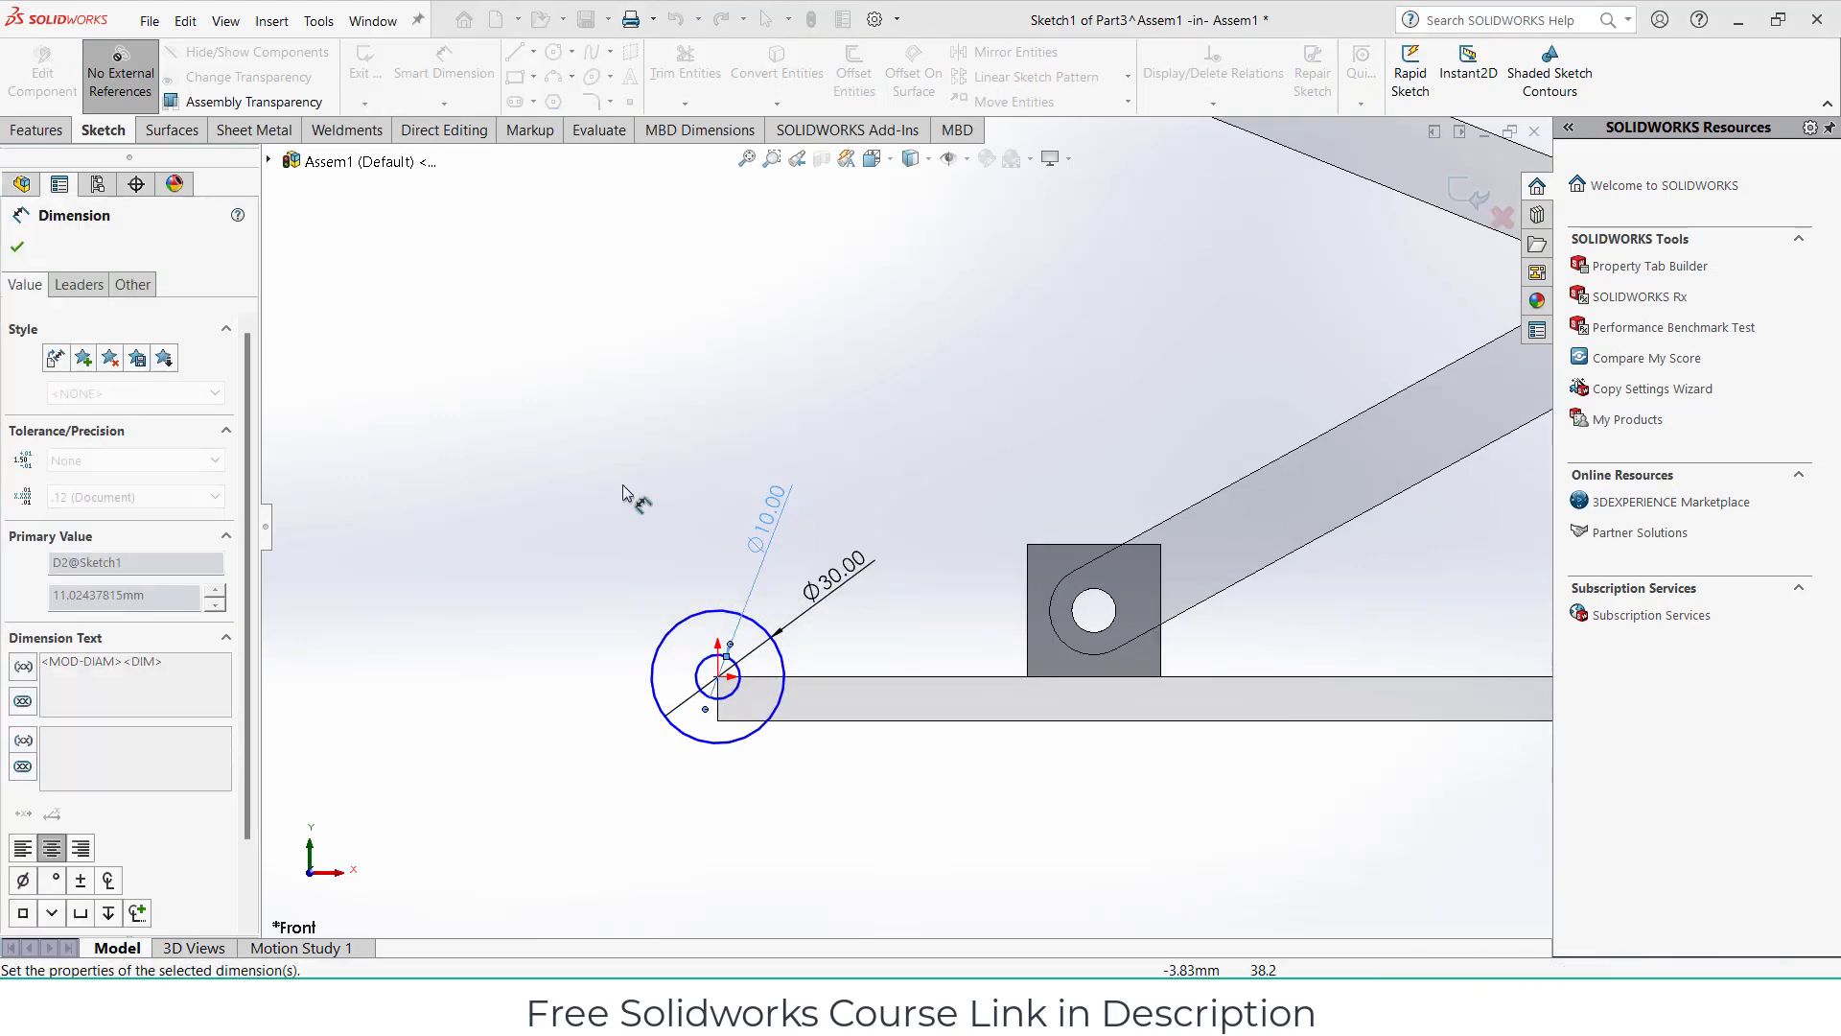
# Extrude the ring sketch 10 mm deep.
pyautogui.click(28, 136)
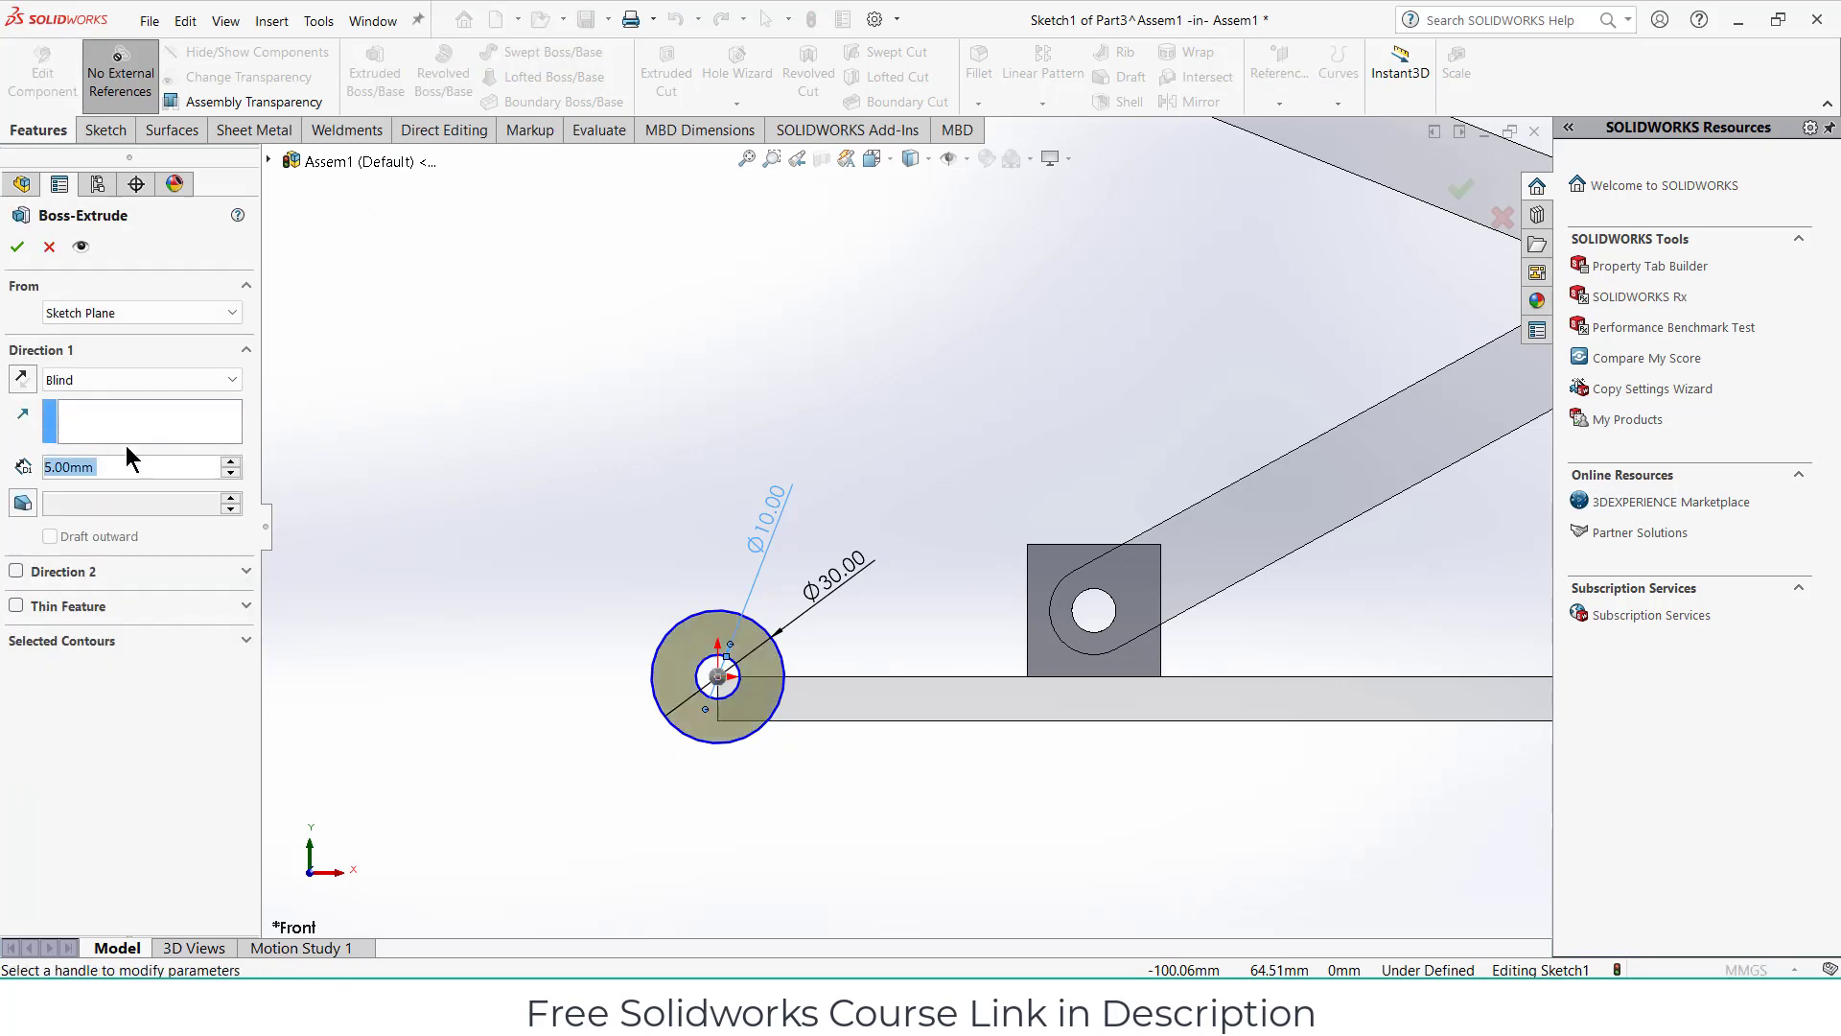
pyautogui.write('10')
pyautogui.hotkey('ctrl', 'a')
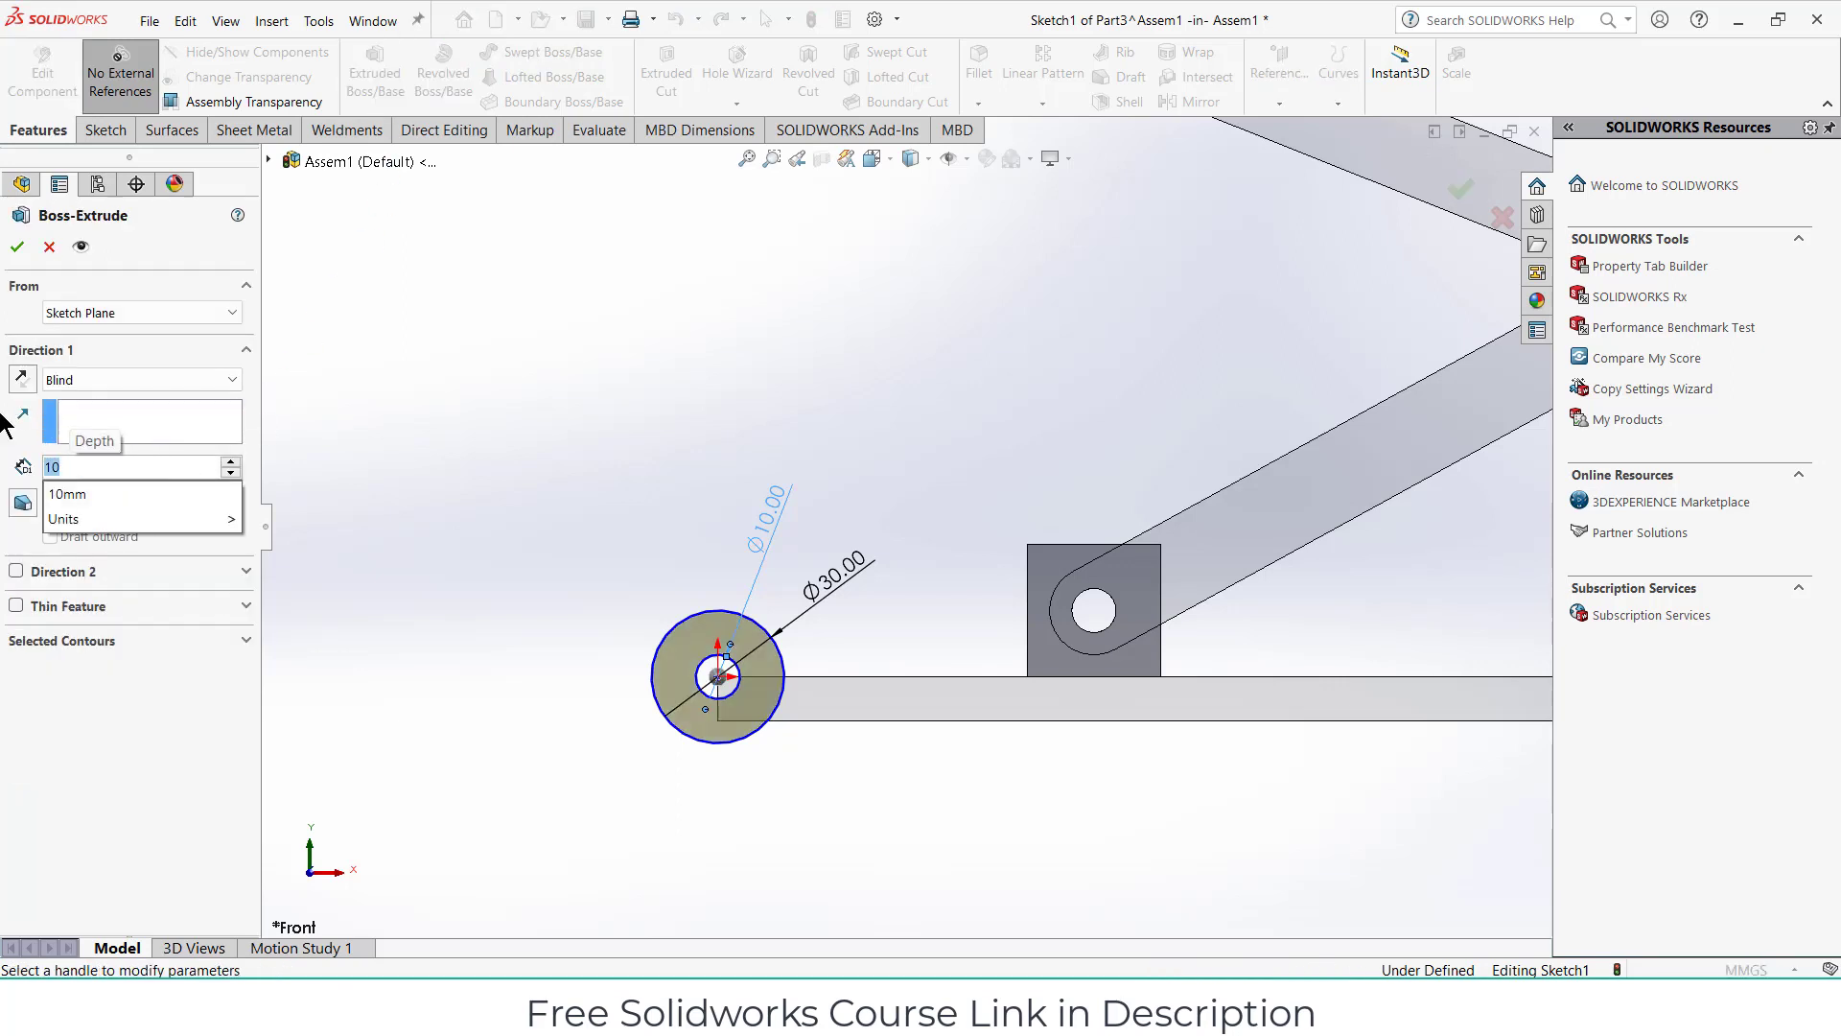
pyautogui.press('Return')
pyautogui.click(19, 246)
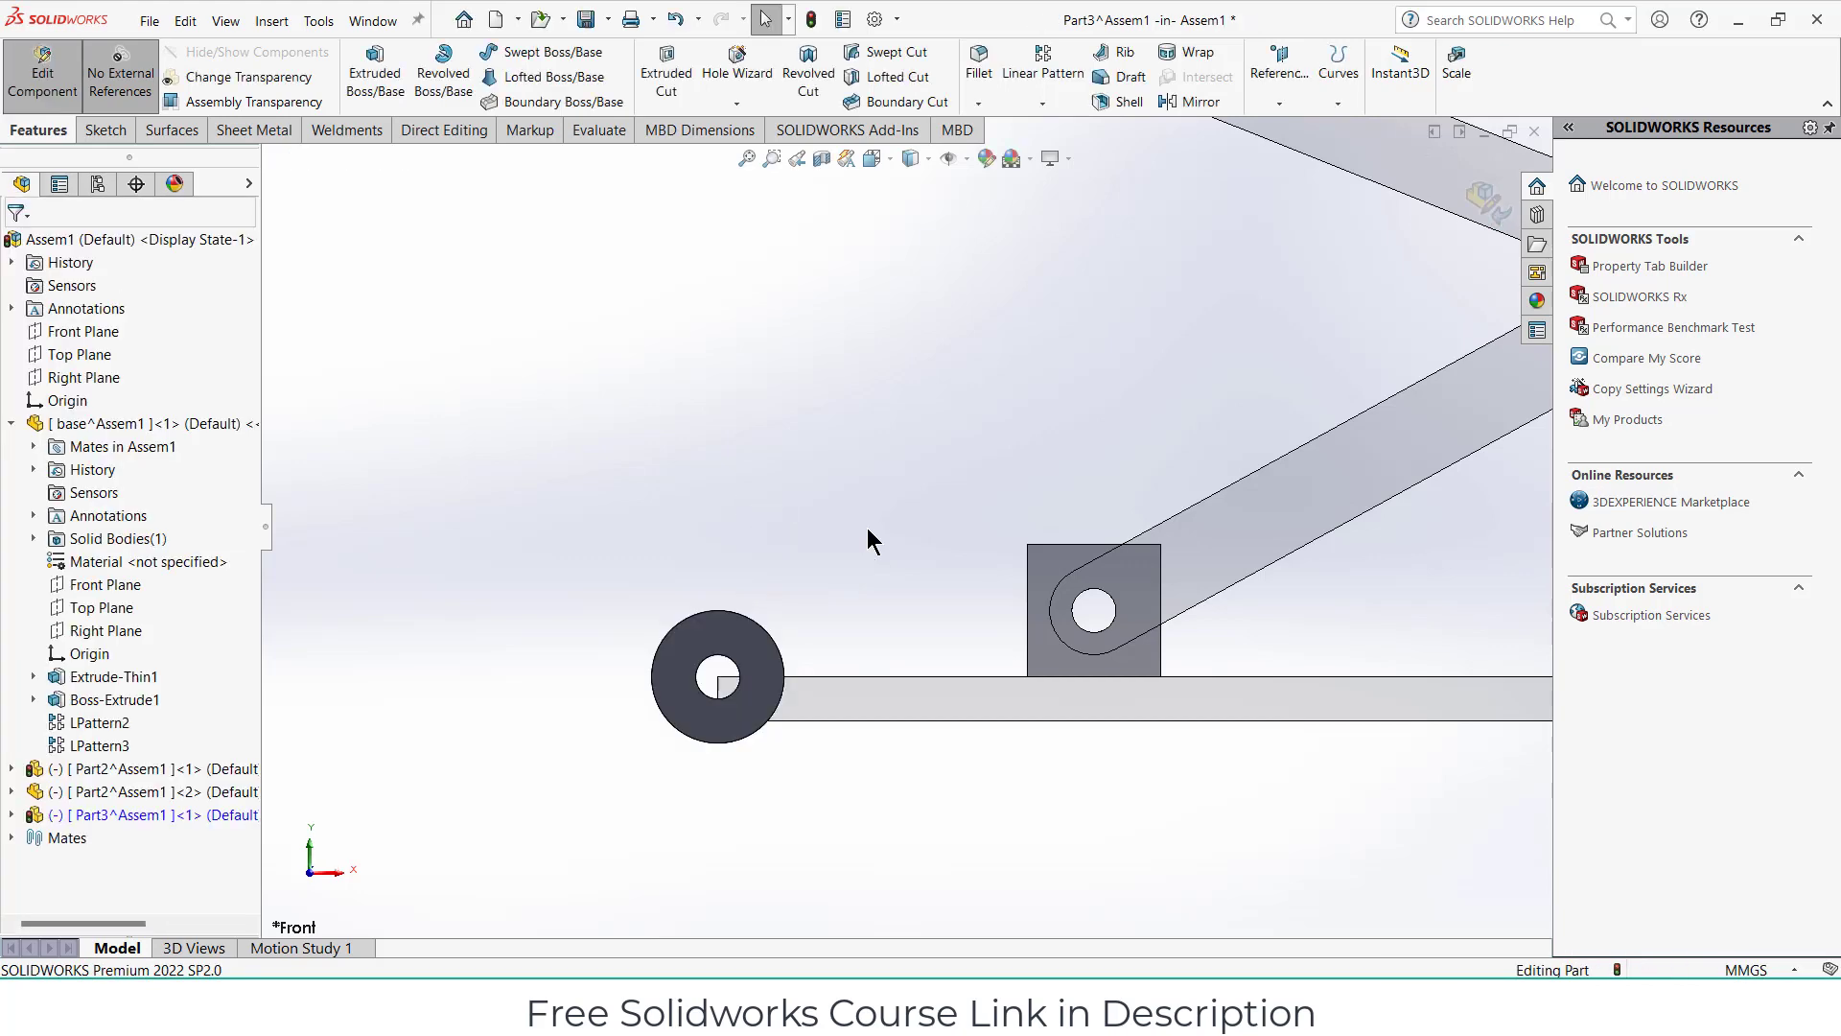
pyautogui.scroll(3, 873, 530)
# Exit part editing and drag the disc to the lower link's free end.
pyautogui.click(1488, 205)
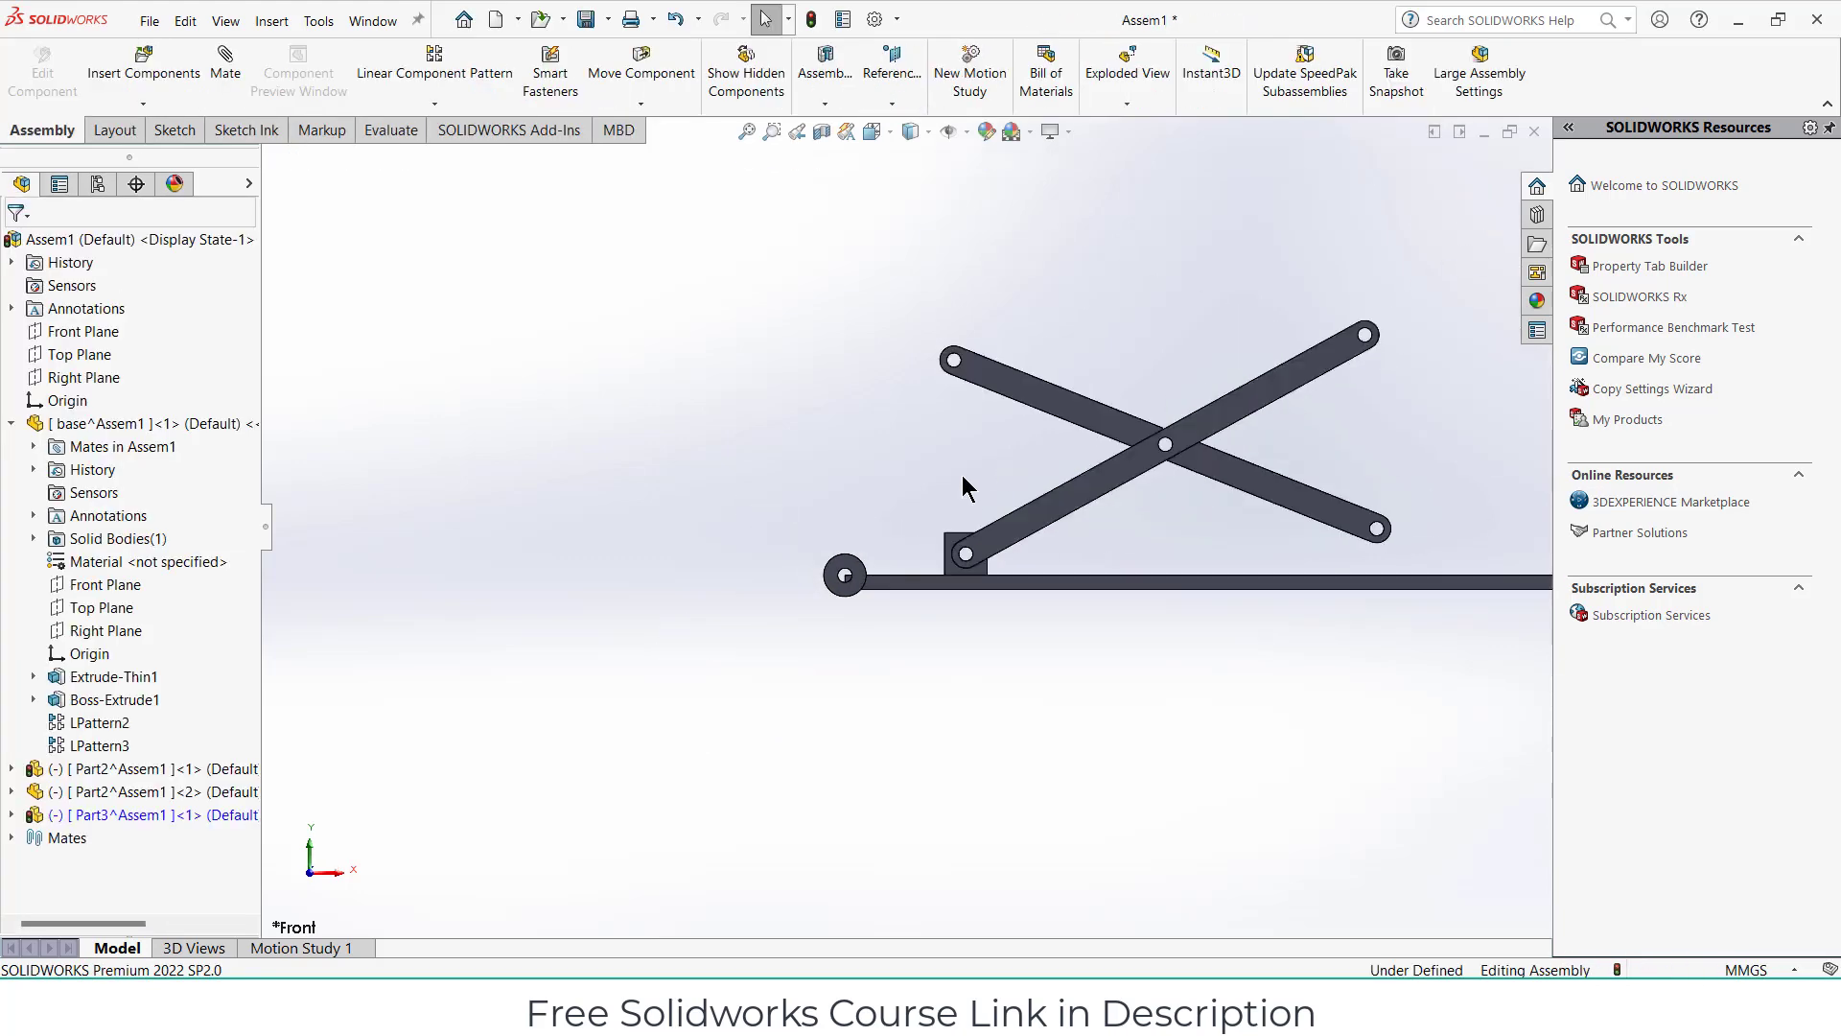
pyautogui.moveTo(860, 571); pyautogui.dragTo(1429, 508)
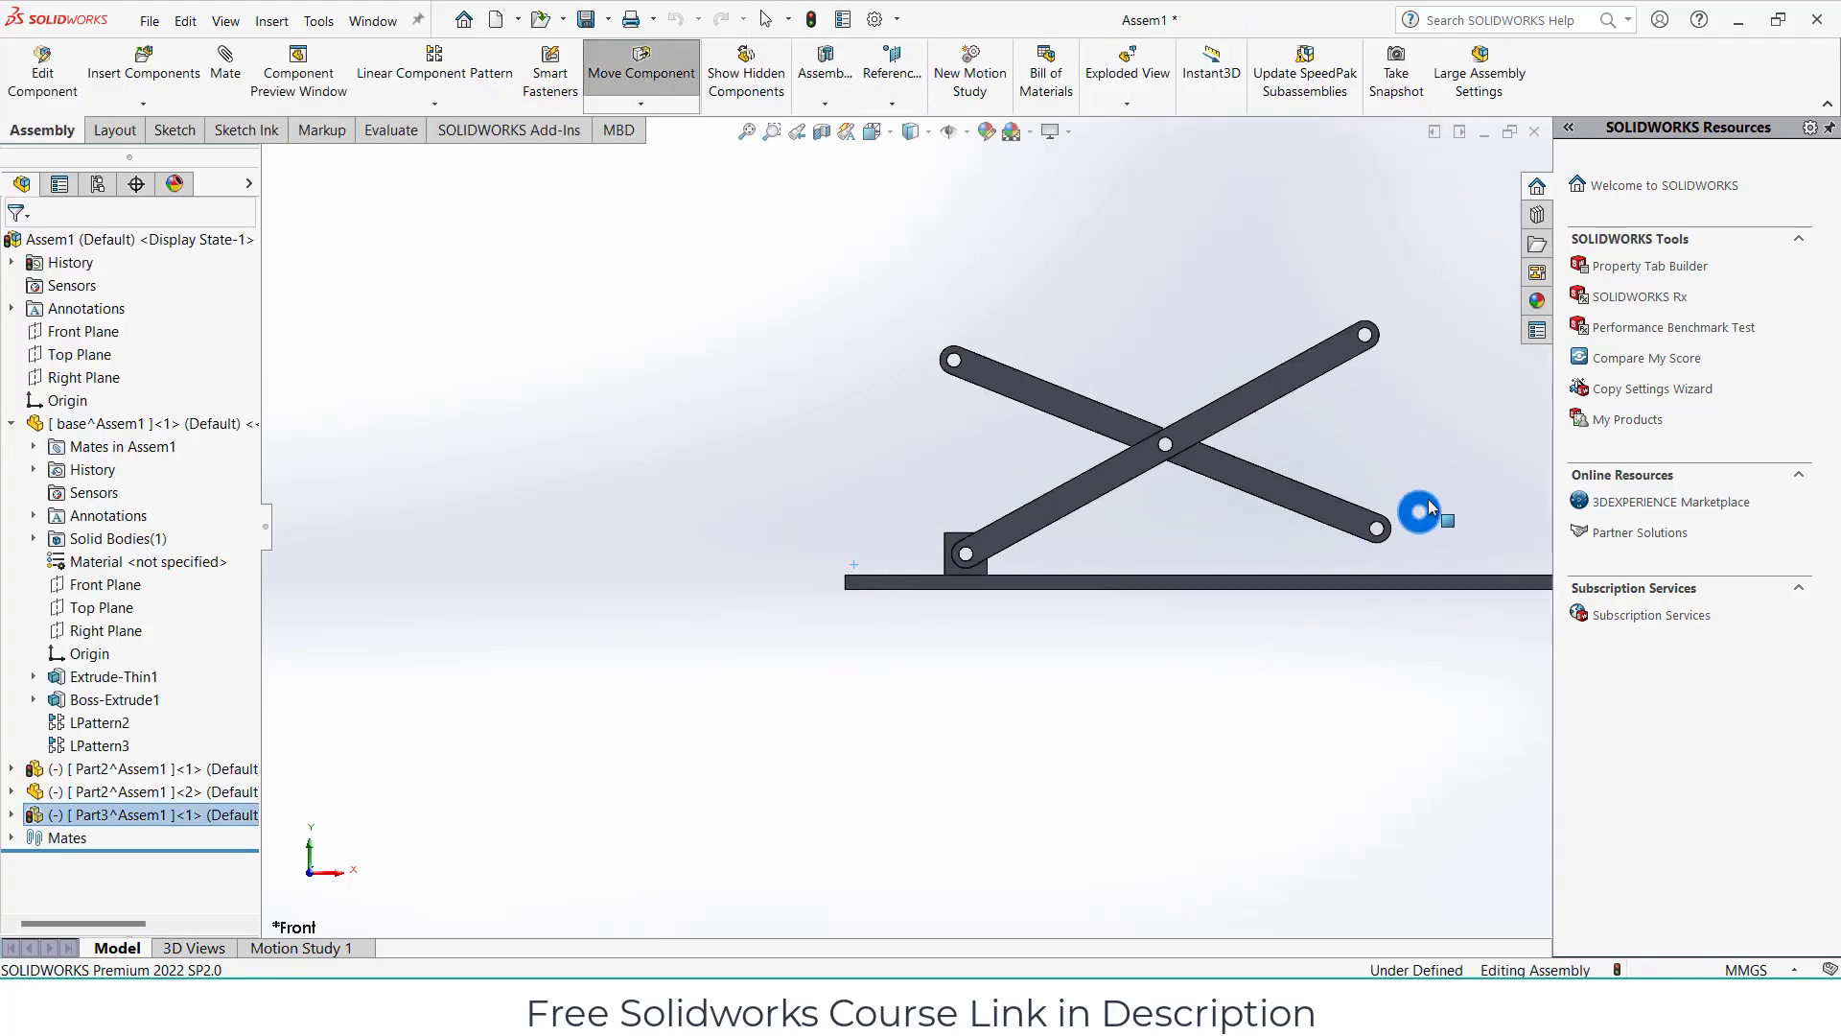
pyautogui.moveTo(1367, 518)
pyautogui.mouseDown(button='middle')
pyautogui.moveTo(1193, 616)
pyautogui.moveTo(1055, 647)
pyautogui.mouseUp(button='middle')
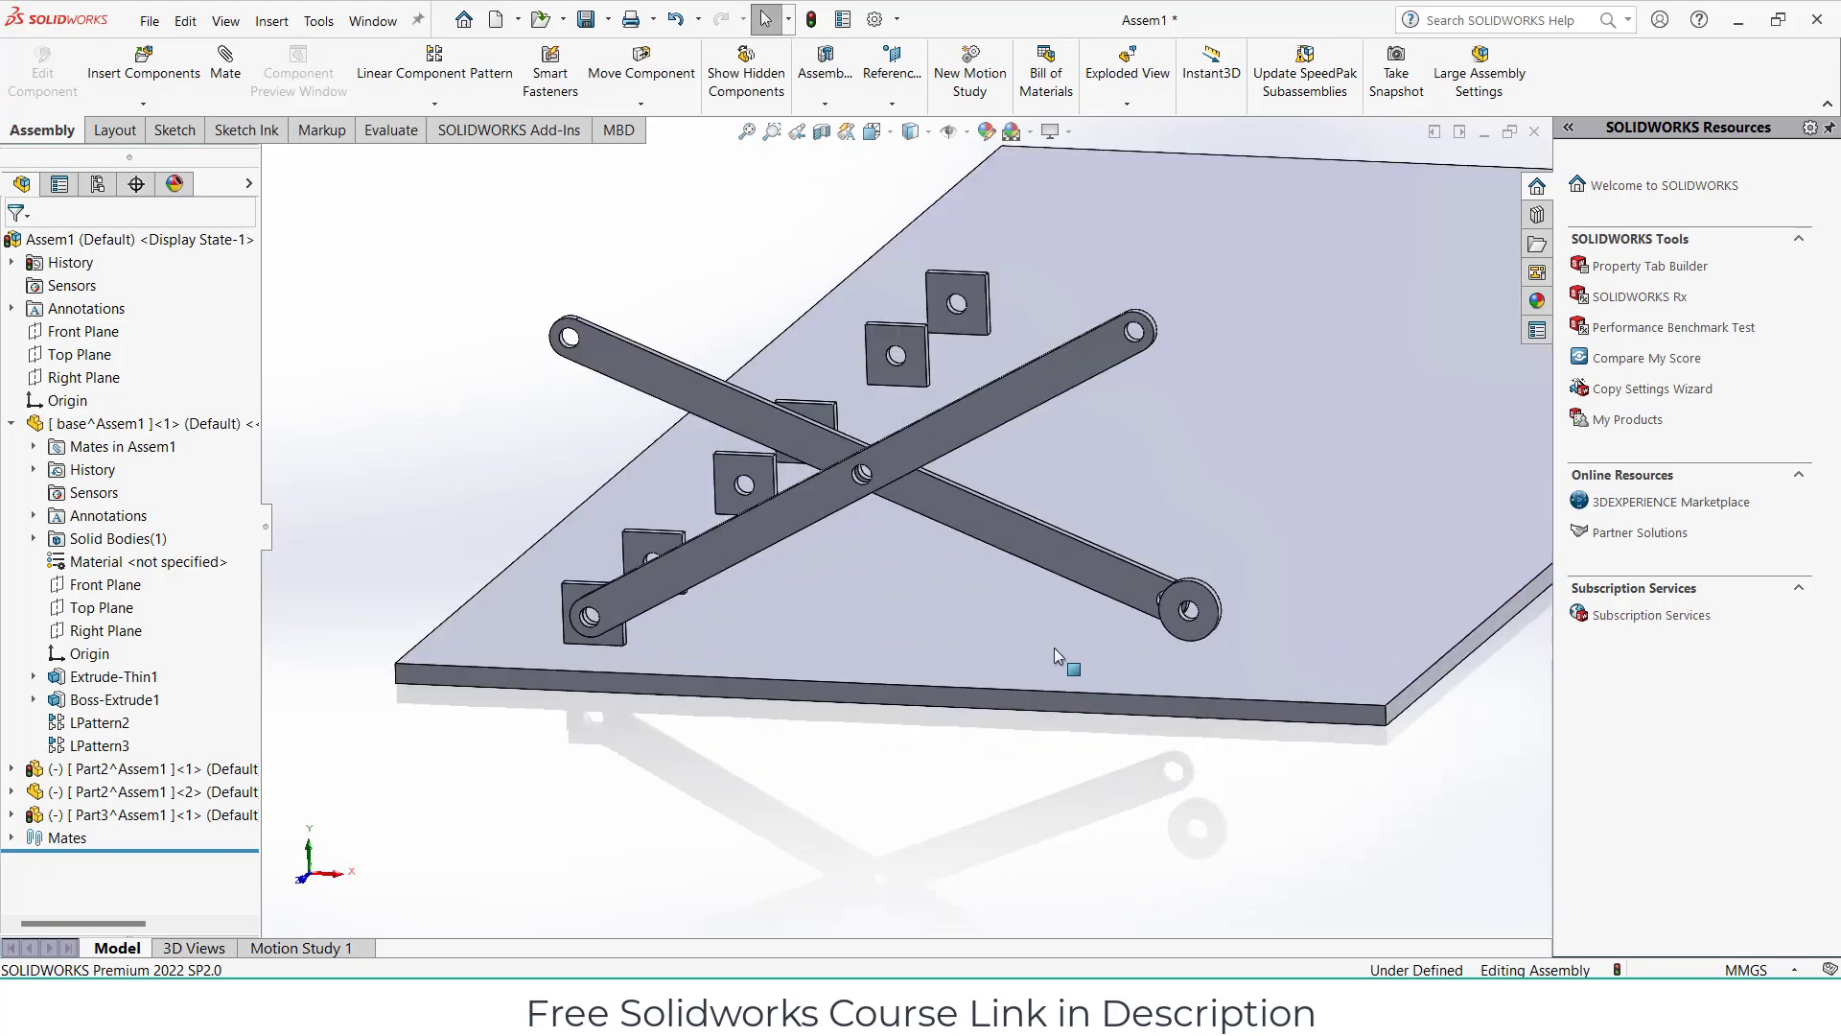
pyautogui.scroll(-5, 1055, 662)
# Mate the disc's hole concentric with the link's end hole.
pyautogui.click(236, 69)
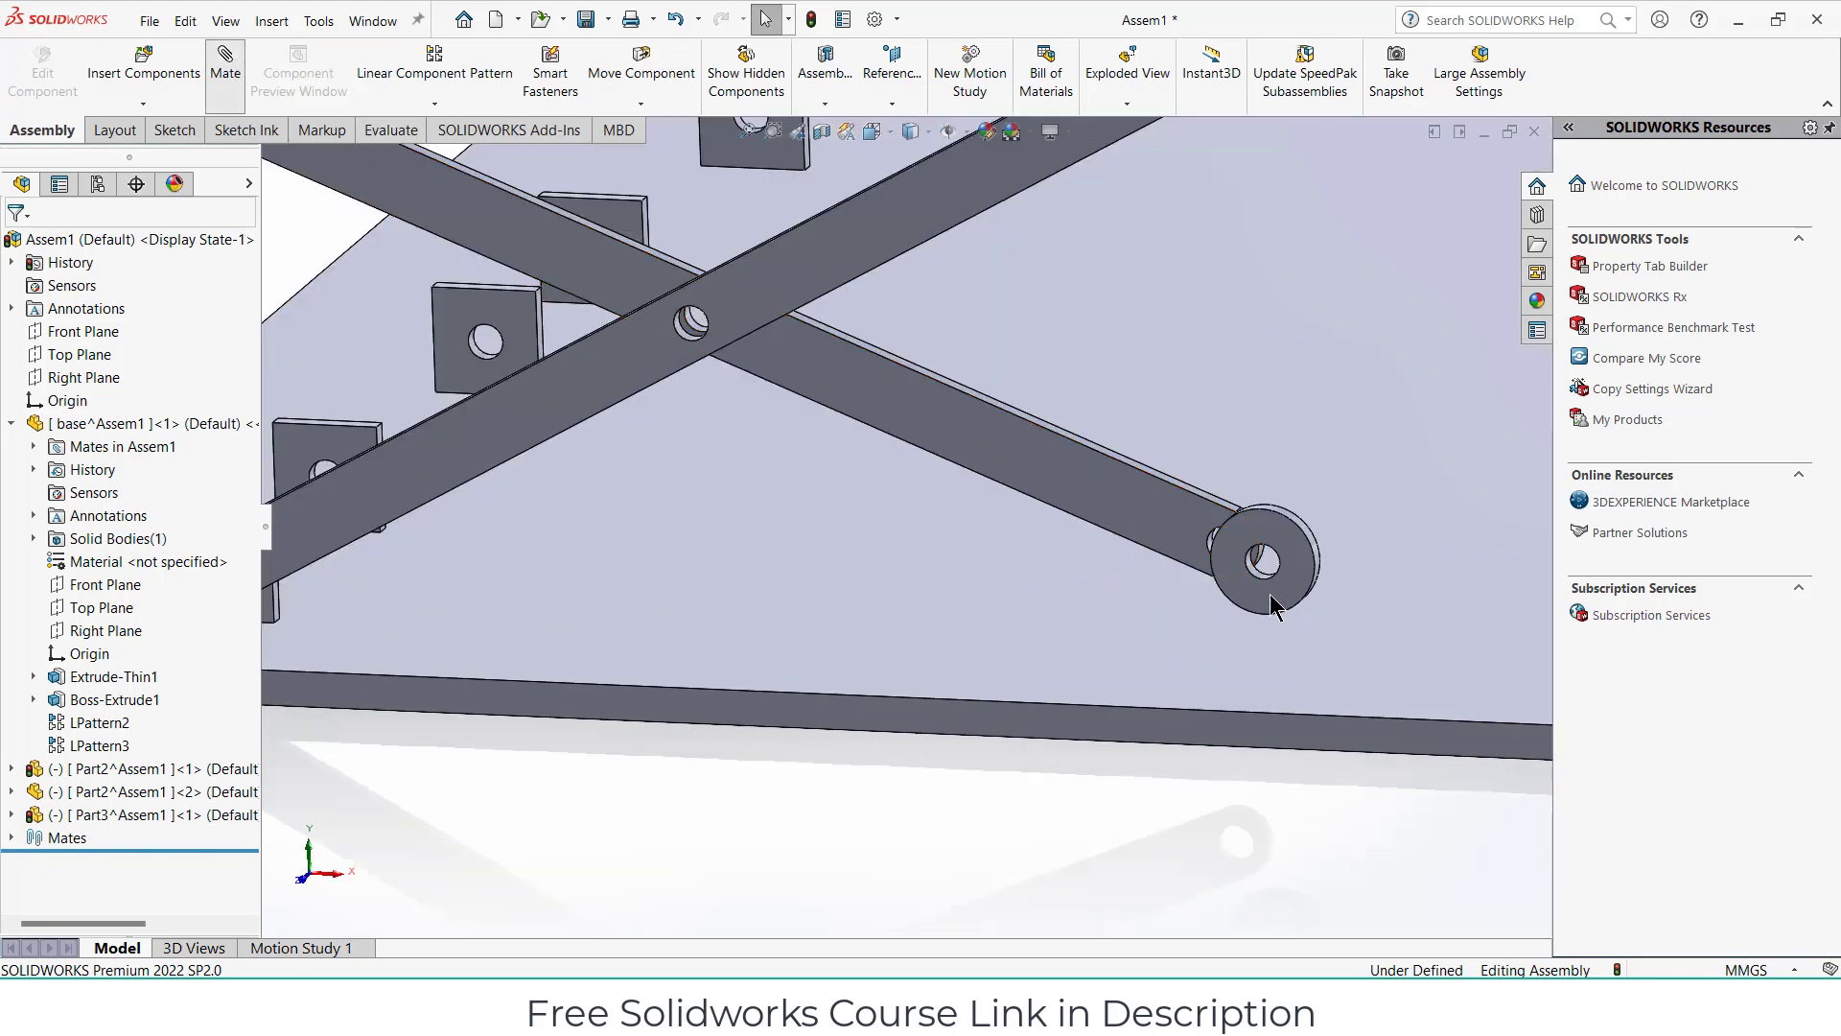
pyautogui.scroll(-3, 1252, 627)
pyautogui.scroll(-2, 1082, 470)
pyautogui.click(1048, 418)
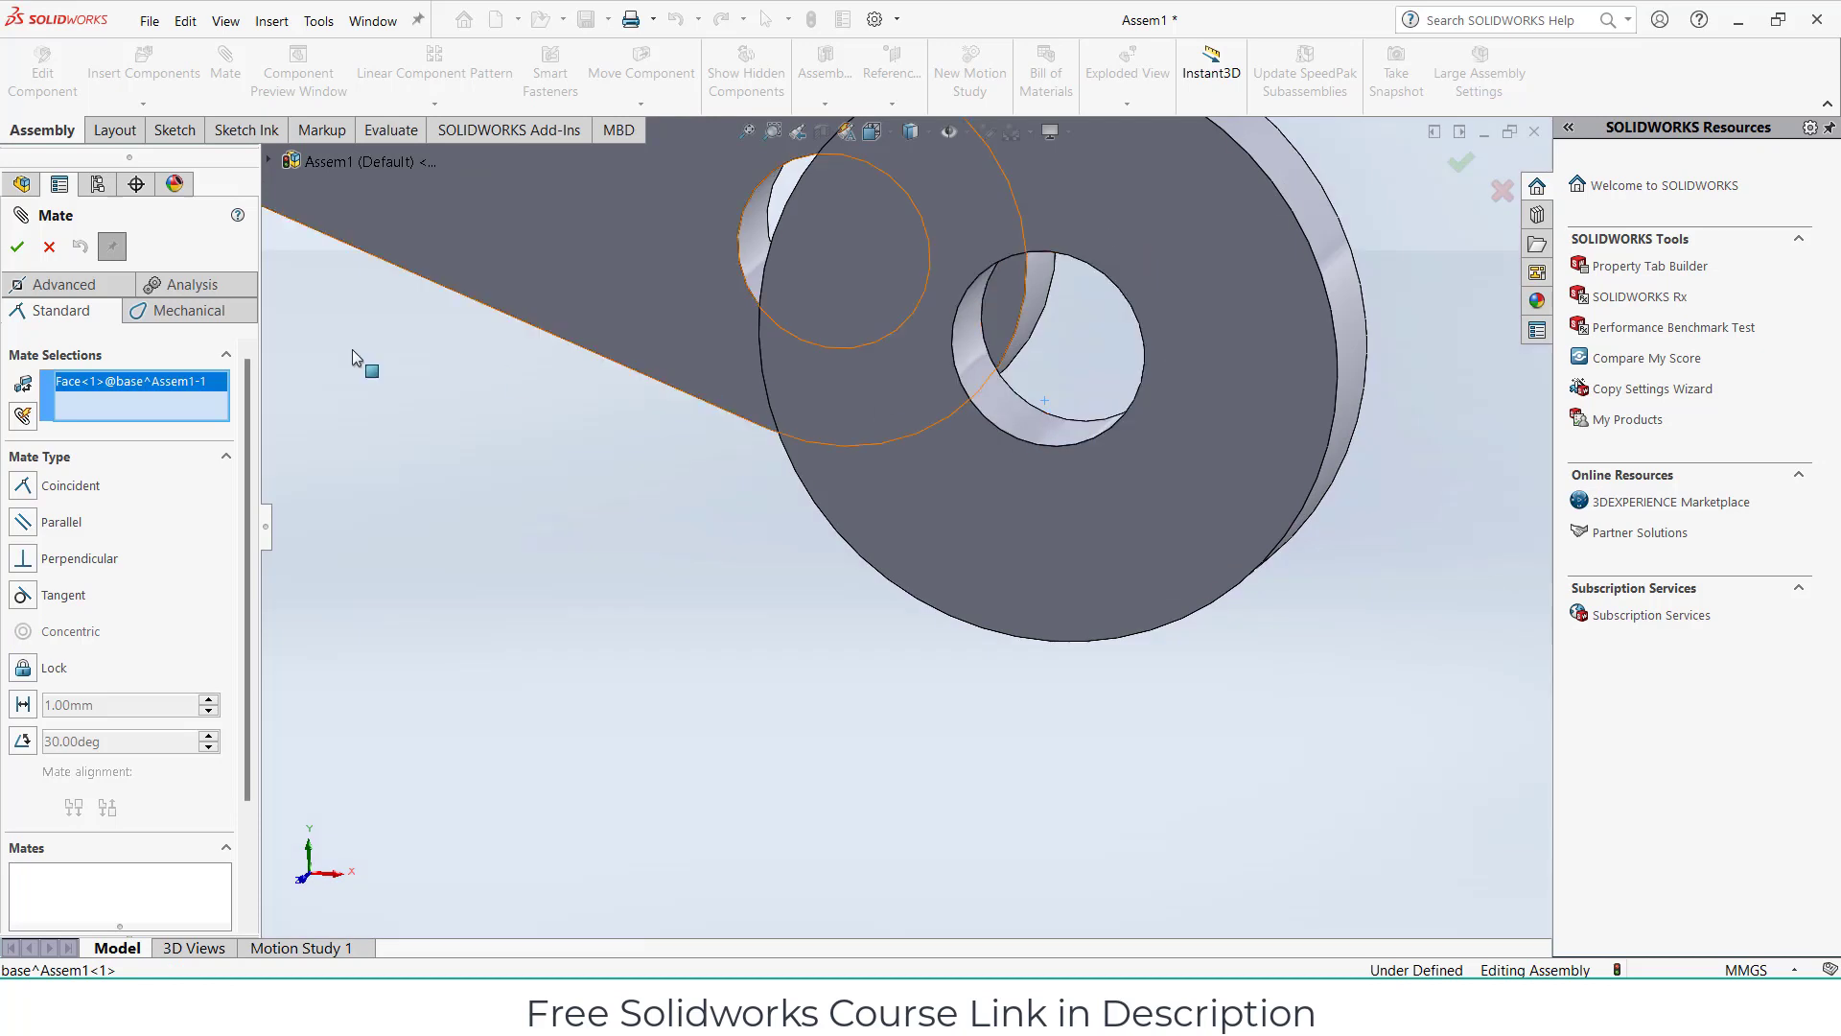
pyautogui.rightClick(130, 391)
pyautogui.click(187, 426)
pyautogui.click(1046, 434)
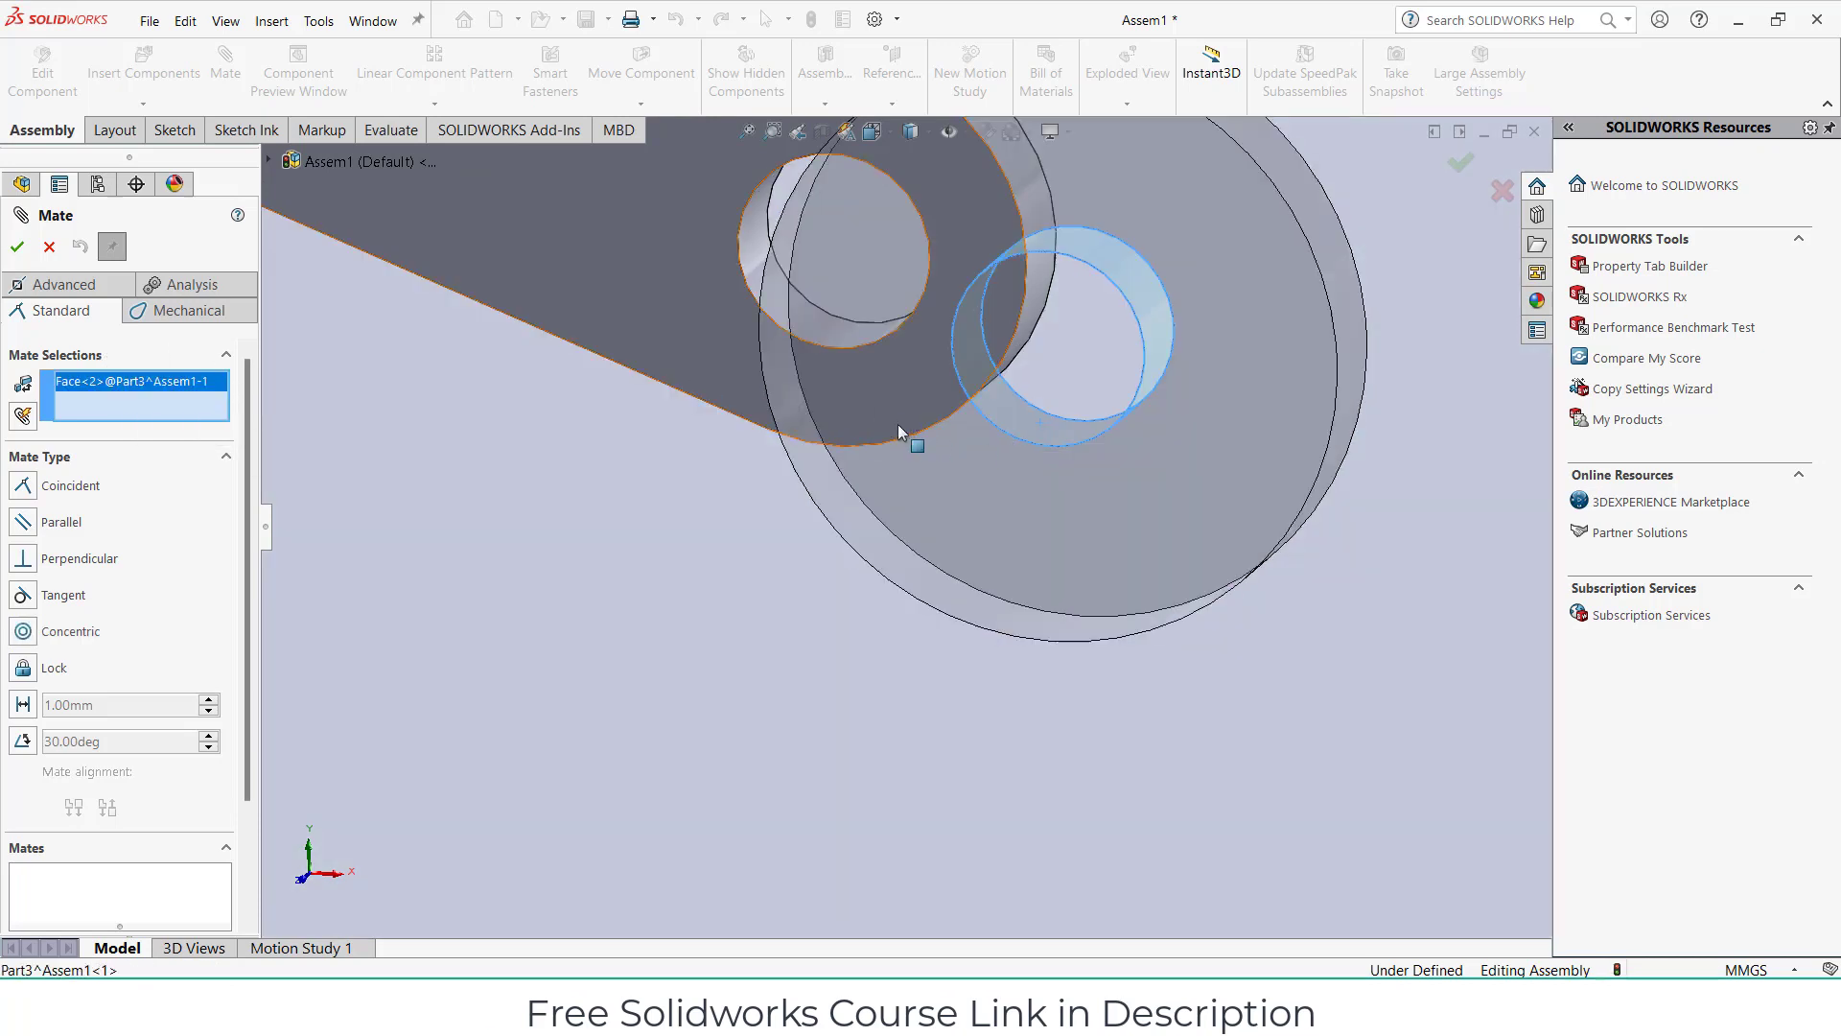
pyautogui.scroll(-3, 921, 403)
pyautogui.click(1115, 365)
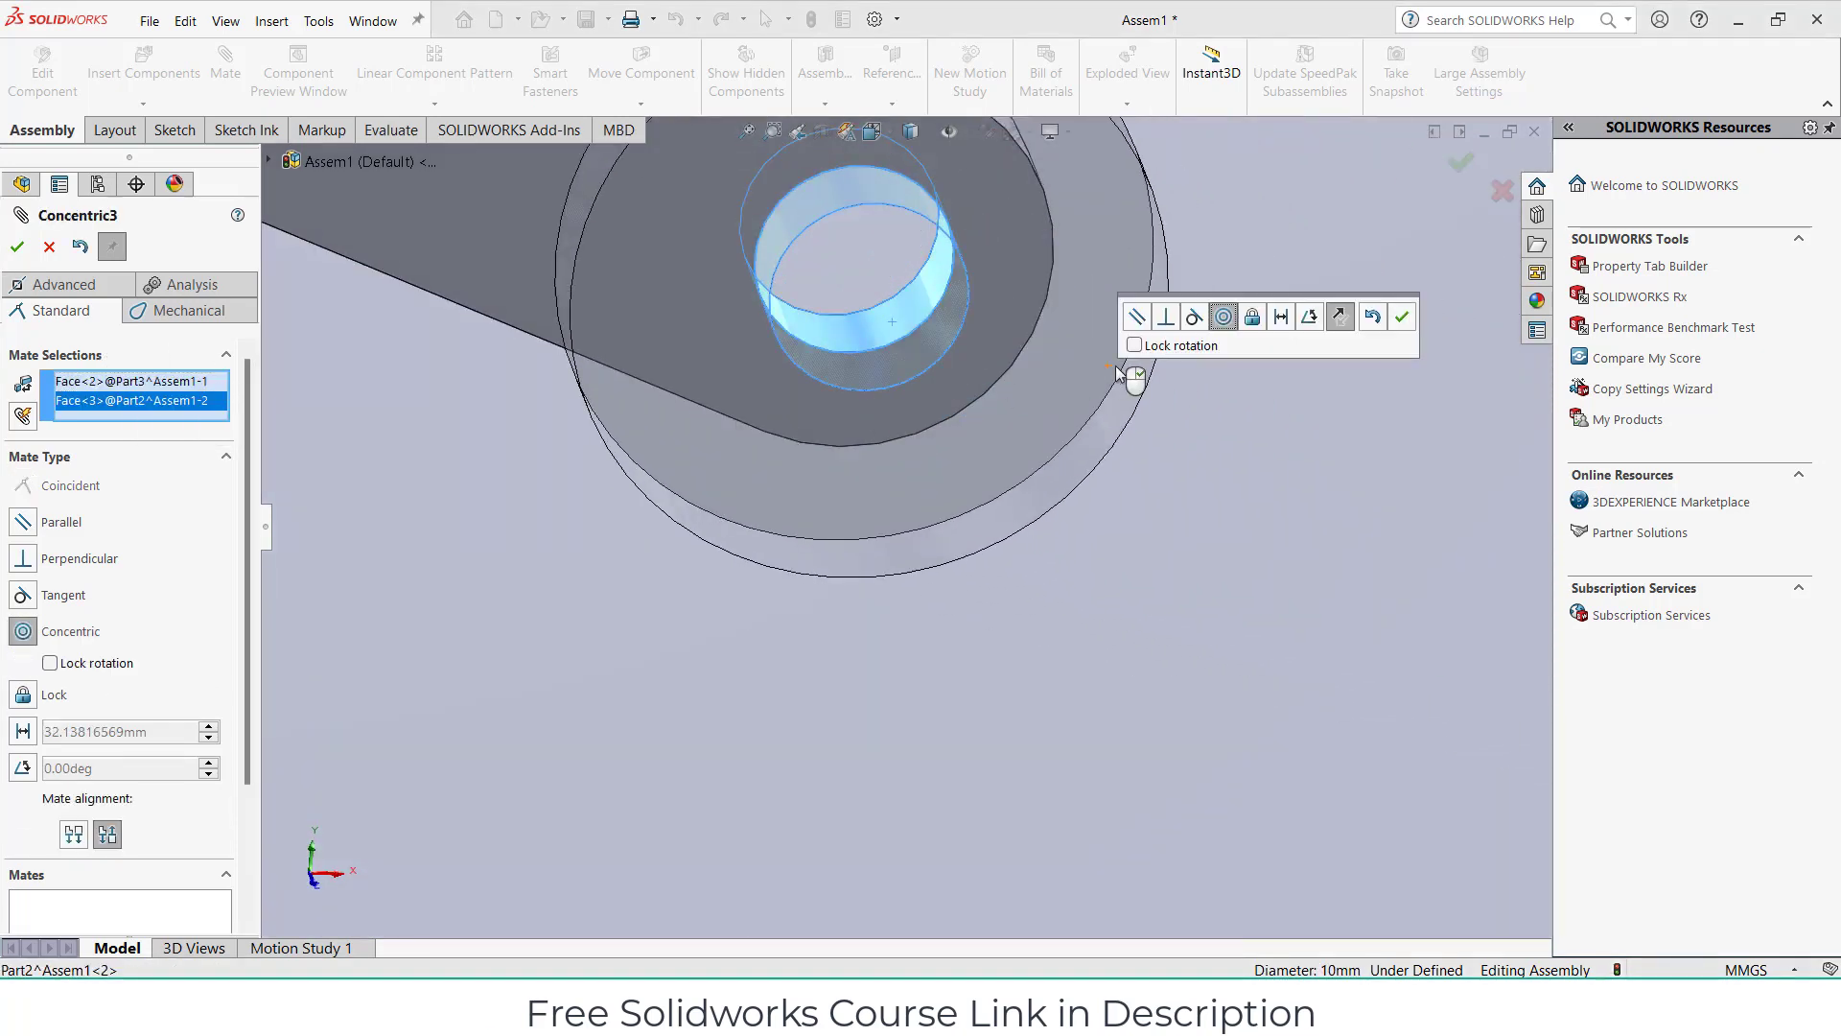
pyautogui.click(1398, 320)
# Make the disc face coincident with the link's side face.
pyautogui.scroll(3, 1235, 374)
pyautogui.moveTo(1234, 374)
pyautogui.mouseDown(button='middle')
pyautogui.moveTo(1209, 473)
pyautogui.moveTo(1229, 514)
pyautogui.mouseUp(button='middle')
pyautogui.scroll(-3, 825, 351)
pyautogui.click(824, 357)
pyautogui.moveTo(824, 357)
pyautogui.mouseDown(button='middle')
pyautogui.moveTo(710, 608)
pyautogui.moveTo(830, 822)
pyautogui.mouseUp(button='middle')
pyautogui.click(970, 778)
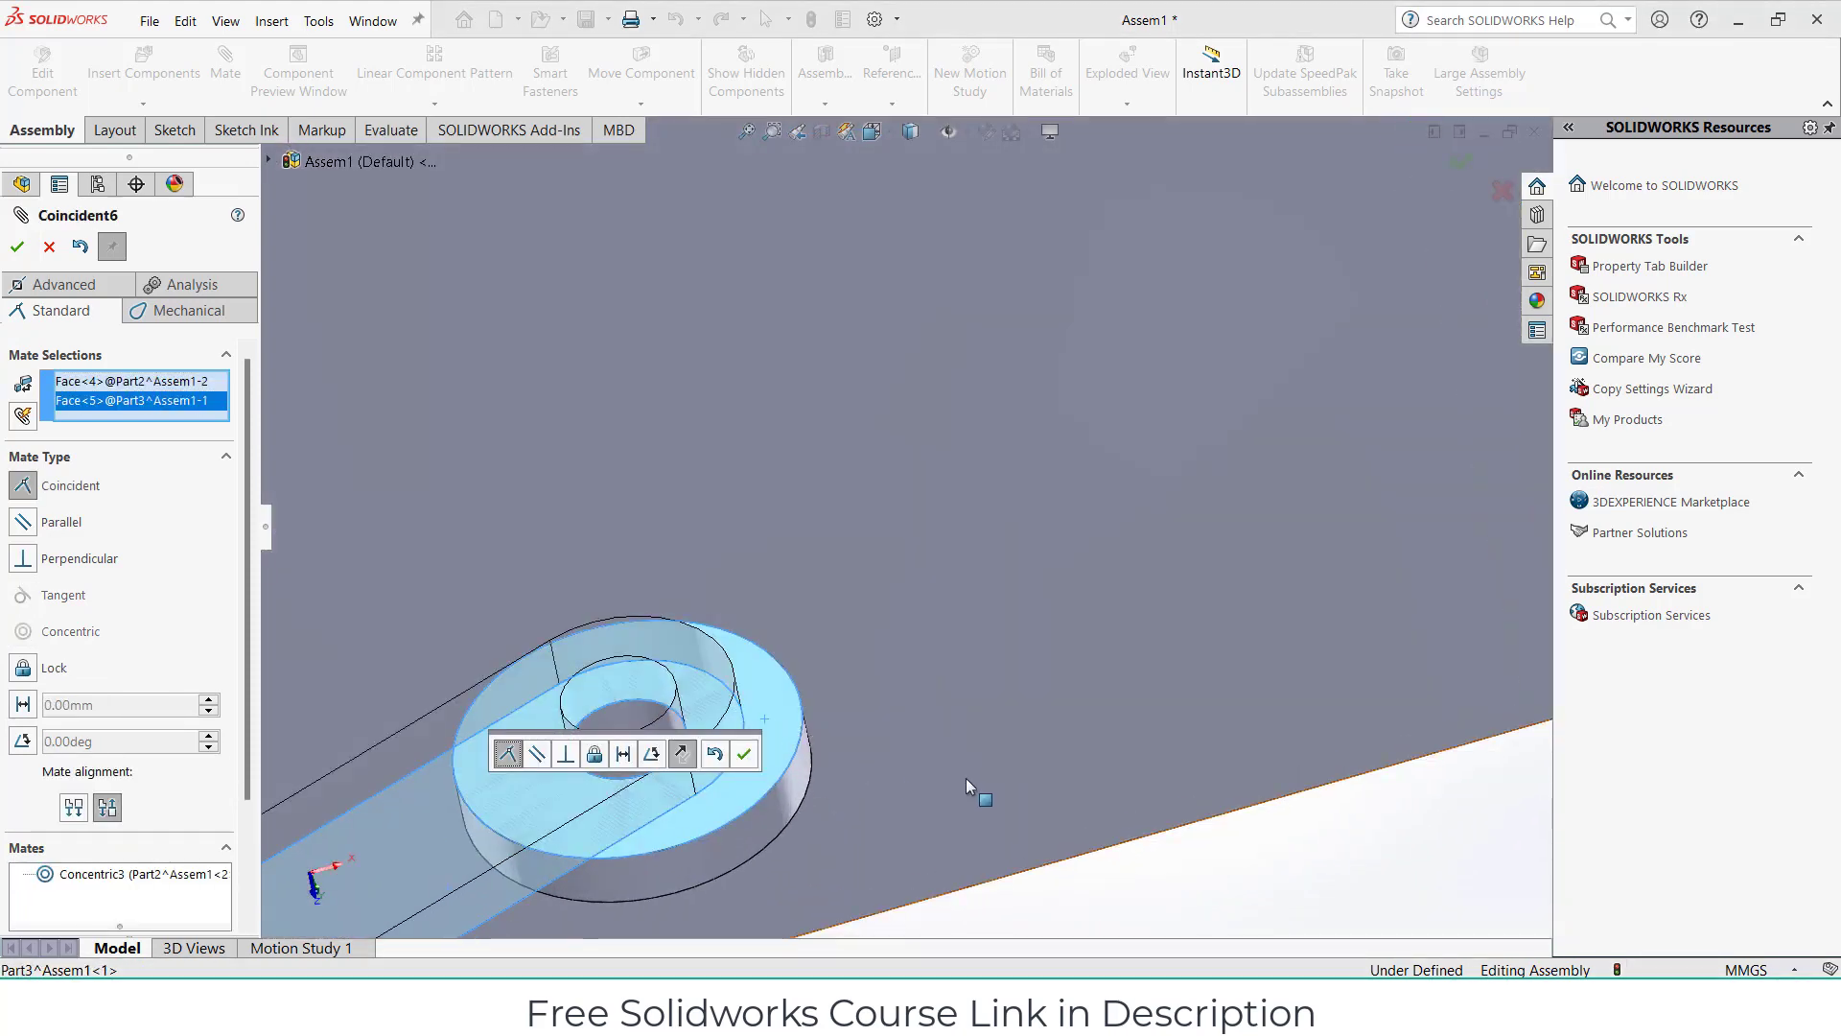
pyautogui.scroll(3, 970, 778)
pyautogui.click(744, 756)
# Mate the disc tangent to the base plate, then test the links' motion and undo.
pyautogui.moveTo(871, 670)
pyautogui.mouseDown(button='middle')
pyautogui.moveTo(780, 259)
pyautogui.moveTo(863, 636)
pyautogui.moveTo(549, 731)
pyautogui.mouseUp(button='middle')
pyautogui.scroll(-3, 486, 771)
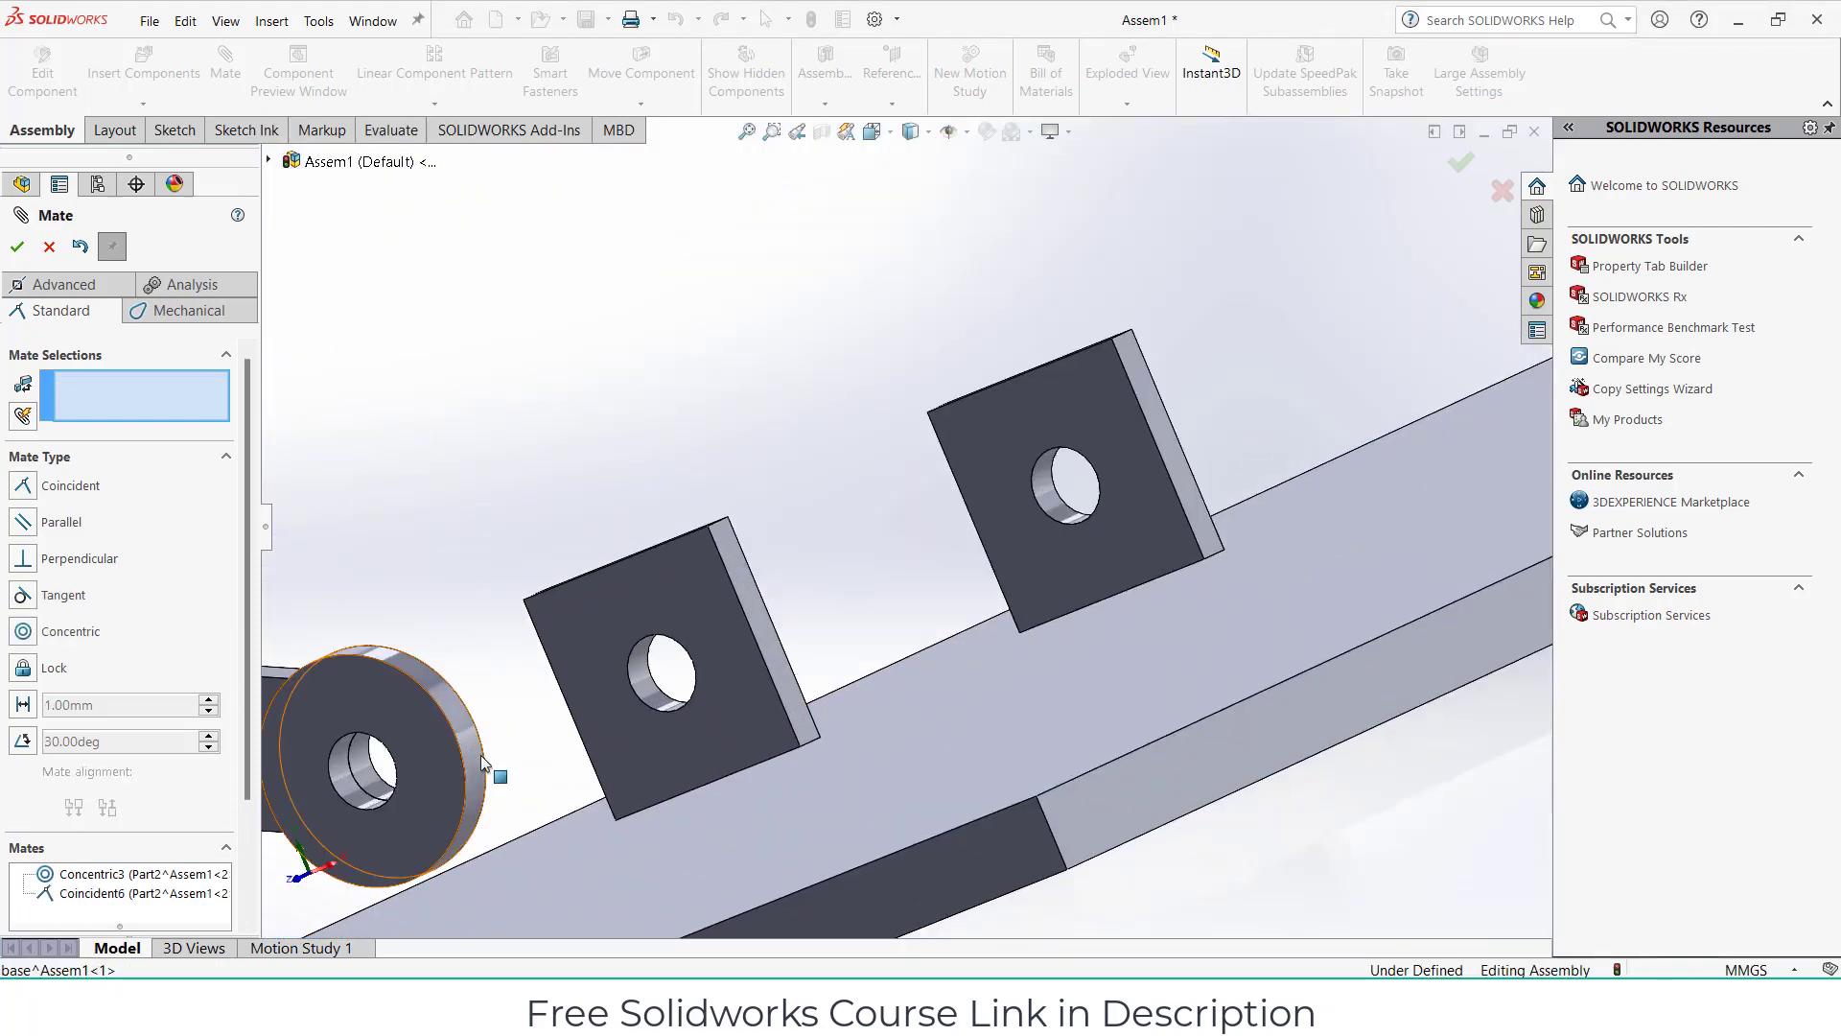
pyautogui.click(475, 756)
pyautogui.click(625, 805)
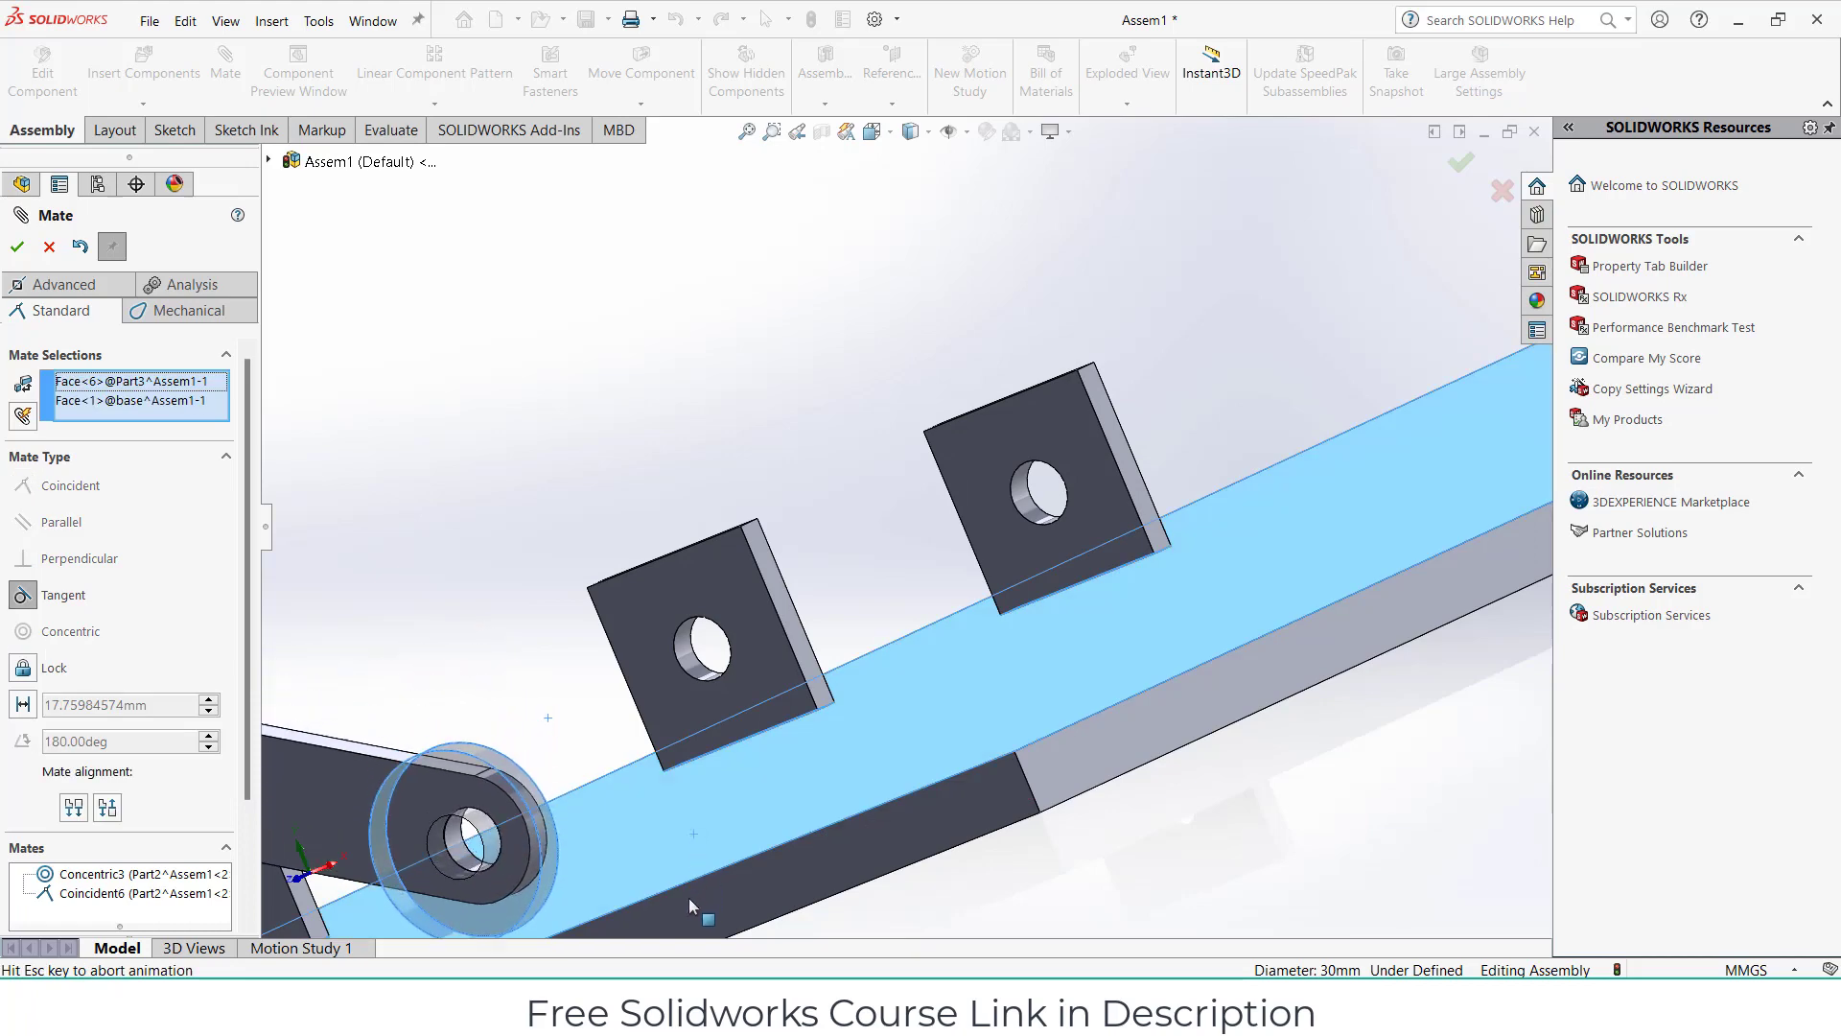
pyautogui.click(669, 910)
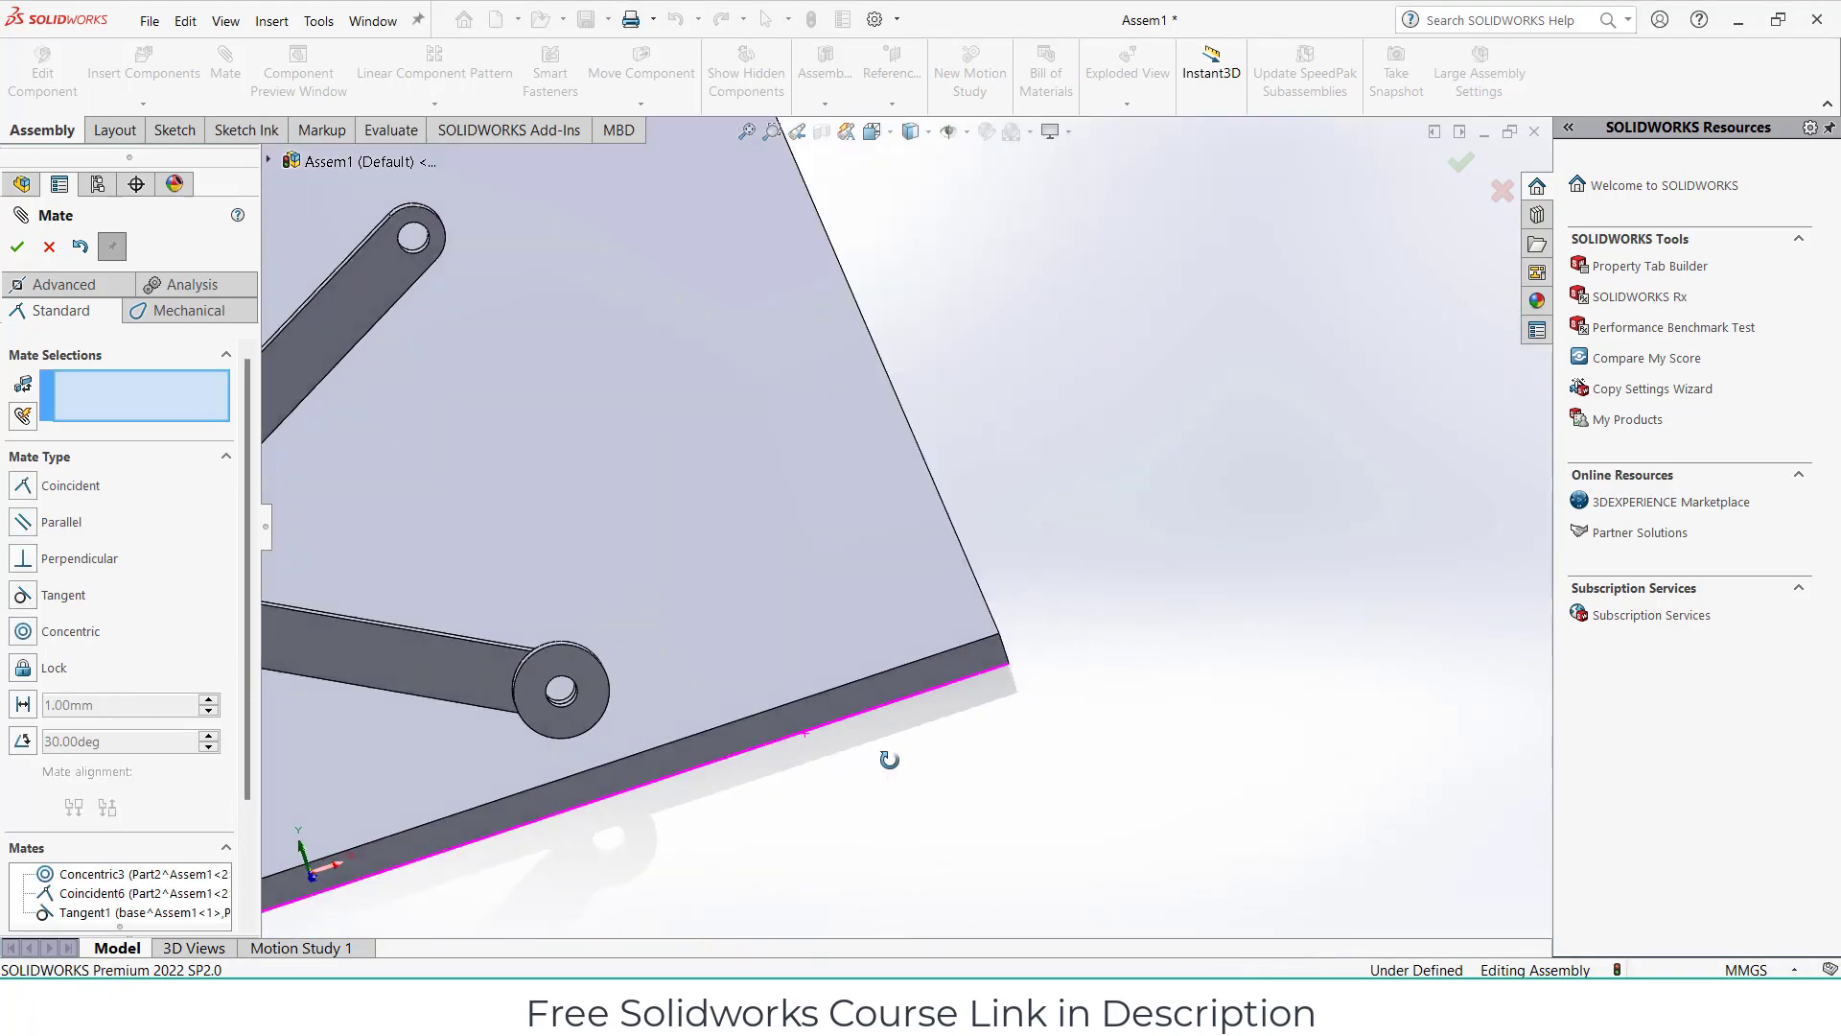
pyautogui.click(16, 248)
pyautogui.moveTo(511, 537)
pyautogui.mouseDown()
pyautogui.moveTo(354, 527)
pyautogui.moveTo(578, 531)
pyautogui.moveTo(332, 557)
pyautogui.moveTo(457, 552)
pyautogui.moveTo(426, 566)
pyautogui.moveTo(457, 572)
pyautogui.moveTo(412, 607)
pyautogui.mouseUp()
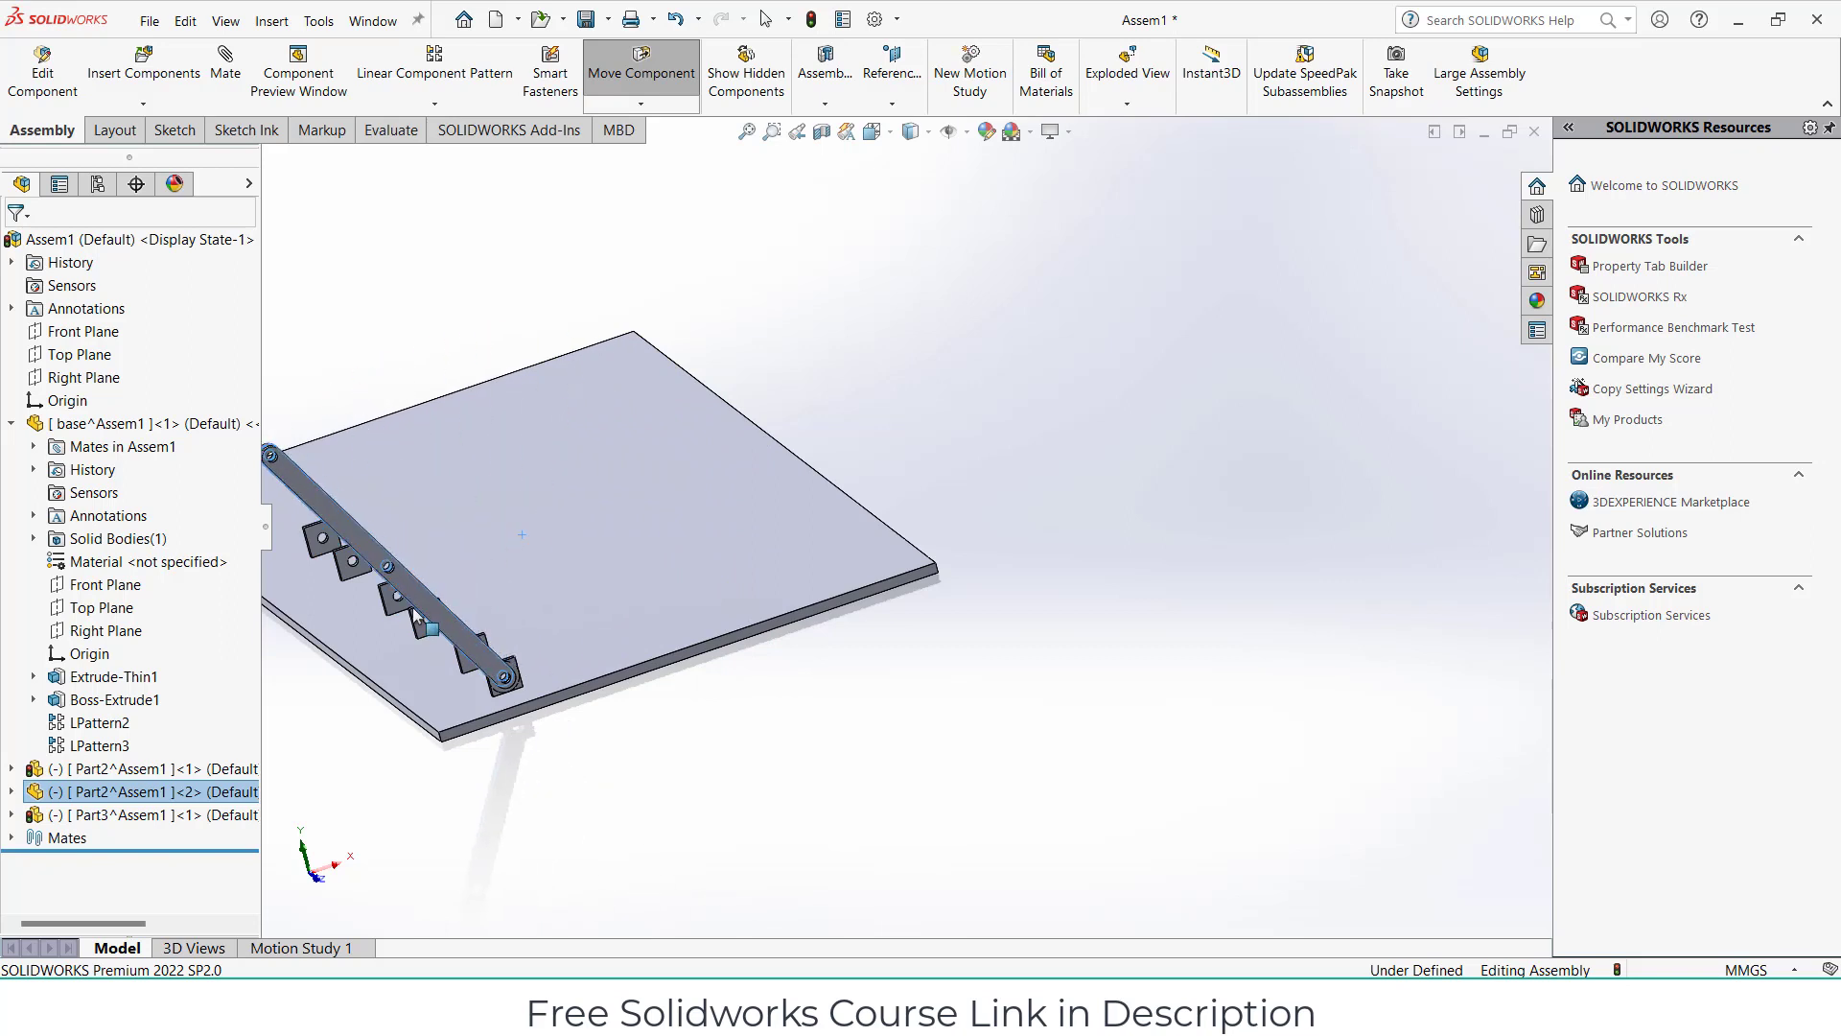
pyautogui.hotkey('ctrl', 'z')
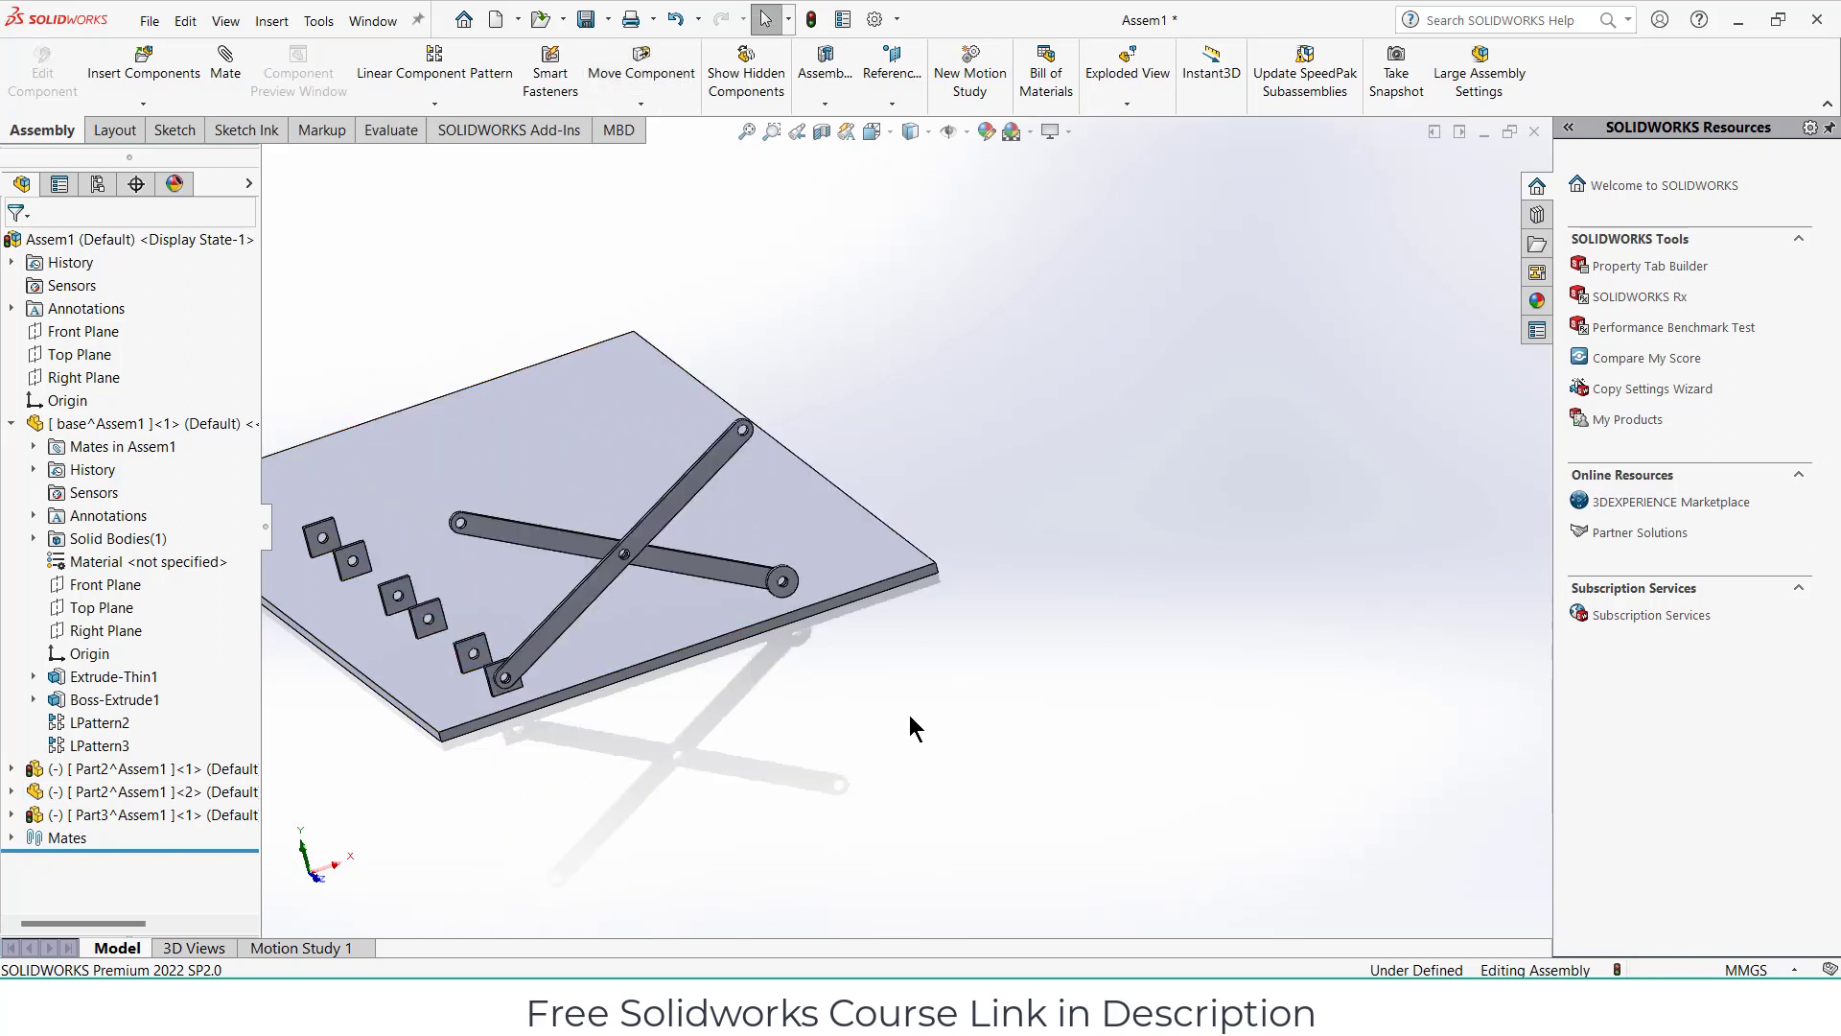
# Create reference plane PLANE1 using two bracket faces as first and second references.
pyautogui.scroll(3, 621, 534)
pyautogui.moveTo(622, 534); pyautogui.dragTo(819, 592, button='middle')
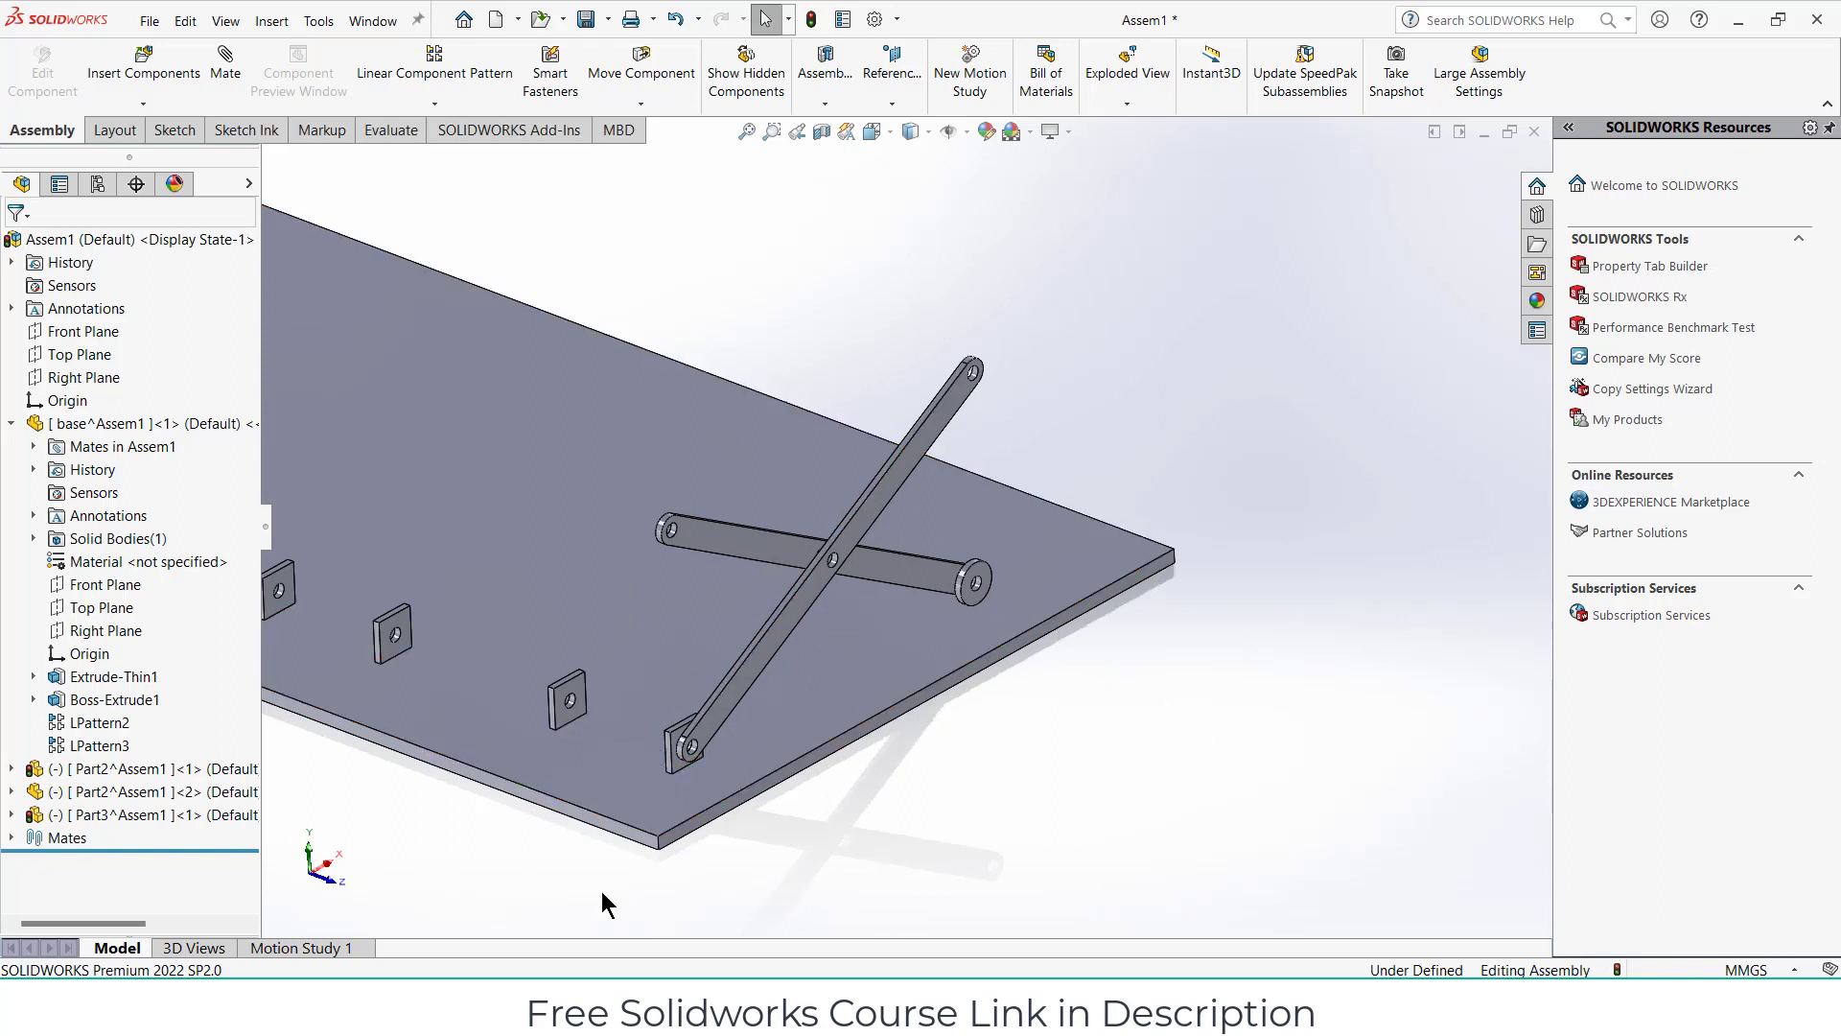
pyautogui.moveTo(954, 686); pyautogui.dragTo(967, 705, button='middle')
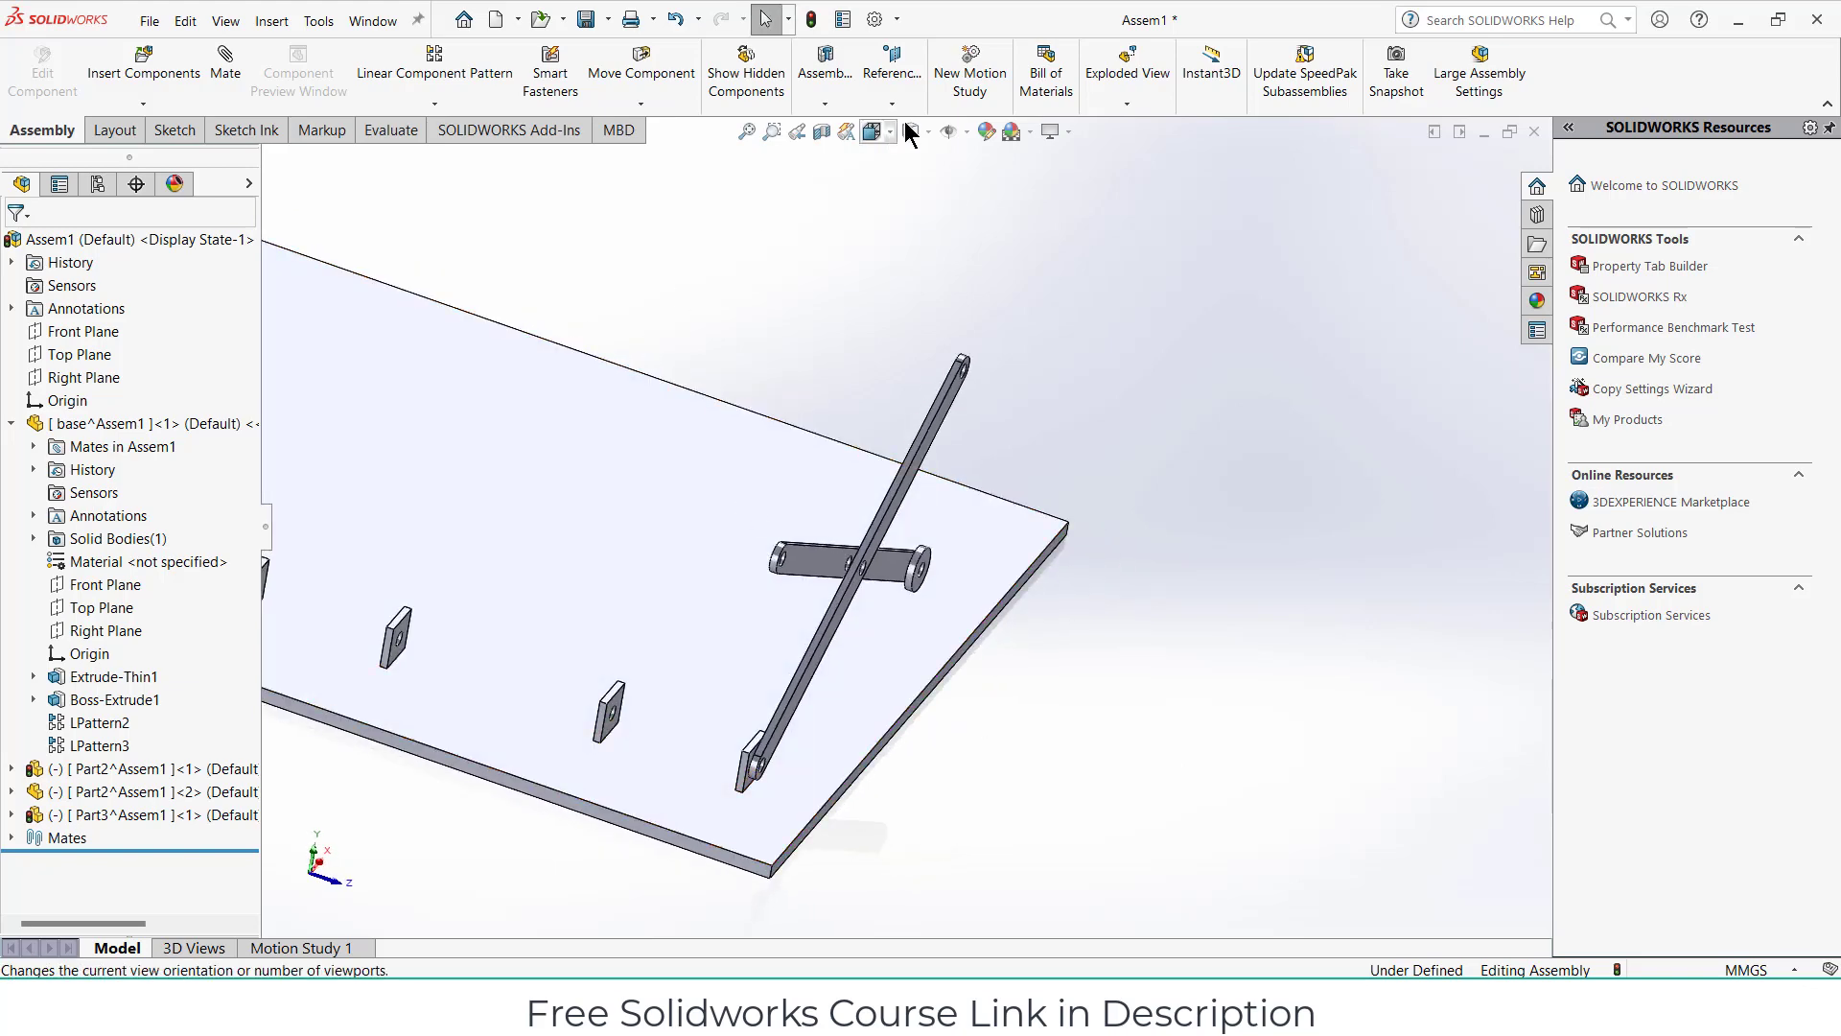
pyautogui.click(892, 105)
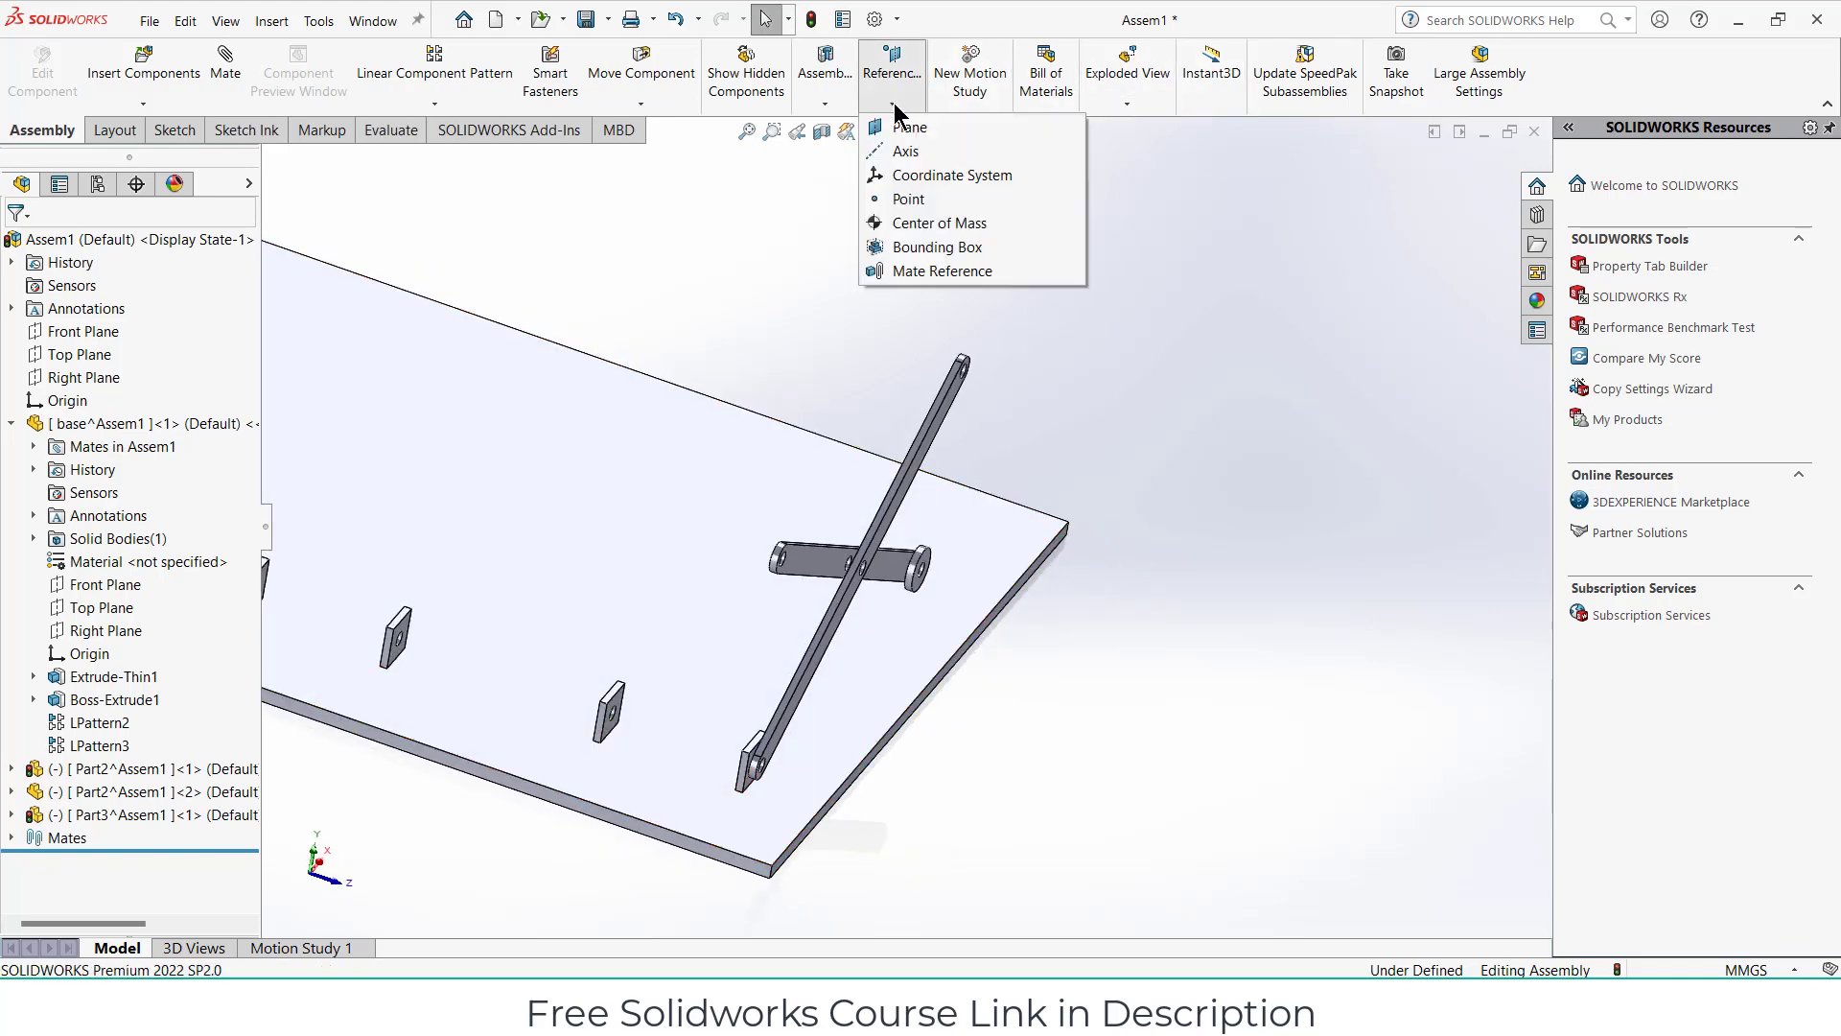
pyautogui.click(919, 132)
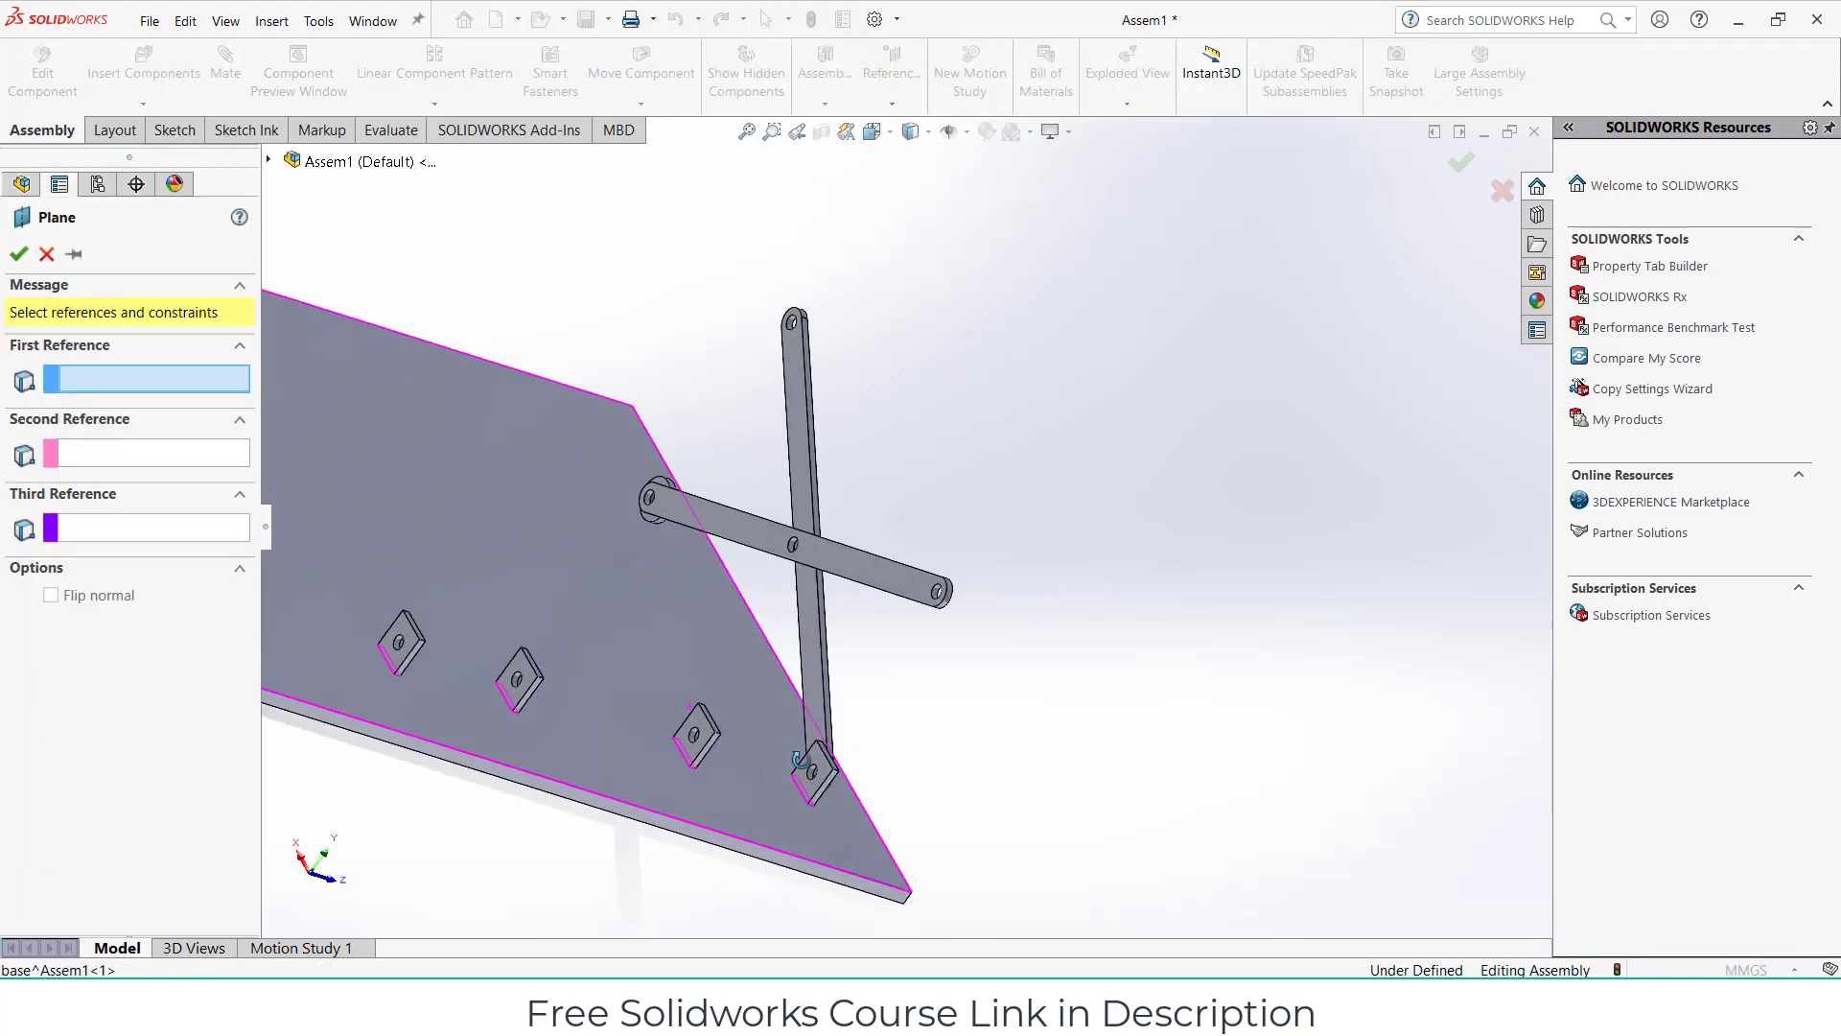
pyautogui.moveTo(688, 706); pyautogui.dragTo(814, 778, button='middle')
pyautogui.scroll(5, 814, 778)
pyautogui.click(825, 700)
pyautogui.moveTo(663, 687); pyautogui.dragTo(575, 629, button='middle')
pyautogui.scroll(-3, 575, 628)
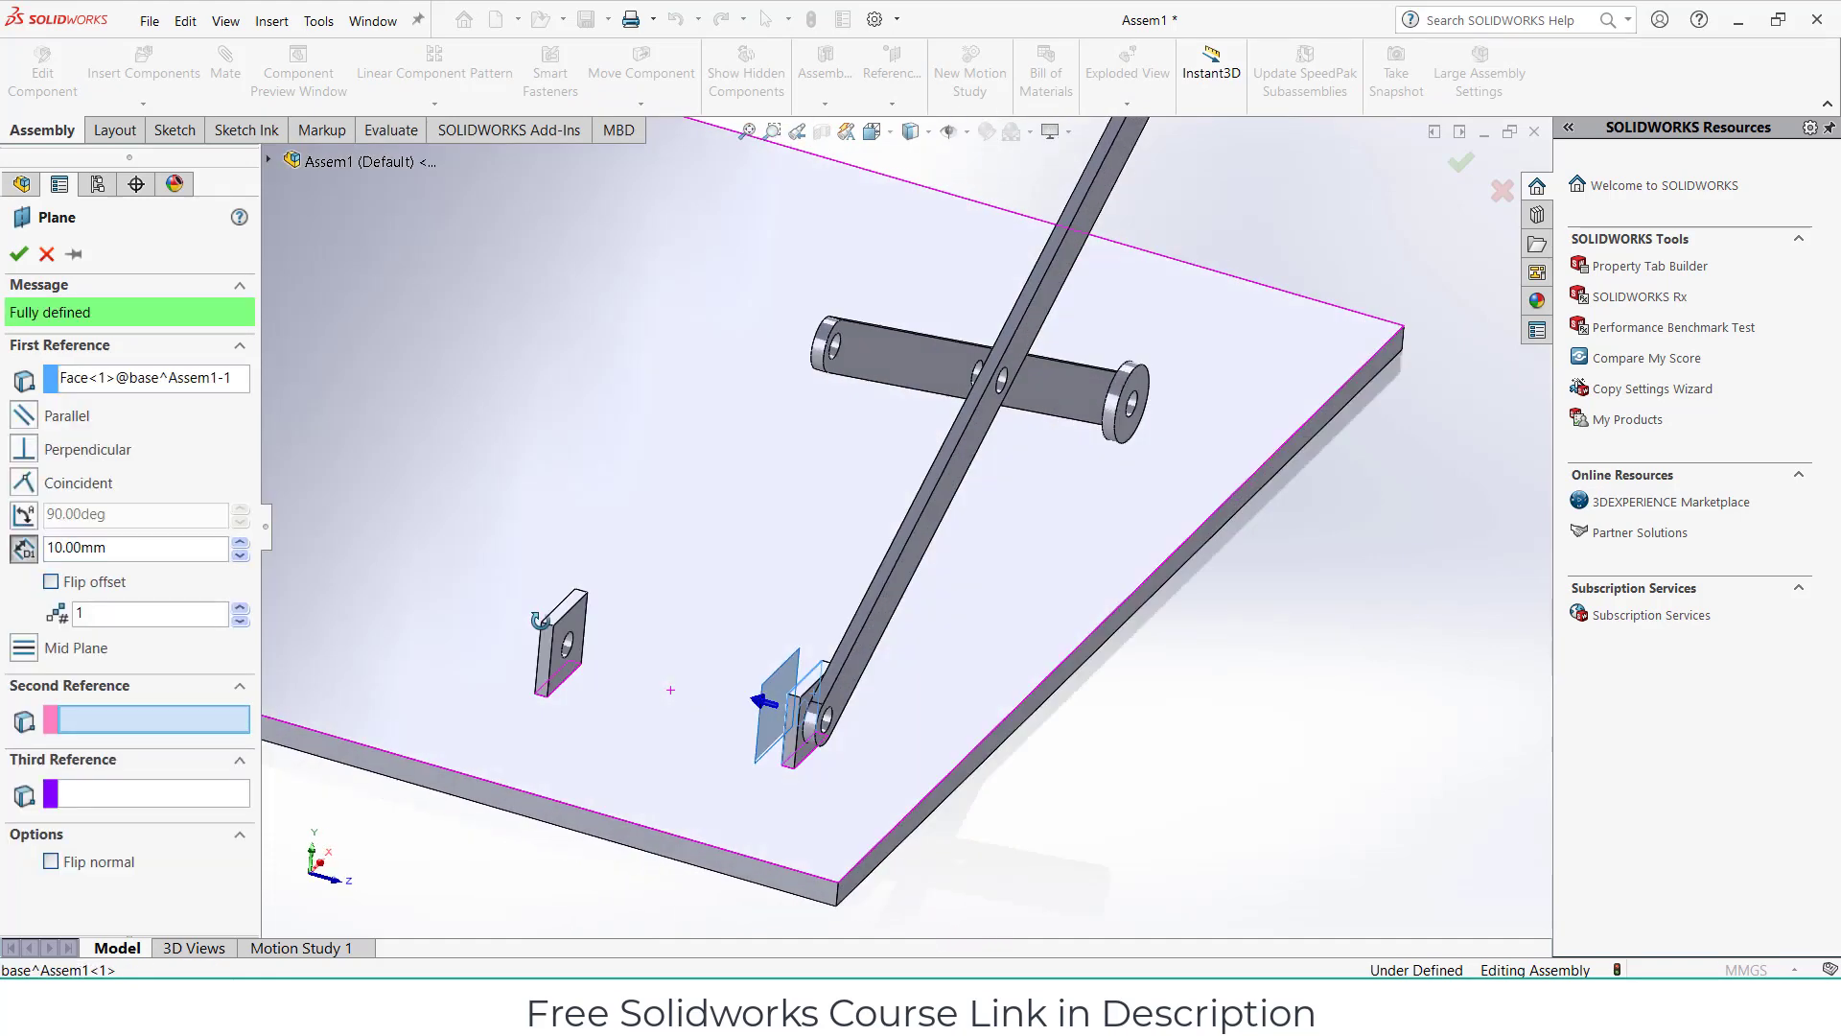
pyautogui.click(561, 633)
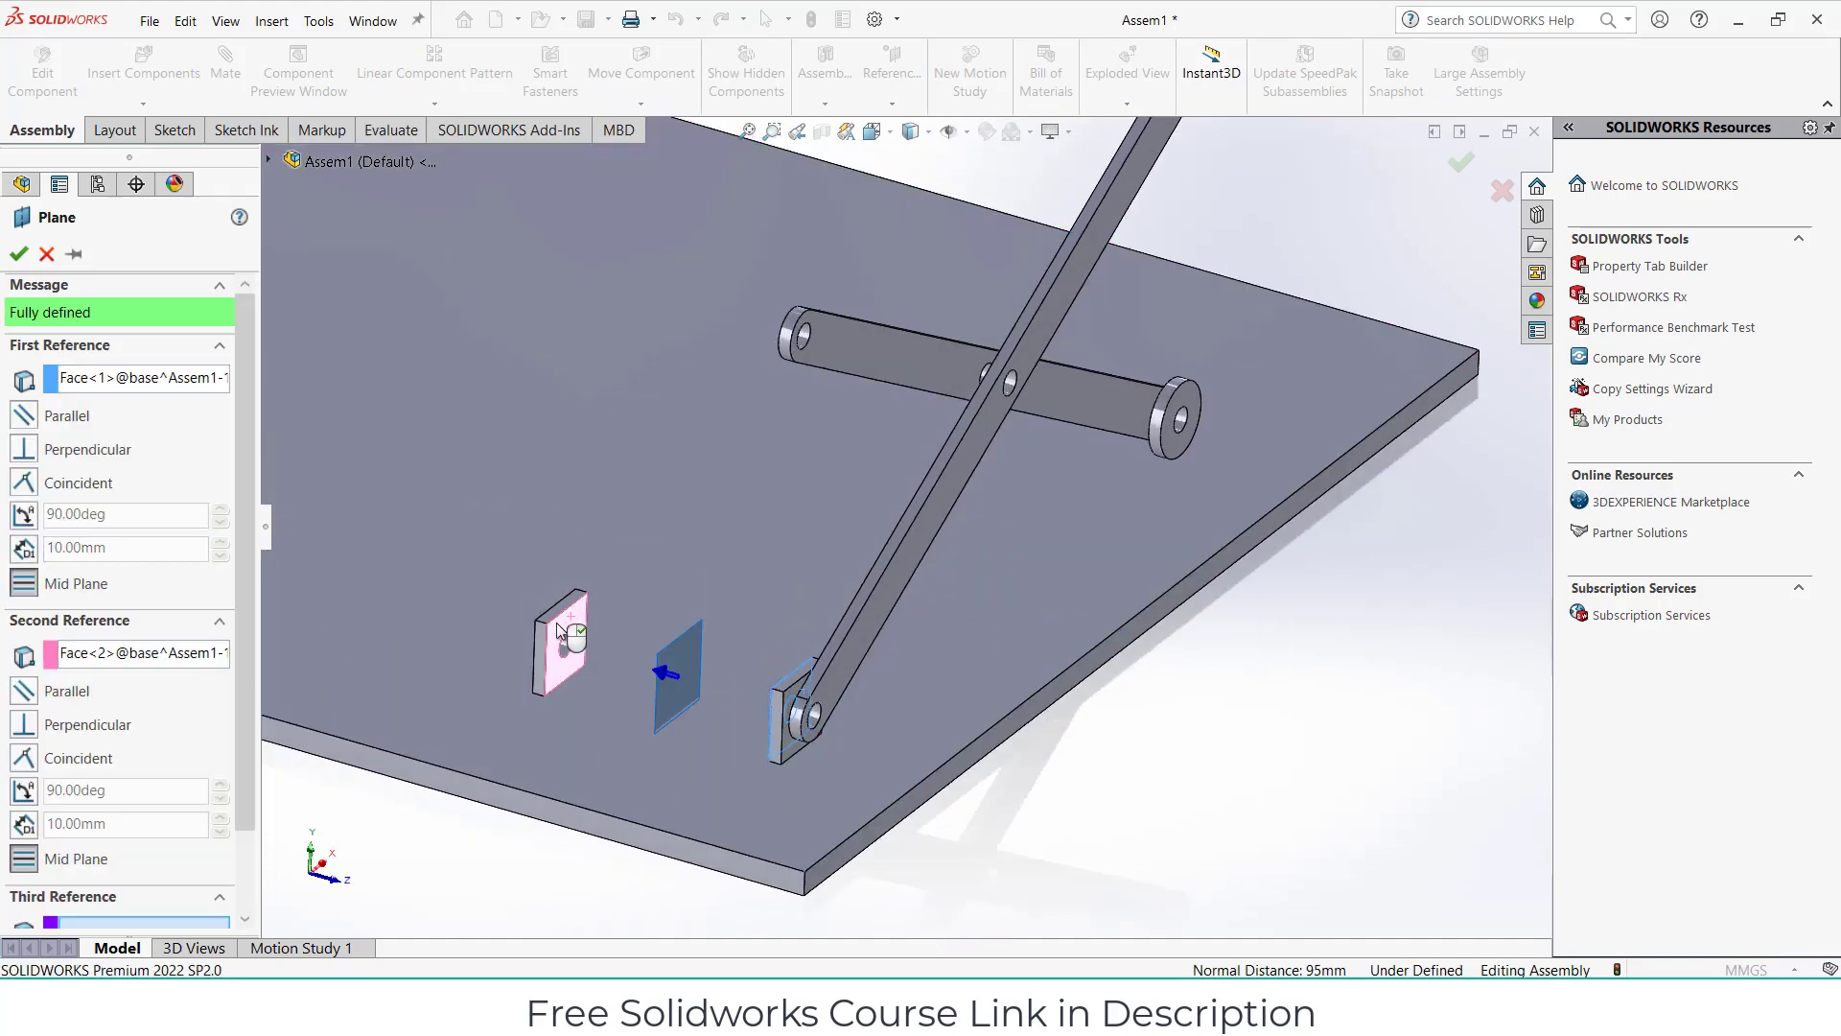
pyautogui.click(18, 254)
pyautogui.scroll(-3, 893, 606)
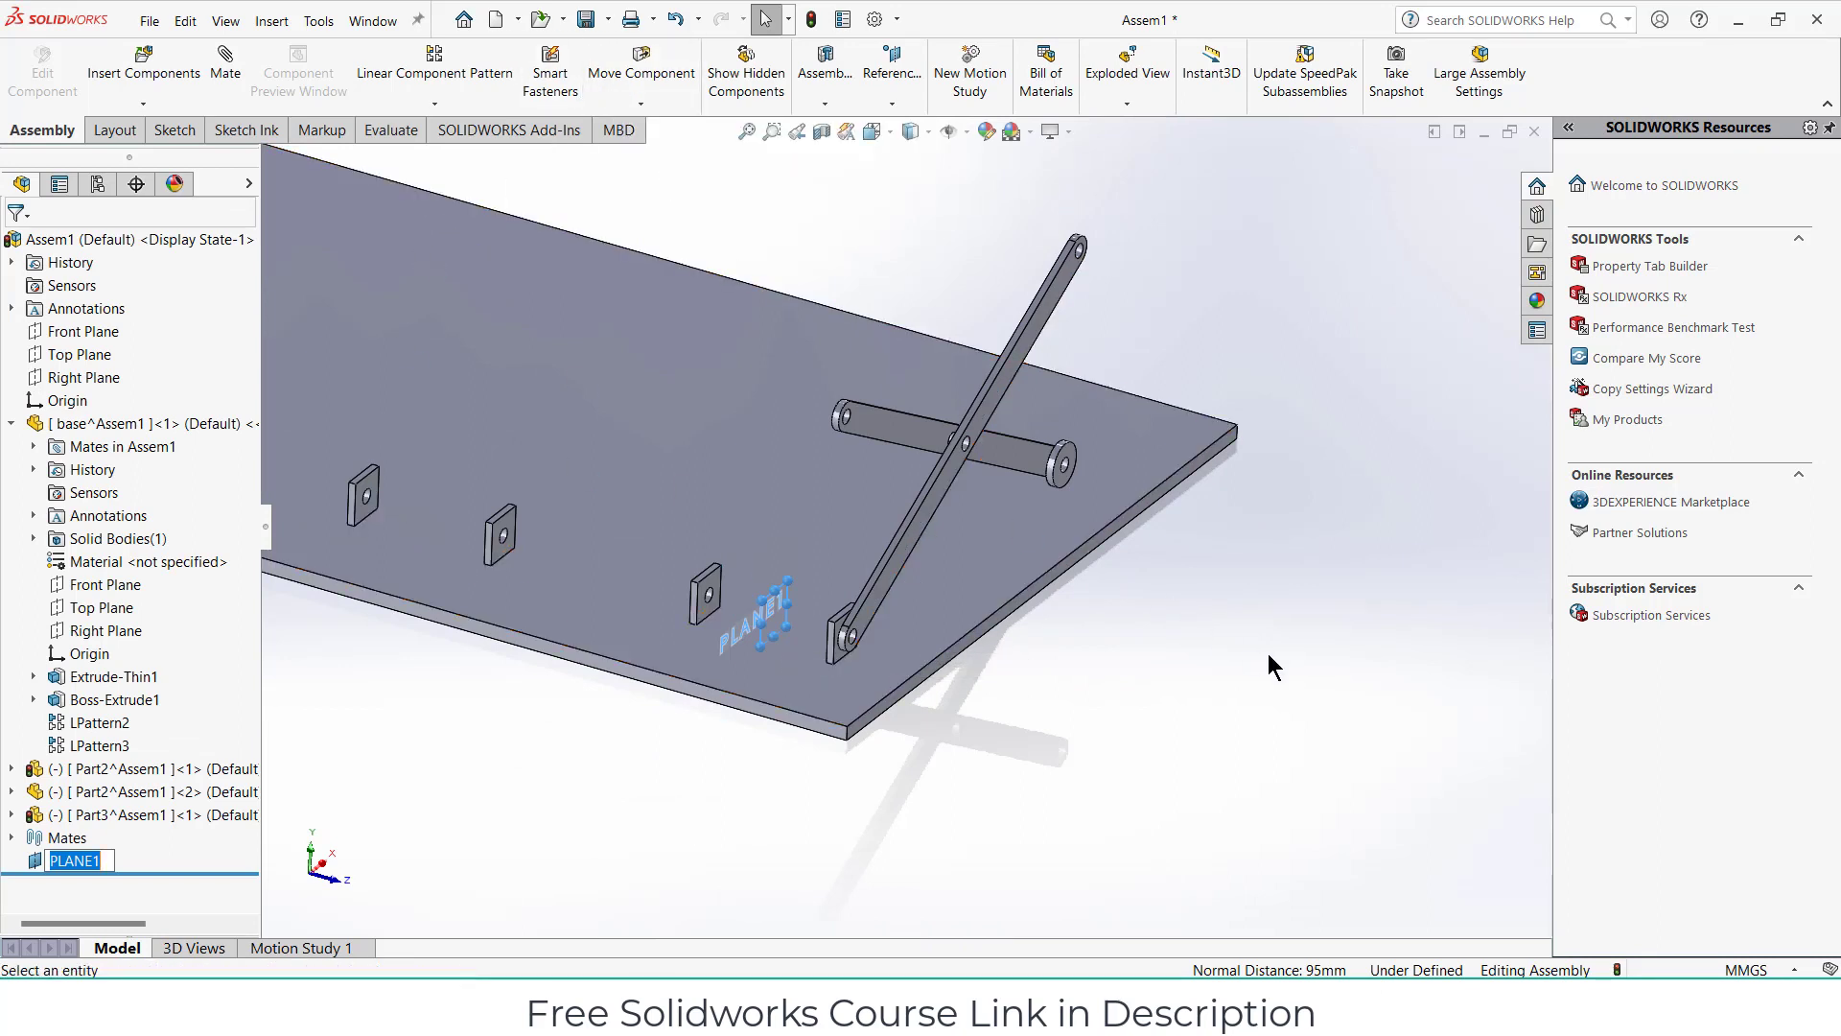
# Name the plane PLANE1 and place two more copies of the round Part3 disc.
pyautogui.press('Return')
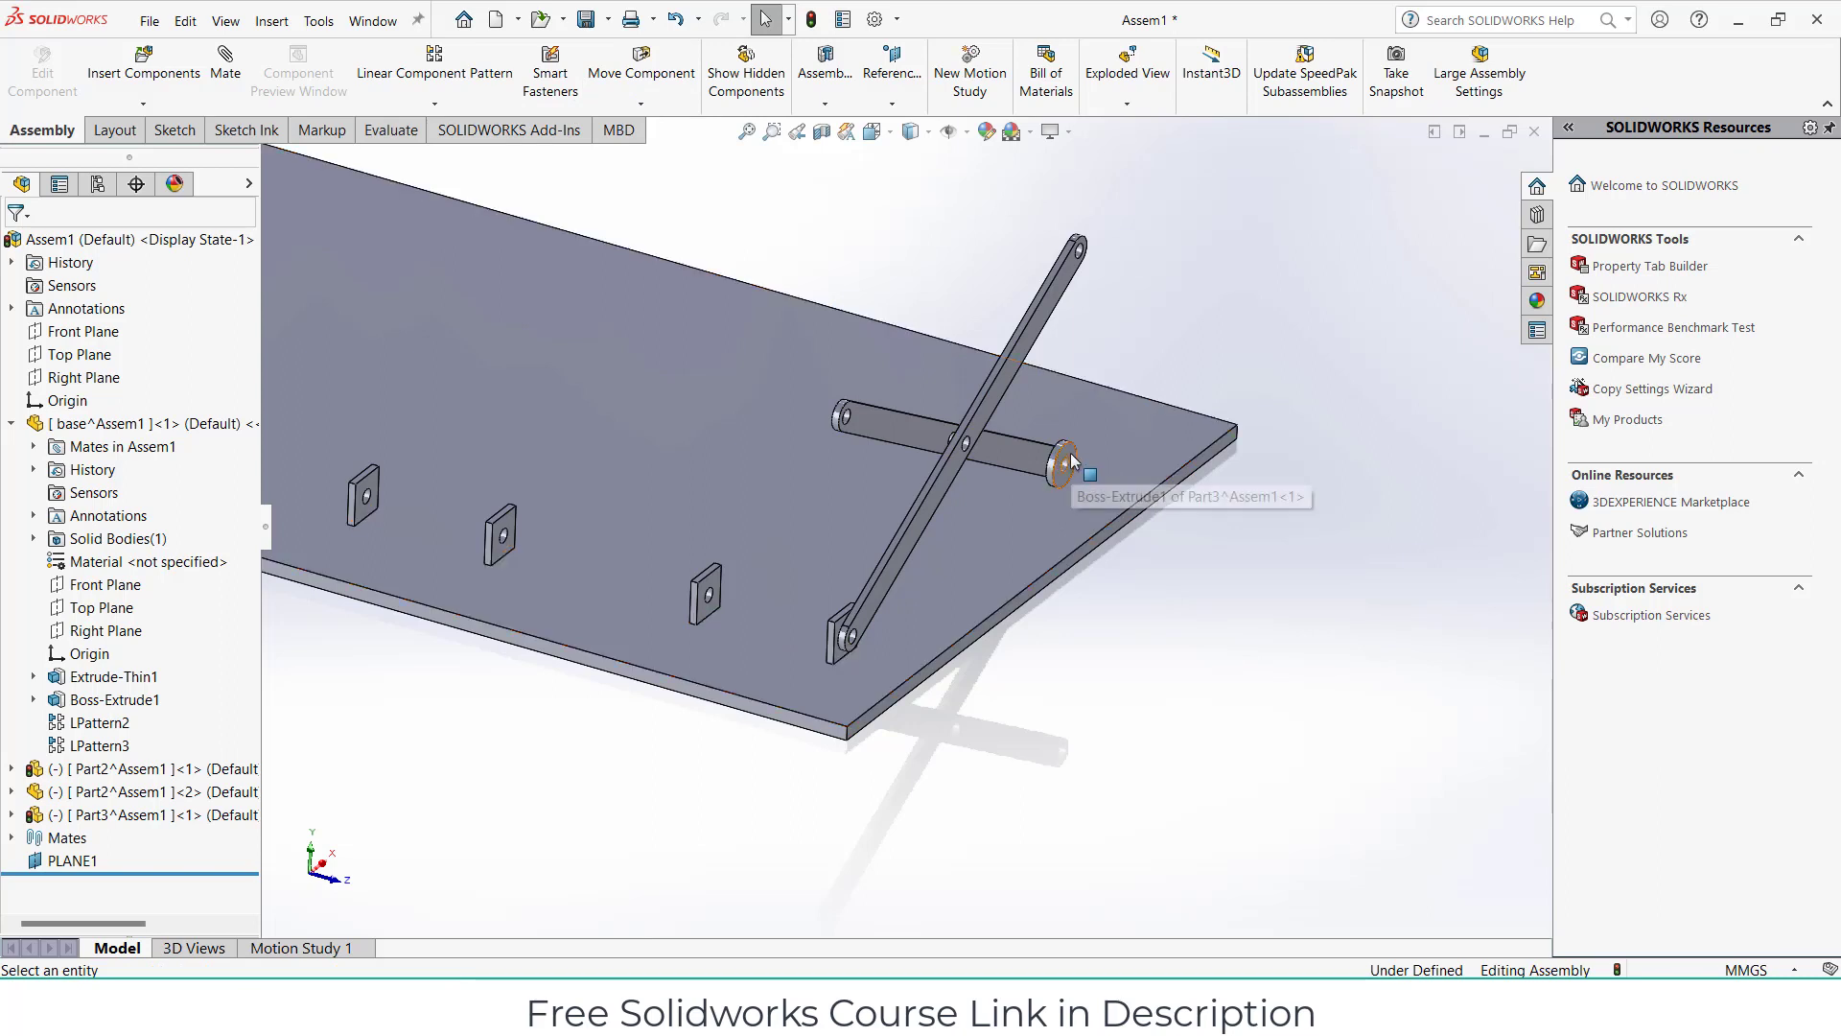
pyautogui.keyDown('ctrl'); pyautogui.moveTo(1071, 456); pyautogui.dragTo(1218, 278); pyautogui.keyUp('ctrl')
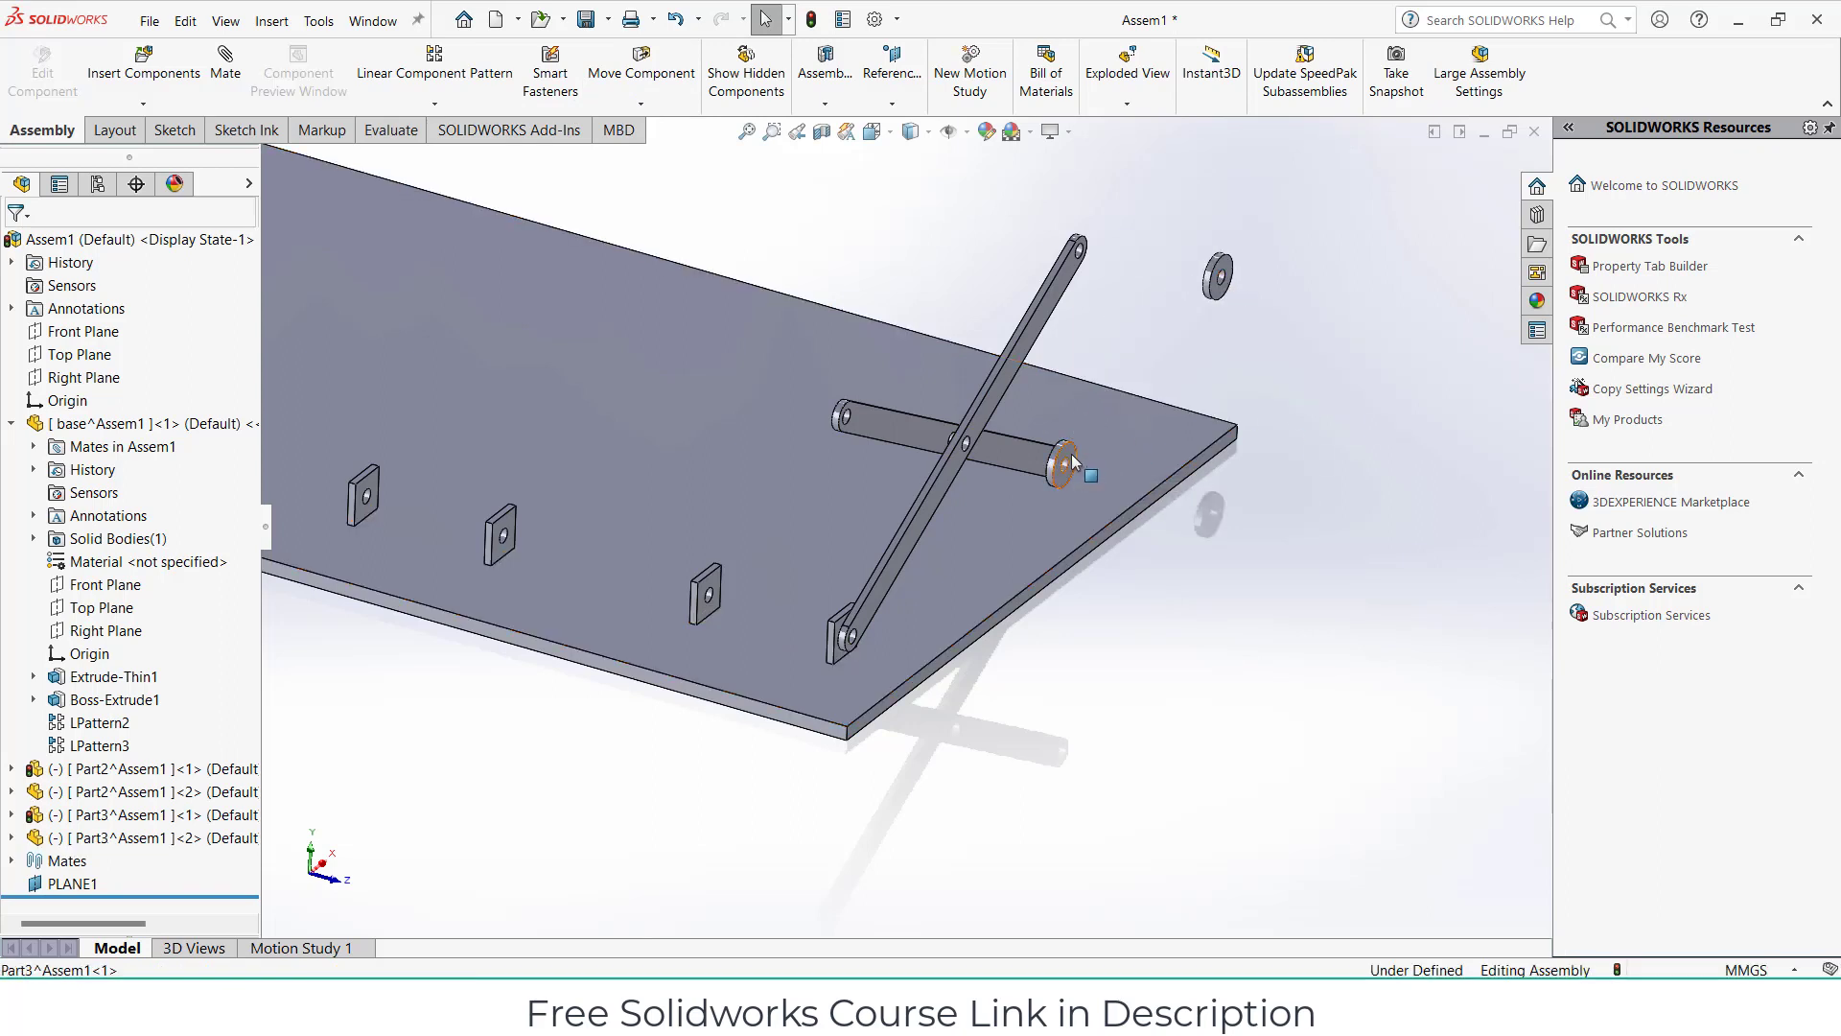
pyautogui.keyDown('ctrl'); pyautogui.moveTo(1133, 305); pyautogui.dragTo(1133, 305); pyautogui.keyUp('ctrl')
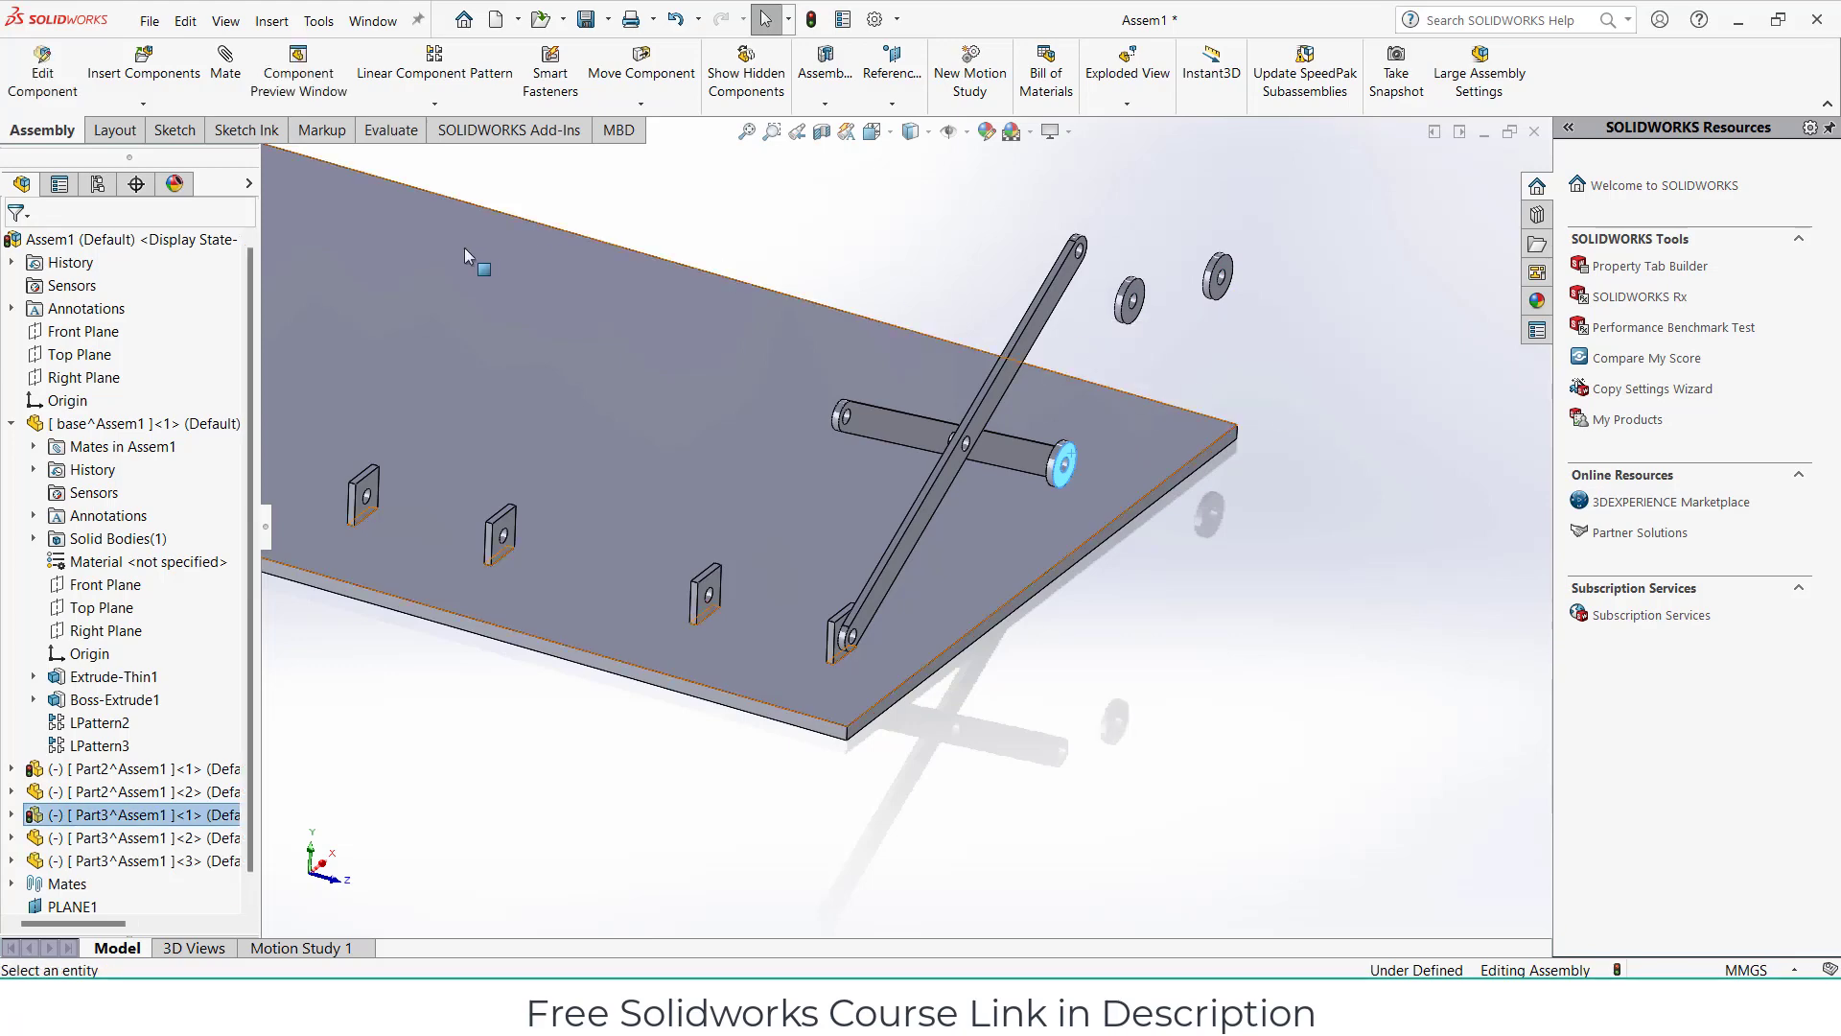
pyautogui.click(199, 73)
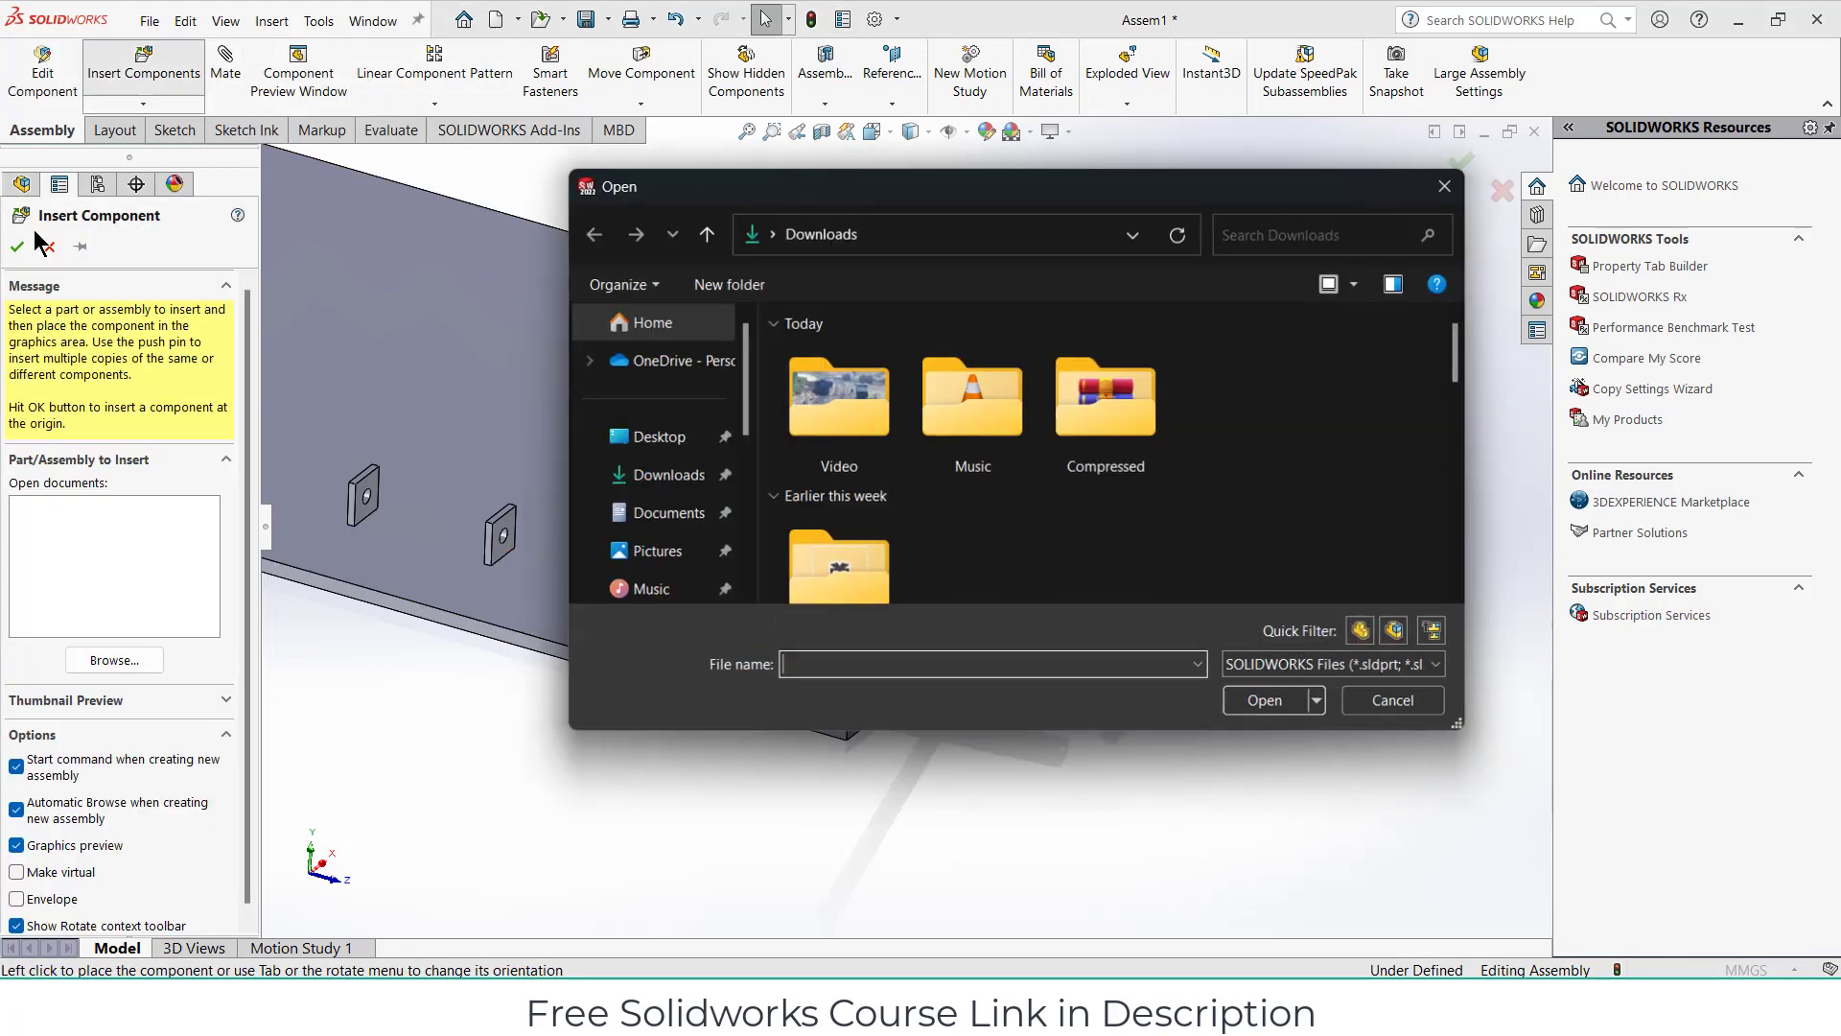
pyautogui.click(1449, 185)
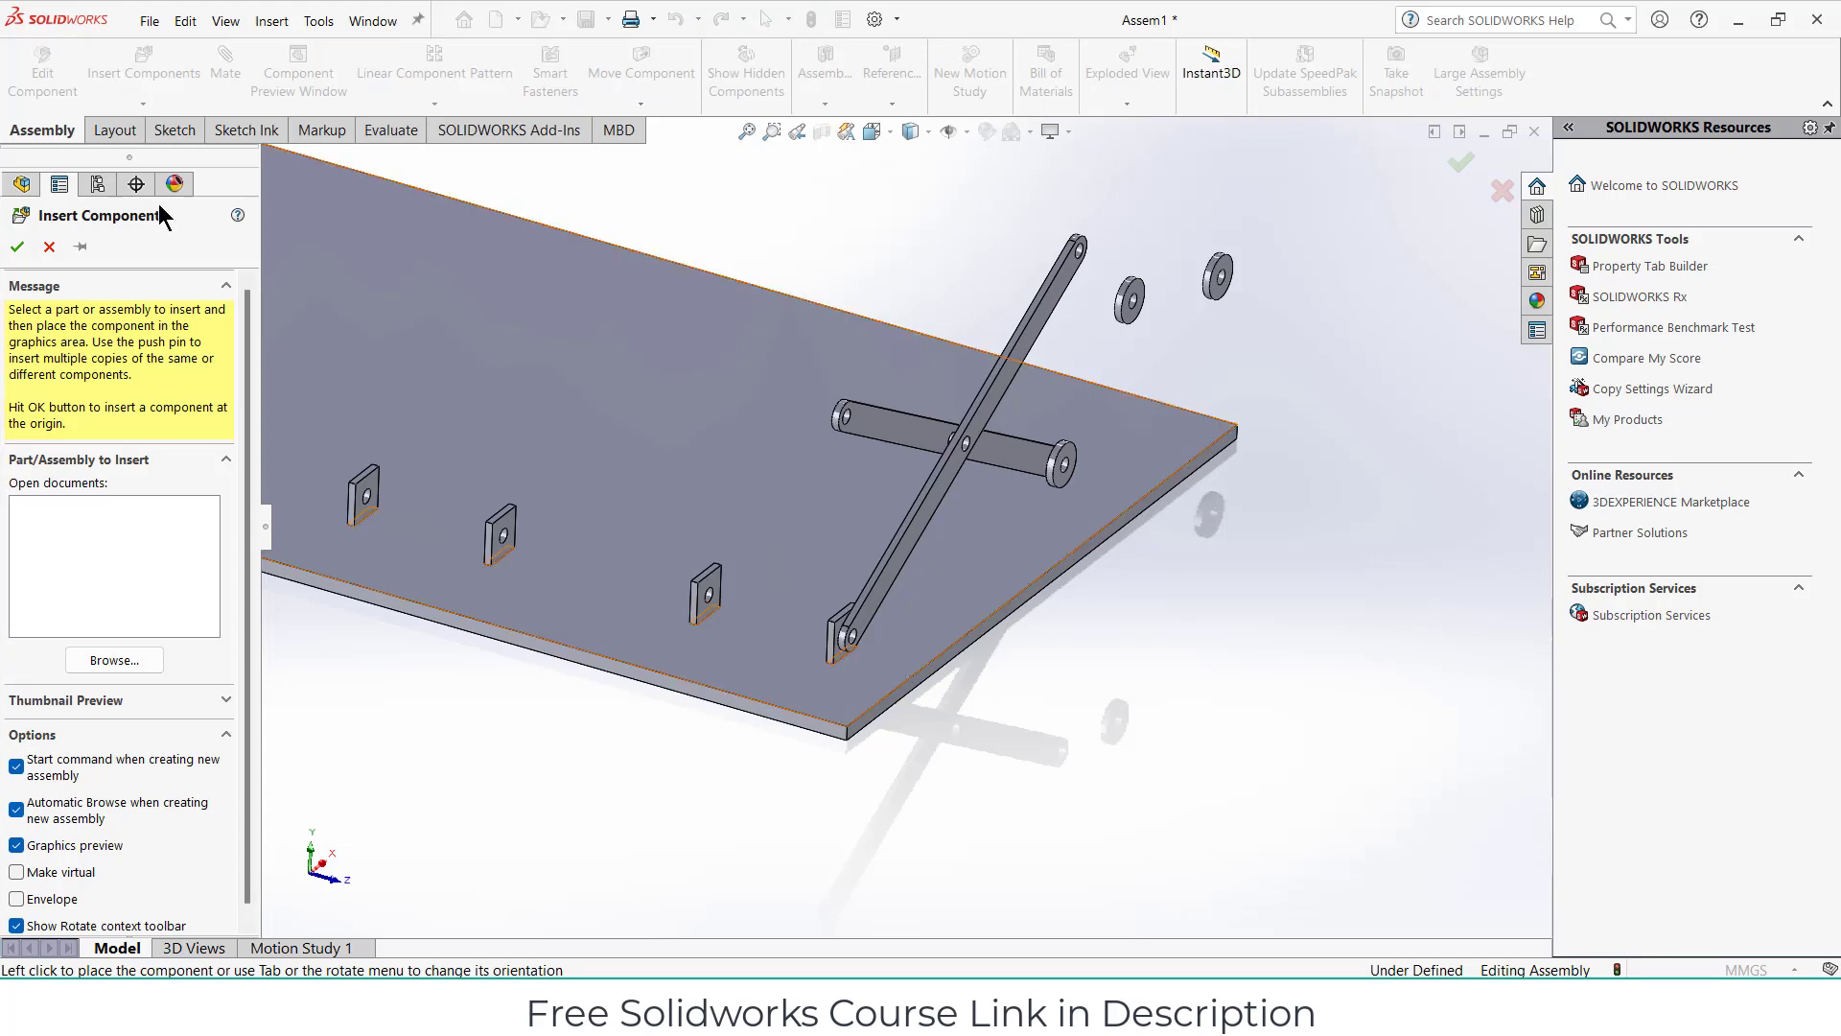
pyautogui.click(60, 247)
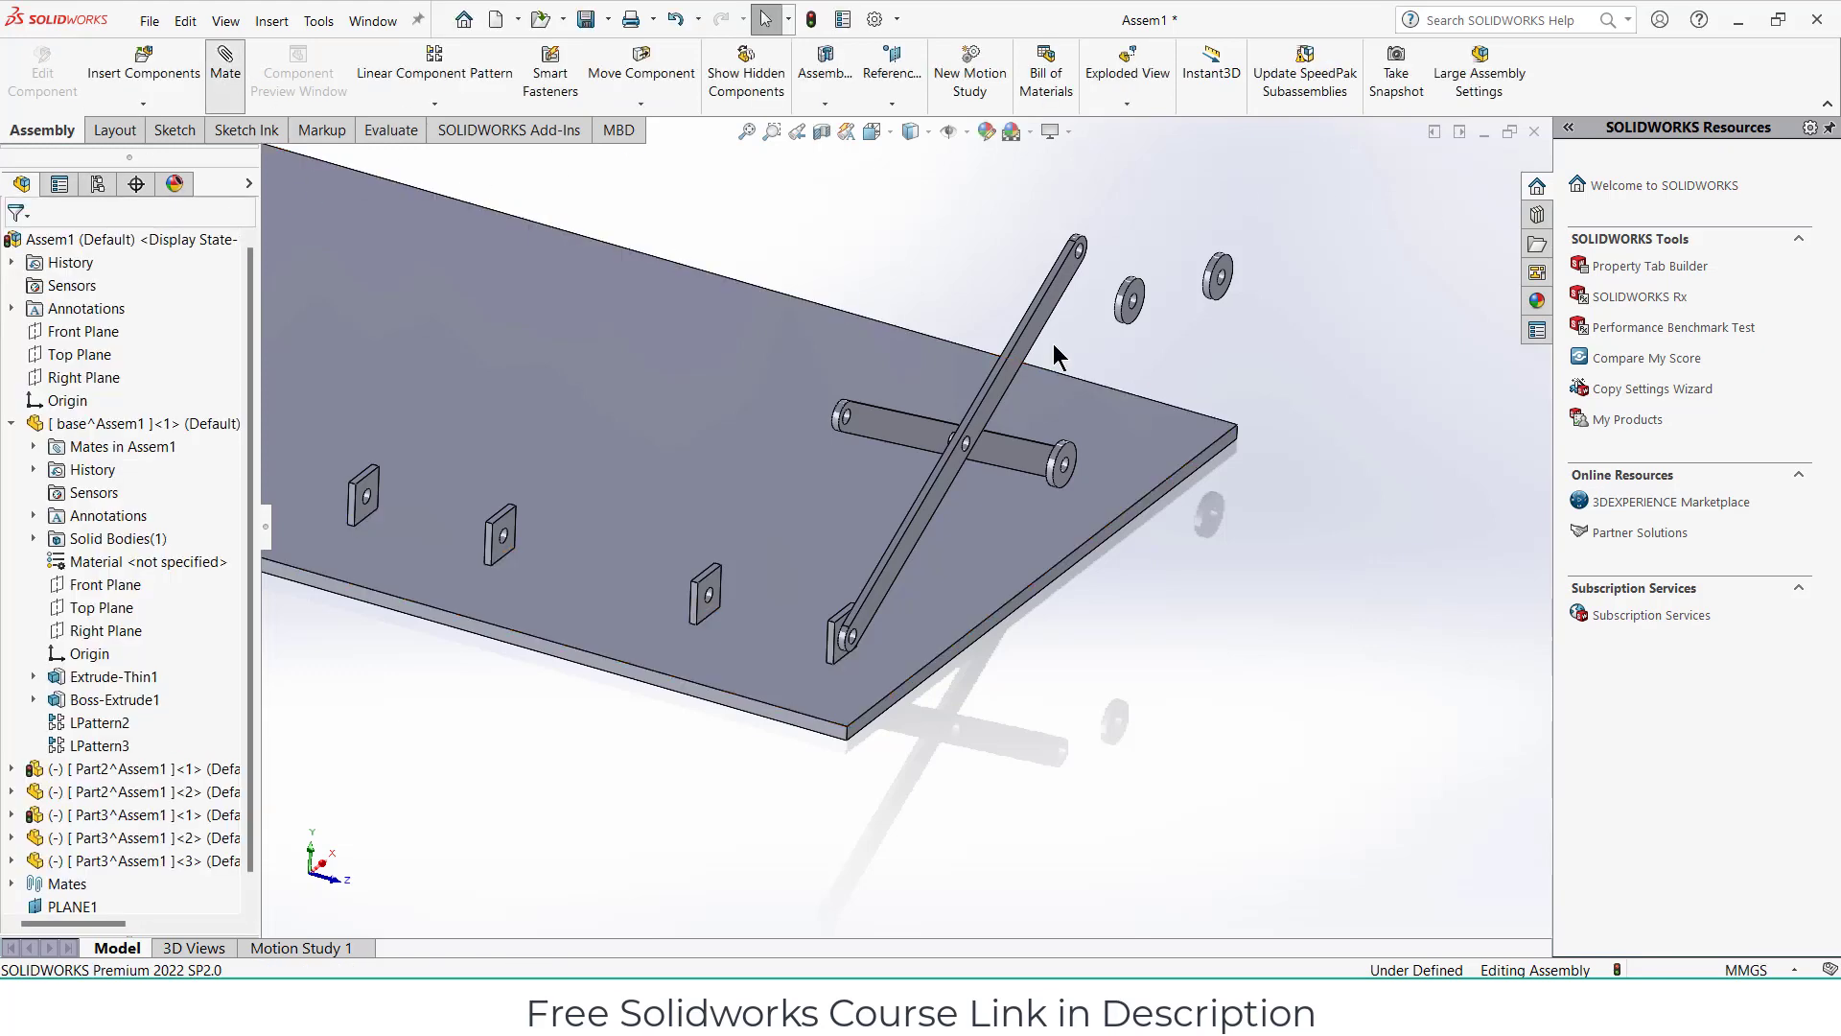
# Mate the washer holes concentric with the link arm holes and pins.
pyautogui.press('m')
pyautogui.scroll(-5, 1172, 302)
pyautogui.click(1023, 363)
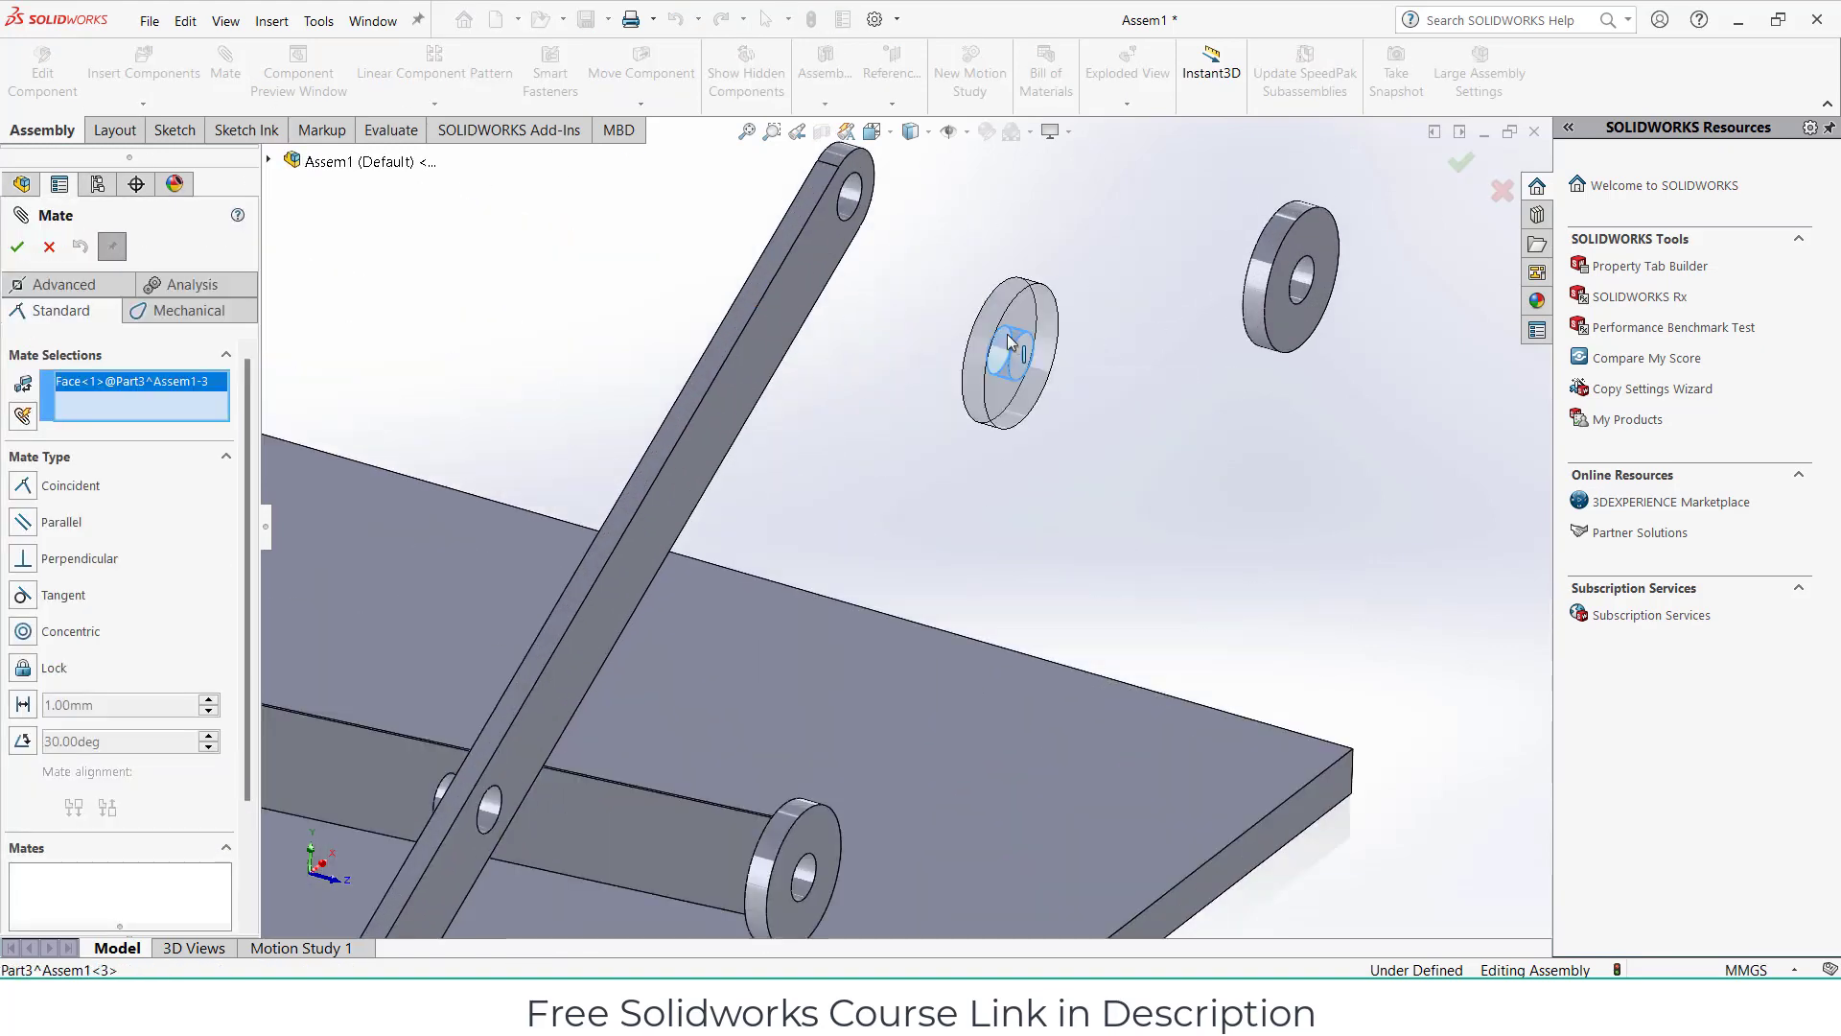
pyautogui.scroll(-3, 858, 215)
pyautogui.click(853, 242)
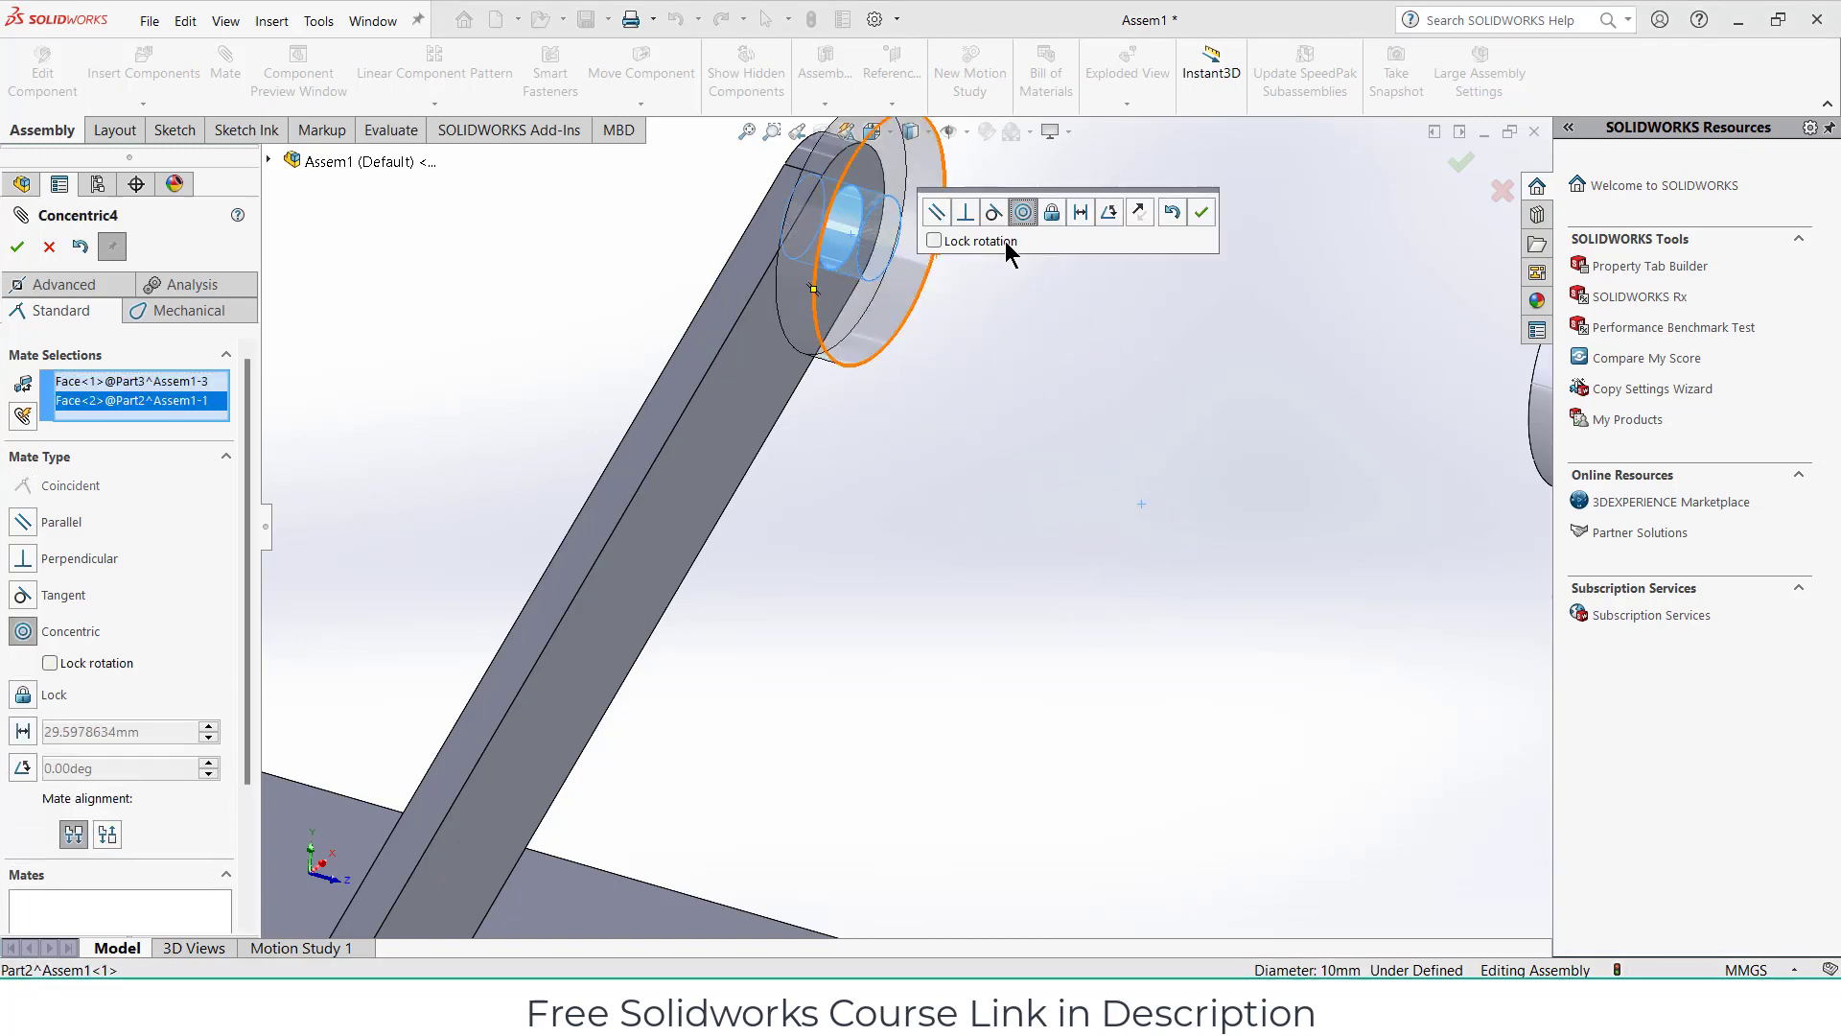
pyautogui.click(1202, 213)
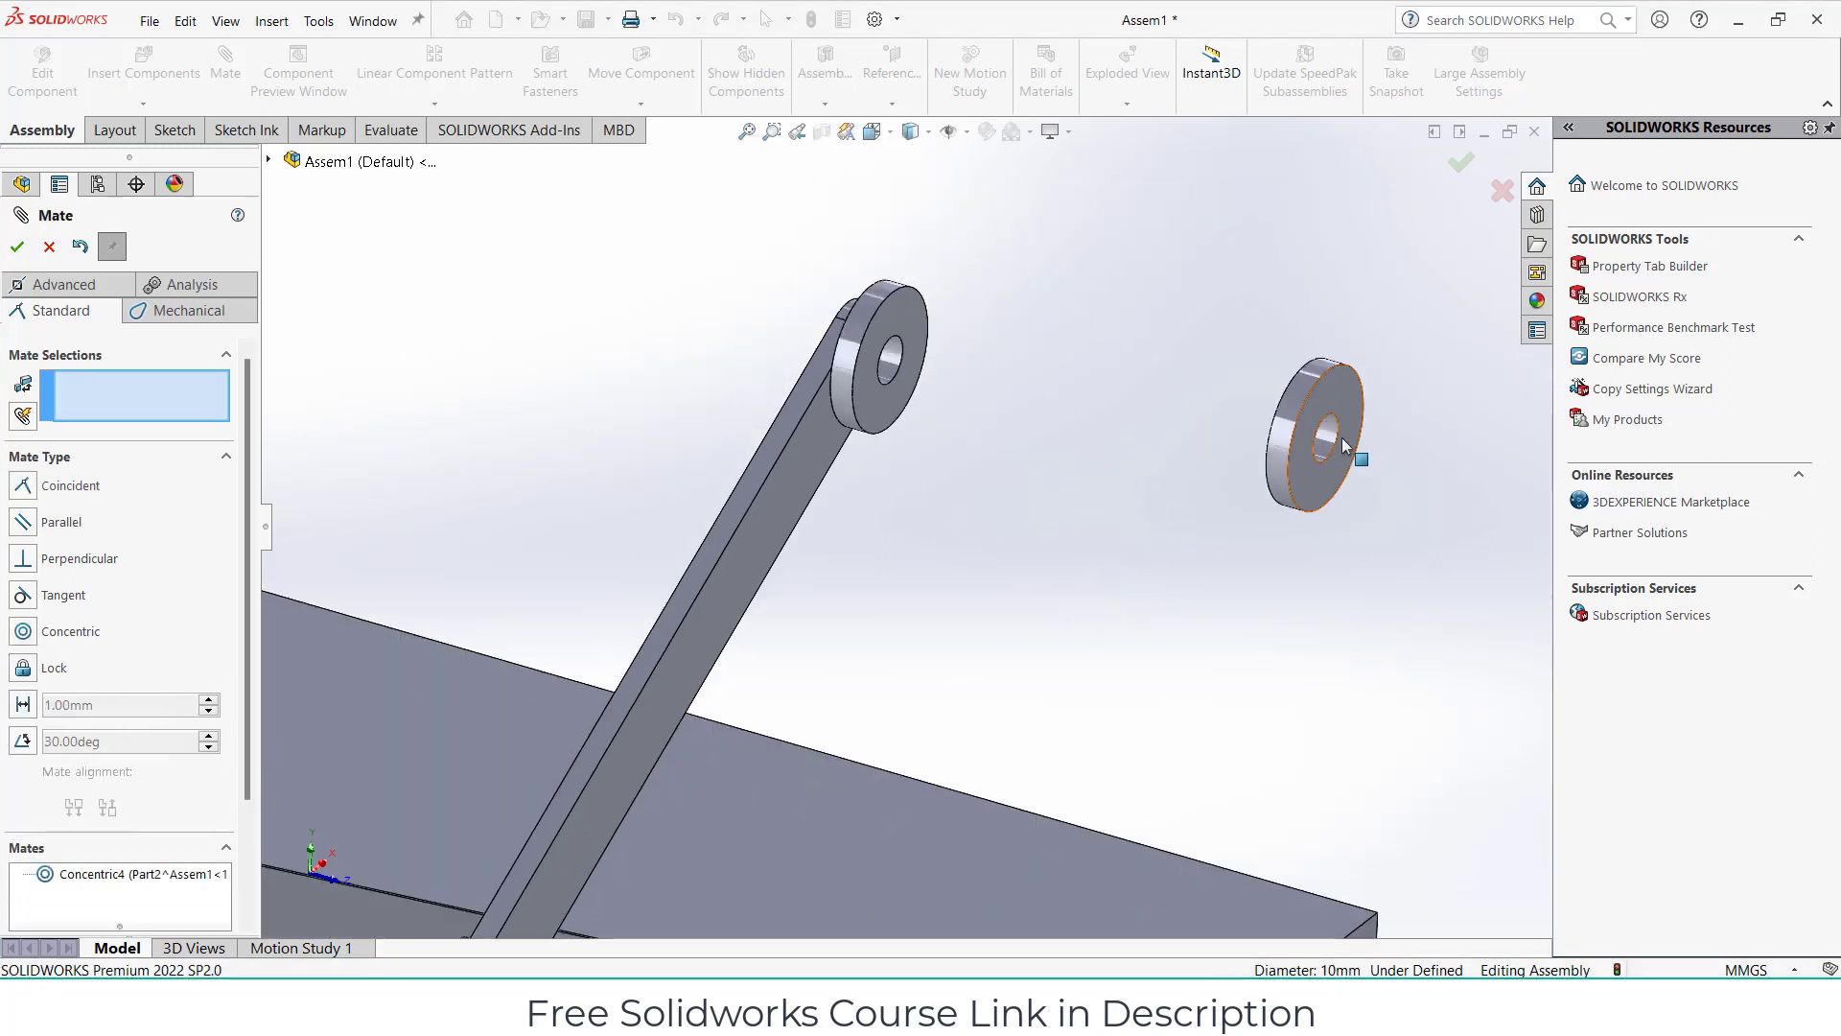
pyautogui.scroll(3, 1103, 480)
pyautogui.scroll(-2, 585, 690)
pyautogui.scroll(-2, 475, 760)
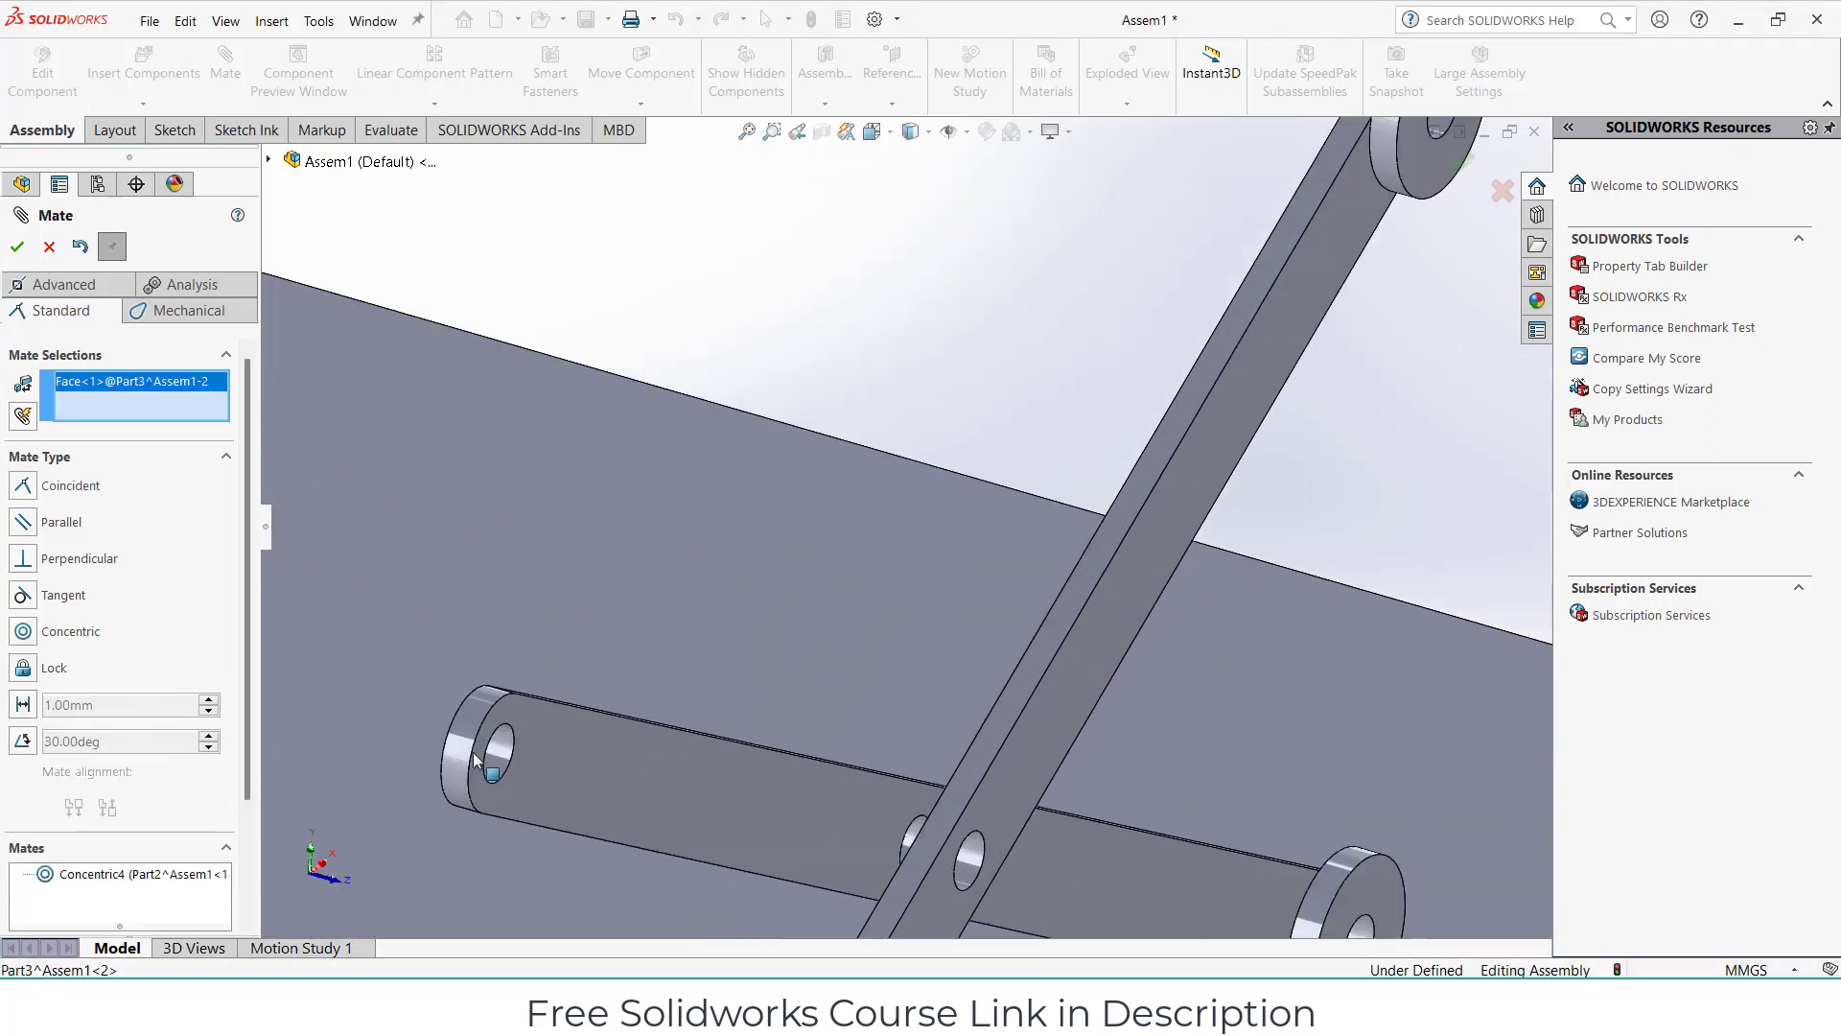
pyautogui.click(497, 761)
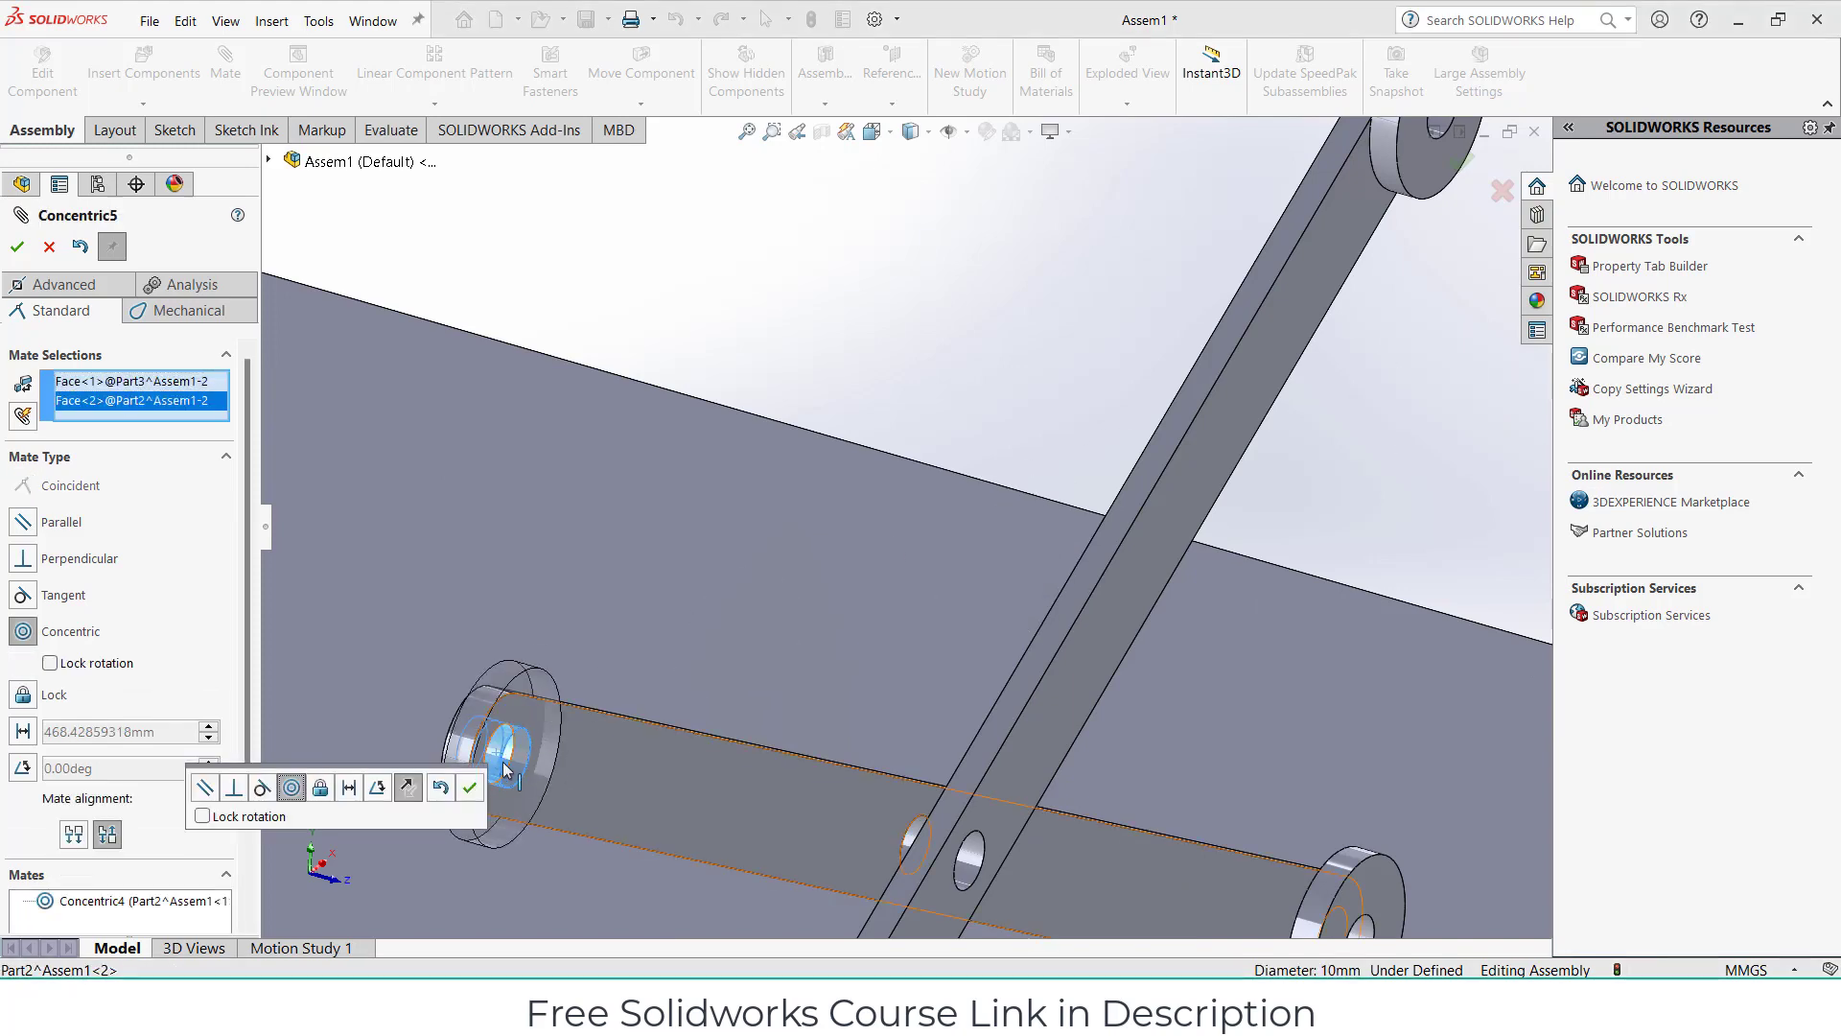
pyautogui.click(482, 782)
# Mate the first washer face coincident with the link's side face.
pyautogui.moveTo(642, 746); pyautogui.dragTo(620, 755, button='middle')
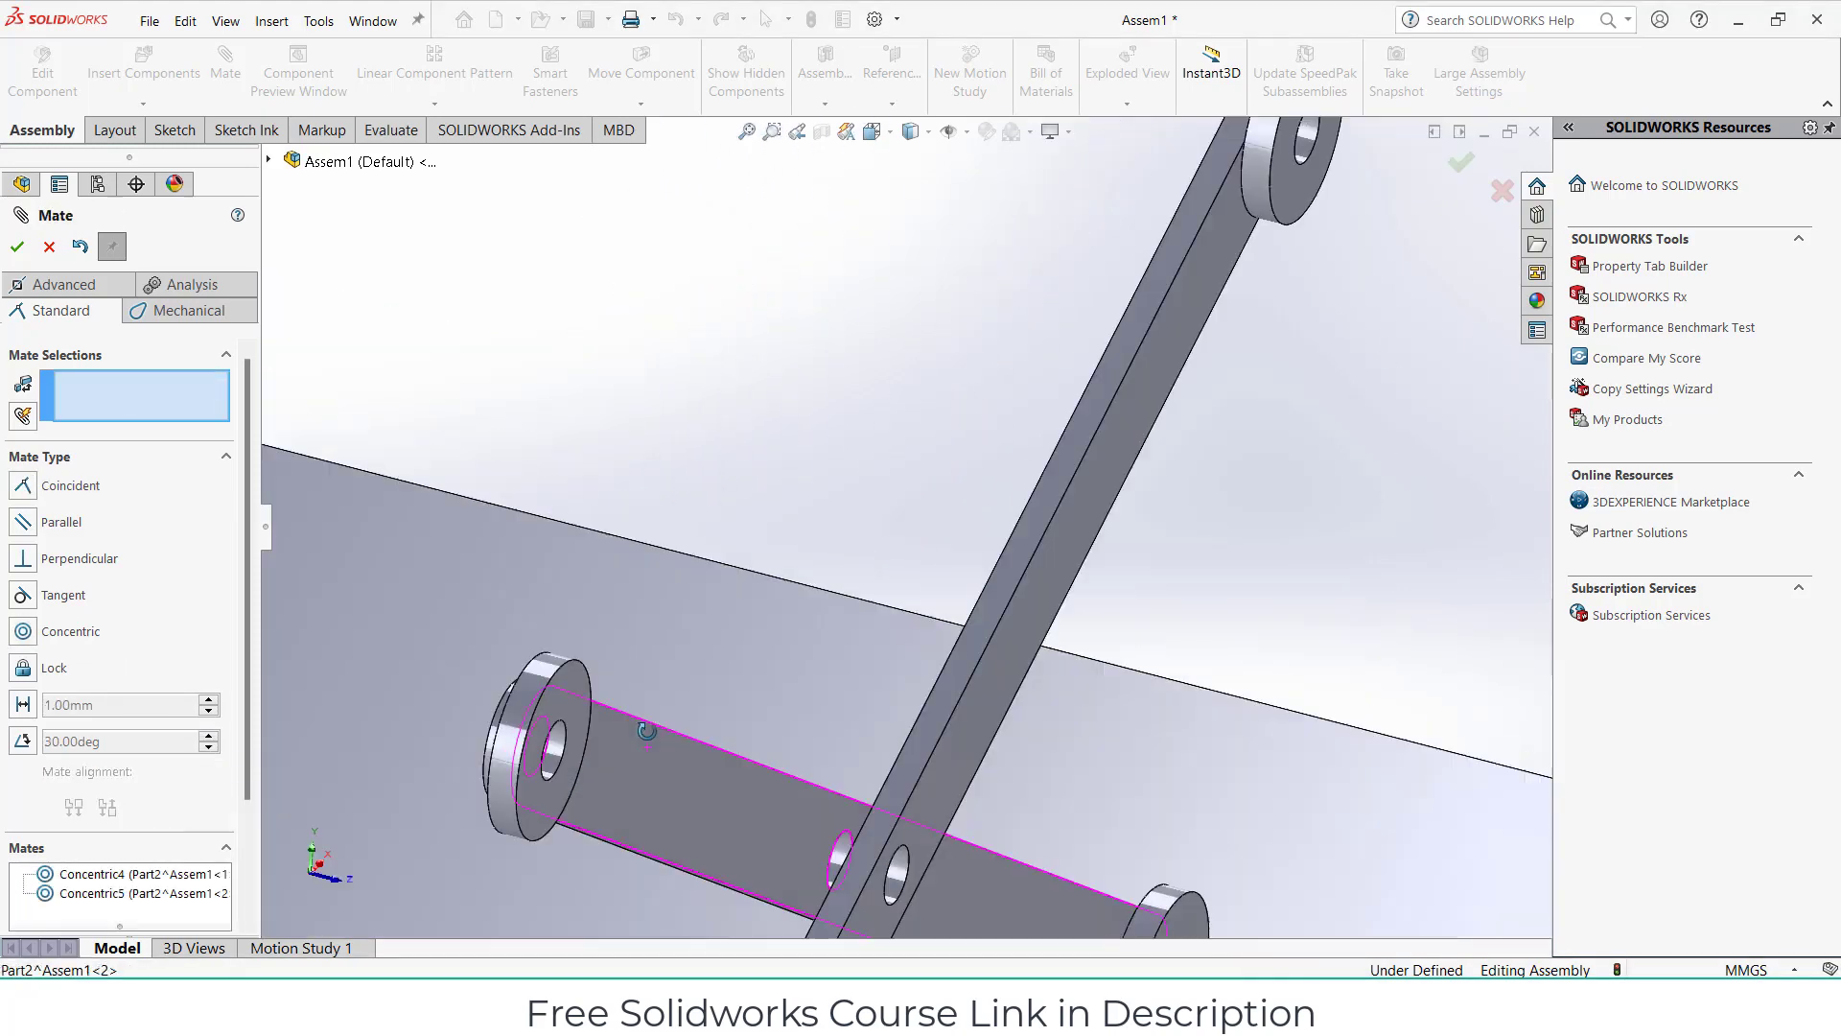
pyautogui.click(619, 755)
pyautogui.moveTo(768, 728); pyautogui.dragTo(978, 777, button='middle')
pyautogui.scroll(-3, 1050, 721)
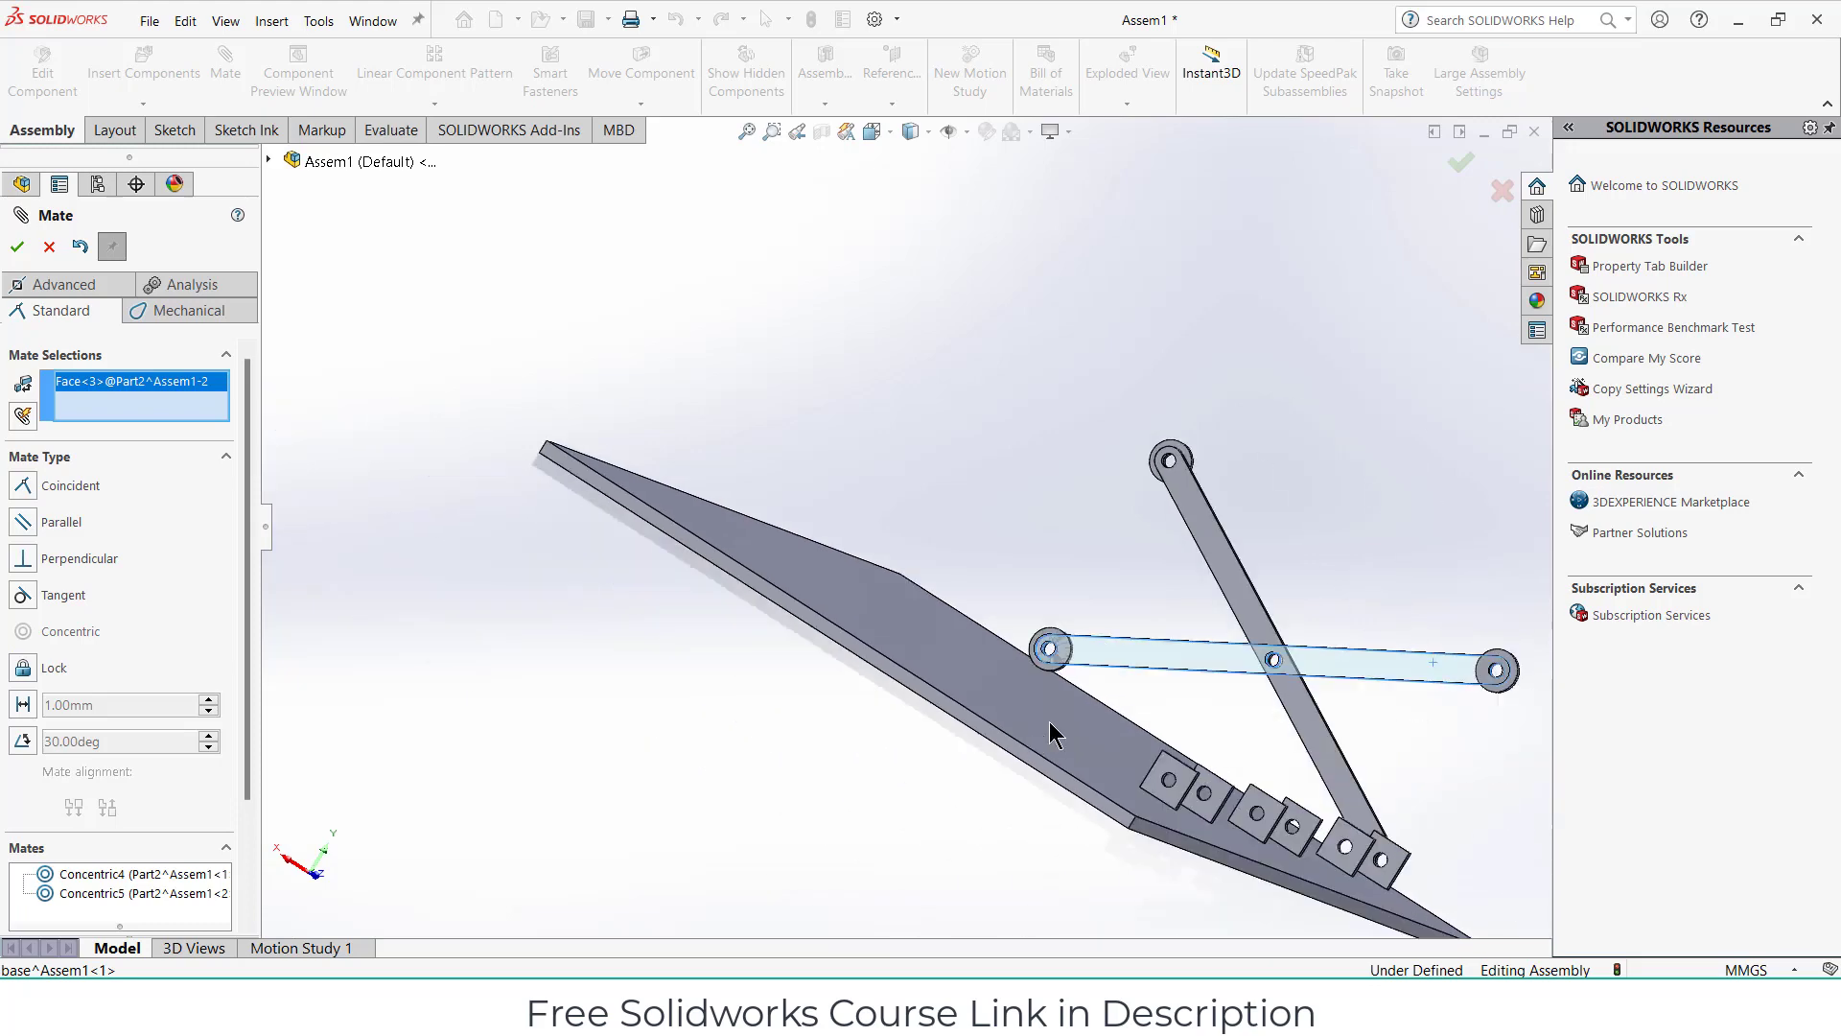
pyautogui.scroll(2, 1379, 685)
pyautogui.scroll(-2, 1391, 596)
pyautogui.scroll(4, 1245, 530)
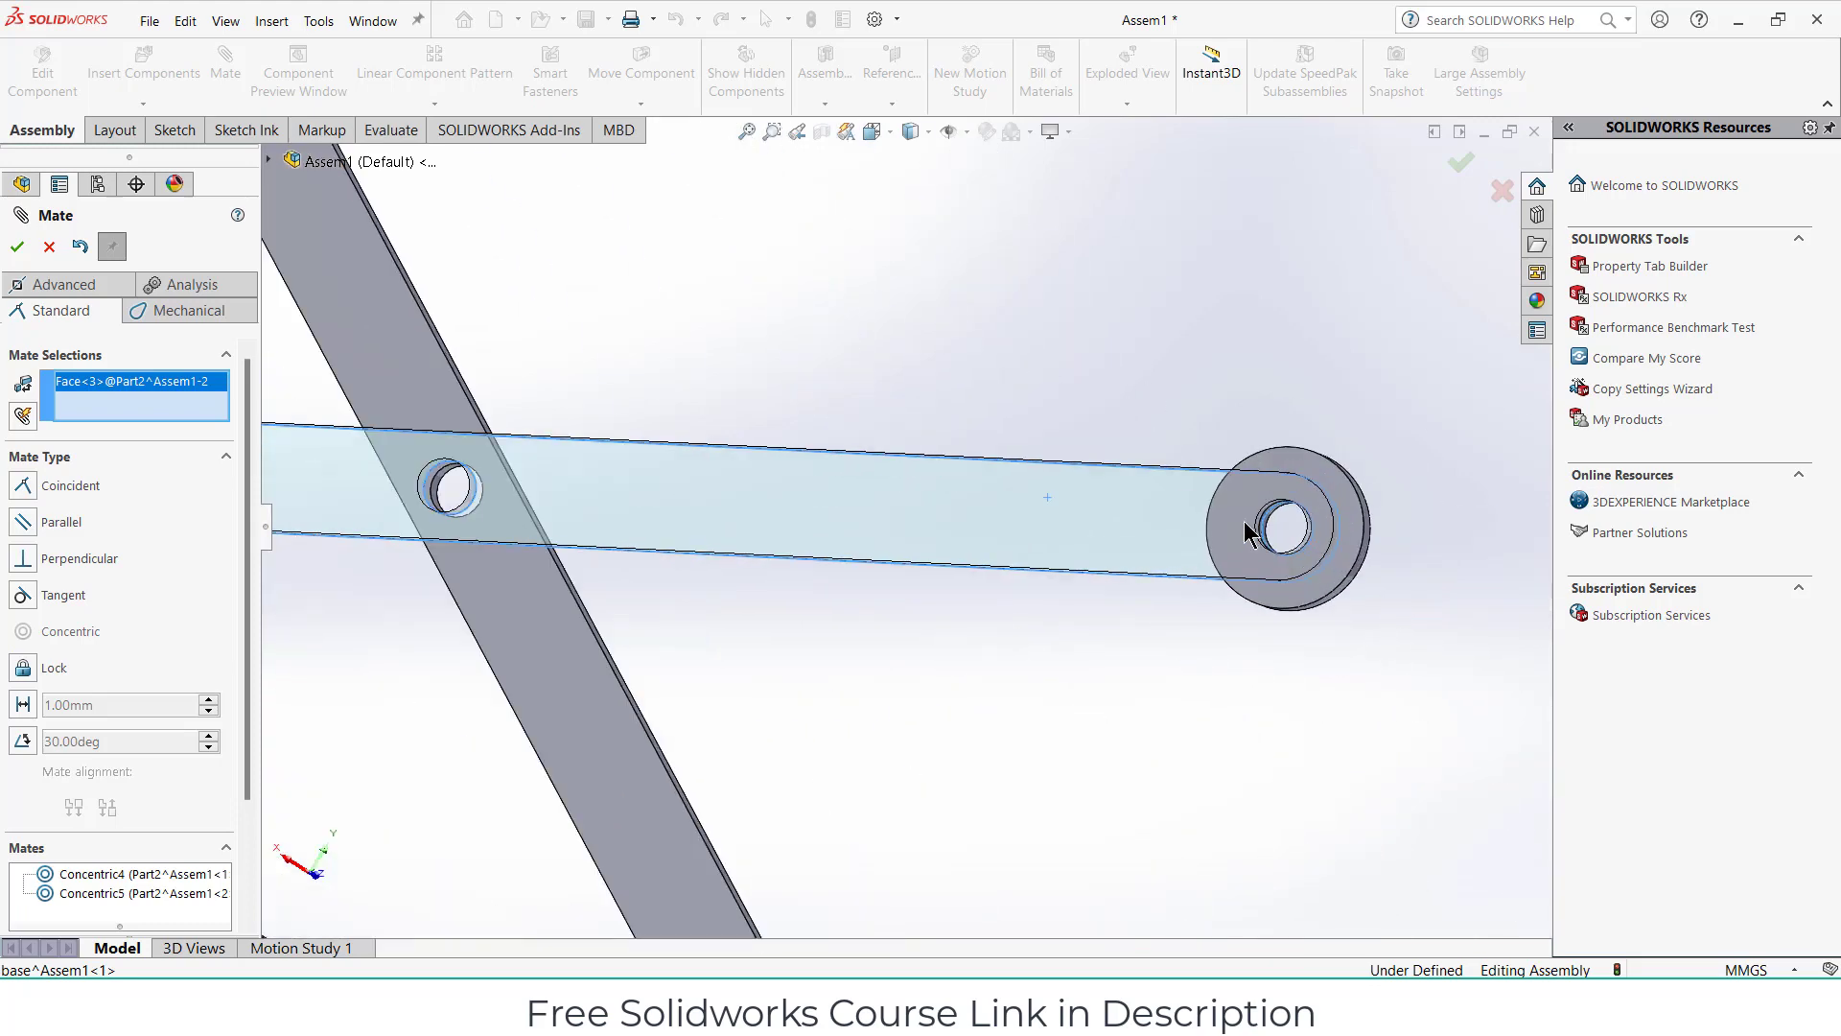
pyautogui.click(1318, 480)
pyautogui.click(1527, 428)
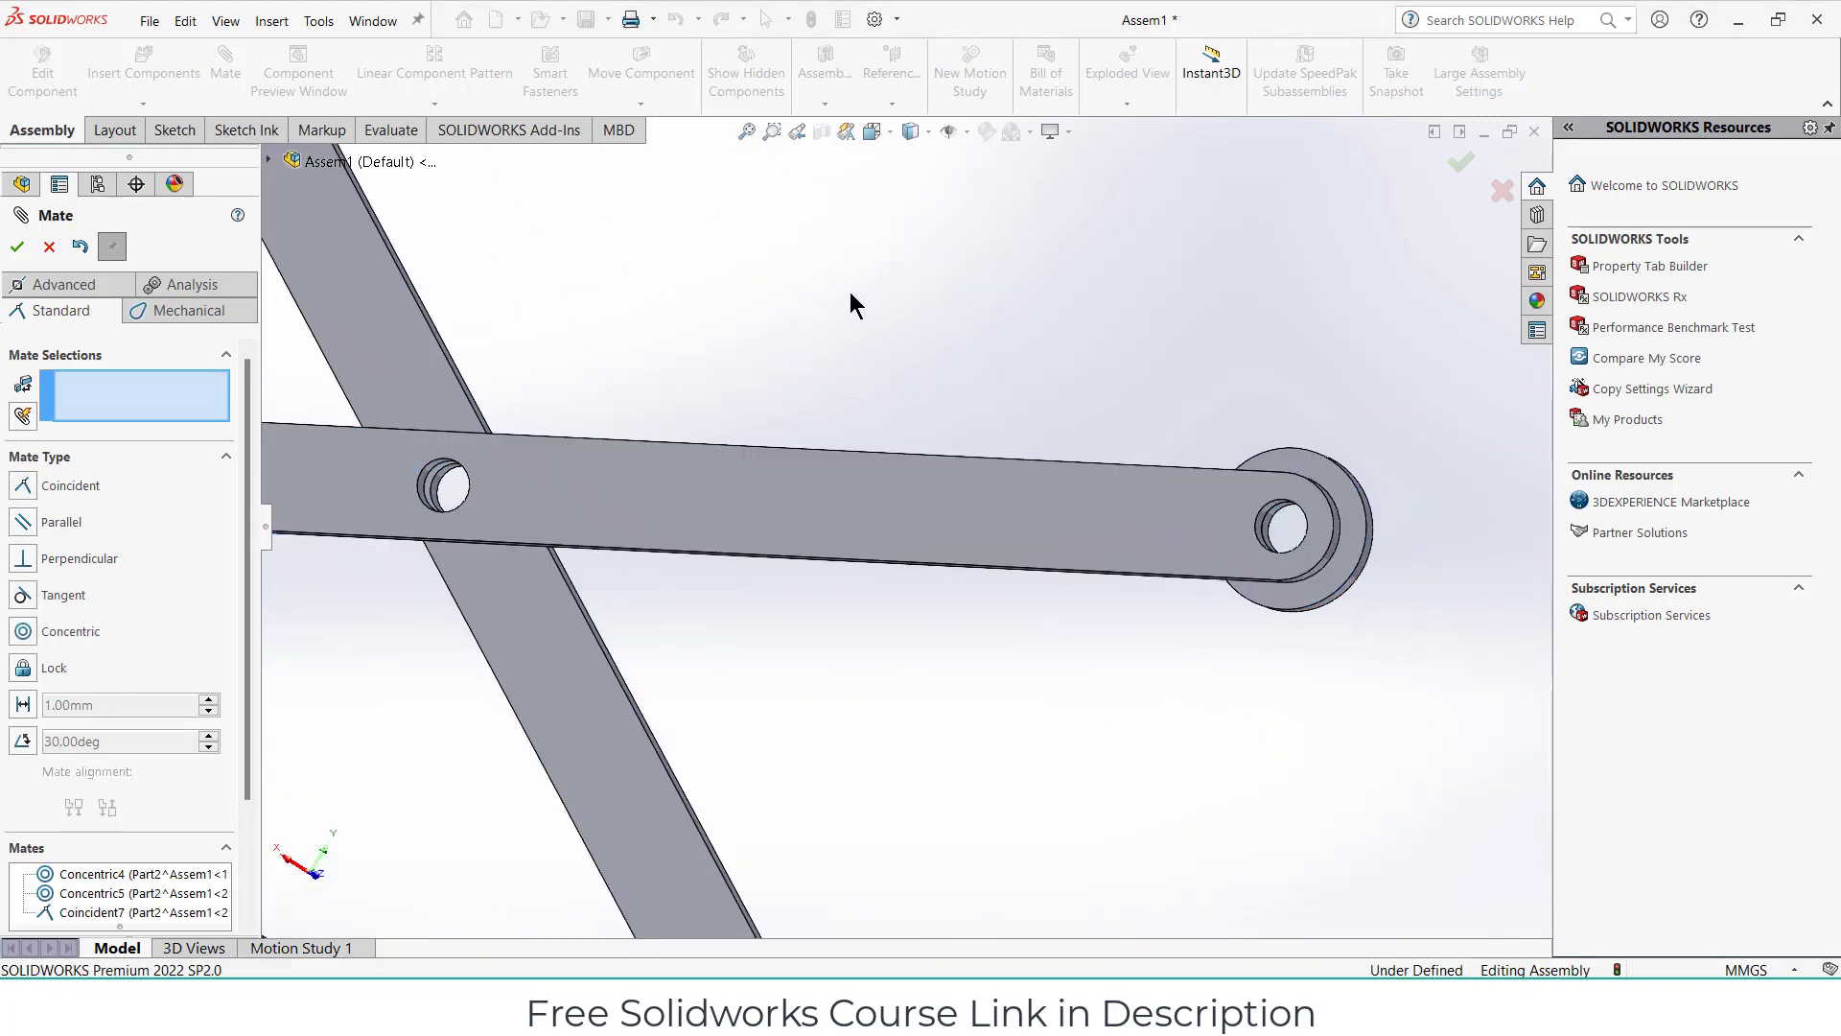
# Mate the other washer face coincident with its link face.
pyautogui.scroll(-3, 642, 255)
pyautogui.scroll(3, 641, 255)
pyautogui.scroll(2, 788, 378)
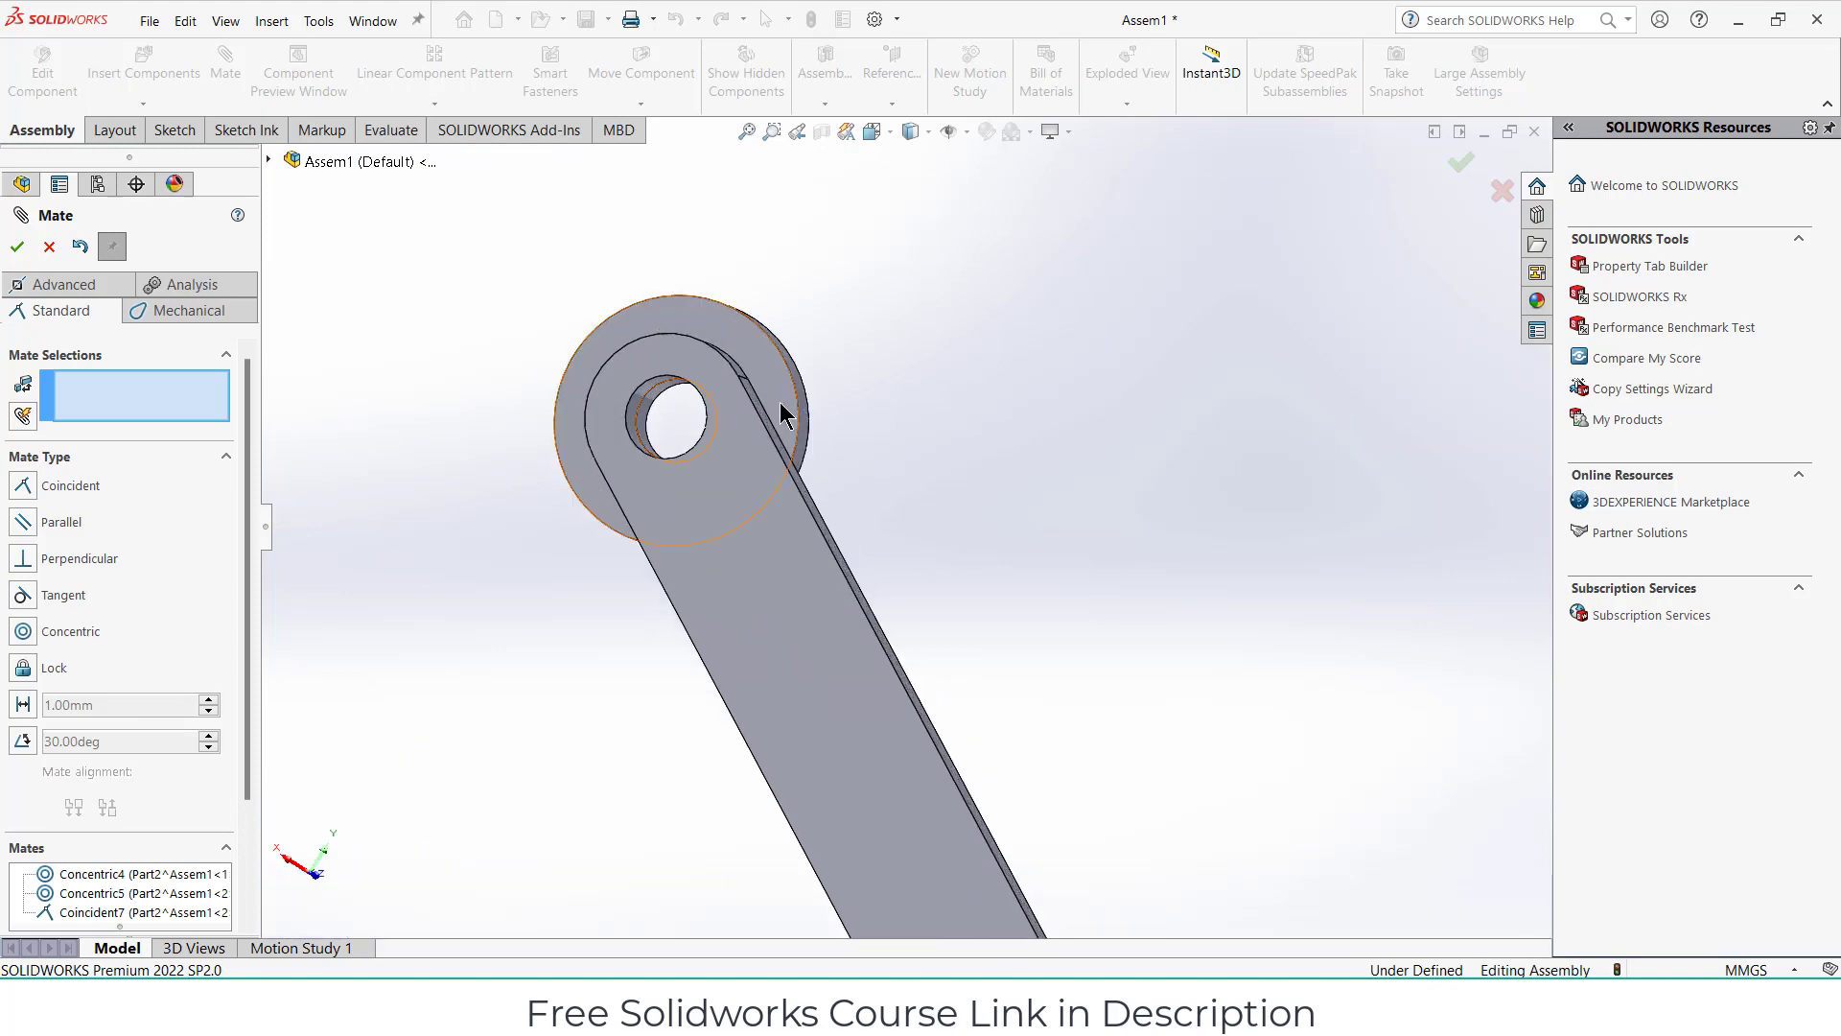
pyautogui.click(781, 411)
pyautogui.moveTo(781, 411)
pyautogui.mouseDown(button='middle')
pyautogui.moveTo(477, 461)
pyautogui.moveTo(775, 583)
pyautogui.mouseUp(button='middle')
pyautogui.click(779, 587)
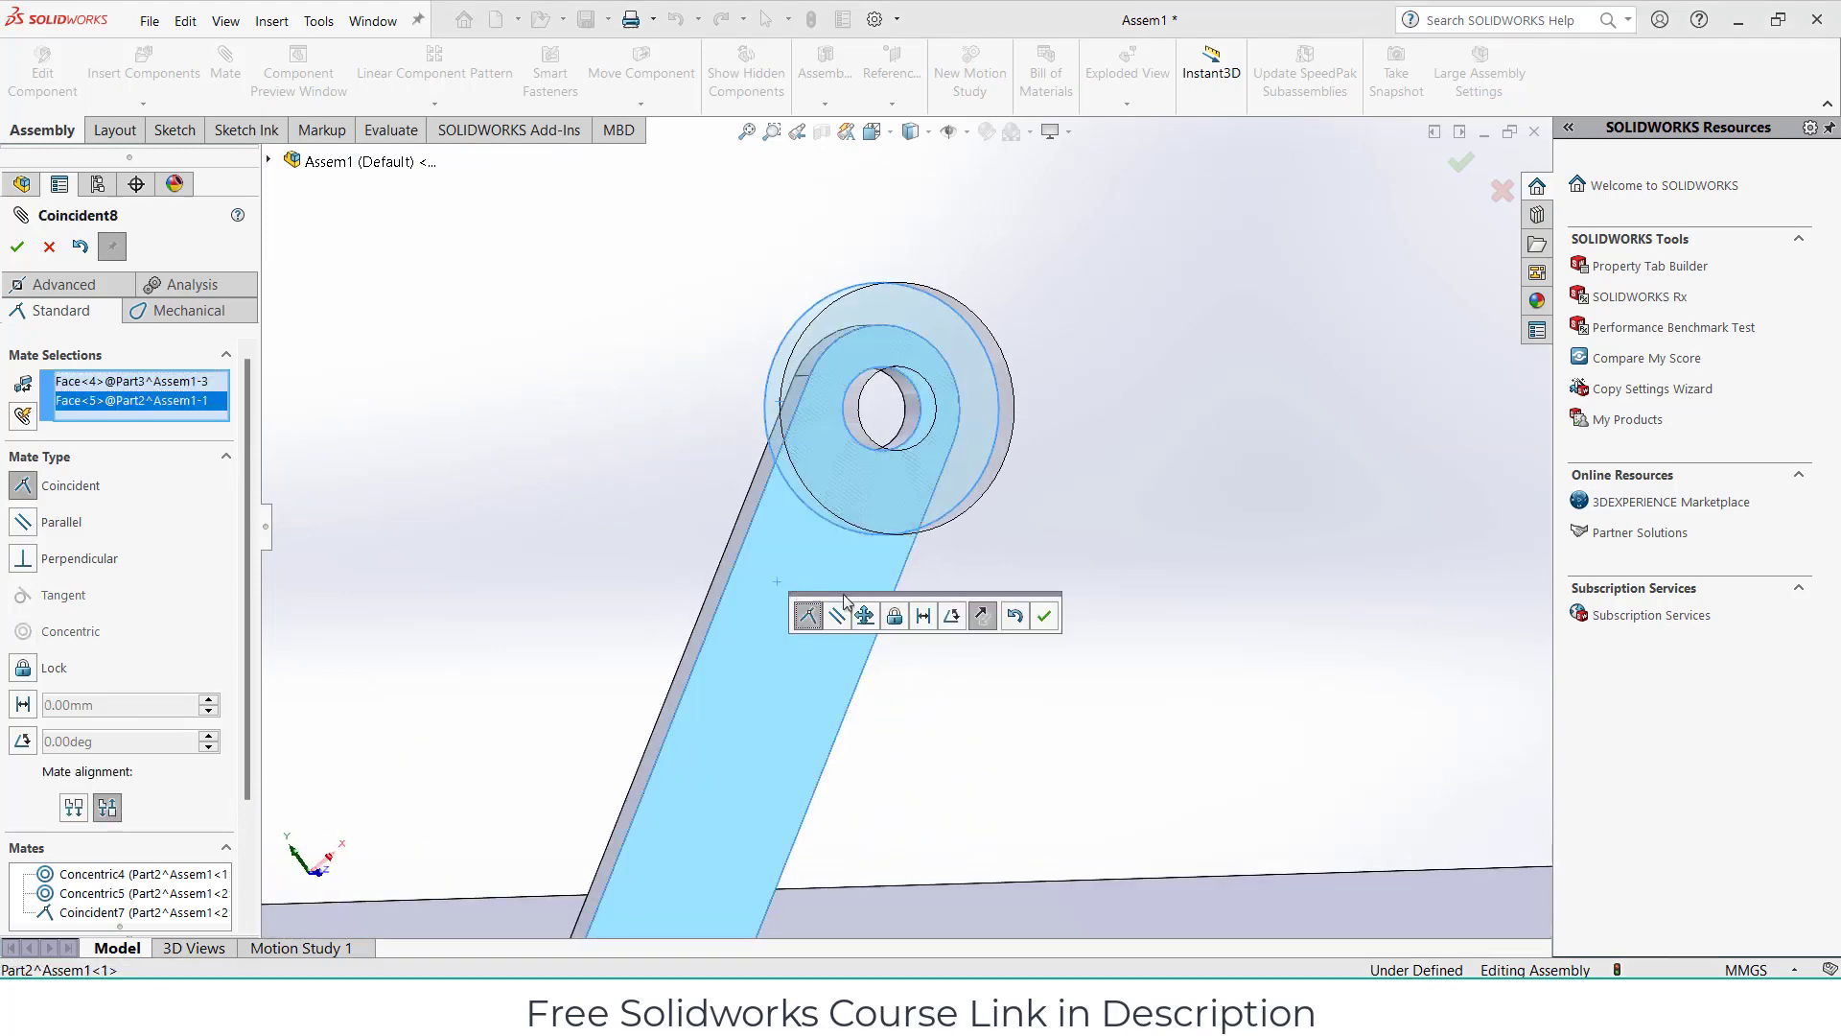
pyautogui.click(1042, 623)
pyautogui.scroll(-3, 1051, 610)
pyautogui.scroll(-3, 1051, 606)
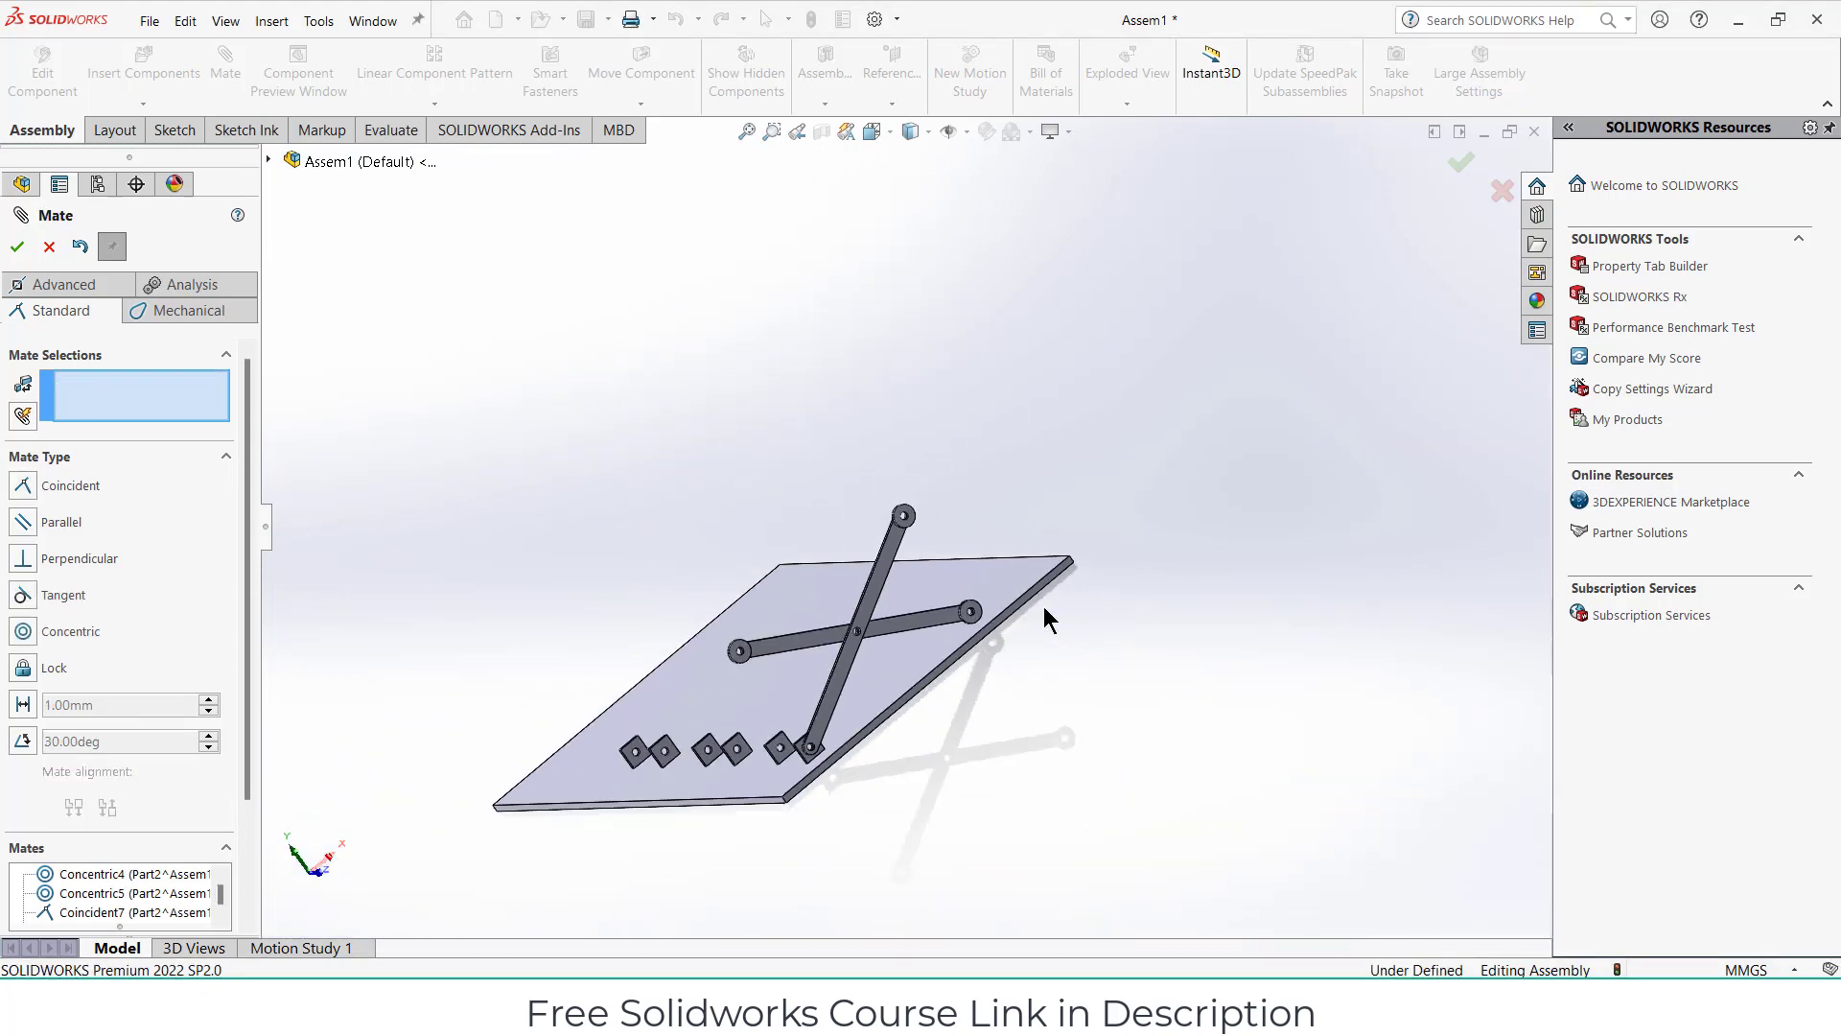
pyautogui.moveTo(1044, 613); pyautogui.dragTo(1071, 648, button='middle')
# Finish mating and start Mirror Components with PLANE1 as the mirror plane.
pyautogui.click(17, 246)
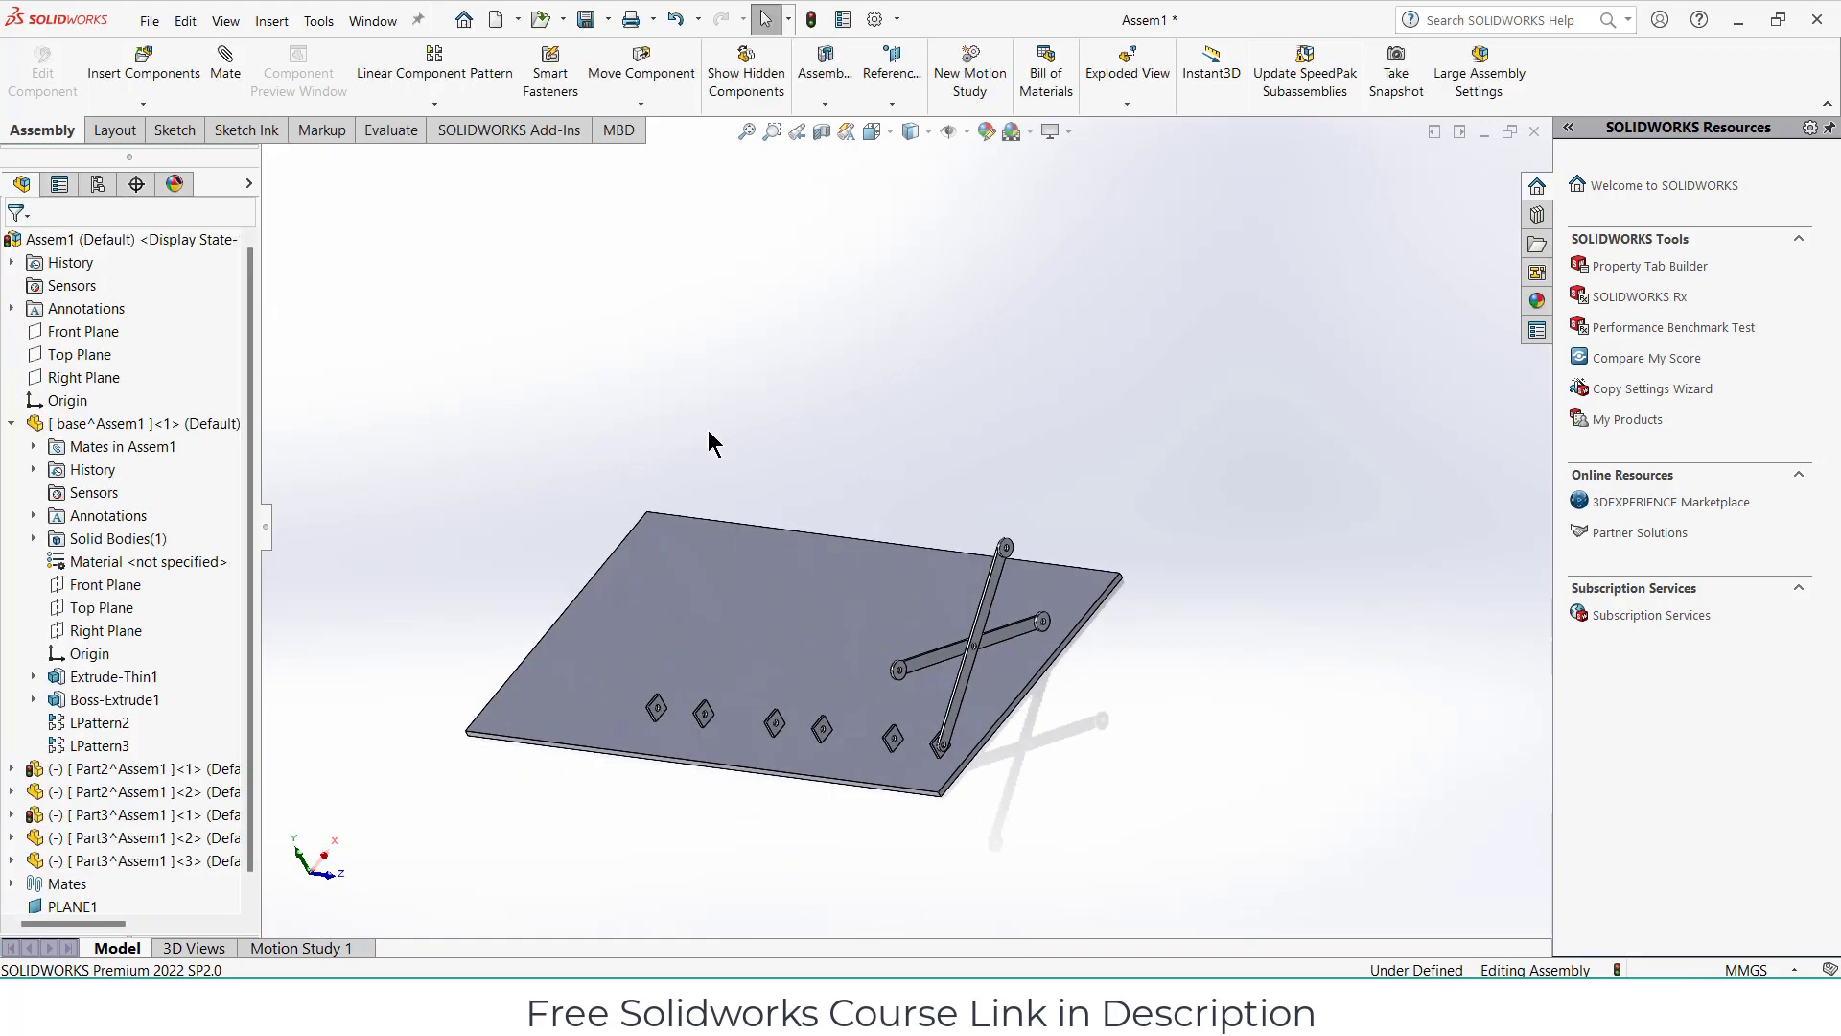
pyautogui.moveTo(707, 430); pyautogui.dragTo(889, 528, button='middle')
pyautogui.scroll(-4, 1030, 773)
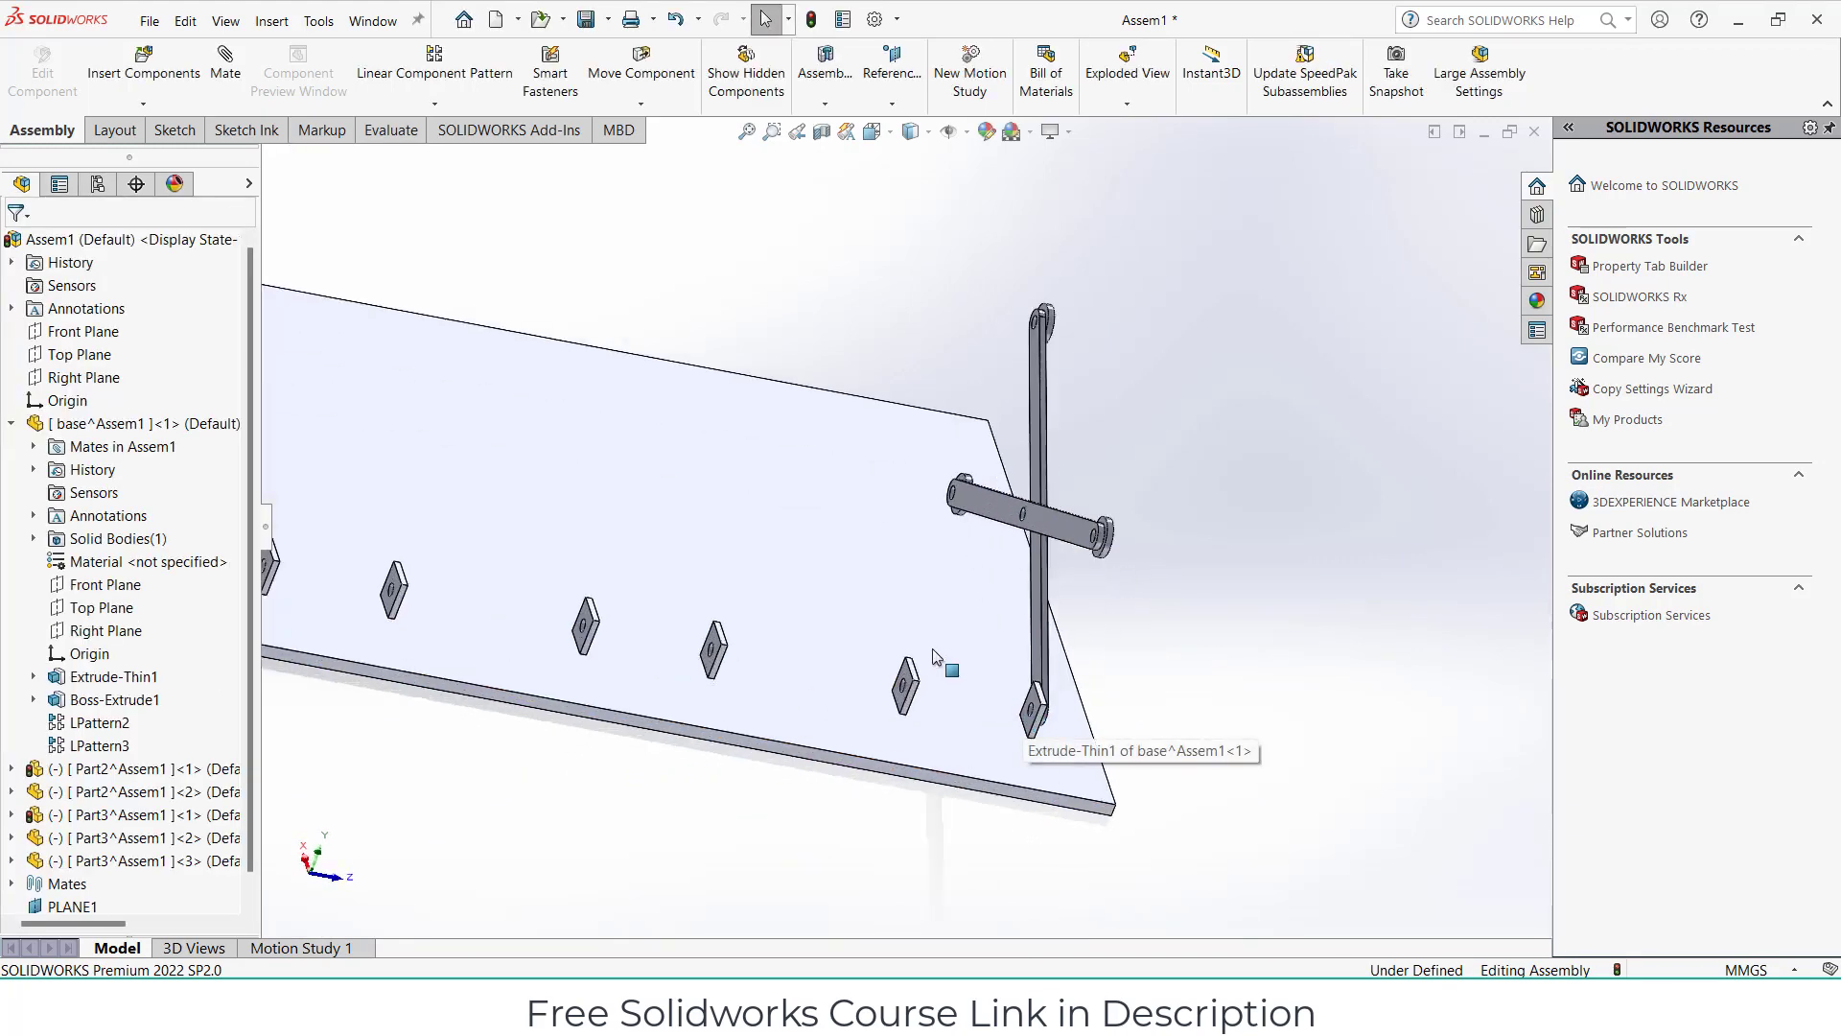
pyautogui.click(434, 104)
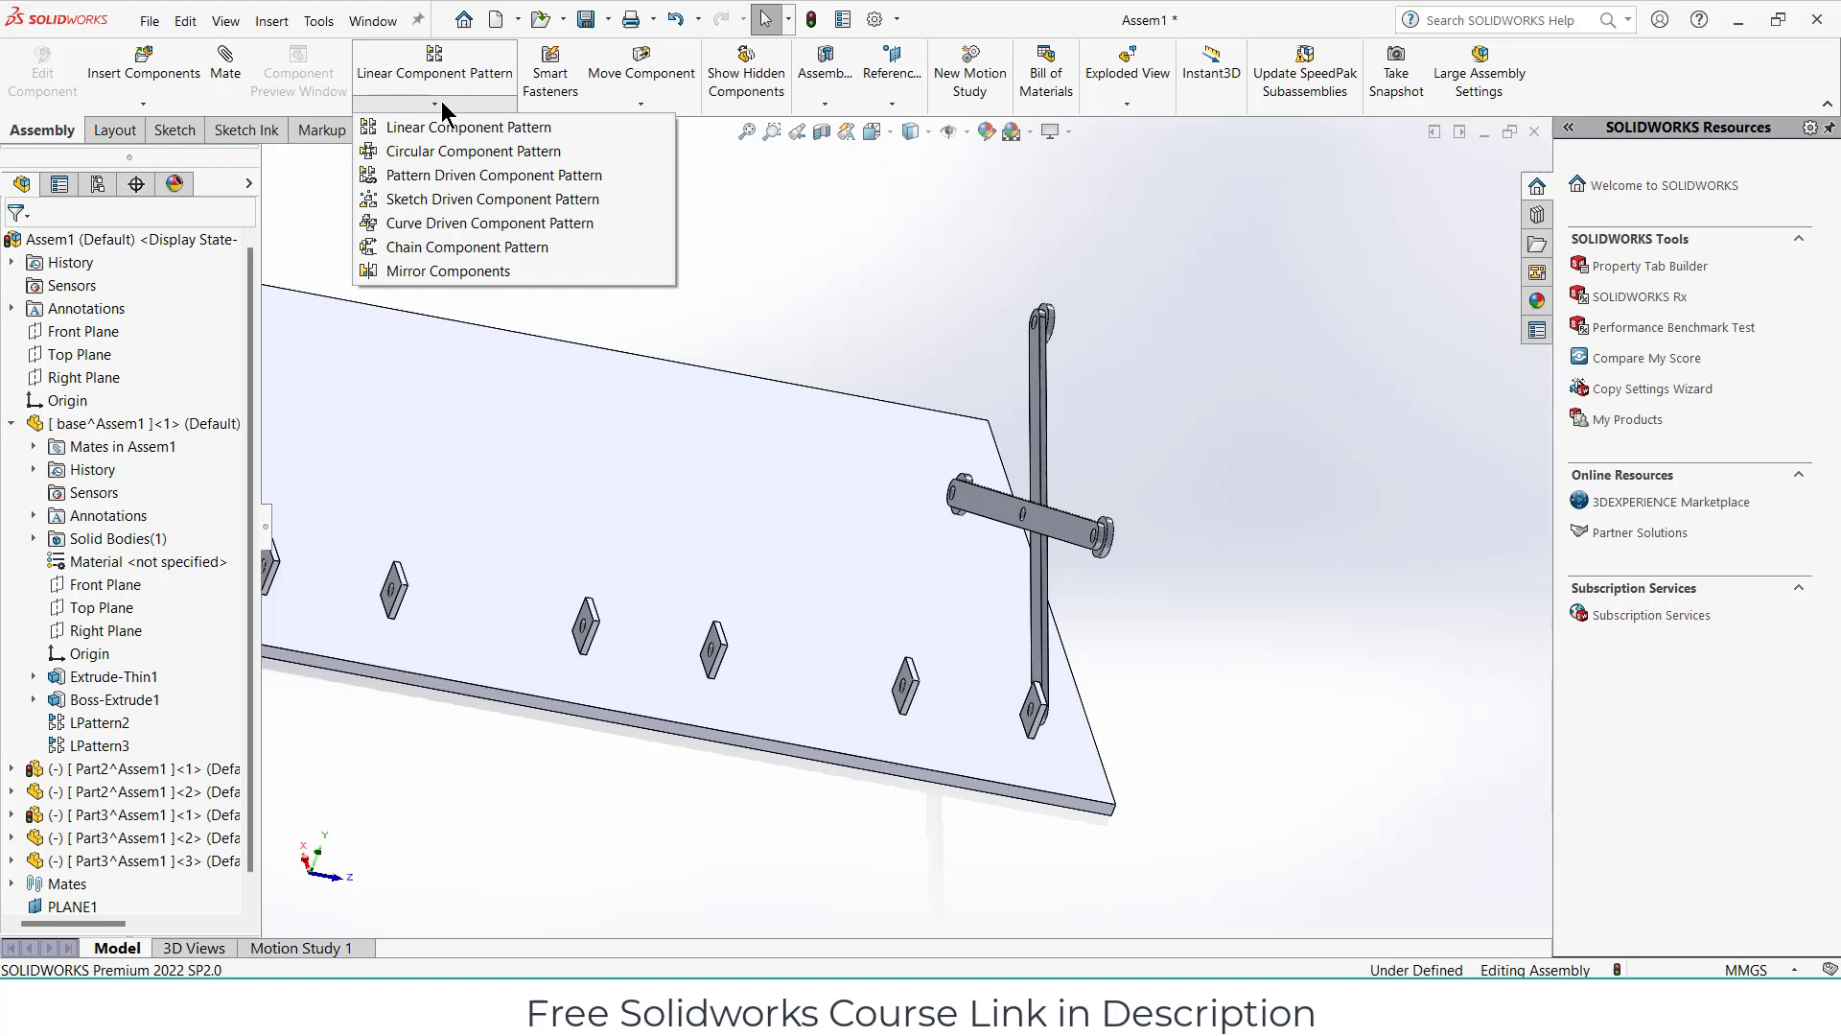
pyautogui.click(436, 271)
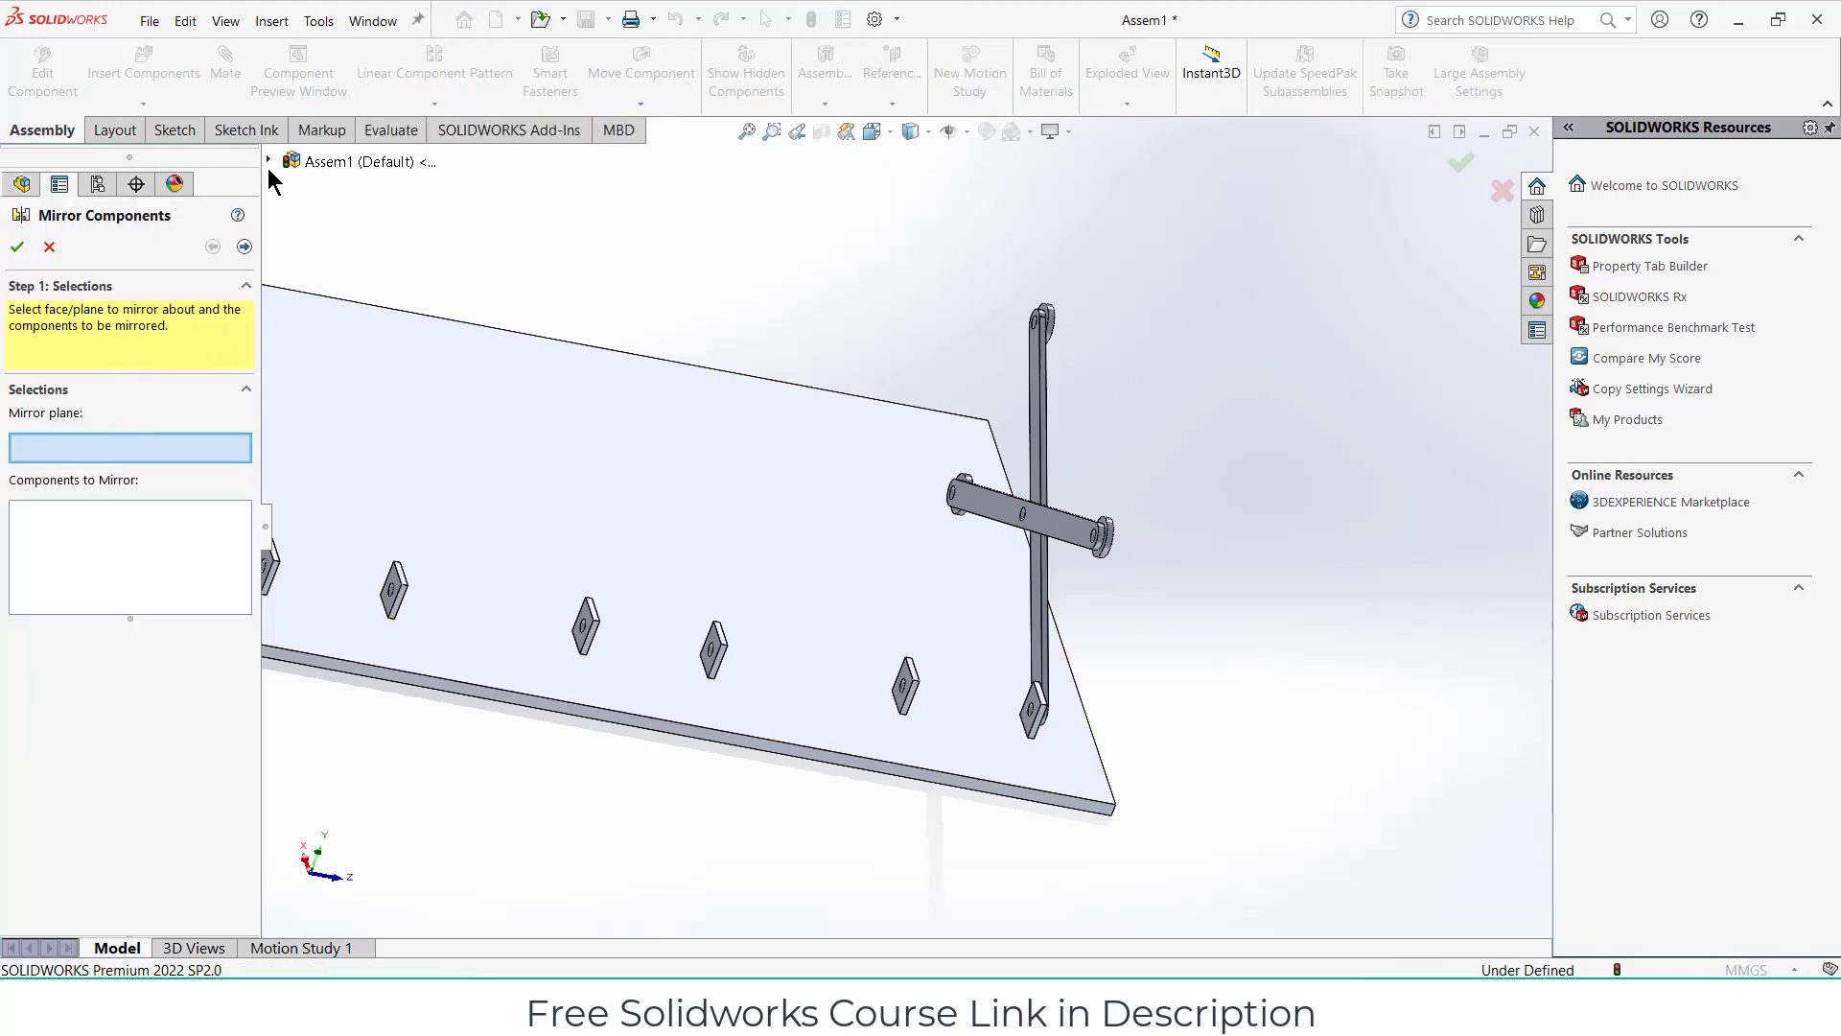
pyautogui.click(268, 163)
pyautogui.click(347, 831)
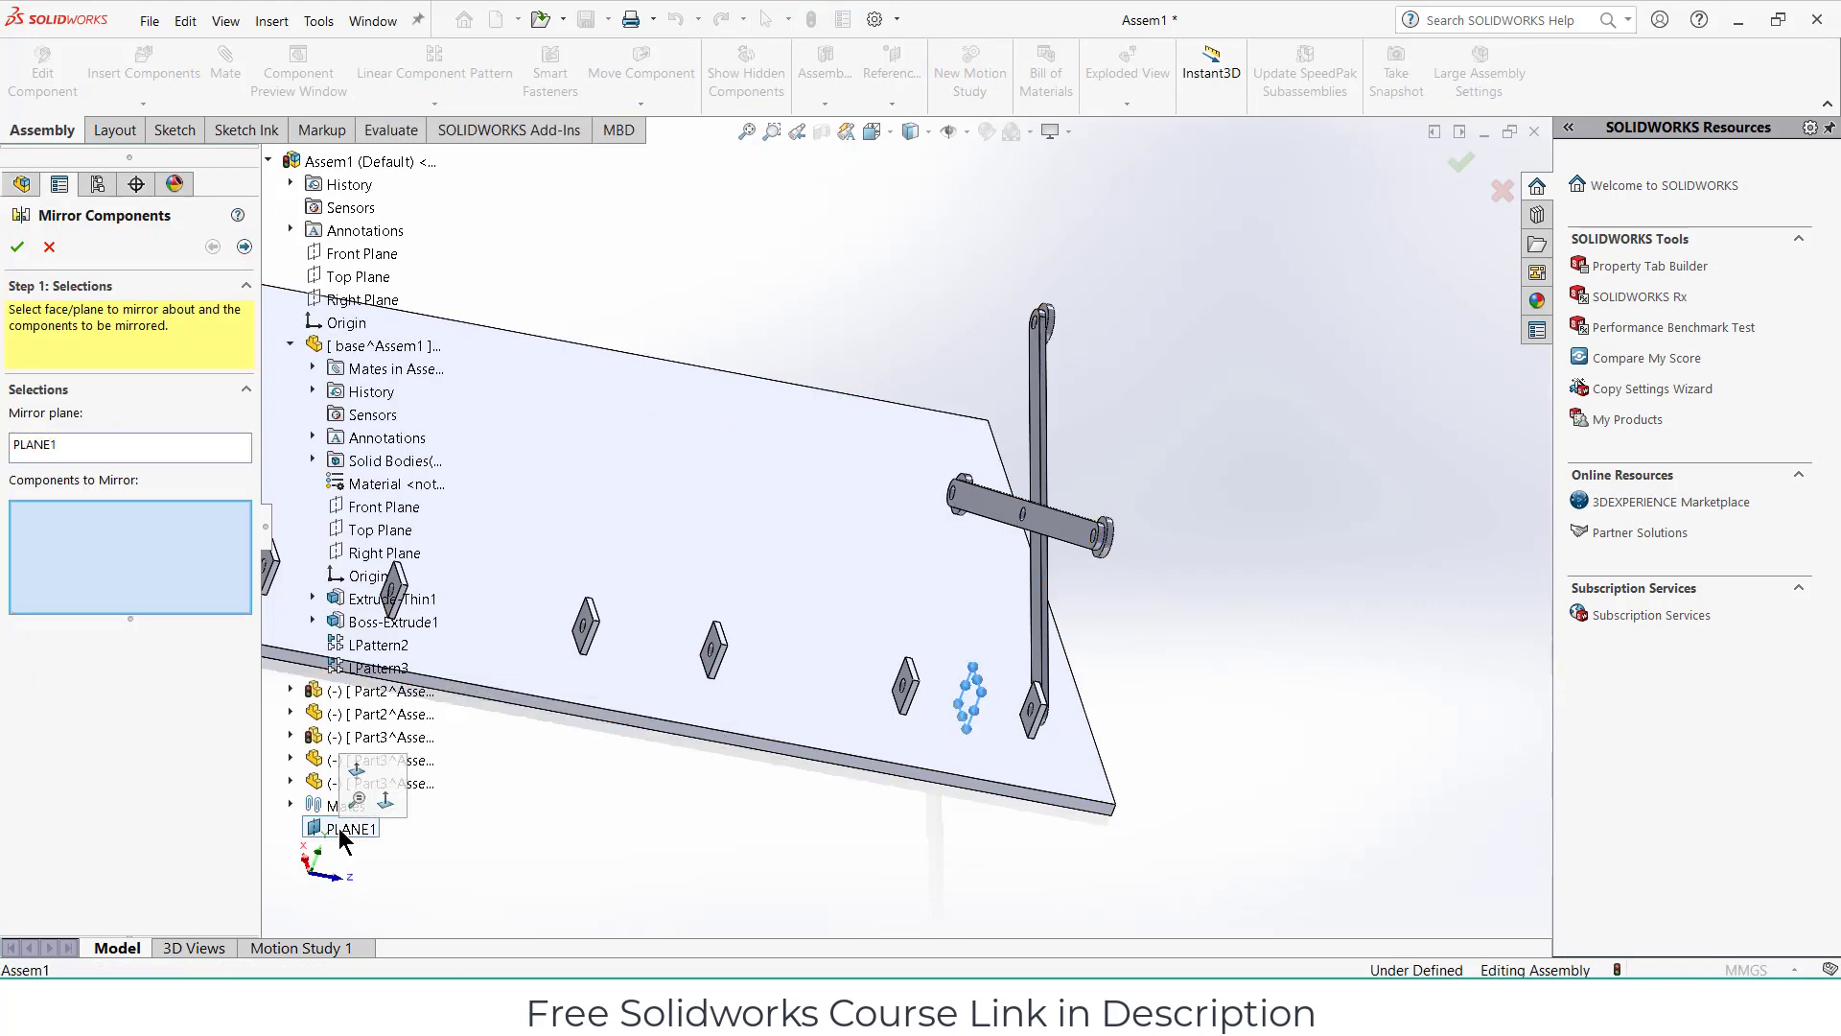
# Mirror both link arms and their washers across PLANE1.
pyautogui.scroll(-4, 1117, 671)
pyautogui.click(941, 580)
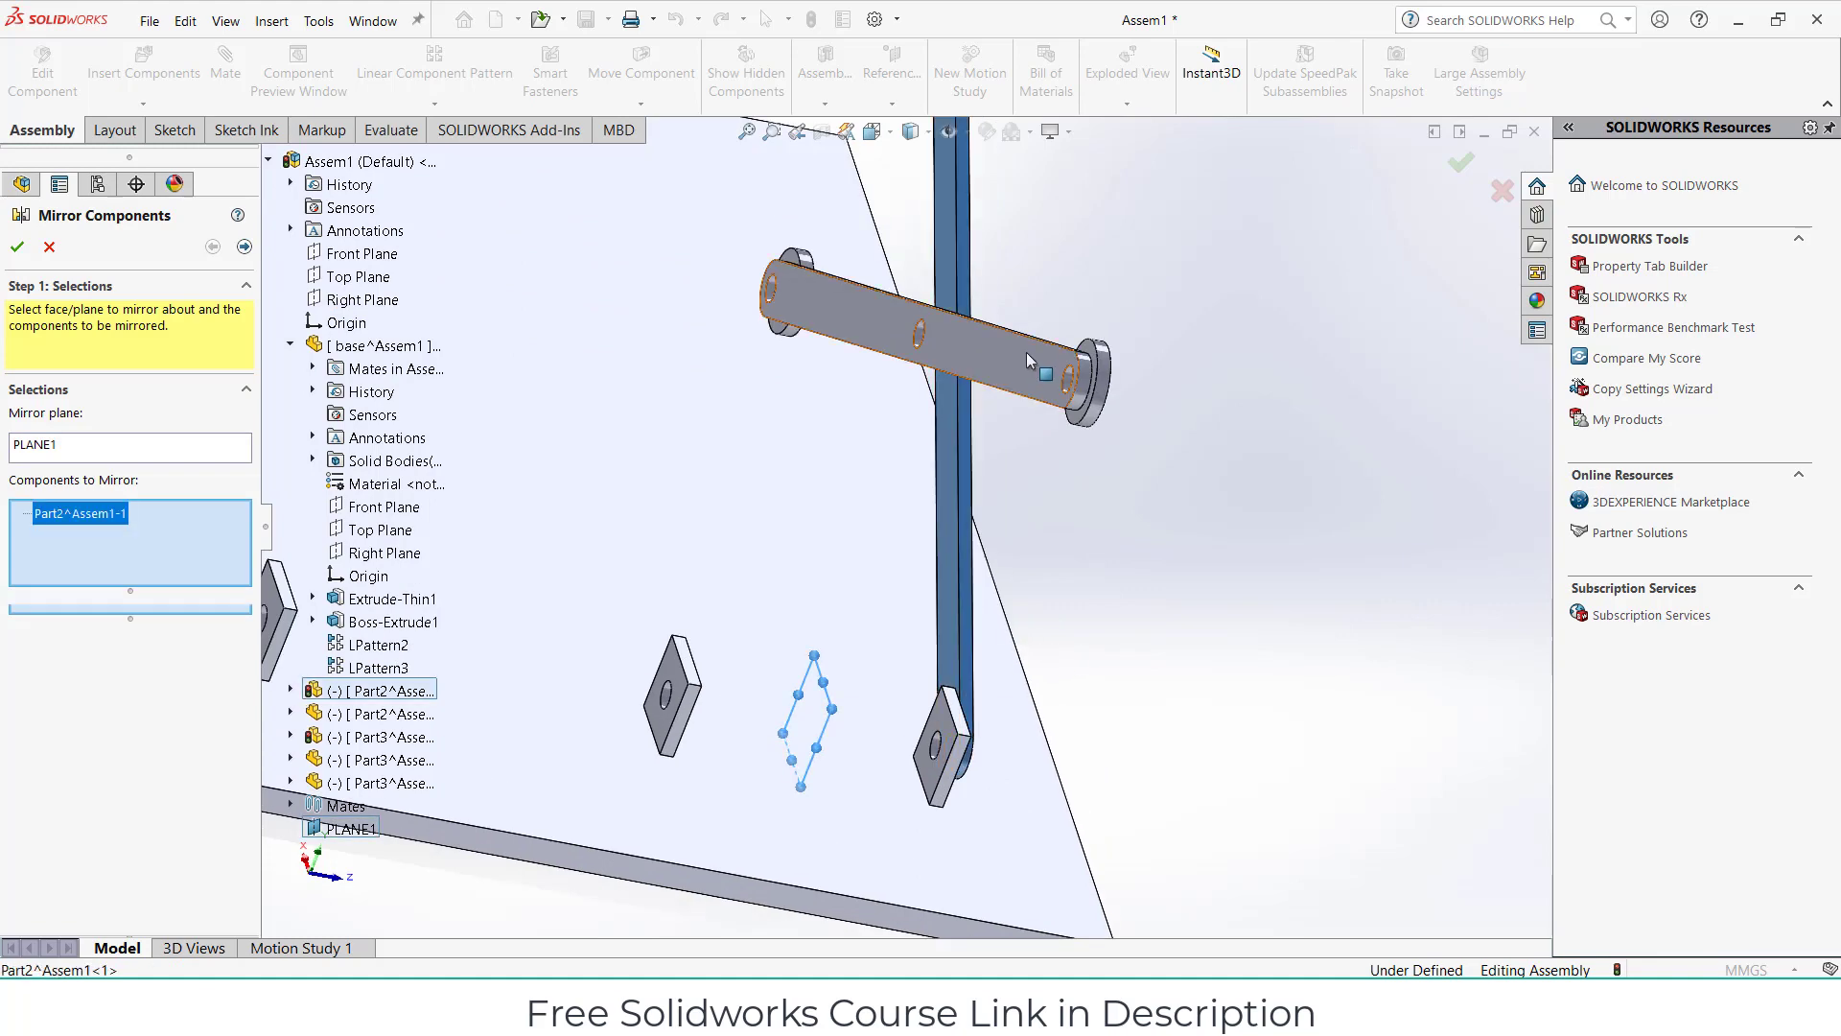
pyautogui.click(1093, 364)
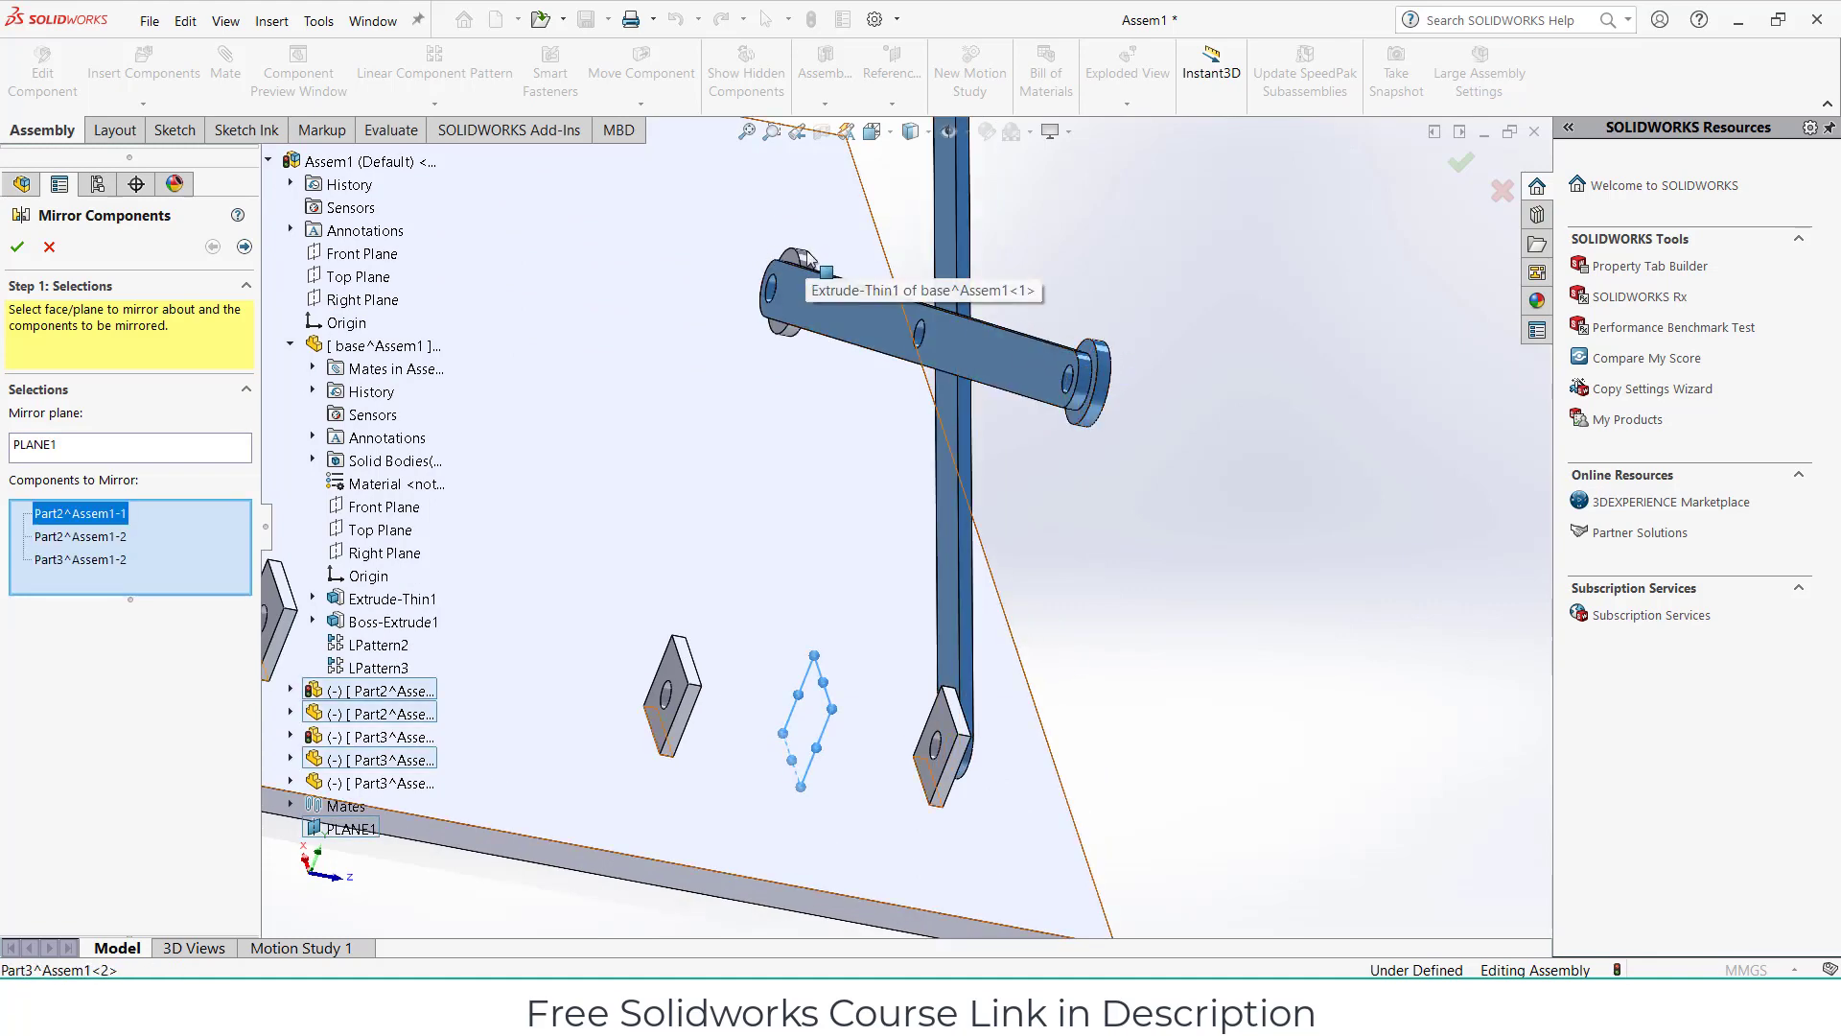
pyautogui.click(781, 269)
pyautogui.moveTo(957, 236)
pyautogui.mouseDown(button='middle')
pyautogui.moveTo(977, 223)
pyautogui.moveTo(945, 327)
pyautogui.mouseUp(button='middle')
pyautogui.click(944, 326)
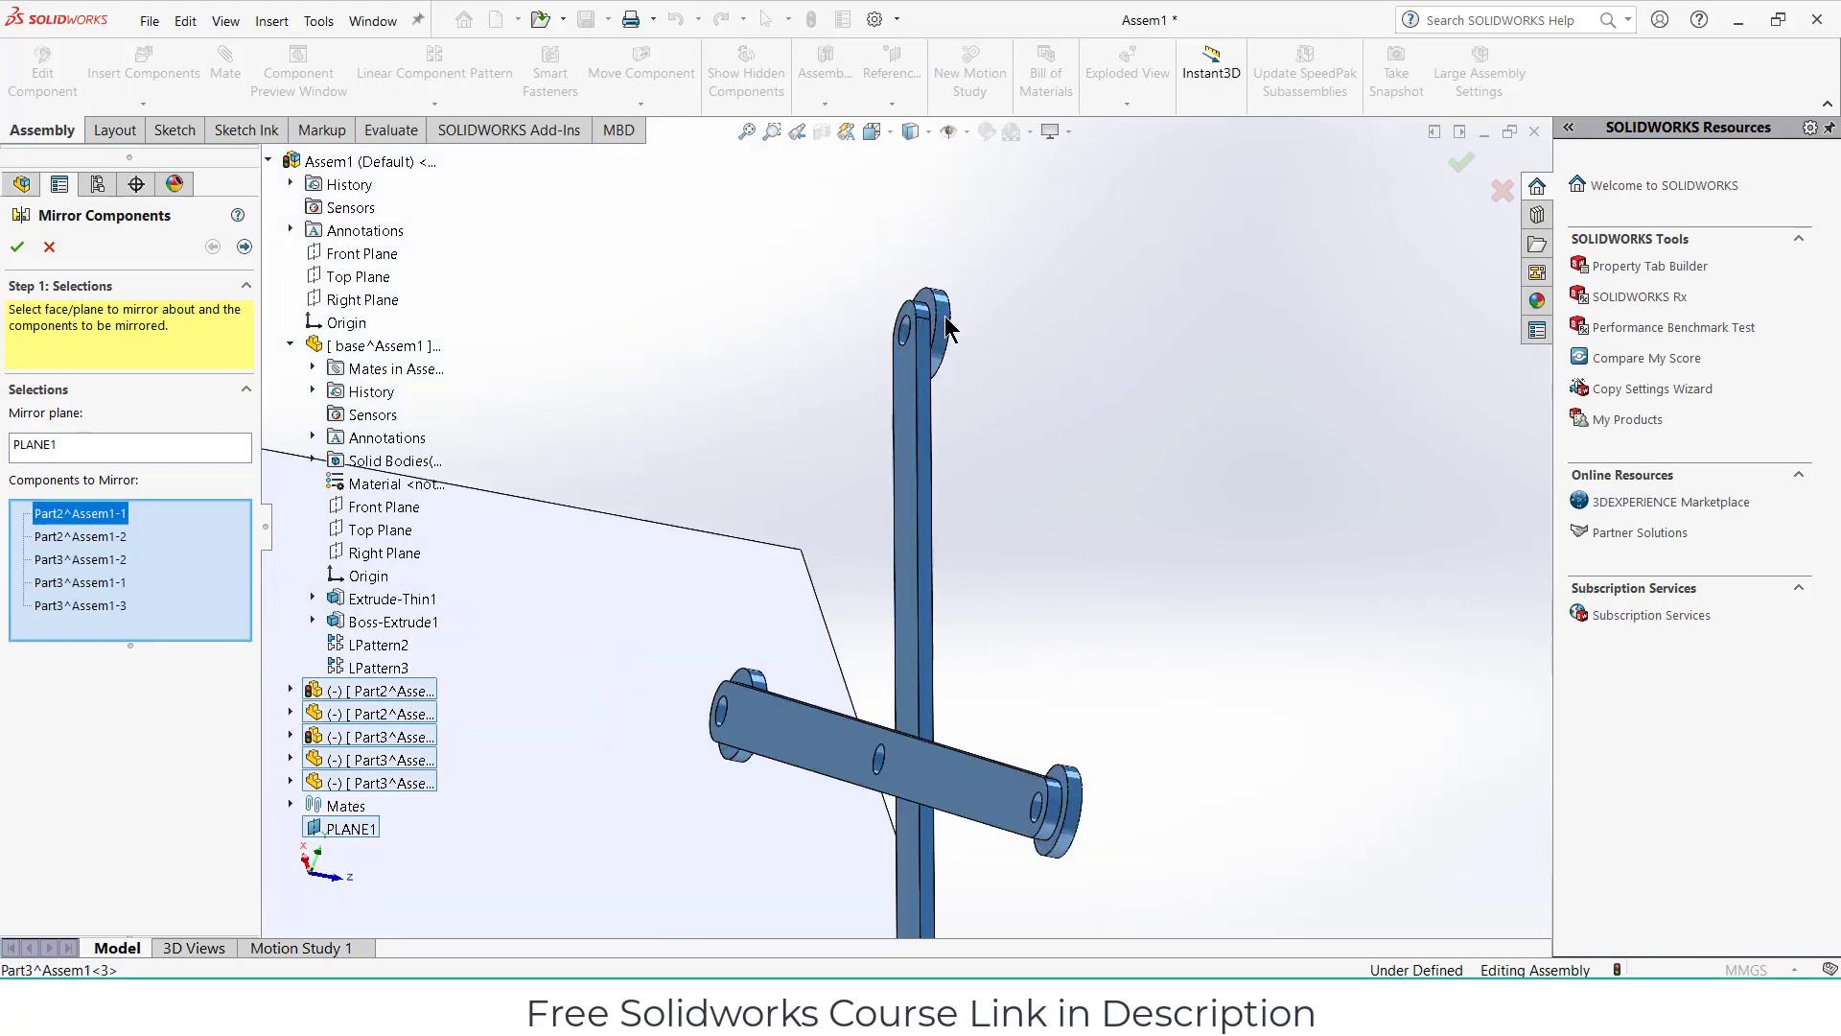
pyautogui.scroll(3, 1015, 410)
pyautogui.click(245, 247)
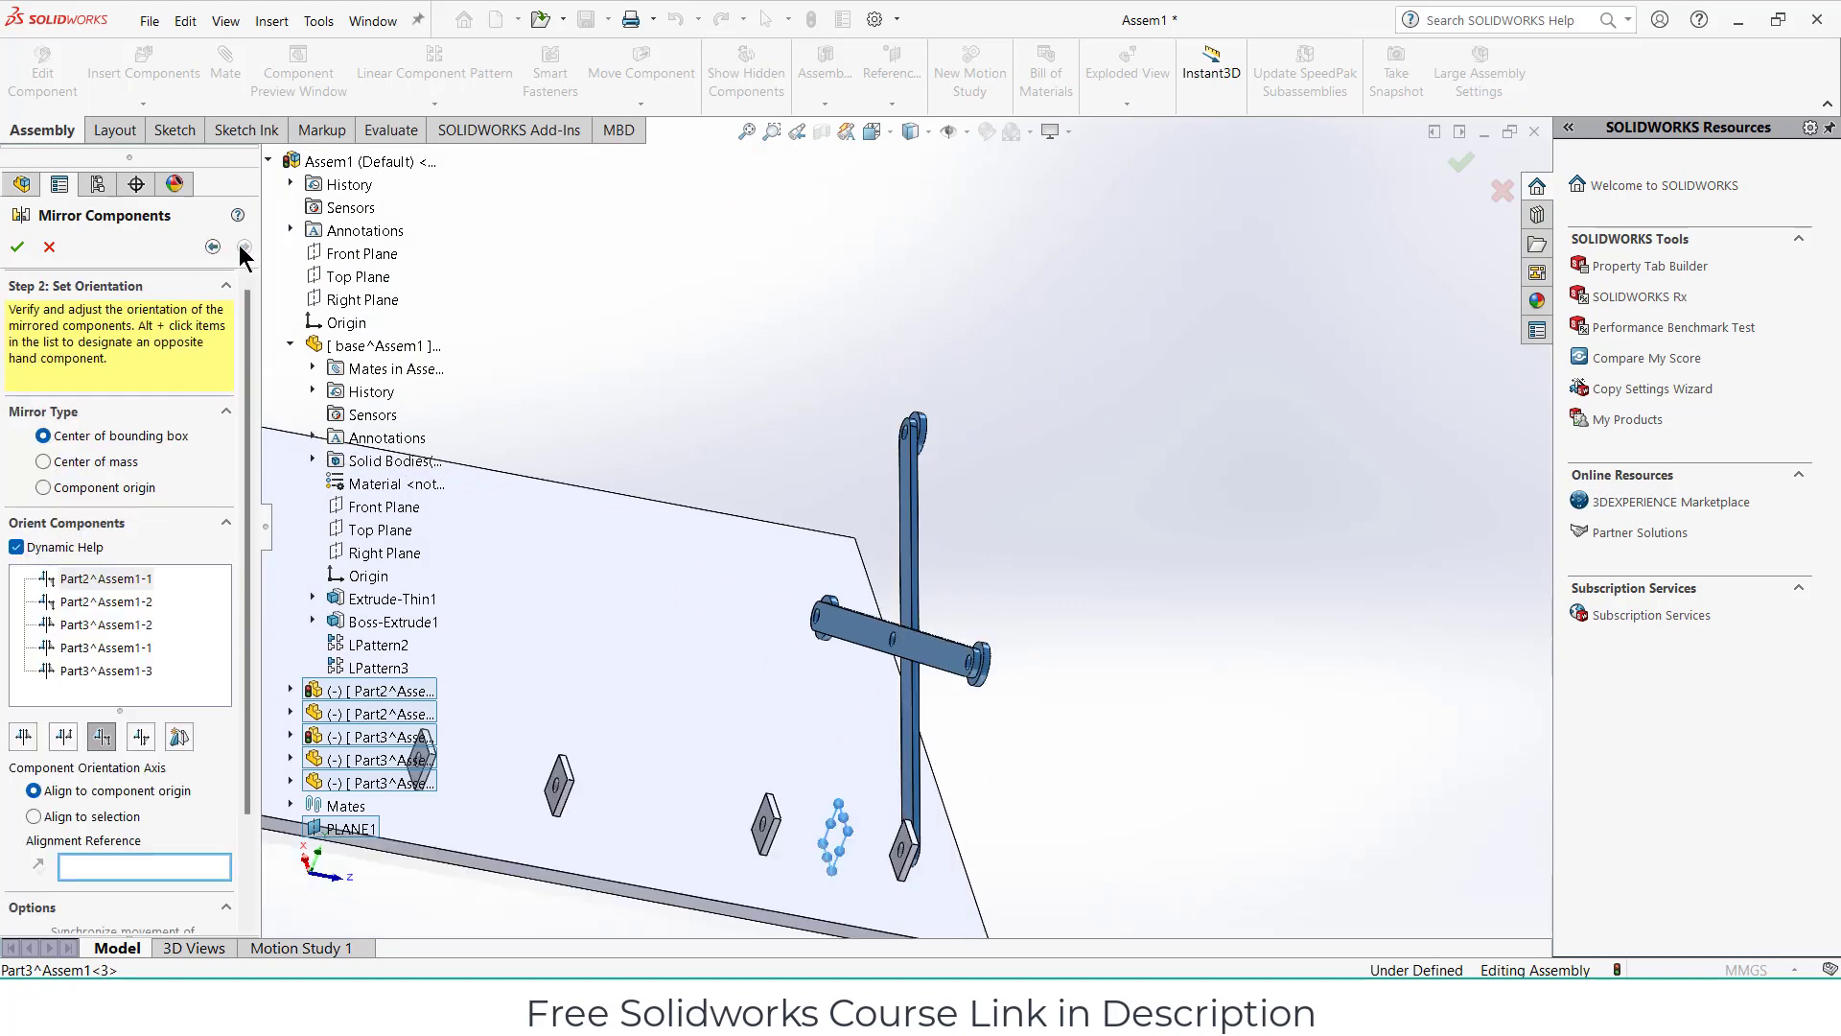
pyautogui.moveTo(645, 464)
pyautogui.mouseDown(button='middle')
pyautogui.moveTo(665, 445)
pyautogui.moveTo(563, 416)
pyautogui.mouseUp(button='middle')
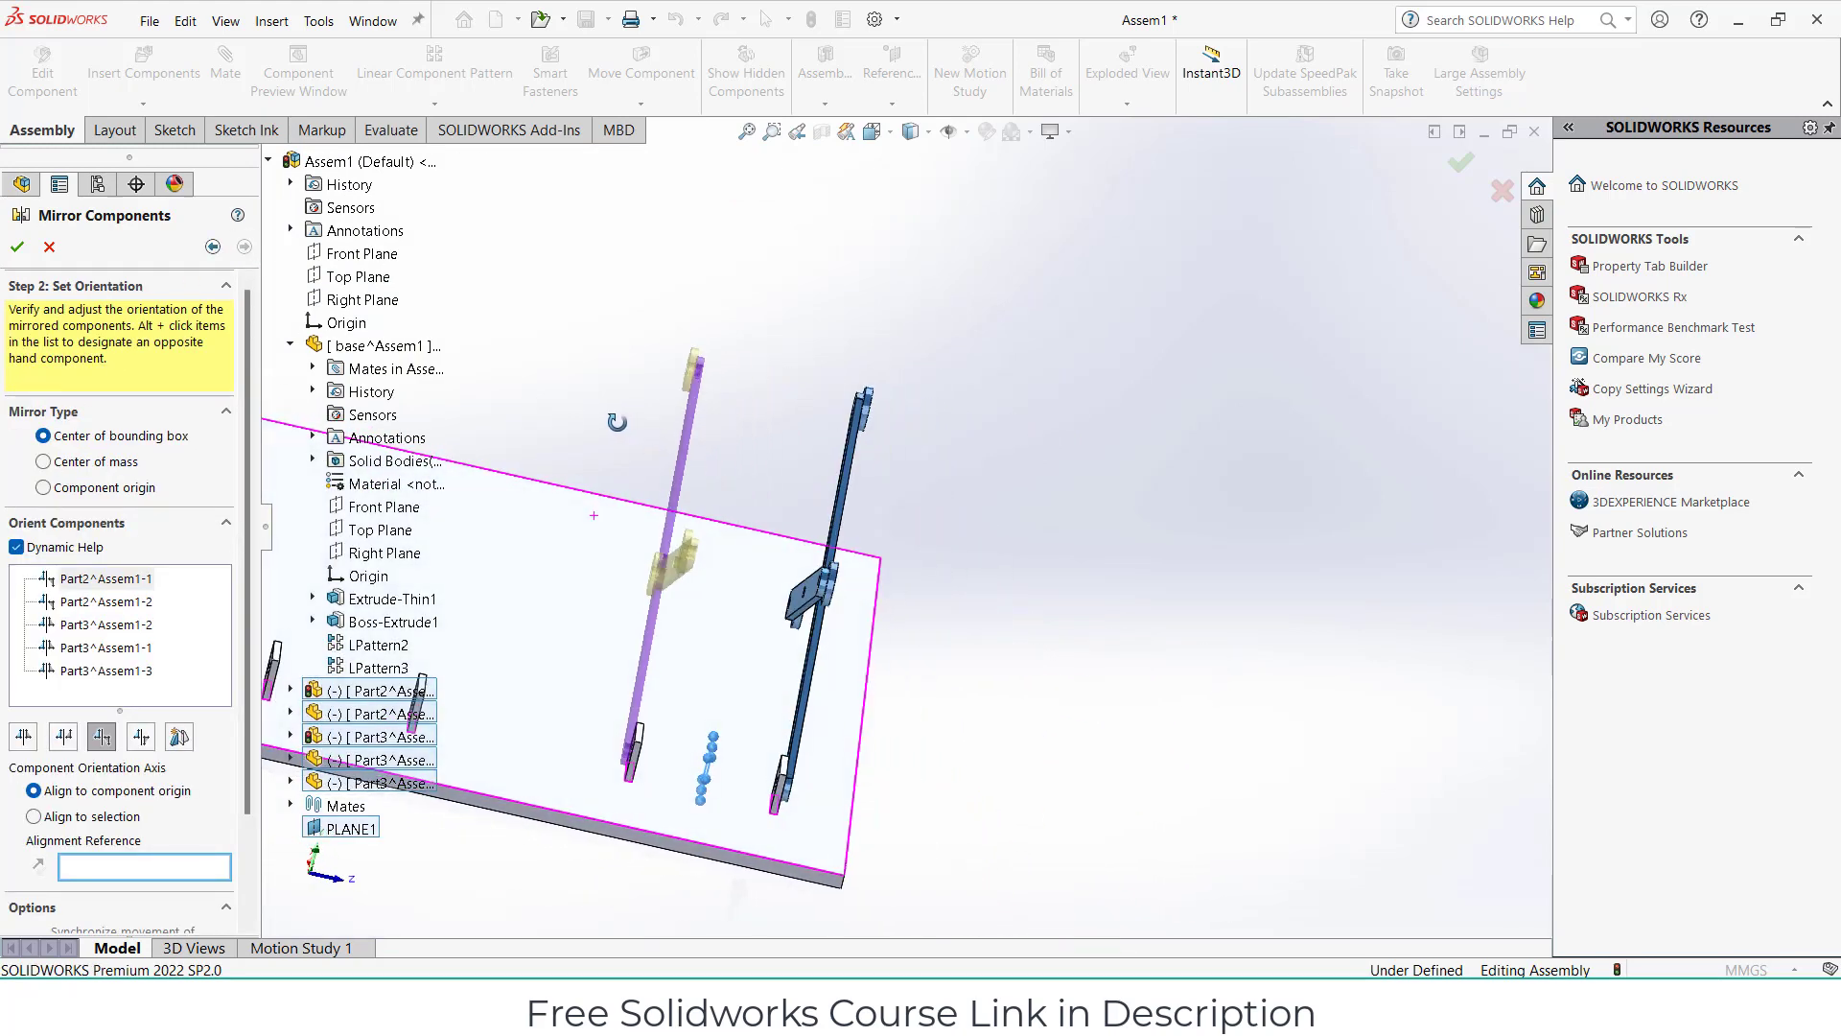
pyautogui.click(16, 248)
# Drag the mirrored cross bar to a new position.
pyautogui.moveTo(636, 547)
pyautogui.mouseDown(button='middle')
pyautogui.moveTo(617, 503)
pyautogui.moveTo(637, 535)
pyautogui.mouseUp(button='middle')
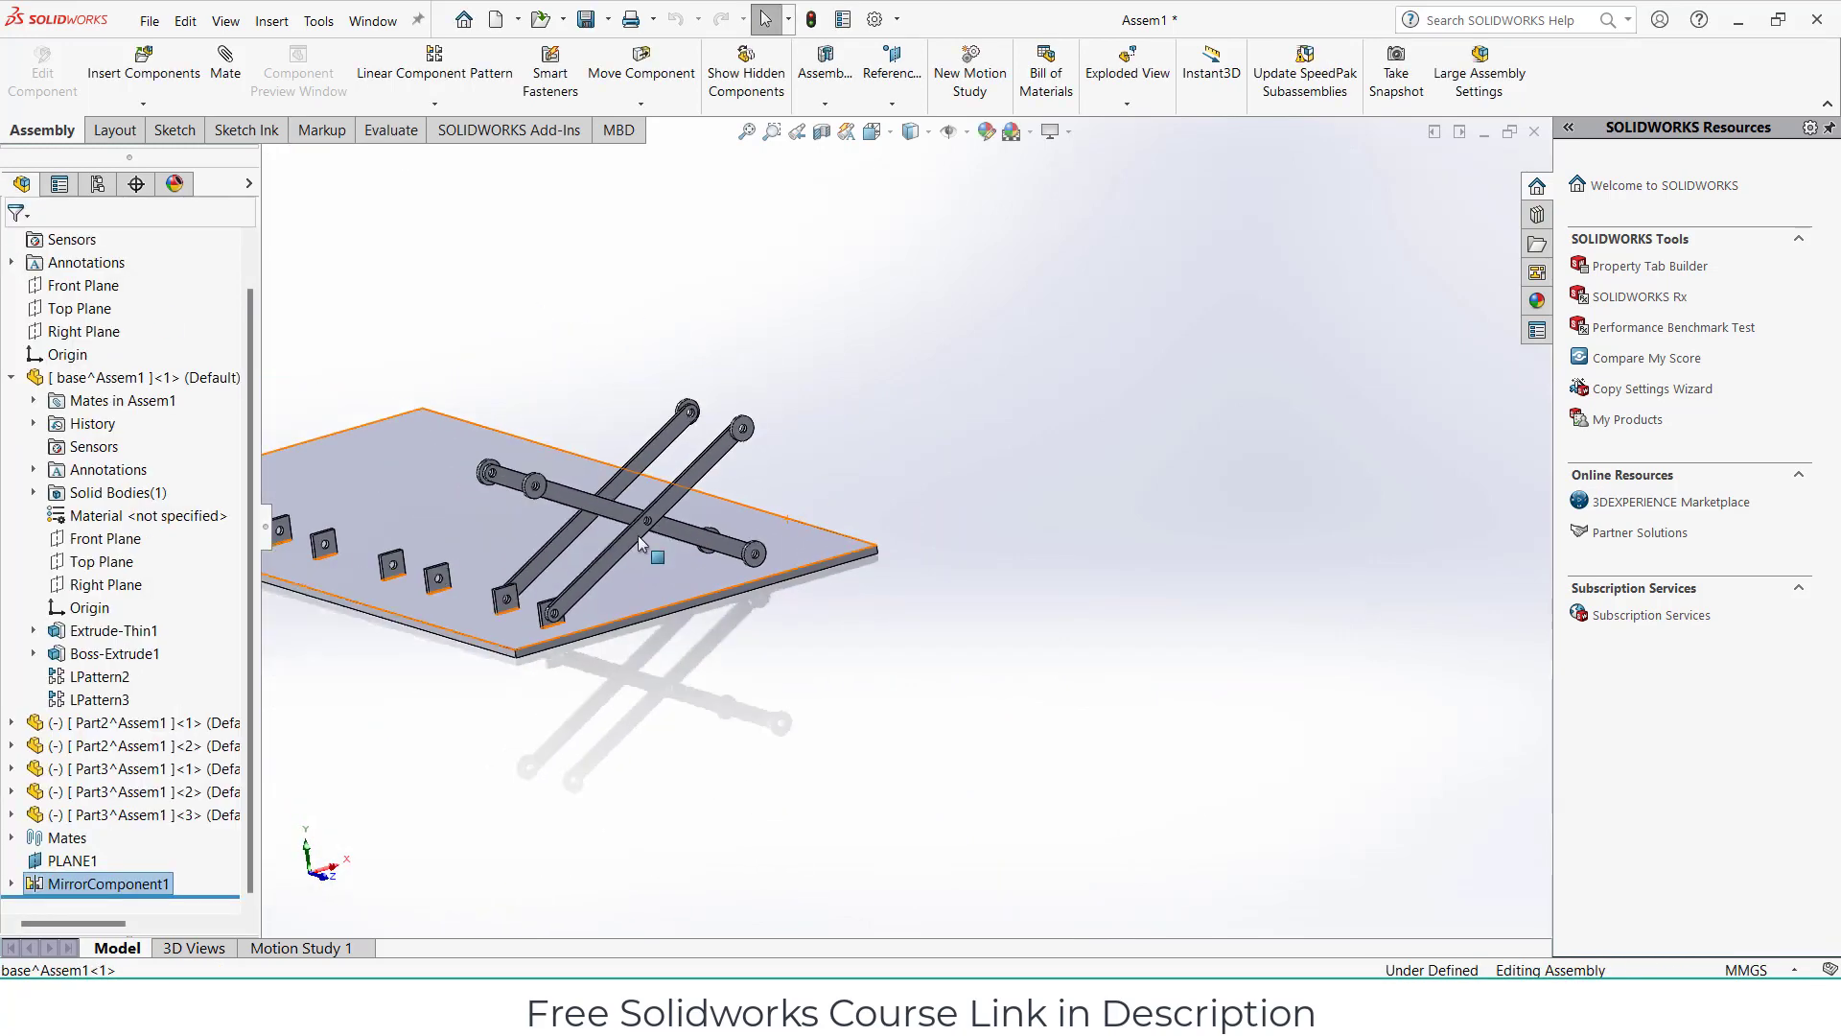
pyautogui.scroll(-3, 637, 535)
pyautogui.moveTo(773, 533)
pyautogui.mouseDown()
pyautogui.moveTo(773, 595)
pyautogui.moveTo(779, 567)
pyautogui.moveTo(786, 580)
pyautogui.mouseUp()
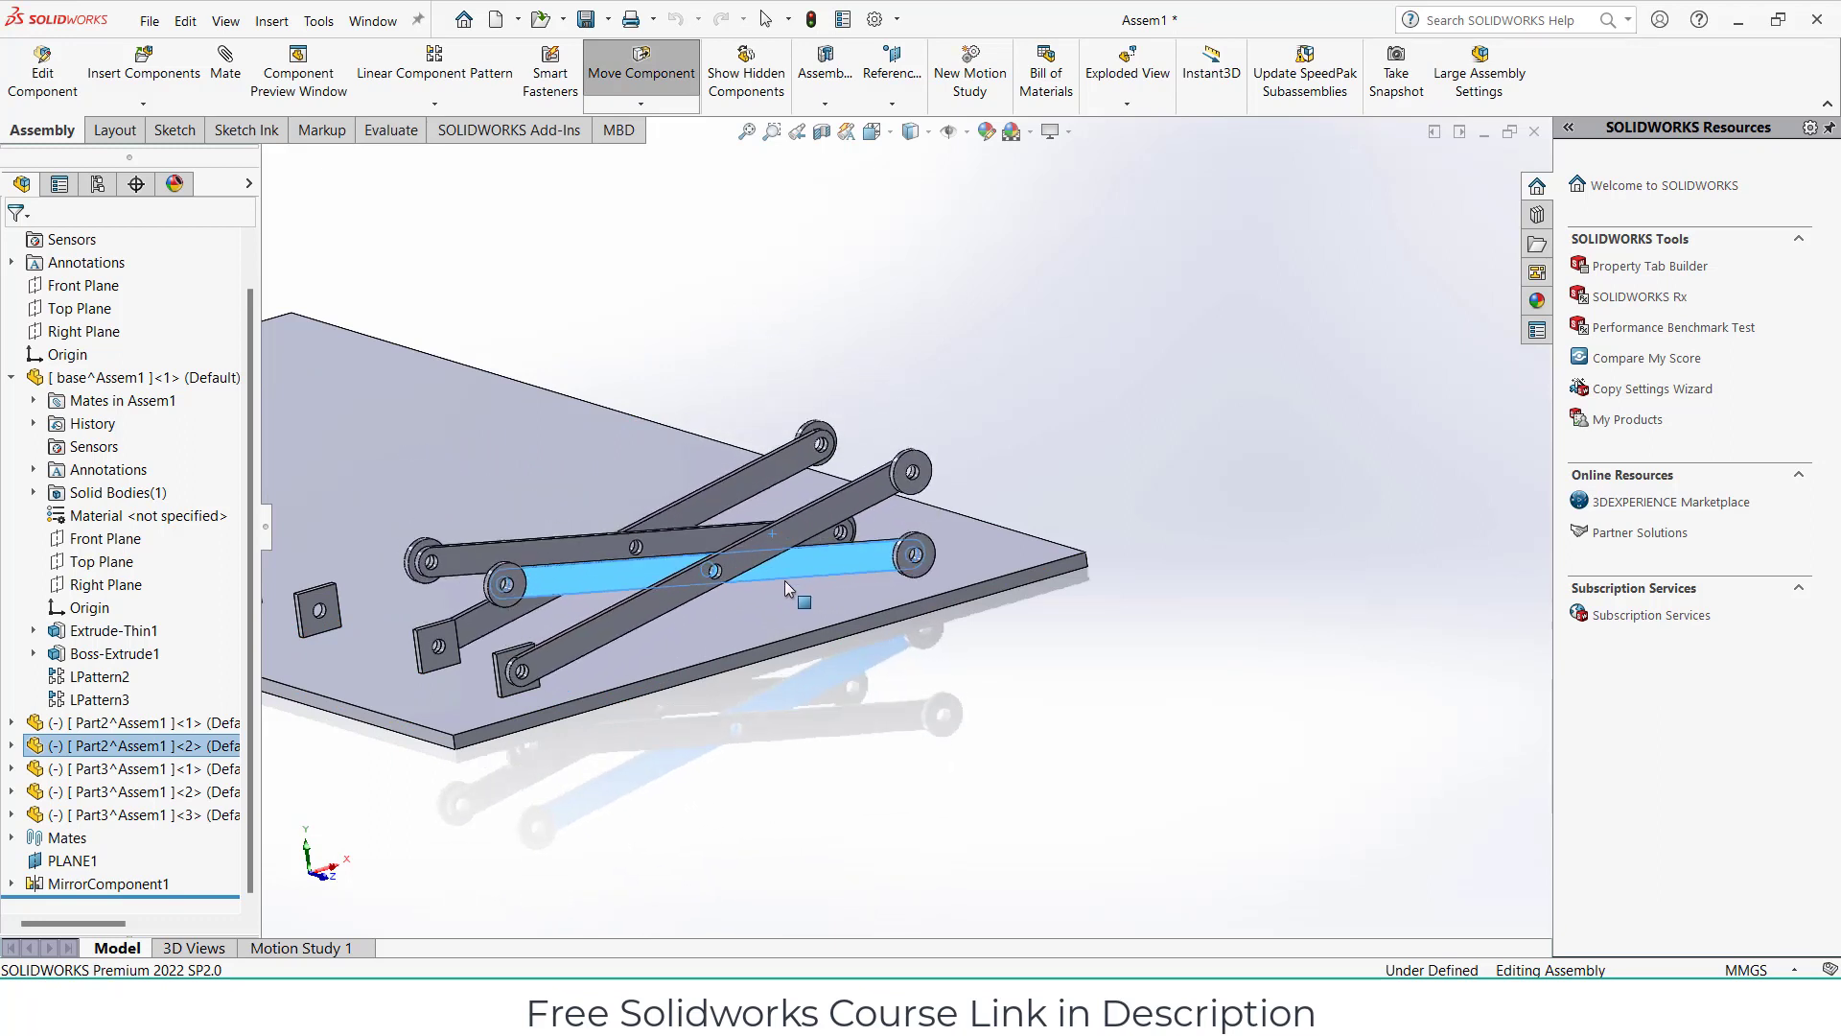
pyautogui.press('Escape')
# Start a new mate using the Advanced limit-angle type at 30°.
pyautogui.click(981, 784)
pyautogui.scroll(-2, 601, 601)
pyautogui.scroll(-2, 740, 631)
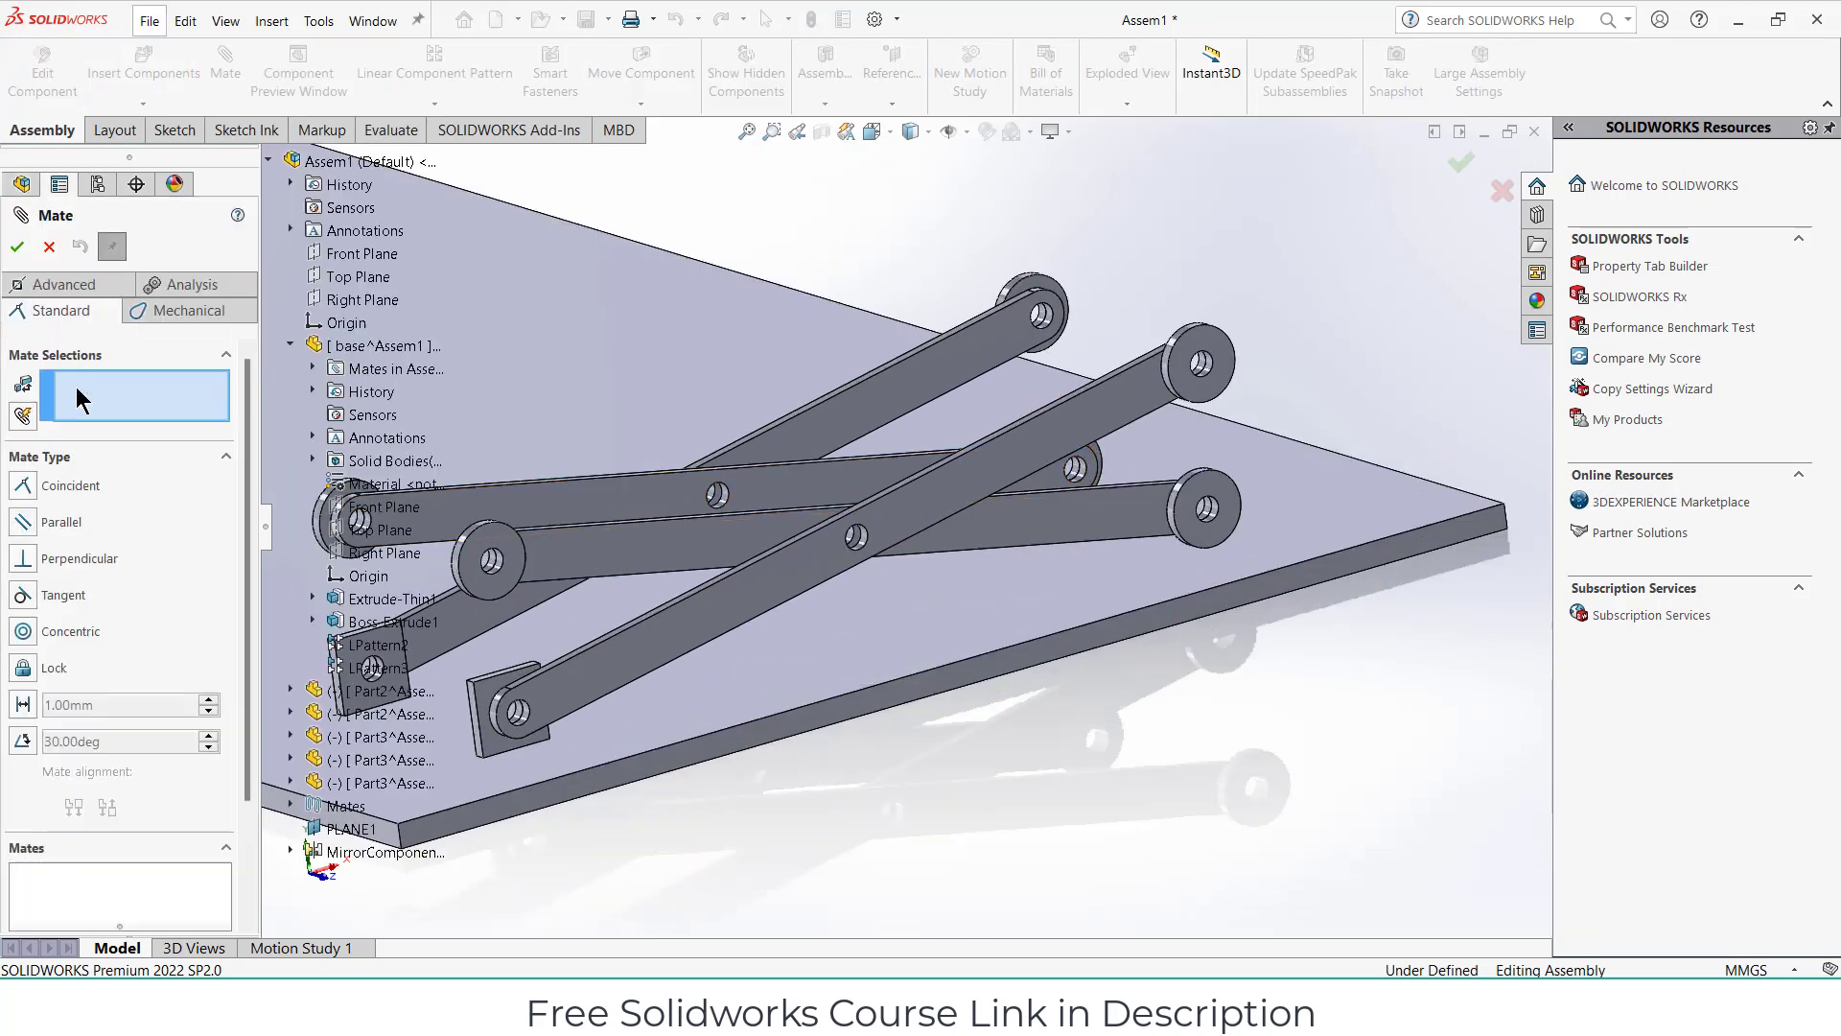
pyautogui.click(75, 288)
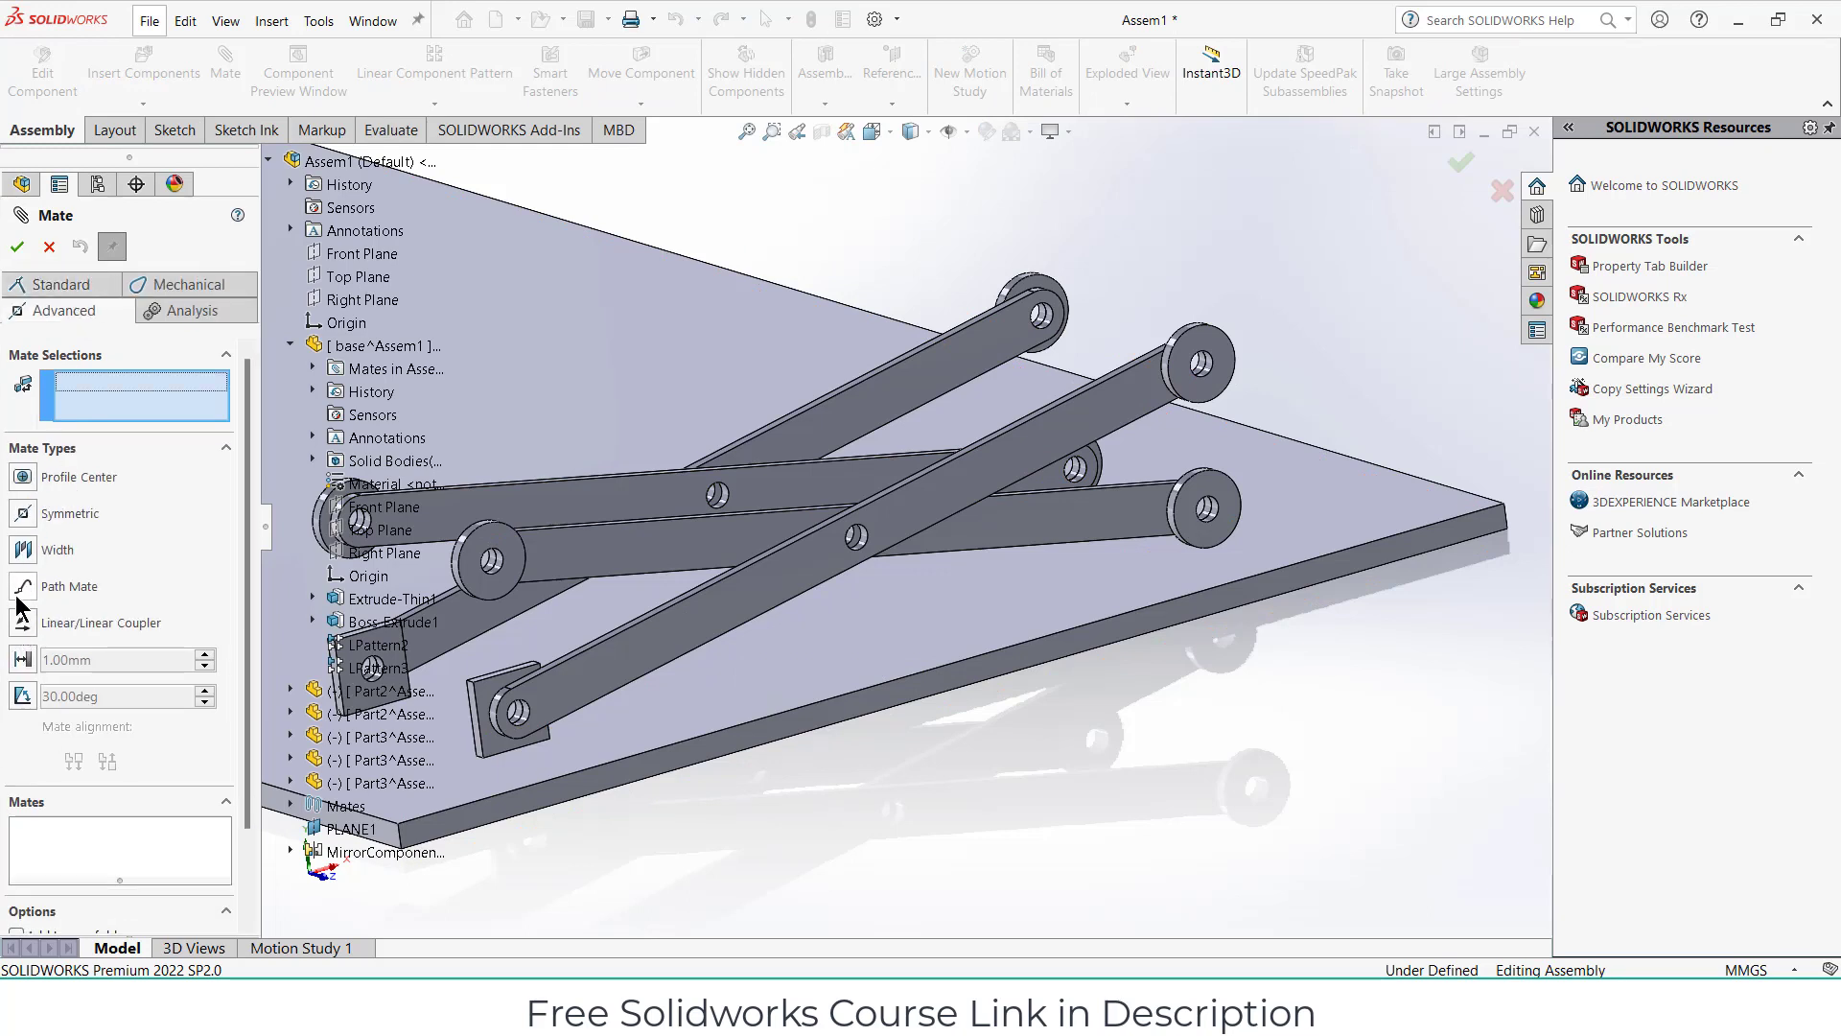
pyautogui.click(23, 696)
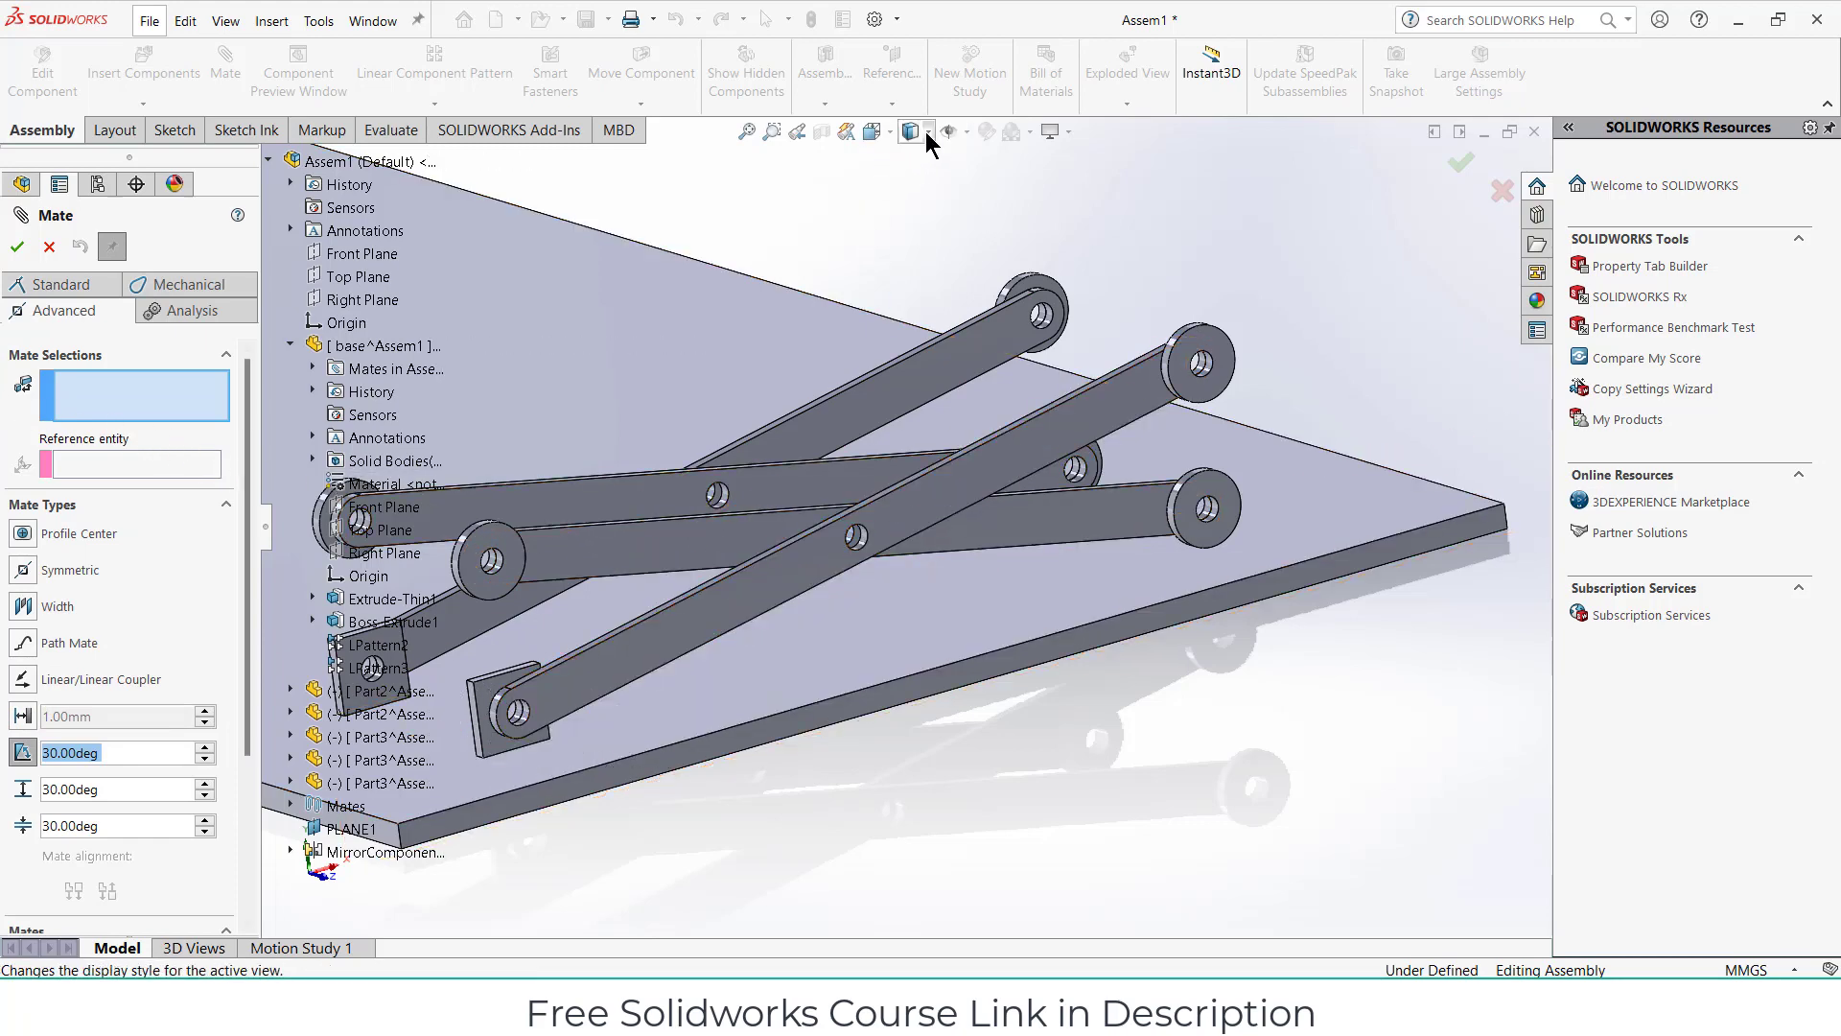
pyautogui.click(967, 132)
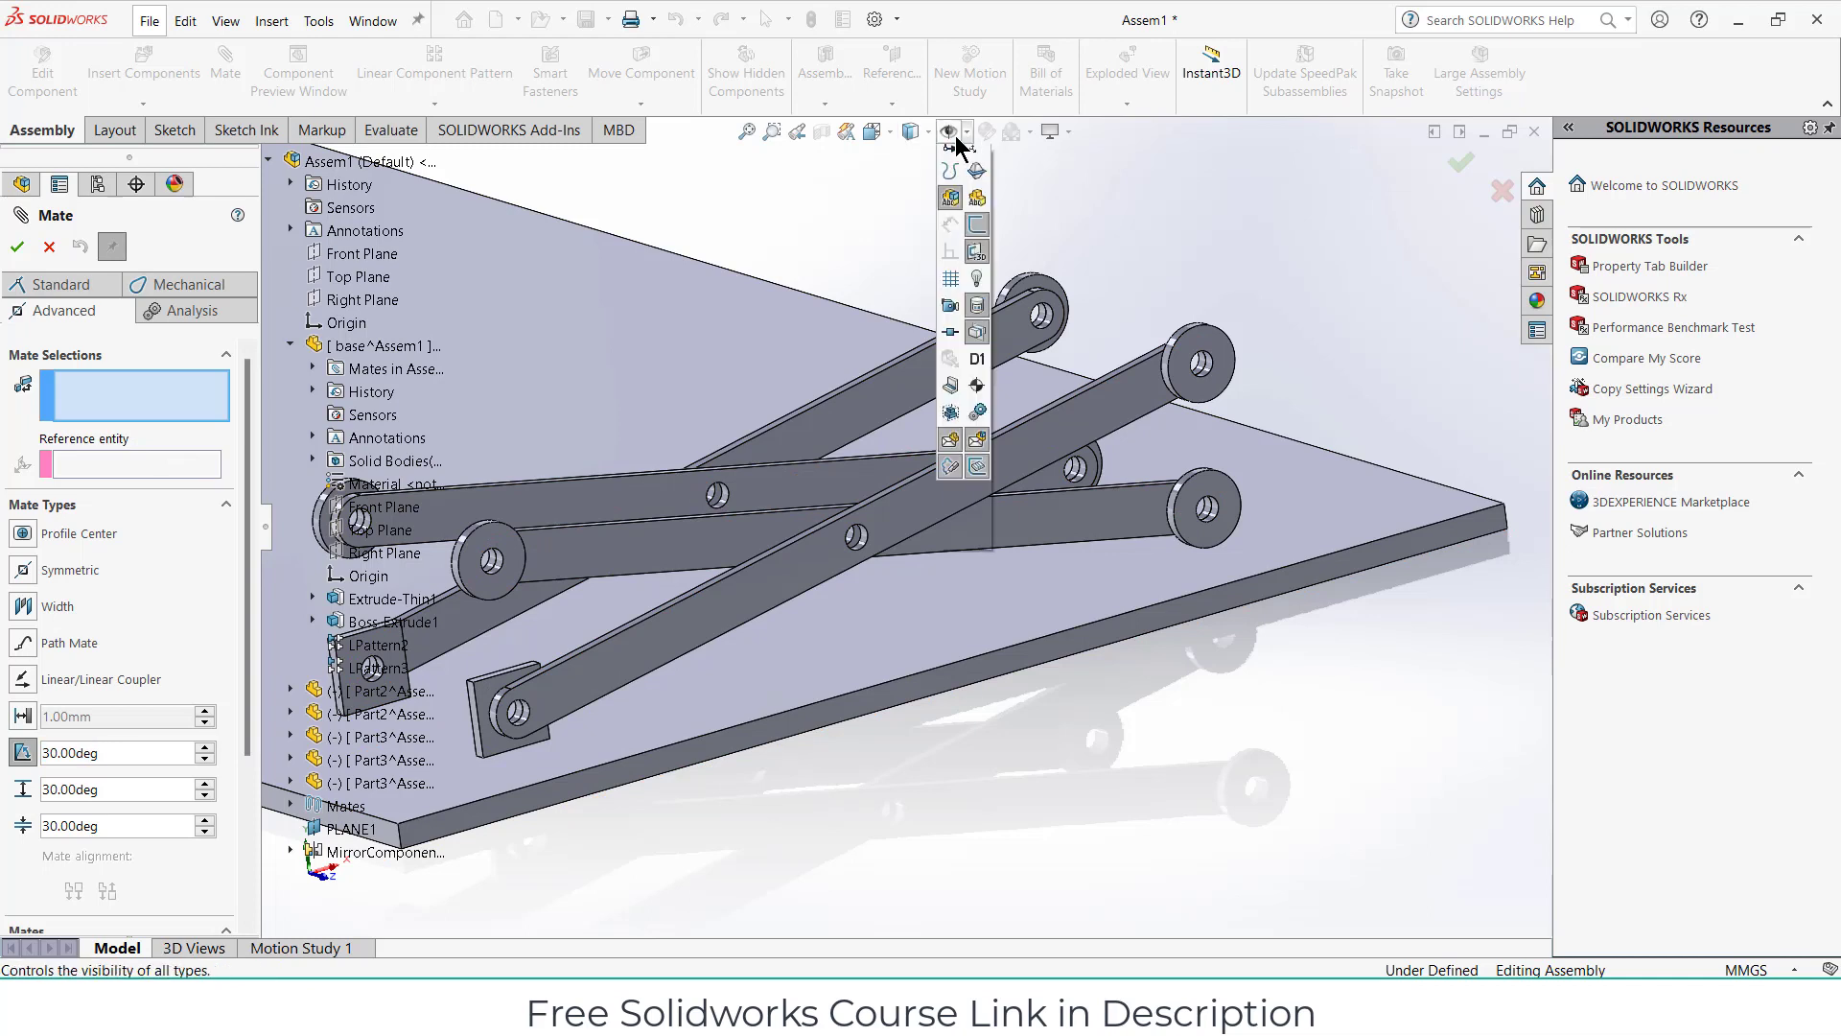
pyautogui.click(1232, 230)
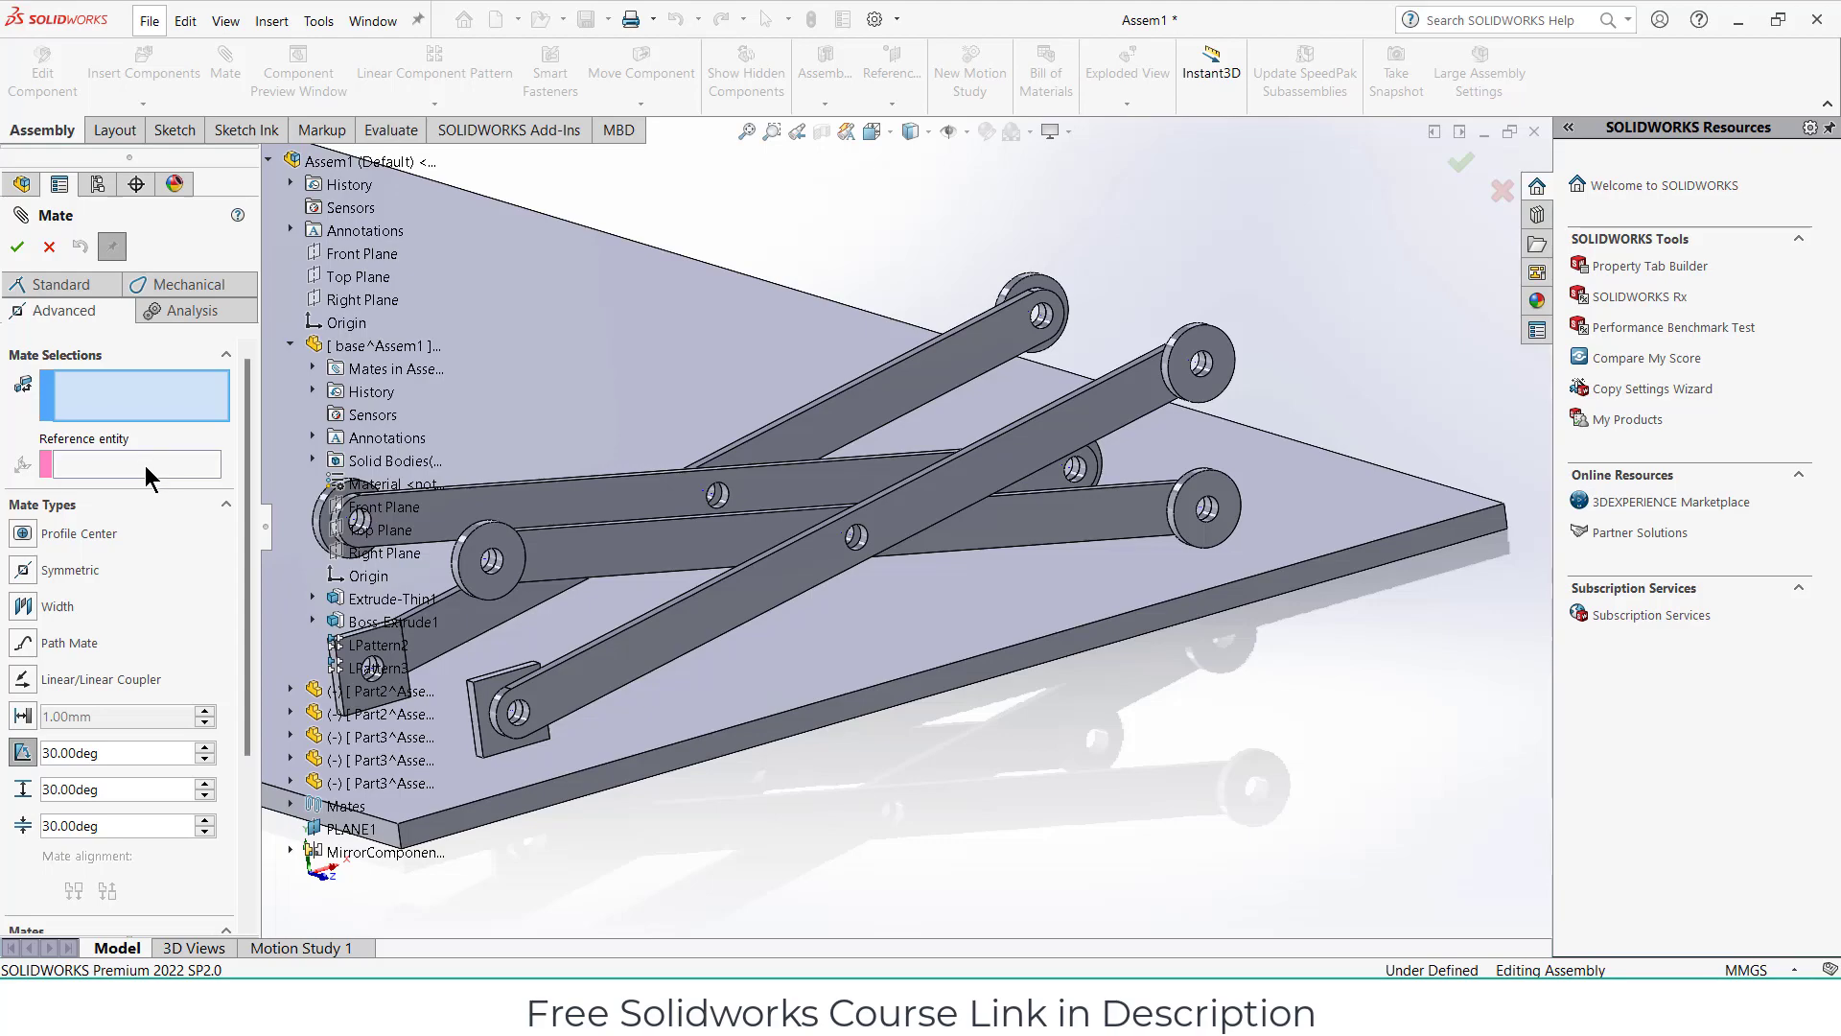
# Select a face on each of the two crossed link arms for the angle mate.
pyautogui.click(159, 386)
pyautogui.scroll(-3, 840, 589)
pyautogui.scroll(-2, 840, 589)
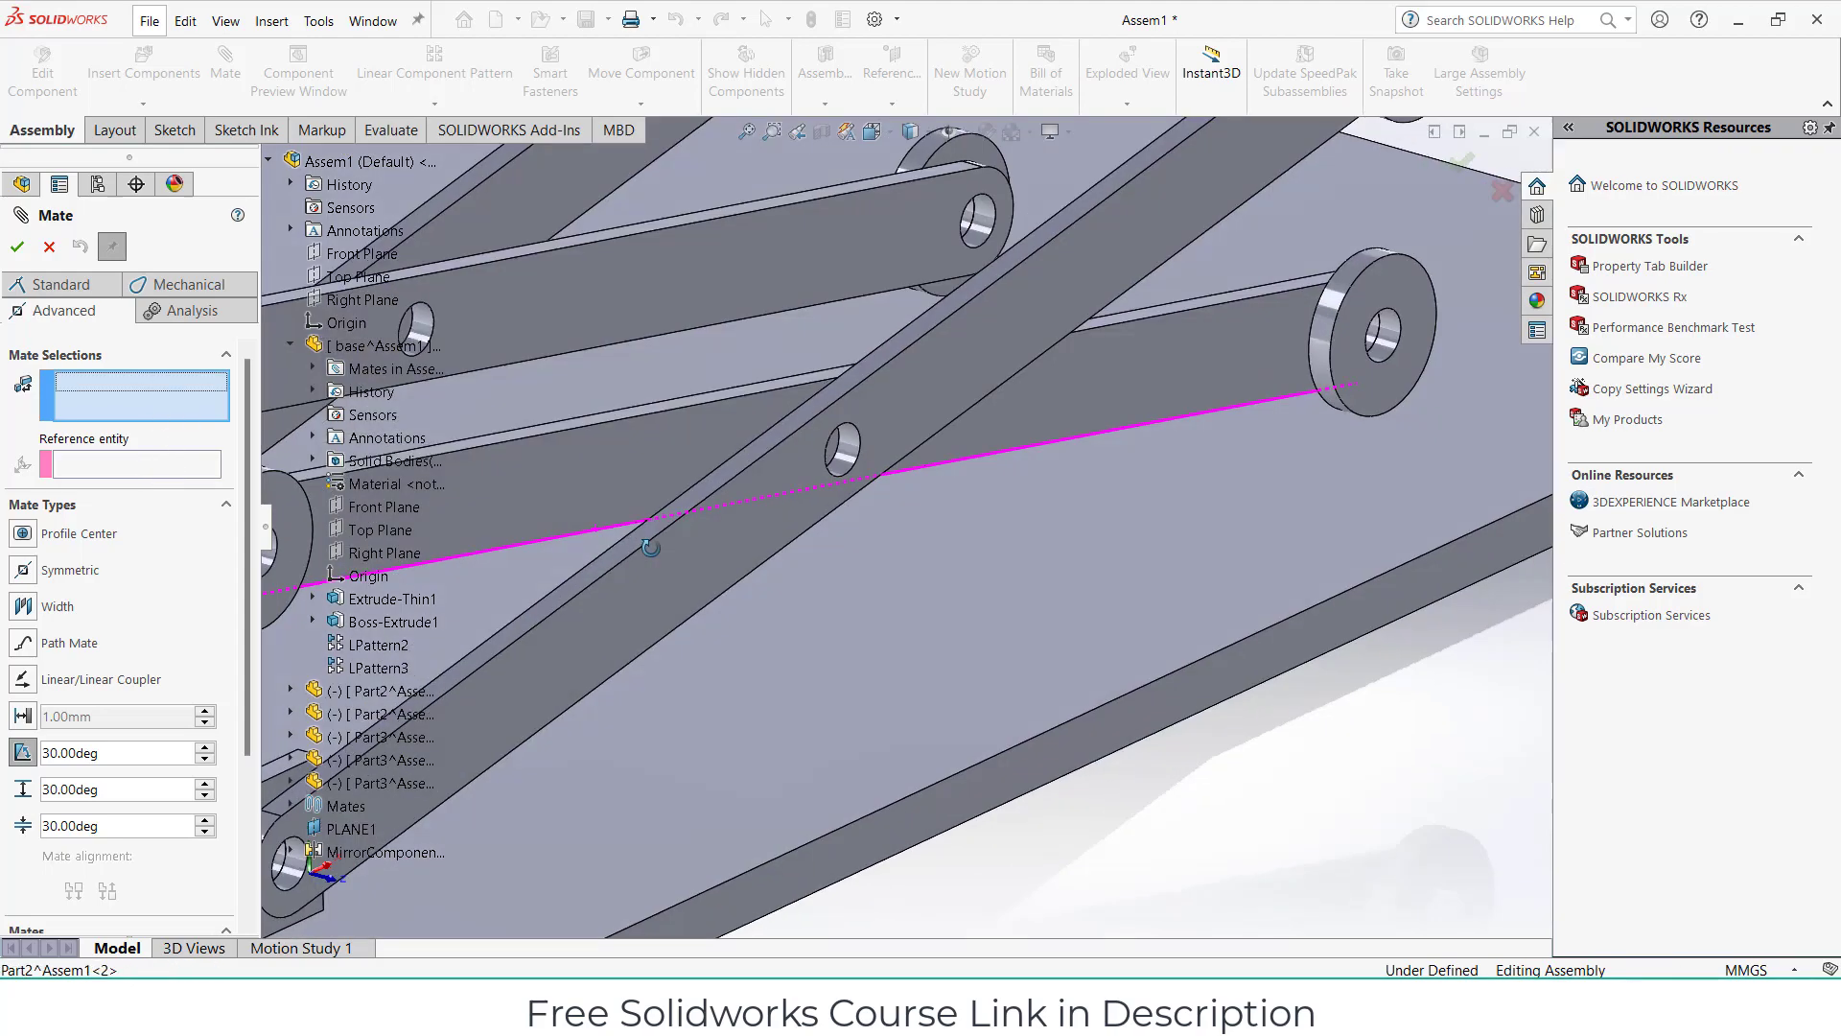
pyautogui.scroll(-2, 642, 543)
pyautogui.click(633, 543)
pyautogui.scroll(3, 775, 401)
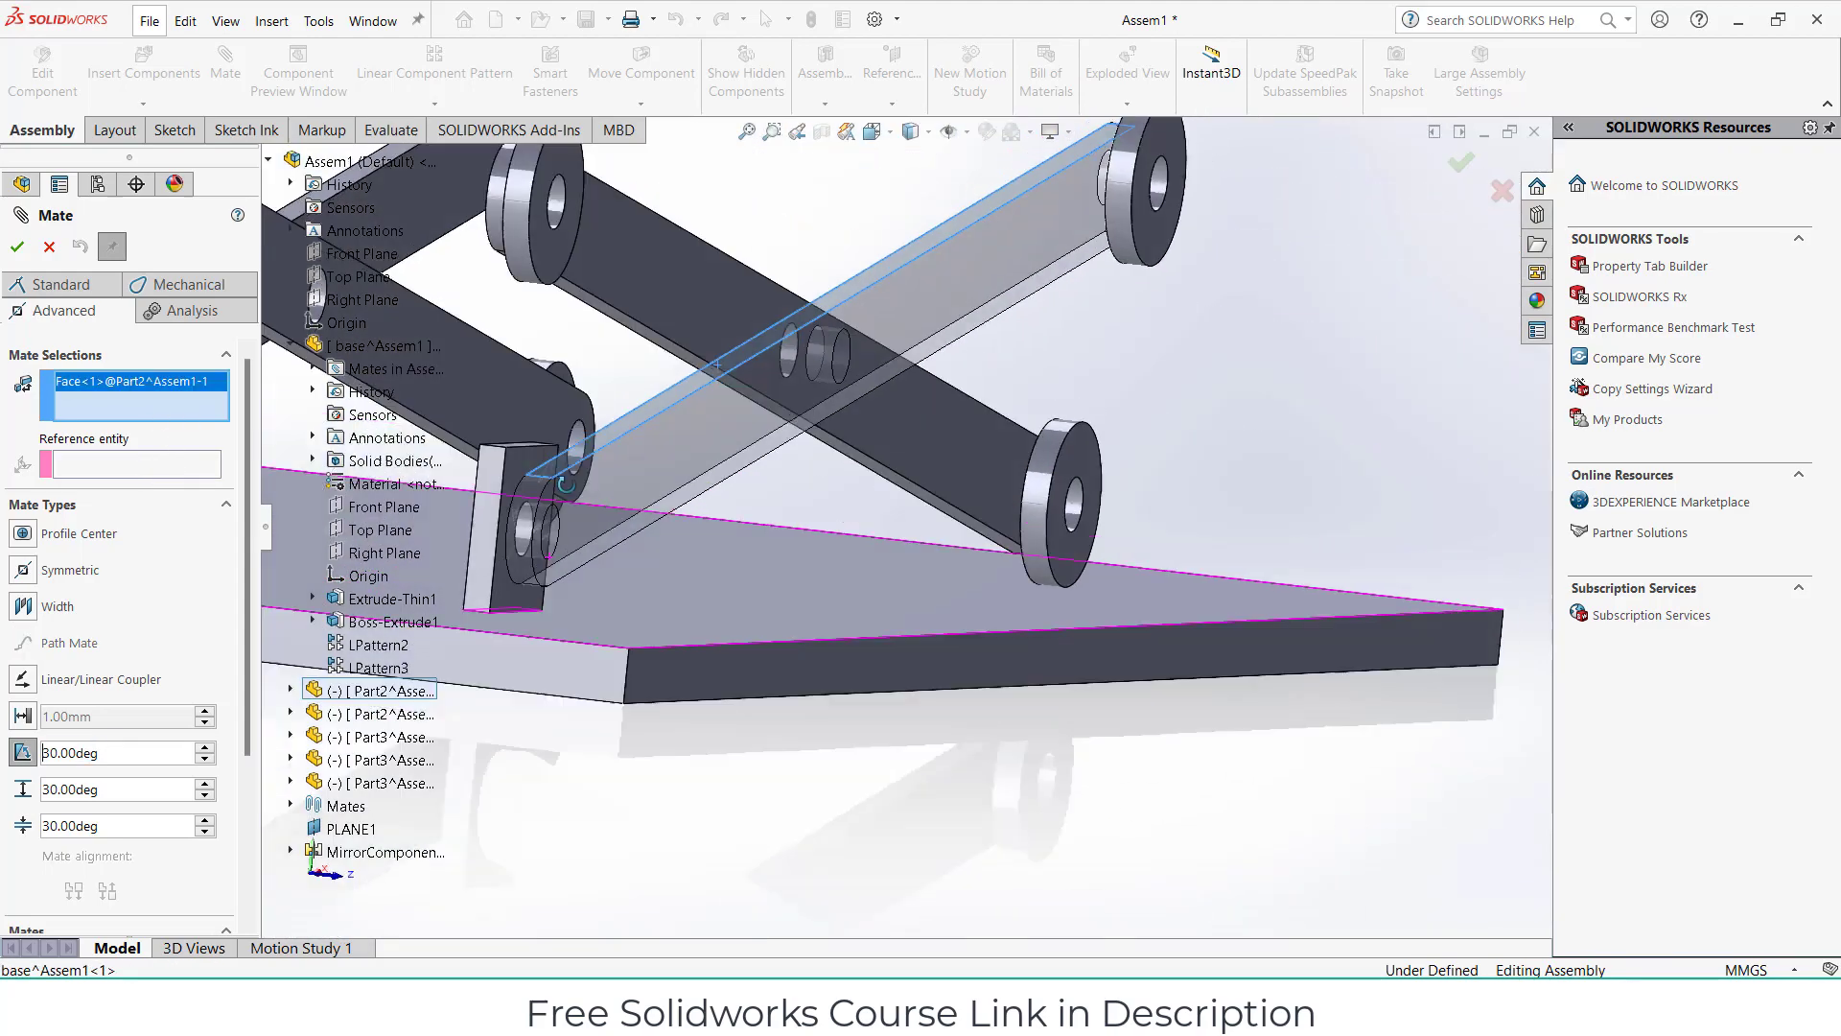
pyautogui.scroll(3, 775, 401)
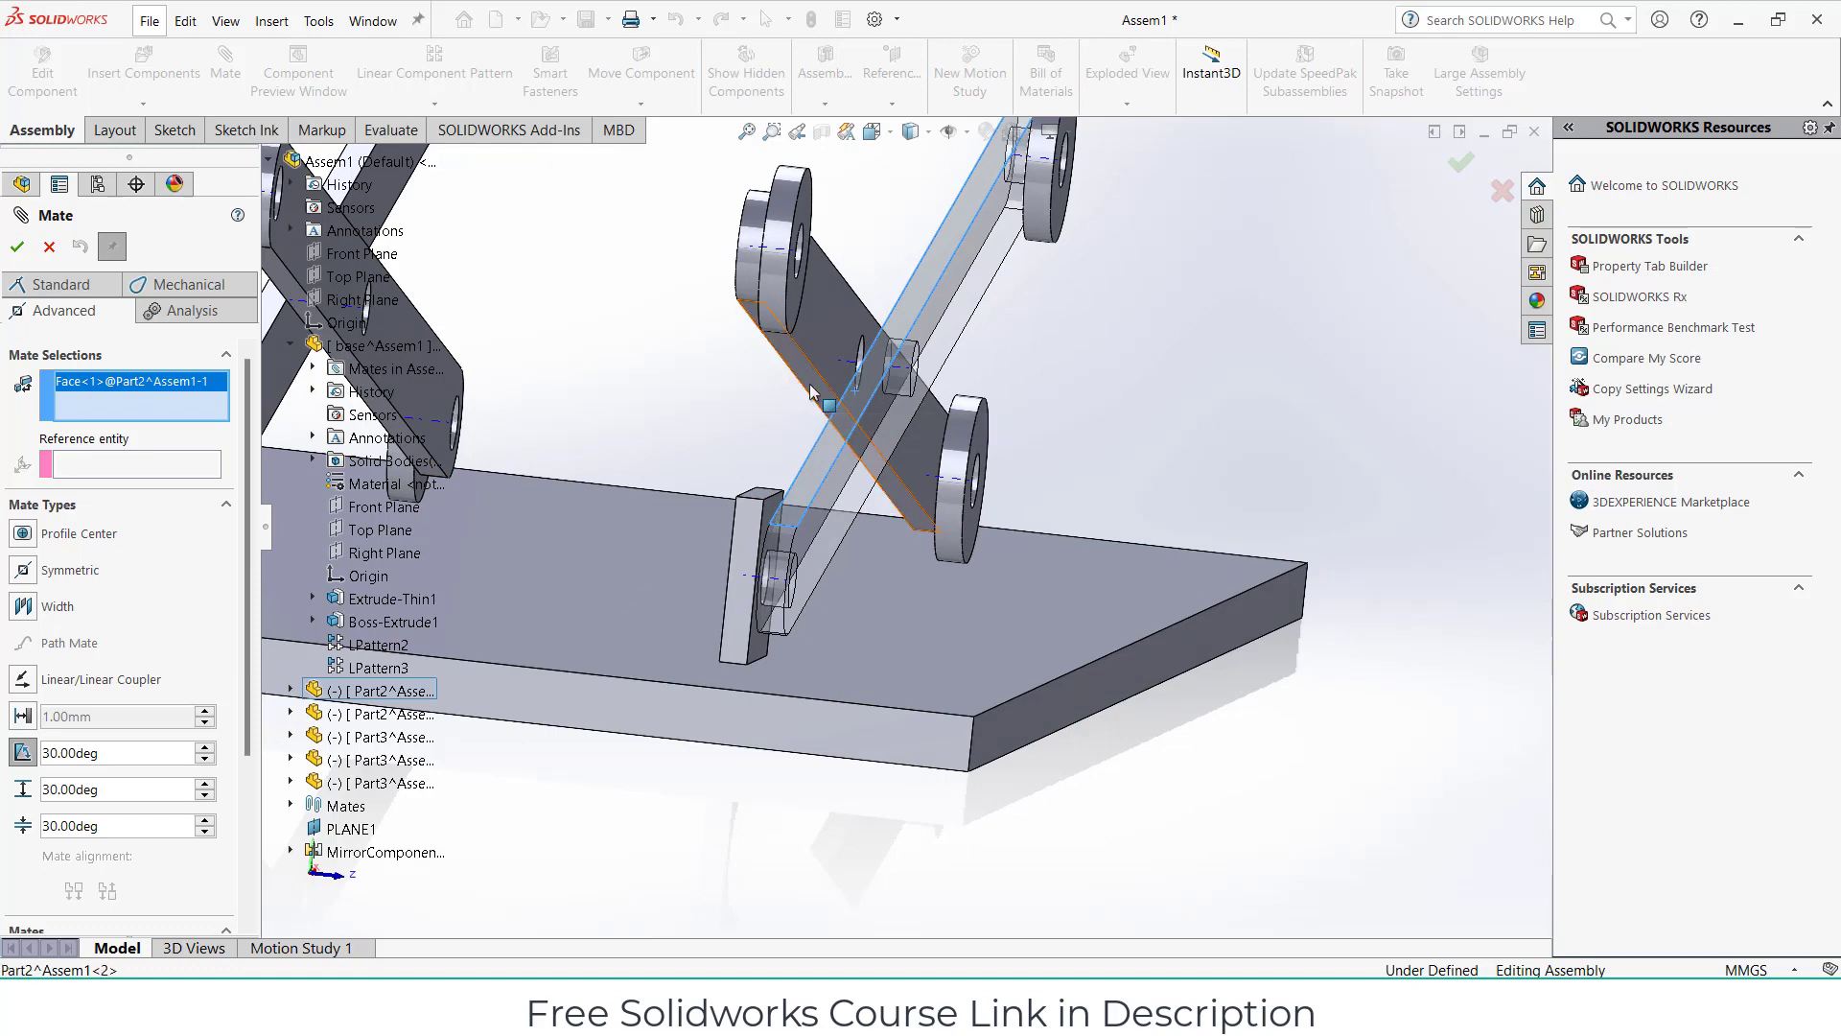
pyautogui.click(811, 394)
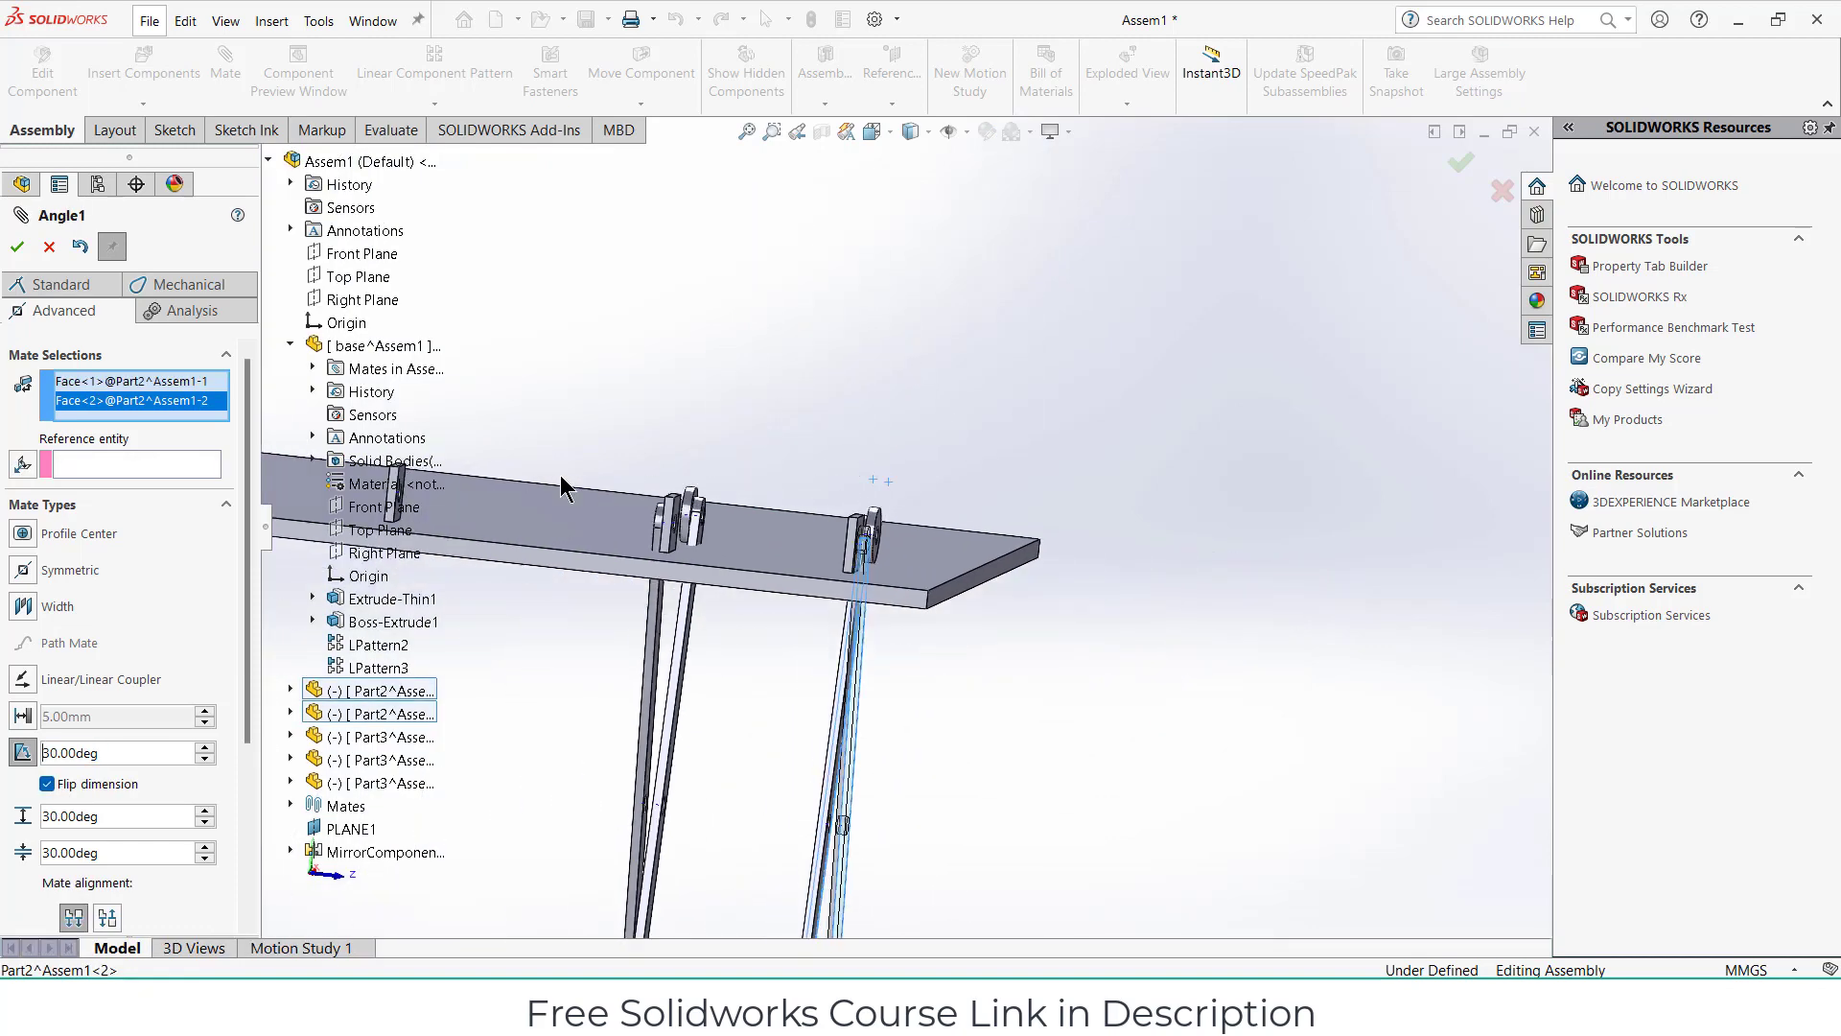
# Flip the angle dimension and enter trial angle limits of 10.
pyautogui.scroll(2, 757, 671)
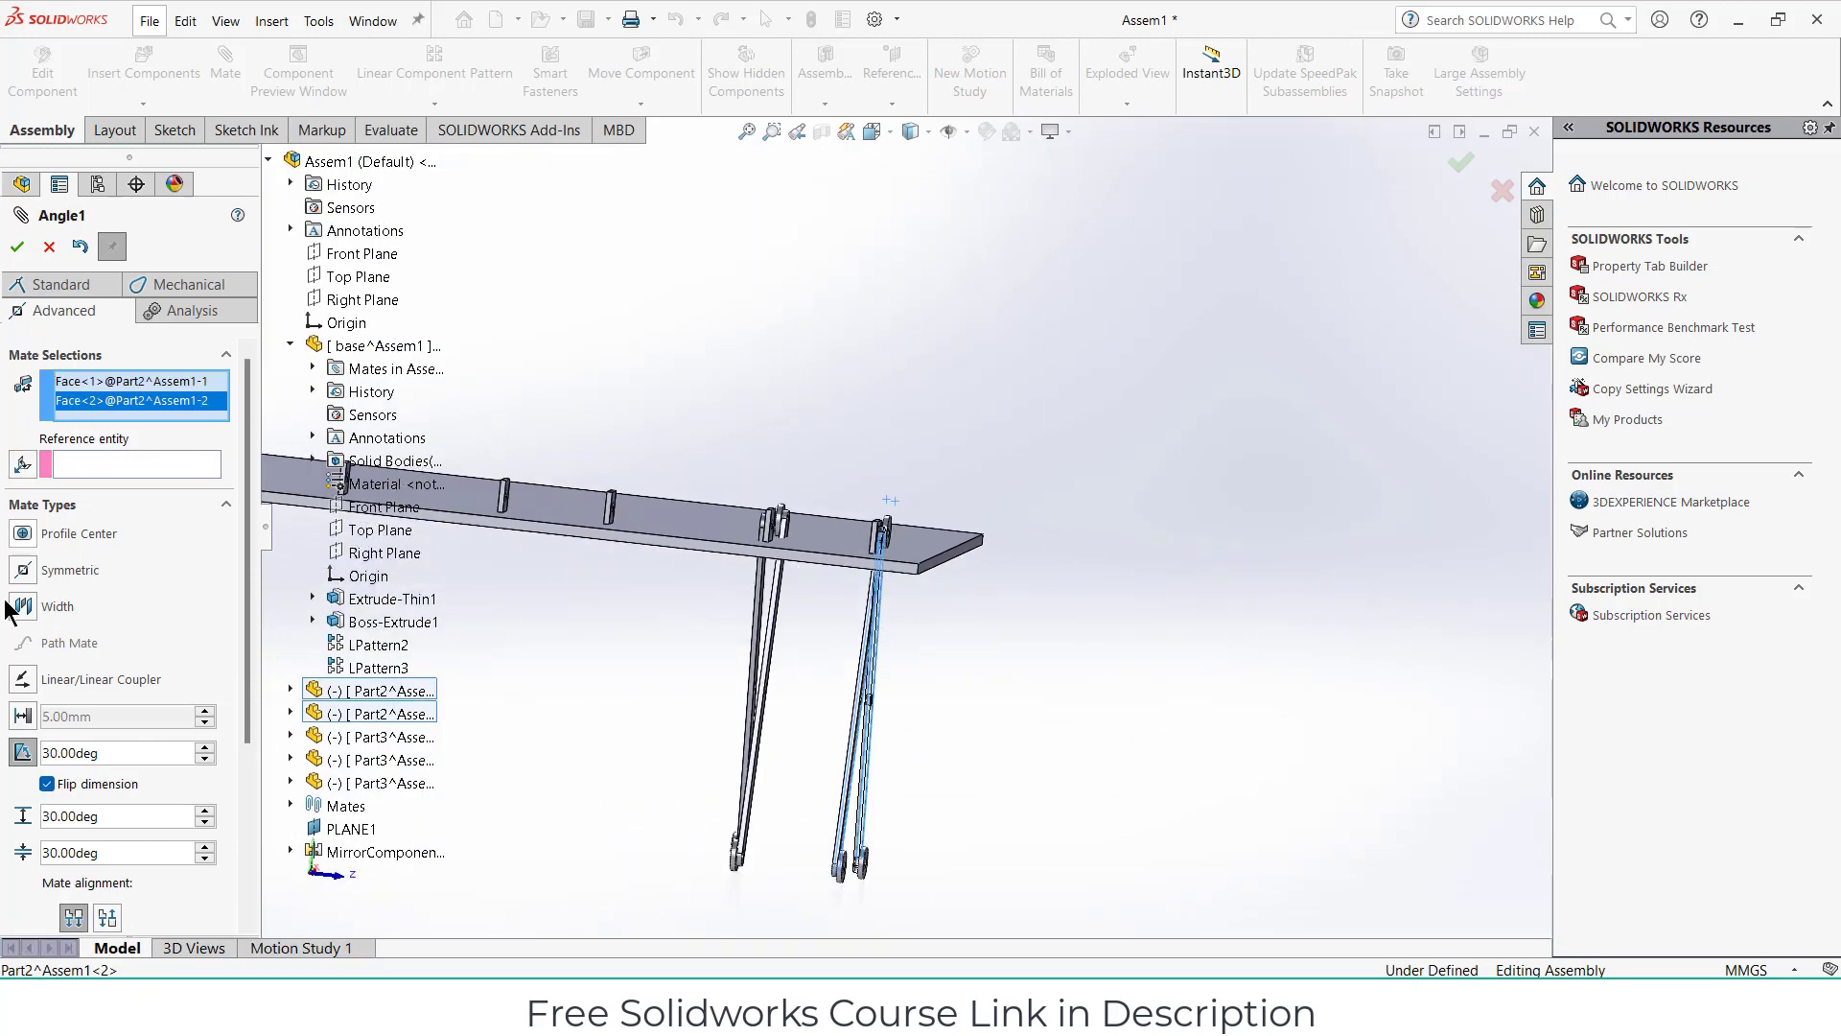
pyautogui.click(48, 785)
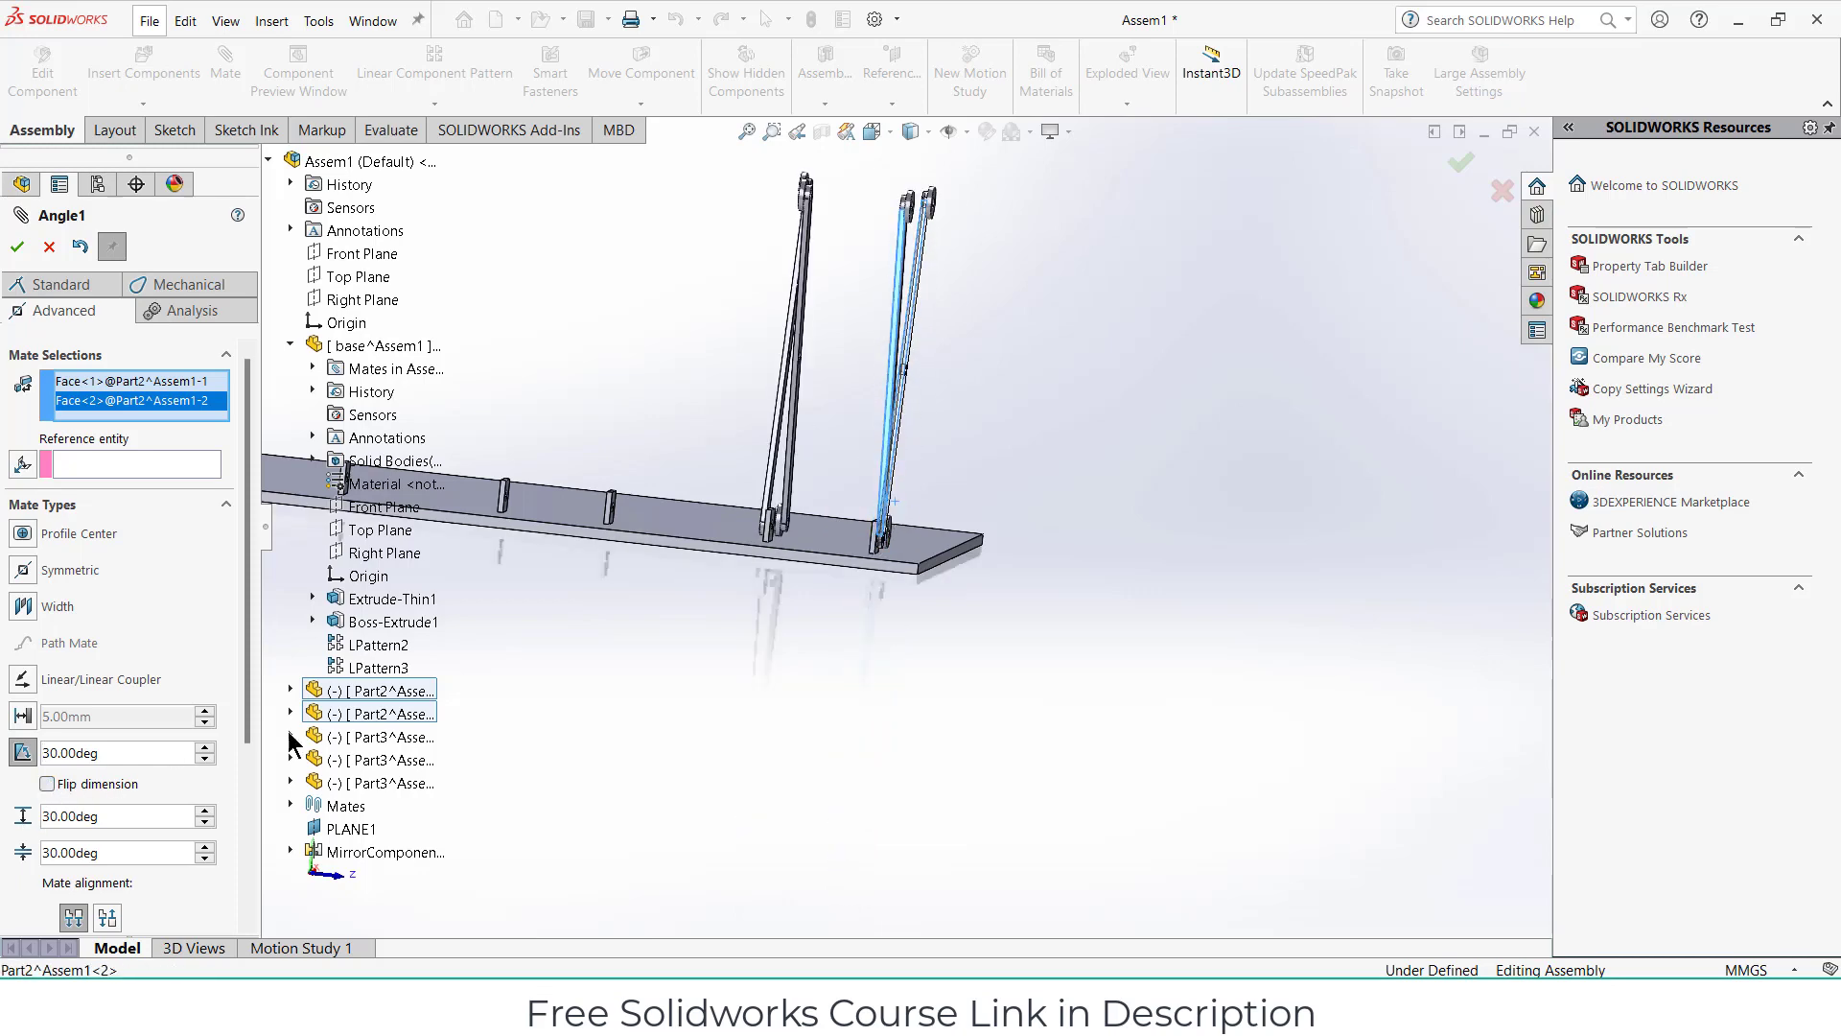
pyautogui.moveTo(489, 677); pyautogui.dragTo(690, 544, button='middle')
pyautogui.scroll(2, 690, 545)
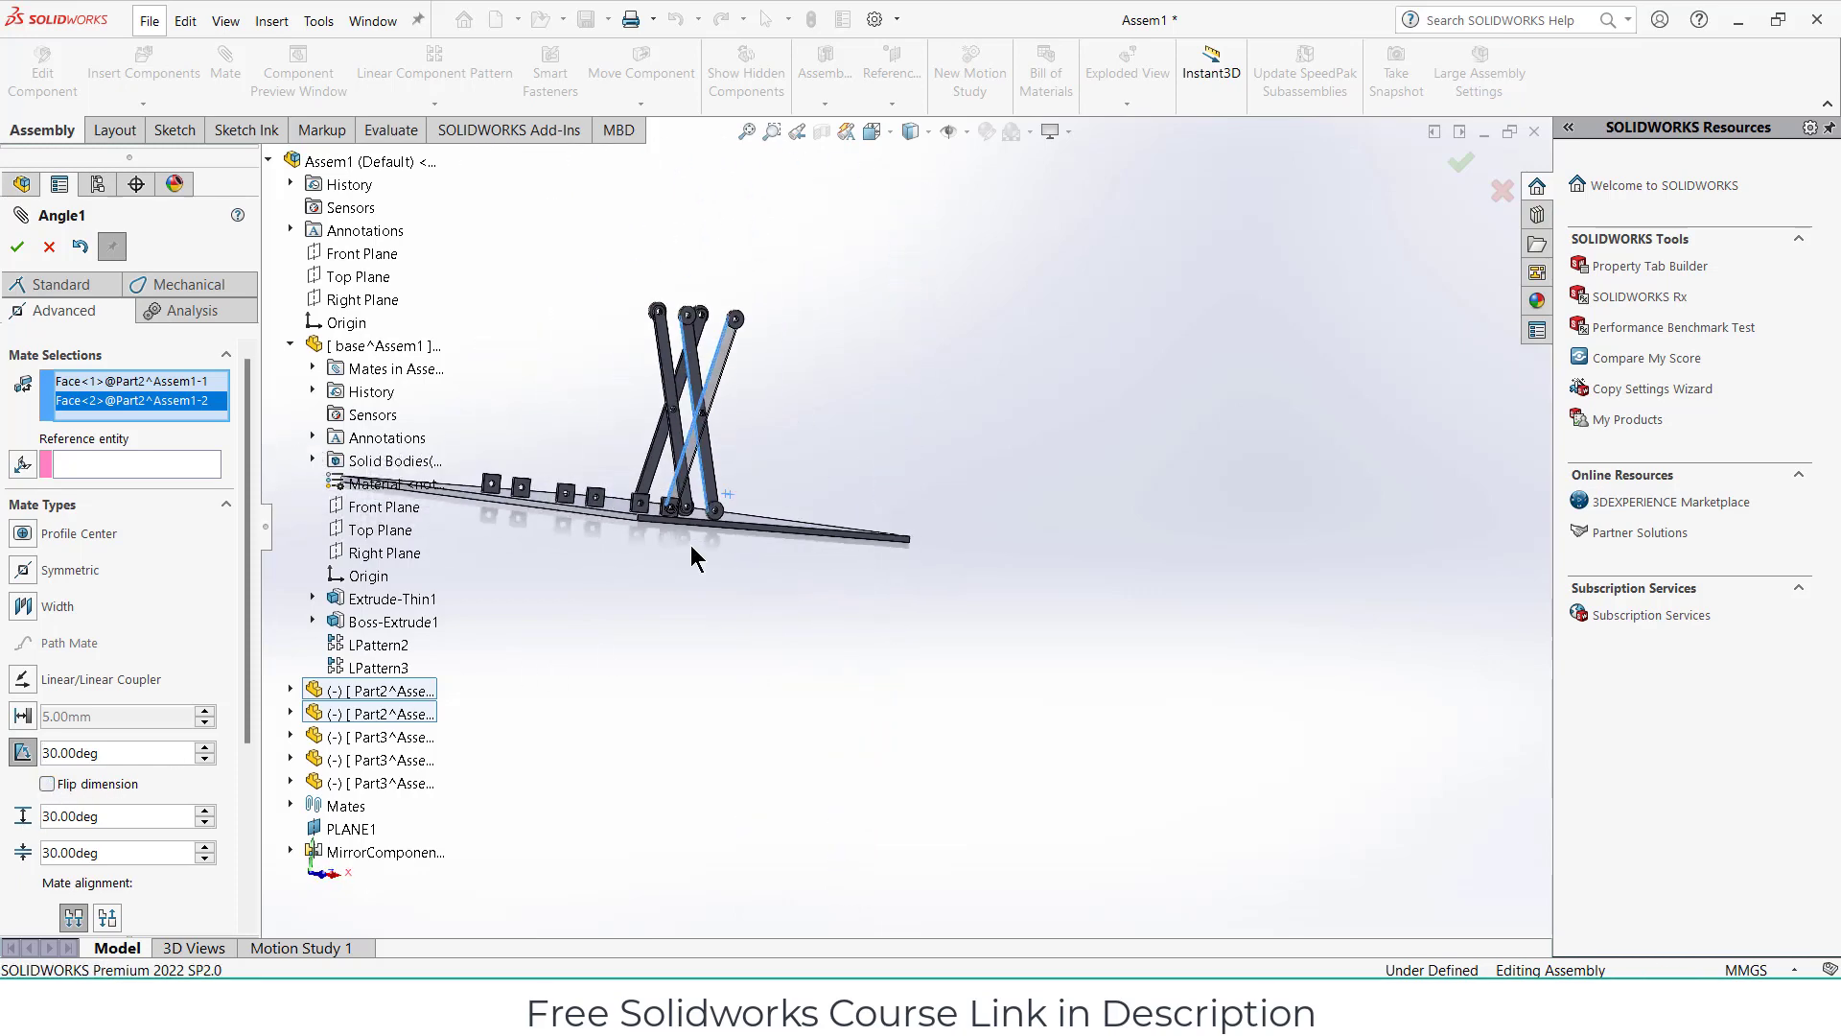
pyautogui.scroll(1, 730, 583)
pyautogui.scroll(-2, 729, 537)
pyautogui.scroll(-2, 767, 514)
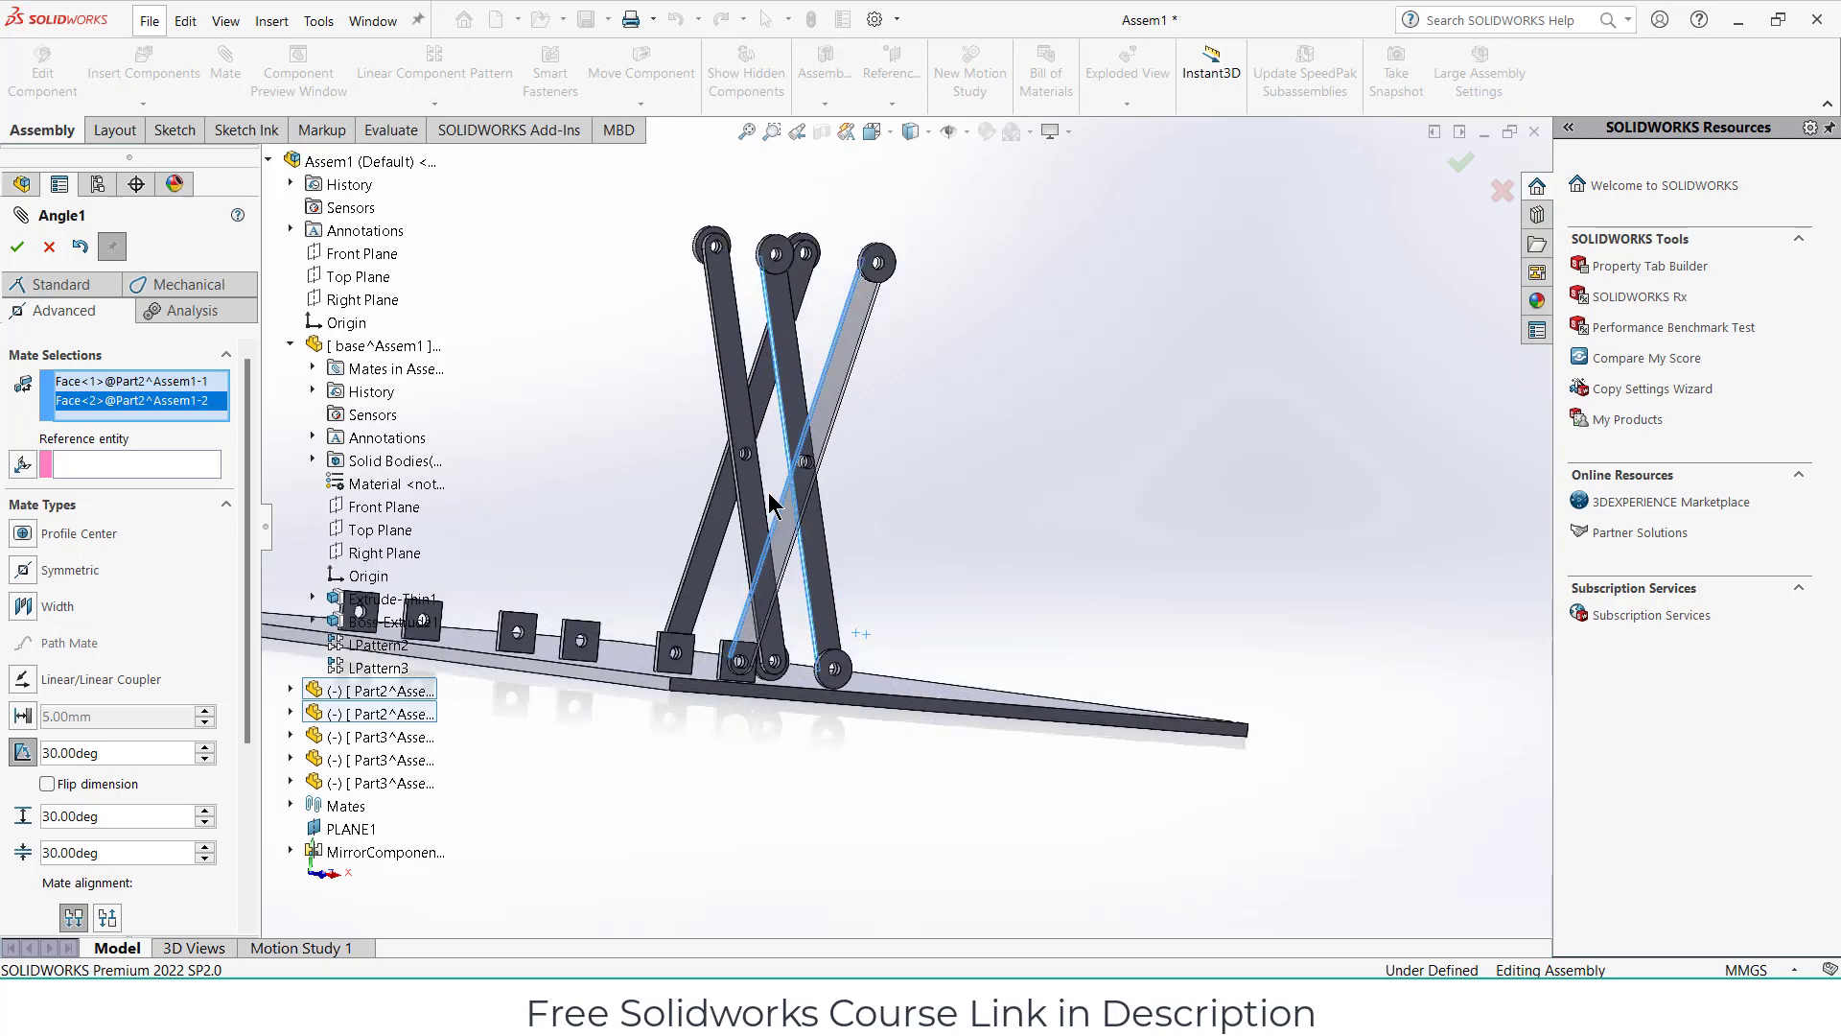
pyautogui.moveTo(767, 514)
pyautogui.mouseDown(button='middle')
pyautogui.moveTo(734, 476)
pyautogui.moveTo(672, 508)
pyautogui.mouseUp(button='middle')
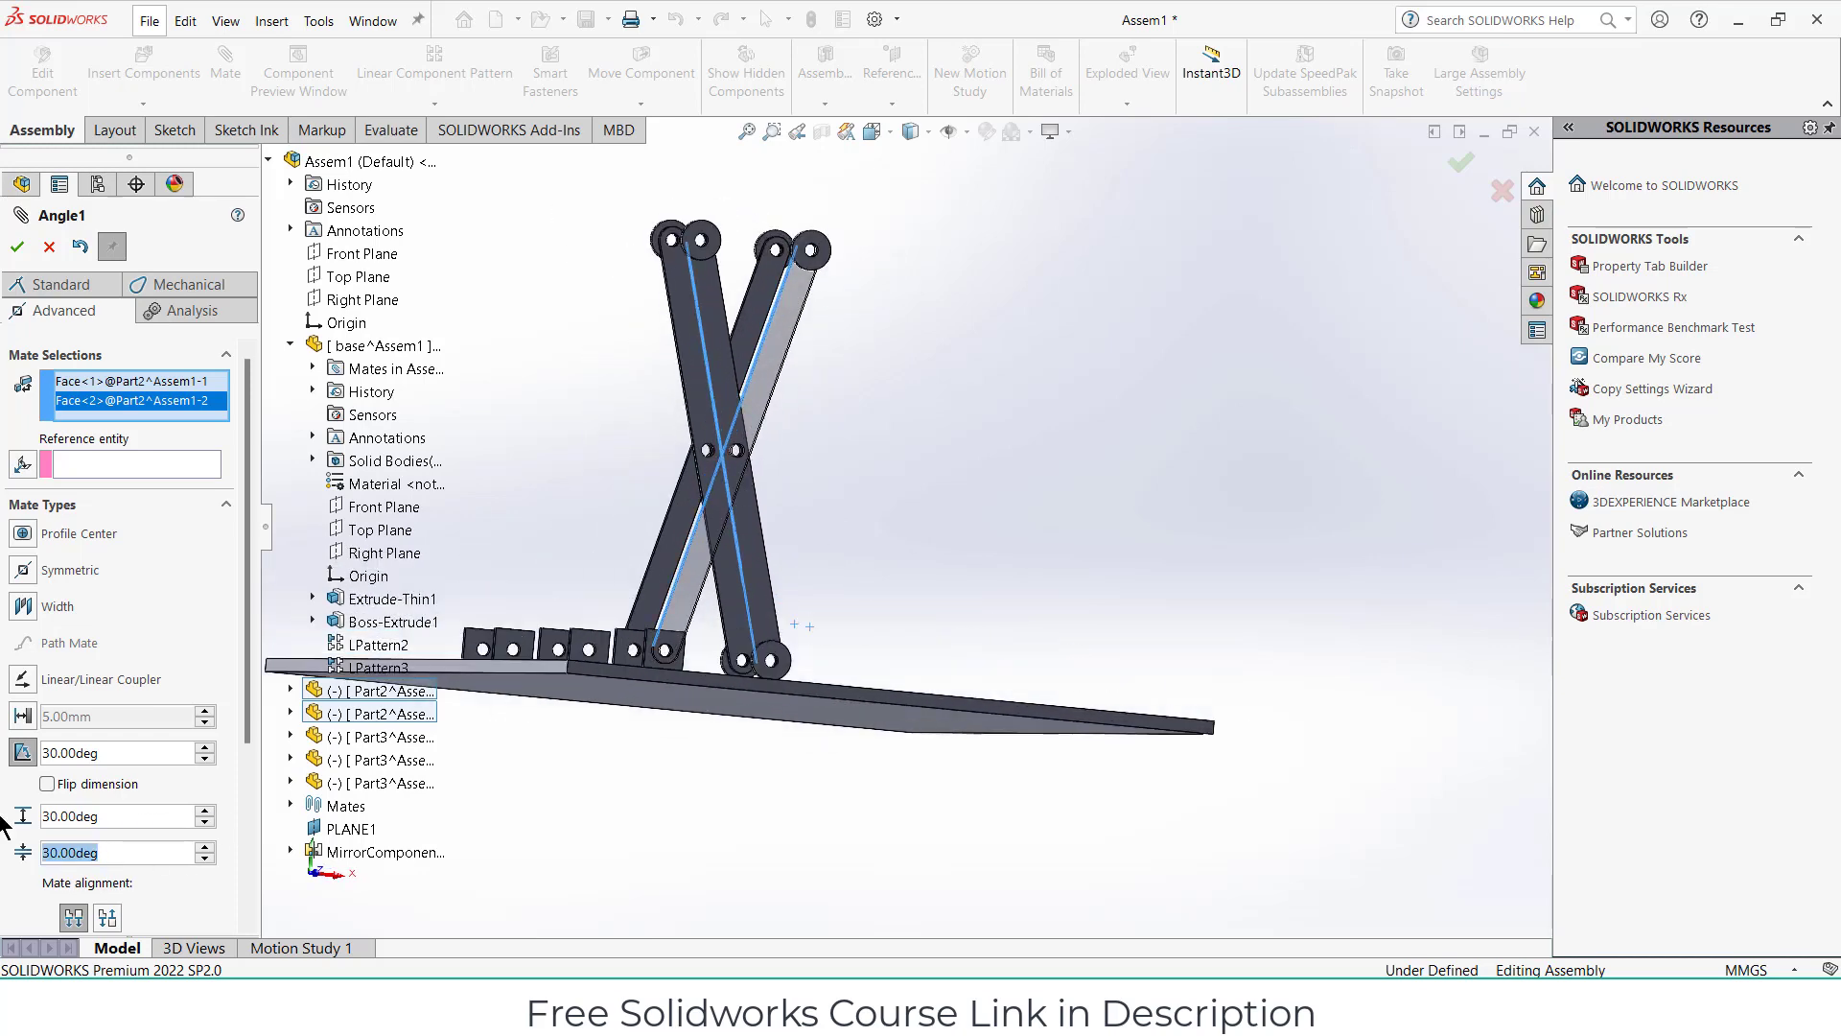
pyautogui.write('10')
pyautogui.press('Return')
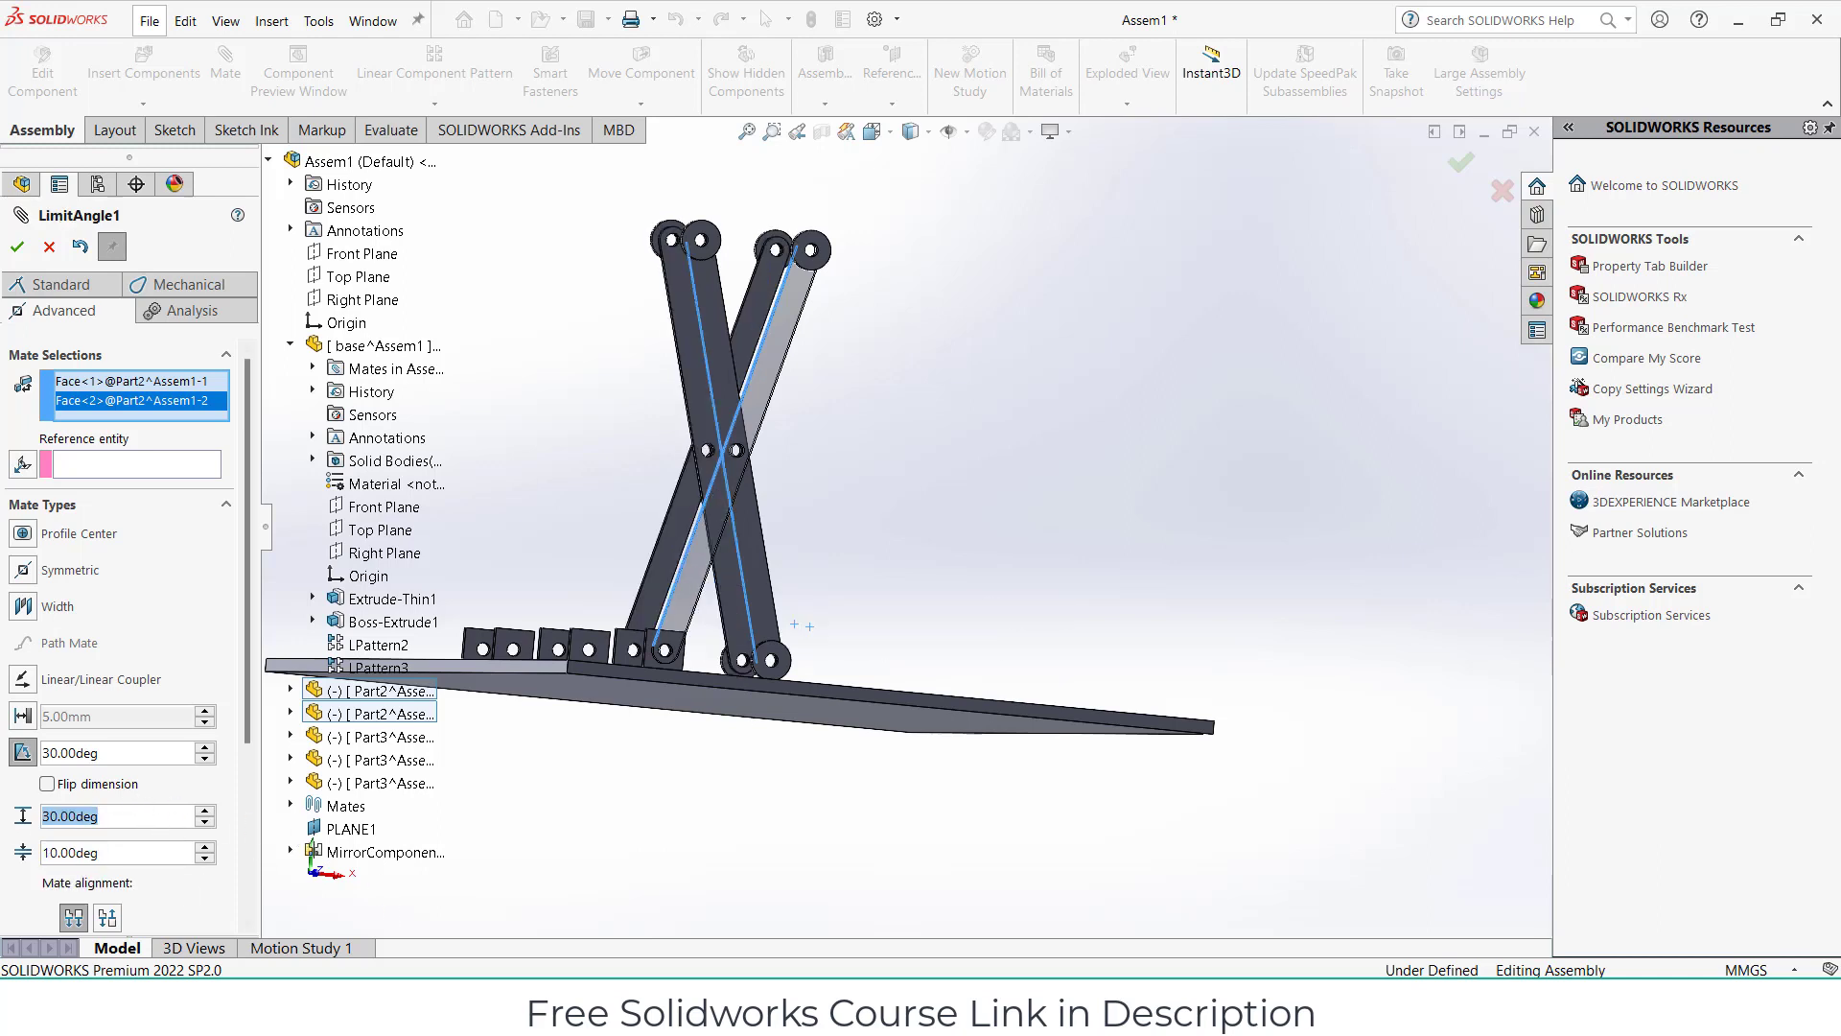
pyautogui.write('18')
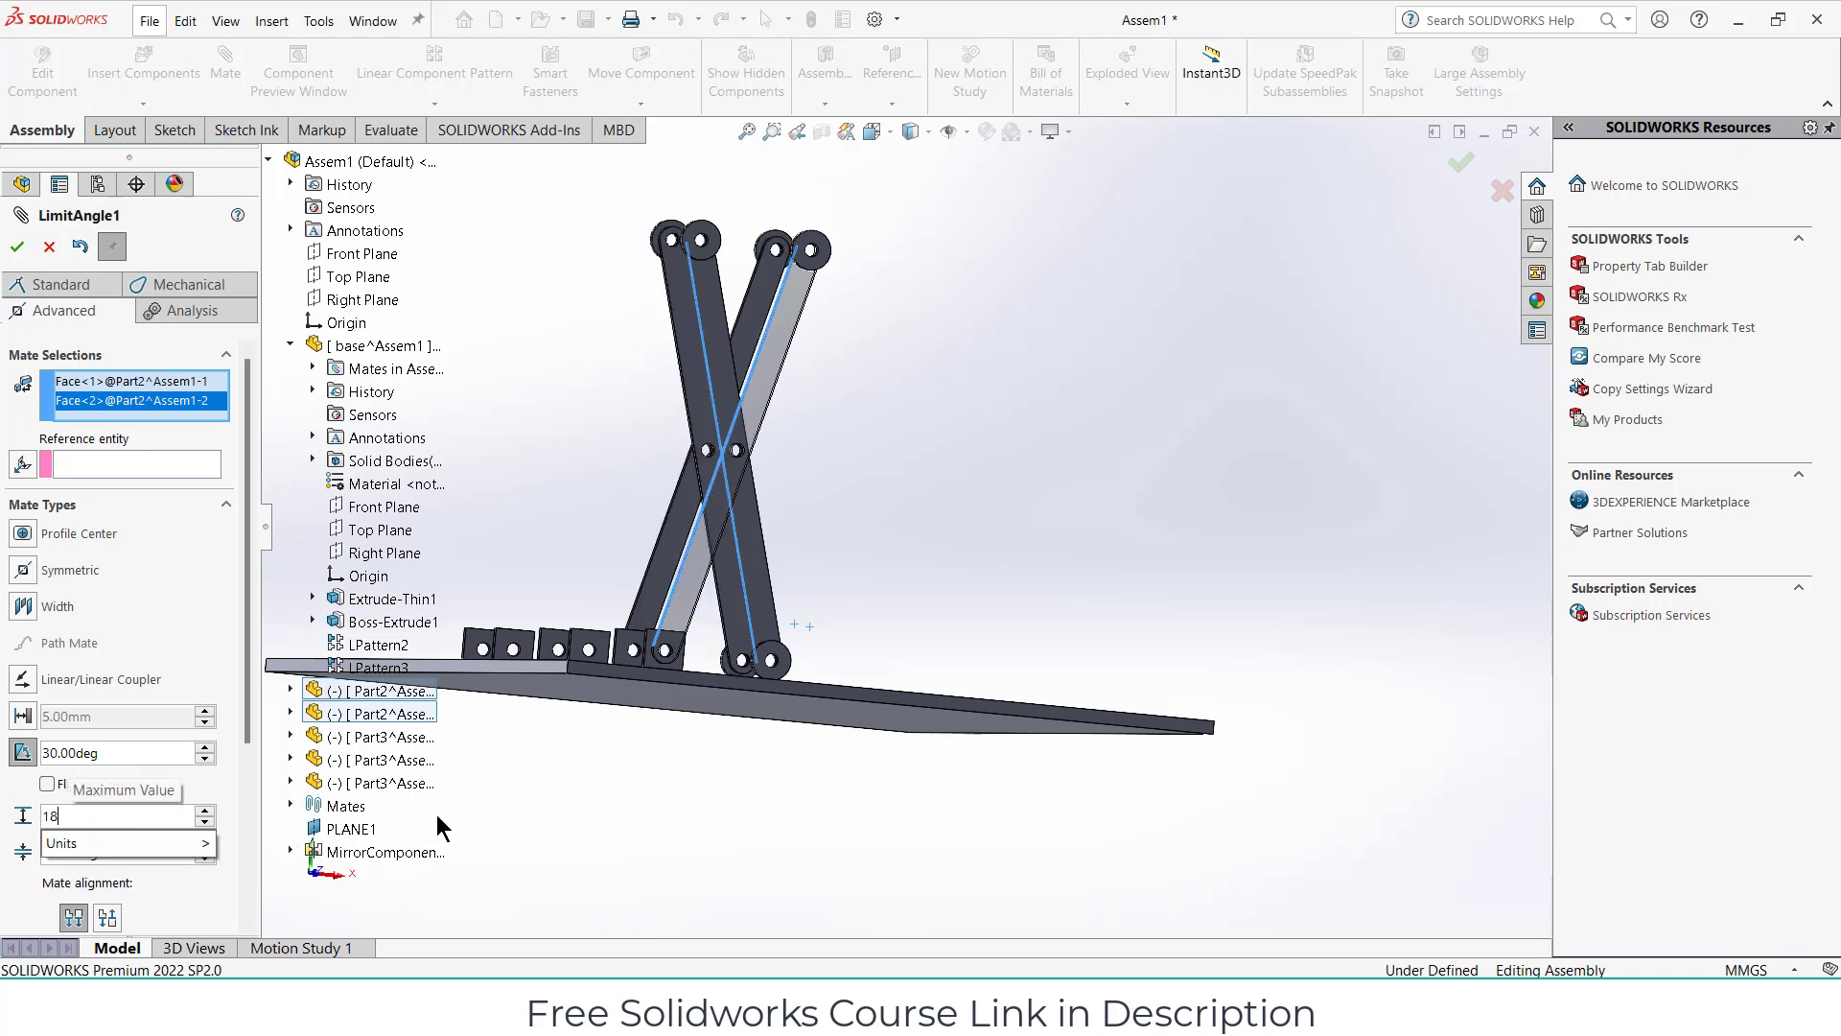
pyautogui.write('0')
pyautogui.press('Return')
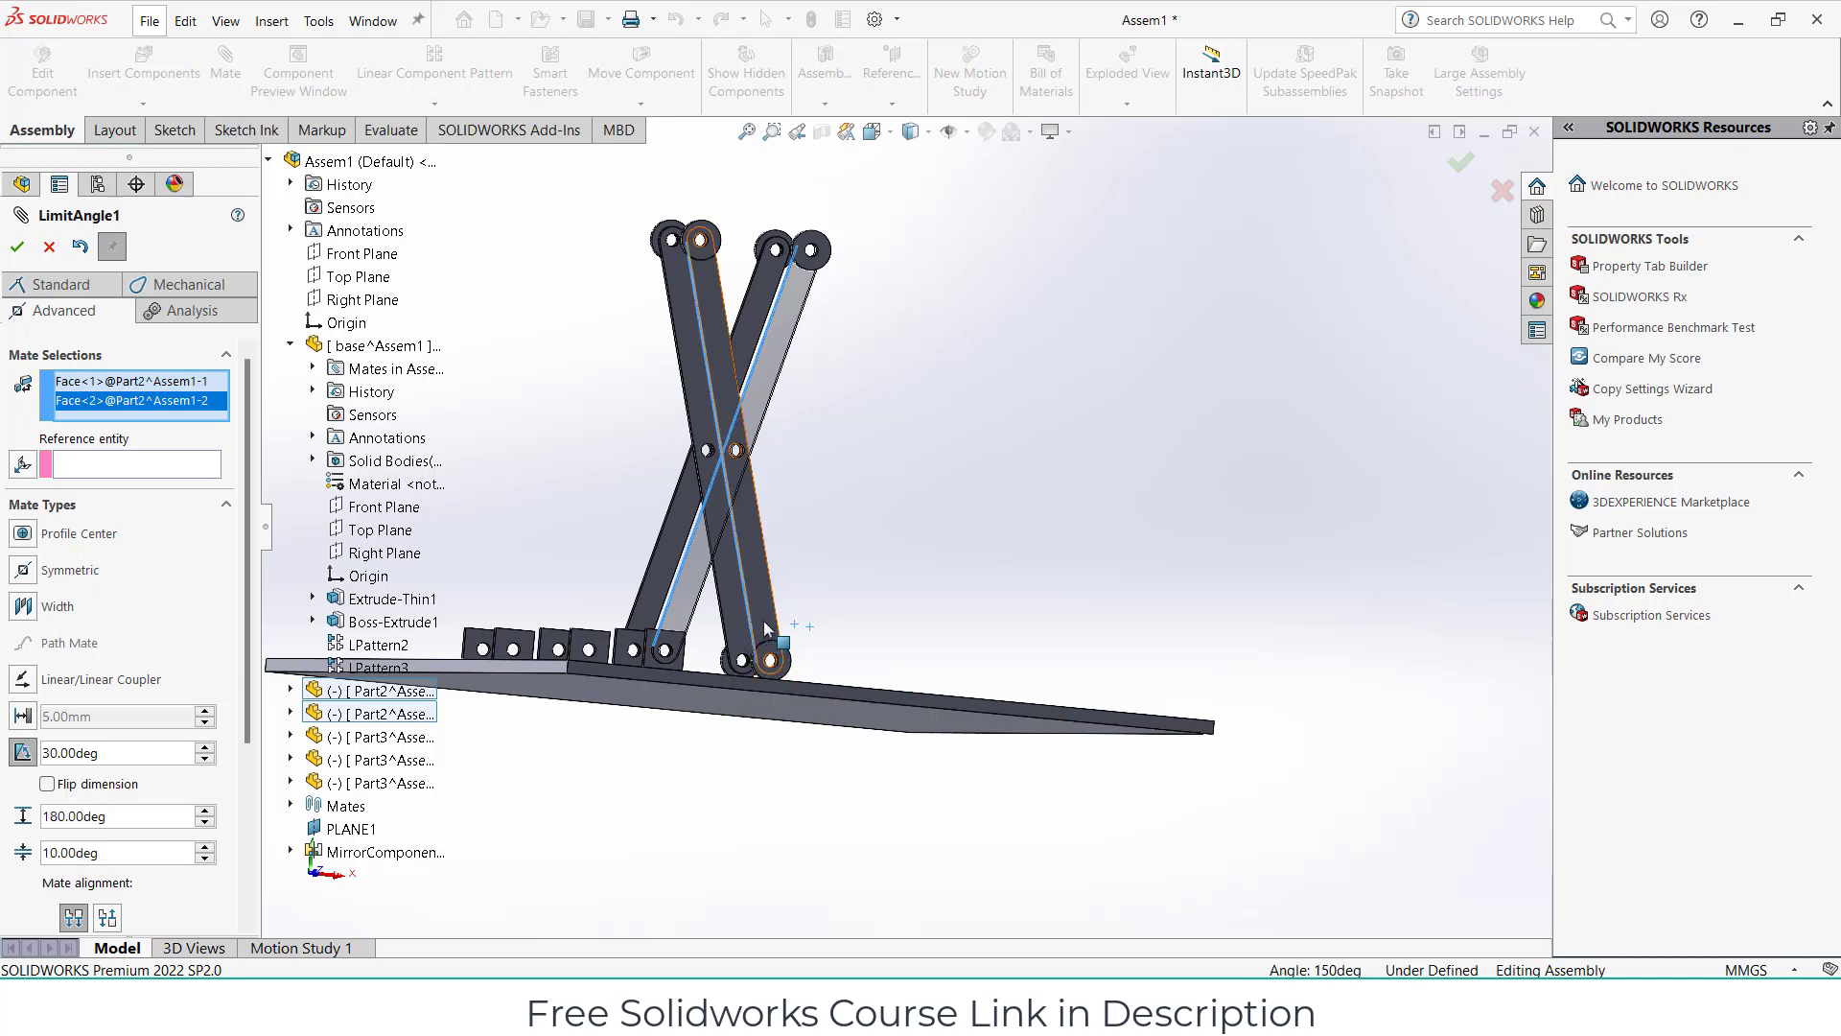
# Swing the link to test it, then set maximum 90° and minimum 20°.
pyautogui.moveTo(765, 623); pyautogui.dragTo(1113, 595)
pyautogui.moveTo(722, 606)
pyautogui.mouseDown()
pyautogui.moveTo(716, 667)
pyautogui.moveTo(729, 585)
pyautogui.mouseUp()
pyautogui.scroll(-3, 794, 626)
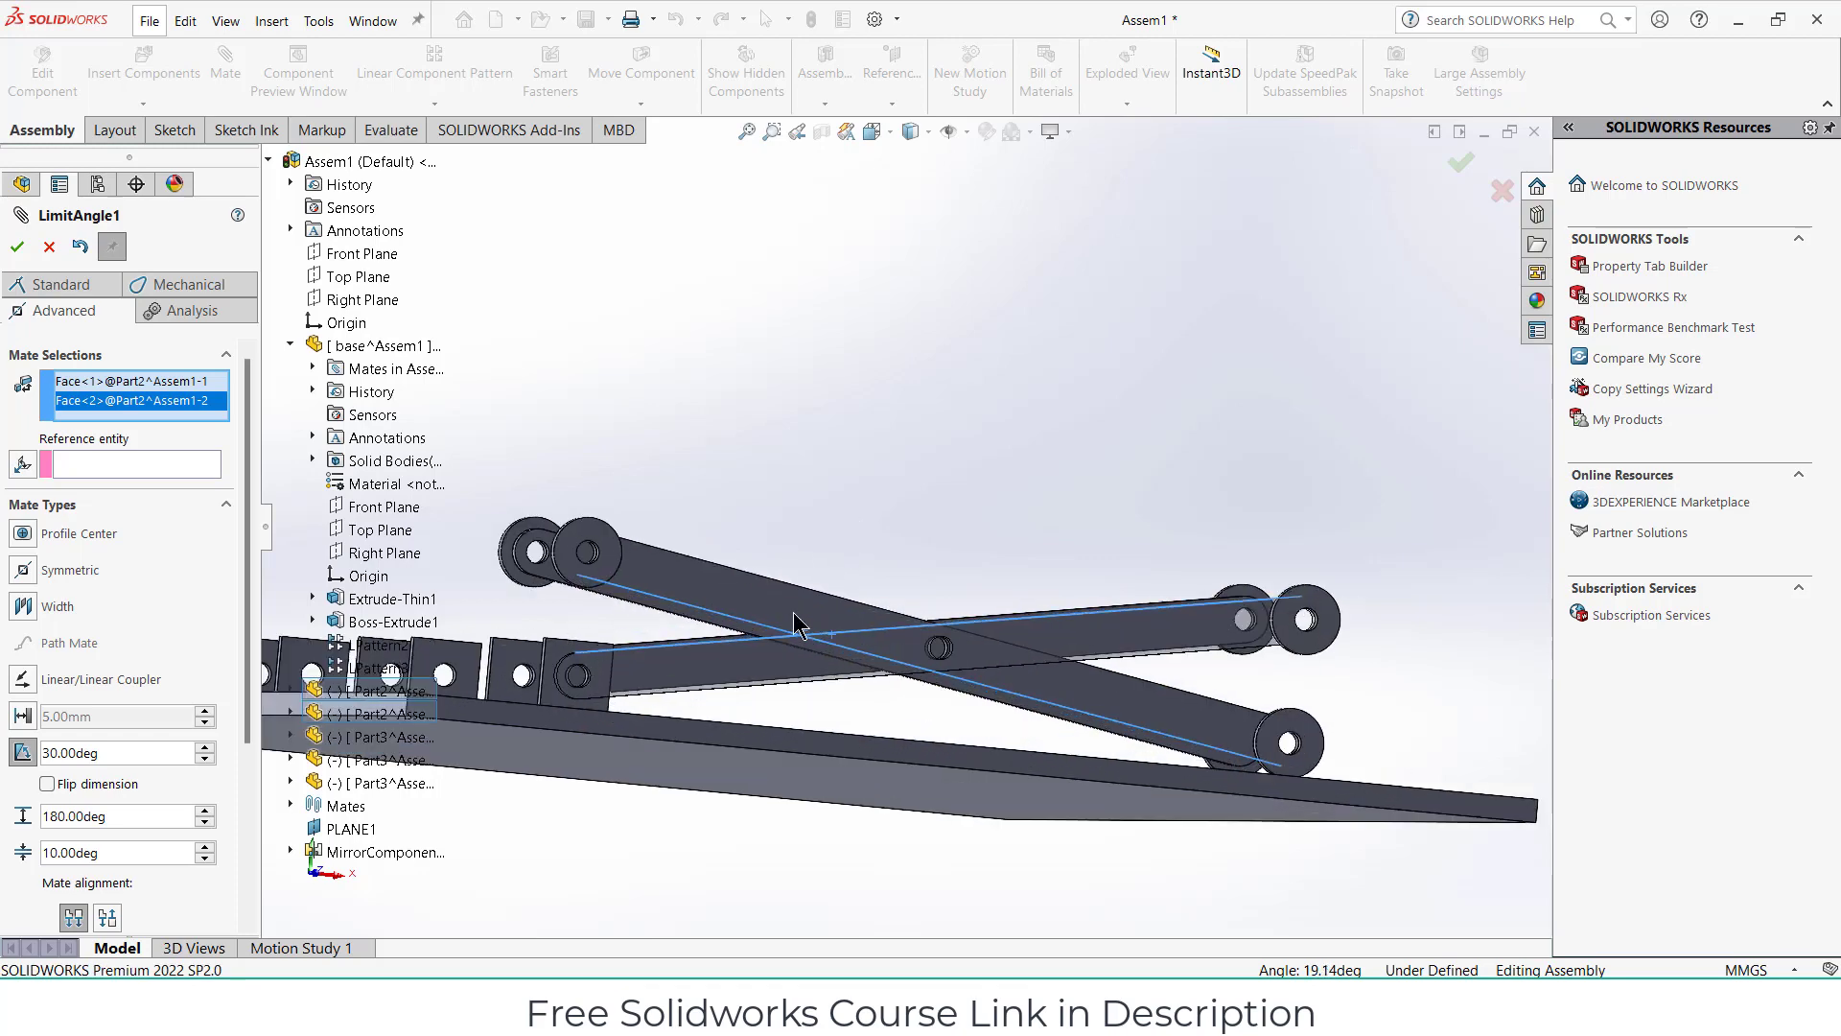
pyautogui.scroll(5, 794, 625)
pyautogui.scroll(-4, 802, 698)
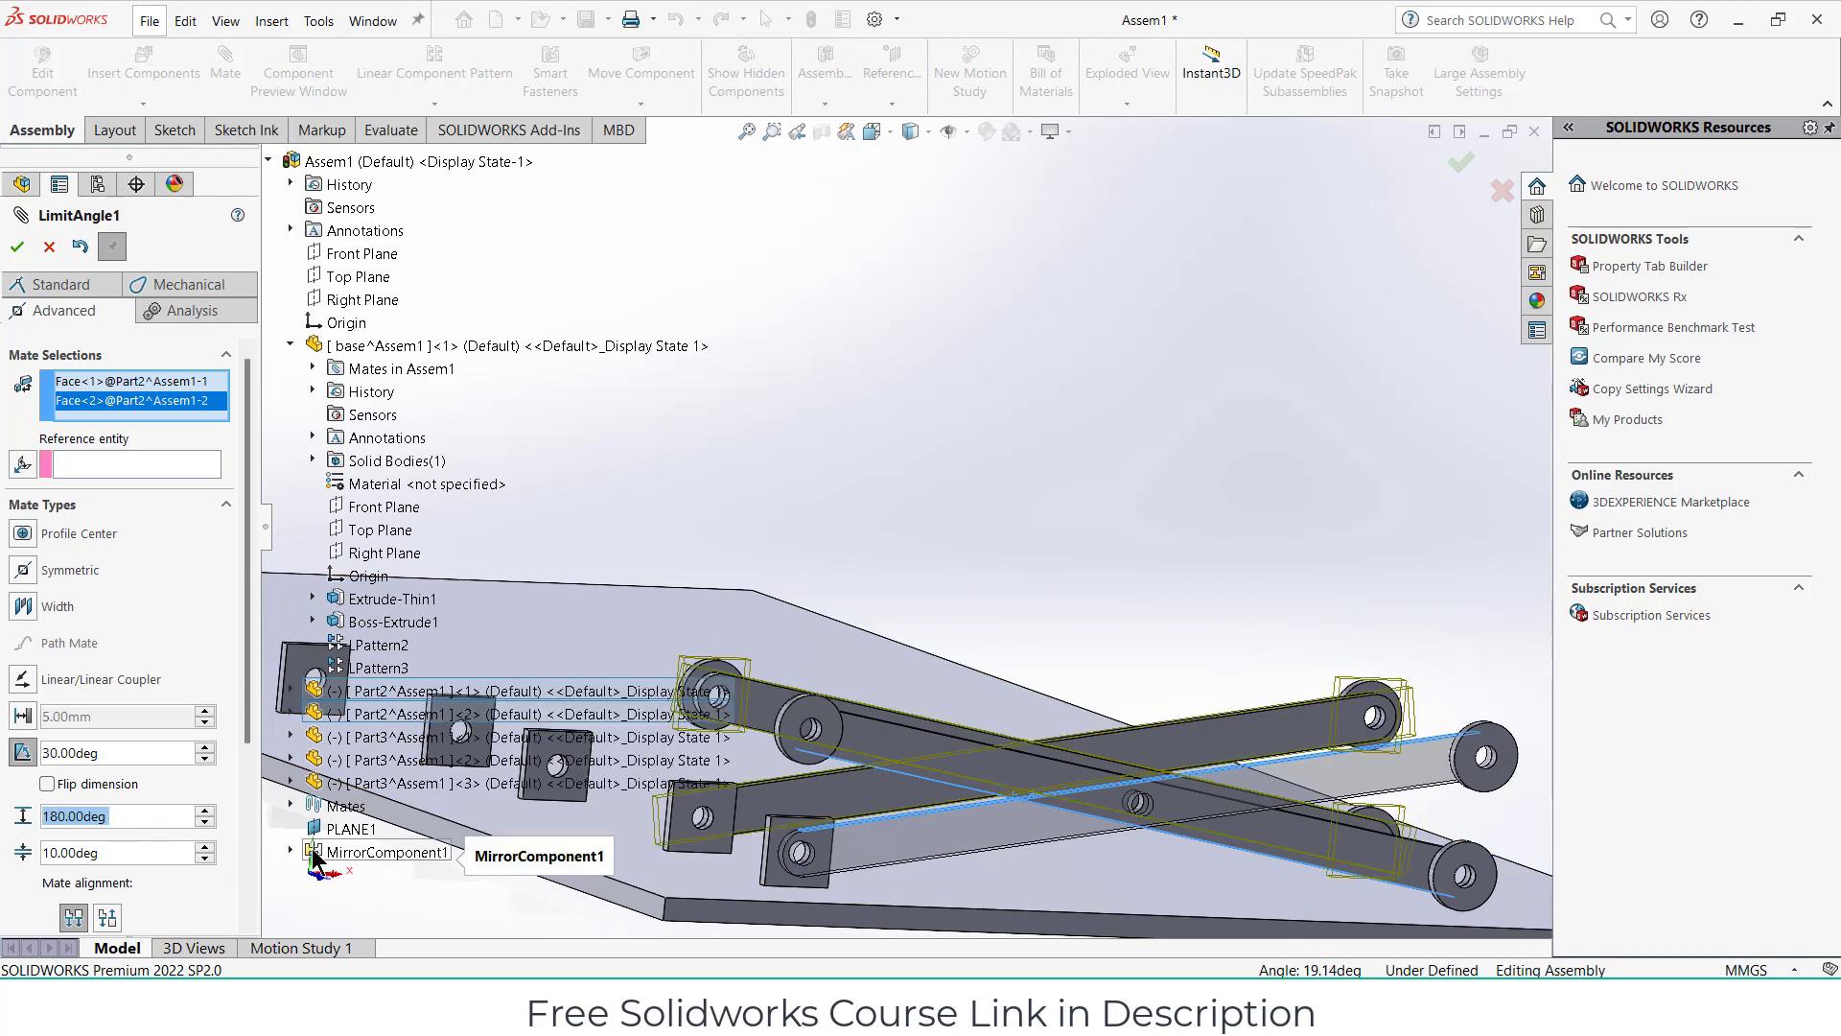
pyautogui.write('90')
pyautogui.press('Return')
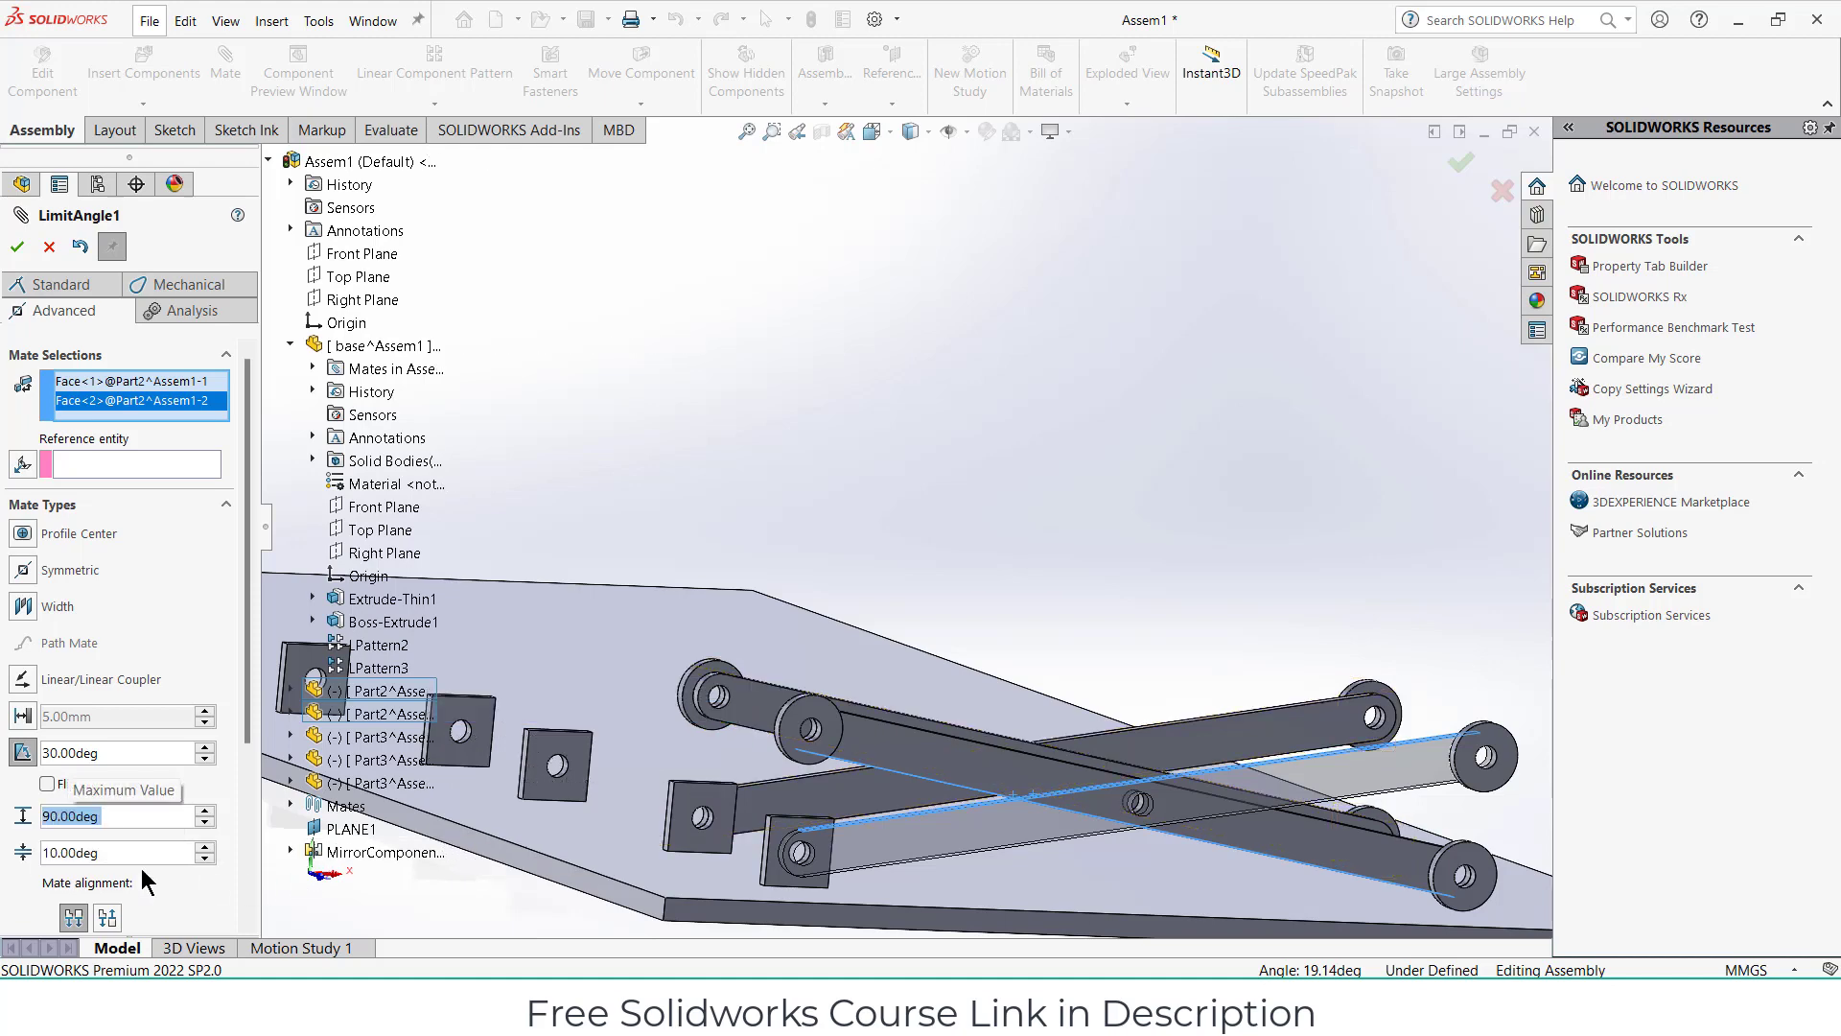
pyautogui.doubleClick(131, 853)
pyautogui.write('2')
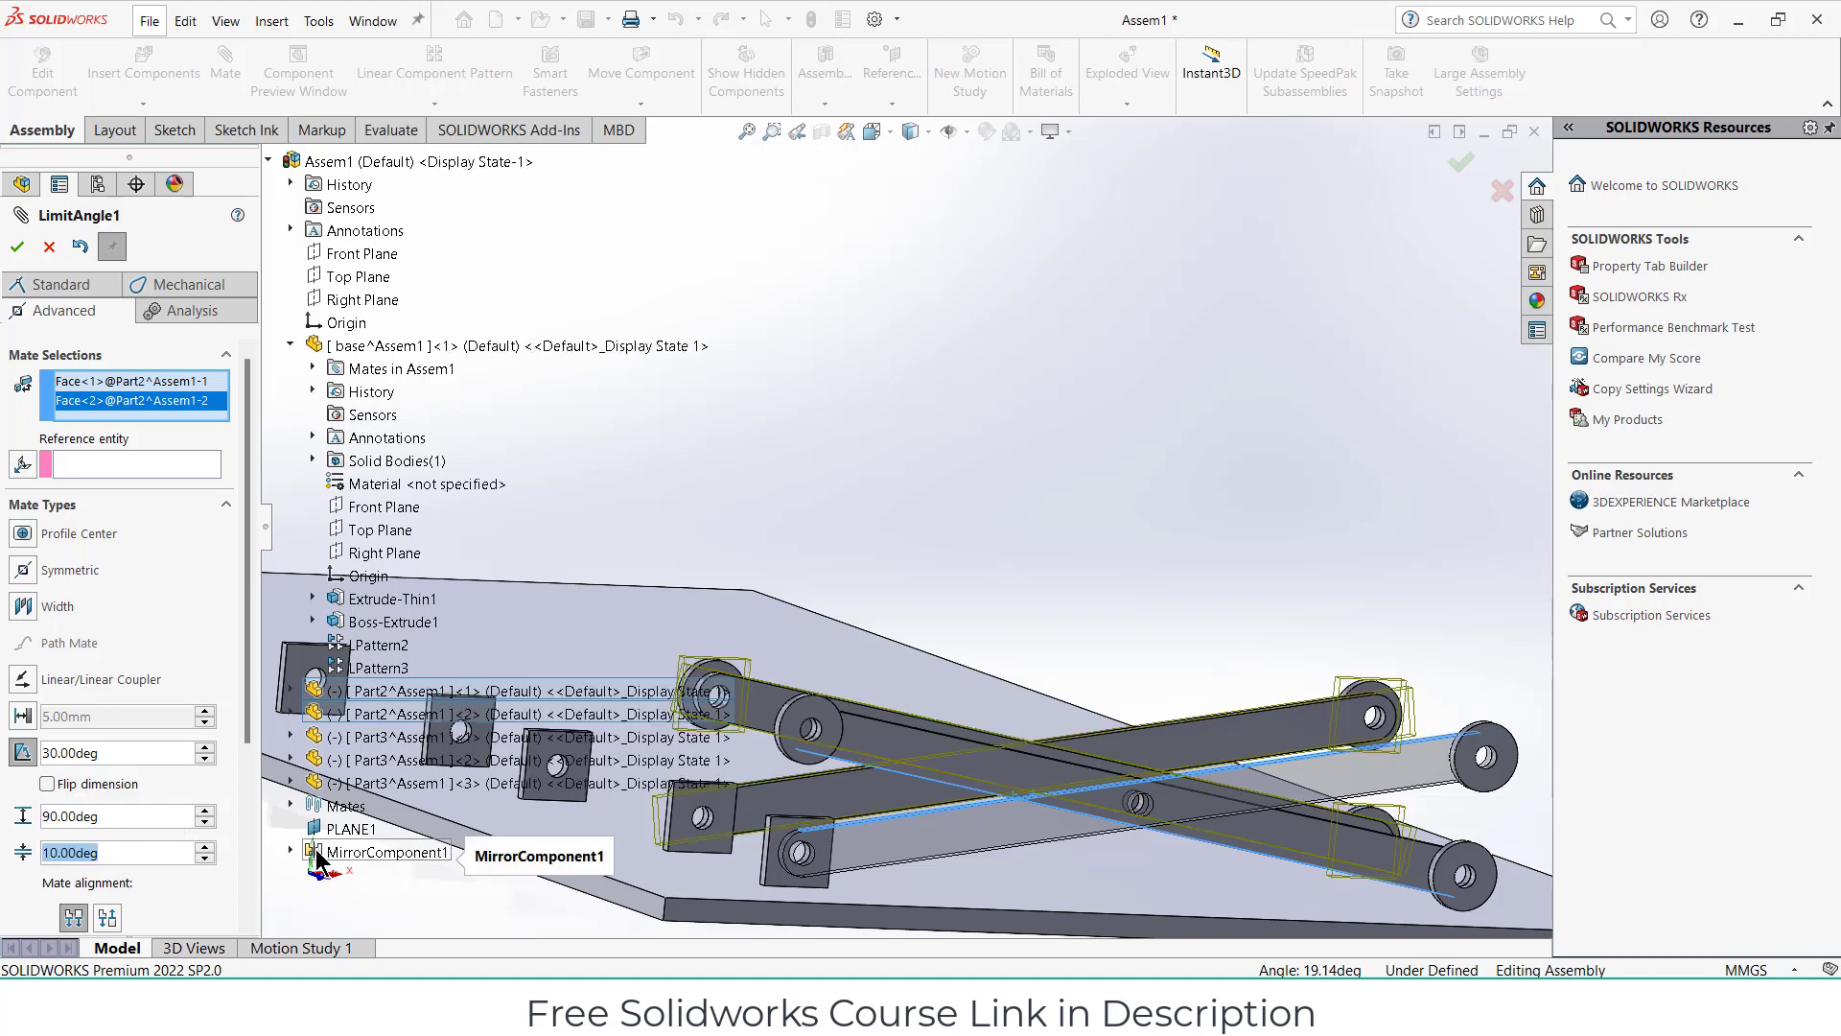
pyautogui.write('0')
pyautogui.press('Return')
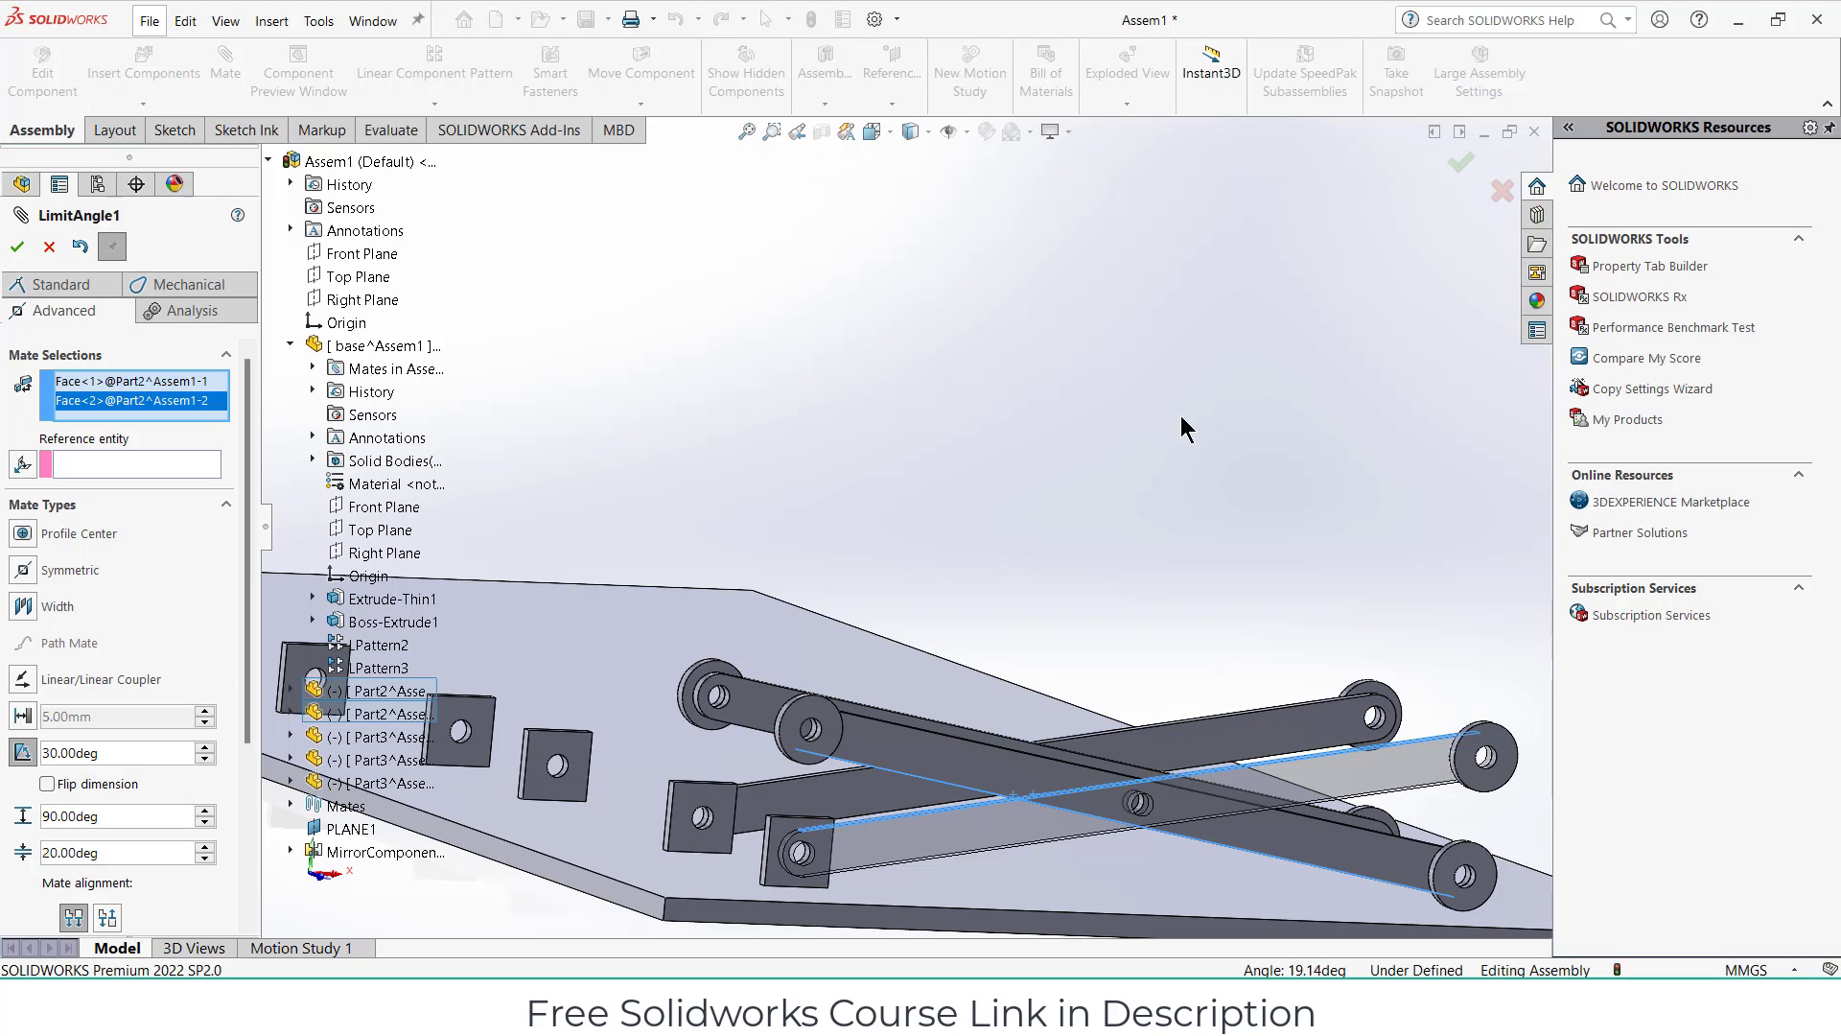
# Test the lower link's motion and lower the minimum angle to 5°.
pyautogui.scroll(3, 1073, 745)
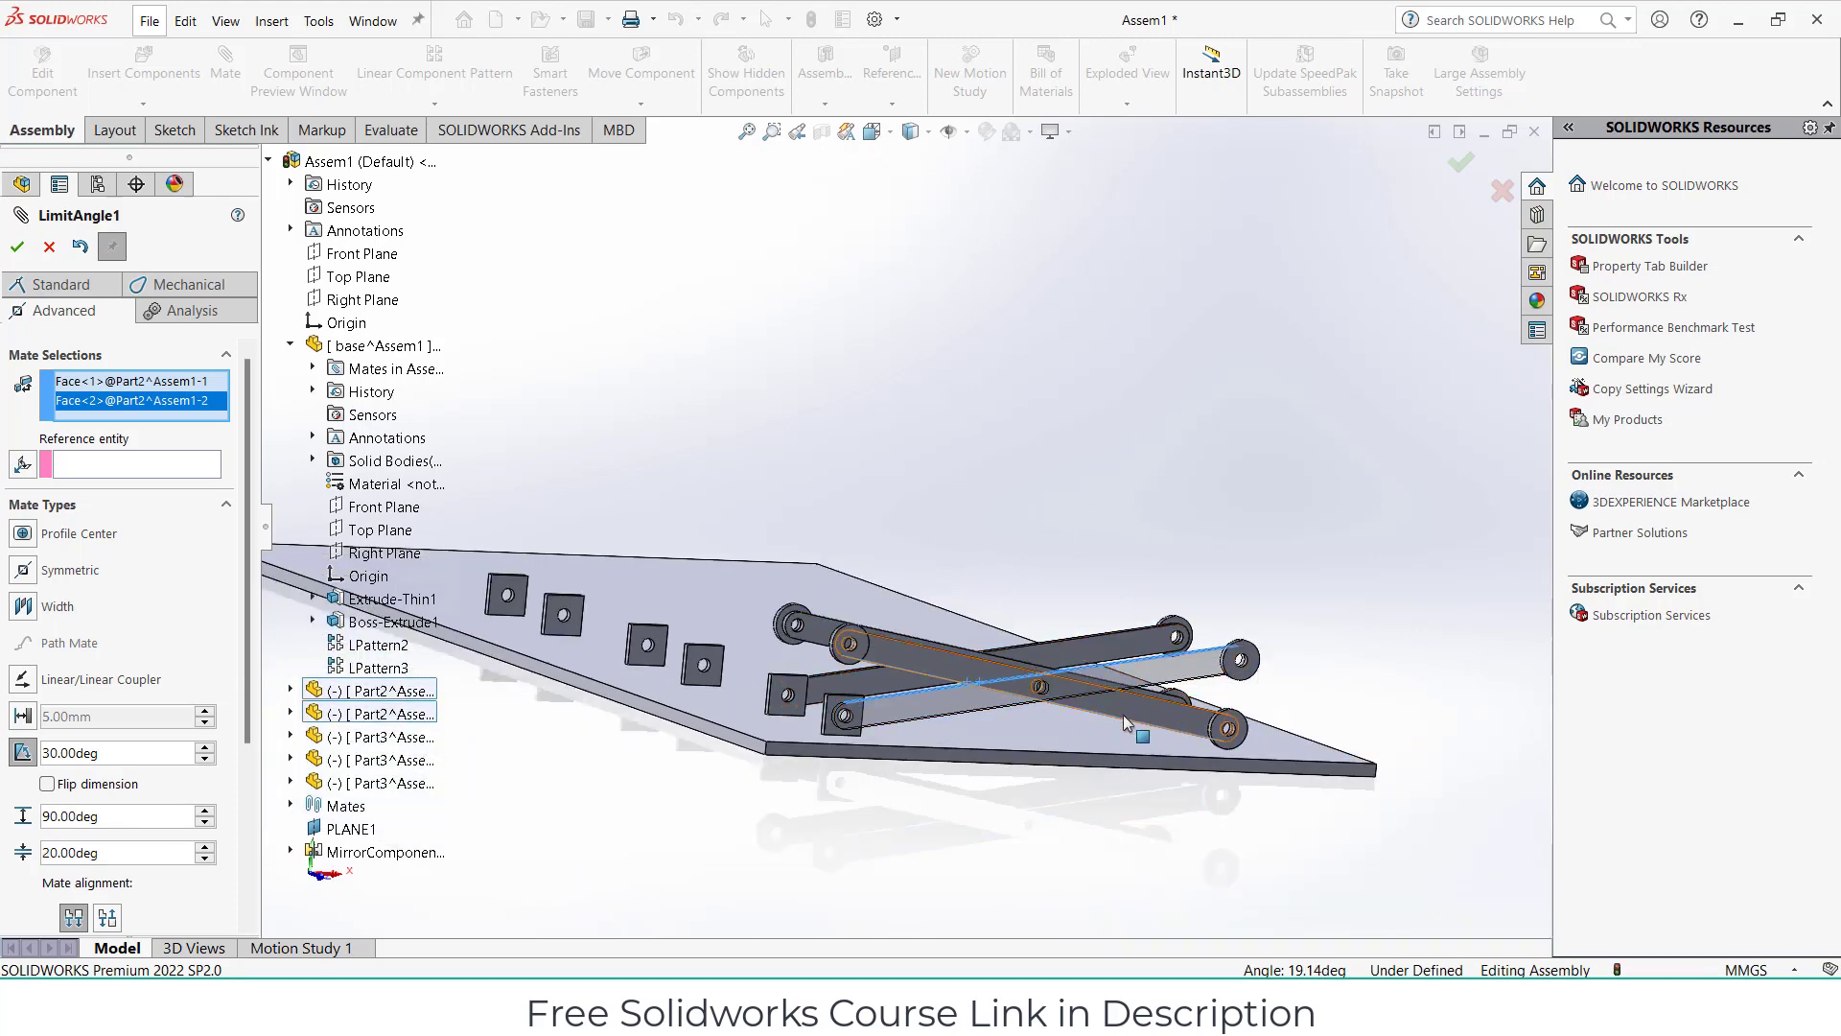
pyautogui.click(1079, 719)
pyautogui.click(1184, 420)
pyautogui.moveTo(1015, 415); pyautogui.dragTo(1053, 416, button='middle')
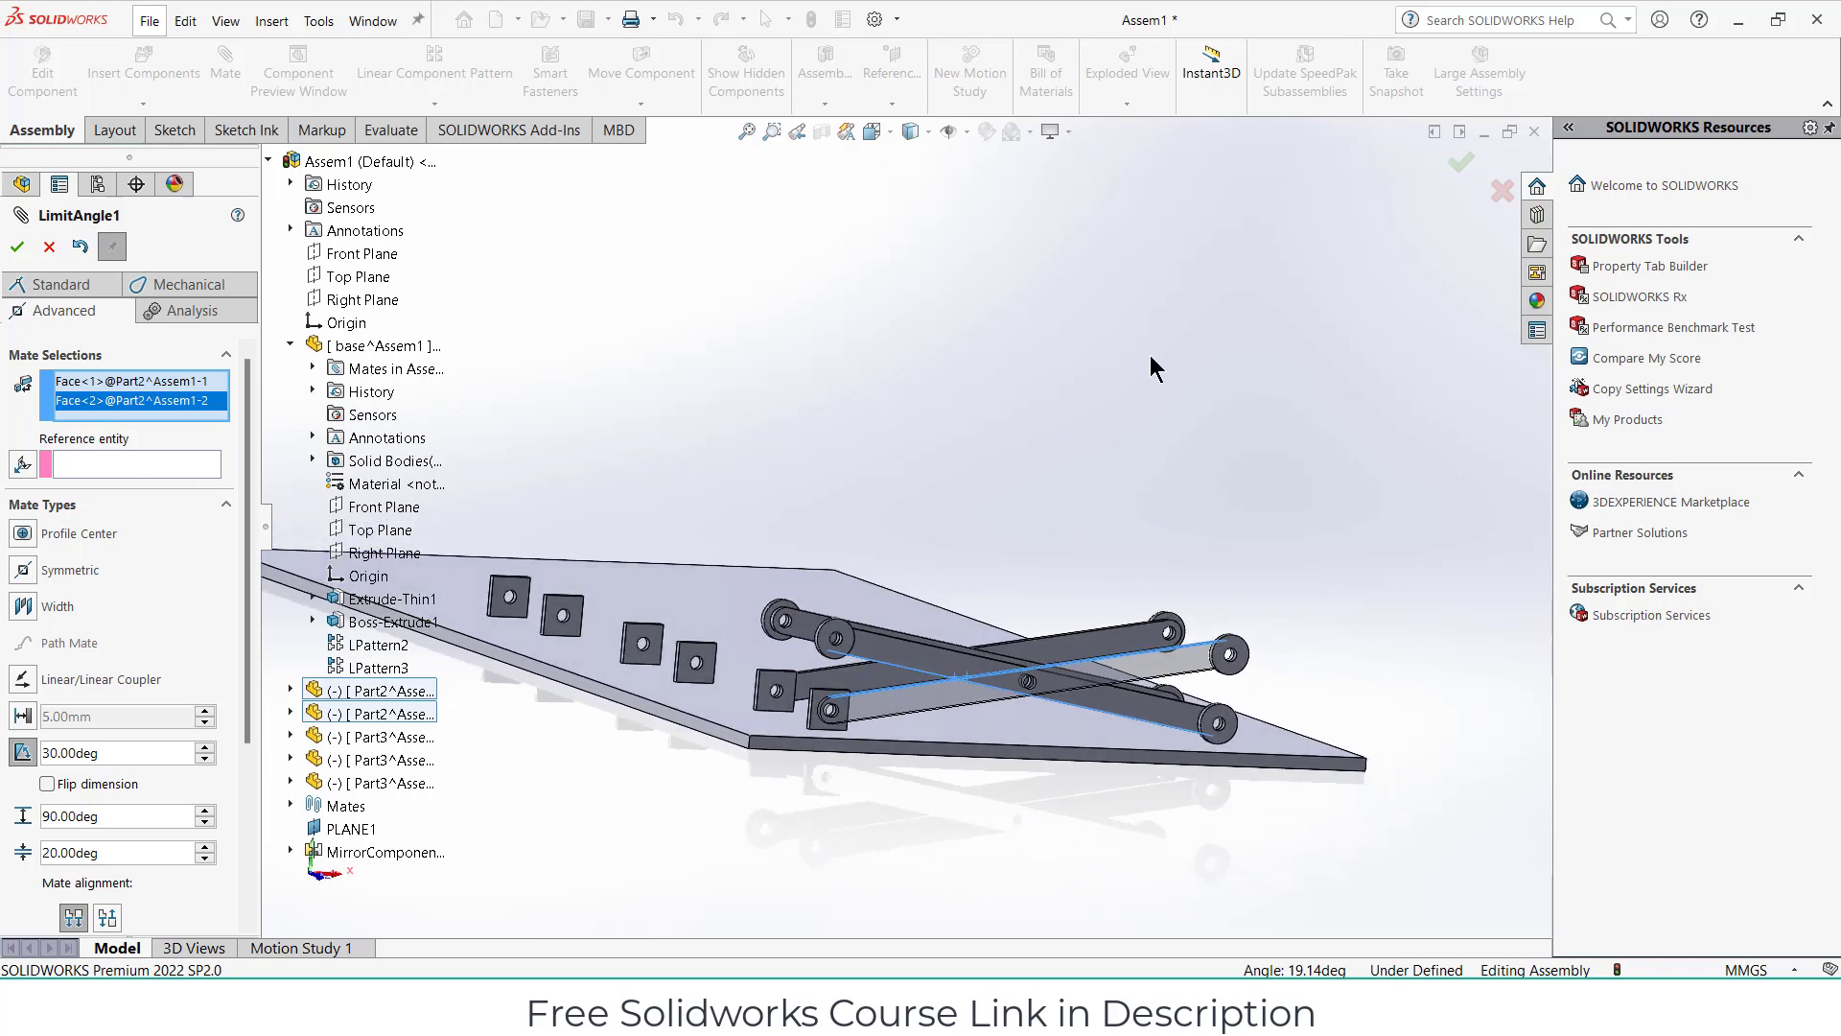
pyautogui.moveTo(1140, 718); pyautogui.dragTo(1153, 700, button='middle')
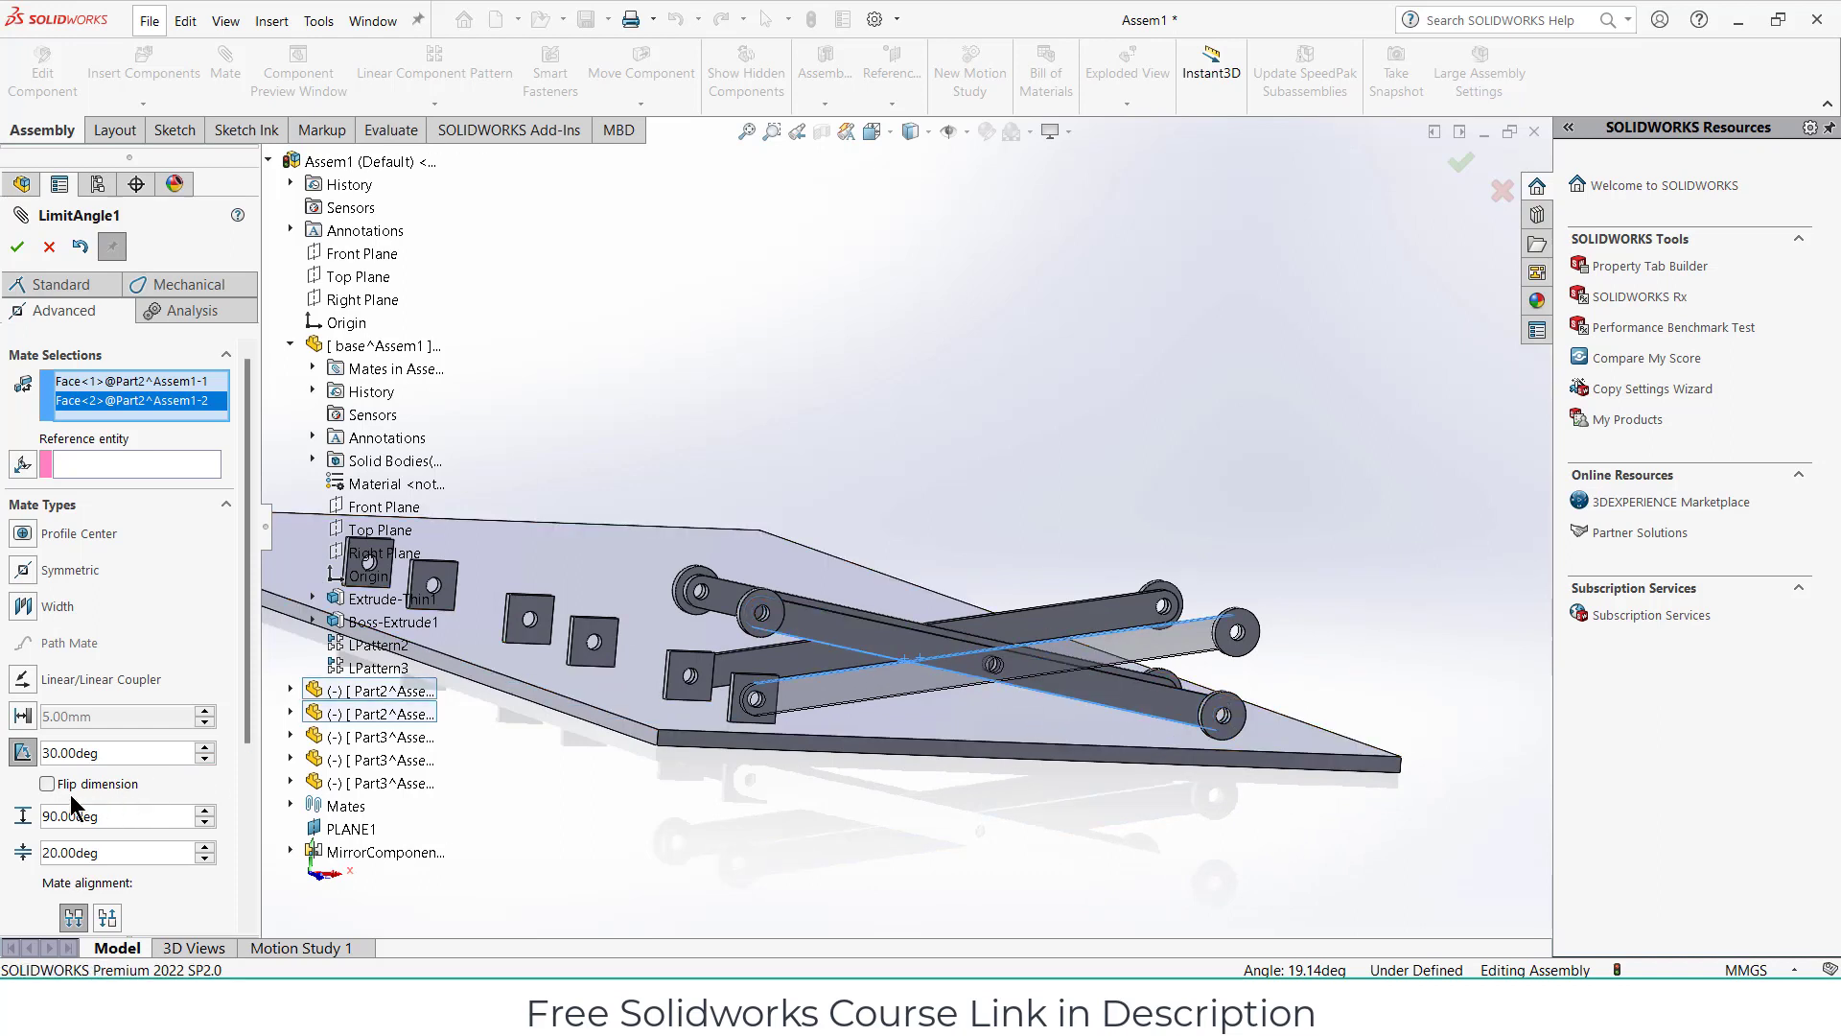
pyautogui.doubleClick(119, 852)
pyautogui.write('5')
pyautogui.press('Return')
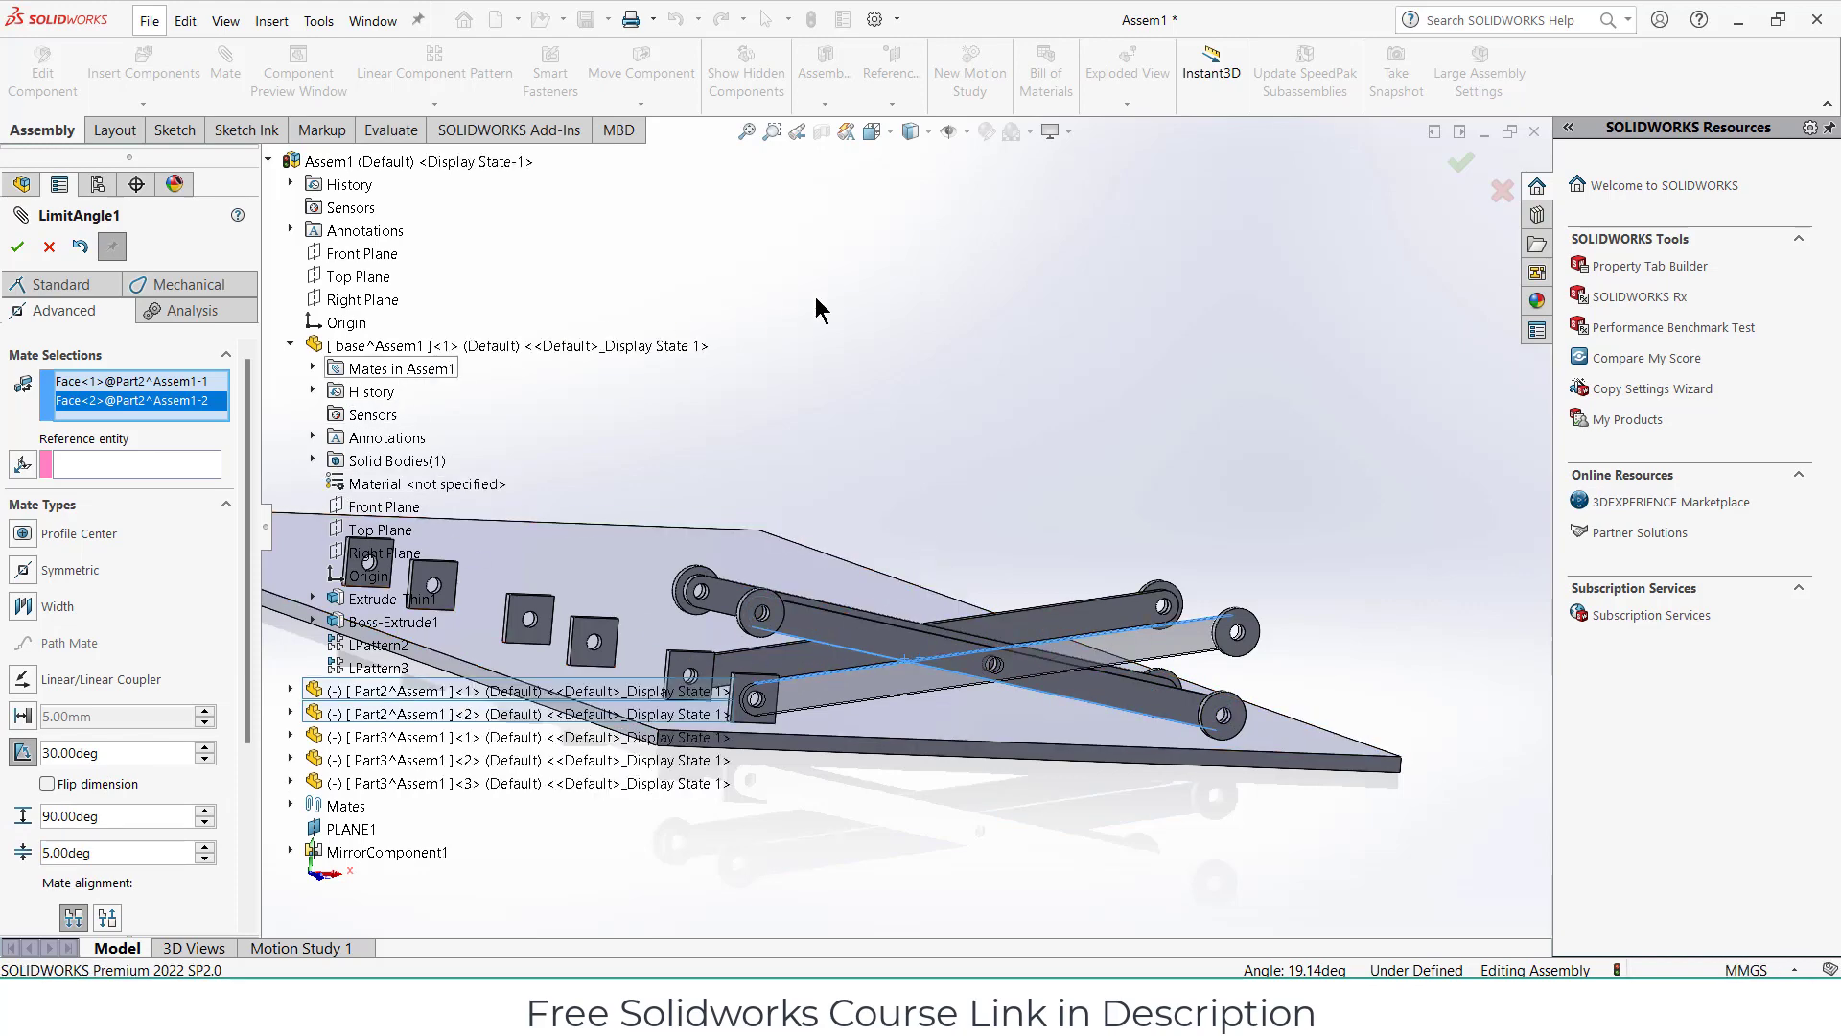
# Accept LimitAngle1, test-drag the crossed links, and rebuild the assembly.
pyautogui.click(16, 247)
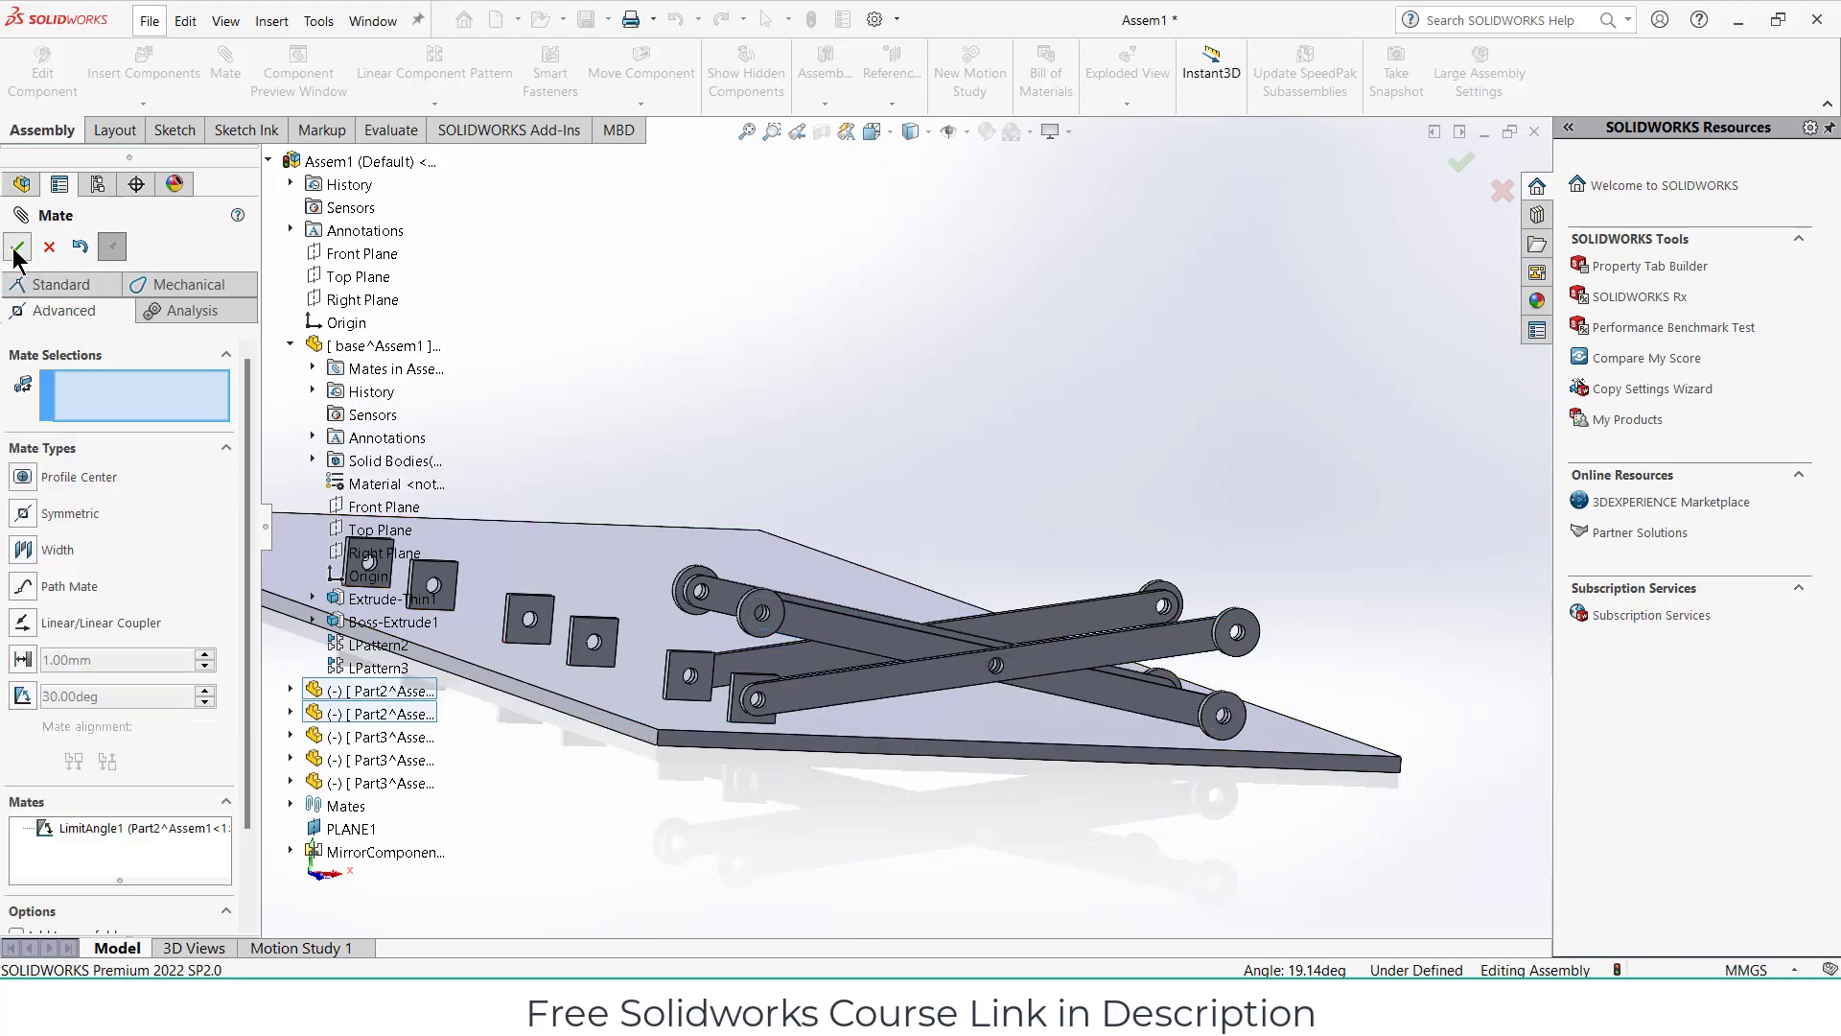
pyautogui.press('Escape')
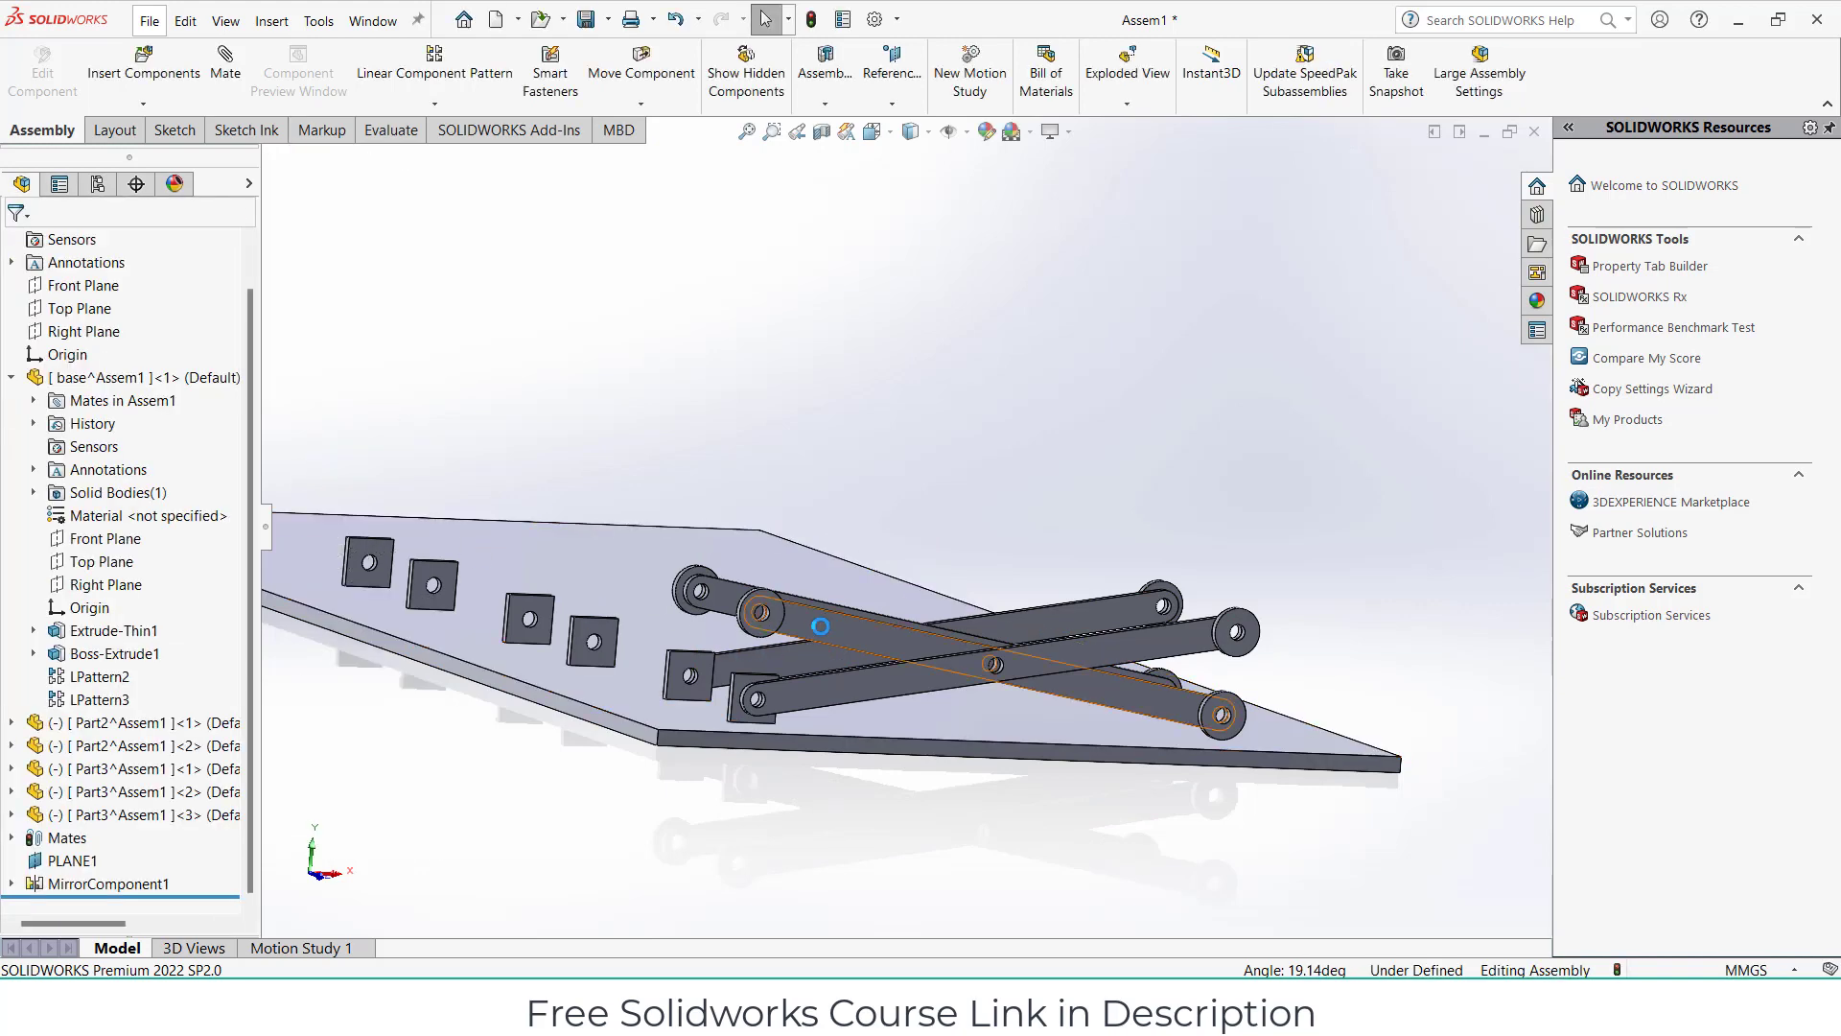
pyautogui.moveTo(821, 625); pyautogui.dragTo(1130, 696)
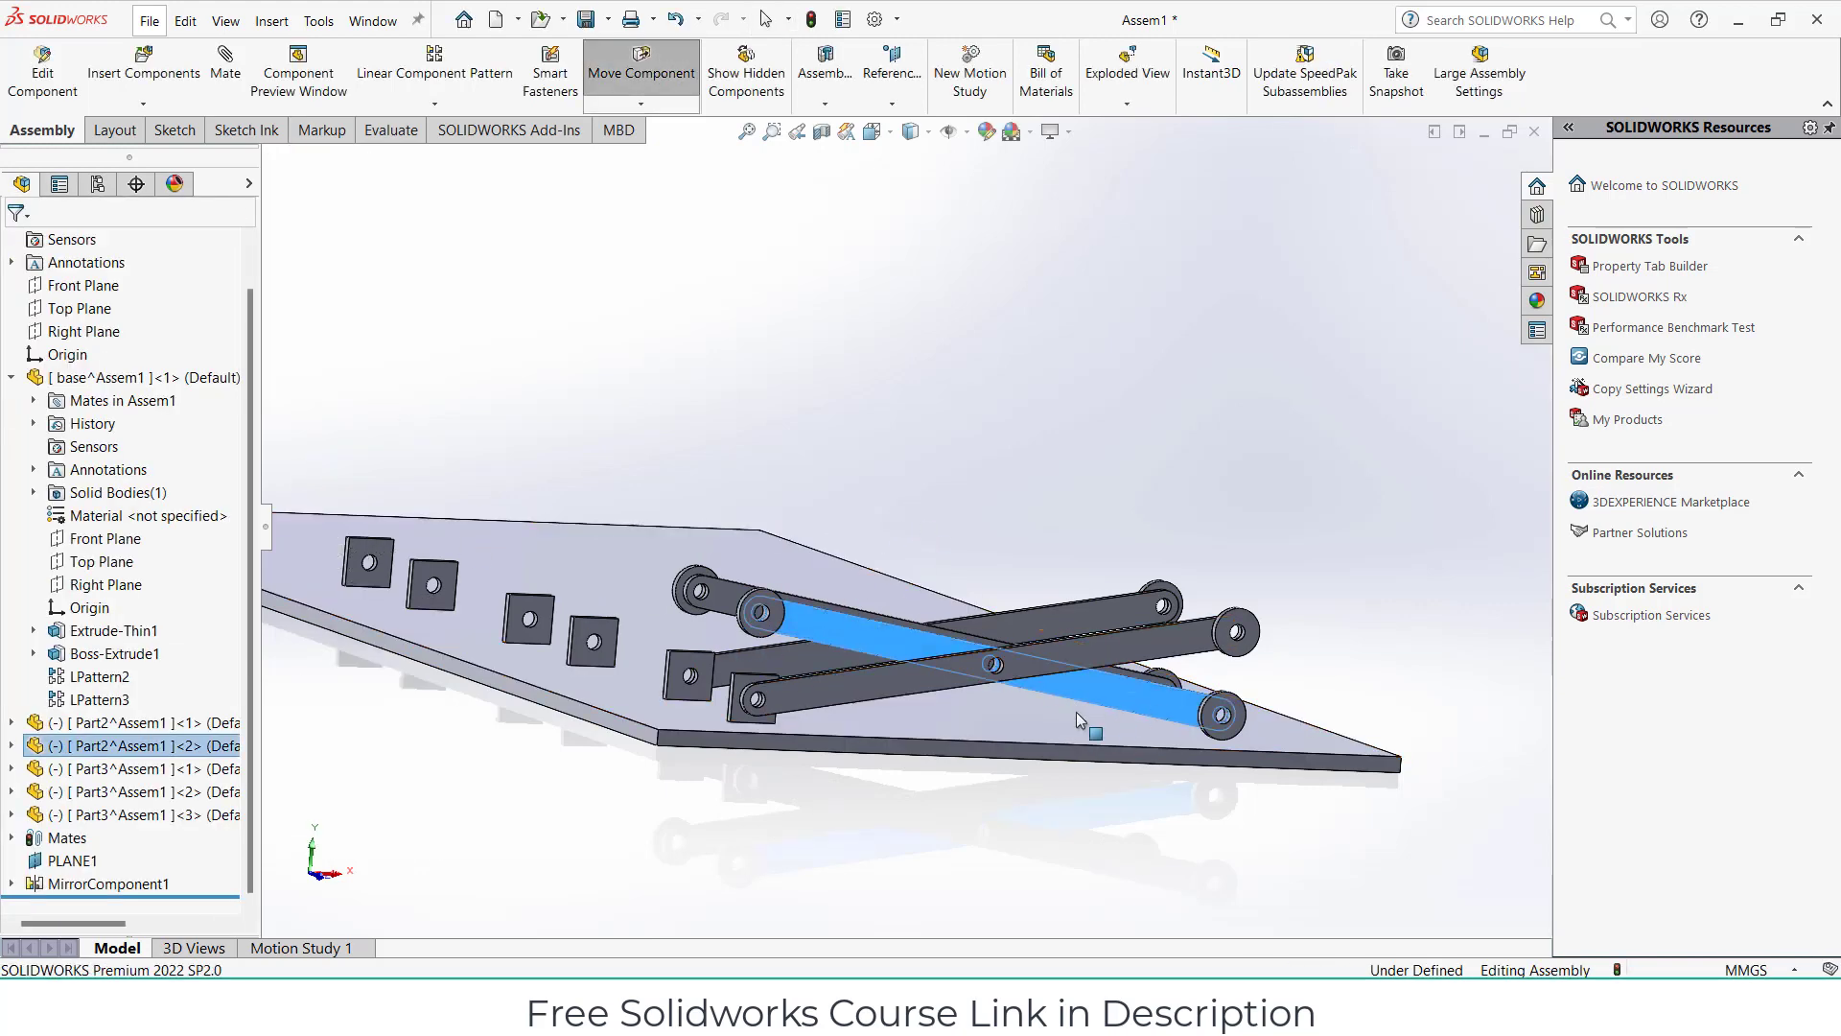
pyautogui.click(1103, 652)
pyautogui.press('Escape')
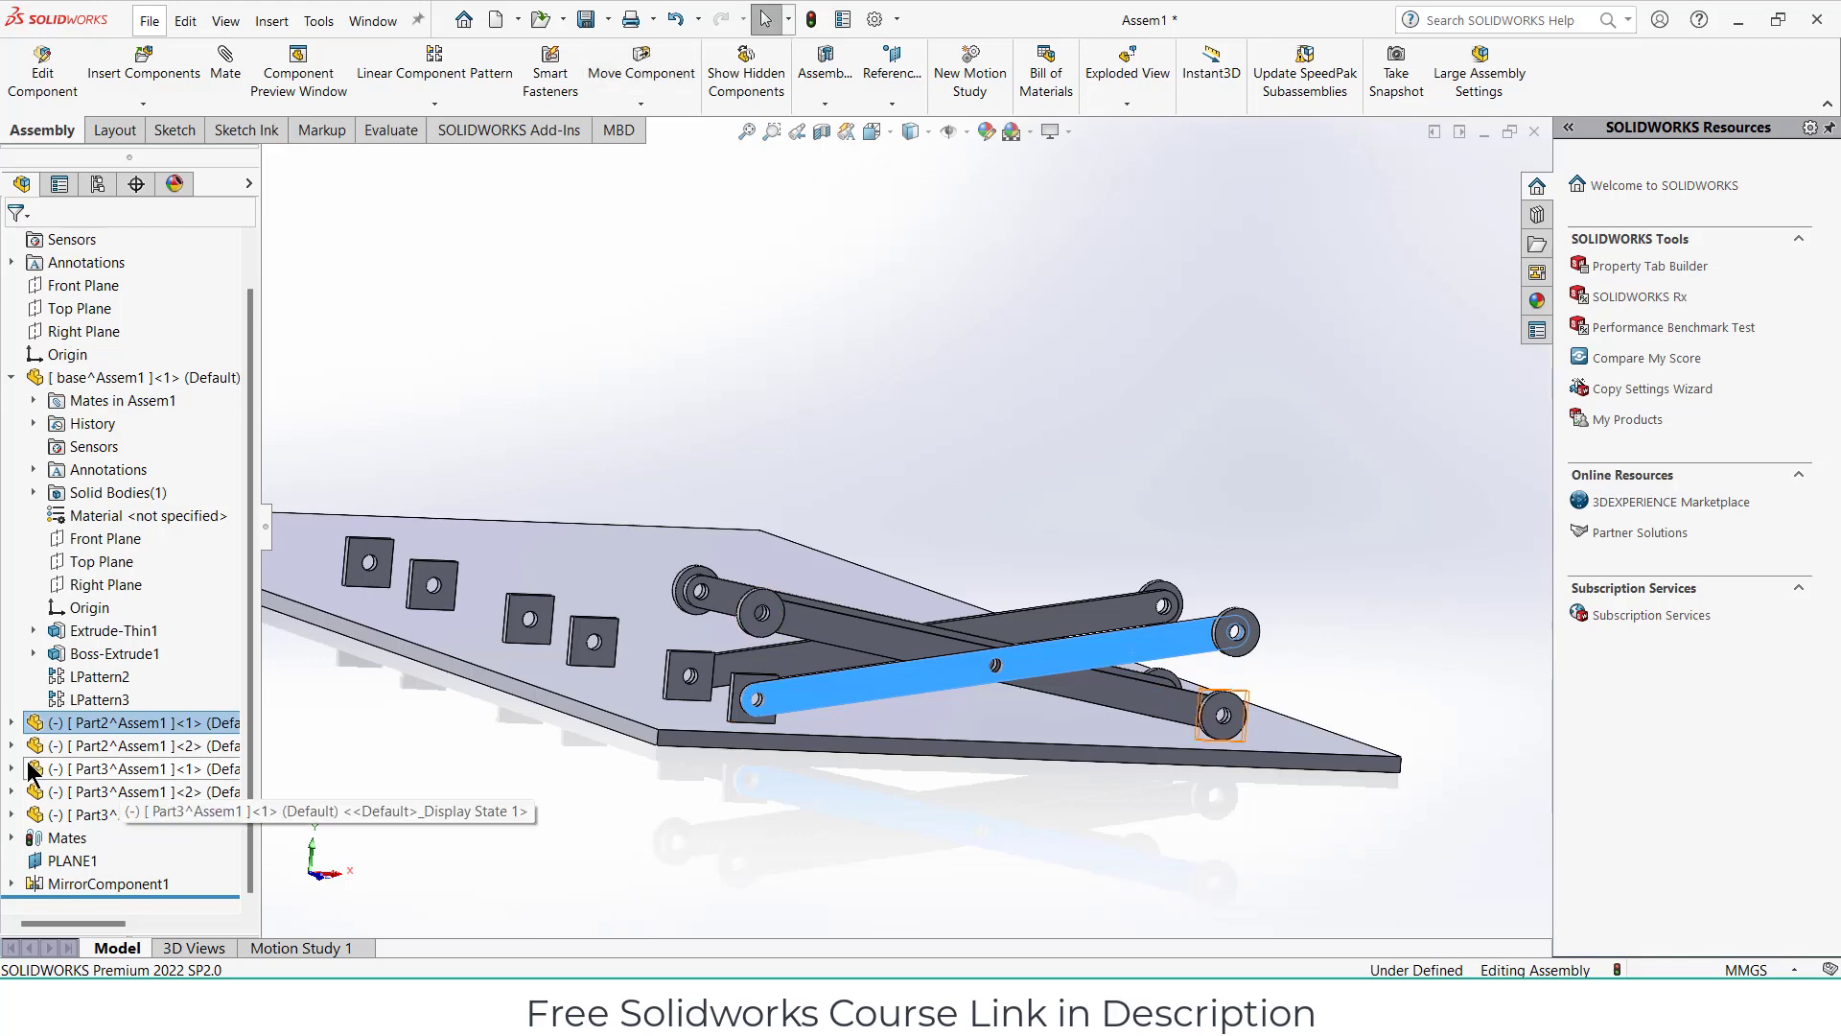
pyautogui.click(812, 19)
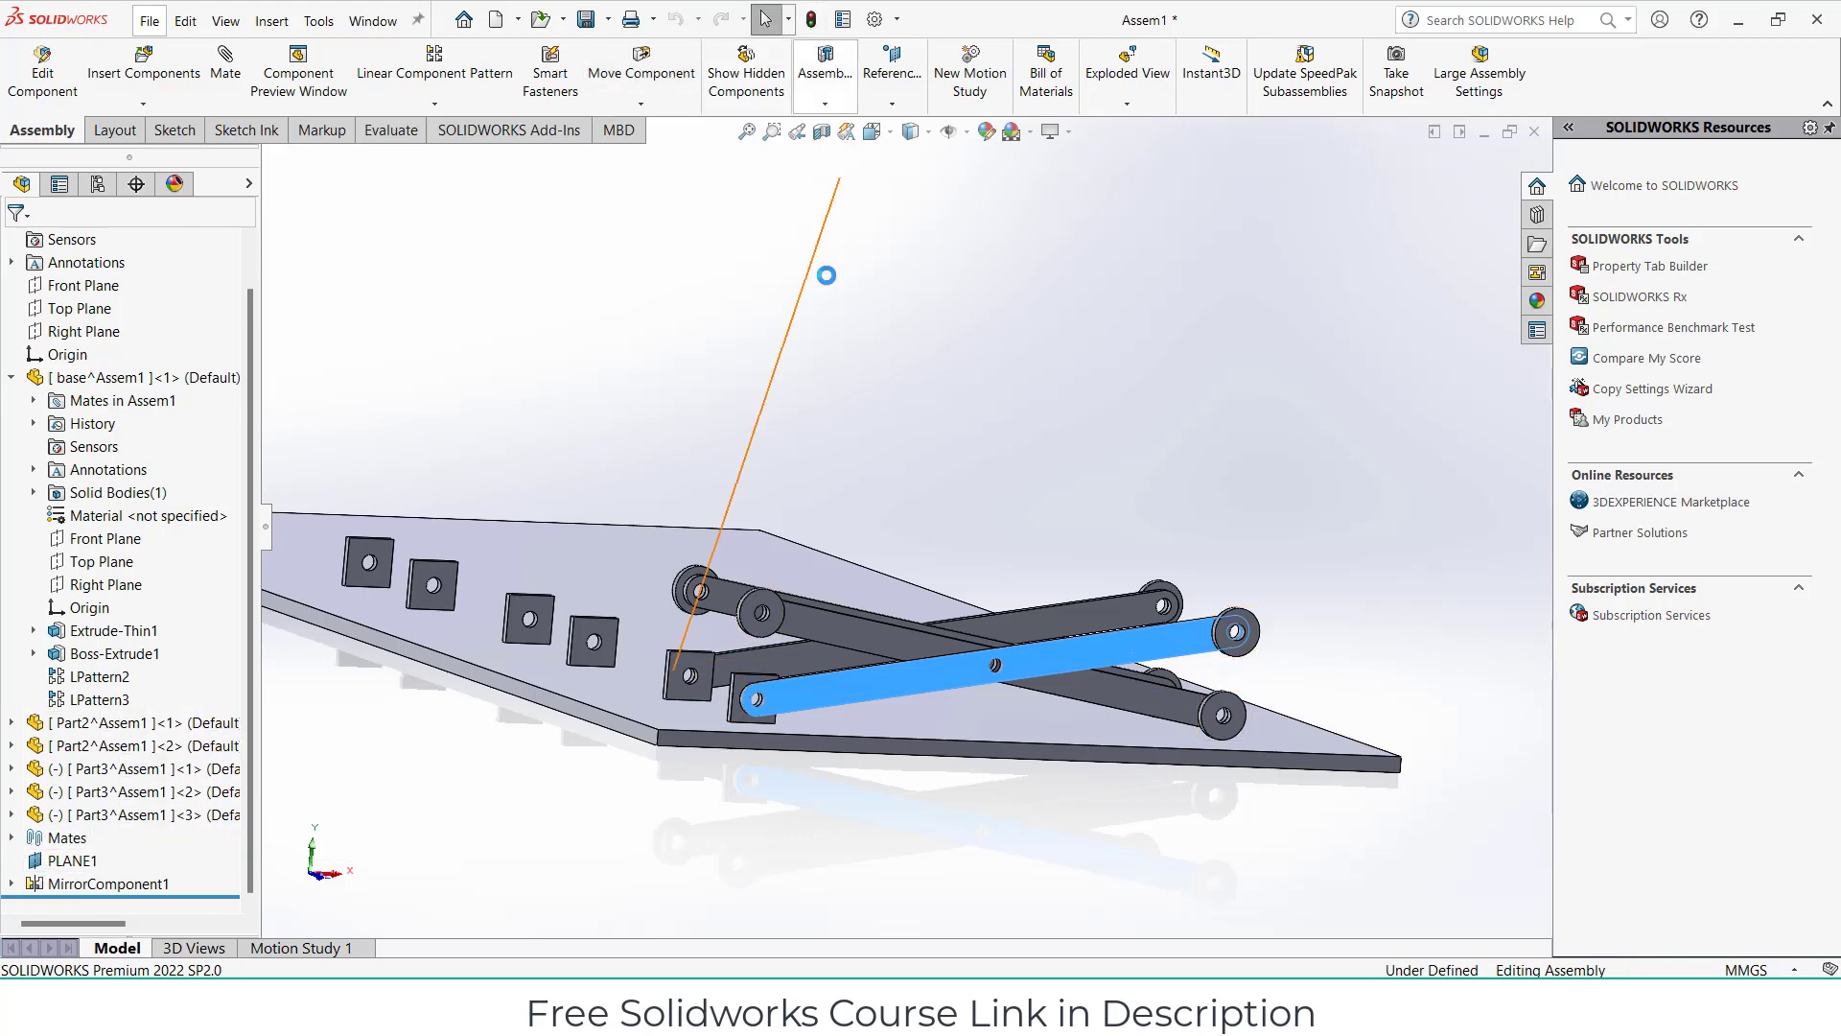
# Swing the linkage back to an upright X and bring up LimitAngle1 from Mates.
pyautogui.moveTo(952, 594); pyautogui.dragTo(1258, 604)
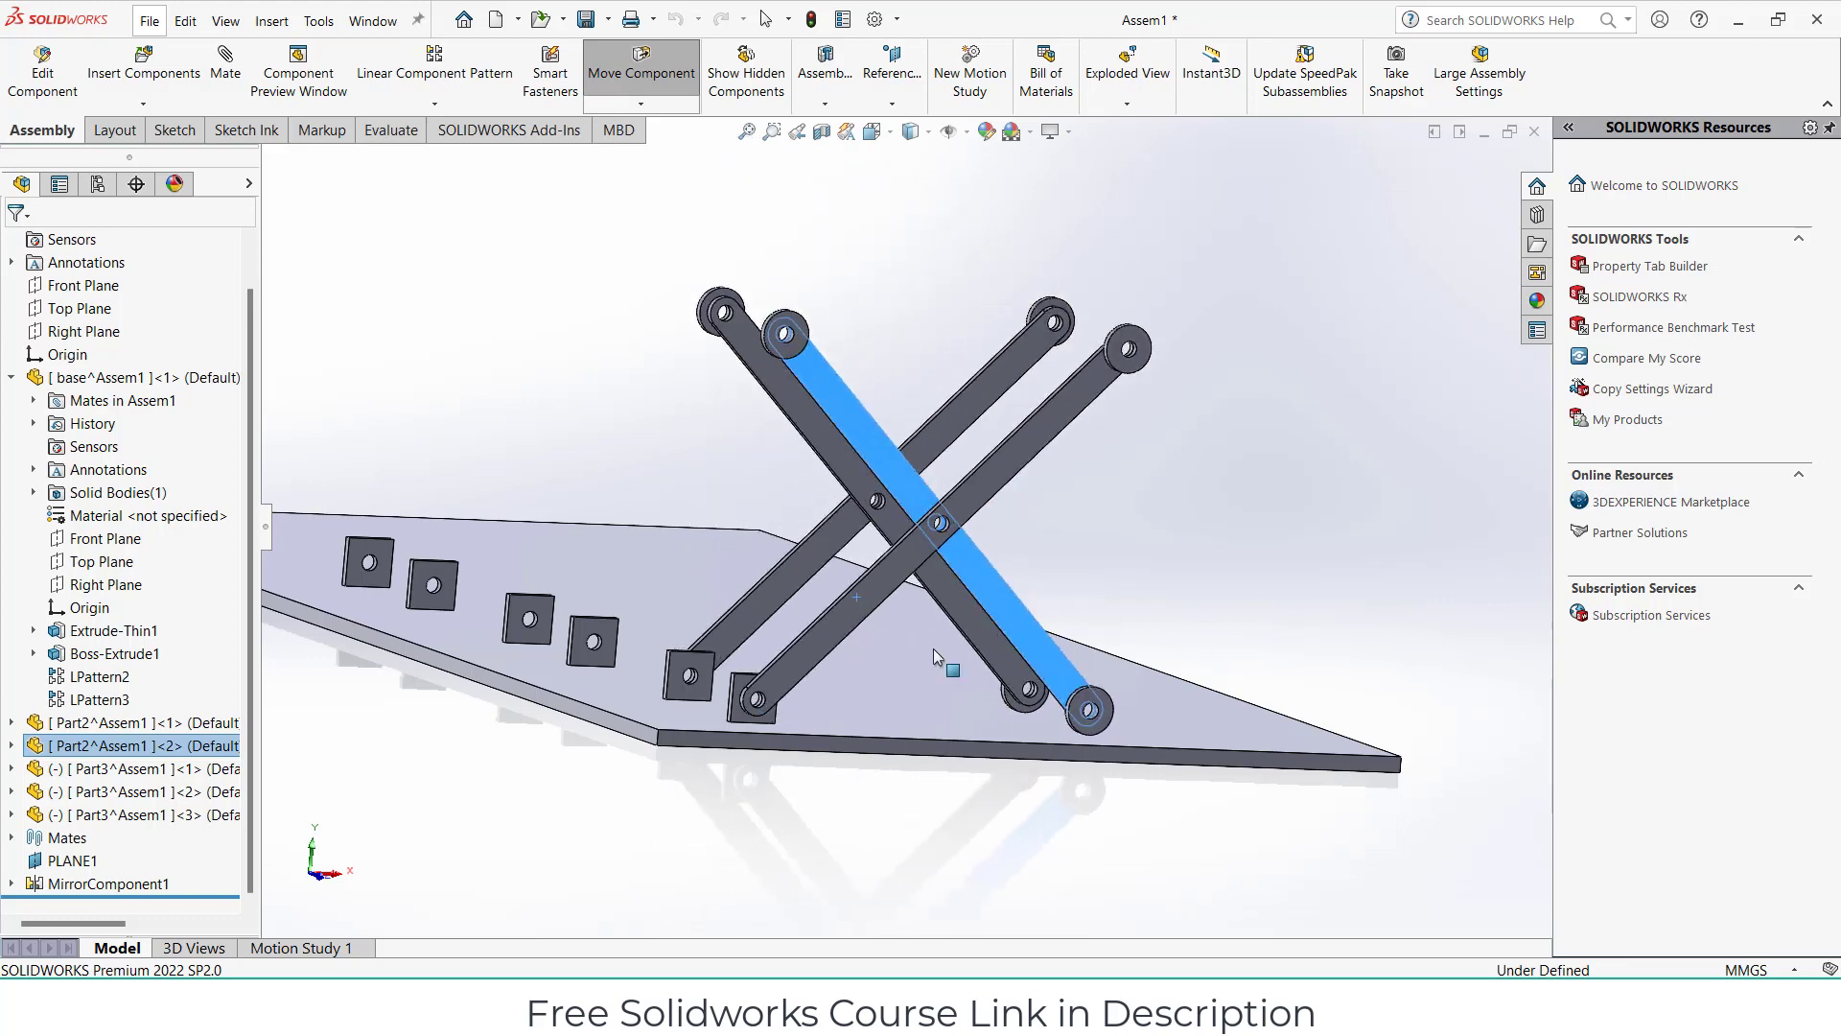
pyautogui.moveTo(935, 654)
pyautogui.mouseDown()
pyautogui.moveTo(773, 648)
pyautogui.moveTo(1118, 650)
pyautogui.mouseUp()
pyautogui.press('Escape')
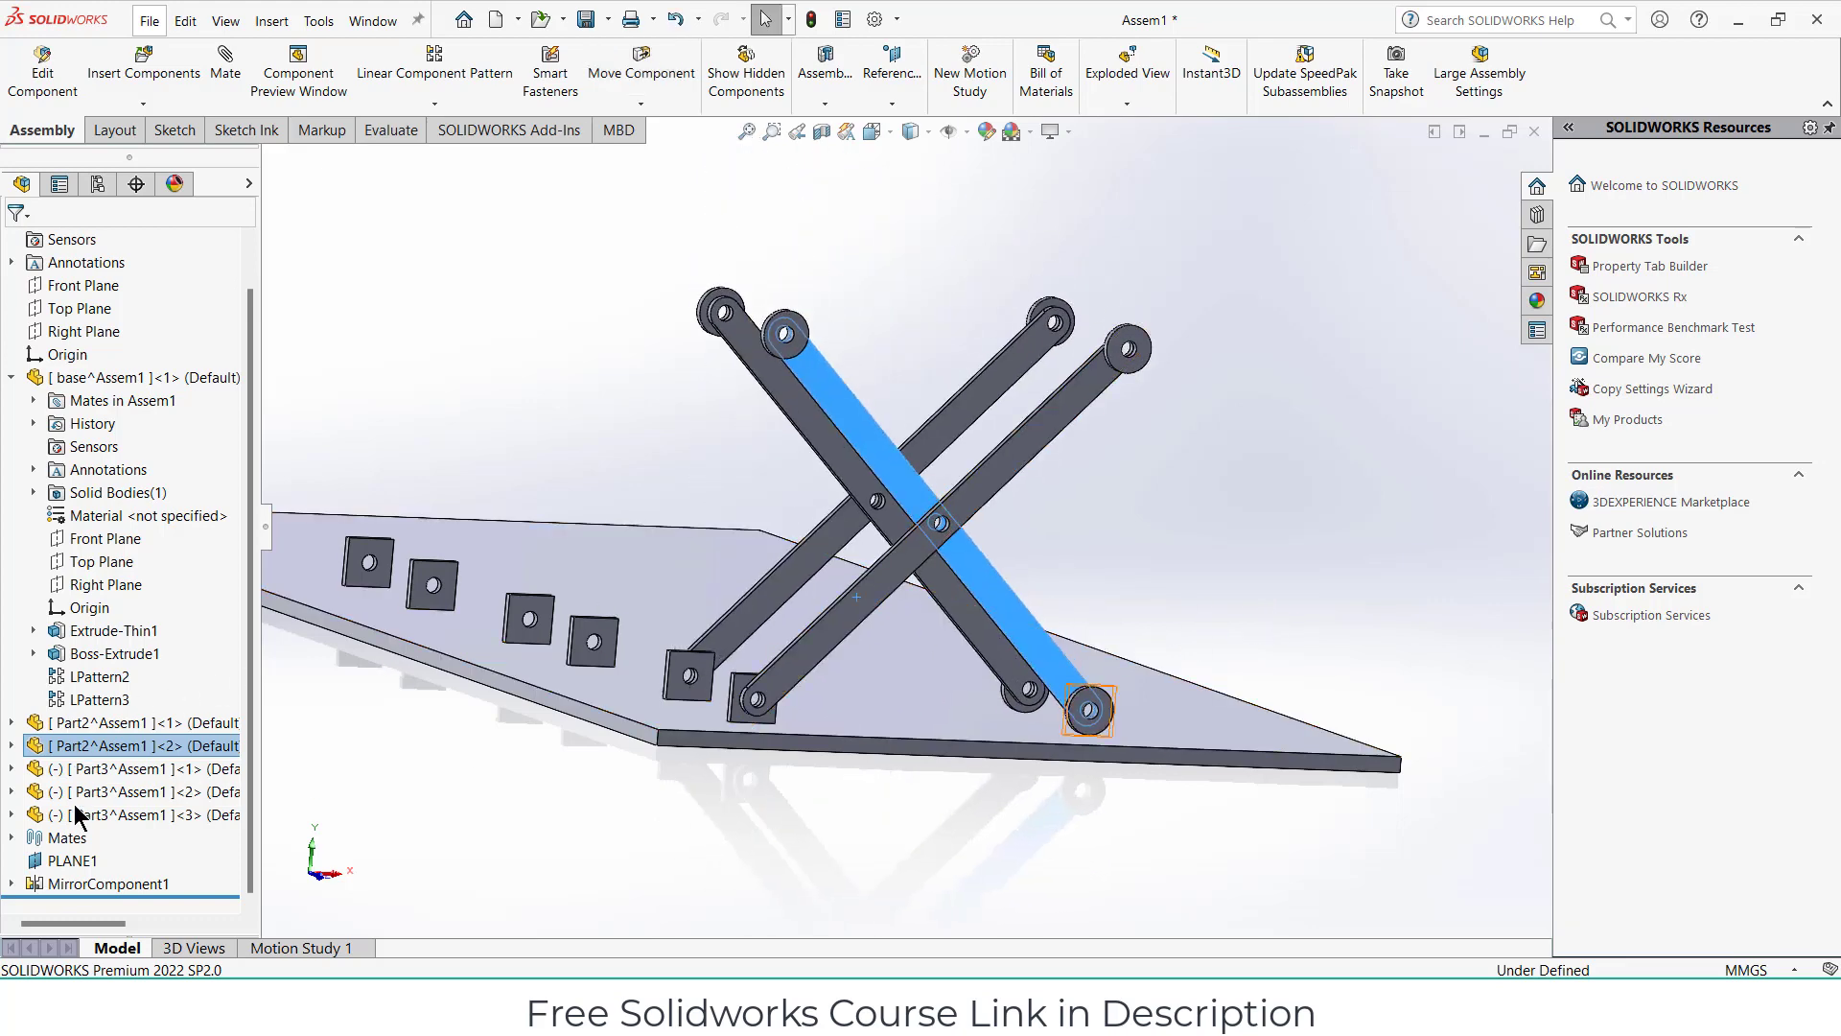
pyautogui.click(11, 837)
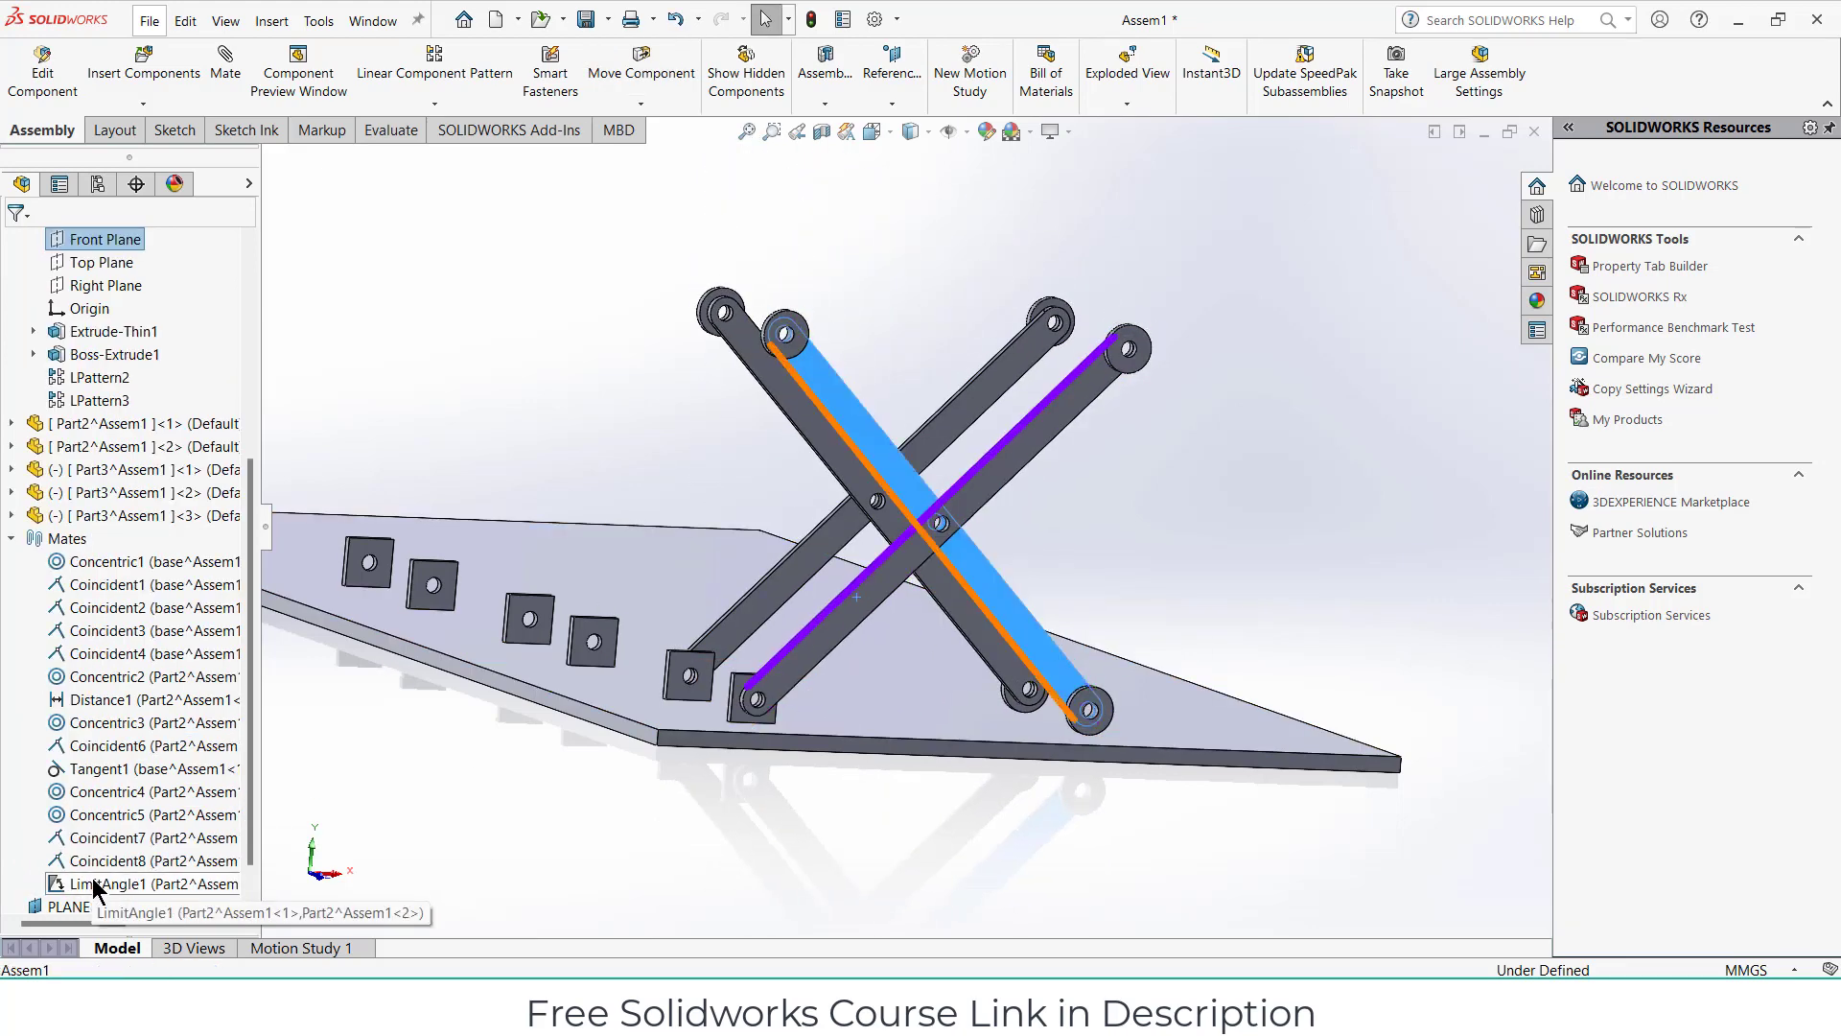
pyautogui.rightClick(94, 885)
# Edit LimitAngle1, changing the maximum and setting a 30° minimum, then accept.
pyautogui.click(112, 515)
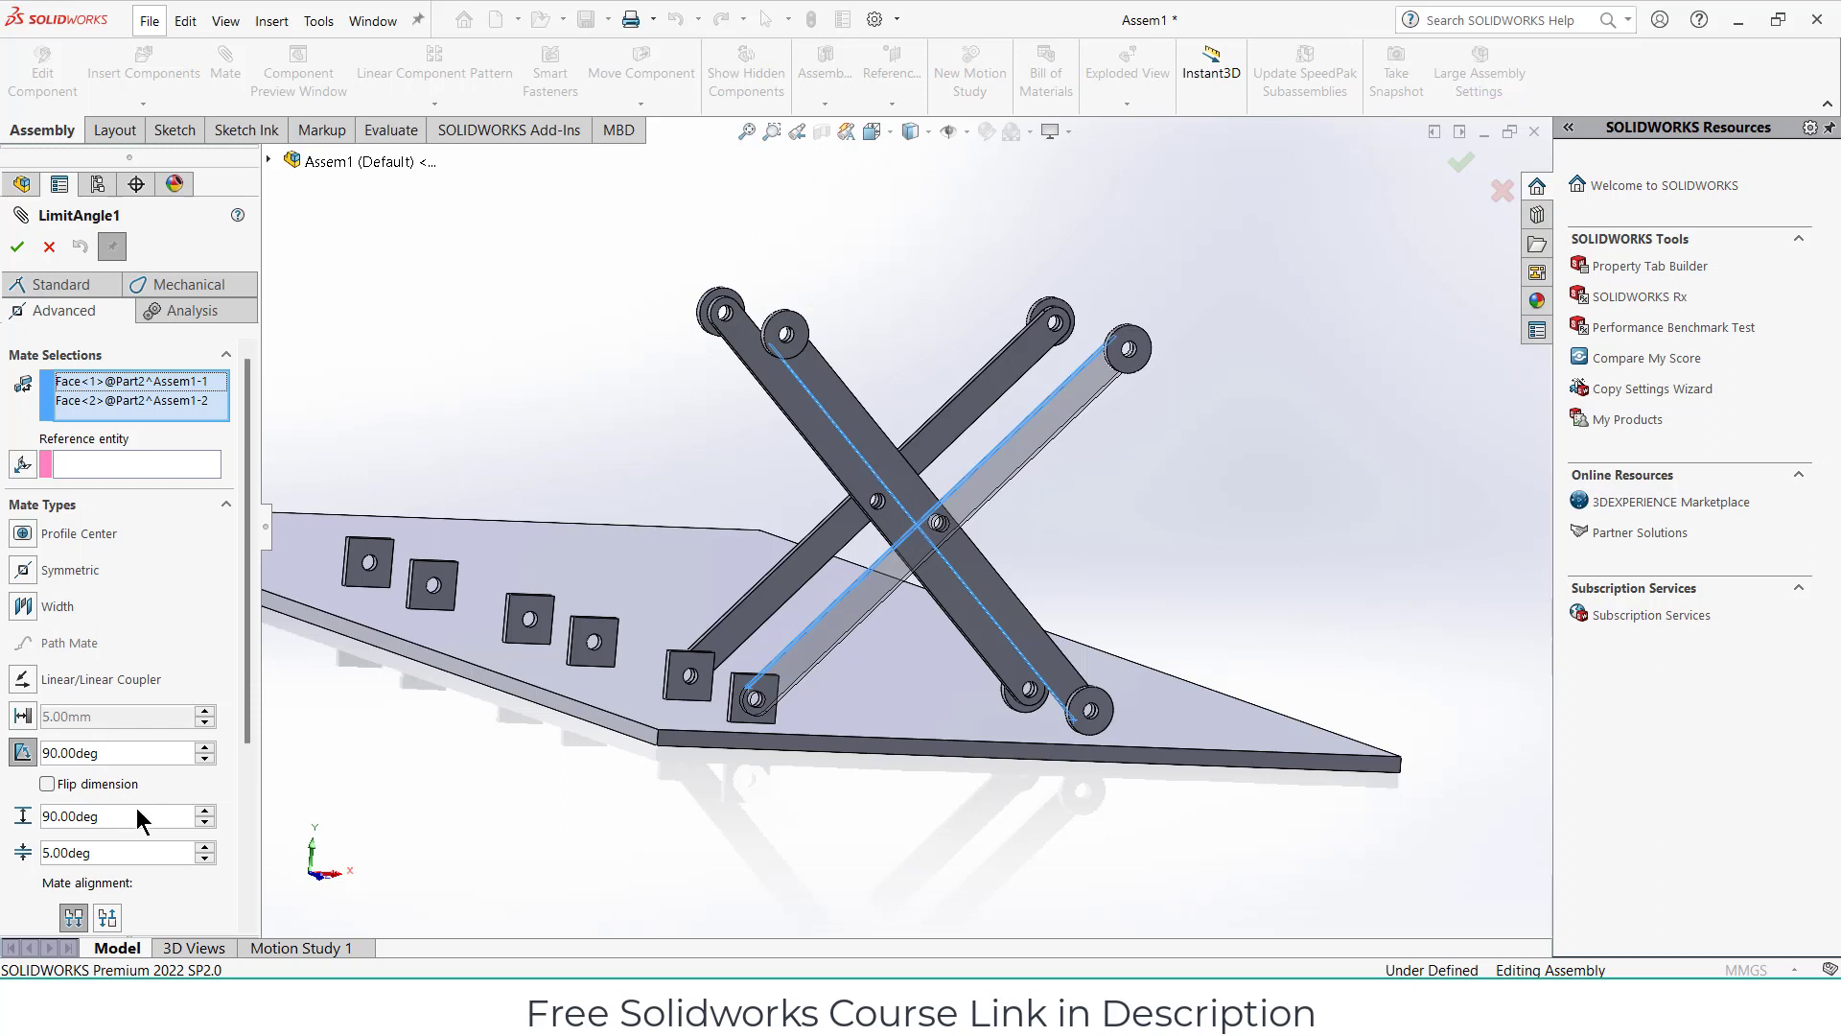
pyautogui.write('180')
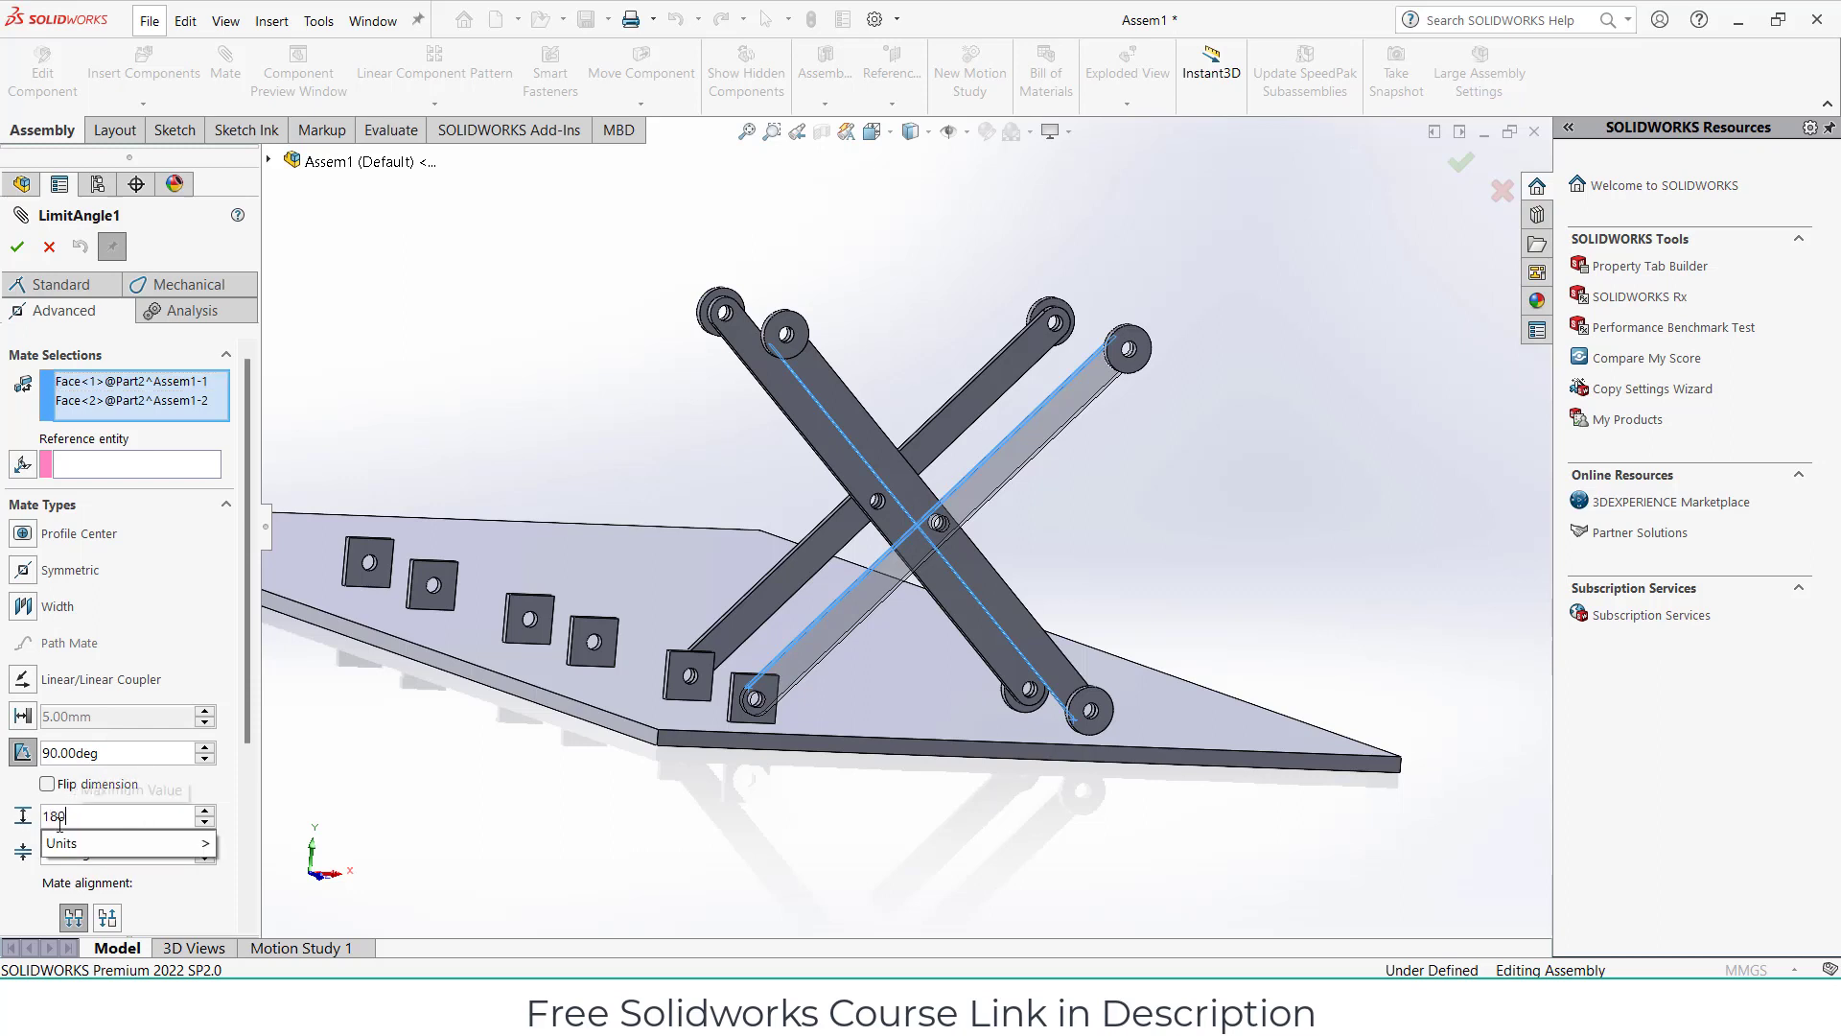
pyautogui.press('Return')
pyautogui.moveTo(128, 850); pyautogui.dragTo(2, 852)
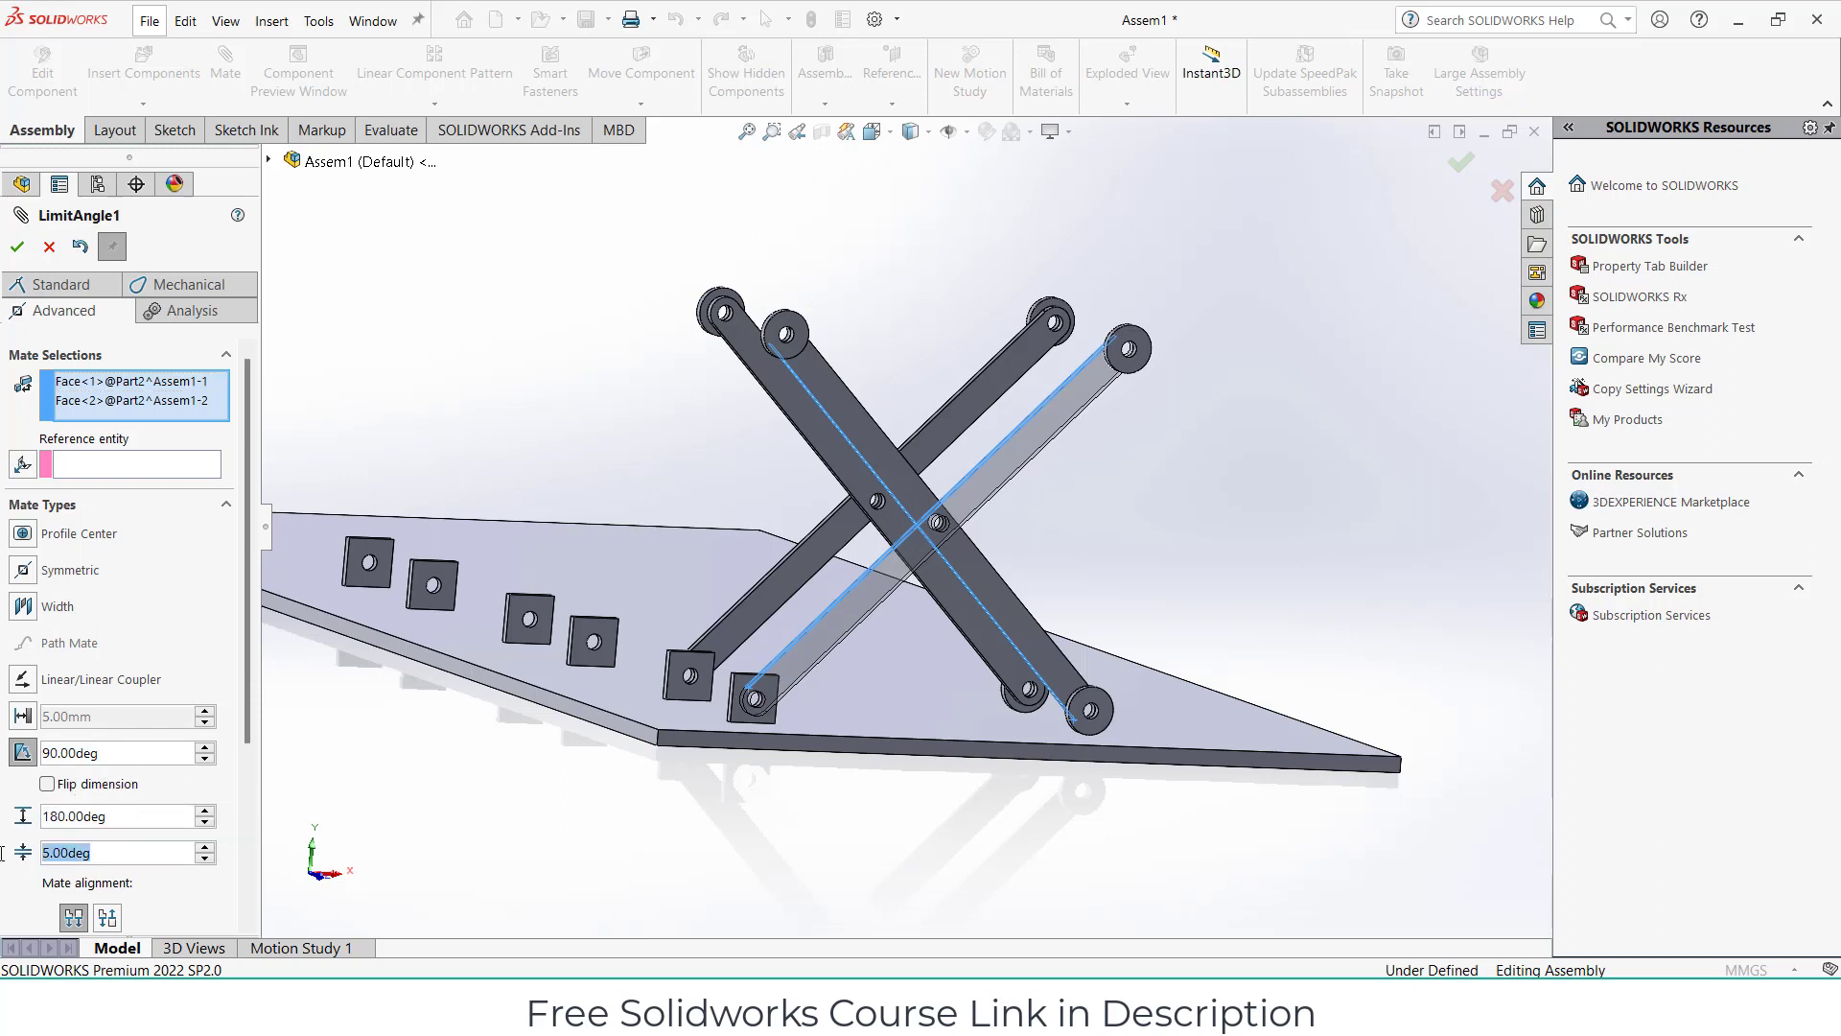
pyautogui.write('30')
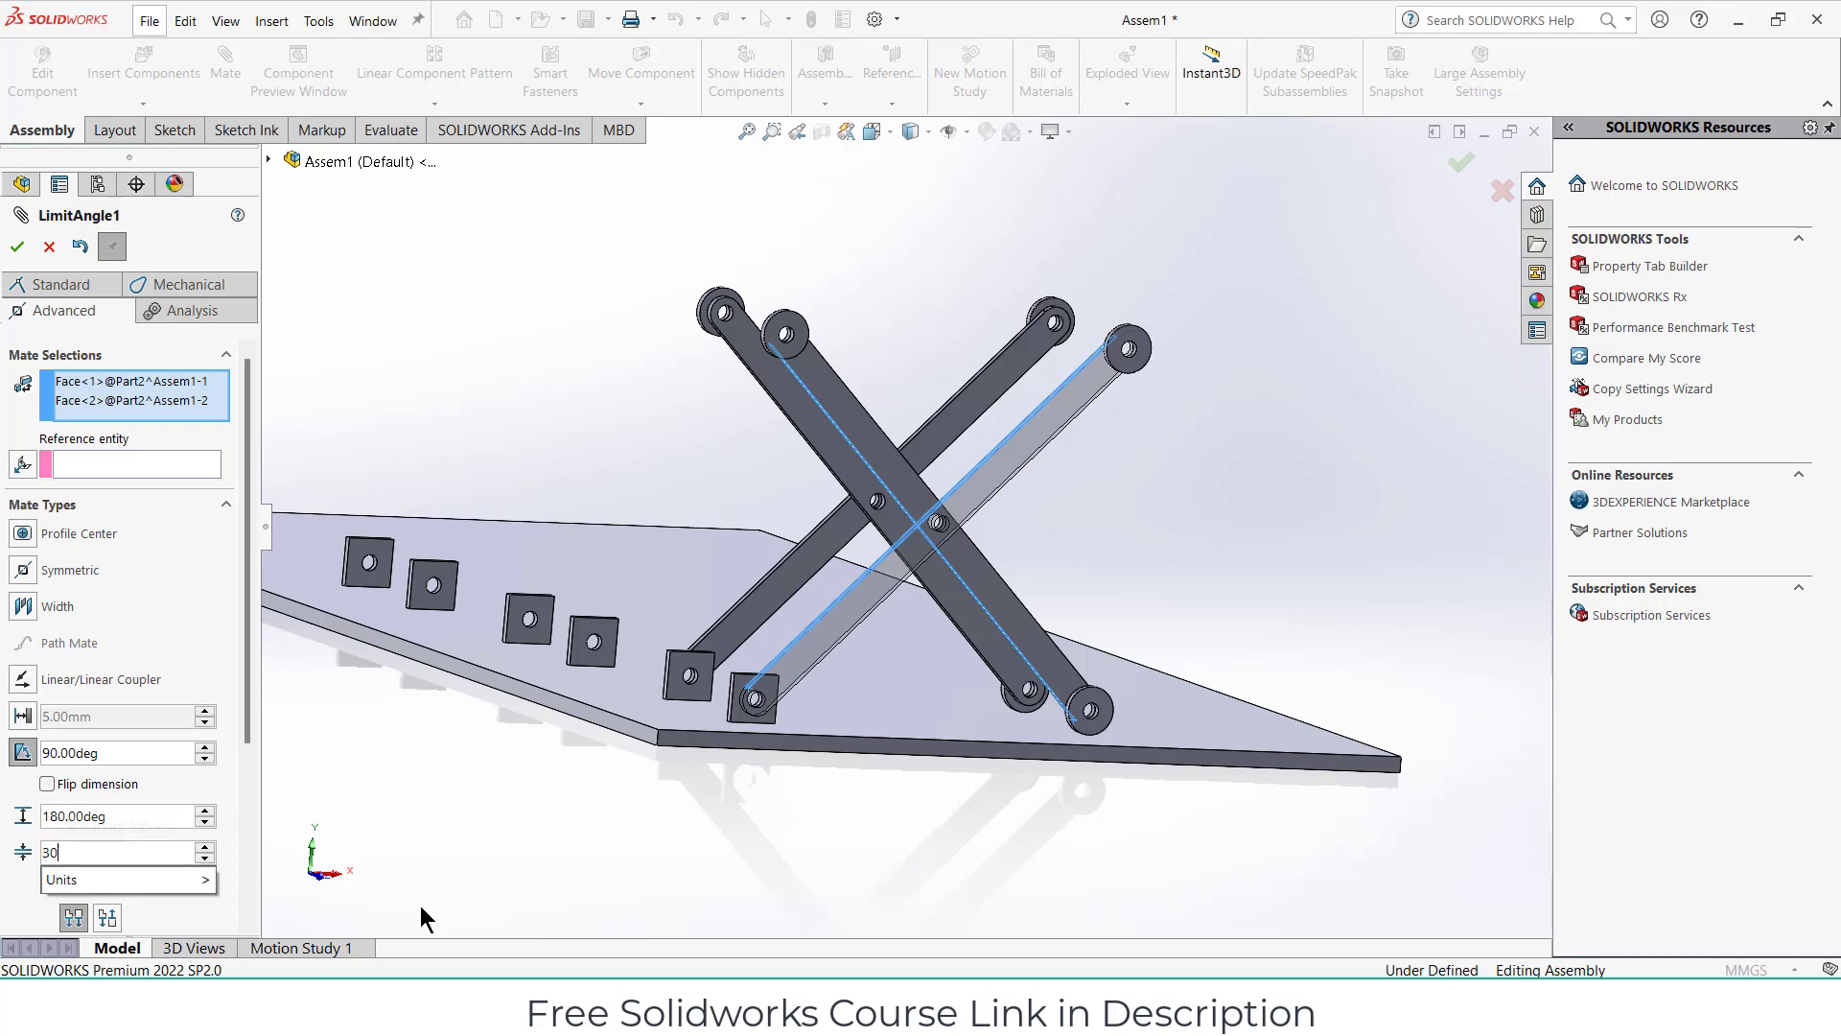
pyautogui.press('Return')
pyautogui.click(17, 247)
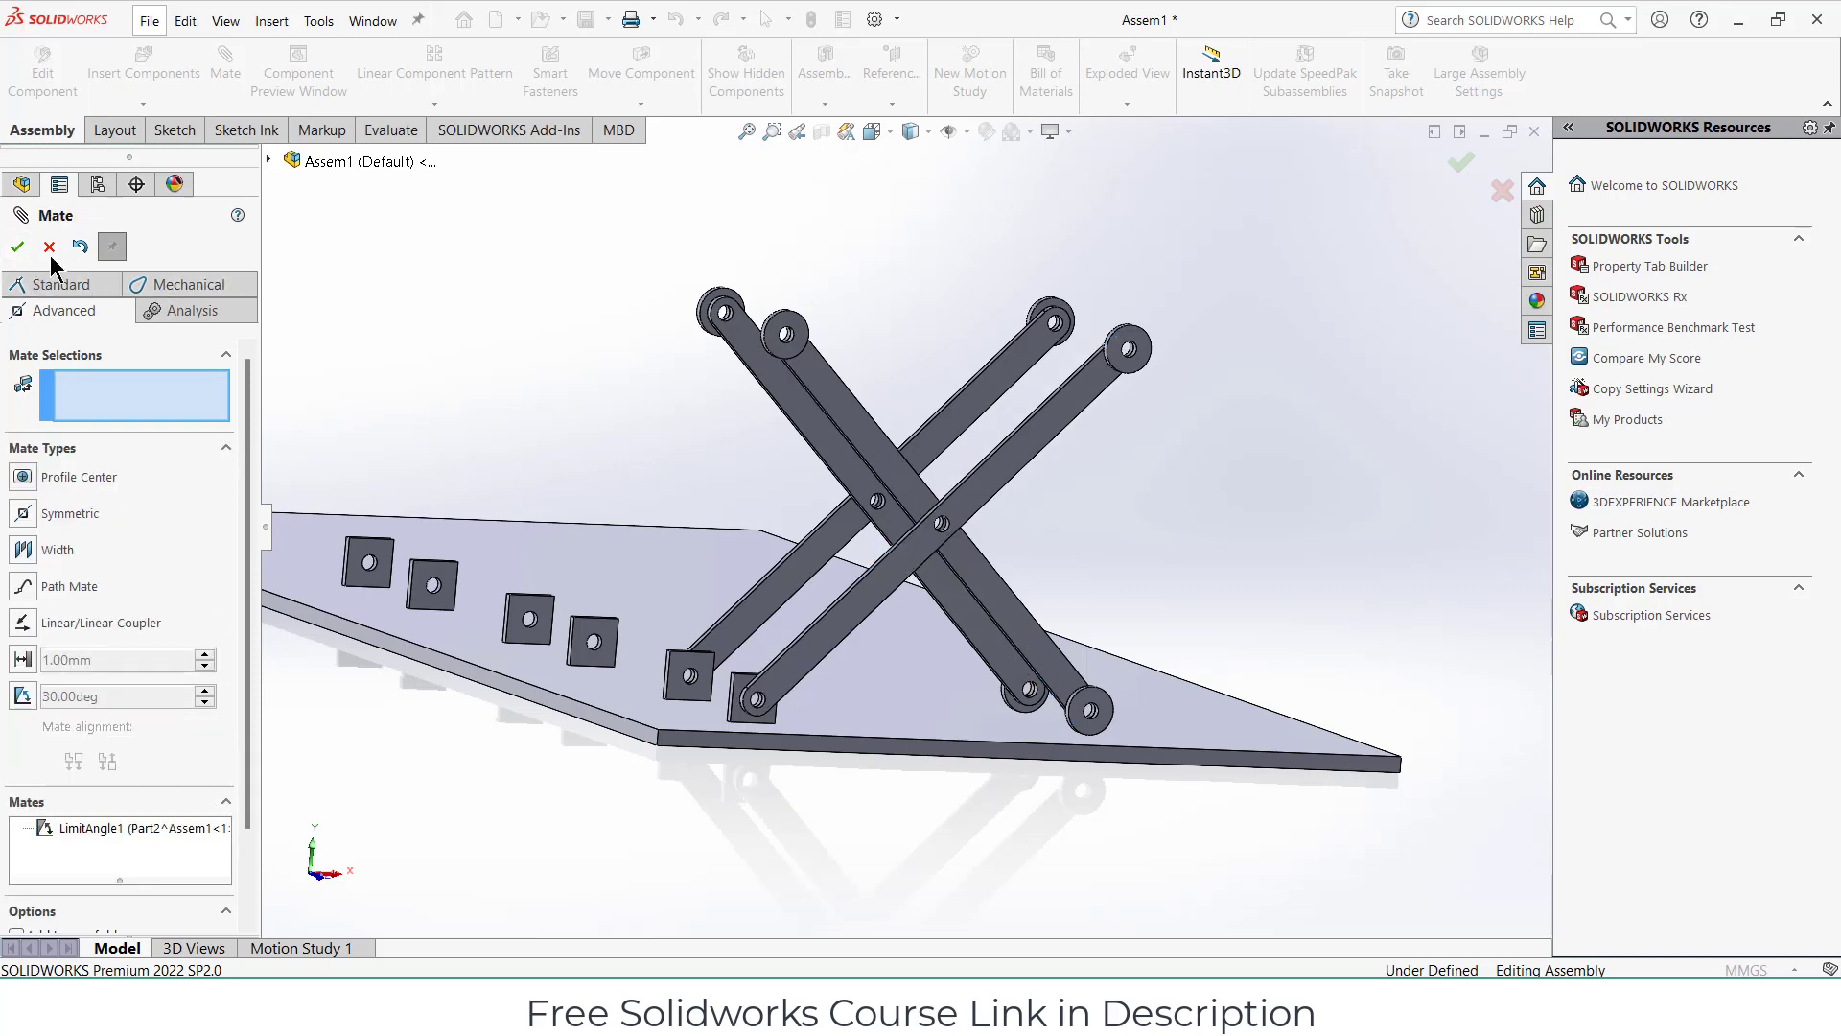
pyautogui.click(48, 246)
# Drag the links through their range, folding them nearly flat against the plate.
pyautogui.moveTo(997, 609); pyautogui.dragTo(1297, 551)
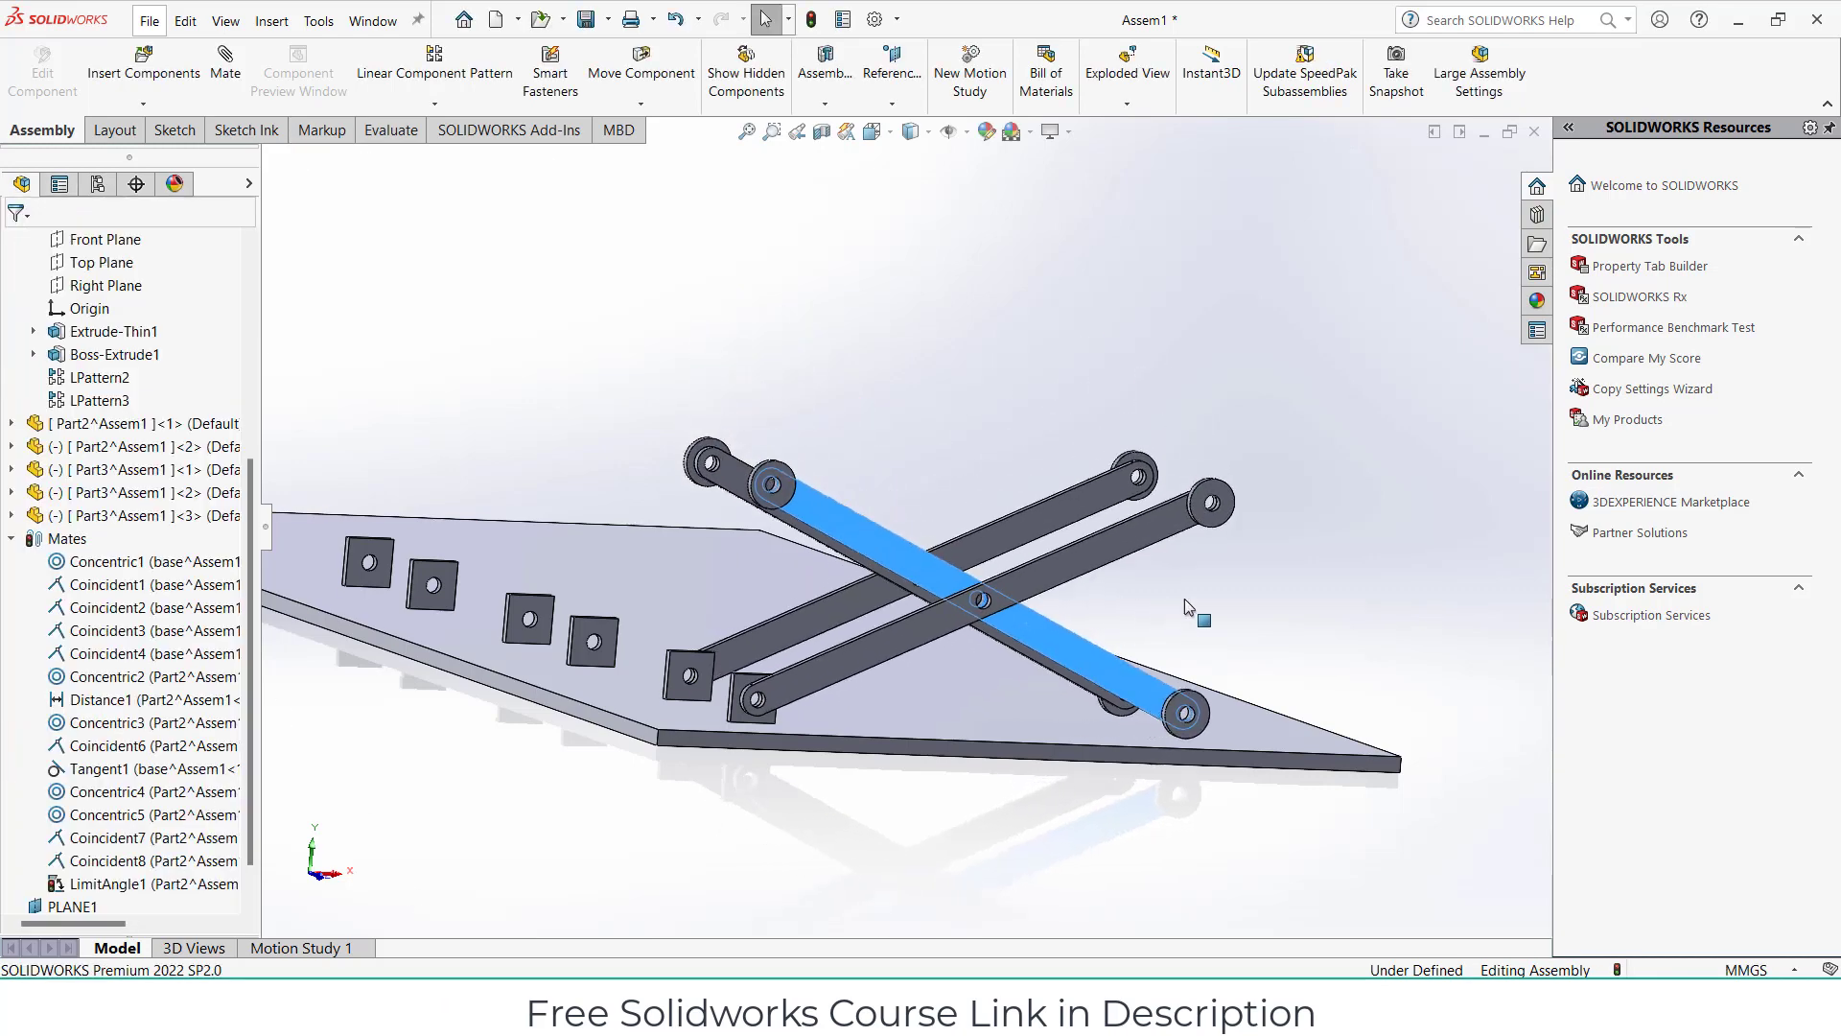
pyautogui.moveTo(878, 586)
pyautogui.mouseDown()
pyautogui.moveTo(855, 595)
pyautogui.moveTo(846, 665)
pyautogui.moveTo(842, 647)
pyautogui.moveTo(760, 719)
pyautogui.moveTo(1101, 687)
pyautogui.moveTo(1136, 602)
pyautogui.moveTo(1189, 652)
pyautogui.moveTo(1218, 624)
pyautogui.moveTo(1158, 503)
pyautogui.mouseUp()
pyautogui.press('Escape')
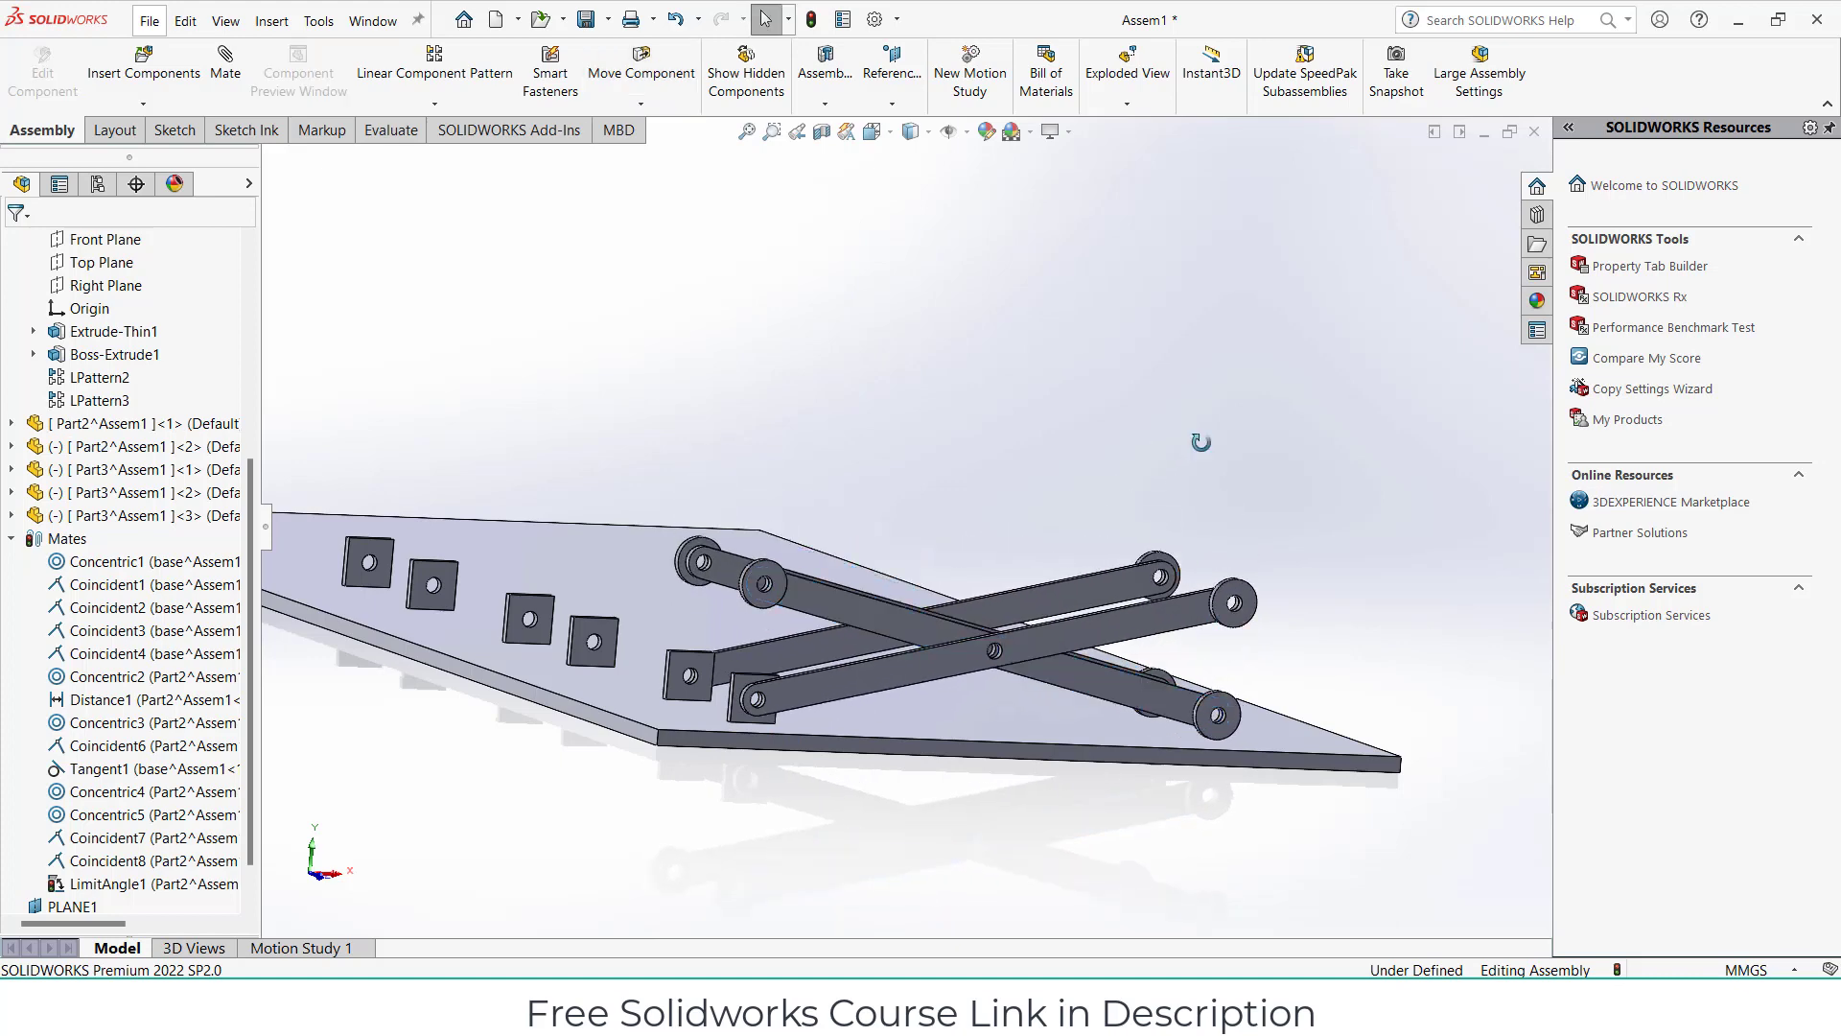
pyautogui.moveTo(1158, 502); pyautogui.dragTo(1220, 519, button='middle')
pyautogui.moveTo(1056, 642); pyautogui.dragTo(1093, 700, button='middle')
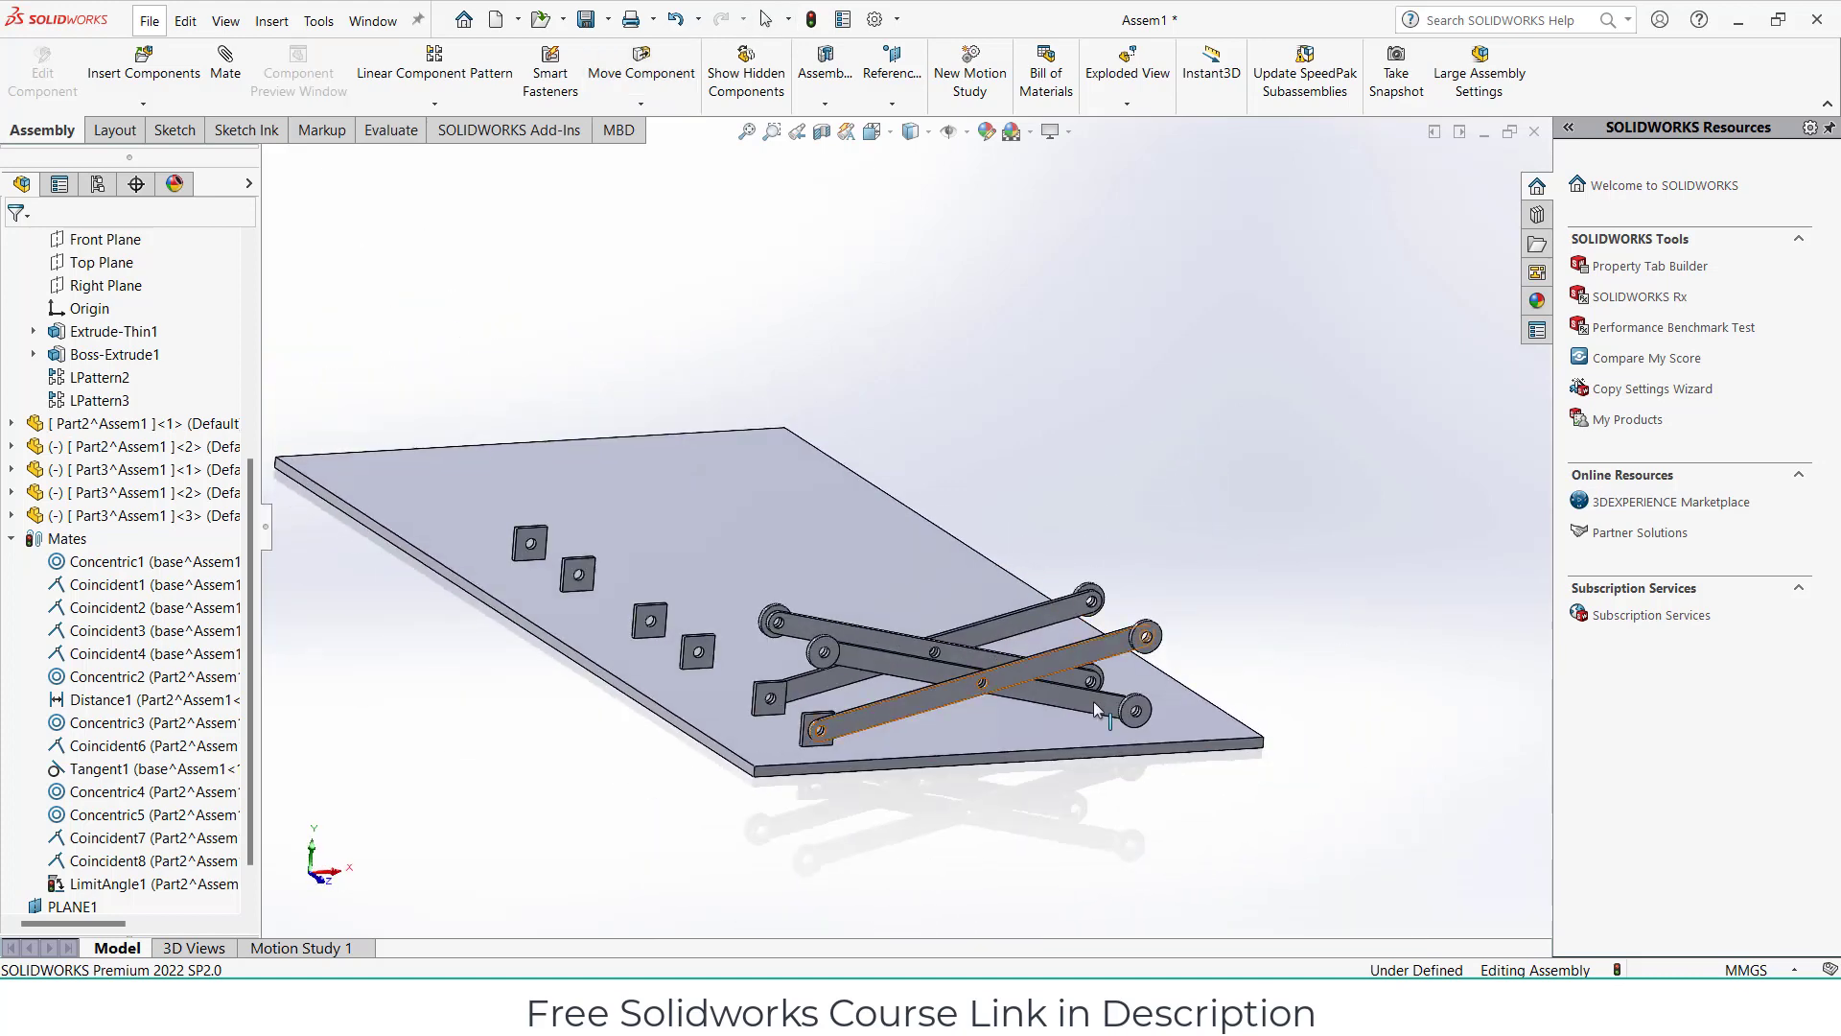
pyautogui.moveTo(1094, 700)
pyautogui.mouseDown()
pyautogui.moveTo(1113, 757)
pyautogui.moveTo(1190, 768)
pyautogui.moveTo(1192, 676)
pyautogui.moveTo(1170, 691)
pyautogui.moveTo(1155, 669)
pyautogui.moveTo(1165, 695)
pyautogui.mouseUp()
pyautogui.press('Escape')
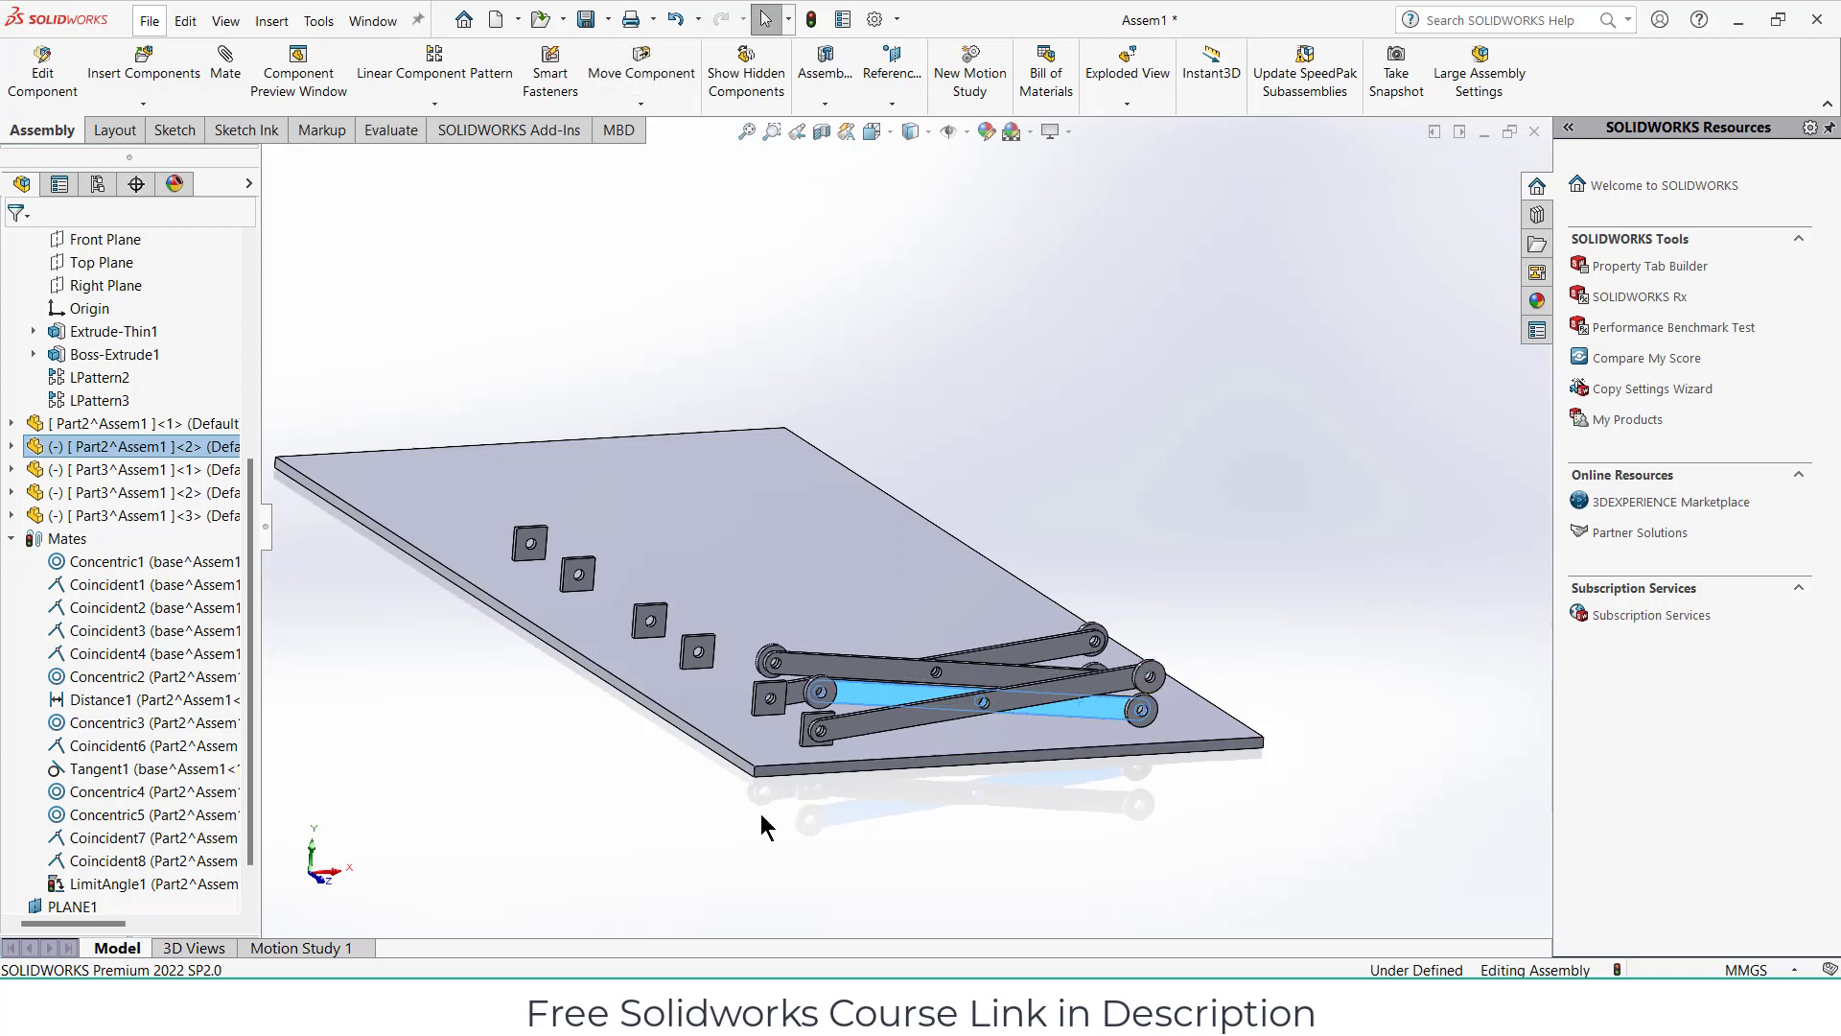
pyautogui.click(761, 816)
pyautogui.scroll(-2, 135, 844)
# Change the LimitAngle1 mate's maximum angle to 165 degrees.
pyautogui.rightClick(134, 839)
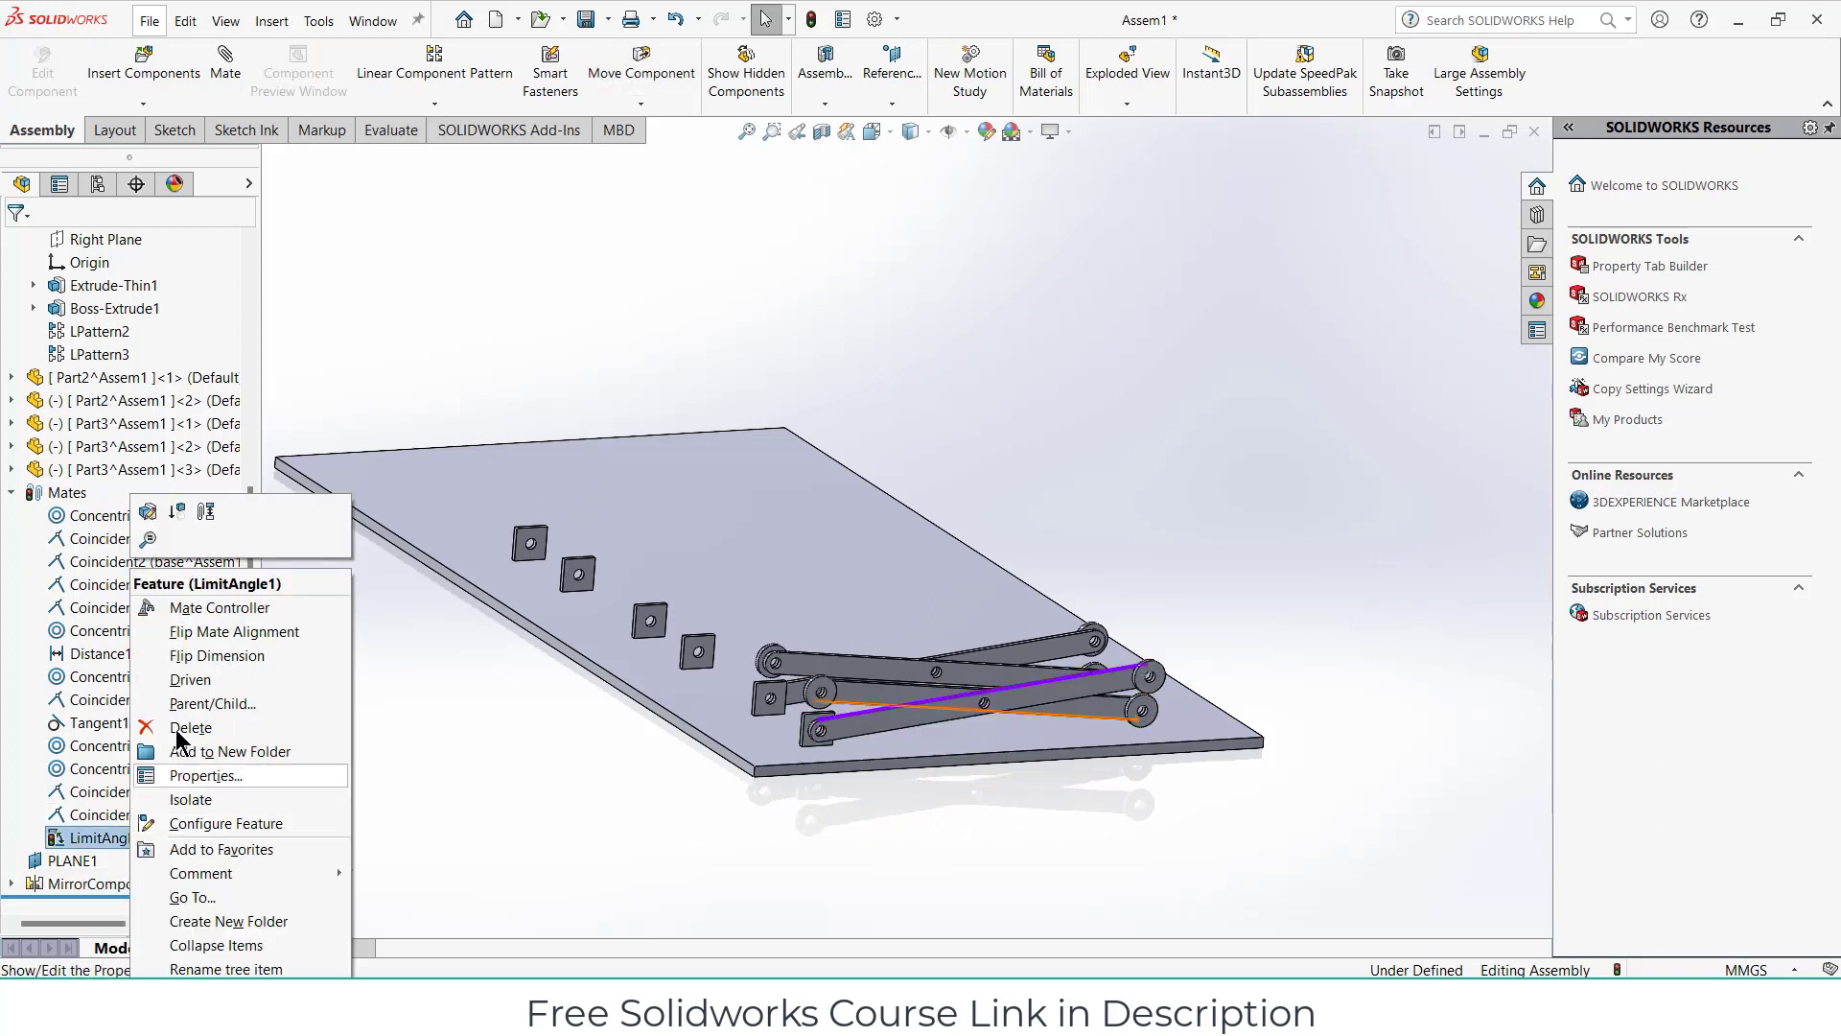
pyautogui.click(158, 521)
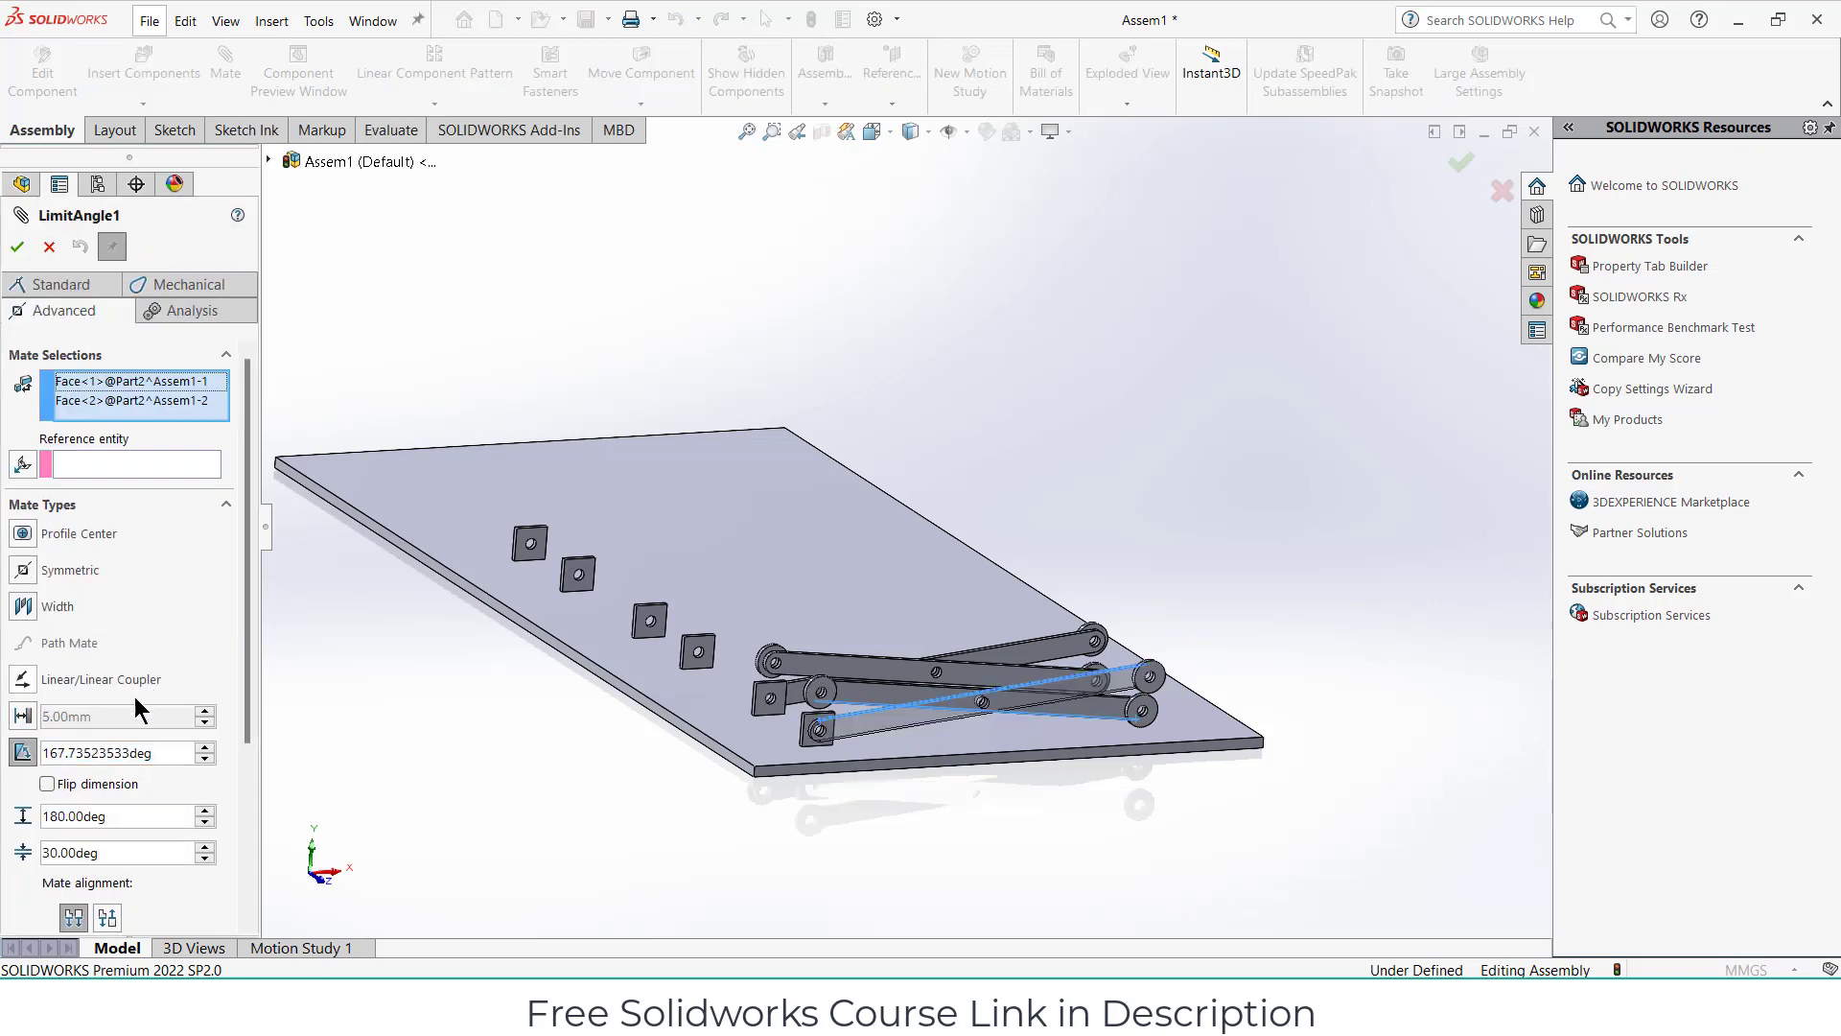
pyautogui.doubleClick(148, 817)
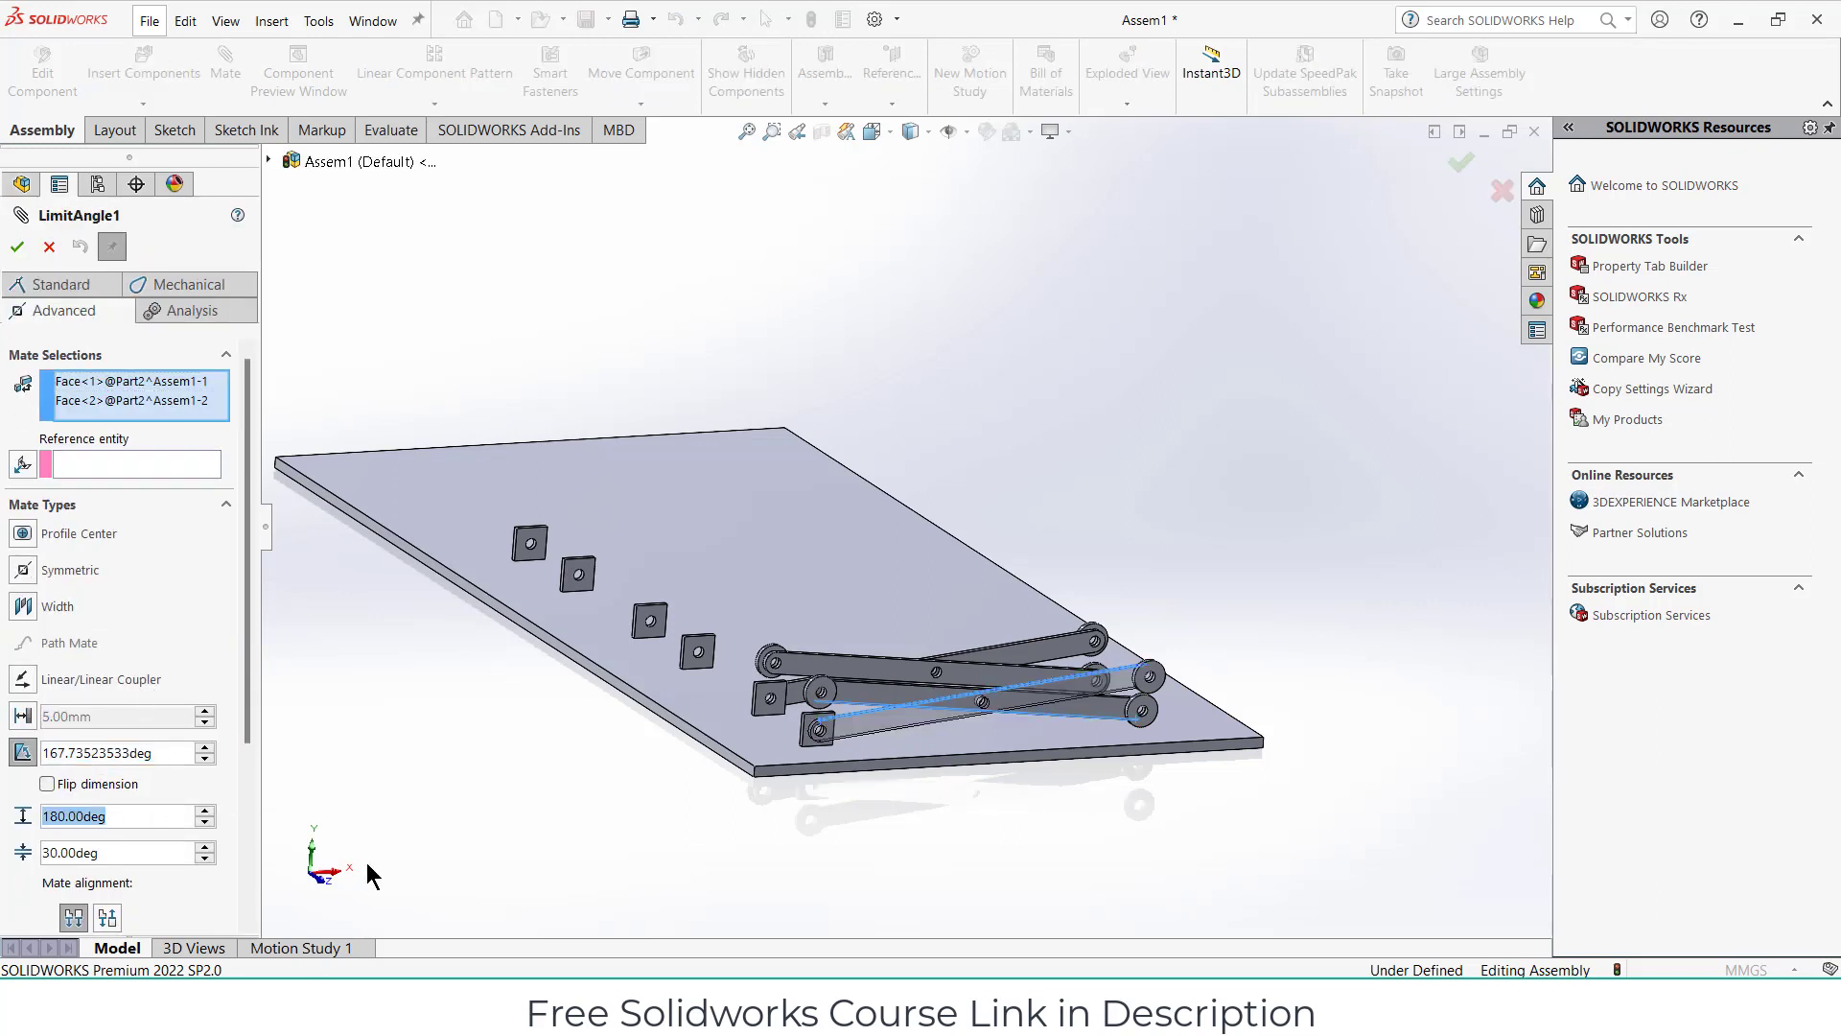
pyautogui.write('16')
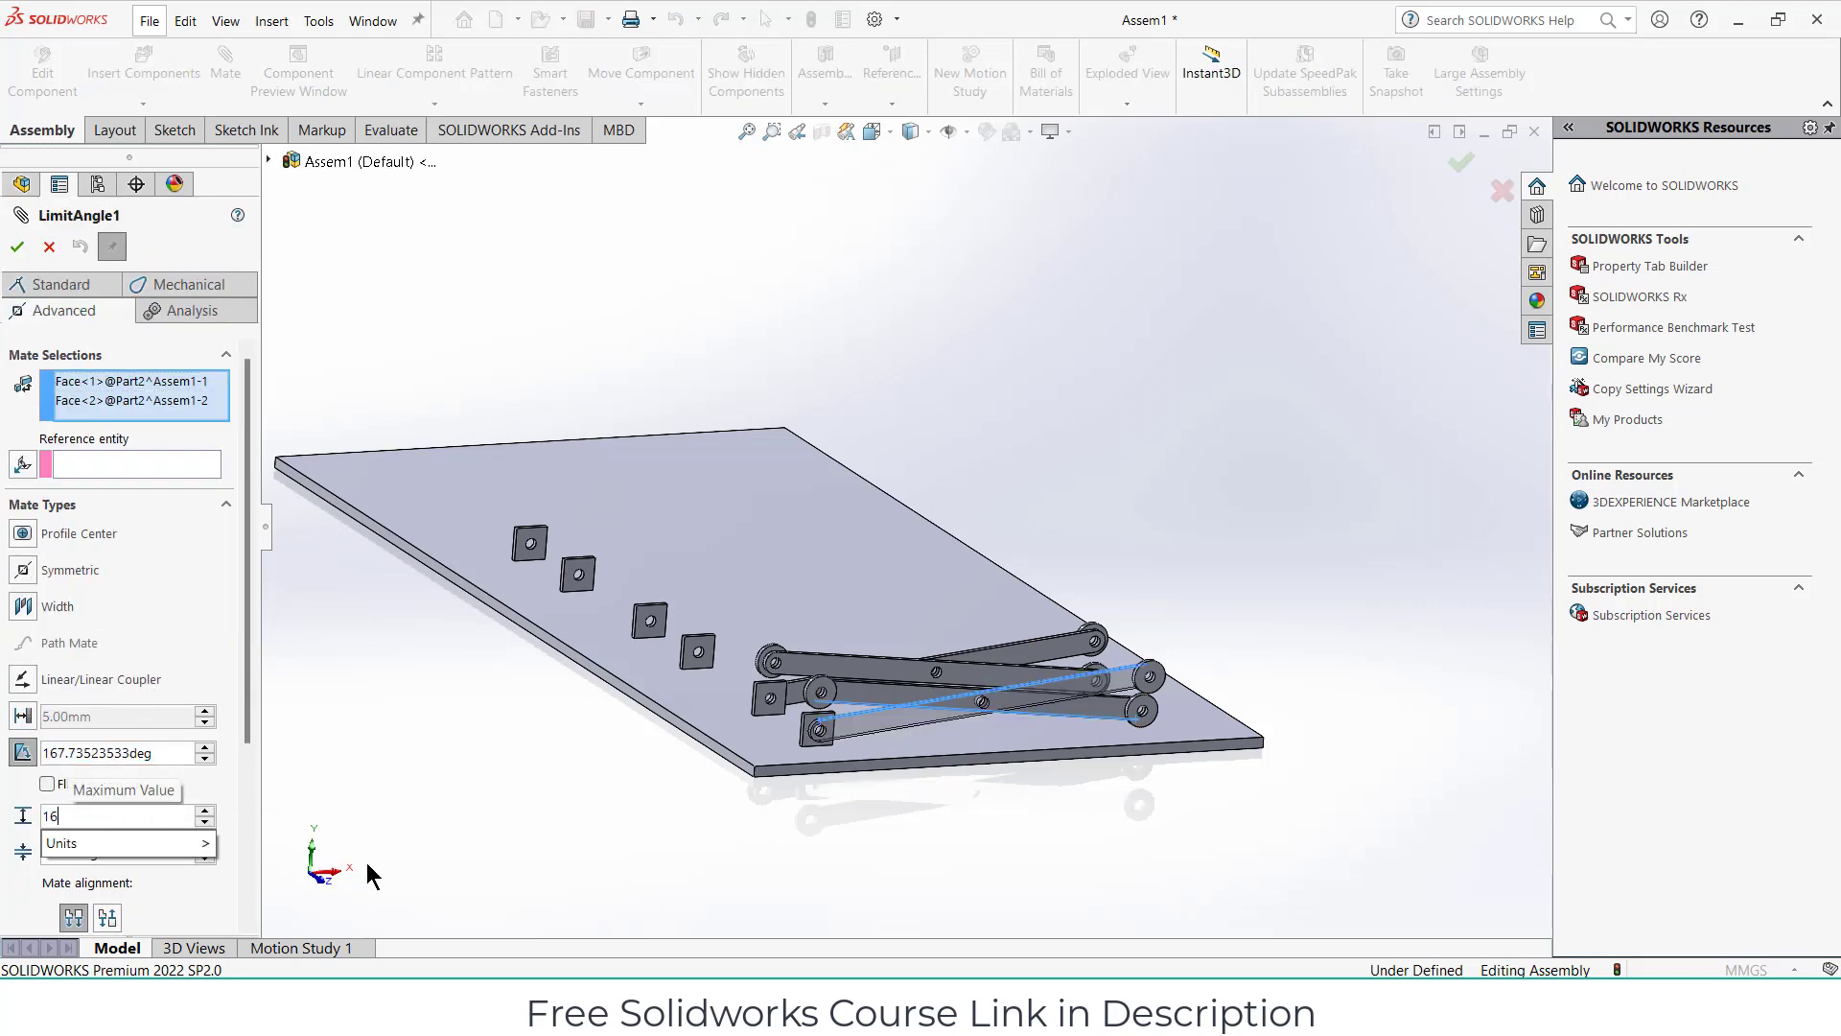
pyautogui.write('5')
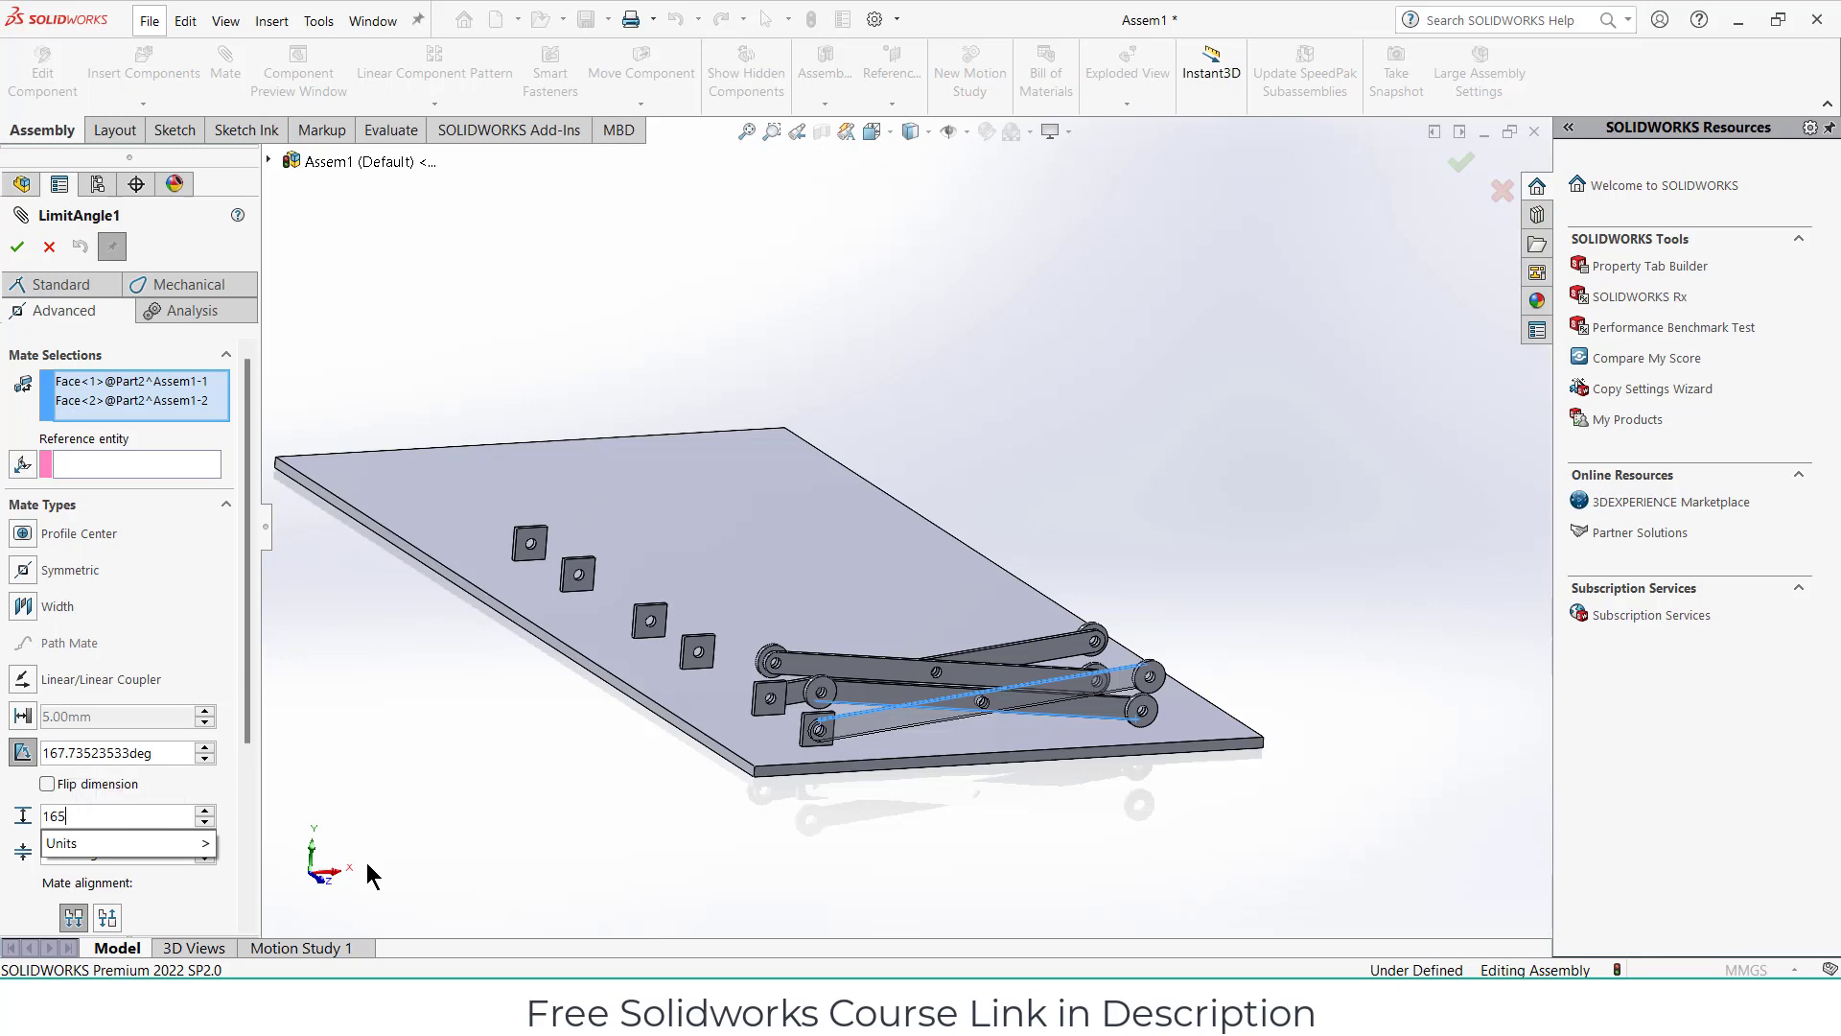
pyautogui.press('Return')
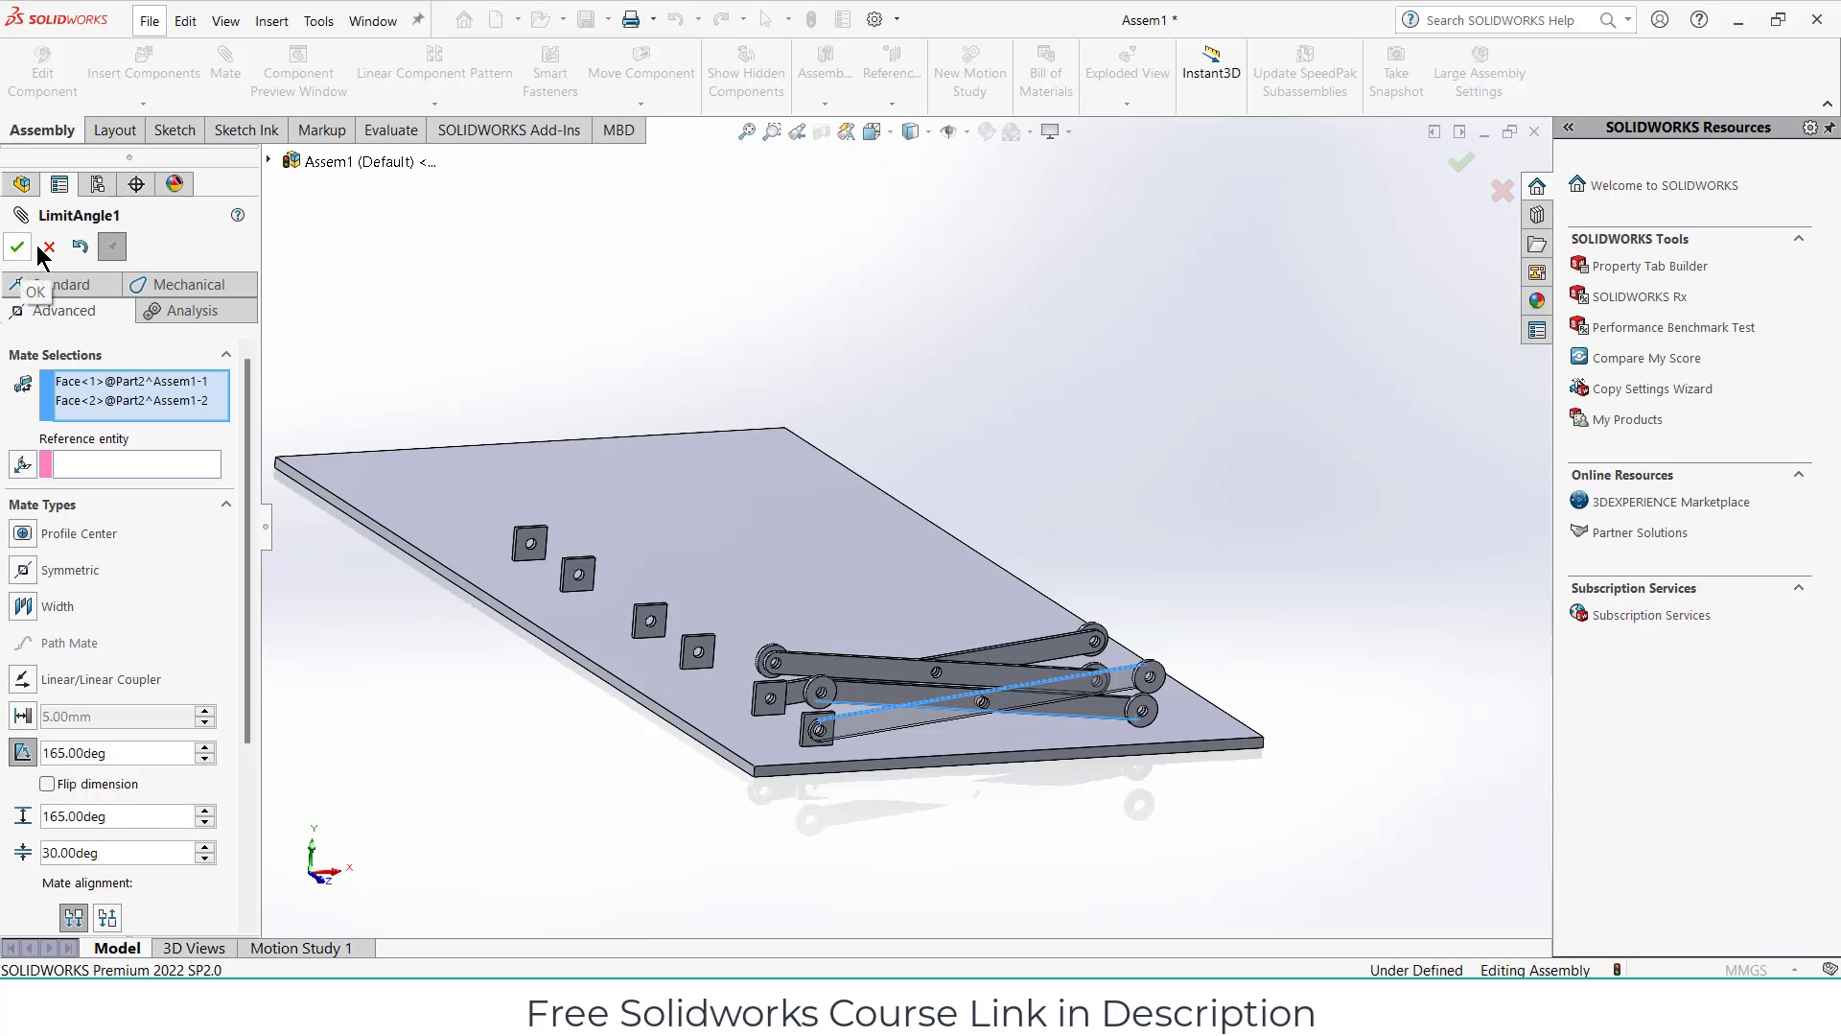
pyautogui.click(49, 248)
# Drag a link through its swing to test the new 165-degree limit.
pyautogui.scroll(-3, 1106, 727)
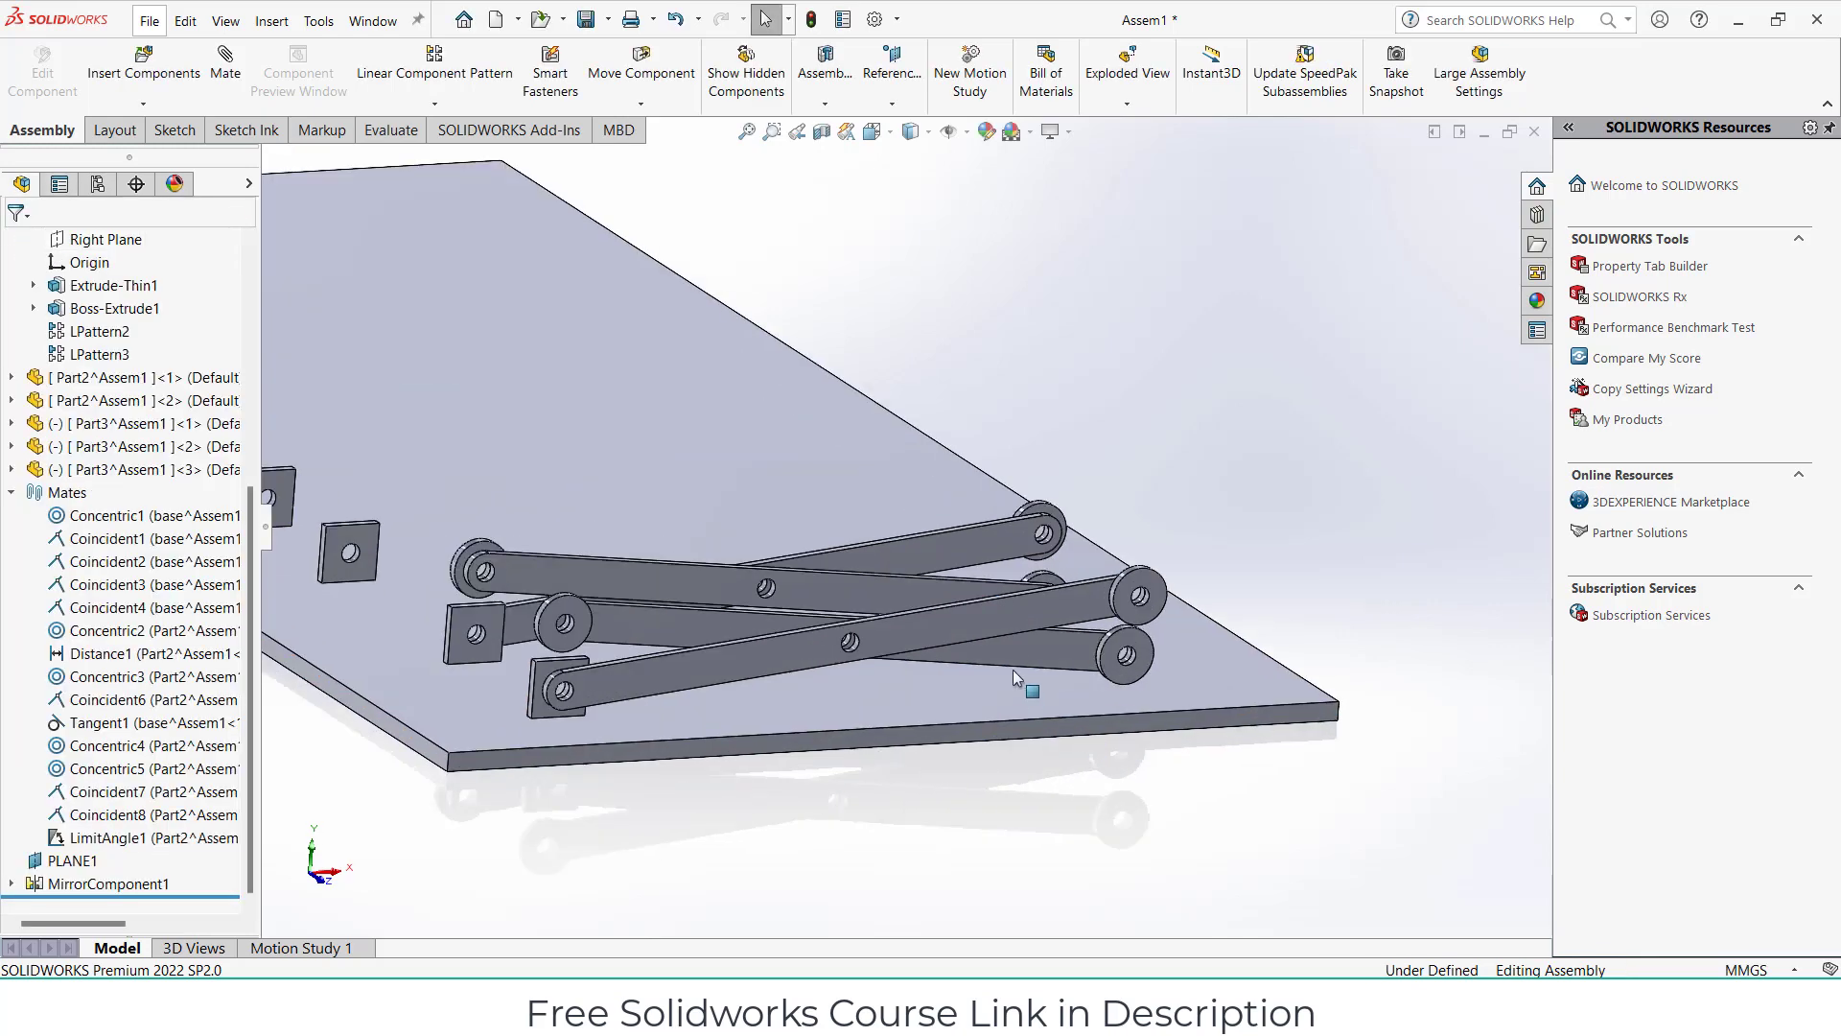
pyautogui.moveTo(1034, 646); pyautogui.dragTo(852, 692)
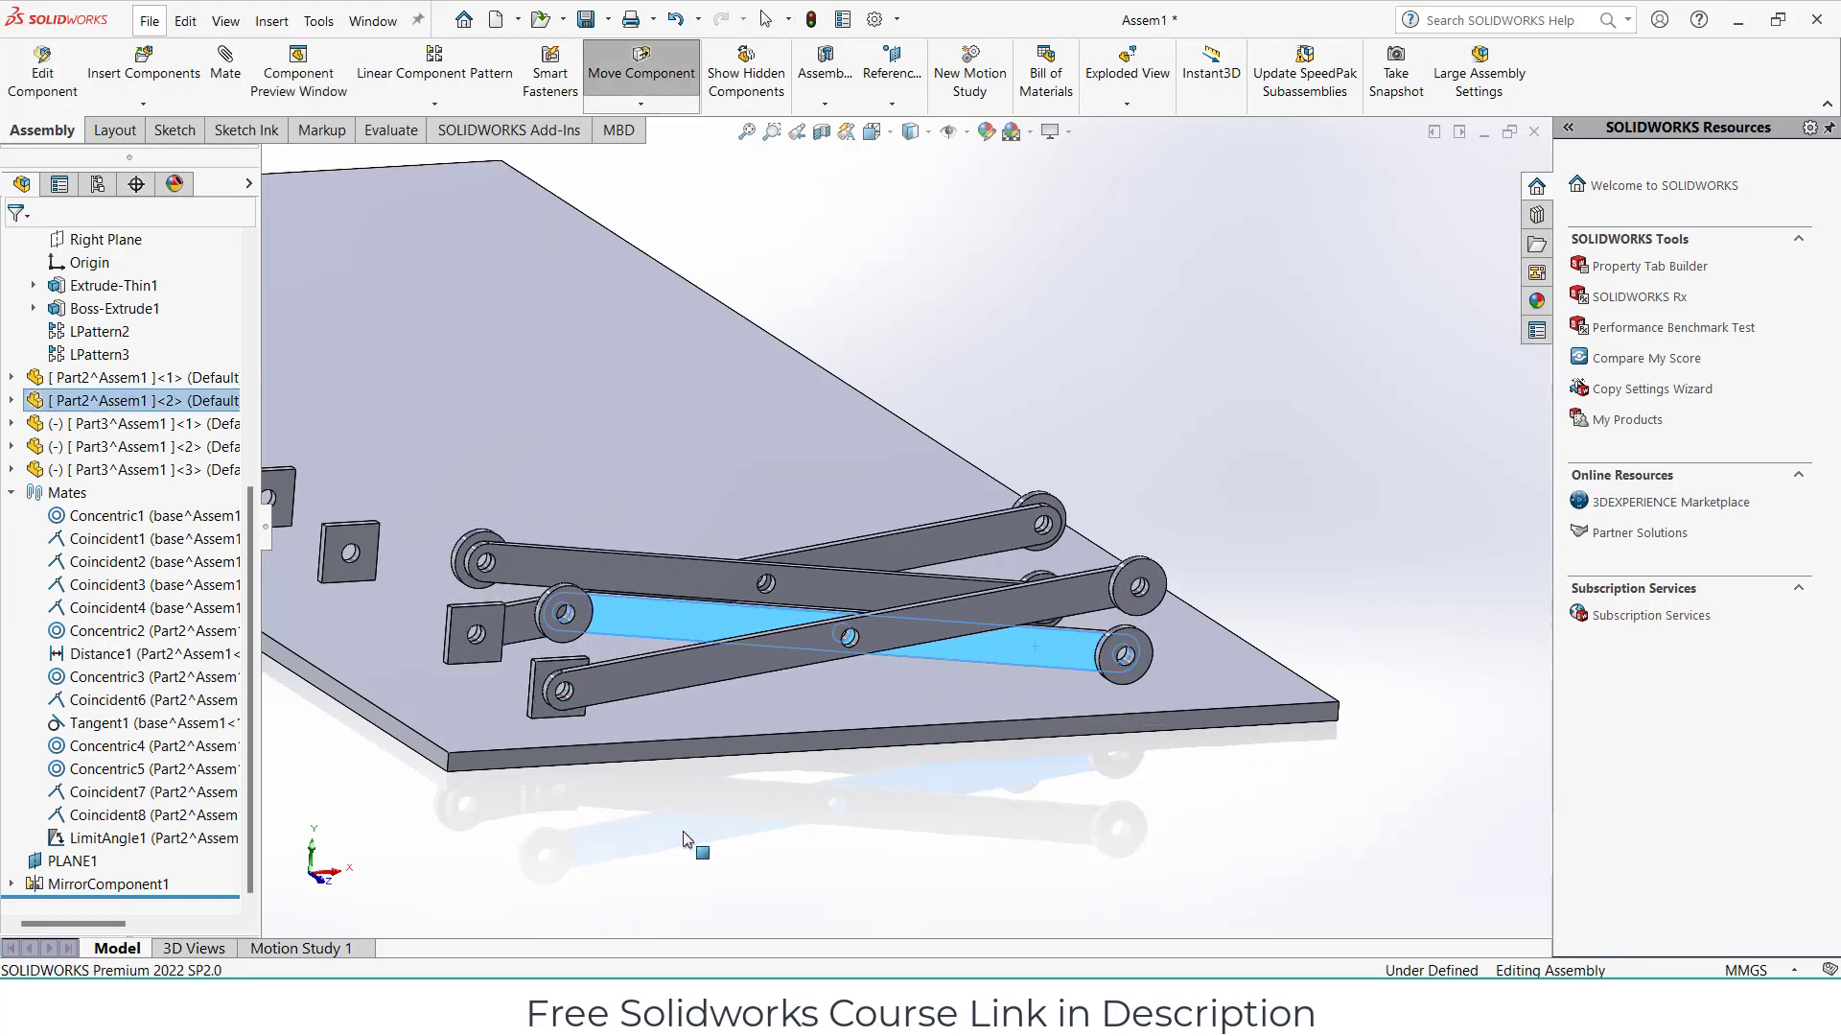
pyautogui.moveTo(852, 692)
pyautogui.mouseDown()
pyautogui.moveTo(631, 623)
pyautogui.moveTo(252, 422)
pyautogui.moveTo(77, 523)
pyautogui.mouseUp()
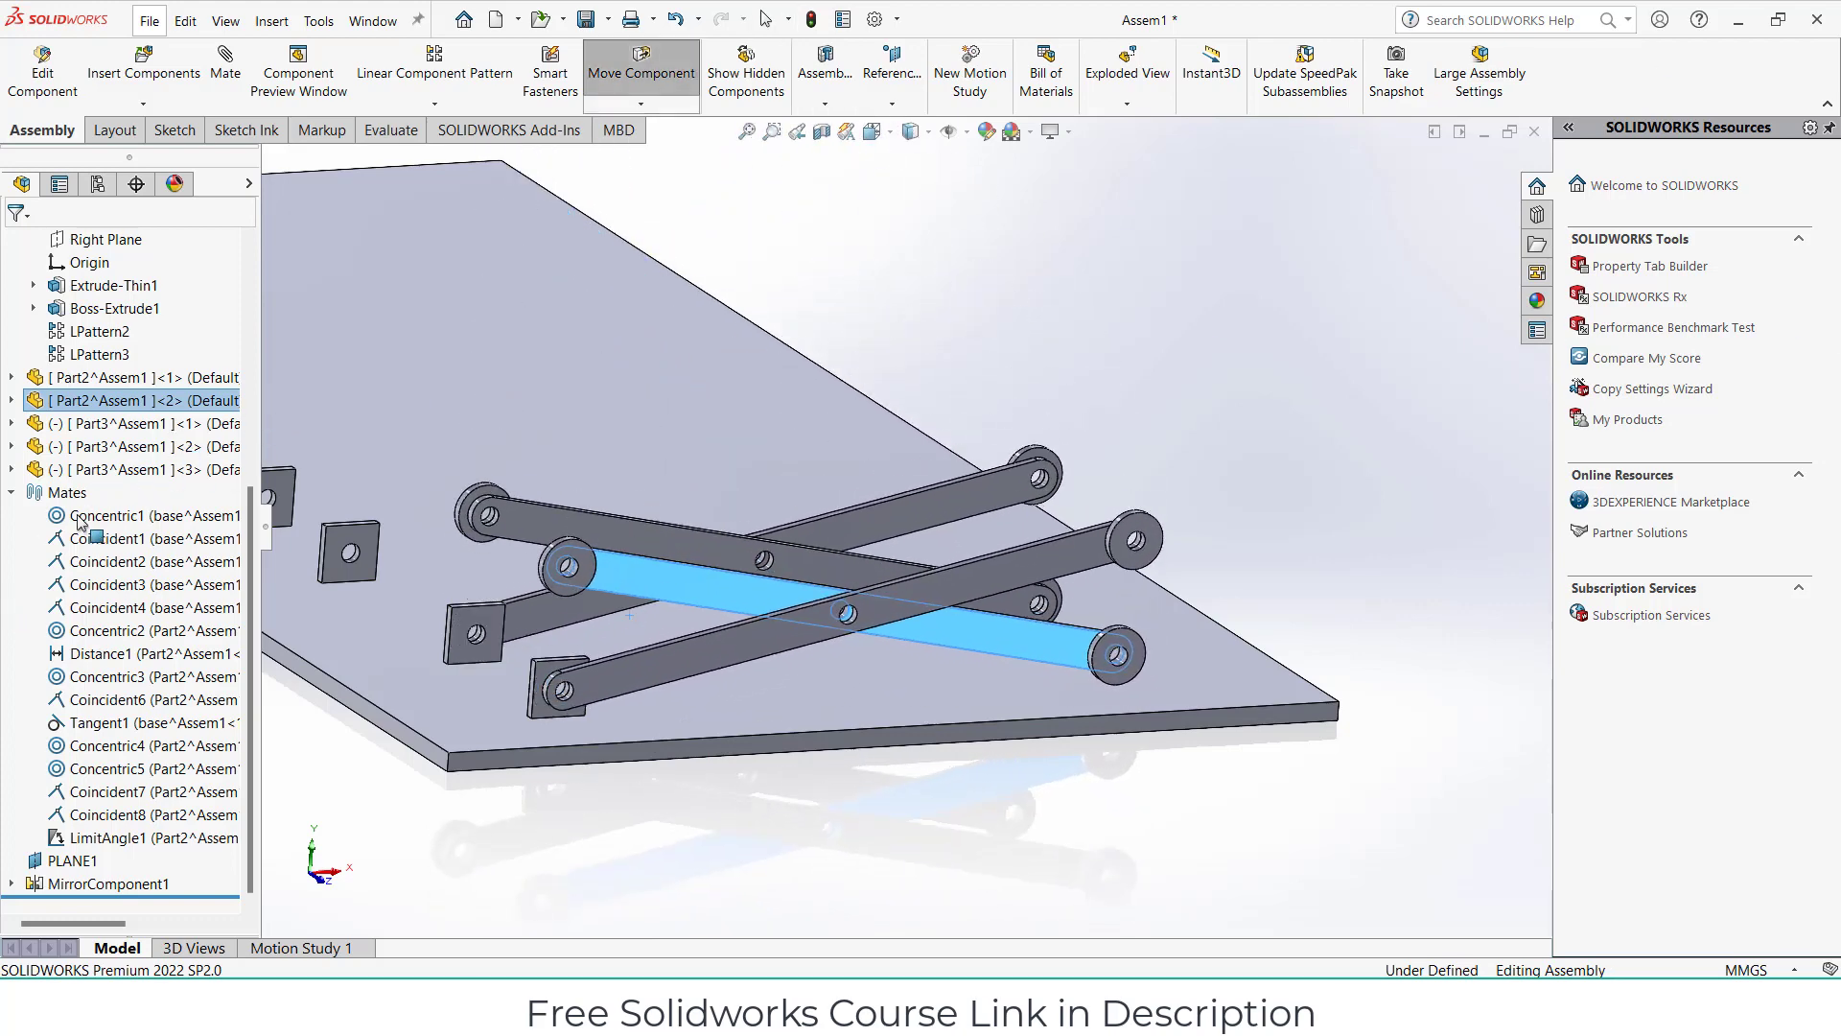
pyautogui.press('Escape')
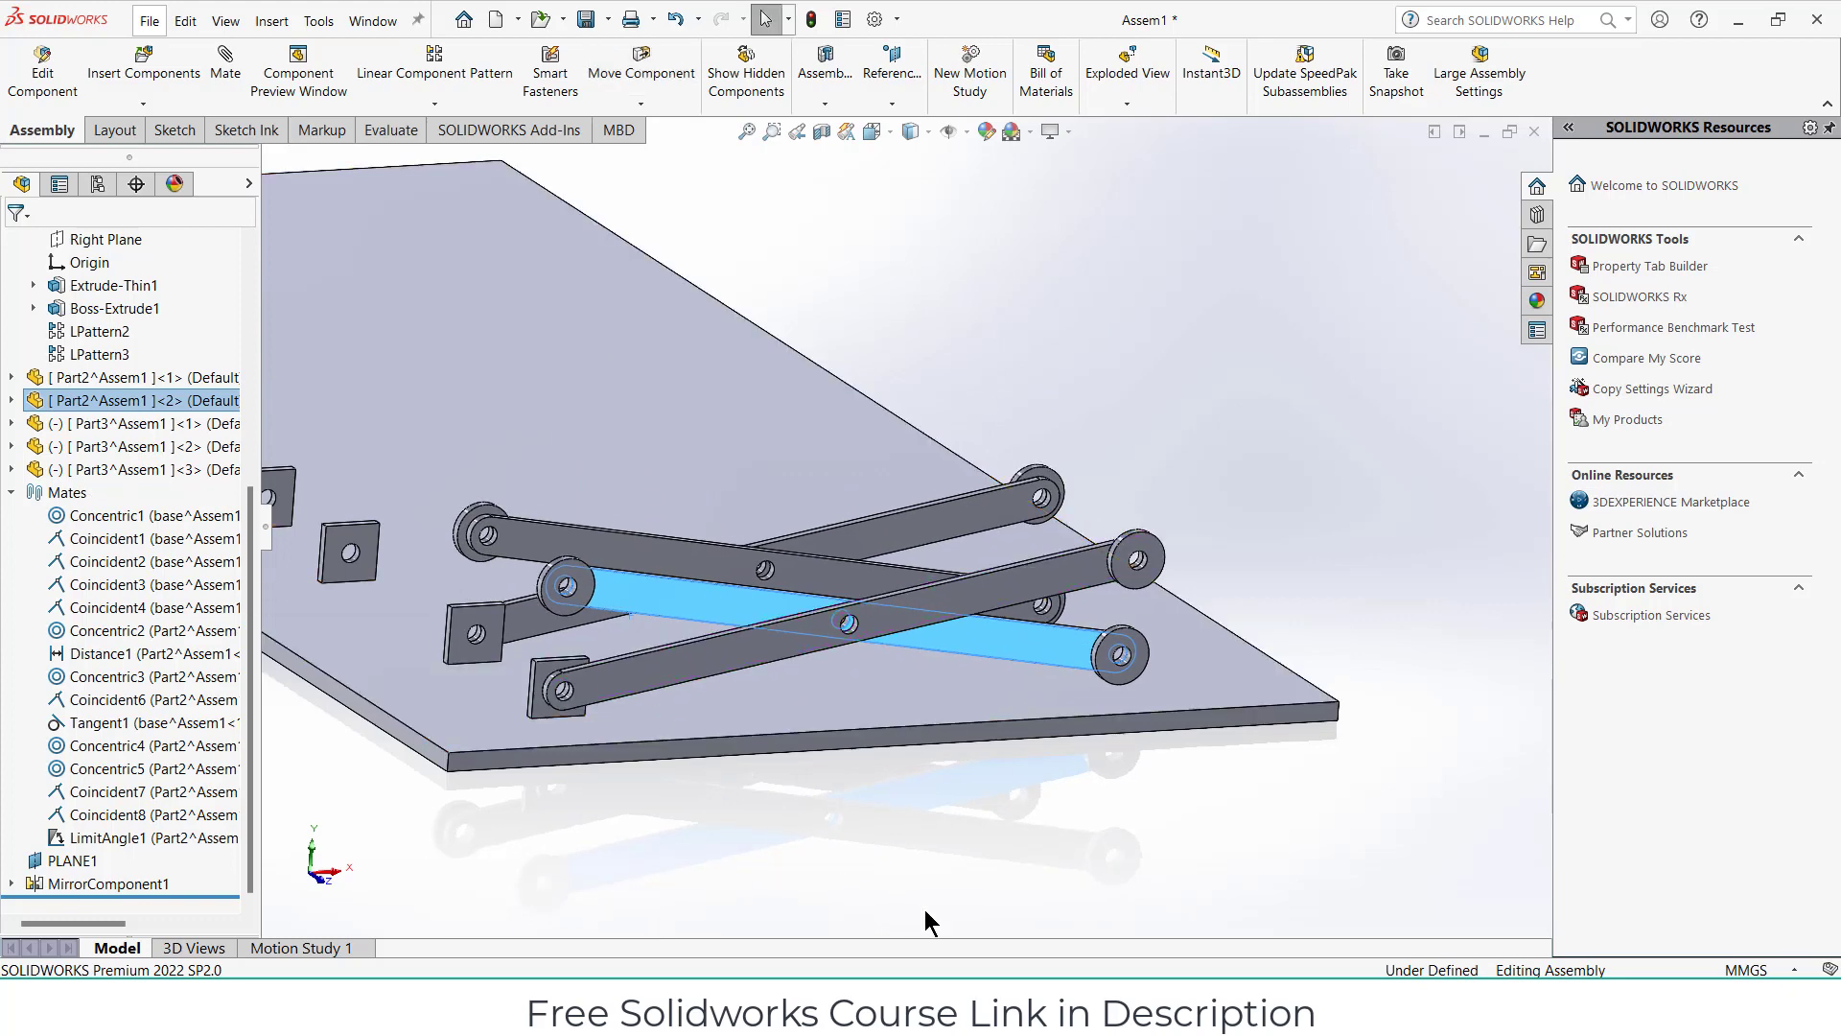
pyautogui.moveTo(924, 909)
pyautogui.mouseDown(button='middle')
pyautogui.moveTo(767, 708)
pyautogui.moveTo(725, 604)
pyautogui.mouseUp(button='middle')
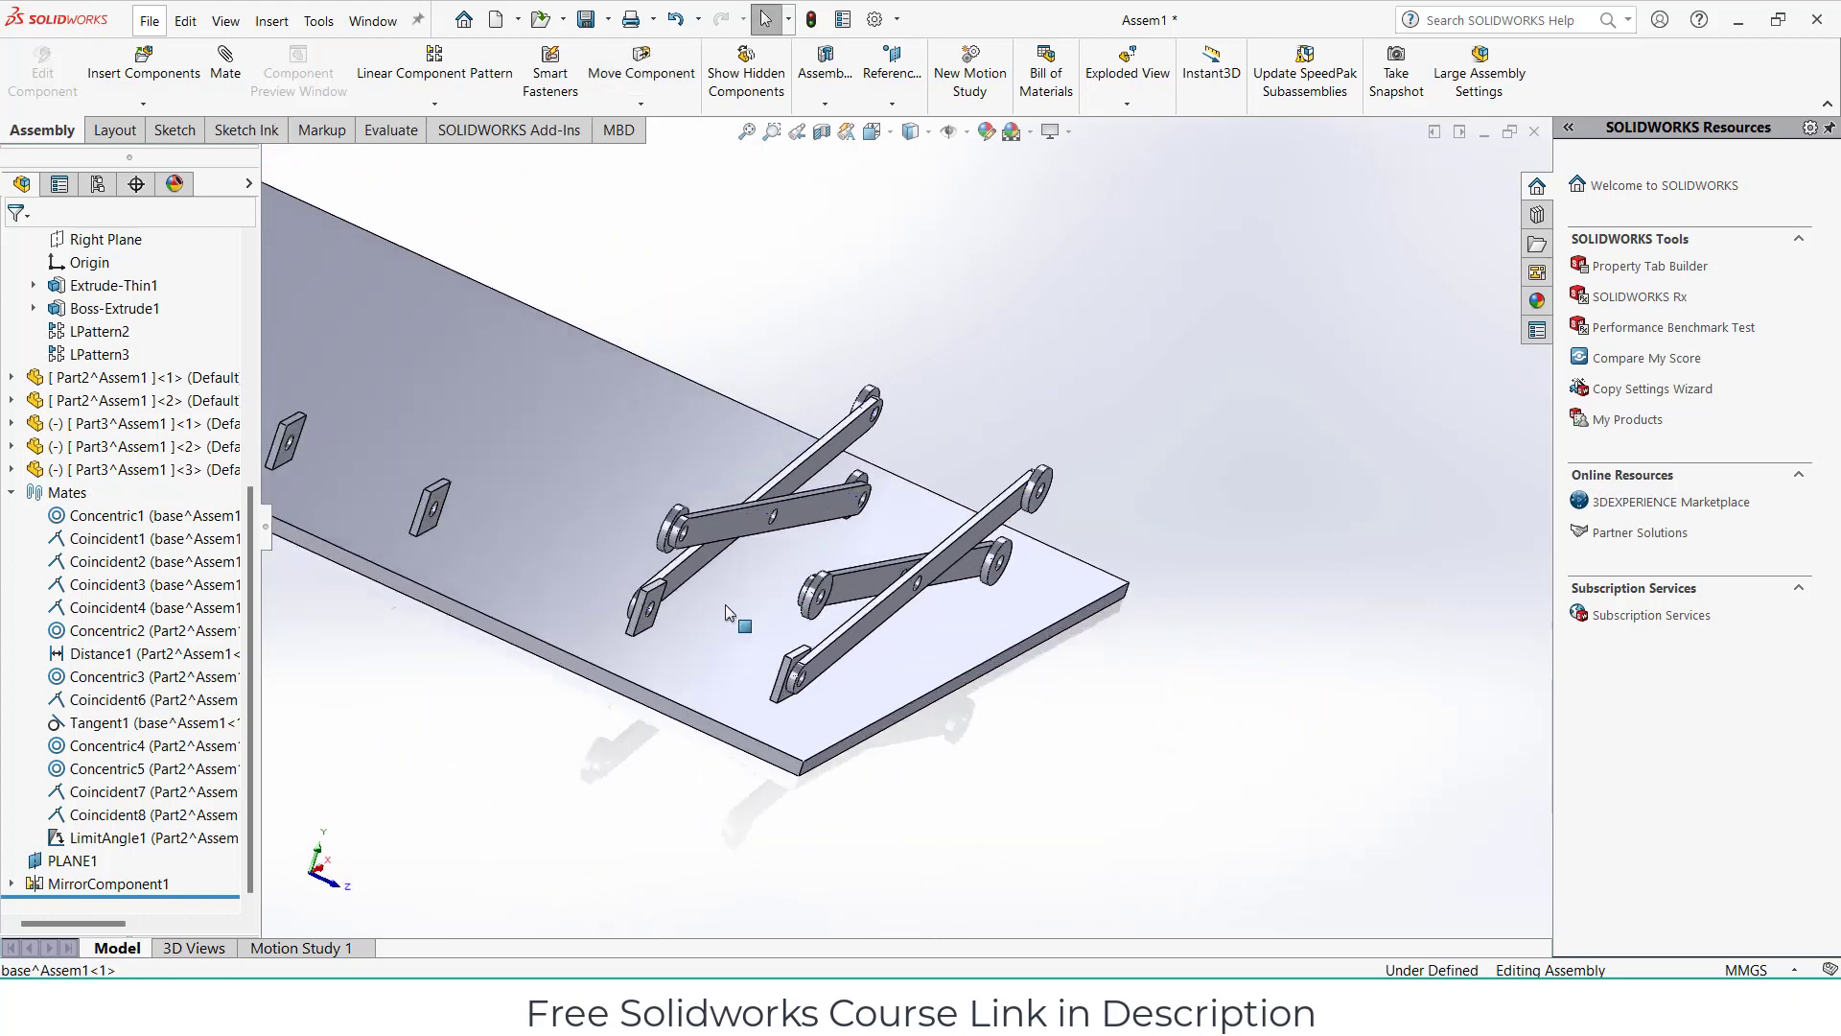
# Insert a new in-context part placed on the base plate's top face.
pyautogui.click(144, 104)
pyautogui.click(142, 150)
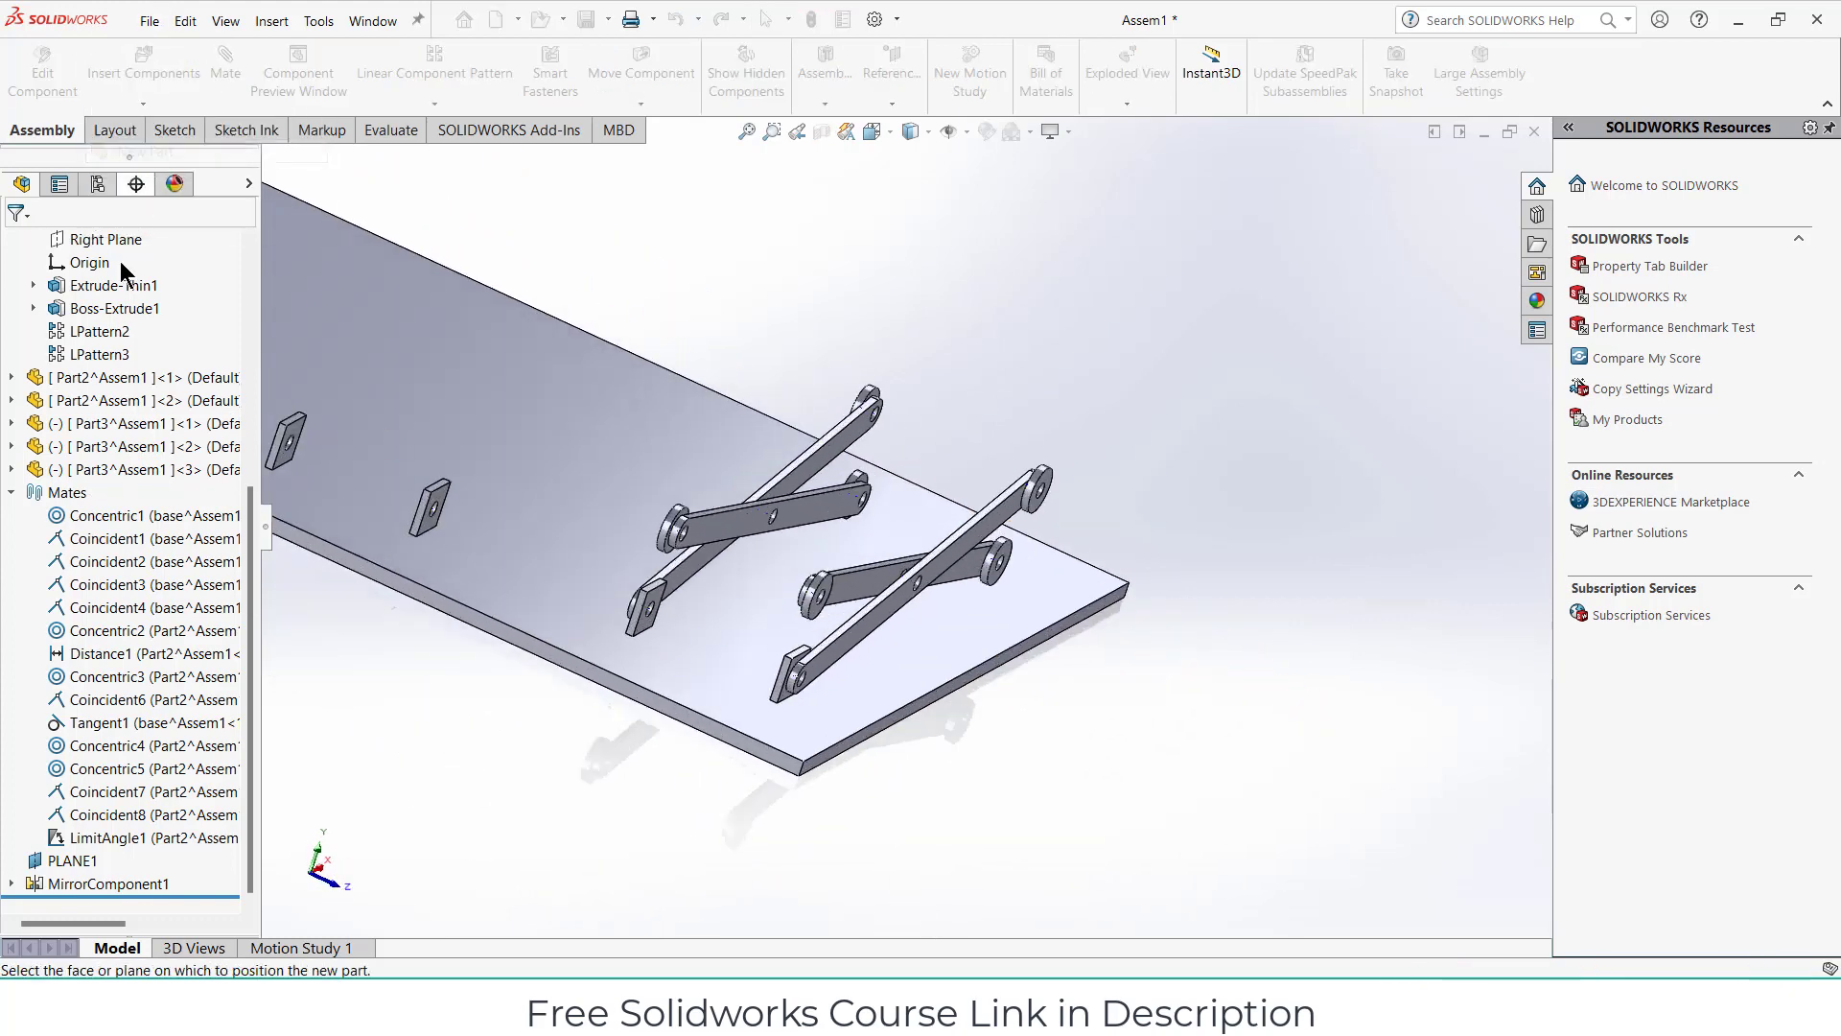
pyautogui.scroll(5, 104, 446)
pyautogui.scroll(1, 104, 445)
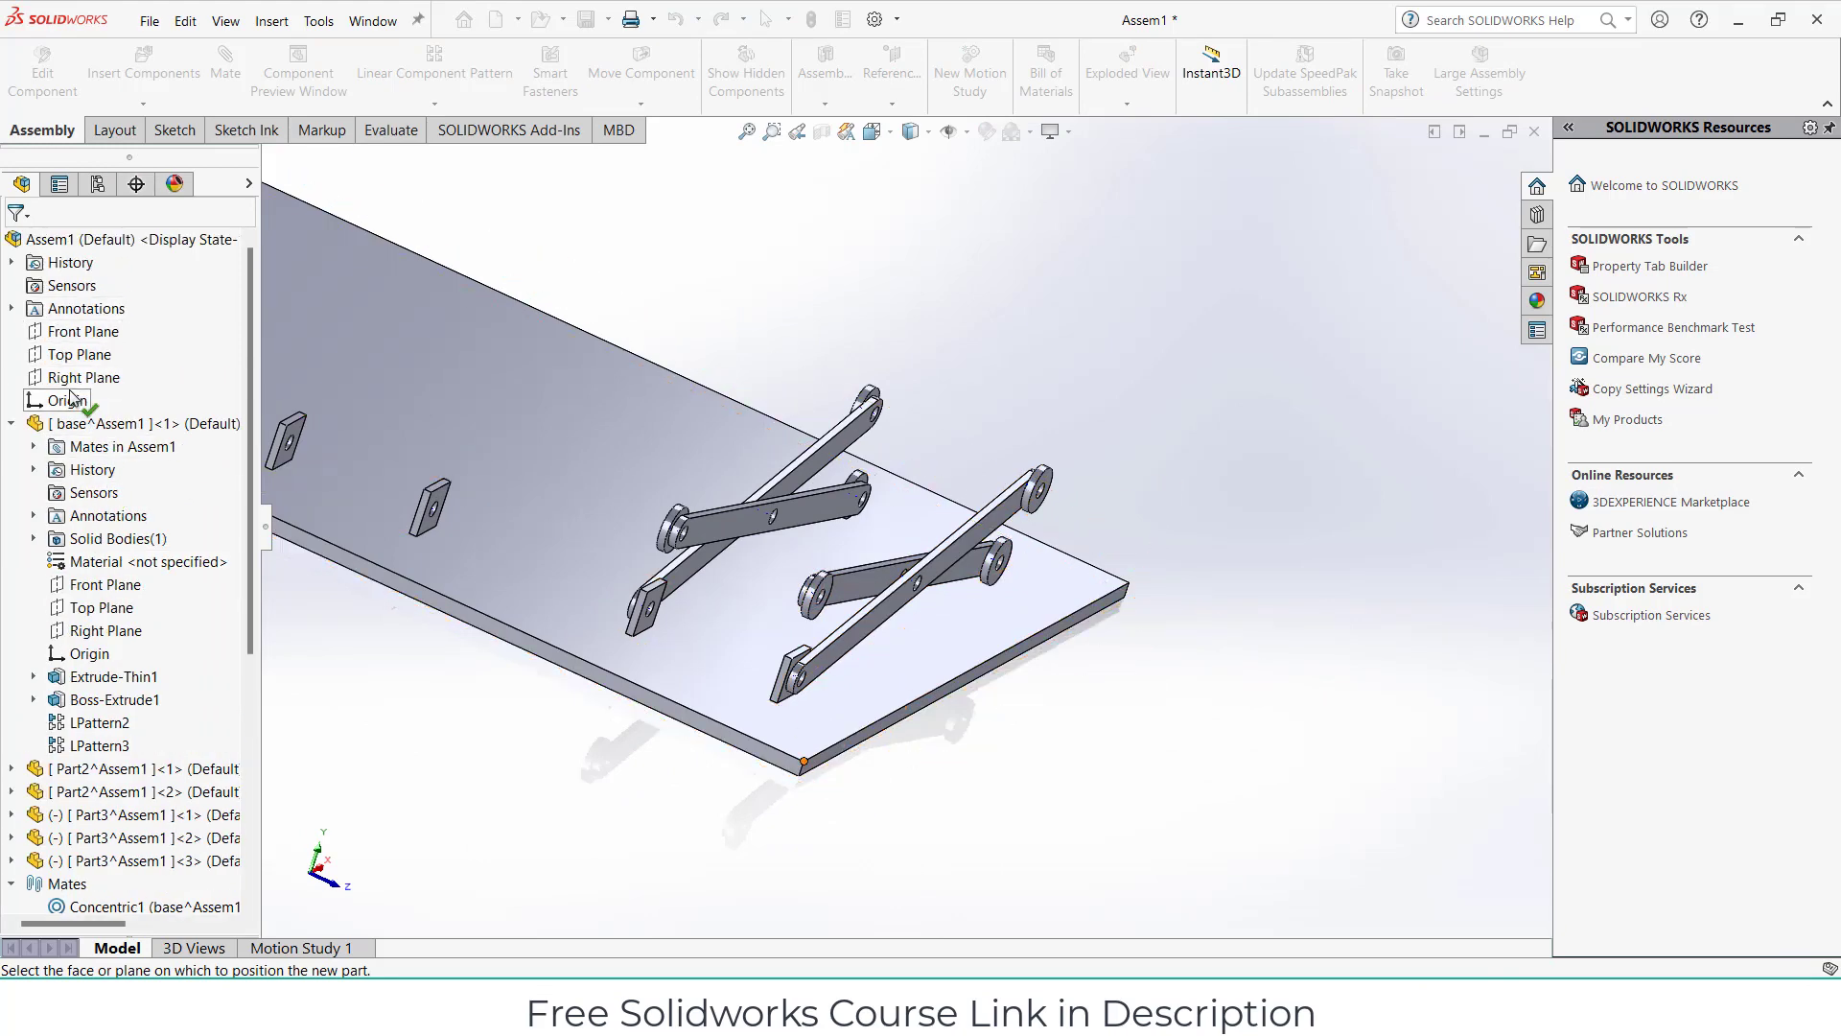
pyautogui.click(708, 721)
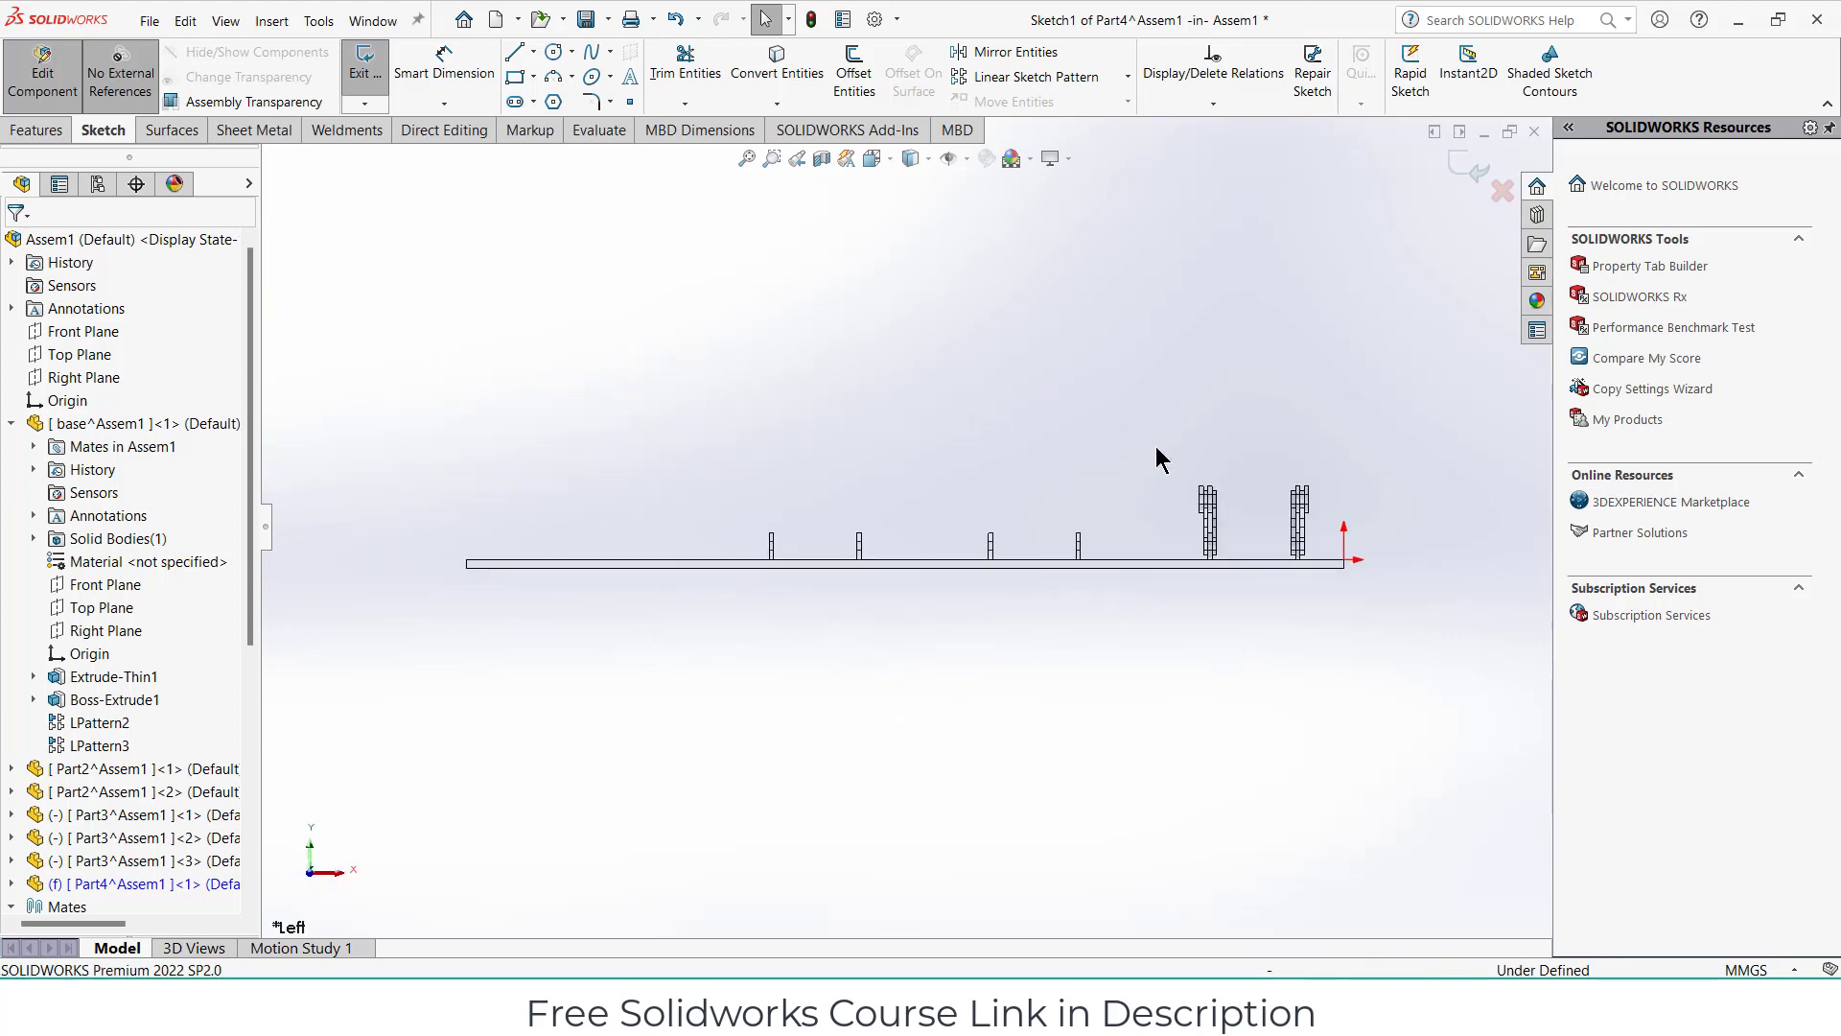
pyautogui.scroll(-3, 1285, 518)
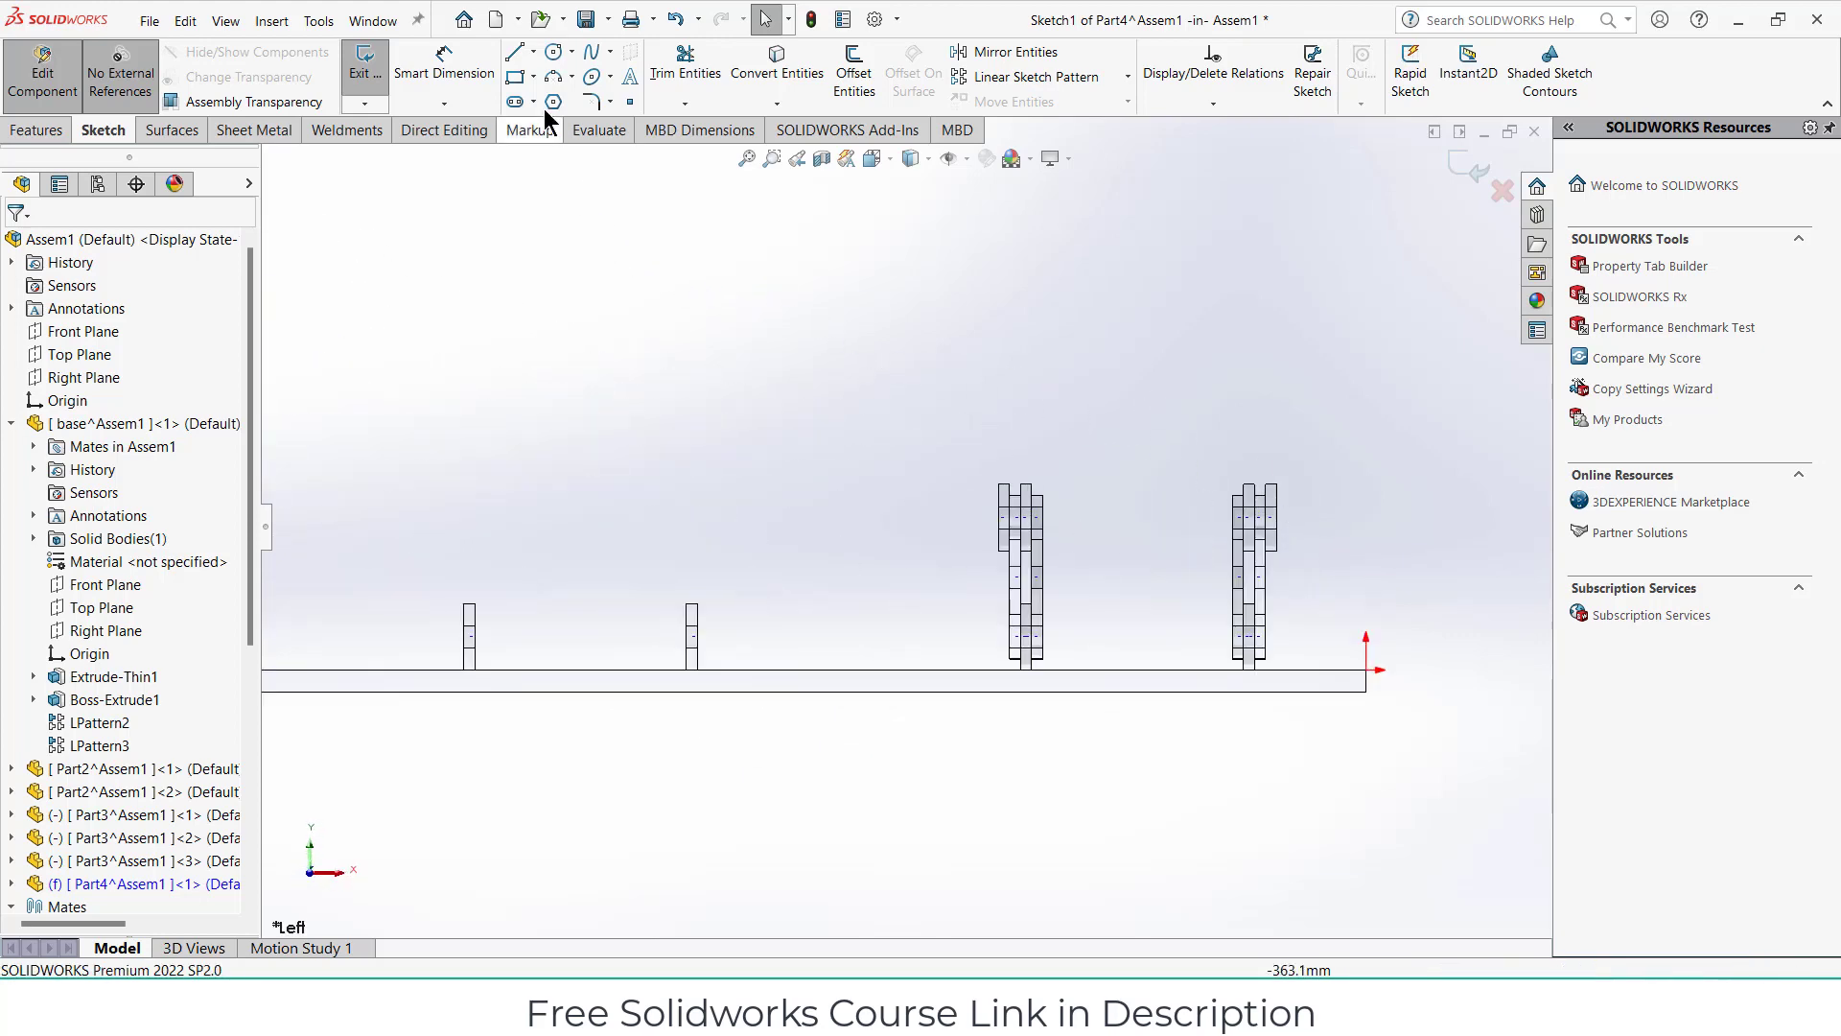
# Sketch a horizontal line above the right links, then a vertical line down to the plate.
pyautogui.press('l')
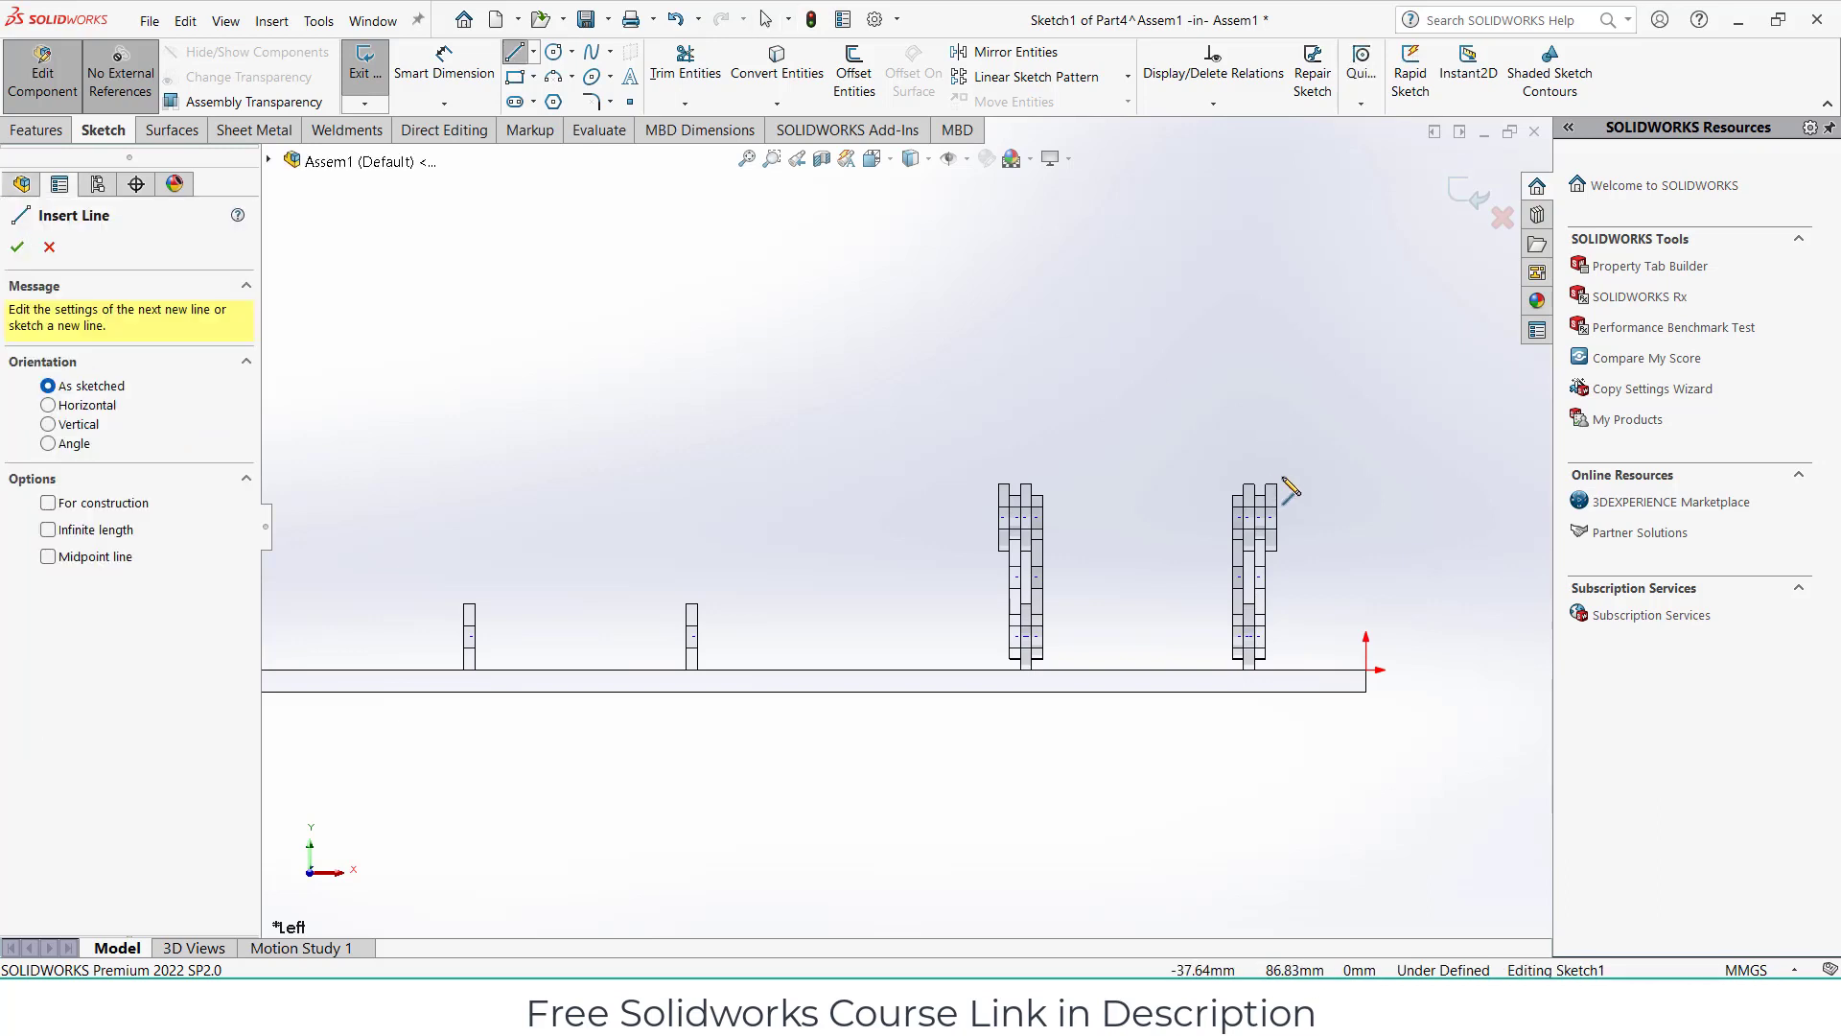
pyautogui.click(1295, 478)
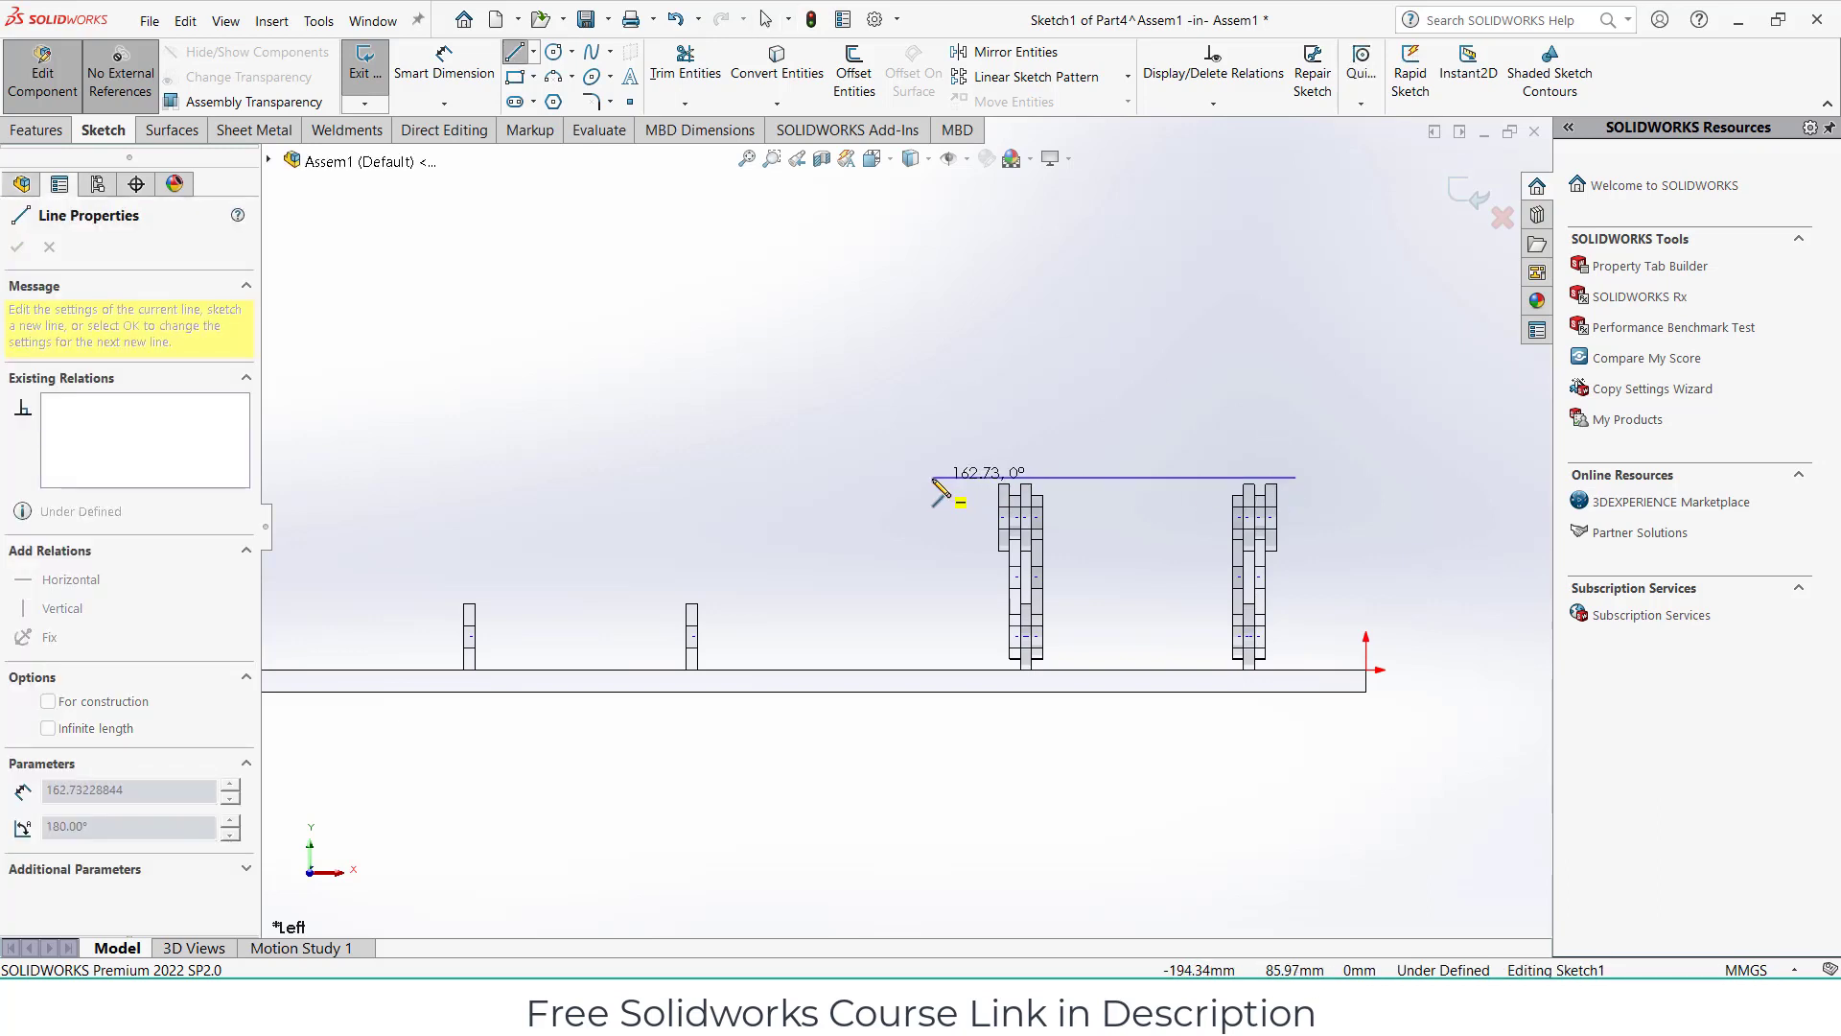
pyautogui.click(931, 478)
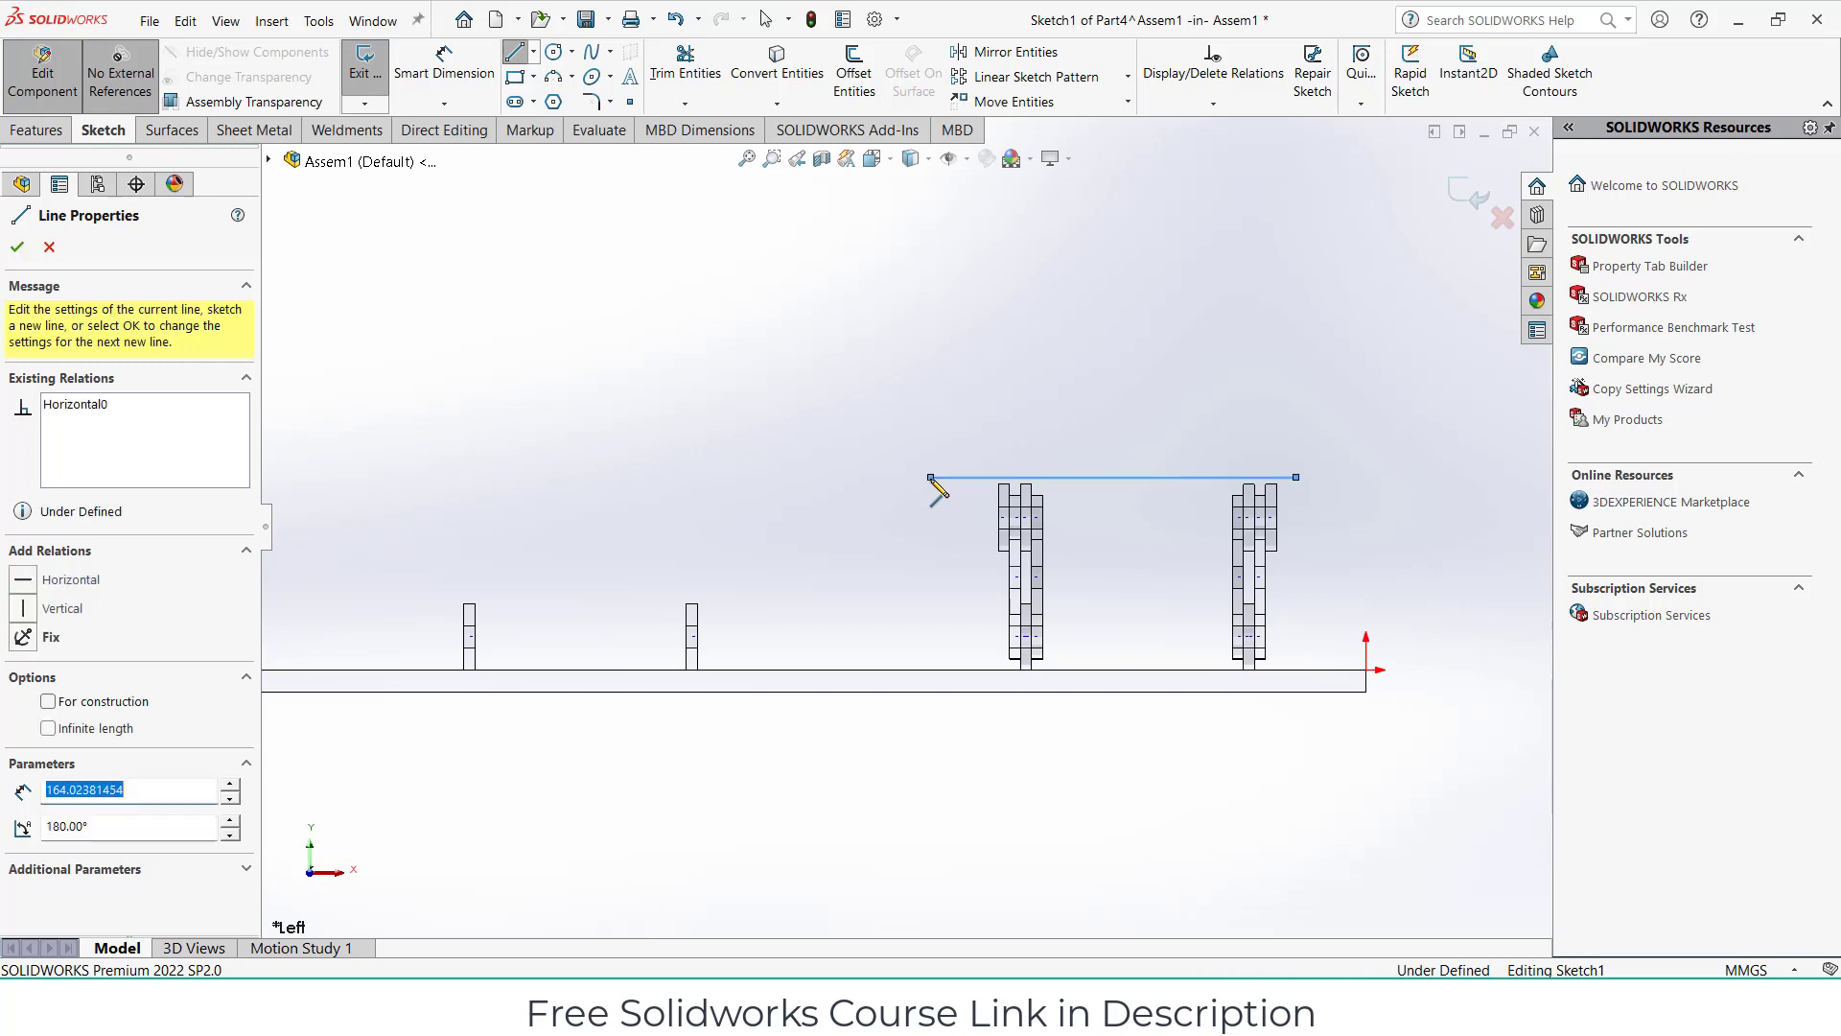
pyautogui.click(930, 658)
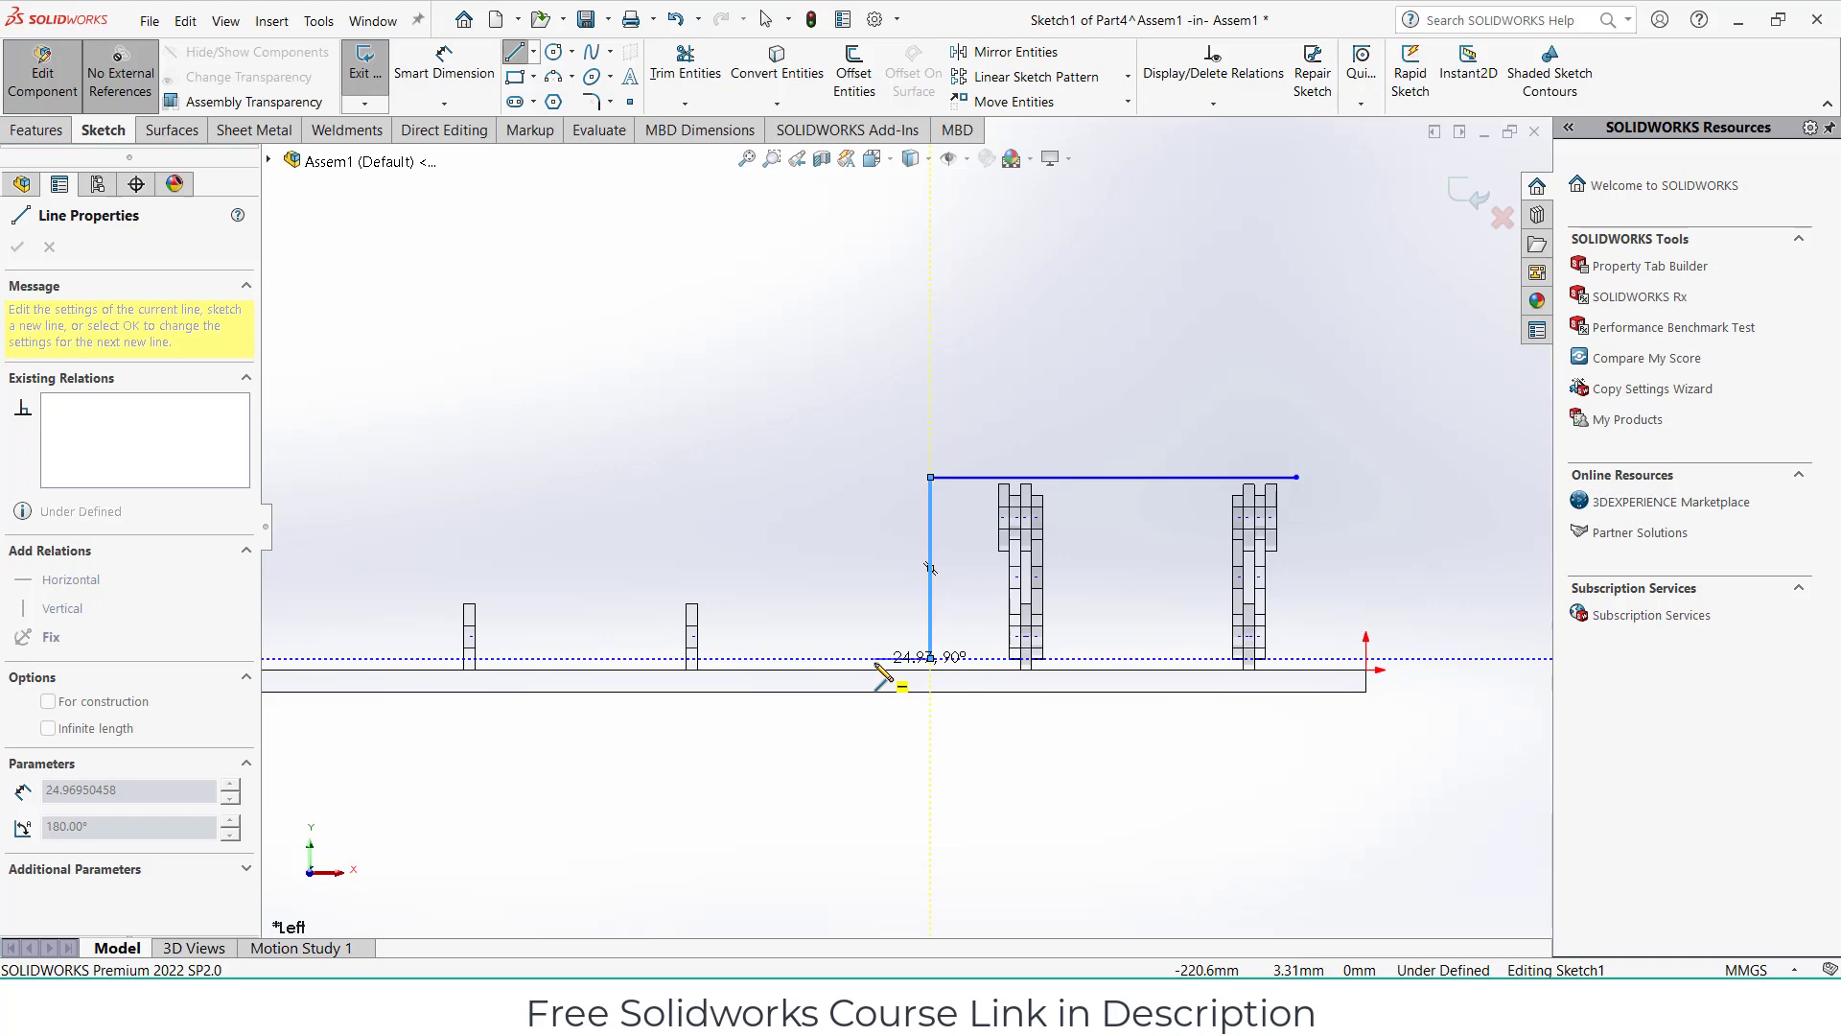
# Finish the foot line and dimension the top line's height from the origin at 90 mm.
pyautogui.click(874, 659)
pyautogui.press('Escape')
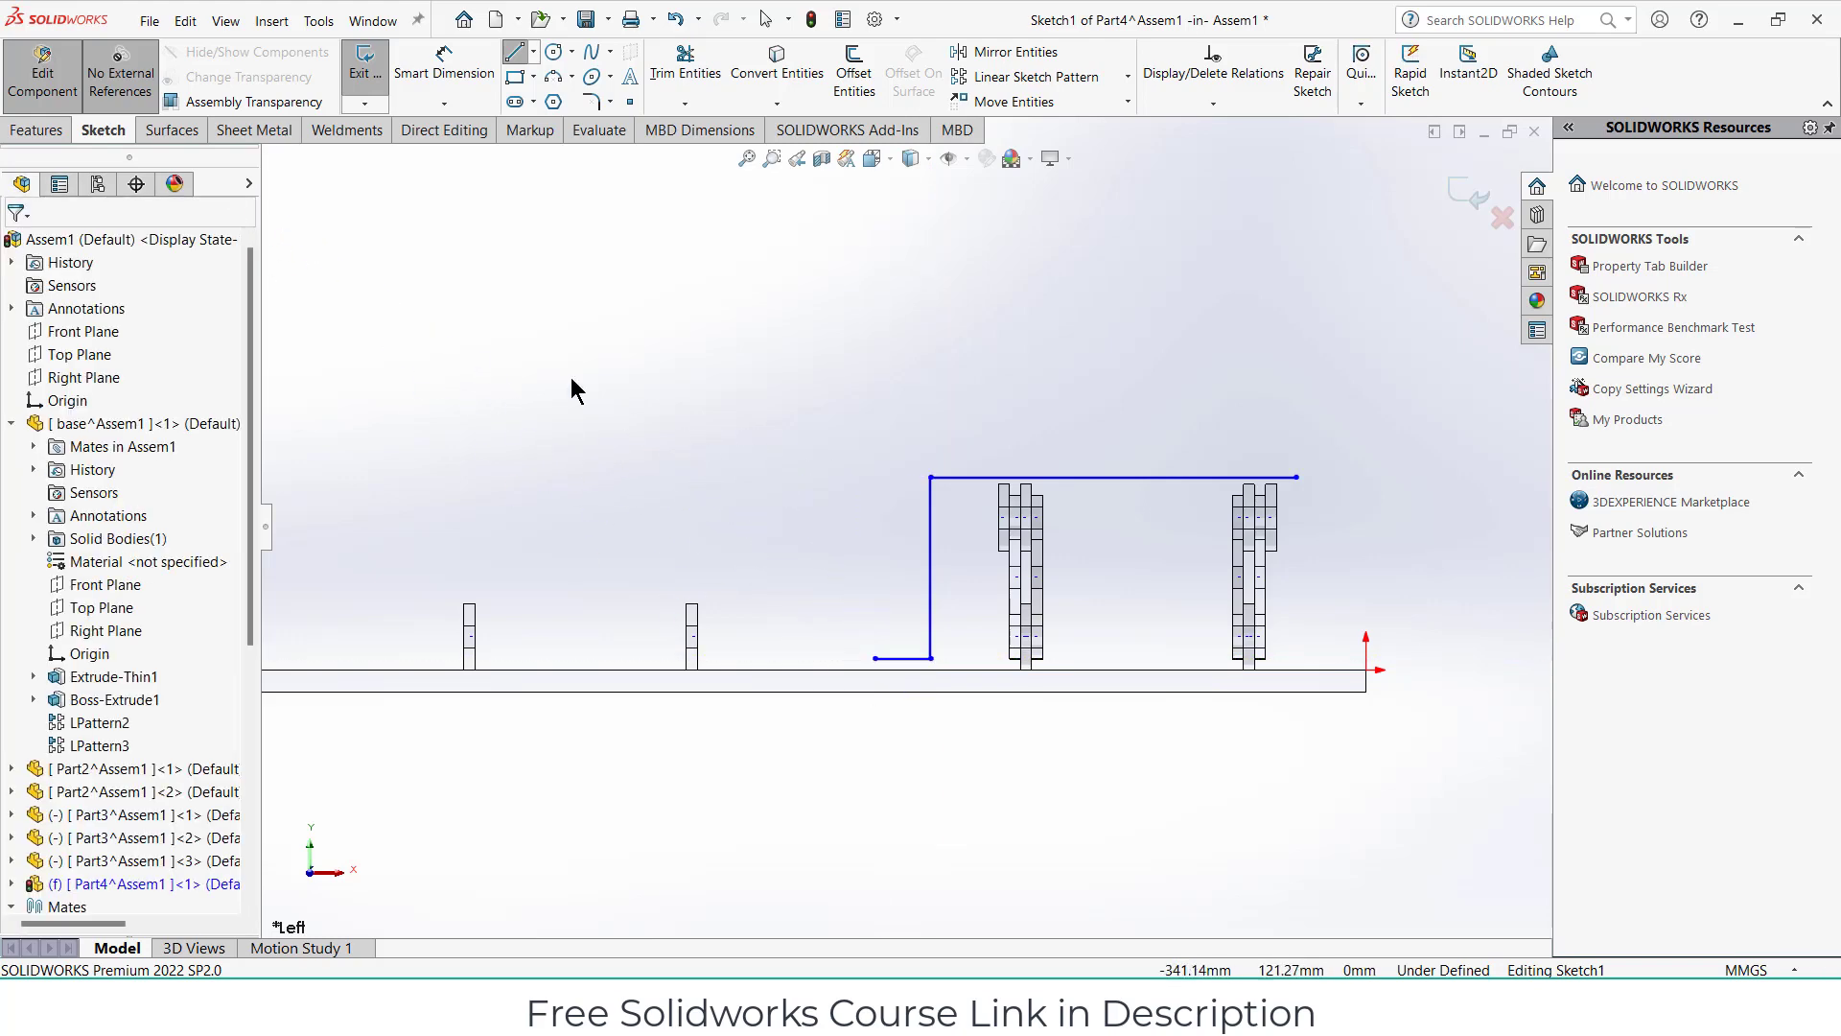
pyautogui.click(446, 59)
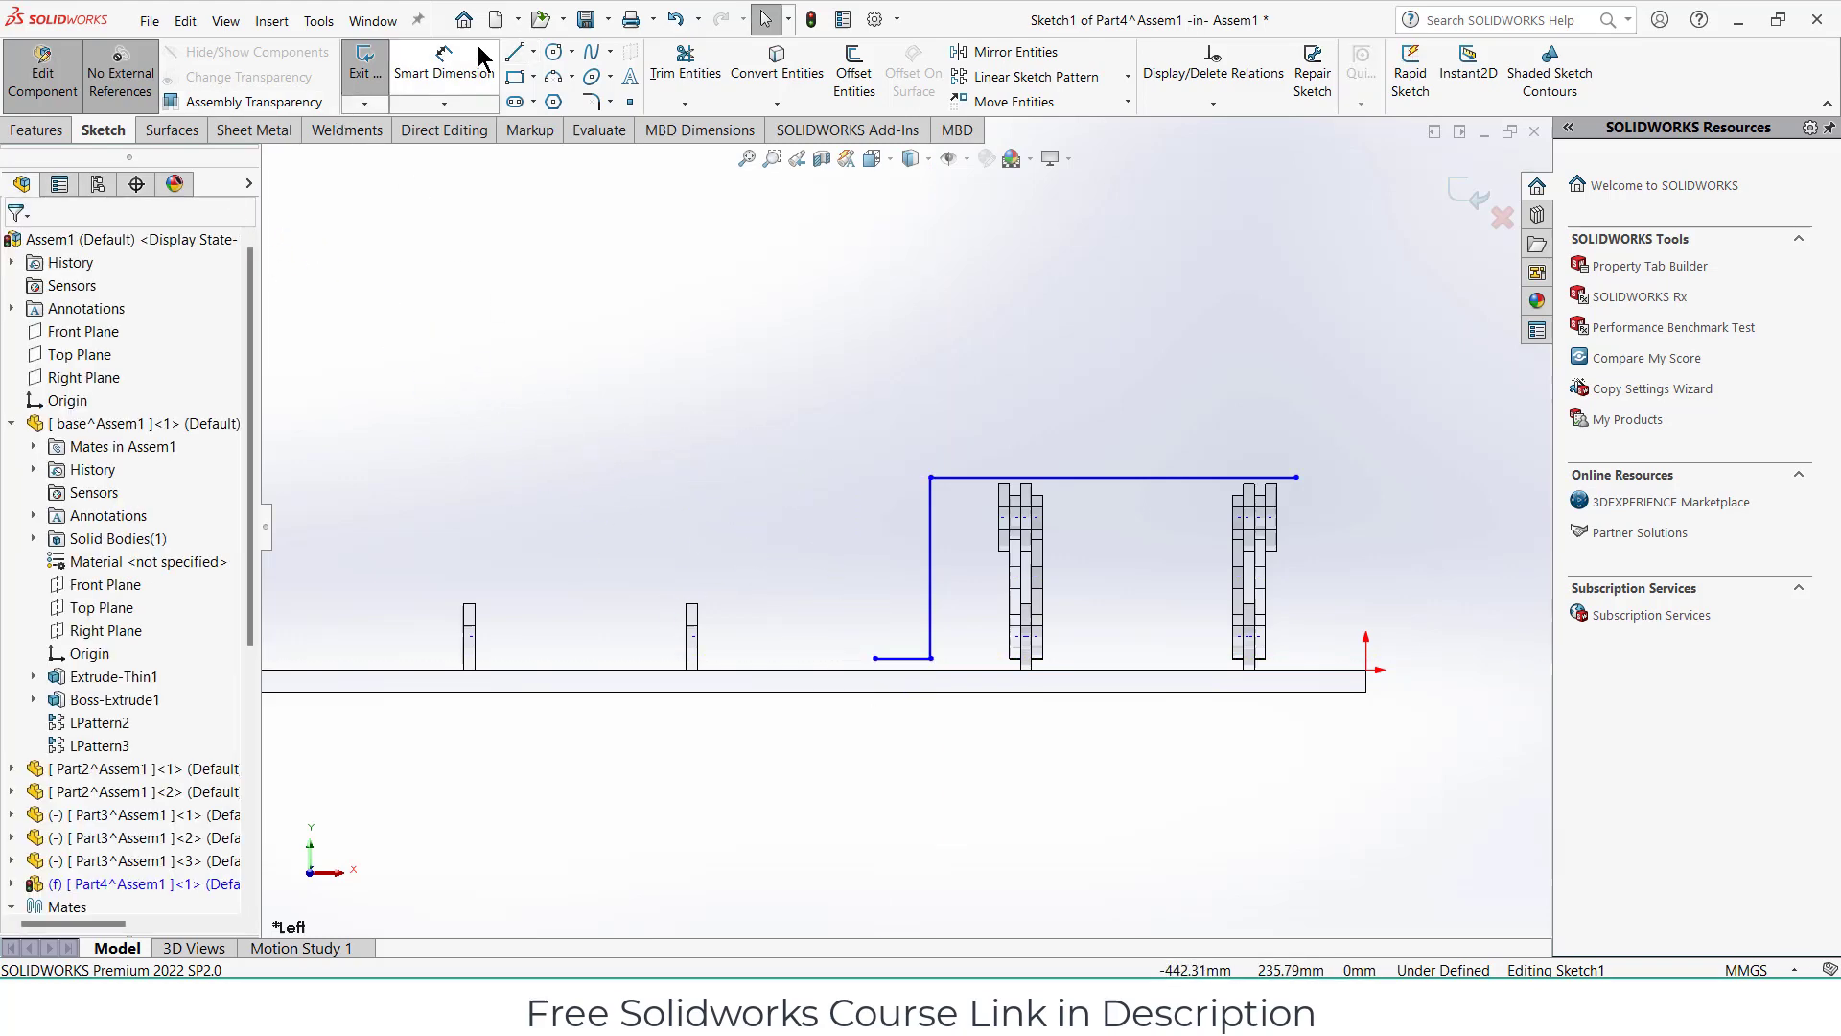
pyautogui.click(1366, 670)
pyautogui.click(1214, 478)
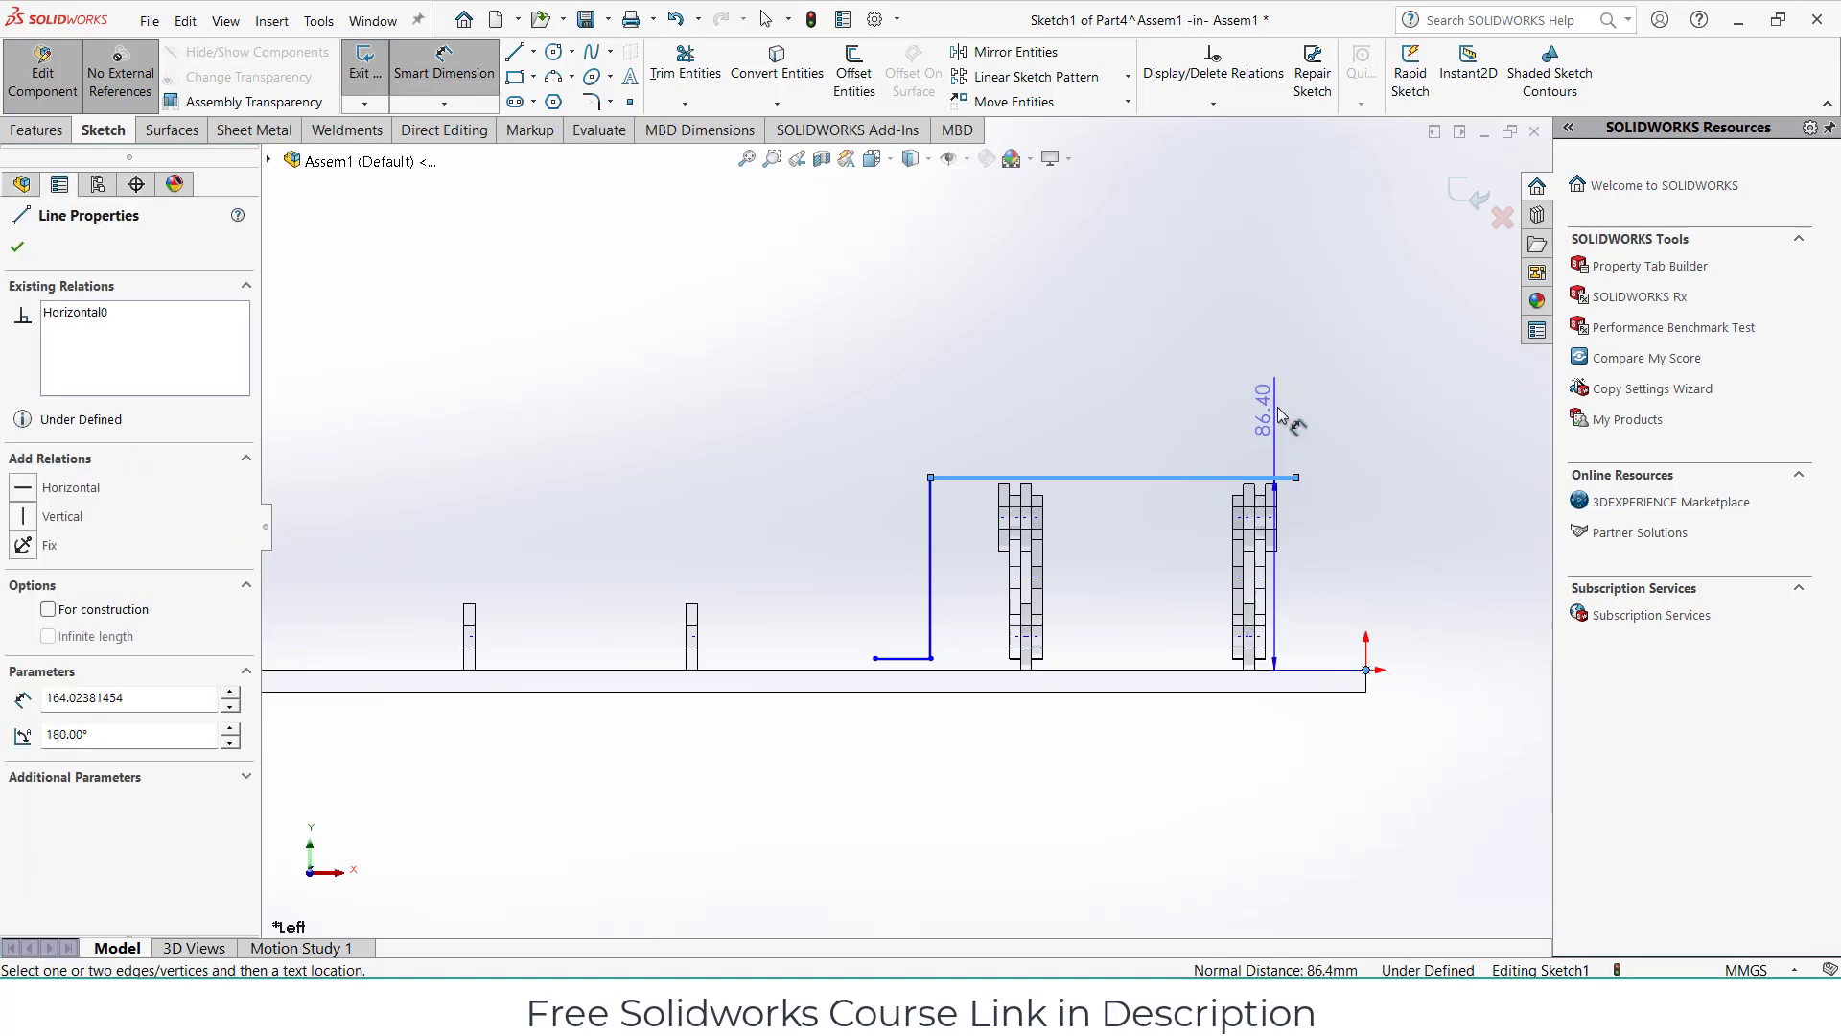
pyautogui.click(1399, 509)
pyautogui.write('90')
pyautogui.press('Return')
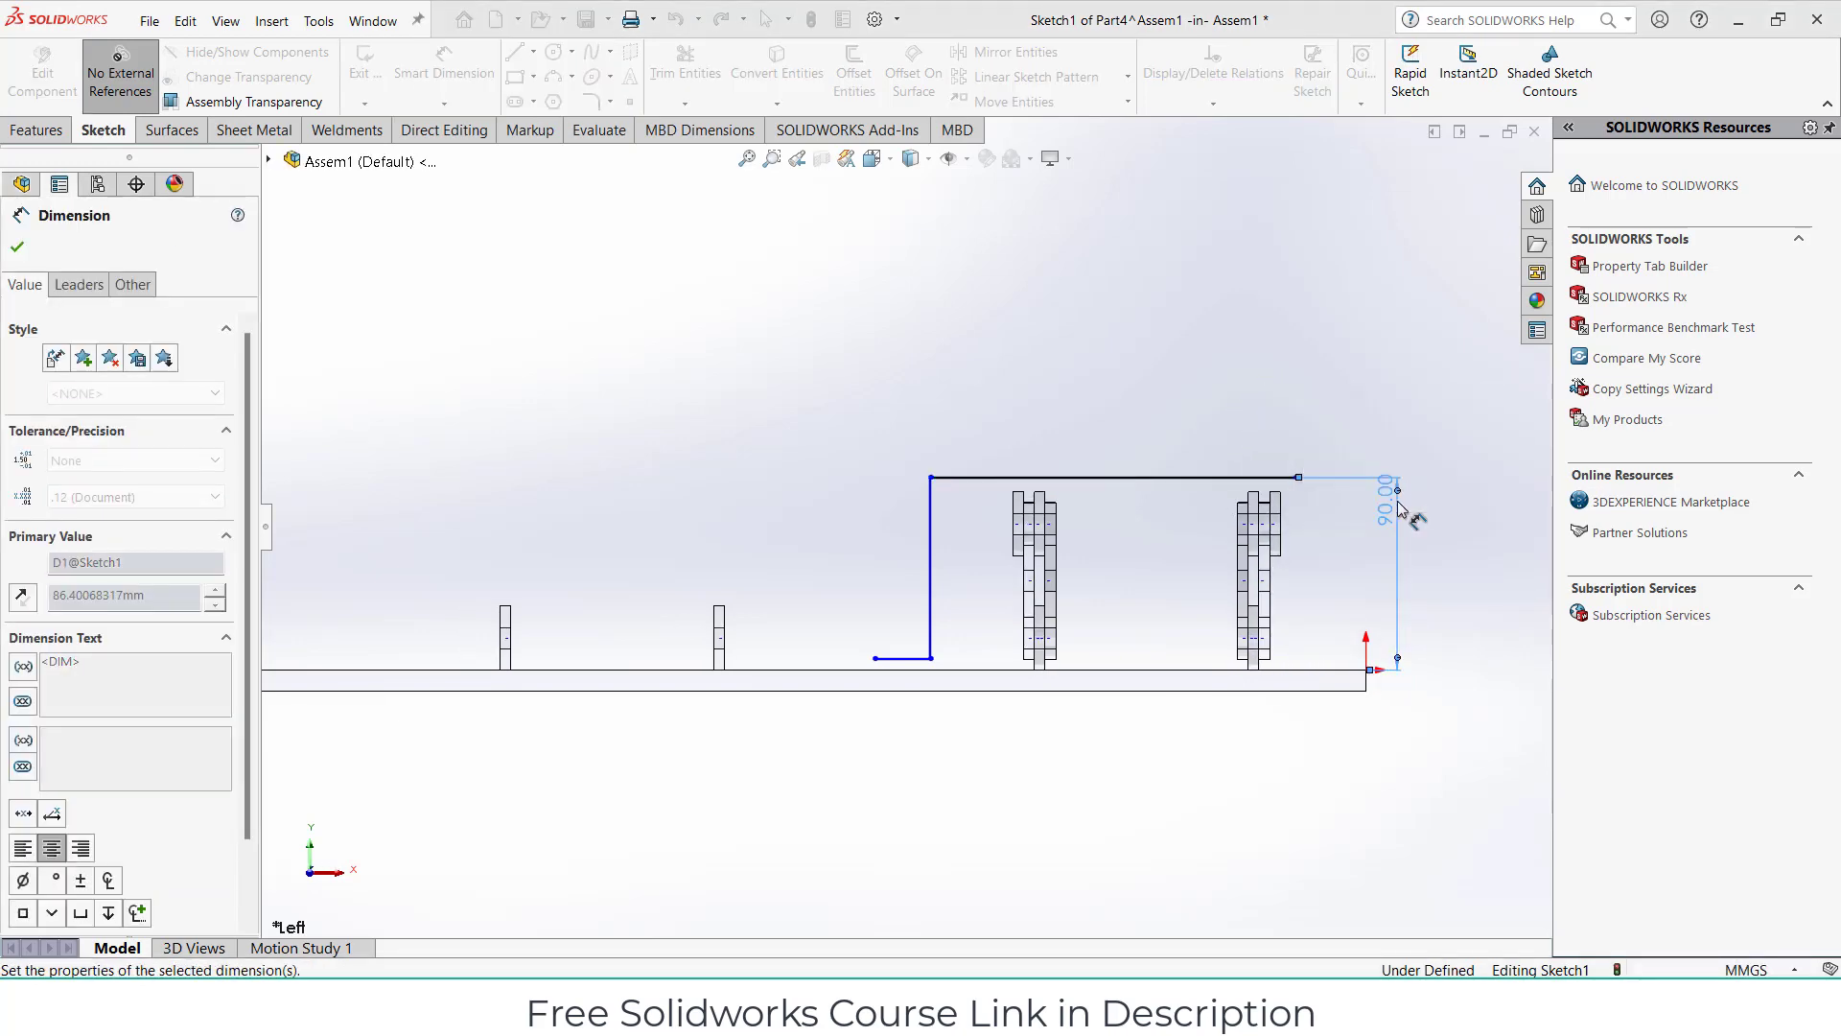
# Dimension the top line's length to 200 mm.
pyautogui.click(1208, 480)
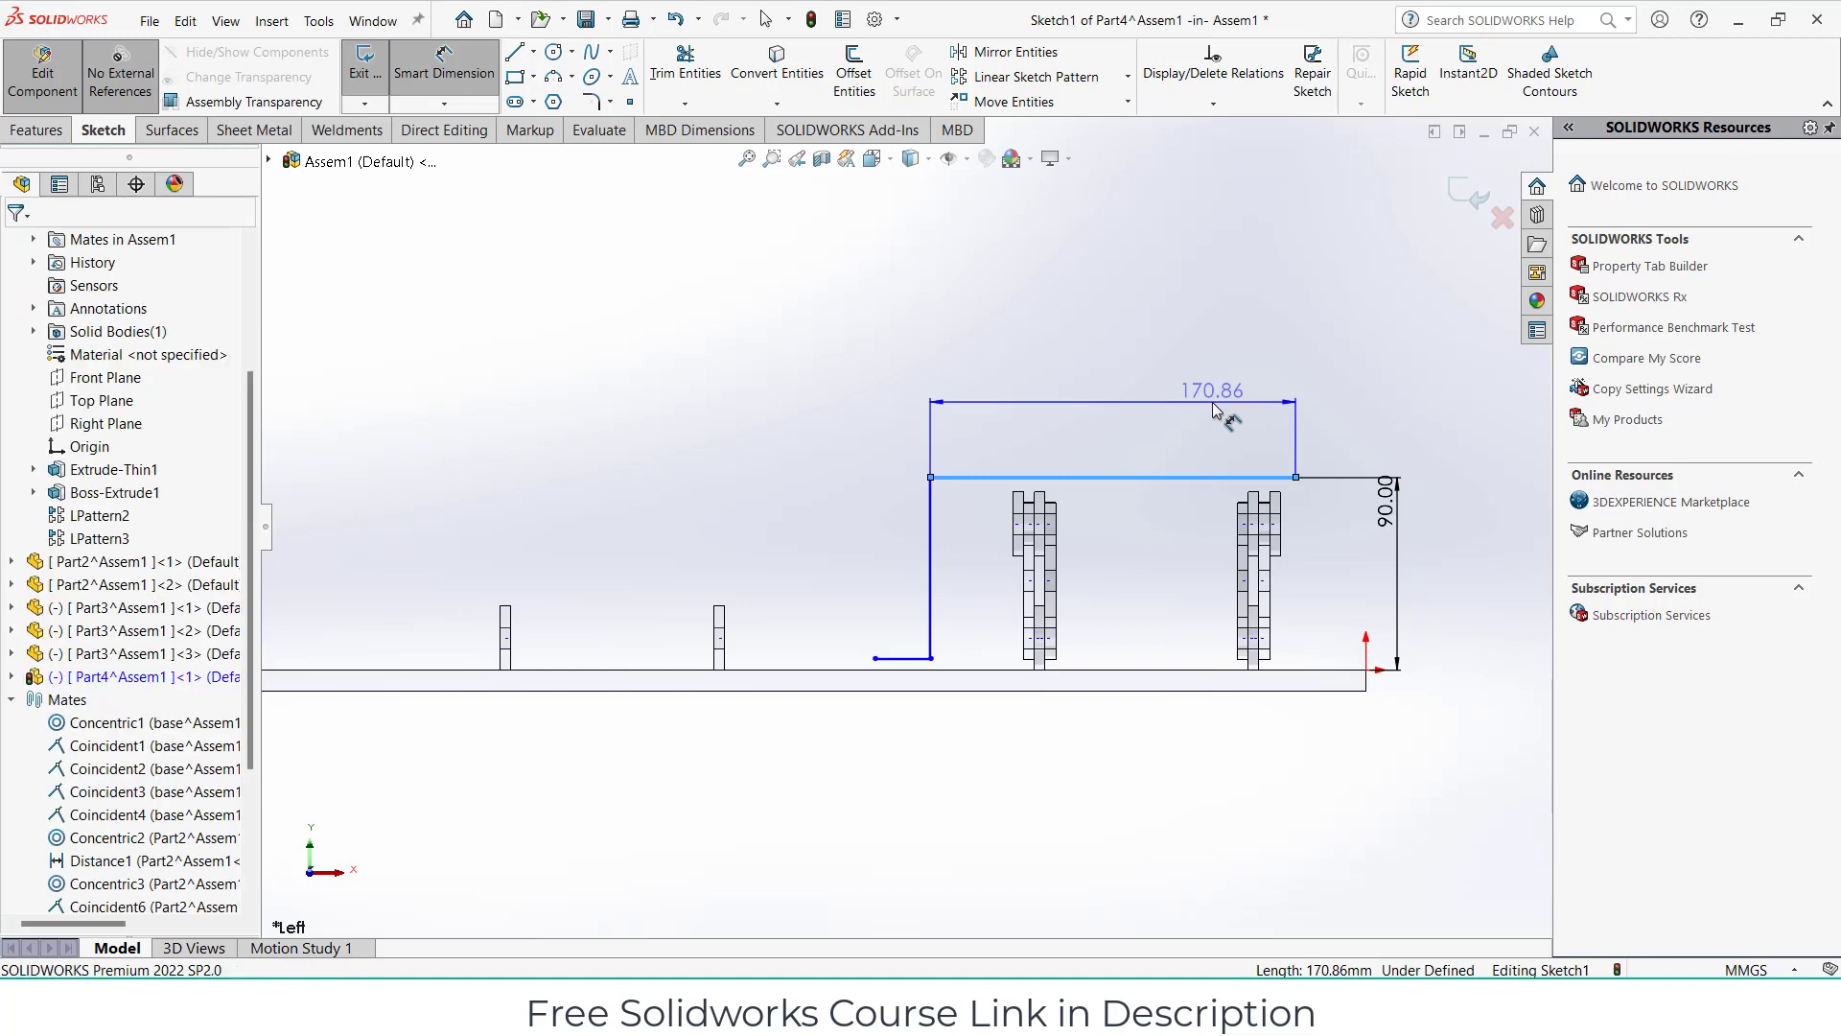
pyautogui.click(1213, 403)
pyautogui.write('1')
pyautogui.press('BackSpace')
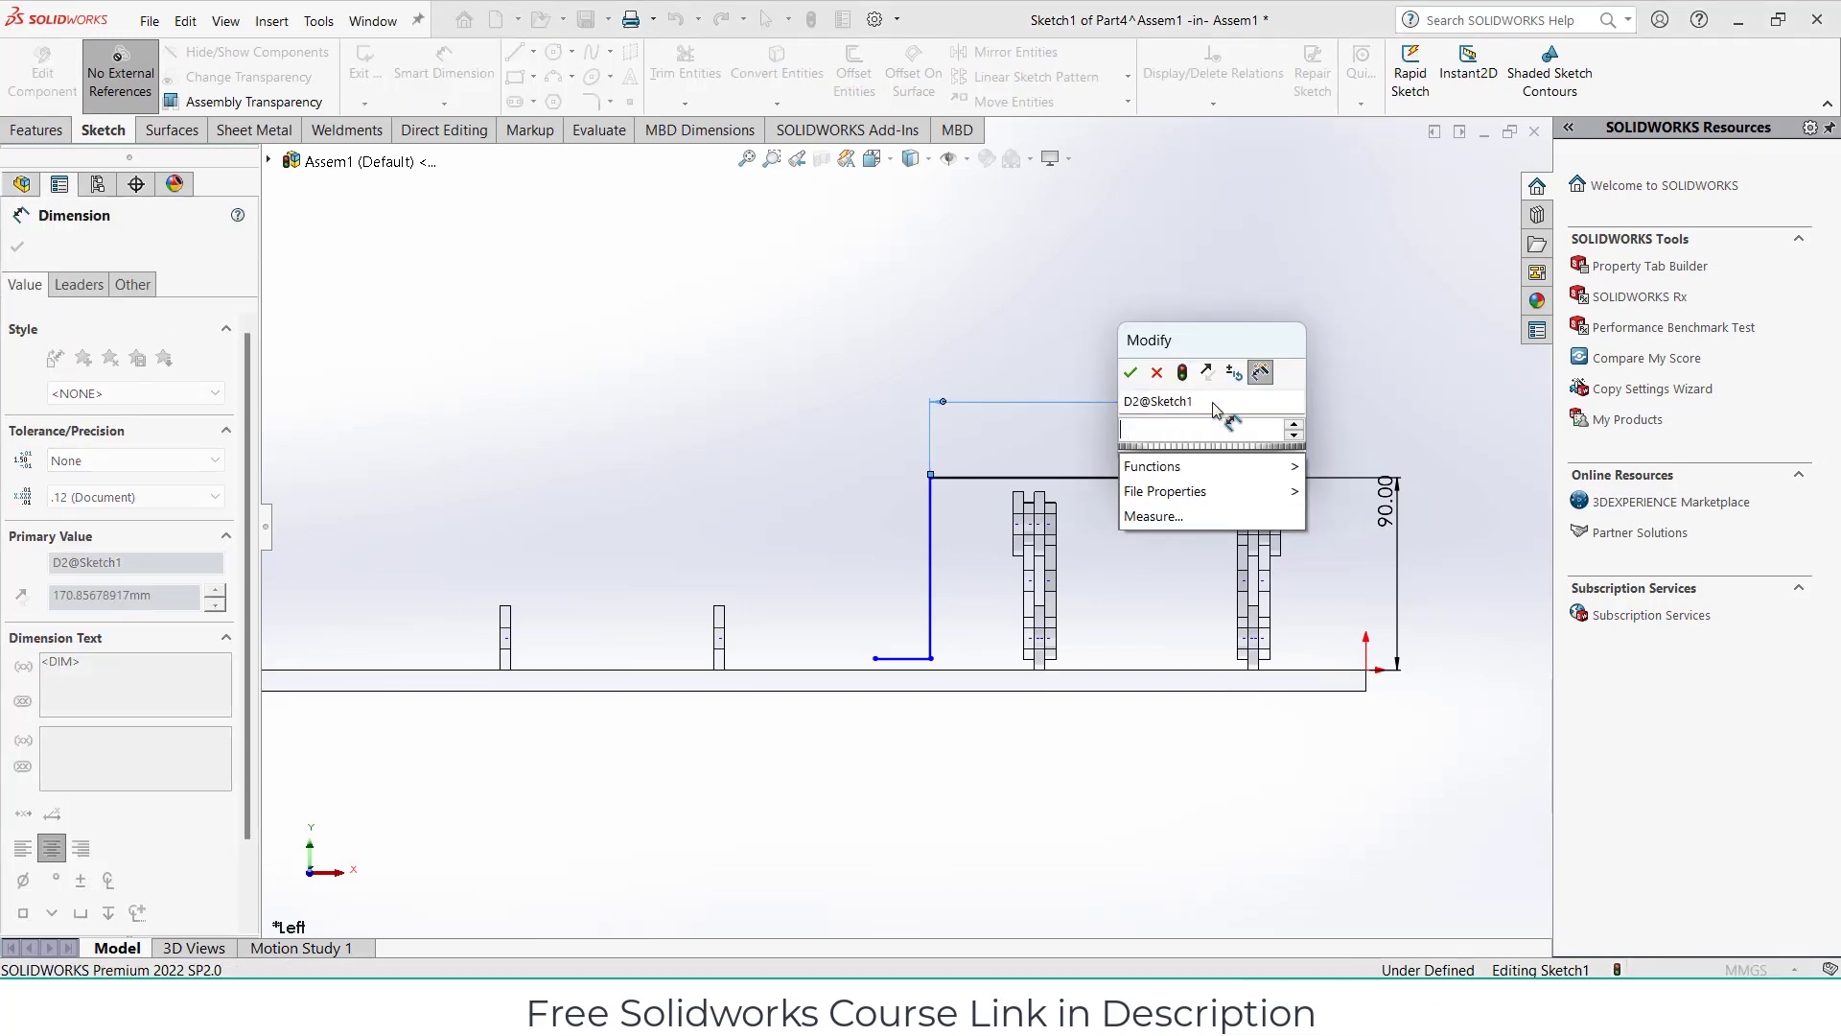
pyautogui.write('200')
pyautogui.press('Return')
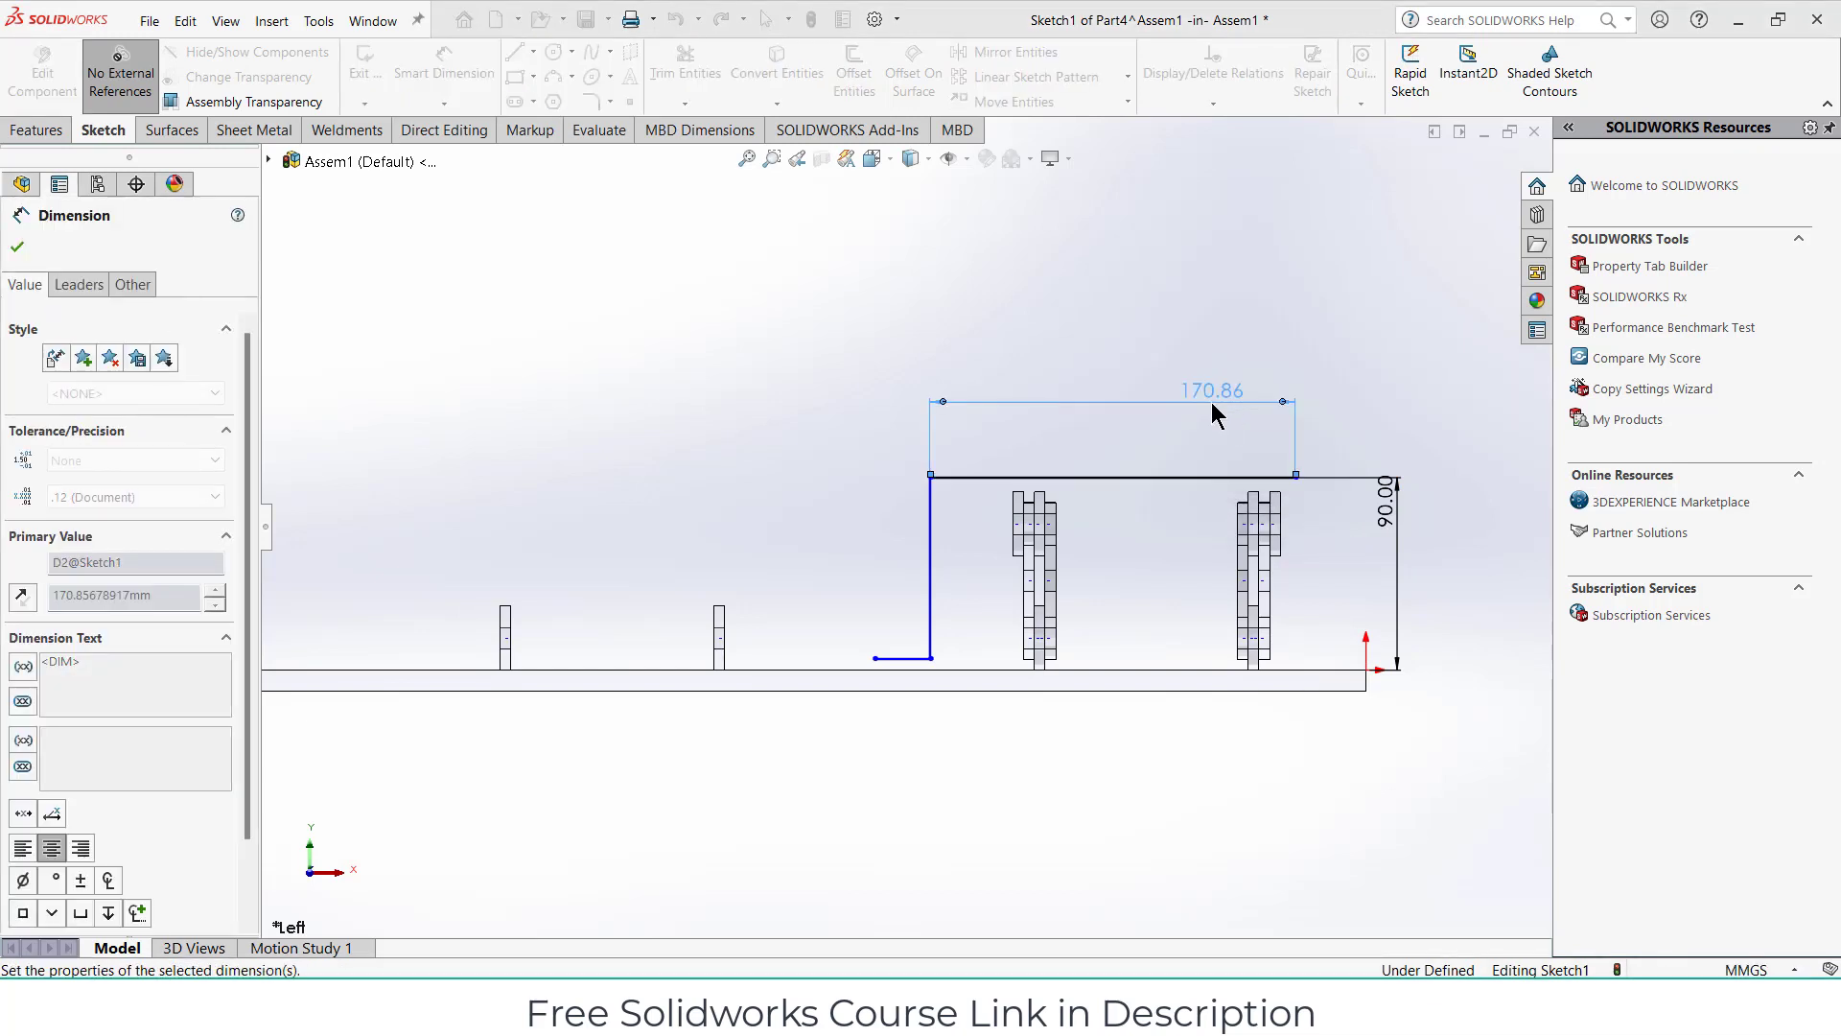
# Set the left vertical line to 90 mm and the bottom foot to 30 mm.
pyautogui.click(931, 534)
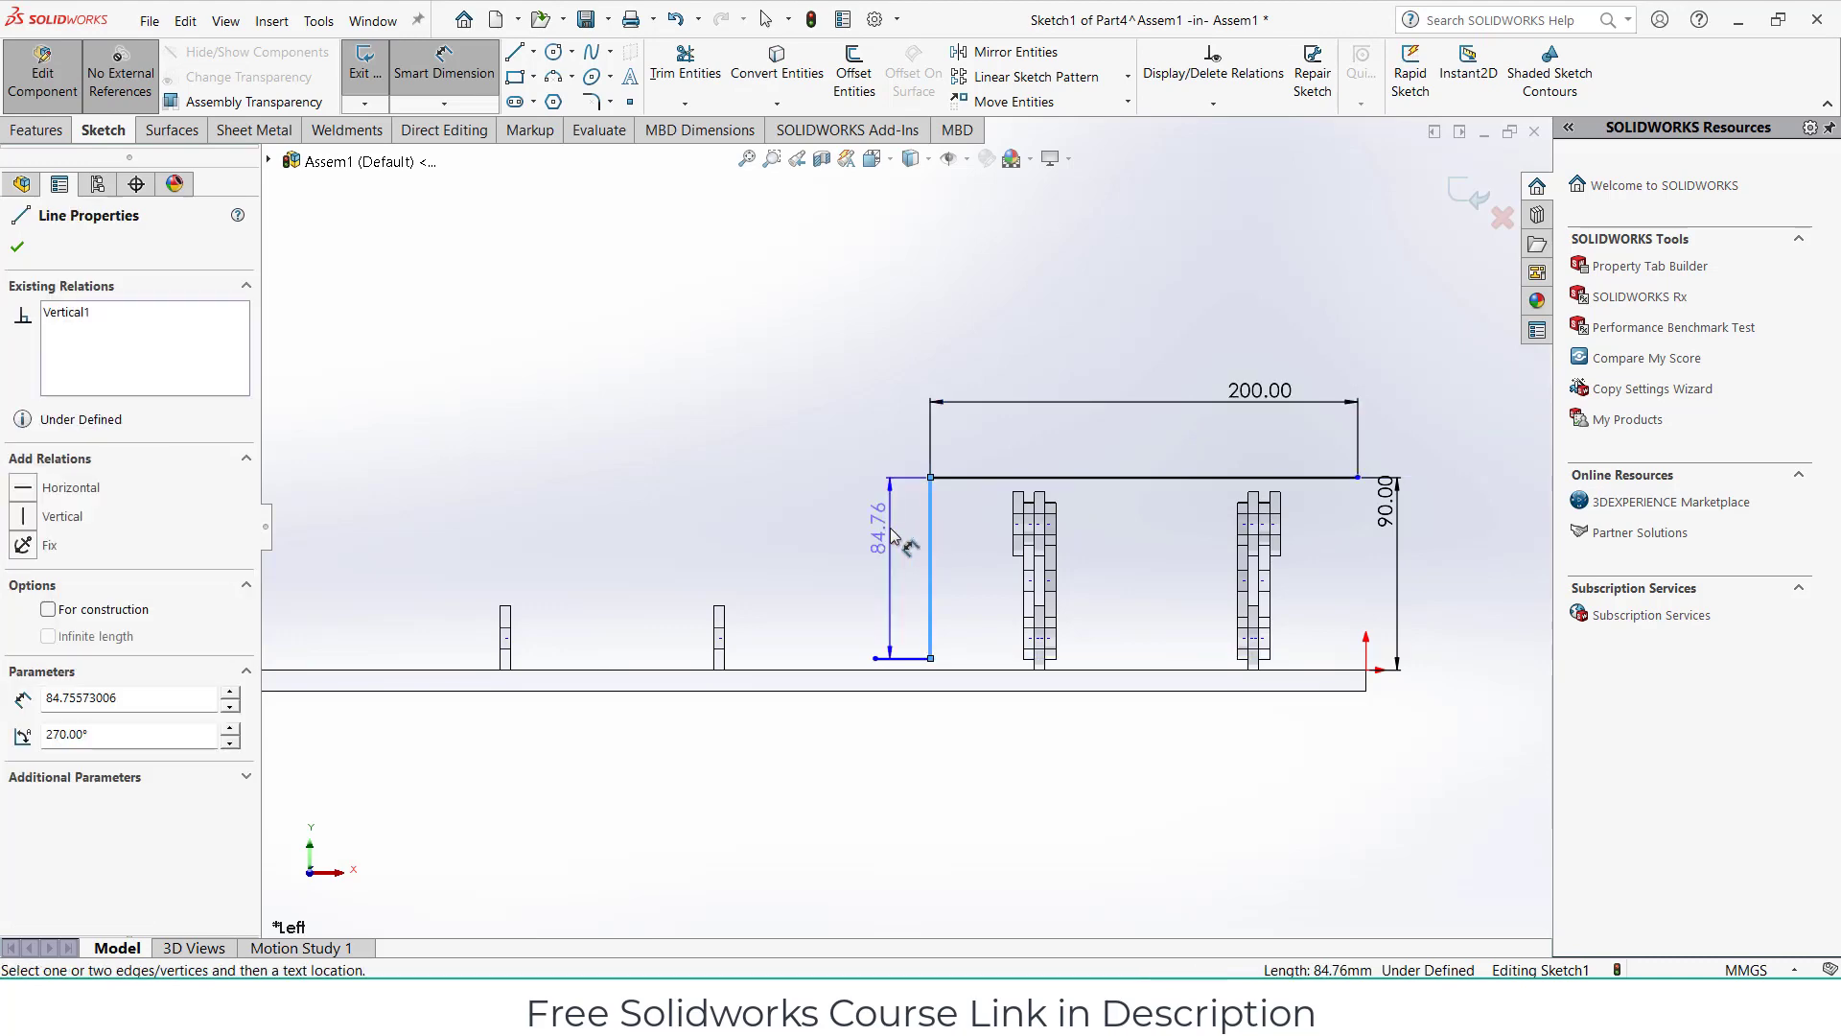
pyautogui.click(889, 537)
pyautogui.write('90')
pyautogui.press('Return')
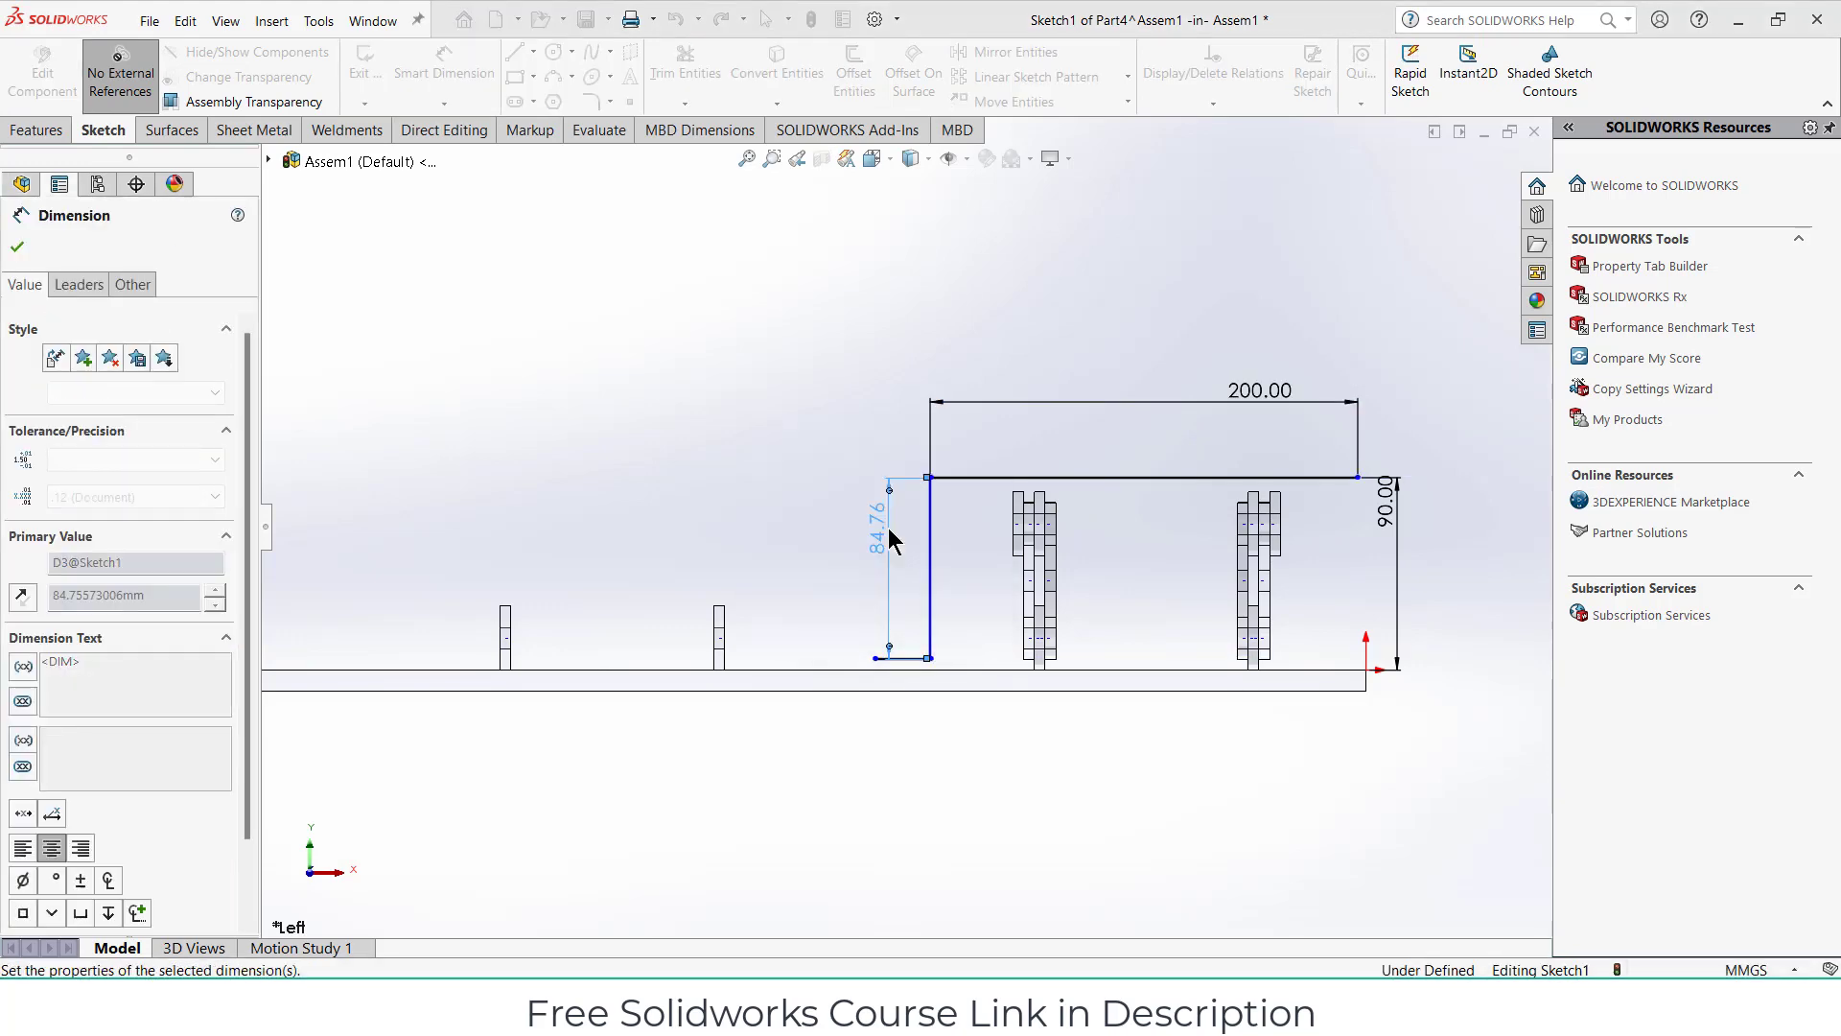
pyautogui.click(907, 669)
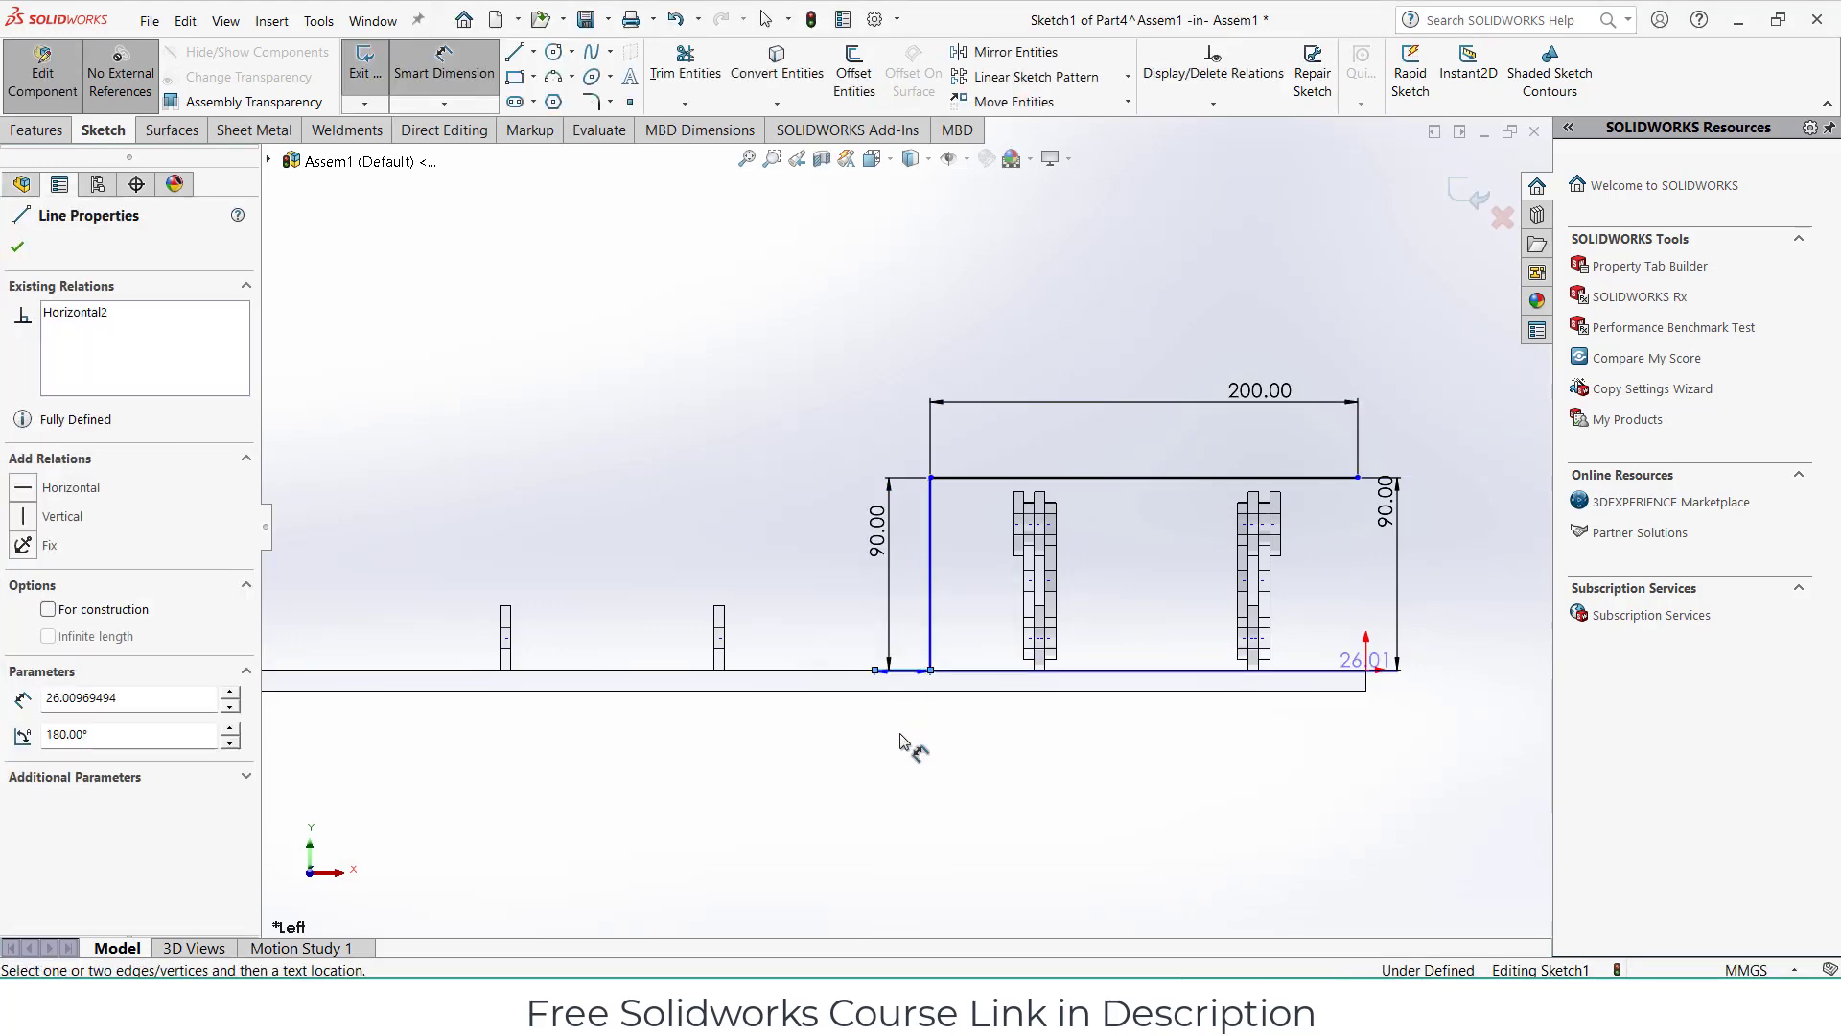
pyautogui.click(901, 758)
pyautogui.write('30')
pyautogui.press('Return')
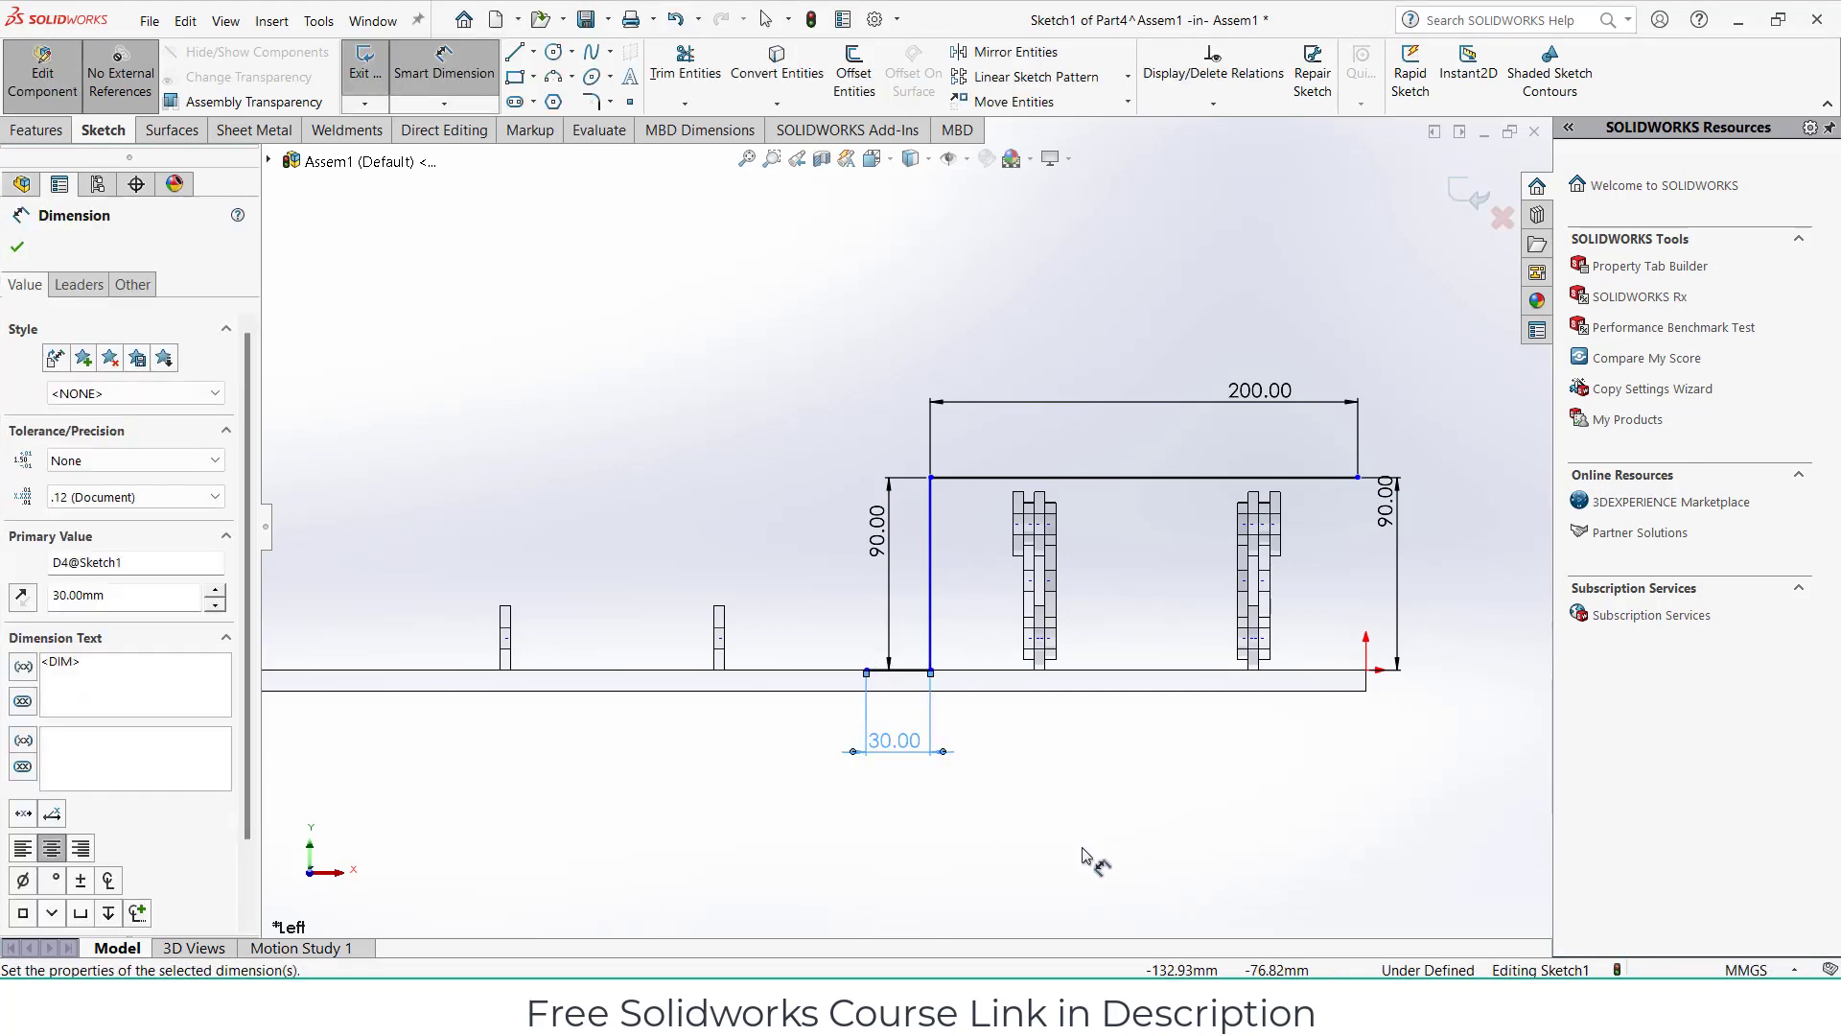
# Dimension the left line's horizontal offset from the origin at 200 mm.
pyautogui.click(1043, 779)
pyautogui.click(929, 530)
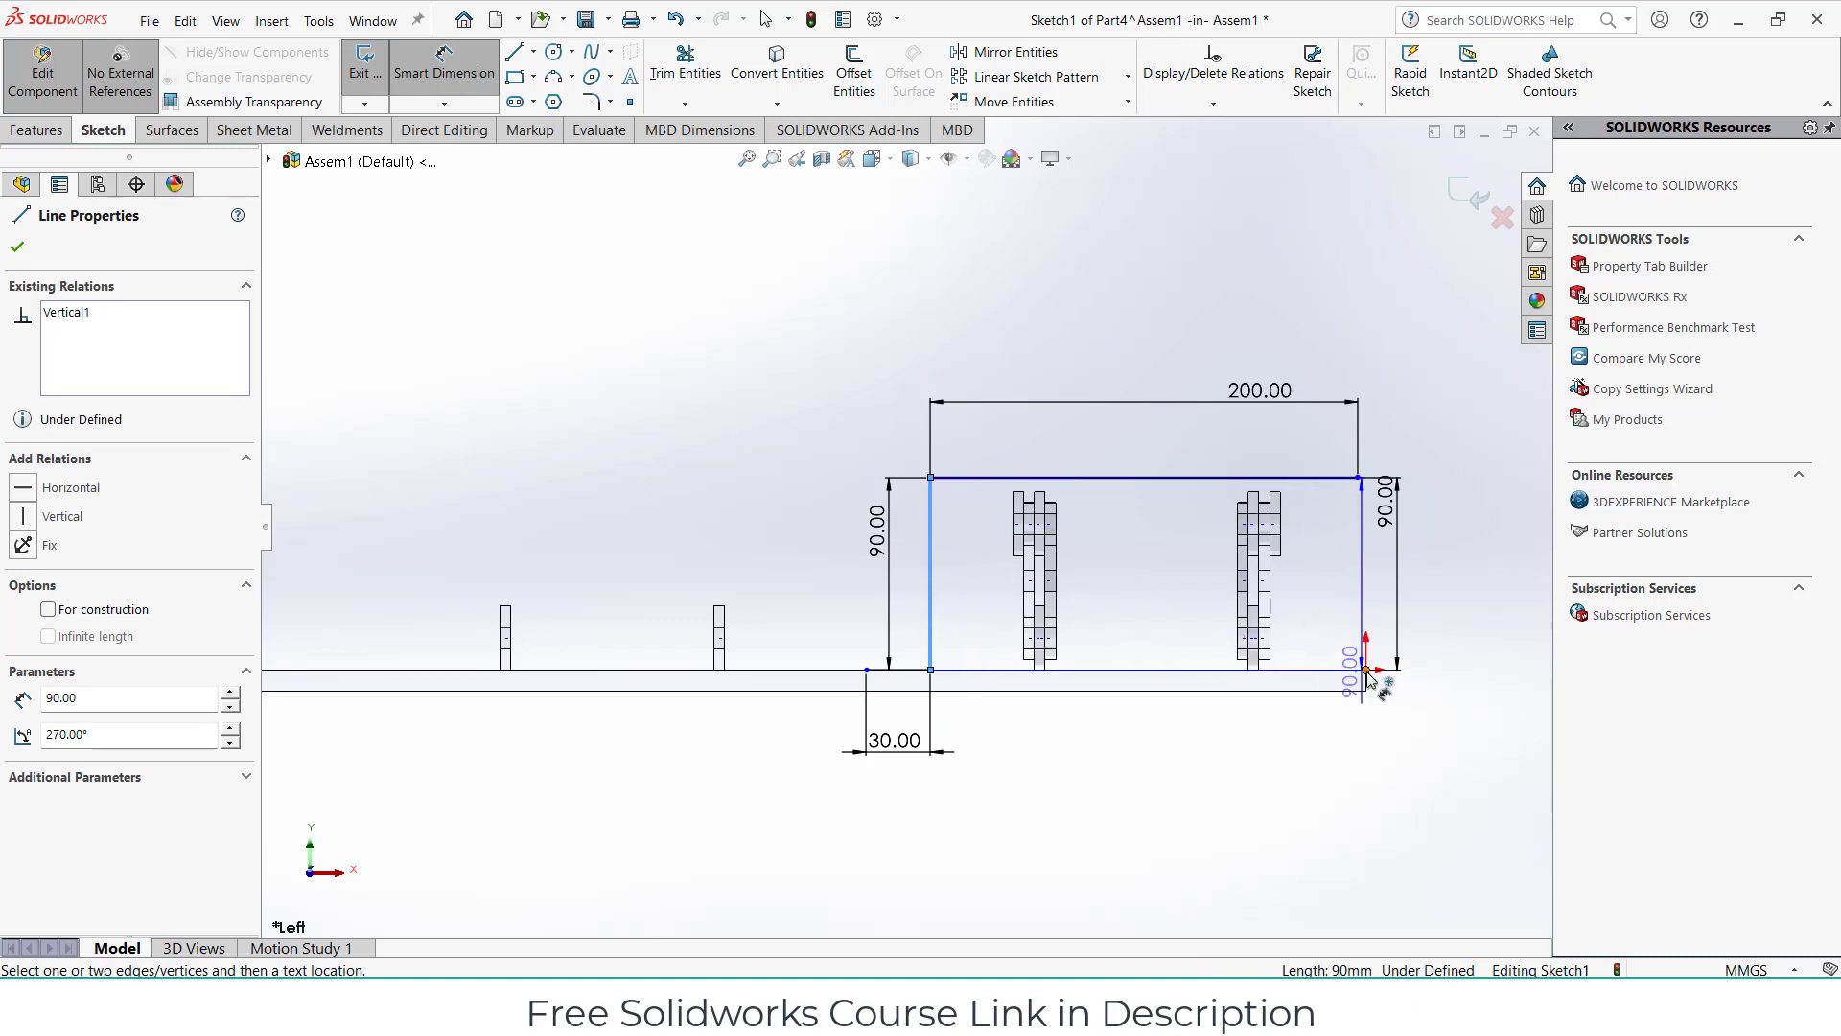
pyautogui.click(1347, 703)
pyautogui.click(1281, 762)
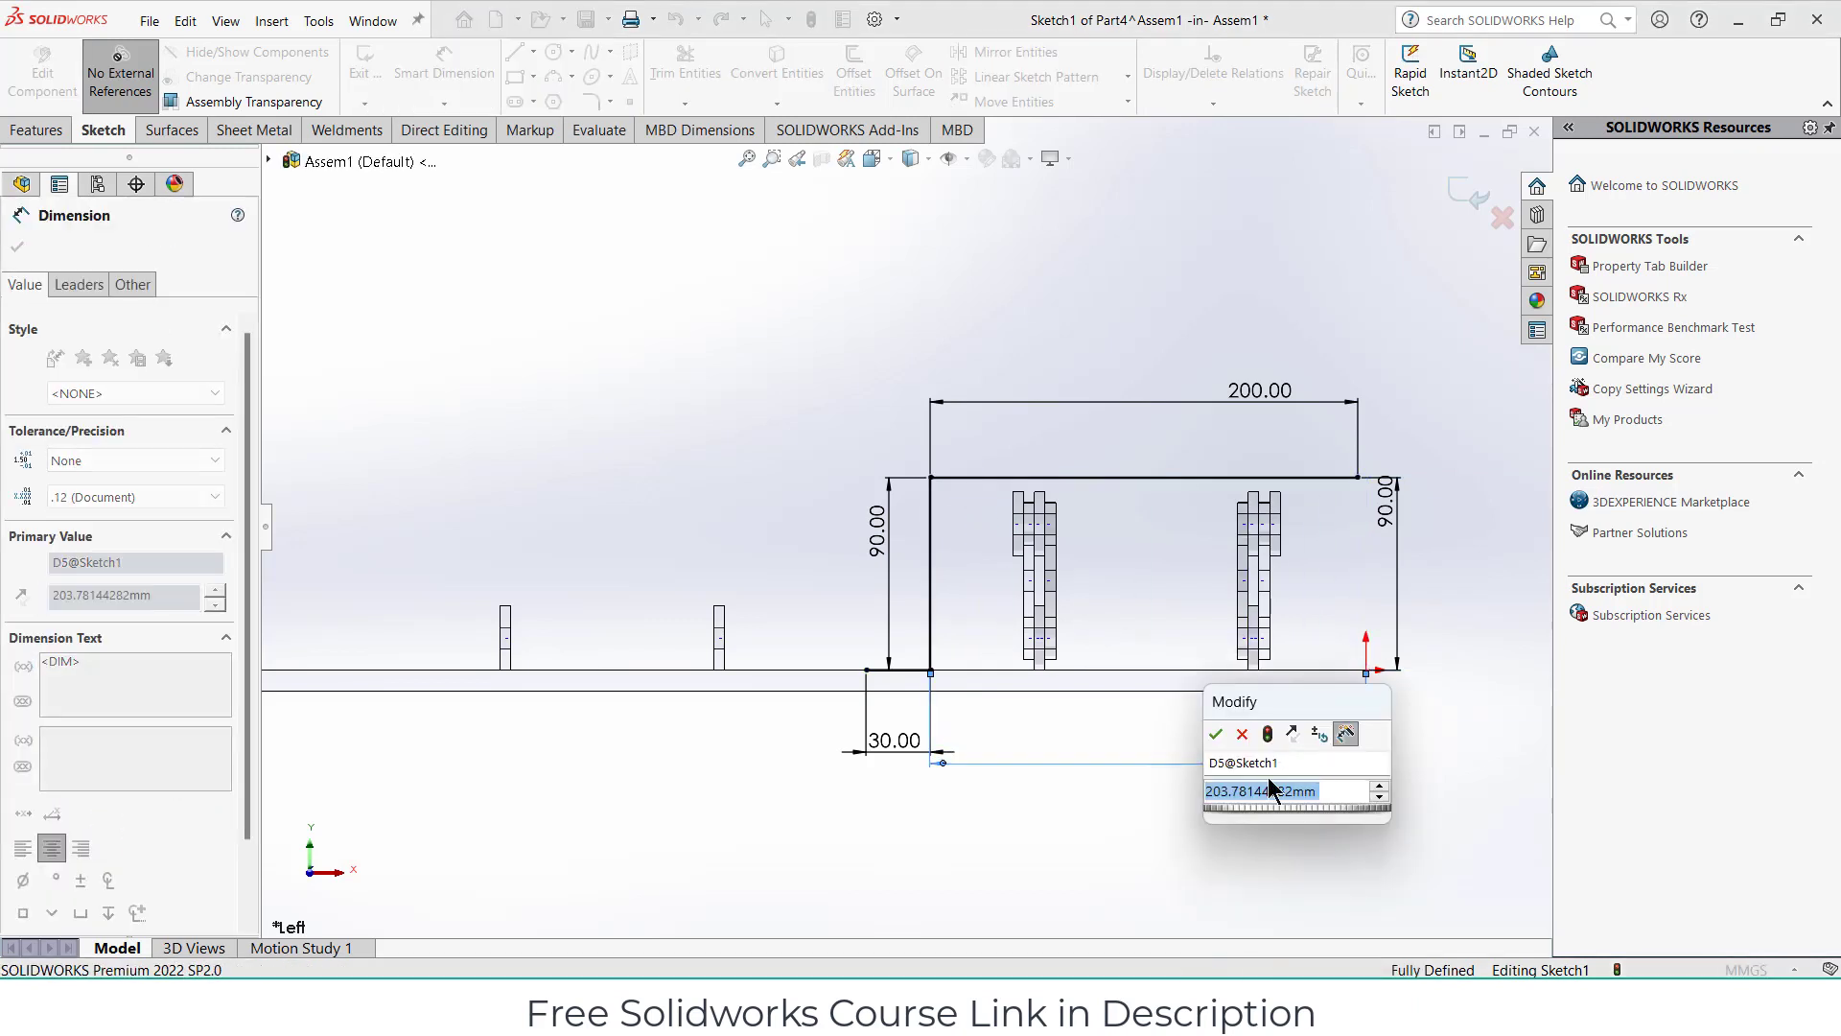
pyautogui.write('200')
pyautogui.press('Return')
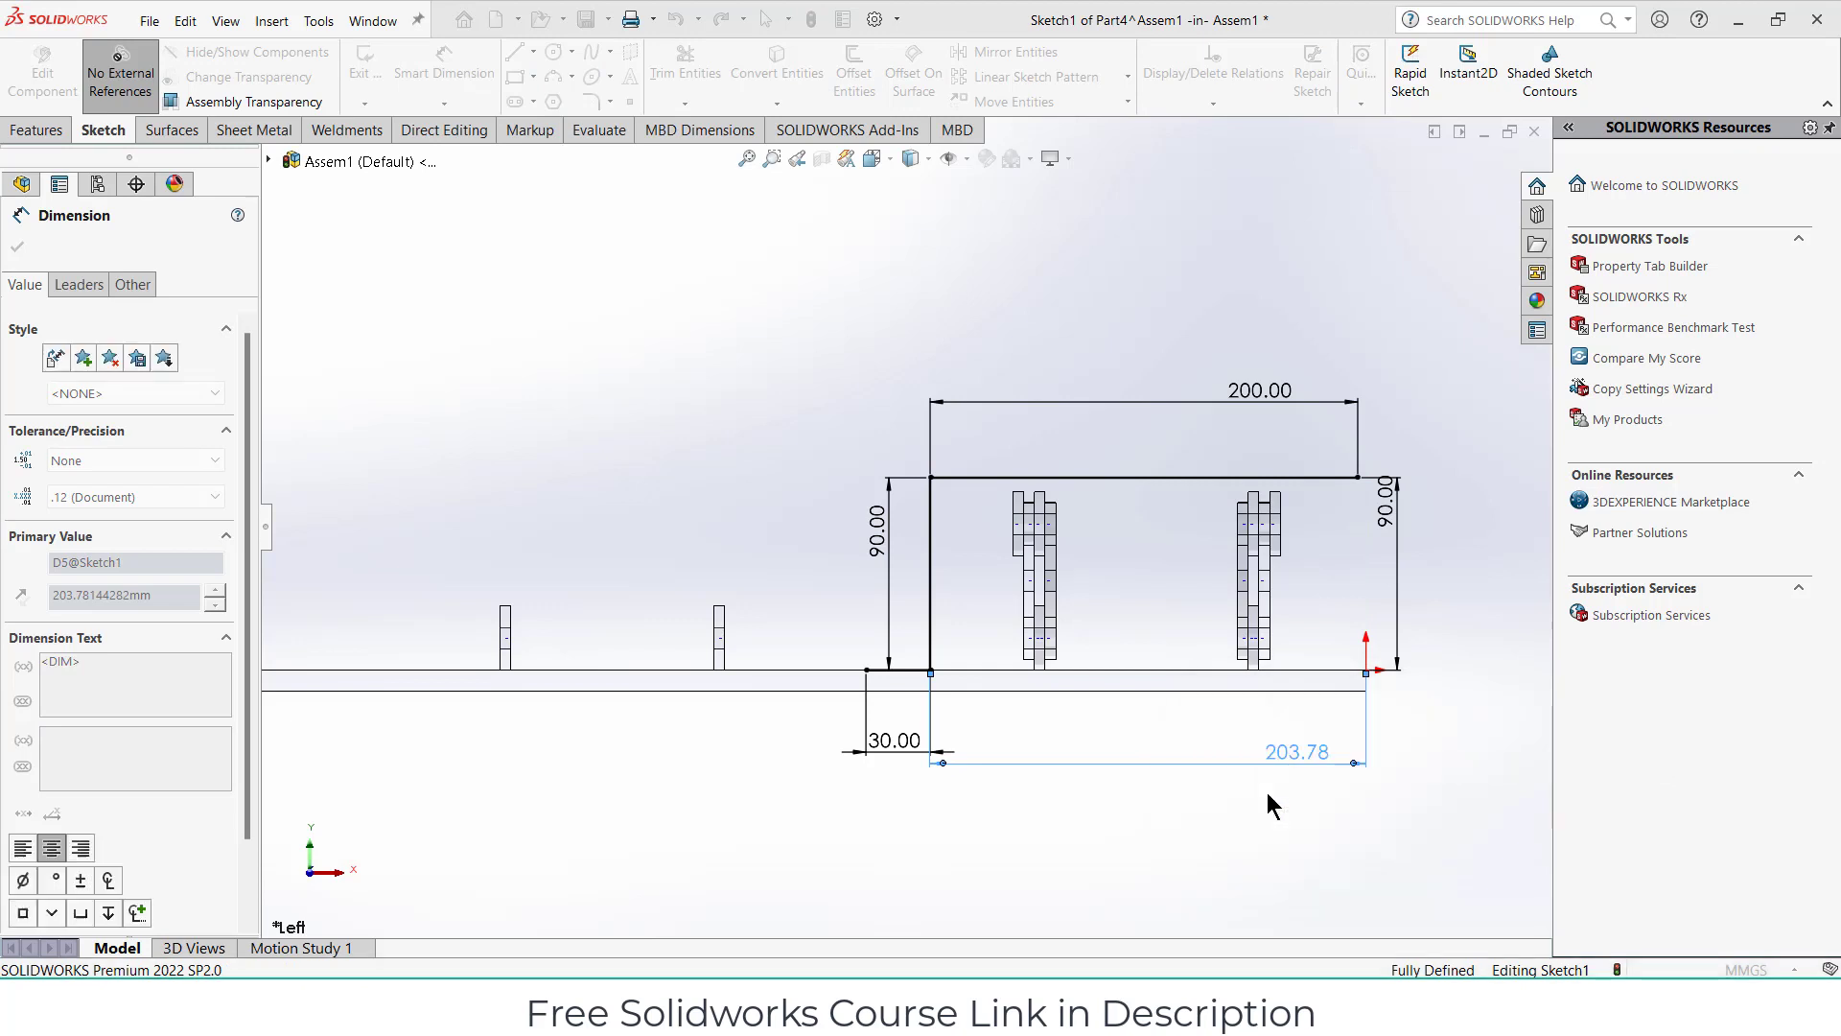
pyautogui.click(39, 131)
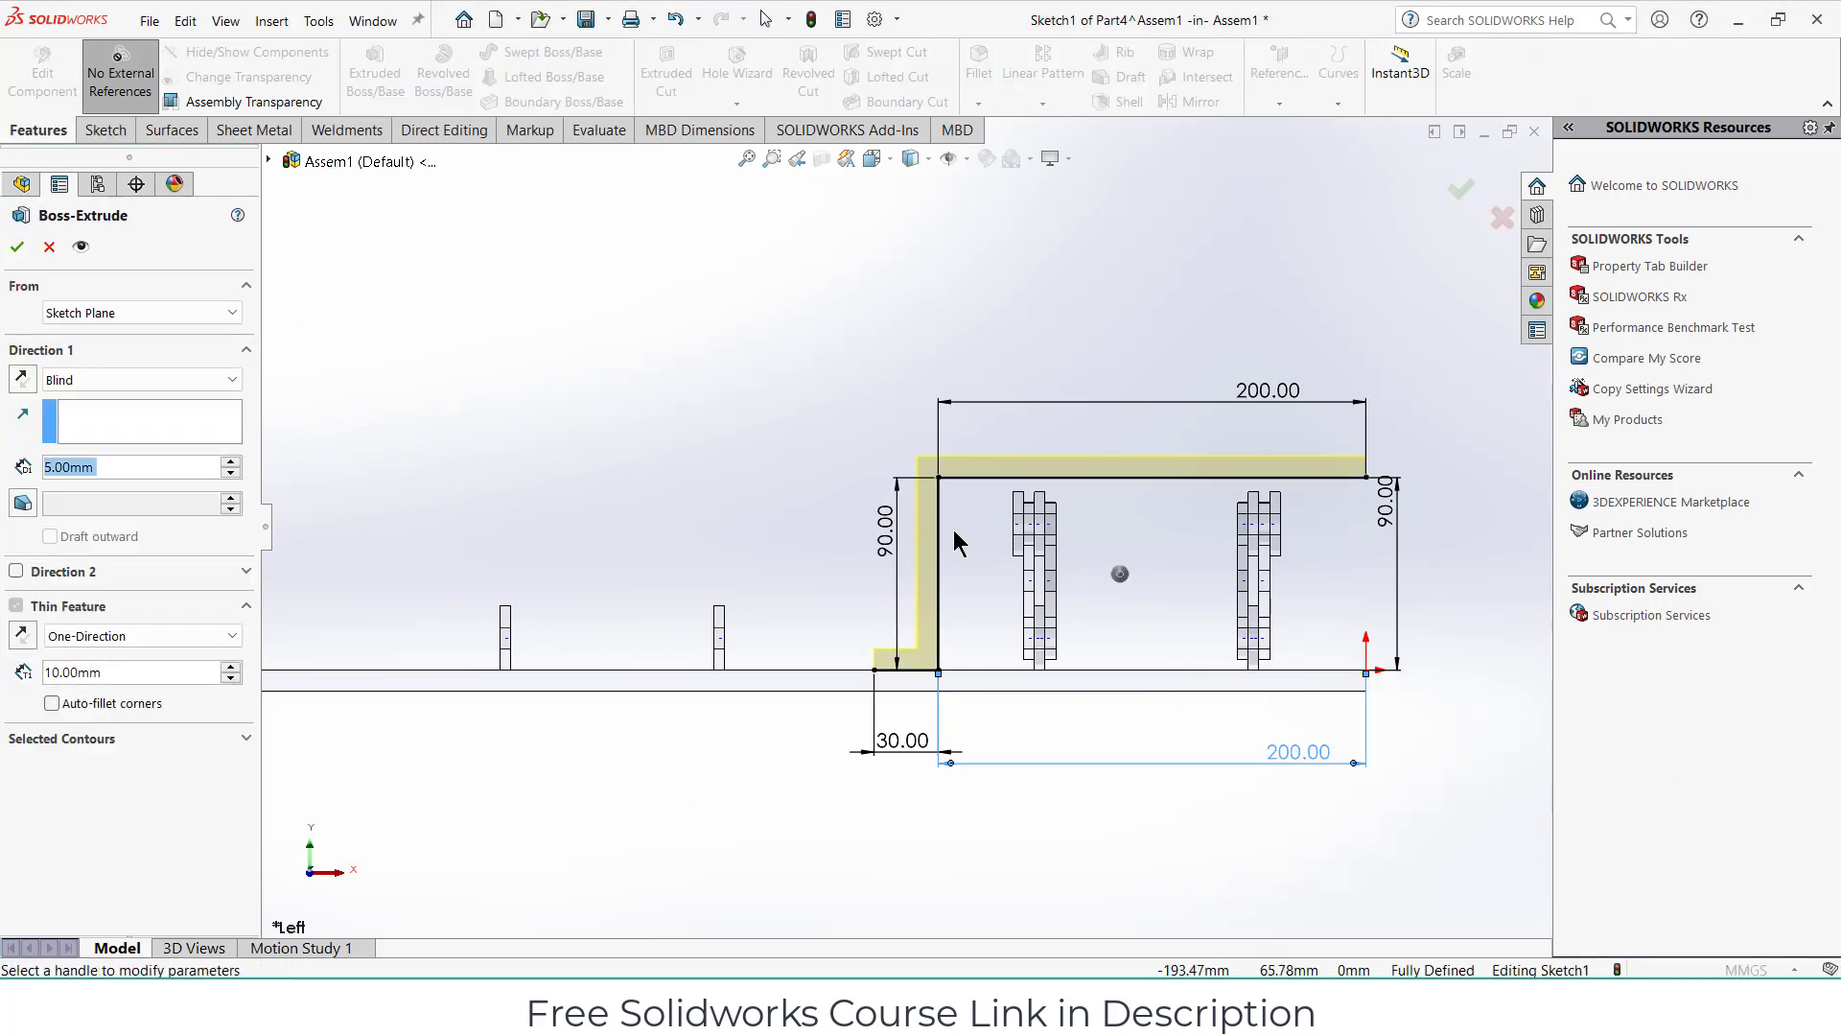
# Edit the thin extrusion's depth and reverse Direction 1, orbiting to check the preview.
pyautogui.doubleClick(140, 470)
pyautogui.write('95')
pyautogui.press('Return')
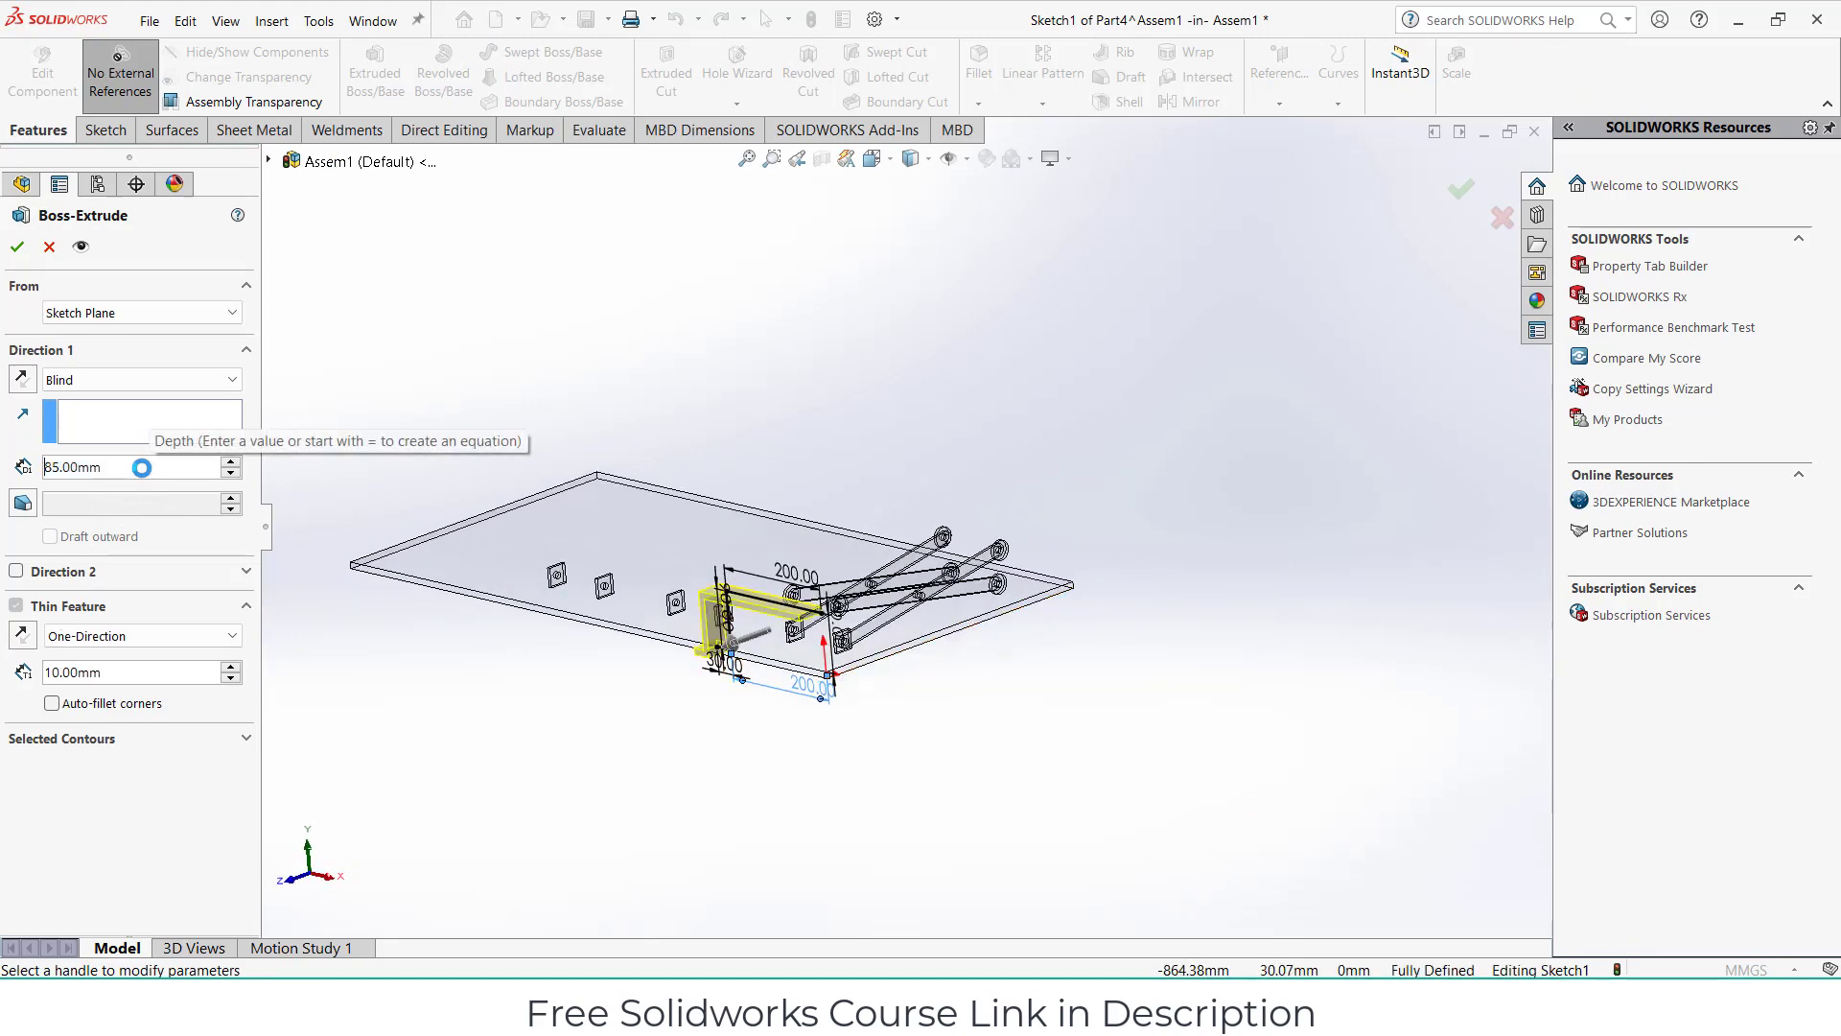
pyautogui.click(22, 379)
pyautogui.write('2')
pyautogui.press('Return')
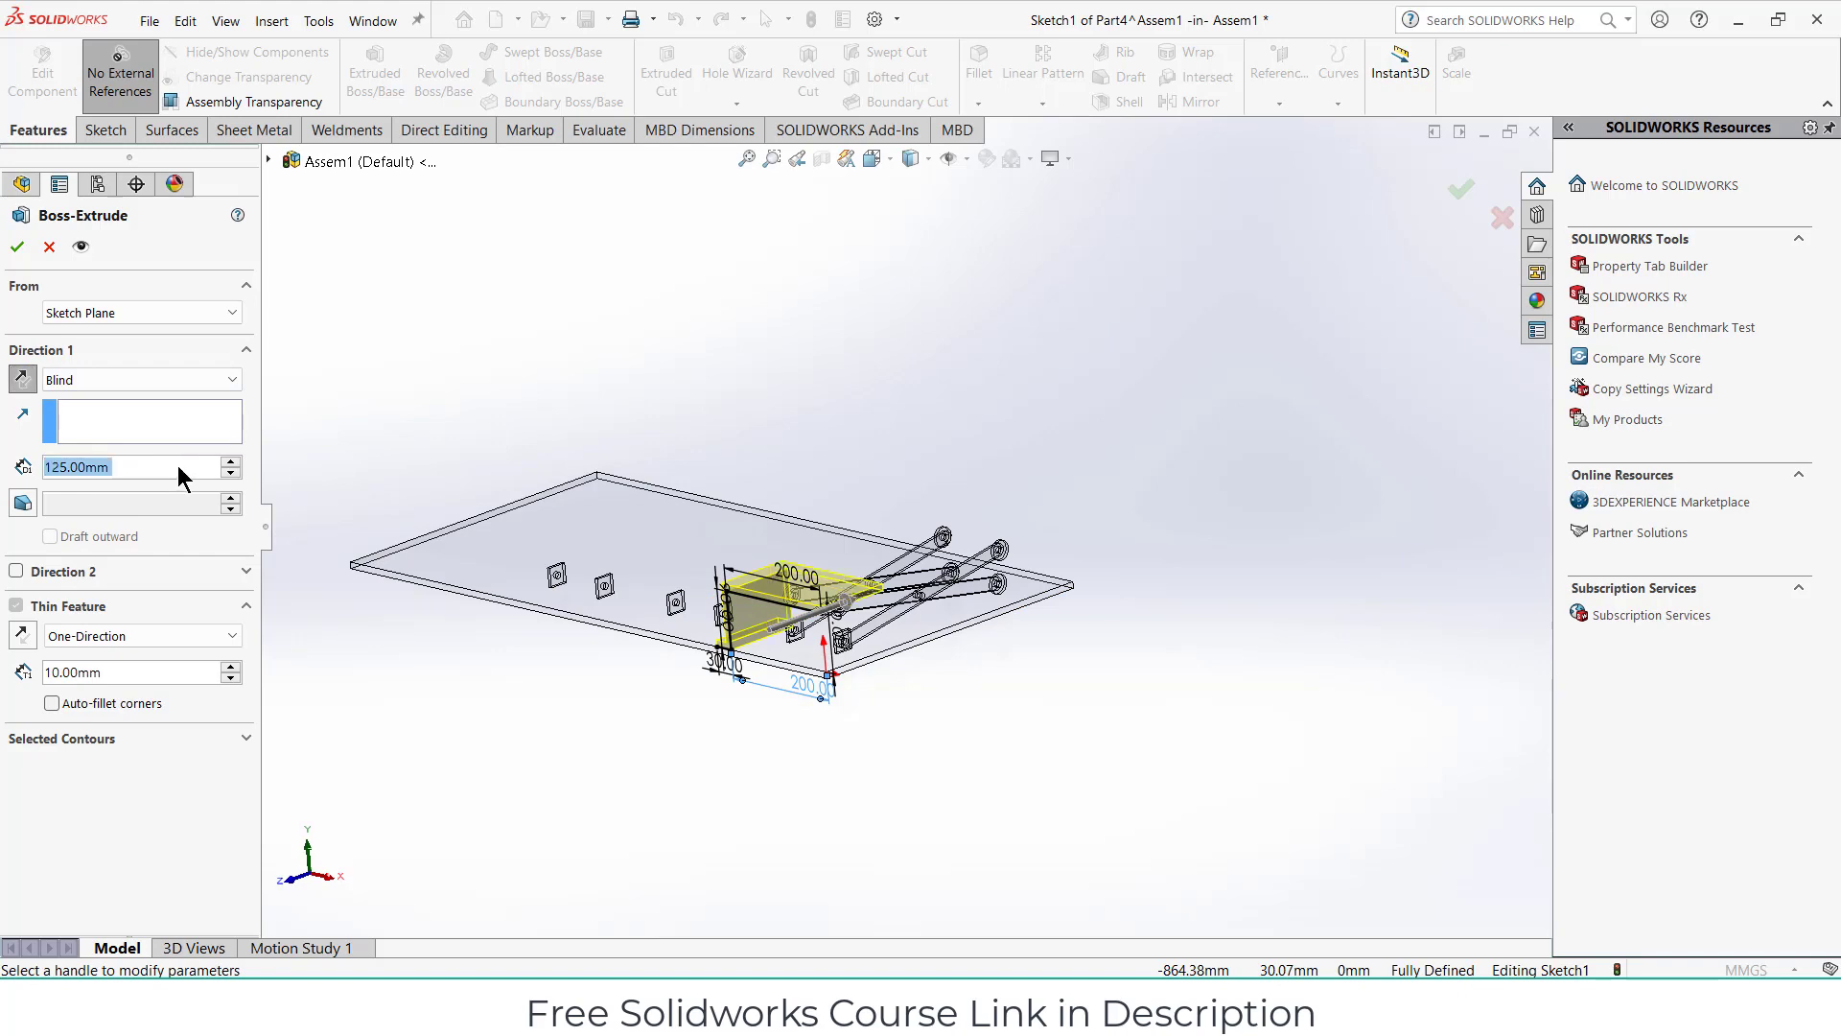
pyautogui.scroll(5, 180, 464)
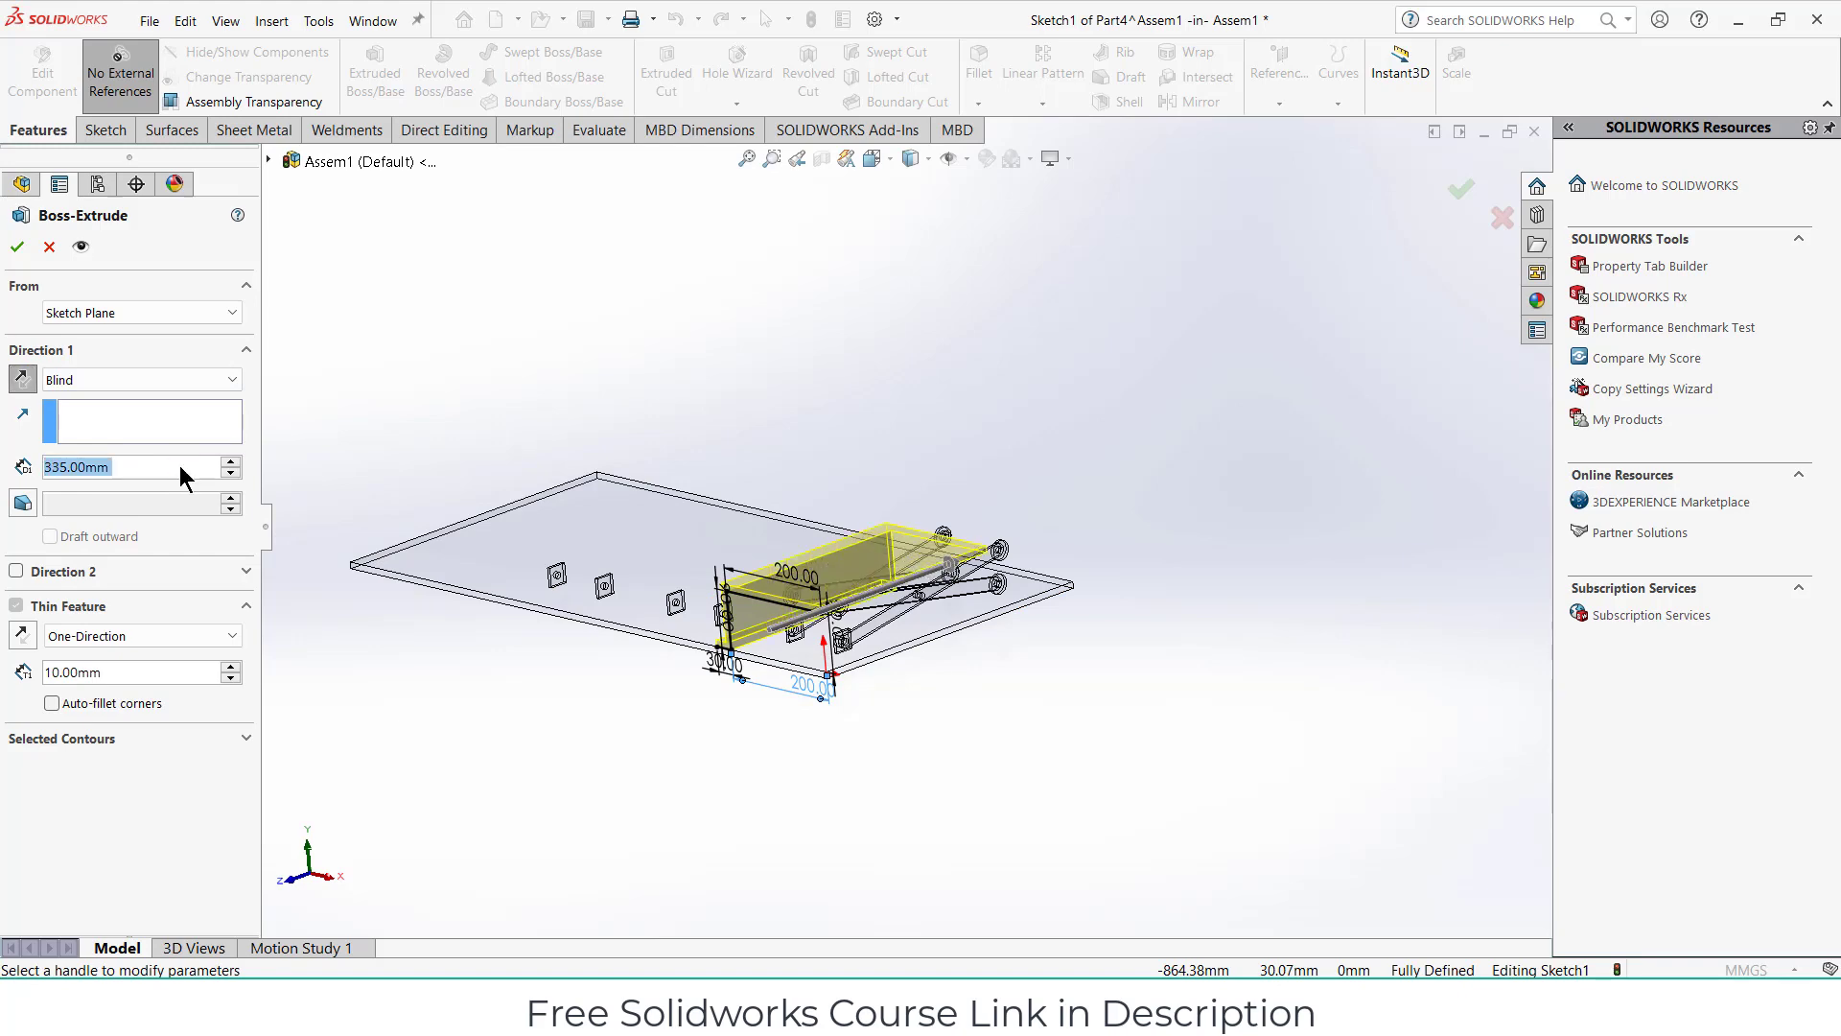
pyautogui.scroll(4, 180, 464)
pyautogui.scroll(5, 180, 465)
pyautogui.moveTo(335, 516); pyautogui.dragTo(227, 681, button='middle')
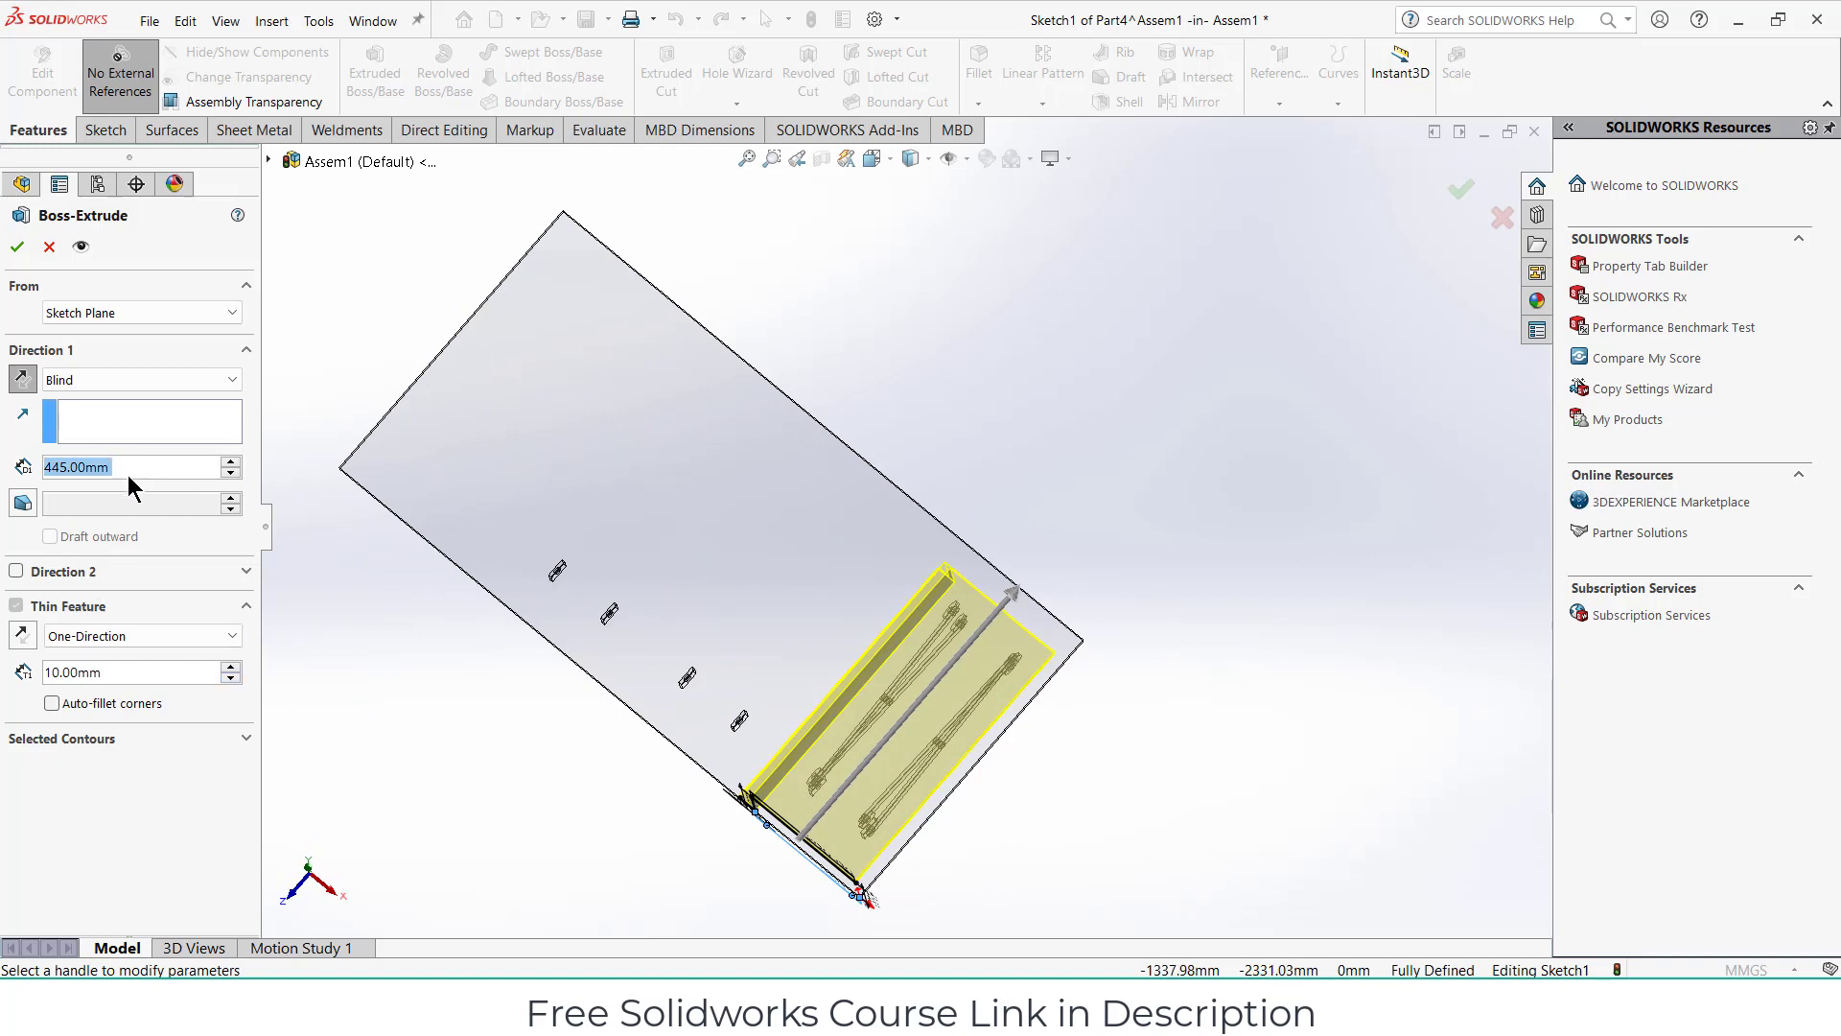
pyautogui.scroll(2, 131, 486)
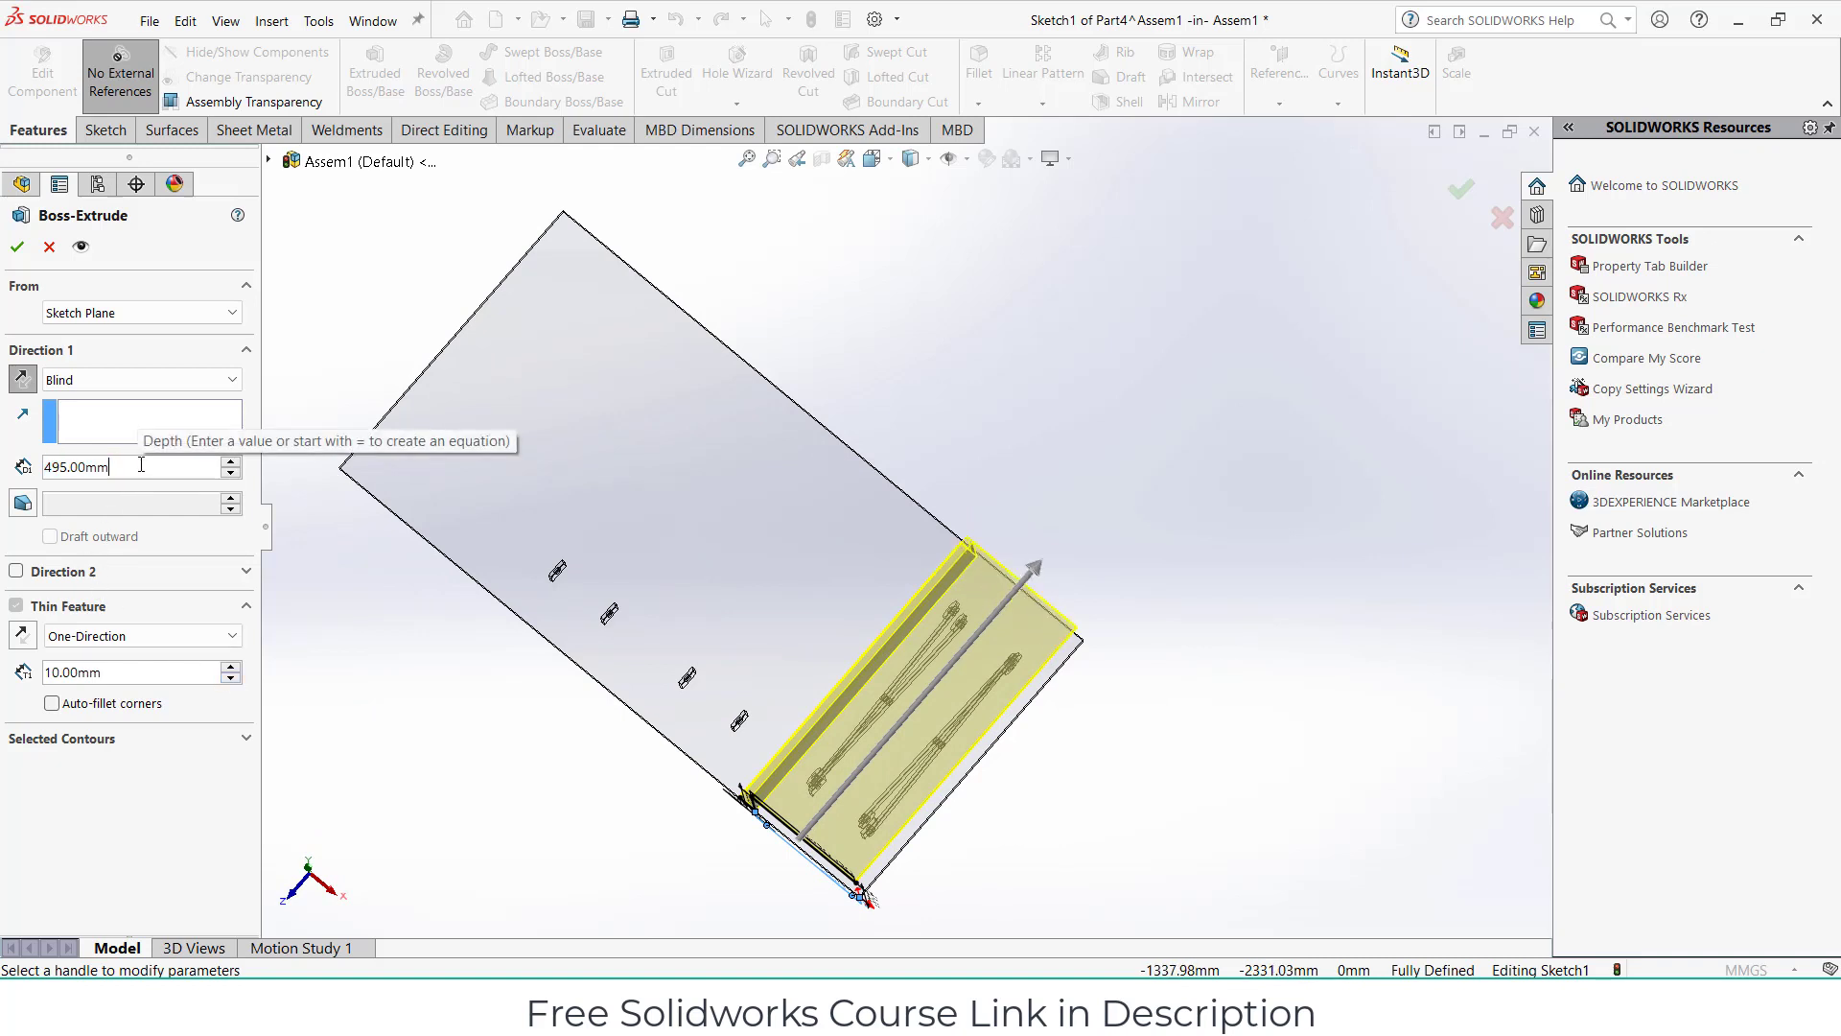
# Set the extrusion depth to 500 mm and accept the thin platform feature.
pyautogui.write('500')
pyautogui.press('Return')
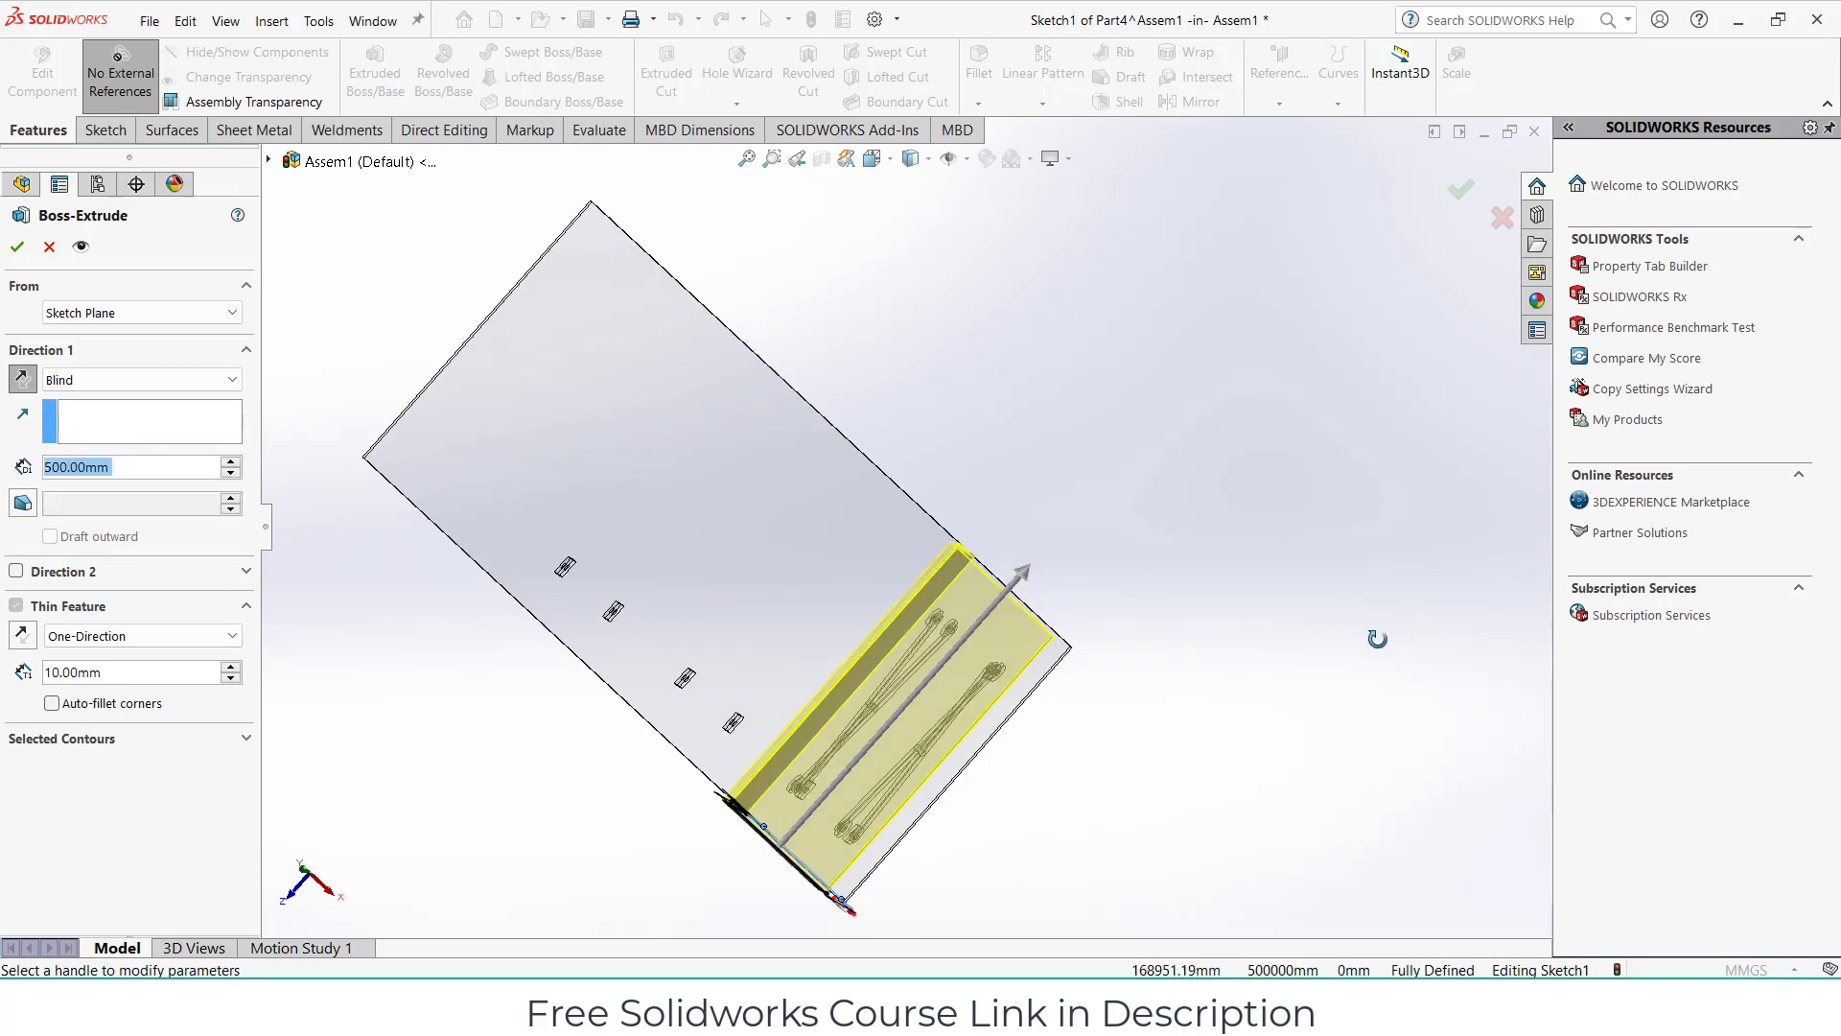
pyautogui.moveTo(1247, 613)
pyautogui.mouseDown(button='middle')
pyautogui.moveTo(1280, 636)
pyautogui.moveTo(1052, 740)
pyautogui.moveTo(987, 576)
pyautogui.moveTo(1167, 341)
pyautogui.mouseUp(button='middle')
pyautogui.click(16, 247)
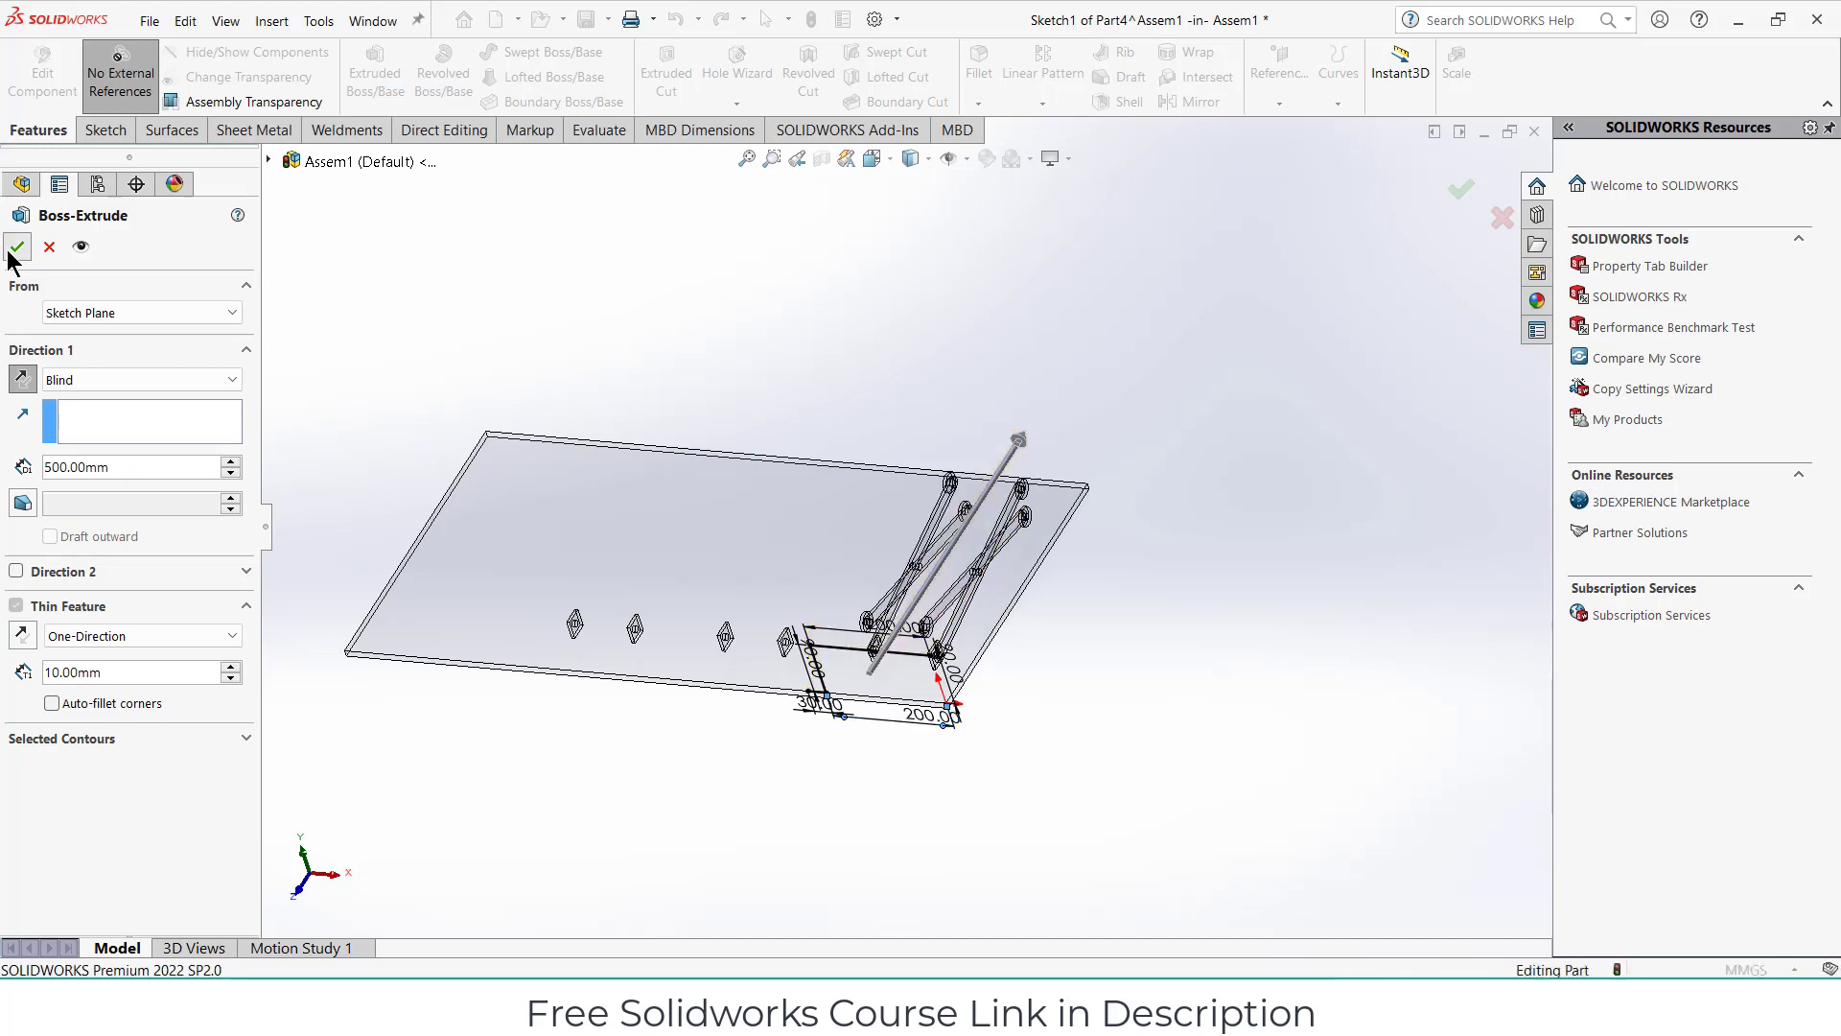
pyautogui.moveTo(1303, 545); pyautogui.dragTo(1380, 485, button='middle')
# Exit part editing back to the assembly and tilt the view toward the scissor linkage.
pyautogui.scroll(2, 1426, 337)
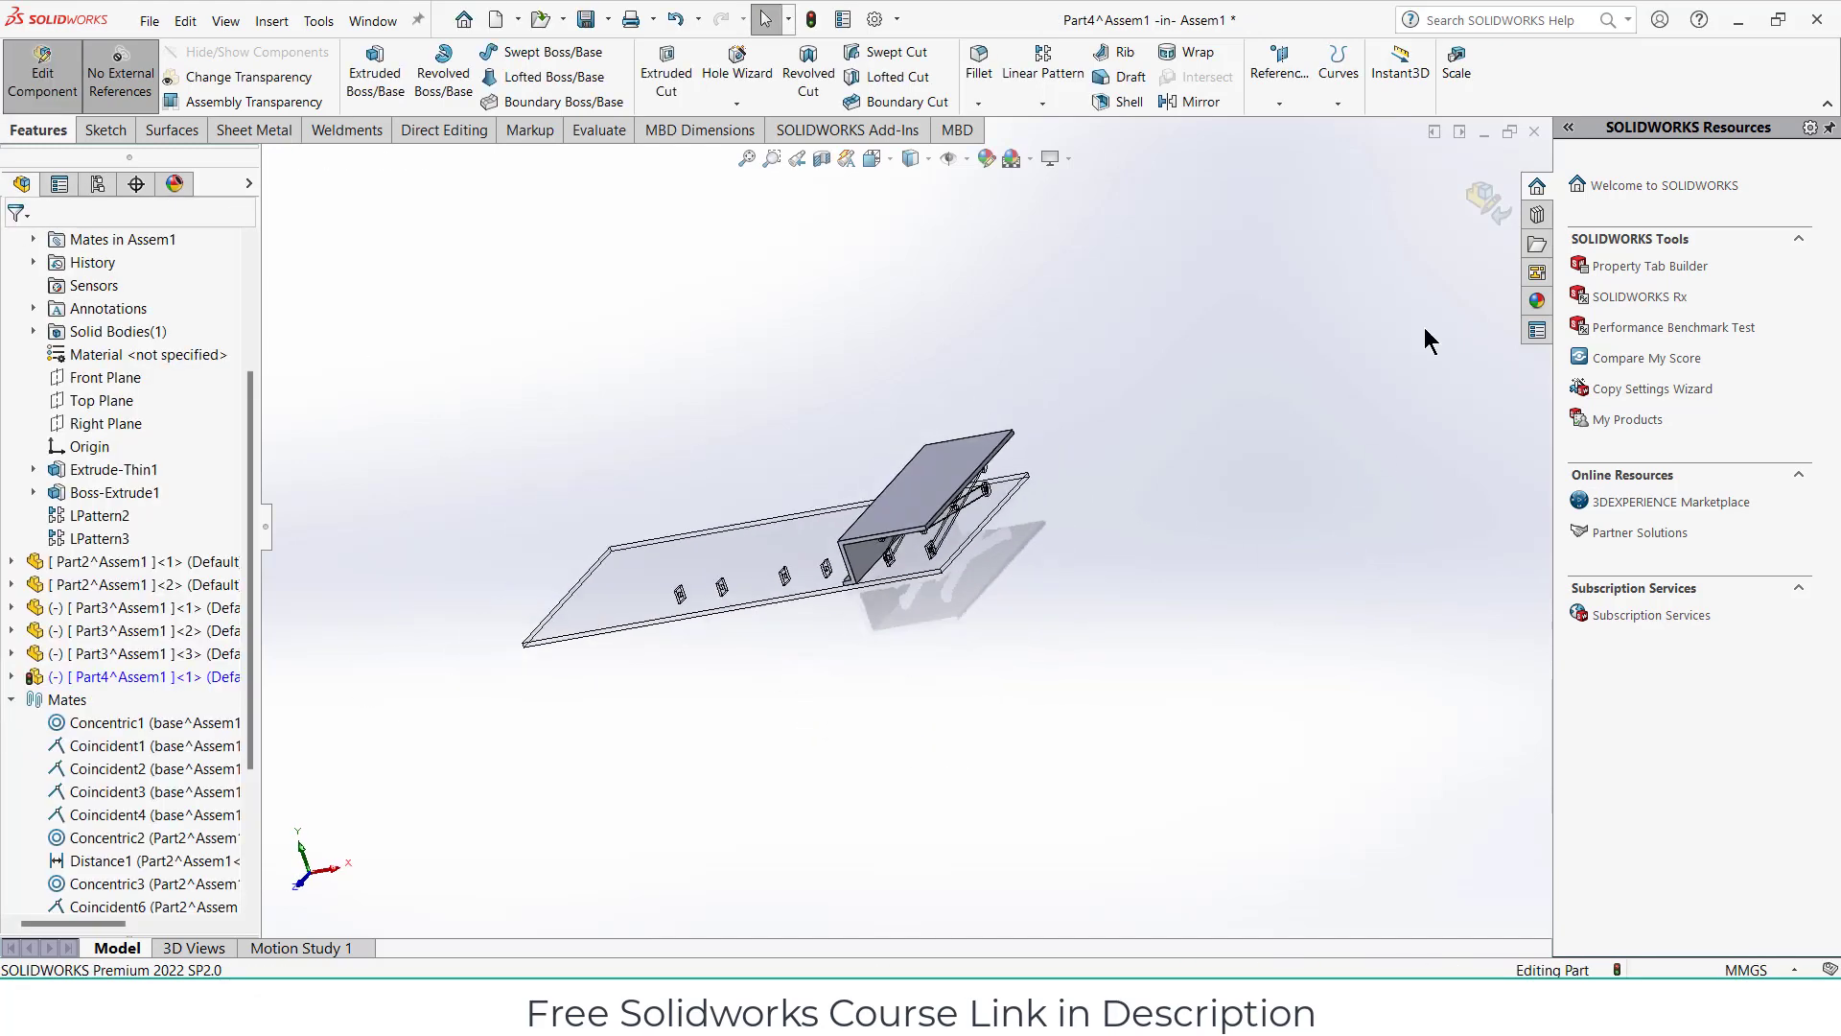
pyautogui.click(1484, 199)
pyautogui.scroll(-3, 913, 566)
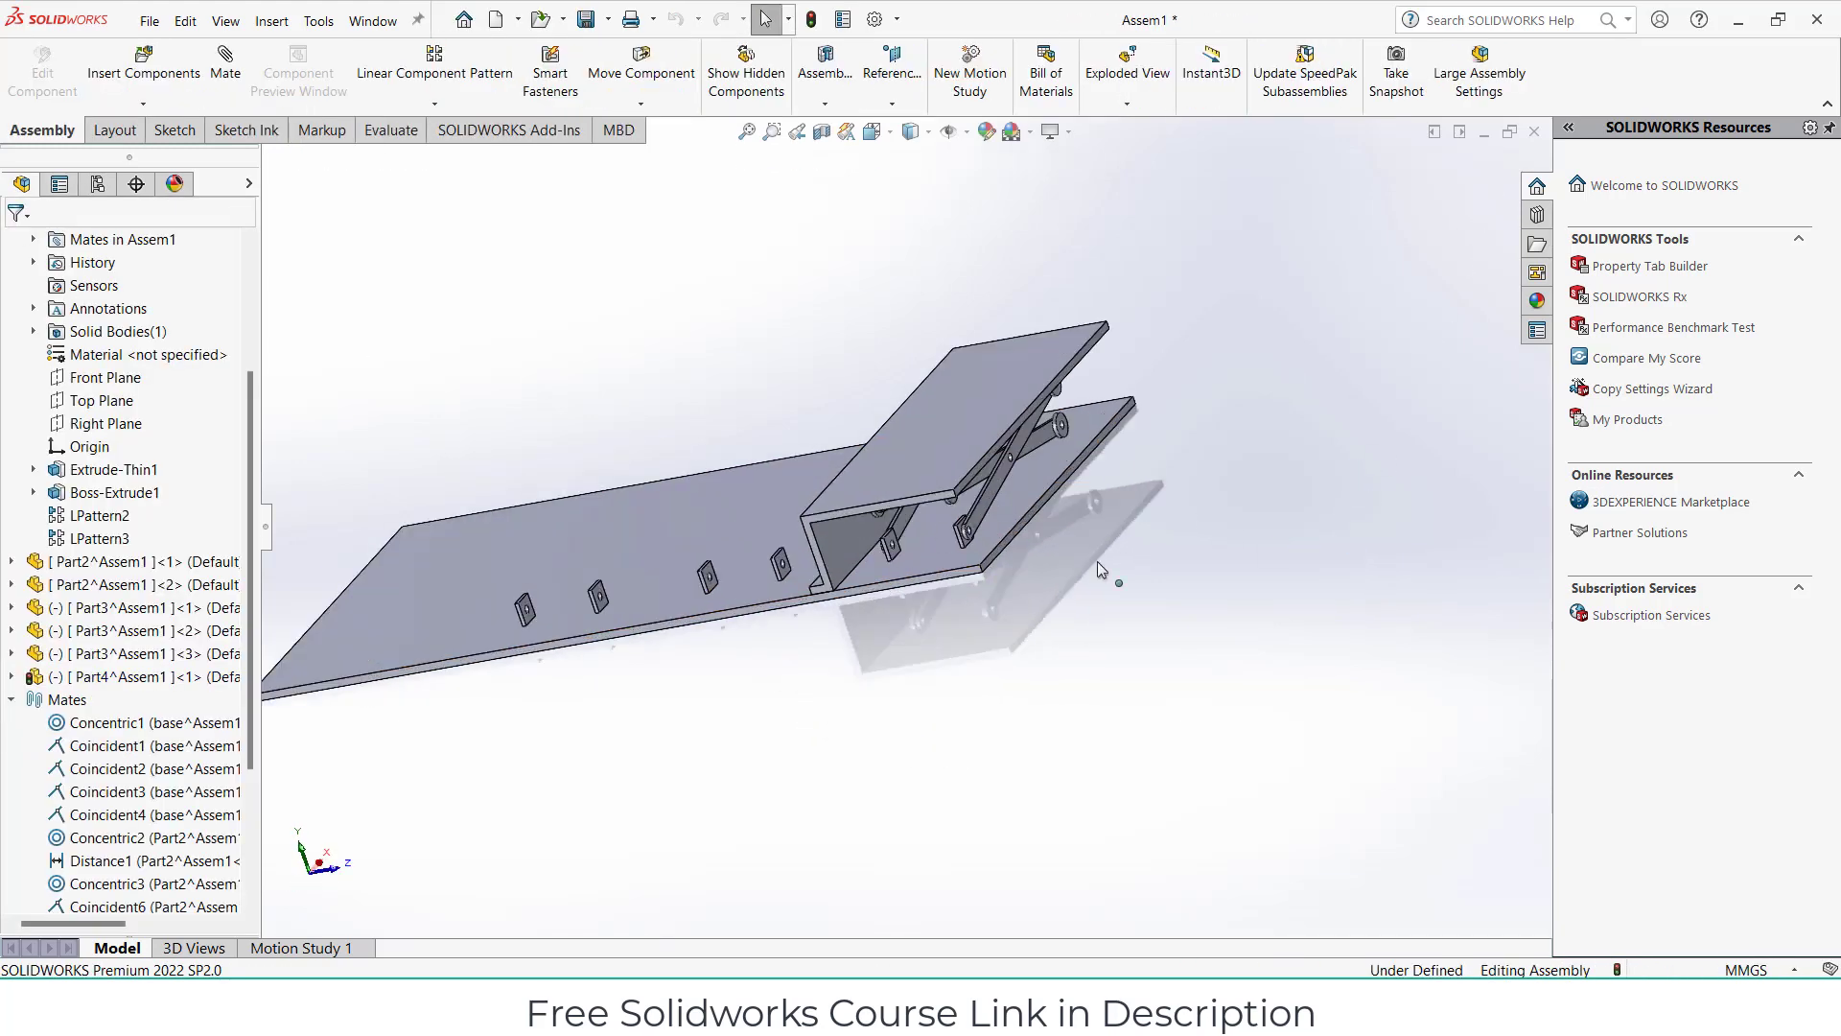
pyautogui.moveTo(1244, 582)
pyautogui.mouseDown(button='middle')
pyautogui.moveTo(681, 420)
pyautogui.moveTo(761, 422)
pyautogui.moveTo(736, 386)
pyautogui.moveTo(765, 301)
pyautogui.mouseUp(button='middle')
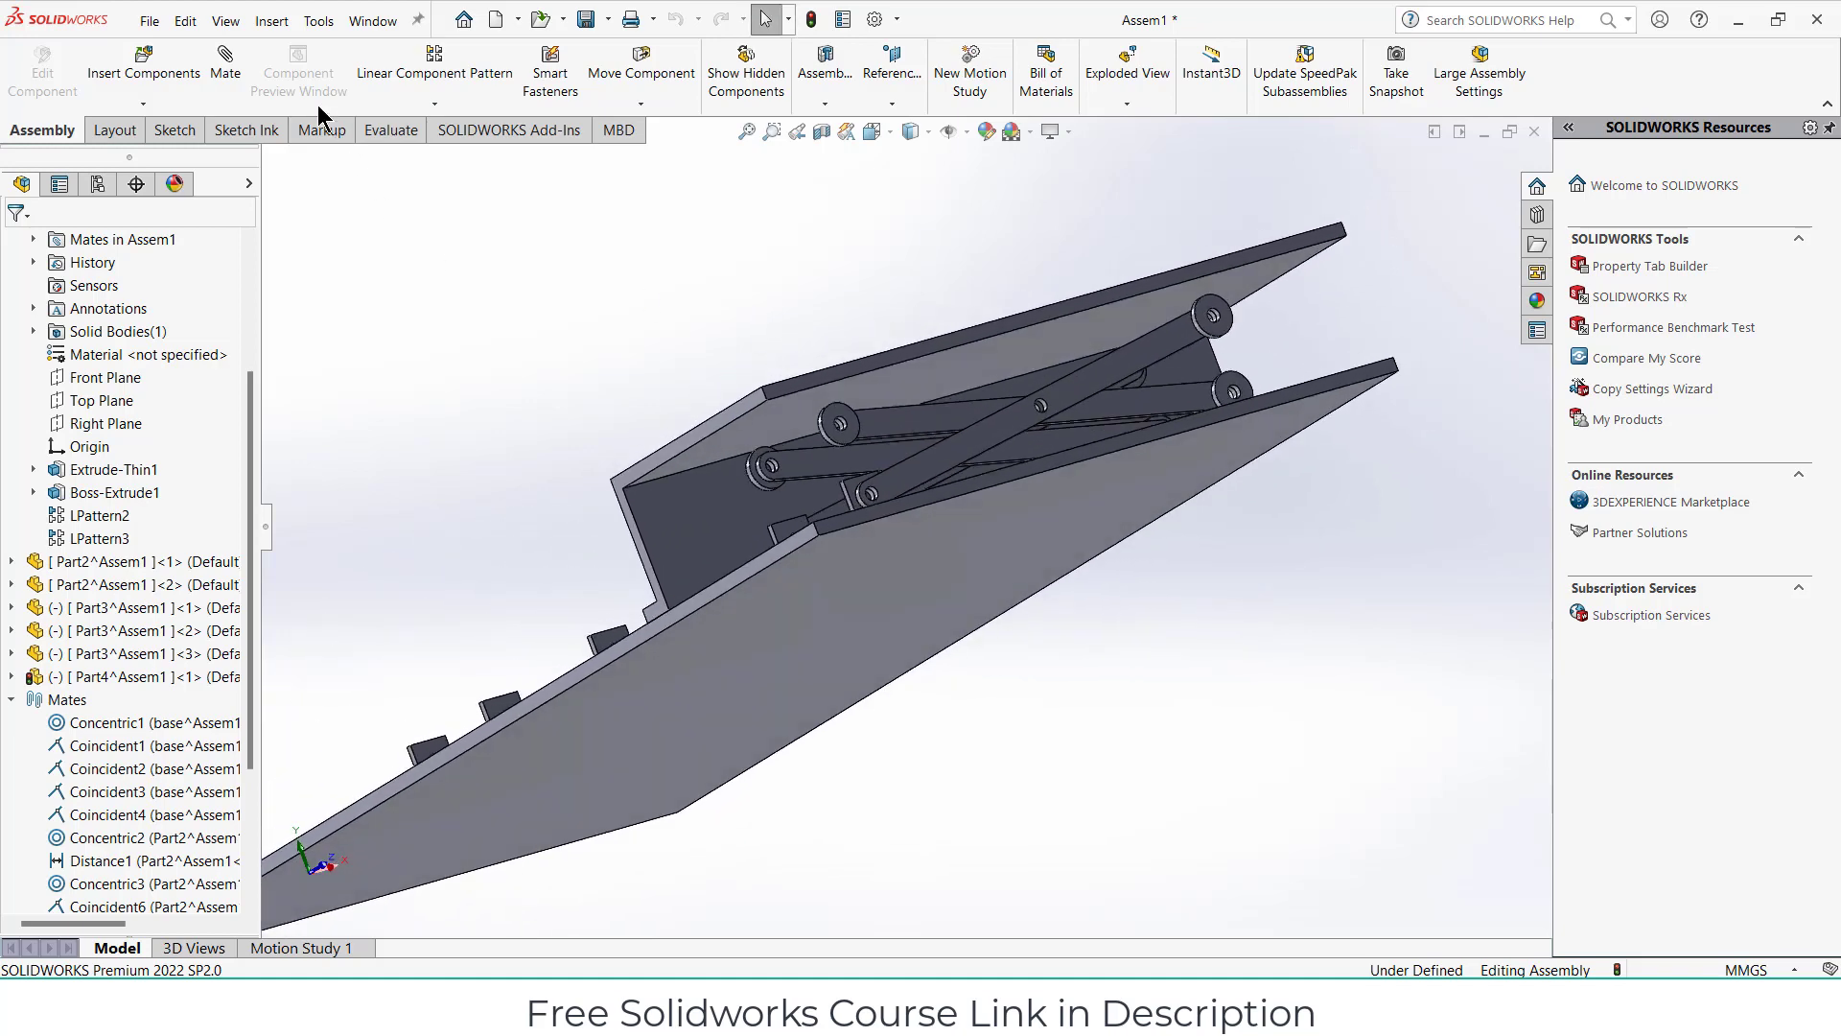
# Mate the first roller's rim tangent to the platform and swing the arms to test motion.
pyautogui.scroll(-5, 834, 431)
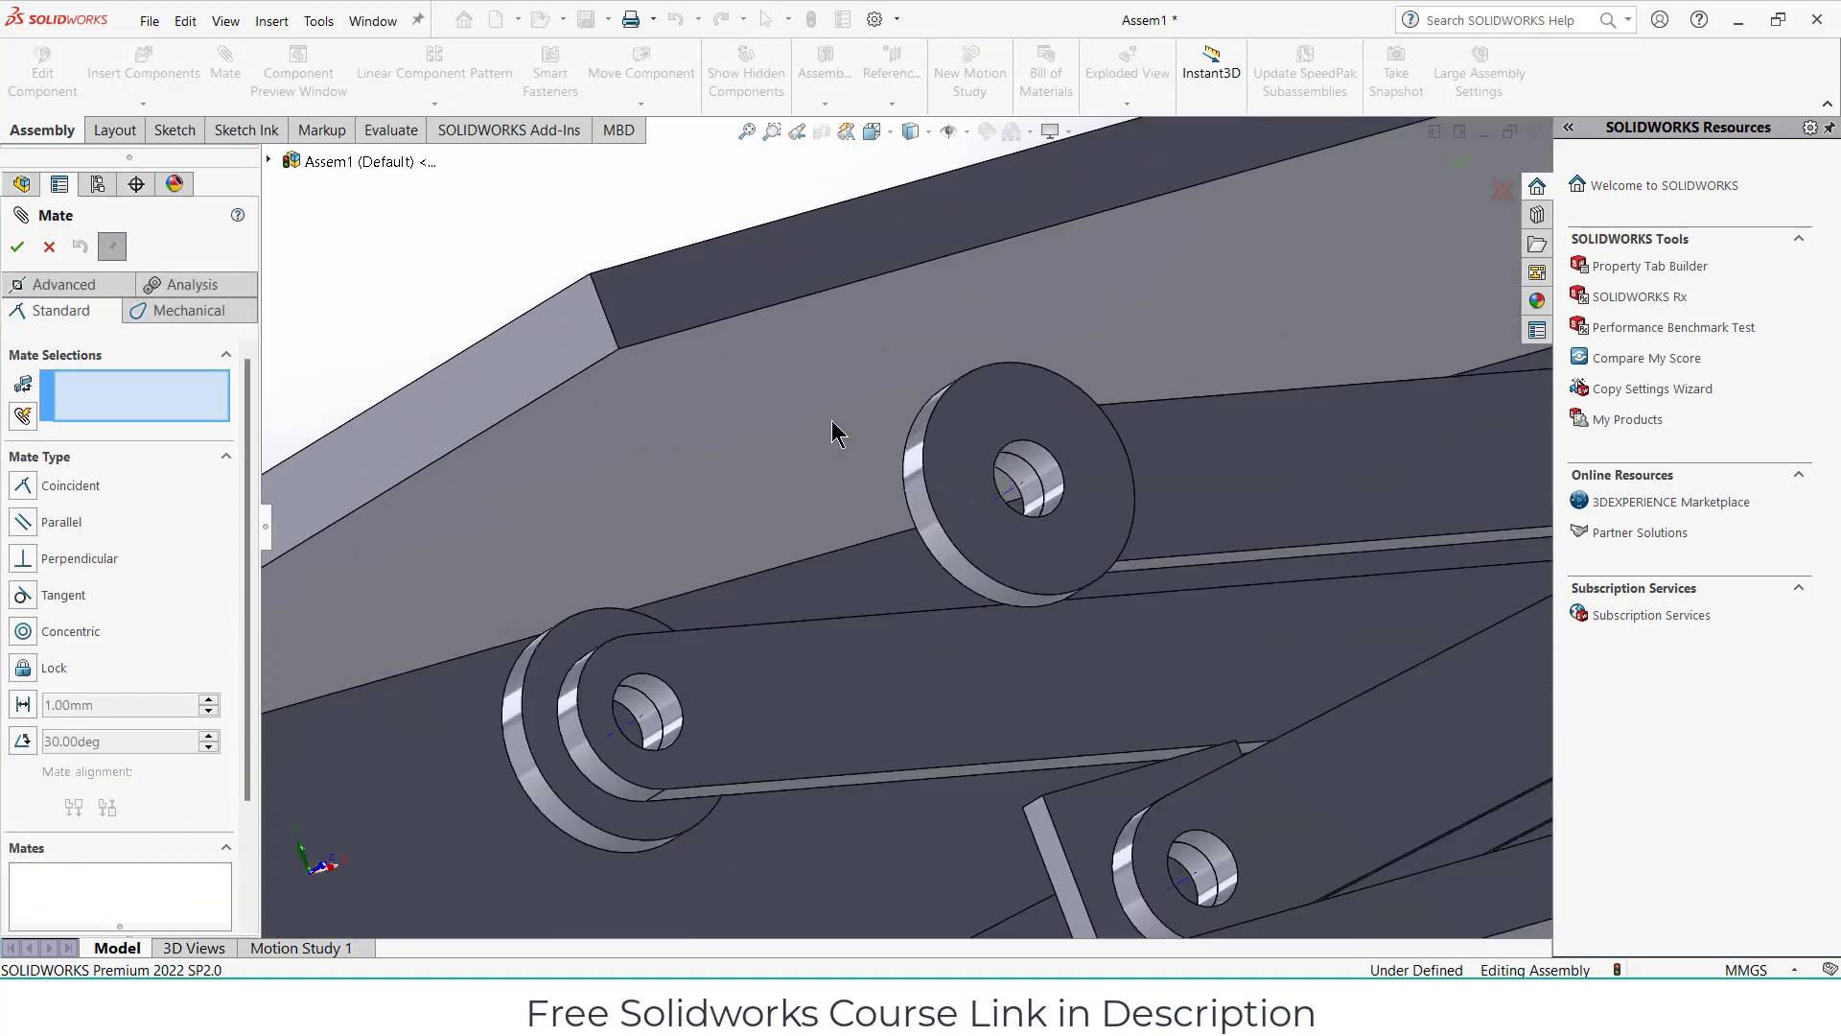
pyautogui.click(926, 411)
pyautogui.click(877, 343)
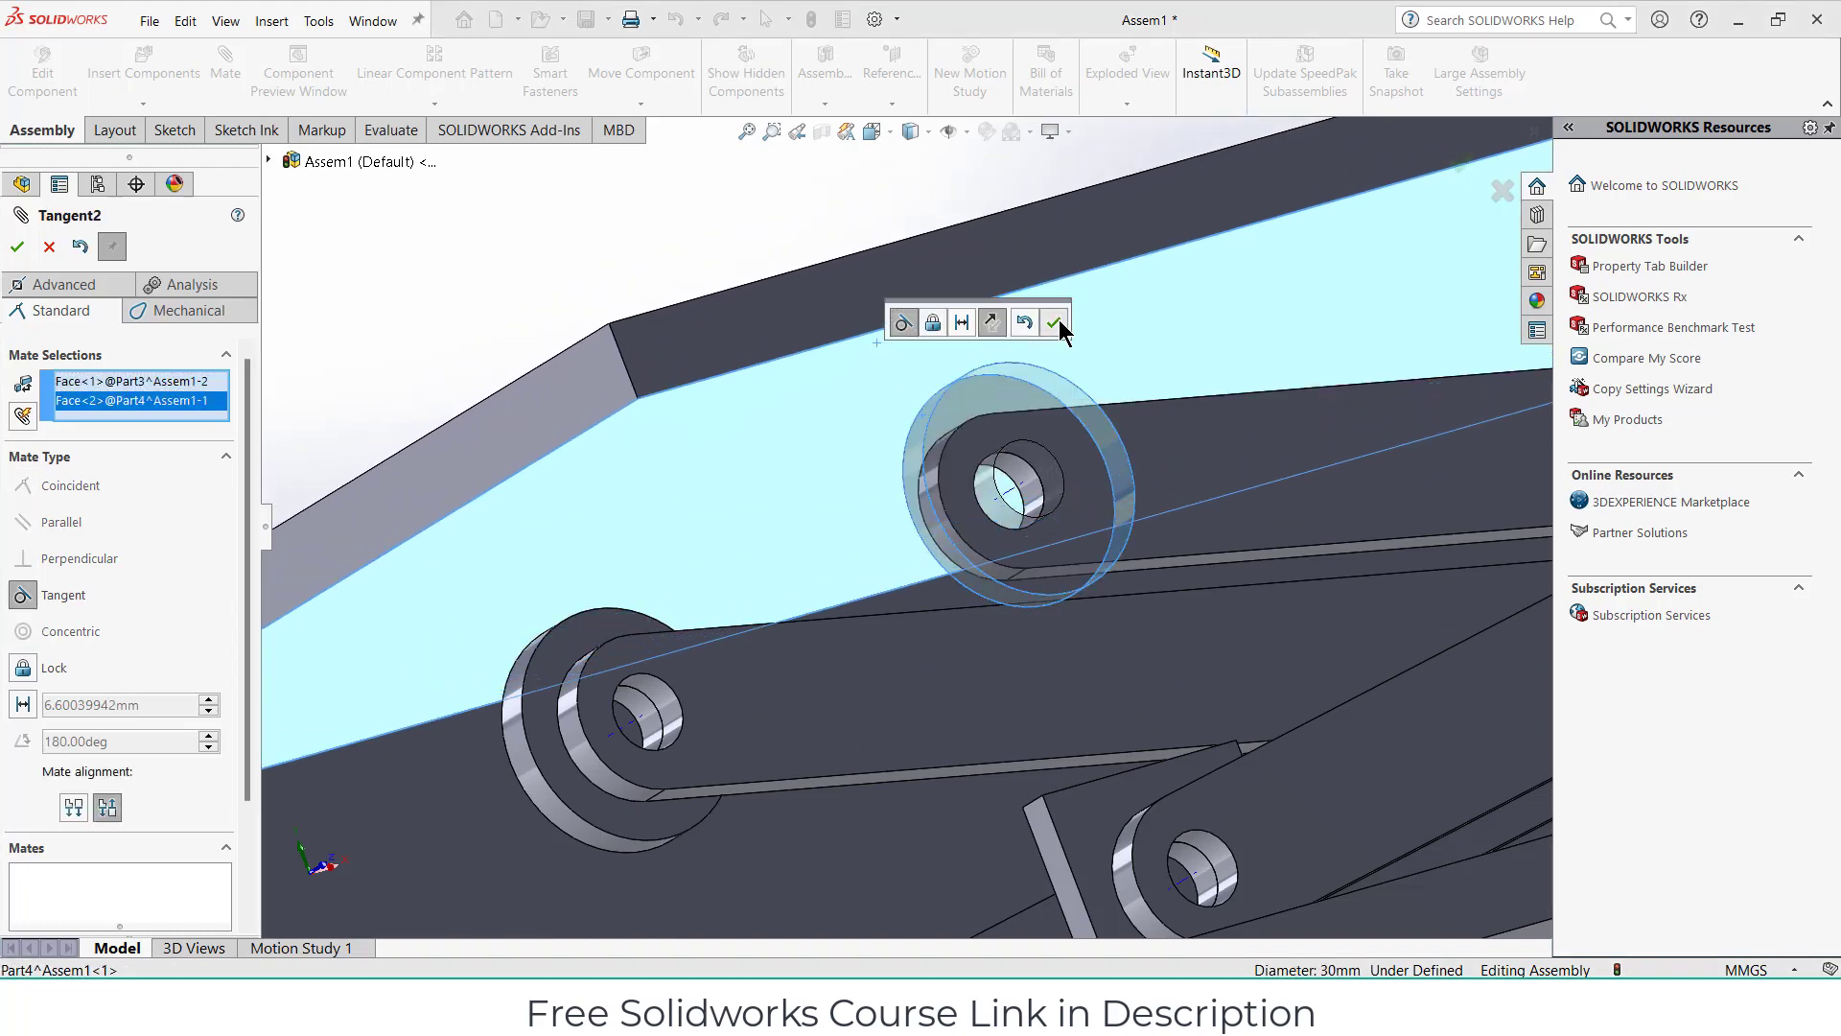
pyautogui.click(1054, 322)
pyautogui.scroll(3, 1049, 505)
pyautogui.scroll(2, 774, 579)
pyautogui.moveTo(775, 579)
pyautogui.mouseDown()
pyautogui.moveTo(735, 492)
pyautogui.moveTo(831, 557)
pyautogui.mouseUp()
pyautogui.scroll(3, 831, 556)
pyautogui.moveTo(848, 537)
pyautogui.mouseDown(button='middle')
pyautogui.moveTo(1090, 457)
pyautogui.moveTo(1051, 475)
pyautogui.mouseUp(button='middle')
pyautogui.scroll(-3, 1062, 585)
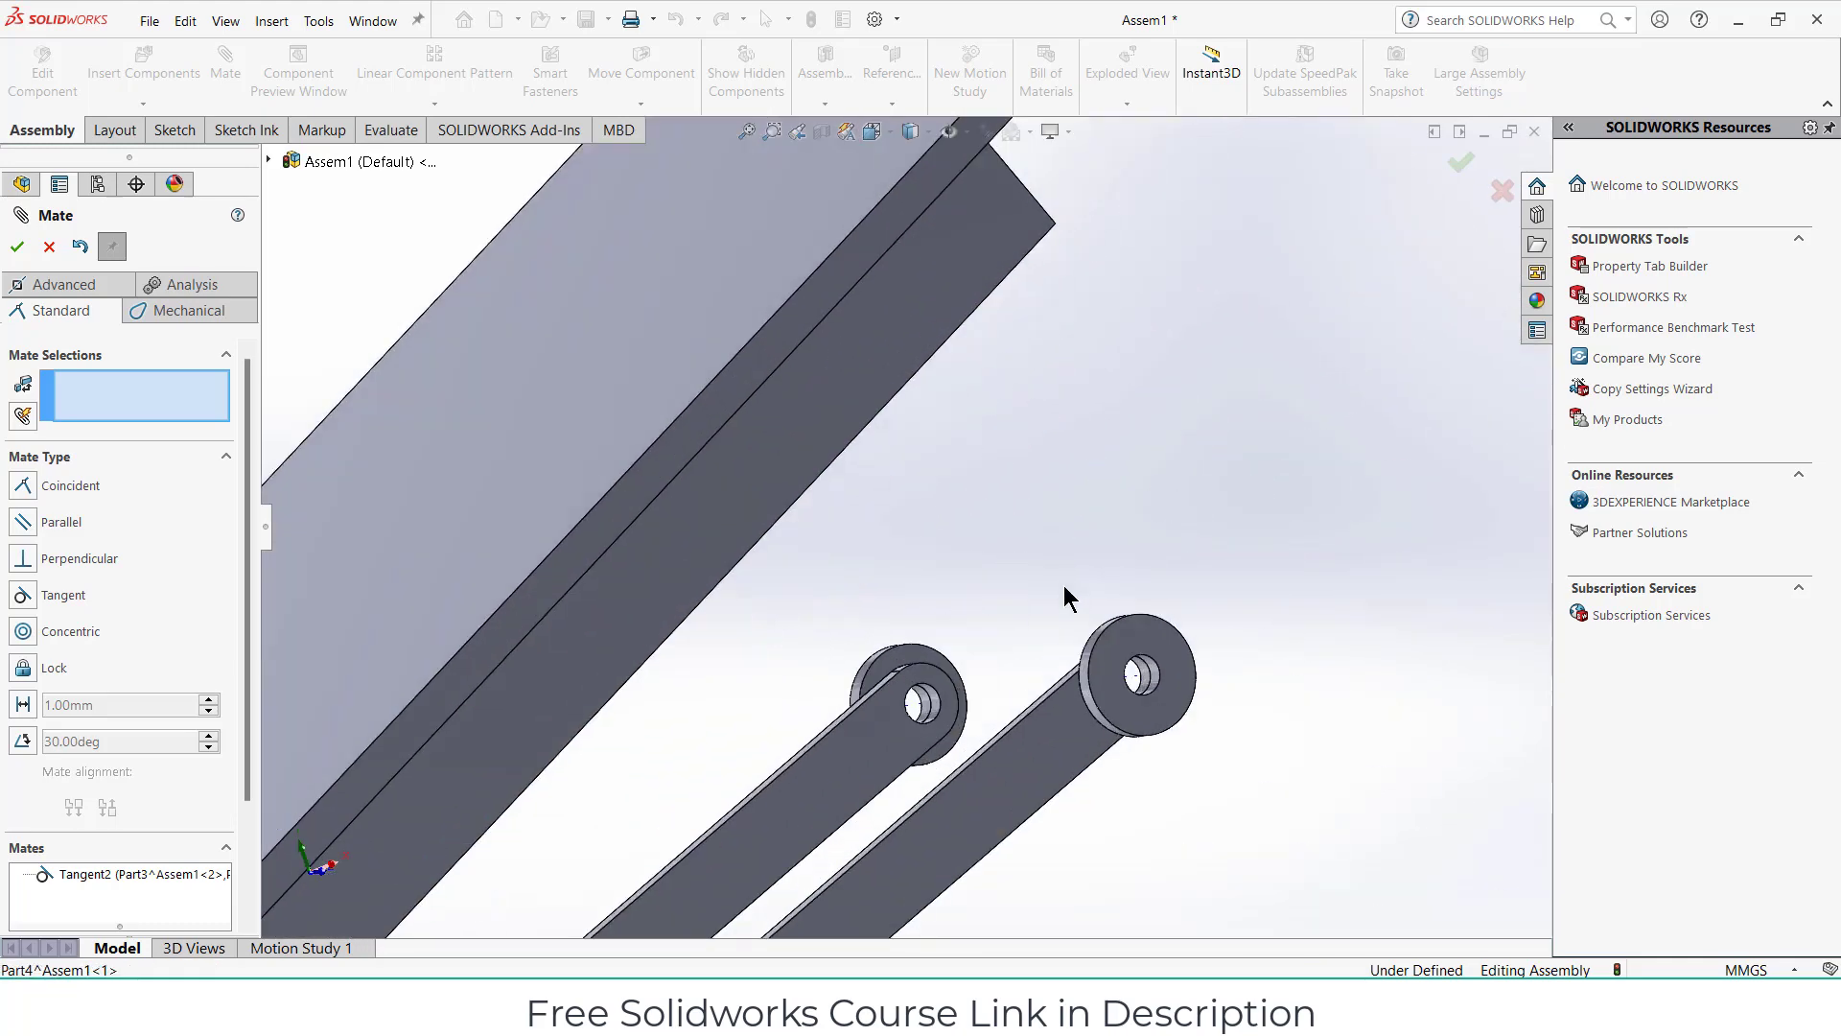
pyautogui.scroll(-2, 1087, 626)
# Make the second roller's rim tangent to the platform face.
pyautogui.click(1088, 633)
pyautogui.scroll(3, 937, 590)
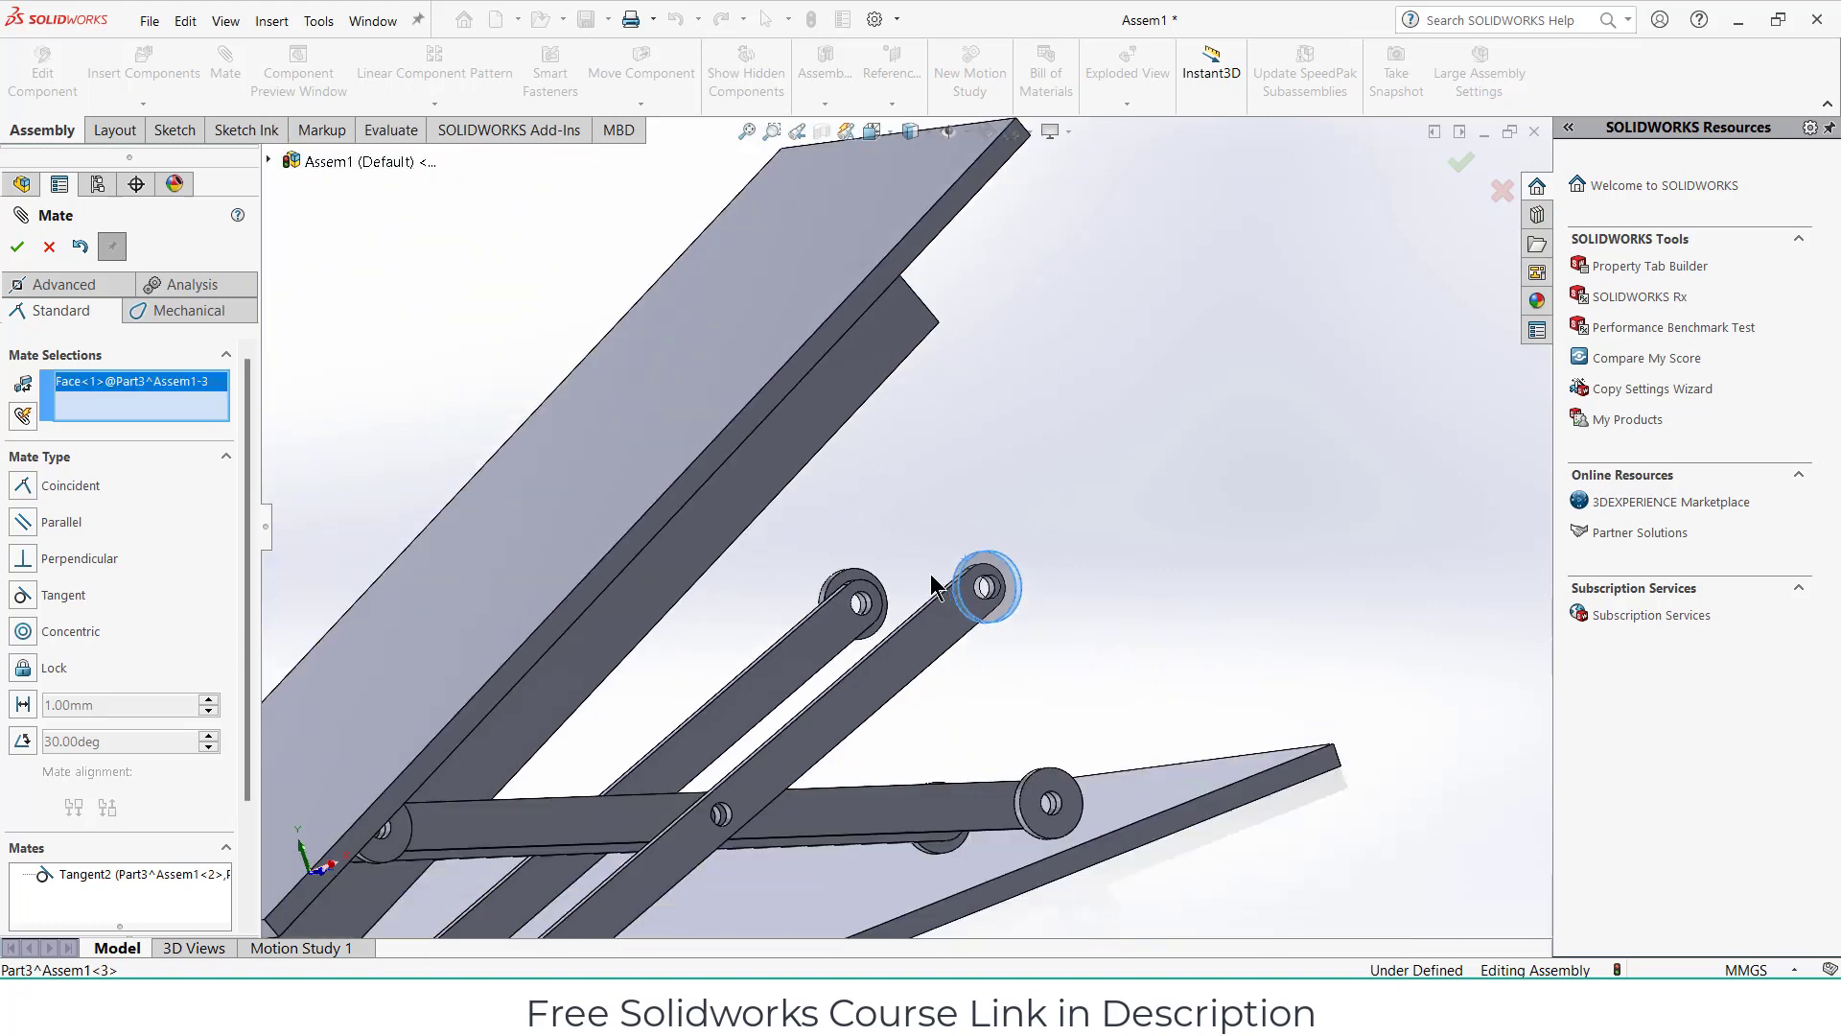
pyautogui.scroll(-4, 815, 518)
pyautogui.click(677, 284)
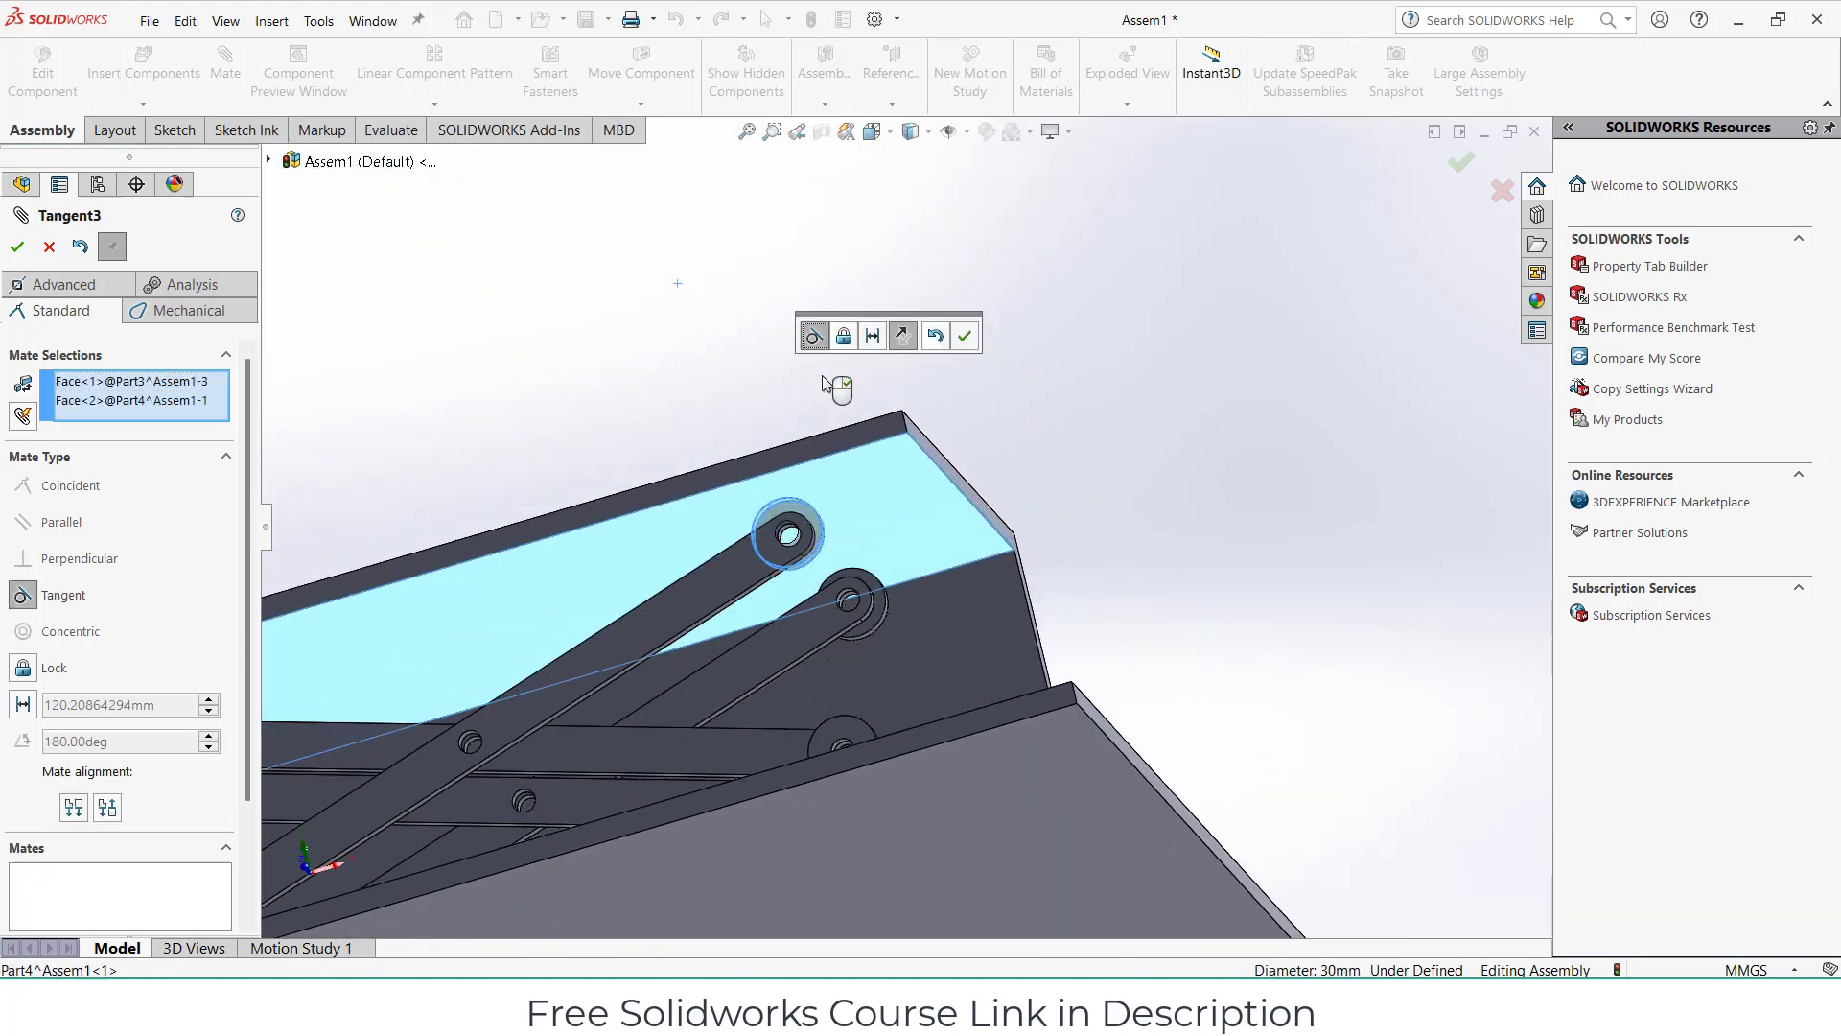
pyautogui.press('Return')
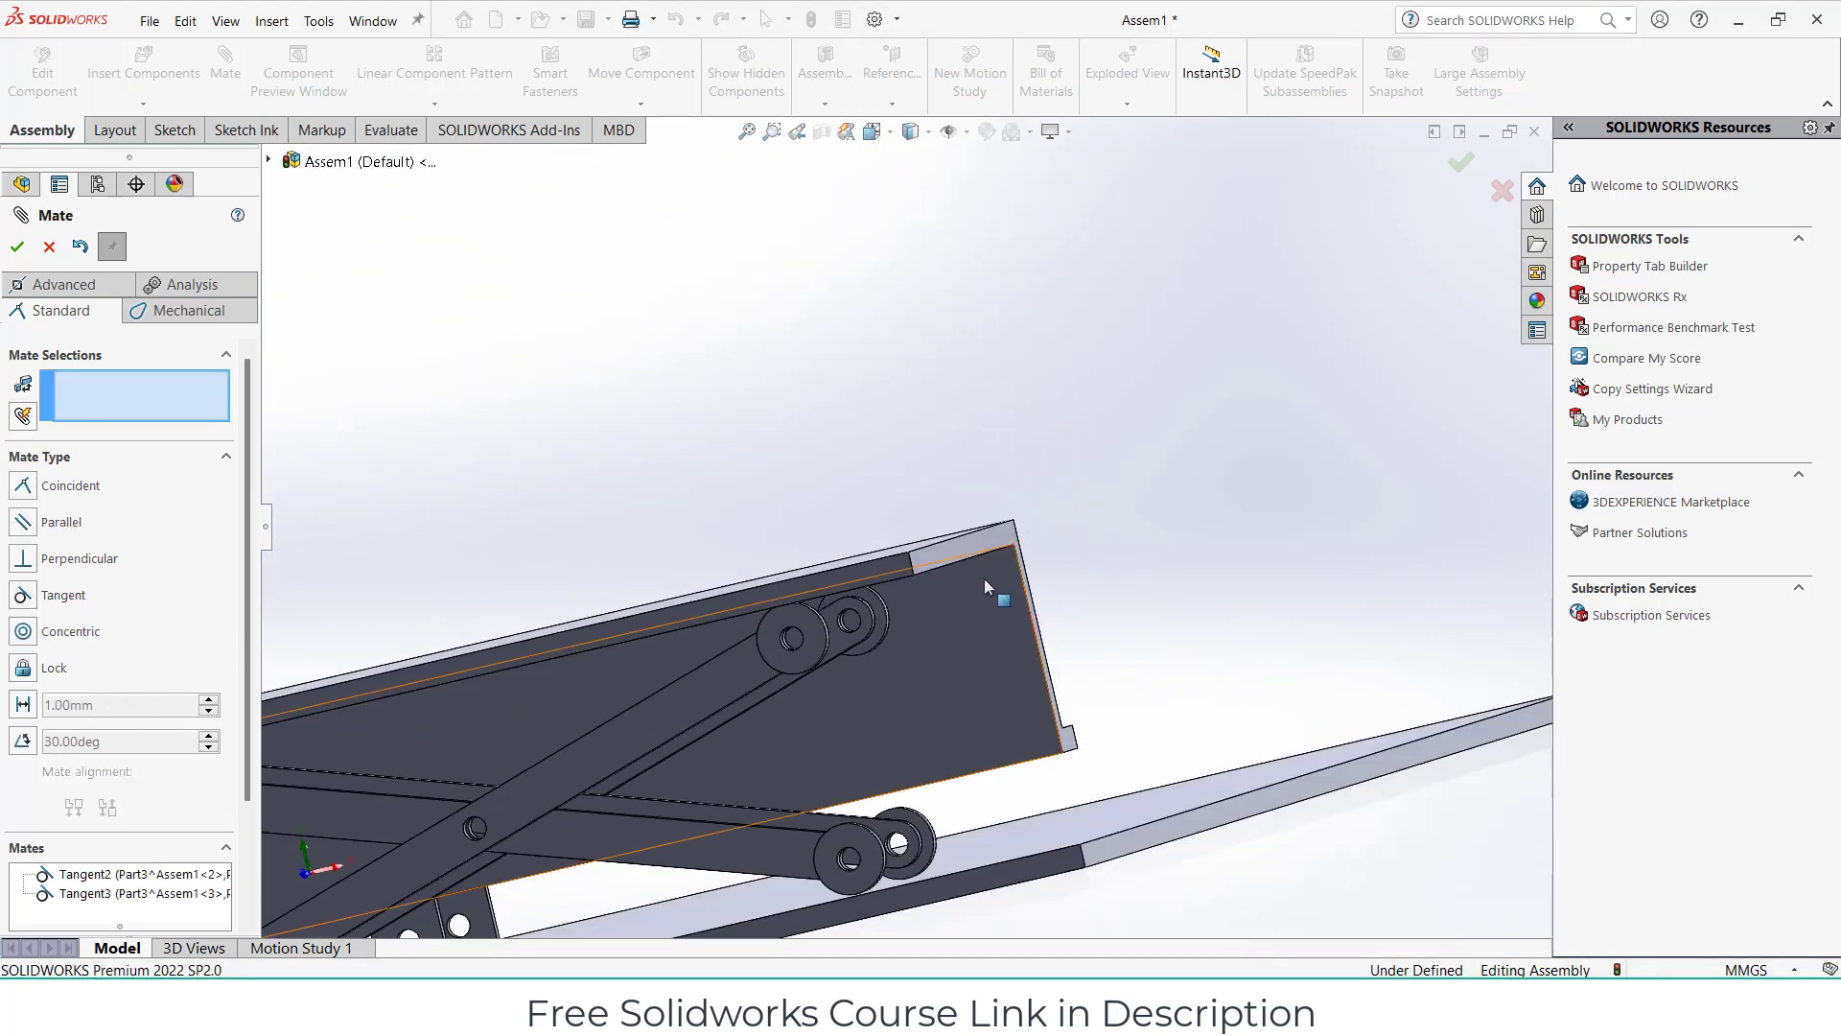
# Mate a top-platform face coincident with the matching base face.
pyautogui.click(957, 549)
pyautogui.click(1116, 846)
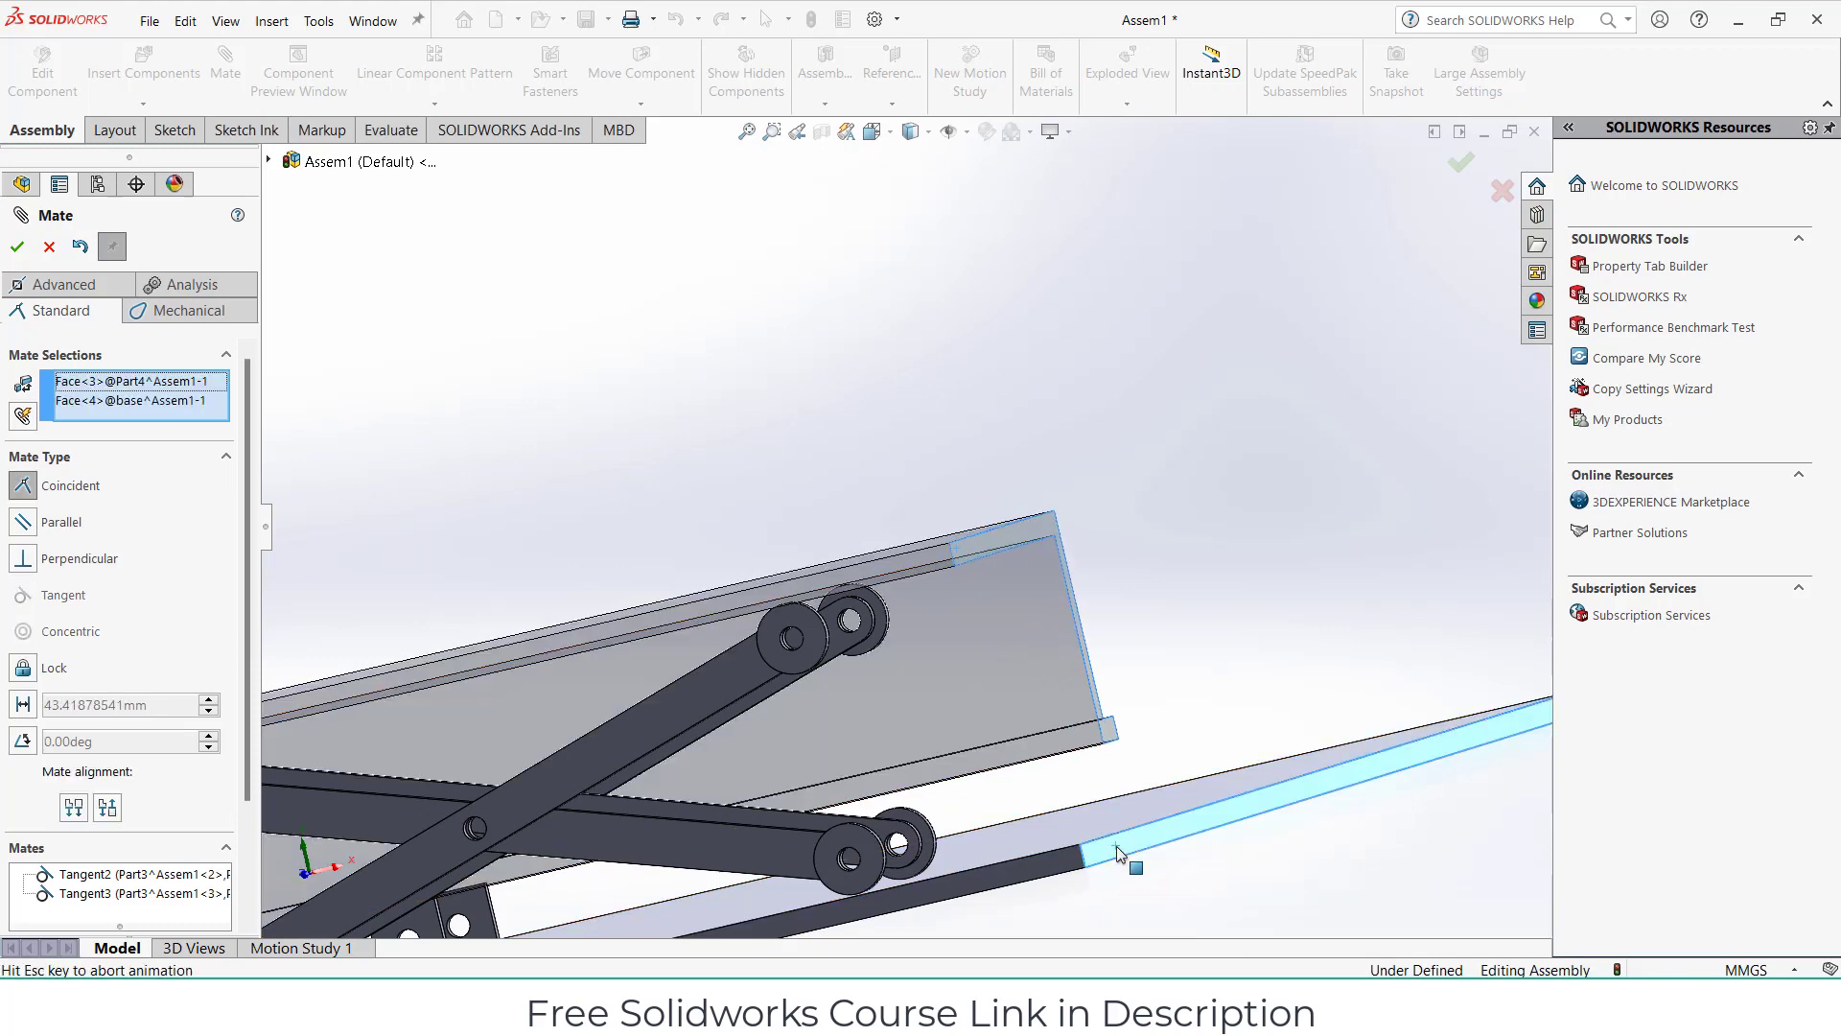
pyautogui.click(1432, 862)
pyautogui.scroll(5, 974, 765)
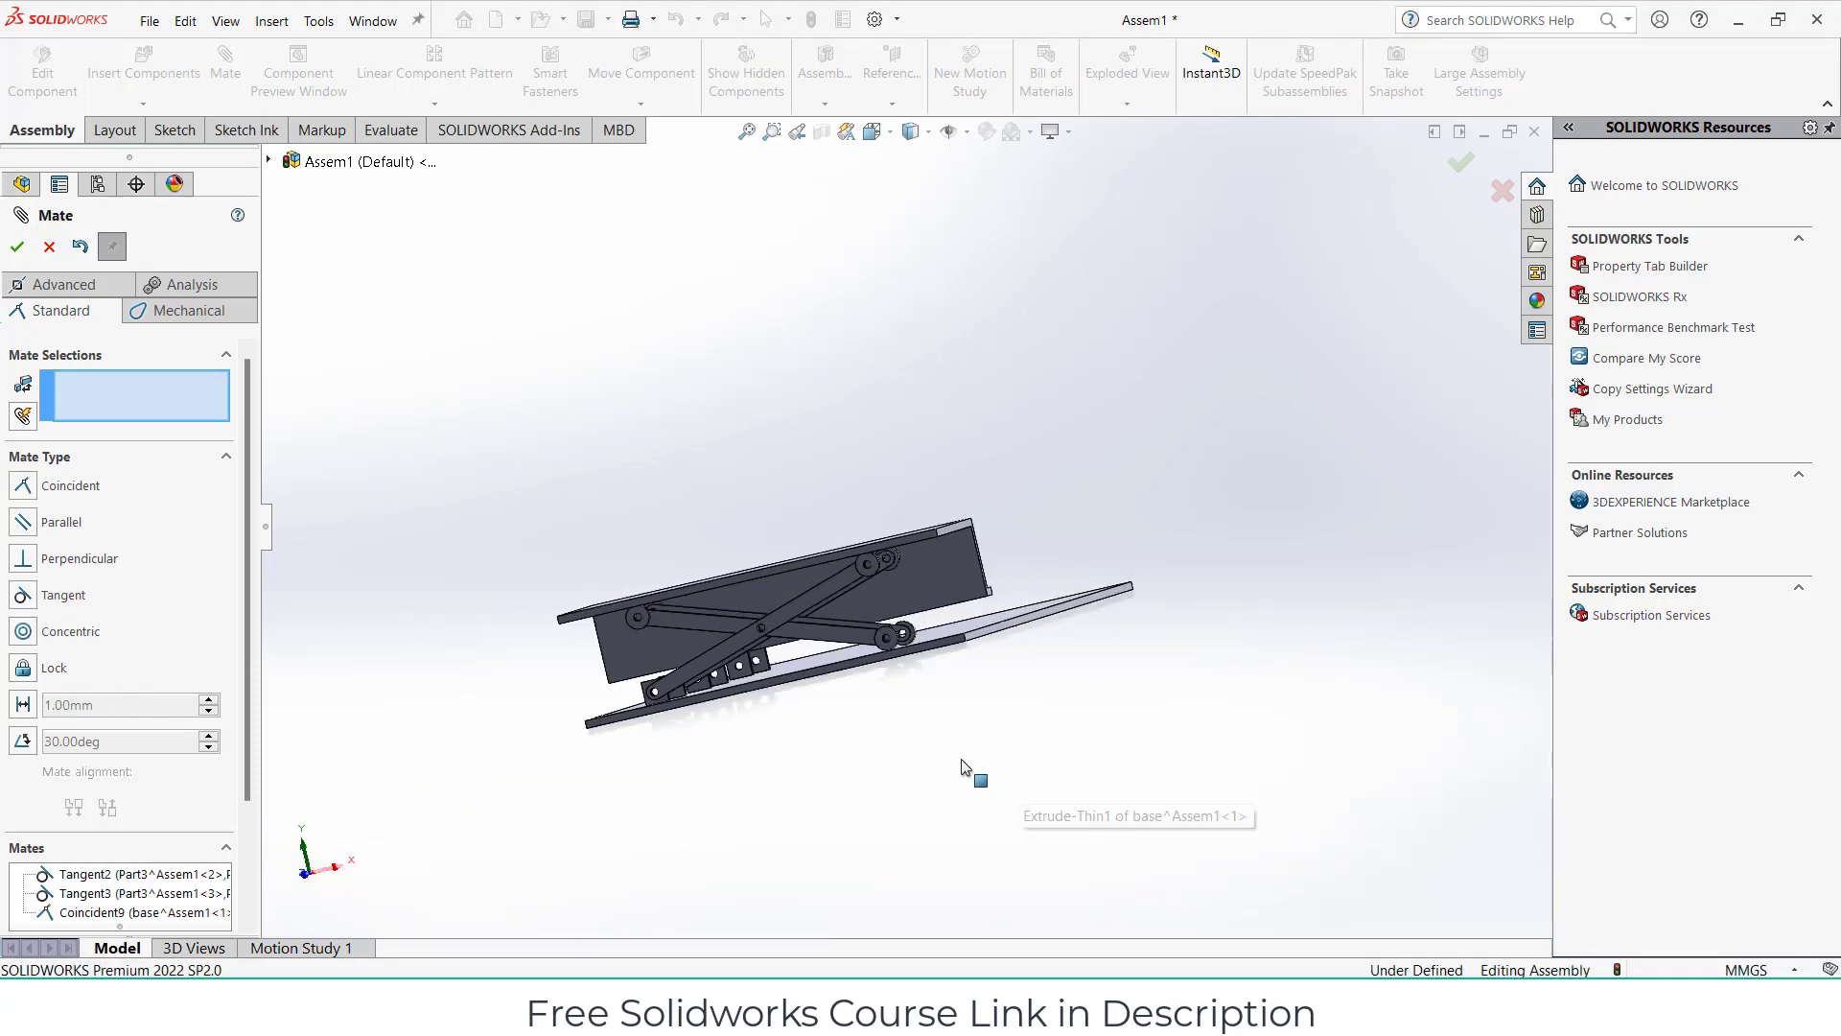
pyautogui.moveTo(973, 765); pyautogui.dragTo(1110, 753, button='middle')
pyautogui.scroll(-3, 1122, 729)
pyautogui.moveTo(948, 671)
pyautogui.mouseDown(button='middle')
pyautogui.moveTo(966, 636)
pyautogui.moveTo(911, 518)
pyautogui.moveTo(942, 518)
pyautogui.moveTo(920, 532)
pyautogui.mouseUp(button='middle')
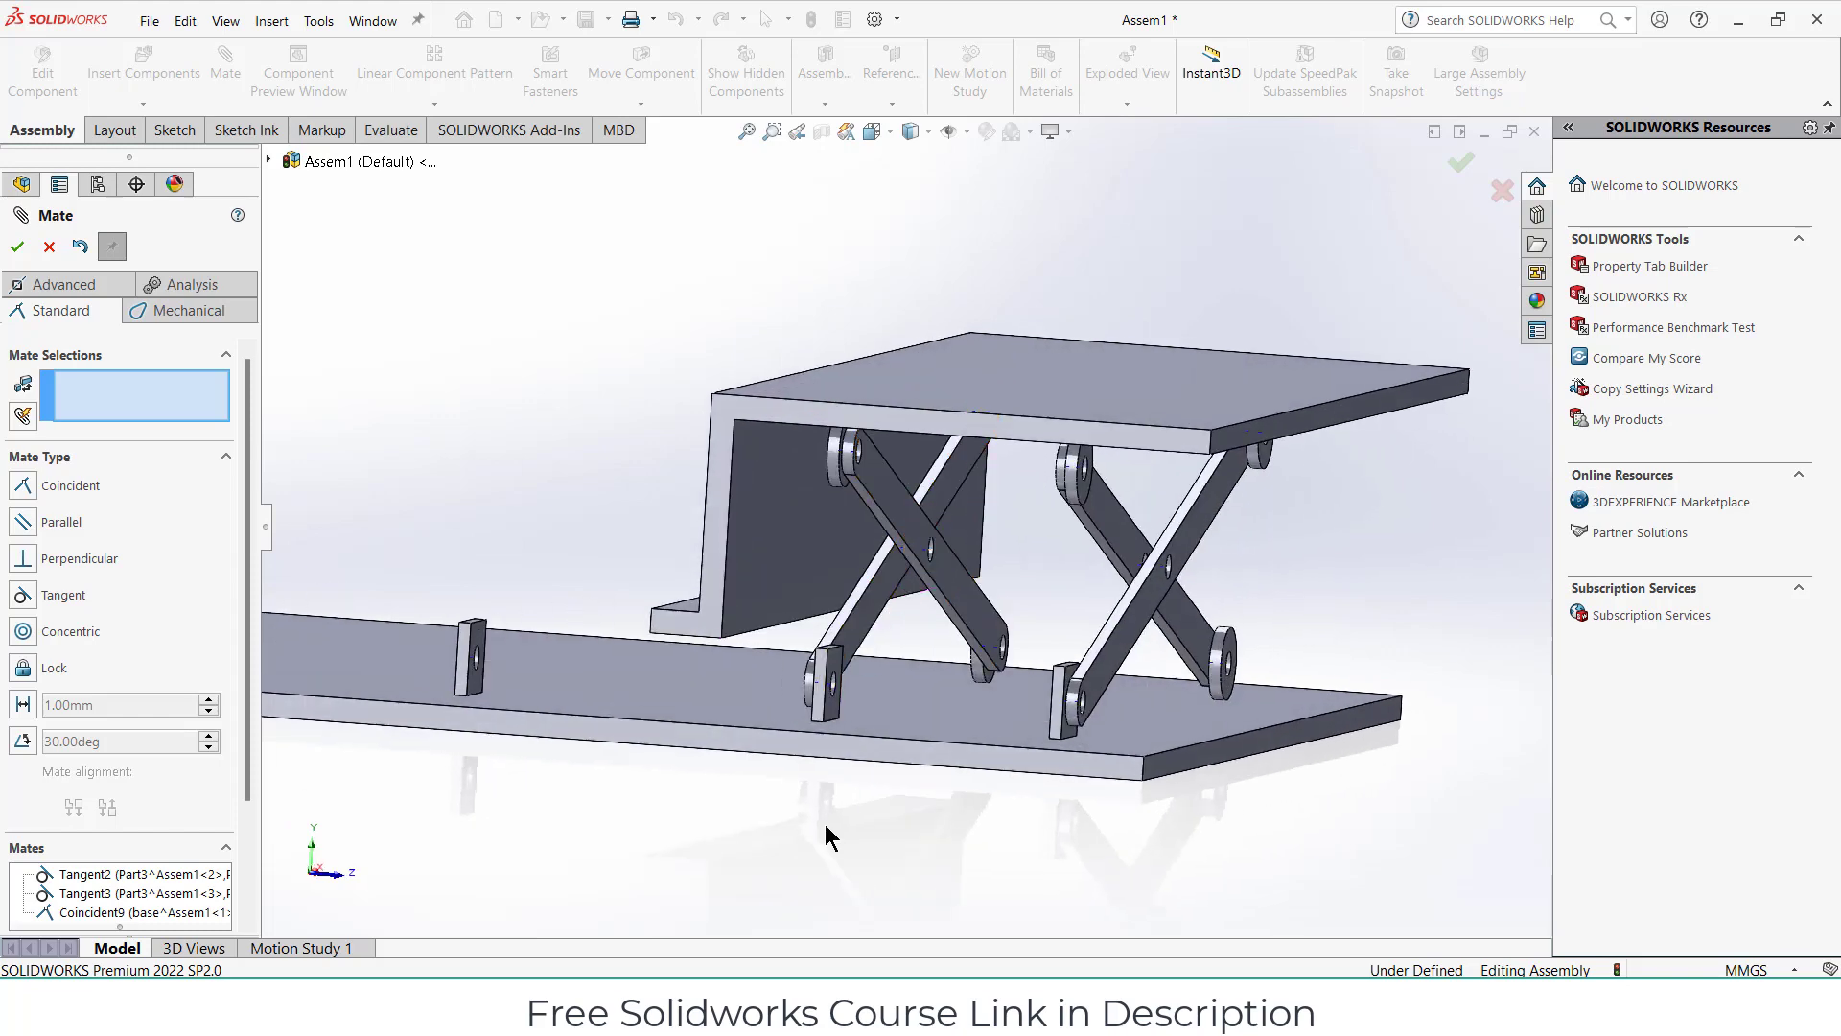
# Add a second platform-to-base coincident mate and raise the platform to test the scissor links.
pyautogui.click(1283, 429)
pyautogui.click(1234, 749)
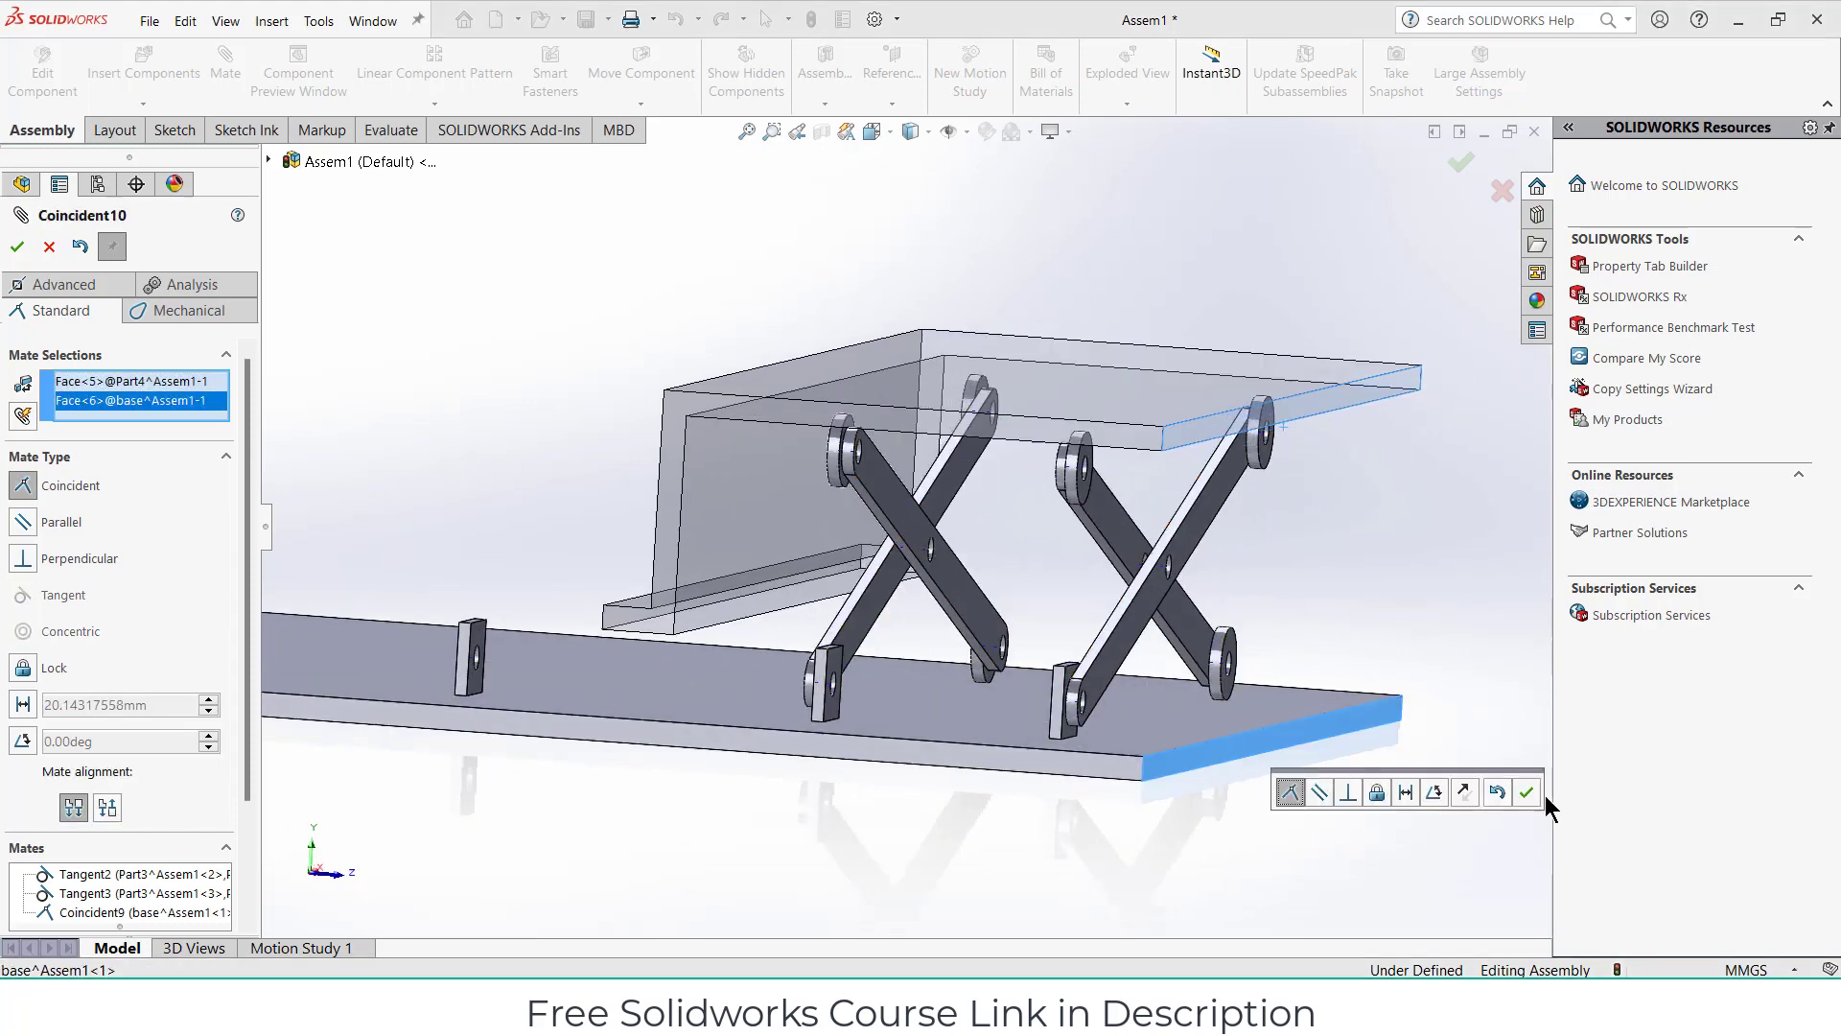
pyautogui.click(1526, 792)
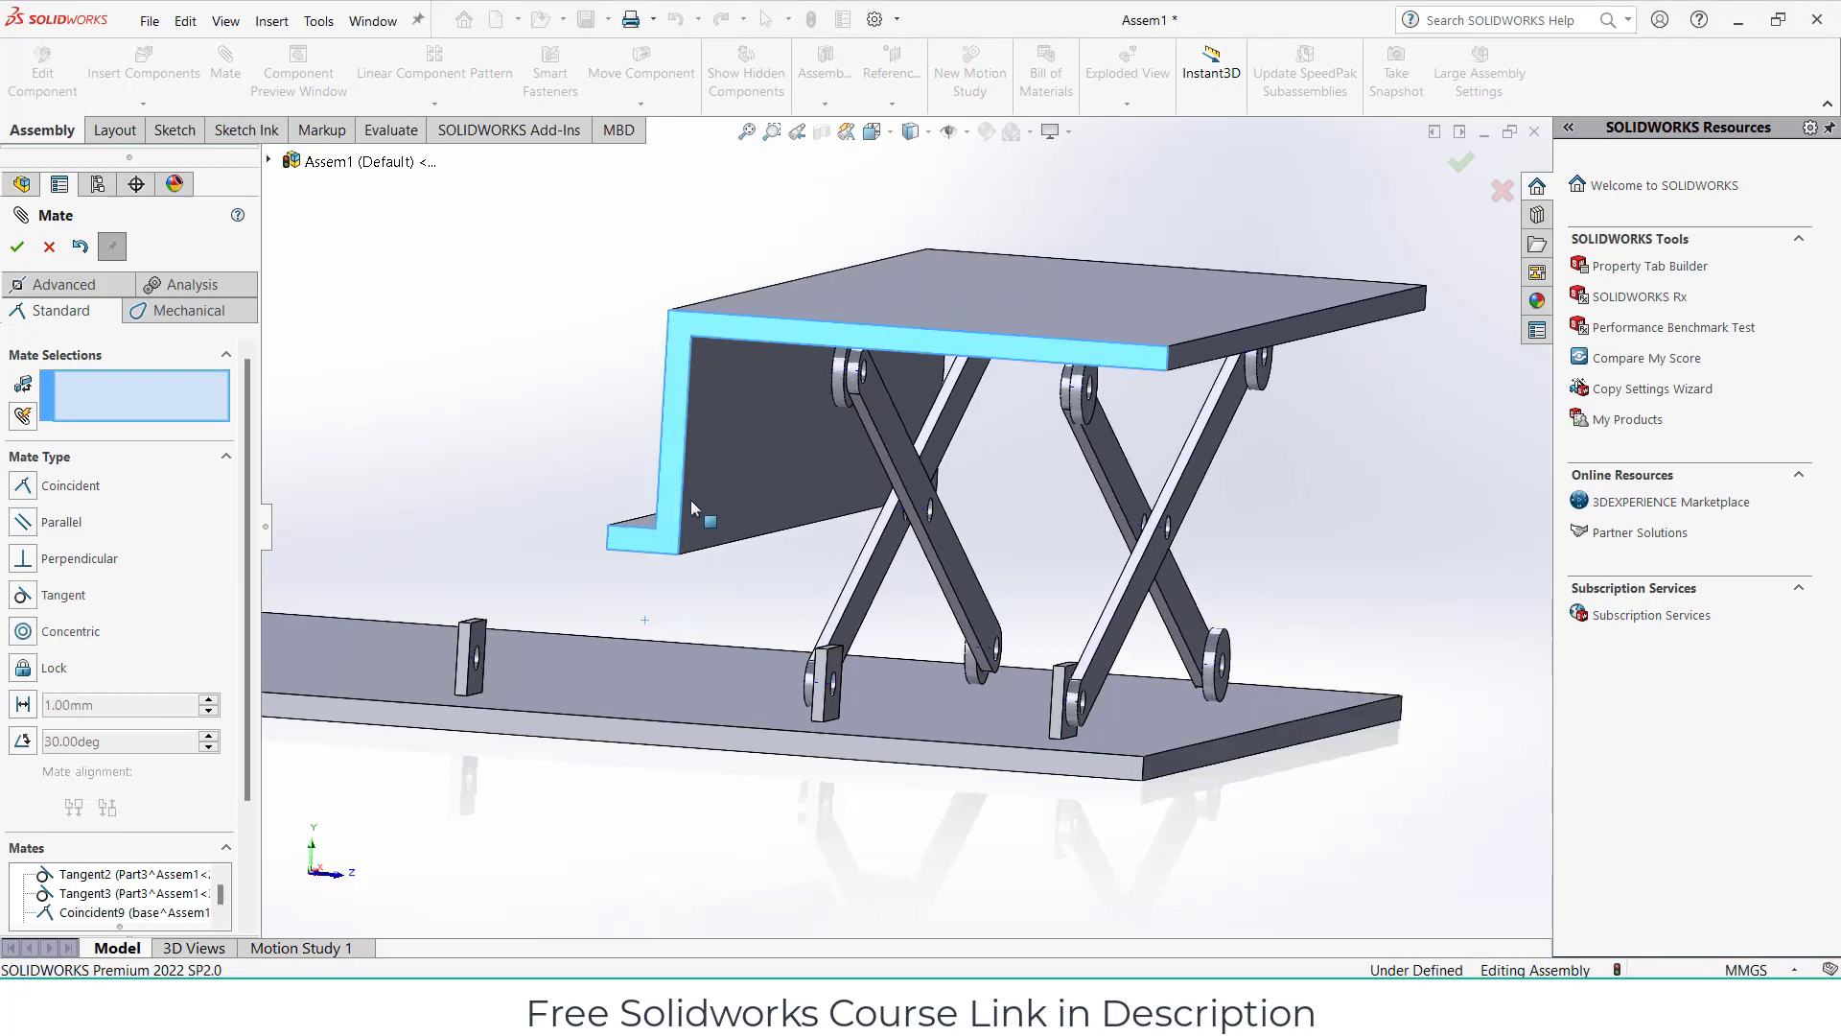
pyautogui.moveTo(690, 499)
pyautogui.mouseDown()
pyautogui.moveTo(740, 211)
pyautogui.moveTo(757, 240)
pyautogui.mouseUp()
pyautogui.moveTo(781, 287)
pyautogui.mouseDown(button='middle')
pyautogui.moveTo(850, 399)
pyautogui.moveTo(912, 390)
pyautogui.moveTo(897, 394)
pyautogui.mouseUp(button='middle')
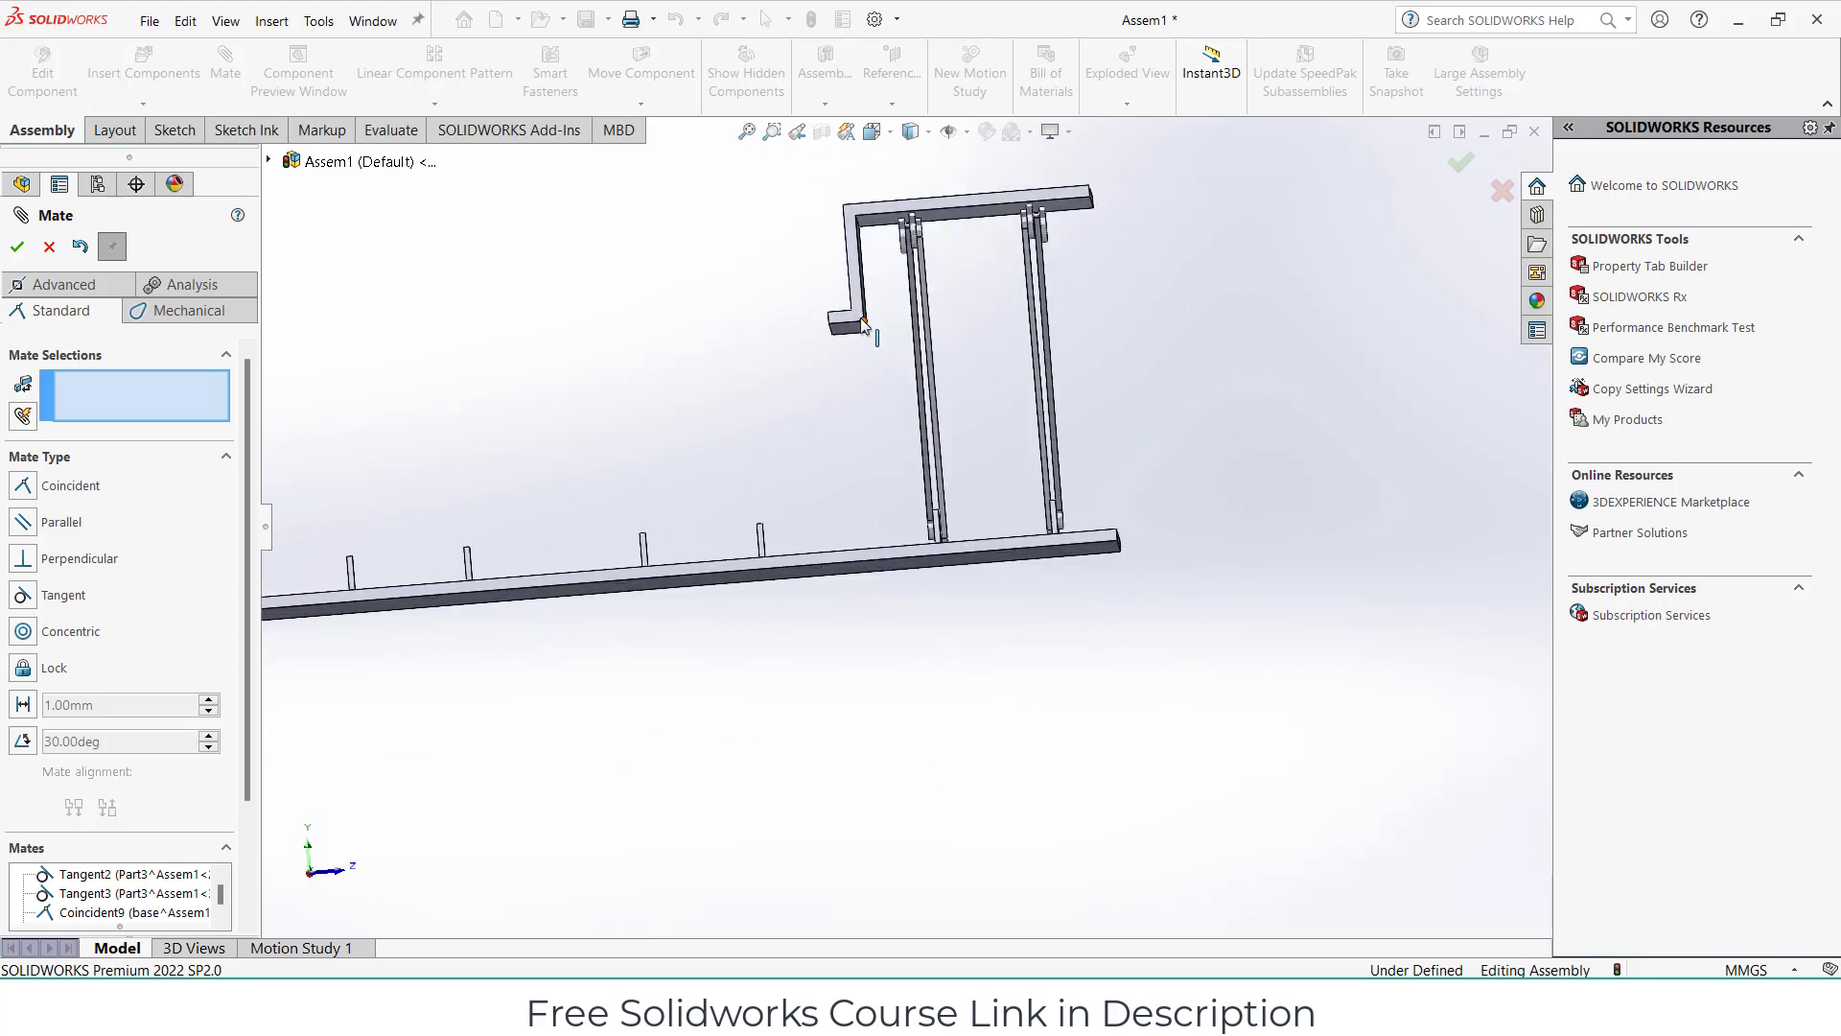
pyautogui.moveTo(863, 326); pyautogui.dragTo(865, 298)
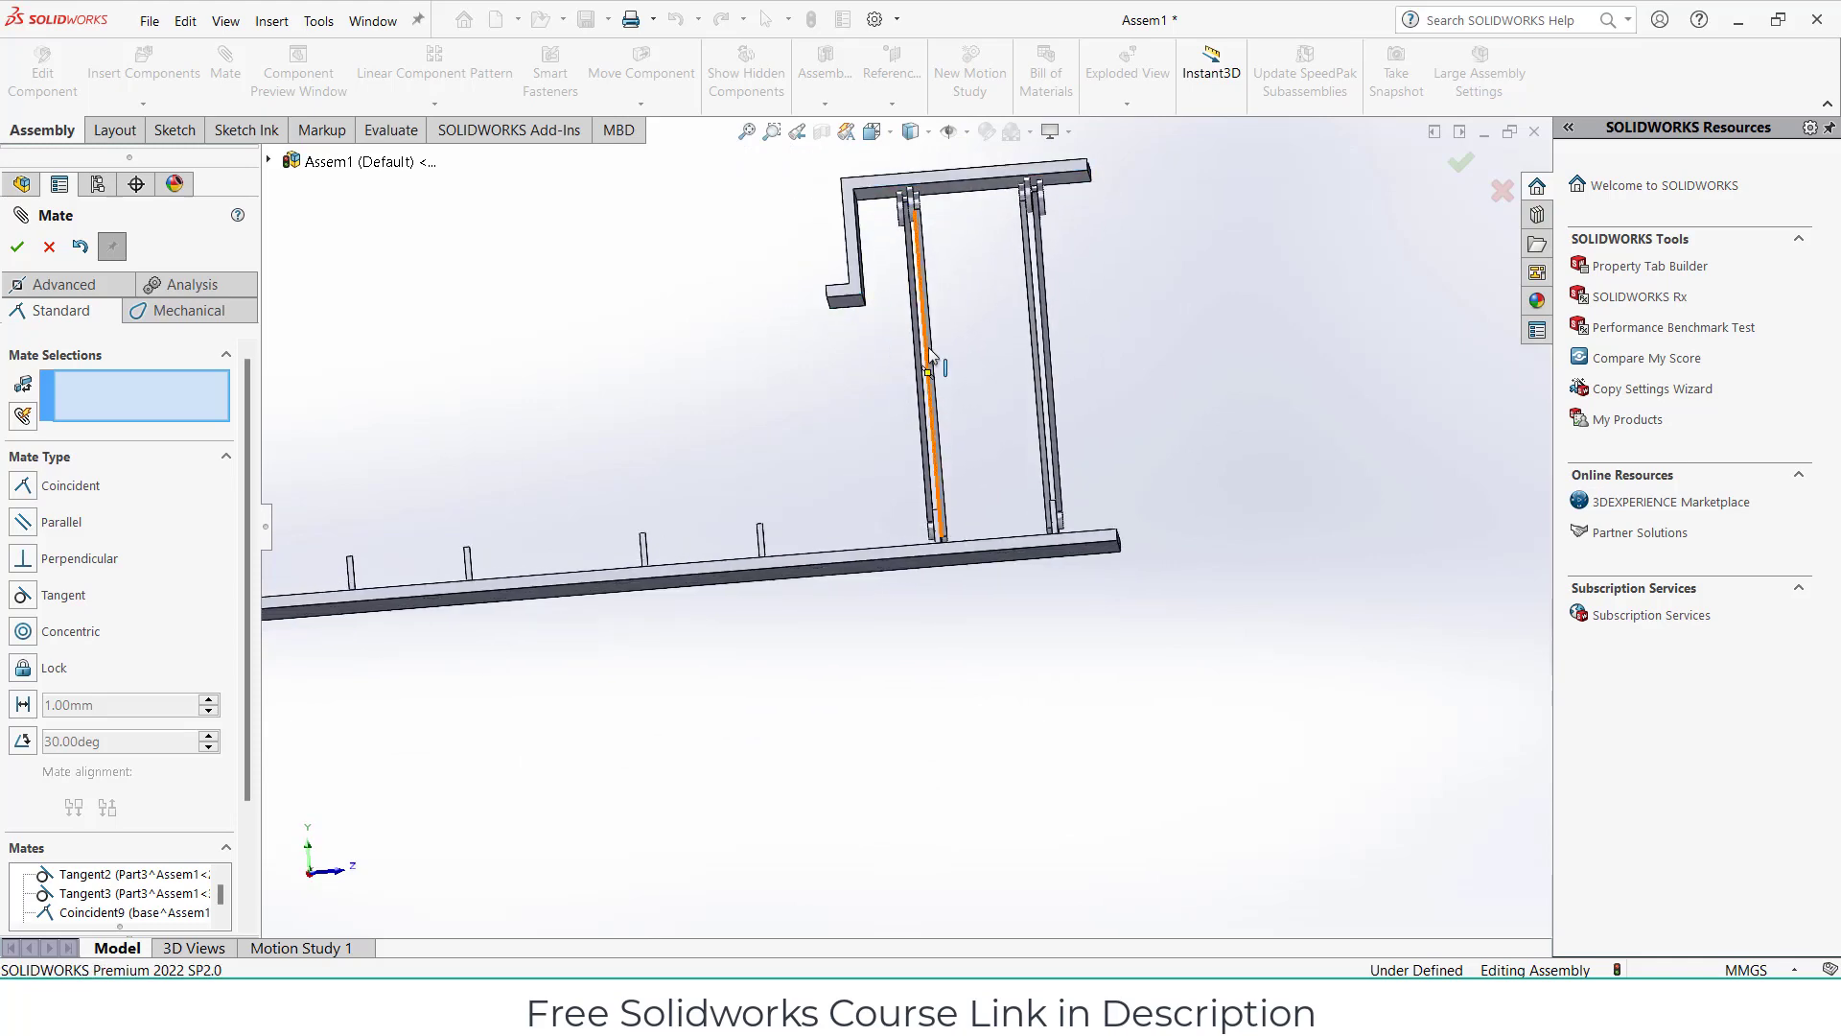
pyautogui.moveTo(930, 357); pyautogui.dragTo(837, 394, button='middle')
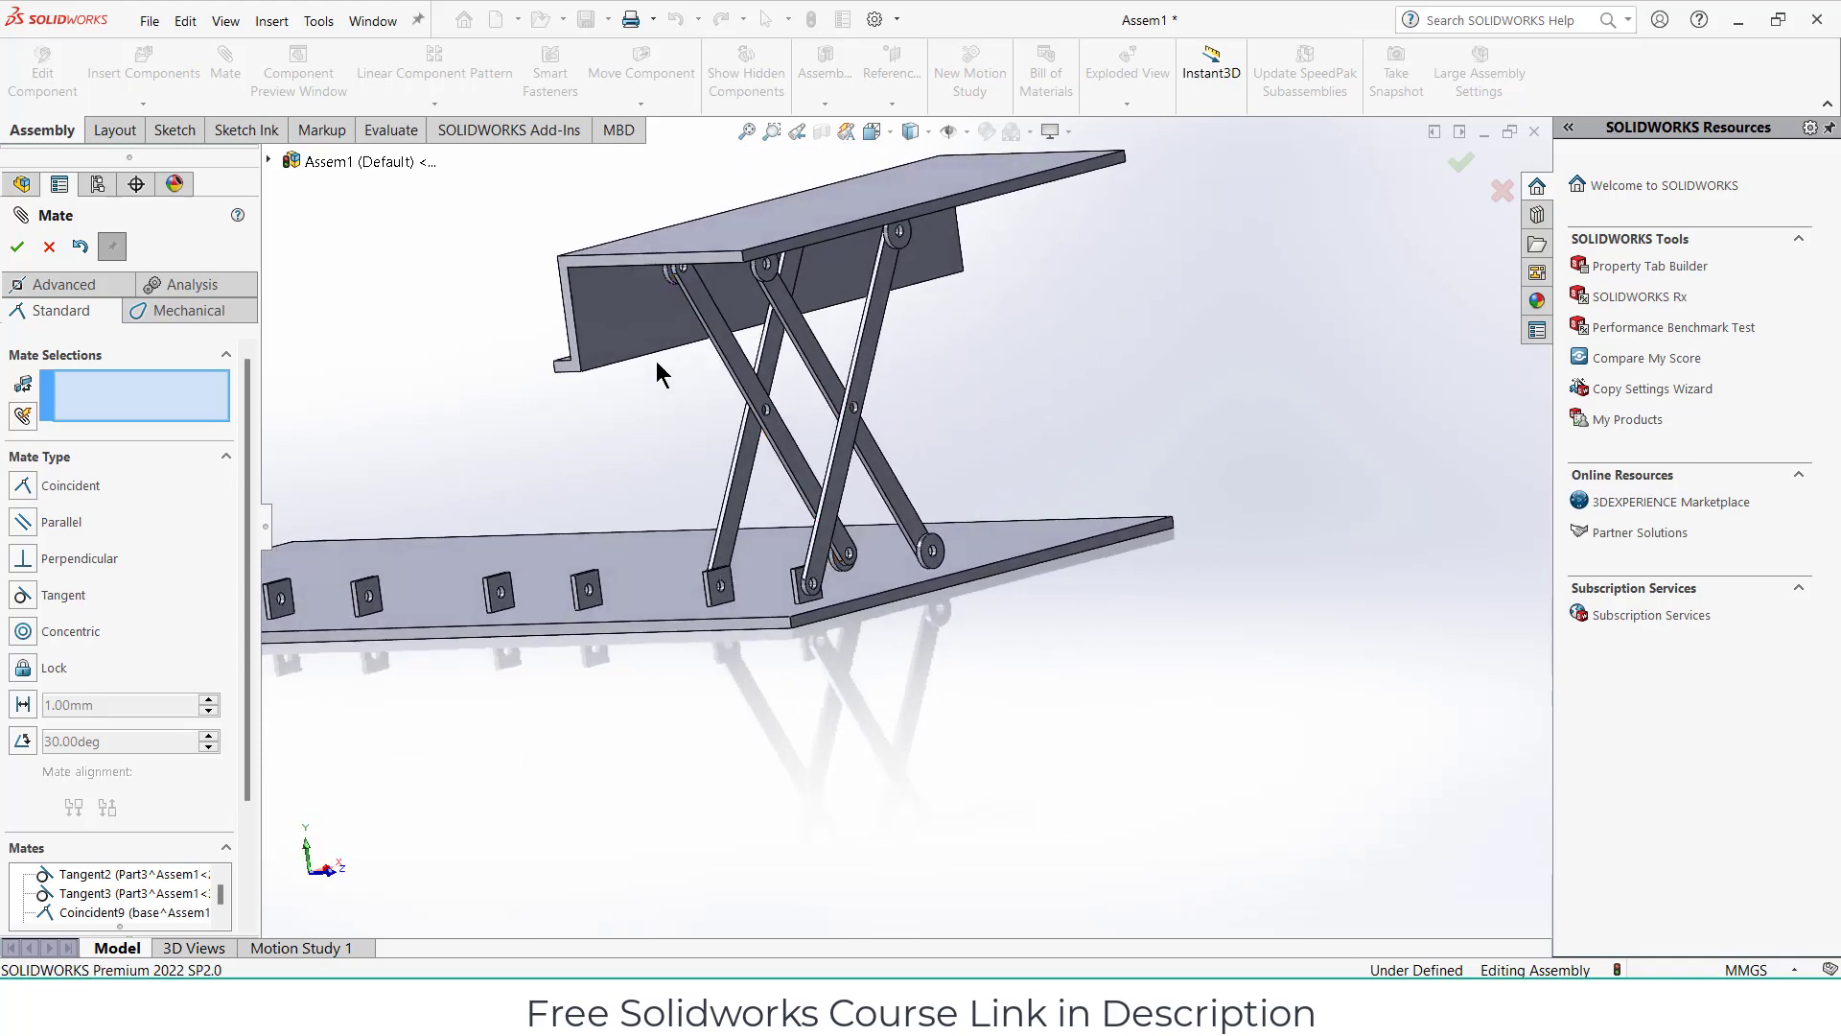
pyautogui.moveTo(578, 367); pyautogui.dragTo(566, 333)
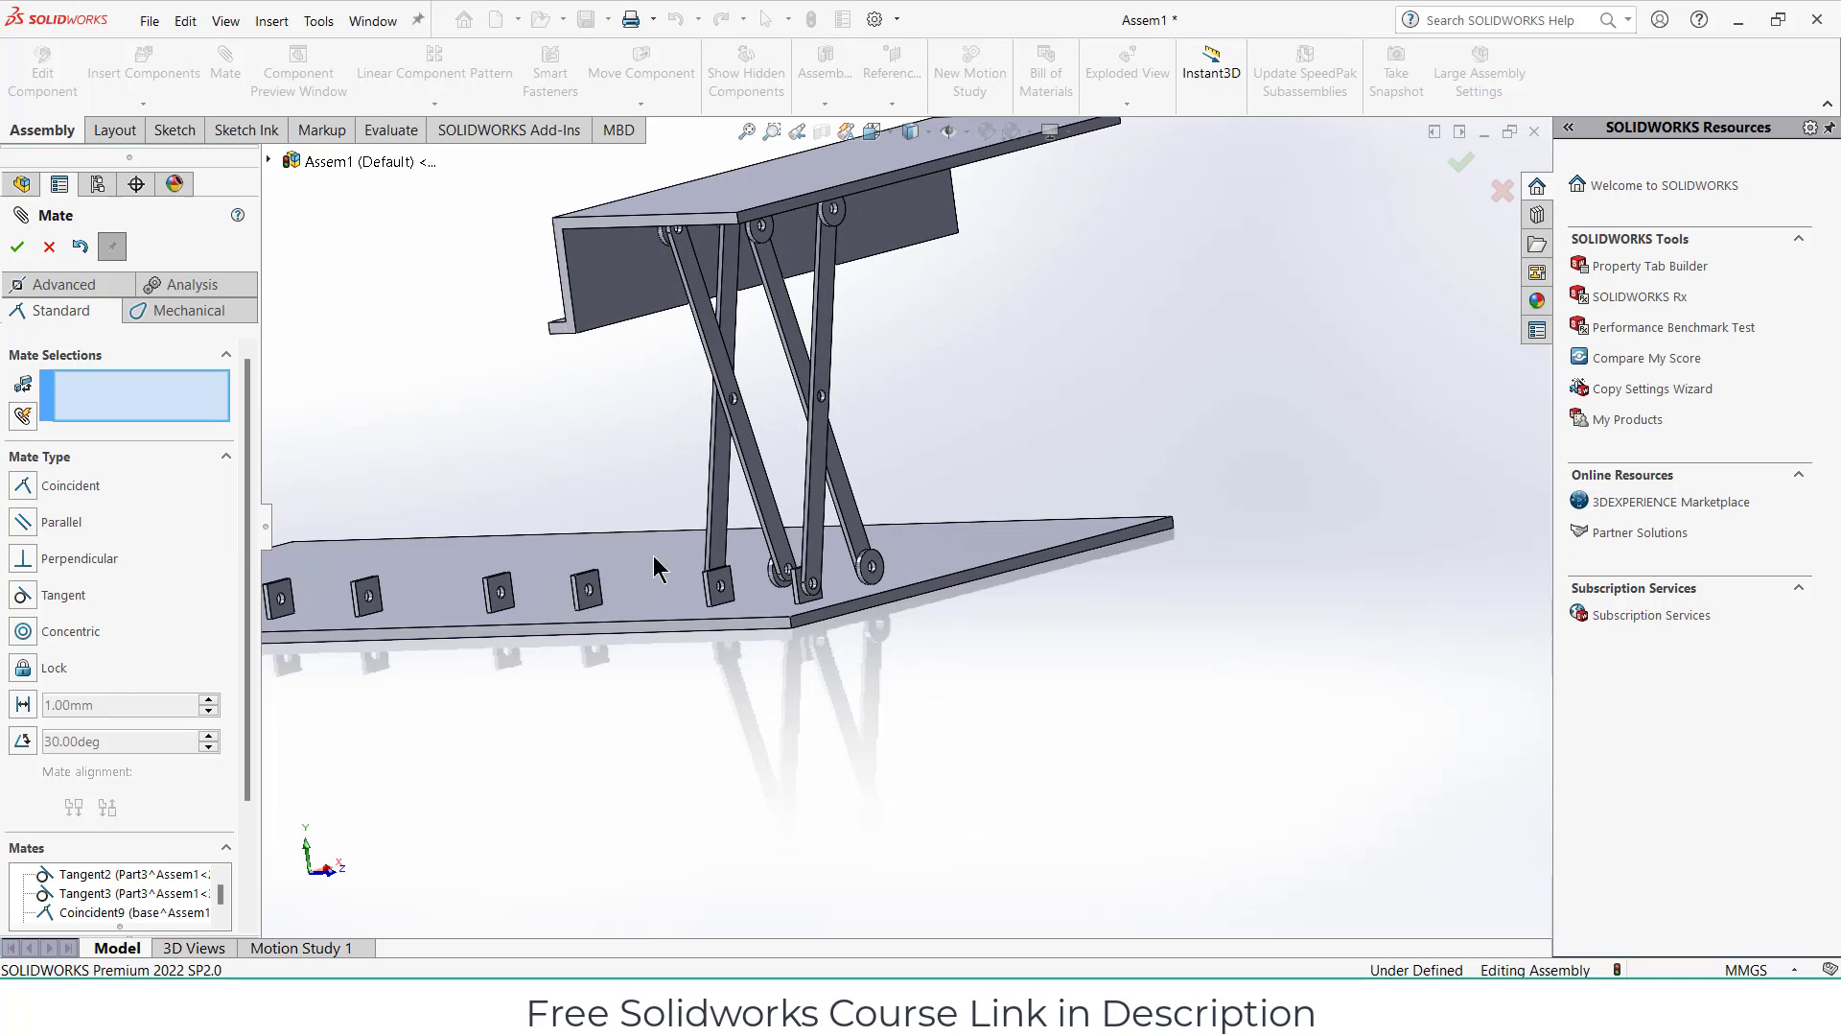
# Start an advanced Width mate between the bracket face and the base plate face.
pyautogui.click(67, 288)
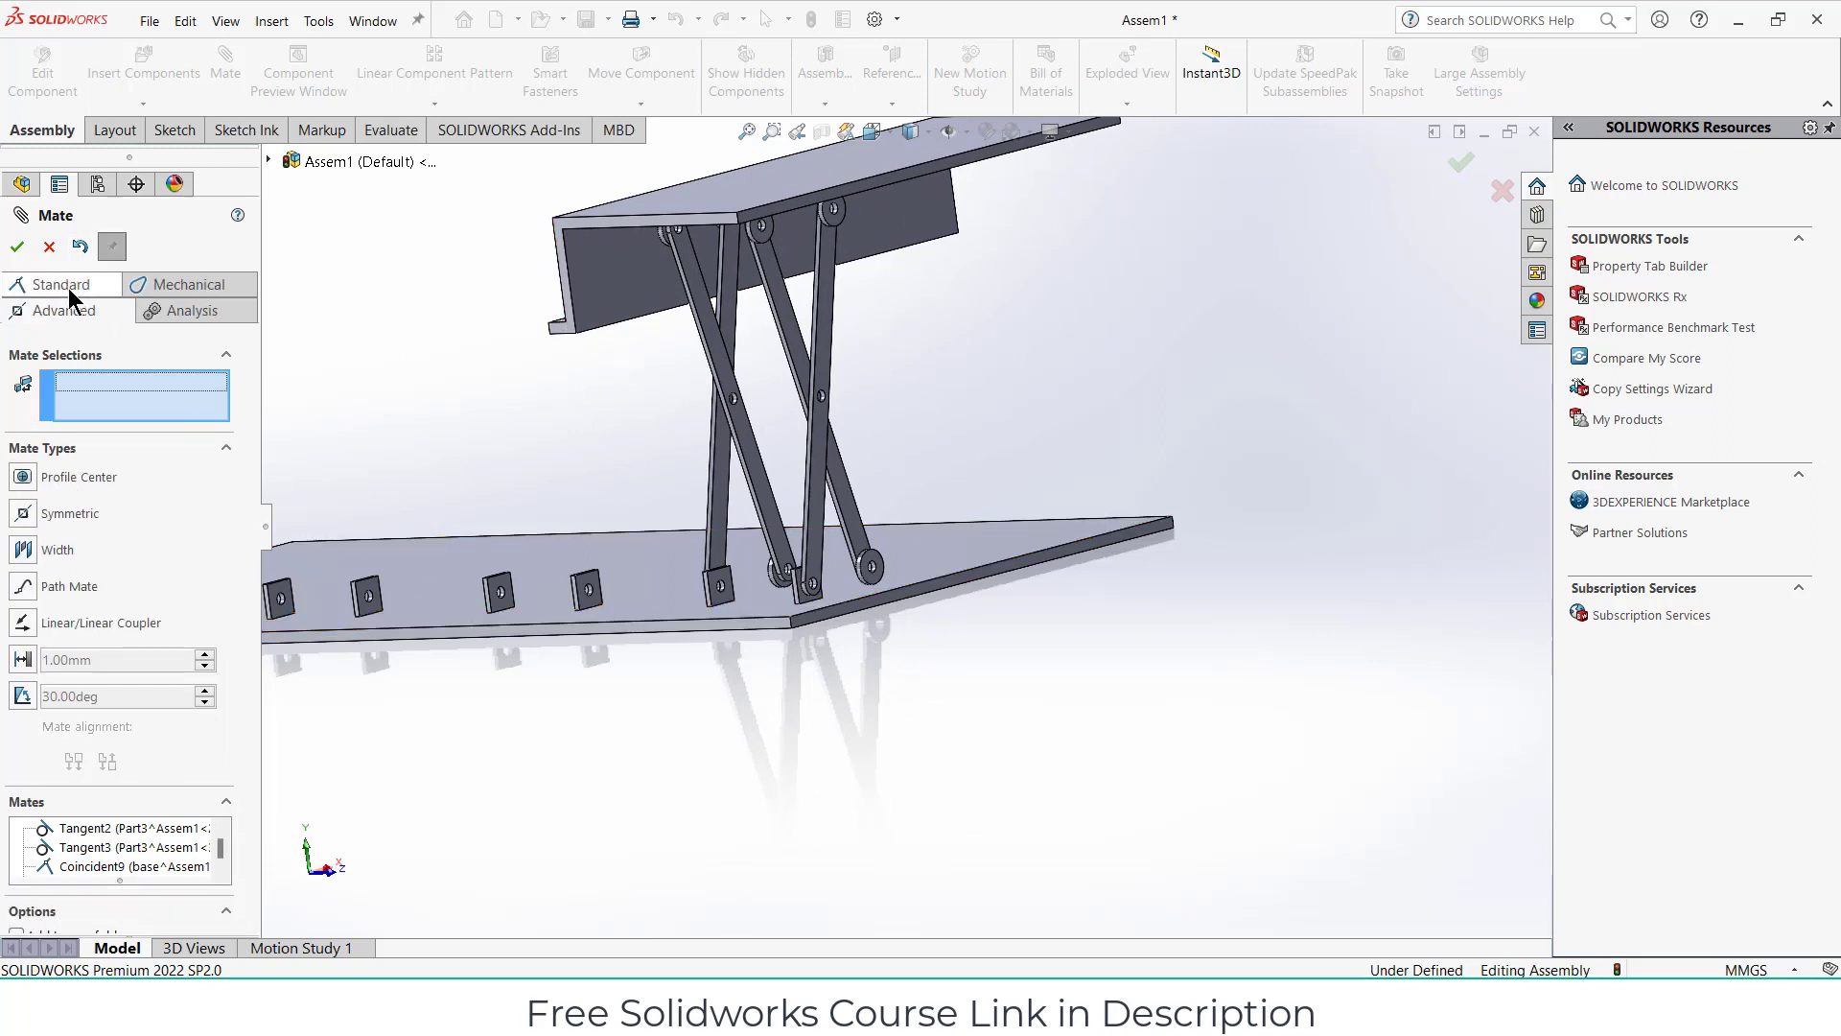
pyautogui.click(25, 548)
pyautogui.moveTo(435, 508)
pyautogui.mouseDown(button='middle')
pyautogui.moveTo(668, 278)
pyautogui.moveTo(735, 456)
pyautogui.mouseUp(button='middle')
pyautogui.click(699, 190)
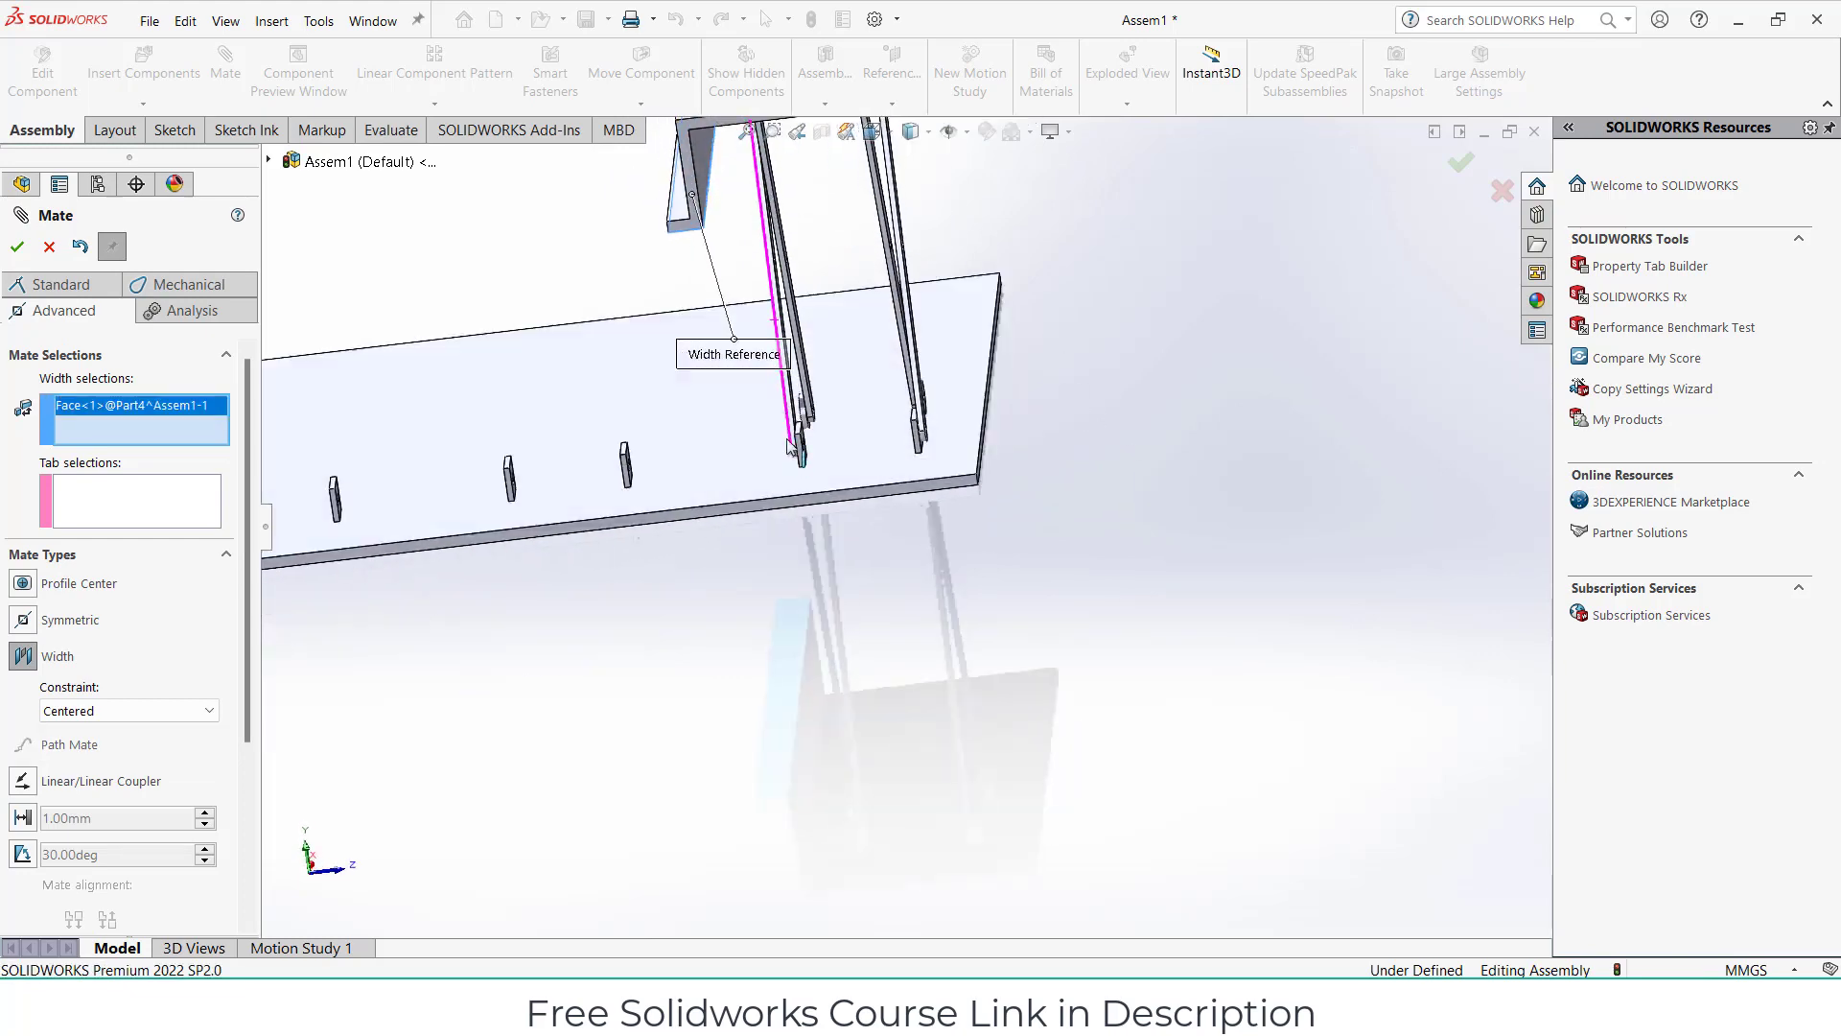
pyautogui.click(732, 447)
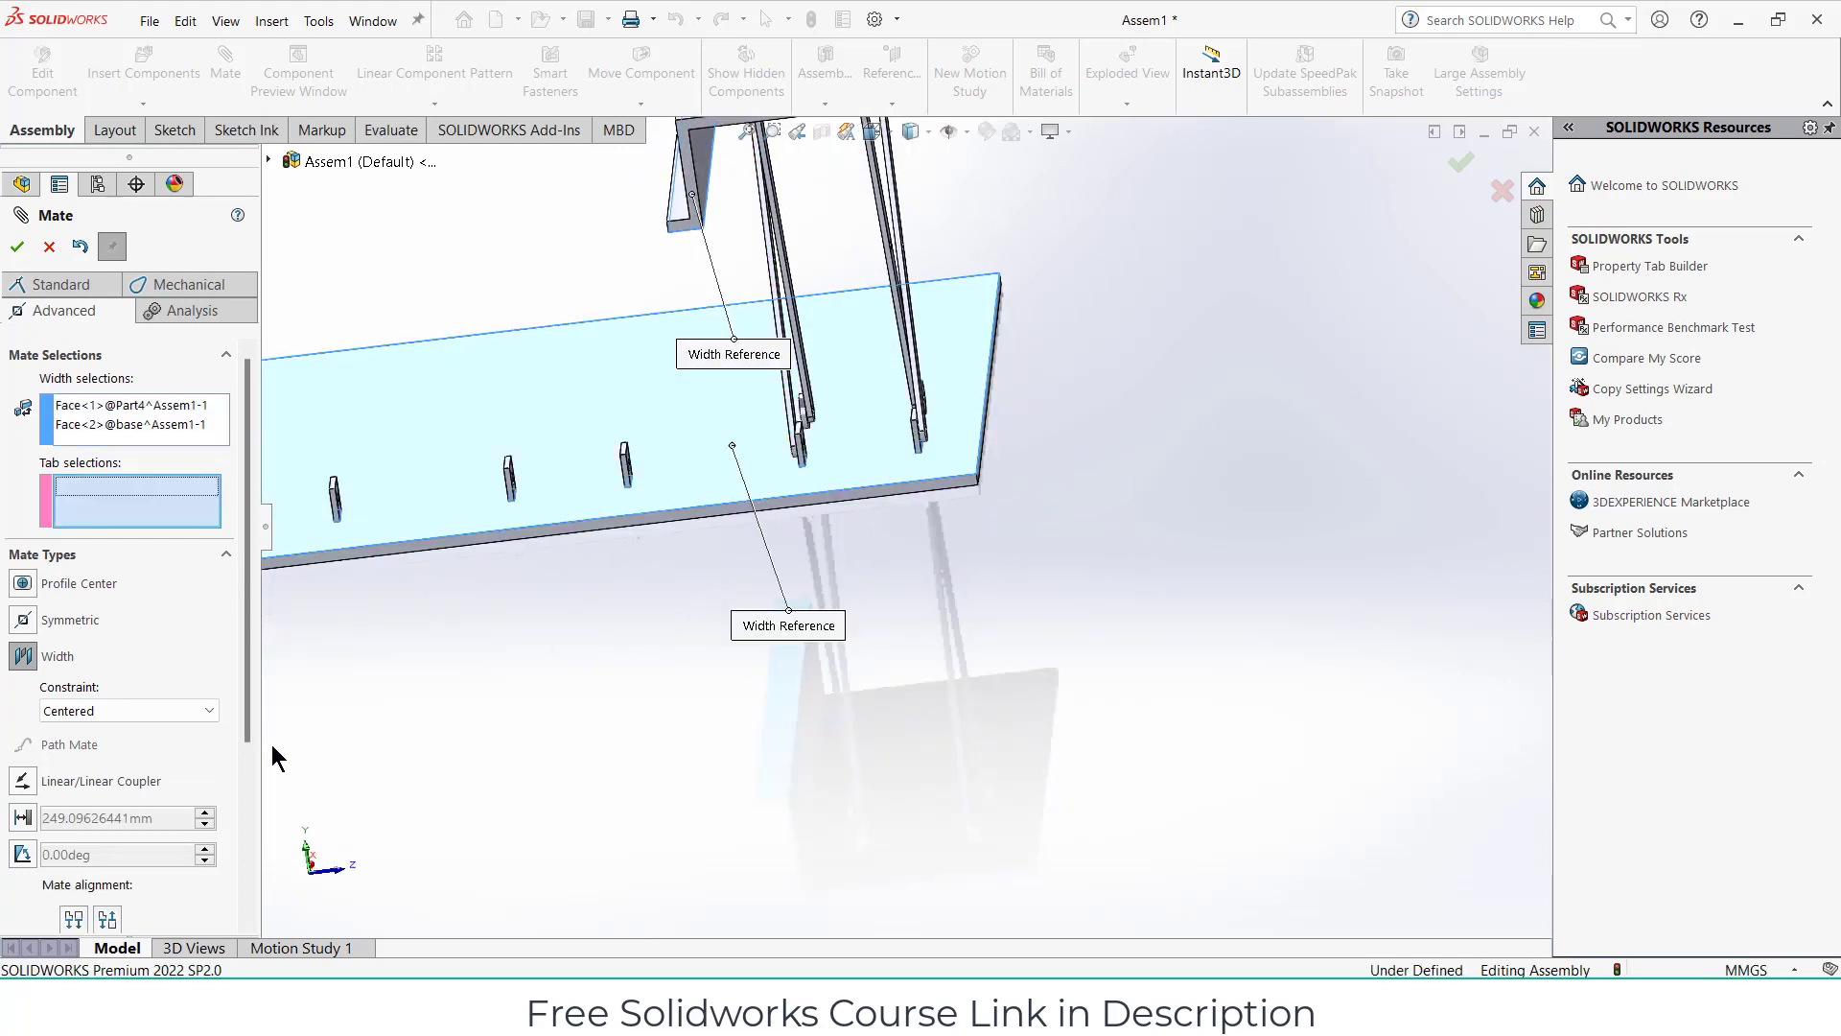
# Switch to a Distance limit with a 0 mm minimum, accept it, and close Mate.
pyautogui.click(23, 818)
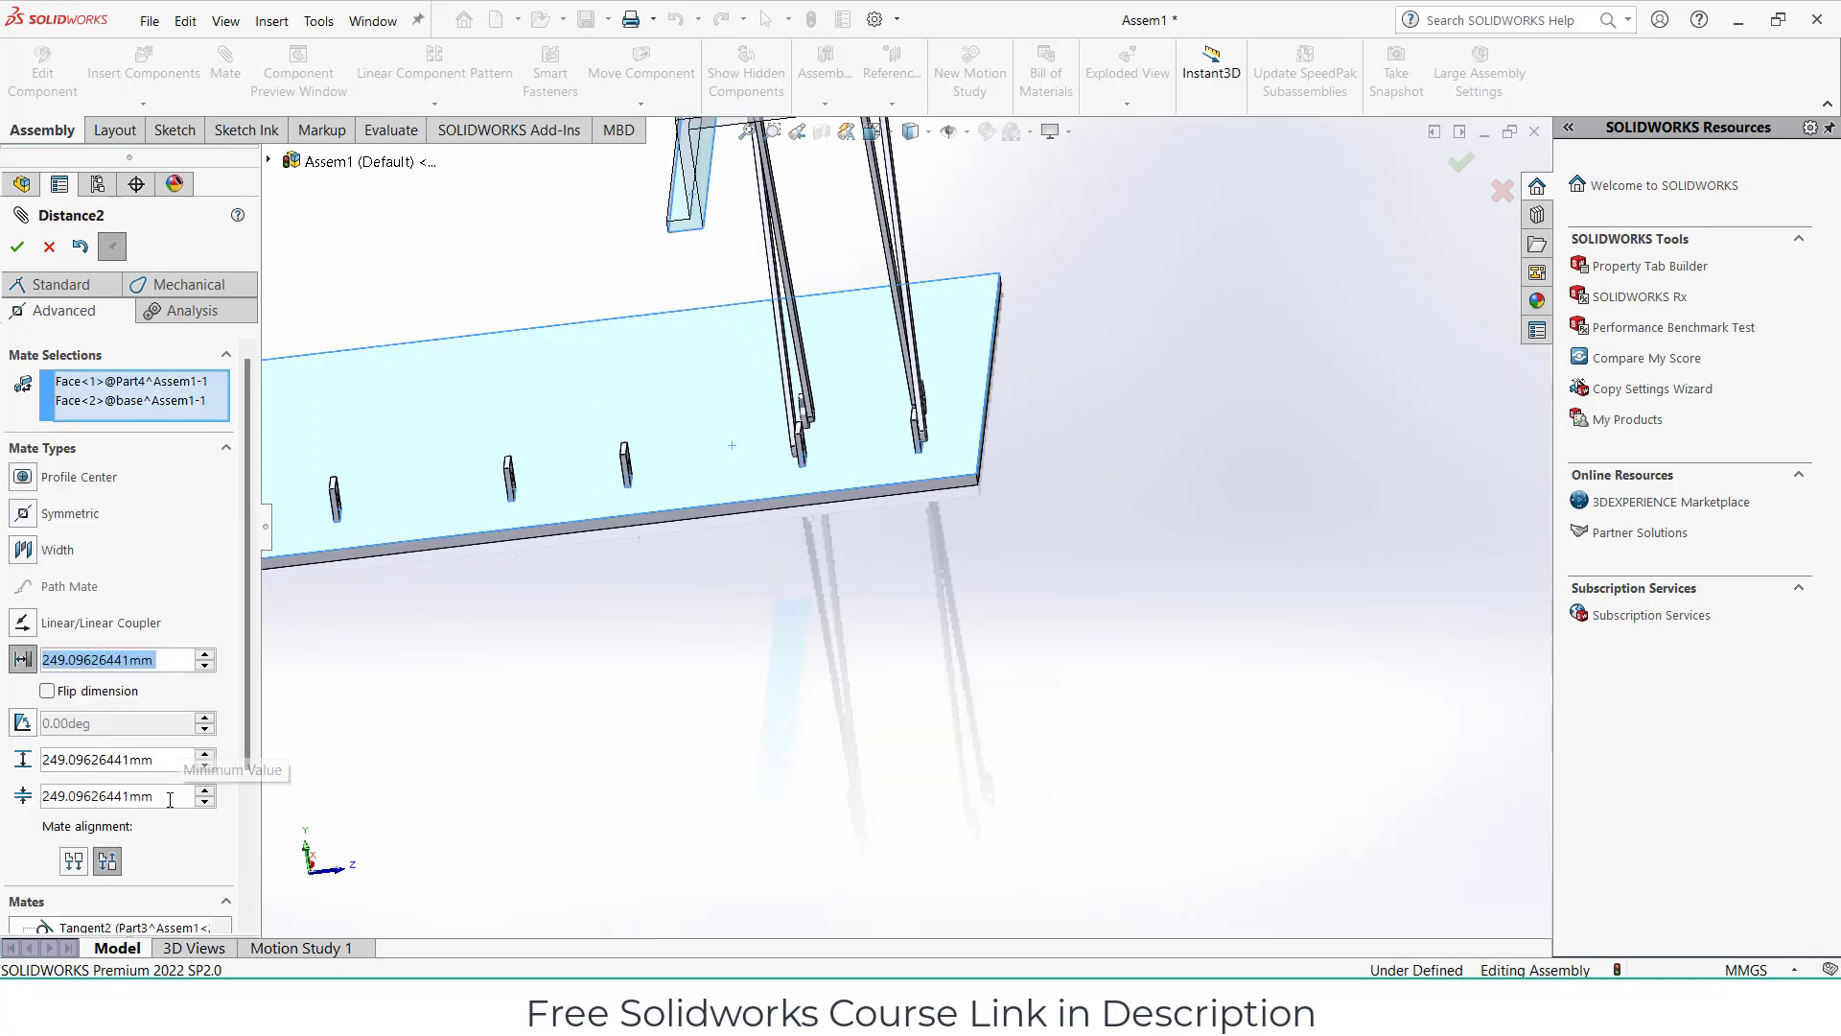
pyautogui.click(170, 800)
pyautogui.write('0')
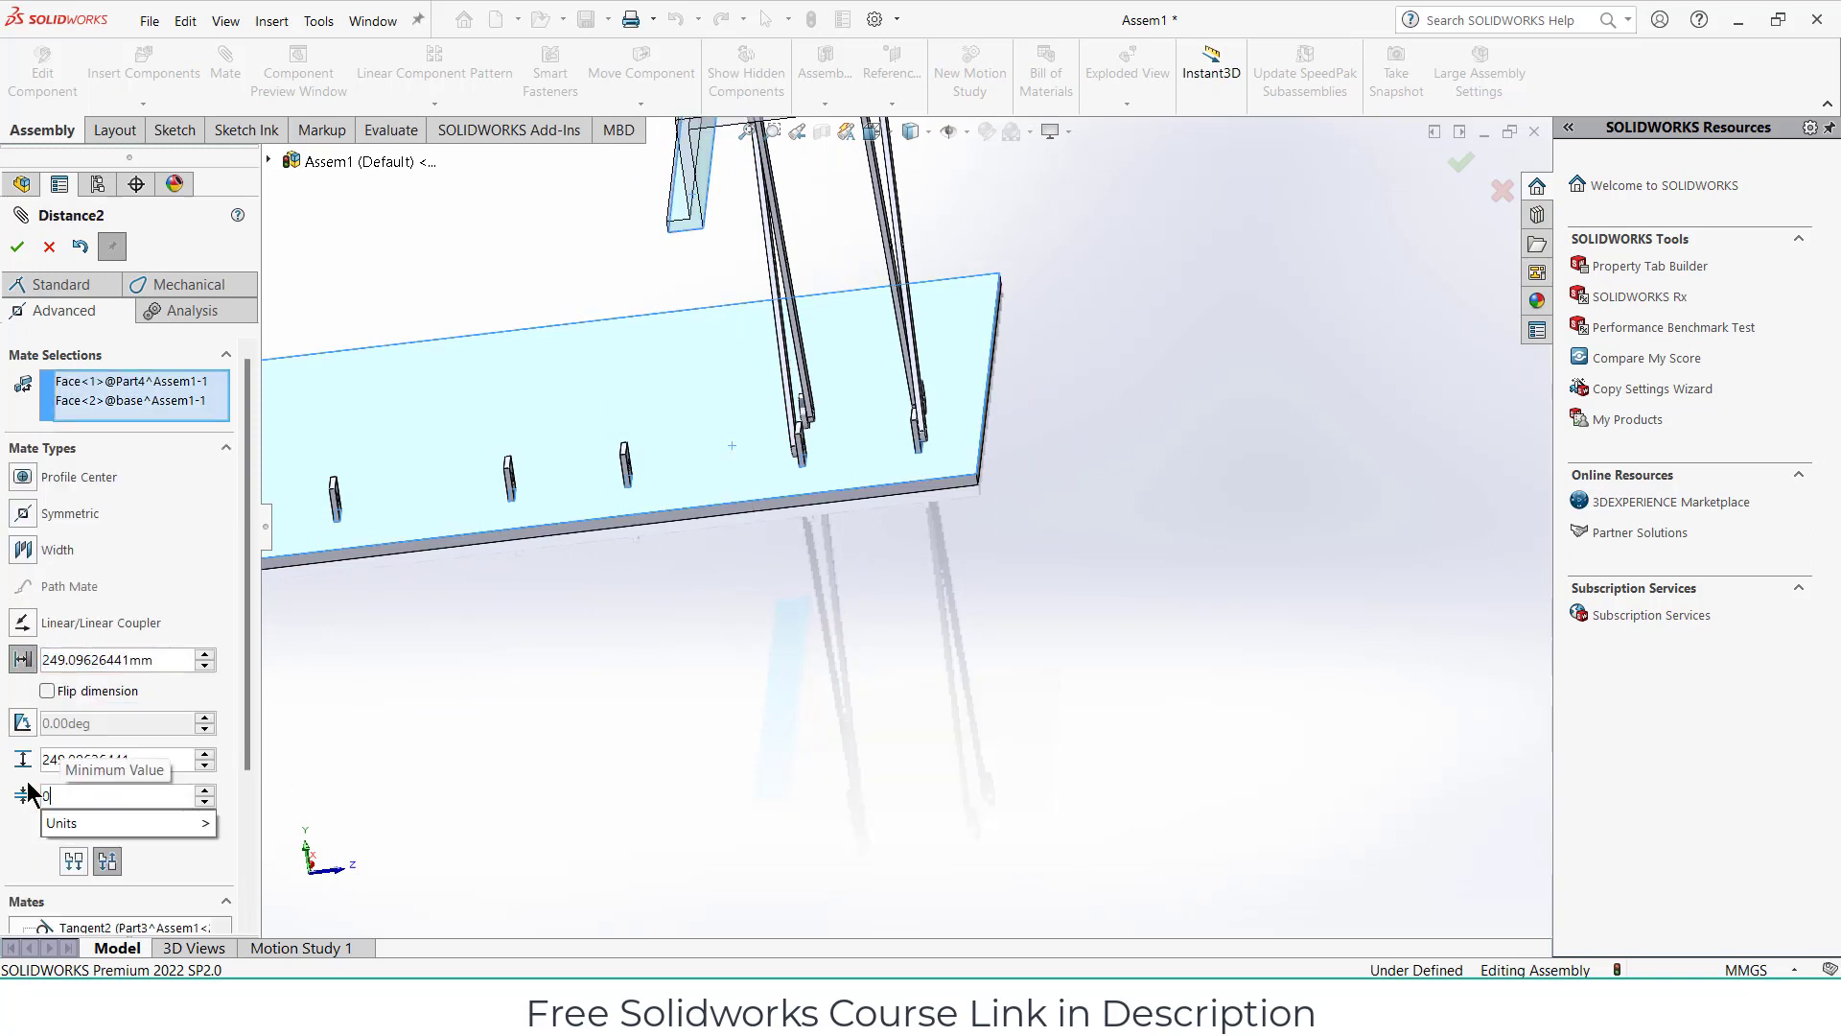
pyautogui.press('Return')
pyautogui.click(17, 246)
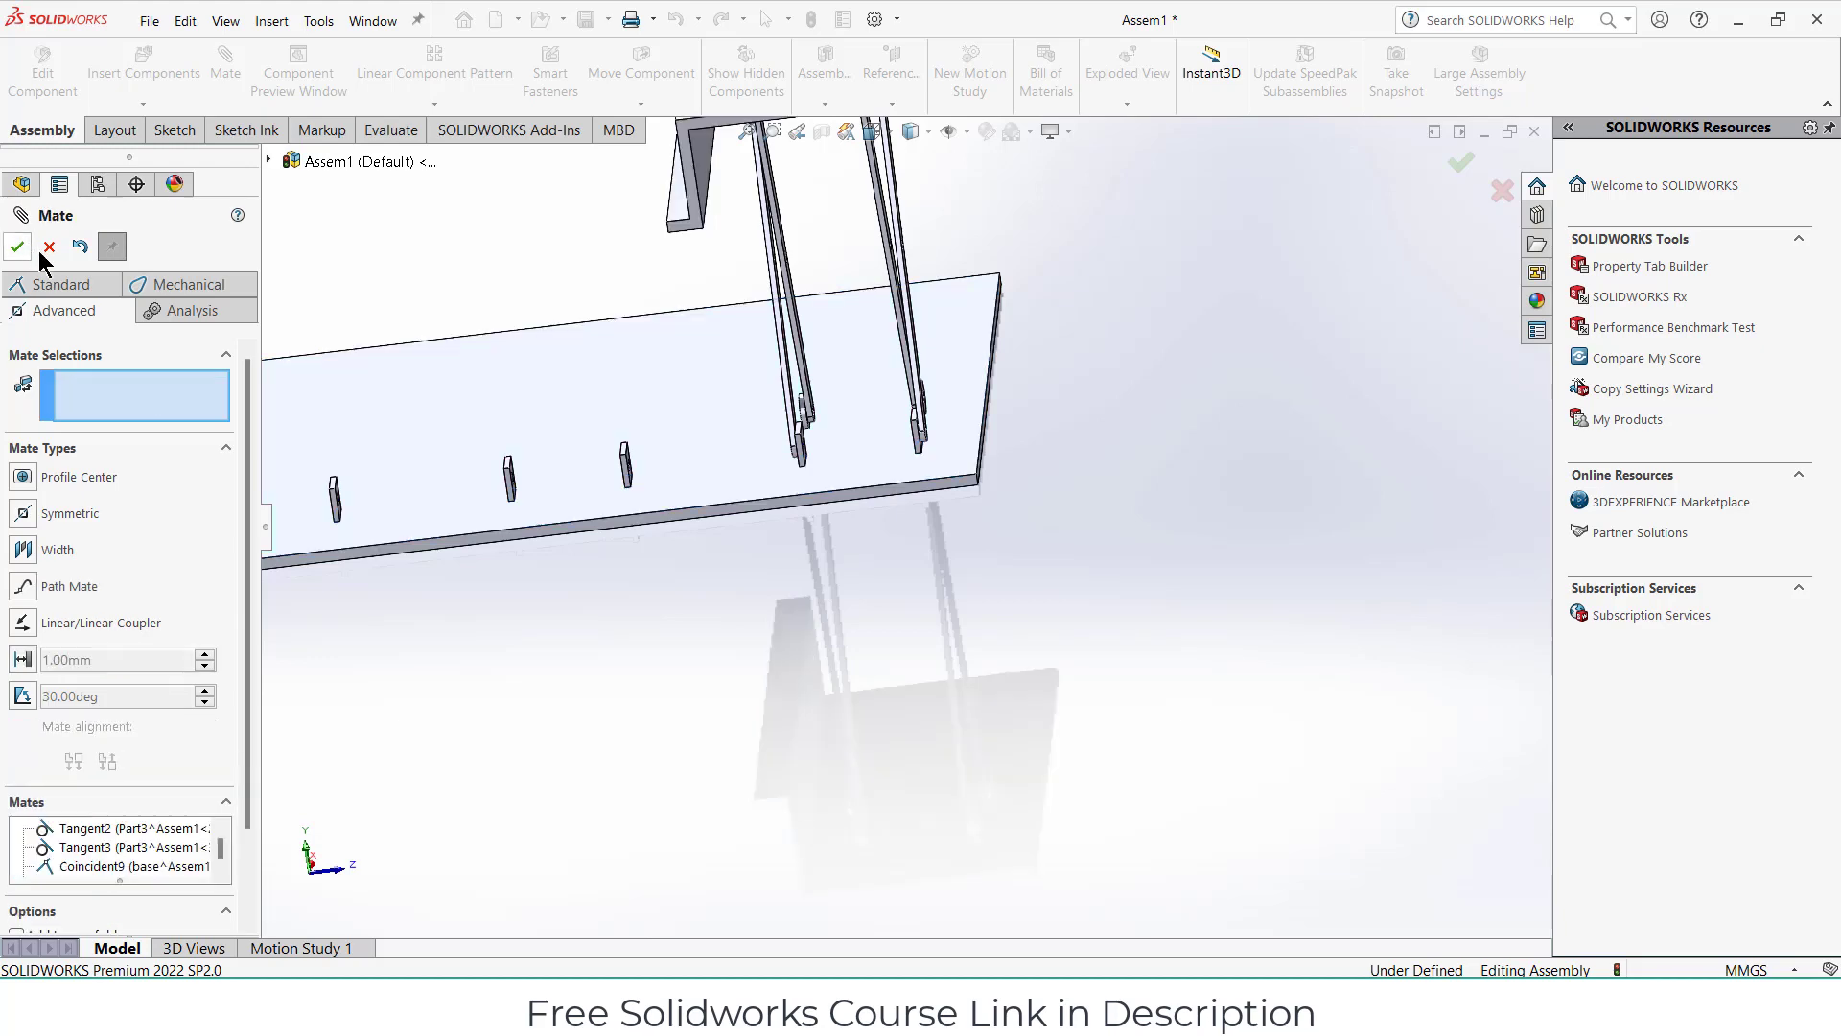
pyautogui.click(17, 247)
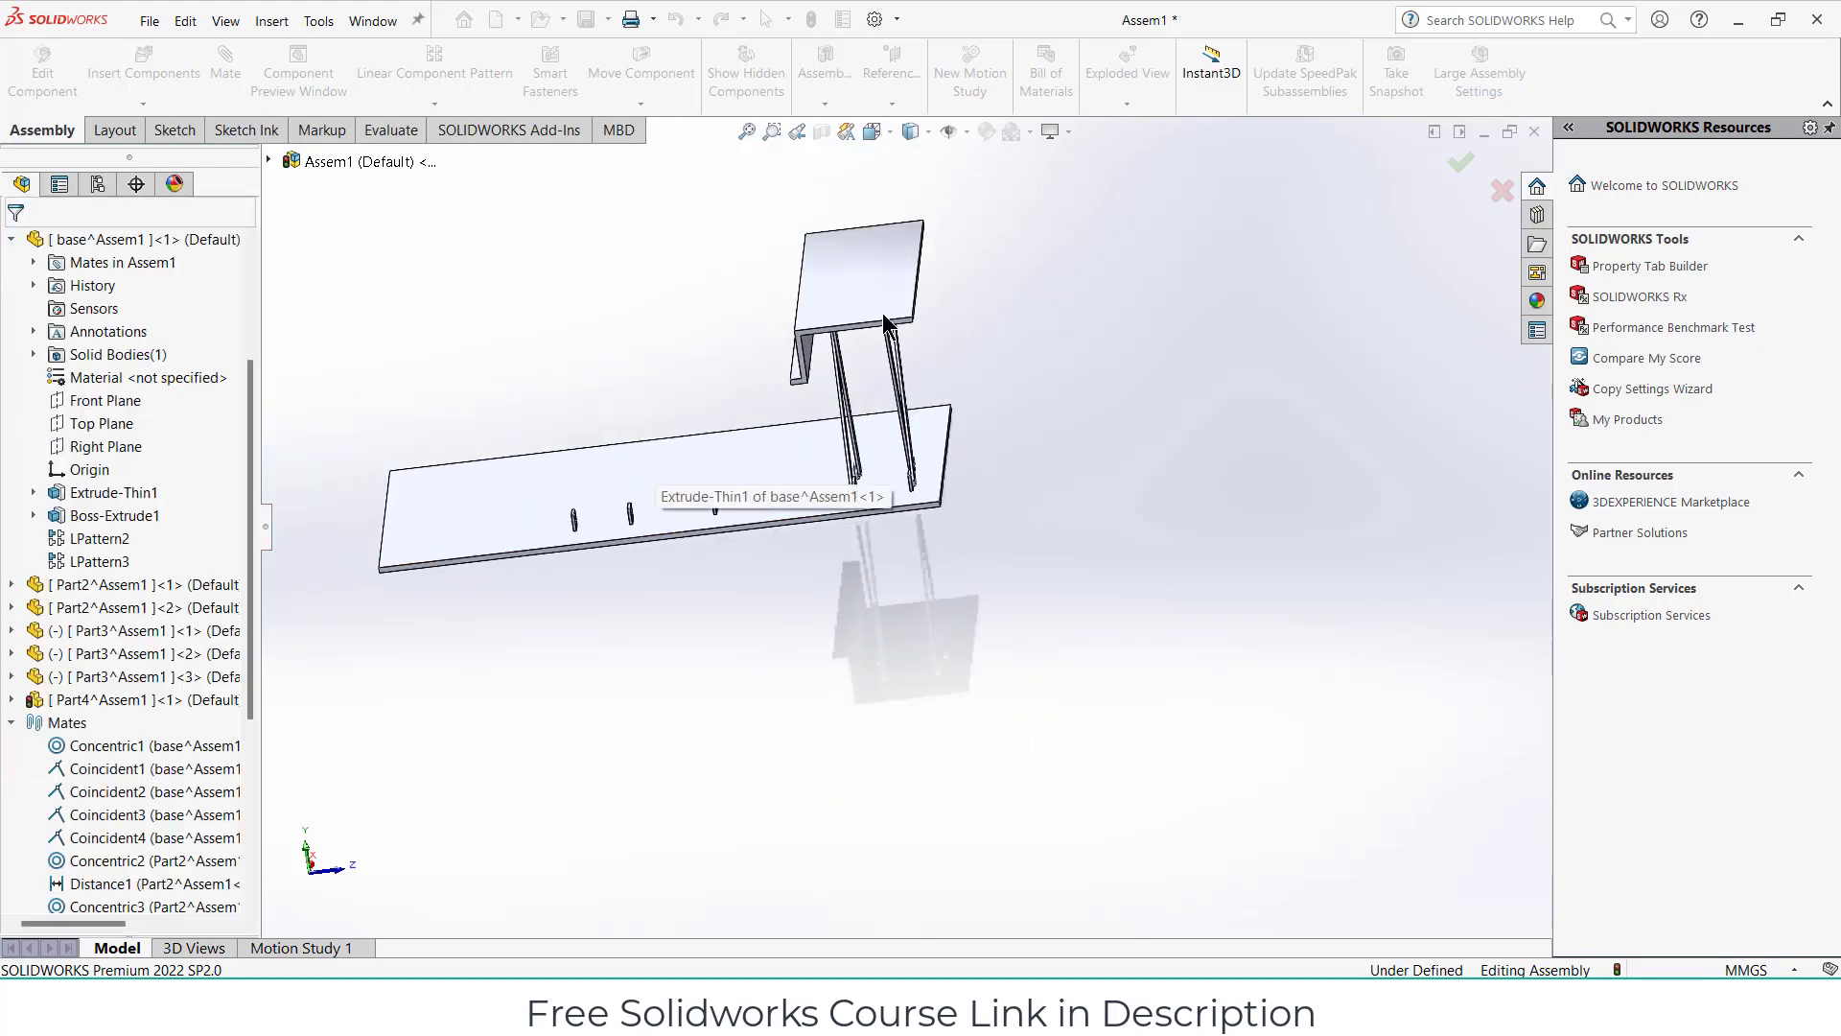
pyautogui.moveTo(863, 307)
pyautogui.mouseDown()
pyautogui.moveTo(890, 495)
pyautogui.moveTo(858, 278)
pyautogui.mouseUp()
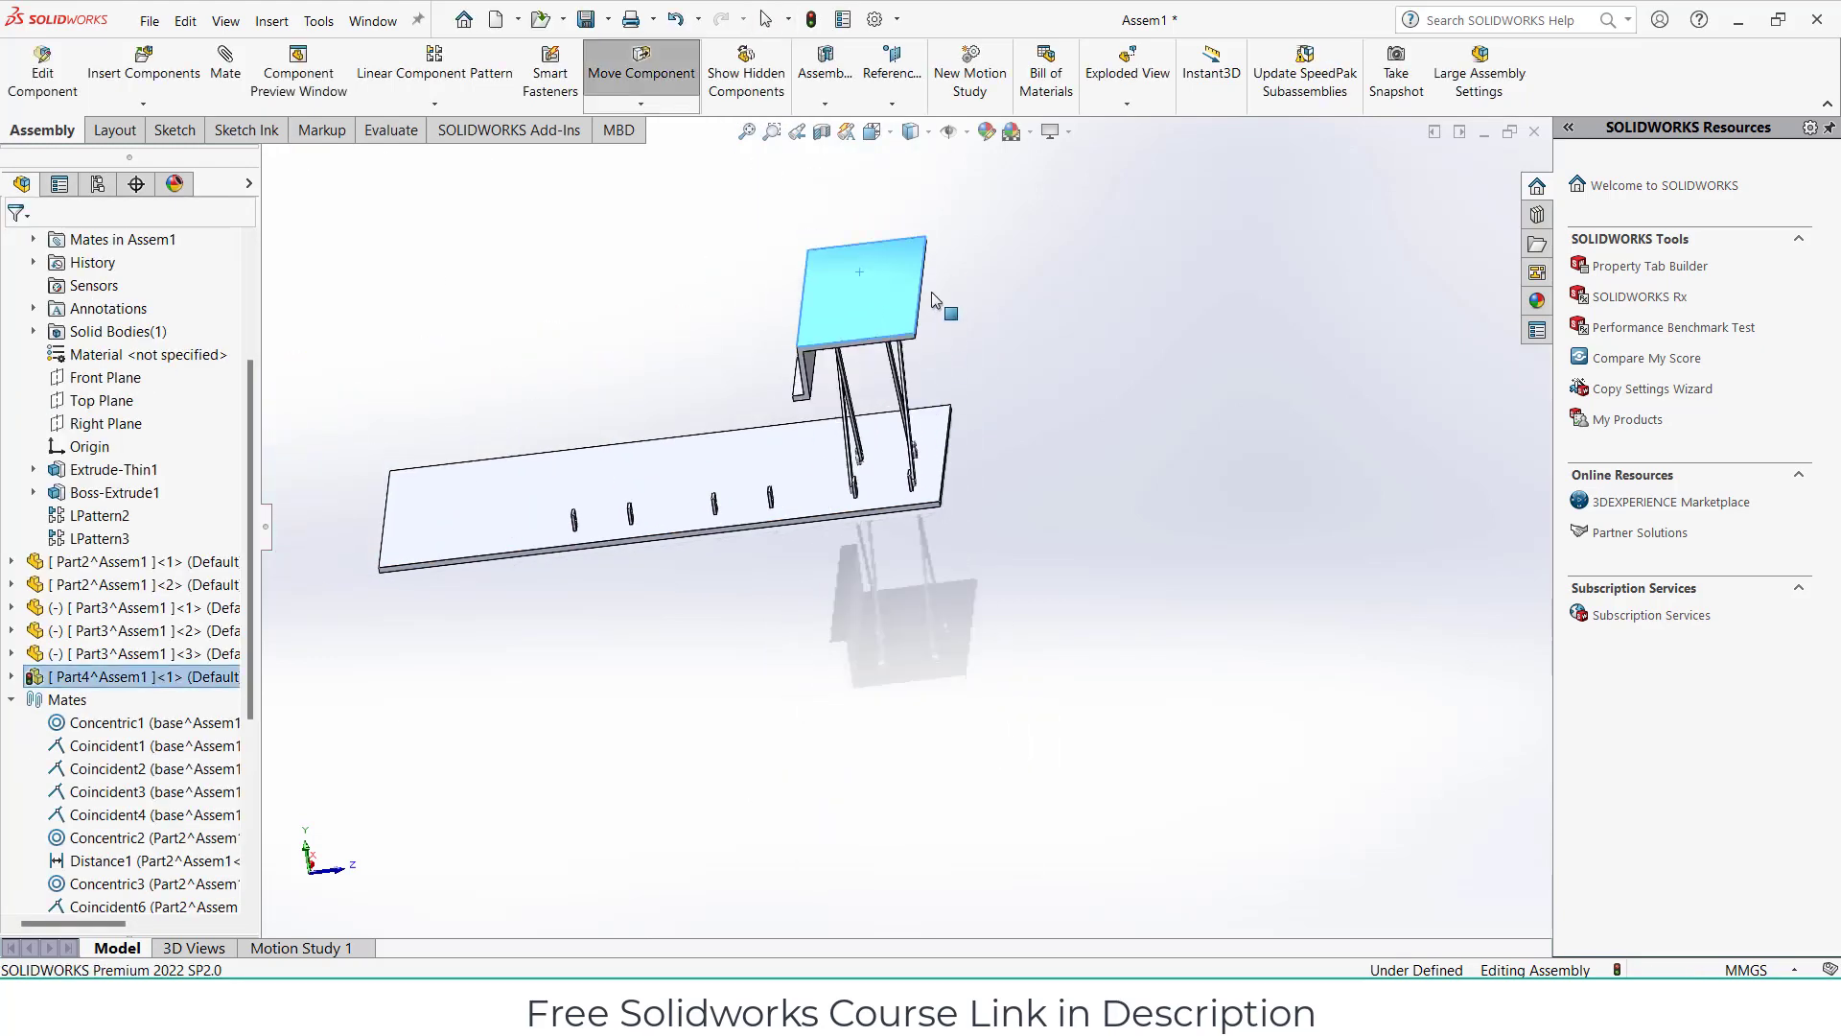
# Move the top platform upward in the assembly and clear the selection.
pyautogui.moveTo(886, 566); pyautogui.dragTo(874, 311)
pyautogui.press('Escape')
pyautogui.scroll(-2, 880, 432)
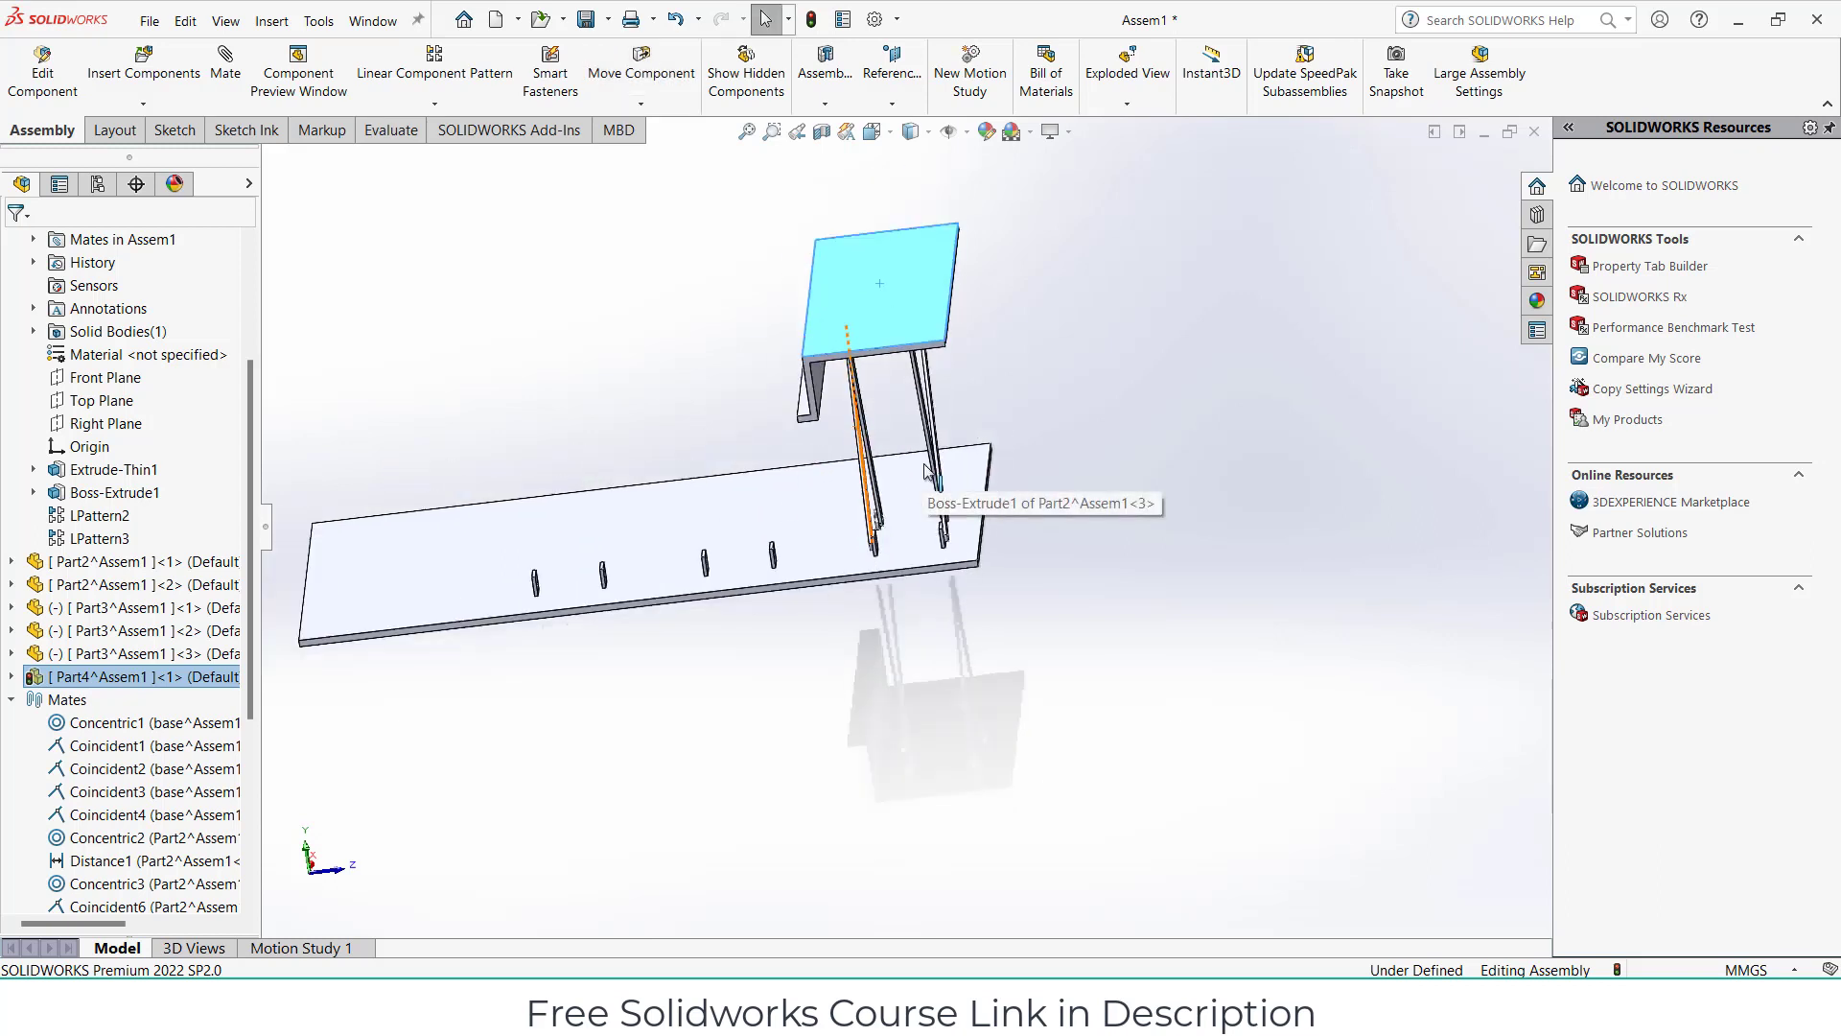
pyautogui.click(1067, 556)
pyautogui.scroll(-2, 854, 527)
pyautogui.scroll(3, 957, 533)
pyautogui.scroll(-1, 957, 532)
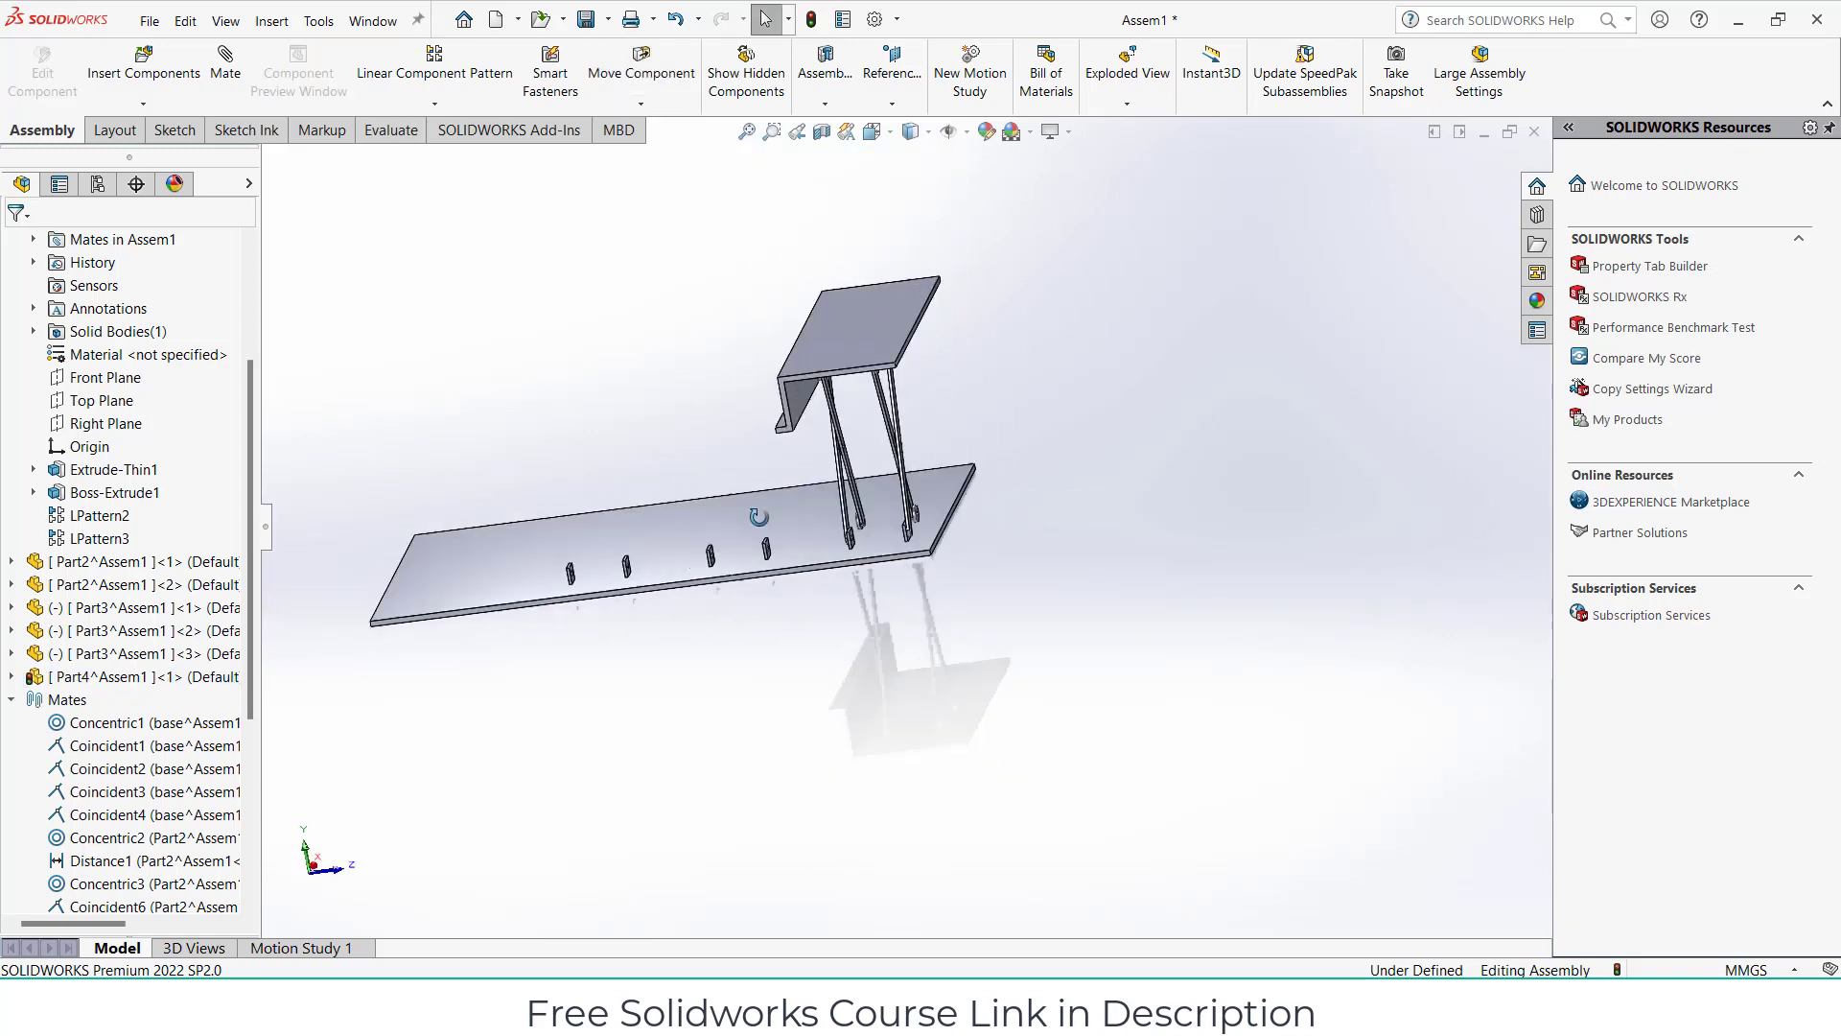
pyautogui.scroll(-2, 957, 537)
pyautogui.scroll(-2, 954, 547)
pyautogui.scroll(-2, 919, 515)
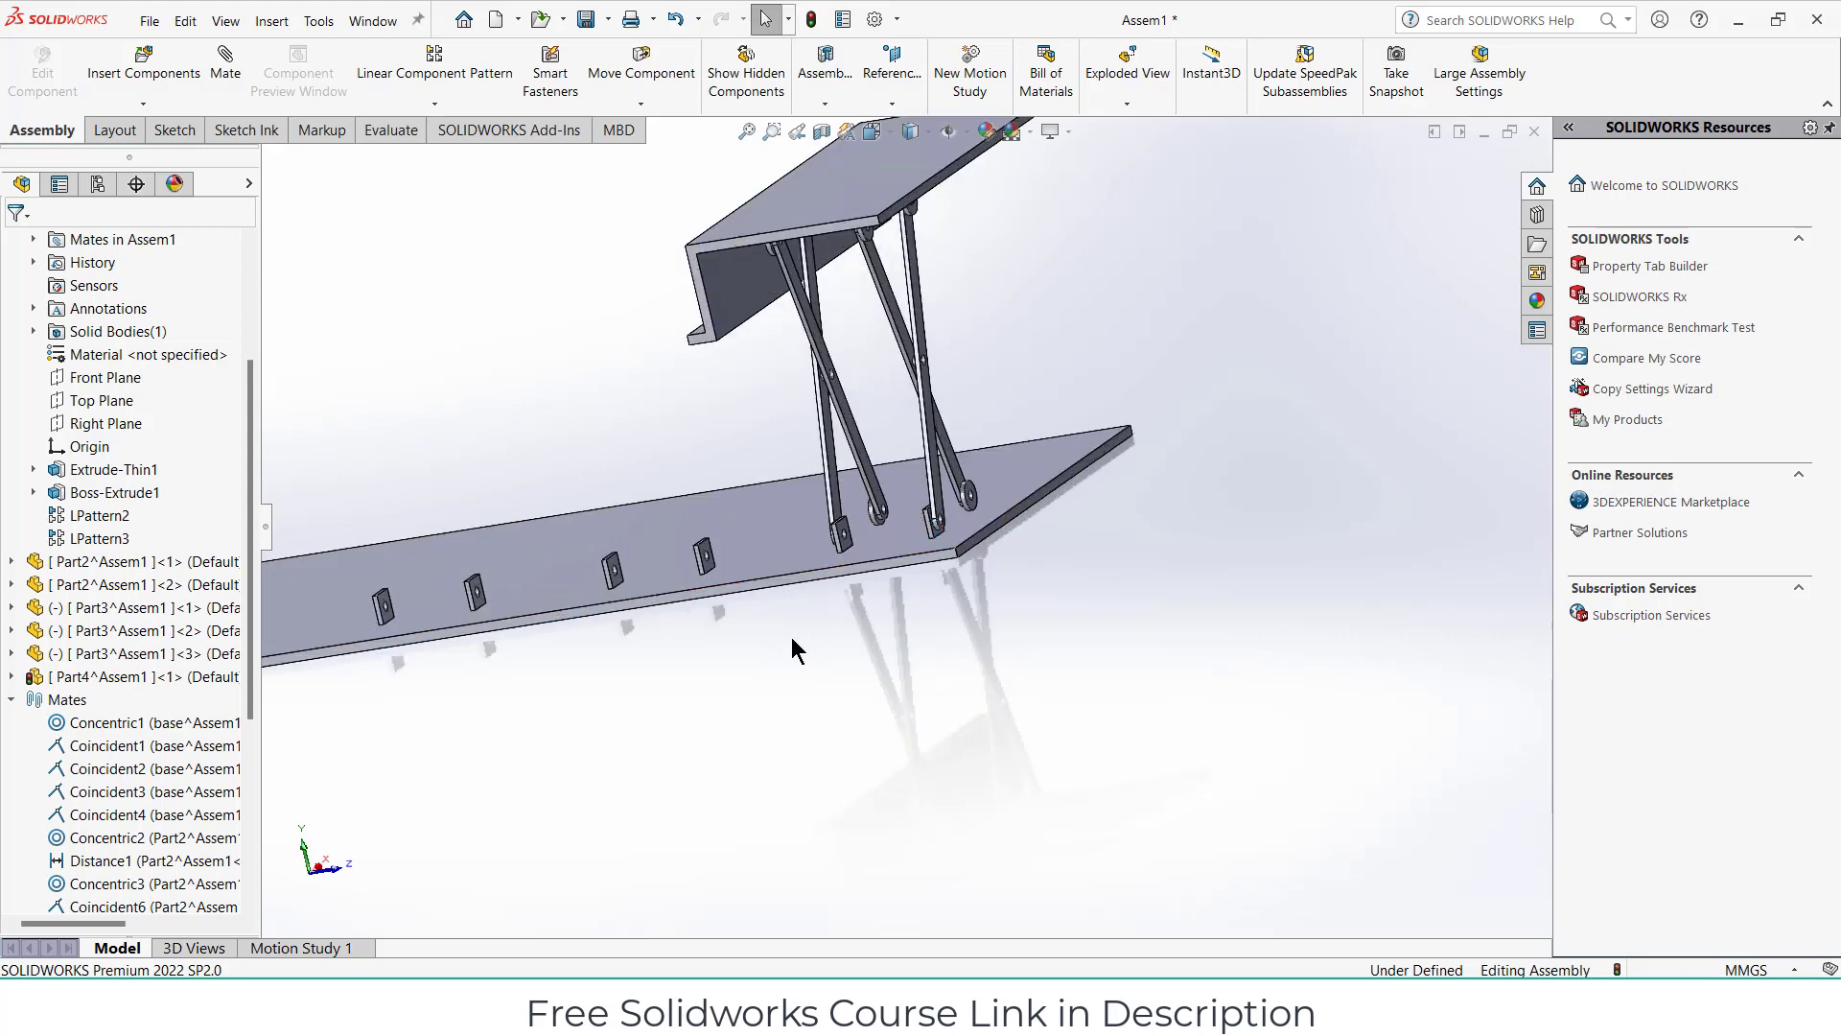
# Drag out a copy of the top platform and place it in the assembly.
pyautogui.moveTo(791, 637)
pyautogui.mouseDown(button='middle')
pyautogui.moveTo(873, 640)
pyautogui.moveTo(899, 615)
pyautogui.moveTo(919, 331)
pyautogui.mouseUp(button='middle')
pyautogui.moveTo(919, 331)
pyautogui.keyDown('ctrl'); pyautogui.mouseDown()
pyautogui.moveTo(736, 289)
pyautogui.moveTo(526, 336)
pyautogui.mouseUp(); pyautogui.keyUp('ctrl')
pyautogui.click(1125, 464)
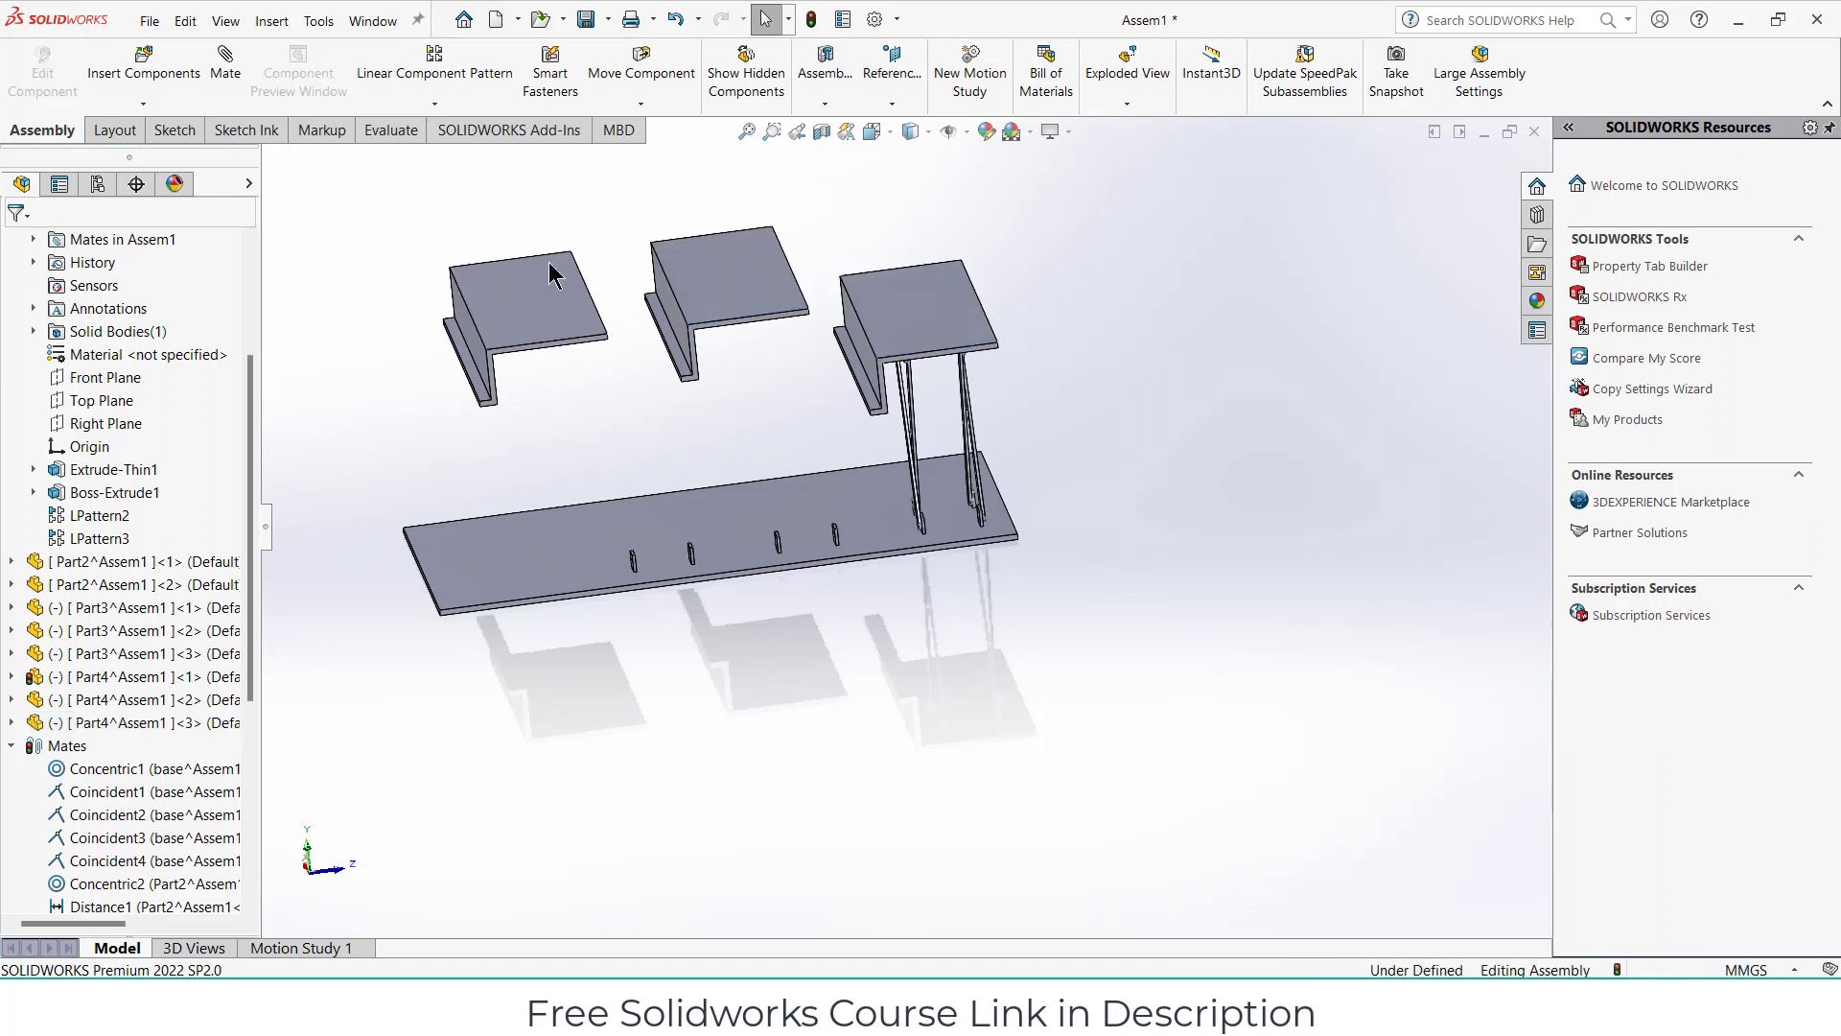
pyautogui.click(452, 111)
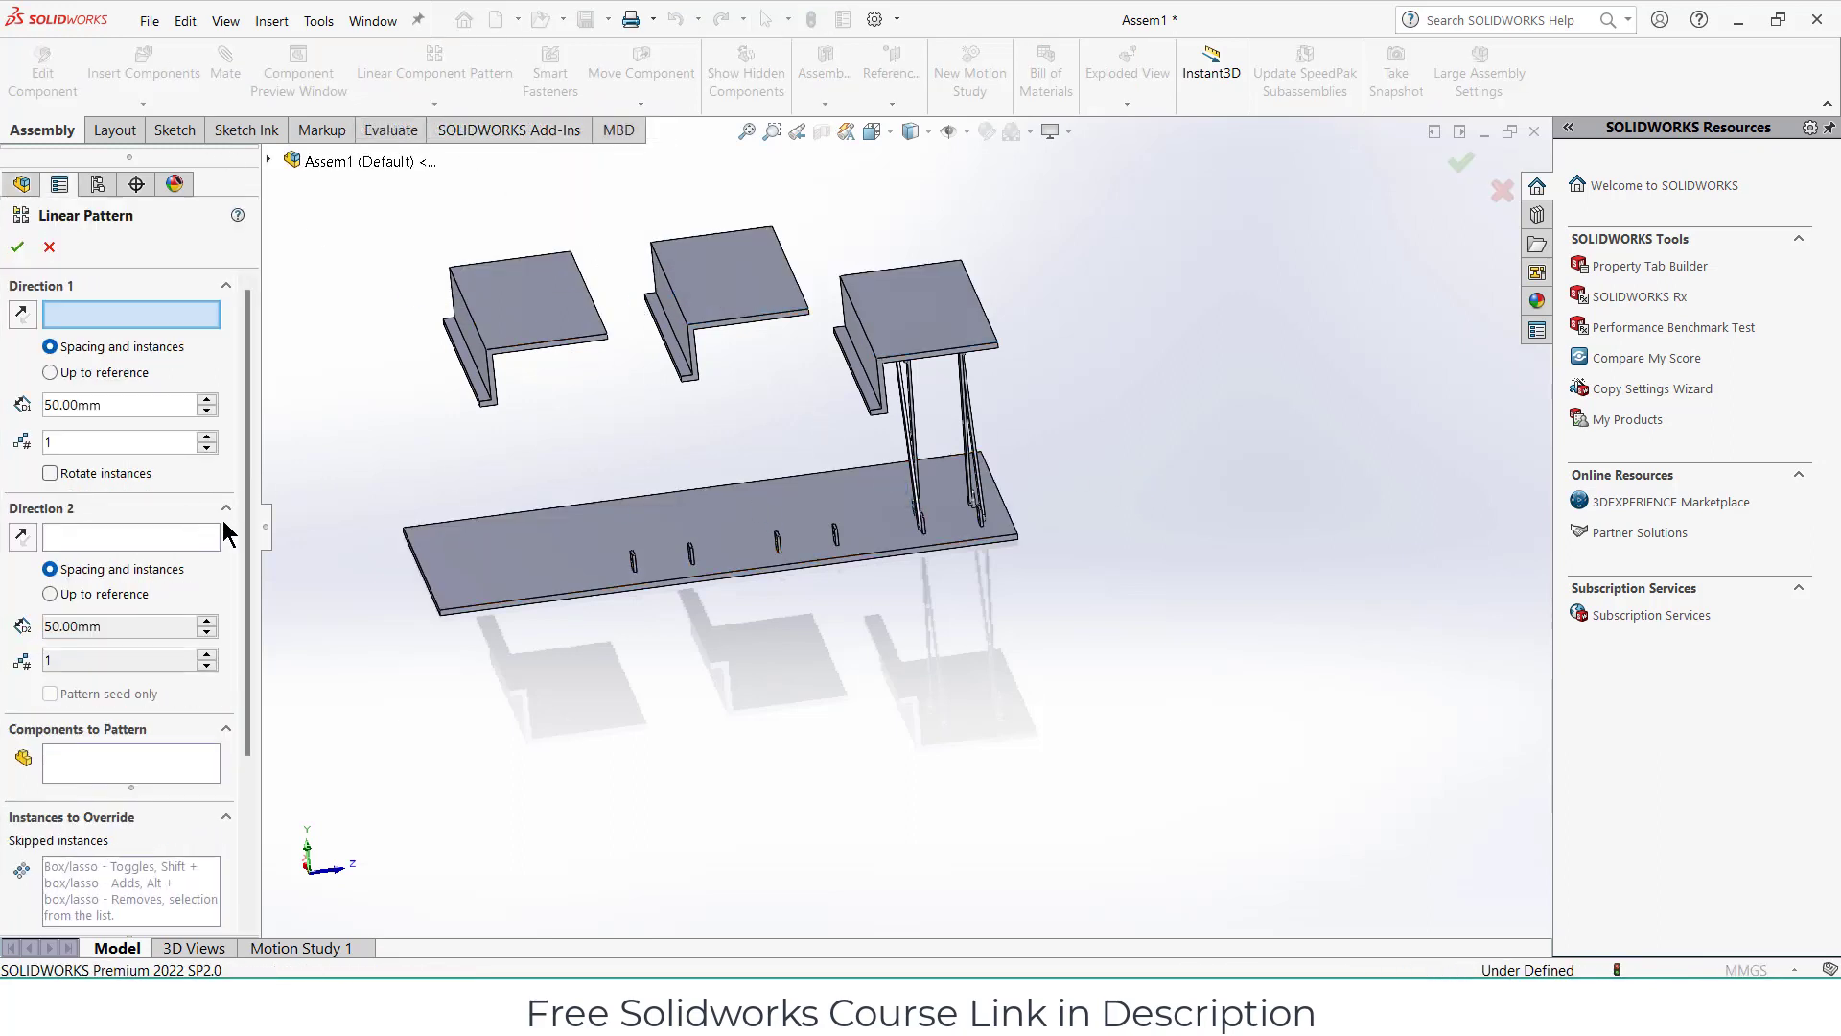
# Set the base plate's front edge as pattern direction and select the first scissor link.
pyautogui.moveTo(810, 646); pyautogui.dragTo(744, 662, button='middle')
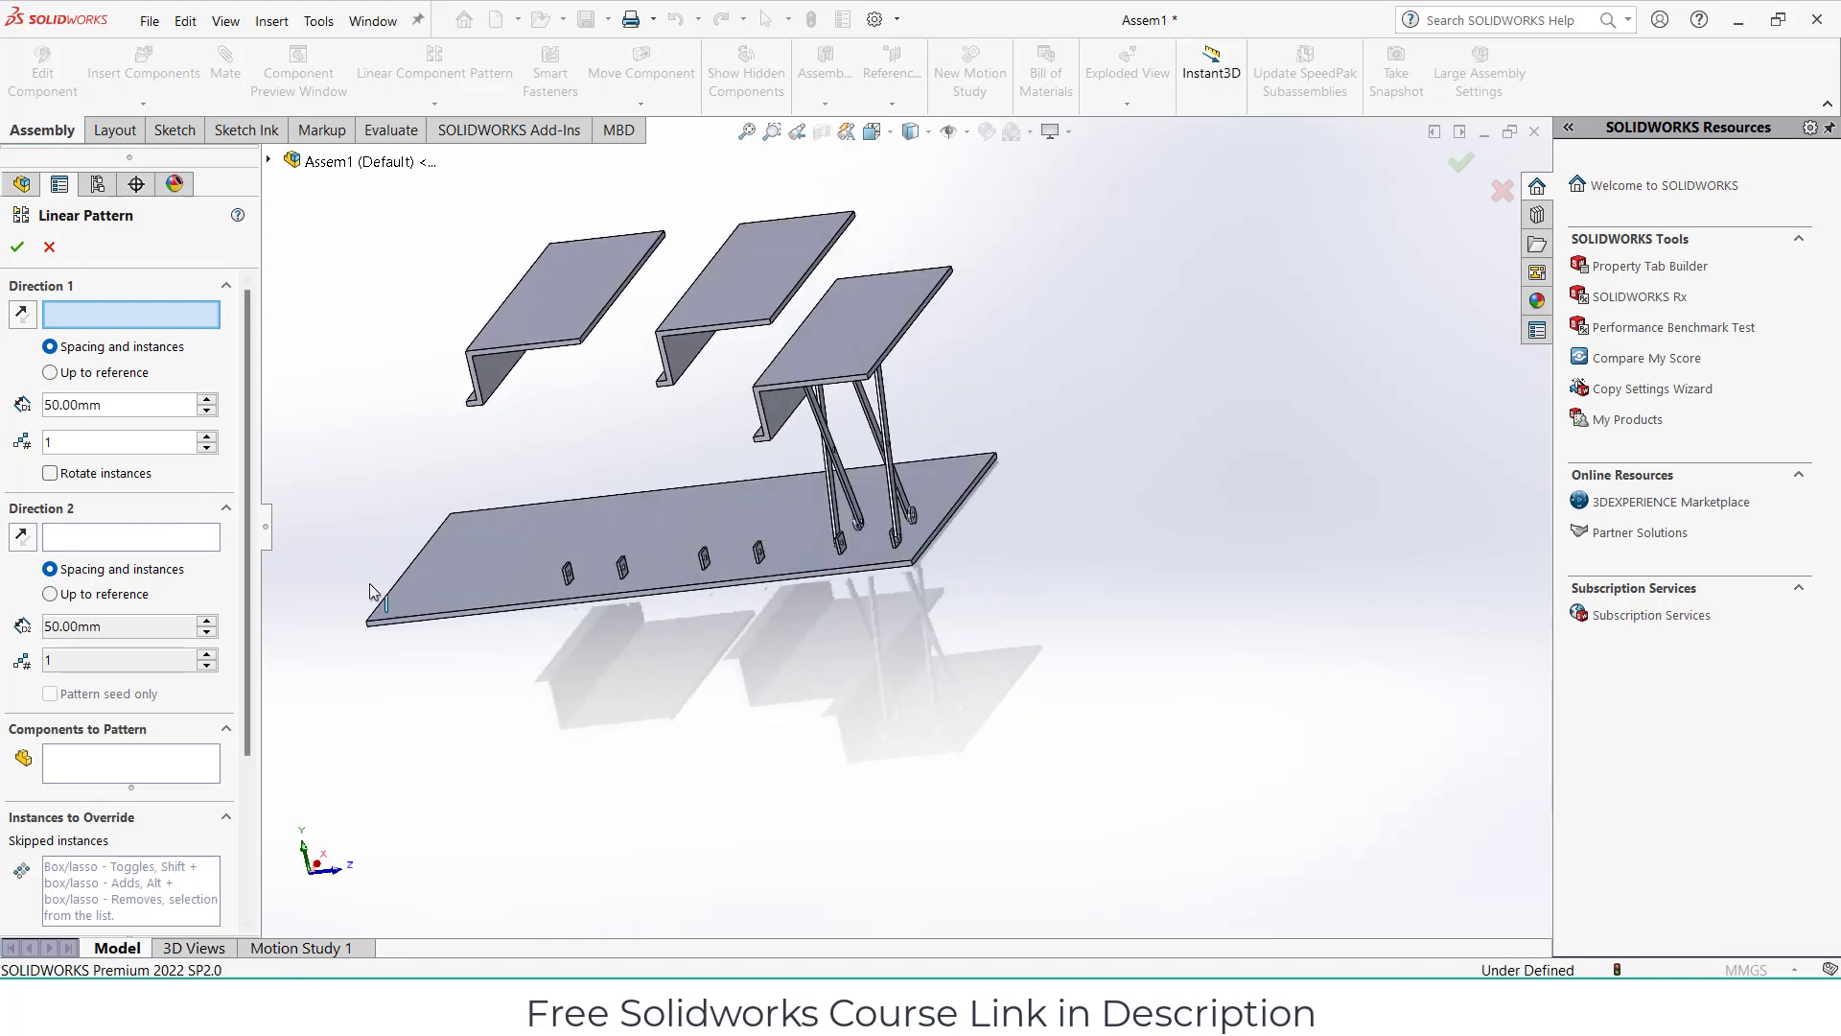
pyautogui.scroll(-3, 867, 637)
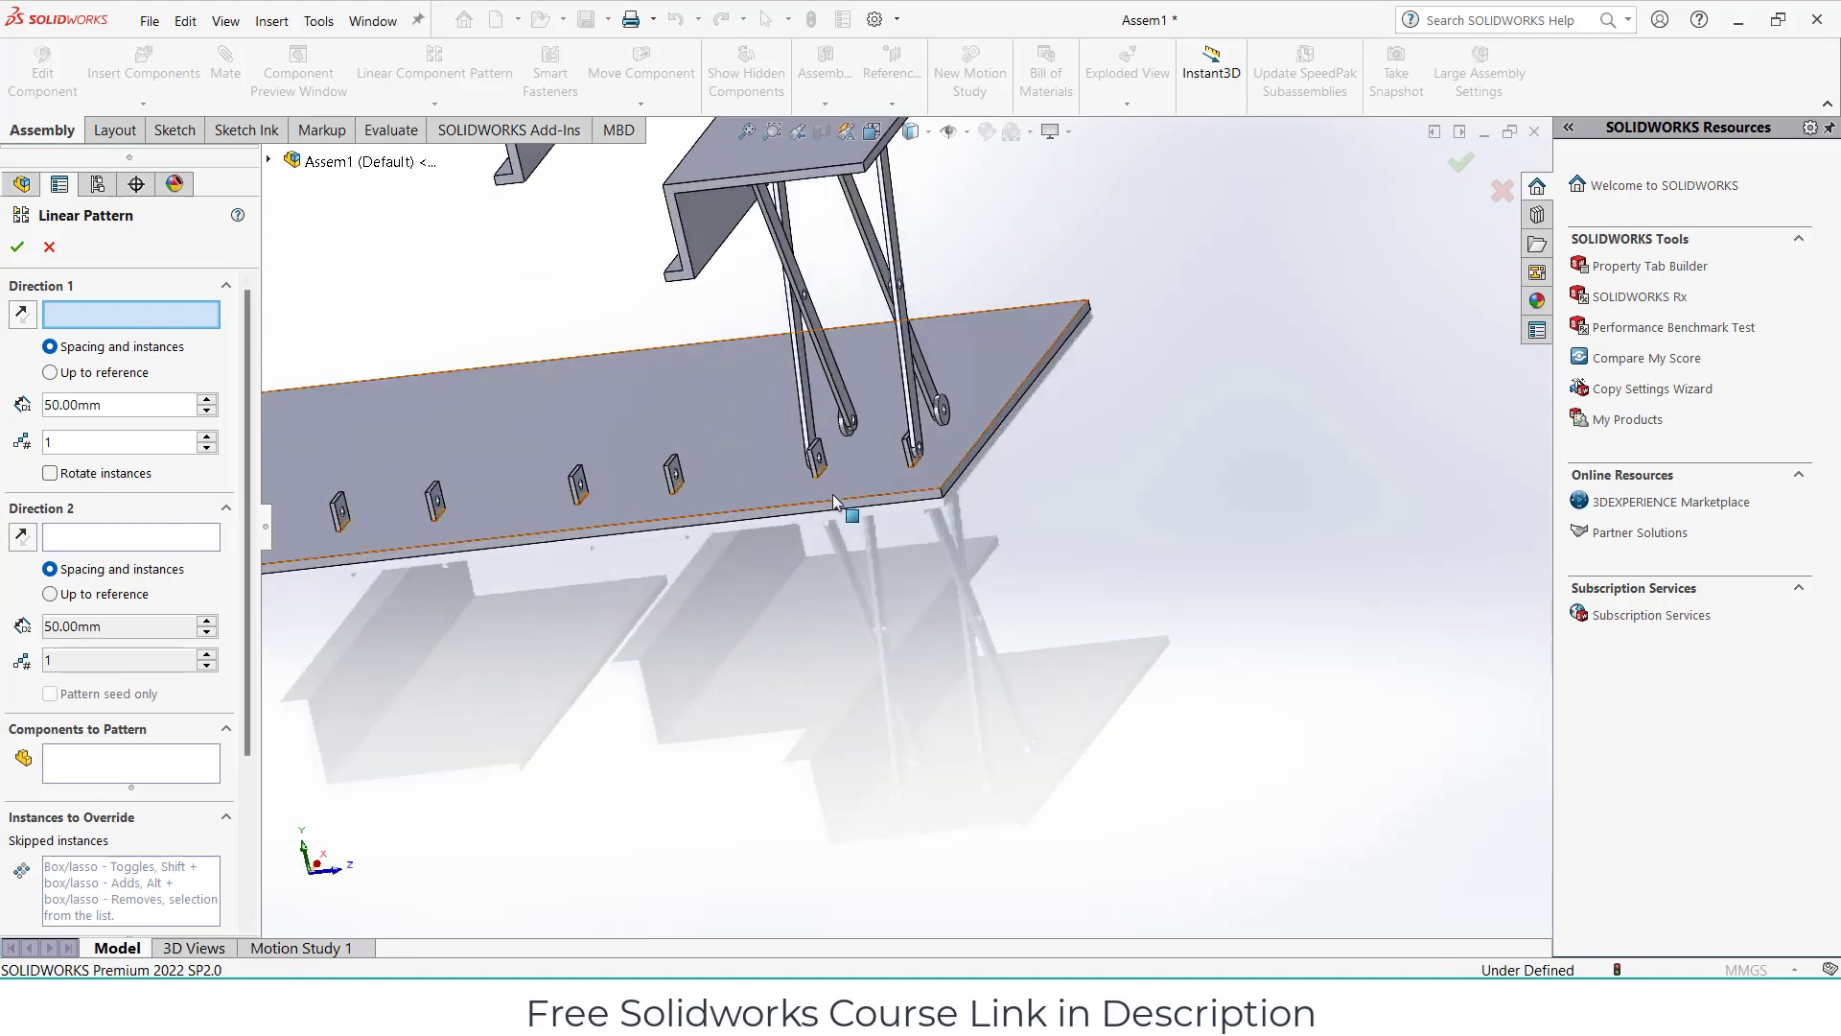
pyautogui.click(715, 516)
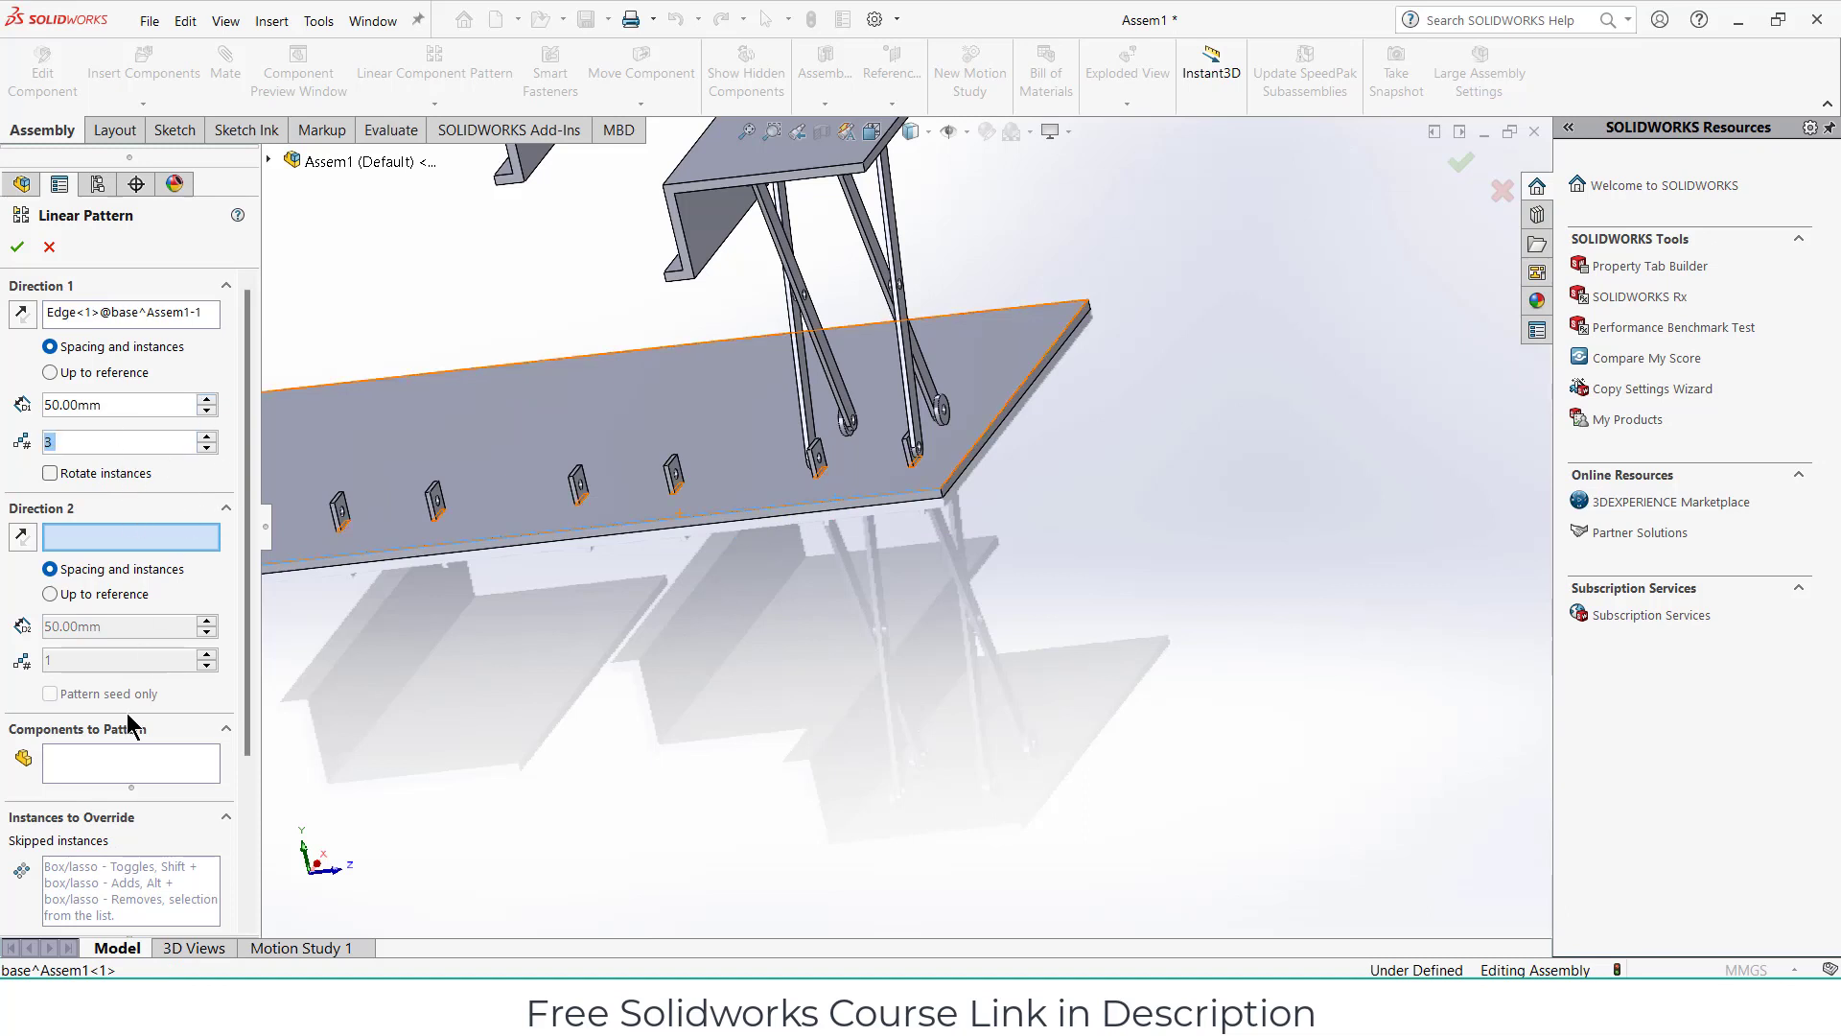
pyautogui.scroll(-2, 575, 479)
pyautogui.click(785, 388)
pyautogui.scroll(-1, 814, 366)
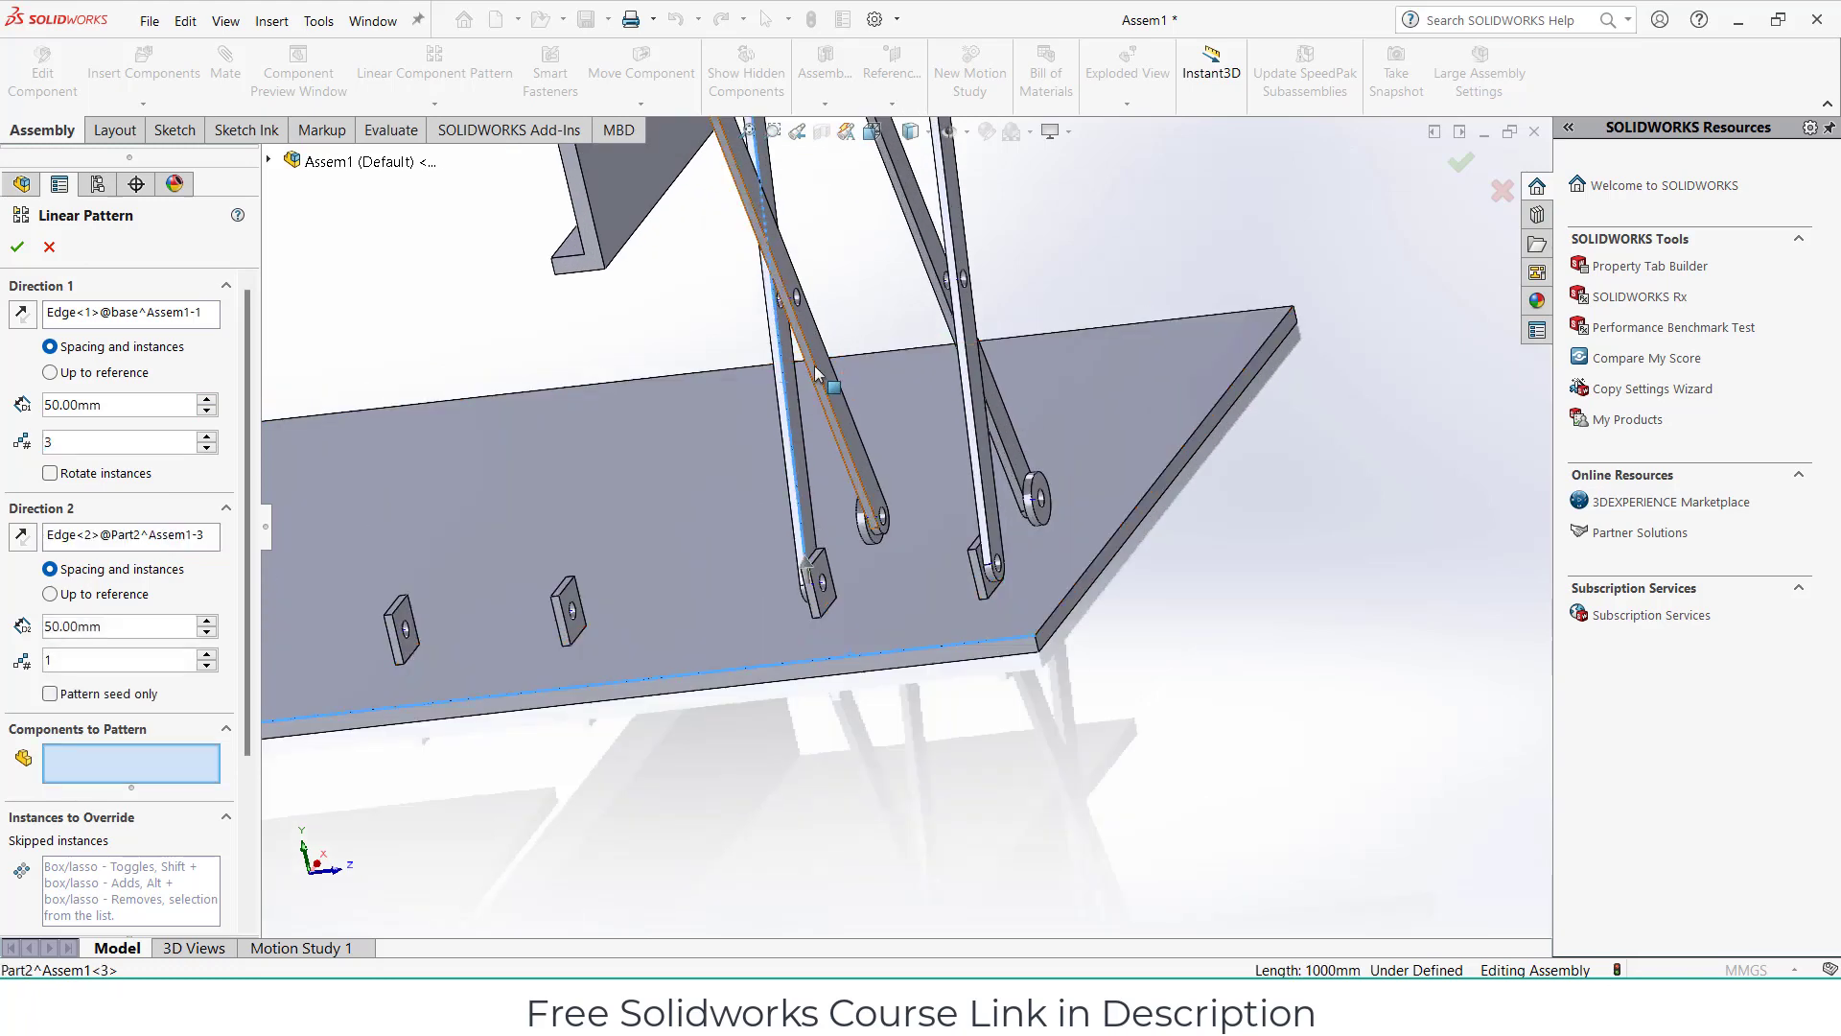
# Add three more scissor links to the pattern and flip its direction.
pyautogui.click(959, 509)
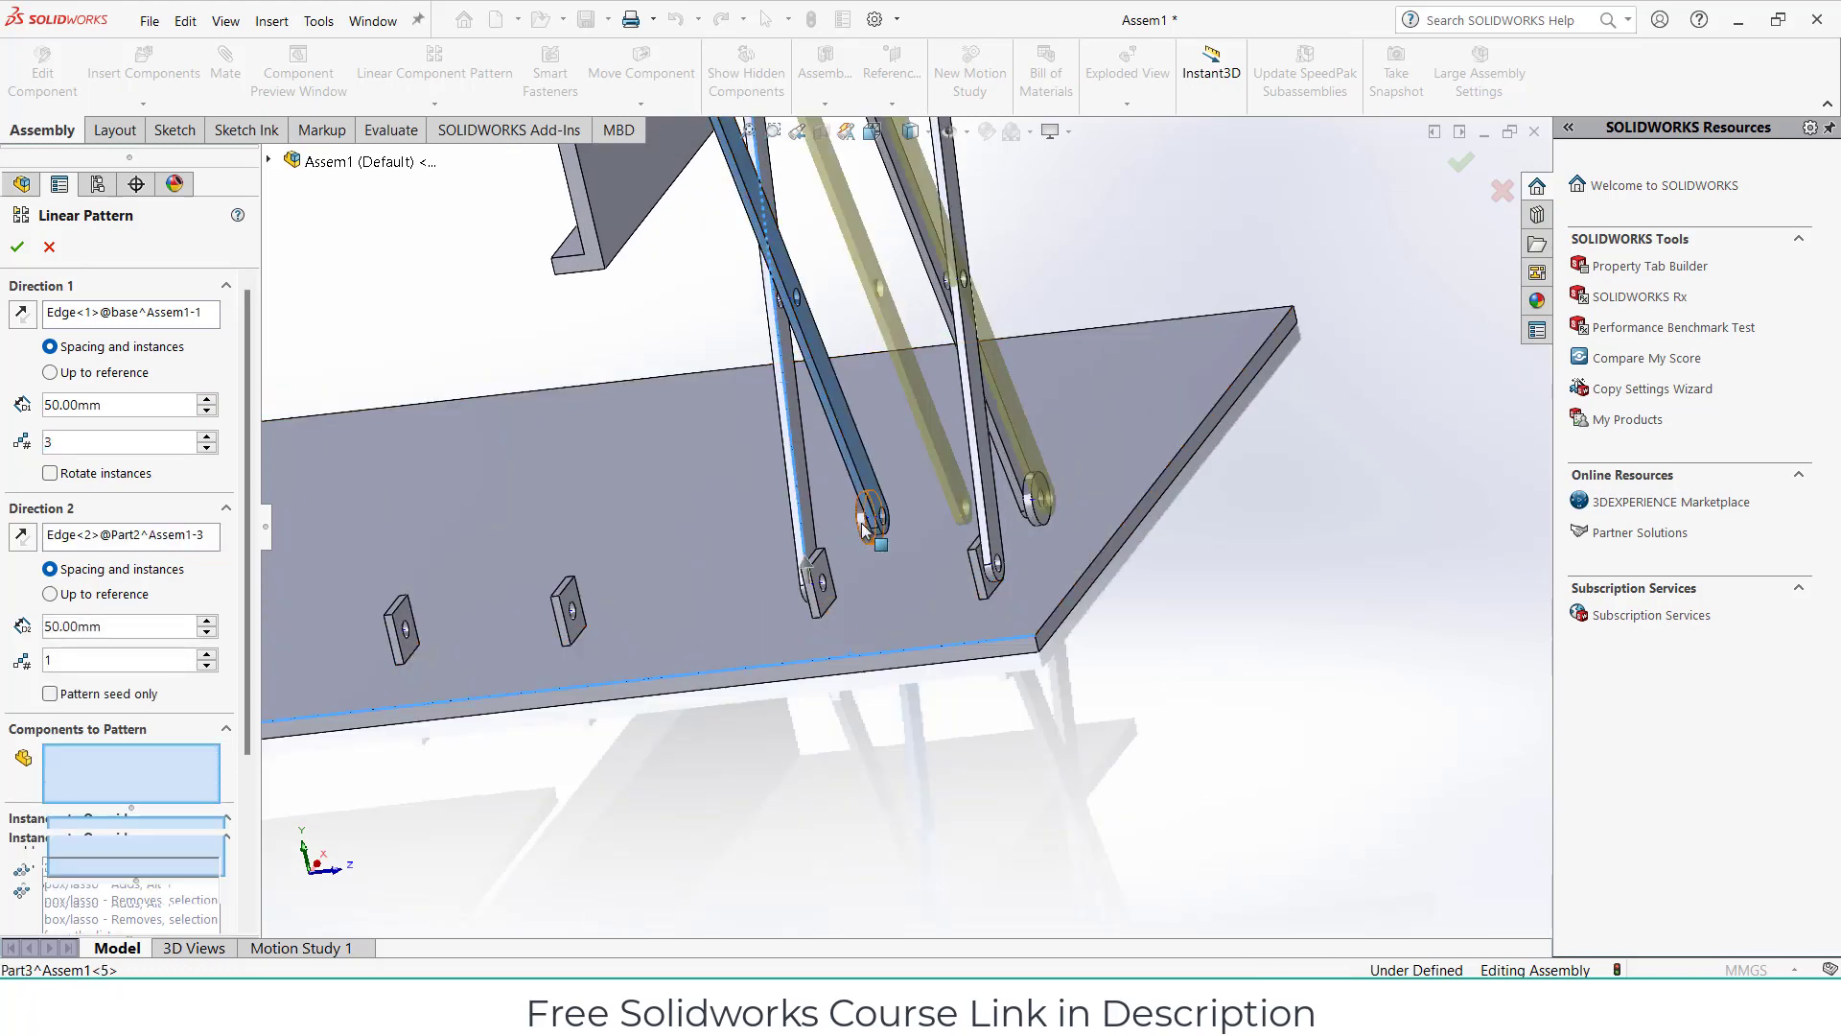
pyautogui.click(997, 513)
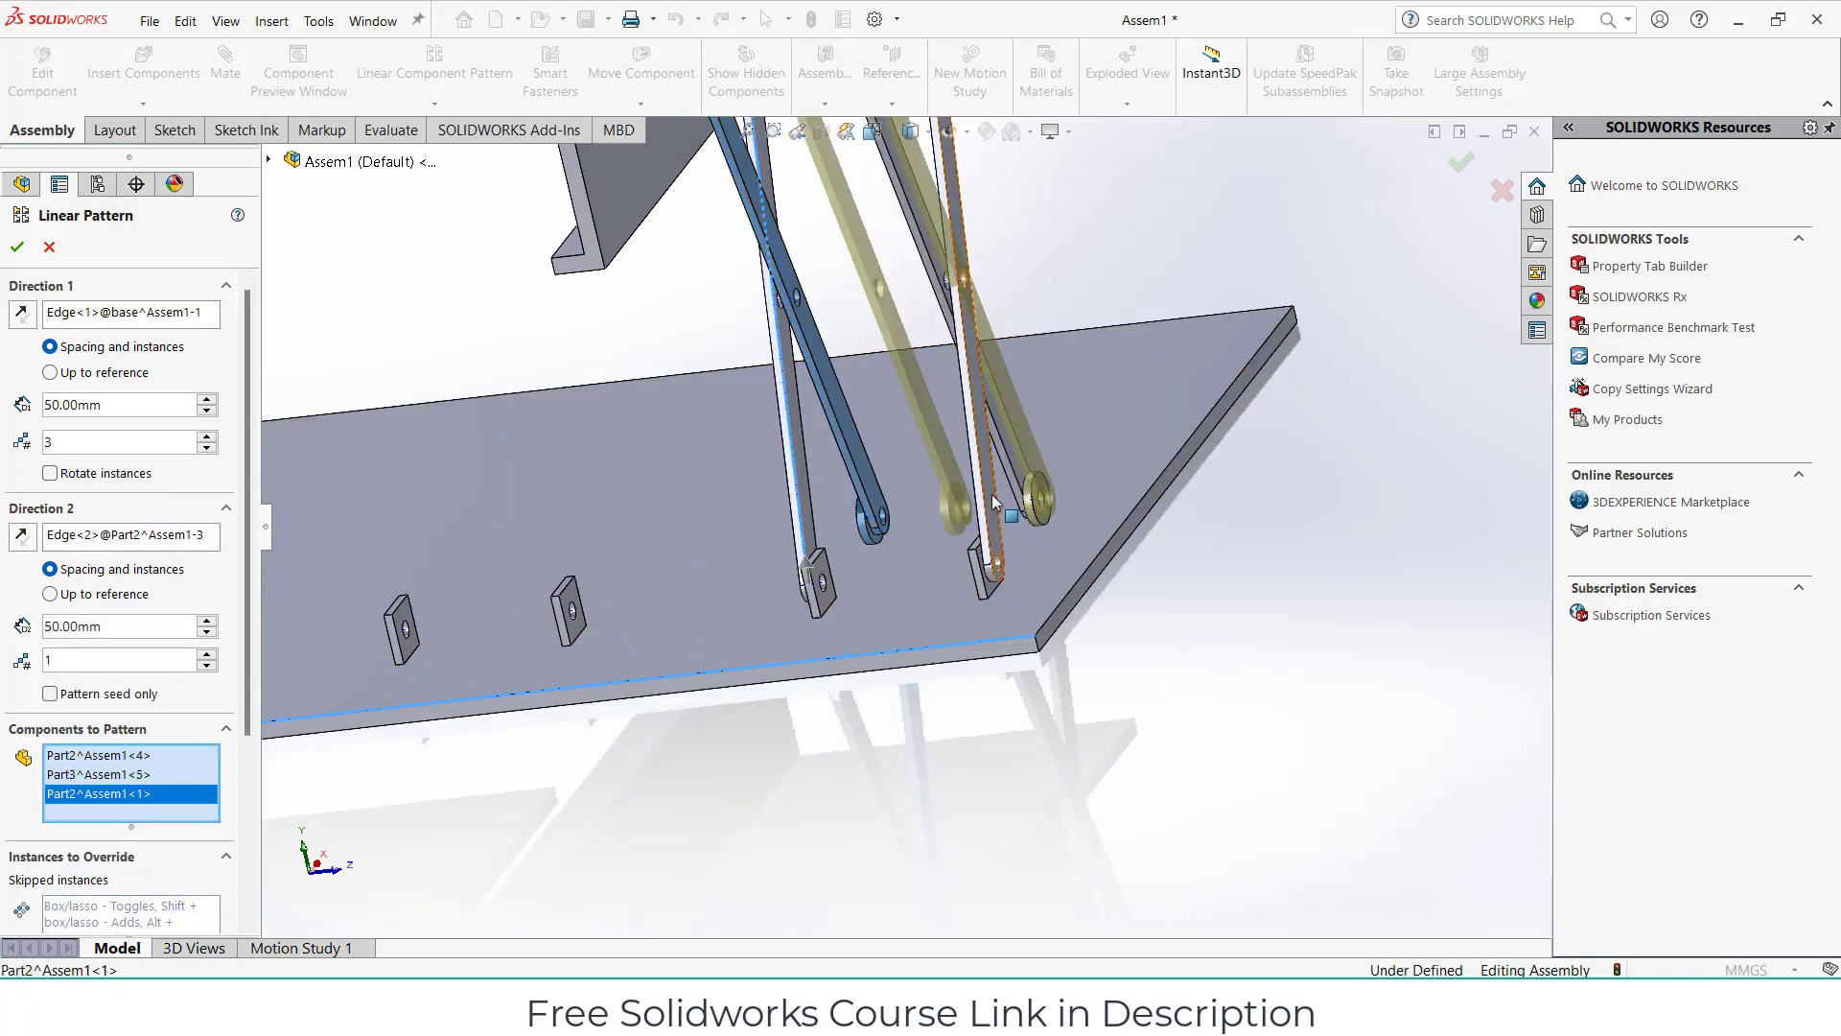
pyautogui.click(805, 496)
pyautogui.scroll(3, 959, 537)
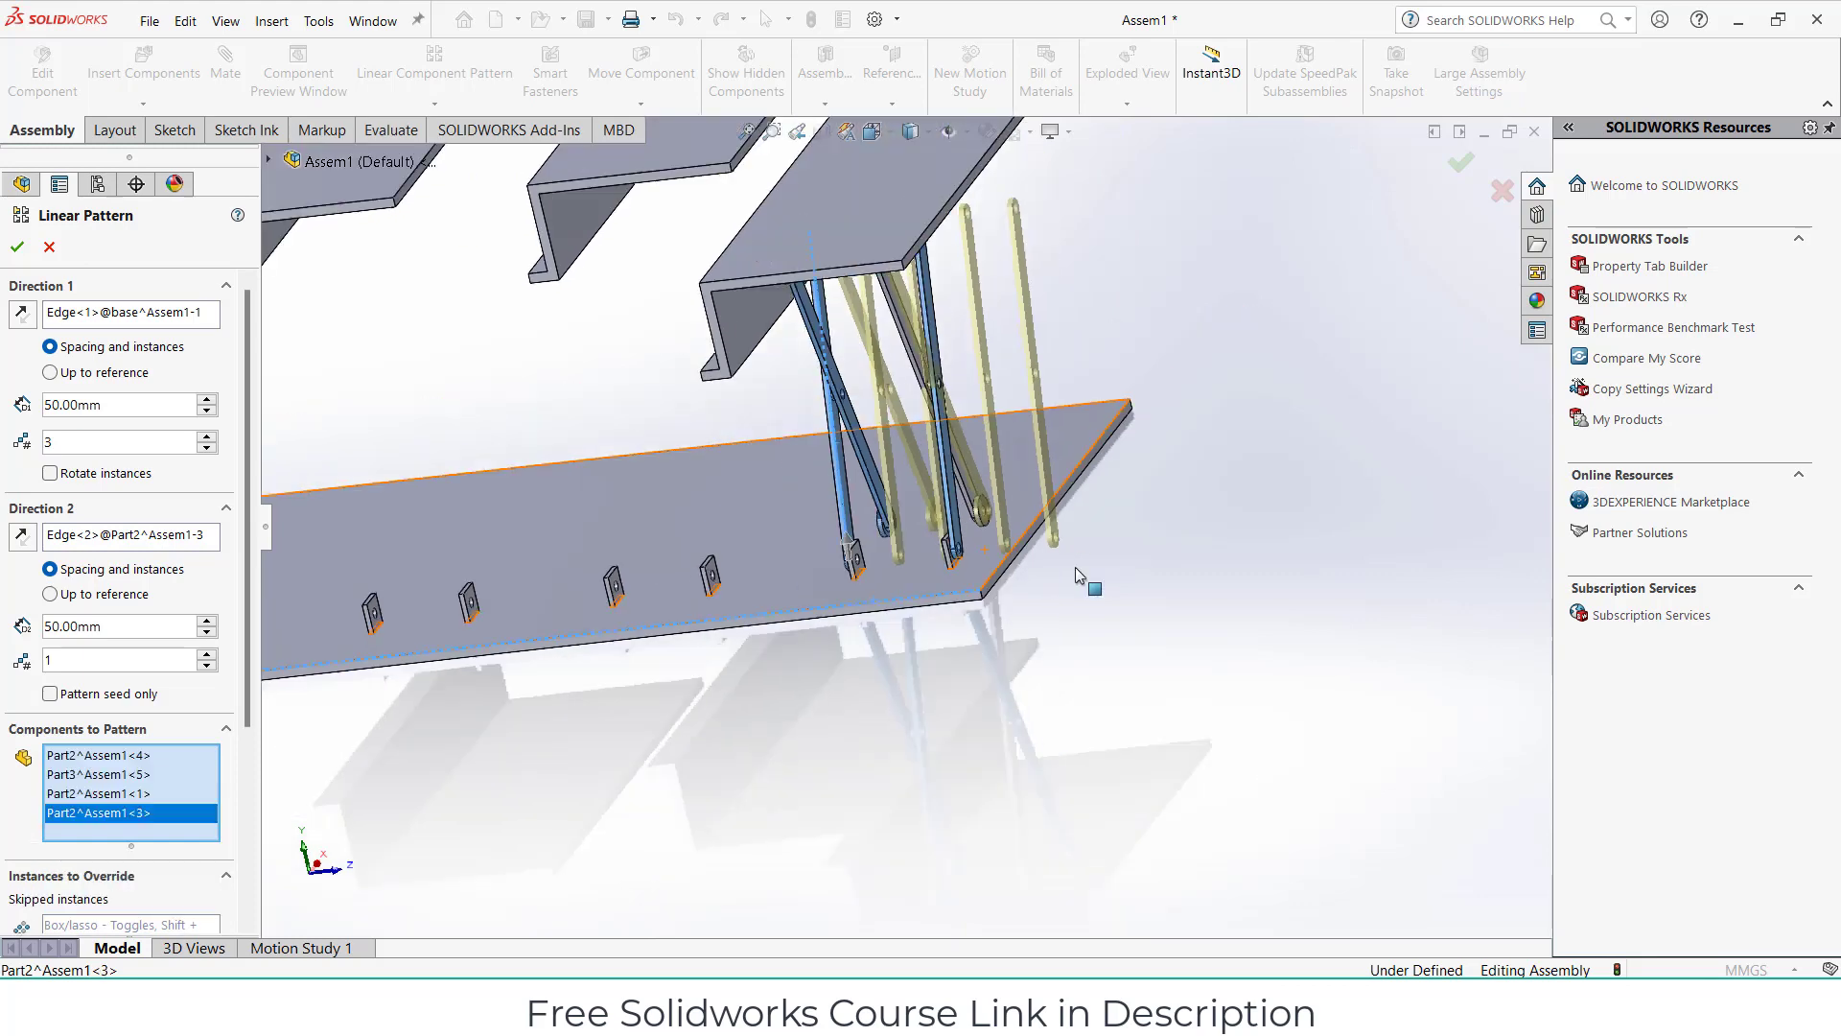
pyautogui.scroll(2, 740, 423)
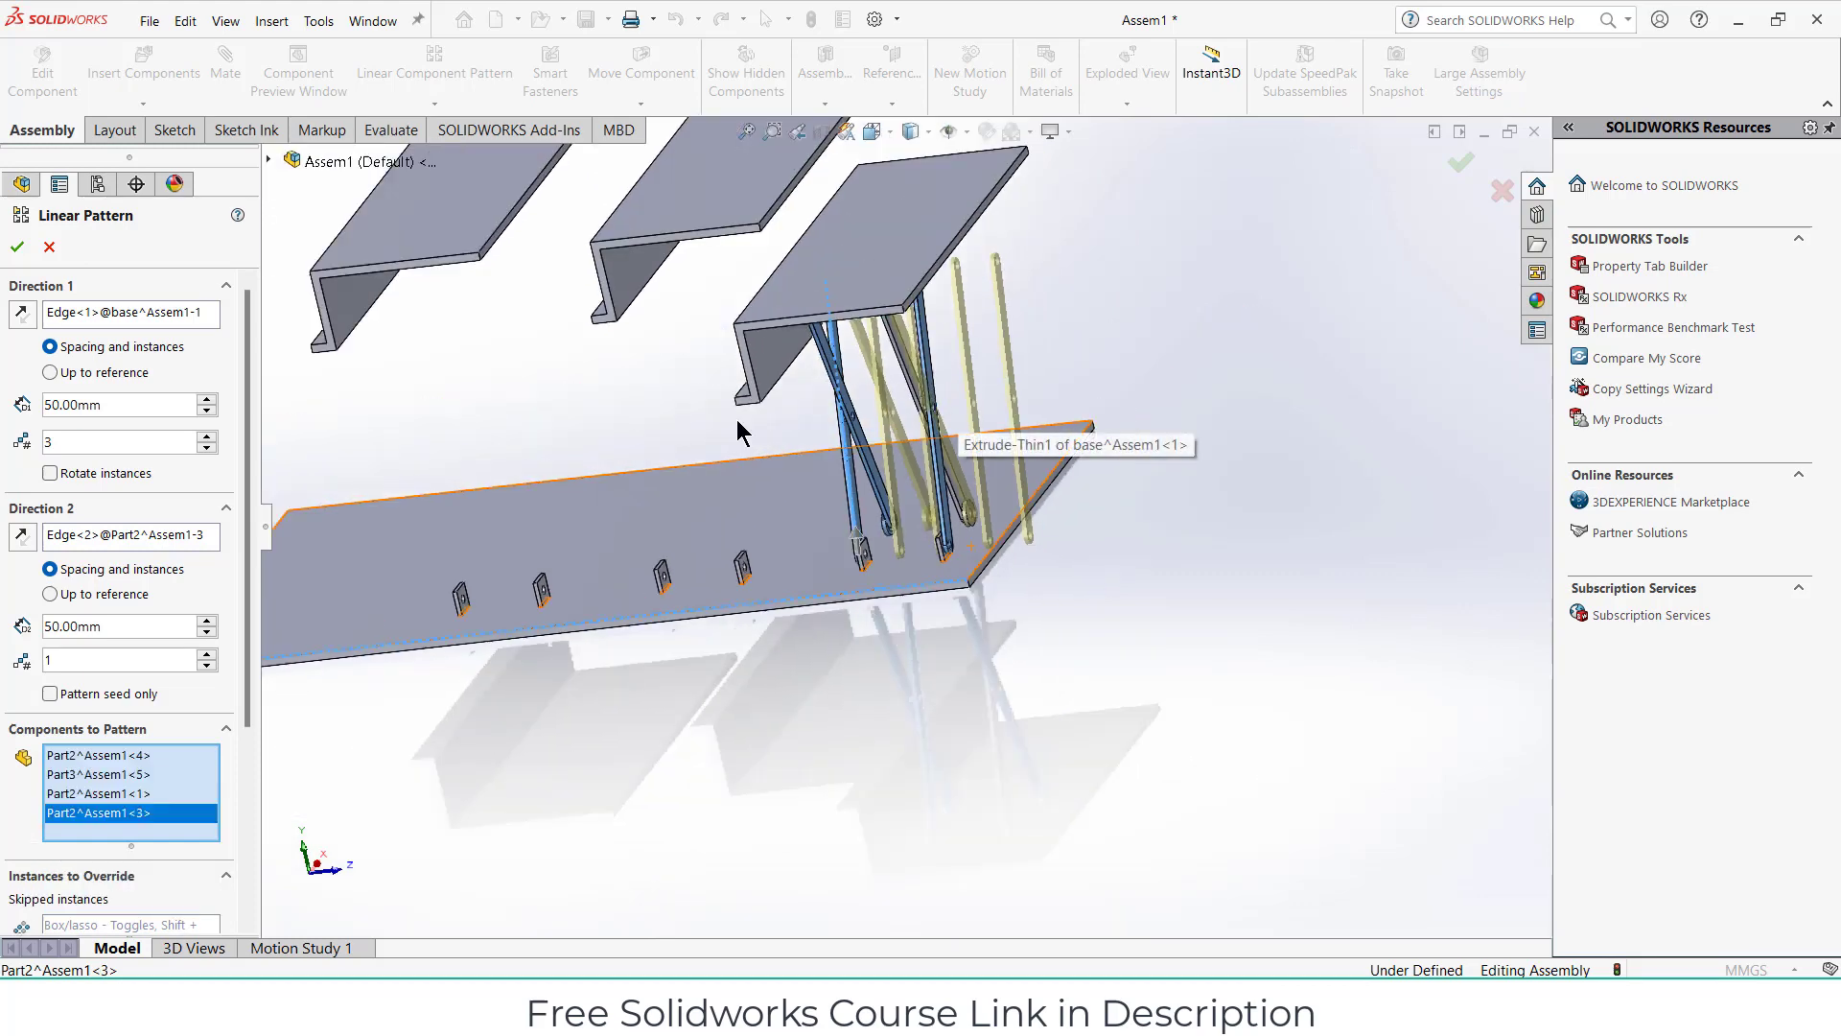
pyautogui.click(20, 316)
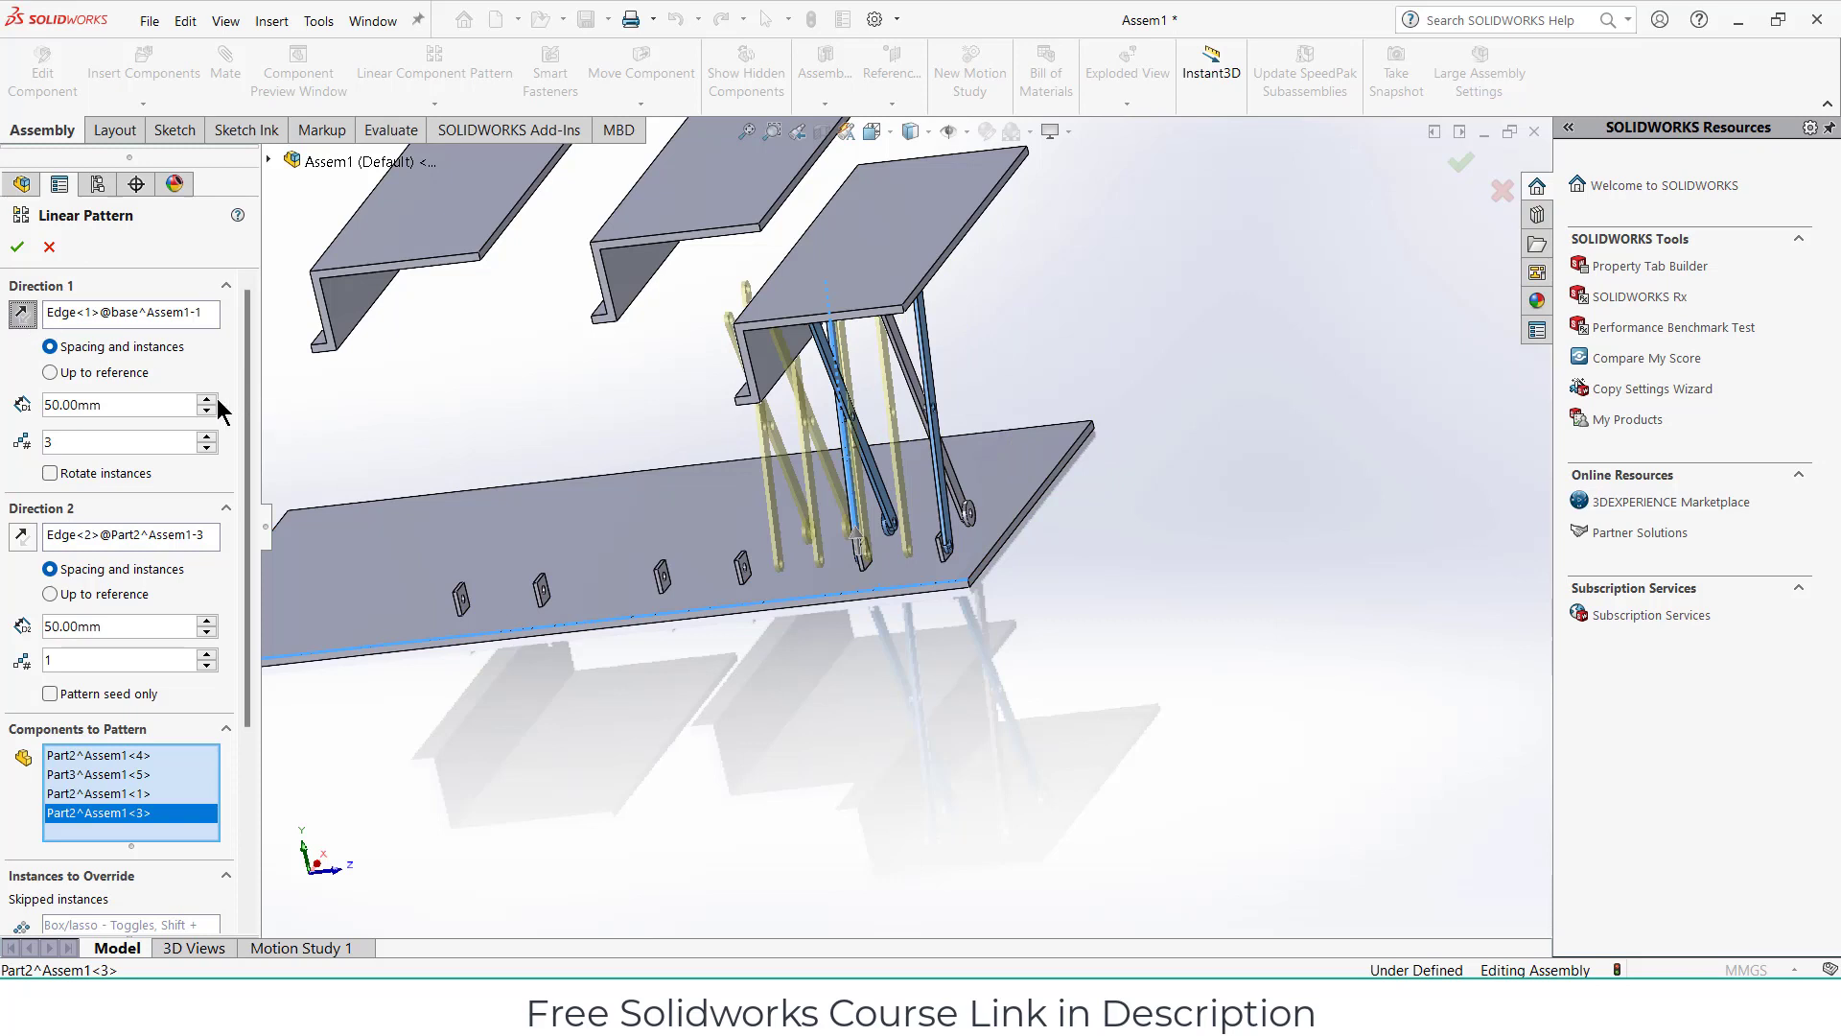
# Add the remaining link and roller, then create the 3-instance pattern at 250 mm spacing.
pyautogui.scroll(3, 182, 404)
pyautogui.scroll(3, 182, 404)
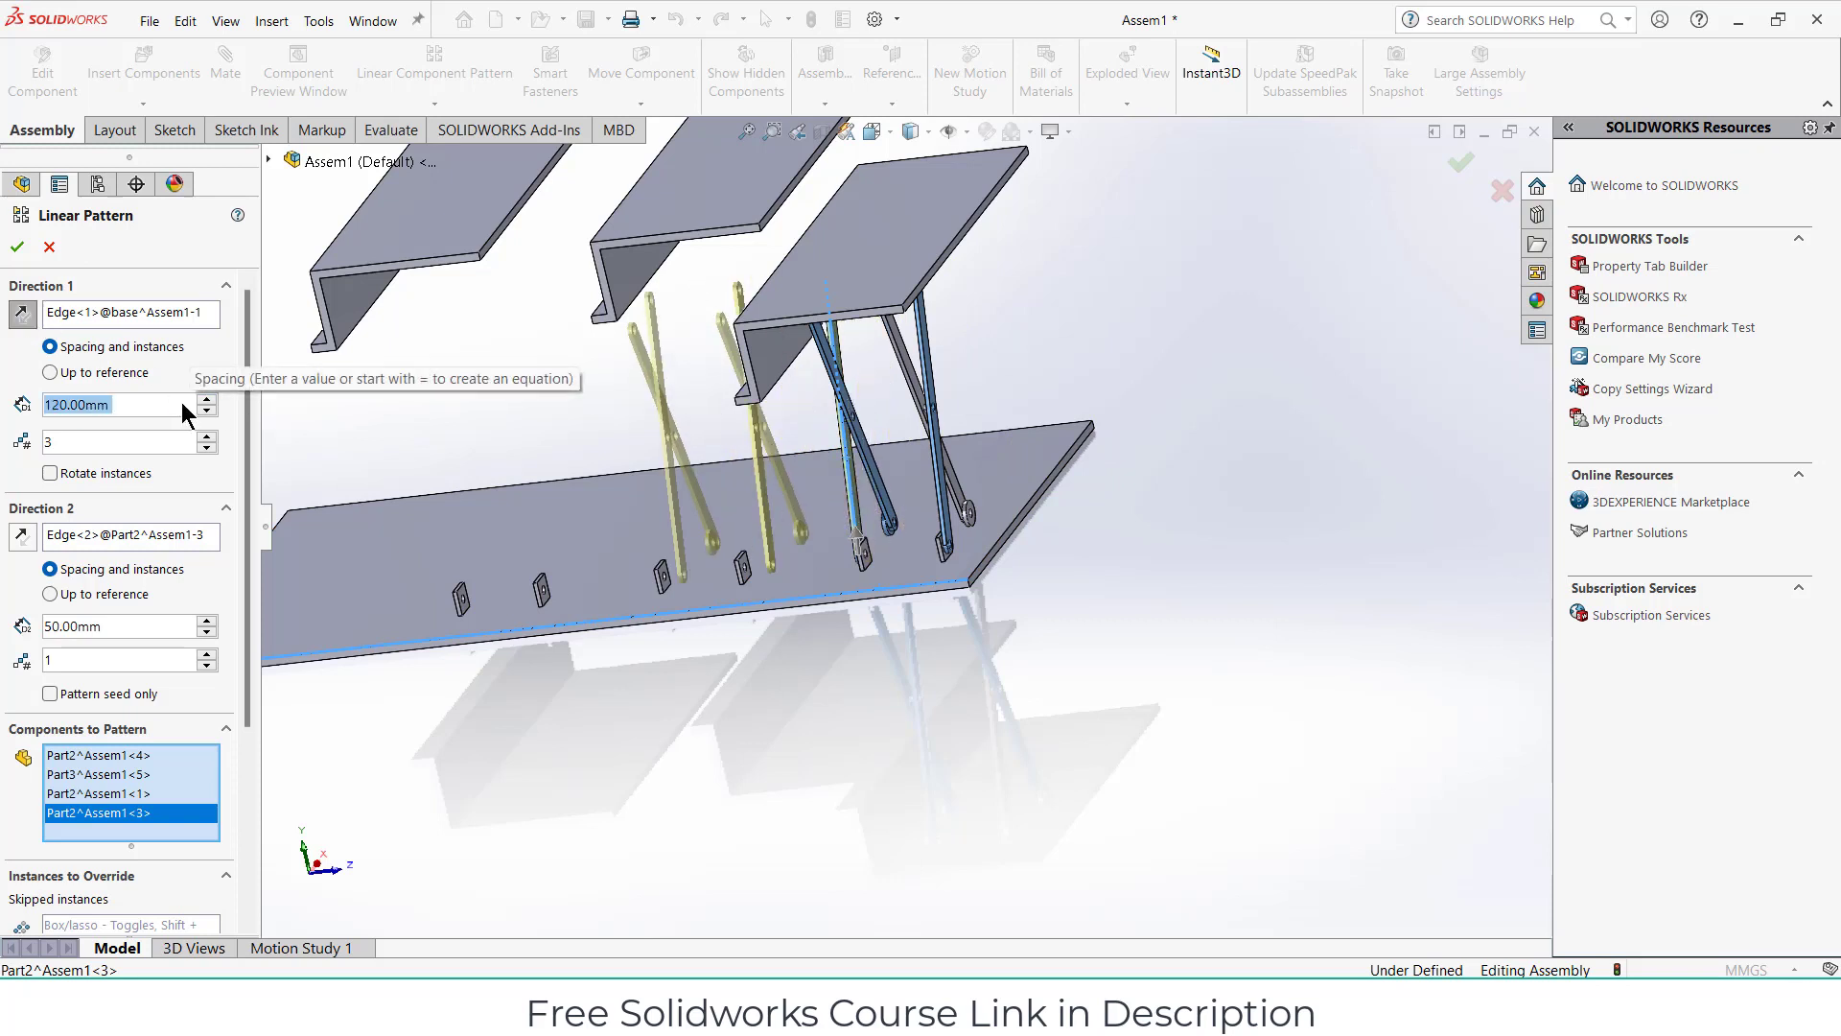
pyautogui.scroll(3, 184, 408)
pyautogui.scroll(3, 187, 414)
pyautogui.scroll(2, 185, 412)
pyautogui.scroll(2, 187, 413)
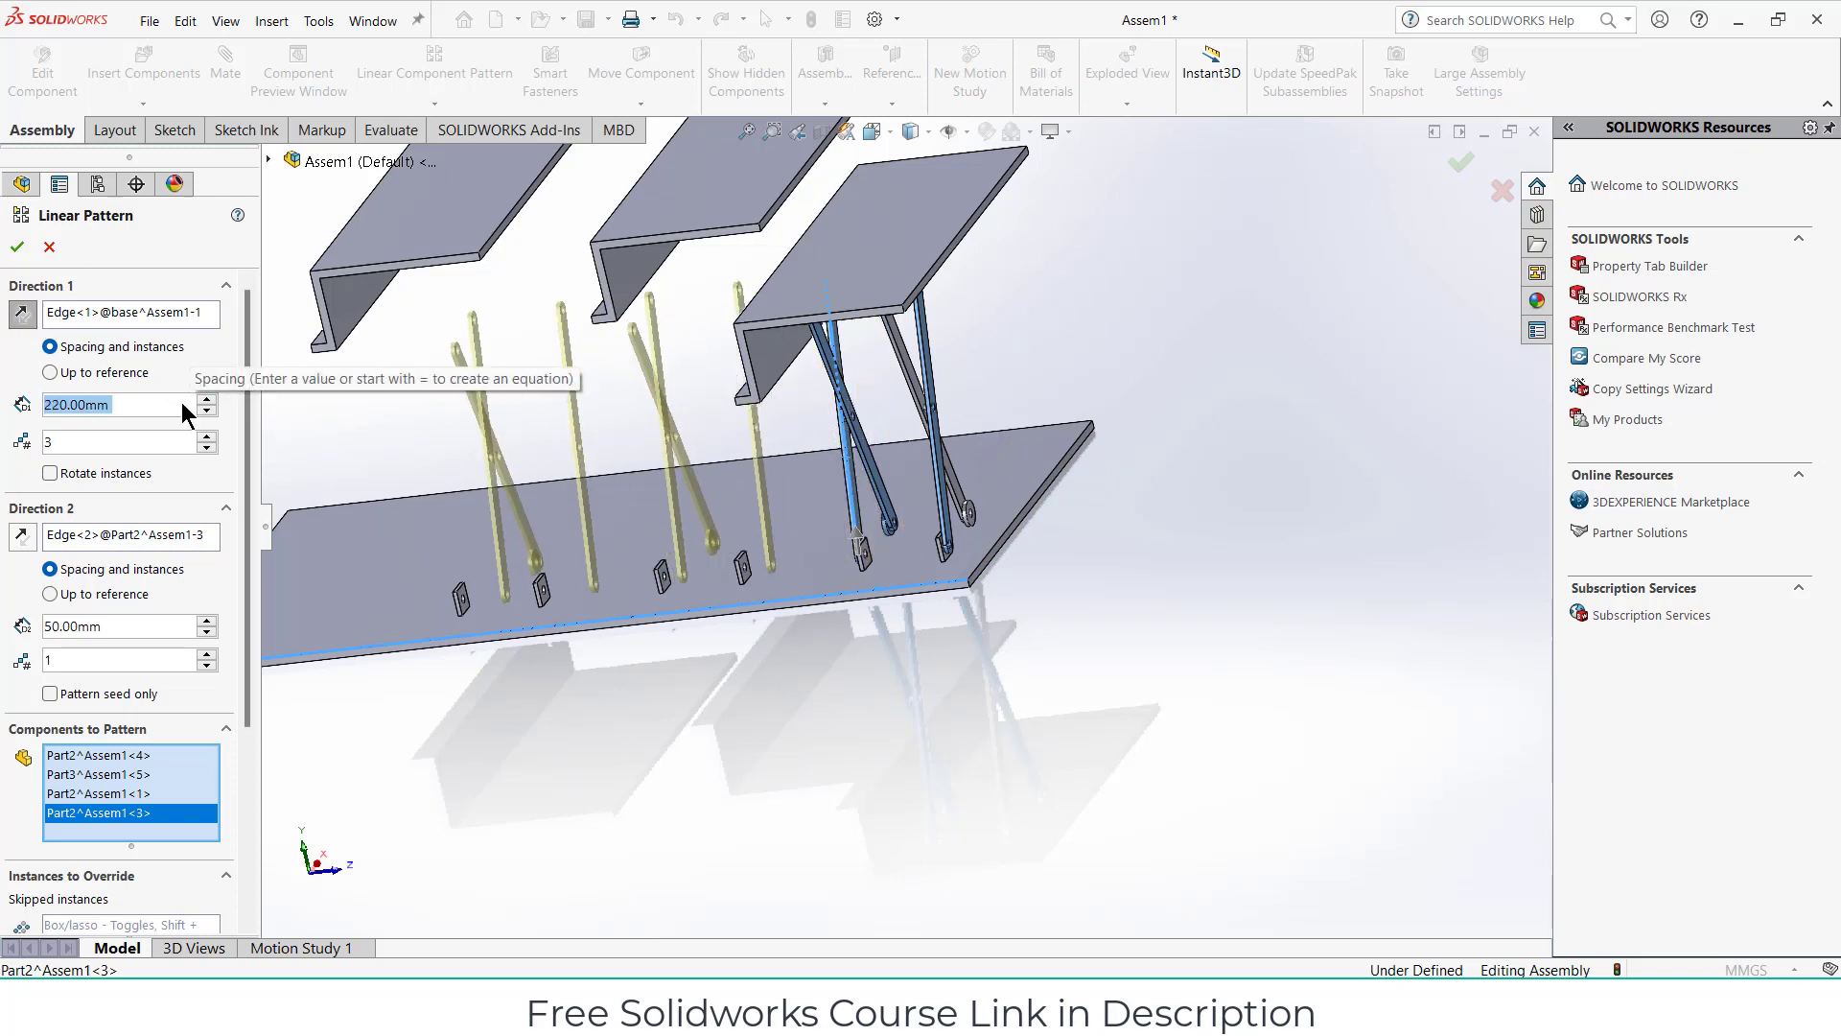
pyautogui.scroll(2, 186, 412)
pyautogui.scroll(2, 187, 412)
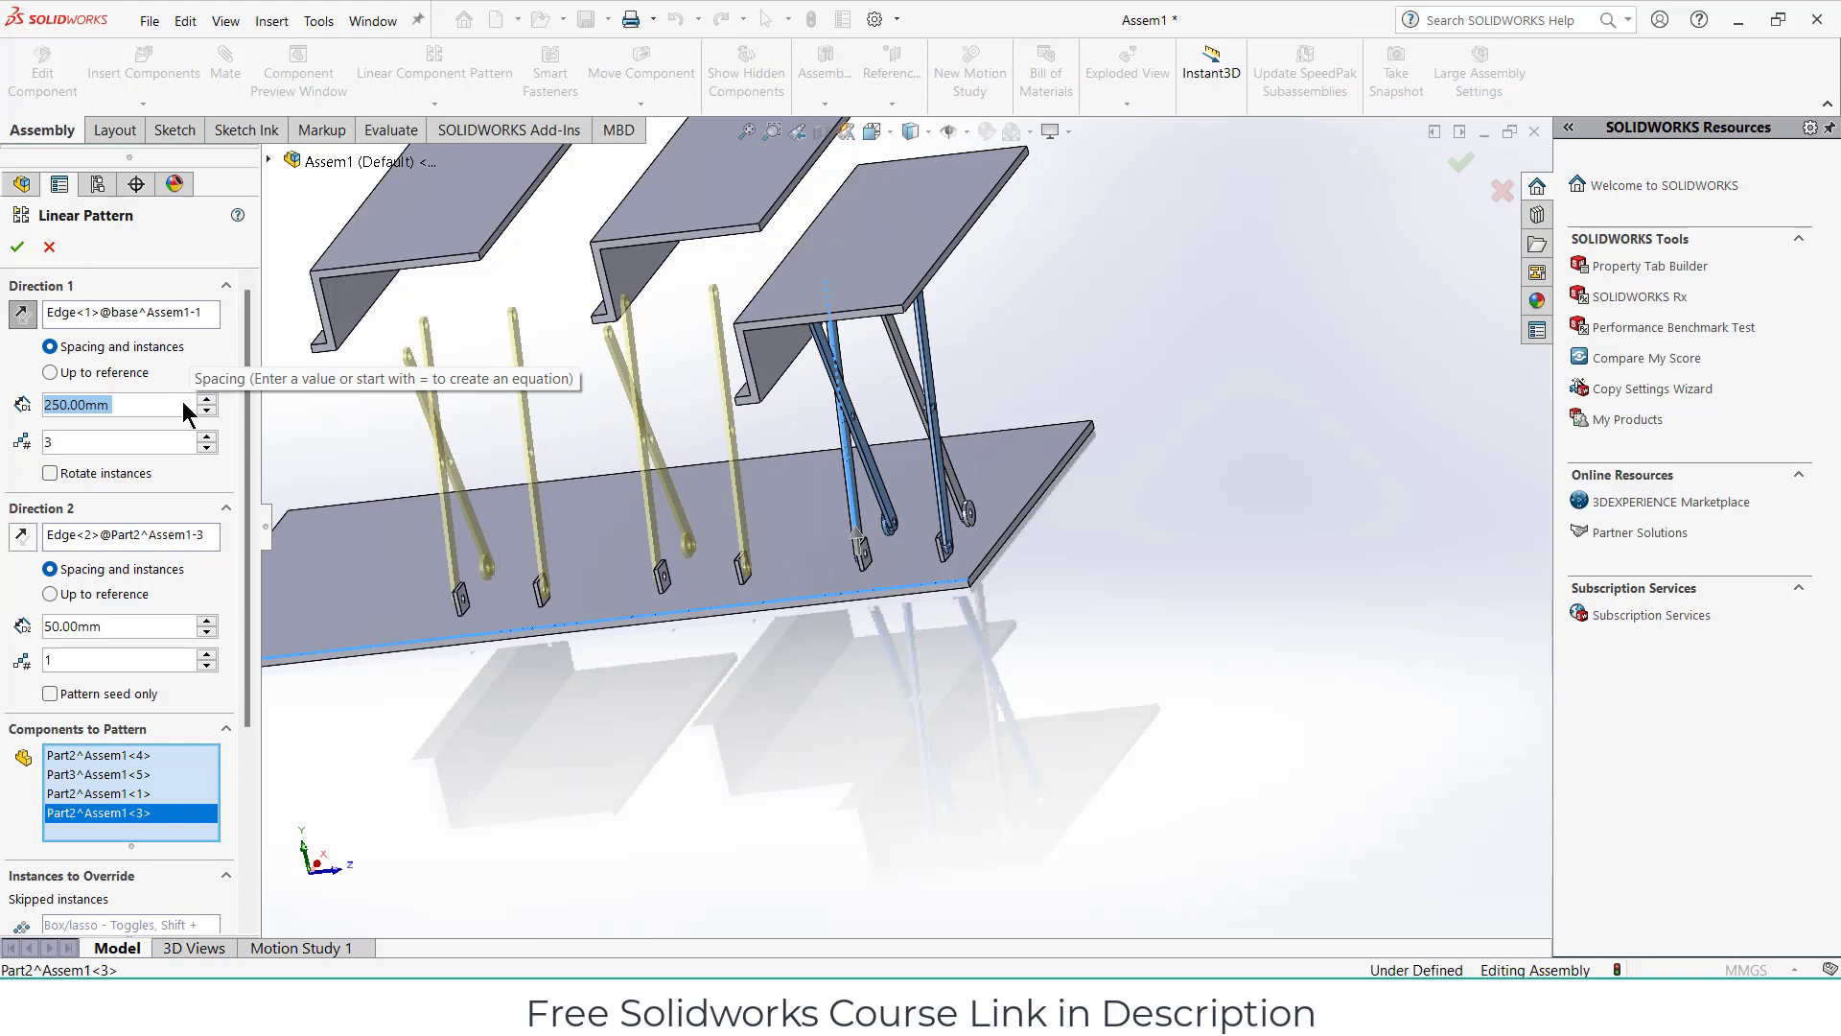
pyautogui.click(964, 510)
pyautogui.scroll(-3, 959, 525)
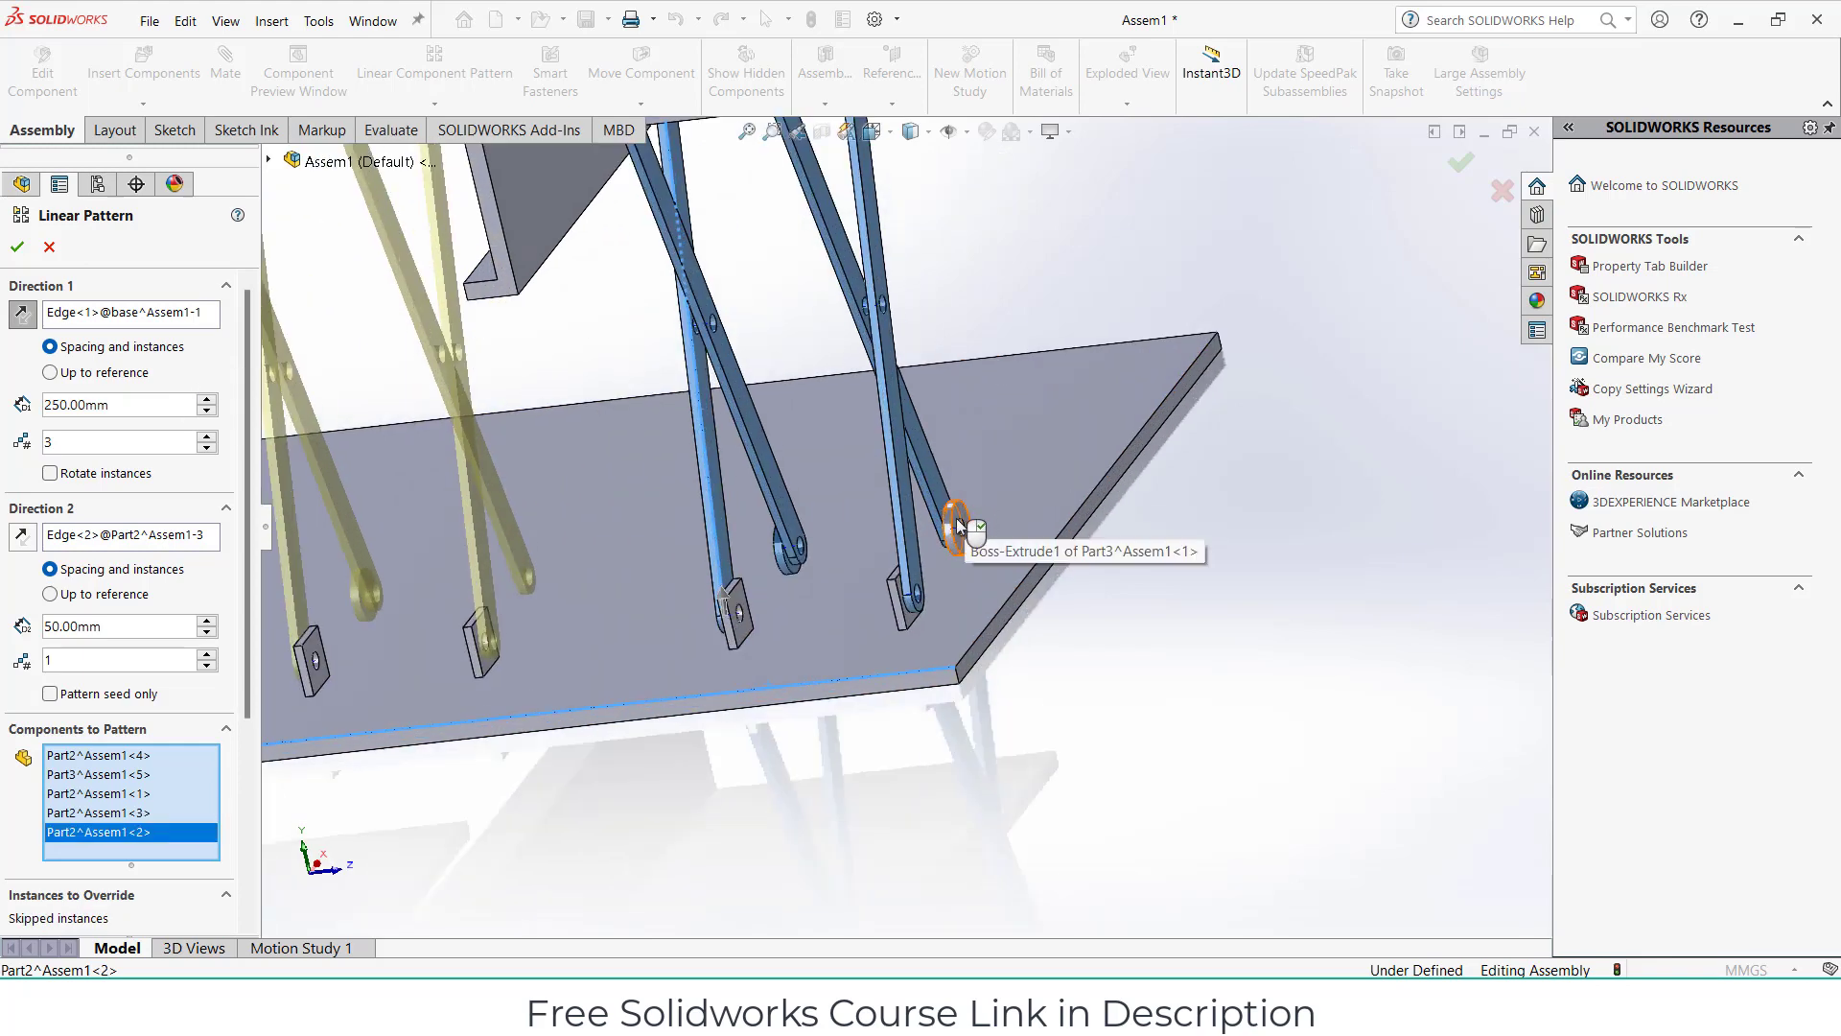
pyautogui.click(959, 526)
pyautogui.scroll(3, 725, 606)
pyautogui.moveTo(729, 604); pyautogui.dragTo(722, 595, button='middle')
pyautogui.scroll(-3, 684, 608)
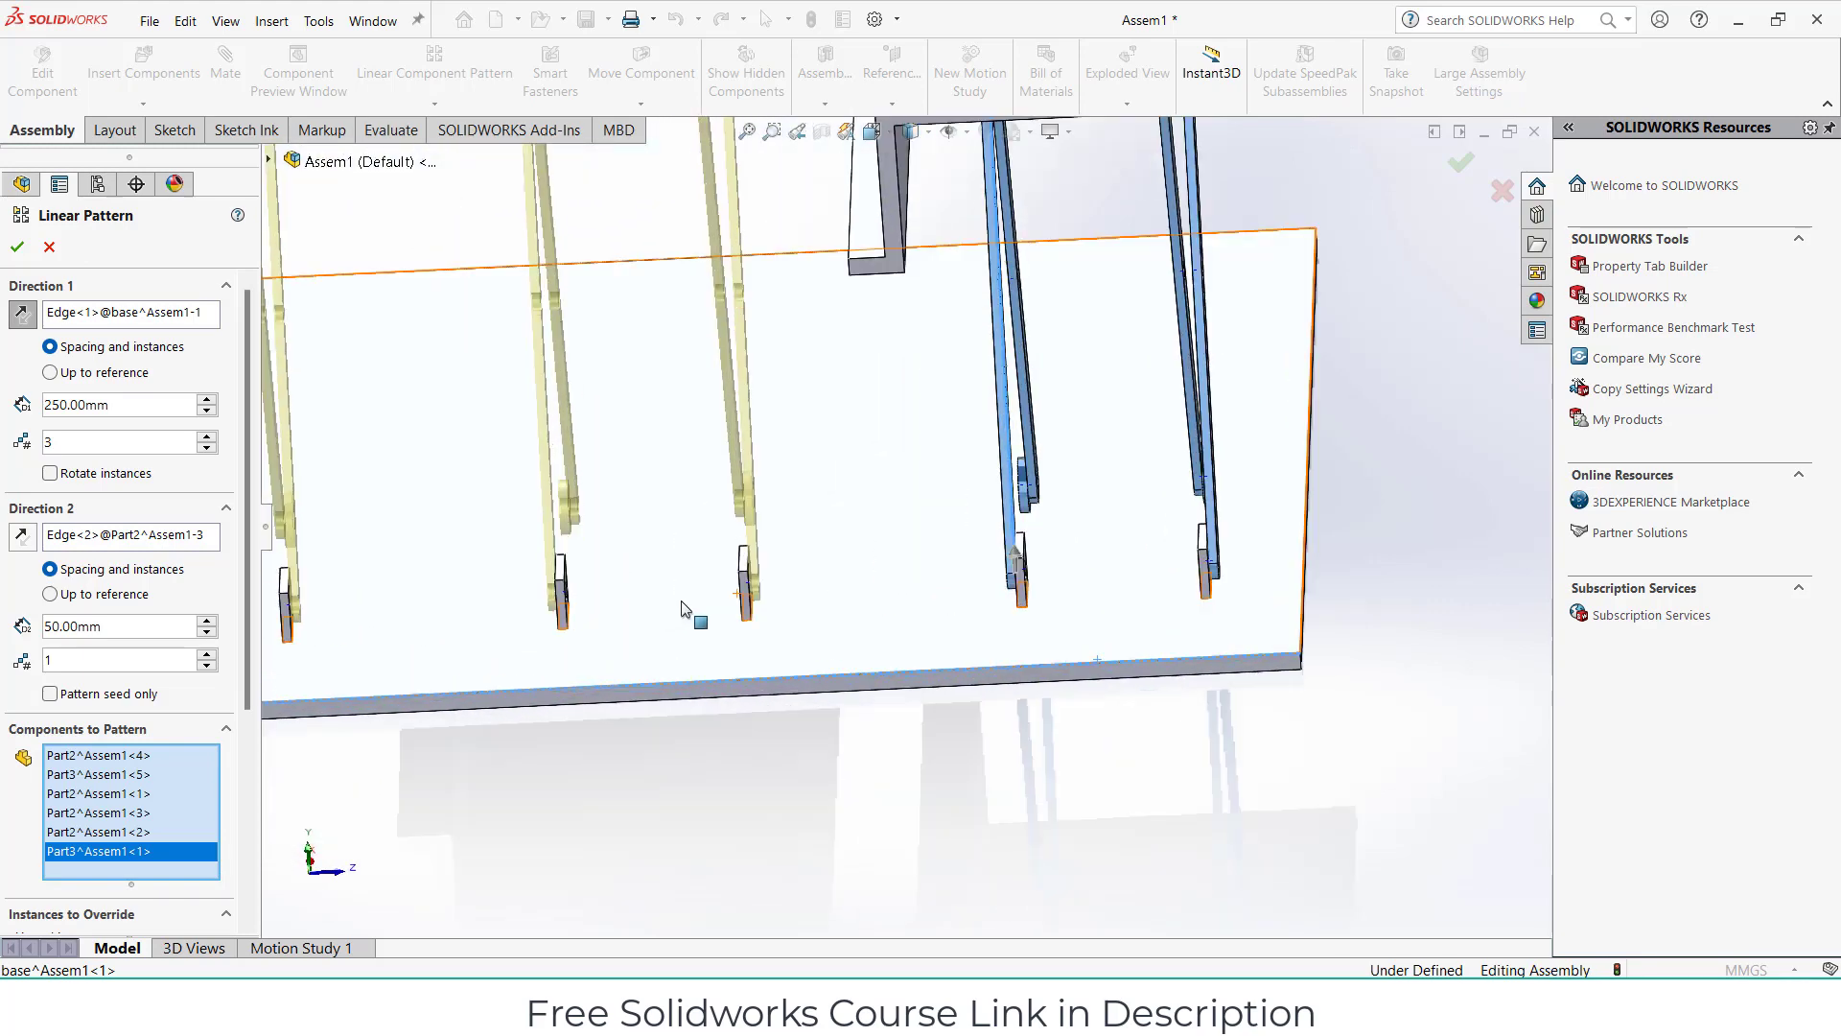
pyautogui.scroll(1, 822, 595)
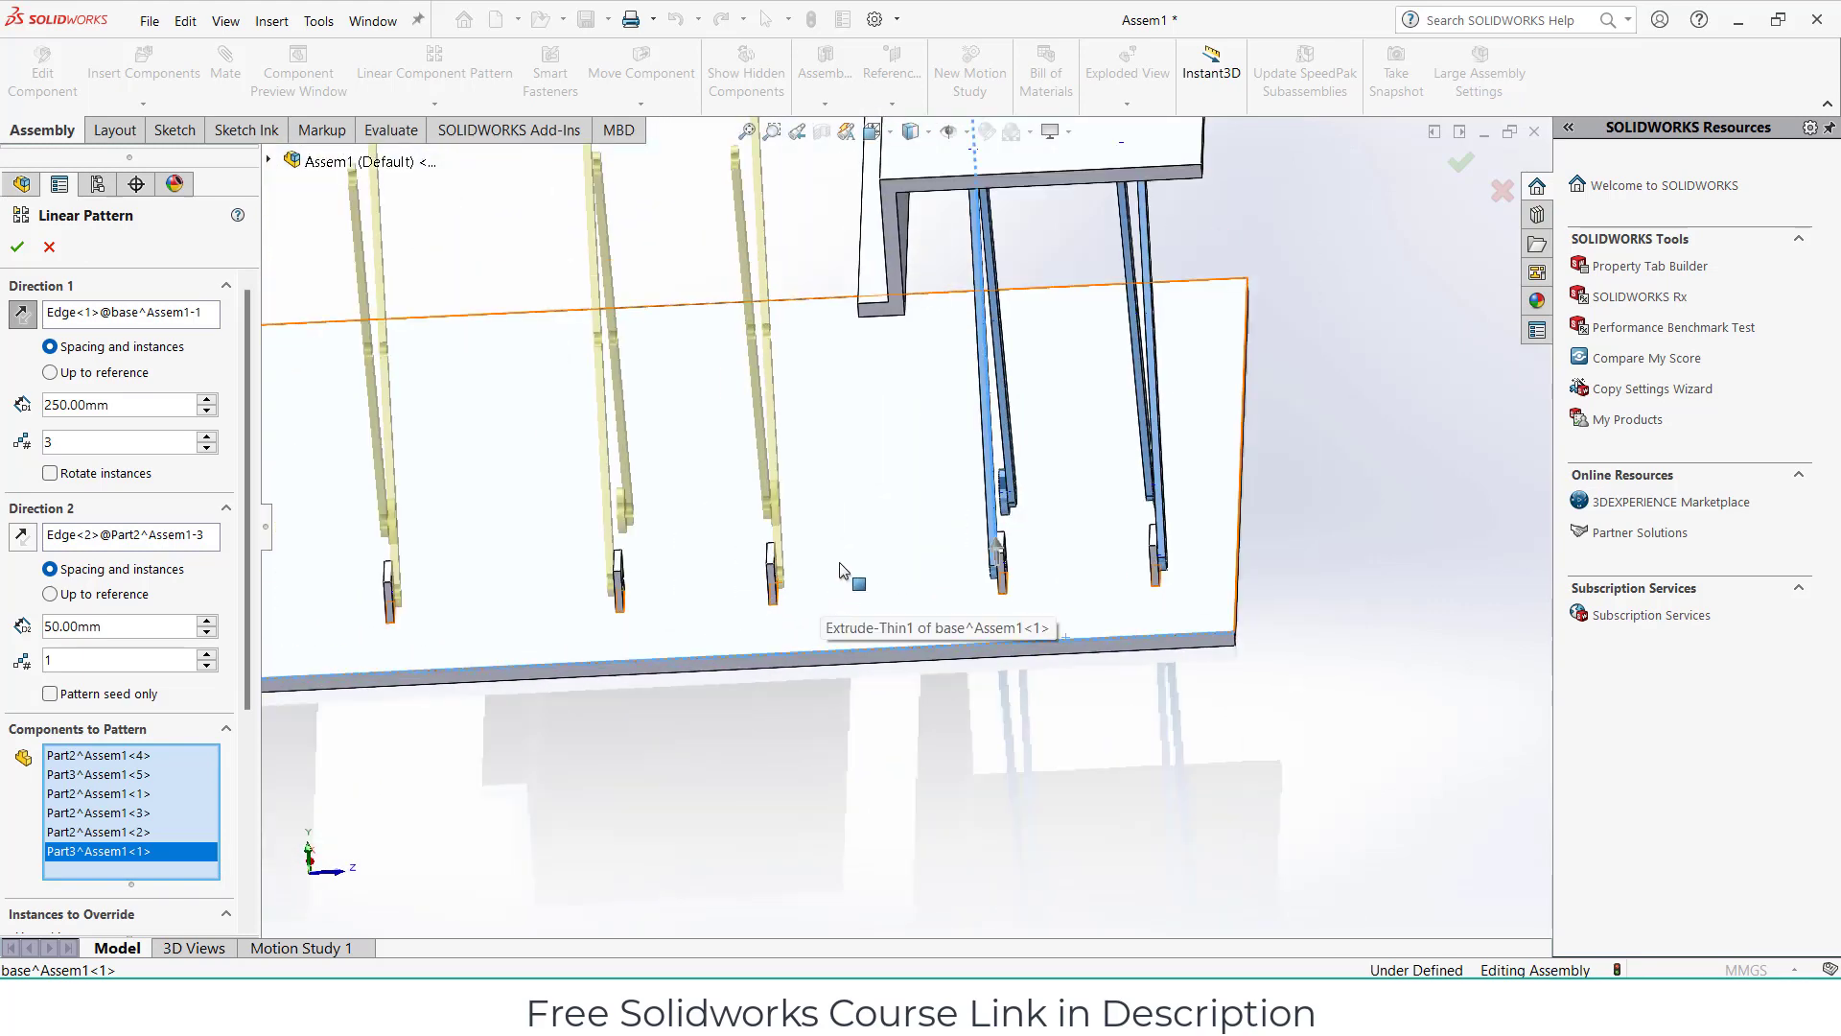
pyautogui.scroll(2, 839, 569)
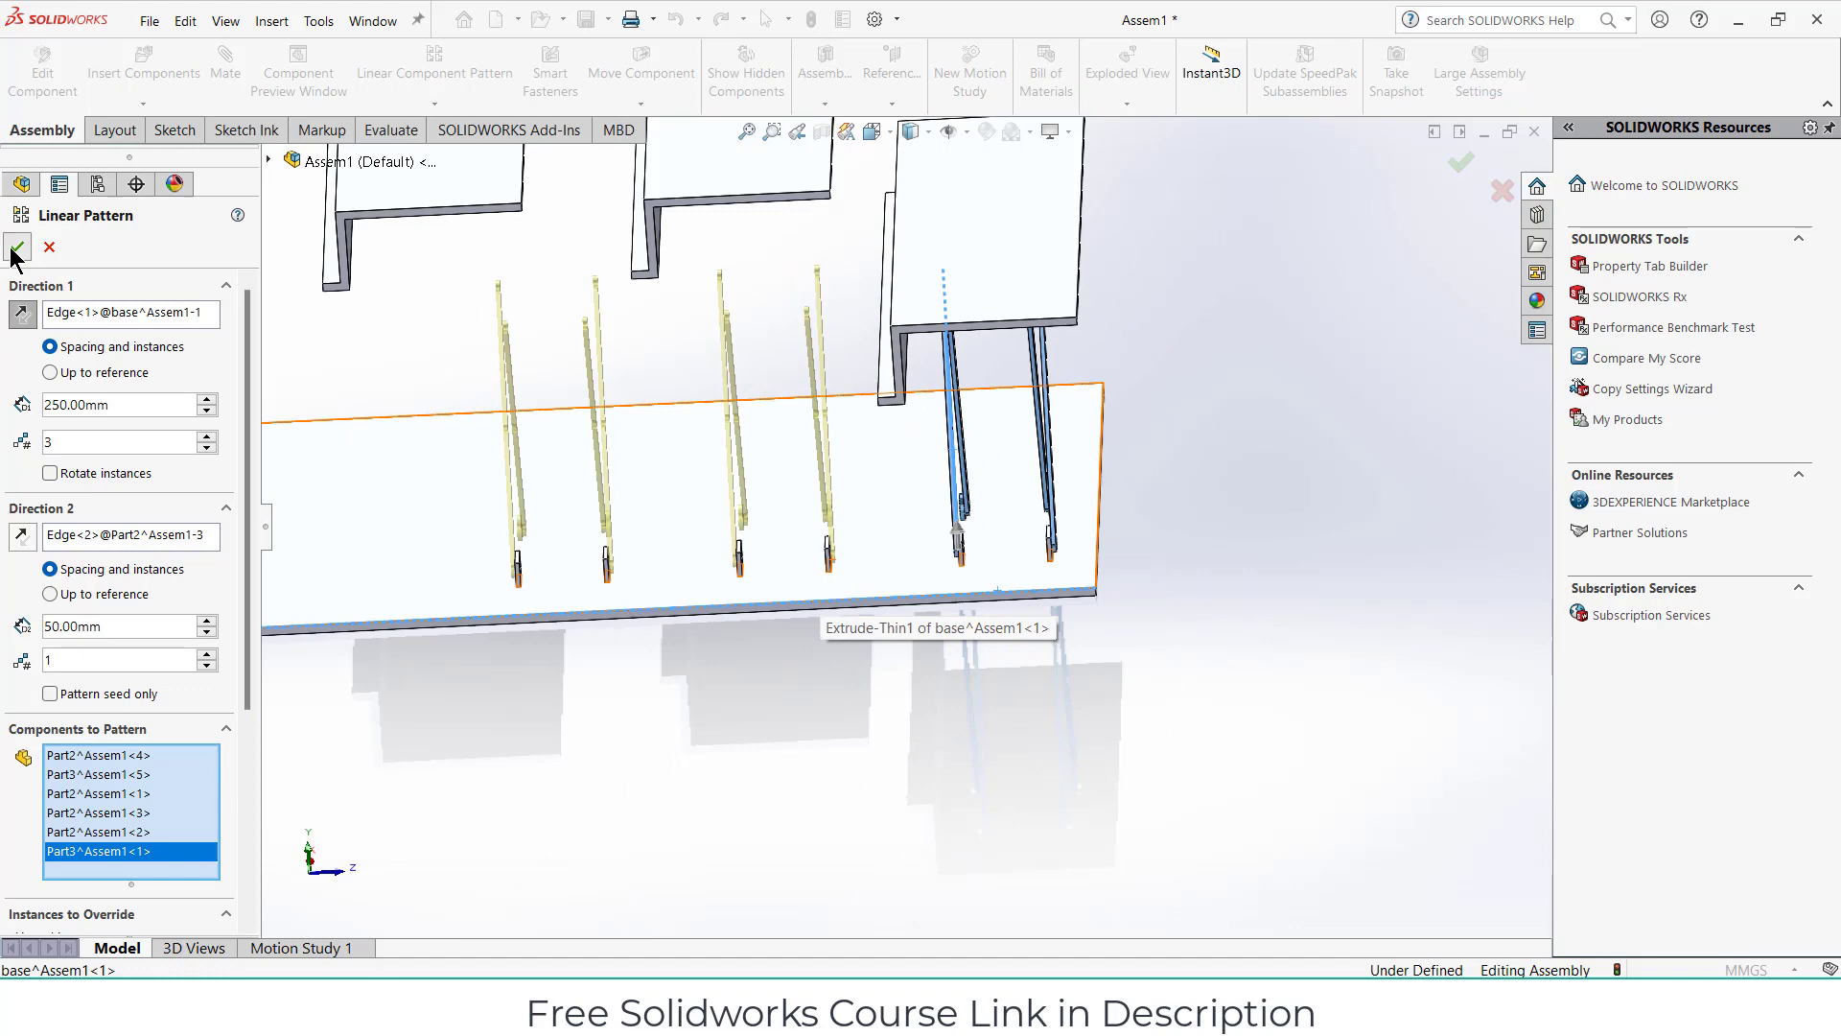
pyautogui.click(15, 250)
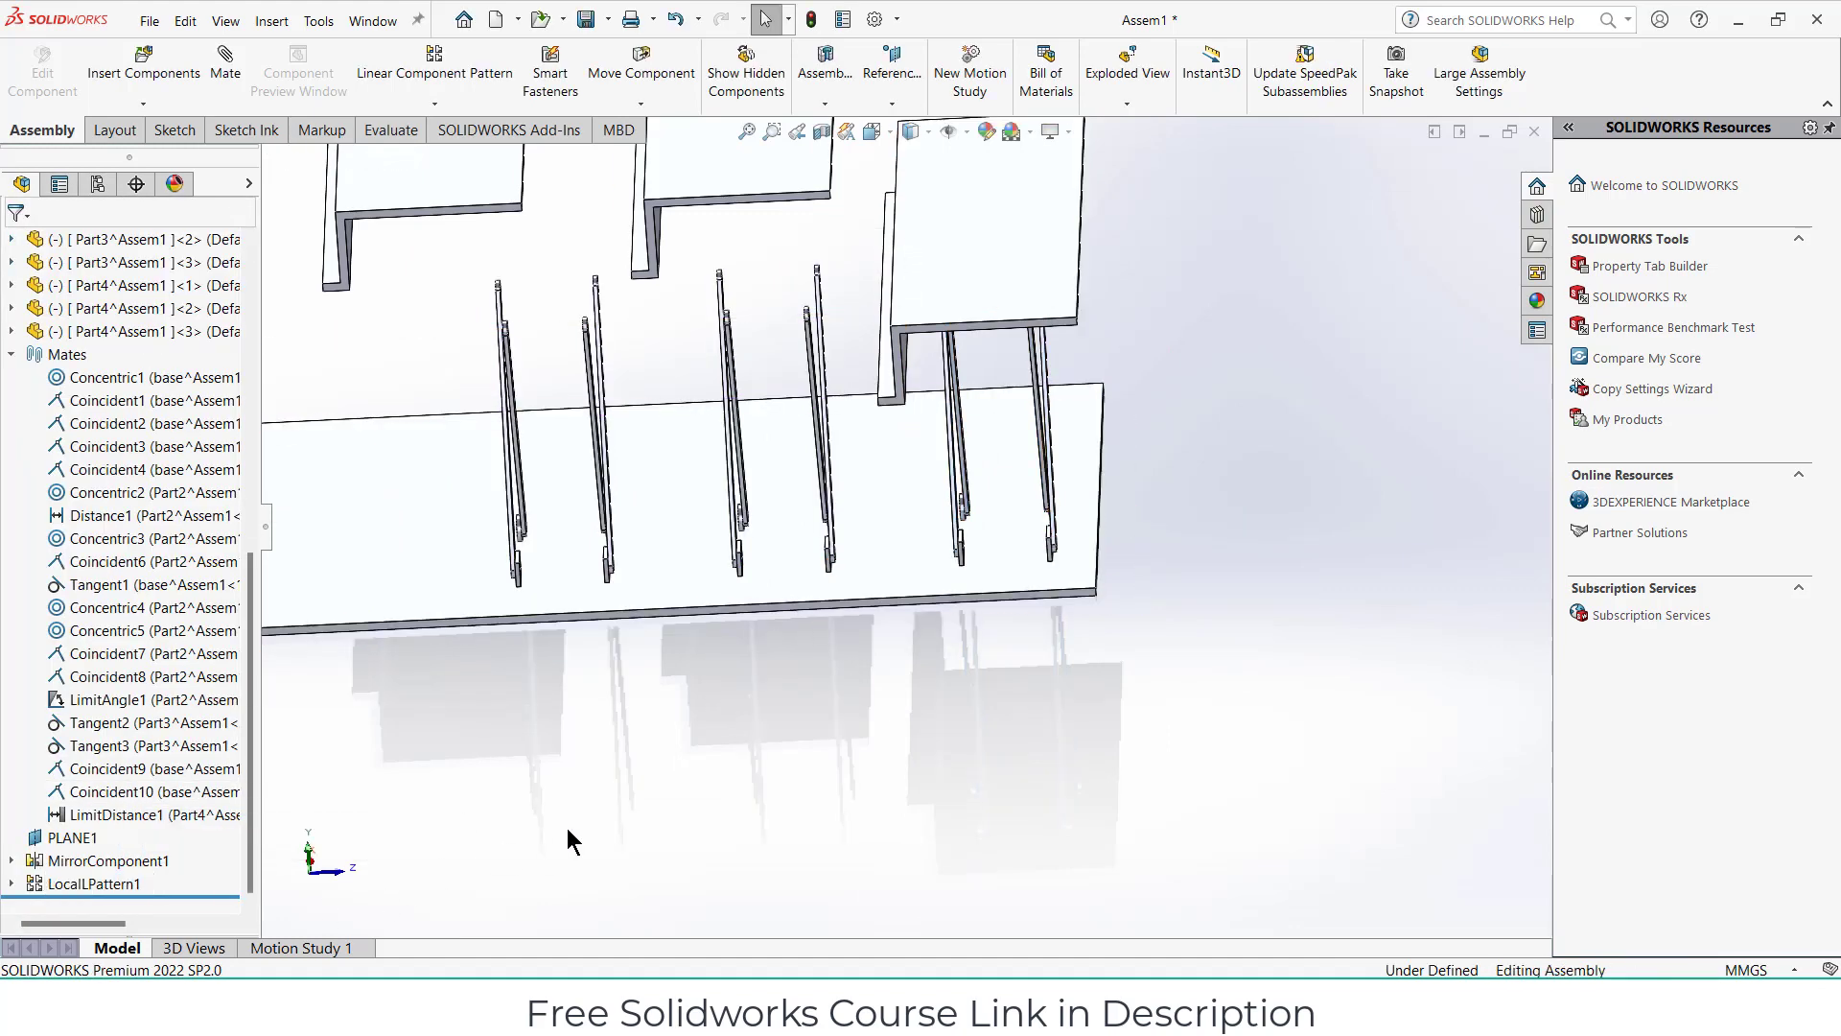
# Dissolve LocalLPattern1 into independent components, then orbit close to the links.
pyautogui.rightClick(84, 880)
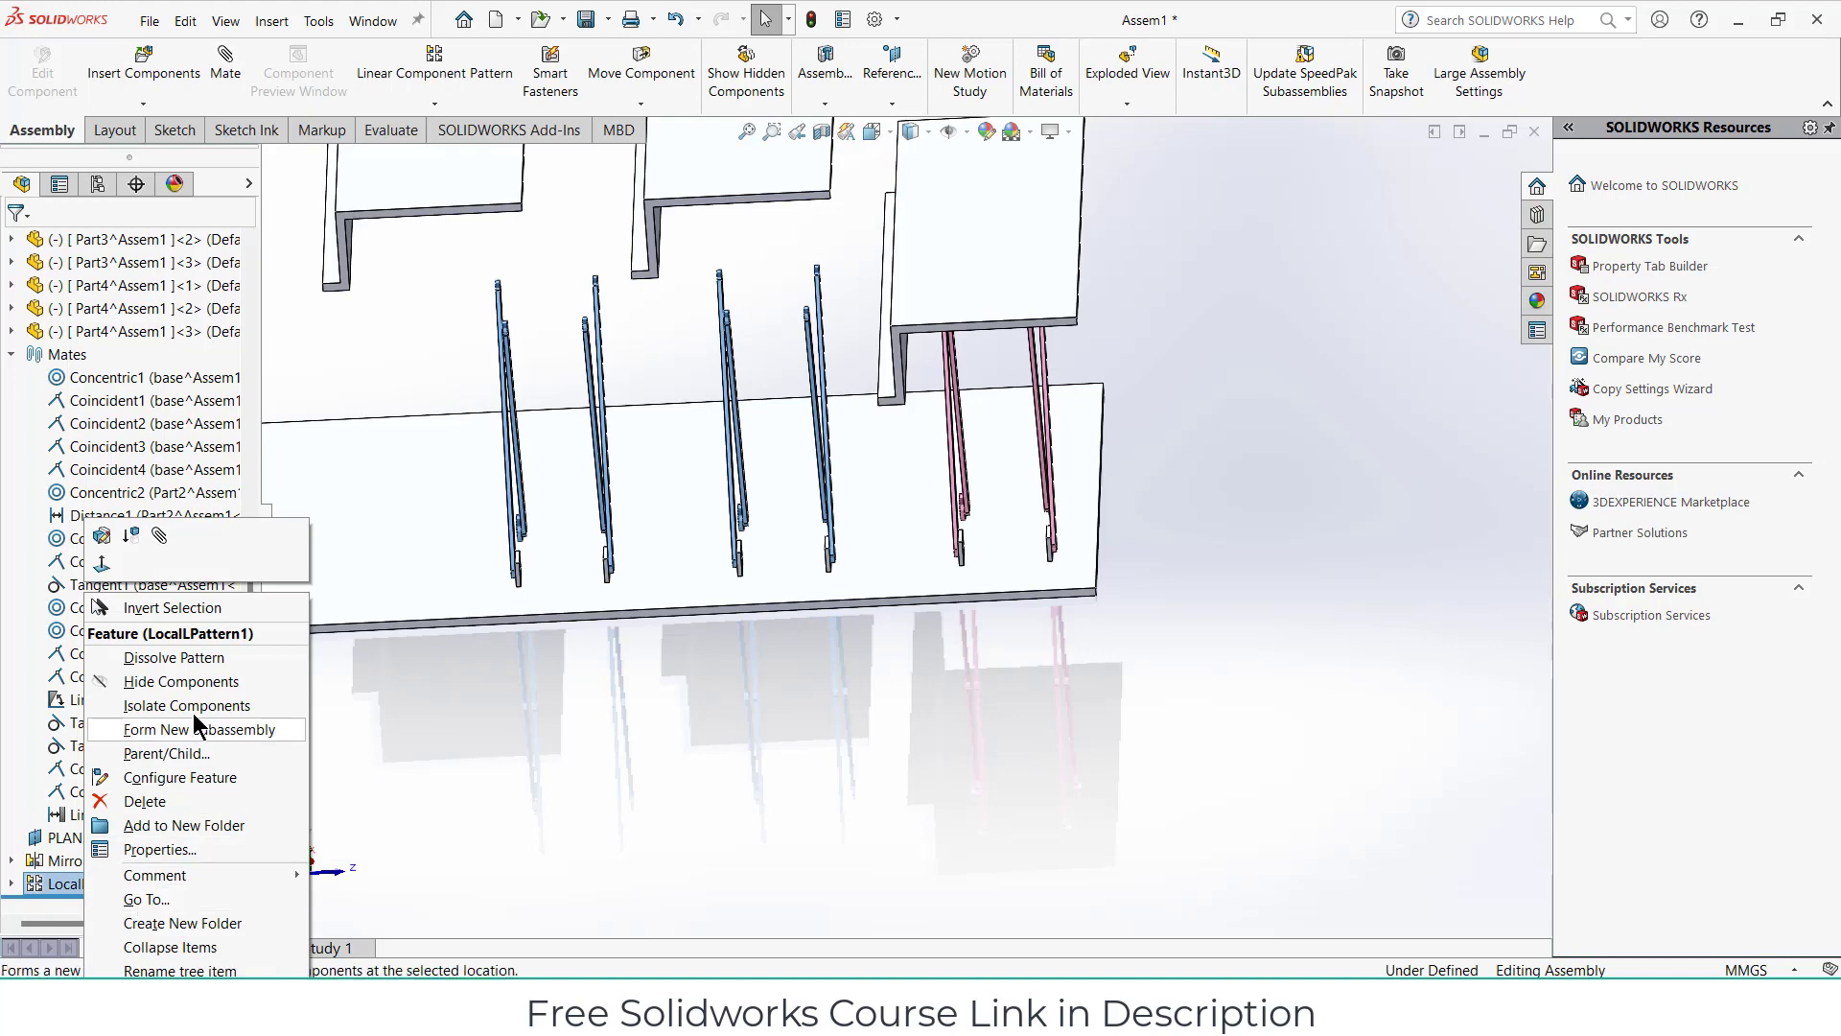
pyautogui.click(623, 506)
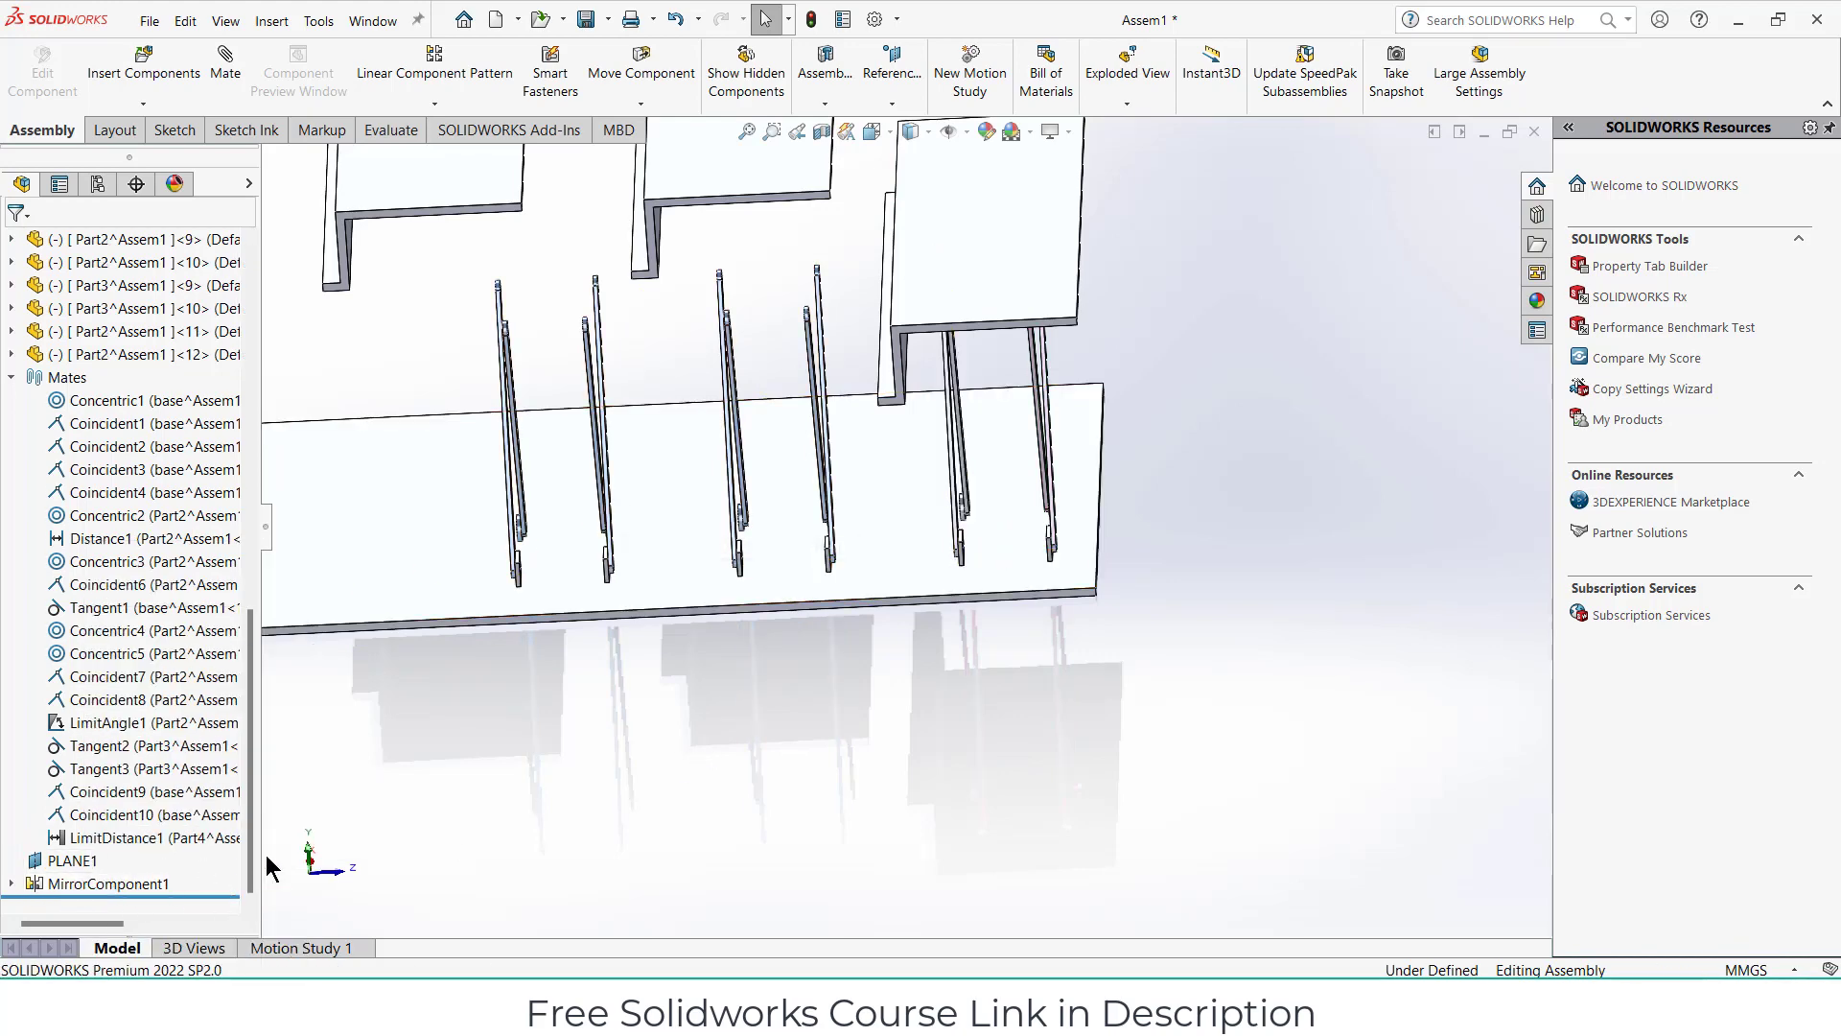
pyautogui.scroll(-3, 777, 768)
pyautogui.moveTo(777, 767); pyautogui.dragTo(672, 575, button='middle')
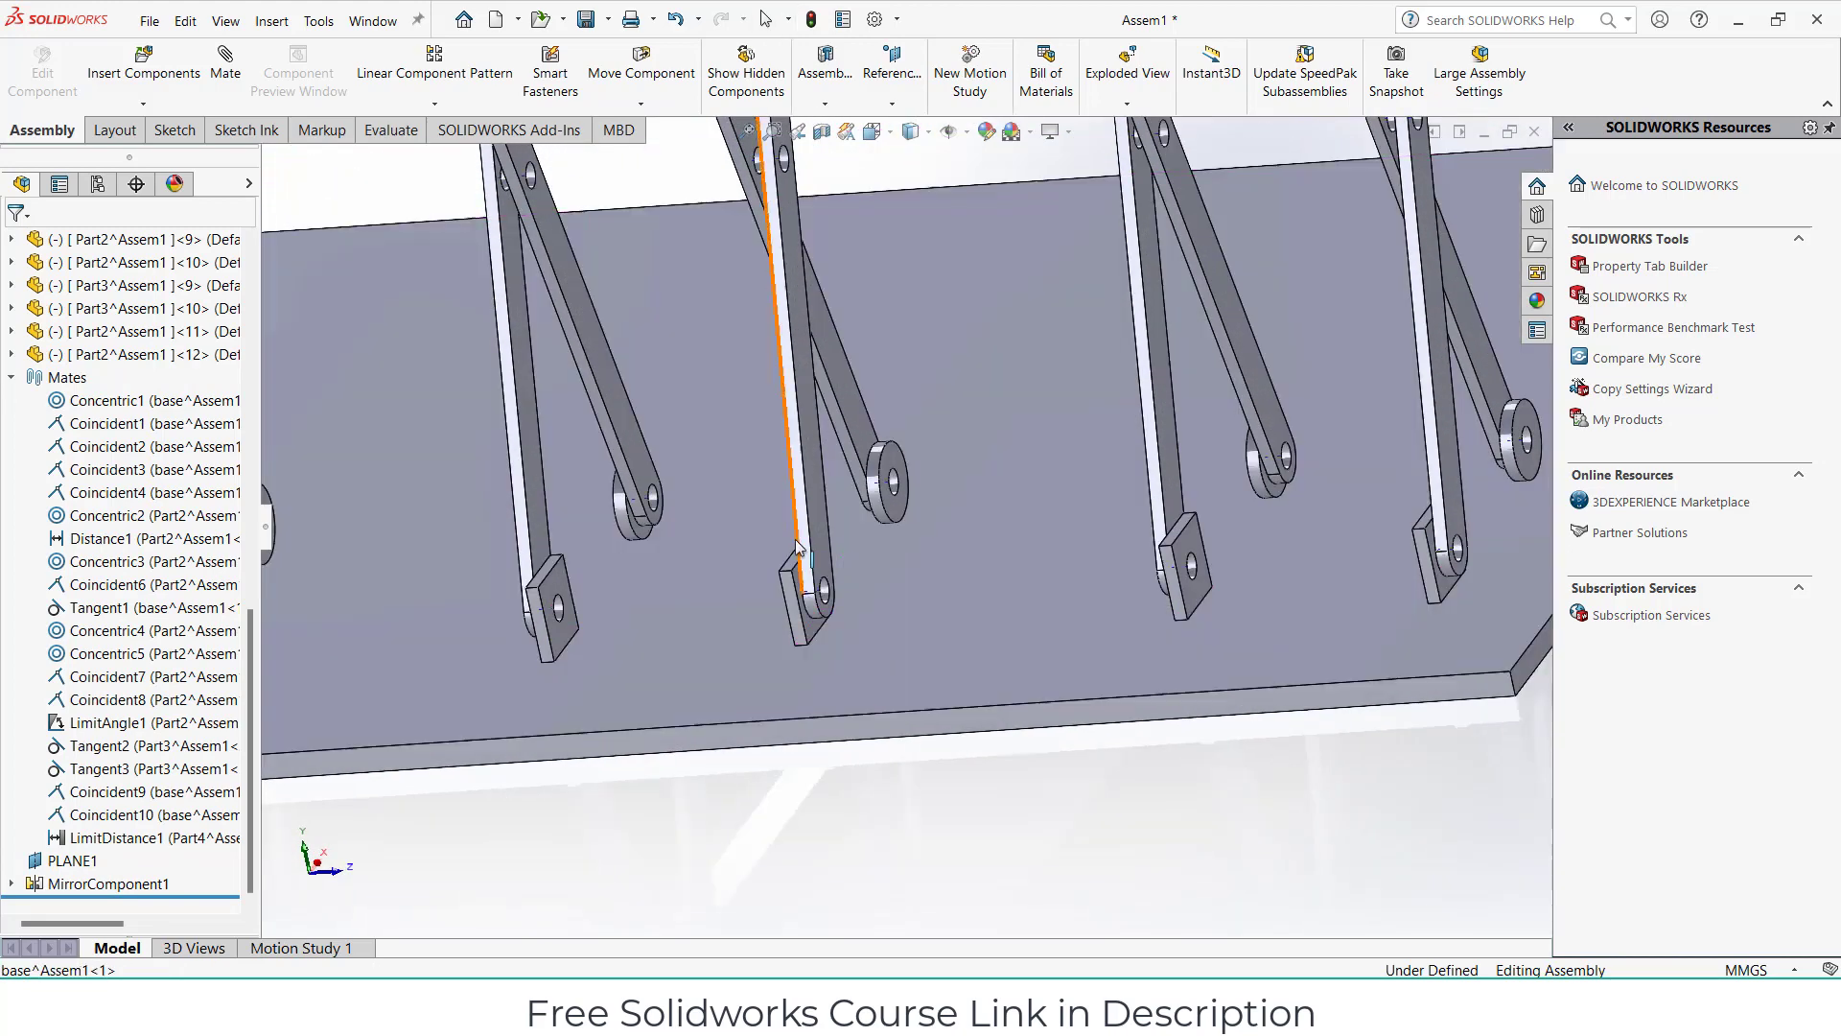
# Pin a copied link to the base mounting bracket, concentric on the hole and flush with the bracket face.
pyautogui.scroll(-5, 806, 613)
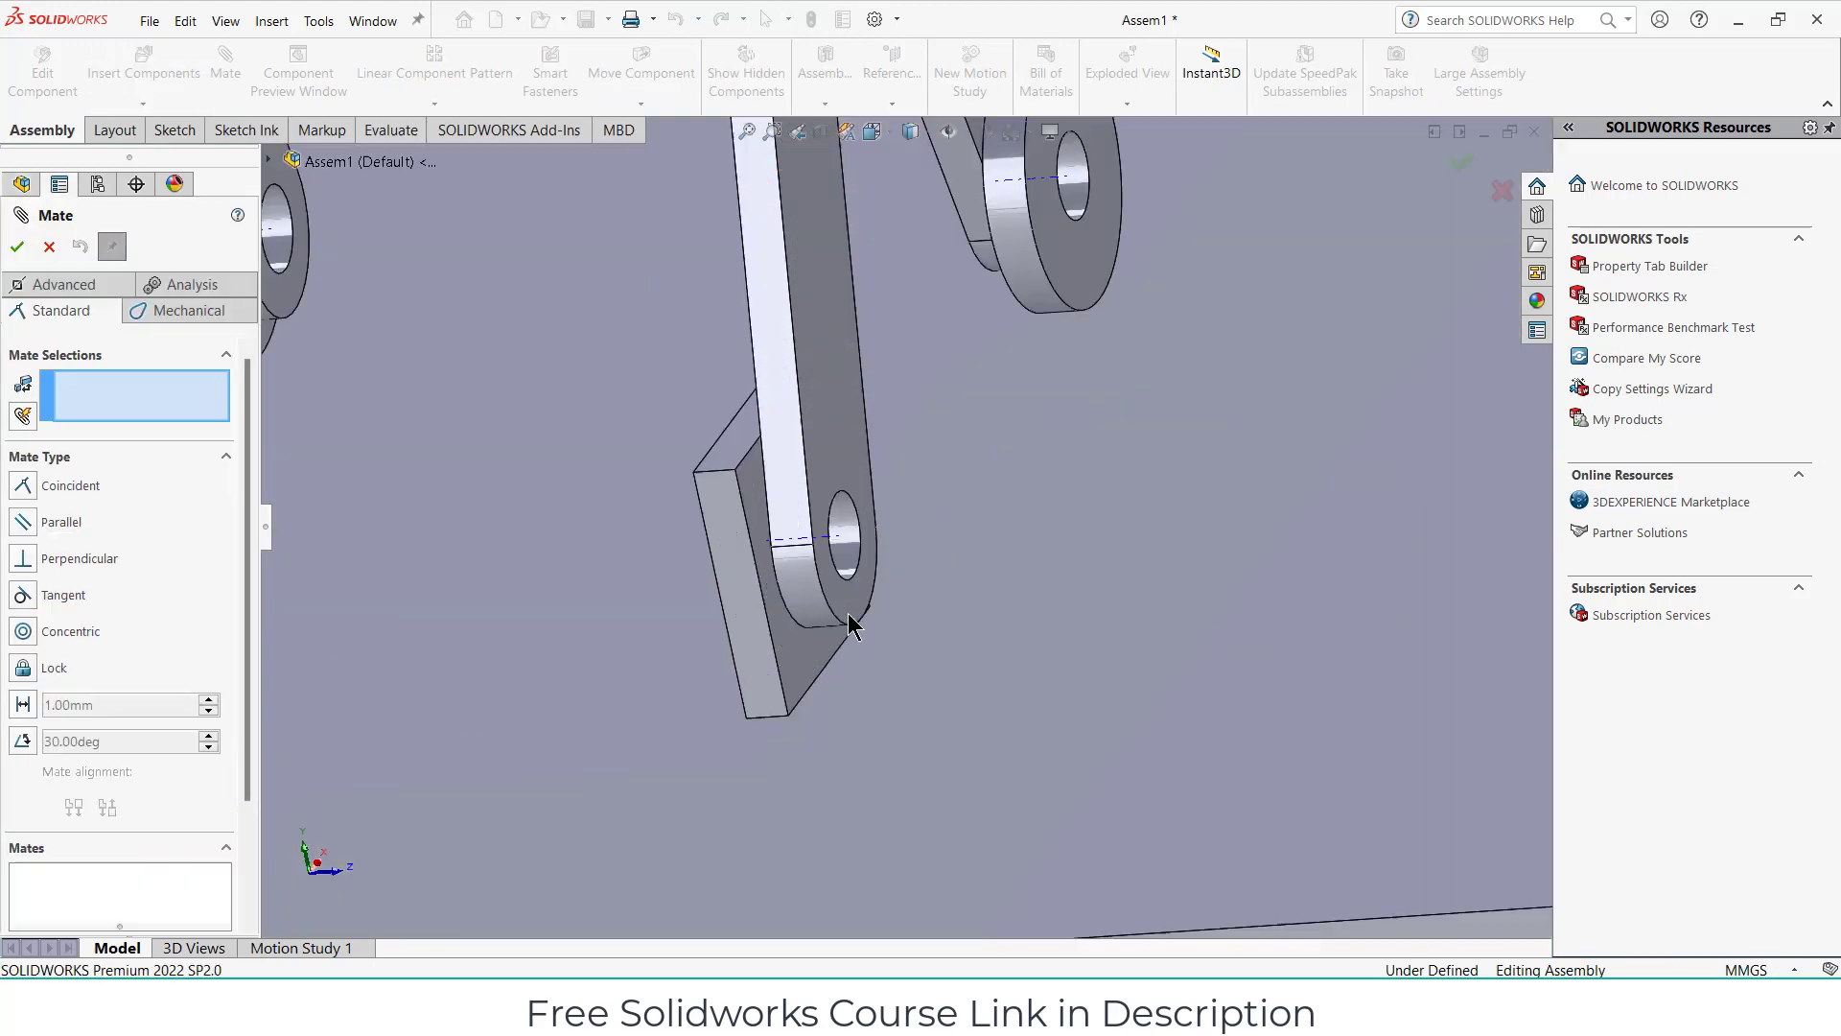
pyautogui.scroll(-3, 849, 604)
pyautogui.click(871, 470)
pyautogui.moveTo(871, 470); pyautogui.dragTo(658, 382, button='middle')
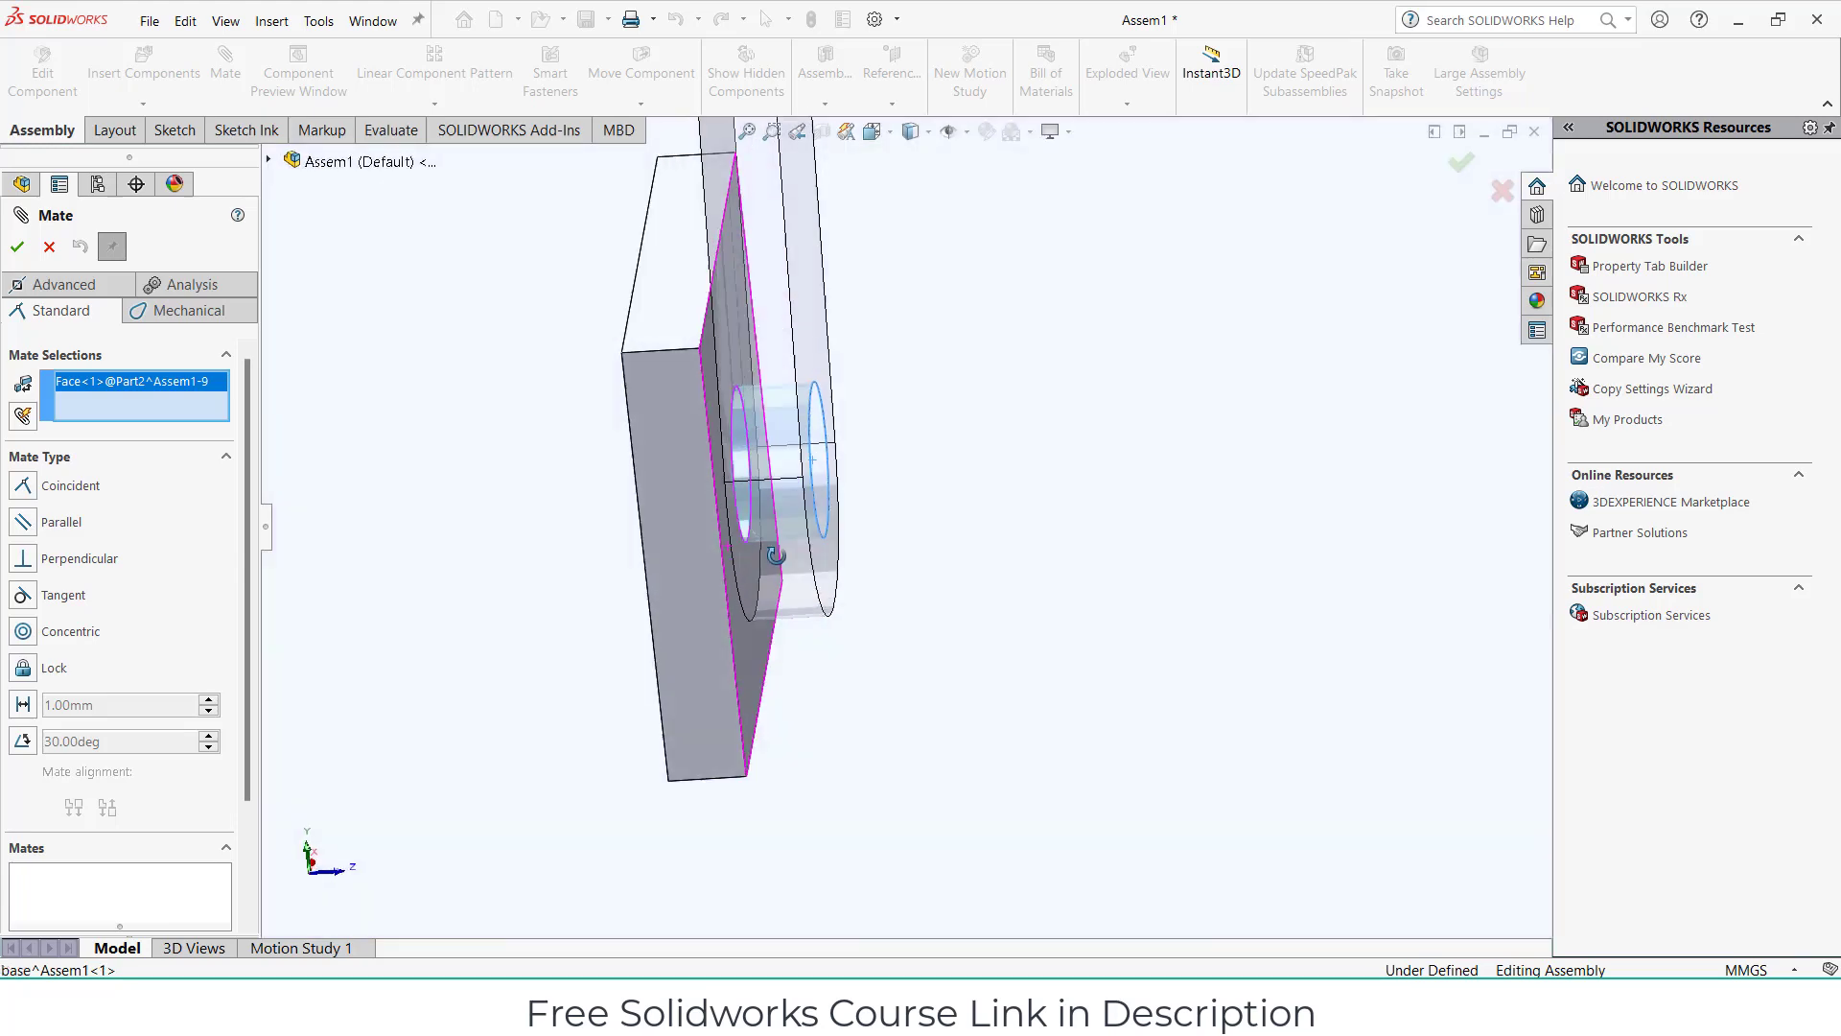
pyautogui.click(619, 446)
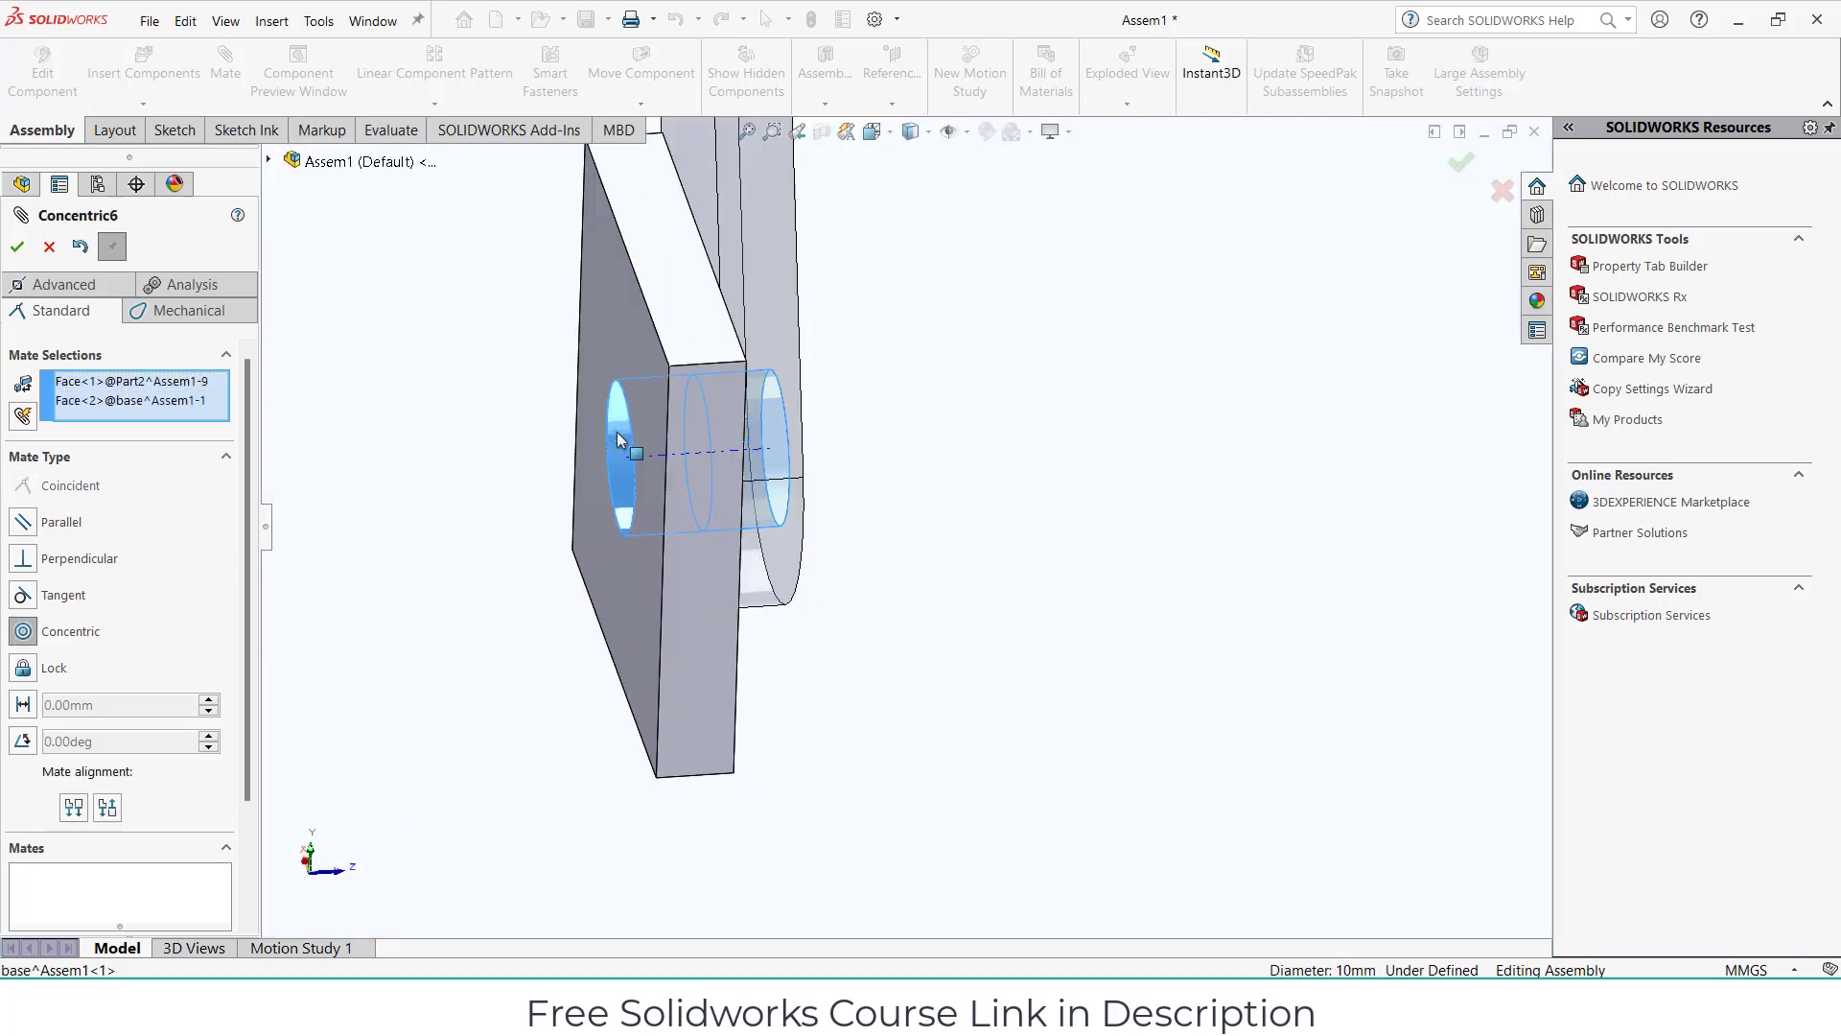
pyautogui.click(598, 383)
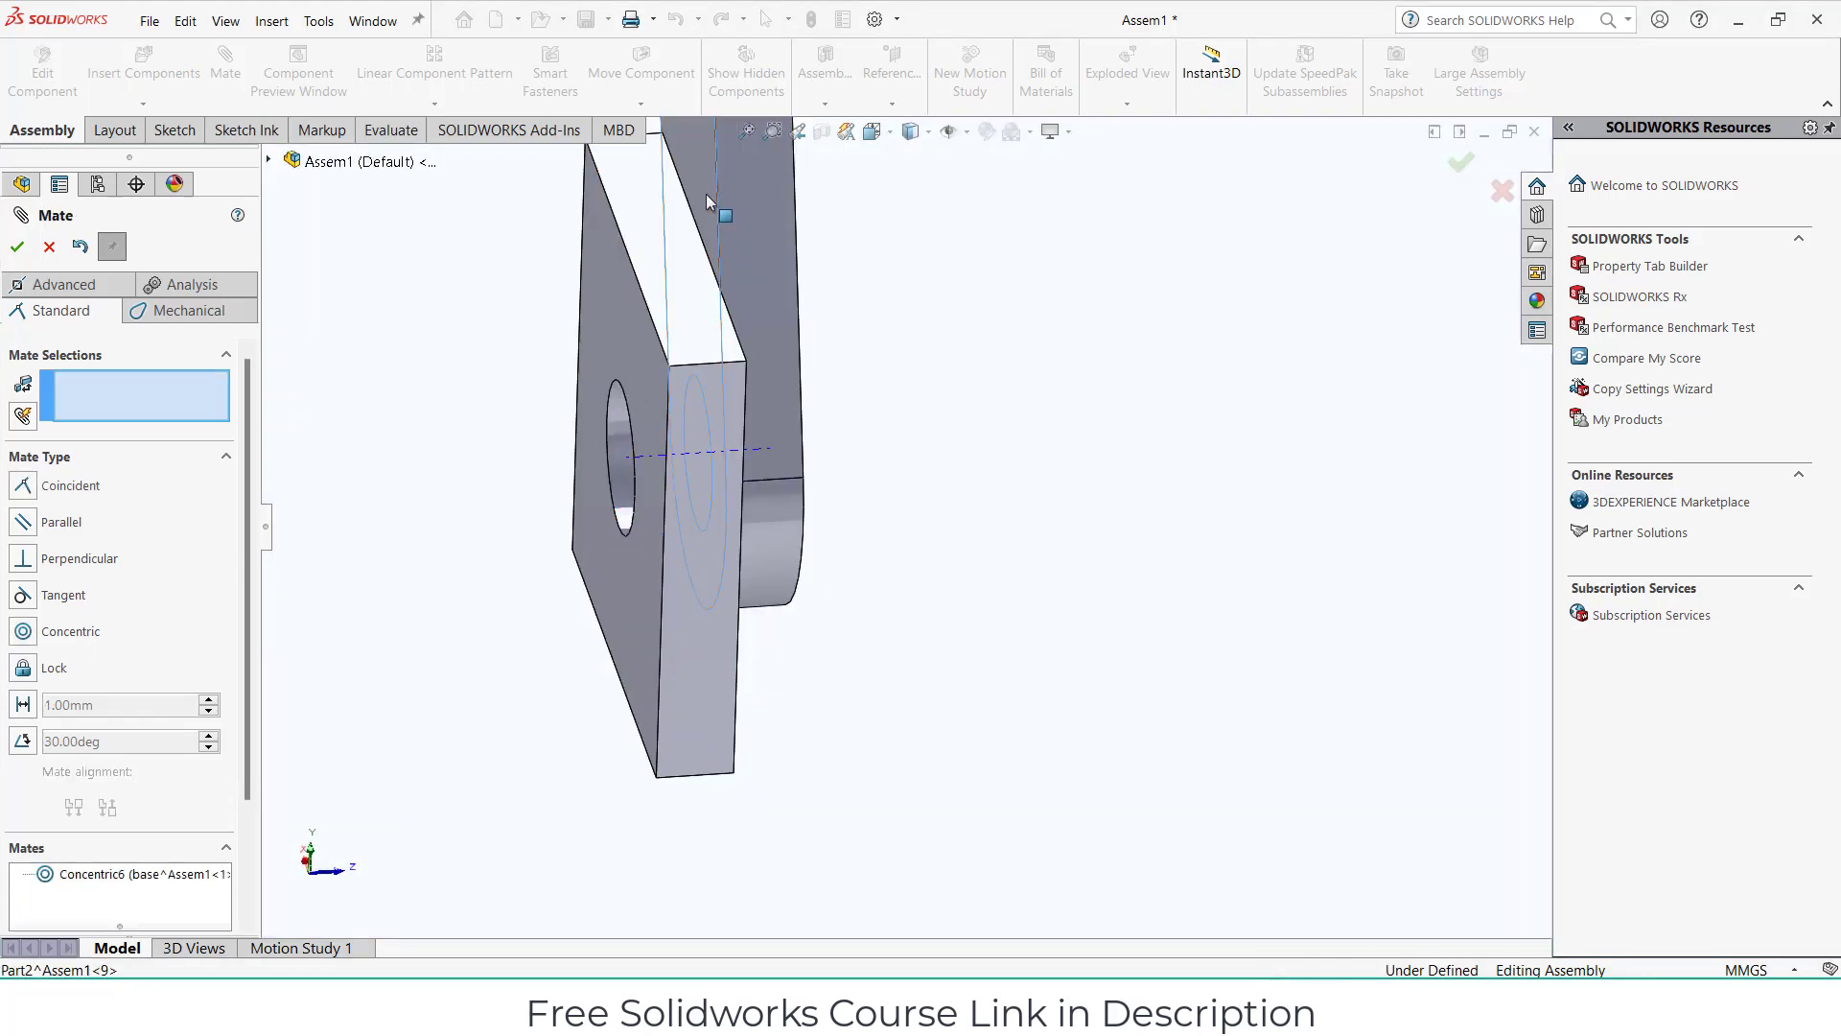
pyautogui.click(706, 201)
pyautogui.moveTo(707, 201)
pyautogui.mouseDown(button='middle')
pyautogui.moveTo(608, 300)
pyautogui.moveTo(798, 615)
pyautogui.mouseUp(button='middle')
pyautogui.click(798, 615)
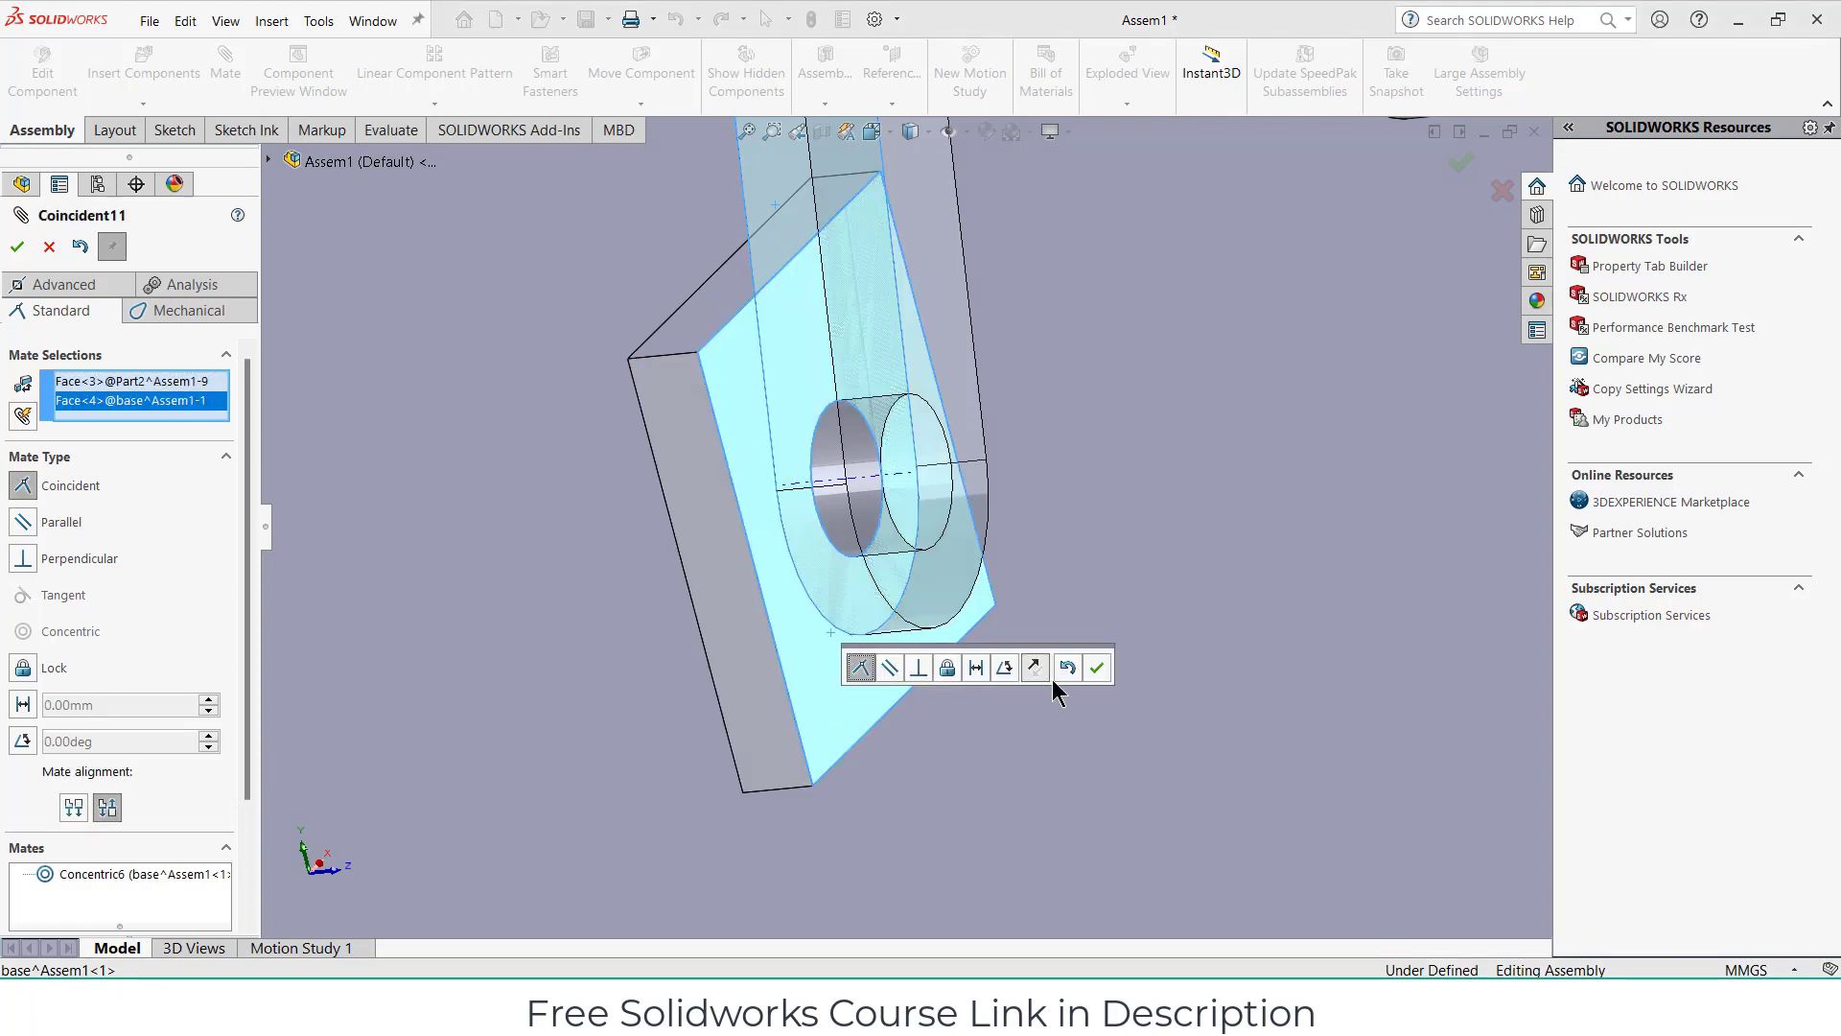
pyautogui.click(1098, 668)
# Pin the second link to the next bracket, concentric and flush with the bracket face.
pyautogui.scroll(3, 514, 550)
pyautogui.scroll(-2, 696, 548)
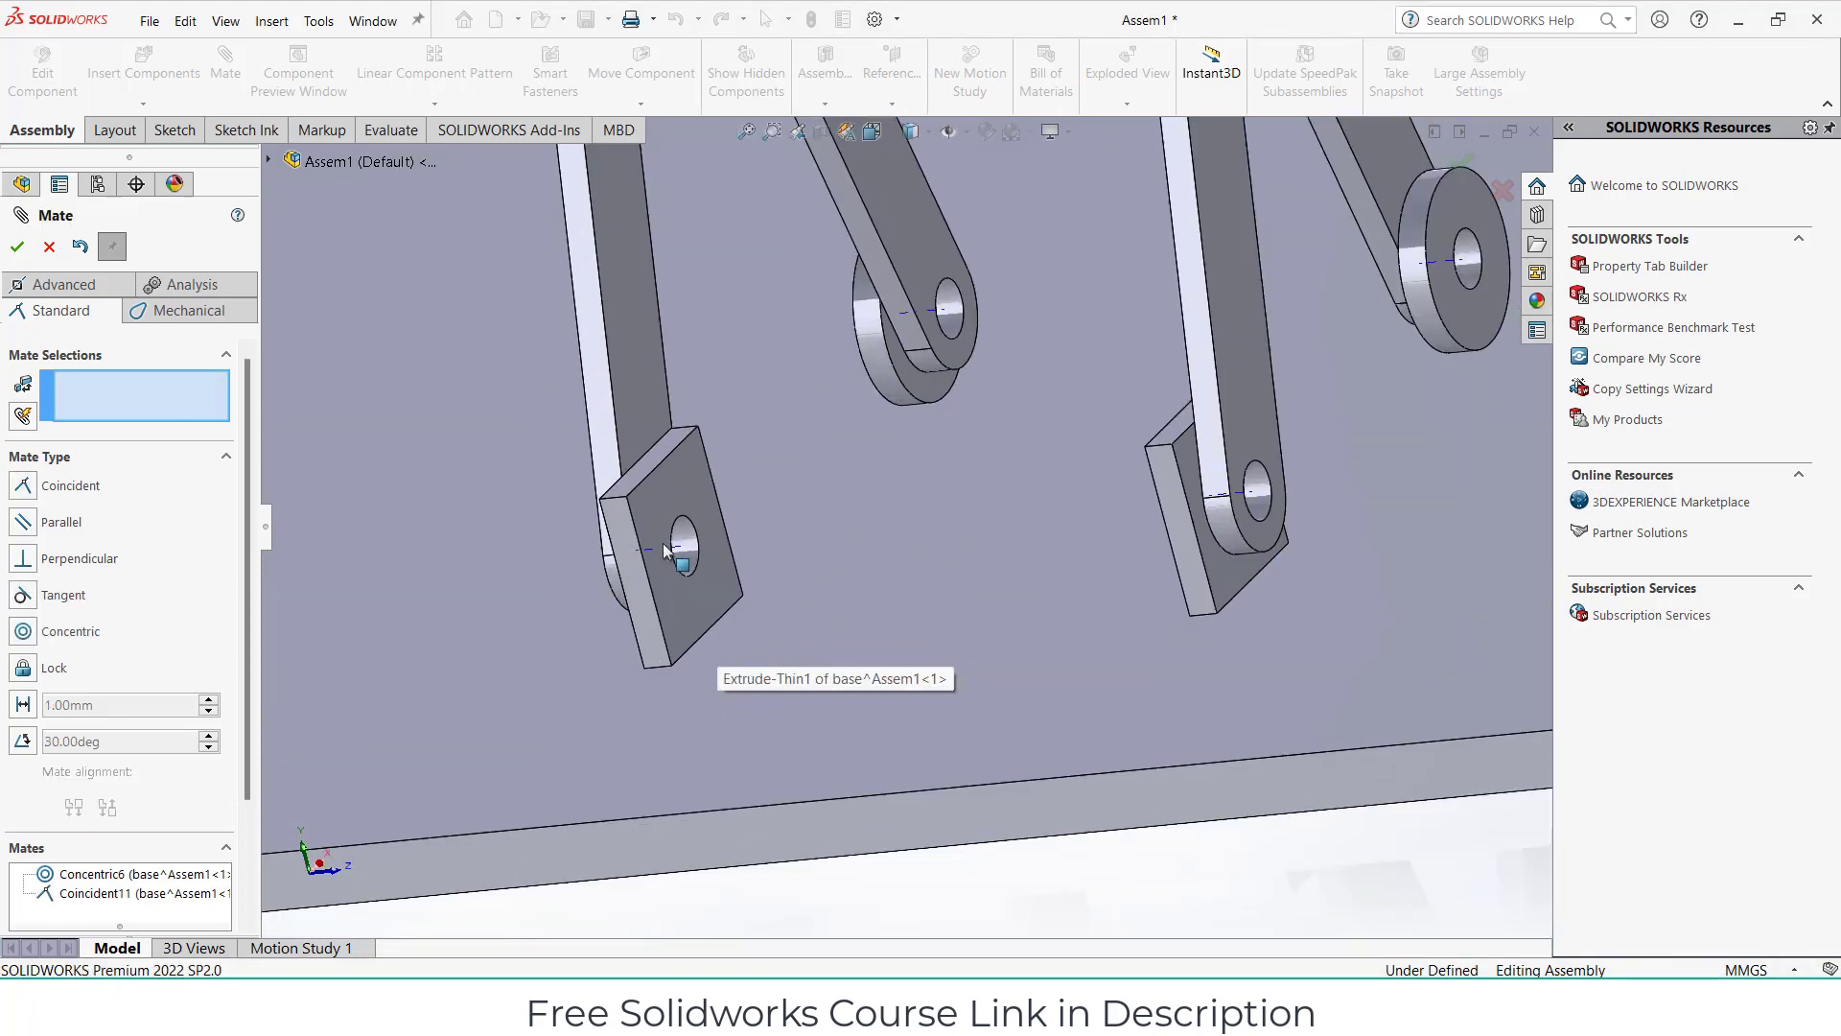
pyautogui.click(687, 551)
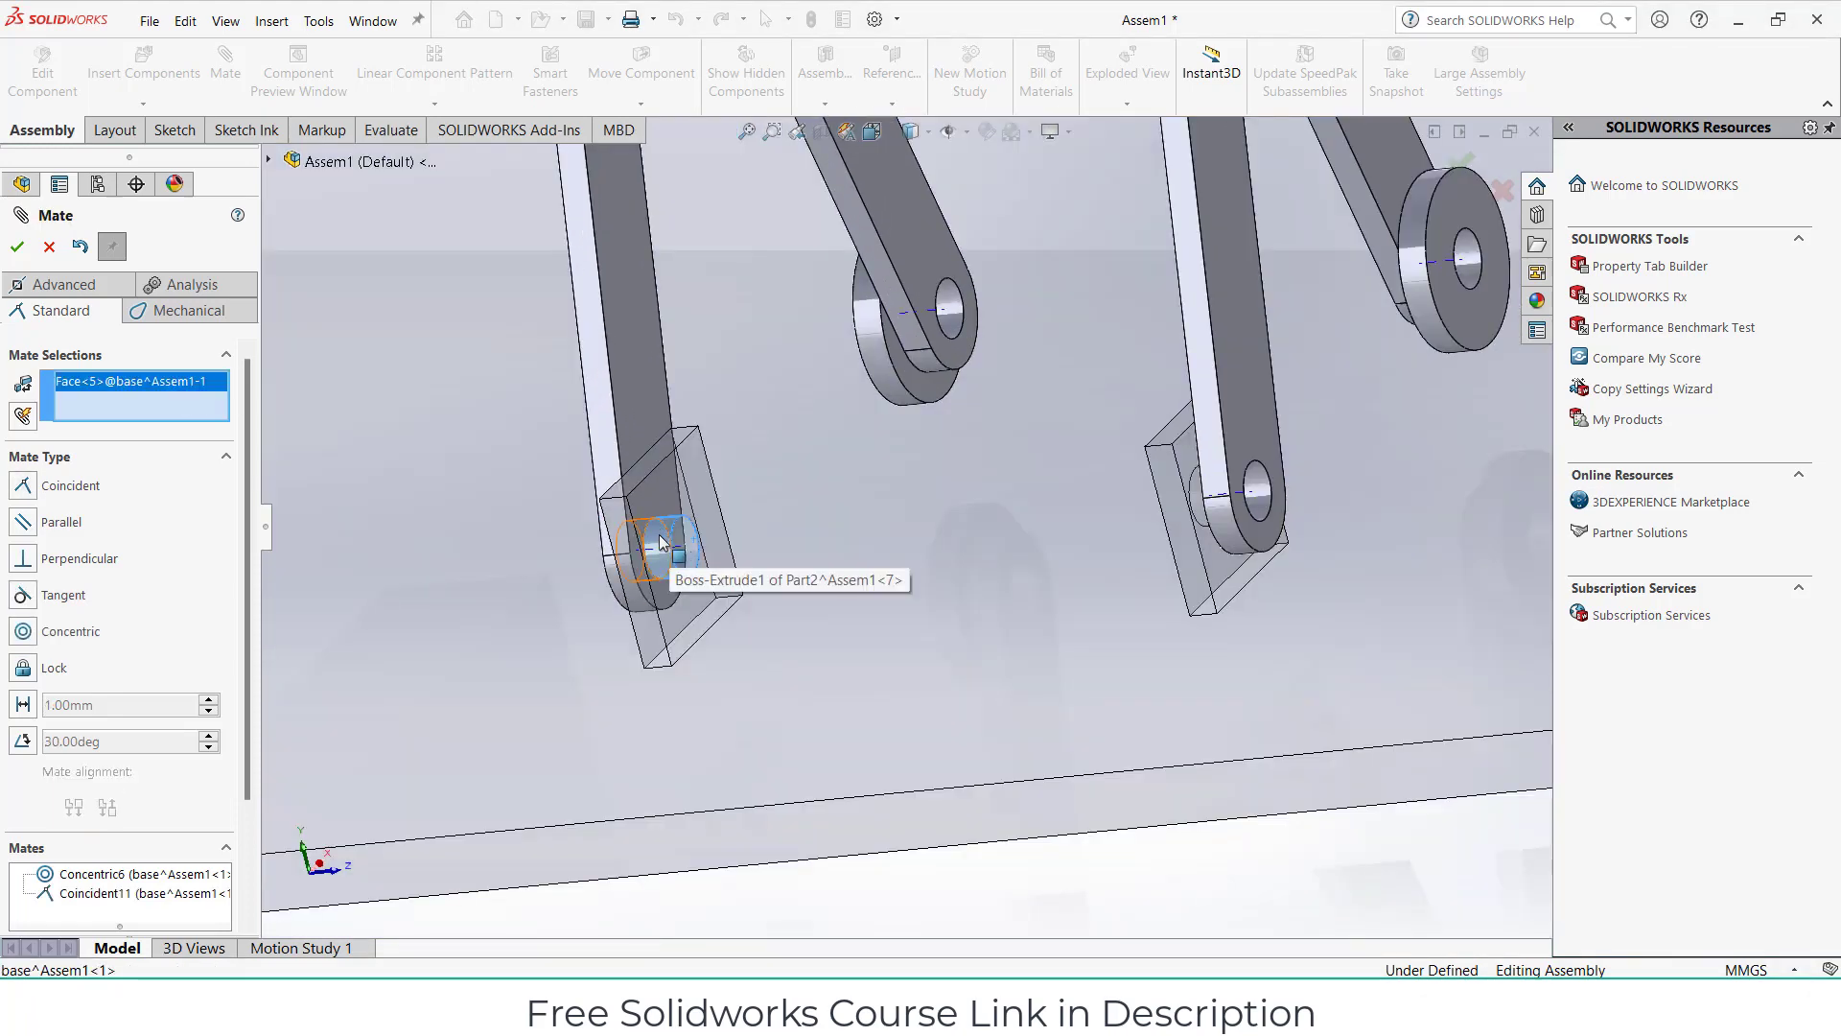
pyautogui.click(666, 542)
pyautogui.click(633, 569)
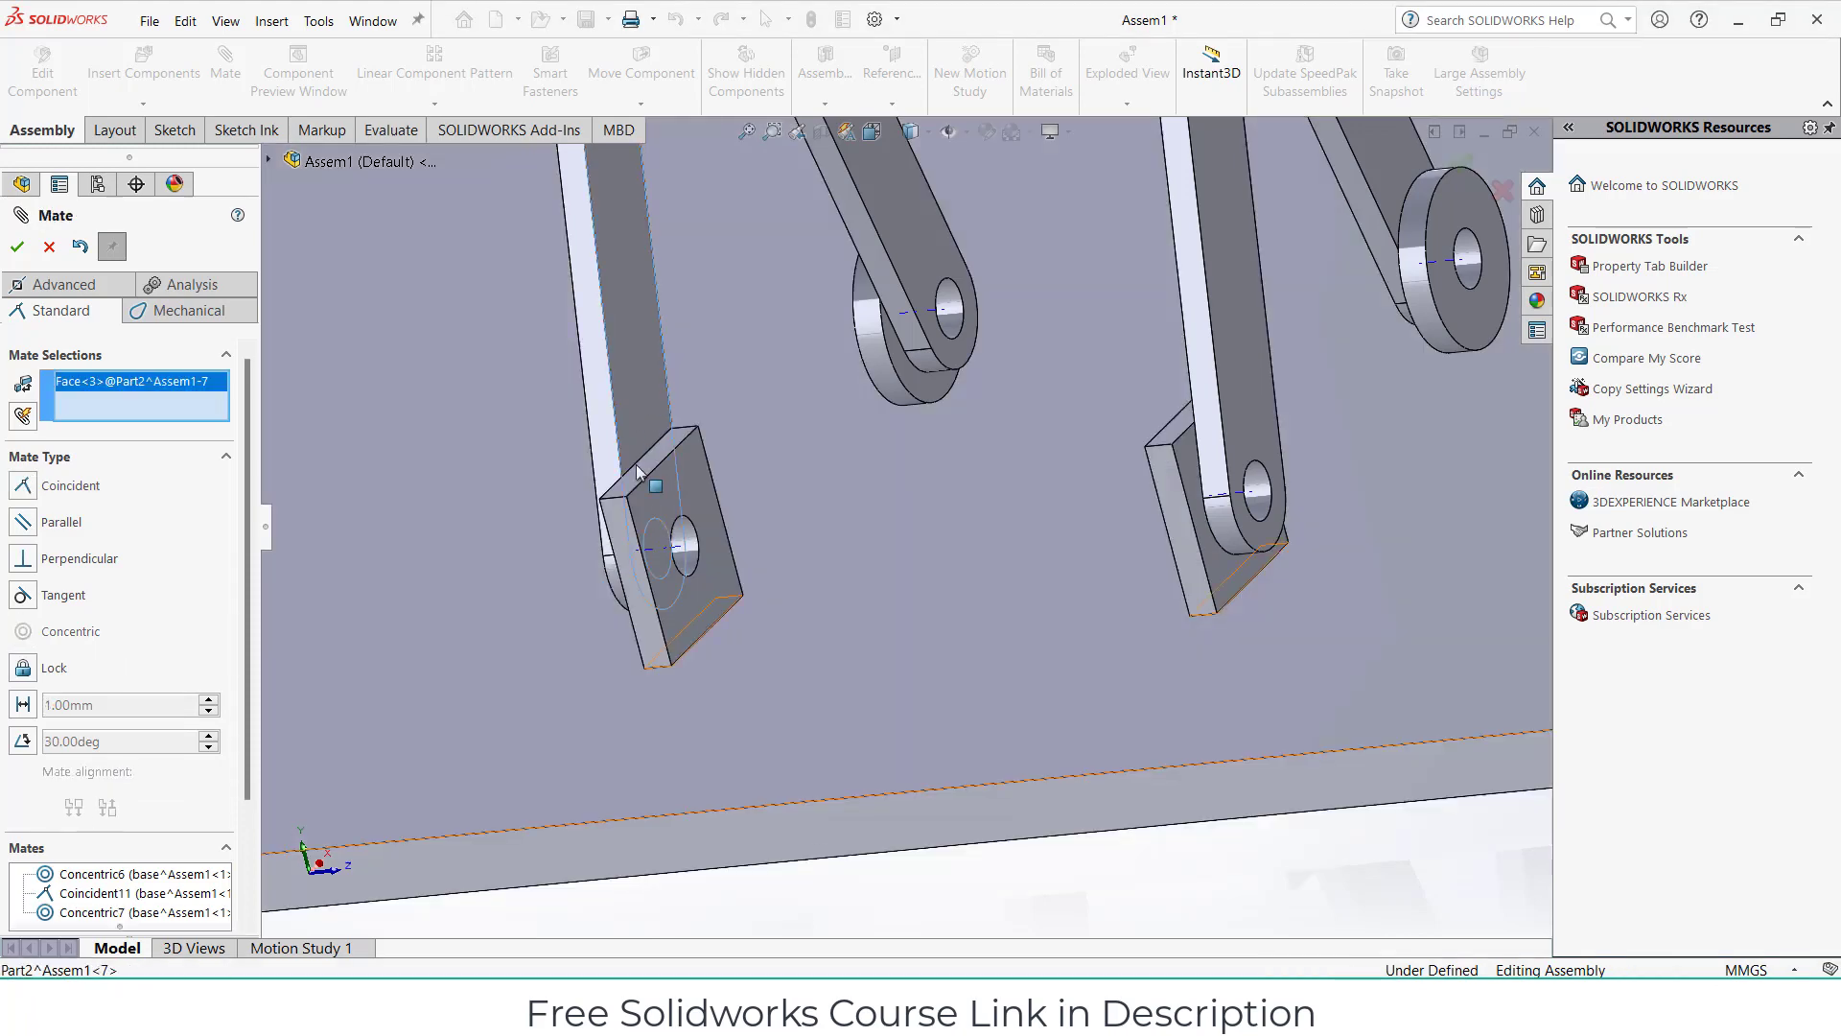
pyautogui.click(621, 578)
pyautogui.click(699, 535)
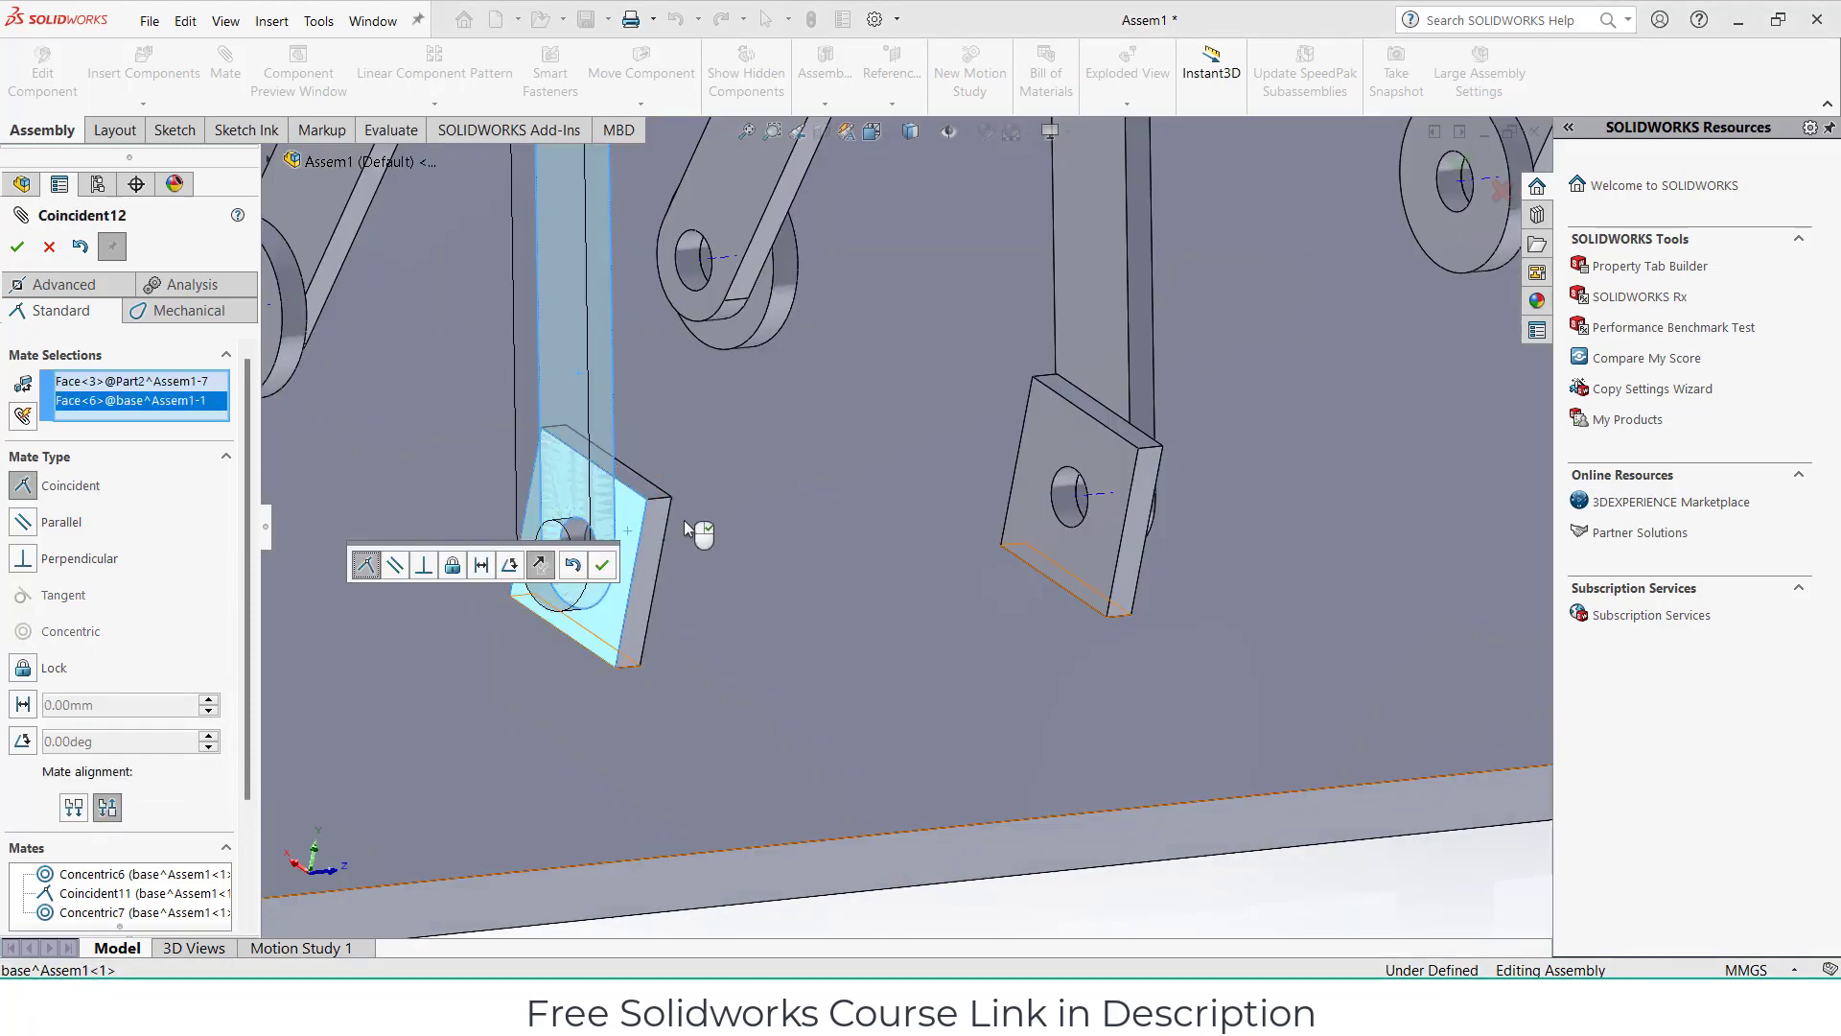
pyautogui.click(604, 569)
# Centre a roller on its link pin and seat it flush against the link.
pyautogui.scroll(4, 463, 393)
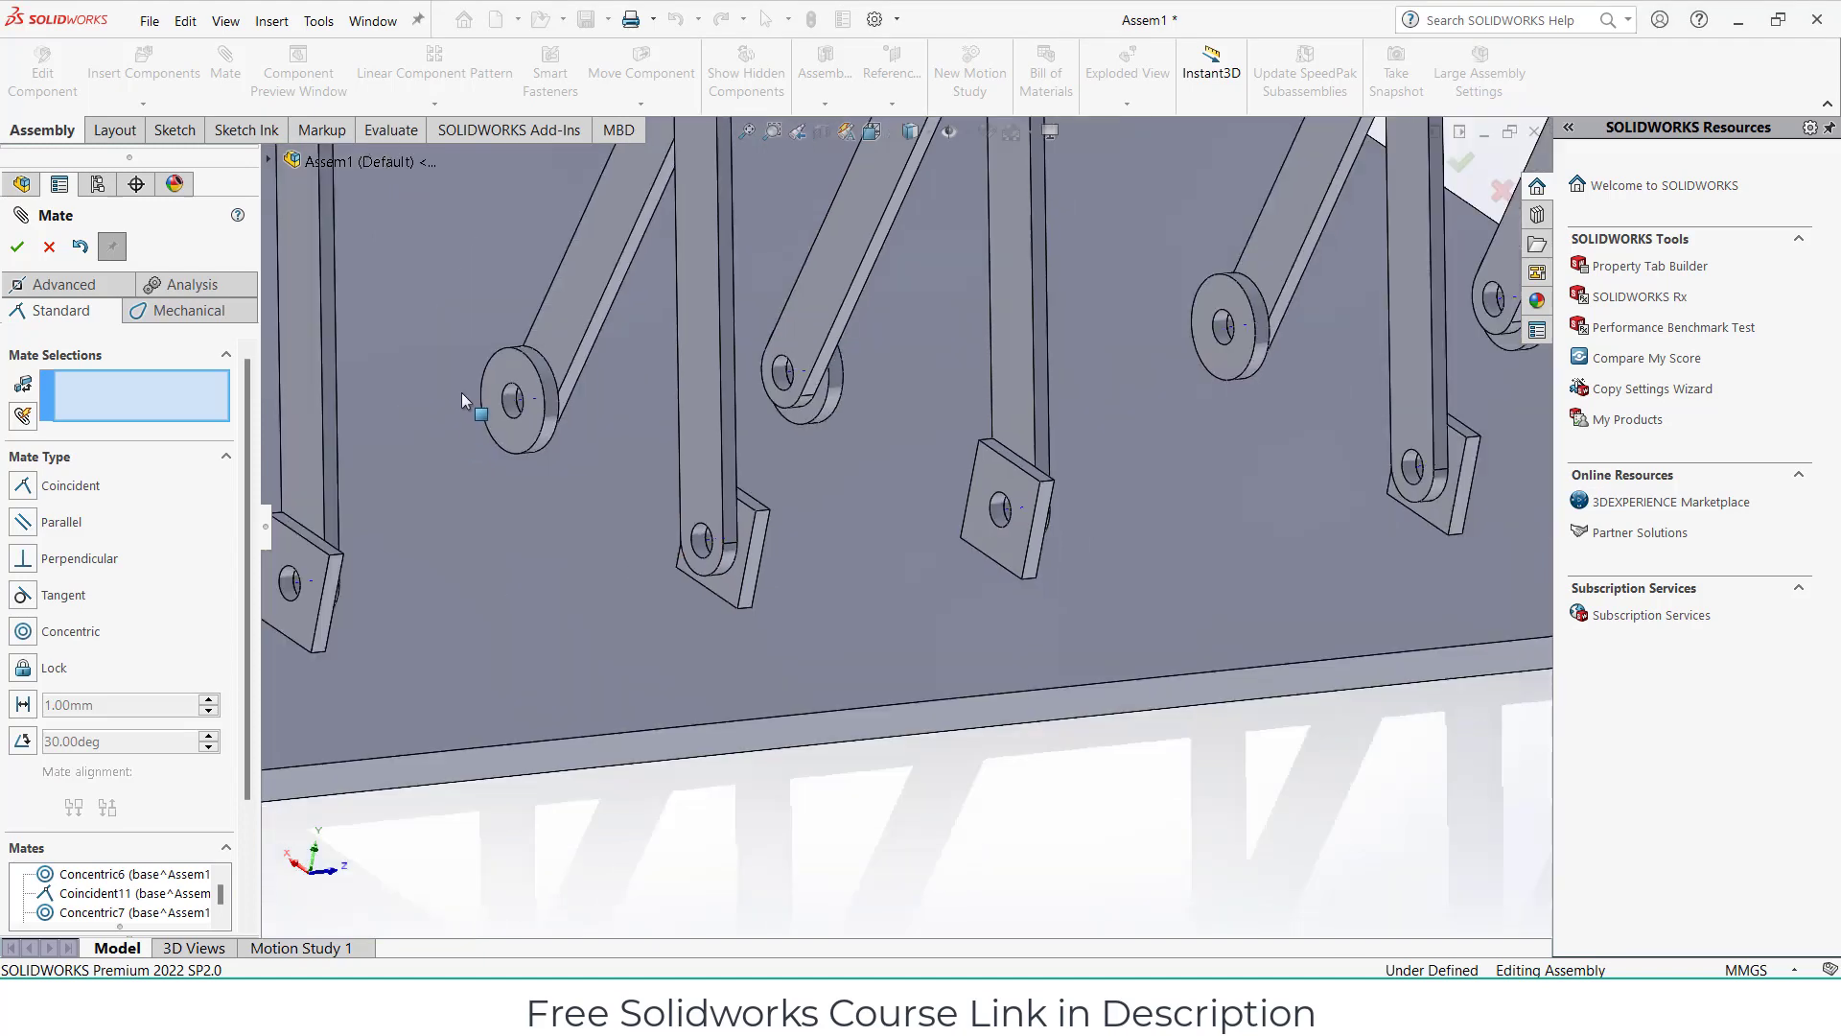
pyautogui.scroll(-4, 565, 427)
pyautogui.scroll(-3, 597, 467)
pyautogui.click(596, 467)
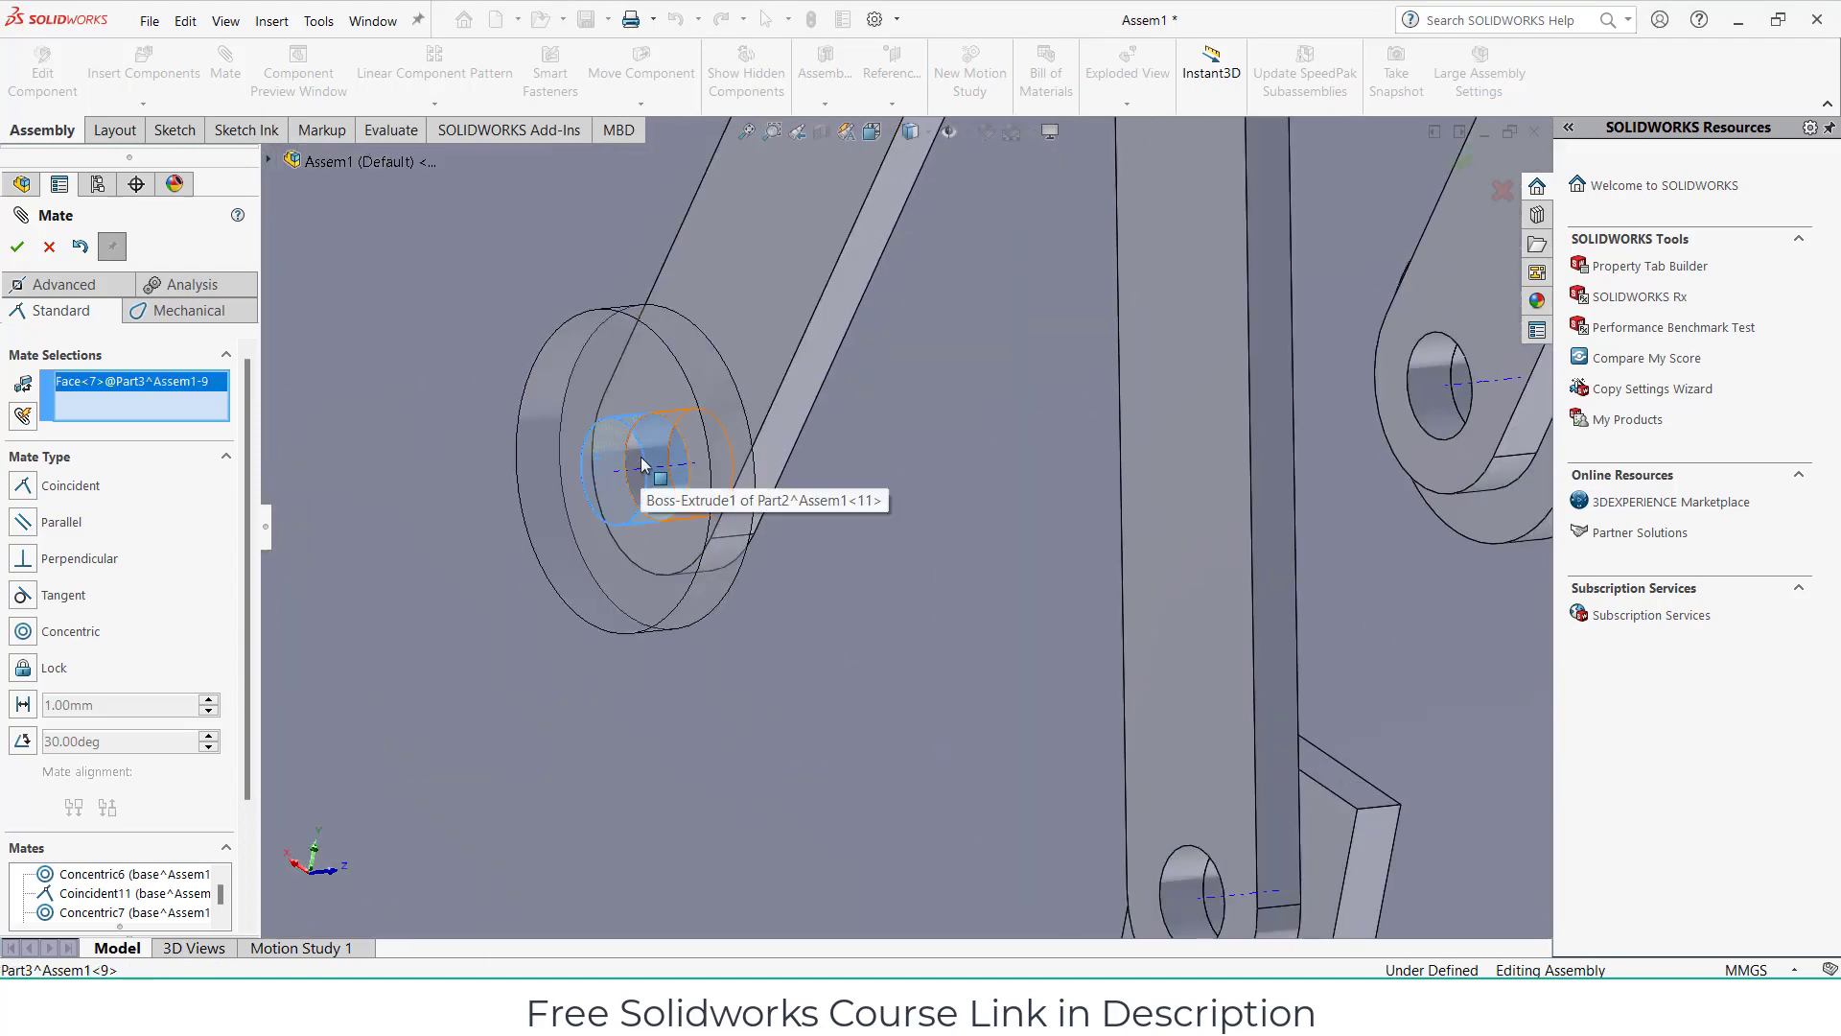
pyautogui.click(639, 434)
pyautogui.click(613, 429)
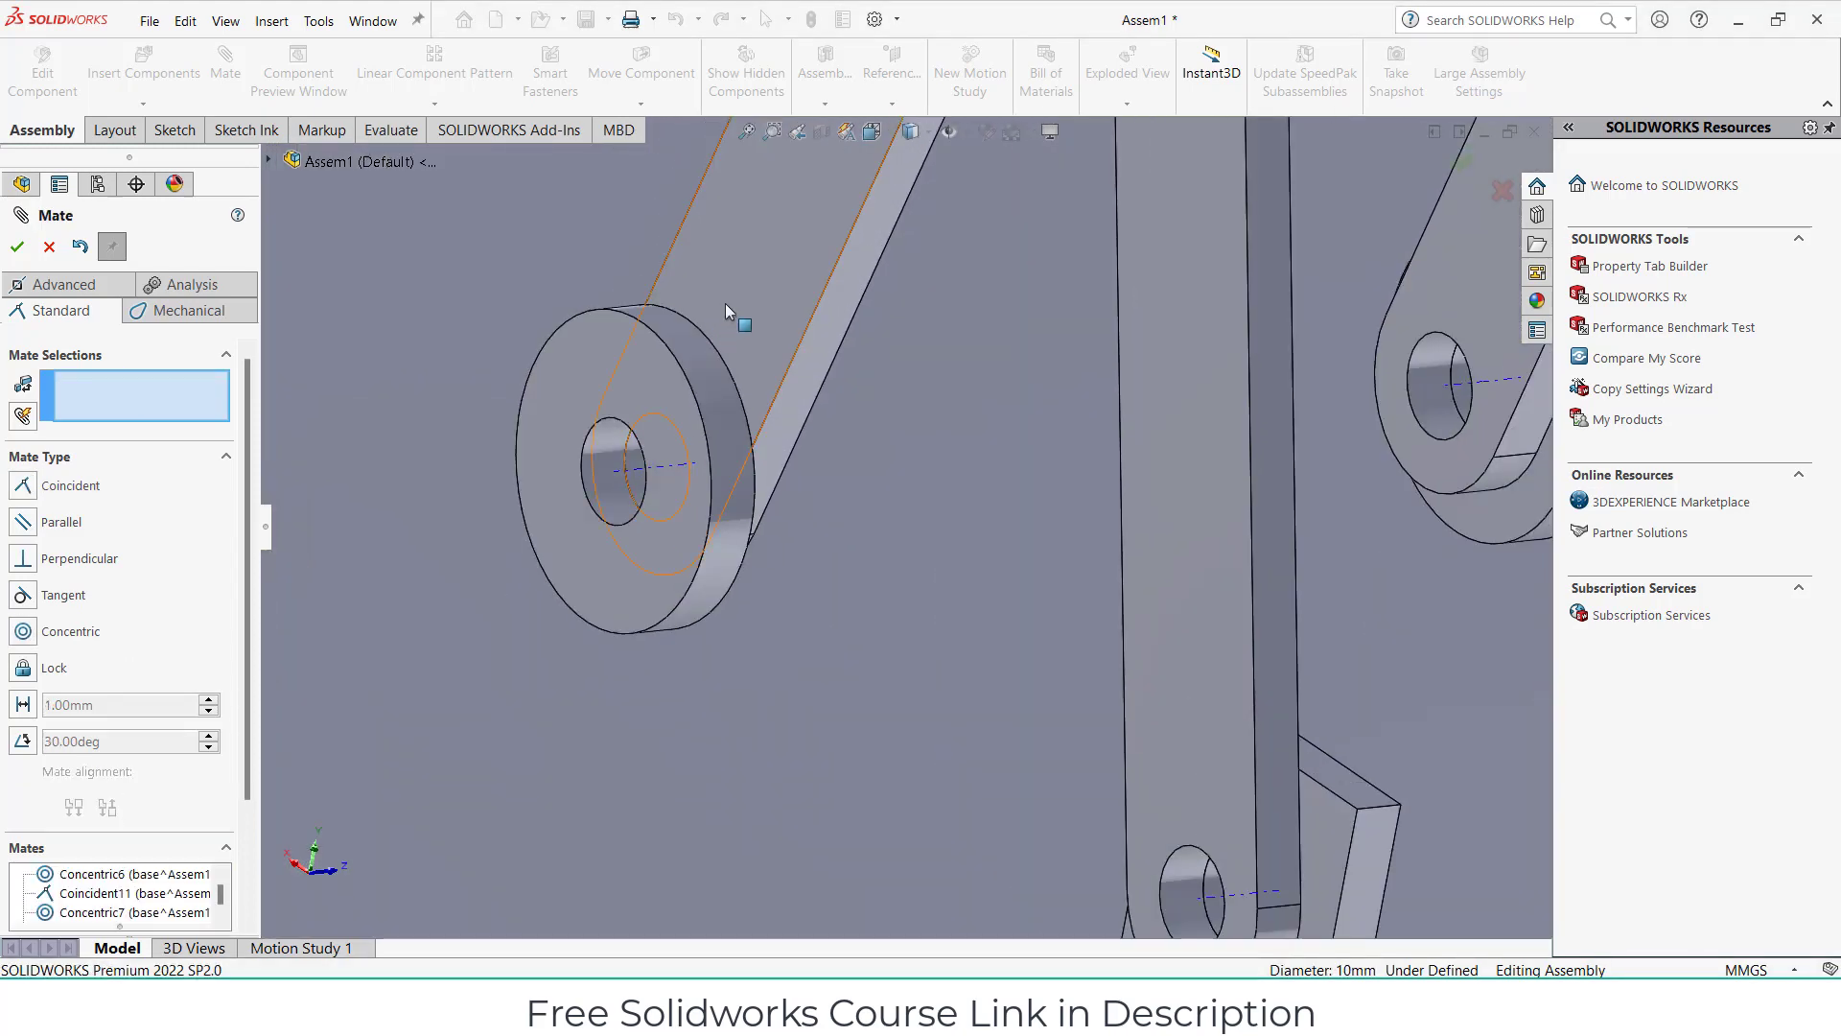
pyautogui.click(711, 388)
pyautogui.moveTo(711, 388)
pyautogui.mouseDown(button='middle')
pyautogui.moveTo(547, 382)
pyautogui.moveTo(824, 489)
pyautogui.mouseUp(button='middle')
pyautogui.click(844, 494)
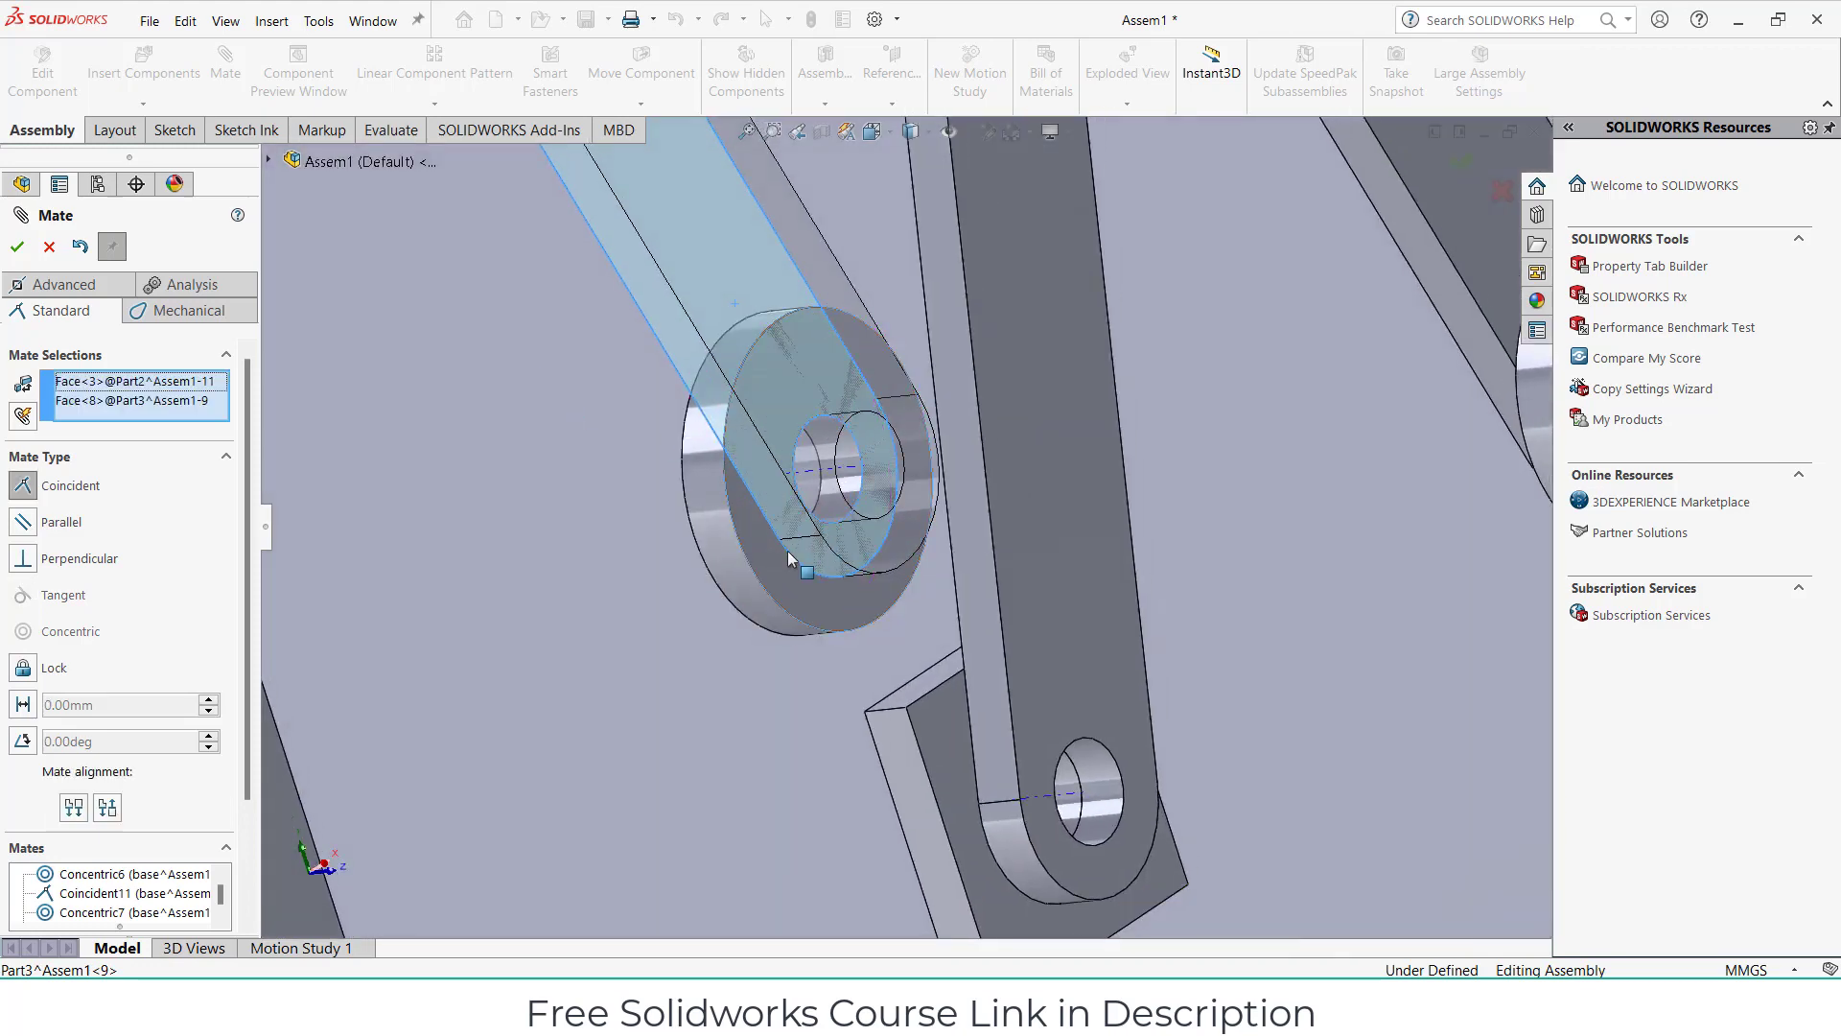
pyautogui.click(1062, 582)
# Centre the right-hand roller on its link pin and make it flush with the link.
pyautogui.scroll(3, 1097, 733)
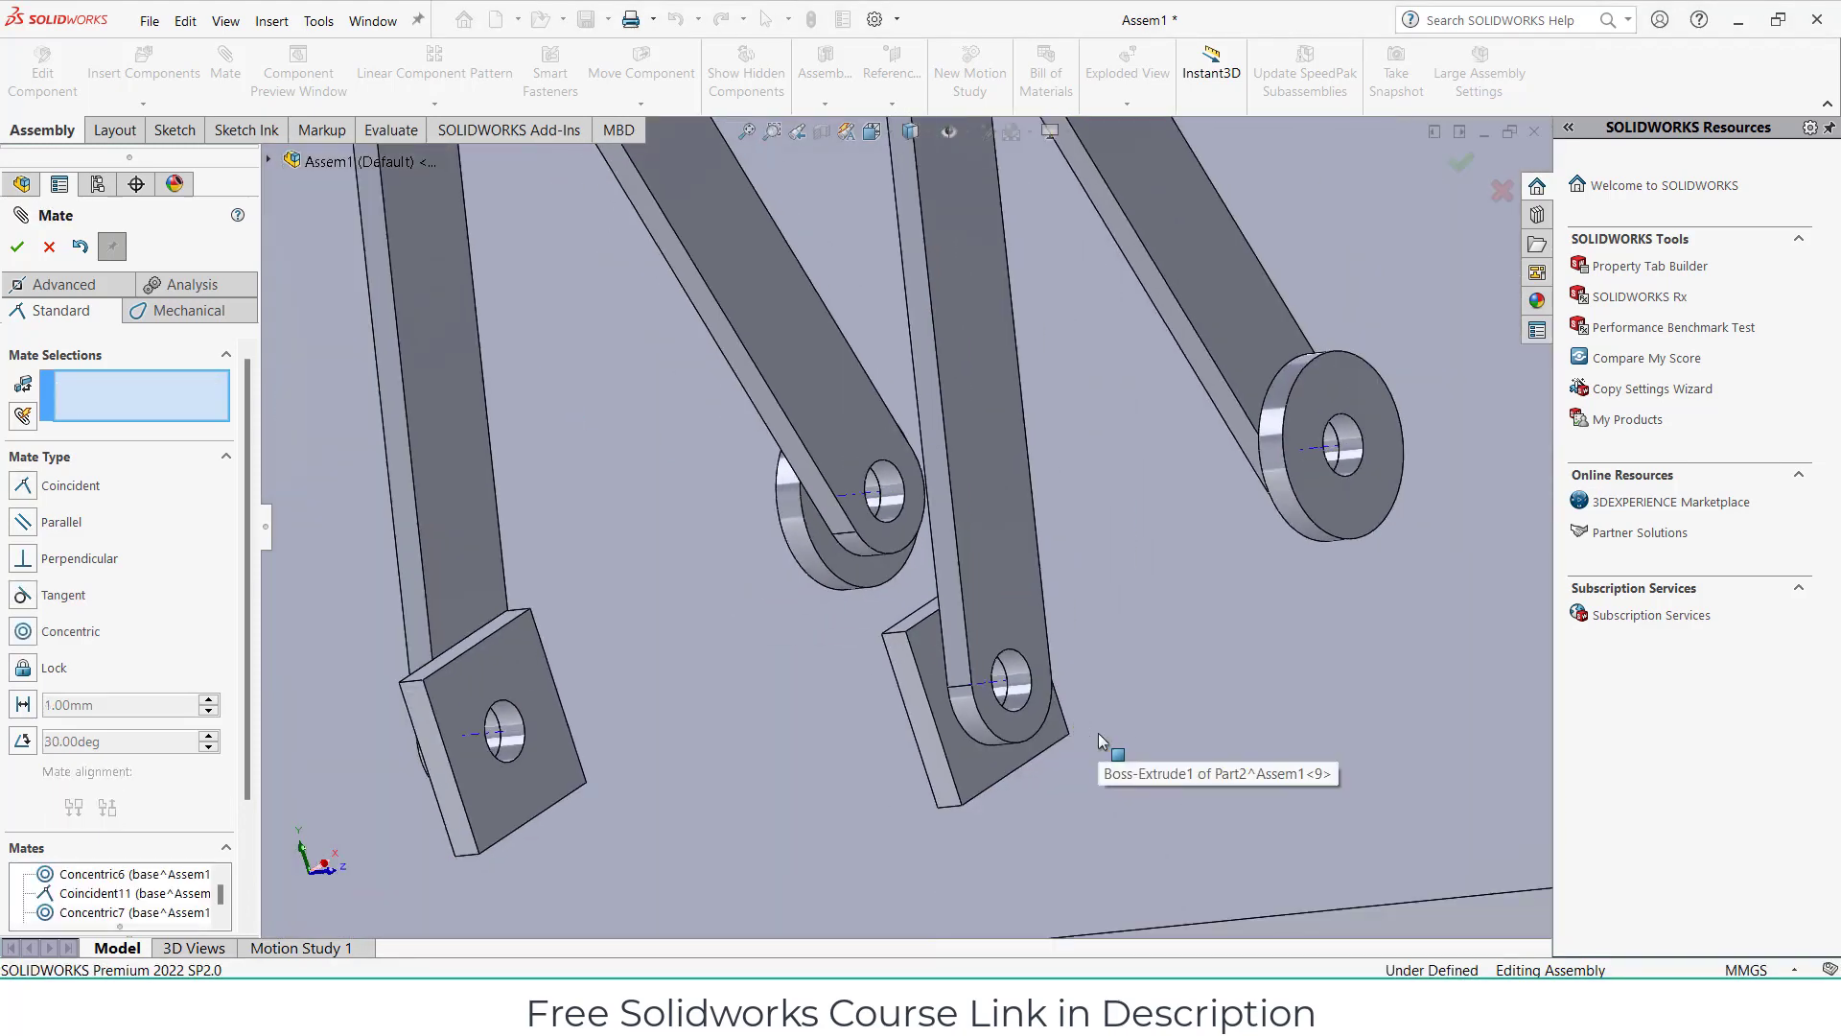
pyautogui.scroll(3, 1097, 733)
pyautogui.scroll(-3, 979, 620)
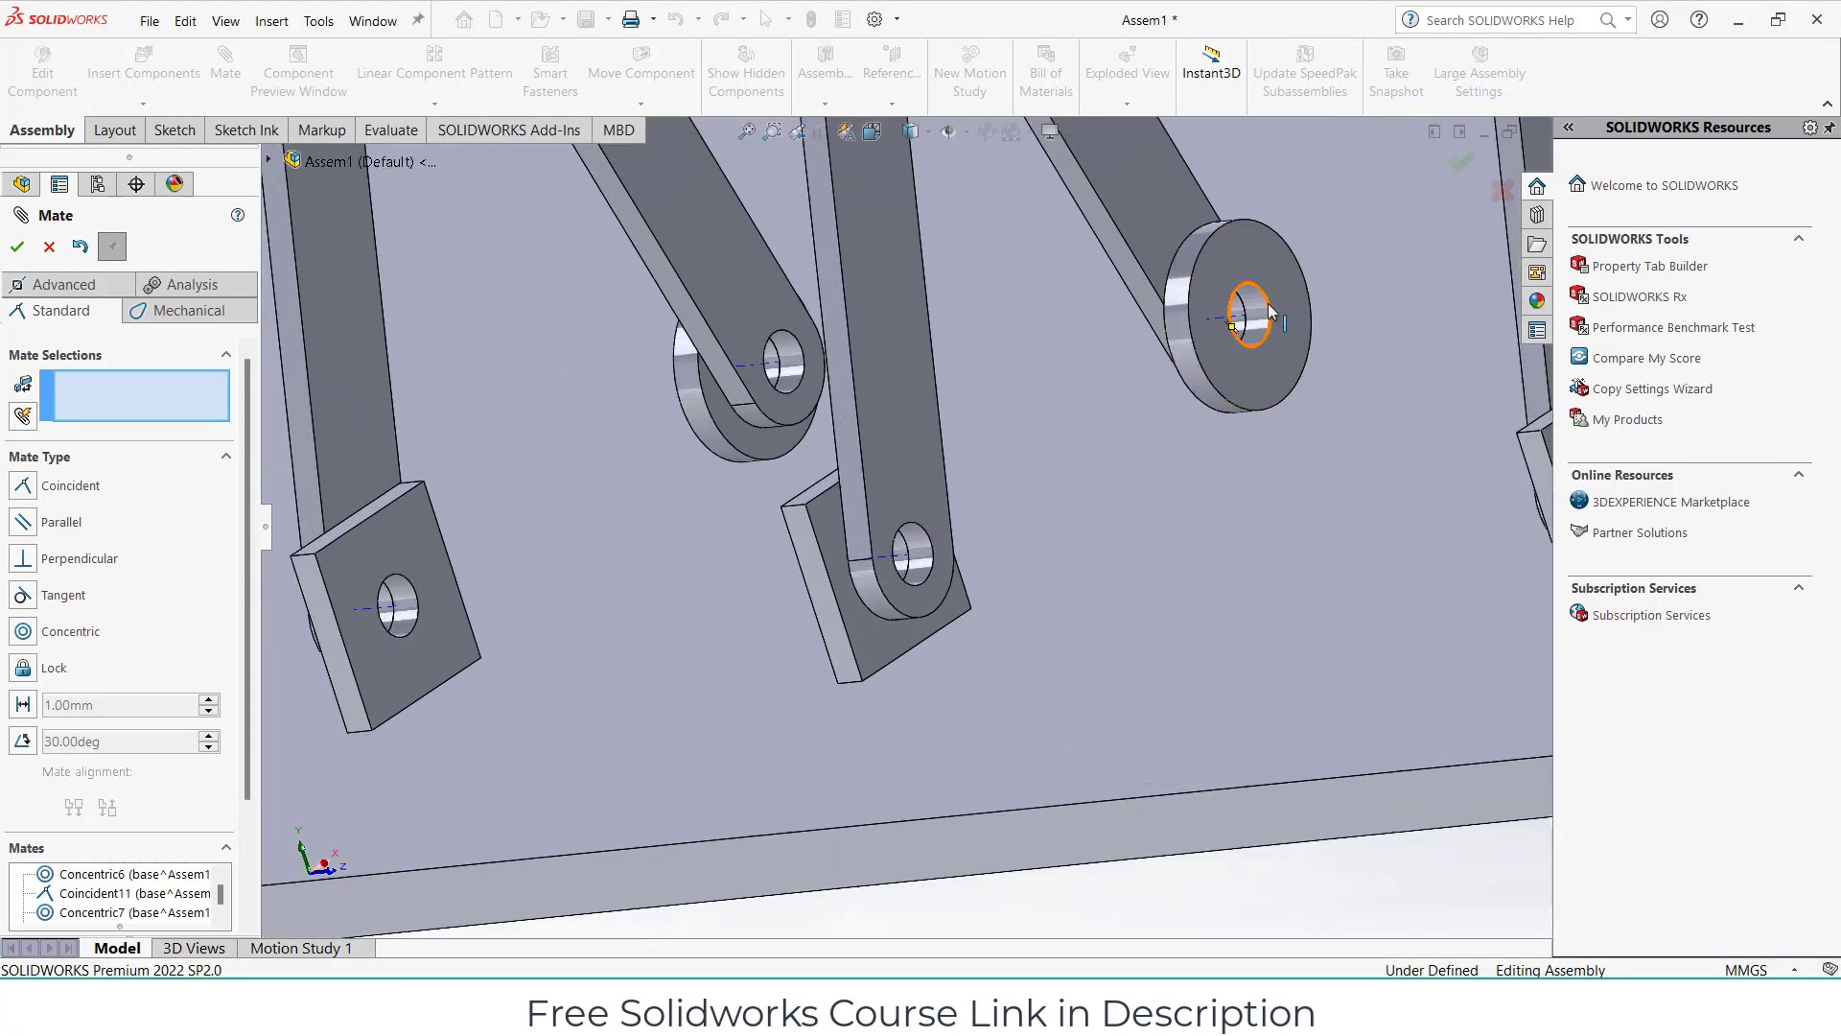
pyautogui.click(1238, 317)
pyautogui.click(1240, 316)
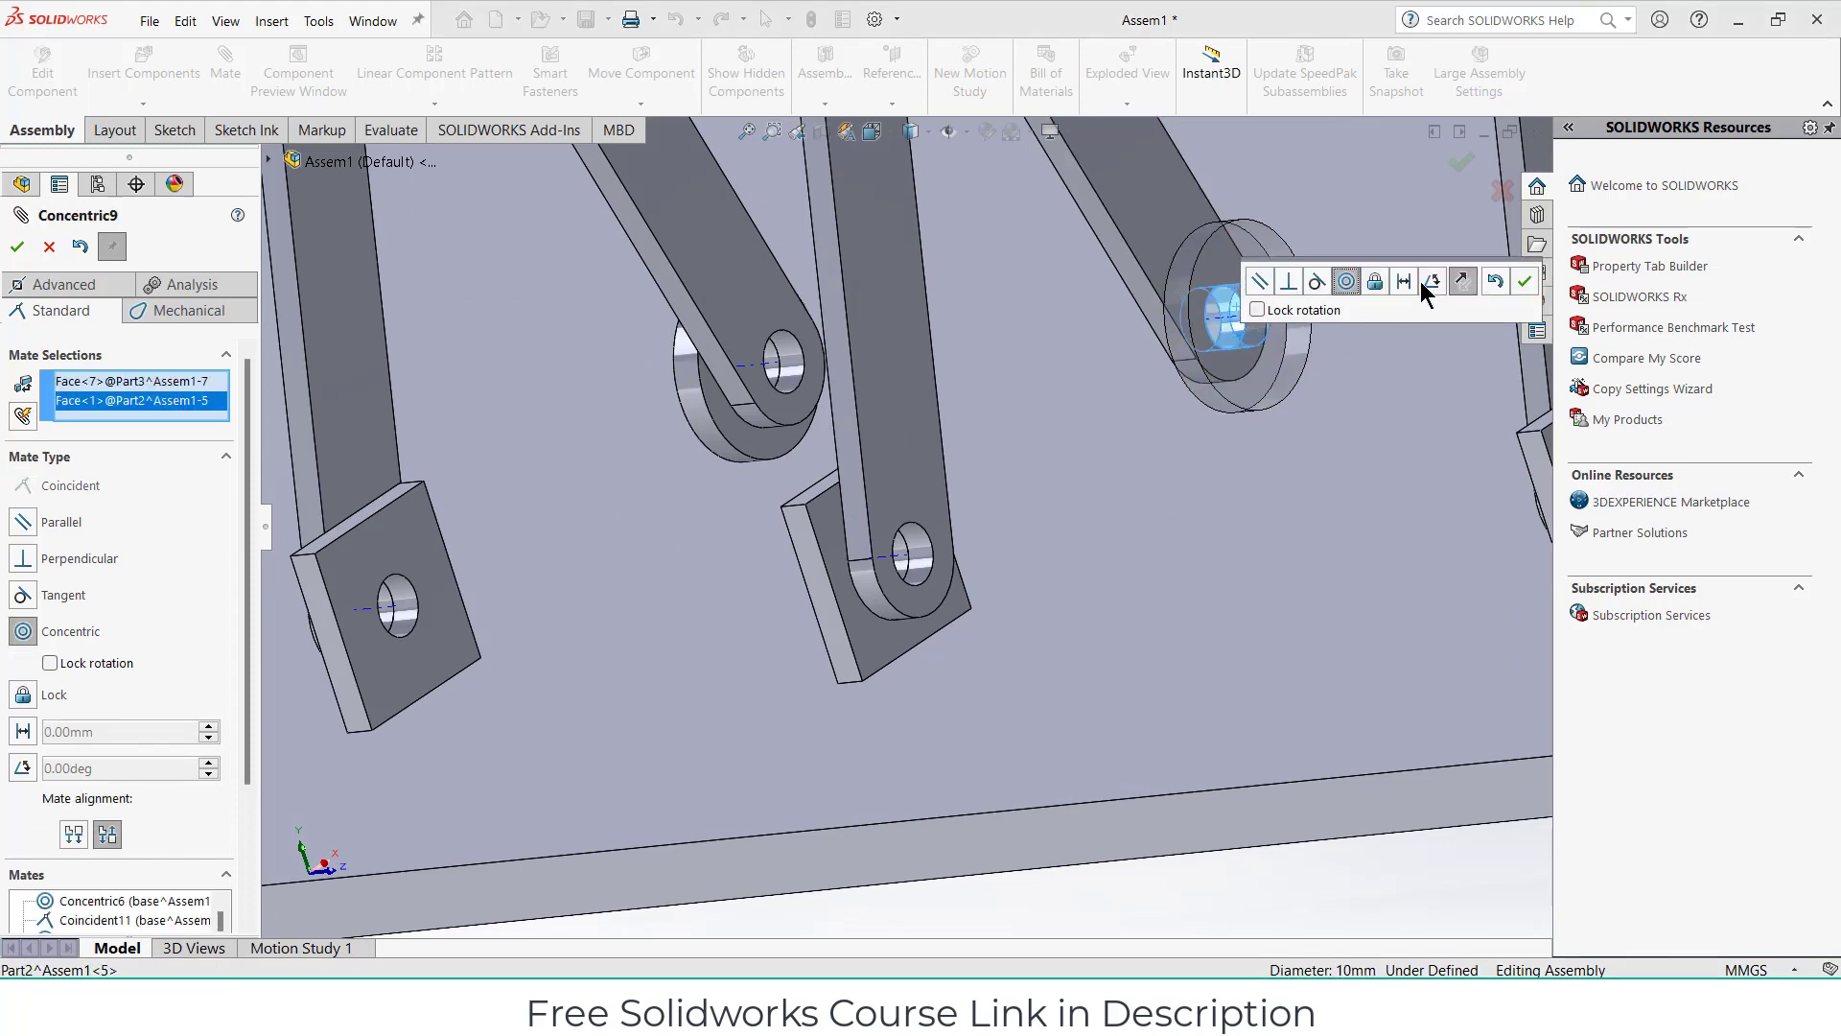
pyautogui.click(1527, 281)
pyautogui.click(1232, 317)
pyautogui.moveTo(1232, 316); pyautogui.dragTo(1101, 372, button='middle')
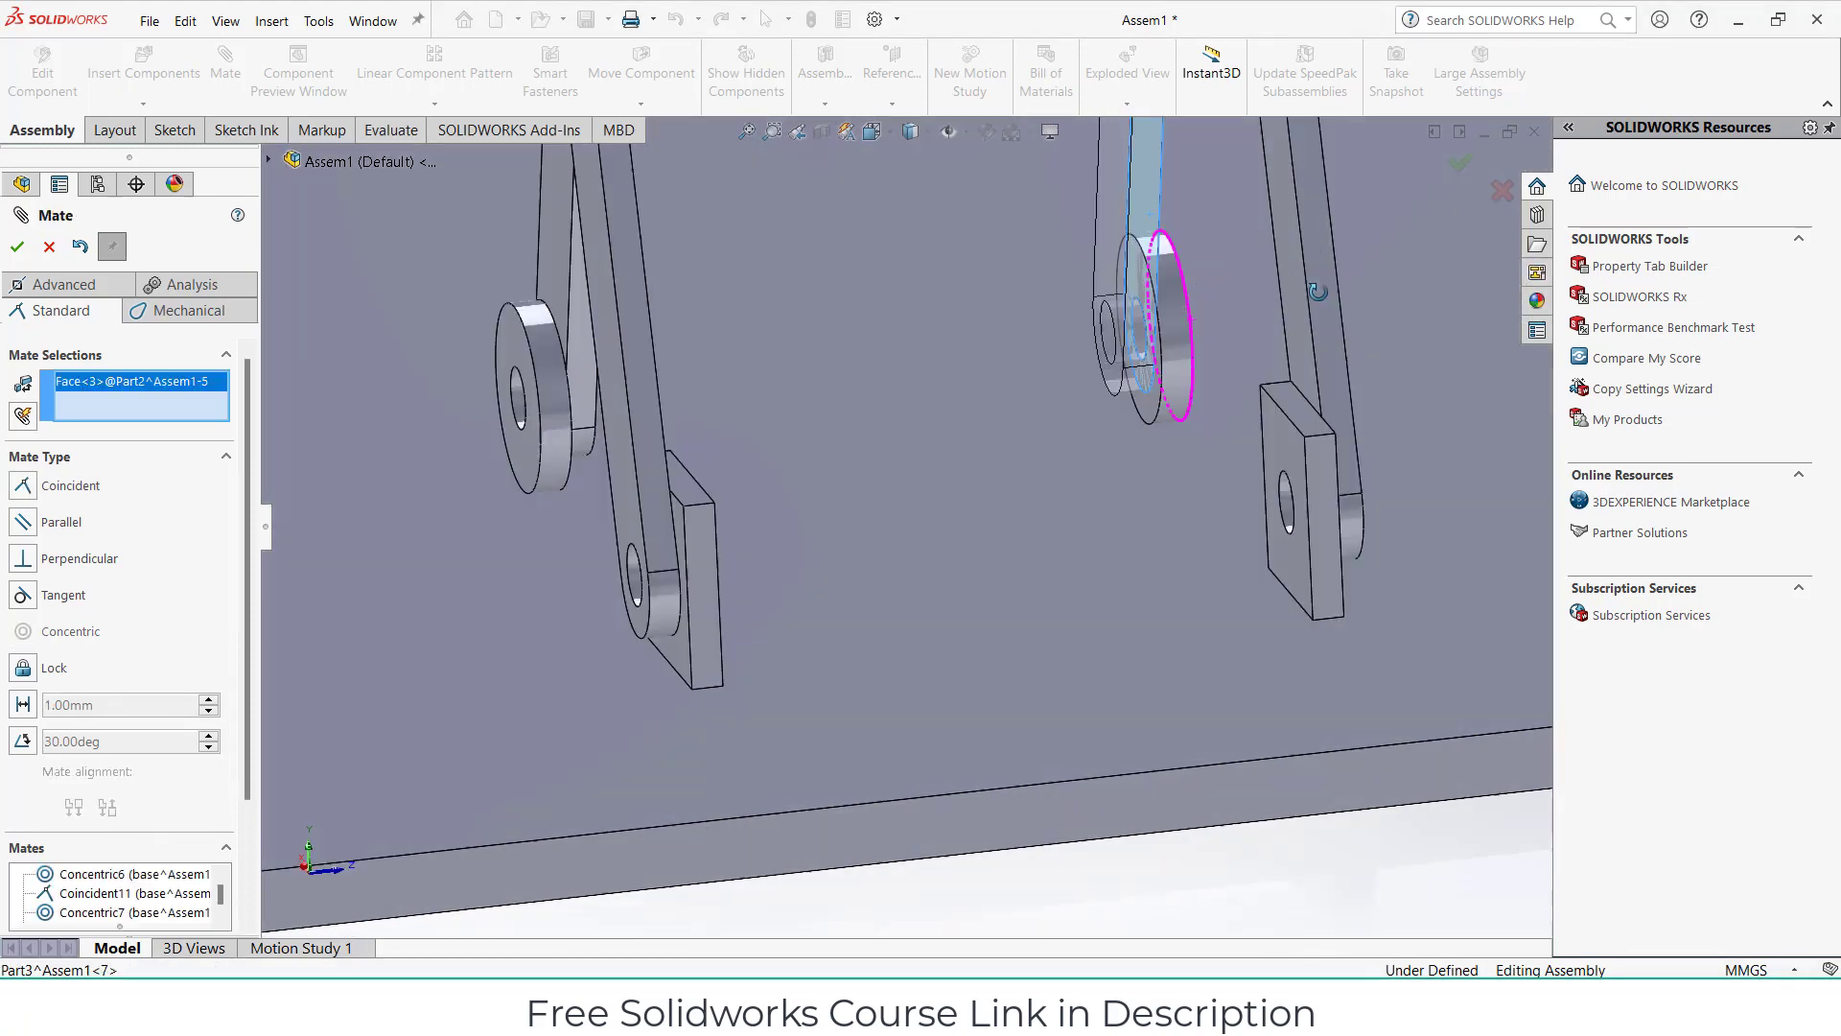
pyautogui.click(1101, 372)
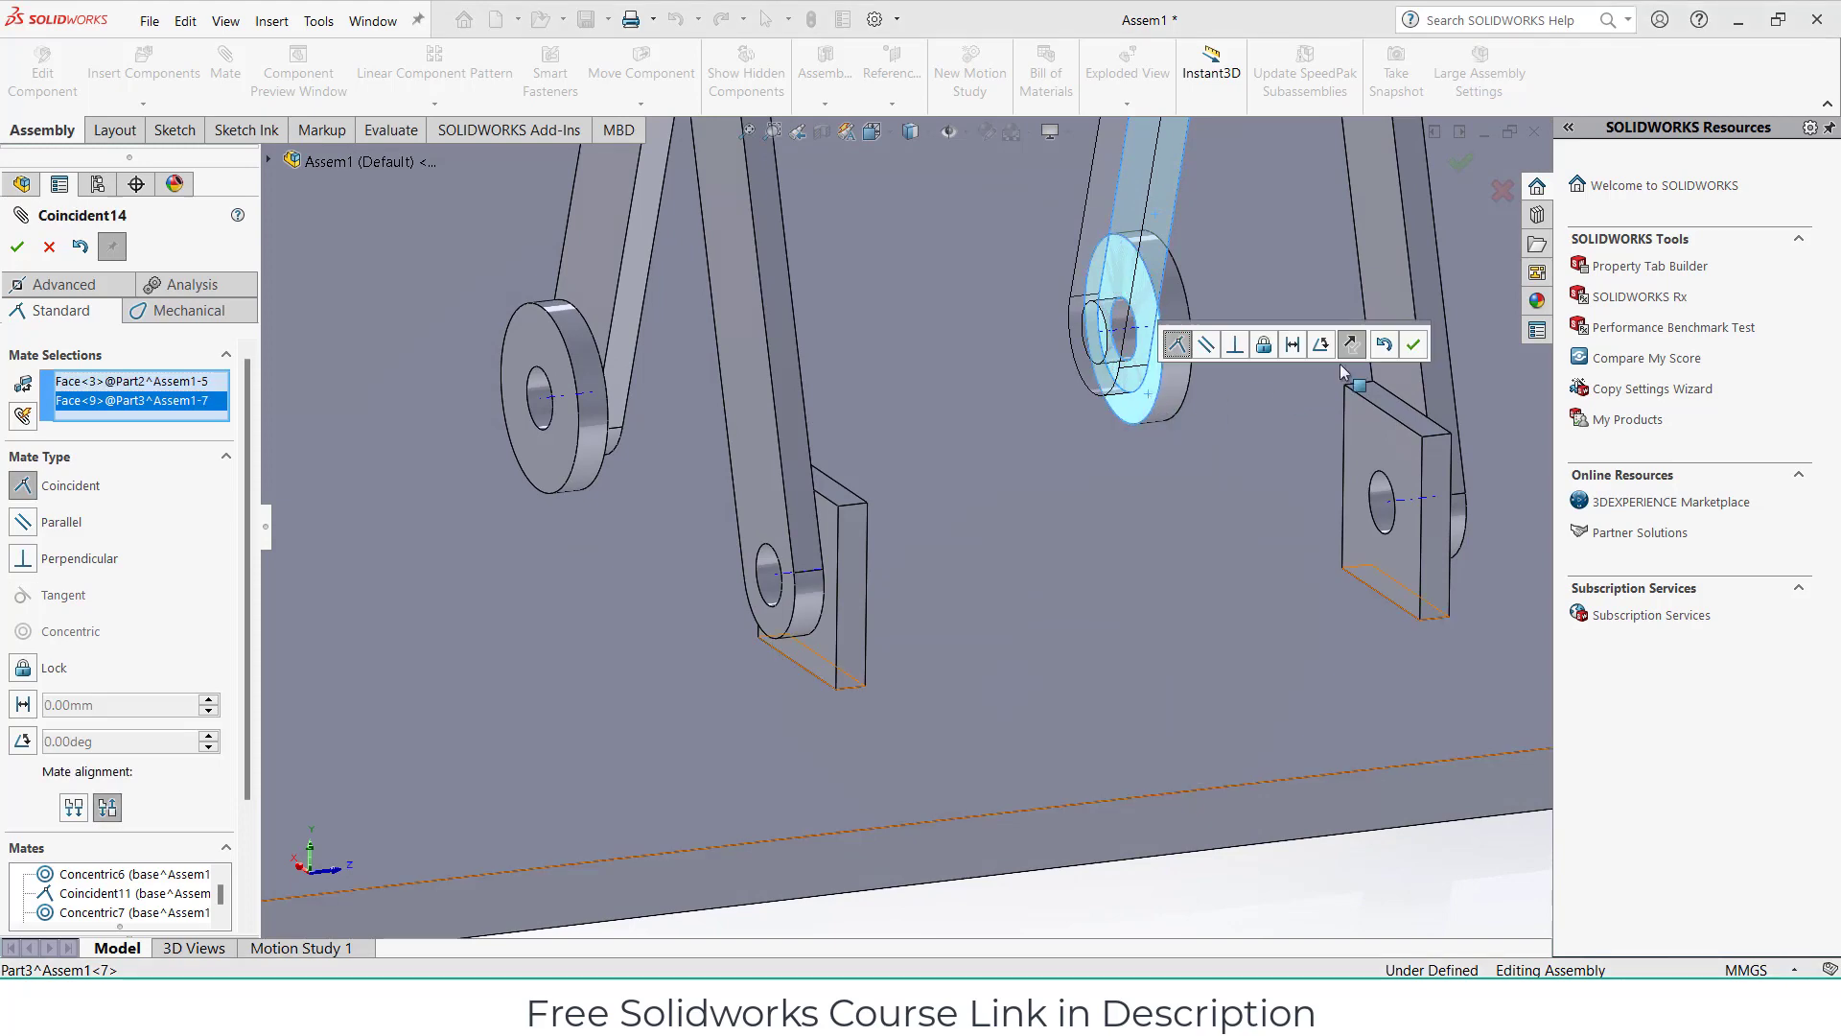
pyautogui.click(1416, 345)
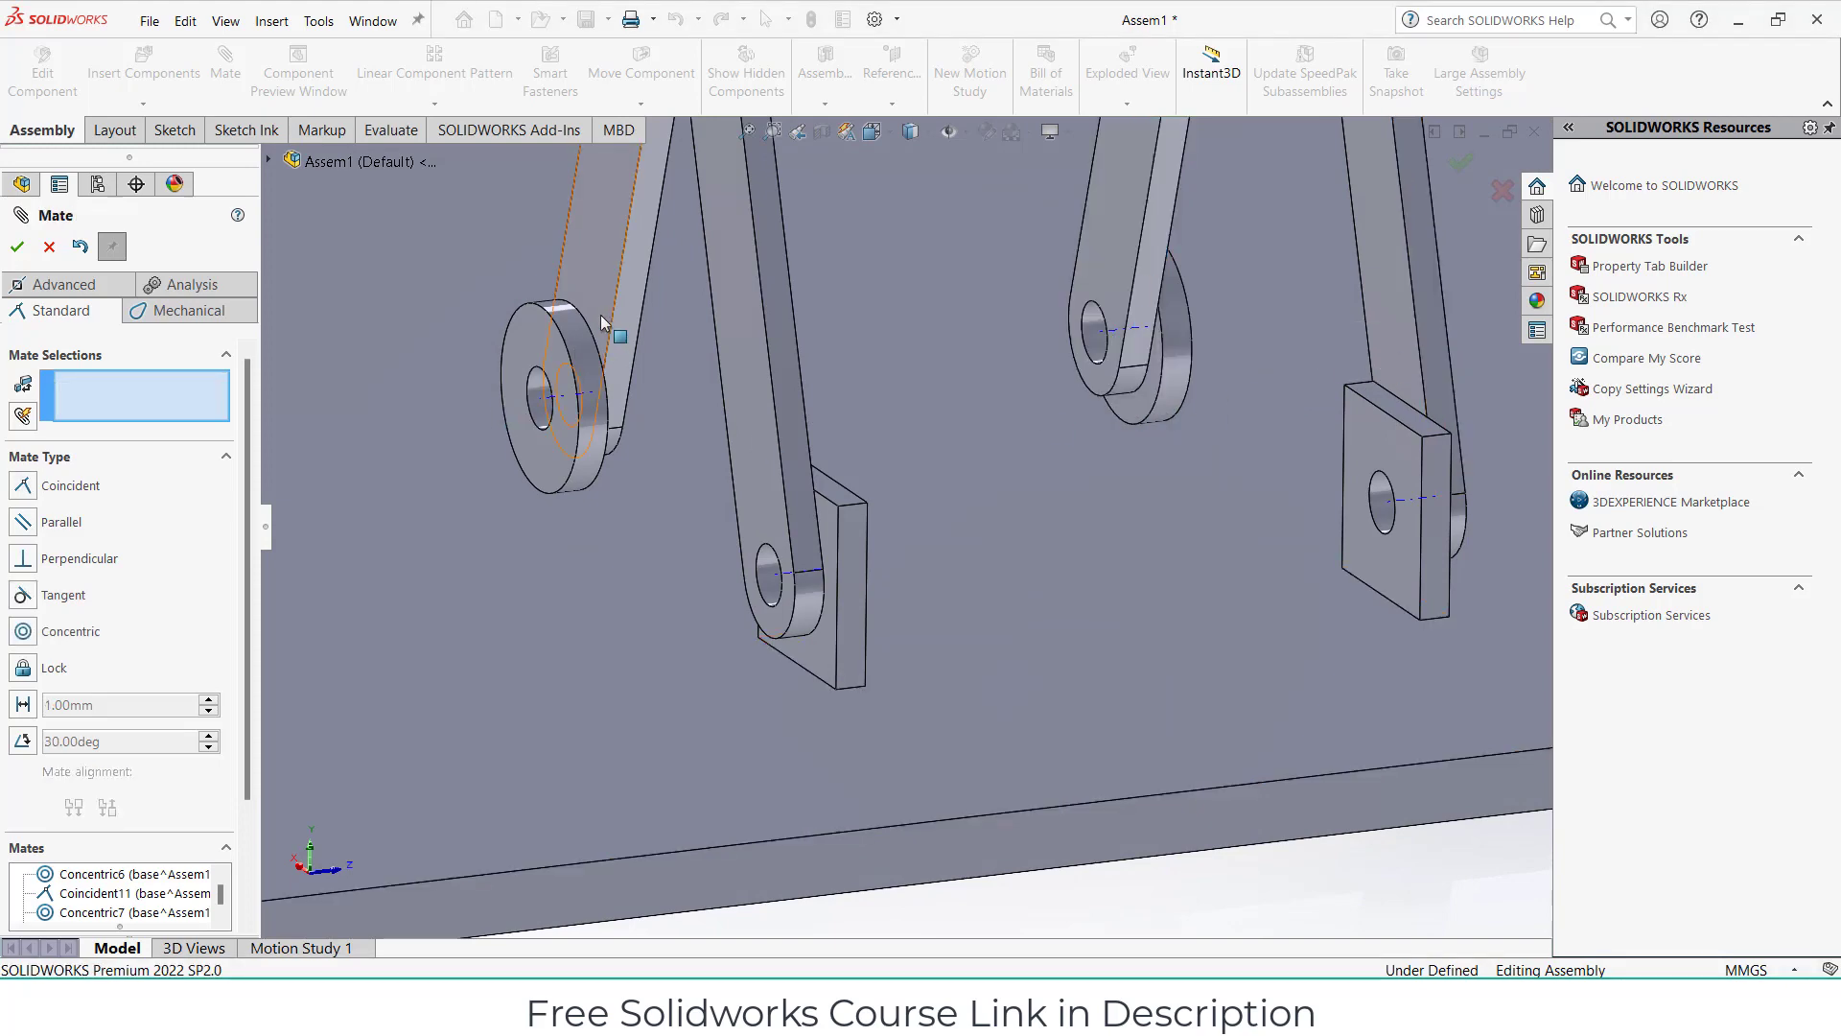
# Centre the left roller on the link hole and make its face flush with the arm.
pyautogui.moveTo(604, 321); pyautogui.dragTo(662, 374, button='middle')
pyautogui.scroll(-5, 696, 384)
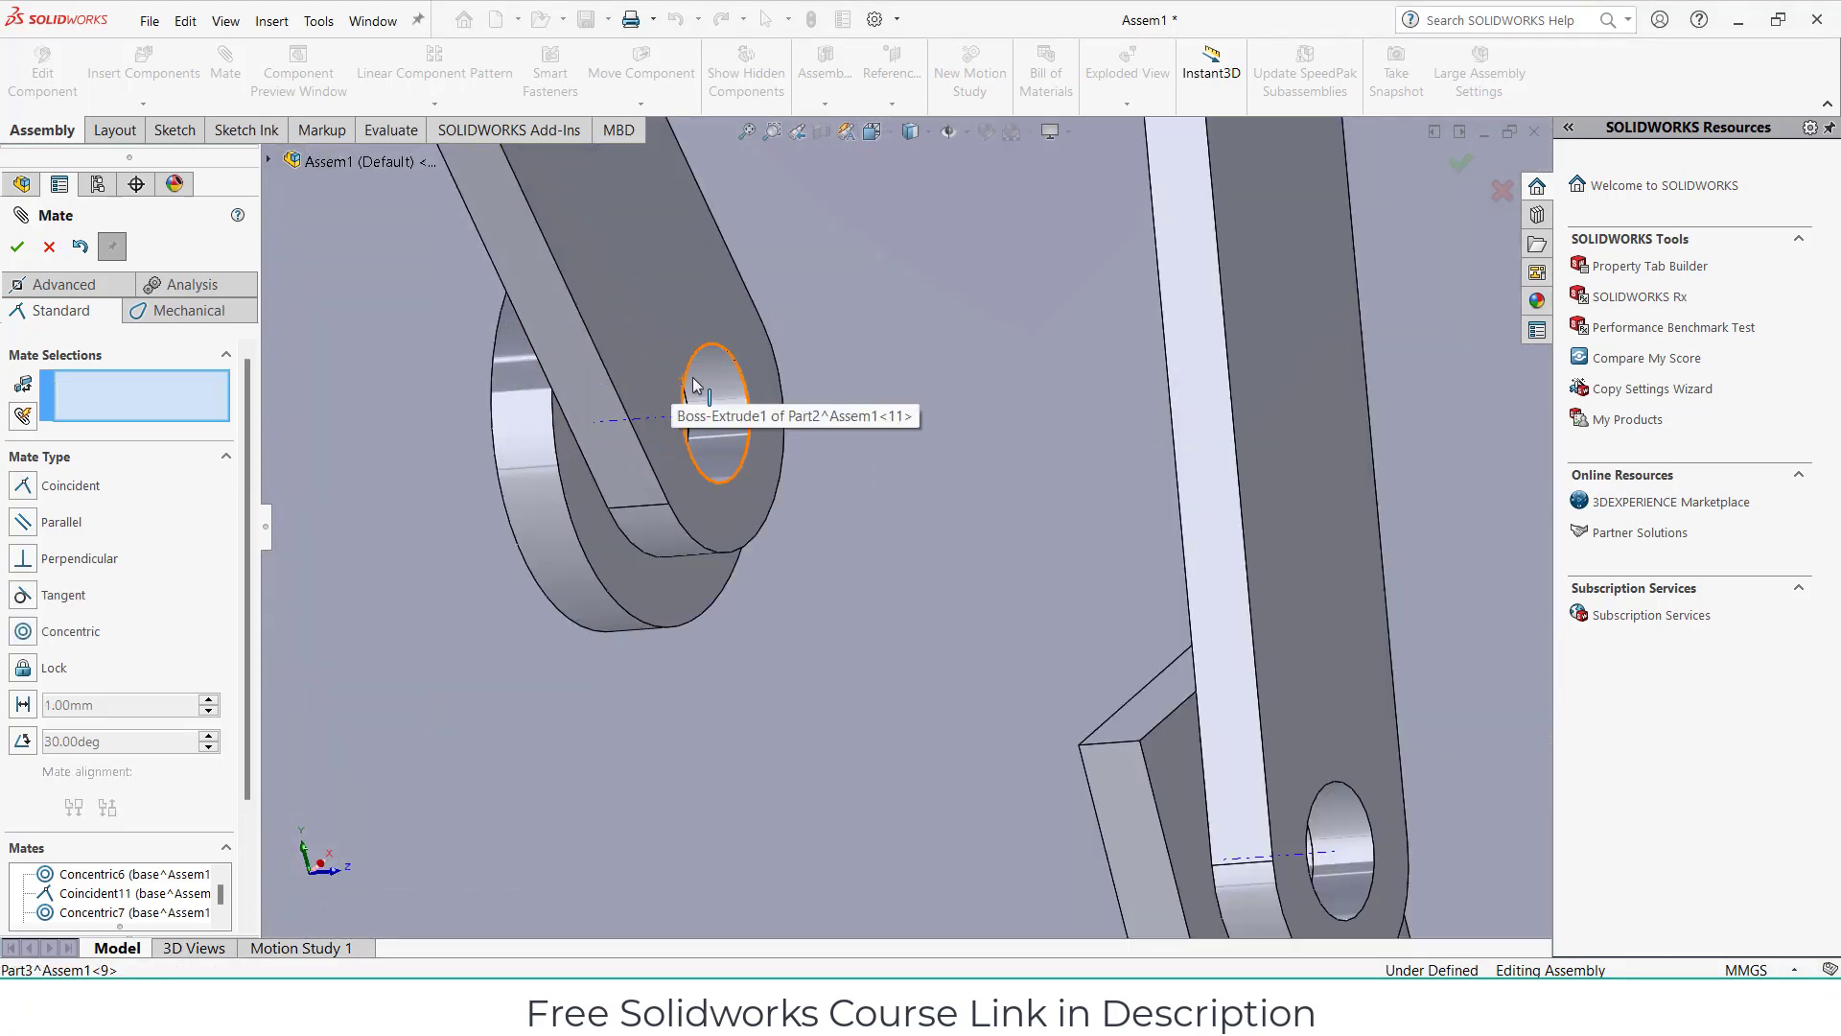
pyautogui.click(696, 384)
pyautogui.click(669, 381)
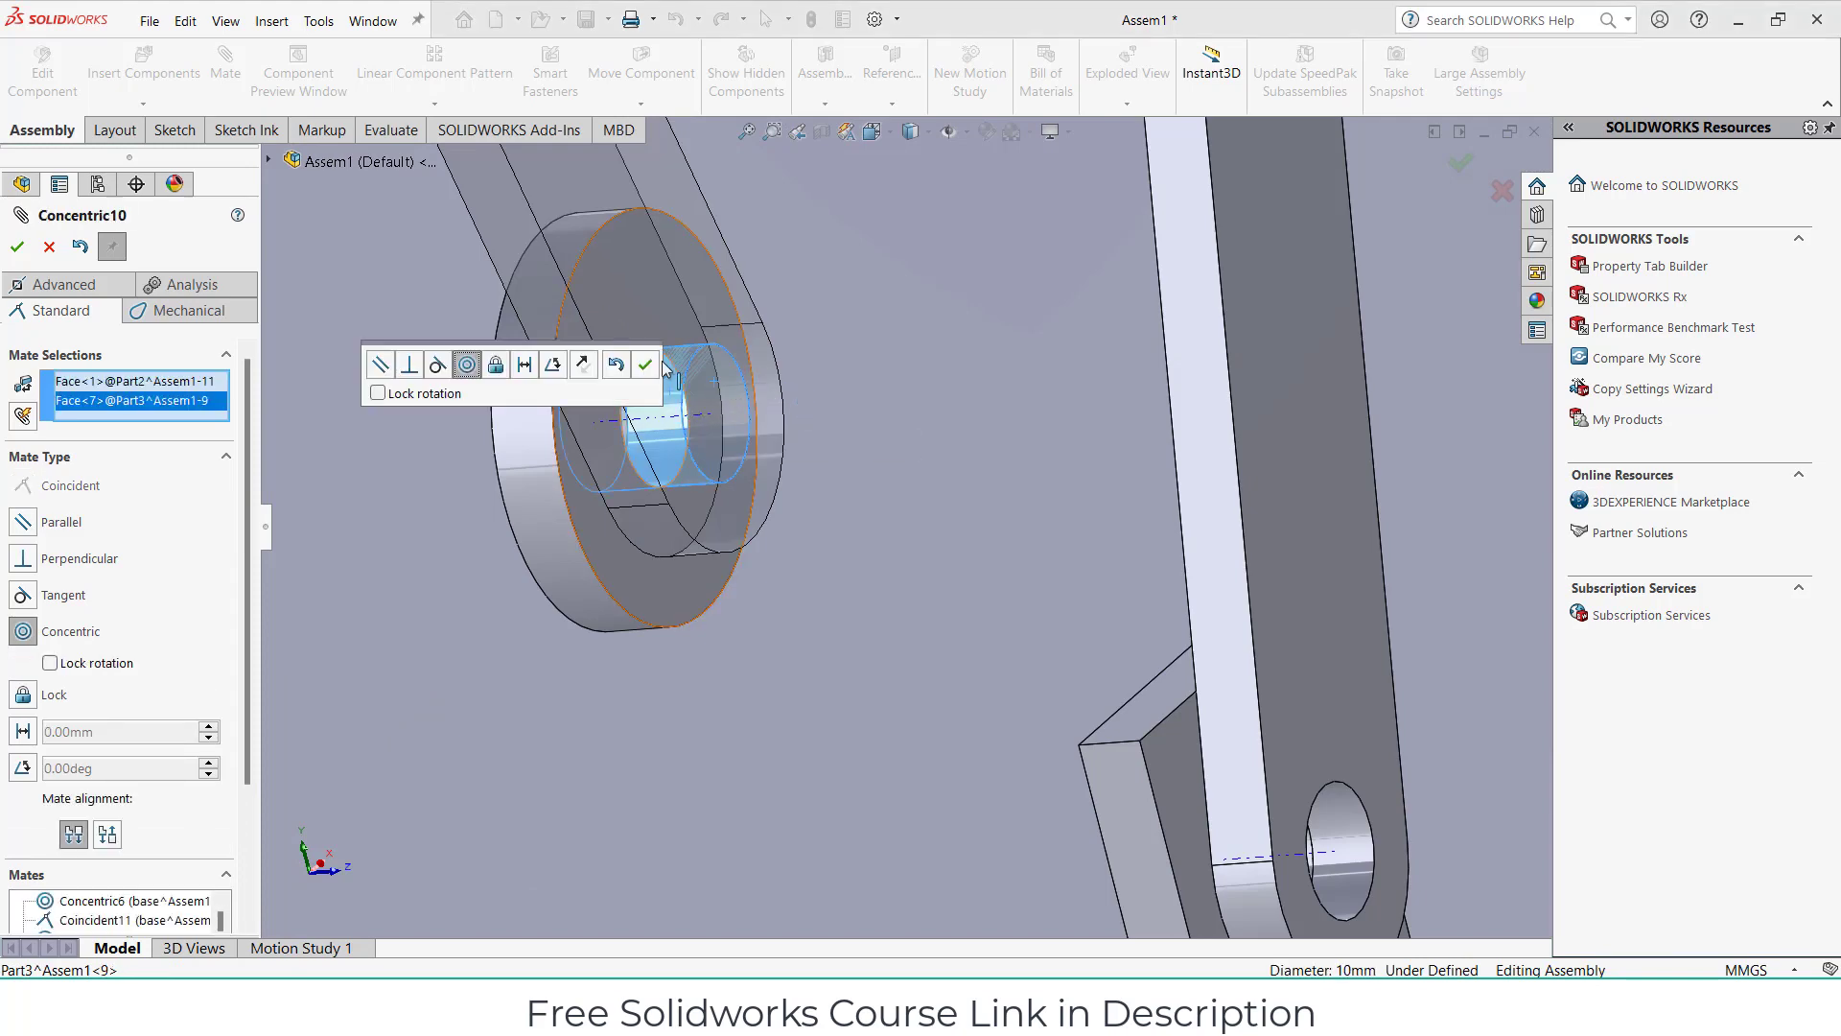
pyautogui.click(645, 364)
pyautogui.click(588, 499)
pyautogui.moveTo(608, 537); pyautogui.dragTo(792, 537, button='middle')
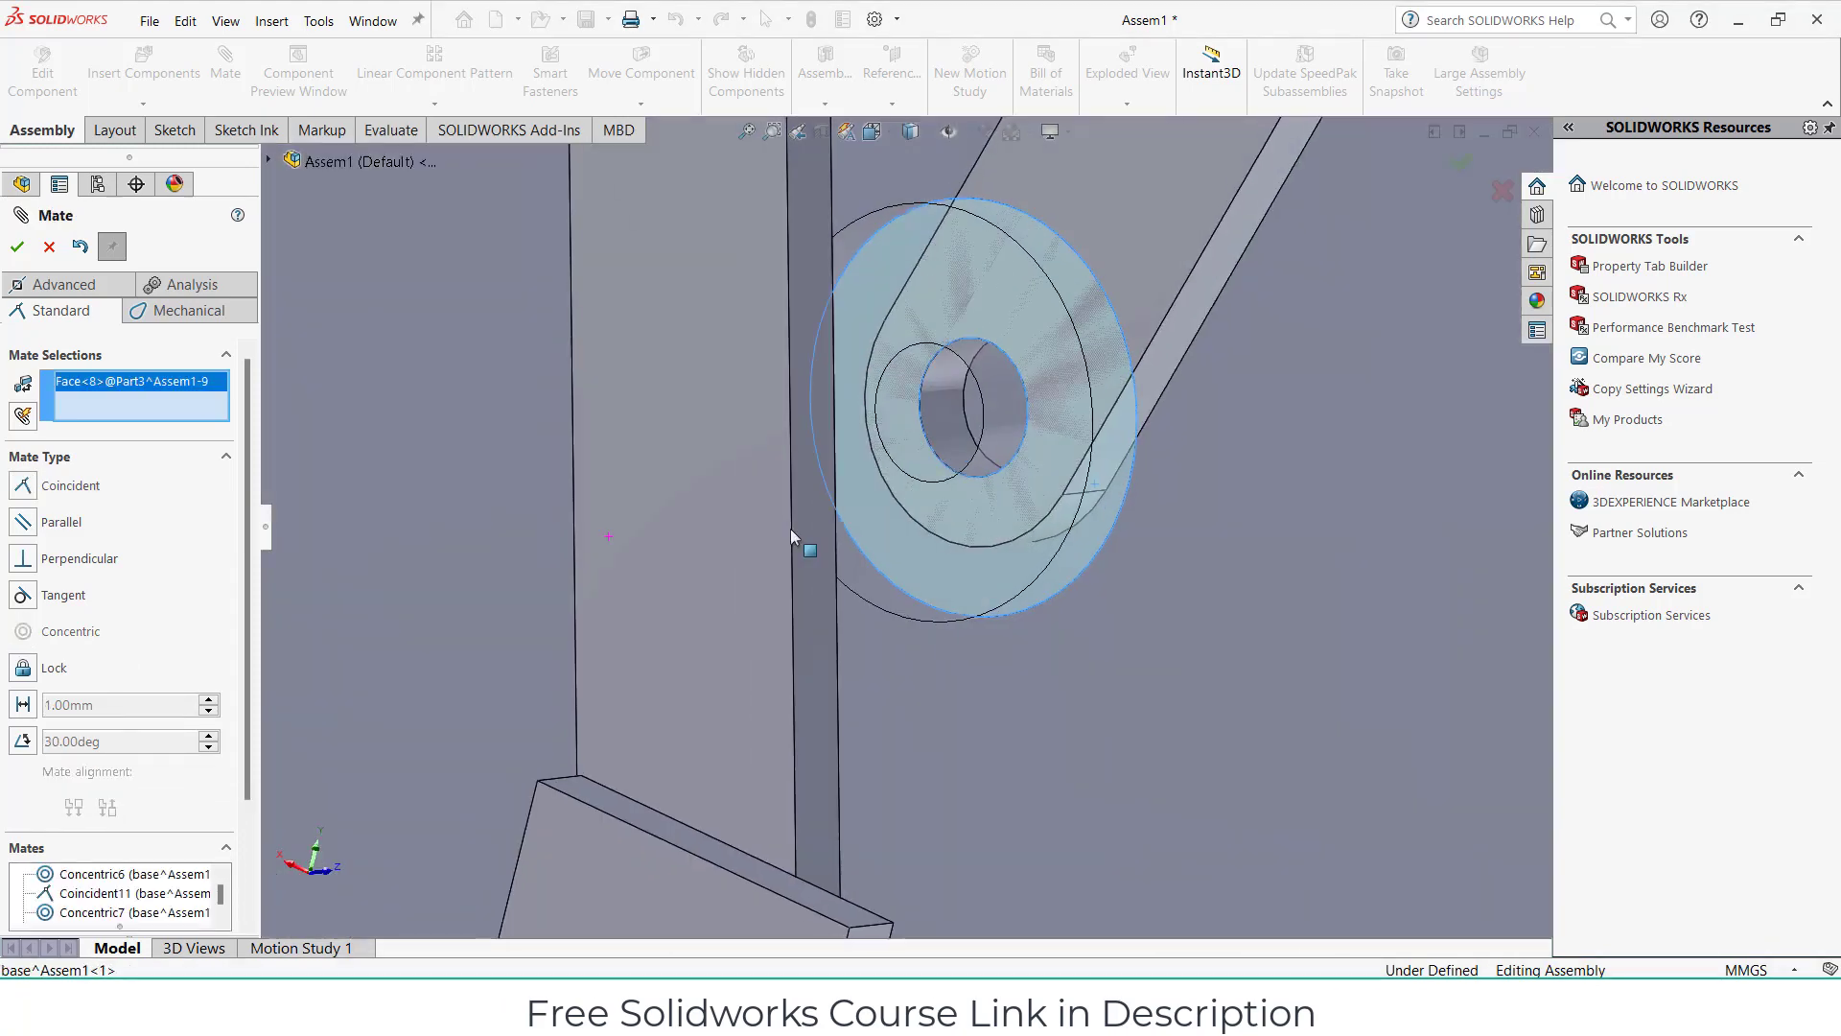
pyautogui.scroll(3, 793, 537)
pyautogui.scroll(3, 792, 537)
pyautogui.click(1004, 335)
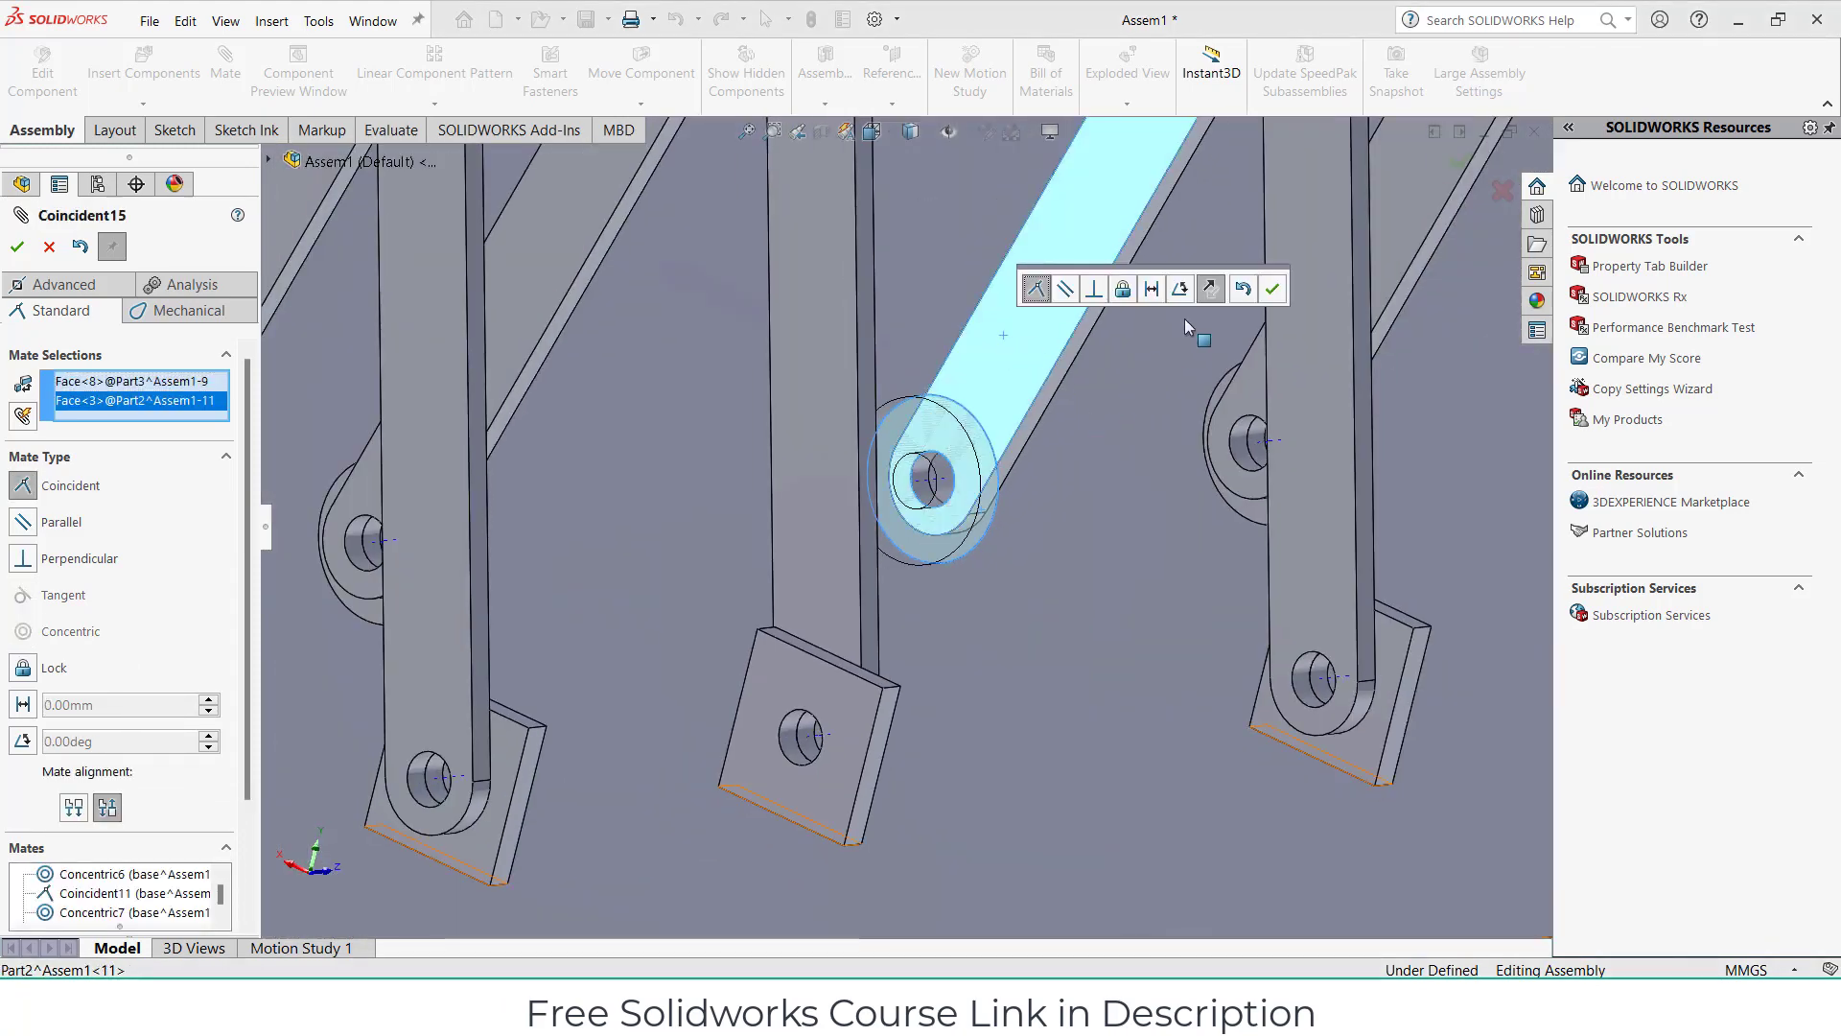
pyautogui.click(1272, 287)
# Pin an arm into its base tab hole and set it flush against the tab.
pyautogui.scroll(3, 892, 688)
pyautogui.scroll(-3, 848, 646)
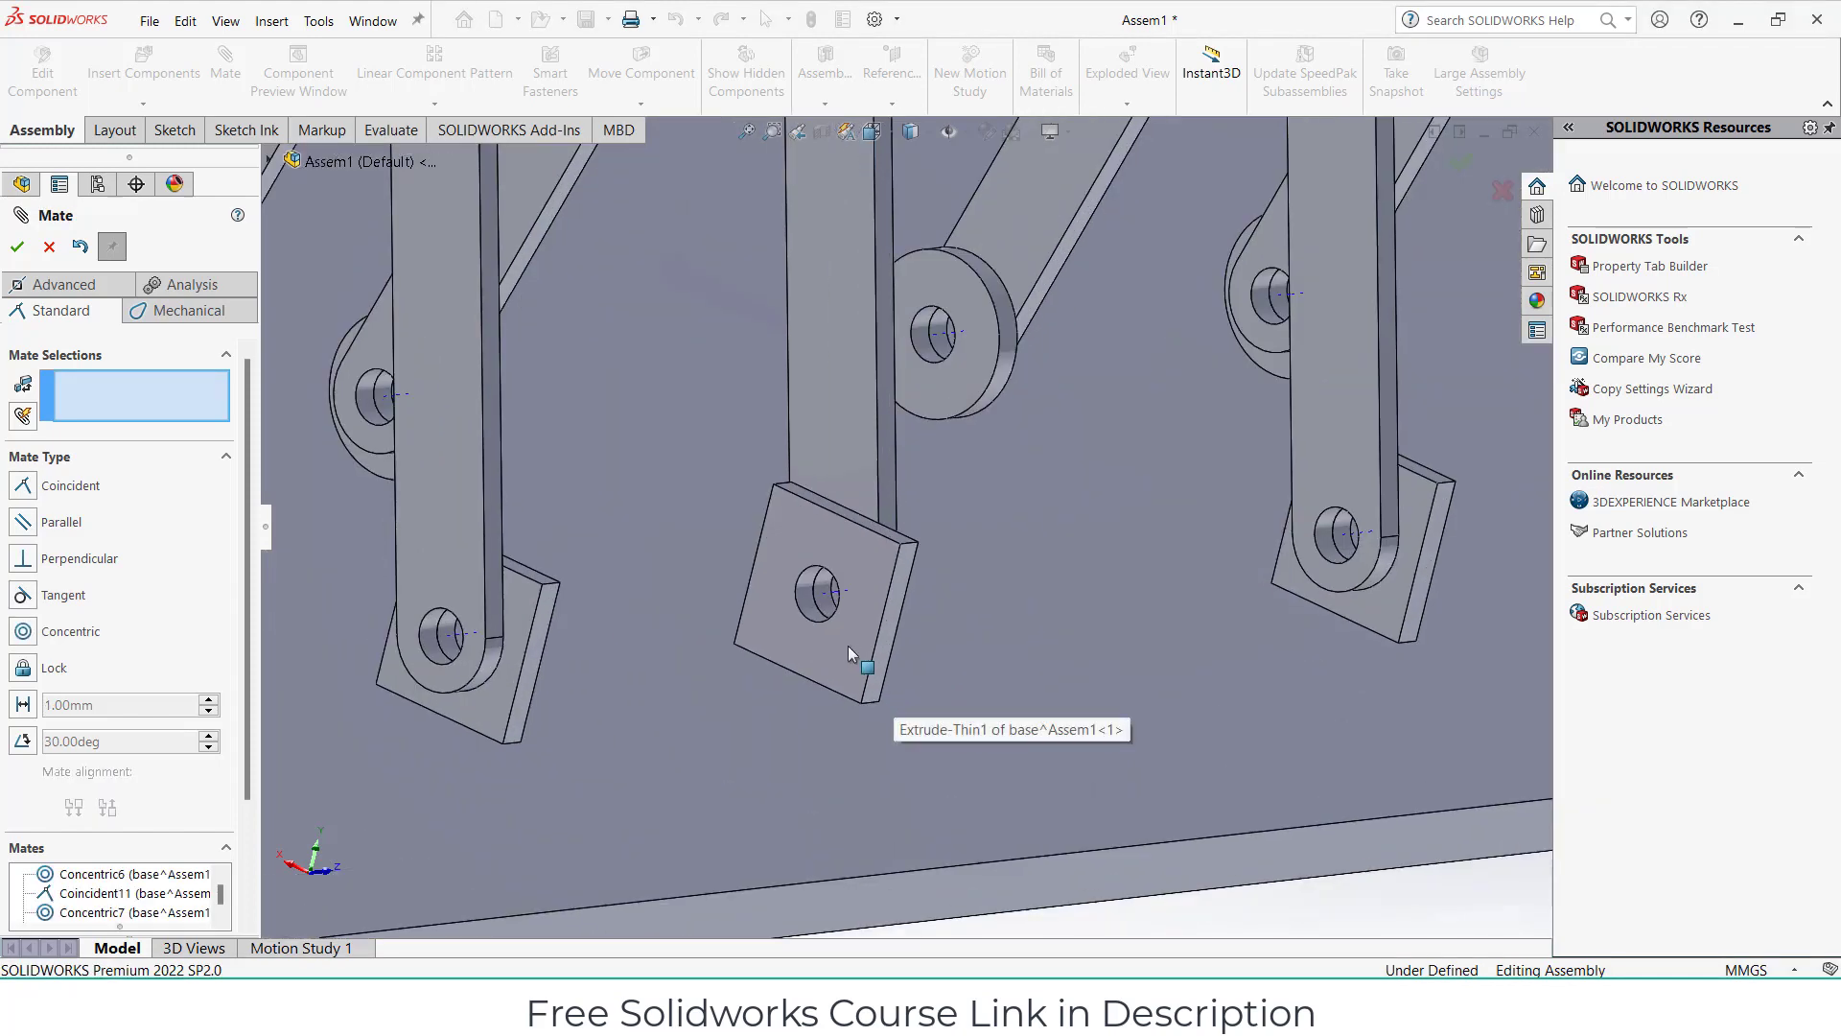
pyautogui.scroll(-3, 848, 646)
pyautogui.click(813, 525)
pyautogui.click(813, 525)
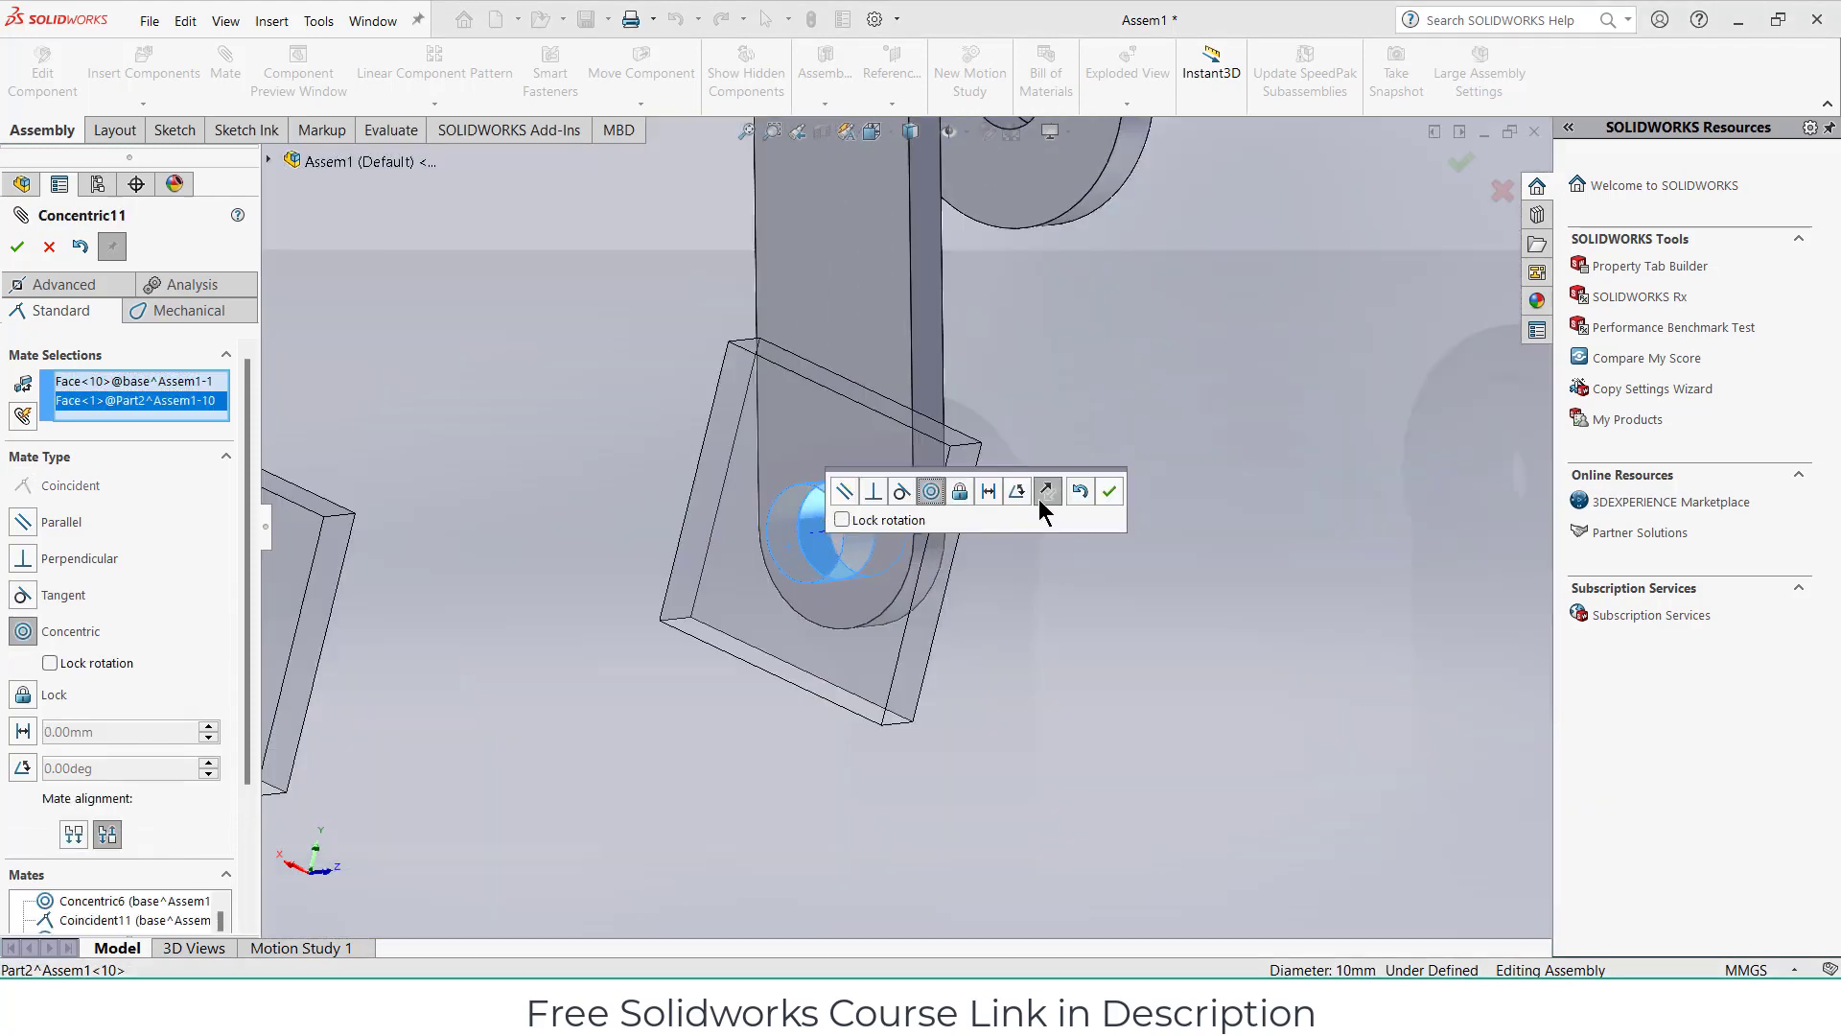
pyautogui.click(1110, 492)
pyautogui.scroll(3, 1020, 521)
pyautogui.click(875, 487)
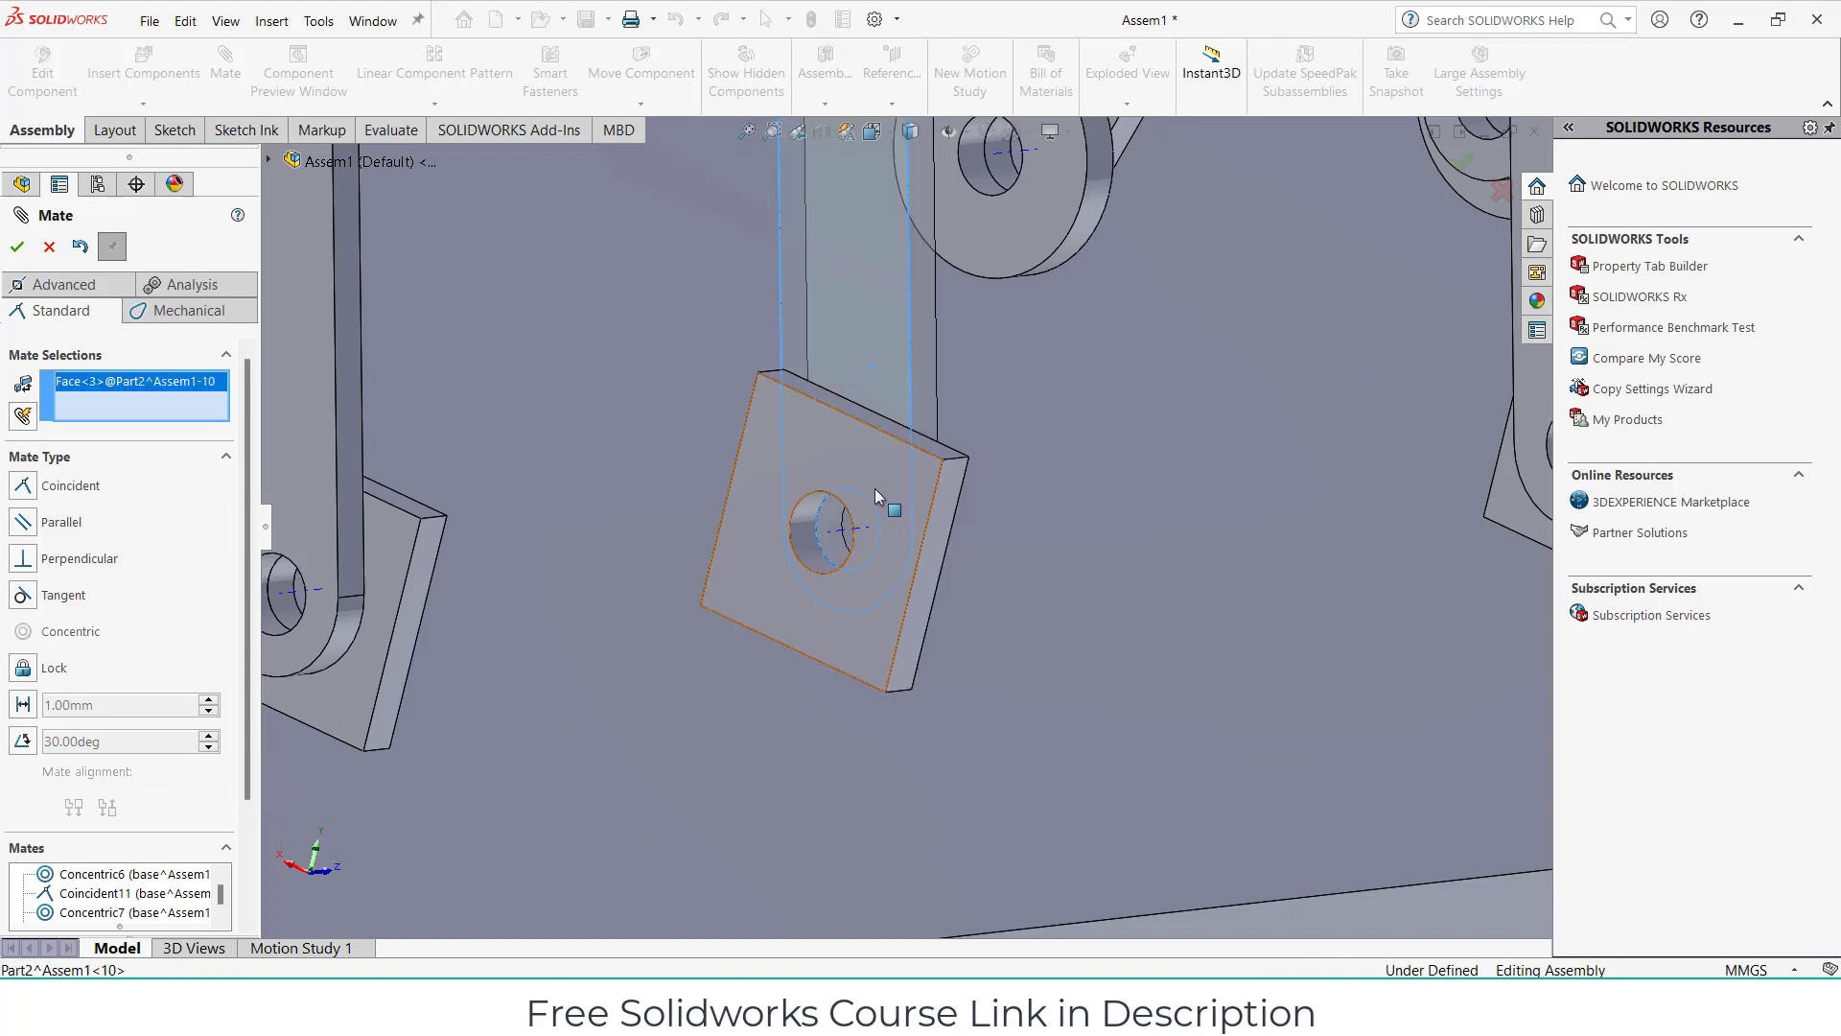
pyautogui.moveTo(875, 487)
pyautogui.mouseDown(button='middle')
pyautogui.moveTo(689, 505)
pyautogui.moveTo(863, 614)
pyautogui.mouseUp(button='middle')
pyautogui.click(873, 622)
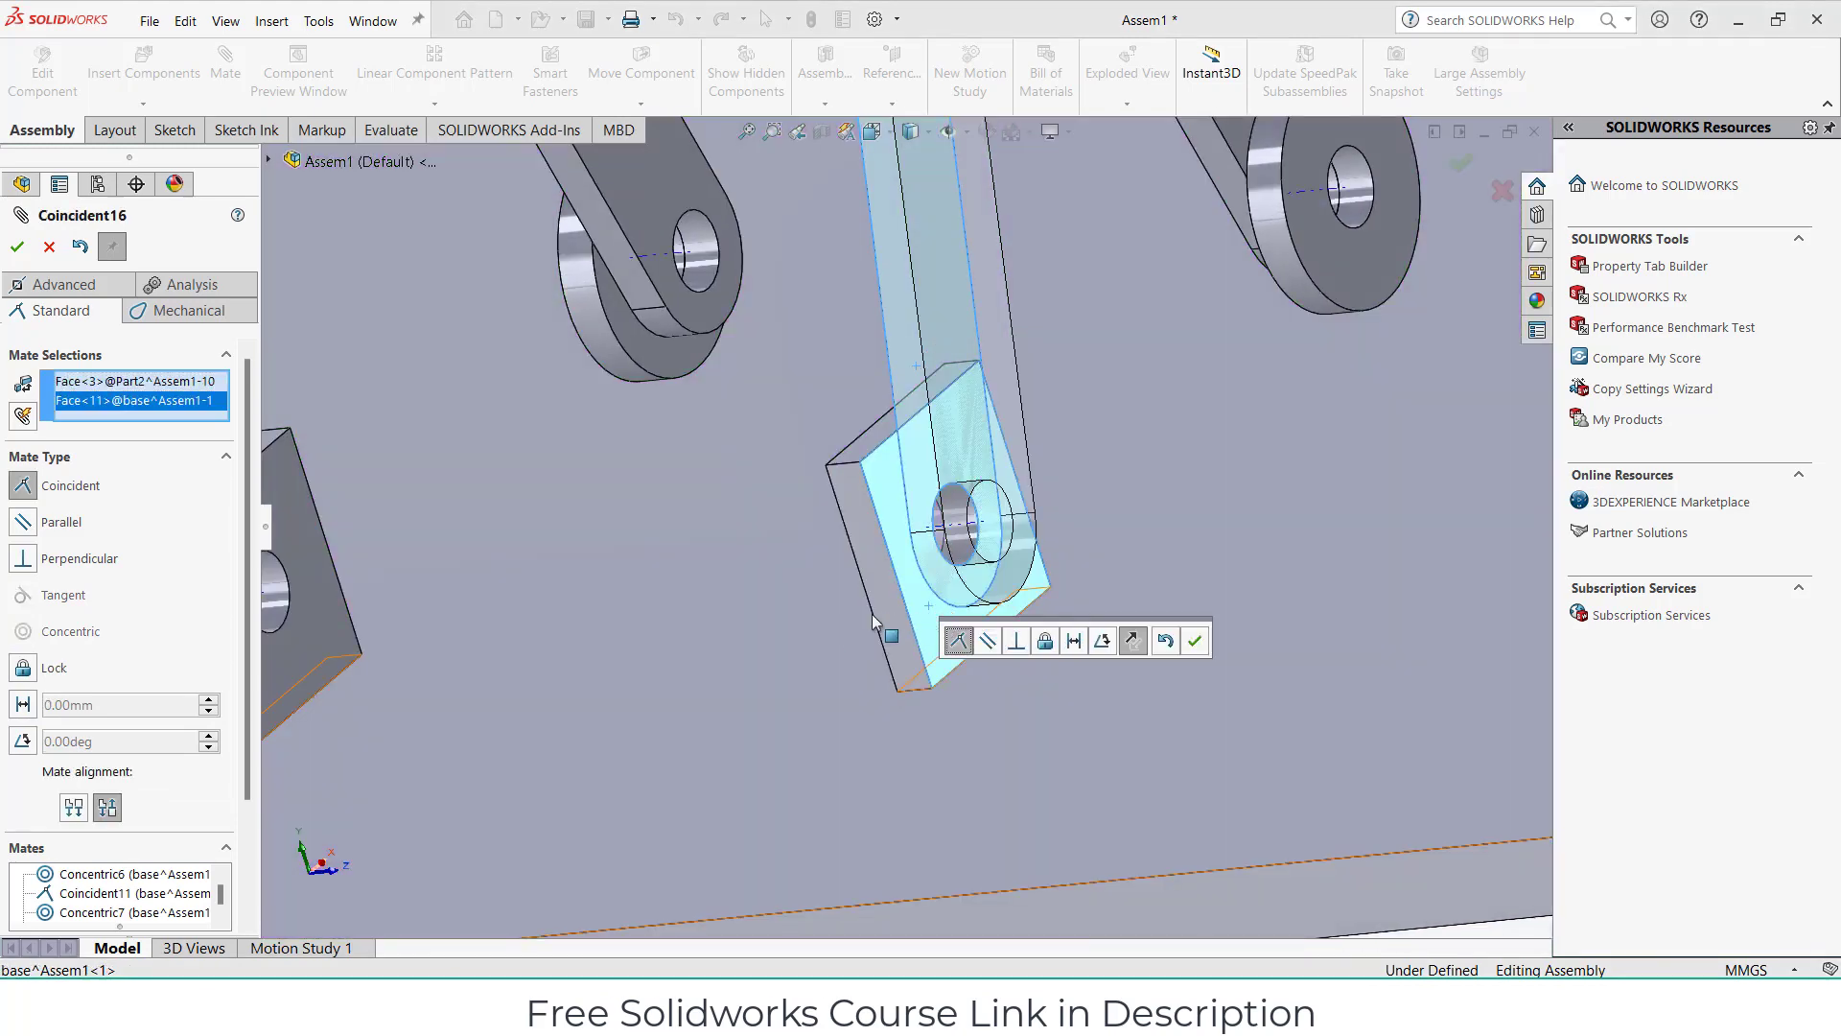
pyautogui.click(1197, 644)
# Pin the next arm end into its base tab, concentric and flush with the tab face.
pyautogui.moveTo(780, 617)
pyautogui.mouseDown(button='middle')
pyautogui.moveTo(616, 617)
pyautogui.moveTo(719, 609)
pyautogui.mouseUp(button='middle')
pyautogui.click(686, 523)
pyautogui.click(684, 525)
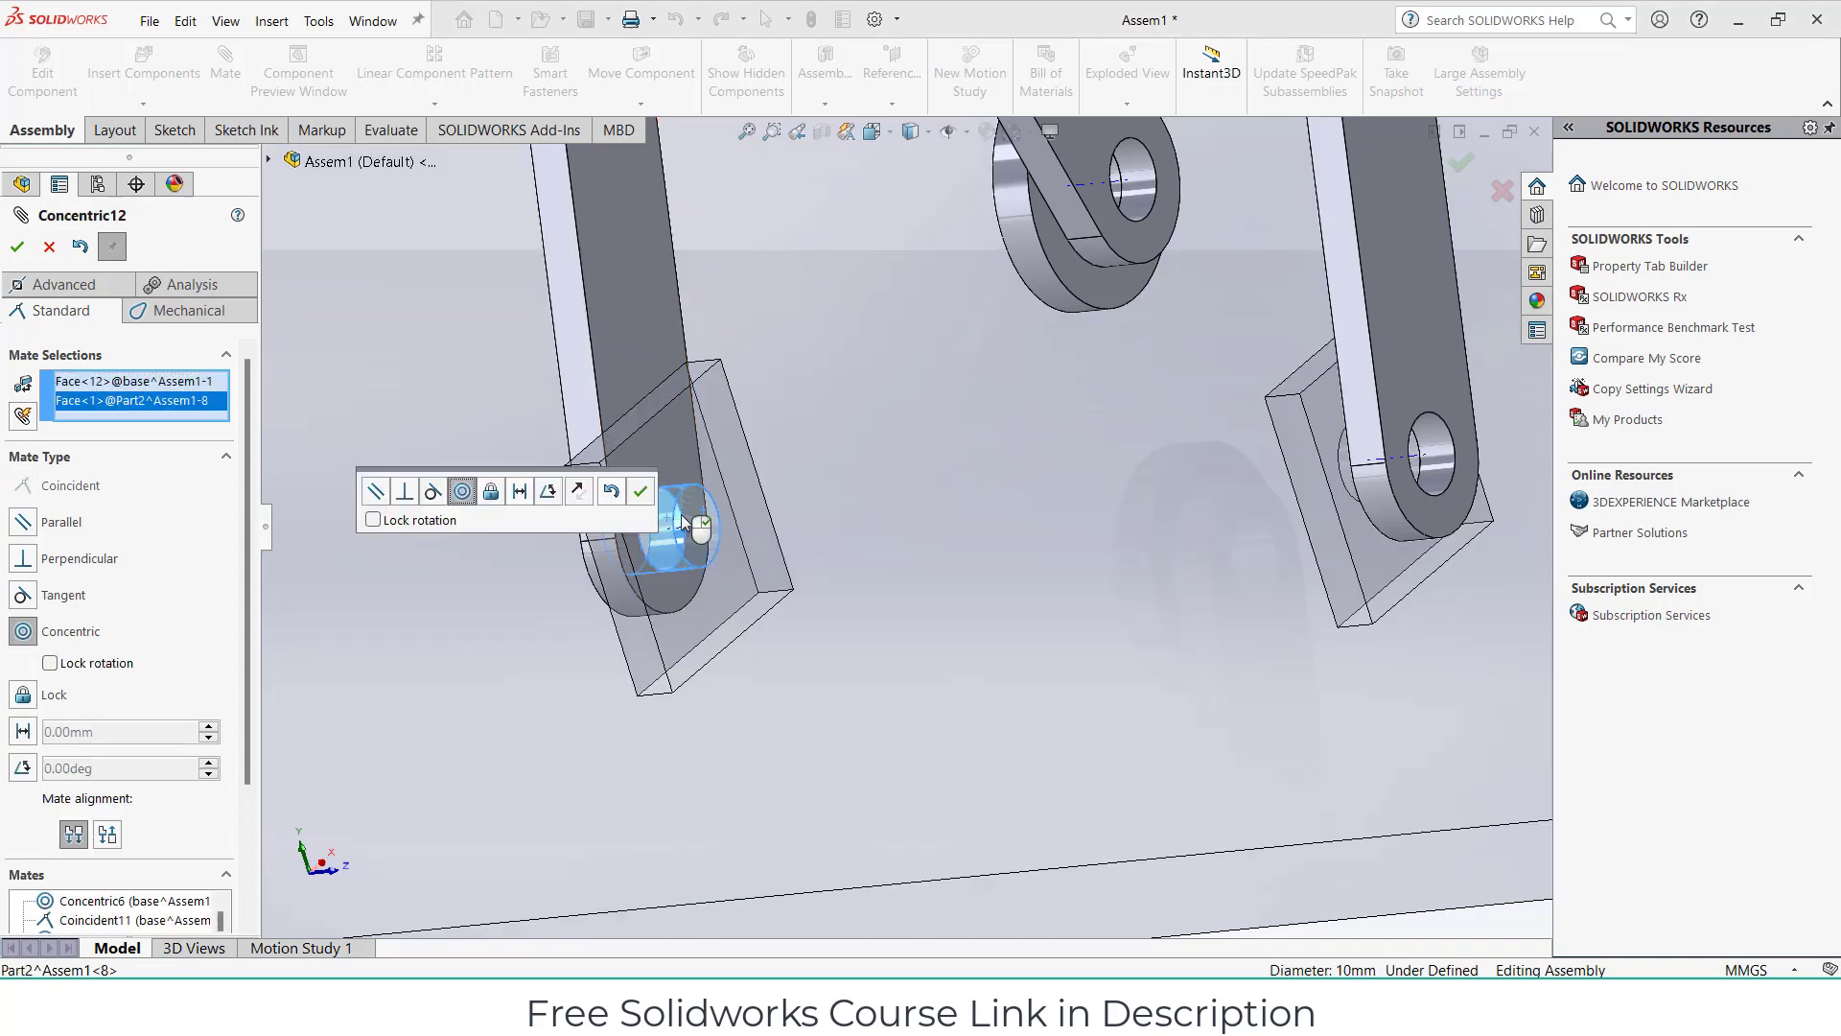
pyautogui.click(625, 486)
pyautogui.click(672, 414)
pyautogui.moveTo(781, 538)
pyautogui.mouseDown(button='middle')
pyautogui.moveTo(768, 518)
pyautogui.moveTo(662, 616)
pyautogui.mouseUp(button='middle')
pyautogui.click(640, 639)
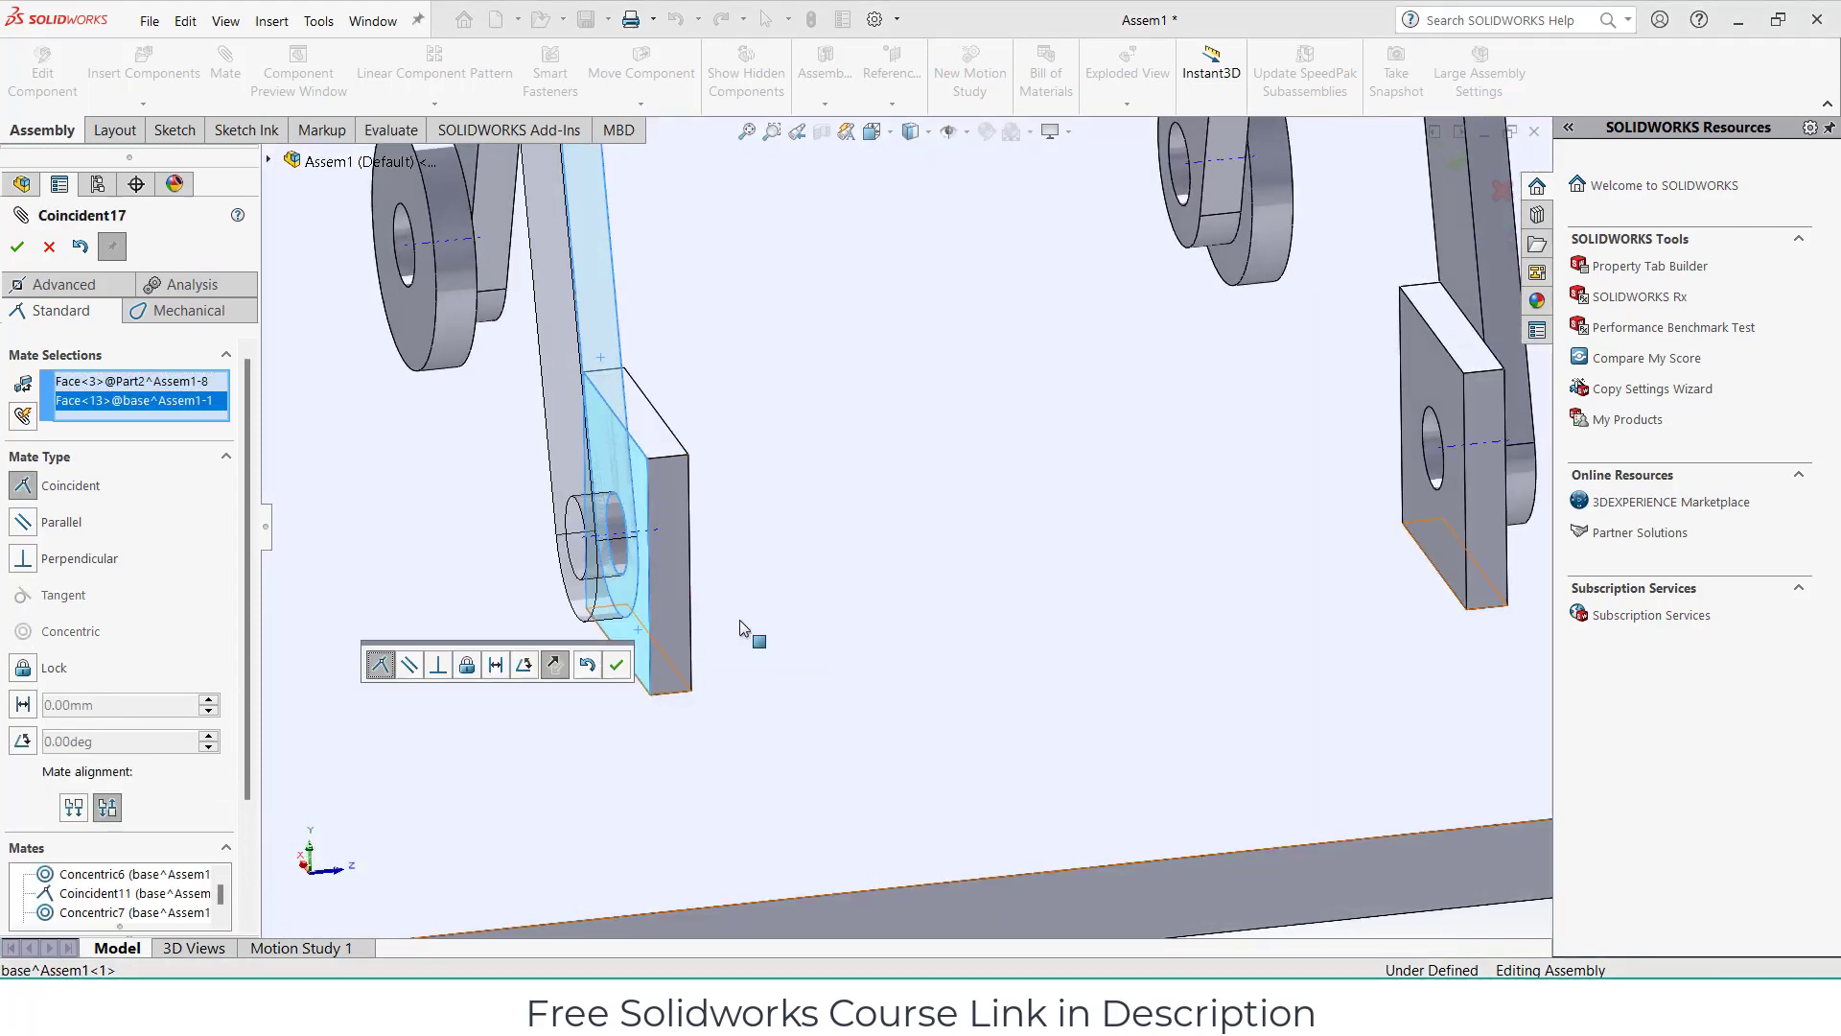
pyautogui.click(622, 658)
# Pin the arm into the upper link-end hole and make arm and link flush.
pyautogui.click(405, 259)
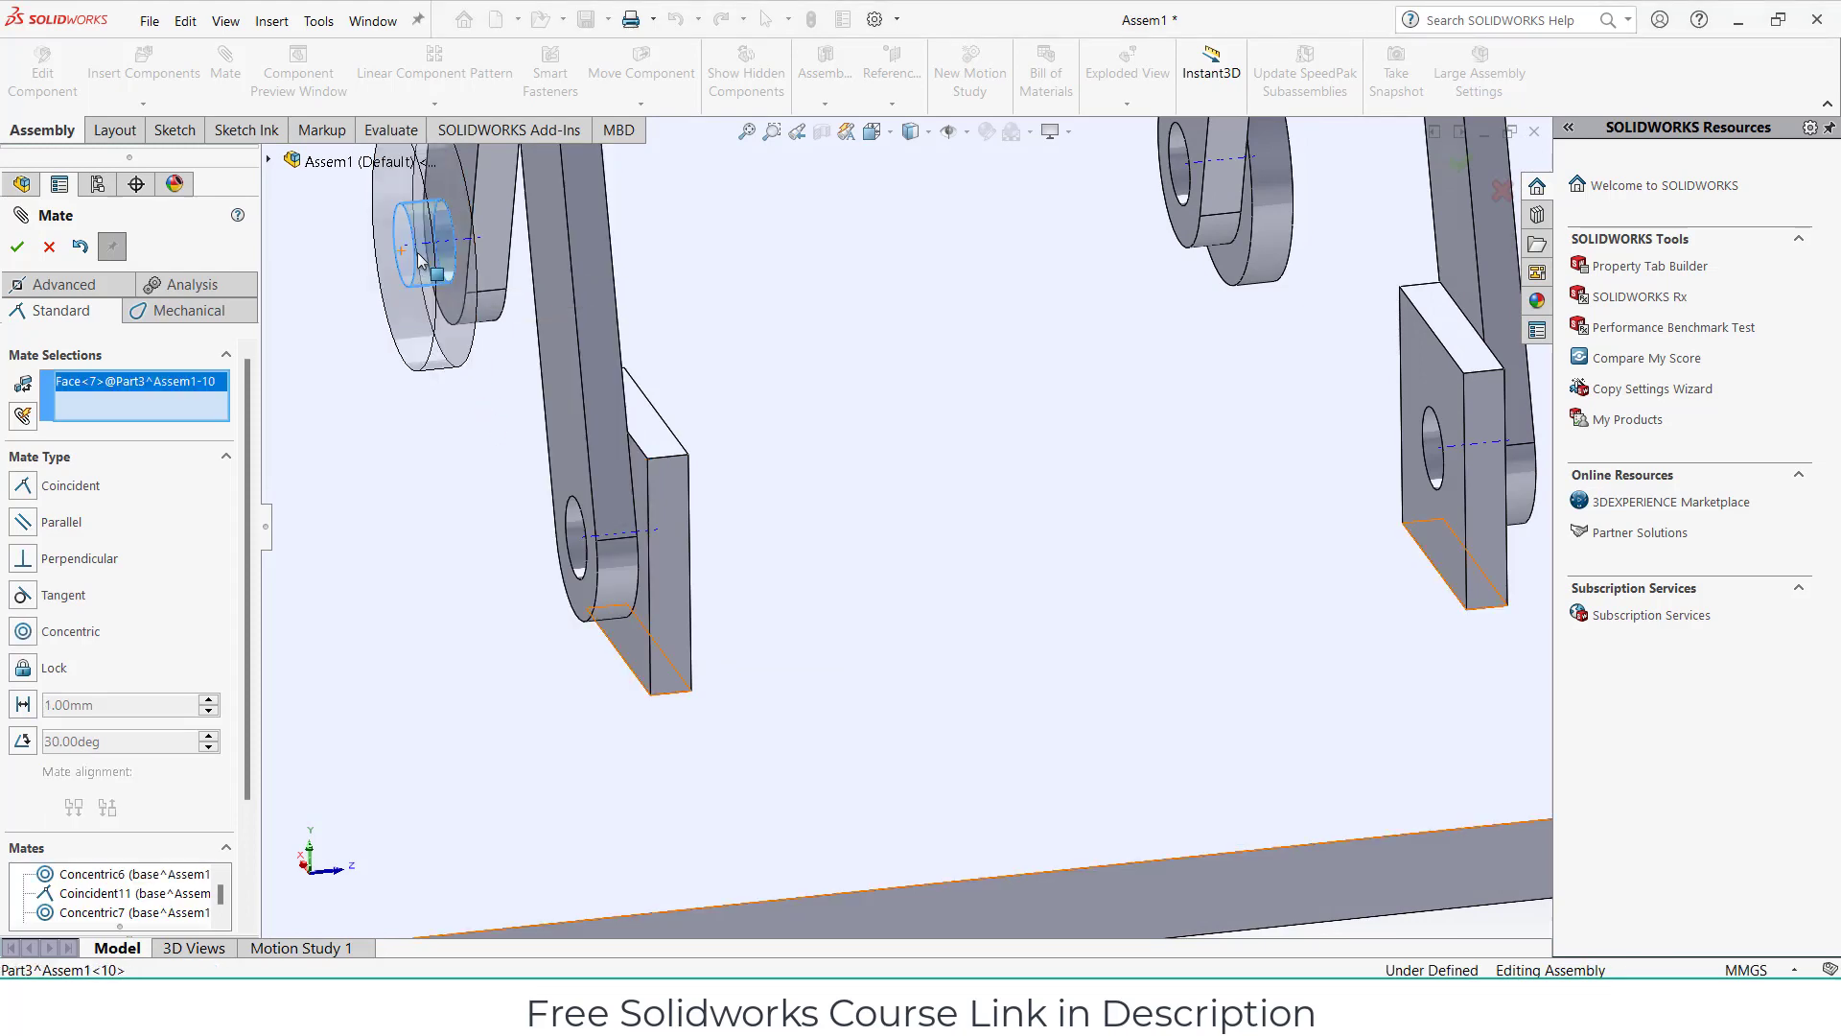
pyautogui.click(446, 238)
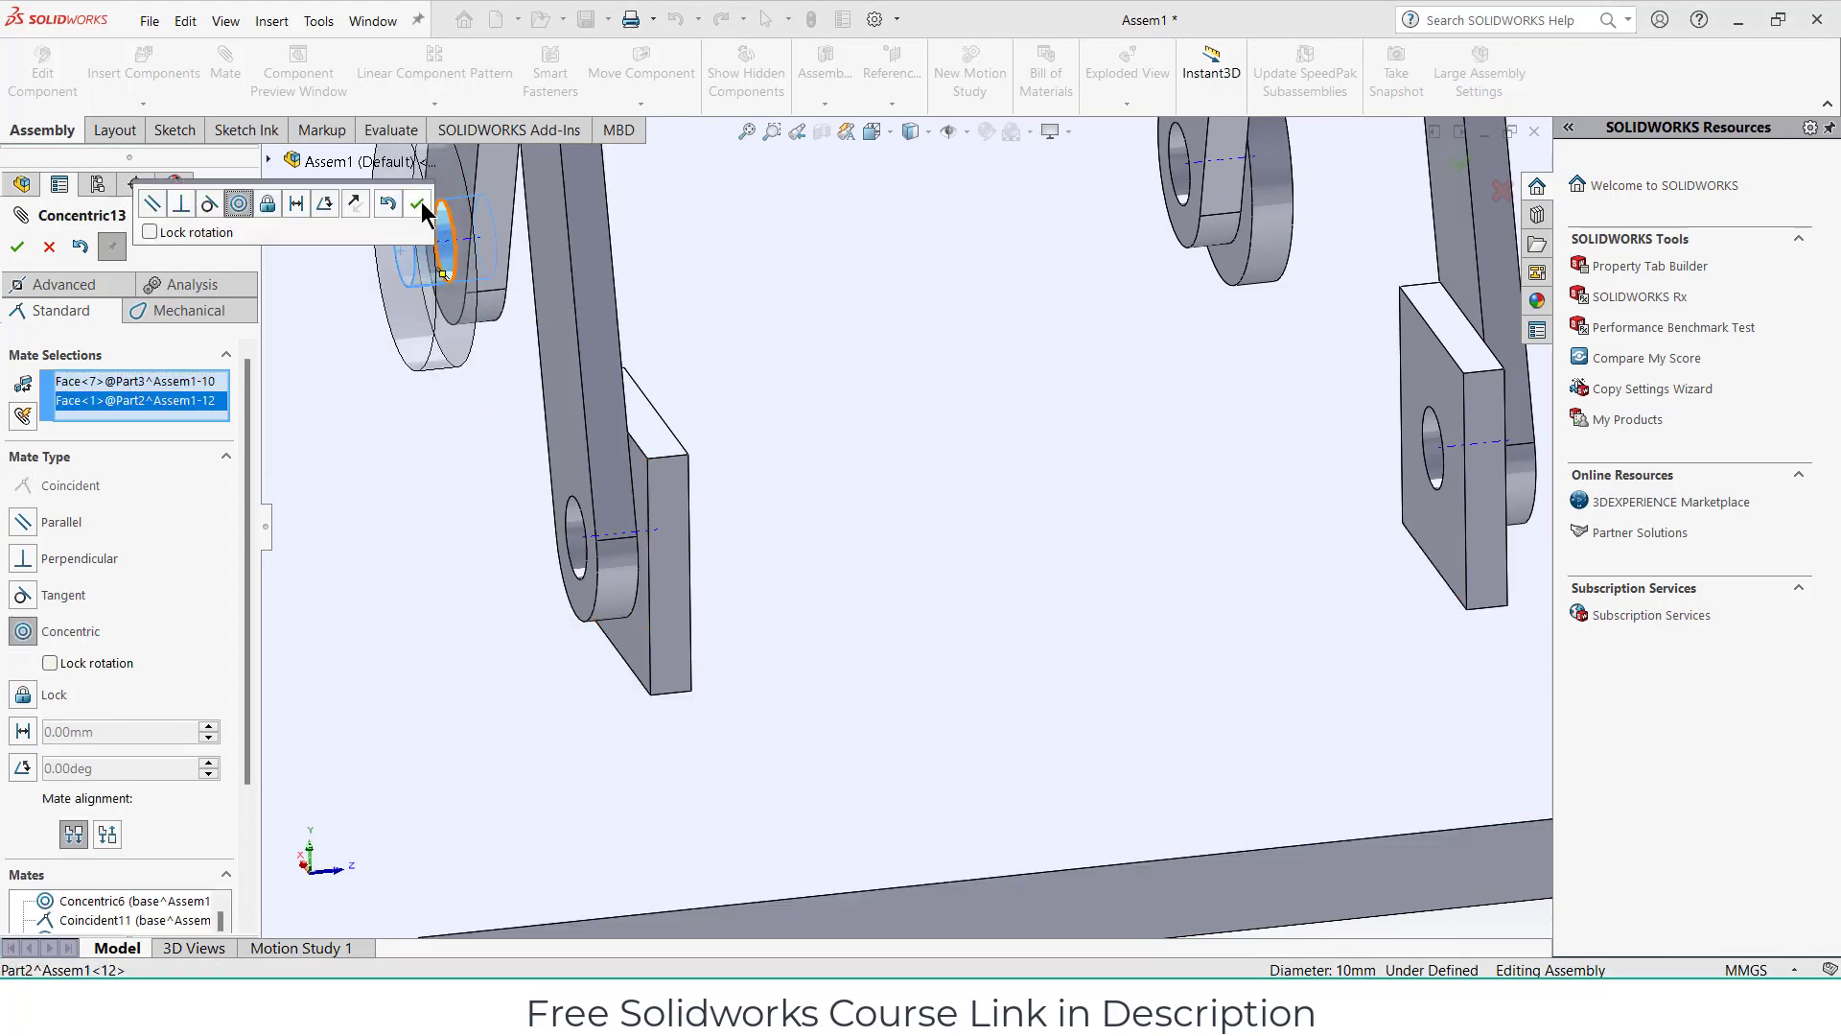
pyautogui.click(418, 202)
pyautogui.scroll(3, 604, 222)
pyautogui.scroll(-4, 710, 313)
pyautogui.click(707, 422)
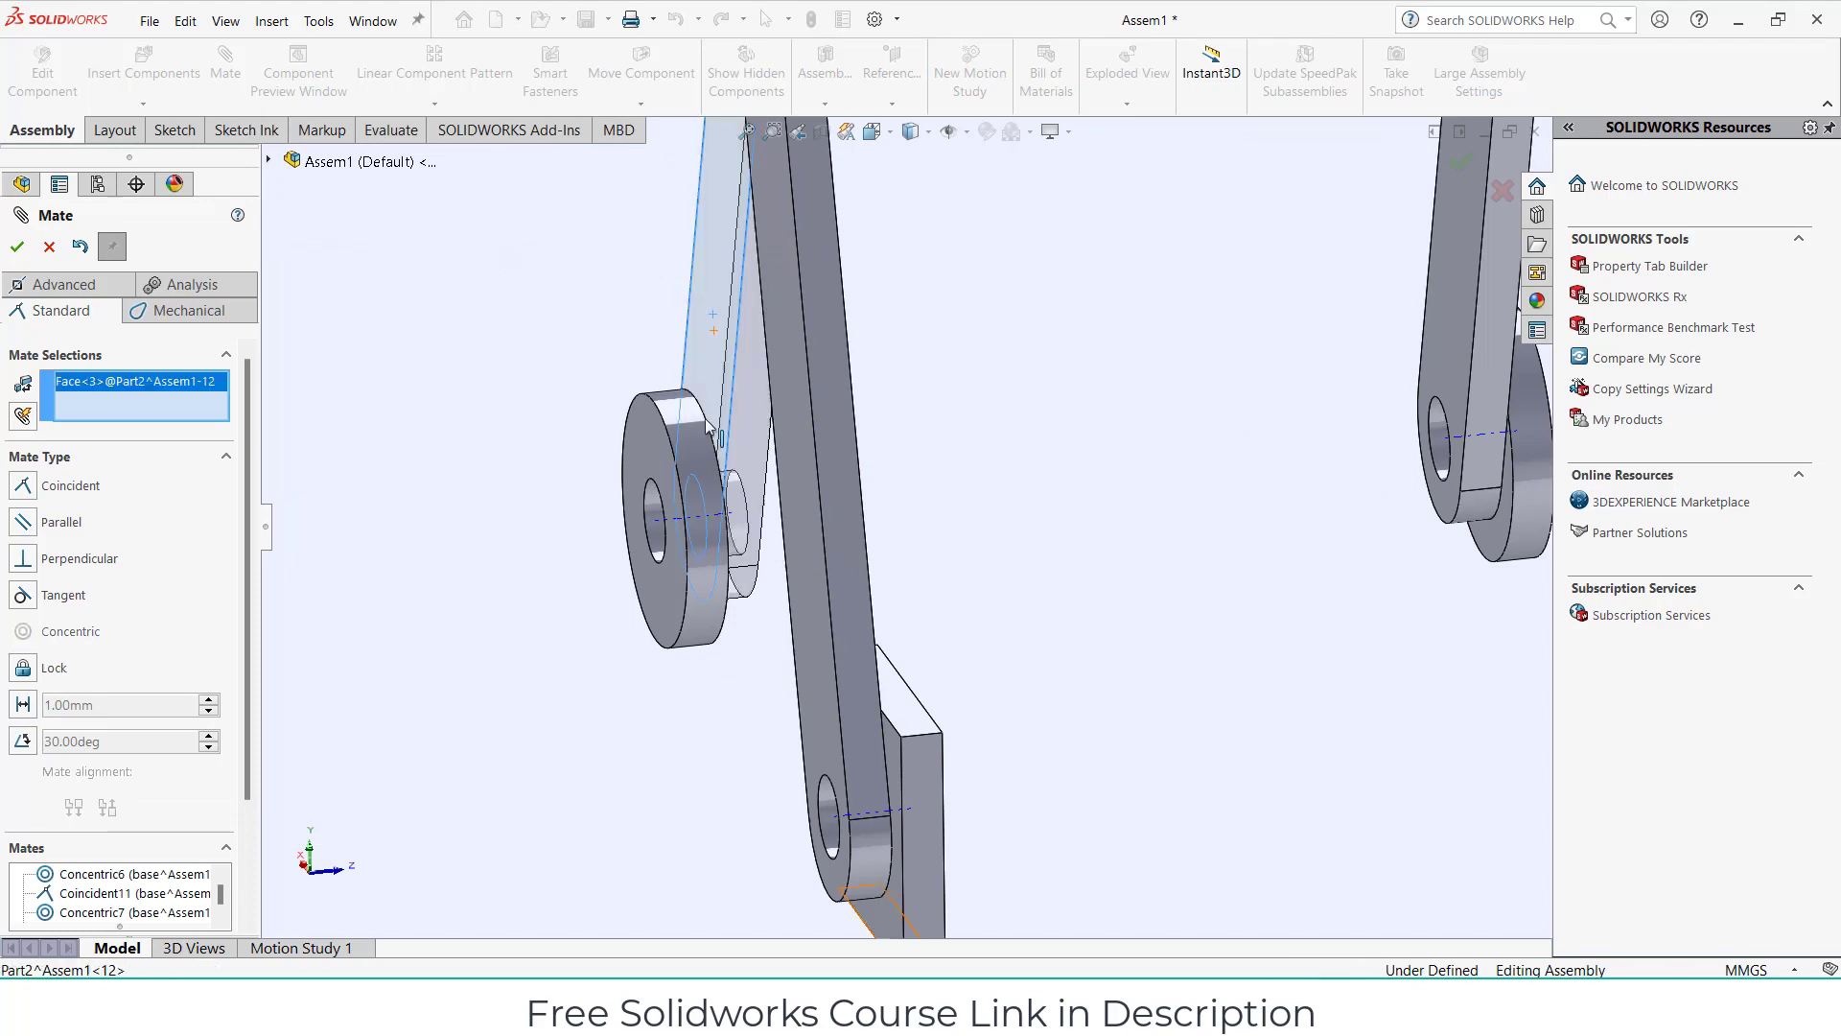
pyautogui.moveTo(708, 422); pyautogui.dragTo(783, 575, button='middle')
pyautogui.click(768, 588)
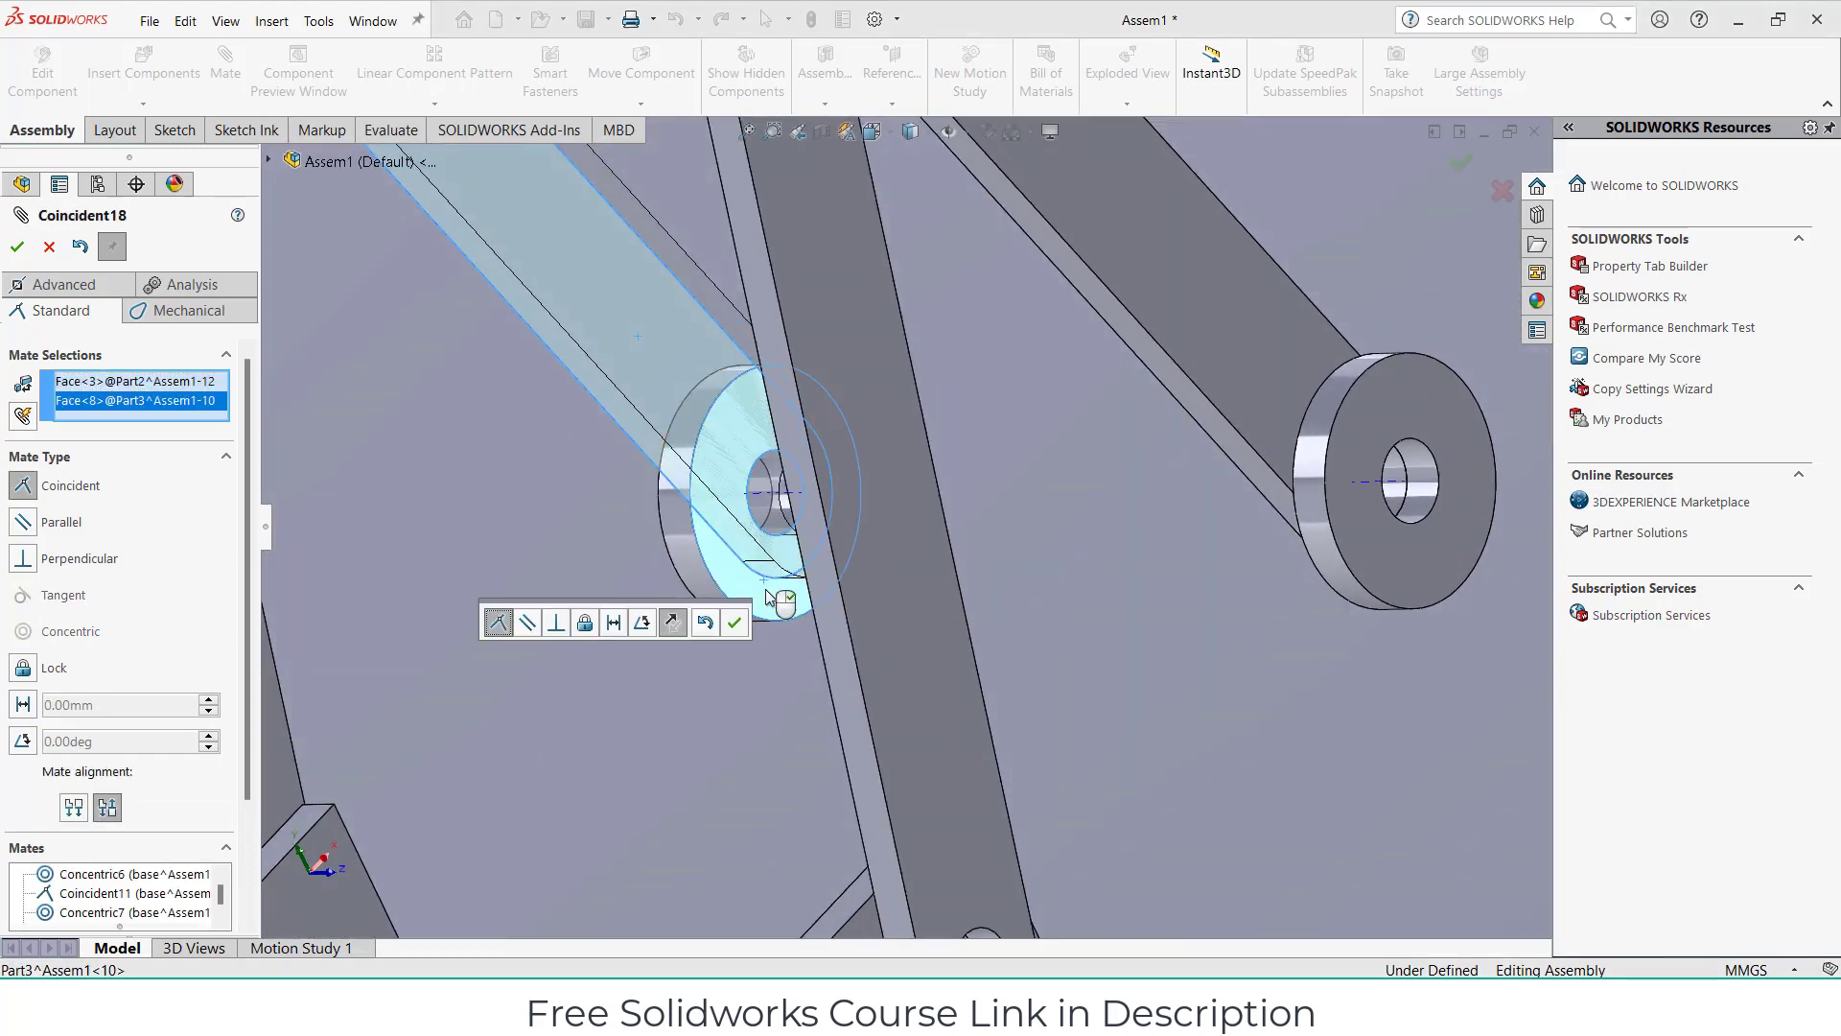
pyautogui.click(734, 623)
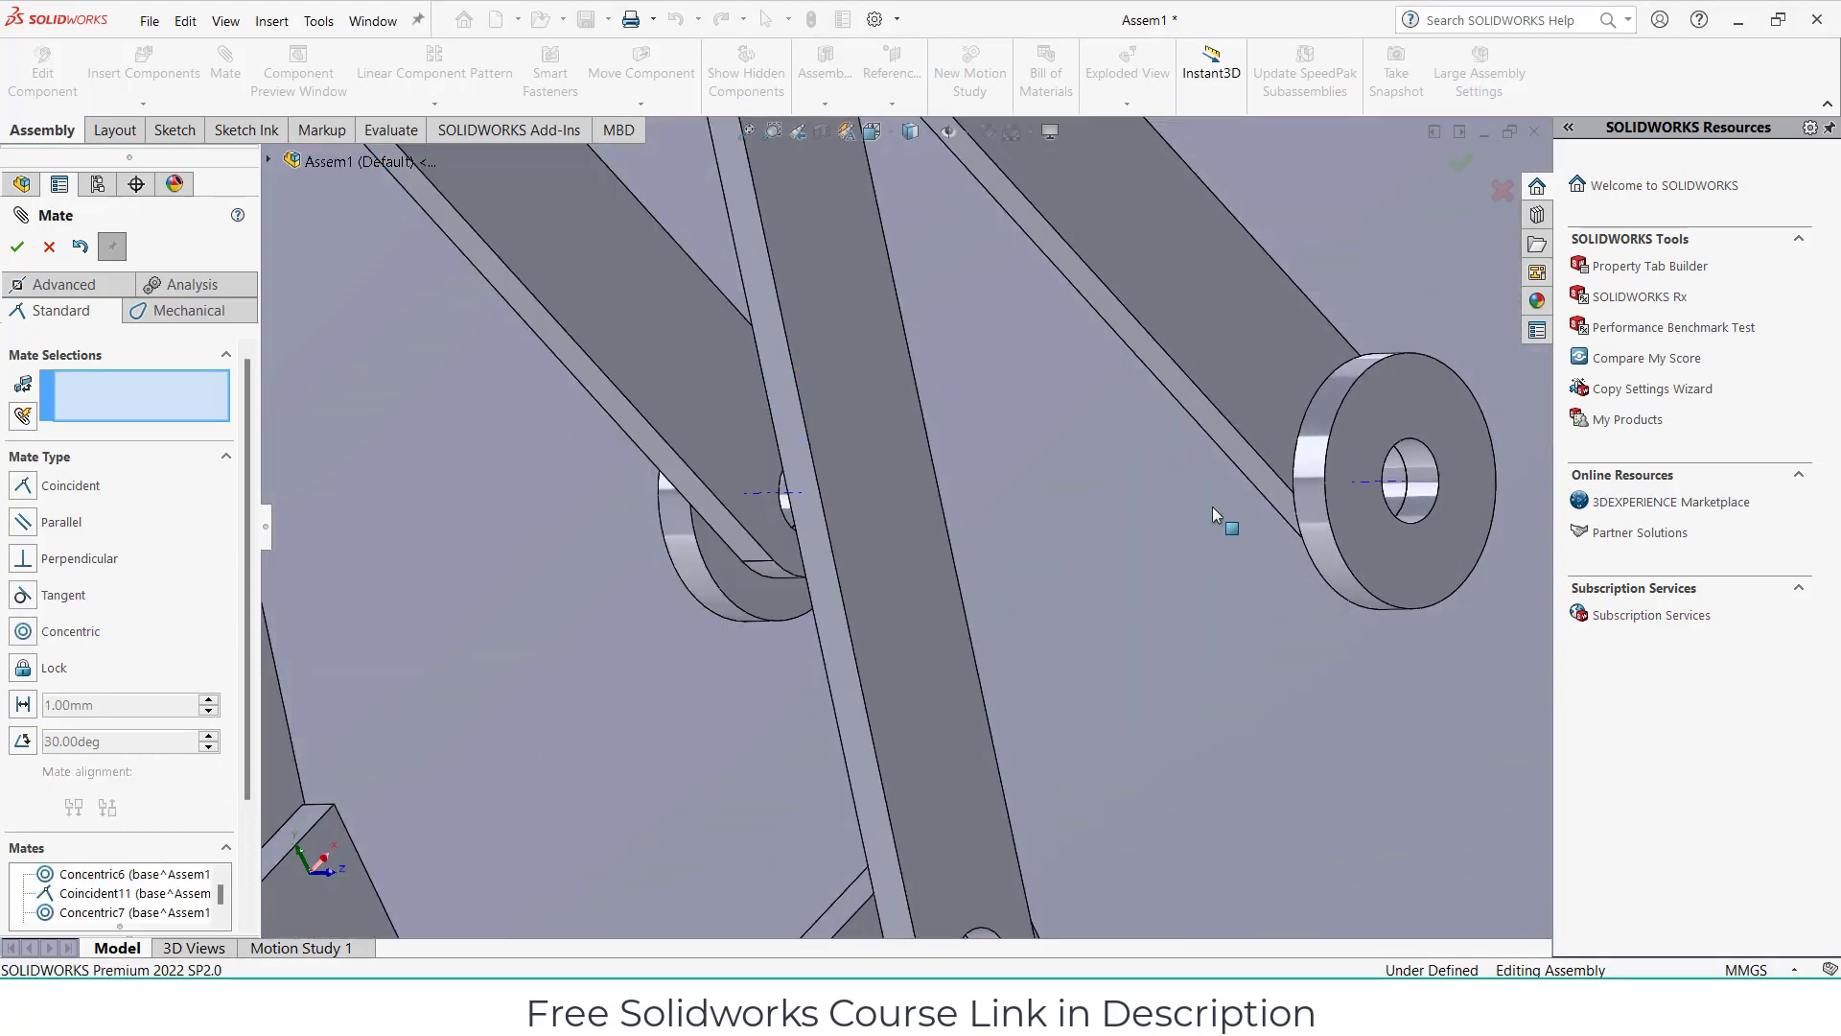
# Pin the arm into the link's far-end hole and set it flush at the washer.
pyautogui.click(1426, 472)
pyautogui.click(1400, 474)
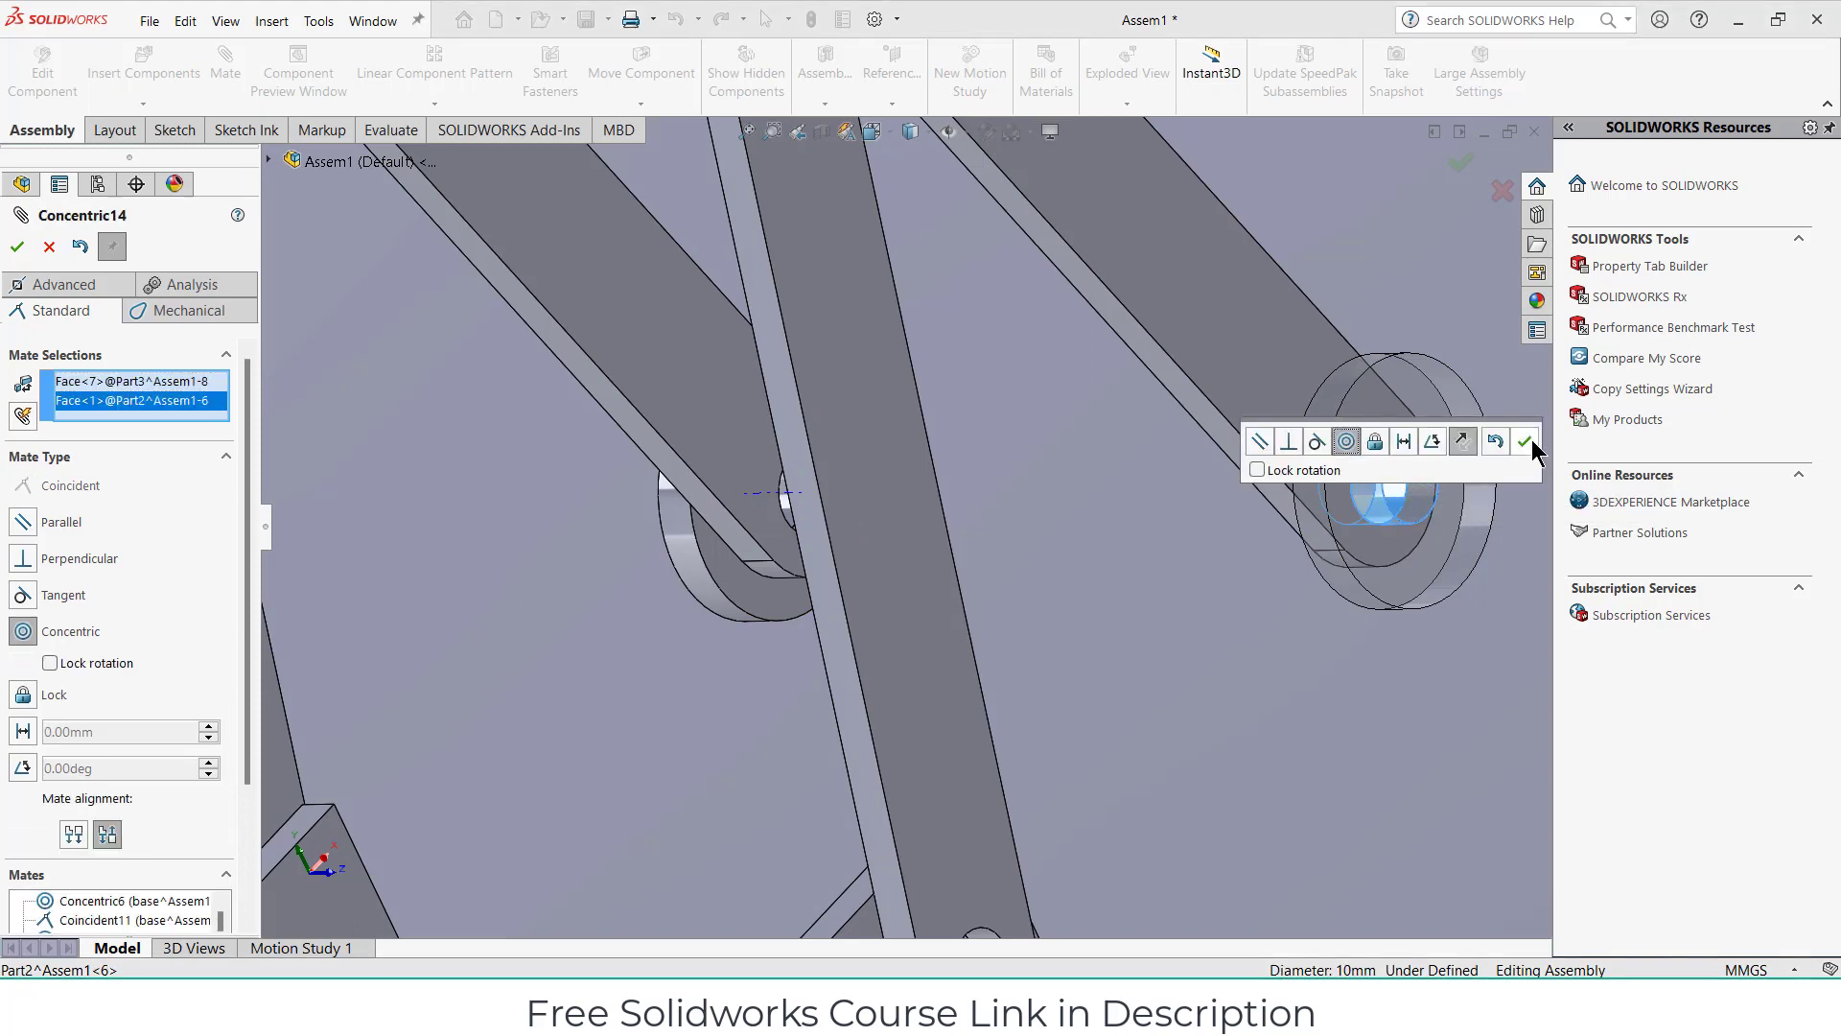
pyautogui.click(1525, 441)
pyautogui.click(1391, 537)
pyautogui.moveTo(1391, 537); pyautogui.dragTo(1210, 535, button='middle')
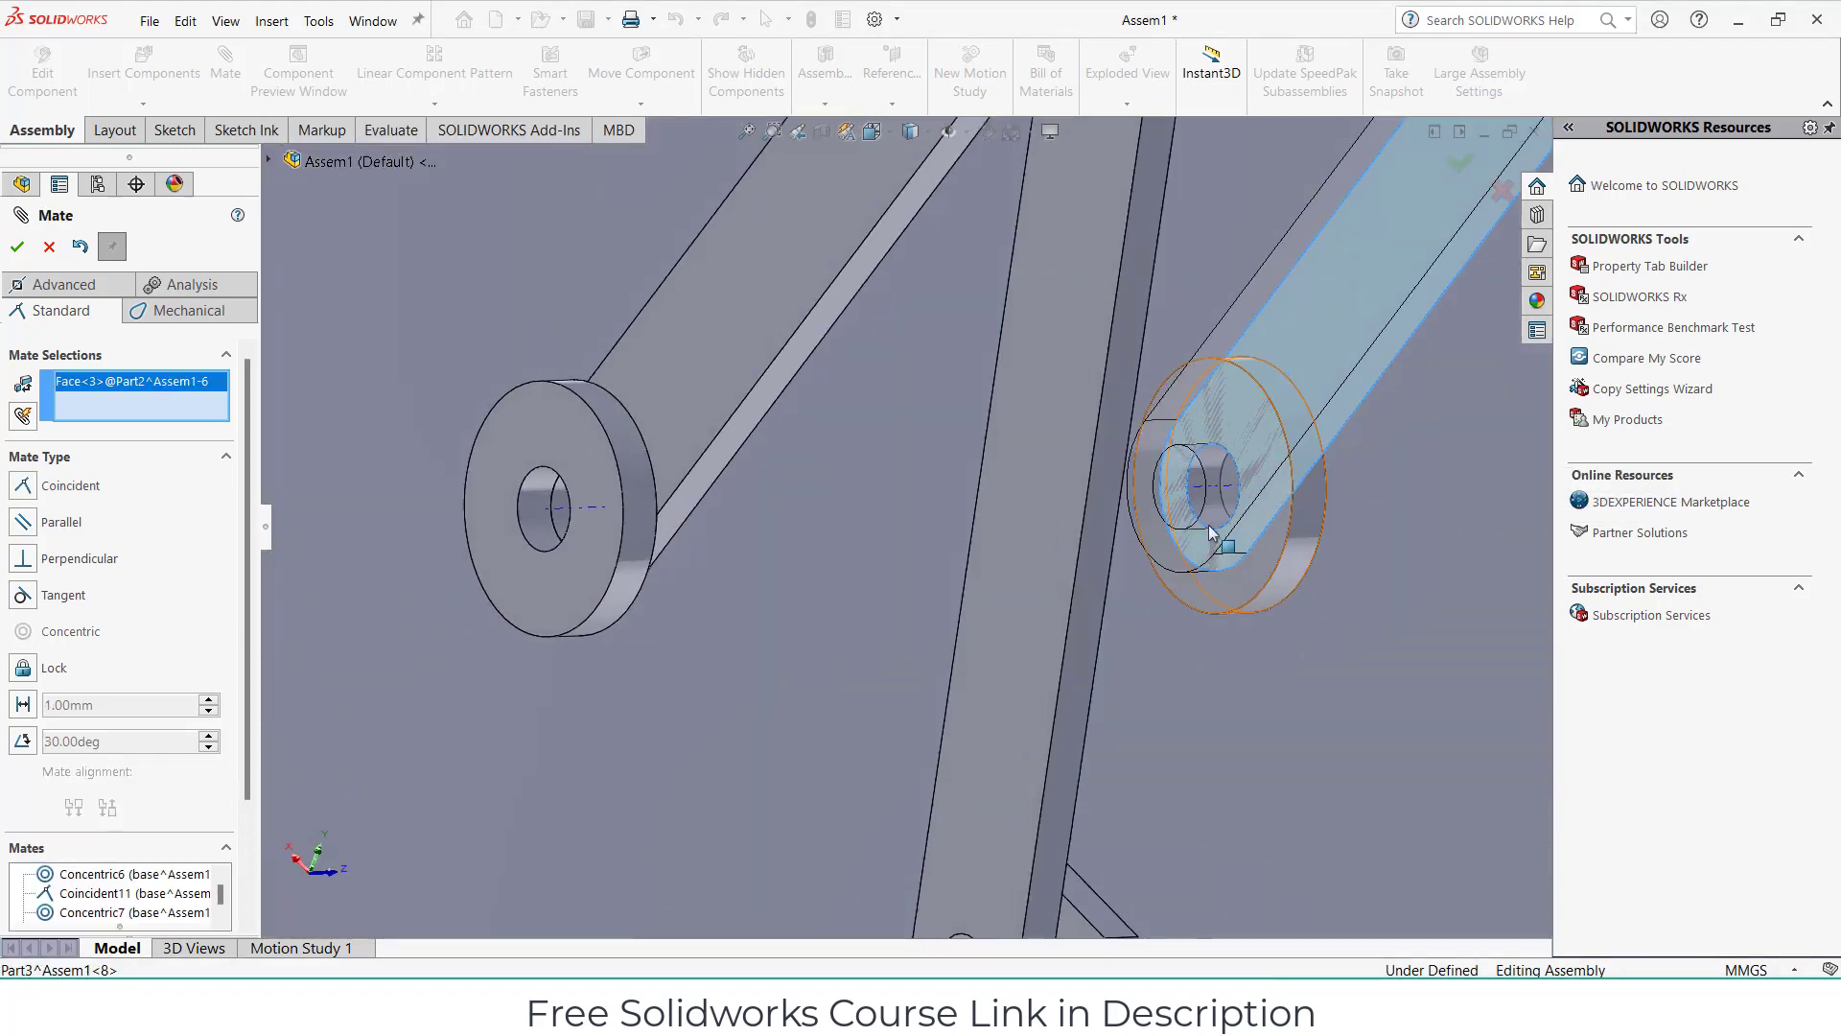
pyautogui.click(1244, 571)
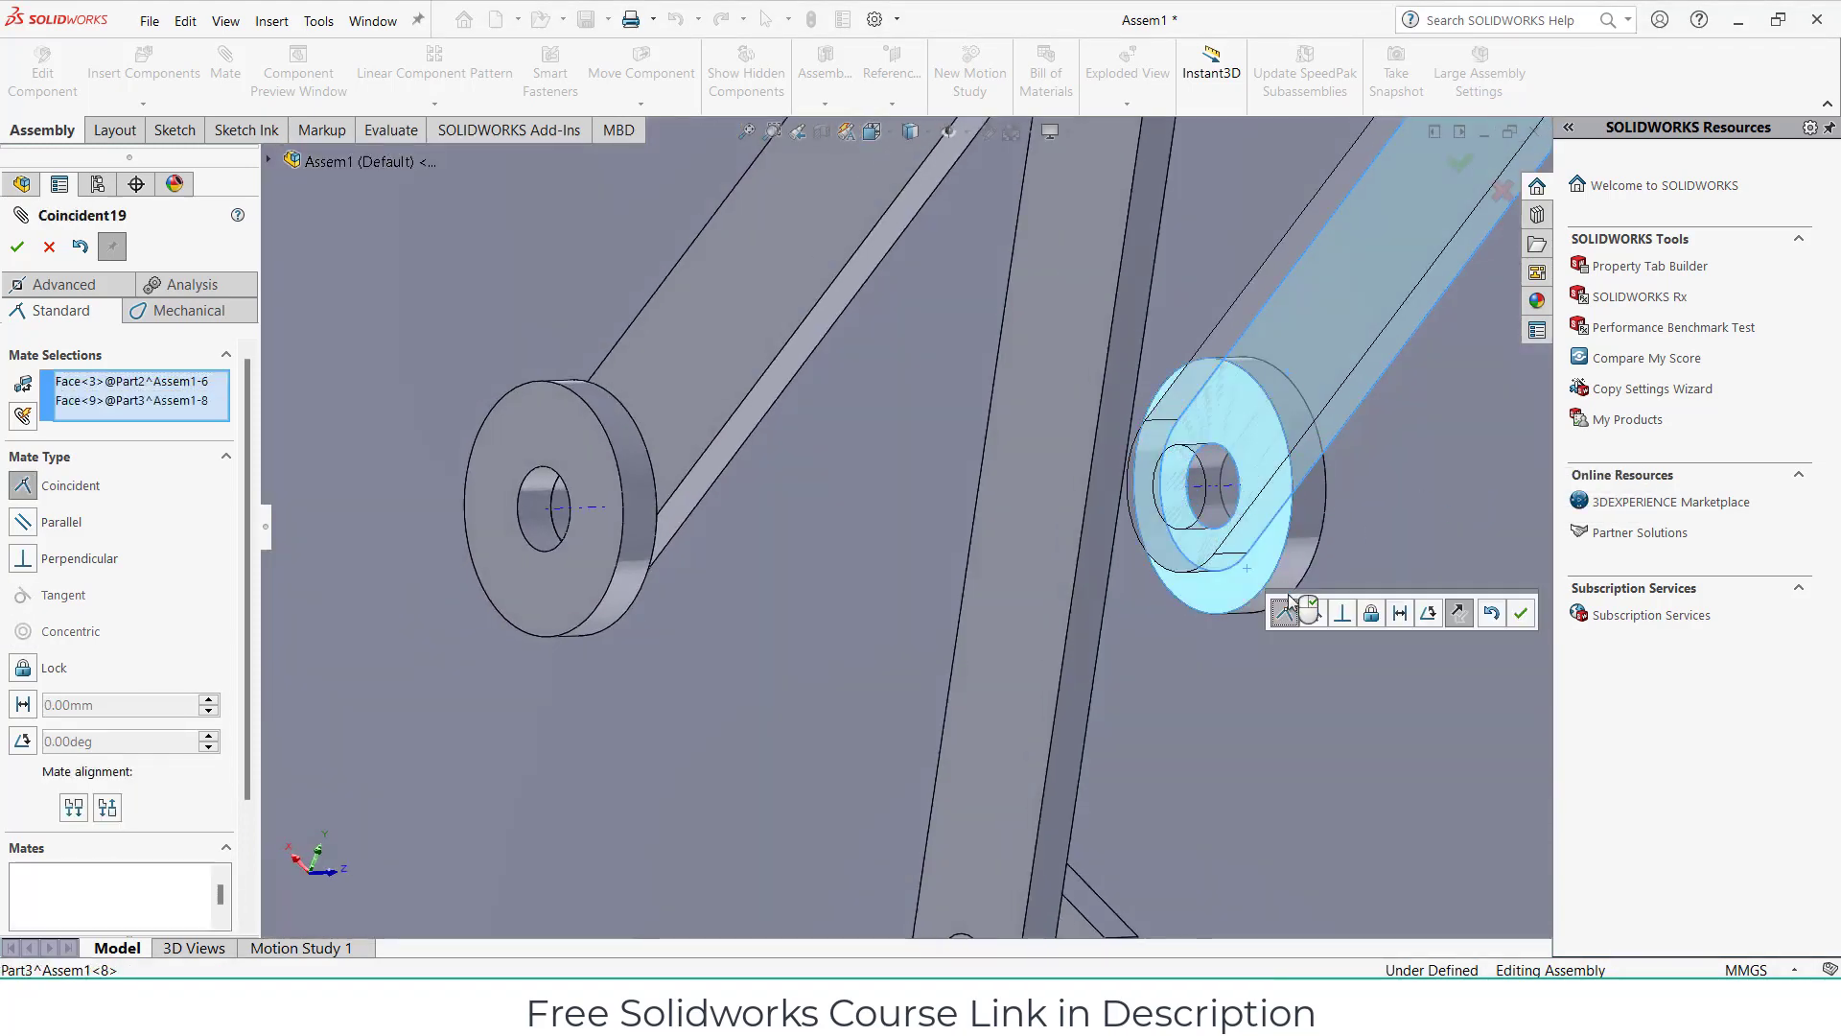
pyautogui.click(1521, 613)
pyautogui.scroll(-3, 1129, 652)
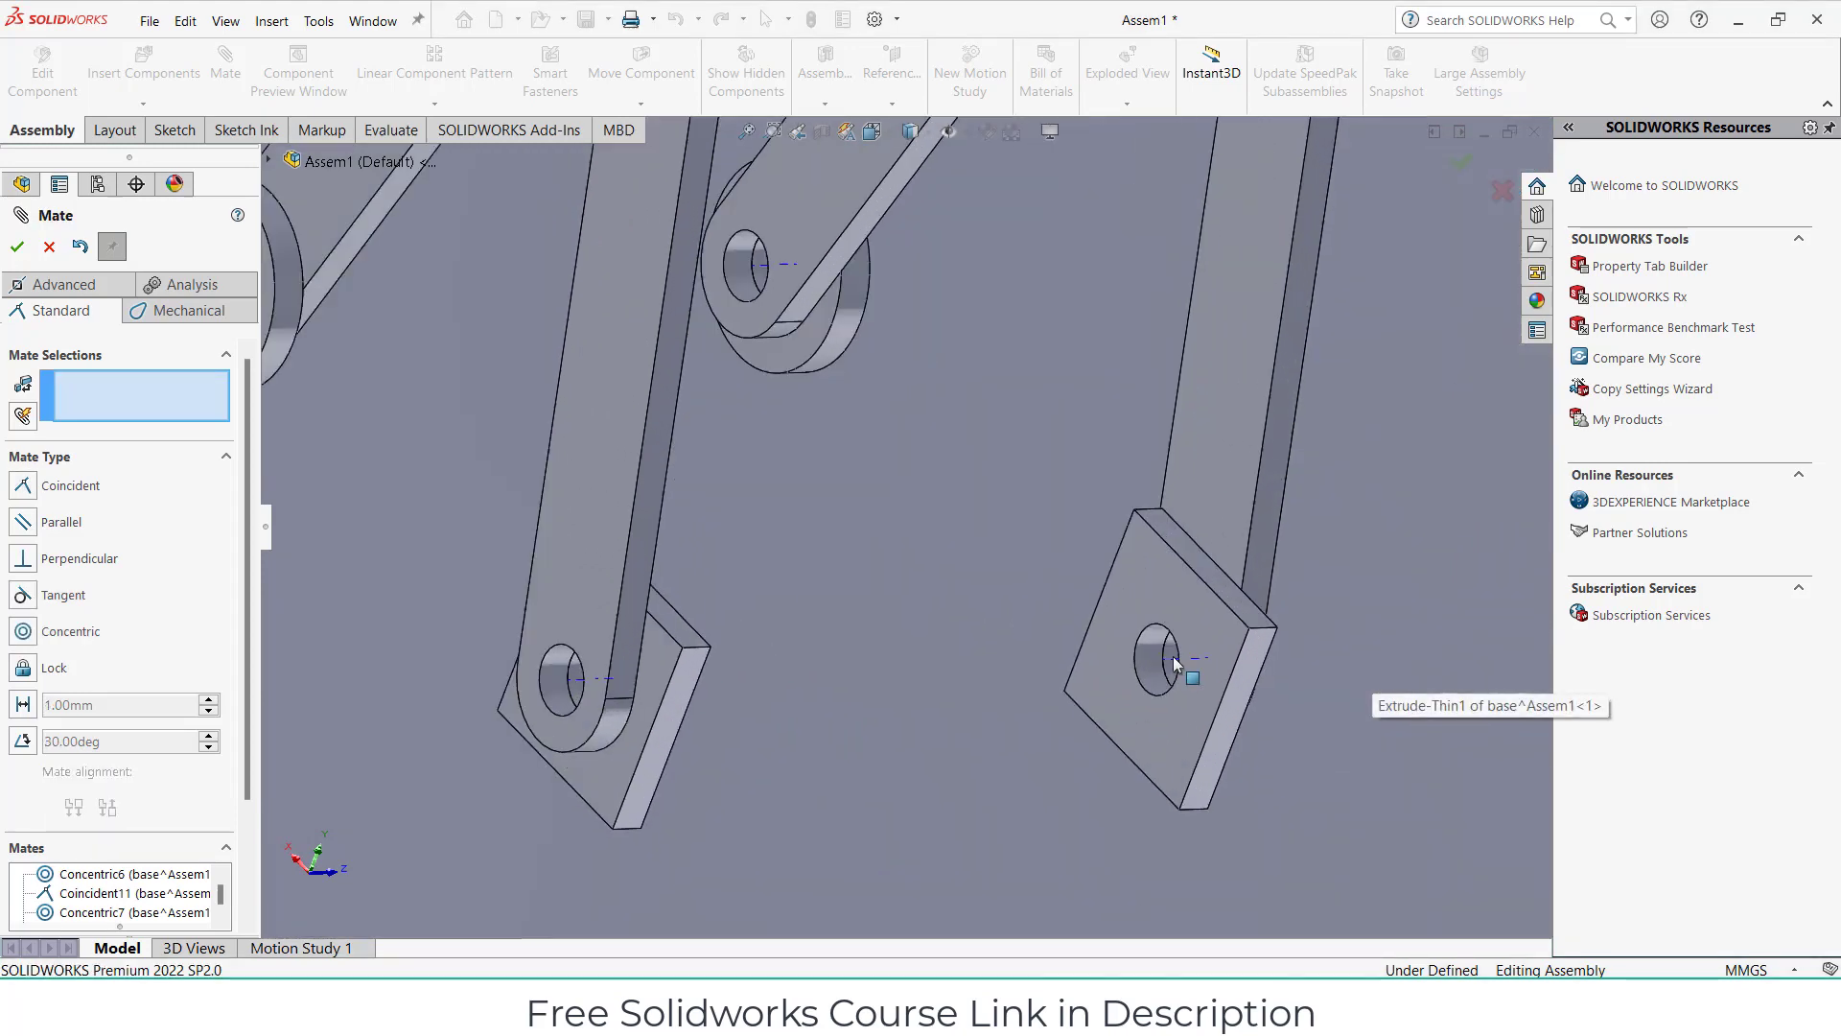
pyautogui.scroll(-3, 1129, 652)
pyautogui.scroll(5, 1128, 652)
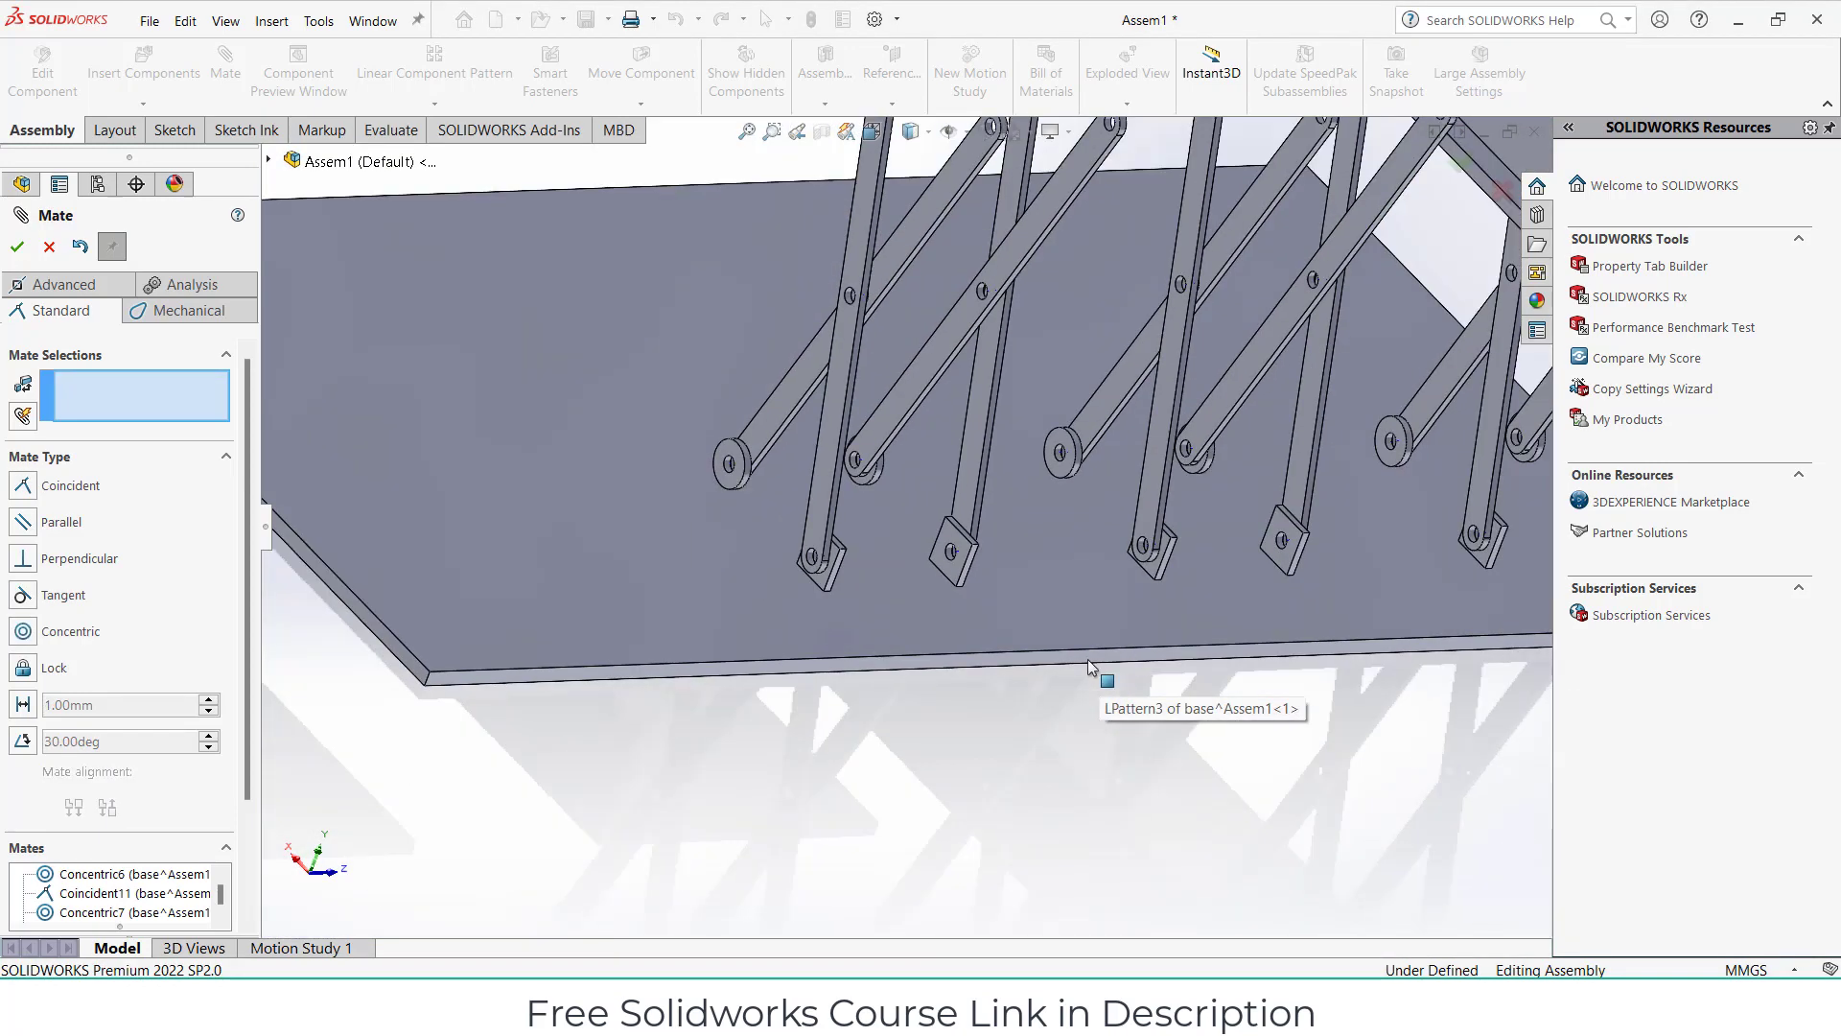
# Close the mate tool and drag a link to confirm it swings freely.
pyautogui.click(17, 247)
pyautogui.scroll(3, 758, 408)
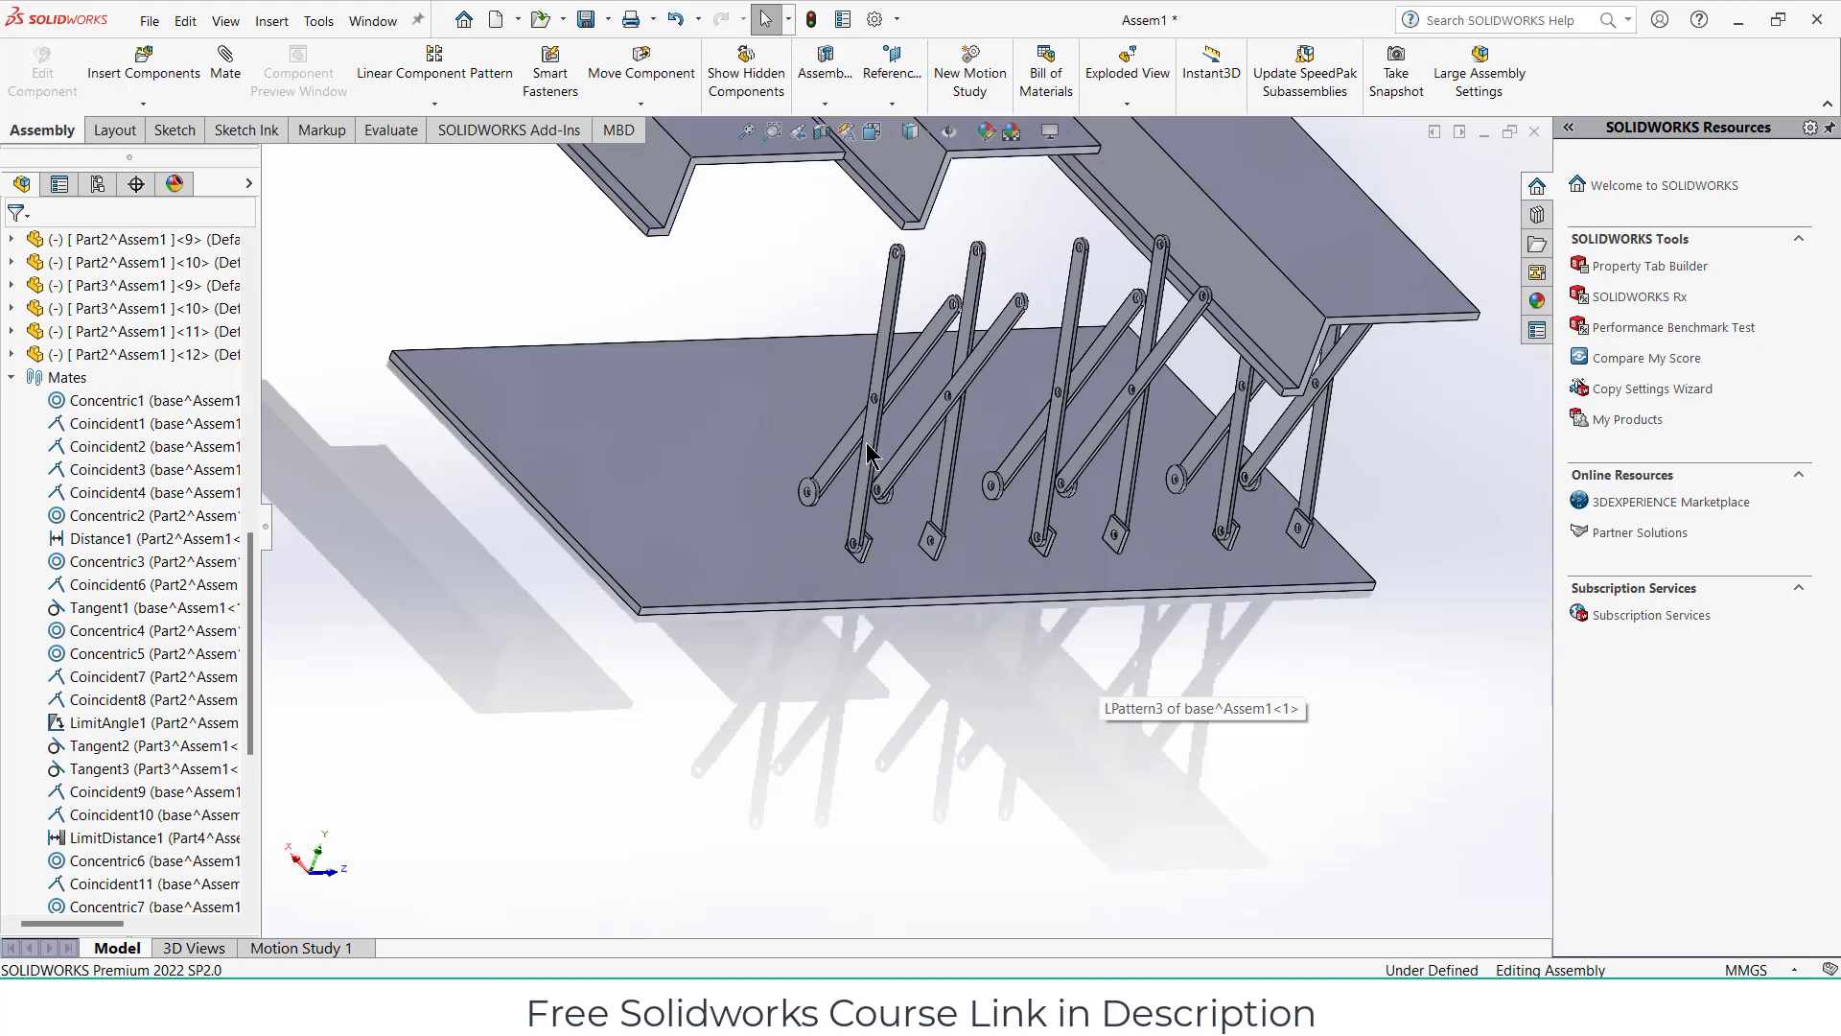
pyautogui.scroll(-3, 844, 463)
pyautogui.moveTo(844, 464); pyautogui.dragTo(822, 441)
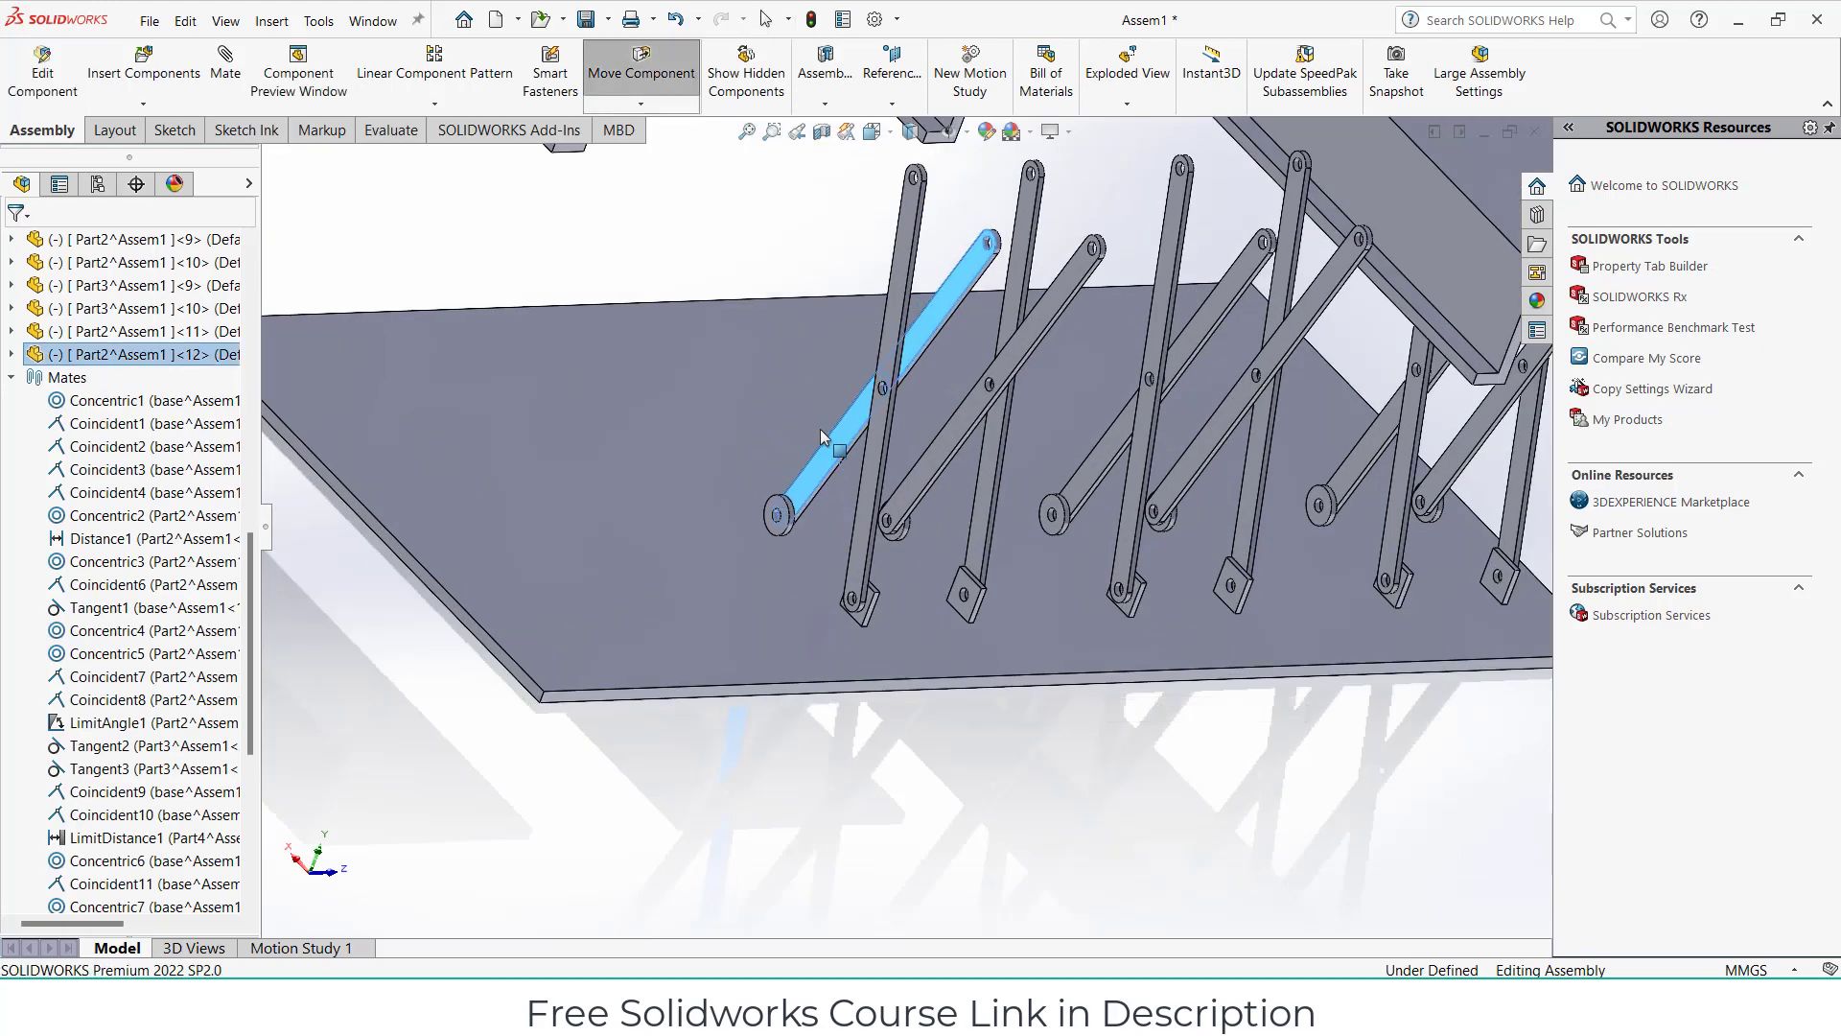
# Pin the first two crossing arm pairs together with concentric mates at their middle holes.
pyautogui.click(354, 649)
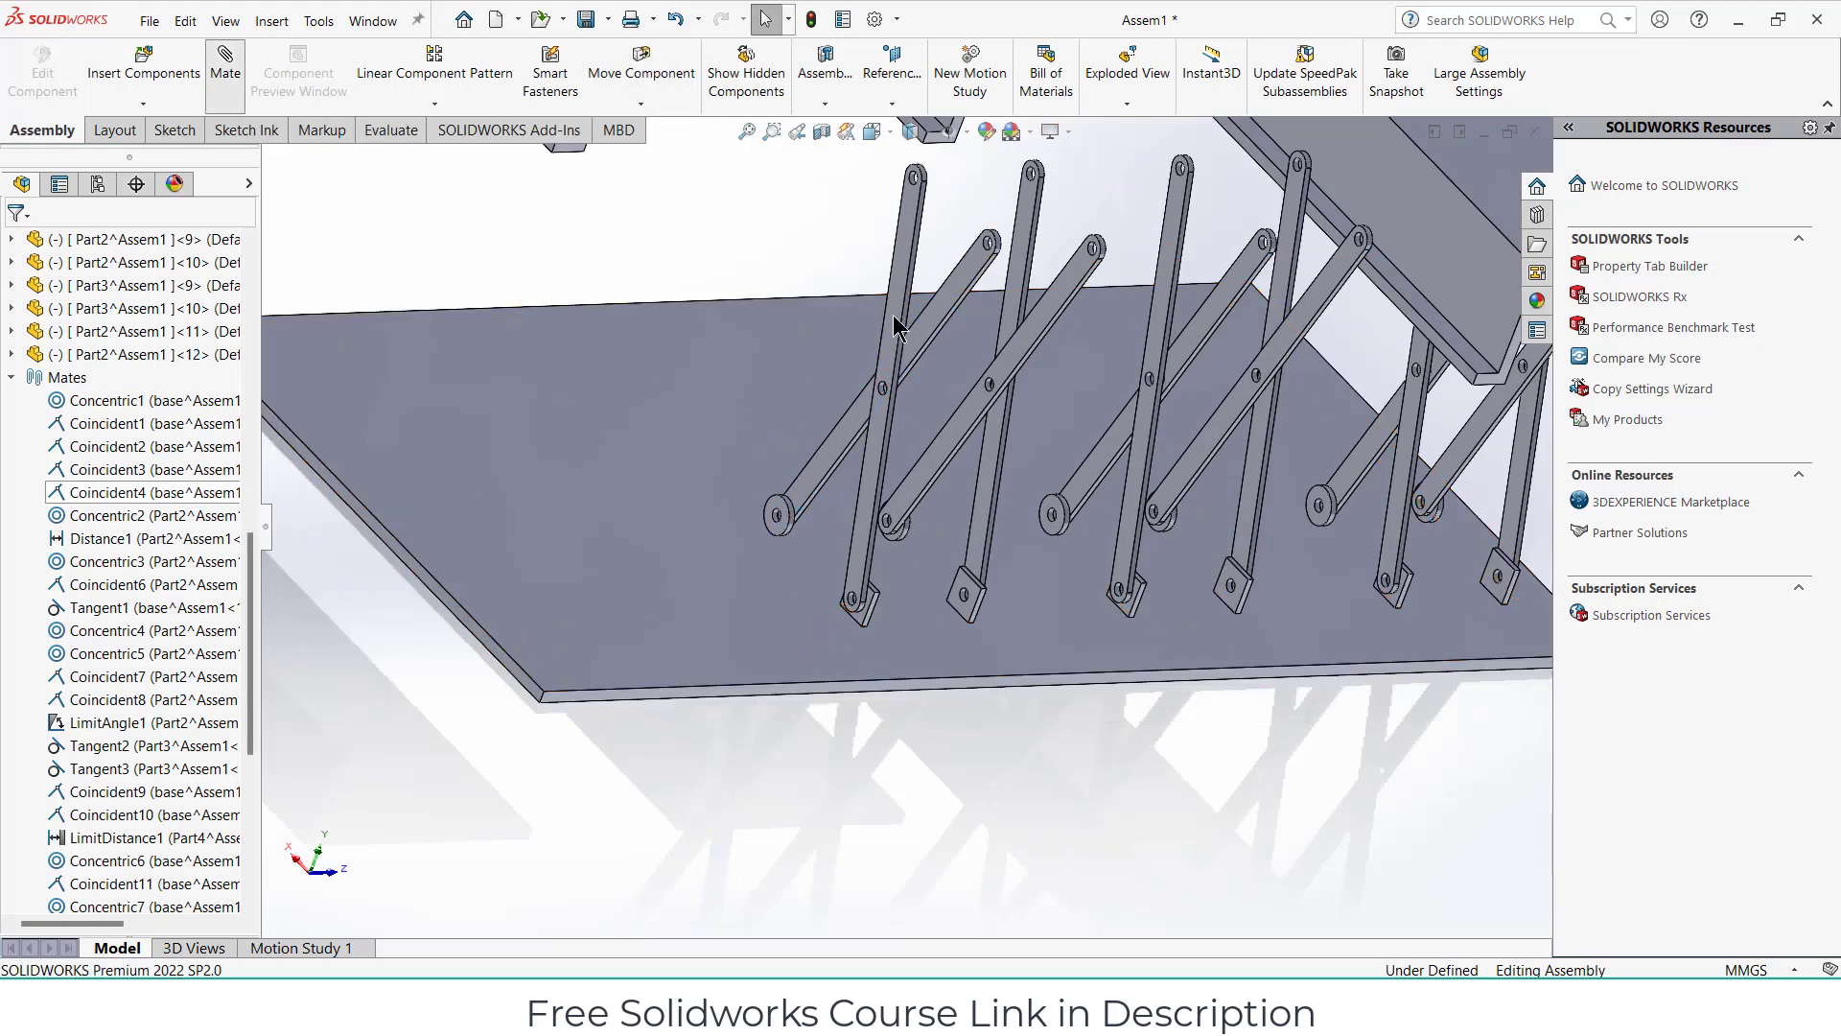
pyautogui.scroll(-3, 906, 427)
pyautogui.scroll(-3, 863, 383)
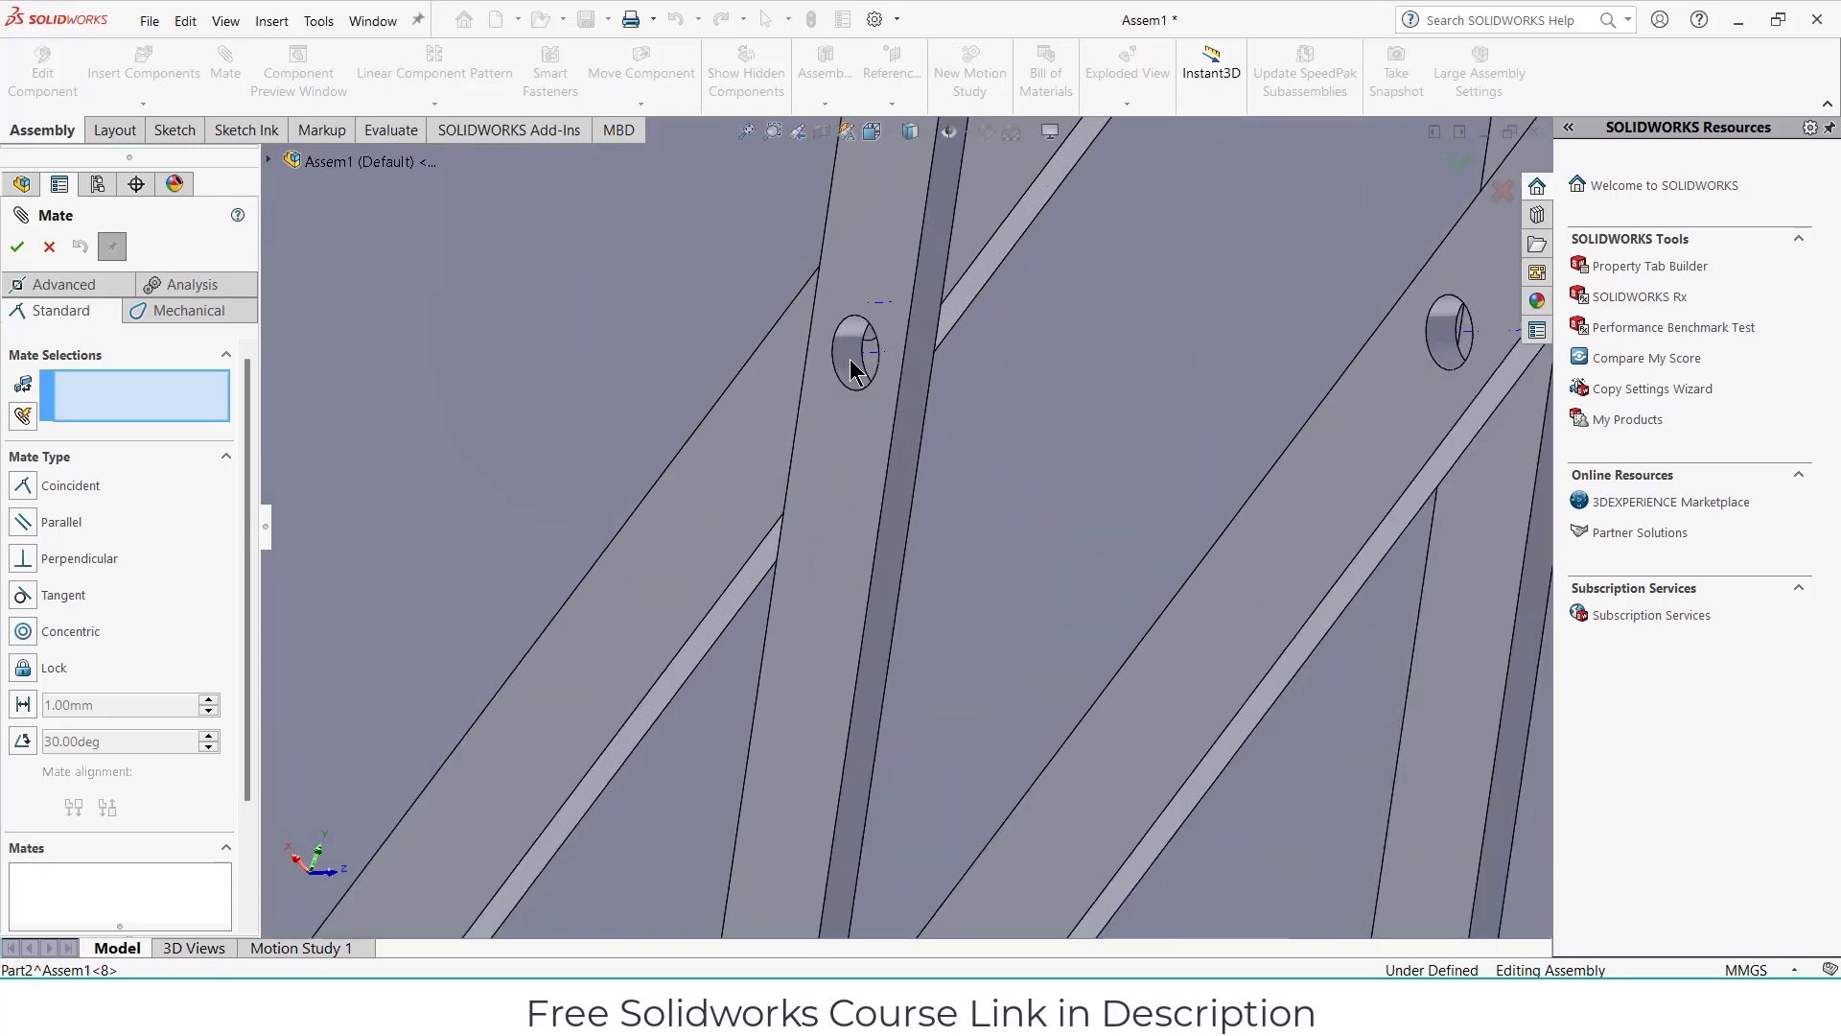
pyautogui.moveTo(854, 370); pyautogui.dragTo(881, 315)
pyautogui.click(870, 284)
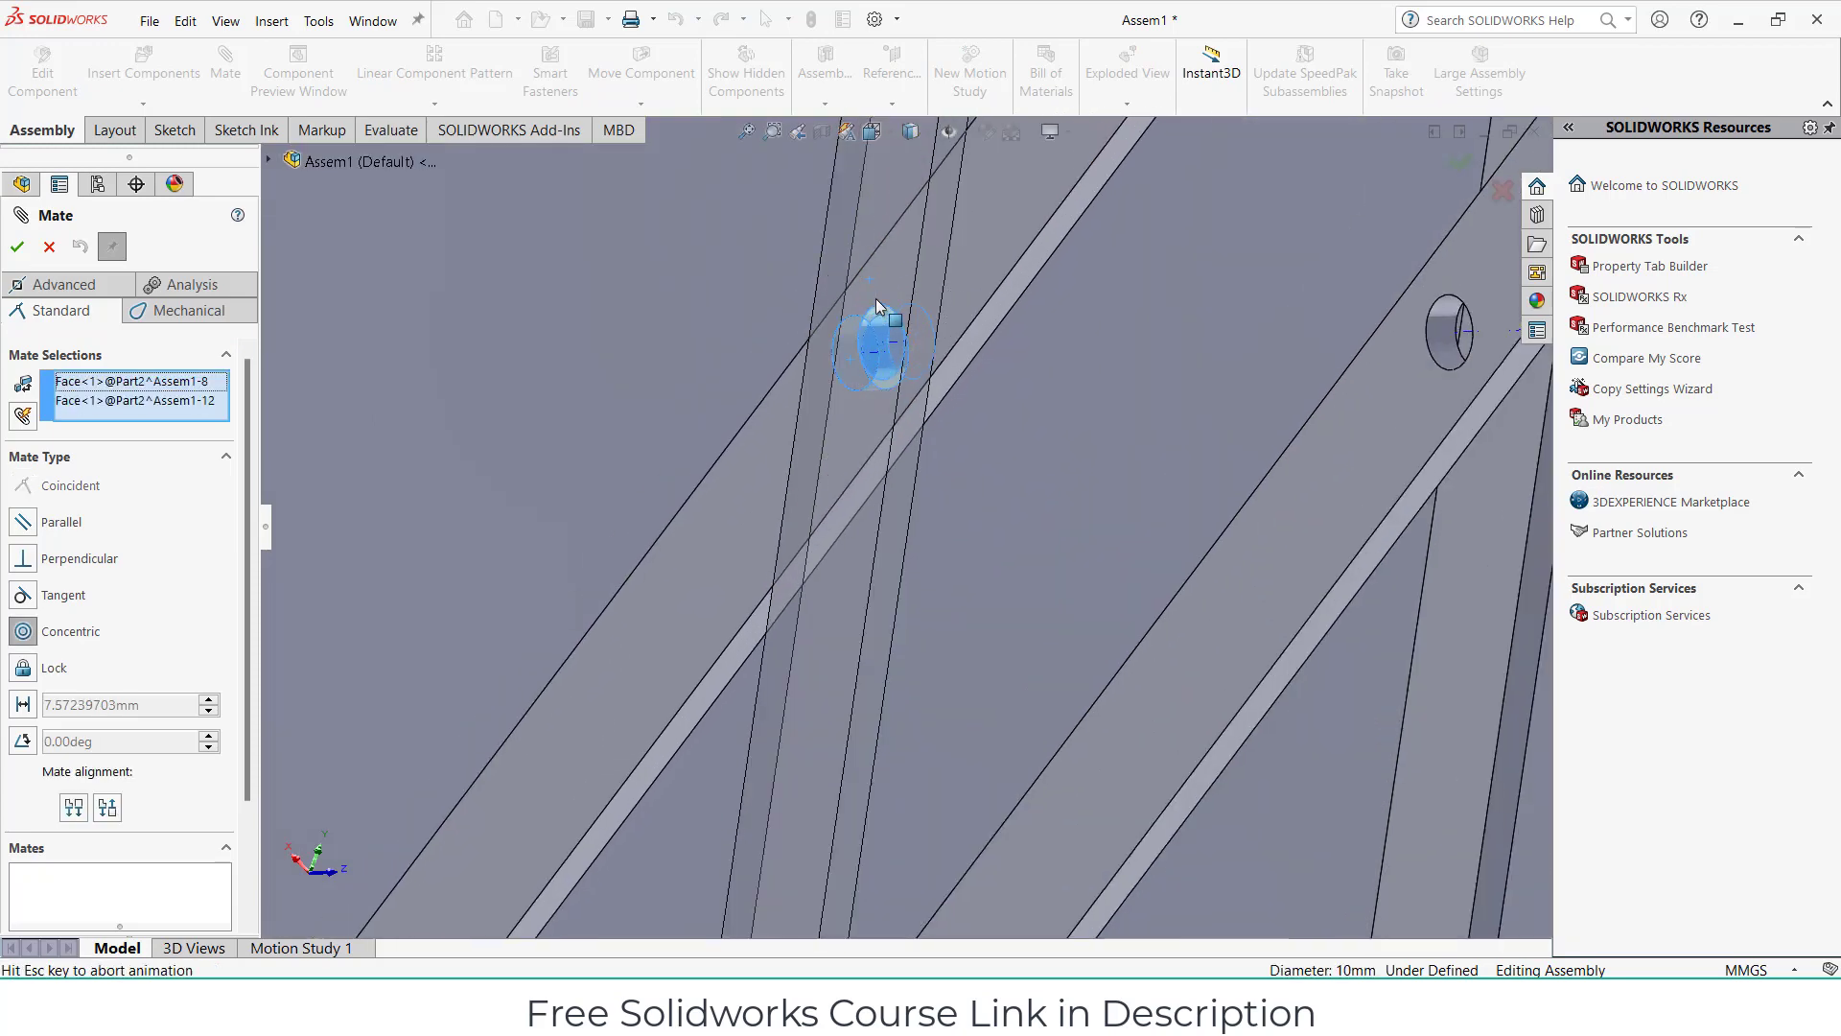
pyautogui.click(1277, 238)
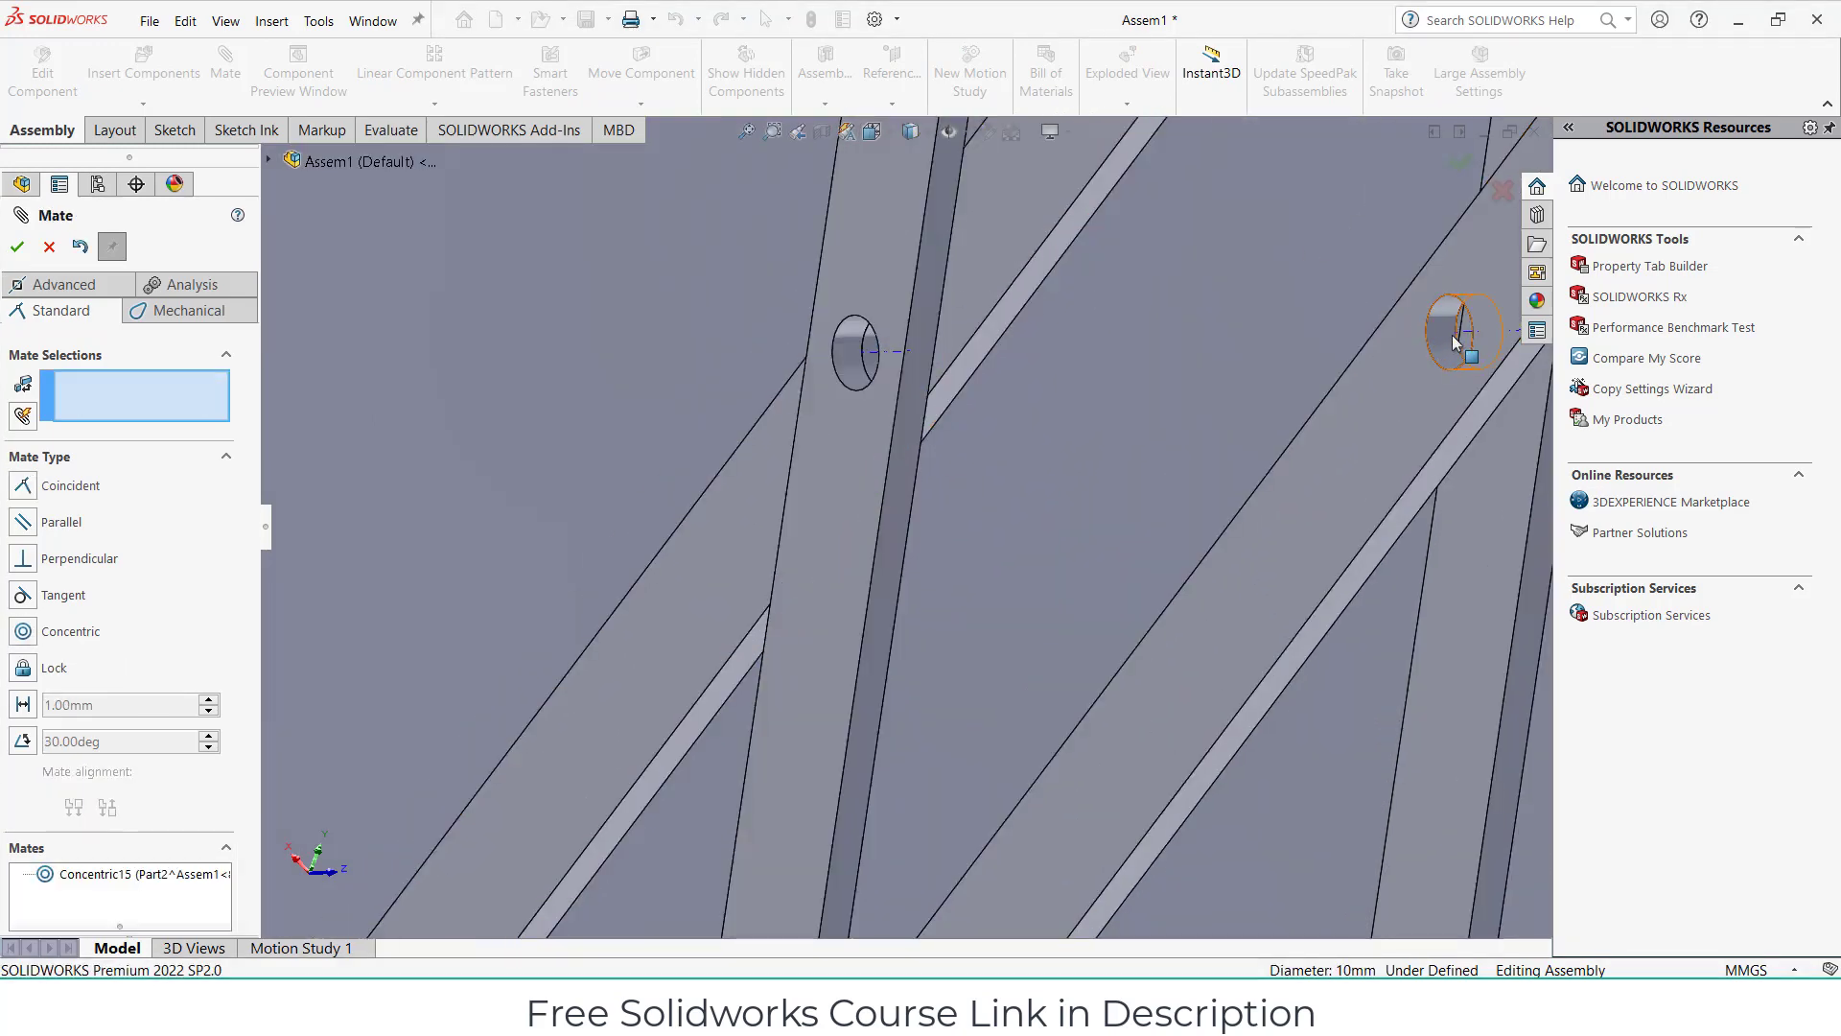
pyautogui.click(1458, 342)
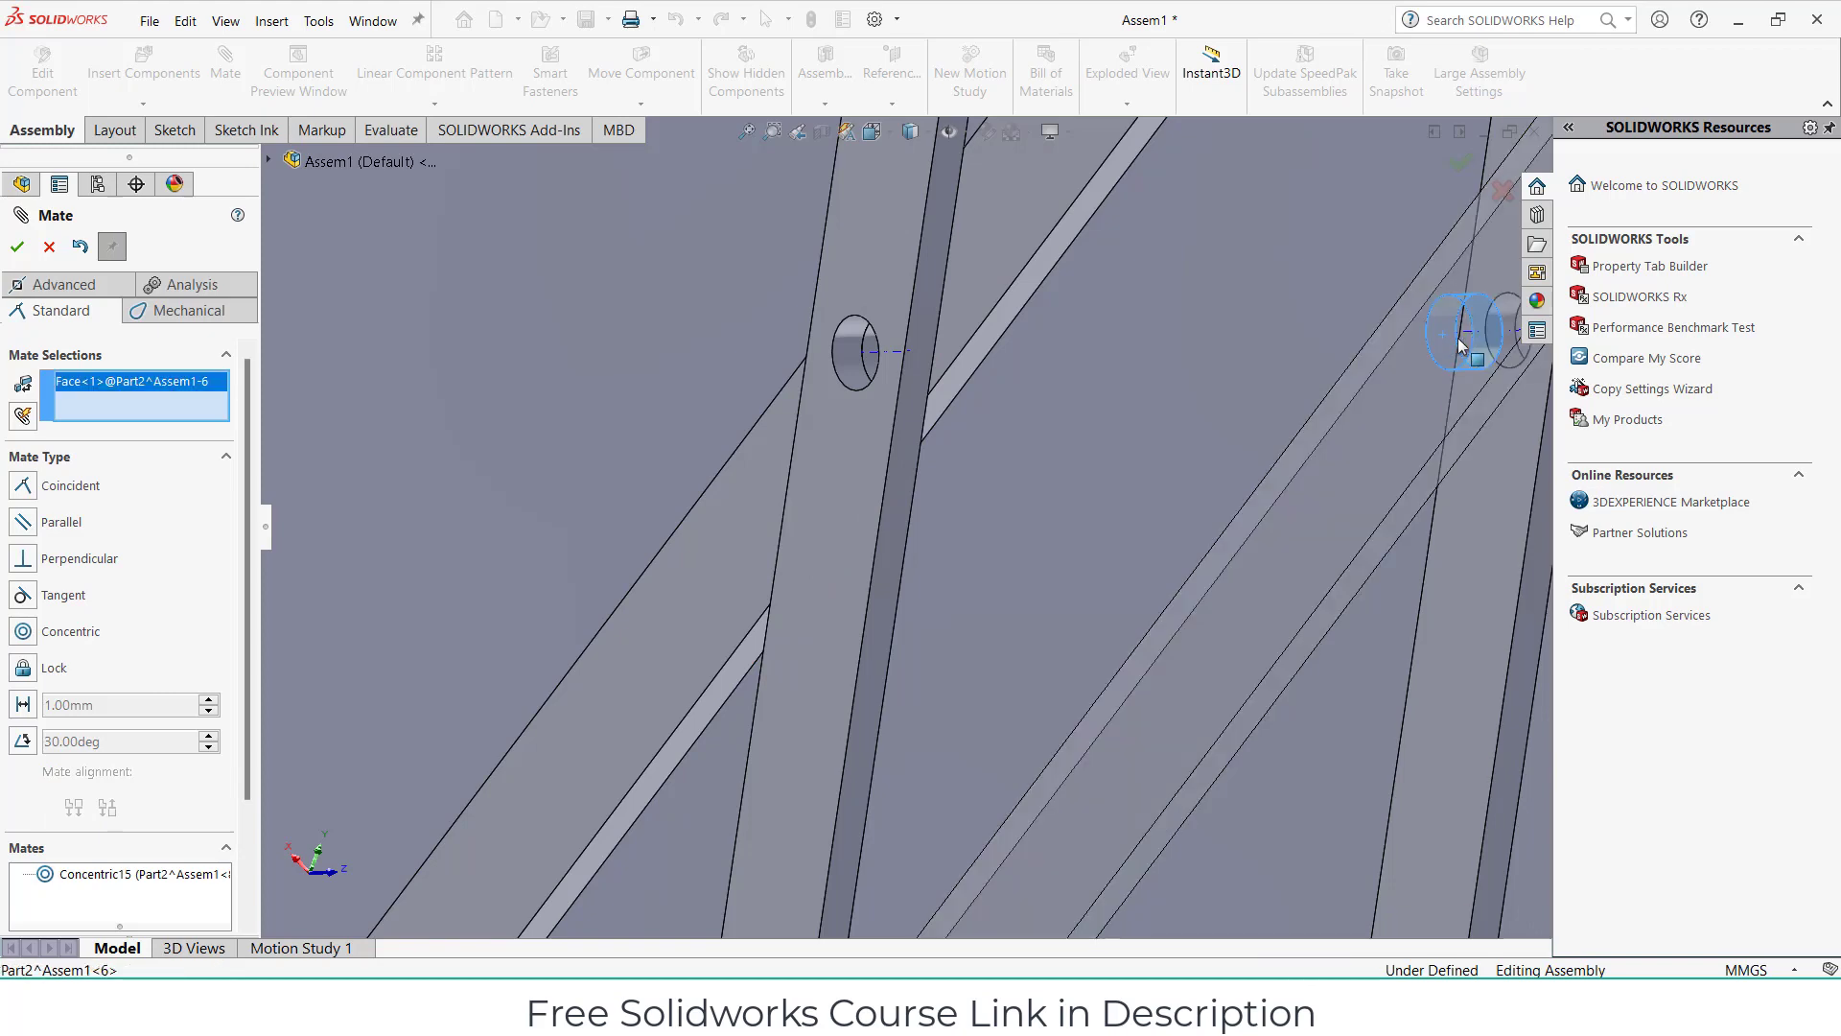
pyautogui.click(1510, 316)
pyautogui.click(1525, 255)
# Pin a third crossing arm pair concentric at their middle holes.
pyautogui.scroll(5, 1385, 399)
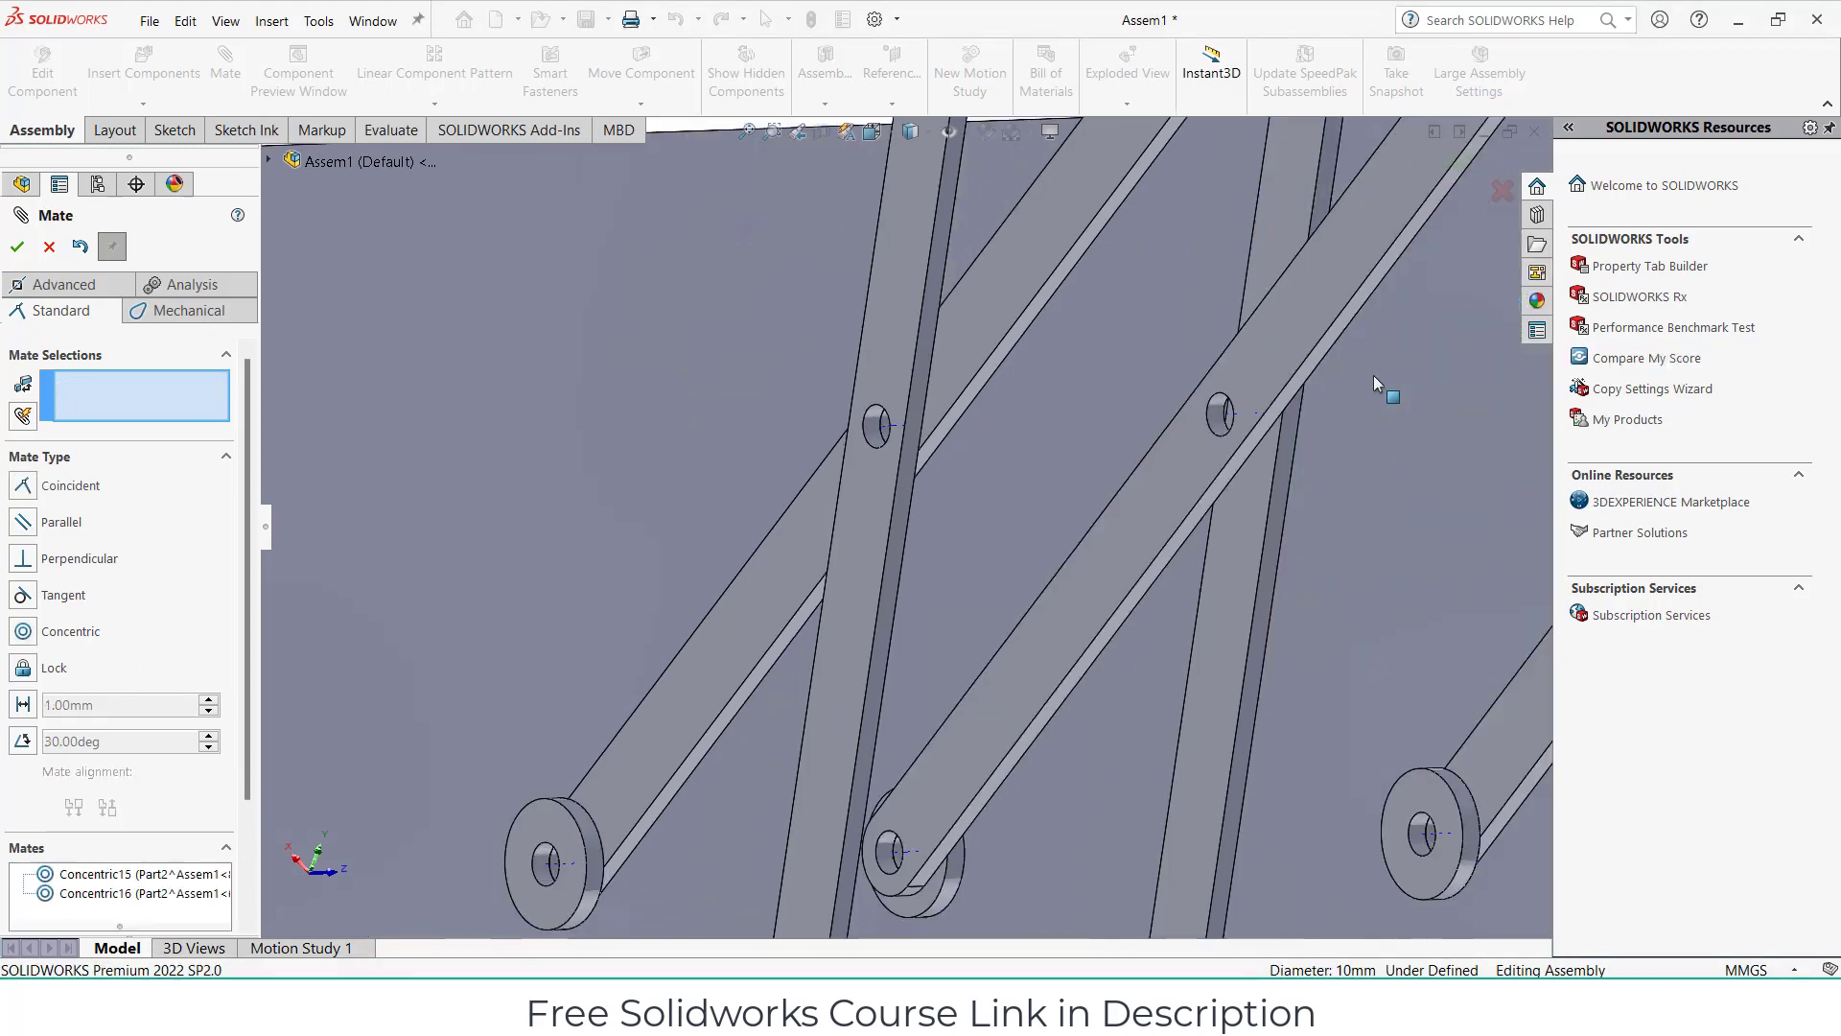
pyautogui.scroll(-2, 1371, 422)
pyautogui.scroll(-5, 1337, 481)
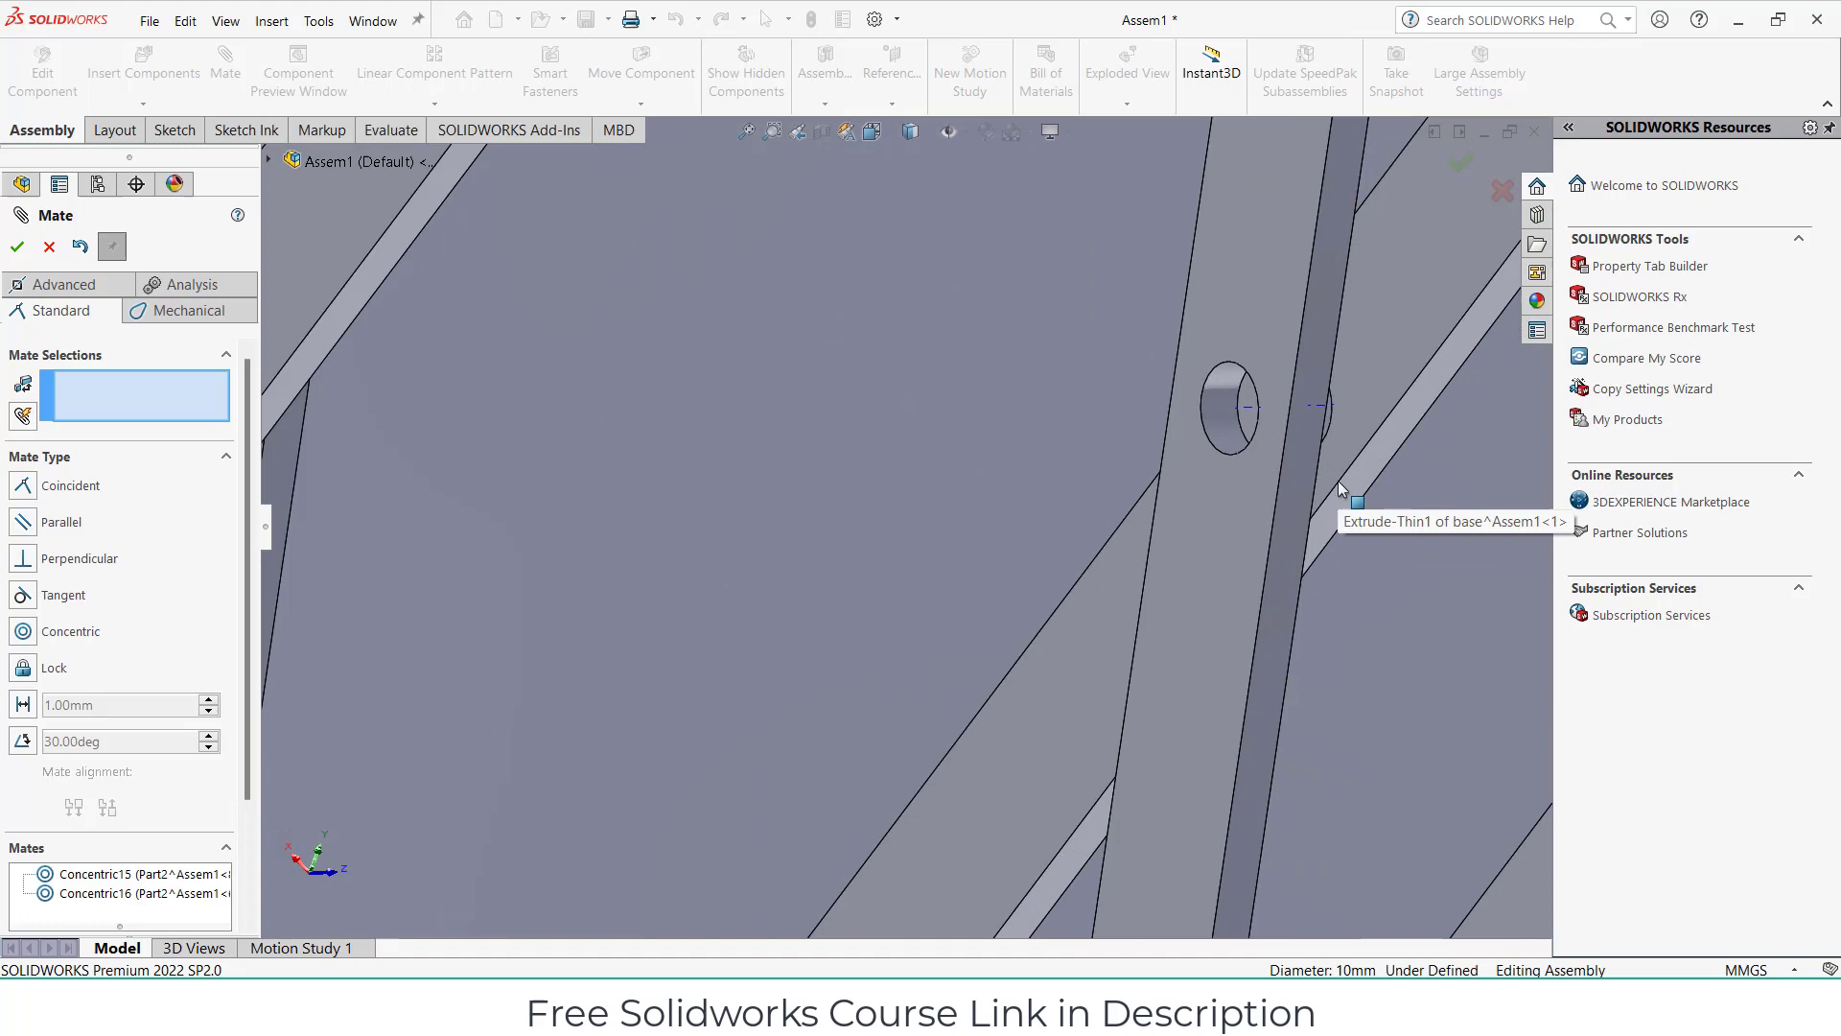
pyautogui.click(1237, 407)
pyautogui.click(1295, 384)
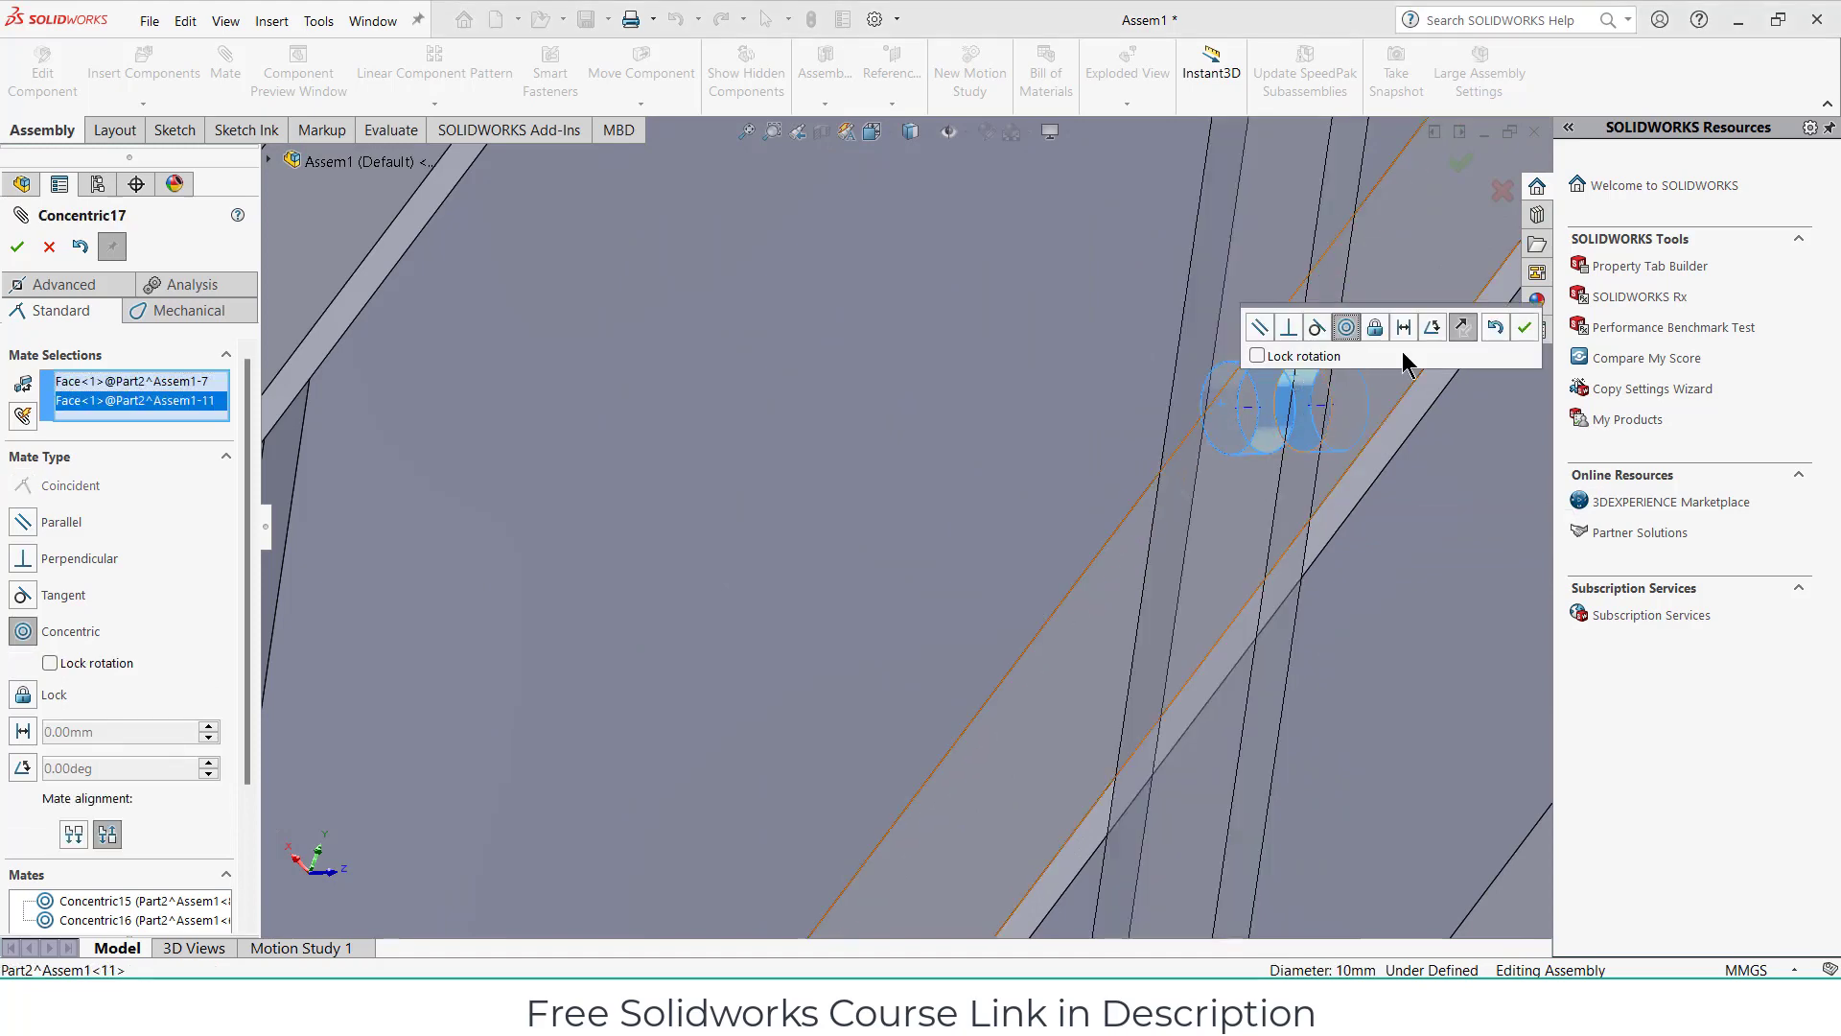
pyautogui.click(1525, 329)
# Pin the last crossing arm pair at their middle holes, then orbit to view legs and base plate.
pyautogui.scroll(2, 1463, 416)
pyautogui.scroll(3, 1438, 451)
pyautogui.scroll(-3, 1423, 470)
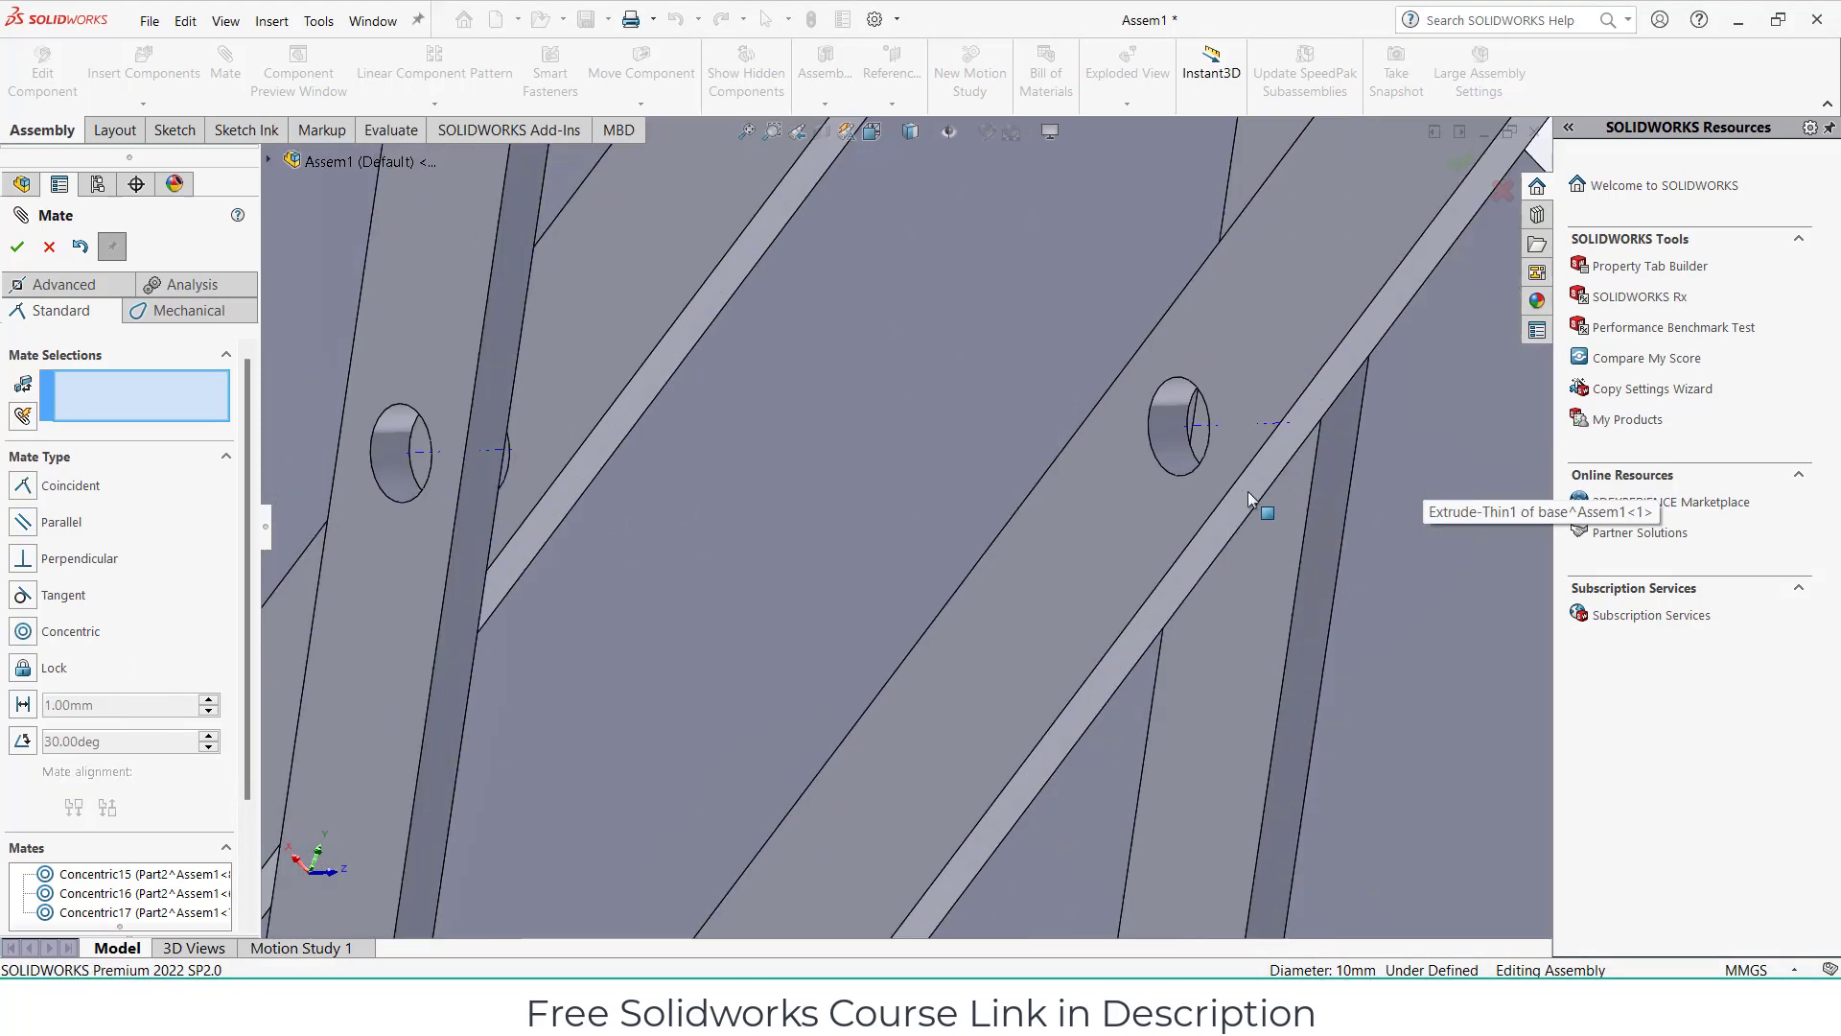
pyautogui.scroll(-3, 1247, 491)
pyautogui.click(1229, 365)
pyautogui.click(1259, 350)
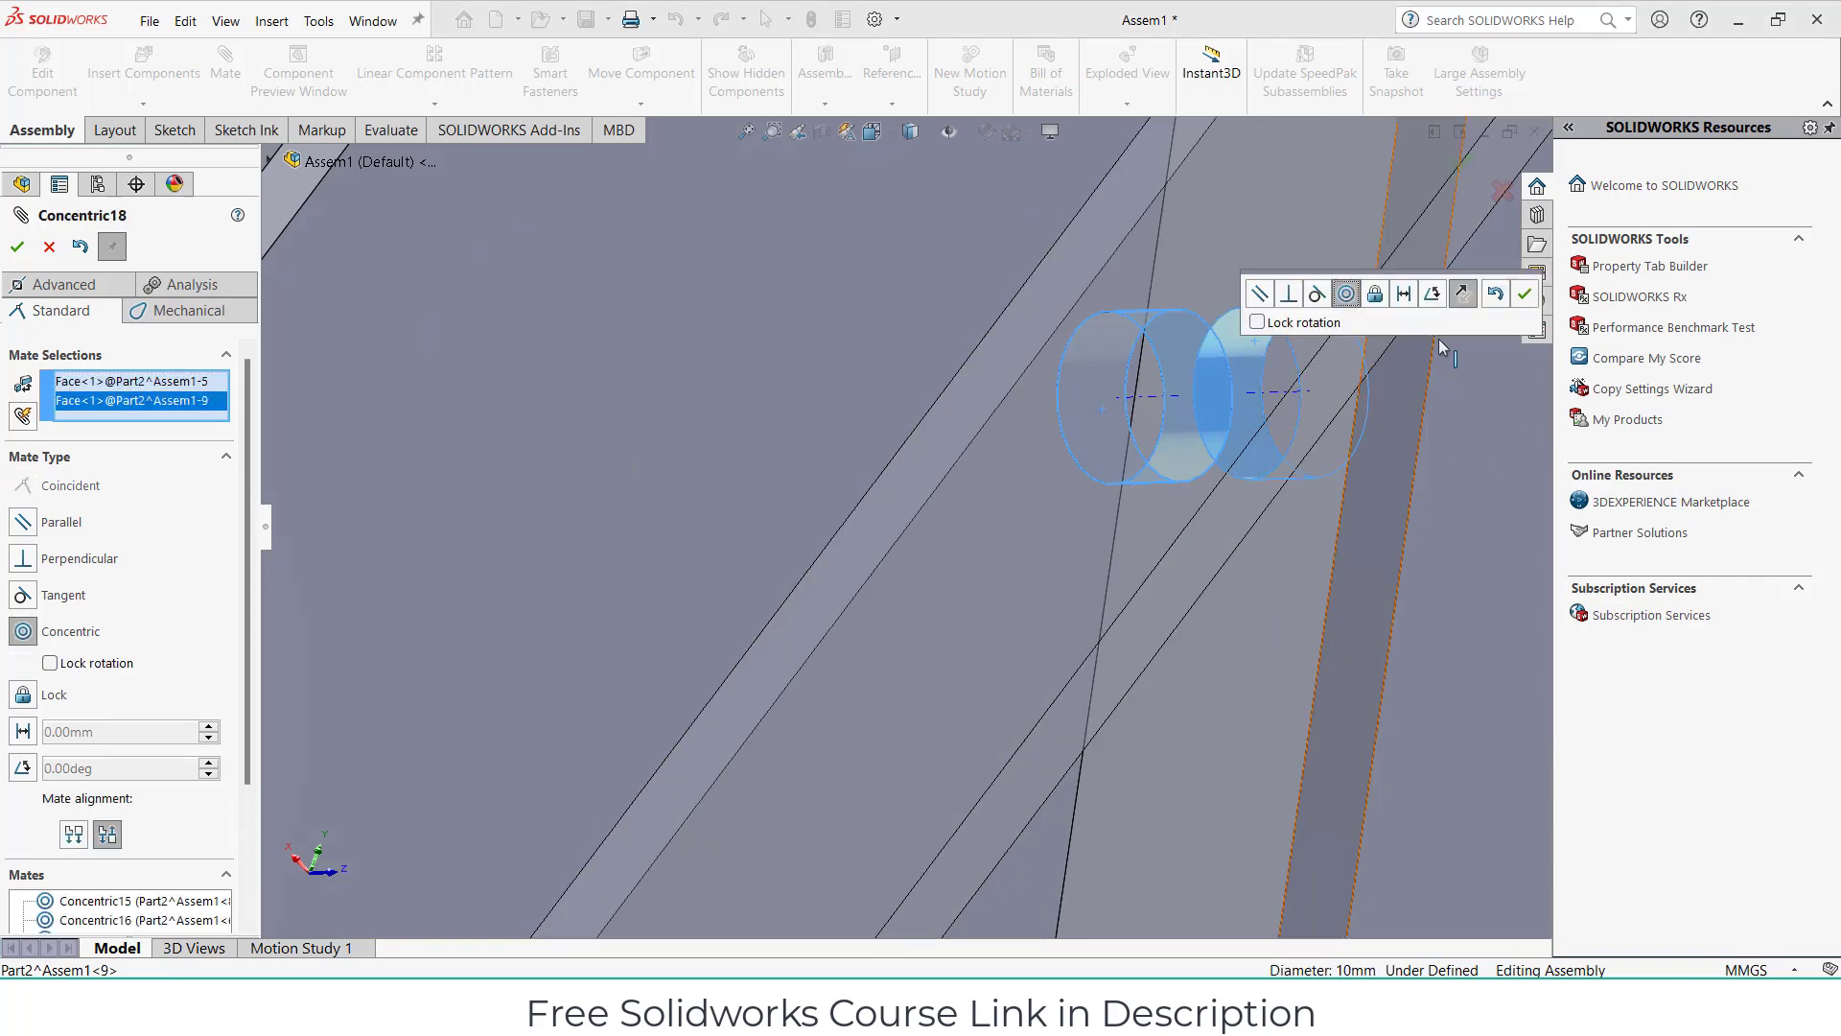
pyautogui.click(1520, 295)
pyautogui.scroll(-3, 1372, 446)
pyautogui.scroll(5, 1325, 464)
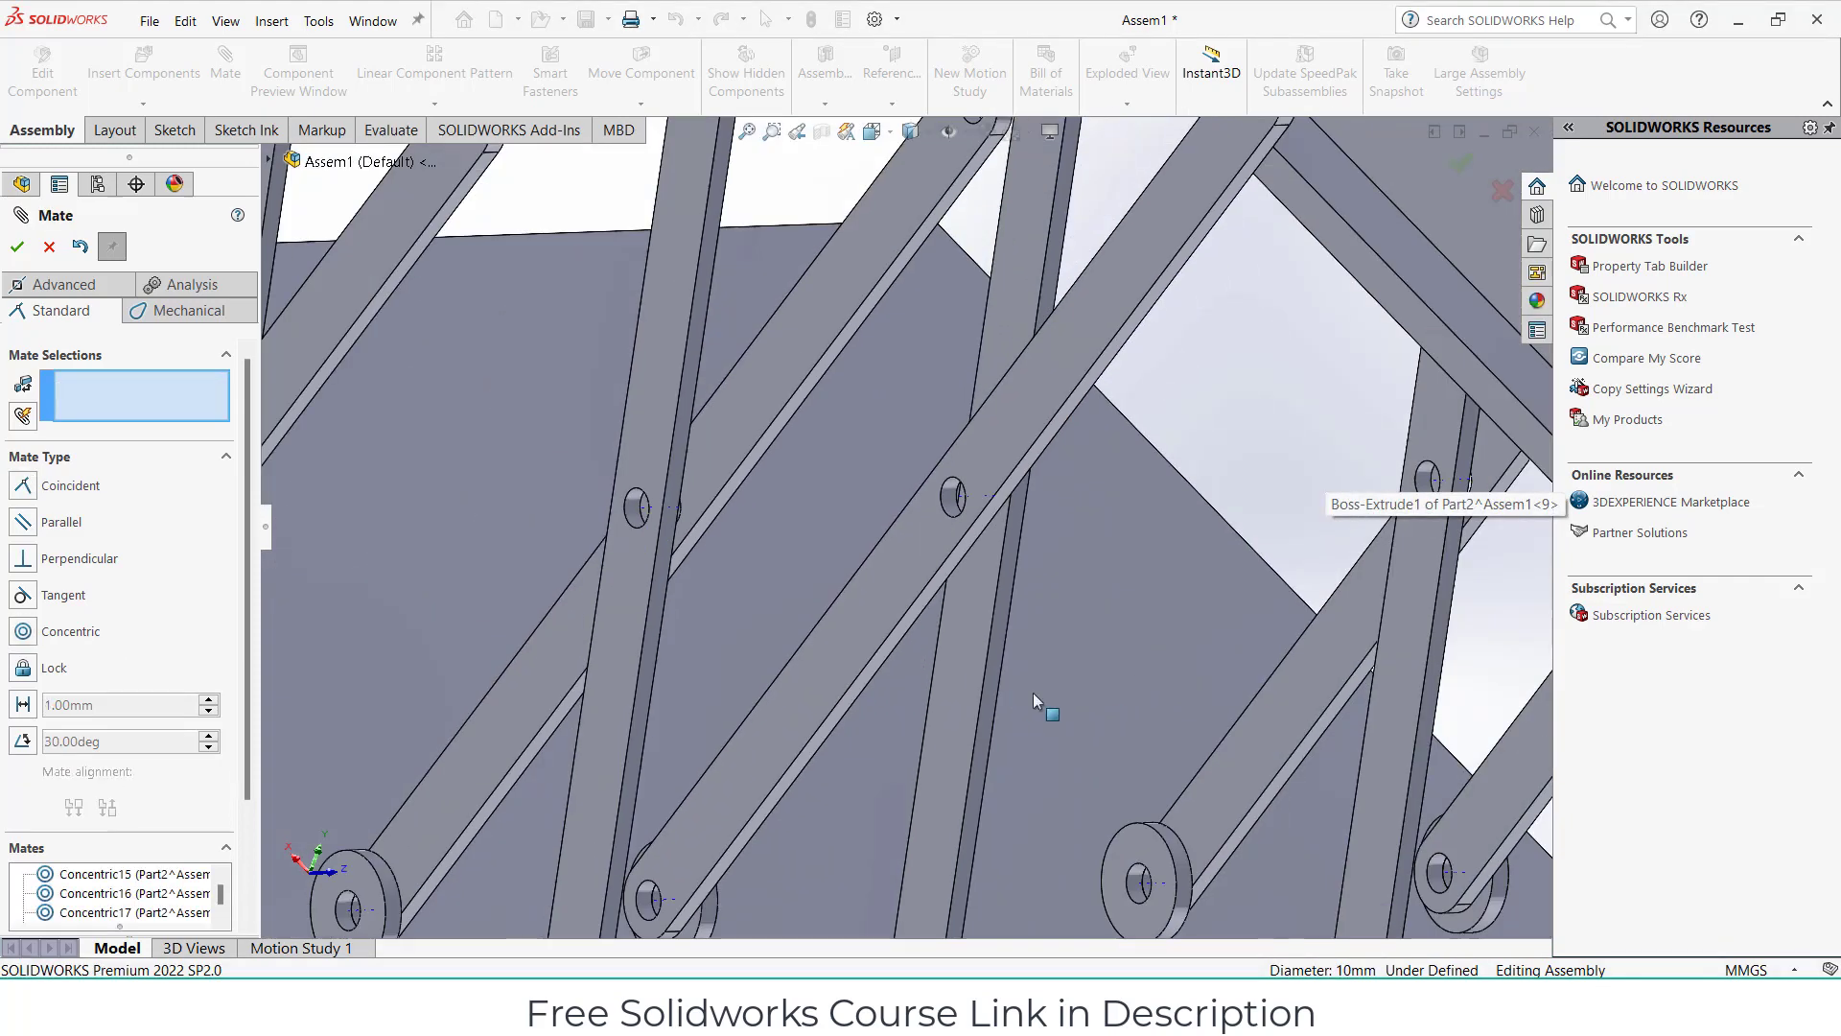
pyautogui.moveTo(1043, 699); pyautogui.dragTo(912, 669, button='middle')
pyautogui.scroll(-2, 713, 561)
pyautogui.scroll(-3, 712, 561)
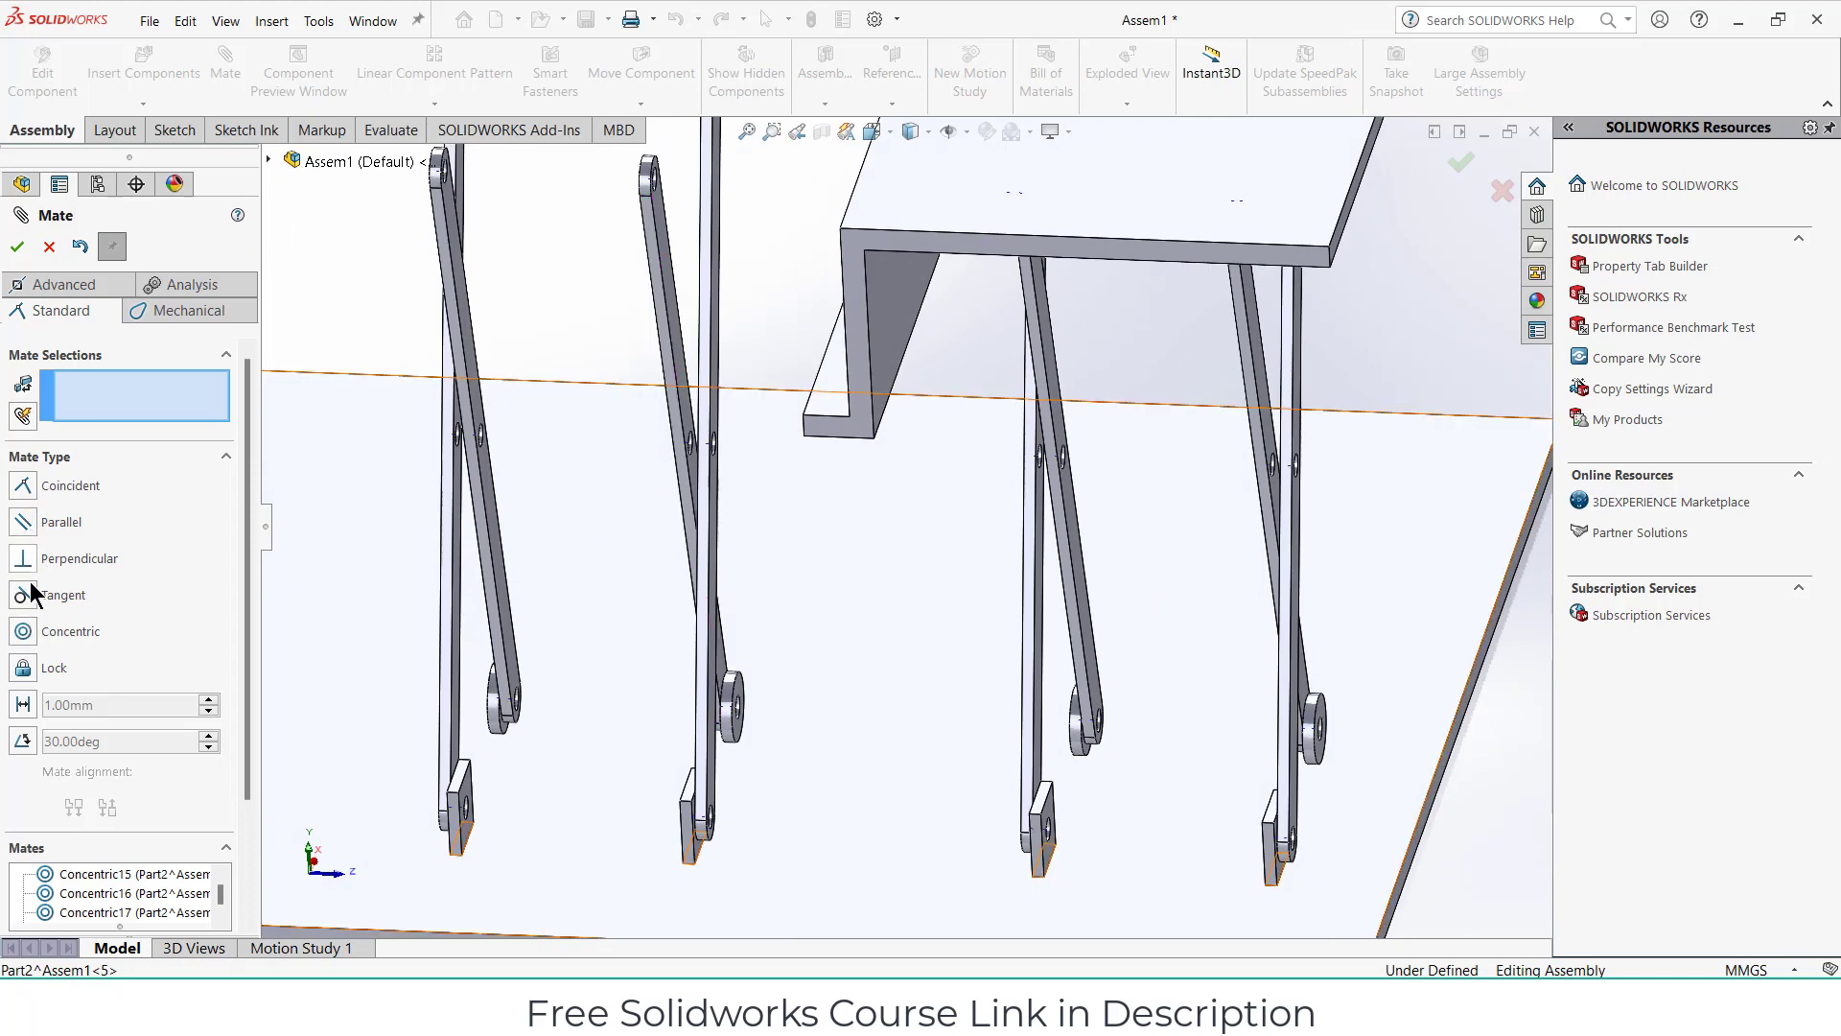
# Hold the first pair of neighbouring arm faces 5 mm apart with a distance mate.
pyautogui.scroll(-2, 738, 476)
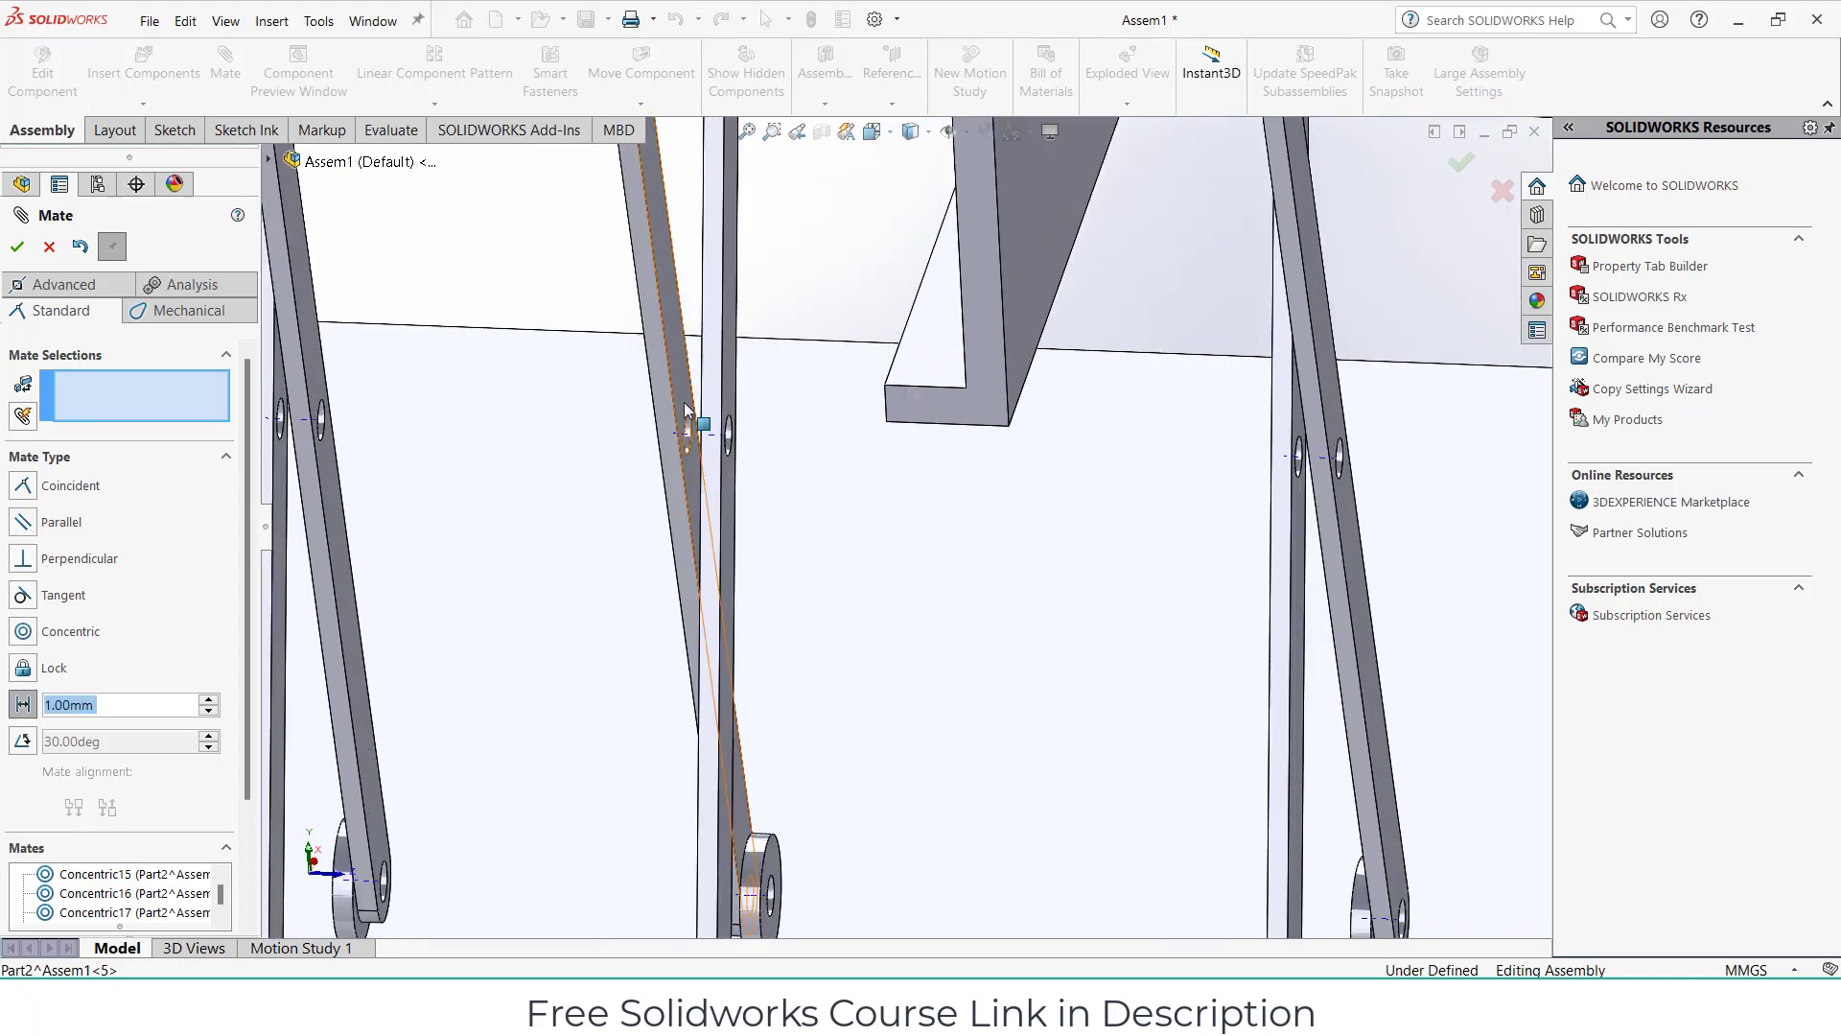
pyautogui.click(712, 484)
pyautogui.moveTo(715, 485); pyautogui.dragTo(789, 487, button='middle')
pyautogui.click(684, 569)
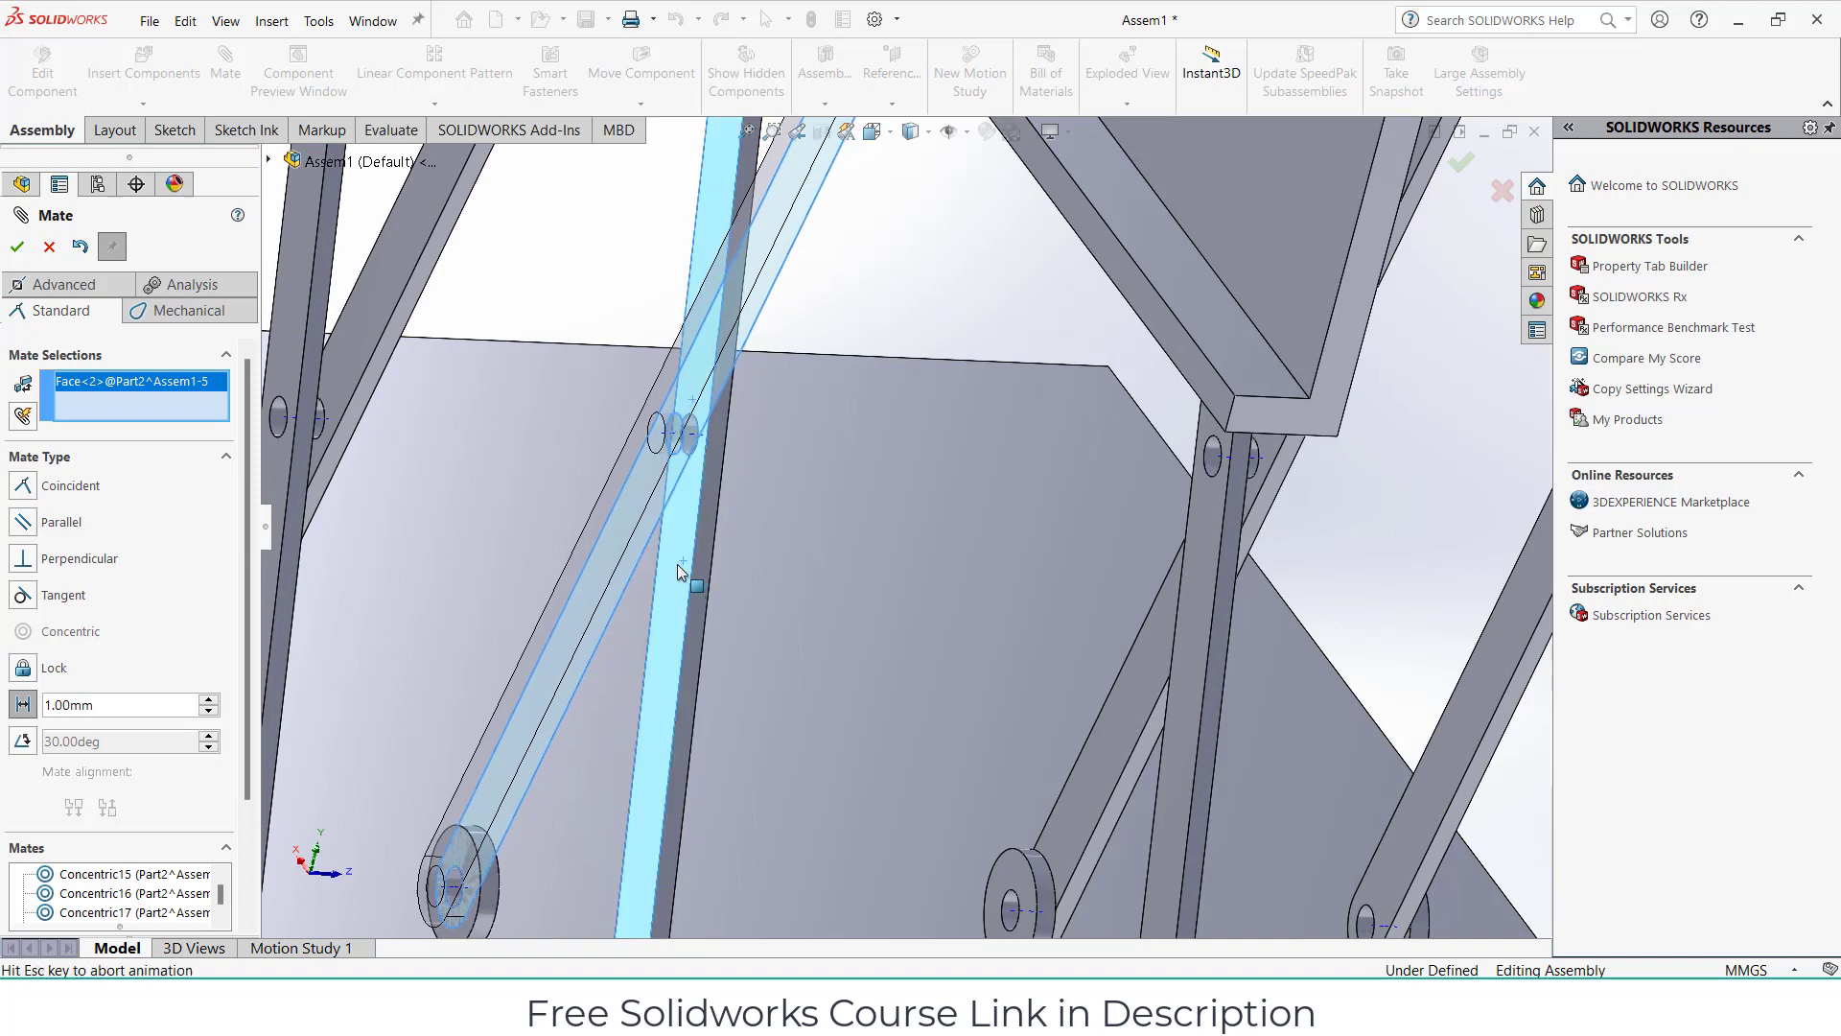
pyautogui.moveTo(137, 730); pyautogui.dragTo(3, 743)
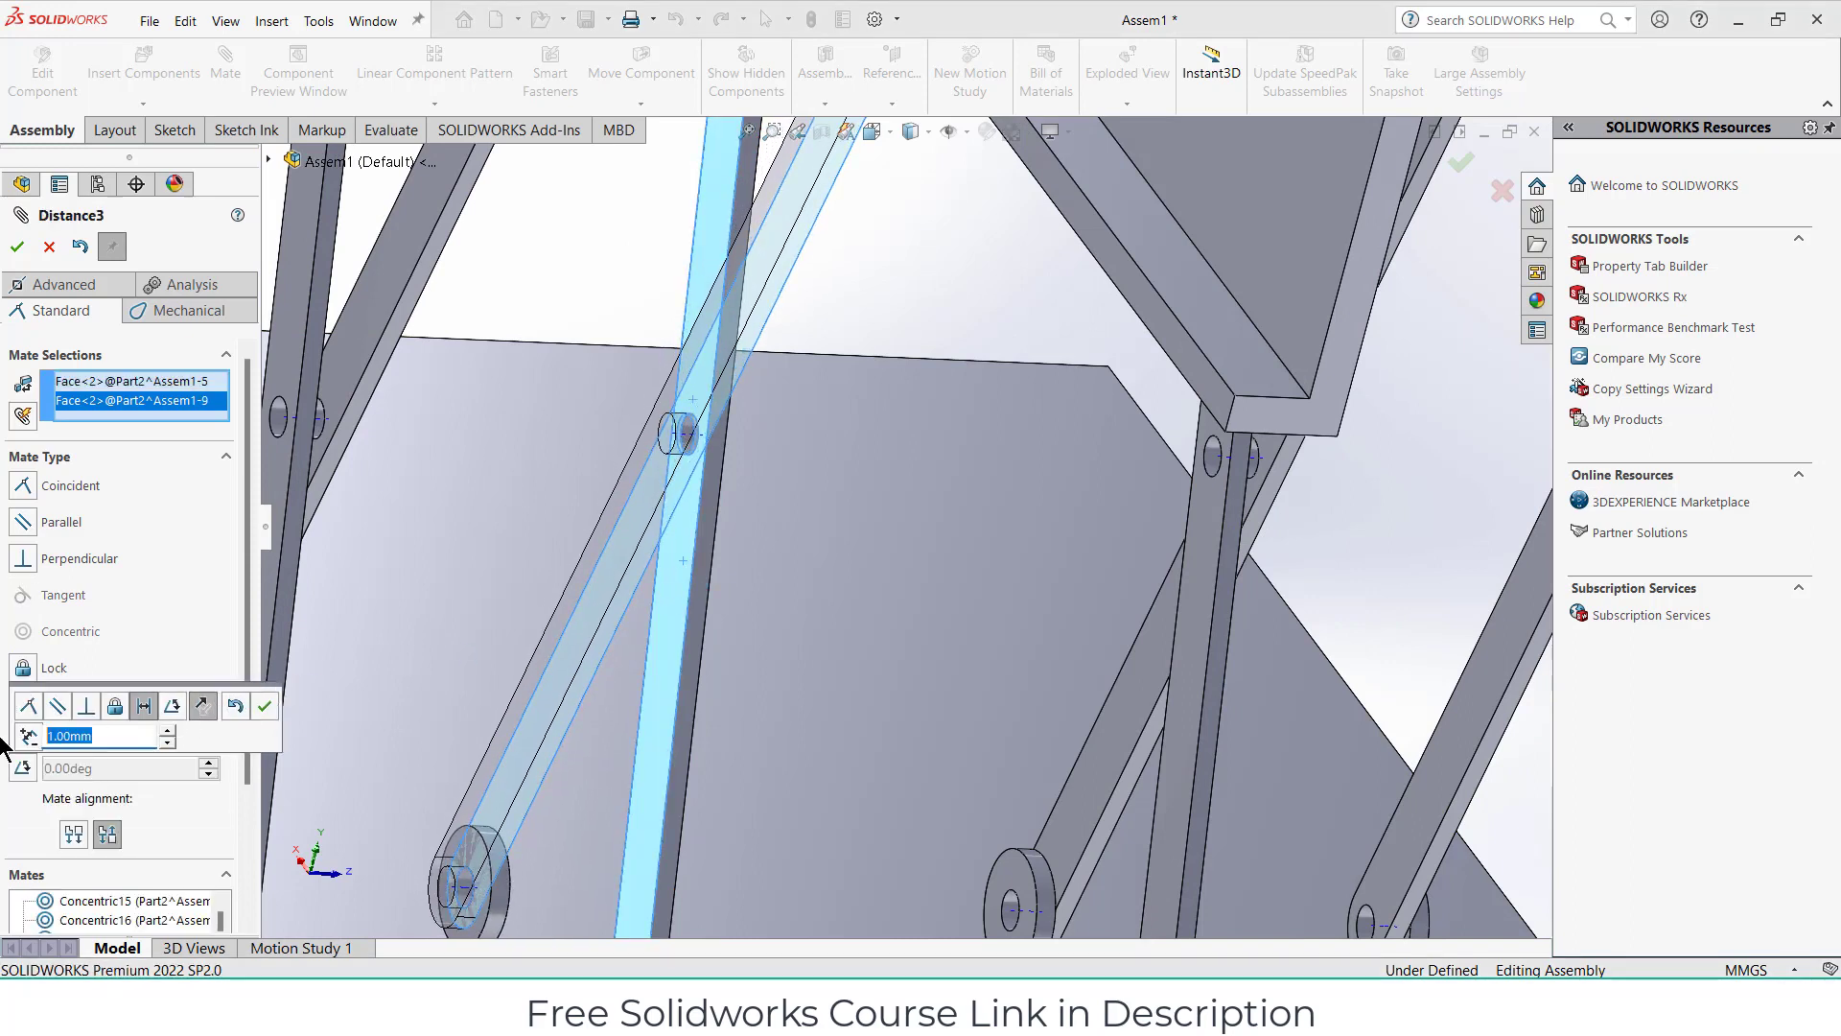
pyautogui.write('5')
pyautogui.press('Return')
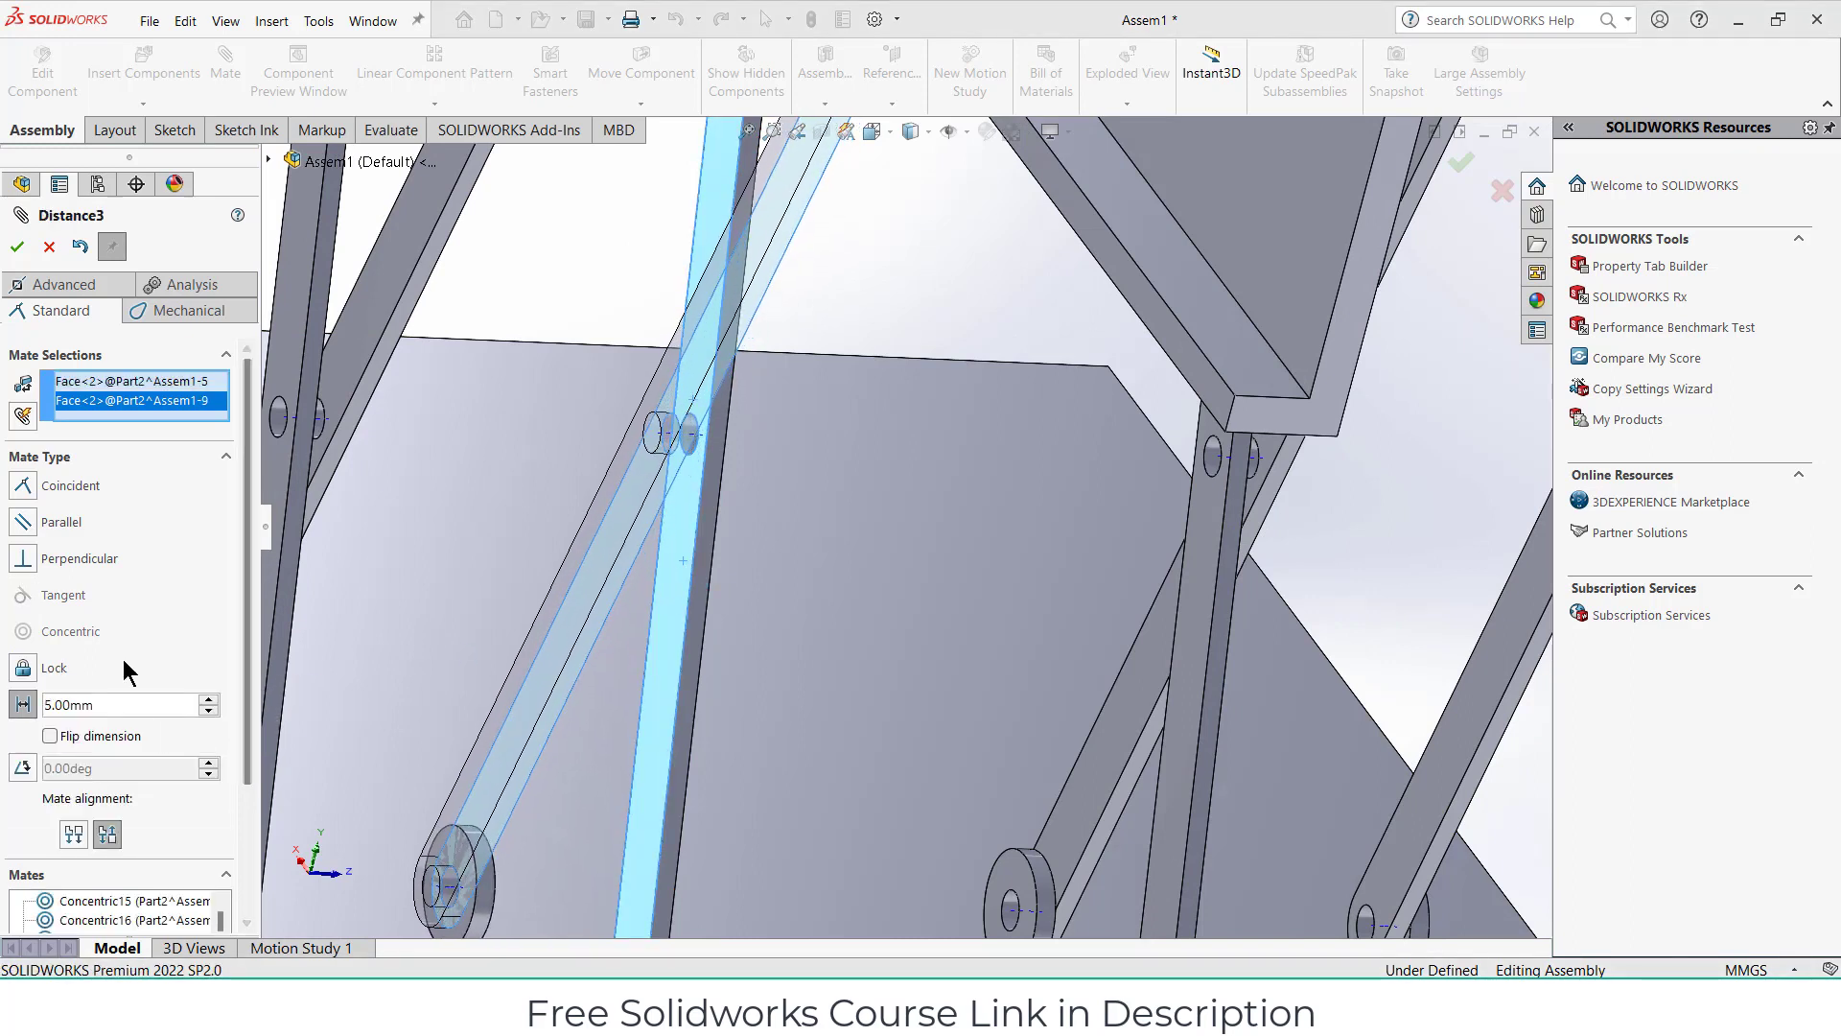
pyautogui.click(18, 247)
# Space an upper arm 5 mm from its neighbouring arm.
pyautogui.click(357, 342)
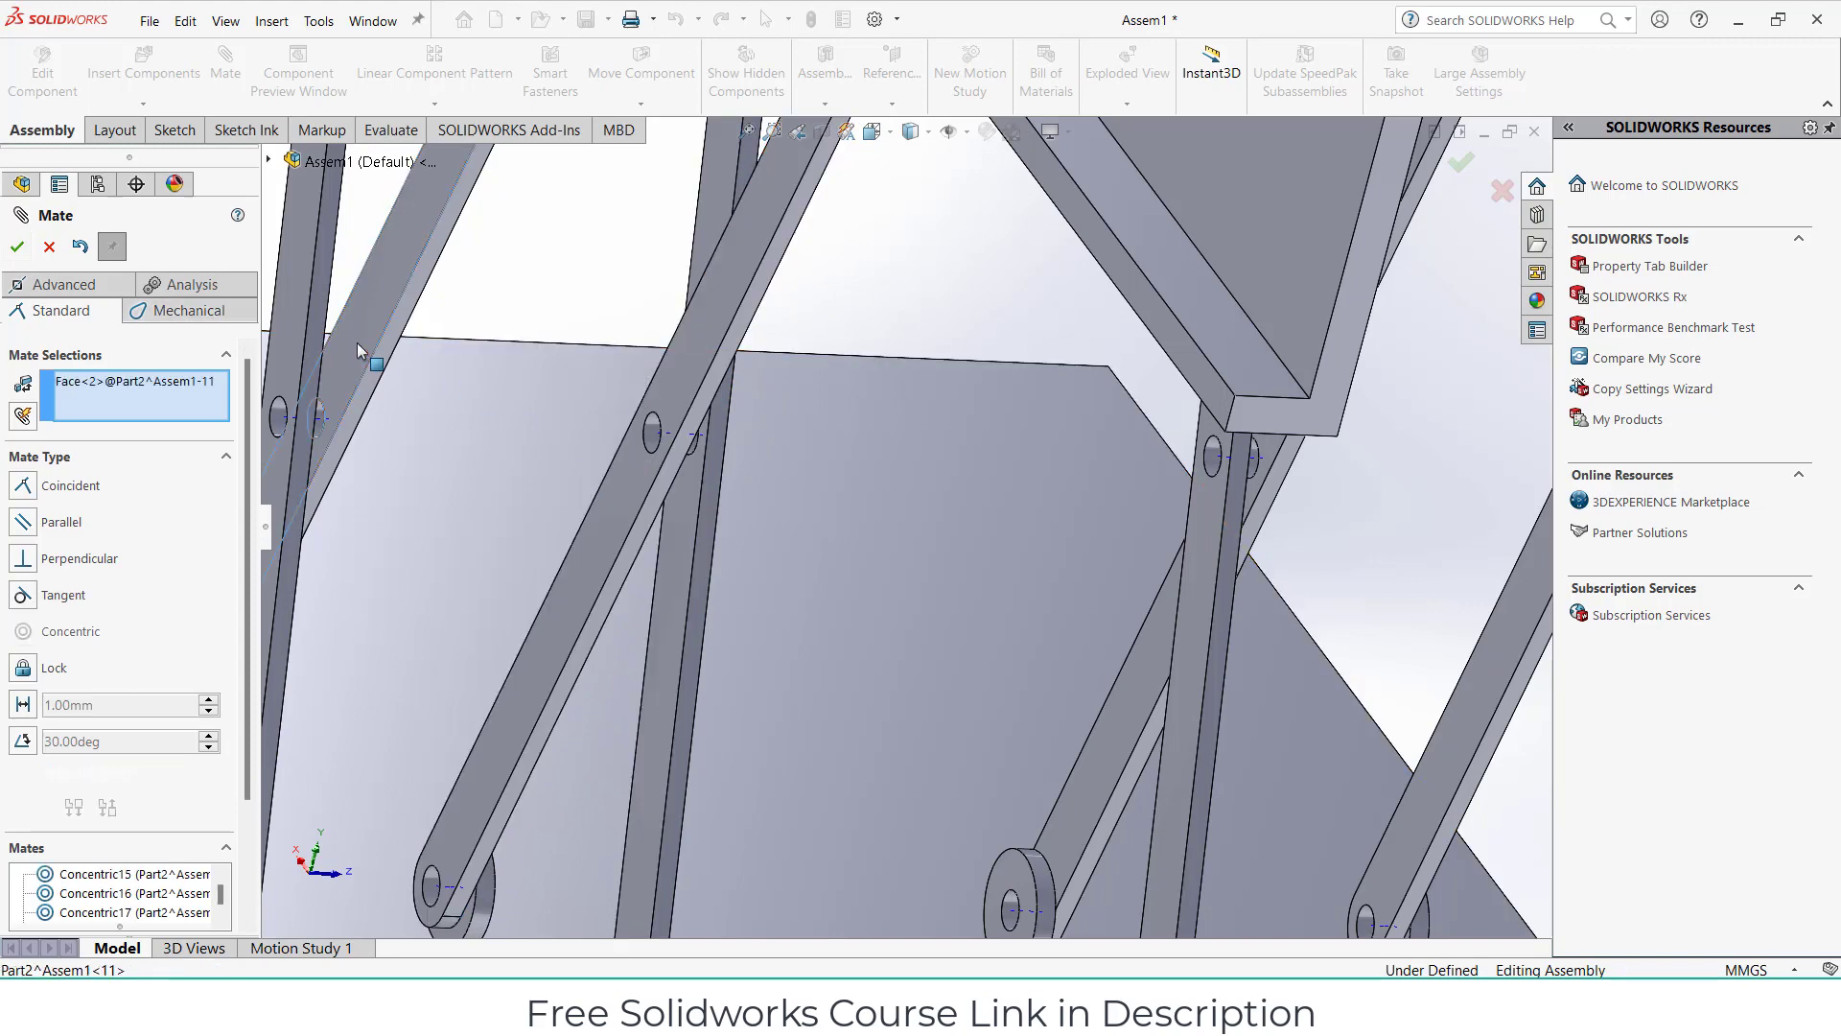
pyautogui.scroll(5, 430, 566)
pyautogui.moveTo(434, 568); pyautogui.dragTo(432, 537, button='middle')
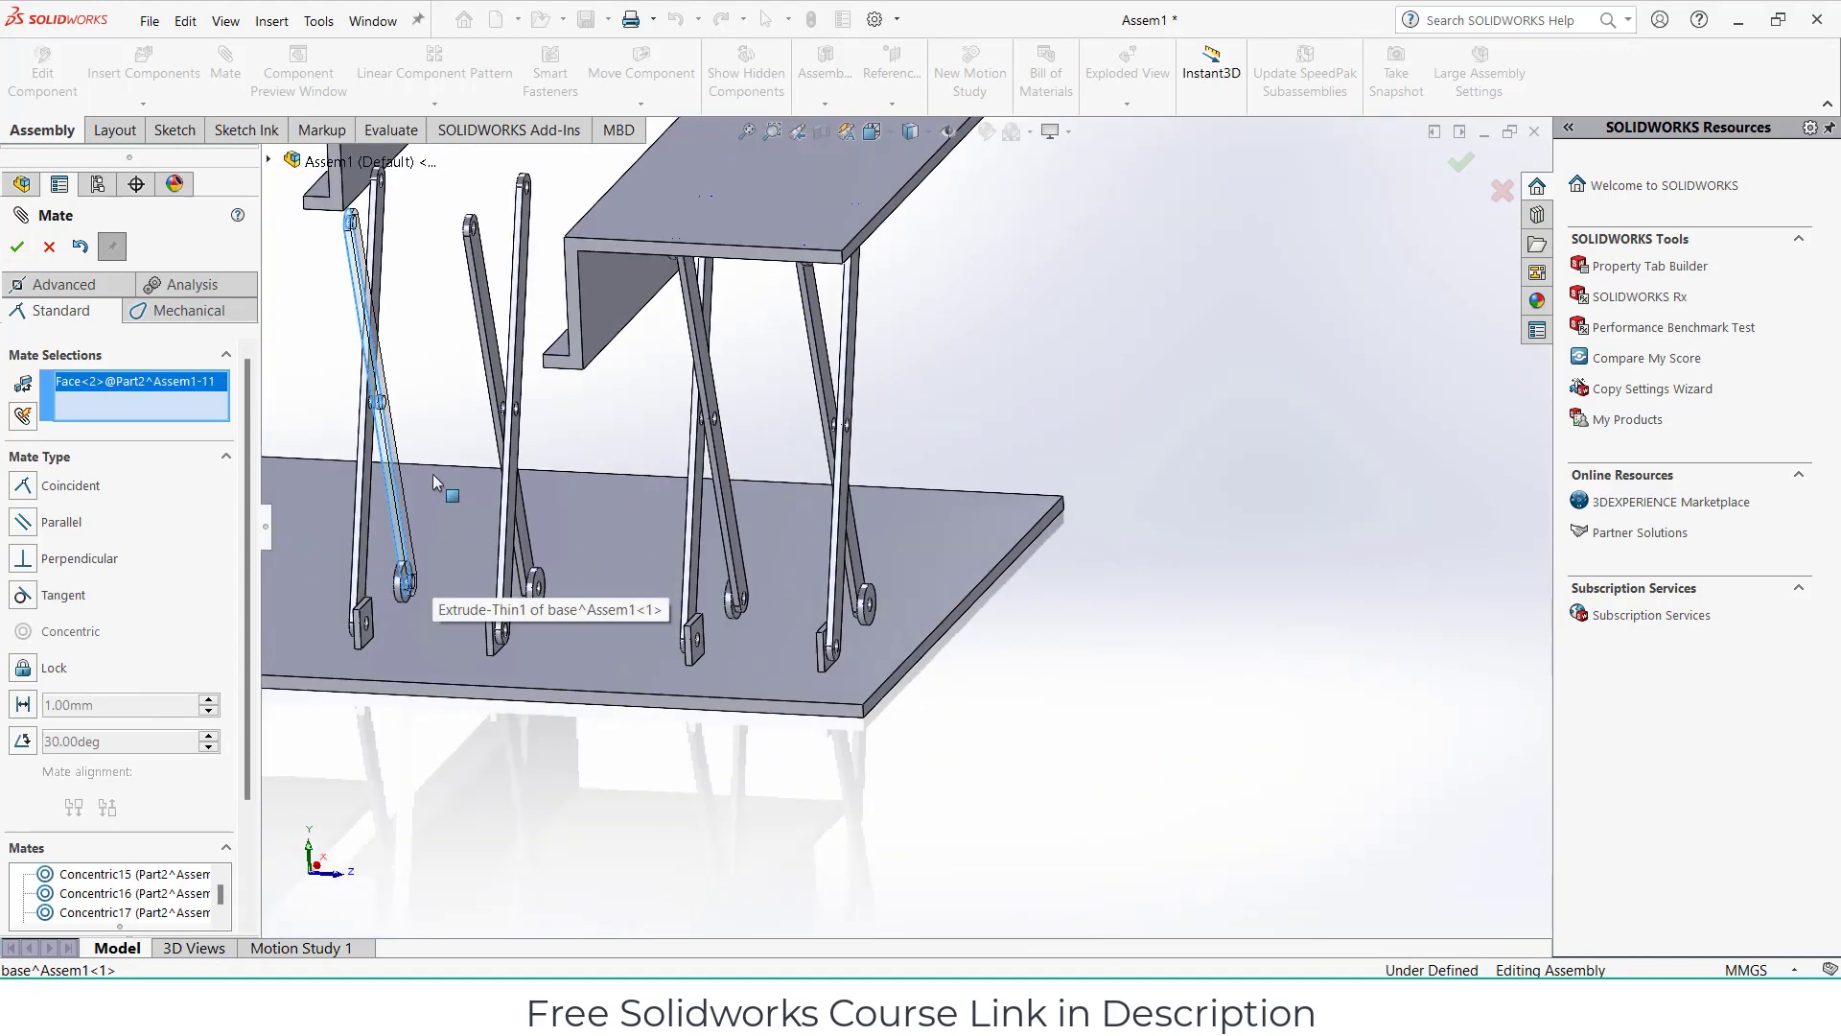
pyautogui.scroll(-5, 425, 489)
pyautogui.scroll(-2, 423, 491)
pyautogui.click(483, 456)
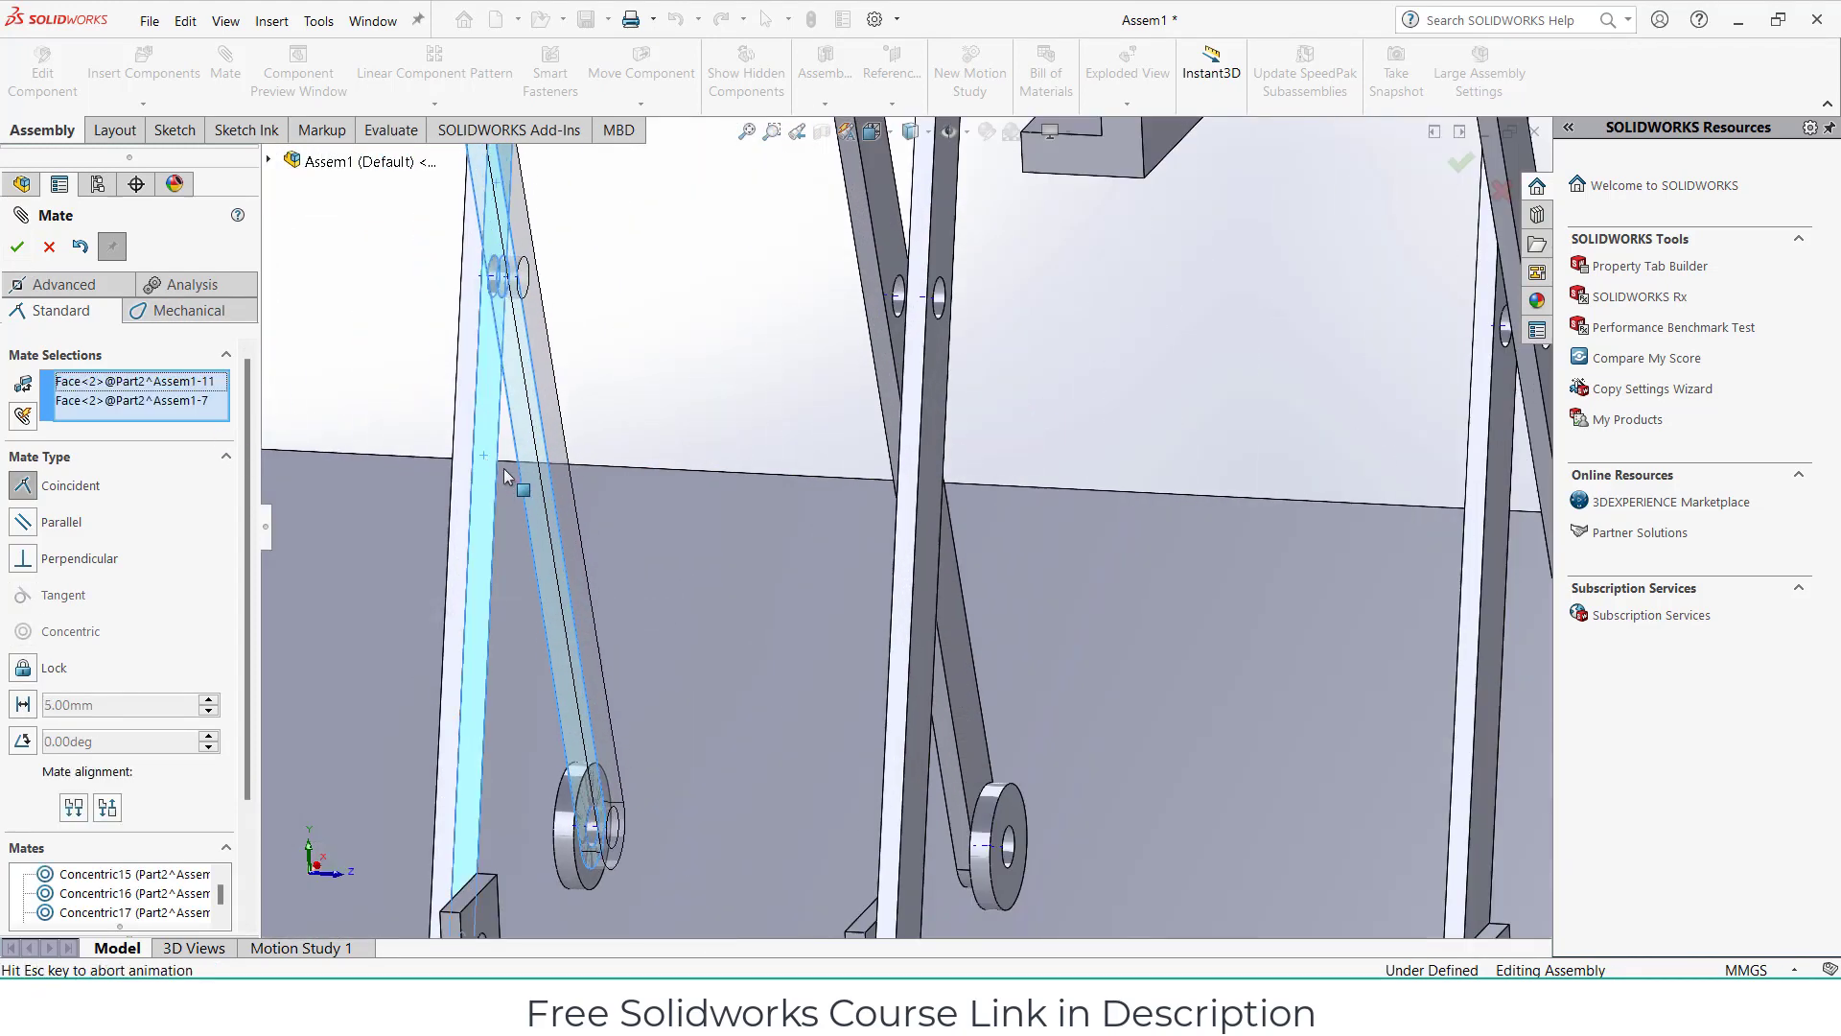
pyautogui.click(408, 480)
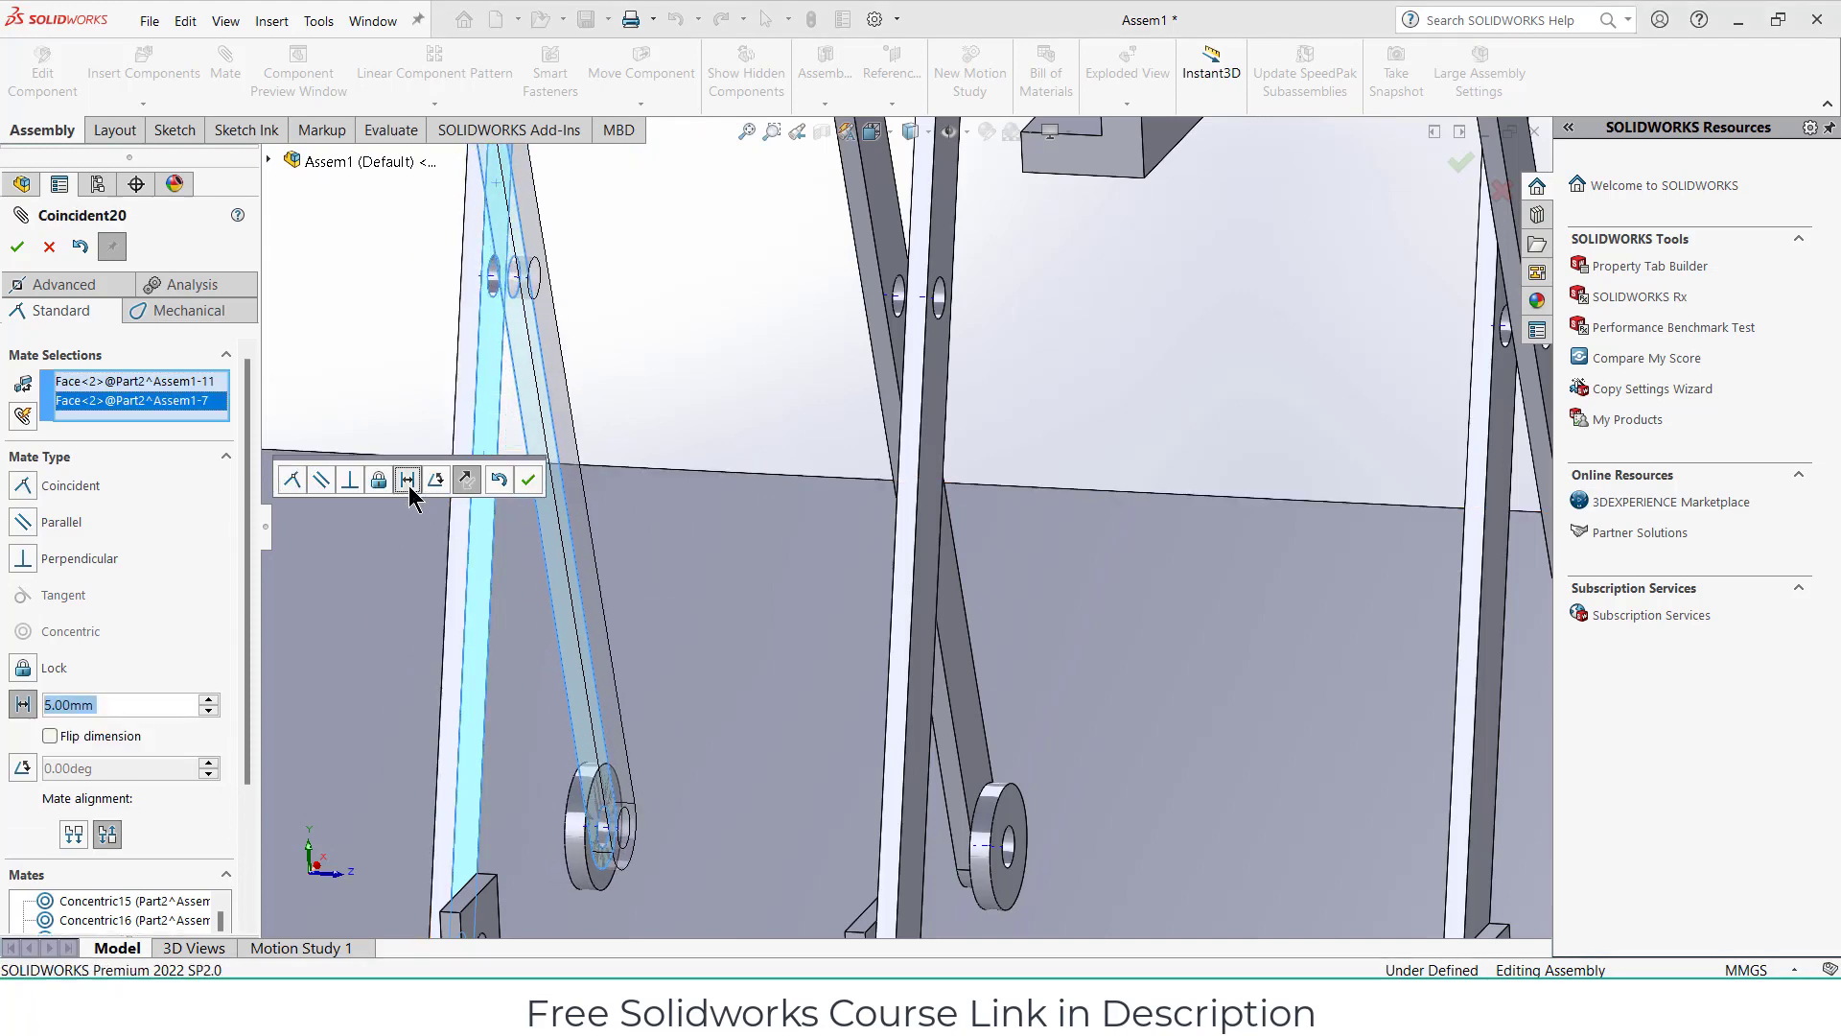
pyautogui.click(528, 480)
# Add a 5 mm distance mate between two arms at the lower arm ends.
pyautogui.scroll(3, 524, 515)
pyautogui.scroll(3, 514, 523)
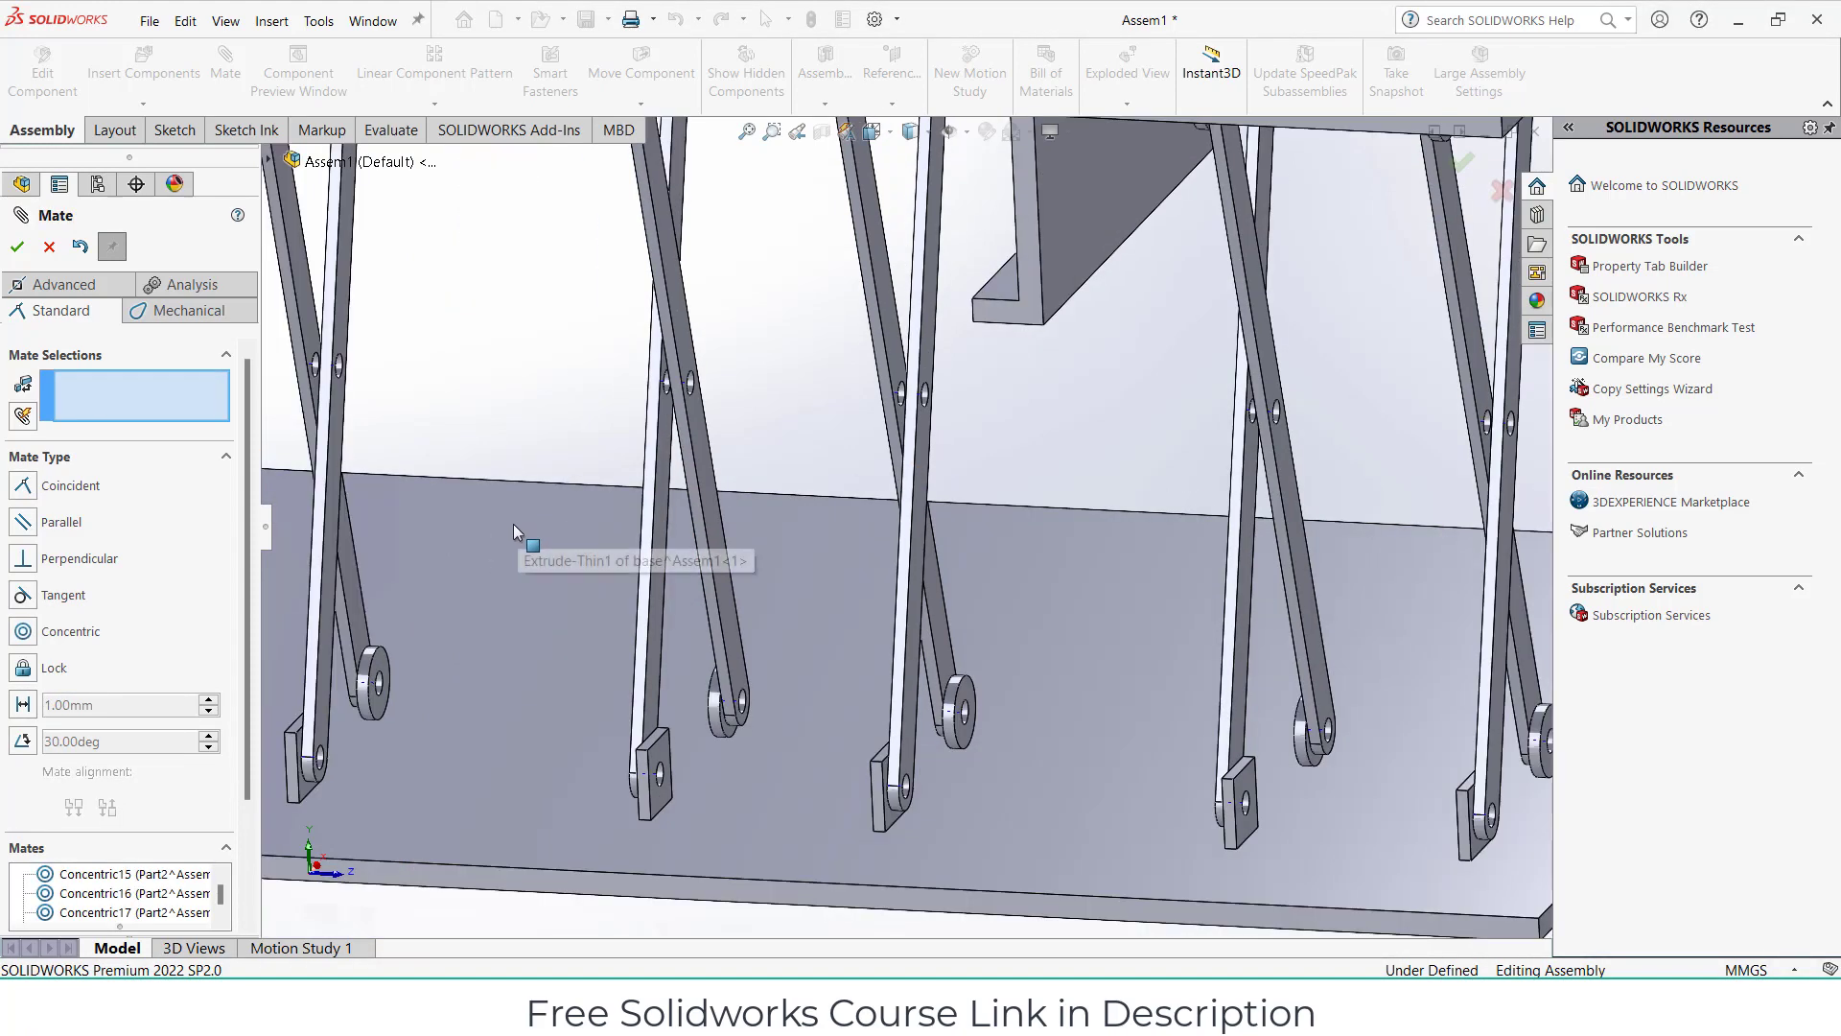
pyautogui.moveTo(514, 523); pyautogui.dragTo(512, 414, button='middle')
pyautogui.scroll(-4, 623, 428)
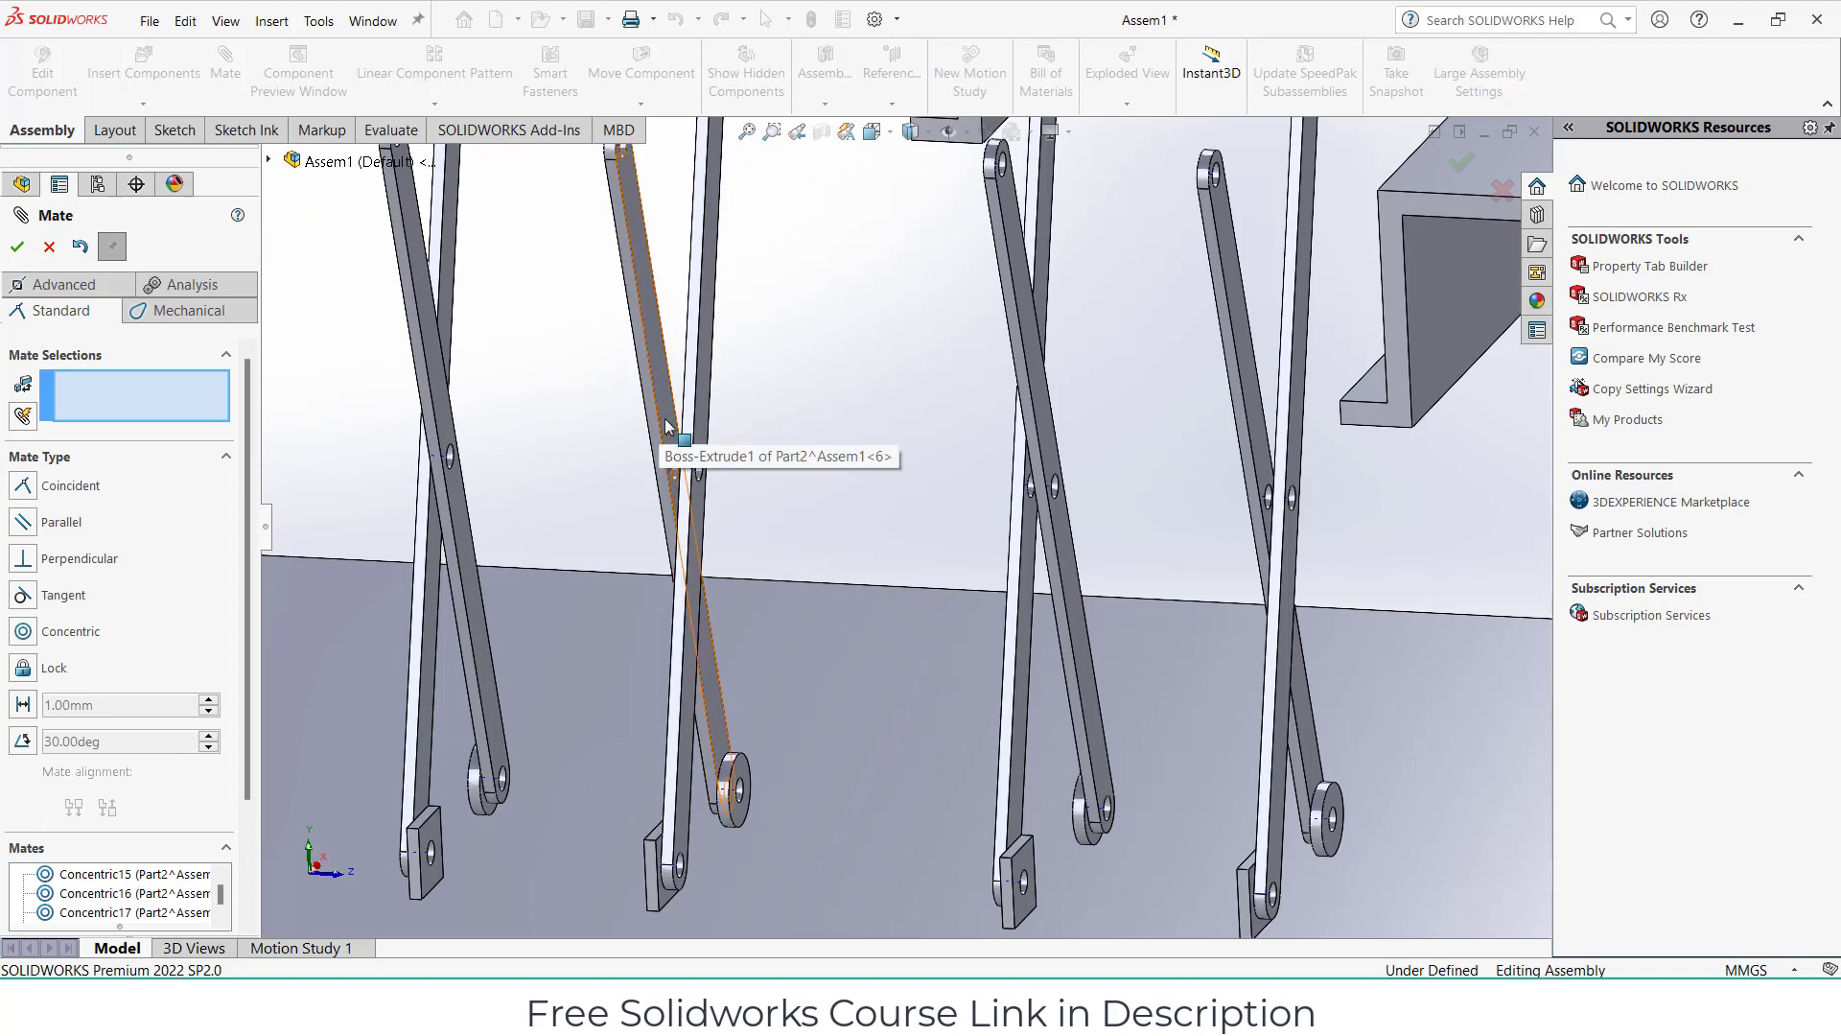
pyautogui.click(640, 464)
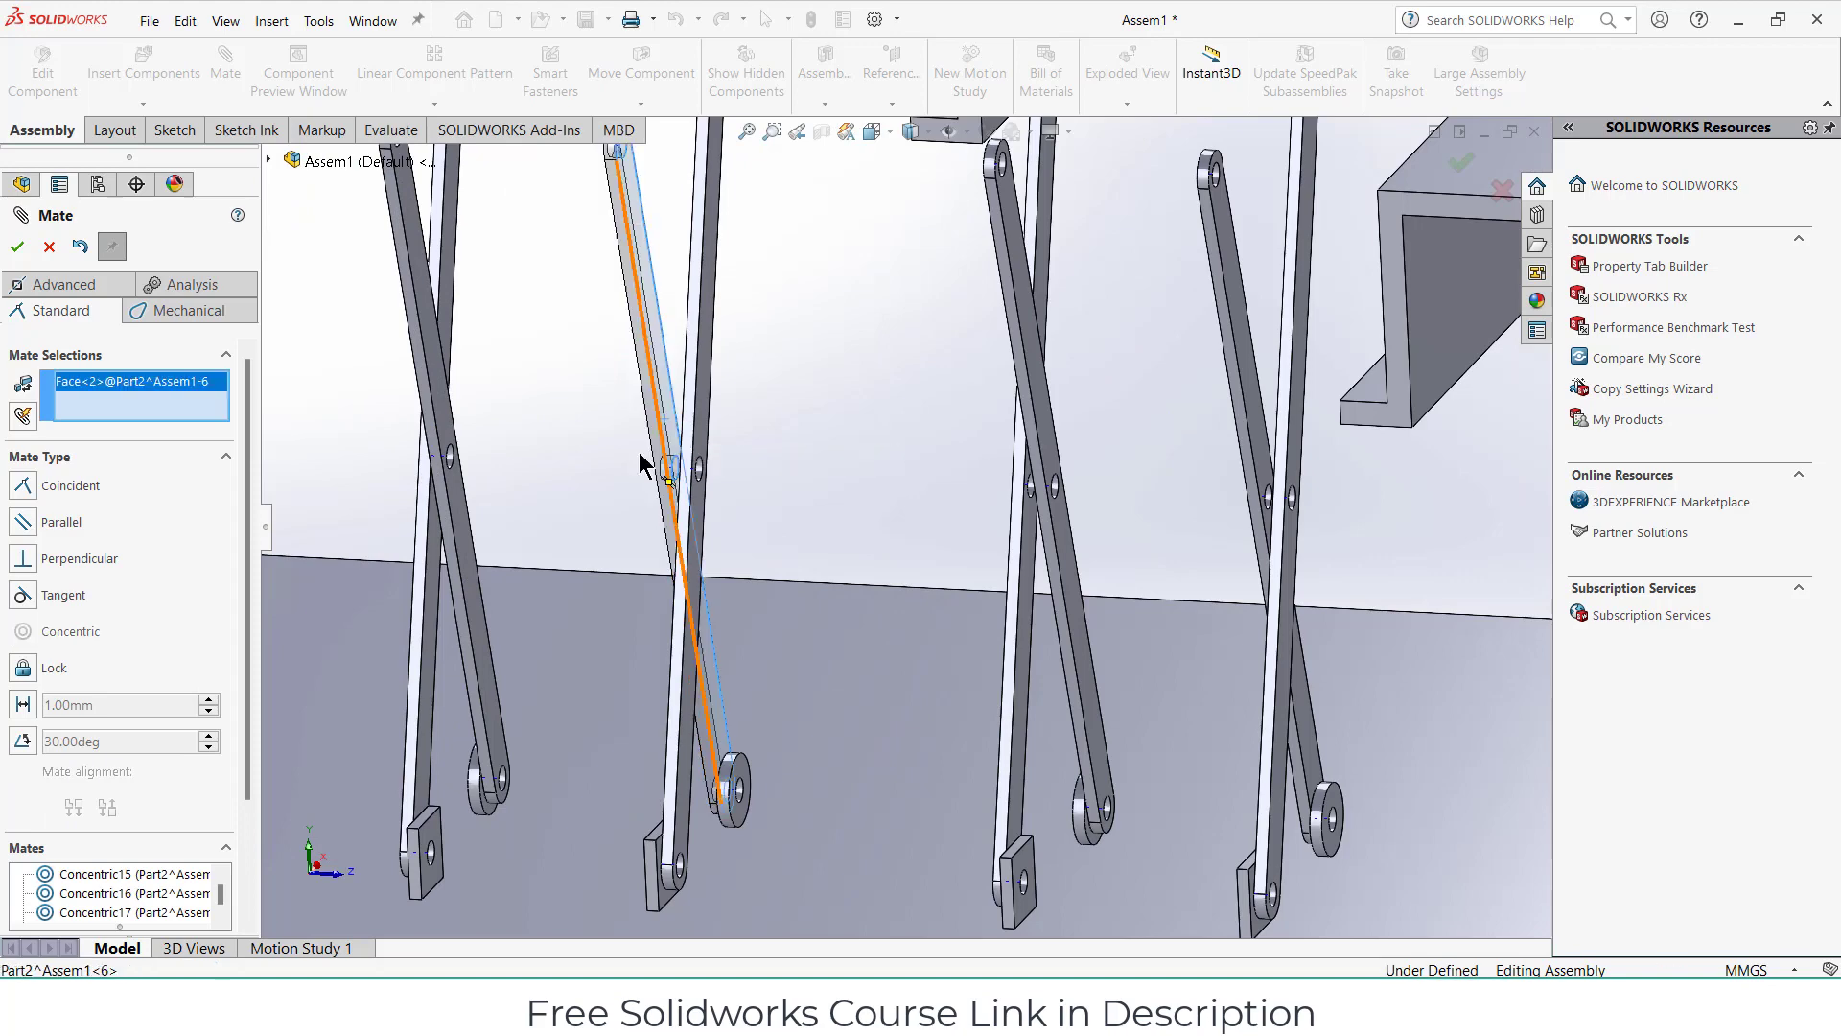
pyautogui.click(25, 705)
pyautogui.click(676, 501)
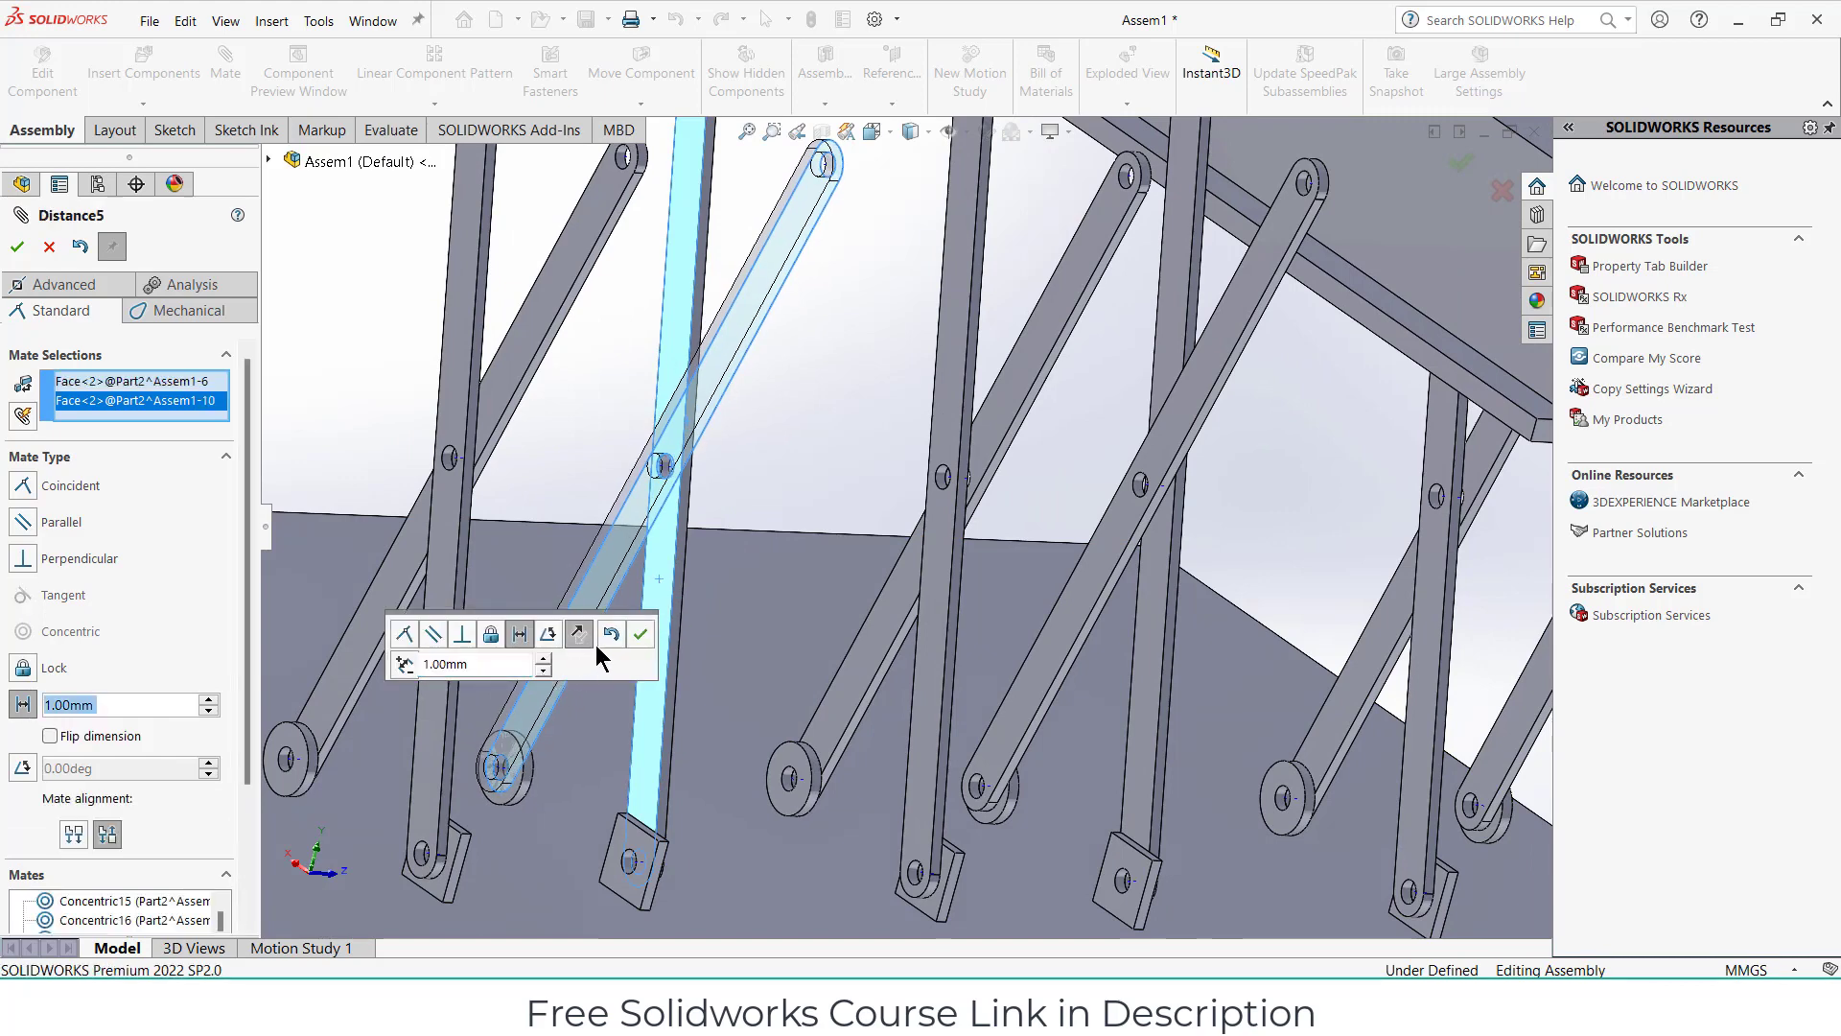
pyautogui.click(469, 666)
pyautogui.press('Return')
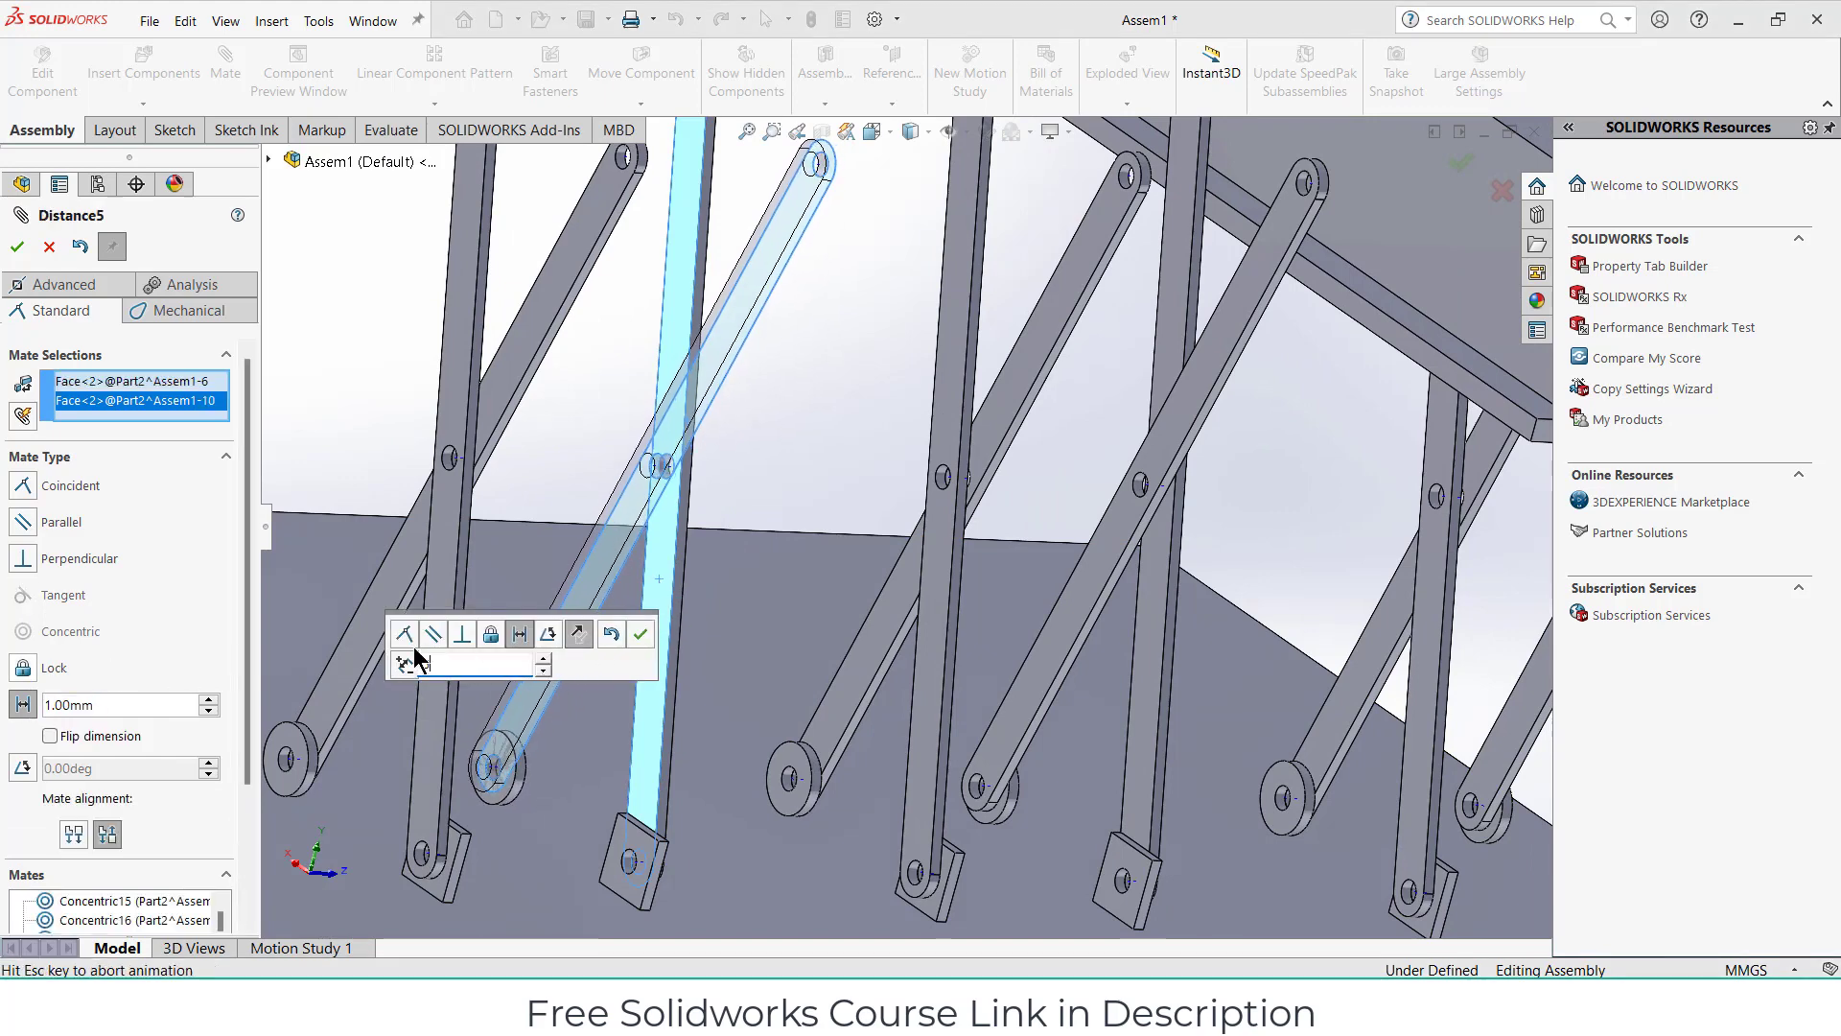
pyautogui.write('5')
pyautogui.click(638, 636)
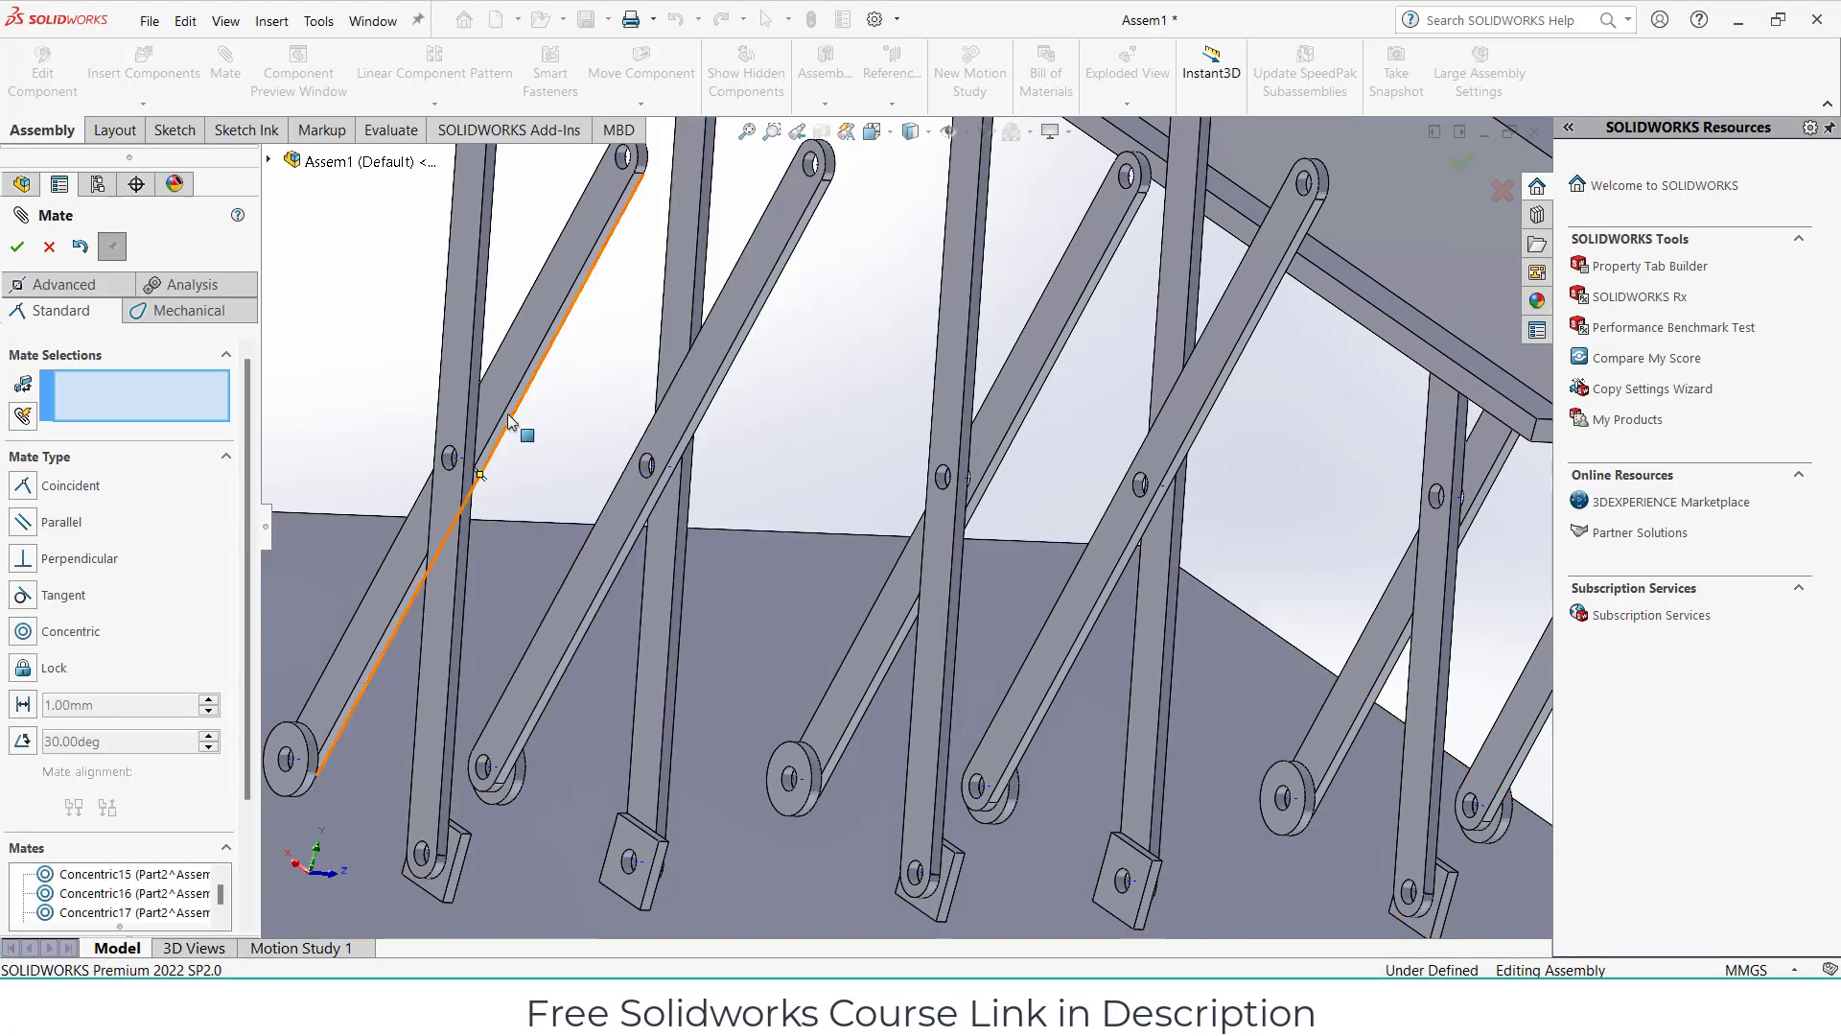
# Set the last adjacent arm pair 5 mm apart and close the Mate PropertyManager.
pyautogui.click(507, 451)
pyautogui.moveTo(484, 498)
pyautogui.mouseDown(button='middle')
pyautogui.moveTo(399, 521)
pyautogui.moveTo(493, 596)
pyautogui.mouseUp(button='middle')
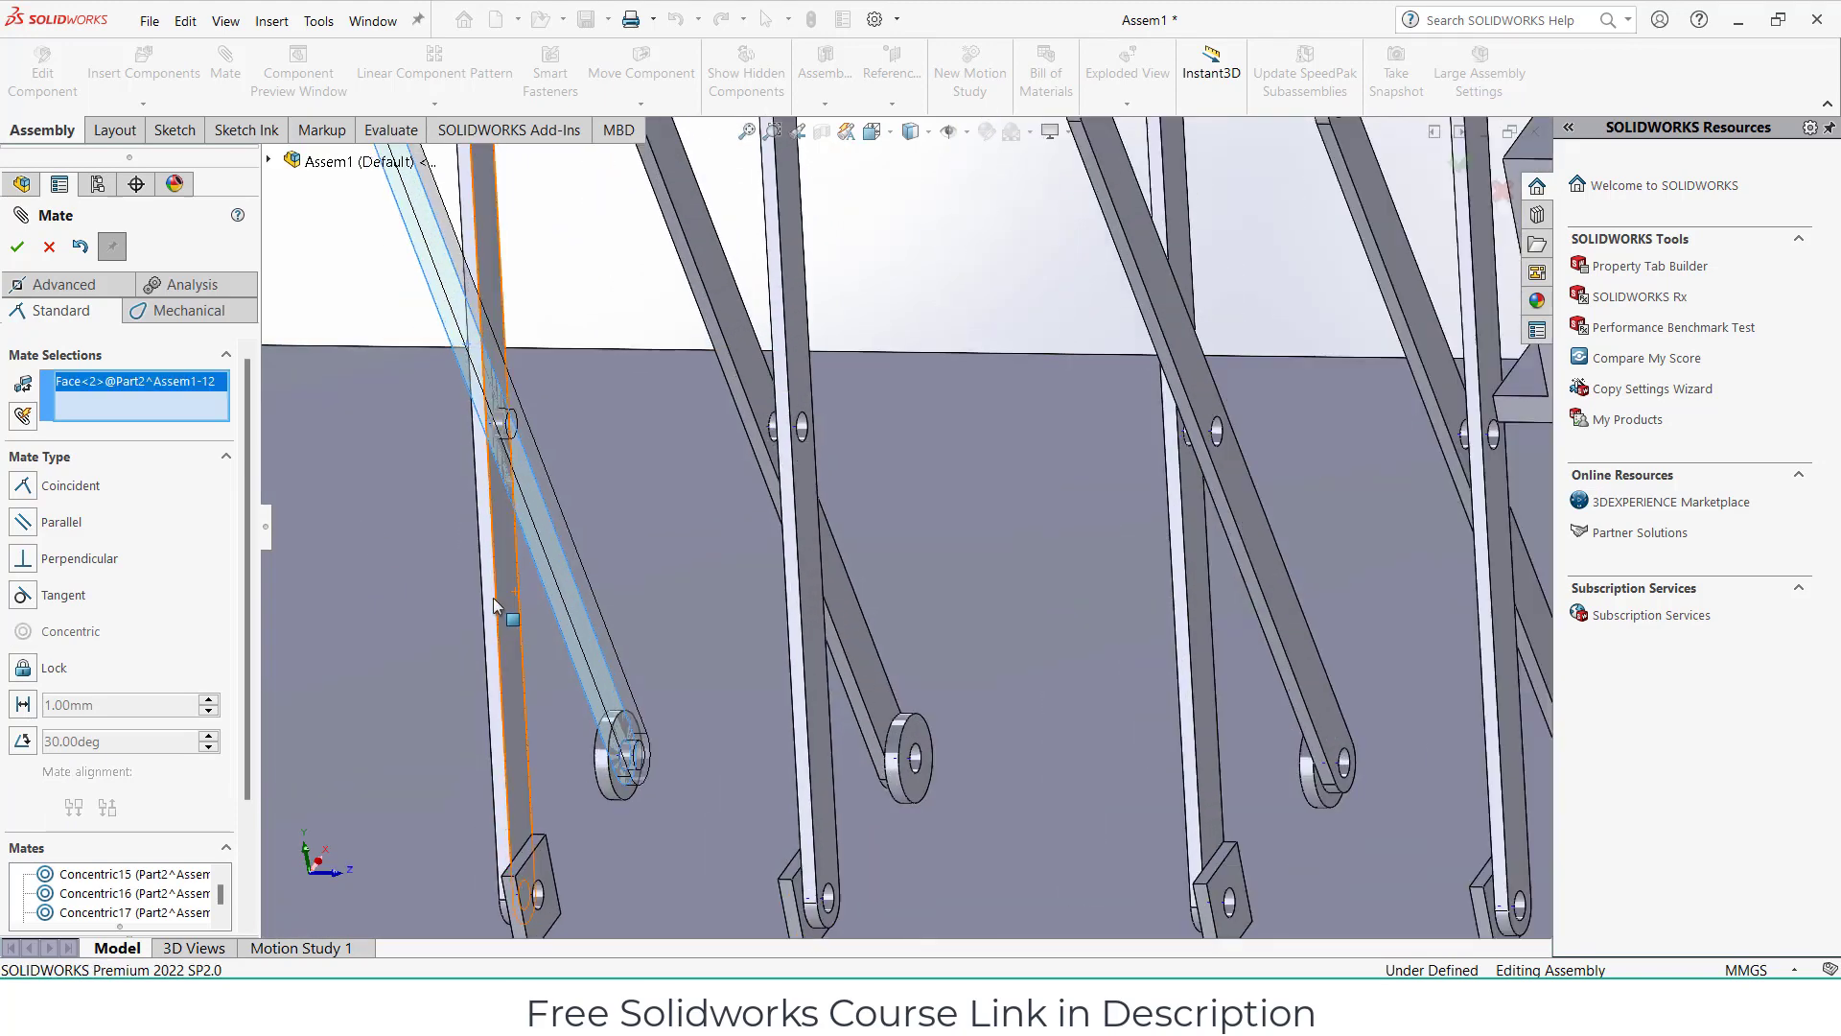
pyautogui.click(511, 611)
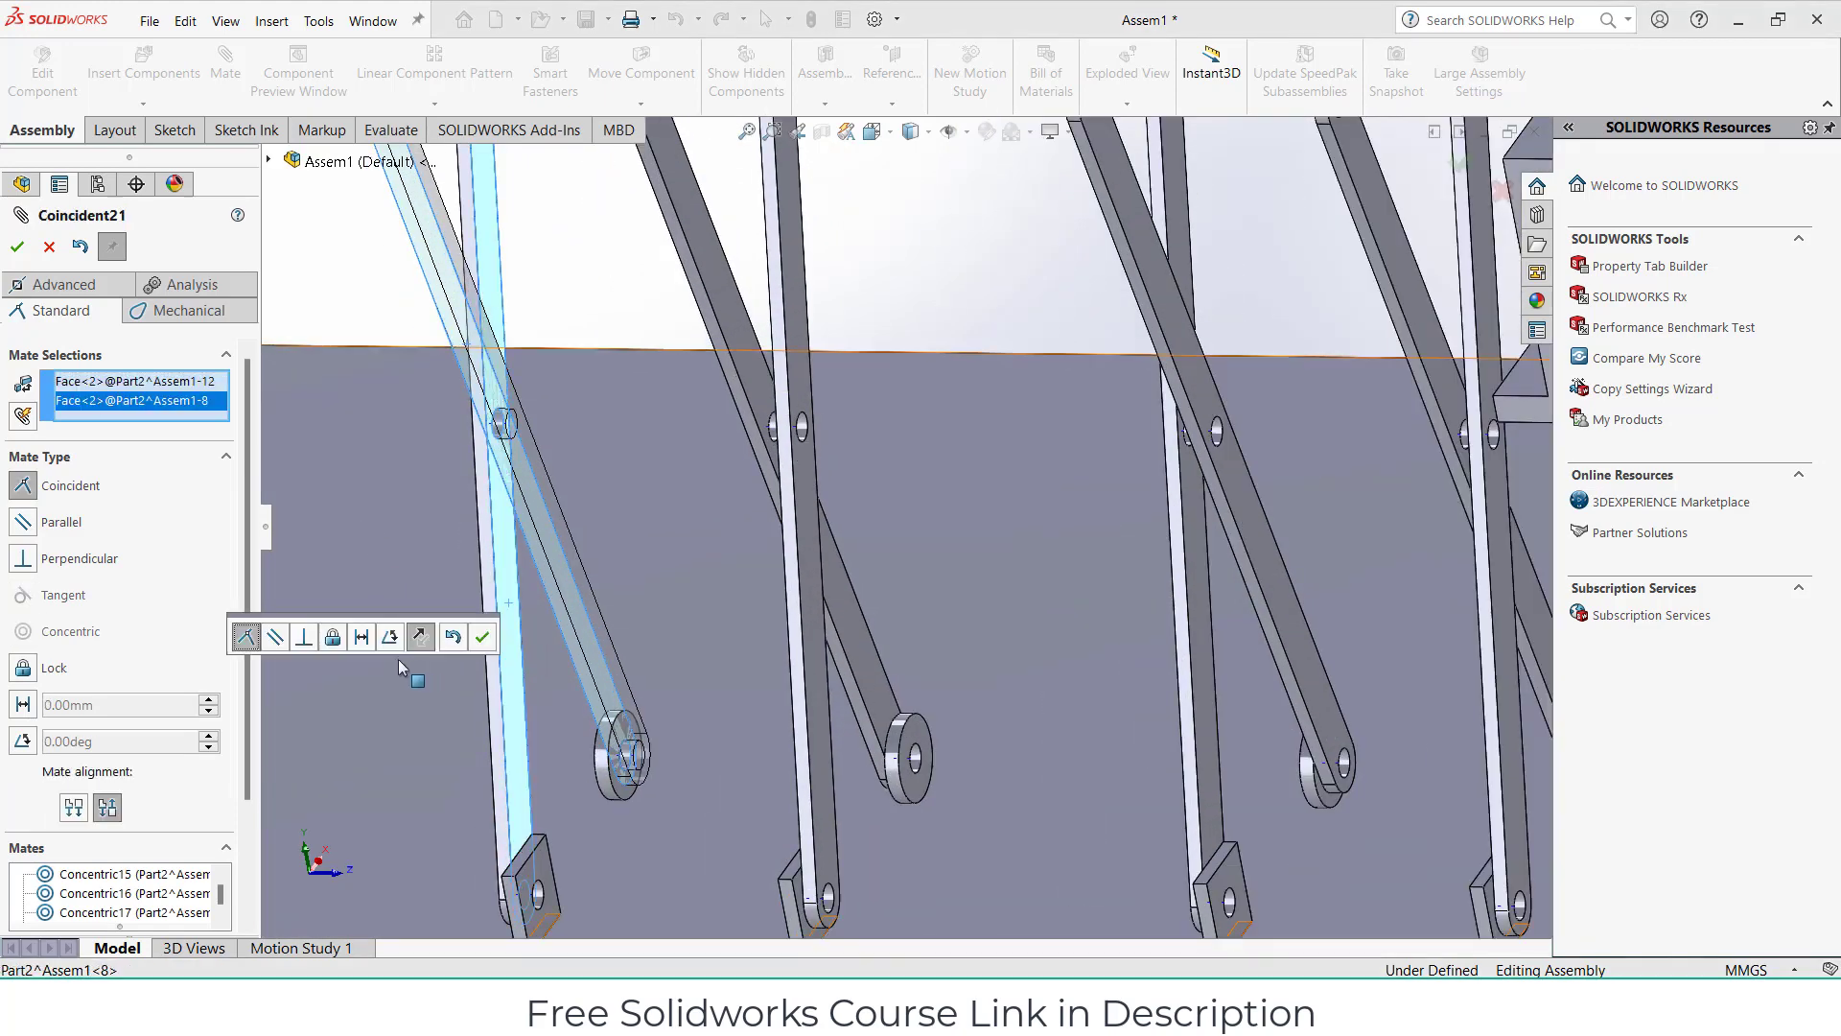
pyautogui.click(361, 637)
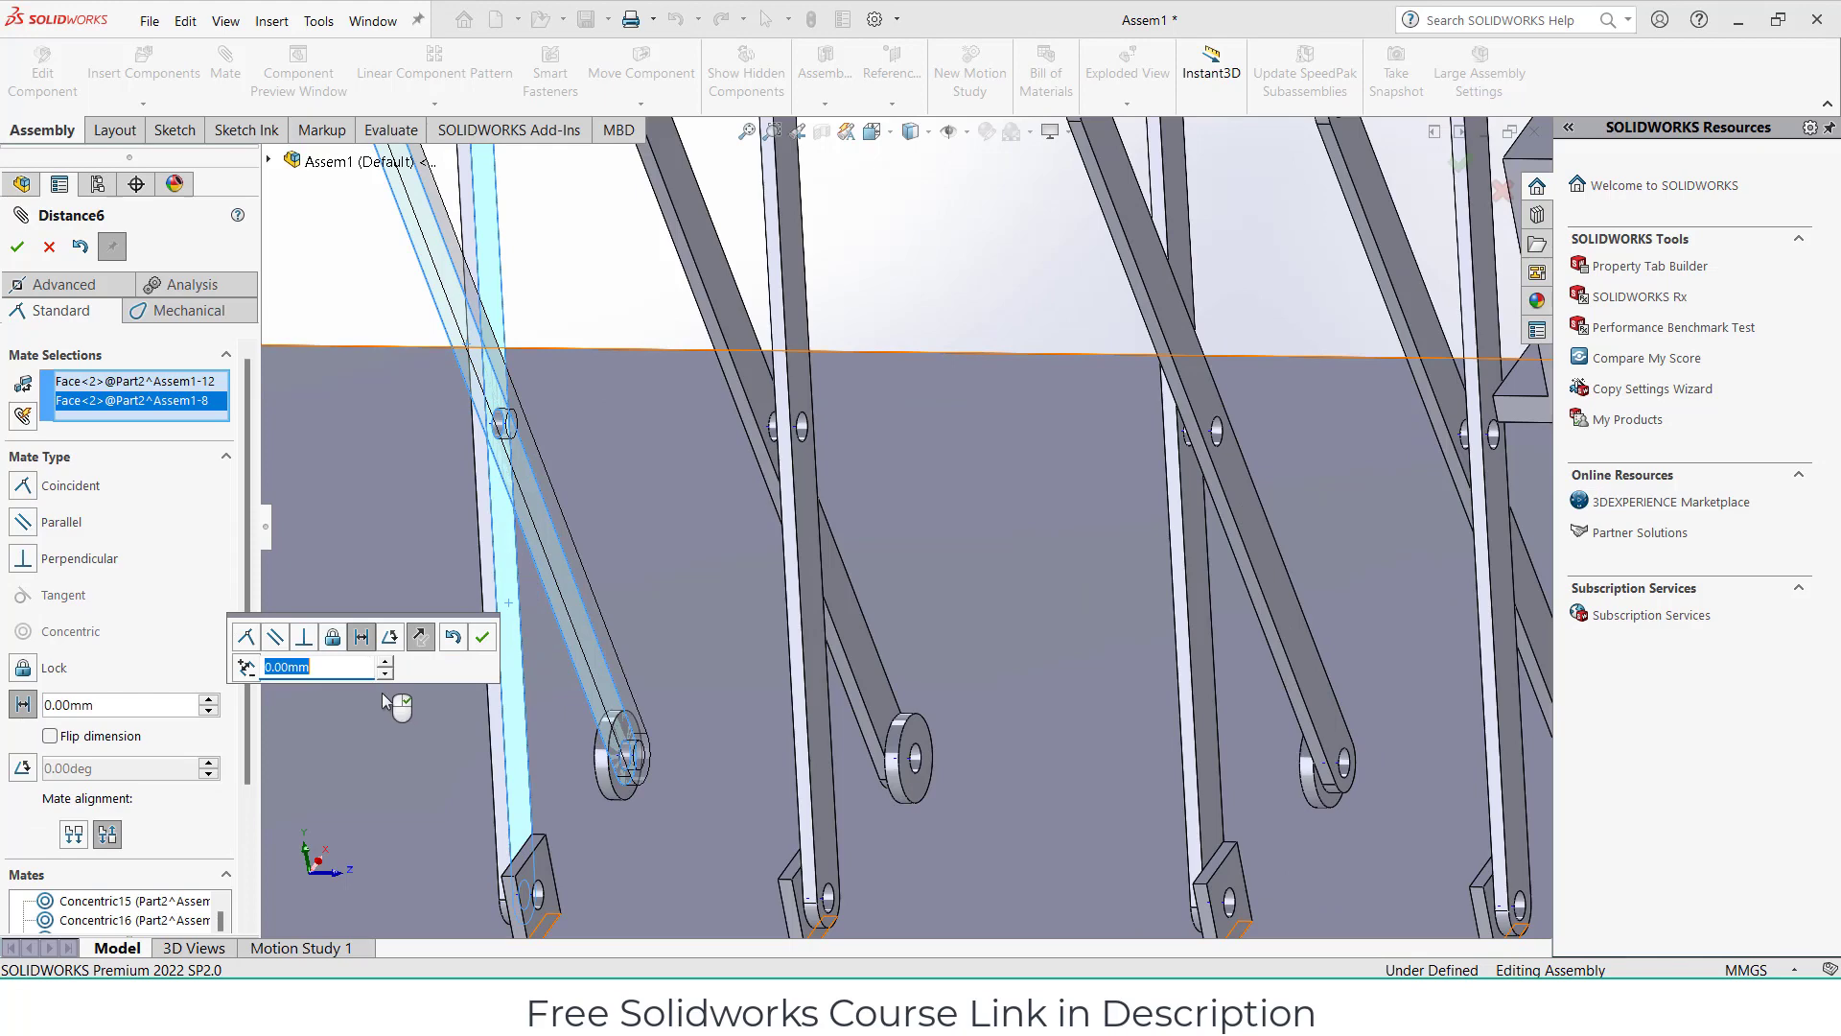
pyautogui.write('5')
pyautogui.press('Return')
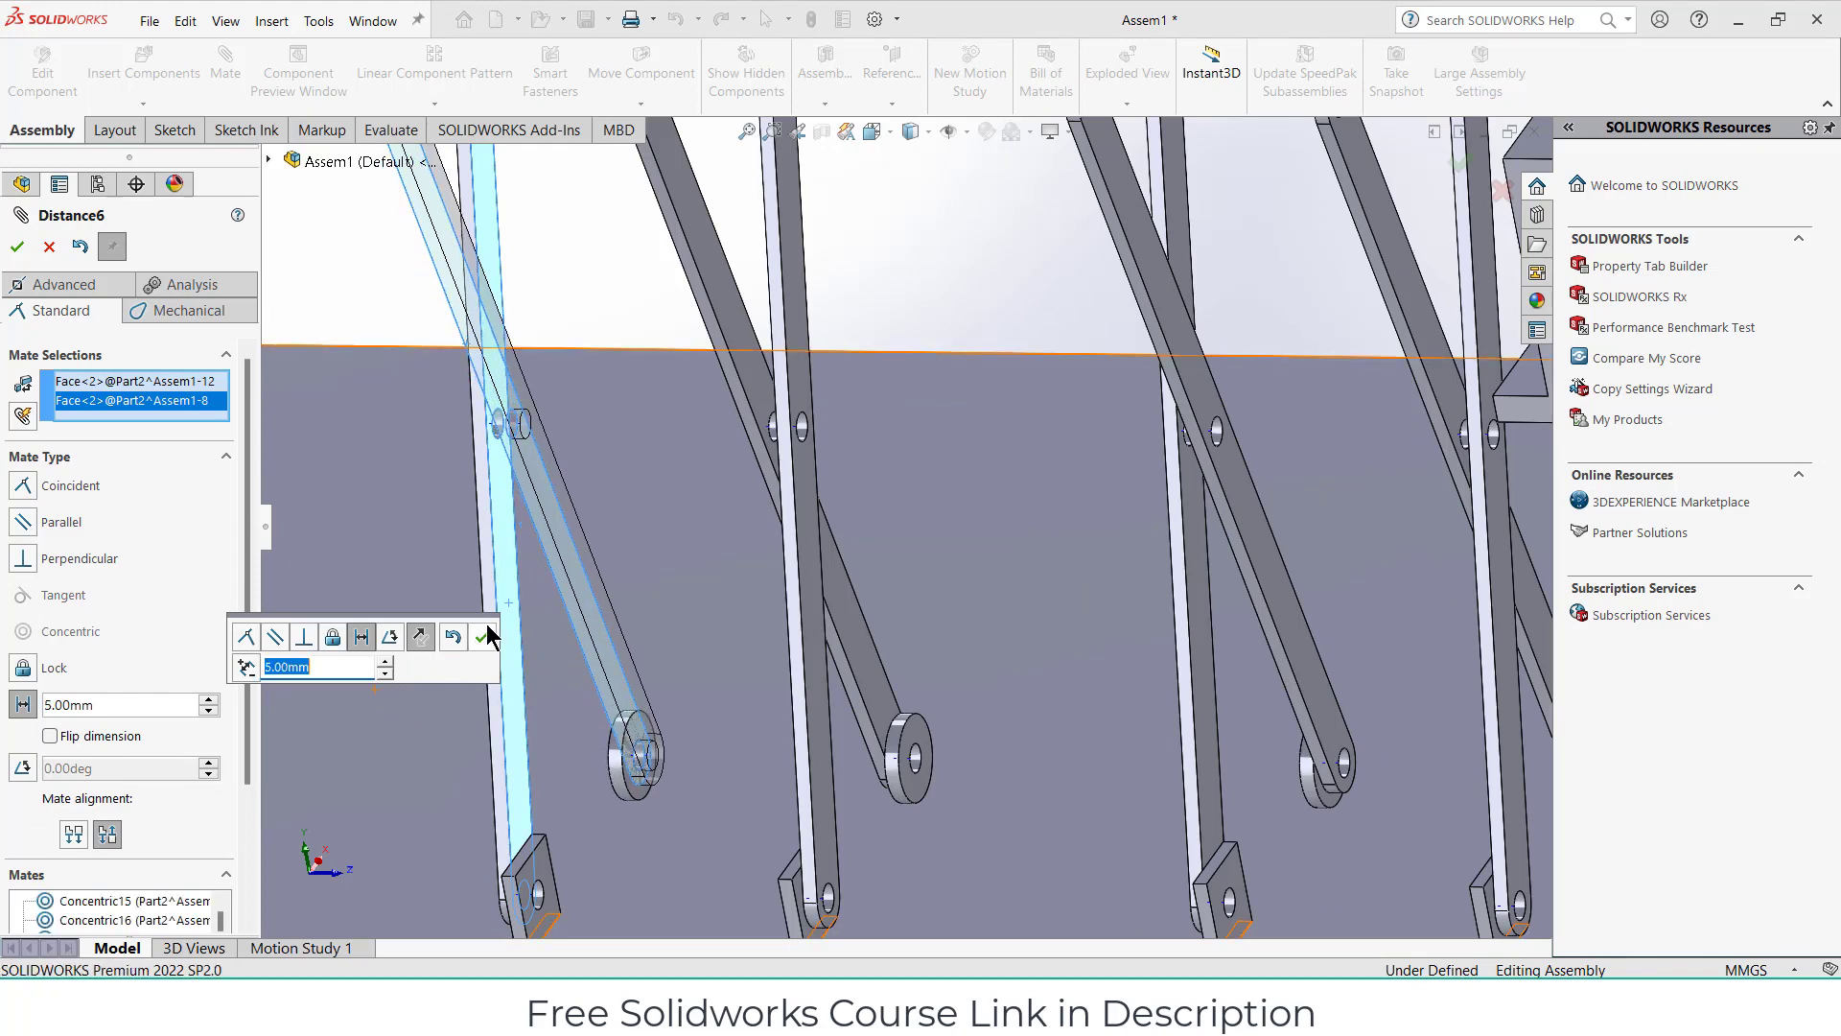
pyautogui.click(482, 637)
pyautogui.press('f')
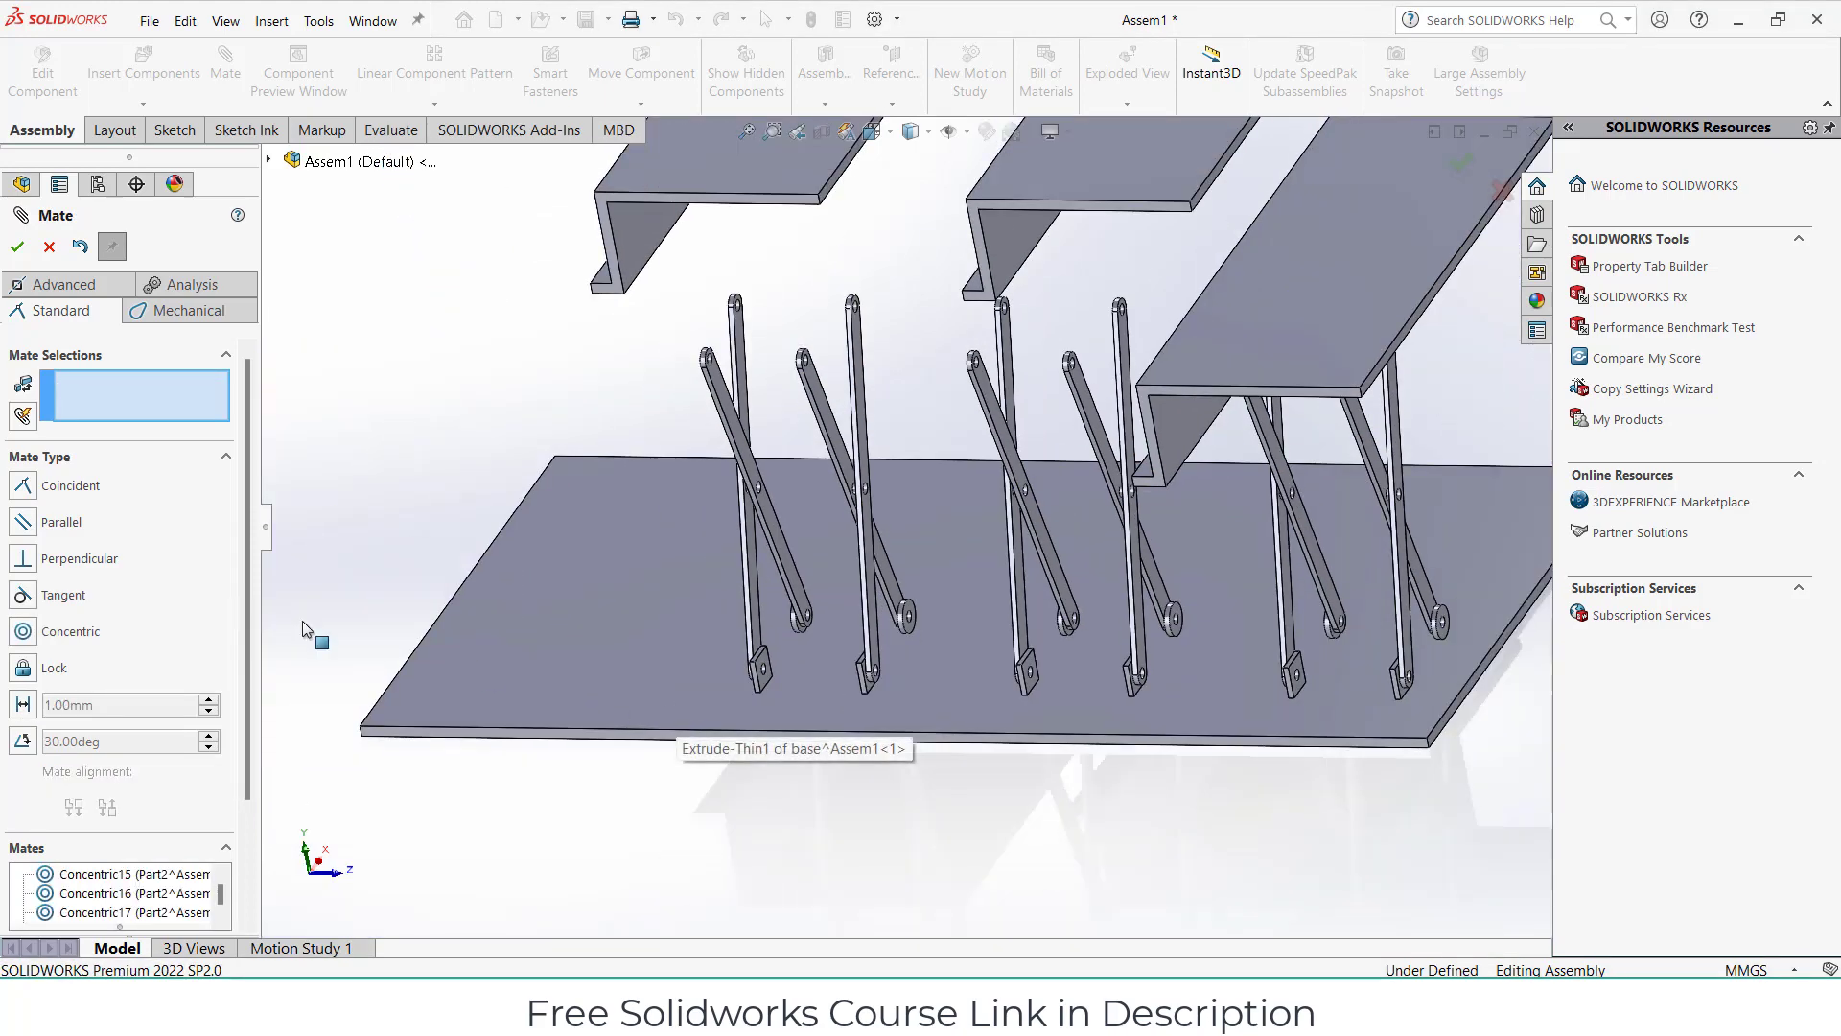
pyautogui.click(17, 245)
# Orbit and zoom to inspect the platforms and scissor links from above and below.
pyautogui.scroll(5, 906, 528)
pyautogui.moveTo(1199, 506); pyautogui.dragTo(1007, 537, button='middle')
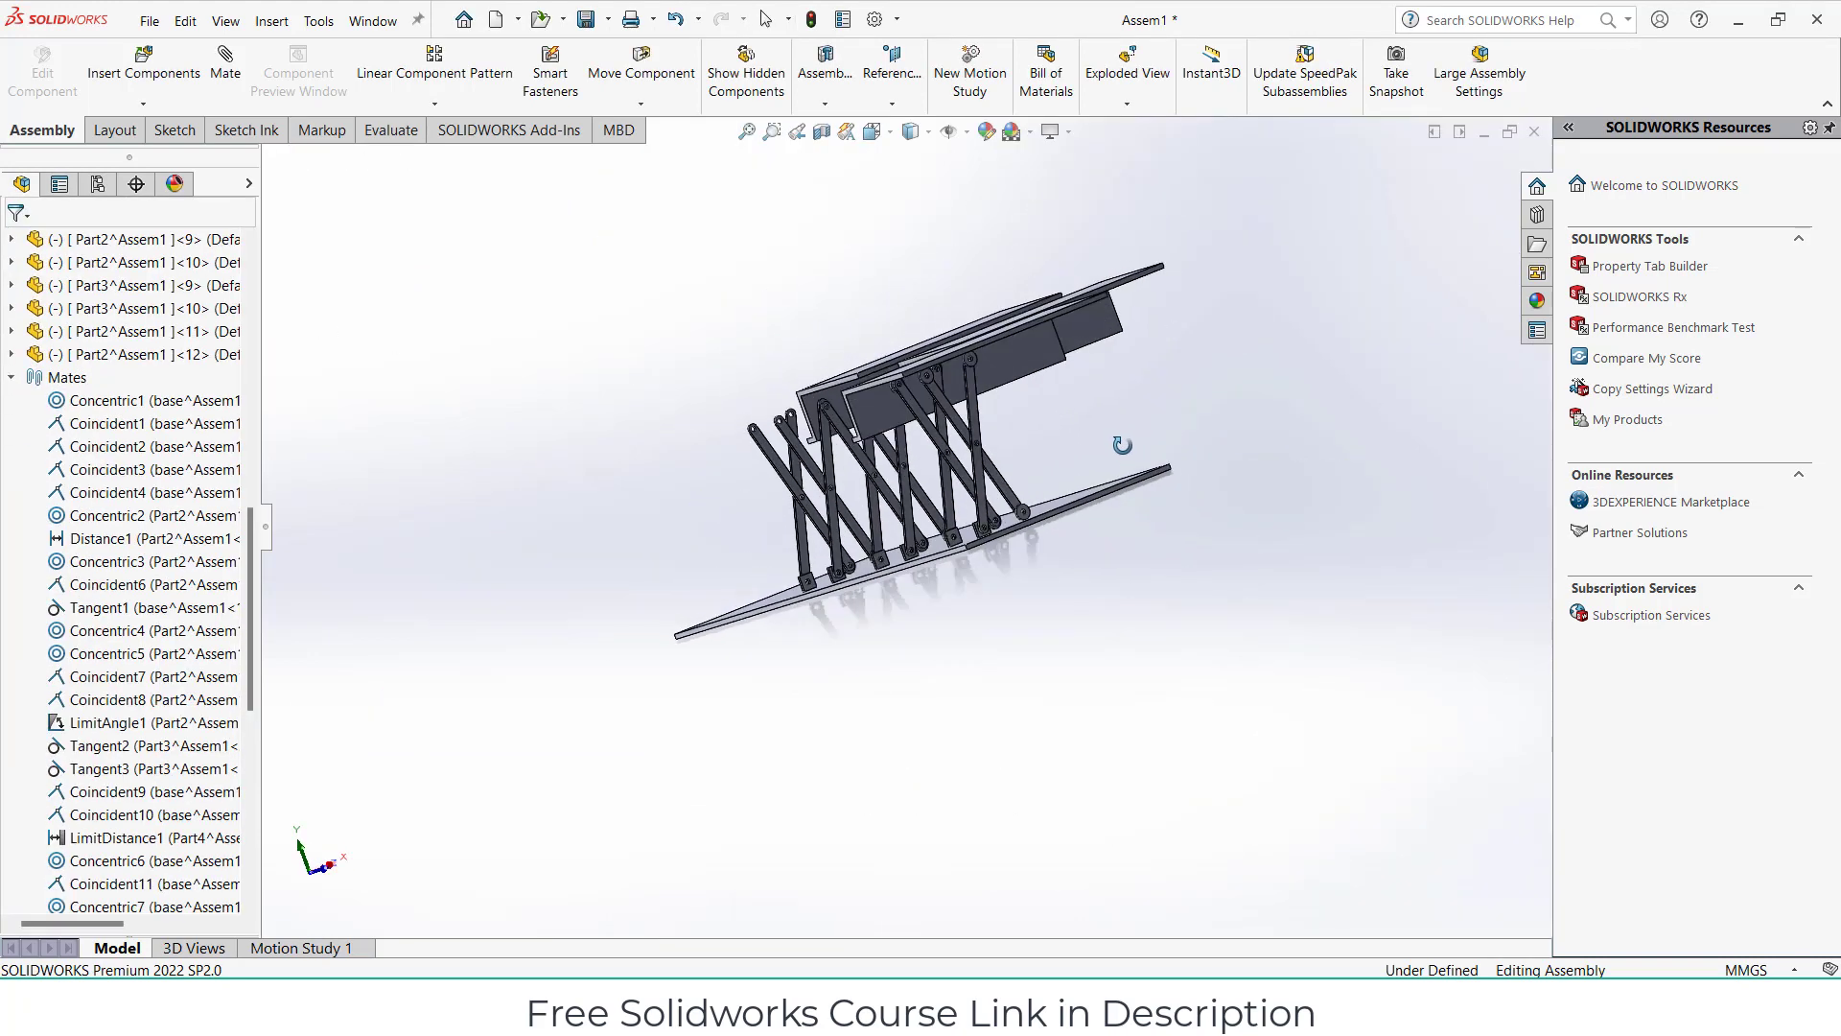
pyautogui.scroll(-2, 135, 805)
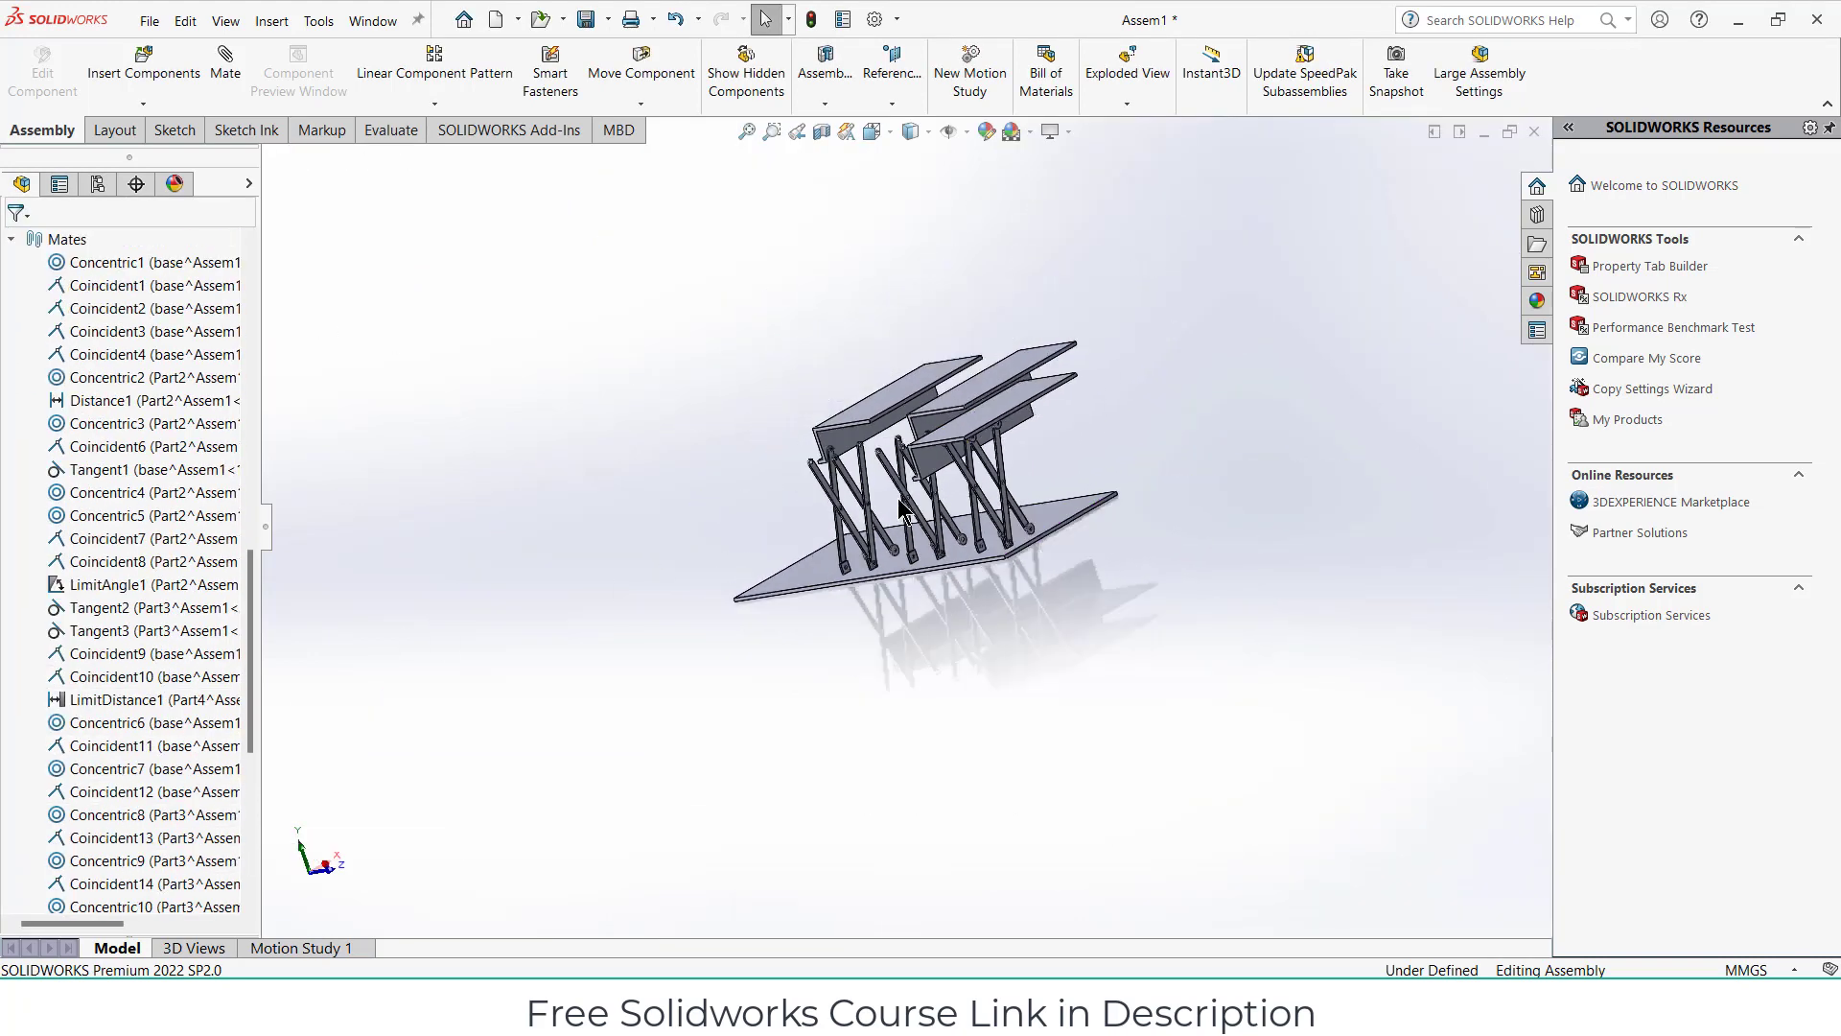
pyautogui.scroll(-5, 935, 477)
pyautogui.moveTo(901, 499); pyautogui.dragTo(935, 477, button='middle')
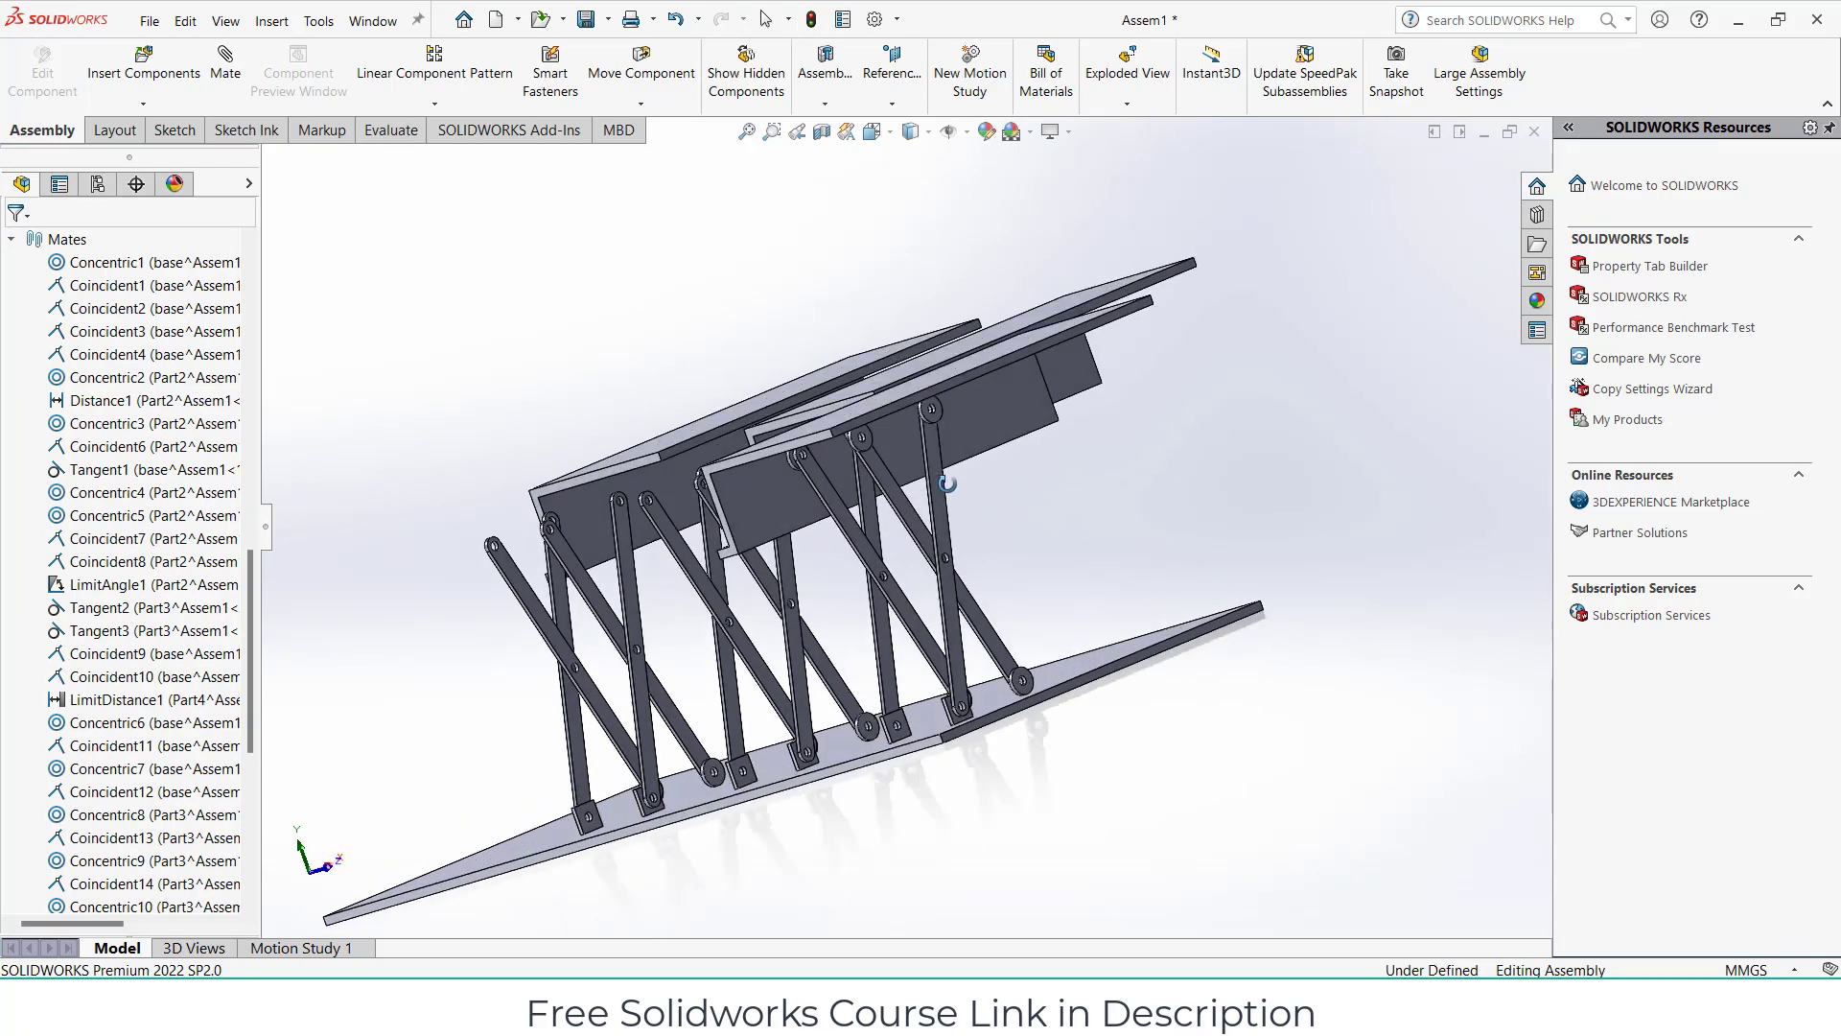
pyautogui.scroll(-2, 911, 446)
pyautogui.moveTo(819, 470); pyautogui.dragTo(882, 477, button='middle')
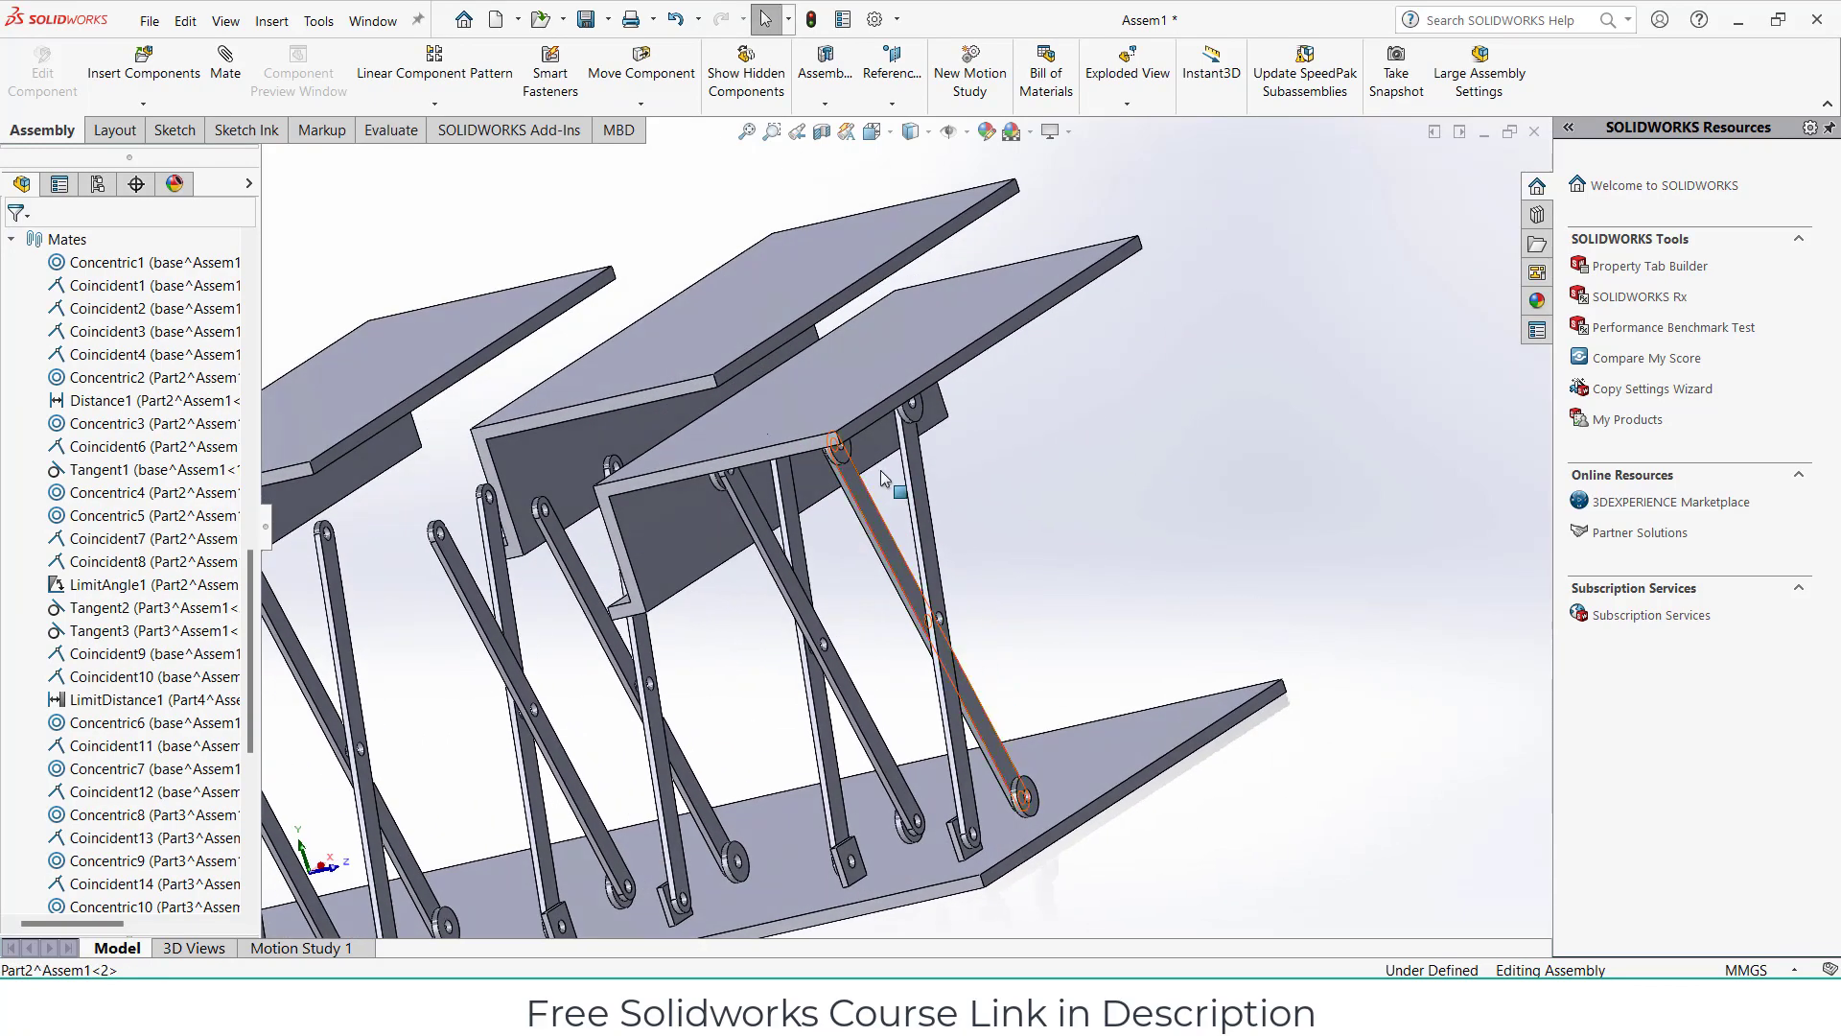
pyautogui.moveTo(784, 526); pyautogui.dragTo(775, 486, button='middle')
pyautogui.moveTo(852, 485)
pyautogui.mouseDown(button='middle')
pyautogui.moveTo(799, 458)
pyautogui.moveTo(834, 506)
pyautogui.mouseUp(button='middle')
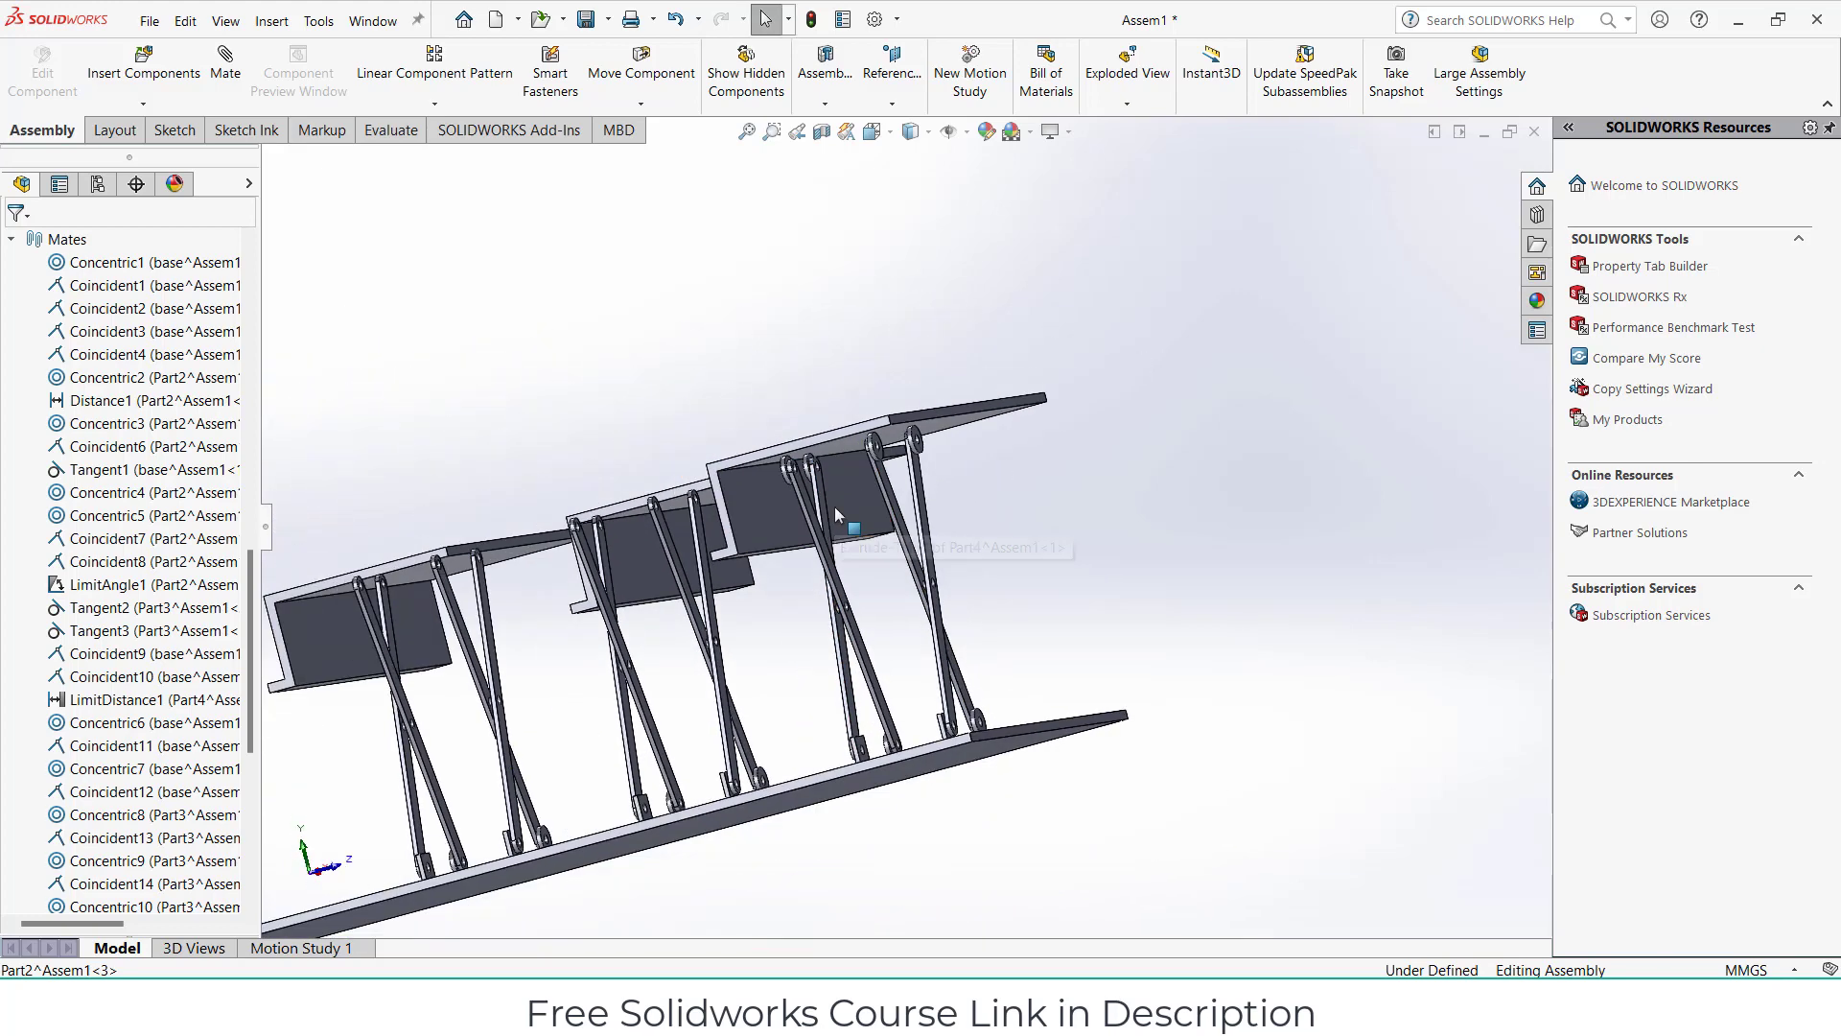
# Start a Linear Component Pattern and clear the wrongly chosen pin-face direction.
pyautogui.click(437, 105)
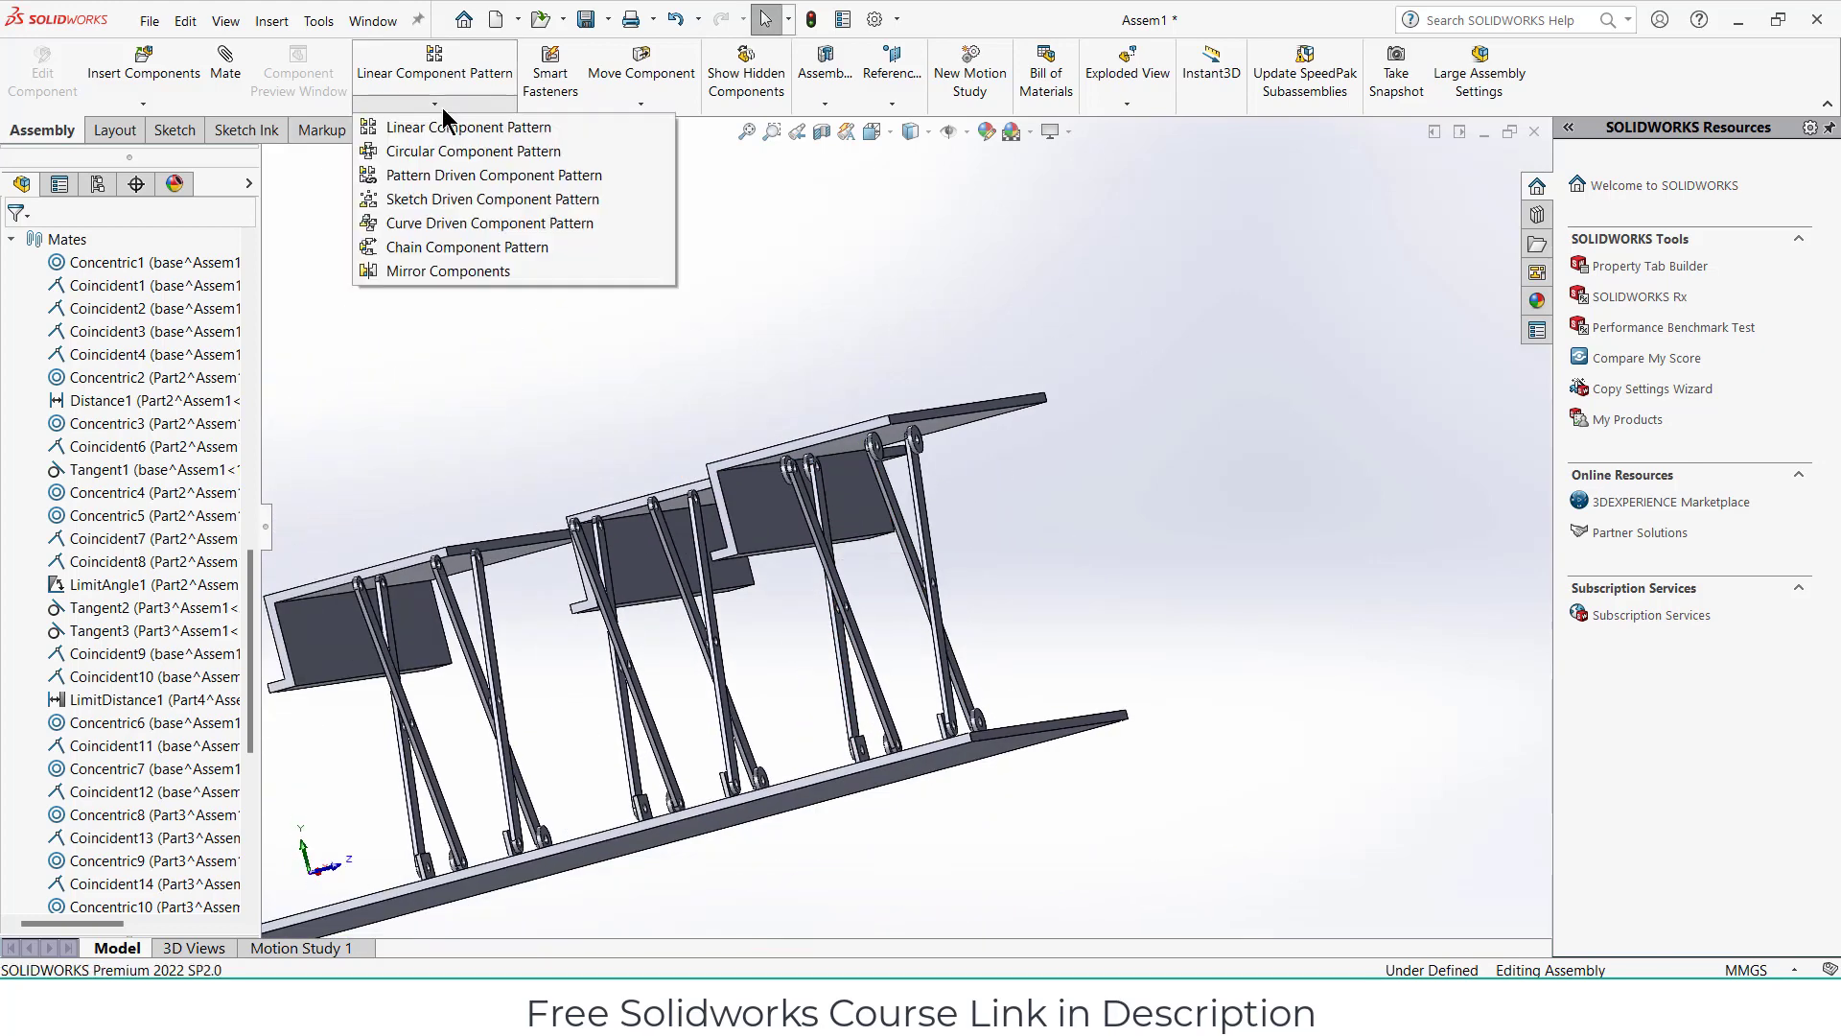
pyautogui.click(446, 128)
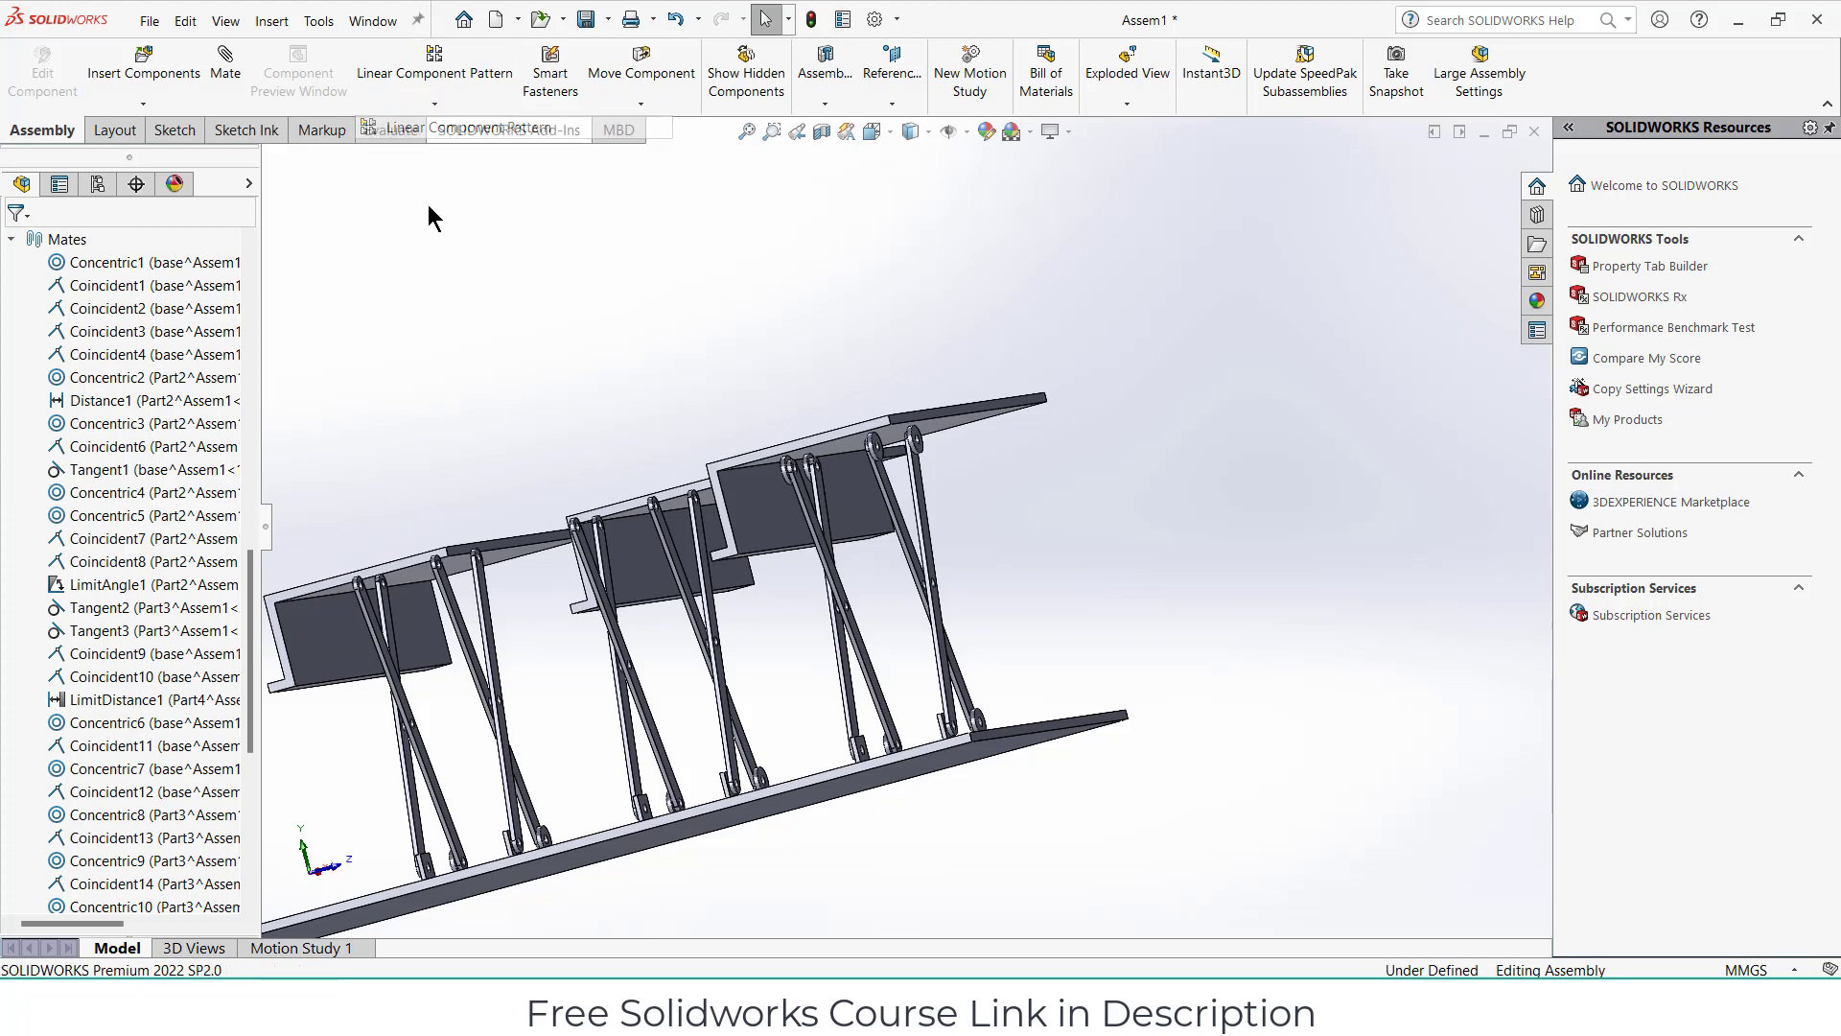
pyautogui.scroll(-2, 802, 474)
pyautogui.scroll(-2, 803, 465)
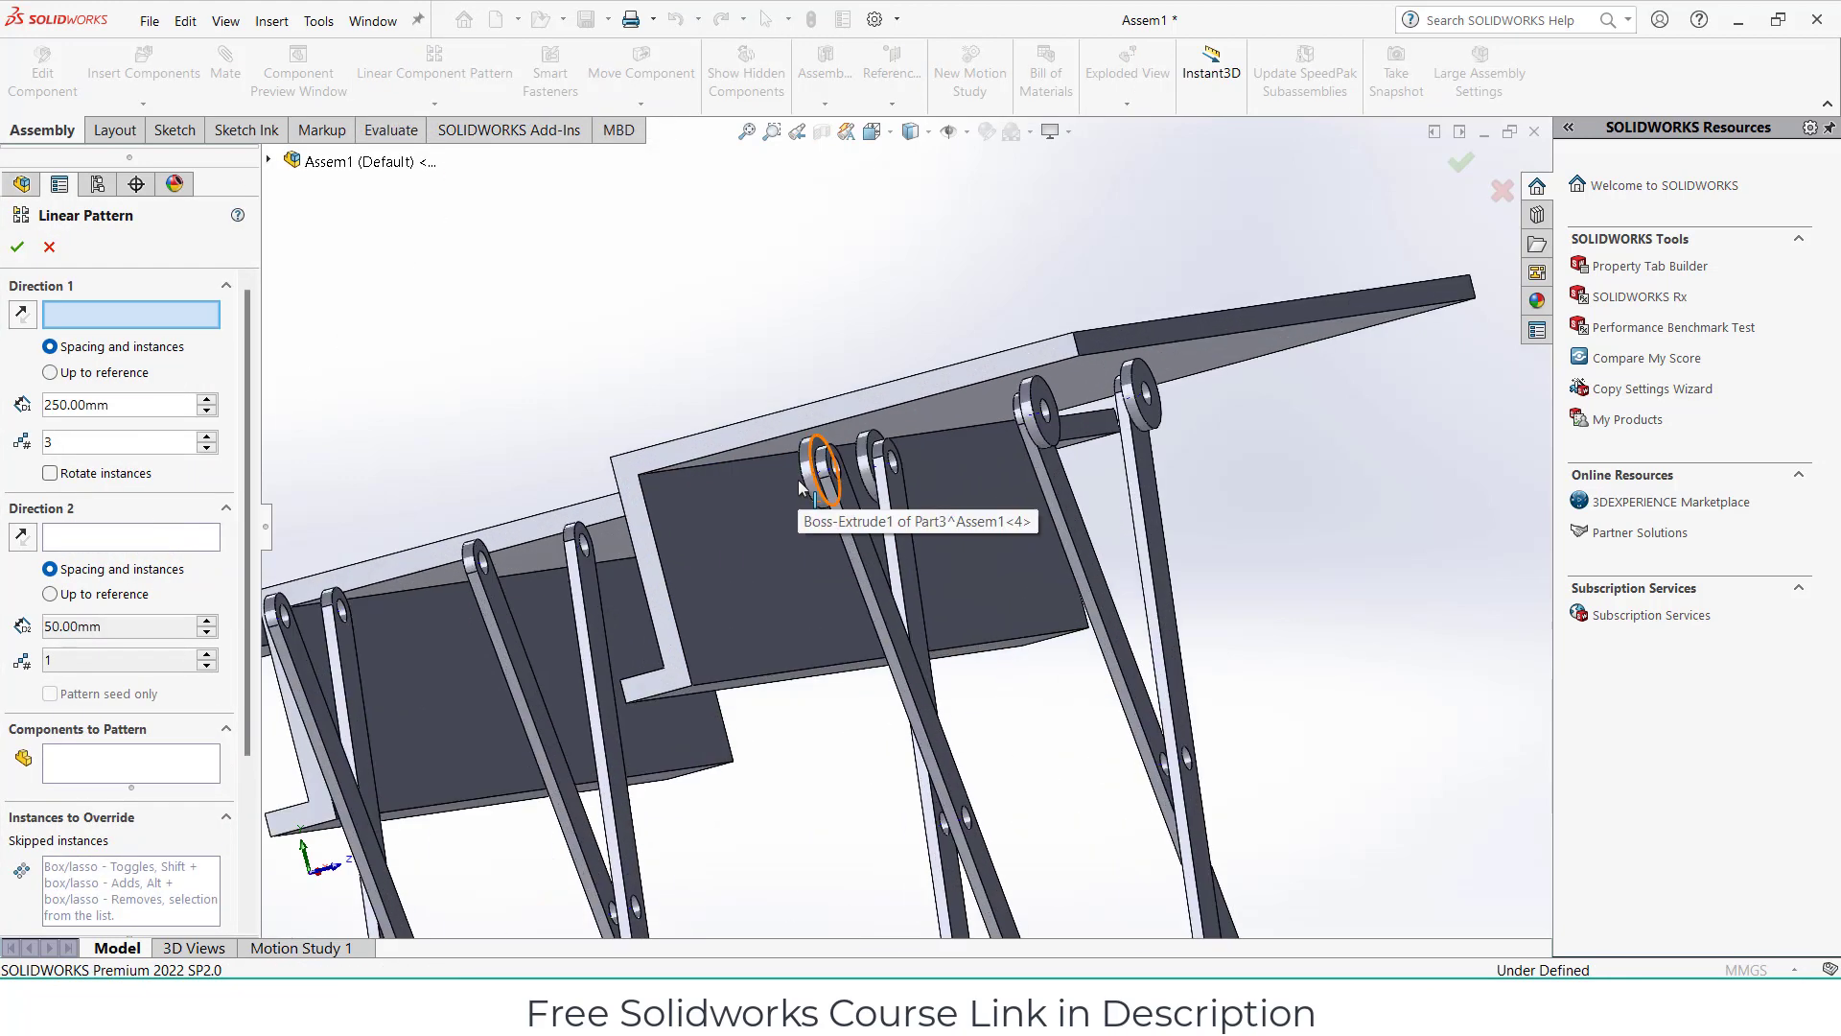
pyautogui.click(806, 465)
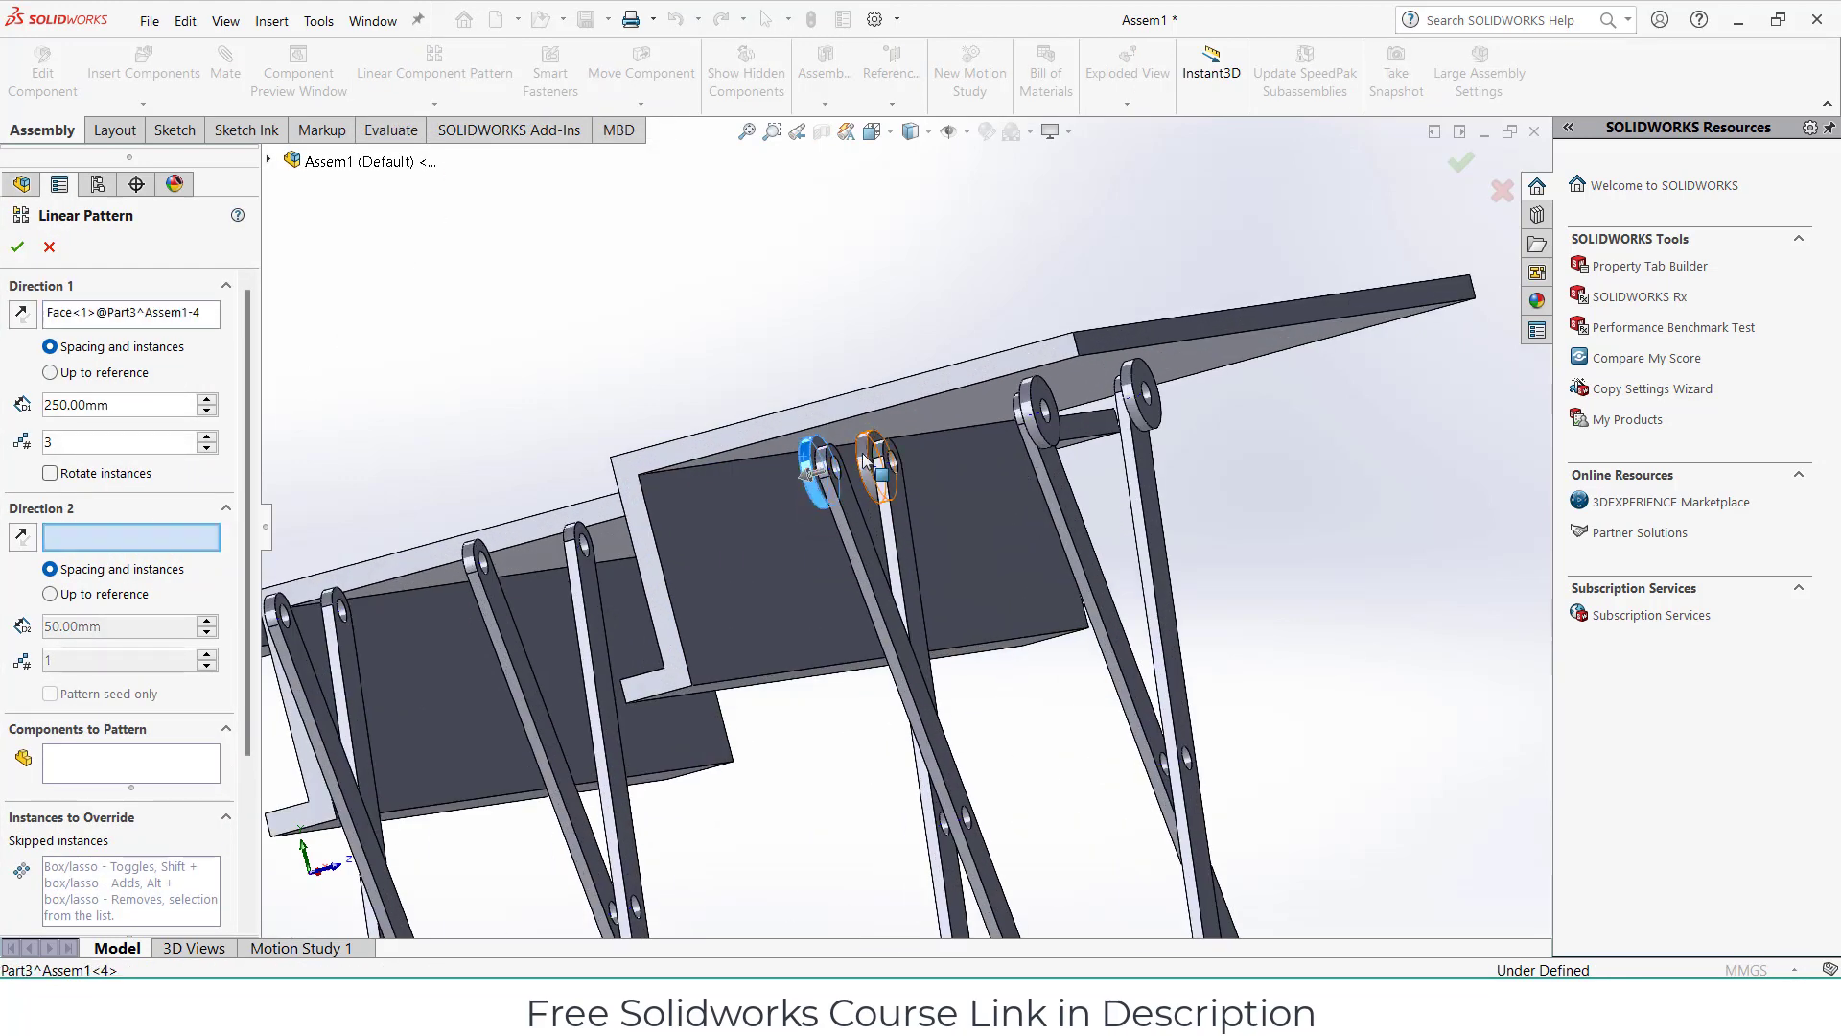
pyautogui.click(868, 462)
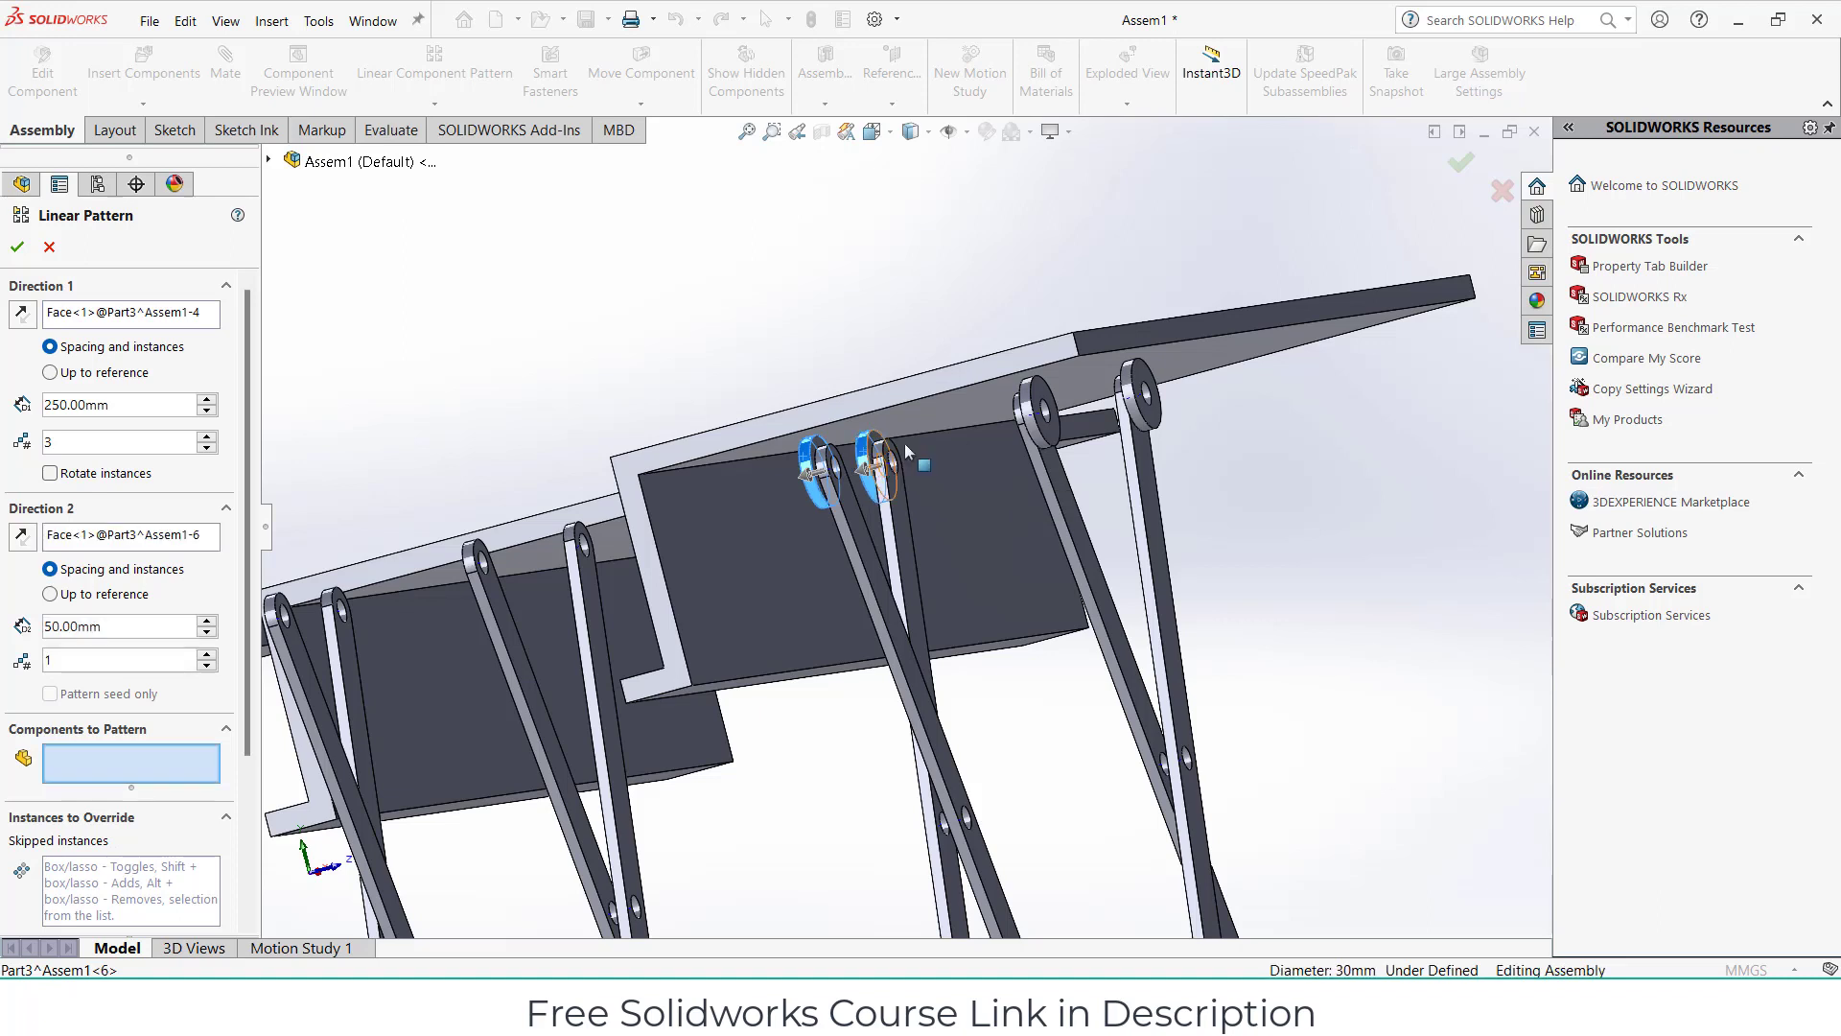
pyautogui.rightClick(130, 313)
pyautogui.click(163, 335)
# Choose the four Part3 washers as the components to pattern.
pyautogui.click(96, 764)
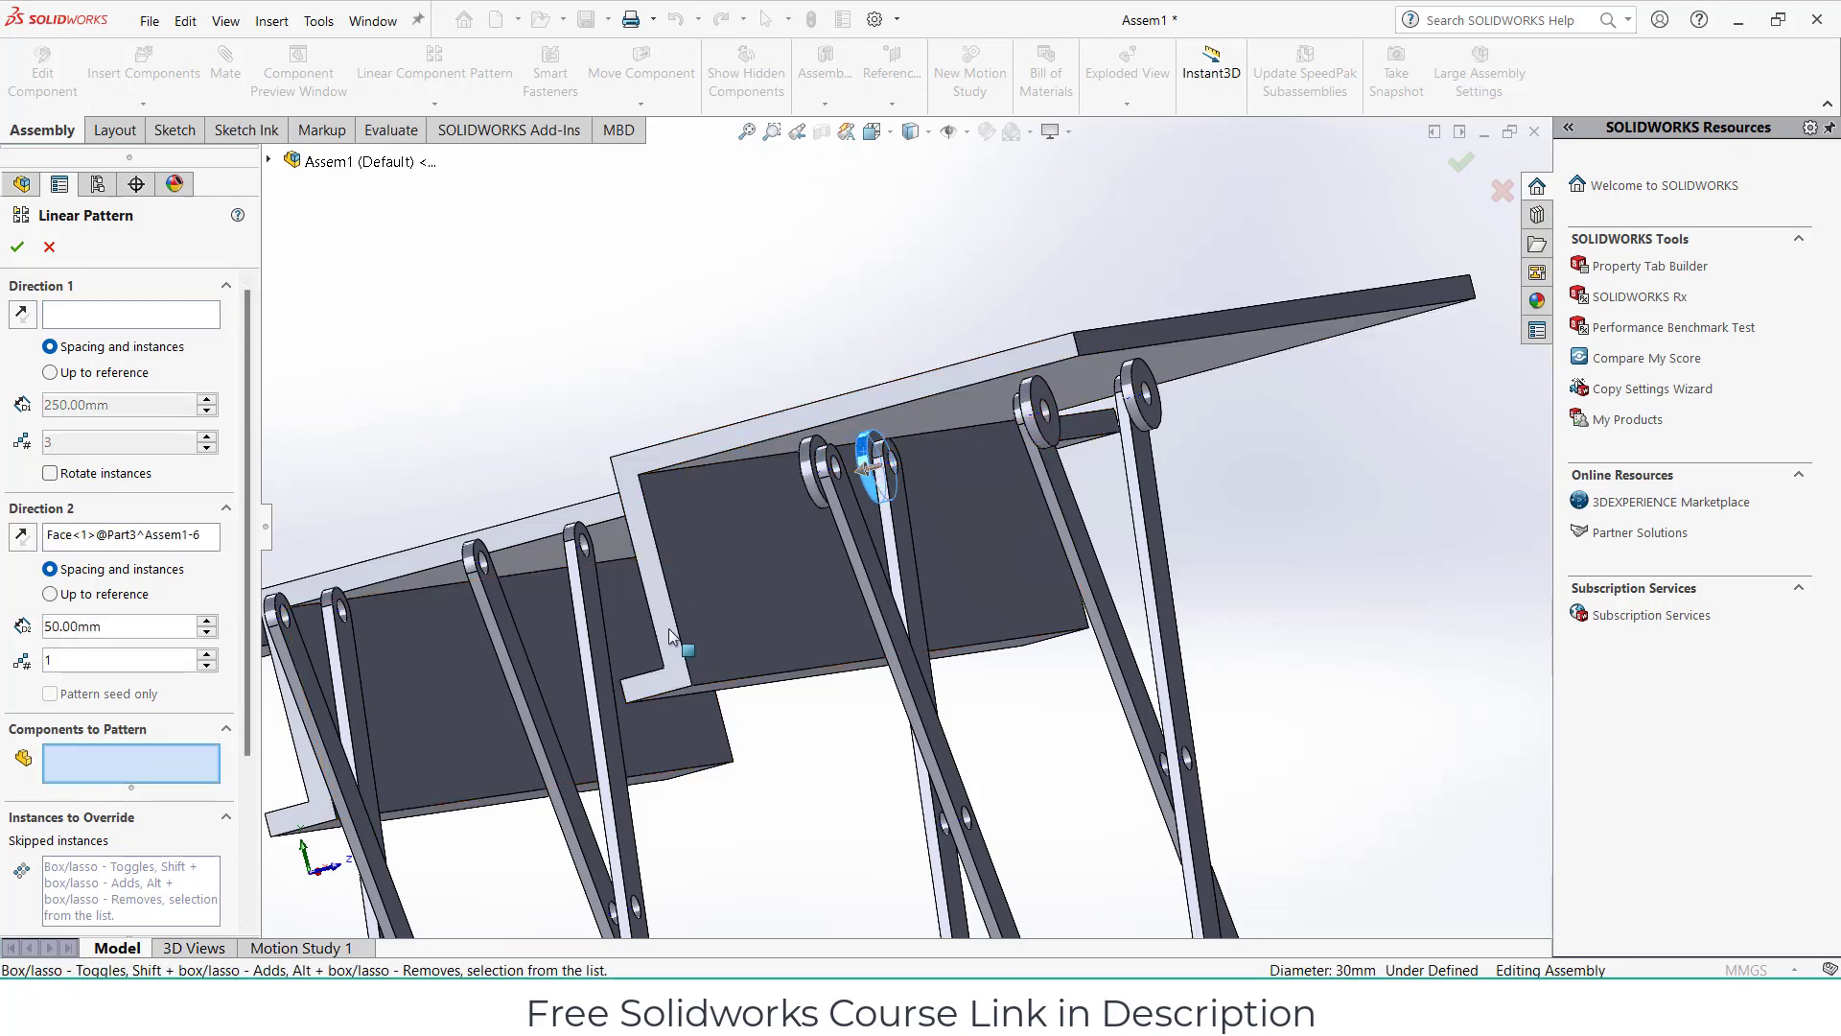
pyautogui.click(815, 477)
pyautogui.click(871, 459)
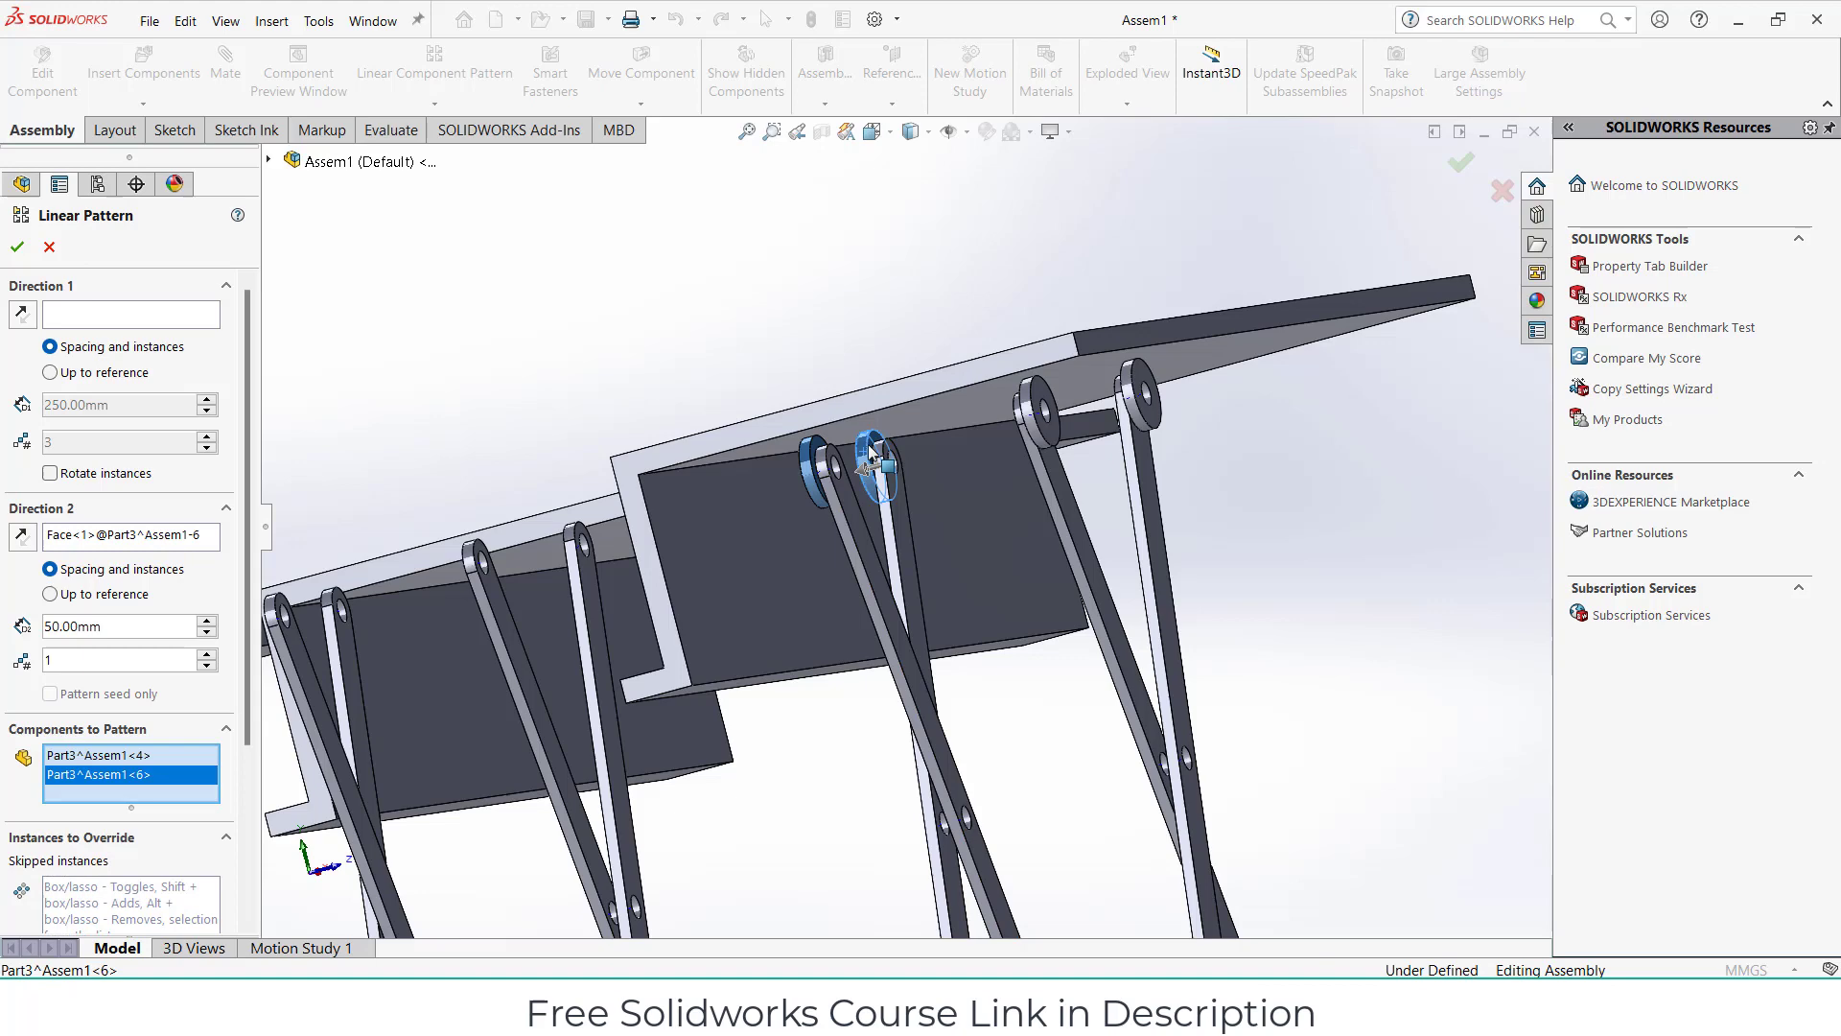
pyautogui.click(1044, 414)
pyautogui.click(1136, 393)
pyautogui.scroll(2, 1122, 508)
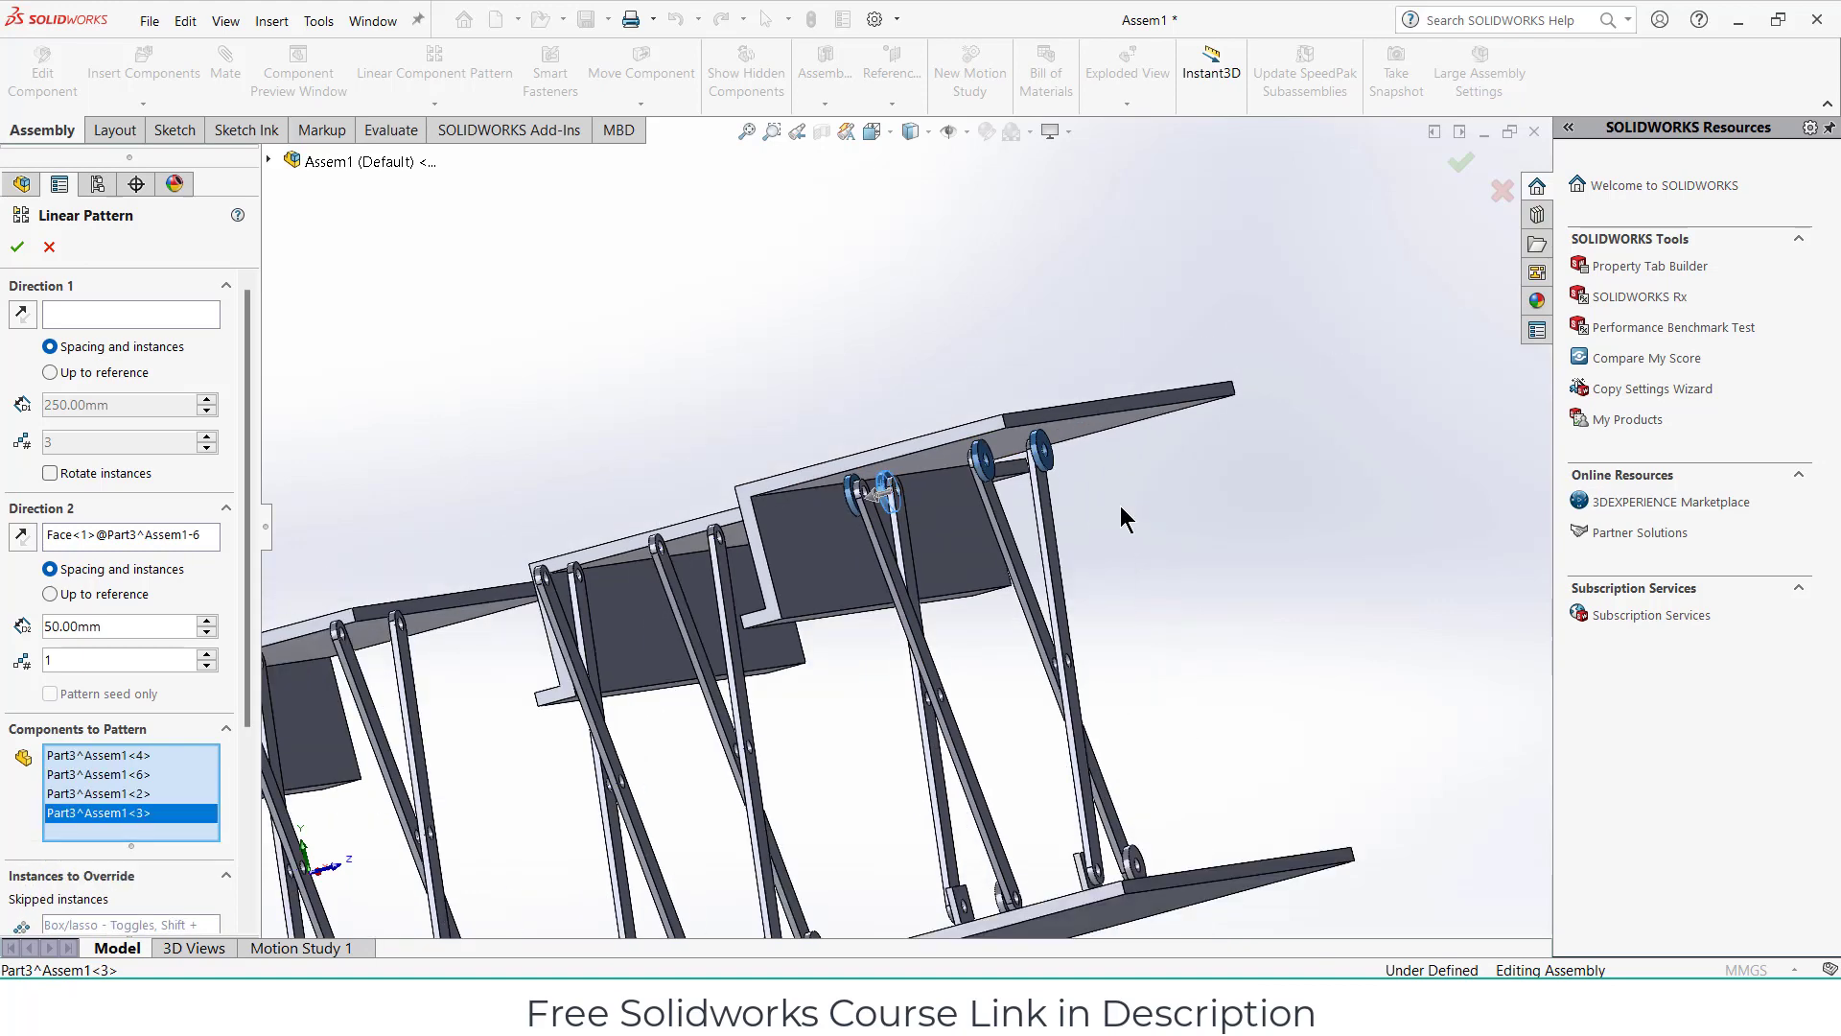
pyautogui.scroll(2, 1120, 505)
pyautogui.scroll(2, 1066, 600)
pyautogui.scroll(1, 1051, 658)
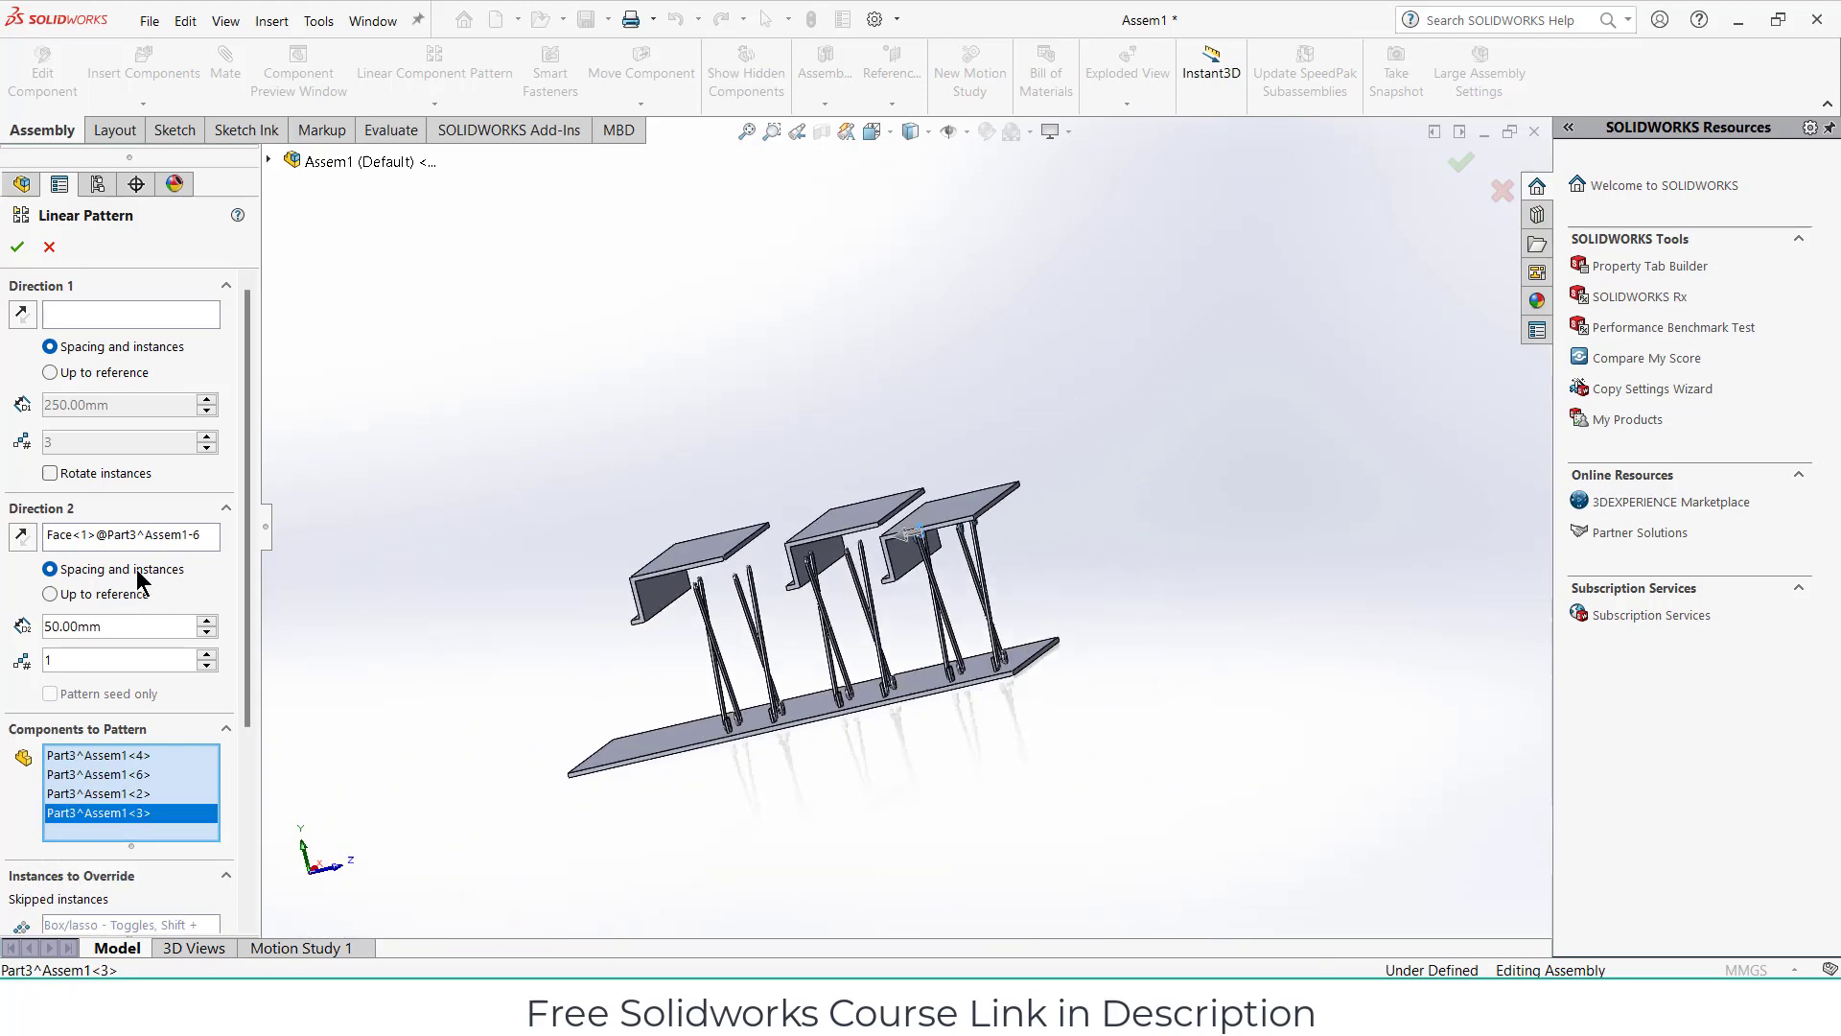
# Use the base plate edge as Direction 1 for 3 instances 250 mm apart, and accept.
pyautogui.click(119, 313)
pyautogui.scroll(-3, 901, 671)
pyautogui.click(912, 661)
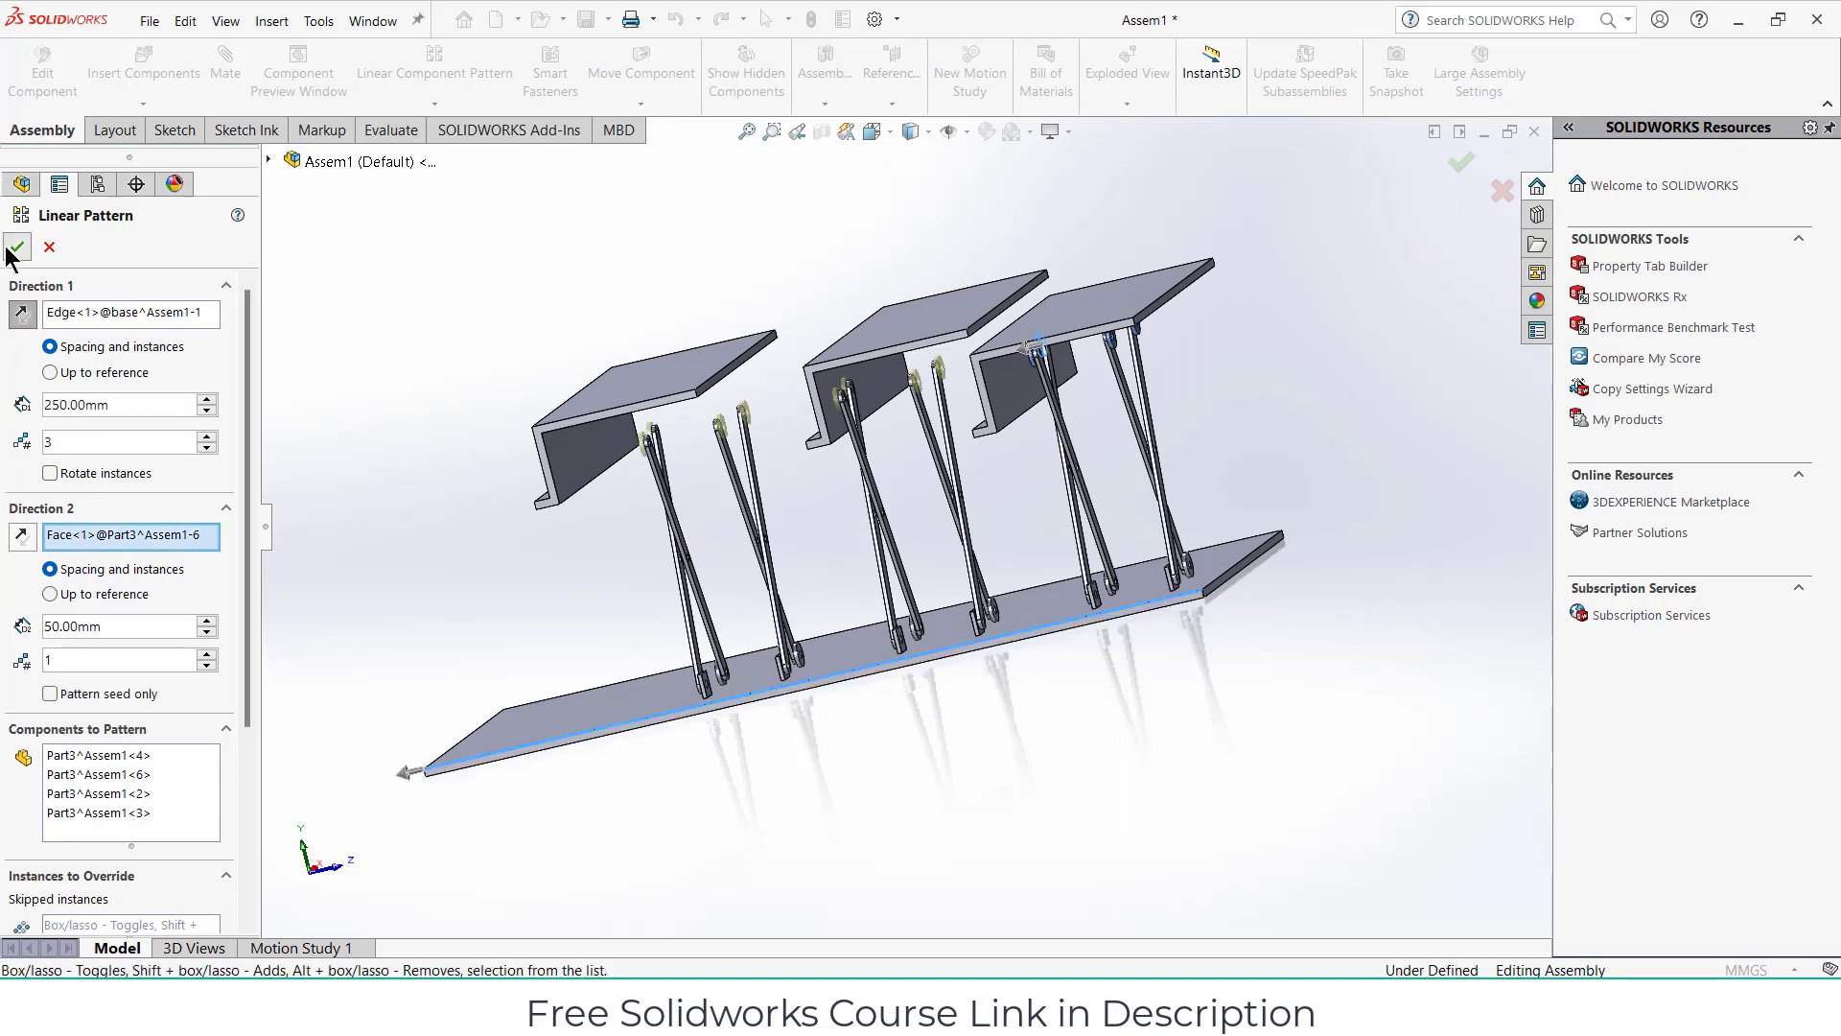
pyautogui.press('Return')
pyautogui.moveTo(727, 477); pyautogui.dragTo(482, 303)
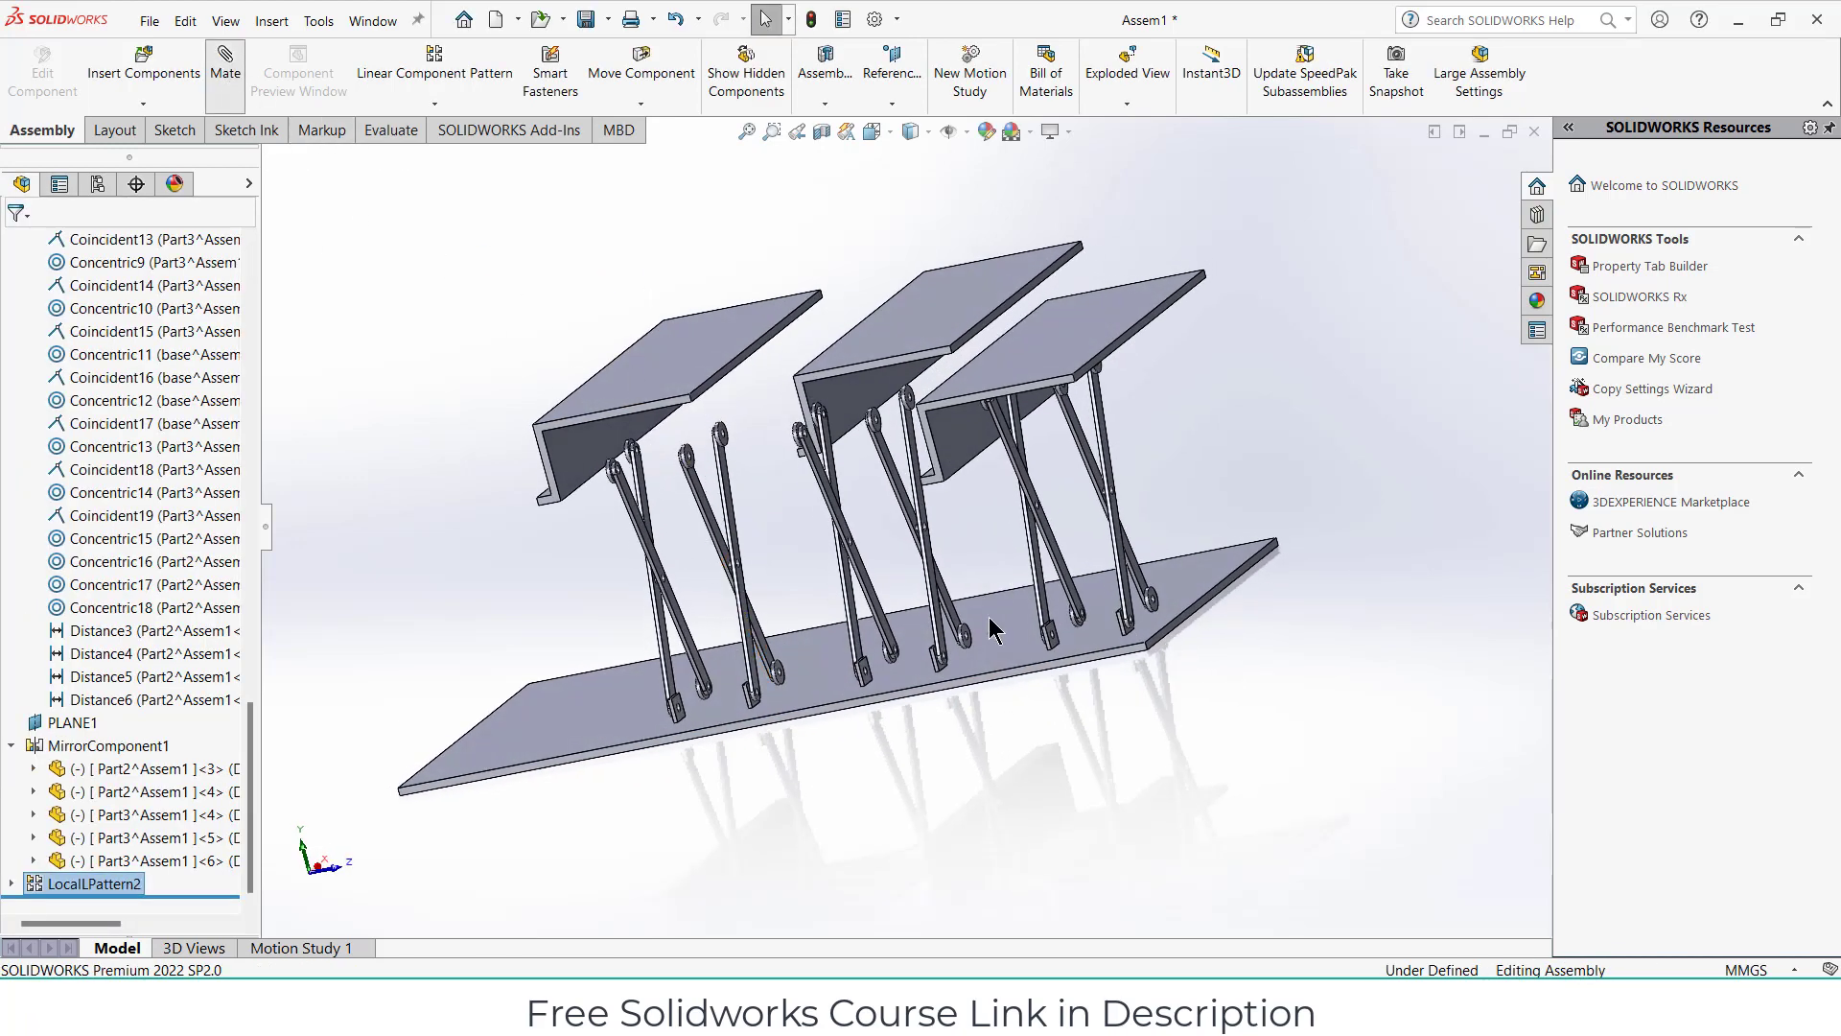
# Make the first washer hole concentric with its link hole, re-picking after clearing wrong faces.
pyautogui.scroll(-3, 922, 481)
pyautogui.scroll(-3, 902, 422)
pyautogui.scroll(-3, 872, 345)
pyautogui.scroll(-2, 863, 312)
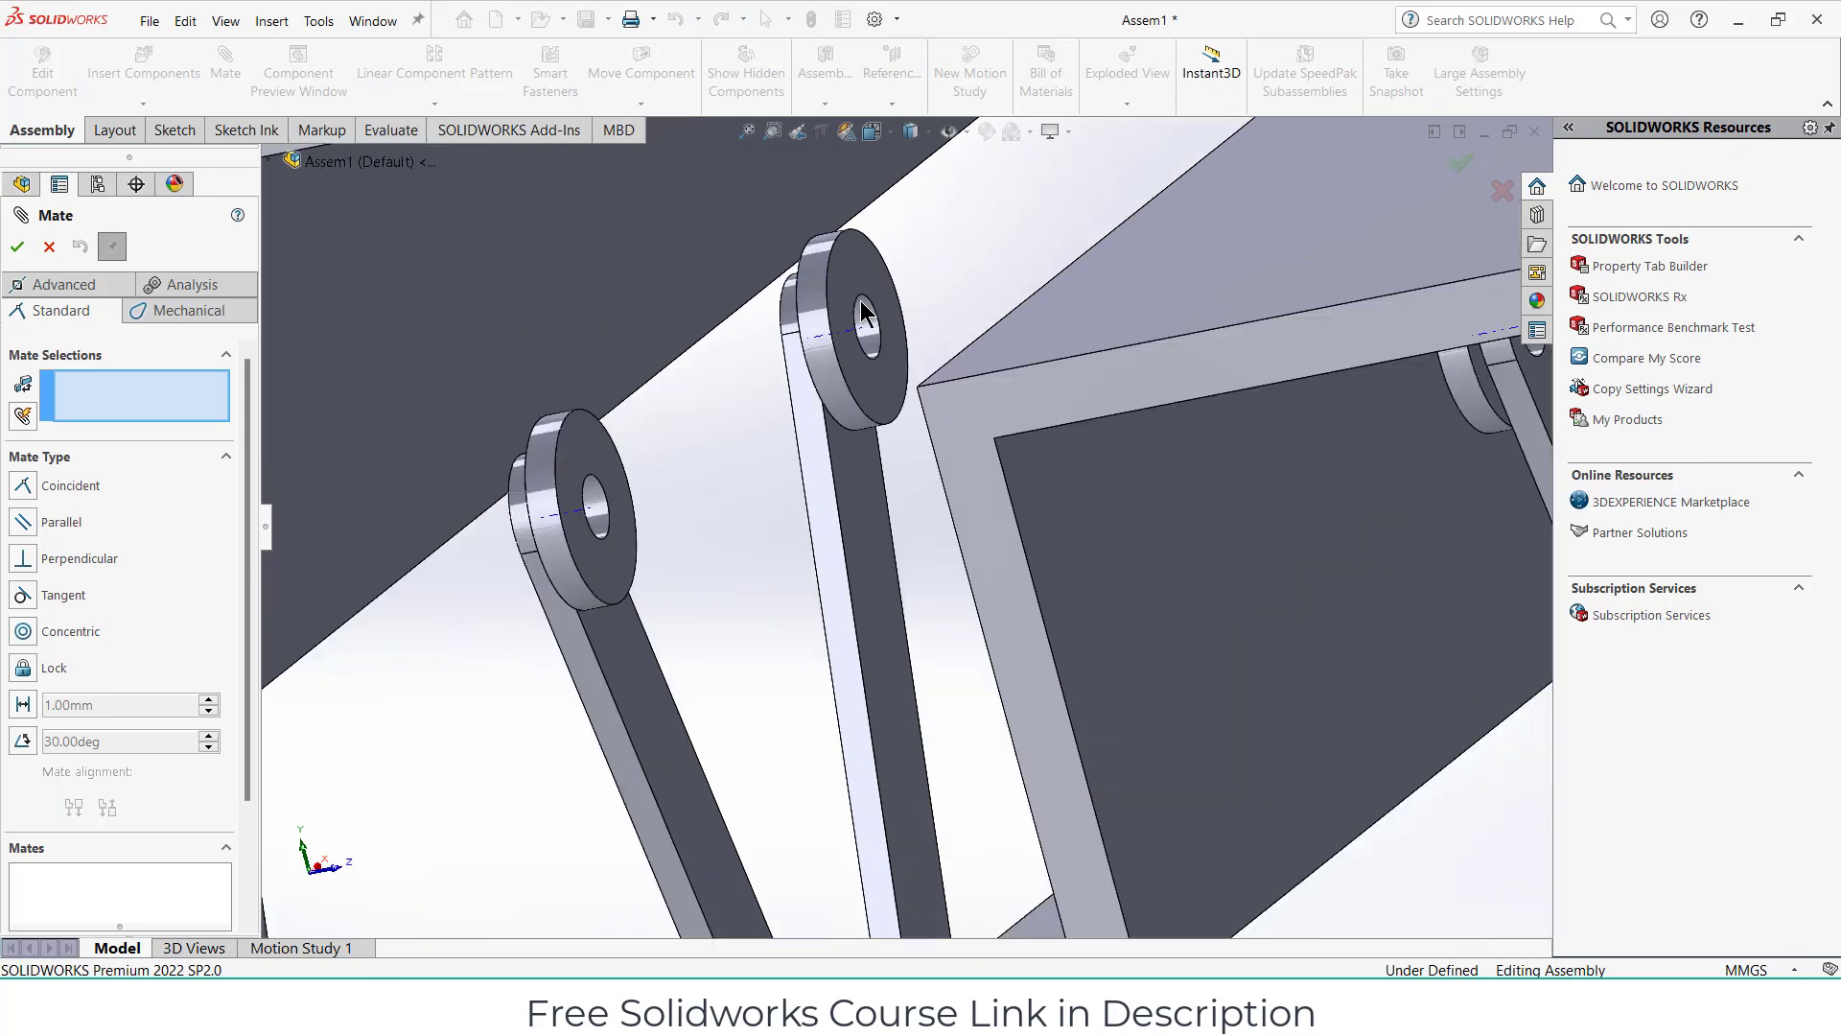
pyautogui.click(854, 331)
pyautogui.click(839, 329)
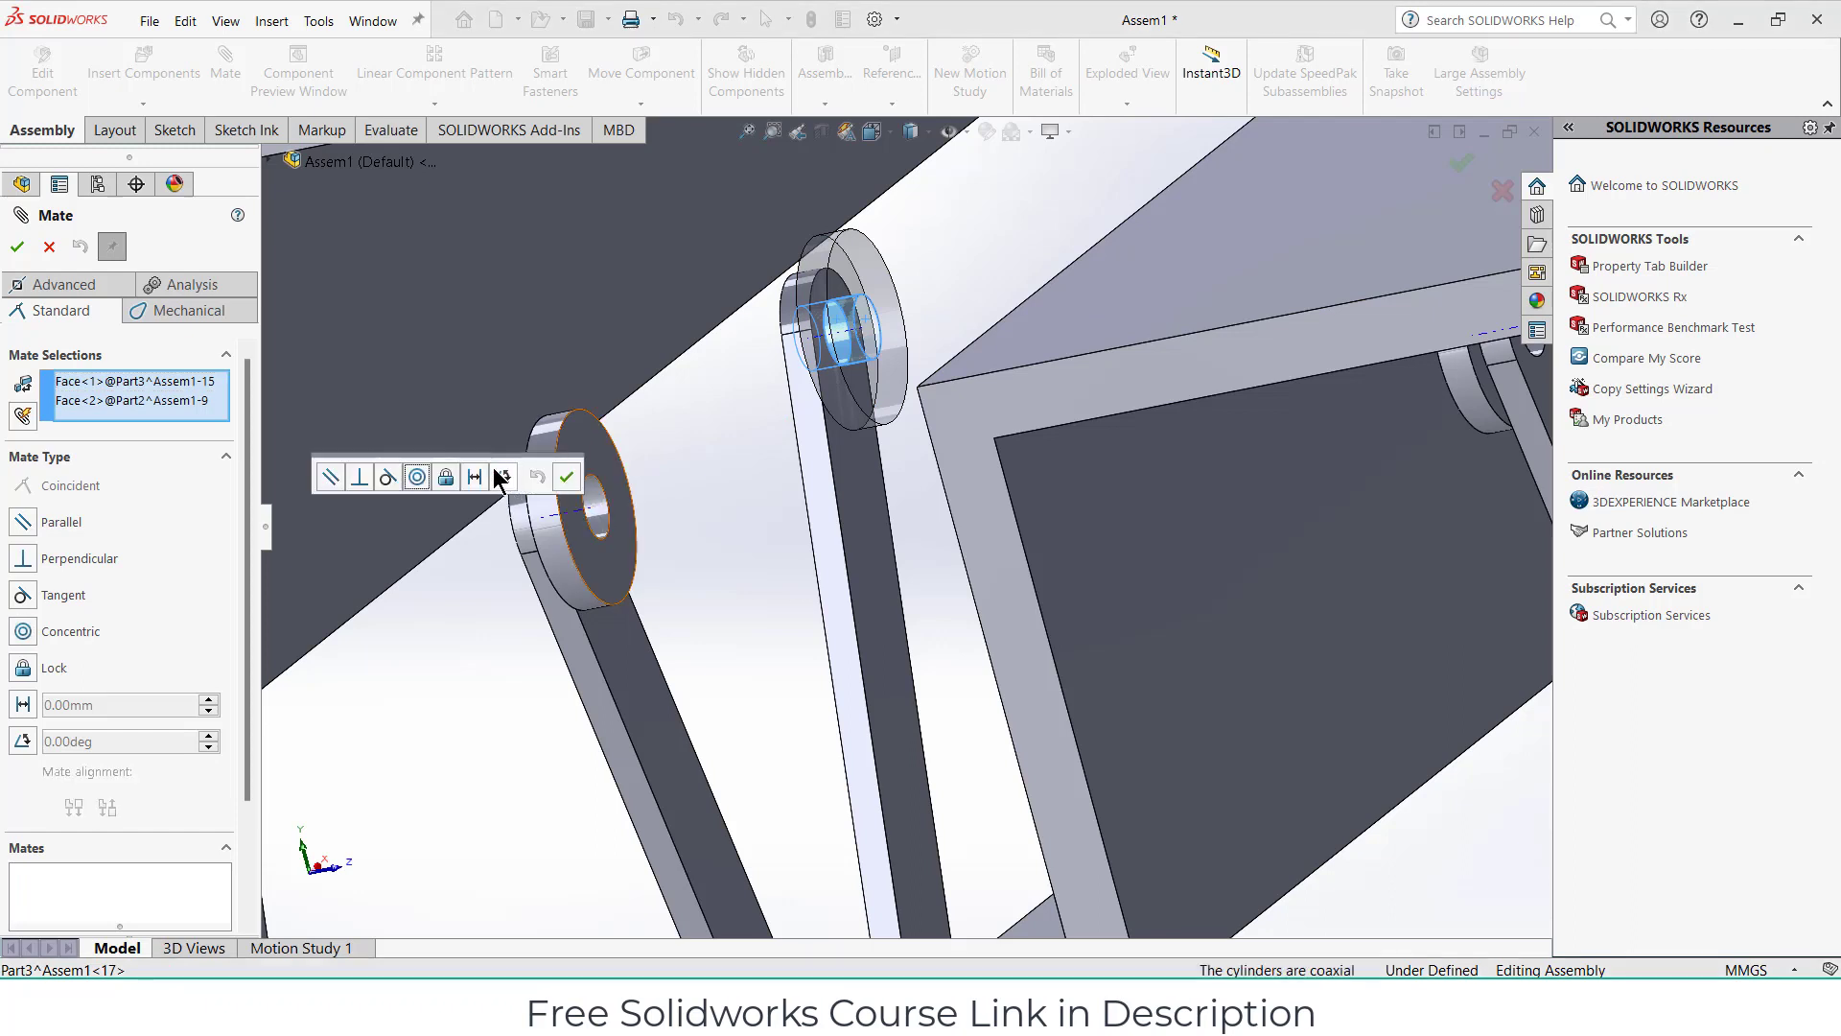
pyautogui.rightClick(129, 399)
pyautogui.click(183, 403)
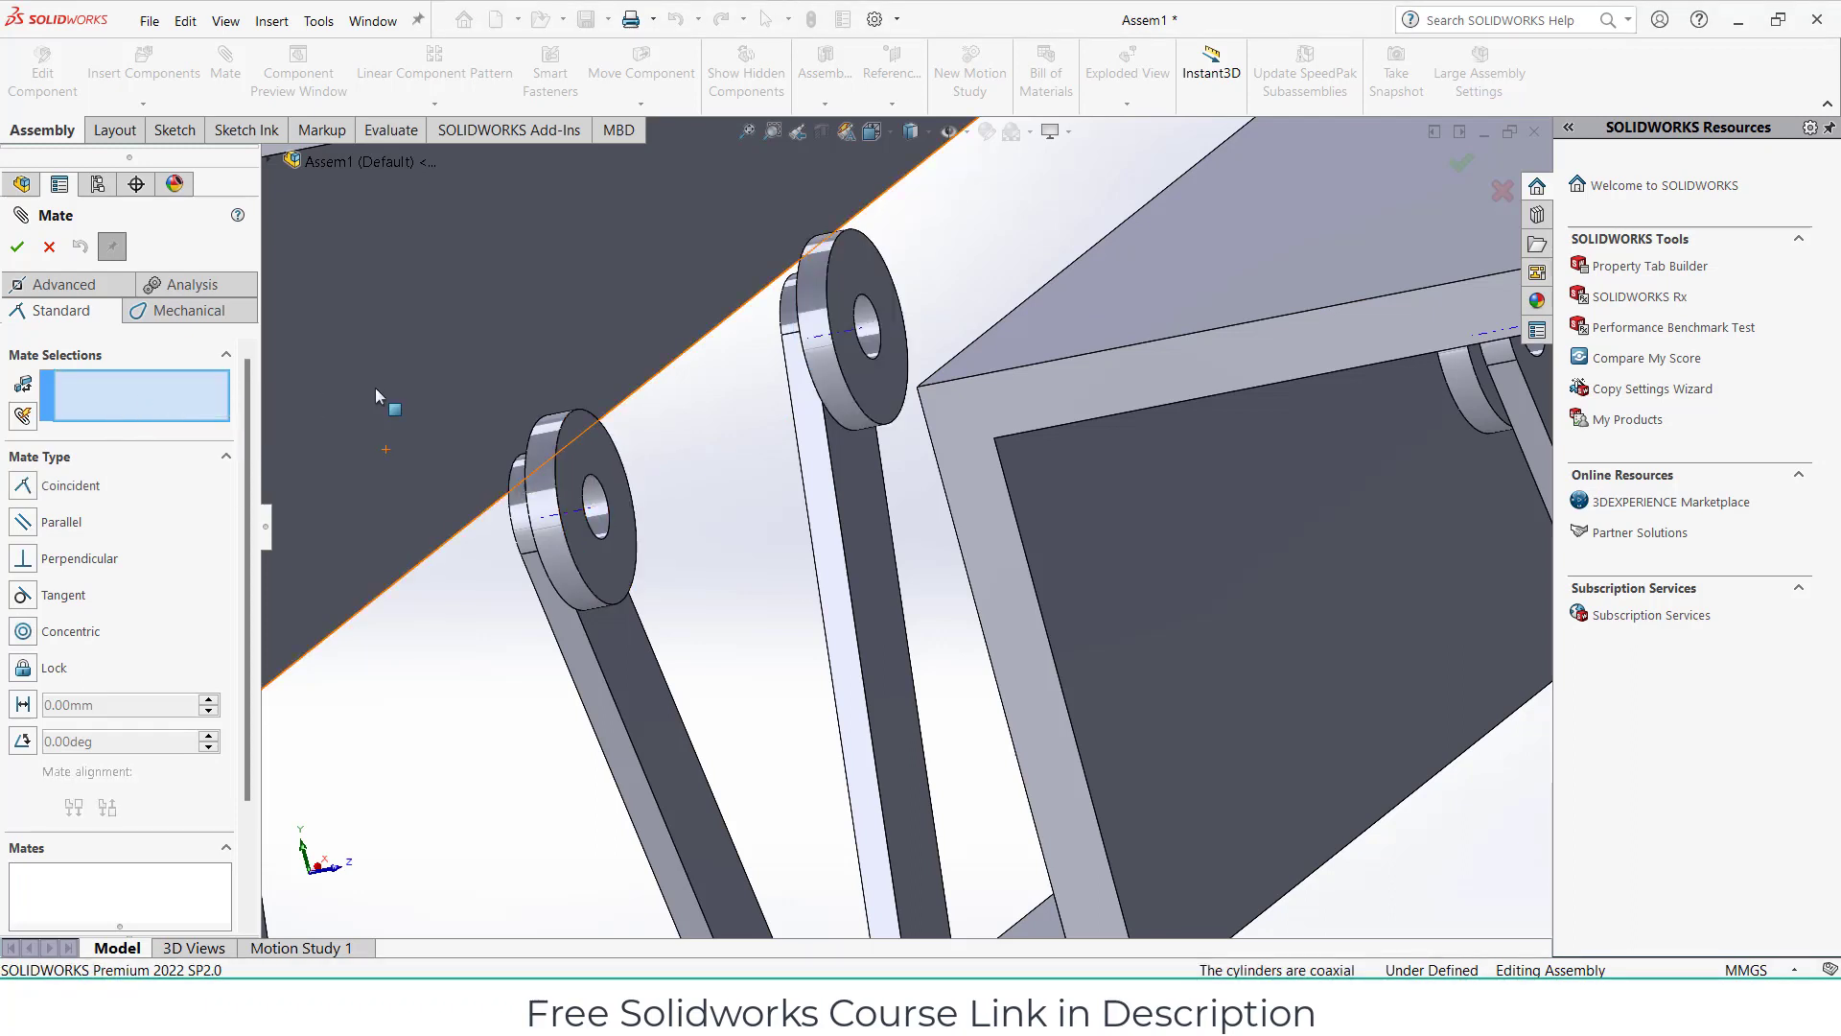
pyautogui.click(832, 336)
pyautogui.click(839, 330)
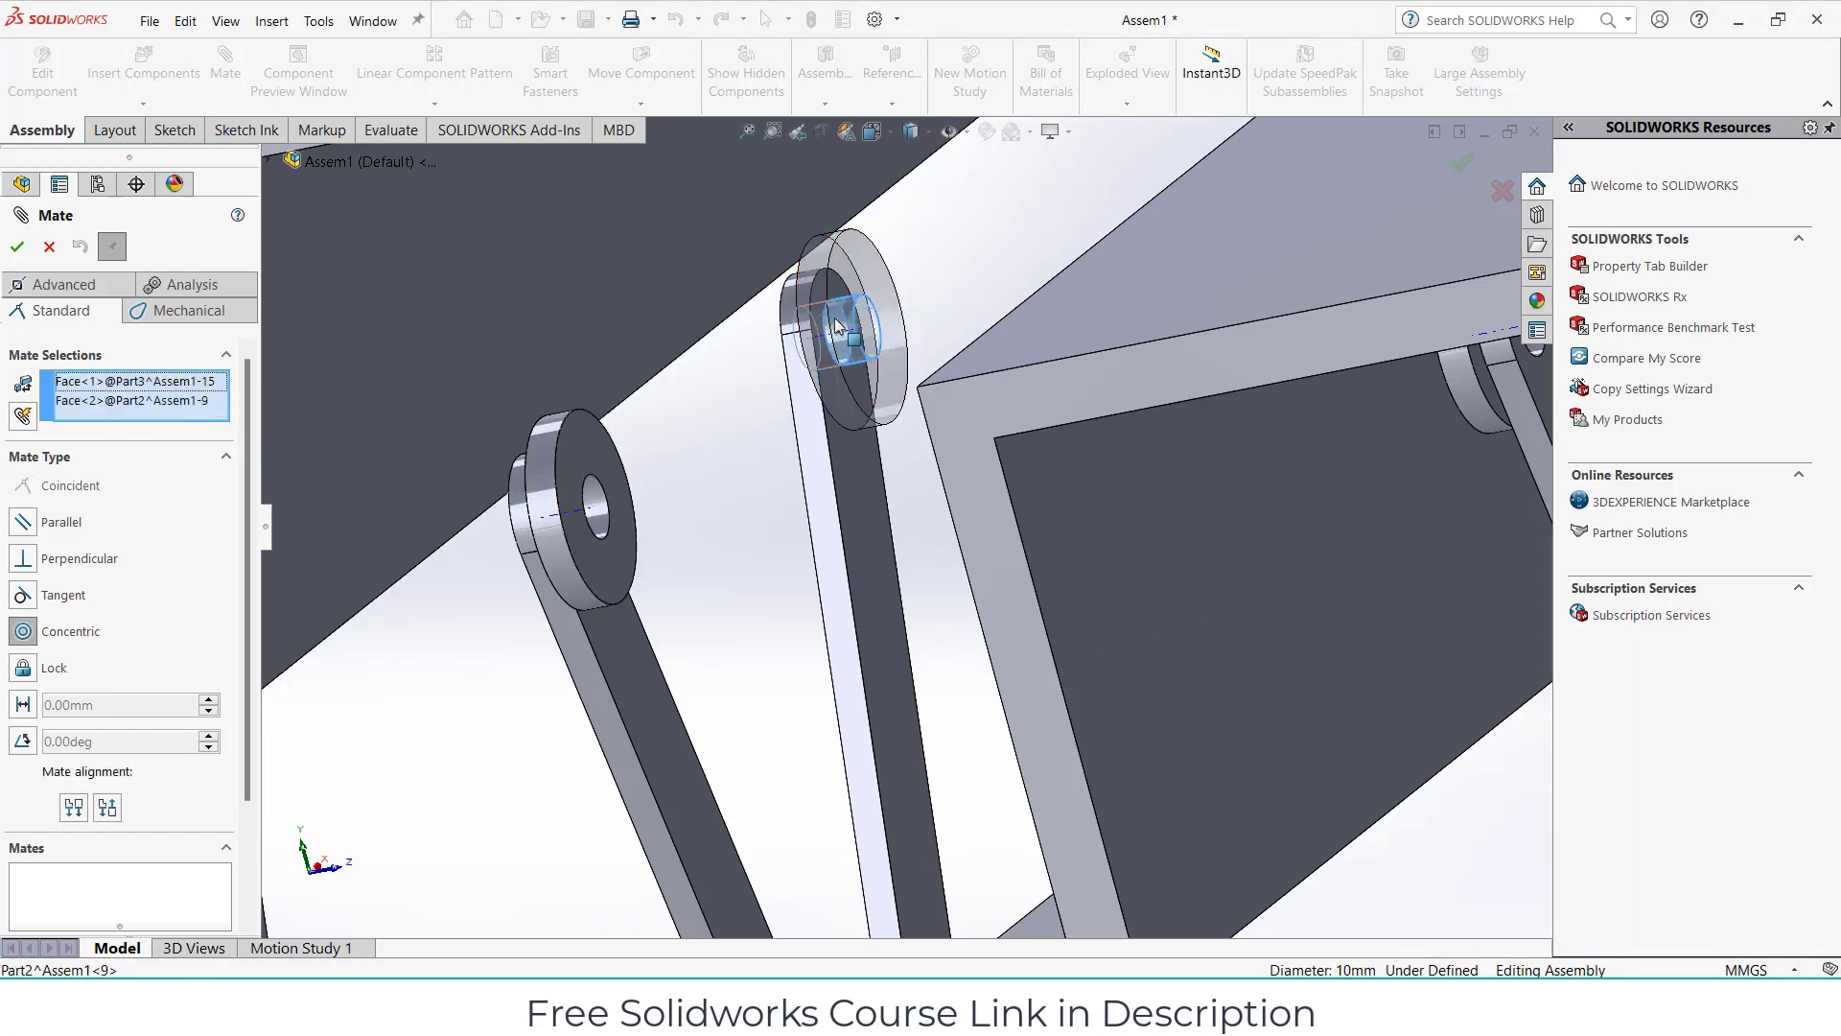
pyautogui.click(1043, 296)
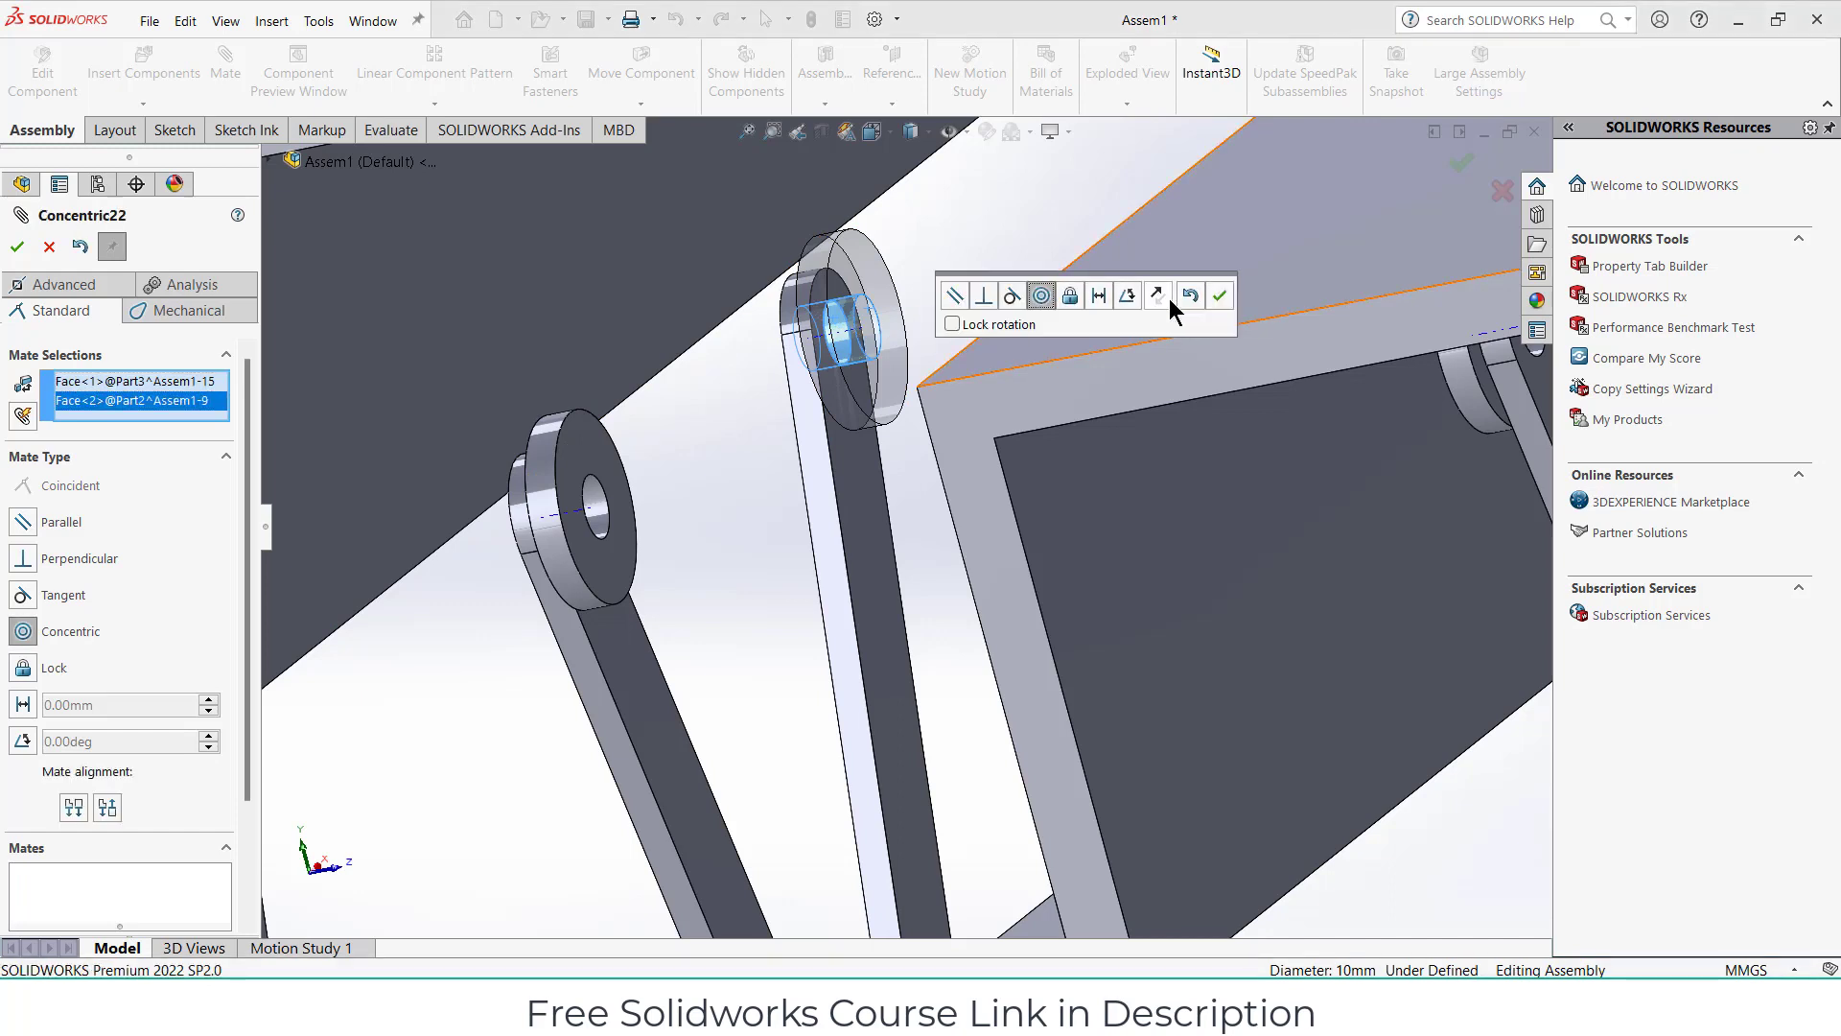
# Mate the left washer hole concentric with the link hole beneath it.
pyautogui.click(1216, 297)
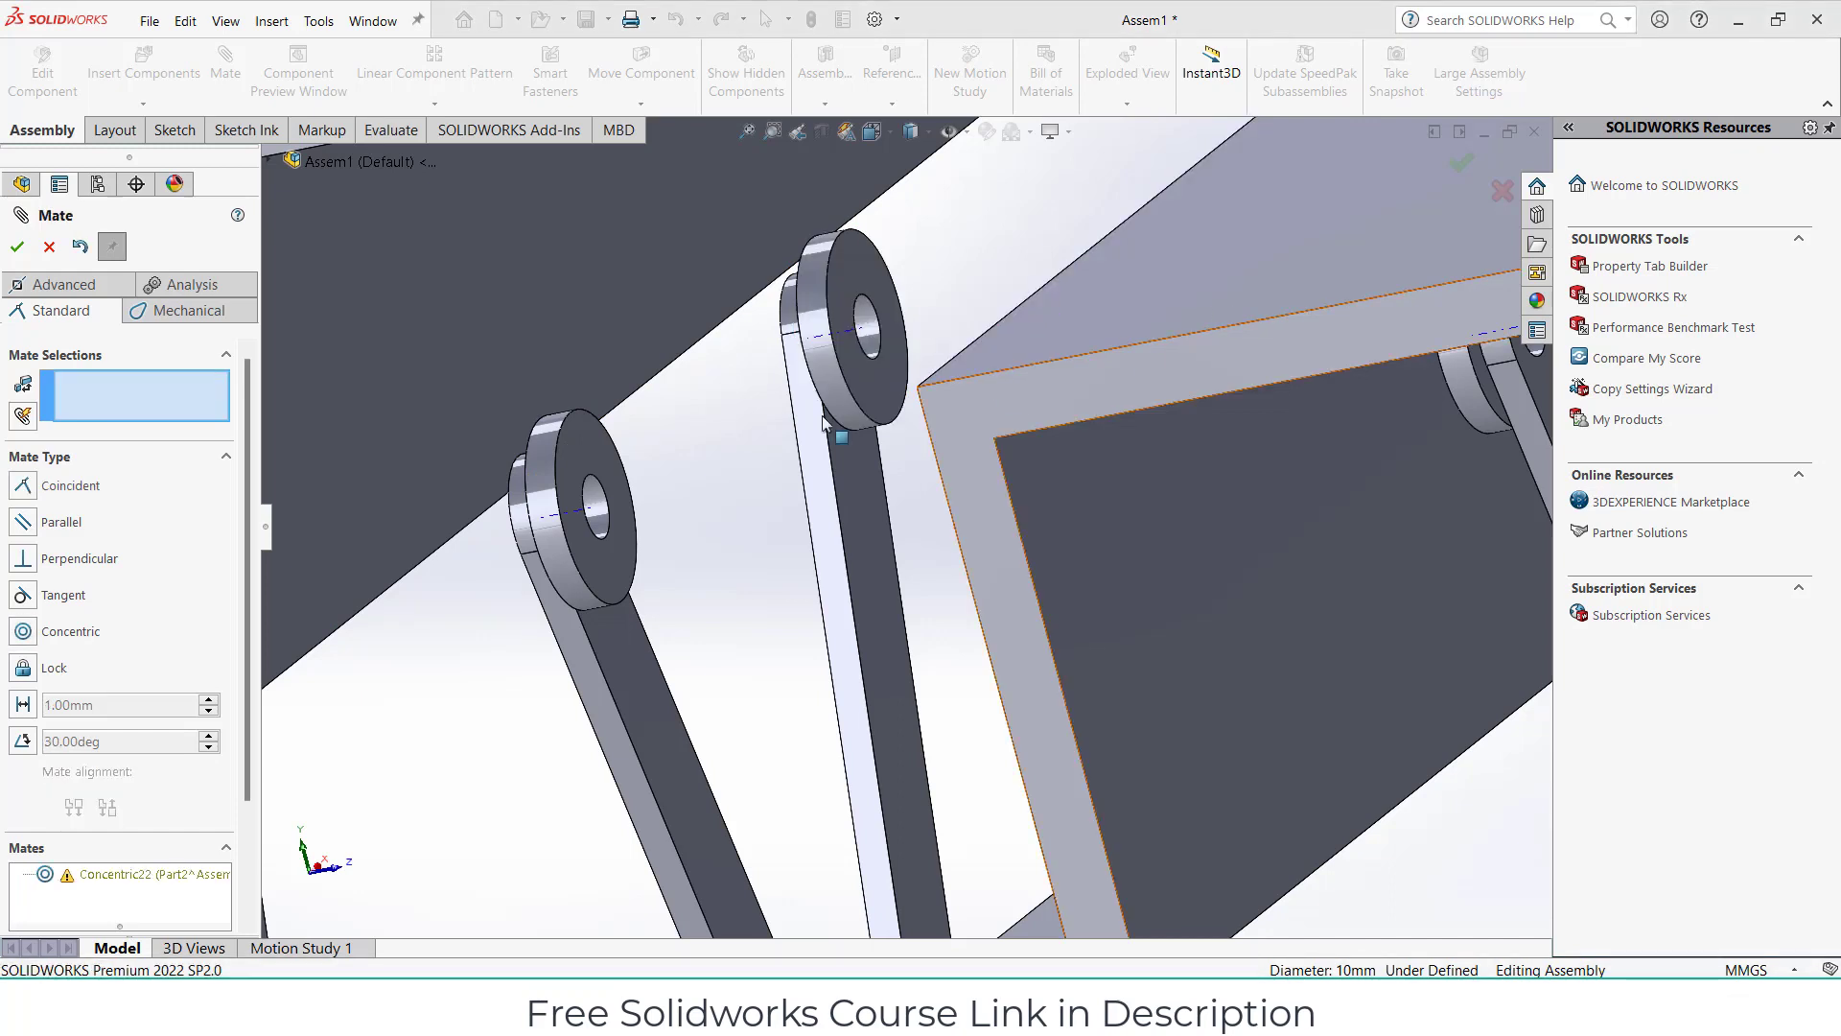
pyautogui.click(597, 491)
pyautogui.click(579, 523)
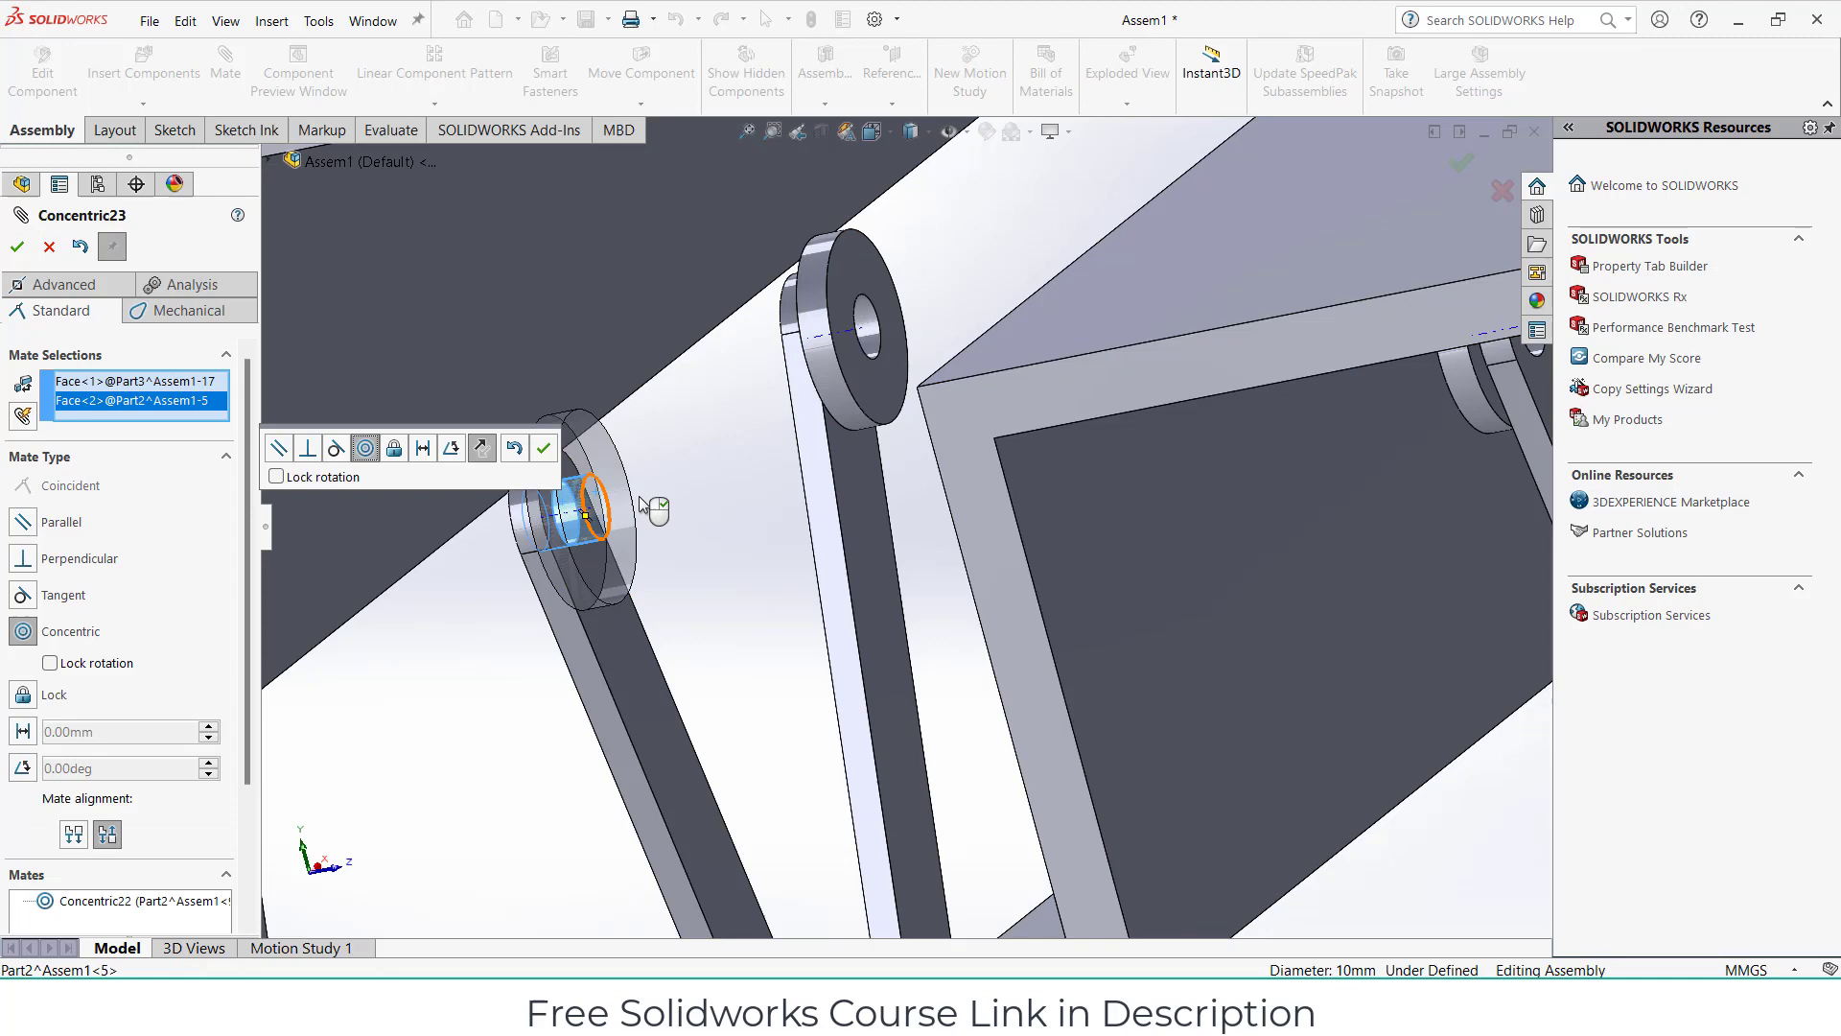
pyautogui.click(543, 448)
# Pick a third washer and lower-link hole pair, clearing an initial wrong selection.
pyautogui.scroll(5, 525, 568)
pyautogui.scroll(-3, 493, 510)
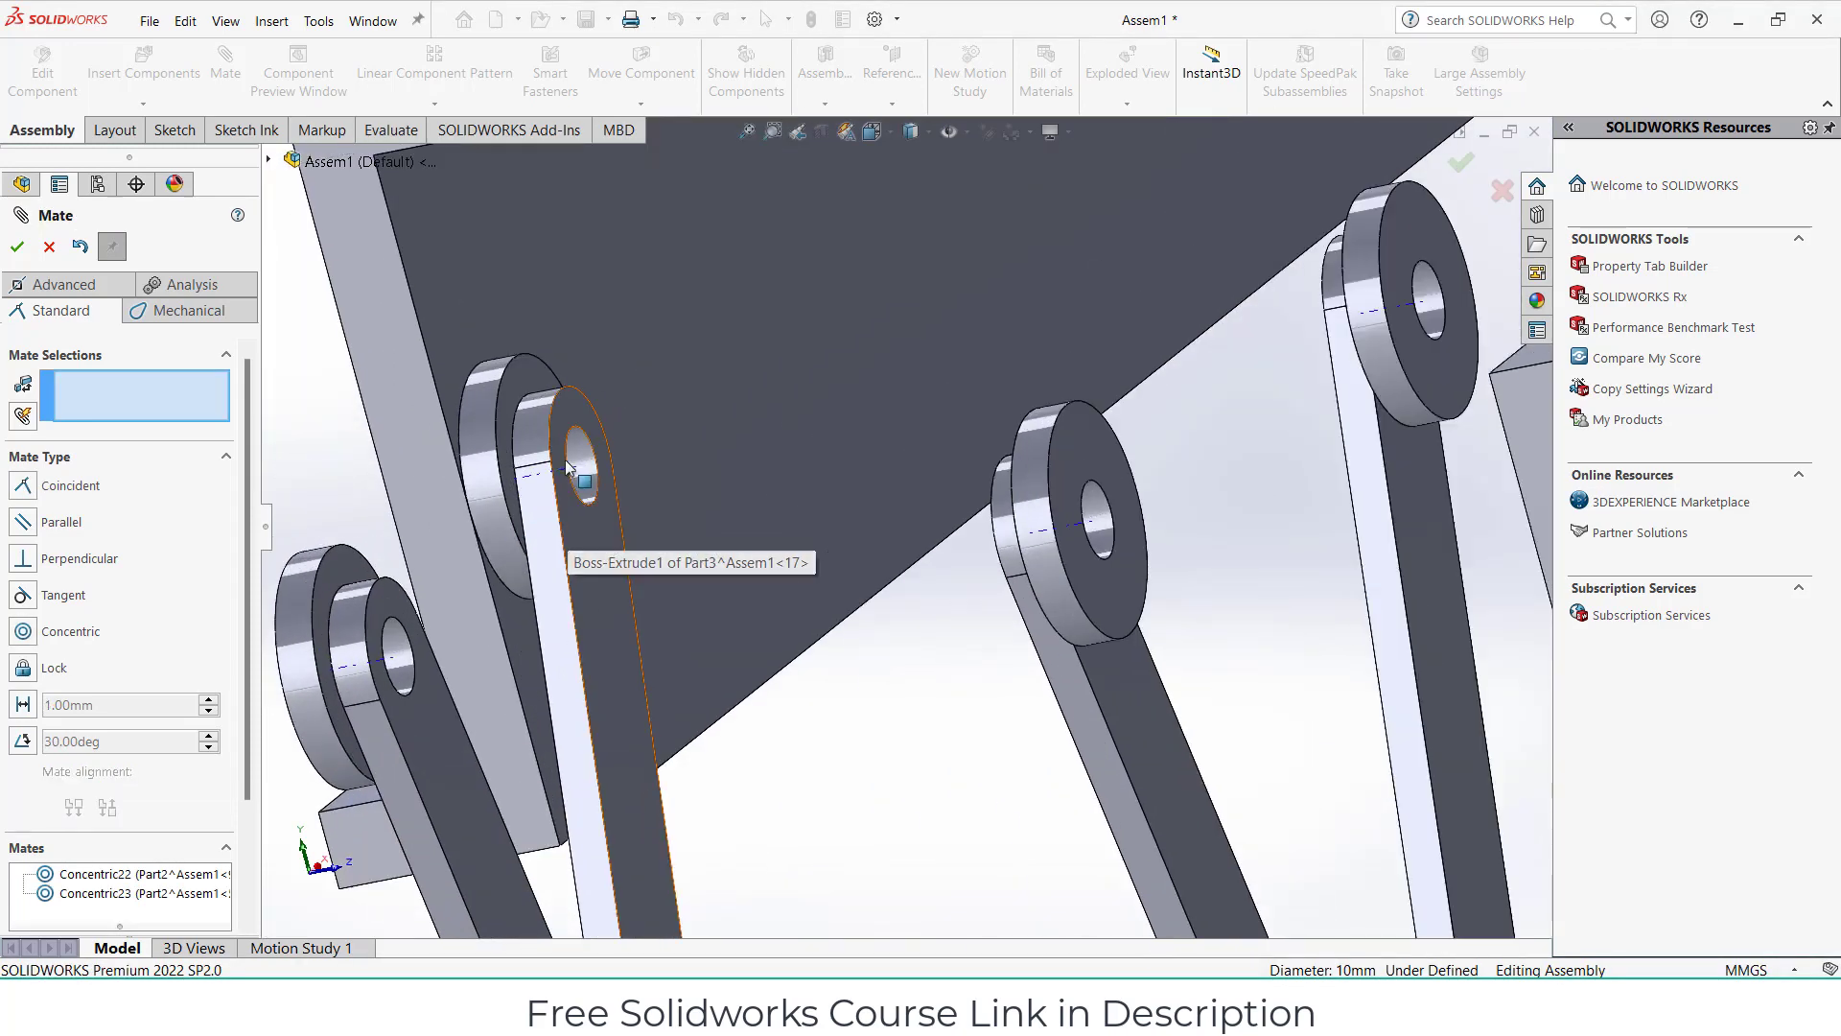
pyautogui.click(493, 511)
pyautogui.click(545, 461)
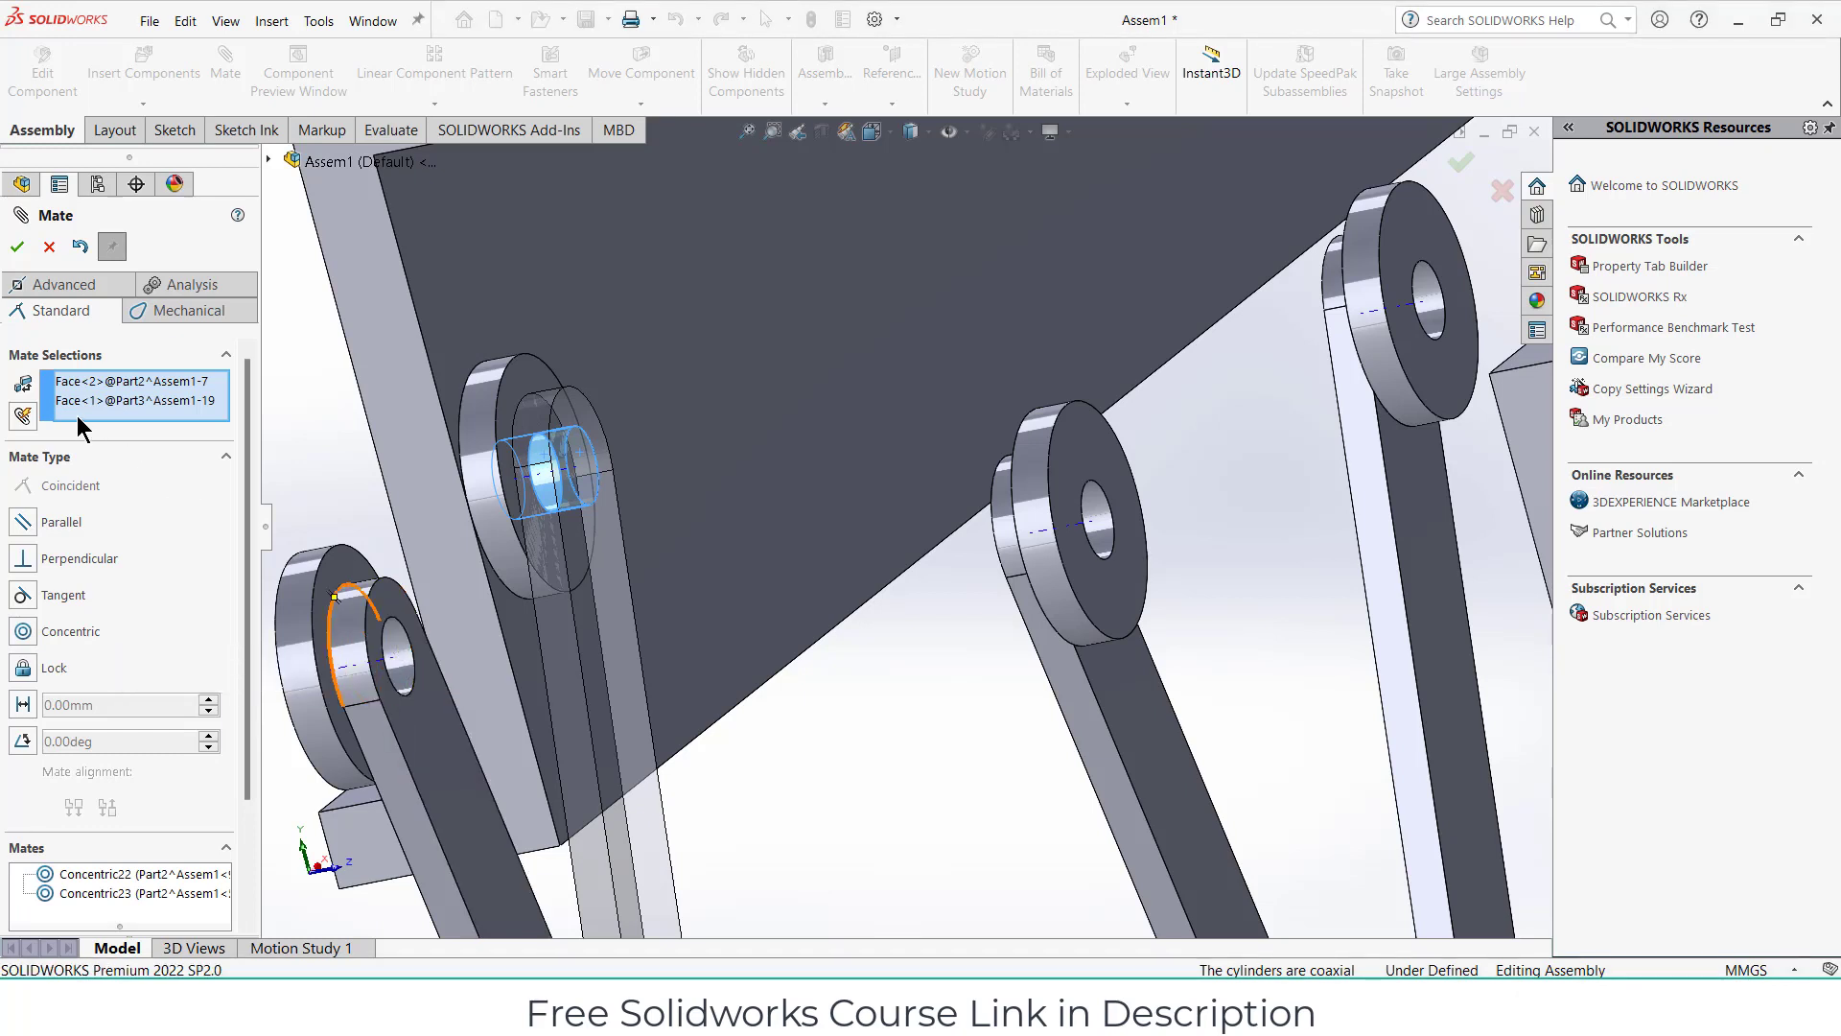
pyautogui.rightClick(96, 393)
pyautogui.click(117, 401)
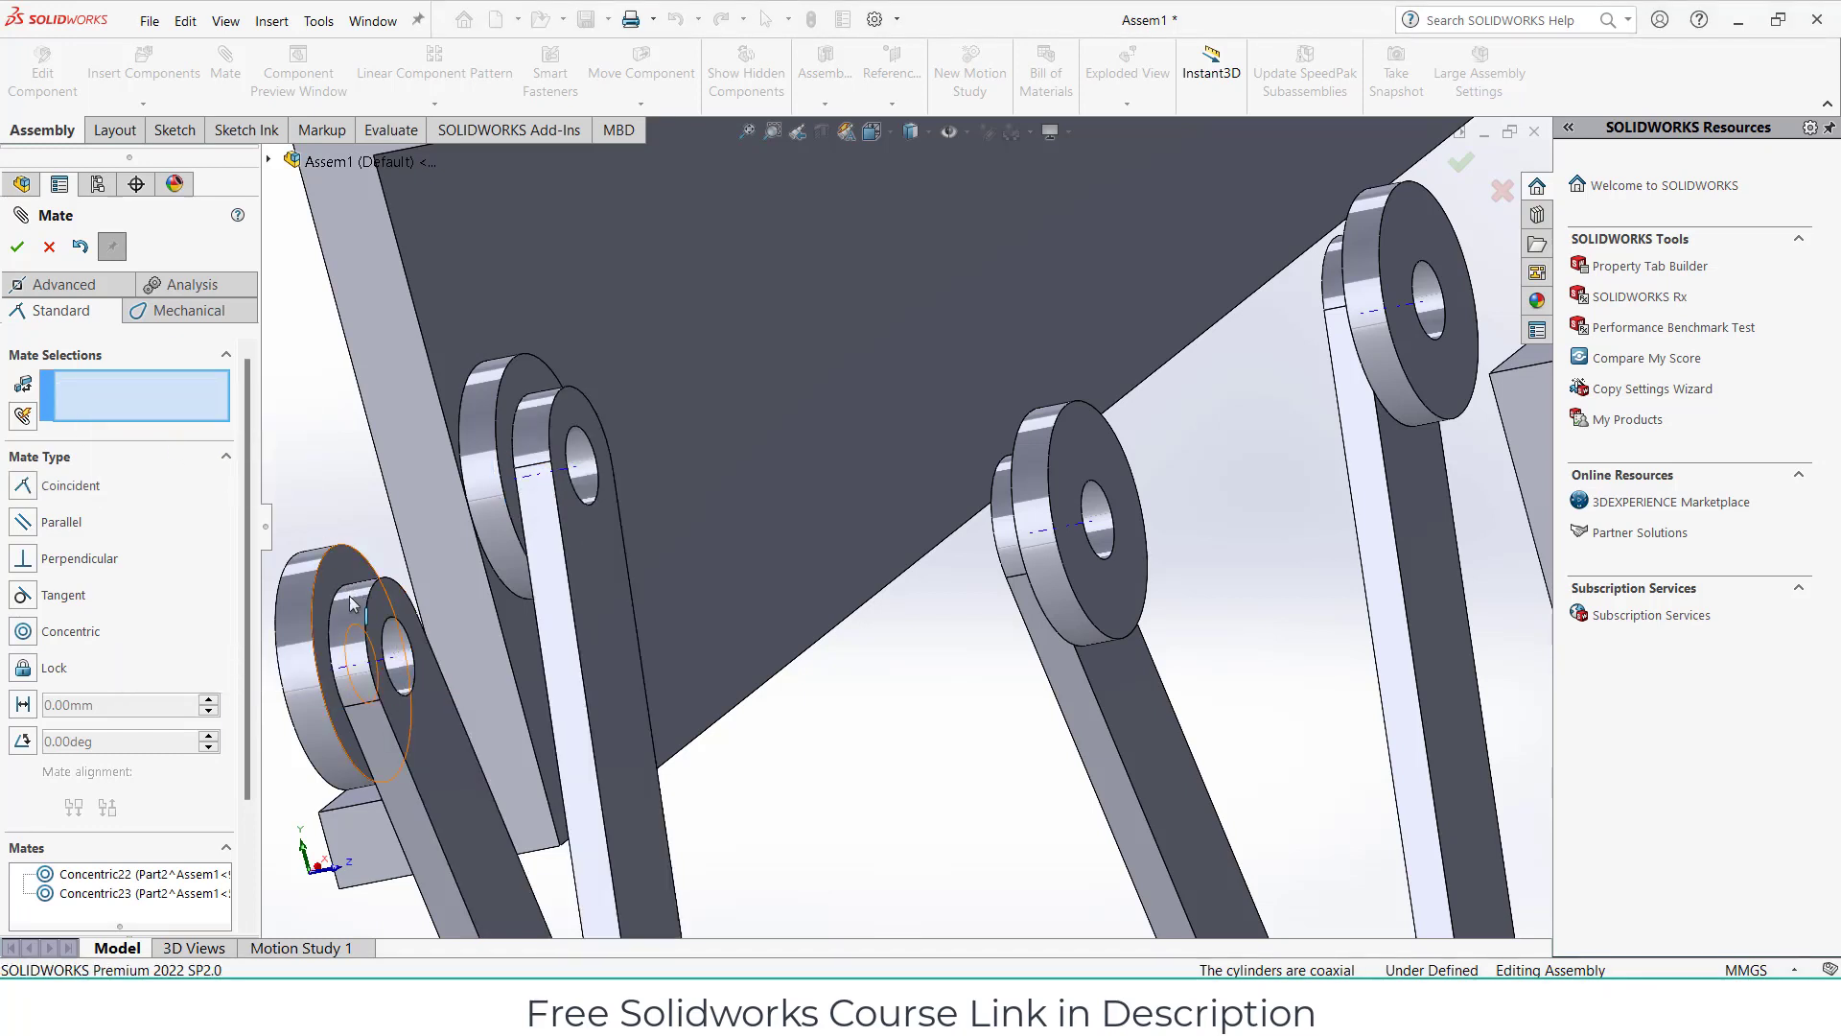
pyautogui.click(389, 643)
pyautogui.click(365, 653)
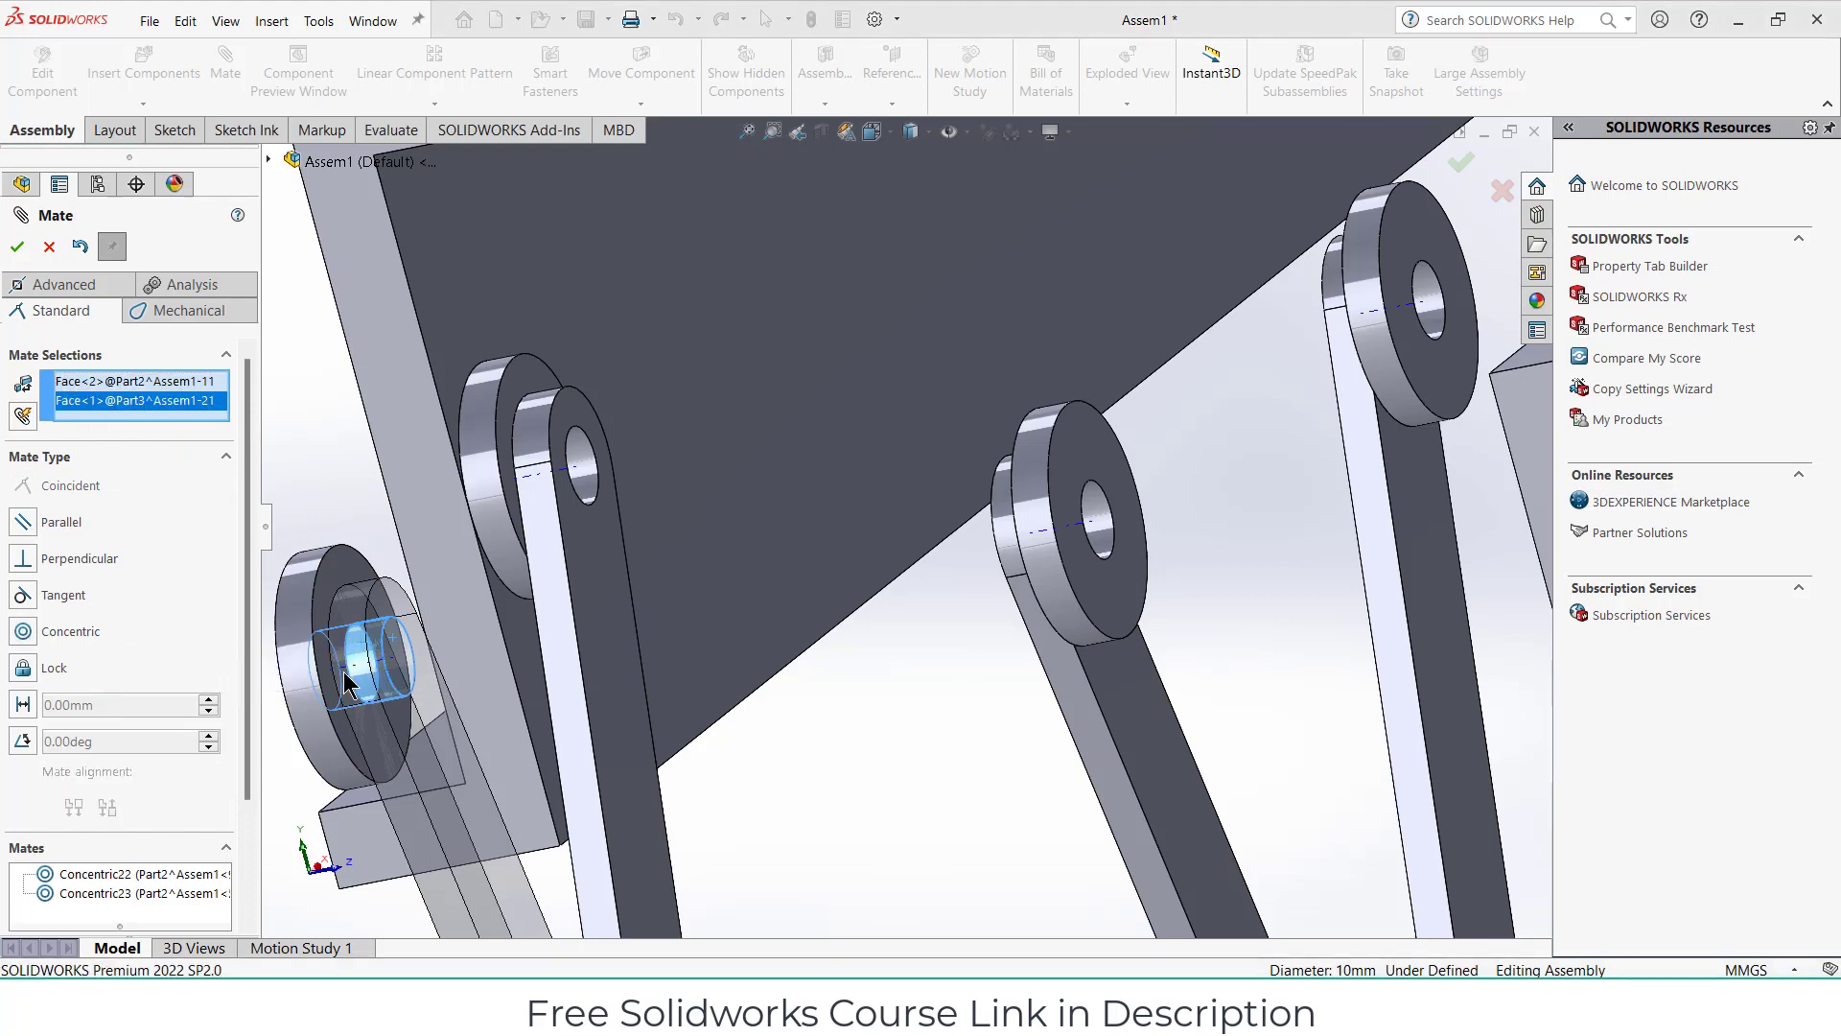
# Drag a link to test the linkage motion, then cancel the pending mate.
pyautogui.scroll(3, 906, 503)
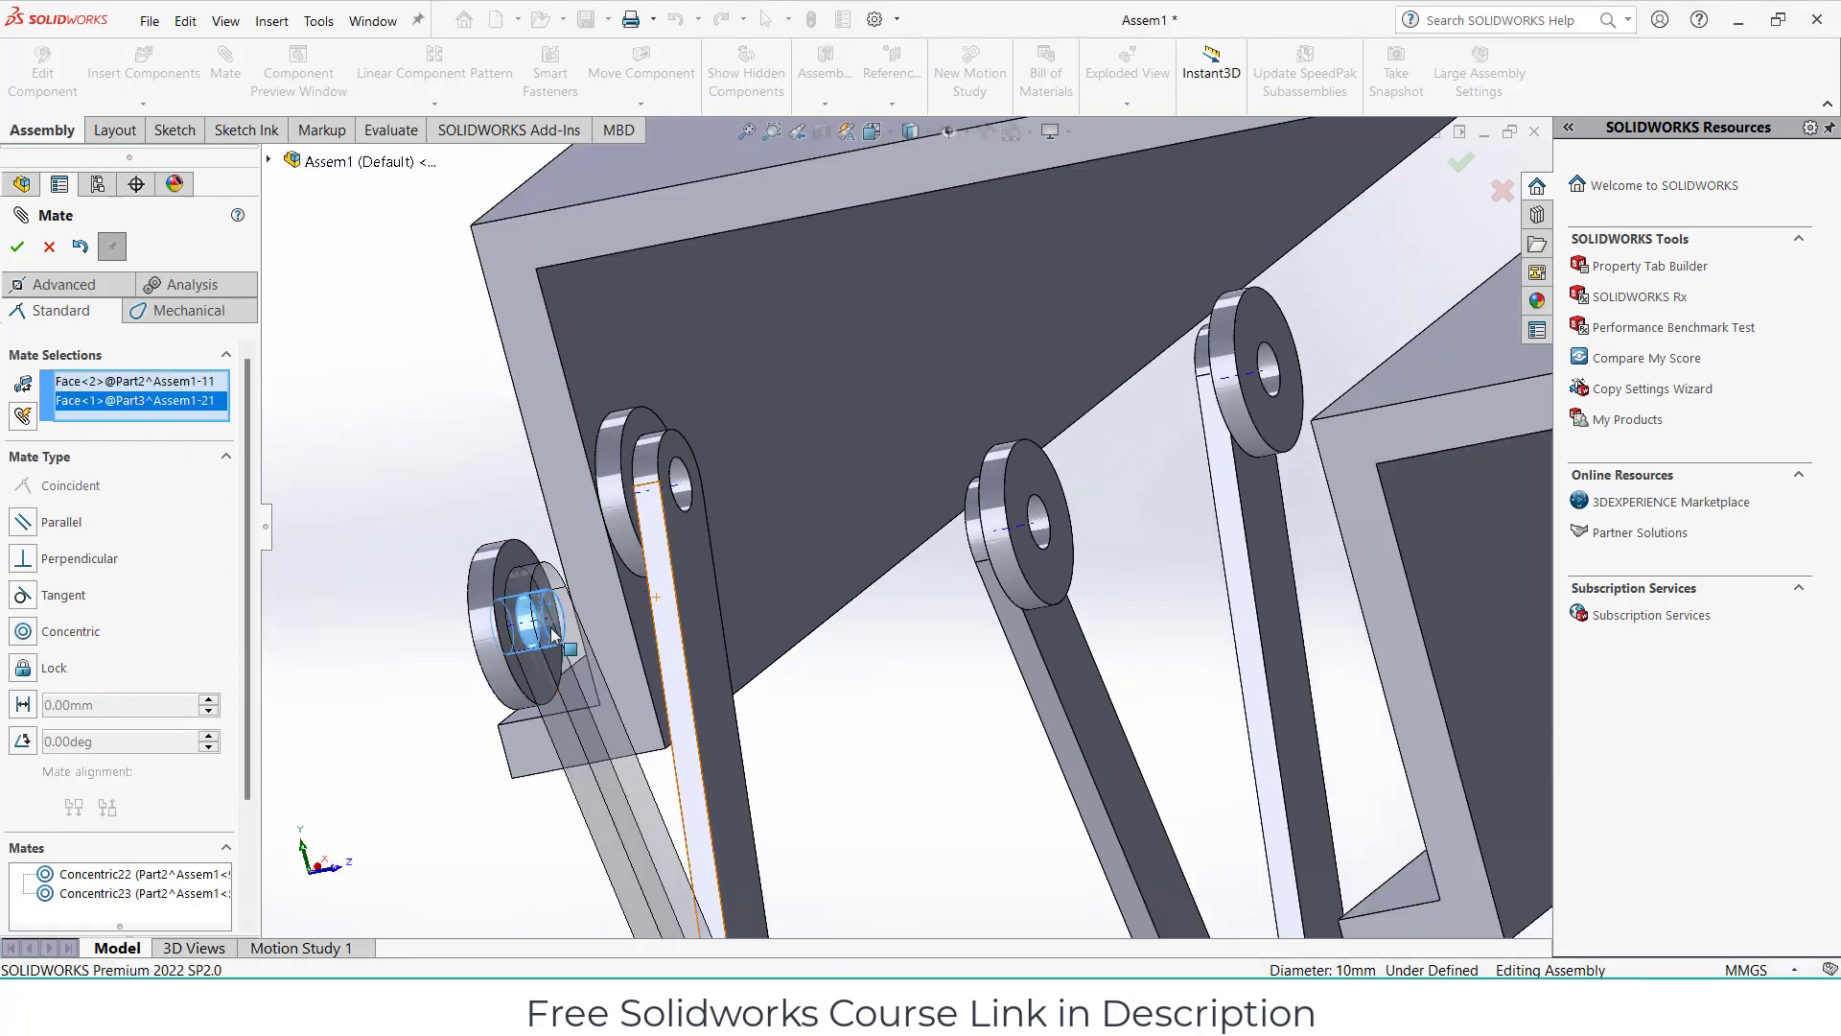
pyautogui.scroll(2, 906, 503)
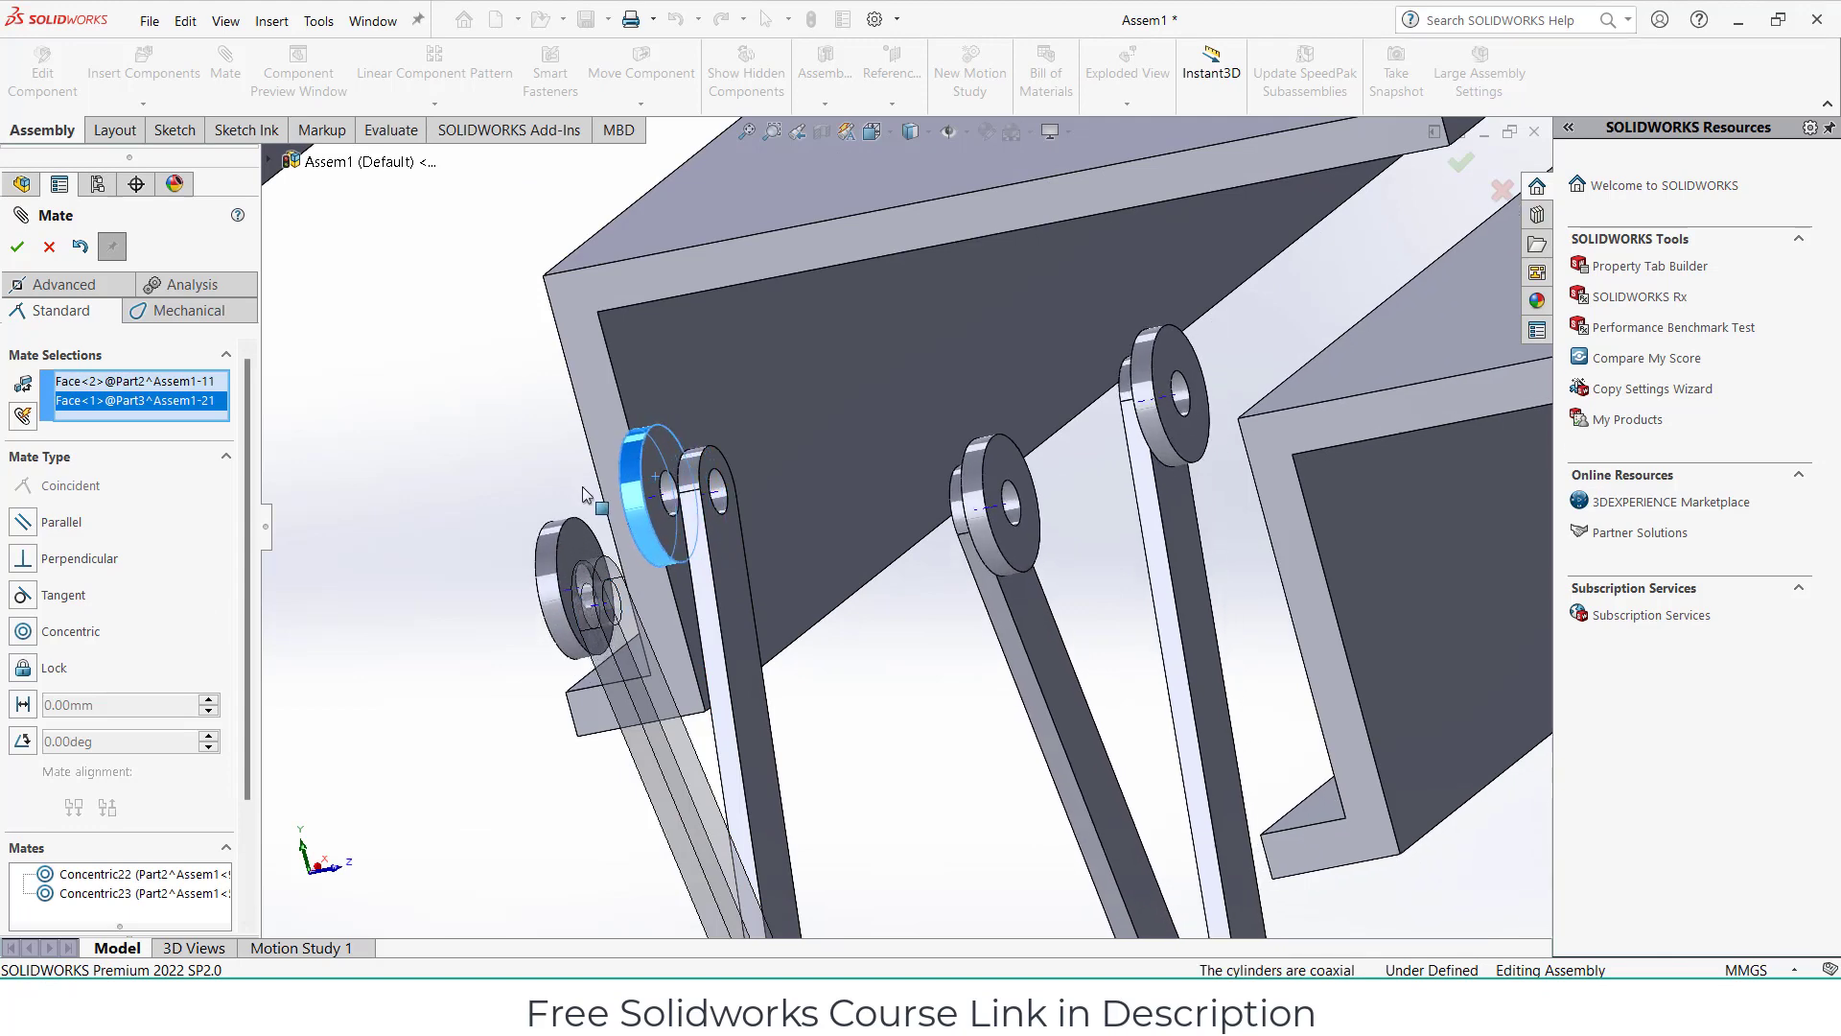
pyautogui.scroll(2, 873, 573)
pyautogui.scroll(2, 873, 574)
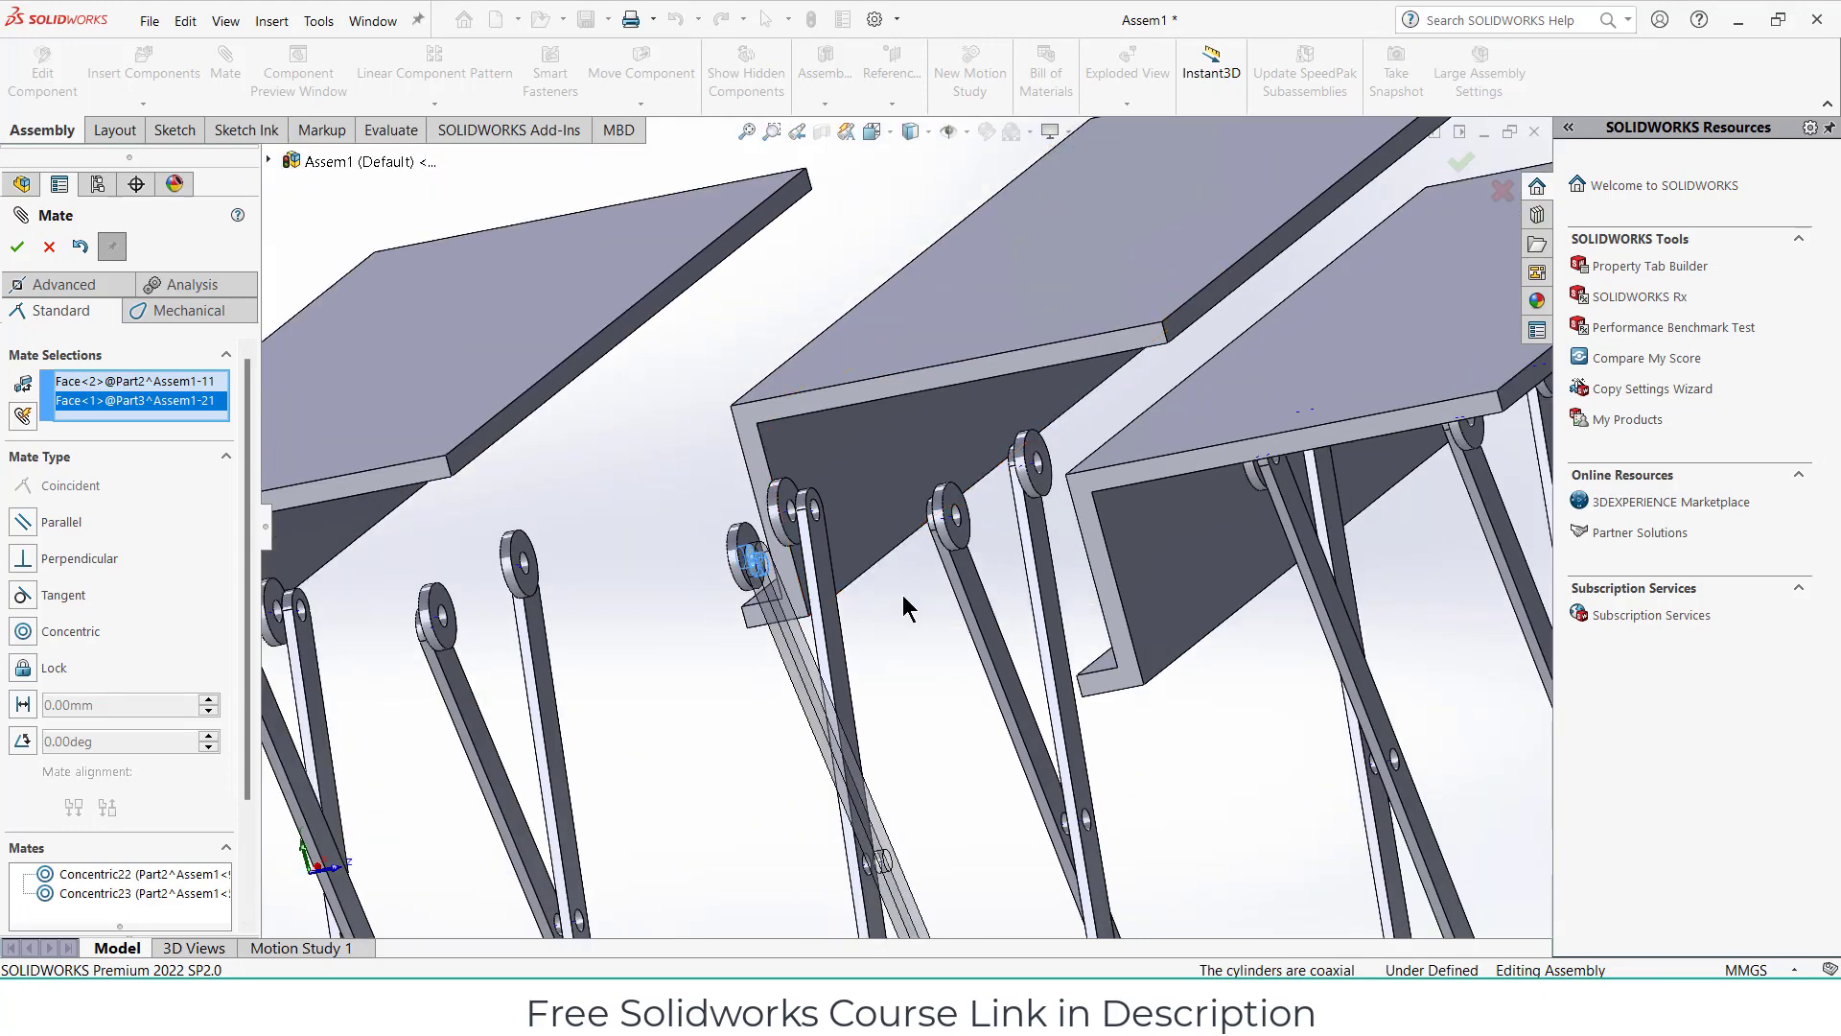
pyautogui.scroll(2, 1043, 631)
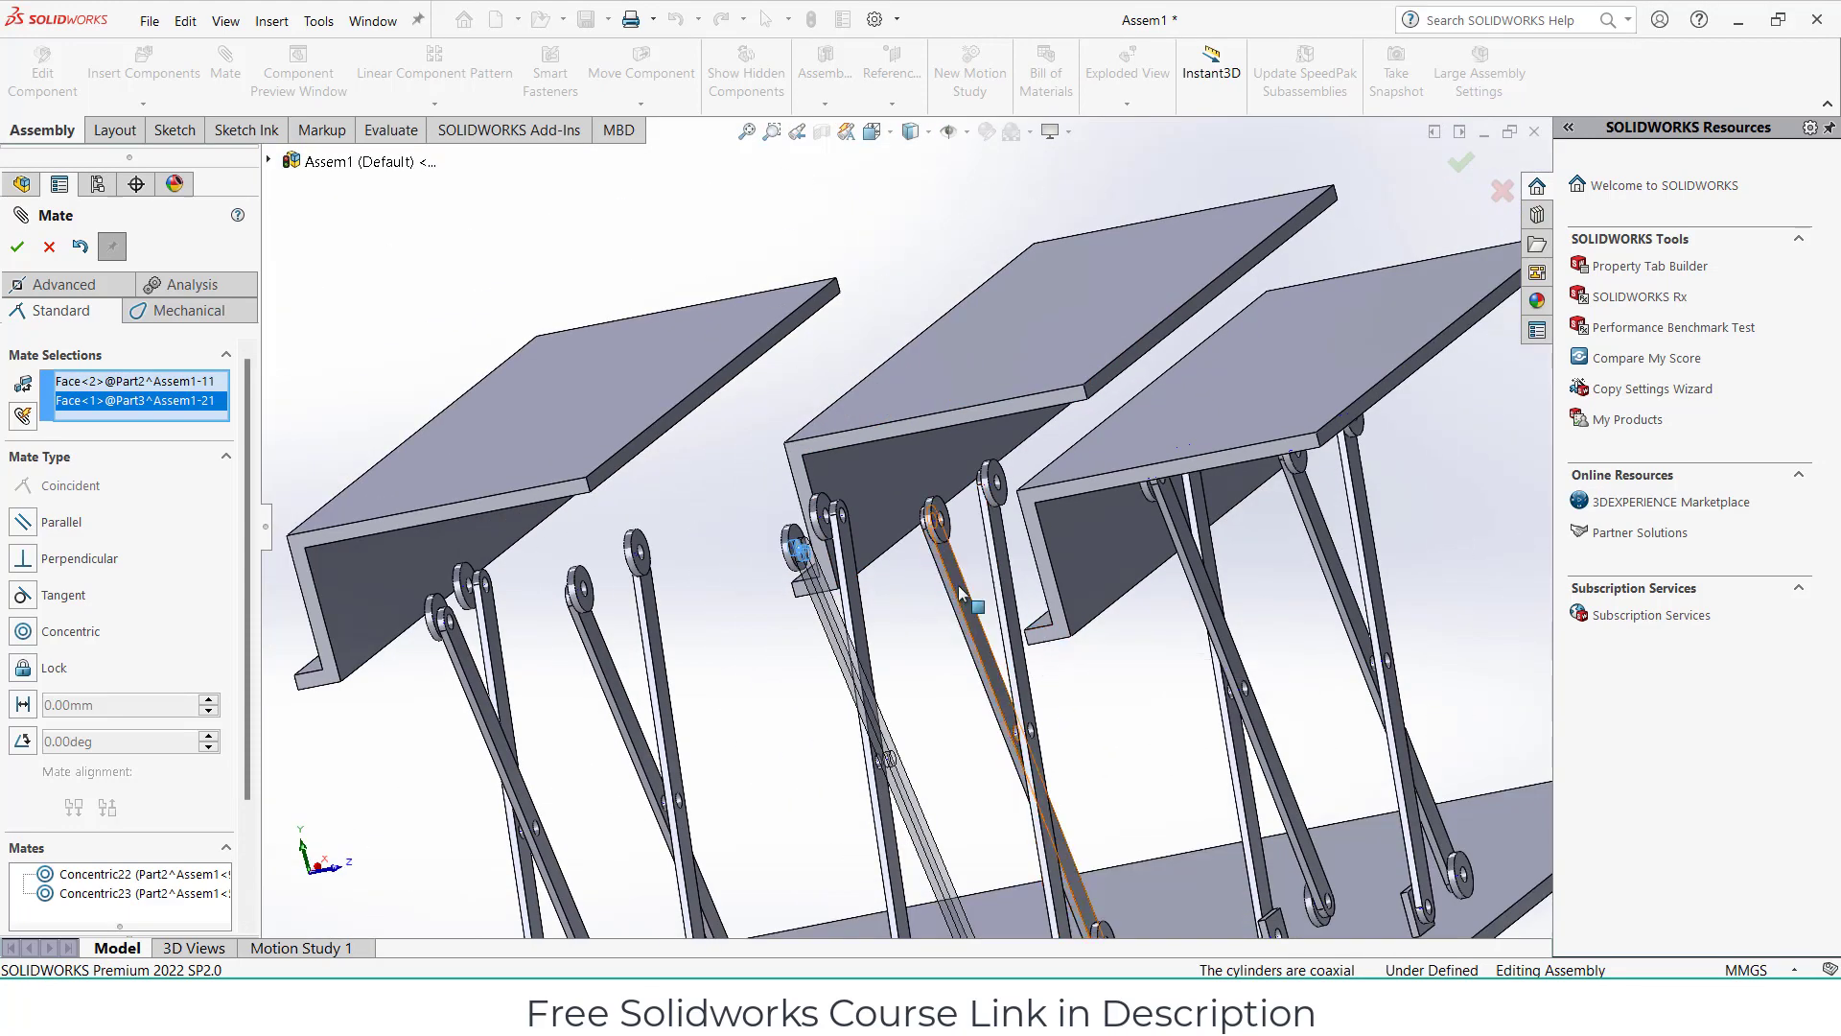
pyautogui.moveTo(956, 633); pyautogui.dragTo(954, 666)
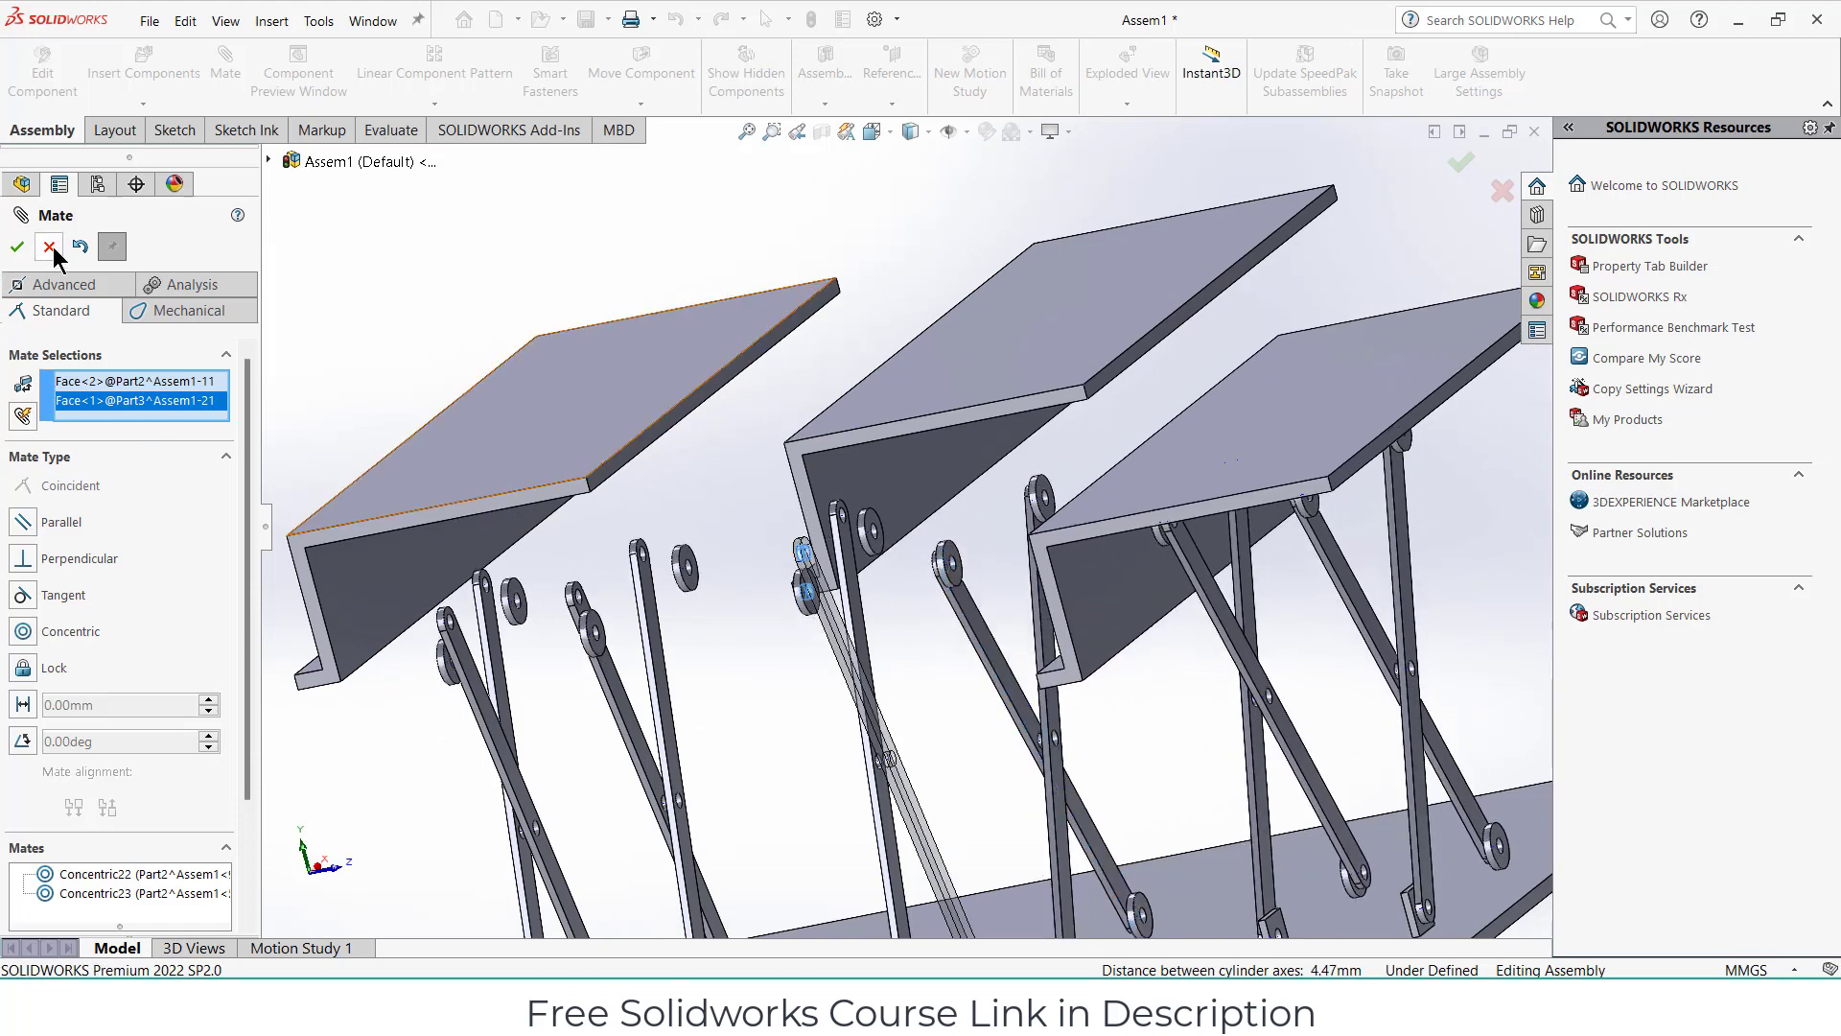
pyautogui.press('Escape')
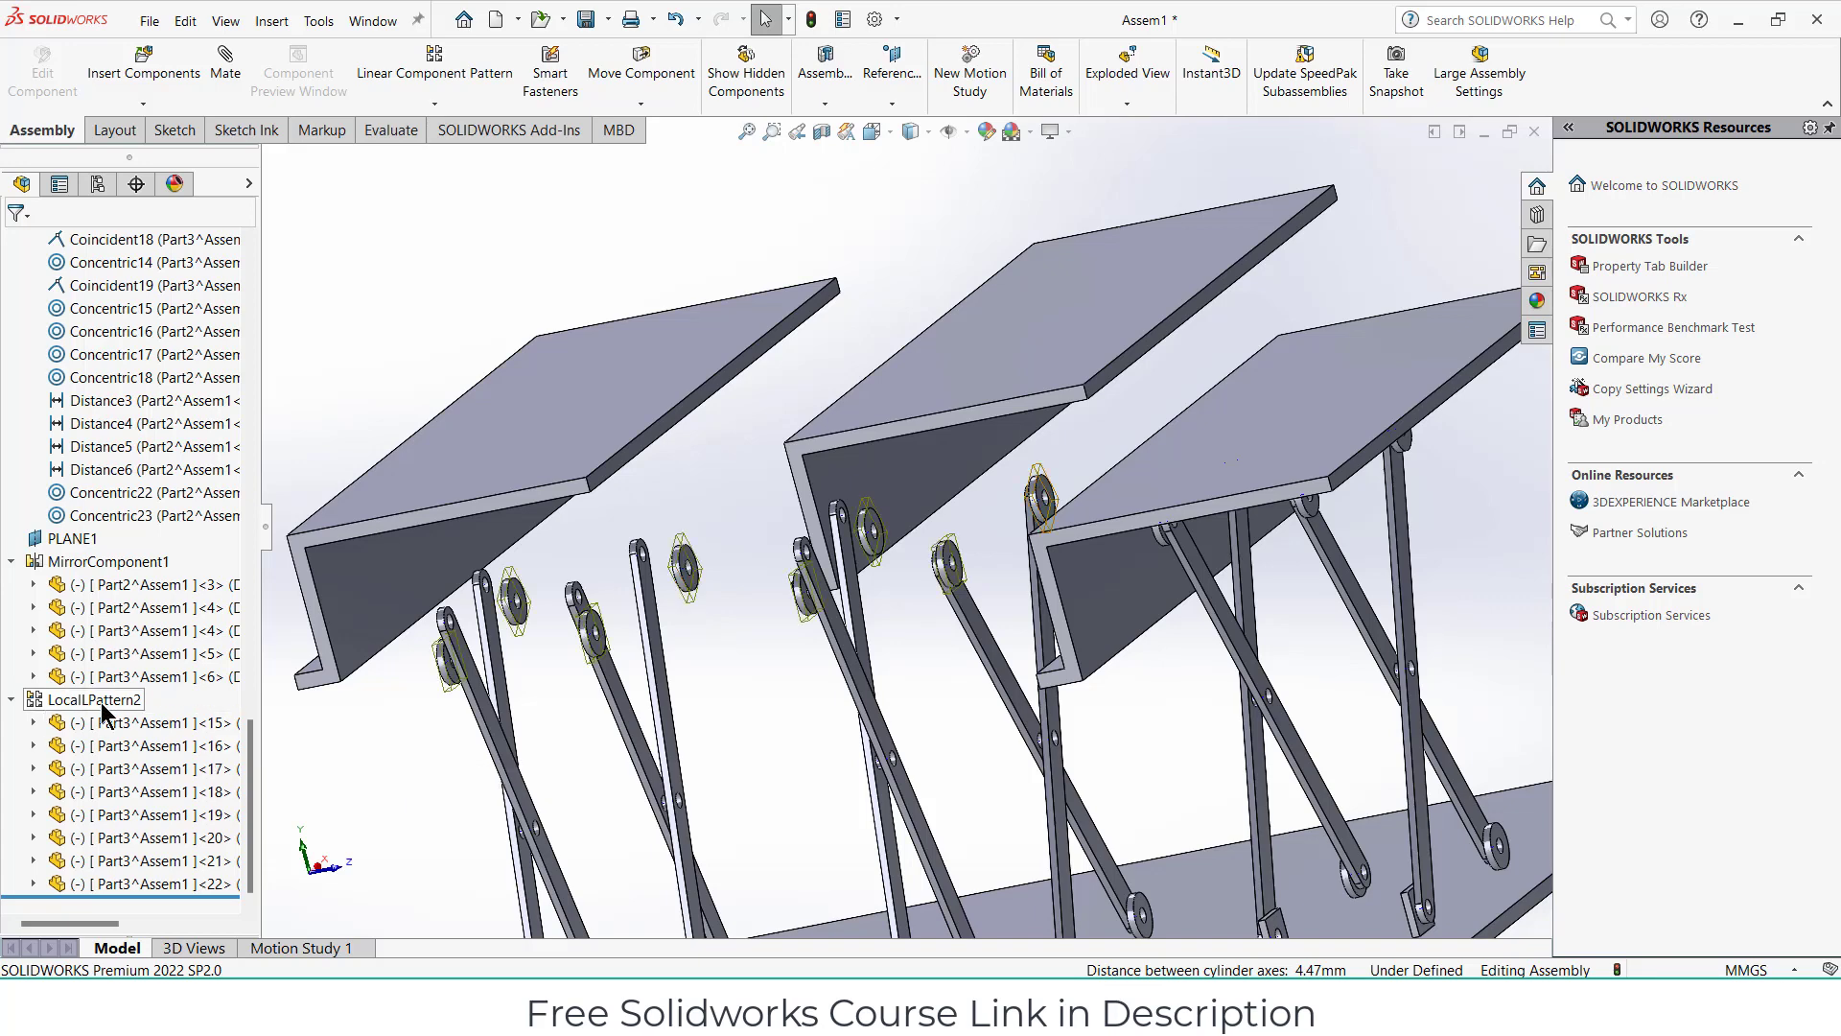
# Dissolve LocalLPattern2 into separate washer components and orbit toward the washer hole.
pyautogui.rightClick(101, 702)
pyautogui.click(178, 662)
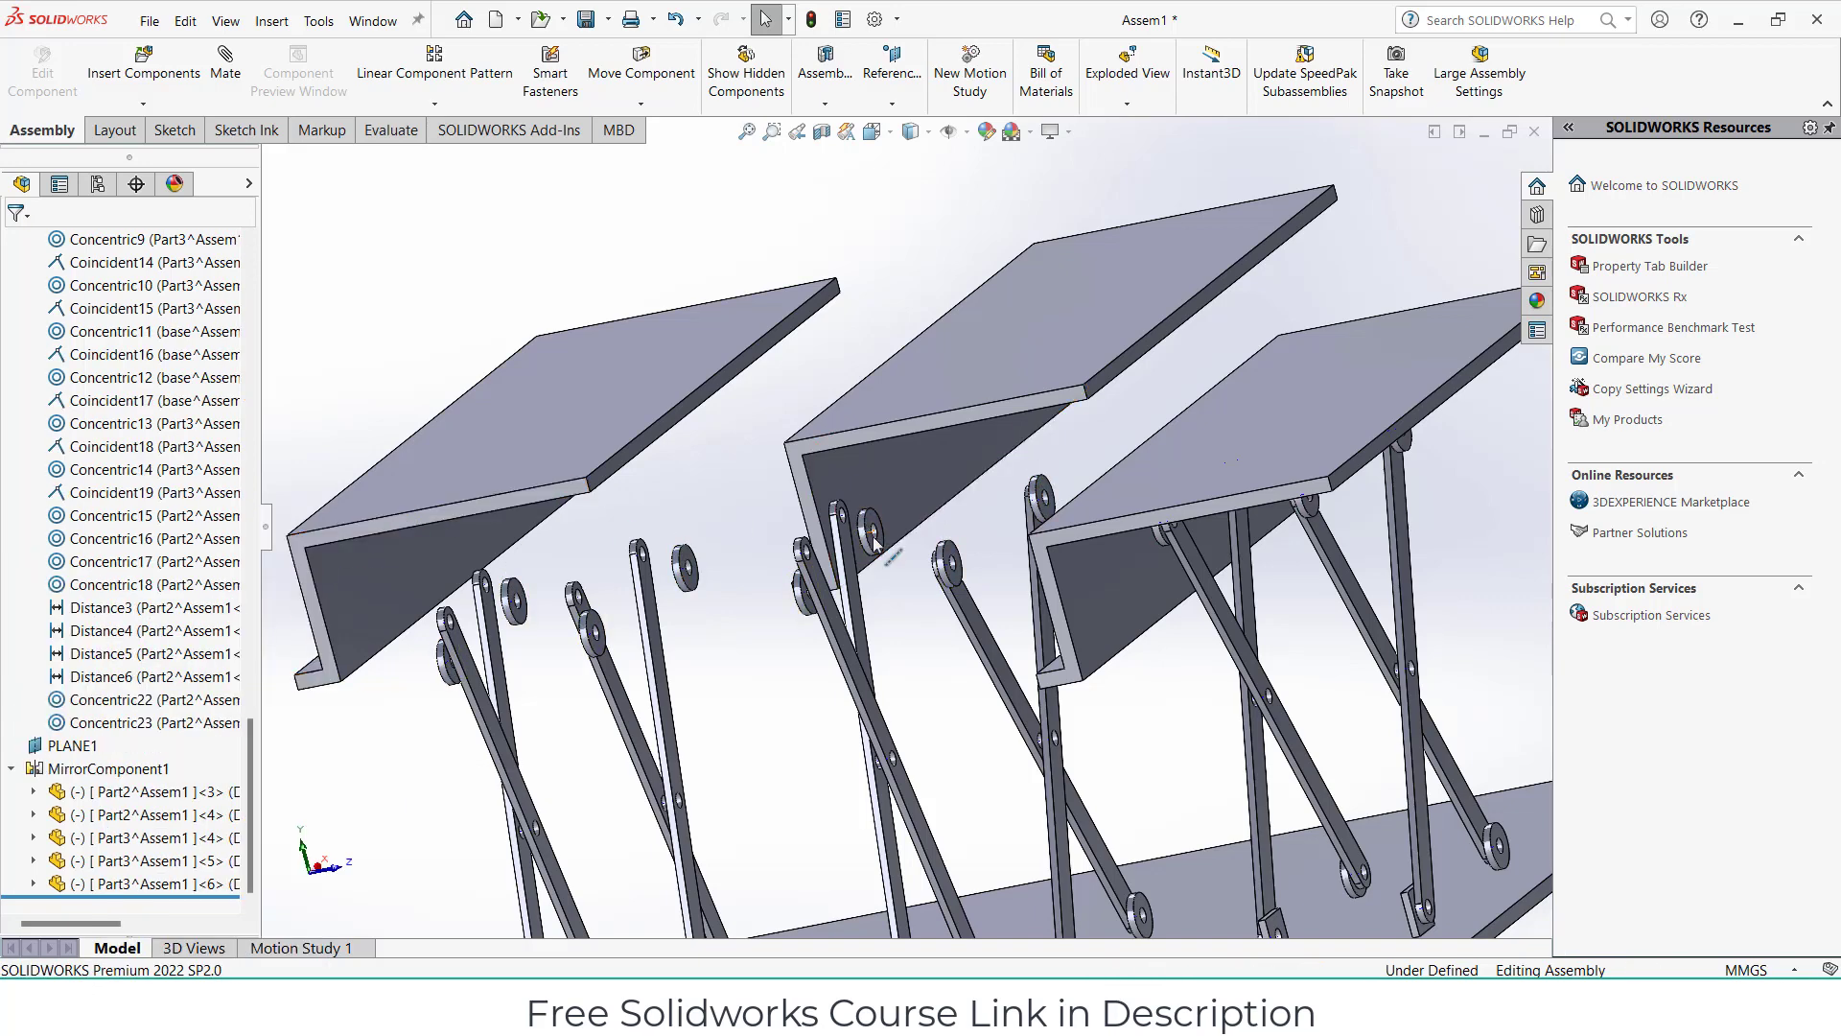
pyautogui.scroll(2, 874, 542)
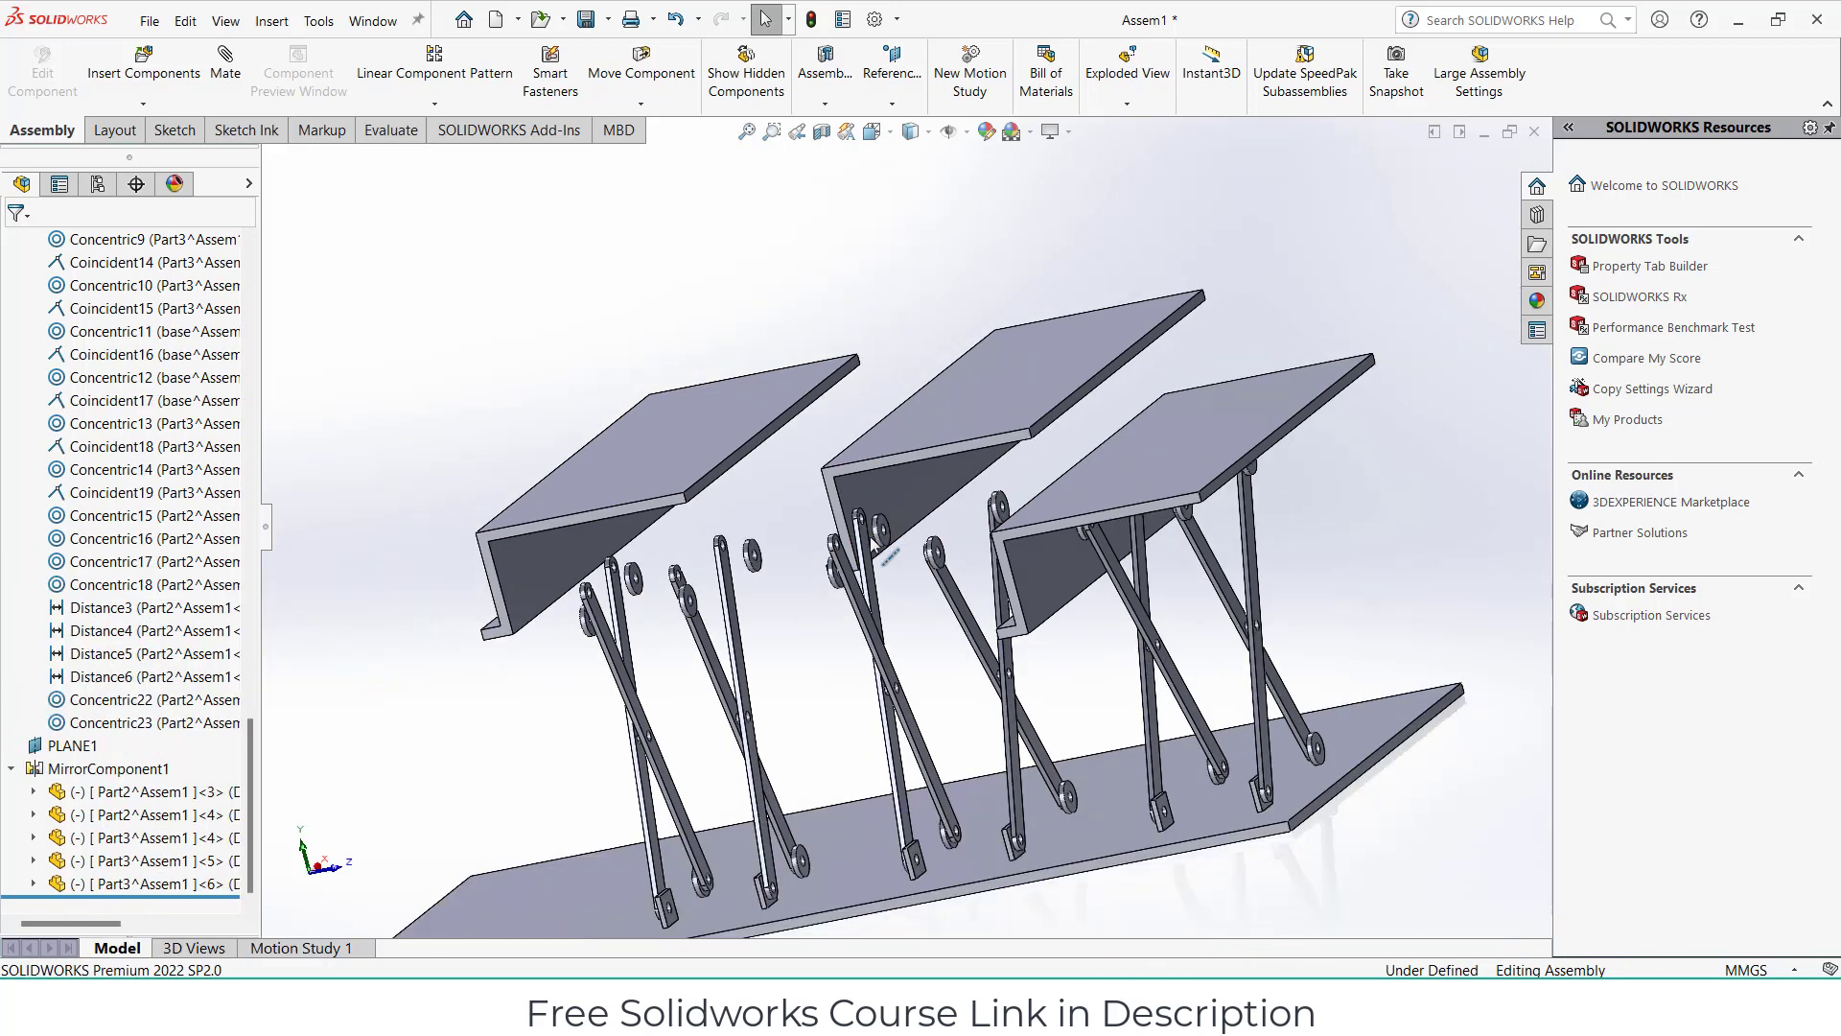
pyautogui.scroll(-5, 858, 543)
pyautogui.scroll(-2, 847, 543)
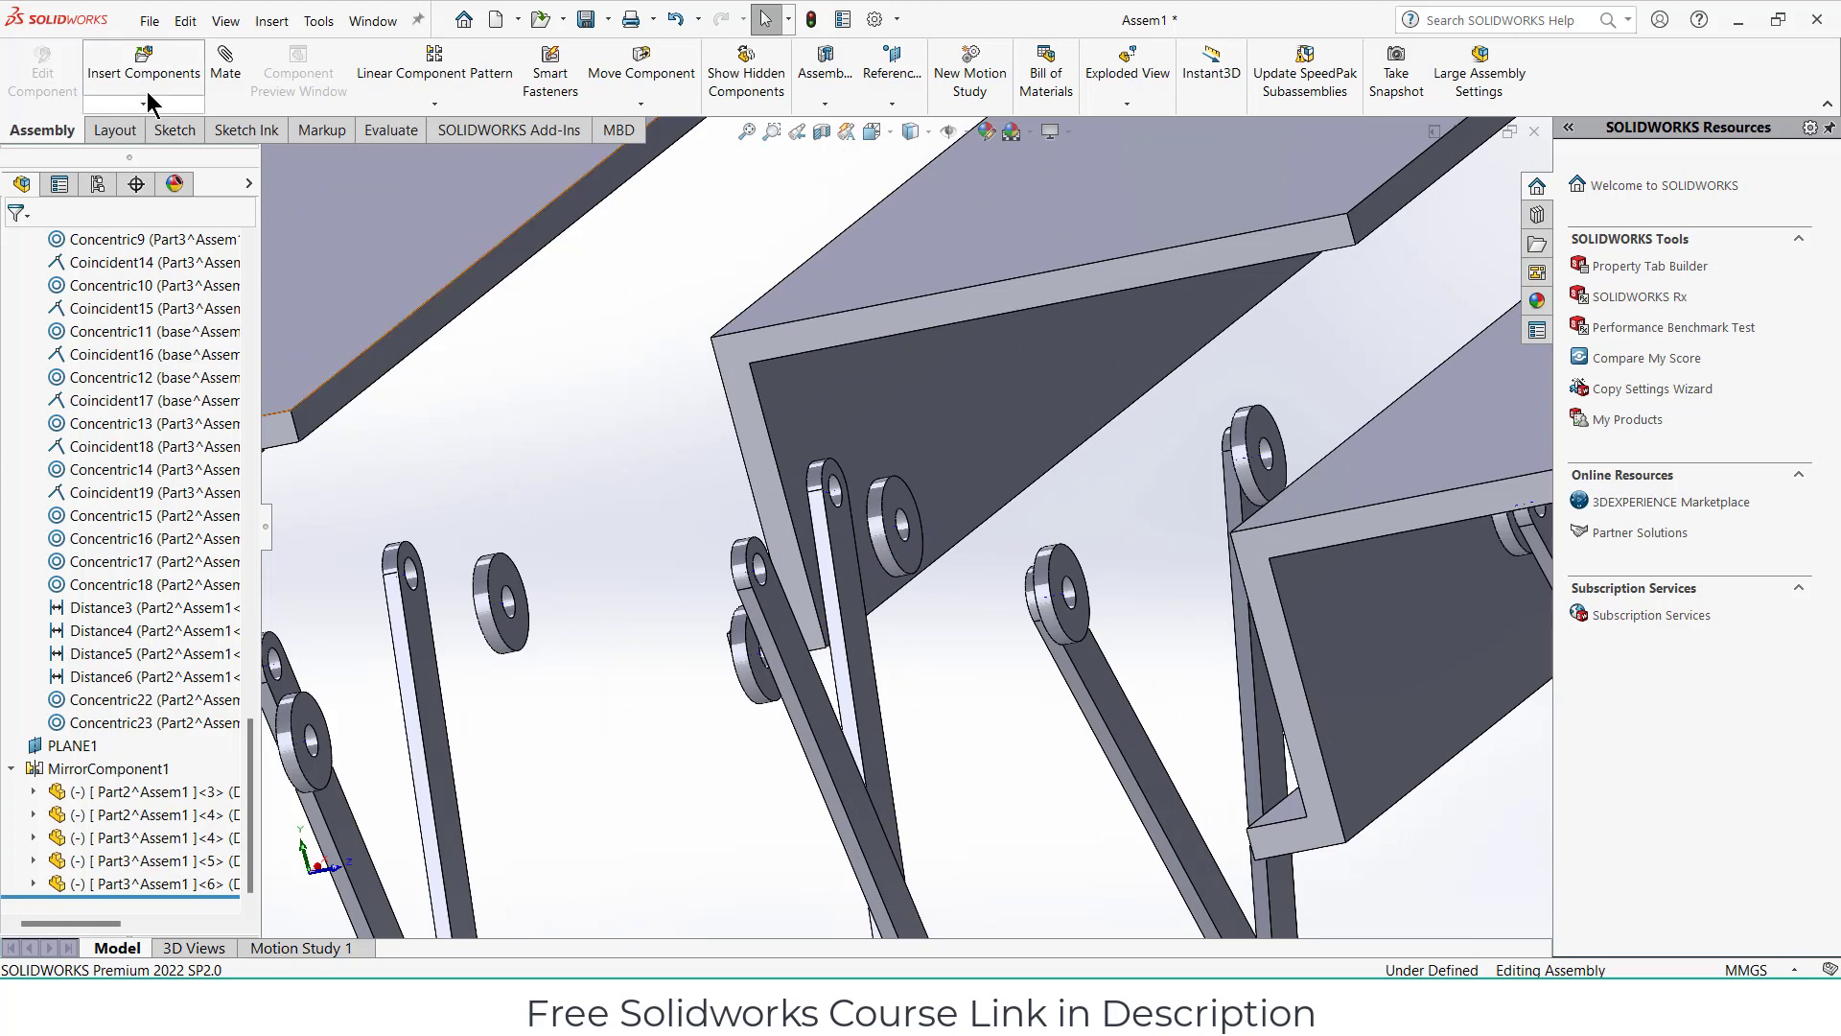
pyautogui.moveTo(902, 537); pyautogui.dragTo(1012, 582, button='middle')
# Center the first patterned washer on its link hole with concentric and coincident-axis mates.
pyautogui.scroll(-4, 884, 534)
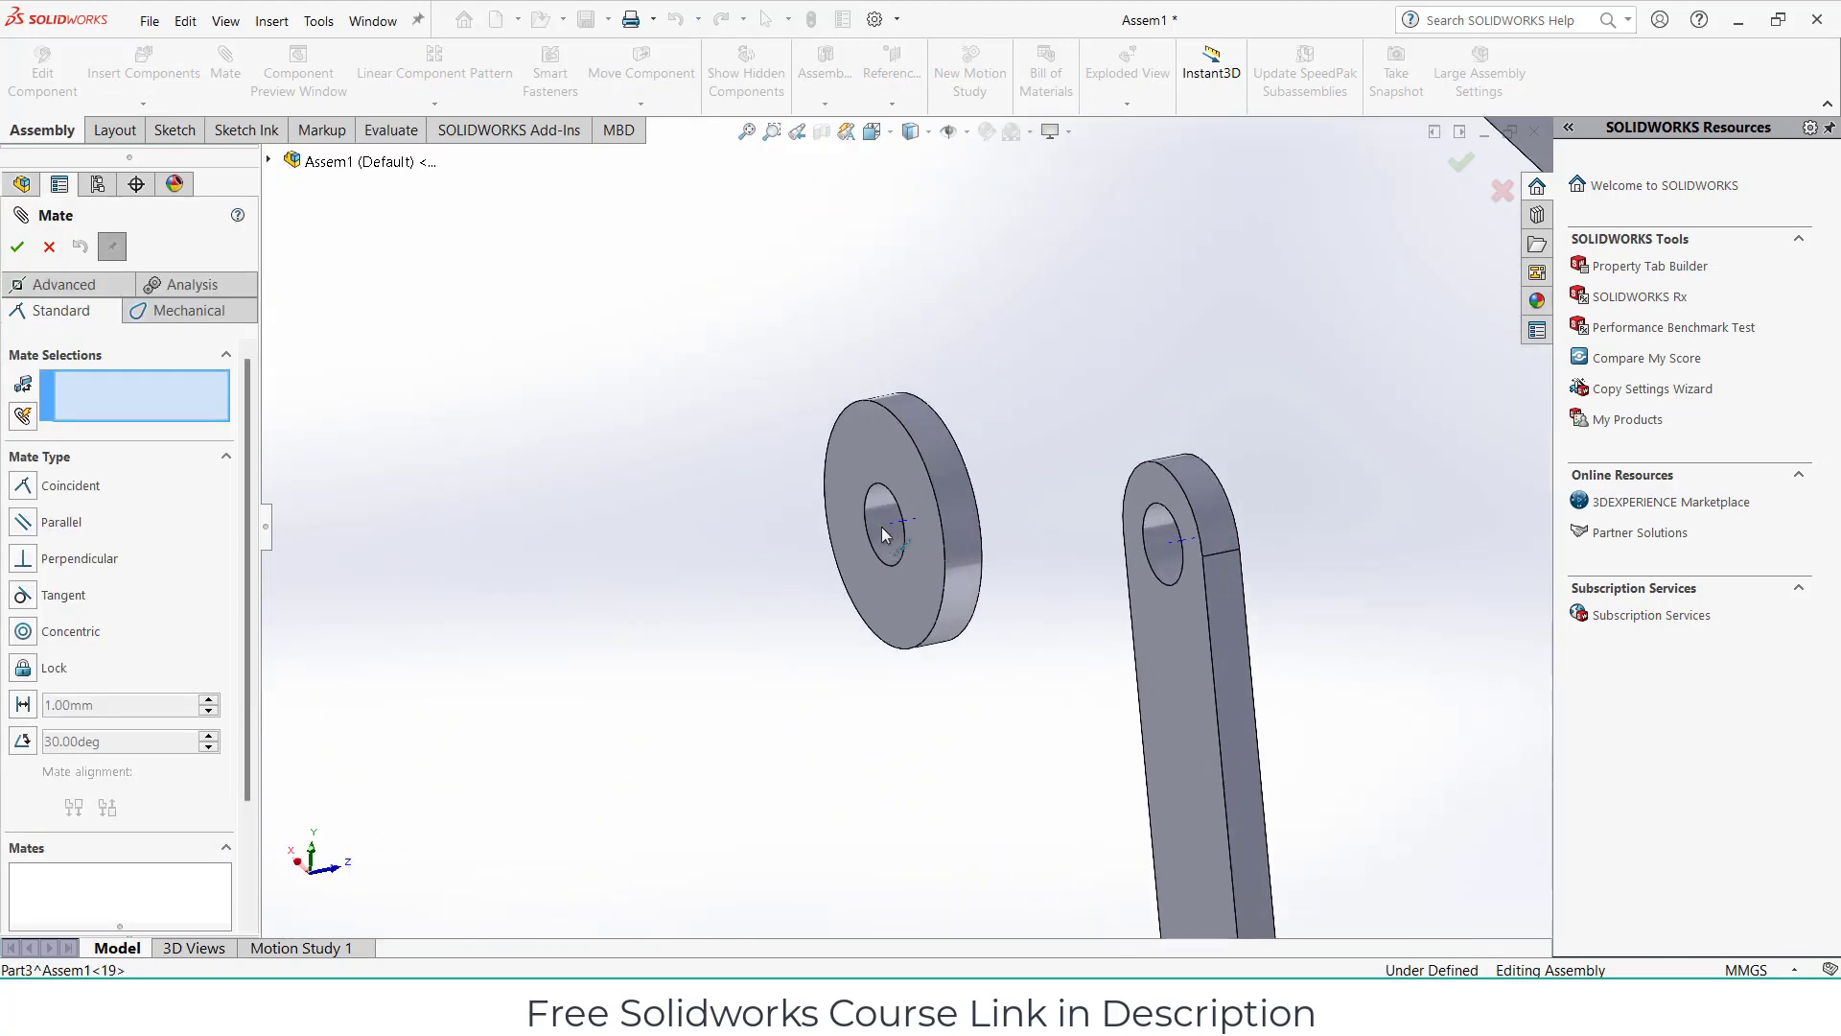
pyautogui.click(885, 517)
pyautogui.click(1153, 547)
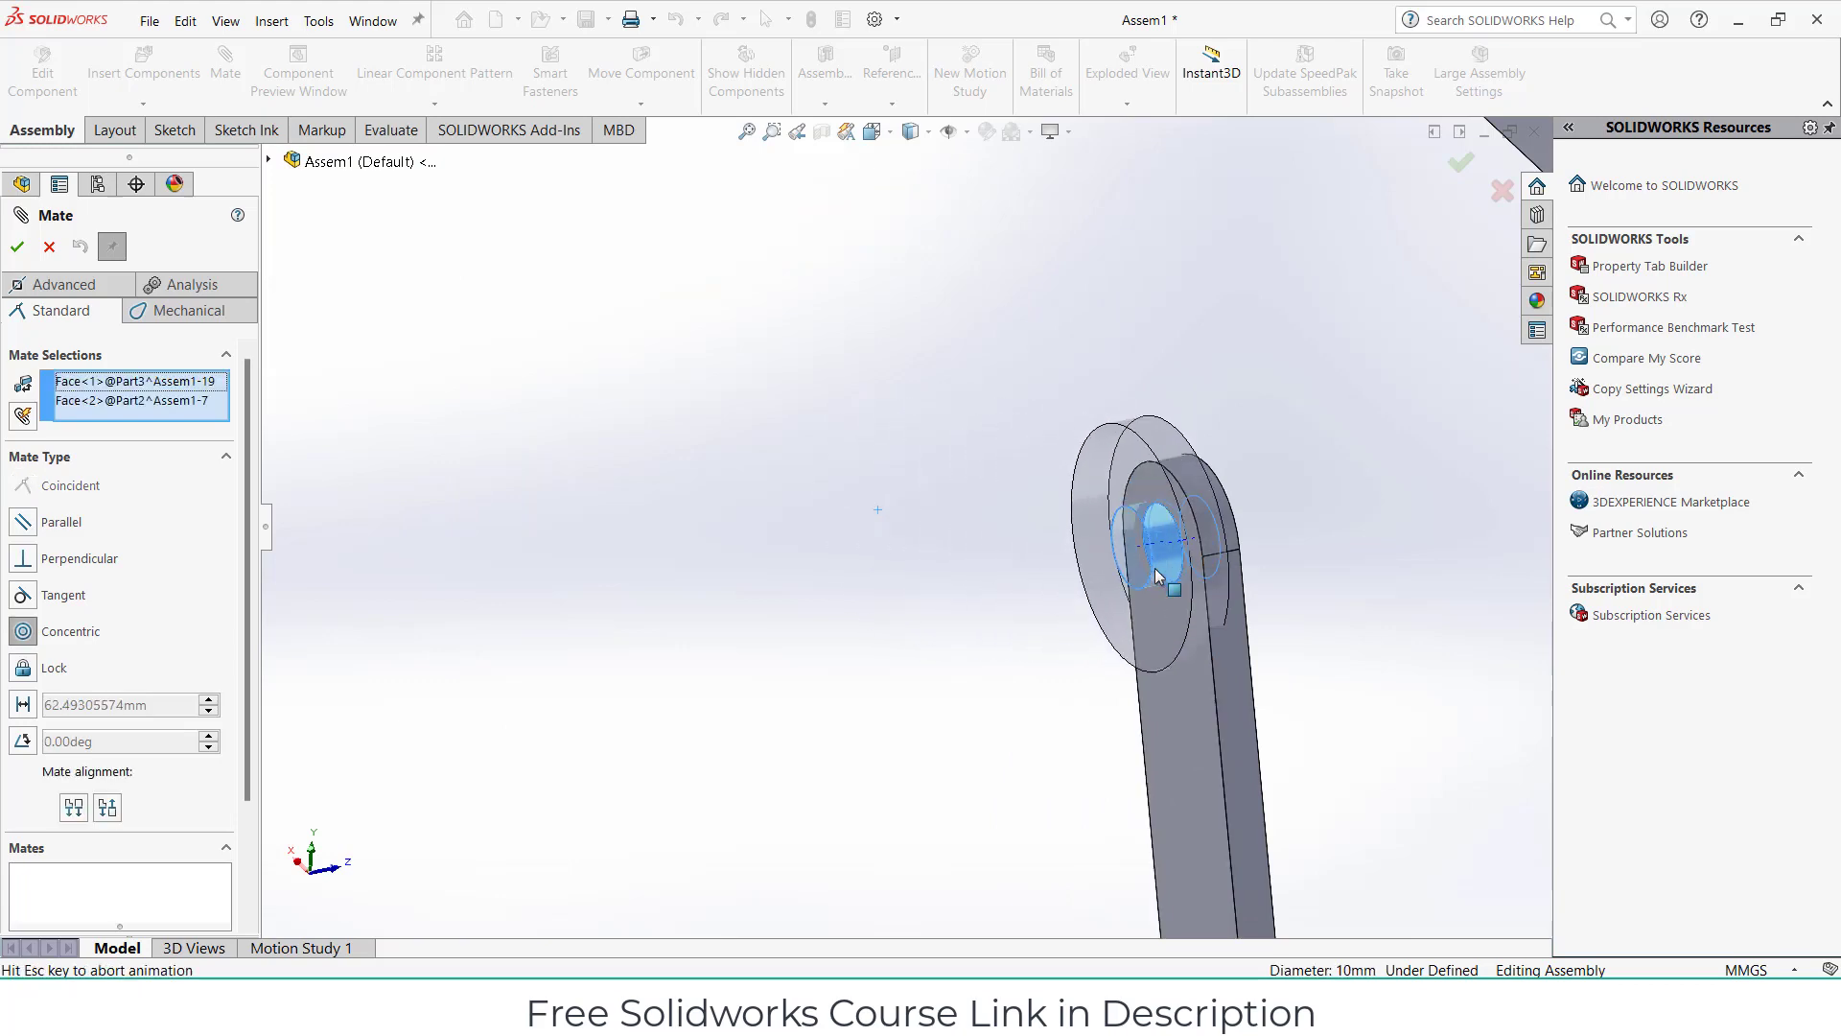
pyautogui.click(1455, 607)
pyautogui.scroll(5, 1318, 623)
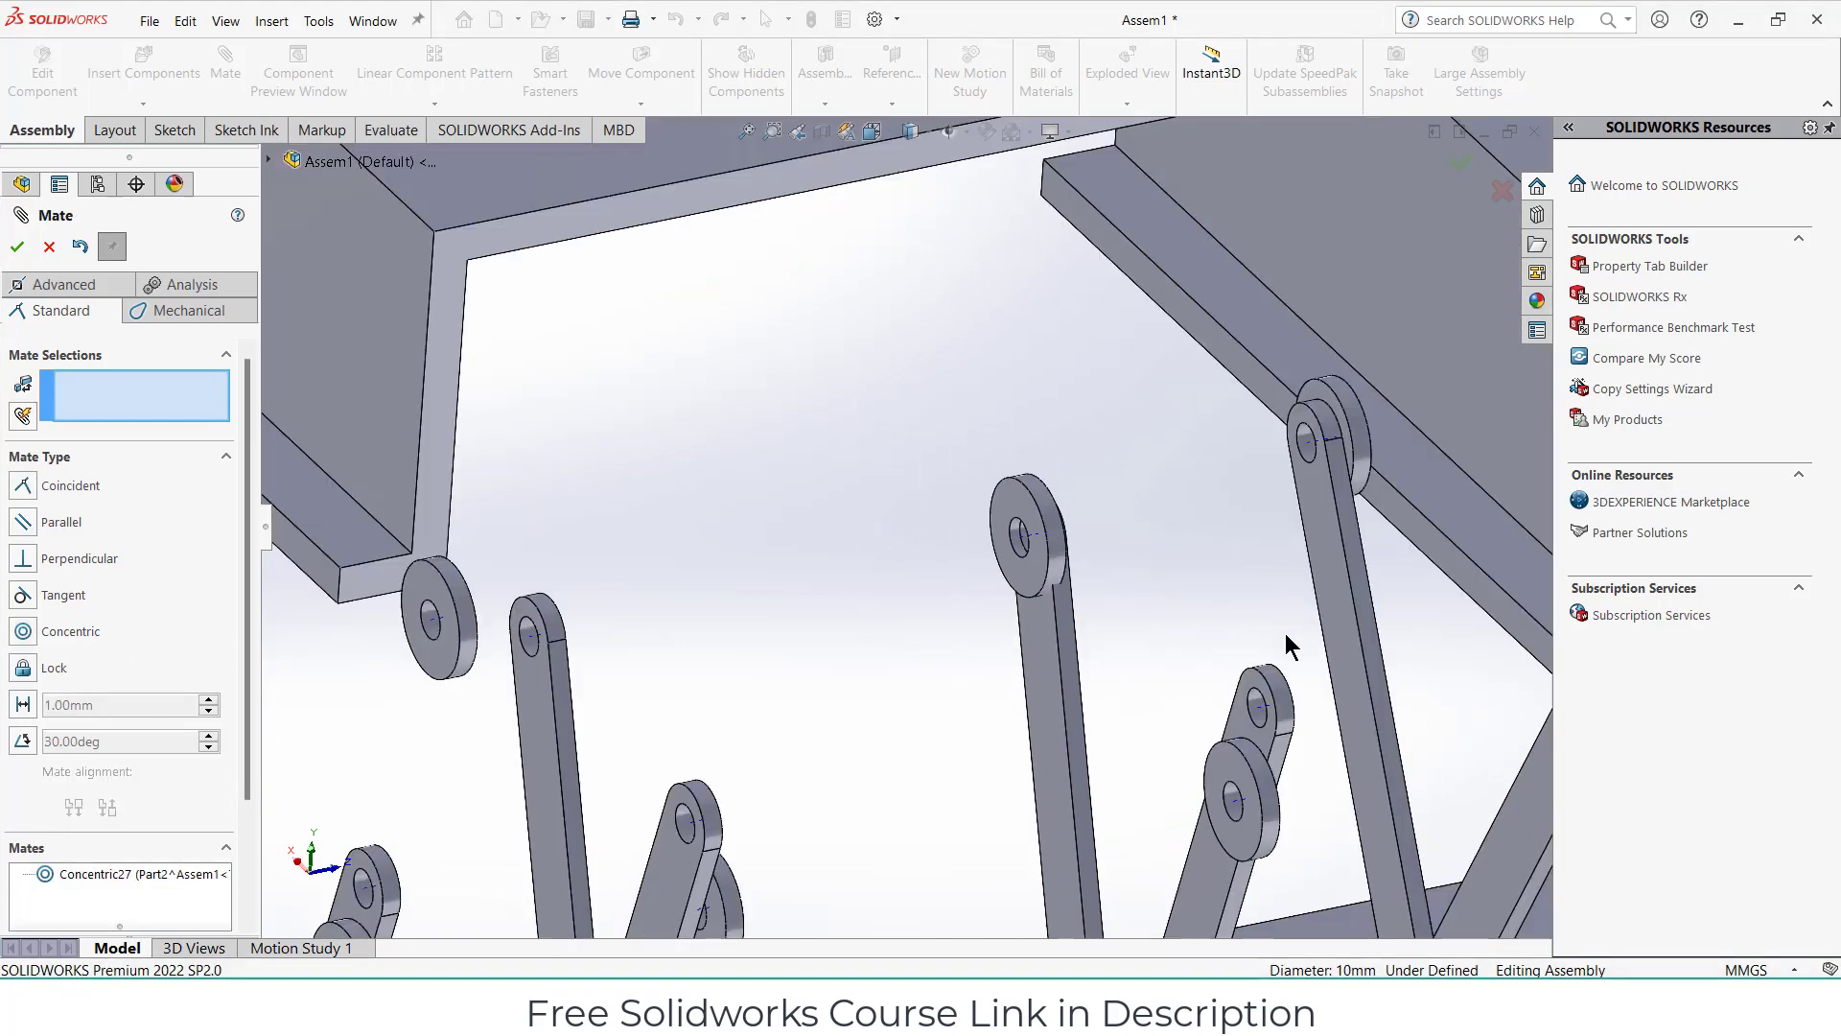
pyautogui.scroll(2, 1285, 633)
pyautogui.scroll(-5, 1117, 719)
pyautogui.click(1112, 749)
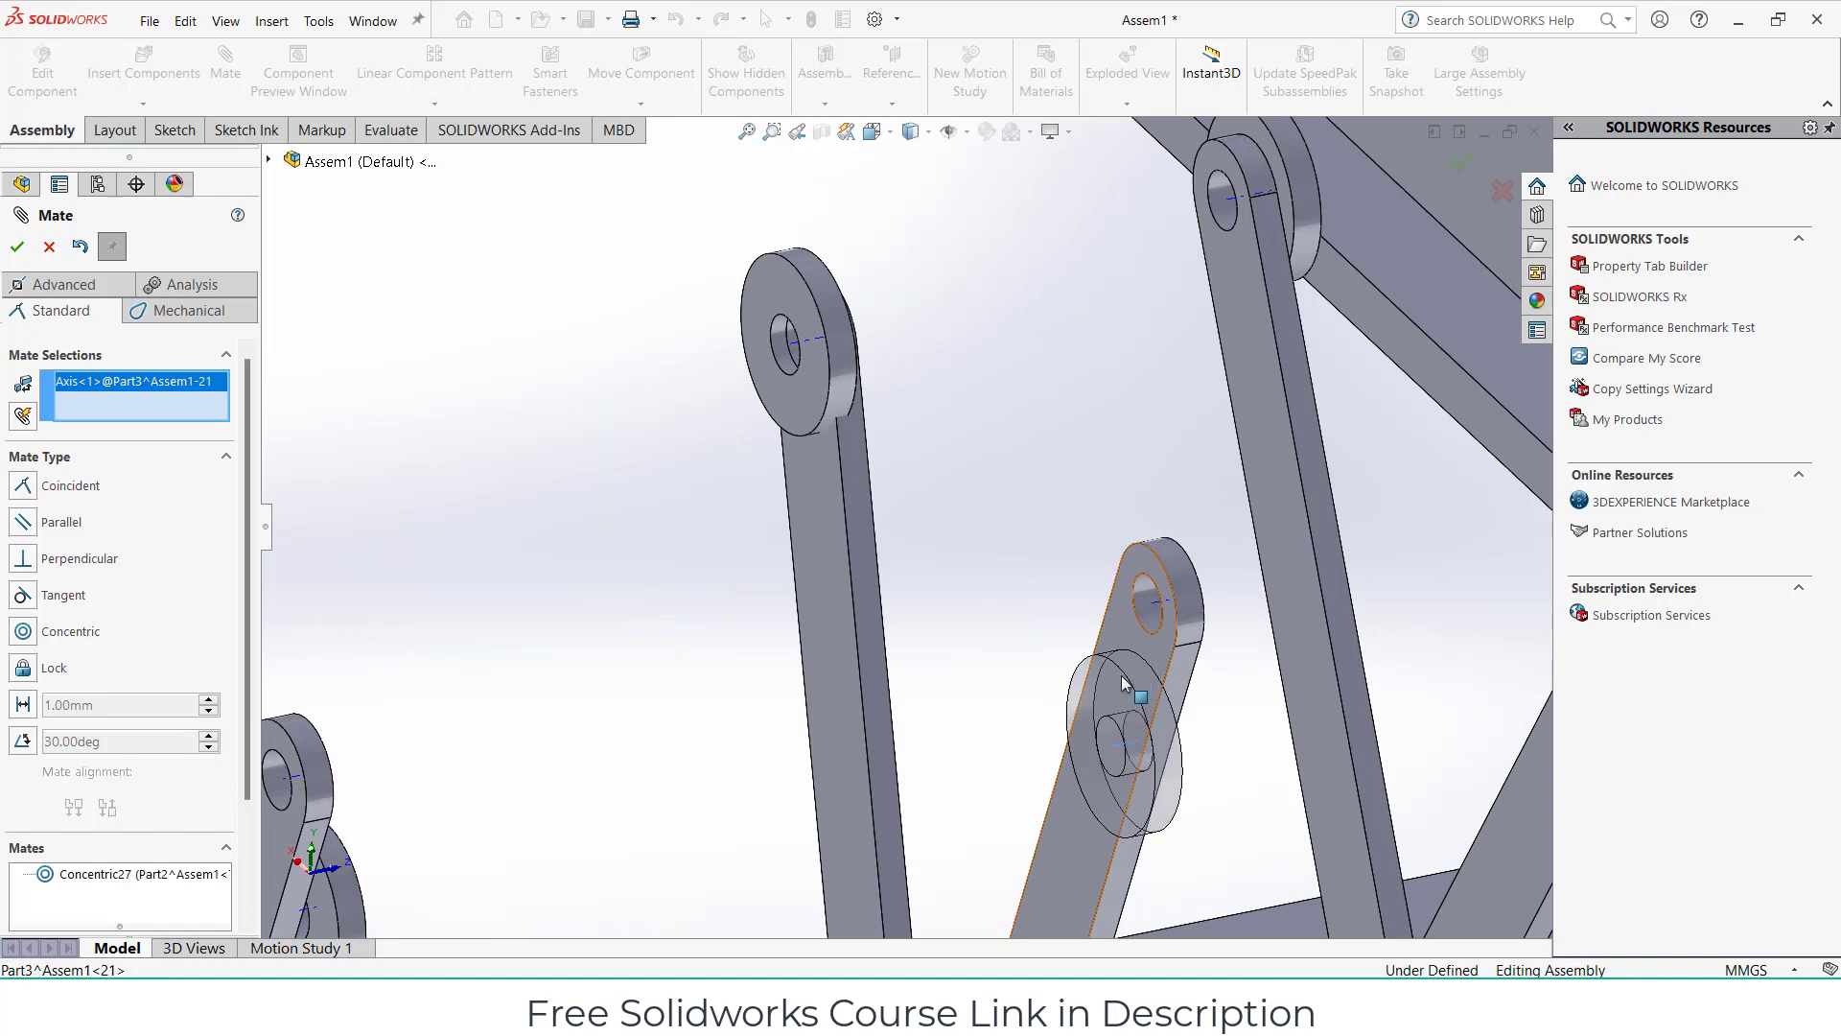
pyautogui.click(1157, 611)
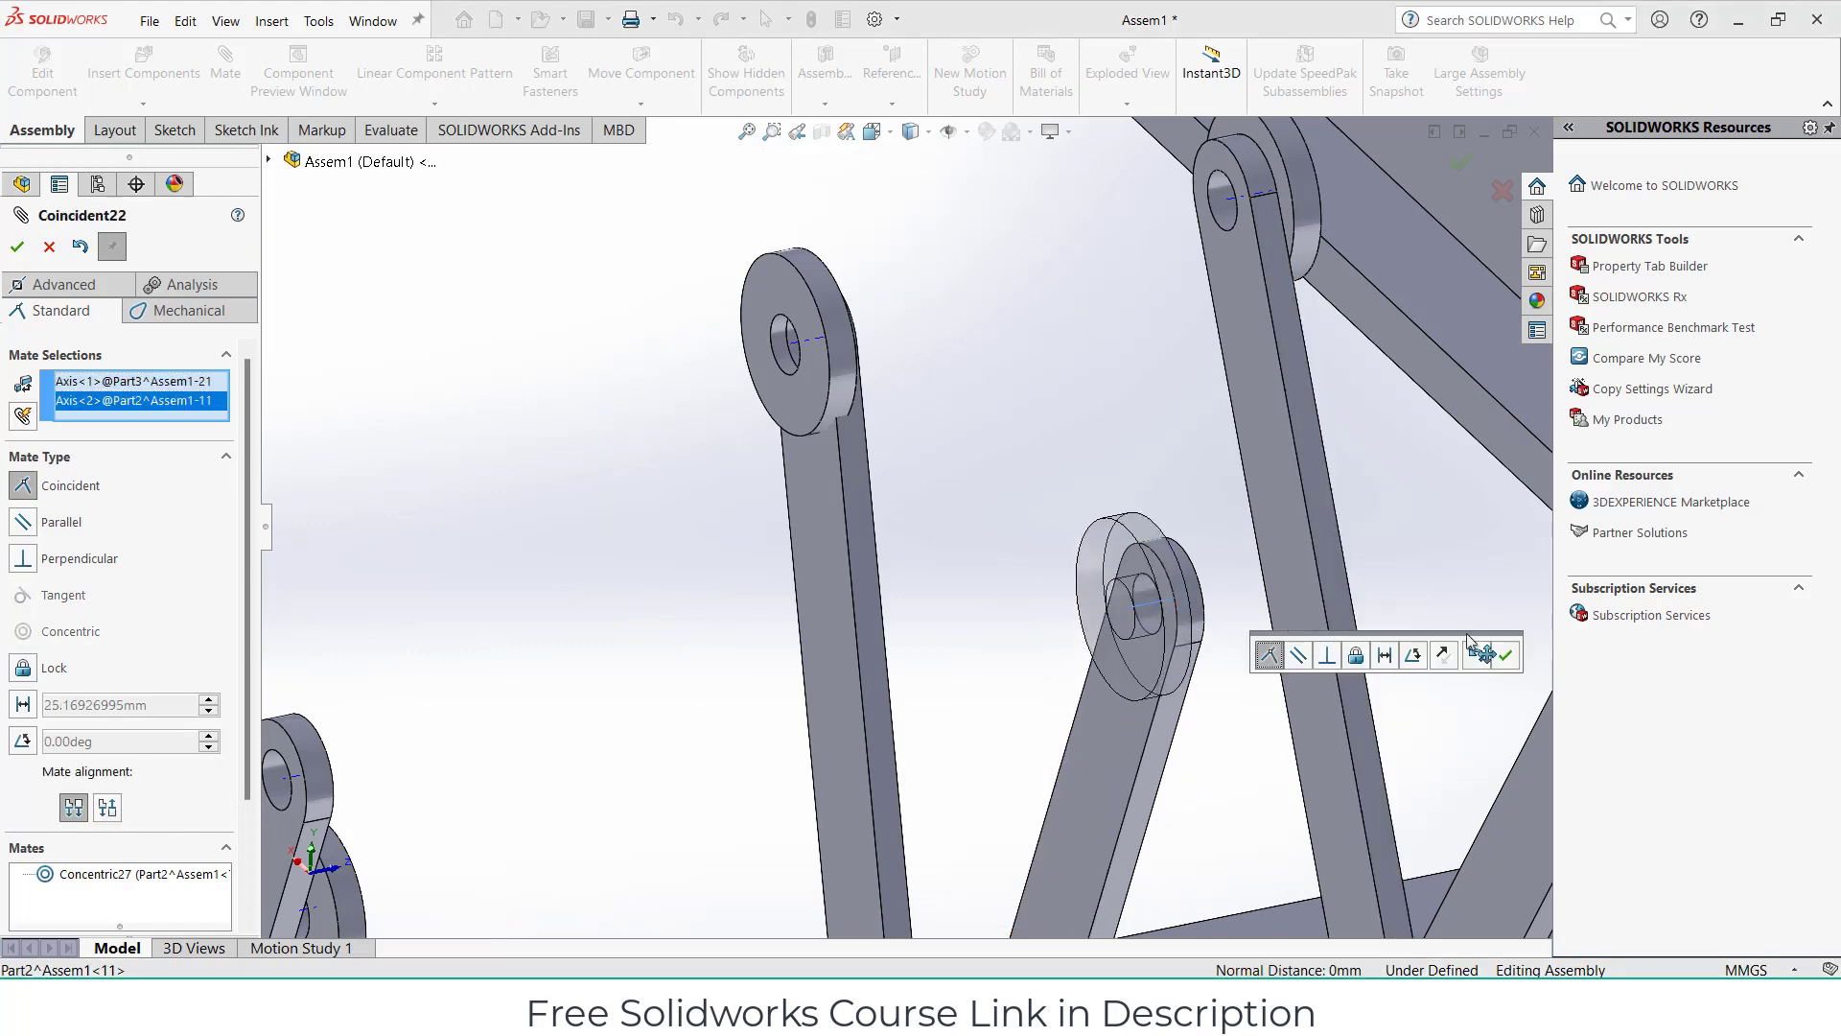
pyautogui.click(1507, 656)
# Make the next washer concentric with its link hole.
pyautogui.scroll(4, 1198, 733)
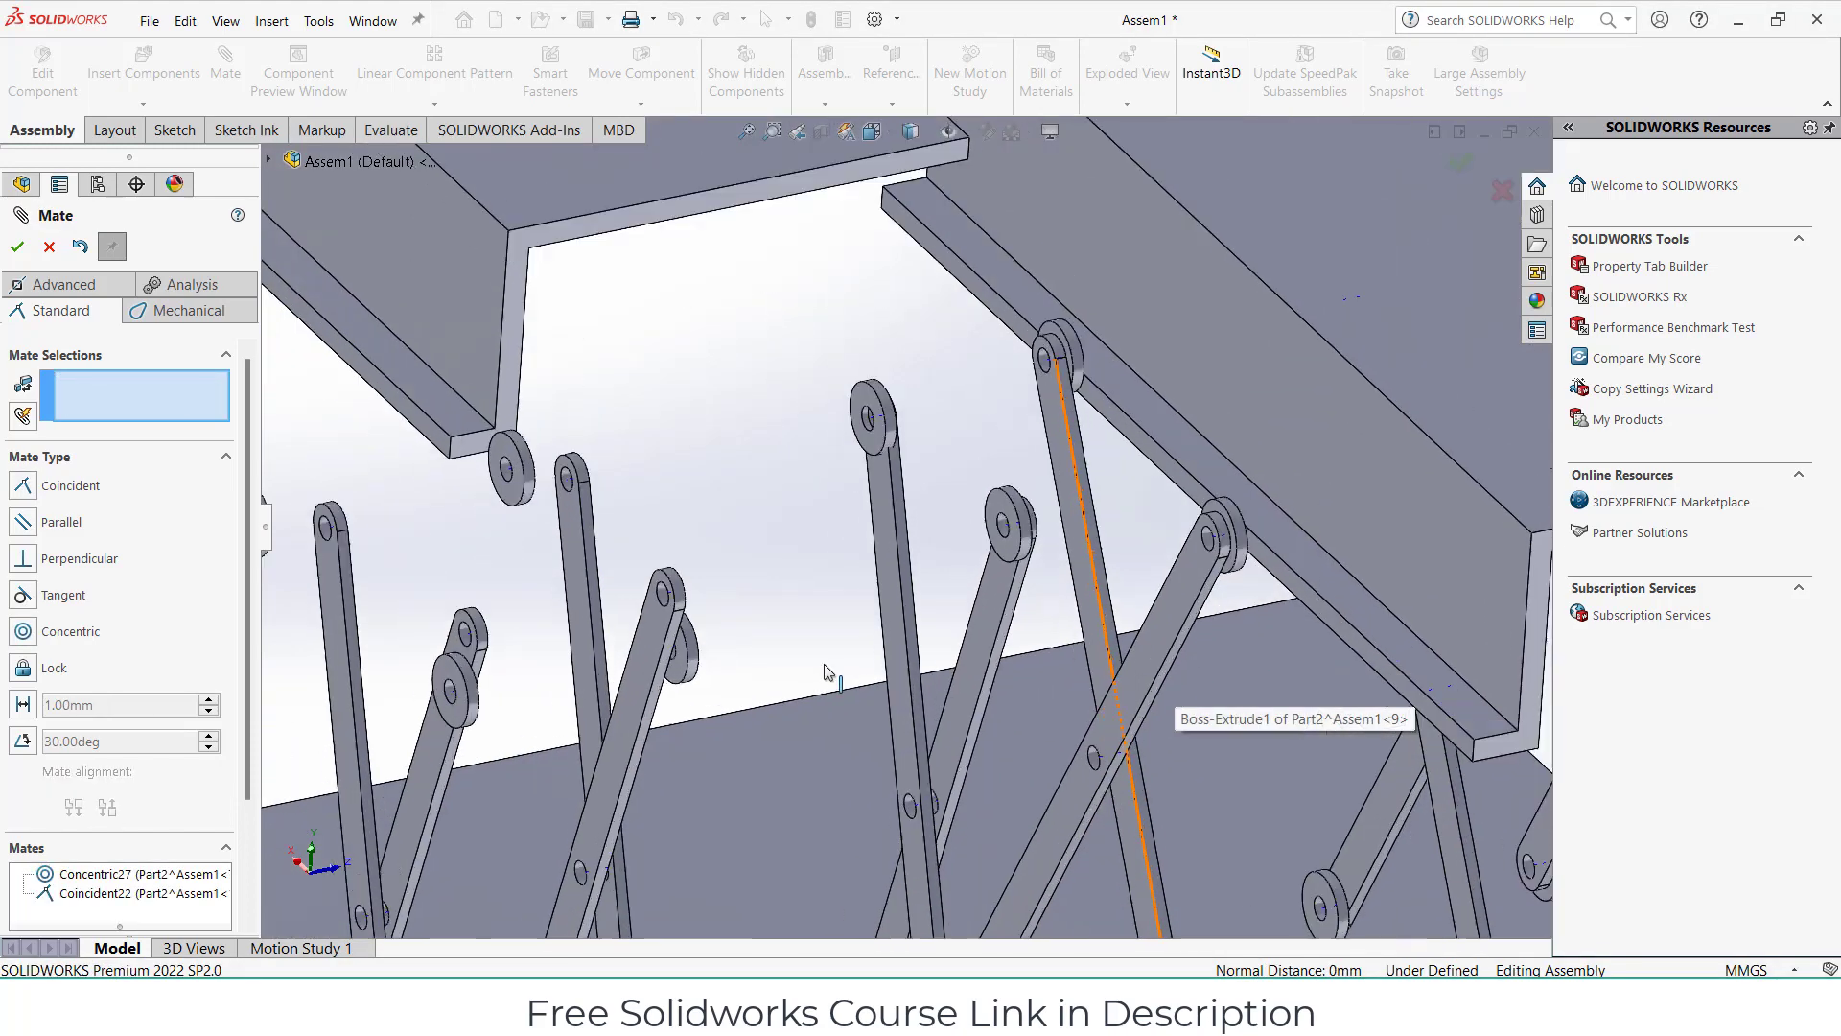
pyautogui.scroll(-2, 1304, 724)
pyautogui.scroll(2, 580, 624)
pyautogui.scroll(2, 594, 575)
pyautogui.scroll(-3, 633, 508)
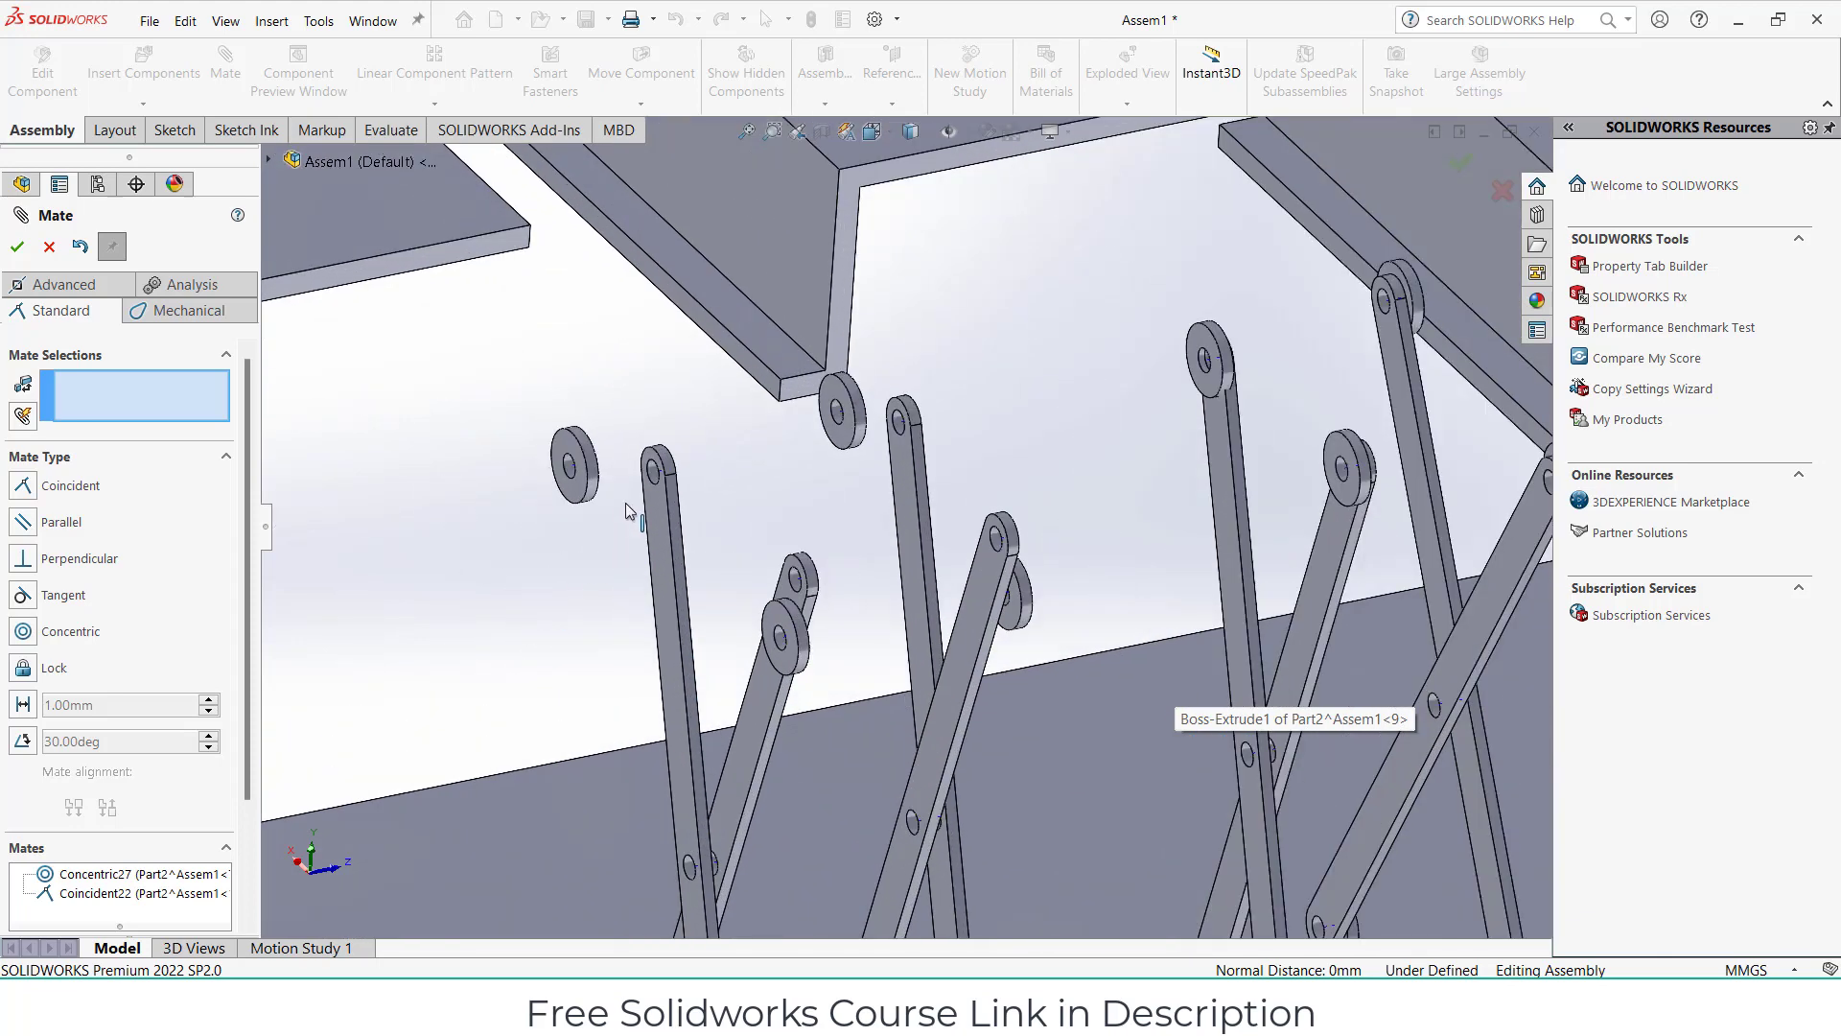
pyautogui.scroll(-4, 613, 460)
pyautogui.scroll(-2, 612, 460)
pyautogui.click(619, 443)
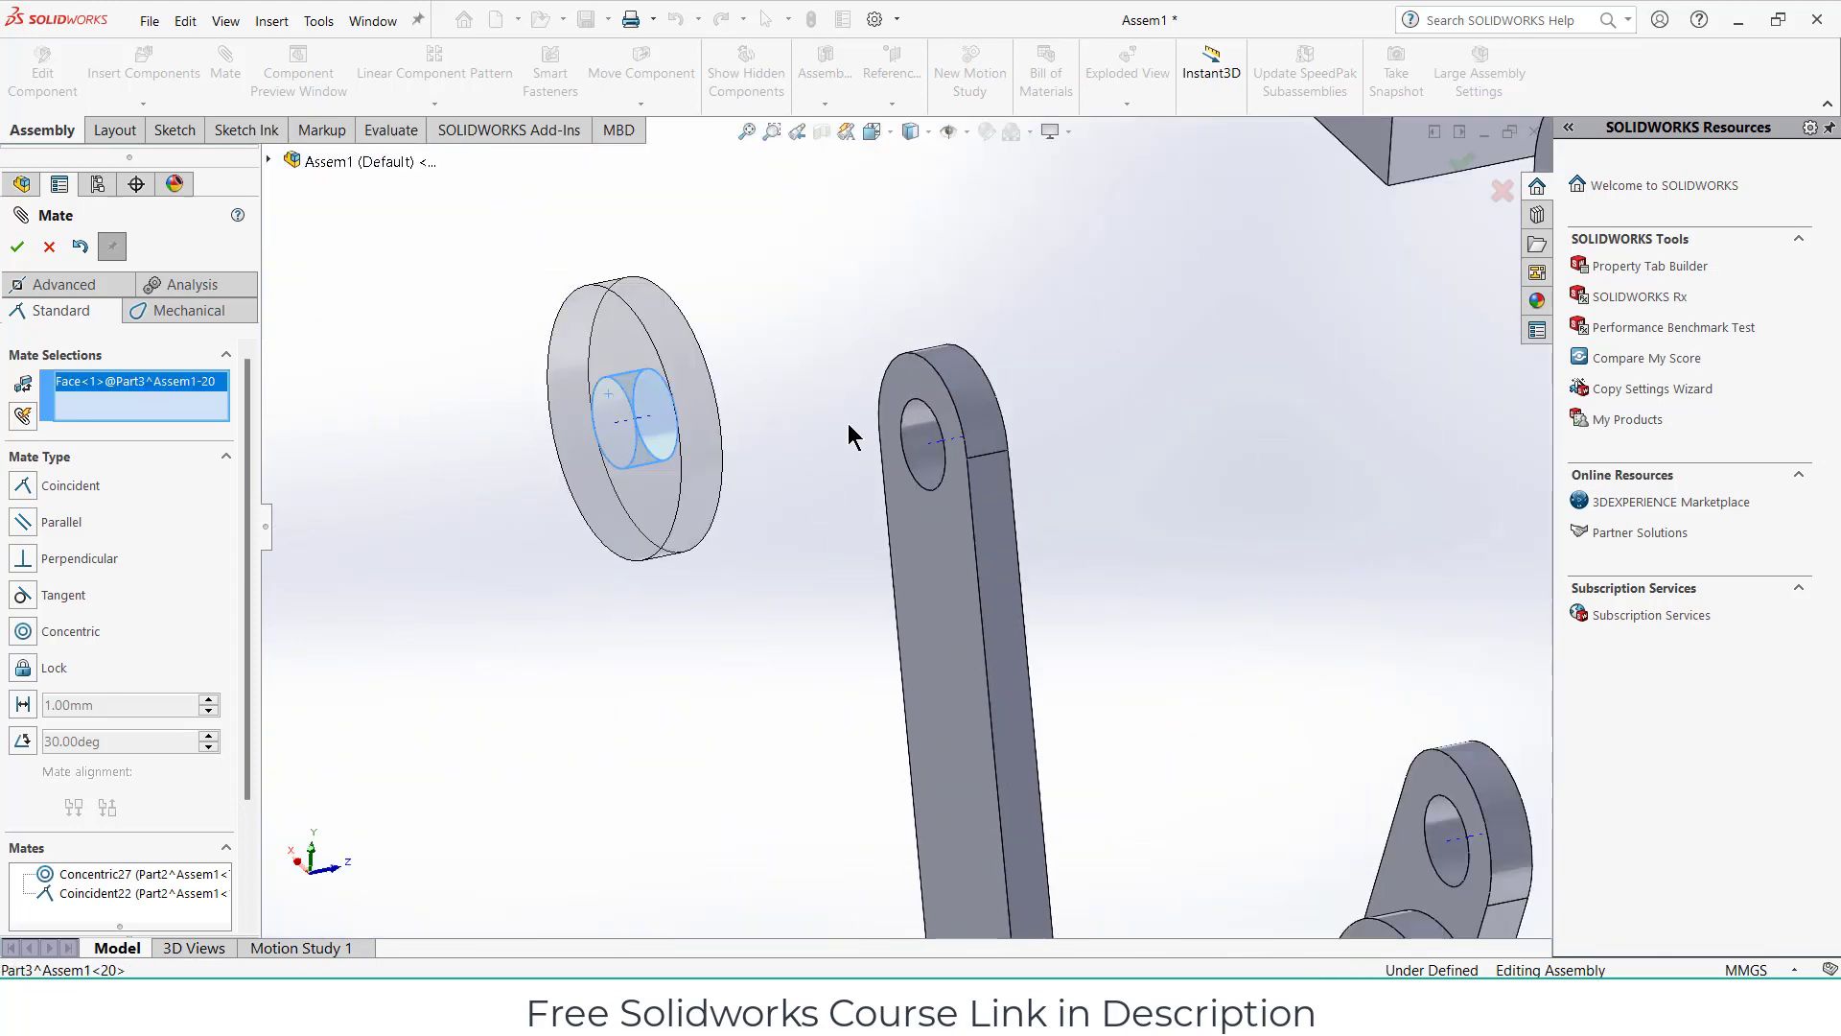
pyautogui.click(948, 444)
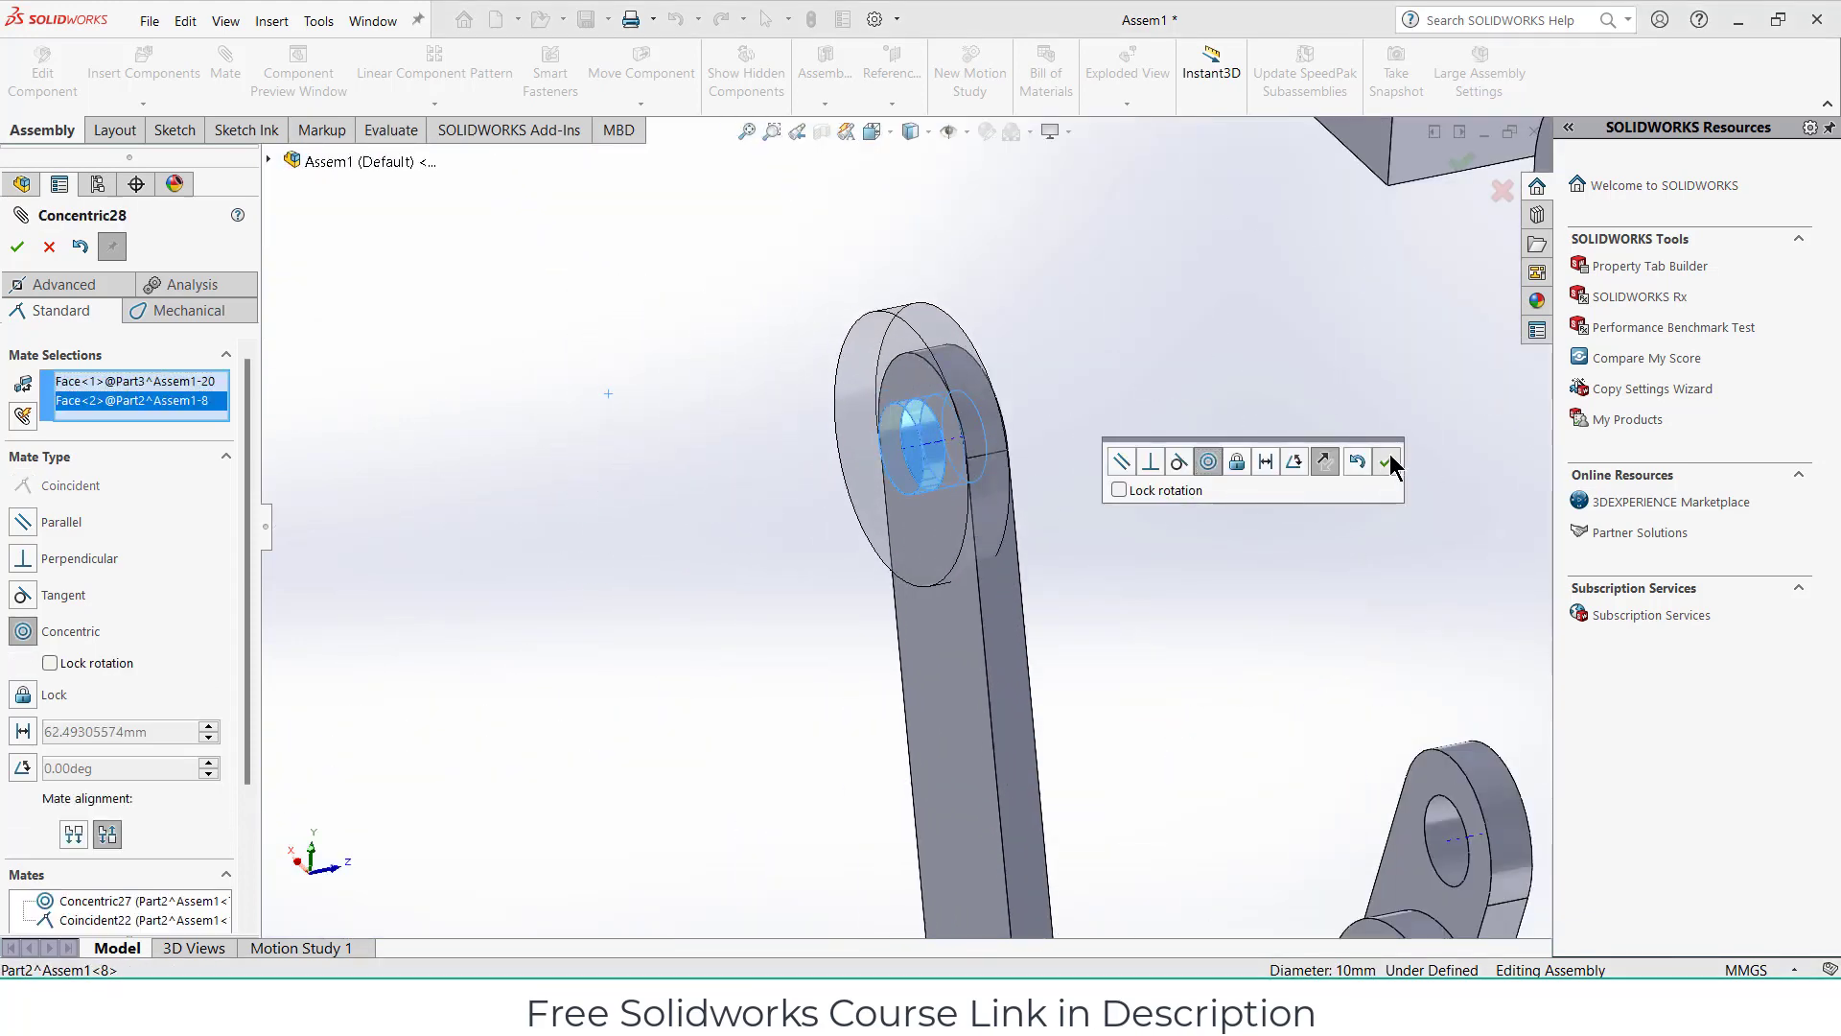
pyautogui.click(1390, 461)
# Center a roller on its arm hole and seat its flat face flush against the arm.
pyautogui.scroll(2, 1377, 604)
pyautogui.scroll(-4, 1205, 867)
pyautogui.click(1099, 758)
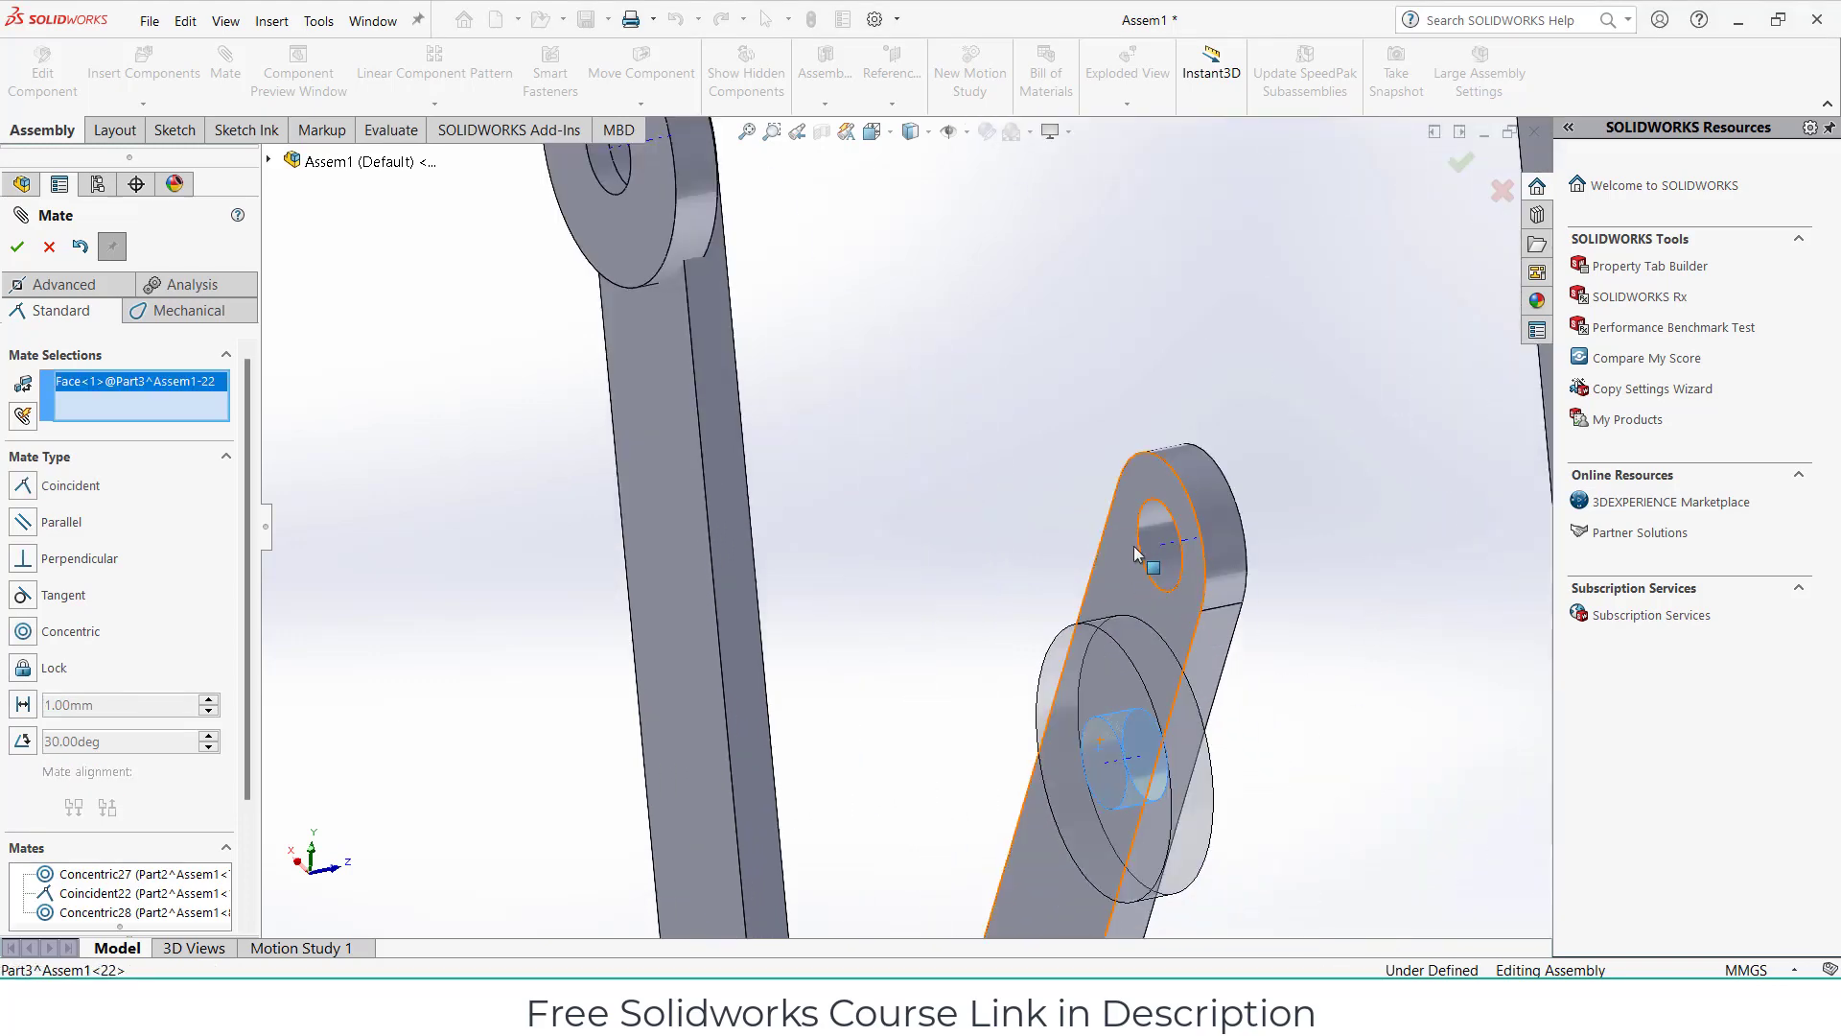
pyautogui.click(1151, 546)
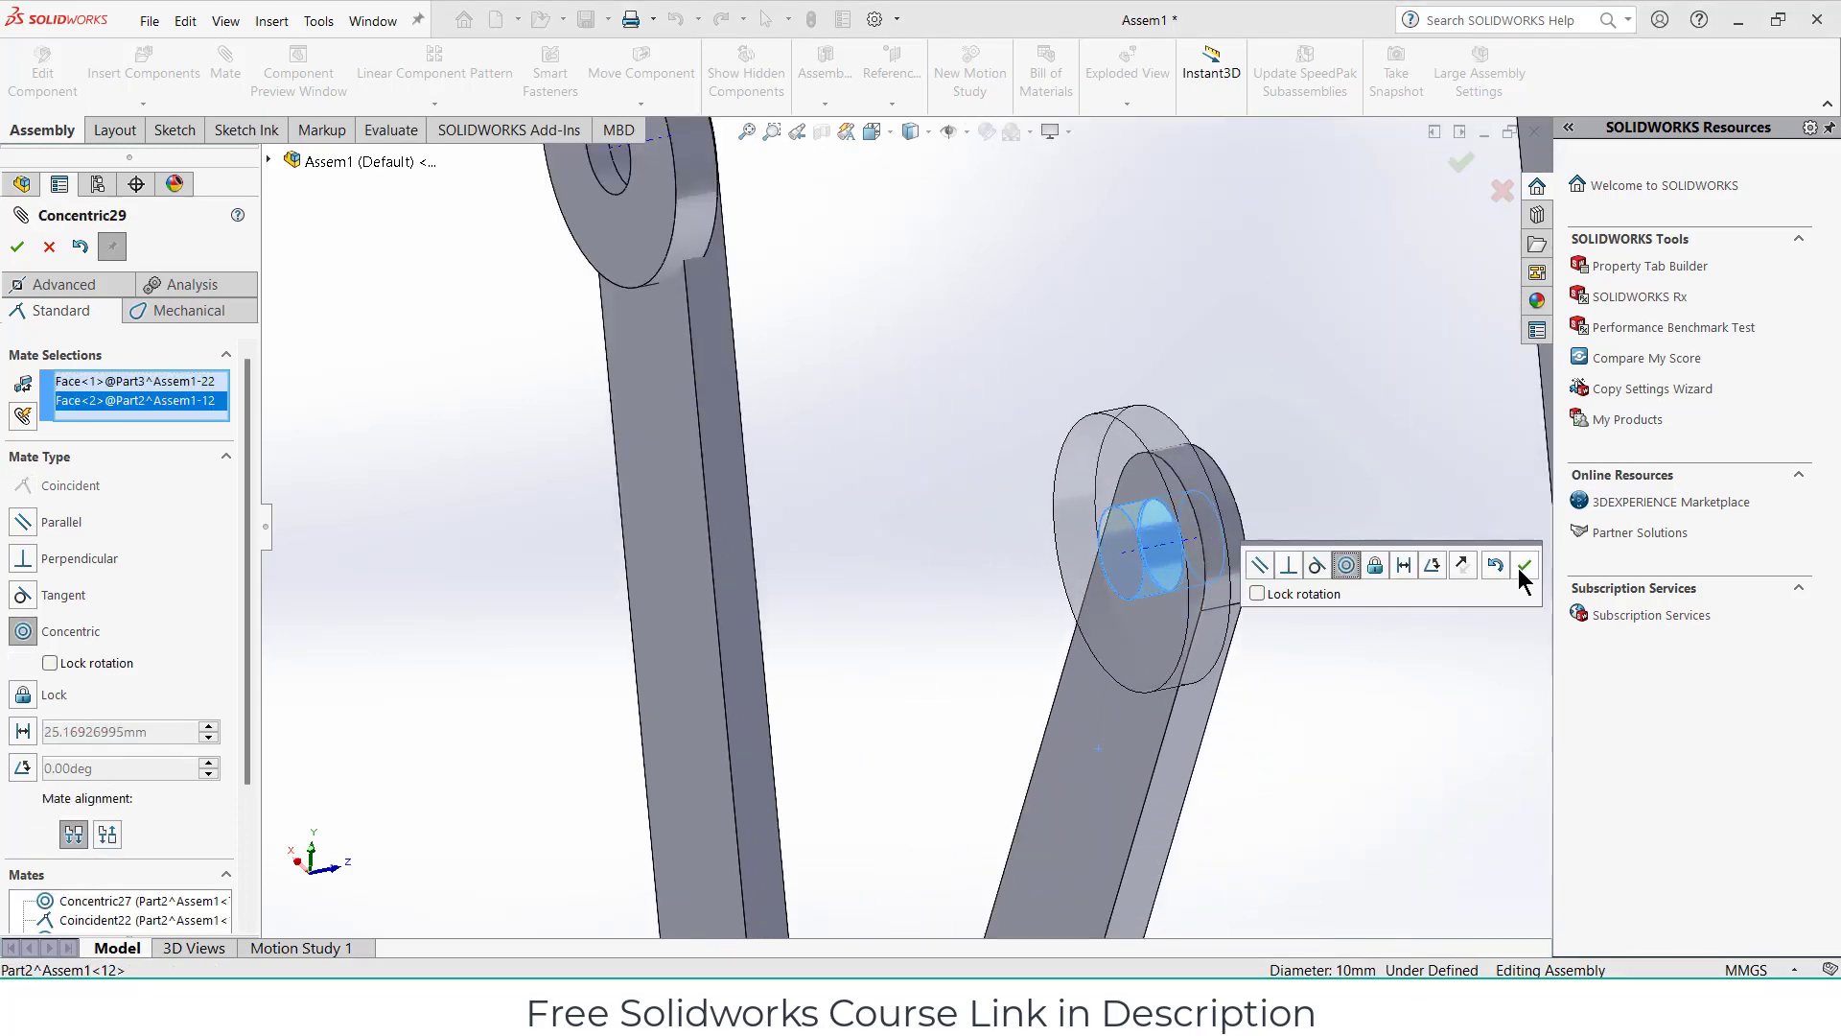
pyautogui.click(1524, 565)
pyautogui.moveTo(1286, 575)
pyautogui.mouseDown(button='middle')
pyautogui.moveTo(1233, 522)
pyautogui.moveTo(1215, 462)
pyautogui.moveTo(1166, 738)
pyautogui.mouseUp(button='middle')
pyautogui.click(1213, 461)
pyautogui.click(1132, 747)
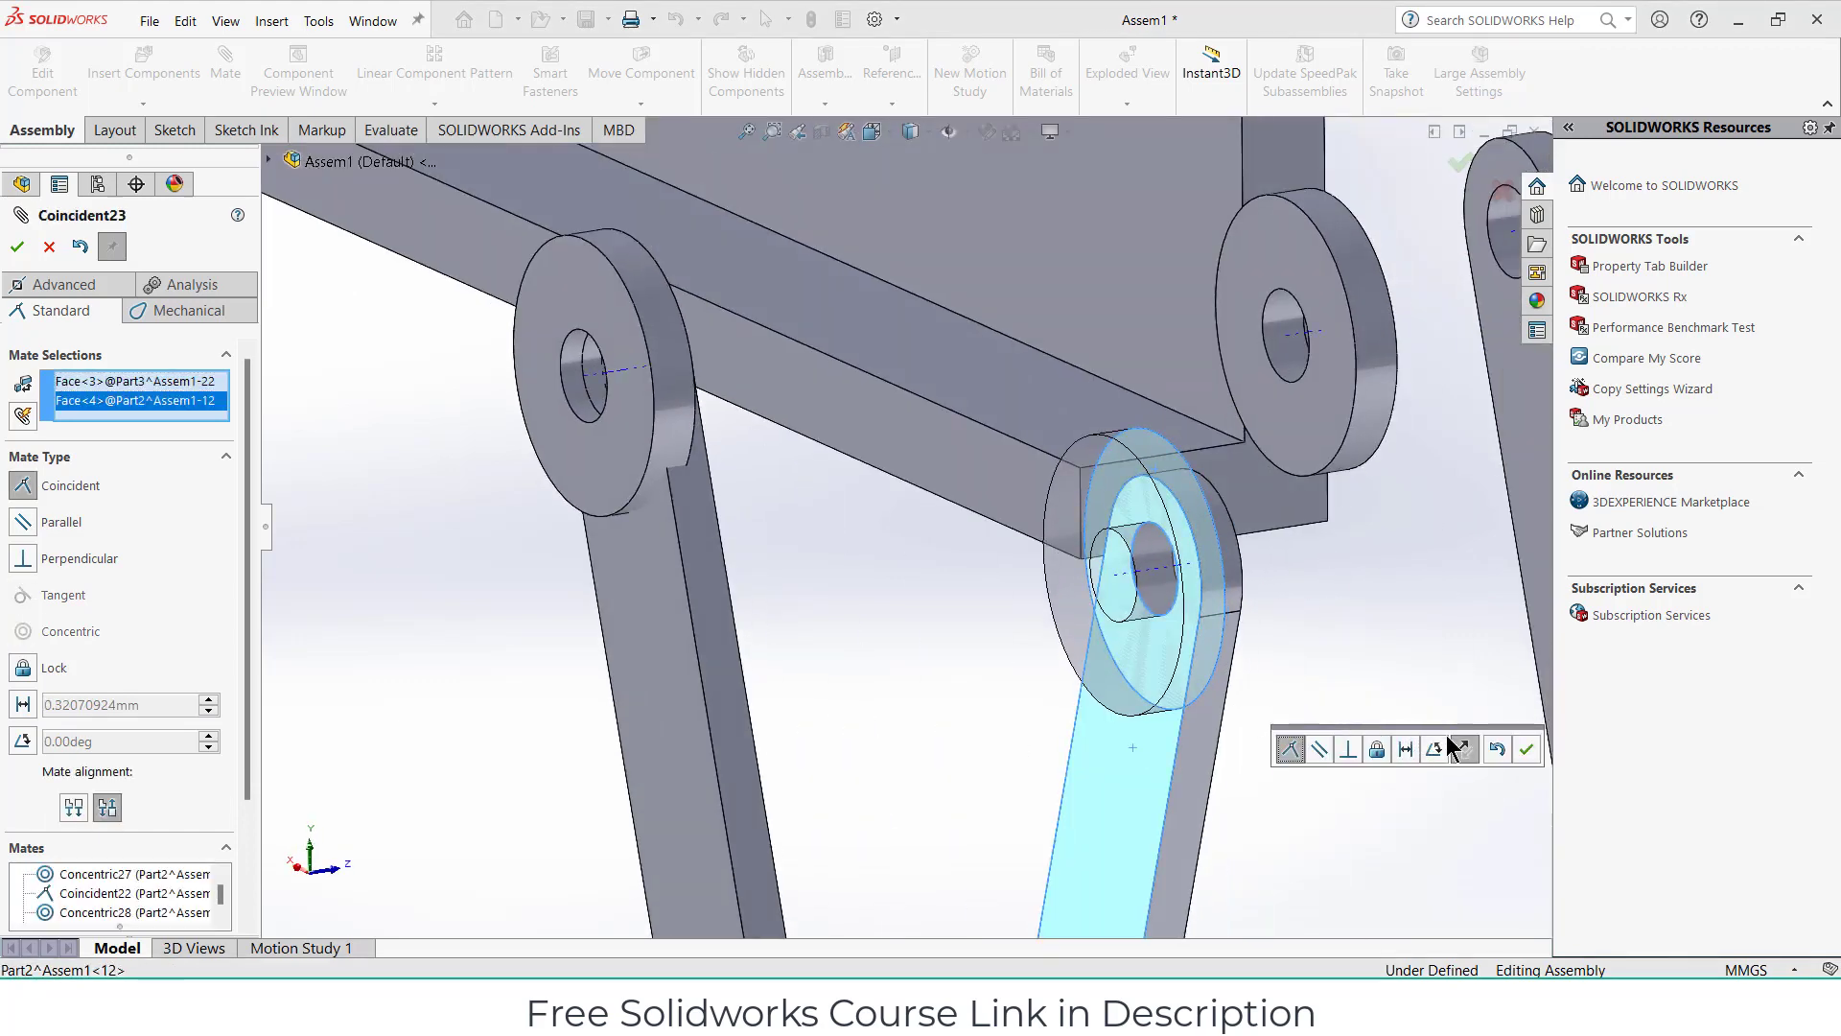
pyautogui.click(1527, 749)
# Make two more rollers concentric with their arm holes.
pyautogui.moveTo(928, 435)
pyautogui.mouseDown(button='middle')
pyautogui.moveTo(589, 463)
pyautogui.moveTo(674, 582)
pyautogui.mouseUp(button='middle')
pyautogui.click(764, 594)
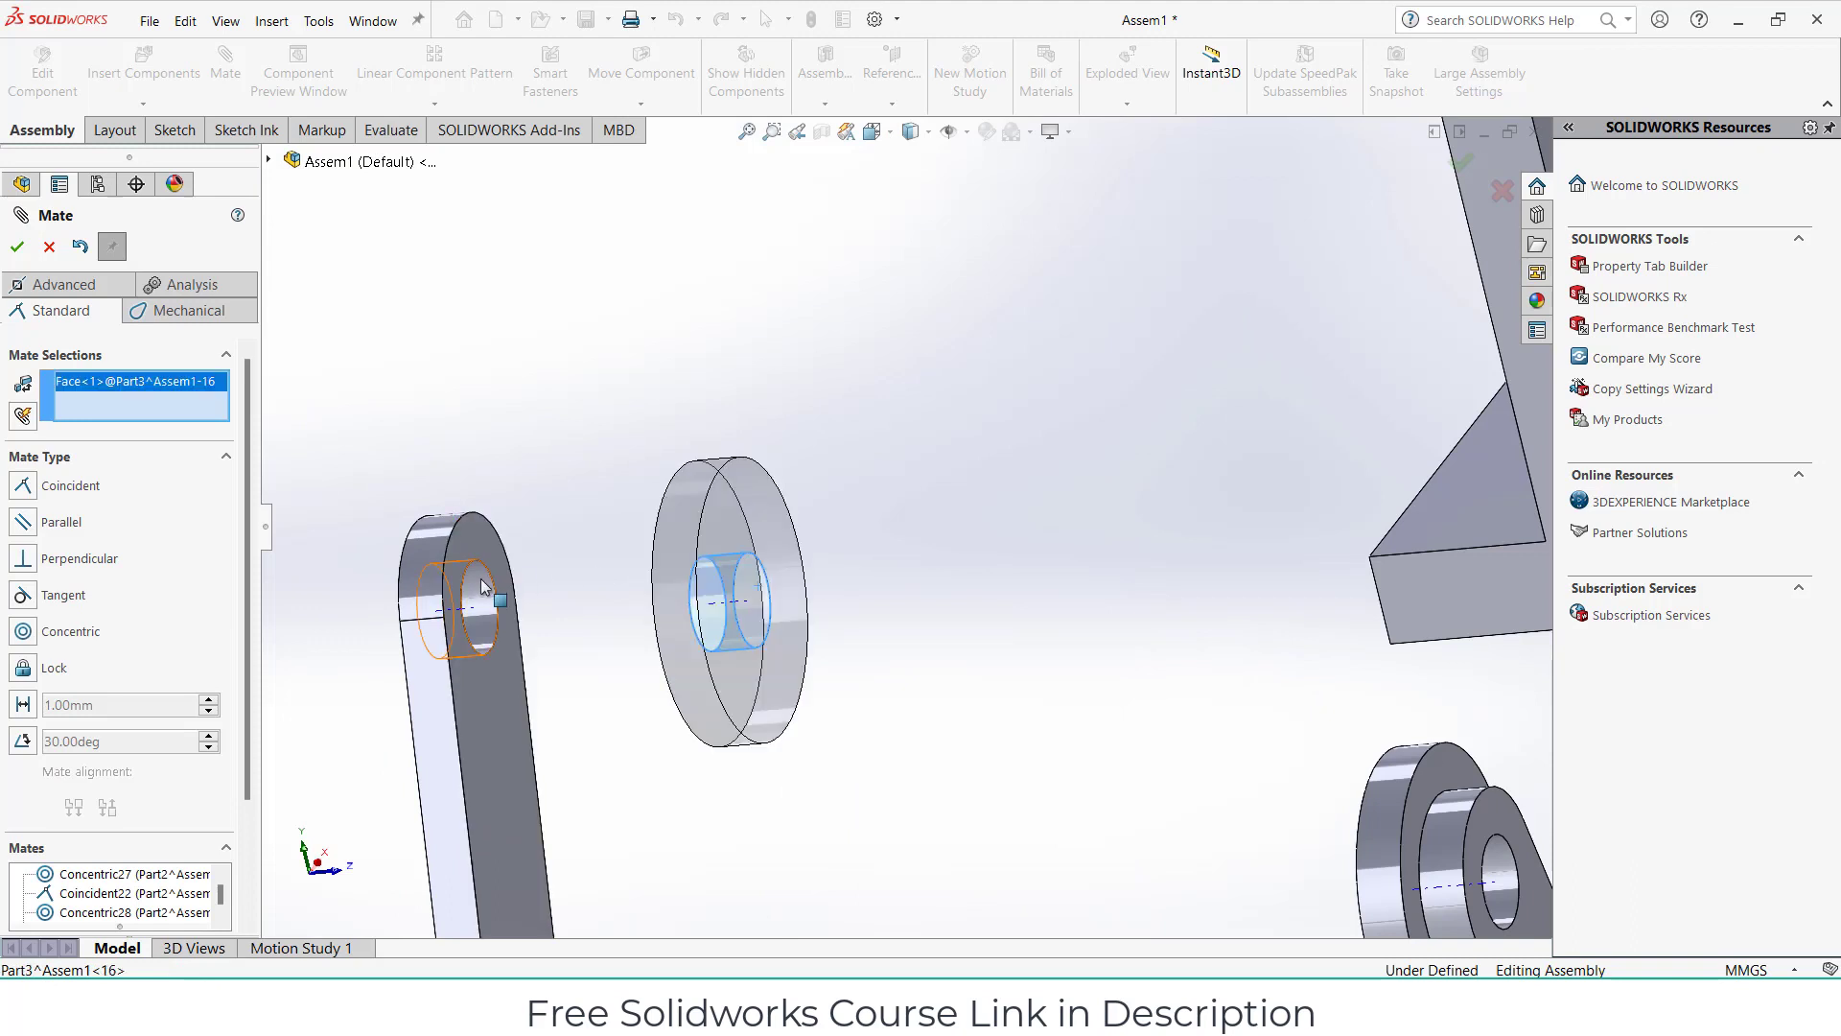
pyautogui.click(483, 587)
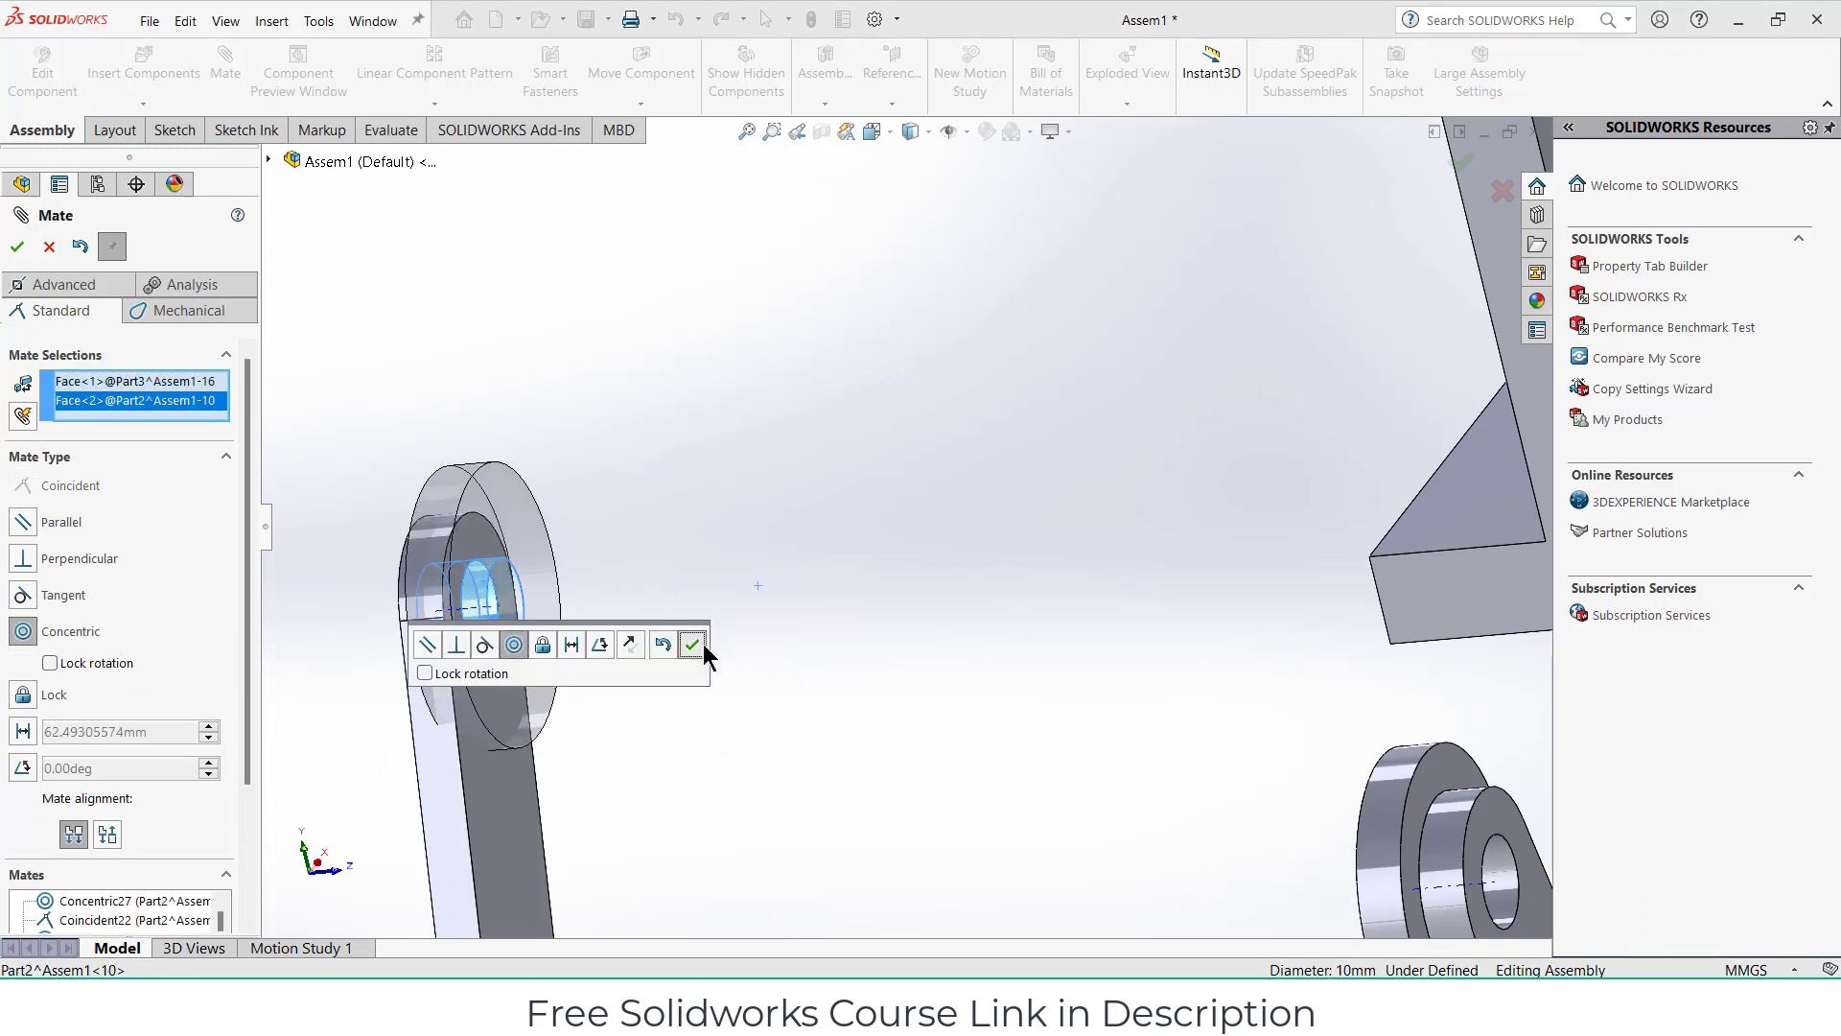
pyautogui.click(692, 645)
pyautogui.scroll(5, 720, 644)
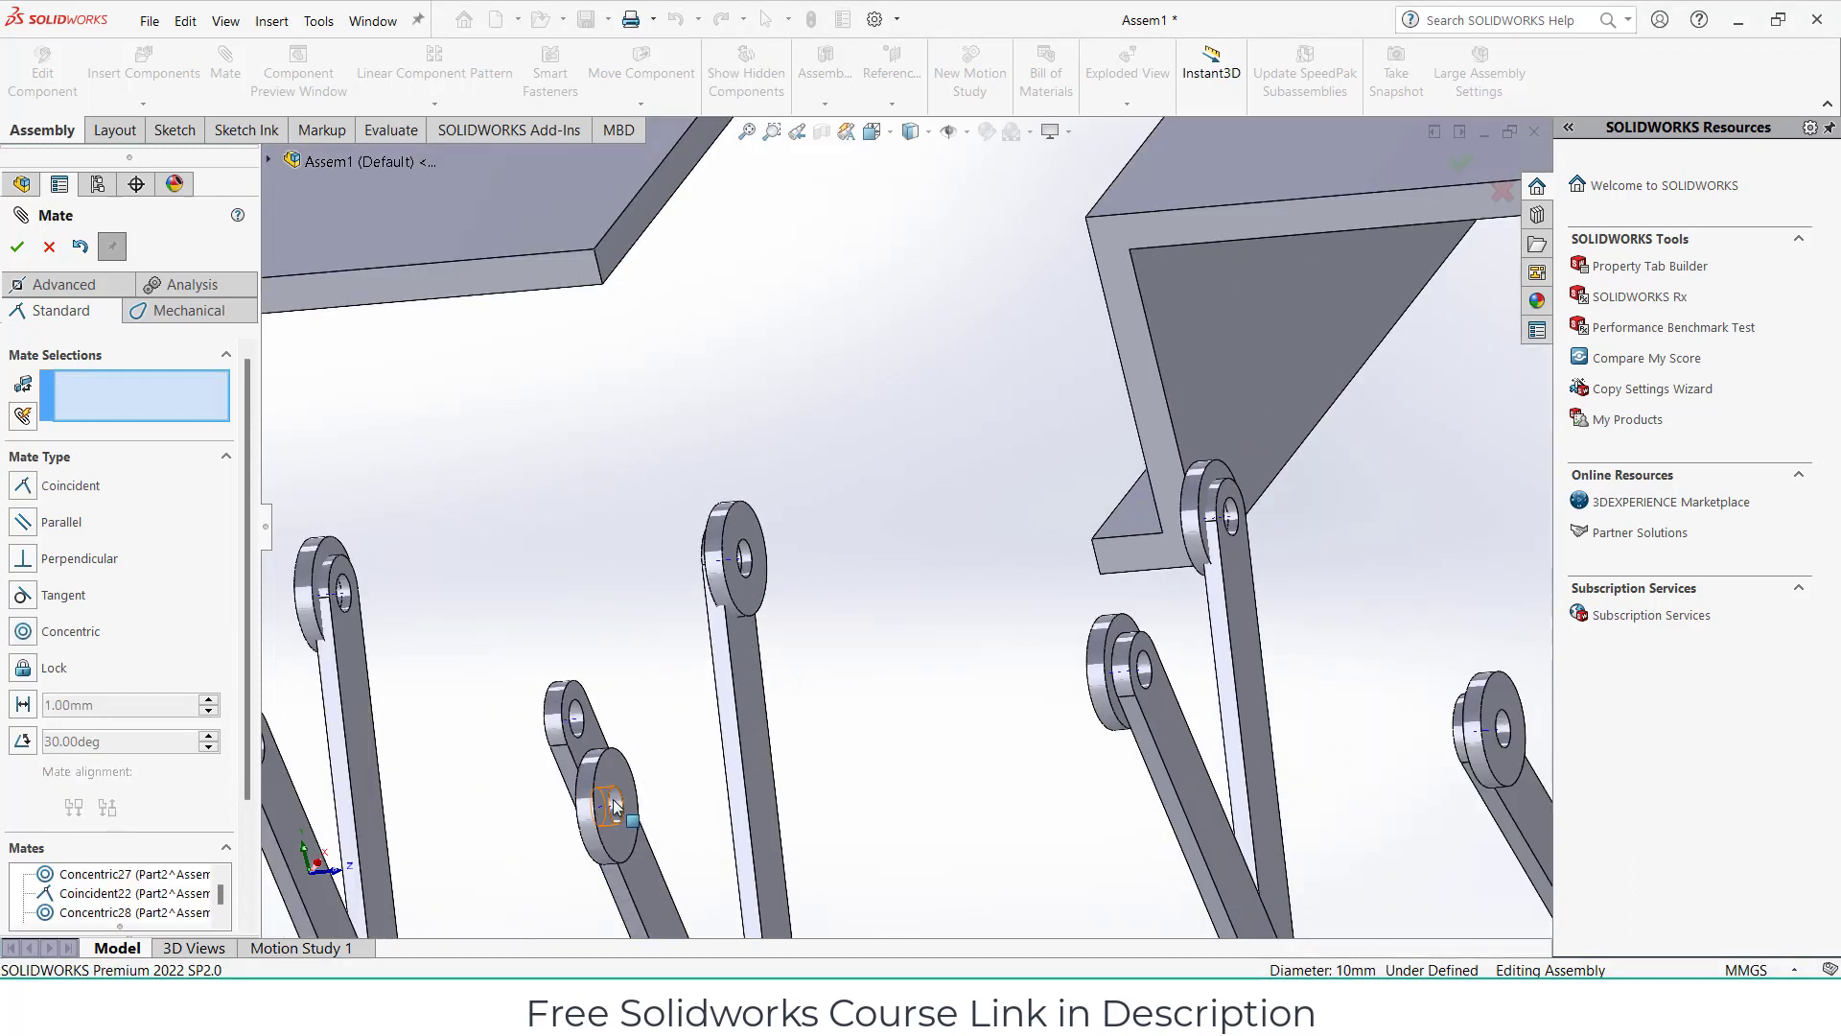
pyautogui.click(614, 806)
pyautogui.scroll(-2, 587, 722)
pyautogui.click(620, 693)
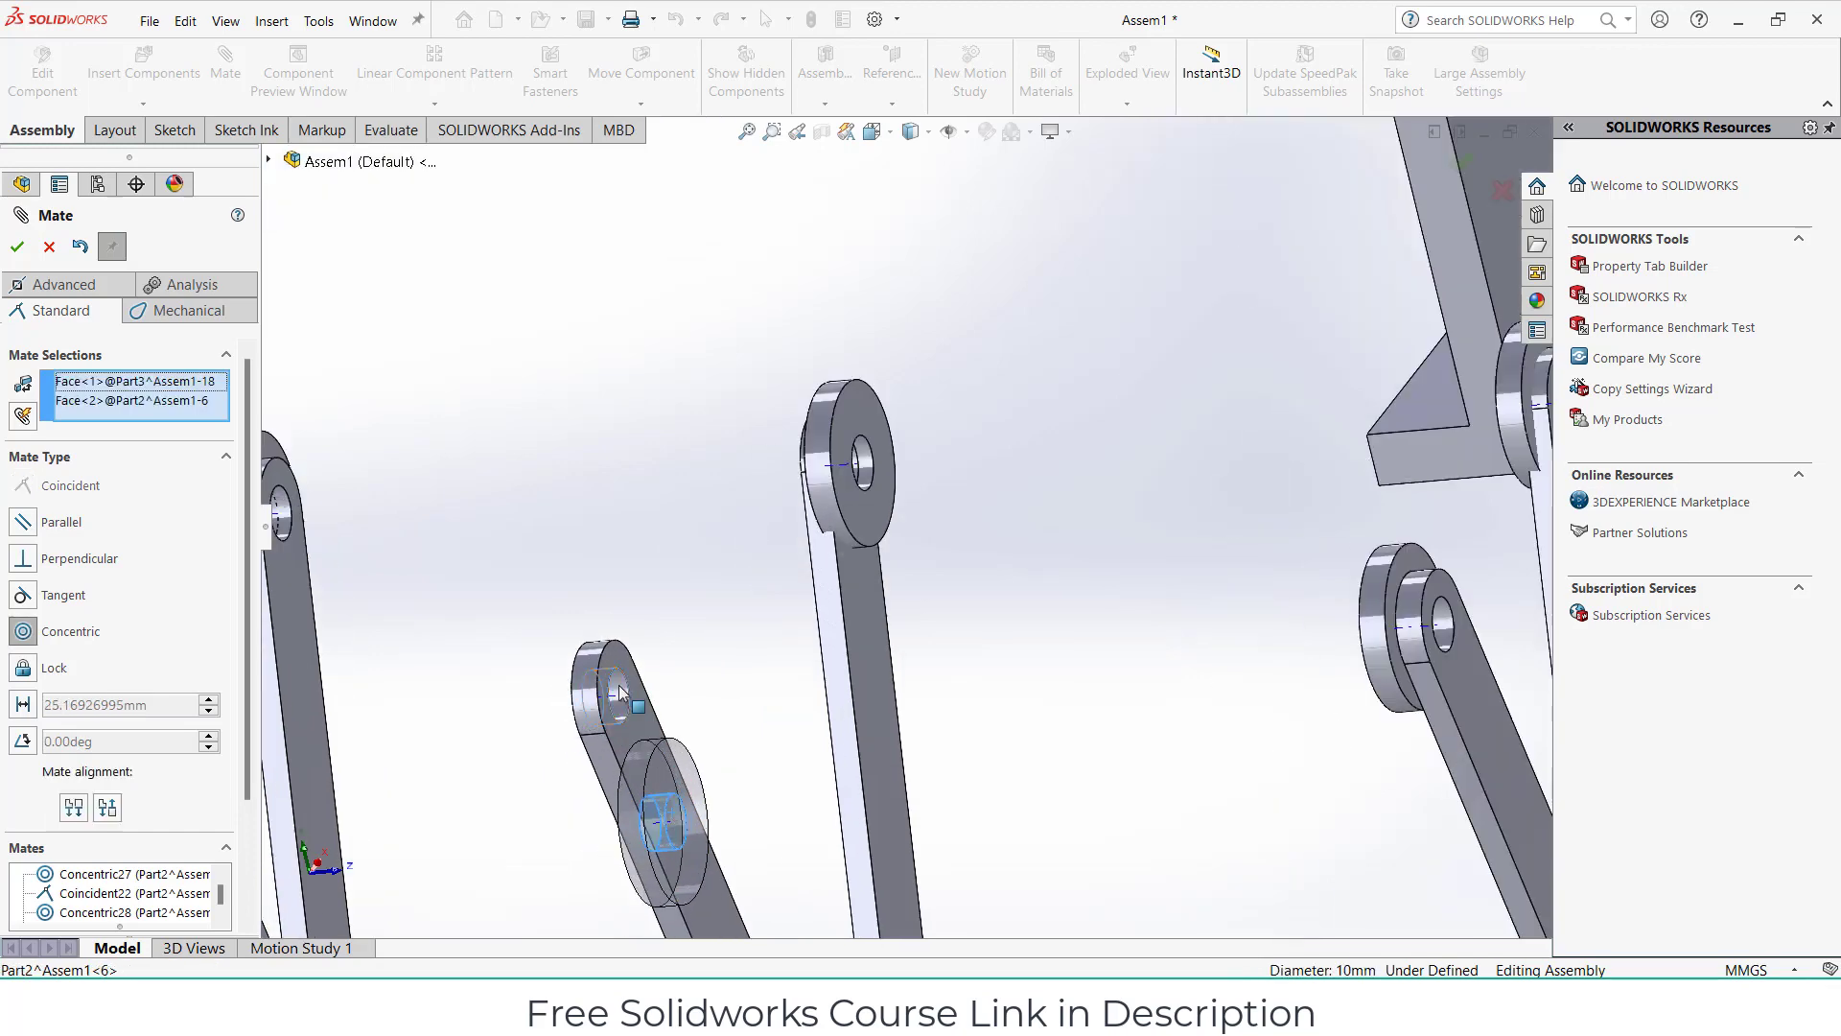
pyautogui.click(728, 754)
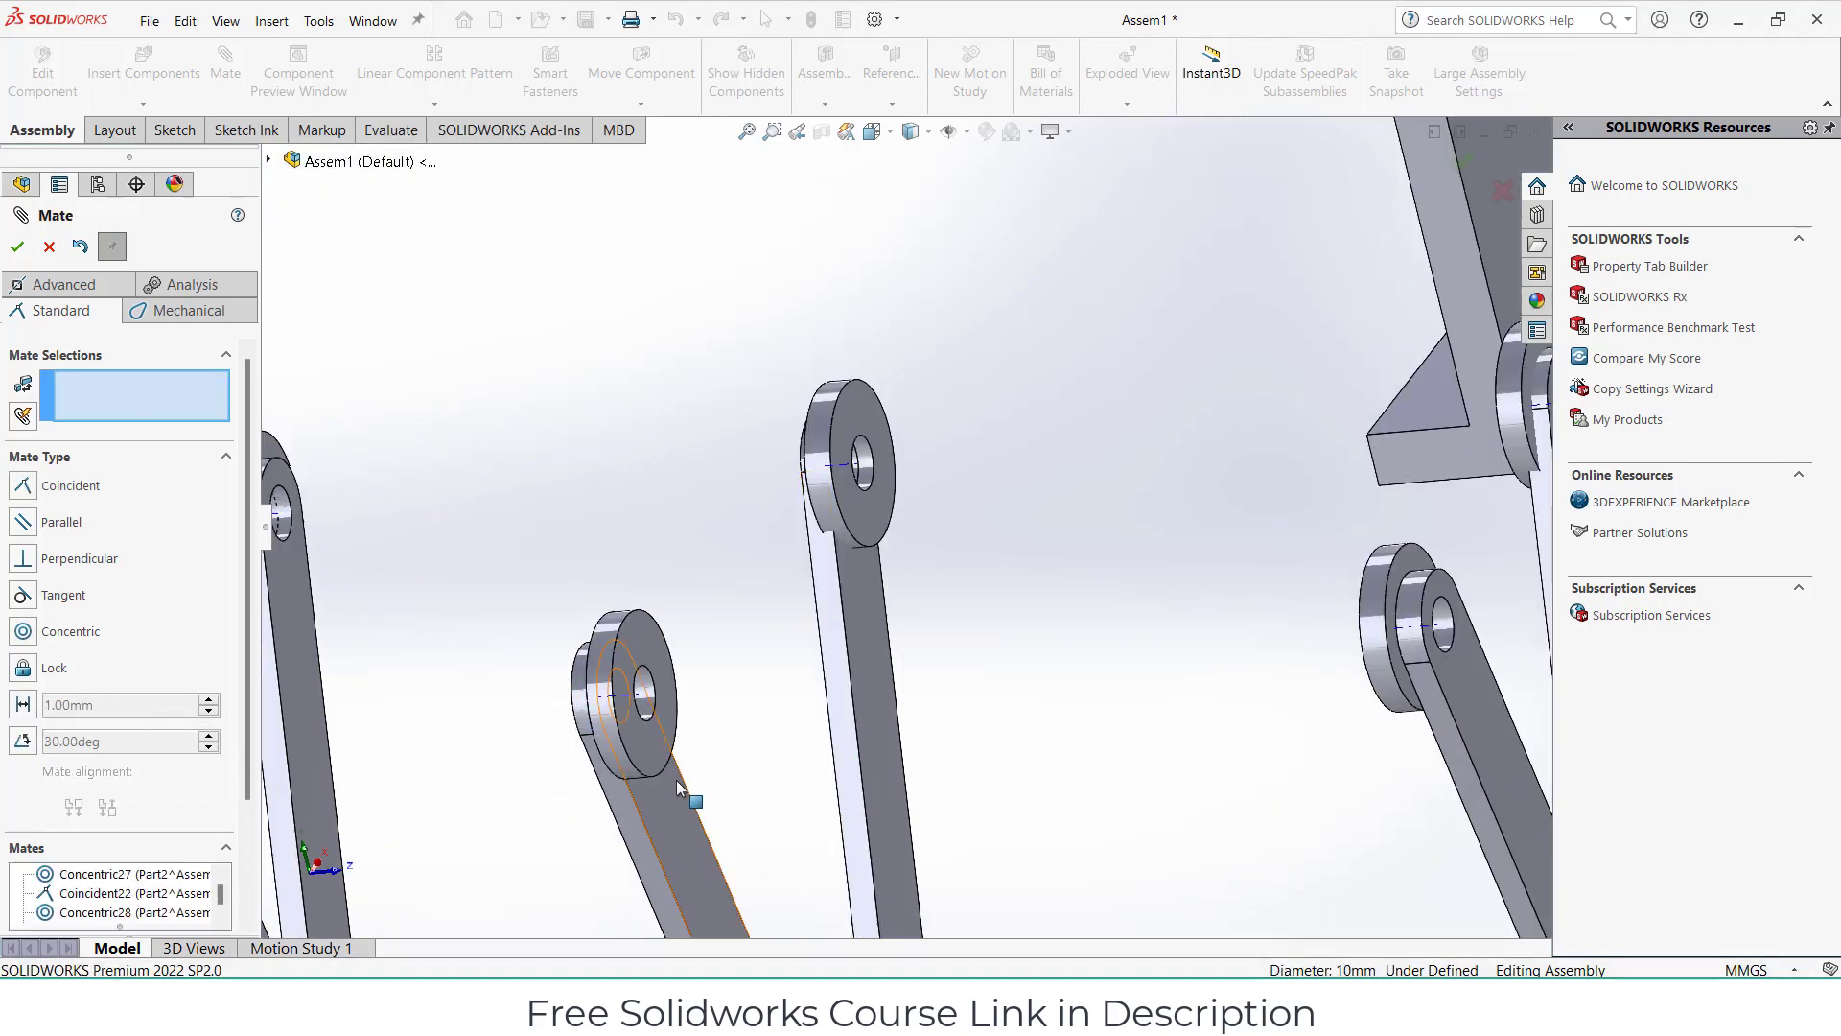
# Seat three rollers flush against their arm faces with coincident mates.
pyautogui.scroll(-2, 693, 767)
pyautogui.click(785, 658)
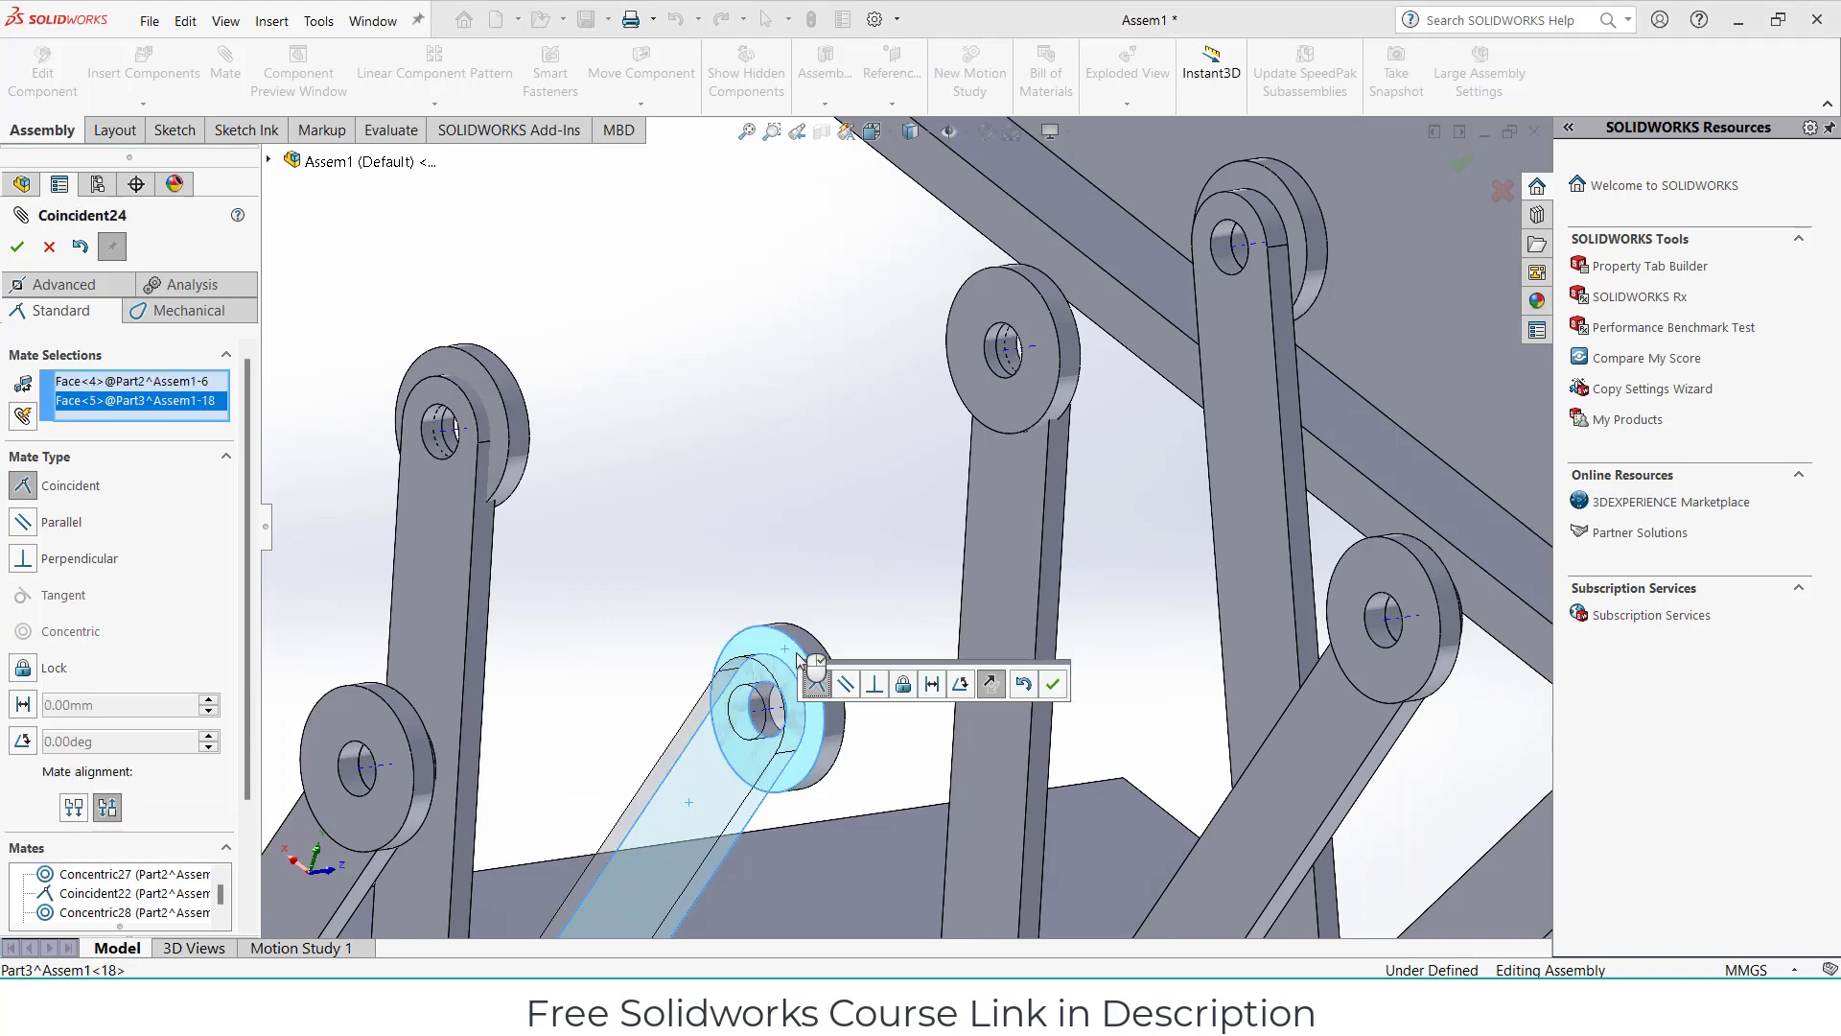
pyautogui.click(1066, 684)
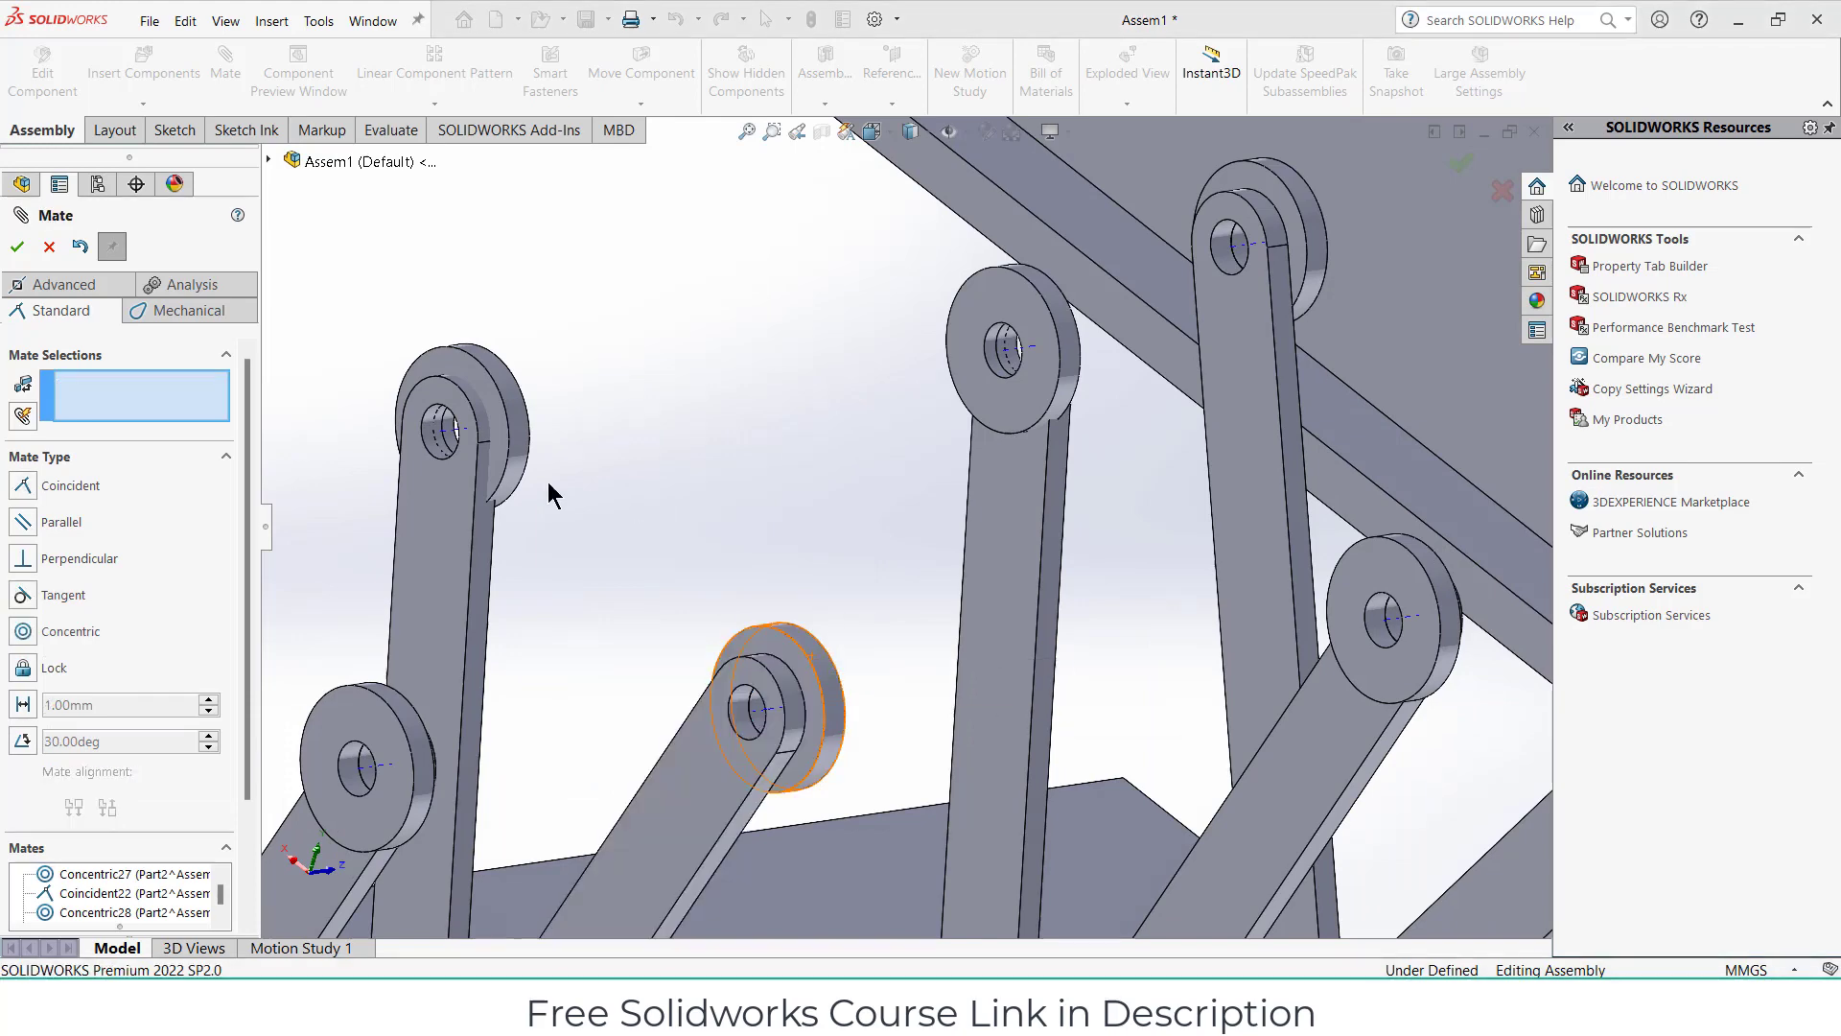
pyautogui.click(482, 412)
pyautogui.moveTo(483, 412)
pyautogui.mouseDown(button='middle')
pyautogui.moveTo(372, 521)
pyautogui.moveTo(539, 537)
pyautogui.mouseUp(button='middle')
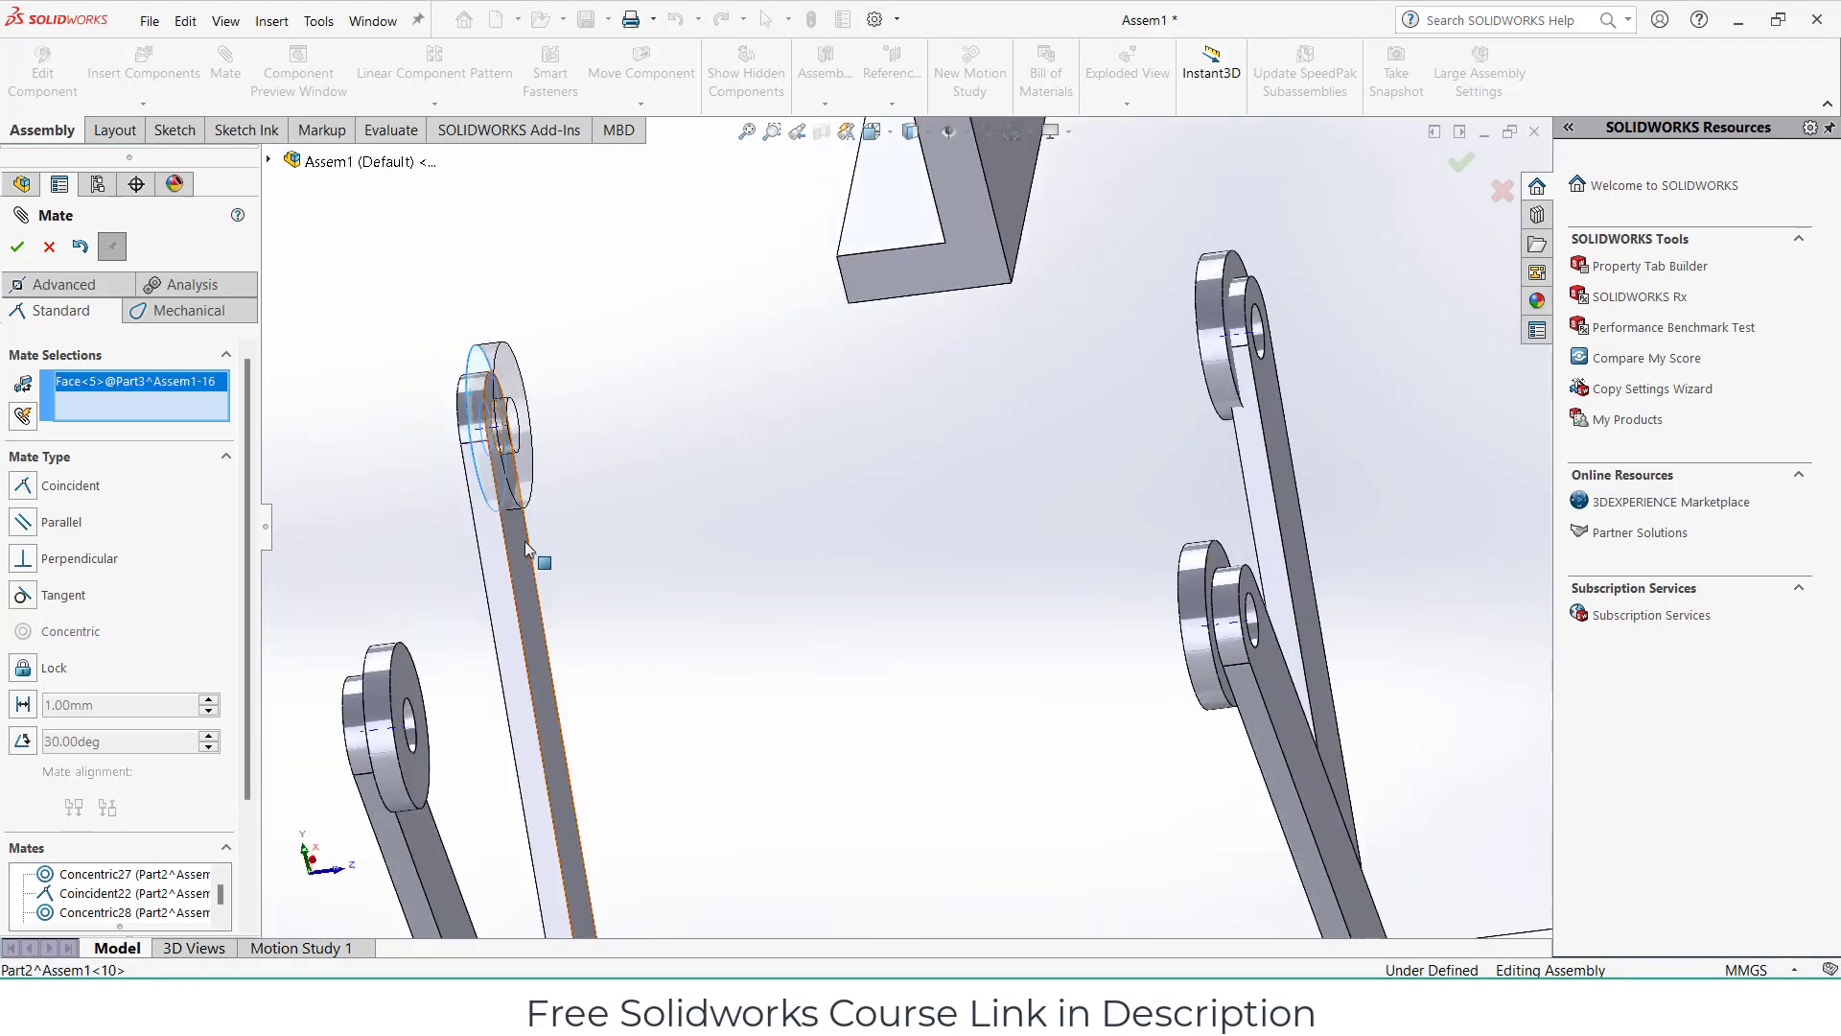
pyautogui.click(526, 558)
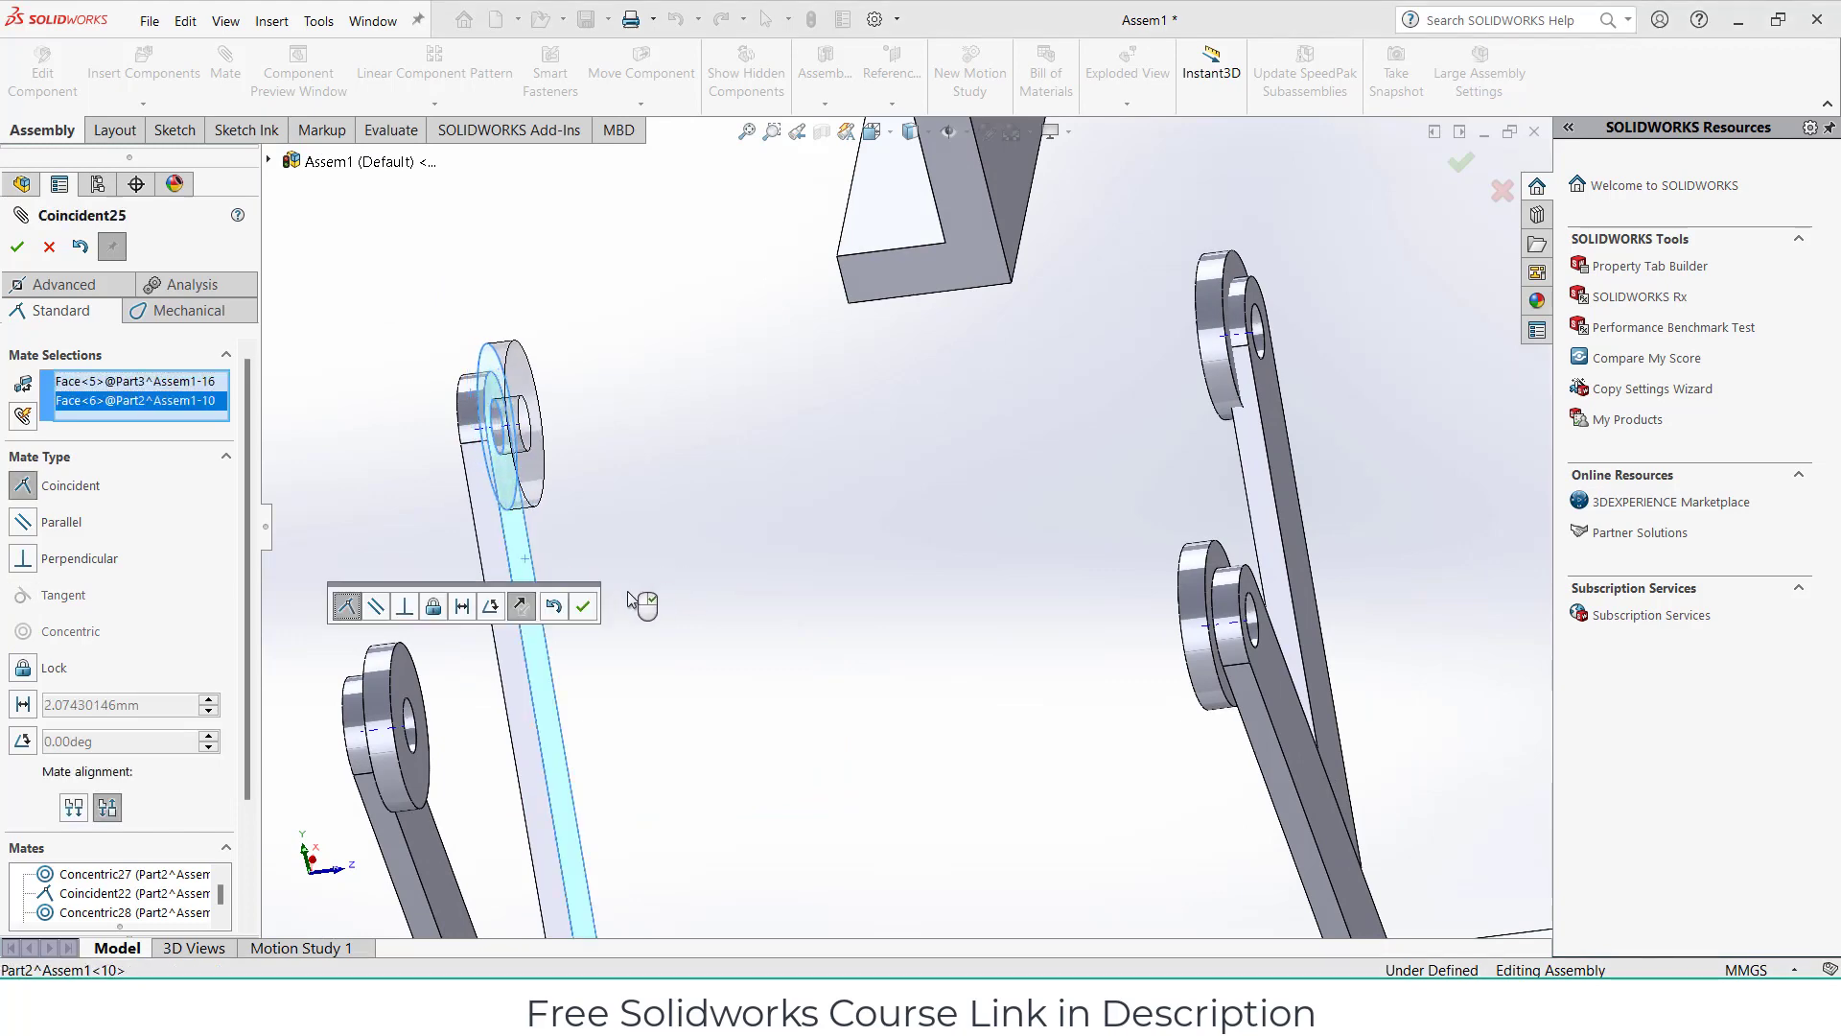
pyautogui.click(583, 606)
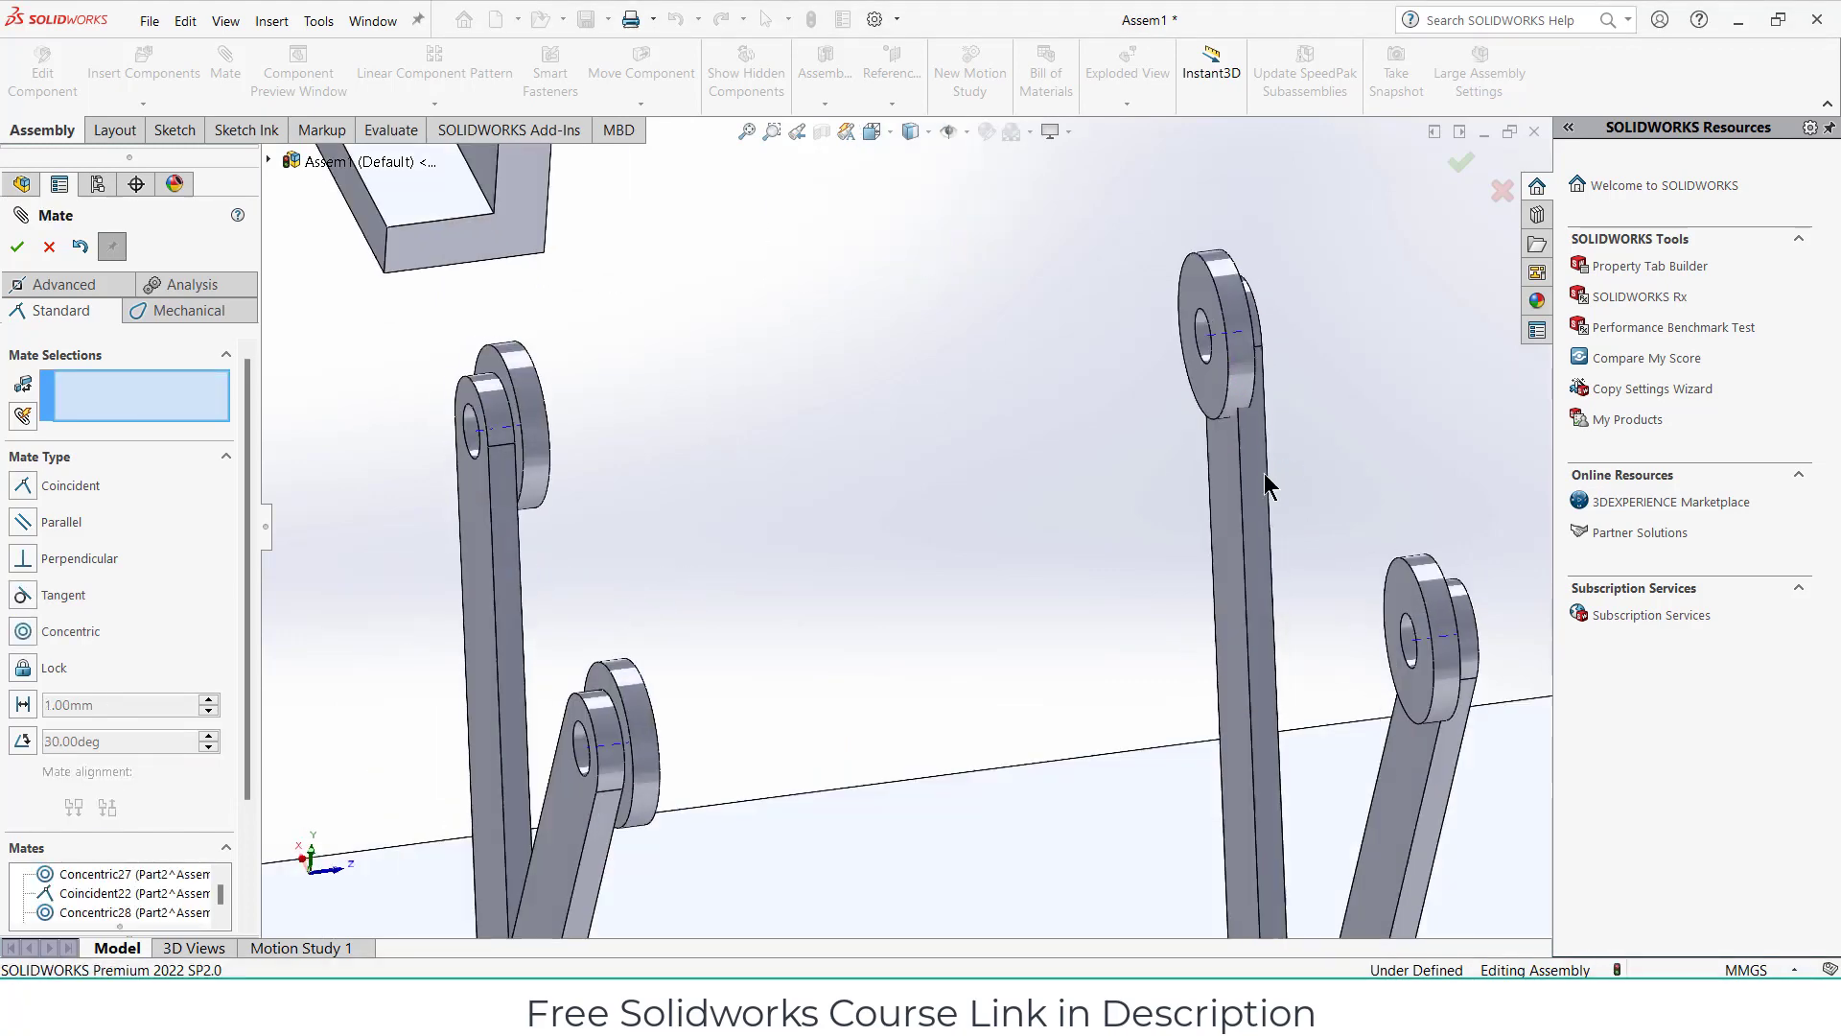
pyautogui.click(1217, 485)
pyautogui.scroll(-3, 1148, 326)
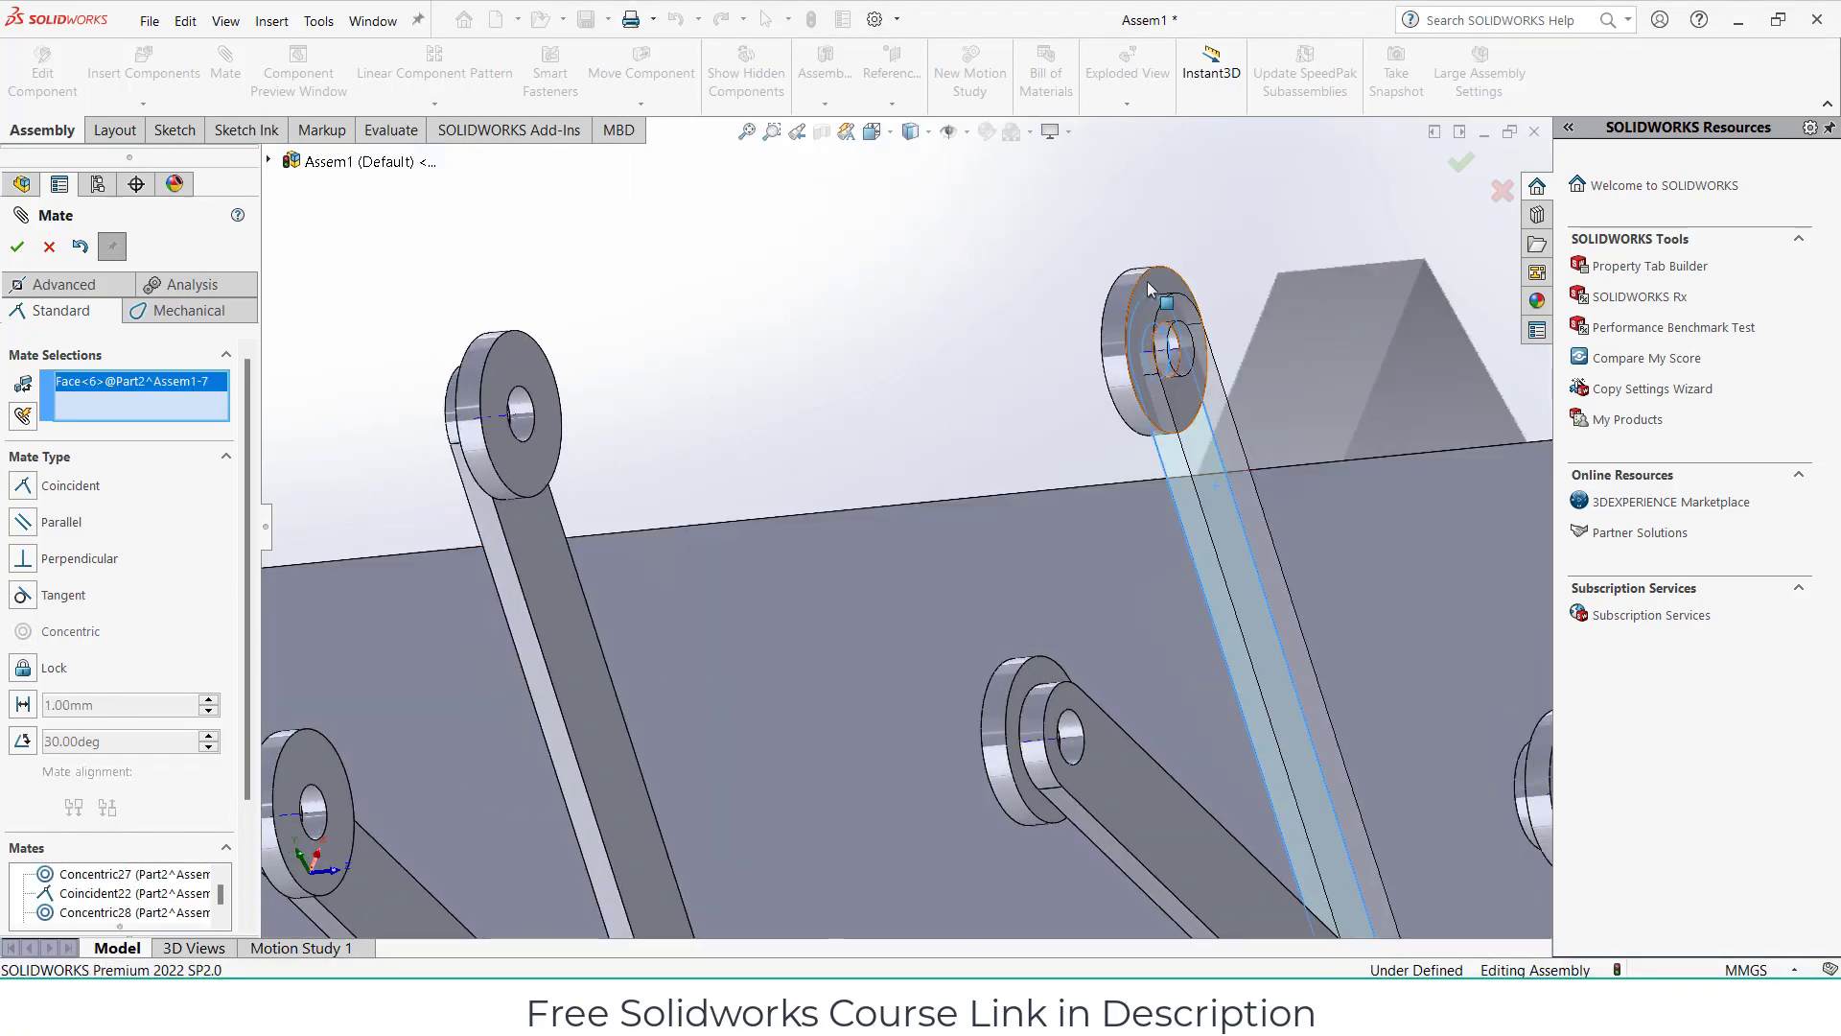
pyautogui.click(1148, 288)
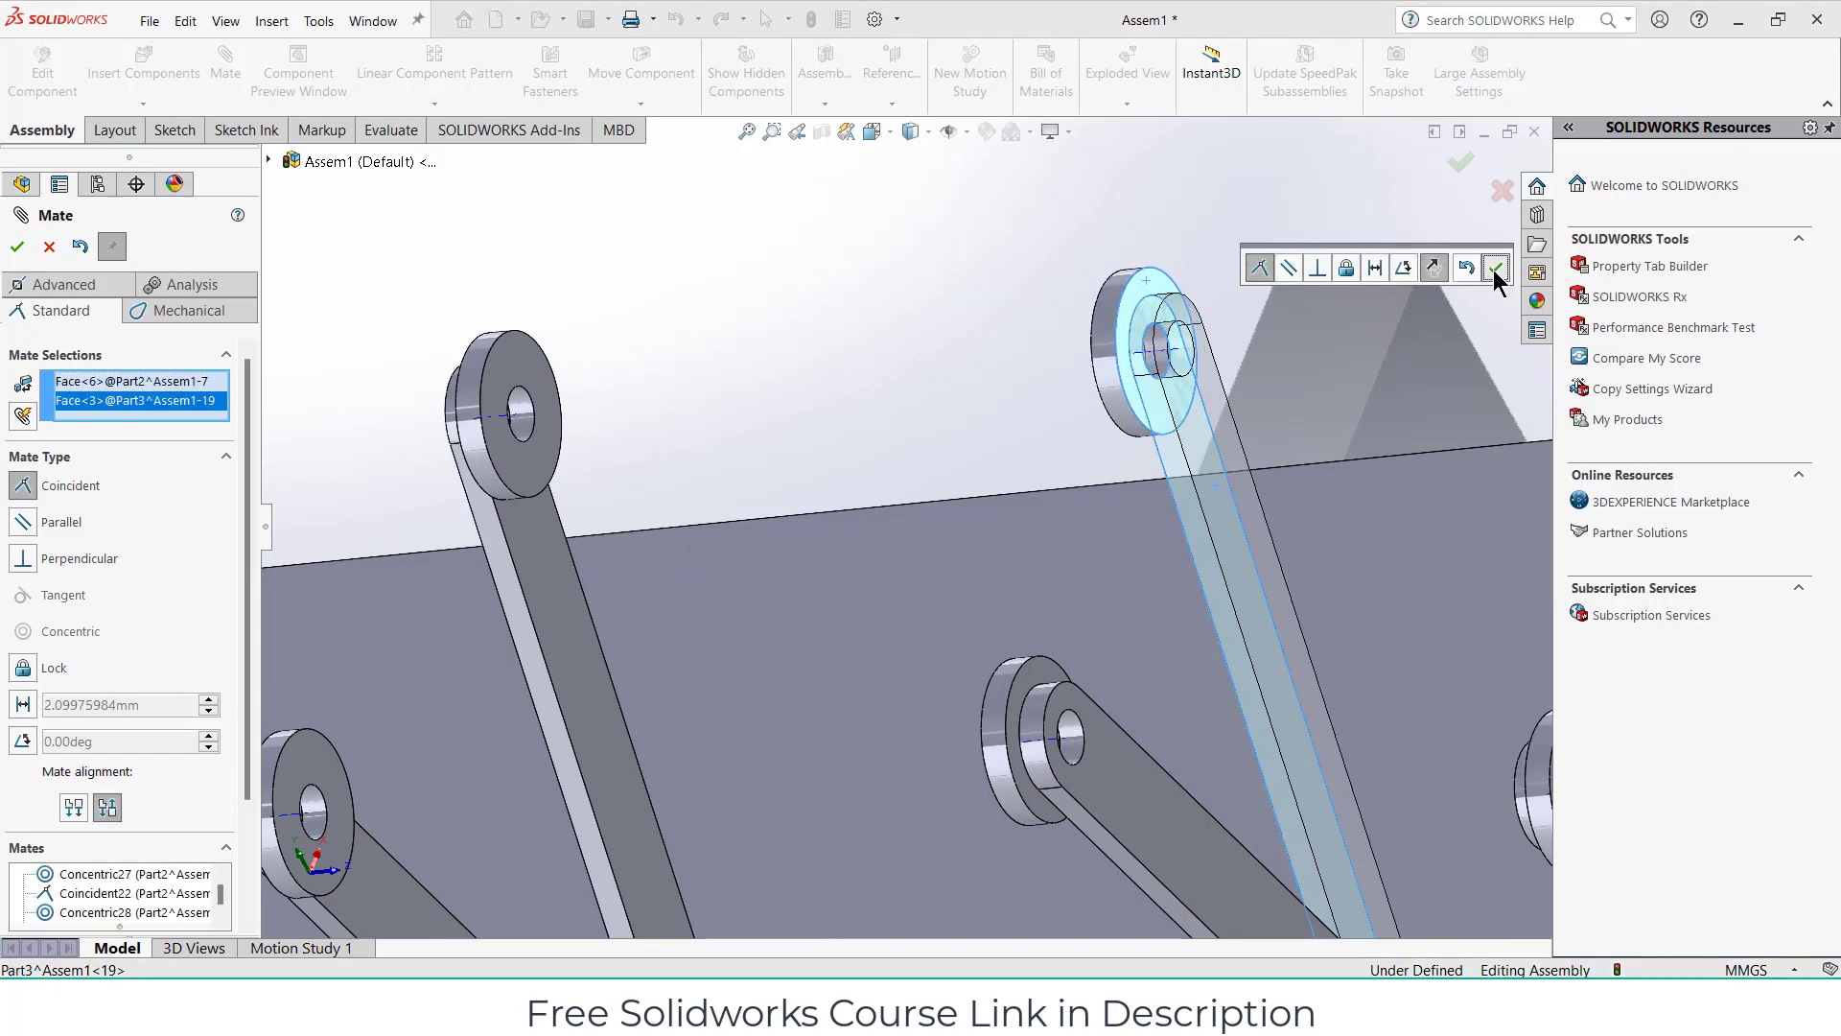
pyautogui.click(1497, 278)
# Clear a wrong hole selection and seat another roller flush against its arm face.
pyautogui.click(1022, 734)
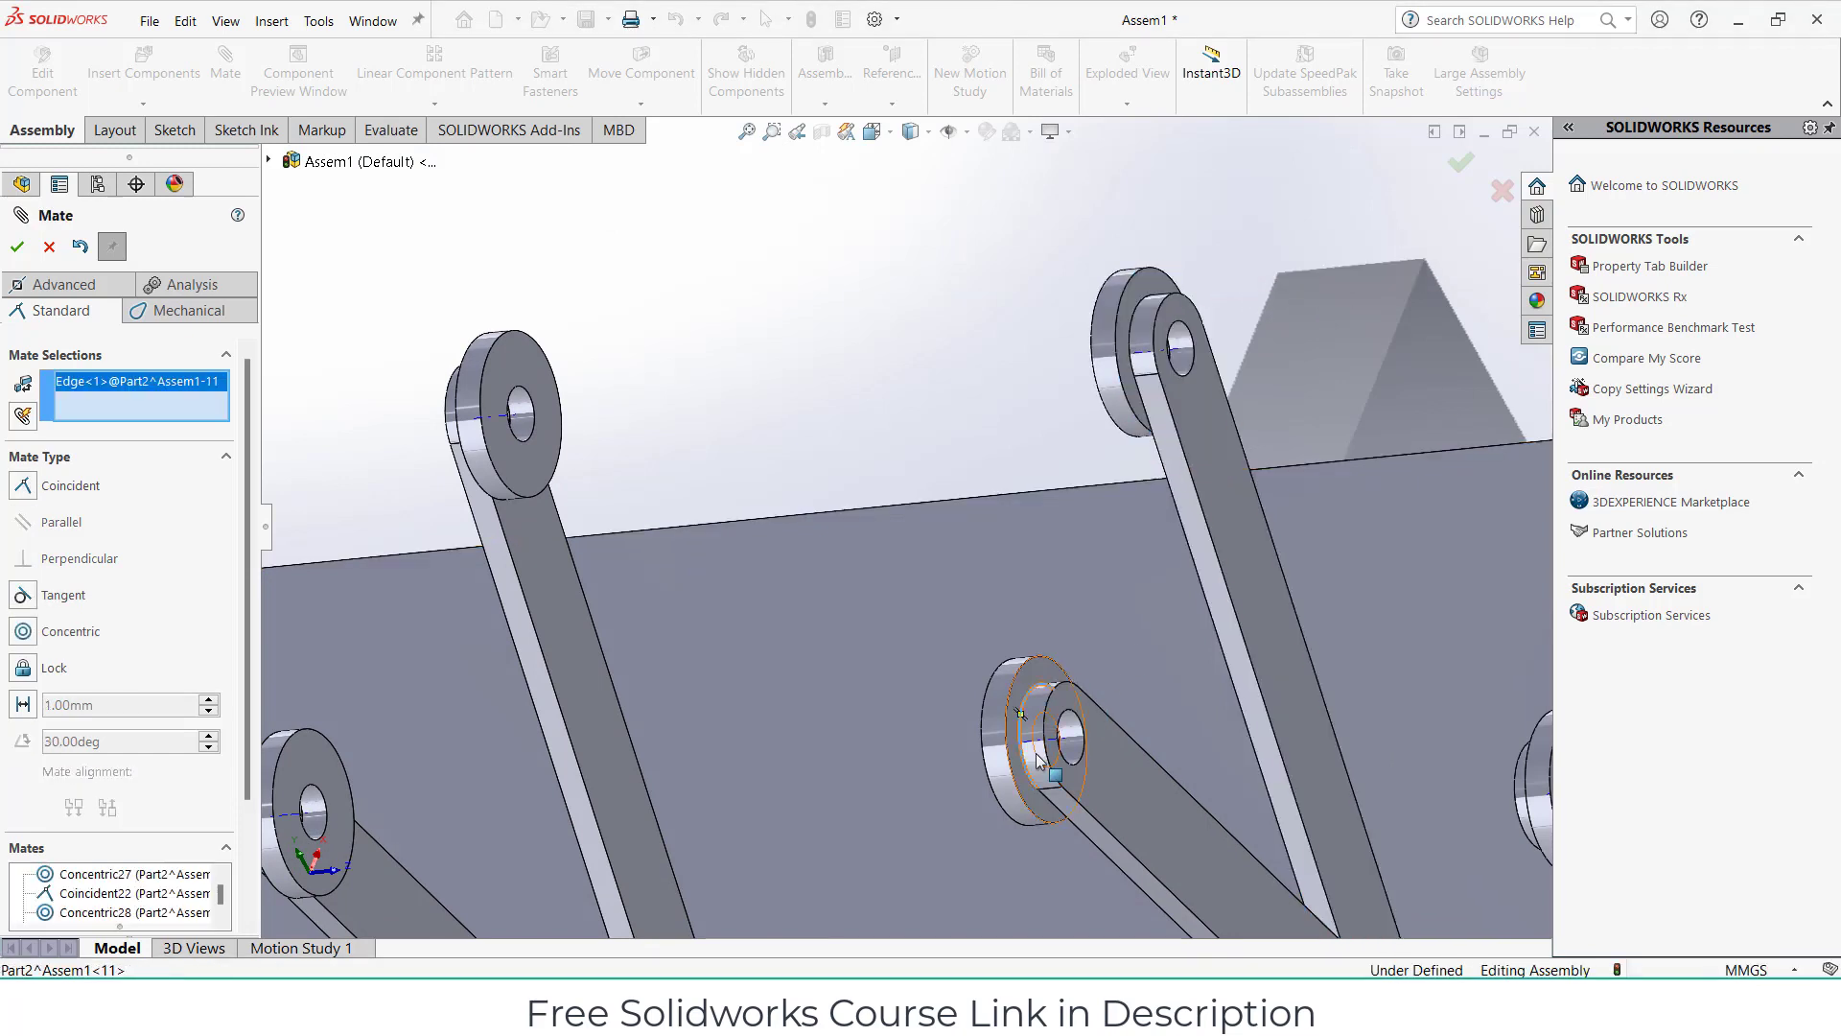
pyautogui.rightClick(154, 413)
pyautogui.click(206, 415)
pyautogui.click(1055, 689)
pyautogui.moveTo(1074, 692)
pyautogui.mouseDown(button='middle')
pyautogui.moveTo(1143, 705)
pyautogui.moveTo(1026, 832)
pyautogui.mouseUp(button='middle')
pyautogui.click(995, 870)
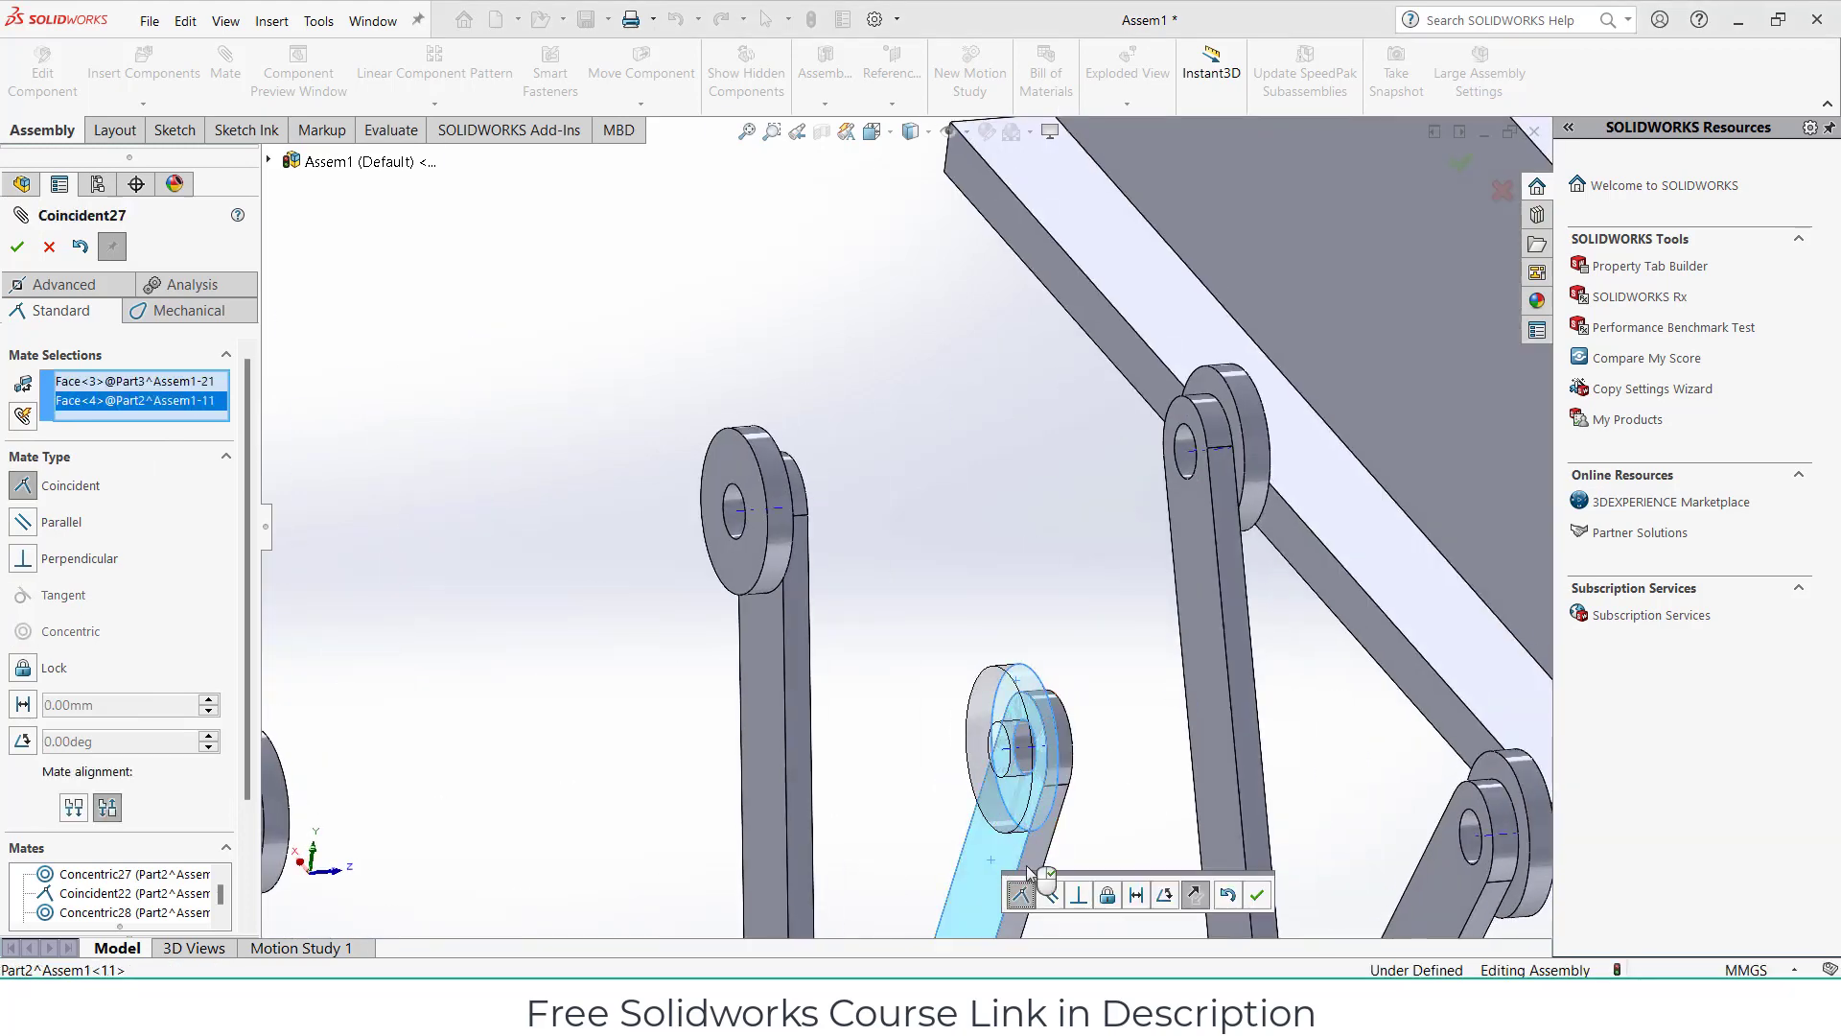
pyautogui.click(1254, 895)
# Orbit to a low view under the platform and select a roller's curved face.
pyautogui.scroll(5, 1137, 739)
pyautogui.scroll(3, 1137, 739)
pyautogui.moveTo(1137, 740)
pyautogui.mouseDown(button='middle')
pyautogui.moveTo(1122, 537)
pyautogui.moveTo(1015, 515)
pyautogui.moveTo(1109, 508)
pyautogui.moveTo(1283, 410)
pyautogui.mouseUp(button='middle')
pyautogui.scroll(-3, 1113, 575)
pyautogui.scroll(-2, 1116, 544)
pyautogui.click(1124, 535)
# Try tangent mates between rollers and the platform underside, then clear the selections.
pyautogui.click(1349, 464)
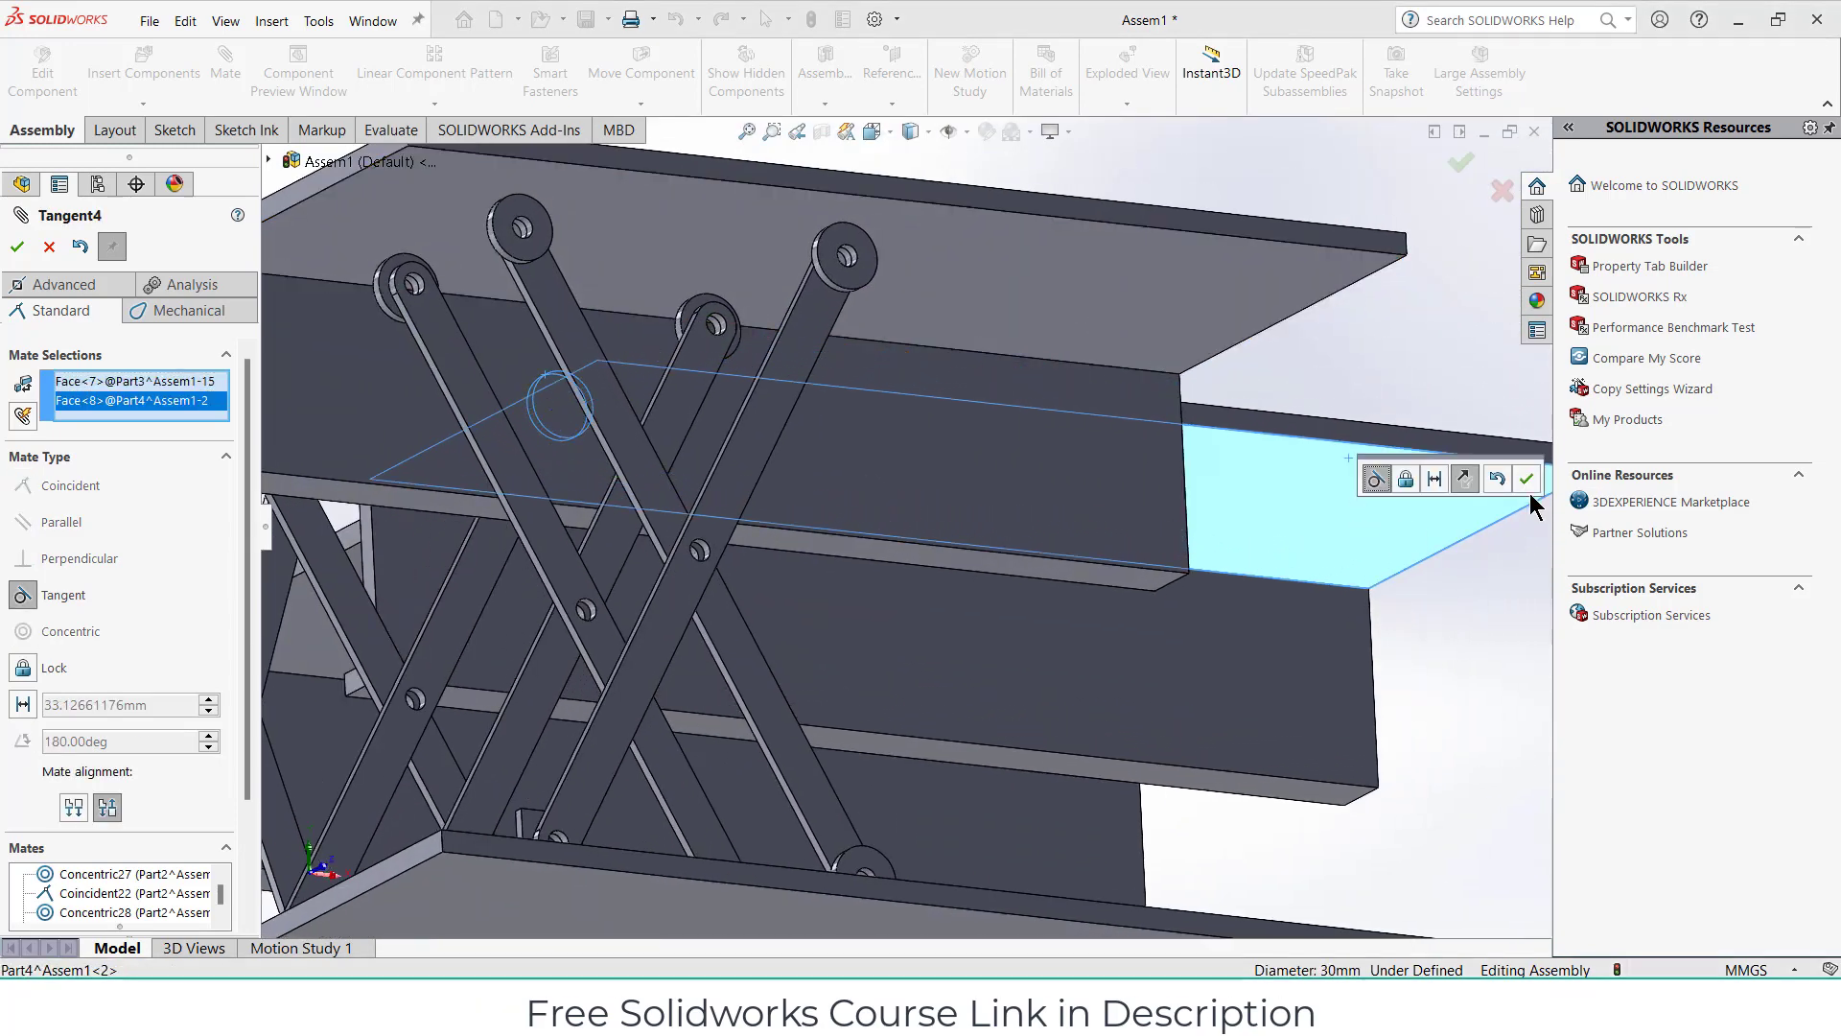
pyautogui.click(1538, 489)
pyautogui.moveTo(965, 578); pyautogui.dragTo(991, 646, button='middle')
pyautogui.scroll(-3, 952, 629)
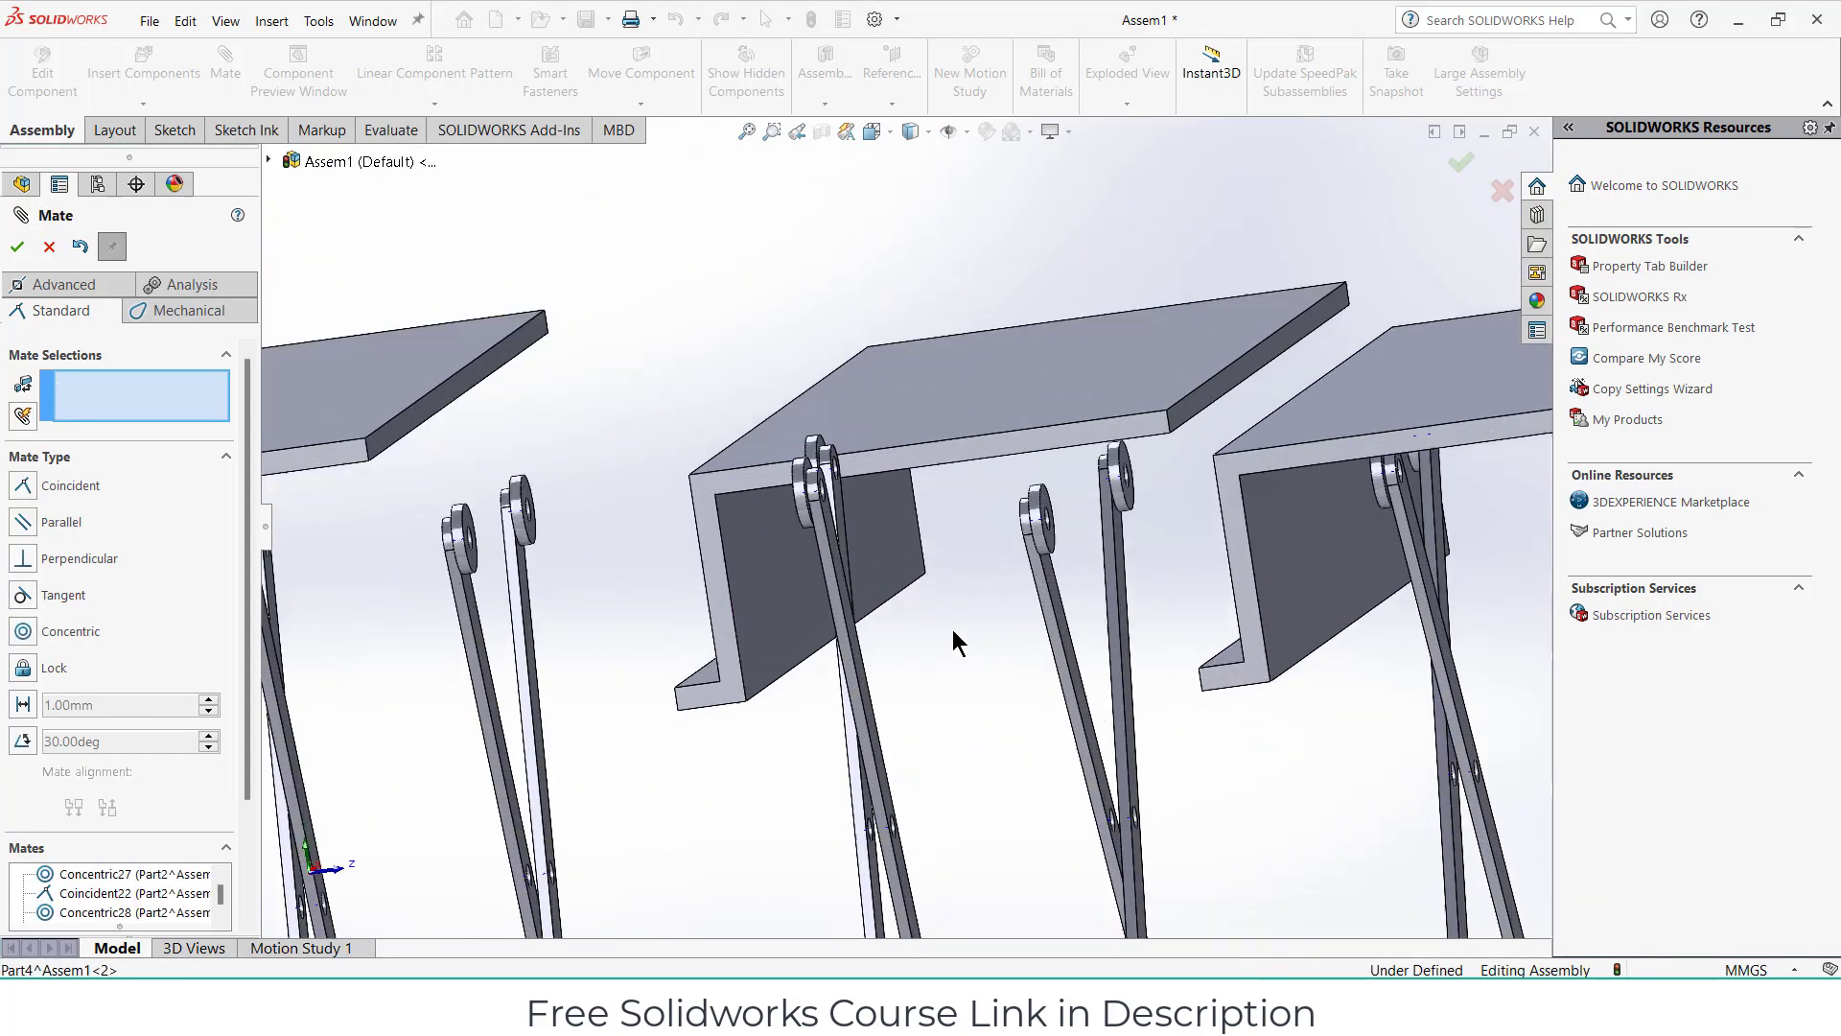
pyautogui.click(813, 451)
pyautogui.moveTo(786, 539); pyautogui.dragTo(801, 463, button='middle')
pyautogui.click(825, 474)
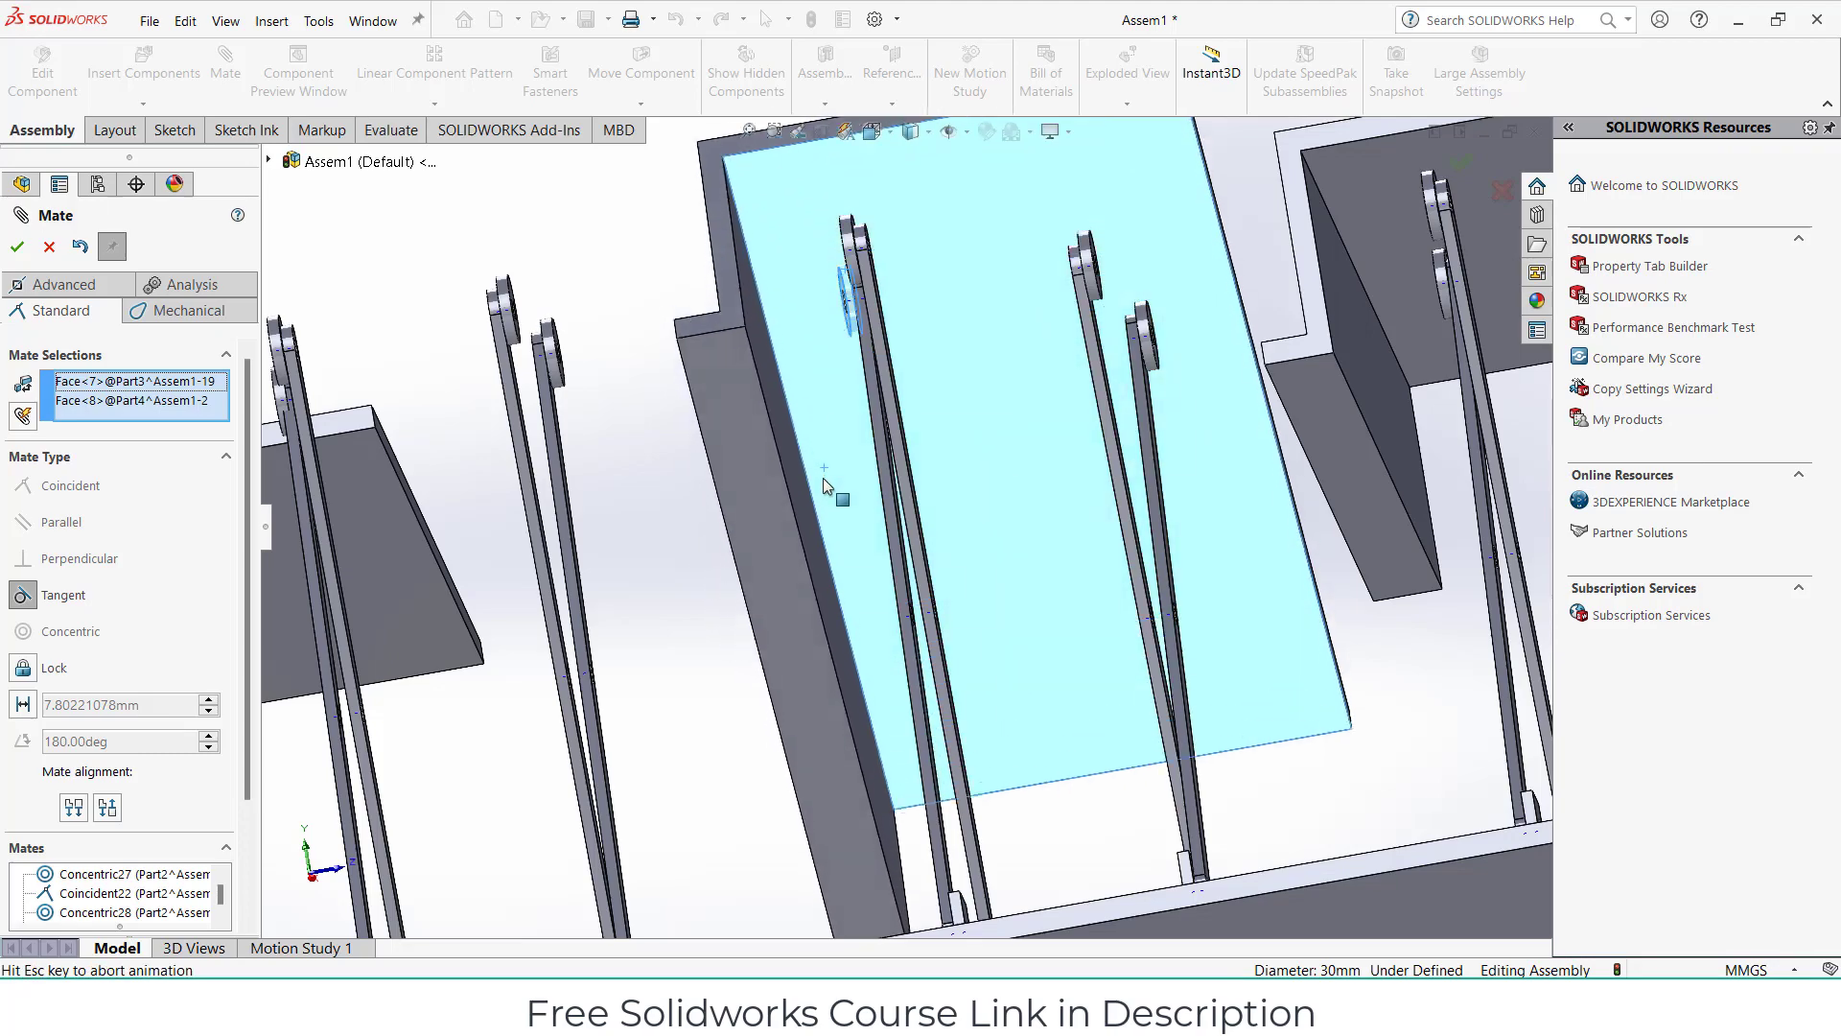
pyautogui.rightClick(150, 410)
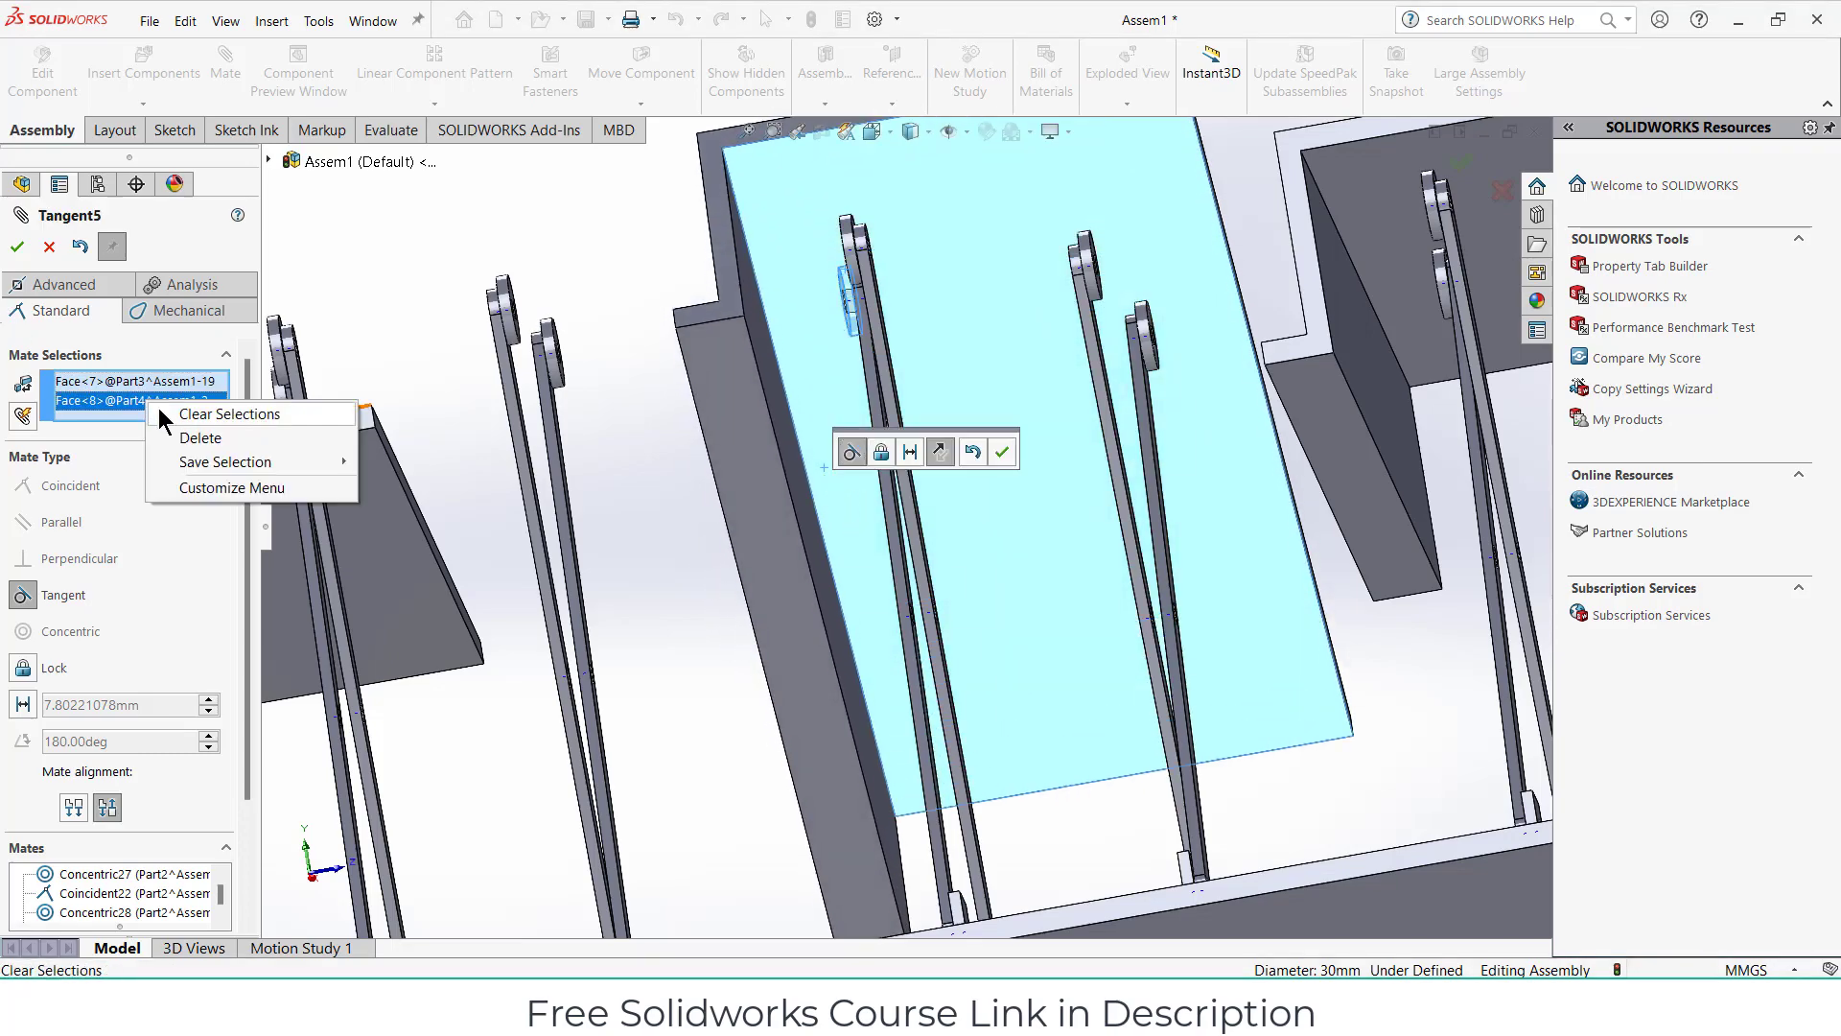
pyautogui.click(230, 418)
# Pin two crossing arms at their middle holes with a concentric mate (Concentric32).
pyautogui.scroll(3, 992, 469)
pyautogui.moveTo(975, 460)
pyautogui.mouseDown(button='middle')
pyautogui.moveTo(931, 535)
pyautogui.moveTo(878, 519)
pyautogui.mouseUp(button='middle')
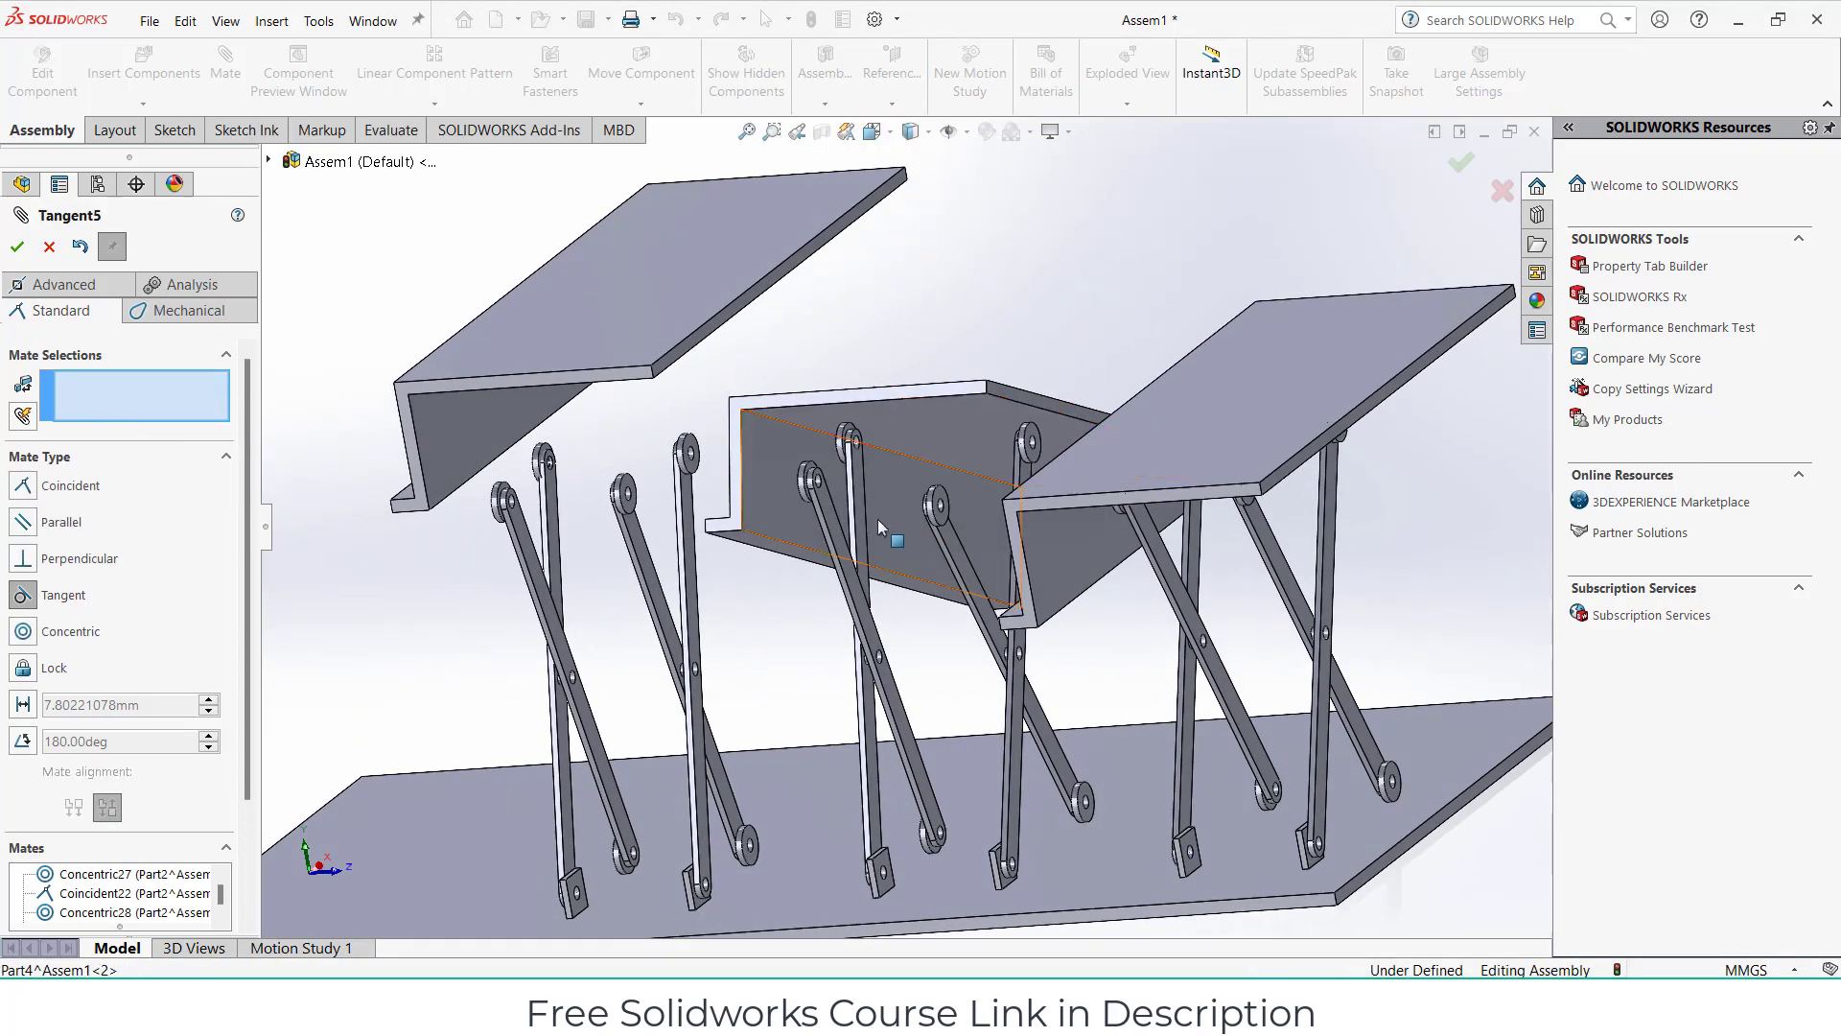
pyautogui.scroll(-3, 778, 443)
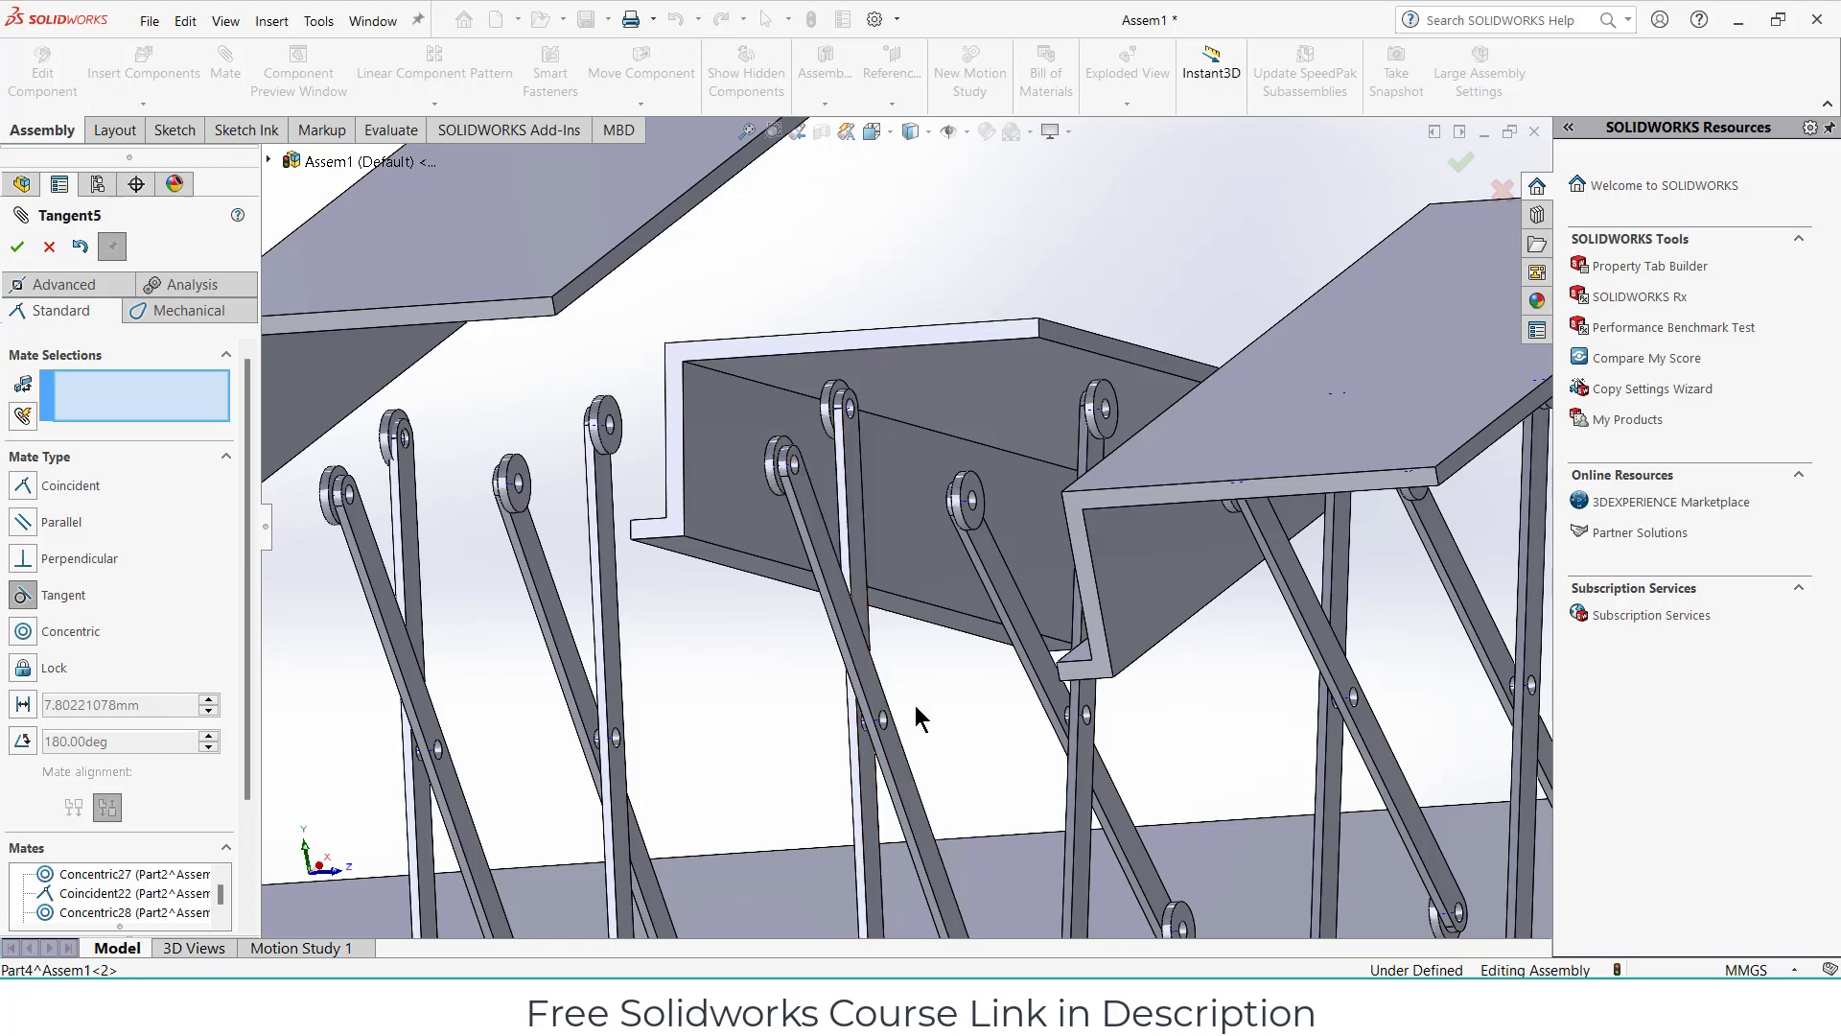
pyautogui.scroll(-4, 826, 705)
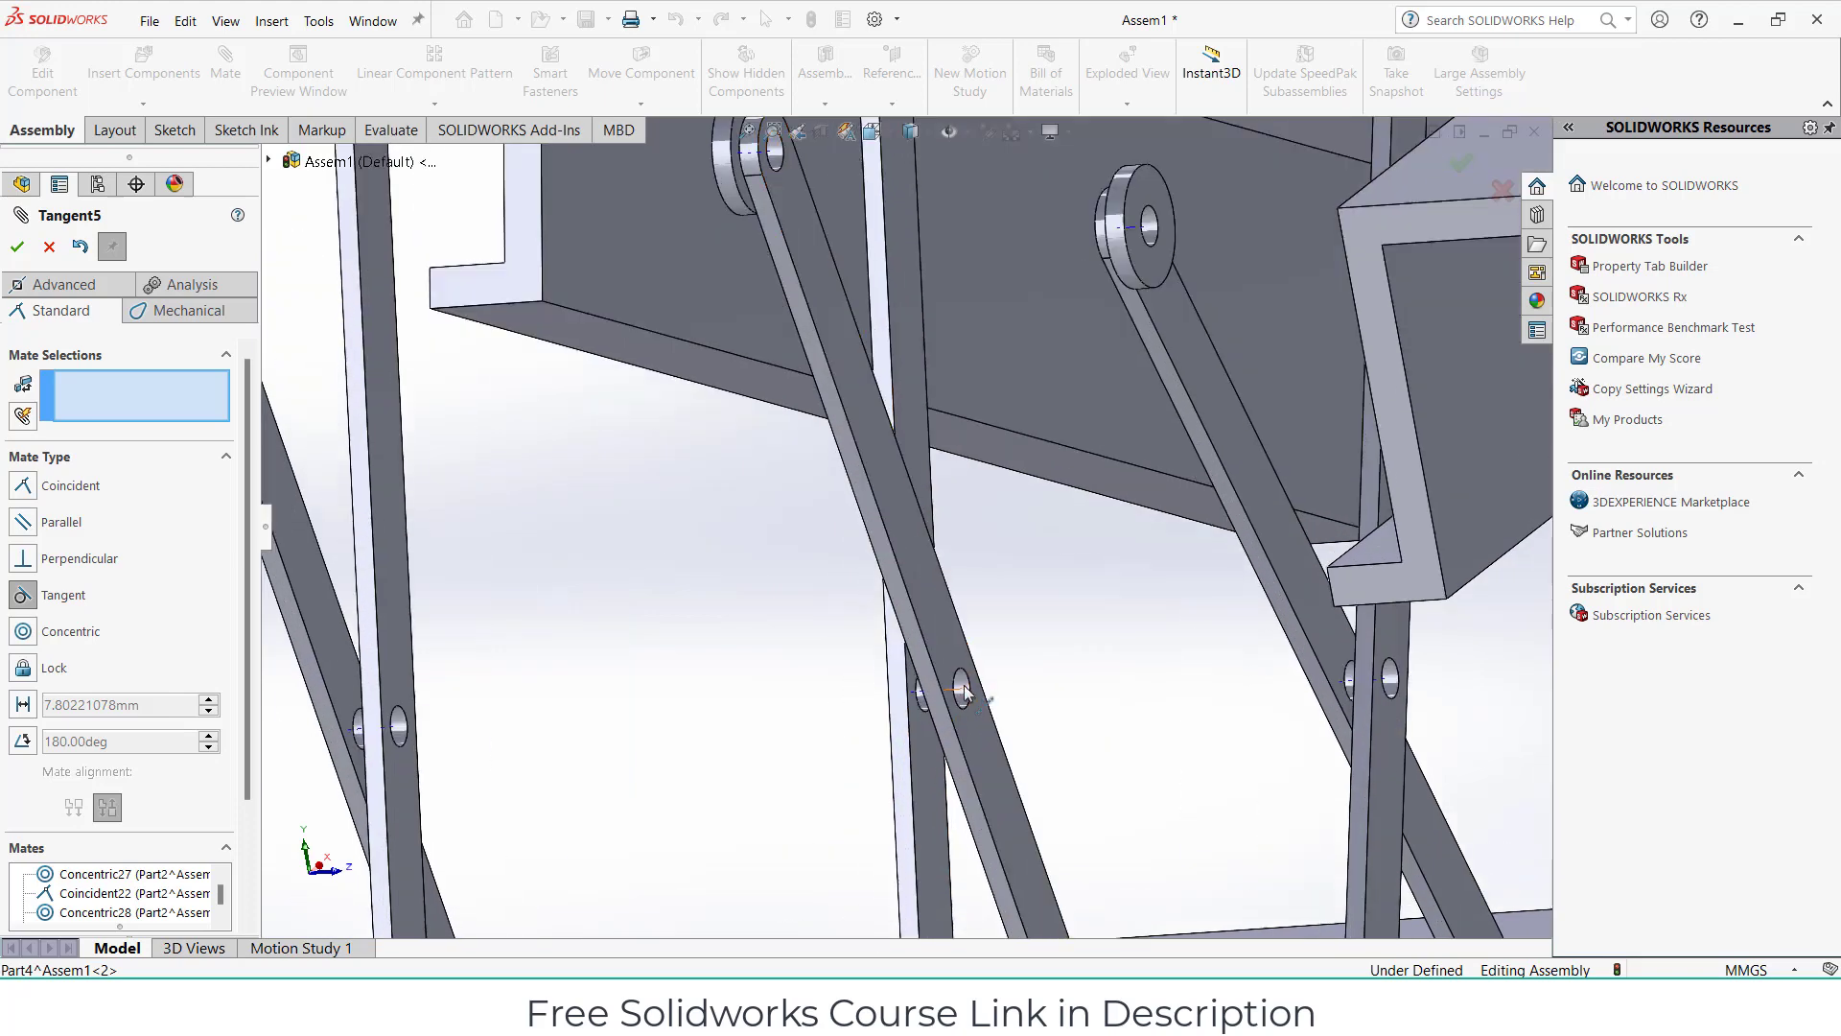
pyautogui.click(962, 687)
pyautogui.moveTo(1446, 728); pyautogui.dragTo(1304, 649, button='middle')
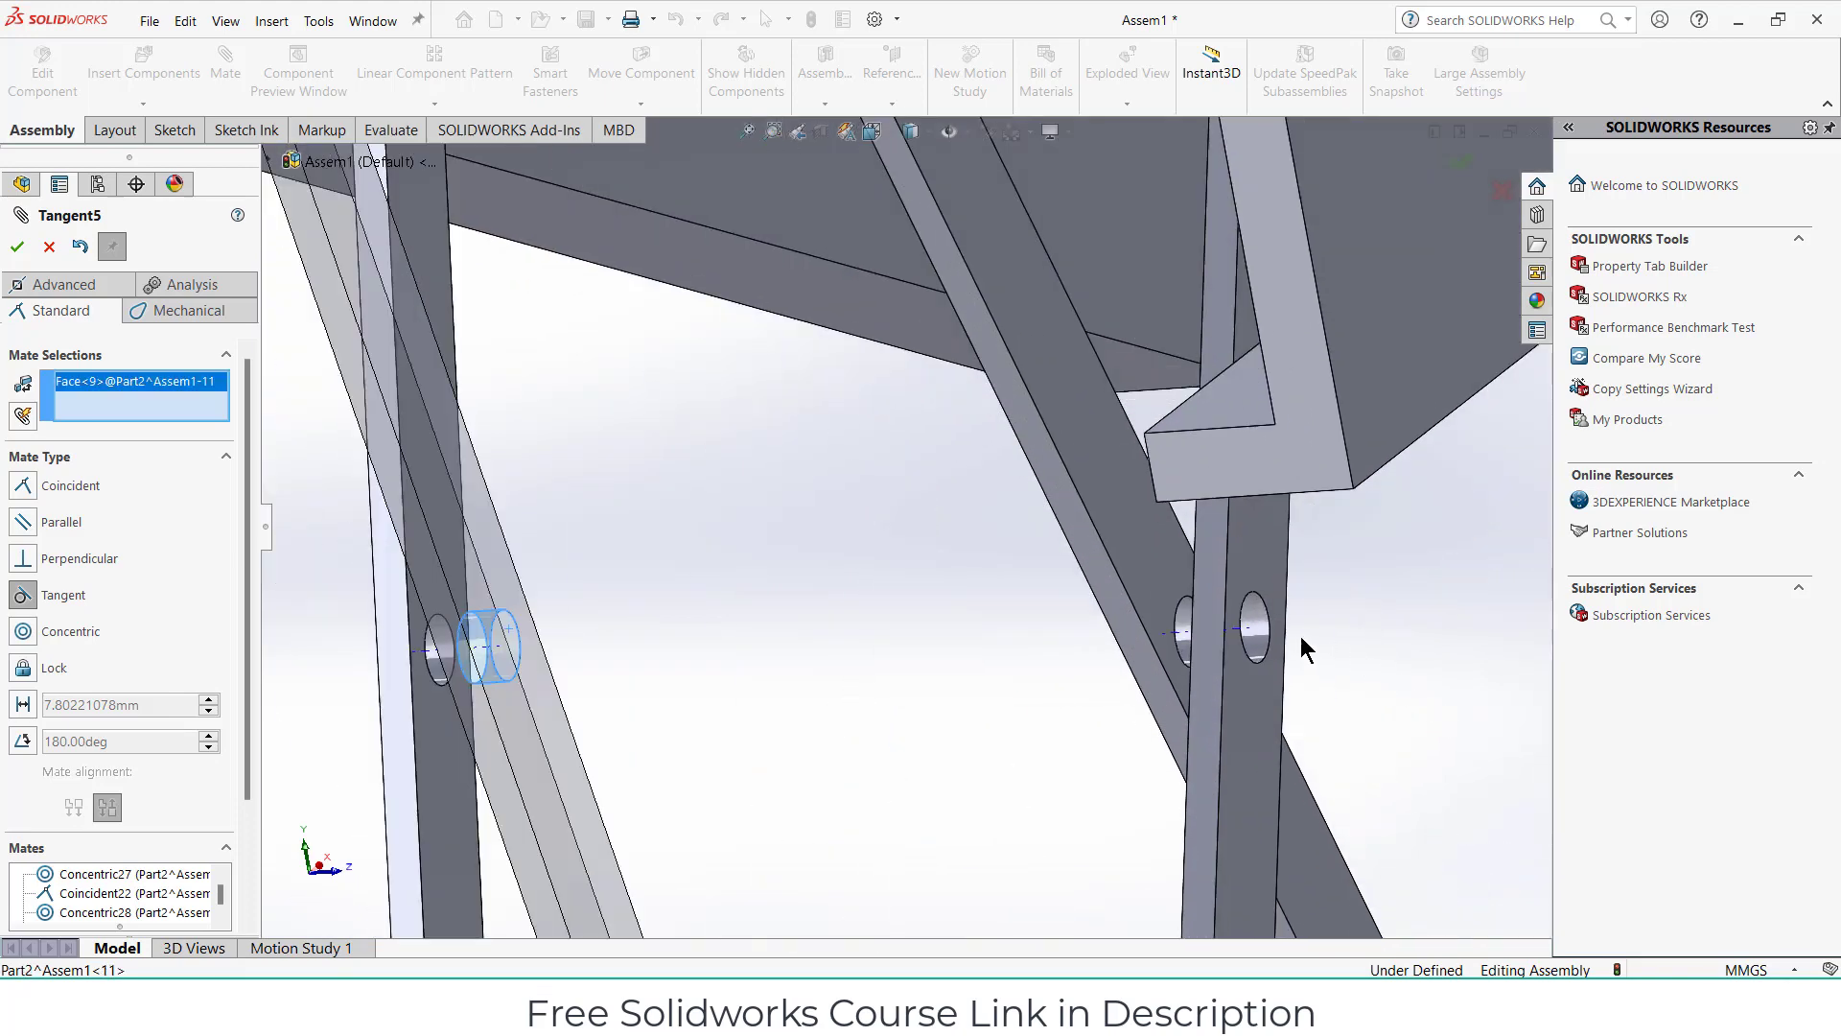
pyautogui.click(1258, 624)
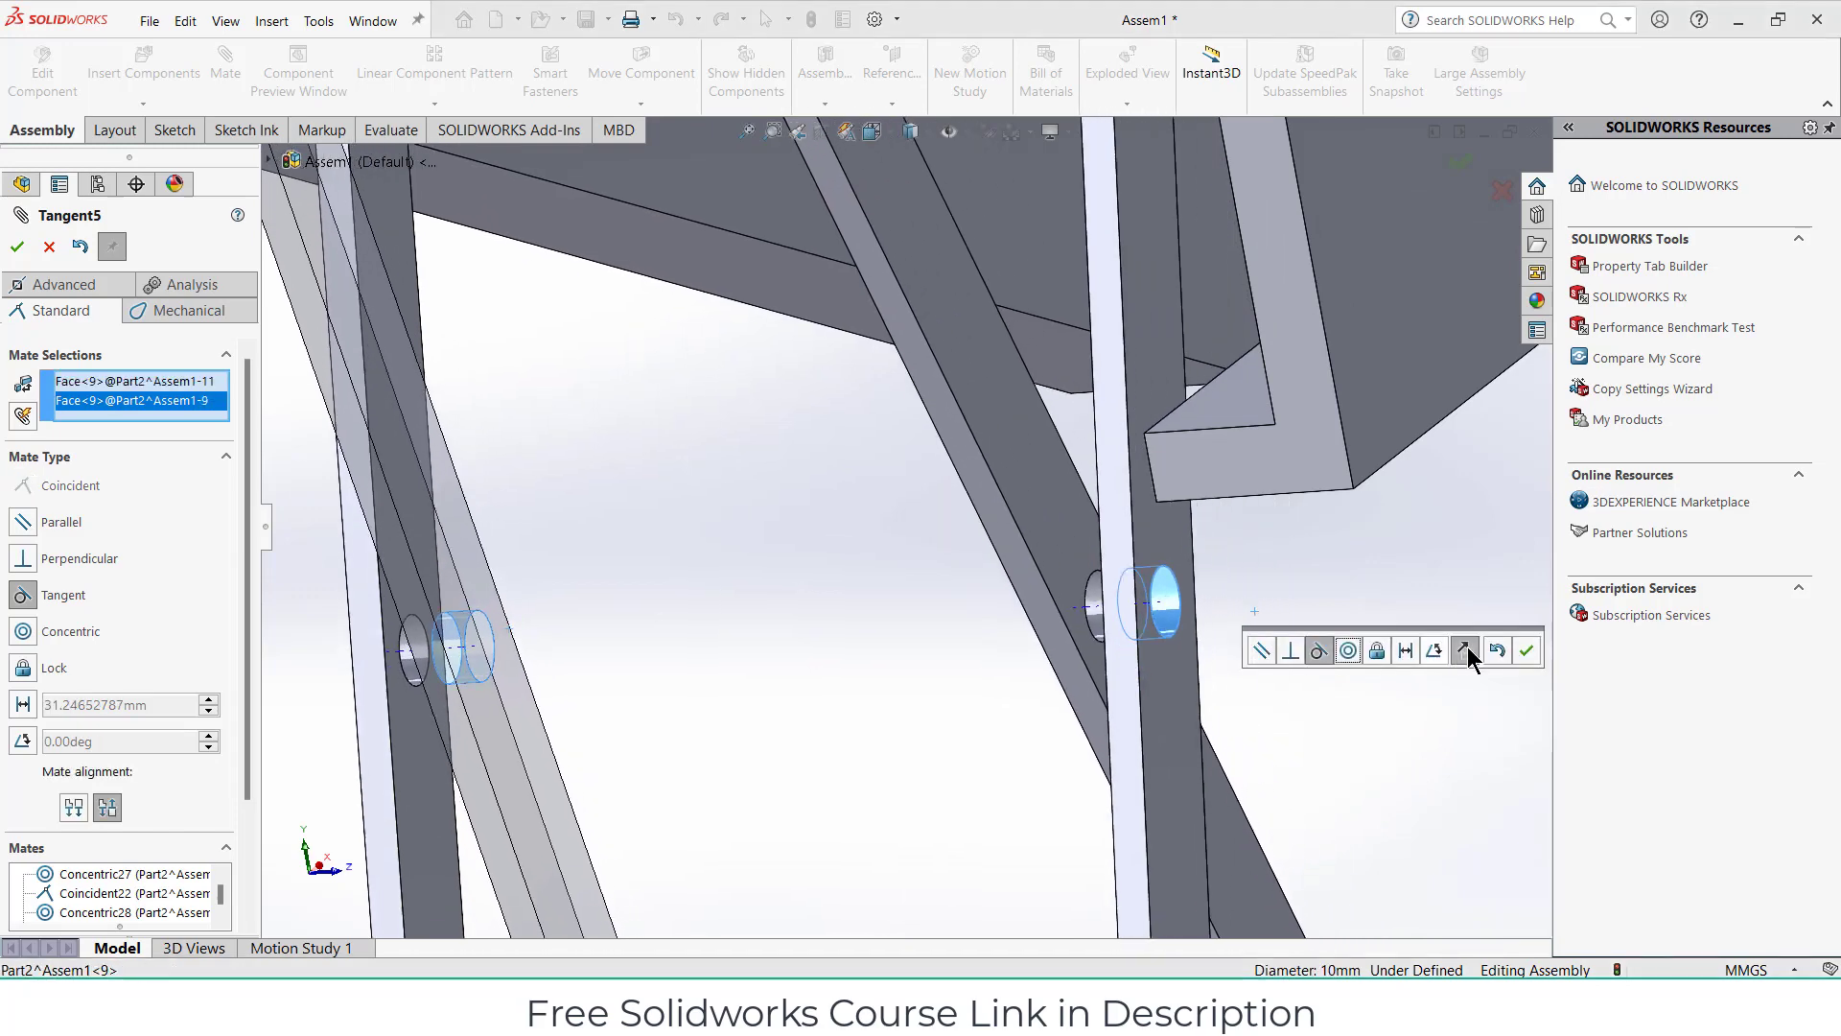
pyautogui.click(1350, 652)
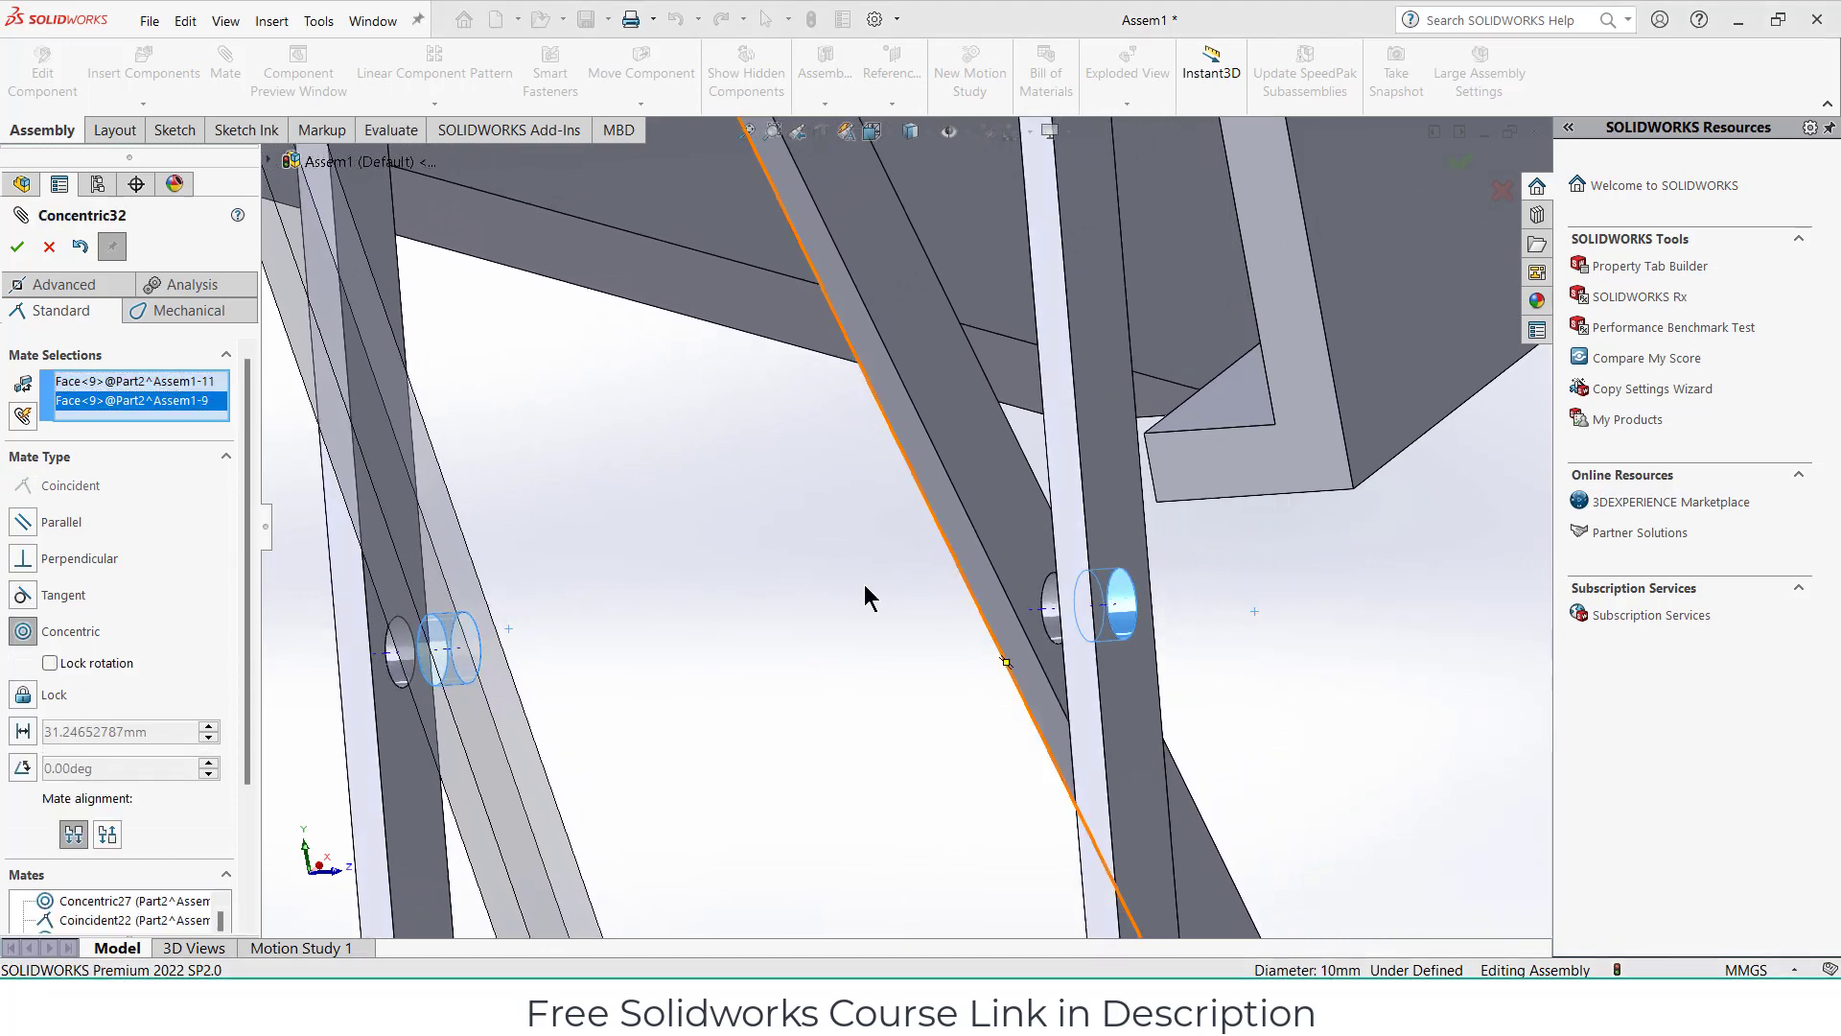
pyautogui.click(17, 247)
# Make the second platform's top face parallel to the base's top face.
pyautogui.scroll(5, 810, 423)
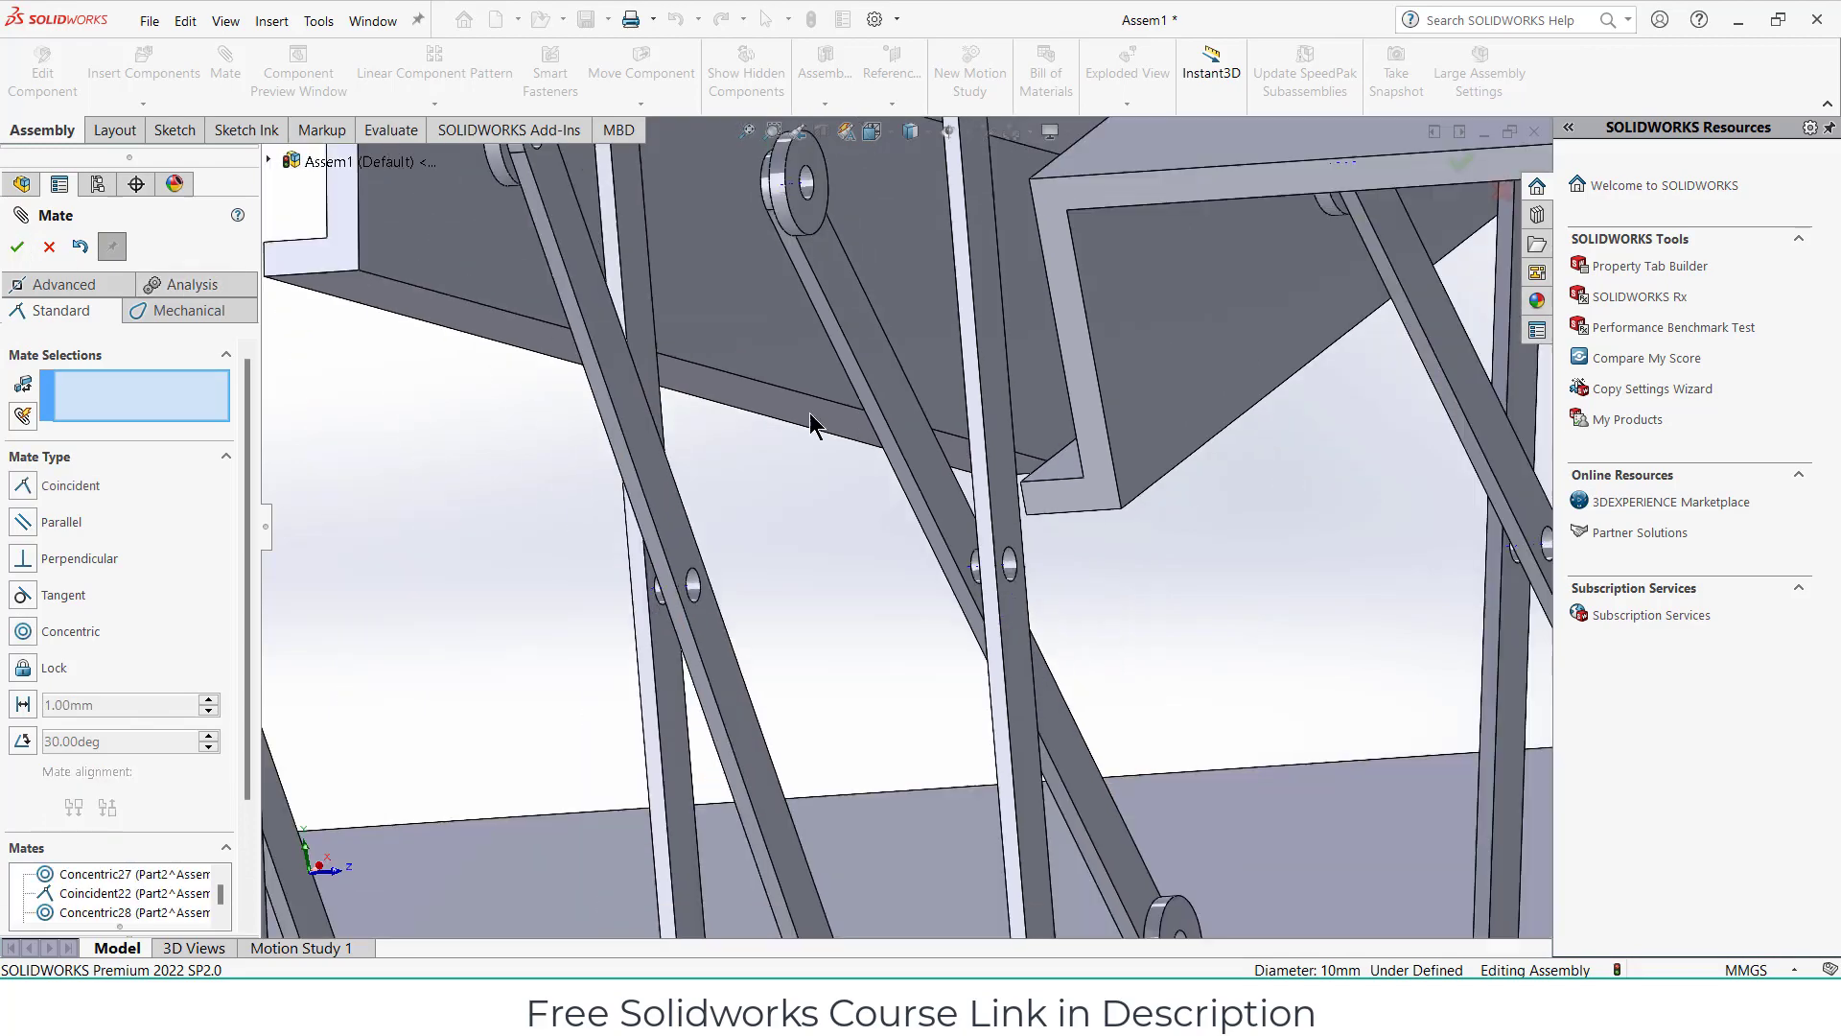
pyautogui.moveTo(810, 423); pyautogui.dragTo(822, 403, button='middle')
pyautogui.moveTo(802, 291); pyautogui.dragTo(788, 336, button='middle')
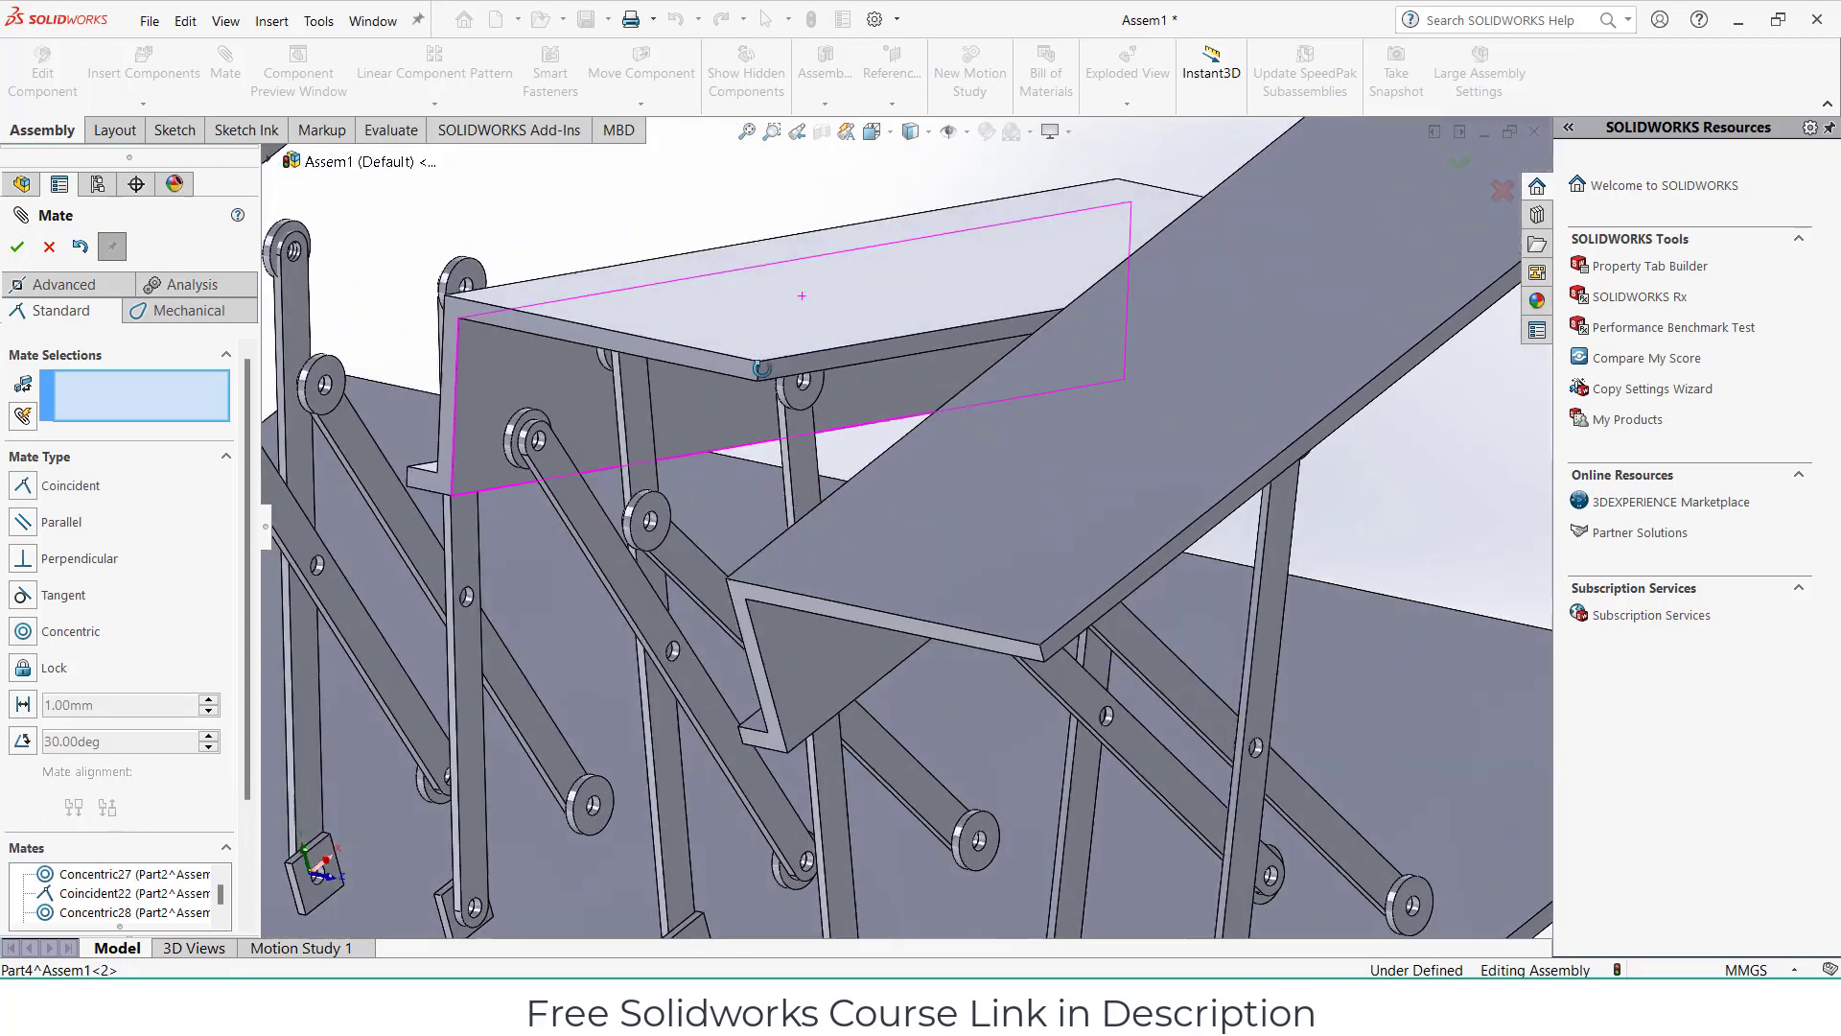
pyautogui.click(778, 338)
pyautogui.scroll(5, 779, 338)
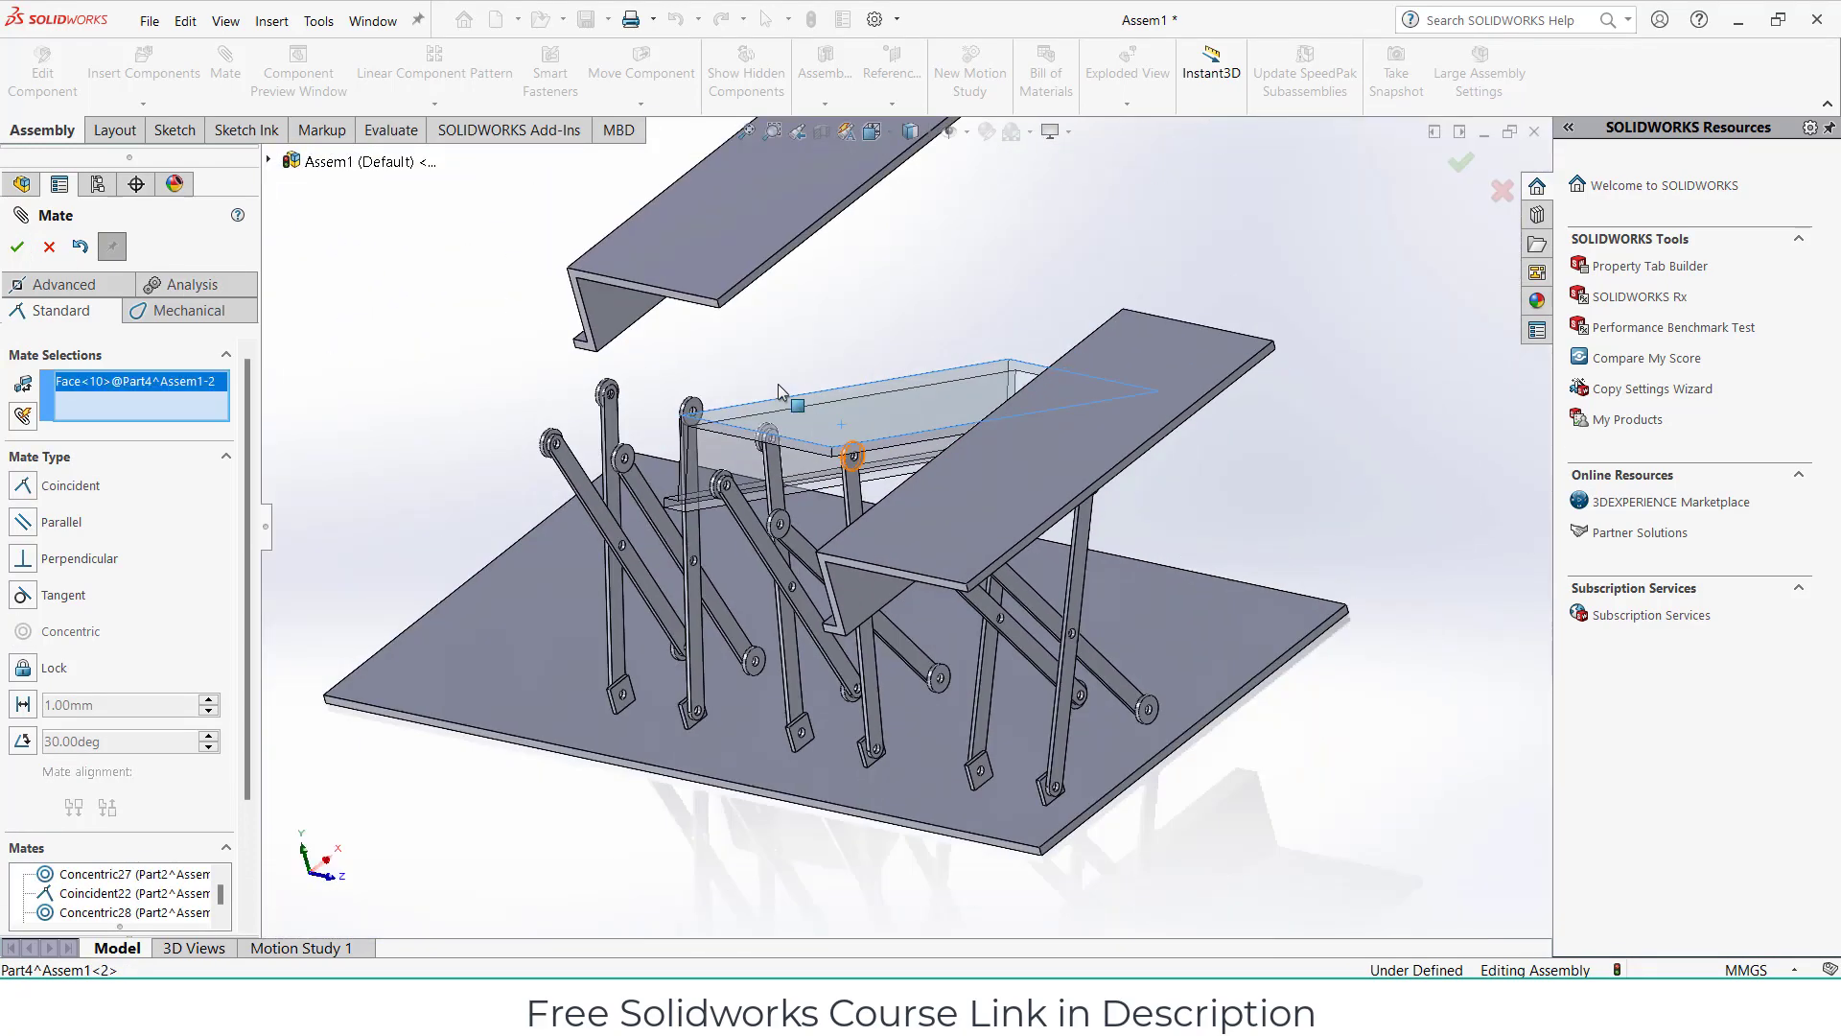
pyautogui.click(840, 789)
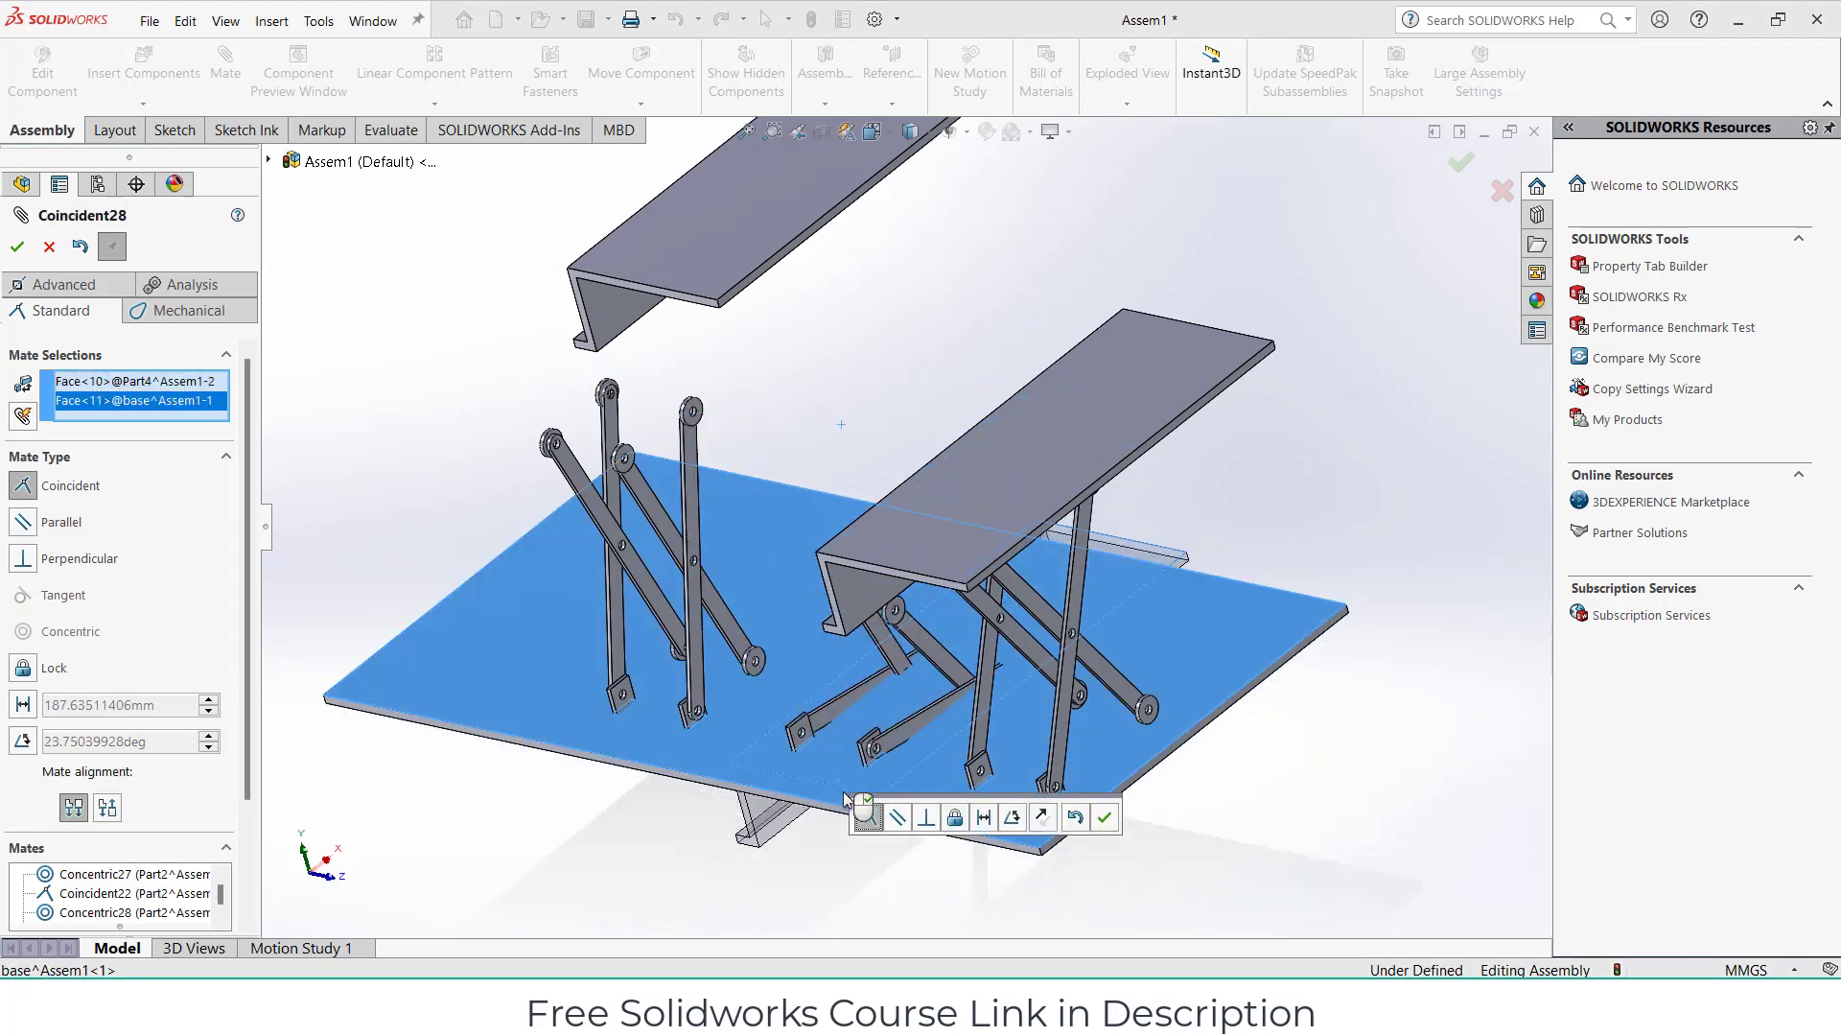
pyautogui.click(899, 819)
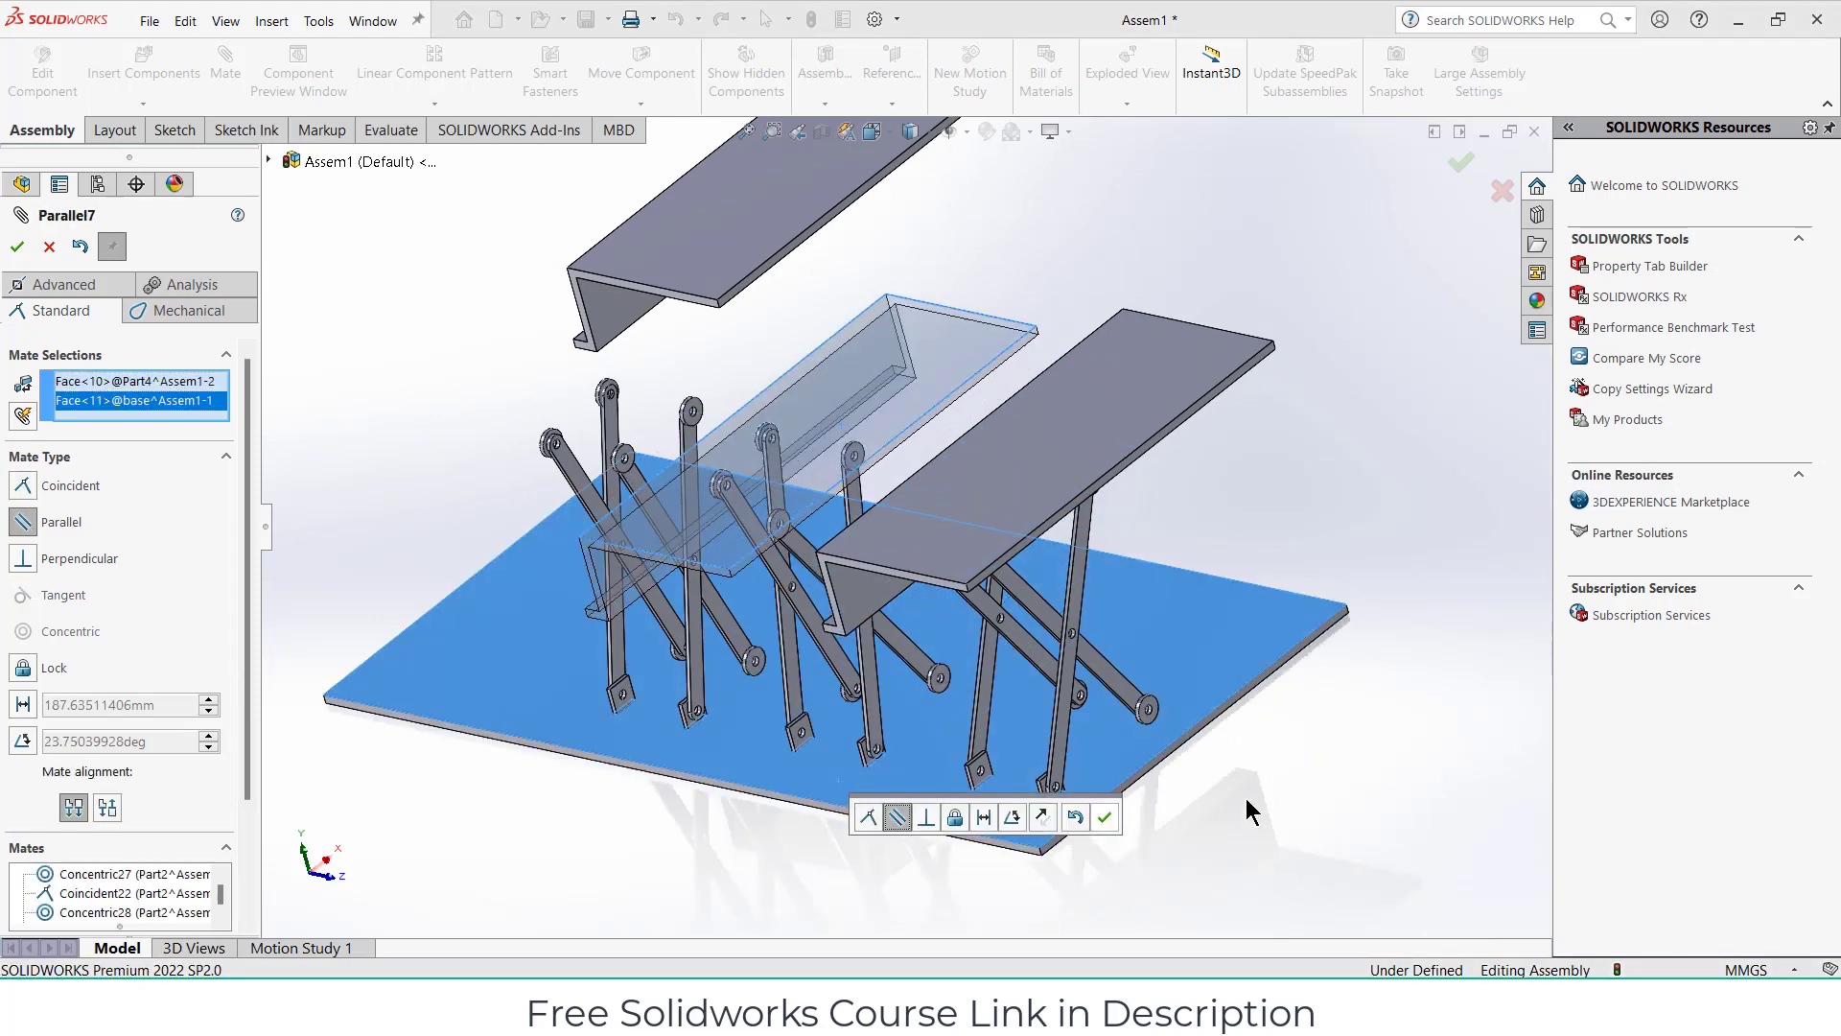
pyautogui.click(1110, 819)
# Make the platform's channel face coincident with the base.
pyautogui.scroll(-3, 683, 525)
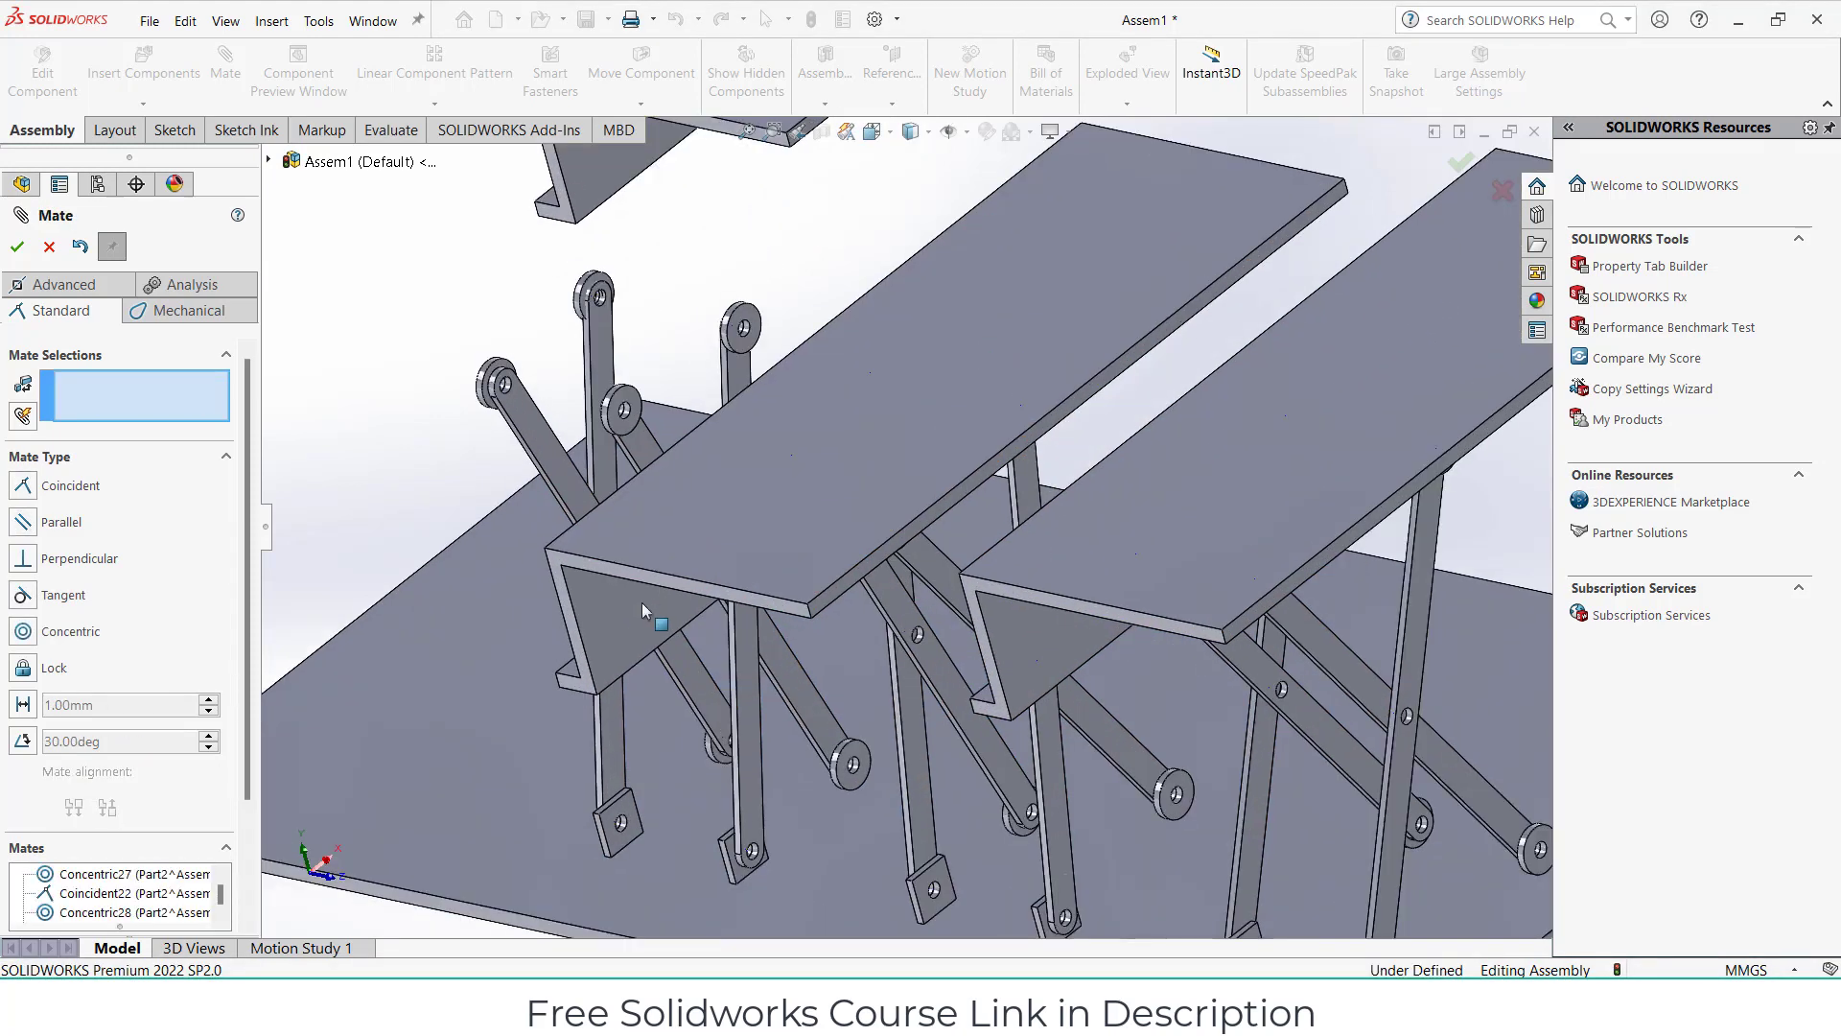
pyautogui.scroll(-2, 642, 602)
pyautogui.click(662, 554)
pyautogui.scroll(5, 970, 694)
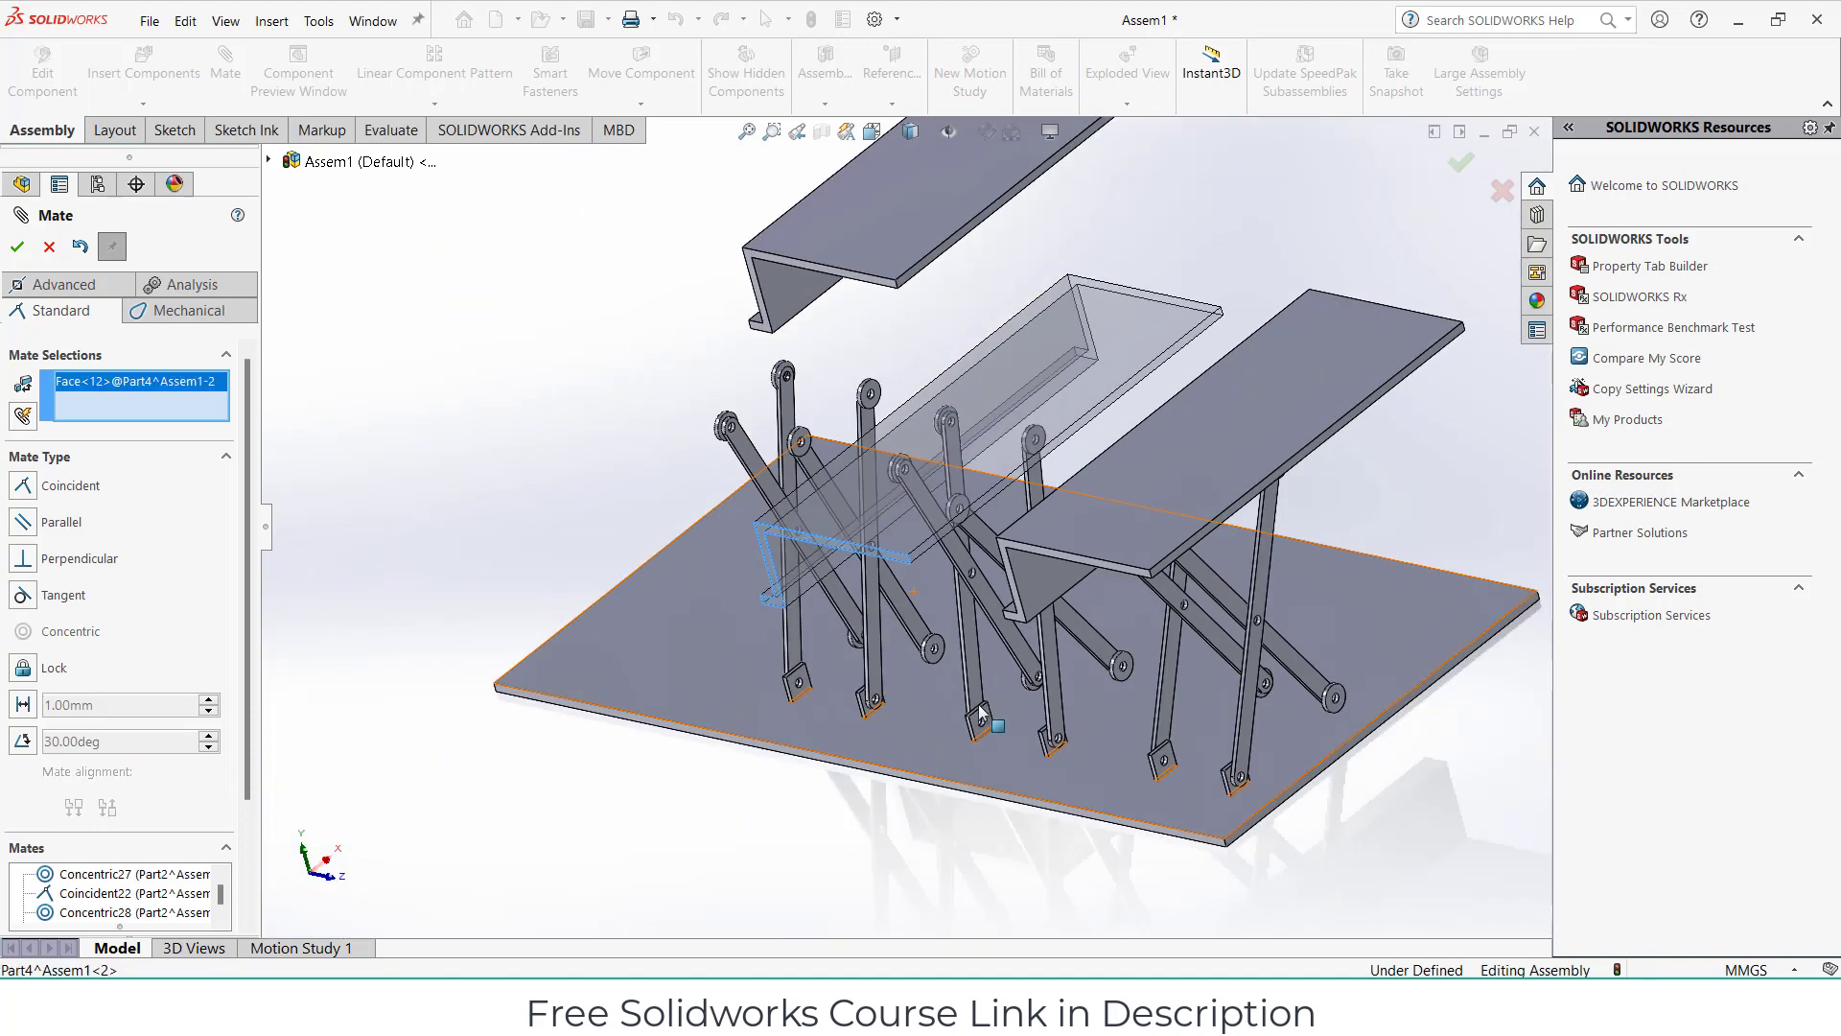
pyautogui.scroll(-2, 1268, 844)
pyautogui.scroll(-3, 936, 735)
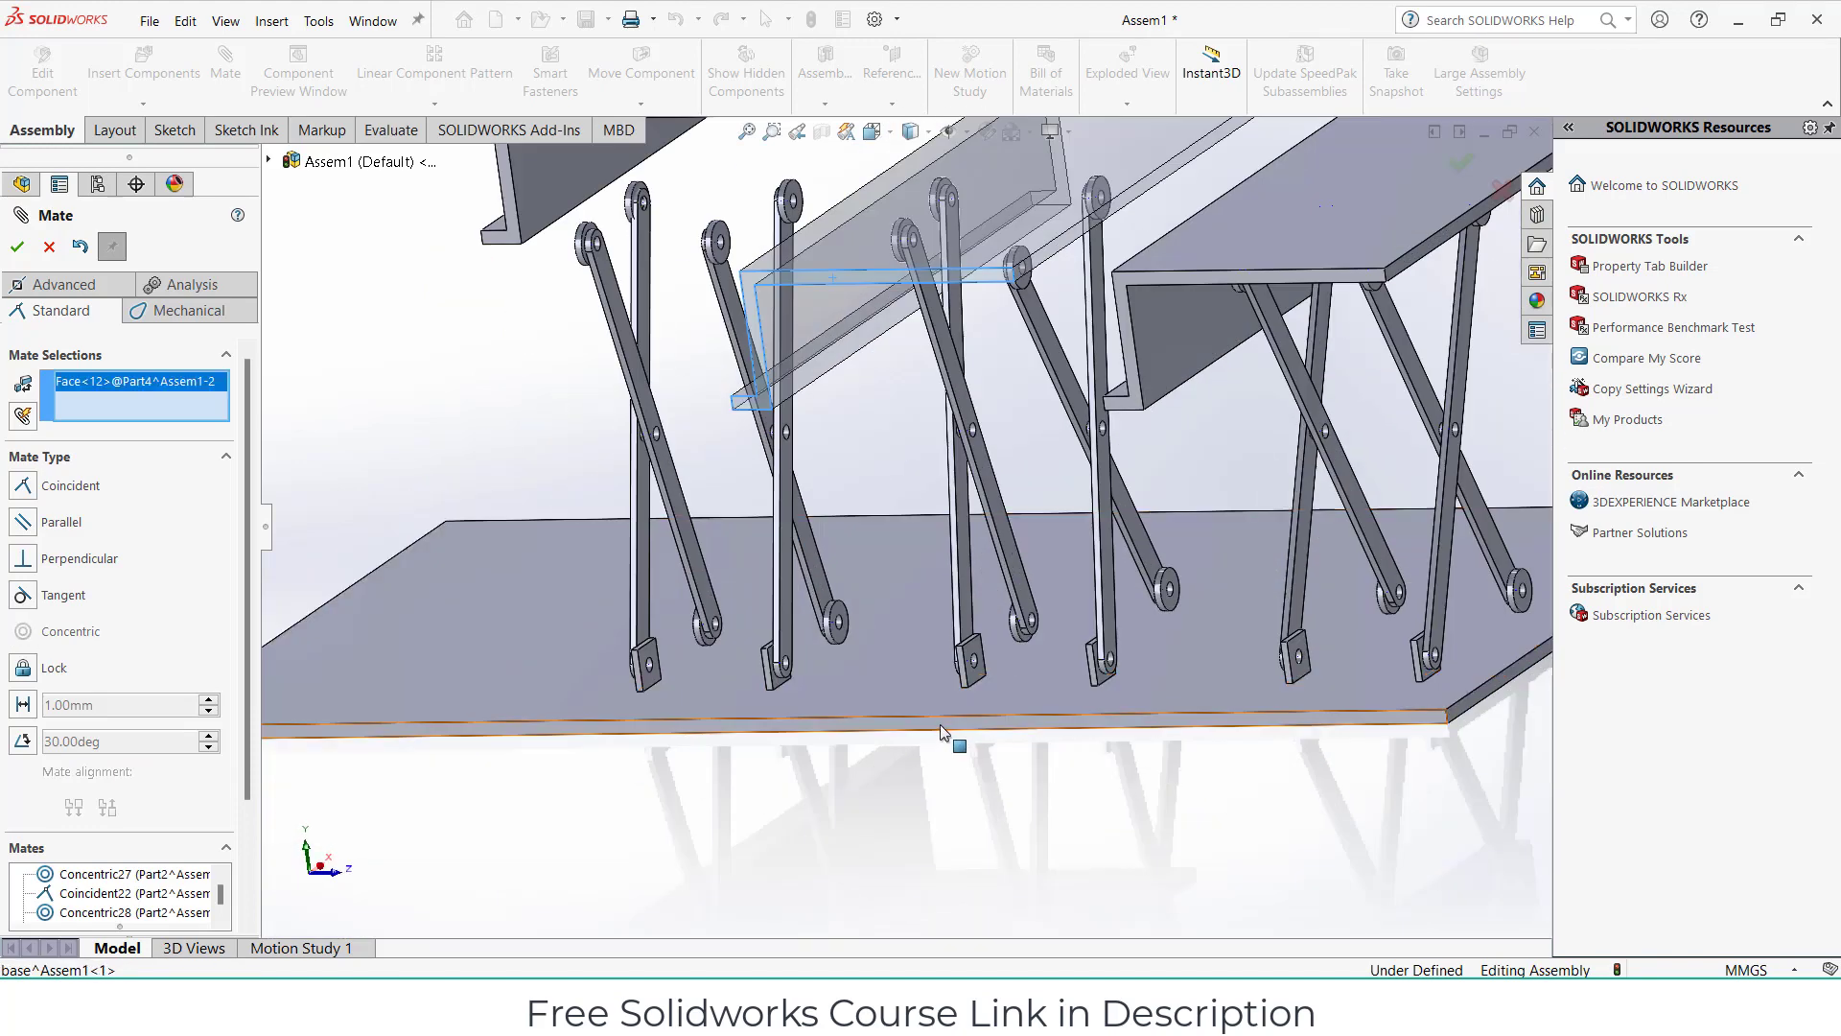
pyautogui.click(939, 724)
pyautogui.click(1254, 749)
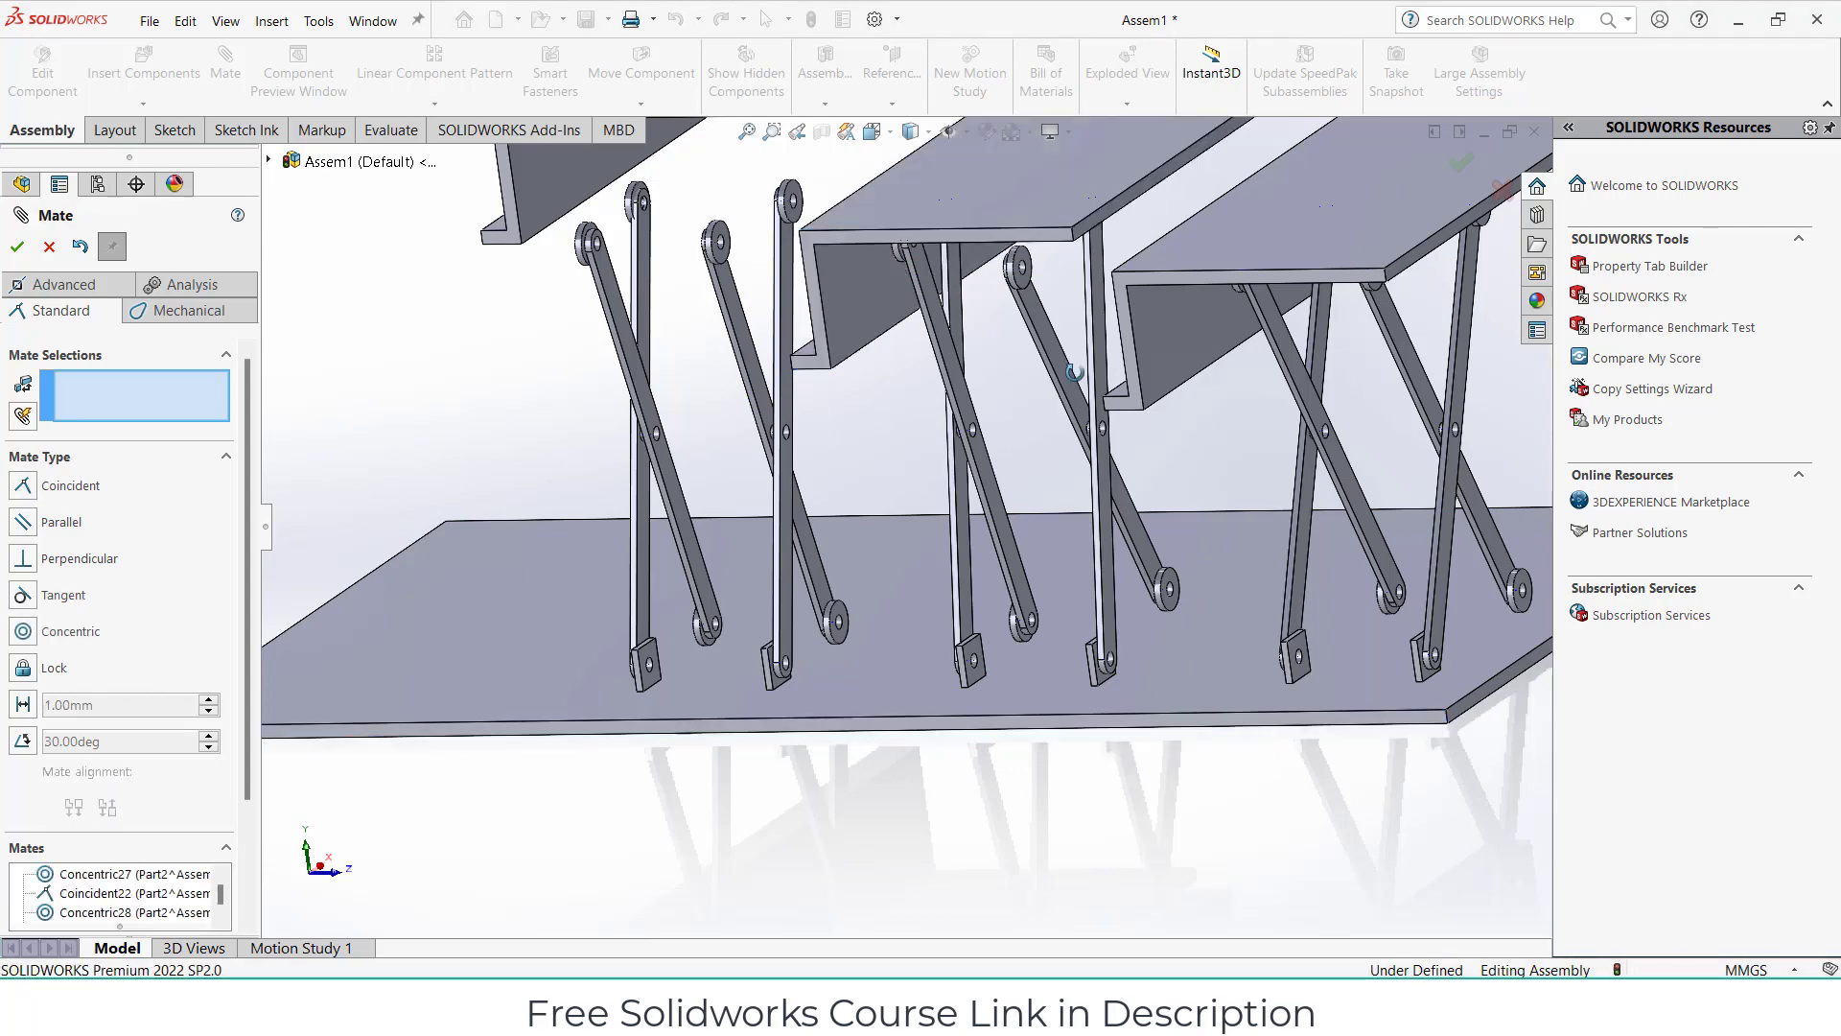
# Make the second platform's side face flush with the first platform's face.
pyautogui.moveTo(1253, 749)
pyautogui.mouseDown(button='middle')
pyautogui.moveTo(1079, 291)
pyautogui.moveTo(1172, 433)
pyautogui.mouseUp(button='middle')
pyautogui.scroll(-2, 1079, 290)
pyautogui.scroll(-3, 1079, 291)
pyautogui.click(1107, 240)
pyautogui.click(1113, 400)
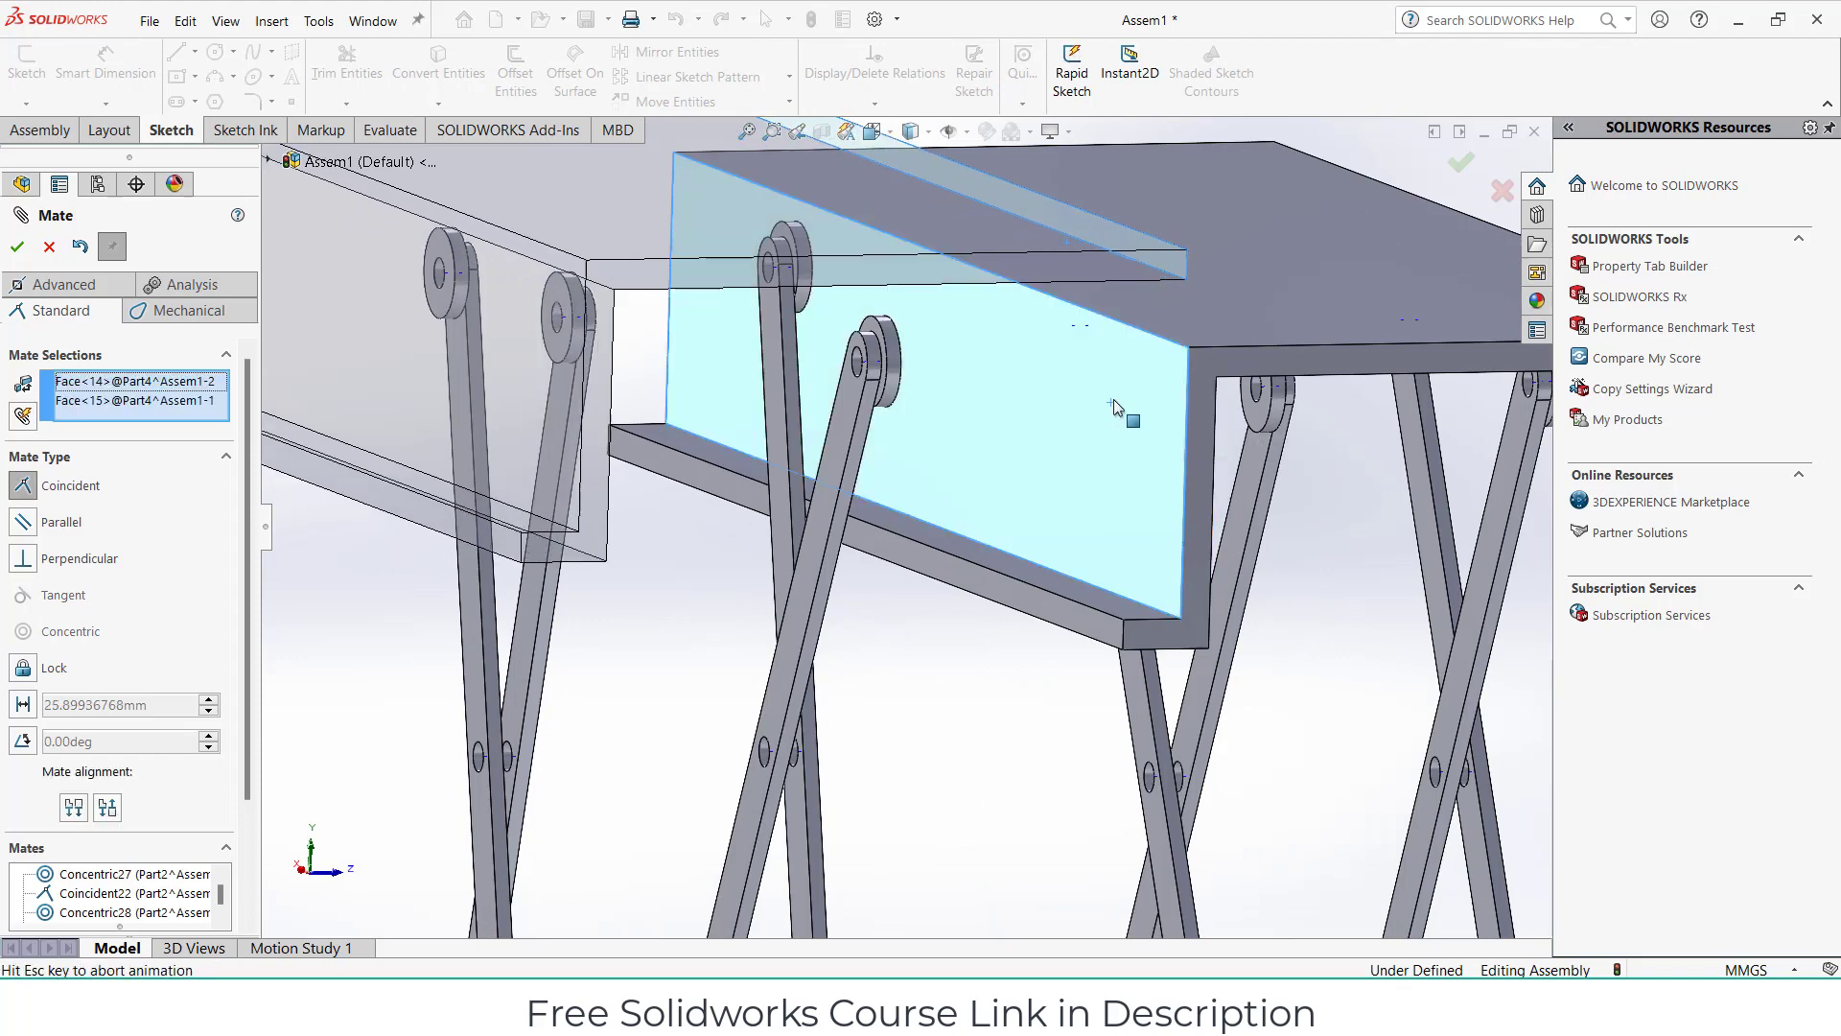
pyautogui.moveTo(1073, 316); pyautogui.dragTo(1053, 307, button='middle')
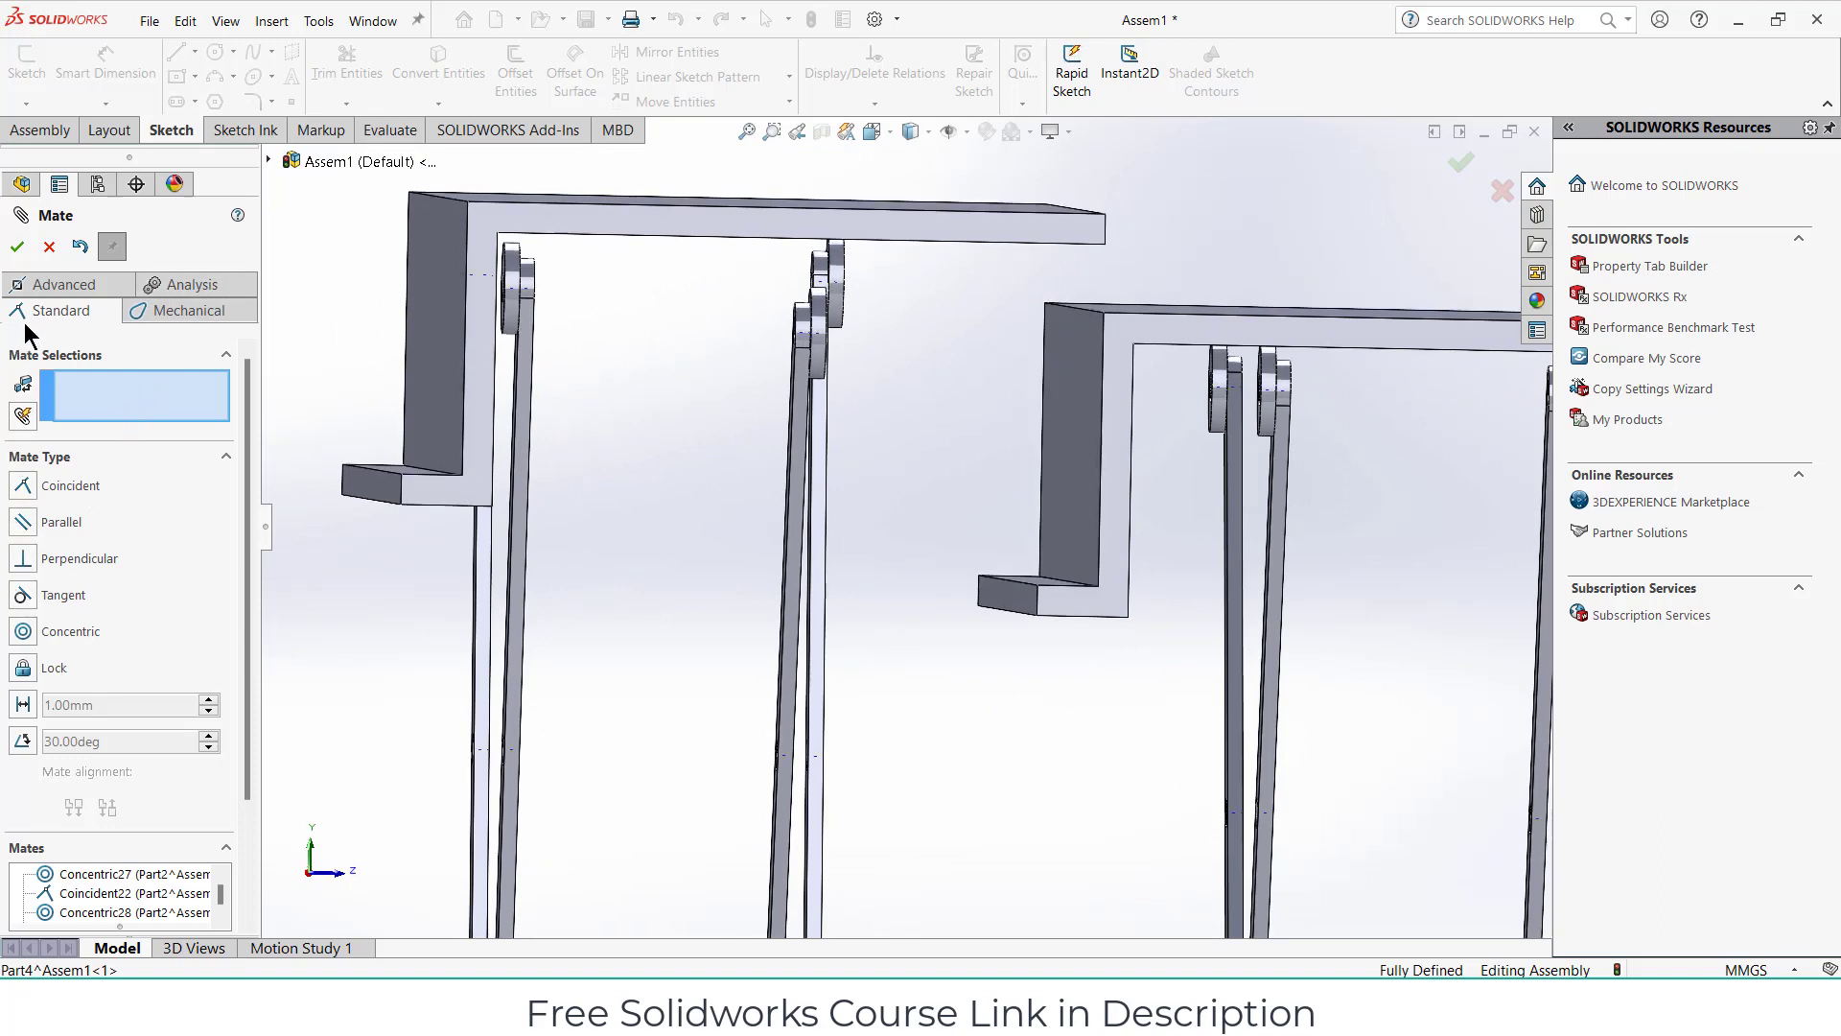
# Add a limit distance mate between the two platform top faces, 0–90 mm.
pyautogui.click(52, 286)
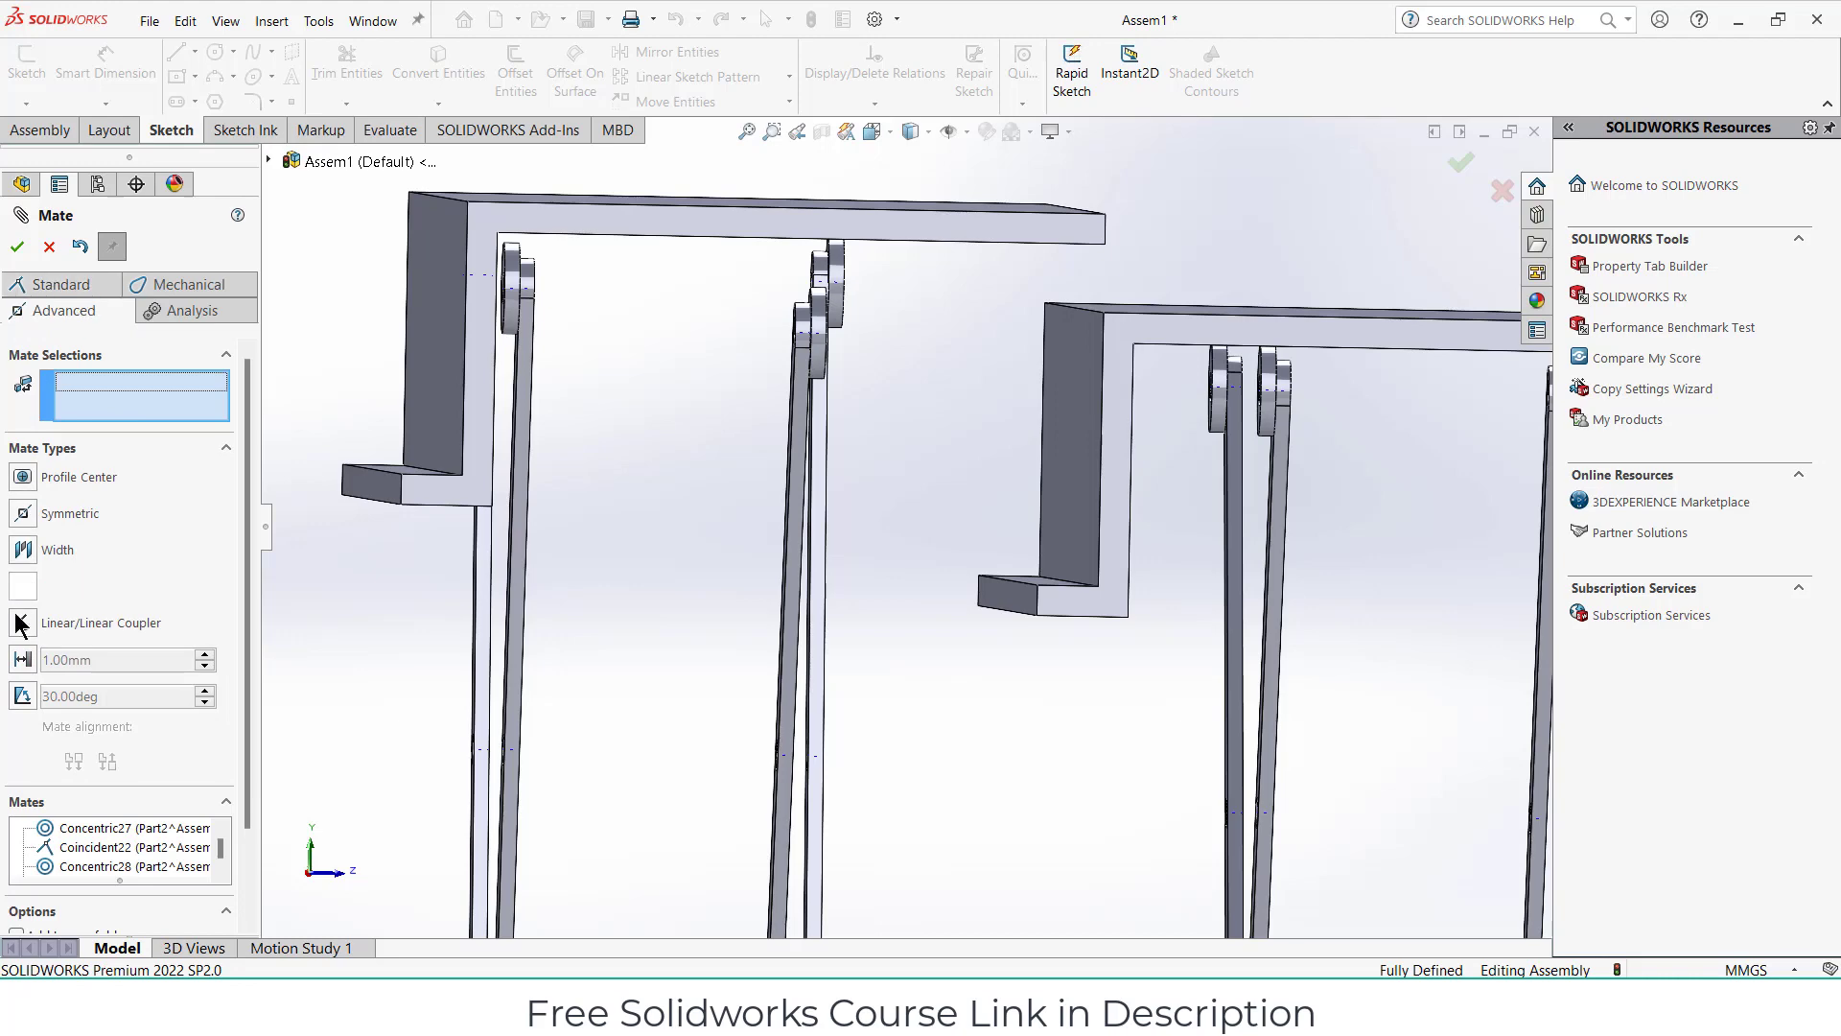
pyautogui.click(24, 660)
pyautogui.moveTo(1028, 268); pyautogui.dragTo(1045, 331, button='middle')
pyautogui.scroll(3, 1040, 307)
pyautogui.click(800, 228)
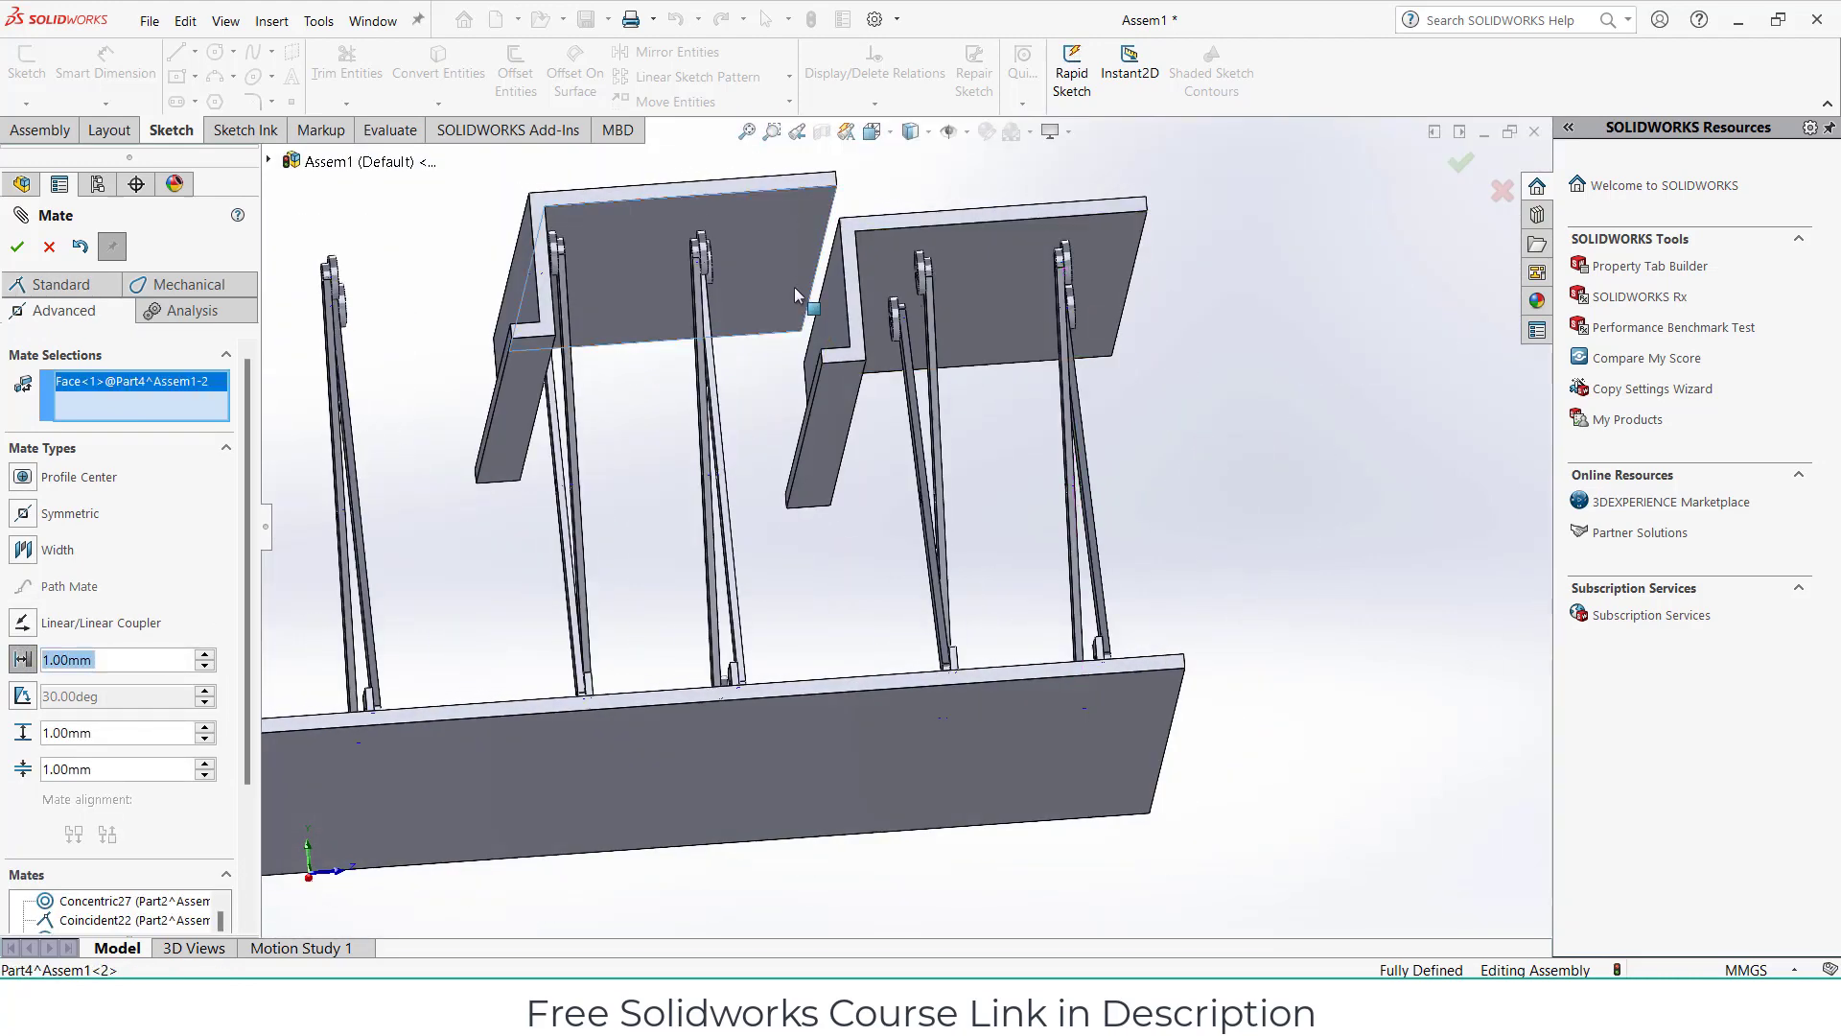
pyautogui.moveTo(794, 286); pyautogui.dragTo(1045, 554, button='middle')
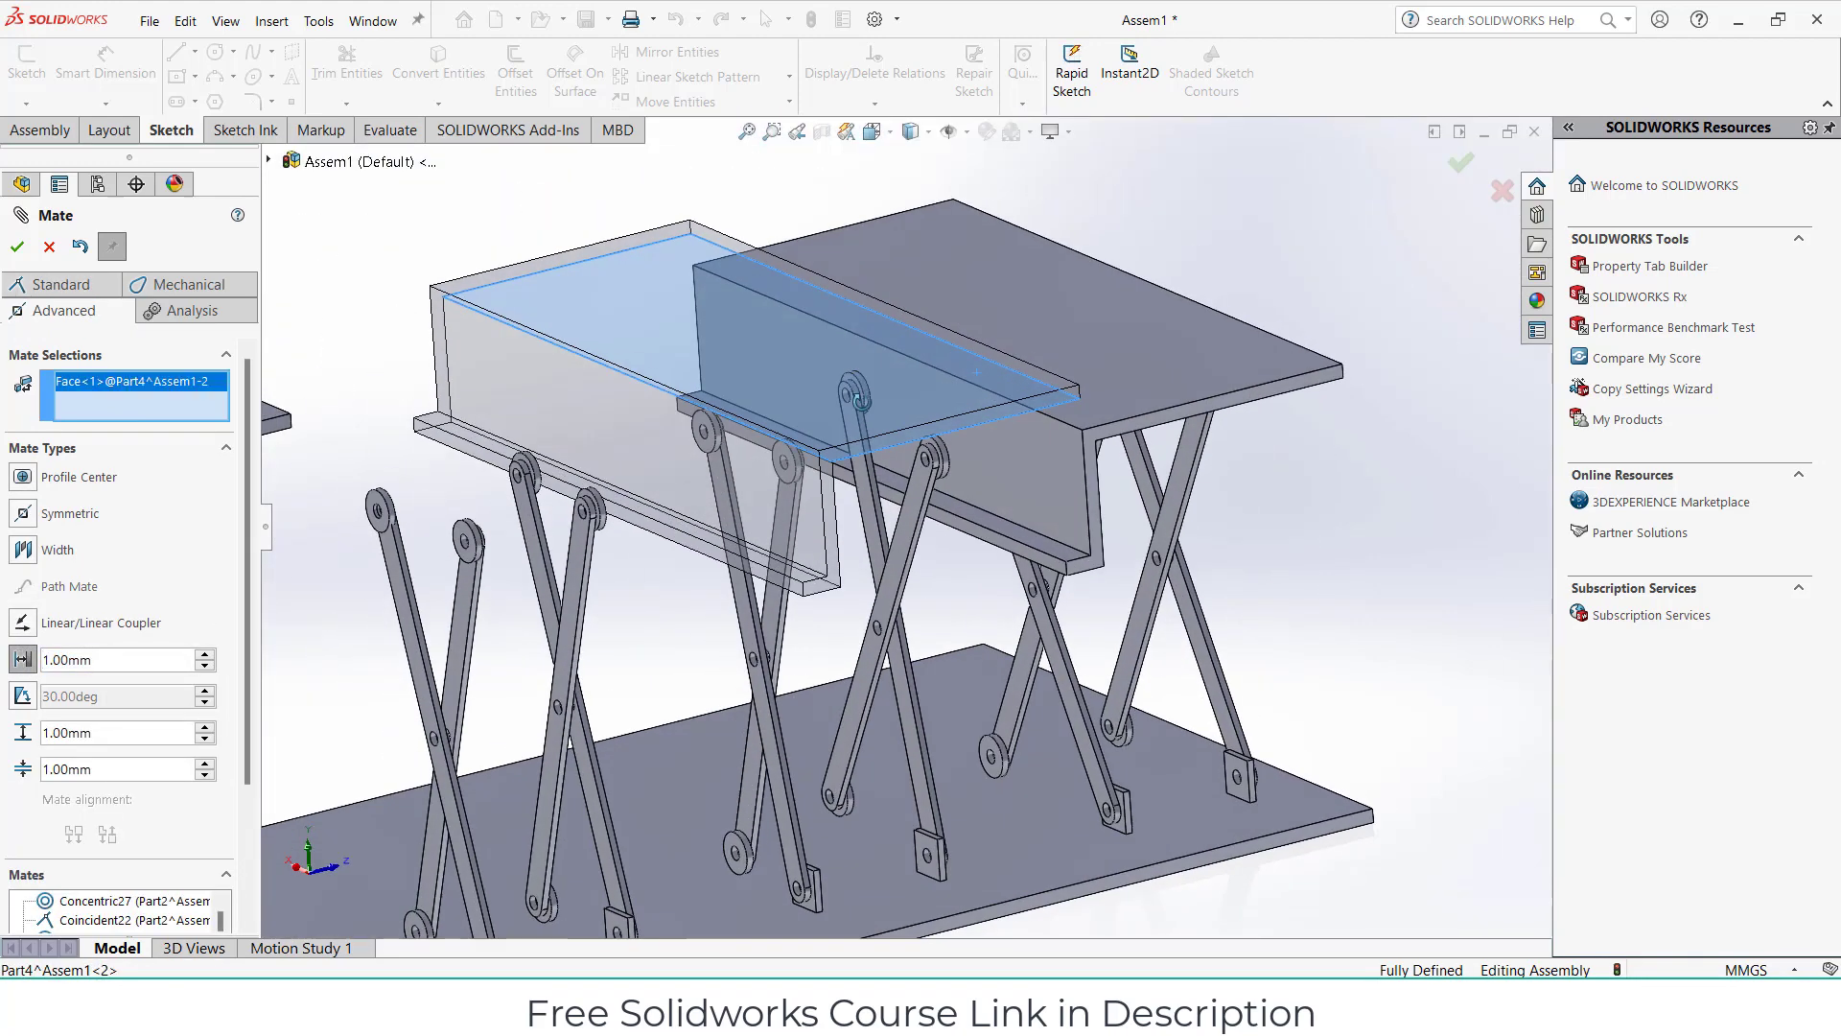
pyautogui.click(1044, 553)
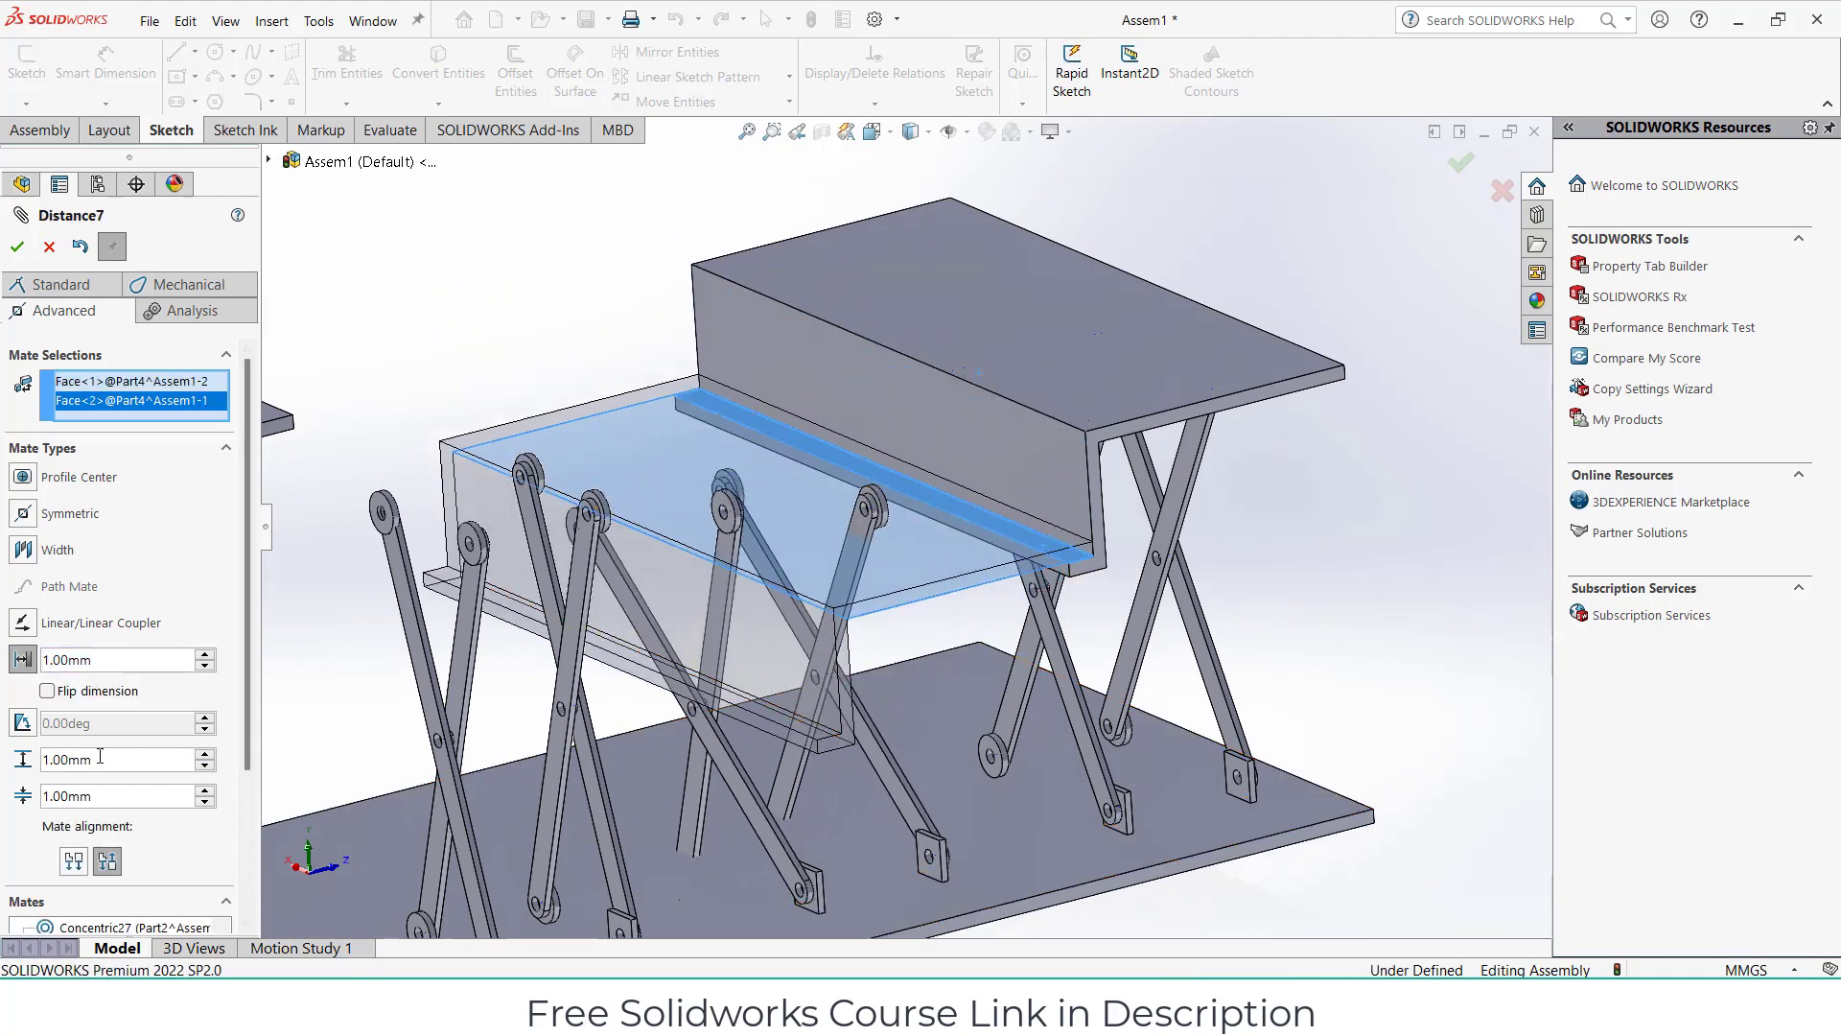
pyautogui.write('0')
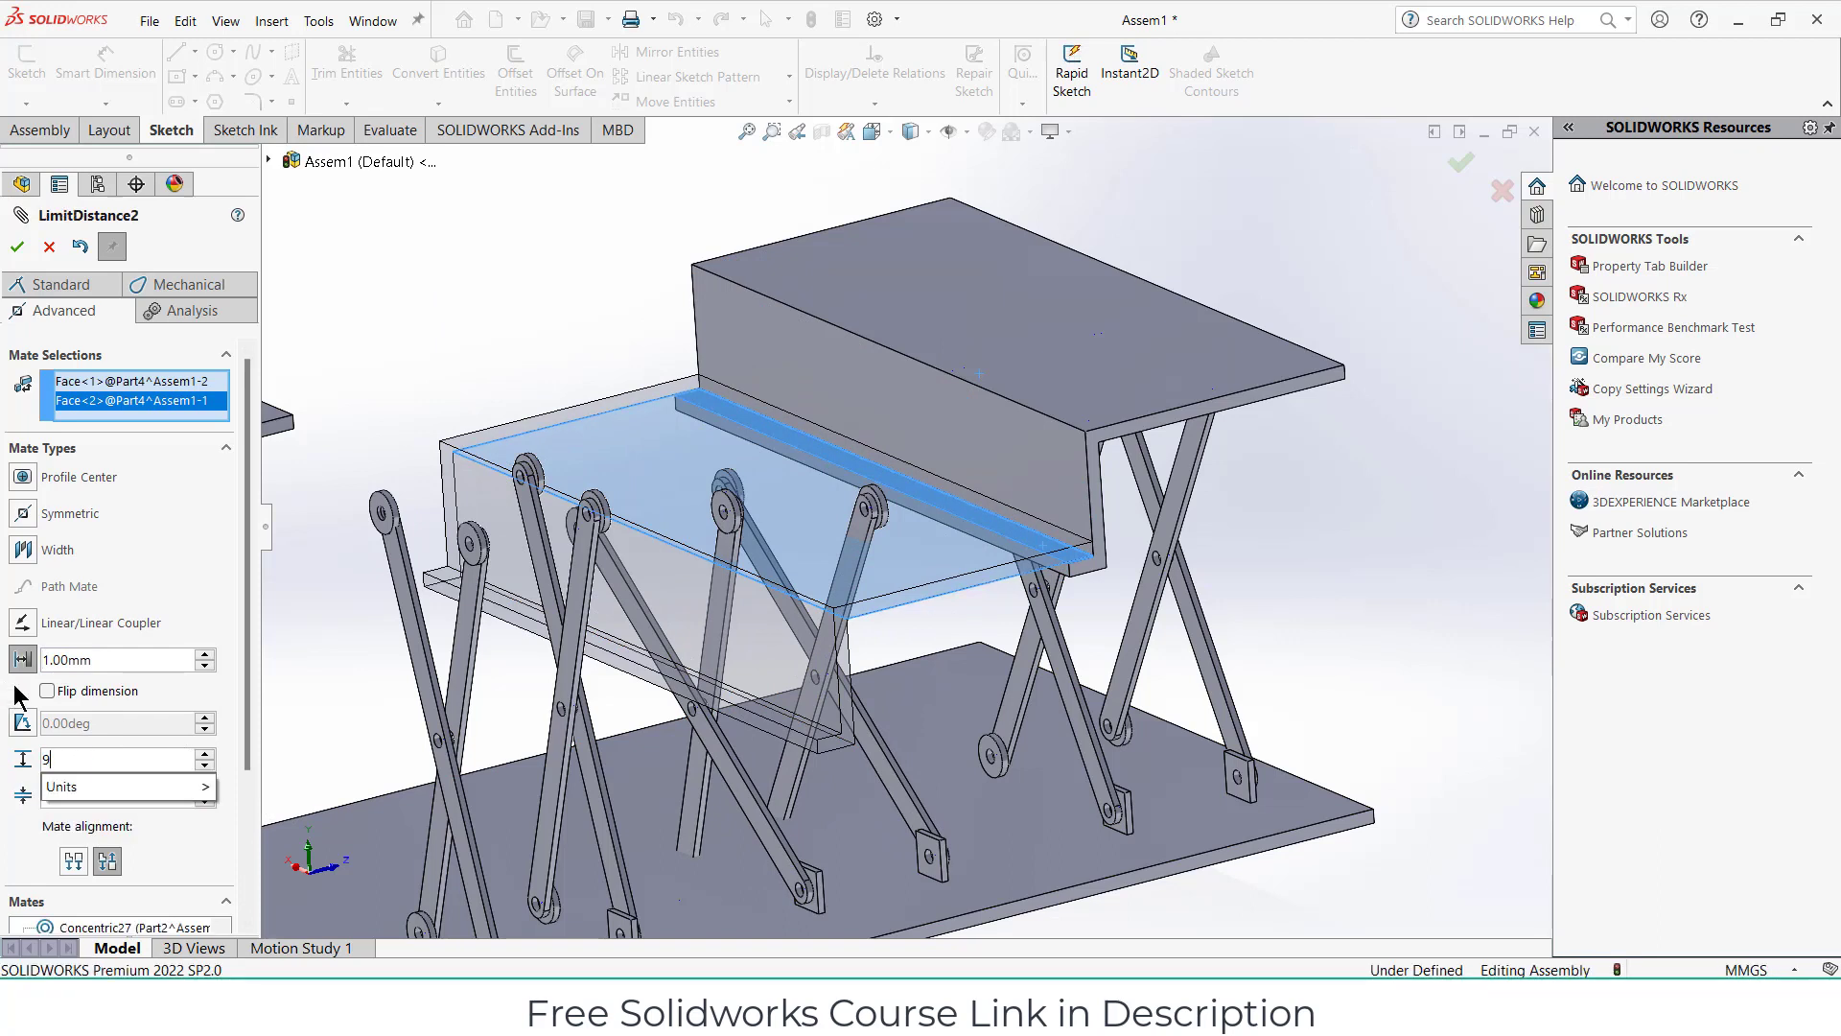
pyautogui.write('0.00mm')
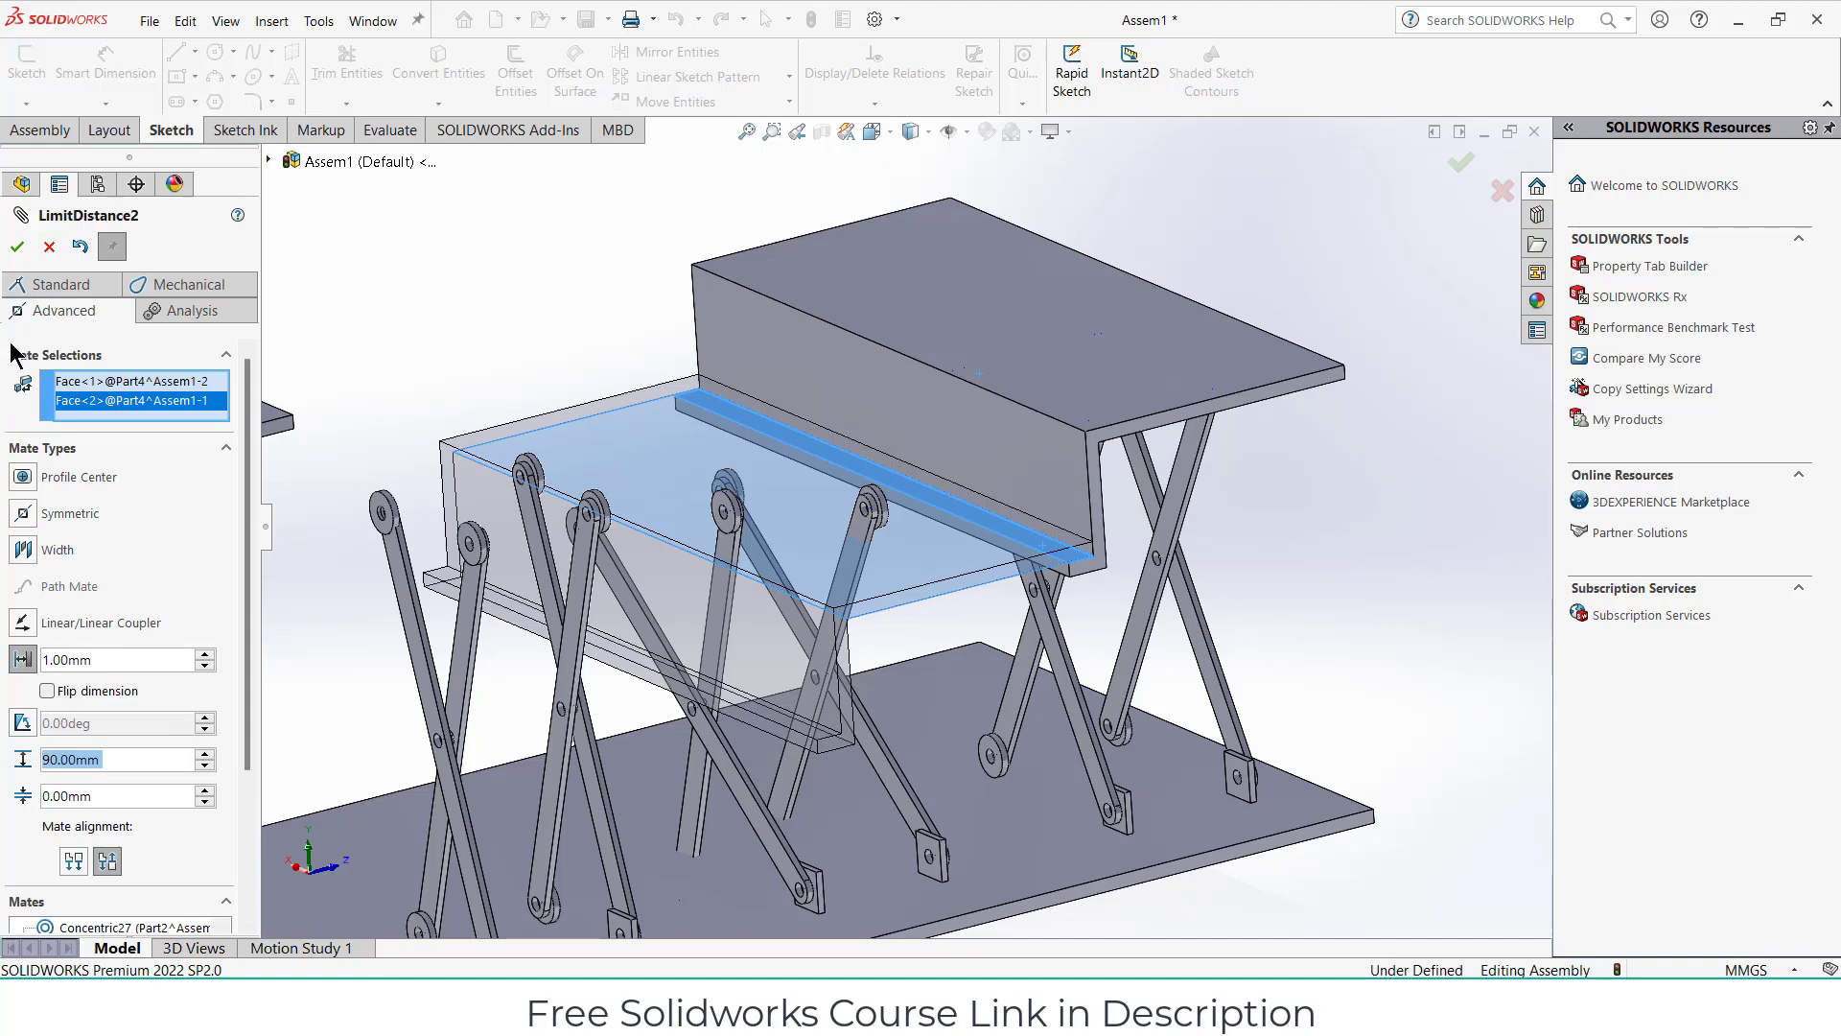
pyautogui.click(18, 247)
# Select a roller's circular edge and the base plate face as standard mate partners.
pyautogui.moveTo(502, 416); pyautogui.dragTo(888, 602, button='middle')
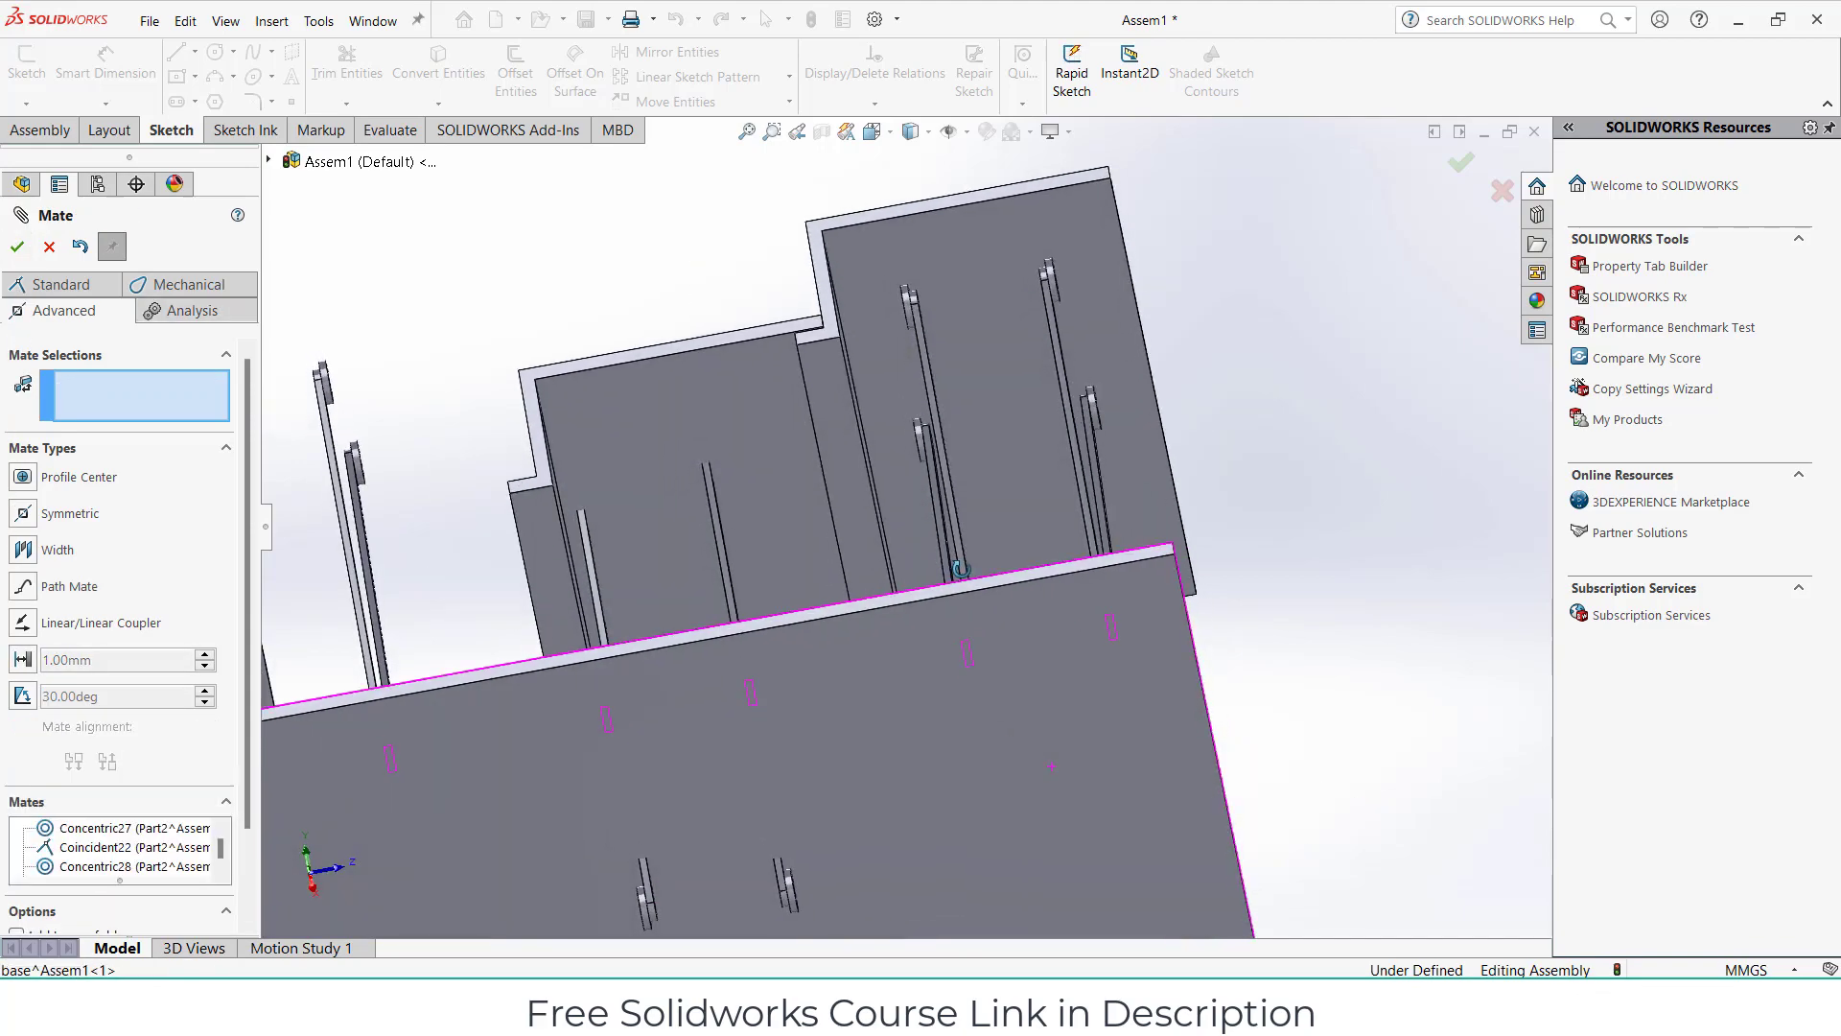
pyautogui.scroll(3, 889, 714)
pyautogui.moveTo(889, 714); pyautogui.dragTo(809, 704, button='middle')
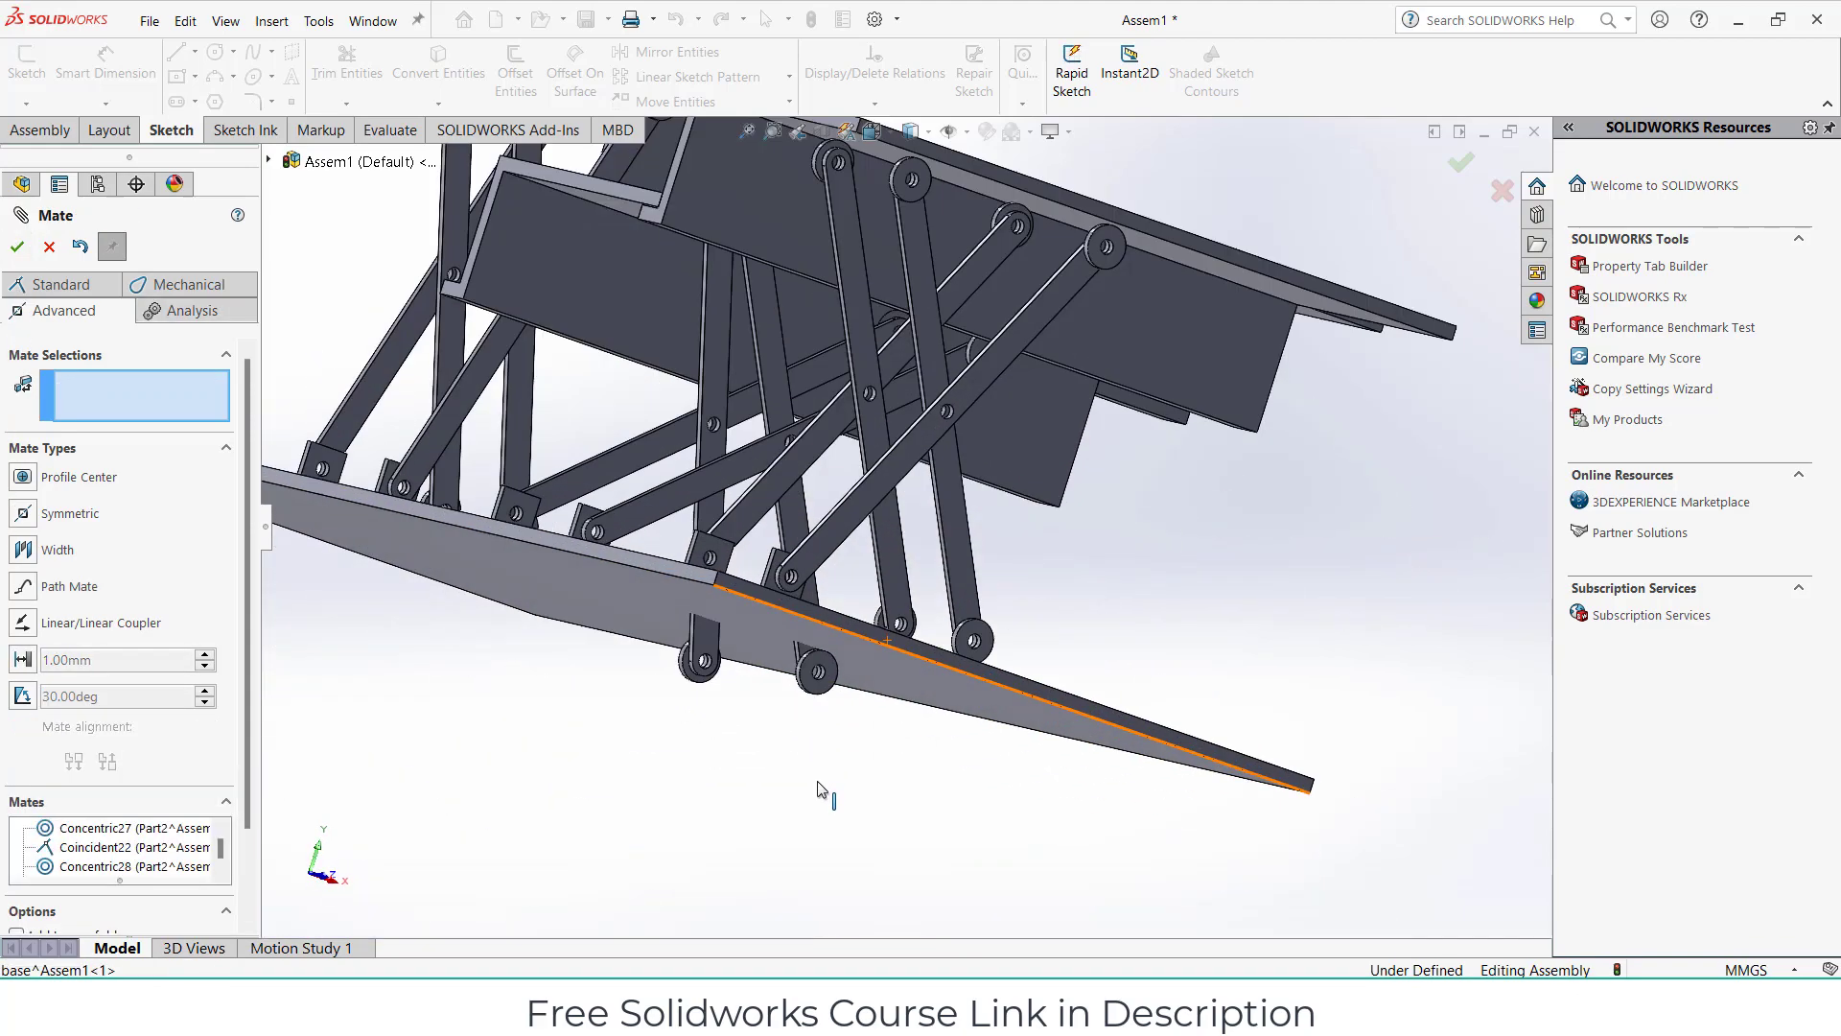
pyautogui.scroll(-5, 822, 793)
pyautogui.scroll(-3, 801, 571)
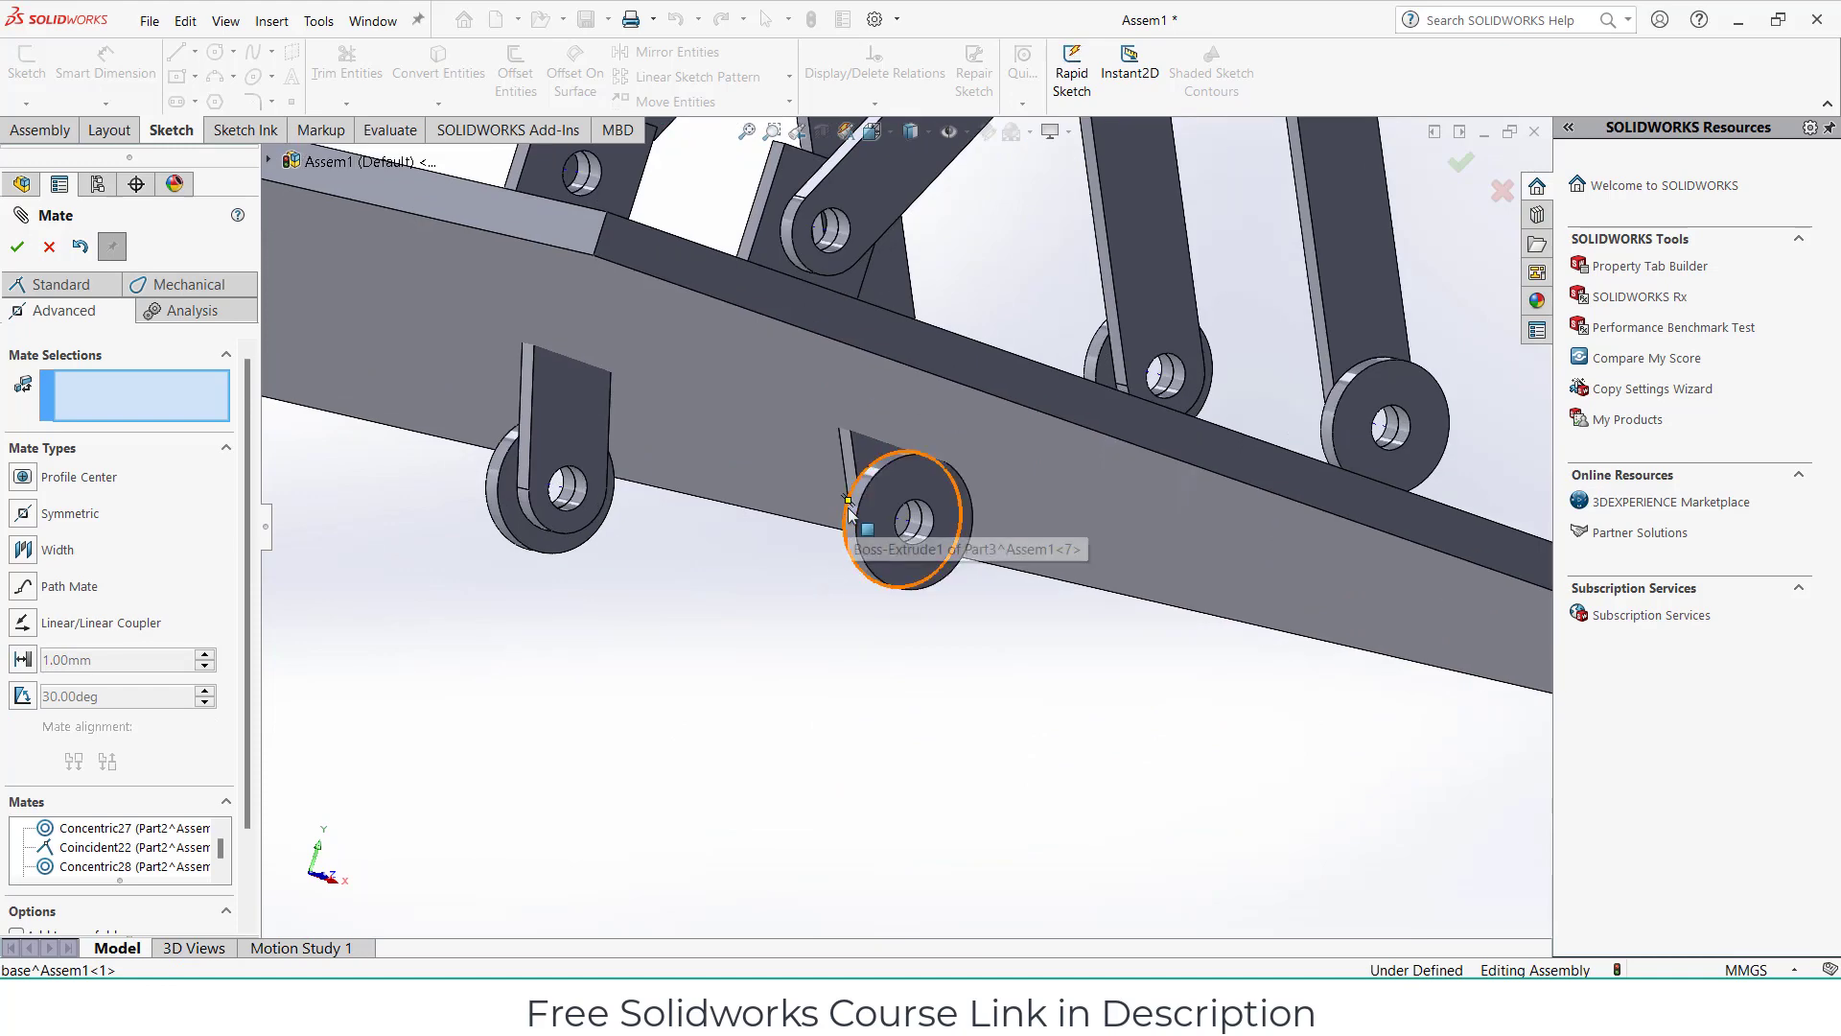
pyautogui.click(859, 521)
pyautogui.moveTo(858, 521); pyautogui.dragTo(895, 505, button='middle')
pyautogui.click(895, 504)
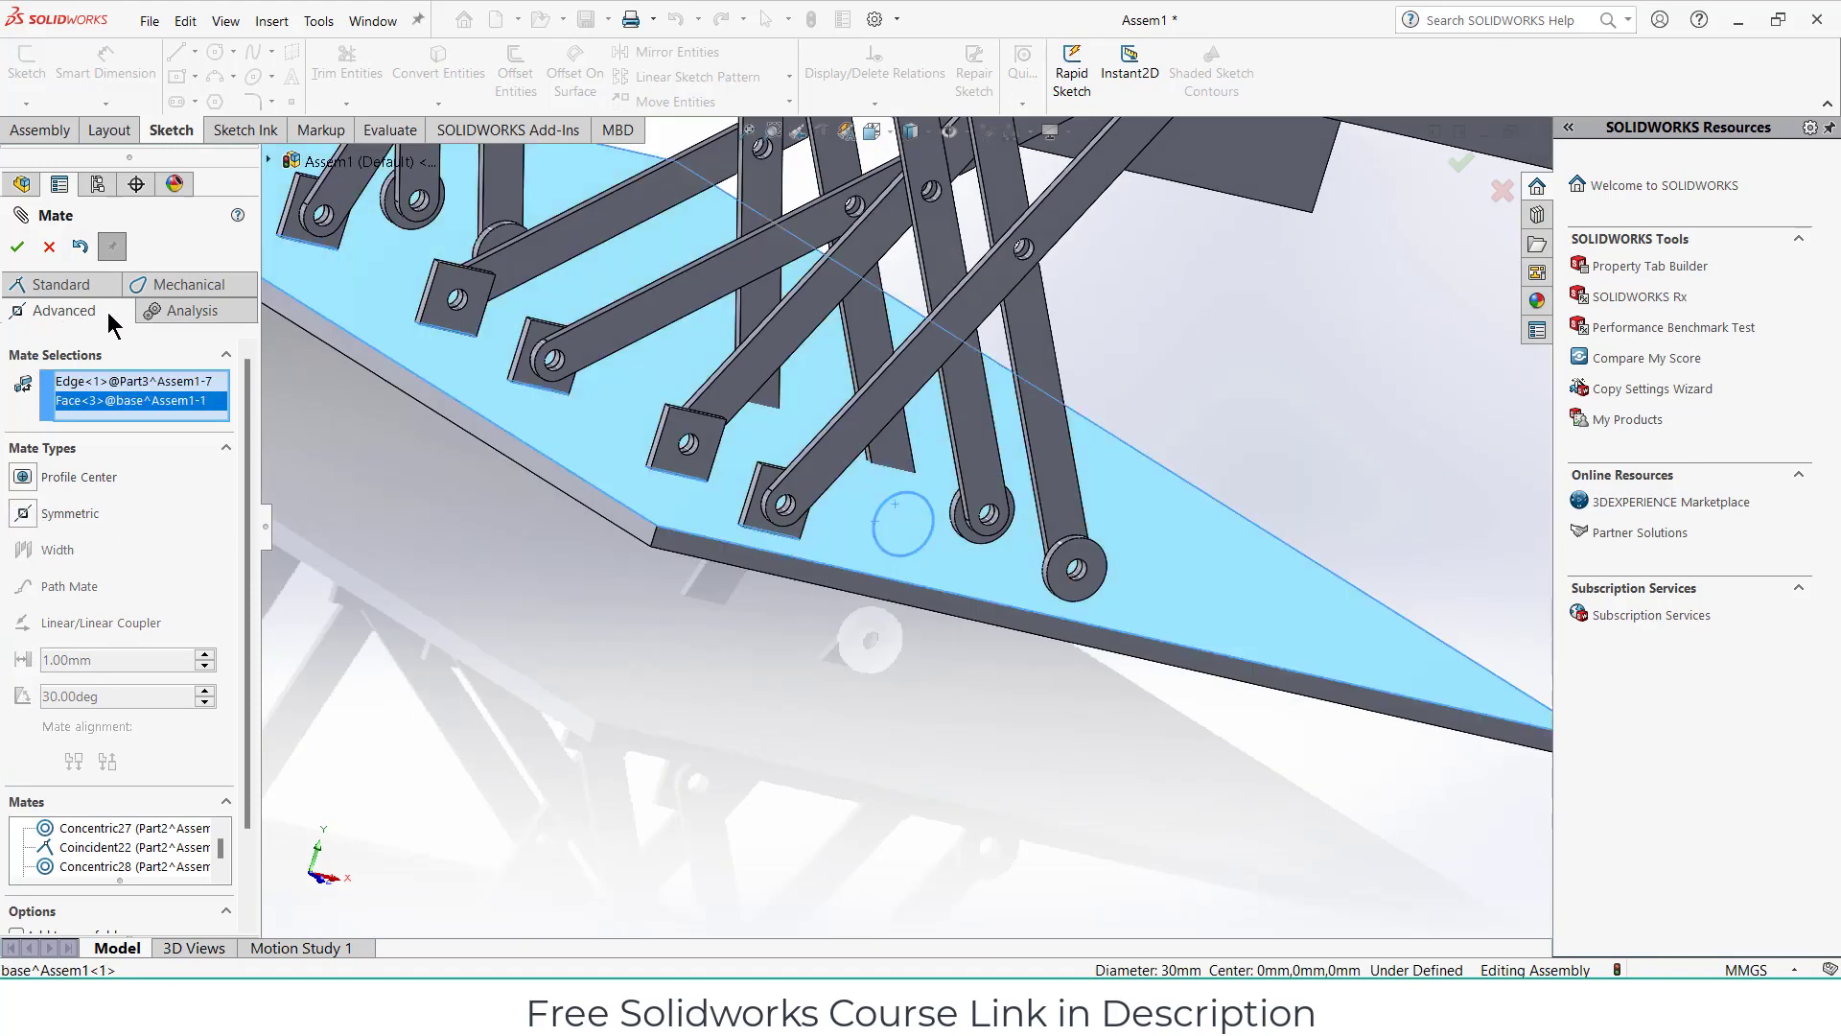
pyautogui.click(59, 283)
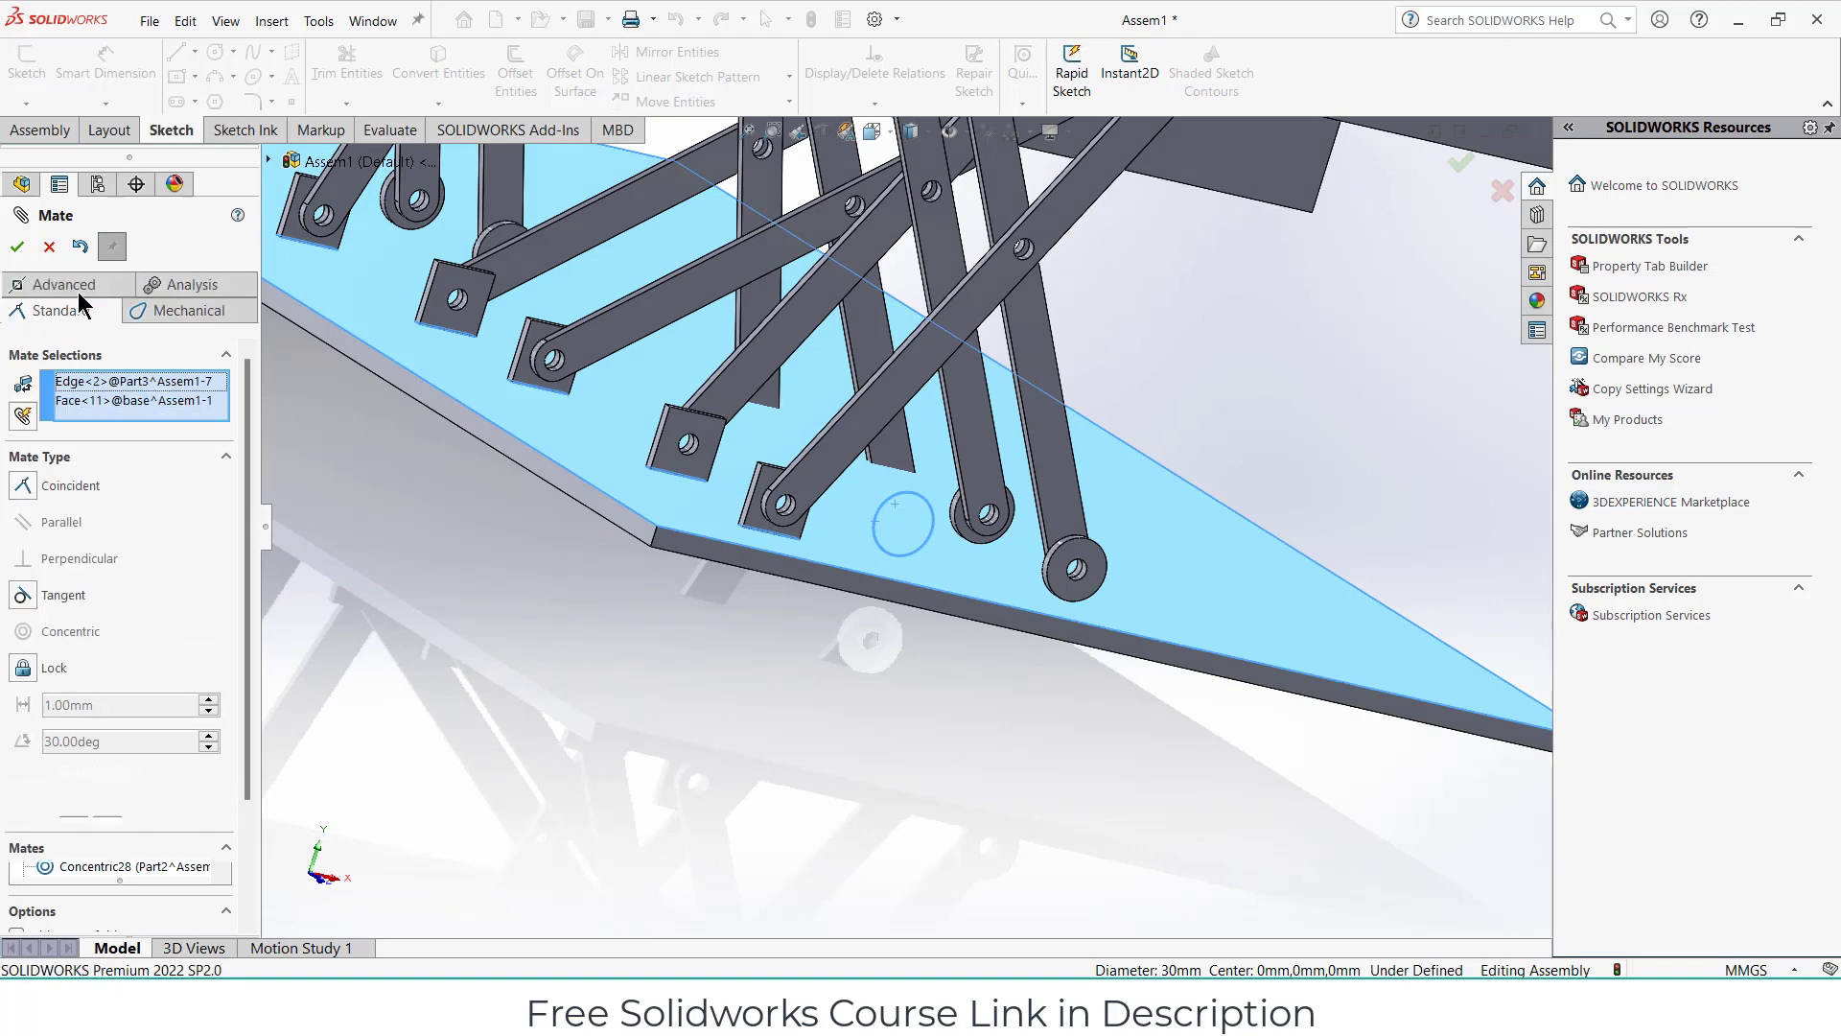
# Cancel the first roller tangent attempt, reorient over the base plate, and reopen Mate.
pyautogui.click(23, 596)
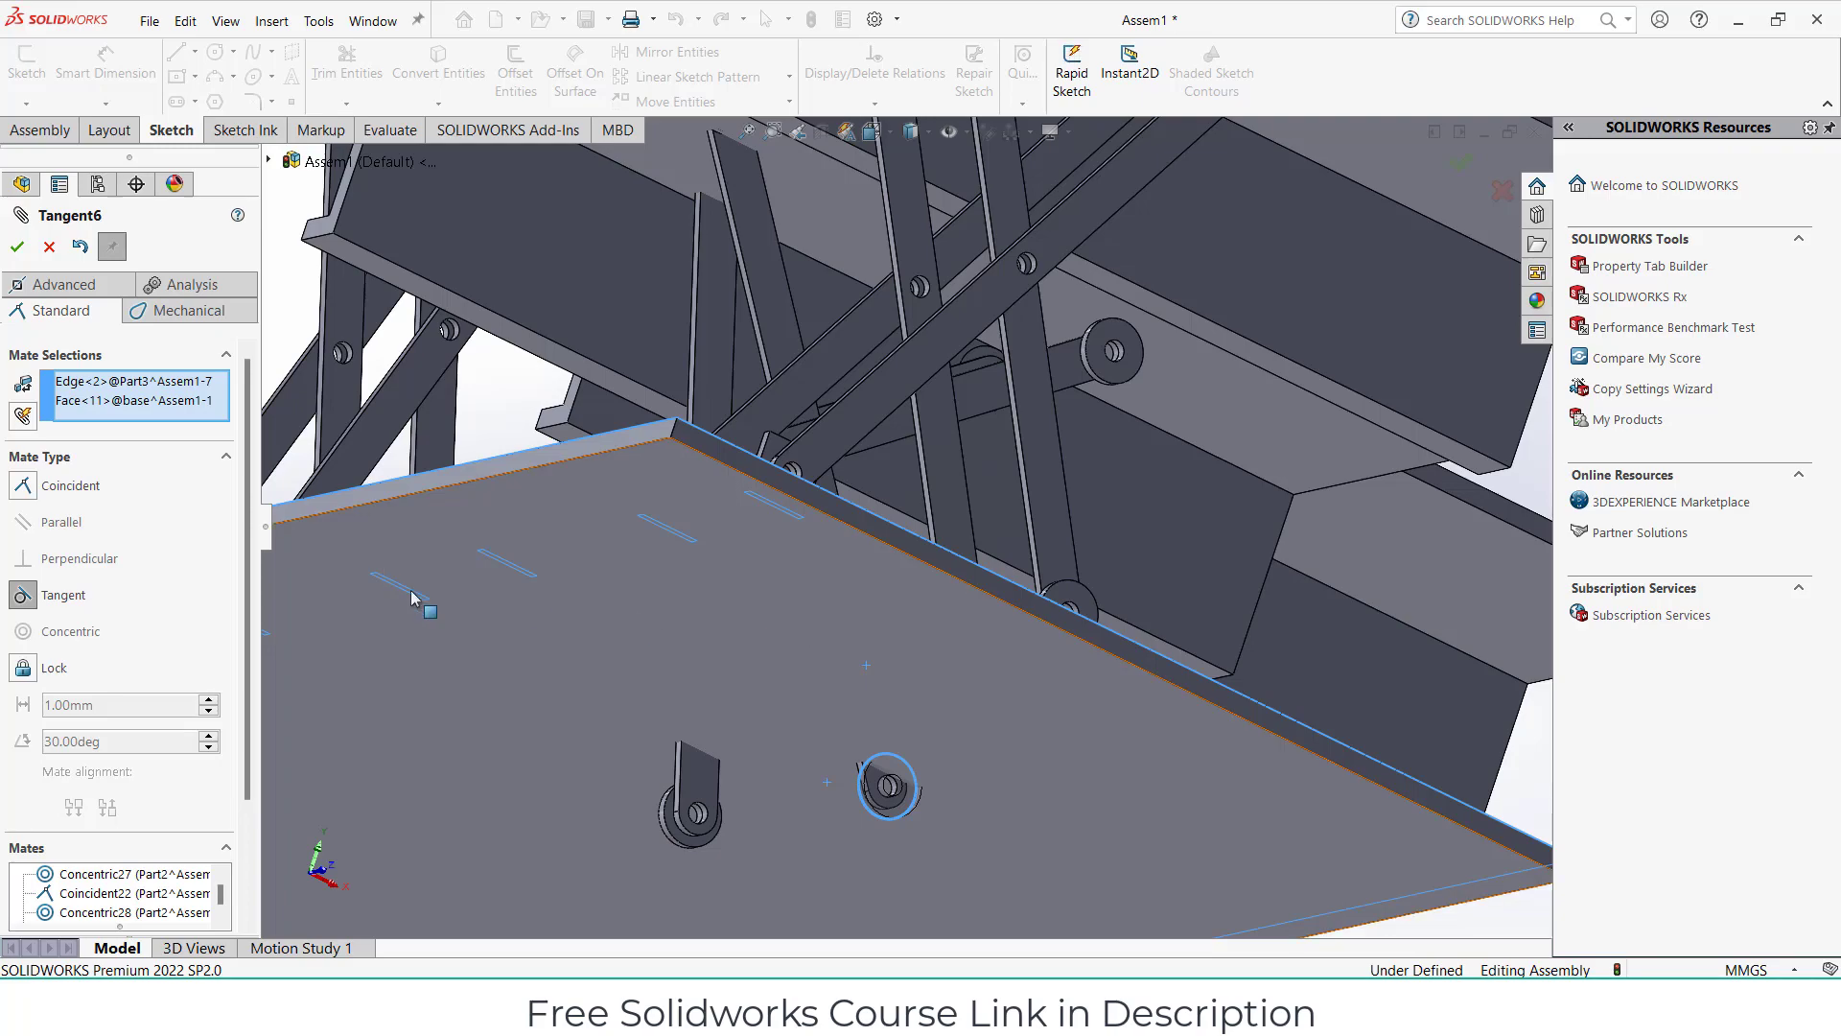
pyautogui.click(49, 246)
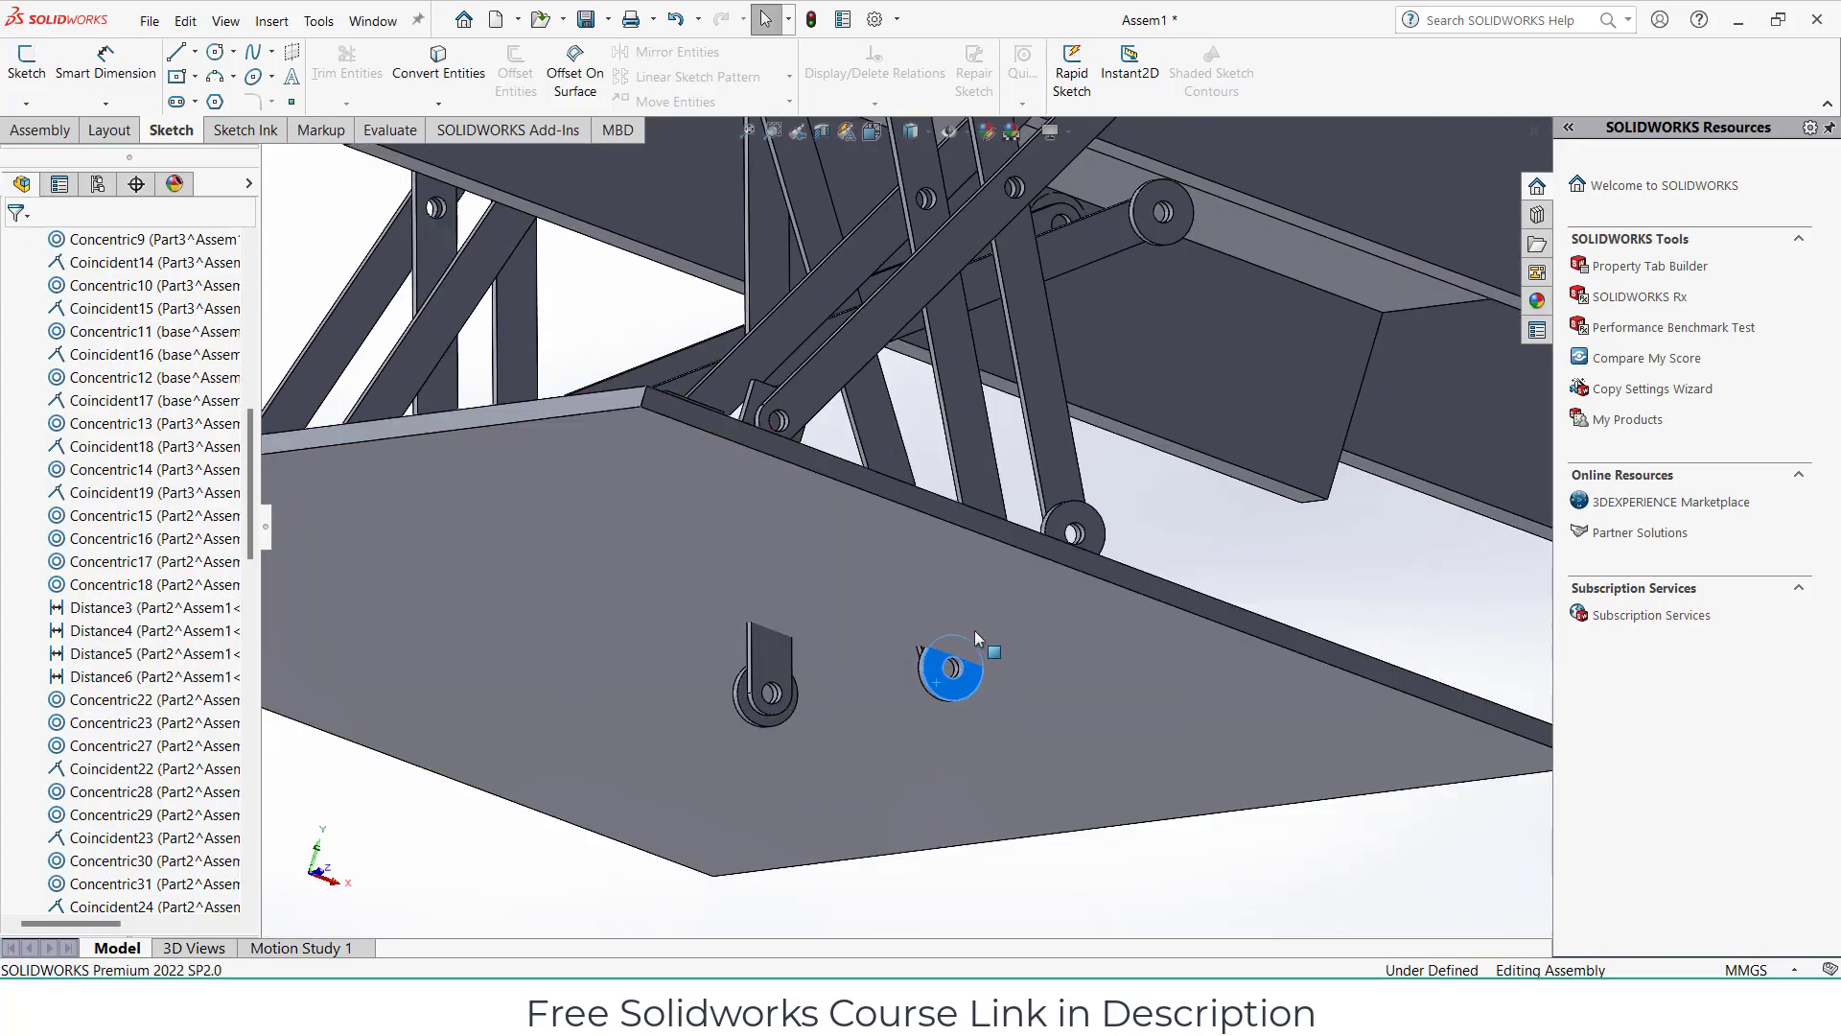
pyautogui.click(746, 656)
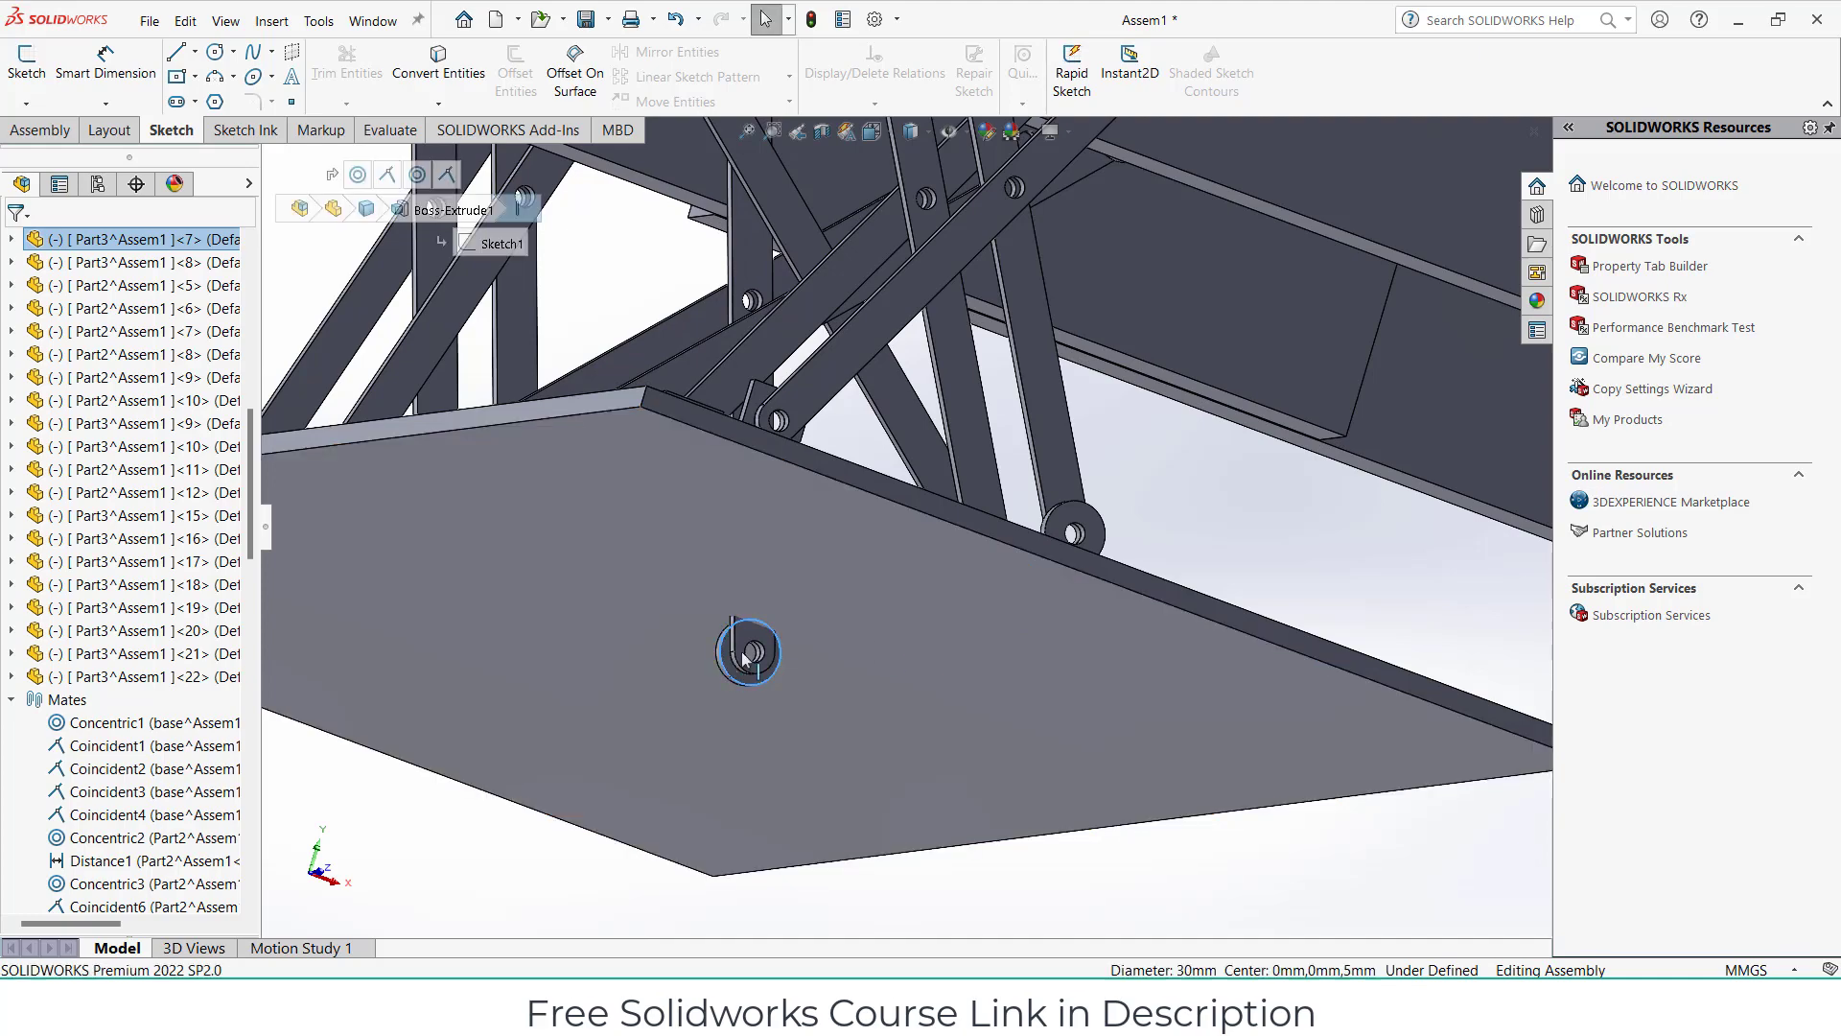
pyautogui.moveTo(863, 576); pyautogui.dragTo(824, 758, button='middle')
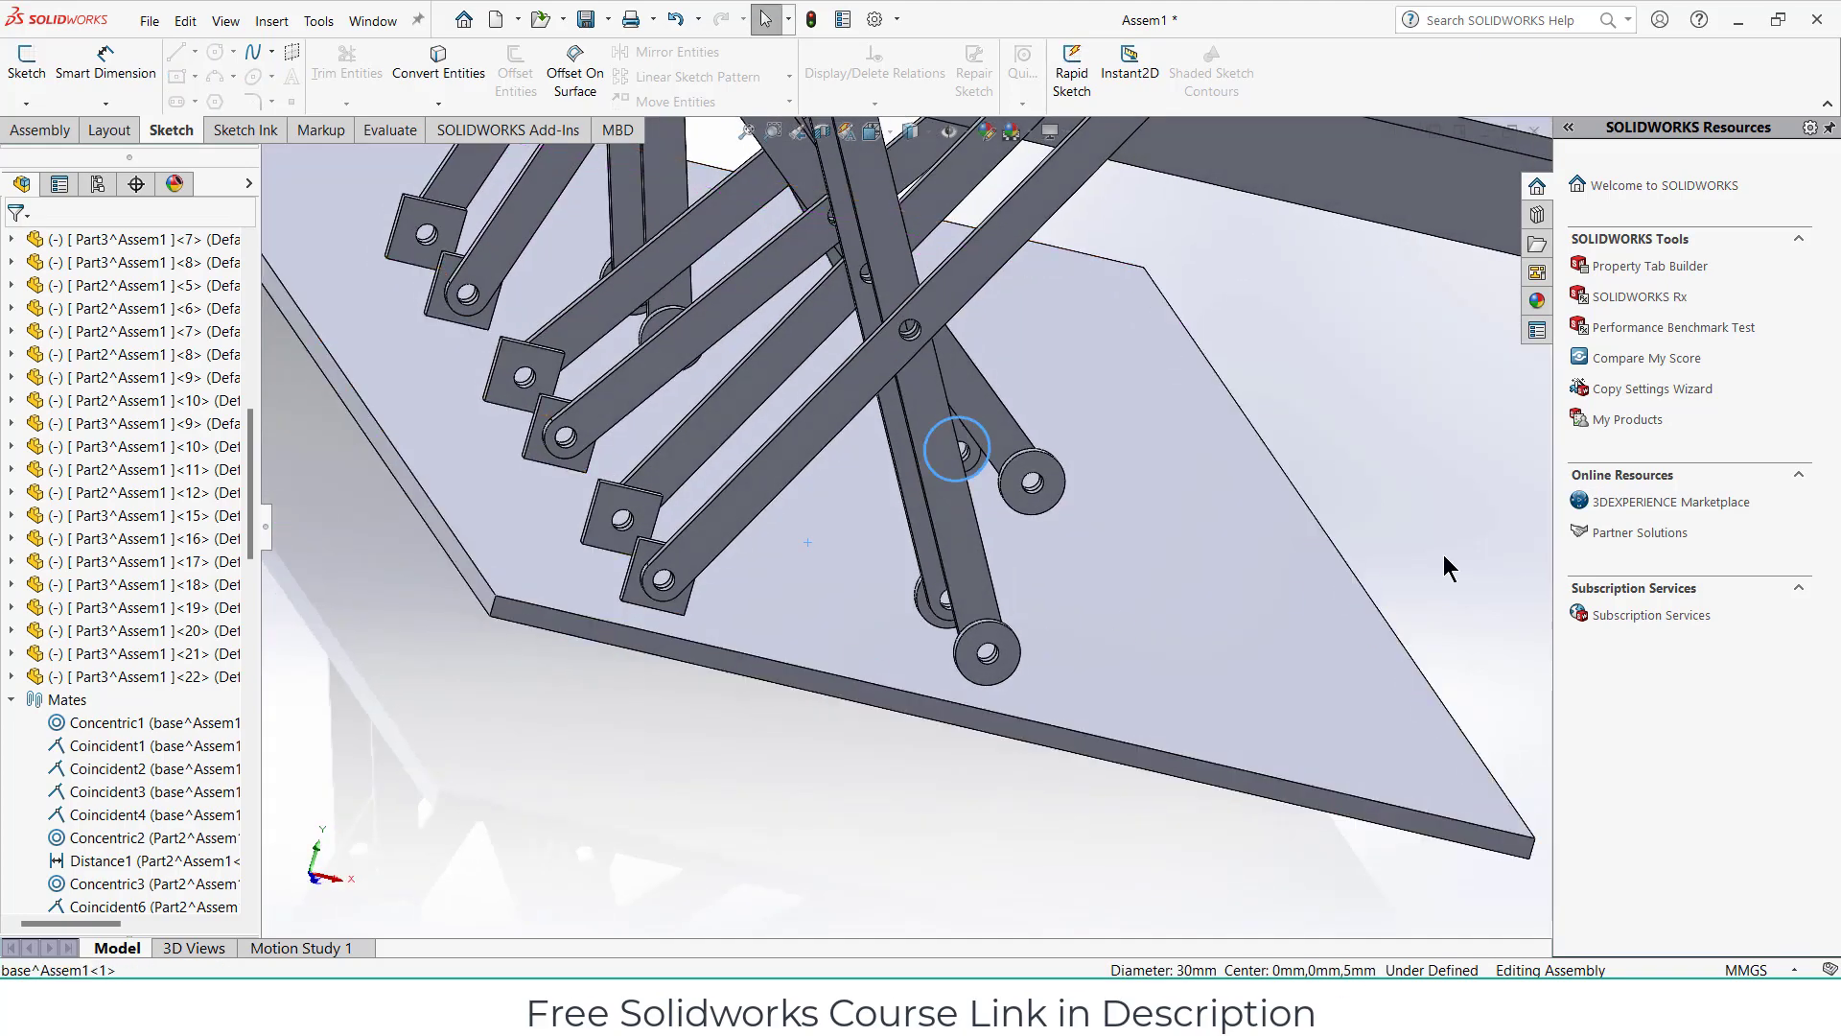
pyautogui.moveTo(1448, 568); pyautogui.dragTo(400, 286, button='middle')
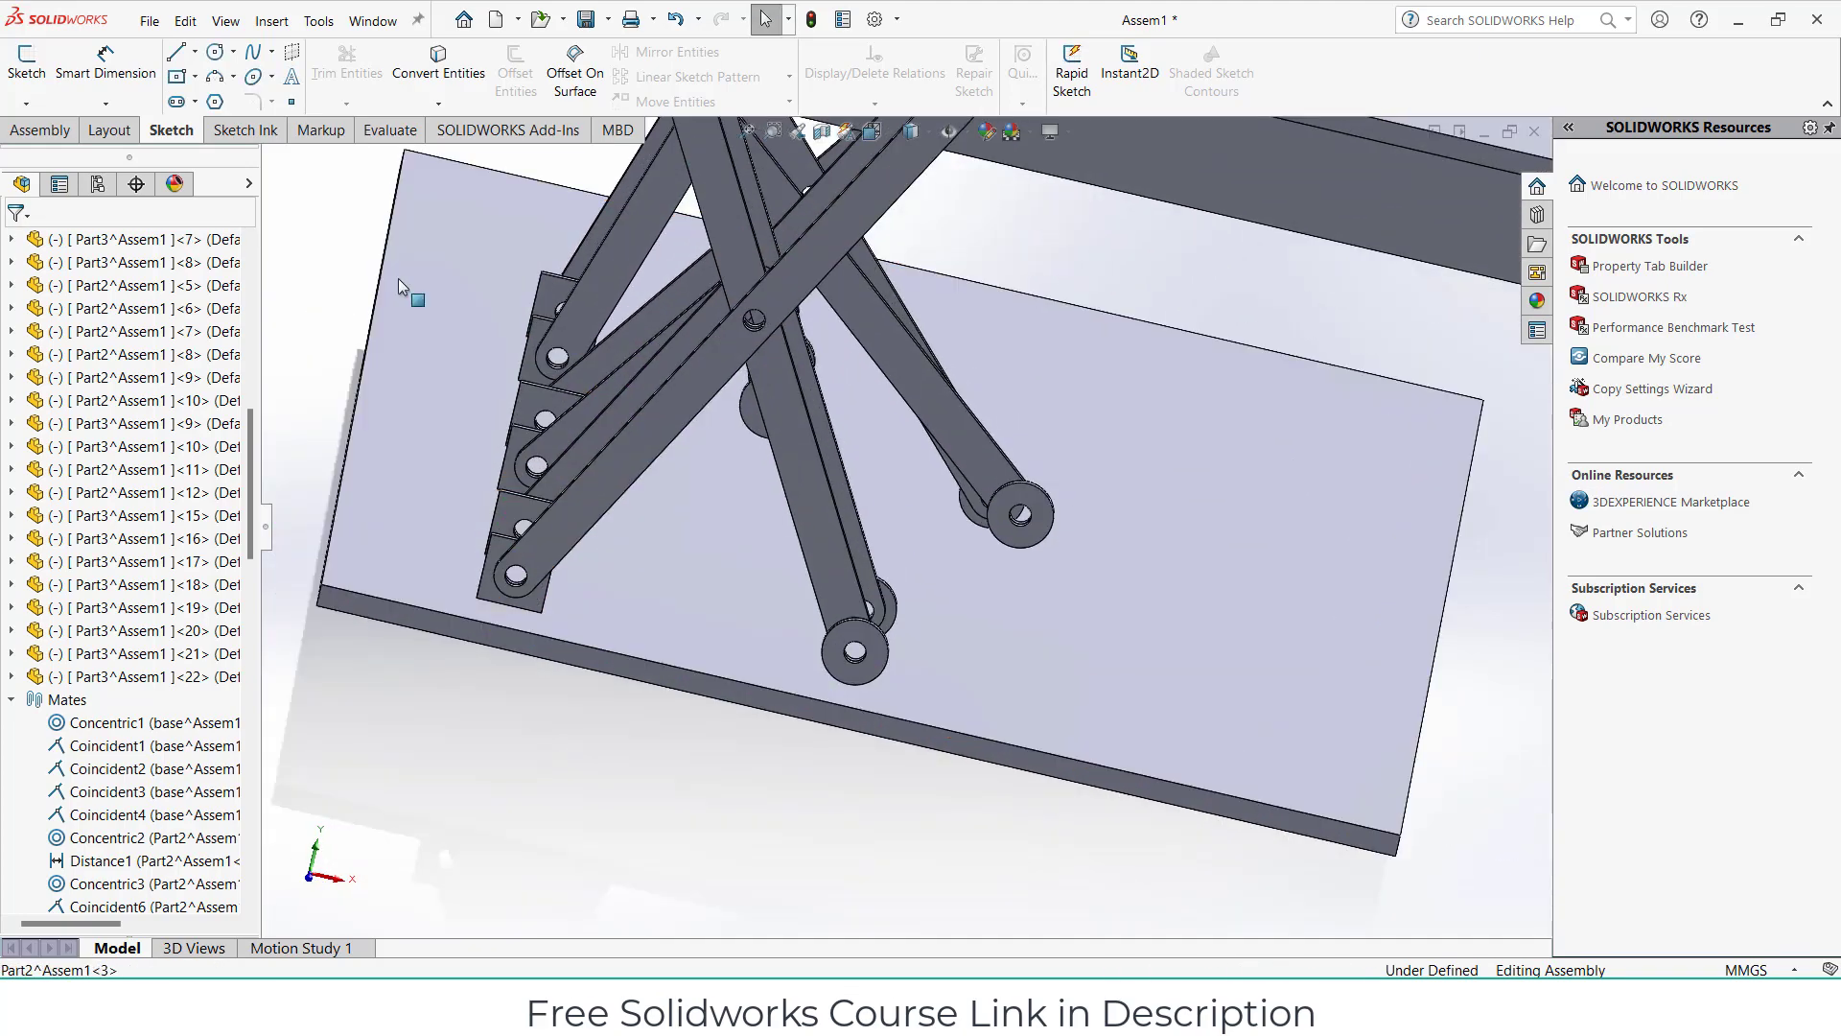
pyautogui.click(43, 130)
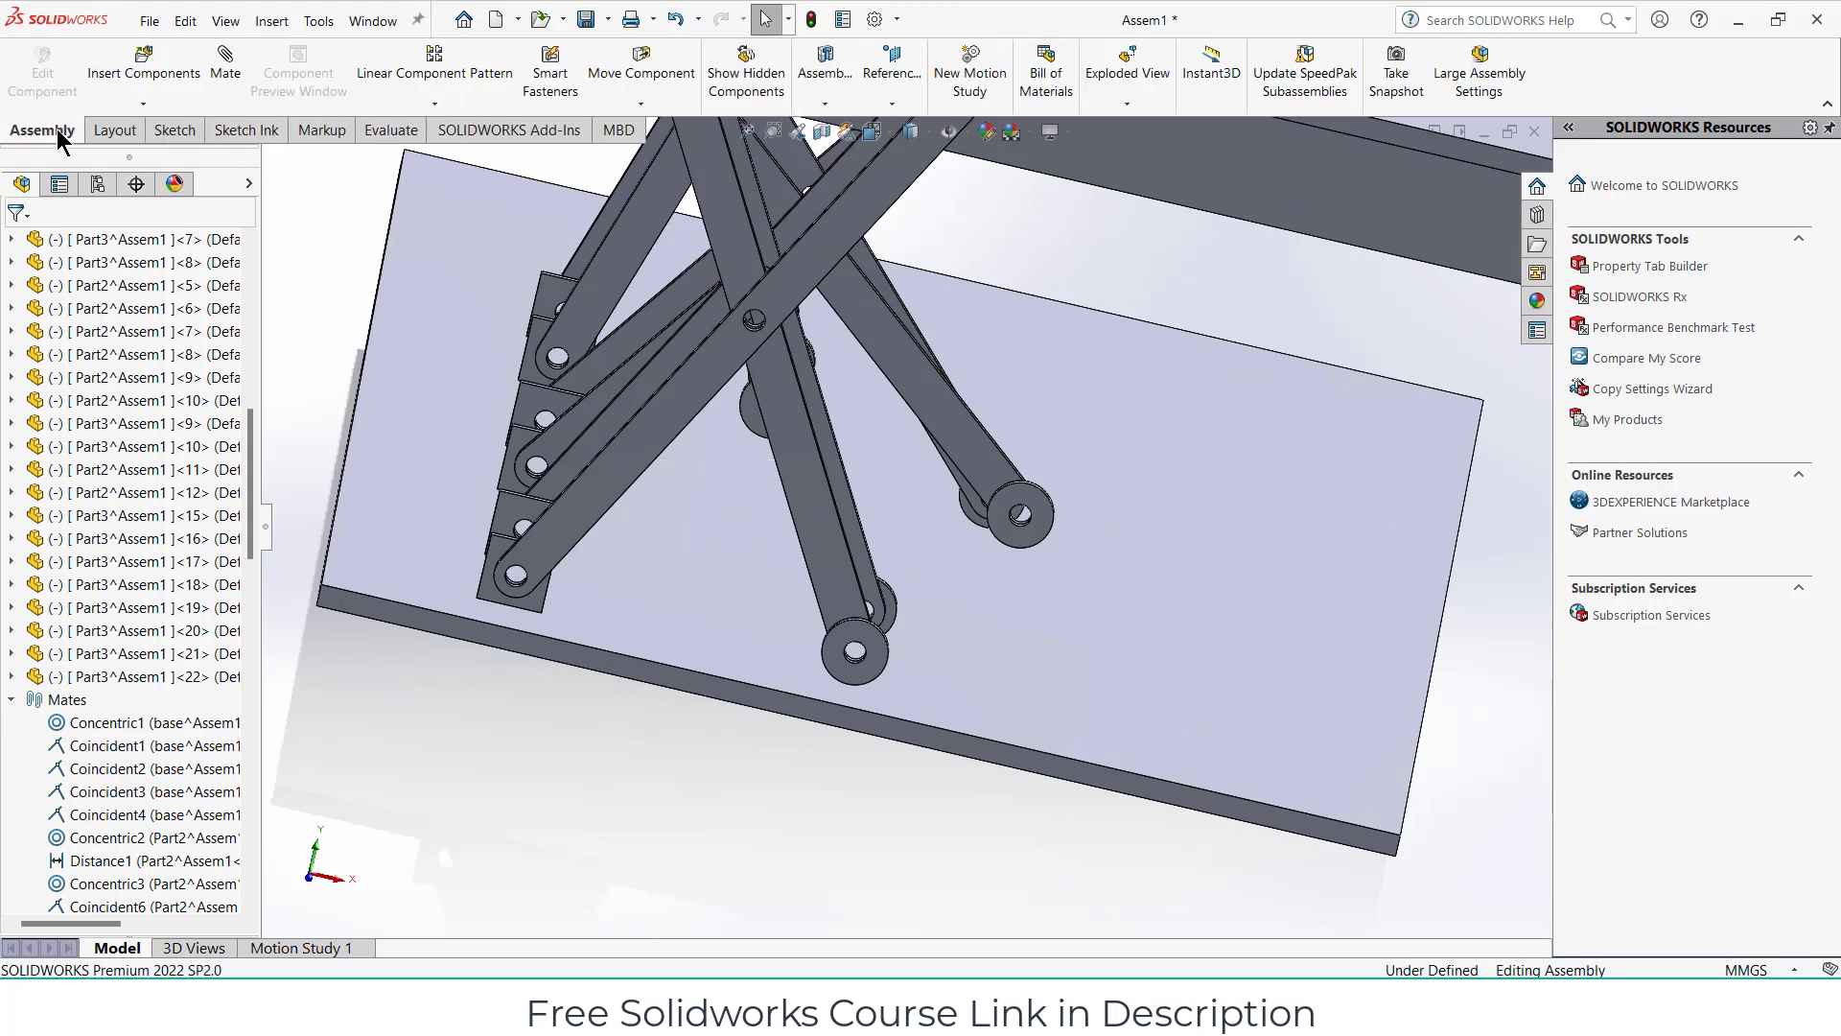
pyautogui.scroll(-3, 1016, 467)
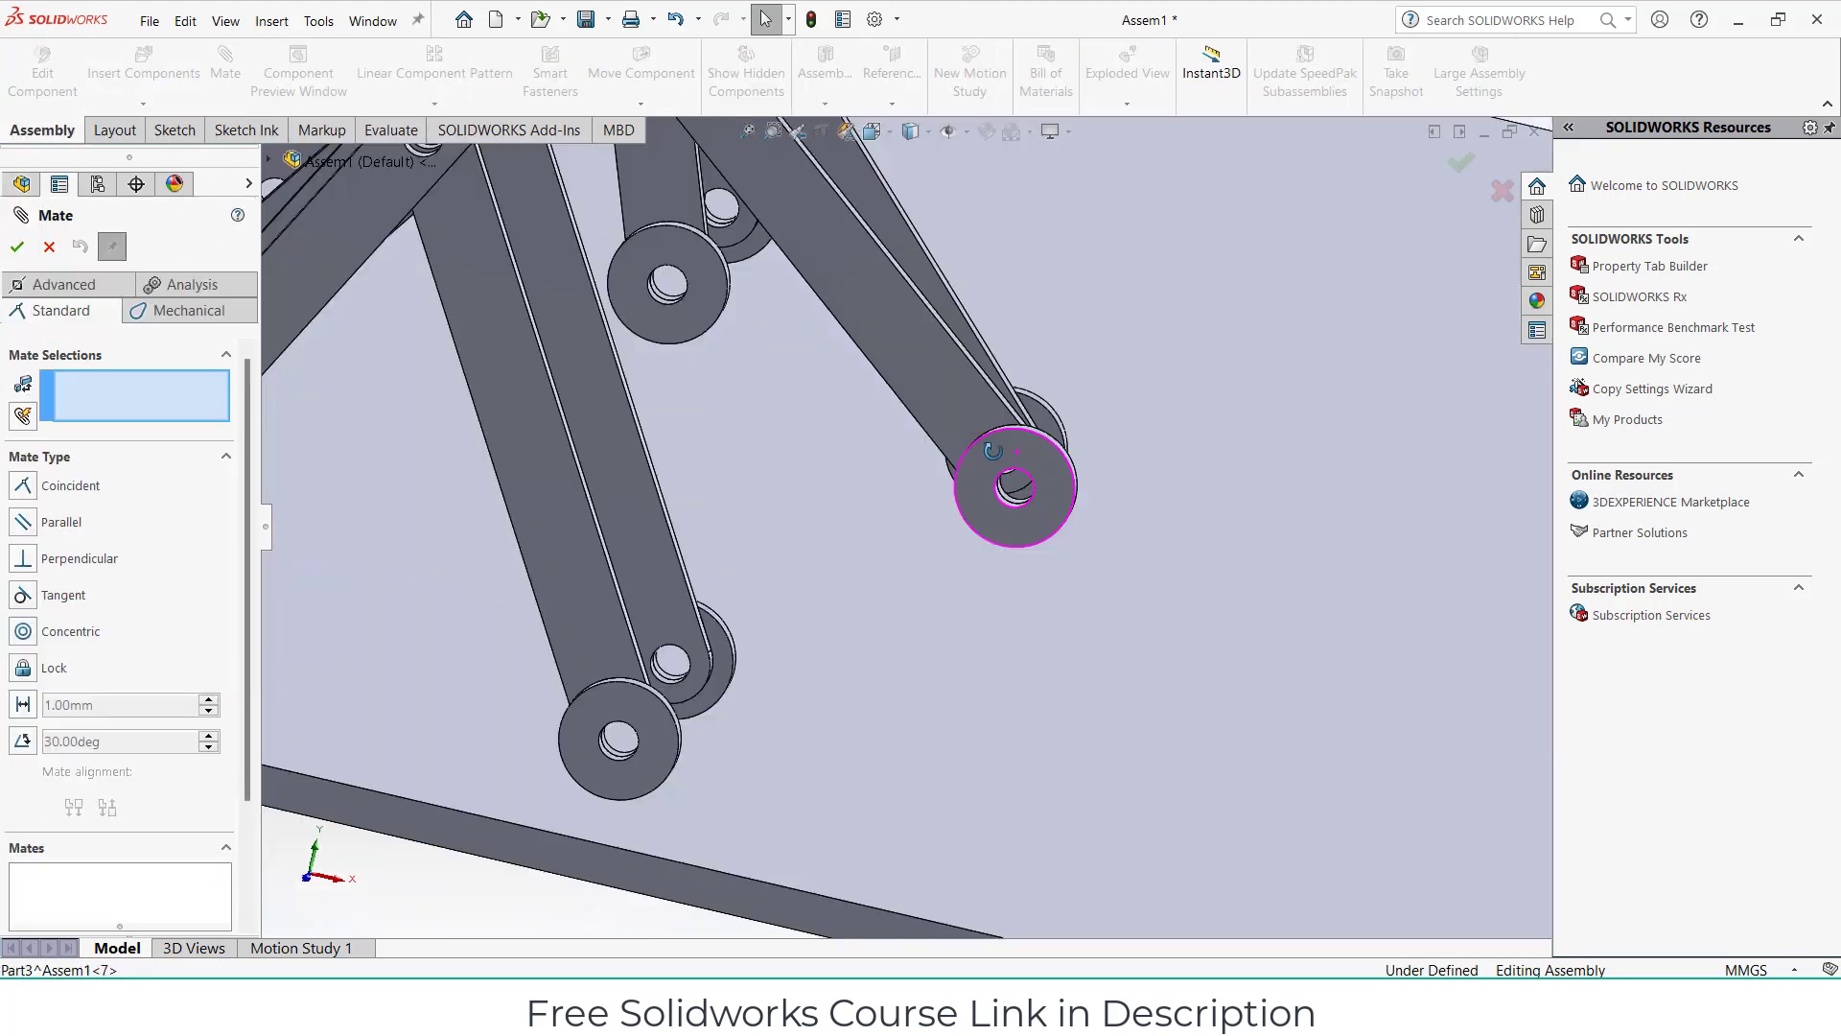
pyautogui.scroll(-3, 1016, 469)
pyautogui.scroll(-3, 1026, 455)
# Make the first copied roller's rim tangent to the base plate face (Tangent7).
pyautogui.click(1031, 449)
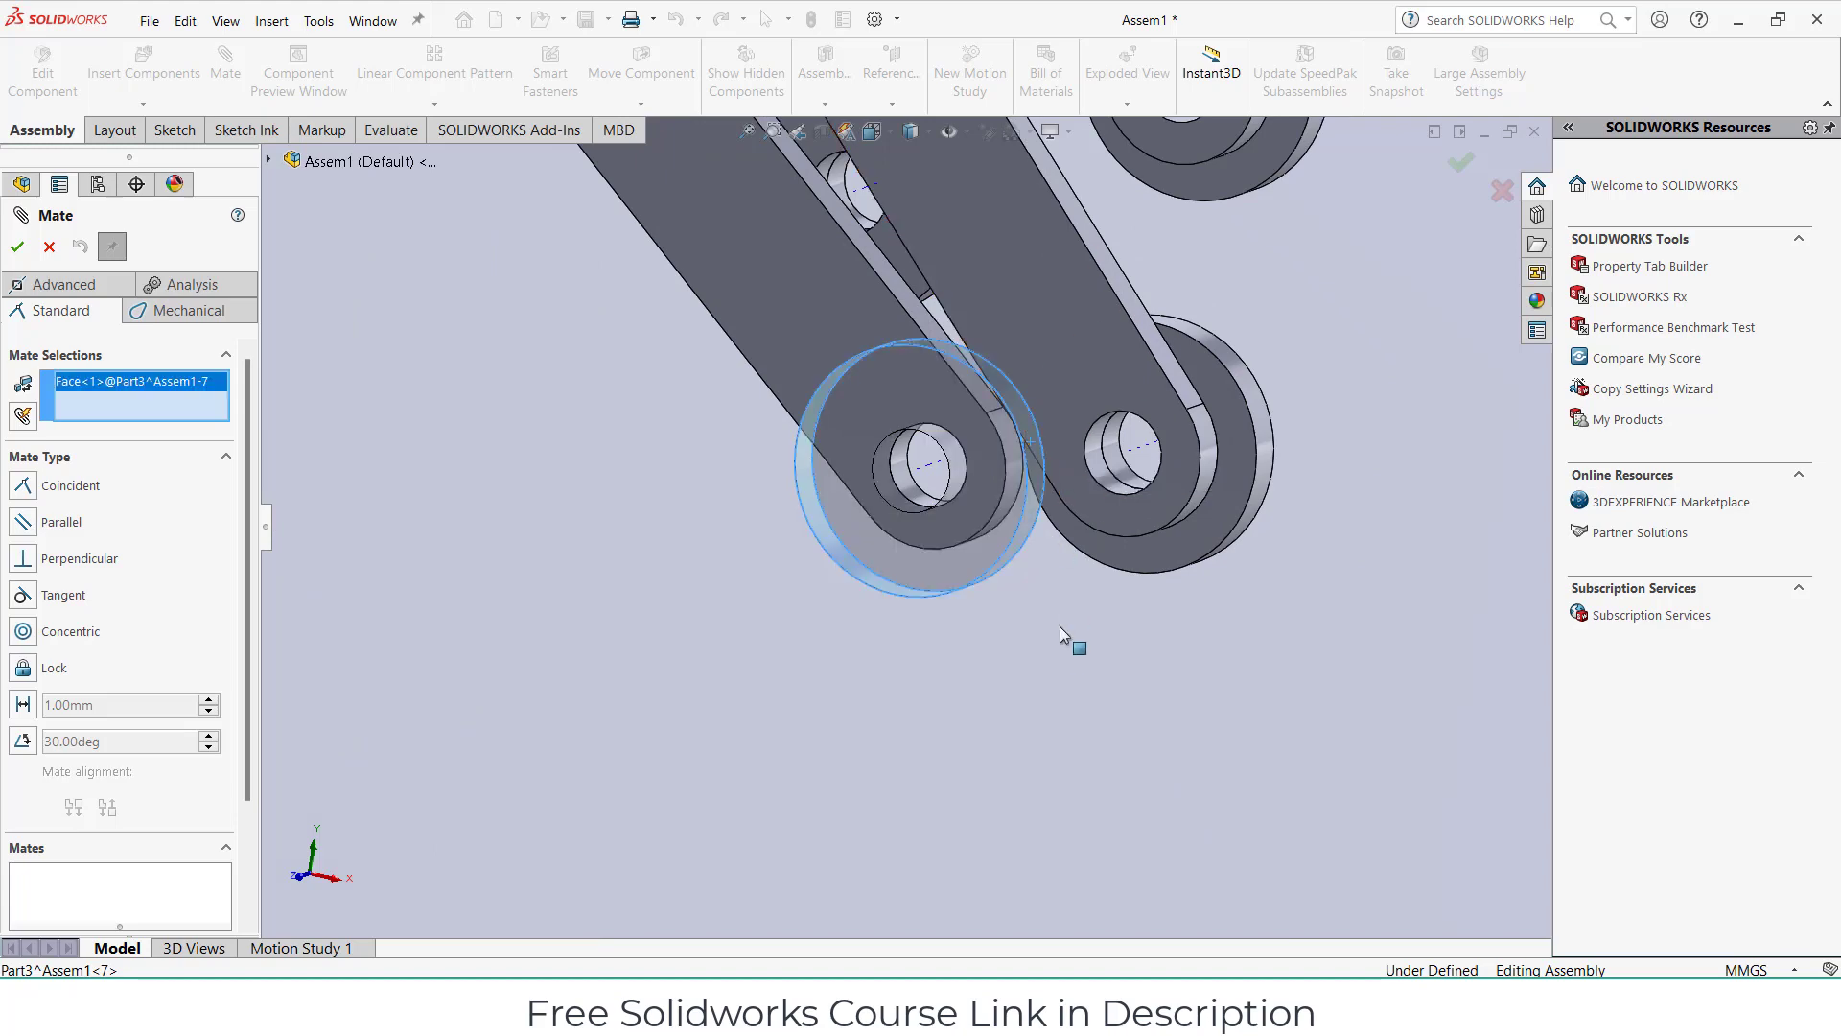
pyautogui.click(1056, 647)
pyautogui.moveTo(1008, 700); pyautogui.dragTo(925, 497, button='middle')
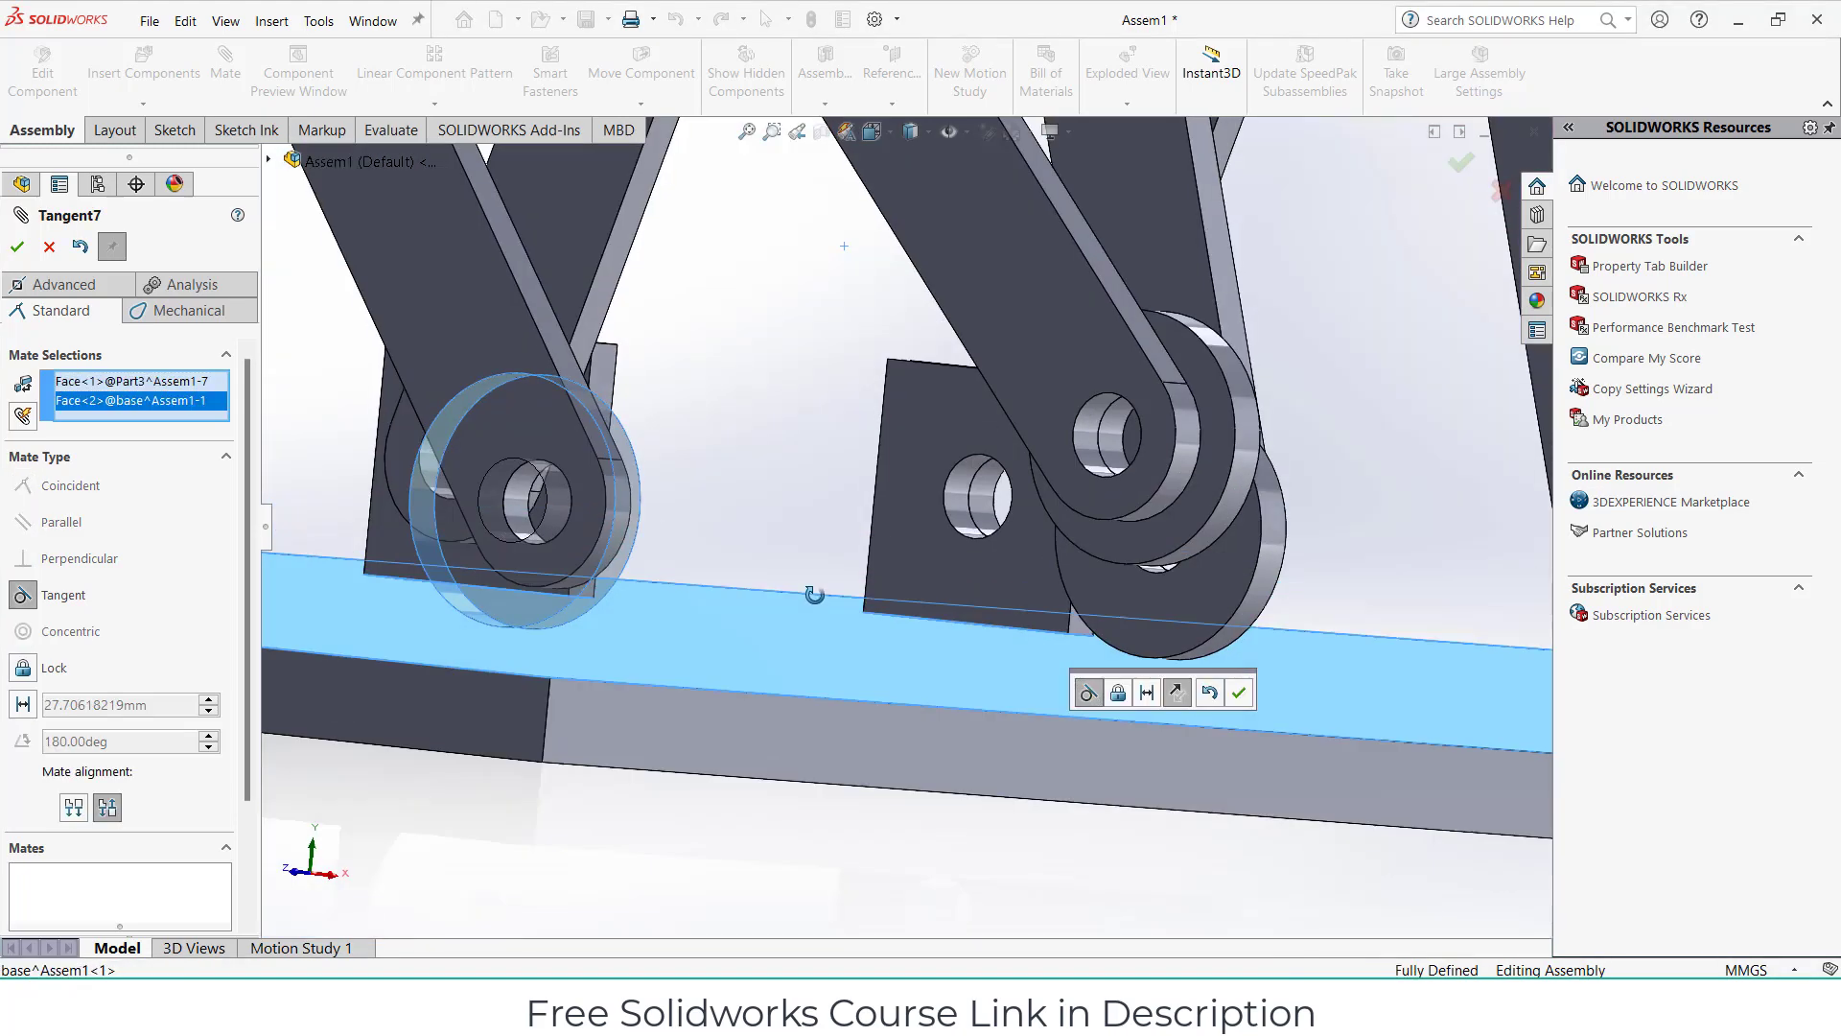
pyautogui.click(1239, 693)
pyautogui.scroll(5, 1172, 570)
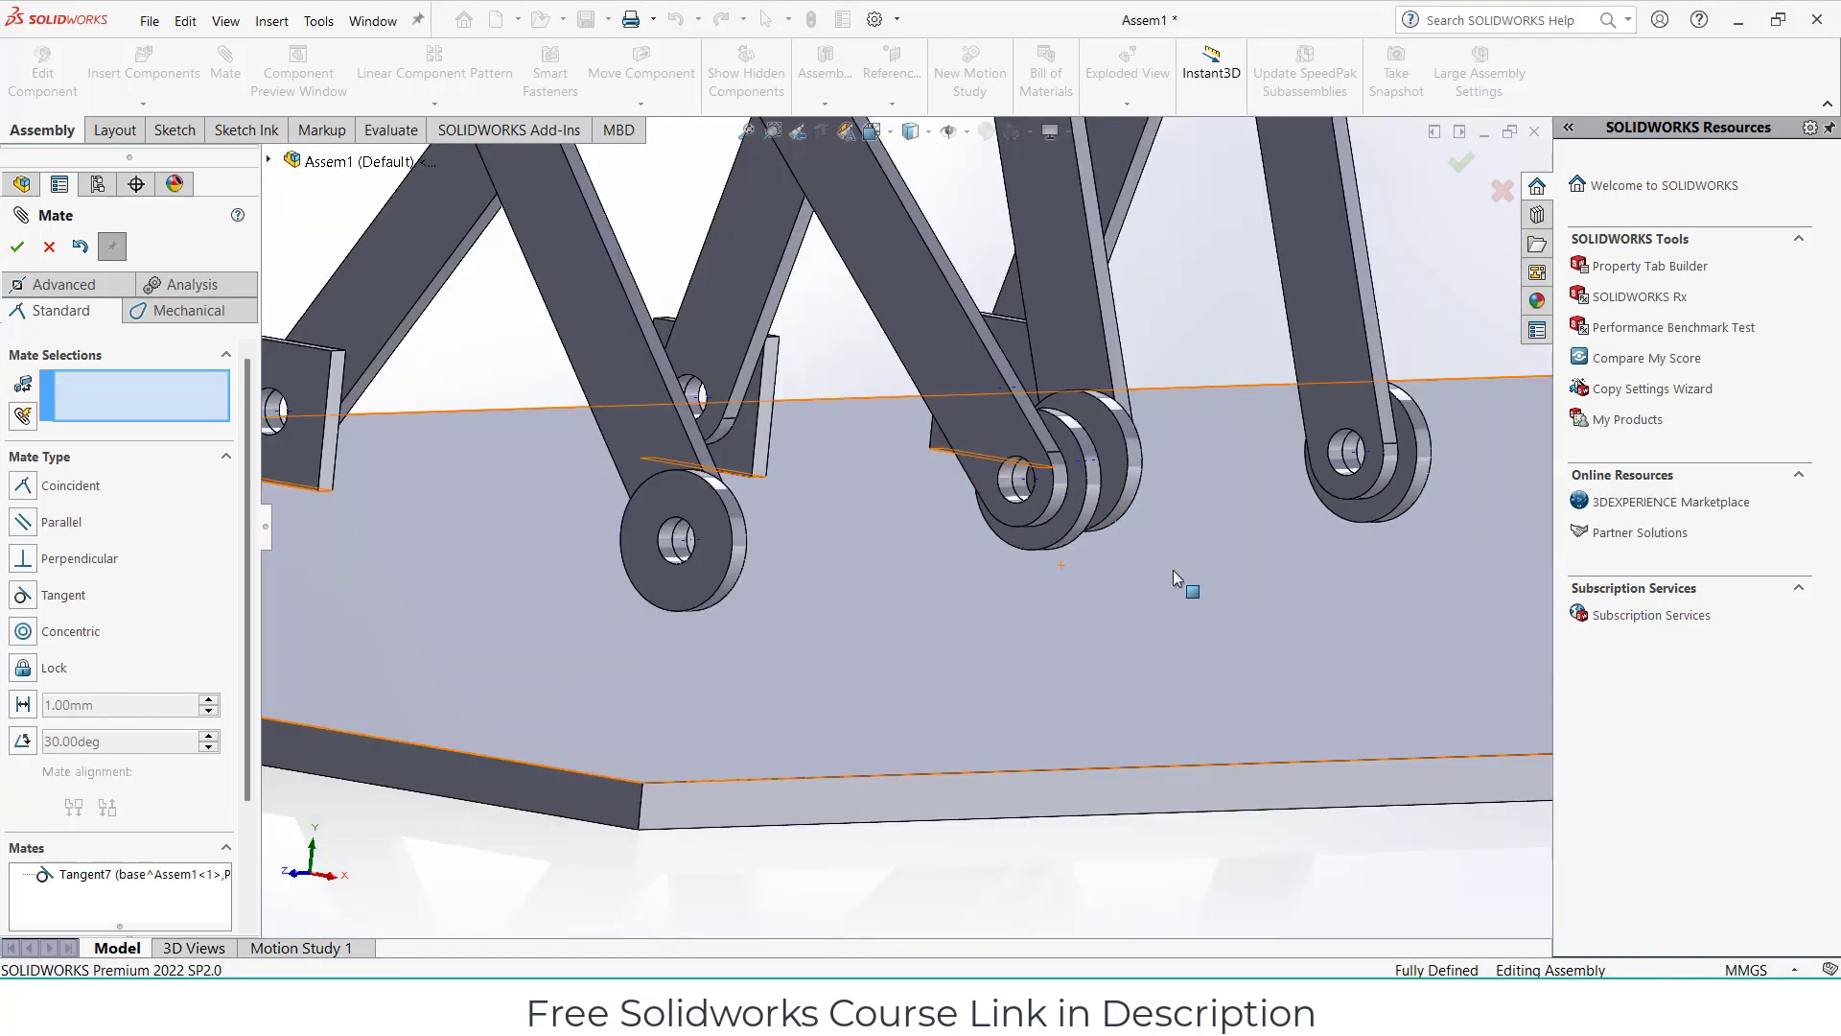
pyautogui.scroll(-3, 1103, 566)
pyautogui.scroll(-2, 1063, 574)
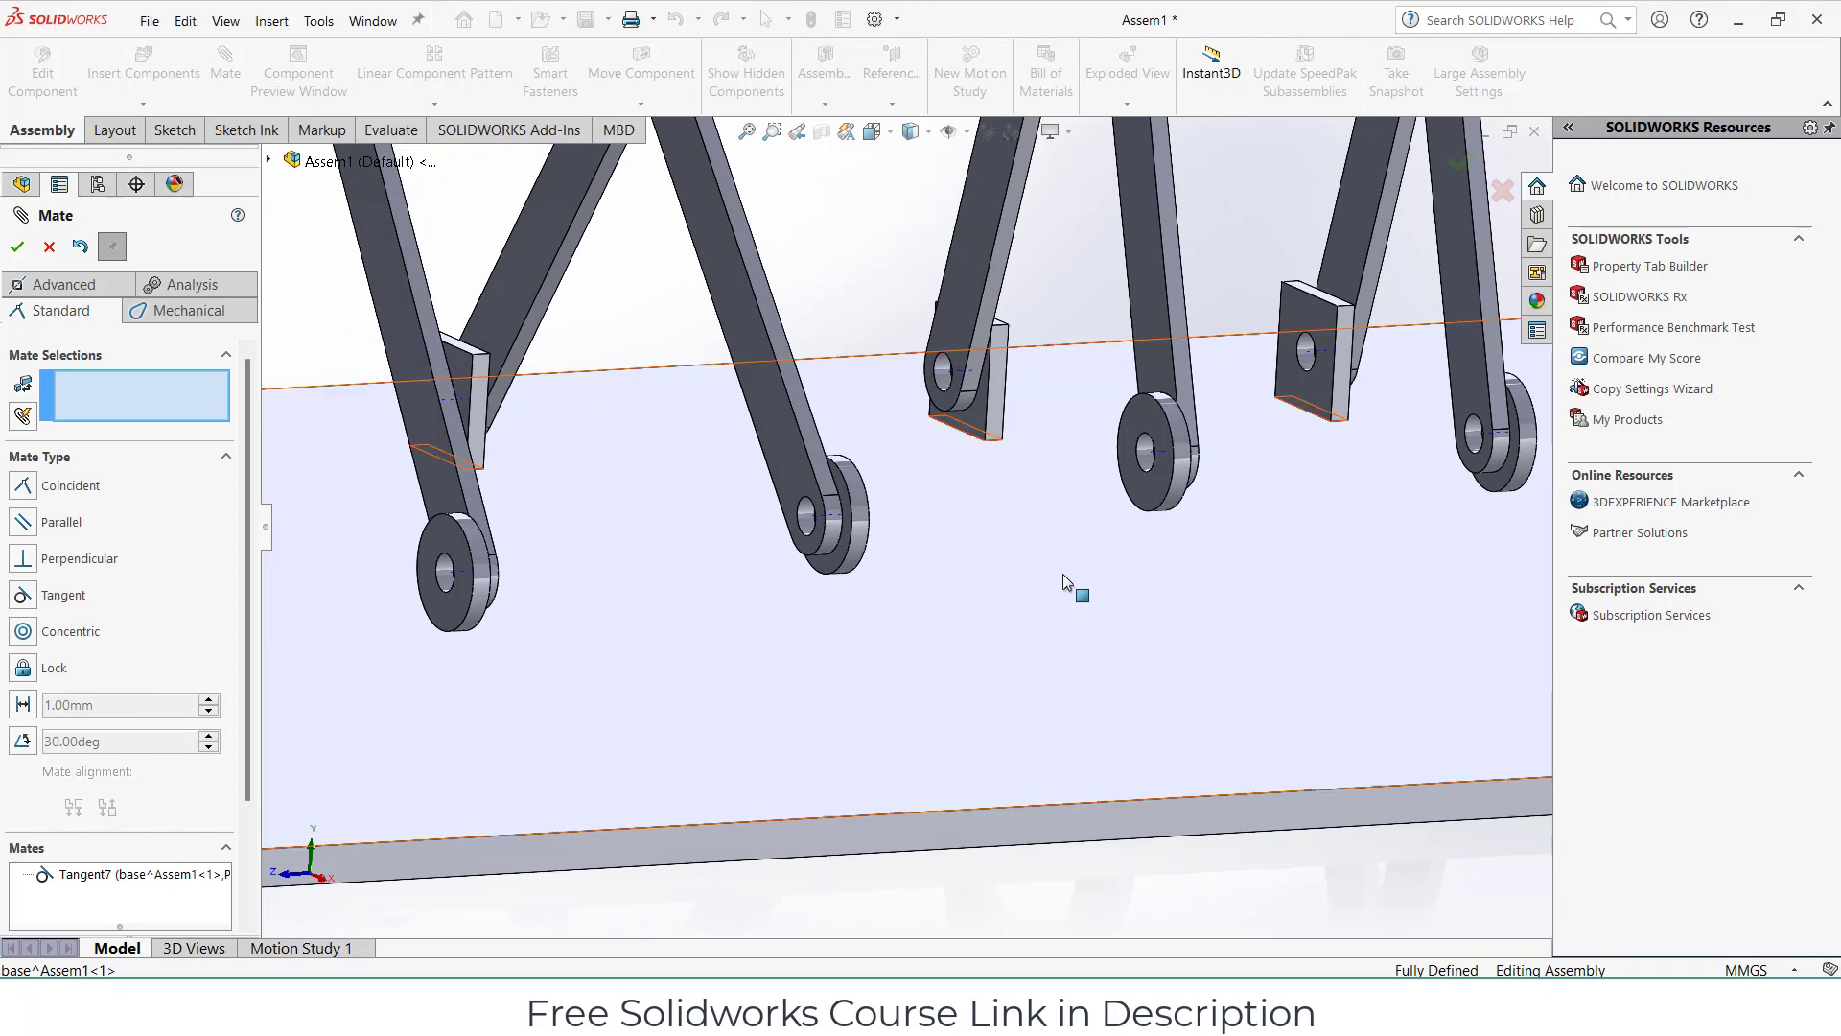
# Redo the next roller's selection and make its rim tangent to the base face (Tangent8).
pyautogui.click(856, 486)
pyautogui.click(862, 637)
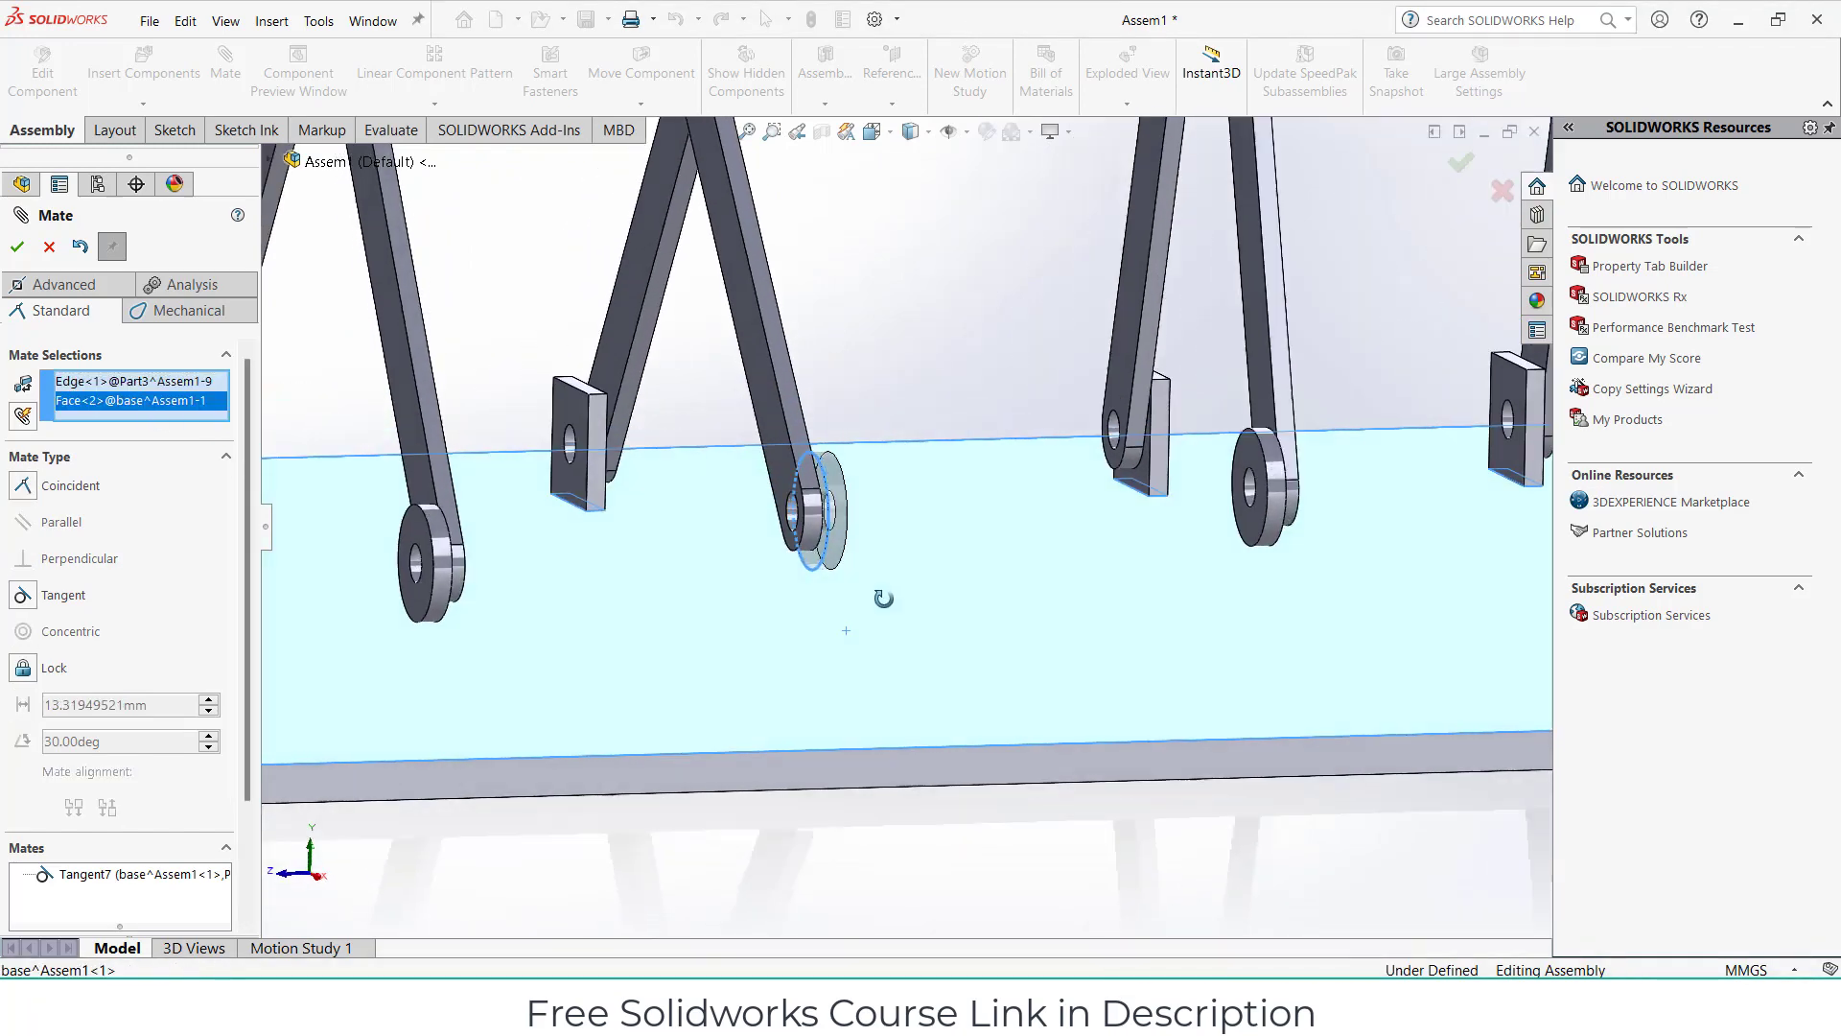
pyautogui.moveTo(1027, 670); pyautogui.dragTo(305, 487, button='middle')
pyautogui.press('Delete')
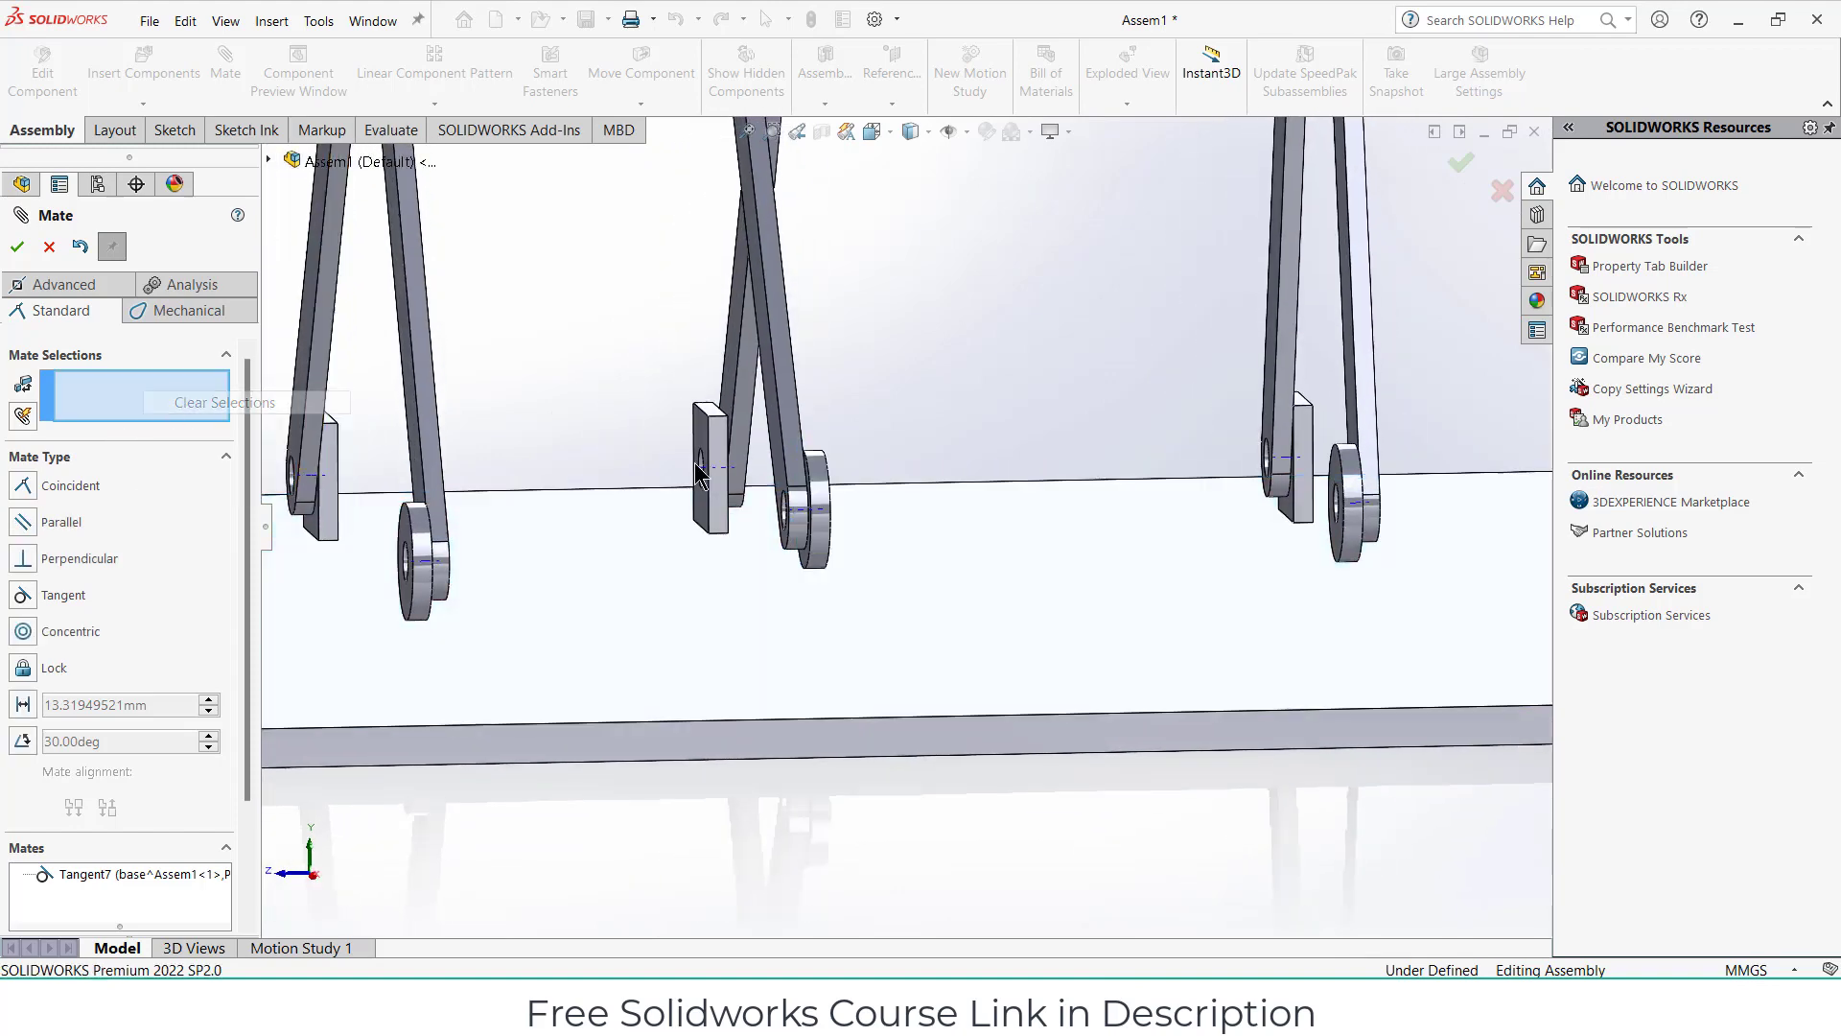
pyautogui.scroll(-2, 879, 500)
pyautogui.click(839, 464)
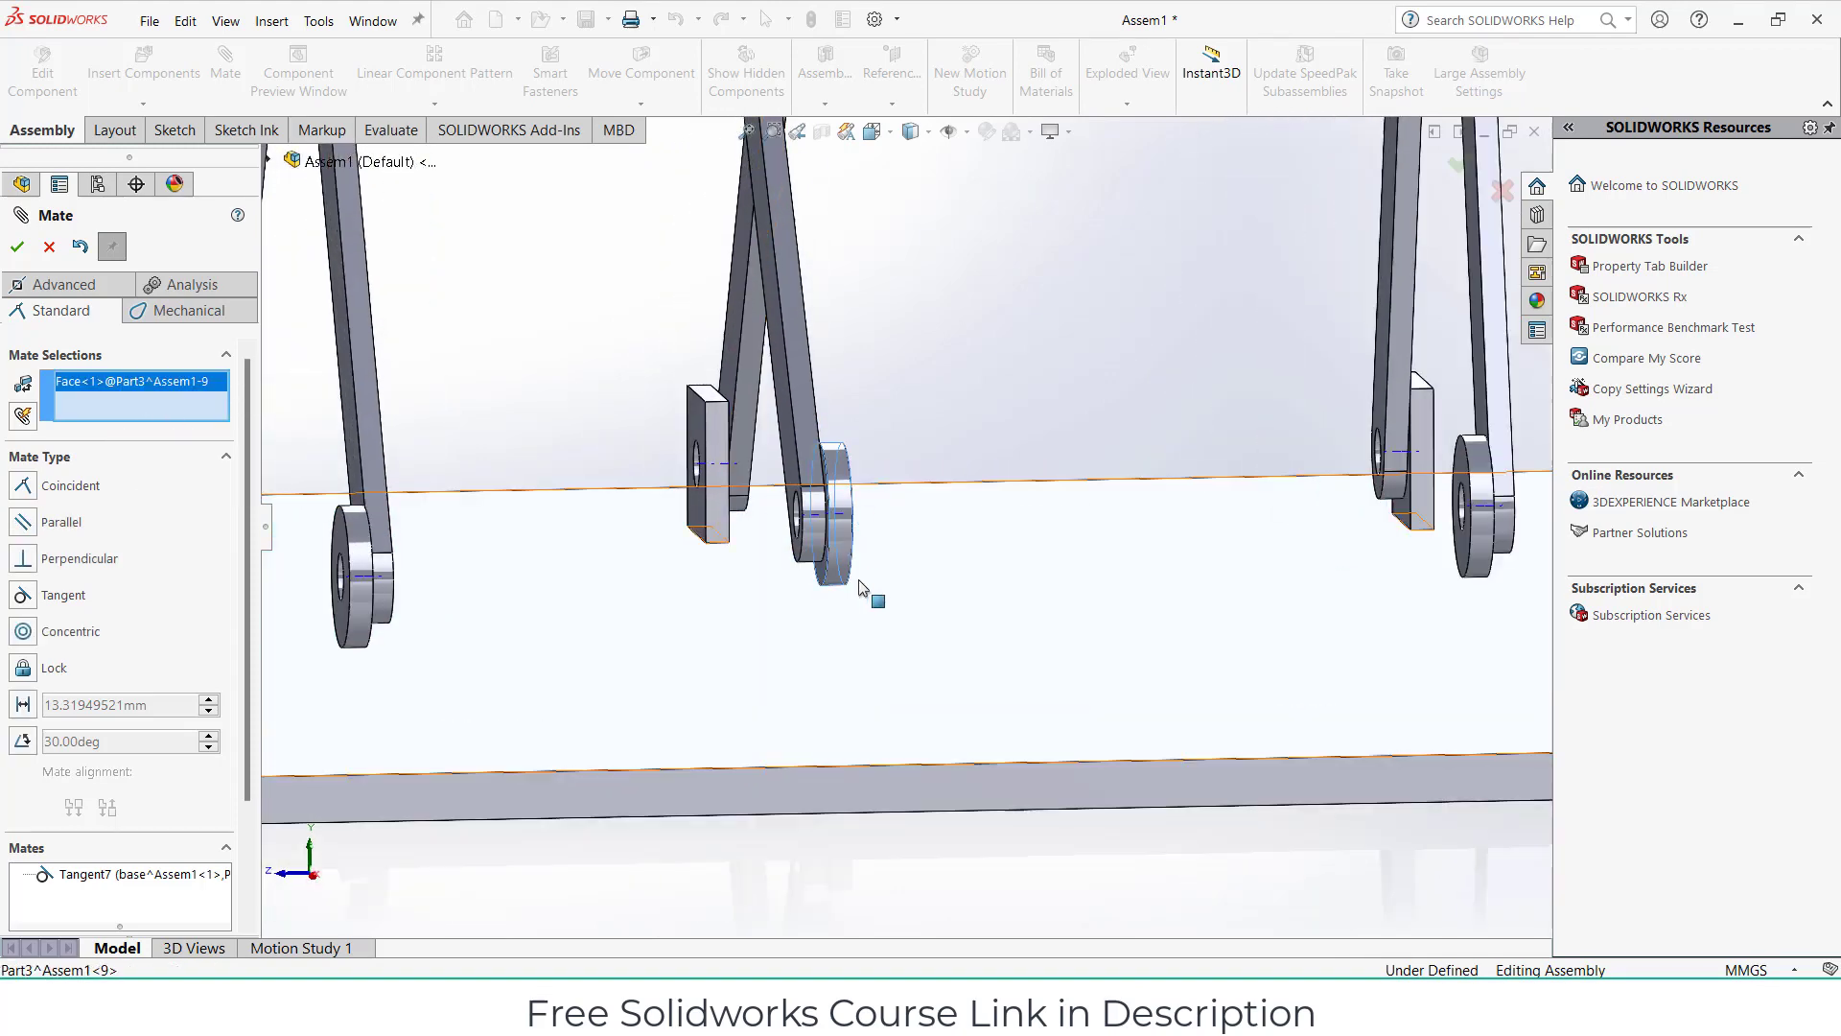
pyautogui.click(865, 639)
pyautogui.click(1120, 719)
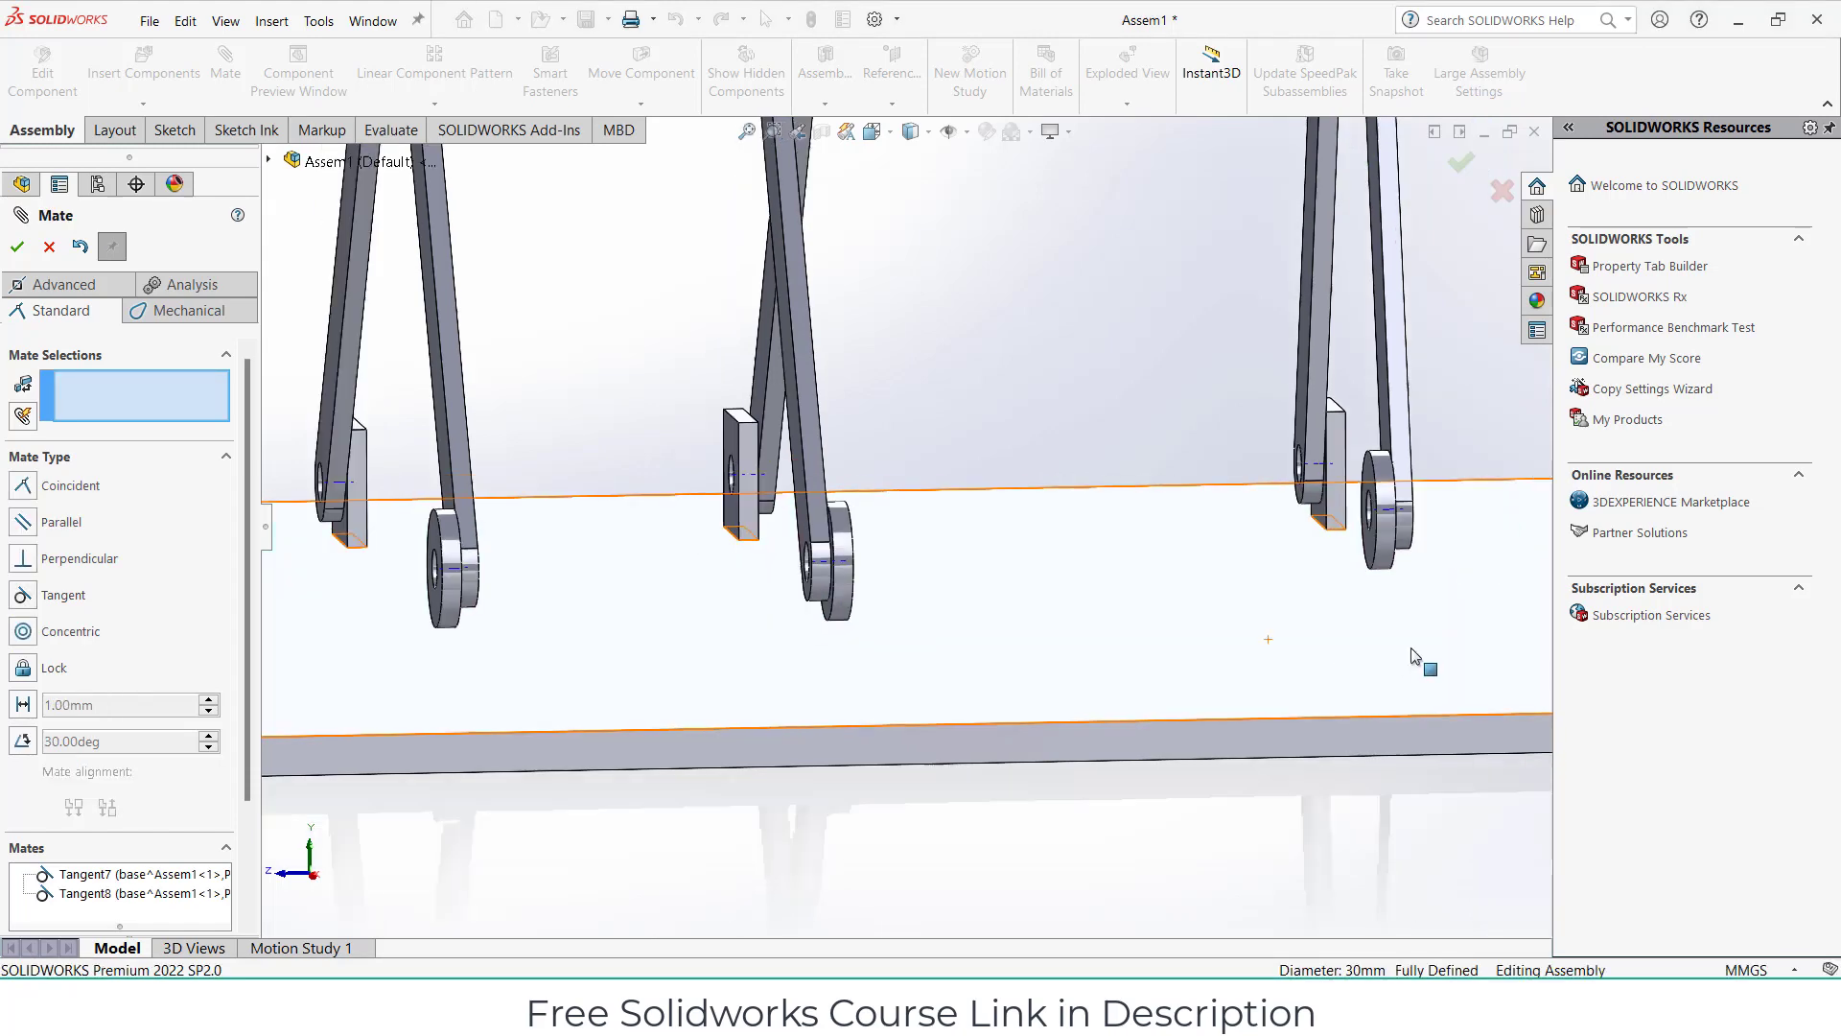
# Make the following roller's rim tangent to the base plate face (Tangent9).
pyautogui.moveTo(1418, 658); pyautogui.dragTo(1316, 513, button='middle')
pyautogui.click(1218, 474)
pyautogui.click(1246, 698)
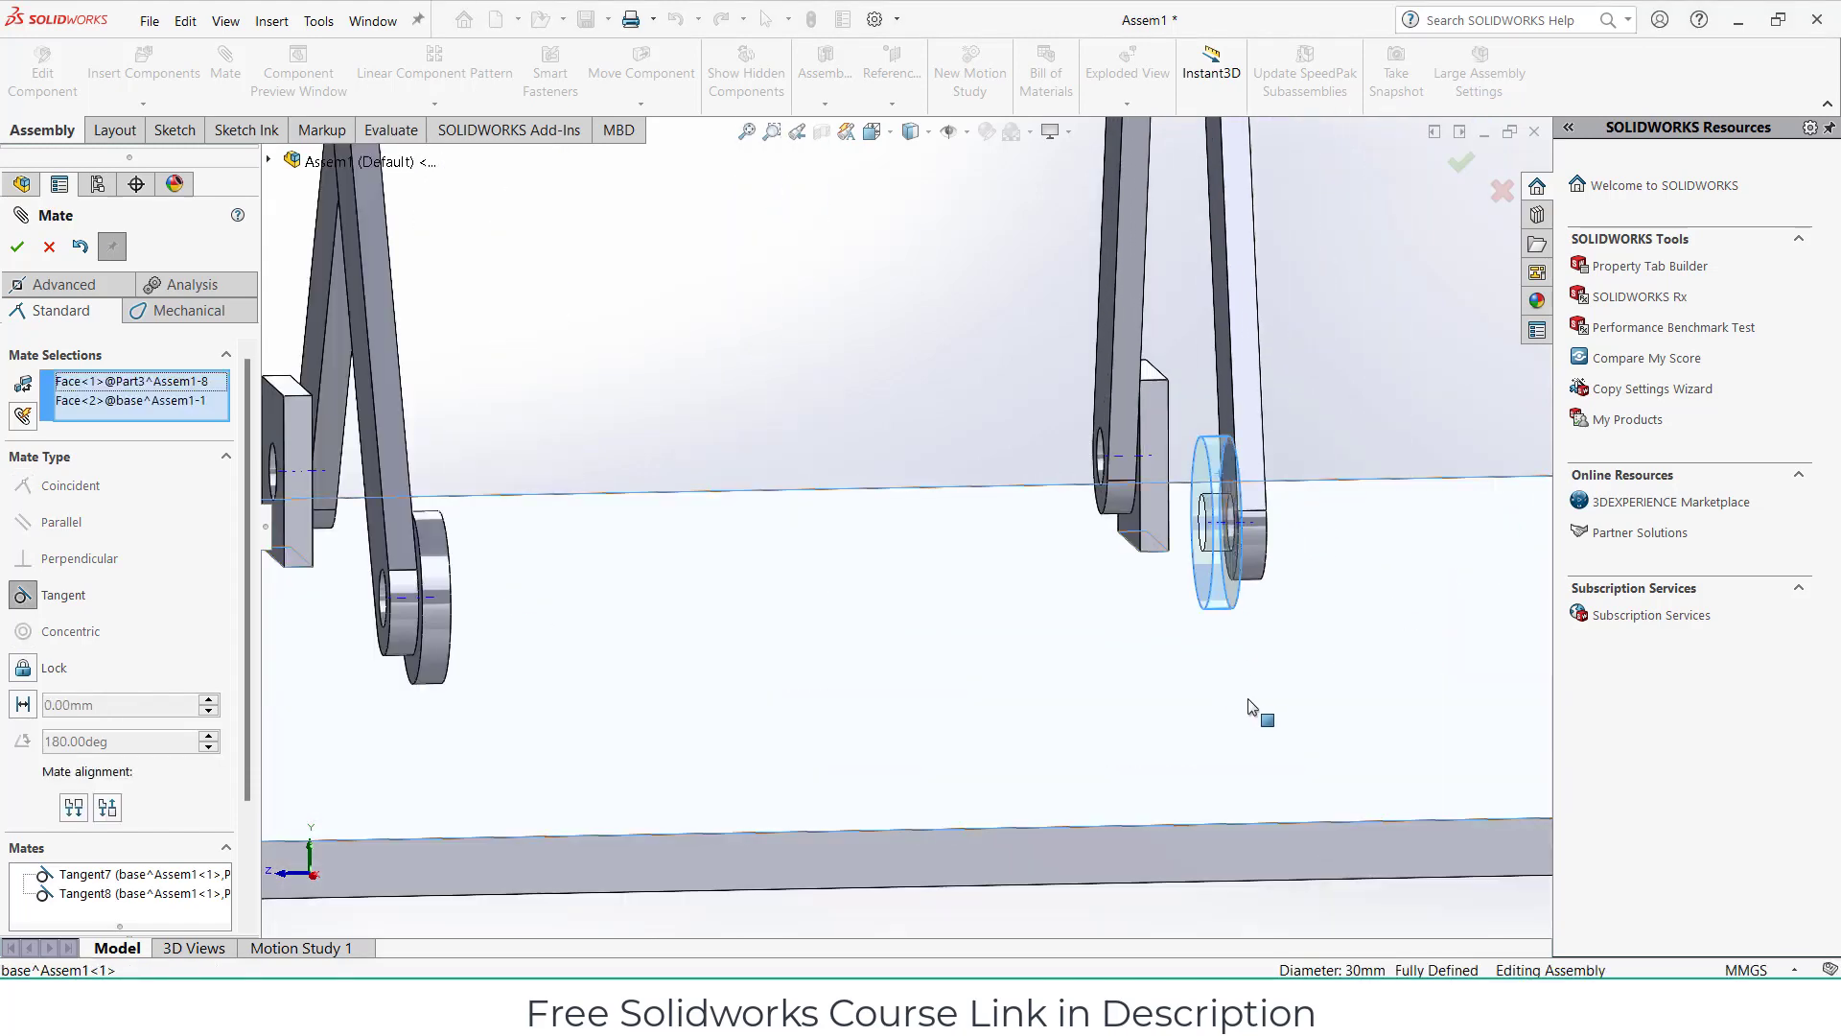
pyautogui.click(1437, 731)
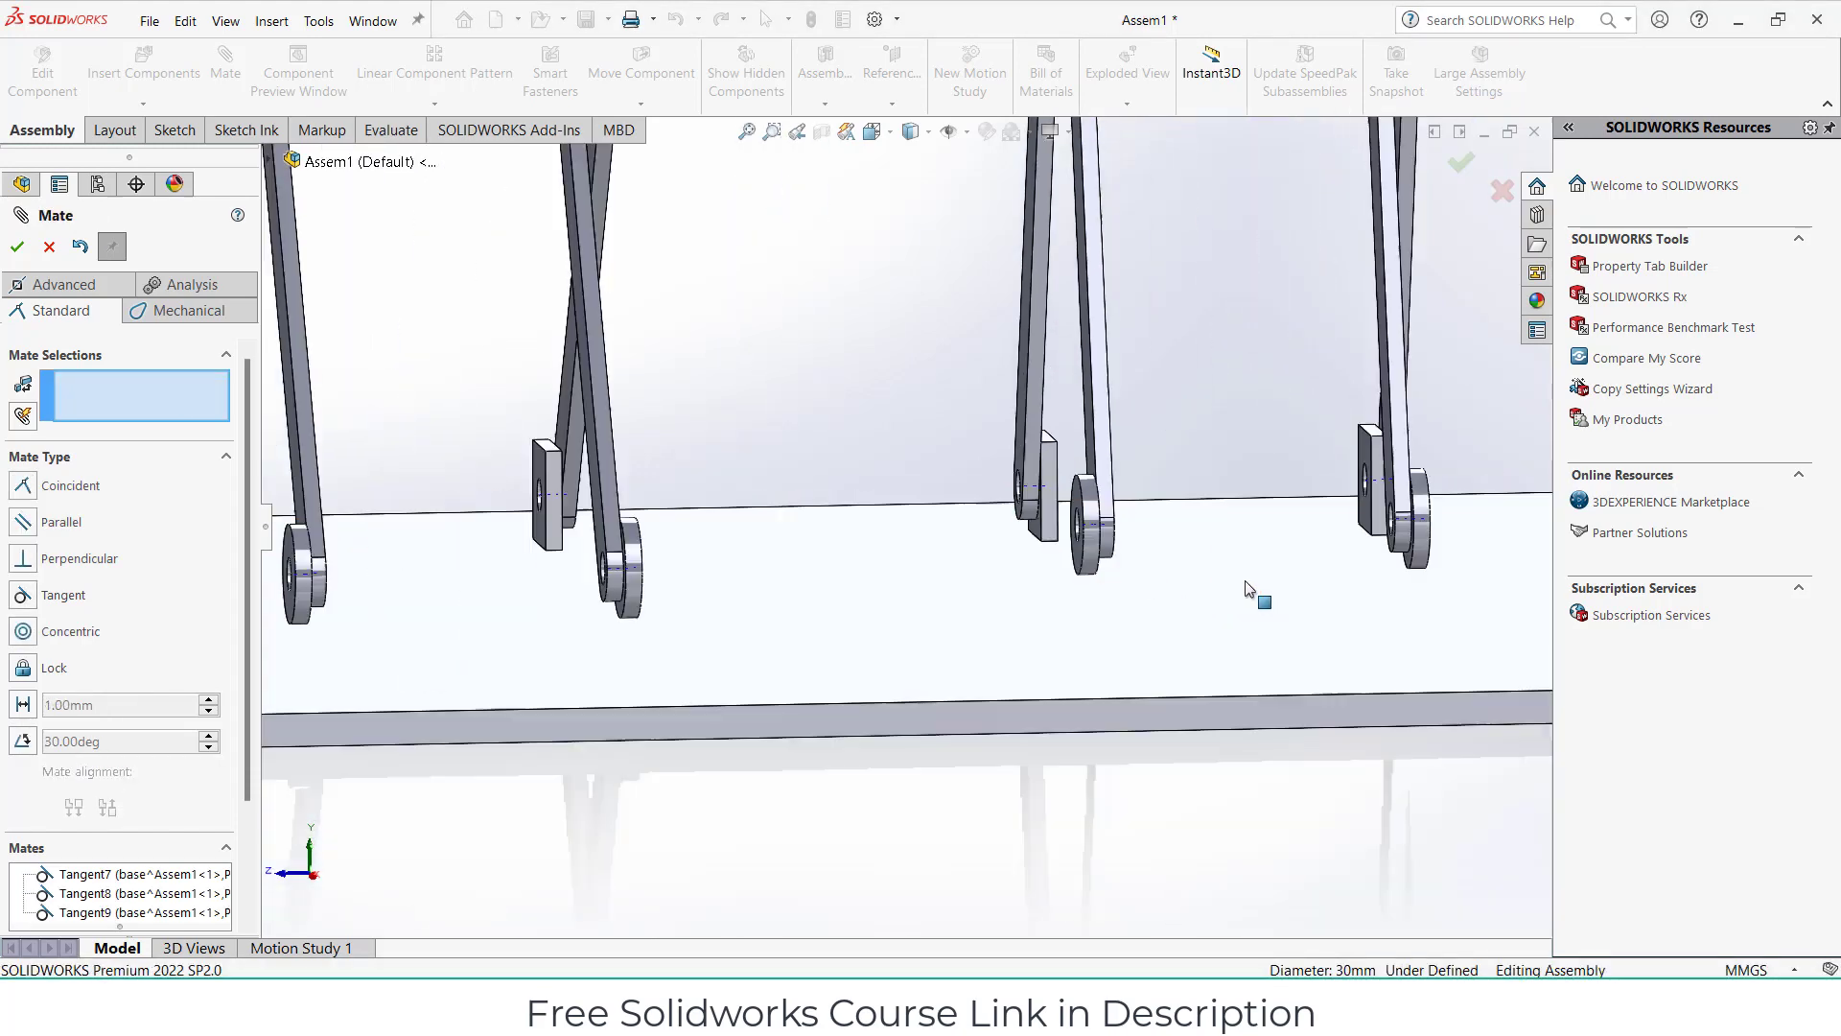
# Make the right roller tangent to the base plate's top face, then fit the whole assembly.
pyautogui.moveTo(1244, 580); pyautogui.dragTo(1218, 605, button='middle')
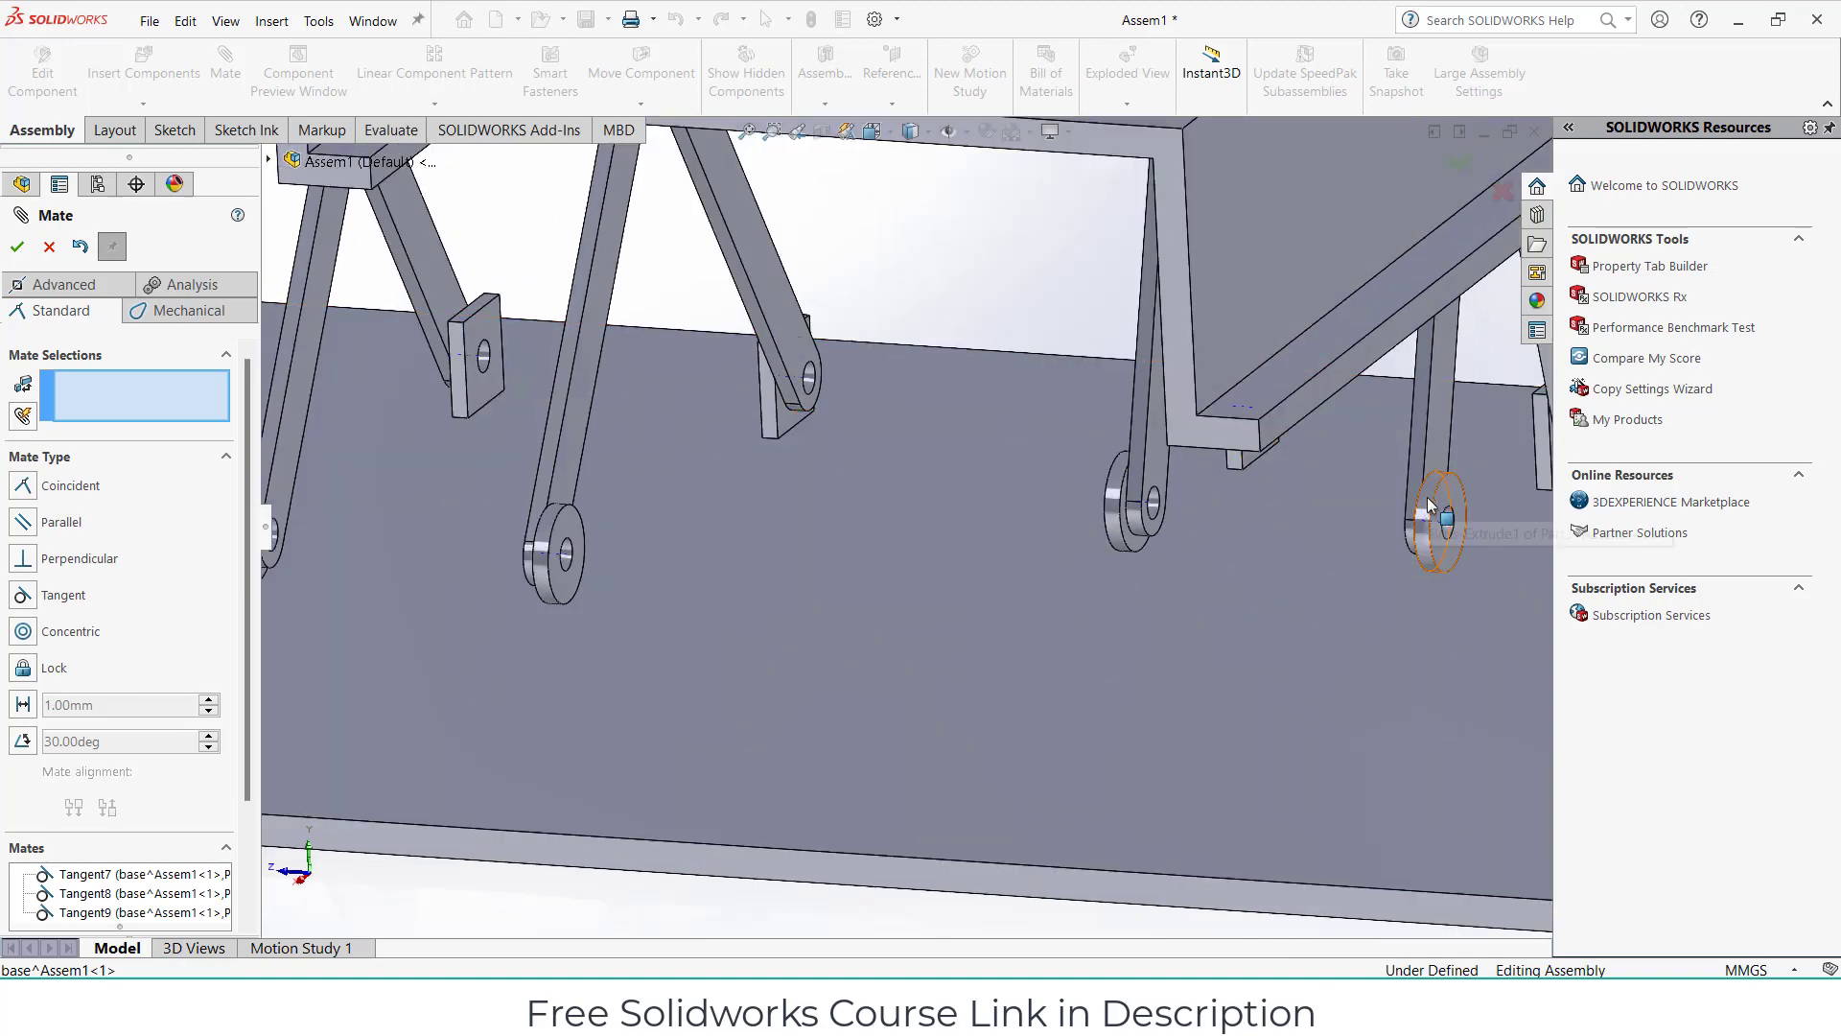
pyautogui.click(1428, 505)
pyautogui.click(1366, 633)
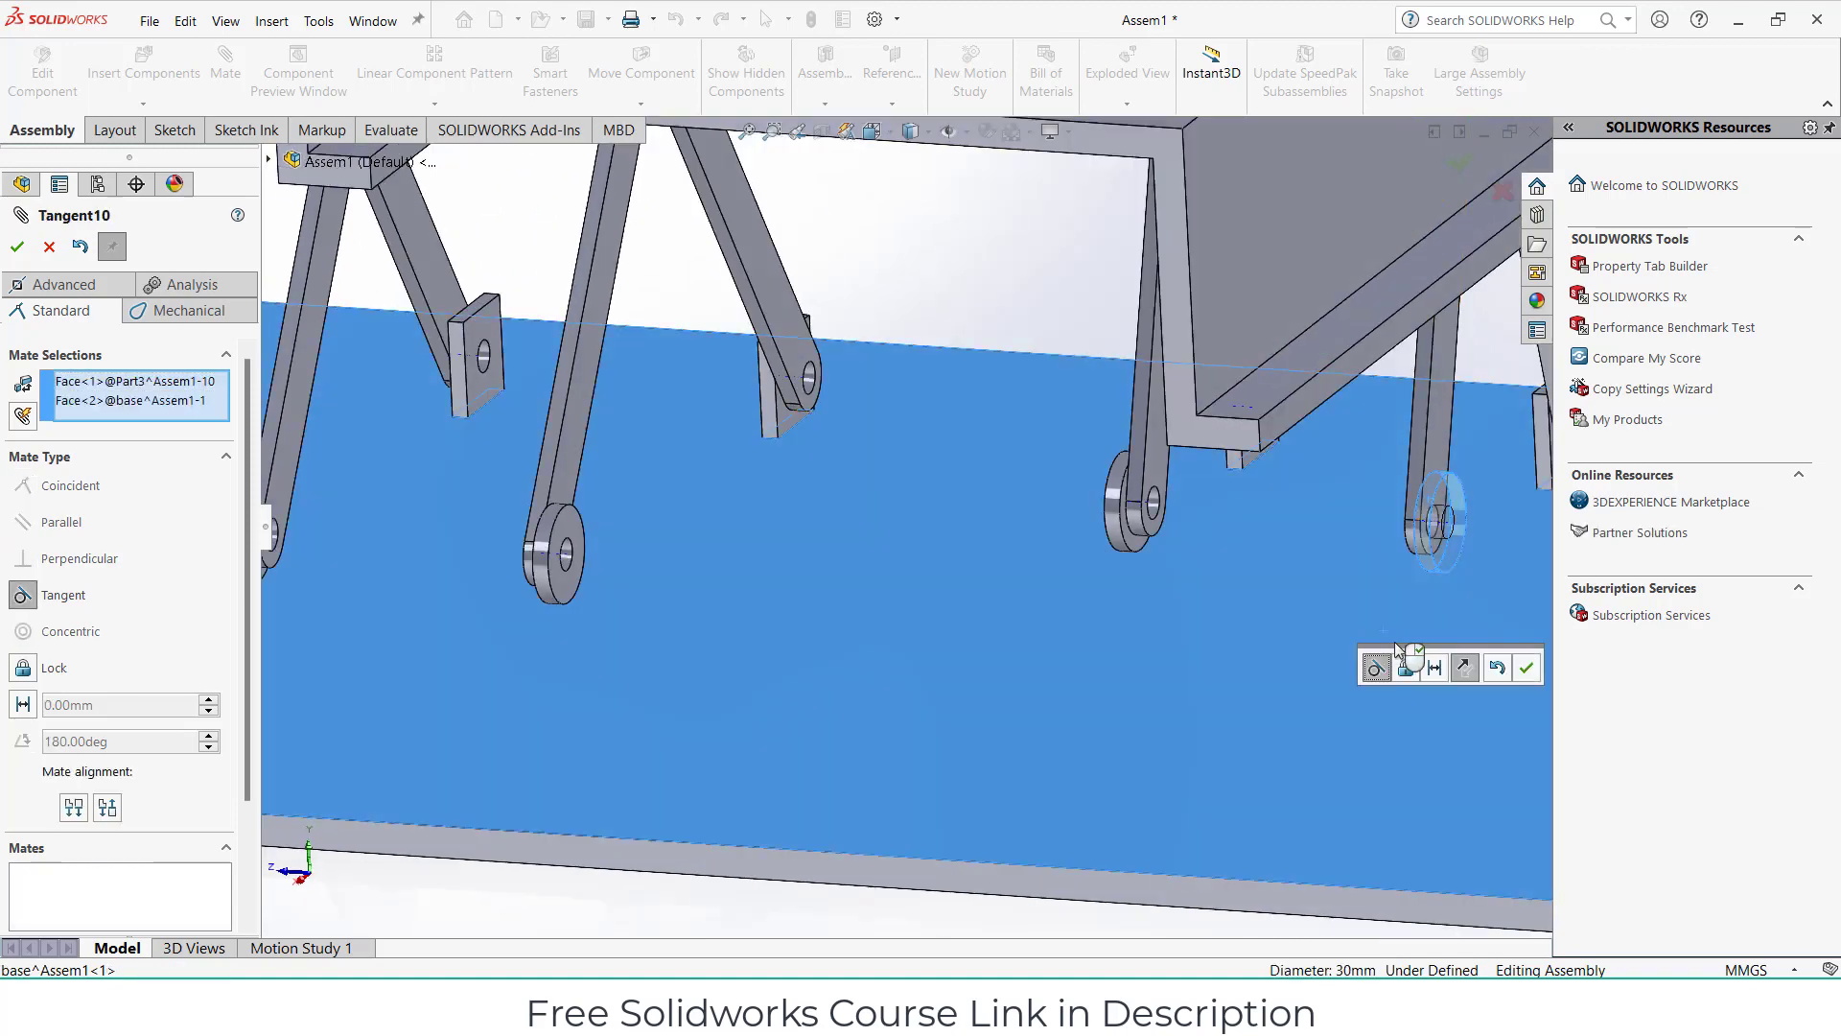
pyautogui.click(1526, 671)
pyautogui.press('f')
pyautogui.moveTo(869, 489)
pyautogui.mouseDown(button='middle')
pyautogui.moveTo(858, 456)
pyautogui.moveTo(596, 510)
pyautogui.mouseUp(button='middle')
# Mate the third platform's end face coincident with the base plate's front face.
pyautogui.scroll(-5, 1031, 408)
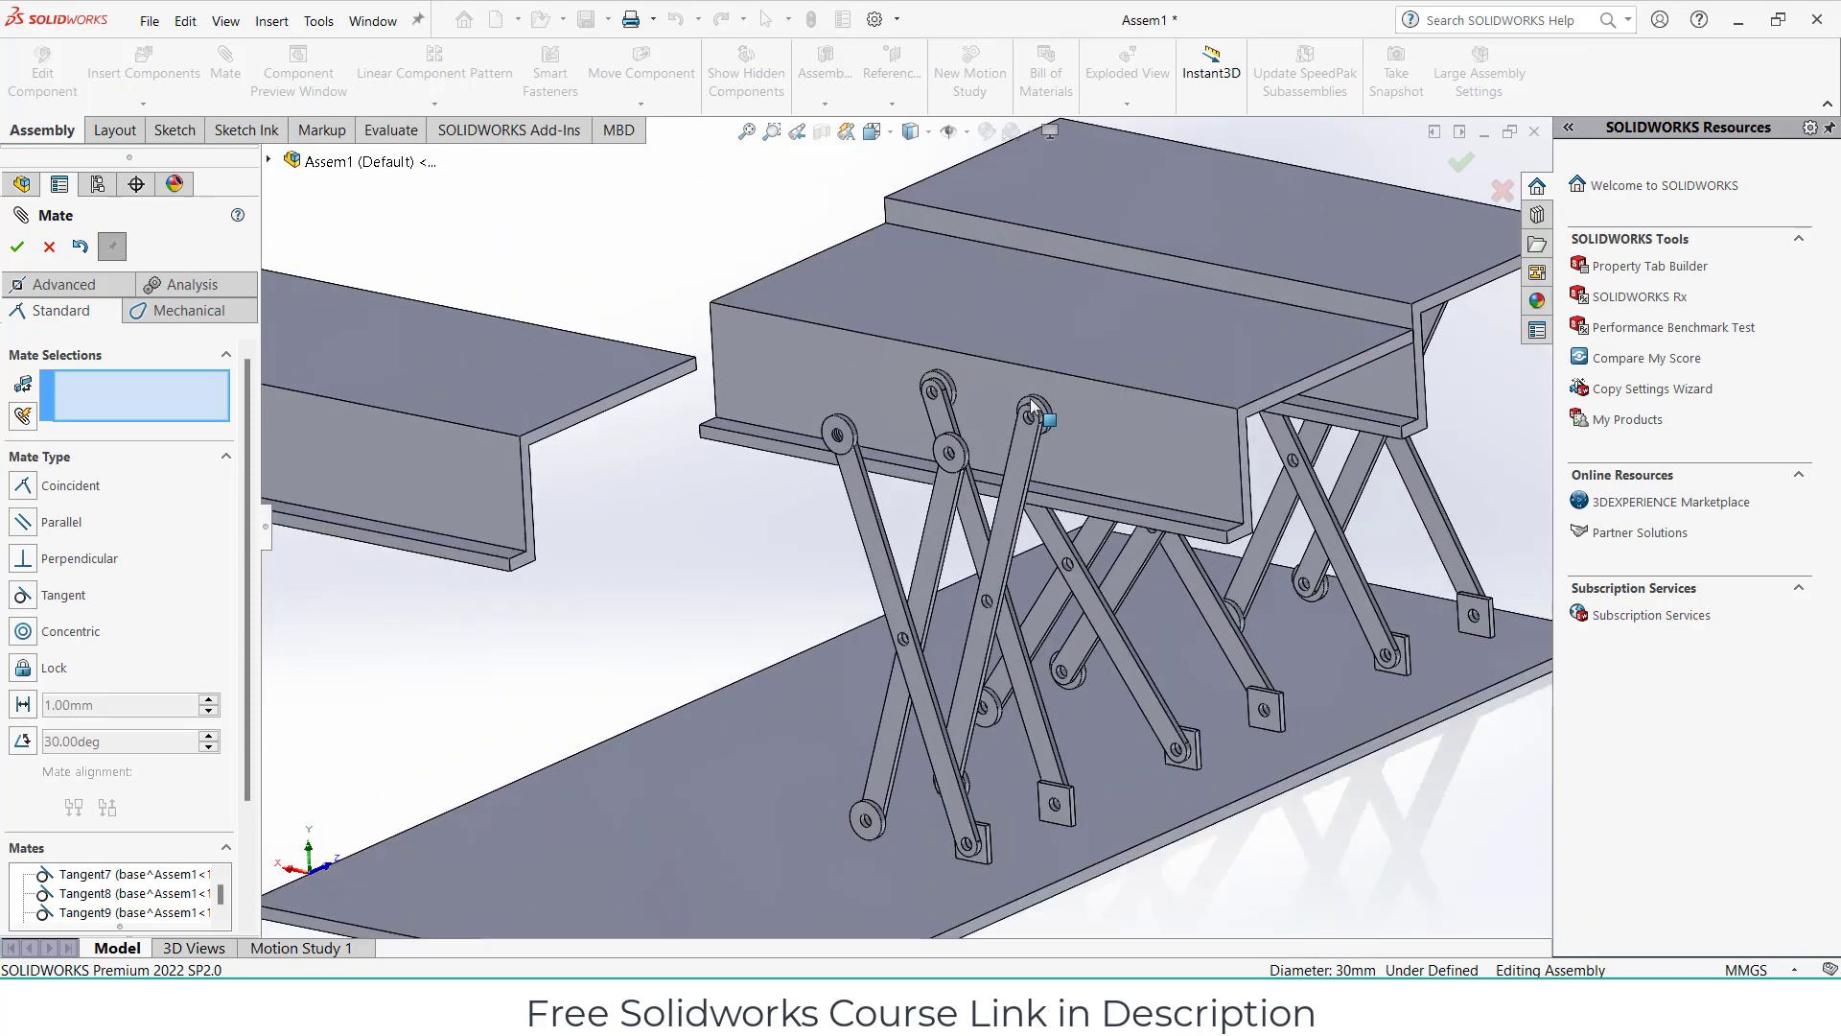
pyautogui.scroll(3, 1031, 407)
pyautogui.moveTo(976, 437); pyautogui.dragTo(715, 474, button='middle')
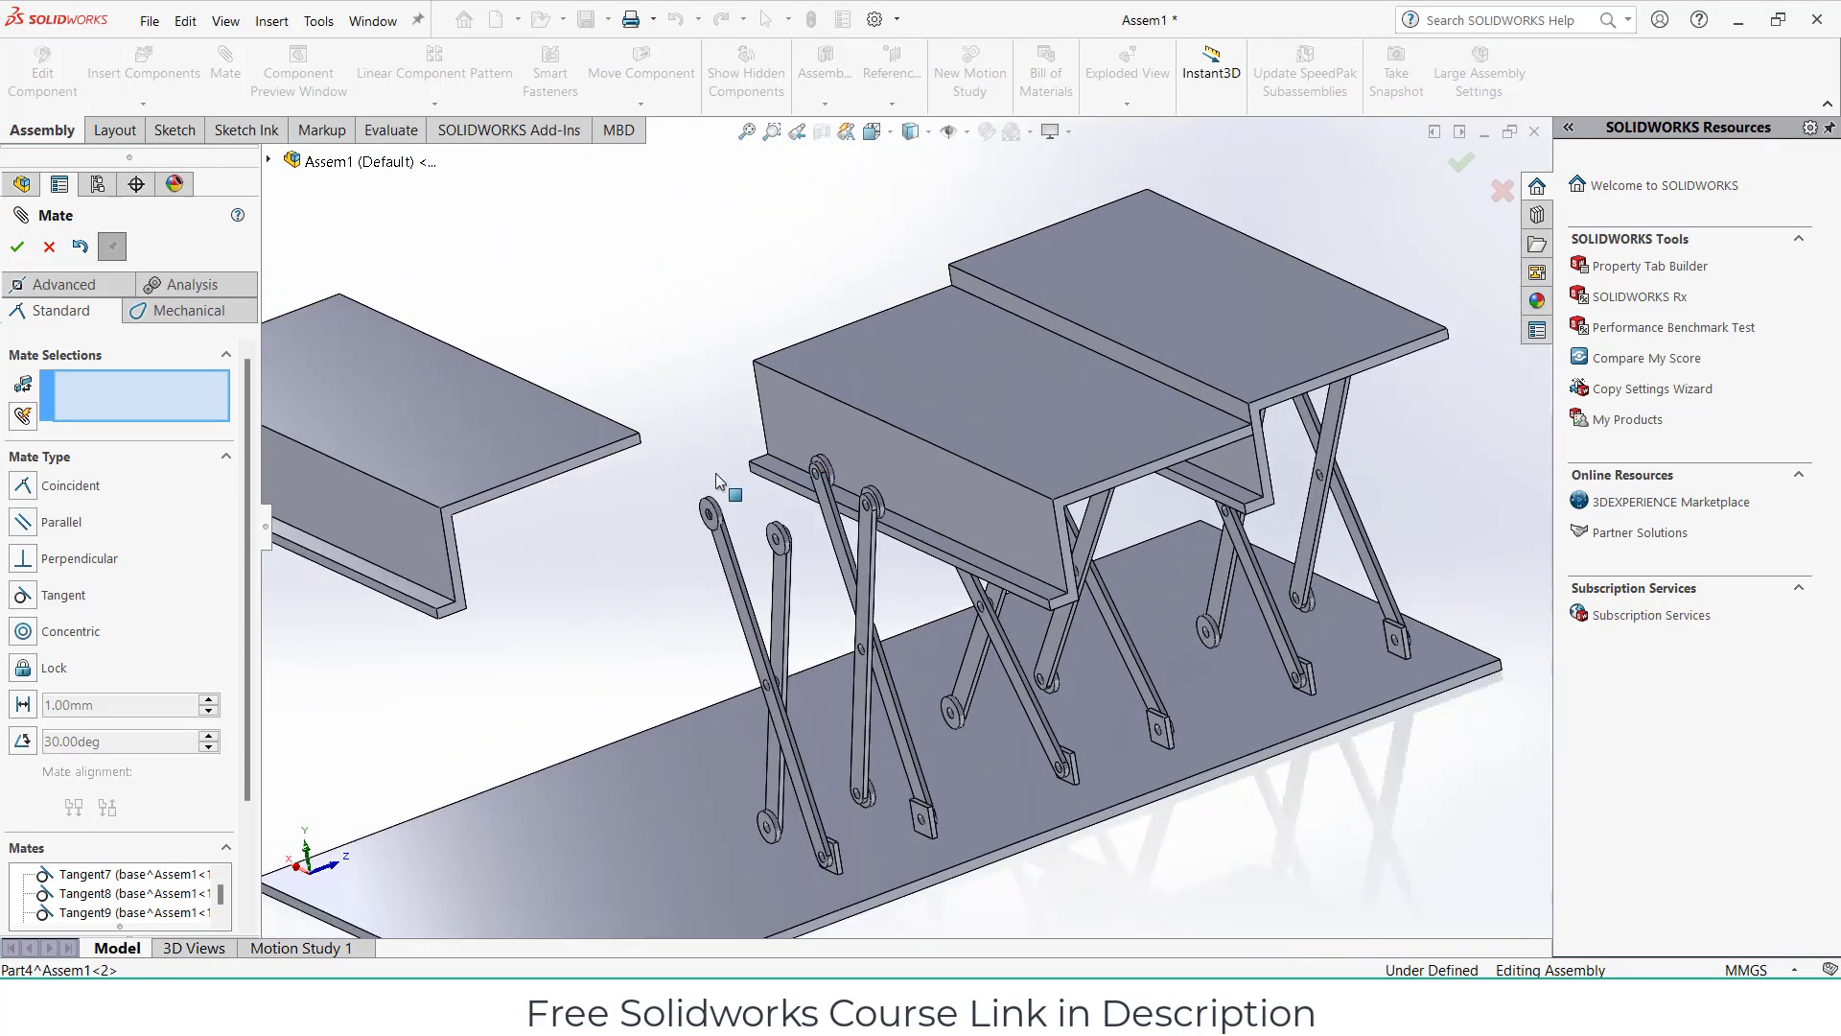
pyautogui.scroll(-1, 680, 466)
pyautogui.scroll(-3, 595, 467)
pyautogui.click(550, 496)
pyautogui.scroll(2, 681, 562)
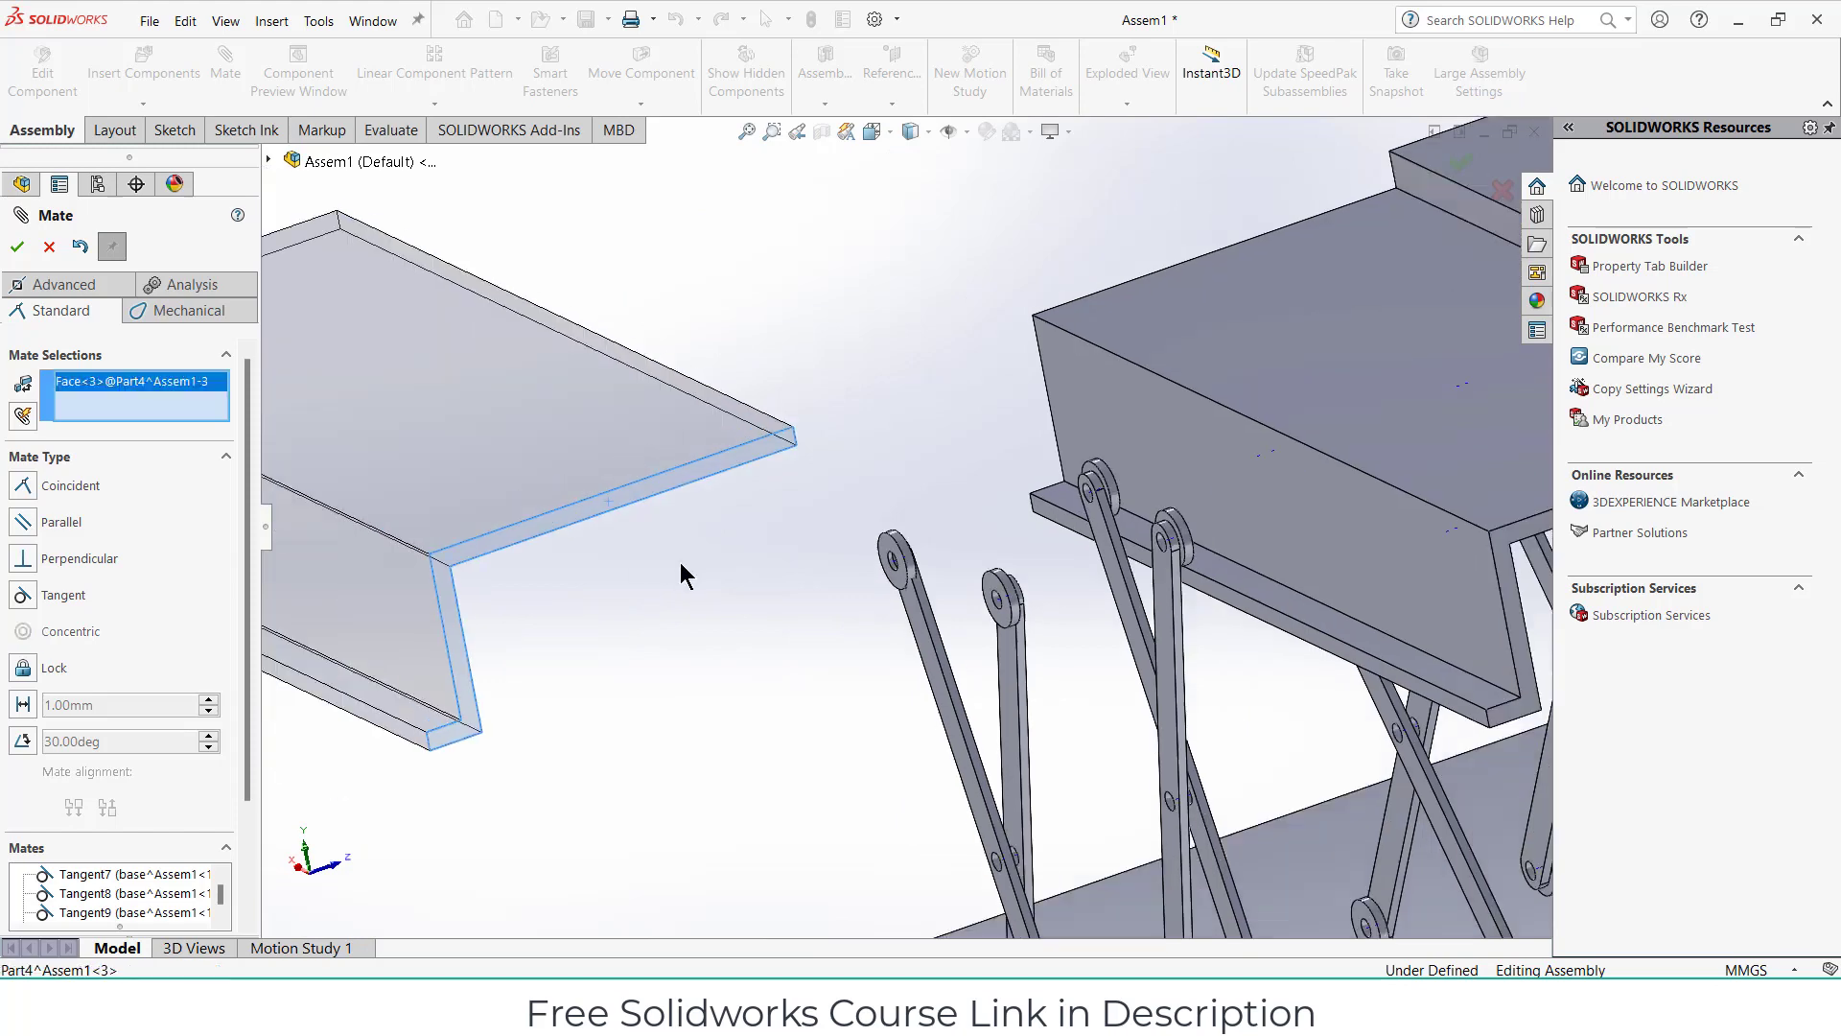
pyautogui.scroll(3, 976, 763)
pyautogui.scroll(-4, 1022, 729)
pyautogui.scroll(-2, 1031, 671)
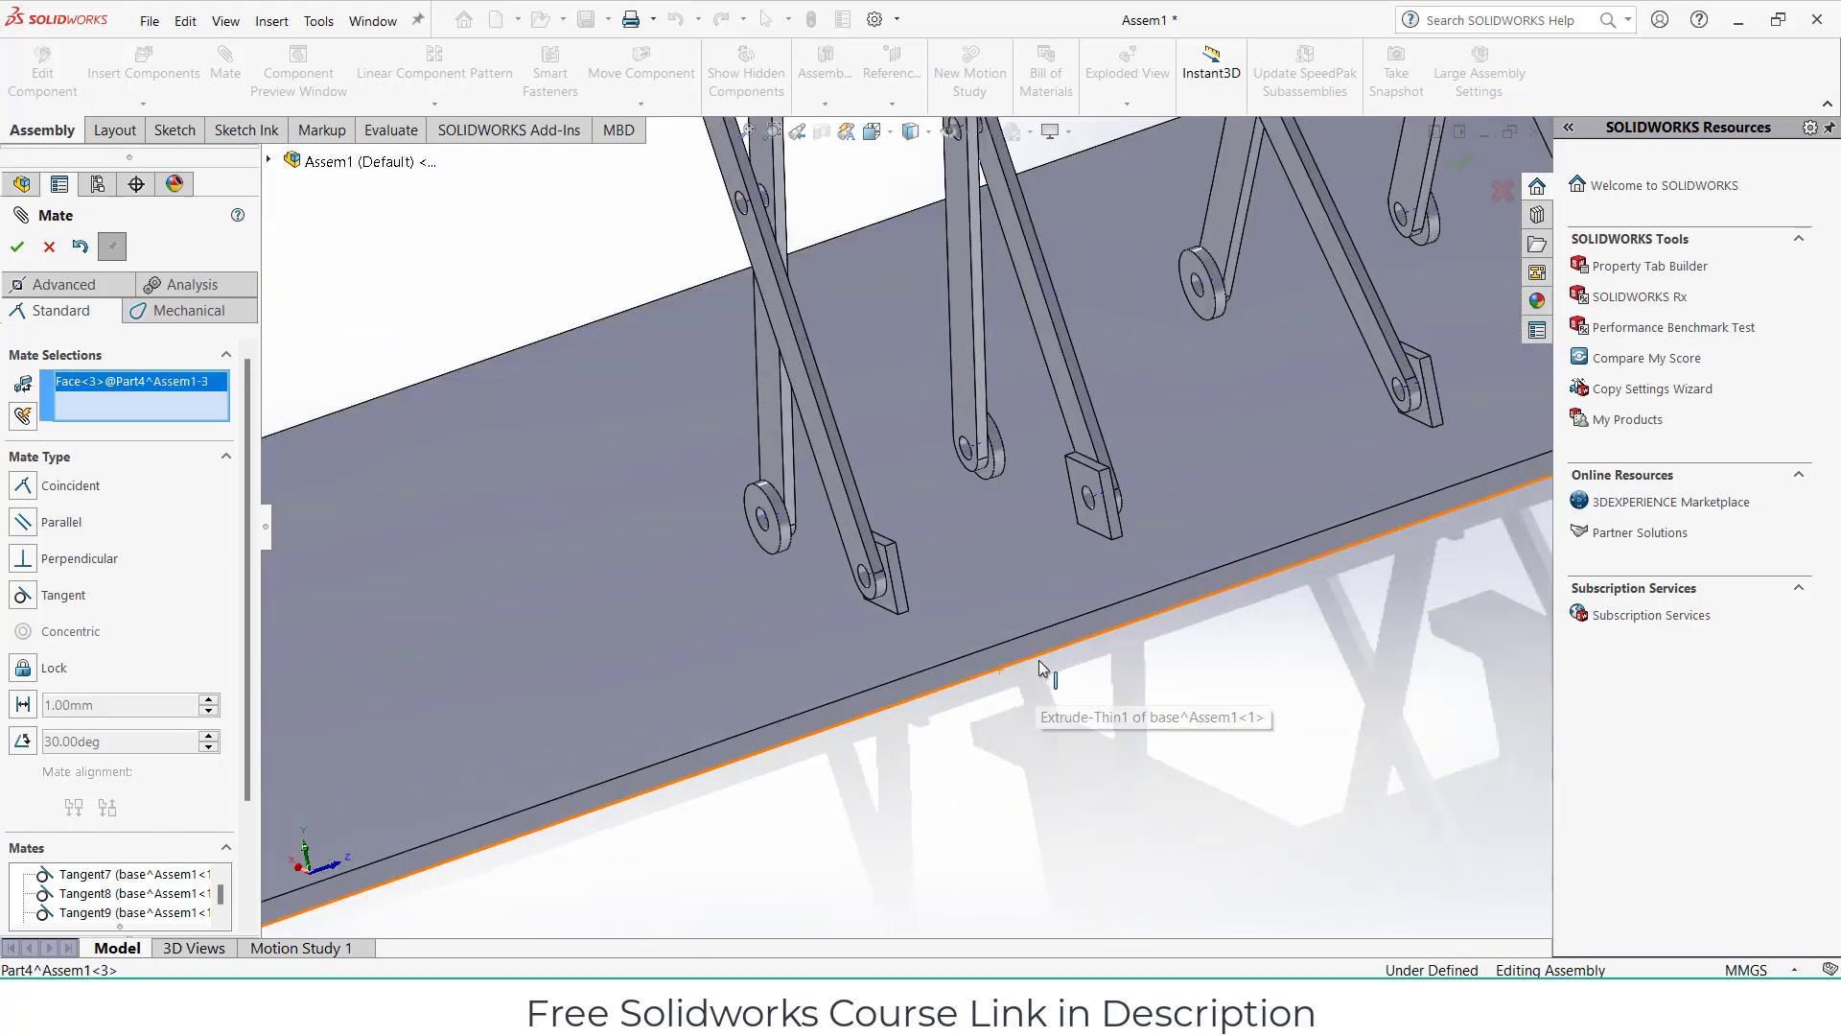
pyautogui.click(1039, 641)
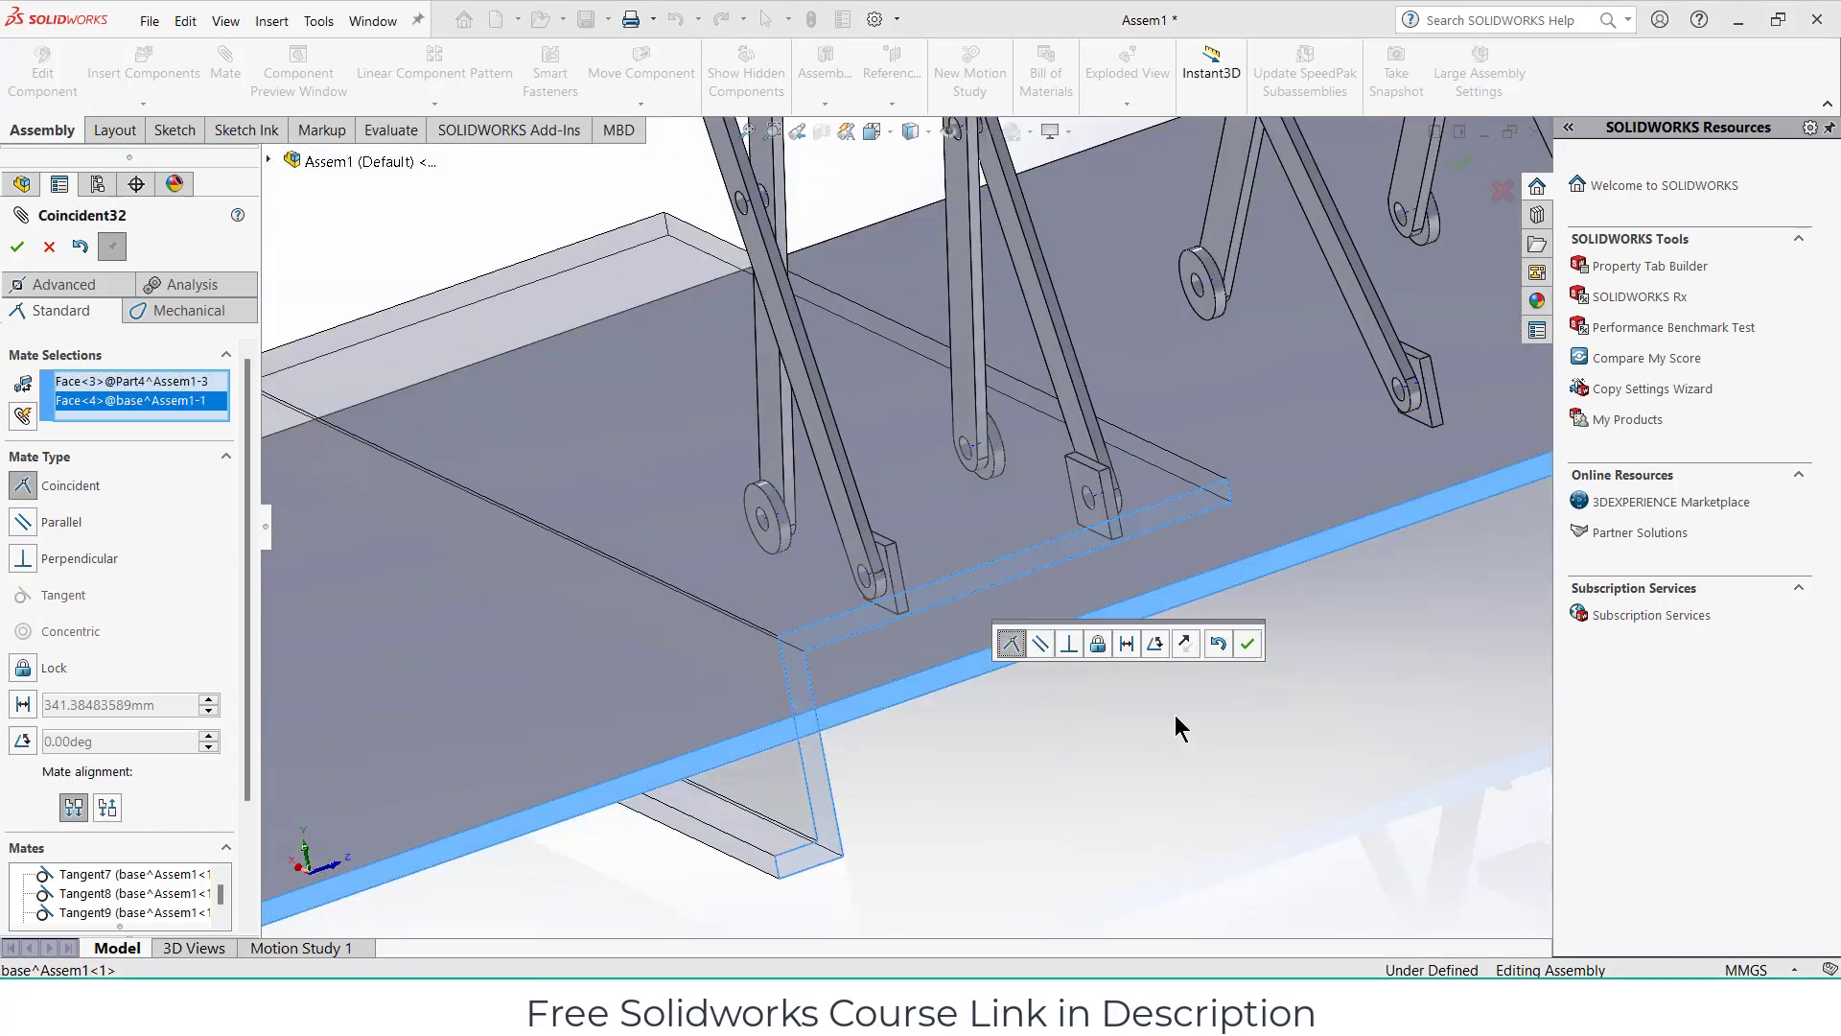
pyautogui.click(1249, 649)
# Drag the small platform up off the base plate.
pyautogui.scroll(3, 1026, 583)
pyautogui.scroll(2, 962, 566)
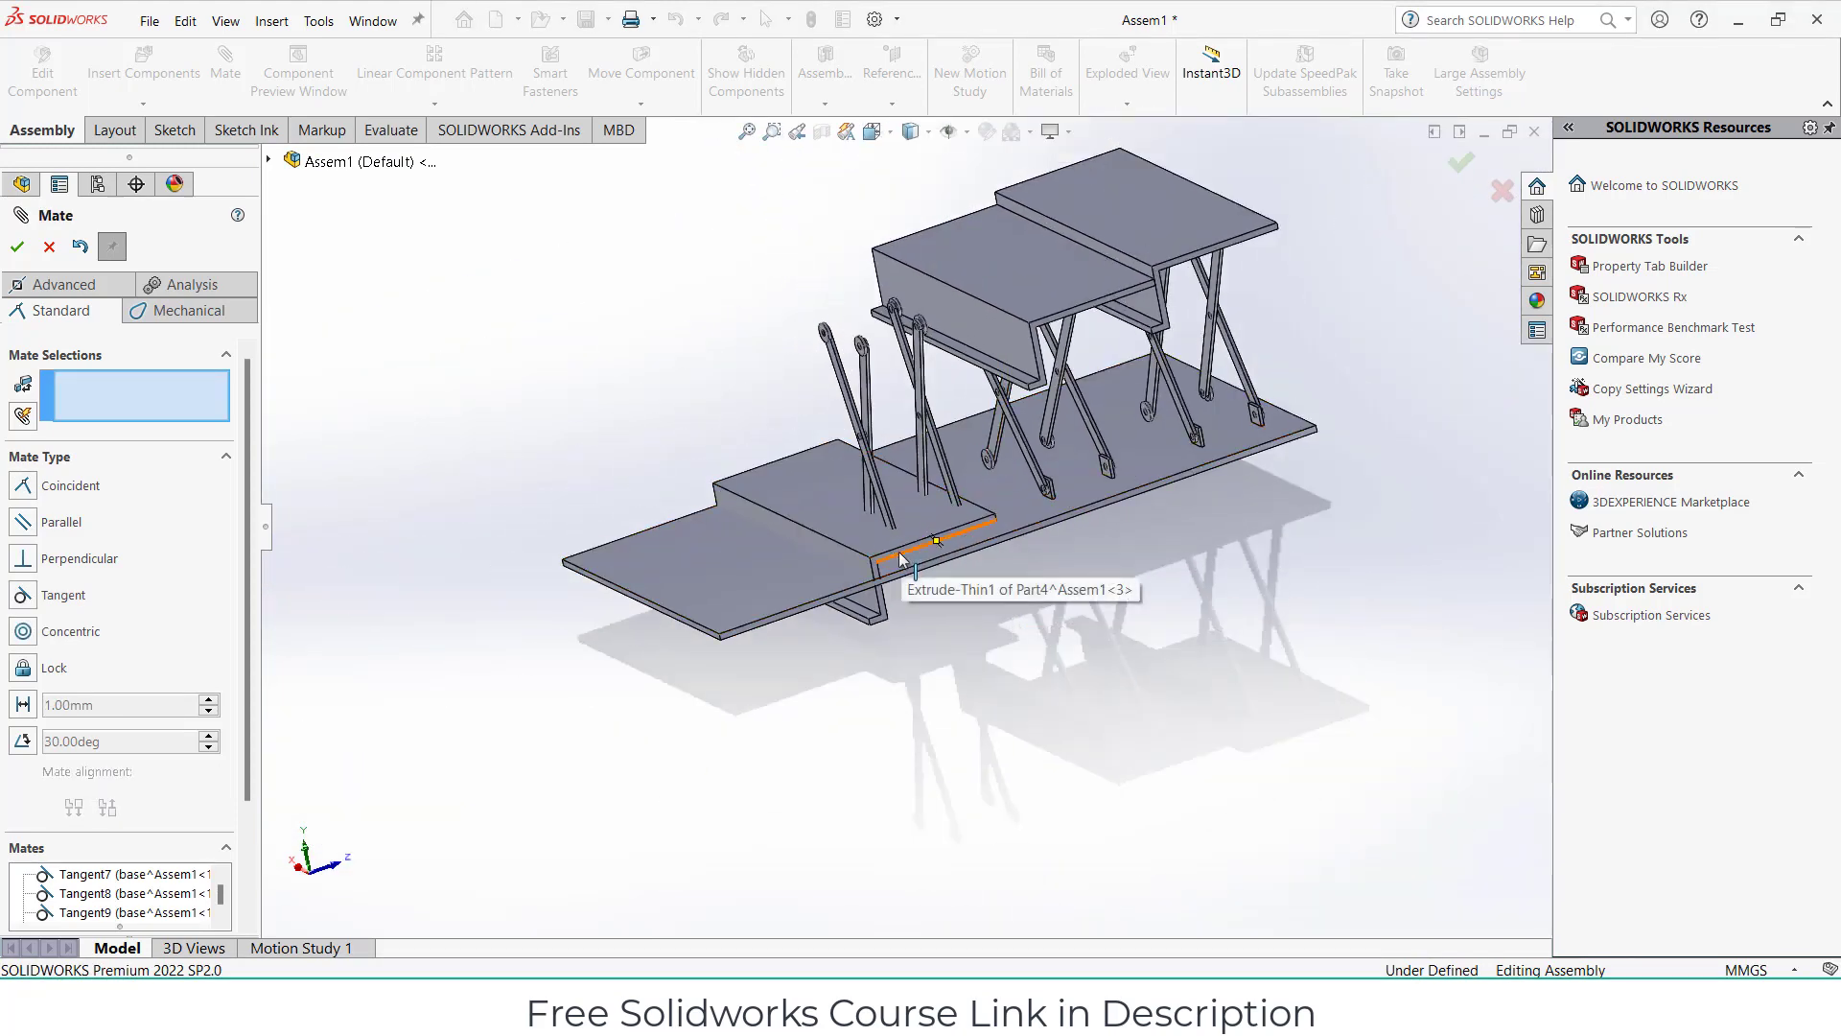
pyautogui.moveTo(892, 549); pyautogui.dragTo(863, 316)
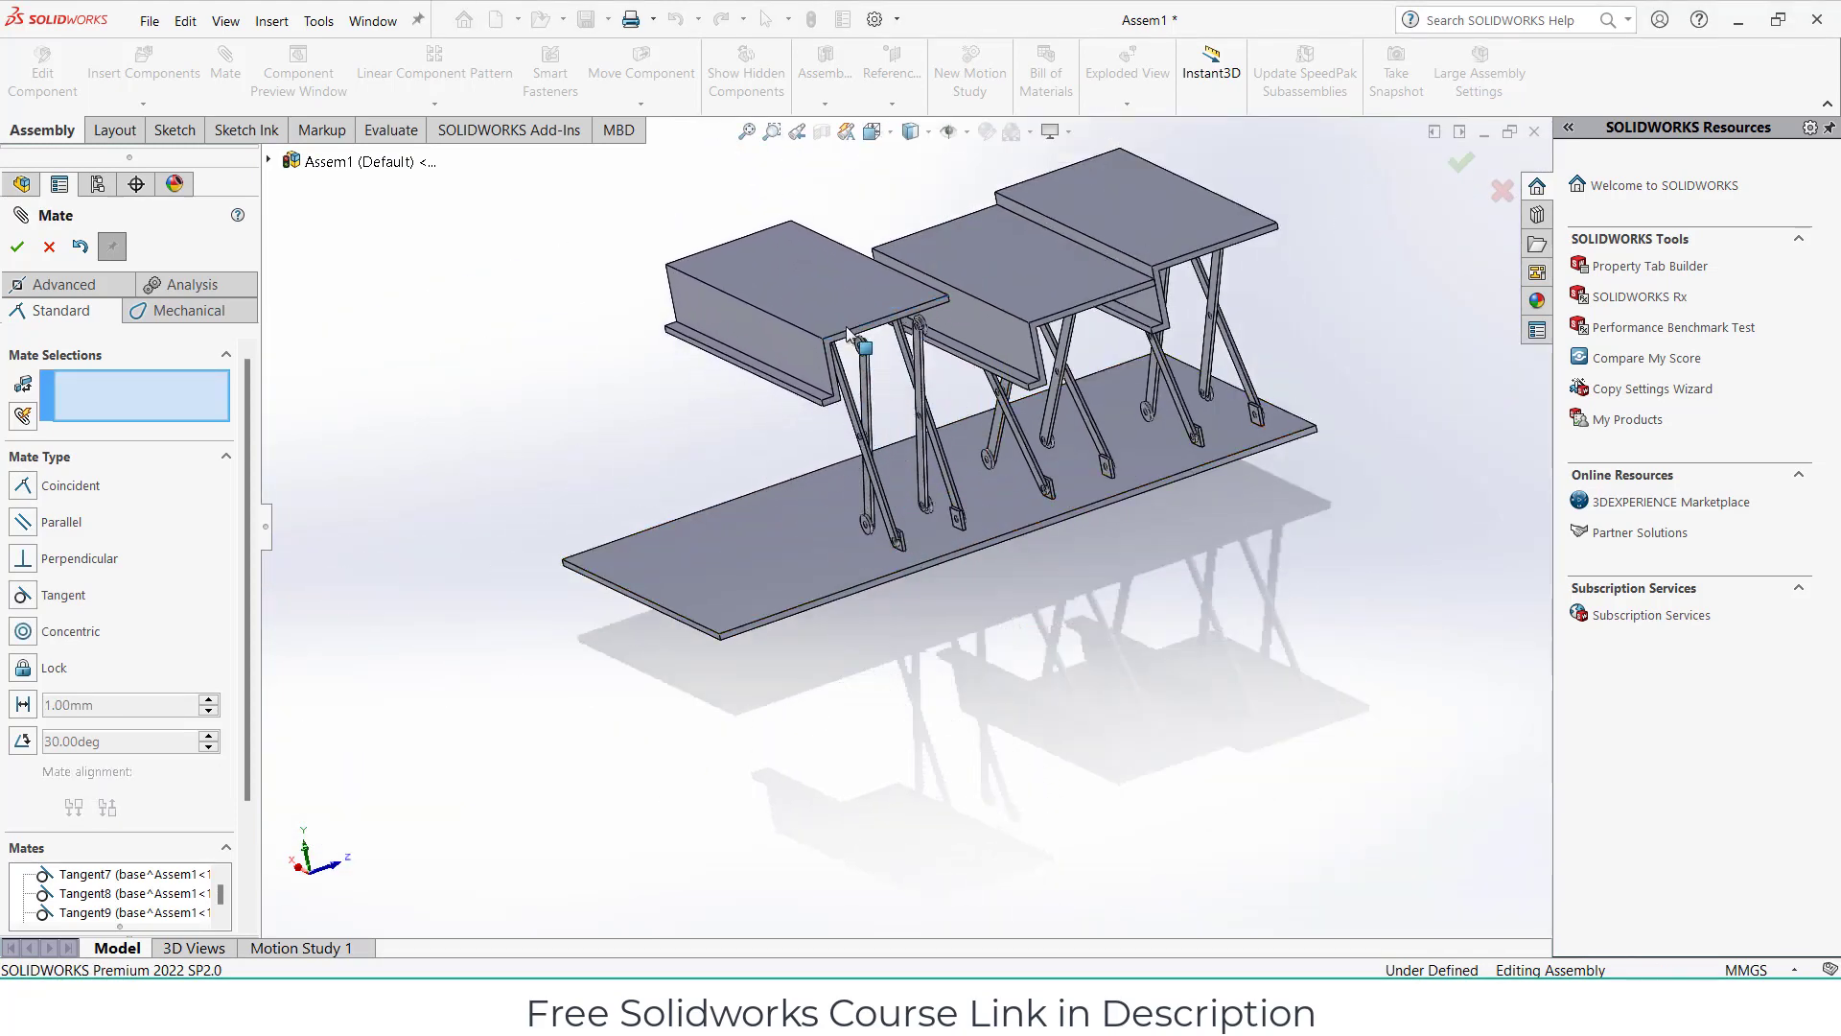
pyautogui.moveTo(863, 316)
pyautogui.mouseDown(button='middle')
pyautogui.moveTo(762, 261)
pyautogui.moveTo(782, 271)
pyautogui.mouseUp(button='middle')
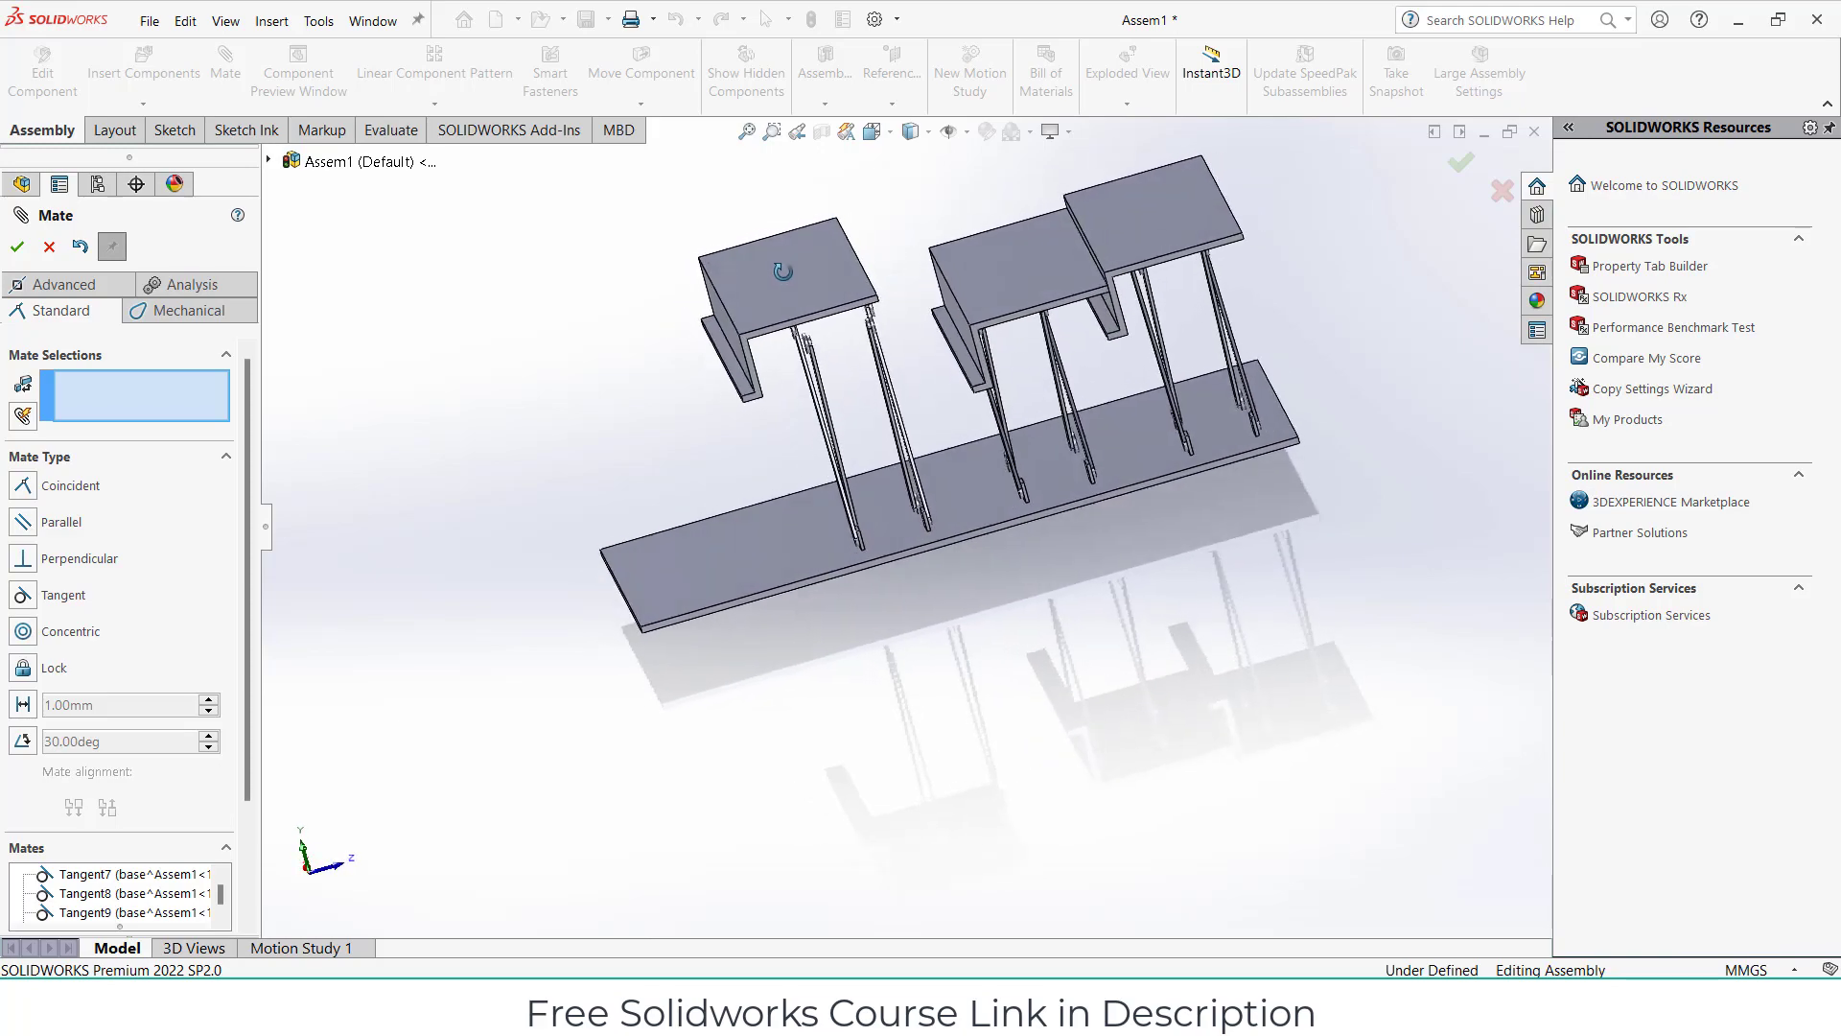
pyautogui.scroll(-3, 906, 331)
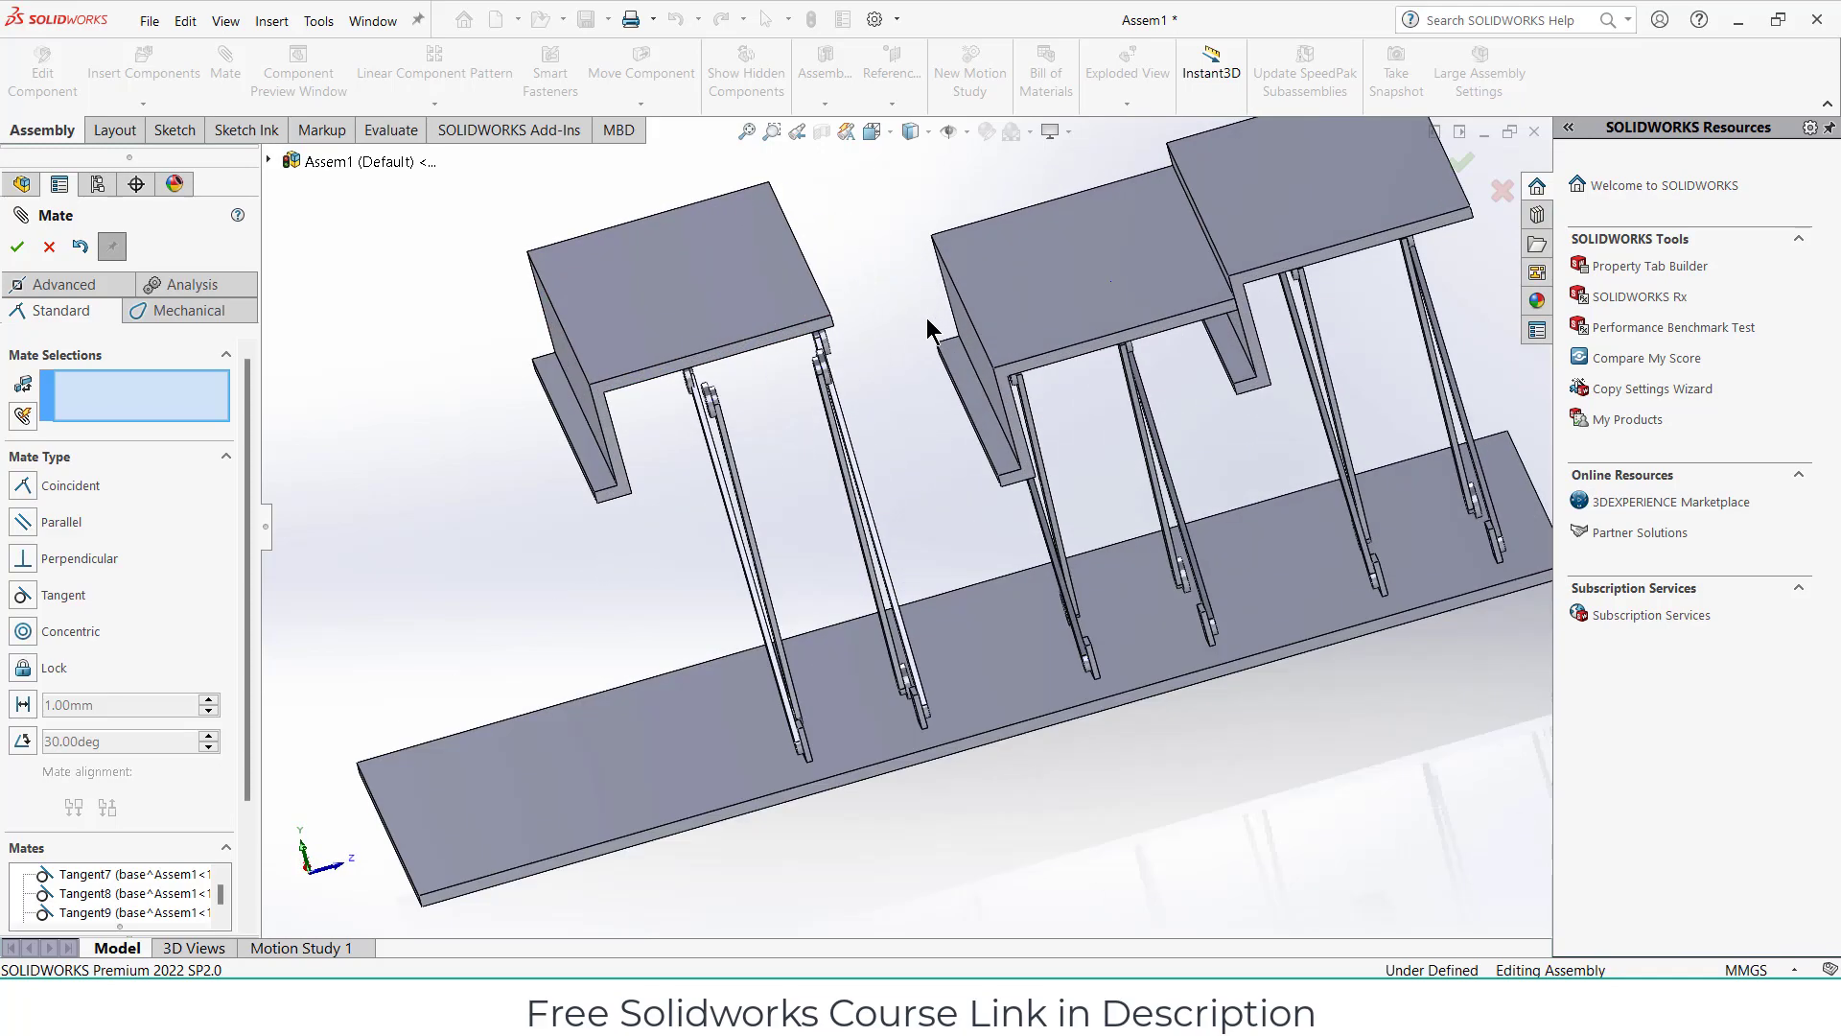
# Mate the third platform's side face coincident with the neighbouring platform's side face.
pyautogui.moveTo(906, 331)
pyautogui.mouseDown(button='middle')
pyautogui.moveTo(898, 439)
pyautogui.moveTo(710, 514)
pyautogui.mouseUp(button='middle')
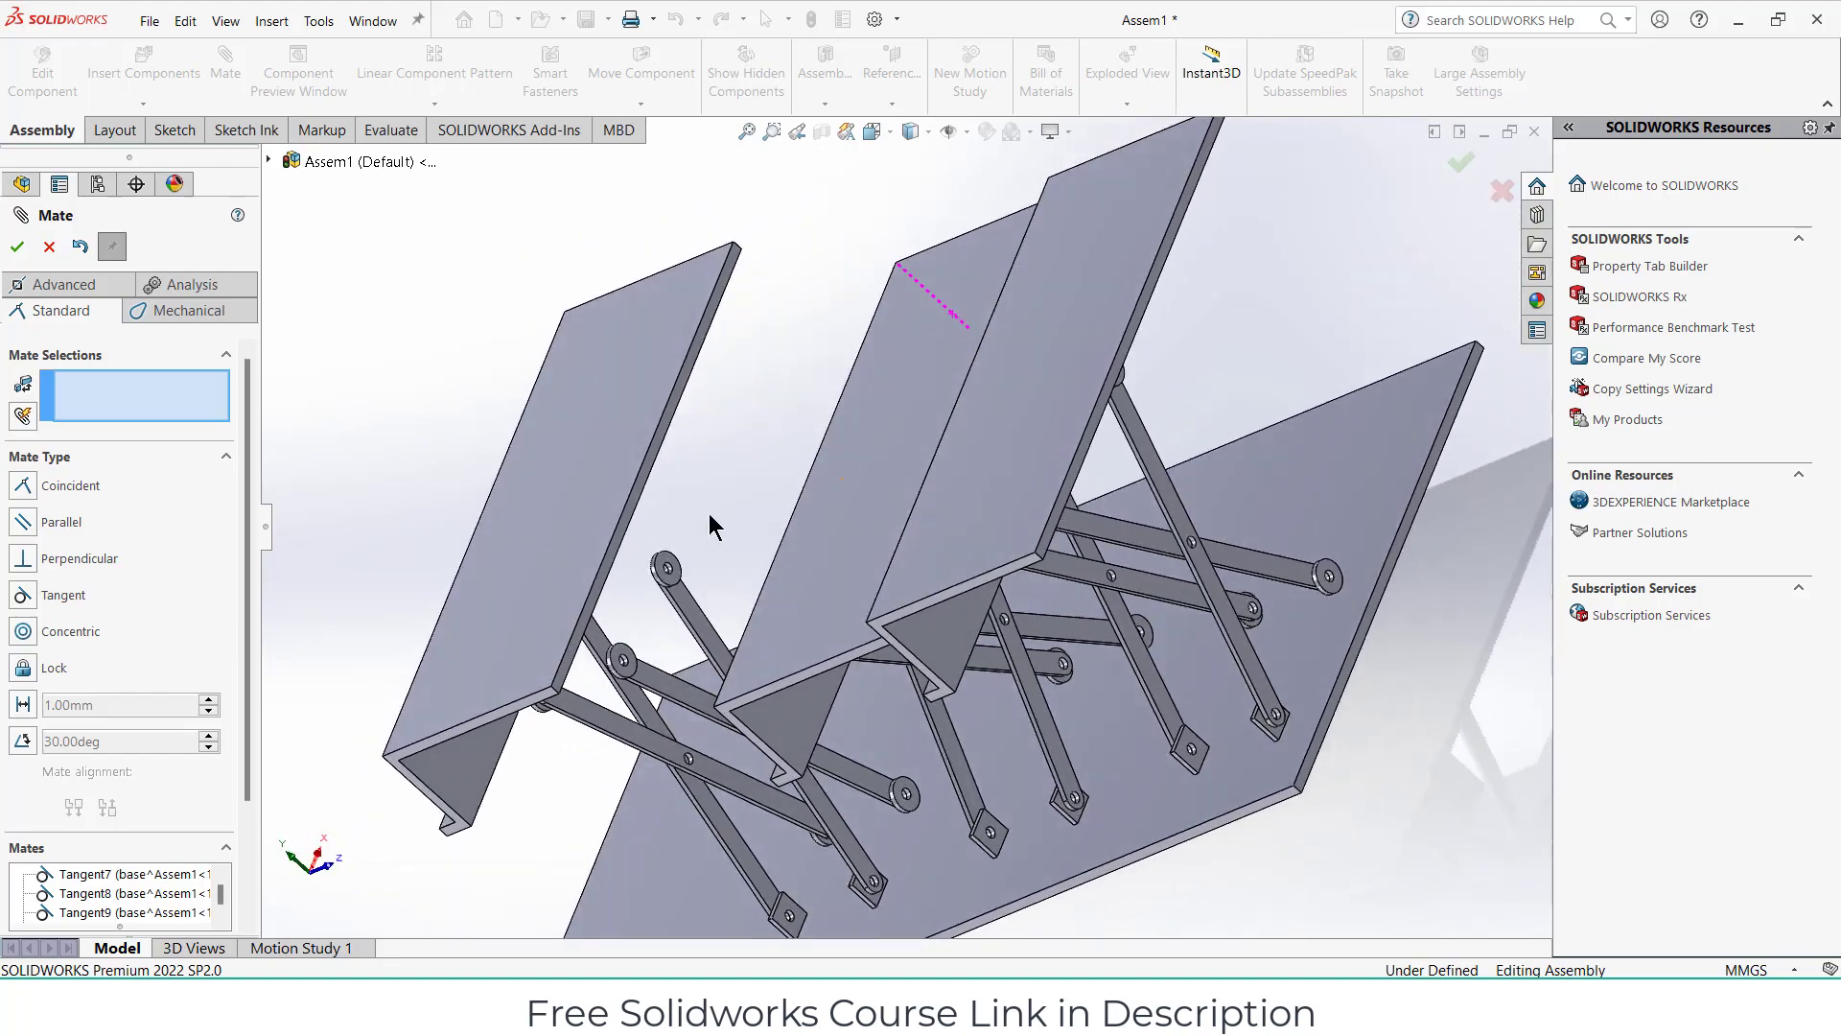
pyautogui.scroll(-3, 640, 533)
pyautogui.click(651, 551)
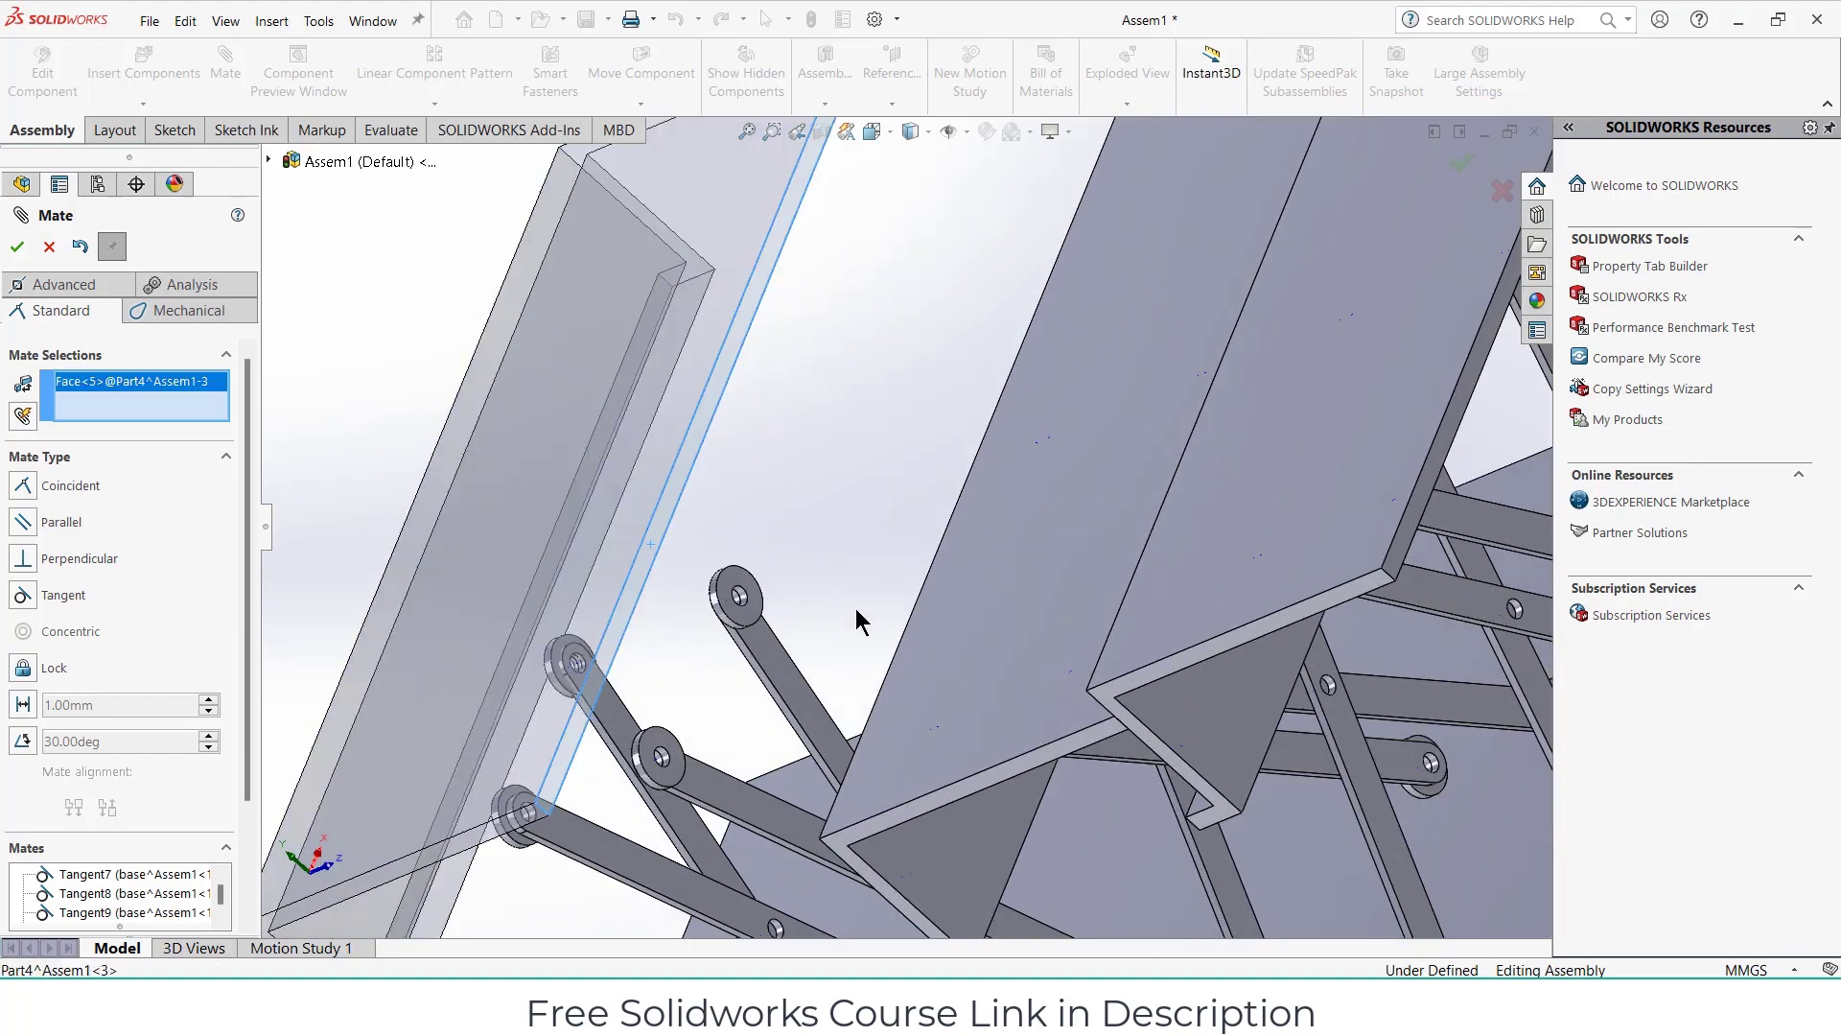
pyautogui.moveTo(855, 608); pyautogui.dragTo(1060, 743, button='middle')
pyautogui.click(1062, 756)
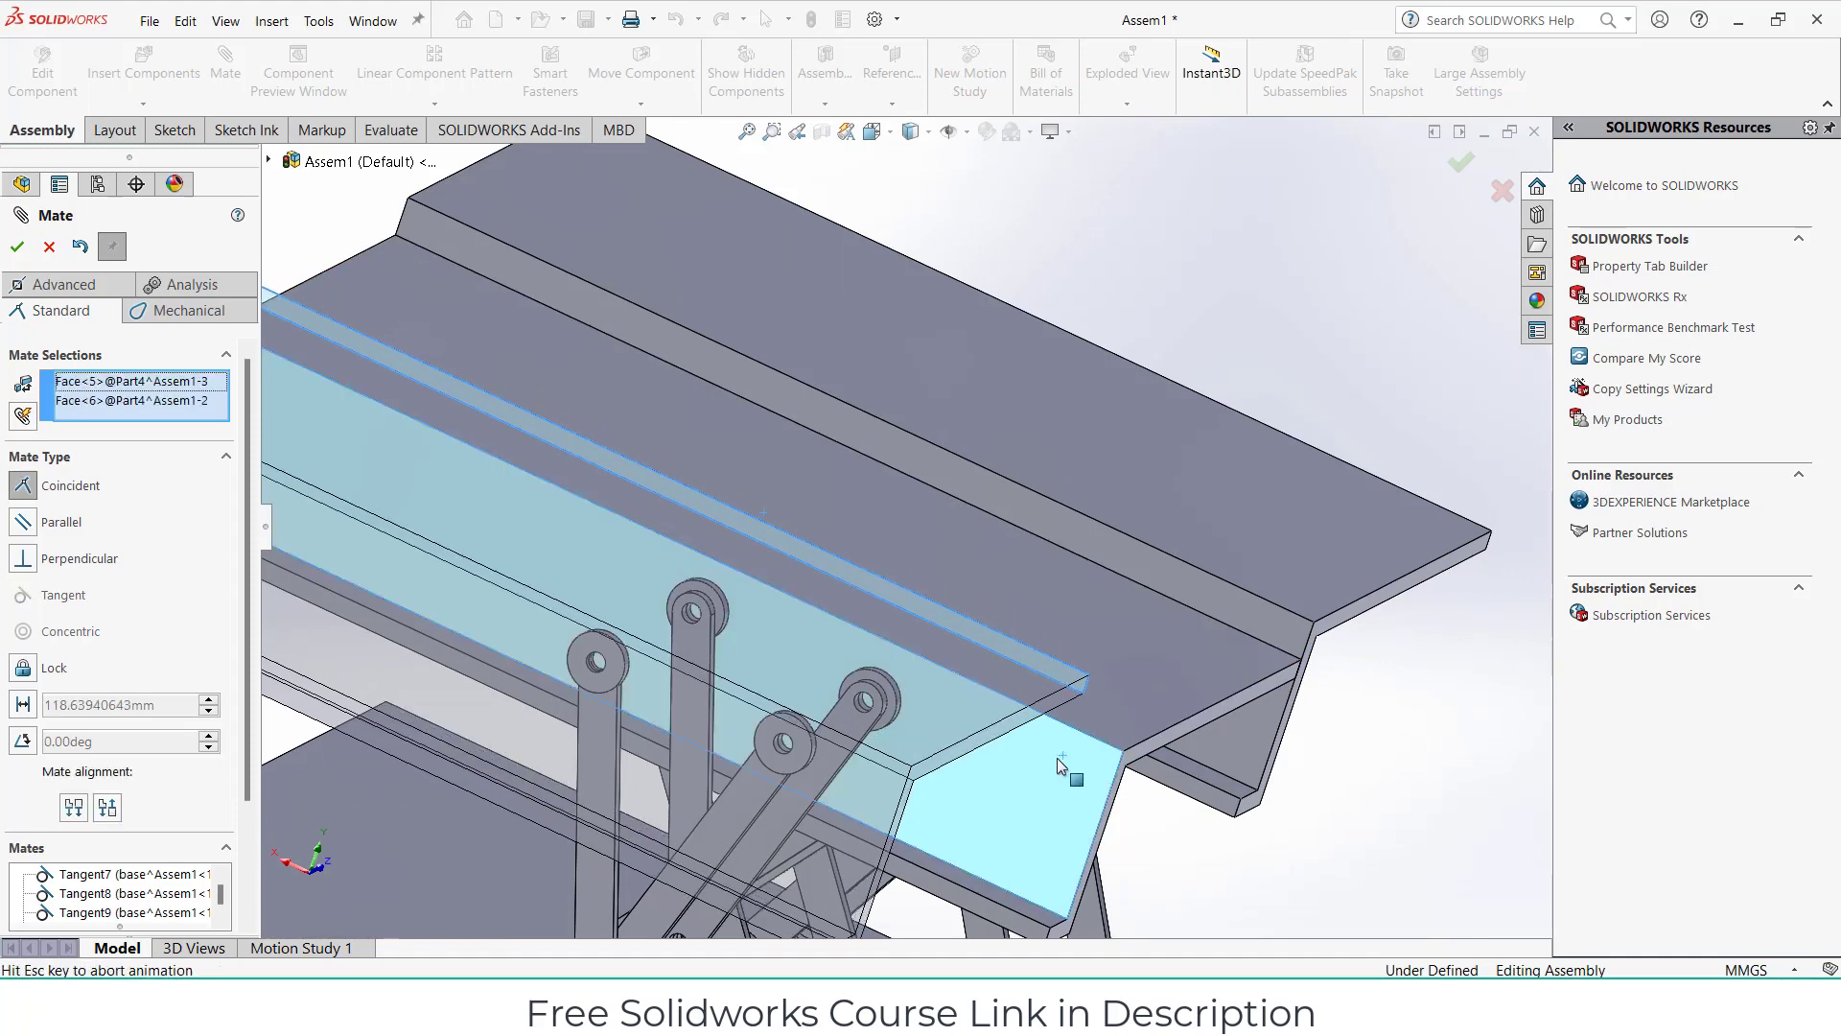
pyautogui.click(1378, 829)
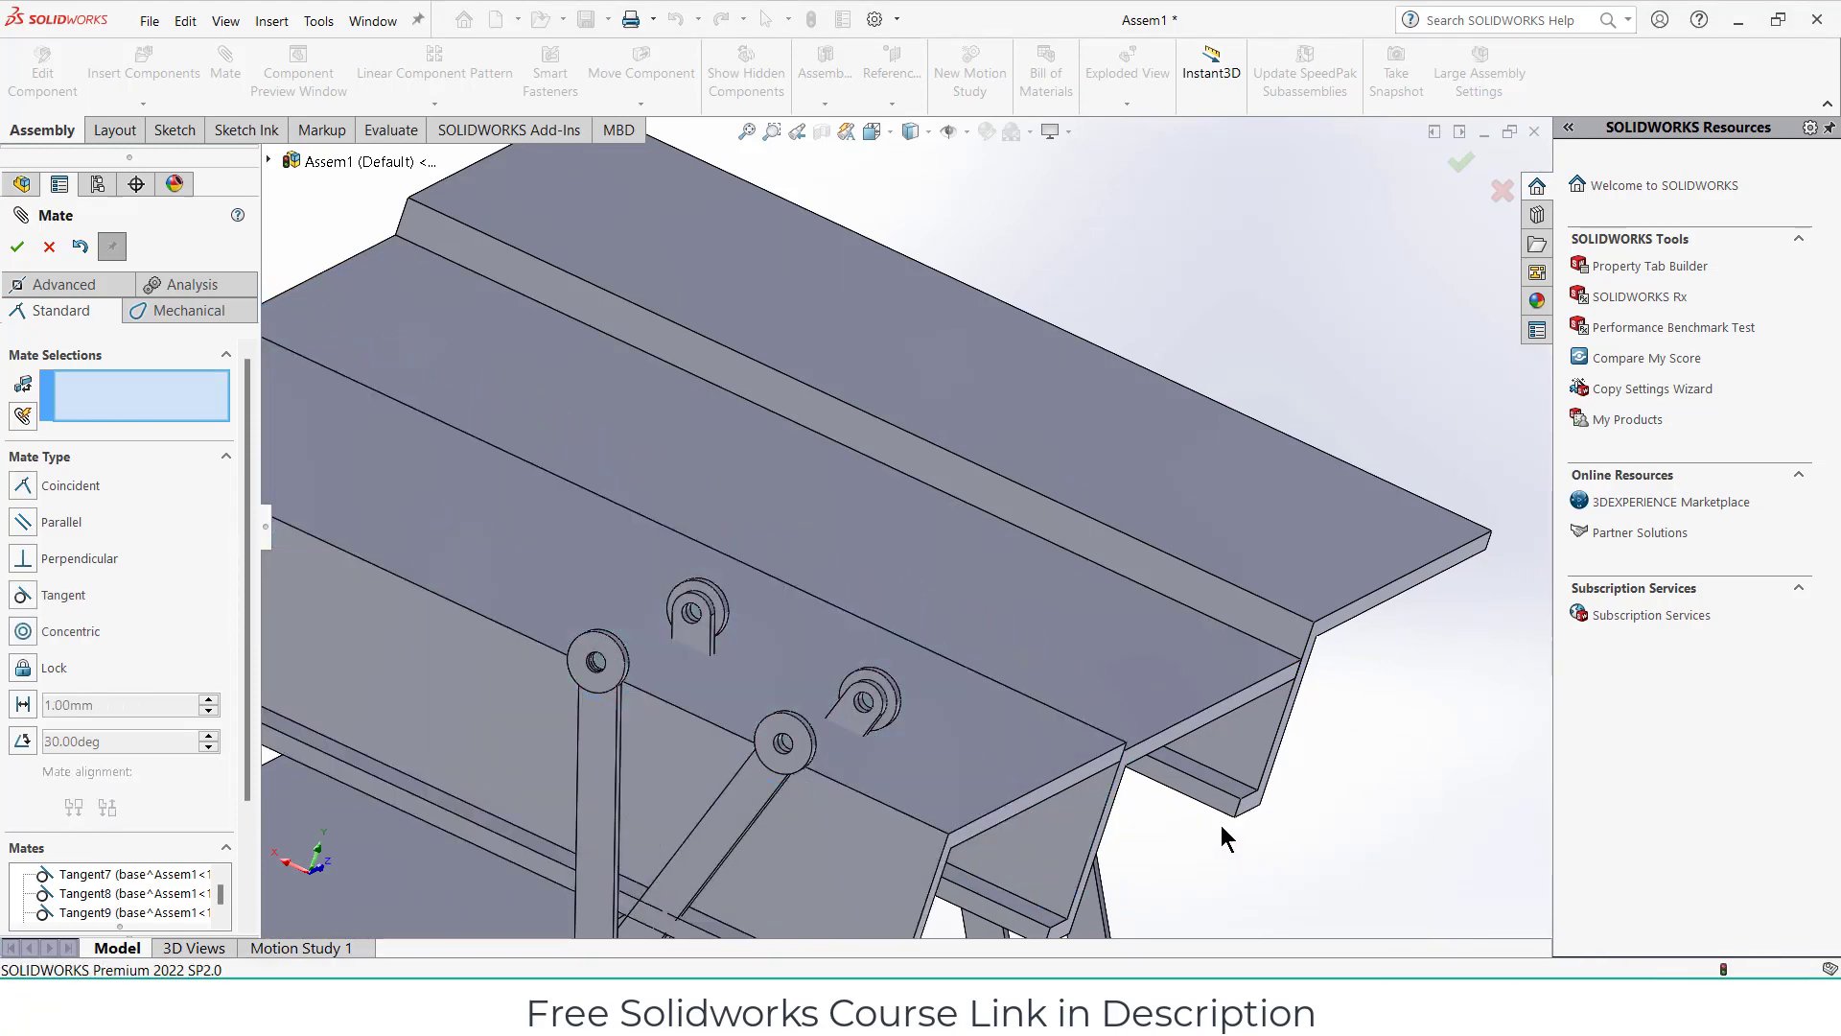
# Preview a roller-to-platform-underside tangent mate, then cancel it and exit Mate.
pyautogui.moveTo(1222, 824)
pyautogui.mouseDown(button='middle')
pyautogui.moveTo(1169, 738)
pyautogui.moveTo(1151, 751)
pyautogui.mouseUp(button='middle')
pyautogui.scroll(-2, 636, 574)
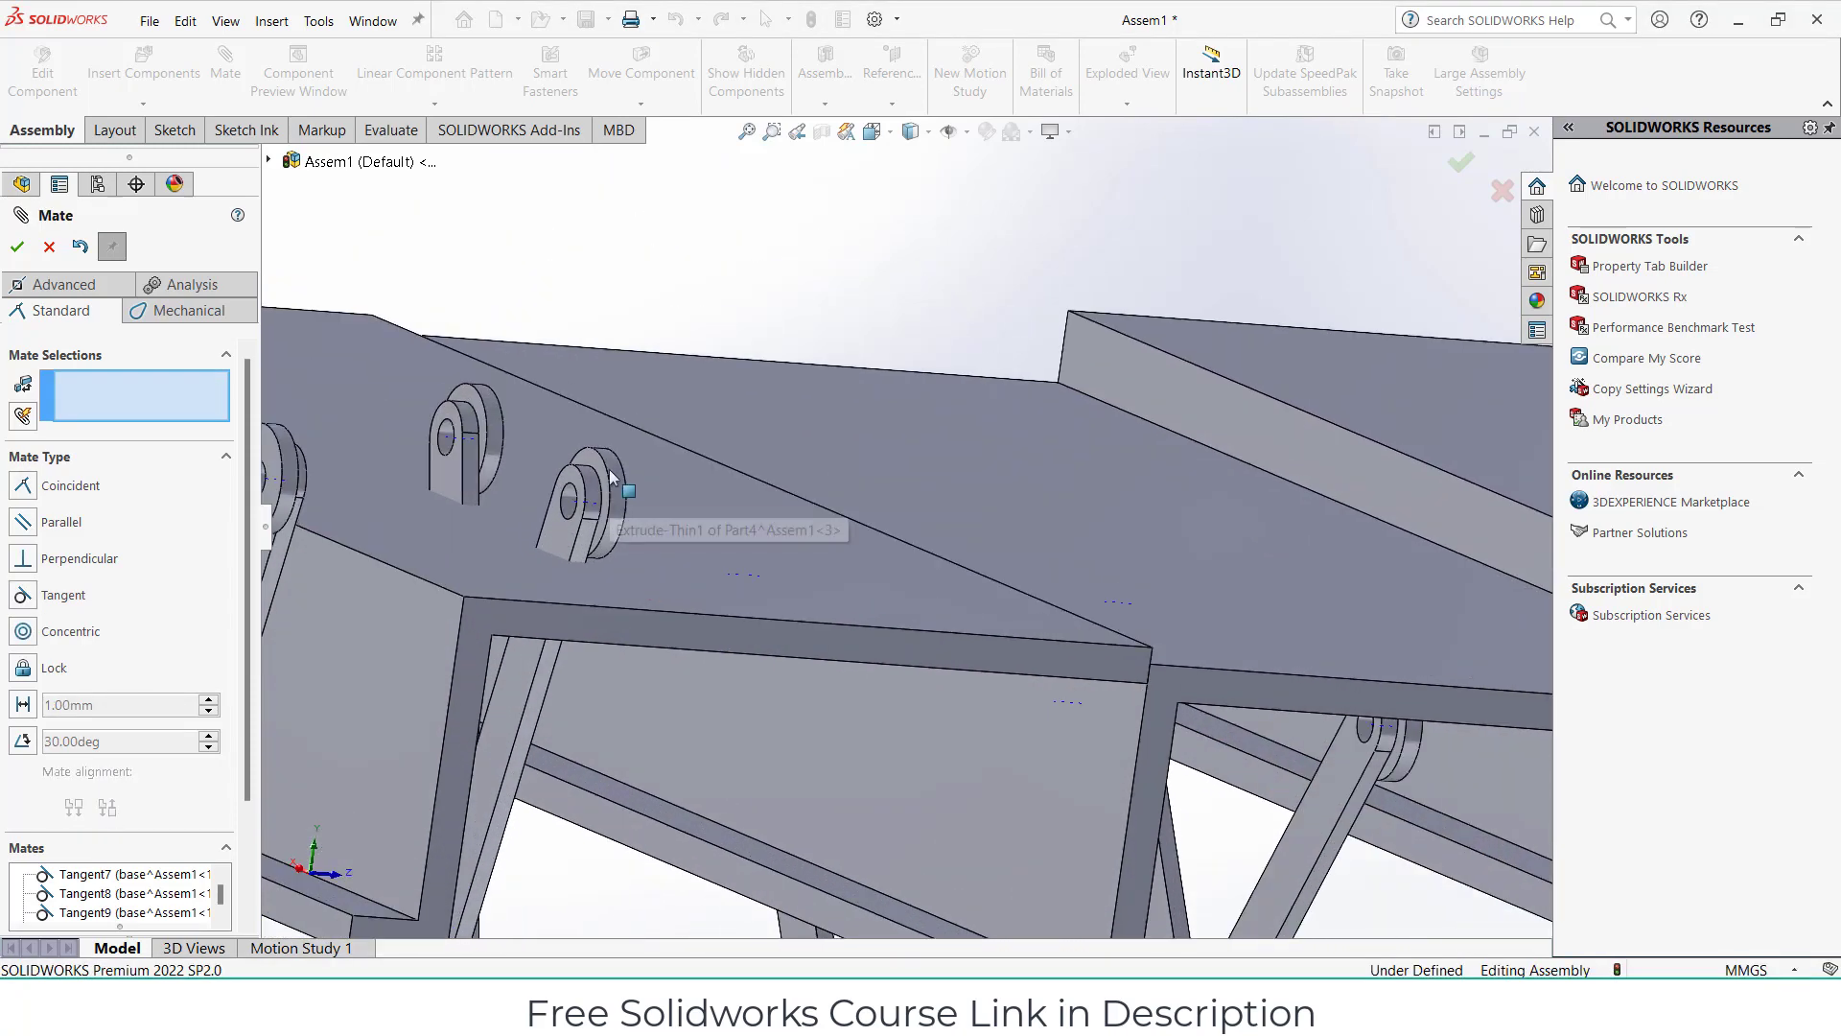
pyautogui.click(738, 528)
pyautogui.scroll(-3, 720, 526)
pyautogui.click(785, 730)
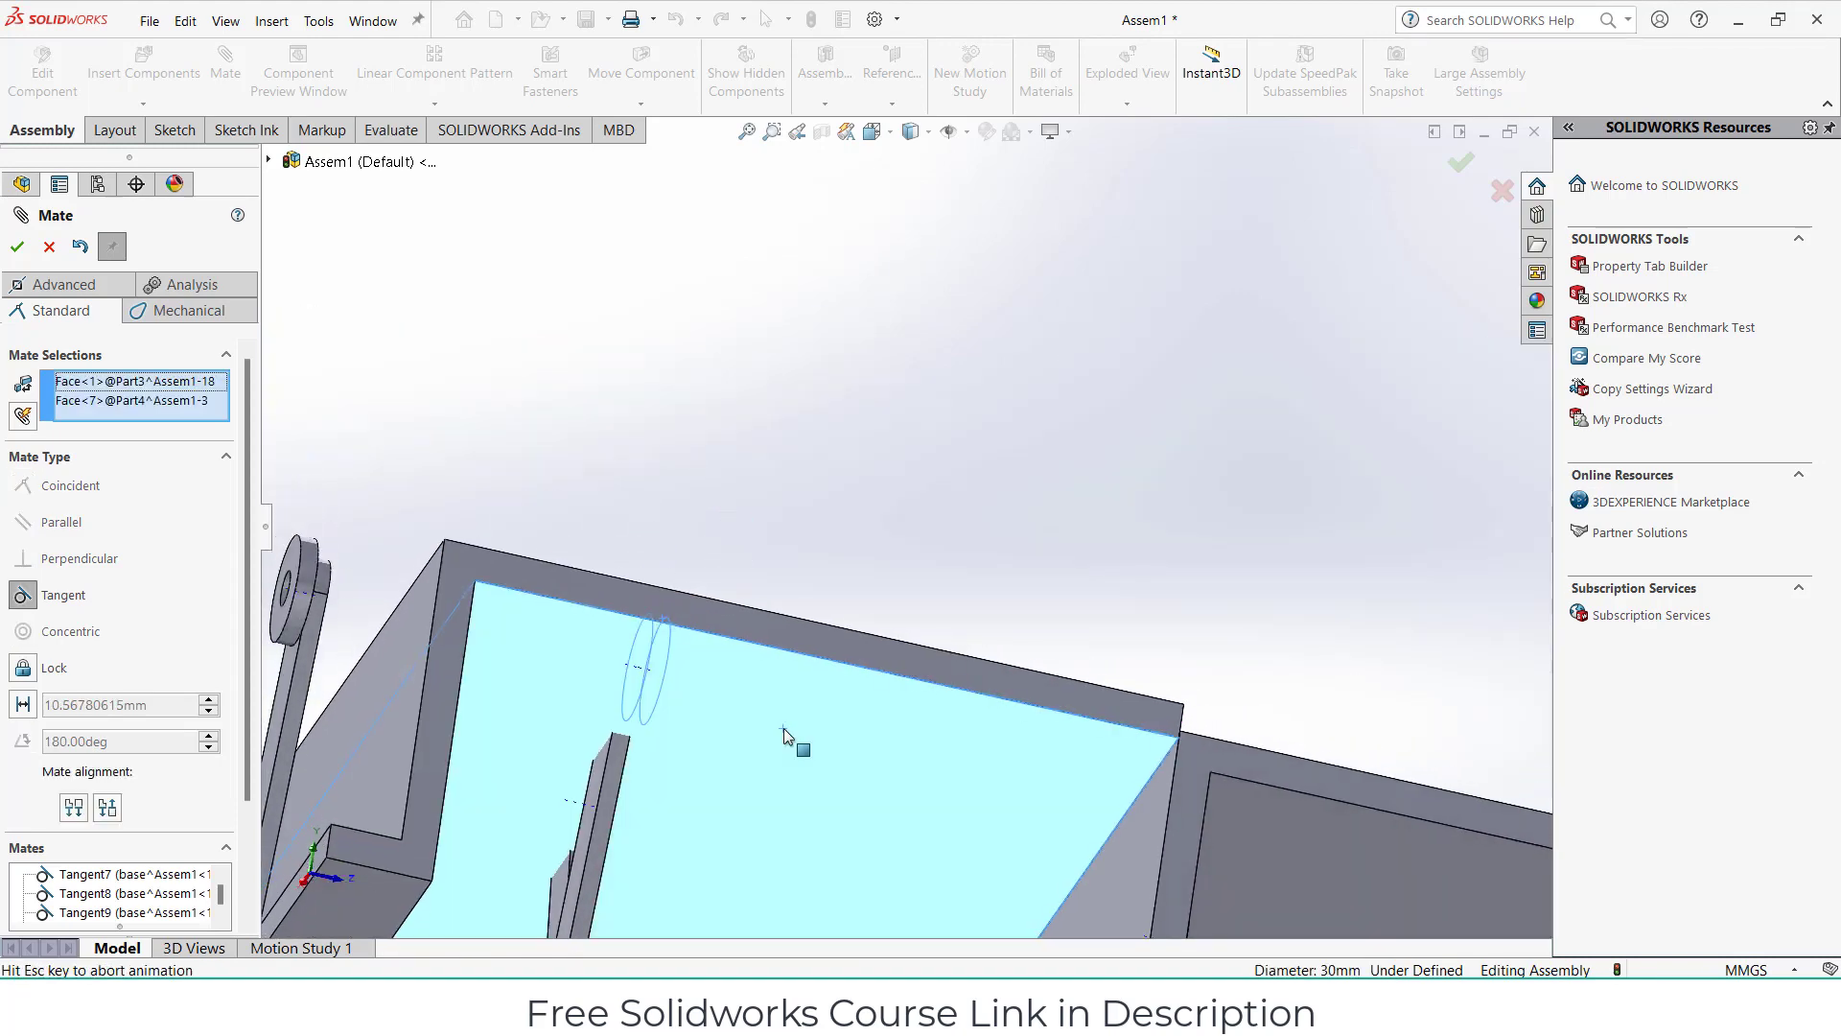
pyautogui.click(49, 247)
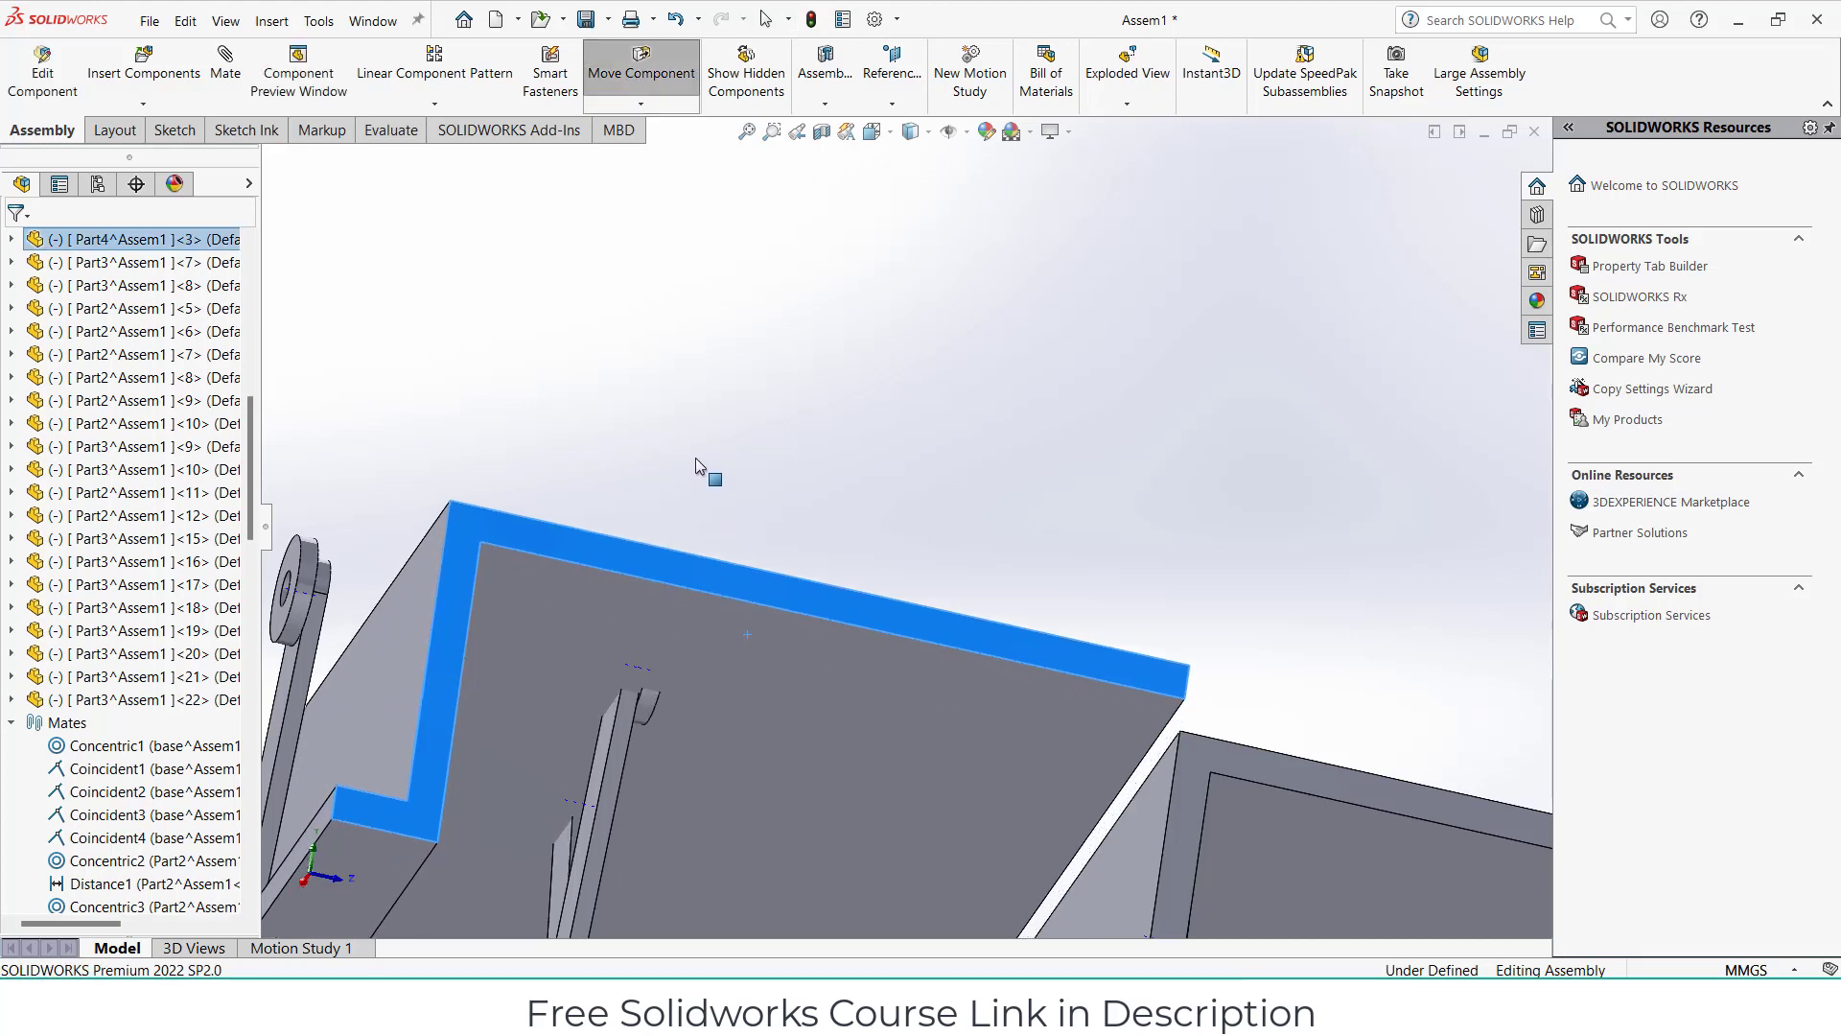
# Clear the platform selection and orbit and zoom to a side-on view of the raised platform.
pyautogui.scroll(2, 696, 465)
pyautogui.scroll(3, 617, 279)
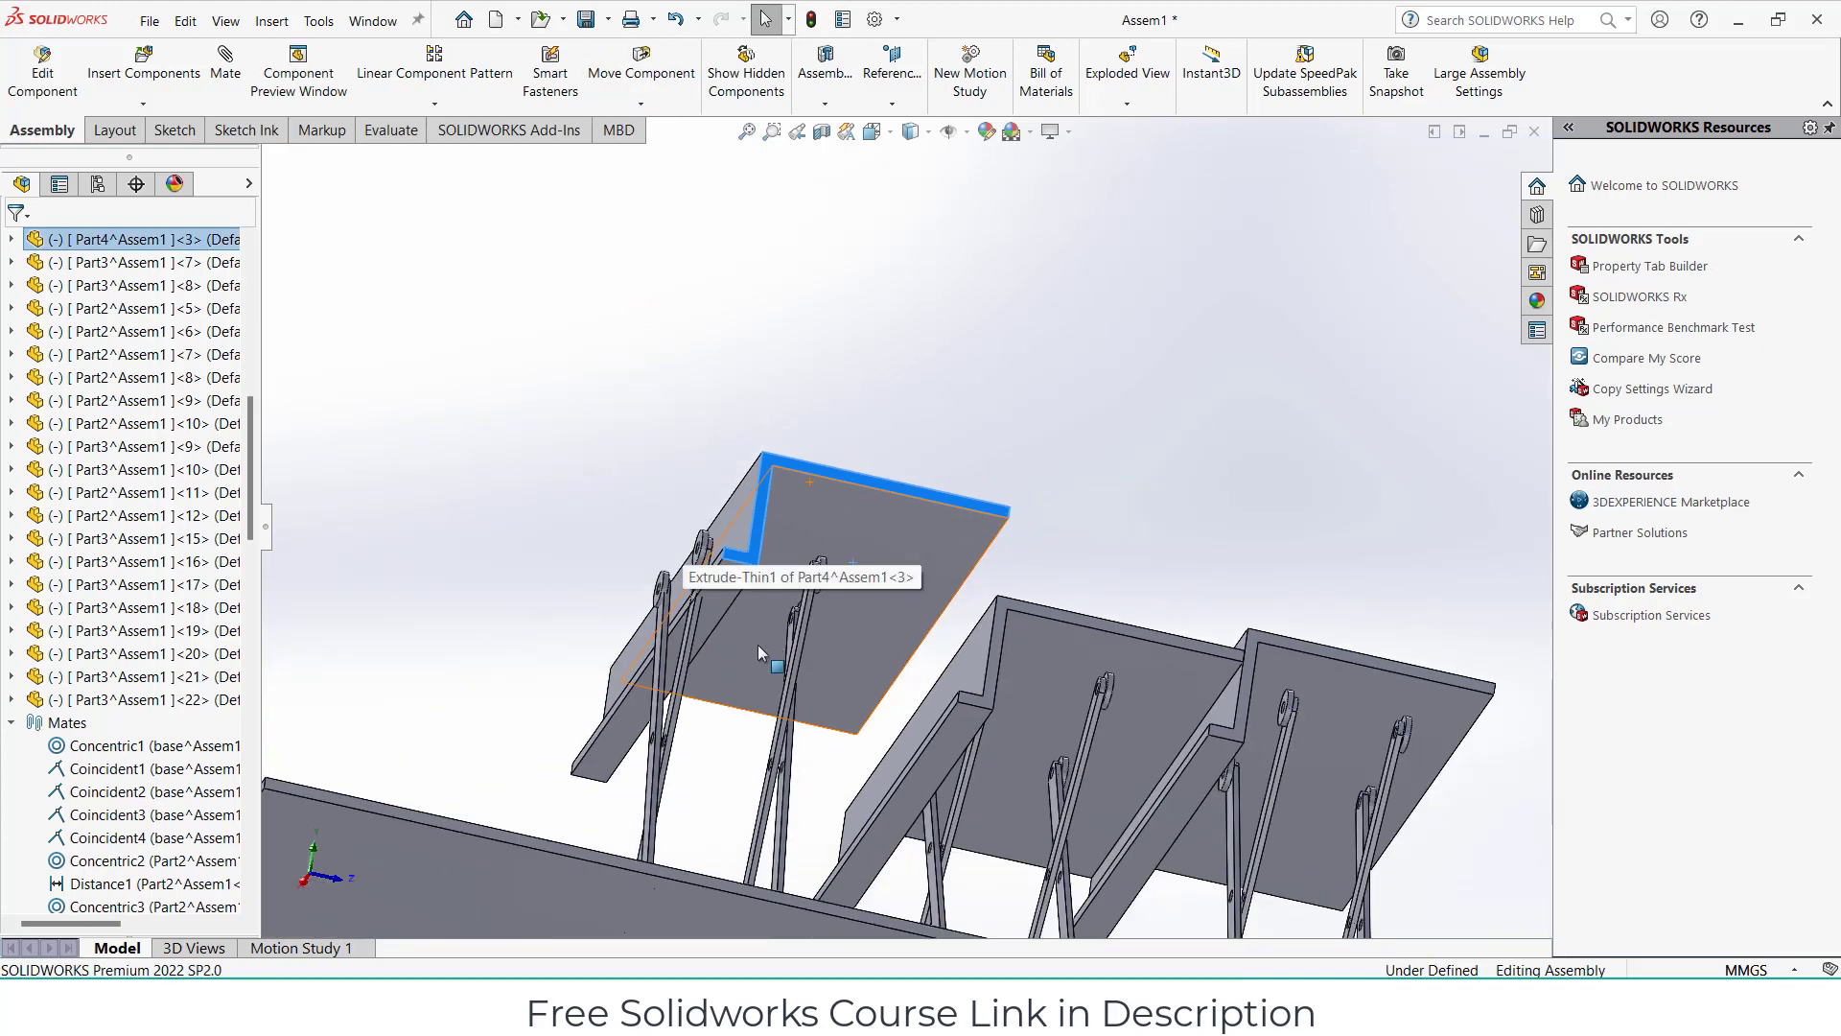
pyautogui.moveTo(758, 644)
pyautogui.mouseDown(button='middle')
pyautogui.moveTo(787, 698)
pyautogui.moveTo(732, 721)
pyautogui.mouseUp(button='middle')
pyautogui.click(771, 741)
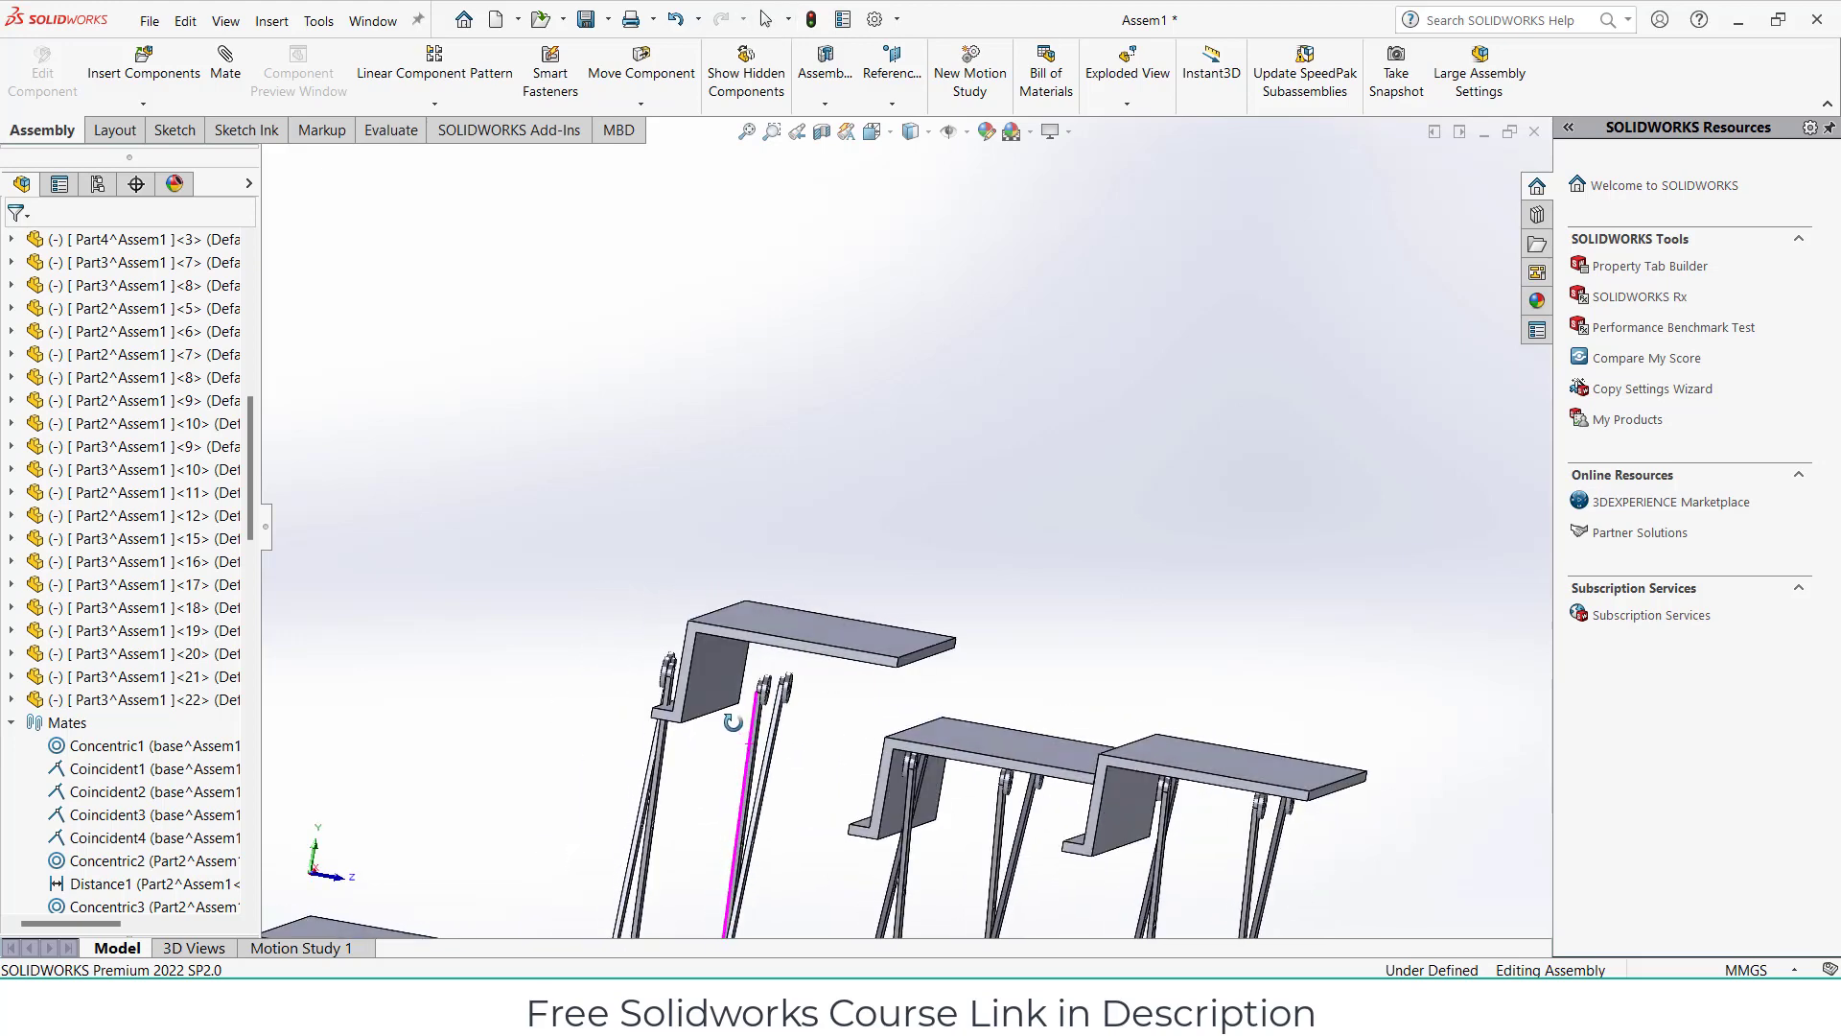
pyautogui.moveTo(733, 721); pyautogui.dragTo(750, 658, button='middle')
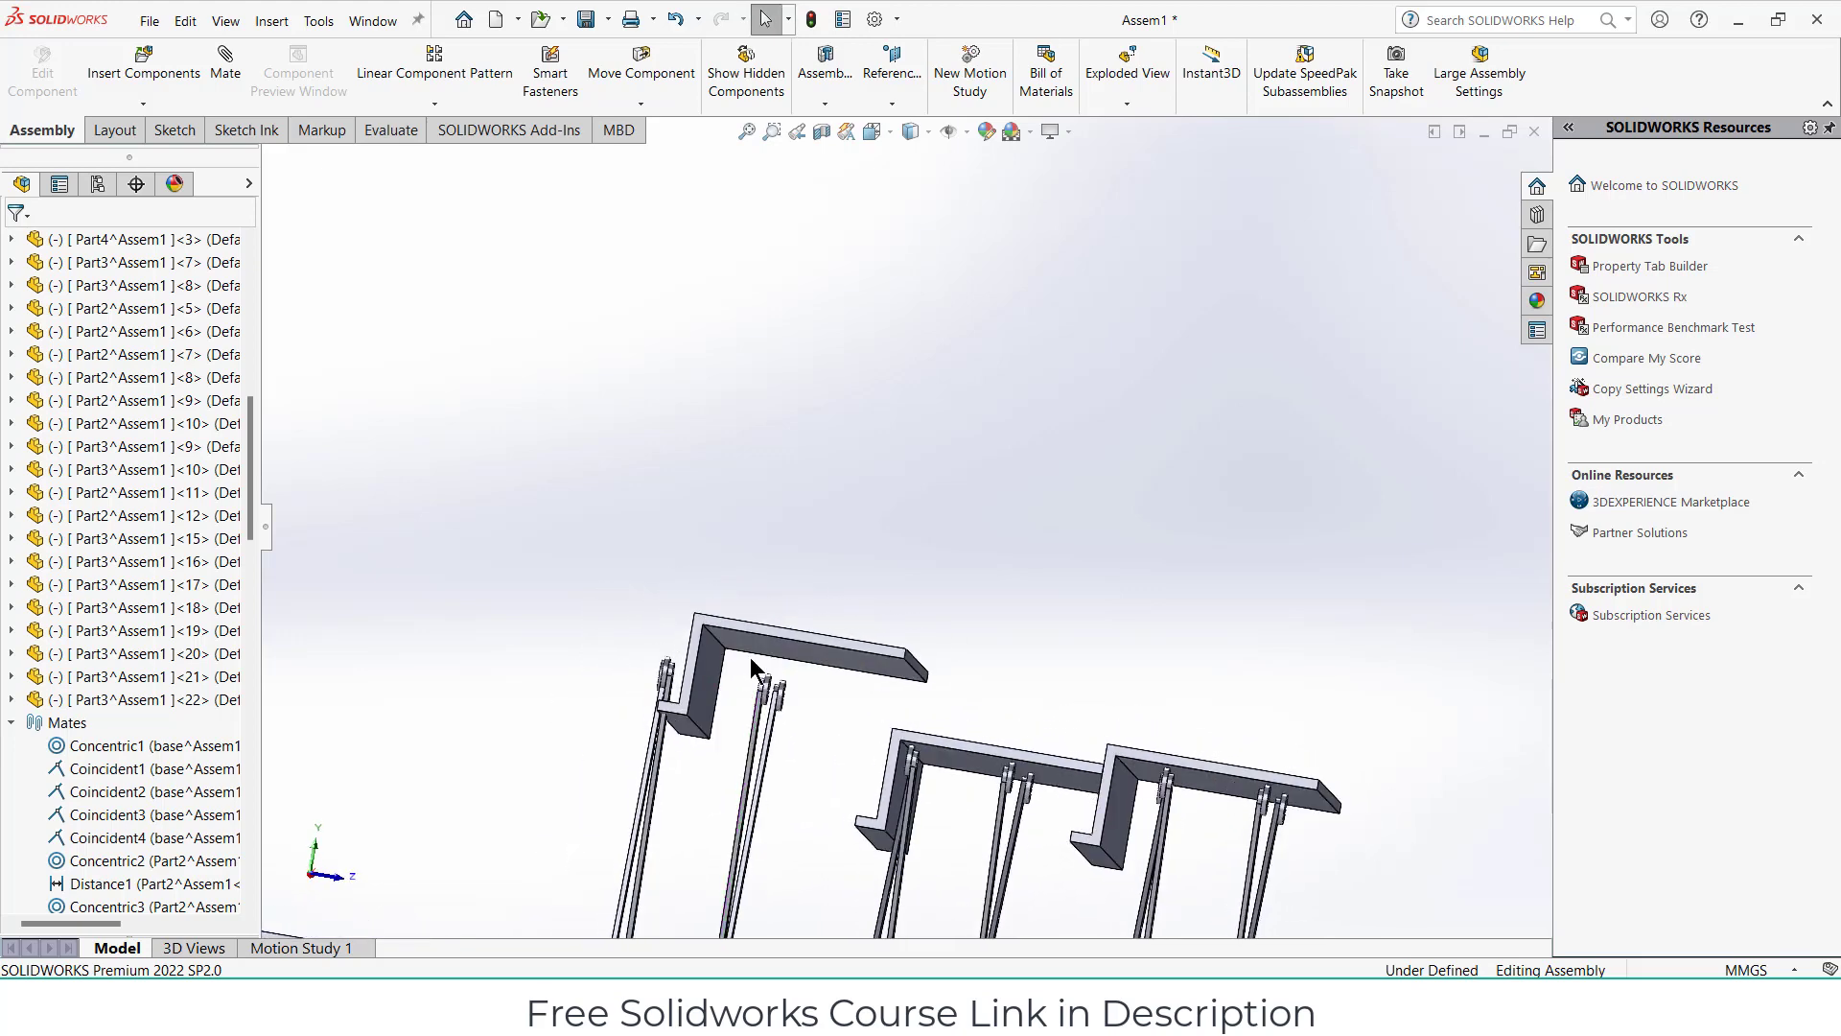
pyautogui.scroll(-2, 751, 662)
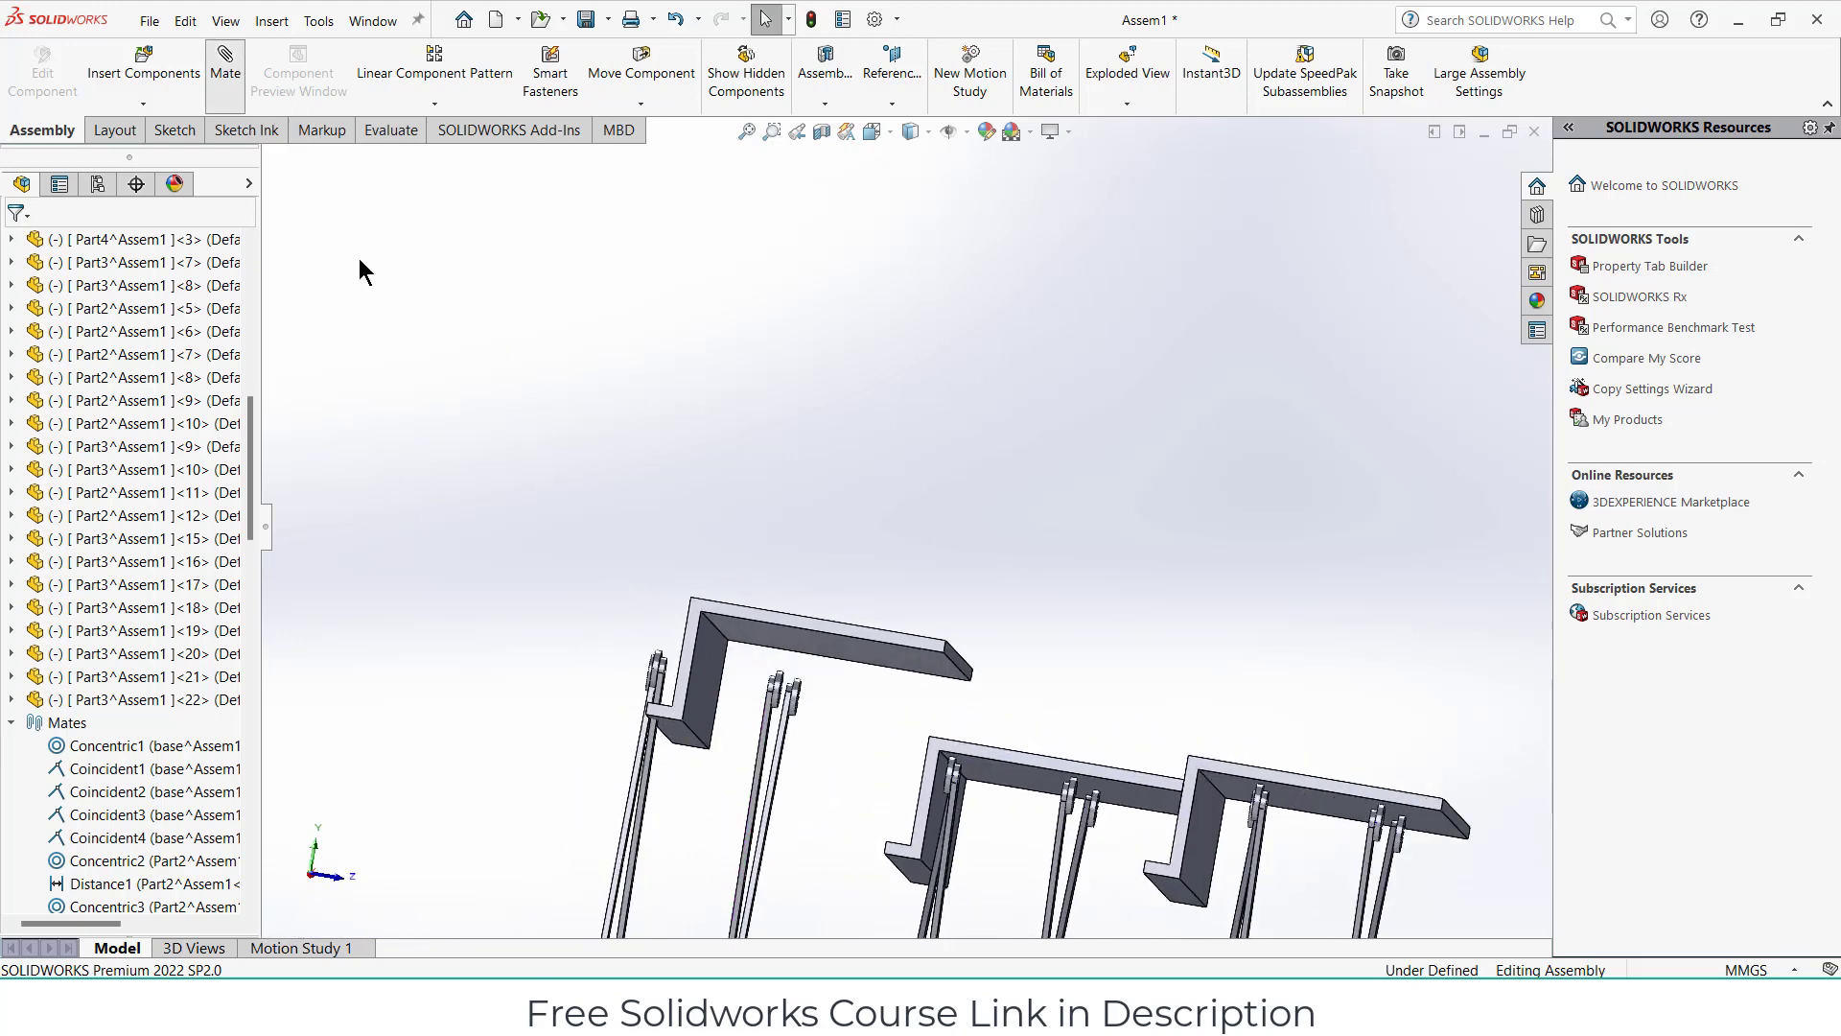
pyautogui.scroll(-3, 832, 715)
pyautogui.scroll(-3, 773, 687)
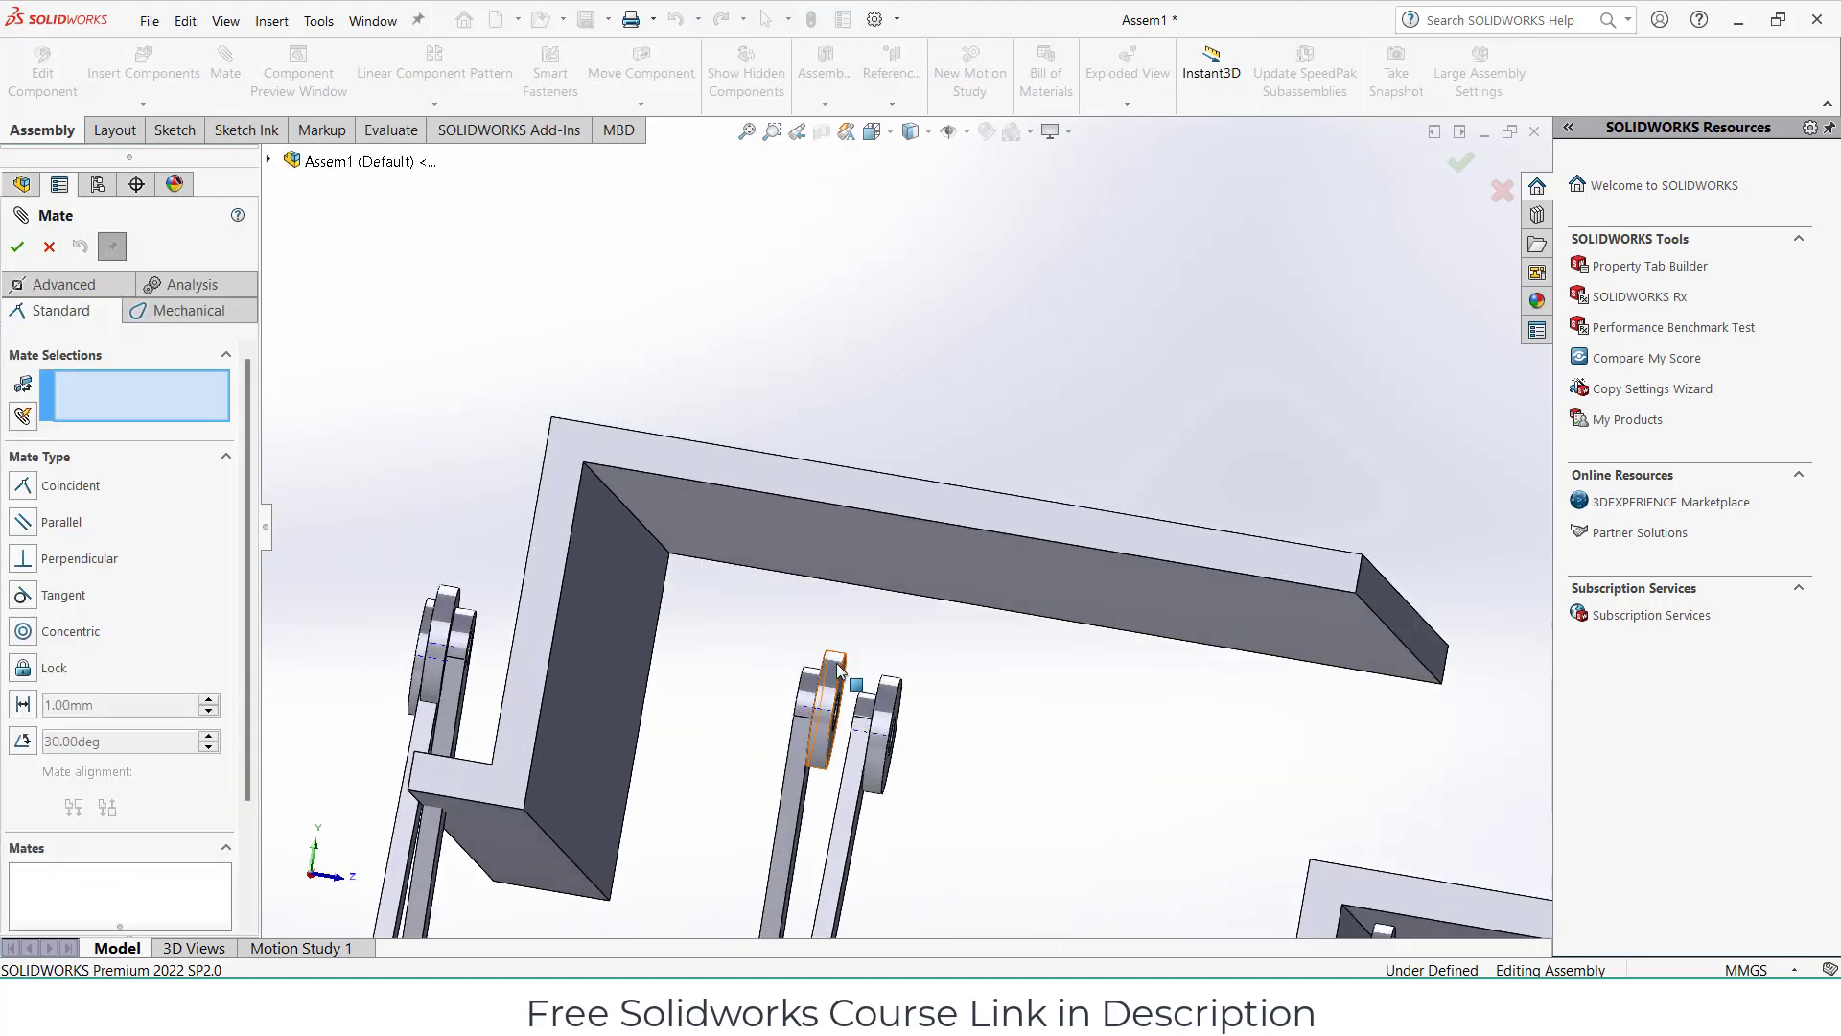
# Make the roller tangent to the raised platform's underside (Tangent12), then choose the advanced Distance mate.
pyautogui.click(839, 668)
pyautogui.click(886, 589)
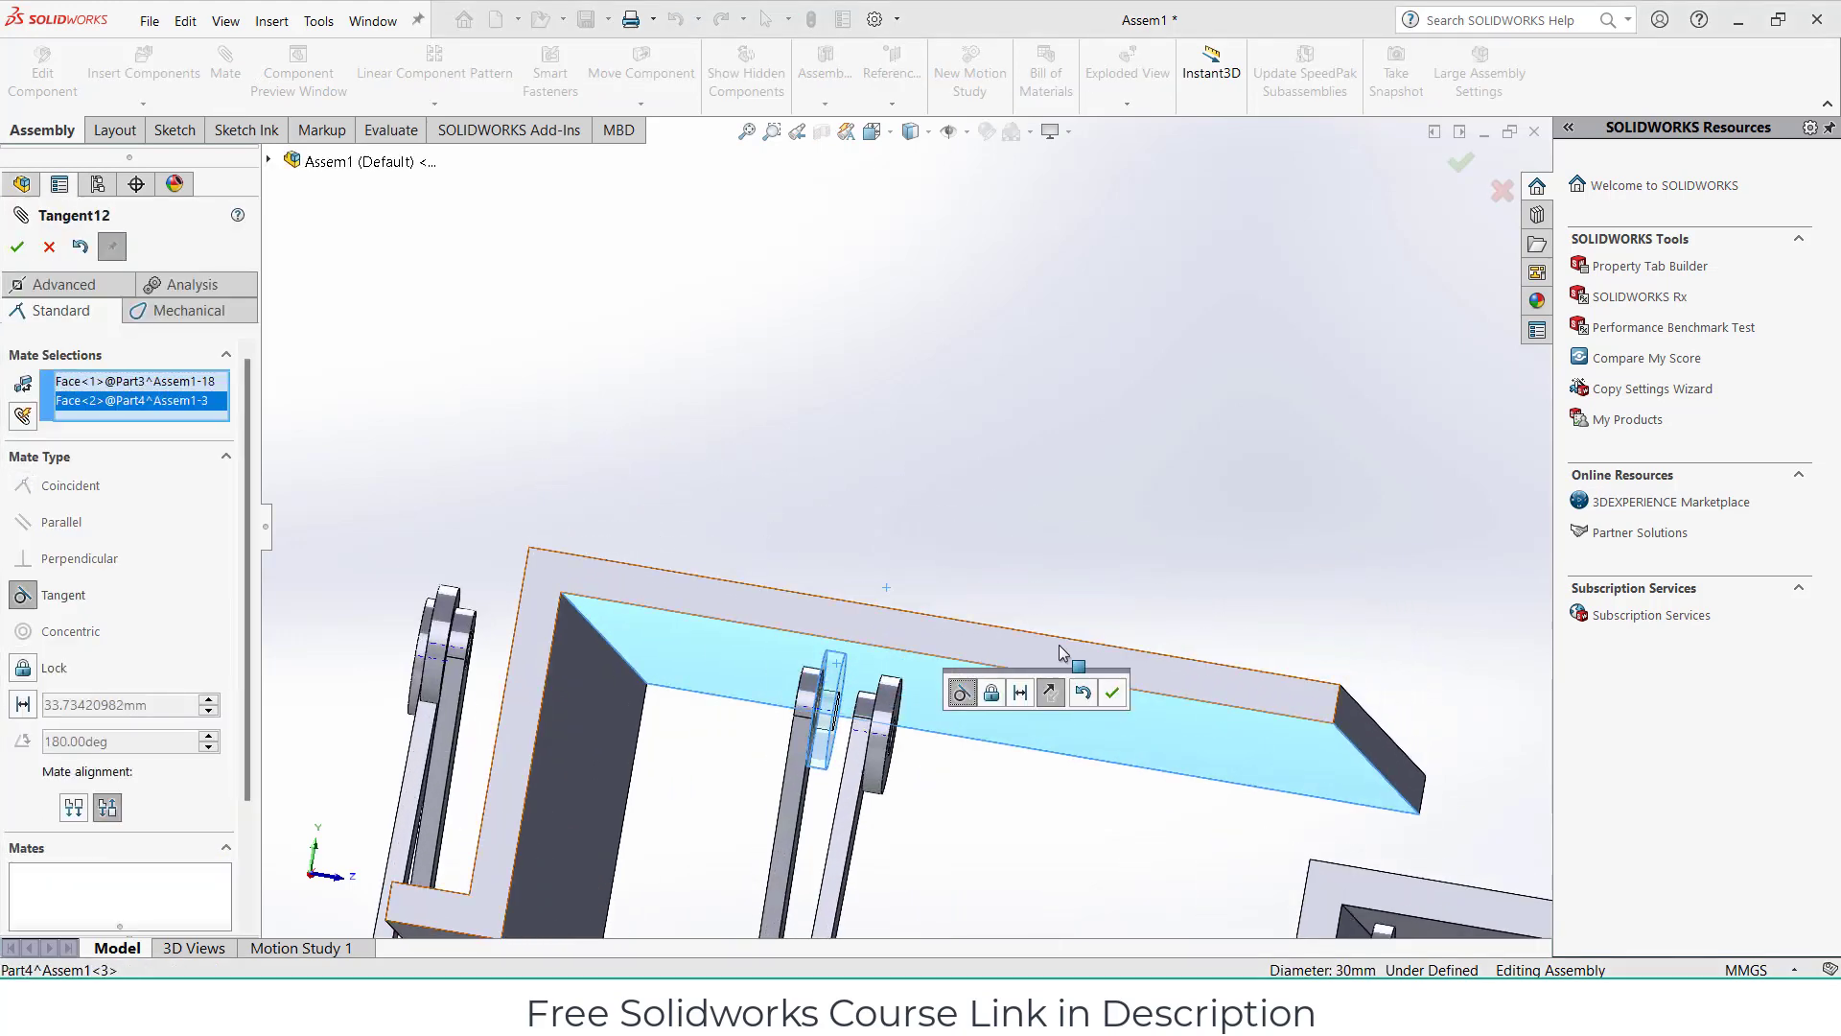
pyautogui.click(1112, 693)
pyautogui.moveTo(1102, 738)
pyautogui.mouseDown(button='middle')
pyautogui.moveTo(825, 653)
pyautogui.moveTo(1062, 843)
pyautogui.moveTo(1048, 833)
pyautogui.mouseUp(button='middle')
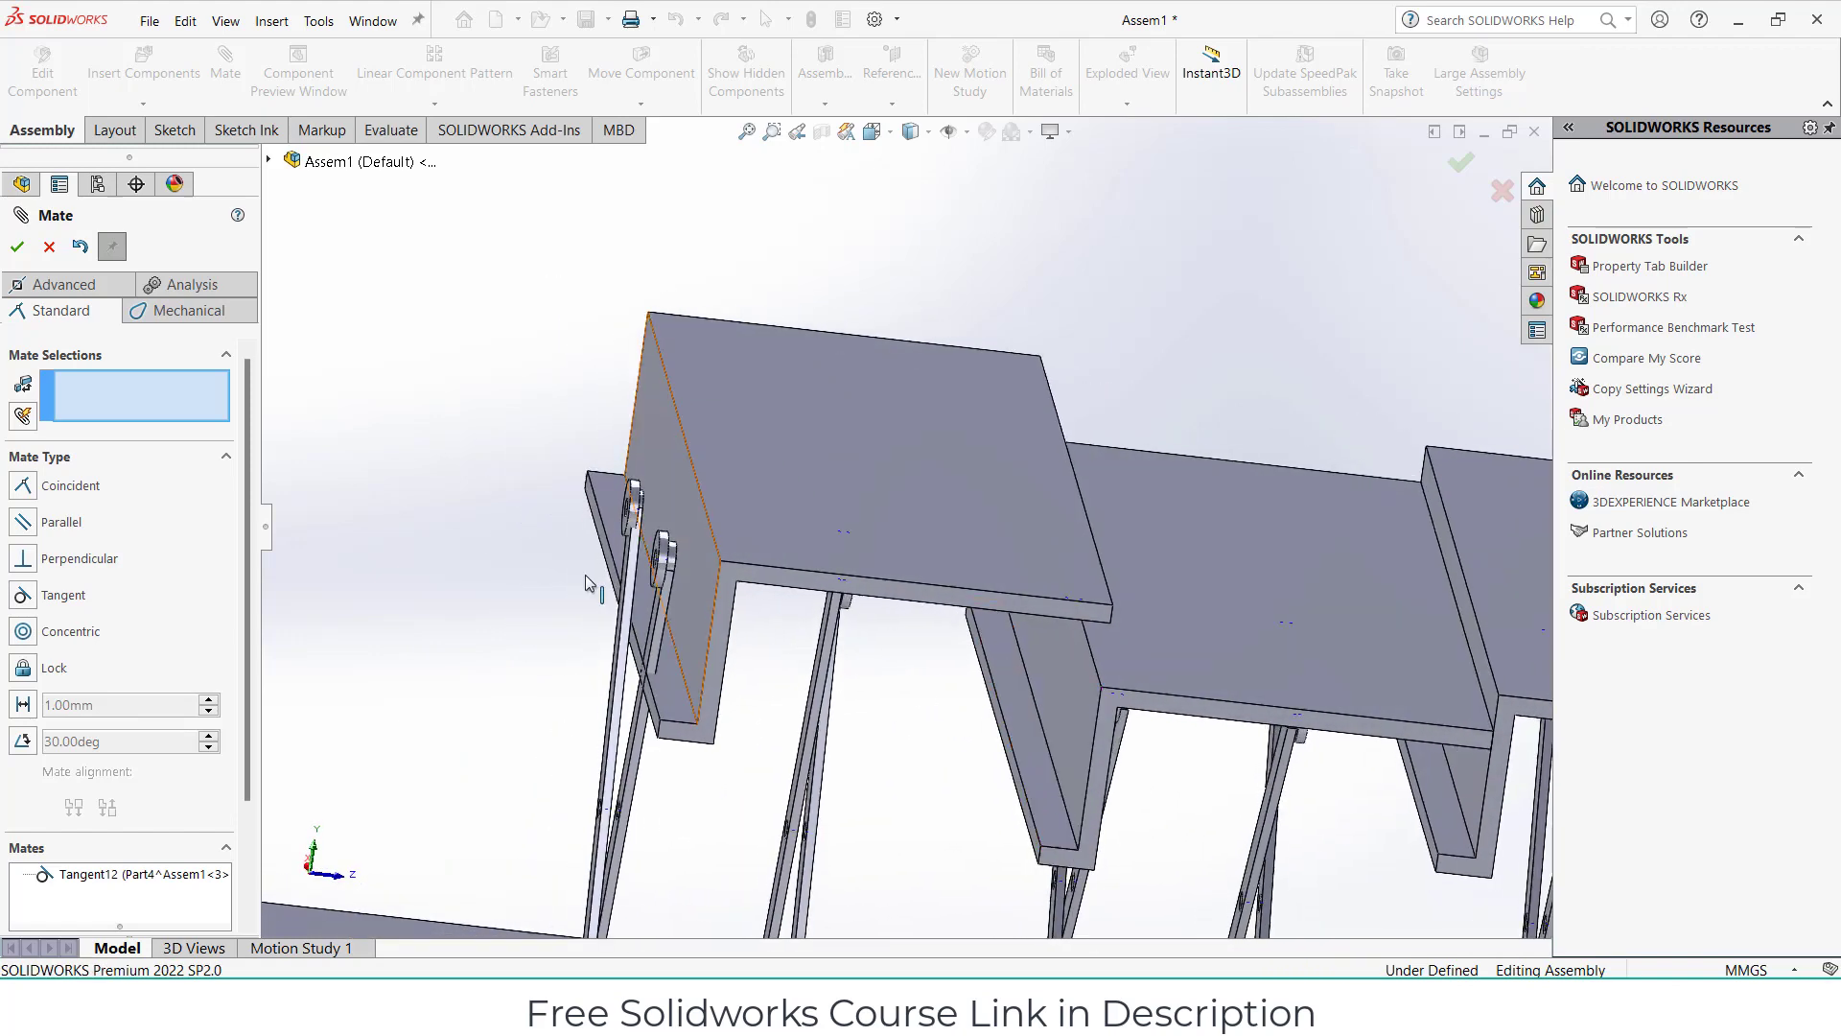
pyautogui.click(88, 286)
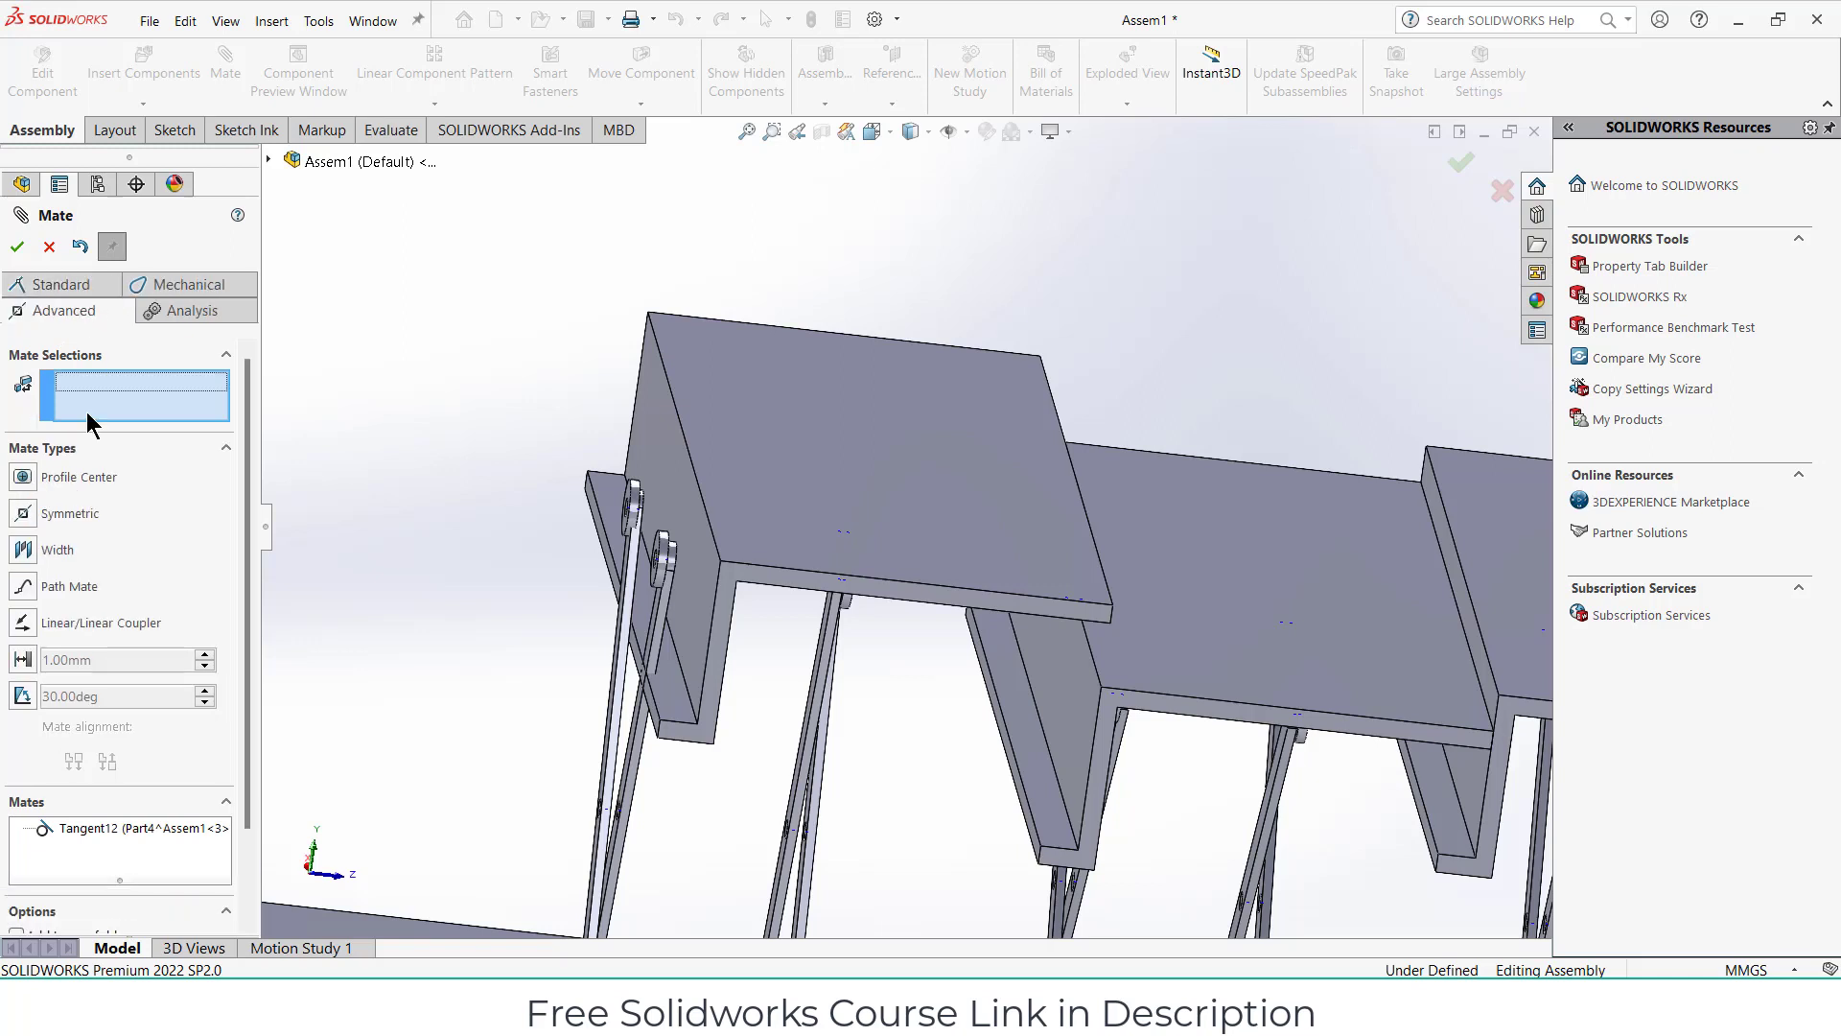
pyautogui.click(24, 660)
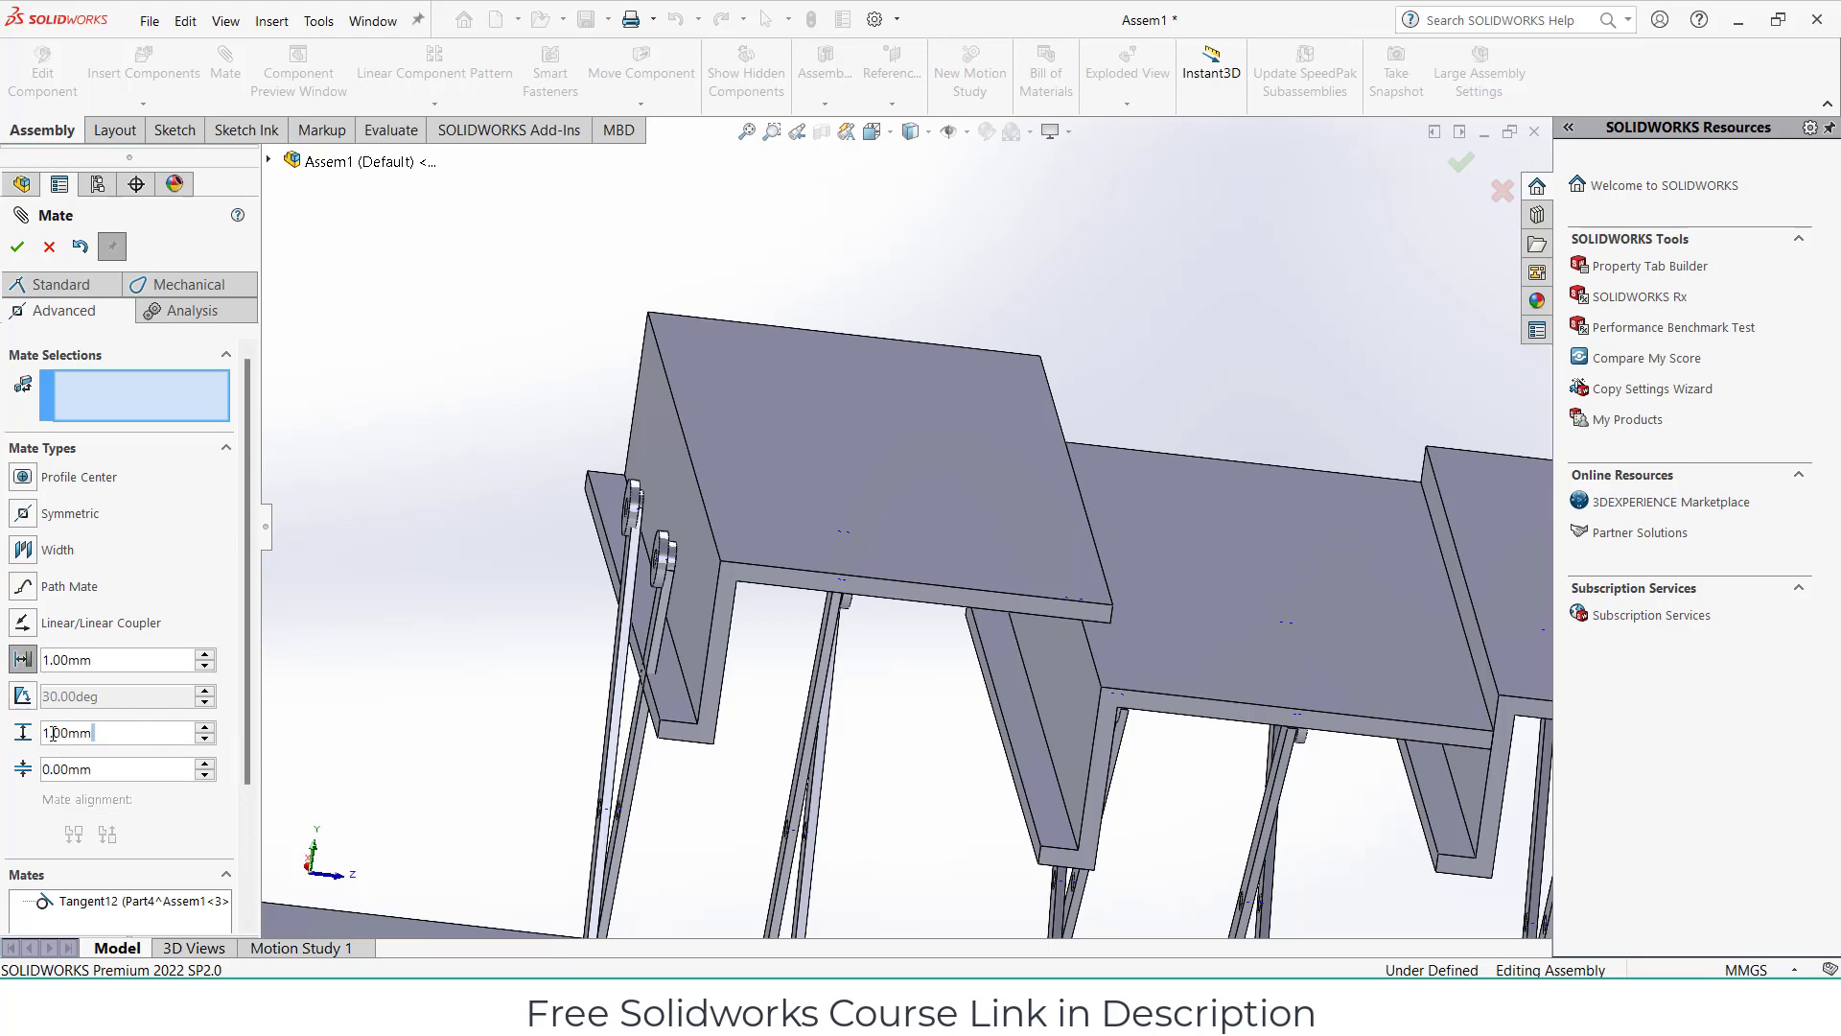
# Mate faces of two neighbouring Part4 plates with a 0–90 mm limit distance.
pyautogui.click(1084, 820)
pyautogui.moveTo(1084, 820); pyautogui.dragTo(1005, 555, button='middle')
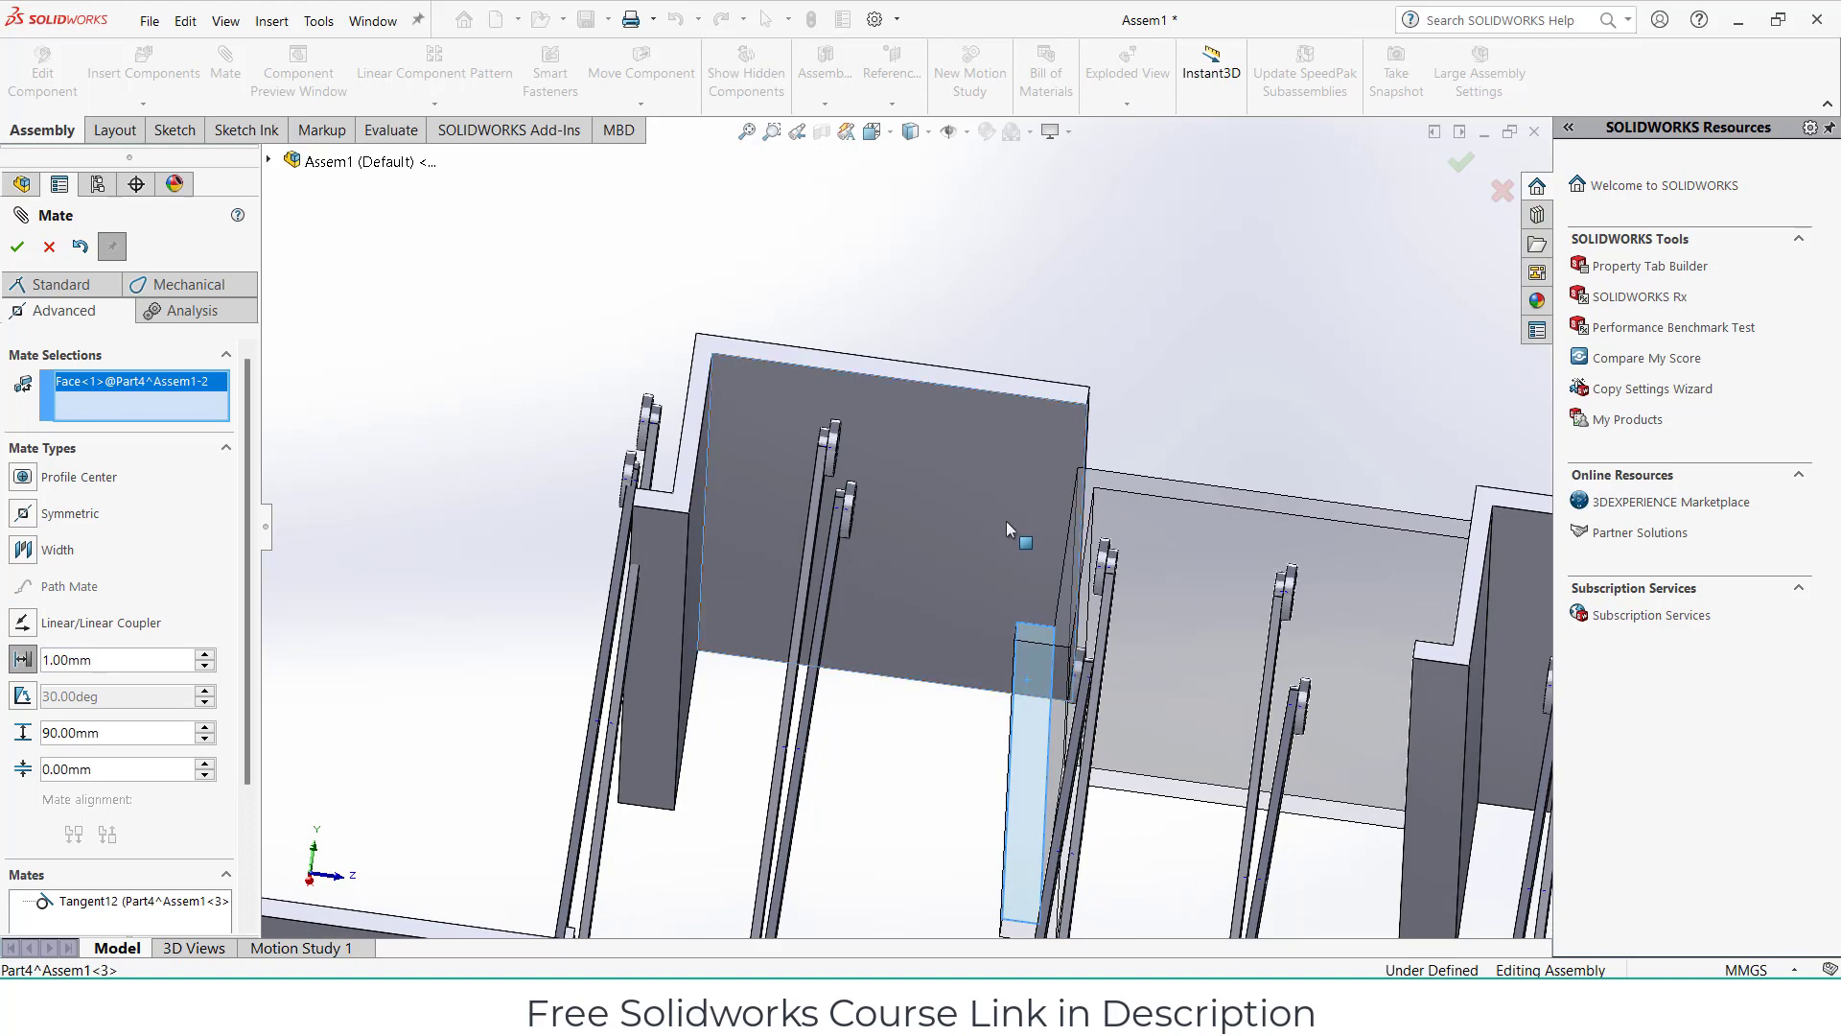
pyautogui.click(998, 535)
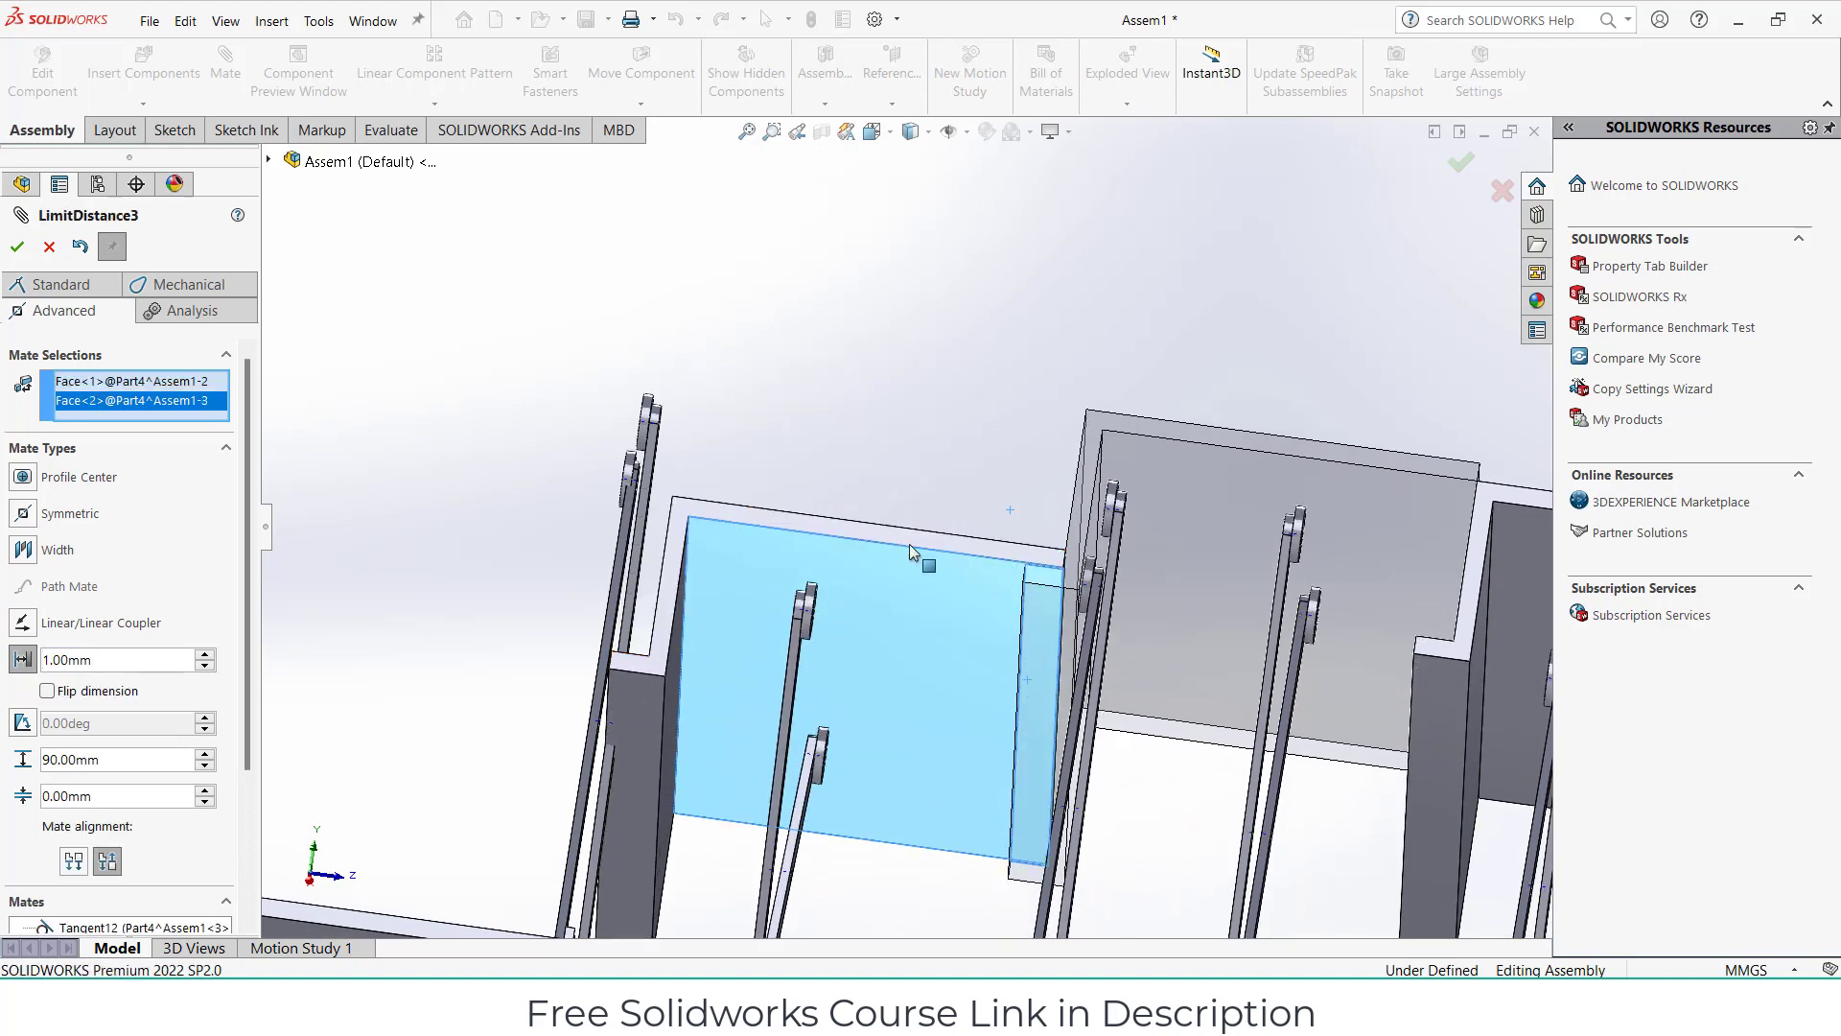
pyautogui.scroll(3, 930, 519)
pyautogui.scroll(3, 929, 637)
pyautogui.scroll(2, 946, 637)
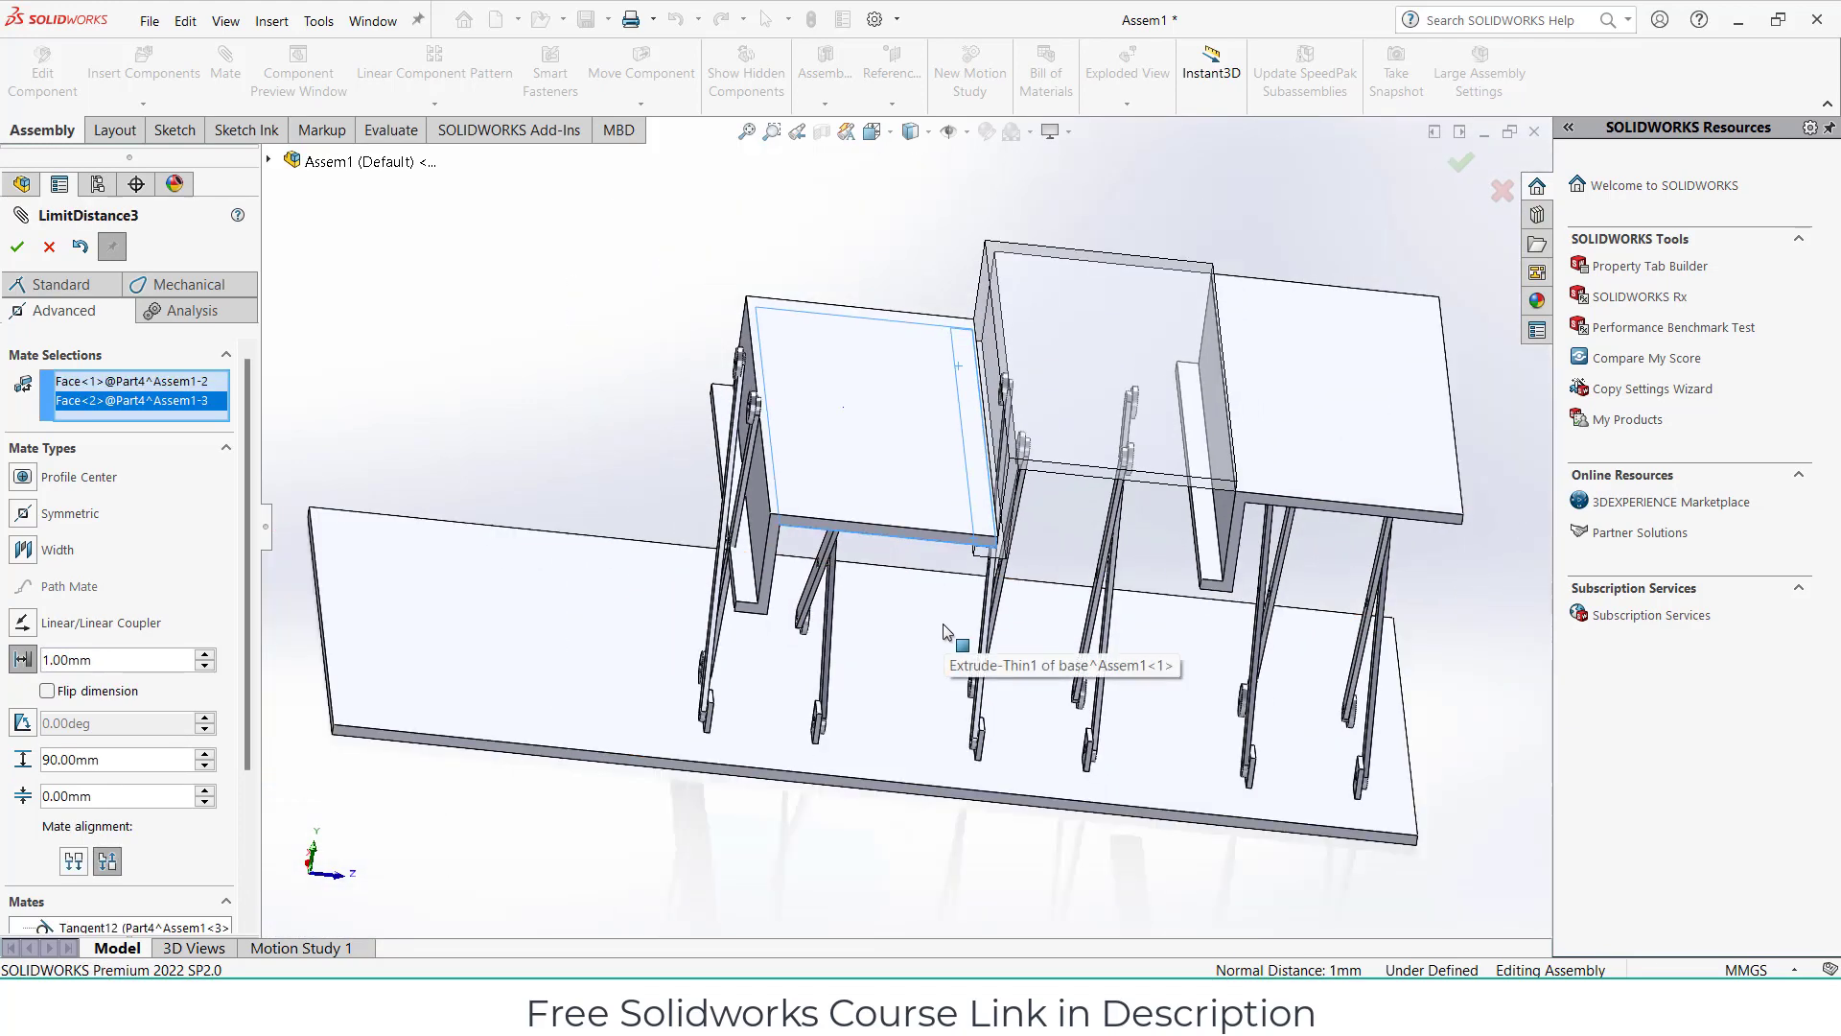
pyautogui.click(18, 246)
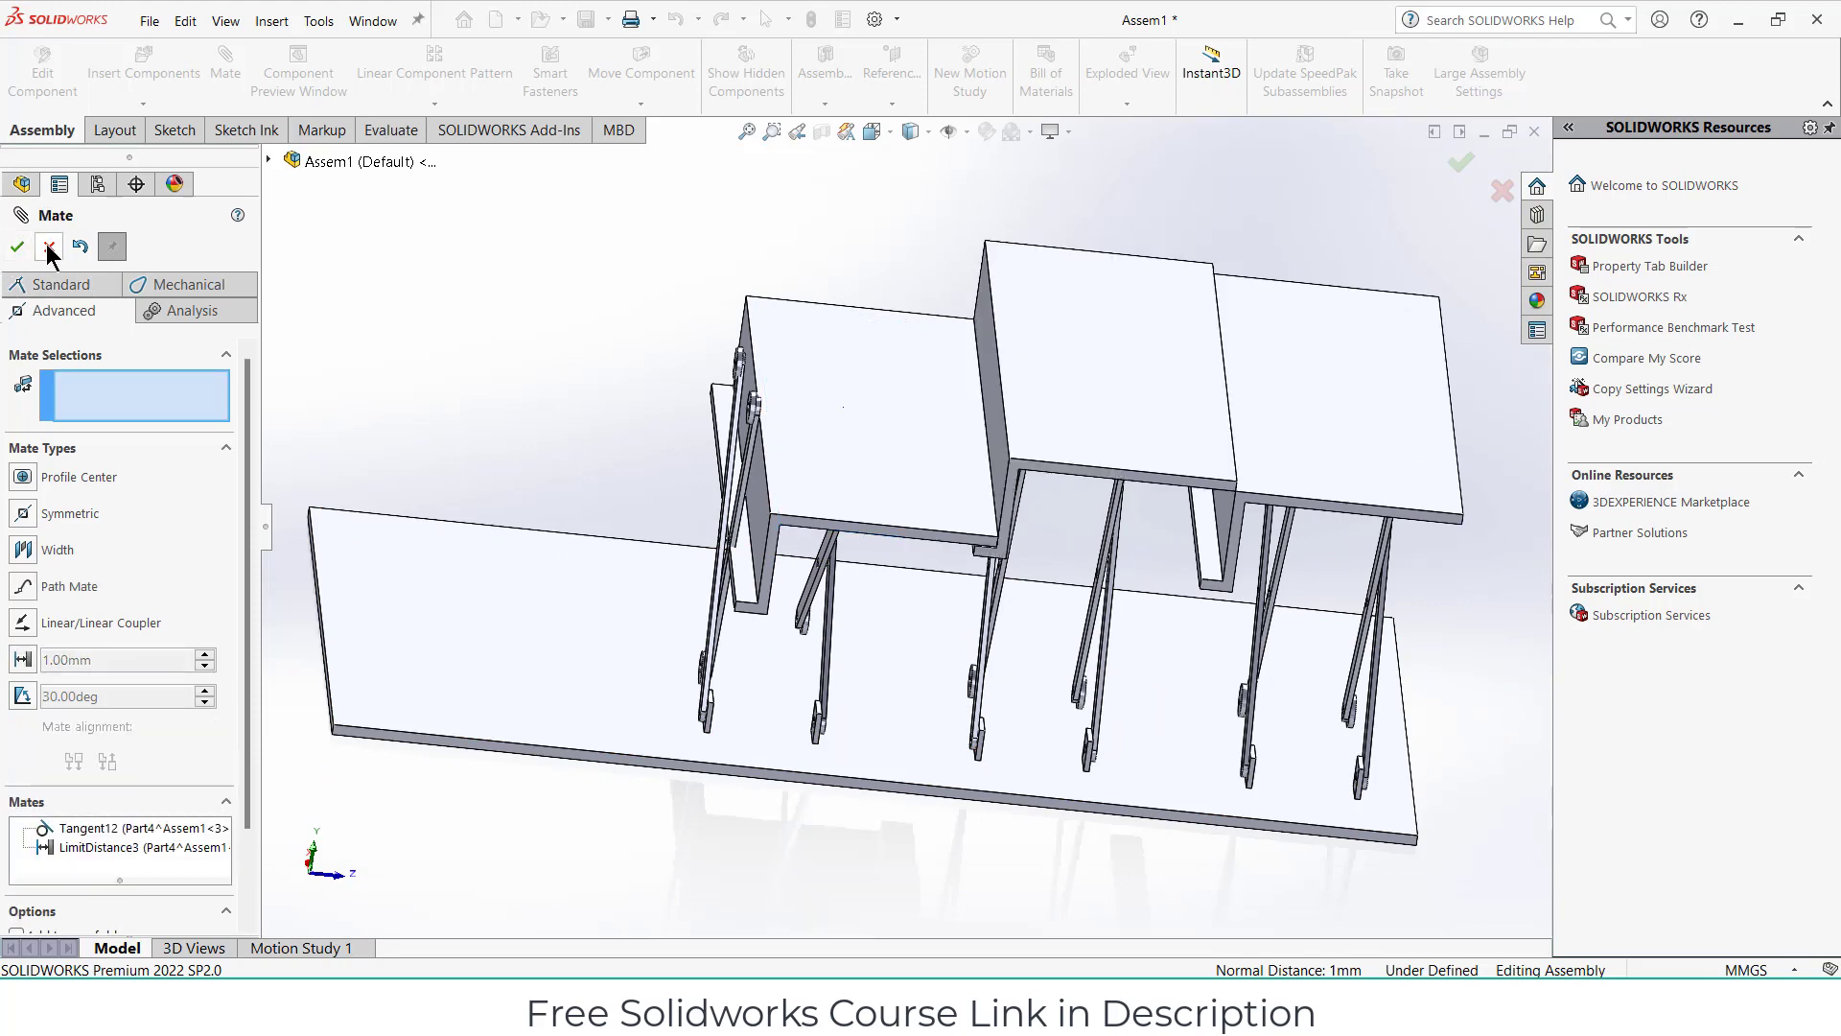
pyautogui.click(49, 246)
# Drag the middle top plate down to test its limit mate.
pyautogui.click(889, 405)
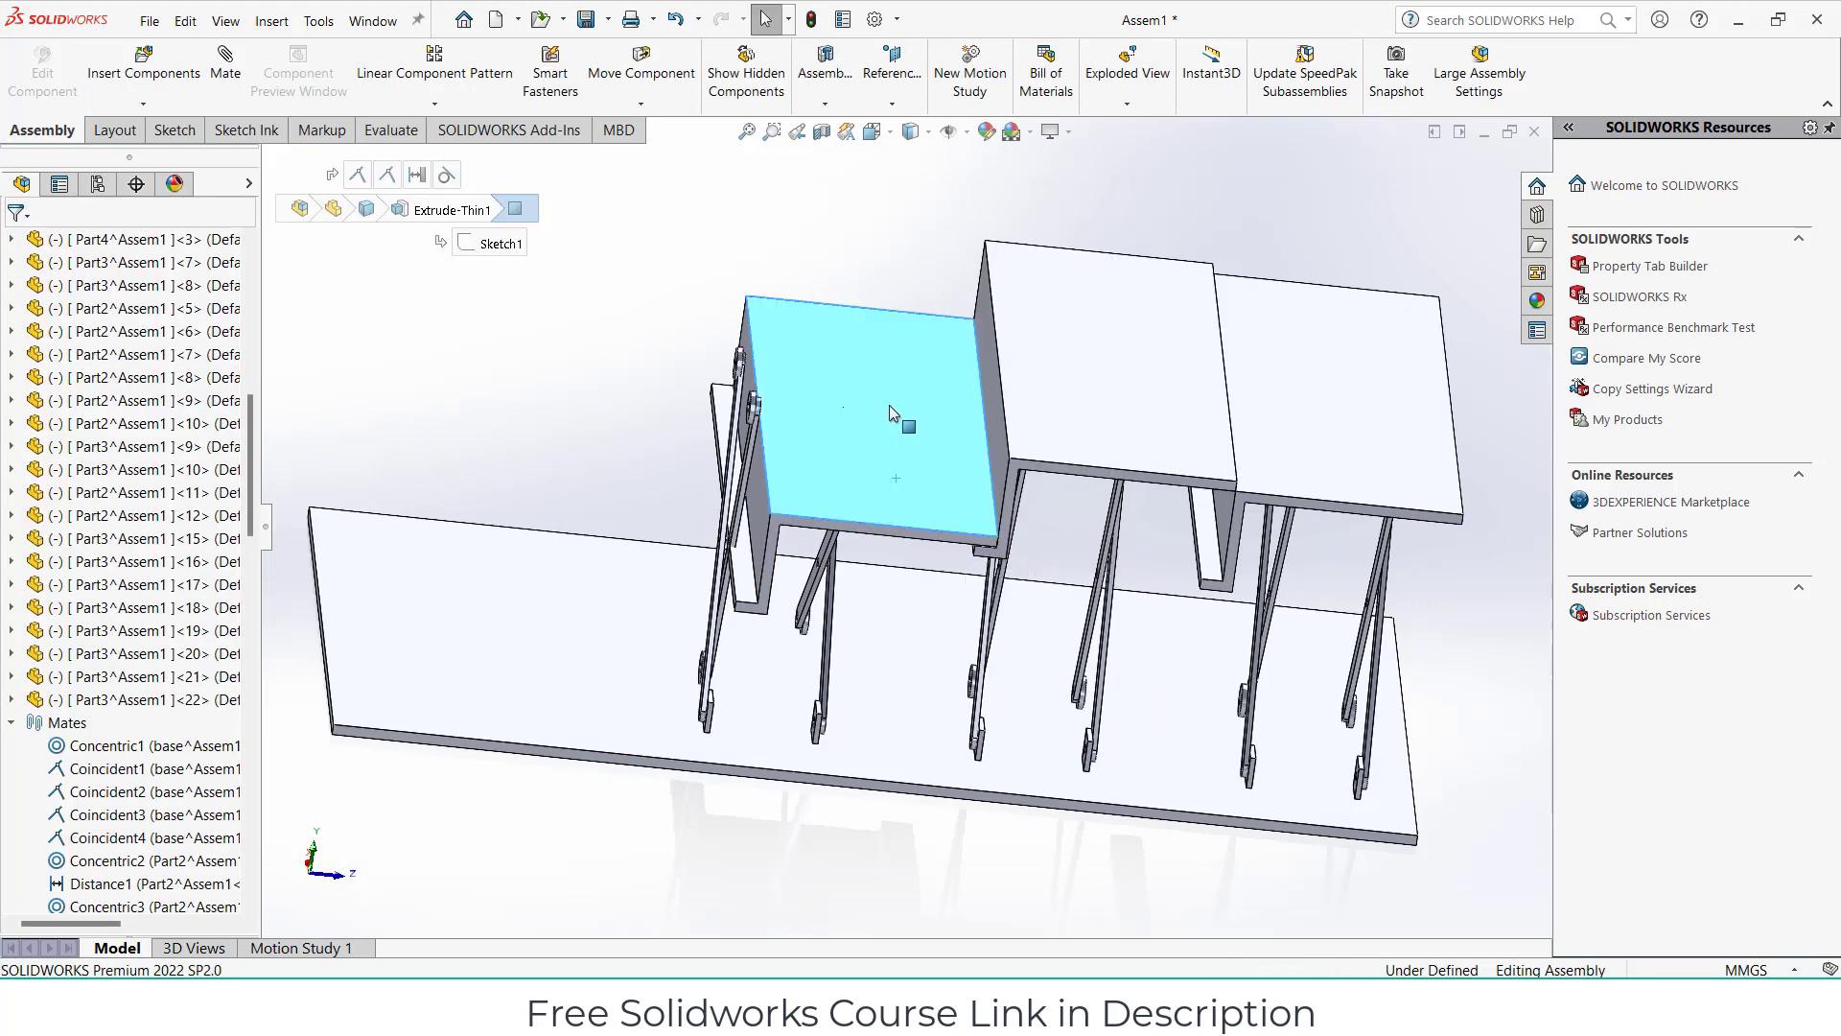
pyautogui.moveTo(1059, 457); pyautogui.dragTo(1051, 494)
pyautogui.press('Escape')
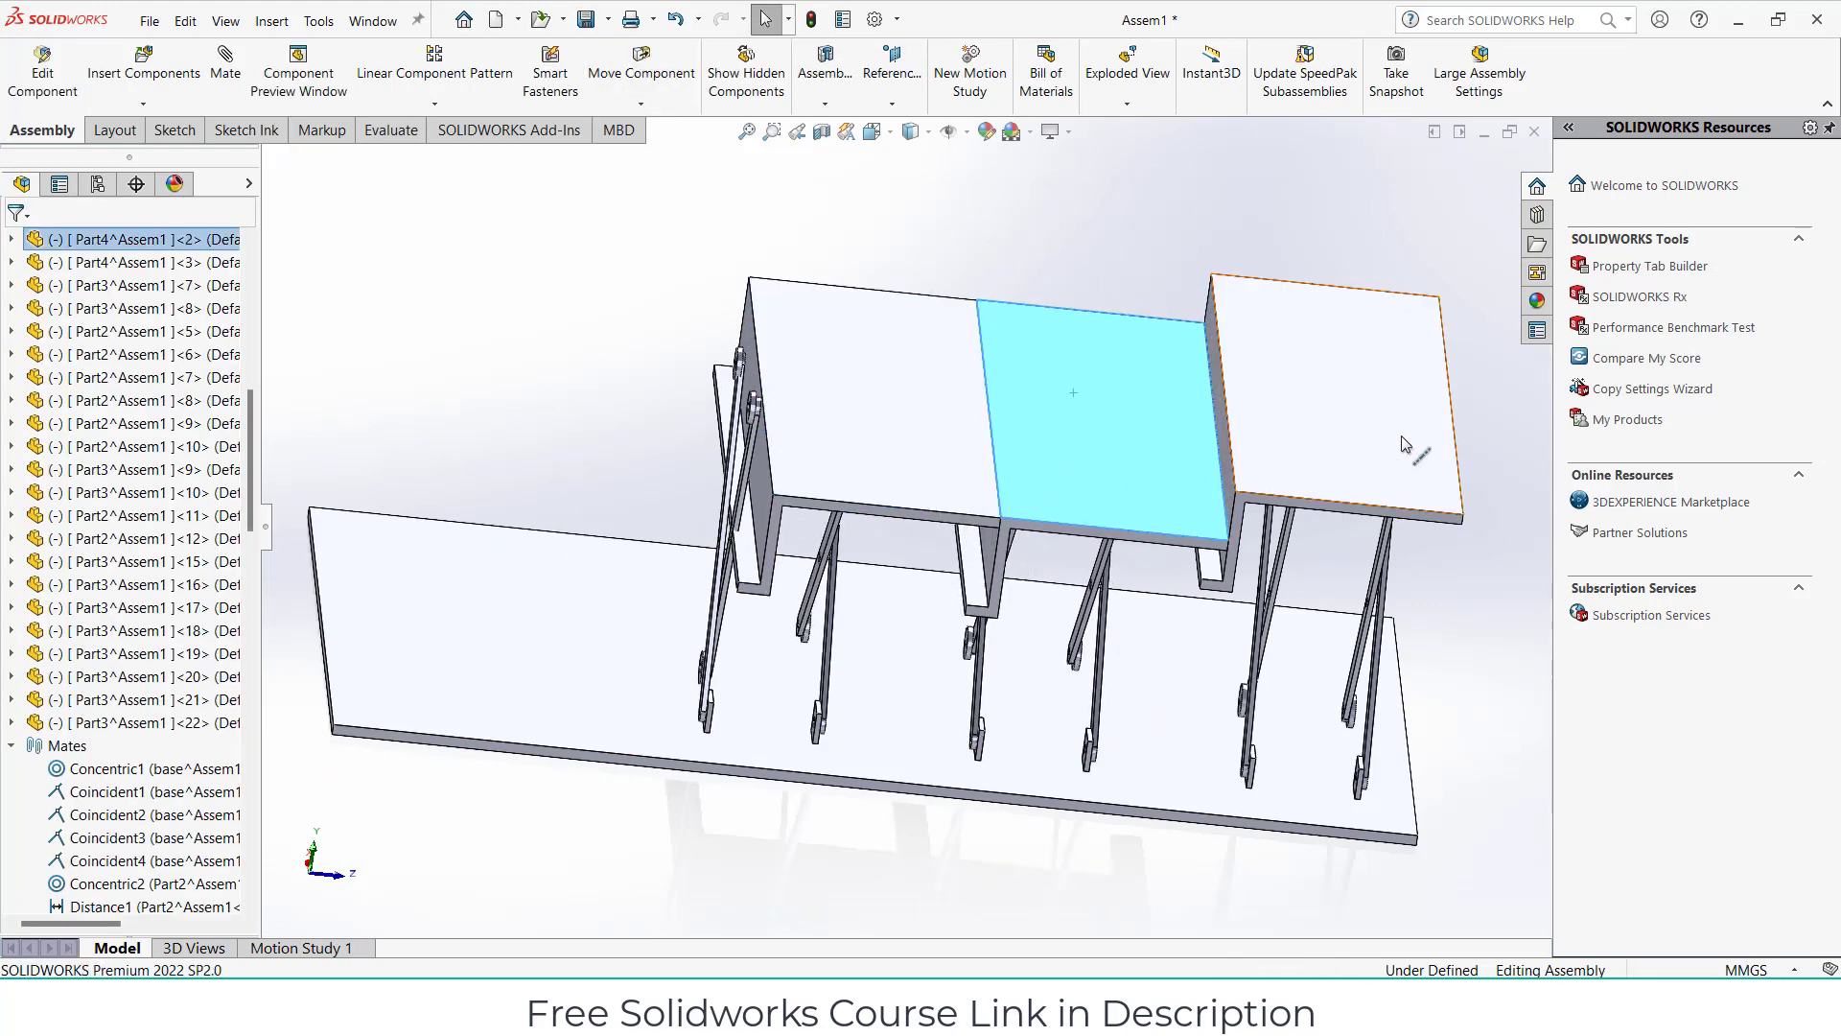
pyautogui.press('Escape')
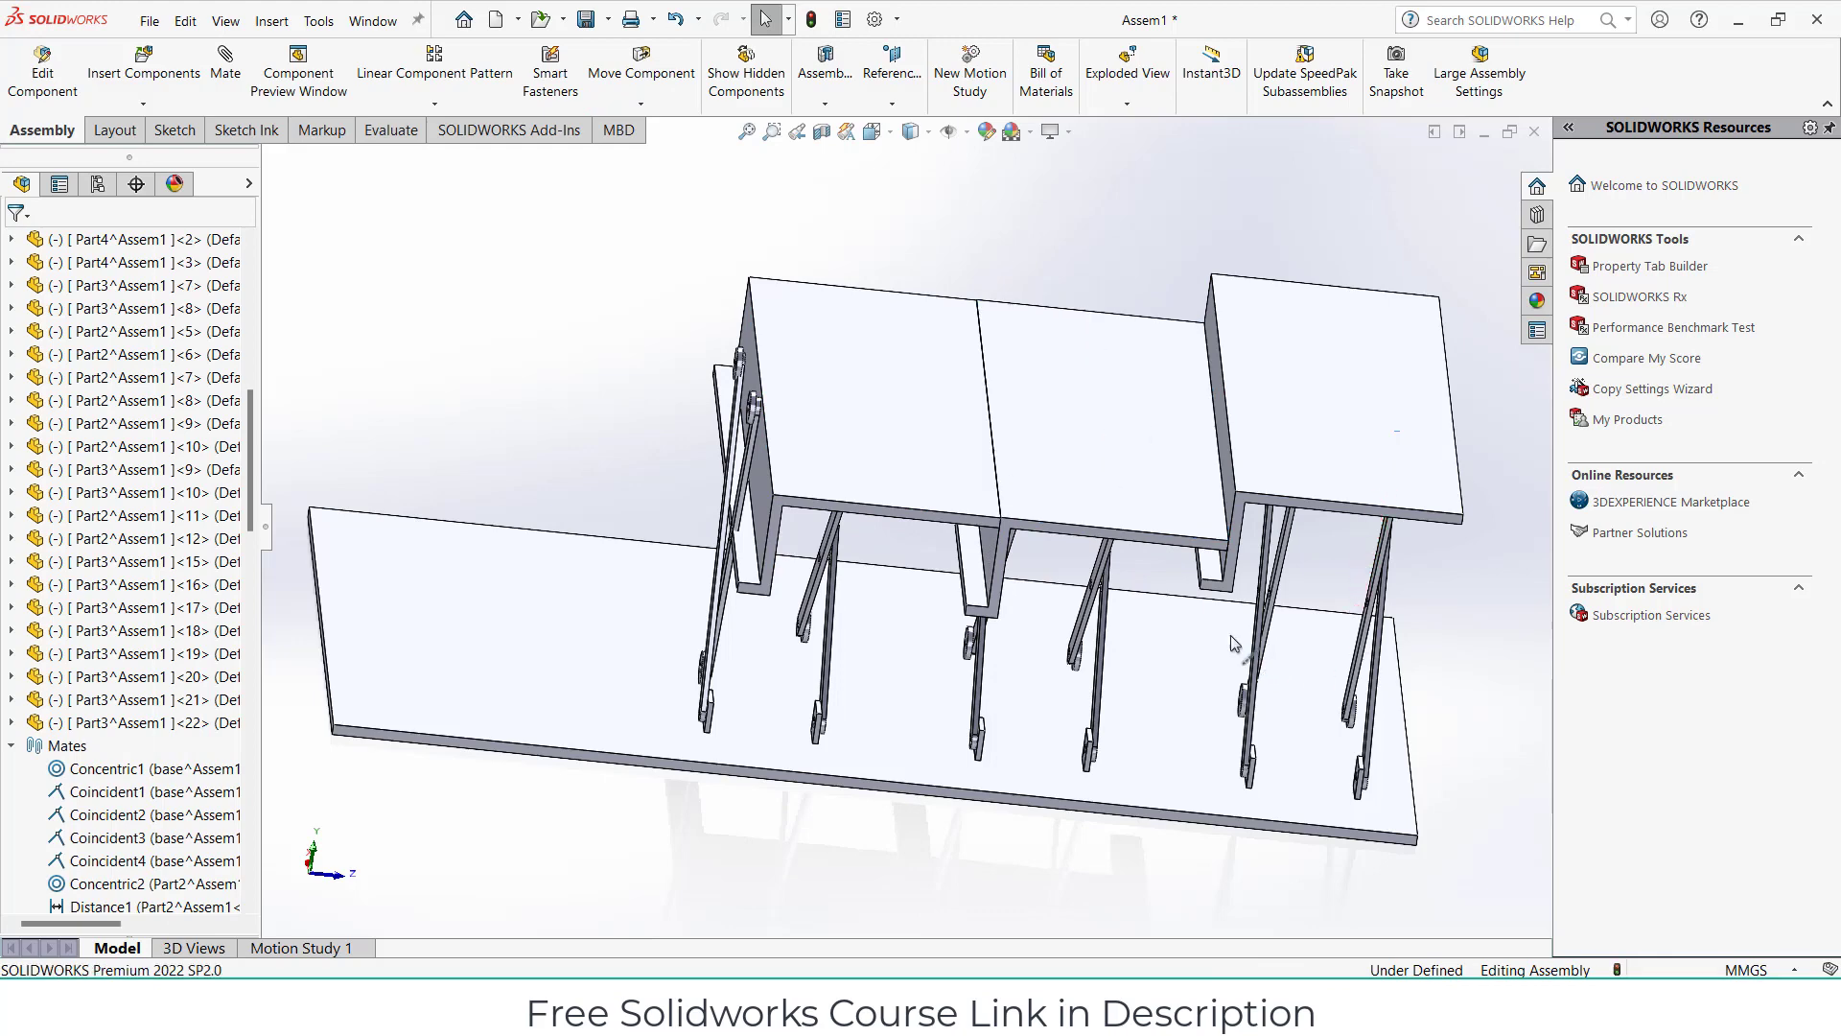
# Swing a scissor link to check the linkage's range of motion.
pyautogui.moveTo(1235, 644); pyautogui.dragTo(1064, 524, button='middle')
pyautogui.scroll(-3, 1146, 638)
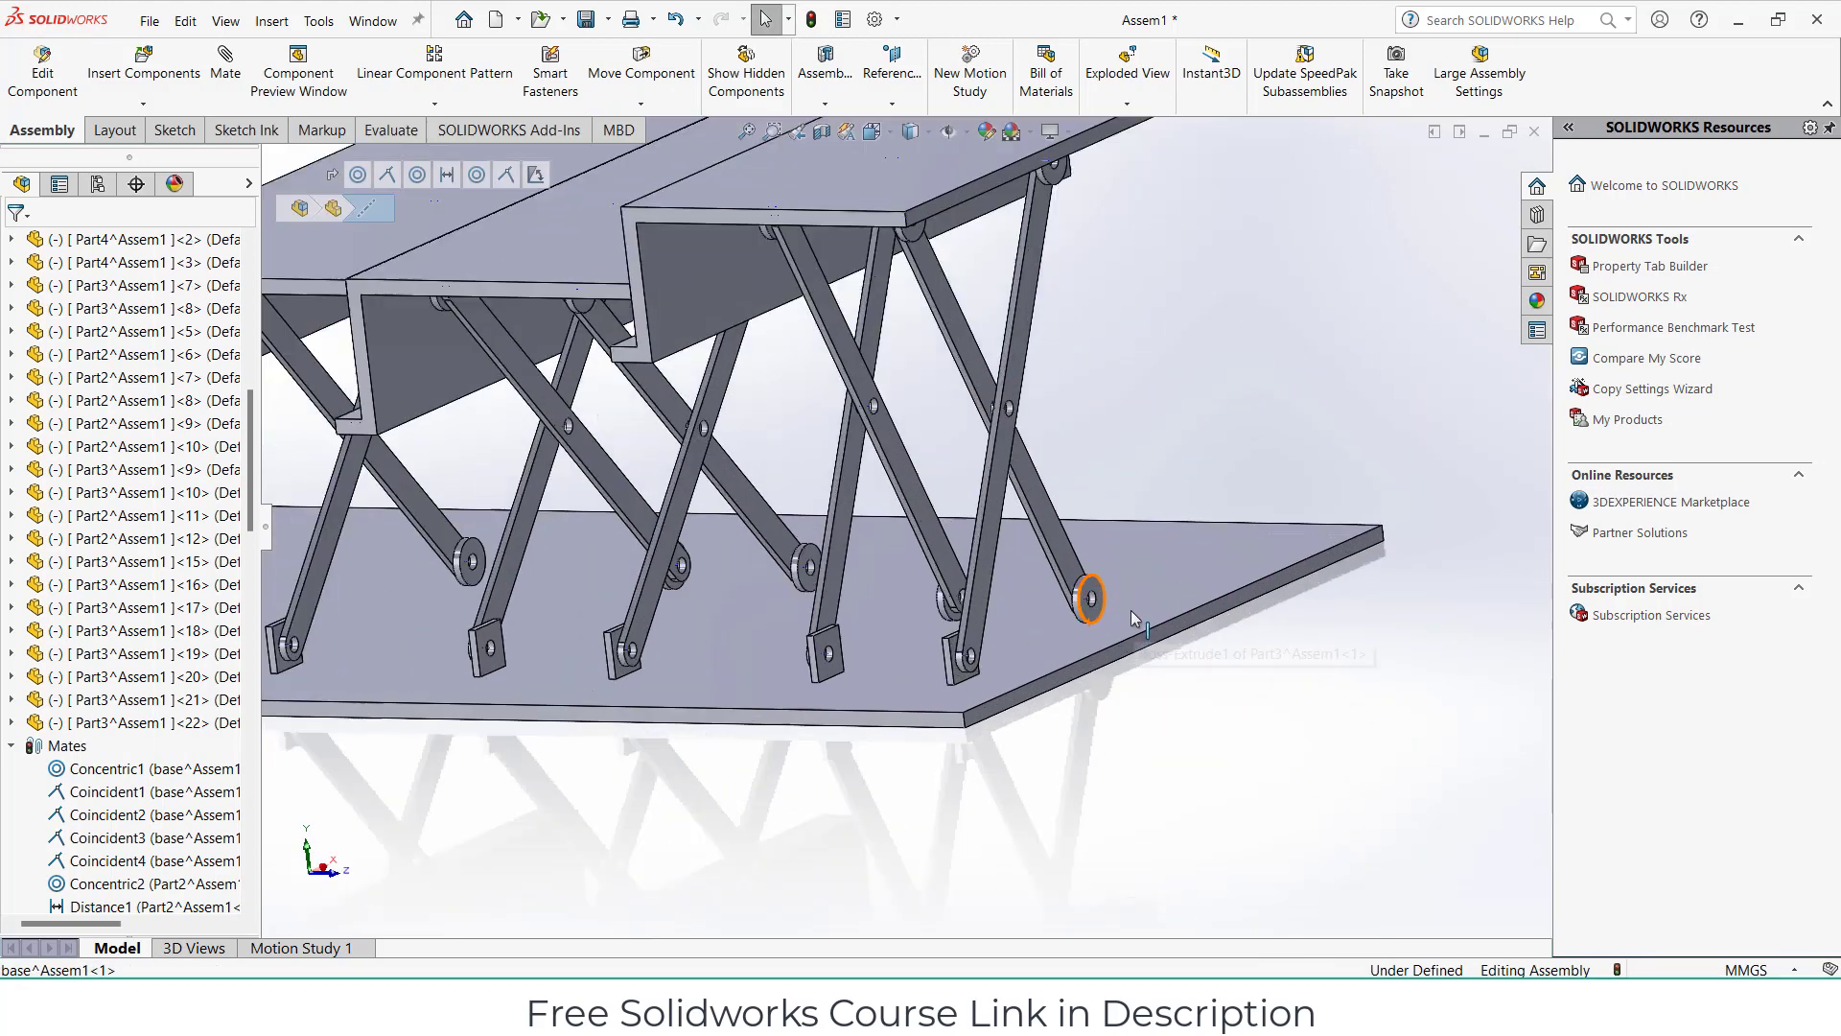
pyautogui.scroll(-3, 1074, 576)
pyautogui.click(1020, 522)
pyautogui.scroll(-2, 1093, 475)
pyautogui.moveTo(1127, 445); pyautogui.dragTo(1199, 390)
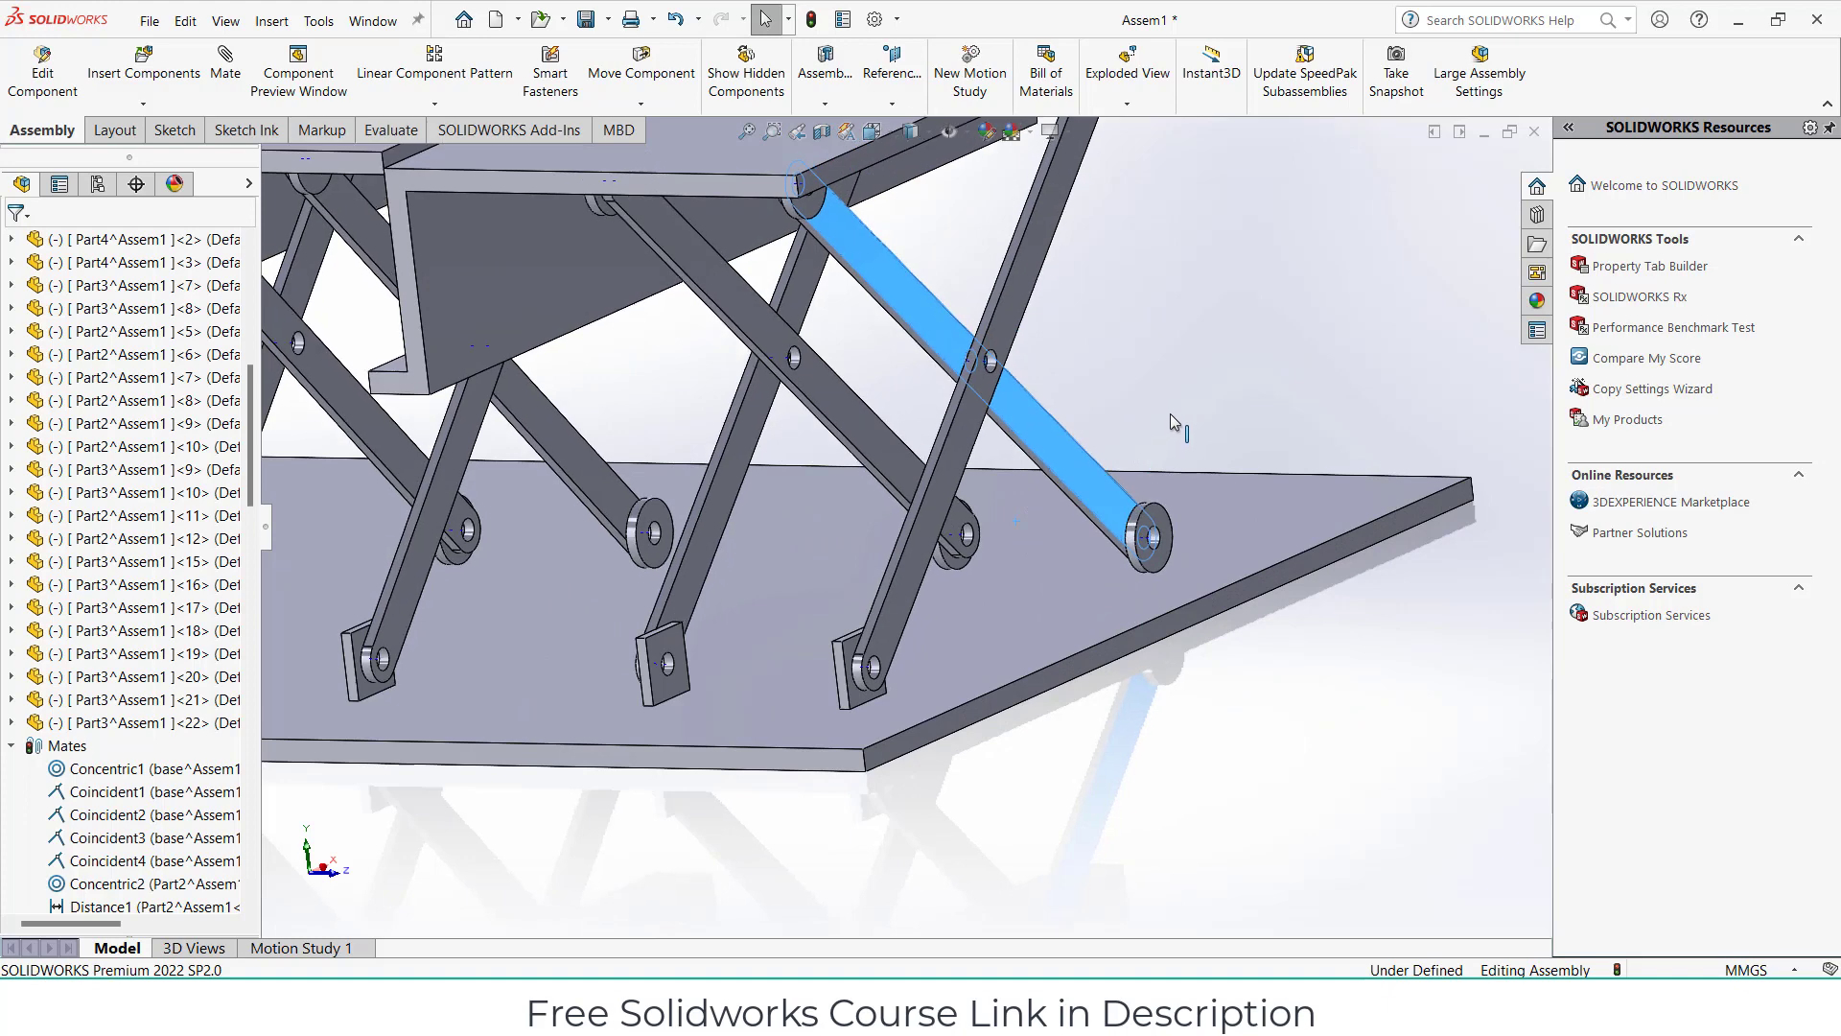
pyautogui.scroll(5, 1199, 389)
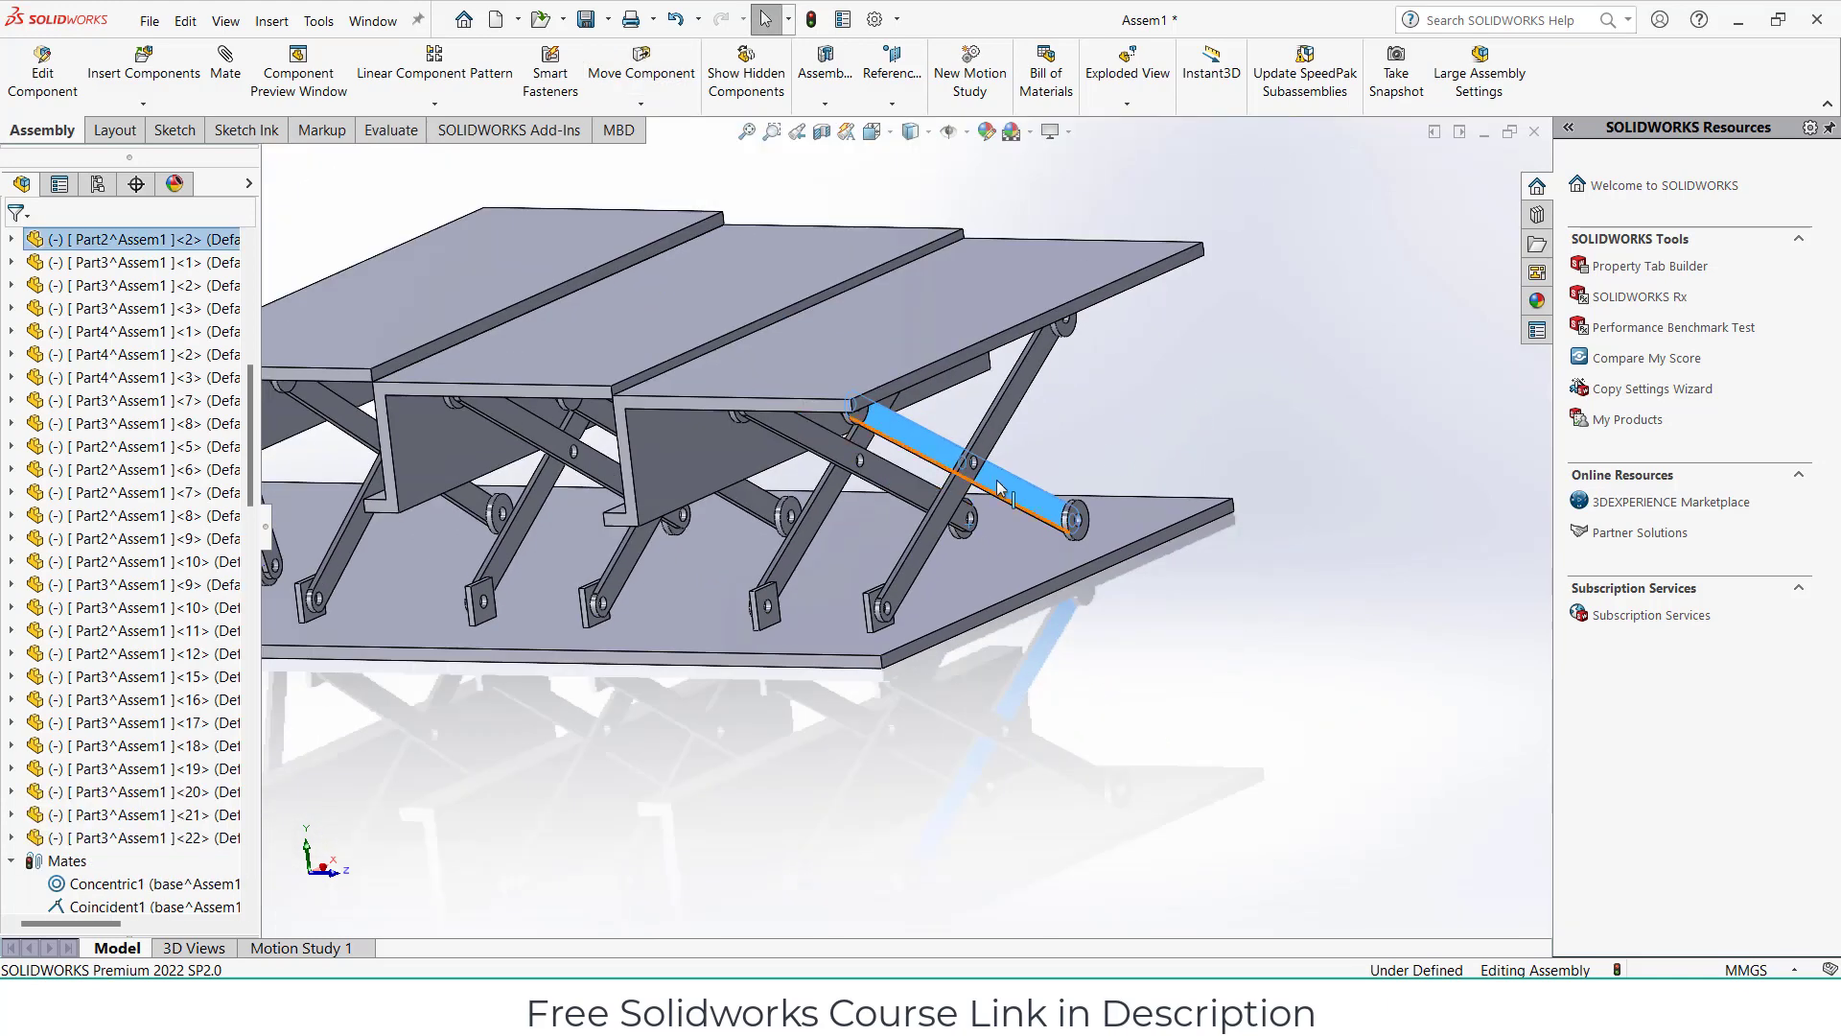
pyautogui.moveTo(1050, 516)
pyautogui.mouseDown()
pyautogui.moveTo(1098, 467)
pyautogui.moveTo(770, 390)
pyautogui.mouseUp()
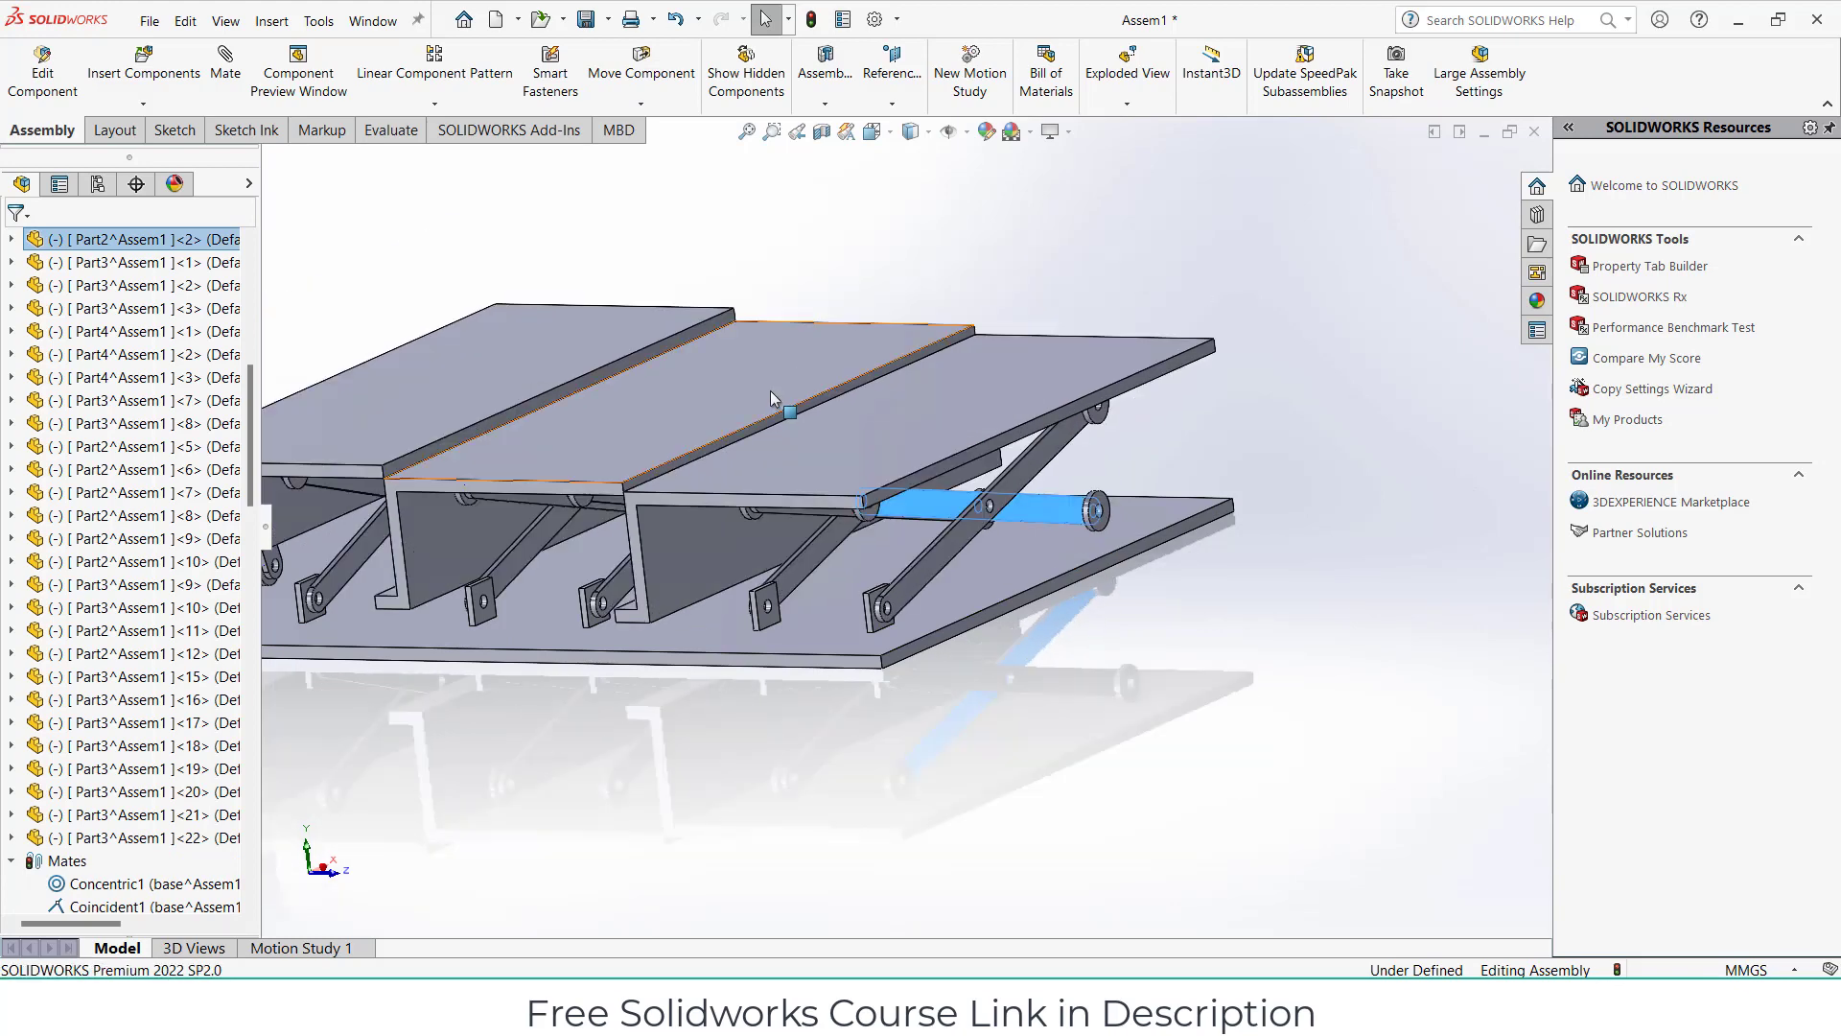
# Pull the rightmost plate down and raise the middle plate to test the lift.
pyautogui.click(789, 498)
pyautogui.moveTo(789, 502); pyautogui.dragTo(806, 567)
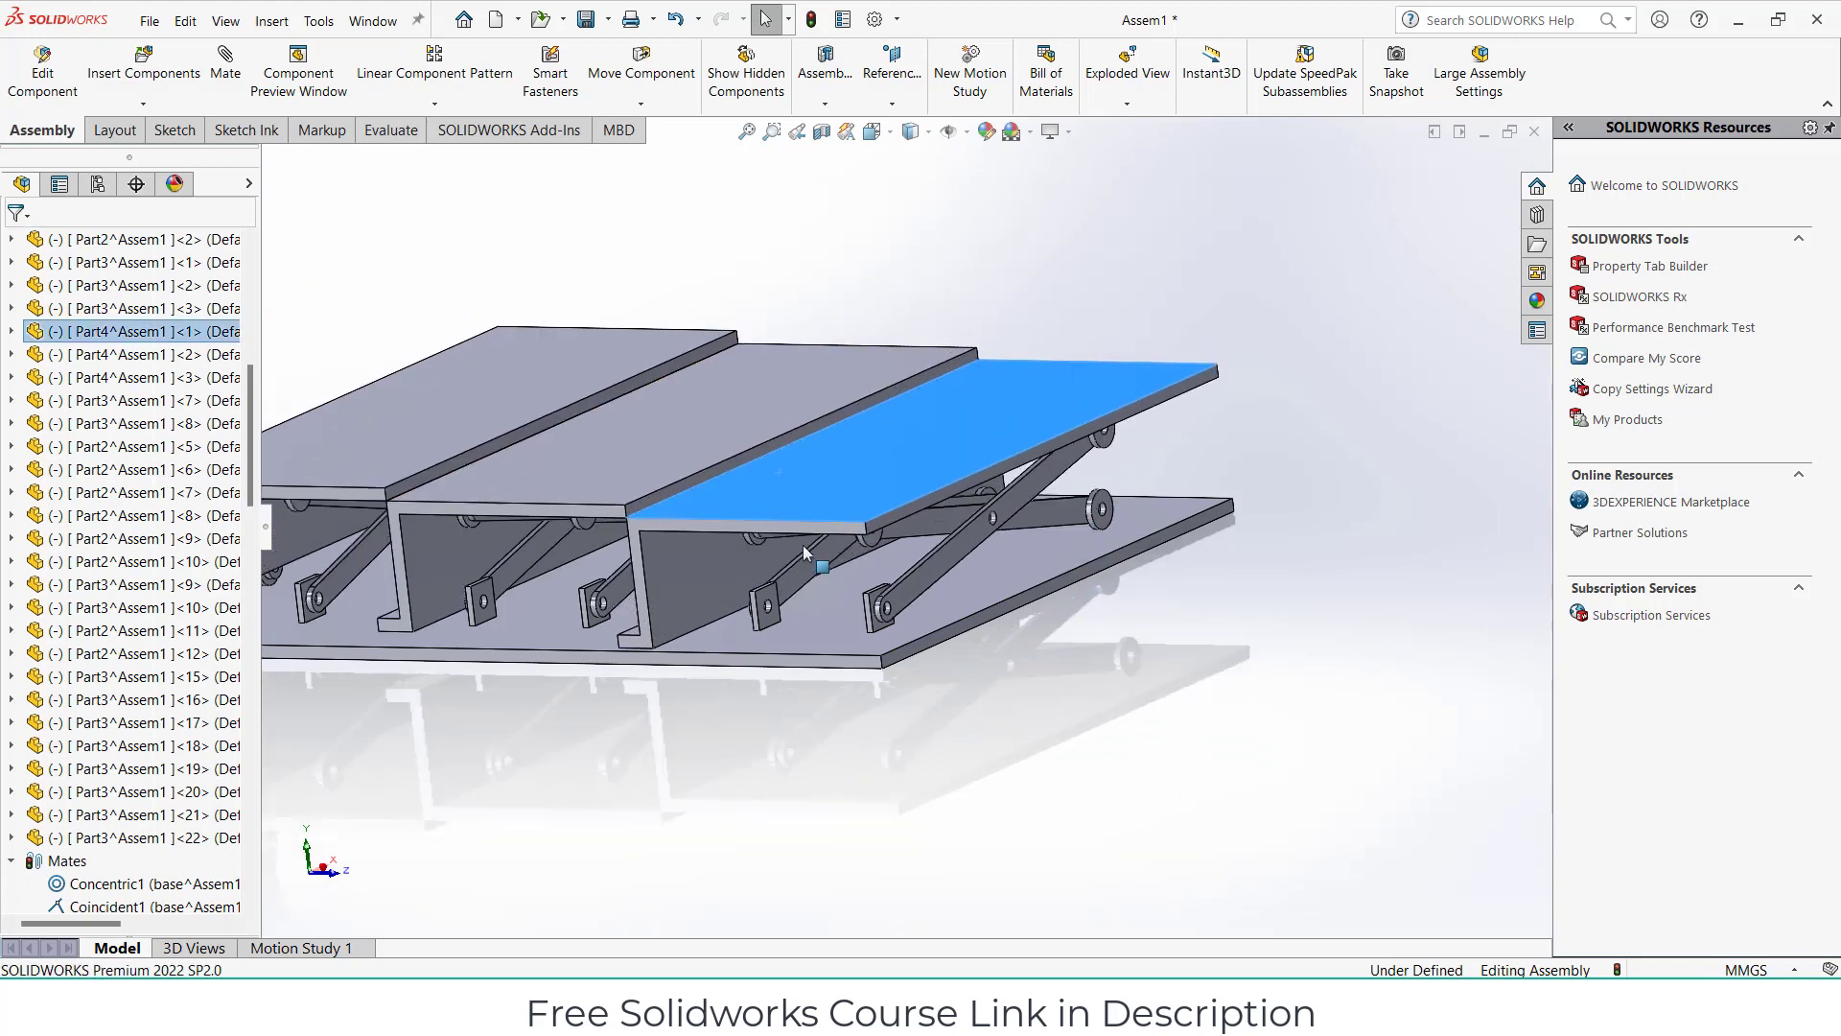
pyautogui.moveTo(806, 567); pyautogui.dragTo(724, 542, button='middle')
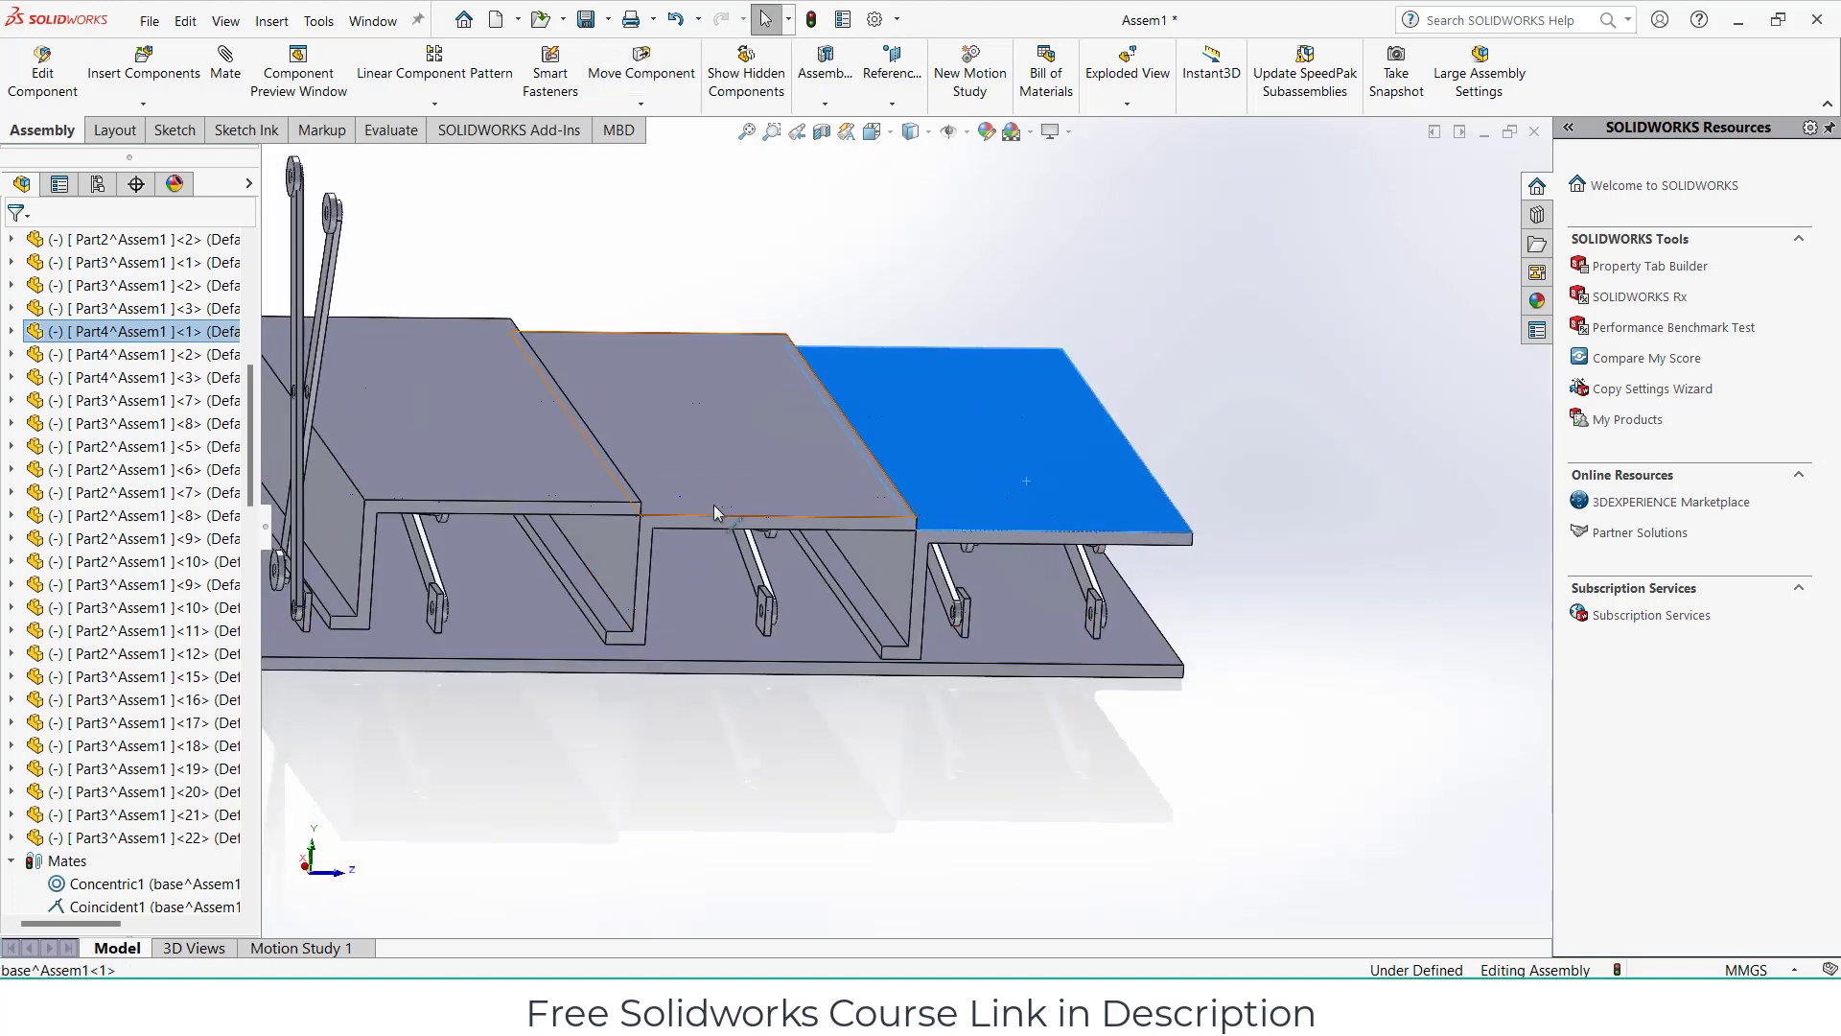
pyautogui.moveTo(725, 545); pyautogui.dragTo(742, 519)
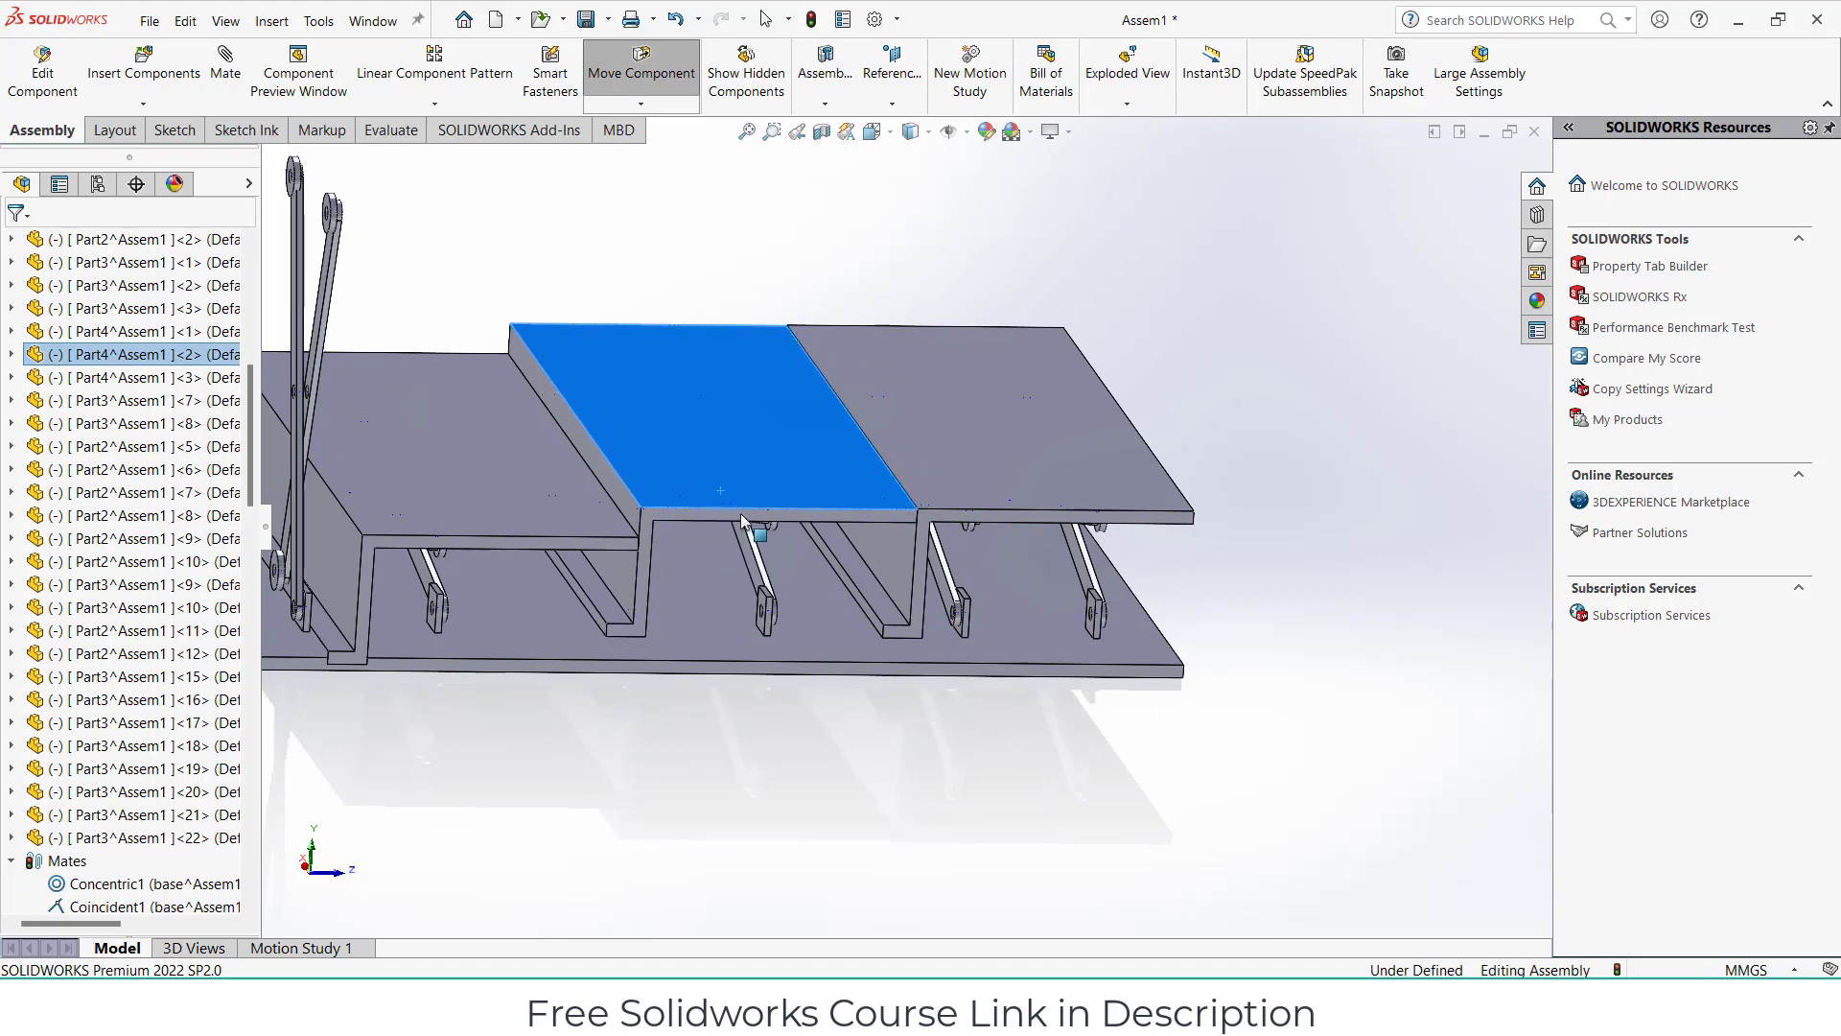
pyautogui.press('Escape')
pyautogui.scroll(3, 580, 305)
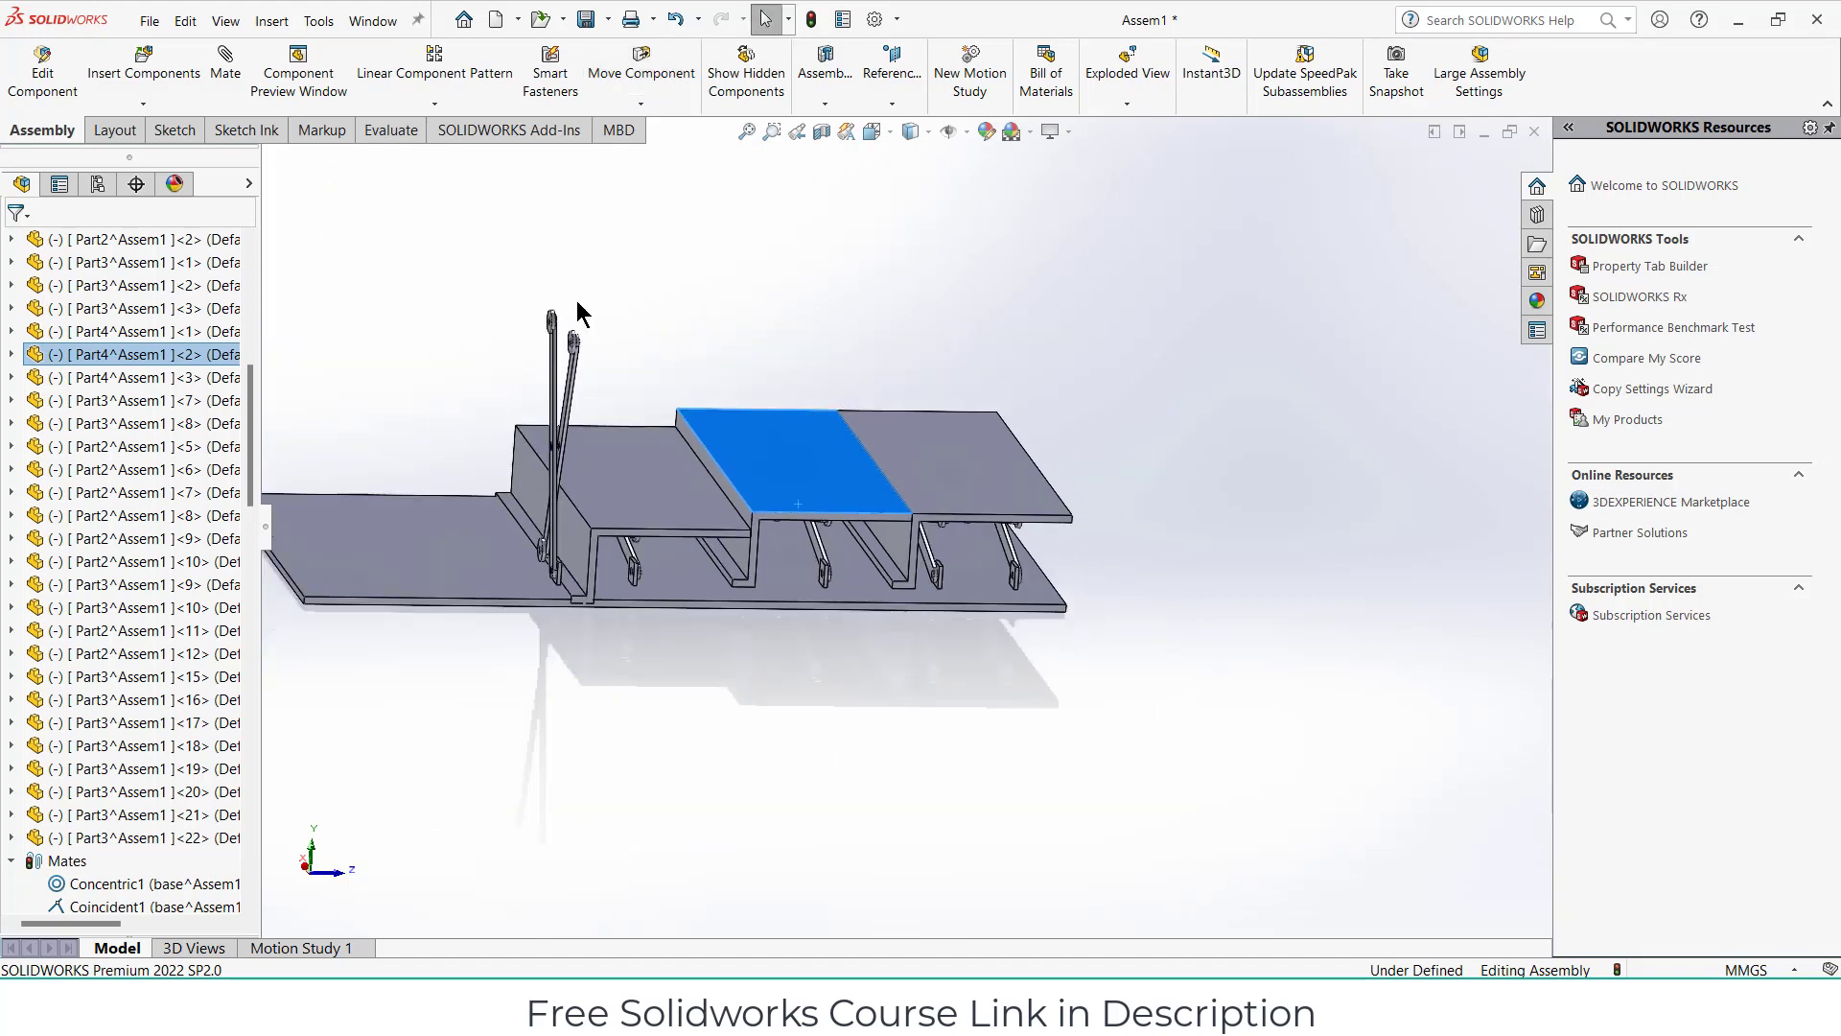
pyautogui.scroll(-2, 568, 515)
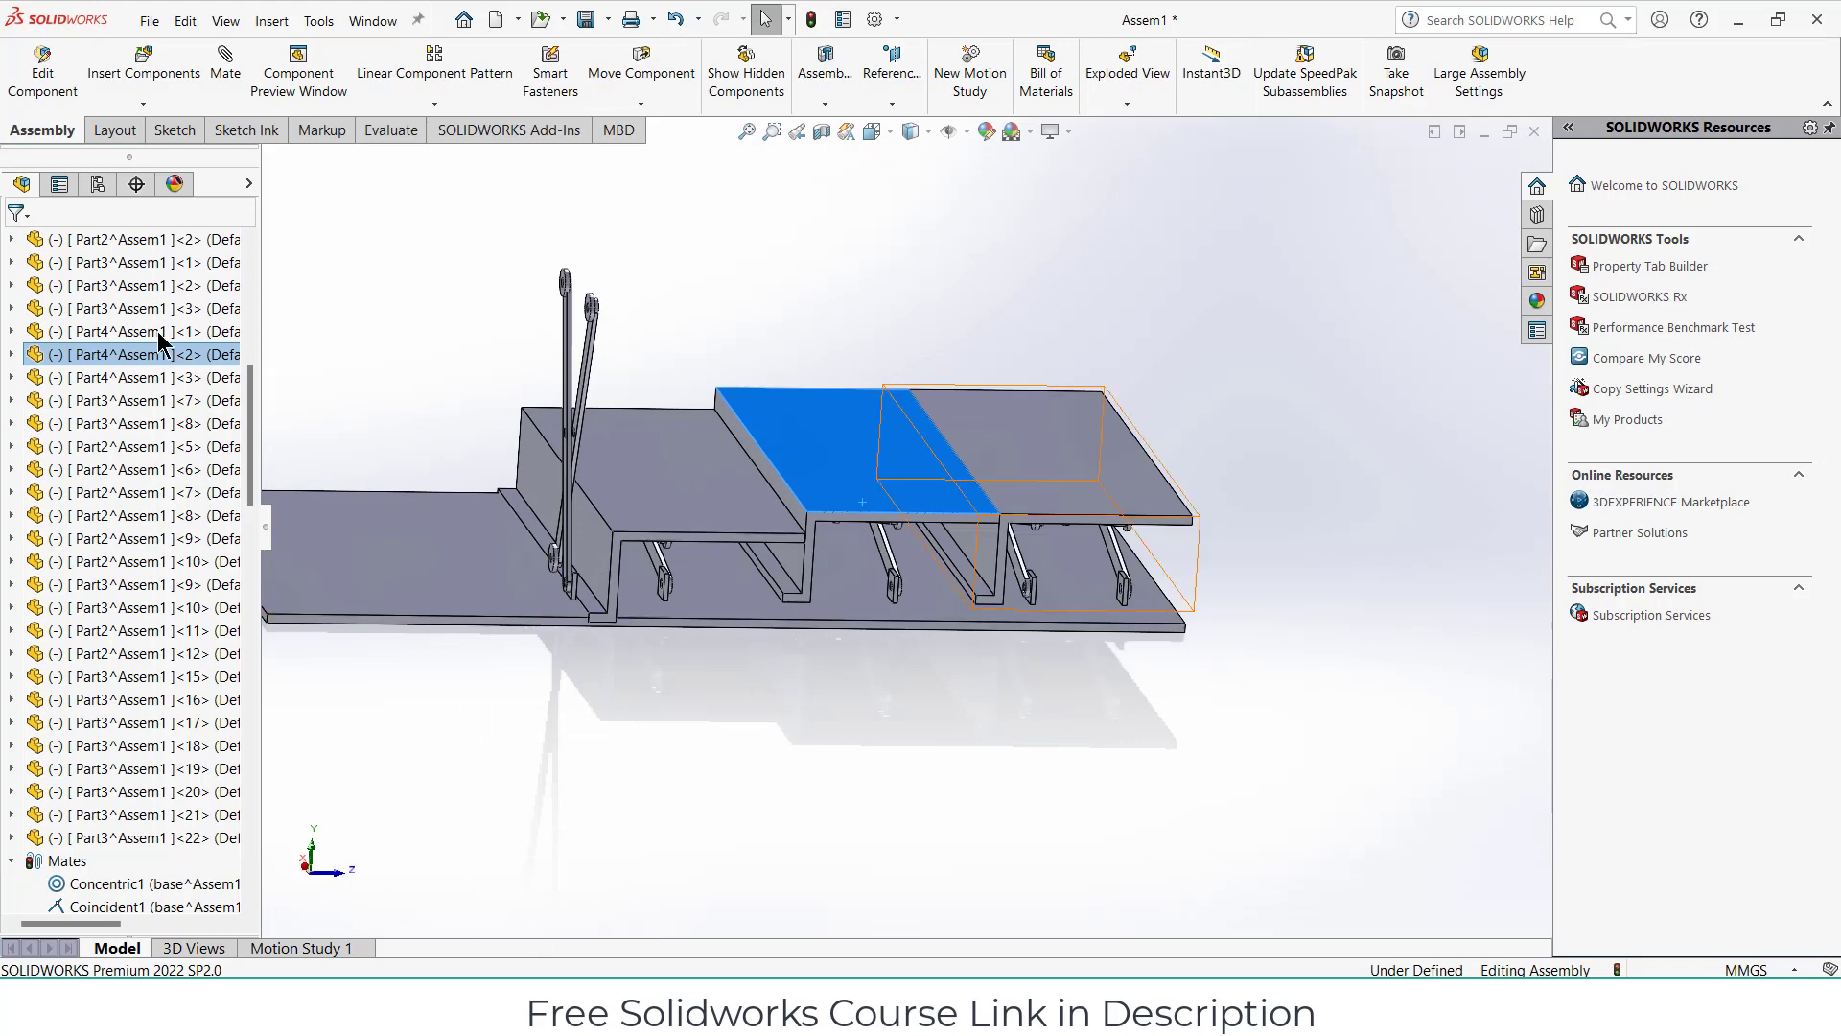
# Open the rightmost top plate, Part4, as its own part file.
pyautogui.click(1131, 458)
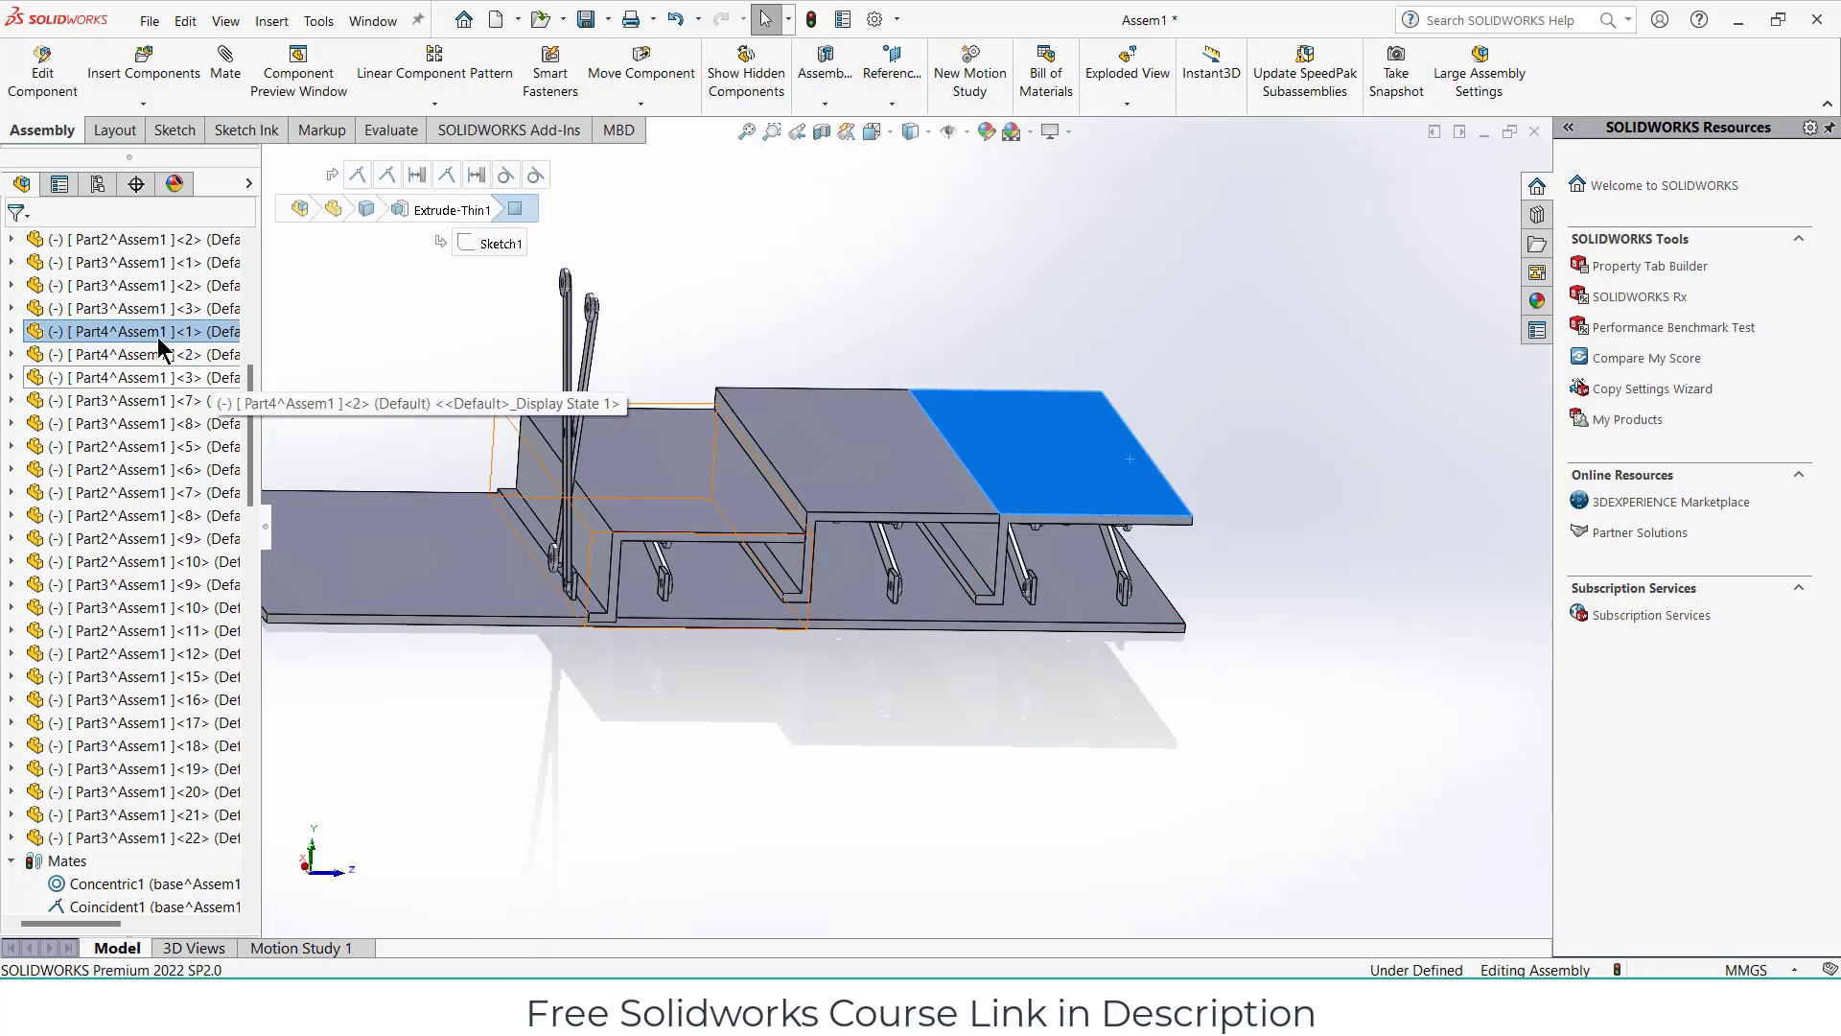
pyautogui.rightClick(142, 336)
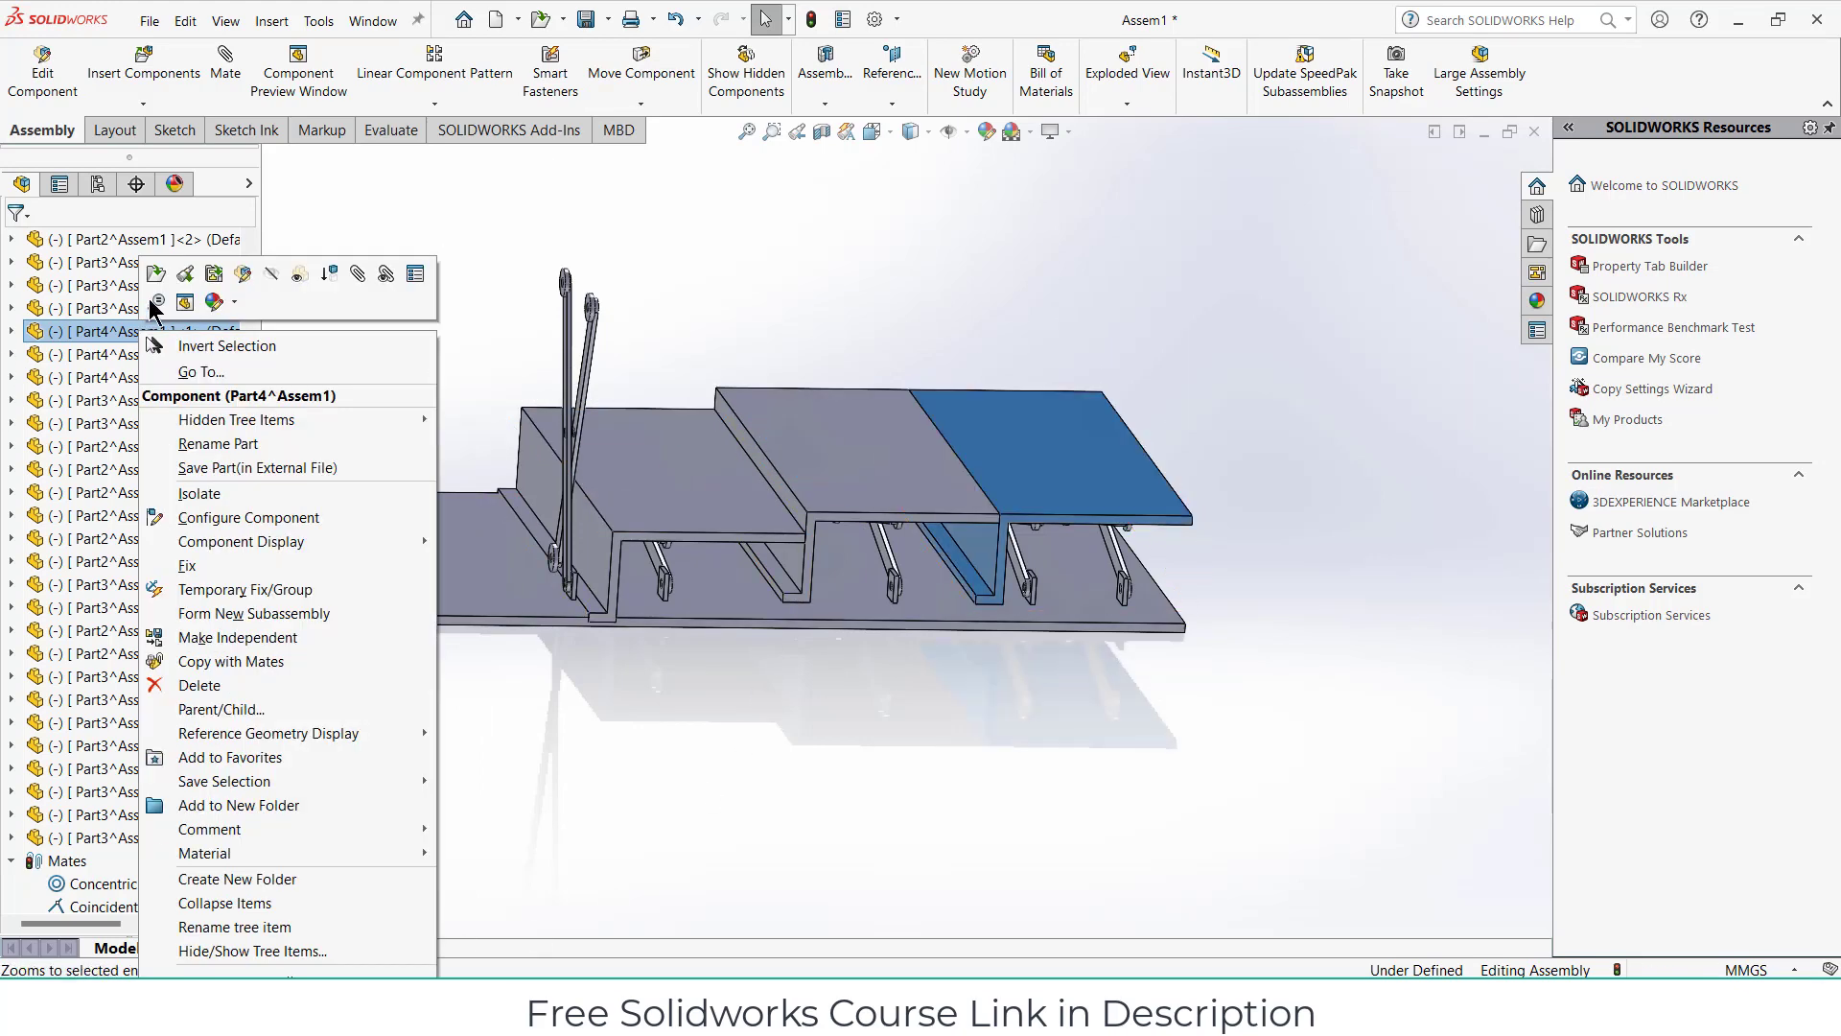
pyautogui.click(153, 279)
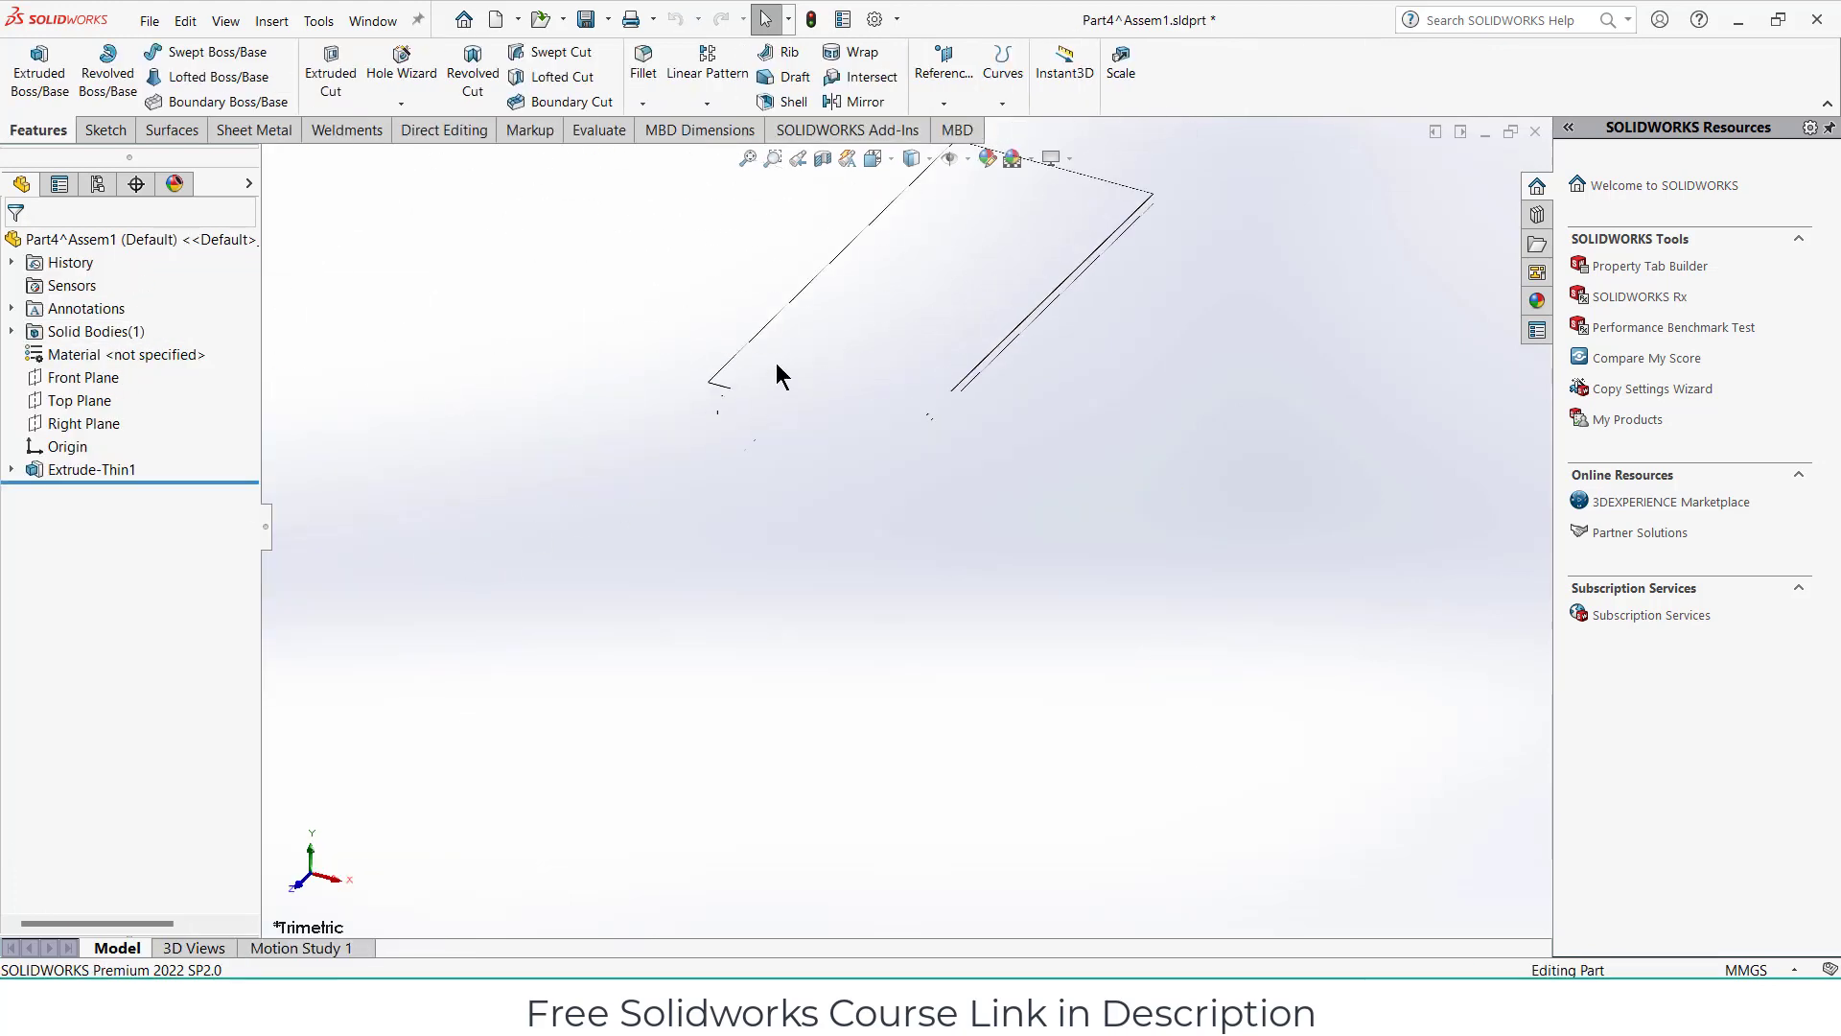
# Edit the plate's Sketch1, changing the top width from 200 to 250 mm.
pyautogui.click(71, 497)
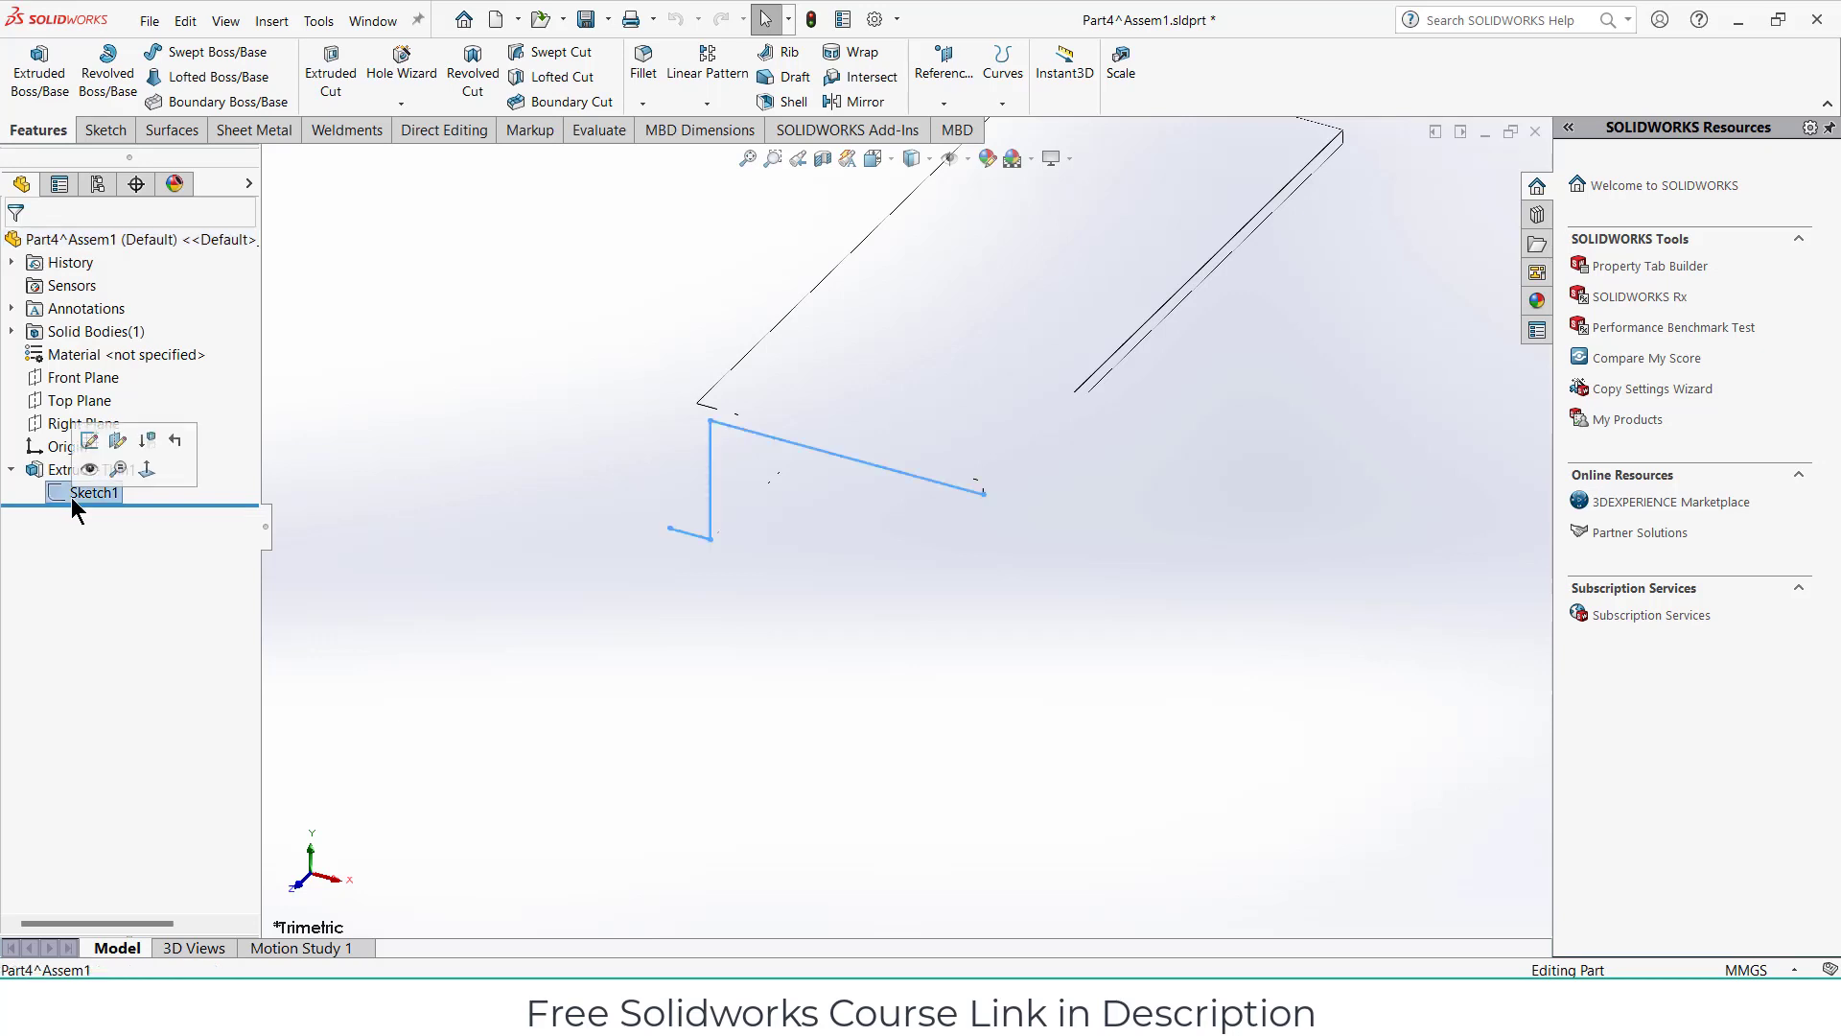
pyautogui.rightClick(71, 497)
pyautogui.click(91, 442)
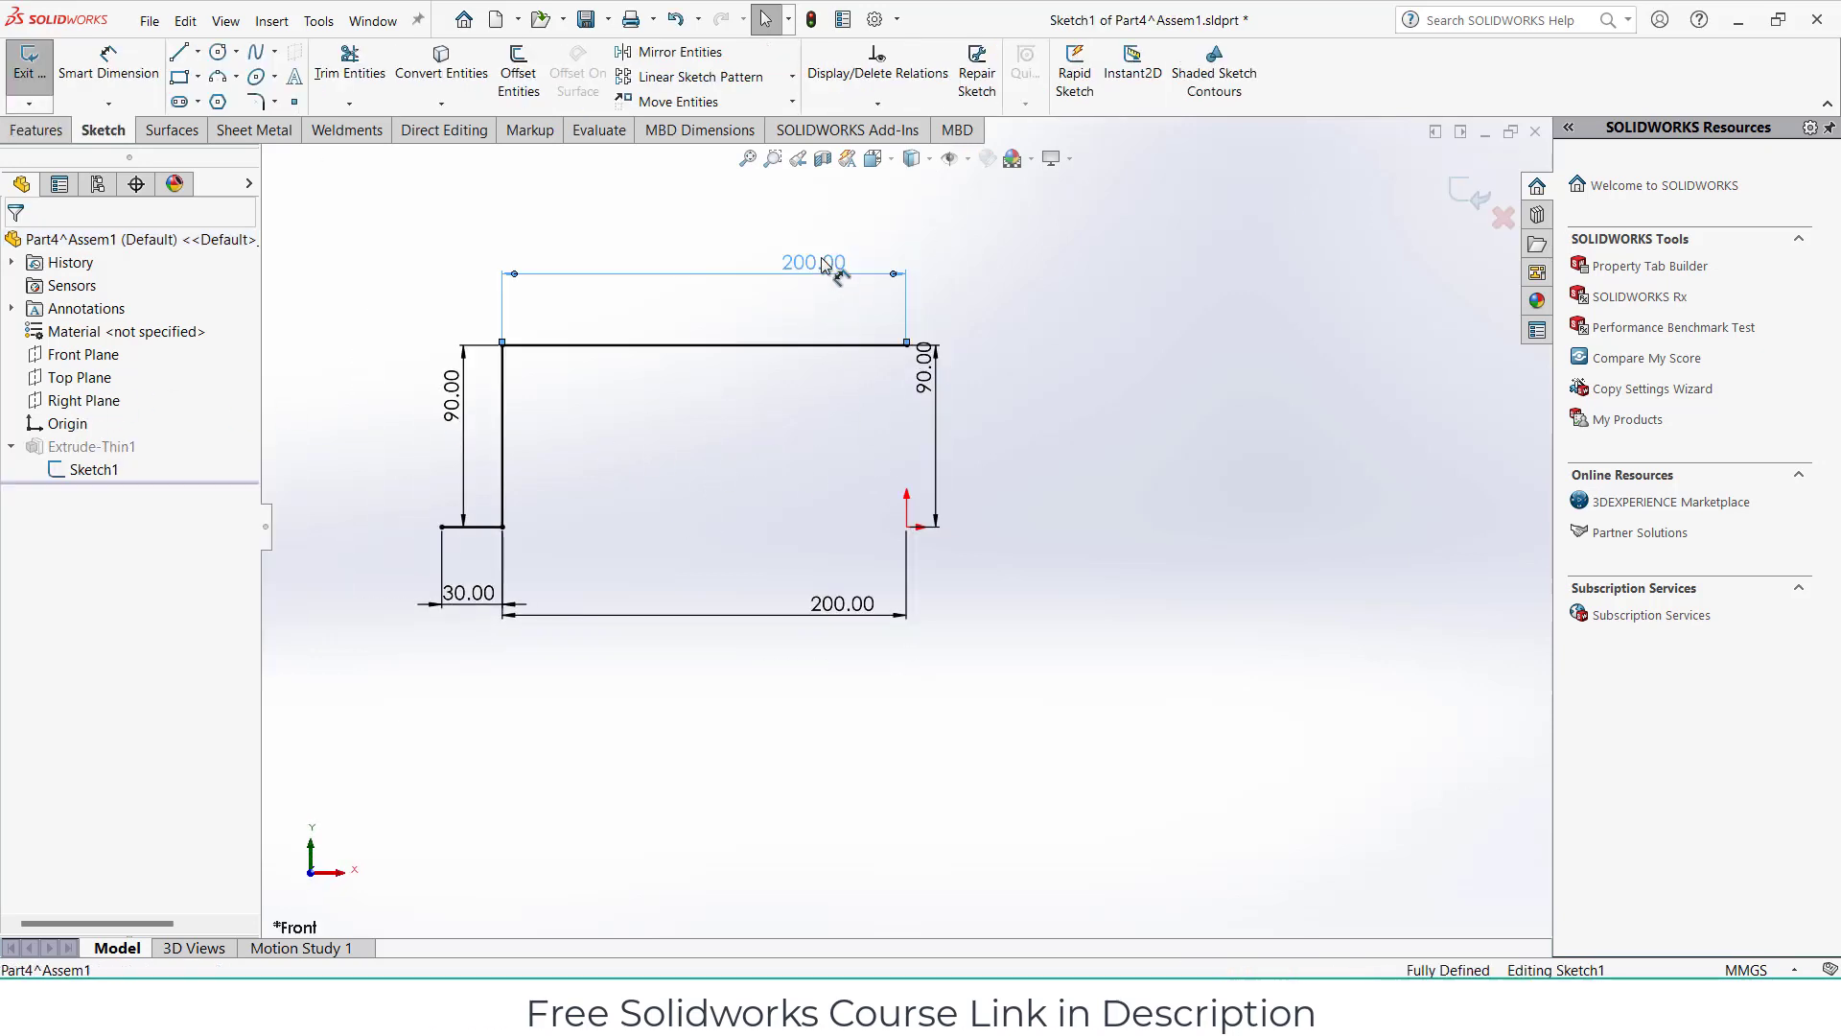
pyautogui.doubleClick(836, 269)
pyautogui.write('250')
pyautogui.press('Return')
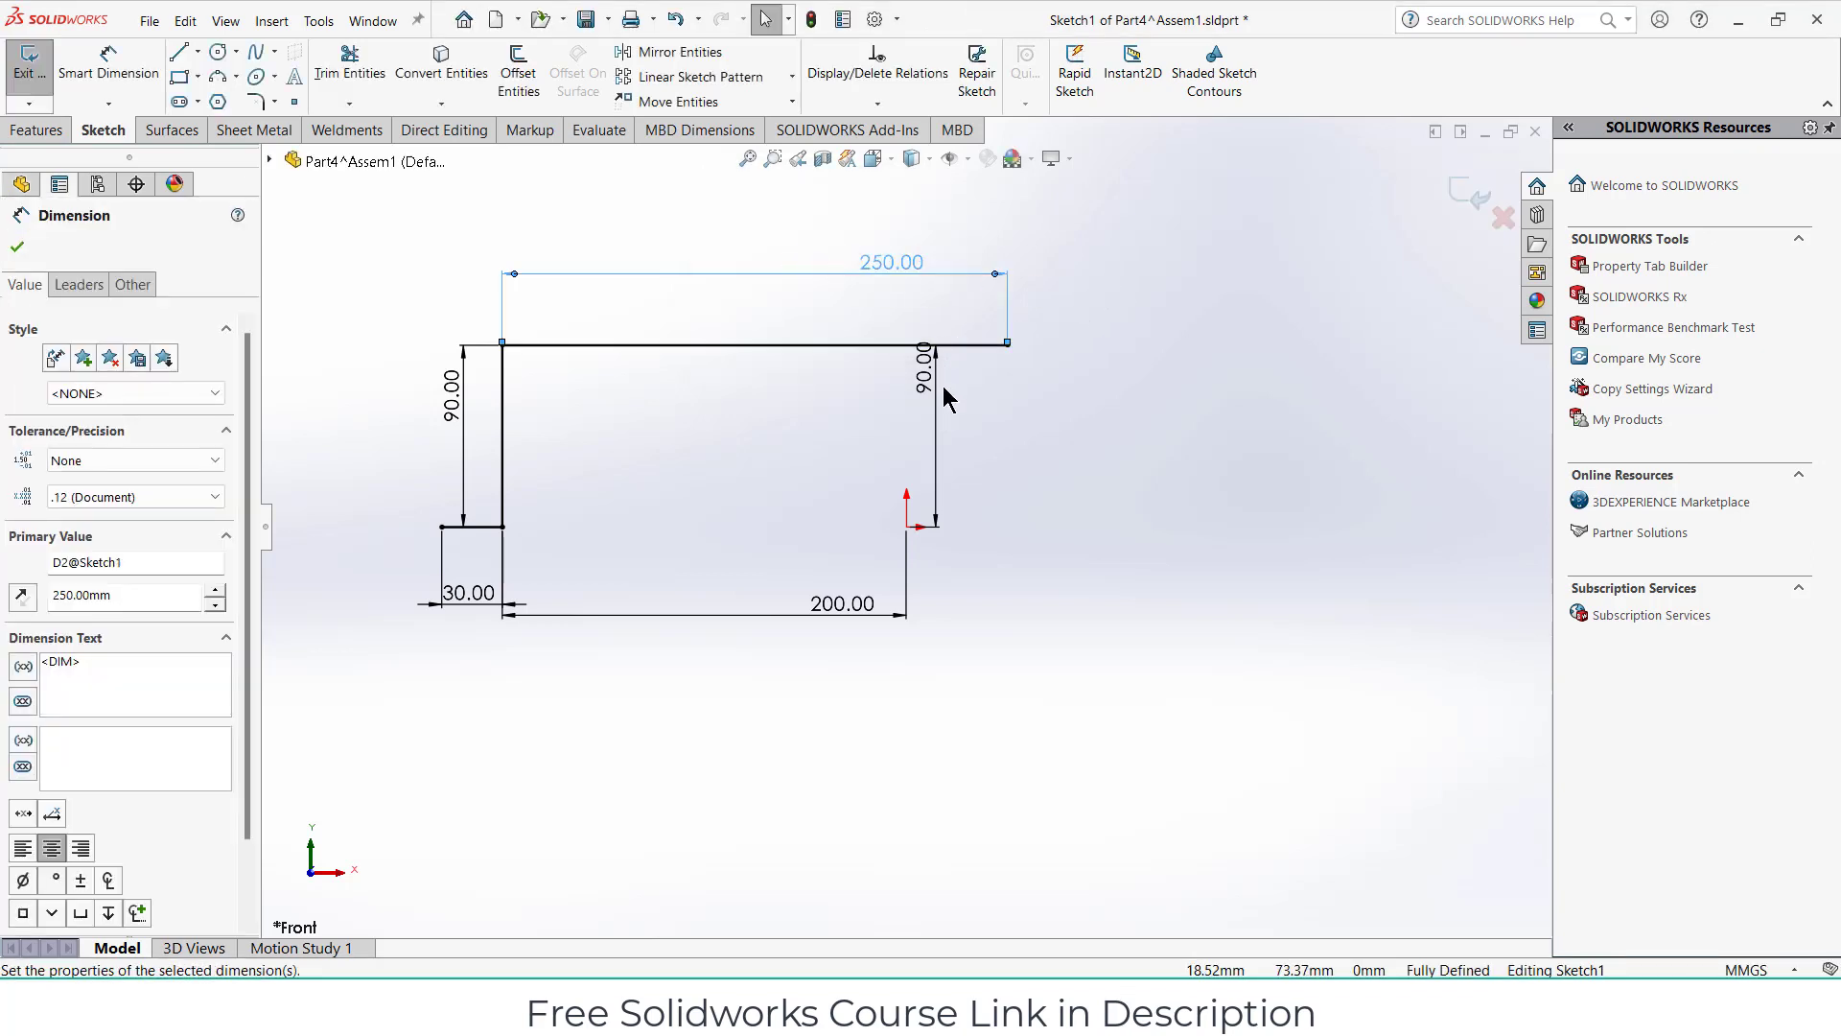
pyautogui.click(1010, 490)
# Try a 50 mm origin-to-corner dimension, cancel it as over-defining, and exit the sketch.
pyautogui.click(108, 53)
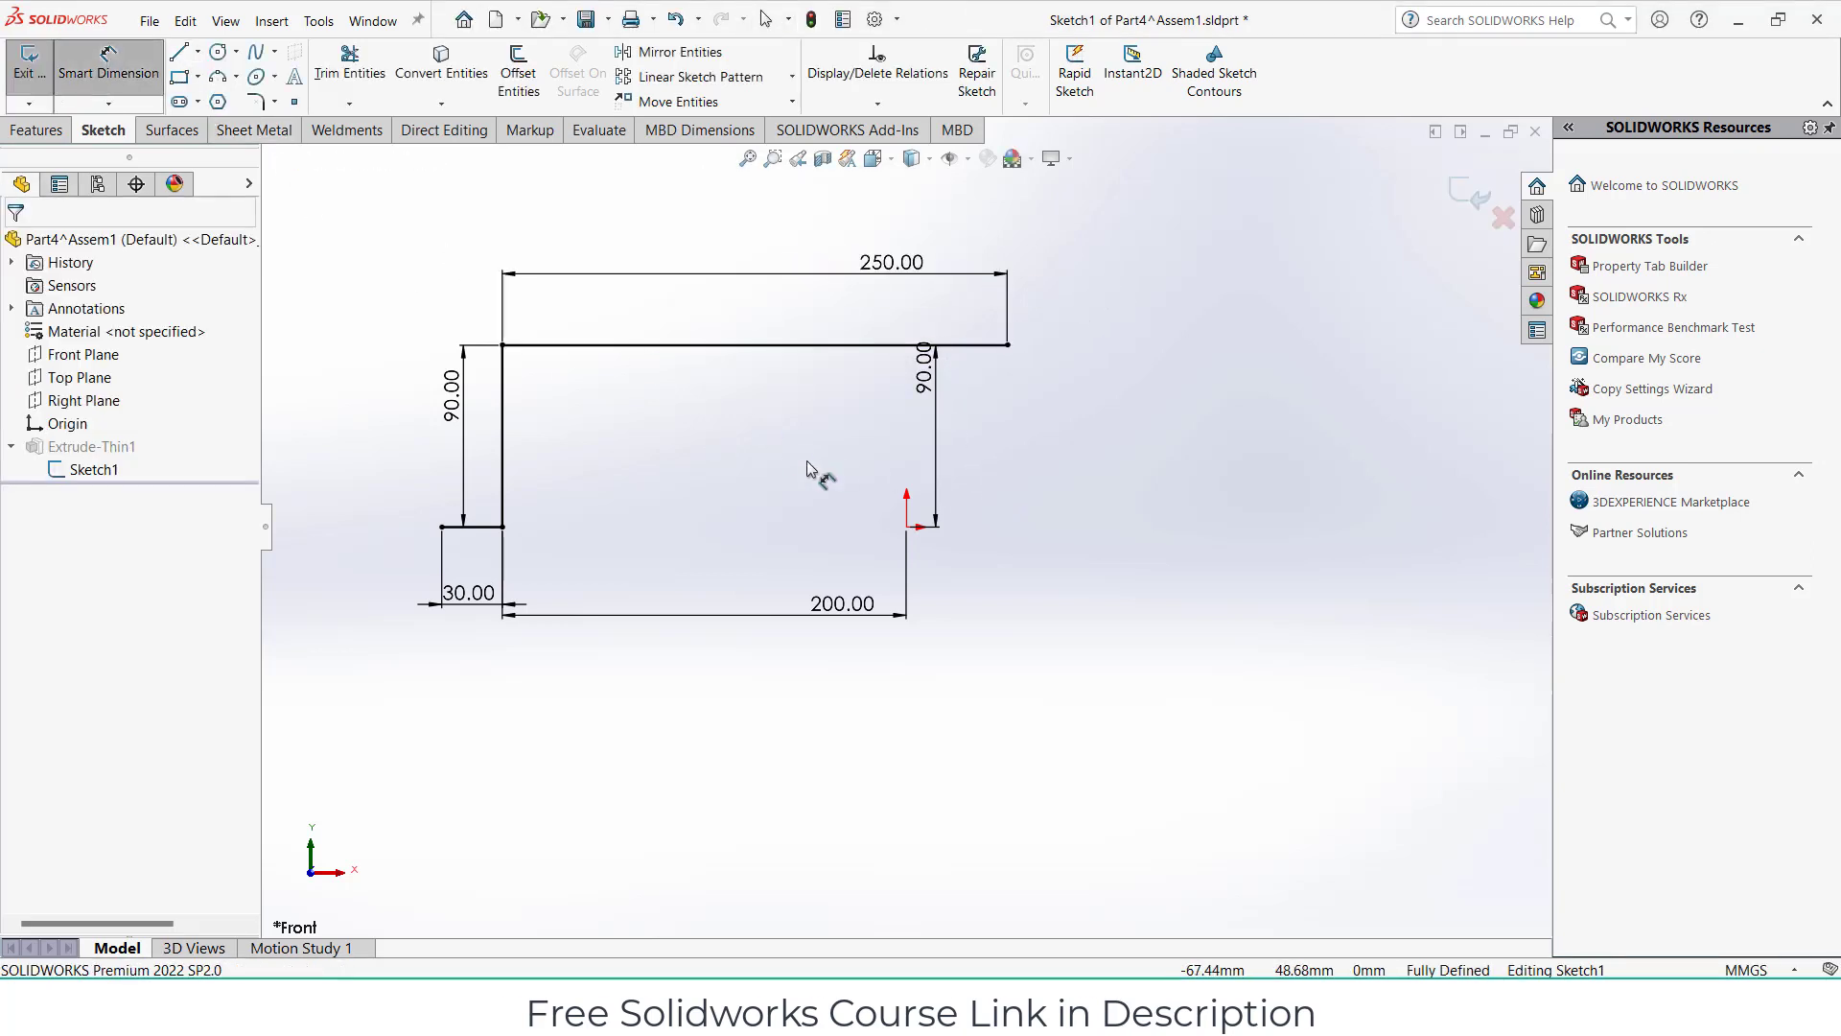
pyautogui.click(907, 527)
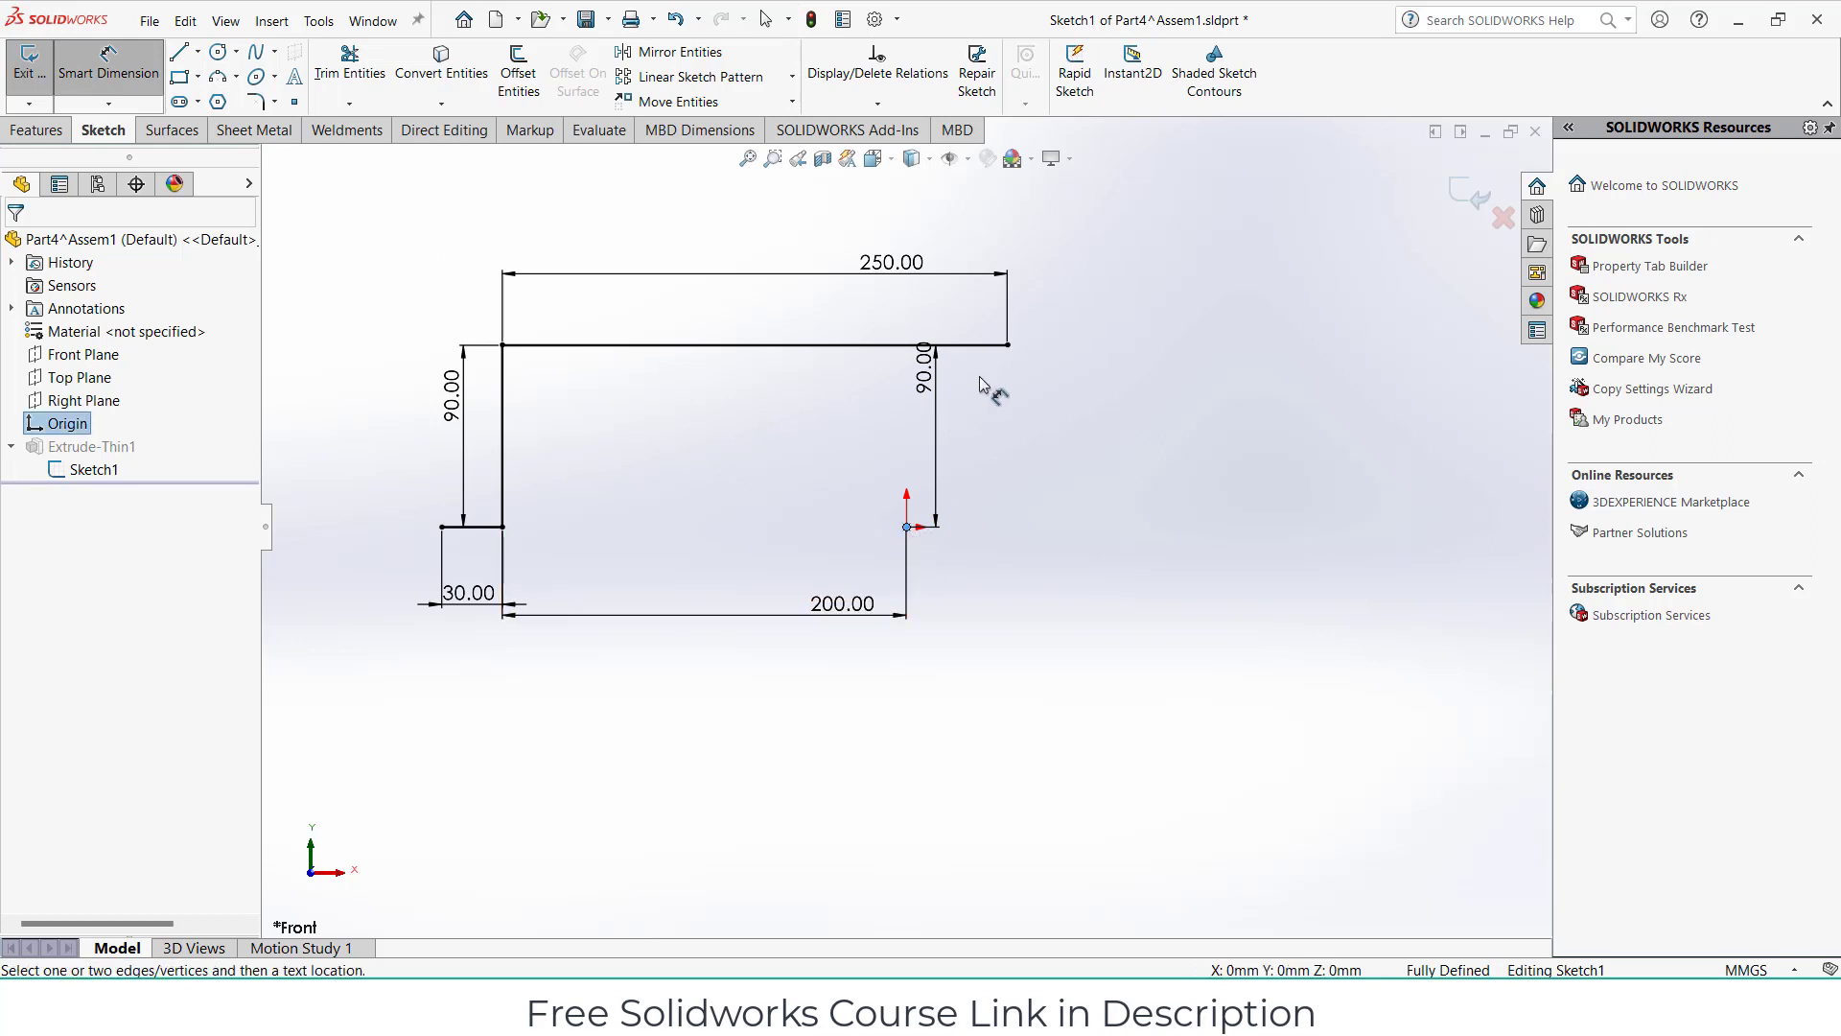
pyautogui.click(1008, 346)
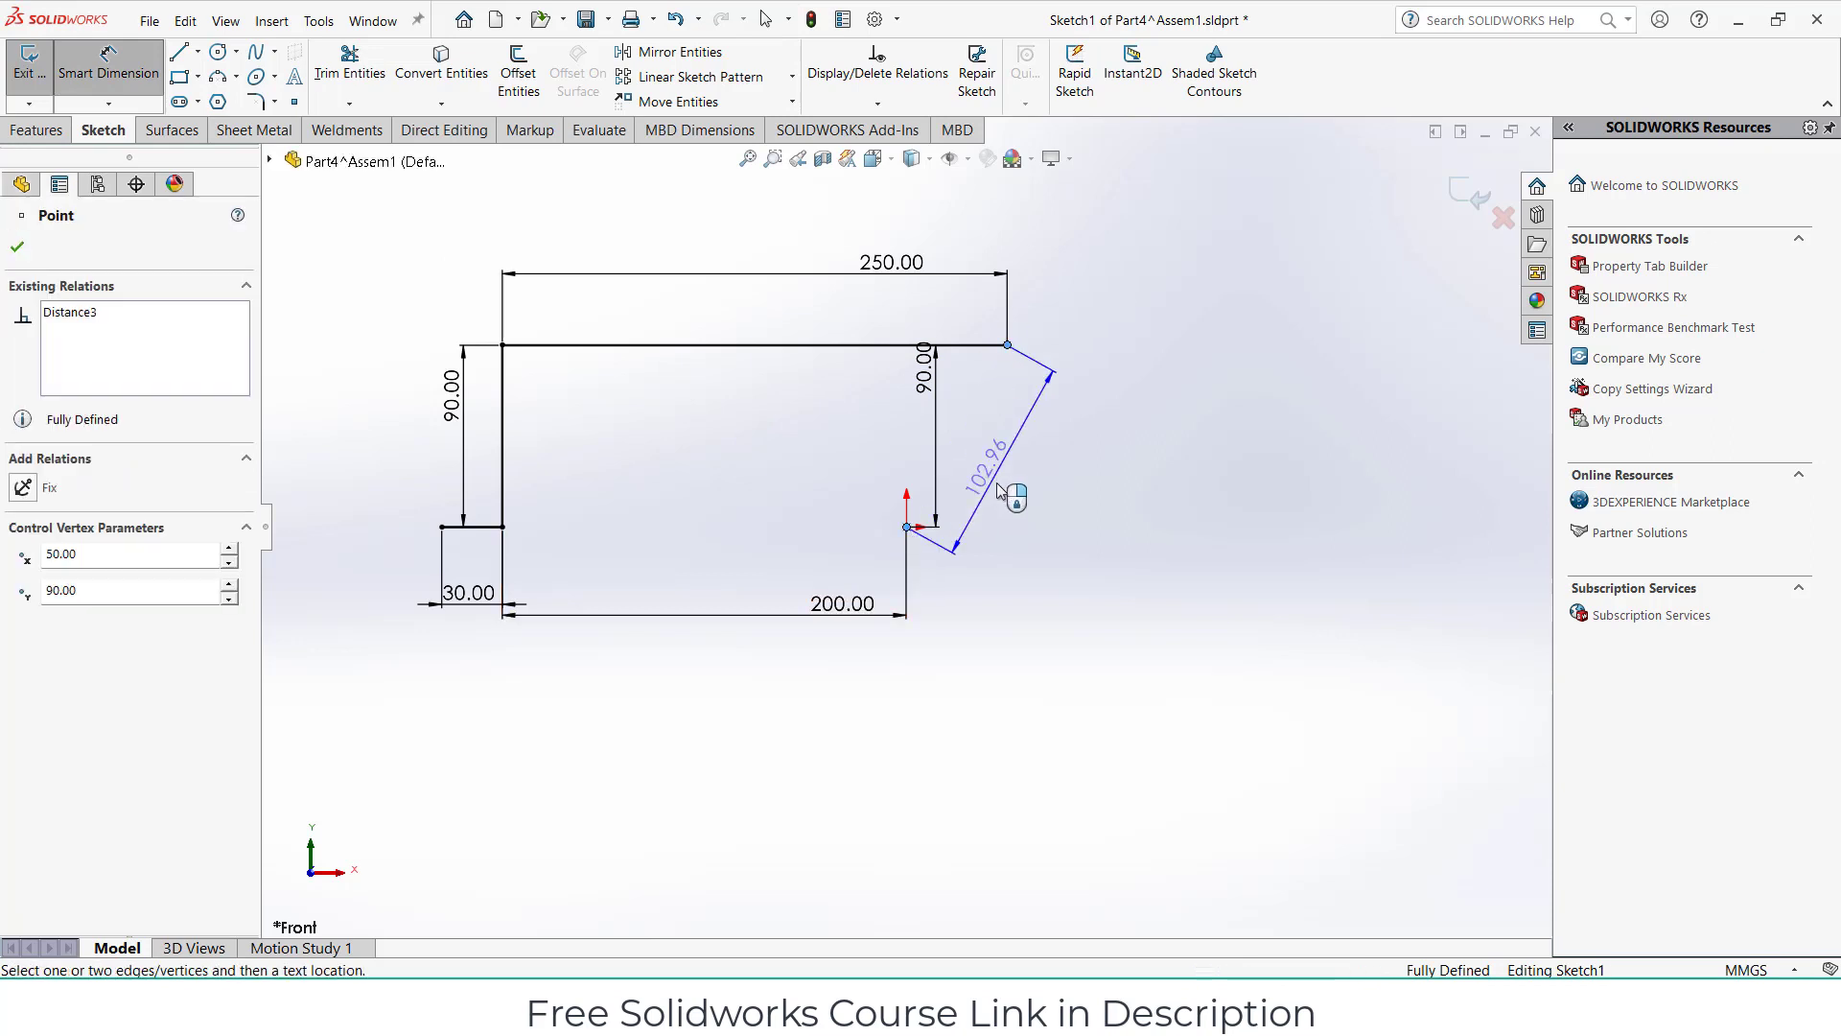
pyautogui.click(969, 607)
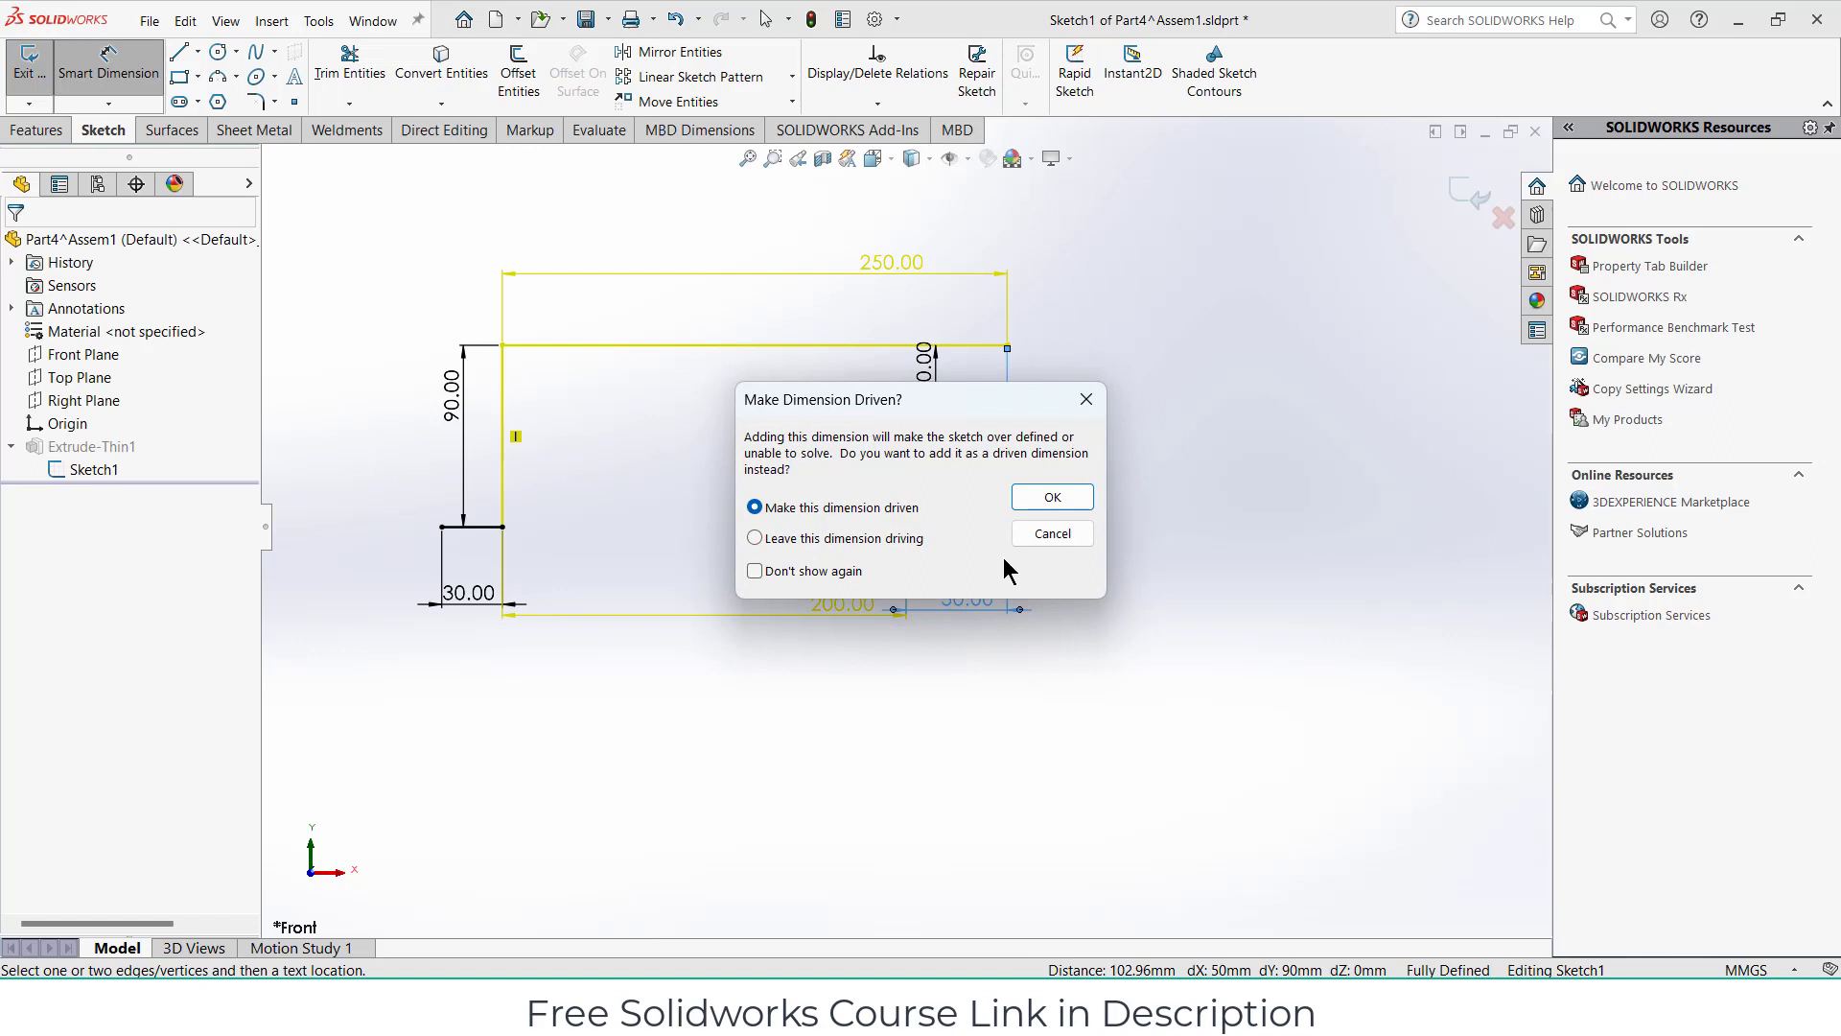
pyautogui.click(1055, 537)
pyautogui.click(1463, 209)
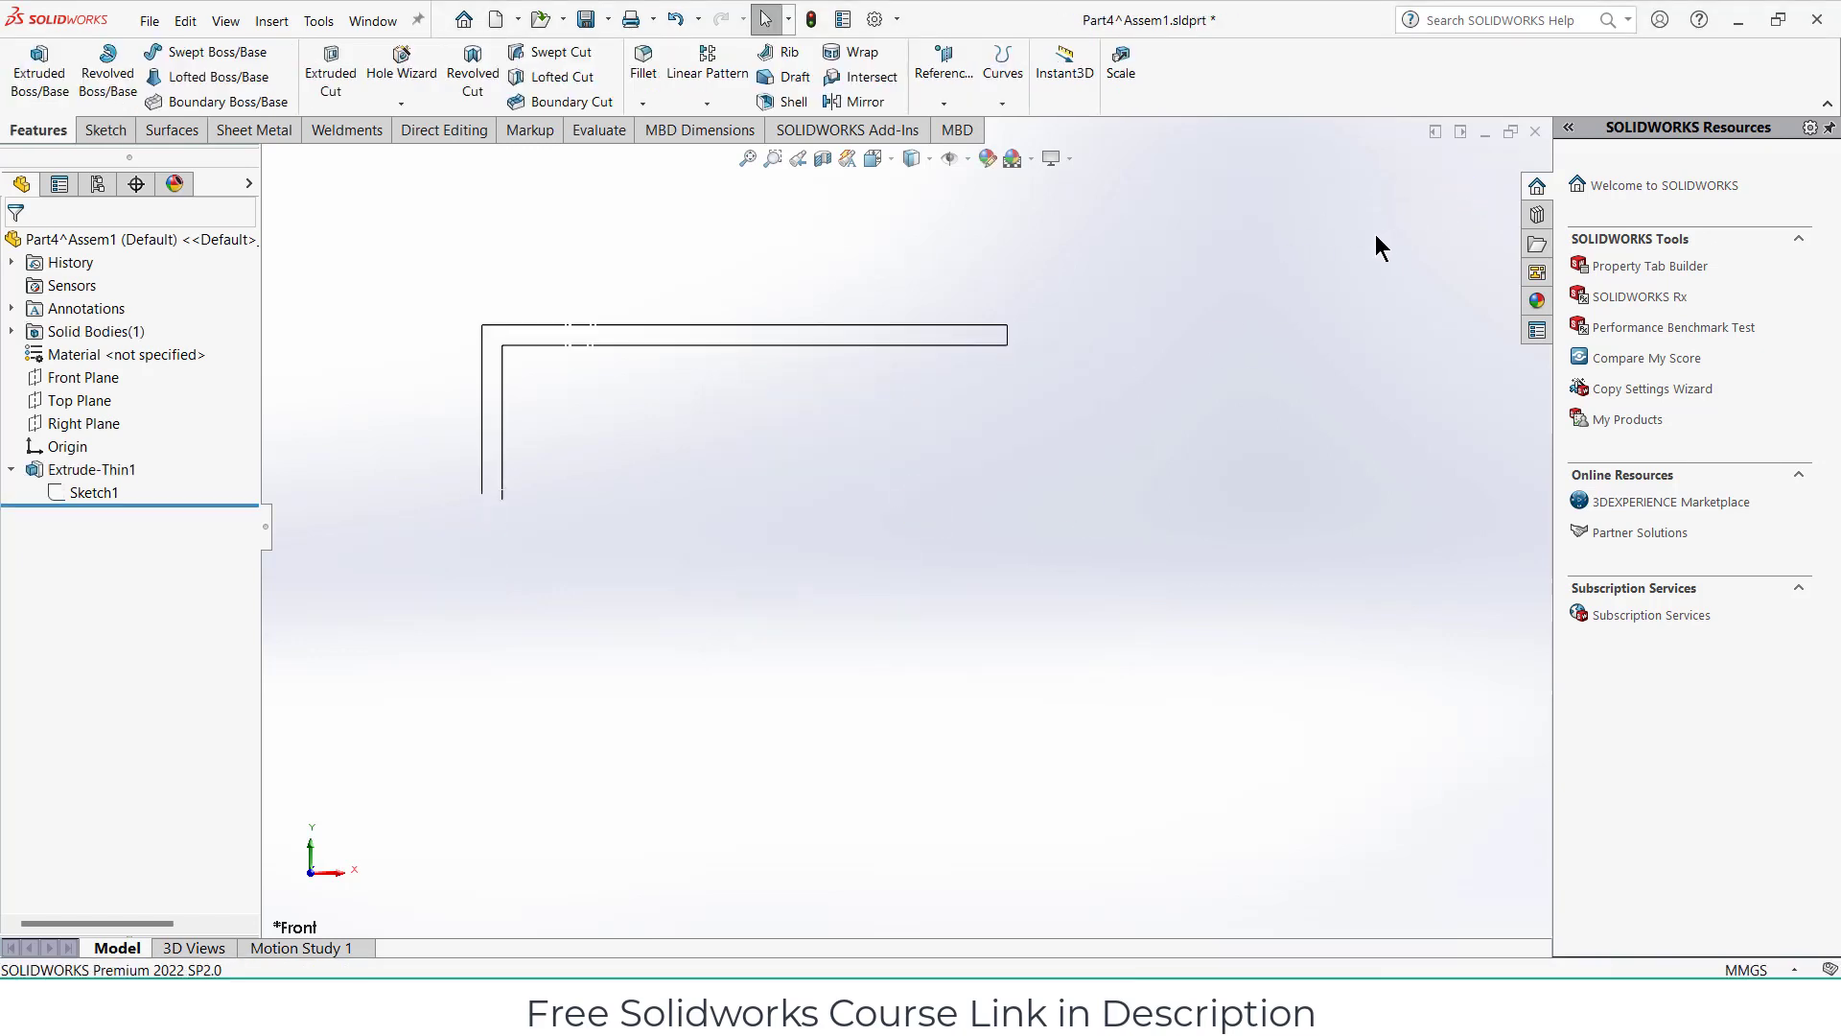
# Close and save the Part4 plate, then rebuild the assembly with the wider plates.
pyautogui.click(1539, 131)
pyautogui.click(886, 498)
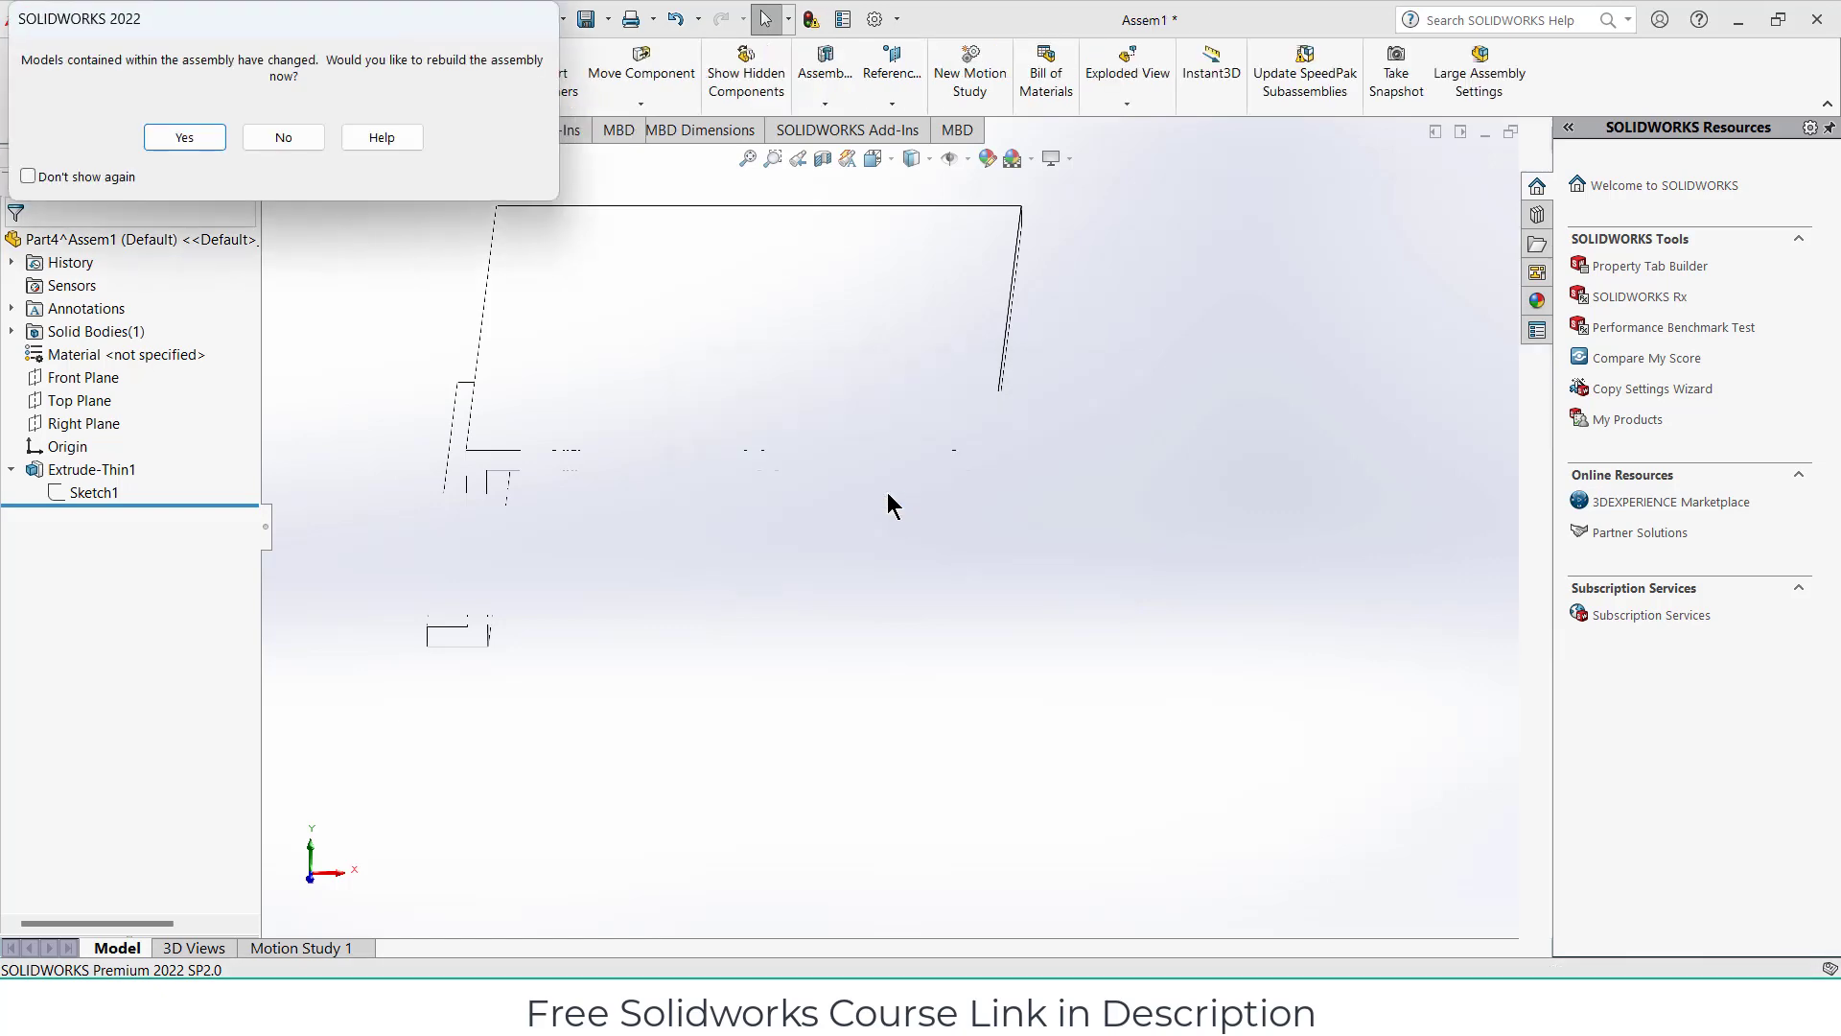
pyautogui.click(185, 137)
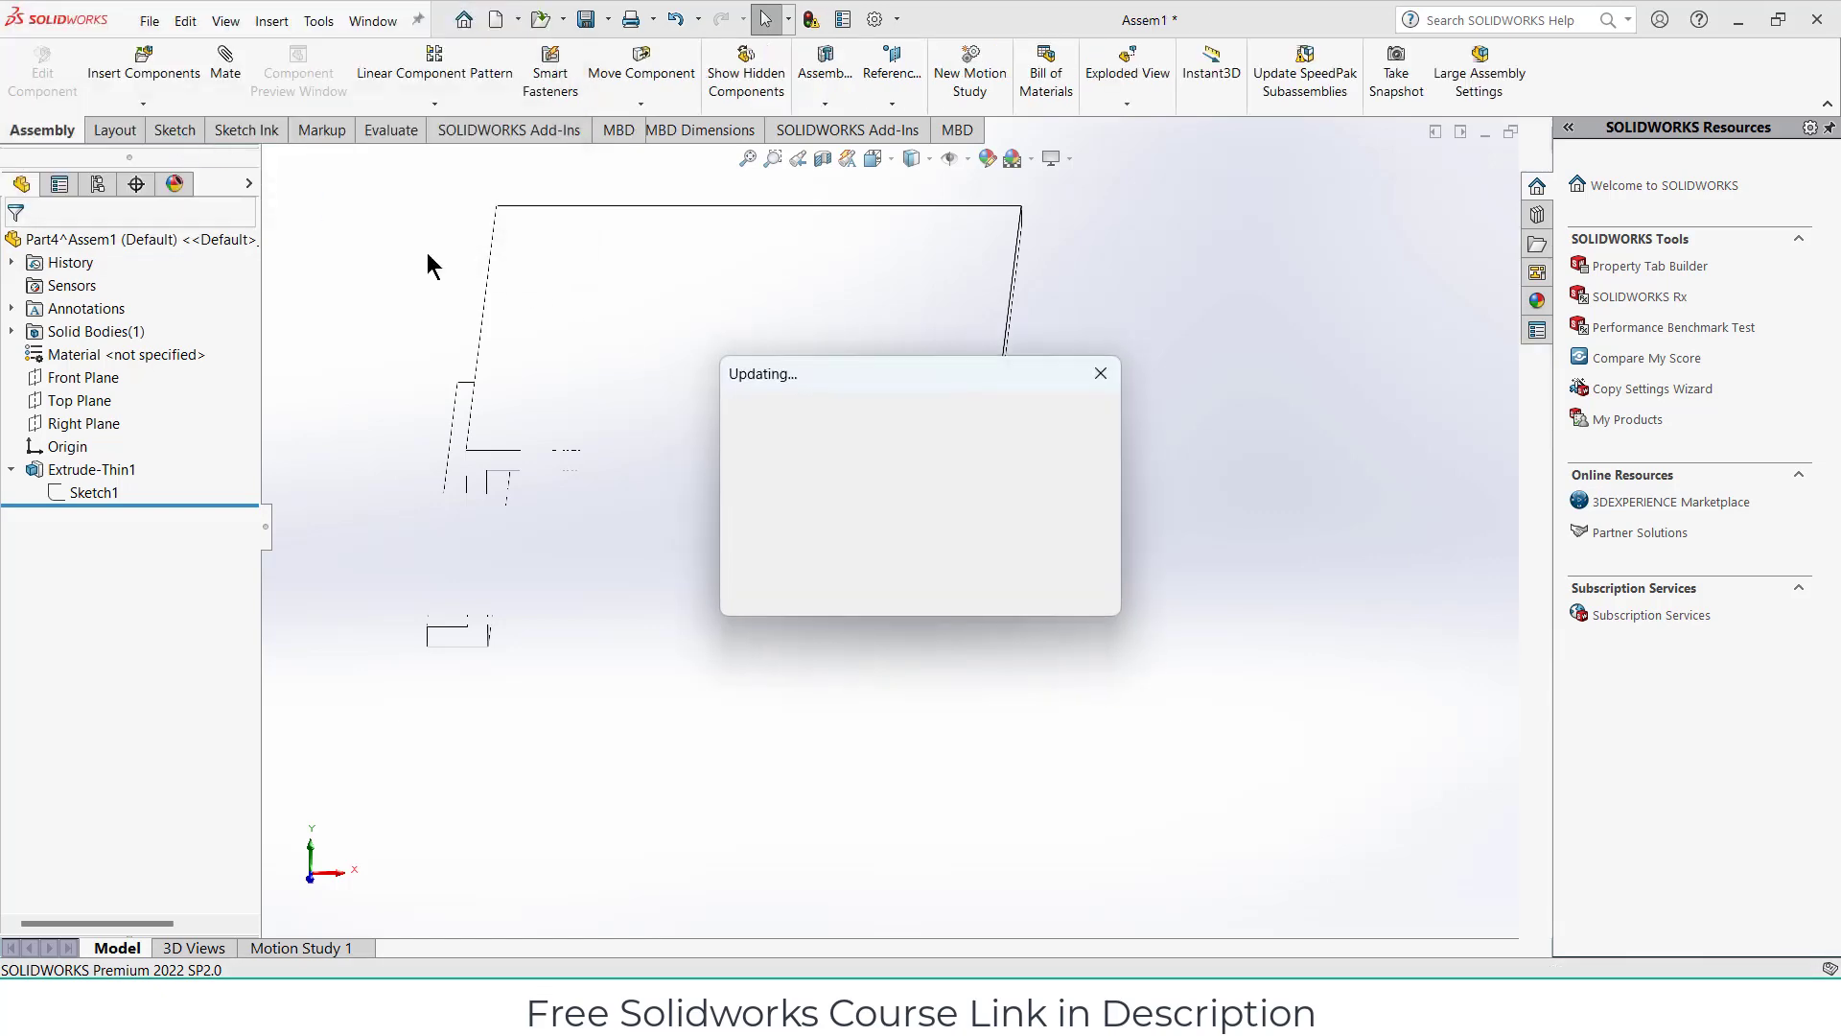
pyautogui.moveTo(871, 469)
pyautogui.mouseDown(button='middle')
pyautogui.moveTo(907, 472)
pyautogui.moveTo(921, 514)
pyautogui.mouseUp(button='middle')
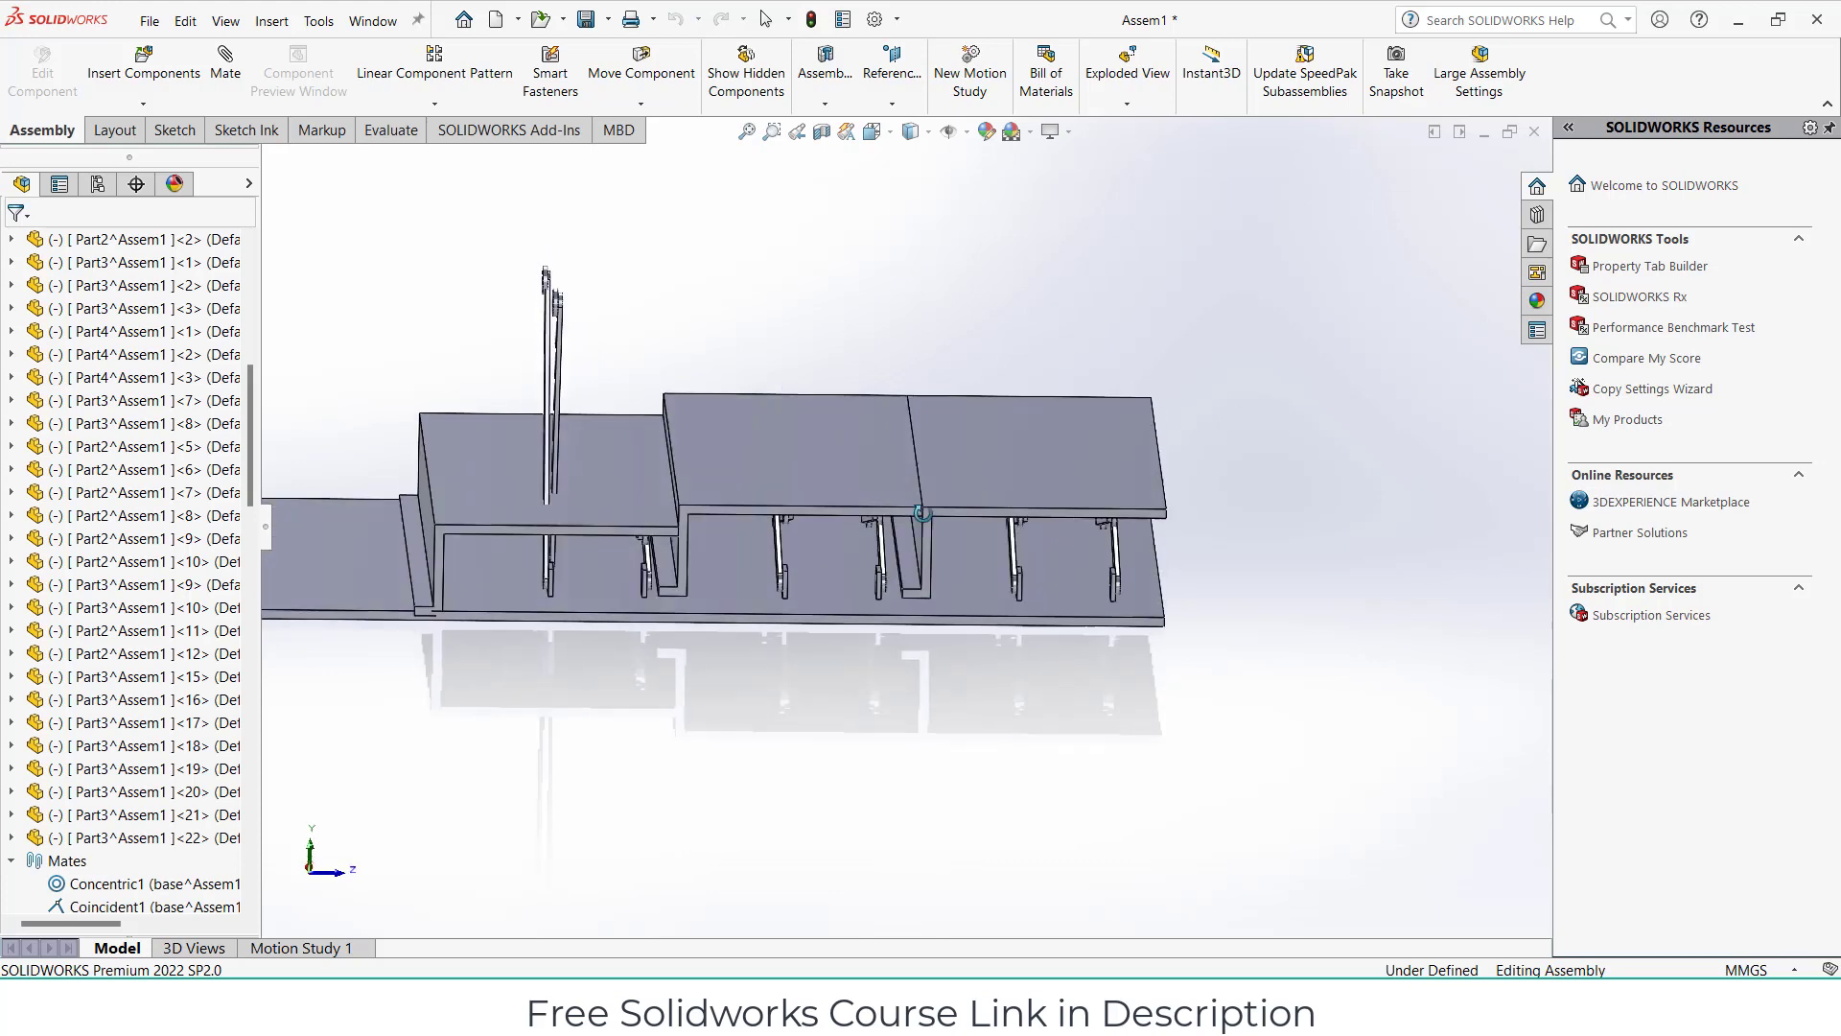
# Fold the upright scissor link down flat along the platform.
pyautogui.hotkey('ctrl', '7')
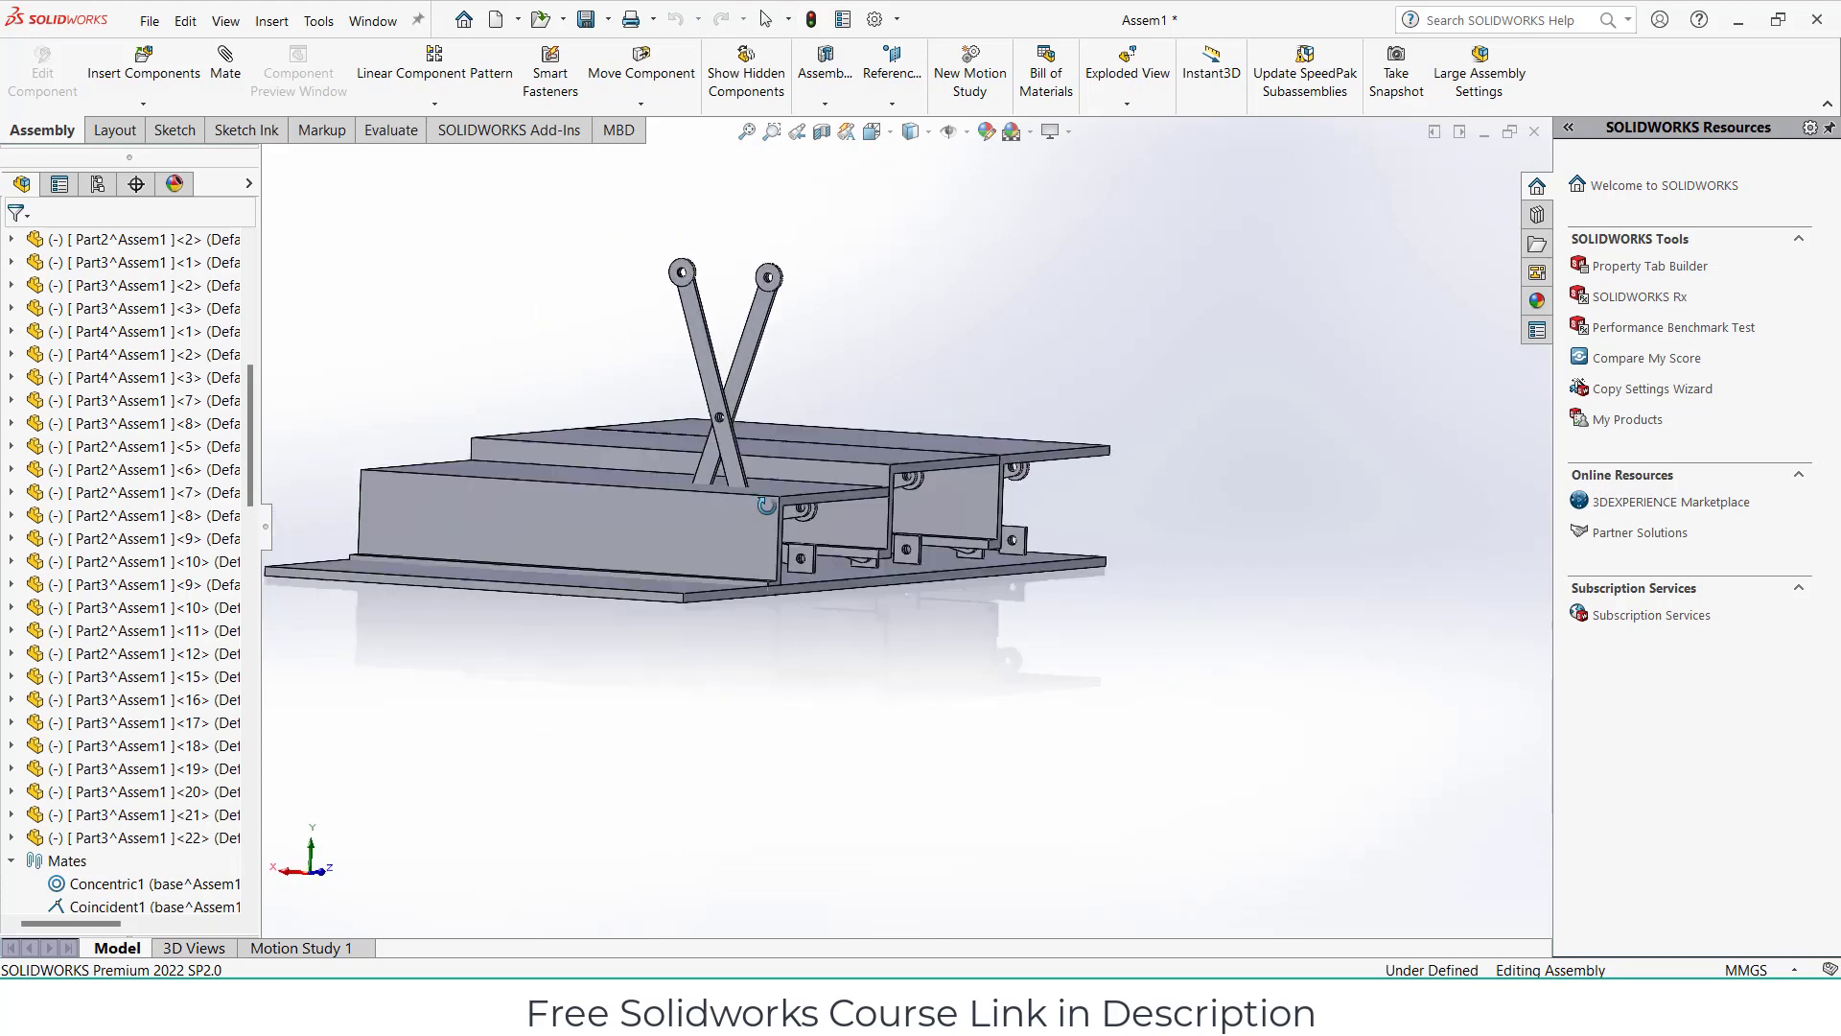
pyautogui.moveTo(761, 329); pyautogui.dragTo(736, 595)
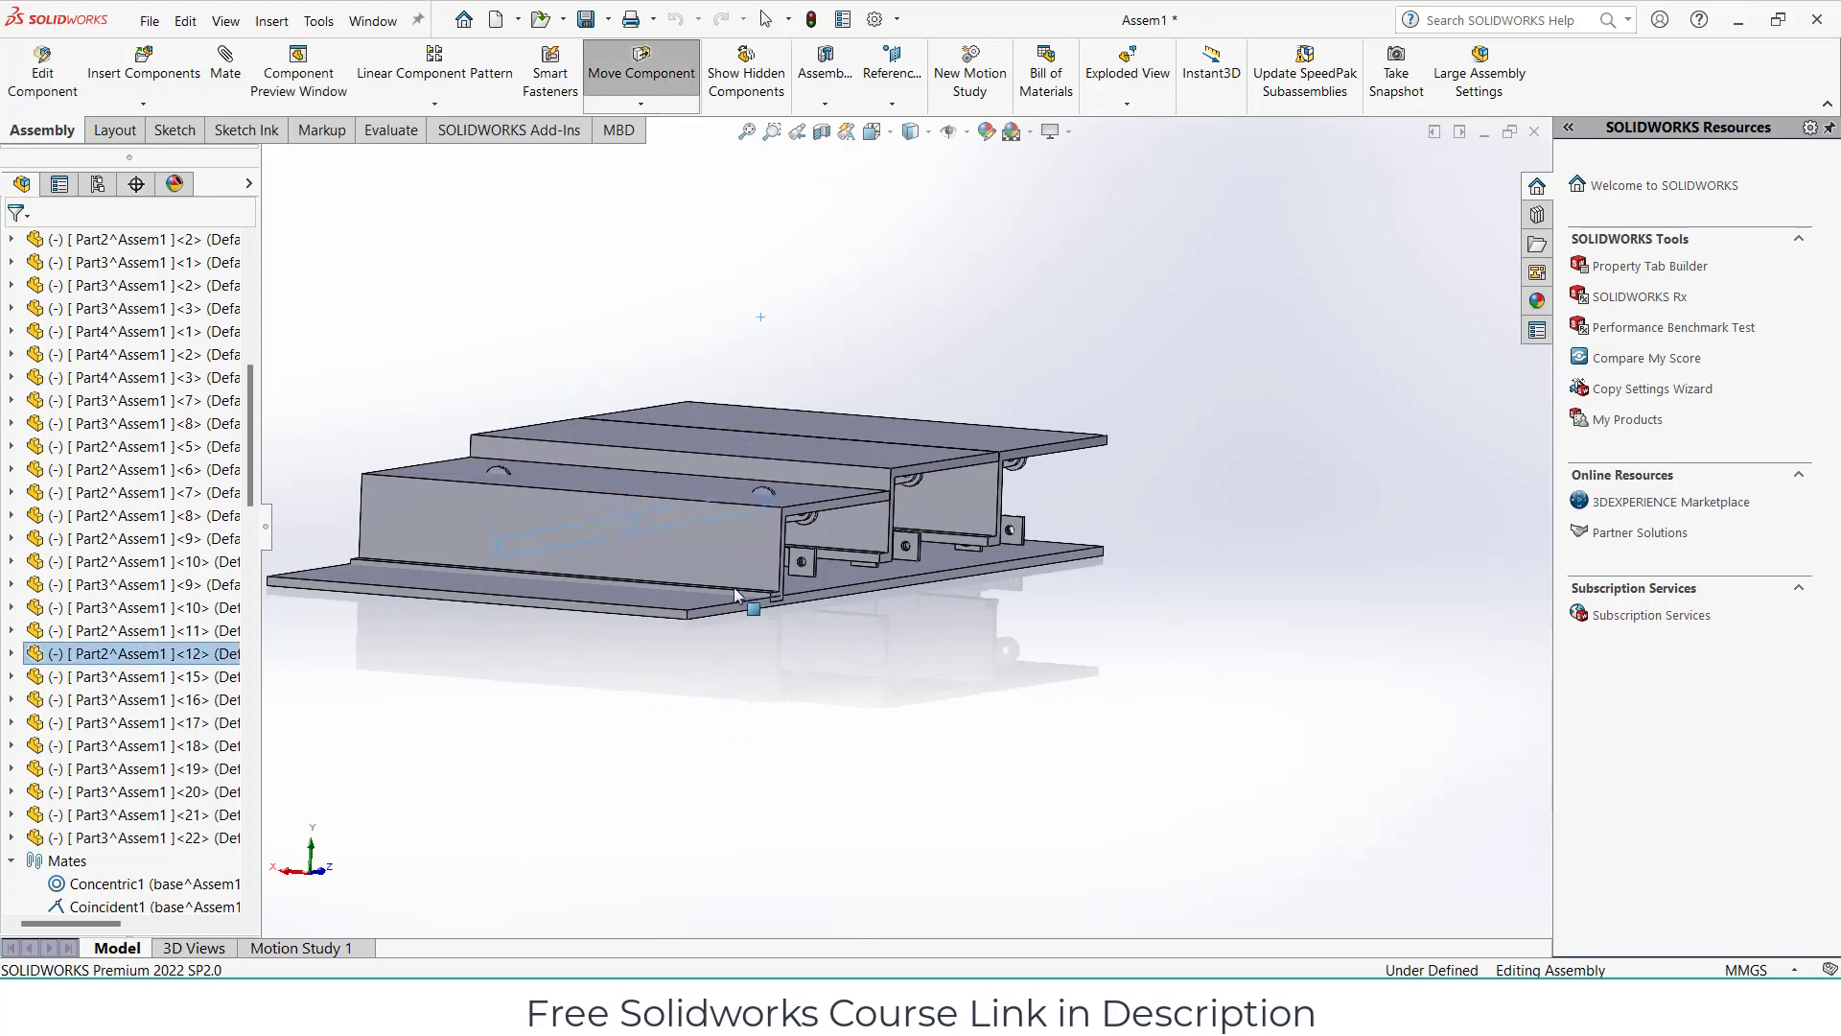
pyautogui.click(962, 748)
pyautogui.scroll(3, 864, 576)
pyautogui.moveTo(863, 576)
pyautogui.mouseDown(button='middle')
pyautogui.moveTo(710, 503)
pyautogui.moveTo(683, 660)
pyautogui.mouseUp(button='middle')
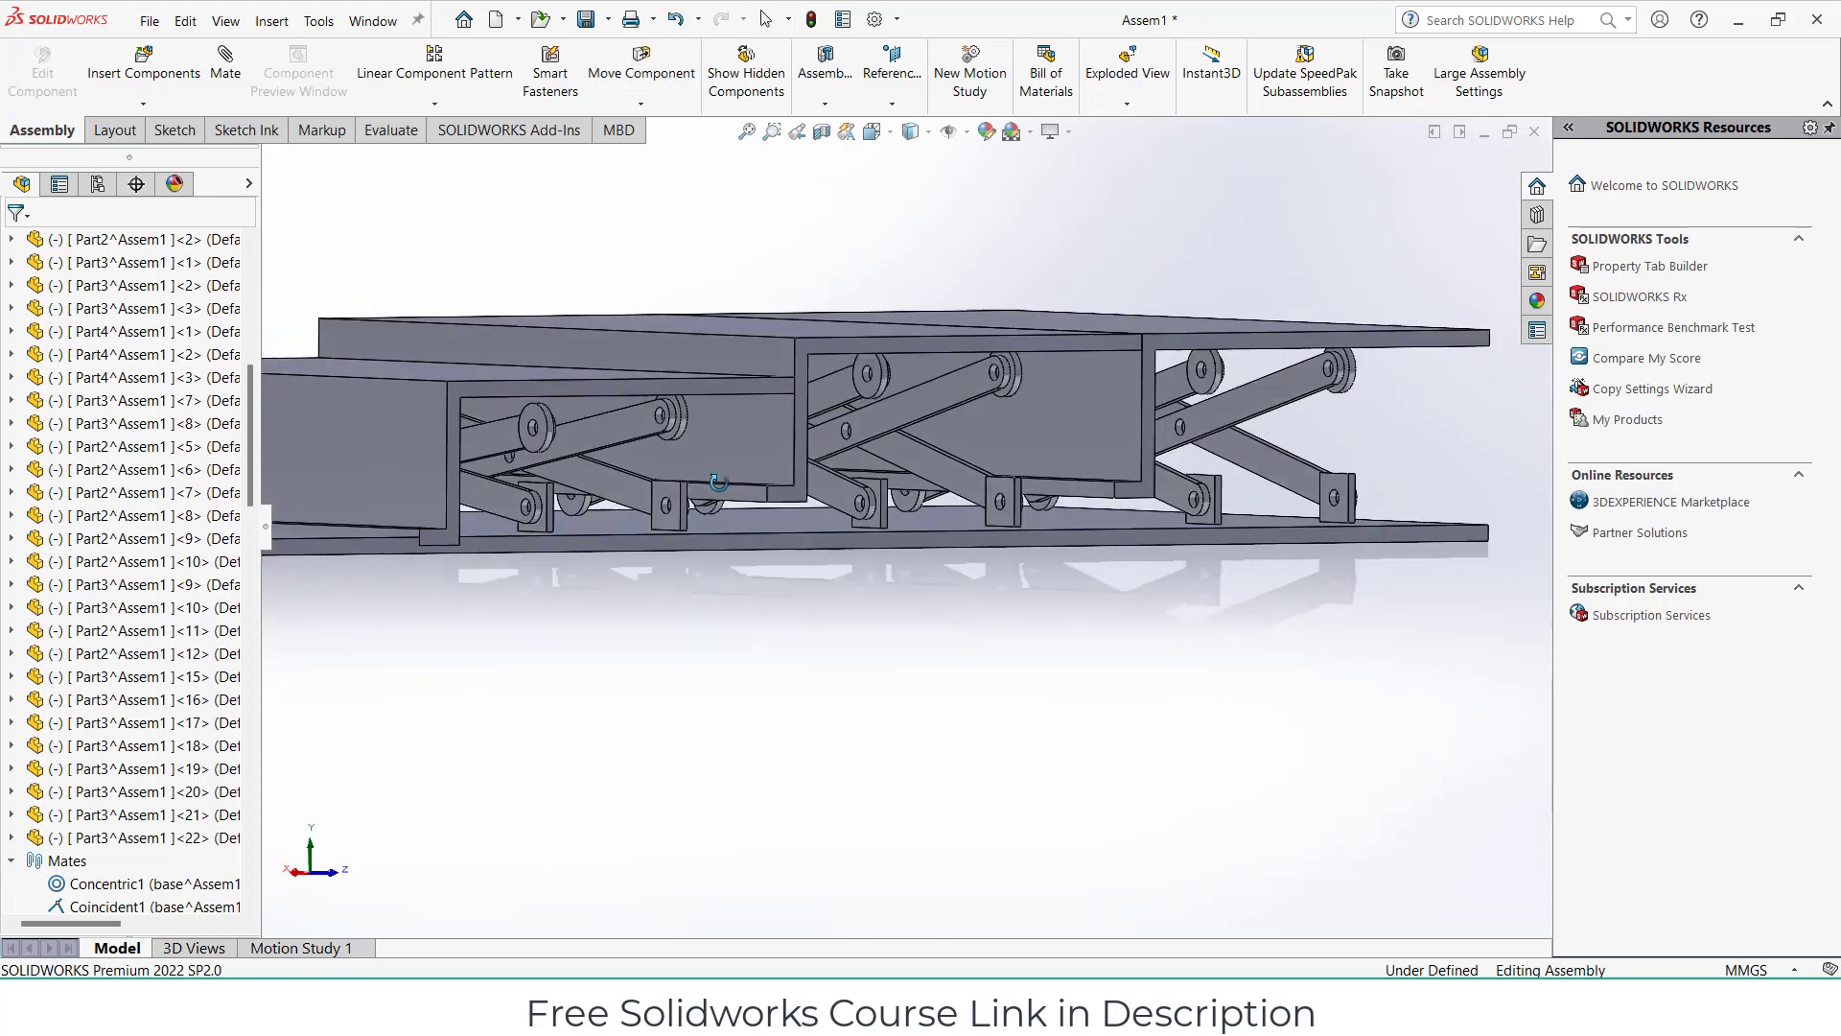
# Make a link pin's cylinder tangent to the plate underside (Tangent13).
pyautogui.click(226, 62)
pyautogui.scroll(-3, 552, 424)
pyautogui.scroll(-2, 594, 424)
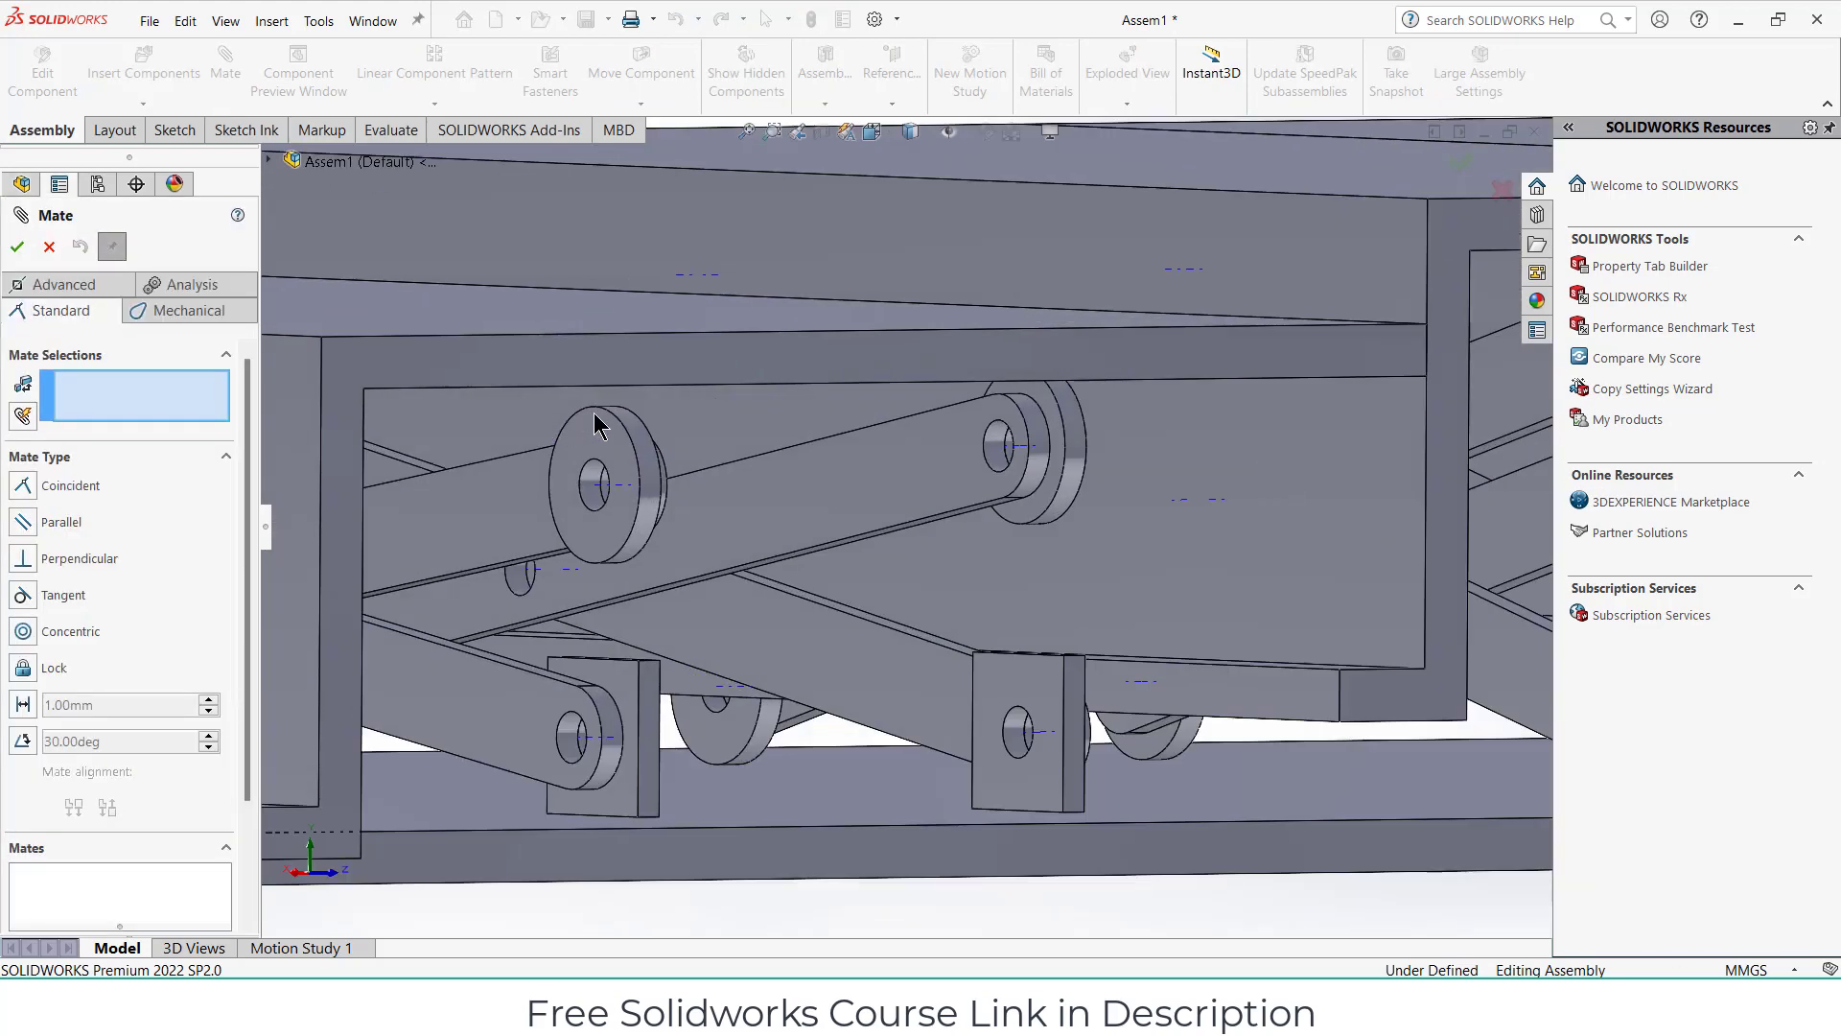
pyautogui.click(642, 455)
pyautogui.moveTo(680, 411); pyautogui.dragTo(670, 309, button='middle')
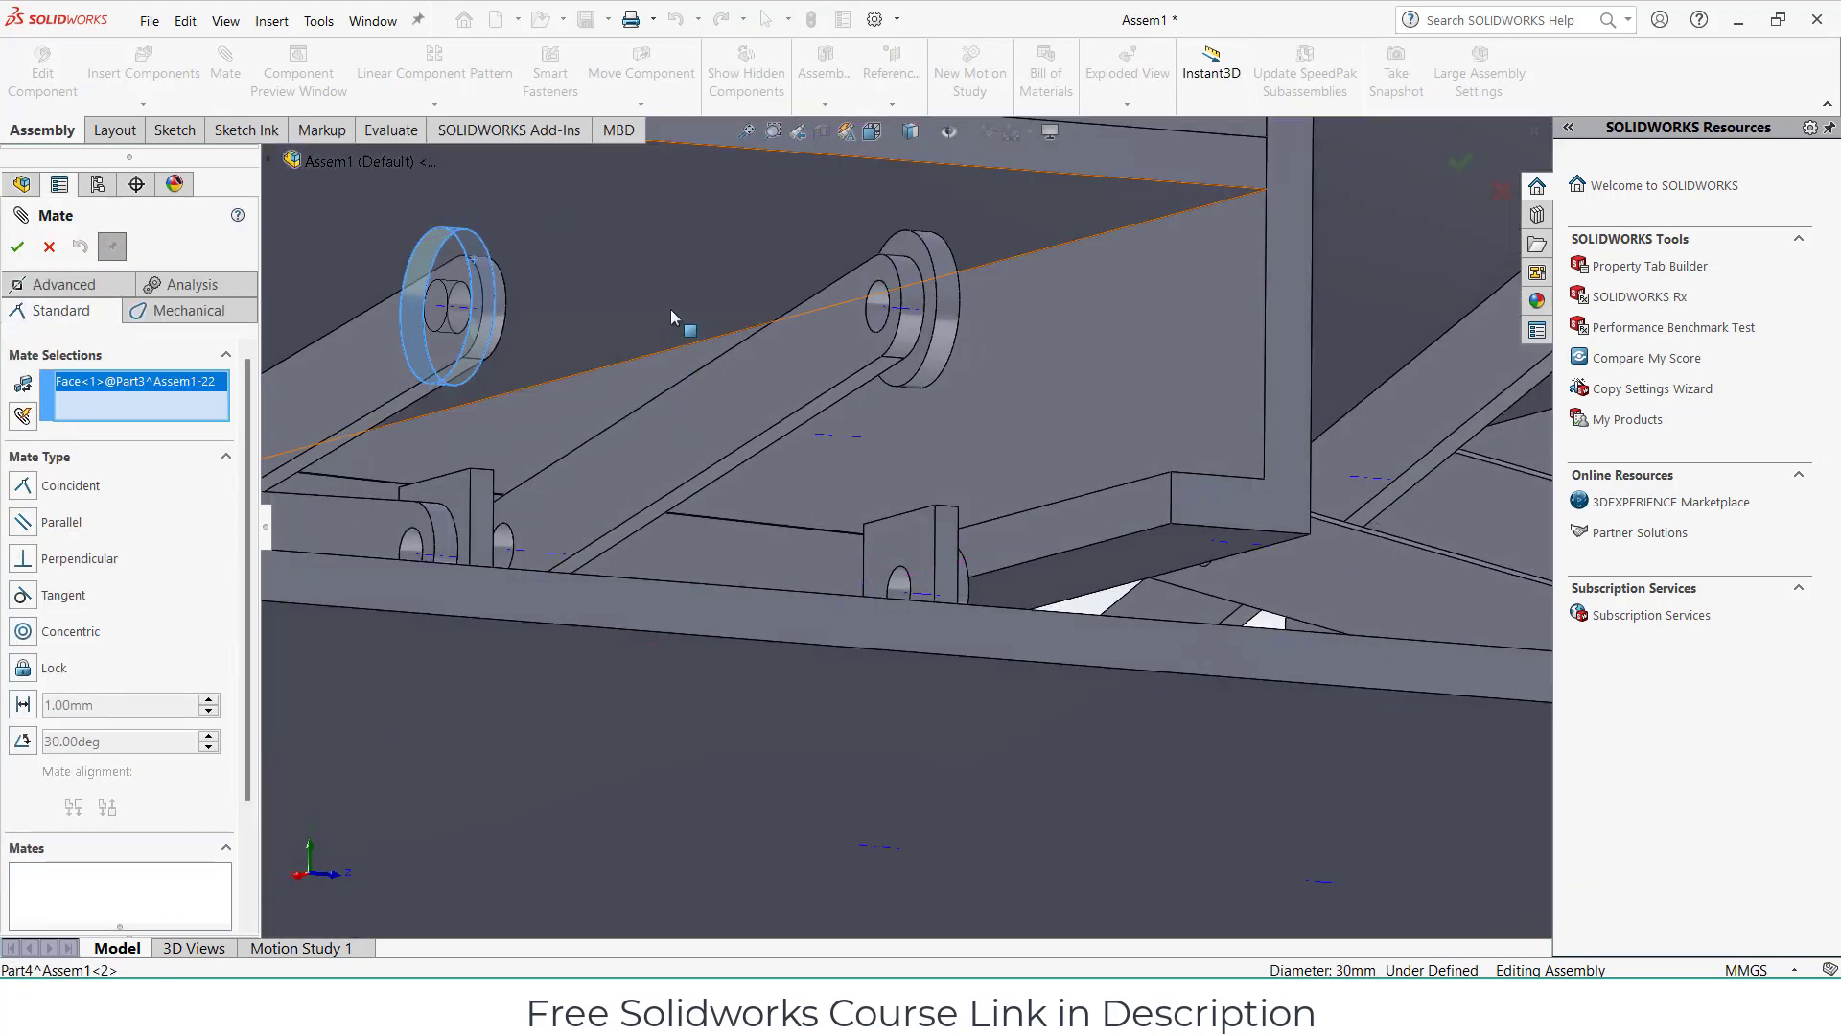
pyautogui.click(652, 225)
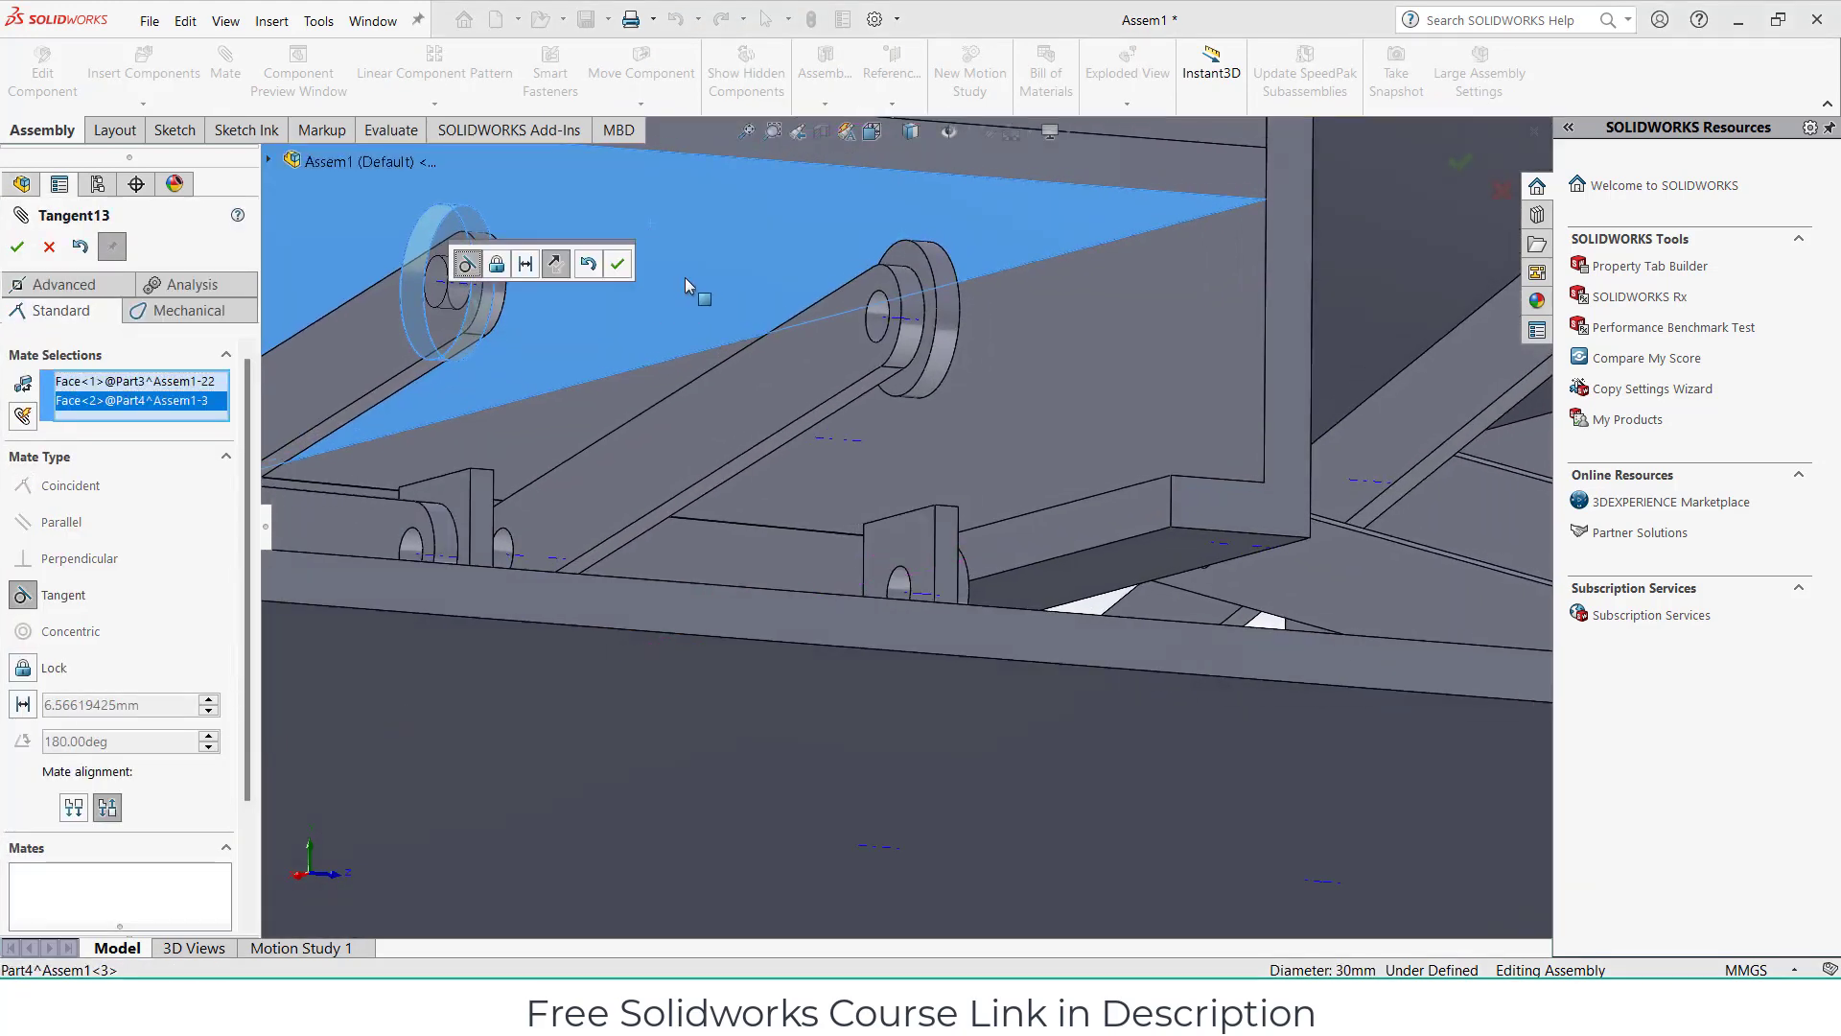
pyautogui.click(618, 271)
pyautogui.scroll(3, 693, 372)
pyautogui.scroll(2, 711, 412)
# Make a second link pin tangent to the plate face (Tangent14).
pyautogui.moveTo(711, 413); pyautogui.dragTo(1026, 555, button='middle')
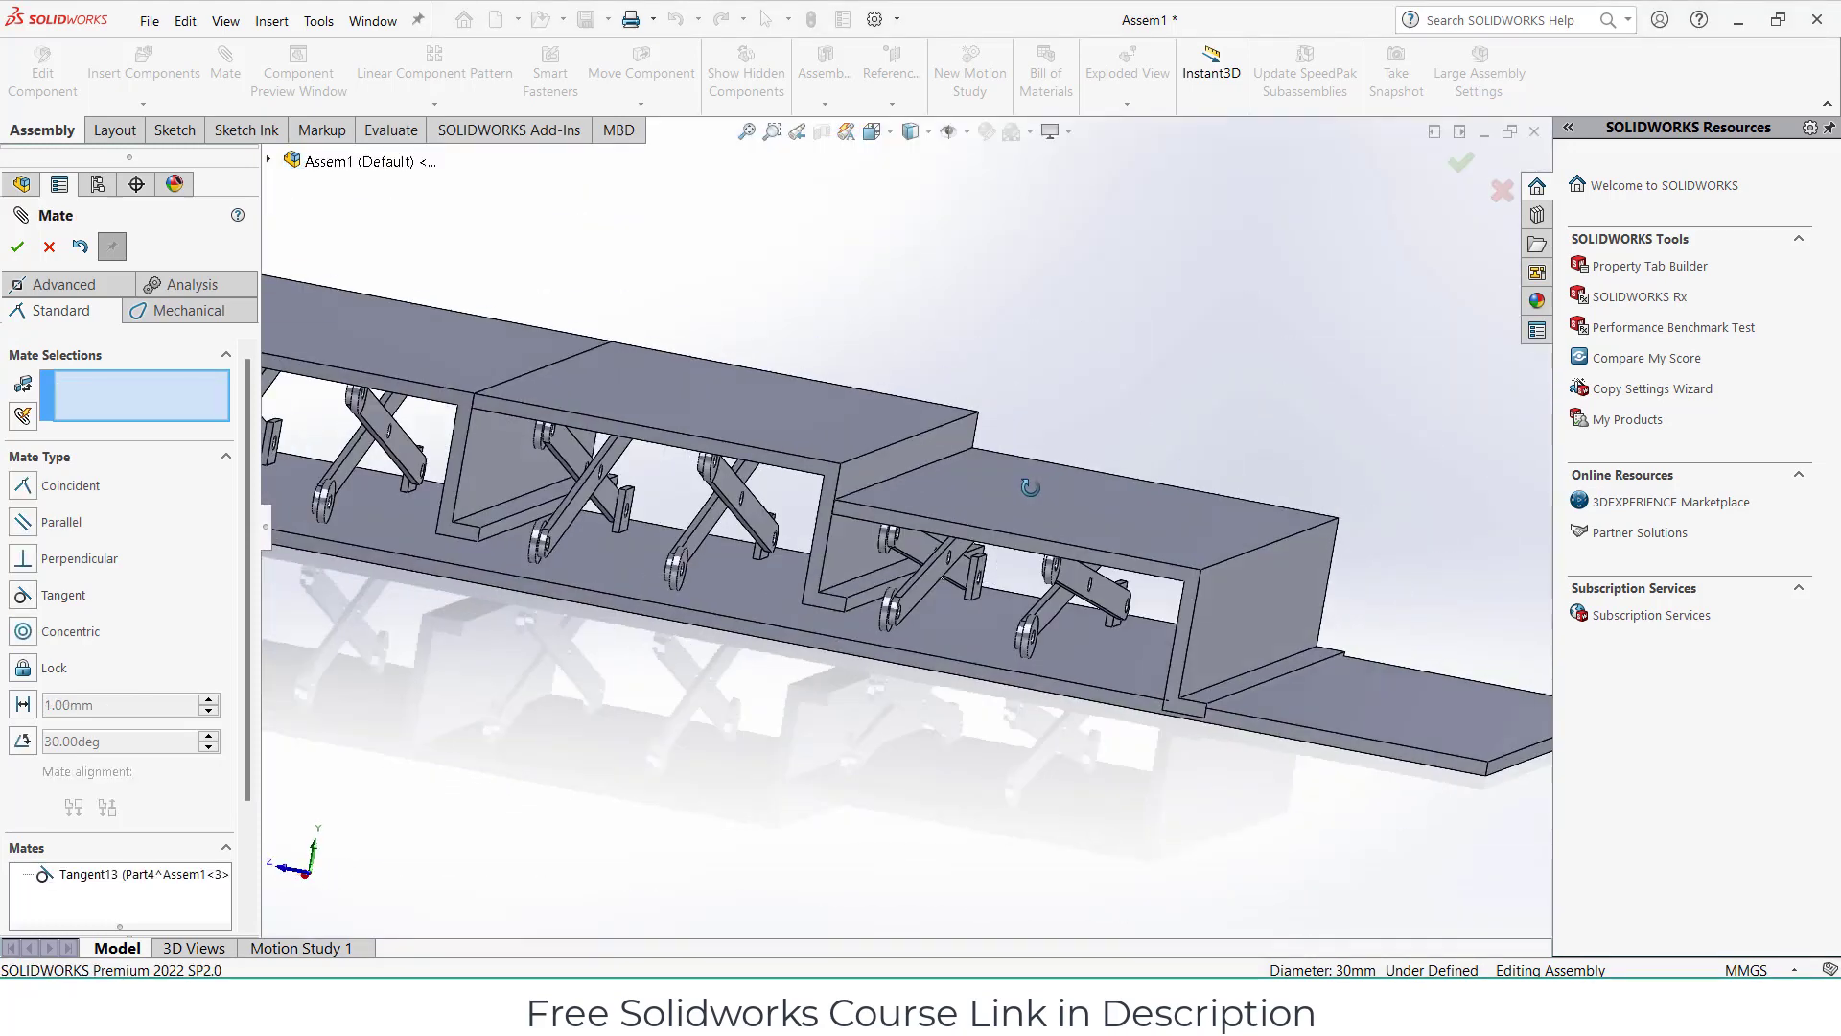
pyautogui.scroll(-3, 1026, 555)
pyautogui.scroll(-4, 1189, 514)
pyautogui.moveTo(1189, 514); pyautogui.dragTo(1055, 456, button='middle')
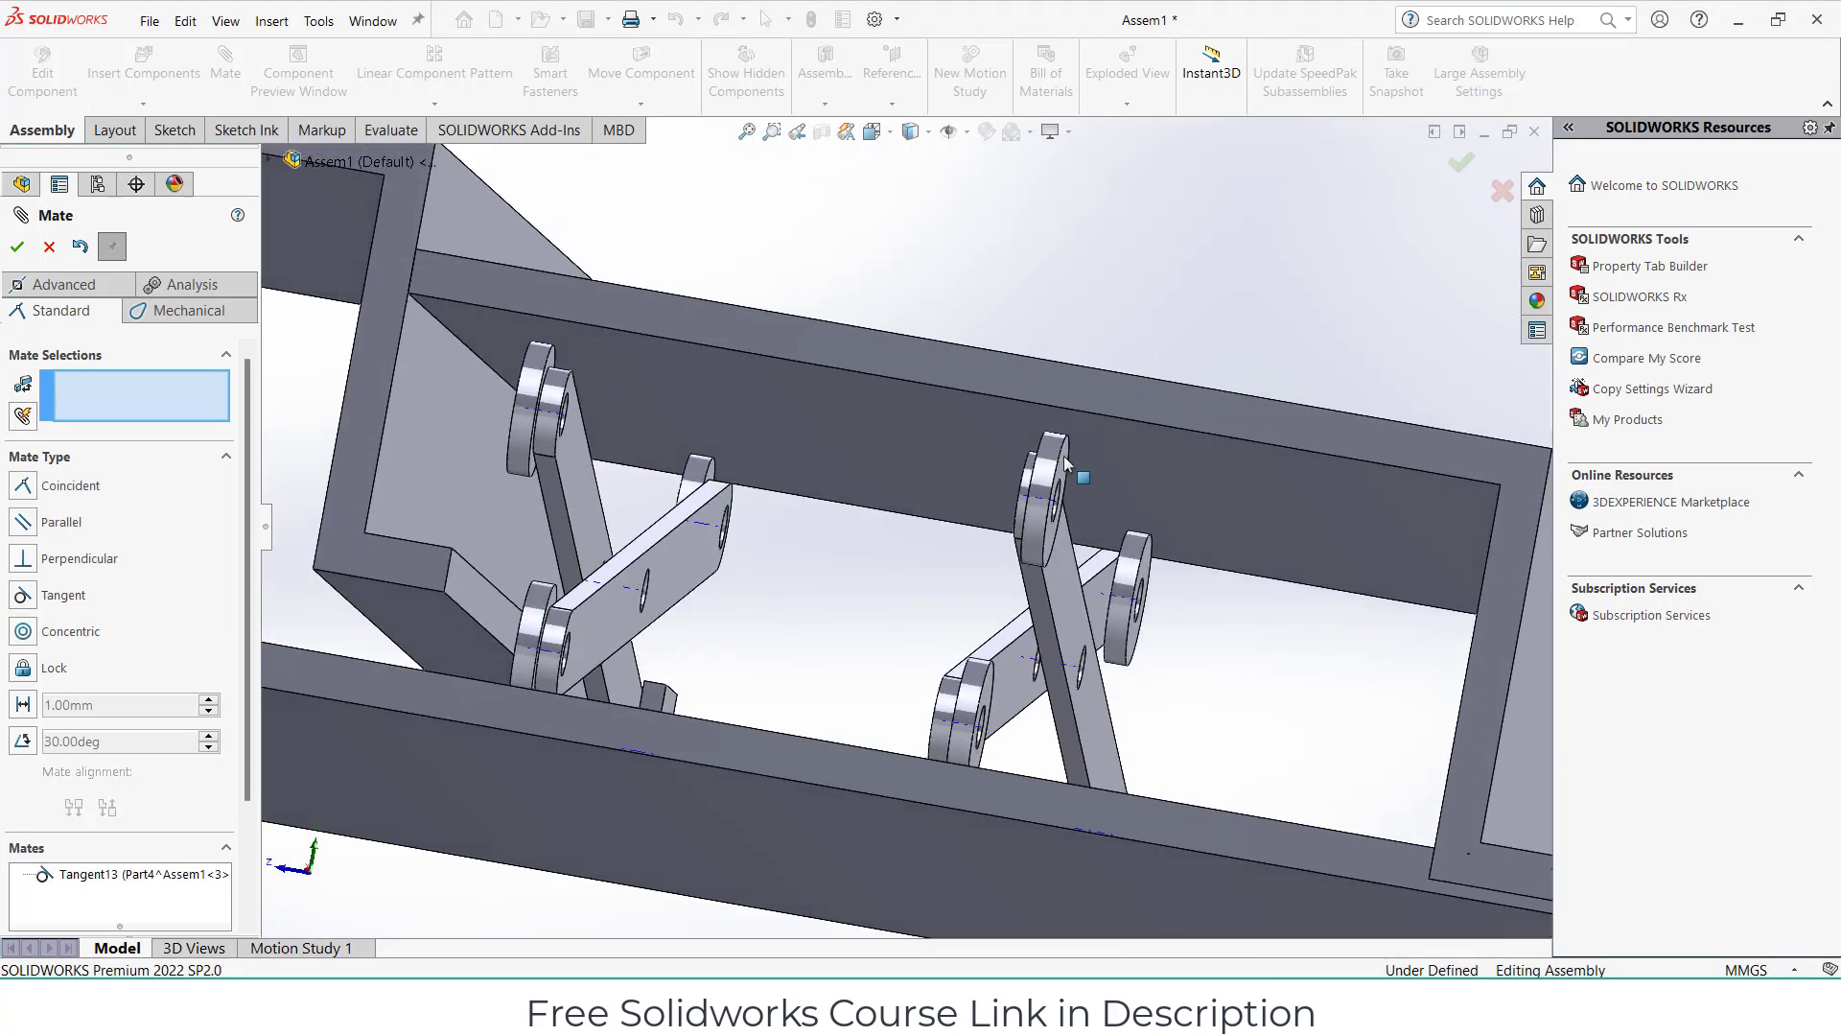
pyautogui.click(1055, 456)
pyautogui.click(1109, 441)
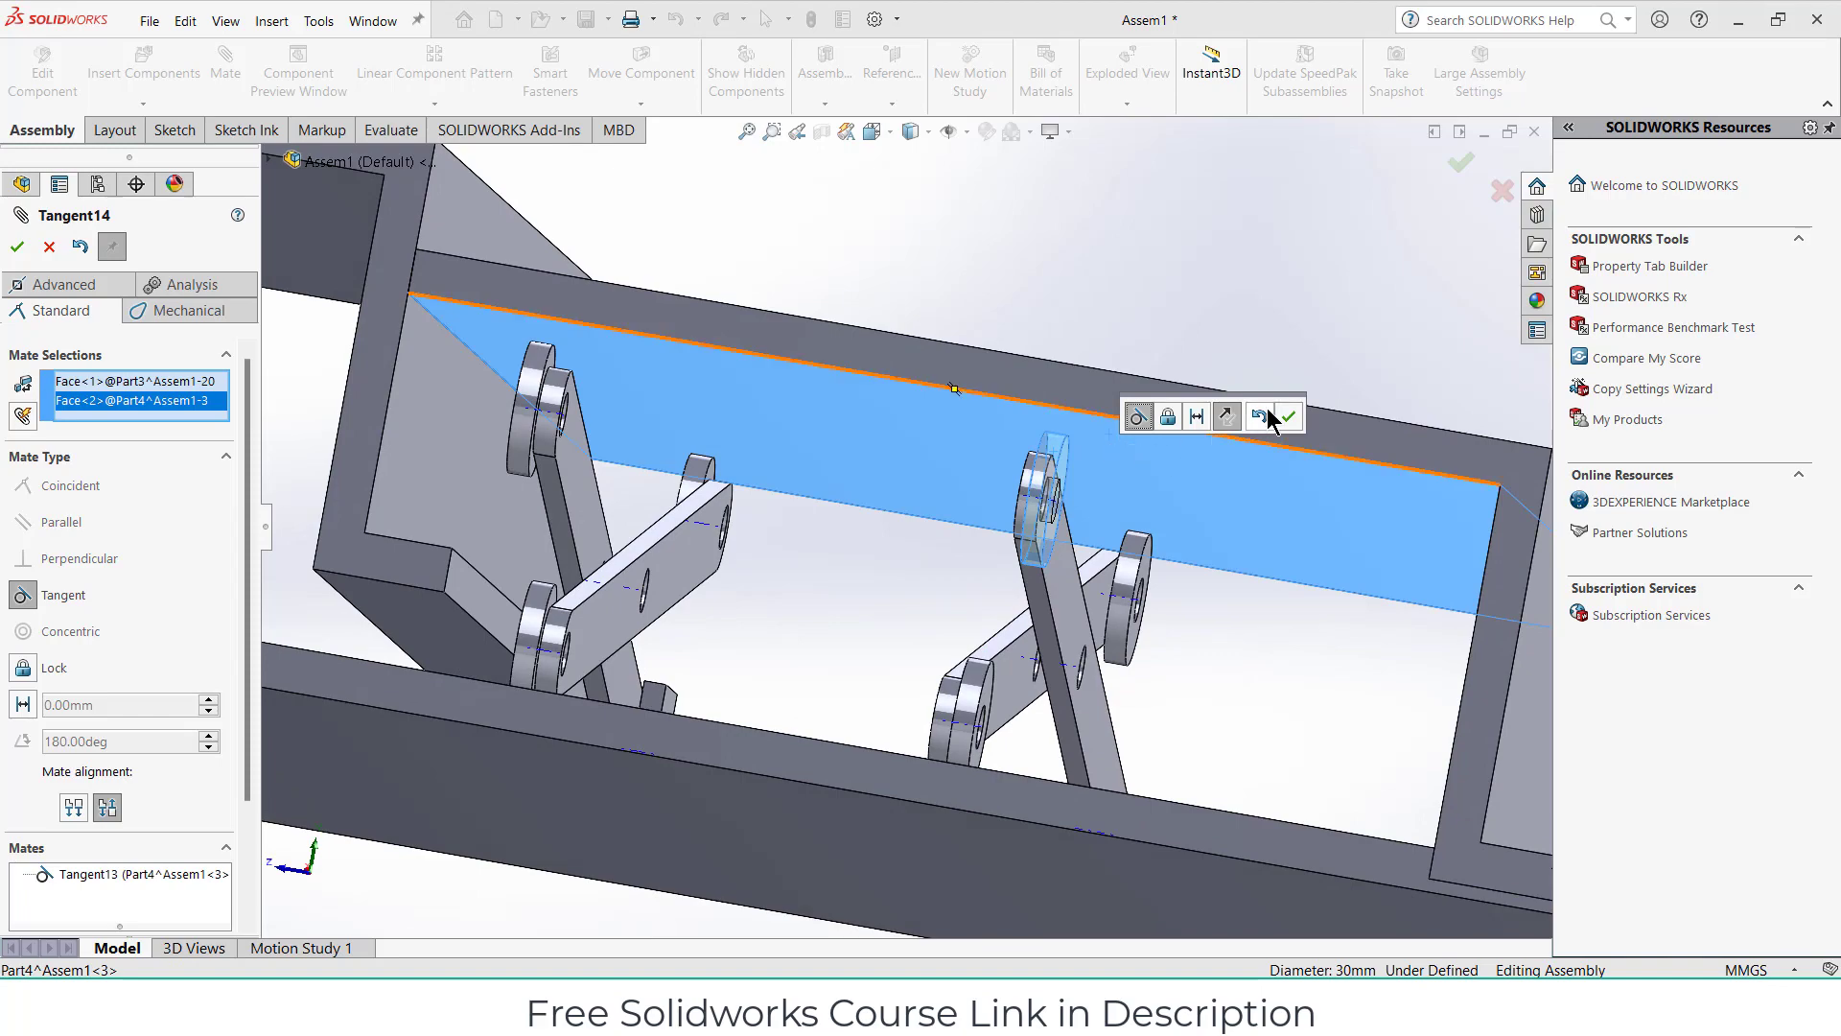
pyautogui.press('Return')
# Shift the stepped plate to test the linkage, then abandon a mate on the base's top face.
pyautogui.scroll(3, 1227, 426)
pyautogui.scroll(-3, 1227, 425)
pyautogui.moveTo(1227, 426)
pyautogui.mouseDown(button='middle')
pyautogui.moveTo(1072, 450)
pyautogui.moveTo(1135, 405)
pyautogui.moveTo(1159, 423)
pyautogui.moveTo(1118, 403)
pyautogui.moveTo(1129, 436)
pyautogui.moveTo(1120, 417)
pyautogui.mouseUp(button='middle')
pyautogui.scroll(2, 1072, 450)
pyautogui.moveTo(1120, 417); pyautogui.dragTo(1108, 457)
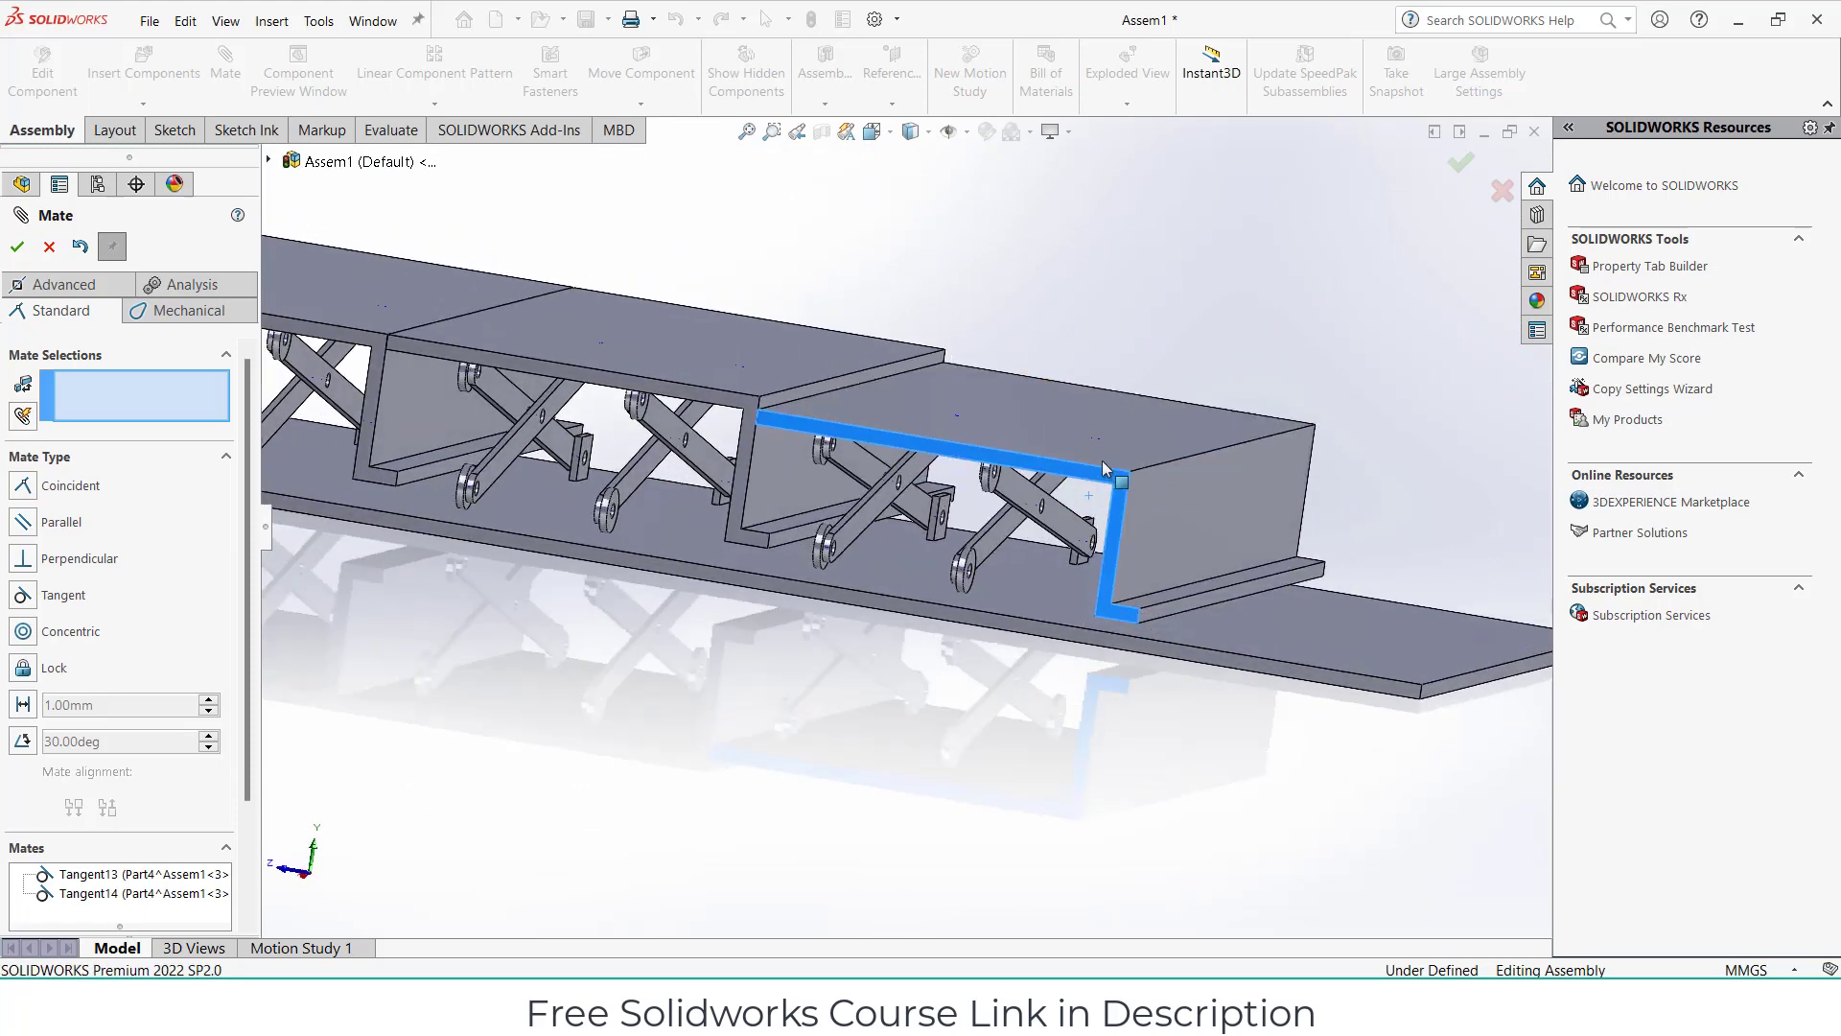
pyautogui.scroll(3, 1216, 280)
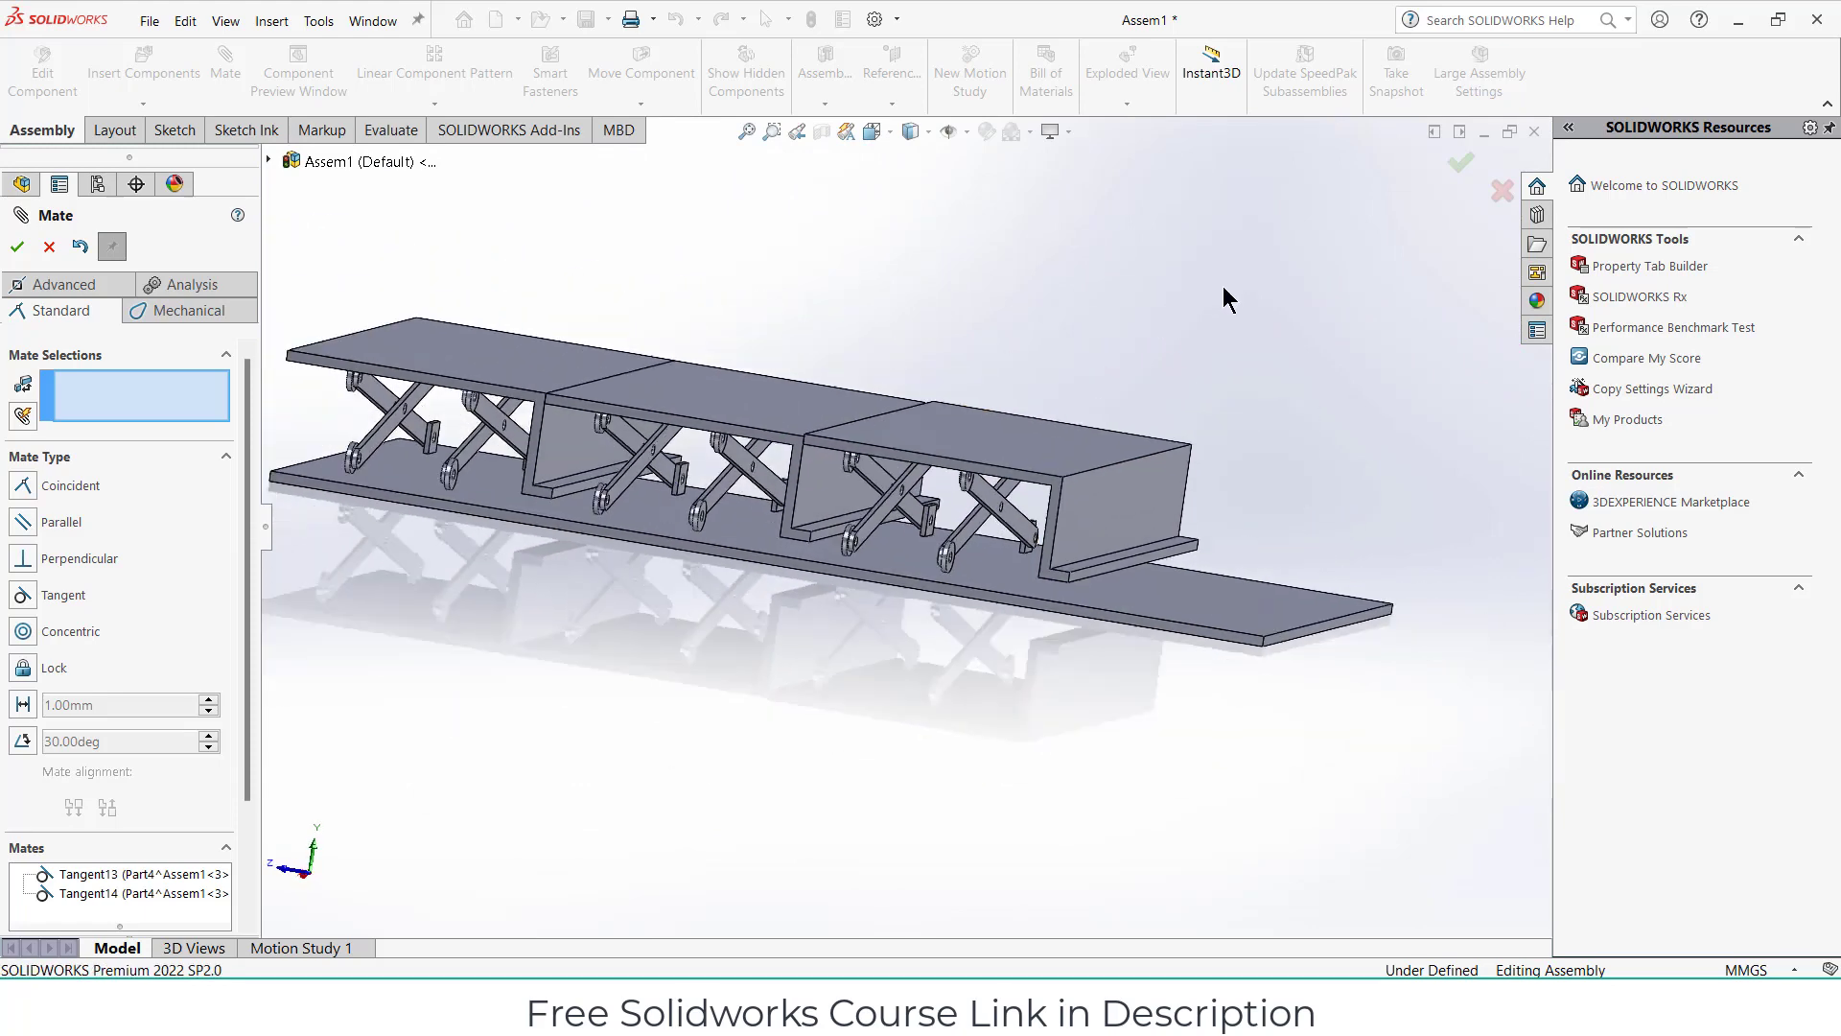
pyautogui.moveTo(1222, 285)
pyautogui.mouseDown(button='middle')
pyautogui.moveTo(1115, 278)
pyautogui.moveTo(876, 313)
pyautogui.moveTo(847, 345)
pyautogui.moveTo(867, 306)
pyautogui.mouseUp(button='middle')
pyautogui.scroll(-2, 863, 441)
pyautogui.scroll(-2, 1281, 539)
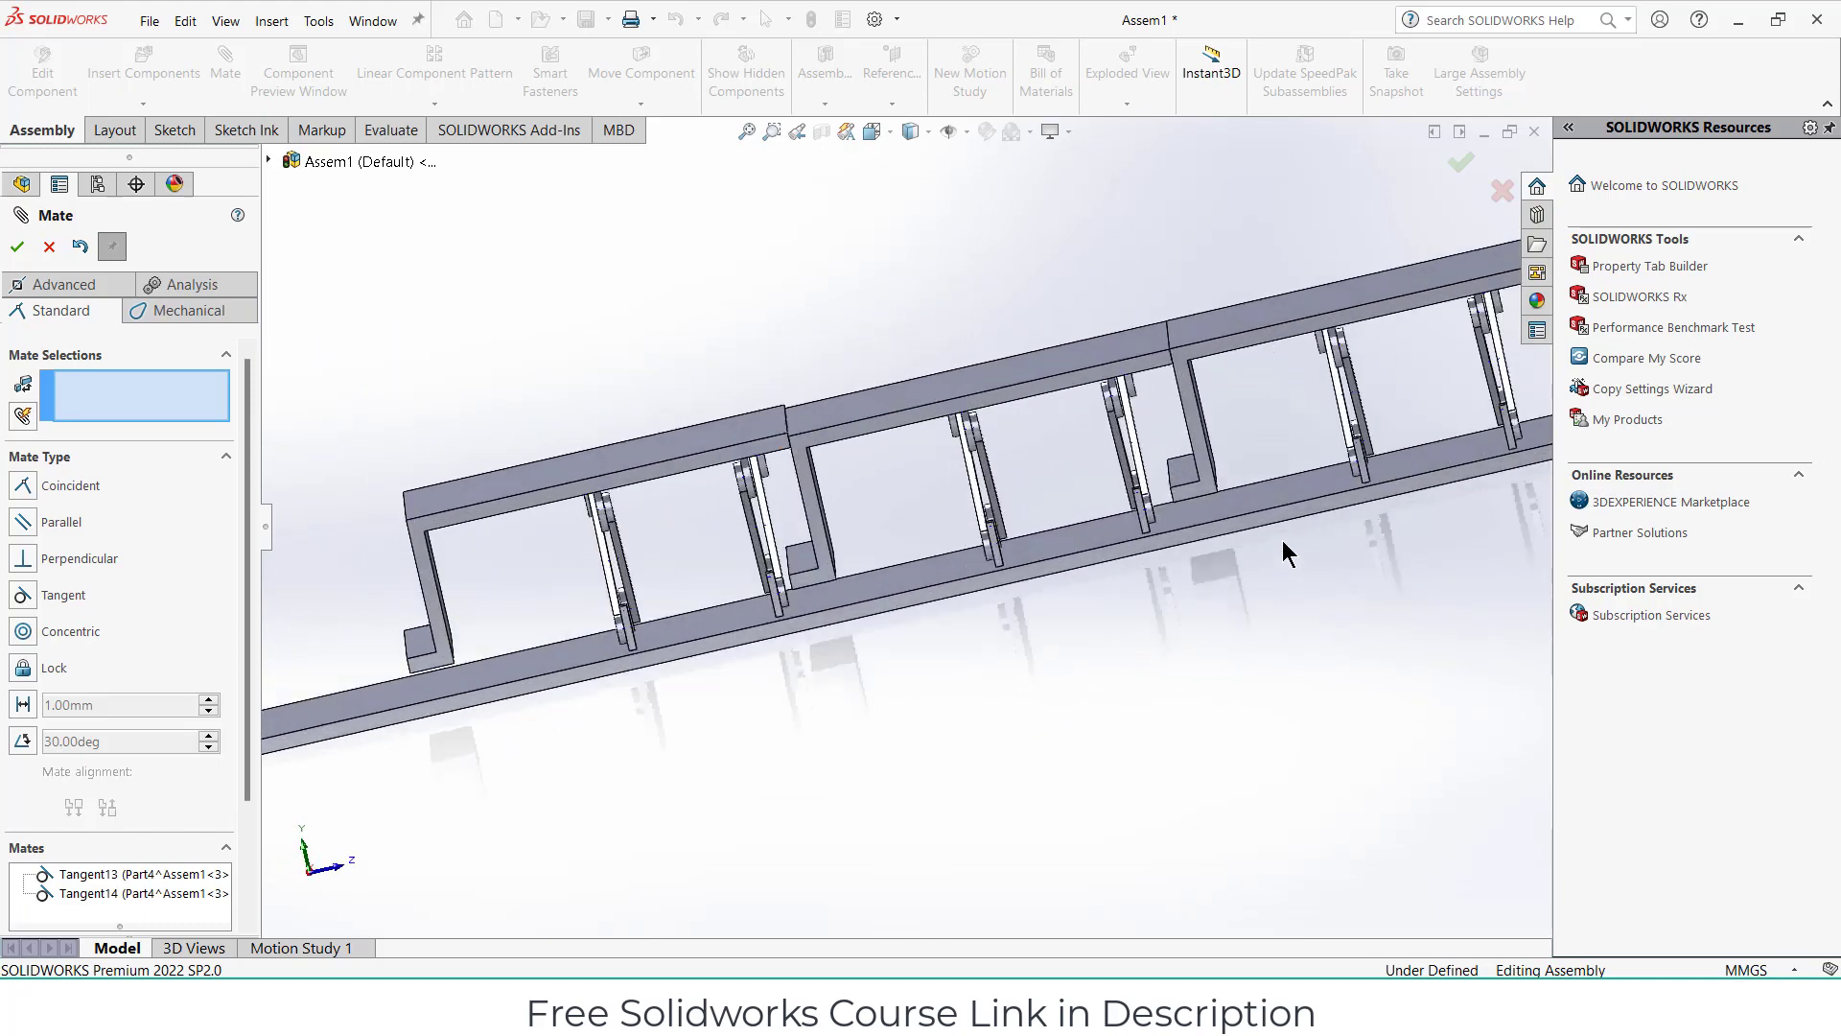
pyautogui.click(1264, 516)
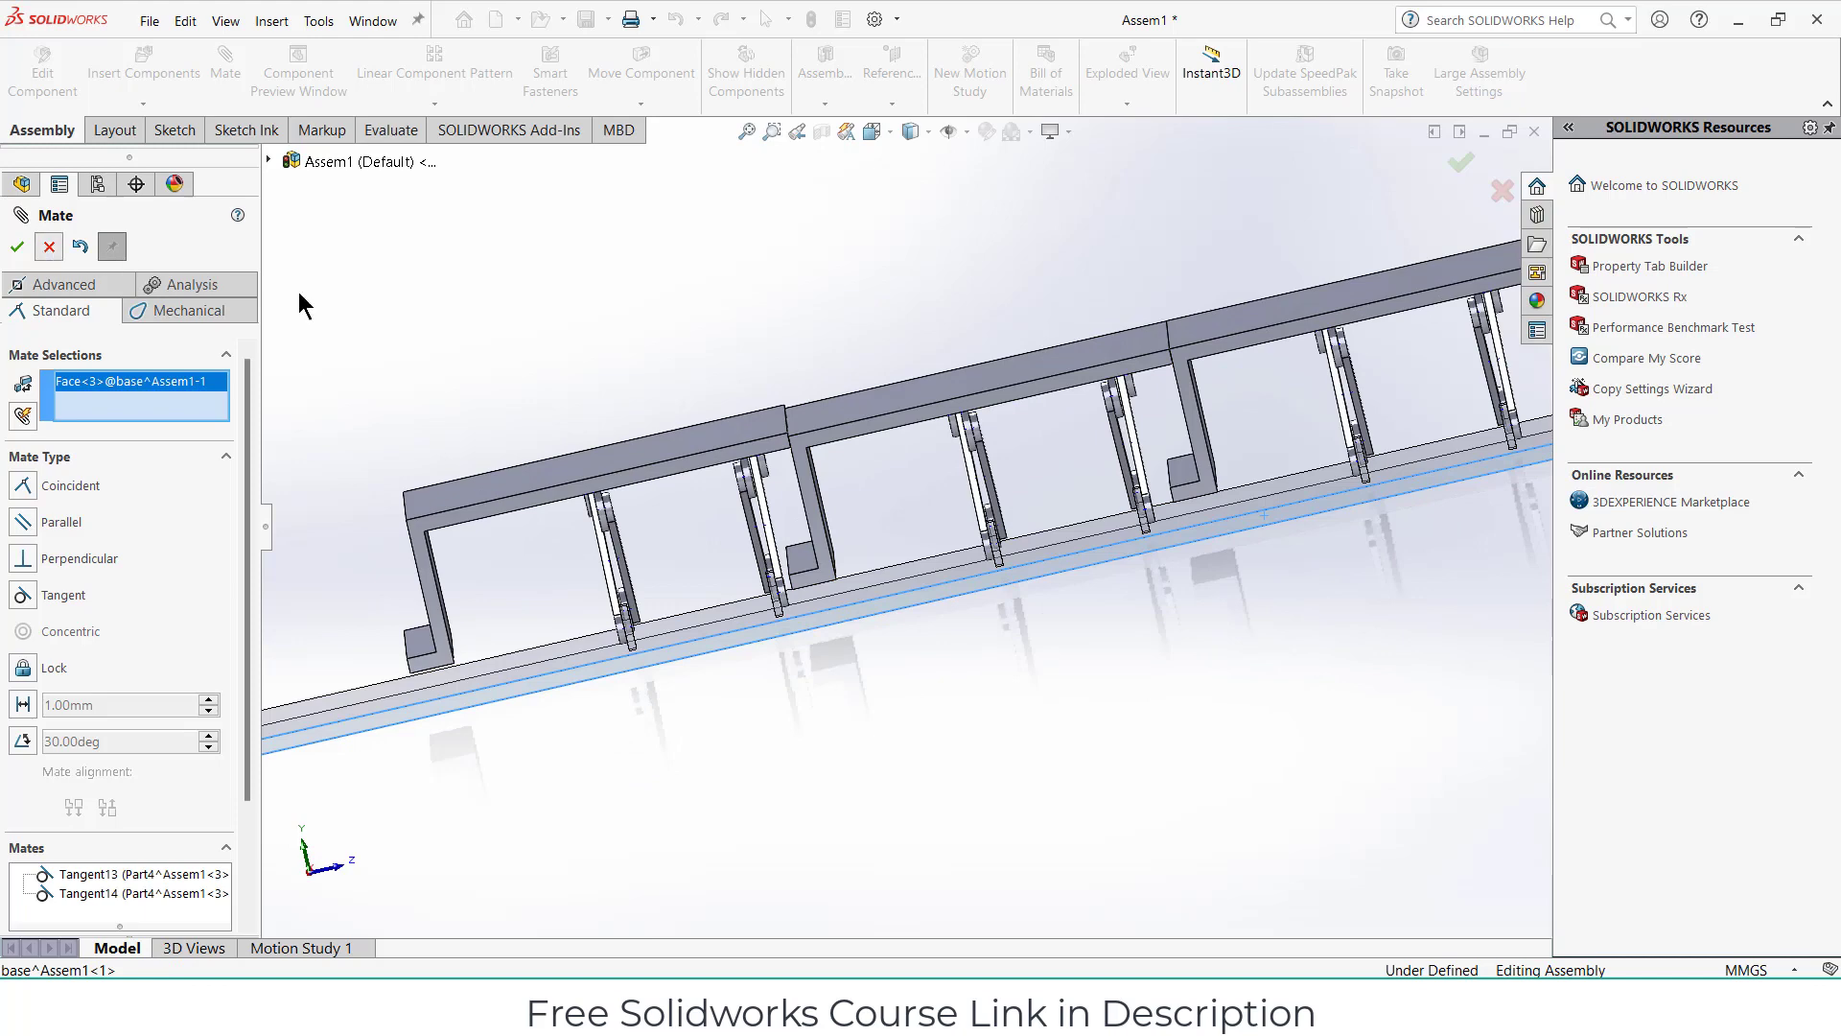
pyautogui.press('Escape')
# View the side Normal To and lower the right, middle and left stepped plates.
pyautogui.click(1206, 539)
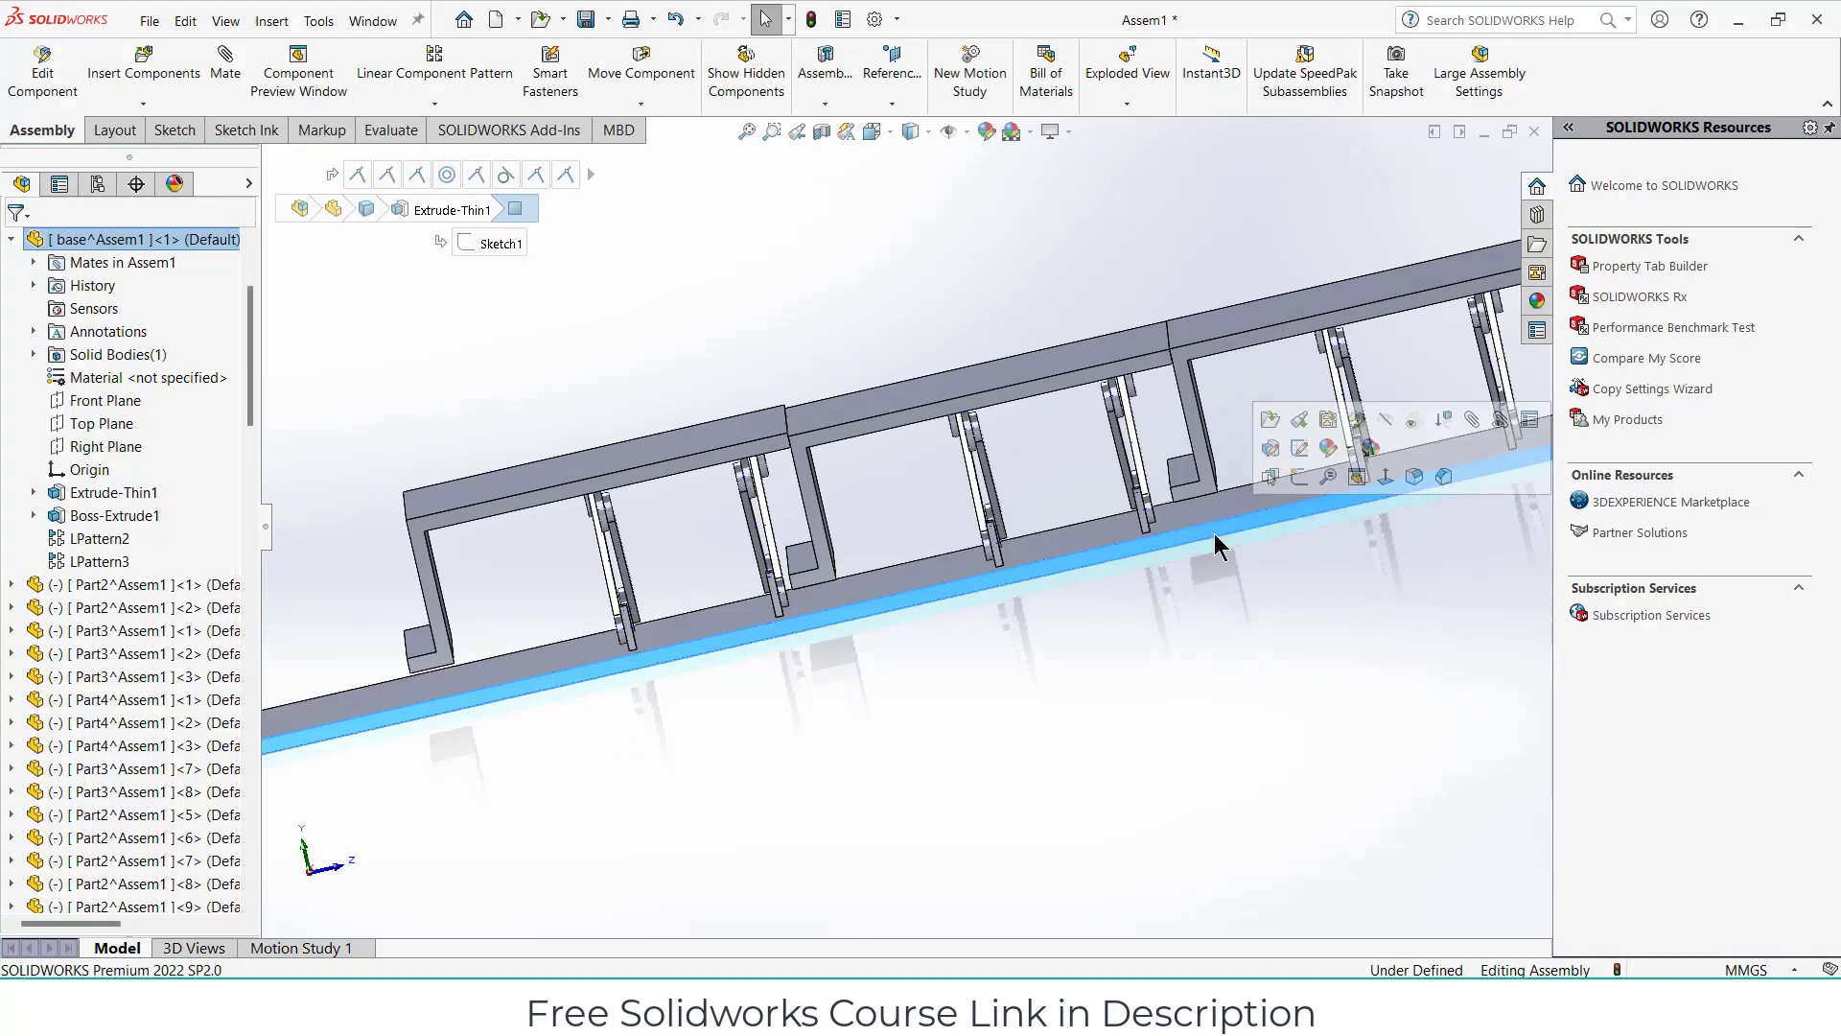
pyautogui.hotkey('ctrl', '8')
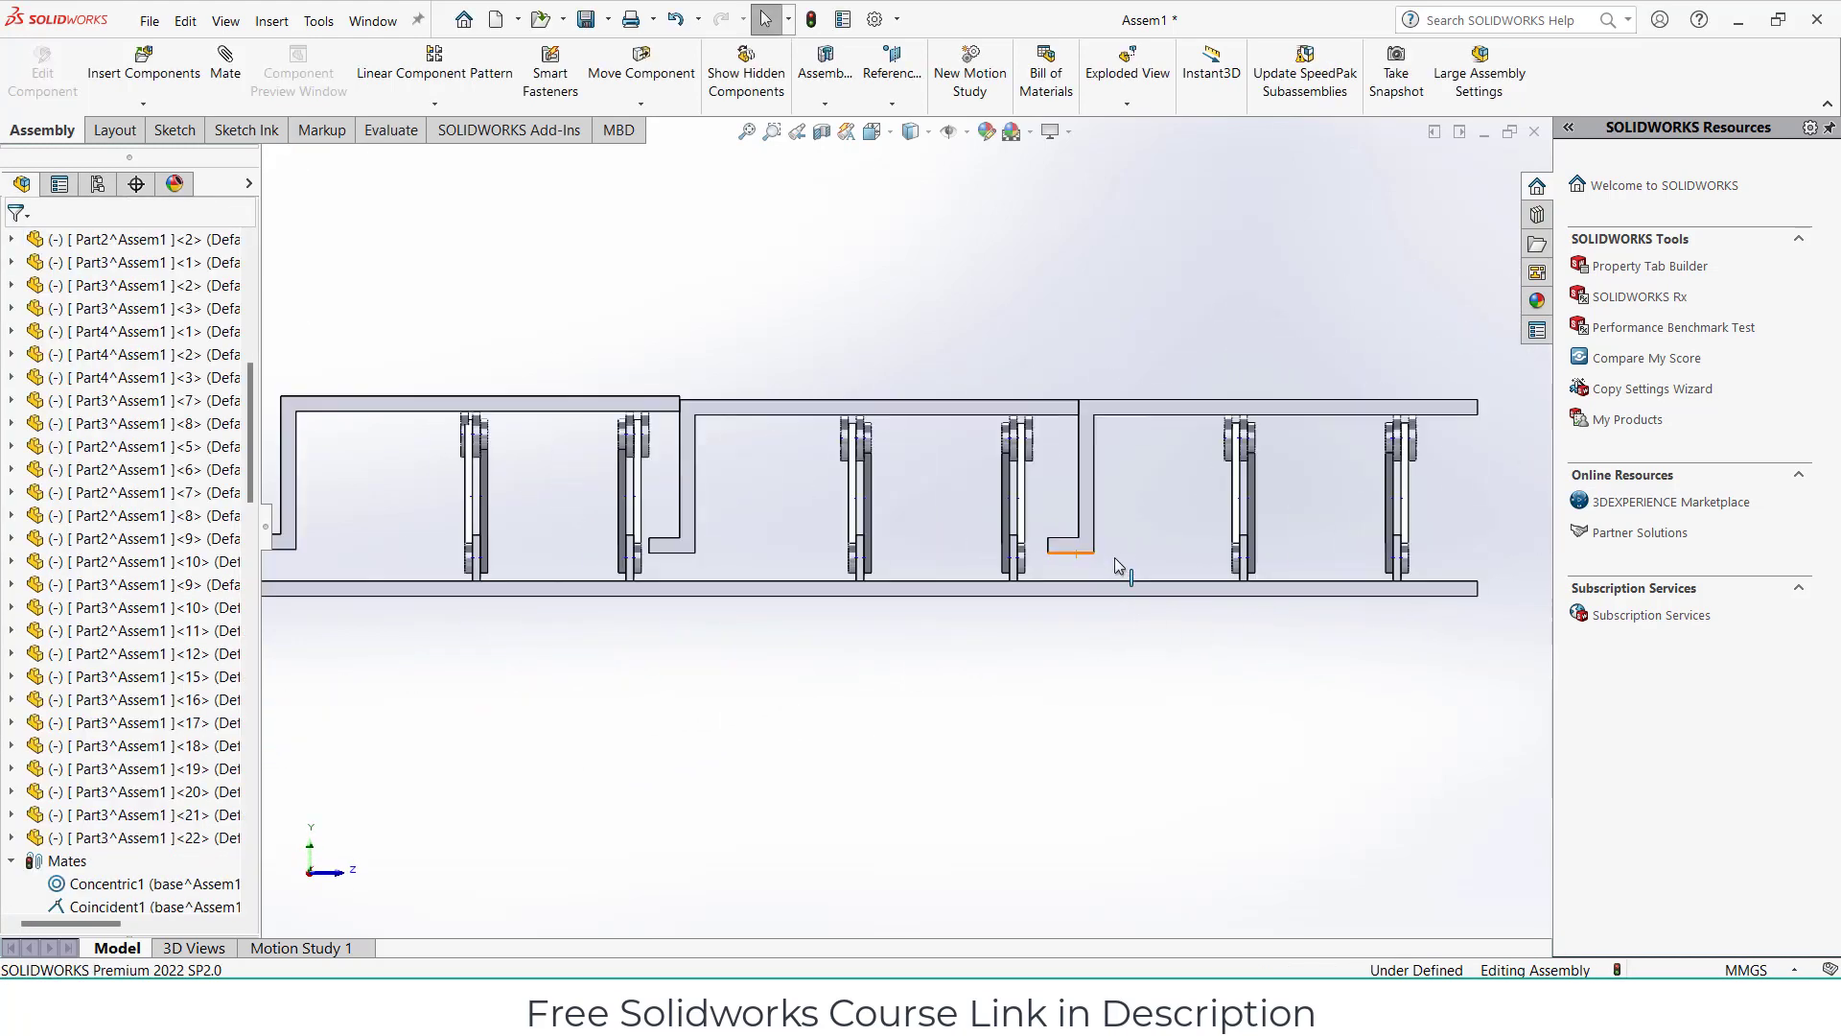
pyautogui.moveTo(1084, 542); pyautogui.dragTo(1092, 565)
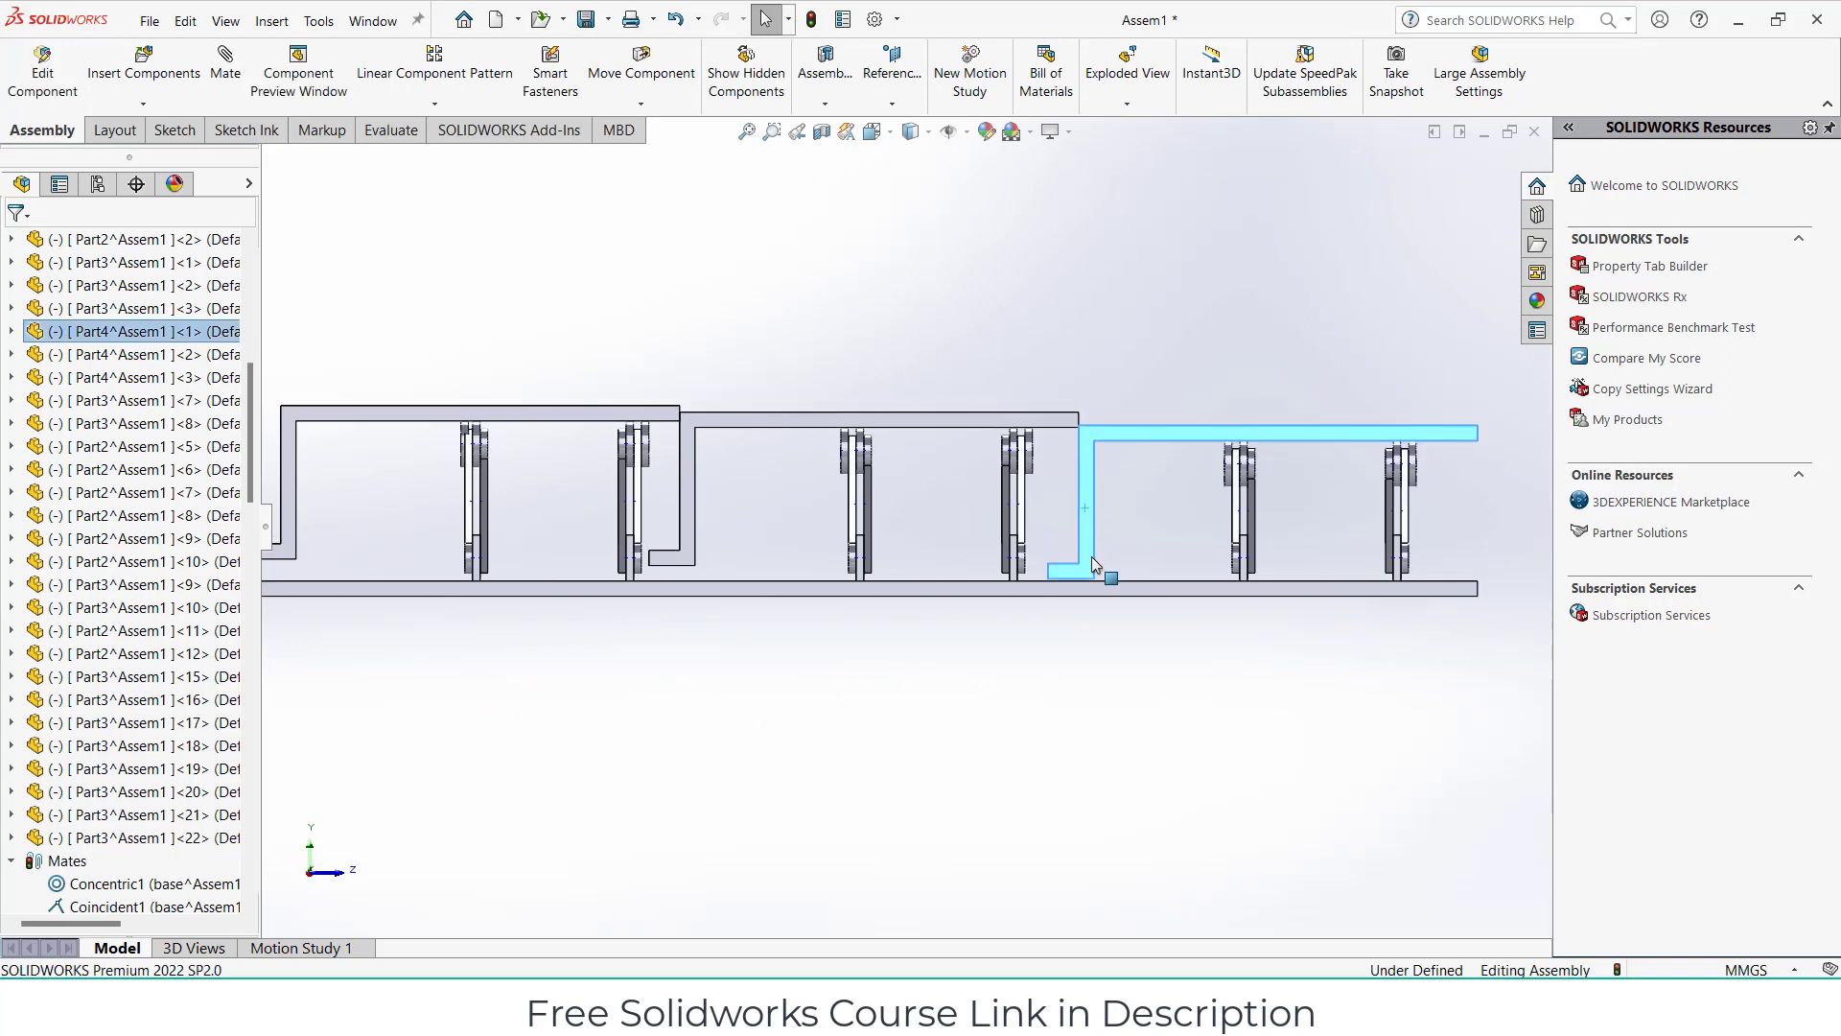
pyautogui.click(1034, 437)
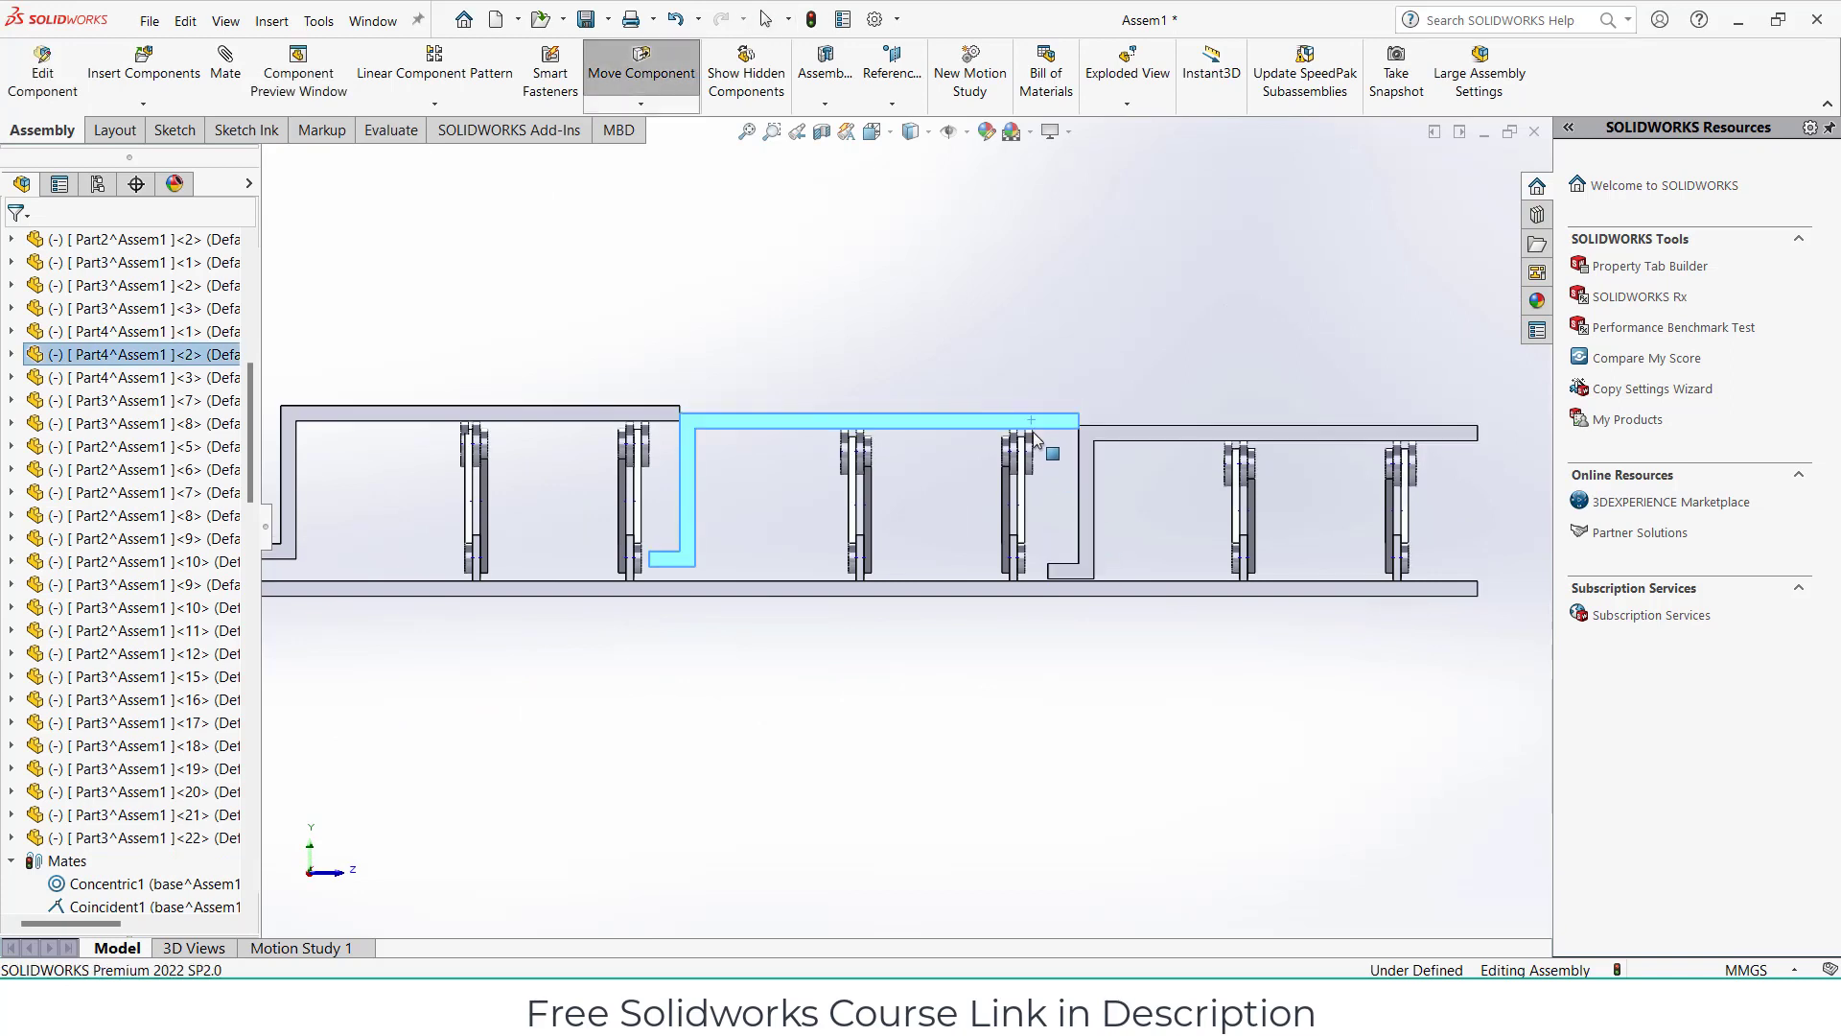
pyautogui.moveTo(1034, 438); pyautogui.dragTo(1037, 448)
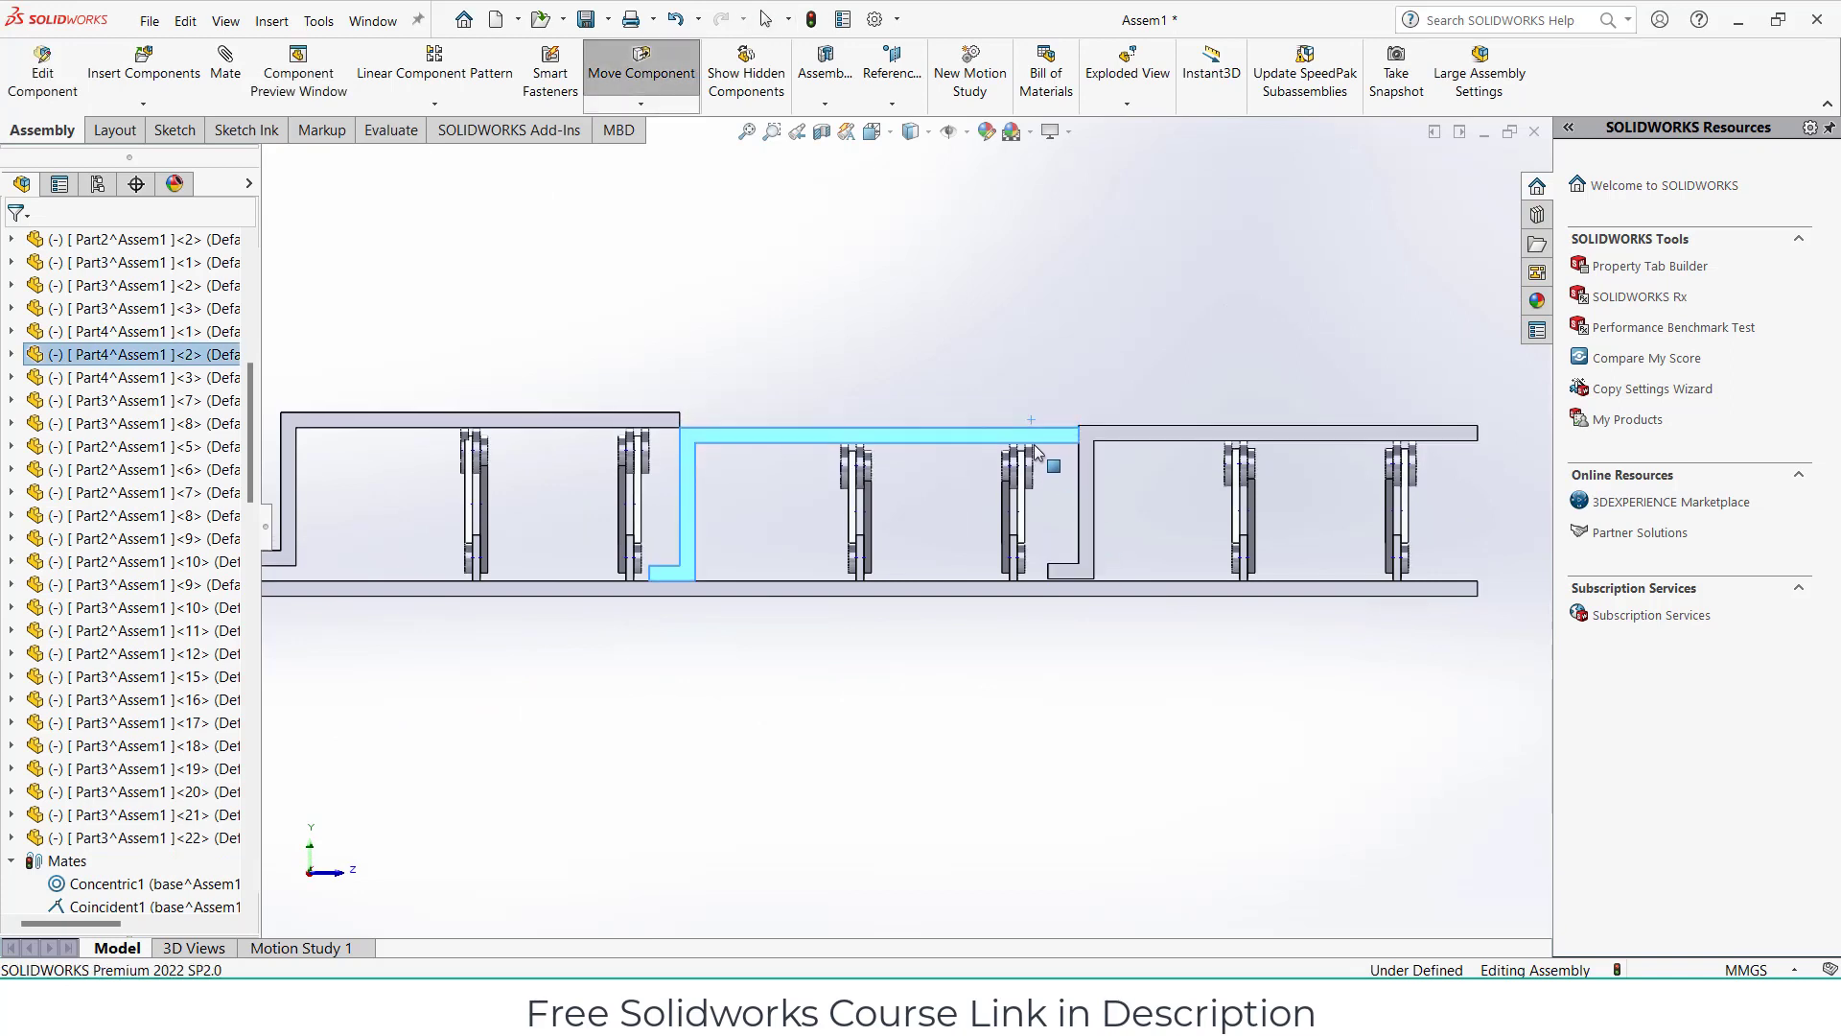
pyautogui.press('Escape')
pyautogui.click(658, 422)
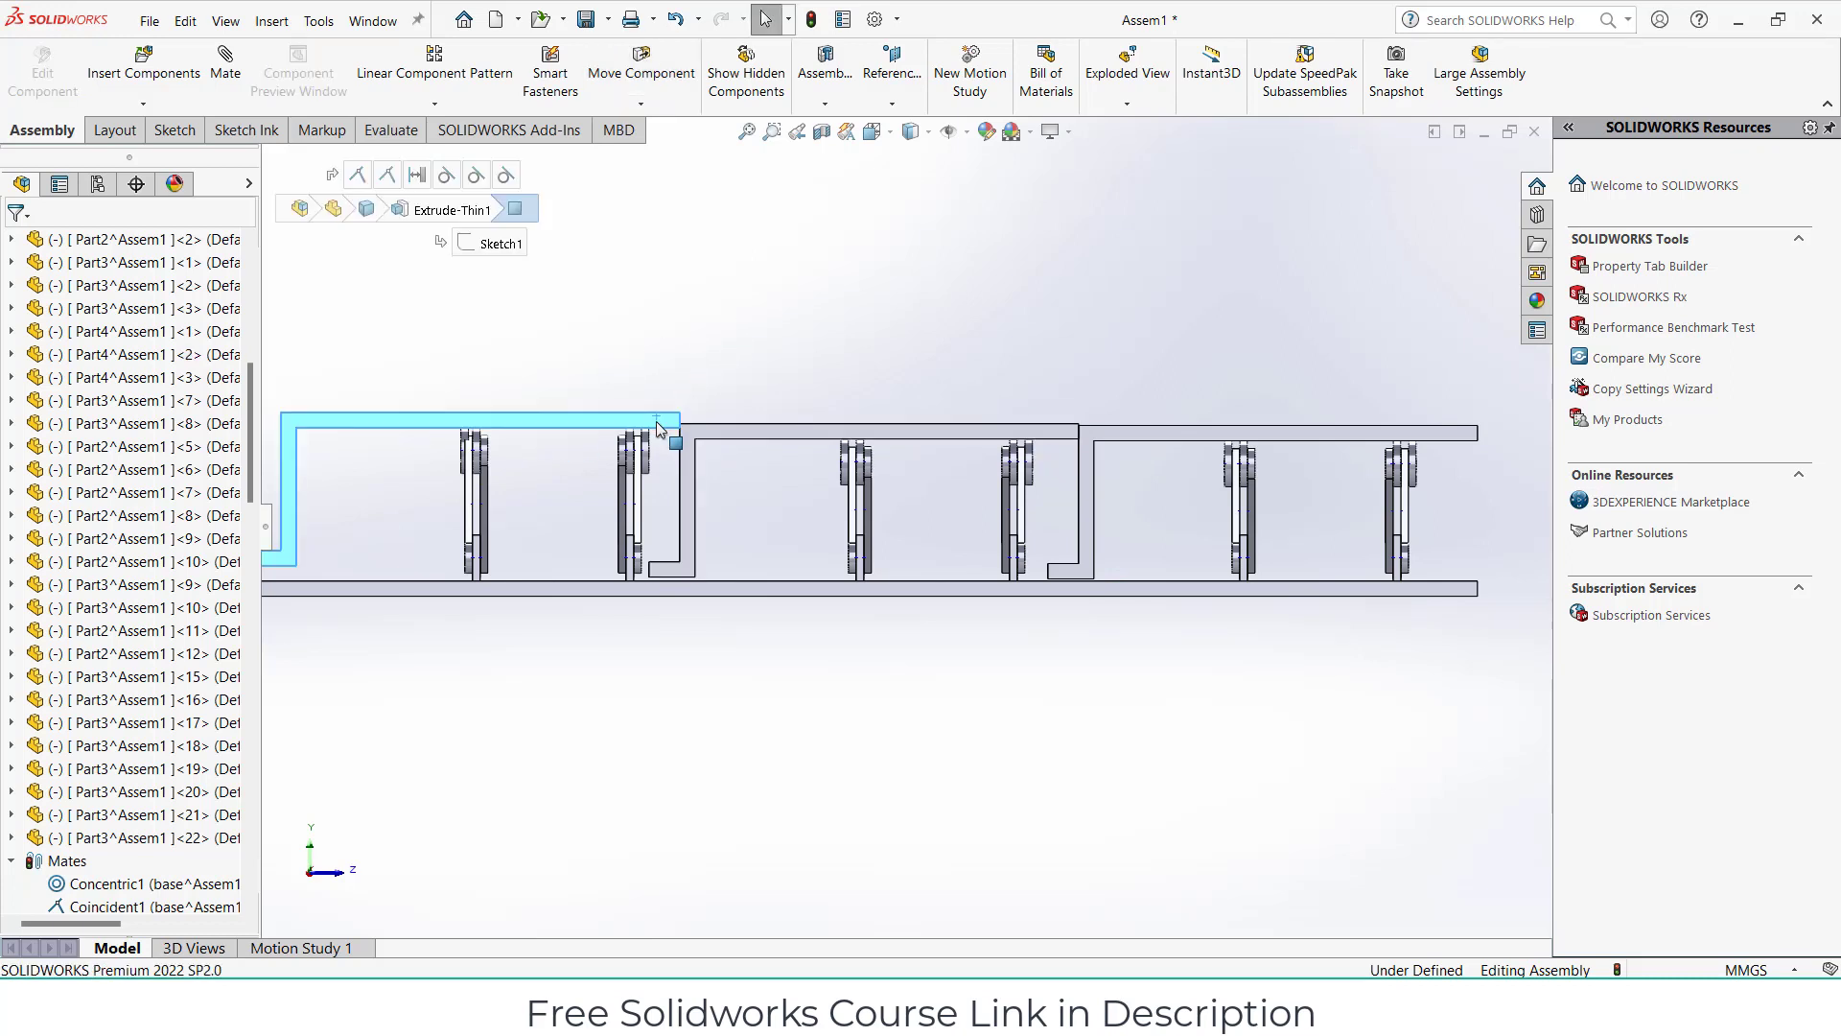
pyautogui.moveTo(658, 422); pyautogui.dragTo(659, 436)
pyautogui.press('Escape')
# Fine-tune plate heights, nudging the middle plate up and the left plate down.
pyautogui.scroll(3, 825, 641)
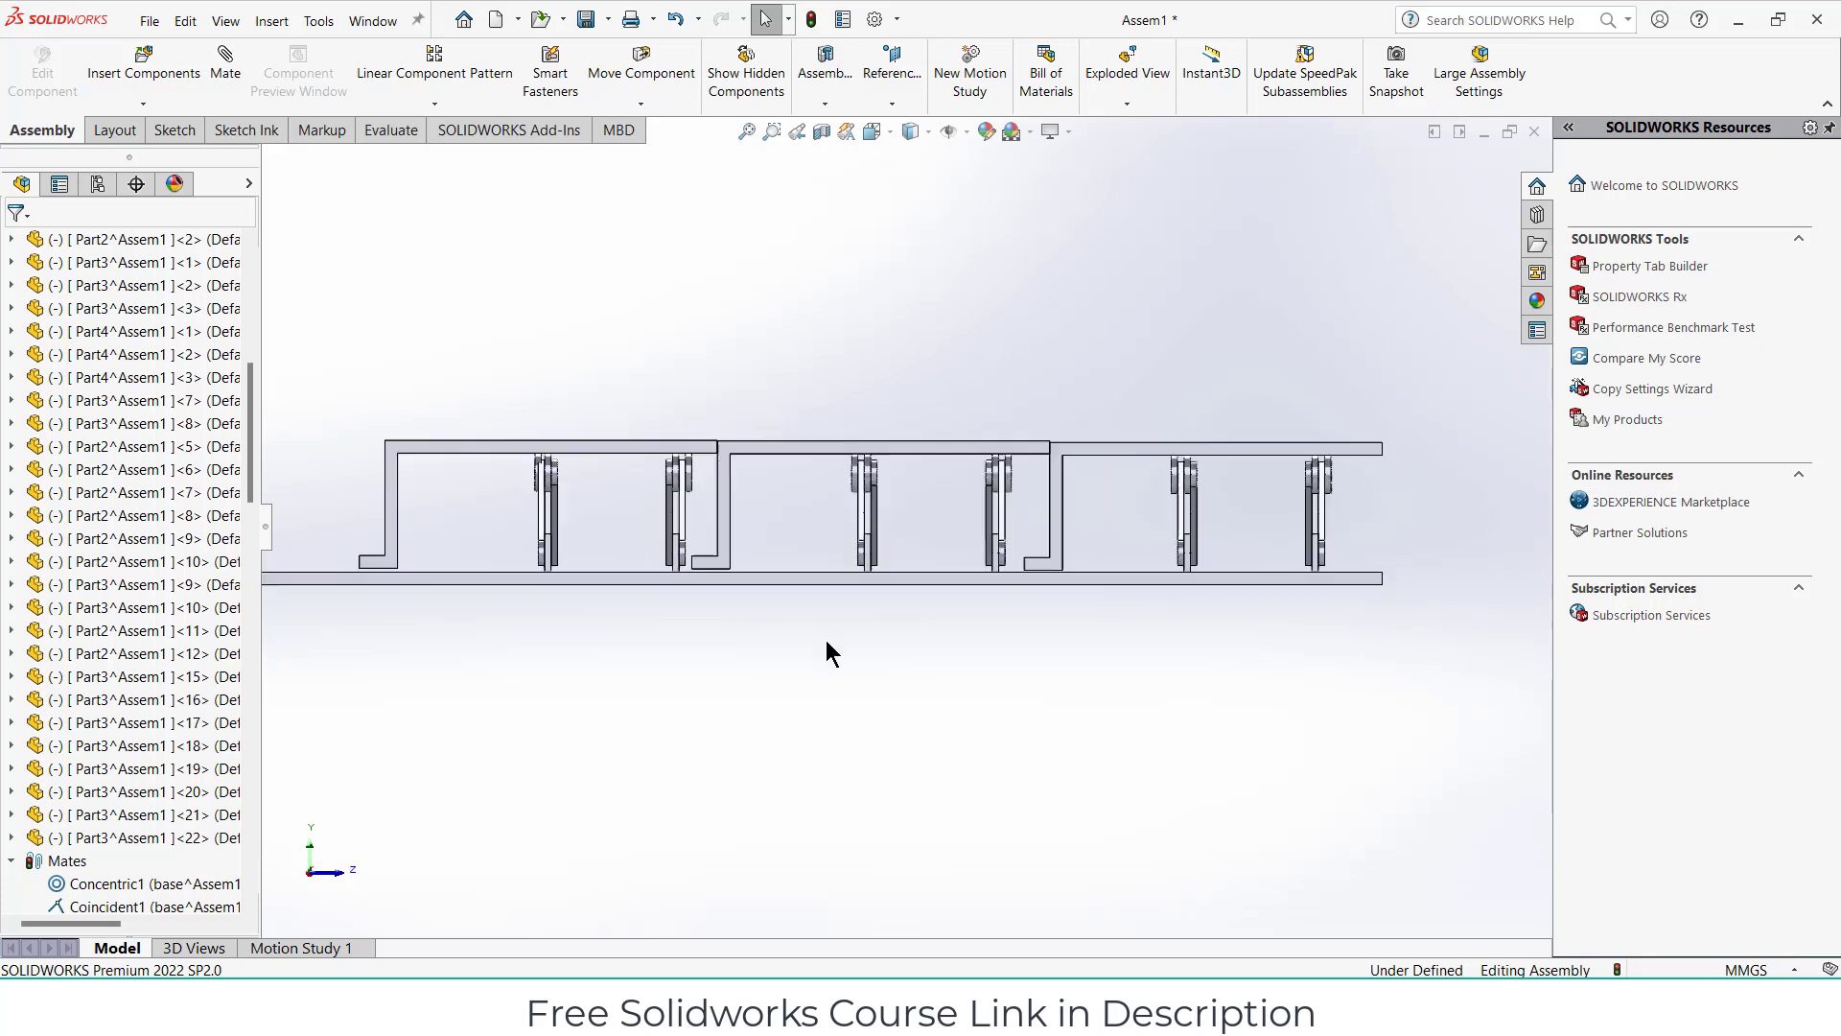
pyautogui.scroll(-2, 964, 471)
pyautogui.scroll(-3, 934, 475)
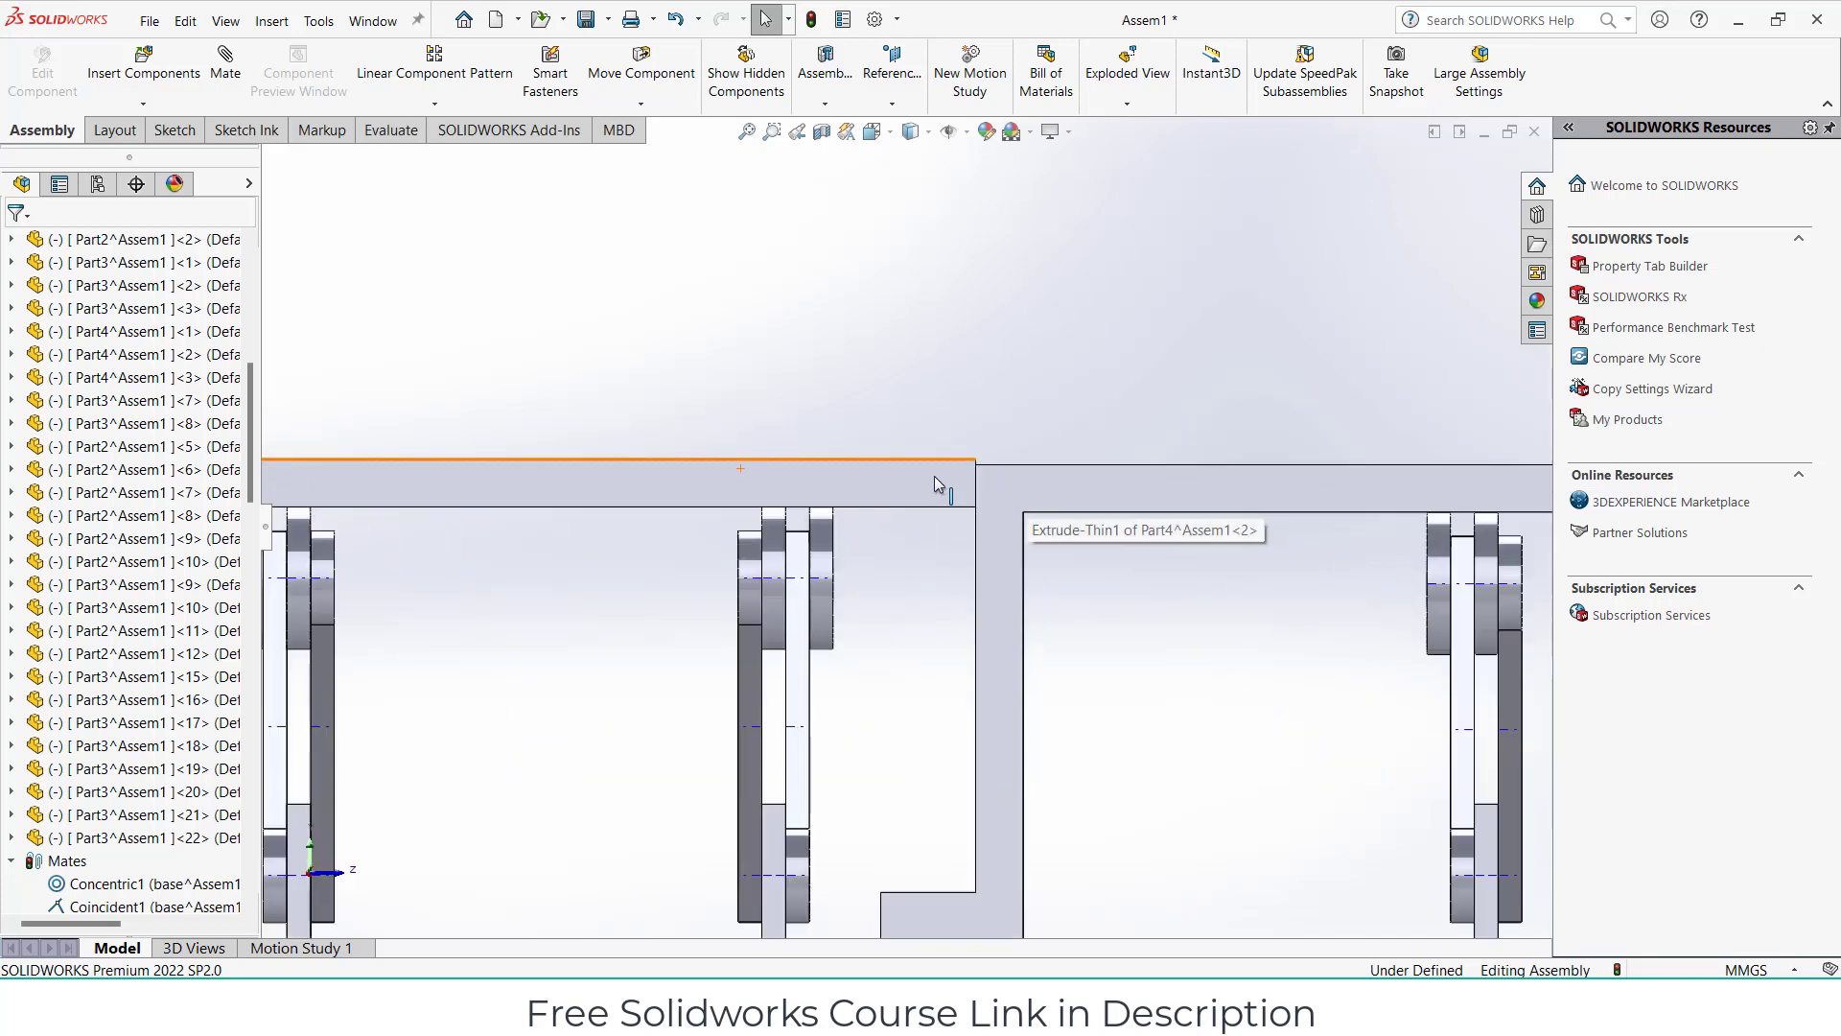
pyautogui.click(903, 483)
pyautogui.moveTo(906, 493); pyautogui.dragTo(905, 489)
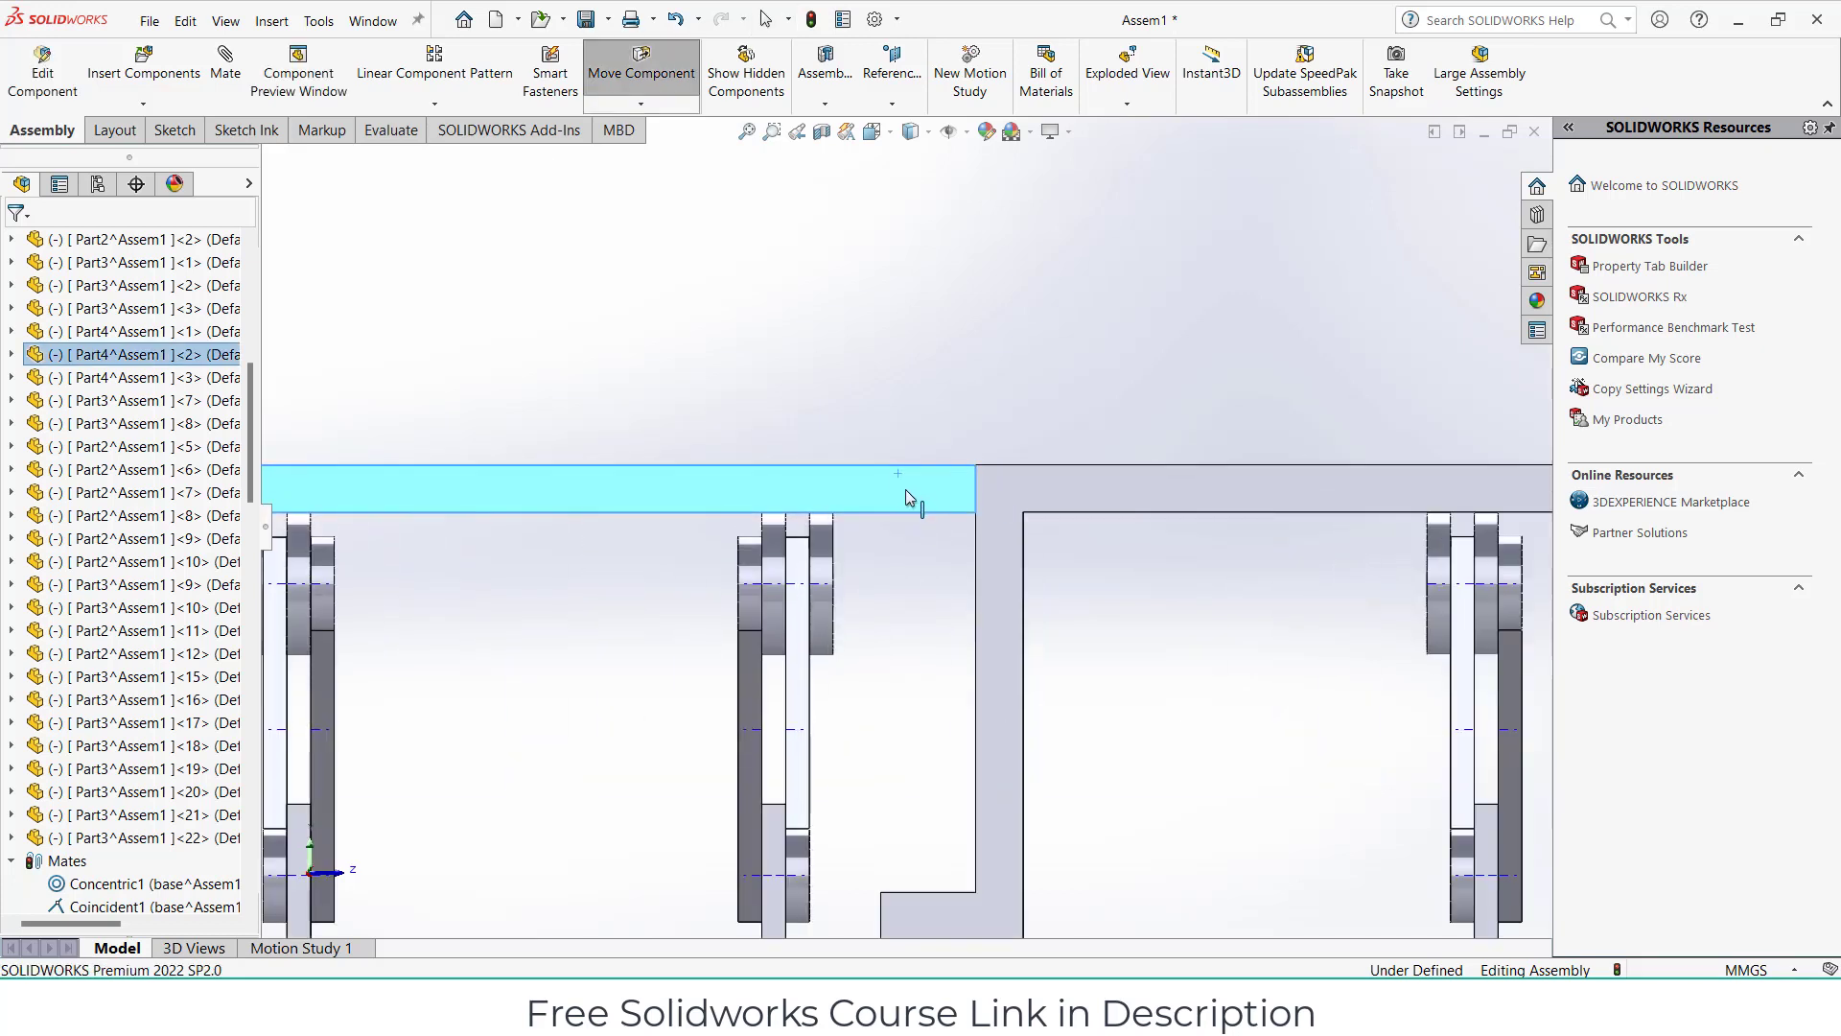
pyautogui.press('Escape')
pyautogui.click(982, 568)
pyautogui.click(915, 591)
pyautogui.scroll(3, 902, 608)
pyautogui.scroll(2, 901, 608)
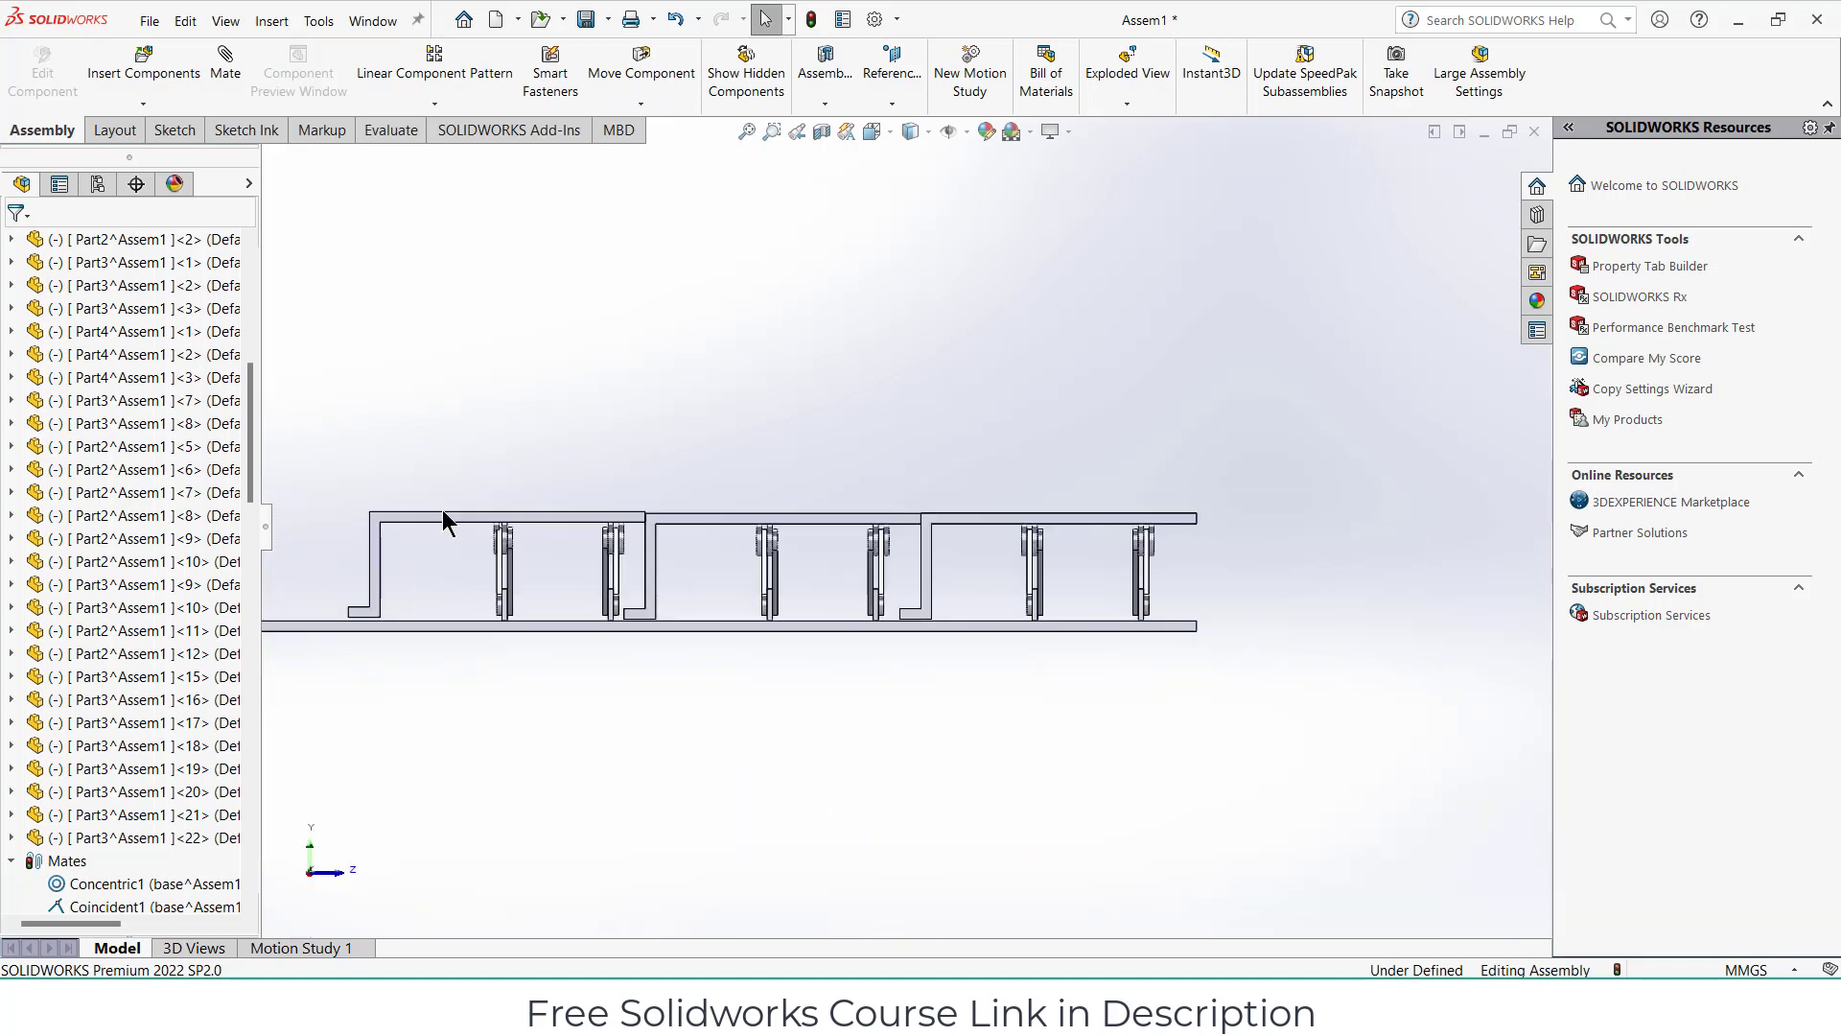
pyautogui.scroll(-5, 819, 579)
pyautogui.moveTo(936, 463); pyautogui.dragTo(938, 472)
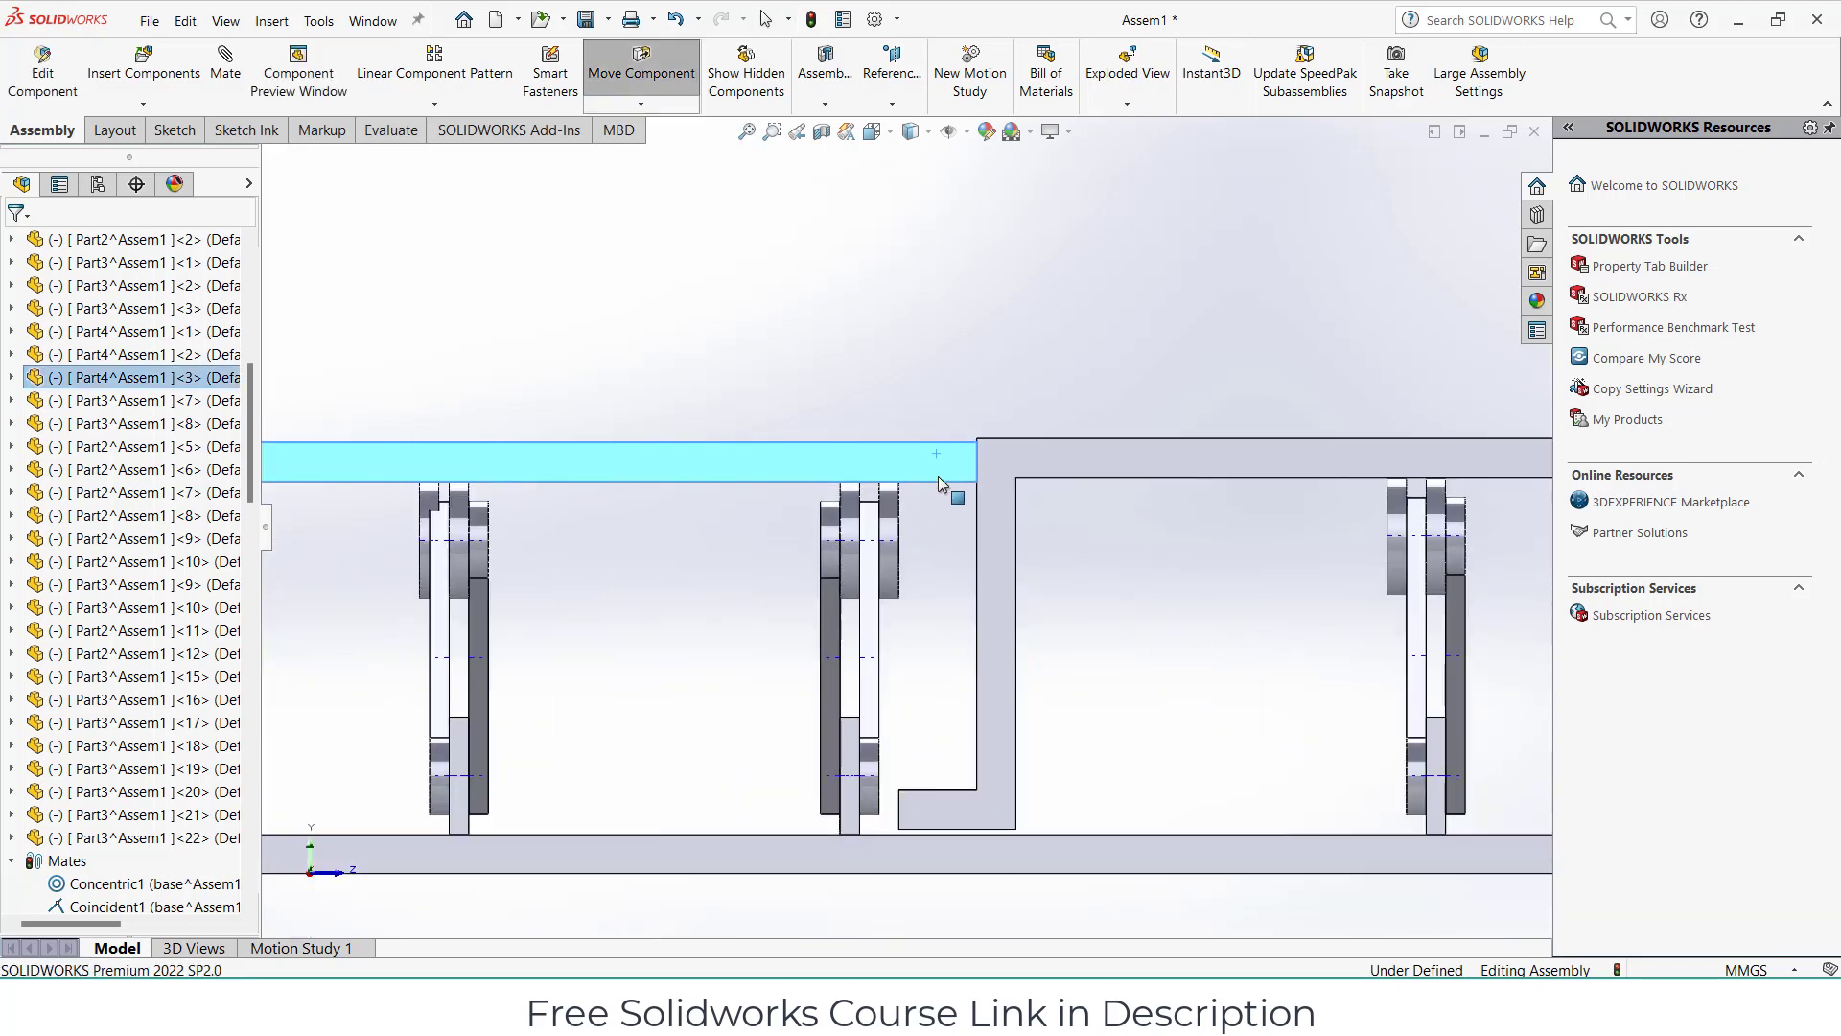
pyautogui.press('Escape')
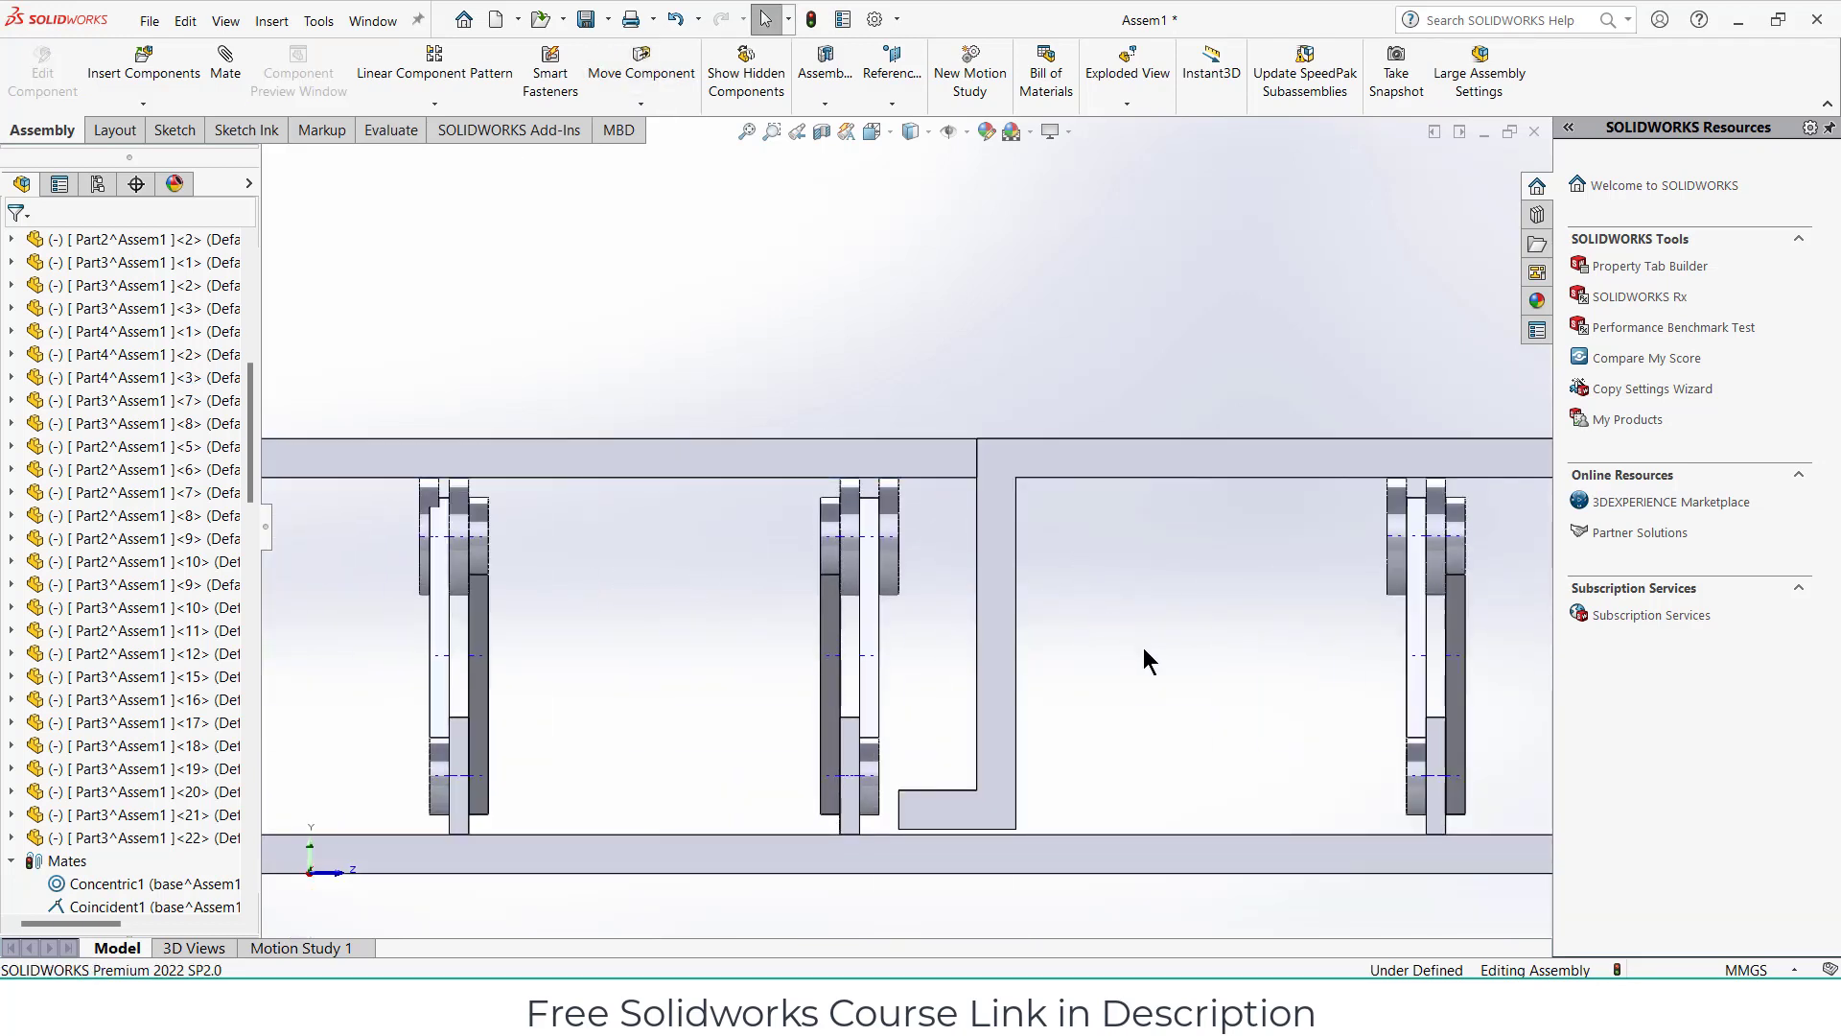
# Orbit to an angled 3D view and zoom to fit the whole assembly.
pyautogui.scroll(3, 1143, 647)
pyautogui.scroll(2, 1143, 647)
pyautogui.moveTo(1137, 647); pyautogui.dragTo(1095, 669, button='middle')
pyautogui.press('f')
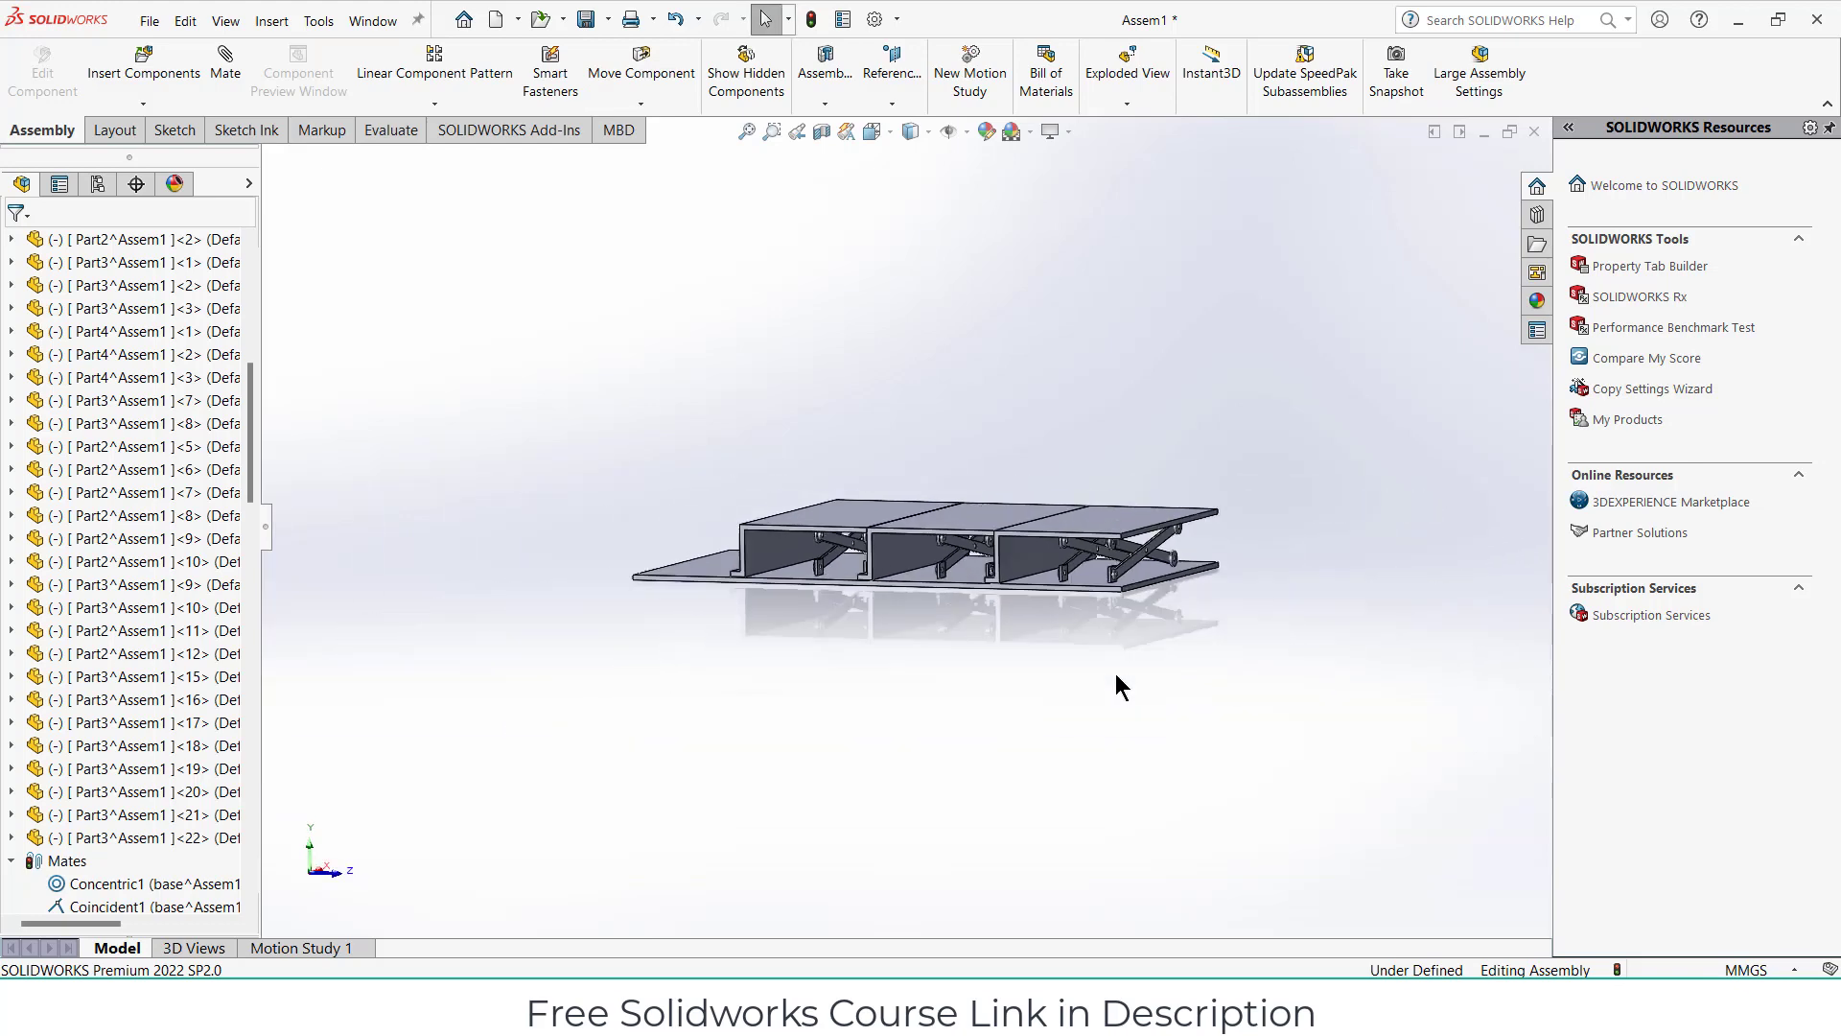
pyautogui.scroll(-2, 998, 455)
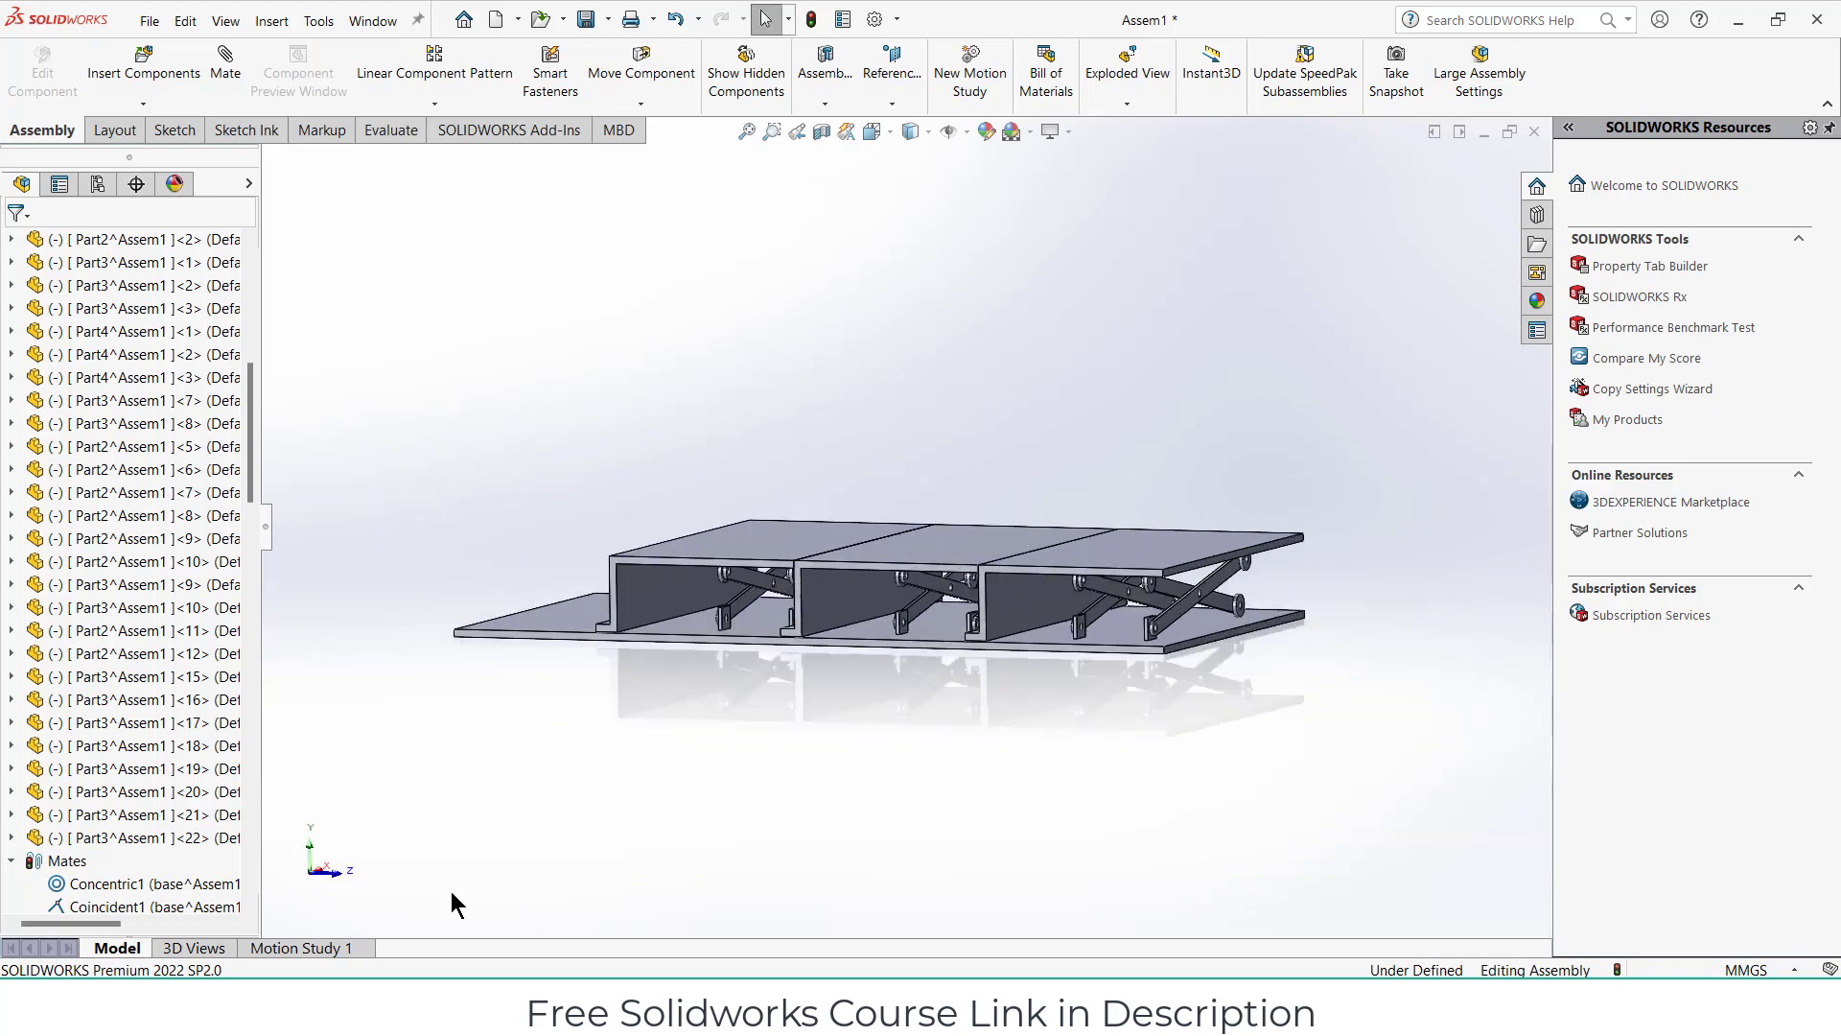
# Add LinearMotor1 on the right plate's top face, driving it a distance of 165 over 5 s.
pyautogui.click(324, 946)
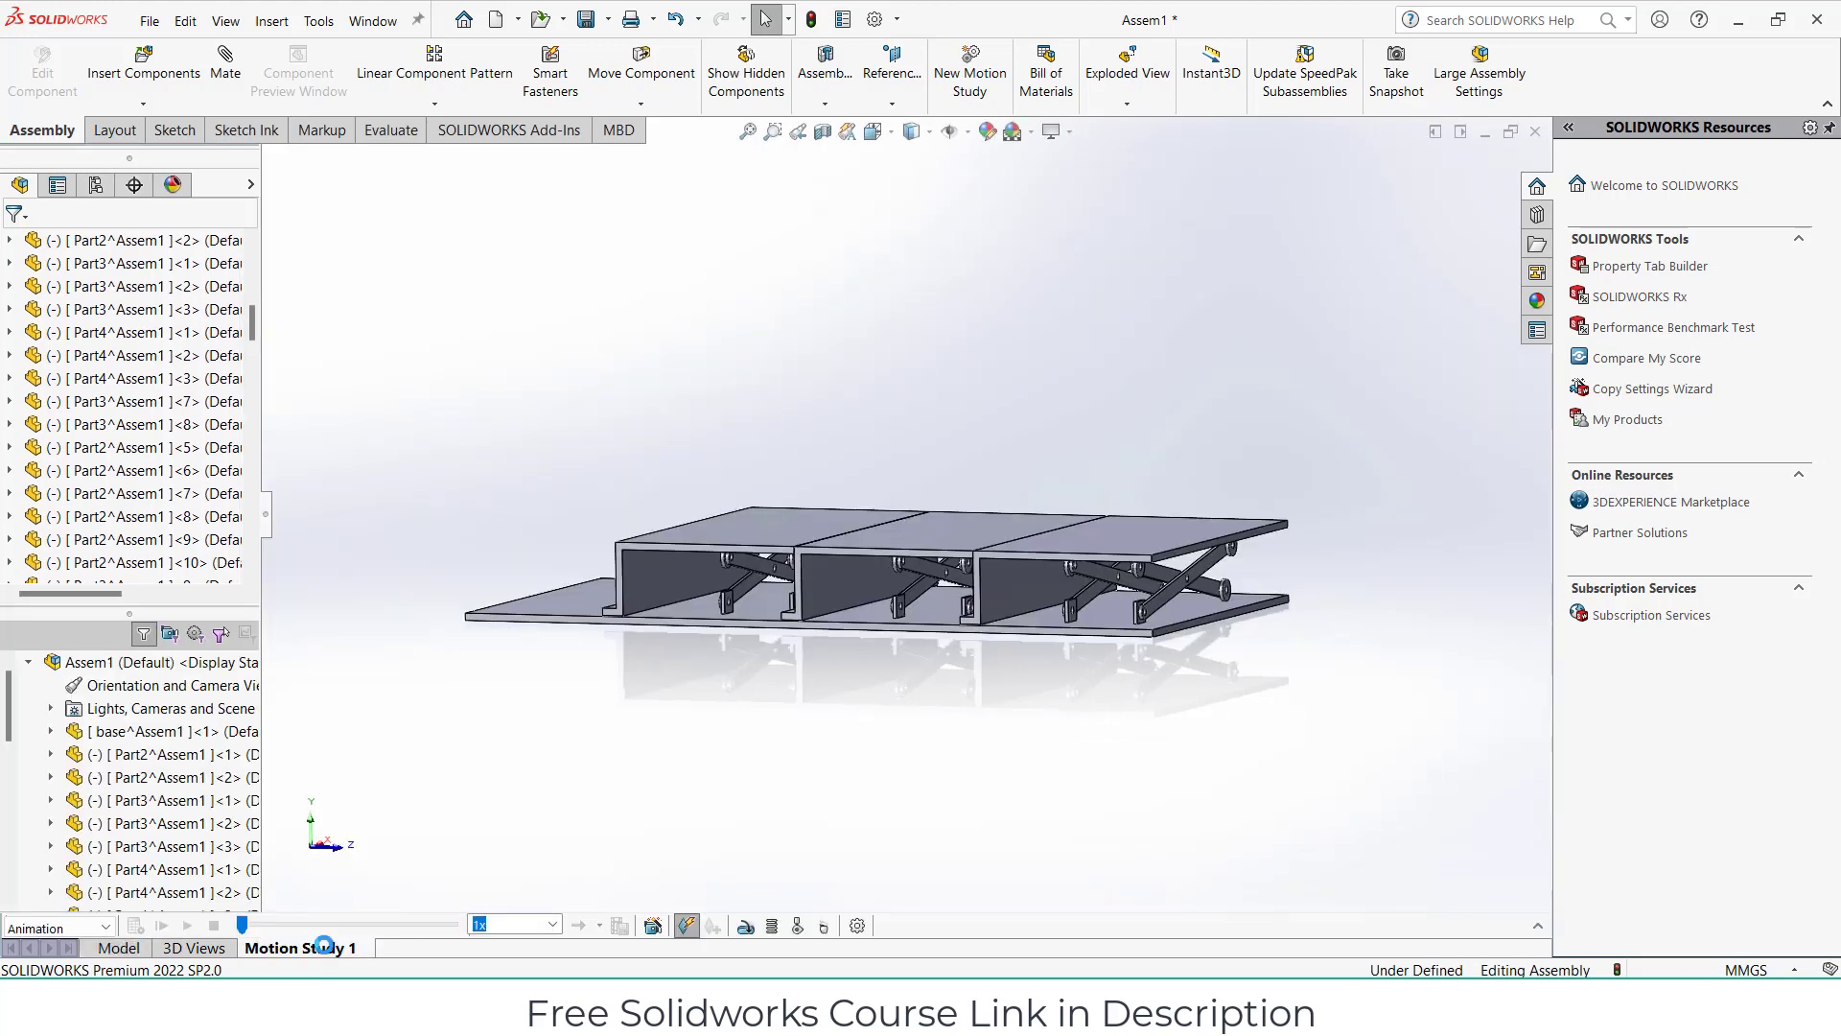
pyautogui.click(746, 926)
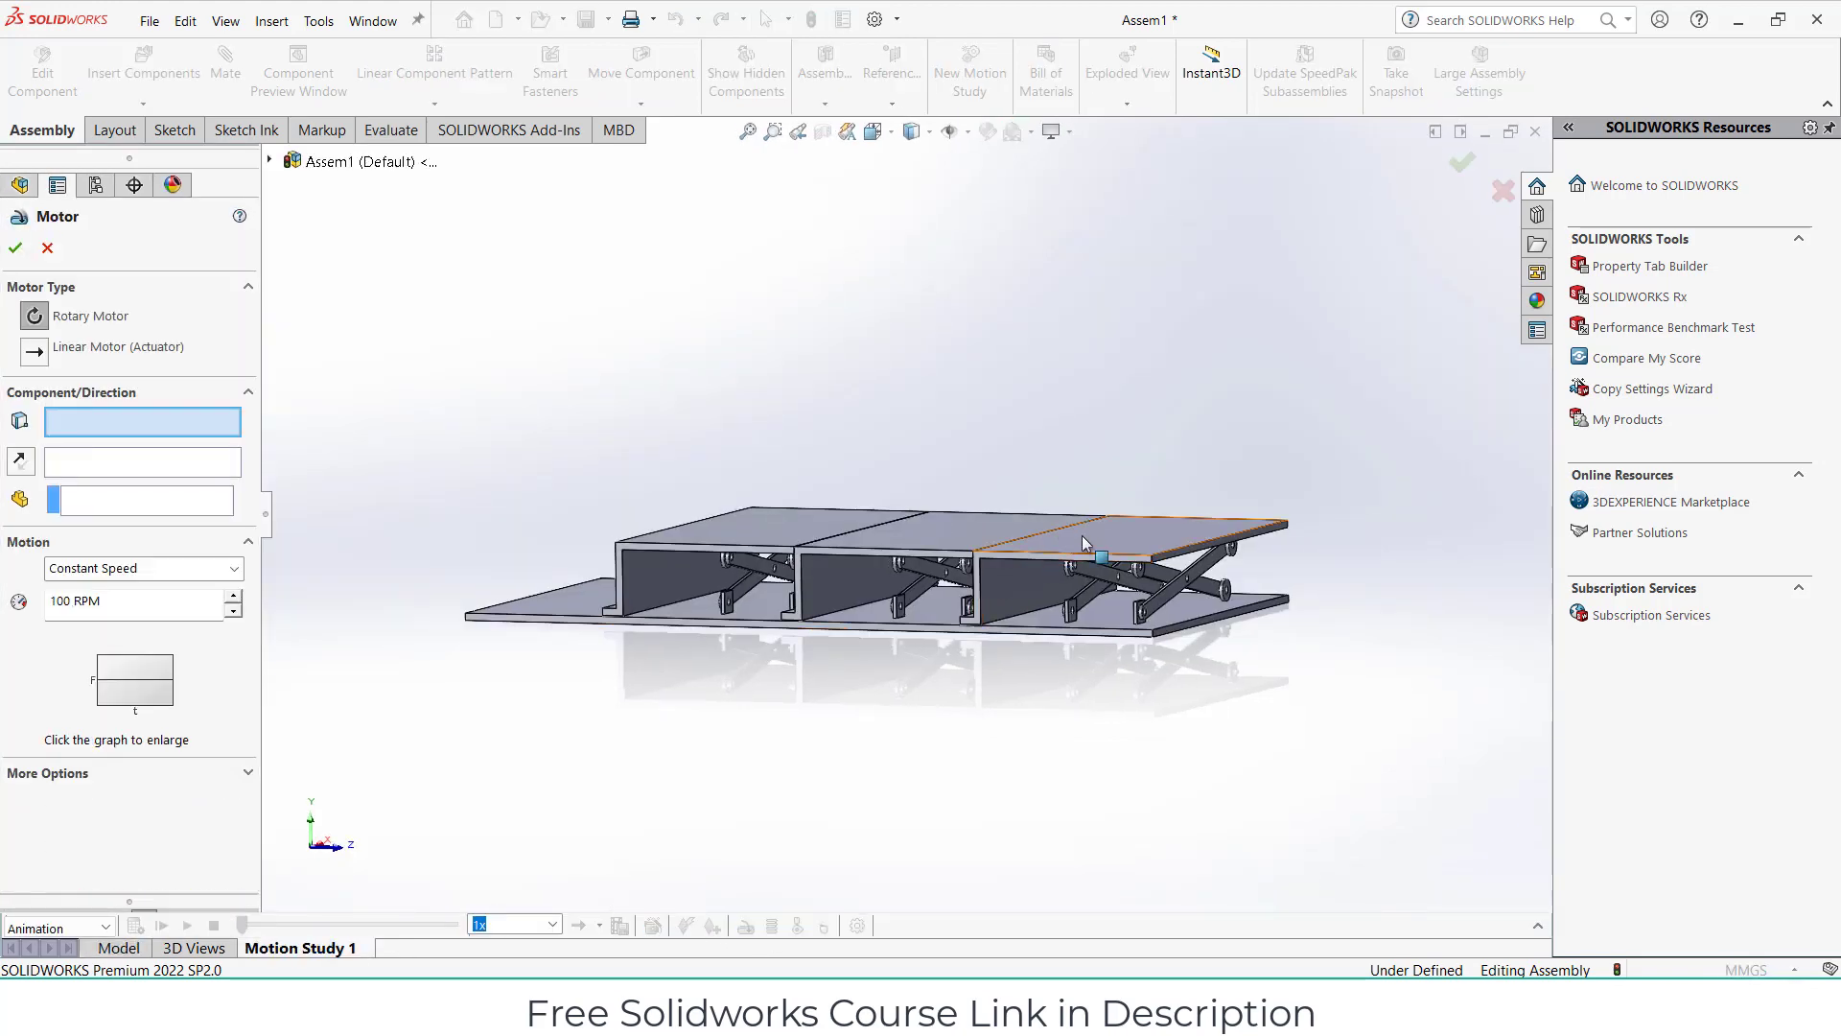
pyautogui.click(1126, 547)
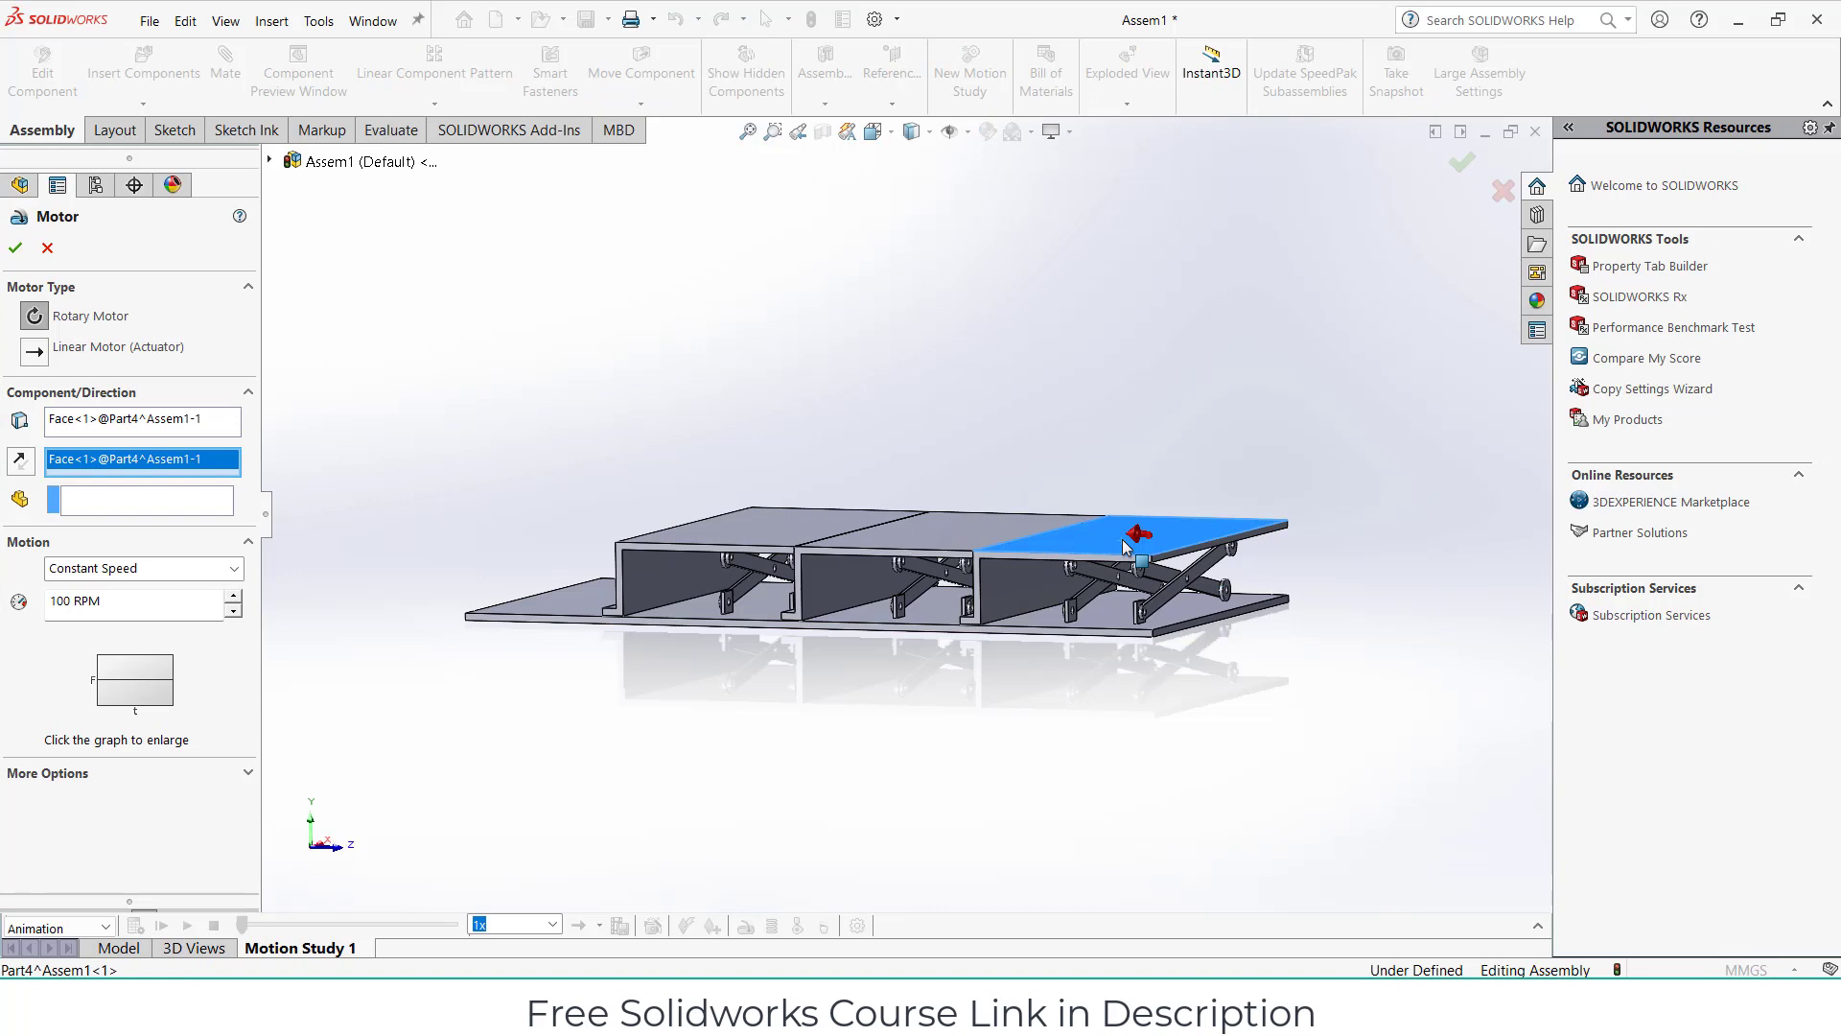
pyautogui.click(34, 351)
pyautogui.click(93, 580)
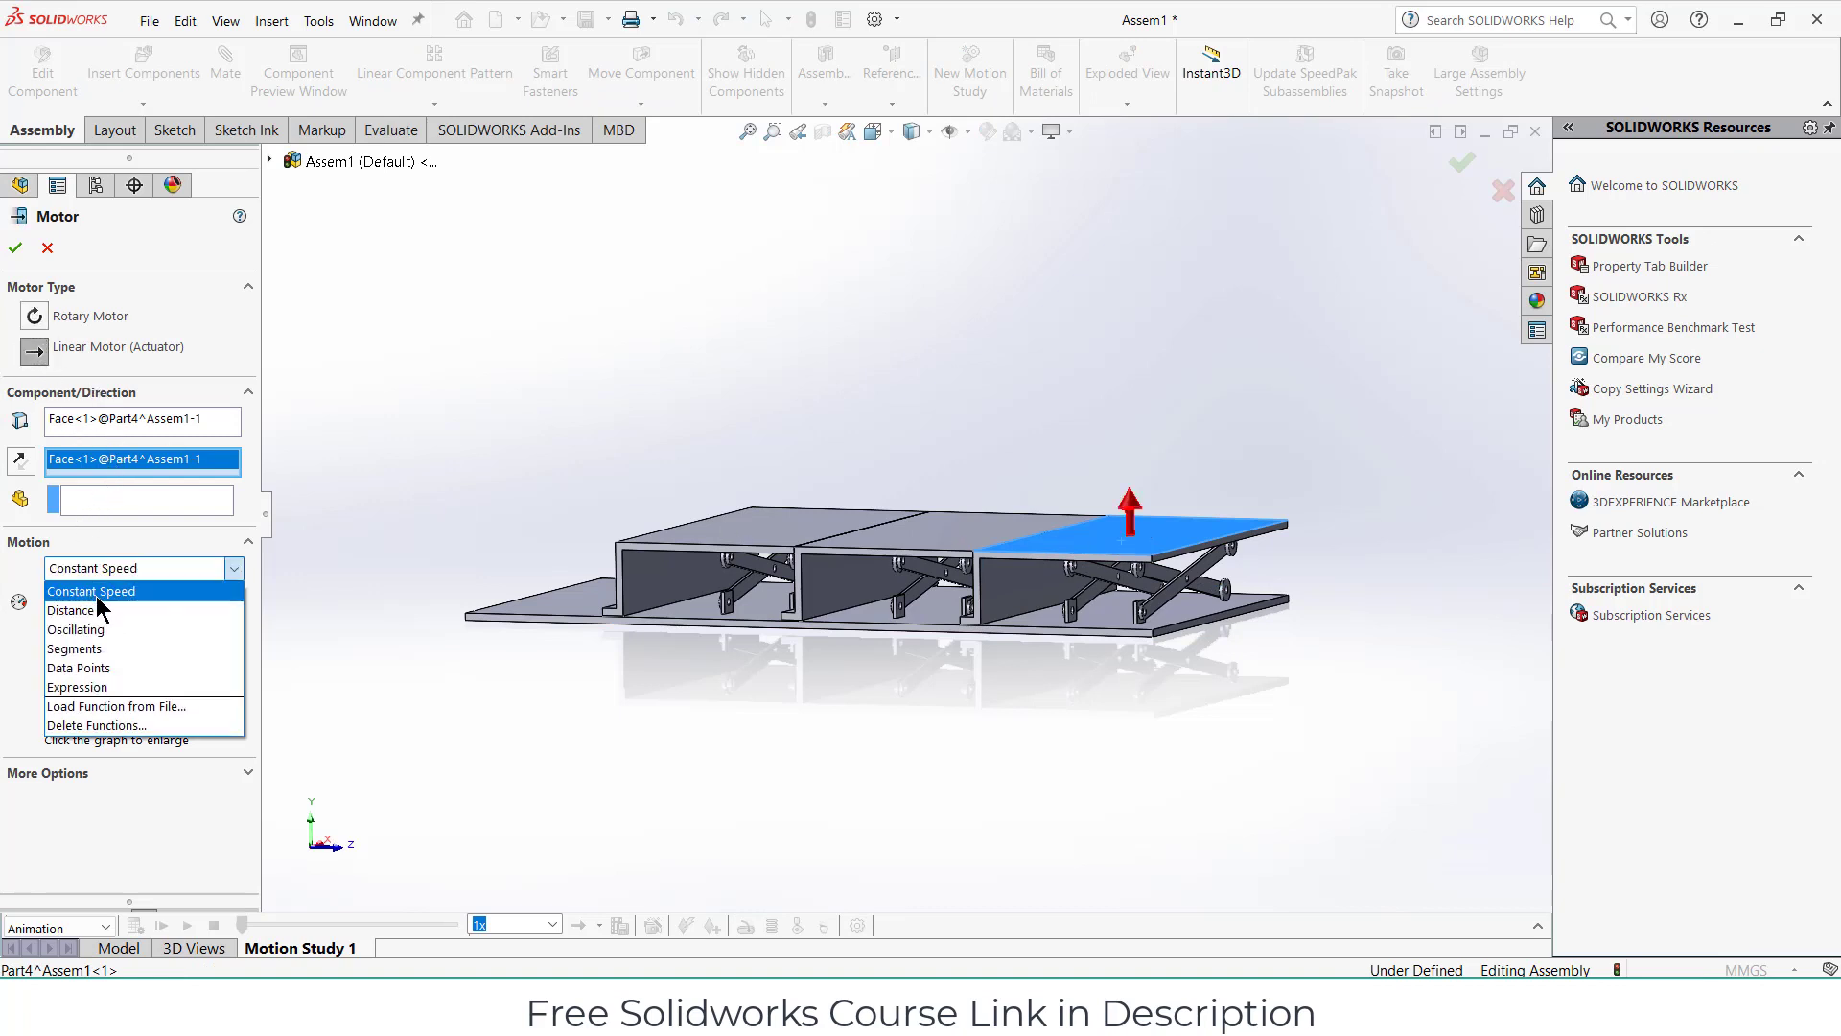
pyautogui.click(140, 612)
pyautogui.write('165')
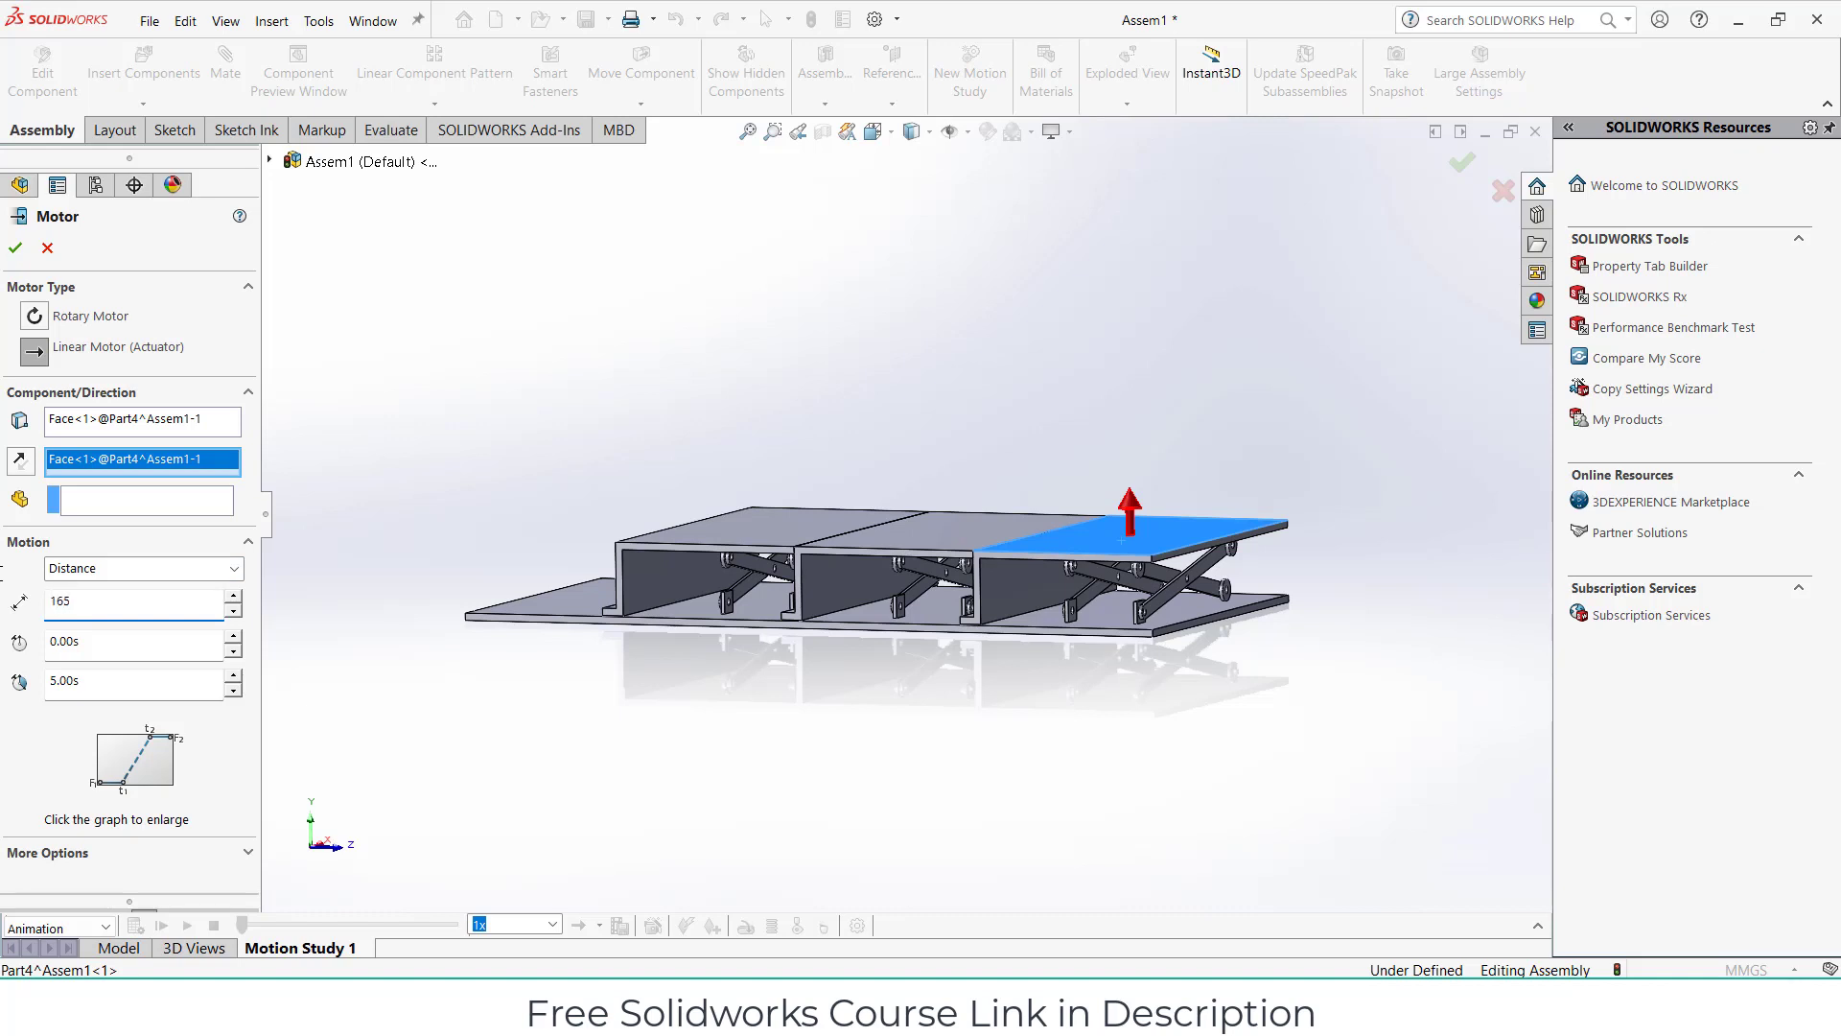
pyautogui.click(16, 248)
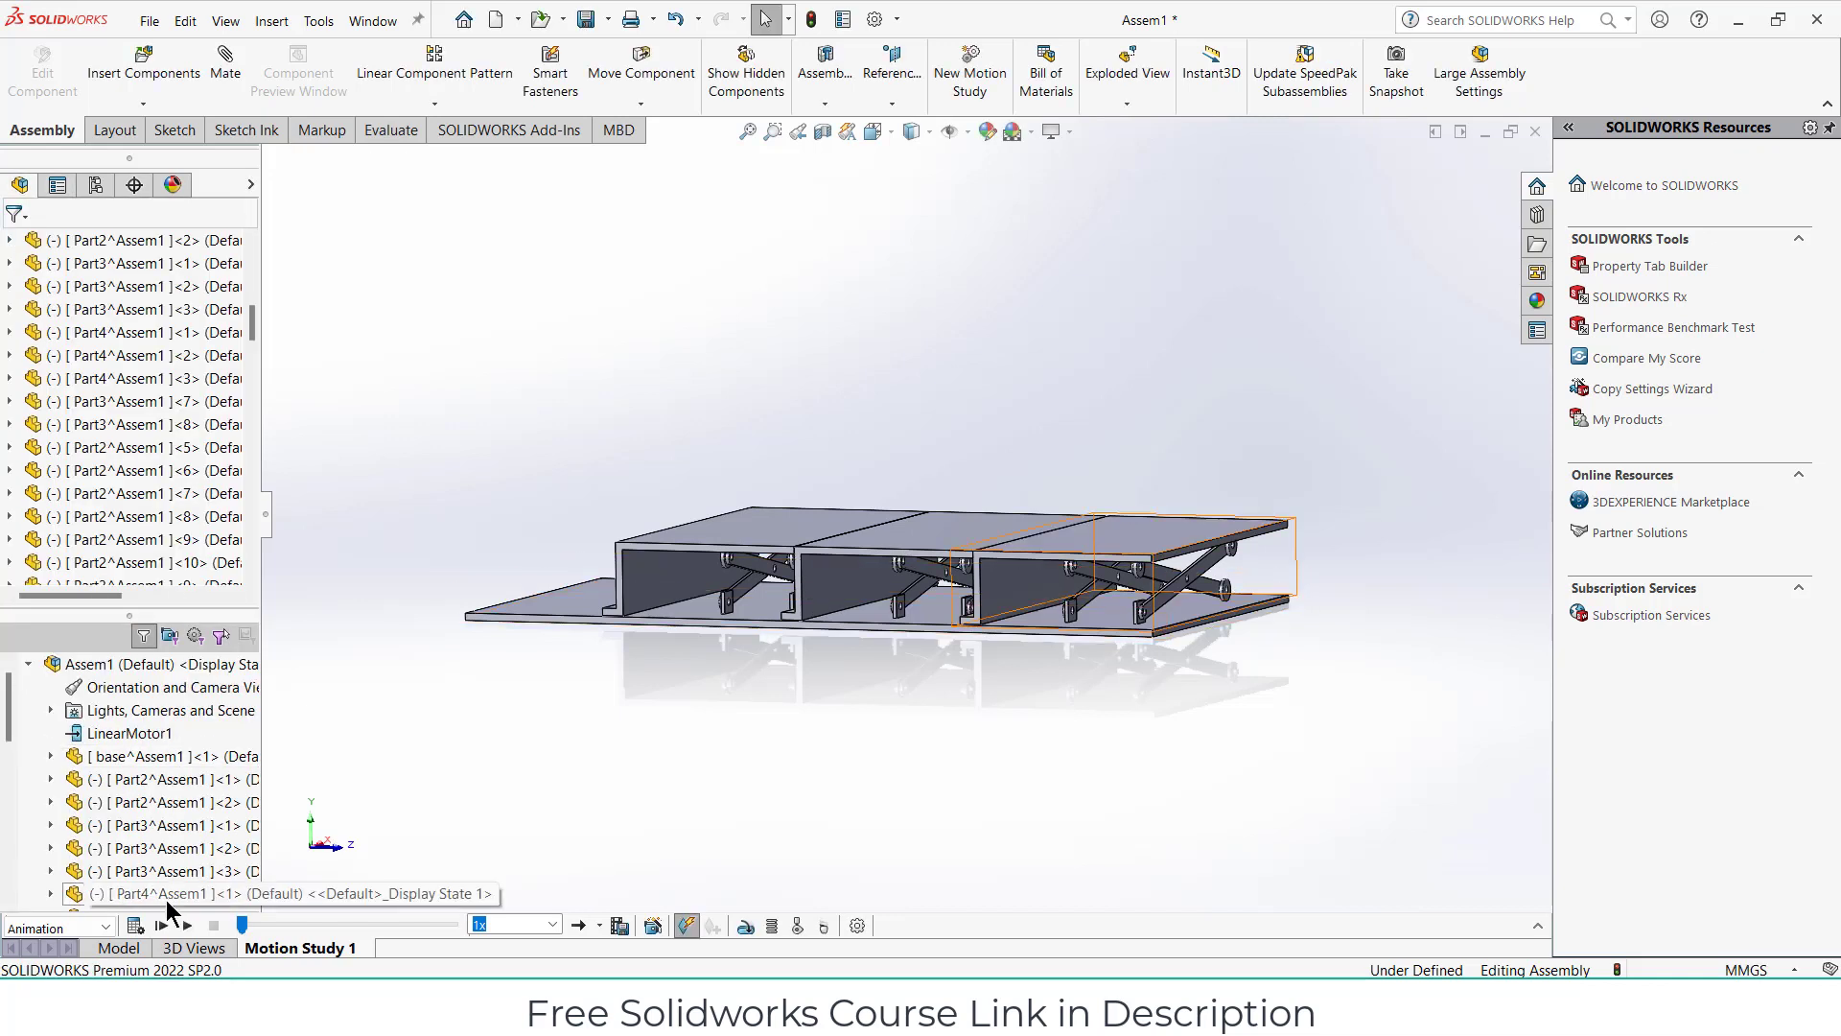
# Calculate Motion Study 1 and replay it, viewing the plates risen into stairs.
pyautogui.click(134, 925)
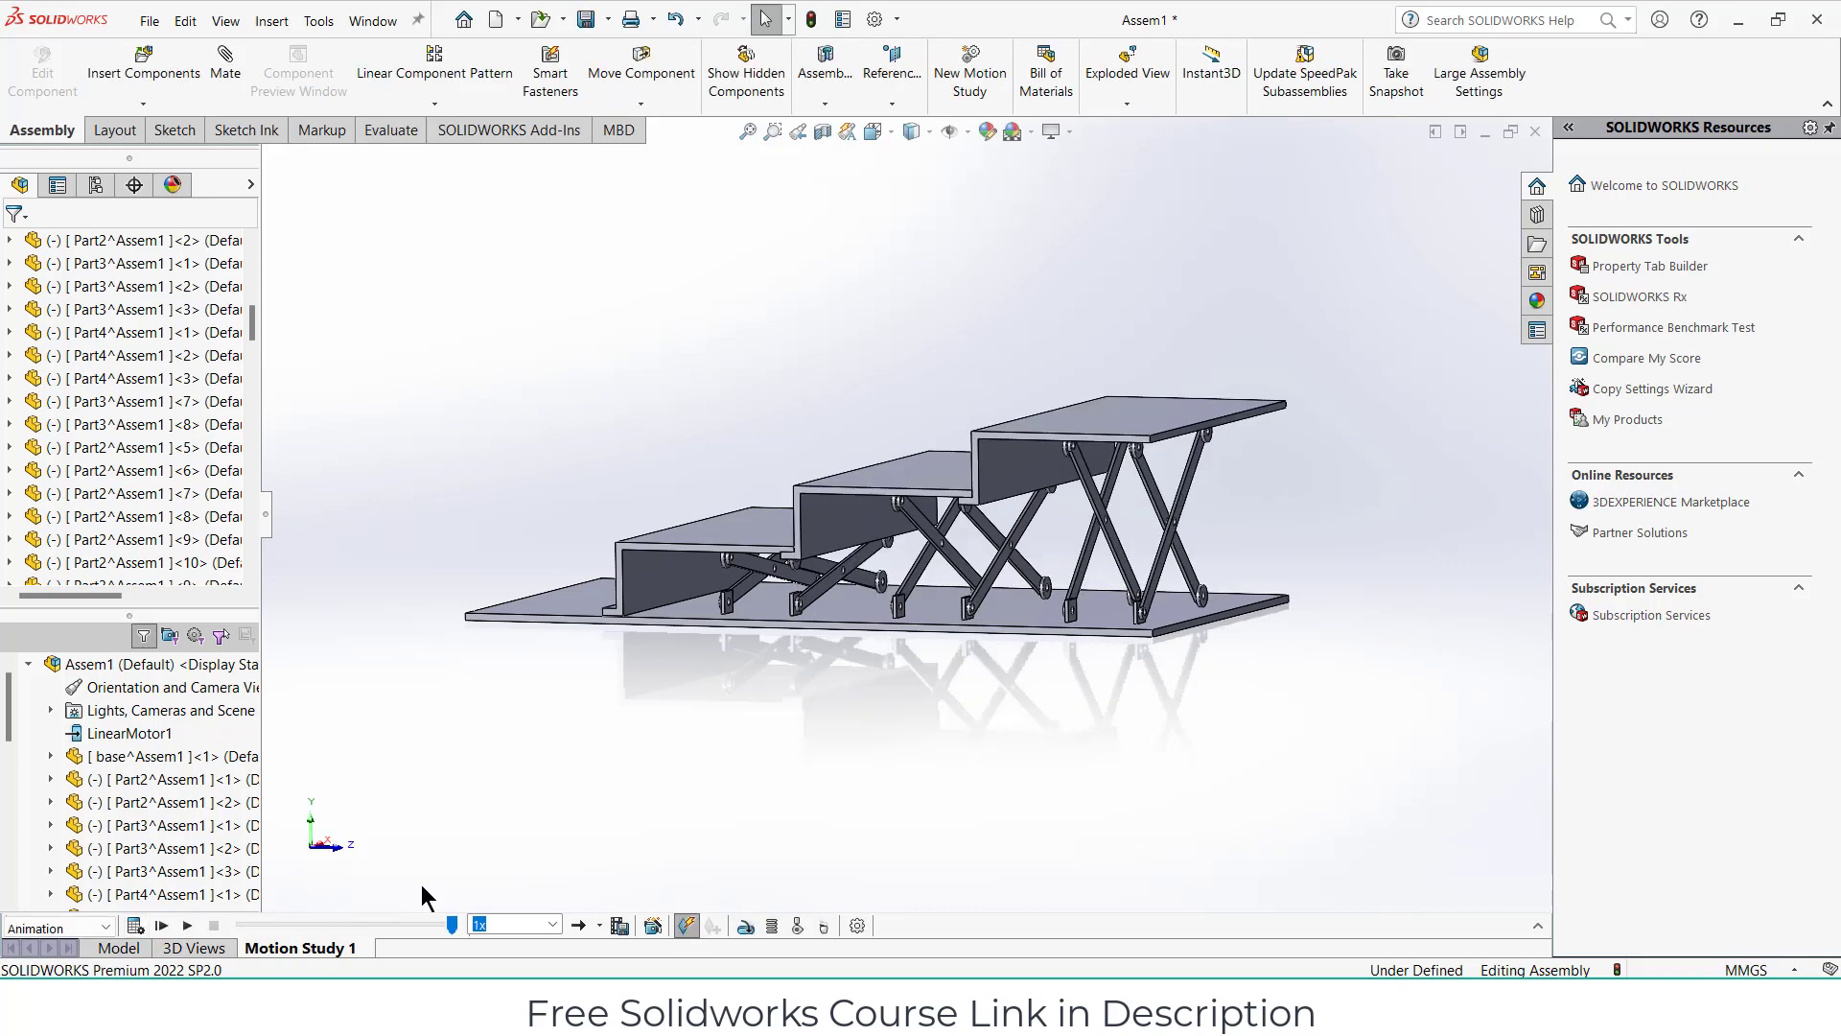
pyautogui.moveTo(775, 692)
pyautogui.mouseDown(button='middle')
pyautogui.moveTo(809, 669)
pyautogui.moveTo(729, 738)
pyautogui.mouseUp(button='middle')
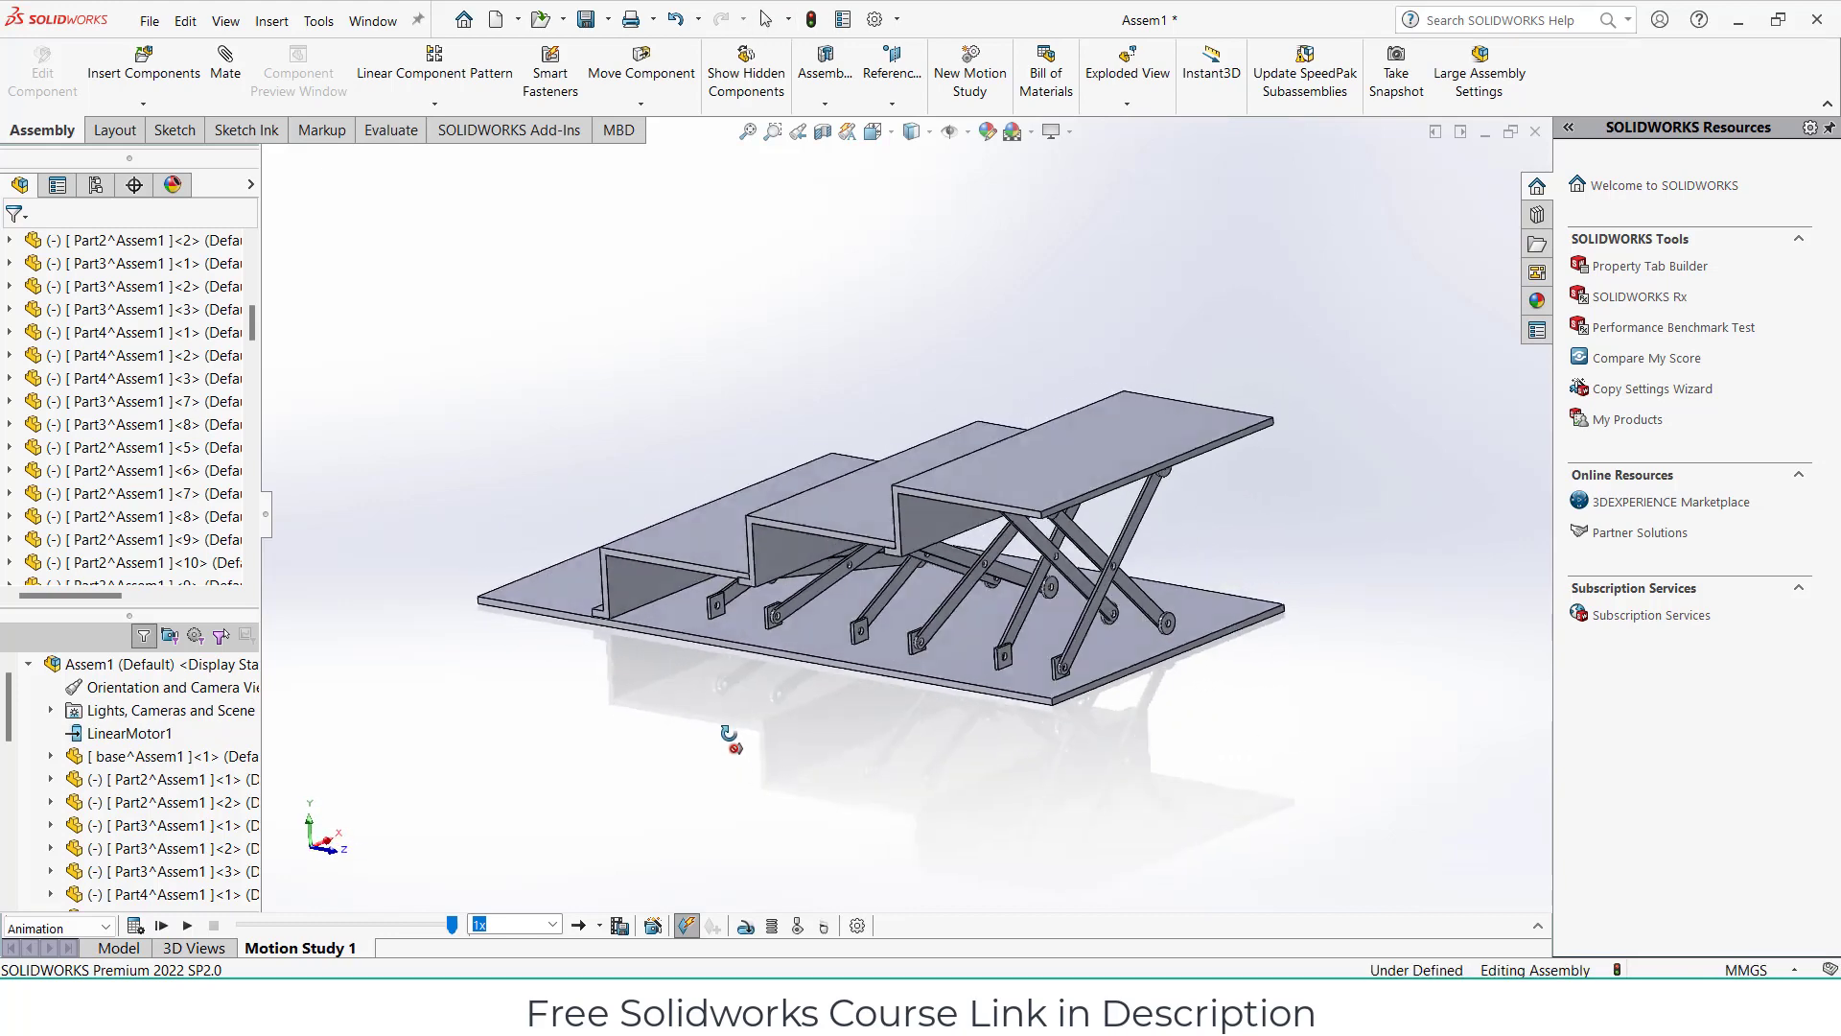
pyautogui.click(187, 925)
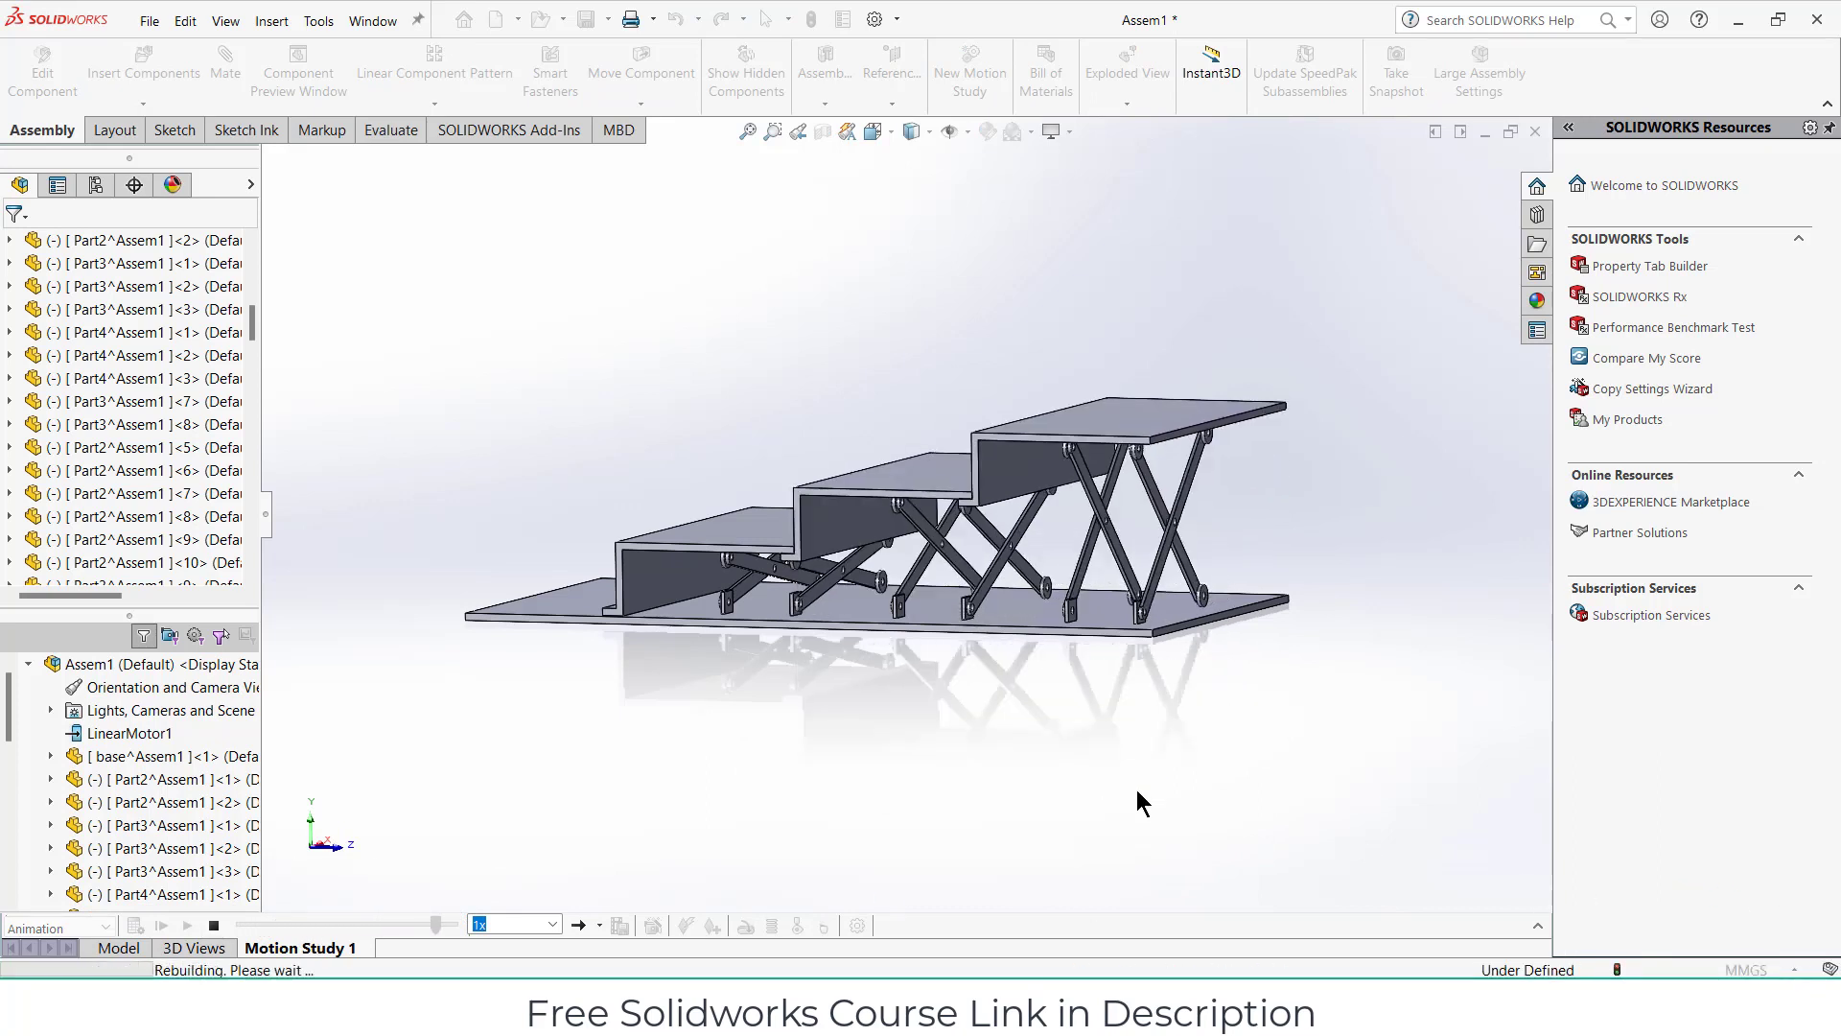
# Review the motion study properties, then rewind and play the animation from the start.
pyautogui.click(860, 924)
pyautogui.write('30')
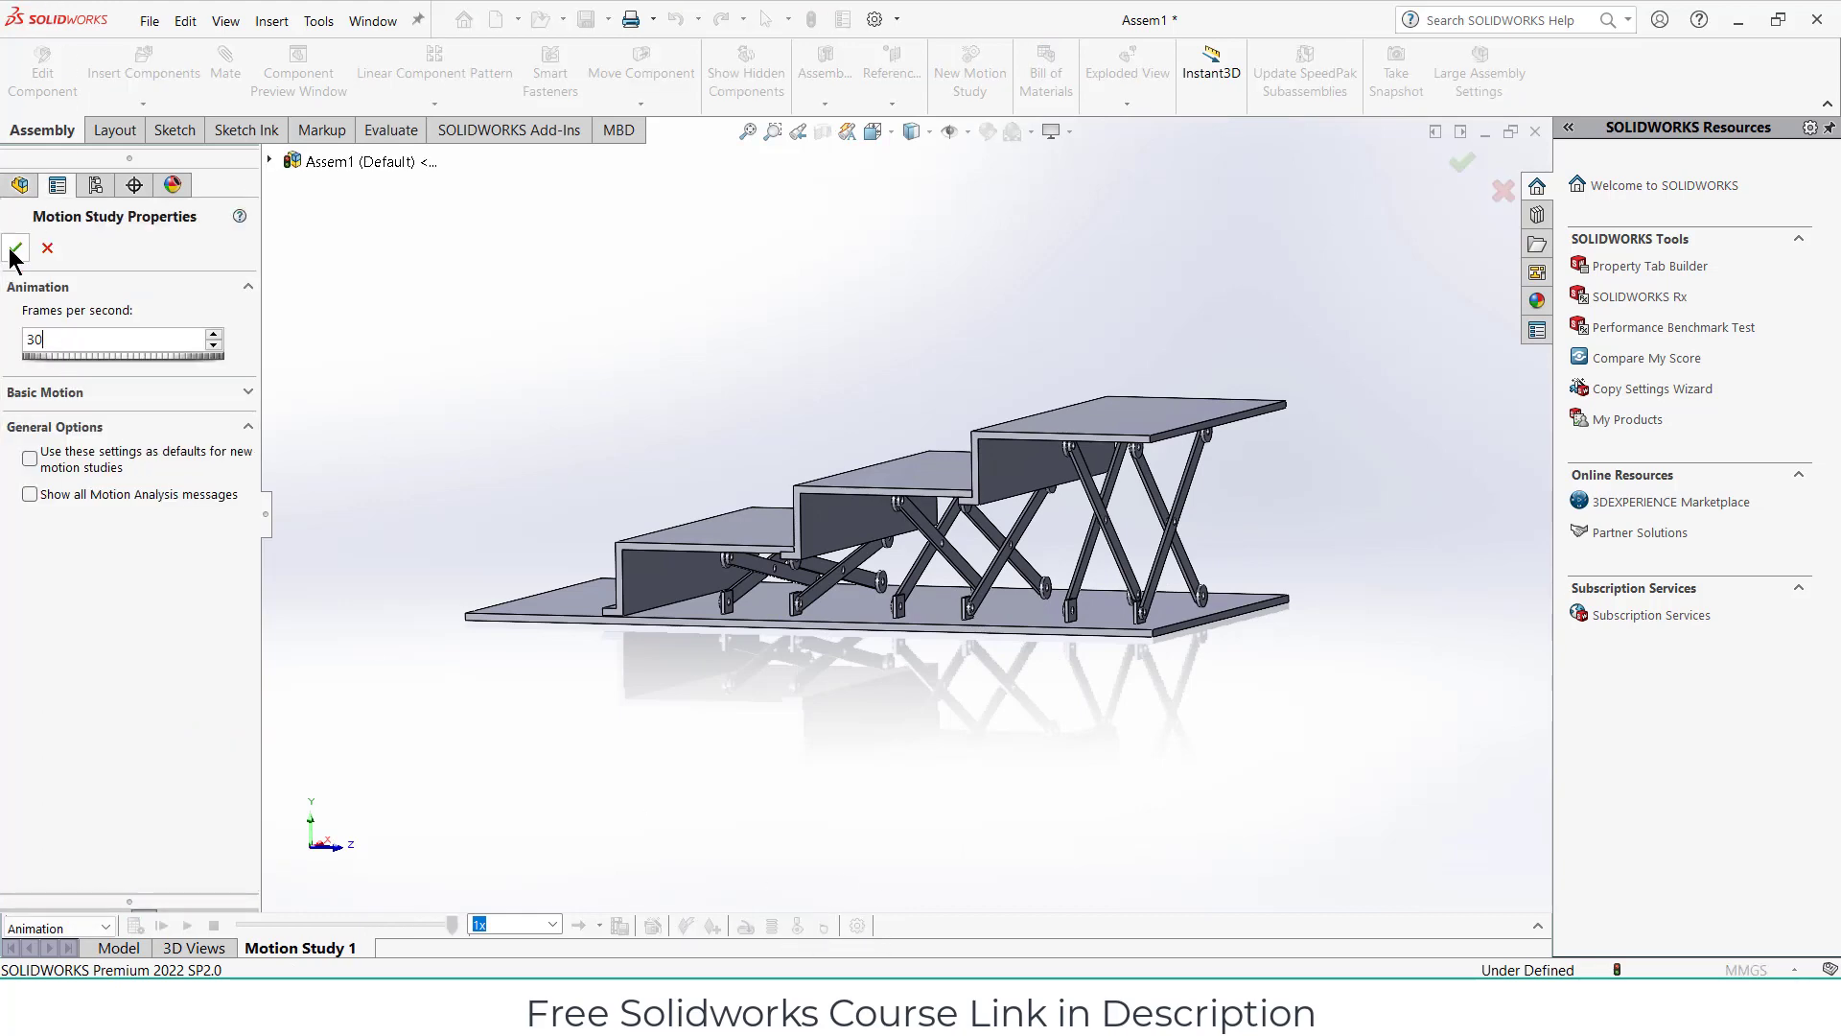
pyautogui.click(15, 251)
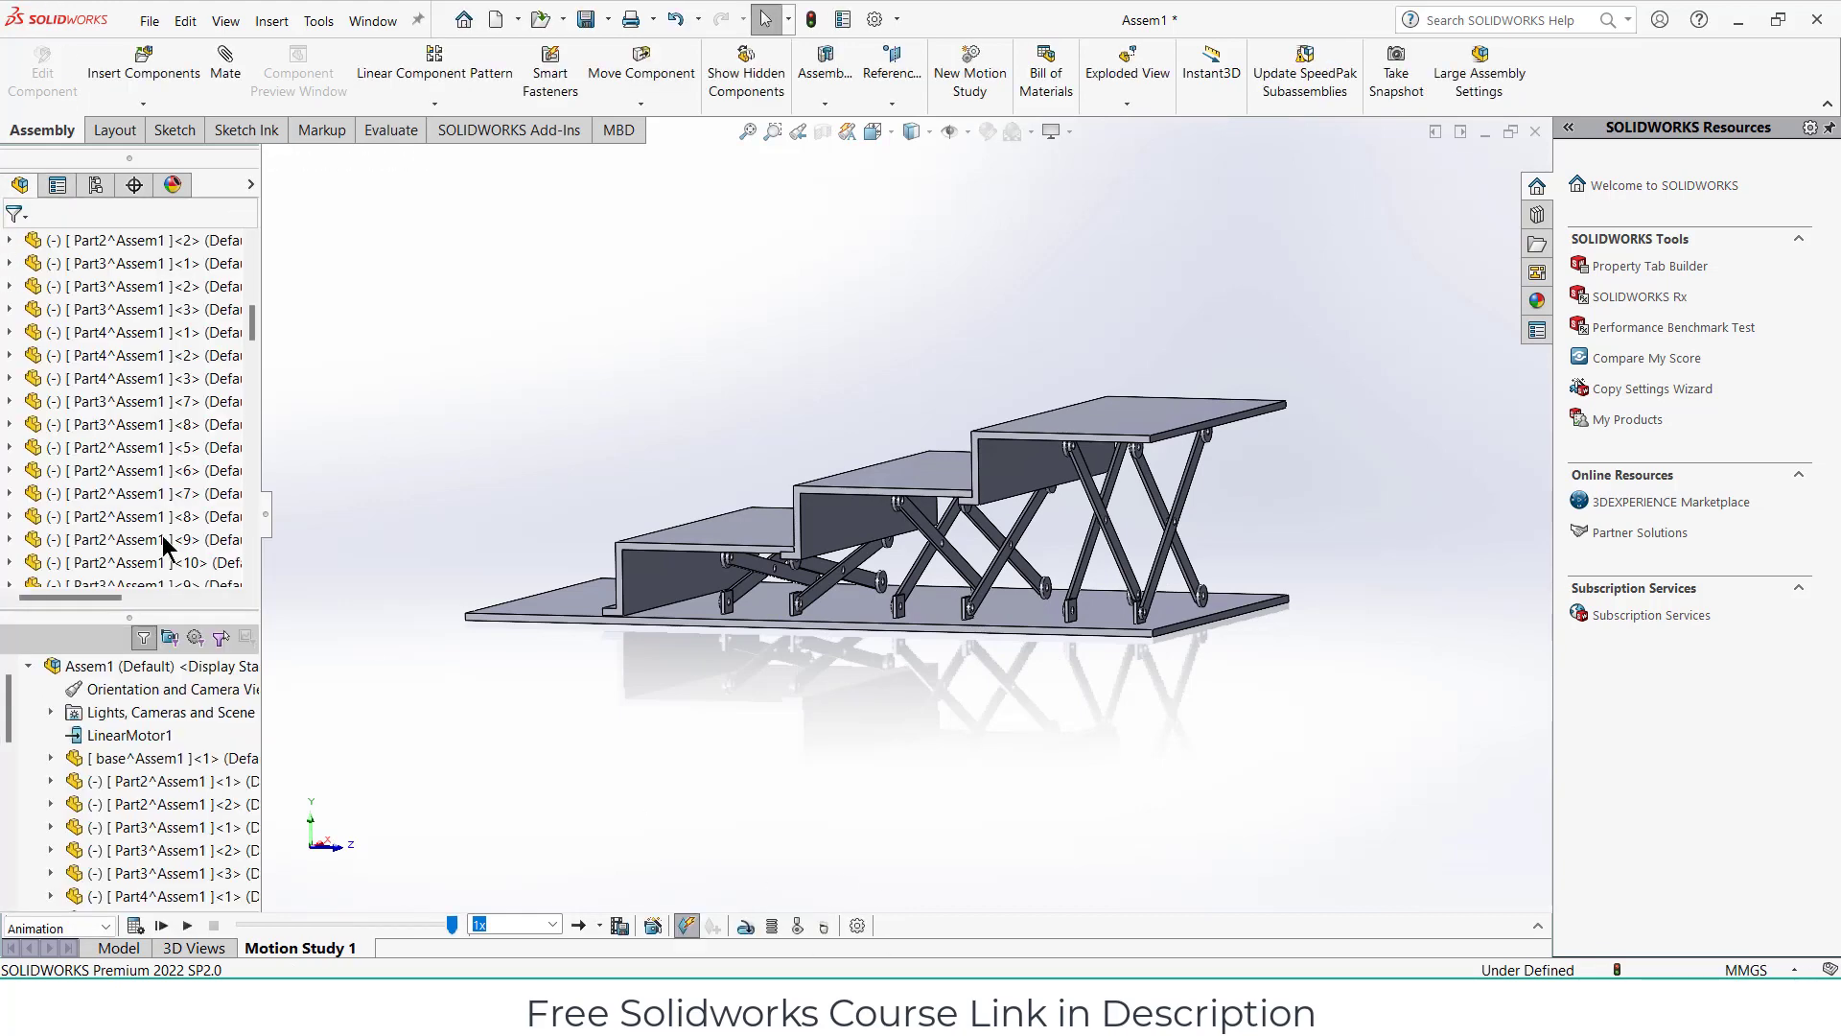
pyautogui.click(161, 926)
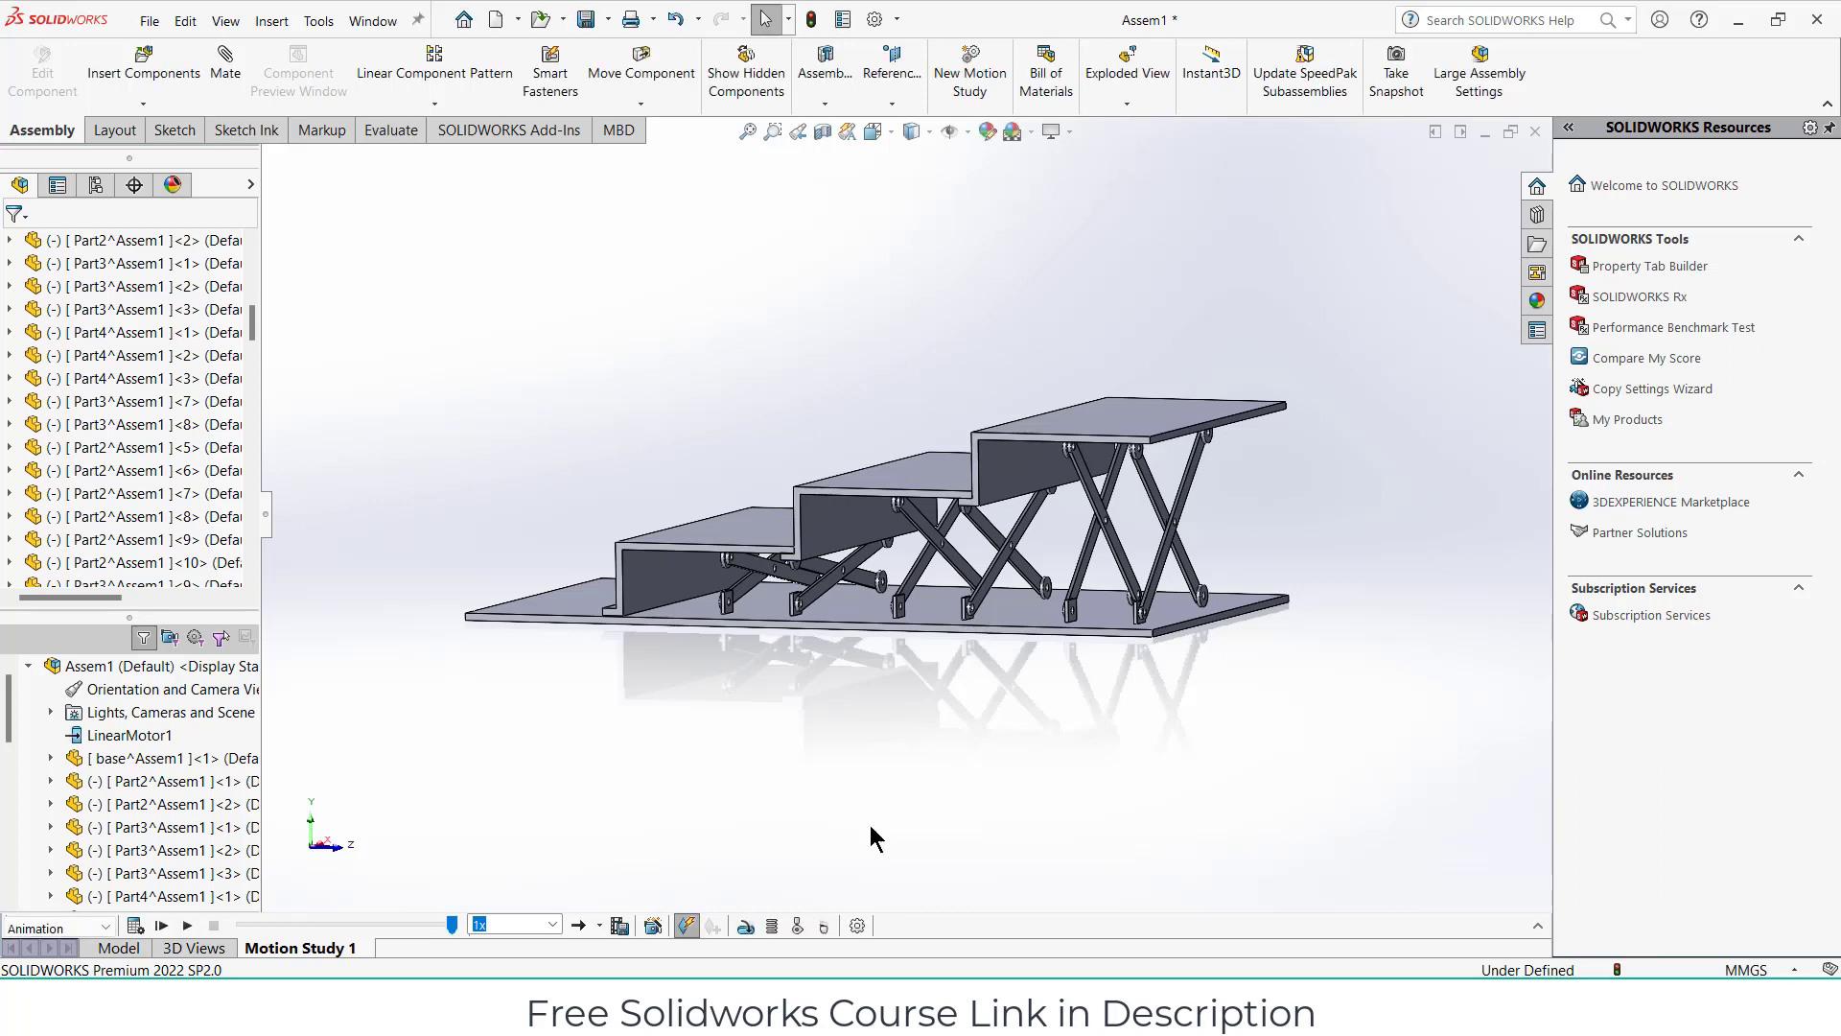
pyautogui.click(194, 921)
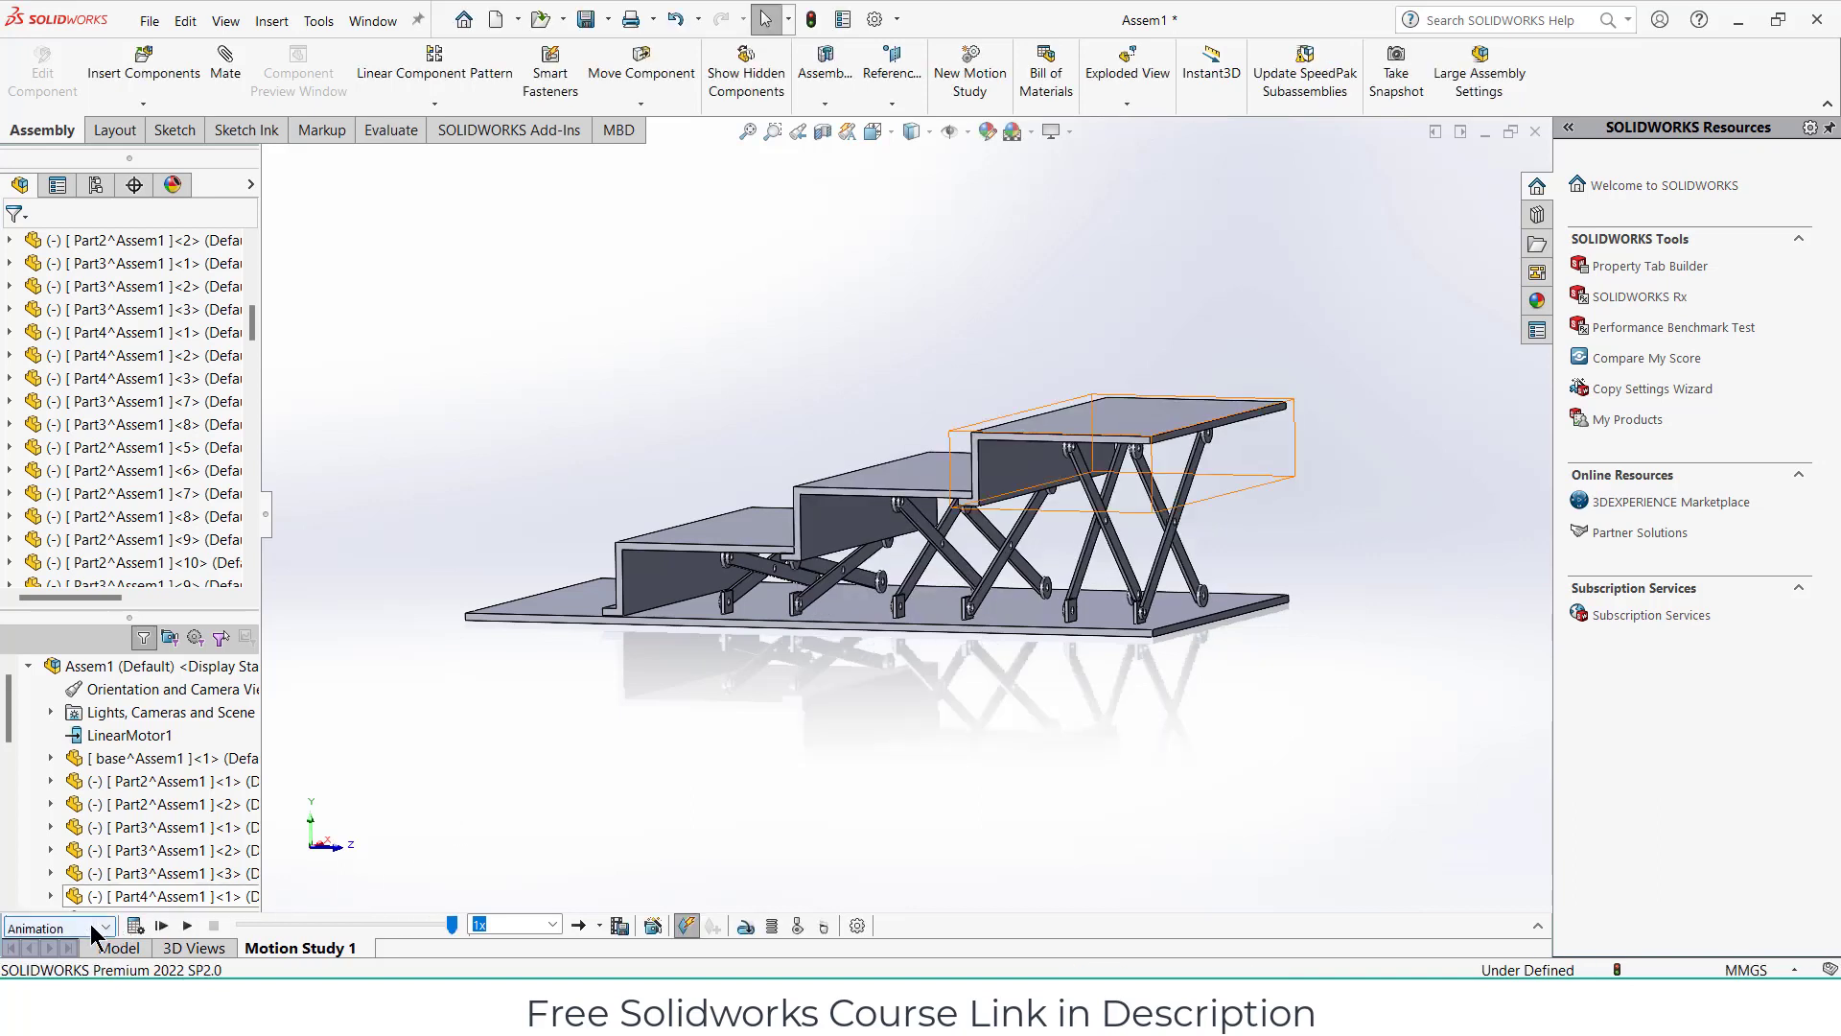
# Set Motion Study 1 to Basic Motion and calculate it twice.
pyautogui.click(92, 927)
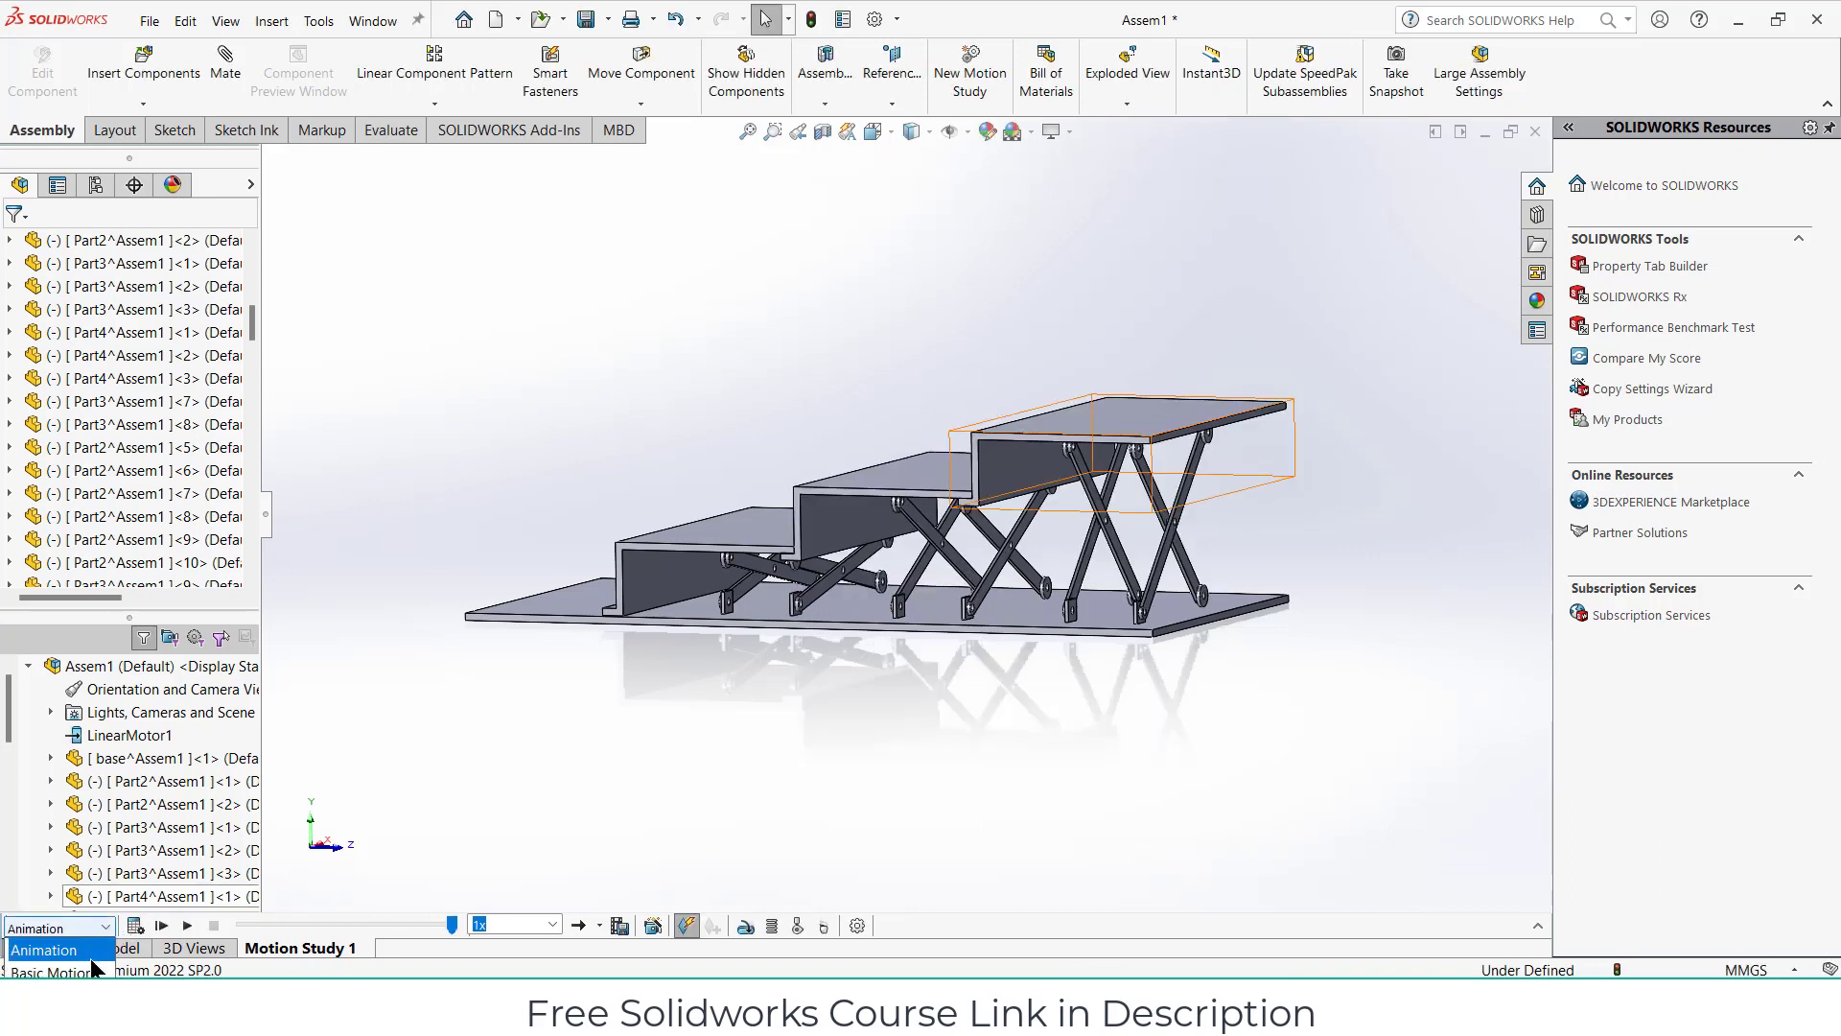
pyautogui.click(133, 925)
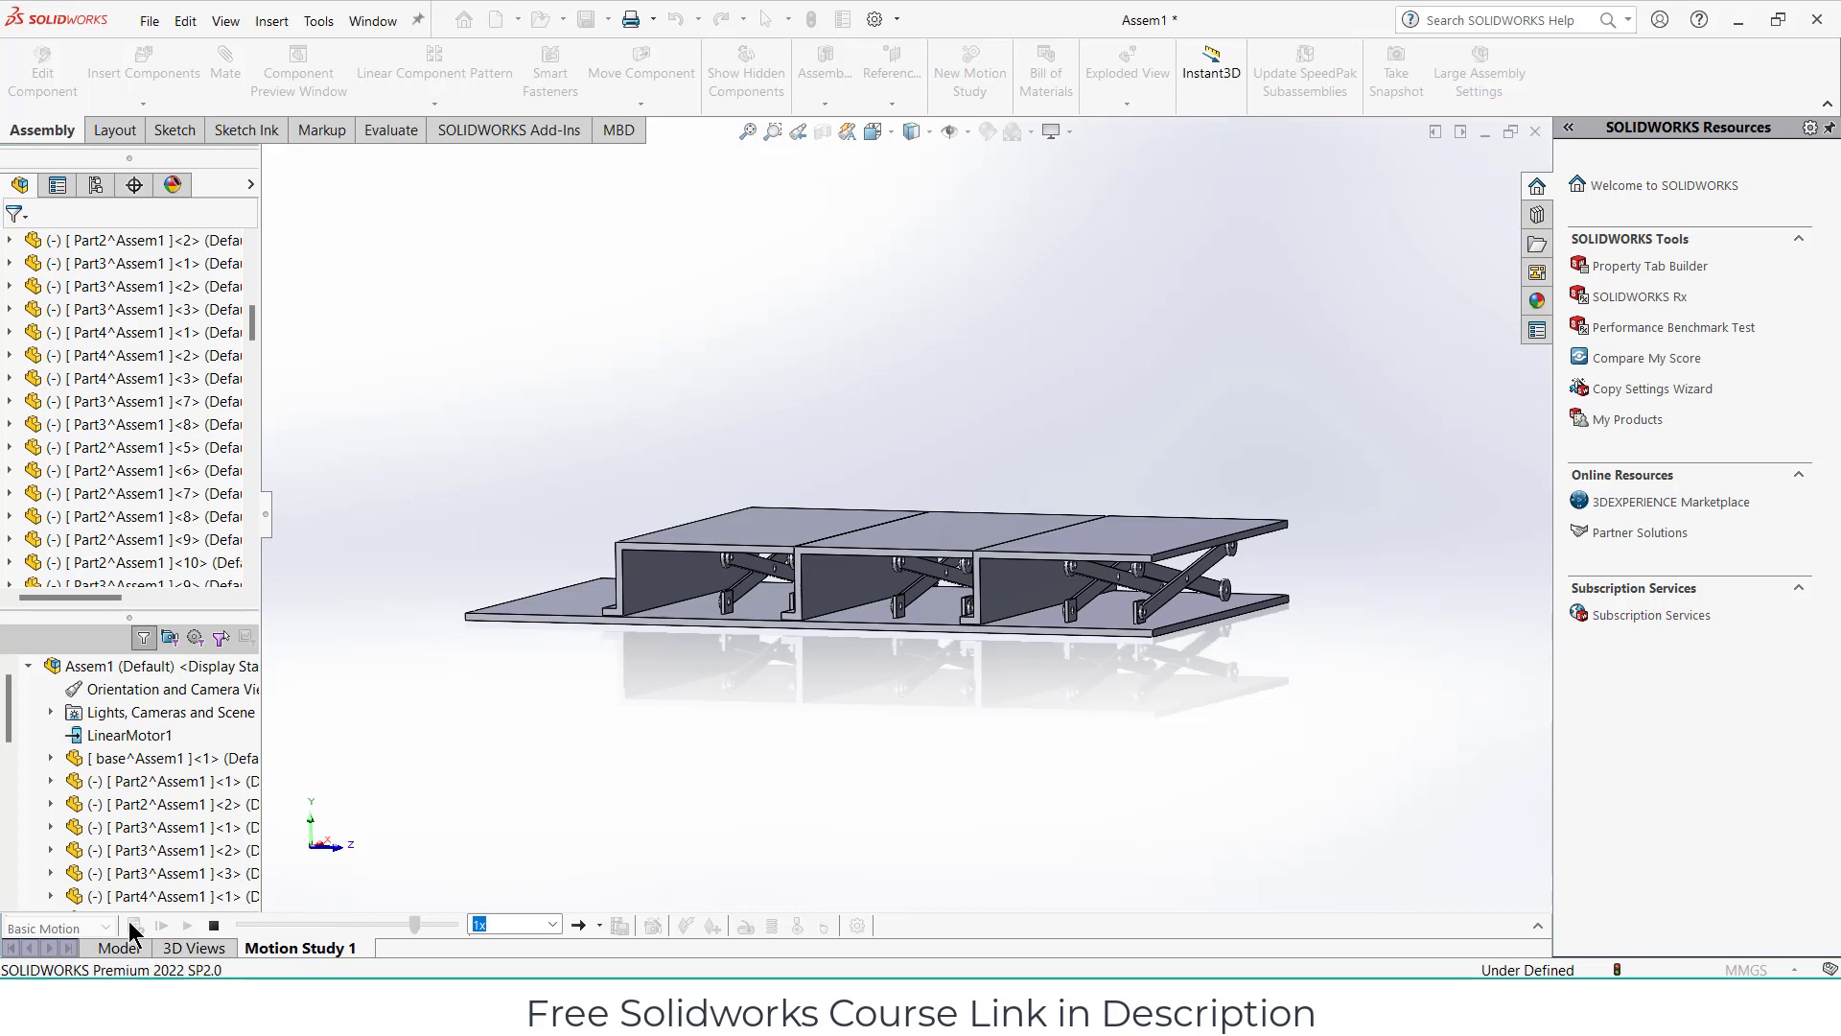
pyautogui.click(134, 926)
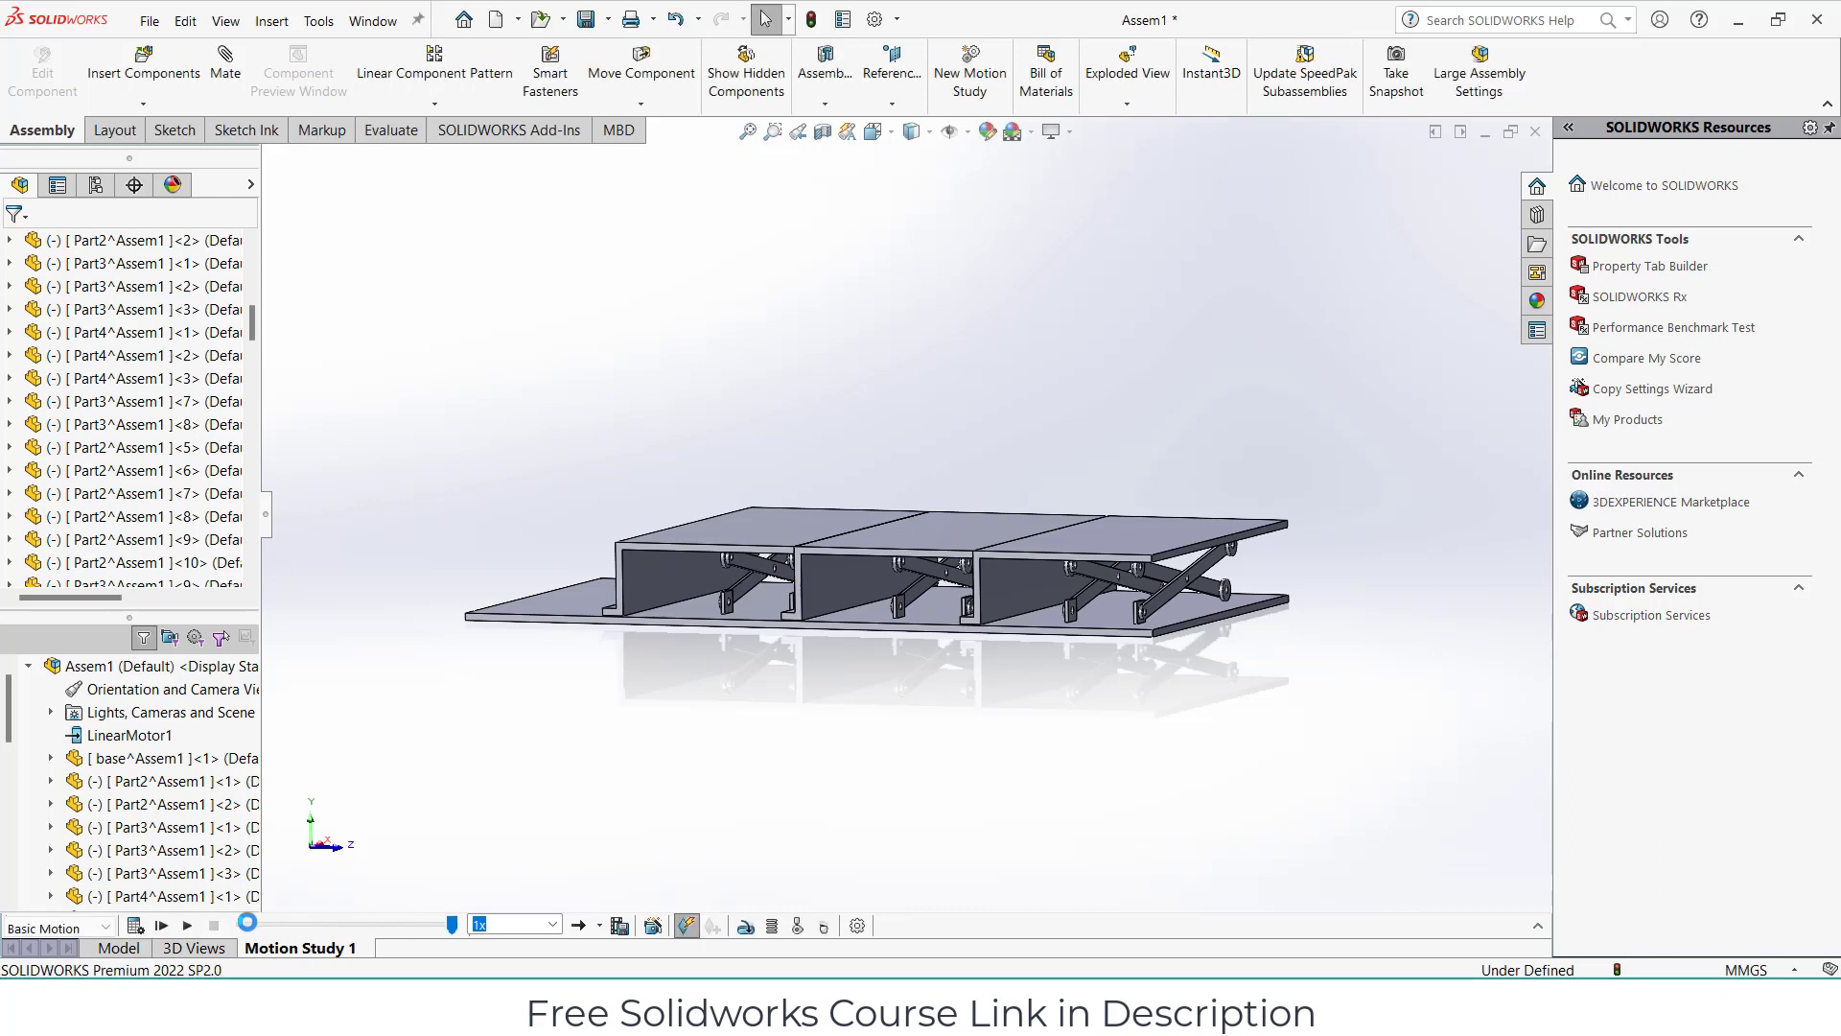
# Switch Motion Study 1 to Motion Analysis, calculate it, and set playback to Reciprocate.
pyautogui.click(503, 129)
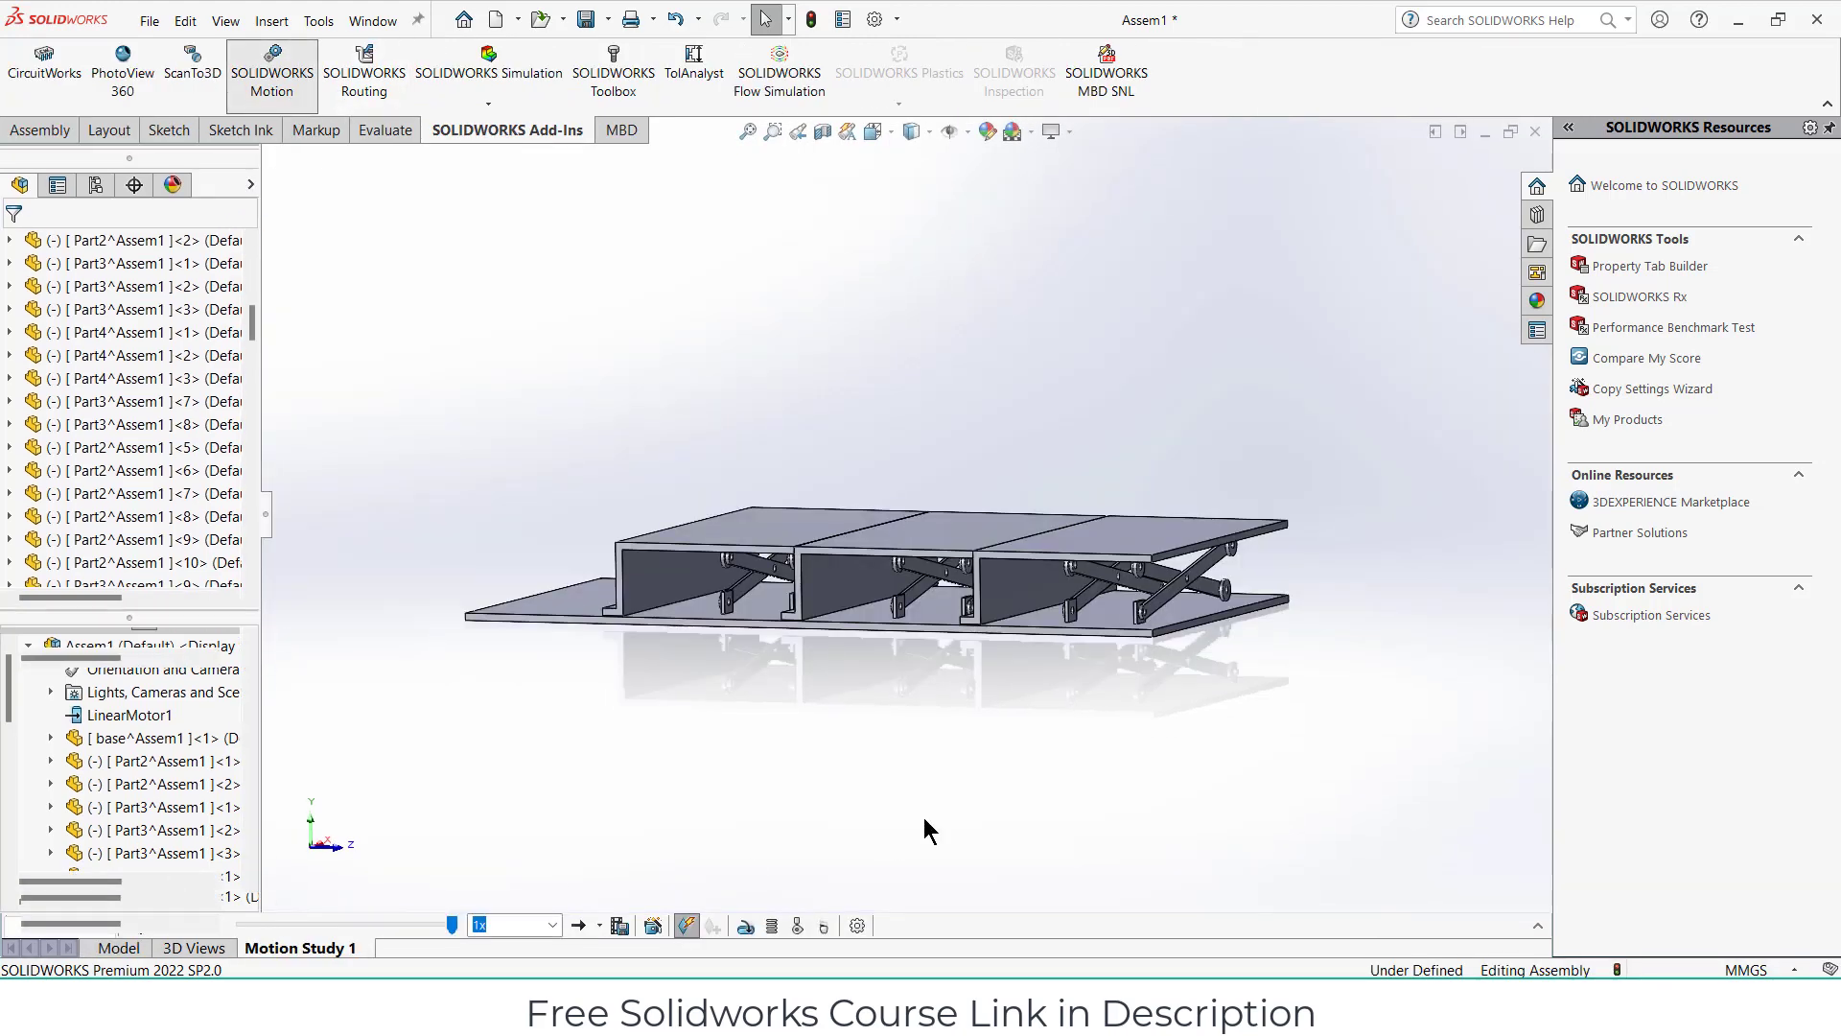
pyautogui.click(120, 927)
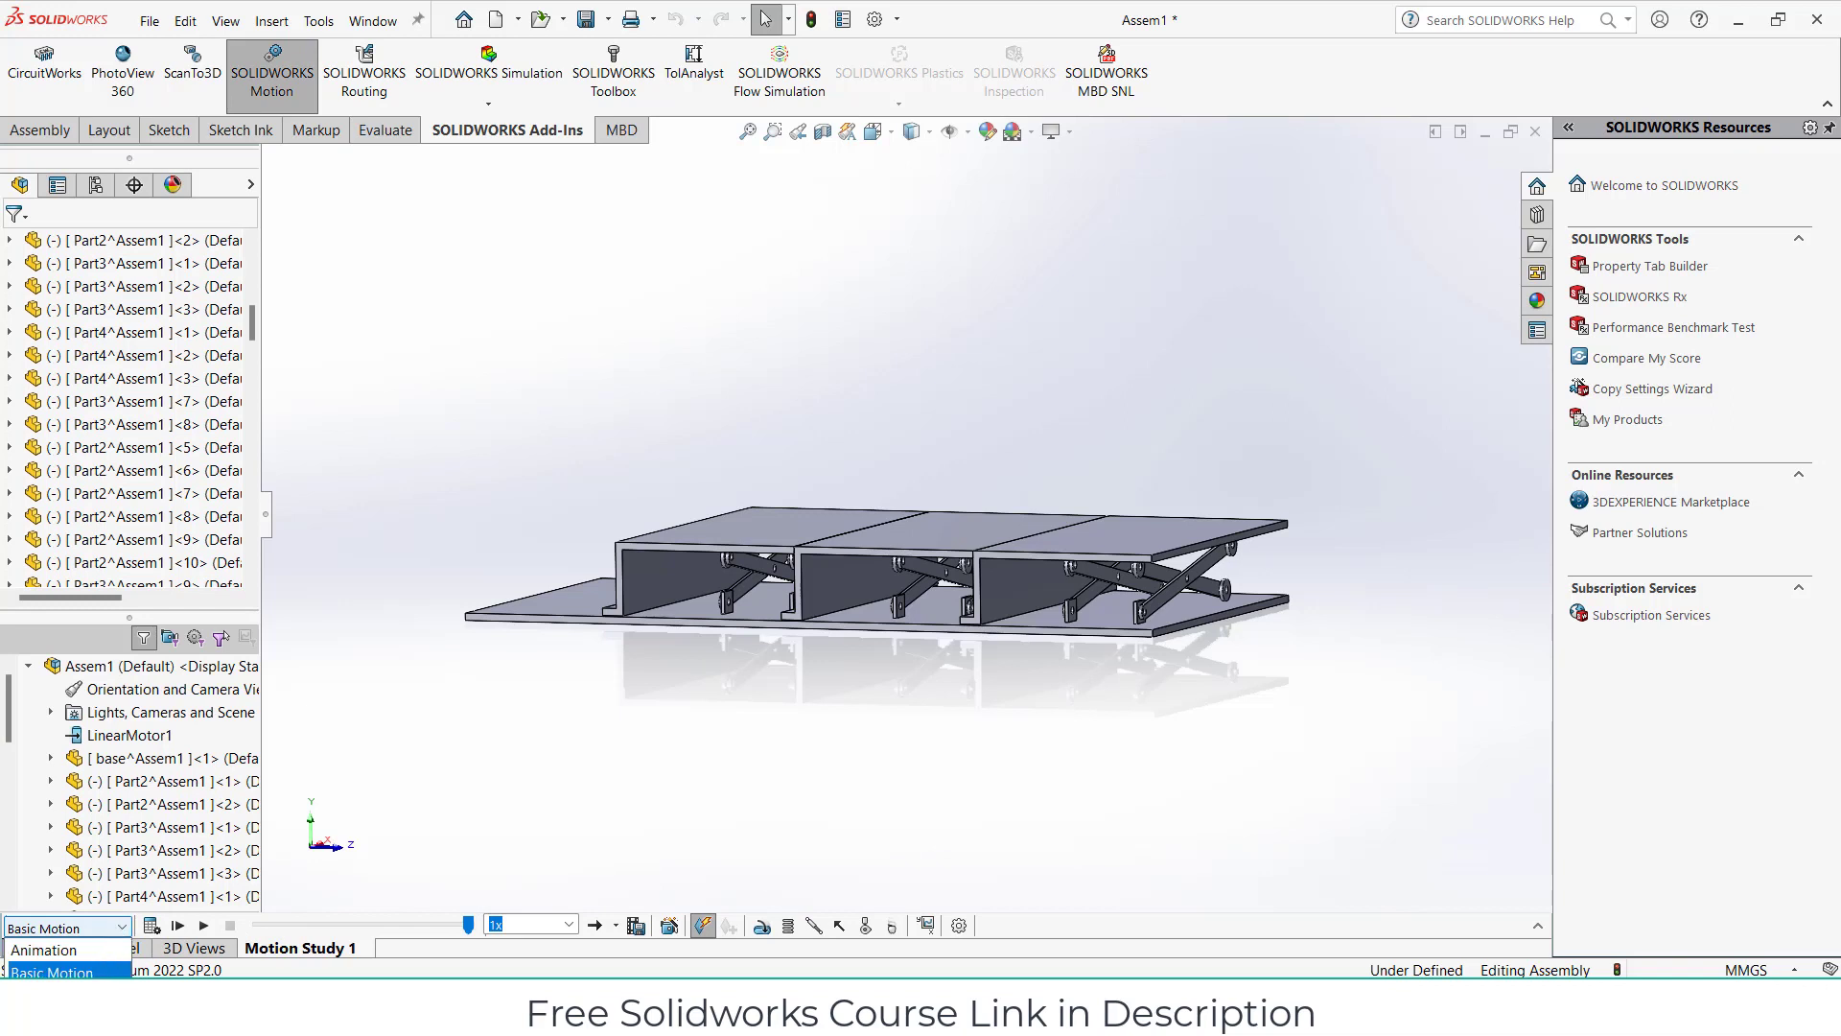
pyautogui.click(57, 996)
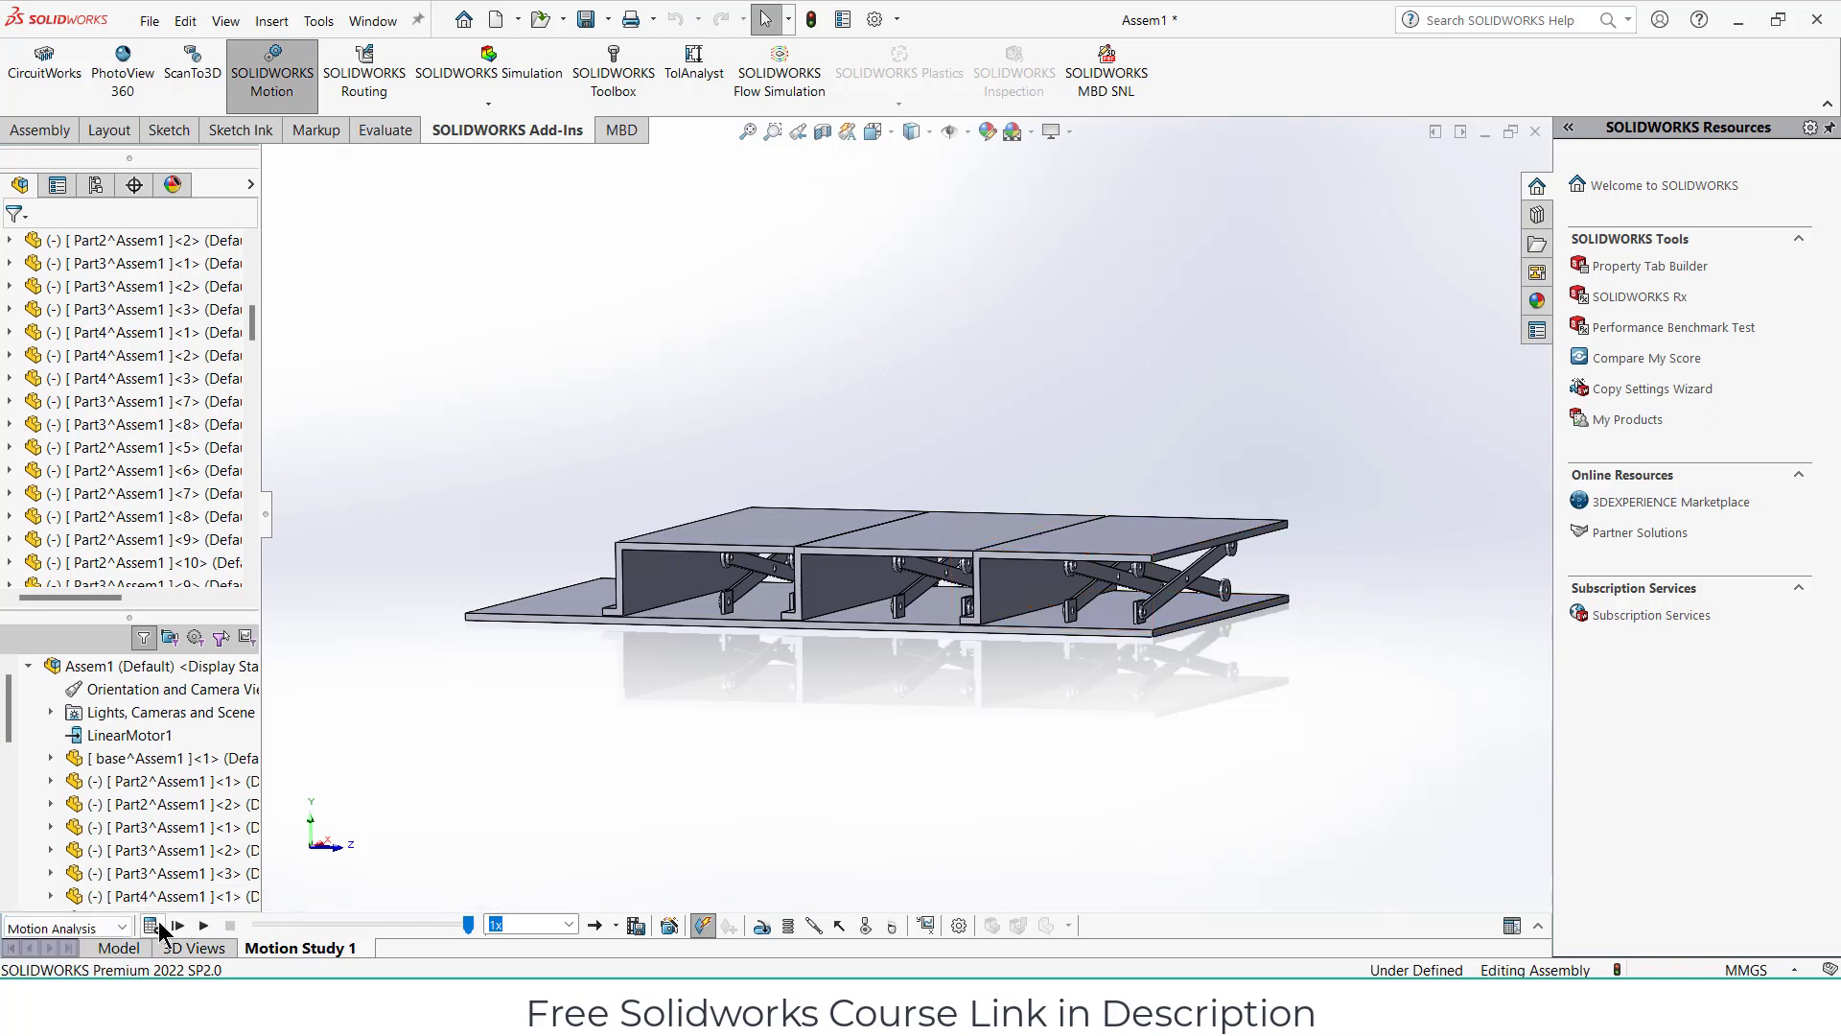
pyautogui.click(156, 925)
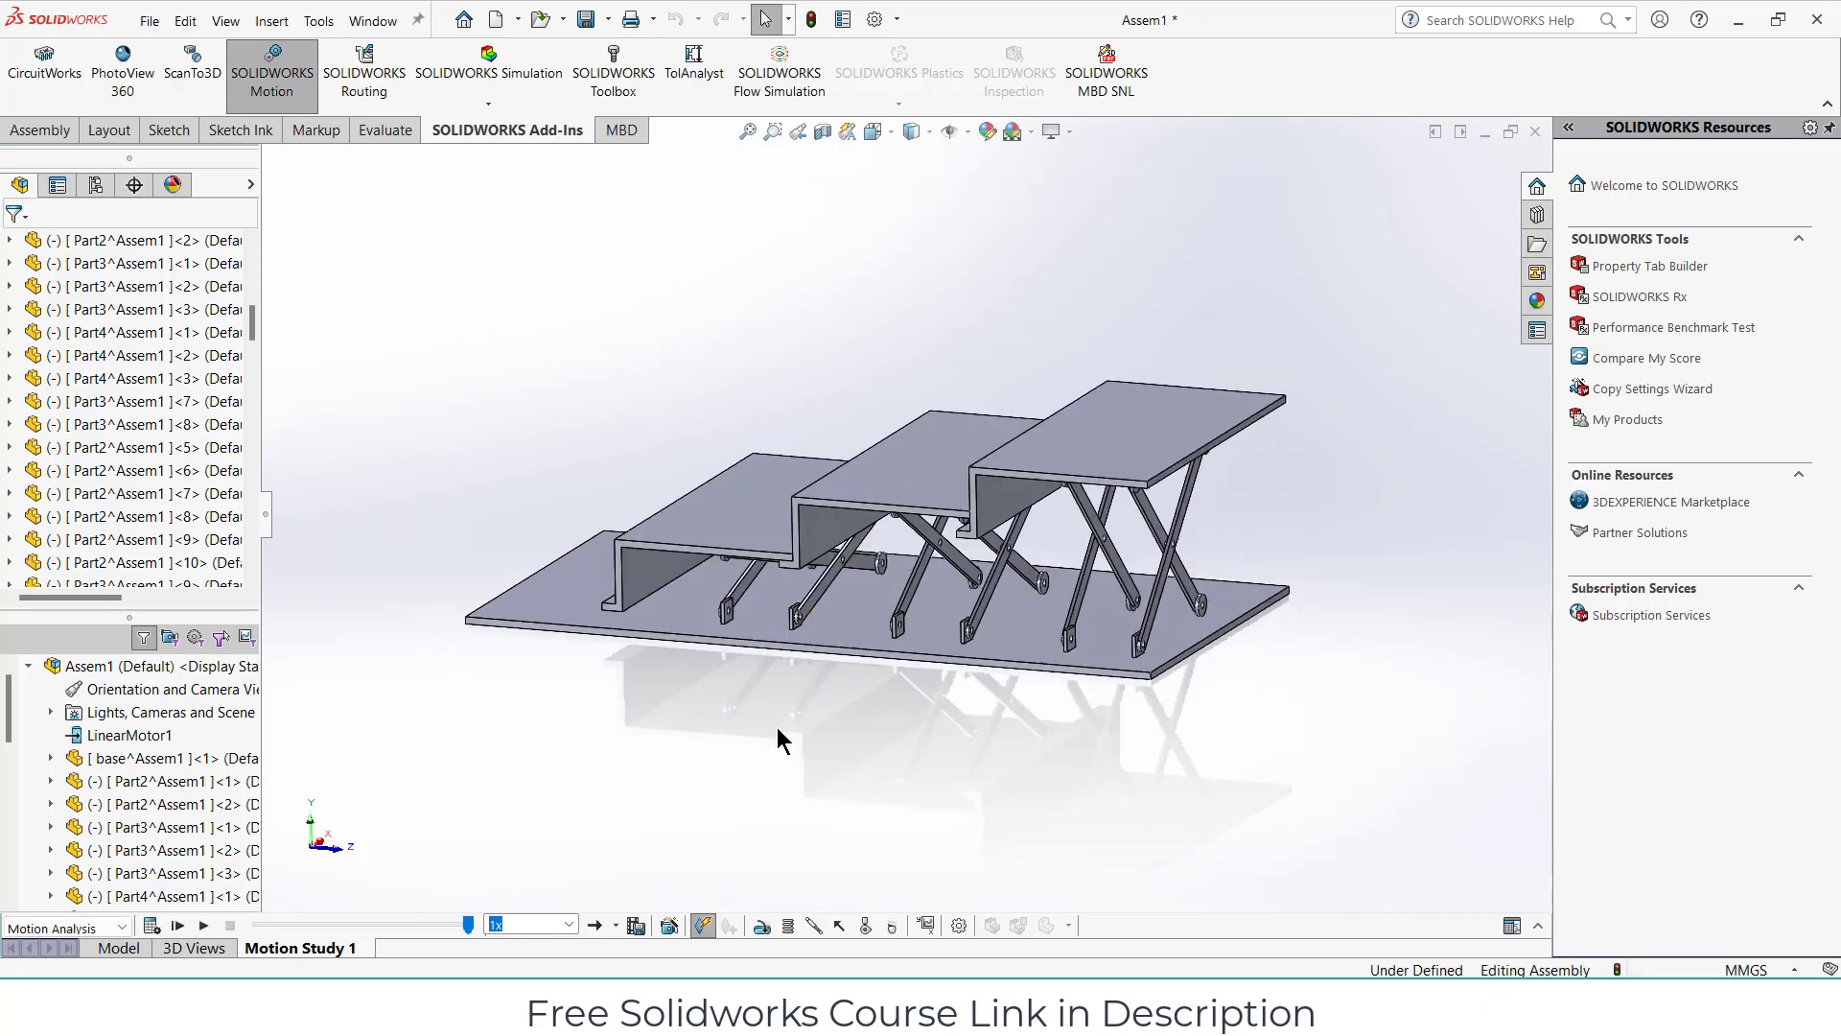
pyautogui.click(617, 927)
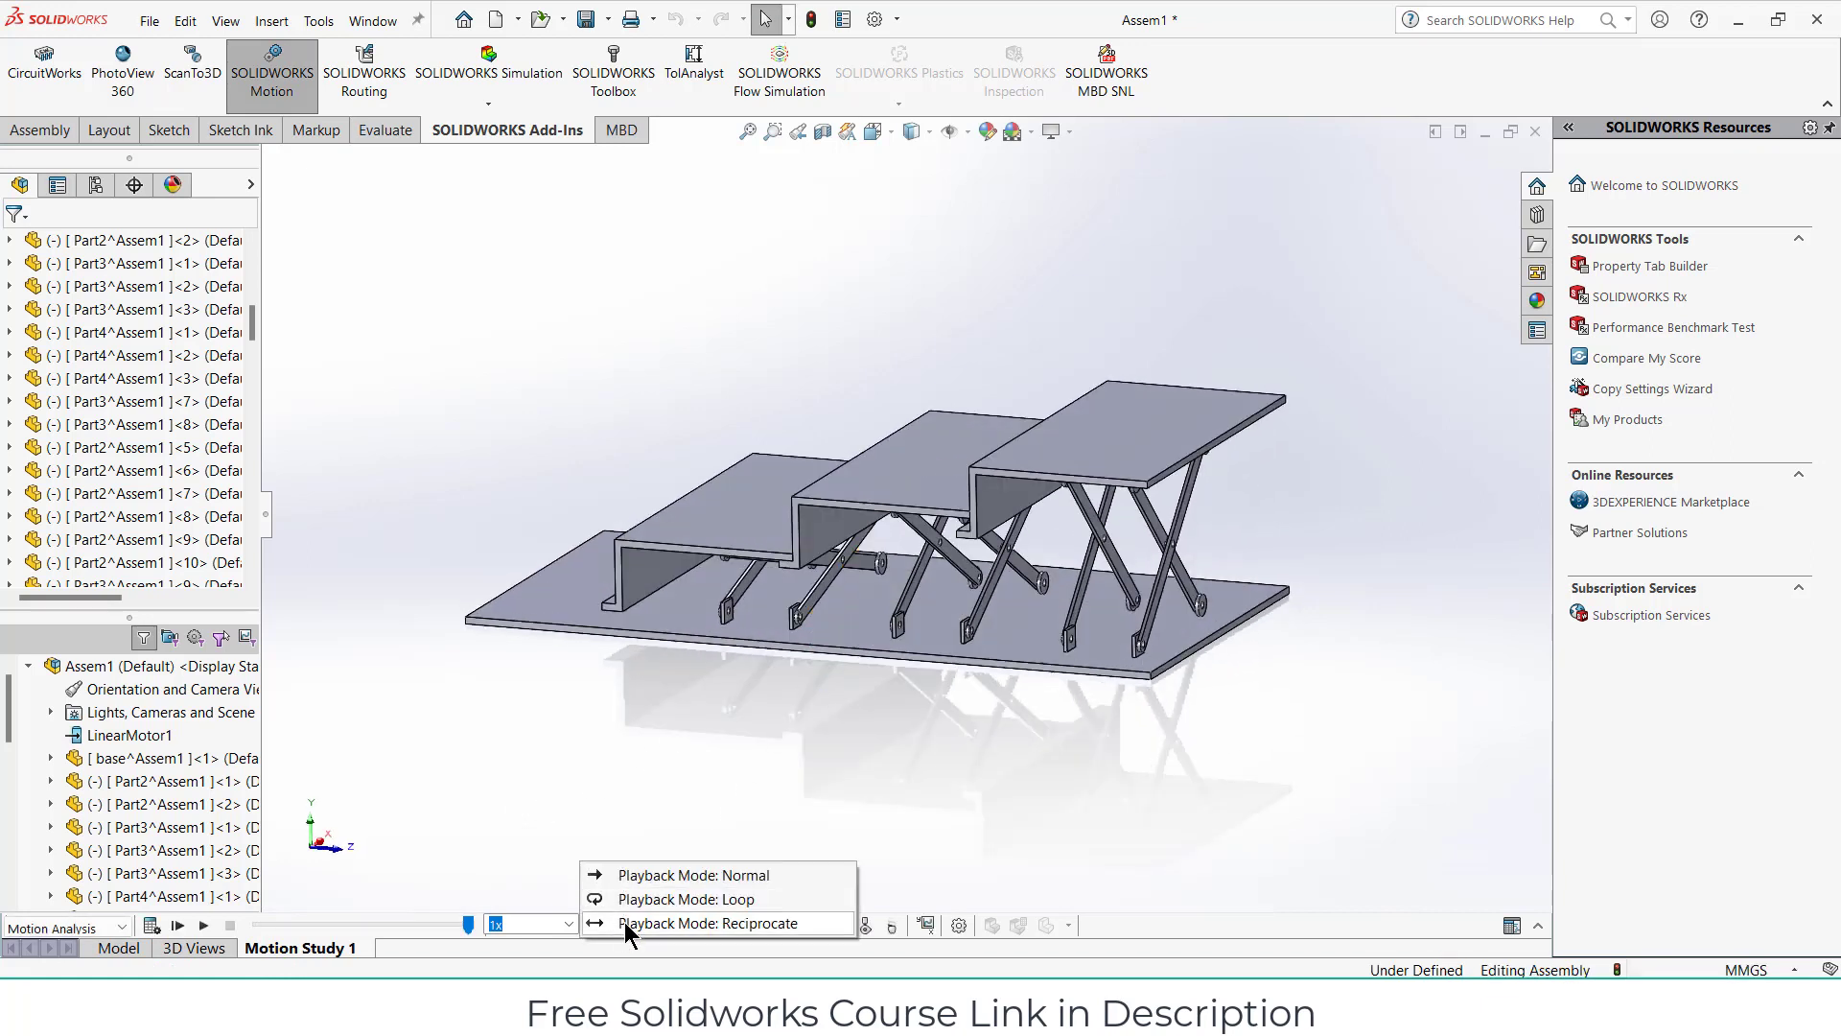
pyautogui.click(624, 923)
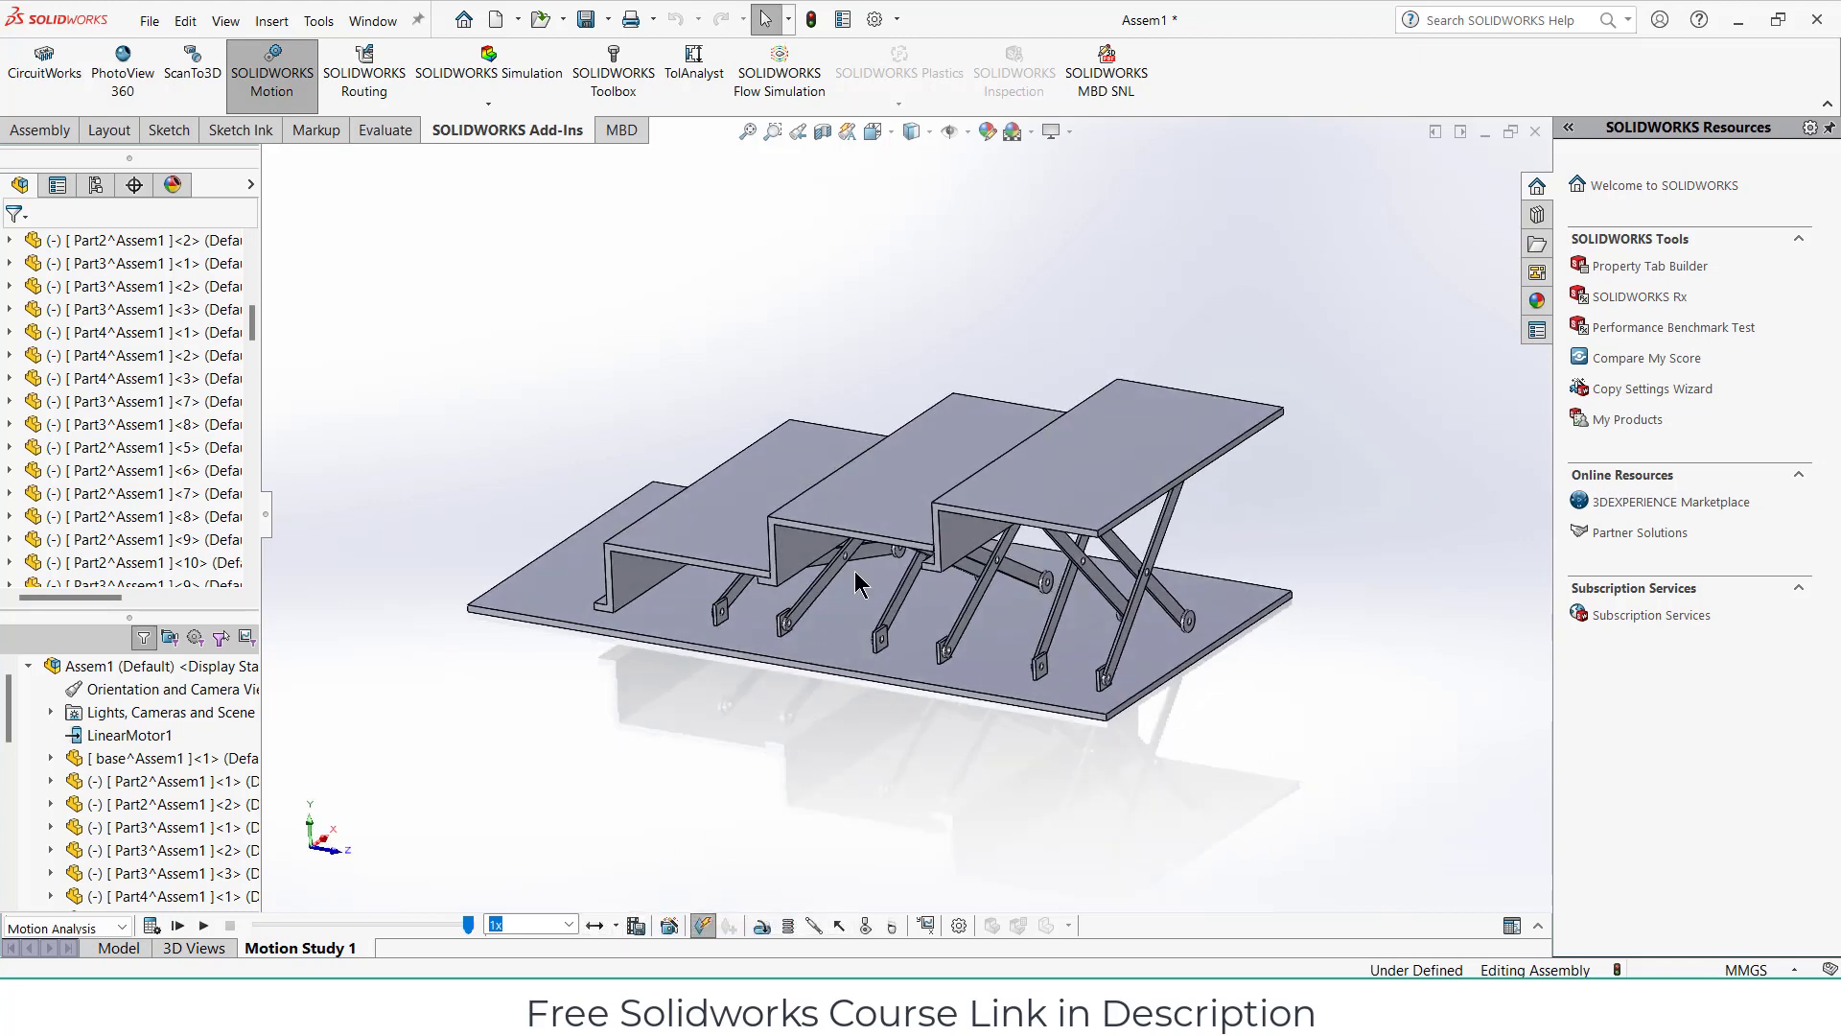
# Show the model in dimetric view and orbit to look down on the stairs.
pyautogui.click(928, 131)
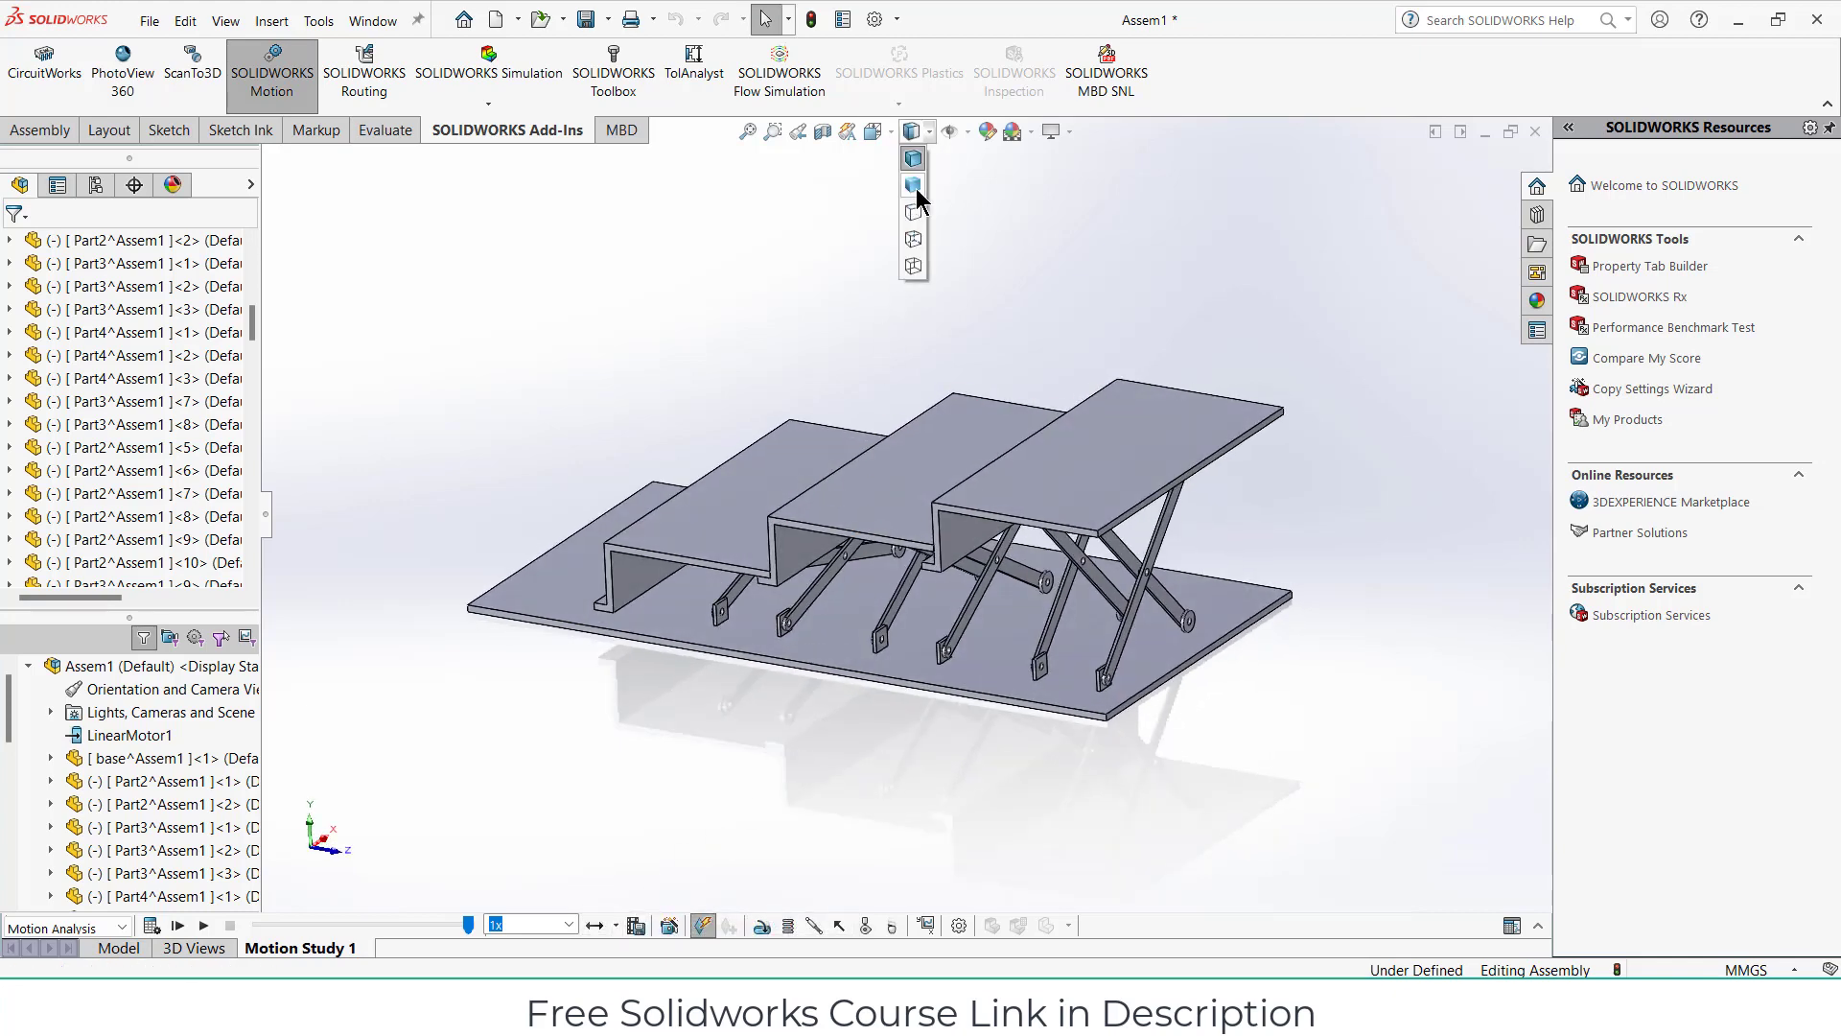
pyautogui.click(890, 134)
pyautogui.click(984, 186)
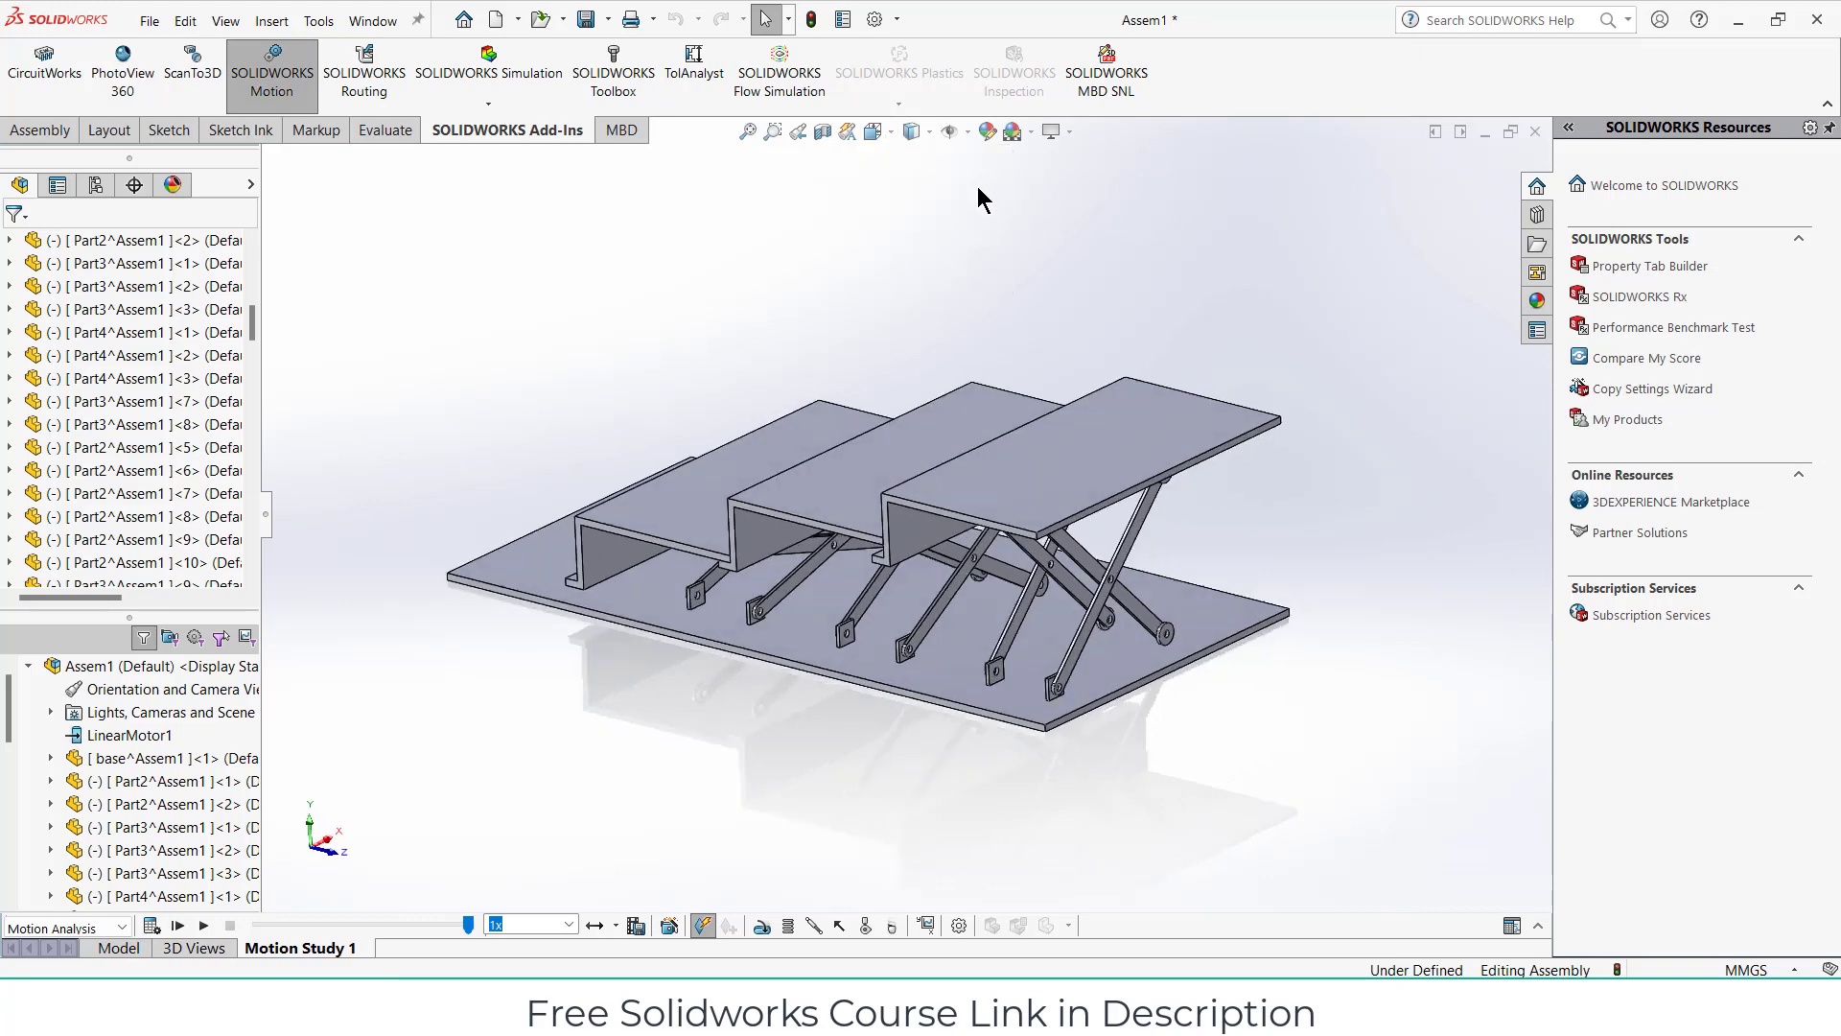
pyautogui.moveTo(927, 155); pyautogui.dragTo(905, 152, button='middle')
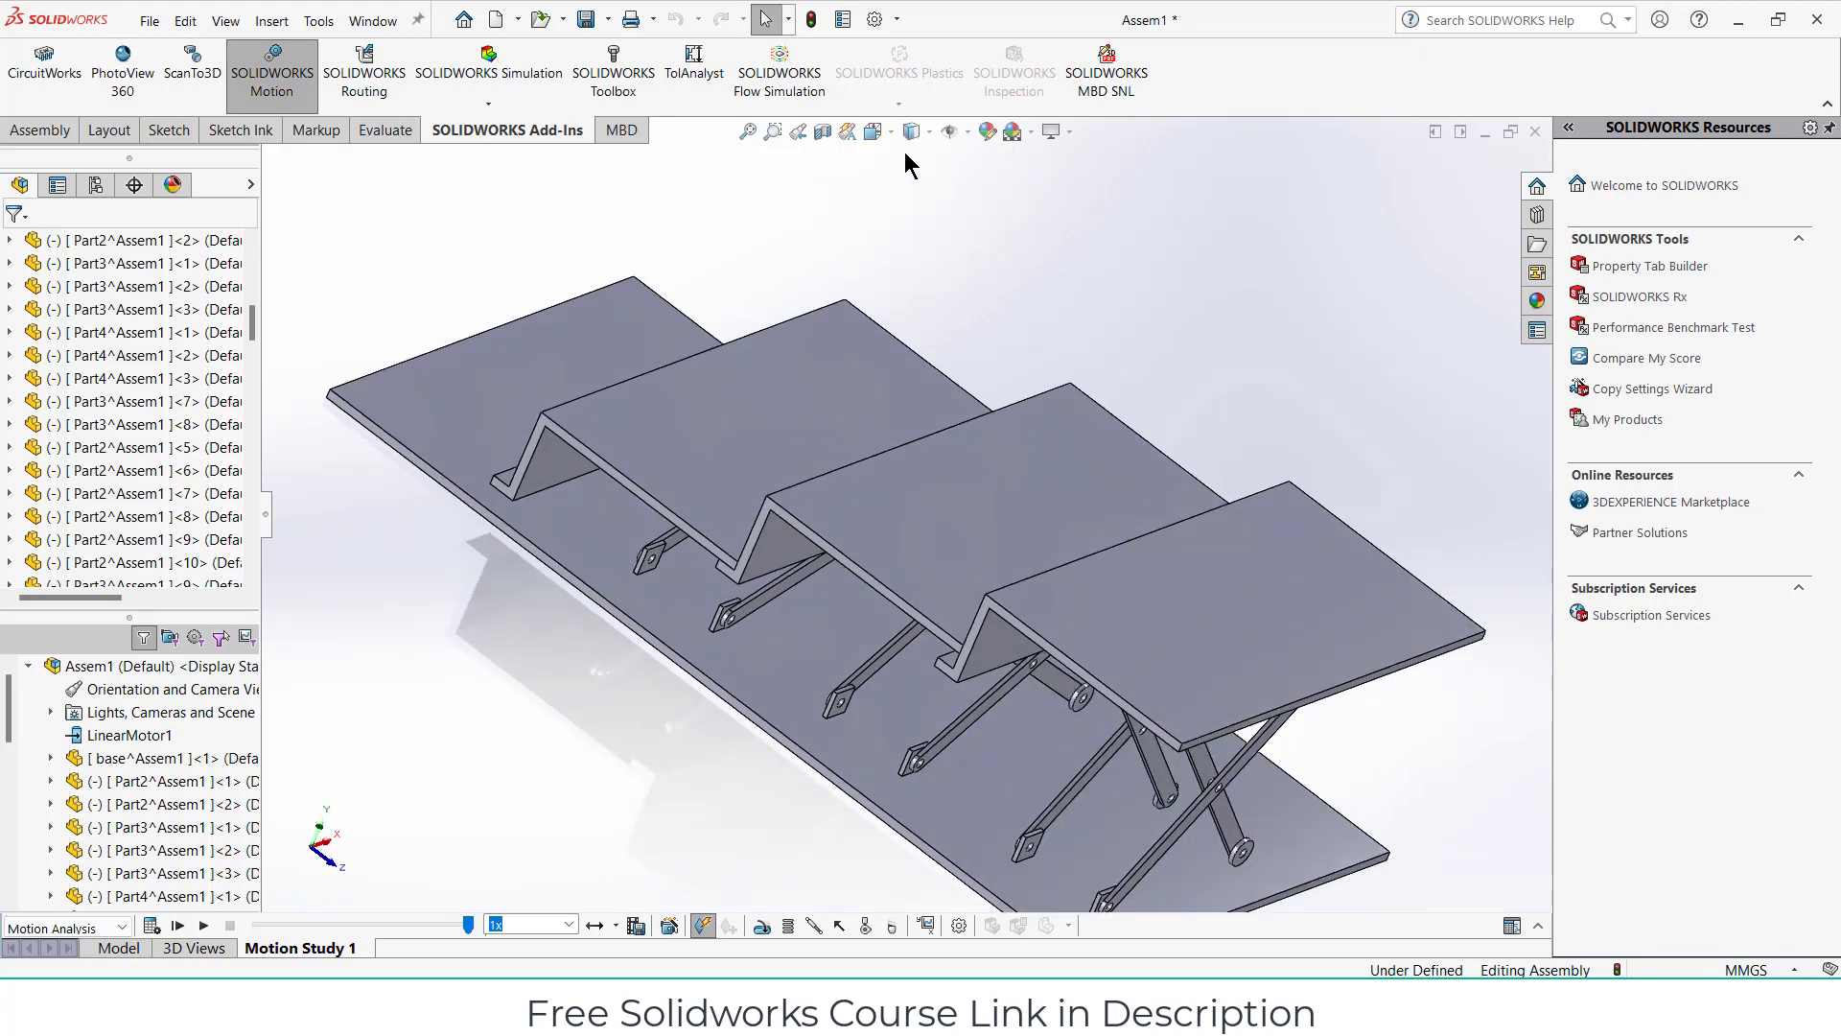
# Snap to isometric view, orbit toward the side, and play the motion study.
pyautogui.click(889, 134)
pyautogui.click(1000, 186)
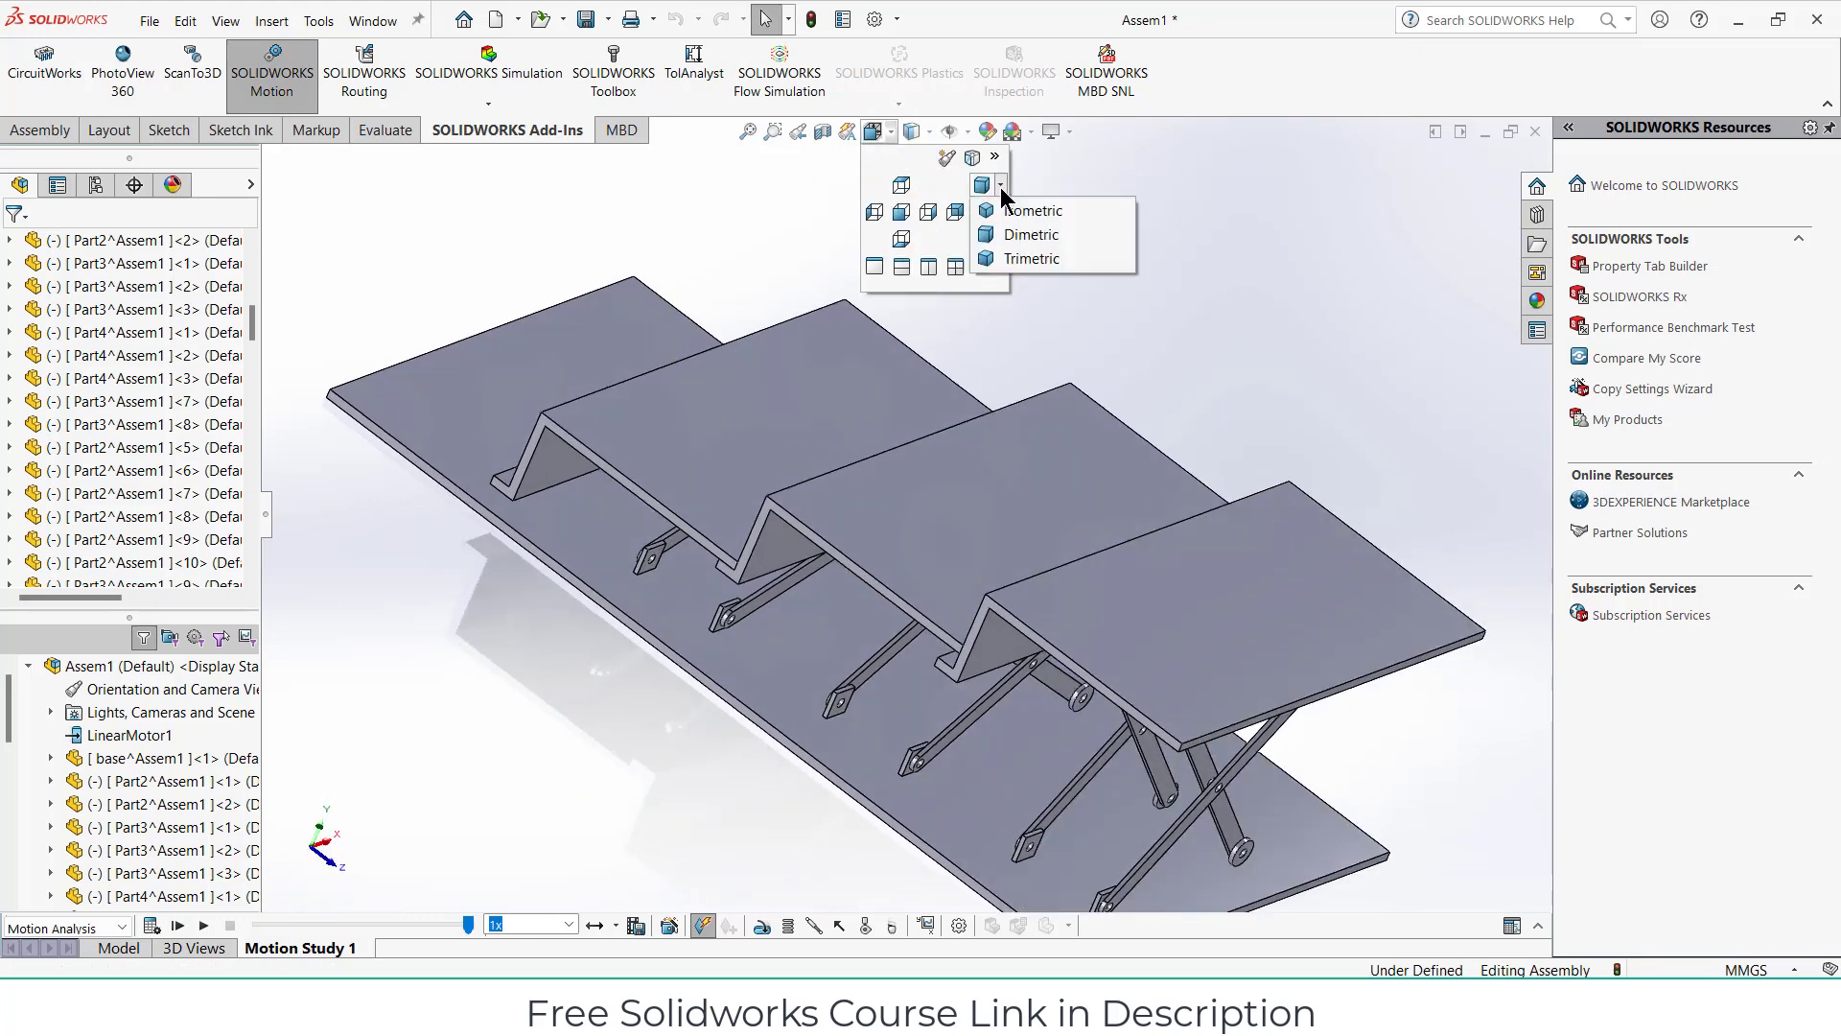
pyautogui.click(992, 218)
pyautogui.moveTo(969, 354)
pyautogui.mouseDown(button='middle')
pyautogui.moveTo(1251, 384)
pyautogui.moveTo(1217, 514)
pyautogui.moveTo(1109, 486)
pyautogui.moveTo(1093, 350)
pyautogui.moveTo(1044, 405)
pyautogui.moveTo(1038, 485)
pyautogui.mouseUp(button='middle')
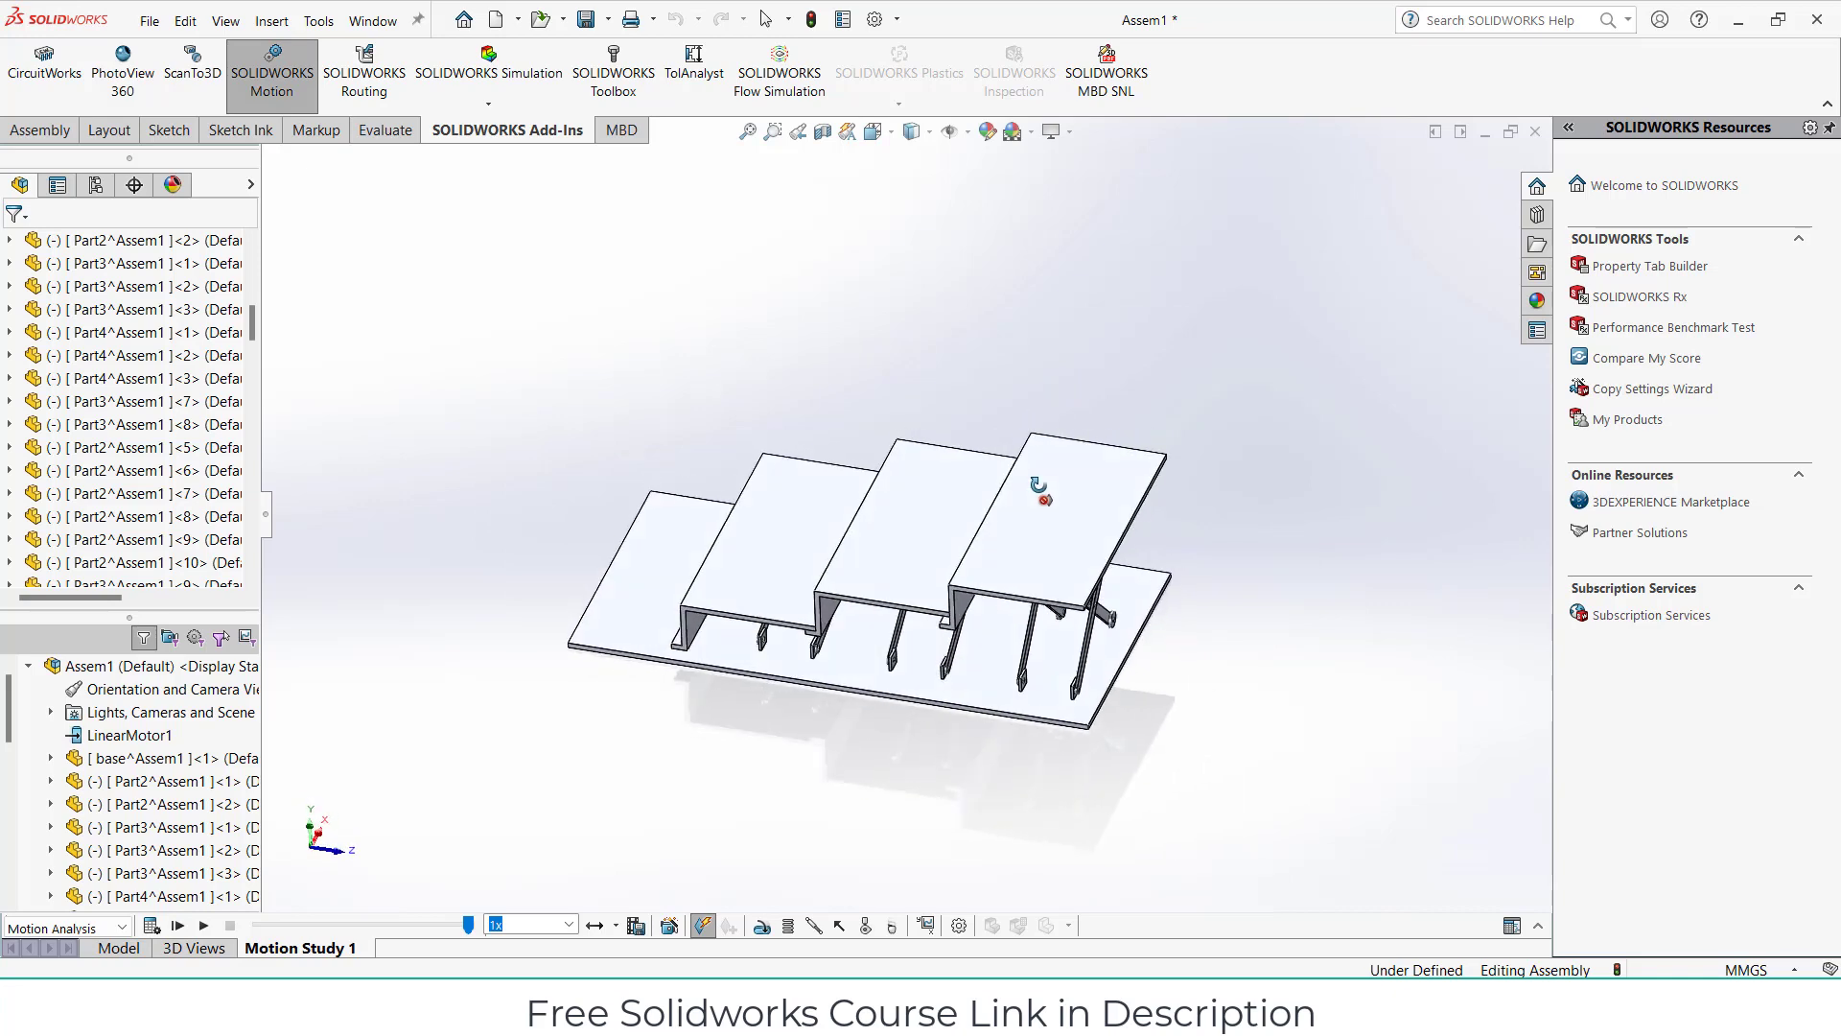
pyautogui.scroll(-2, 1038, 494)
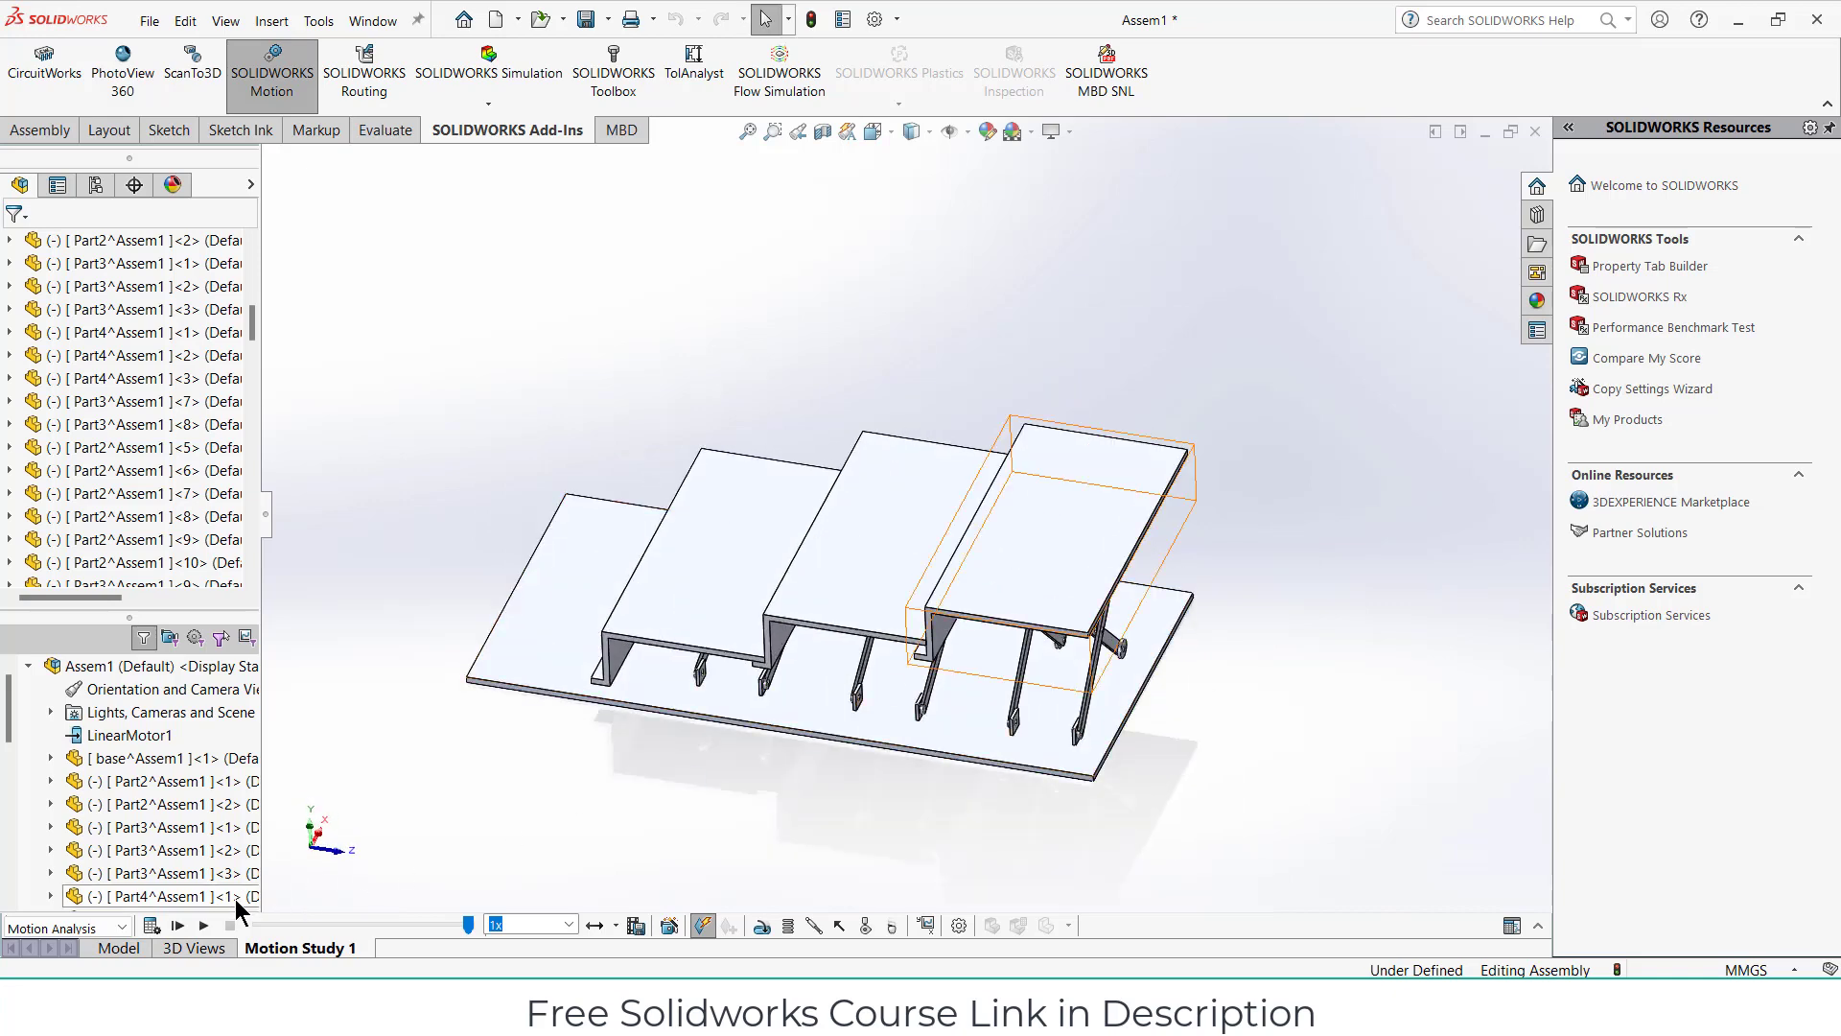
pyautogui.click(205, 926)
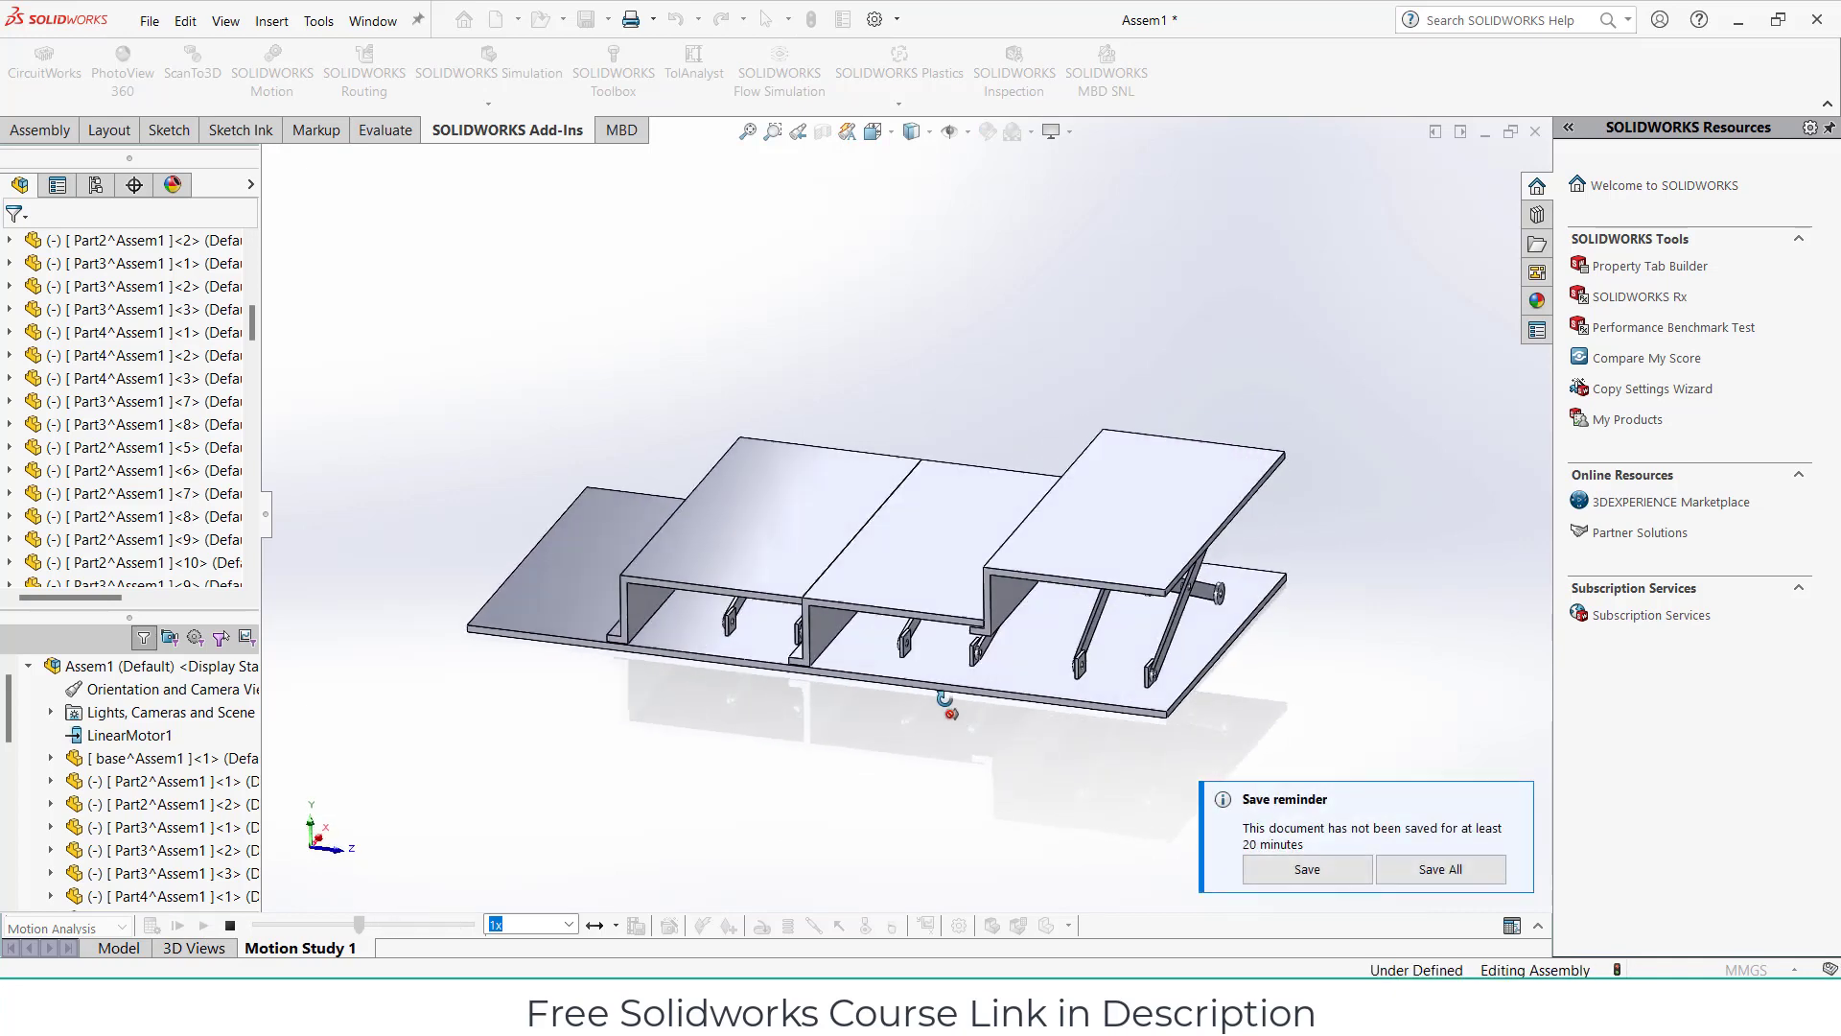
# Close the save reminder, expand the MotionManager timeline, and orbit to an elevated three-quarter view.
pyautogui.click(1514, 802)
pyautogui.moveTo(1263, 734); pyautogui.dragTo(1219, 731, button='middle')
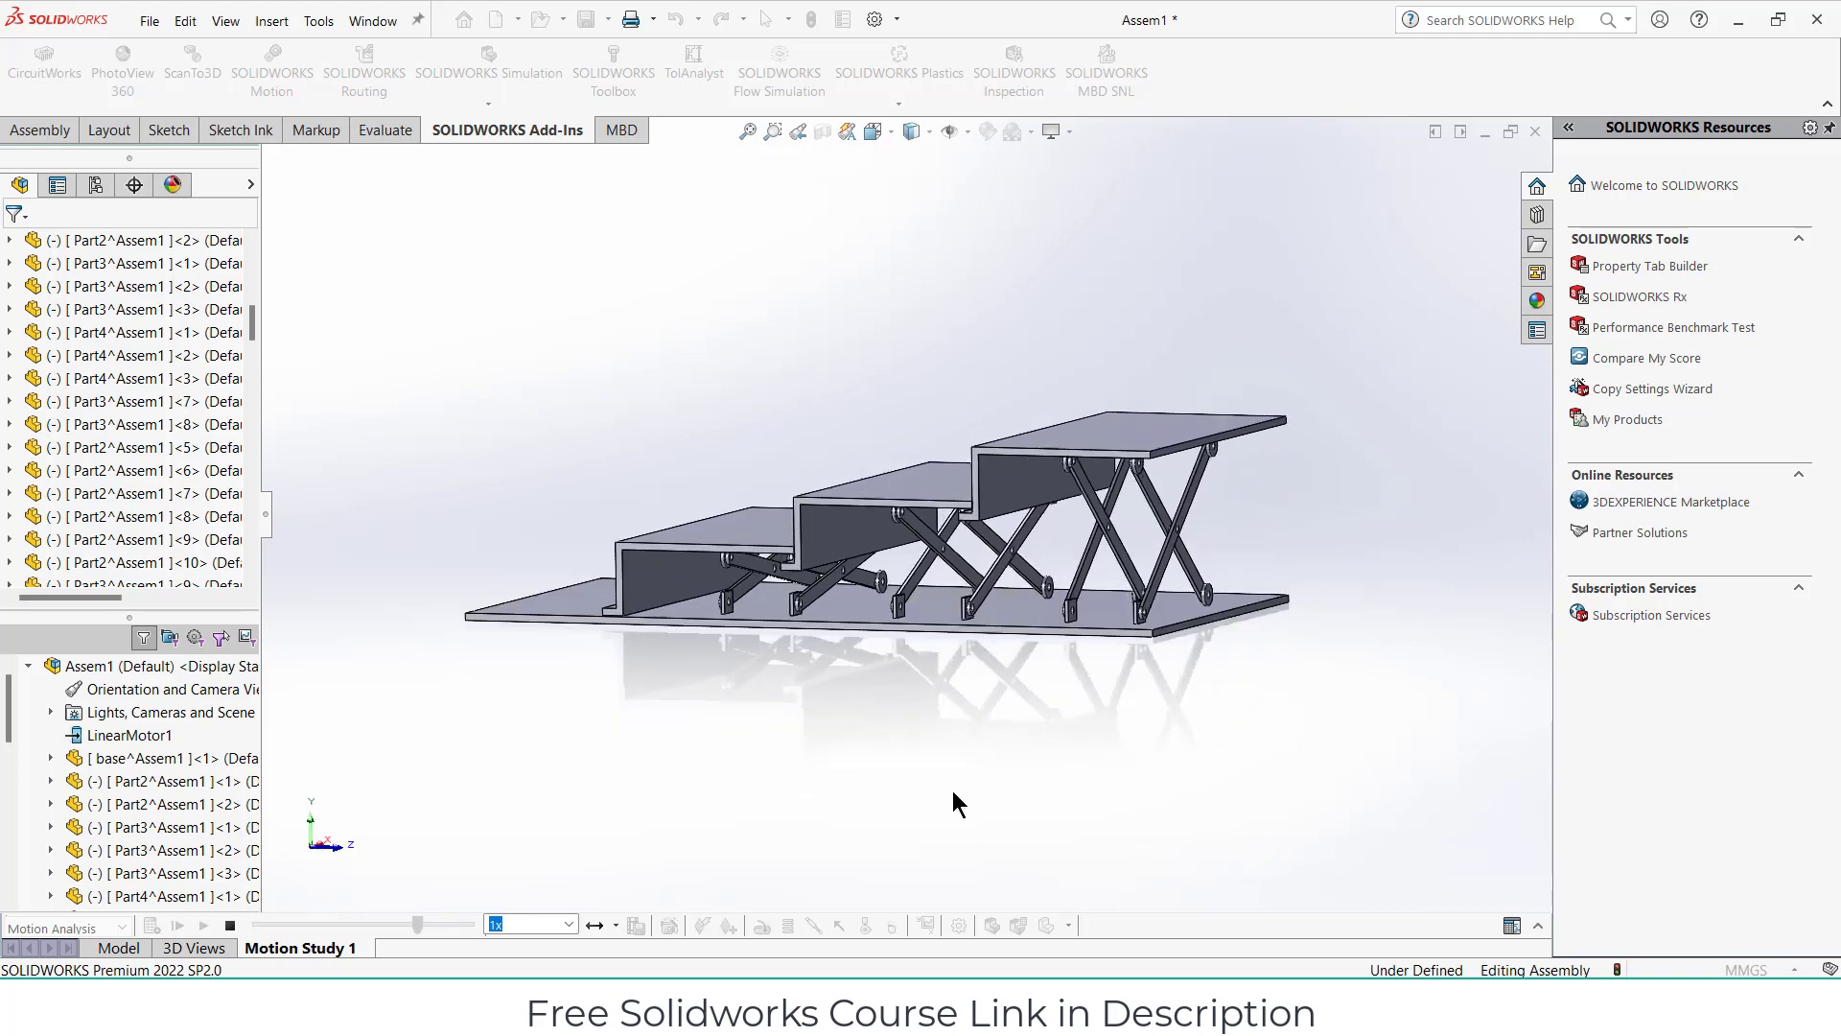
pyautogui.click(1538, 929)
pyautogui.rightClick(96, 766)
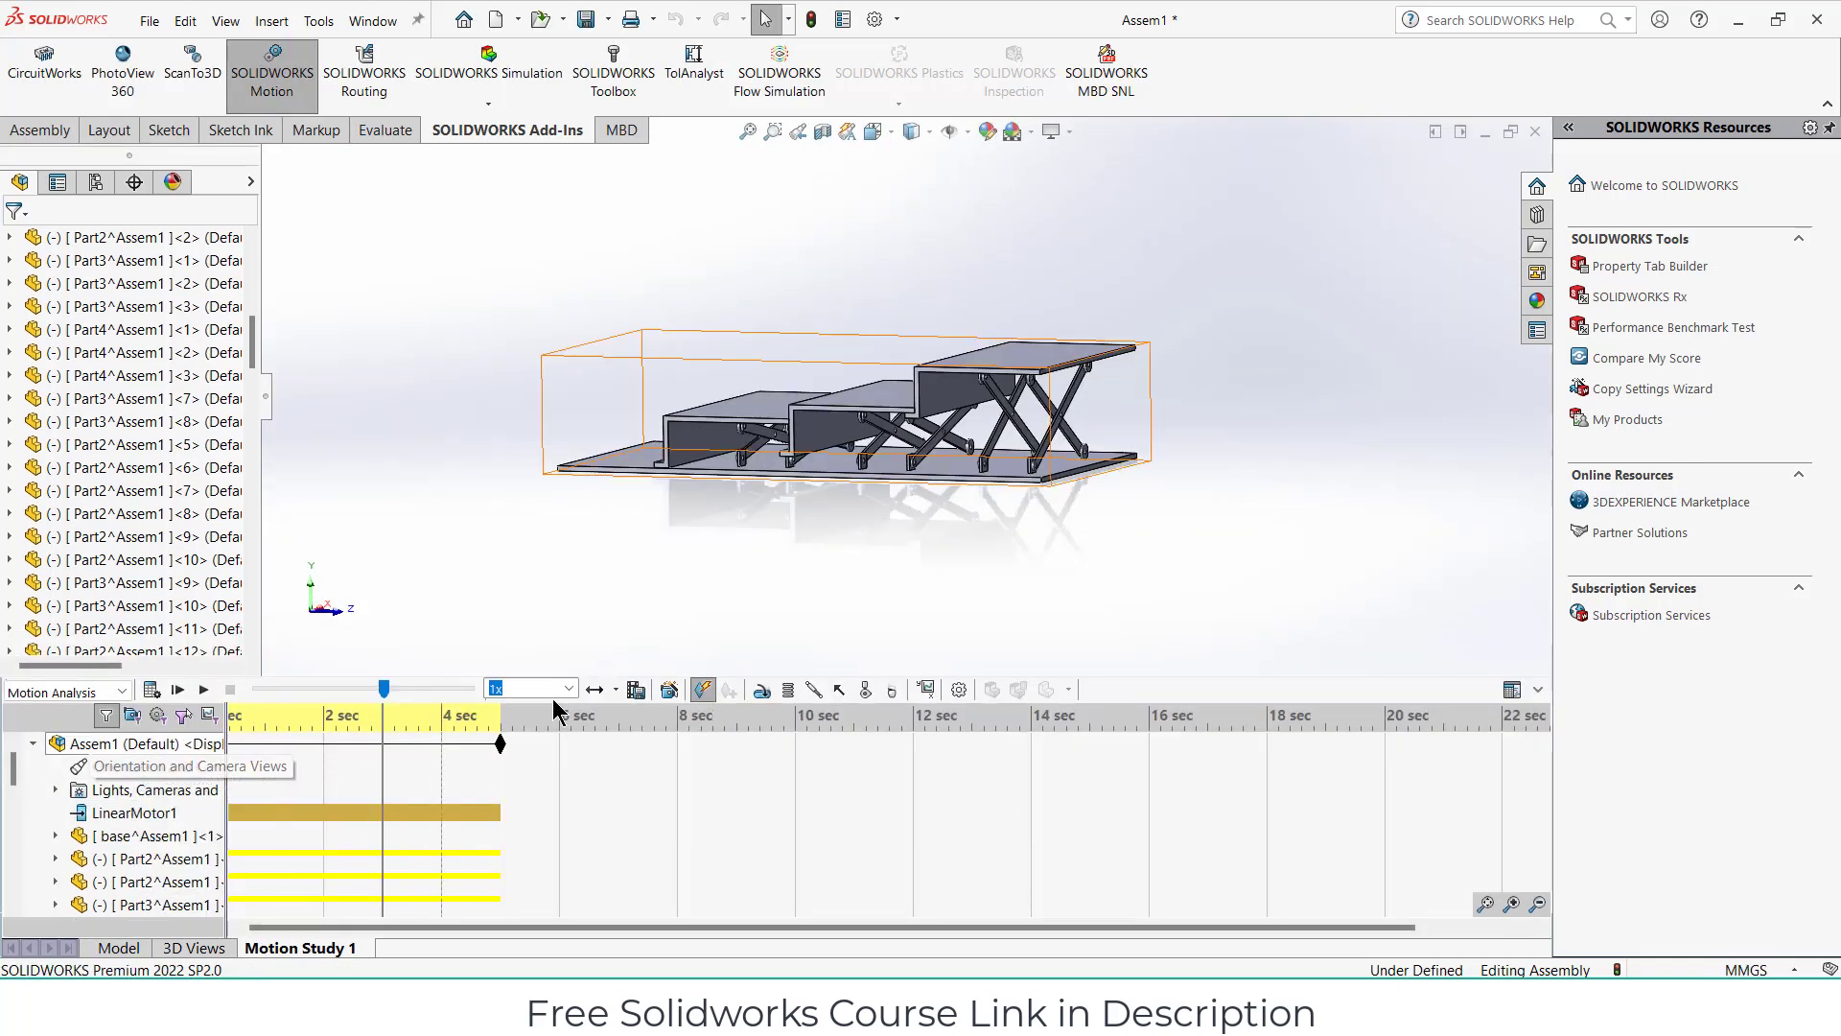
pyautogui.moveTo(1103, 566); pyautogui.dragTo(1007, 422, button='middle')
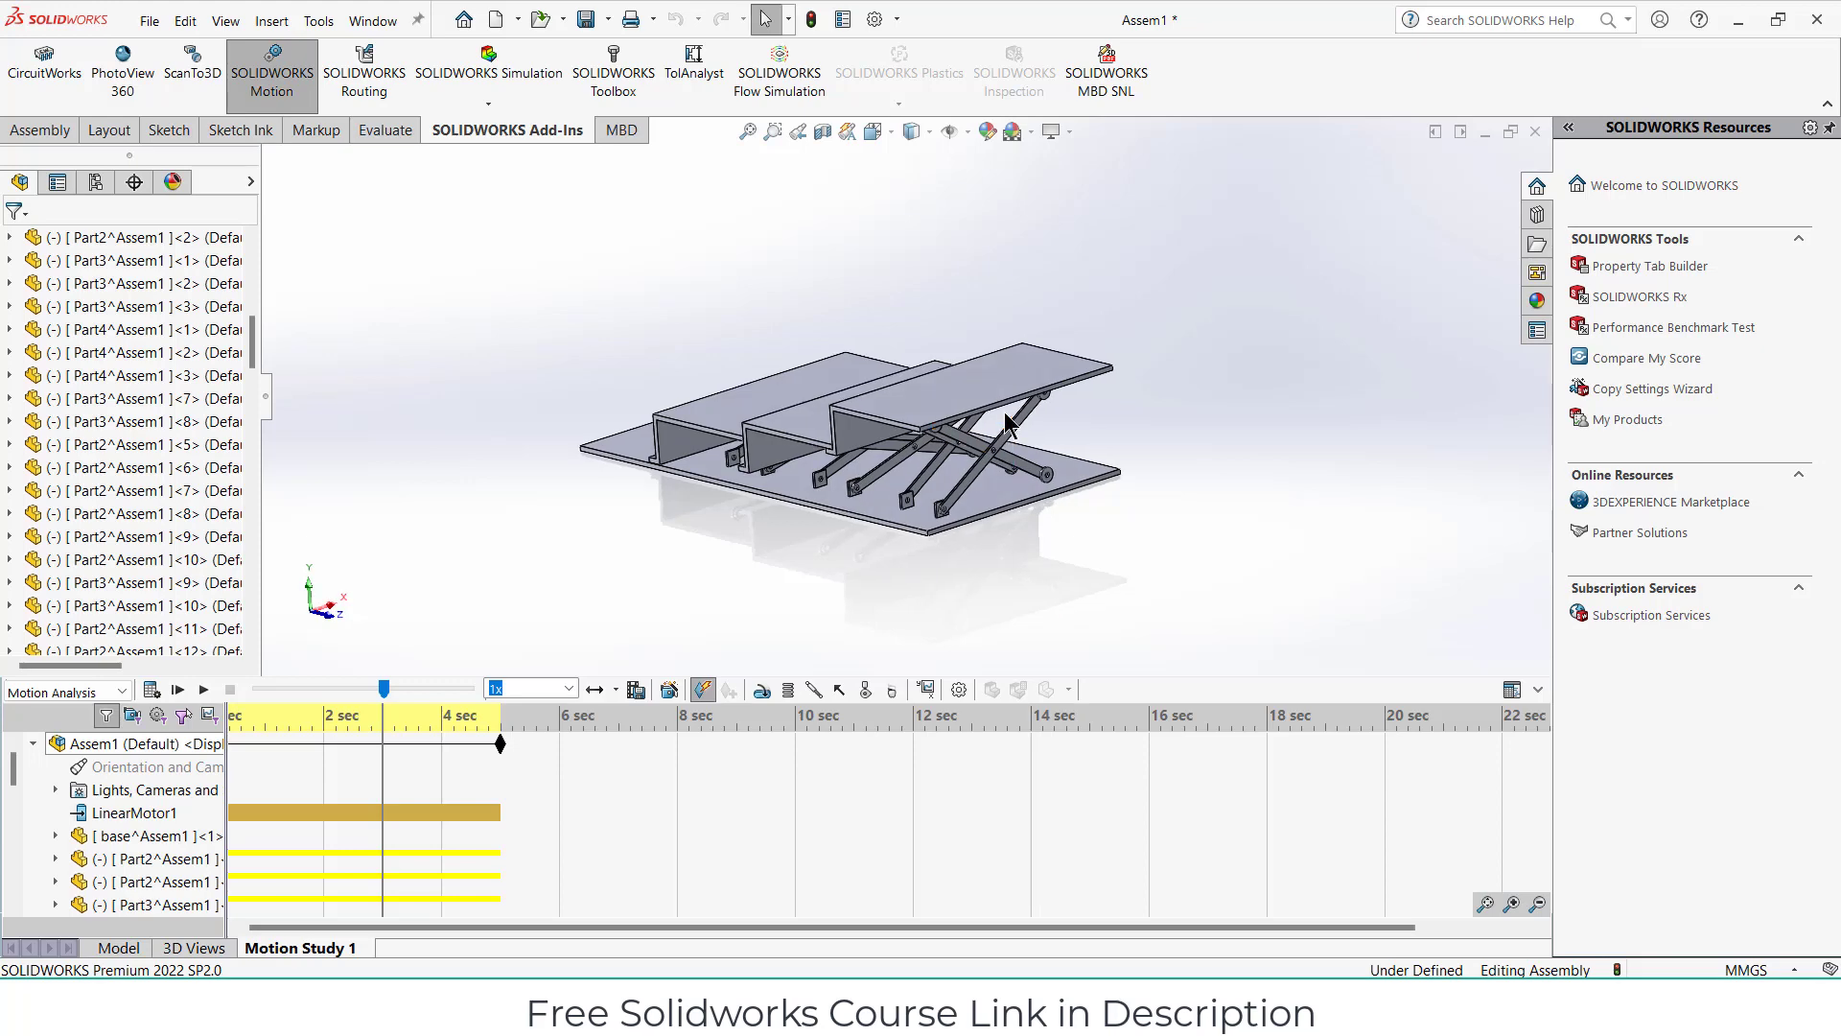
pyautogui.click(117, 946)
pyautogui.moveTo(1007, 595); pyautogui.dragTo(1096, 625, button='middle')
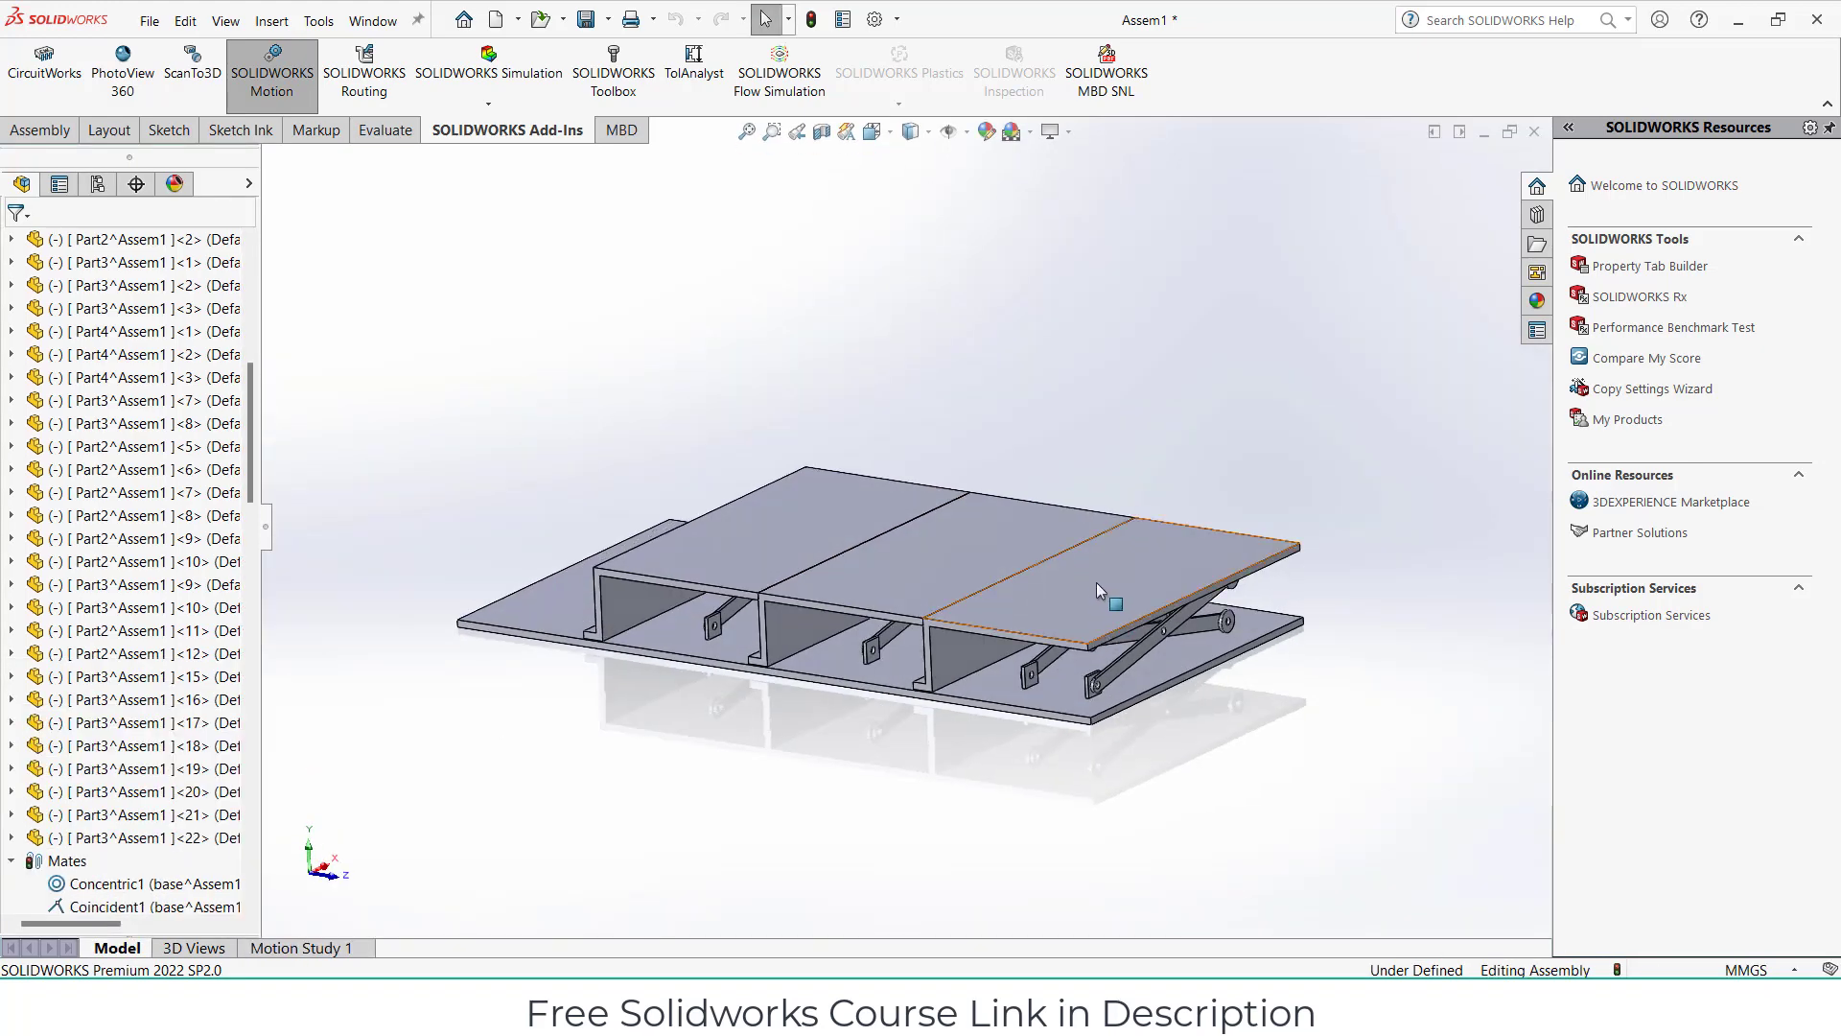
# Apply the Metal > polished steel appearance to the whole top plate part.
pyautogui.rightClick(1096, 583)
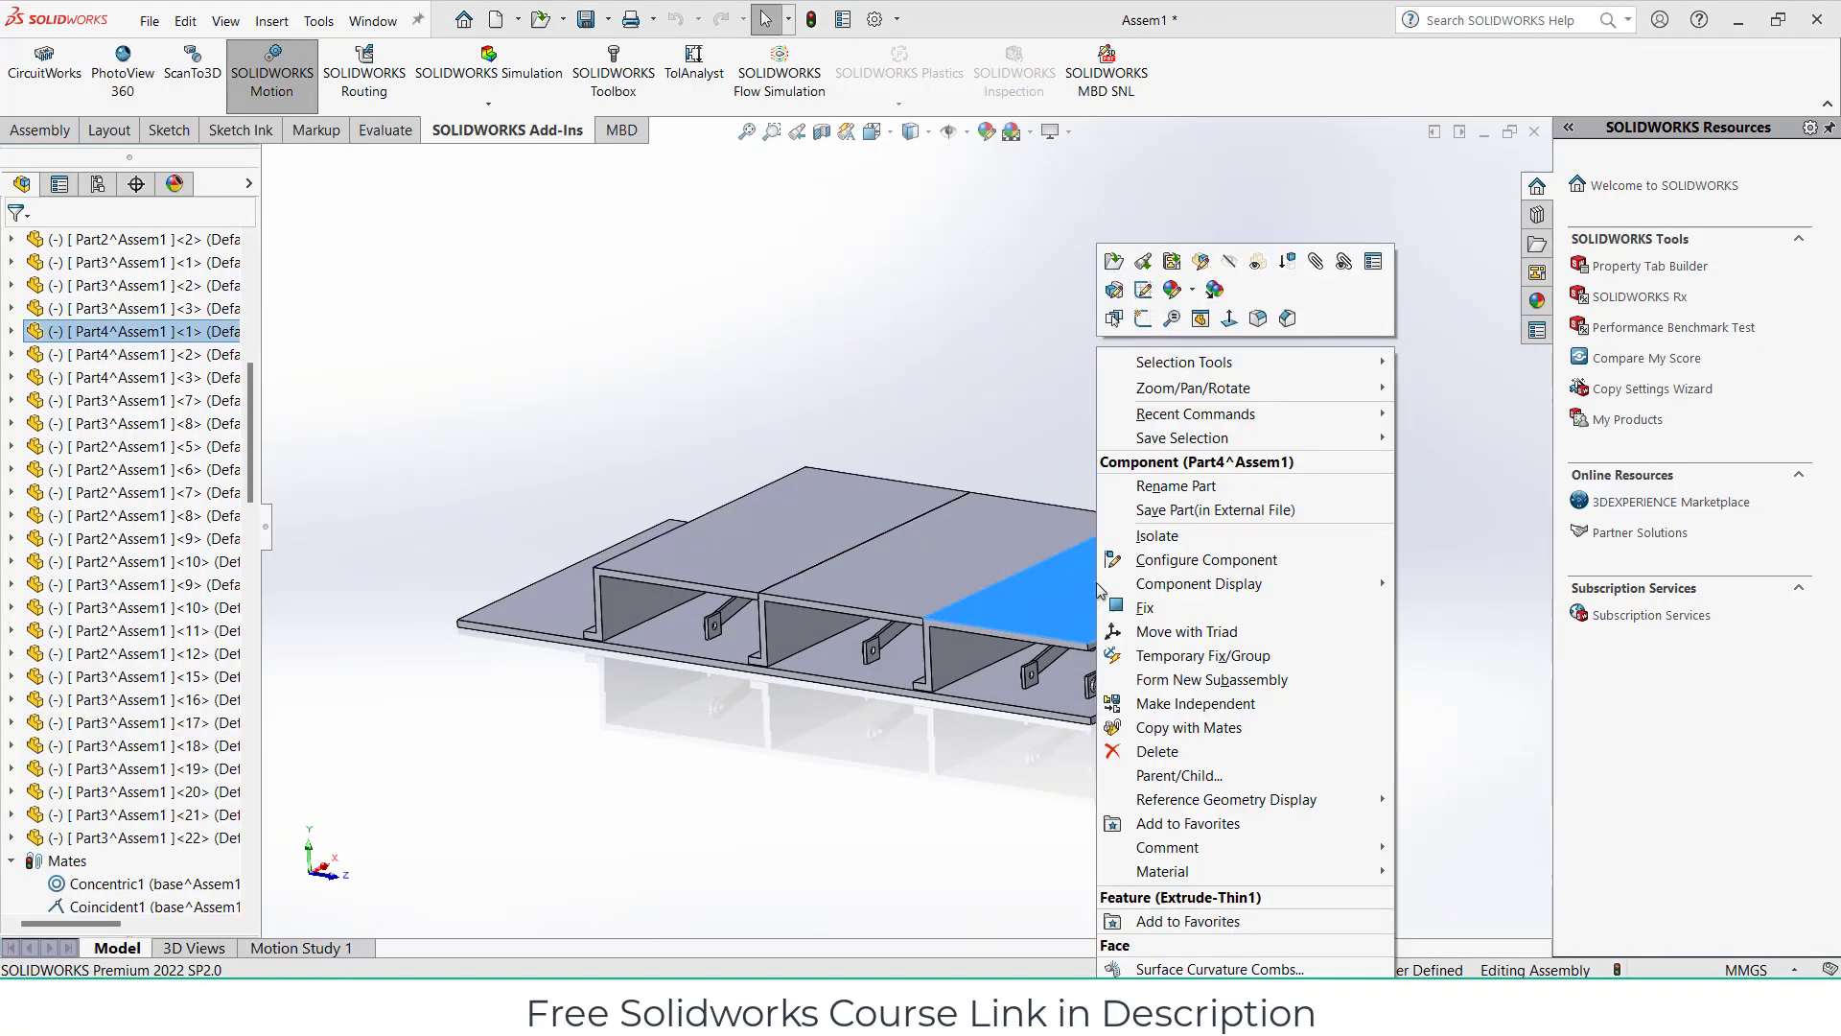
pyautogui.click(1536, 302)
pyautogui.doubleClick(1588, 191)
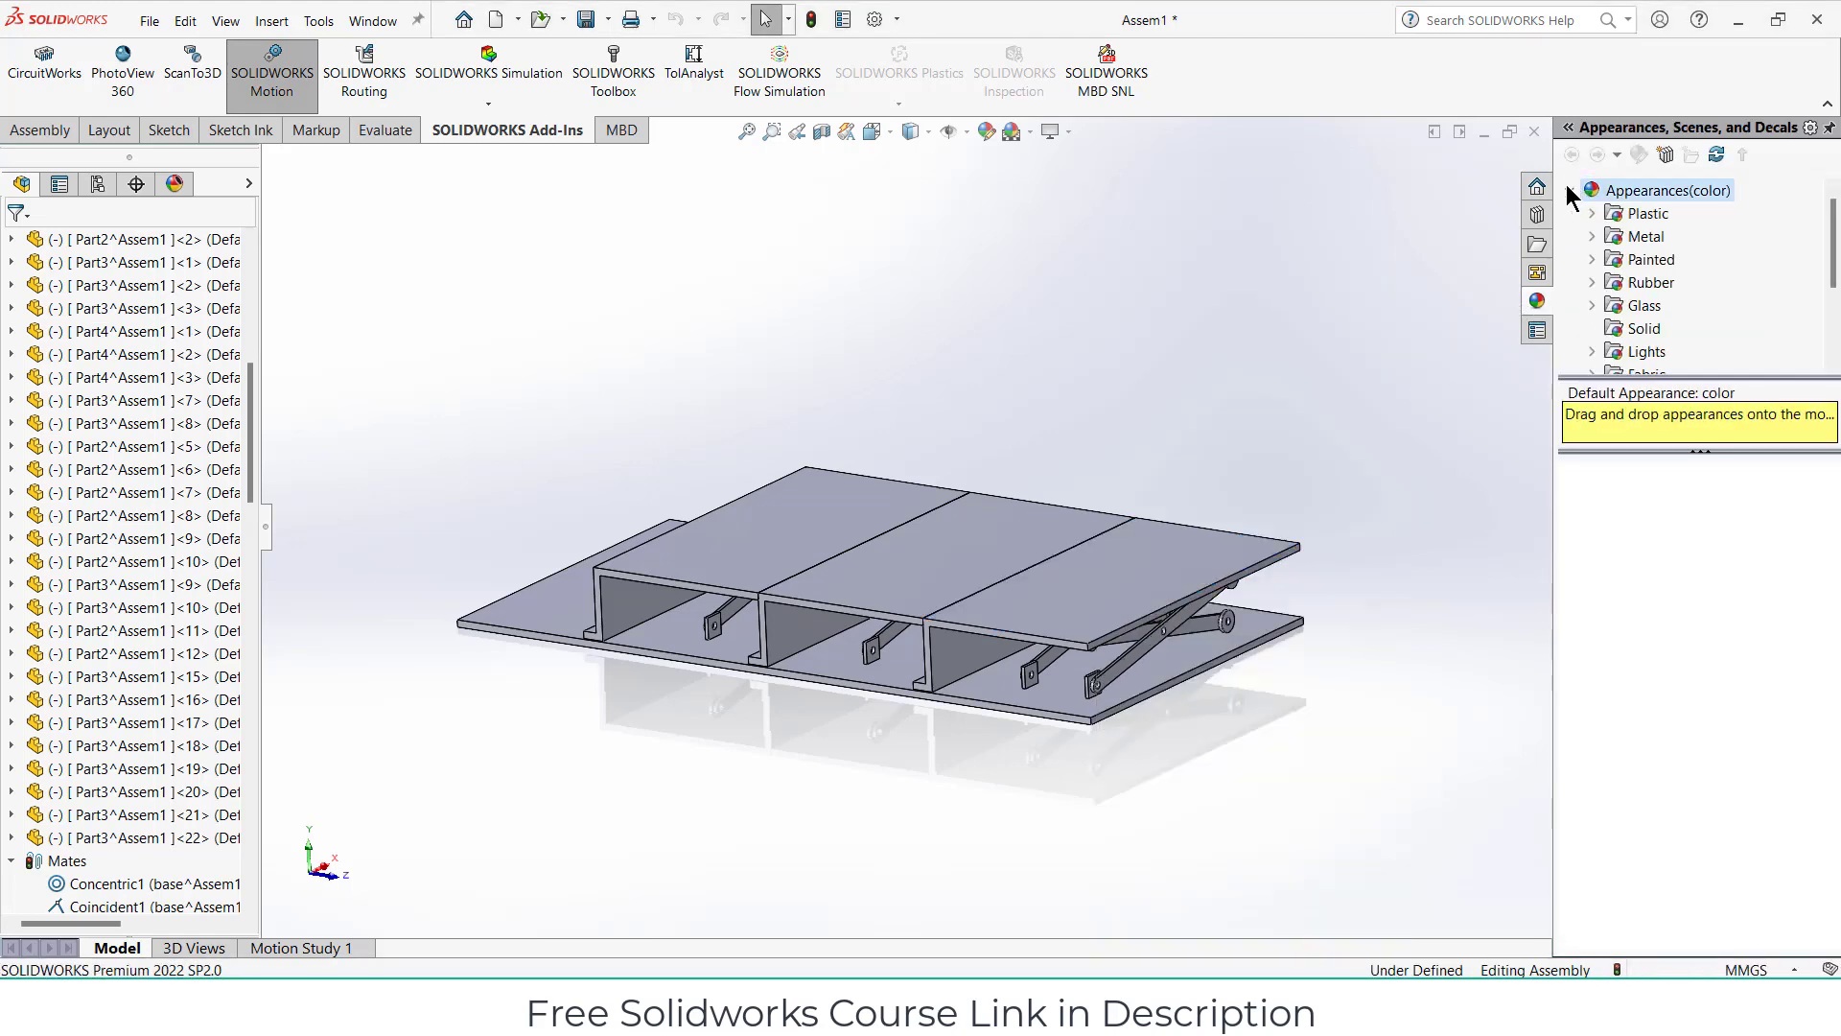
pyautogui.click(1628, 240)
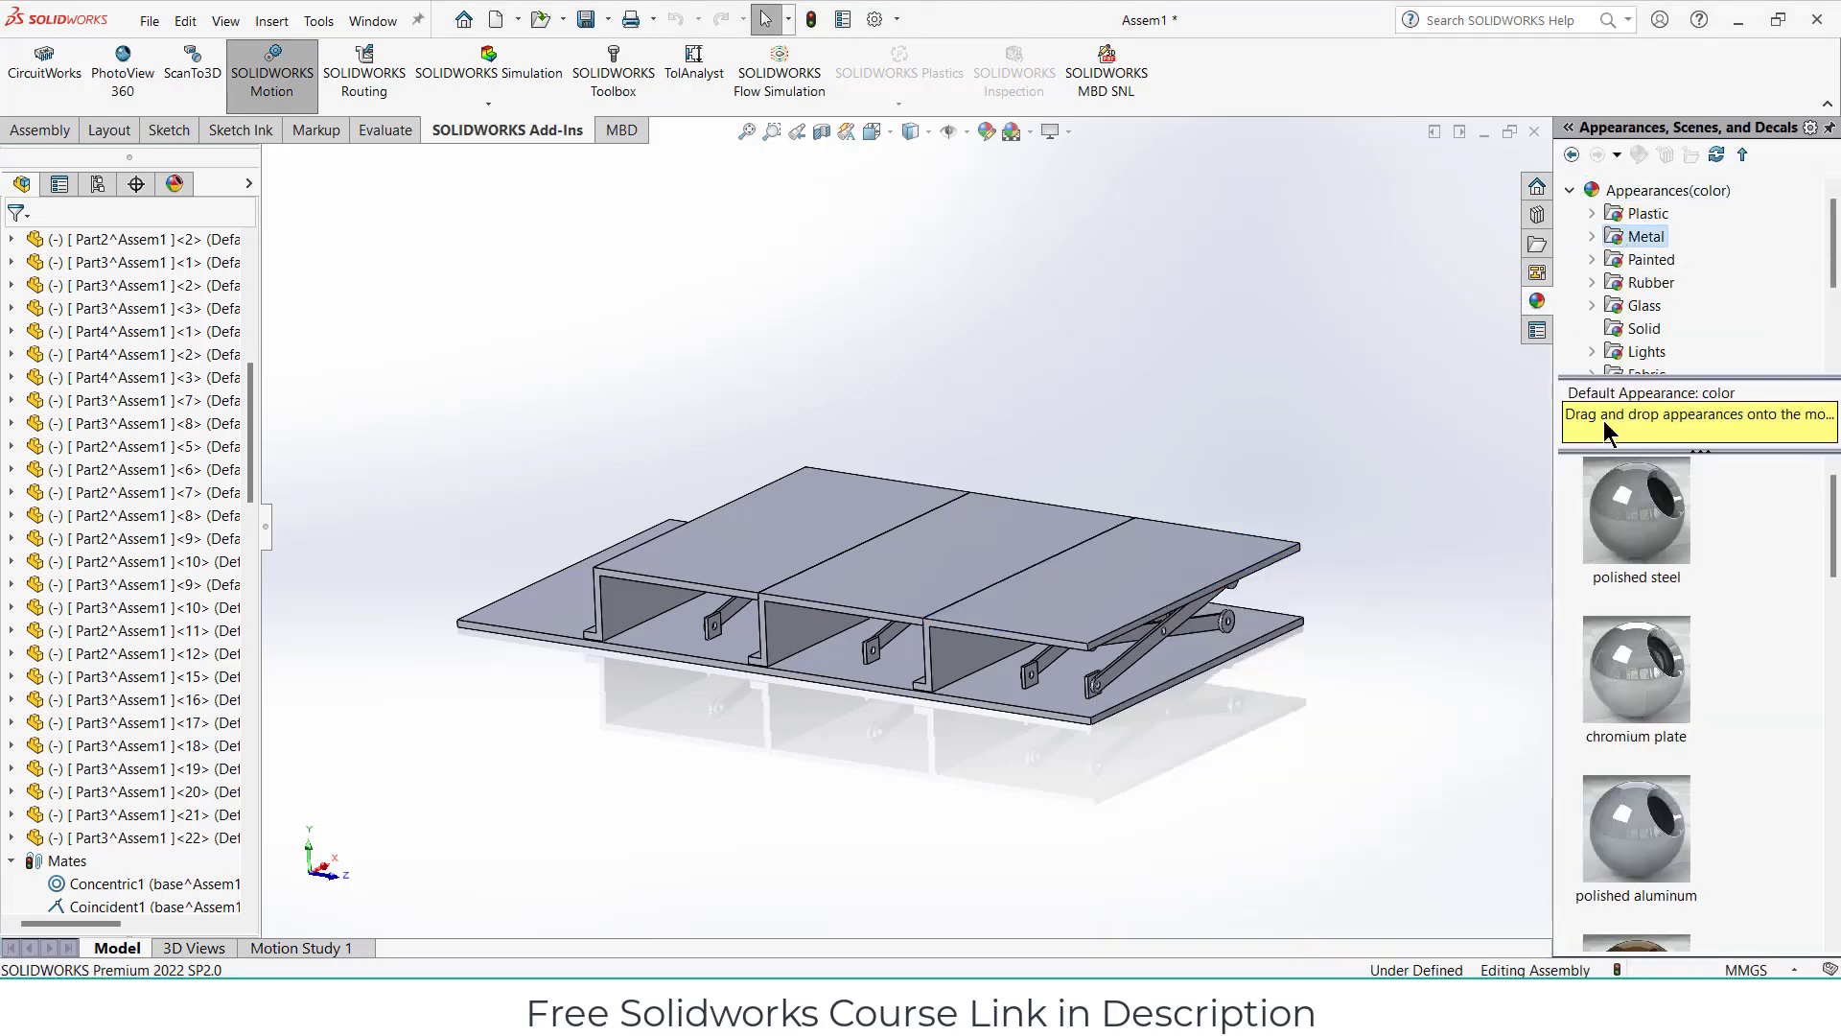
pyautogui.moveTo(1633, 507); pyautogui.dragTo(1124, 550)
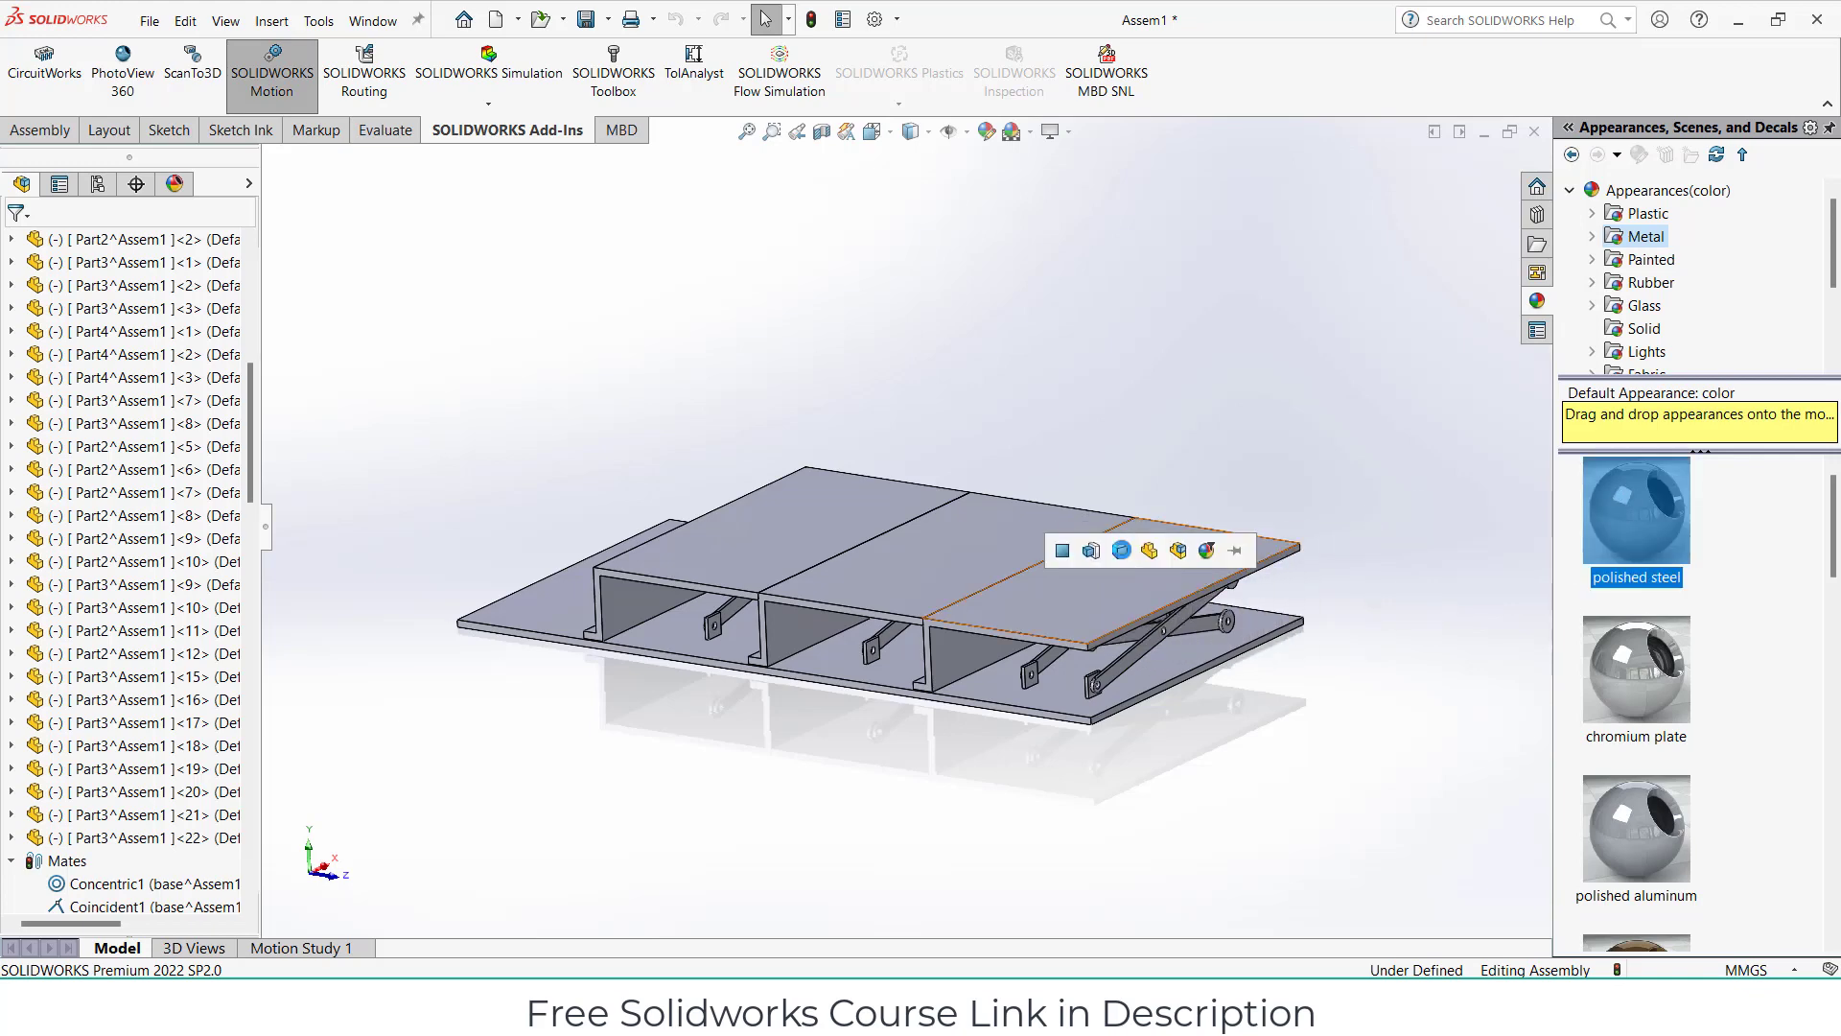
pyautogui.click(1124, 550)
# Colour the round pivot washer (Part3) black at the part level.
pyautogui.scroll(-2, 1247, 652)
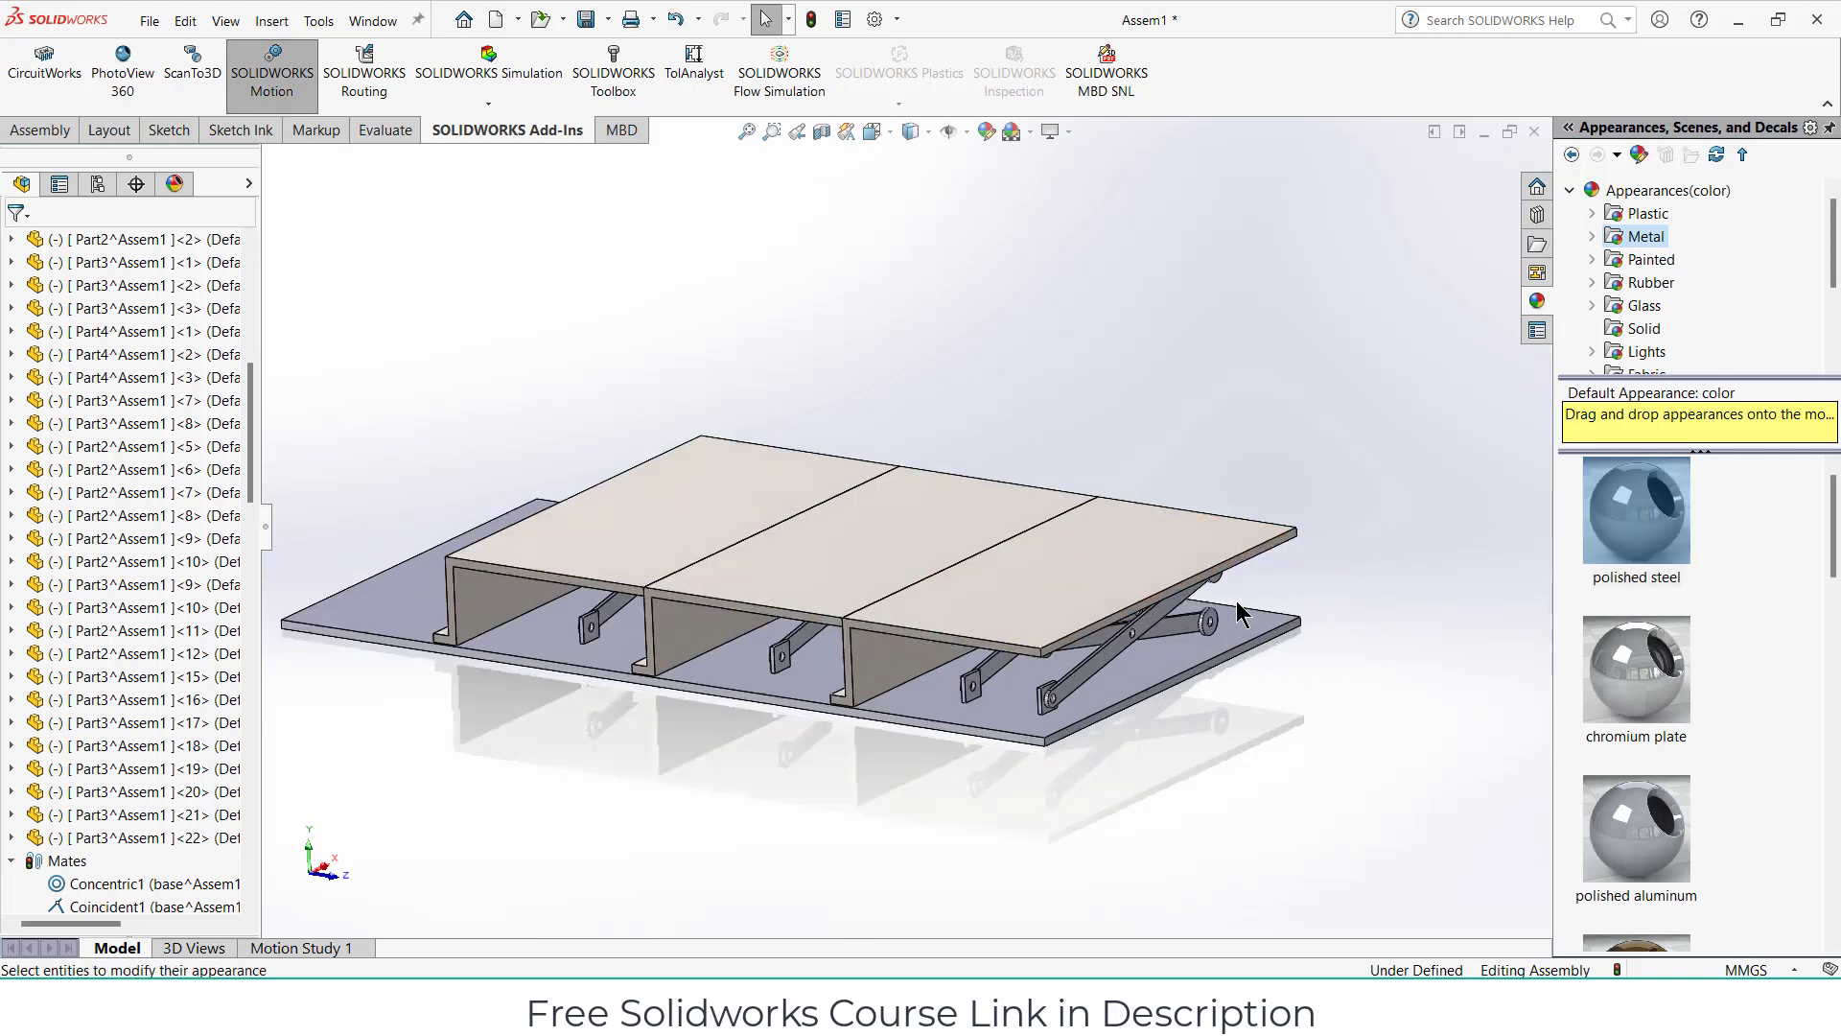
pyautogui.scroll(-3, 1189, 635)
pyautogui.click(1119, 586)
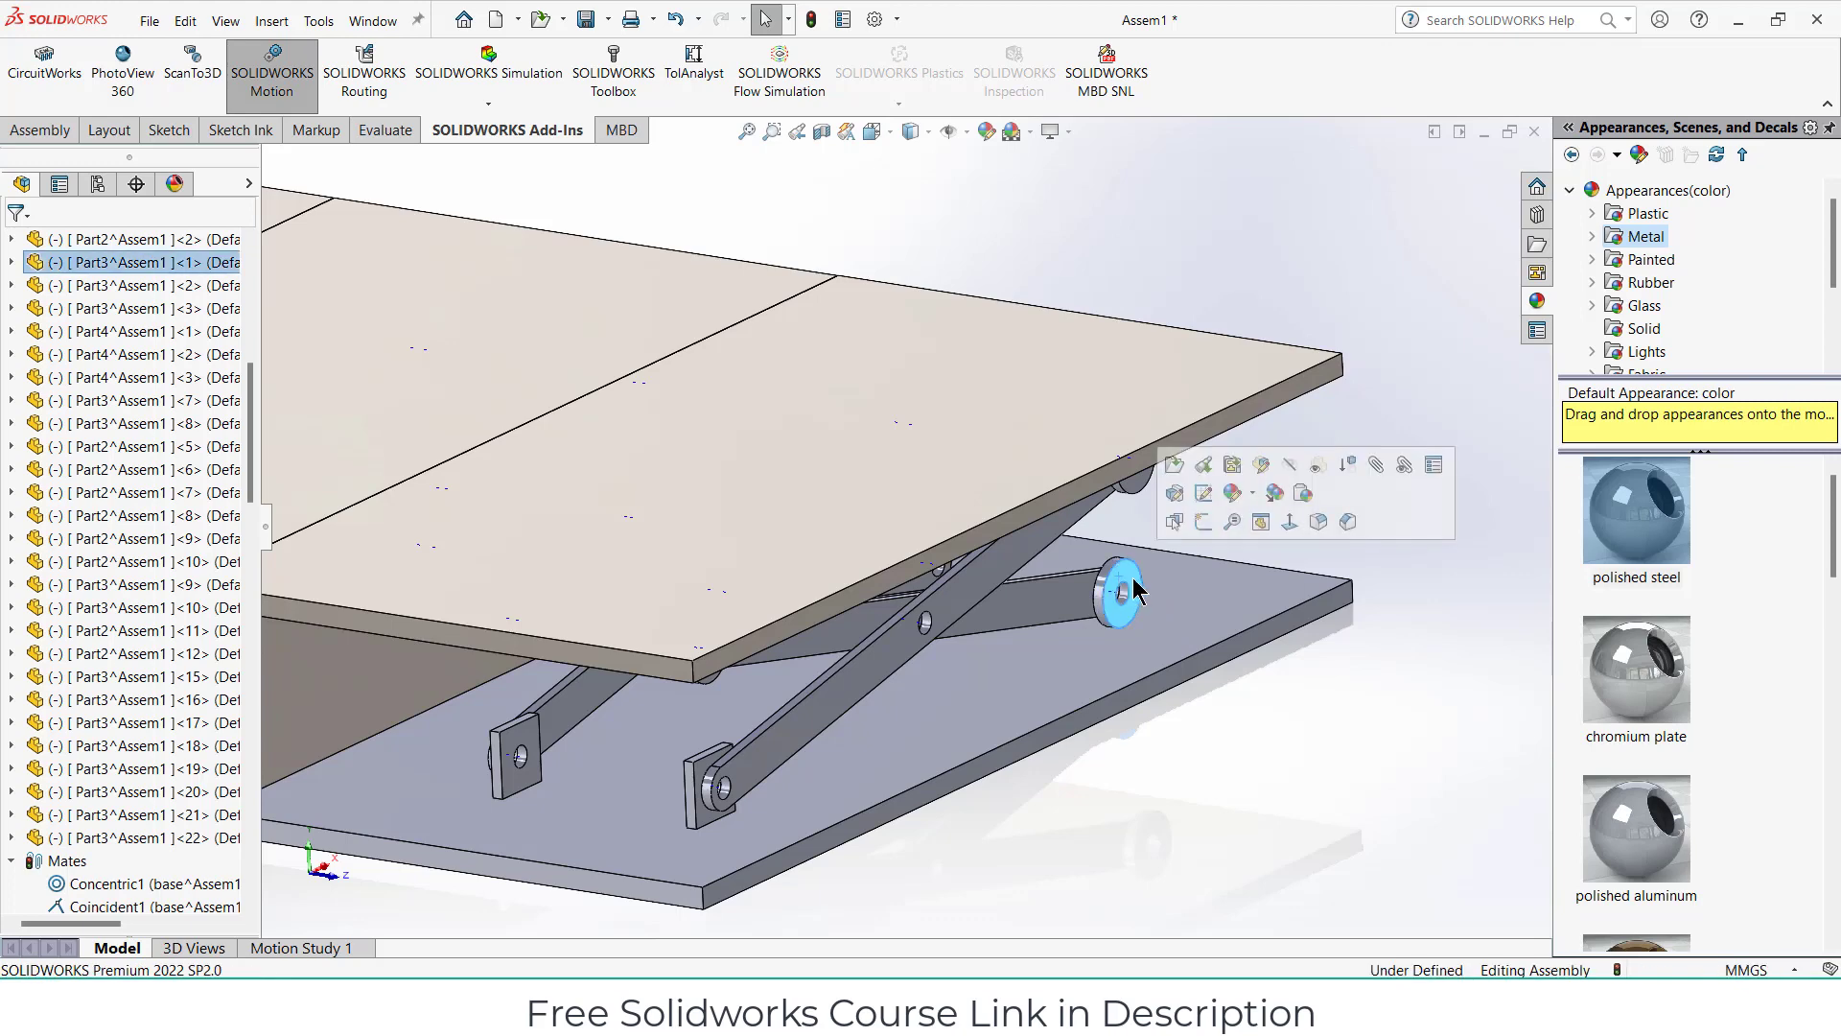
pyautogui.click(1256, 493)
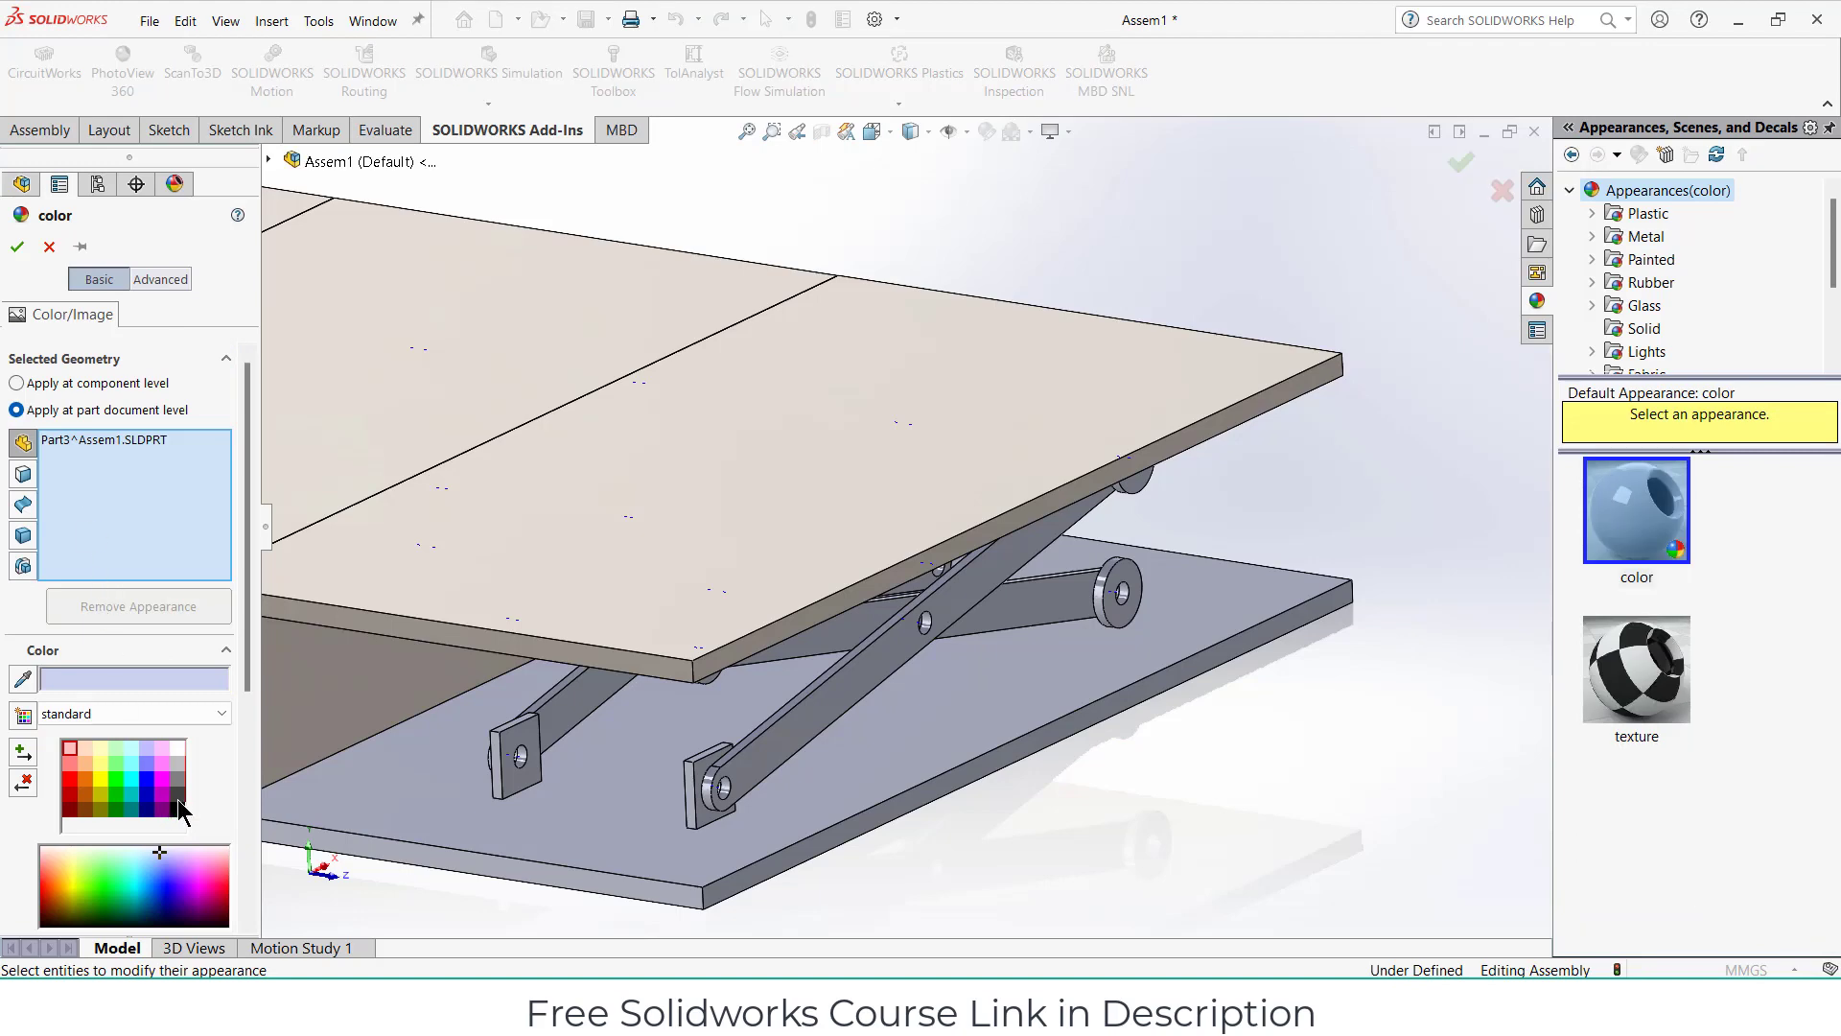
pyautogui.click(18, 248)
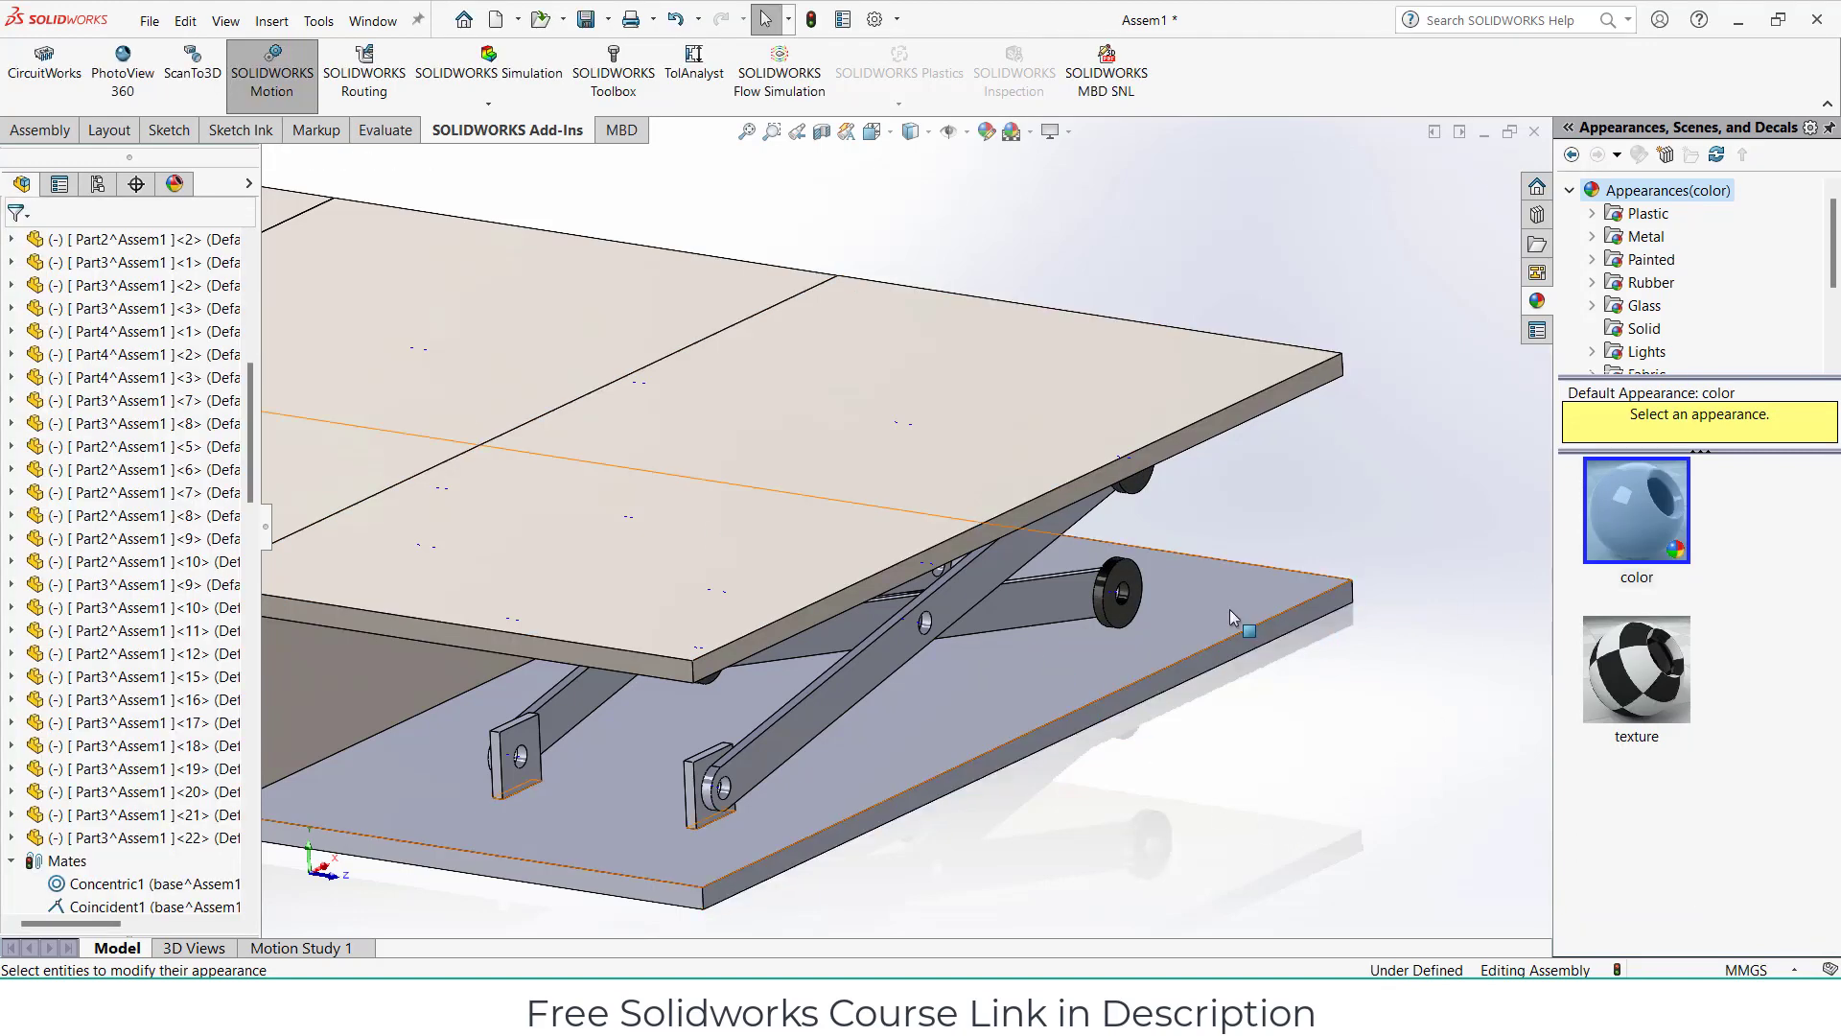
# Apply the Painted > Car gloss blue appearance to the whole base plate part.
pyautogui.click(1634, 268)
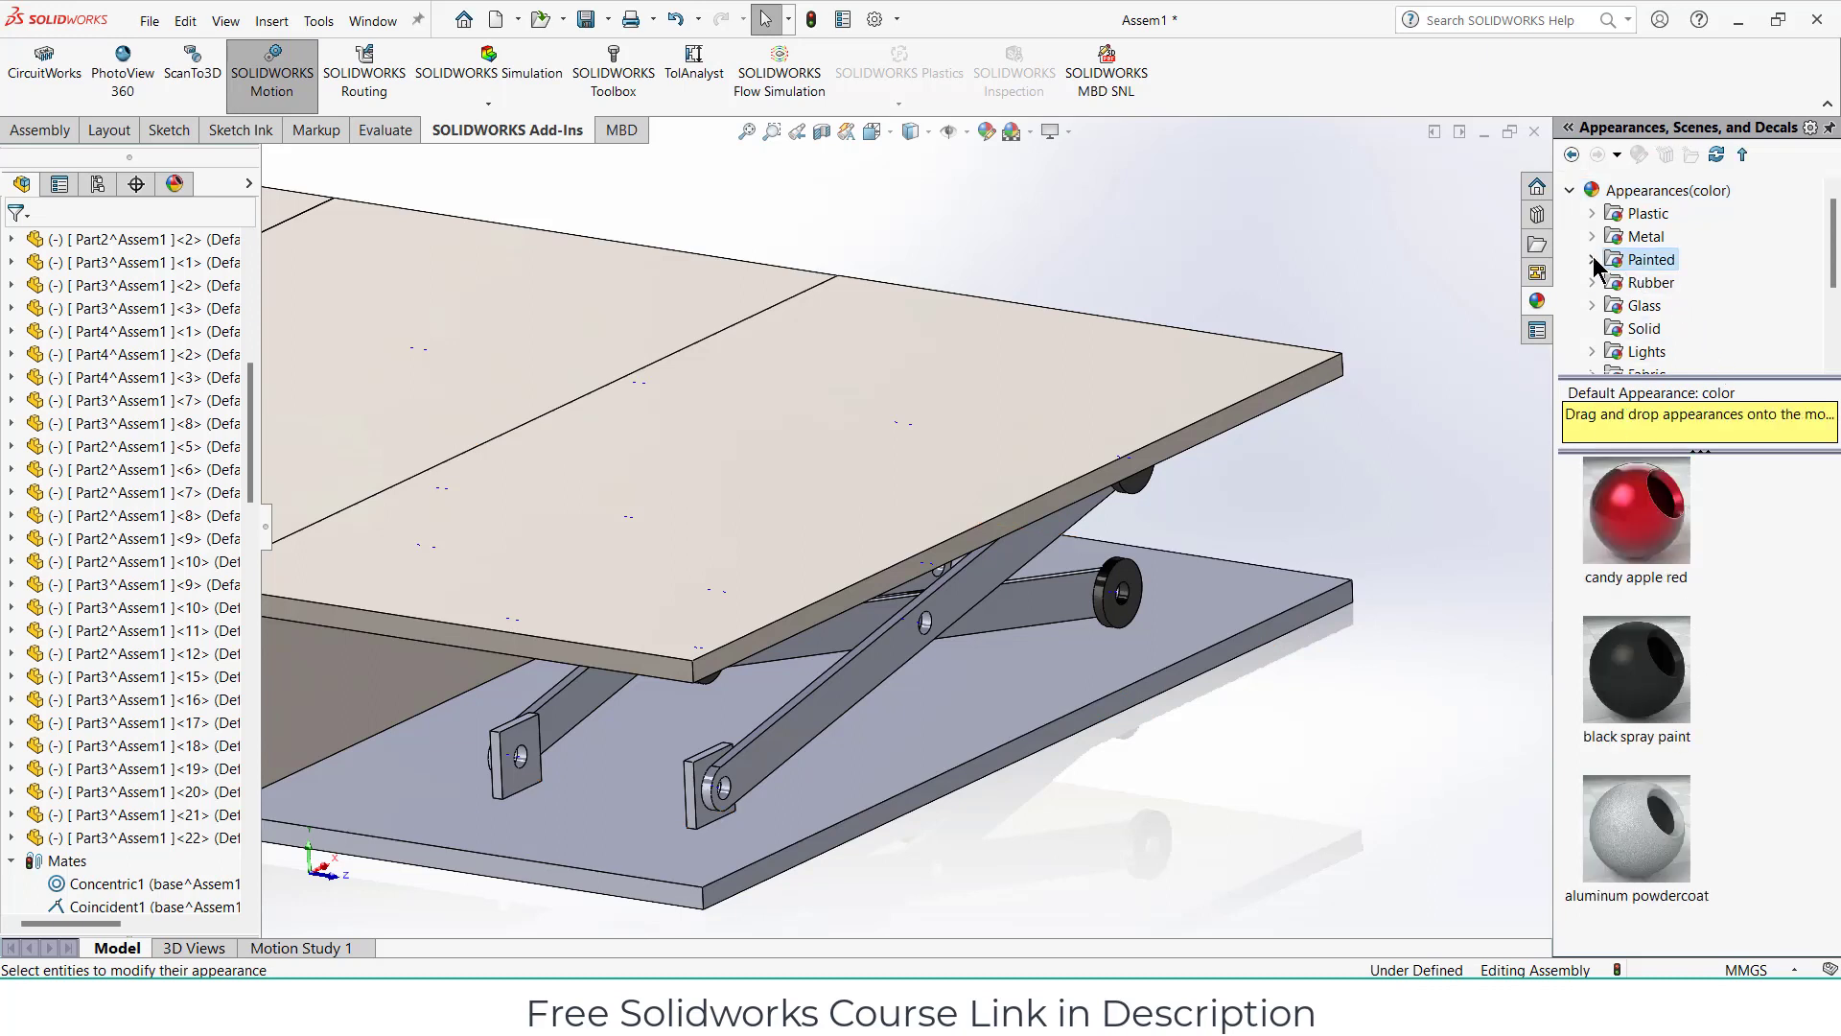
pyautogui.click(1667, 305)
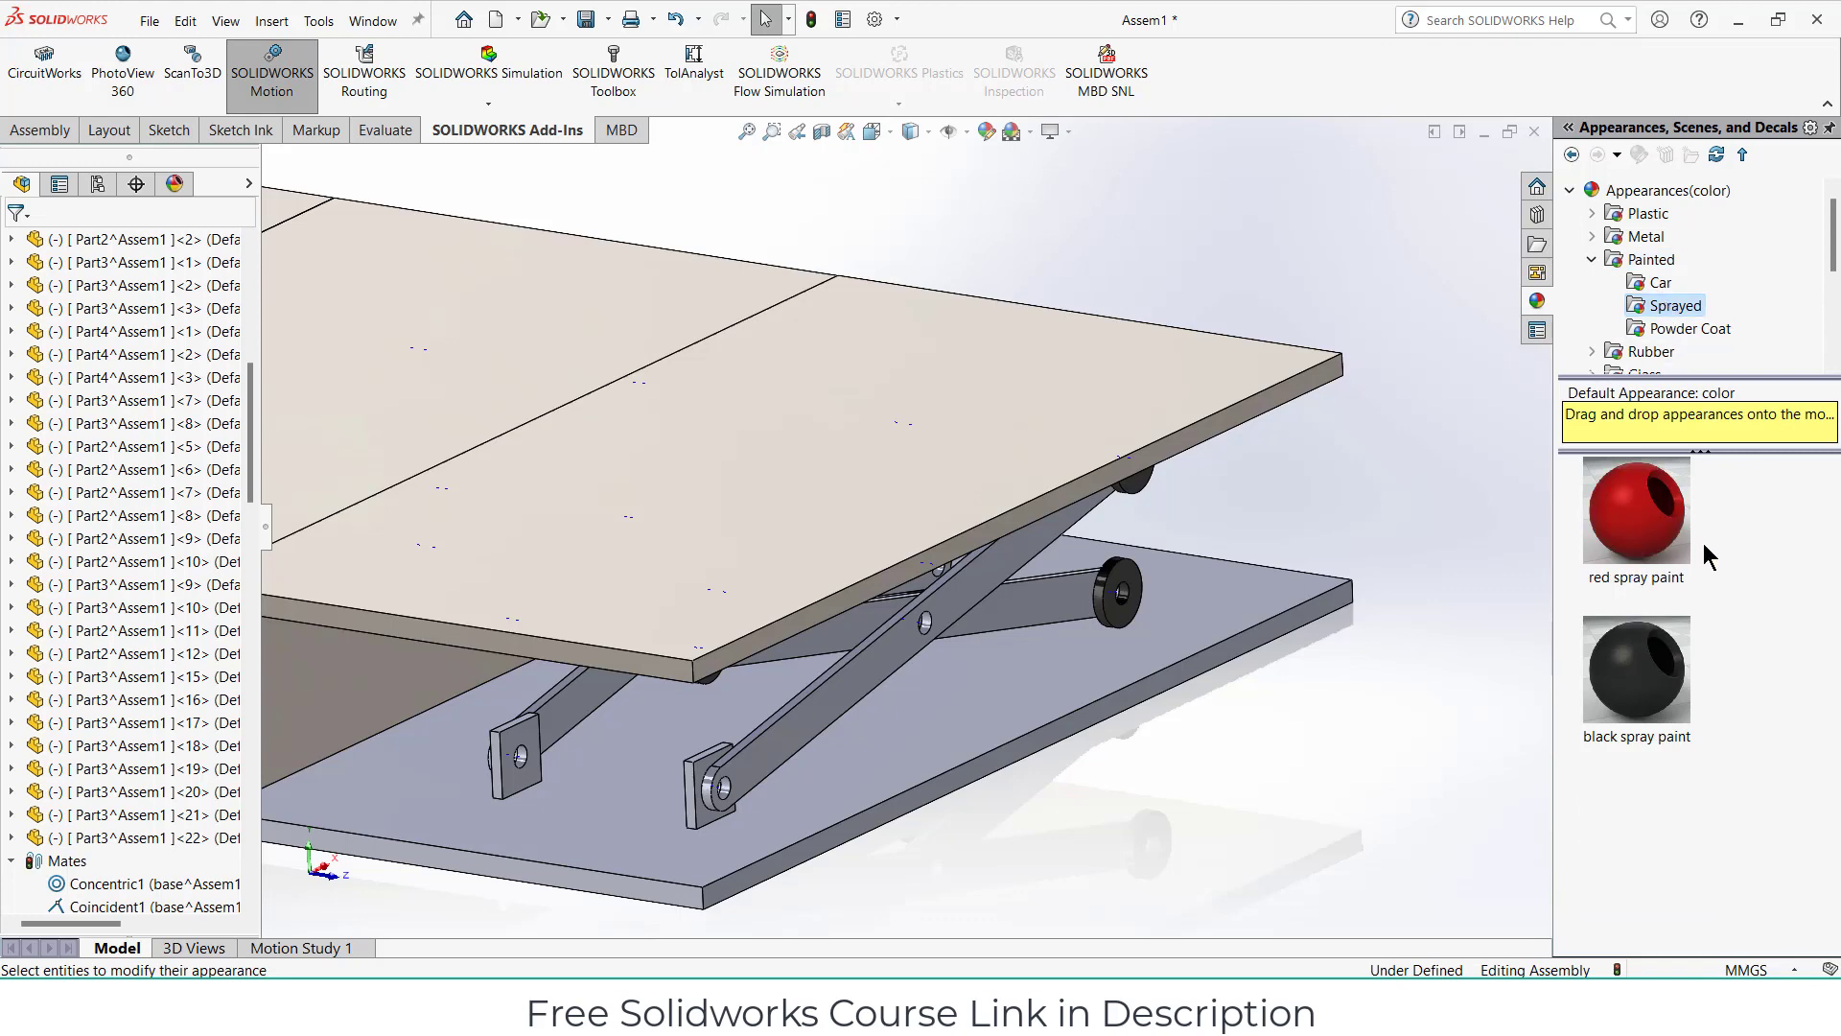
pyautogui.scroll(-5, 1706, 614)
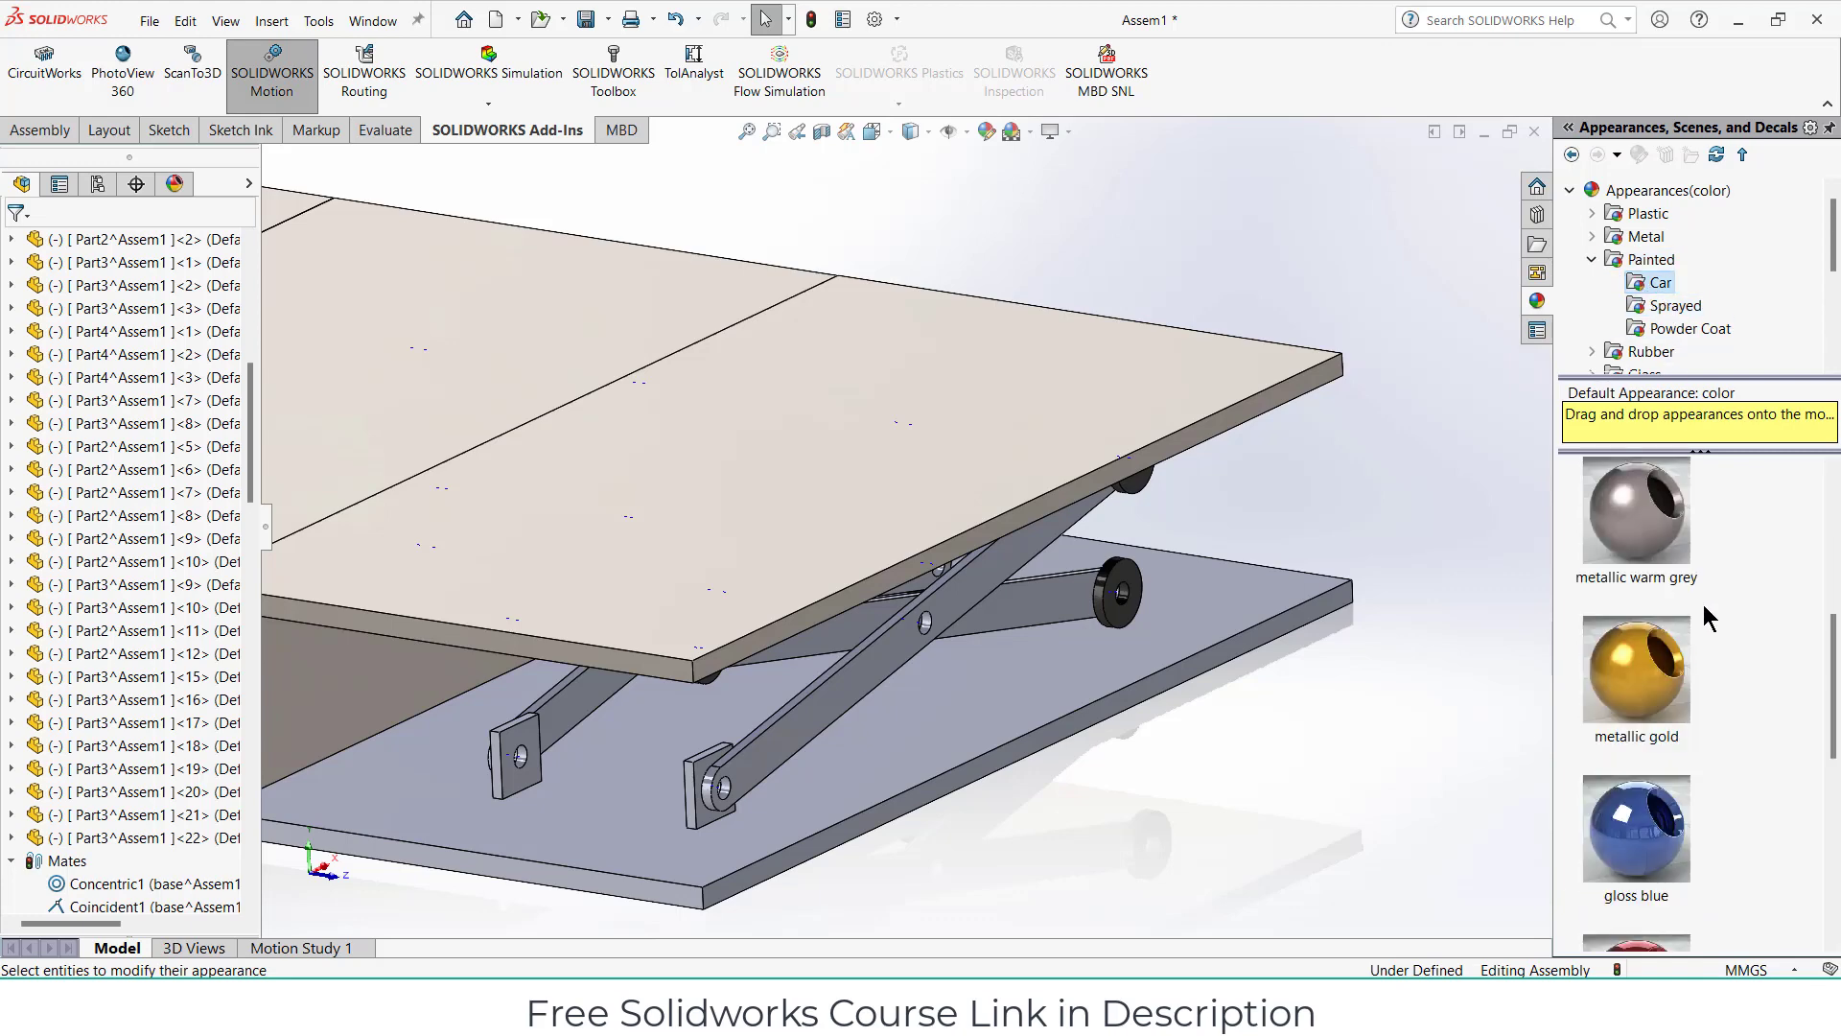
pyautogui.scroll(-2, 1706, 614)
pyautogui.moveTo(1683, 623); pyautogui.dragTo(1093, 657)
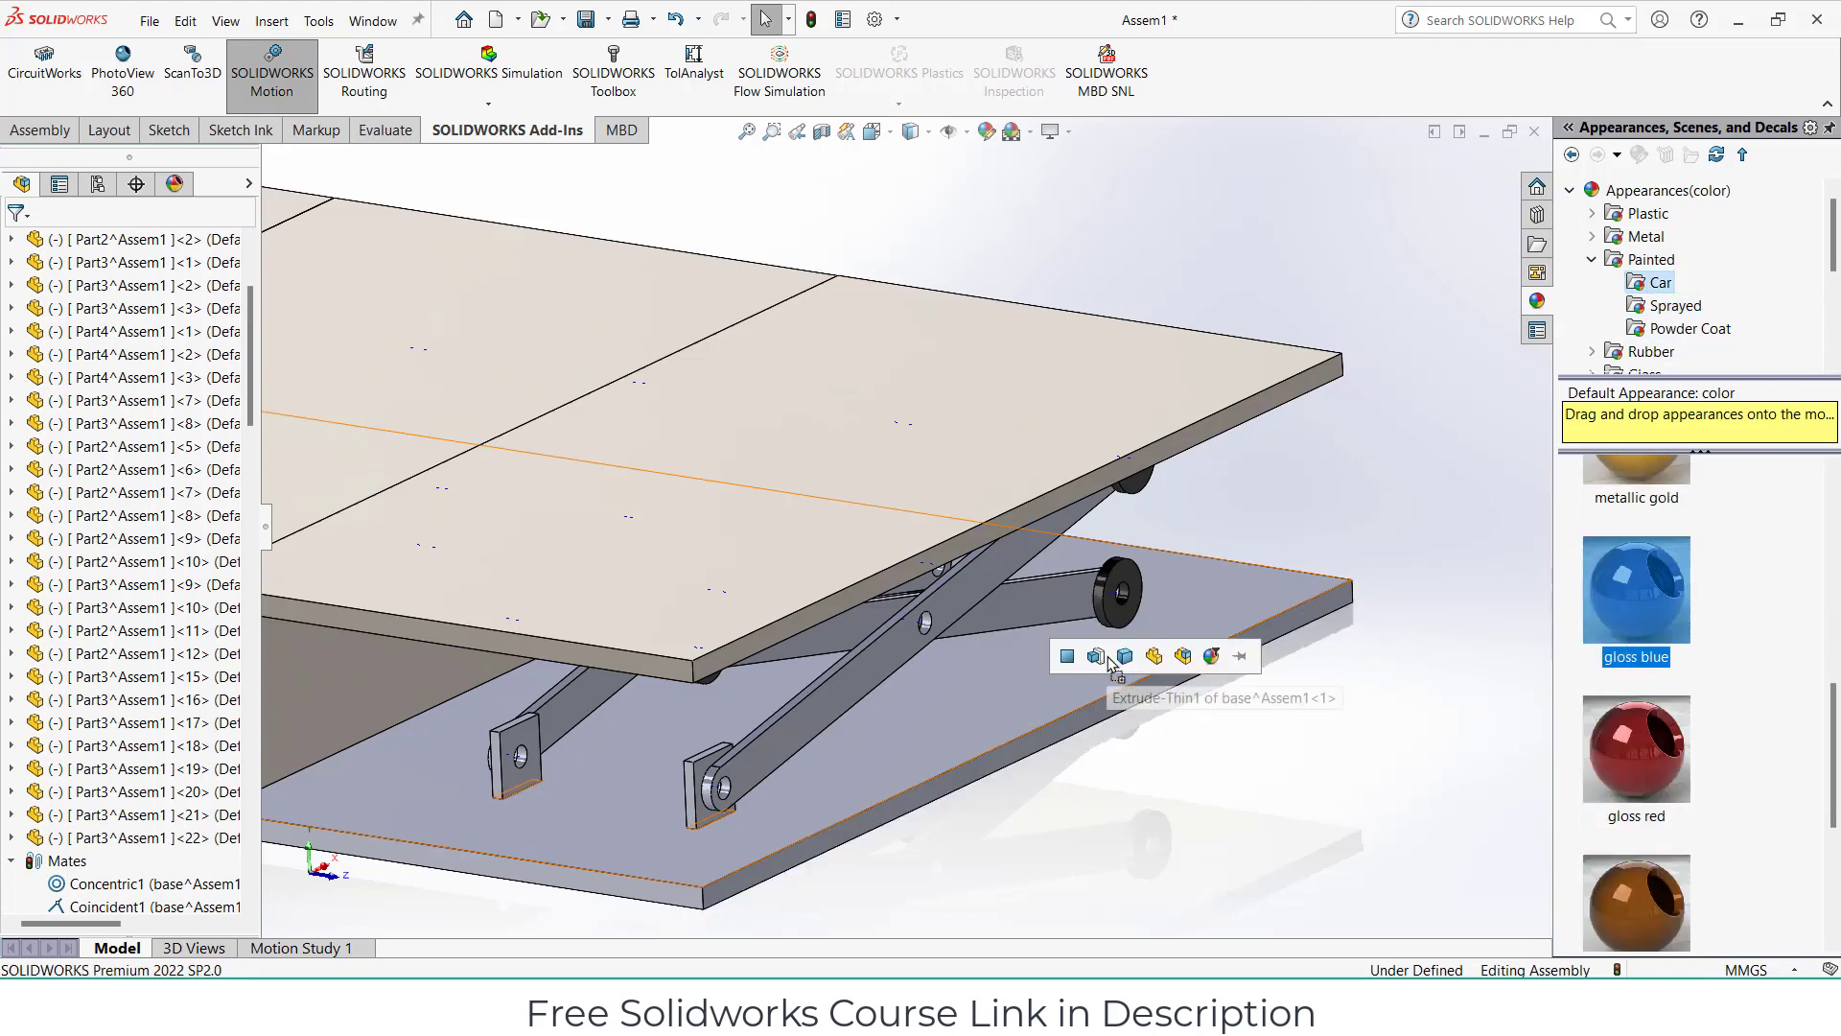
pyautogui.click(1125, 658)
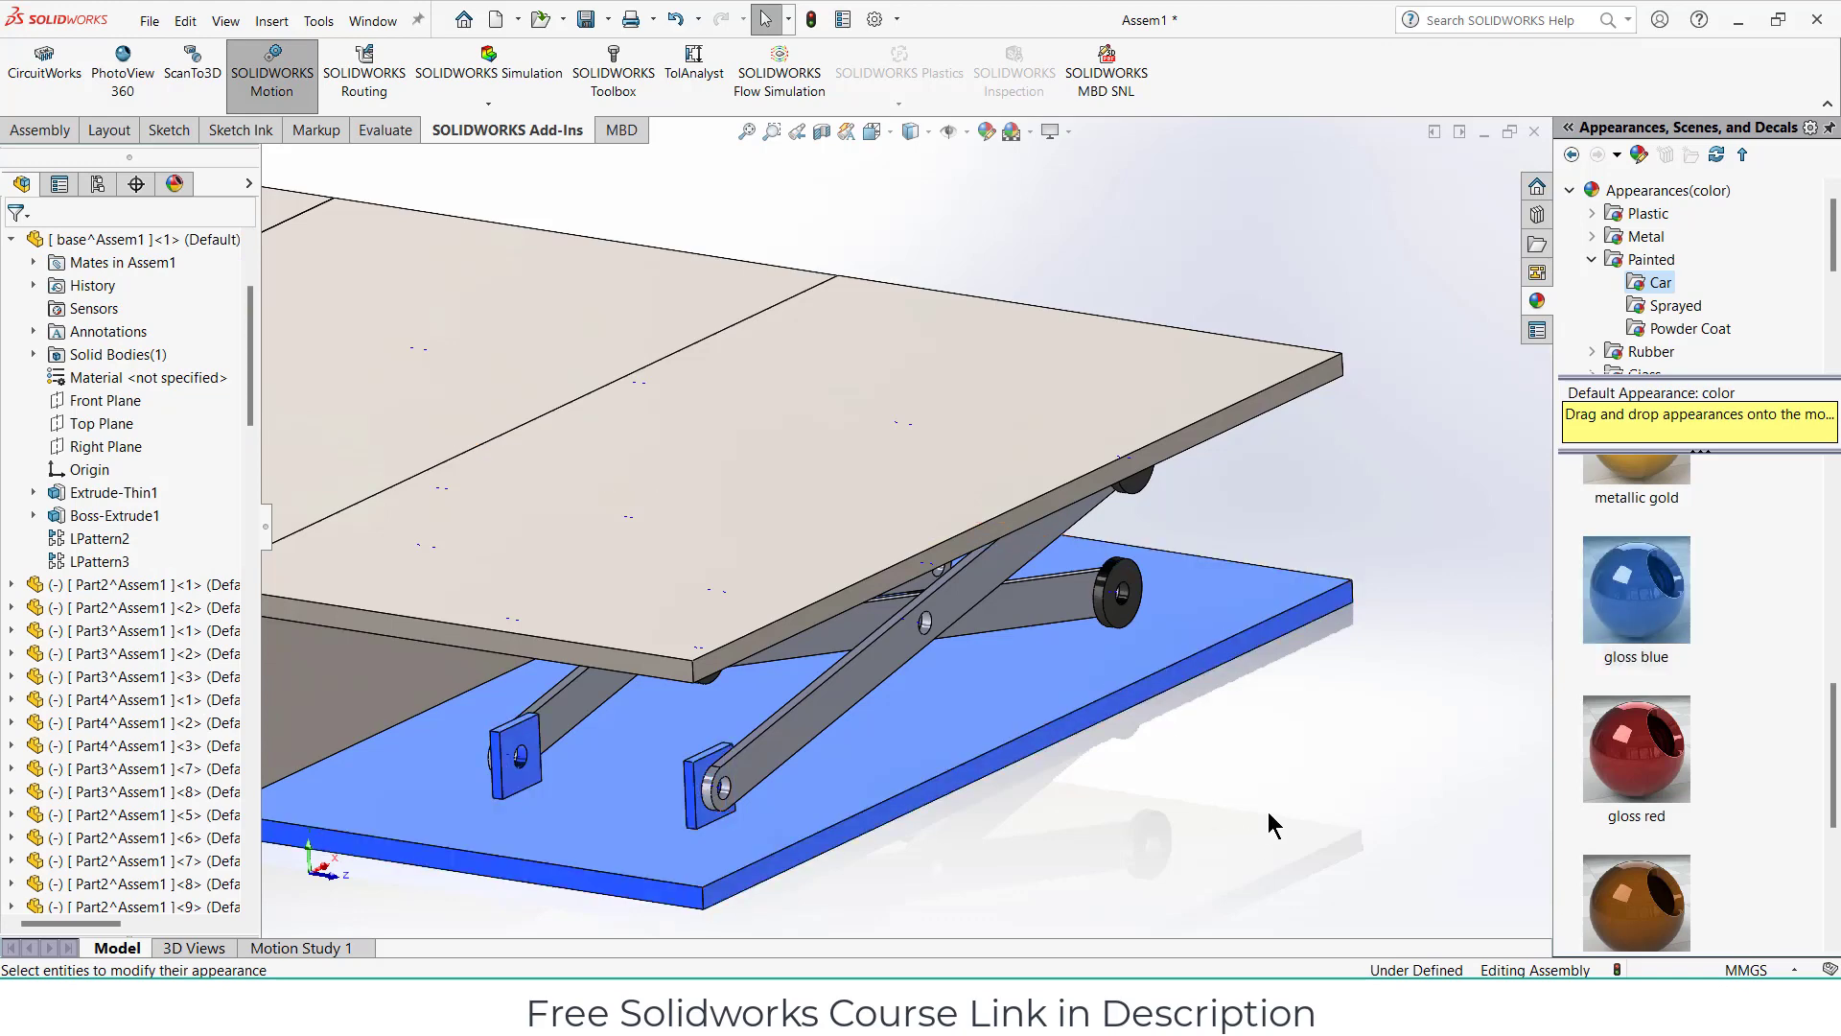
# Zoom to fit and orbit the assembly to look over the plates.
pyautogui.press('f')
pyautogui.moveTo(769, 446); pyautogui.dragTo(827, 457, button='middle')
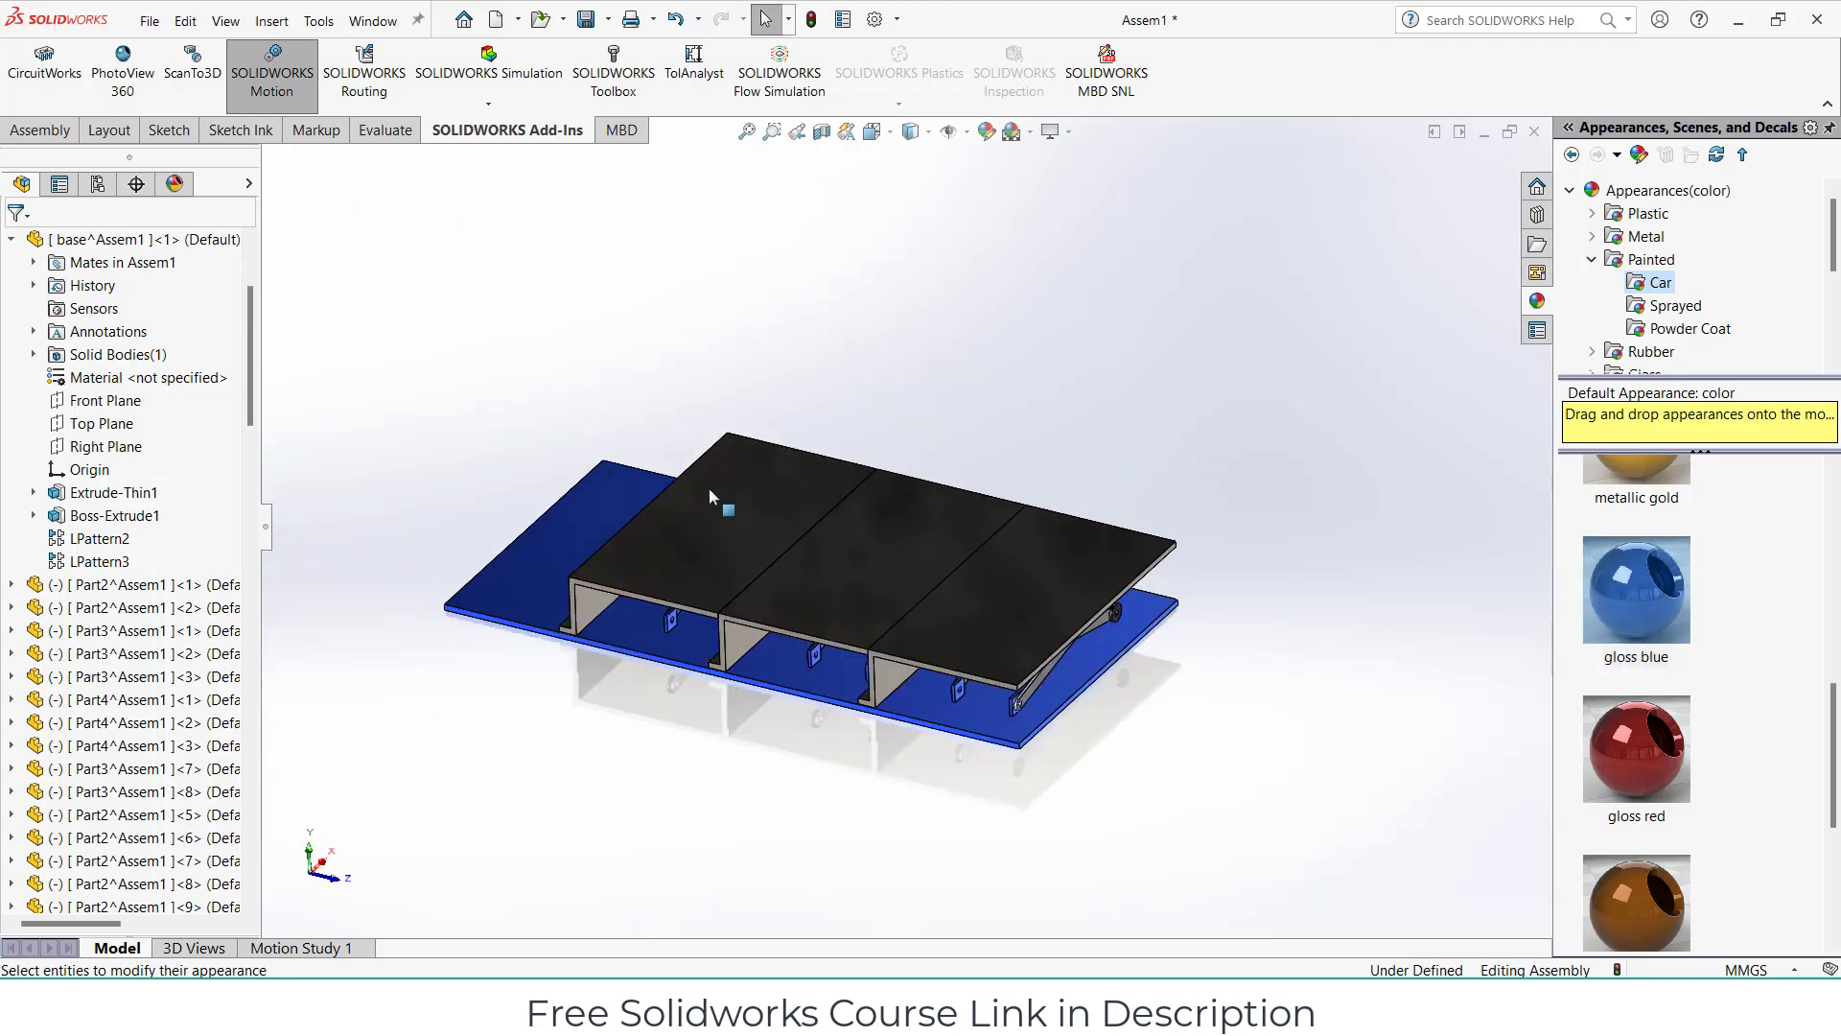
pyautogui.moveTo(773, 512); pyautogui.dragTo(900, 500, button='middle')
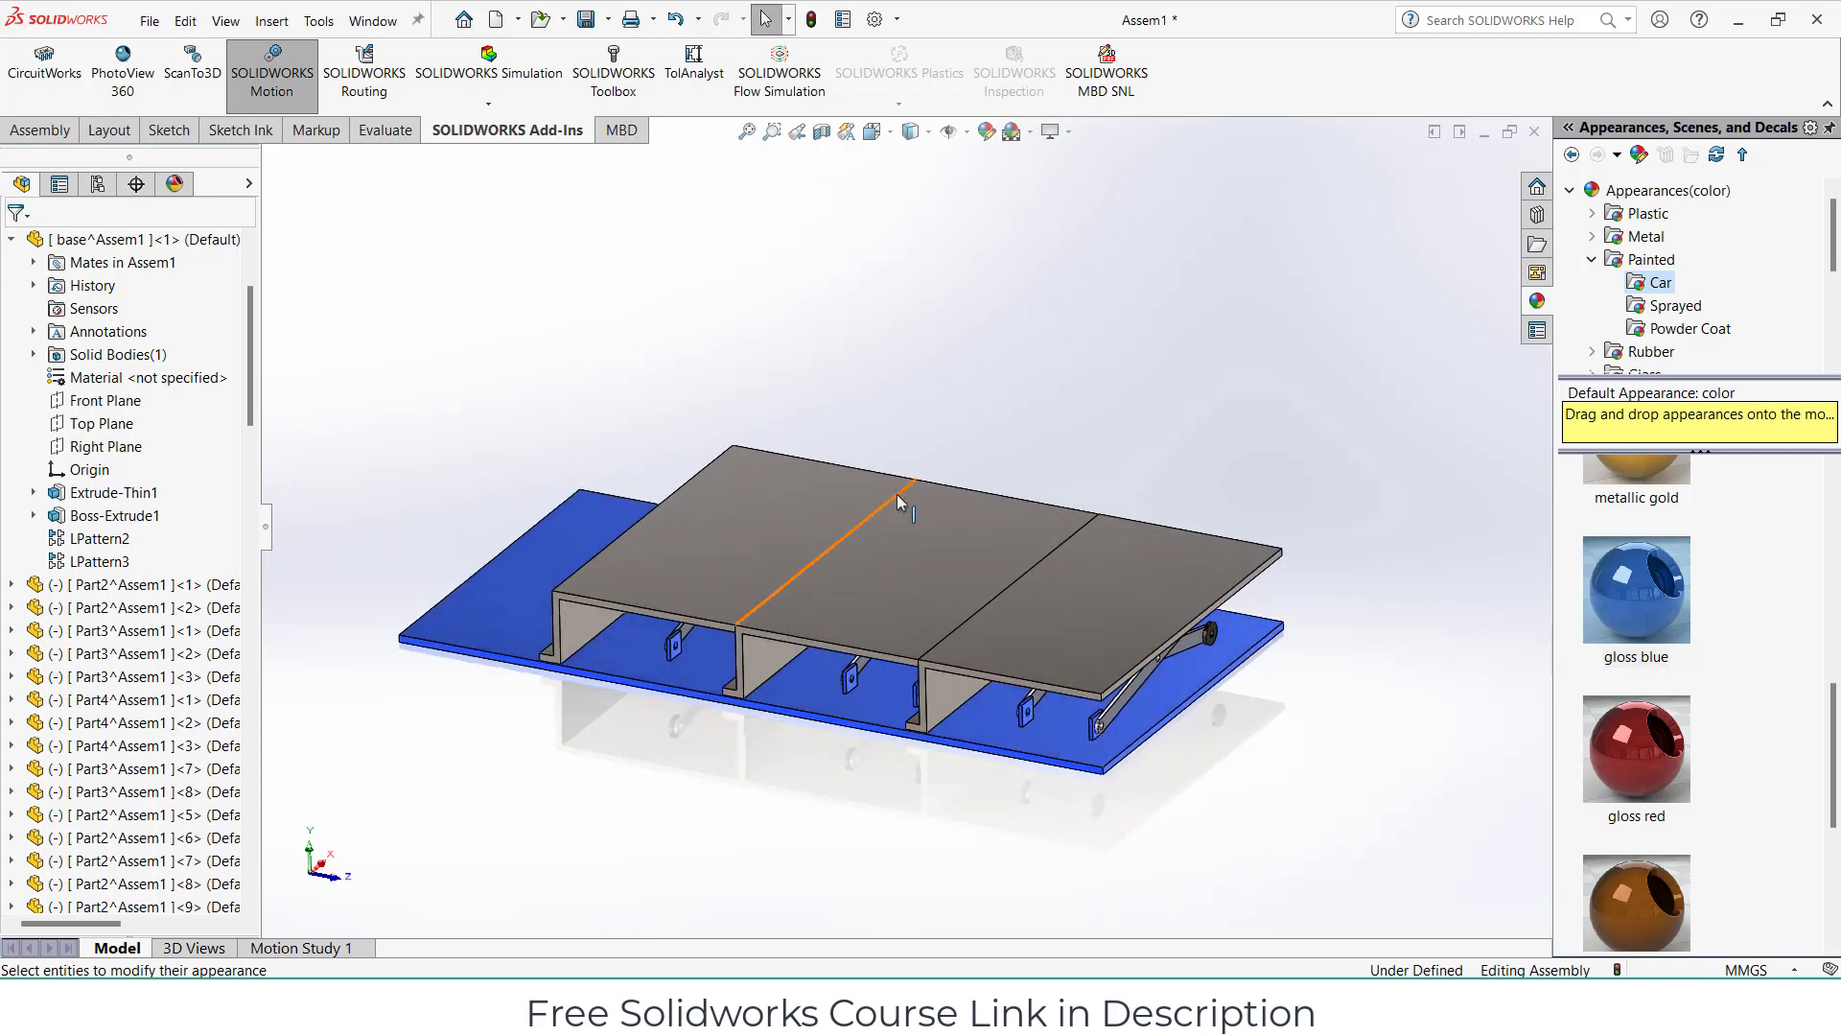
pyautogui.scroll(-1, 906, 501)
pyautogui.scroll(-1, 920, 500)
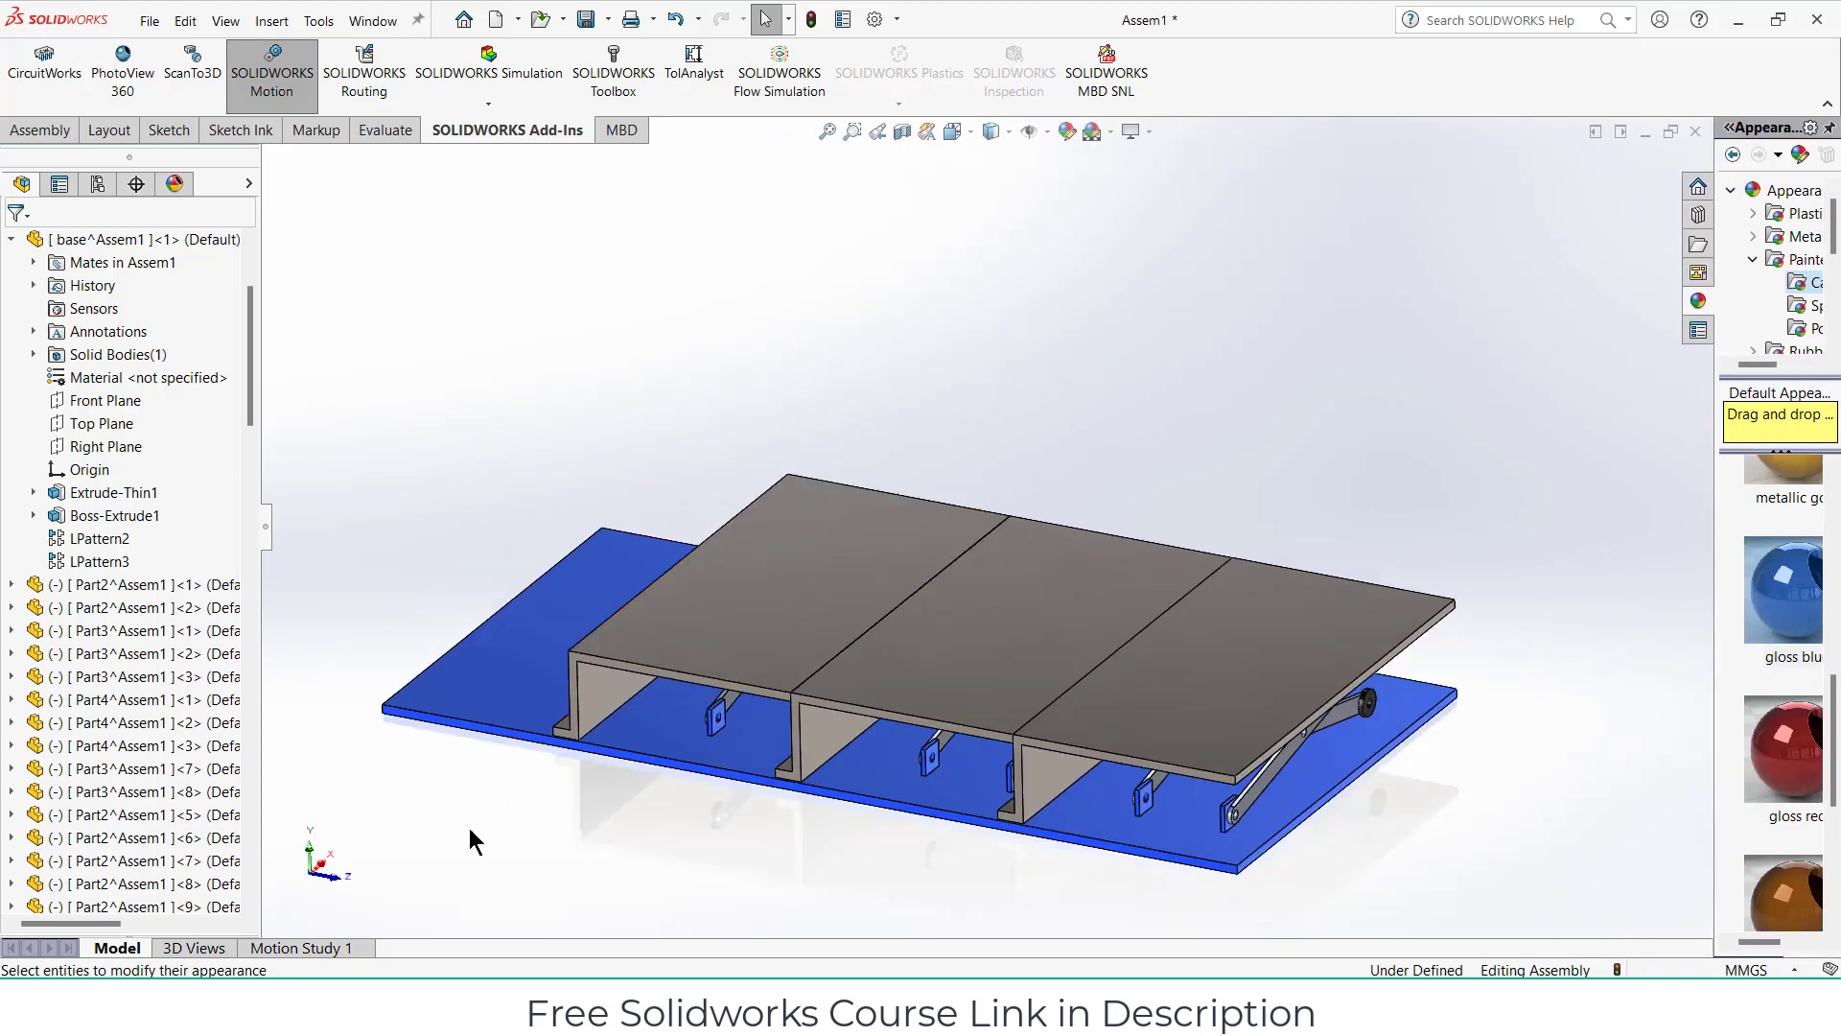
# Switch to Motion Study 1, collapse the timeline, adjust the zoom, and play the linear motor animation.
pyautogui.click(311, 955)
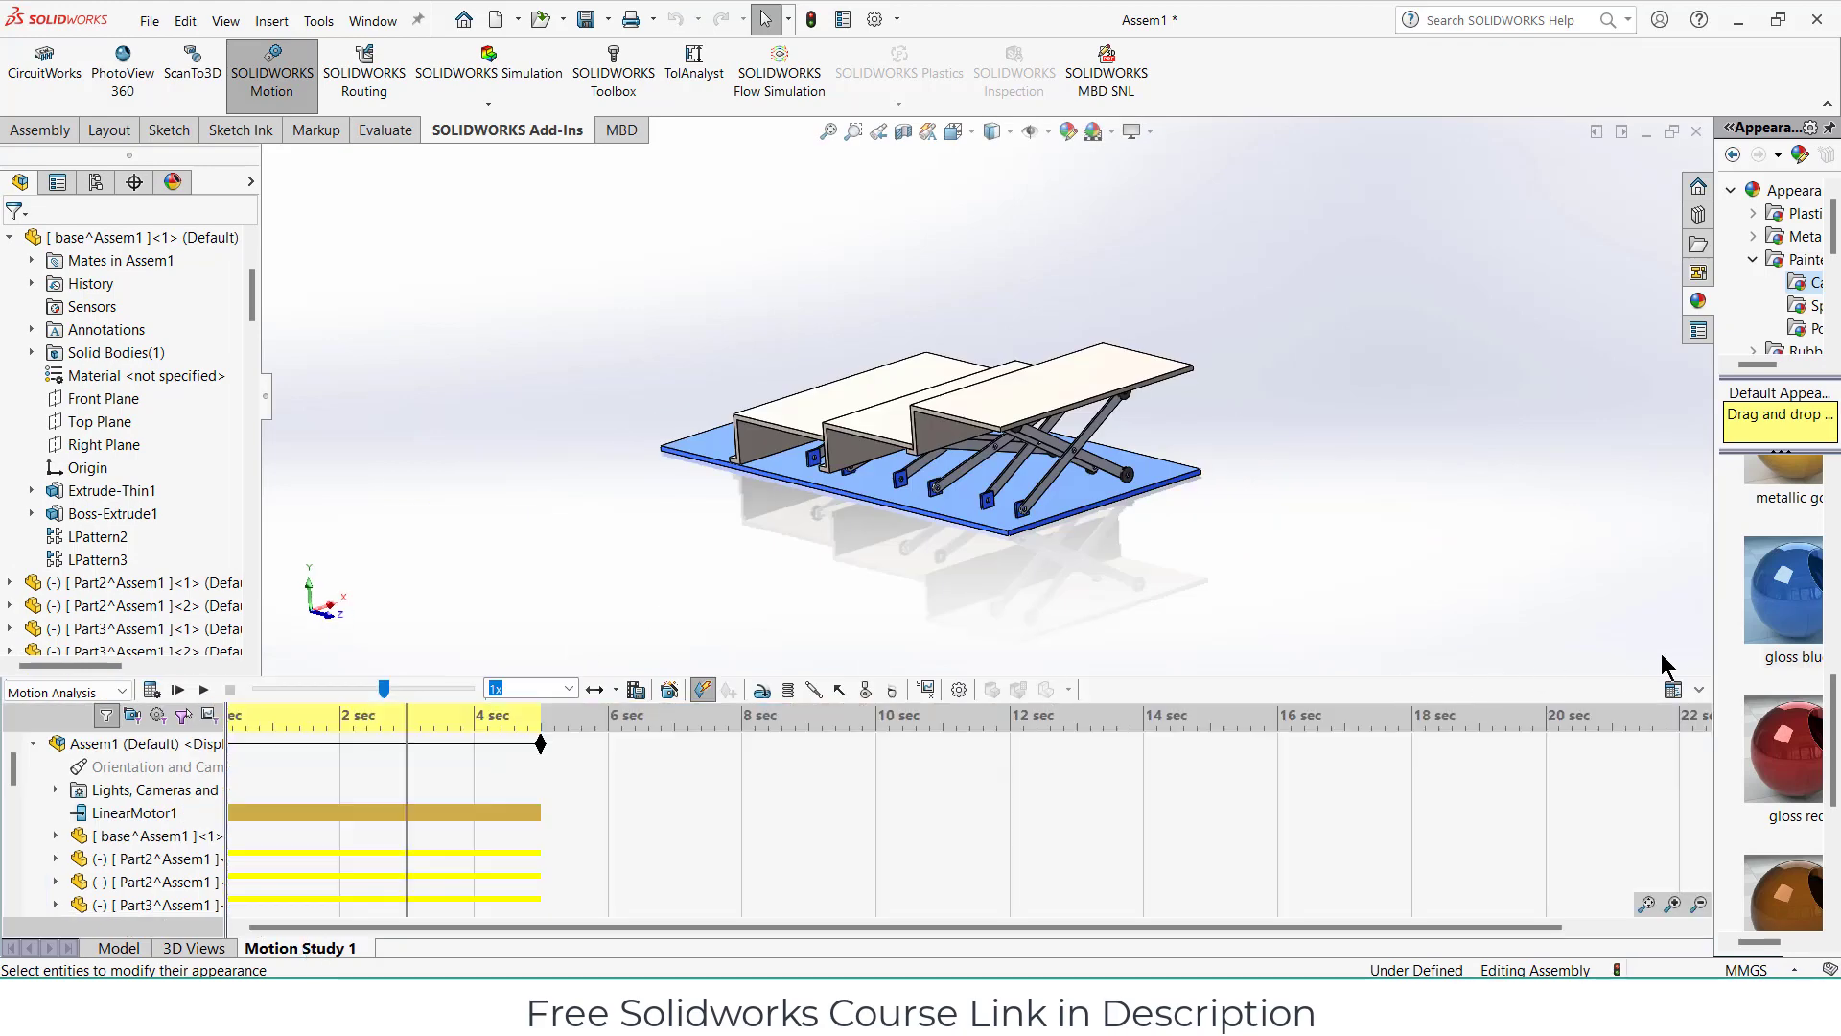
pyautogui.click(1700, 691)
pyautogui.scroll(-1, 921, 470)
pyautogui.scroll(-1, 916, 470)
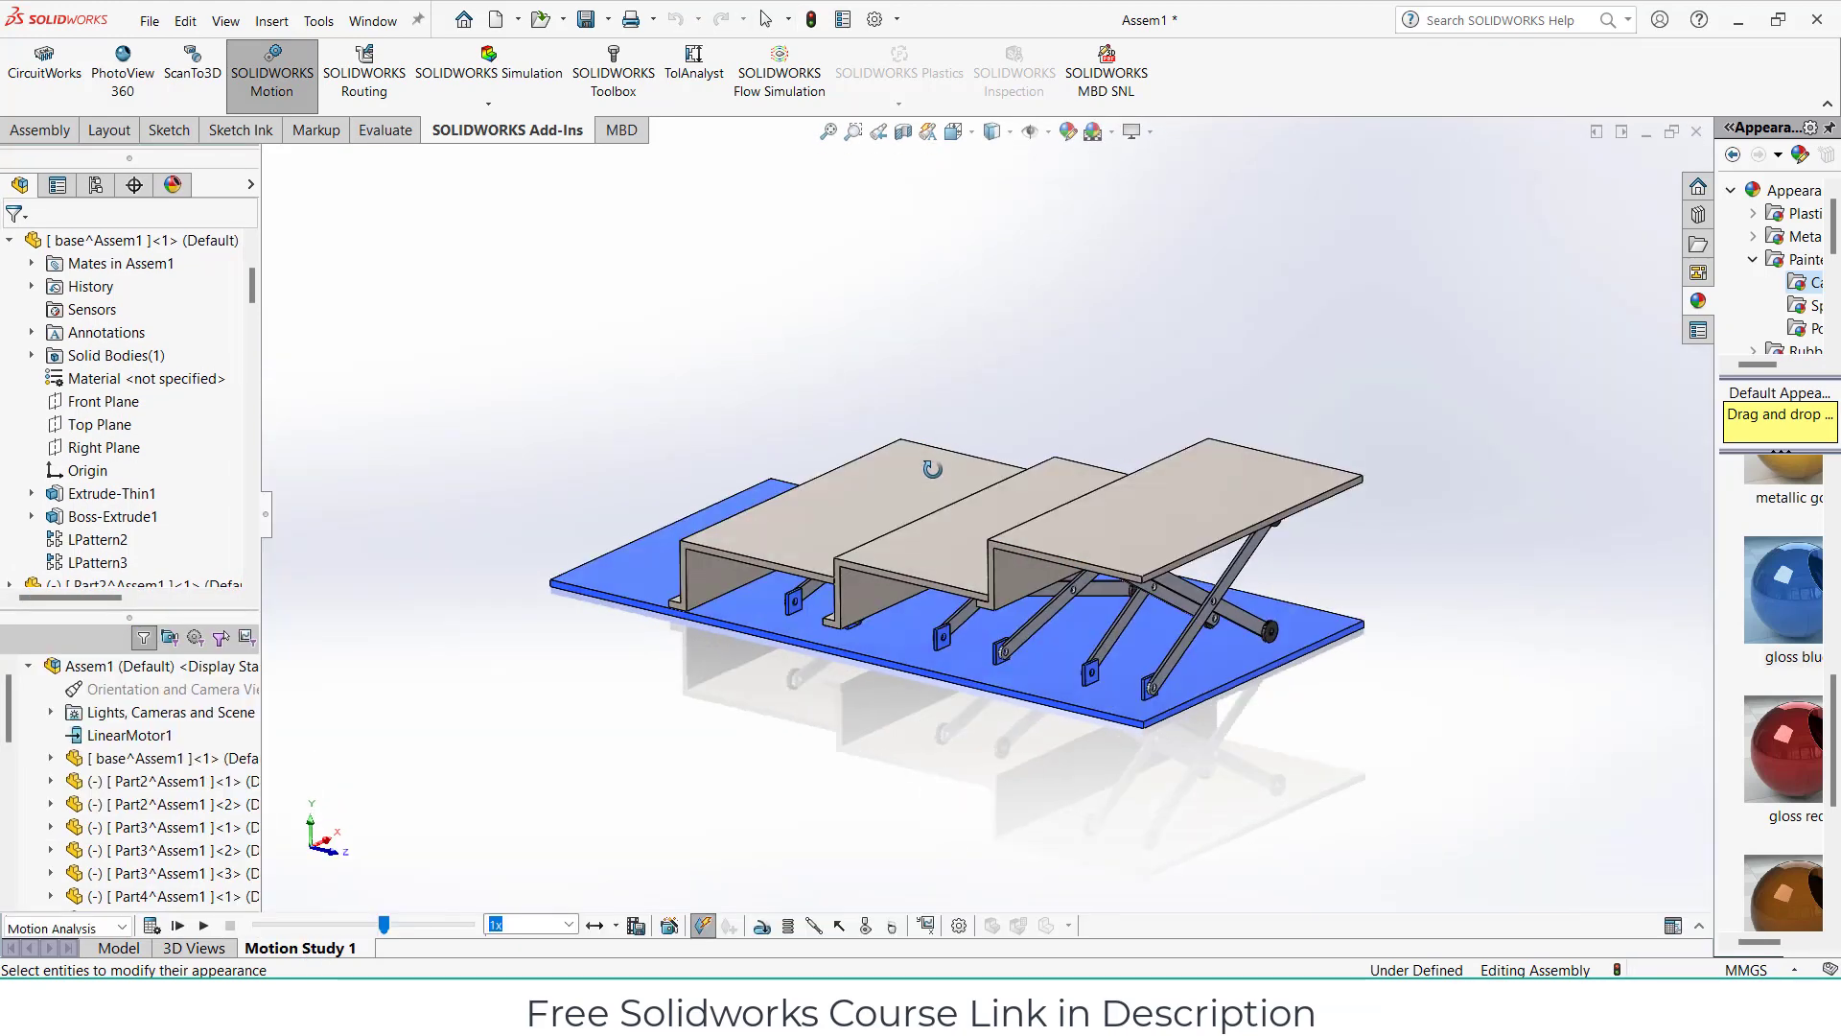
pyautogui.scroll(-1, 944, 451)
pyautogui.scroll(-1, 963, 412)
pyautogui.scroll(-1, 1102, 661)
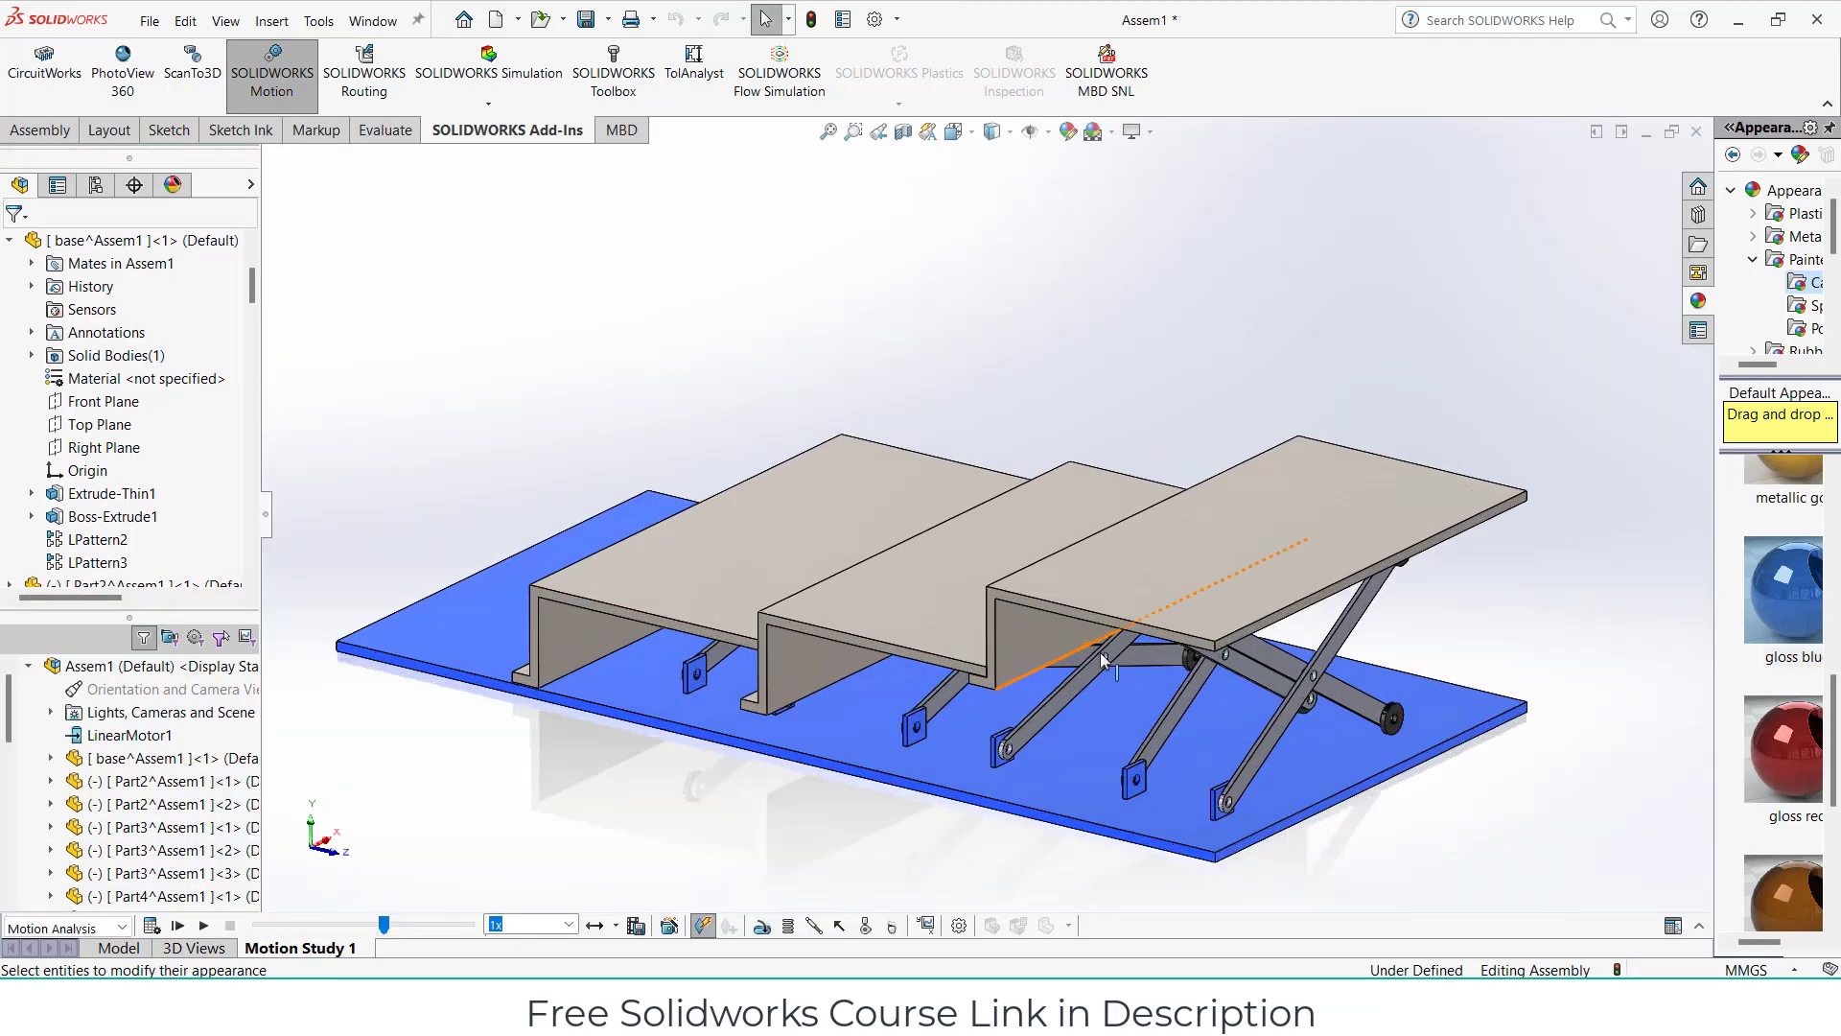
pyautogui.scroll(-1, 1113, 556)
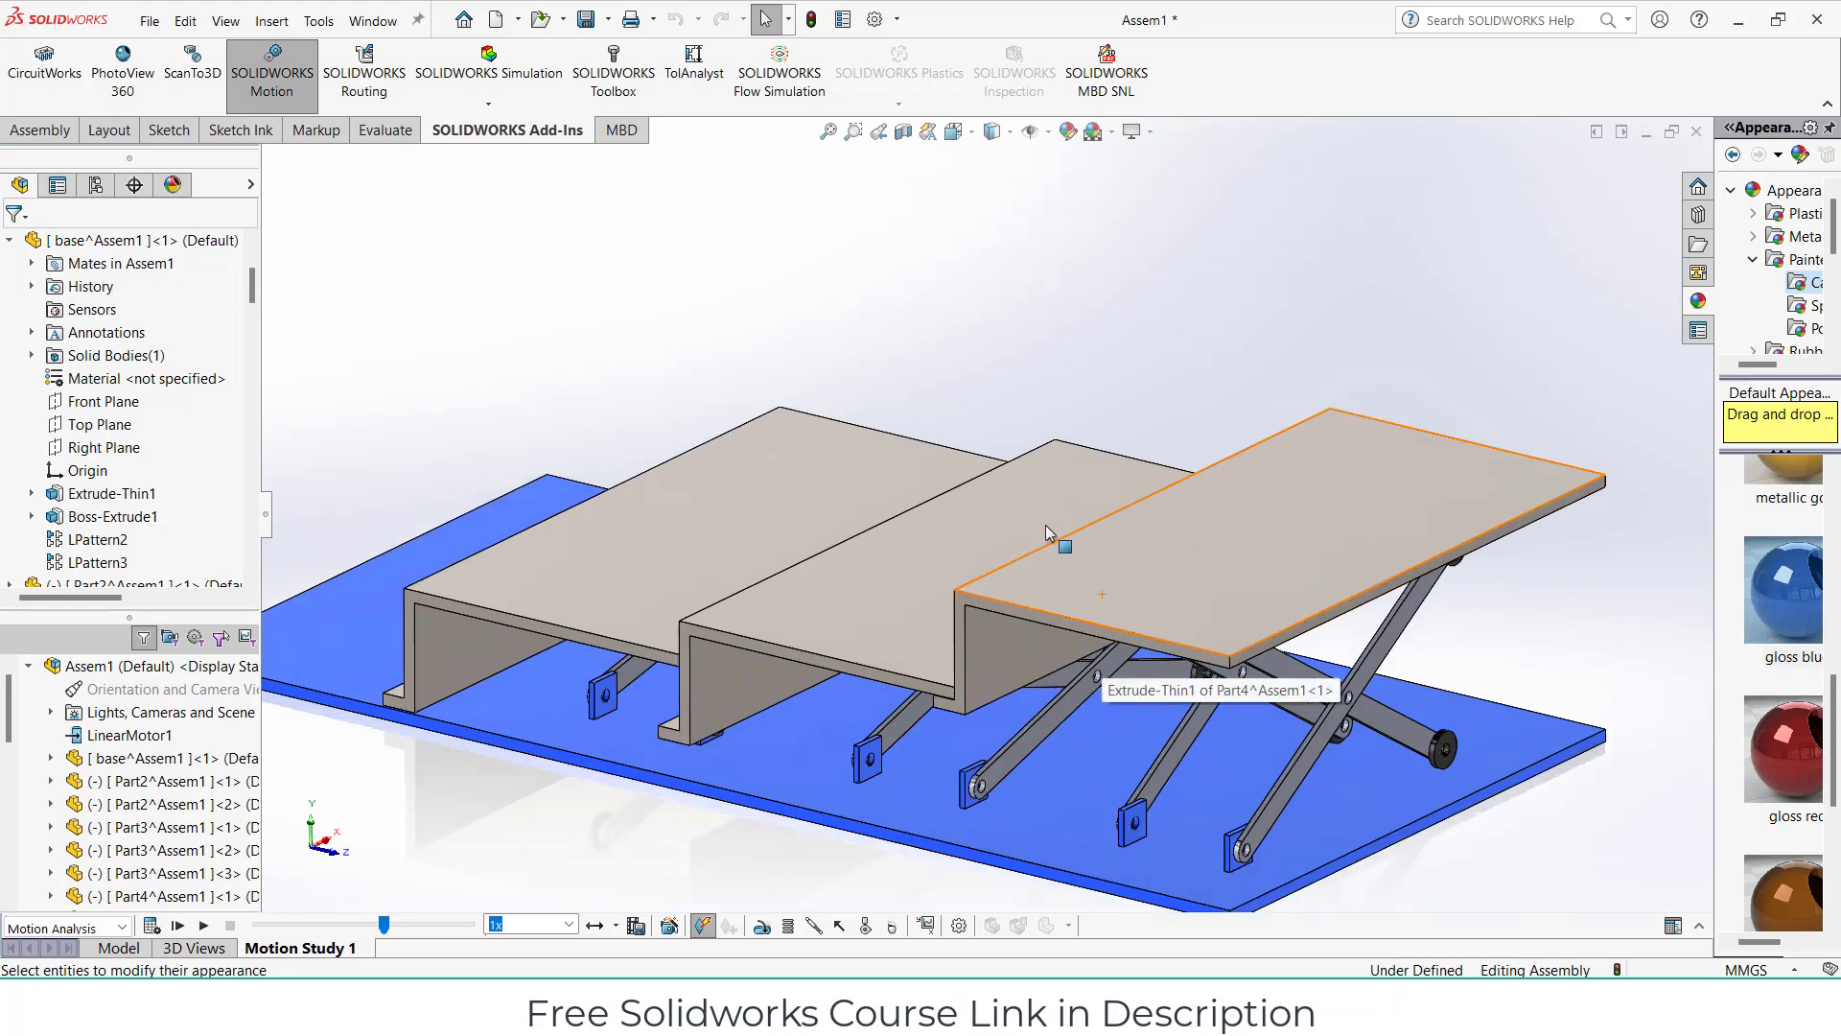
pyautogui.scroll(1, 1042, 529)
pyautogui.scroll(-1, 972, 465)
pyautogui.scroll(1, 889, 422)
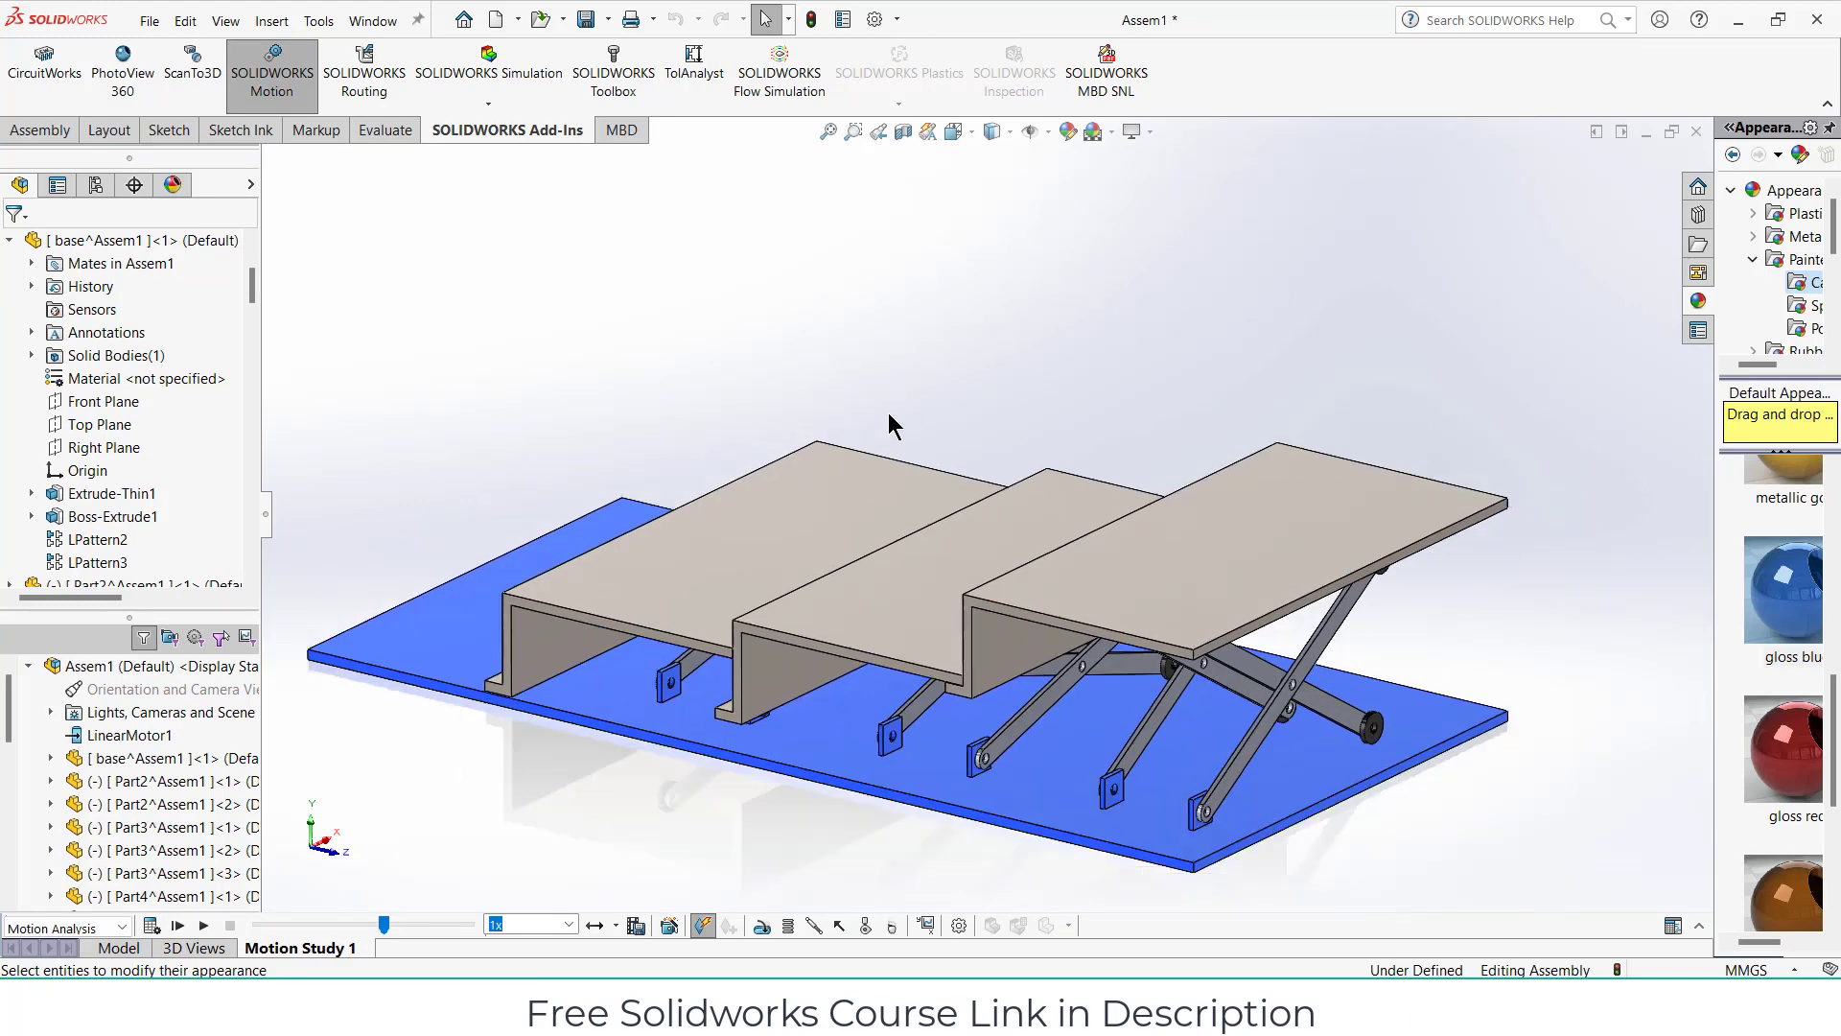
pyautogui.click(197, 926)
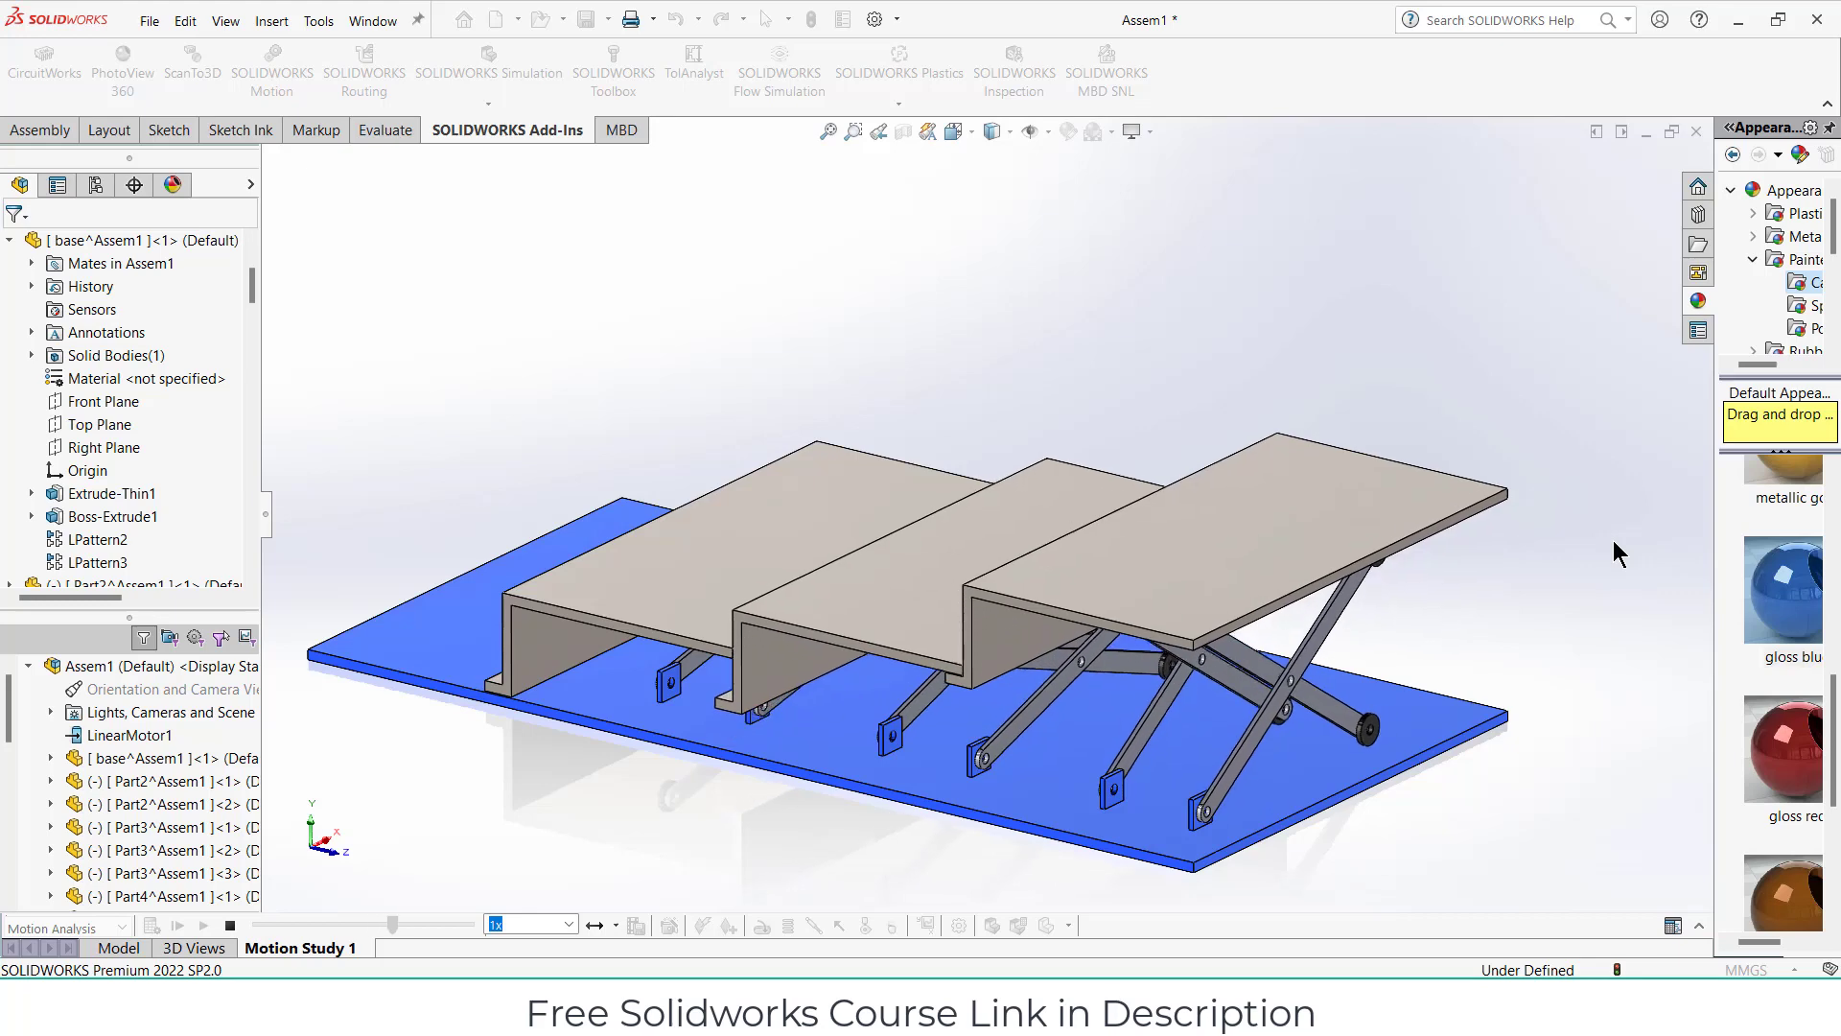
pyautogui.moveTo(1267, 288); pyautogui.dragTo(1277, 336, button='middle')
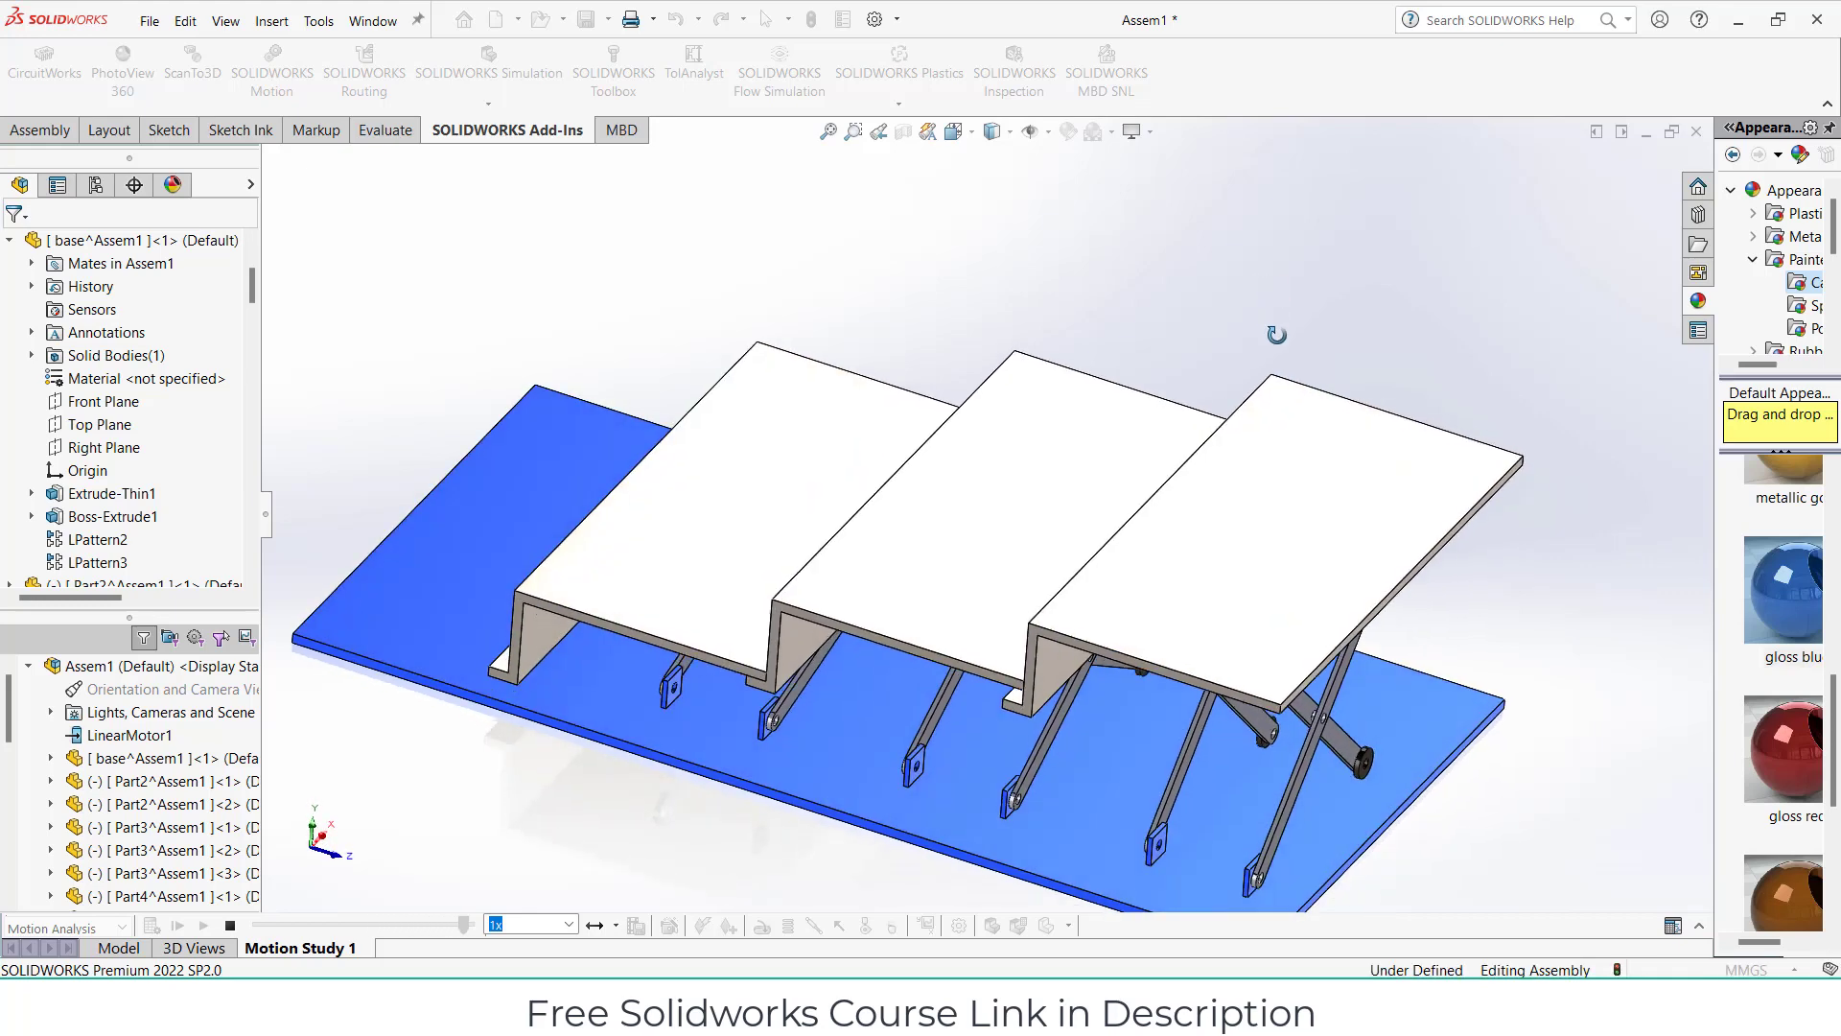
pyautogui.scroll(-3, 1247, 347)
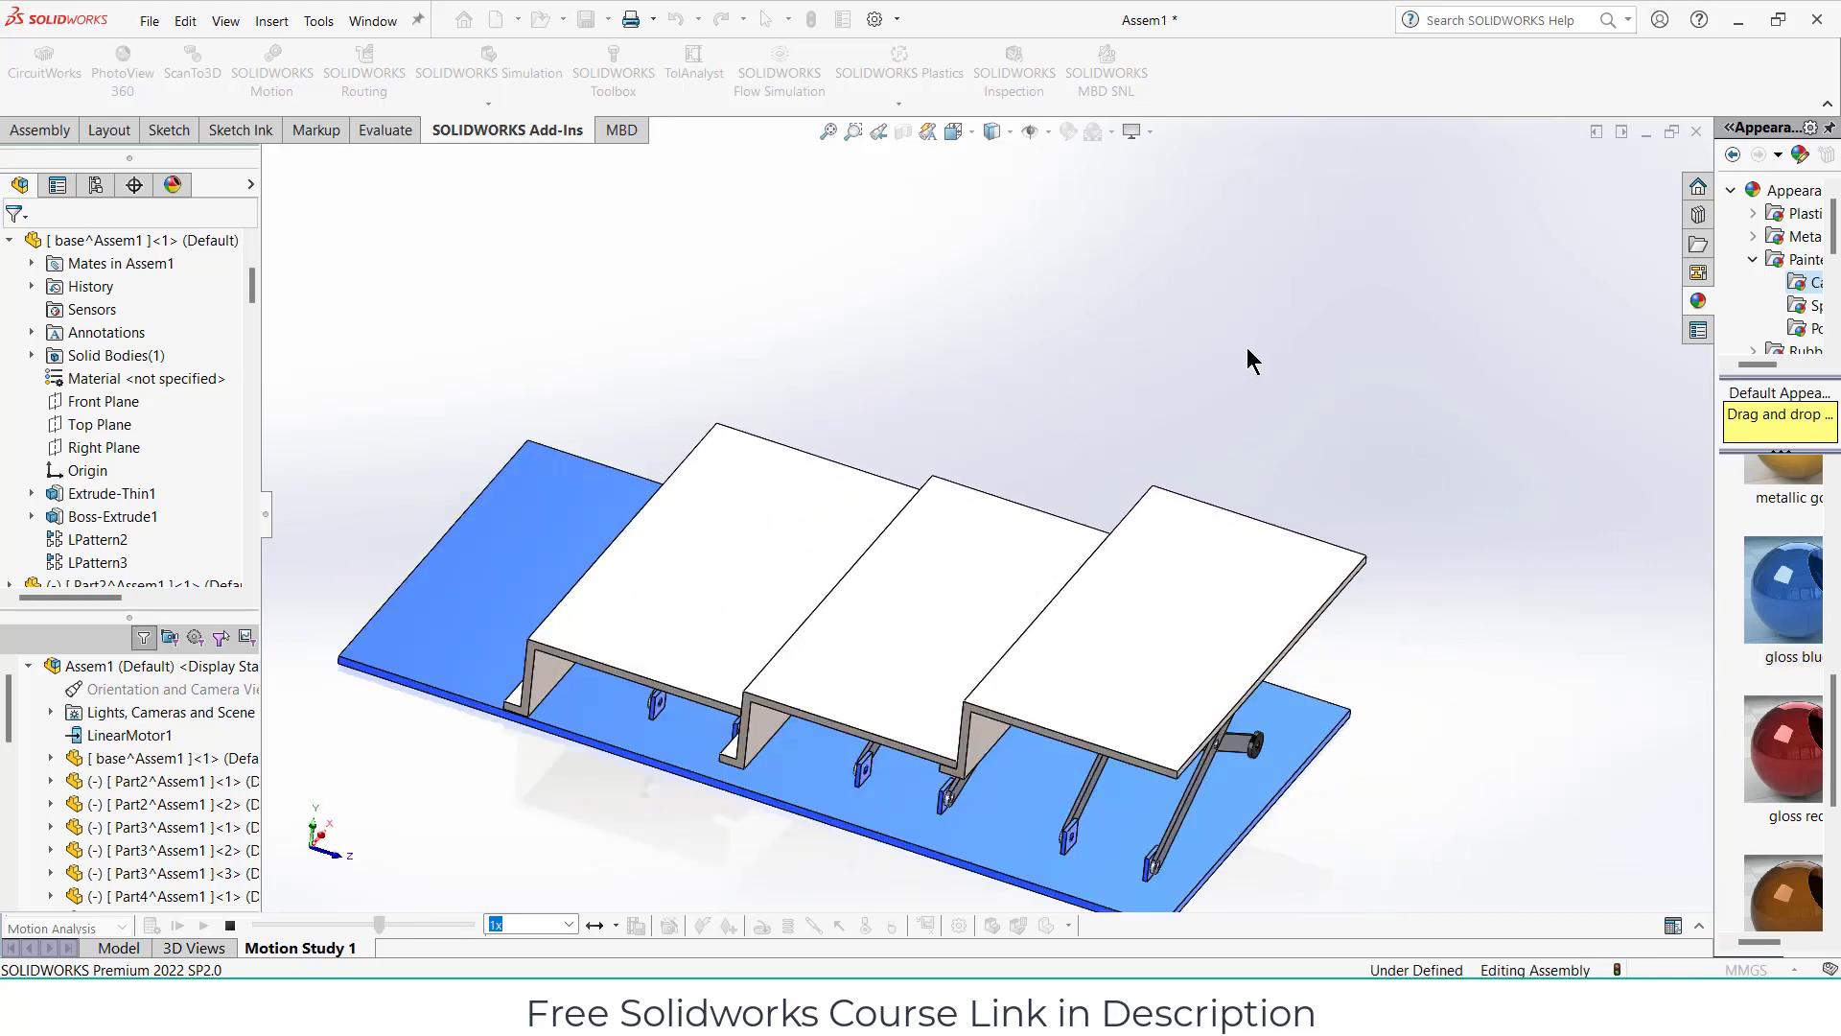
pyautogui.scroll(4, 1067, 786)
pyautogui.scroll(-2, 1066, 786)
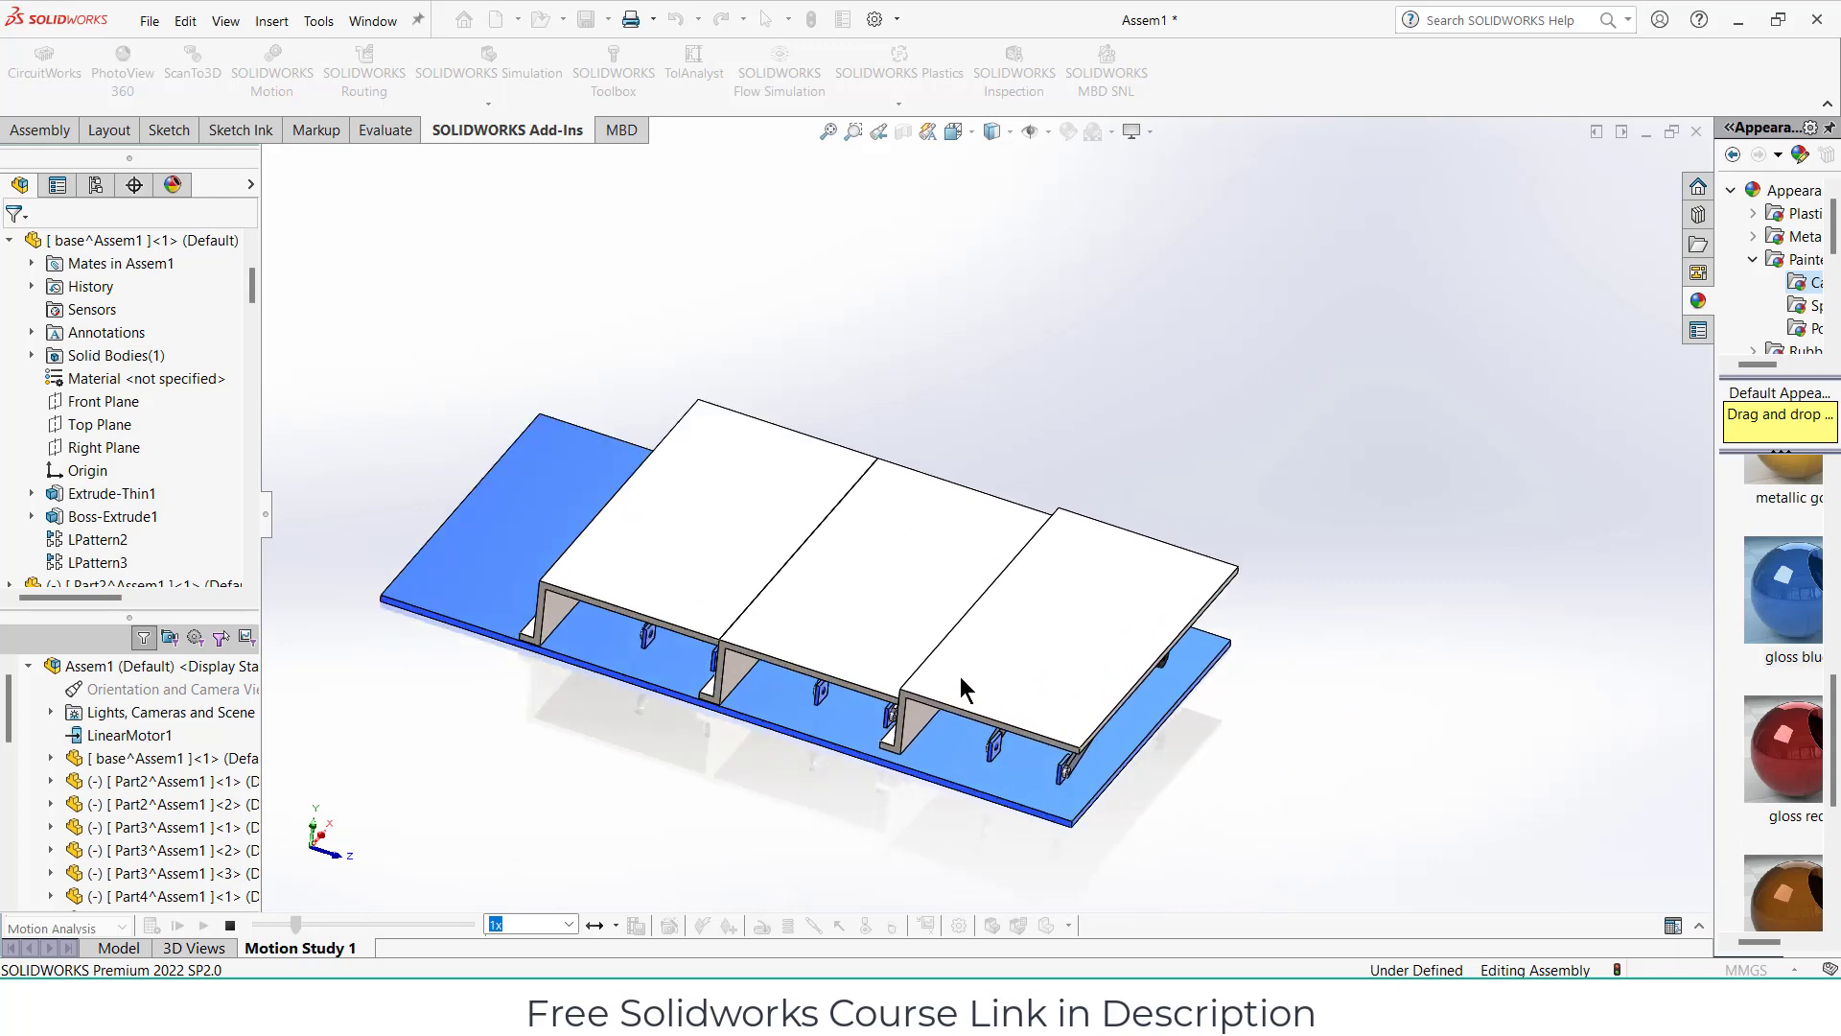
pyautogui.scroll(-2, 962, 689)
pyautogui.scroll(3, 697, 568)
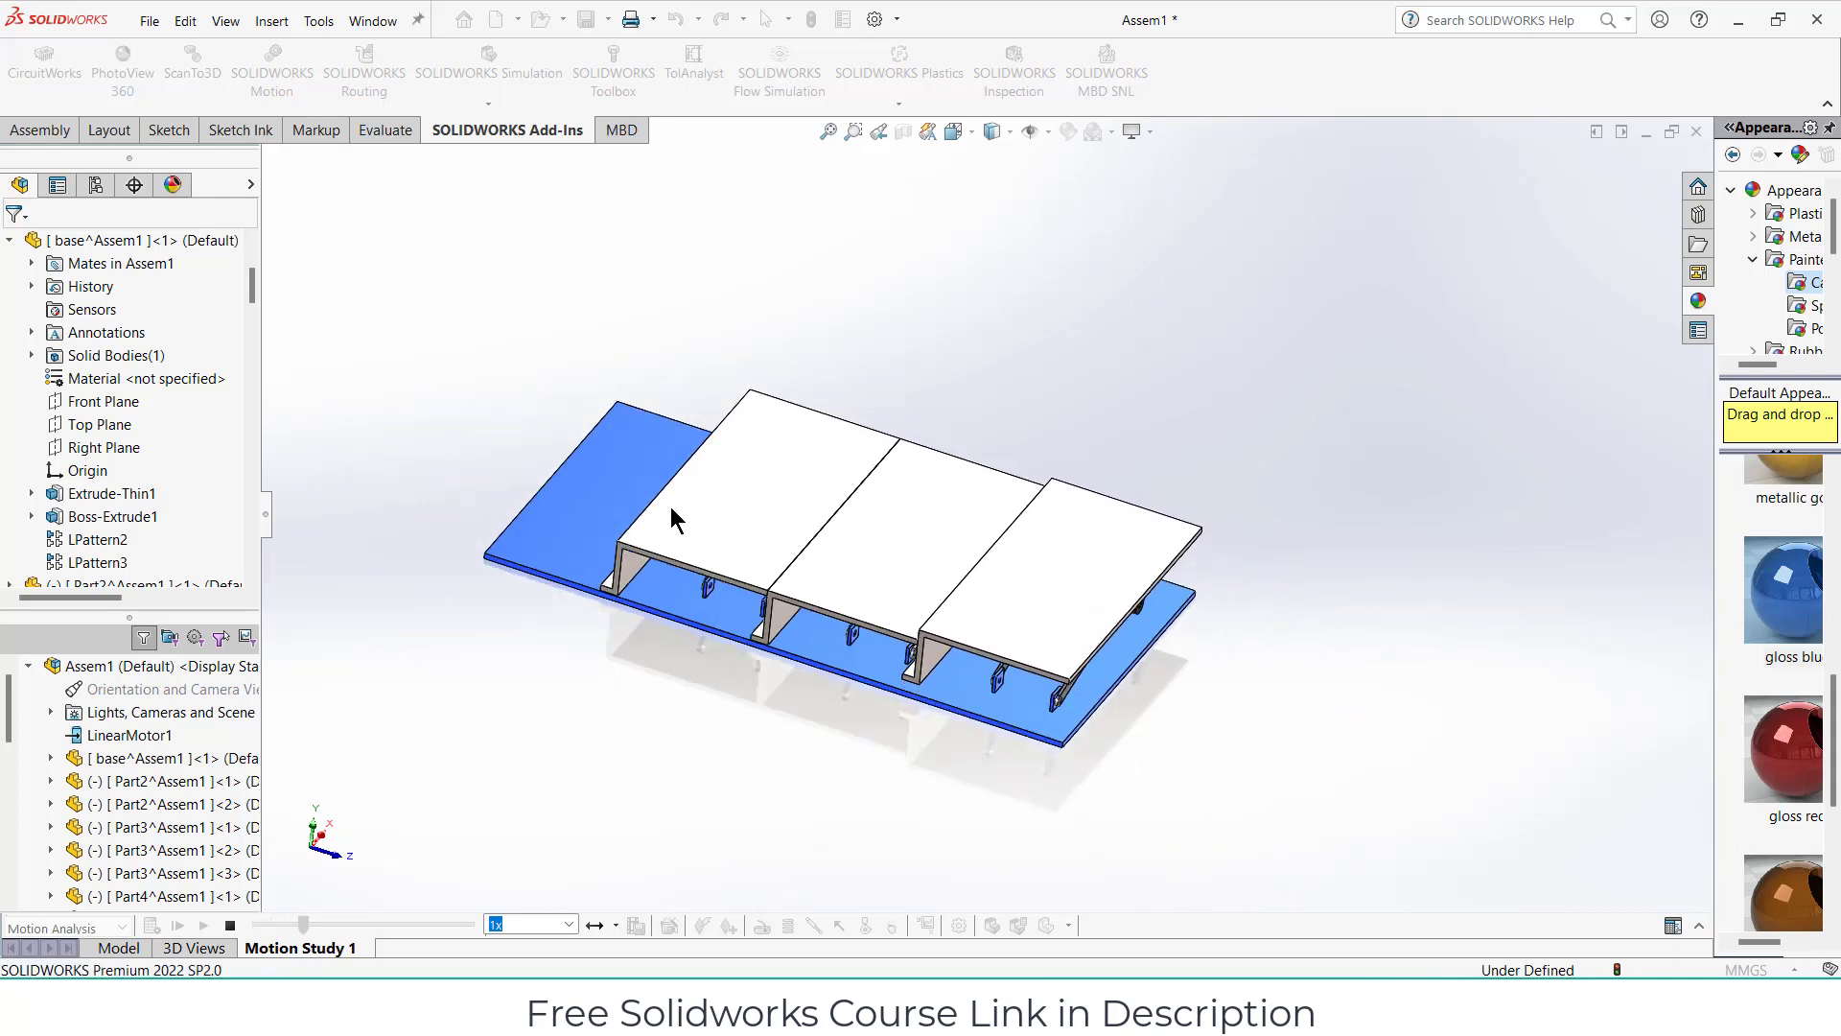
pyautogui.scroll(-2, 671, 519)
pyautogui.scroll(-1, 698, 601)
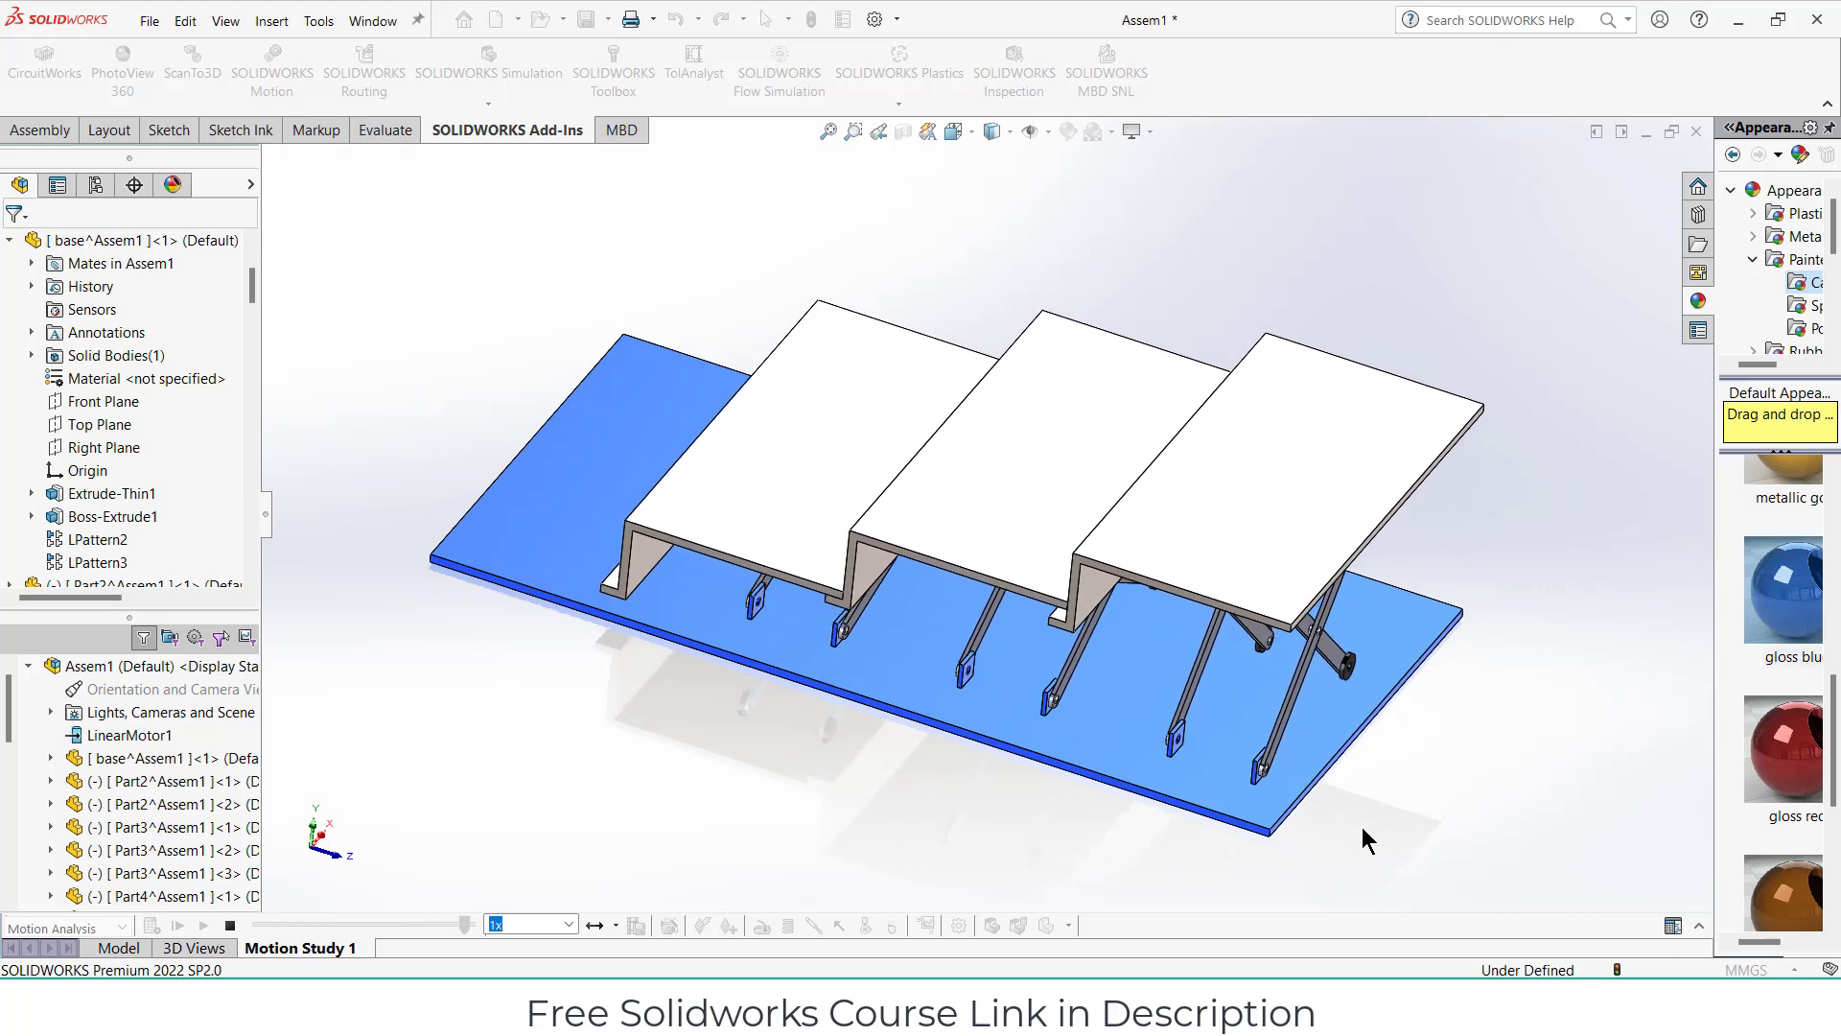
pyautogui.scroll(-2, 1392, 614)
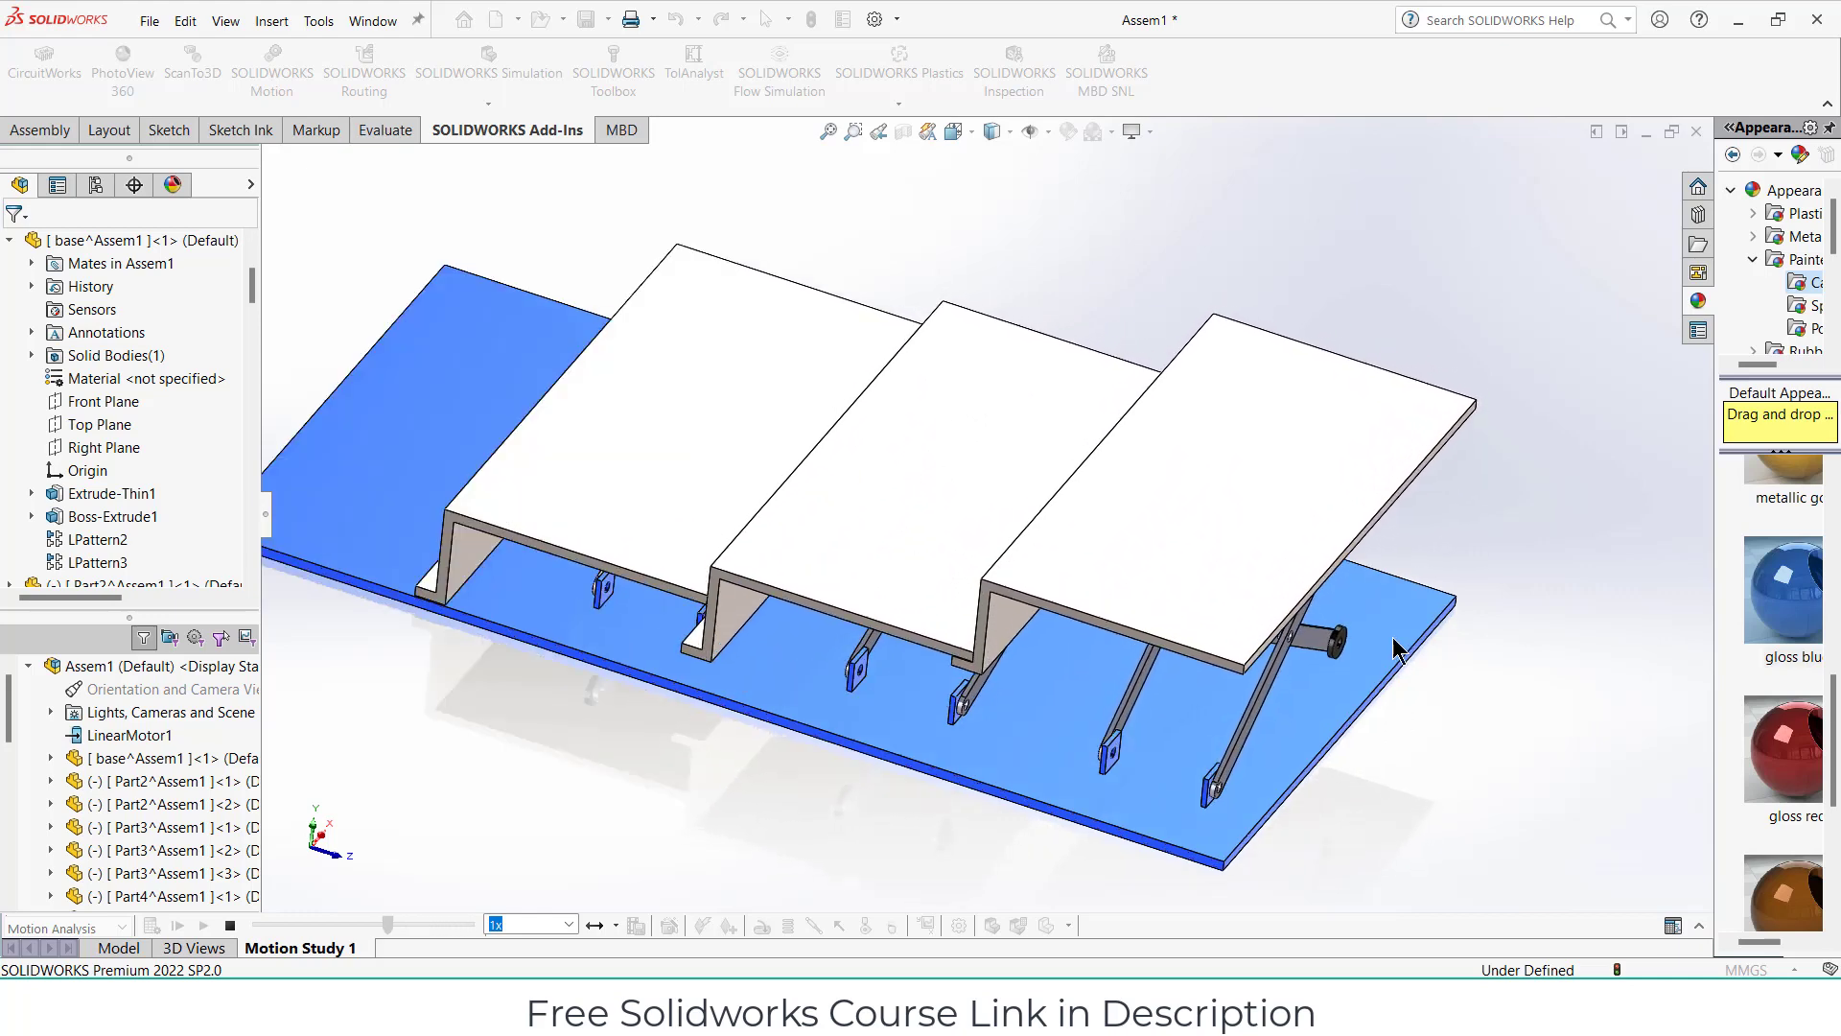